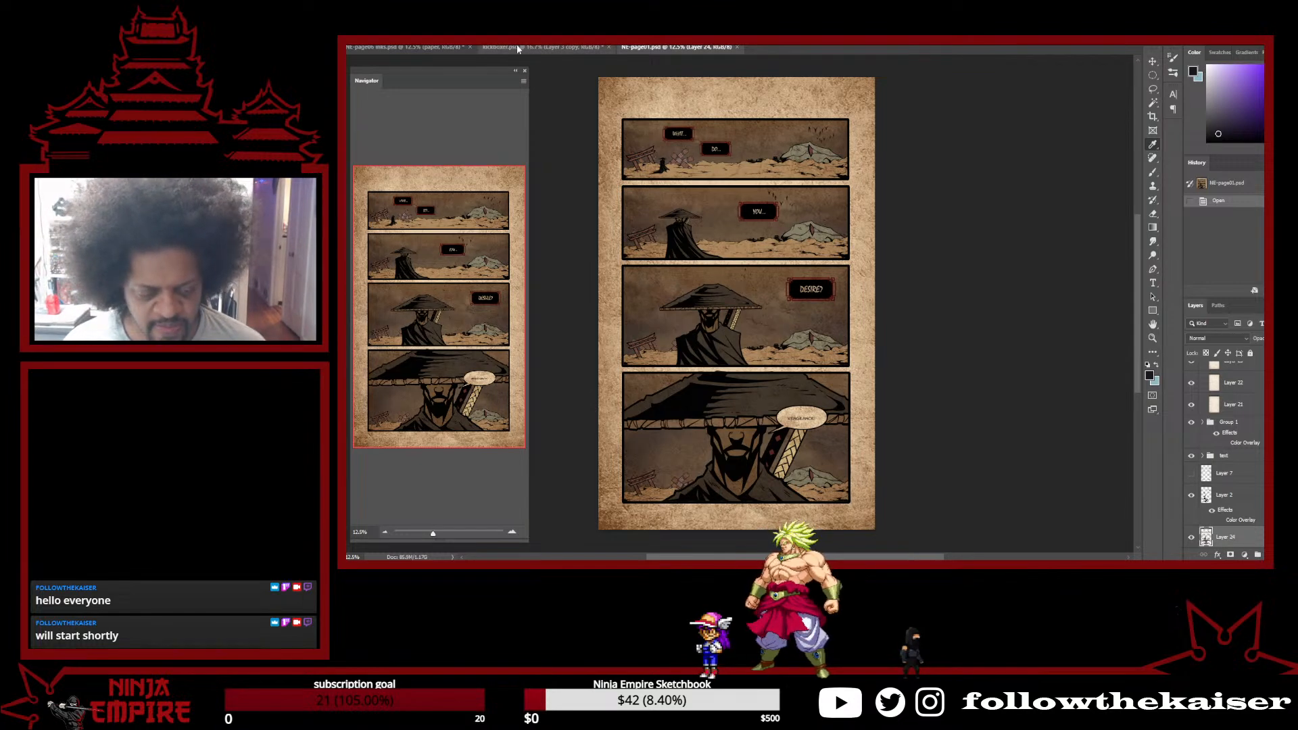
Switch to the kickboxer document and revert it through its history to the initial Open state
click(546, 48)
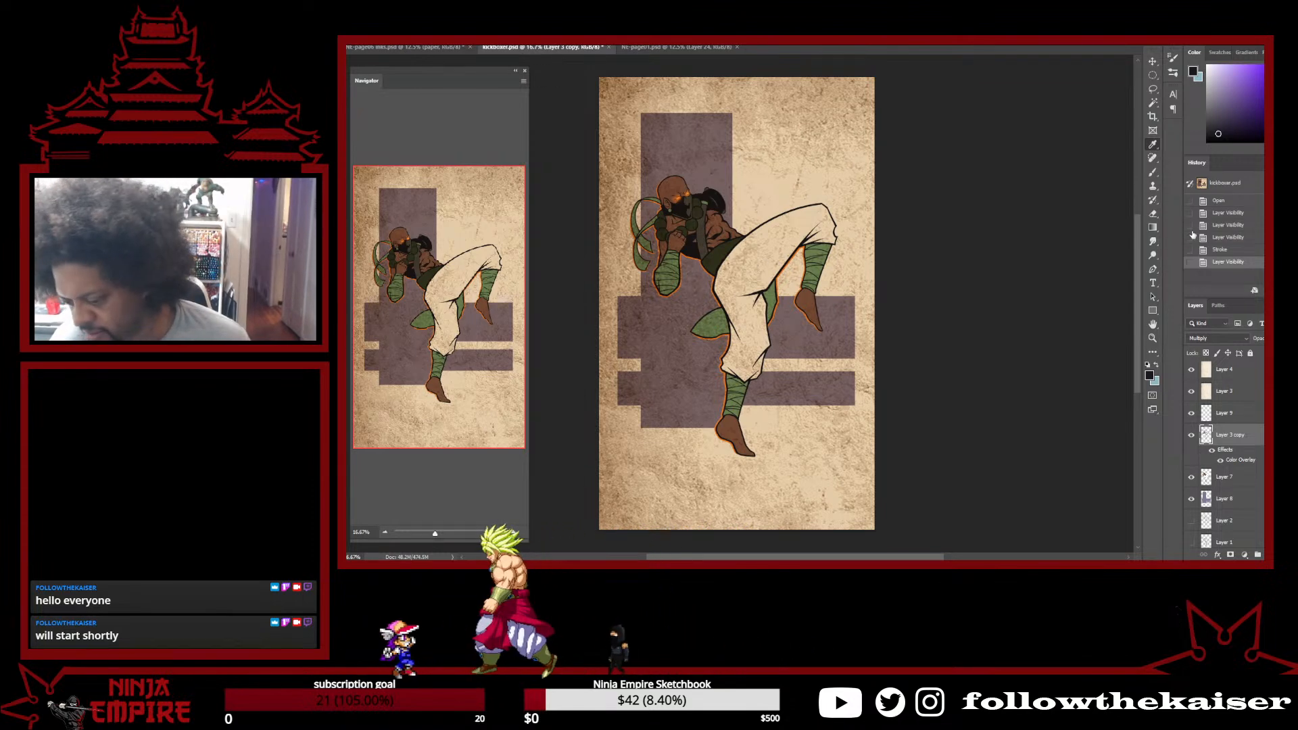
click(1251, 238)
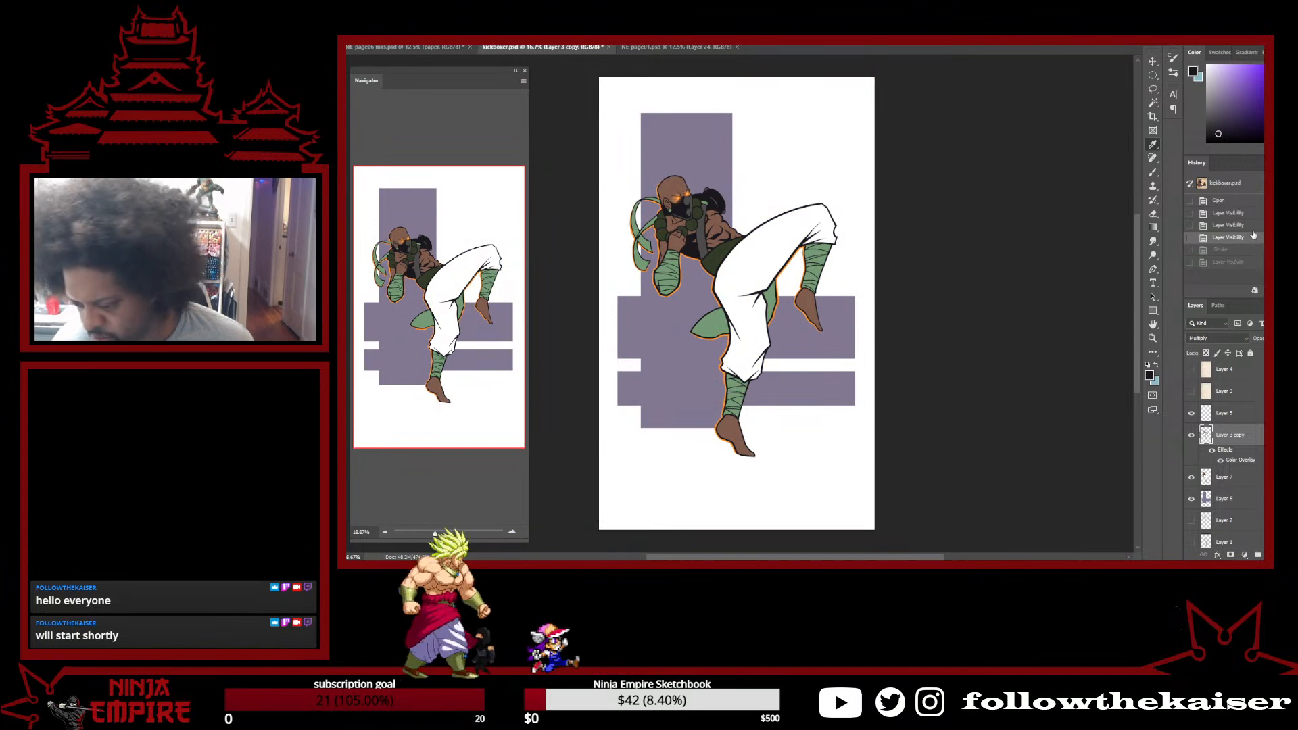
click(1242, 201)
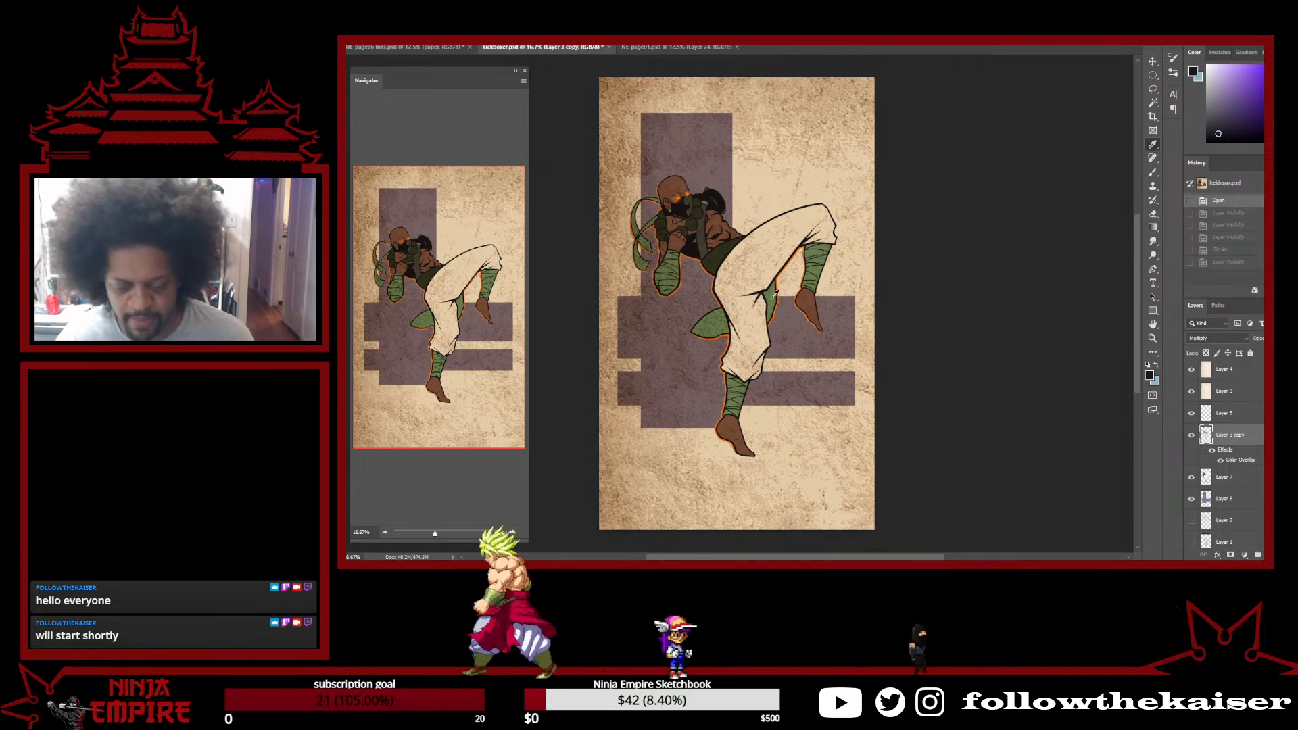
Switch to the inks page document and compare its Delete Layer history state with the latest Layer Visibility state
click(420, 48)
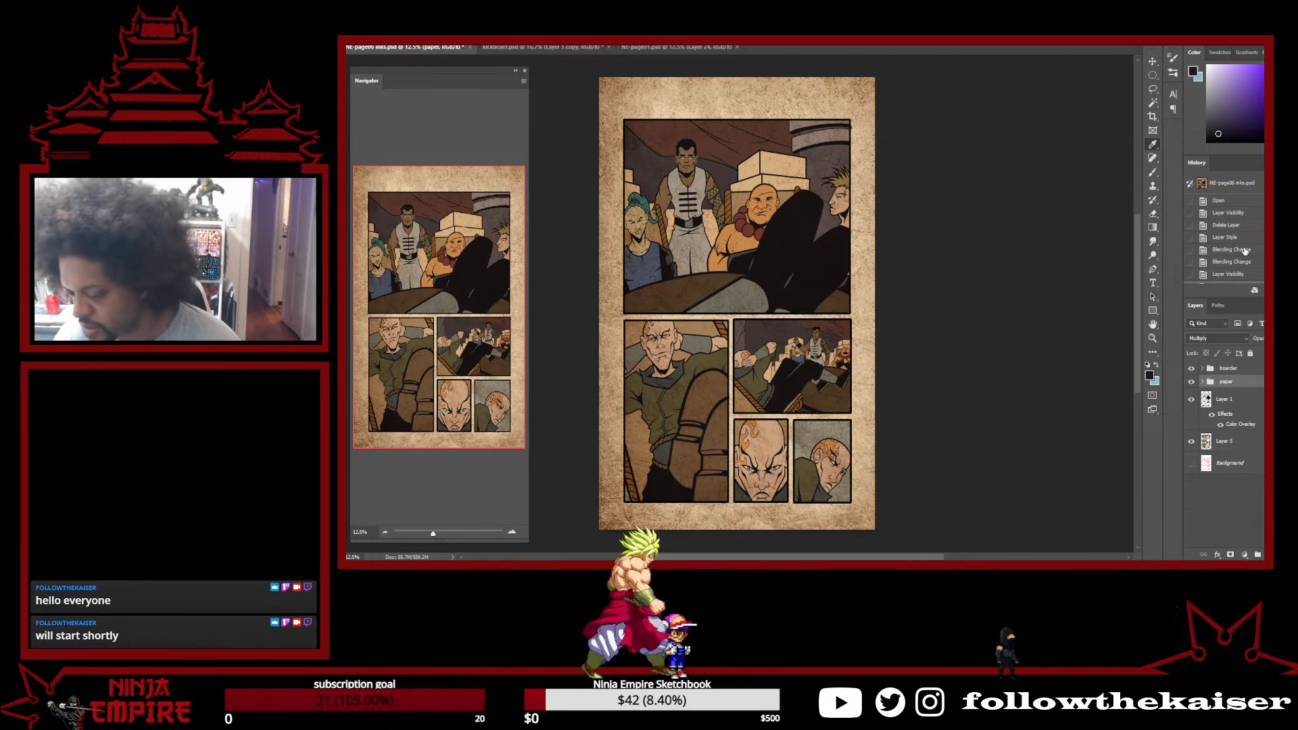
click(1224, 225)
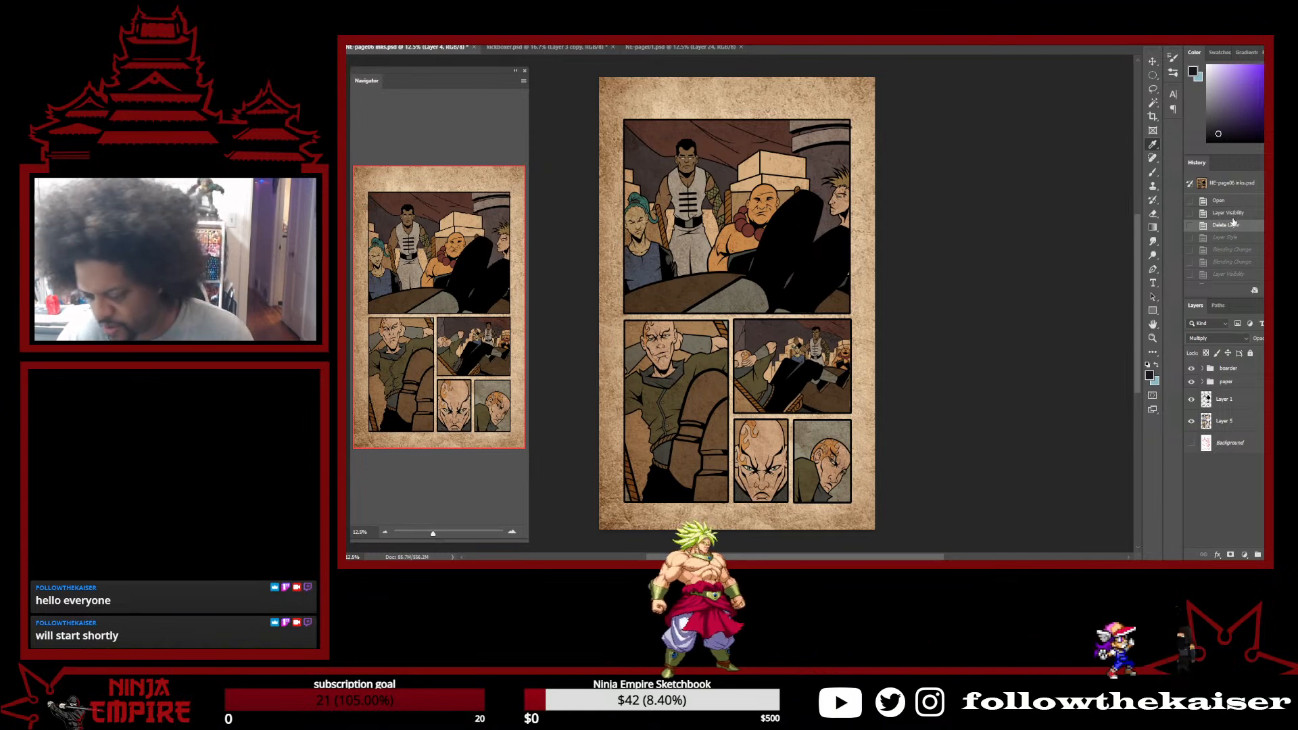
scroll(1234, 263, down, 1)
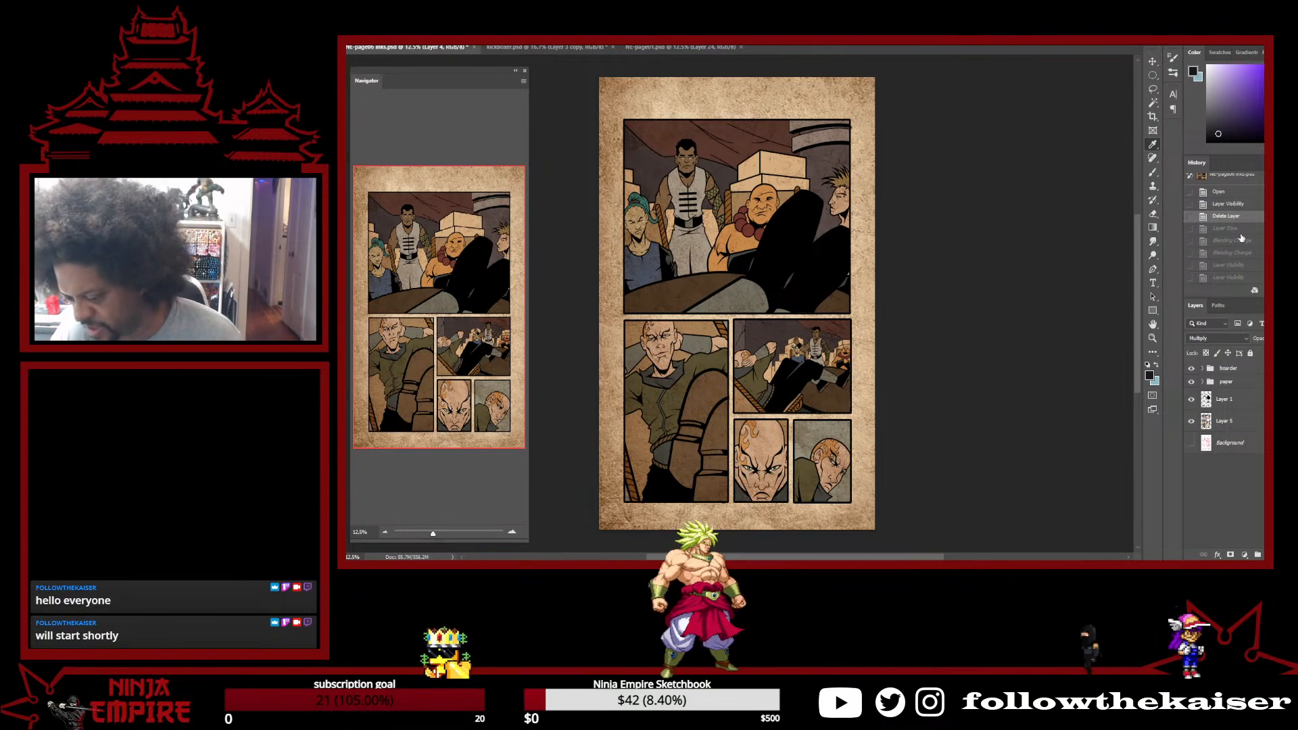
click(1229, 278)
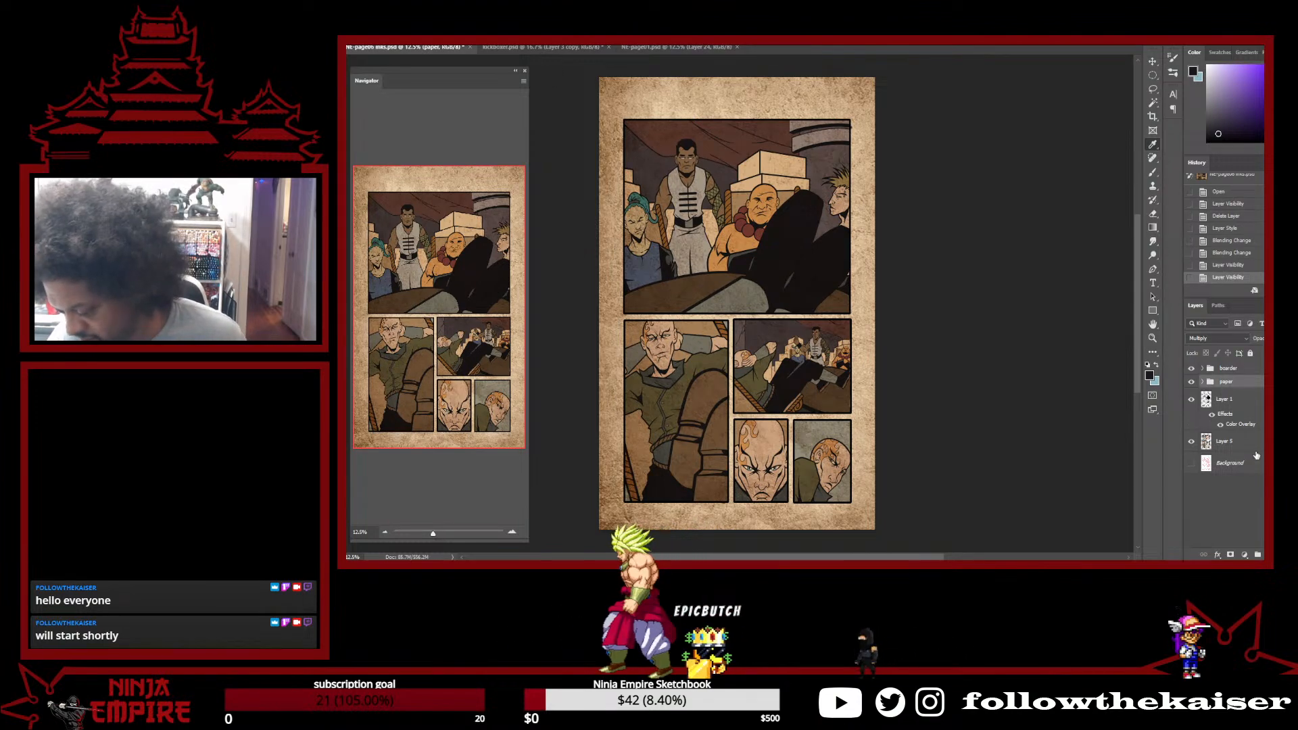
Erase the stray color along the right edge of the large top panel on the color layer above the Background
click(1237, 441)
ctrl+click(854, 130)
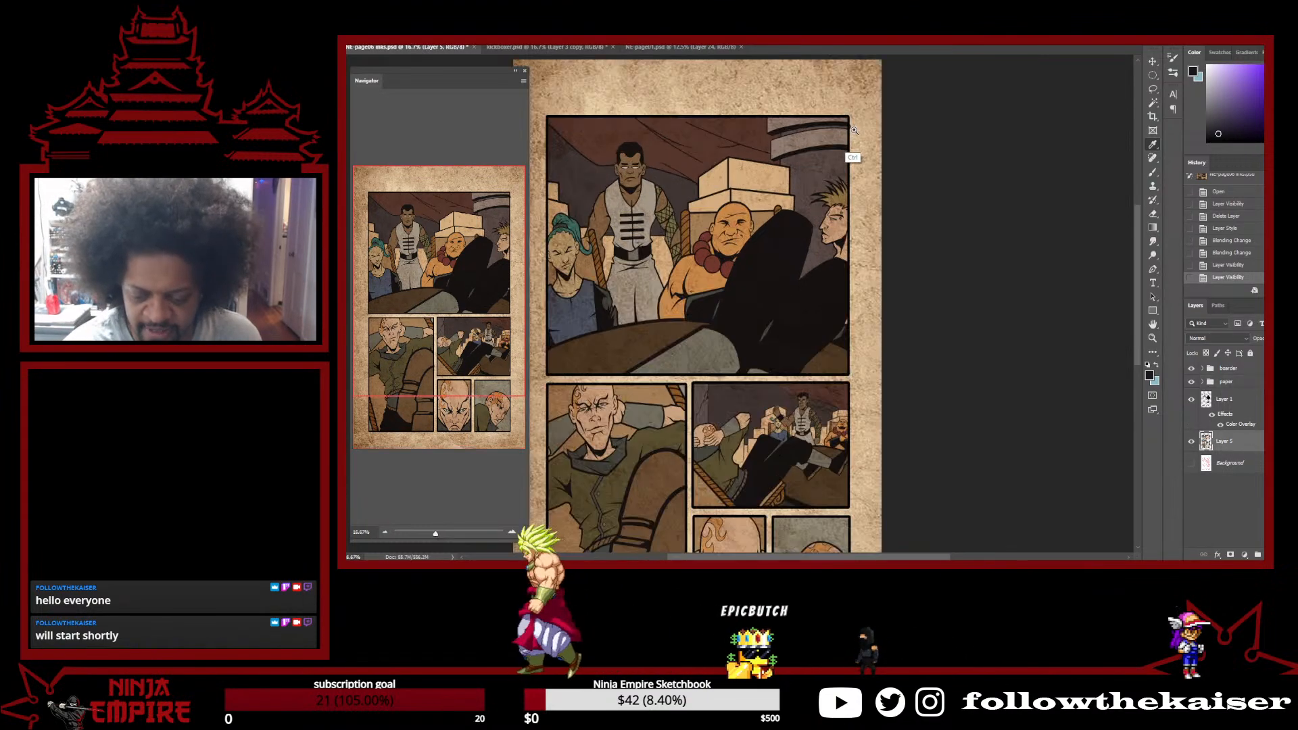
ctrl+click(854, 131)
ctrl+click(854, 131)
ctrl+click(853, 131)
key(e)
drag(845, 112, 850, 223)
alt+click(851, 226)
alt+click(851, 226)
alt+click(851, 225)
drag(846, 292, 921, 234)
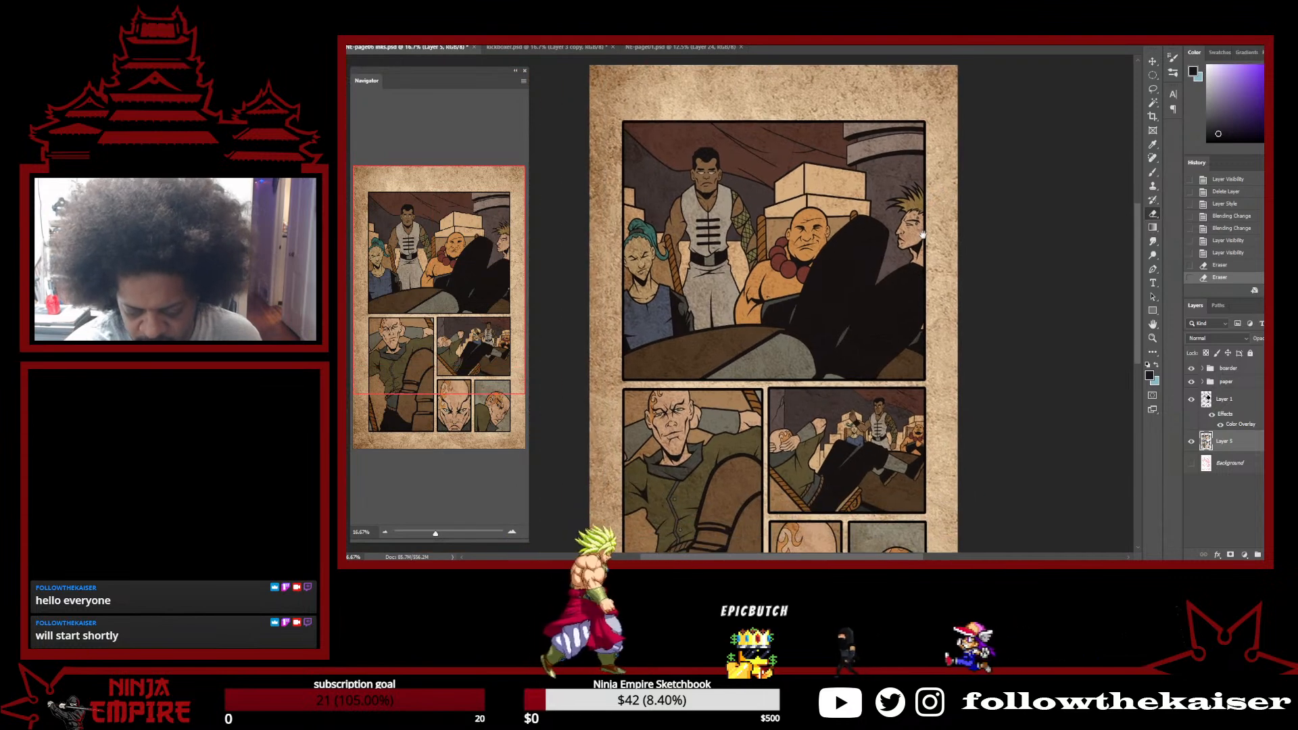
Expand the boarder group to list the rectangle layers that frame the panels
click(1208, 368)
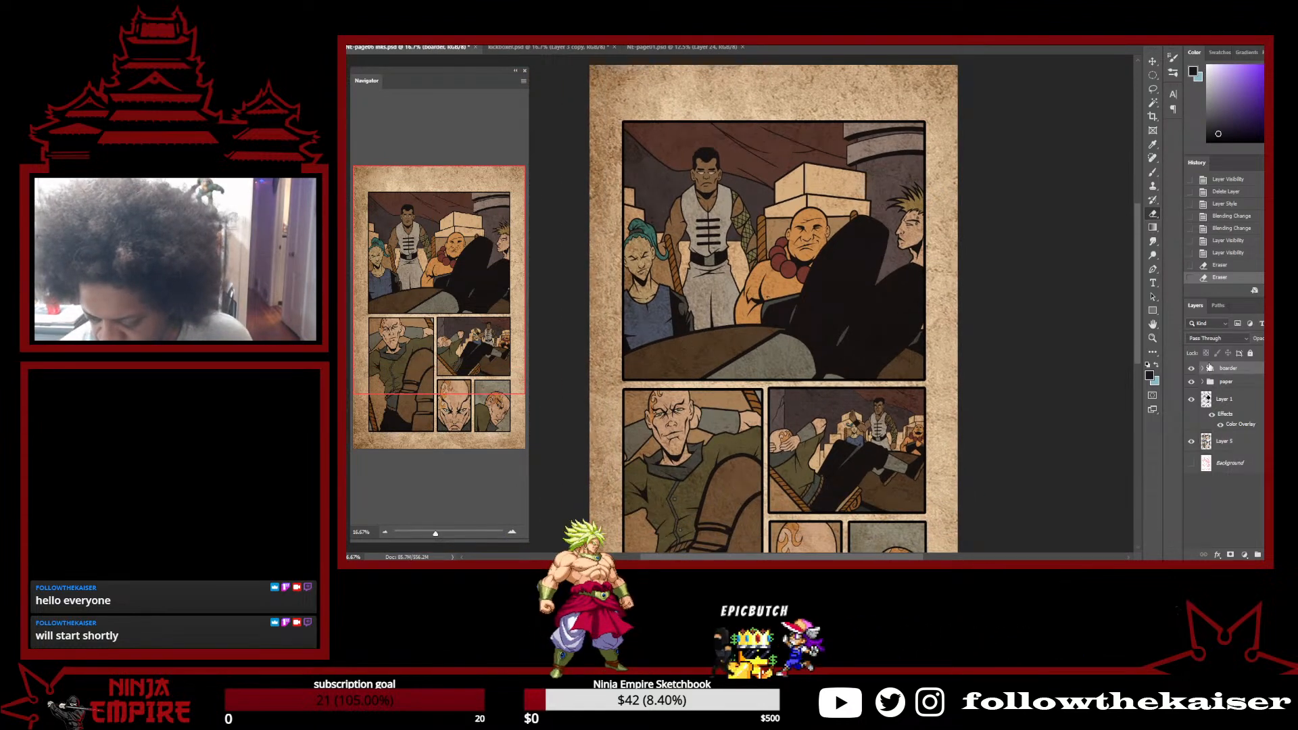
click(1202, 368)
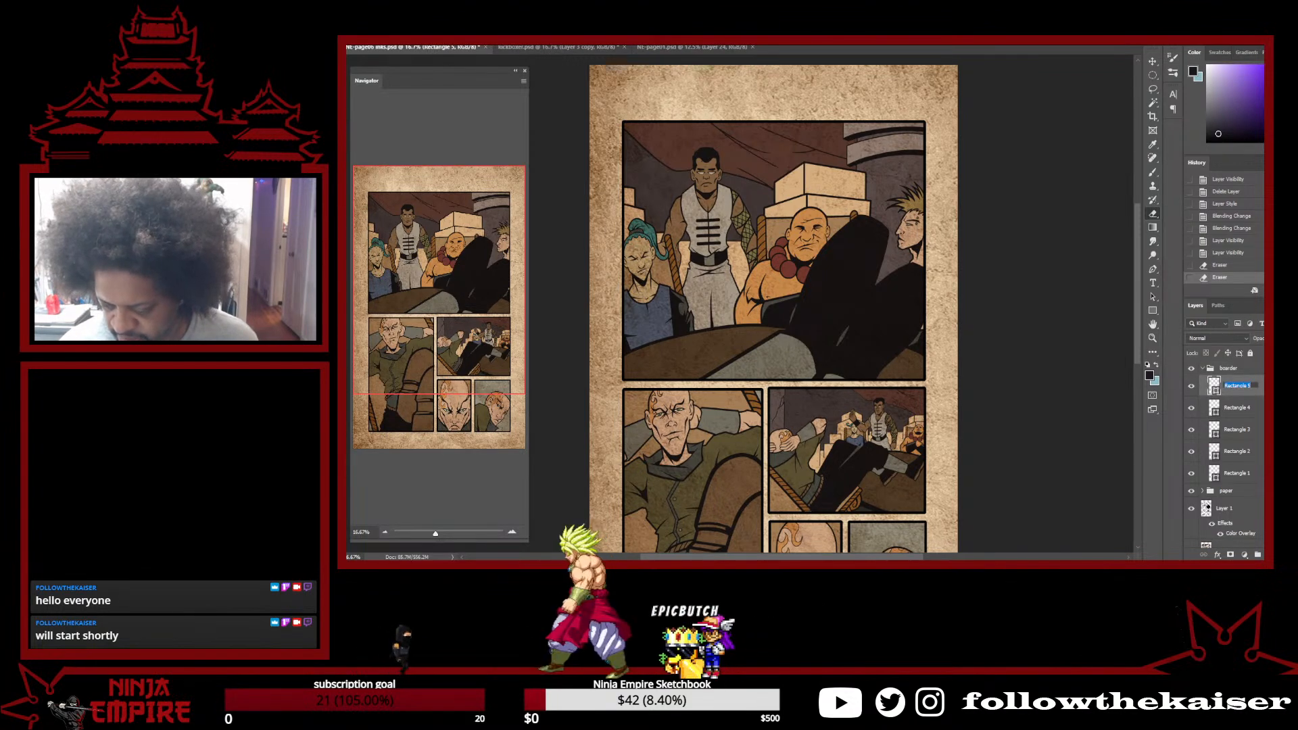
double_click(1255, 386)
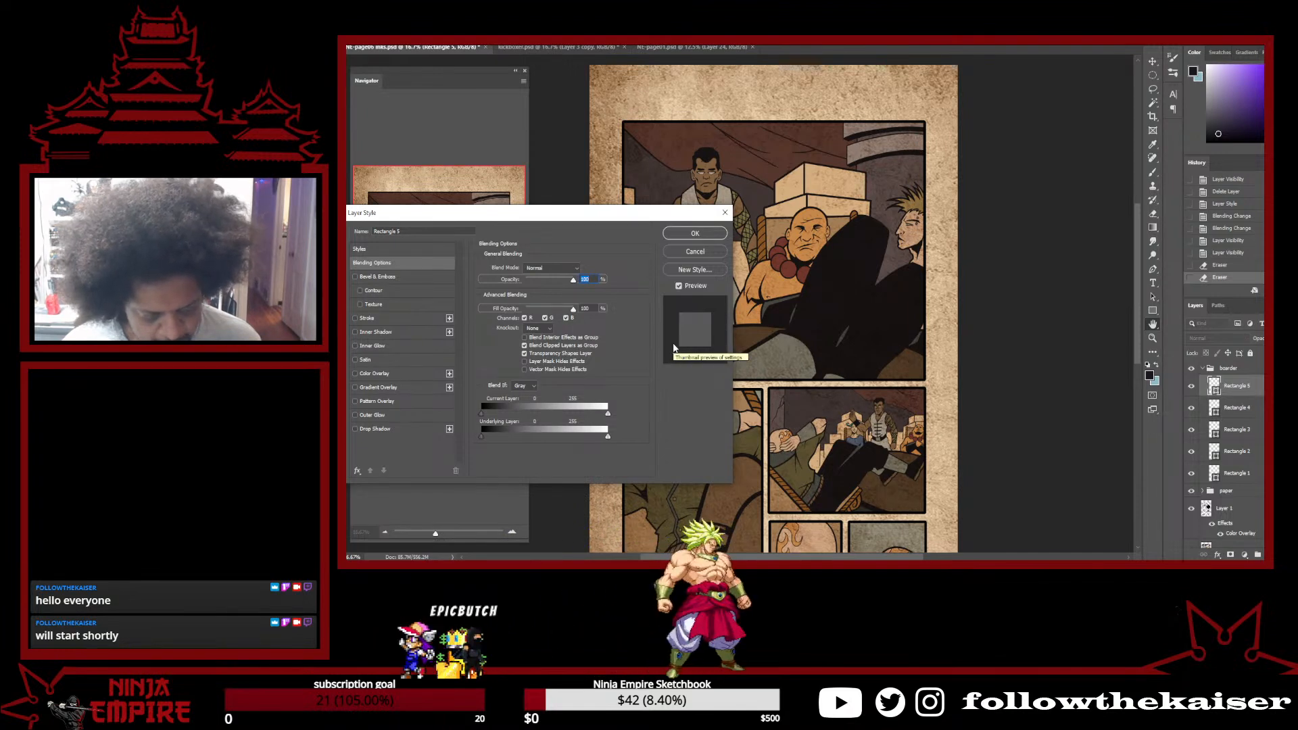
click(725, 213)
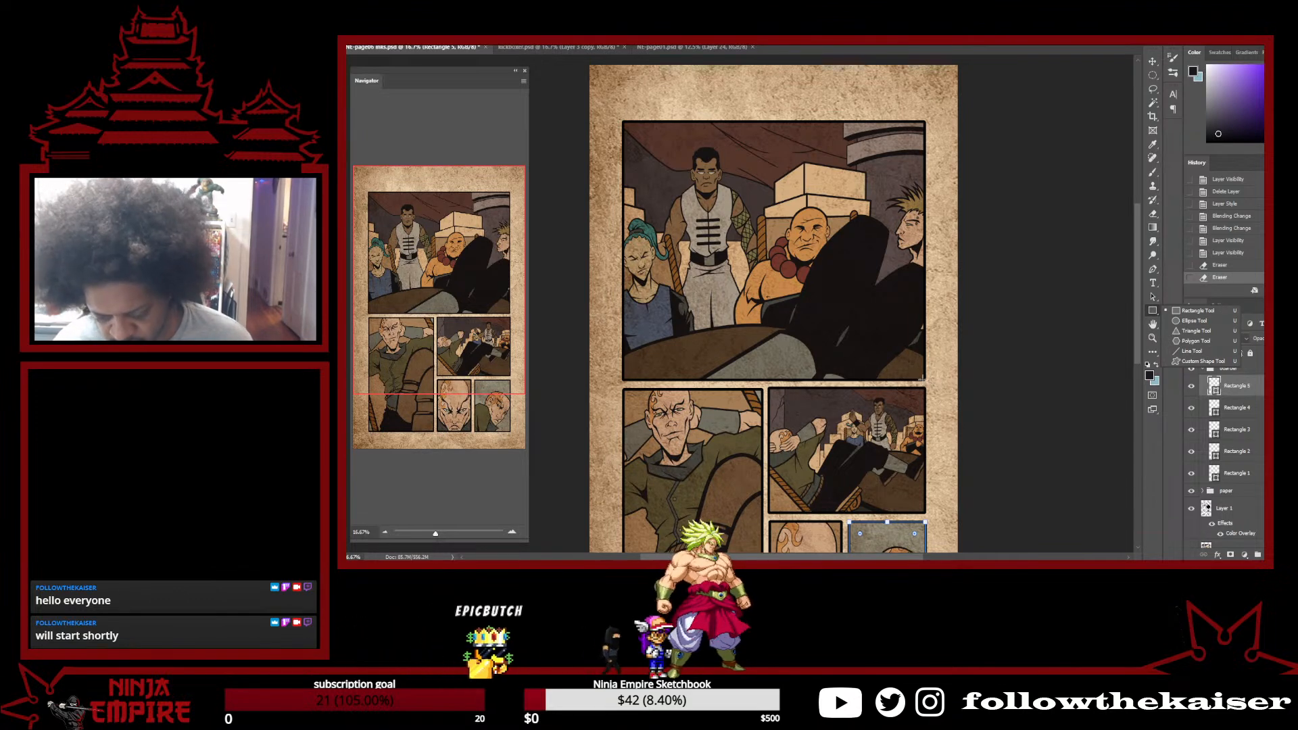
scroll(896, 446, down, 5)
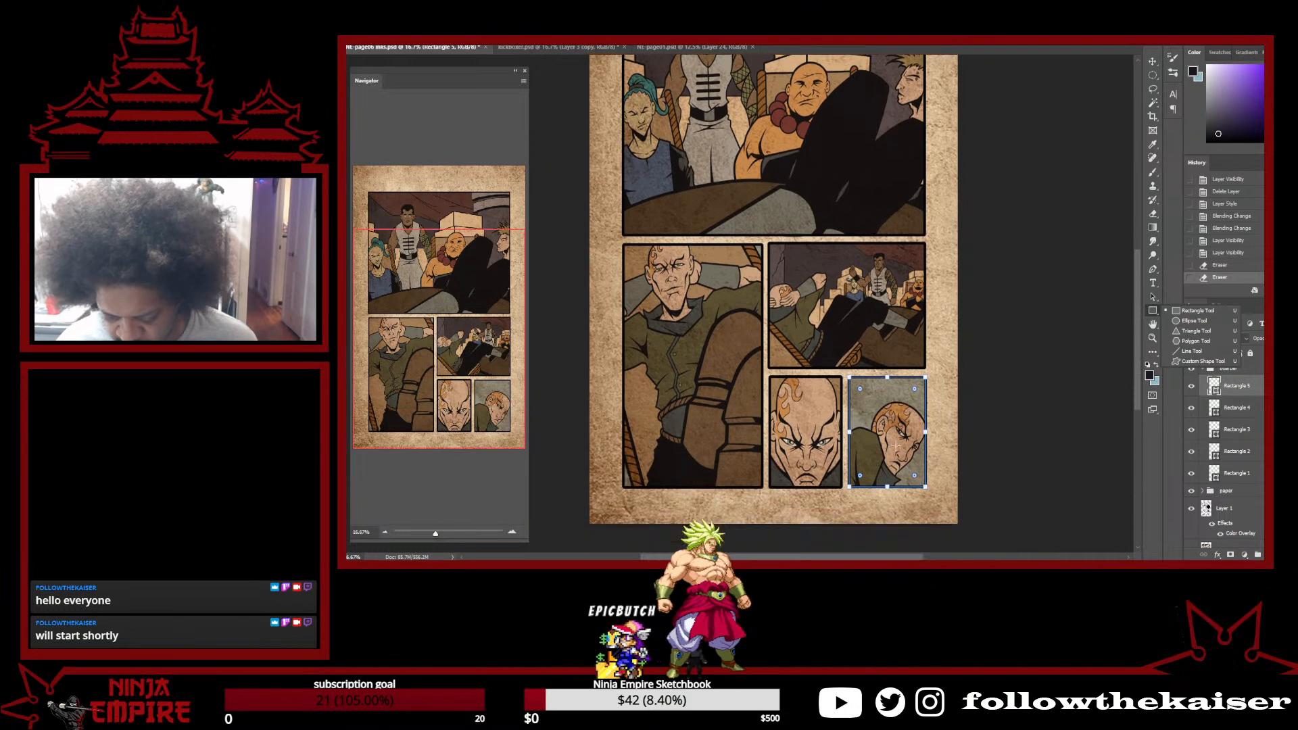
click(924, 469)
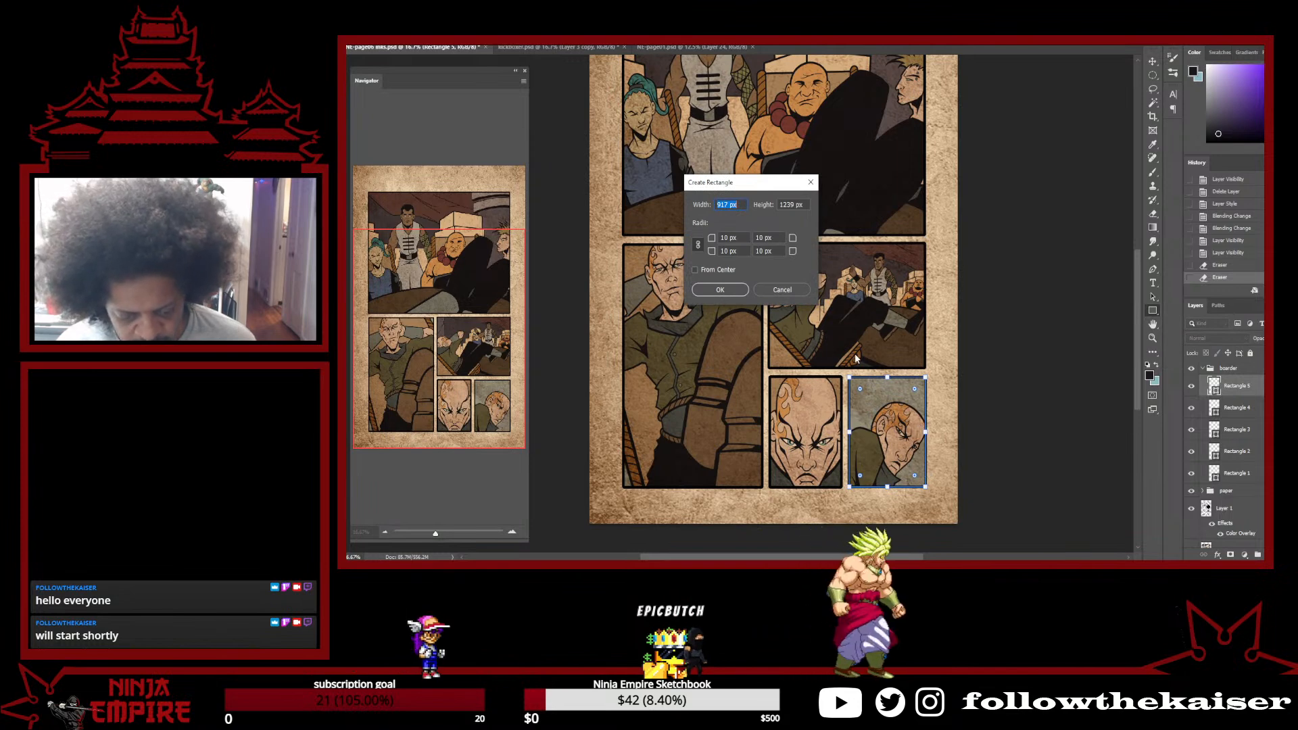
click(811, 182)
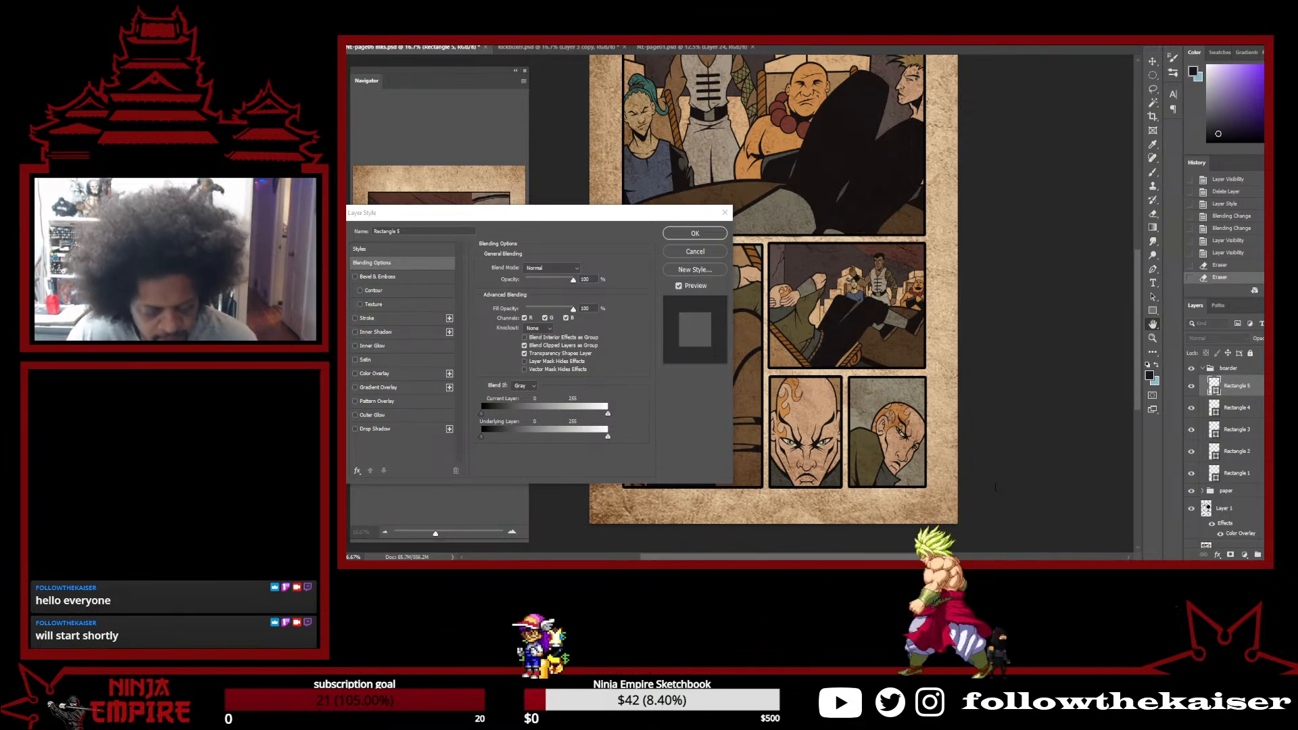
Try to give Rectangle 5 a stroke effect colored CMYK 74, 70, 62, 77
click(676, 318)
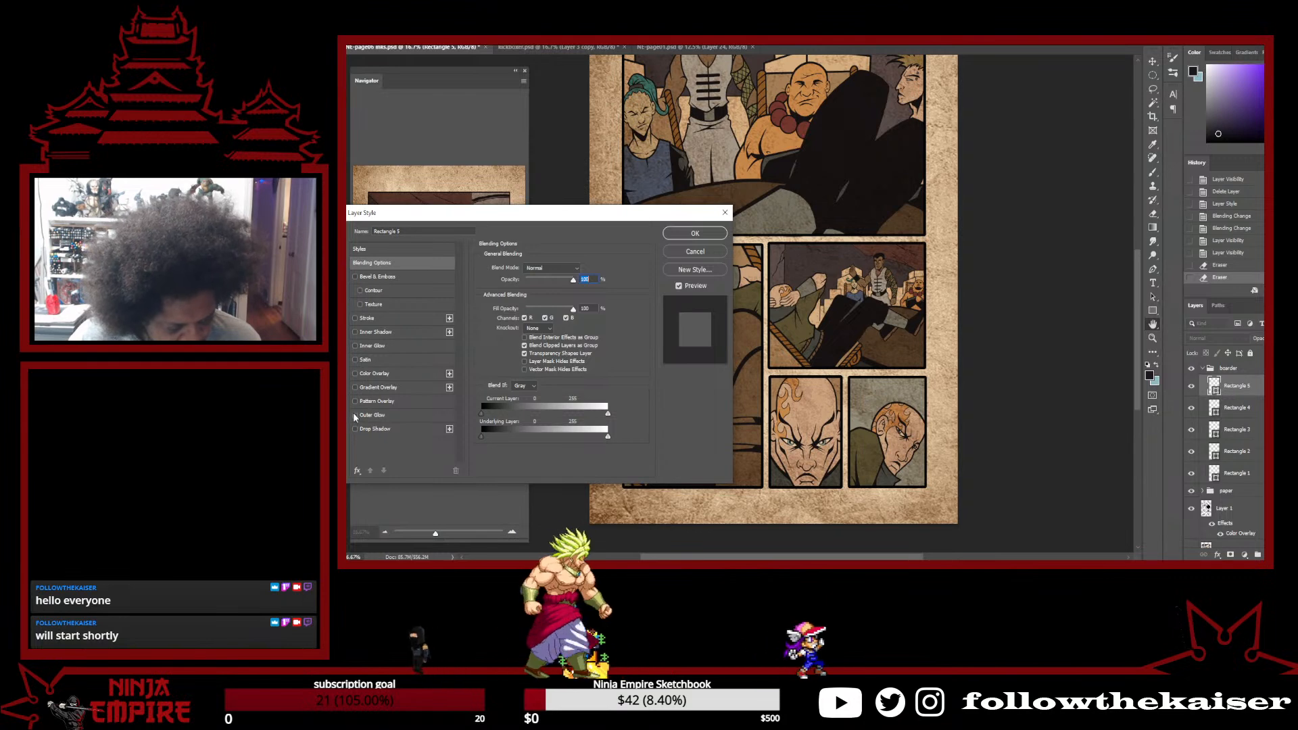
click(368, 318)
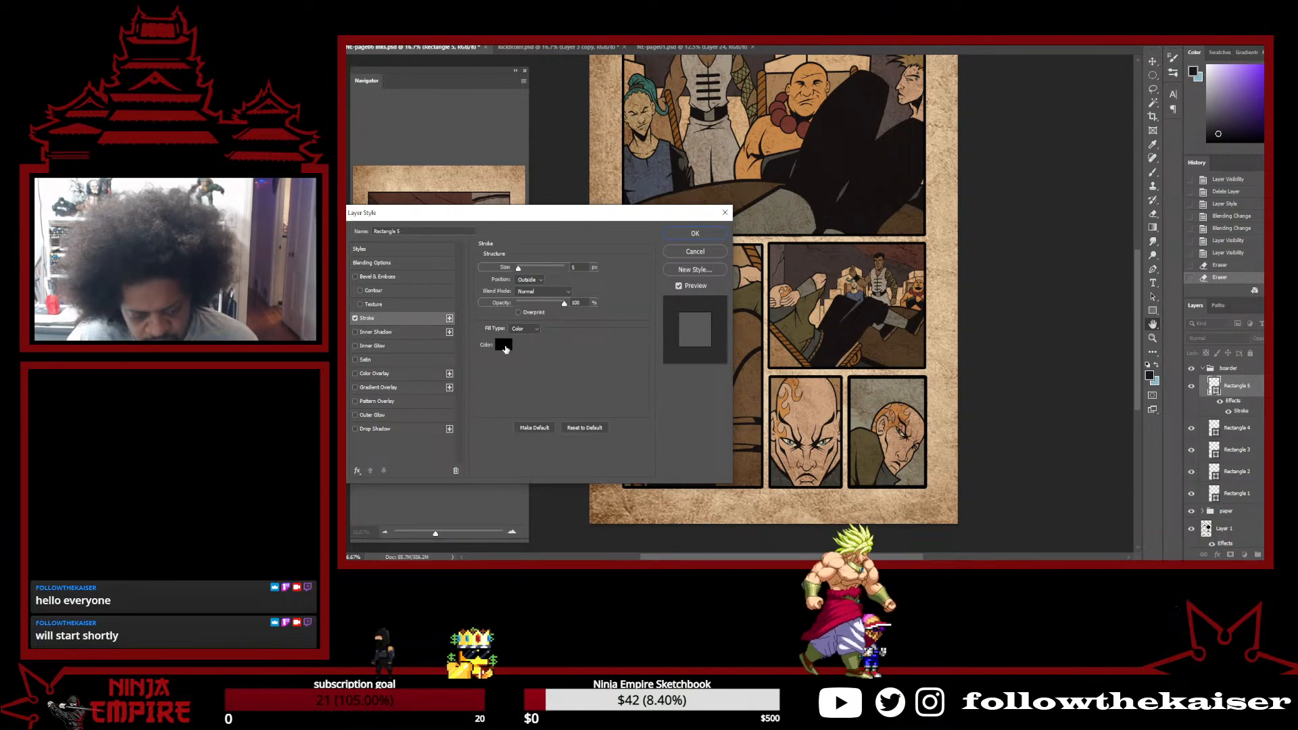
click(504, 345)
double_click(1118, 235)
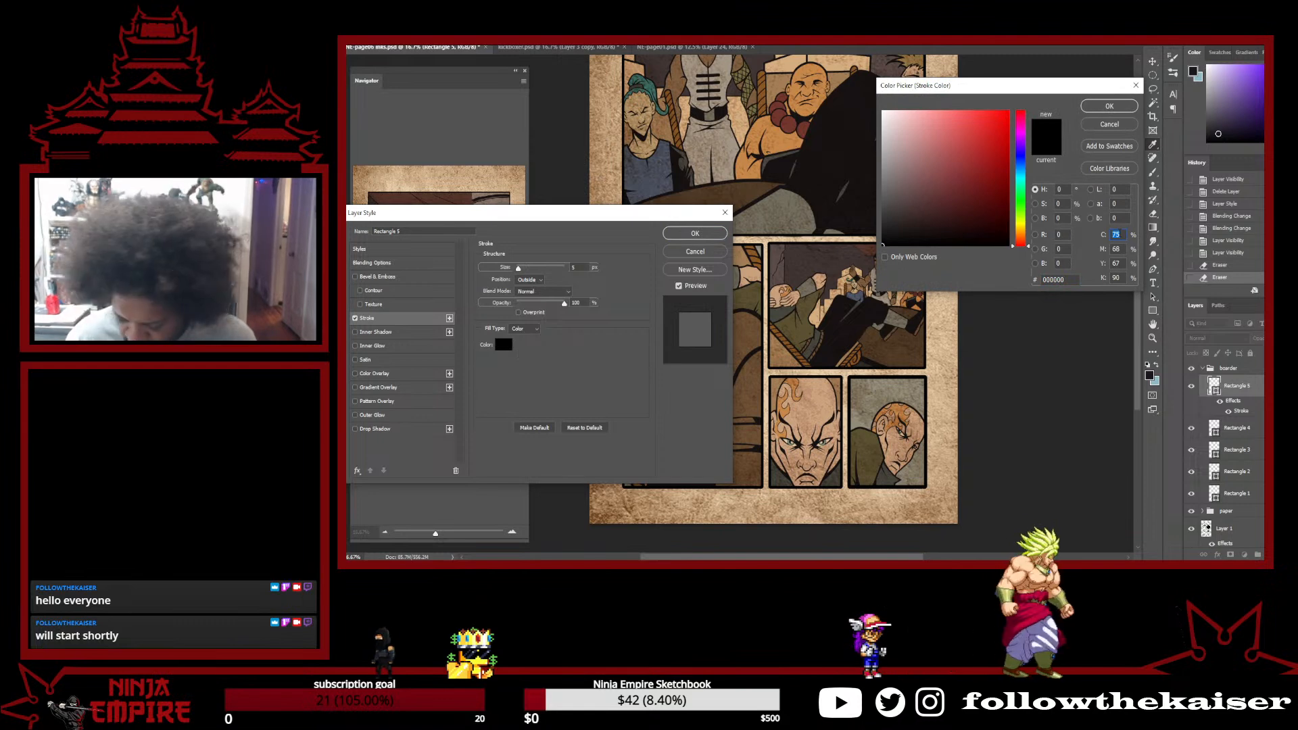
text(74)
key(Tab)
text(70)
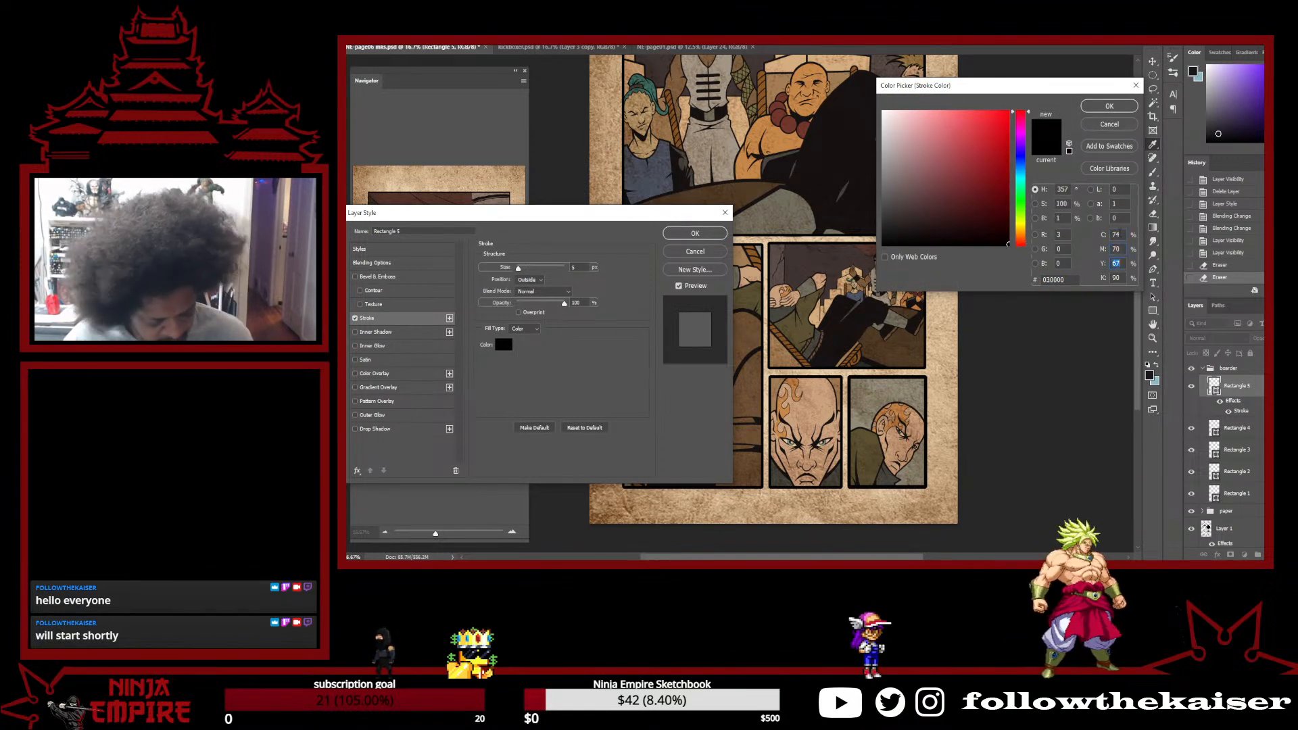
text(62)
key(Tab)
text(77)
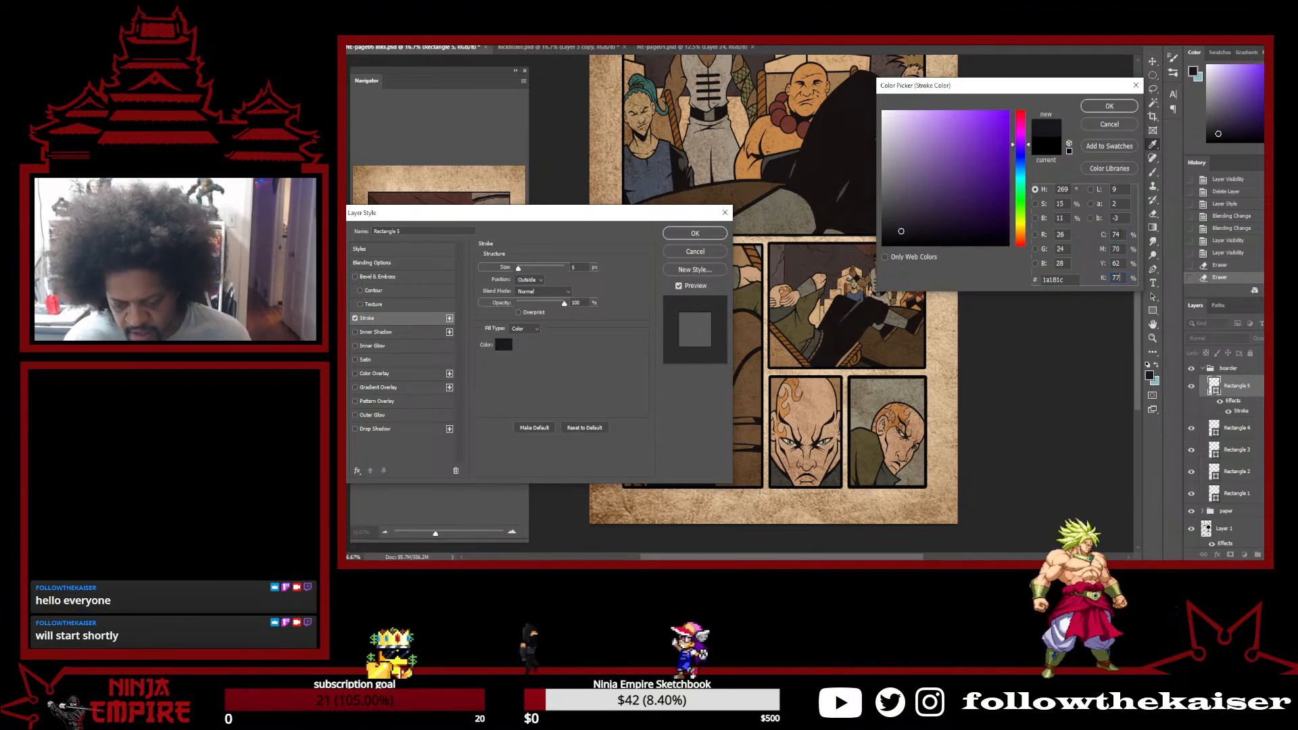
key(Return)
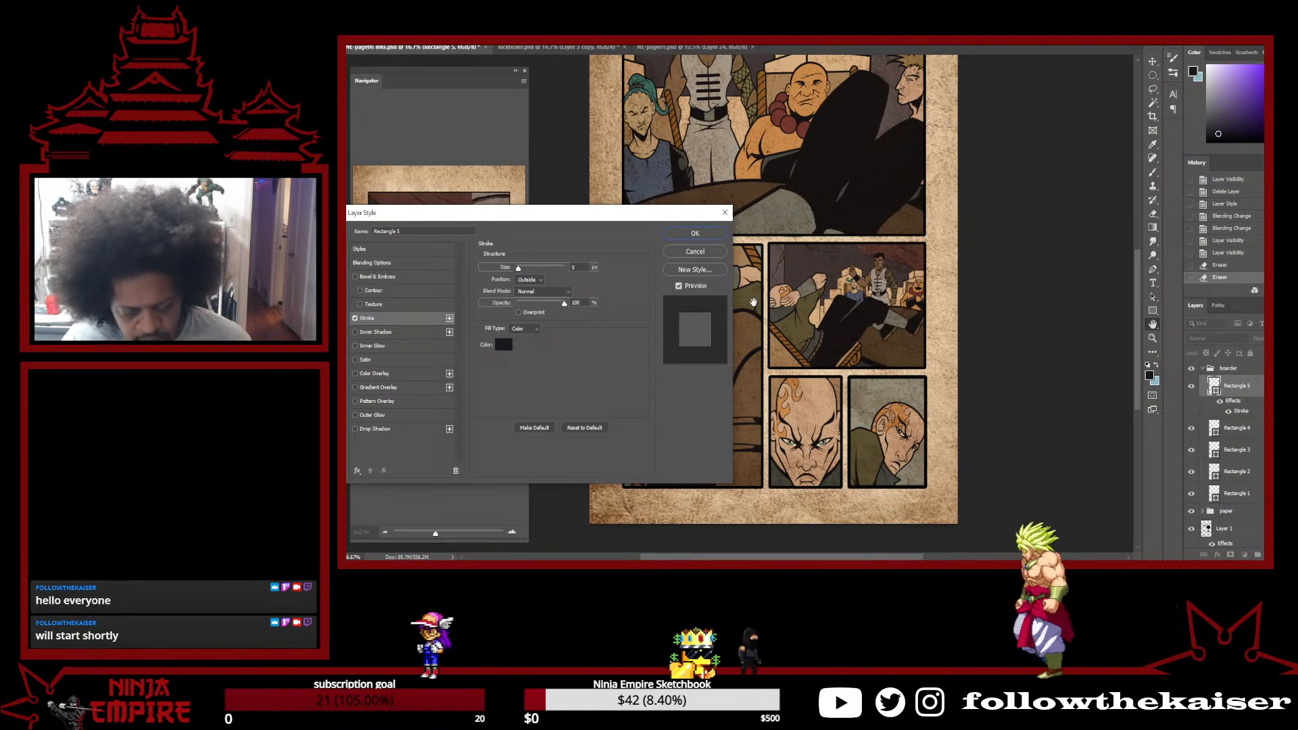
click(354, 317)
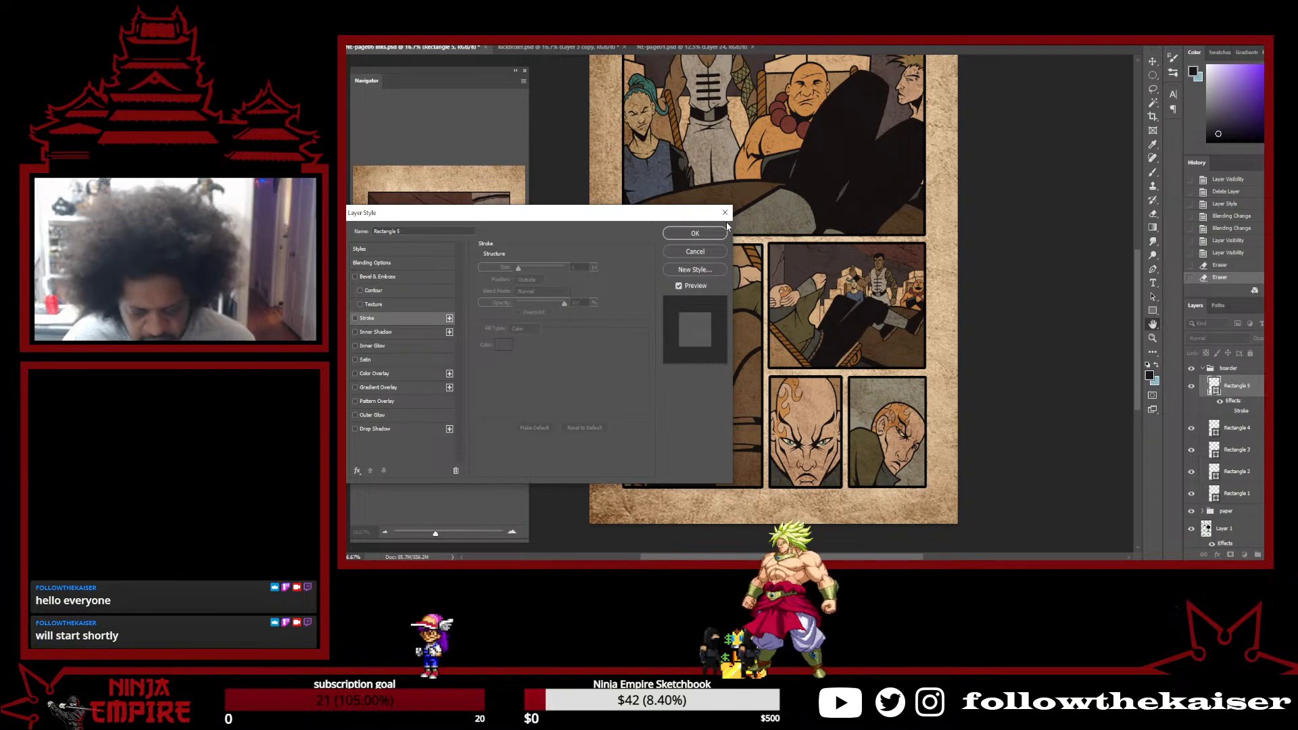
key(Escape)
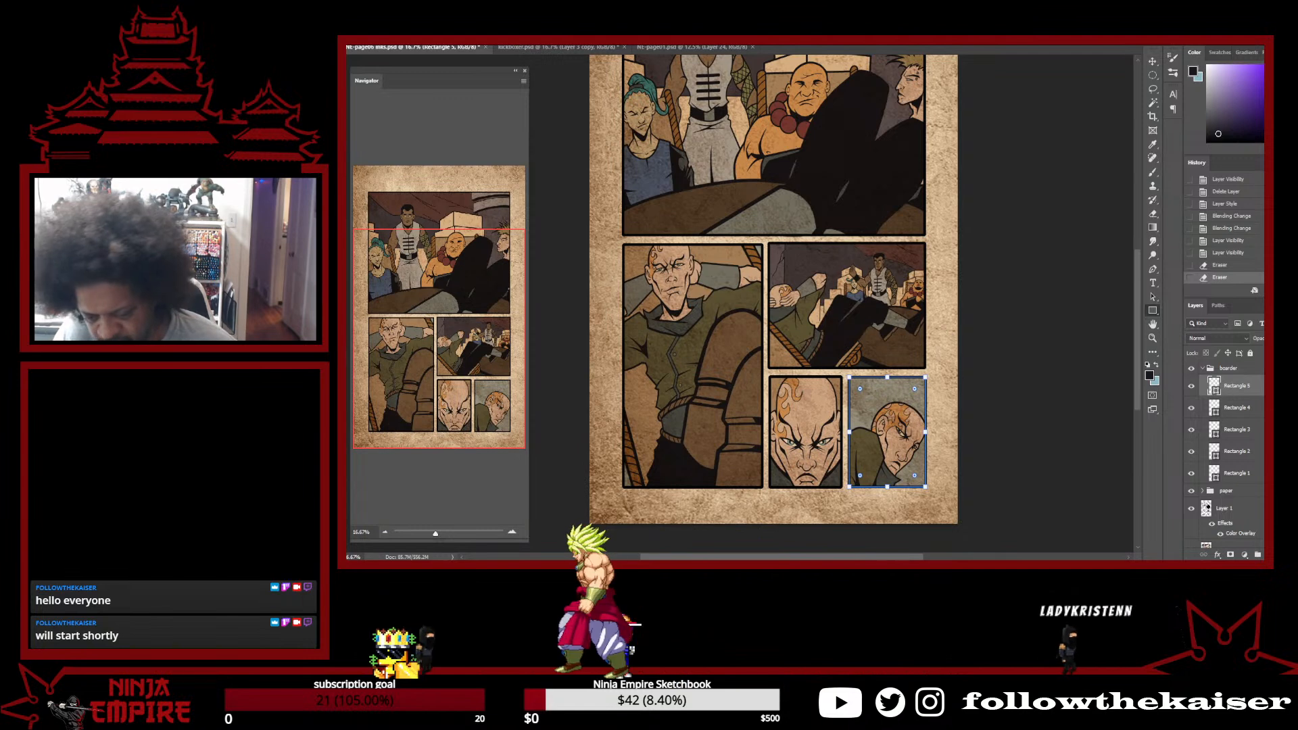
Select the Rectangle 1 layer that frames the large top panel
click(1251, 472)
double_click(1252, 472)
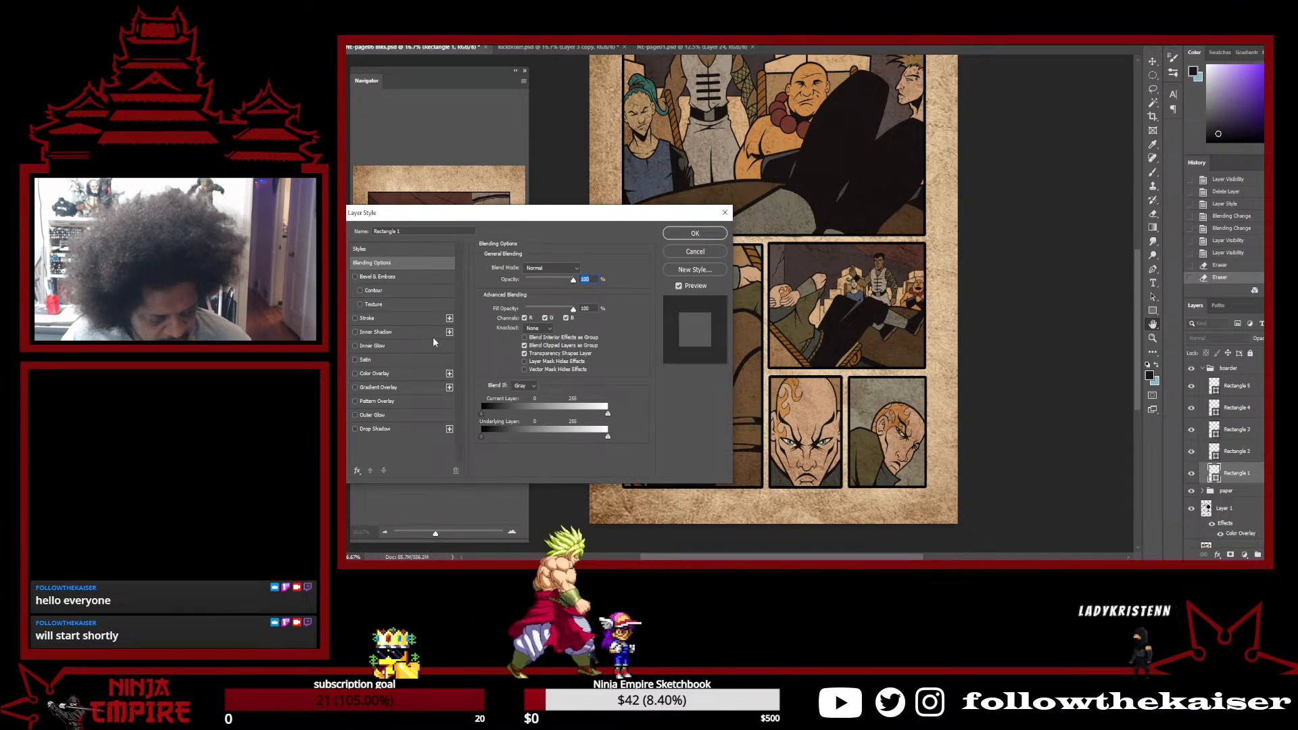
click(725, 212)
click(796, 180)
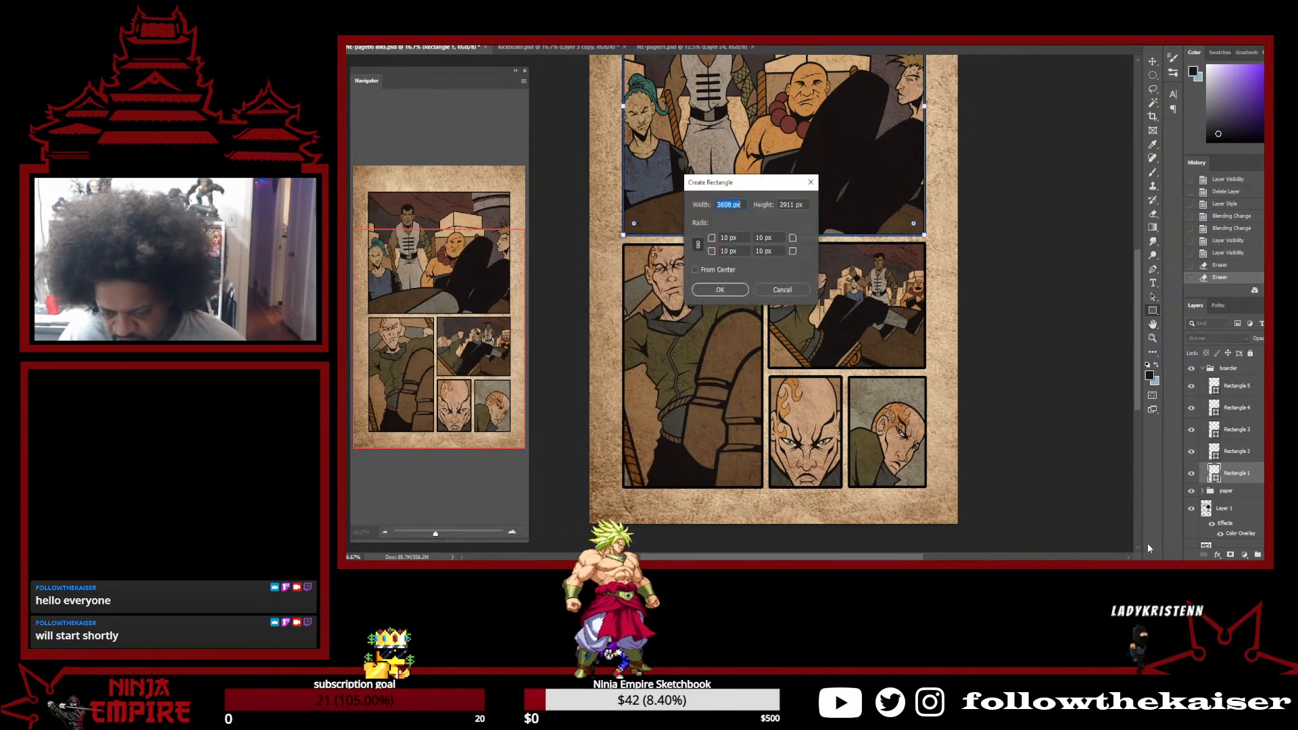
click(811, 181)
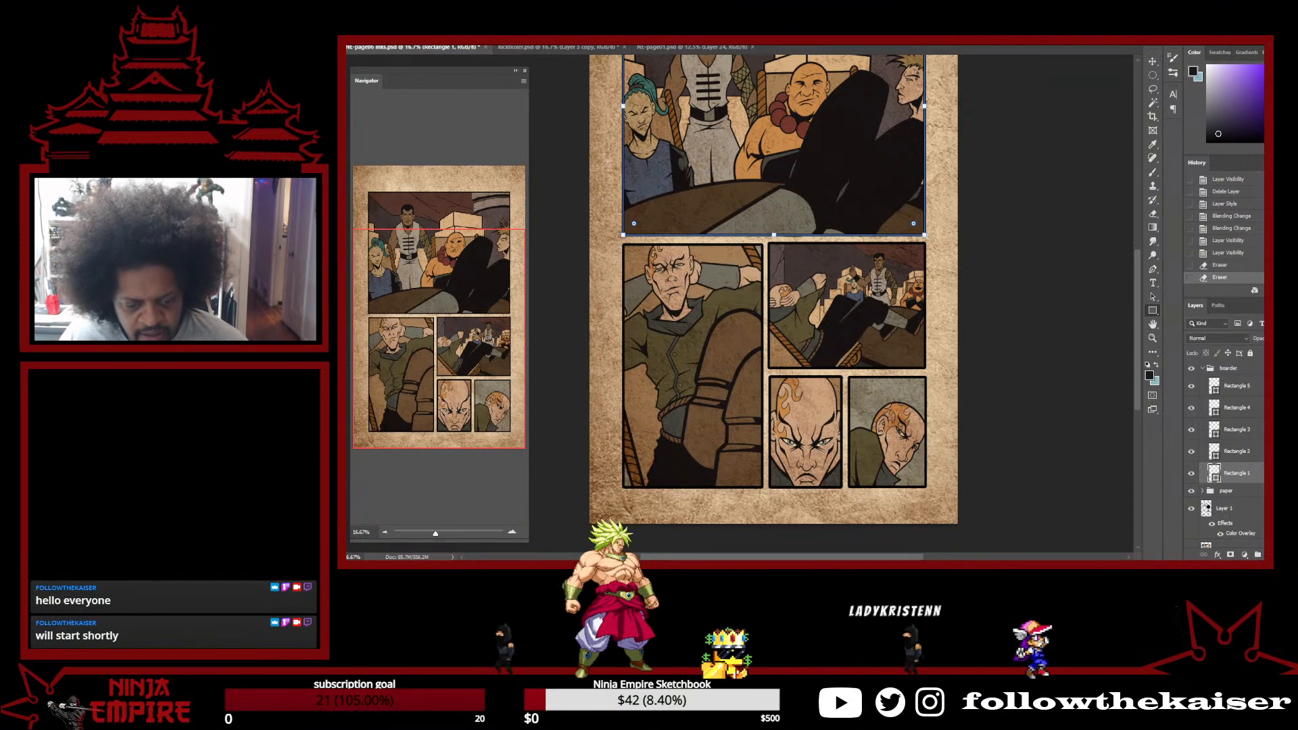
Set the shape stroke color of Rectangle 1 around the top panel to CMYK 74, 70, 62, 77
click(423, 40)
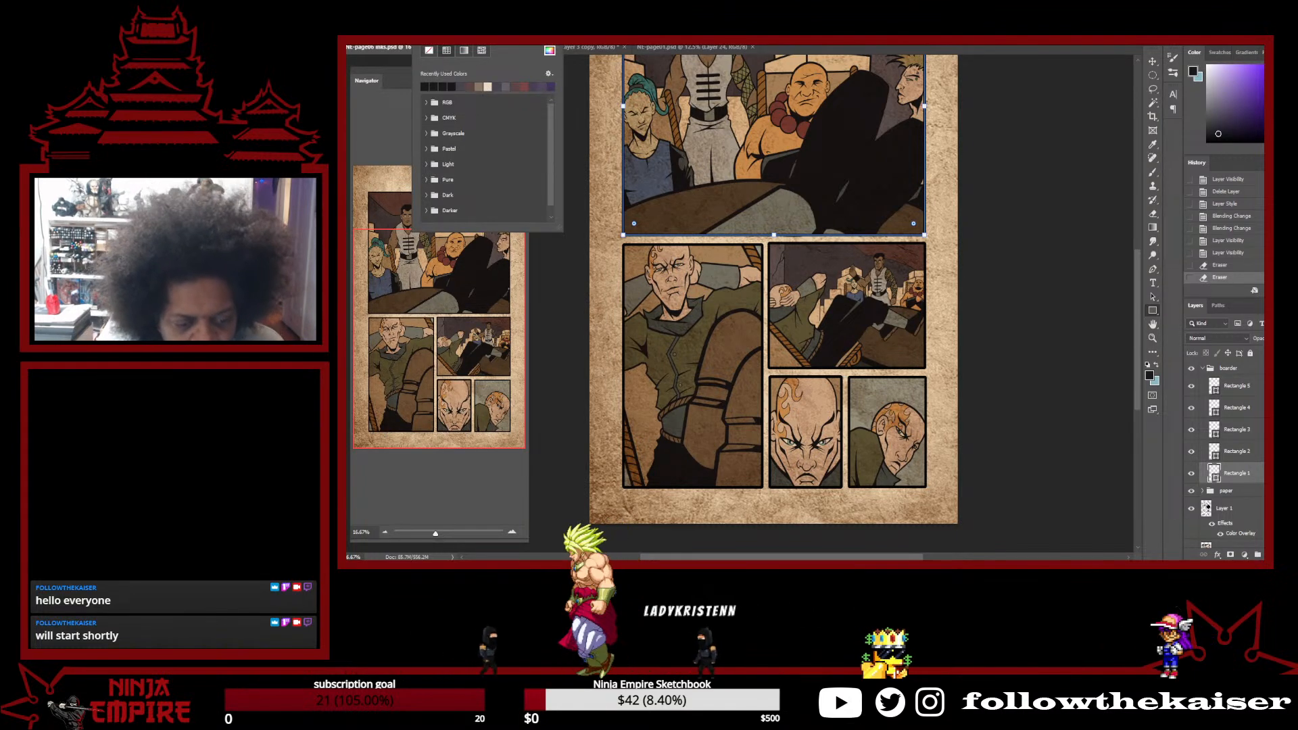
click(549, 51)
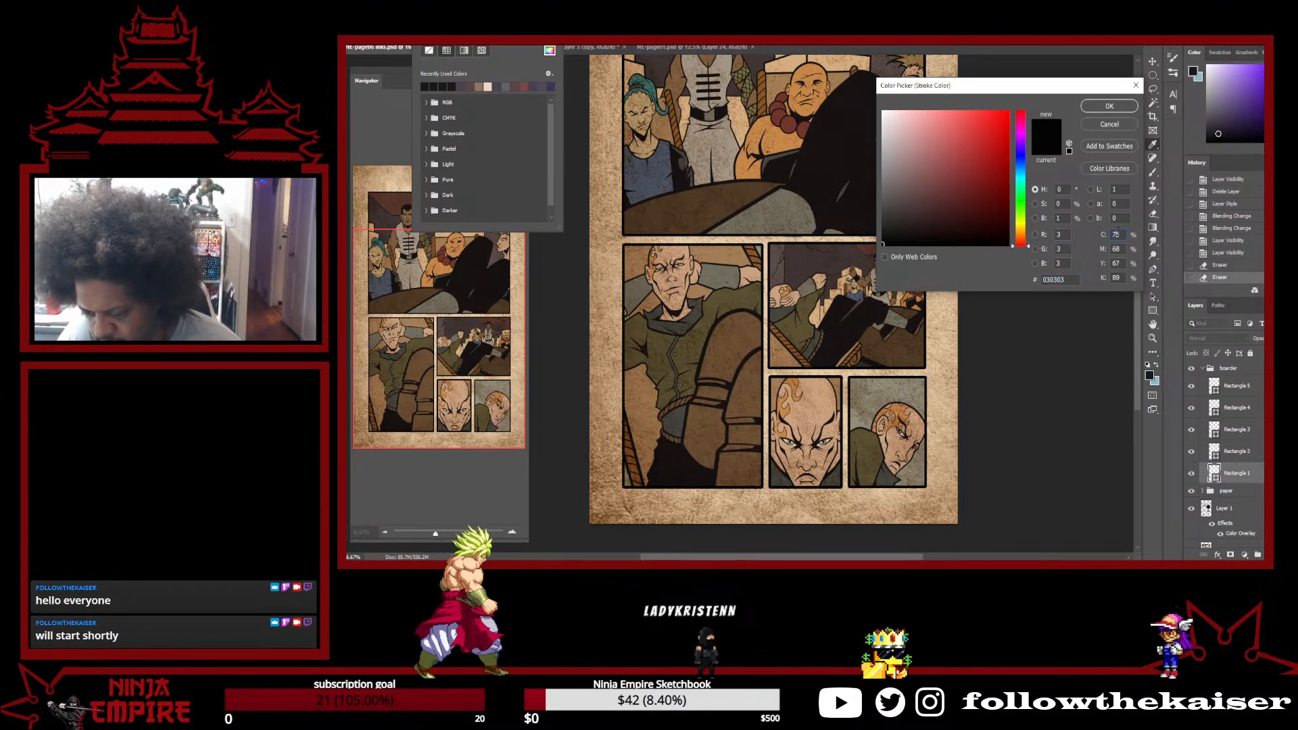
drag(1118, 234, 1083, 233)
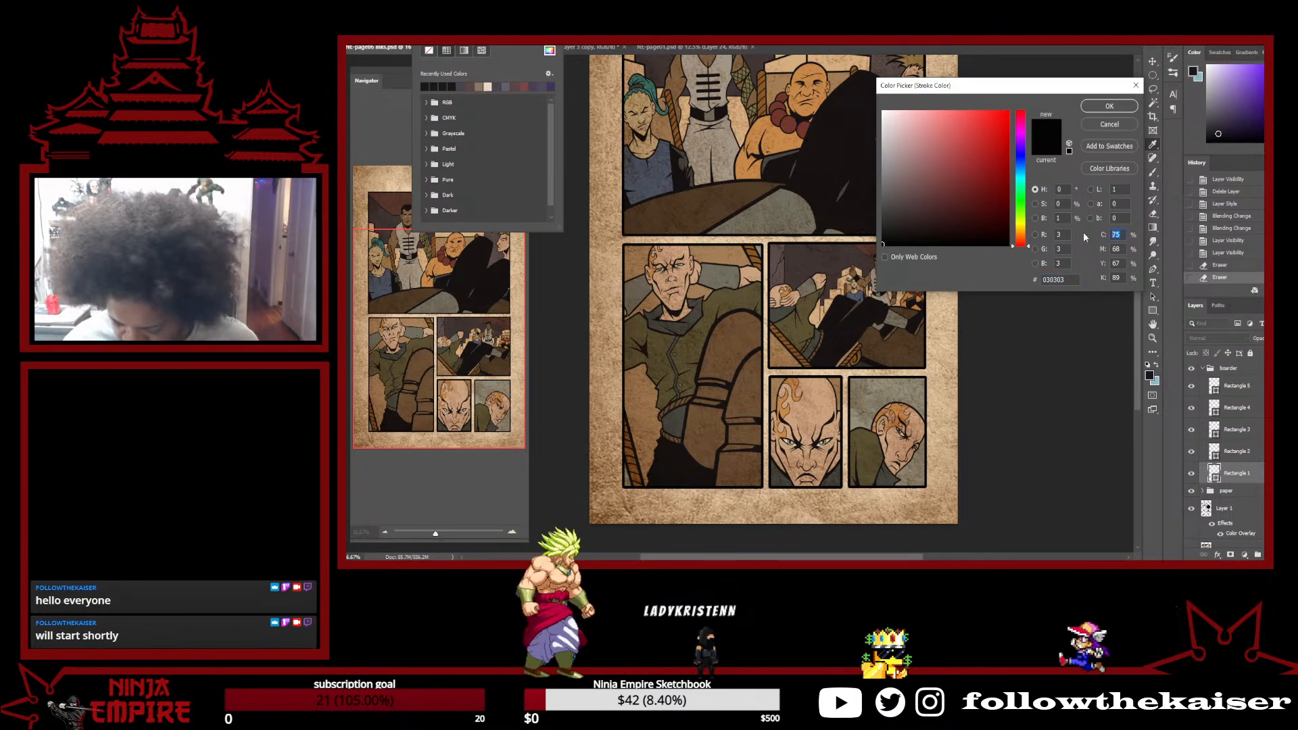
text(74)
key(Tab)
text(70)
key(Tab)
text(62)
key(Tab)
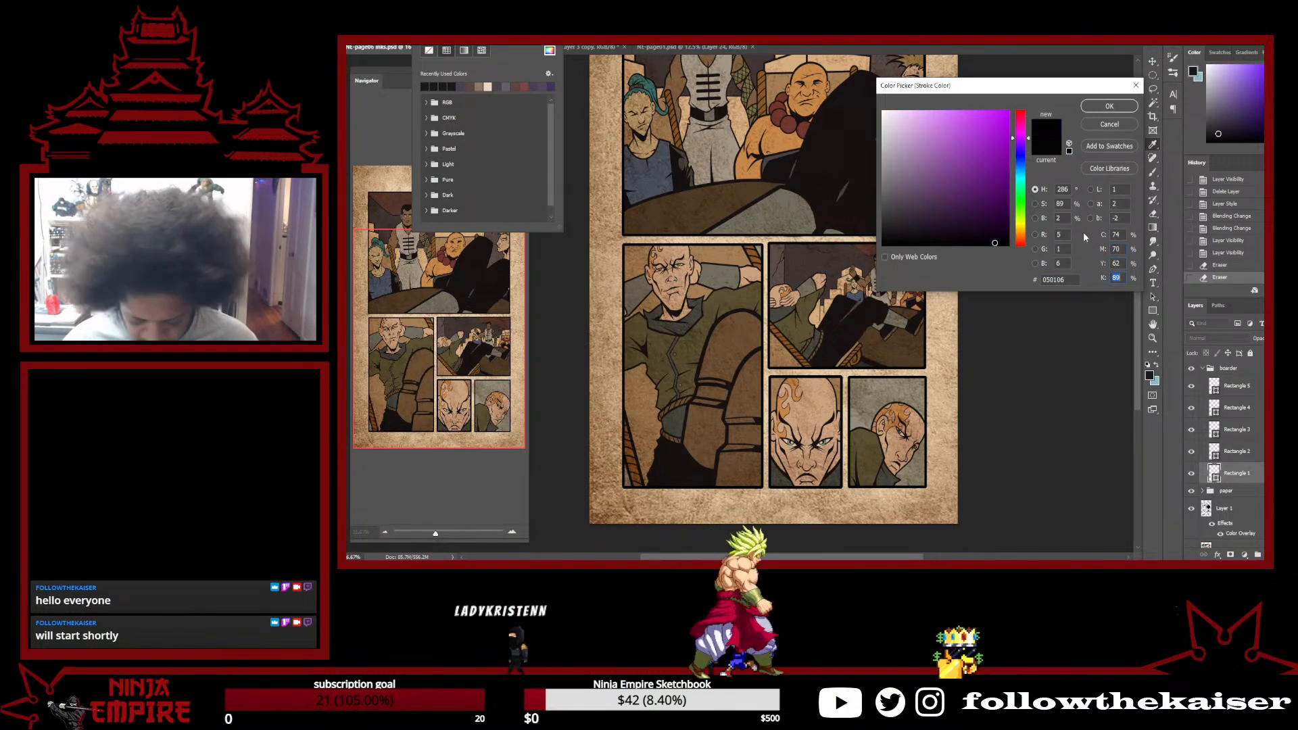
text(77)
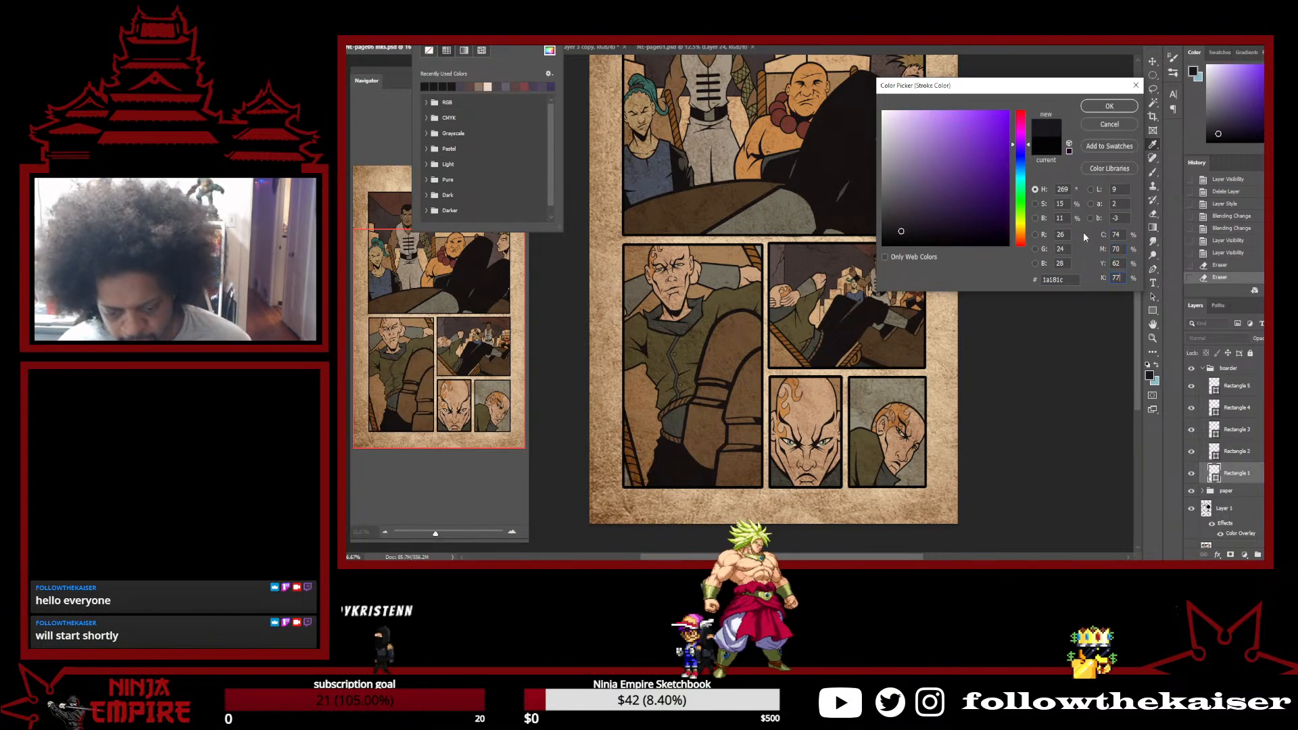
key(Return)
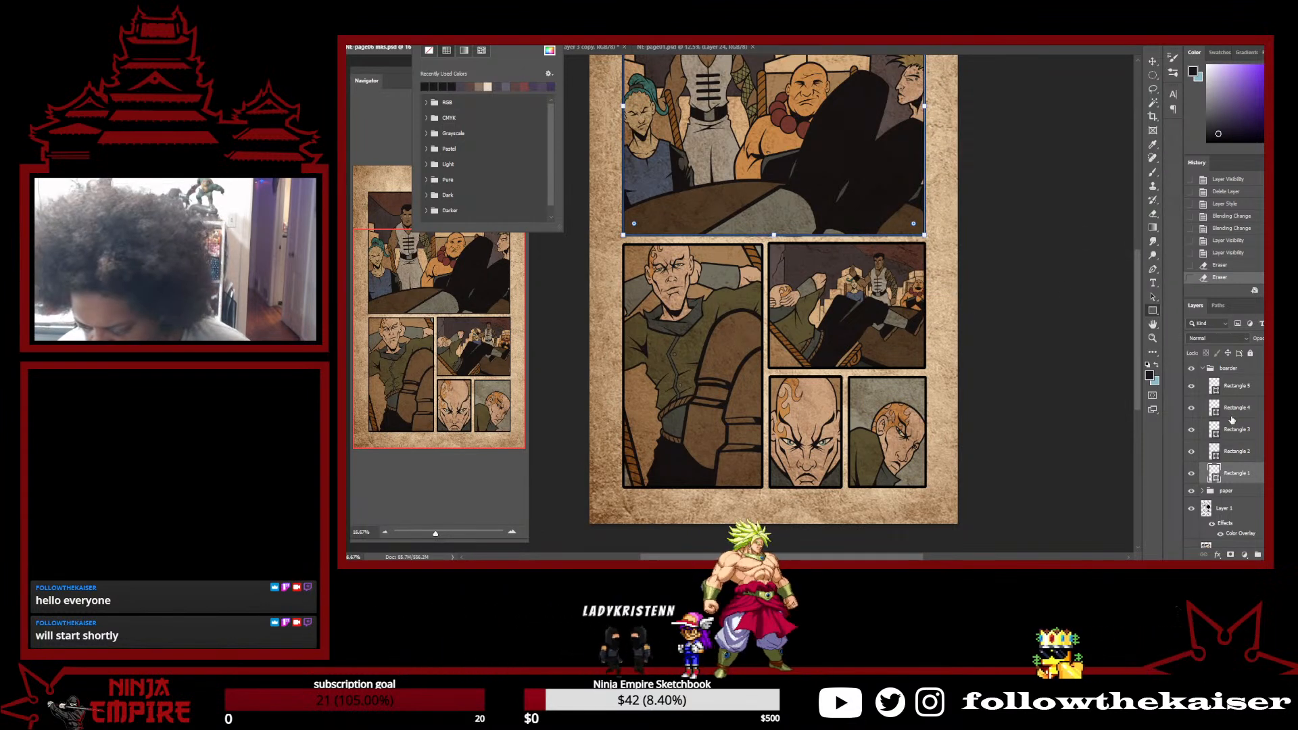
Set the shape stroke color of Rectangle 2, framing the tall panel of the seated bald man, to CMYK 74, 70, 62, 77
click(1252, 457)
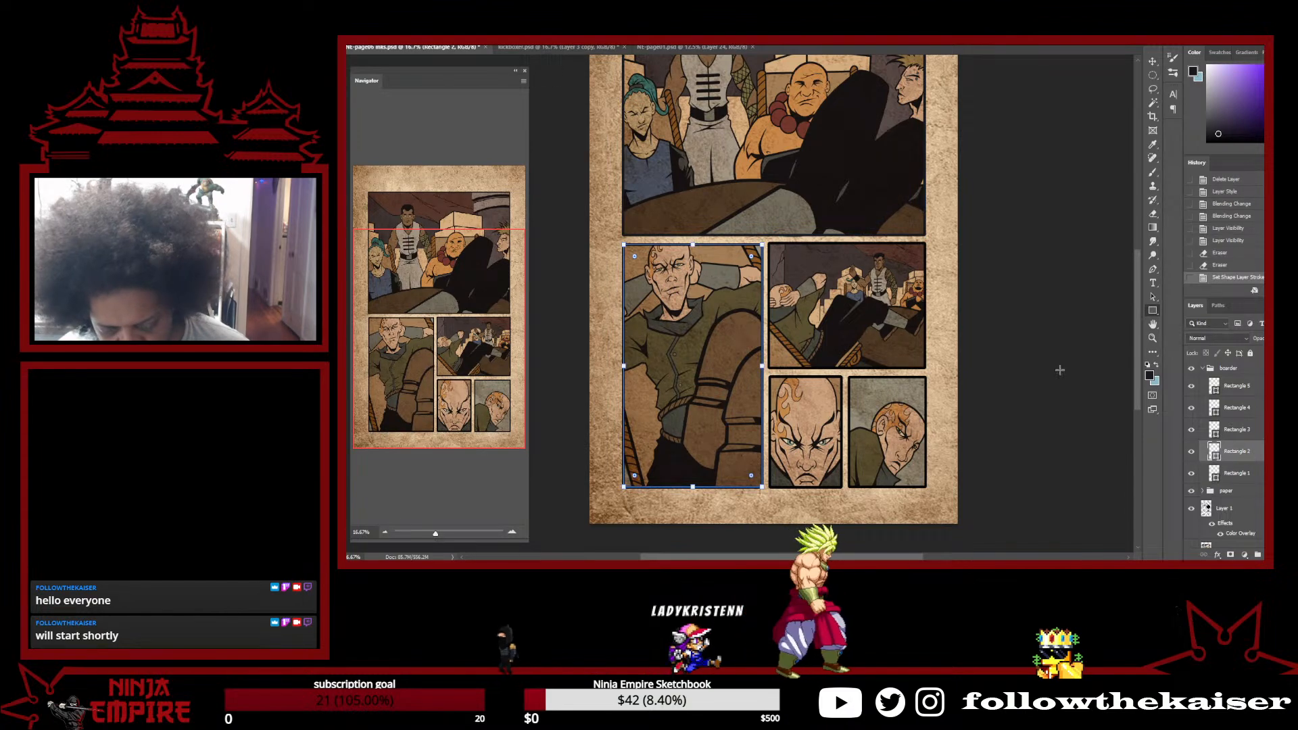
ctrl+click(631, 237)
ctrl+click(631, 236)
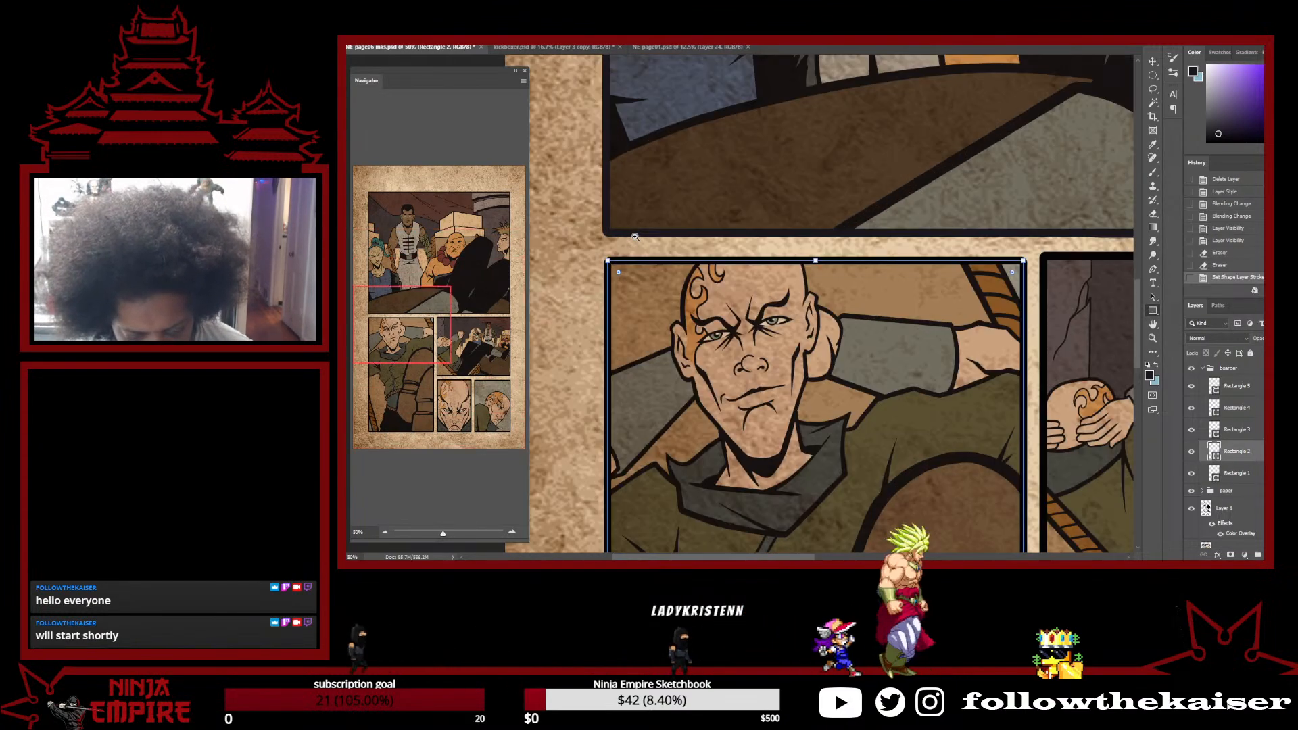
alt+click(642, 229)
alt+click(642, 229)
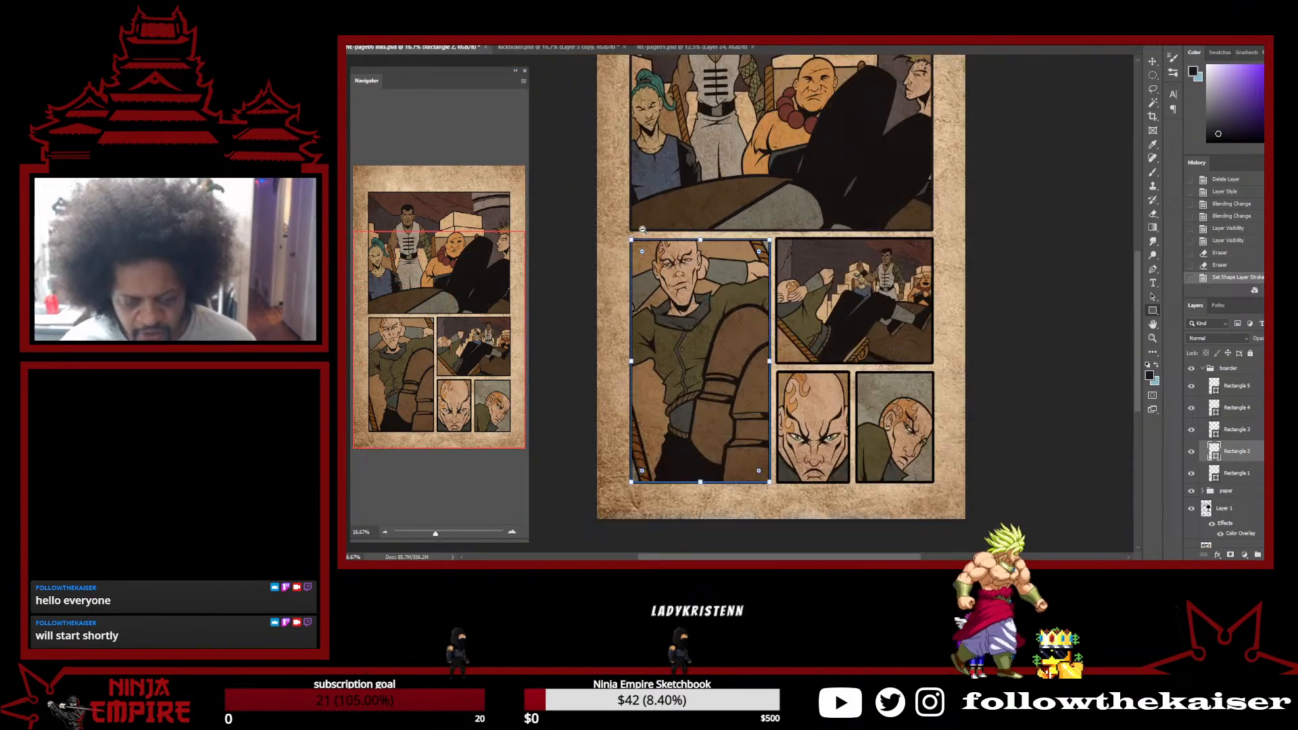
alt+click(642, 229)
drag(809, 290, 918, 354)
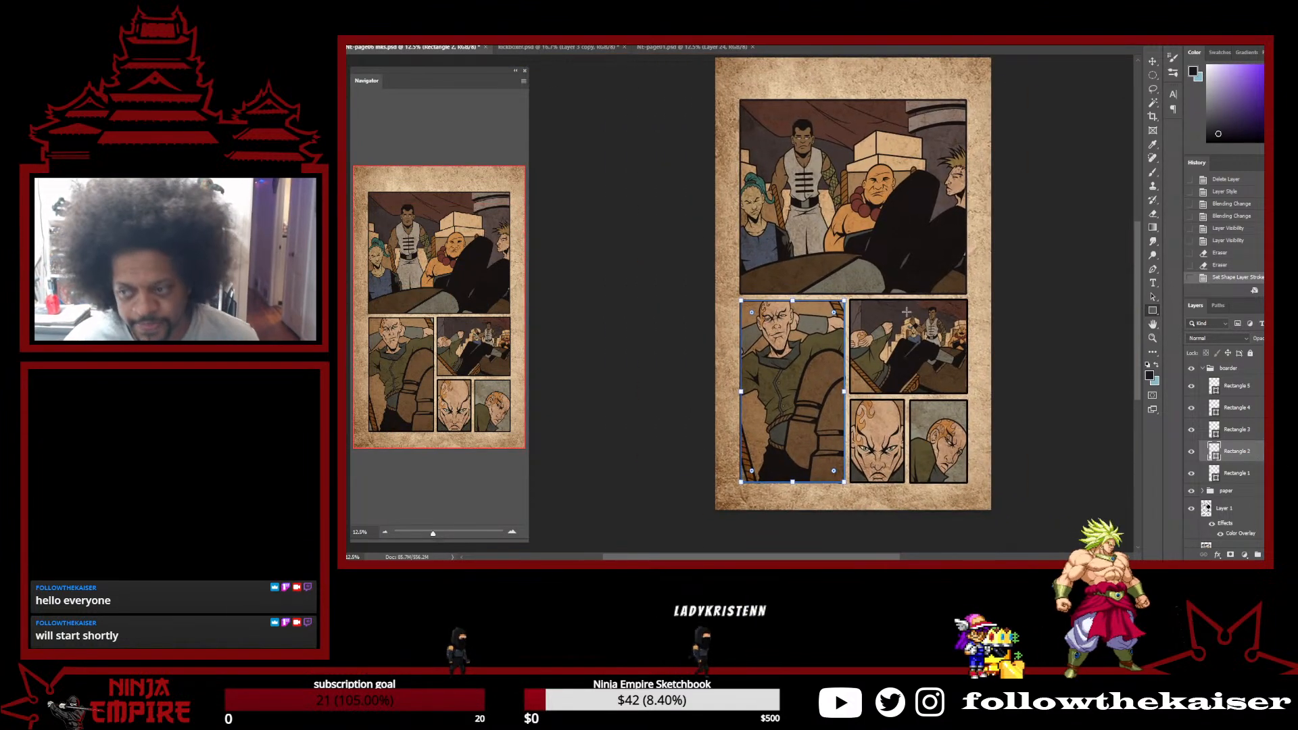
click(421, 45)
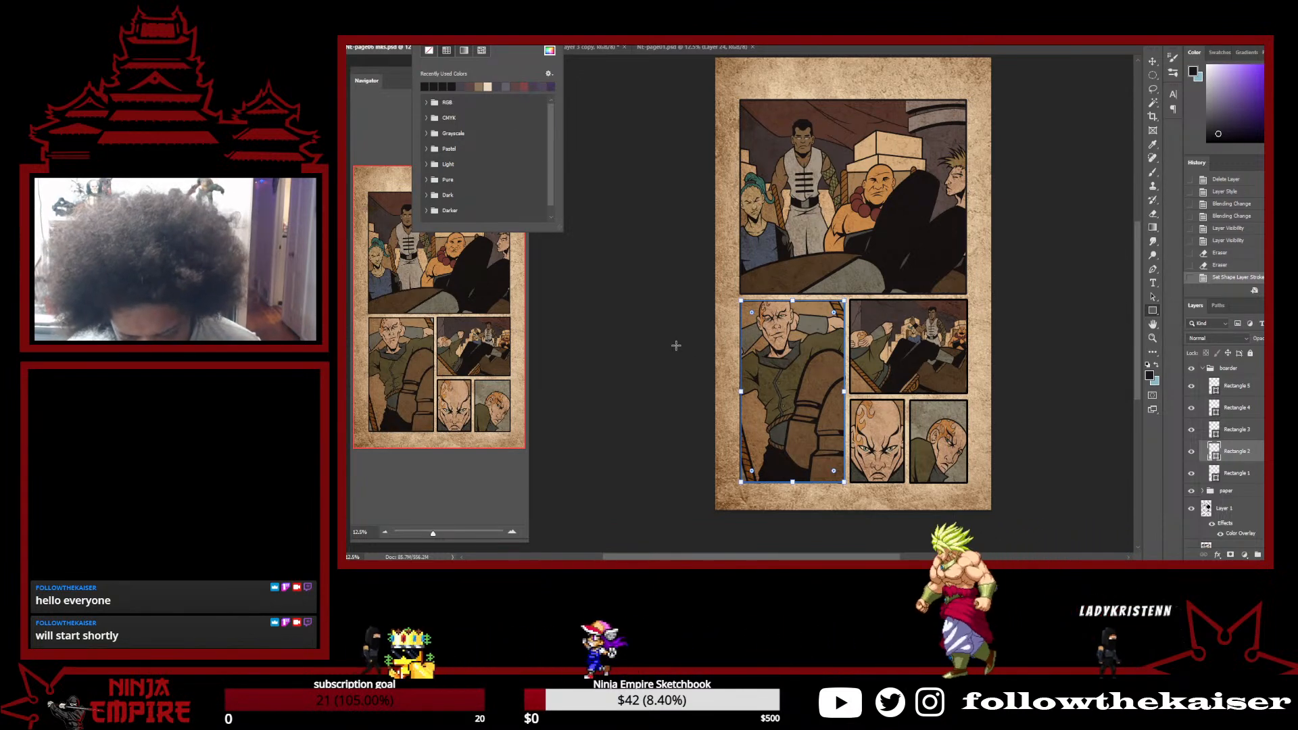
click(951, 393)
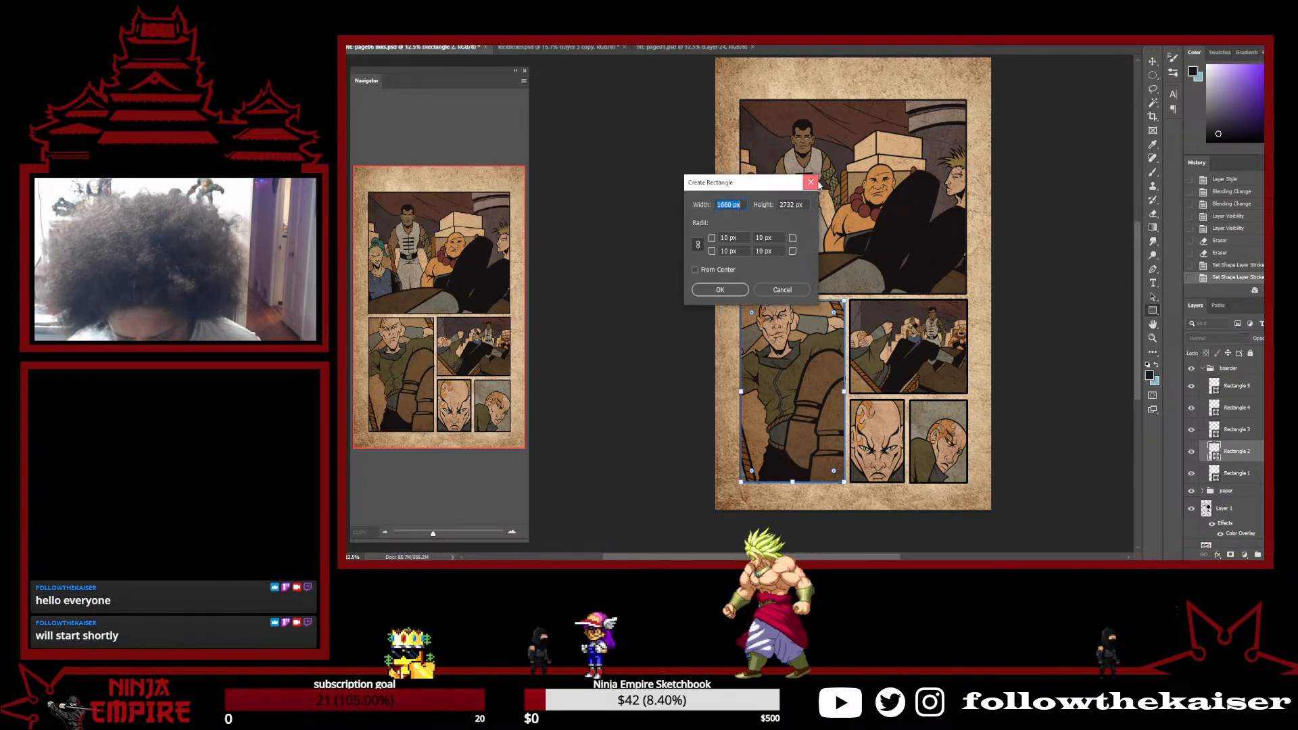
click(815, 183)
Check the stroke color values of Rectangle 2 in the color picker against the neighboring Rectangle 3 border
click(1236, 430)
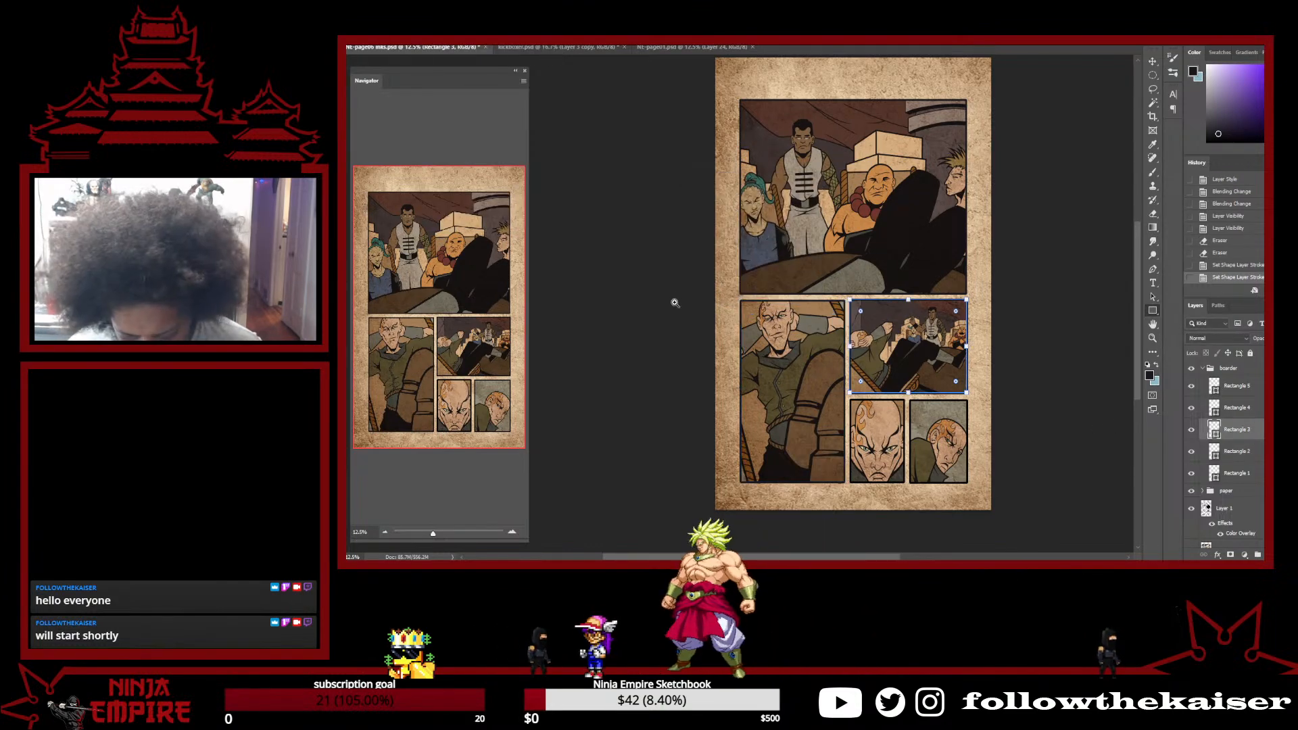
scroll(802, 311, up, 3)
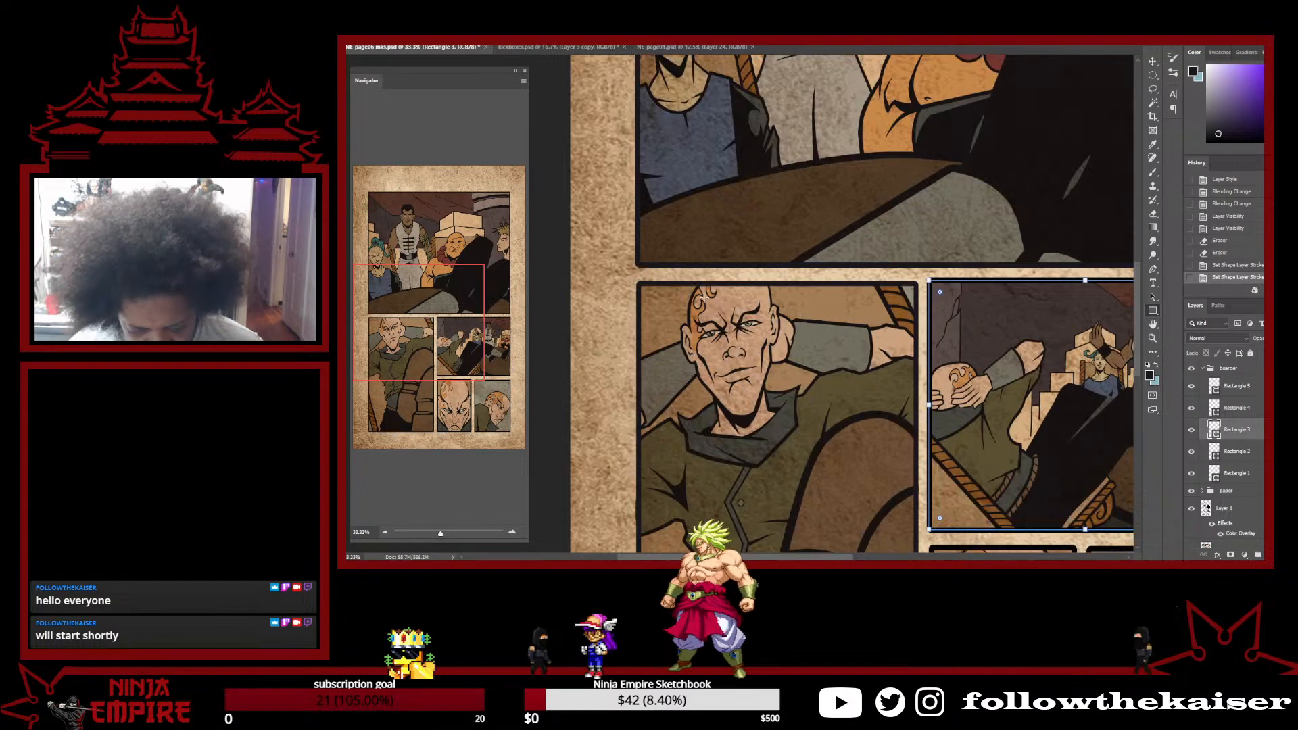
click(1235, 452)
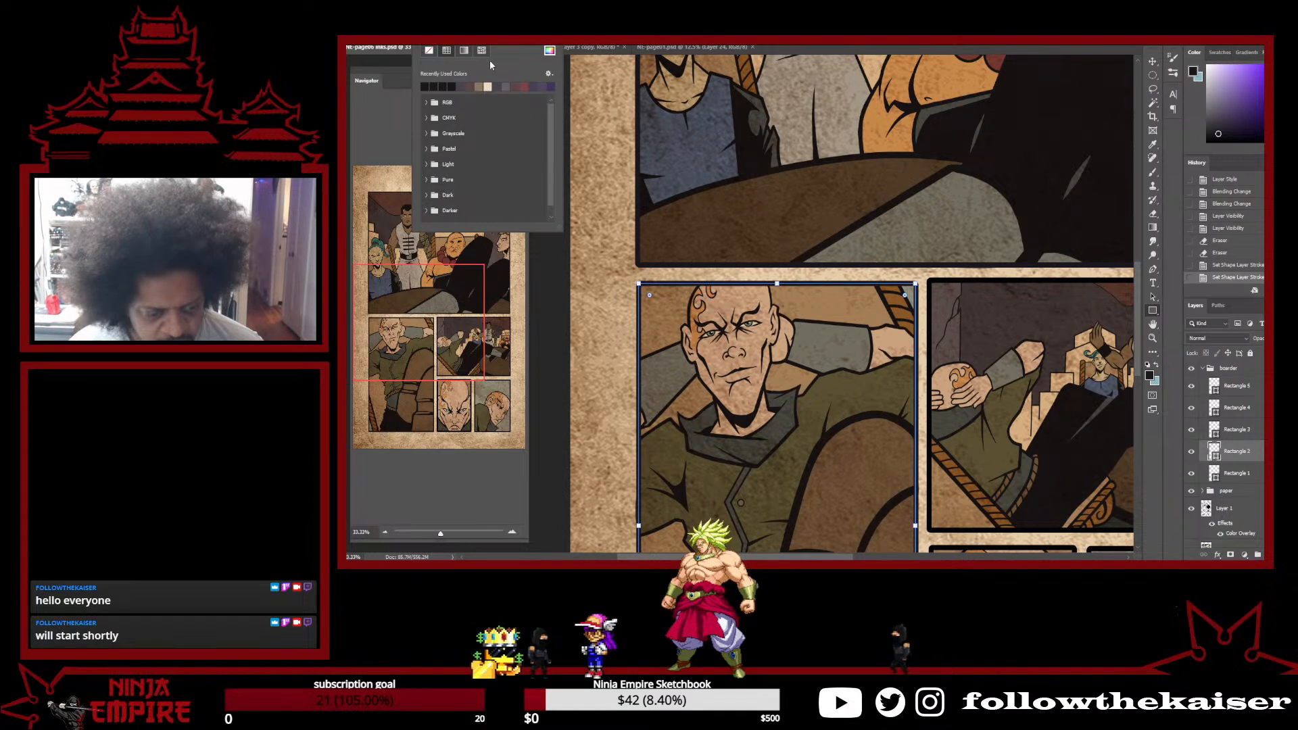
click(549, 51)
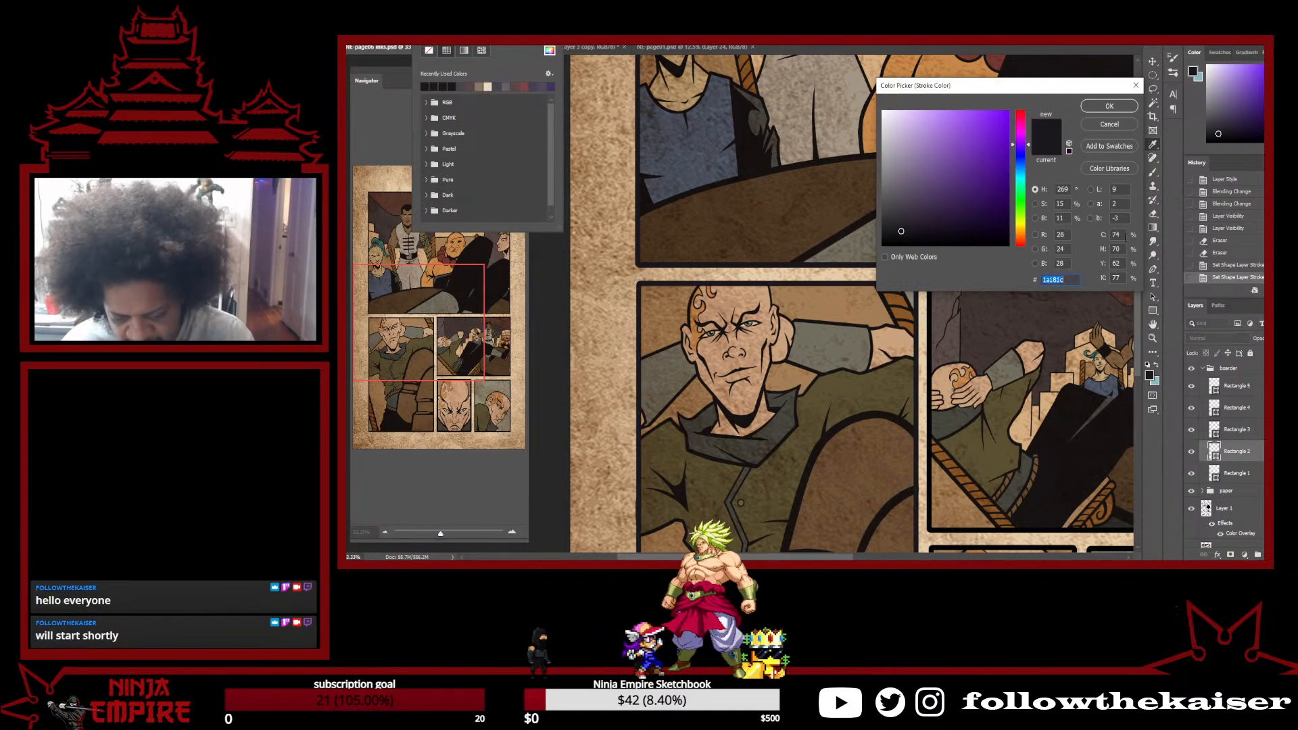
click(1102, 108)
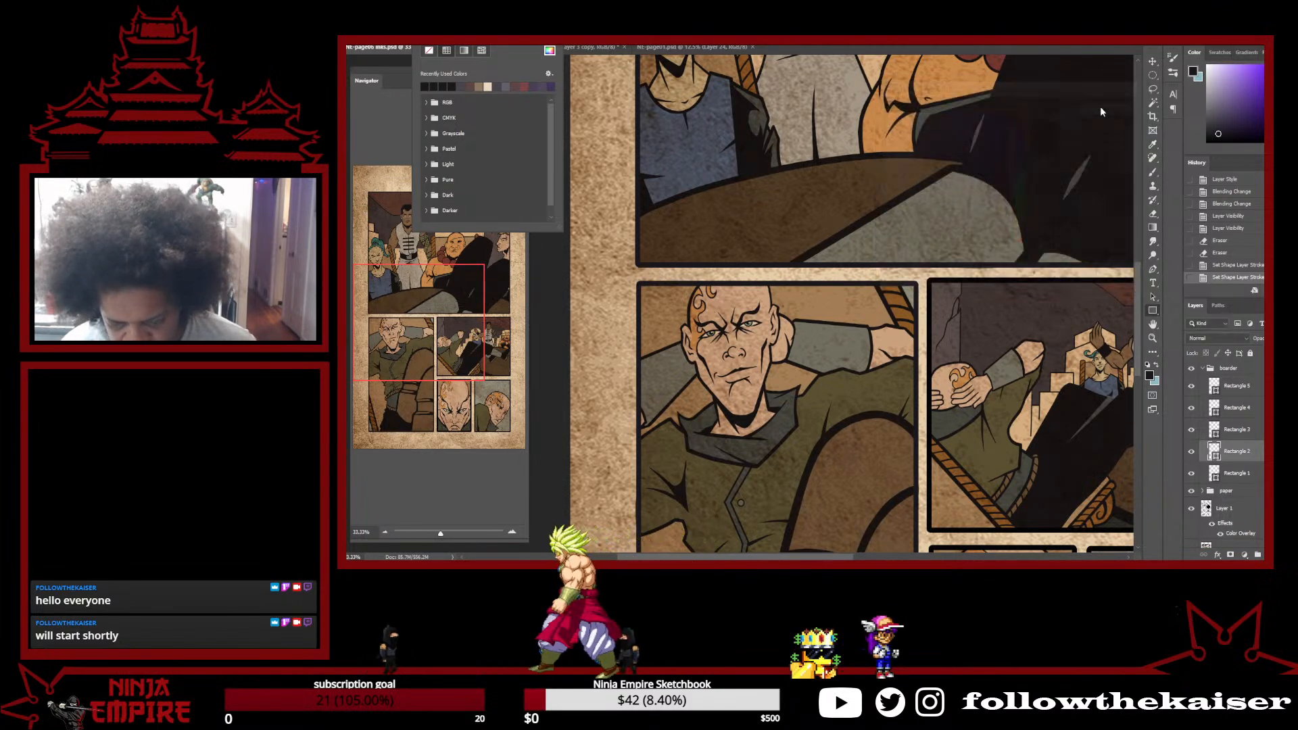
Apply the recently used soft black to the shape stroke of Rectangle 3, framing the wide middle panel
click(1237, 430)
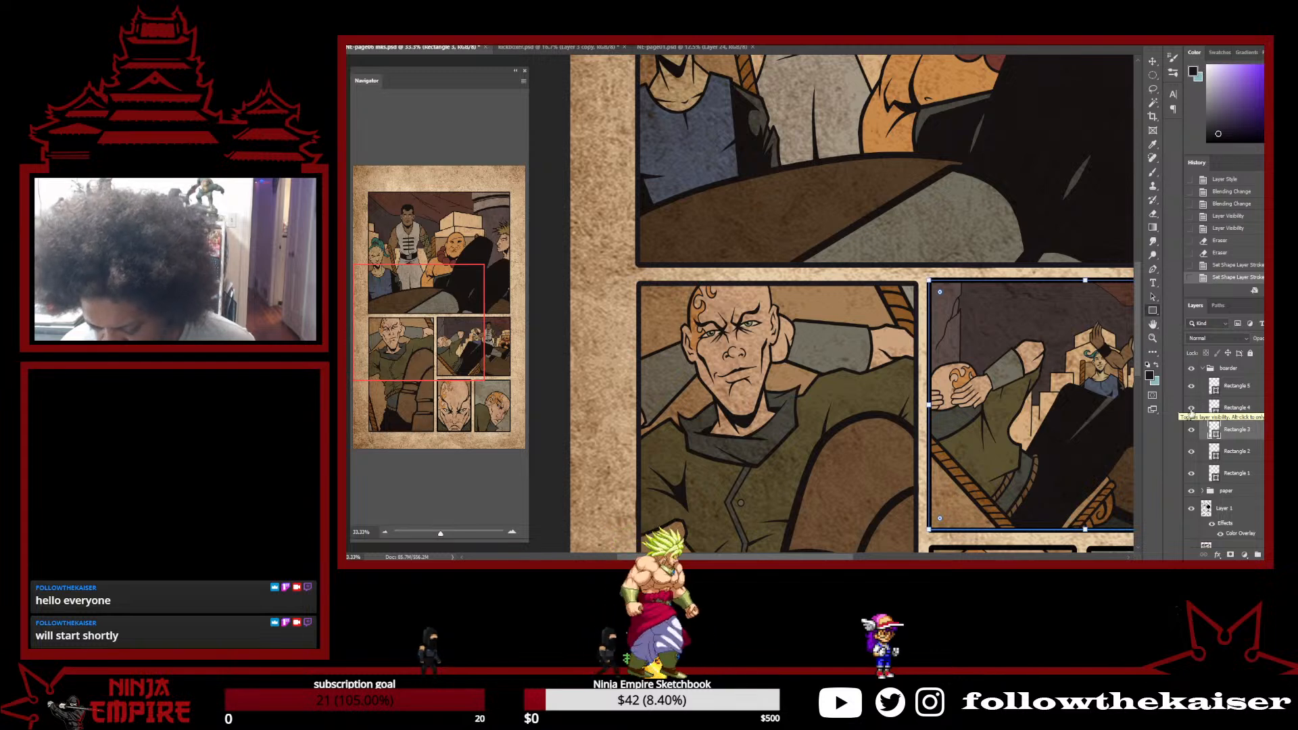
scroll(915, 347, right, 3)
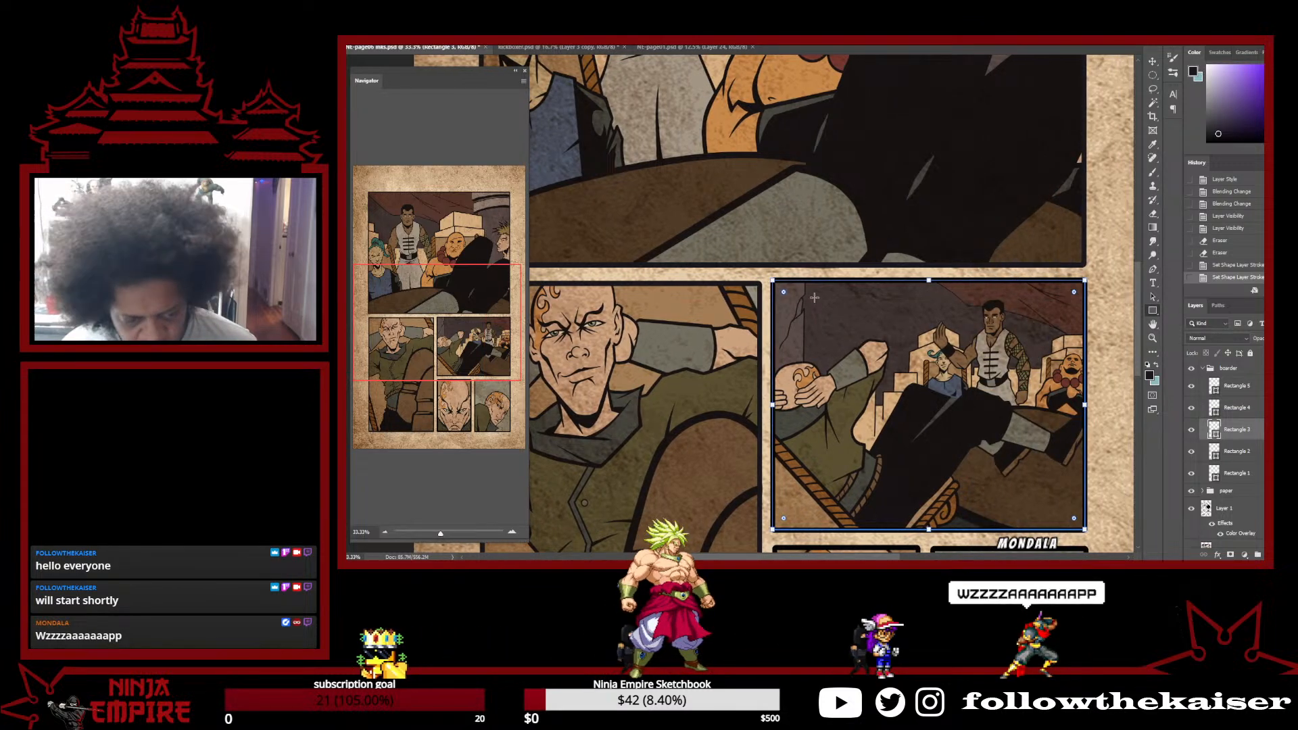
click(424, 42)
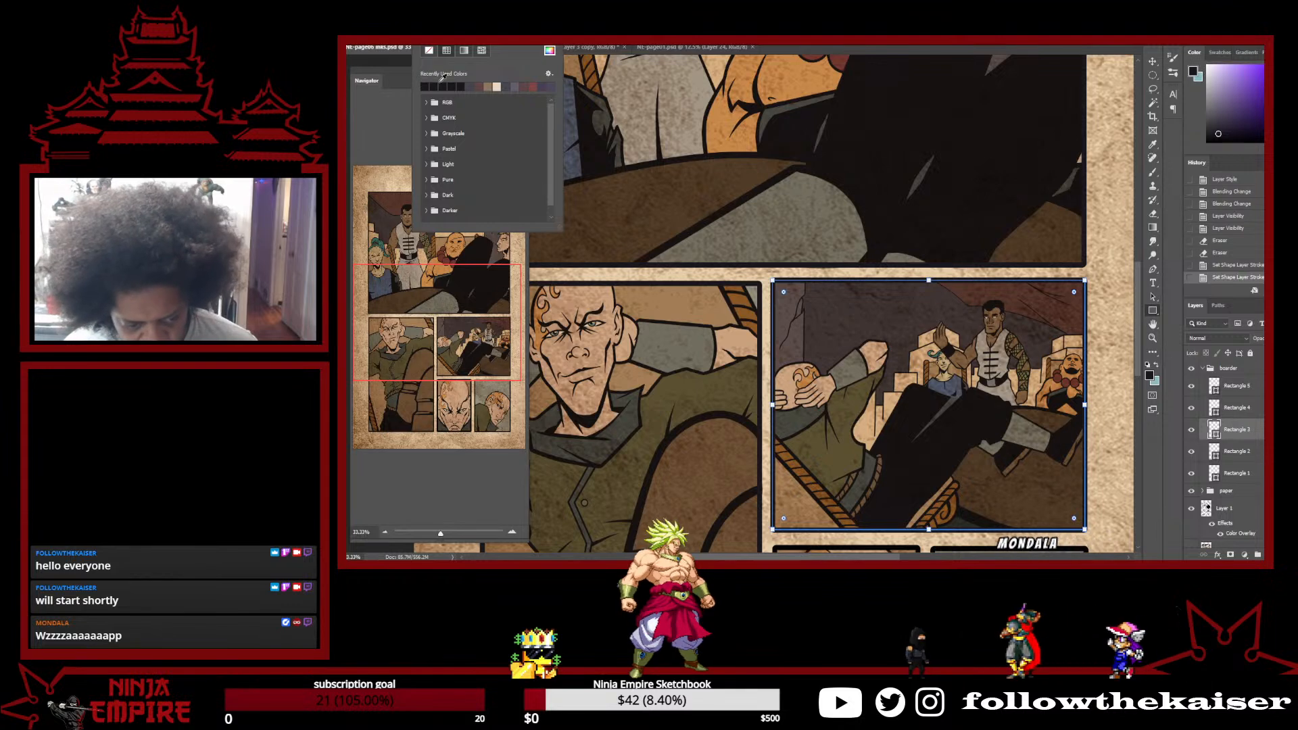
click(1222, 420)
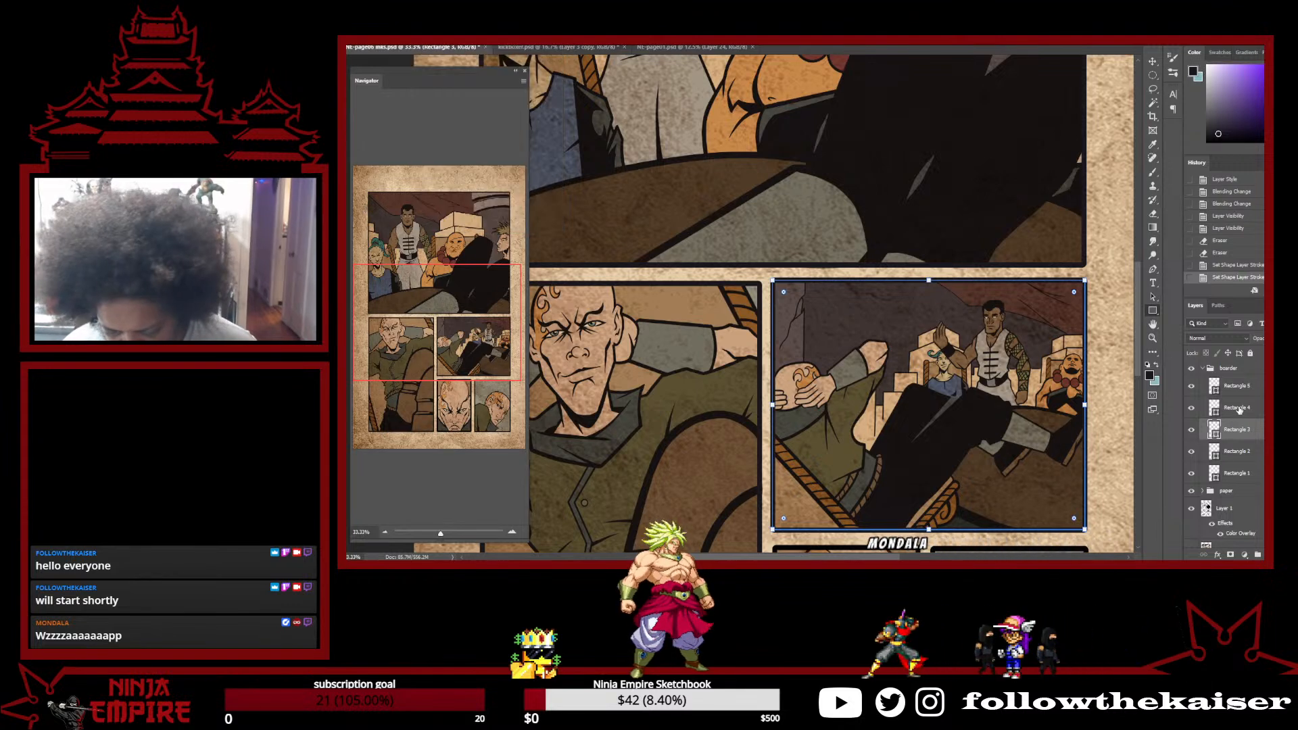
Set the shape stroke color of Rectangle 4, framing the frontal face close-up, to the recently used CMYK 74, 70, 62, 77
click(1239, 409)
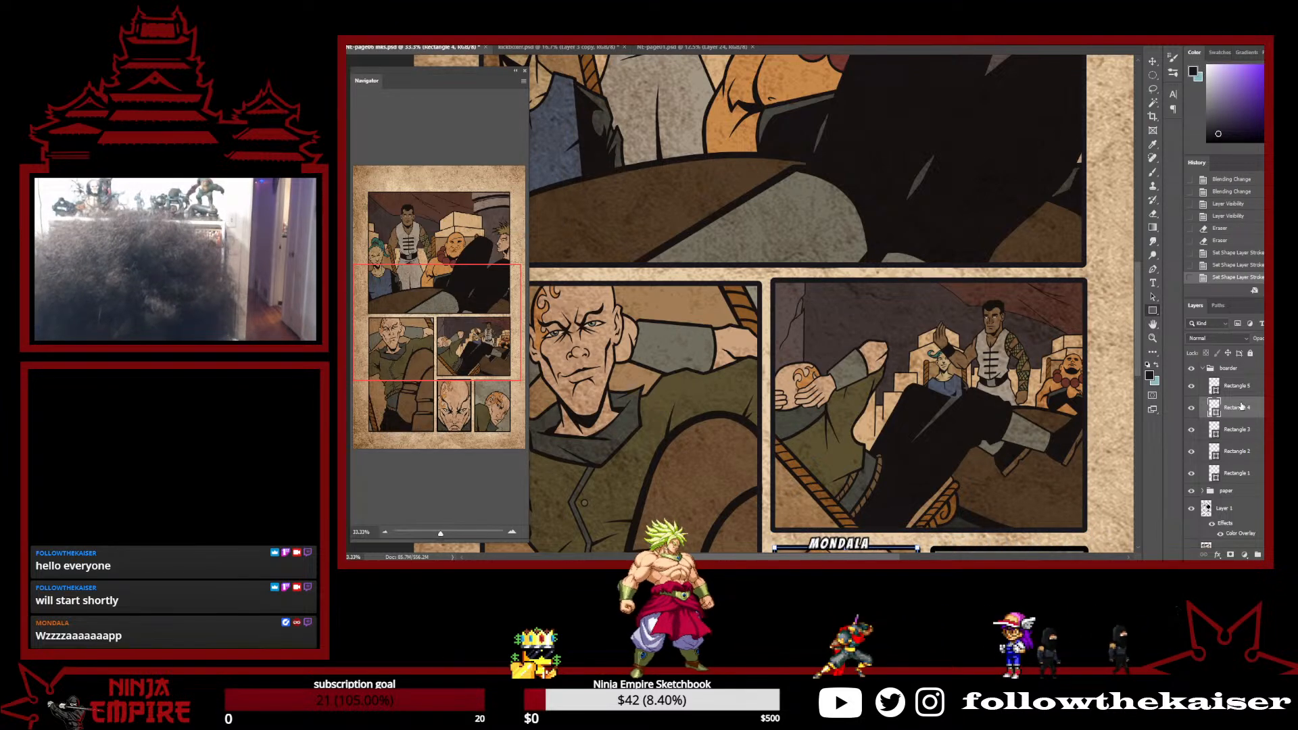
scroll(649, 165, down, 5)
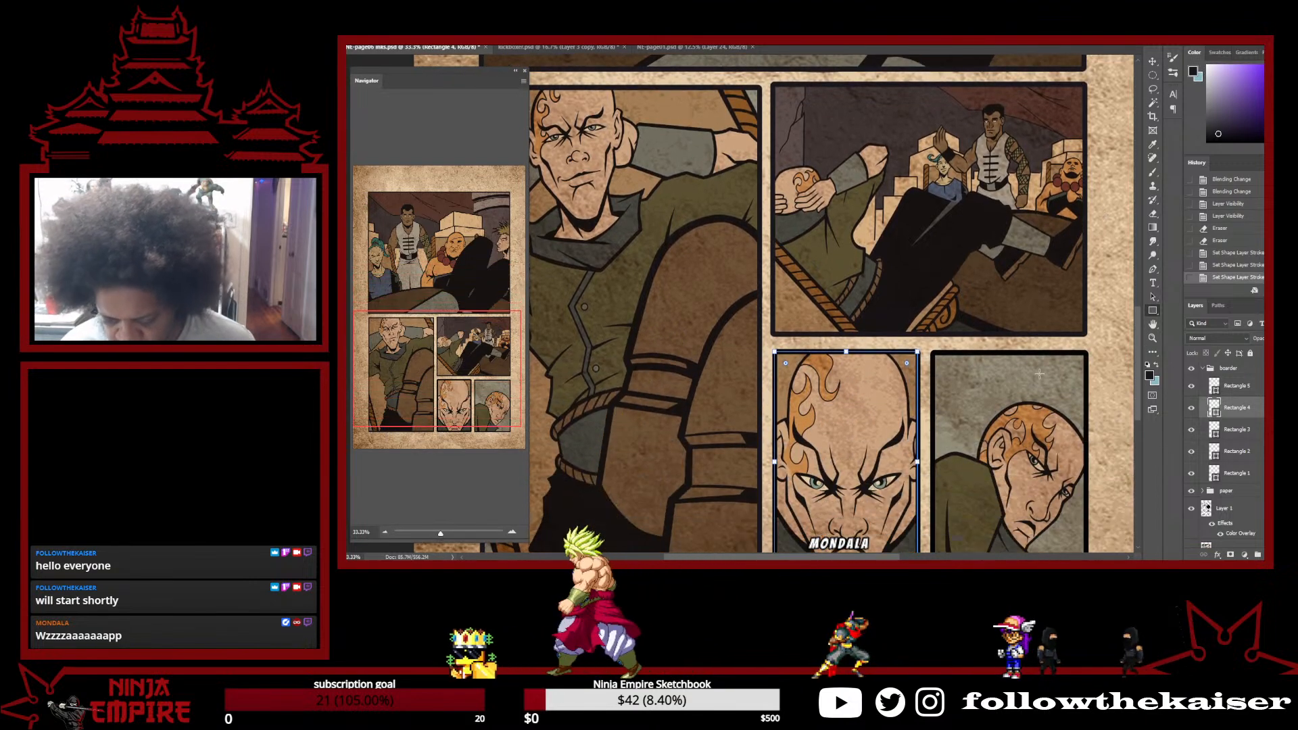
click(421, 41)
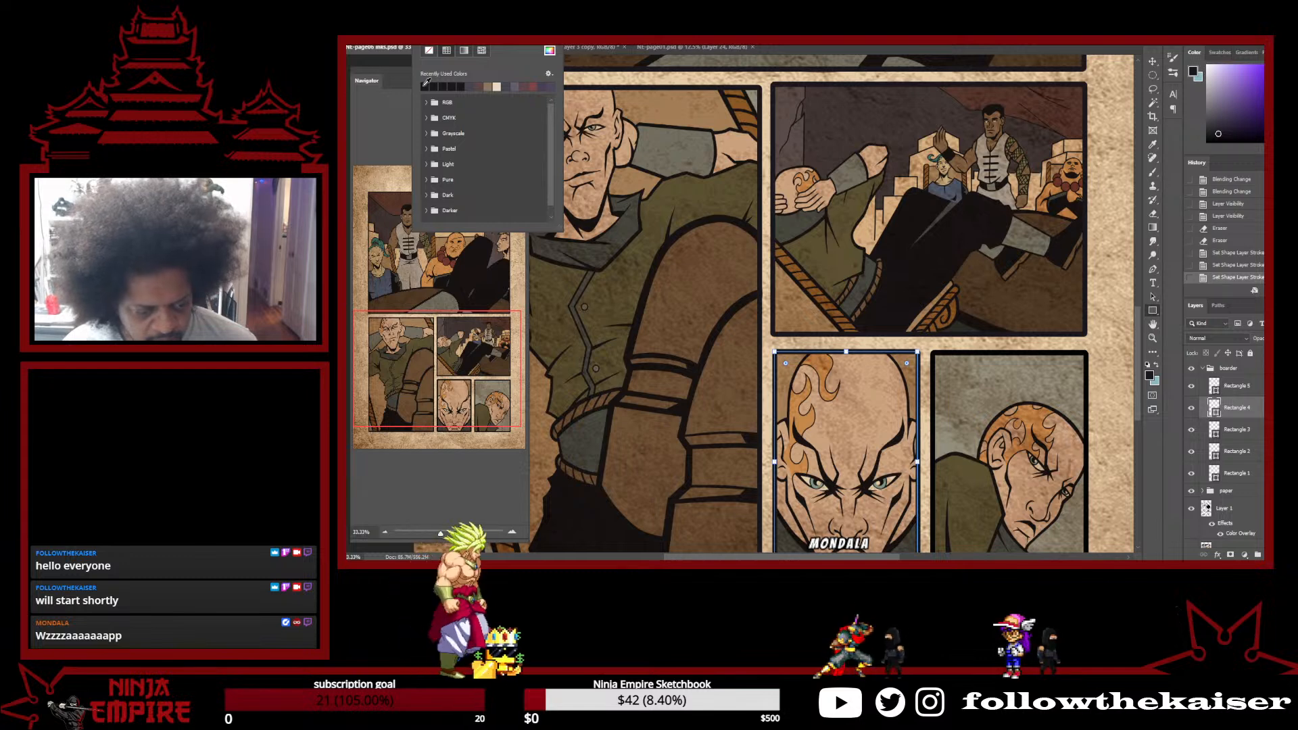
double_click(426, 83)
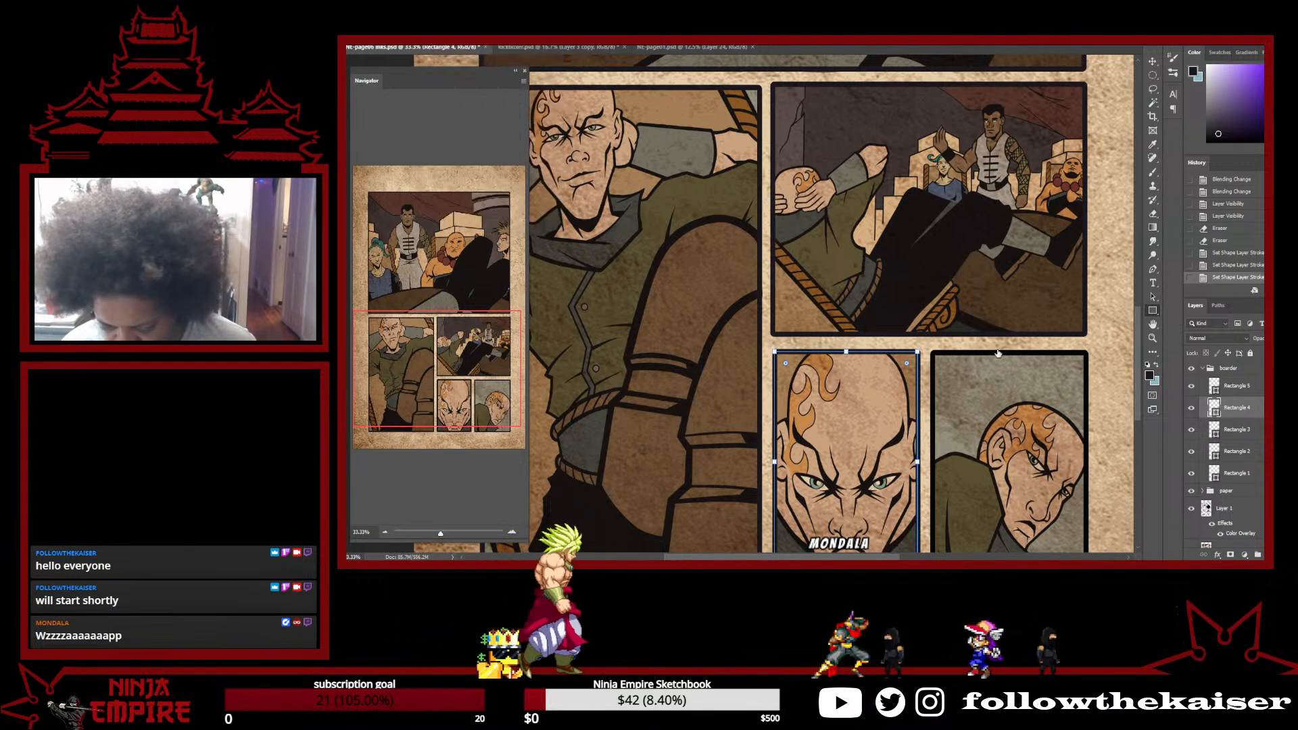
Set the shape stroke color of Rectangle 5, framing the lowered-head close-up, to the recently used CMYK 74, 70, 62, 77
click(946, 351)
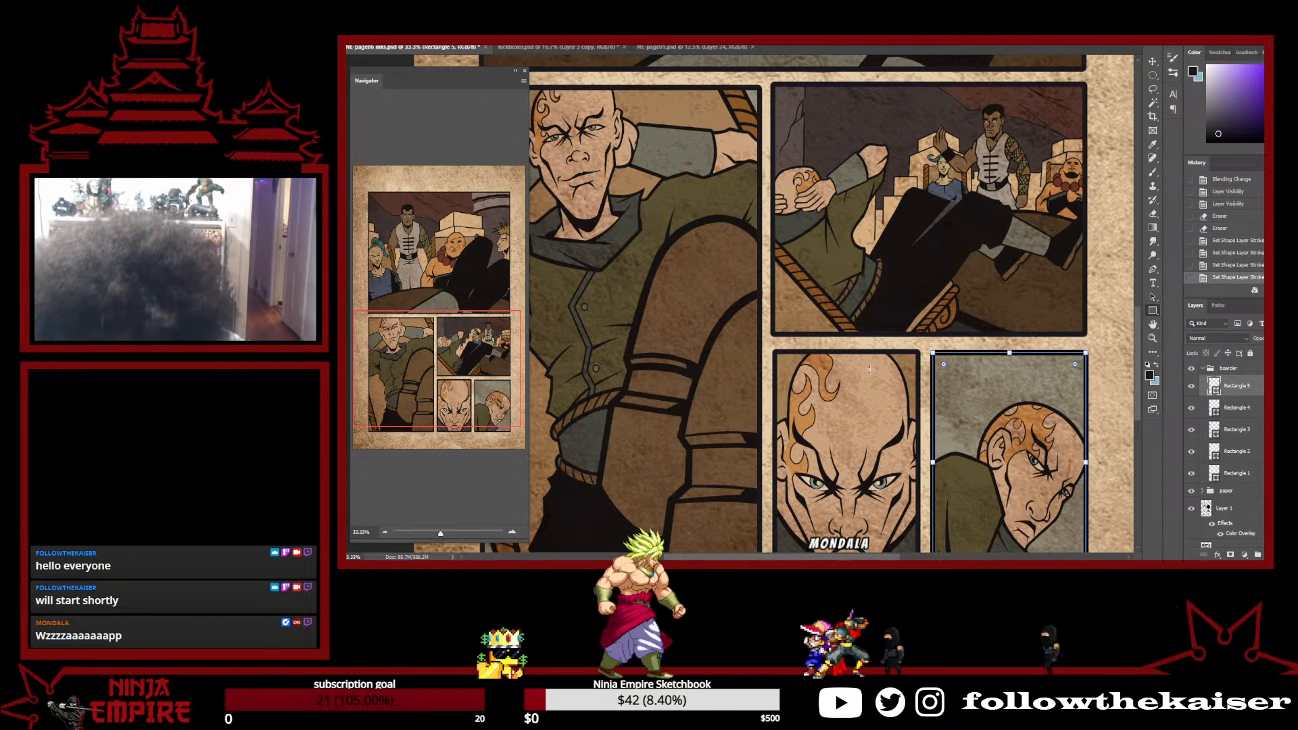
click(1243, 407)
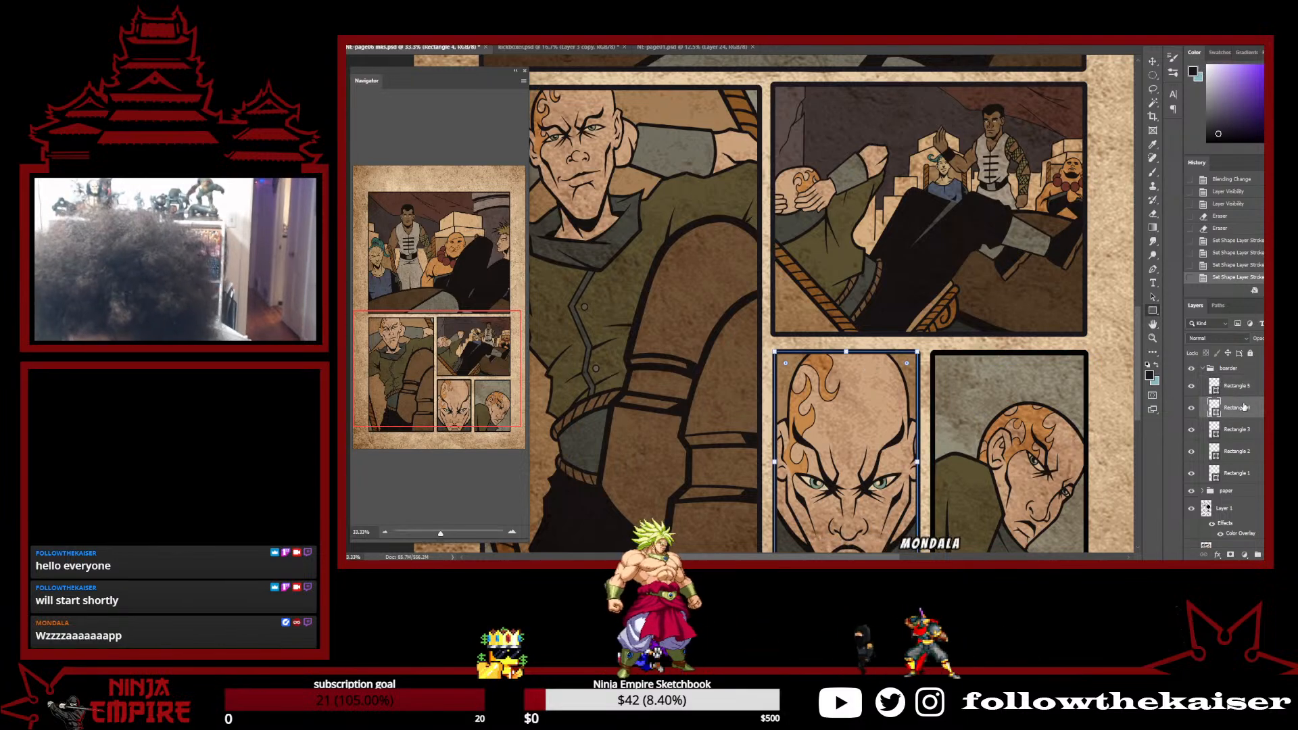
click(1237, 388)
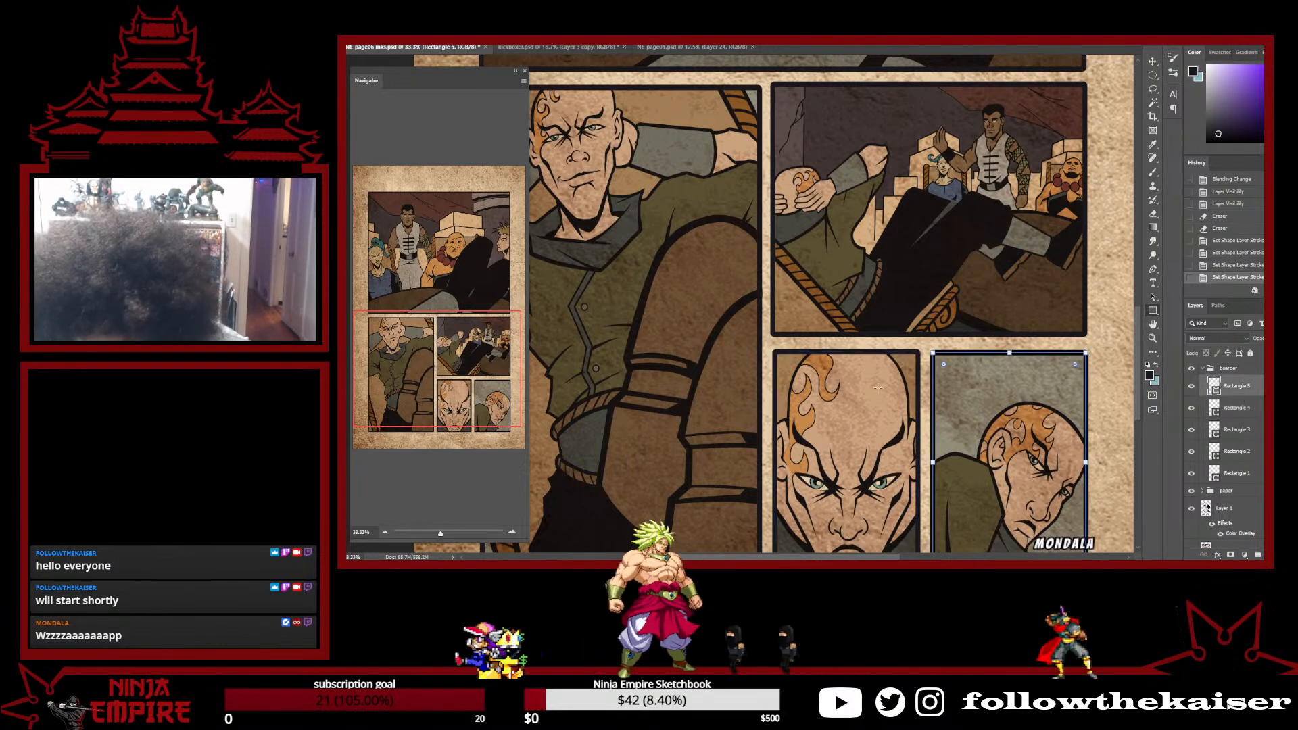
scroll(926, 363, up, 2)
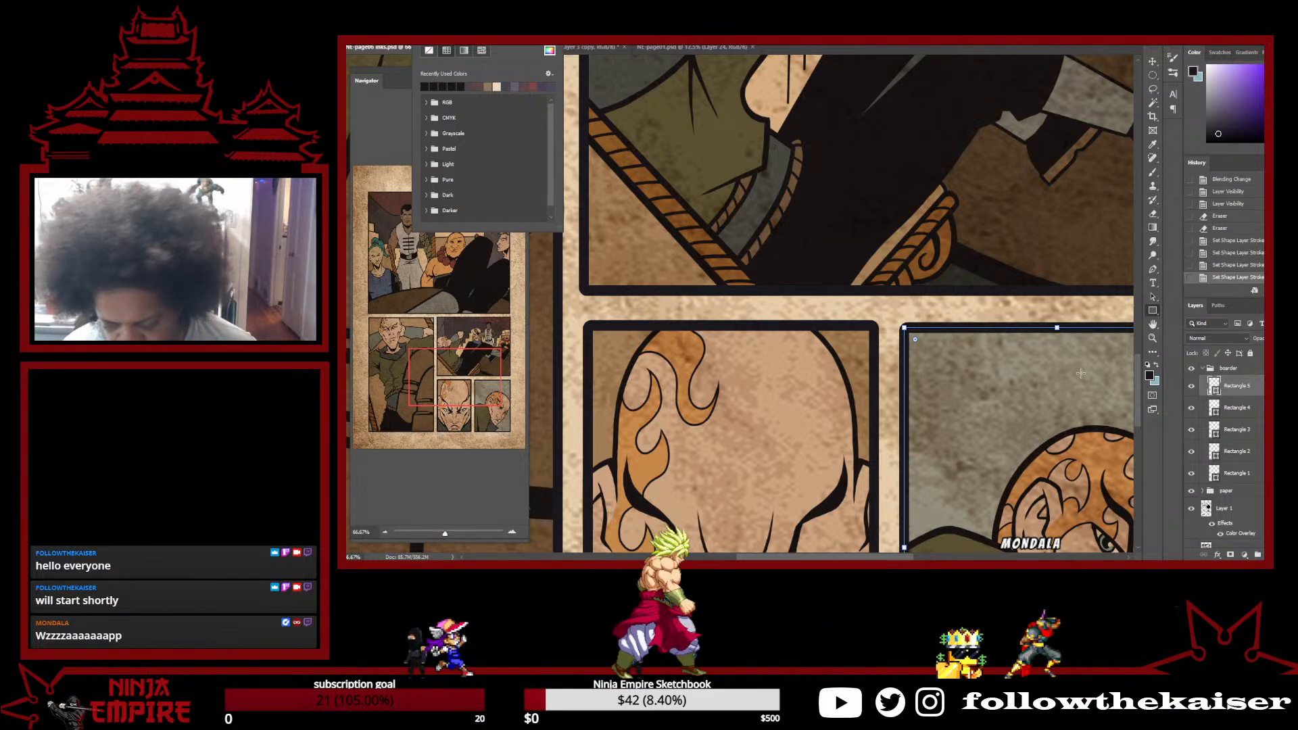
click(1259, 410)
click(1259, 411)
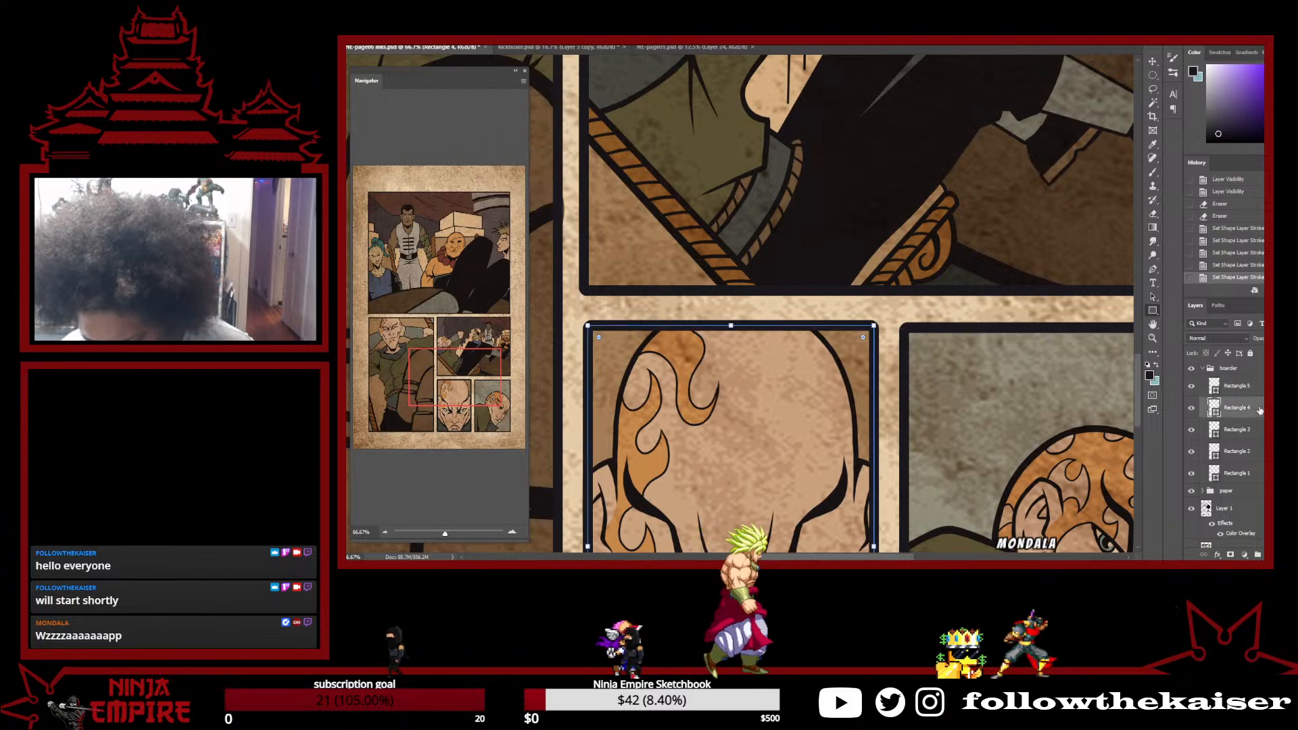
Check the stroke color values of Rectangle 5 around the lowered-head panel in the color picker
drag(940, 347, 684, 330)
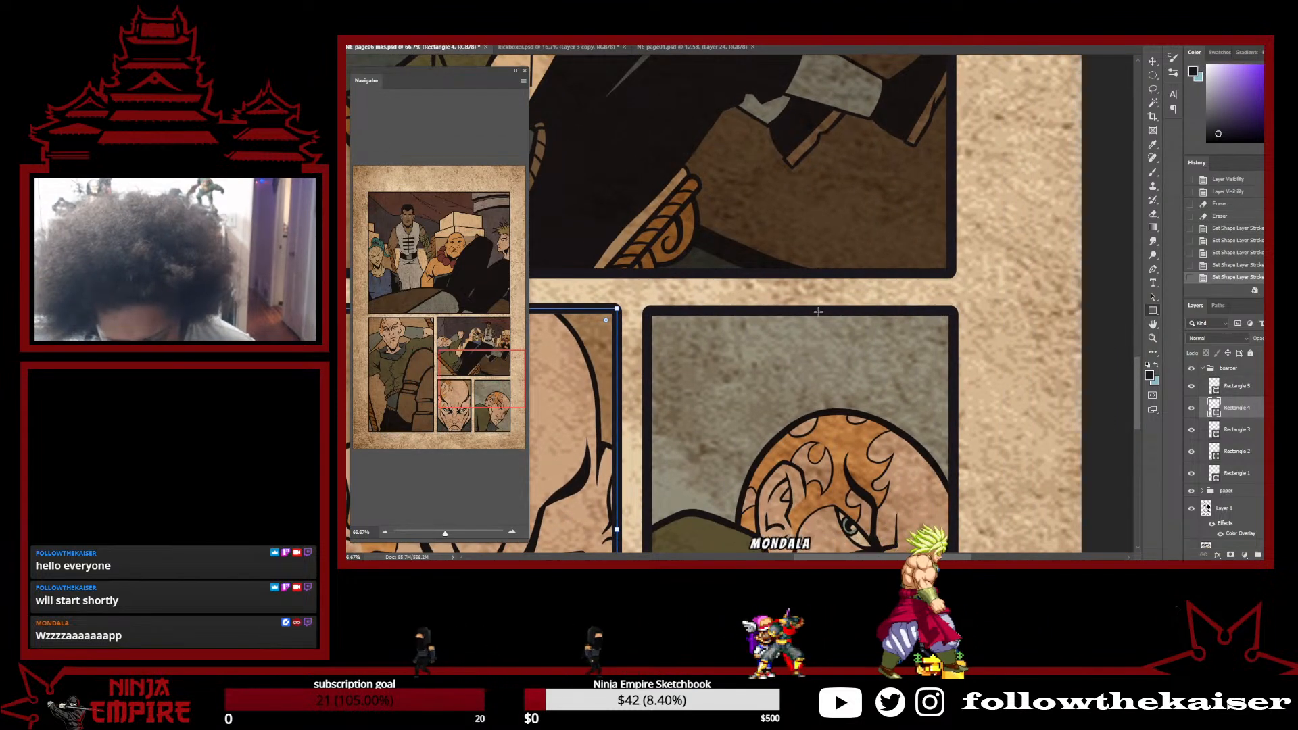
click(873, 336)
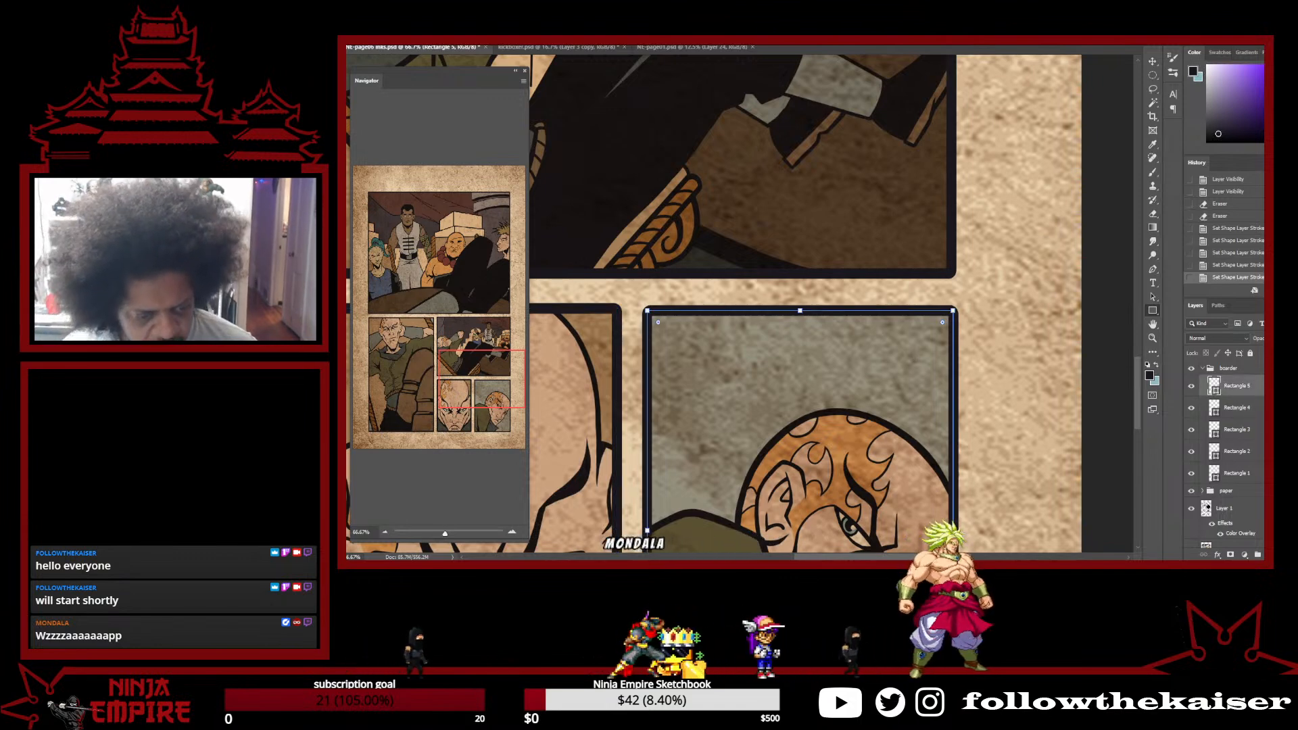
click(420, 38)
click(549, 51)
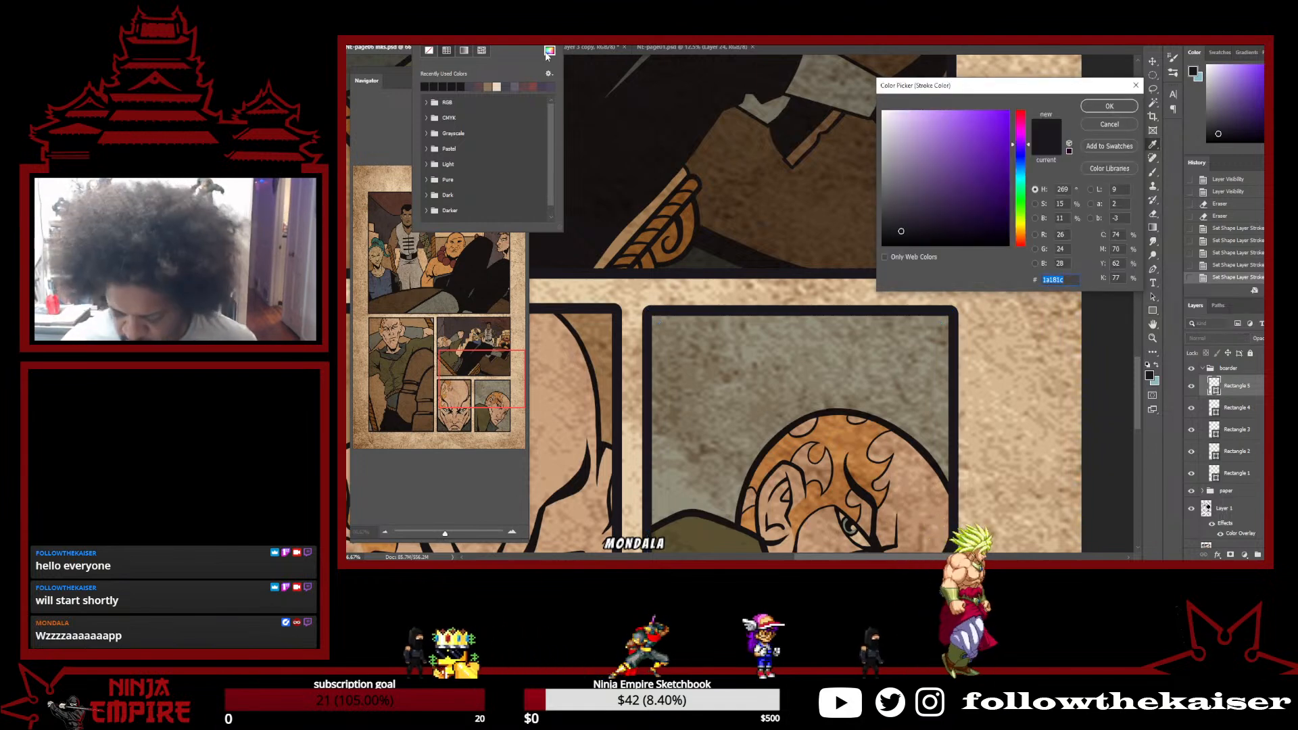
key(Return)
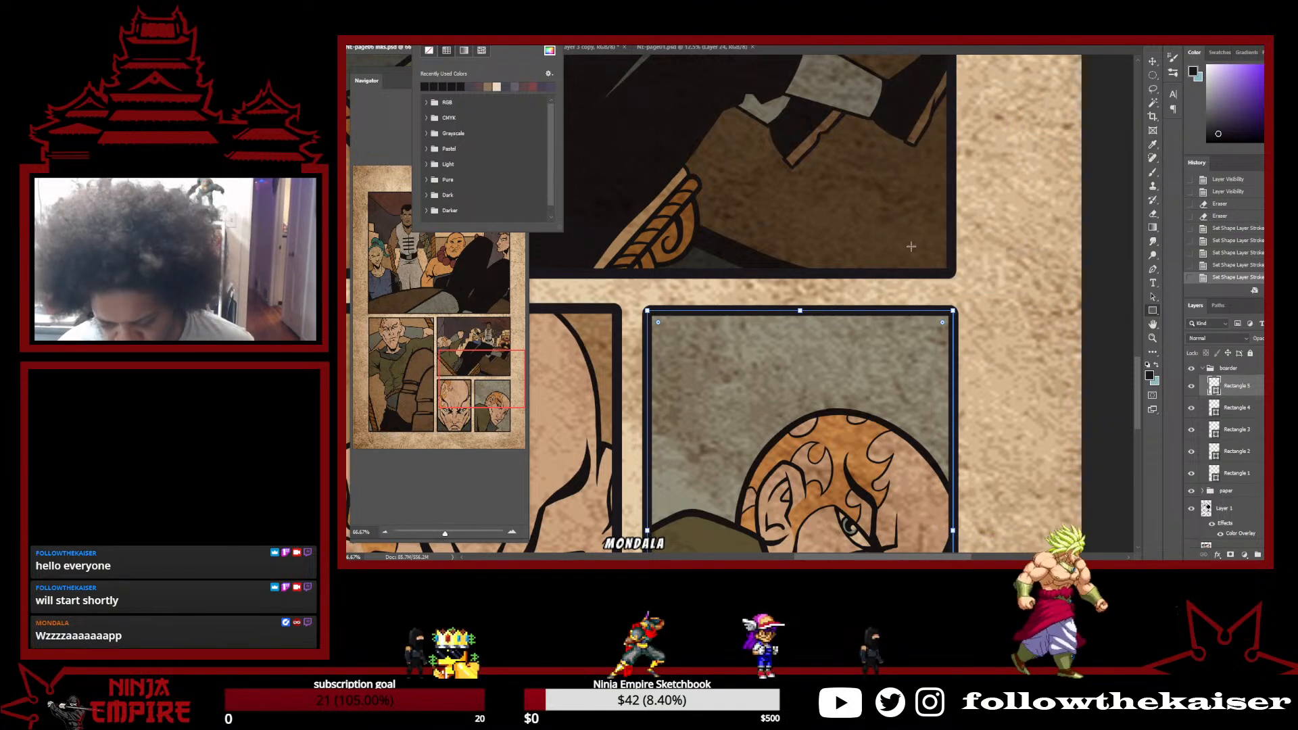
Check the stroke color values of Rectangle 4 around the frontal face panel in the color picker
drag(643, 369, 830, 363)
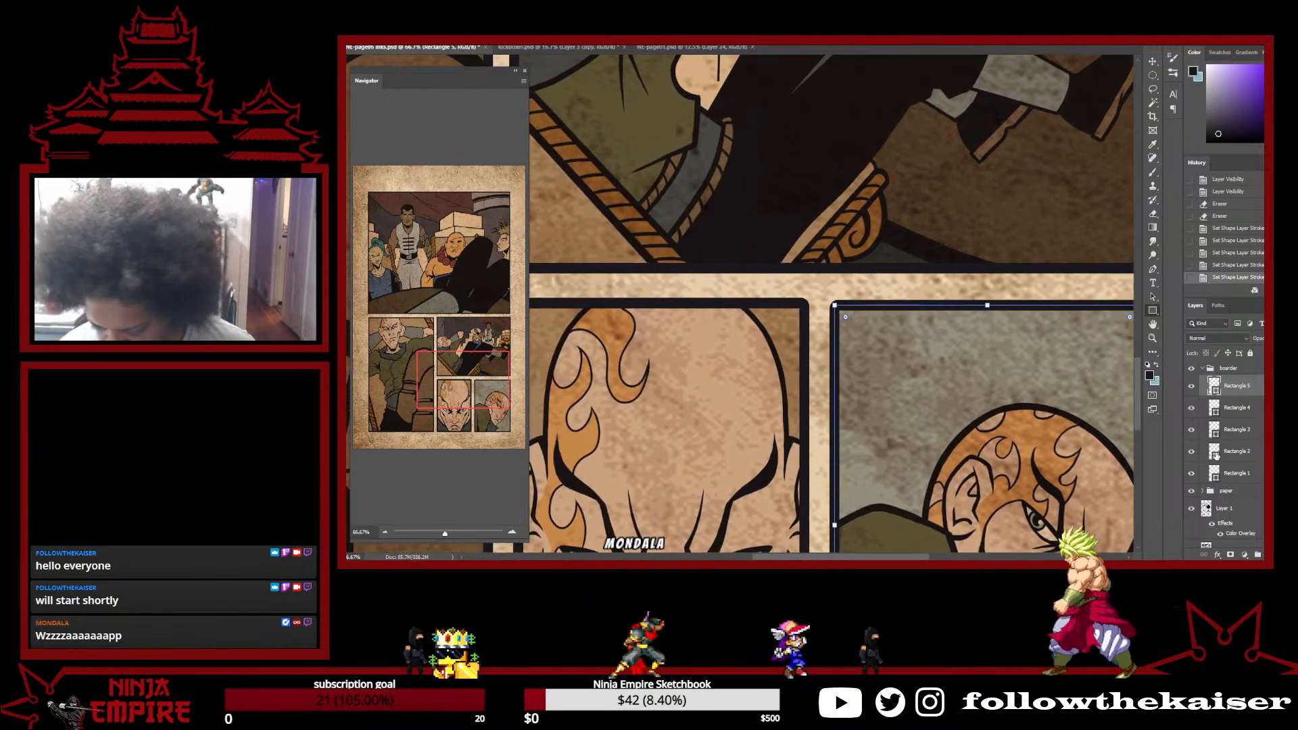
click(1233, 409)
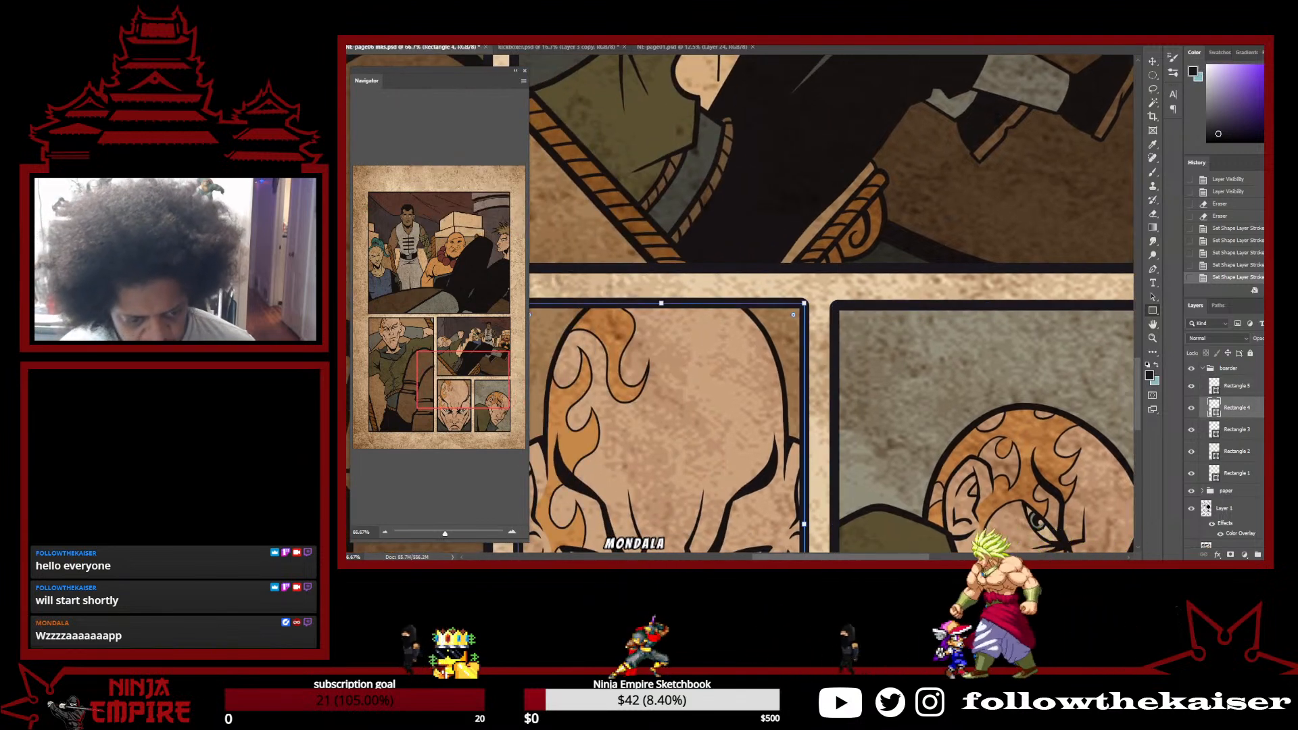
click(420, 45)
click(549, 50)
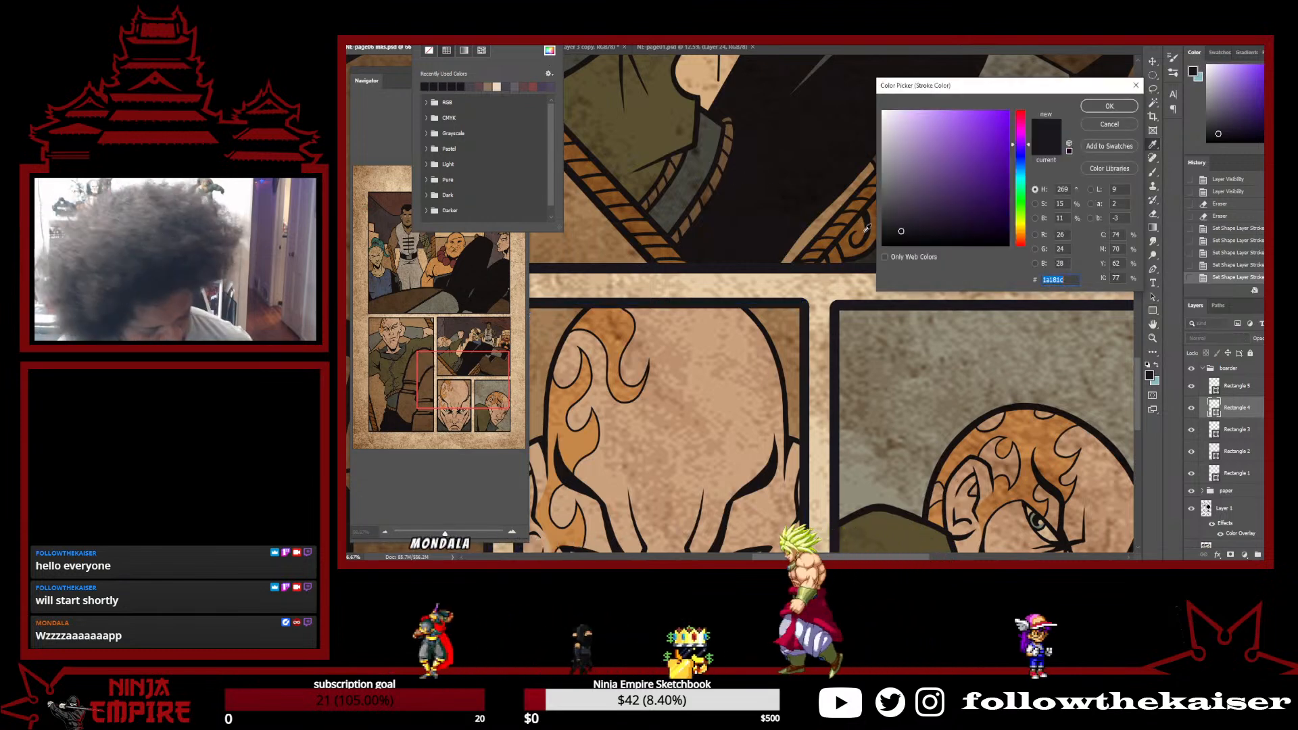
click(1110, 107)
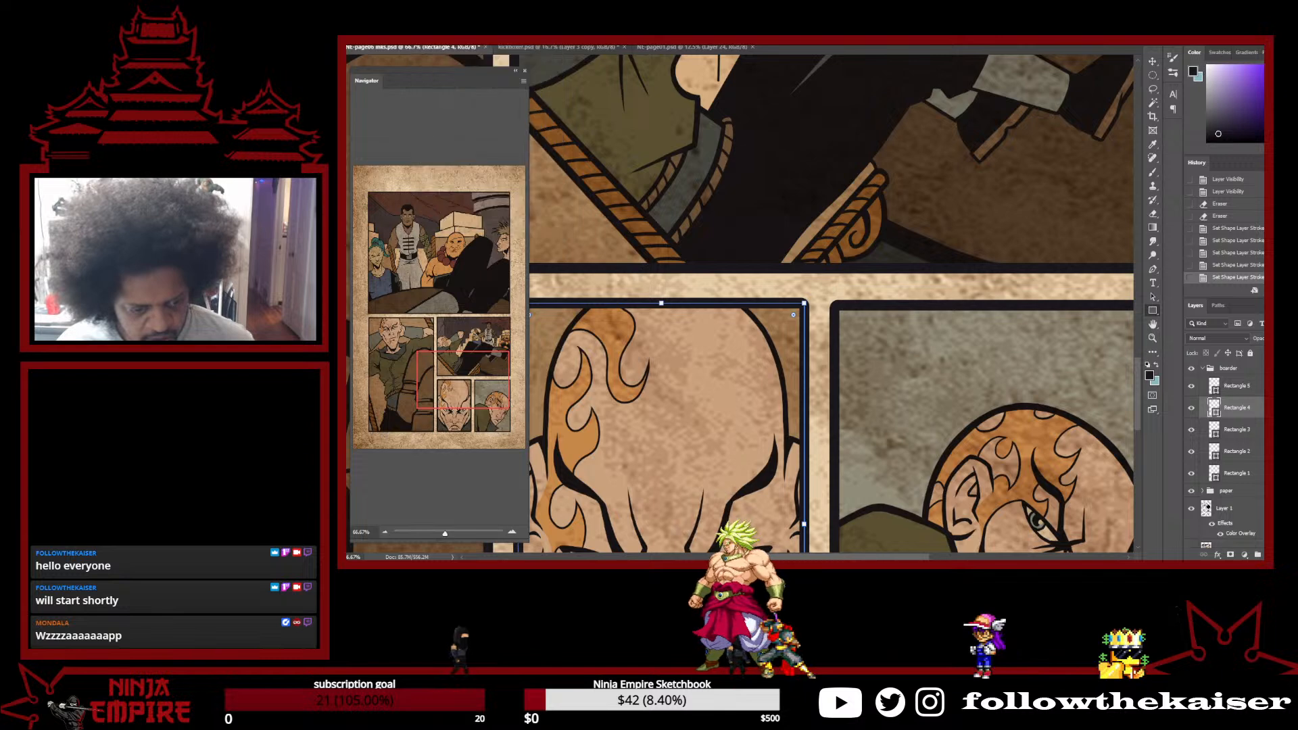
Select Rectangle 5, switch to the Brush tool, and inspect the recolored panel borders up close and across the page
click(1251, 392)
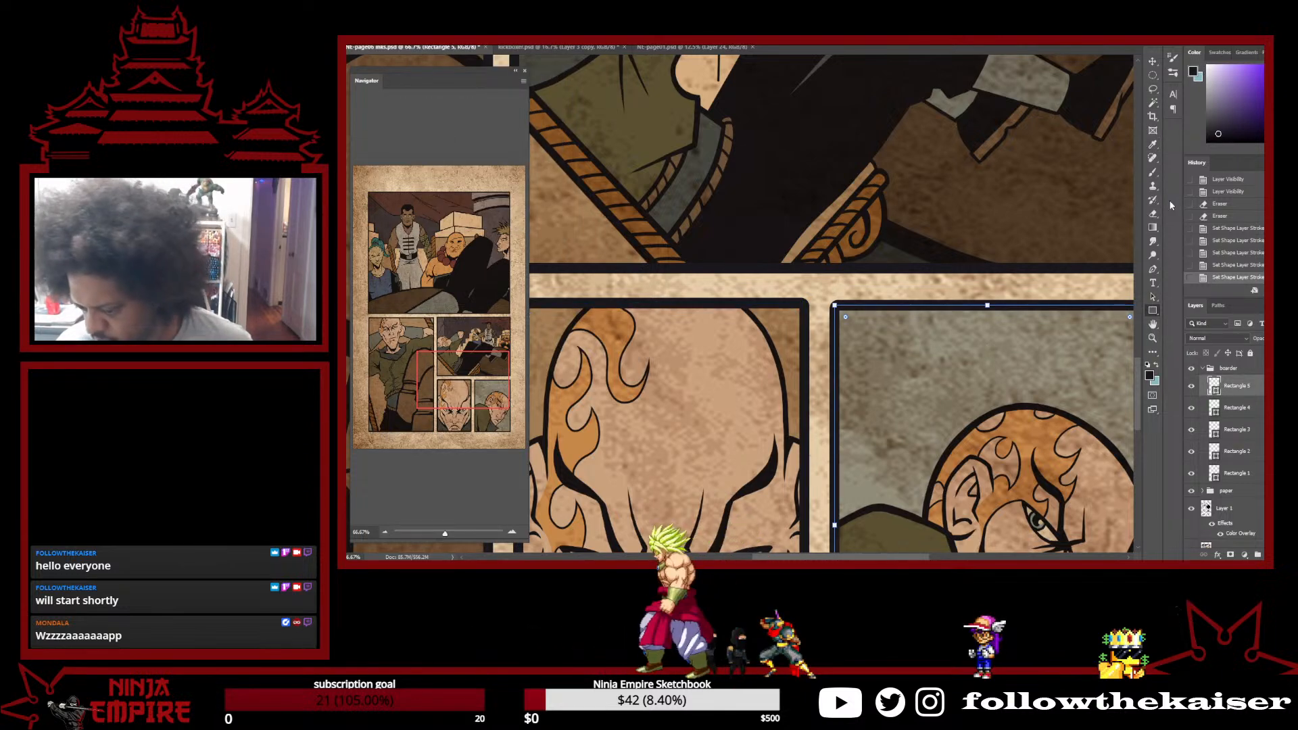
click(1153, 173)
drag(763, 374, 886, 417)
scroll(837, 362, up, 3)
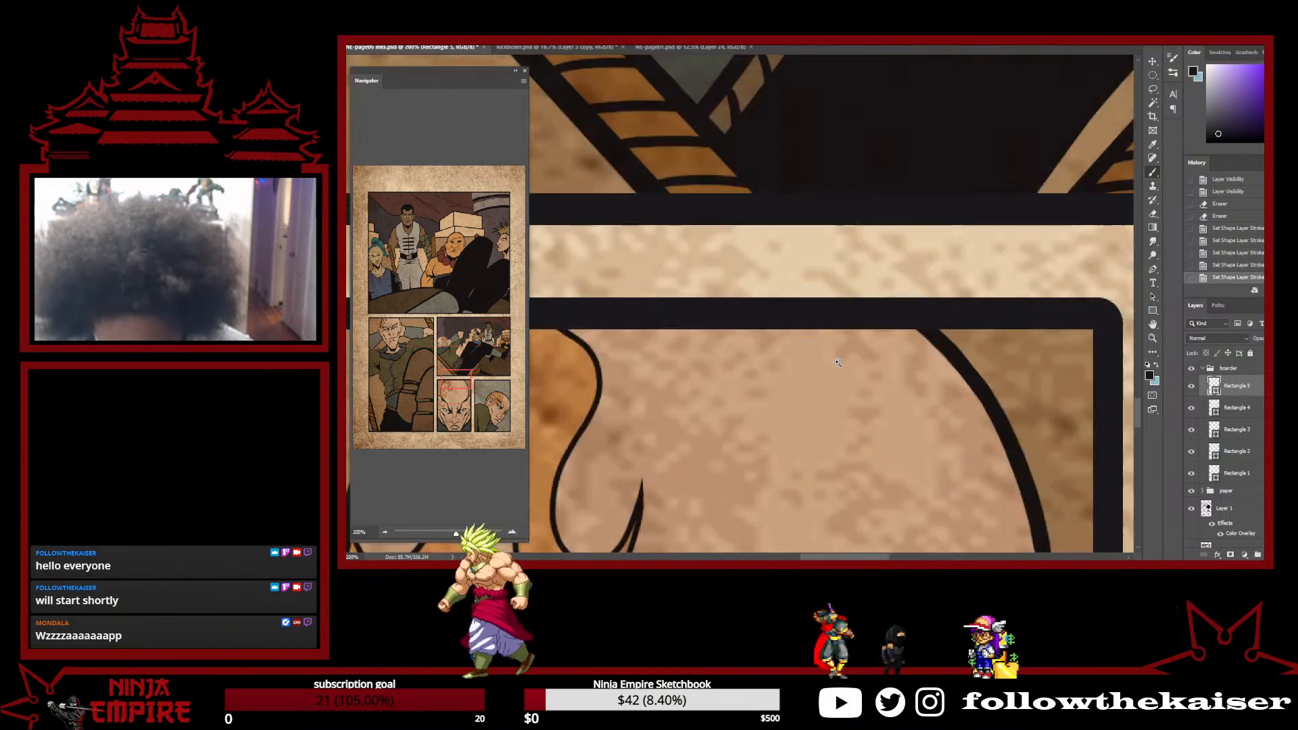
scroll(837, 363, down, 7)
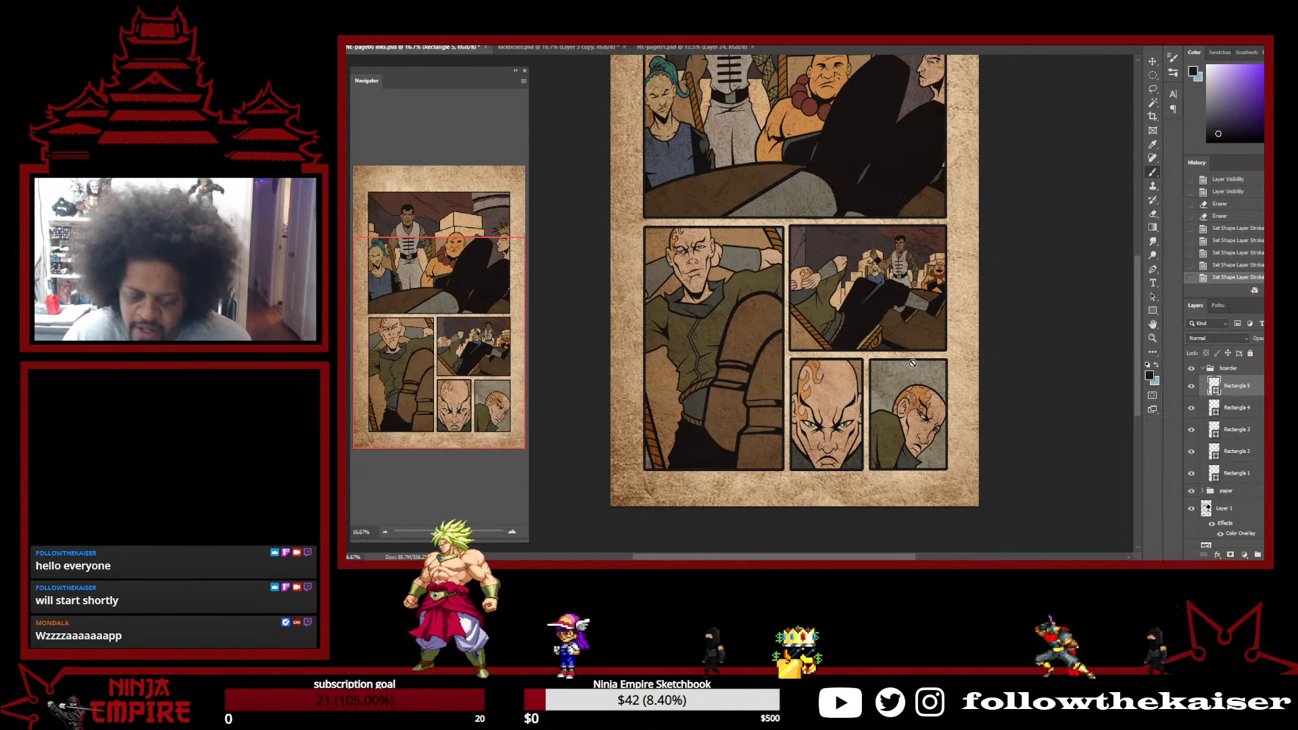
Try nudging the Rectangle 3 border around the reclining-figure panel slightly down
scroll(814, 305, up, 2)
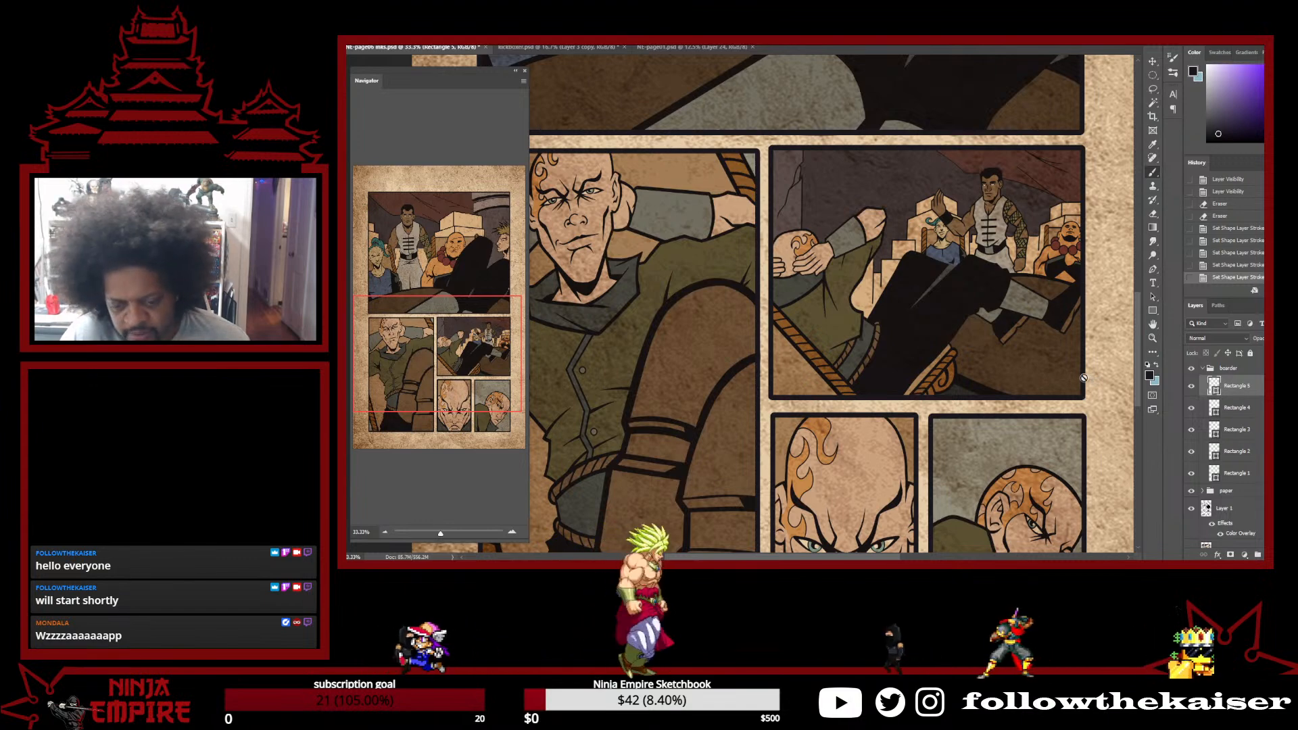
scroll(753, 361, down, 2)
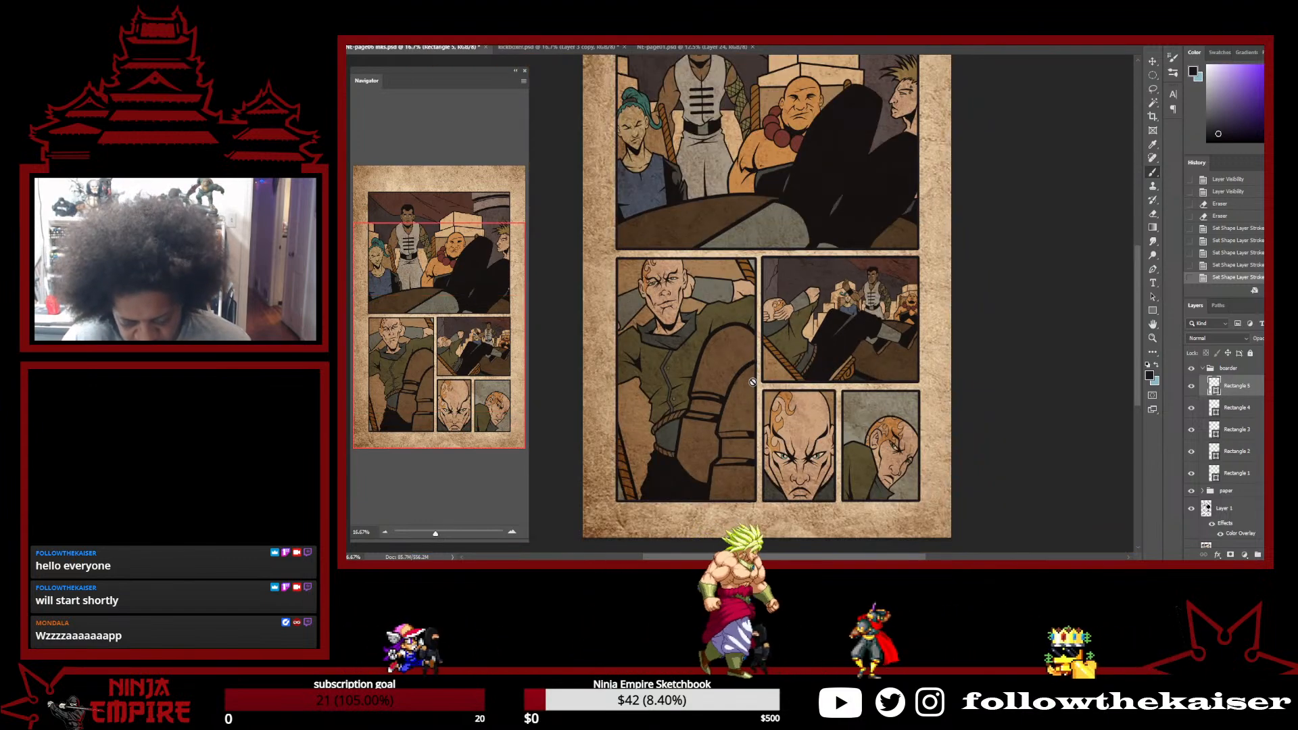
scroll(900, 351, up, 2)
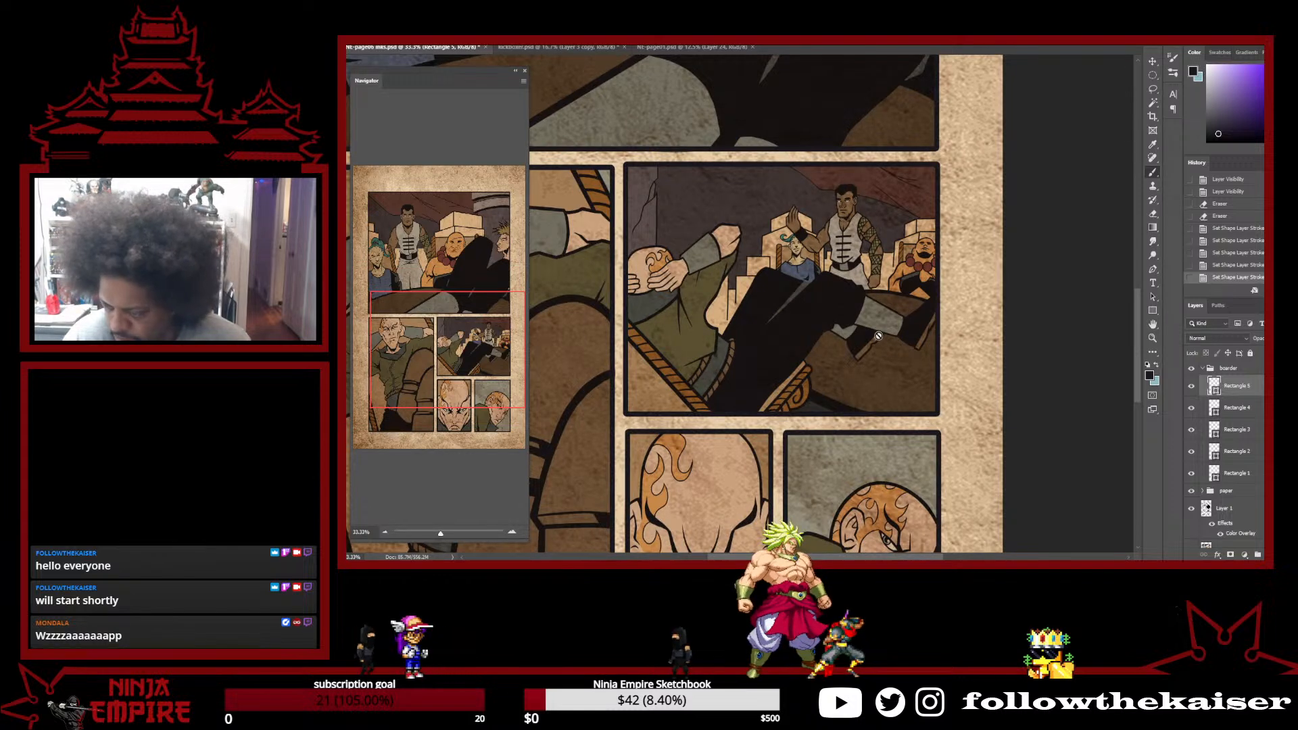
drag(836, 325, 867, 340)
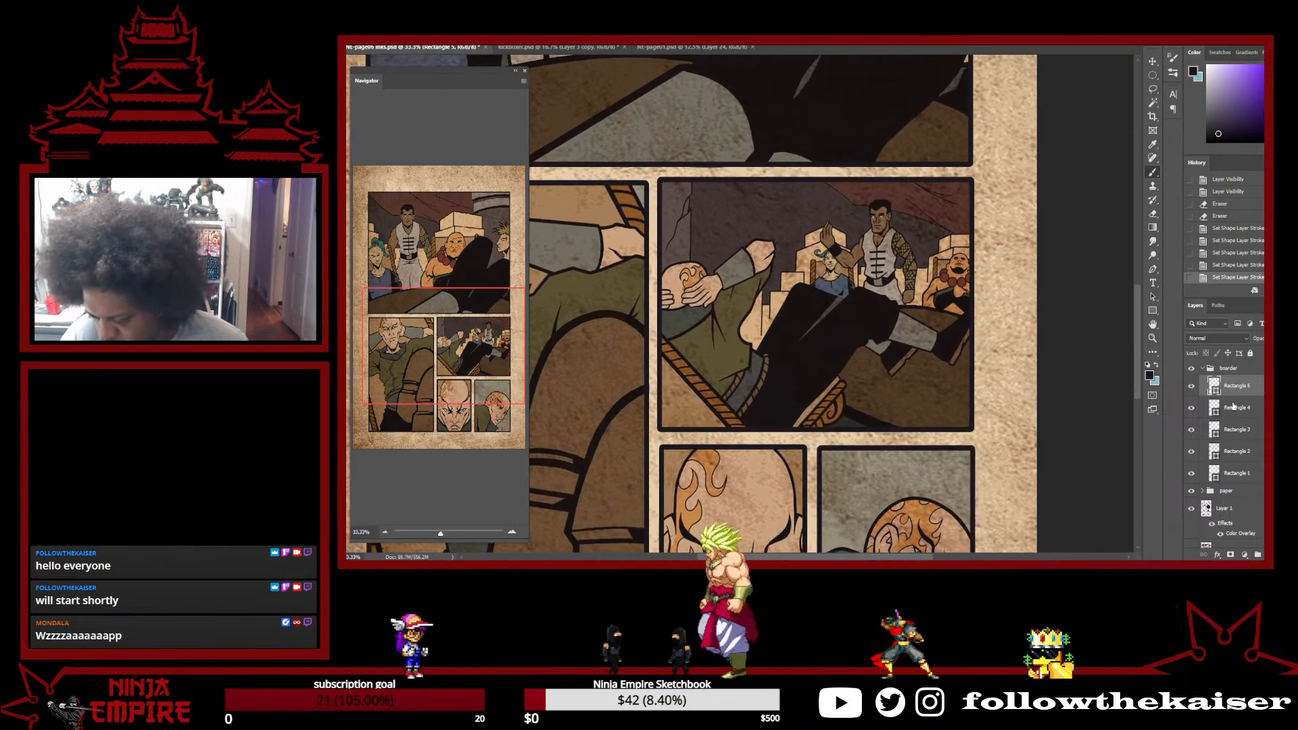
click(1243, 430)
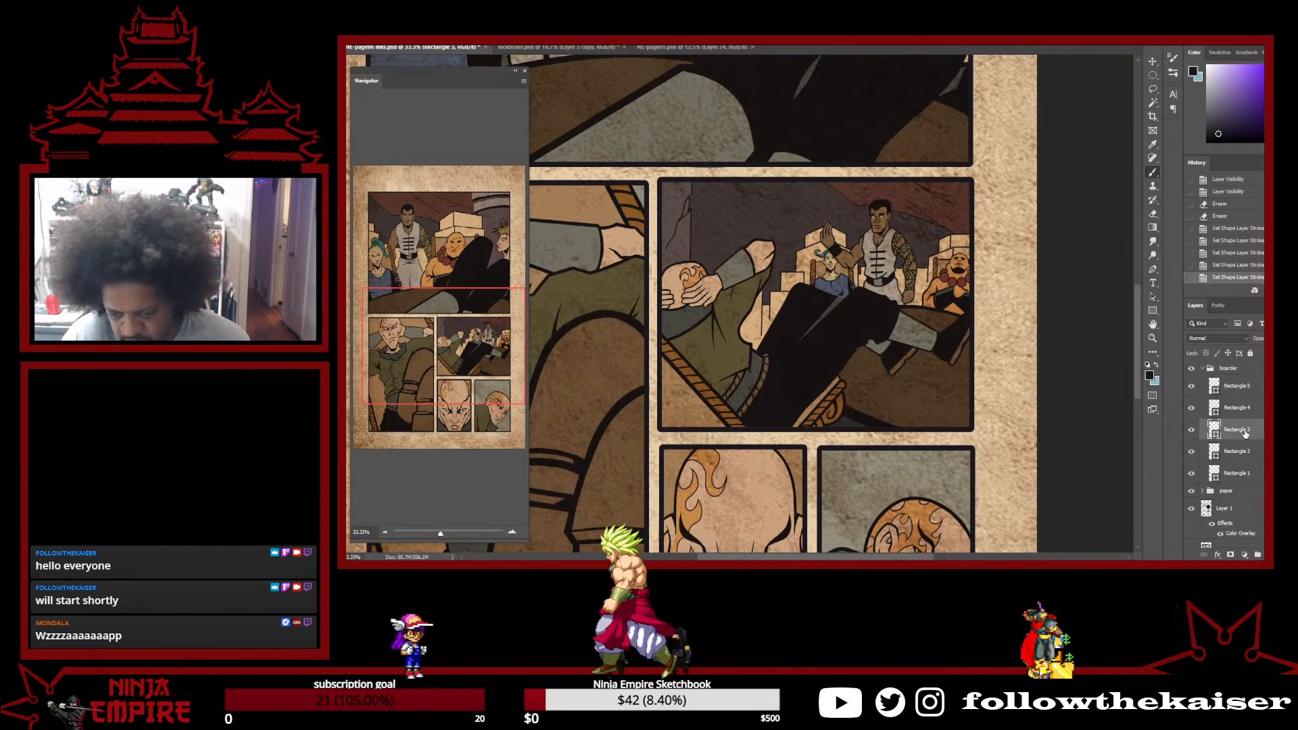
key(shift+Down)
key(shift+Down)
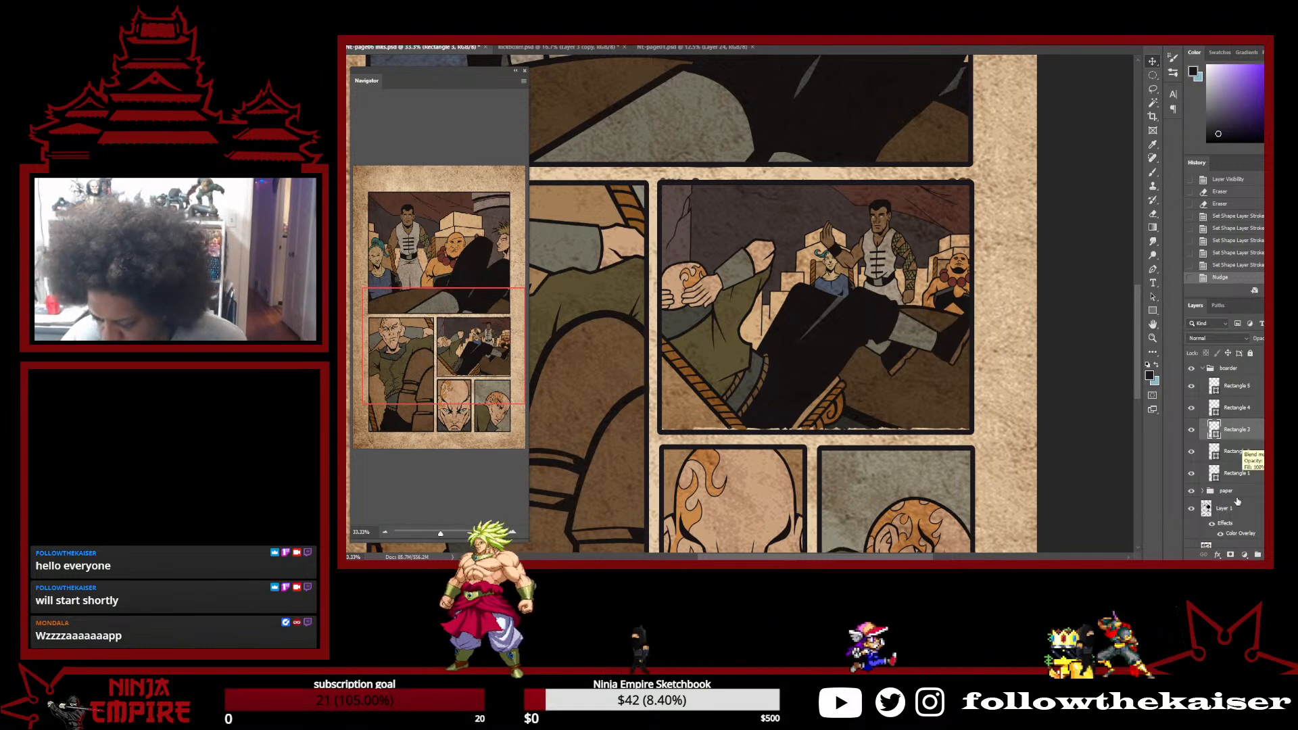
Try nudging Layer 1 and Layer 5 together, and undo both this move and the border move
scroll(1240, 509, down, 2)
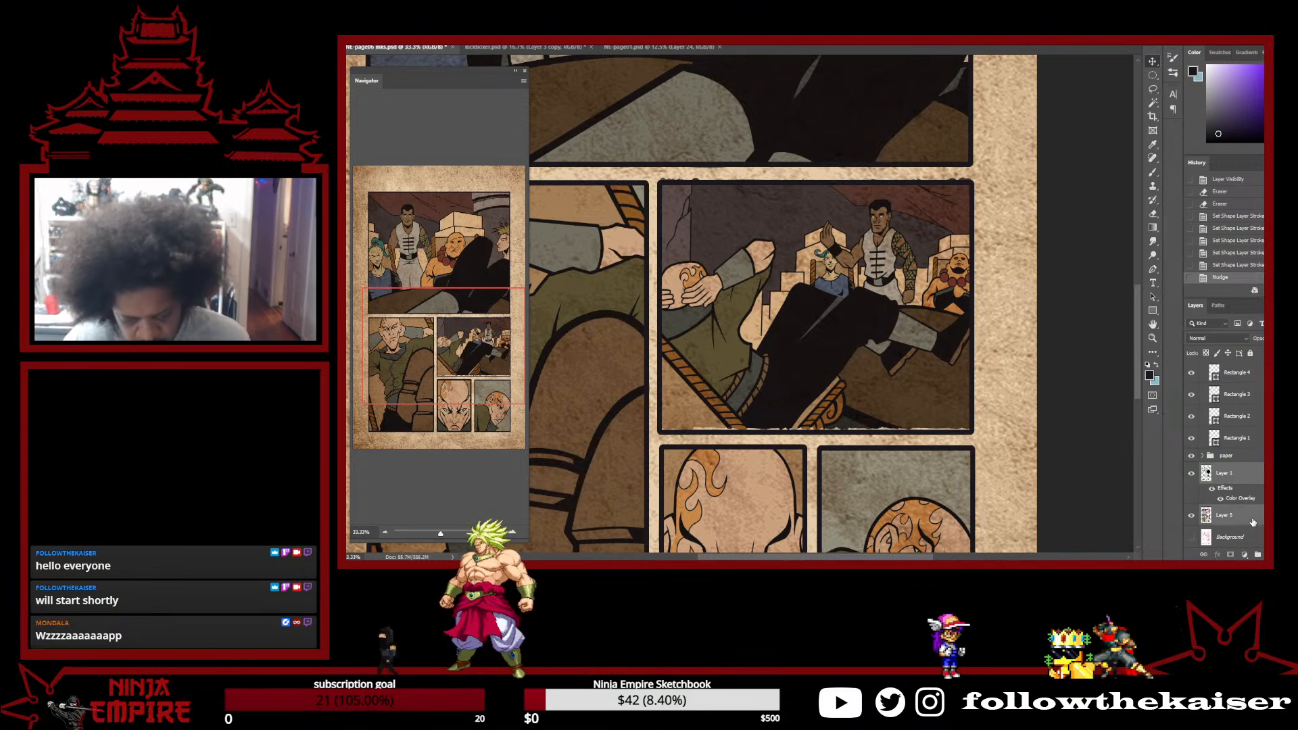
key(Left)
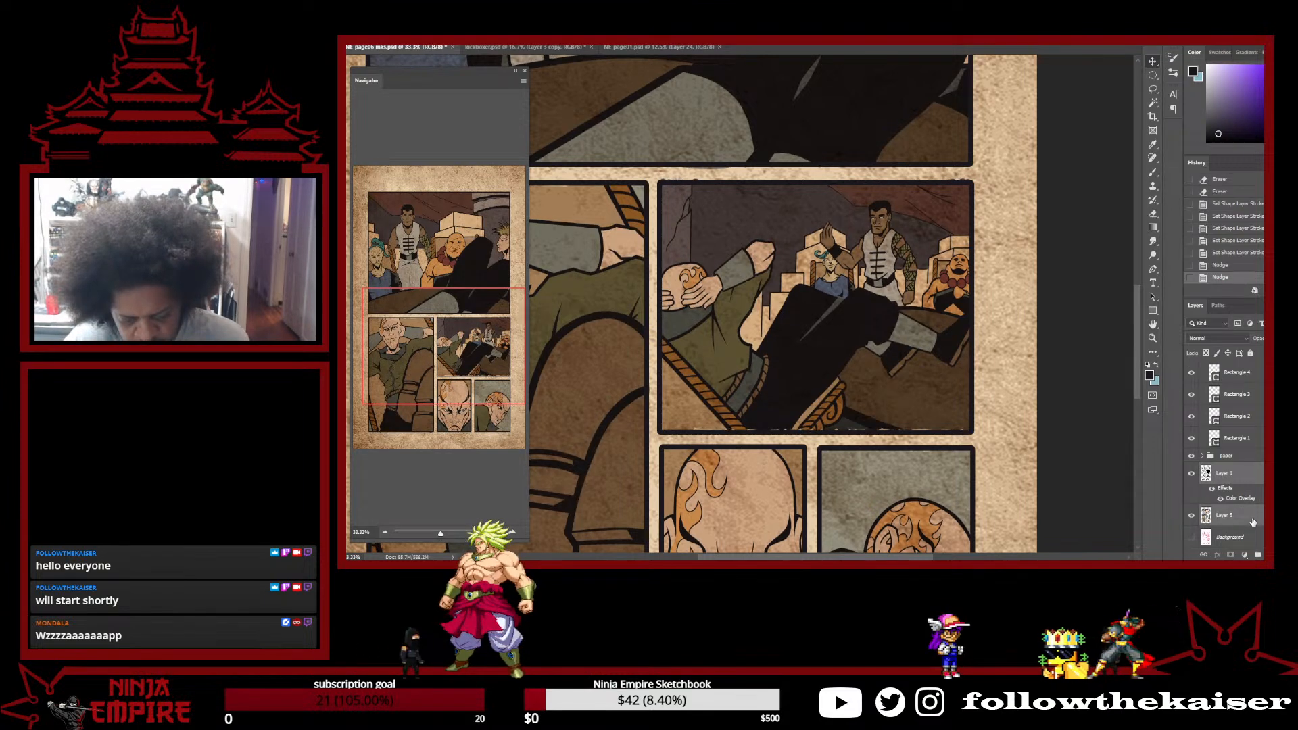
key(ctrl+z)
key(ctrl+z)
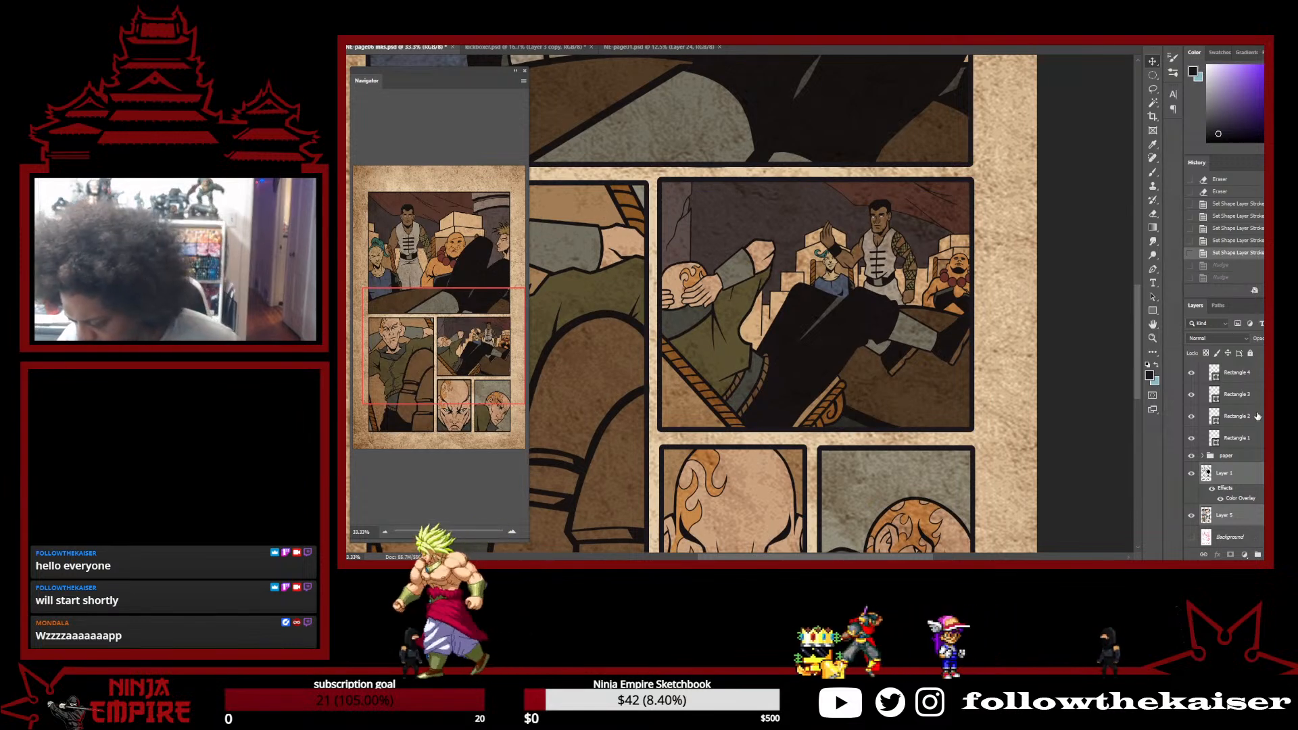
Nudge the Rectangle 3 border slightly down and draw a lasso selection around the whole reclining-figure panel
click(1242, 402)
key(shift+Down)
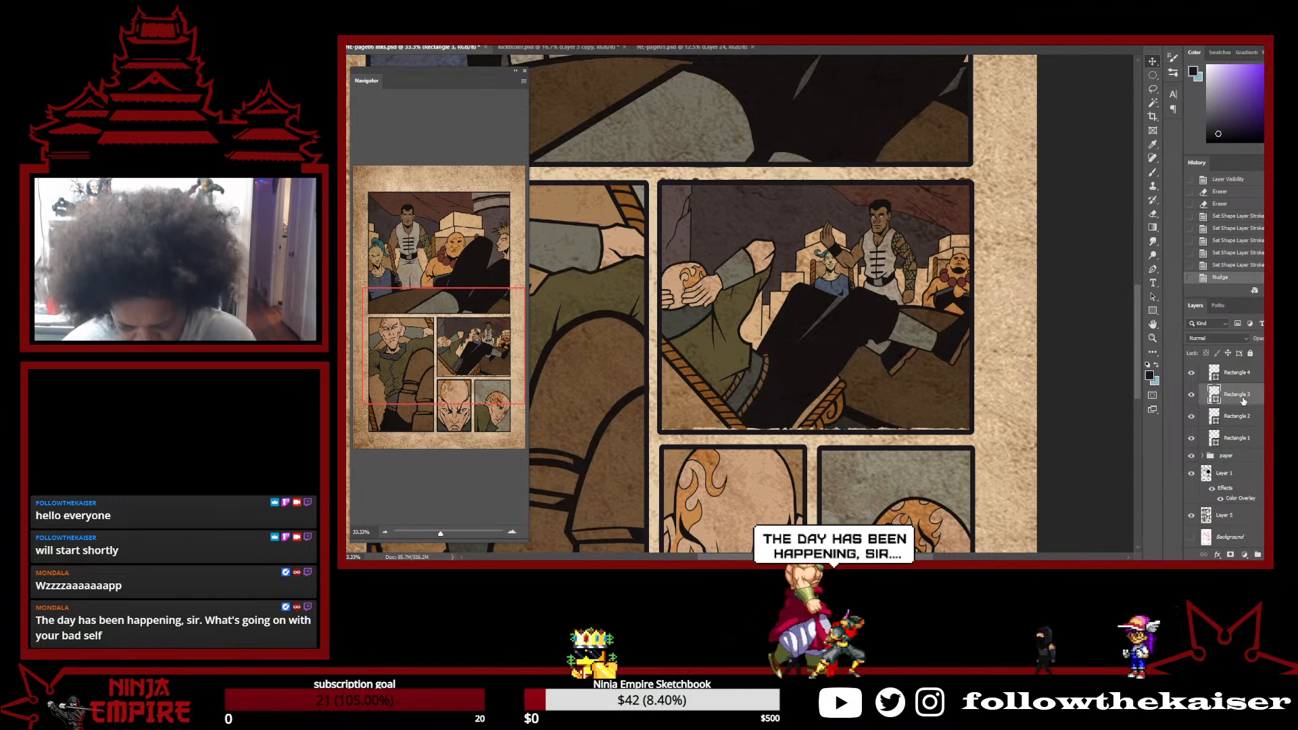
key(l)
mouse_move(997, 401)
mouse_down()
mouse_move(950, 440)
mouse_move(804, 441)
mouse_up()
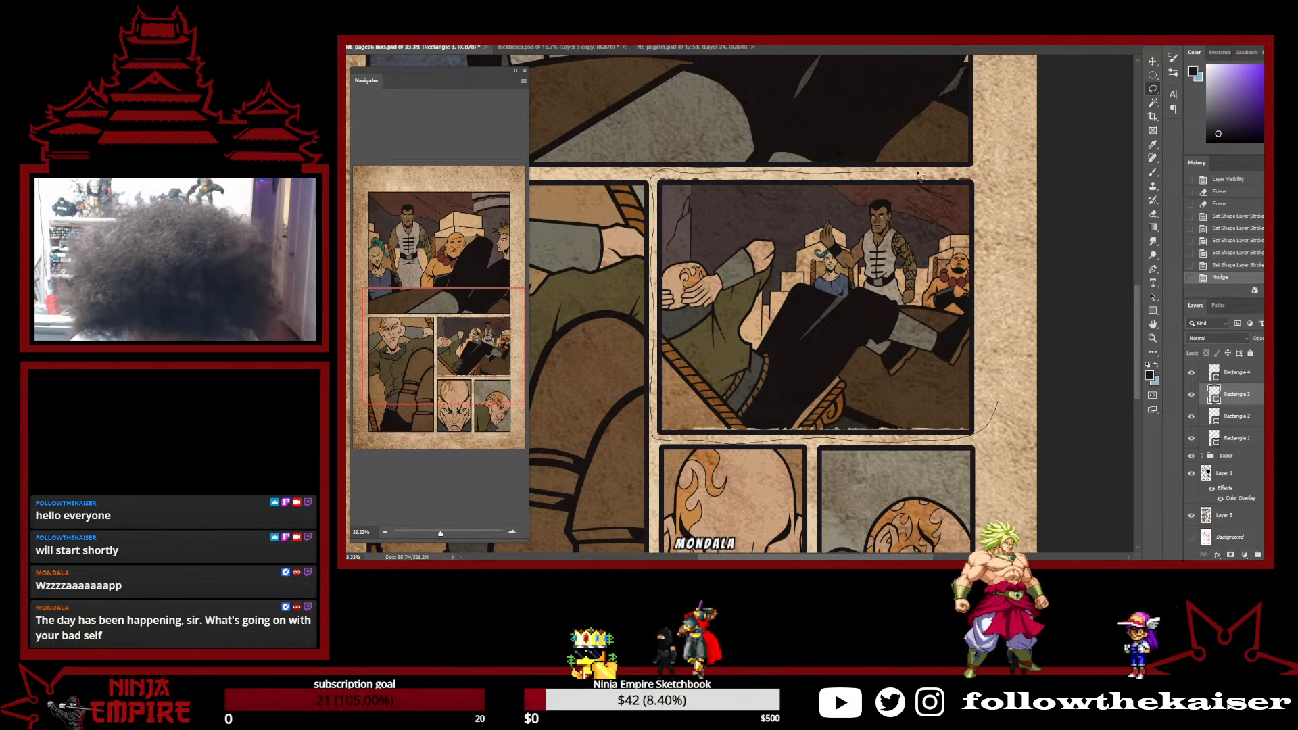
drag(991, 380, 996, 399)
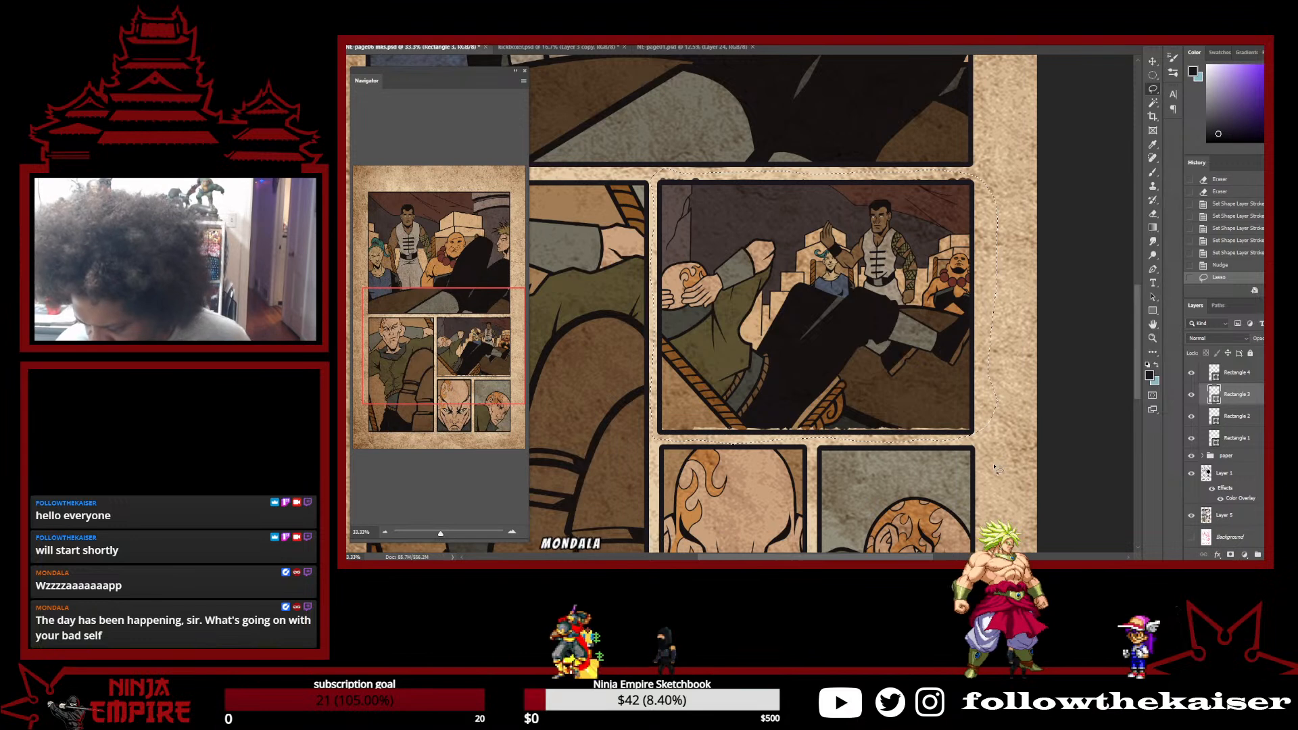
Try nudging the lassoed panel artwork on Layer 1 and Layer 5 down, and undo the moves
click(1239, 480)
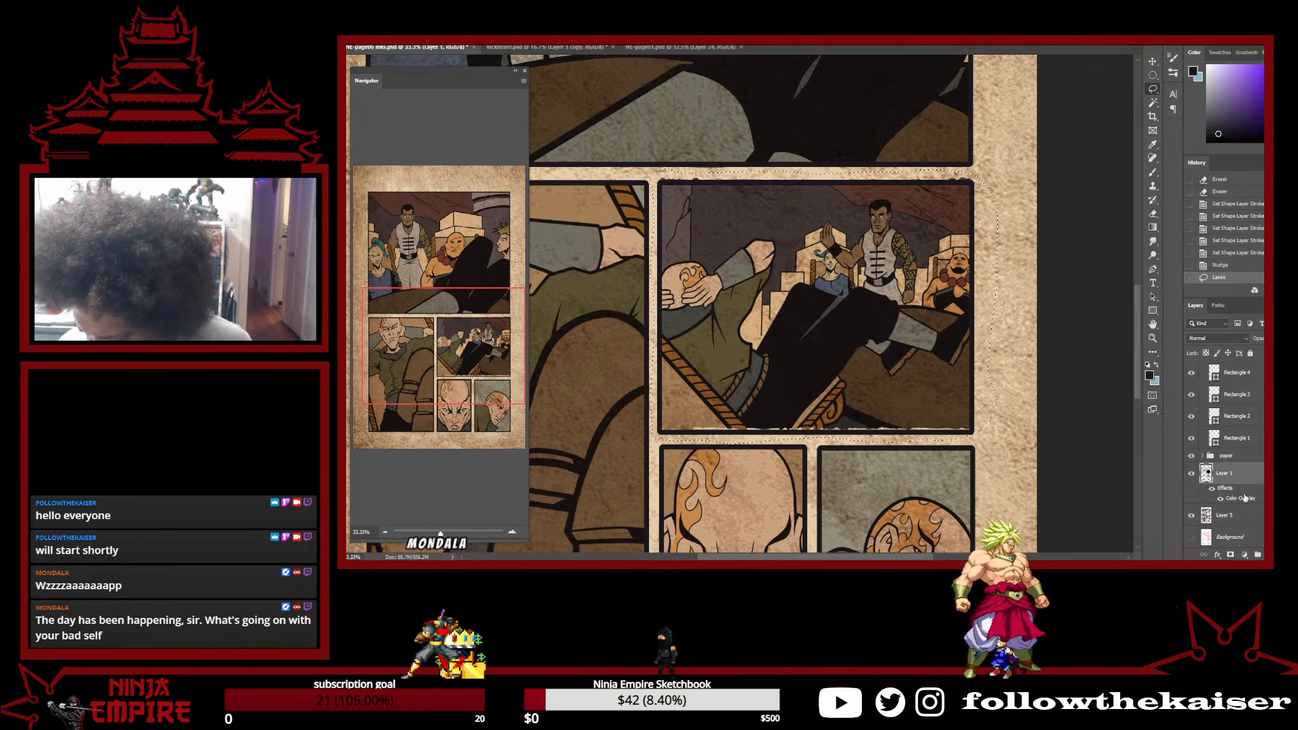
key(v)
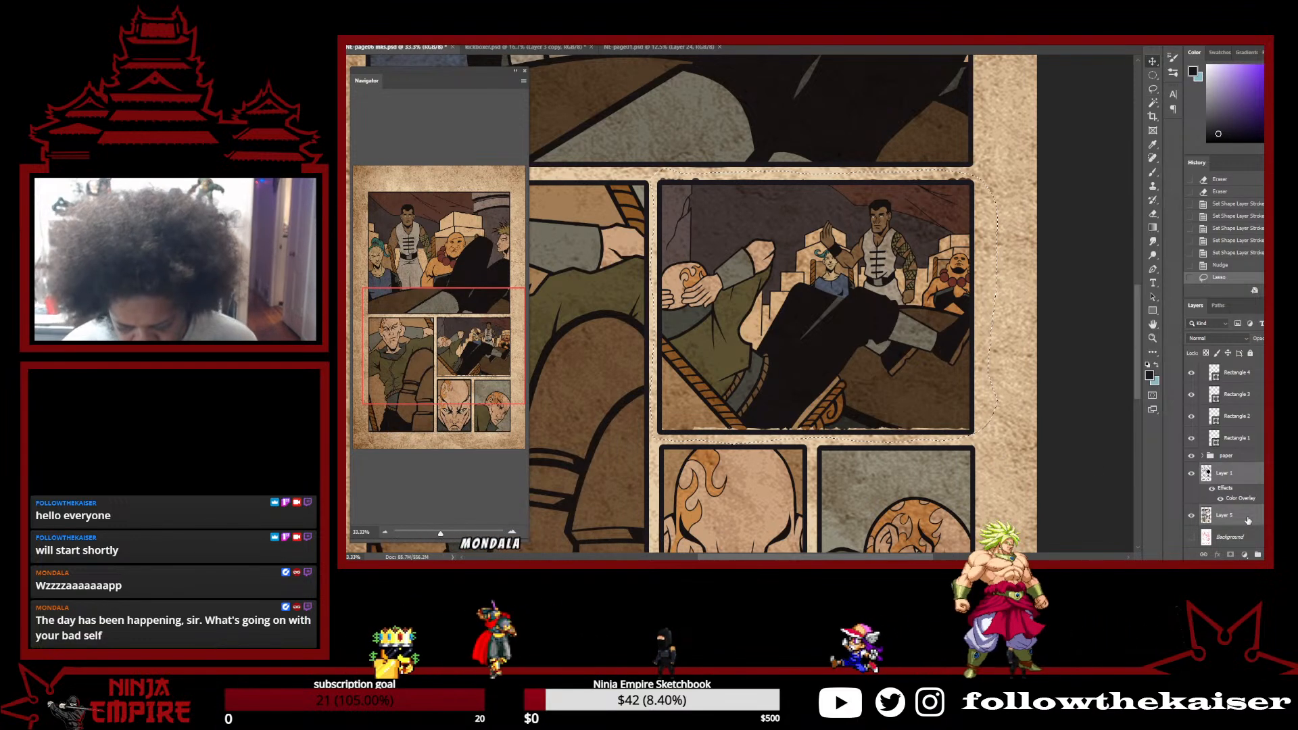
key(Down)
key(ctrl+h)
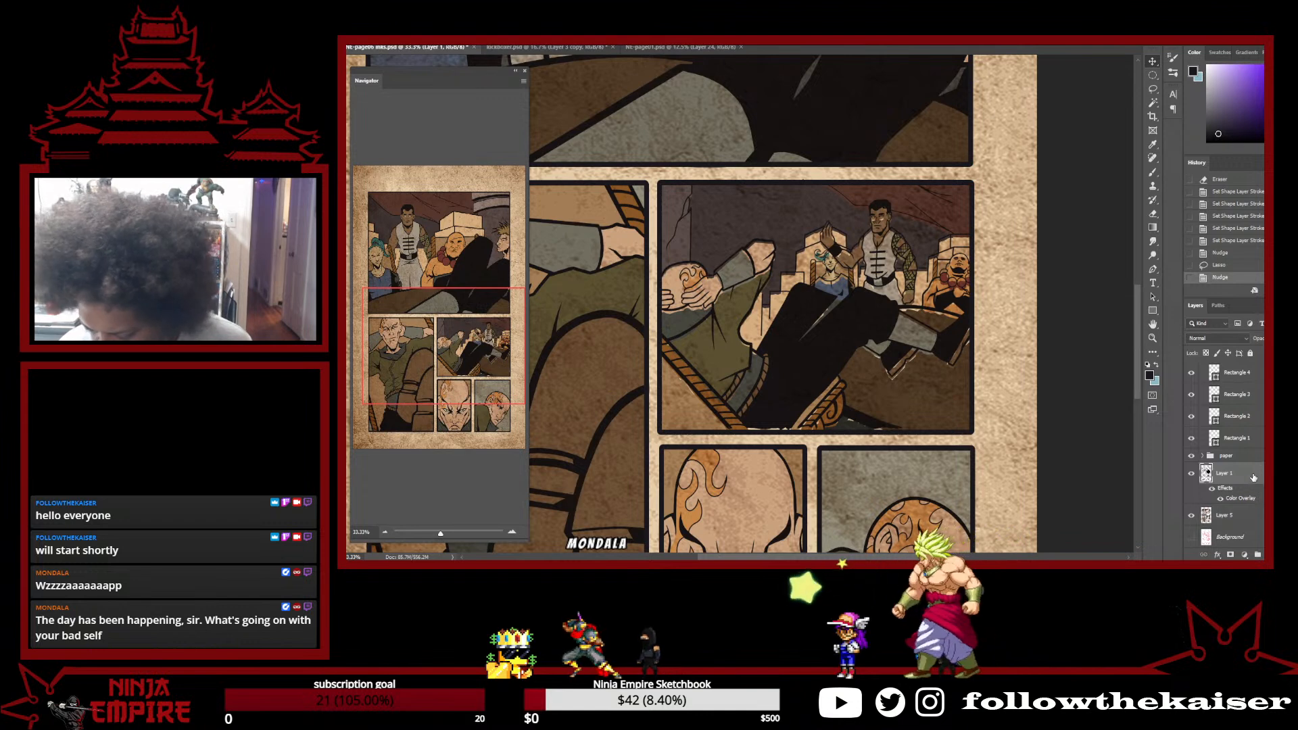
key(shift+Down)
key(shift+Down)
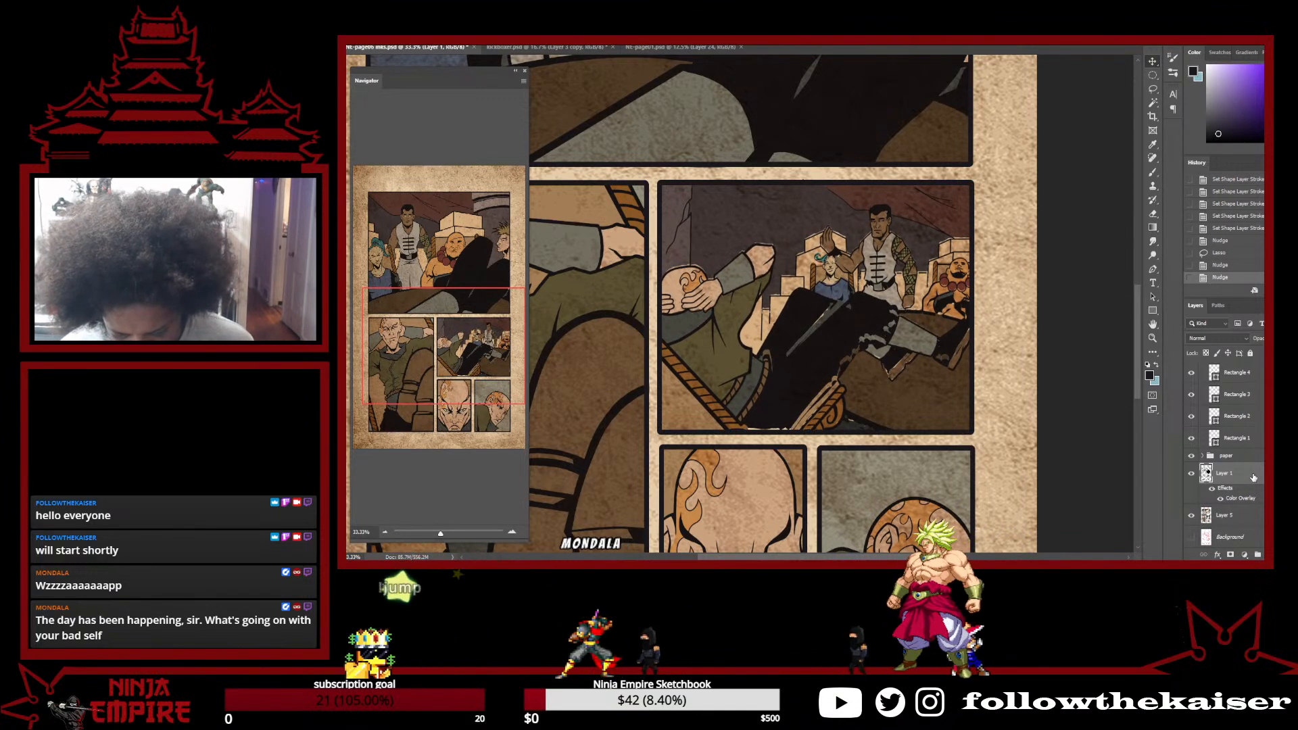
key(ctrl+z)
key(ctrl+z)
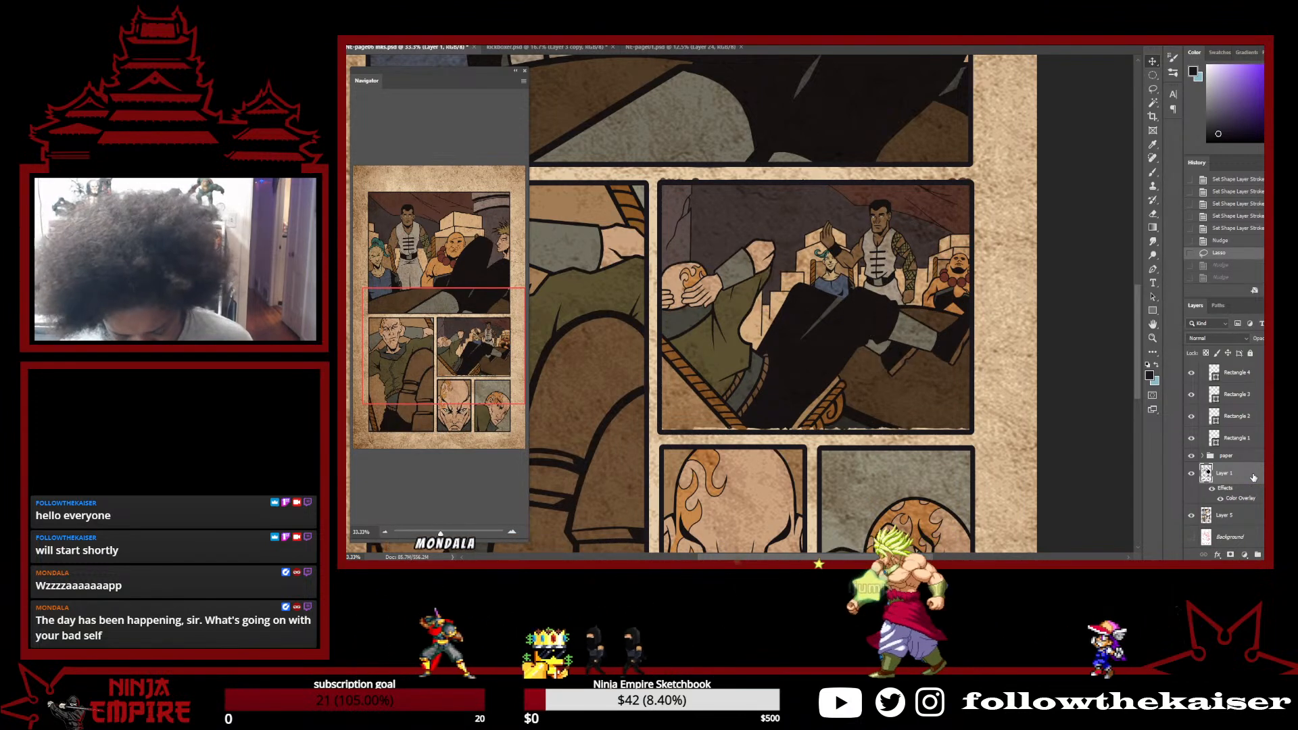
Nudge the lassoed reclining-figure artwork on Layer 1 down to fit the moved border, reverting the deselection in between
key(Down)
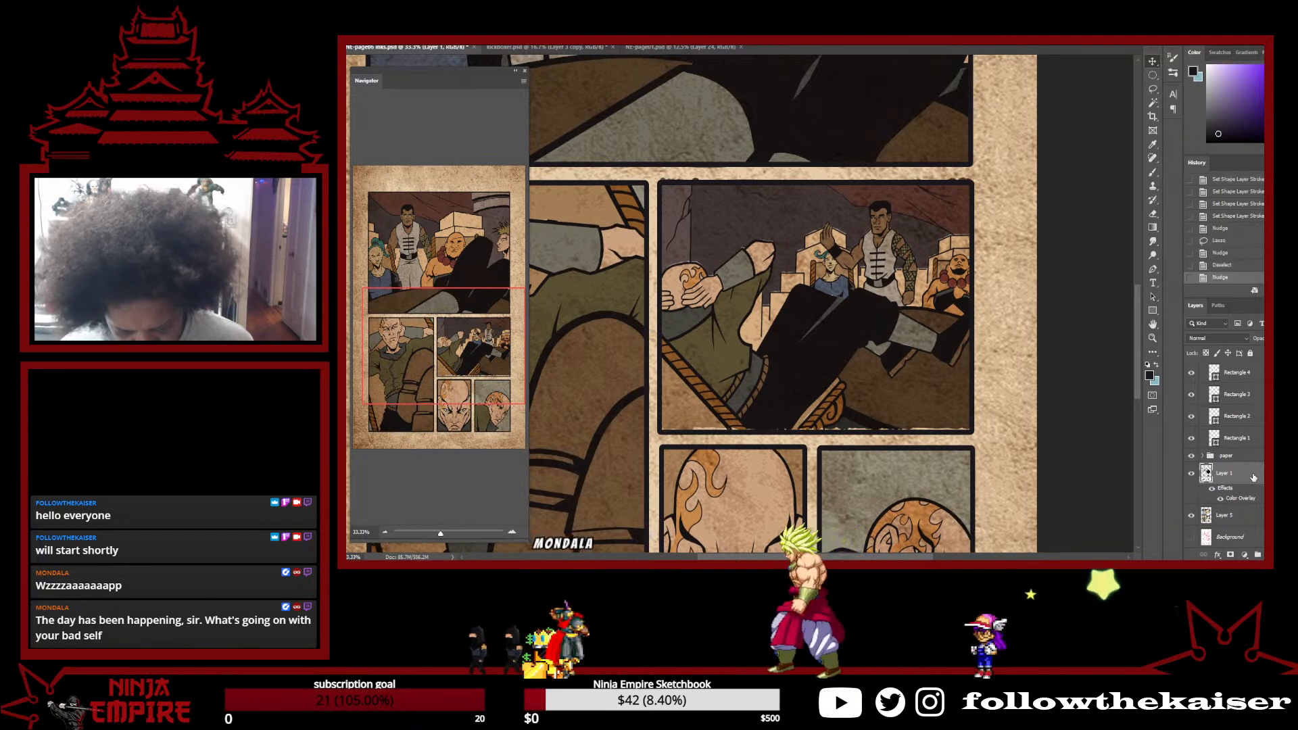
key(ctrl+d)
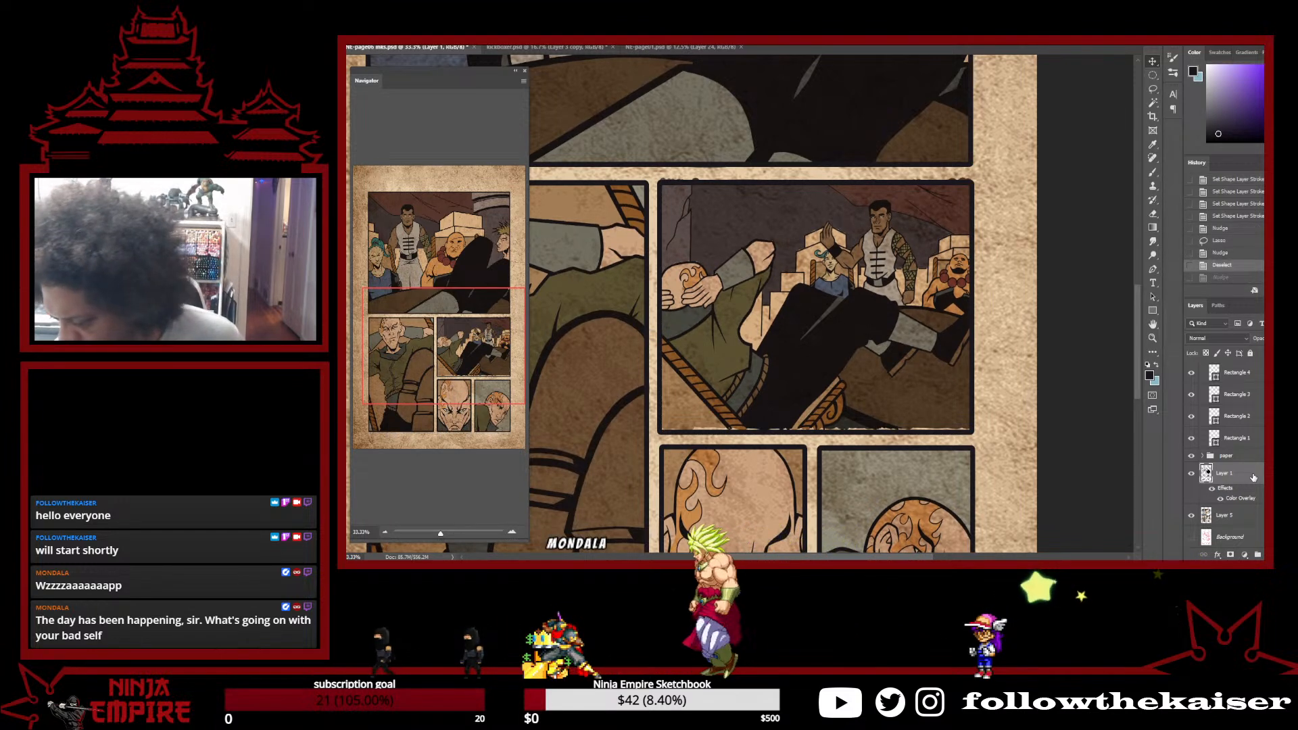
click(1242, 253)
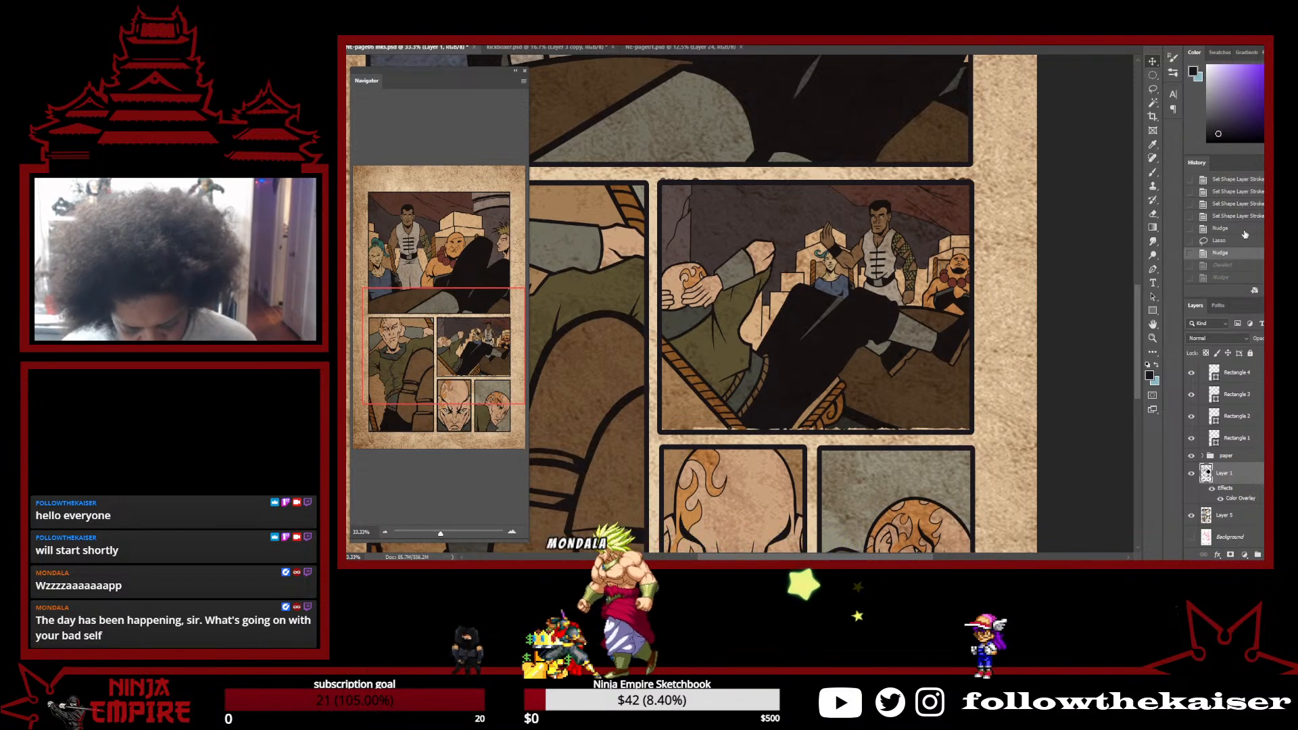
key(Down)
key(Down)
key(Down)
key(Down)
key(Down)
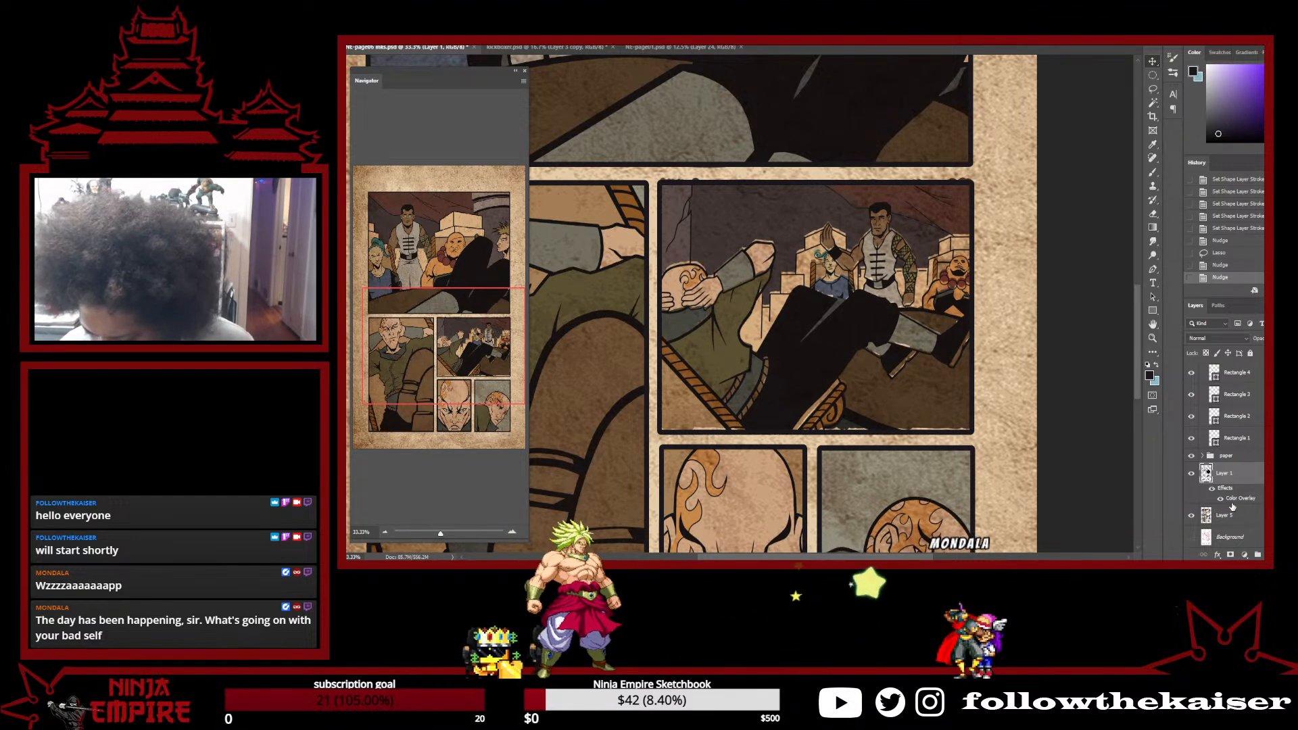
Lasso the reclining-figure panel on Layer 5 and nudge its artwork down to line up with Layer 1
click(1245, 521)
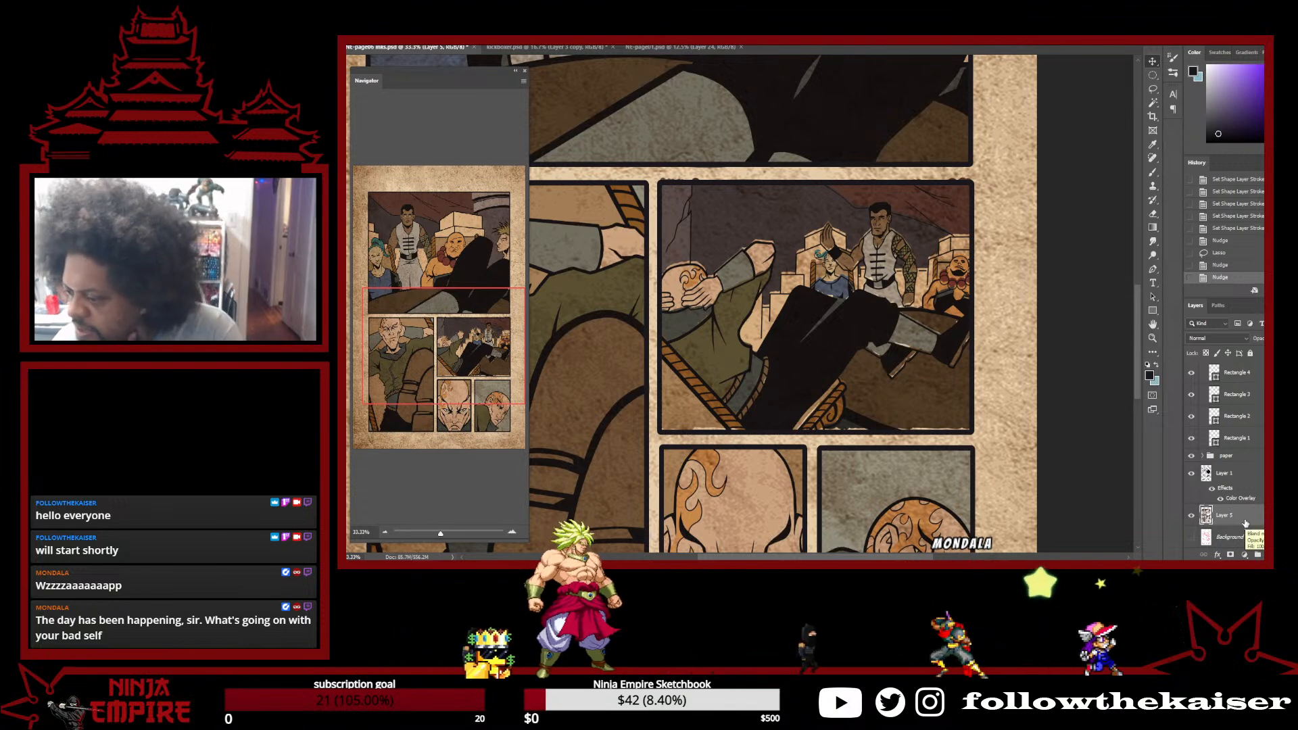
key(Left)
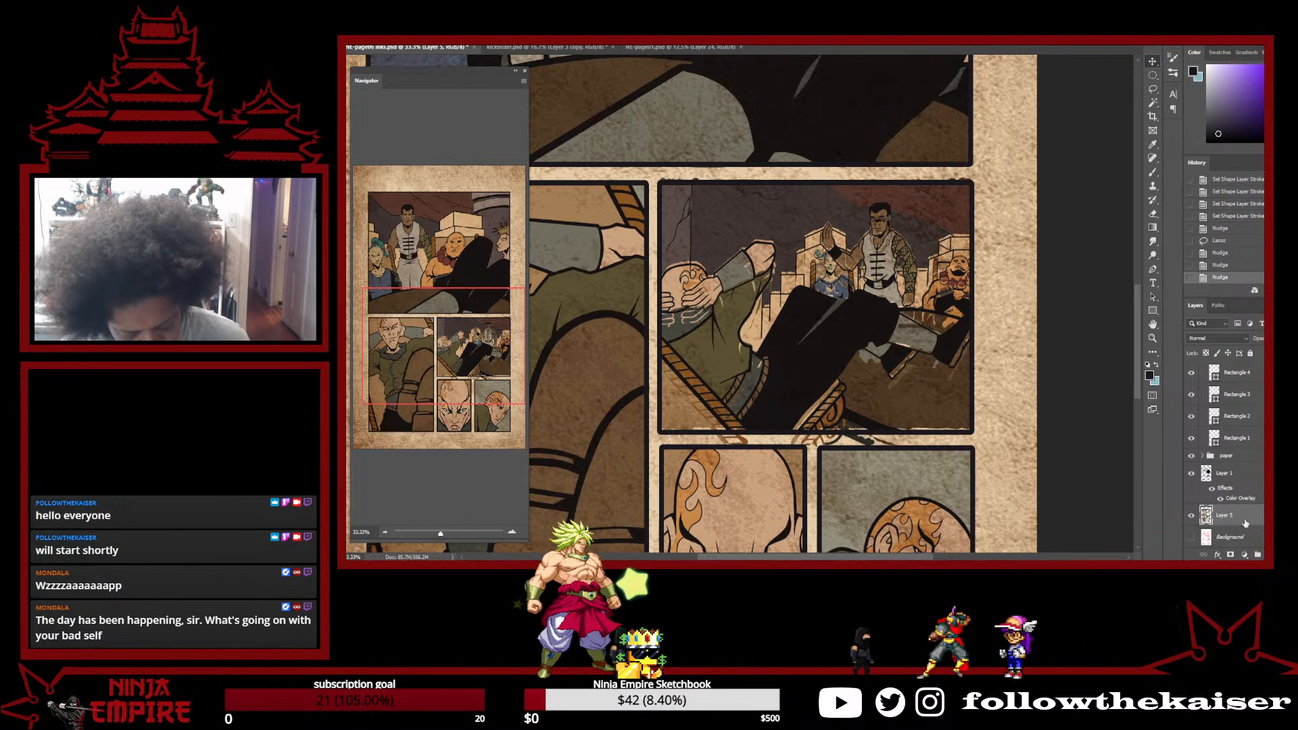
key(ctrl+z)
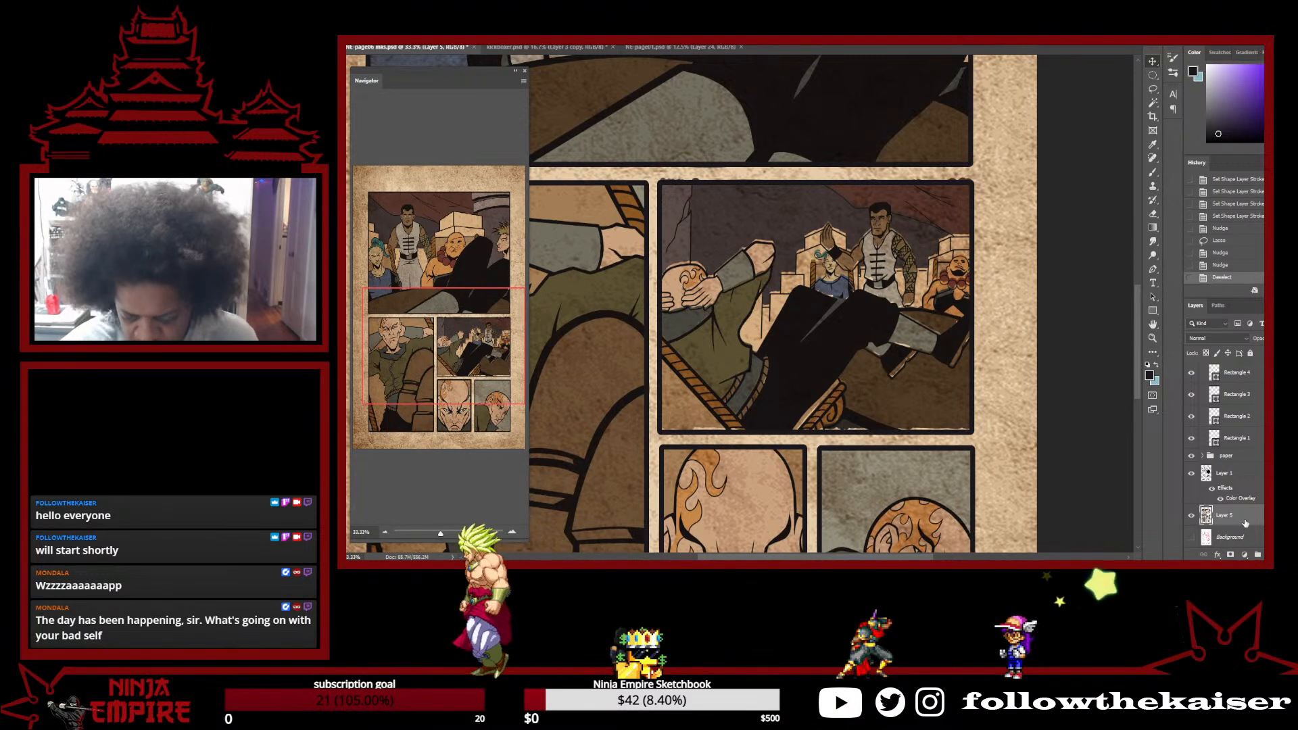
key(l)
mouse_move(995, 398)
mouse_down()
mouse_move(989, 441)
mouse_move(947, 444)
mouse_up()
mouse_move(859, 446)
mouse_down()
mouse_move(669, 444)
mouse_move(651, 419)
mouse_move(655, 177)
mouse_move(879, 174)
mouse_move(992, 203)
mouse_move(992, 439)
mouse_up()
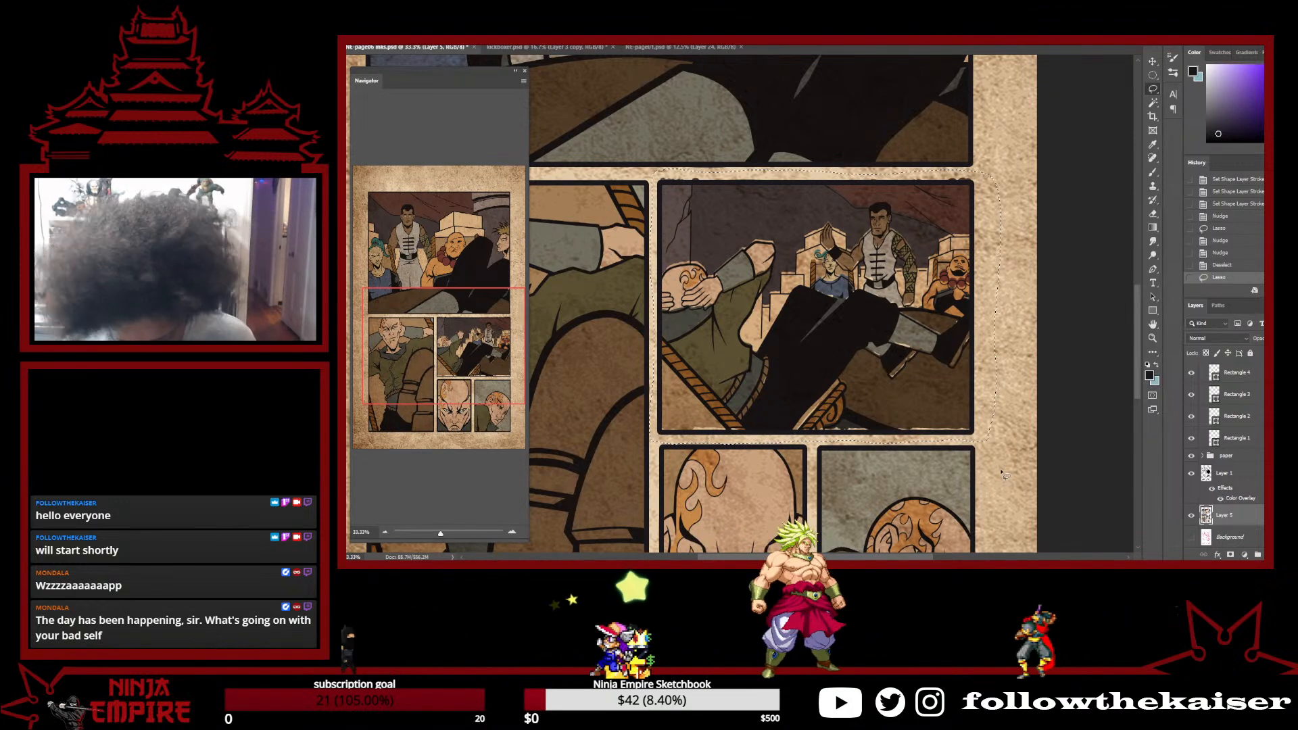
key(shift+Down)
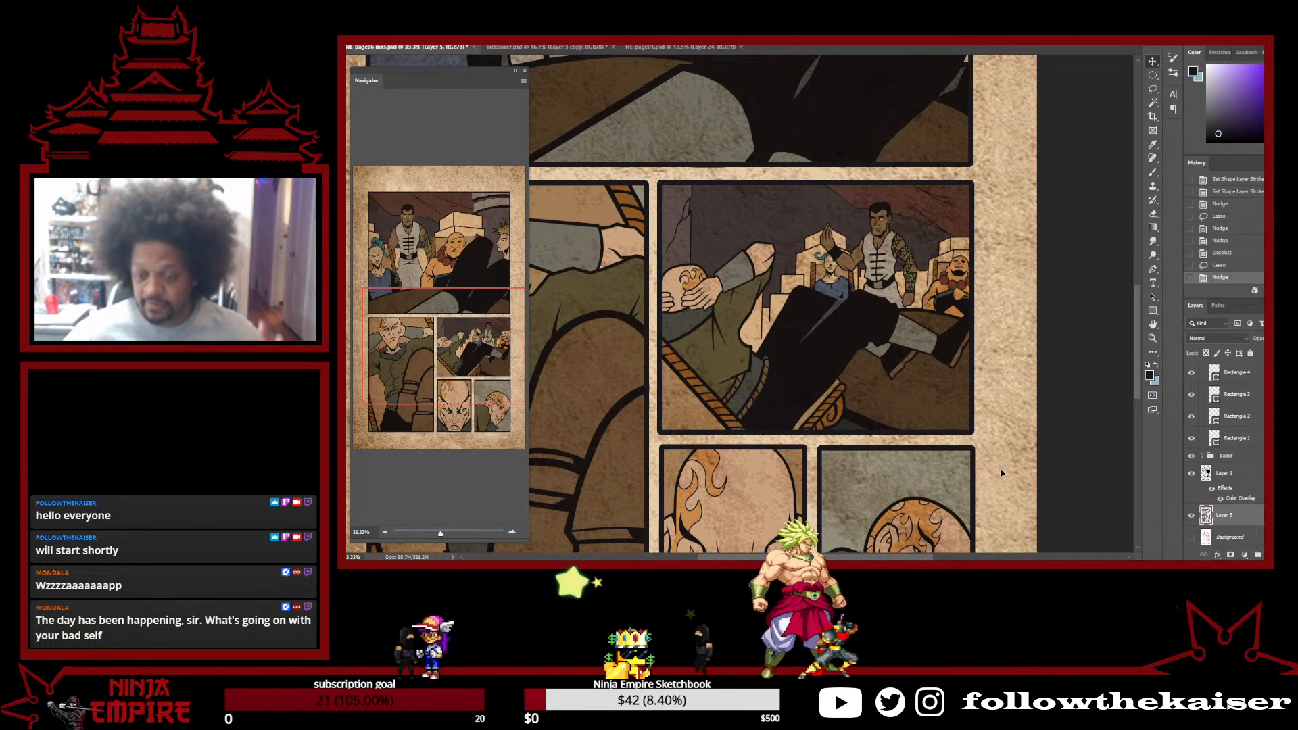
Compare the full page in its originally opened history state with the latest nudged state
key(ctrl+0)
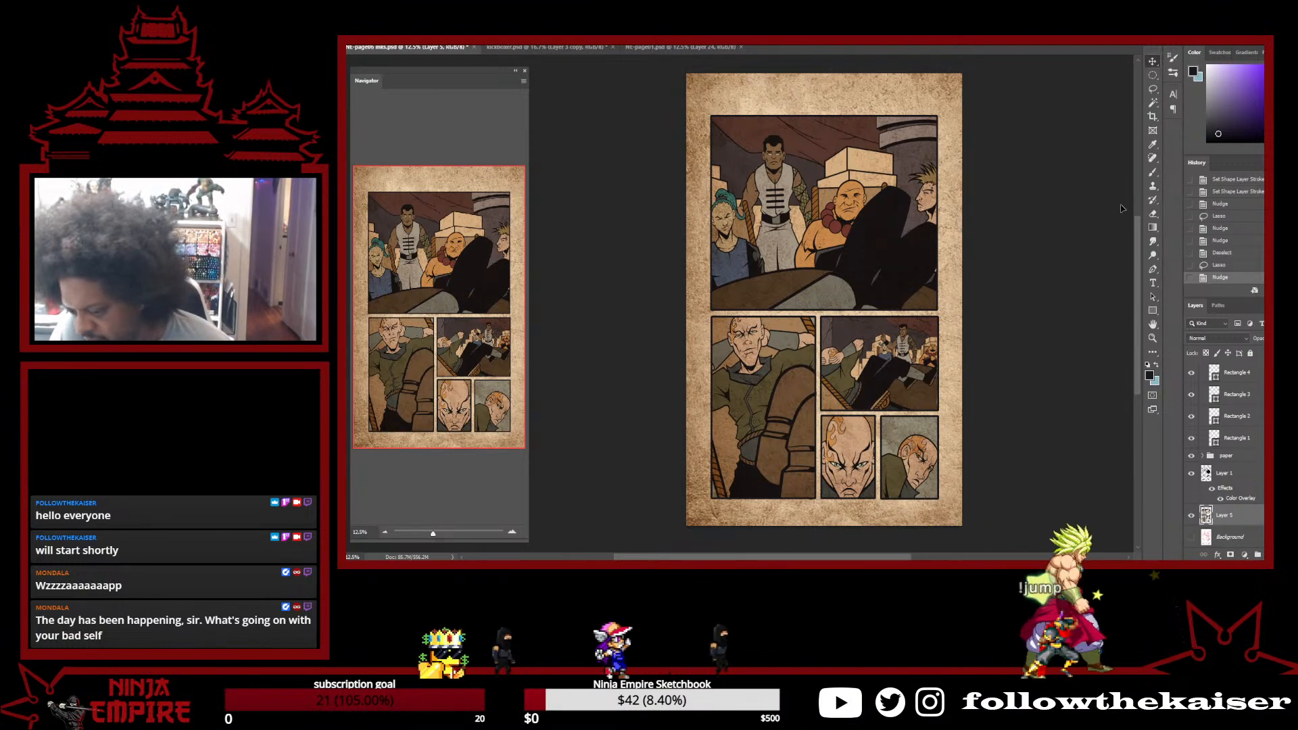
scroll(1233, 223, up, 10)
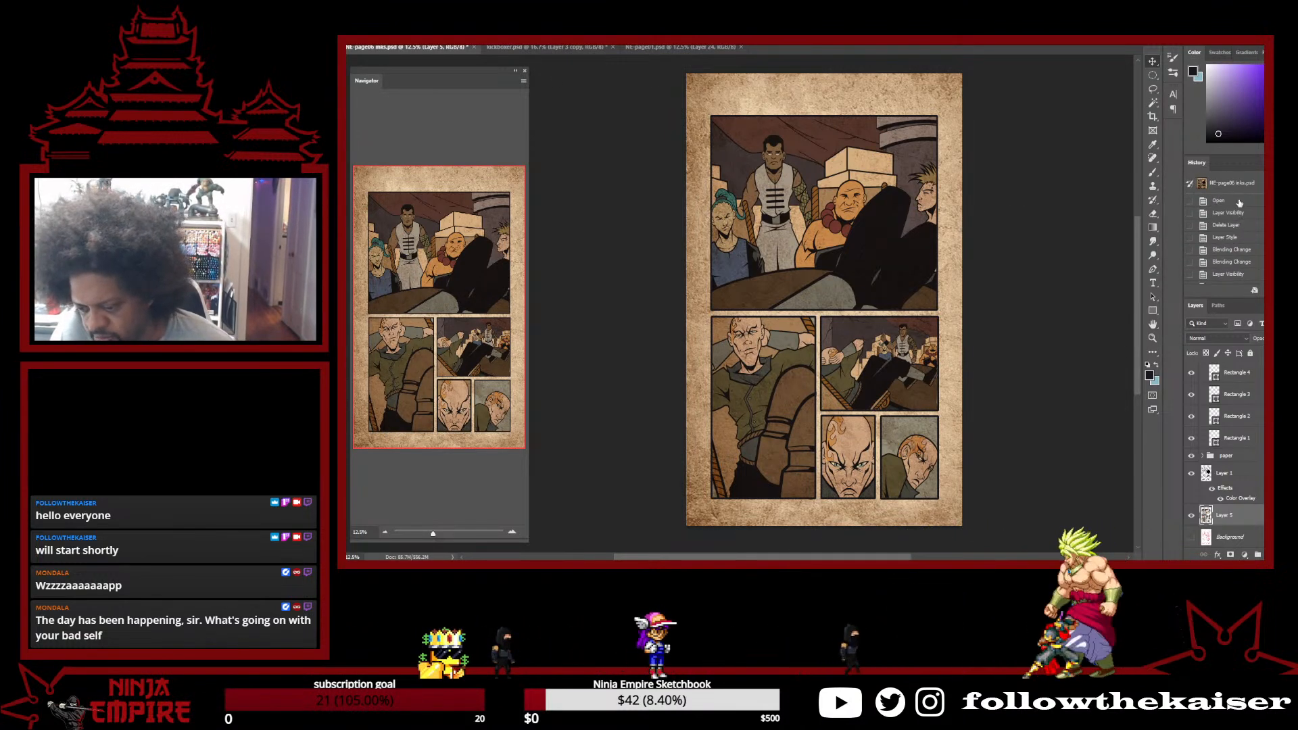
click(1239, 202)
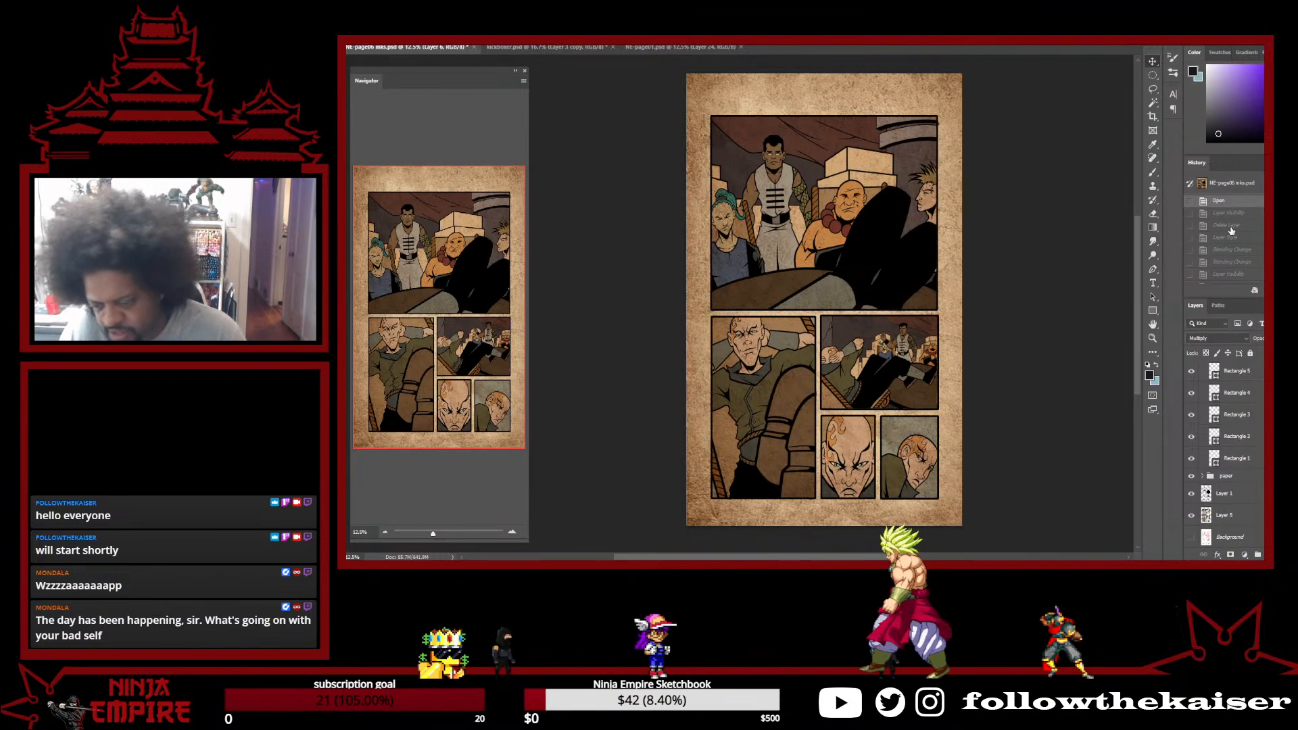
scroll(1237, 233, down, 5)
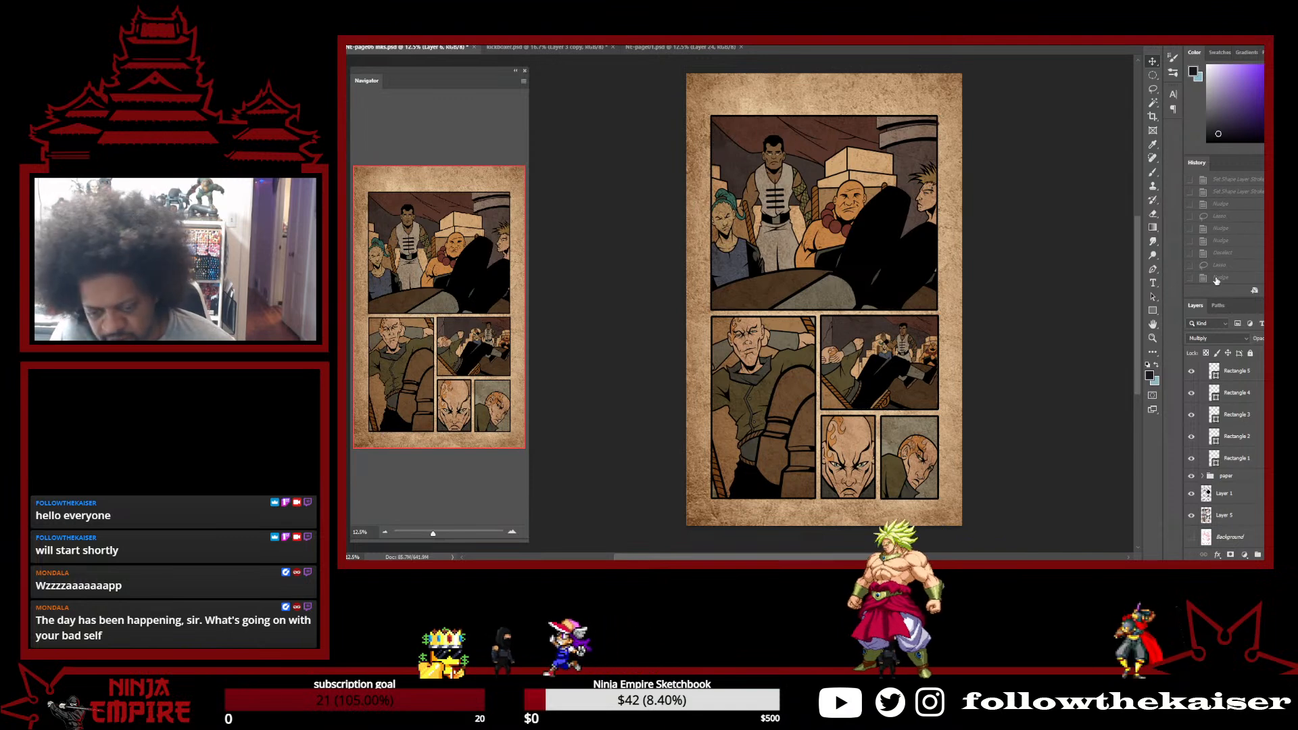
click(1216, 278)
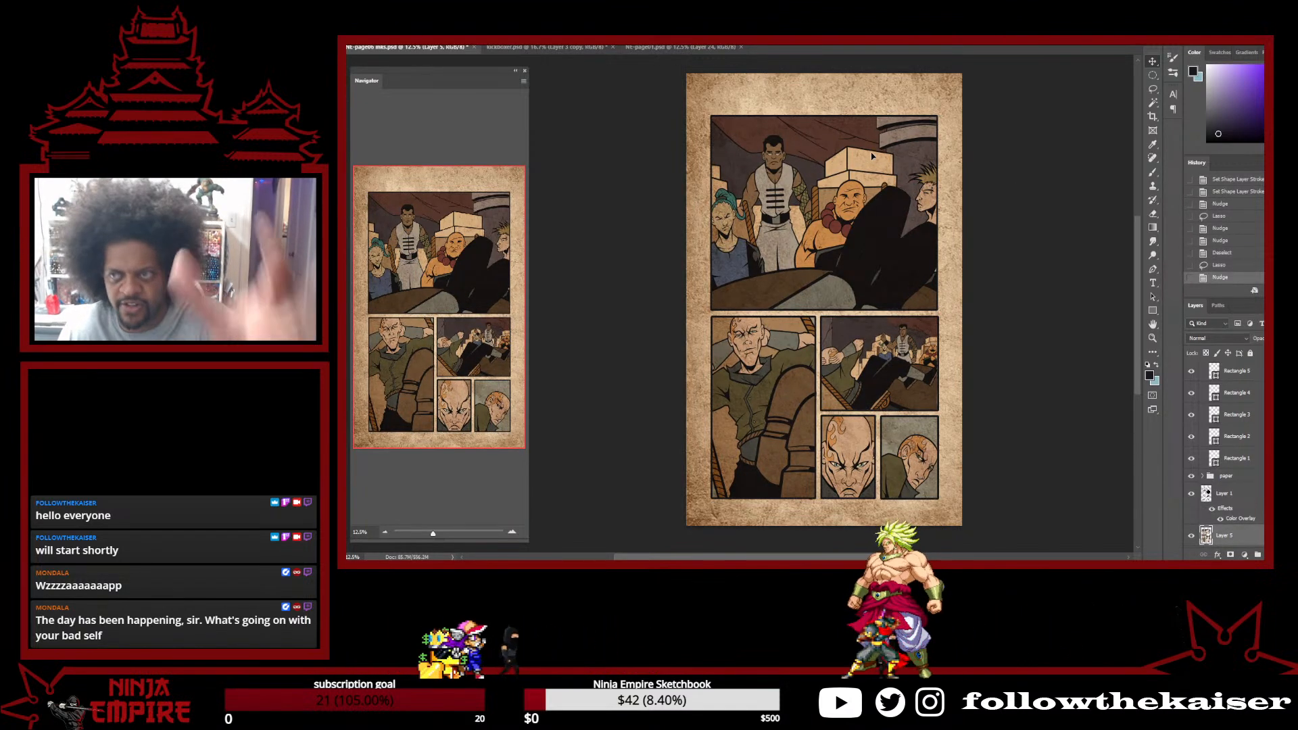
Compare the top panel's blacks up close between the originally opened history state and the latest nudged state
ctrl+click(821, 118)
ctrl+click(821, 118)
ctrl+click(821, 119)
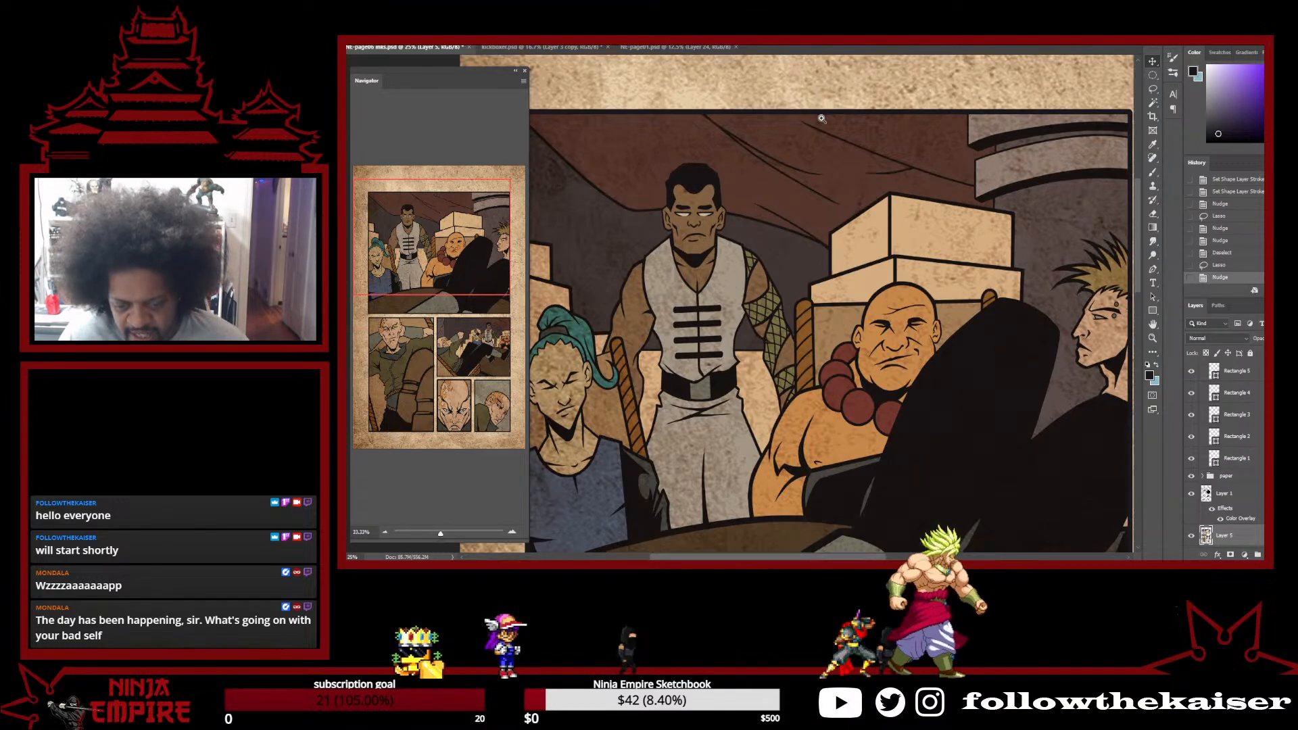
ctrl+click(822, 118)
drag(817, 120, 857, 183)
ctrl+click(857, 184)
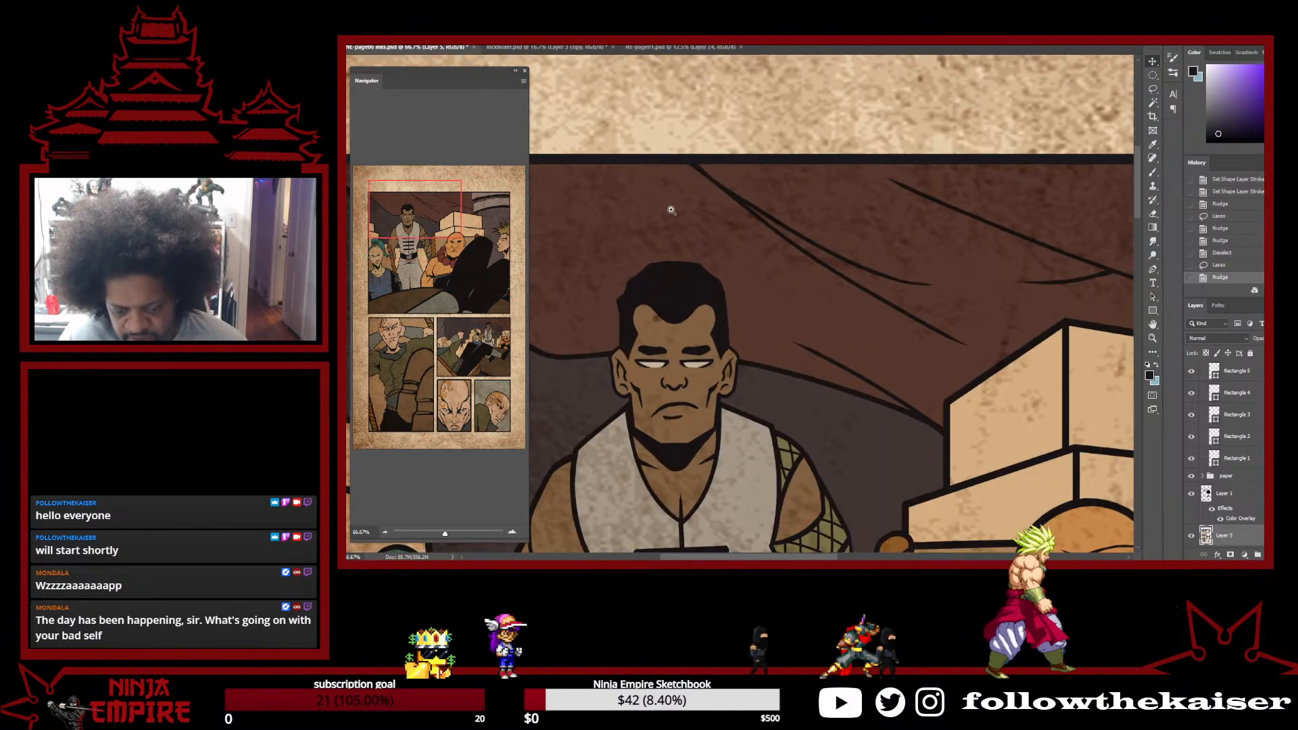
drag(650, 264, 794, 212)
scroll(1232, 246, up, 1)
scroll(1232, 246, up, 5)
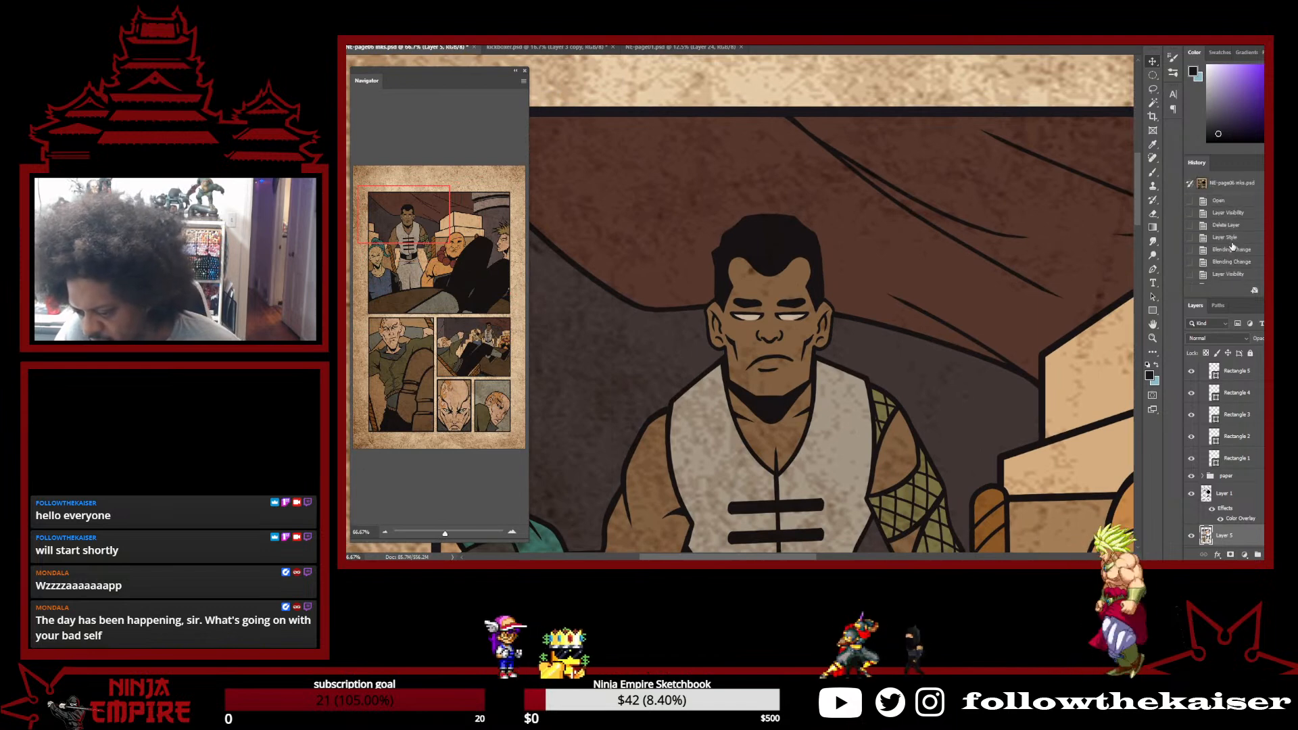
click(1220, 201)
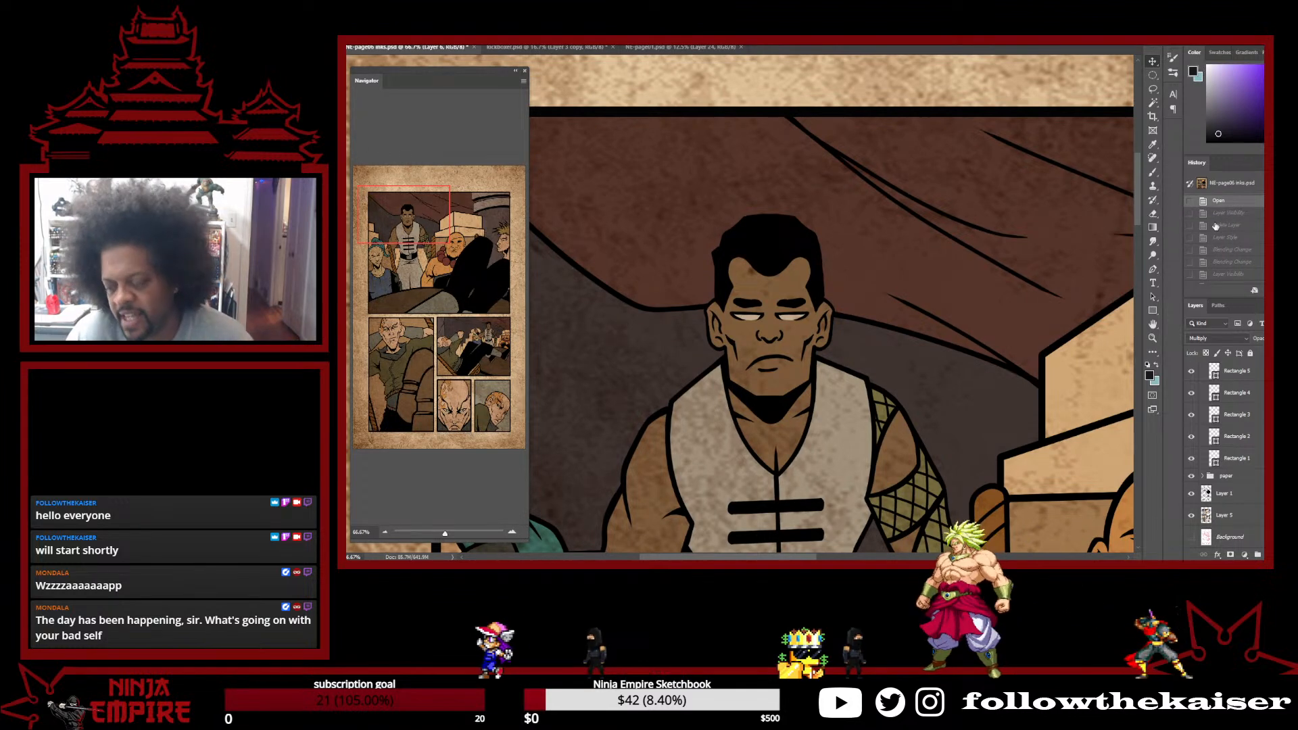
scroll(1232, 275, down, 5)
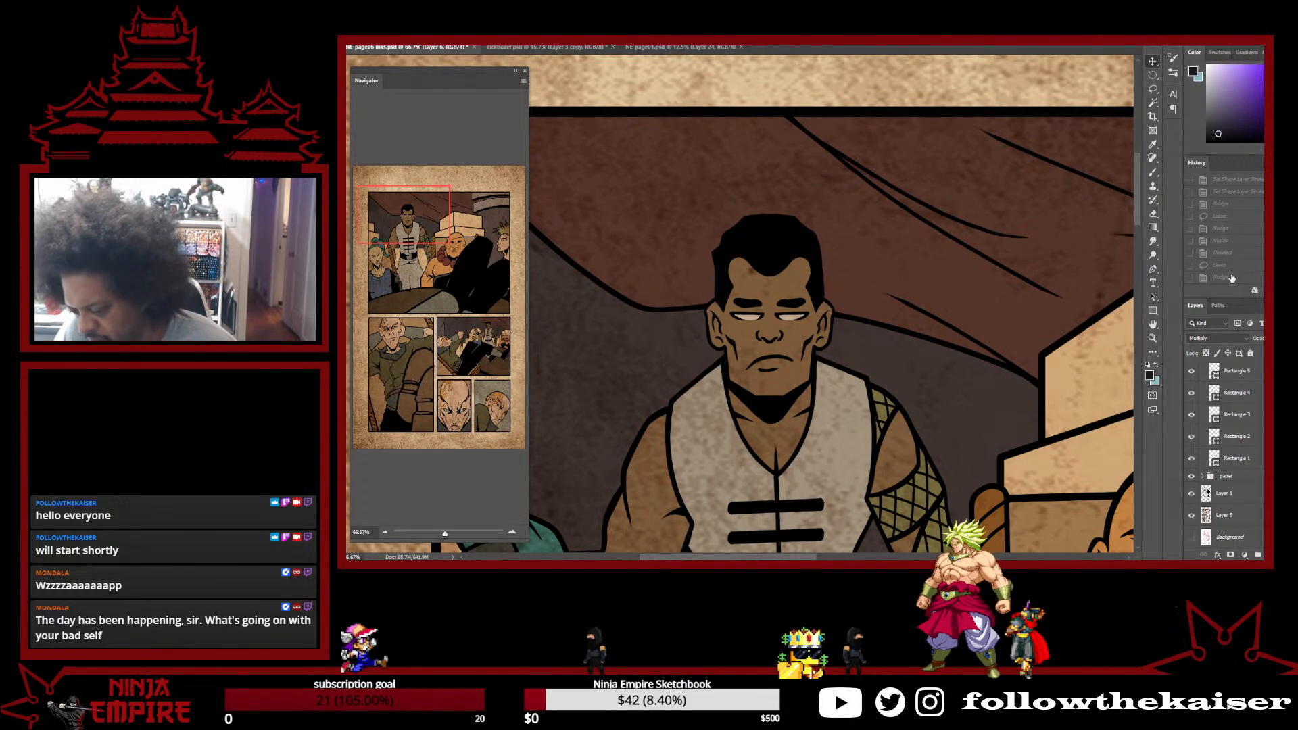
click(1230, 278)
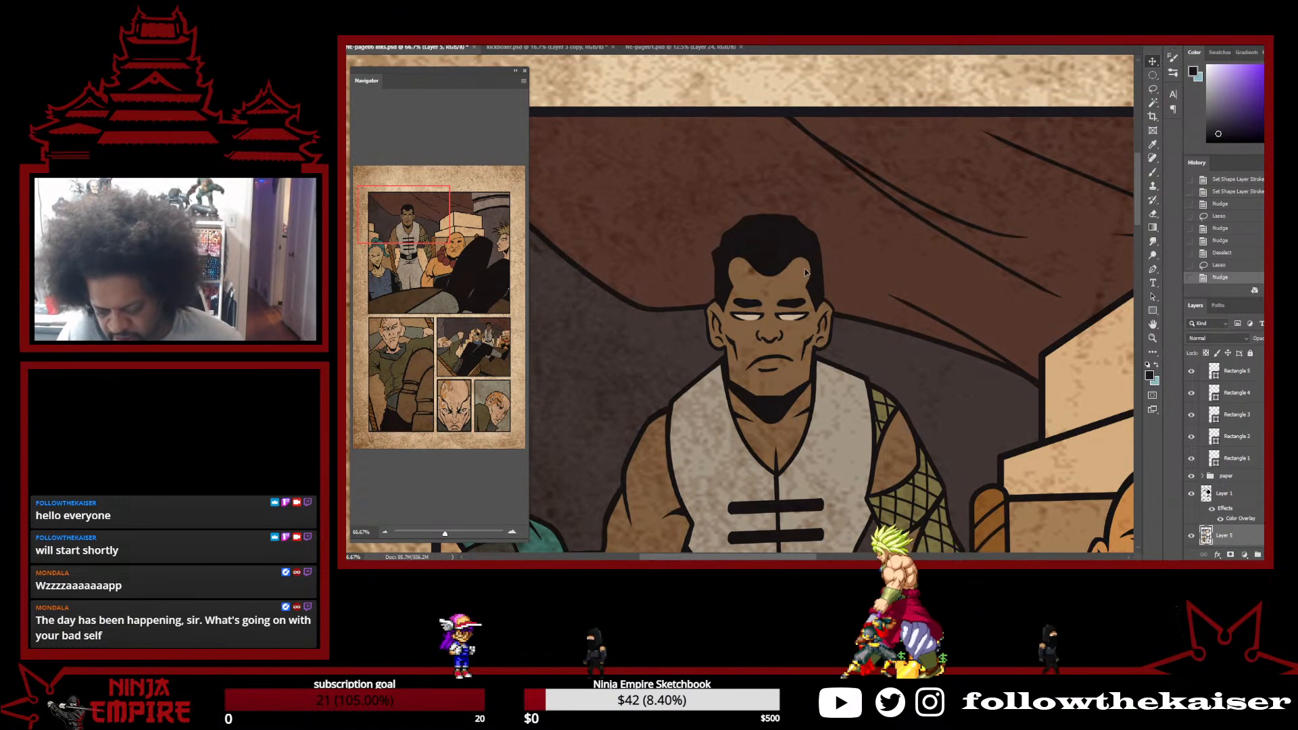
scroll(765, 306, down, 3)
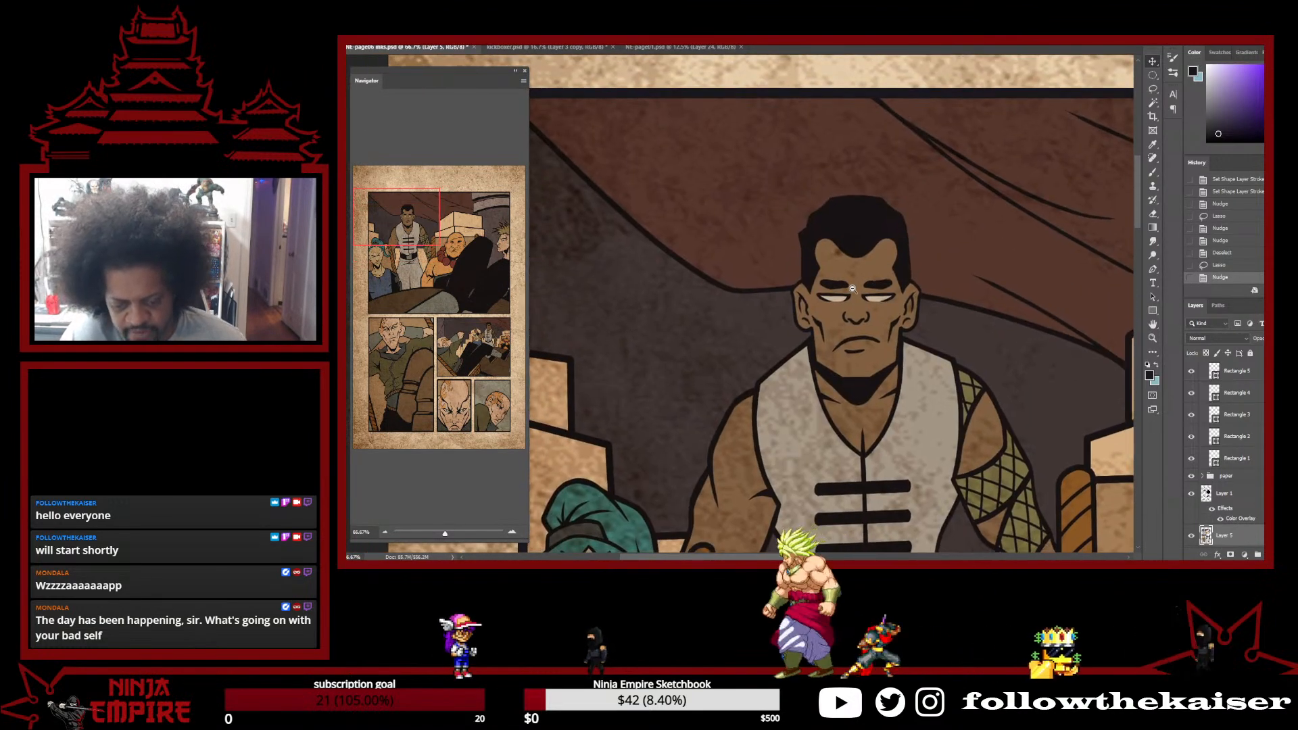
scroll(852, 287, down, 2)
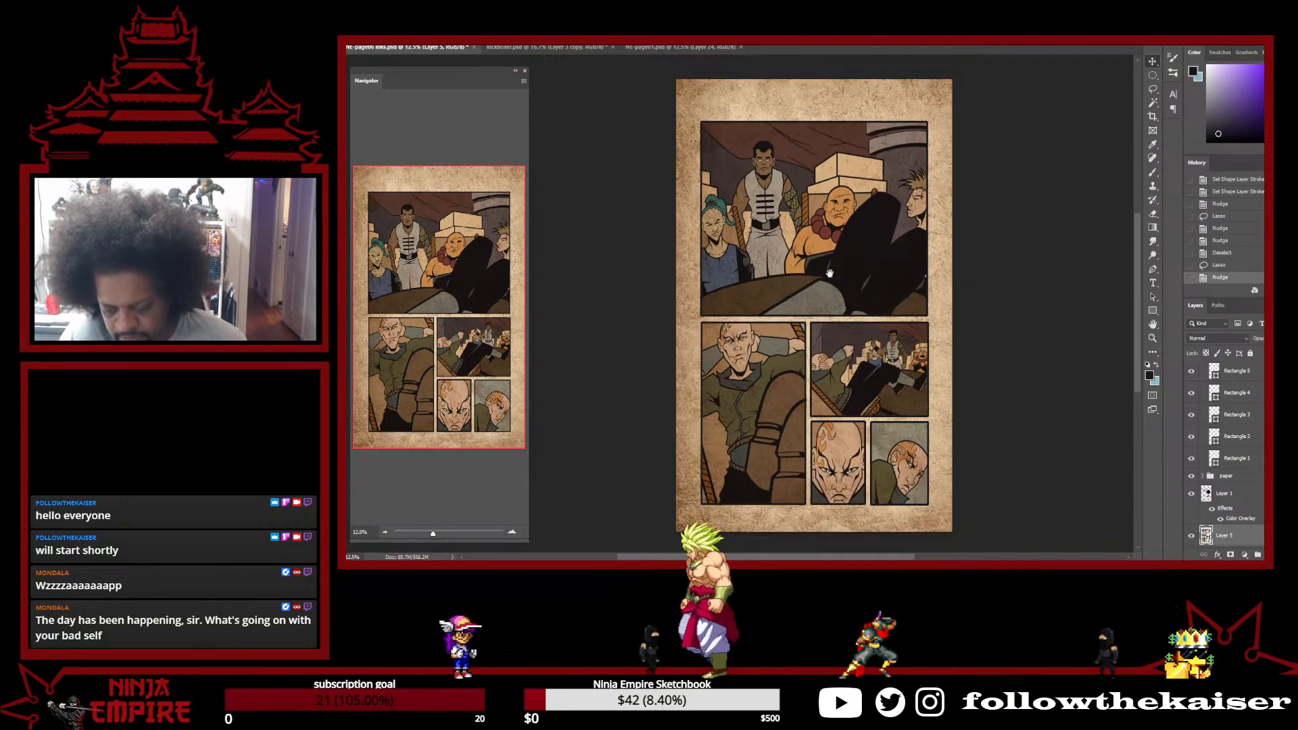
Save the page and start saving a copy into the finished/retro folder with the JPEG file type
drag(831, 285, 827, 272)
key(ctrl+s)
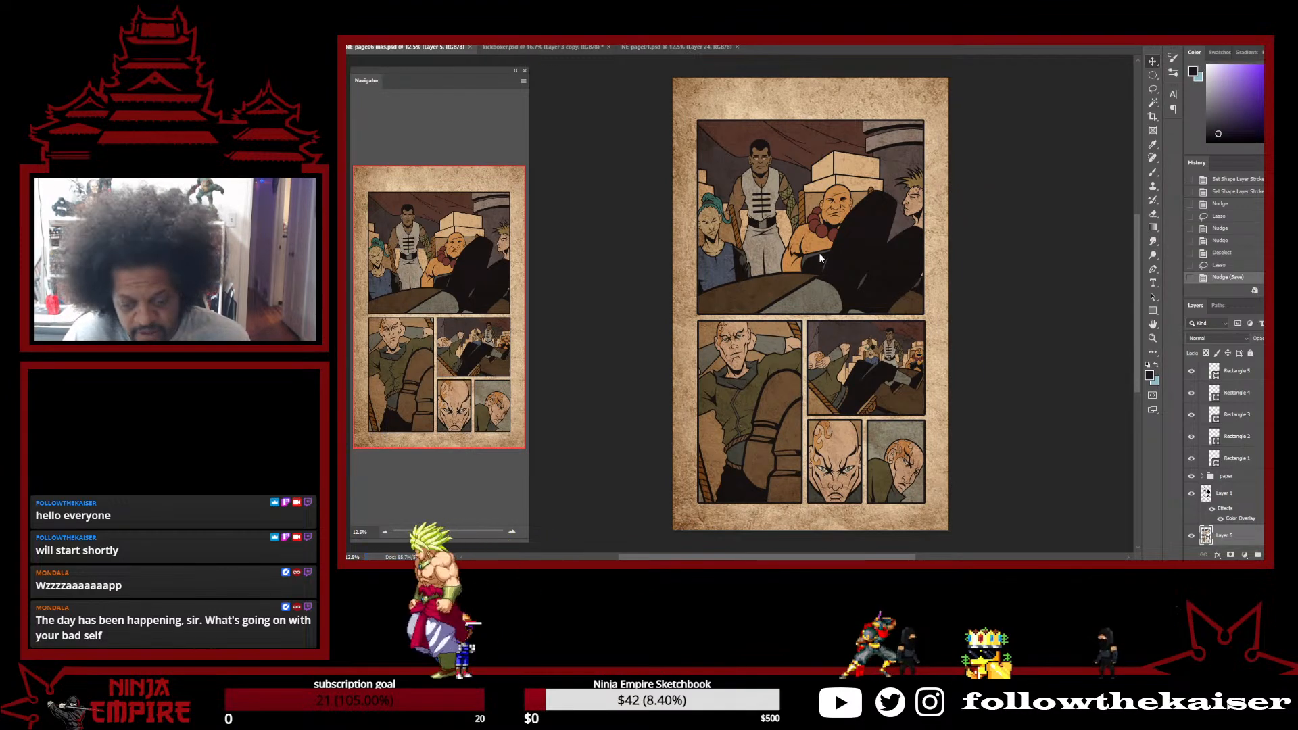
key(ctrl+alt+s)
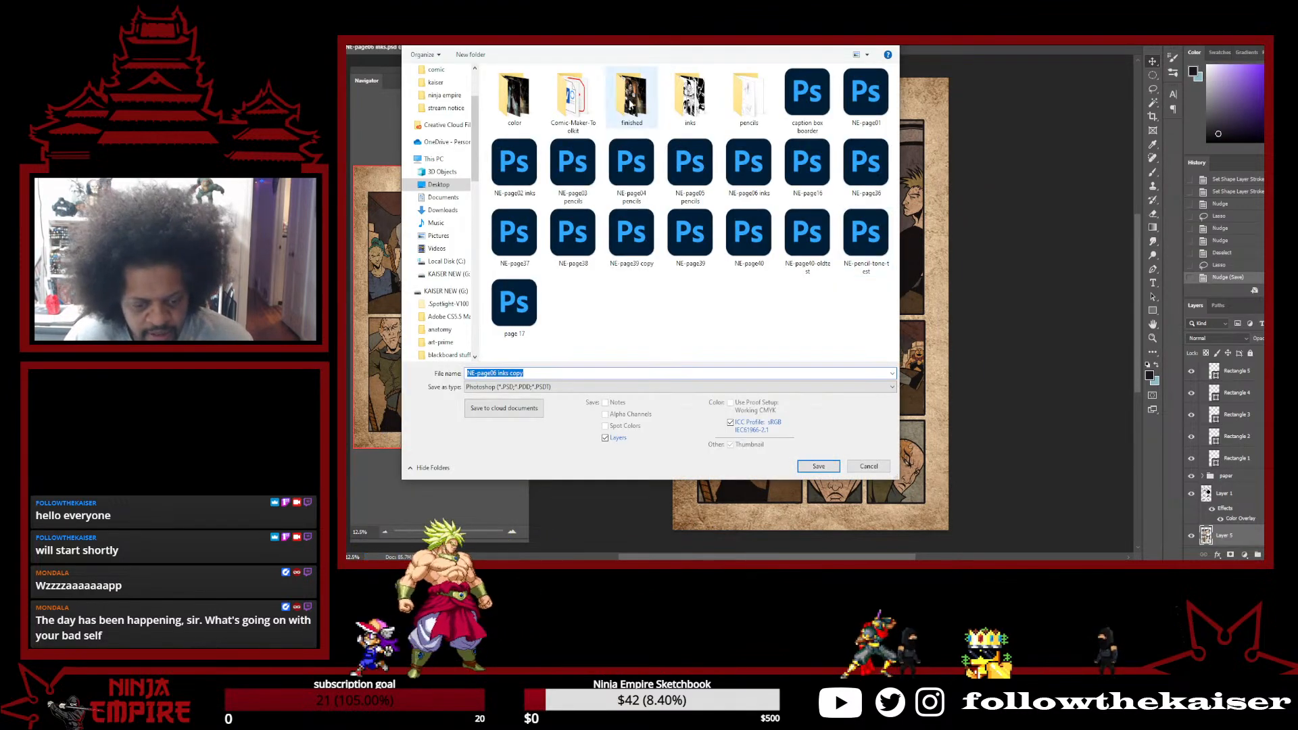
double_click(630, 101)
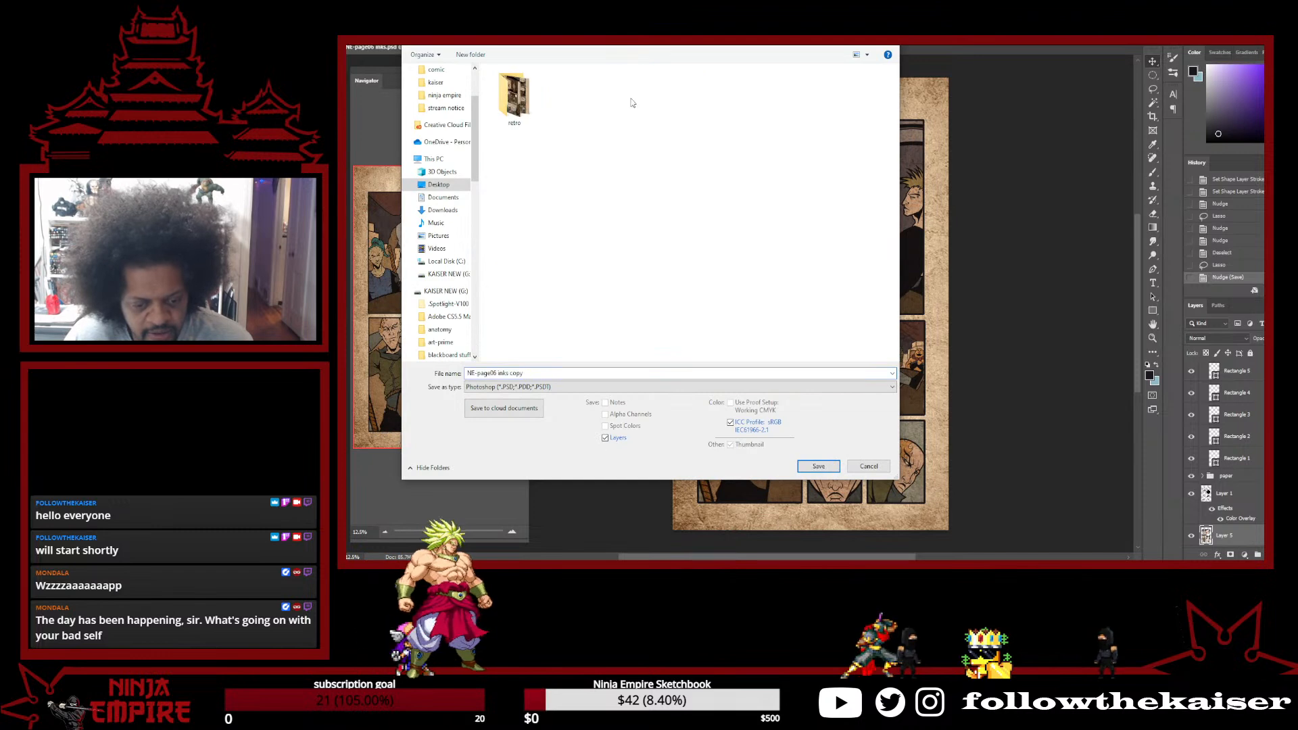
double_click(515, 96)
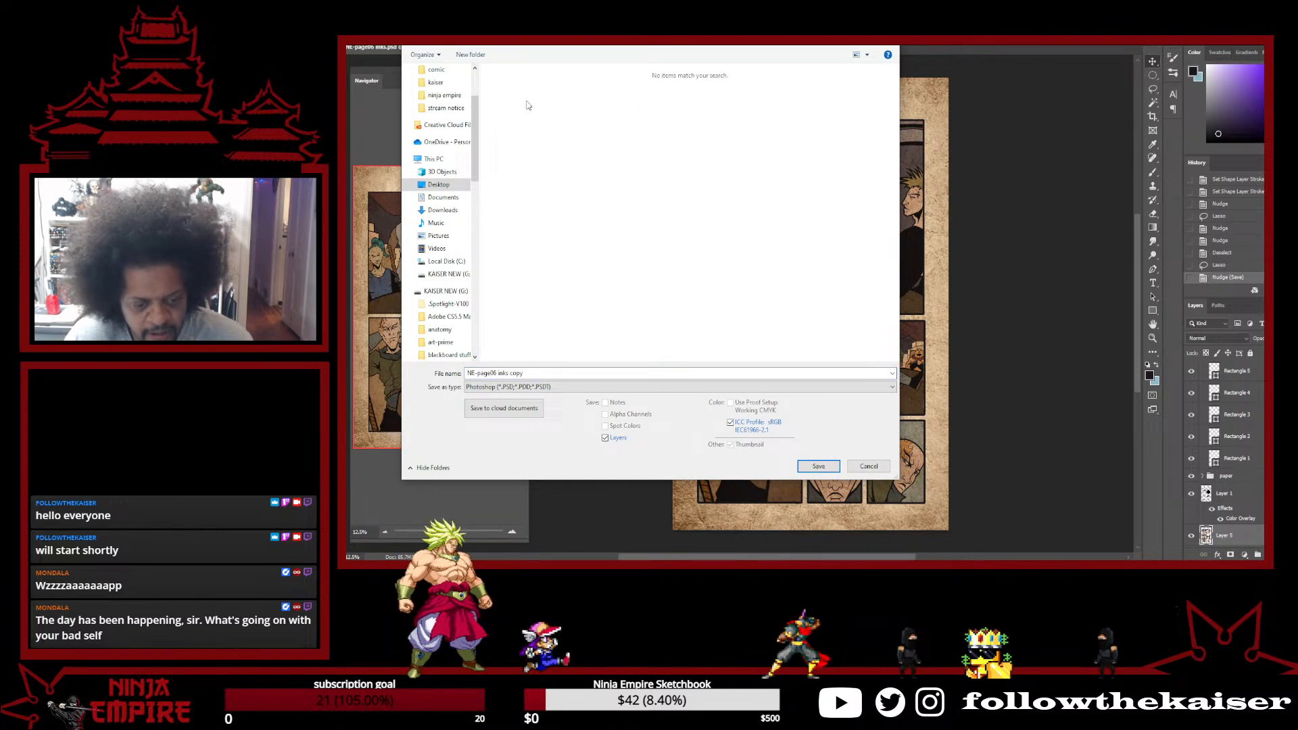
click(610, 386)
click(612, 468)
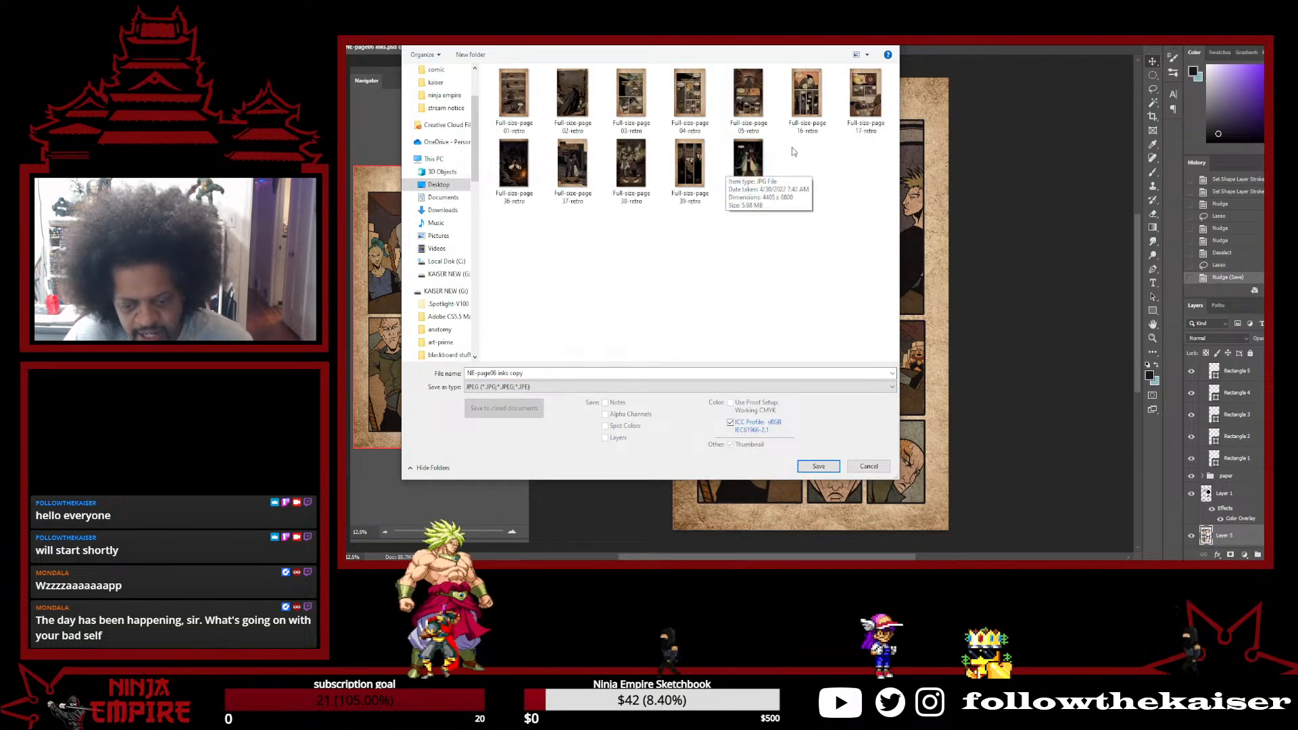
Name the JPEG copy "Full-size-page 06-retro", based on the page 05 file name, and save it with the offered JPEG options
click(748, 95)
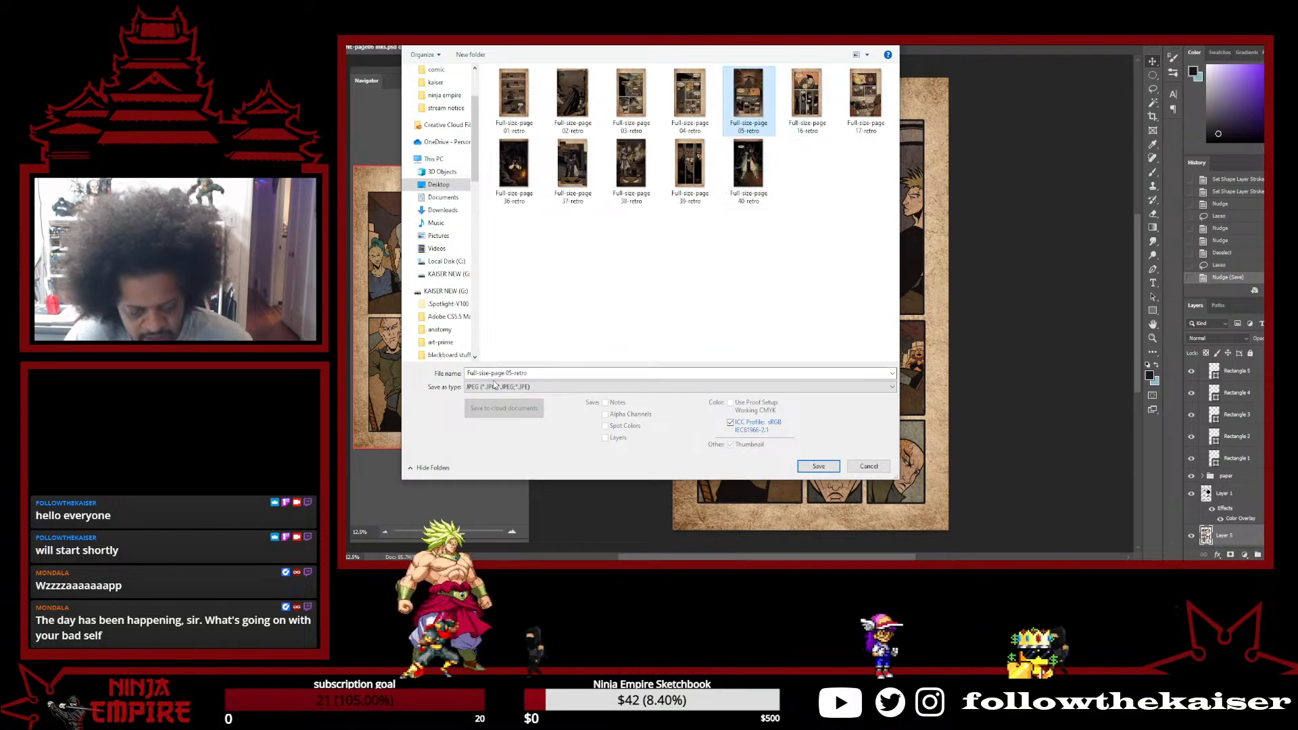
click(512, 373)
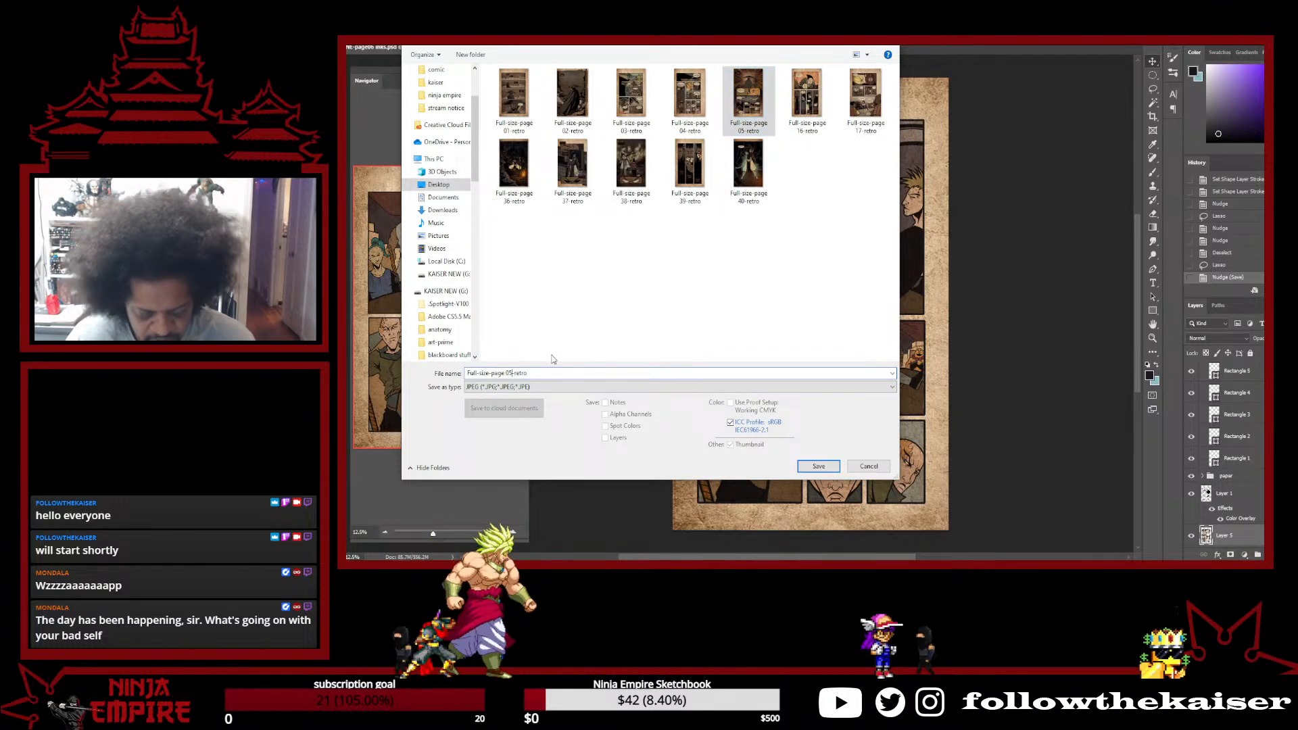
key(BackSpace)
text(6)
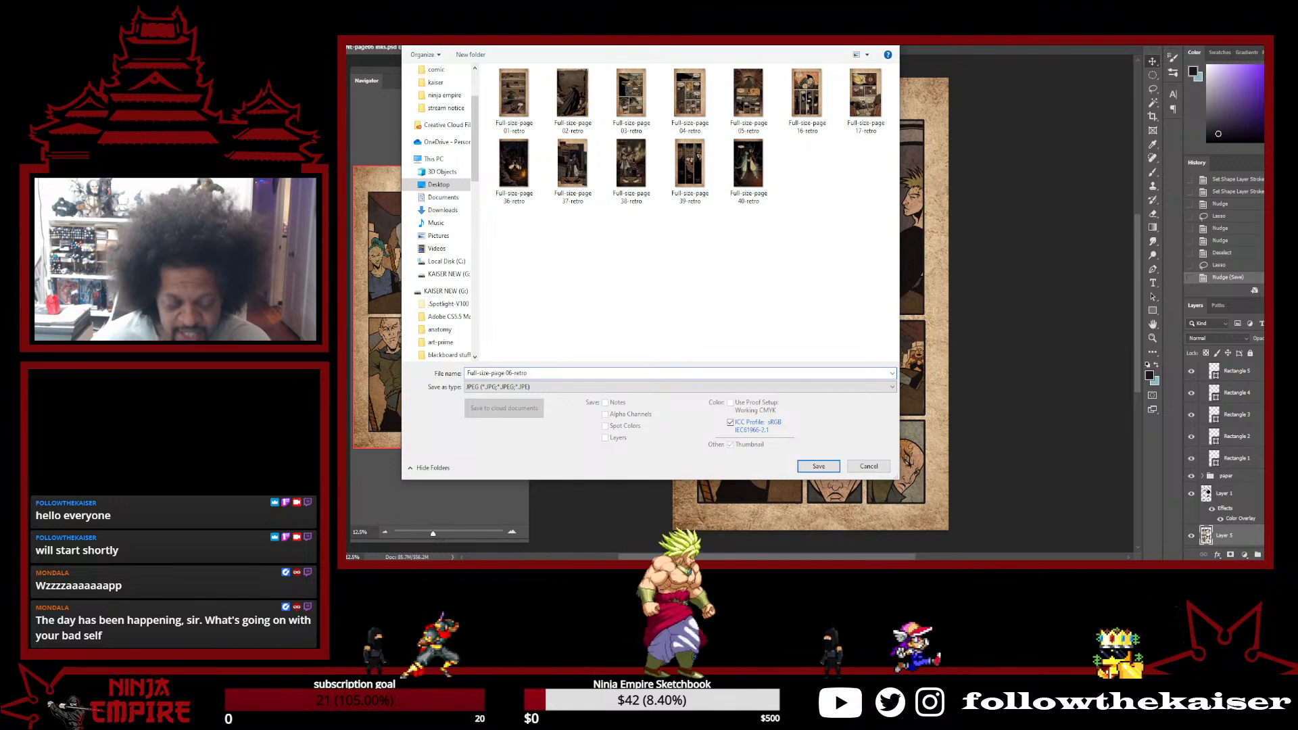
key(Return)
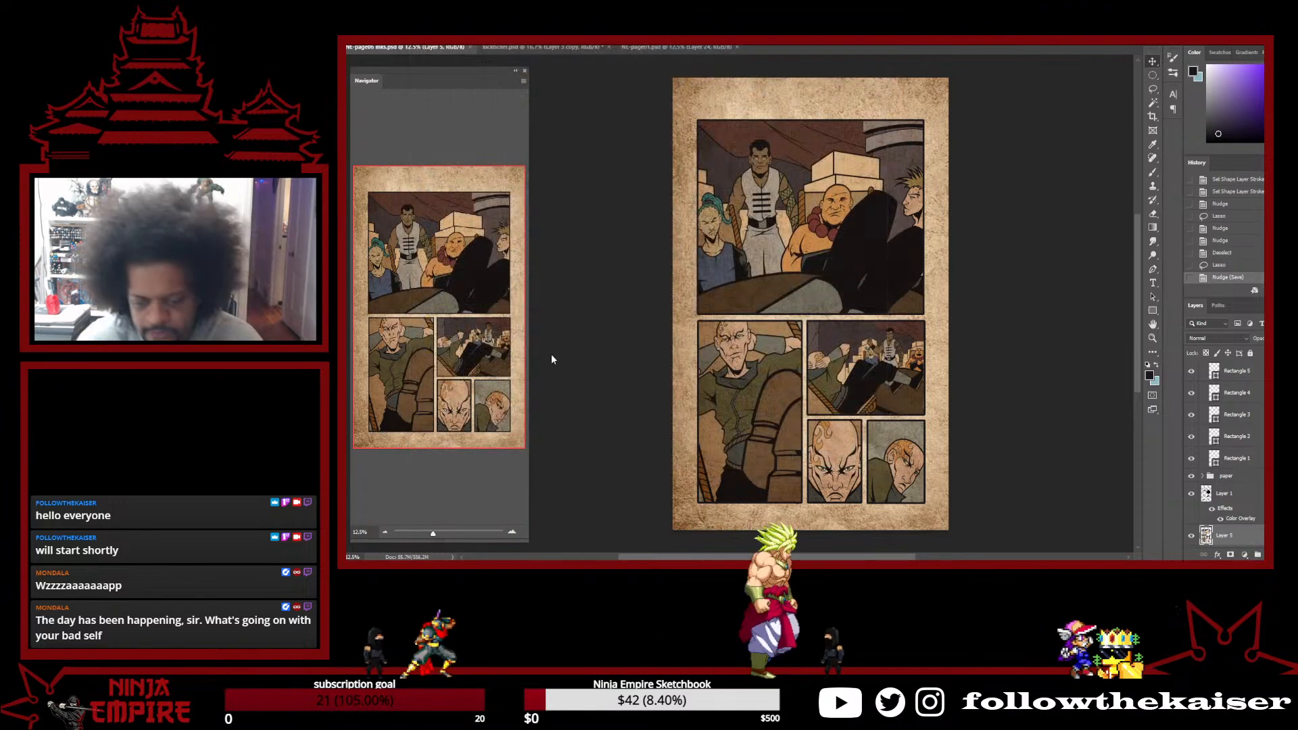
key(Return)
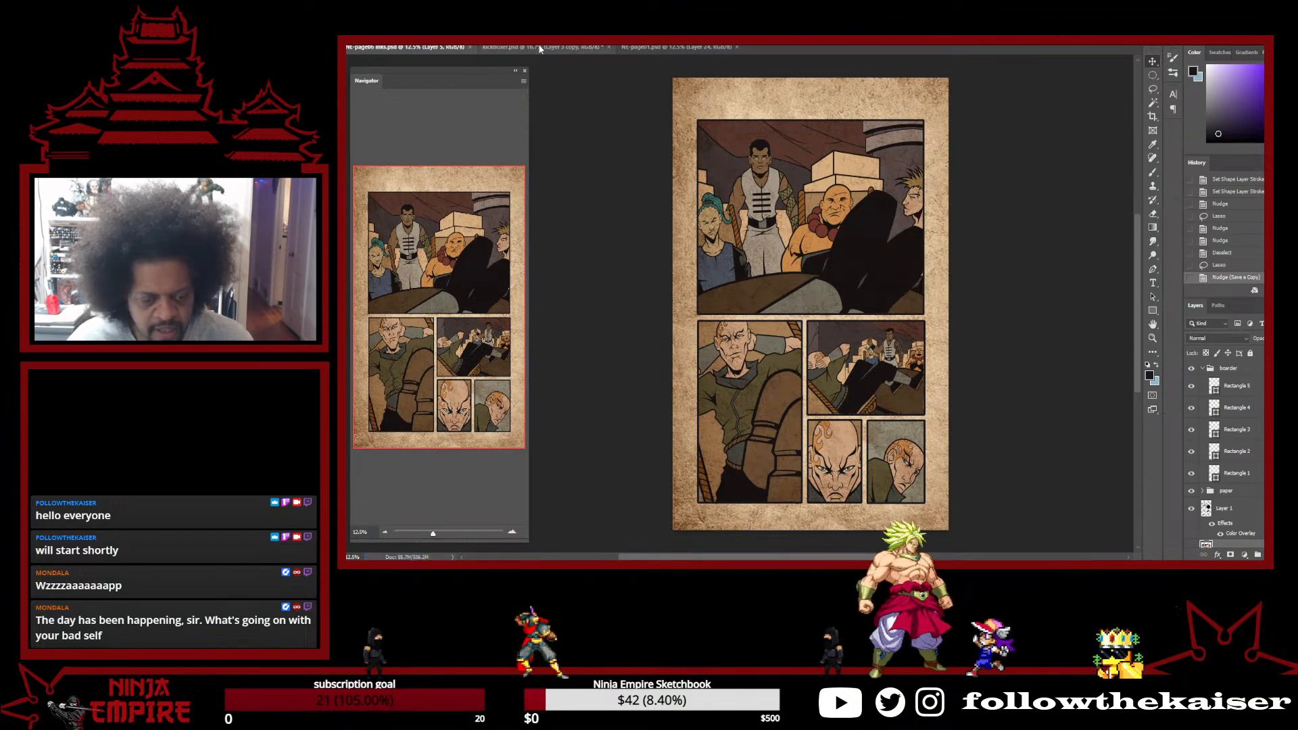
Close the middle open document and switch to the NE-page01 document
click(608, 46)
click(774, 219)
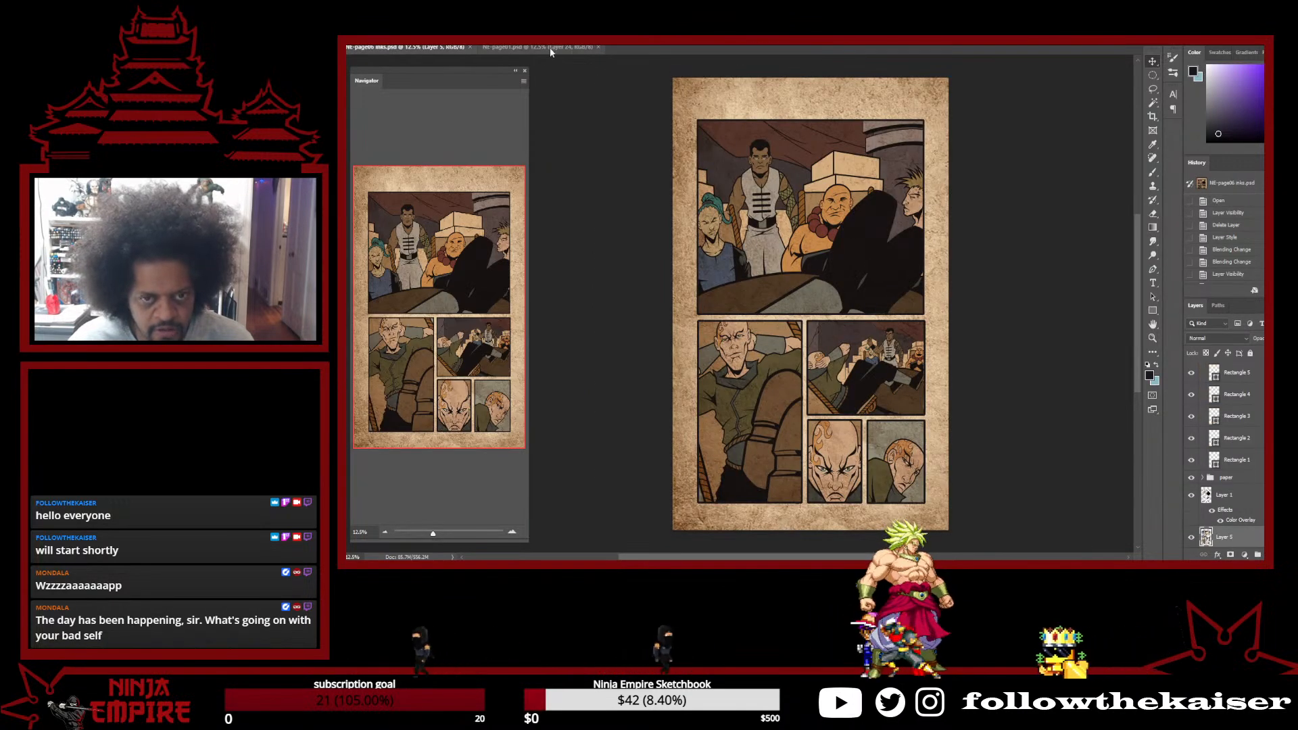
click(549, 47)
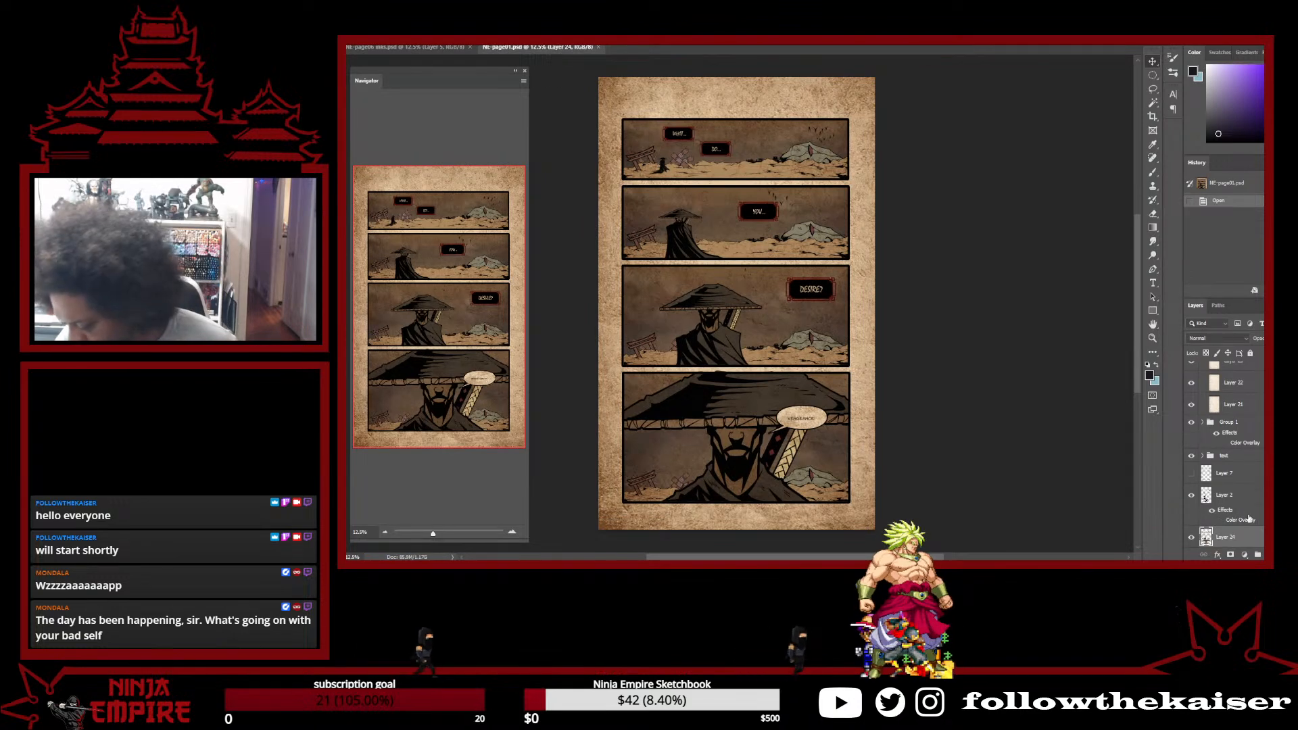
Toggle the visibility of Layer 2 off and on to check which artwork it holds
scroll(1250, 513, down, 2)
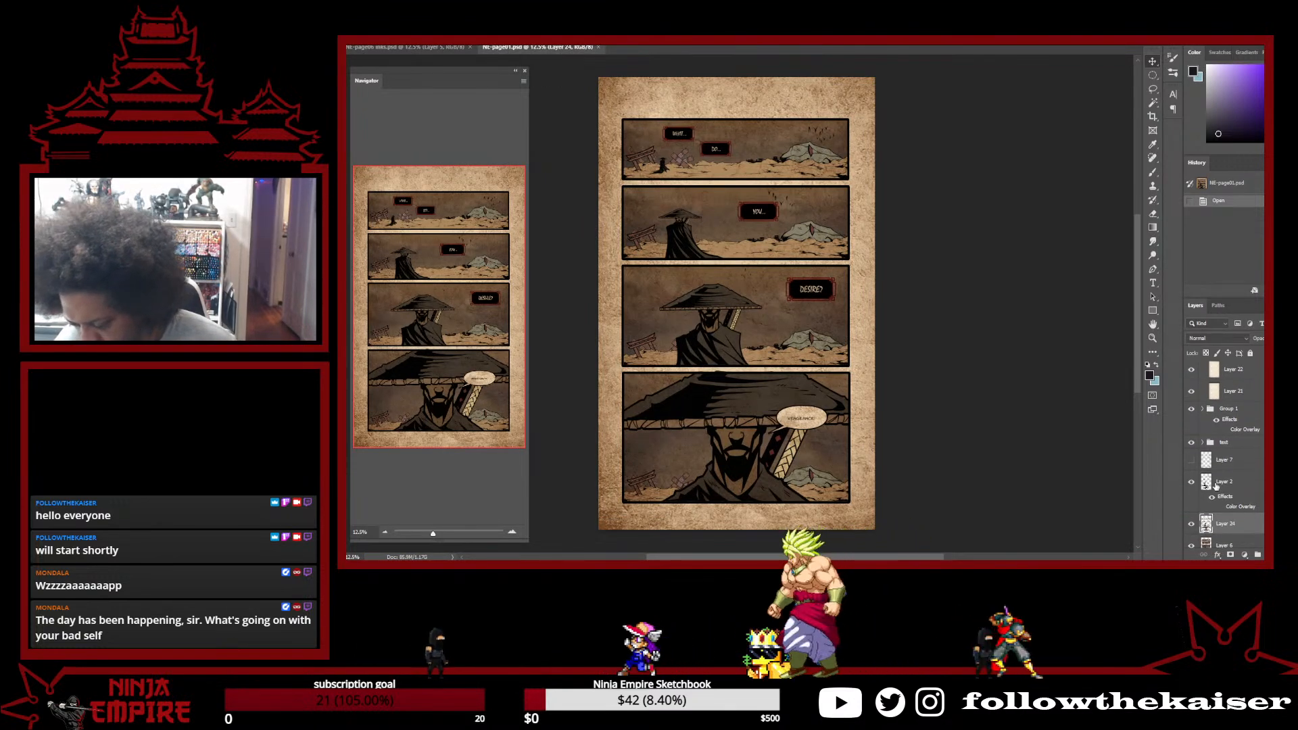
click(1190, 482)
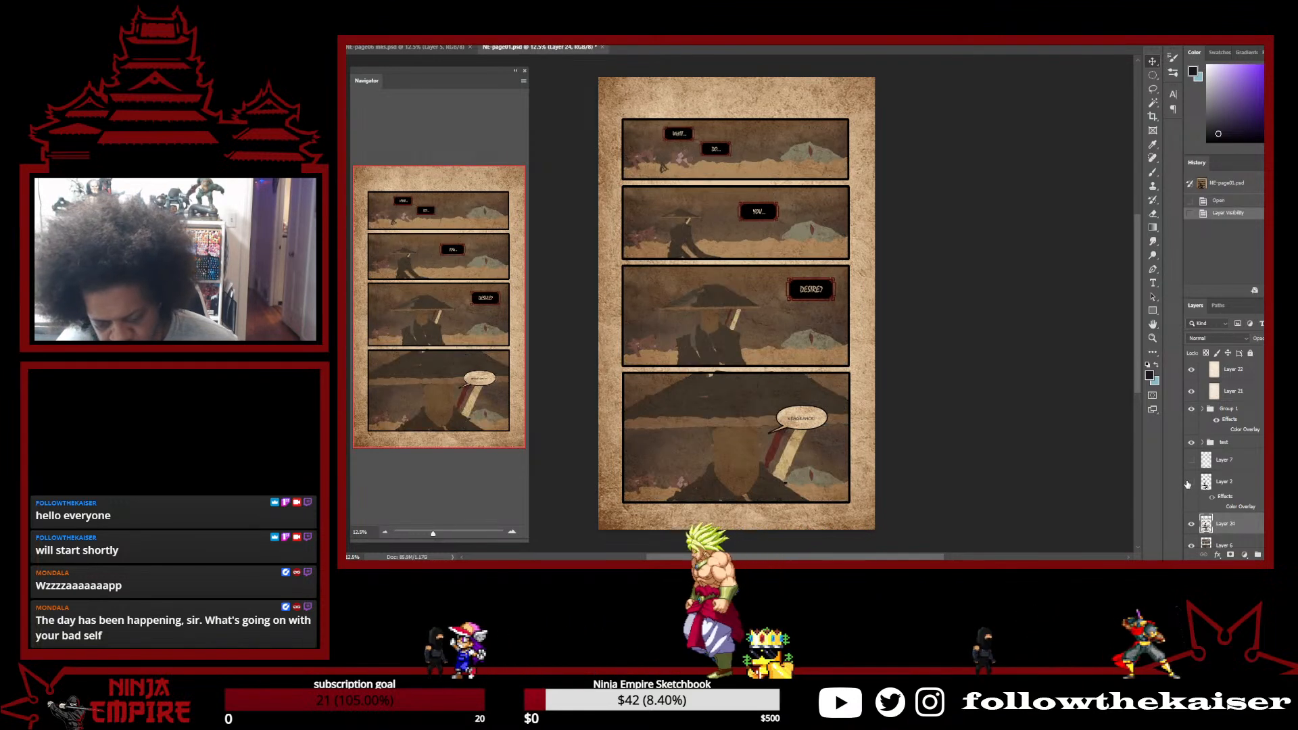
click(1189, 482)
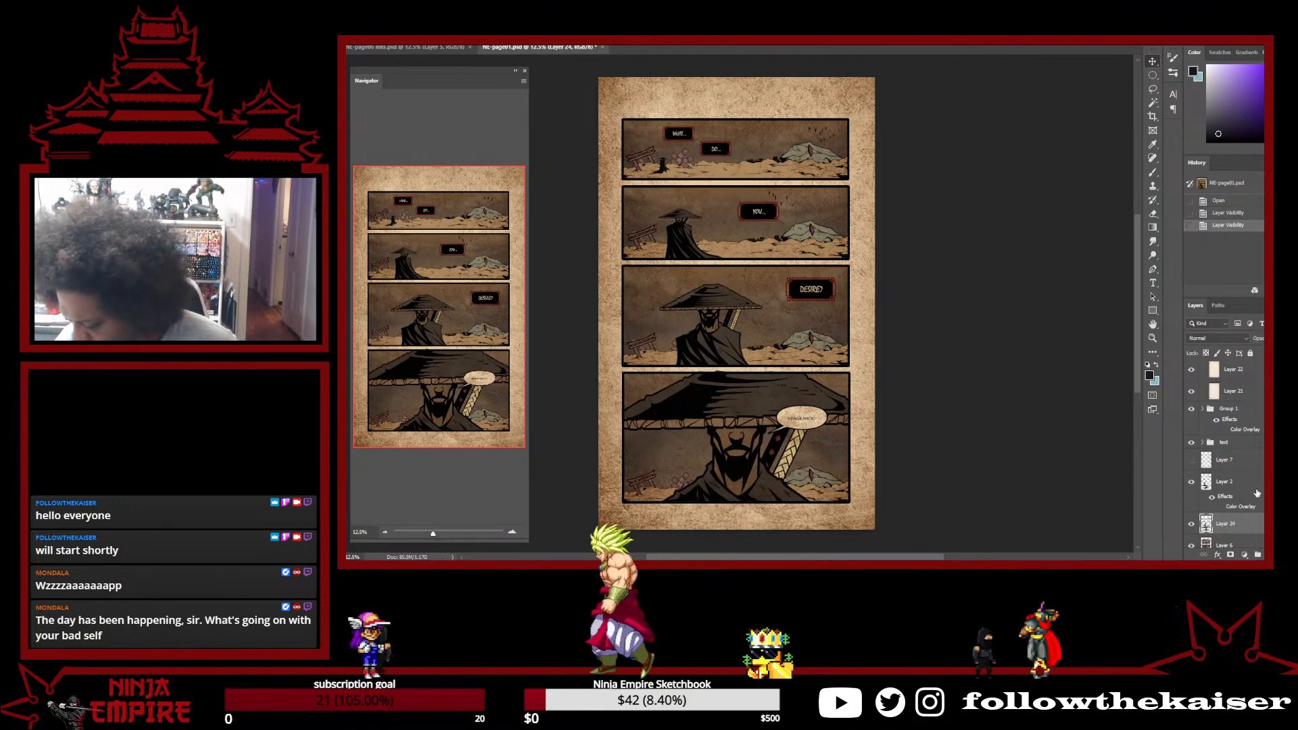
click(1258, 506)
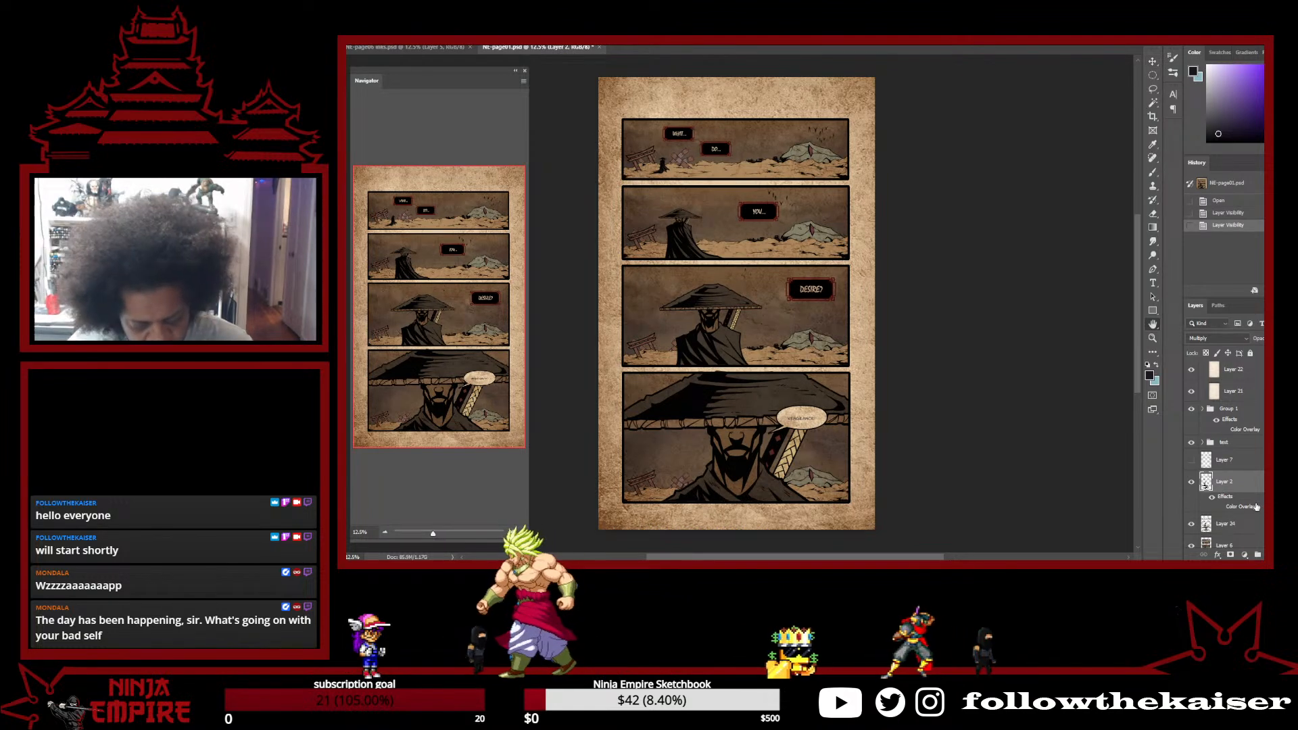
double_click(1259, 506)
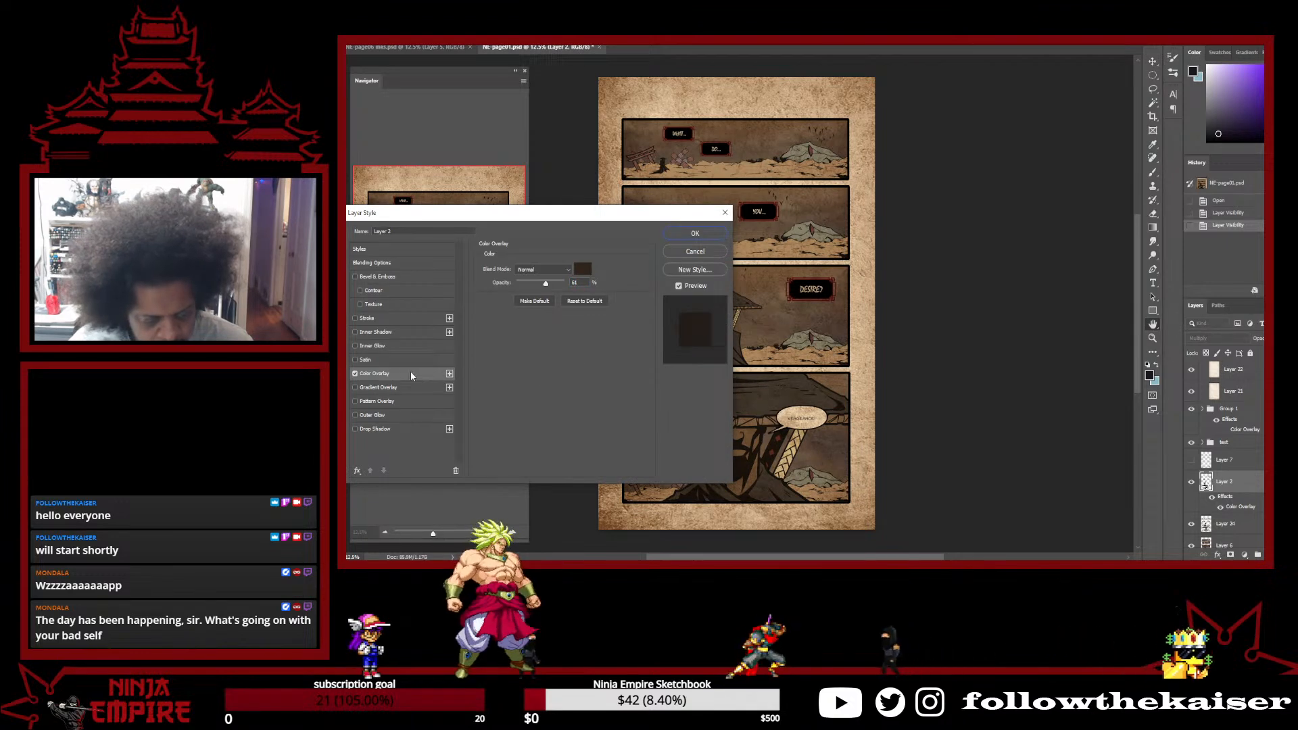
click(450, 374)
click(449, 374)
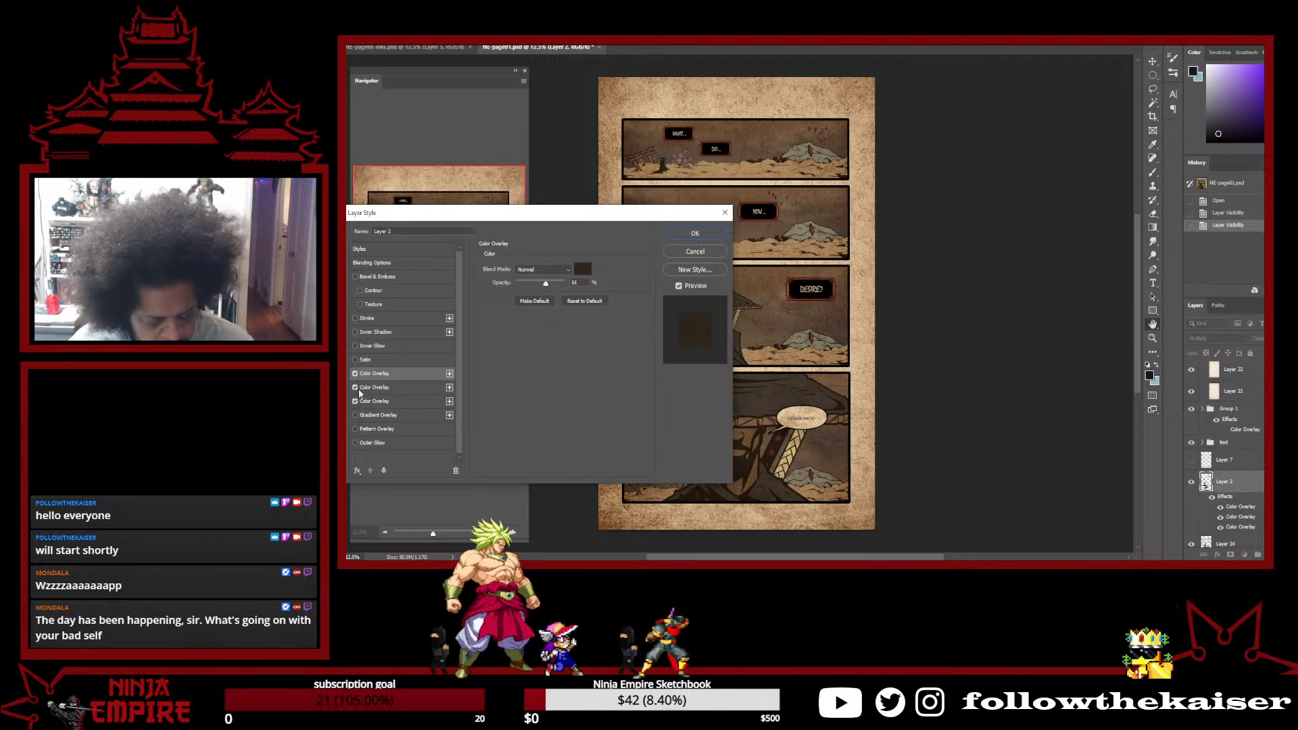
click(693, 253)
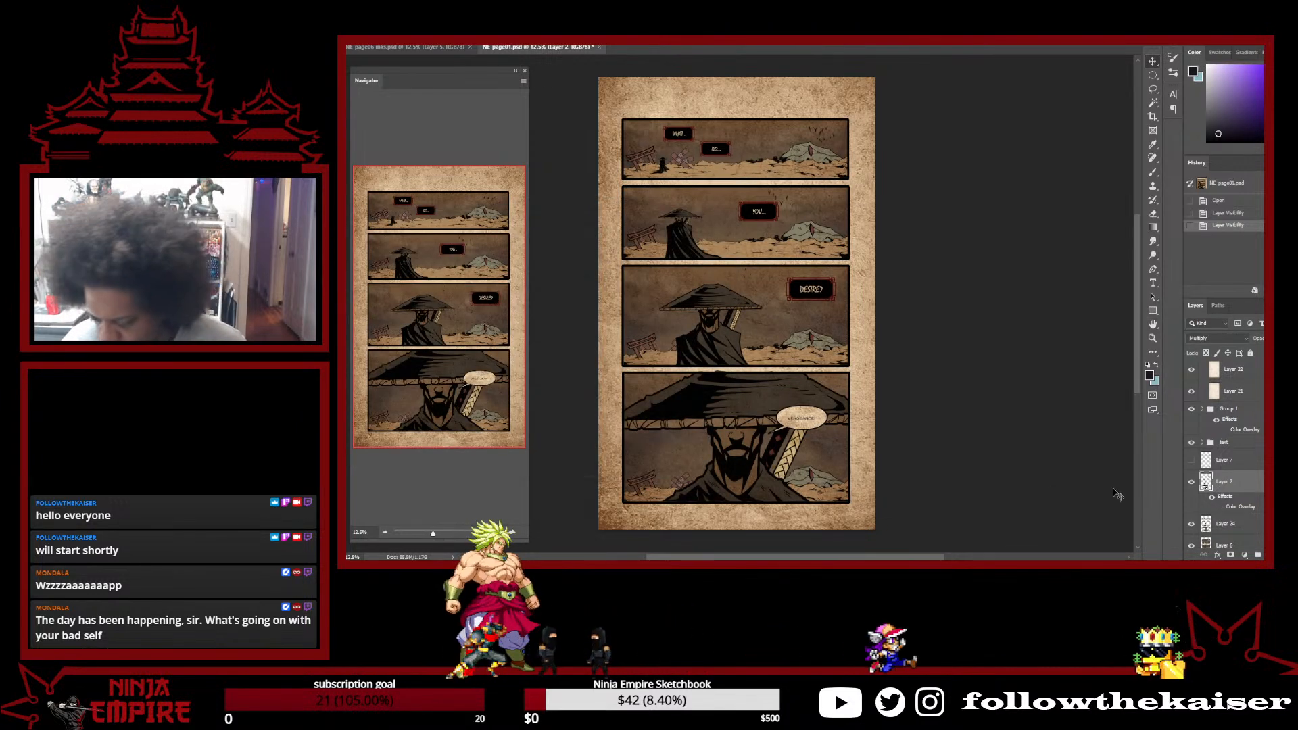
Set Layer 2's Color Overlay colour to C 74, M 70, Y 62, K 77 and check it by toggling the layer's visibility
double_click(1256, 488)
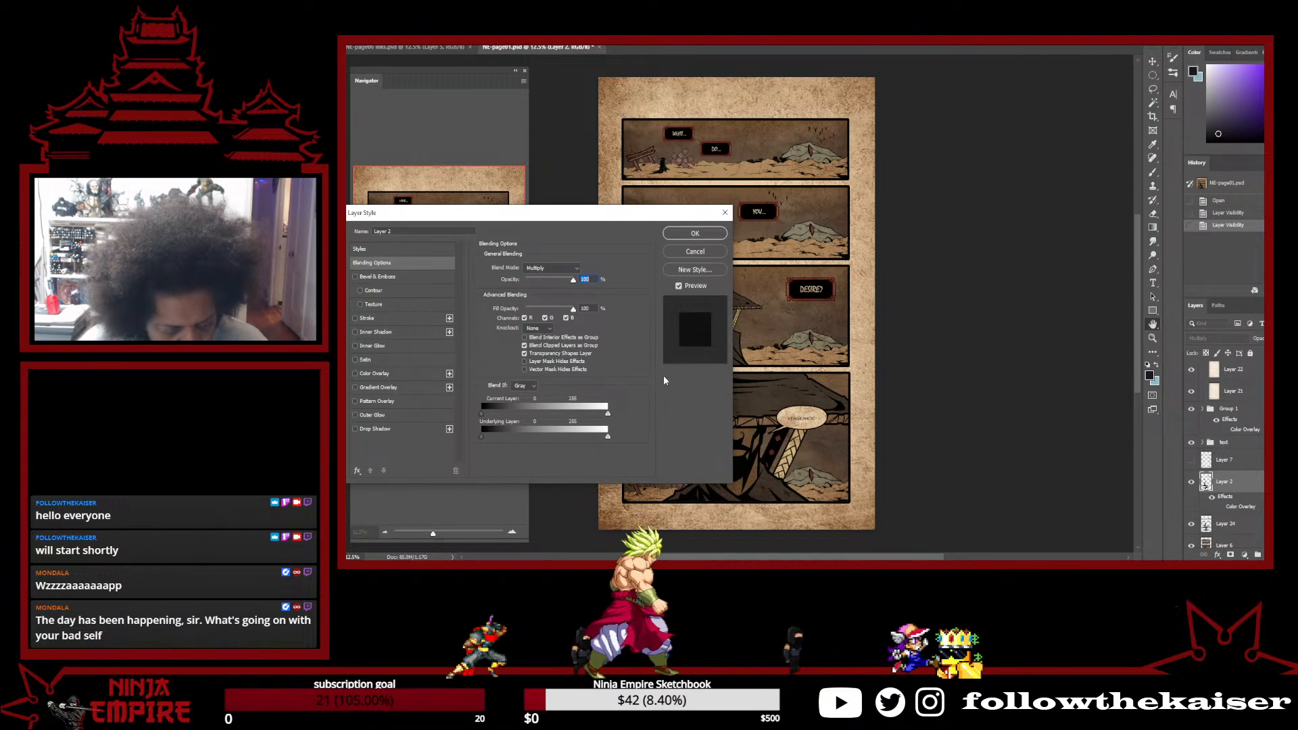
click(373, 374)
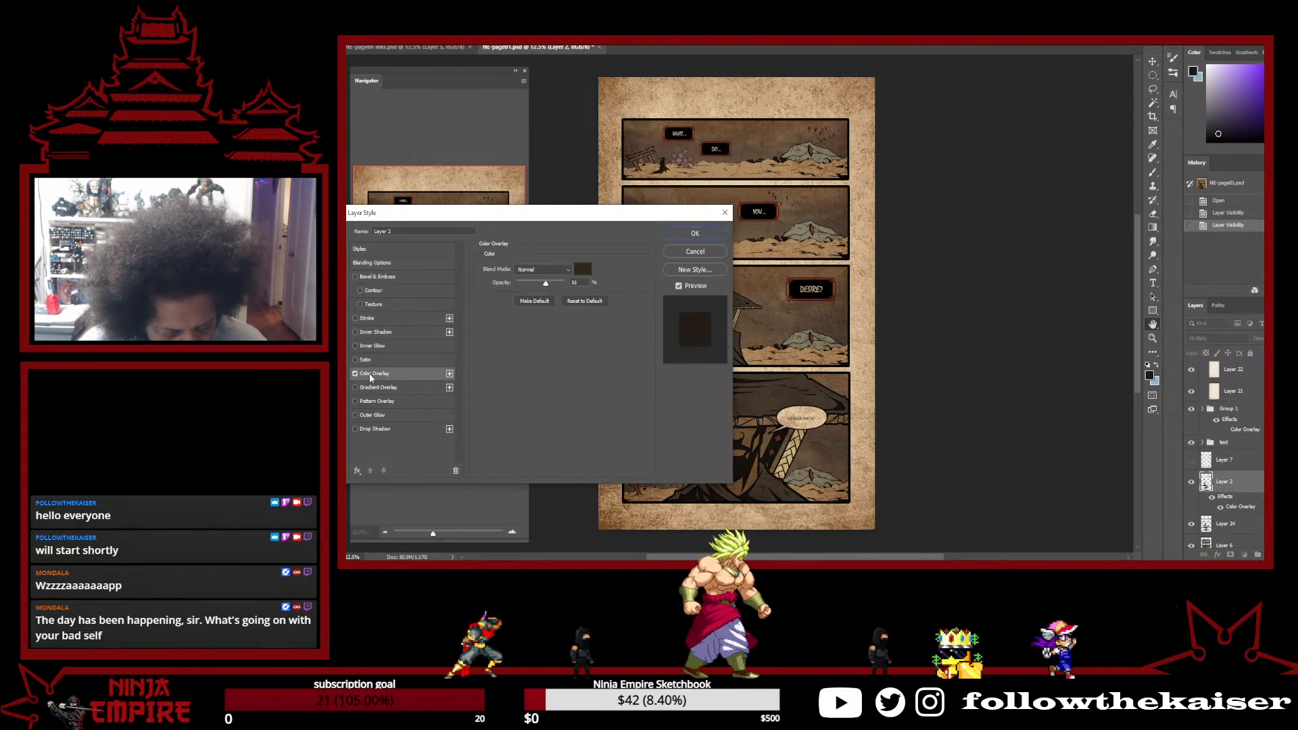
click(582, 269)
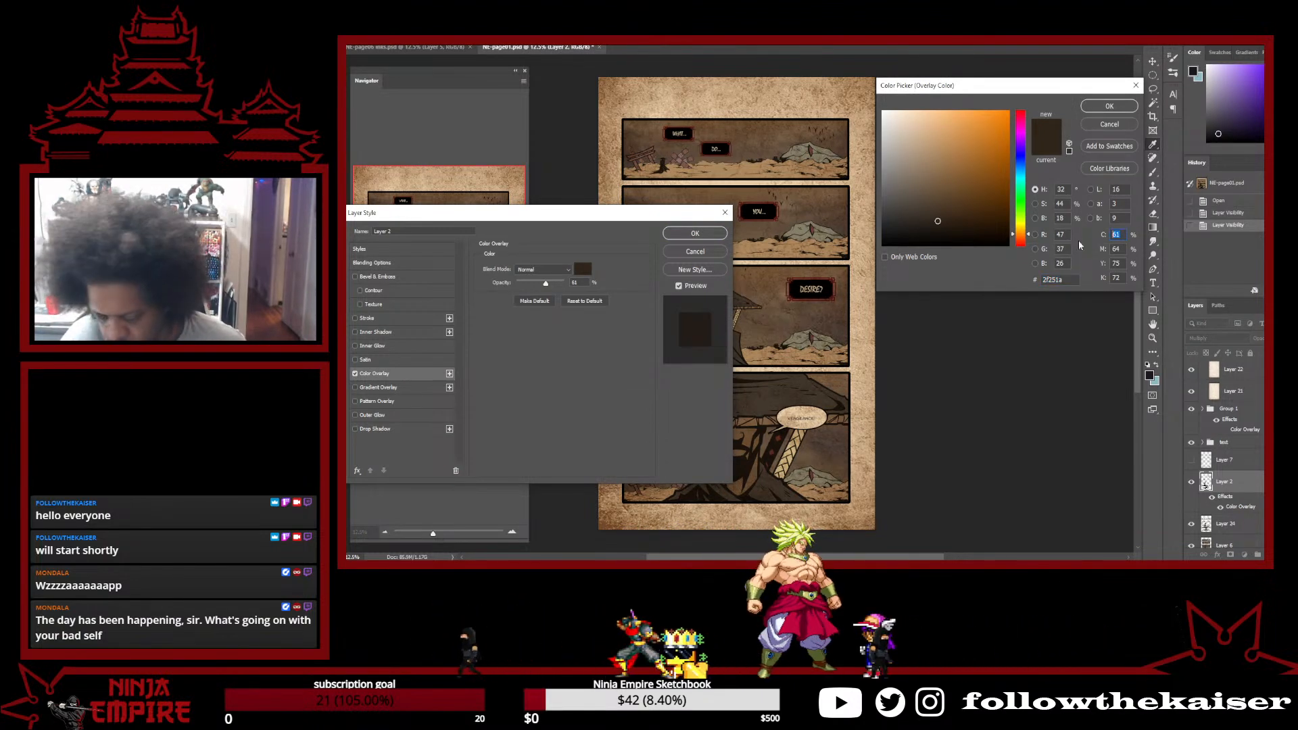
text(74)
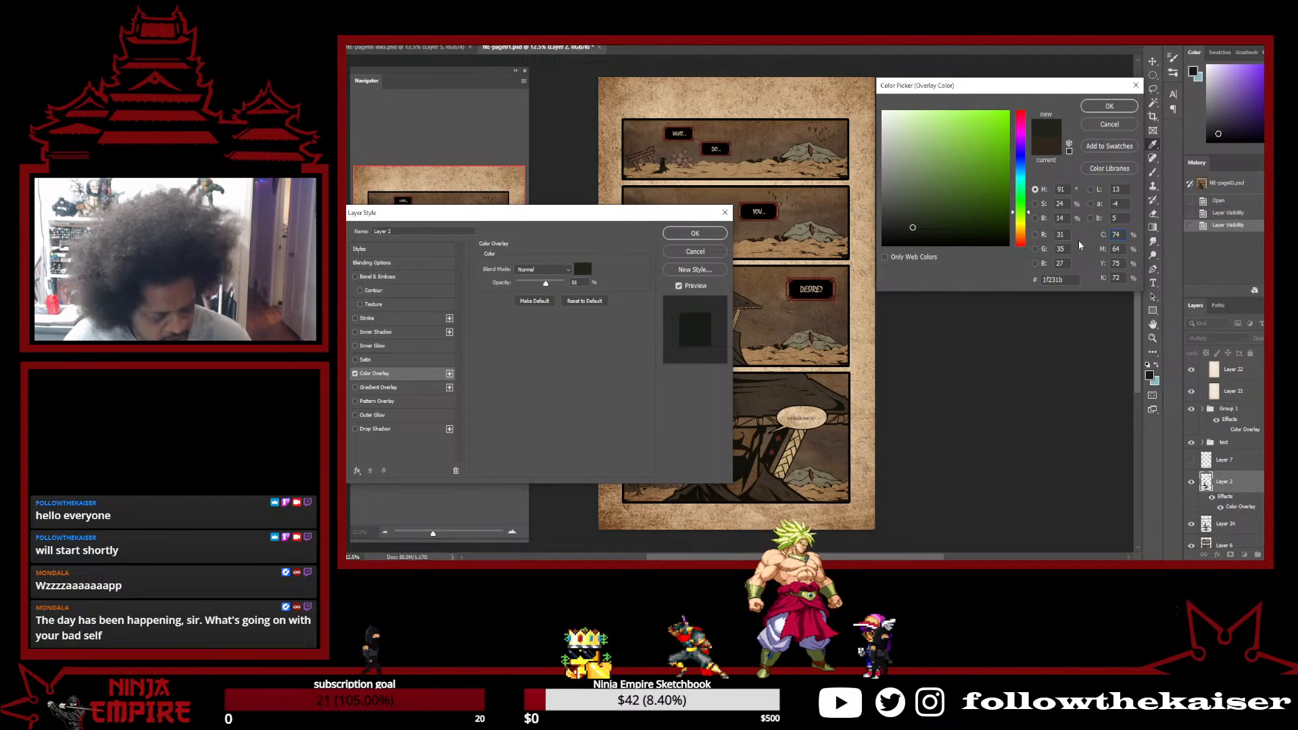
text(70)
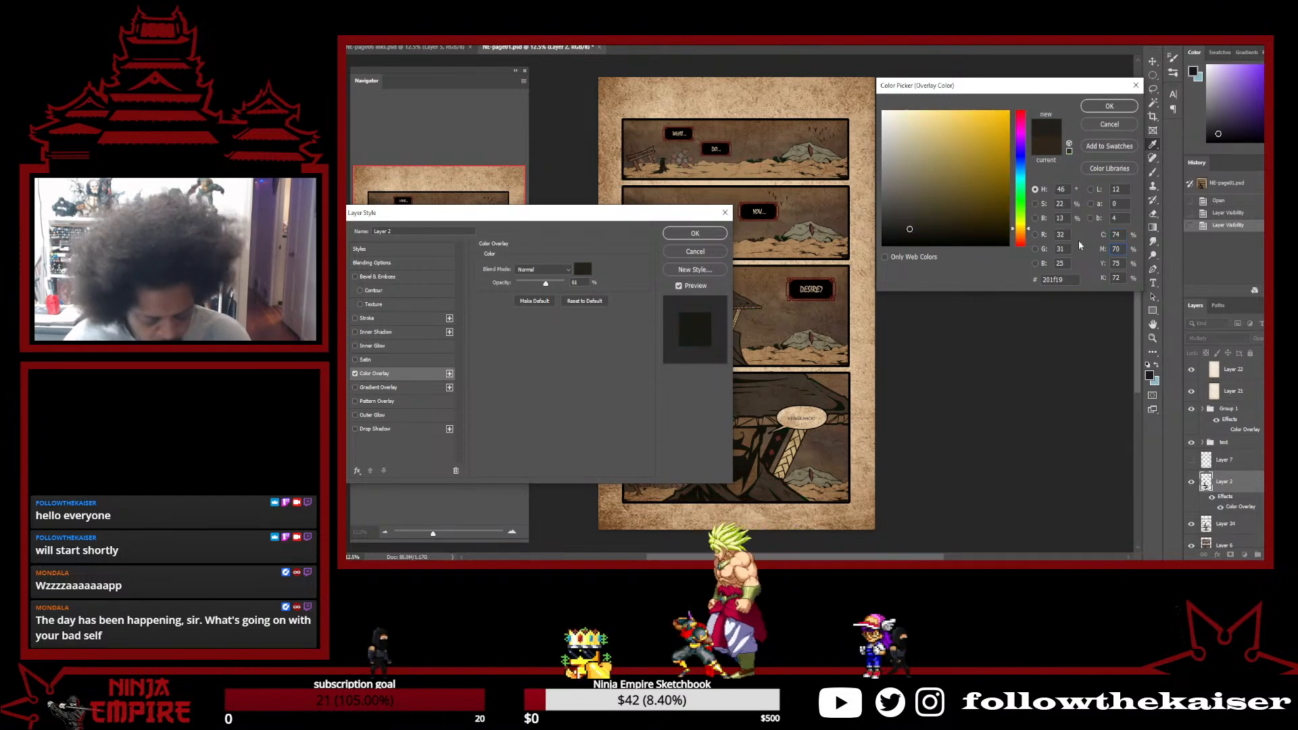
text(62)
key(Tab)
text(77)
key(Return)
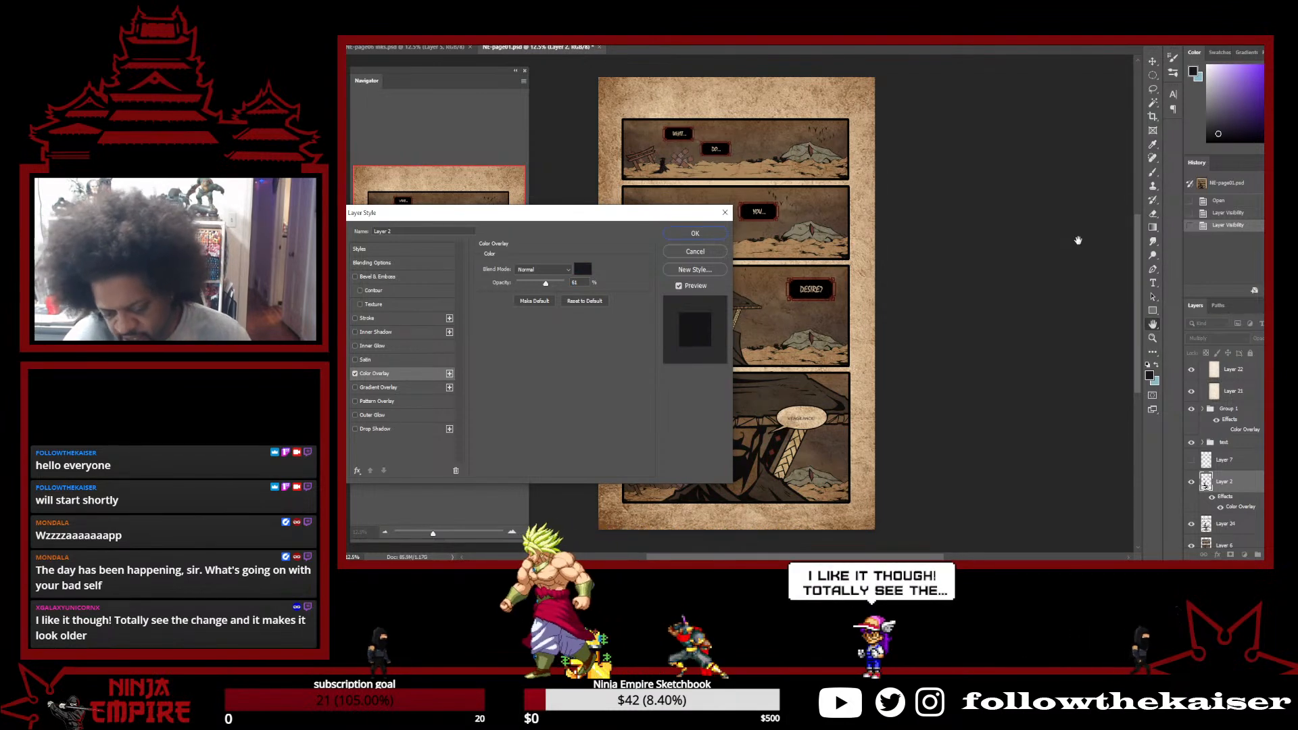
click(694, 233)
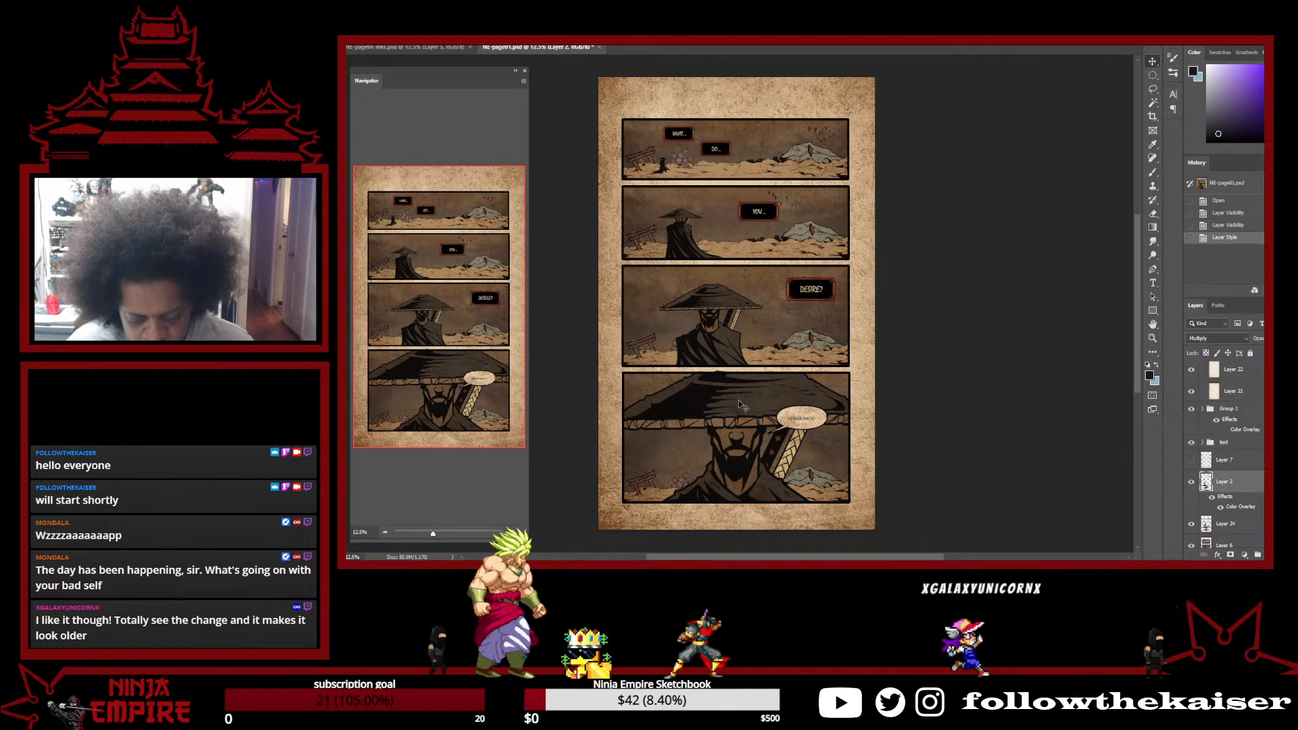
click(1191, 482)
click(1191, 482)
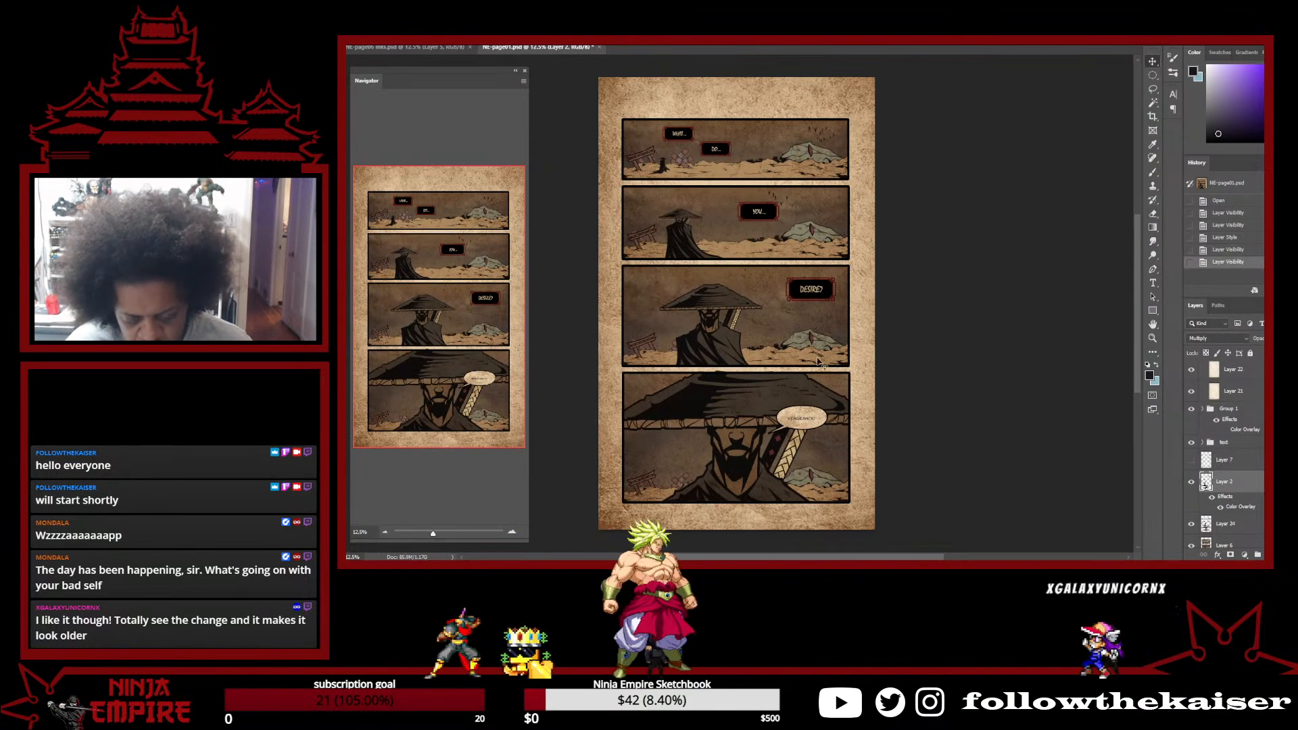
Collapse the paper group and toggle Group 1's visibility off and on to check which artwork it holds
scroll(1007, 405, up, 1)
scroll(1245, 427, up, 2)
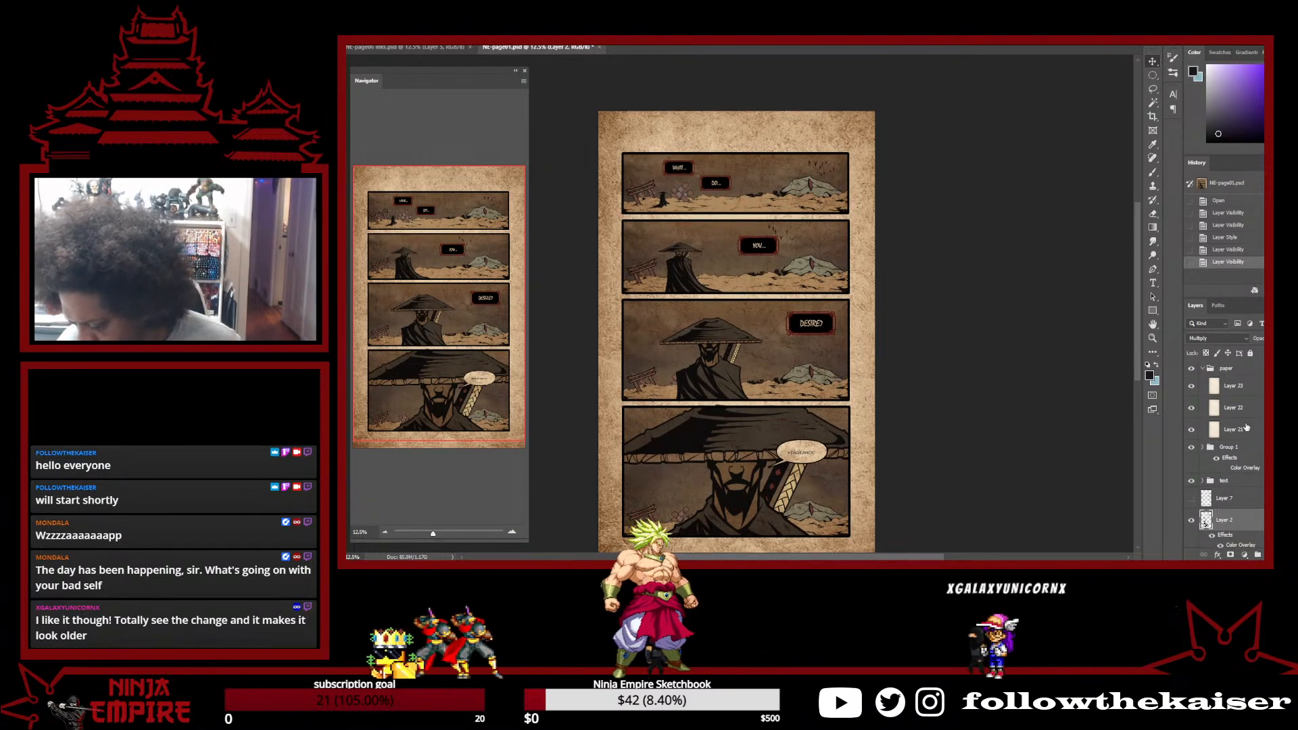
click(1202, 369)
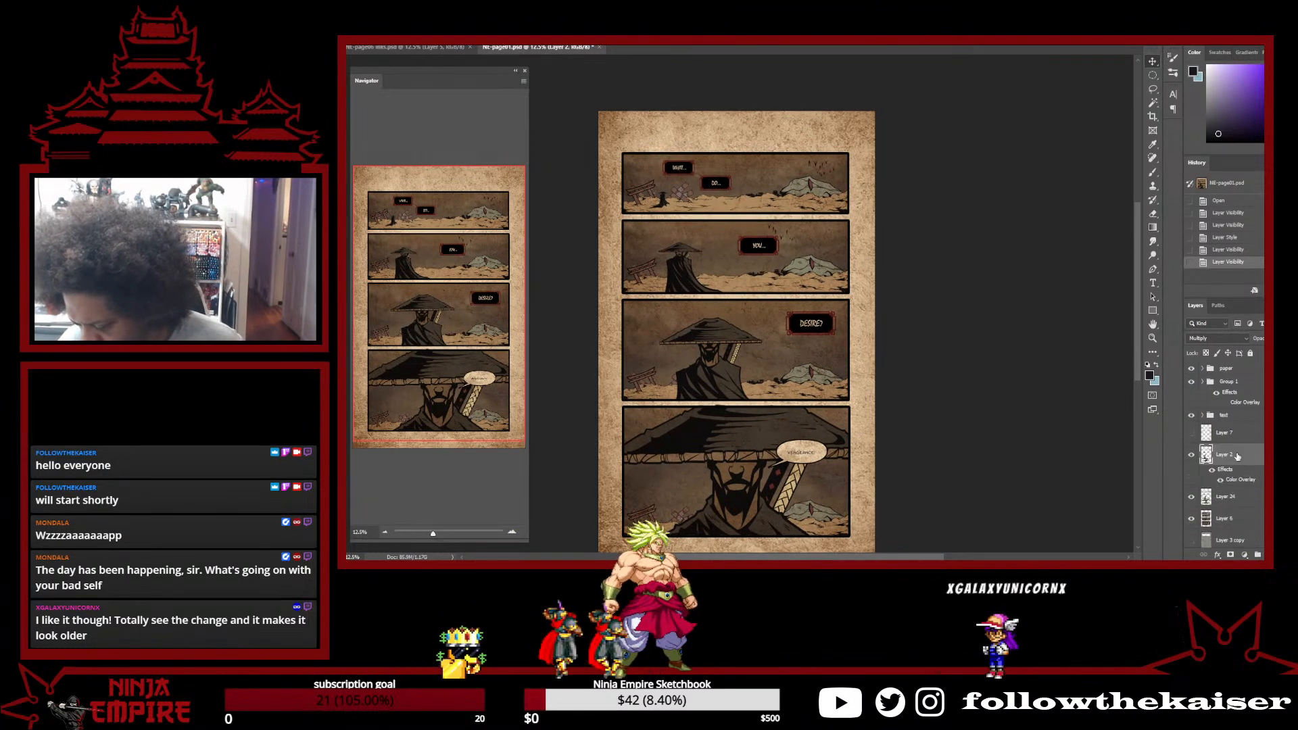
click(1192, 382)
click(1192, 383)
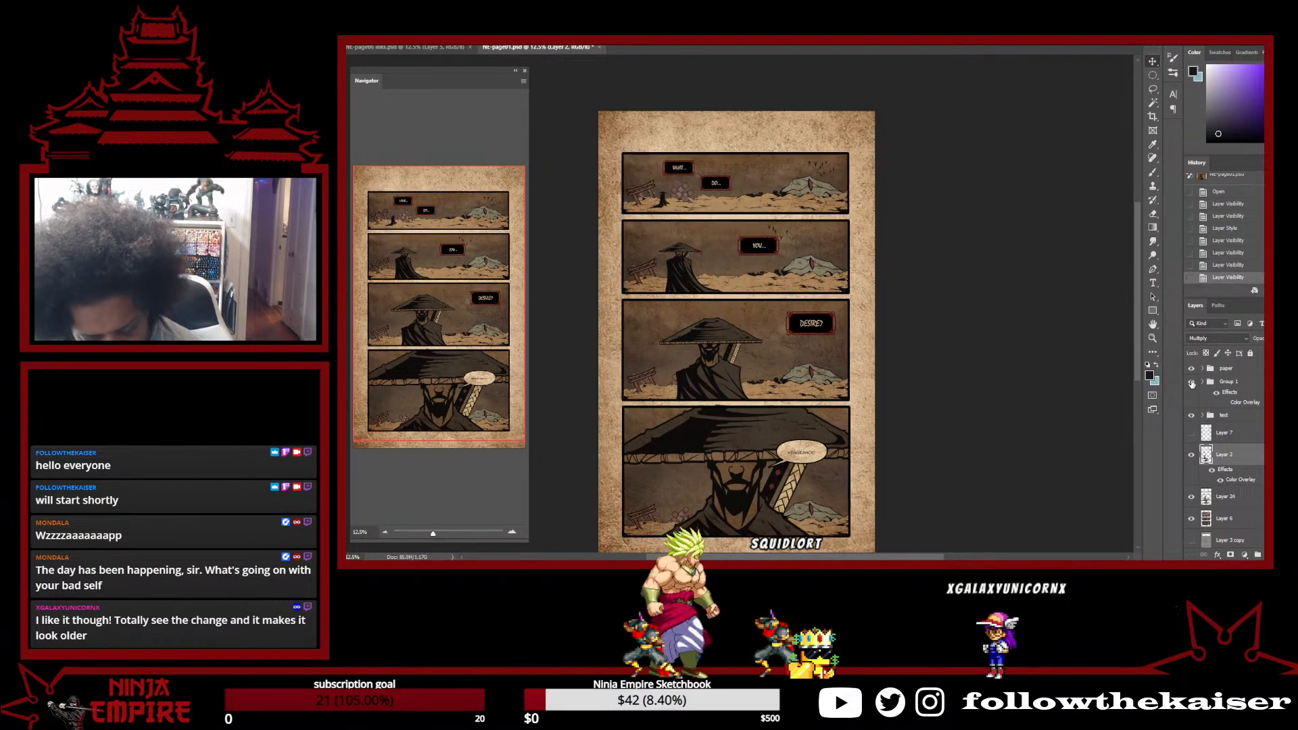
Set Group 1's Color Overlay colour to C 74, M 70, Y 62, K 77
click(1236, 382)
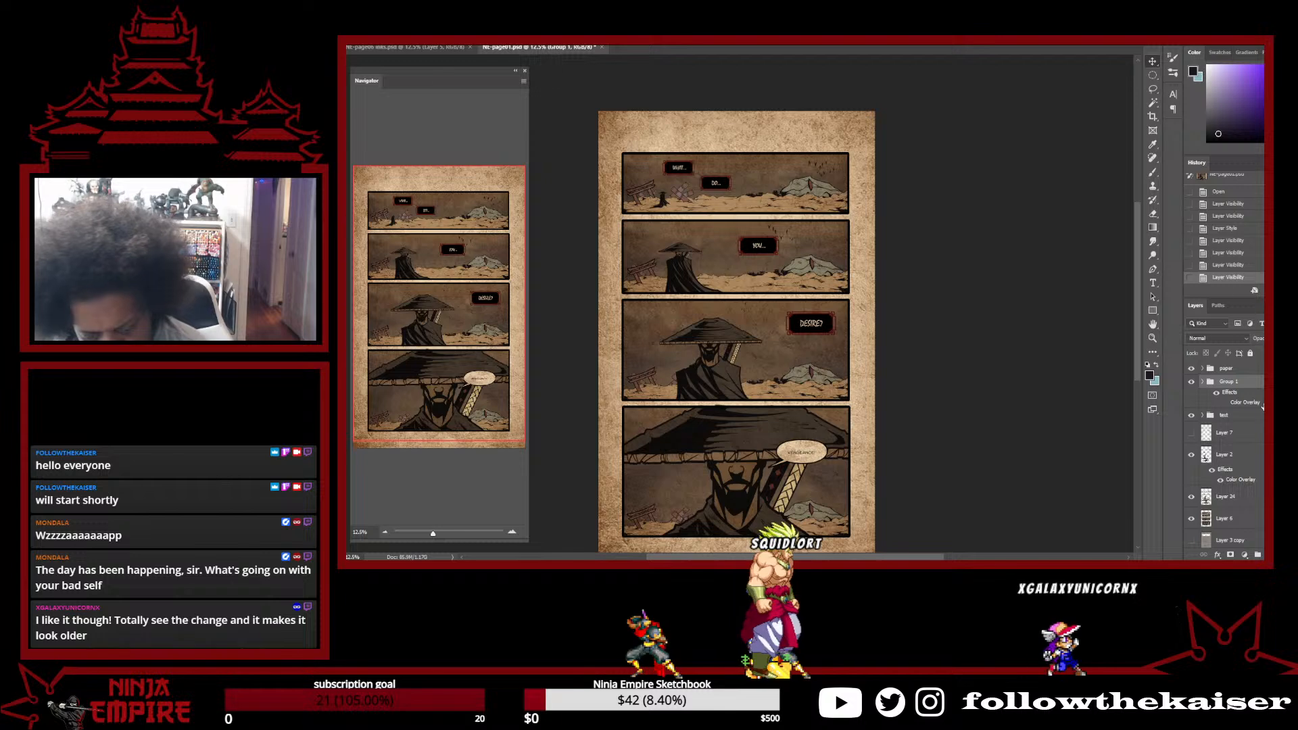
double_click(1259, 404)
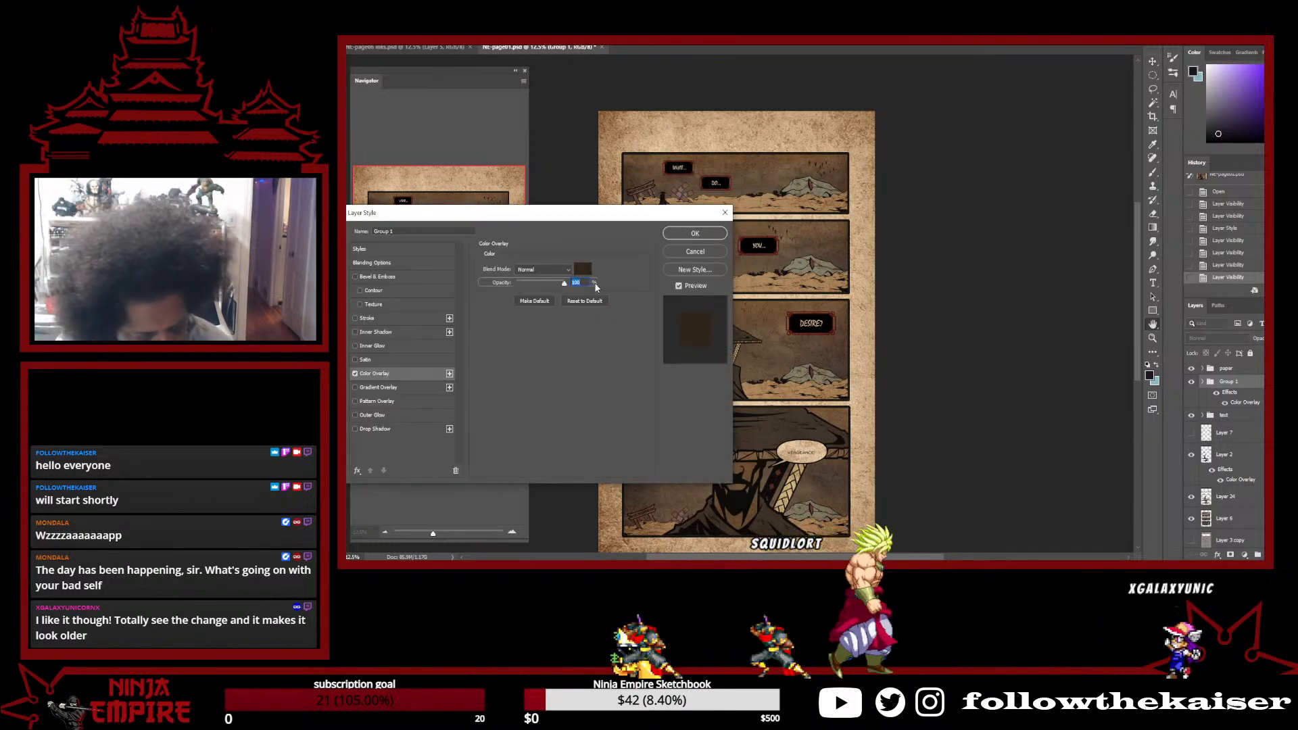
click(583, 269)
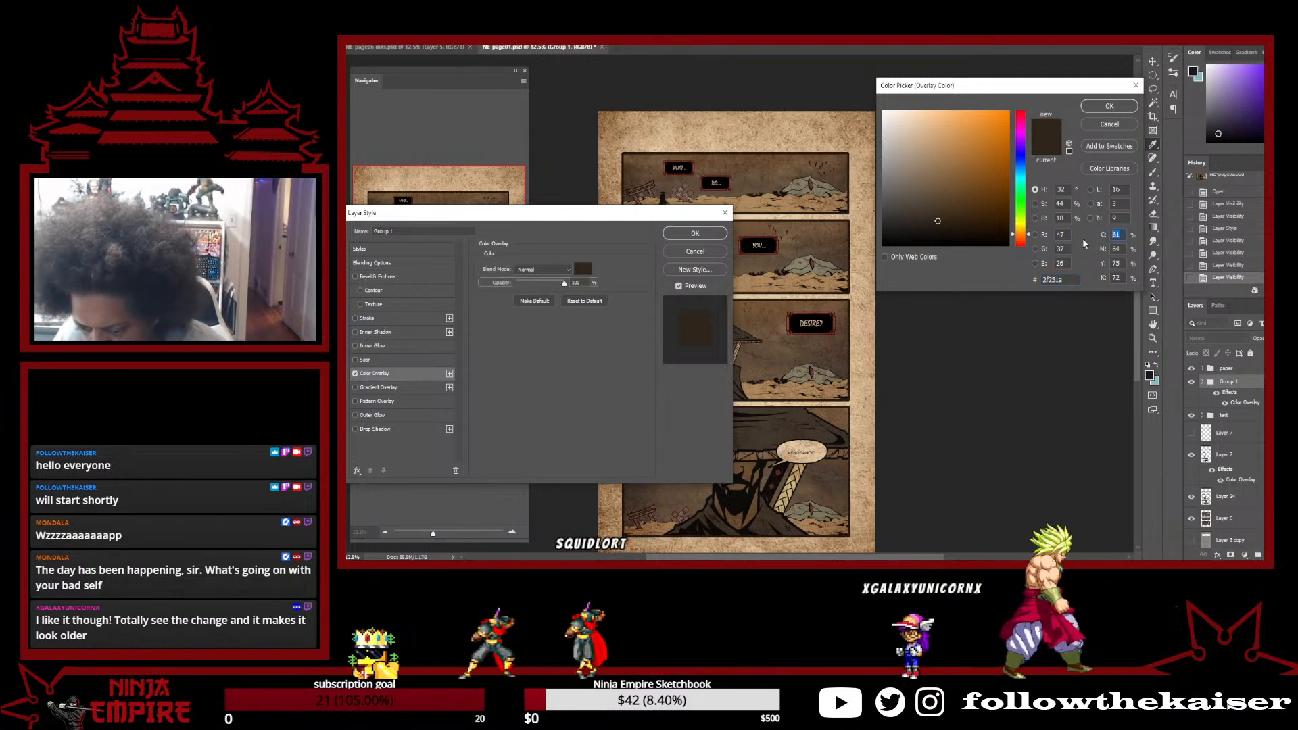
click(1115, 234)
text(74)
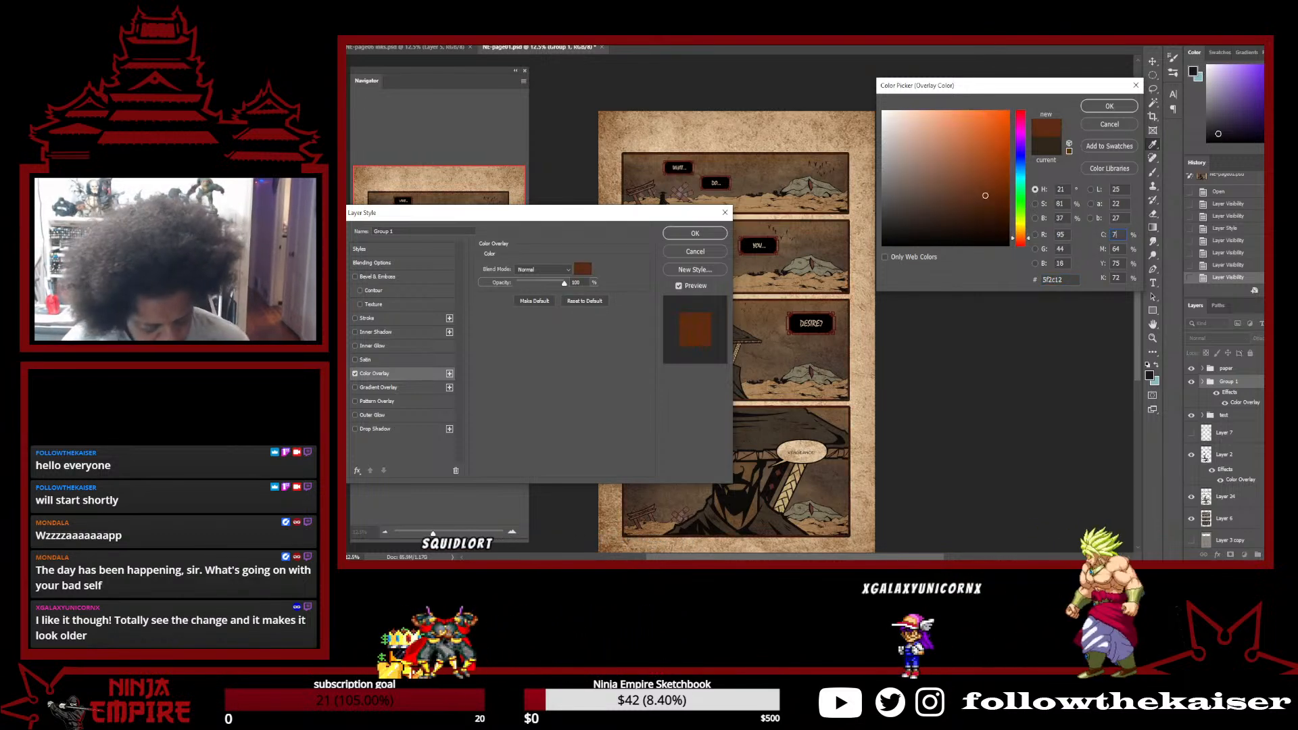
key(Tab)
text(70)
key(Tab)
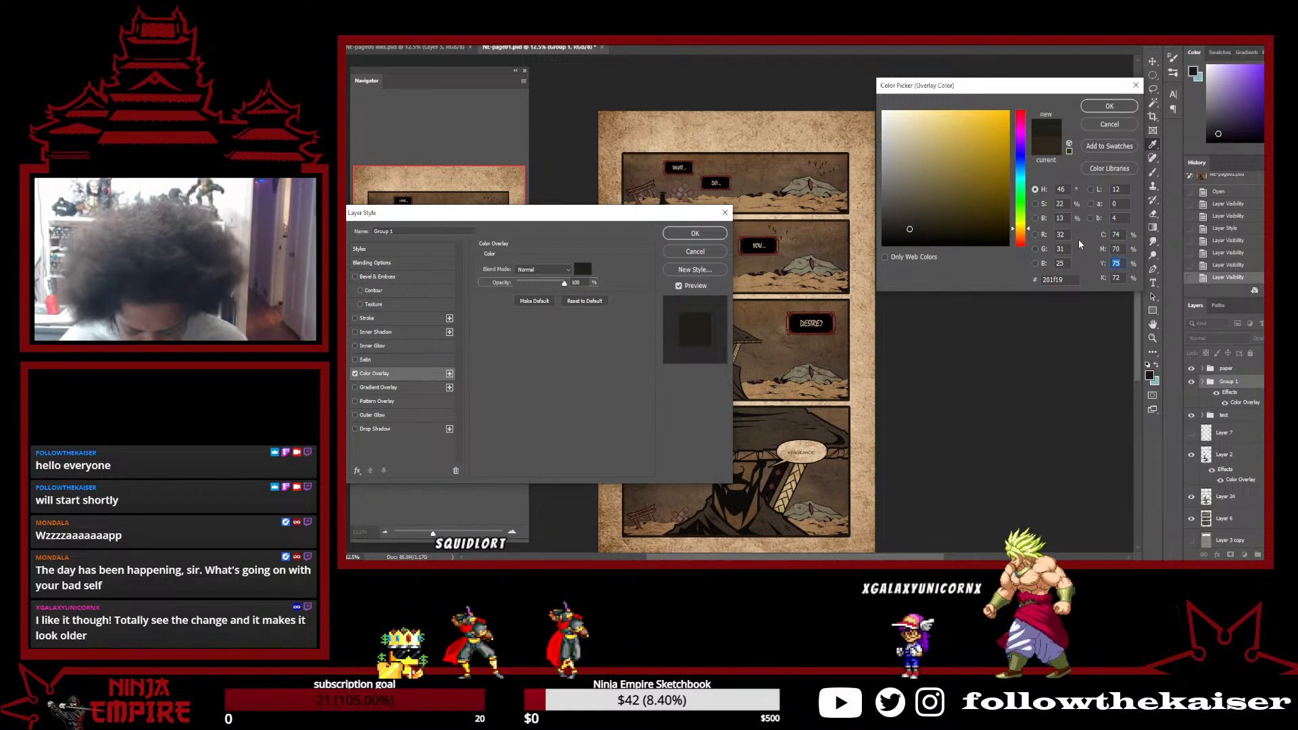
text(60)
key(Tab)
text(70)
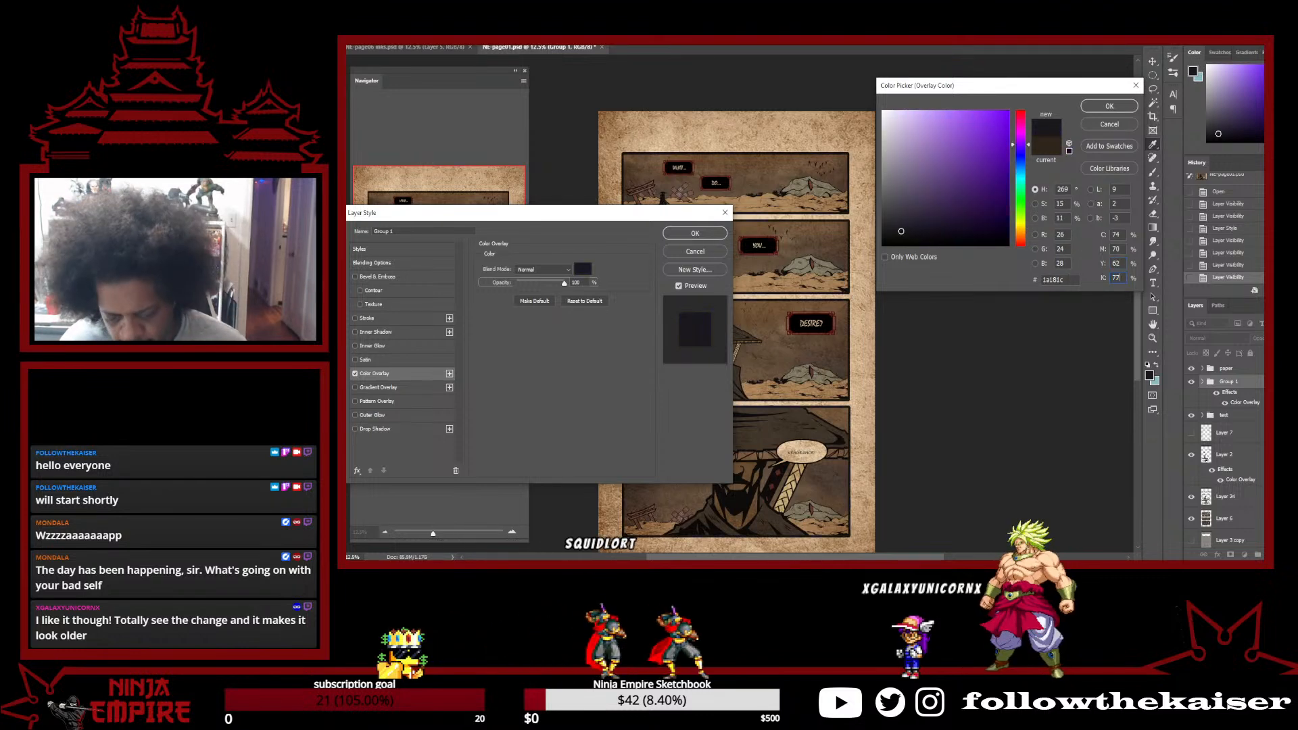
key(Return)
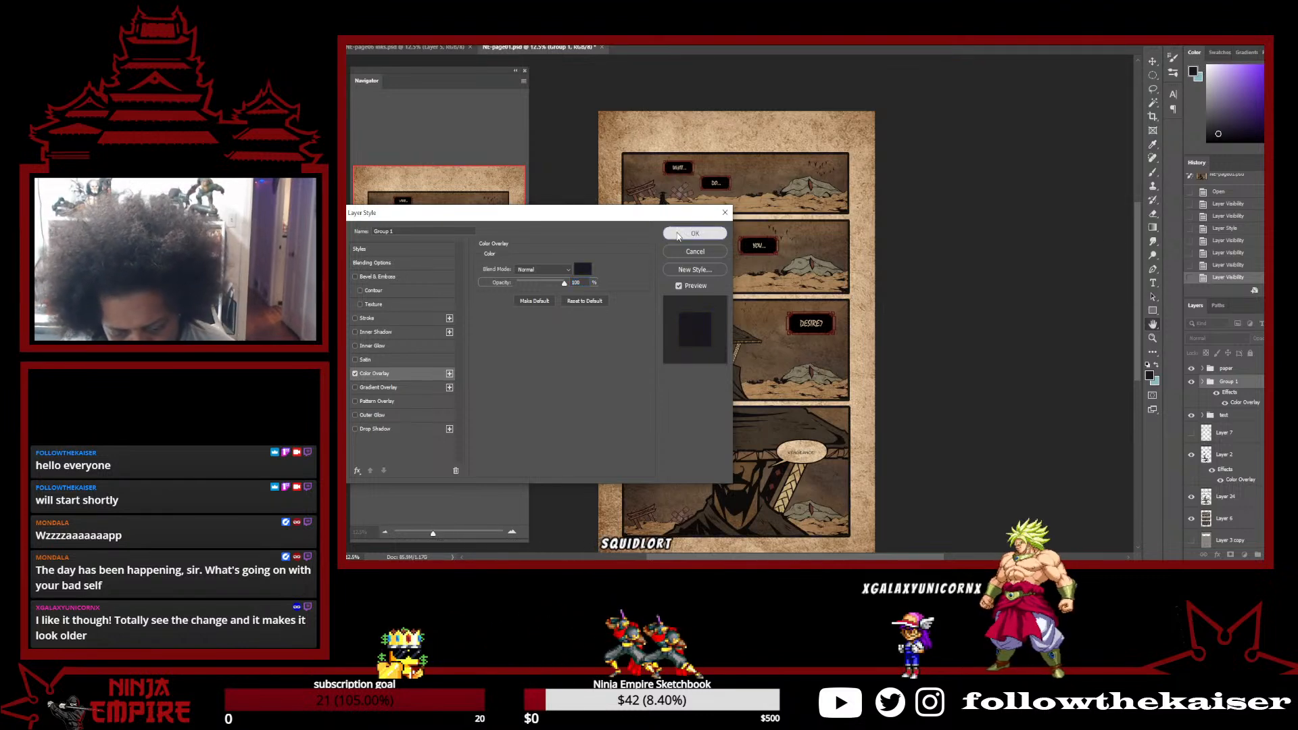
click(679, 234)
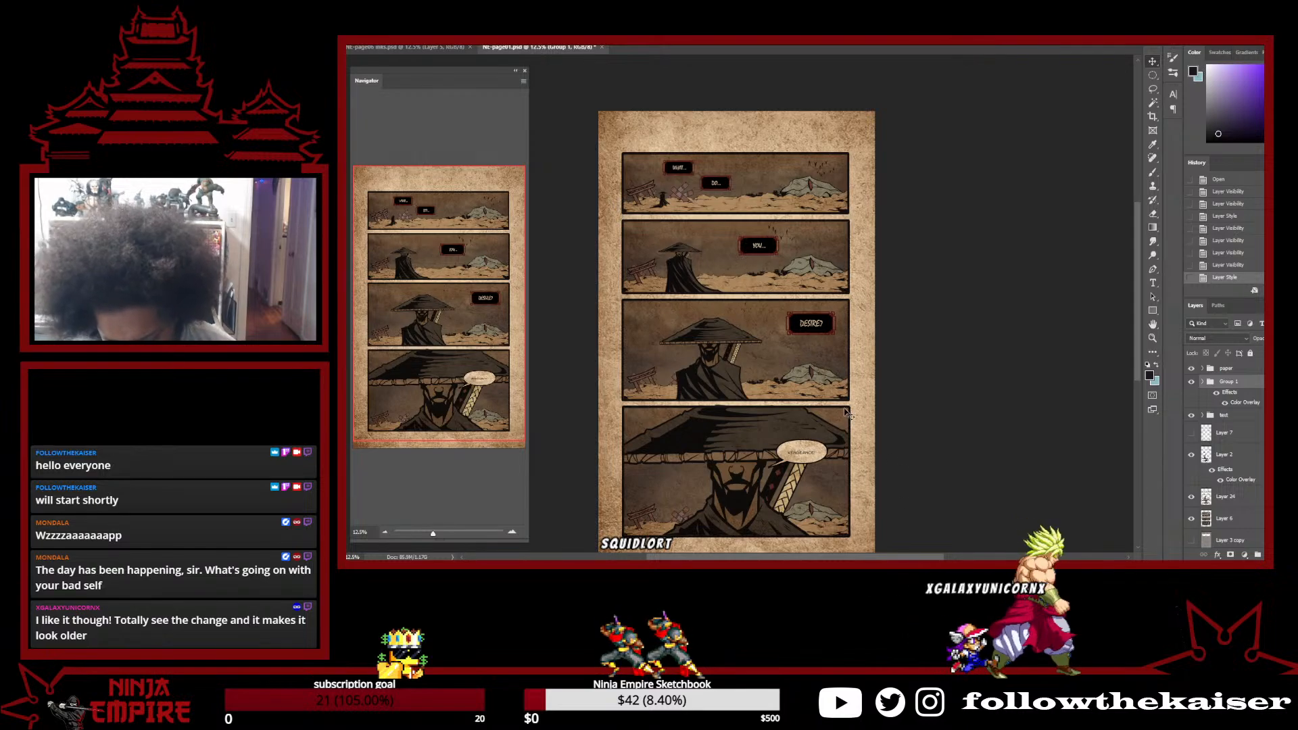
Compare the panel borders up close before and after the last layer style change using the history states
scroll(848, 414, up, 4)
scroll(843, 404, up, 1)
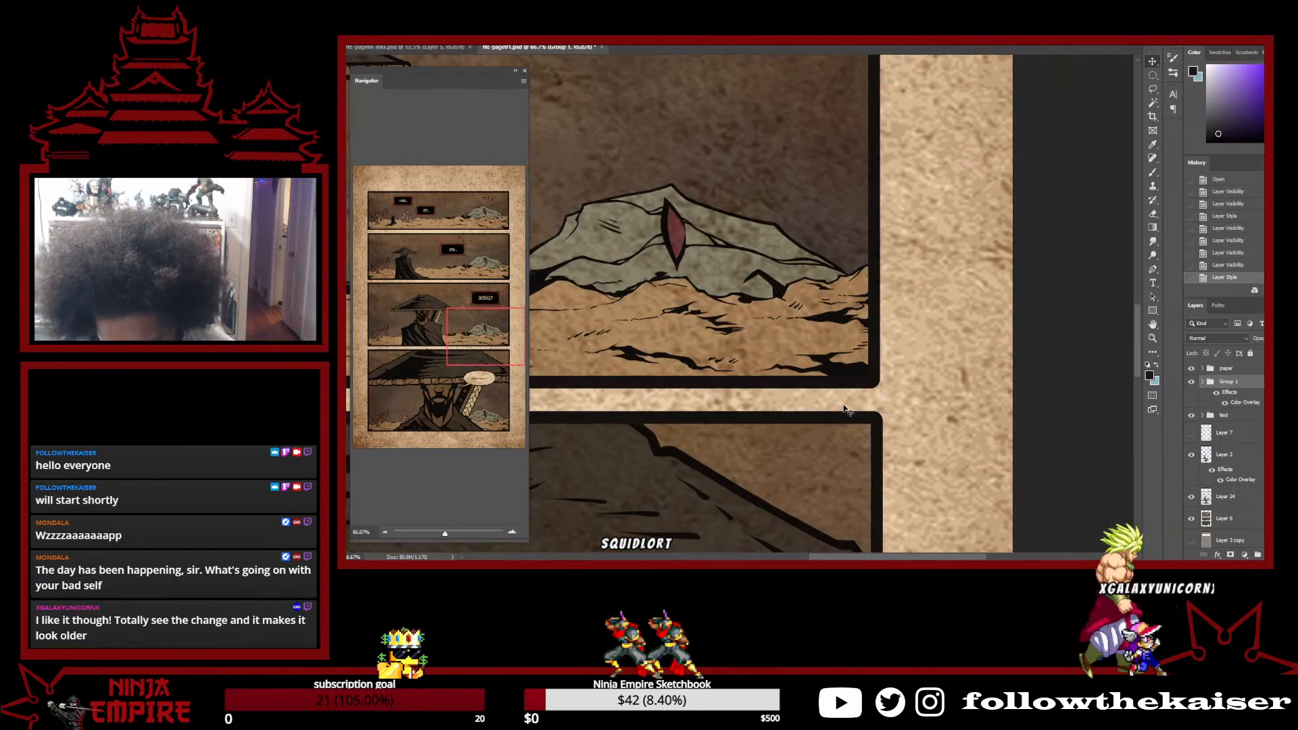
click(1238, 267)
click(1238, 276)
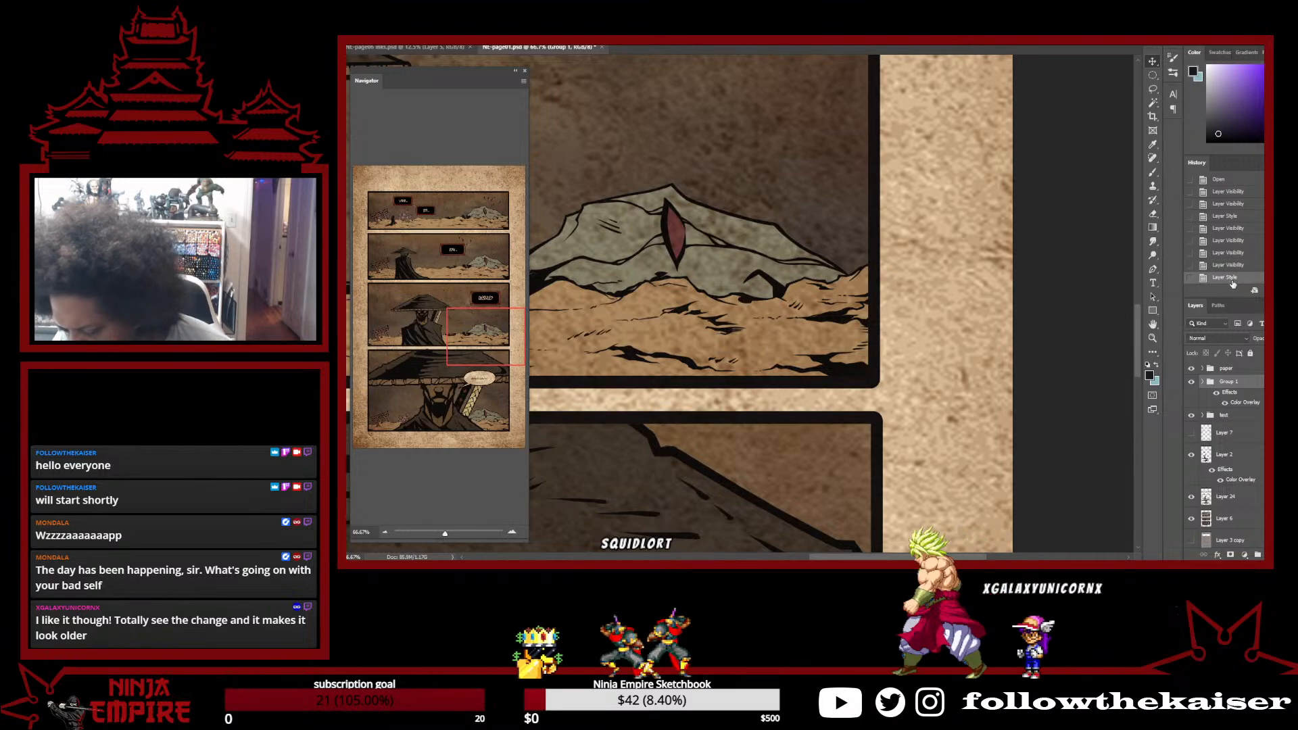
scroll(707, 309, down, 1)
scroll(707, 309, down, 3)
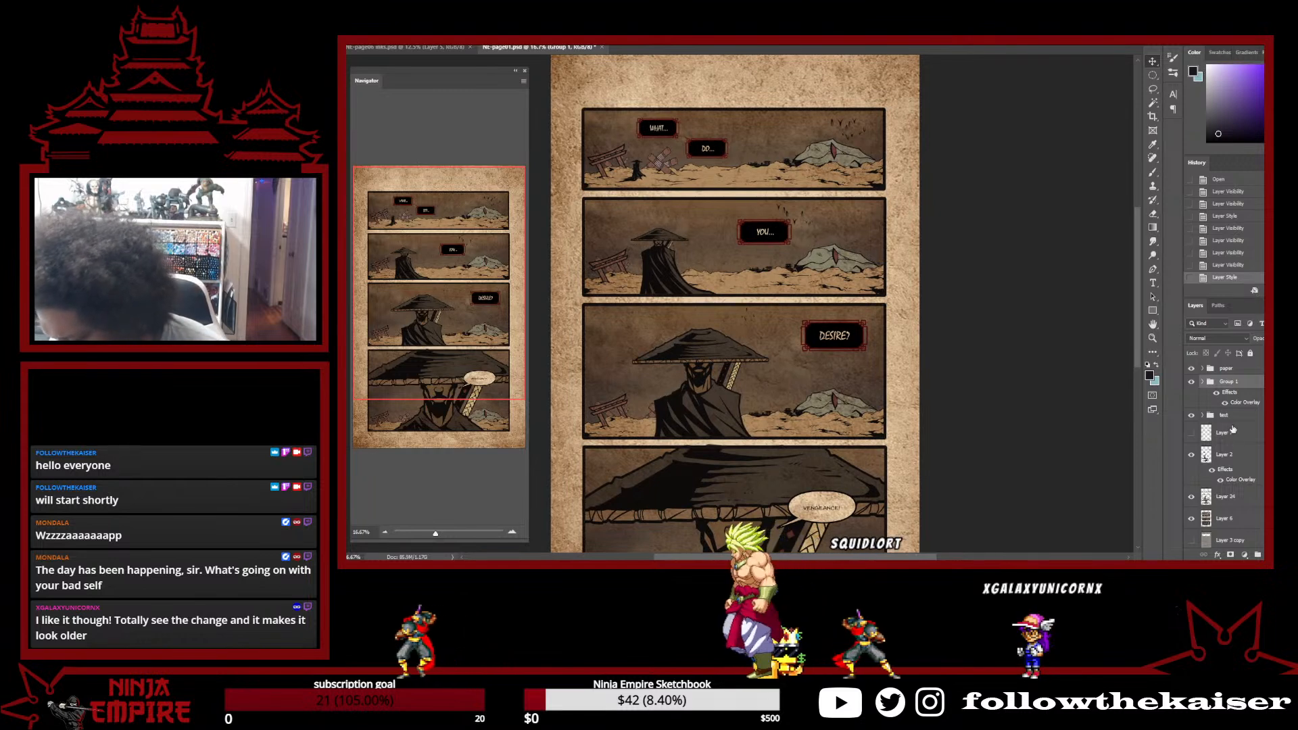
Expand the text group and toggle its layers' visibility to find the one holding the black caption boxes
click(1201, 415)
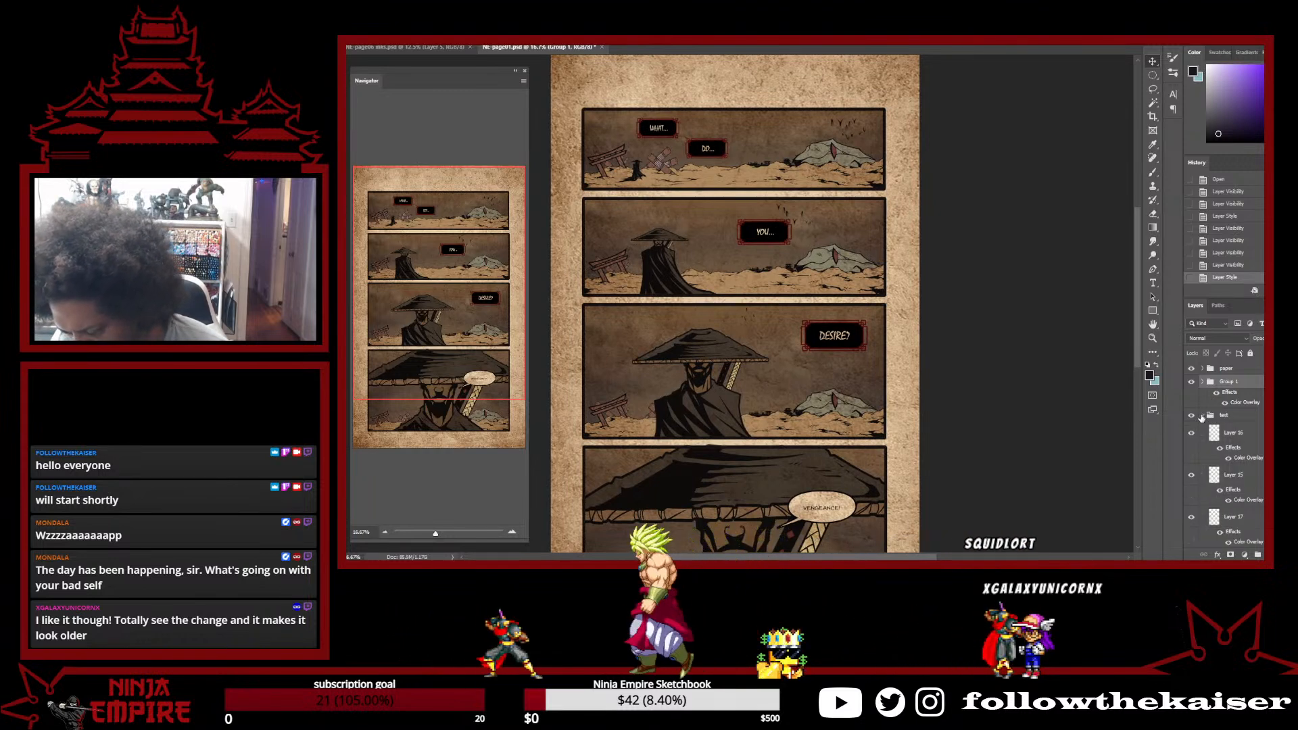
scroll(1258, 454, down, 1)
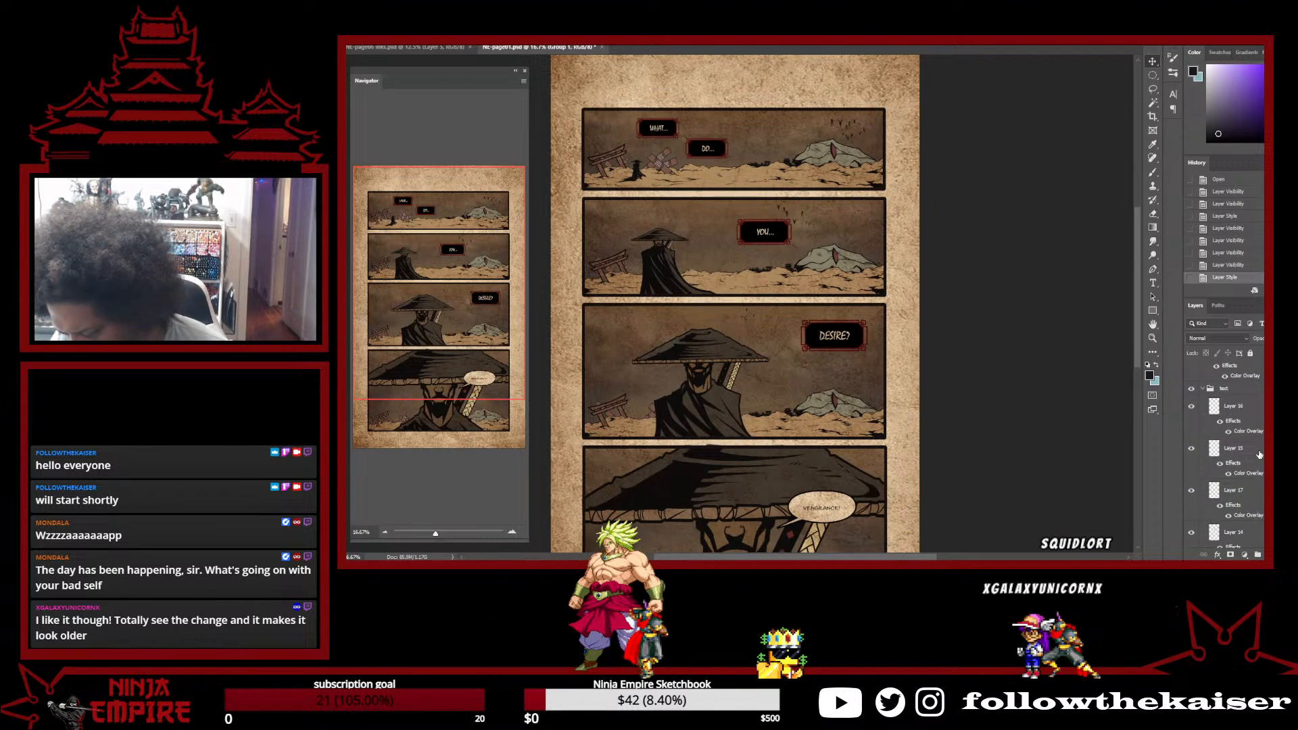
click(1191, 406)
click(1191, 407)
scroll(1191, 408, down, 4)
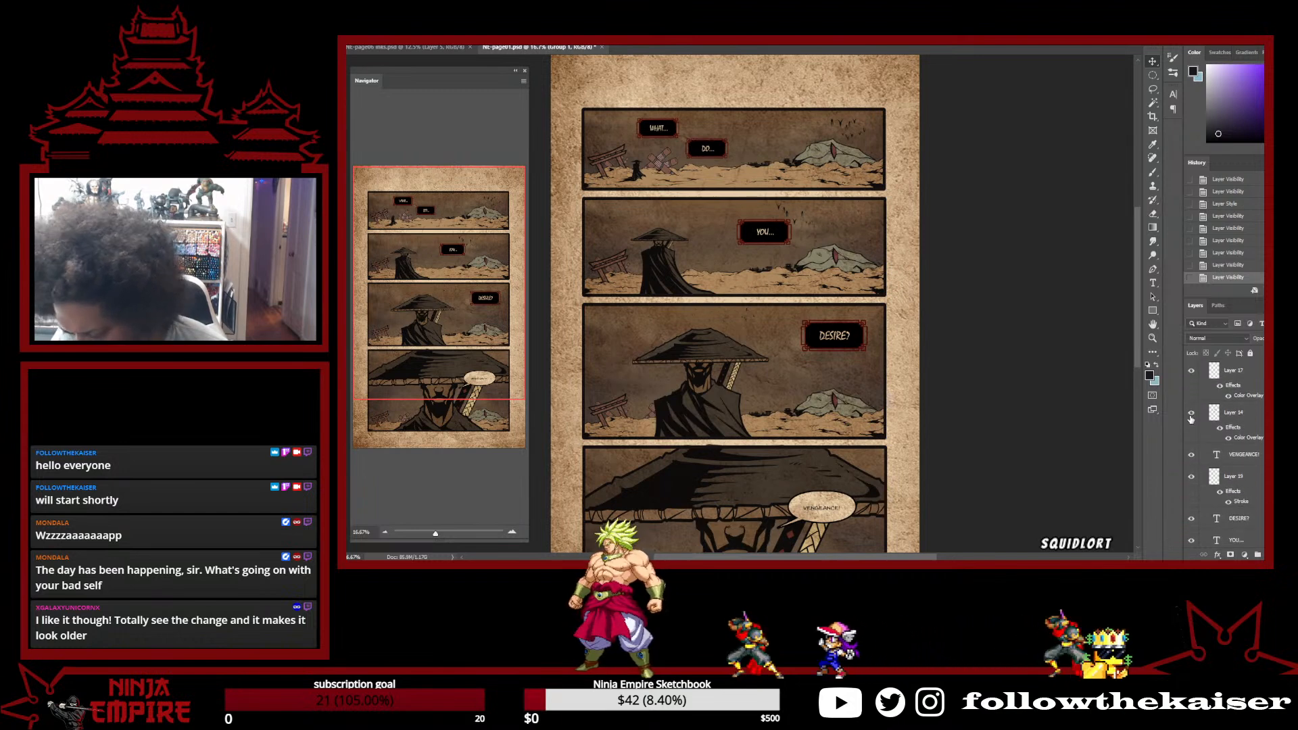
click(1191, 414)
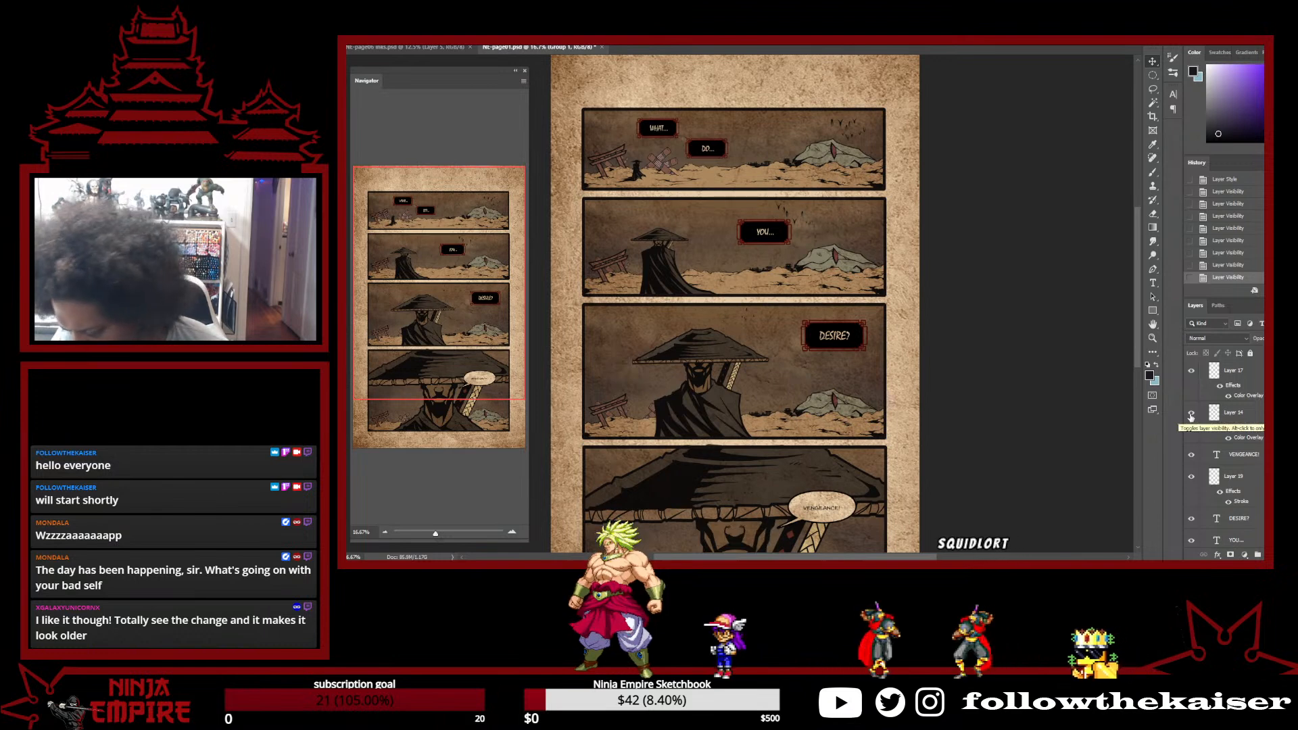
click(1191, 372)
scroll(1218, 440, down, 4)
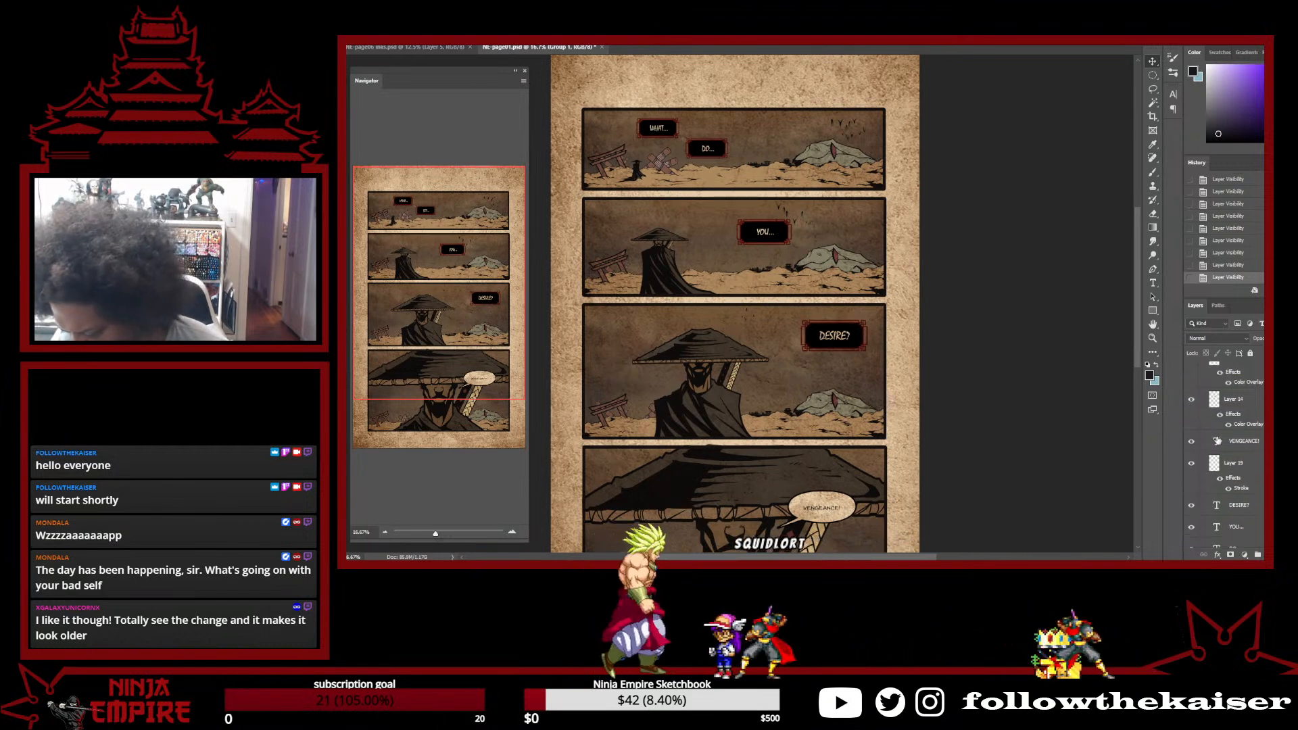
scroll(1217, 441, up, 2)
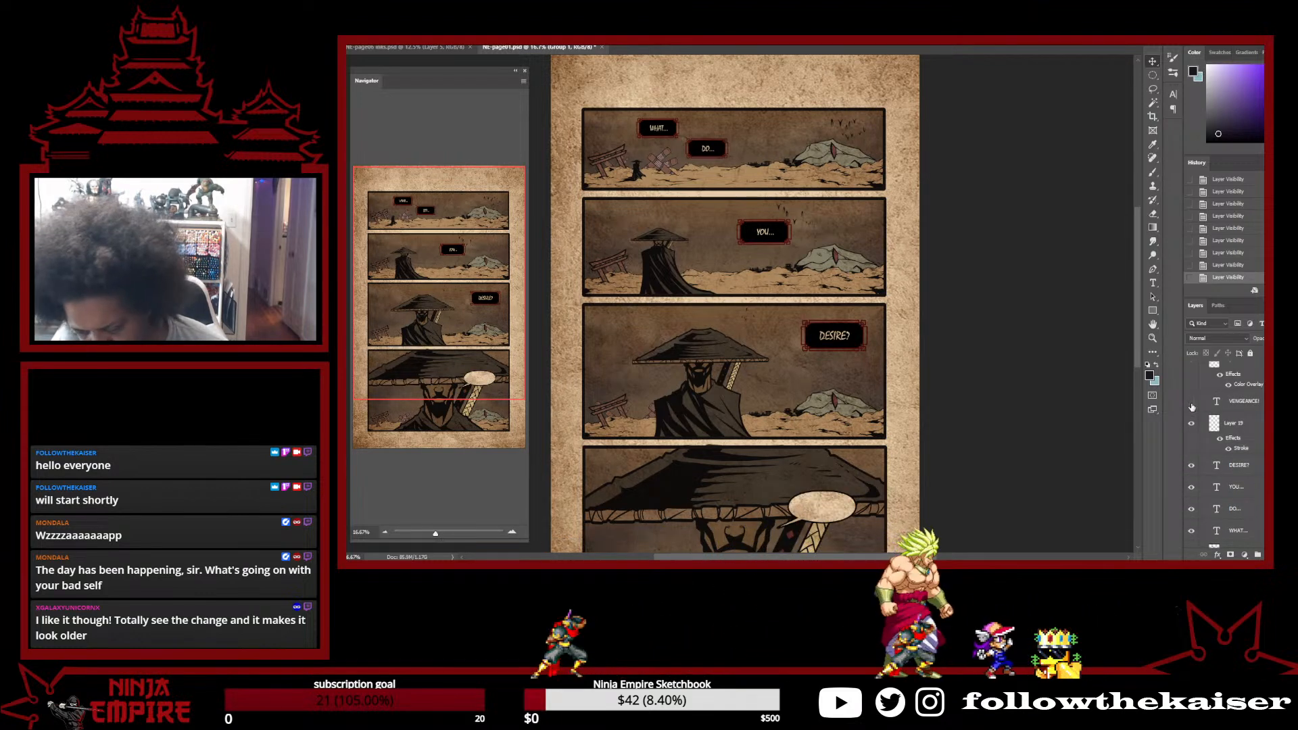
click(1192, 402)
scroll(1192, 405, up, 1)
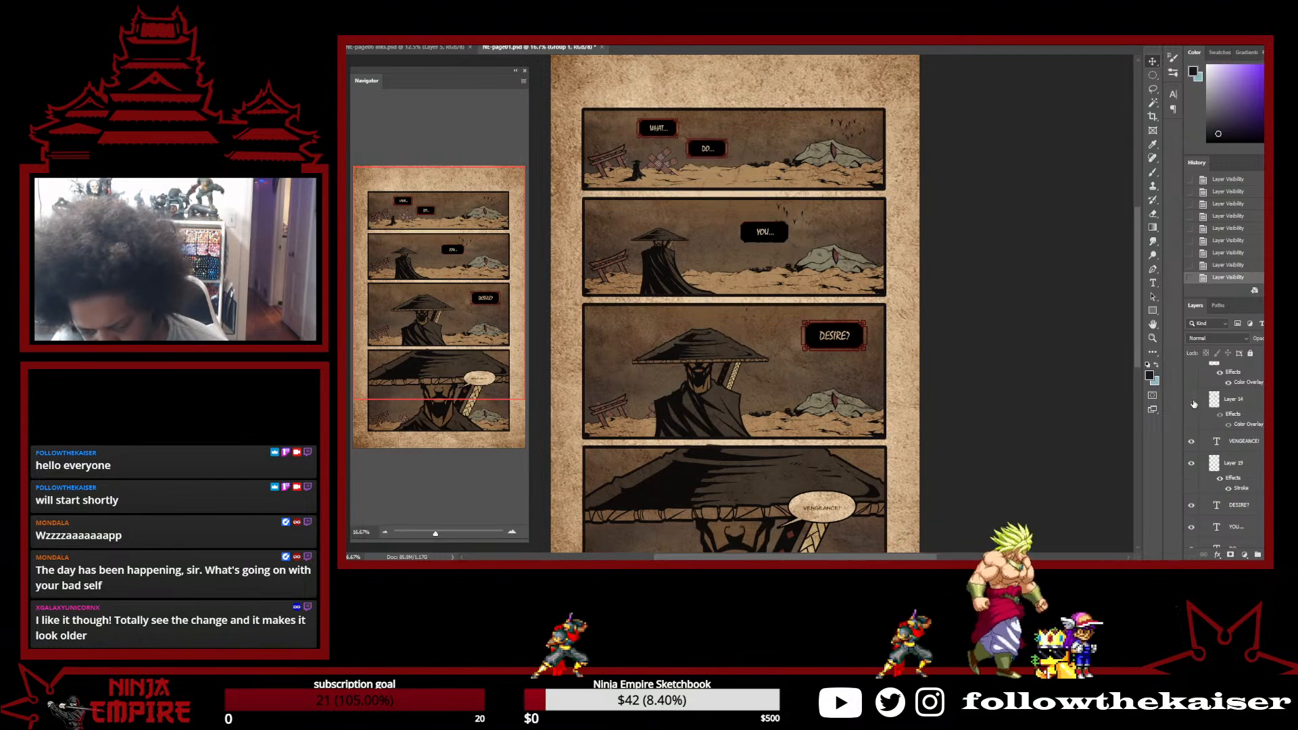
scroll(1193, 405, down, 5)
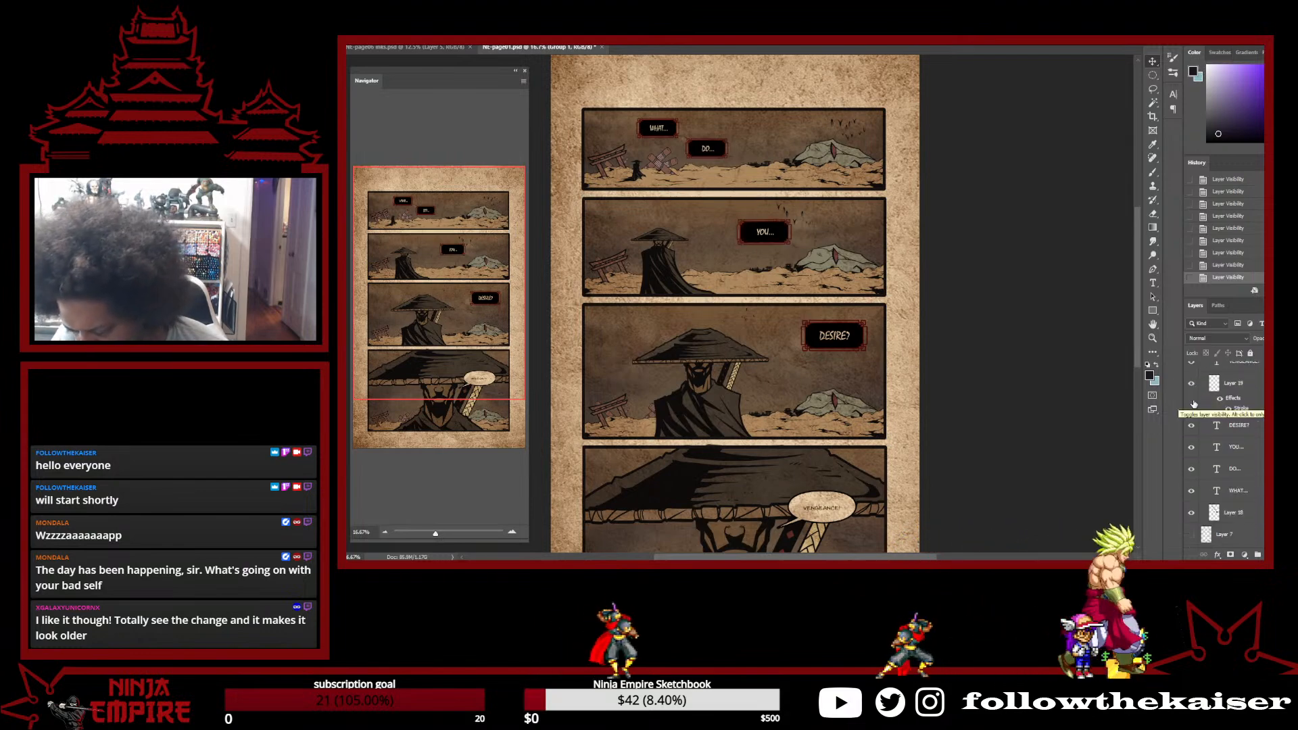
click(1190, 434)
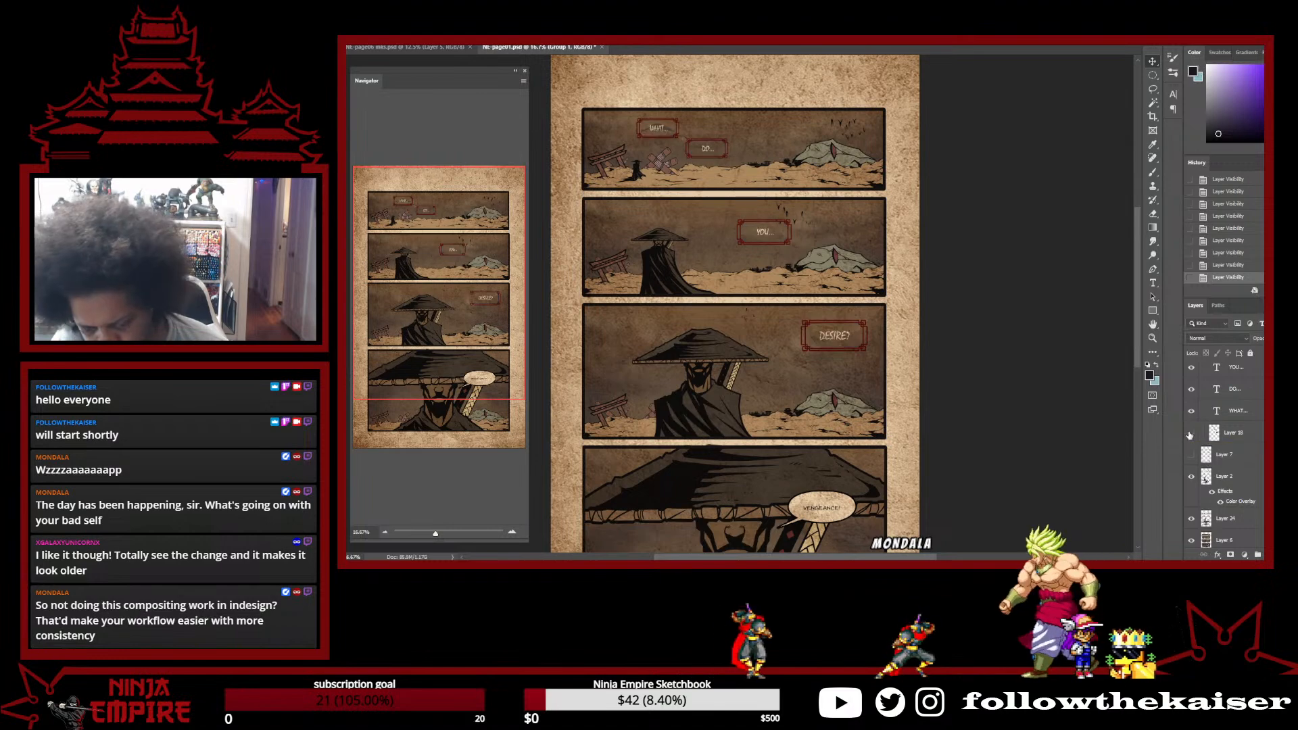
click(1191, 434)
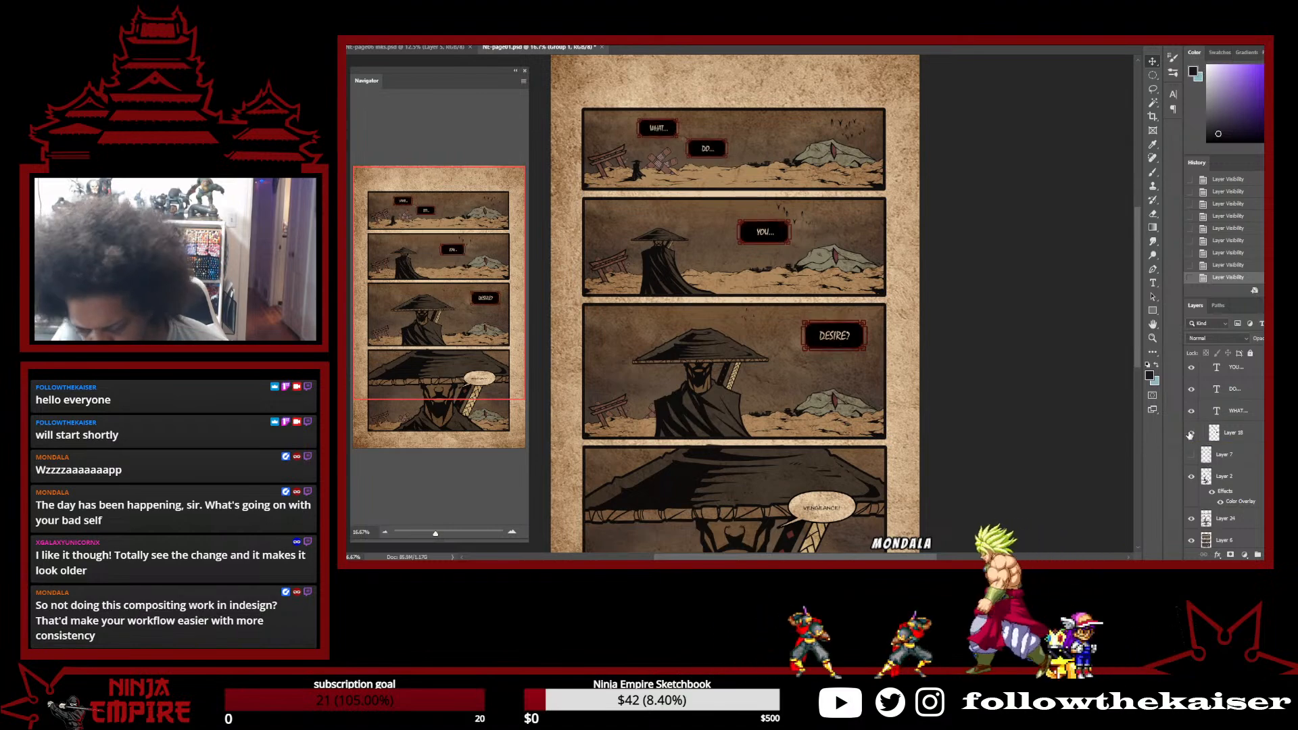
Add a Color Overlay of C 74, M 70, Y 62, K 77 to the black caption boxes' layer and check the whole page
double_click(1258, 441)
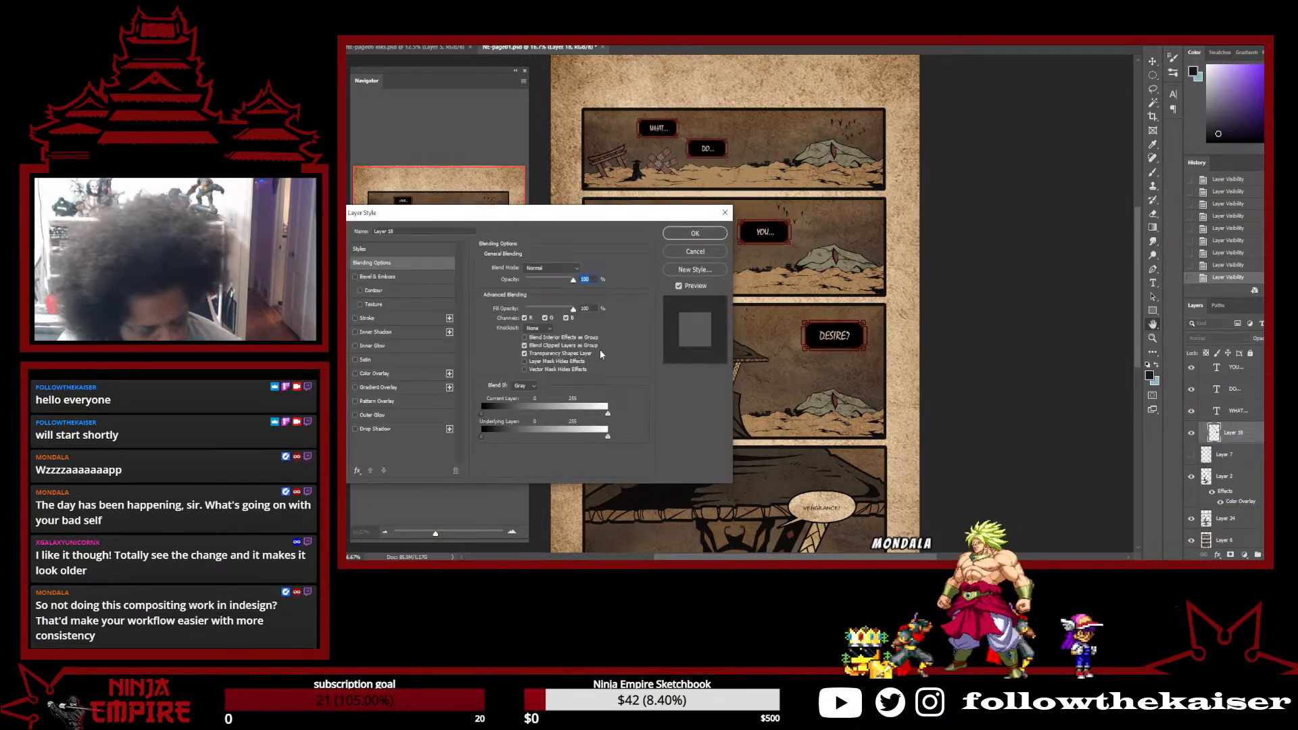
click(372, 373)
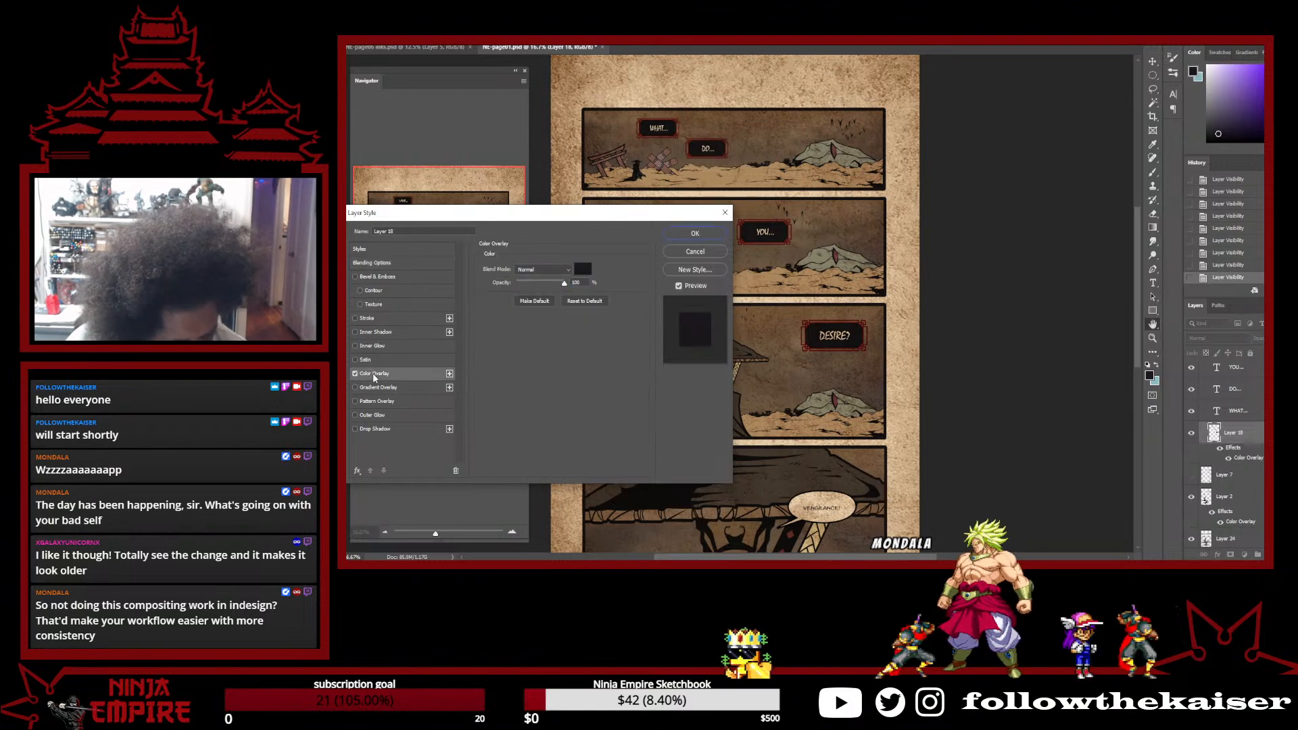
click(584, 269)
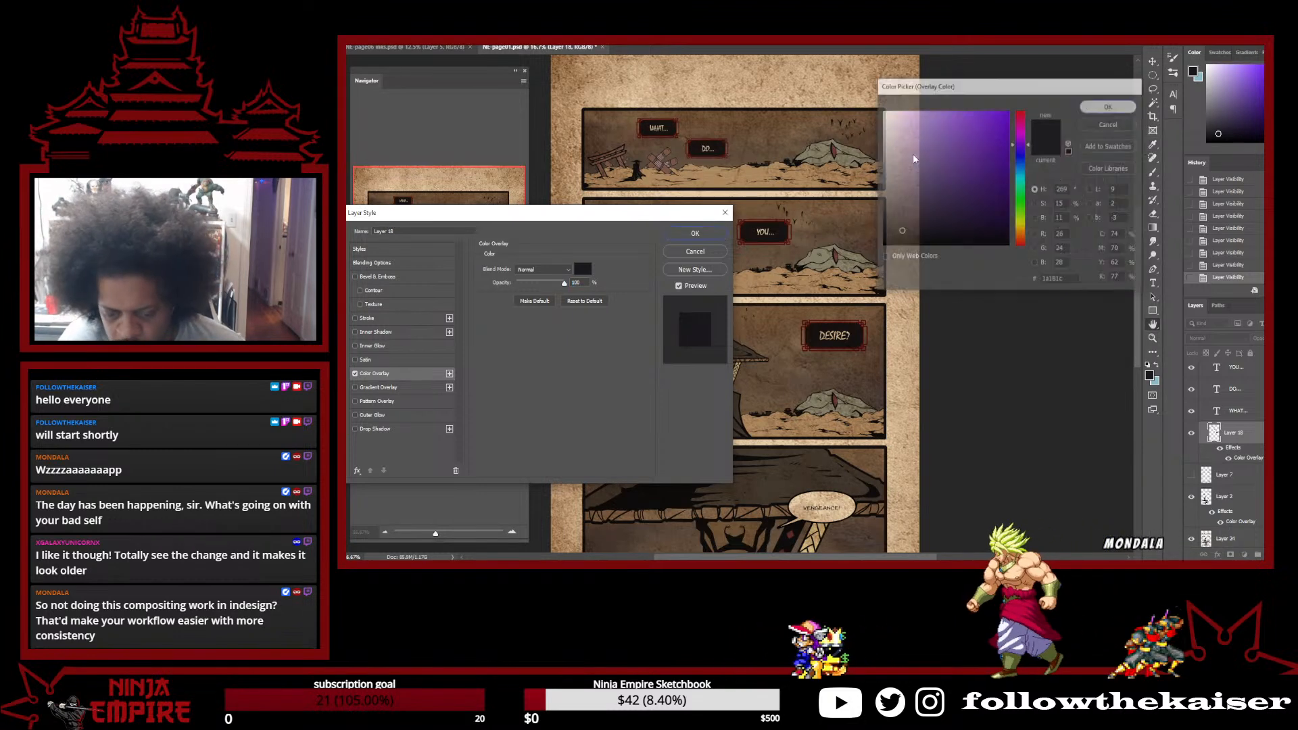
click(682, 234)
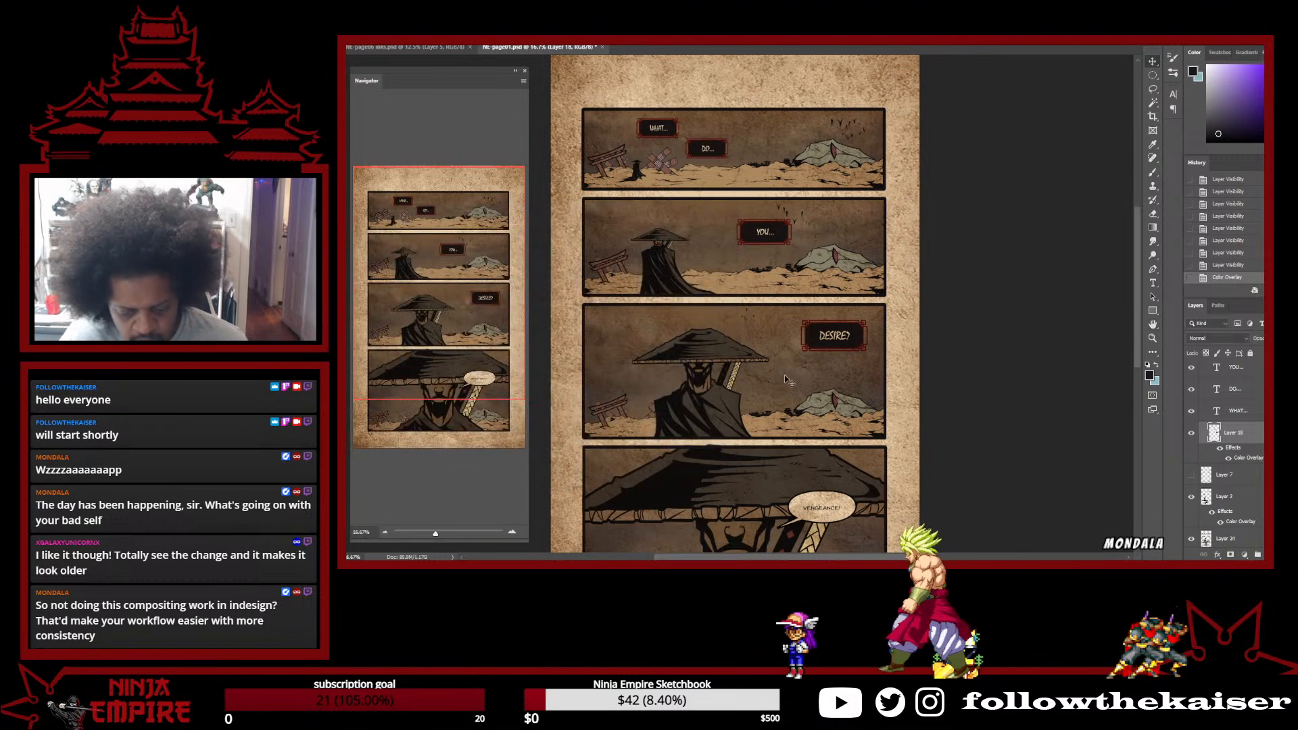
alt+click(805, 369)
alt+click(804, 368)
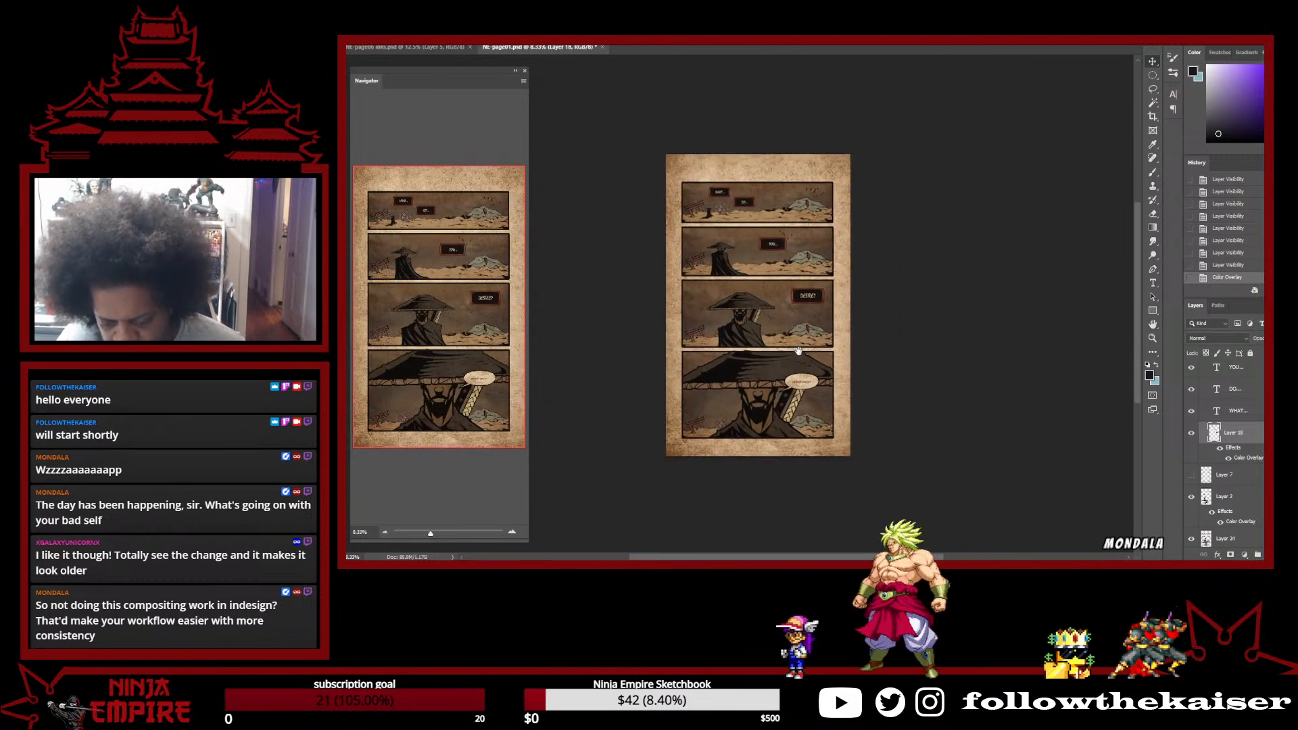
Collapse and hide the text group, and save the document
scroll(1219, 450, up, 2)
scroll(1219, 450, up, 2)
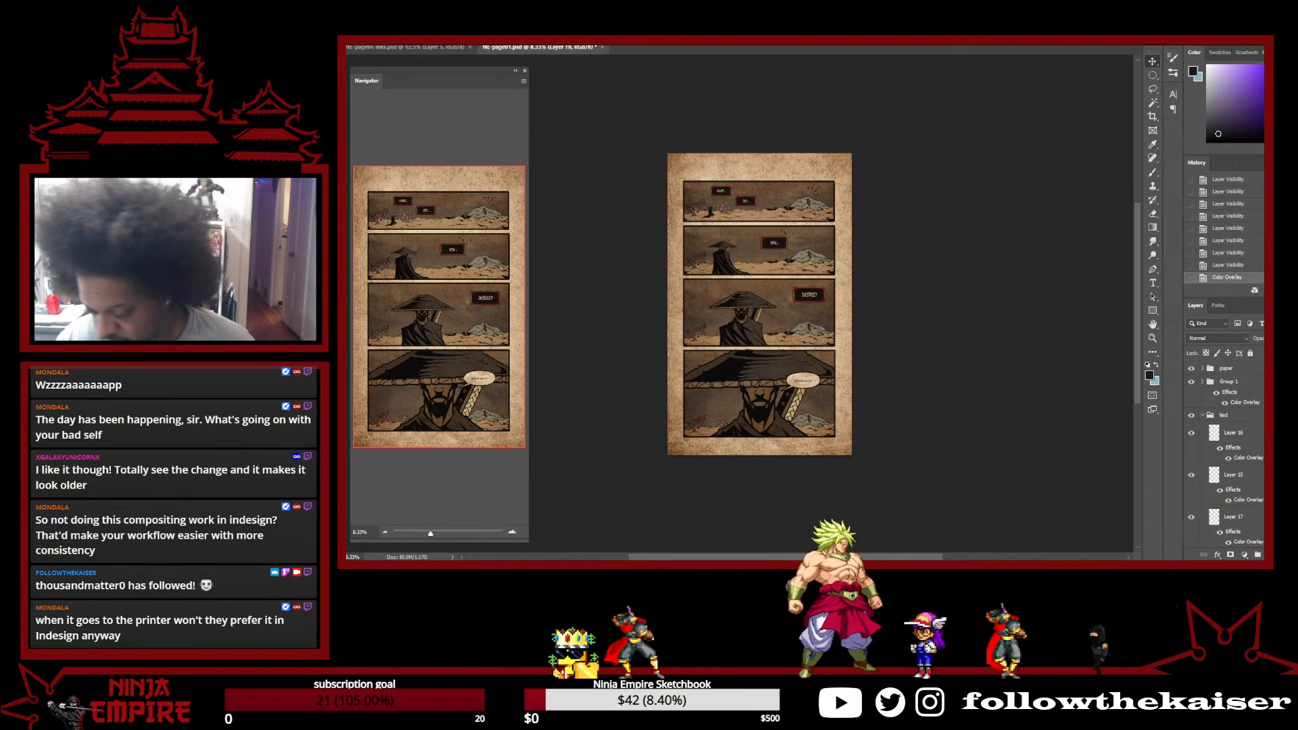
click(1200, 416)
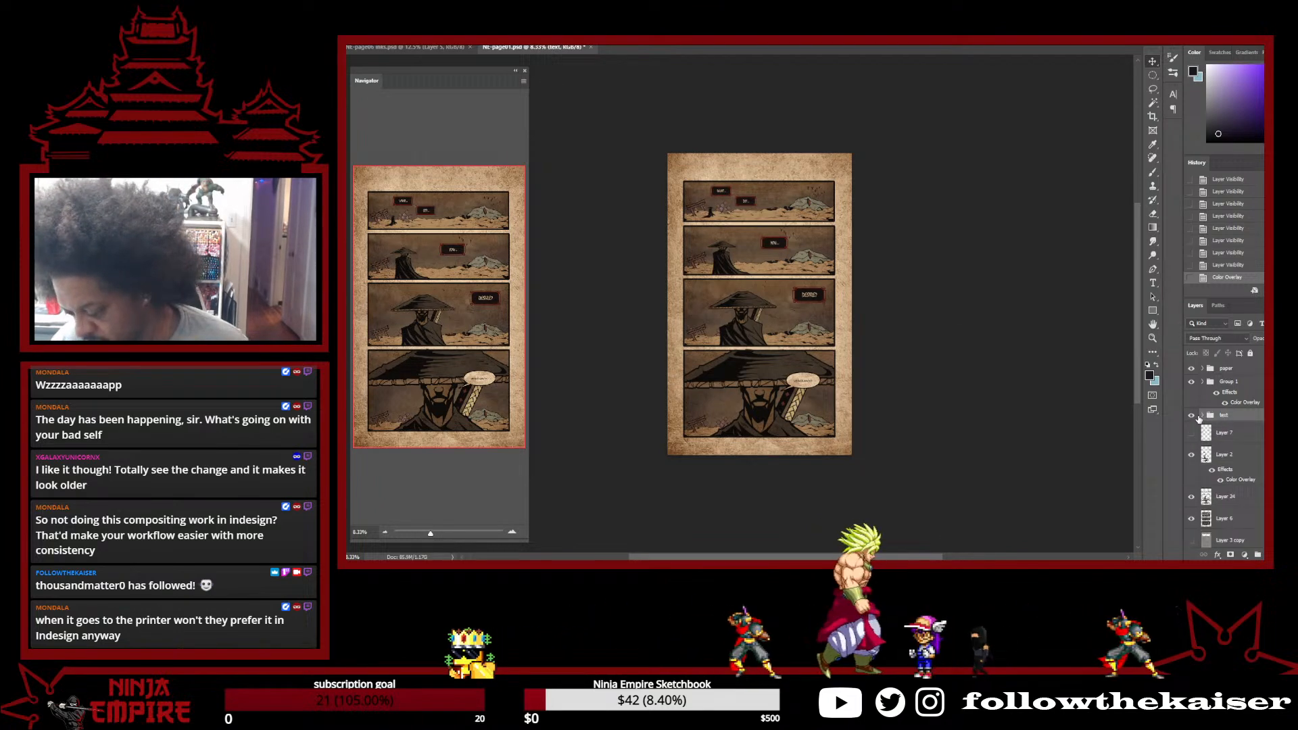
click(1191, 416)
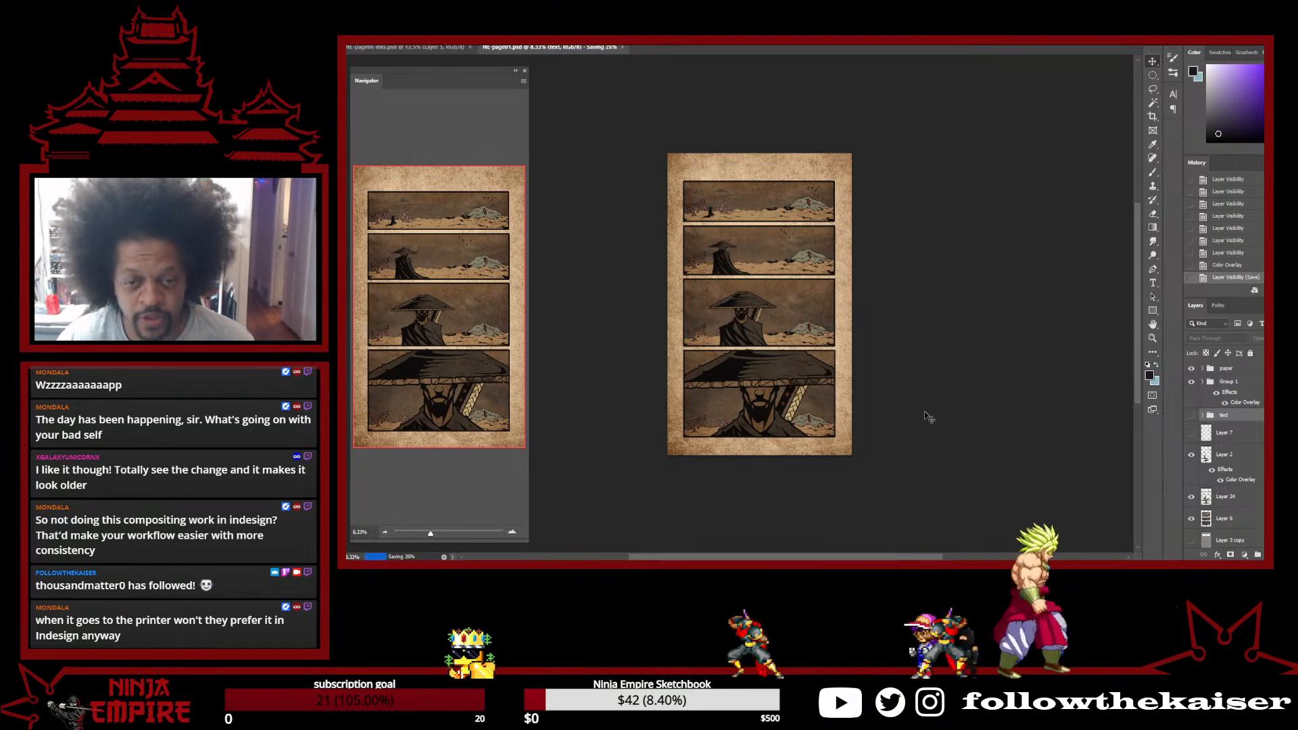
Save a JPEG copy of page 01 without text into the retro folder, replacing the existing Full-size-page 01-retro file
key(ctrl+alt+s)
click(828, 225)
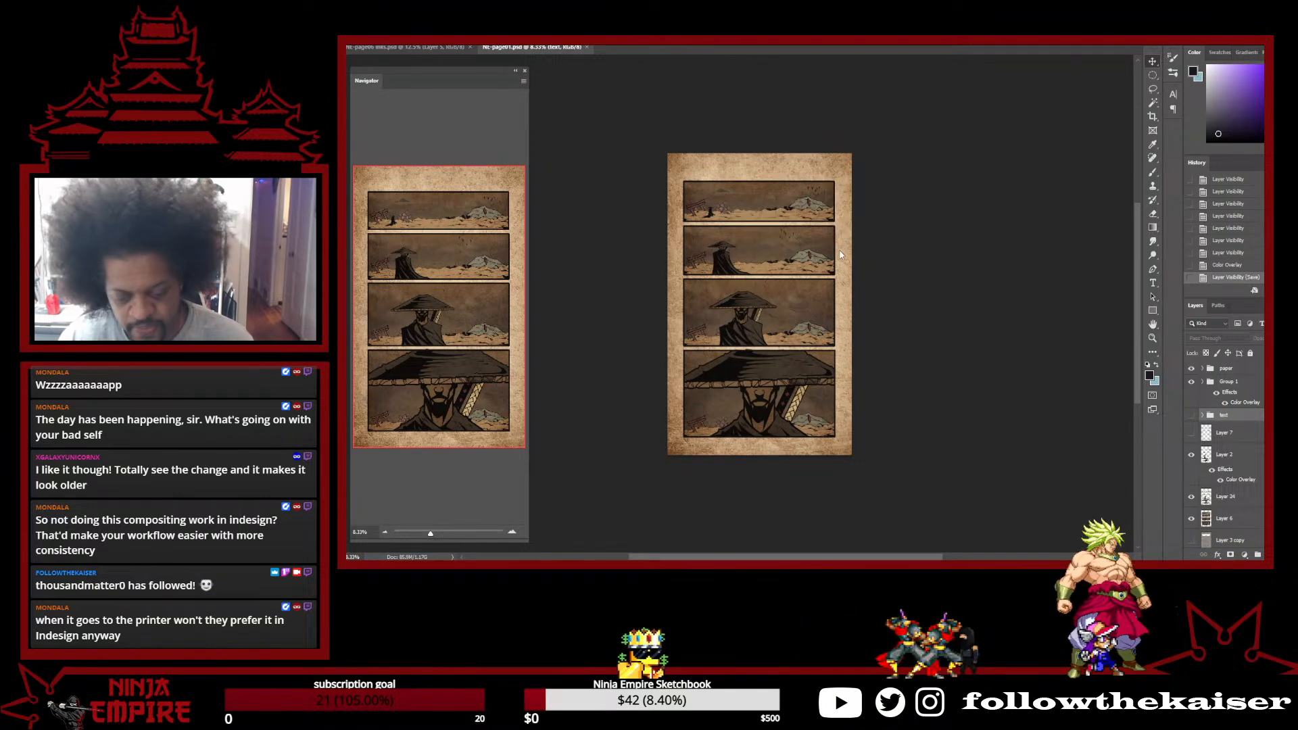
key(ctrl+alt+s)
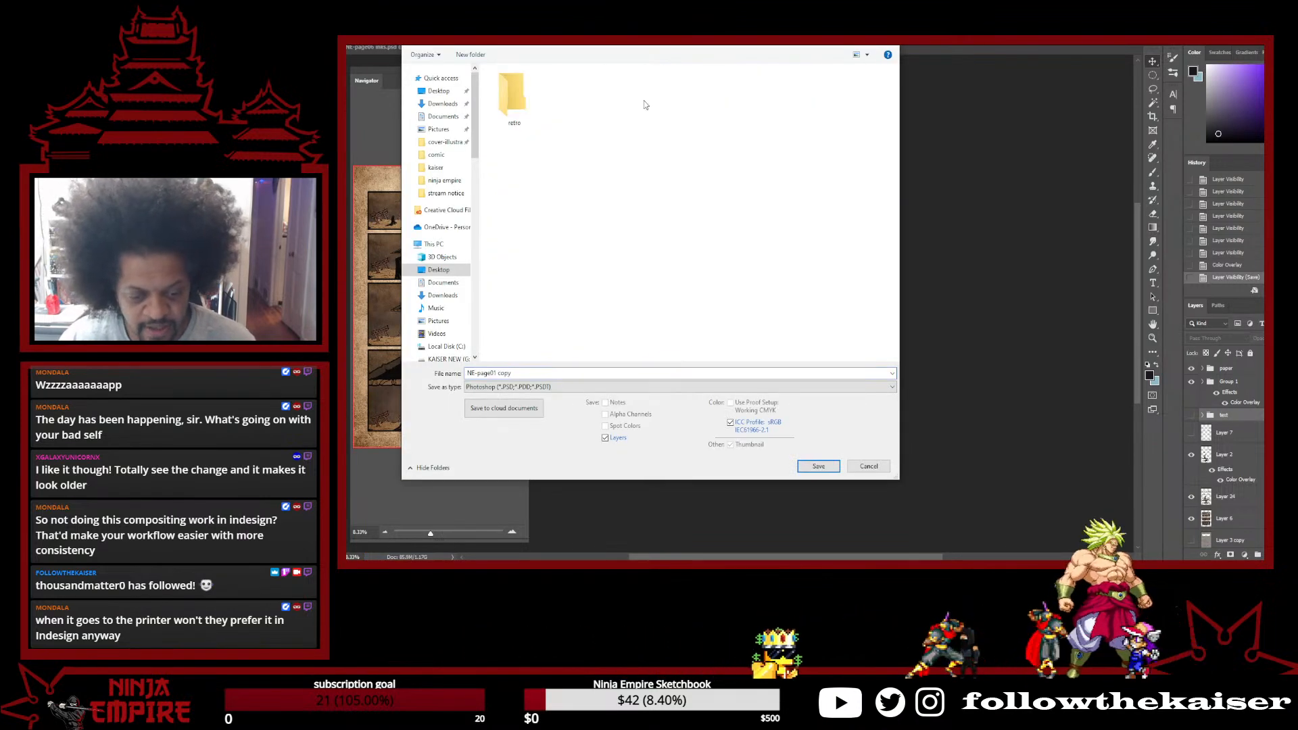
click(609, 386)
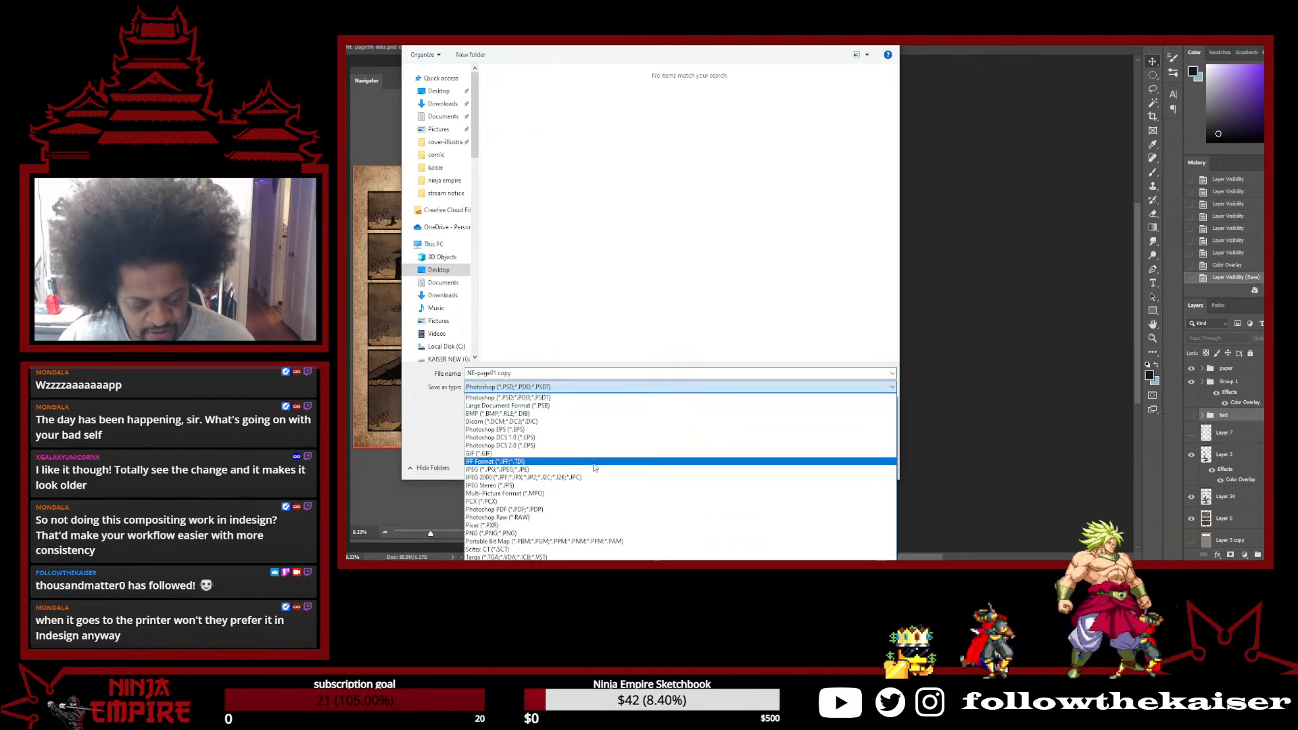
click(608, 477)
click(512, 113)
click(816, 466)
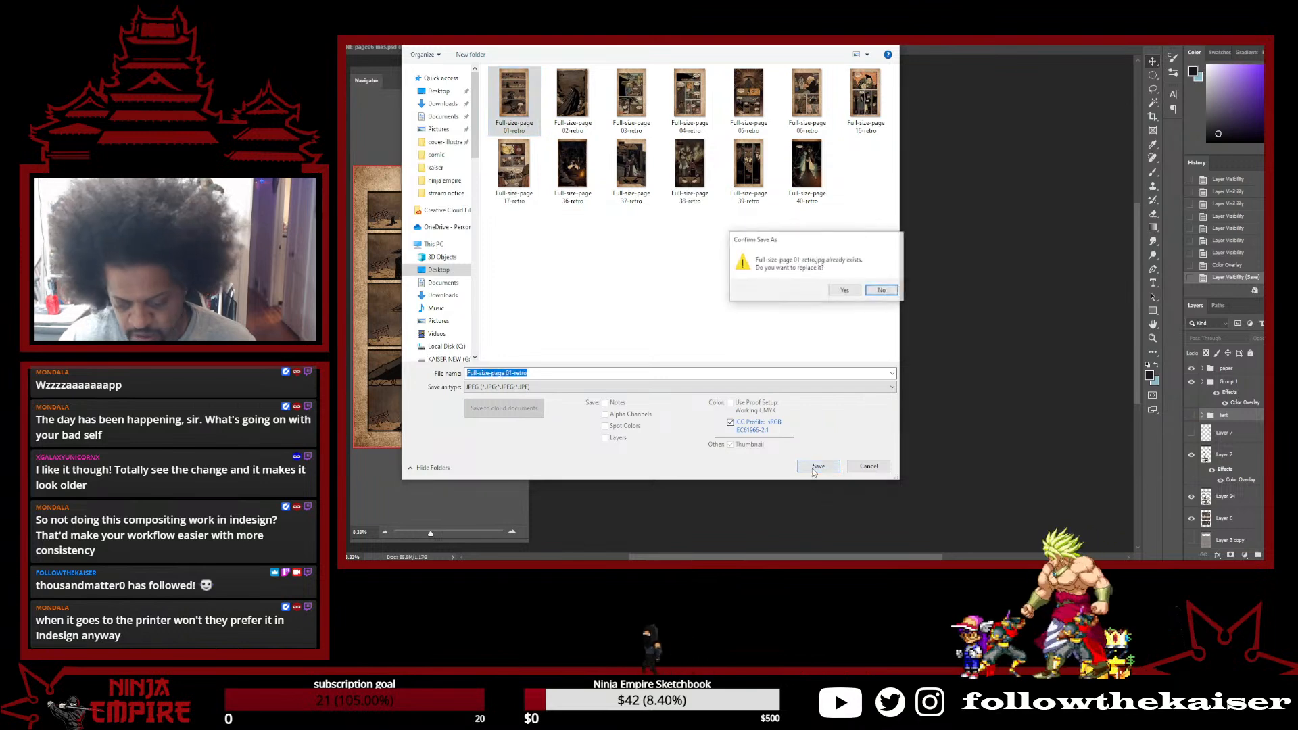
click(844, 292)
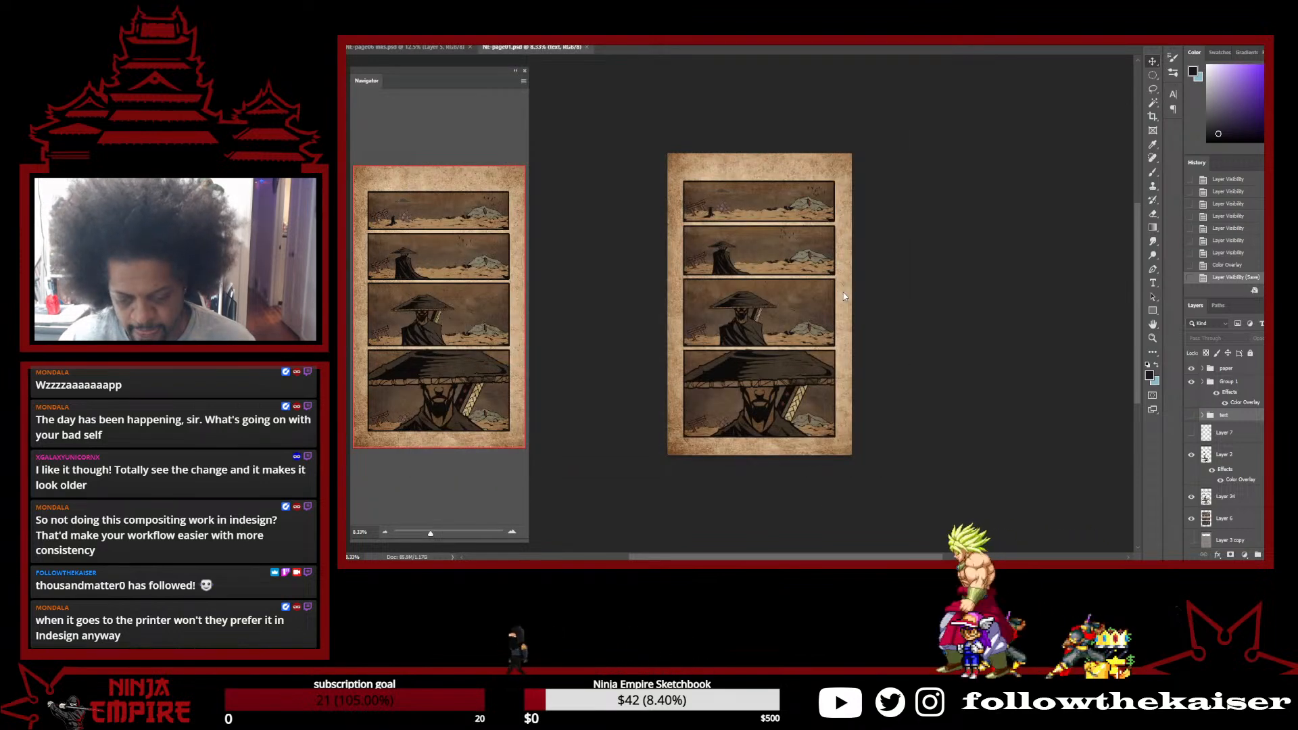
click(872, 149)
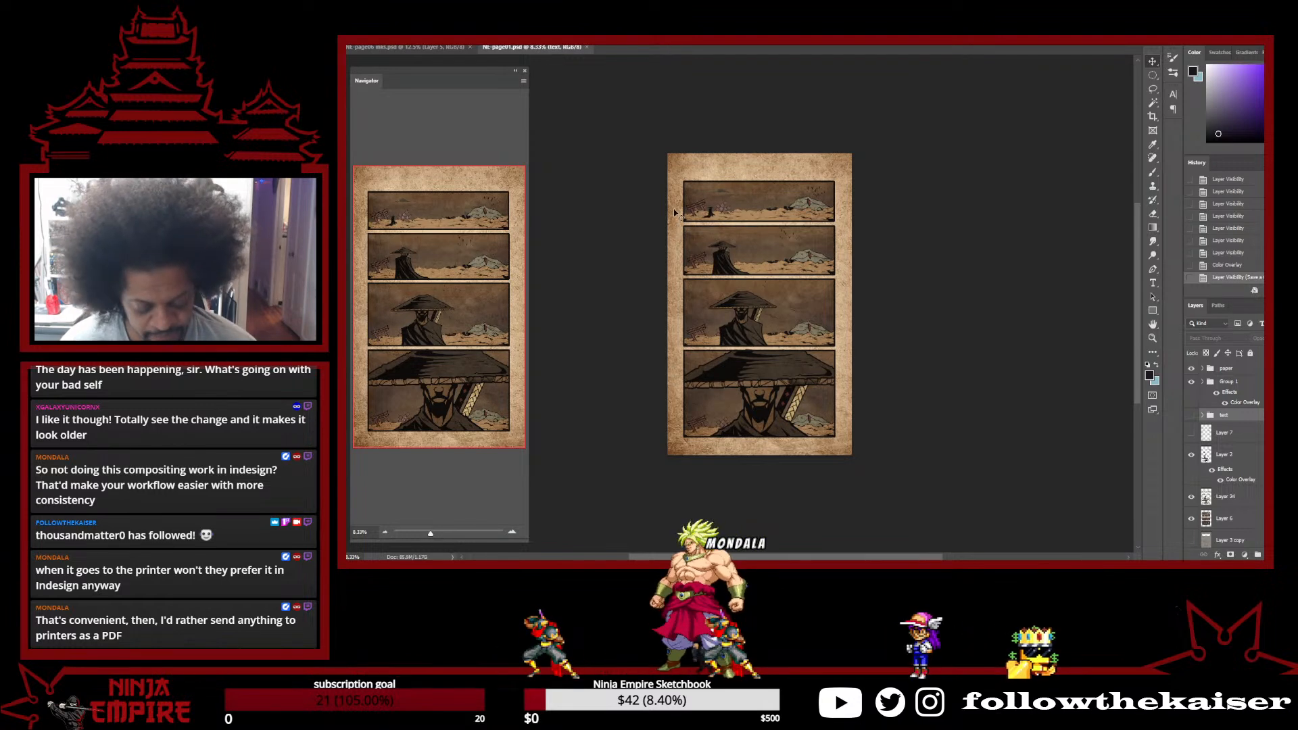
Close page 01, and in page 02's TEXT group find the layer holding the caption box and select it
click(587, 47)
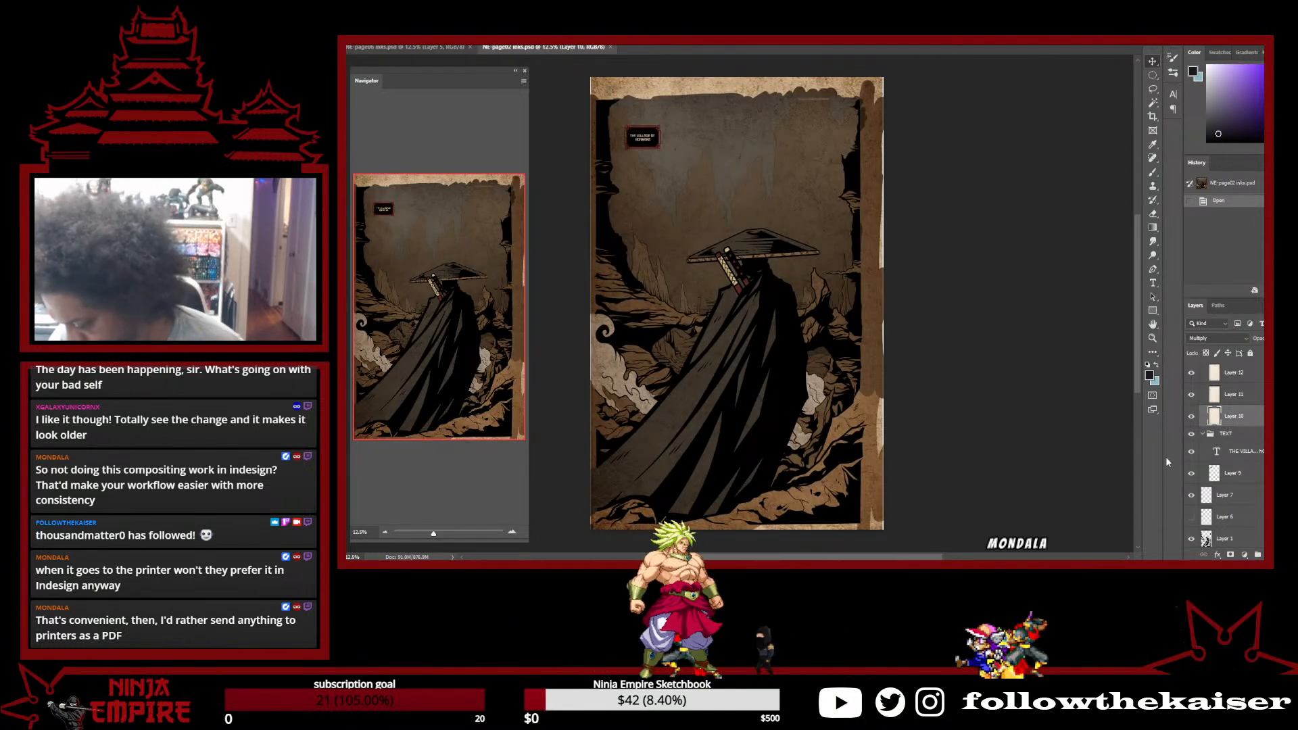
click(1202, 435)
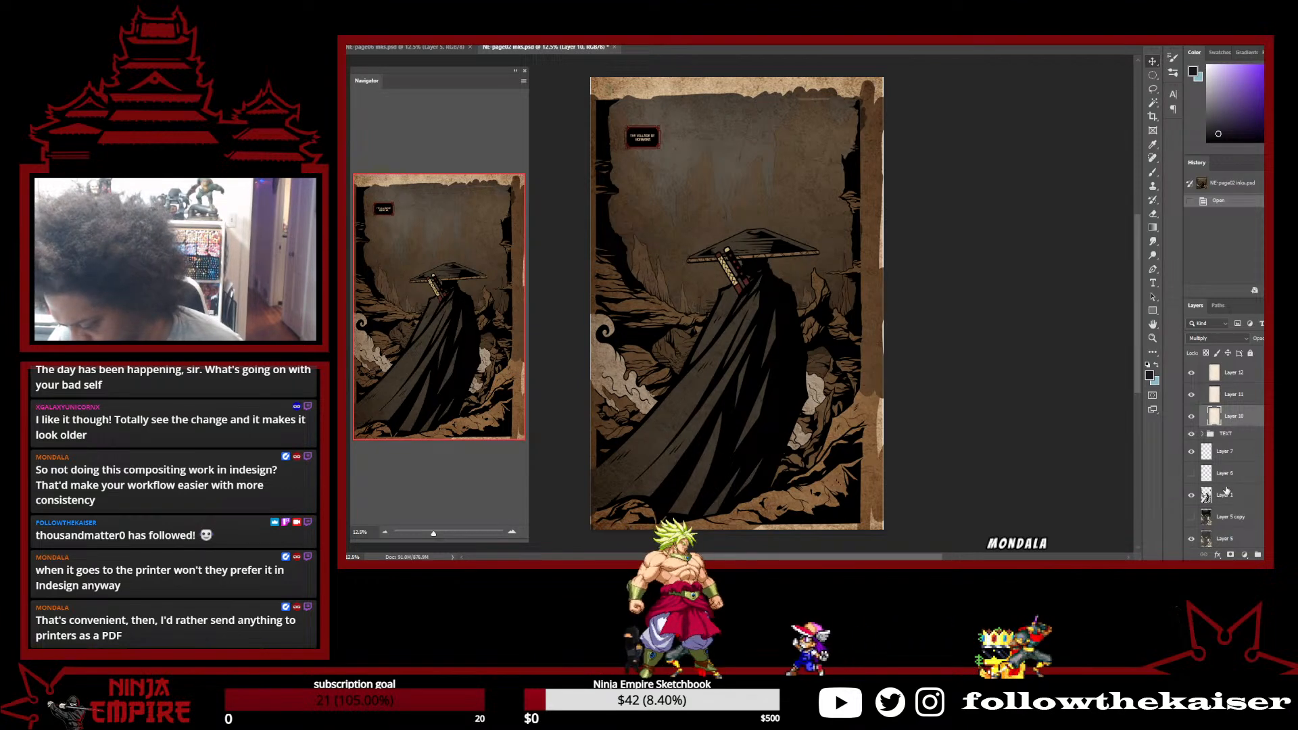
click(1203, 434)
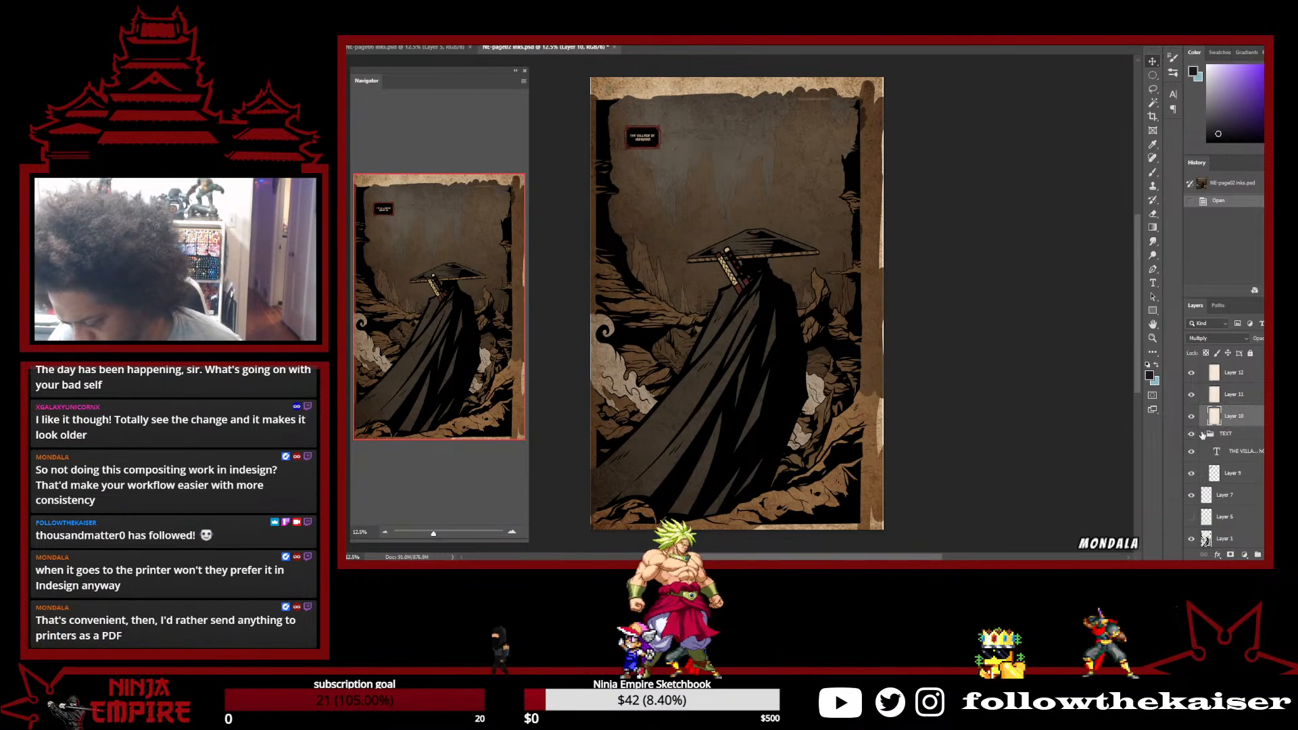
click(1190, 473)
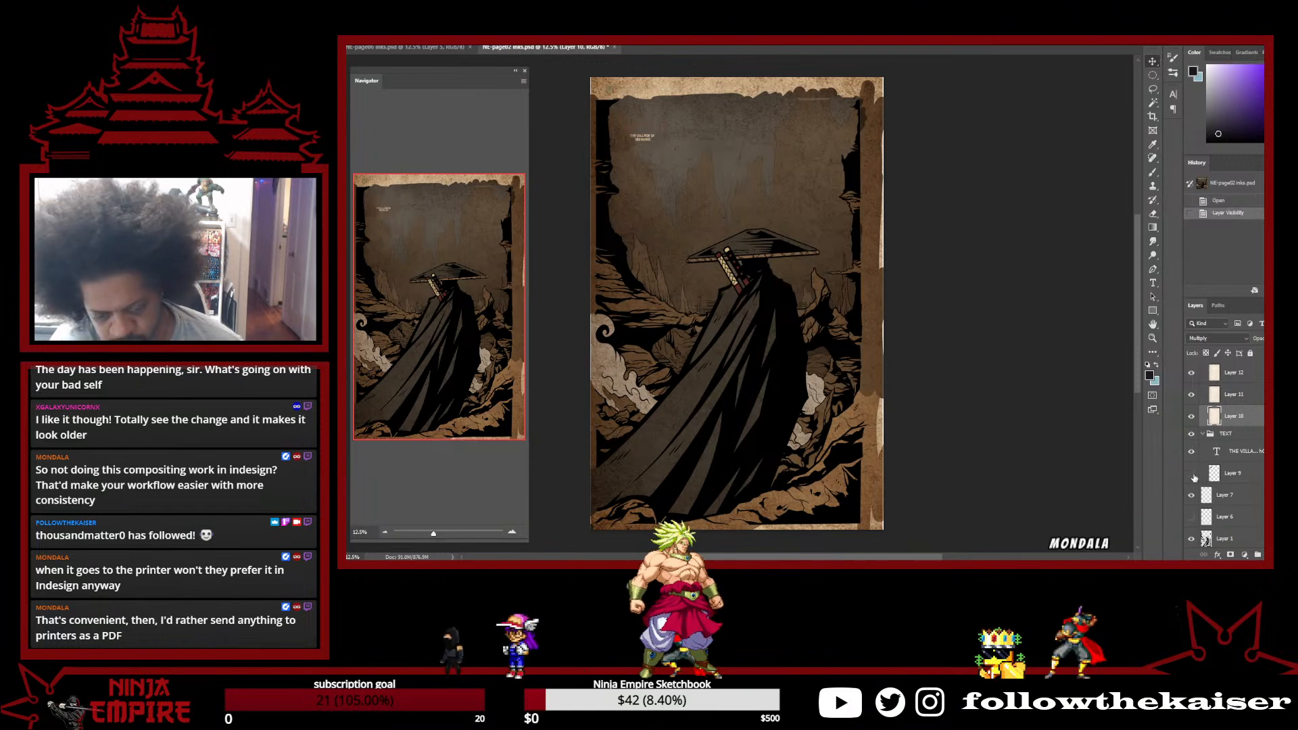
click(1191, 473)
click(1260, 479)
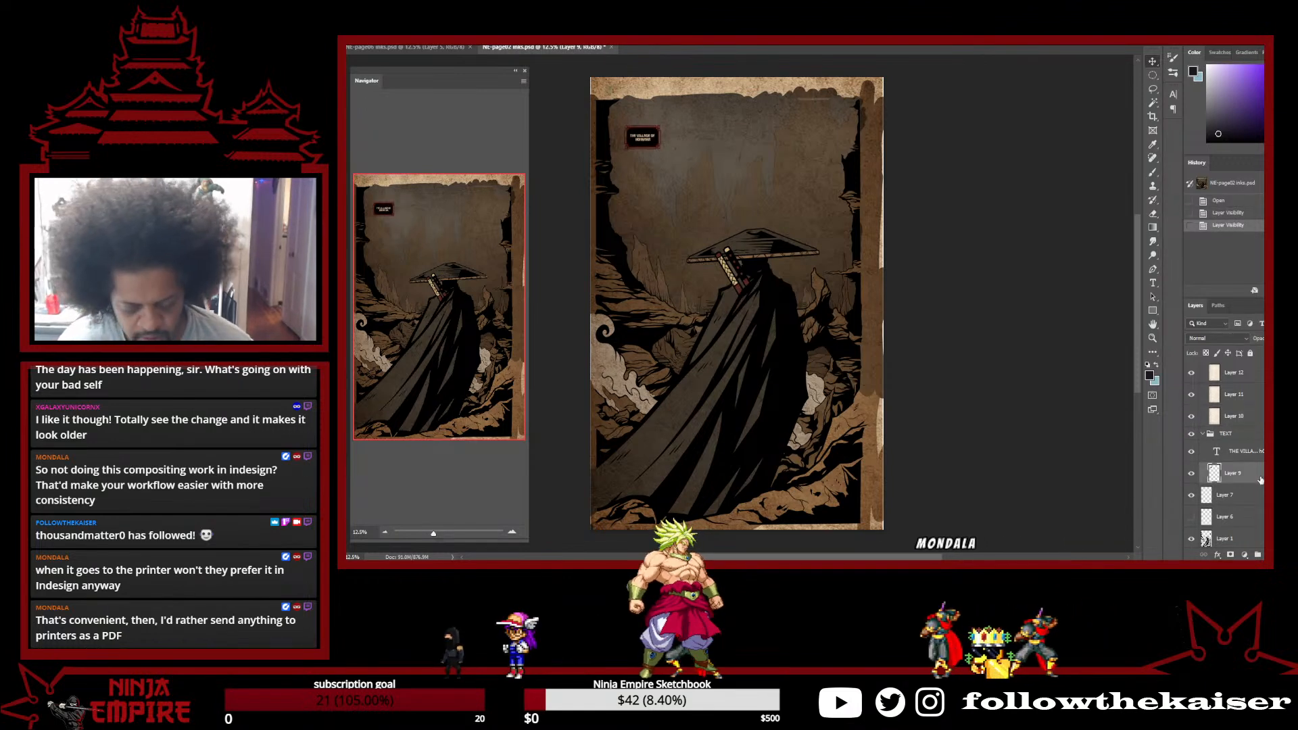
Try a dark Color Overlay on the whole caption box layer and undo it
double_click(1260, 479)
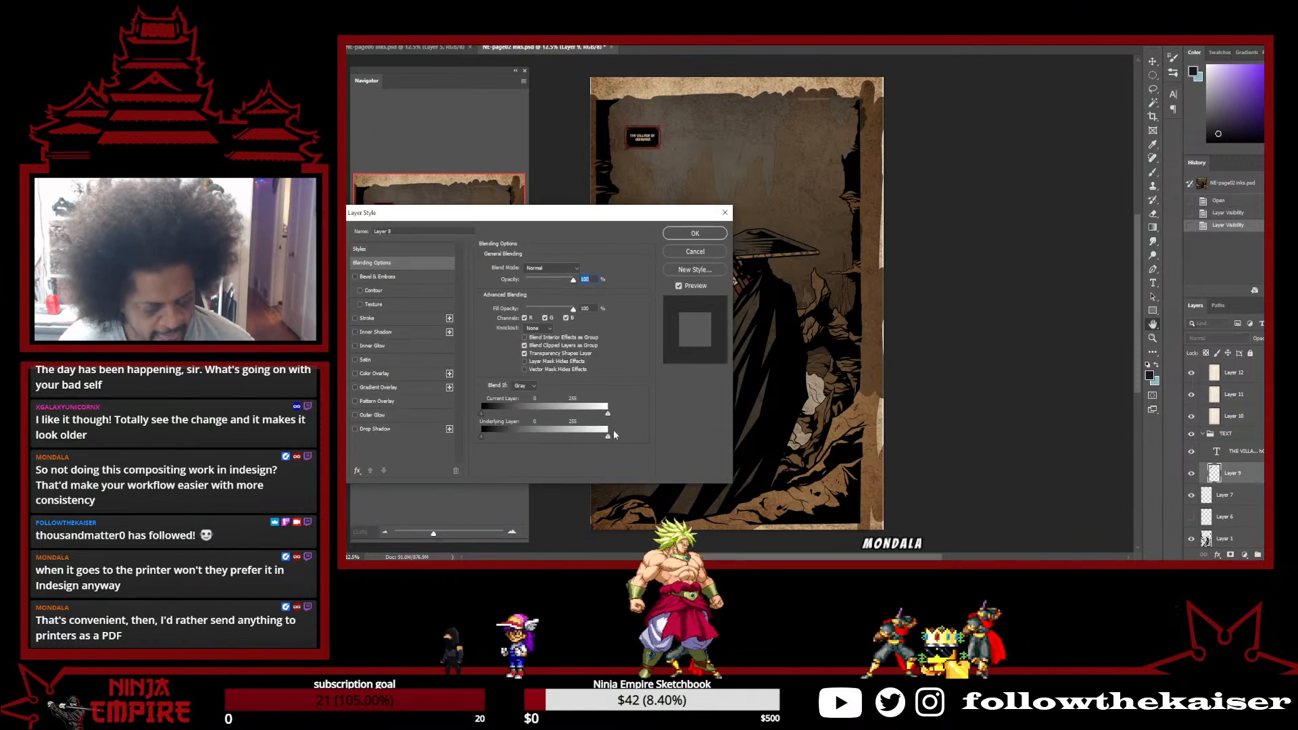
click(371, 375)
click(581, 270)
key(Return)
click(680, 232)
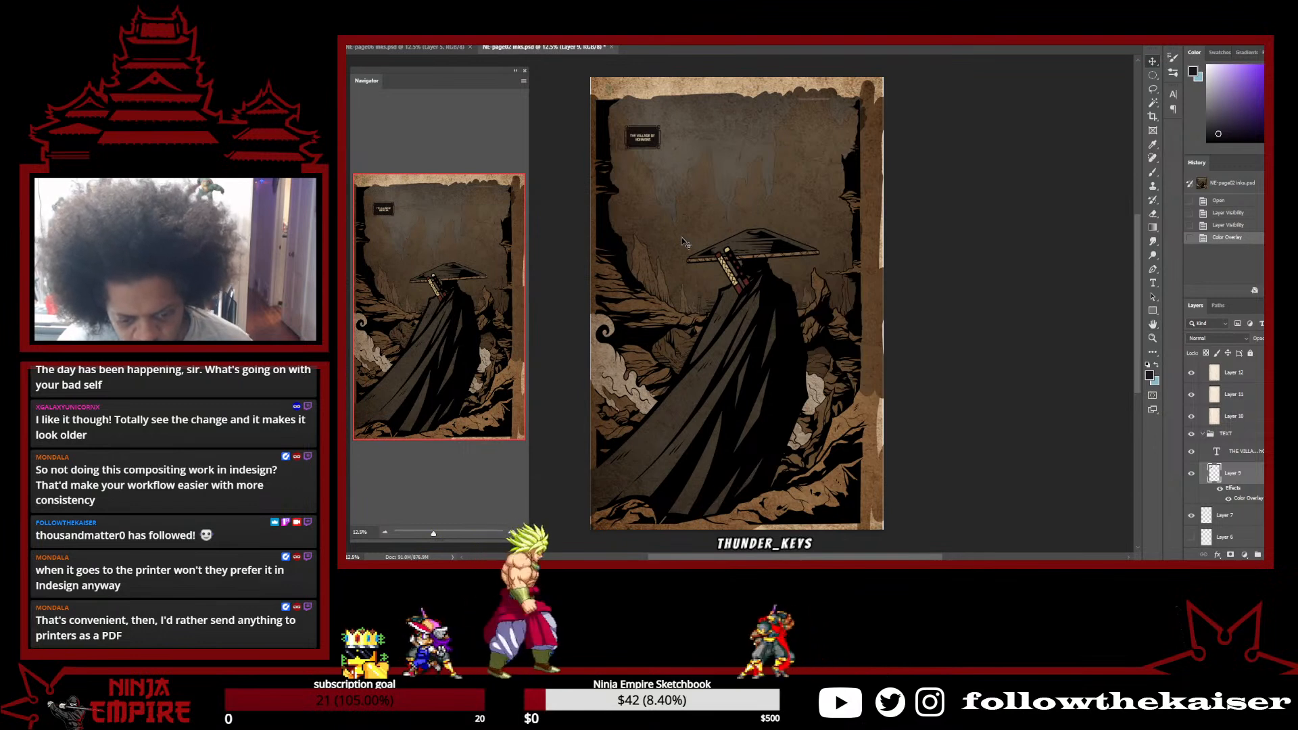
key(ctrl+z)
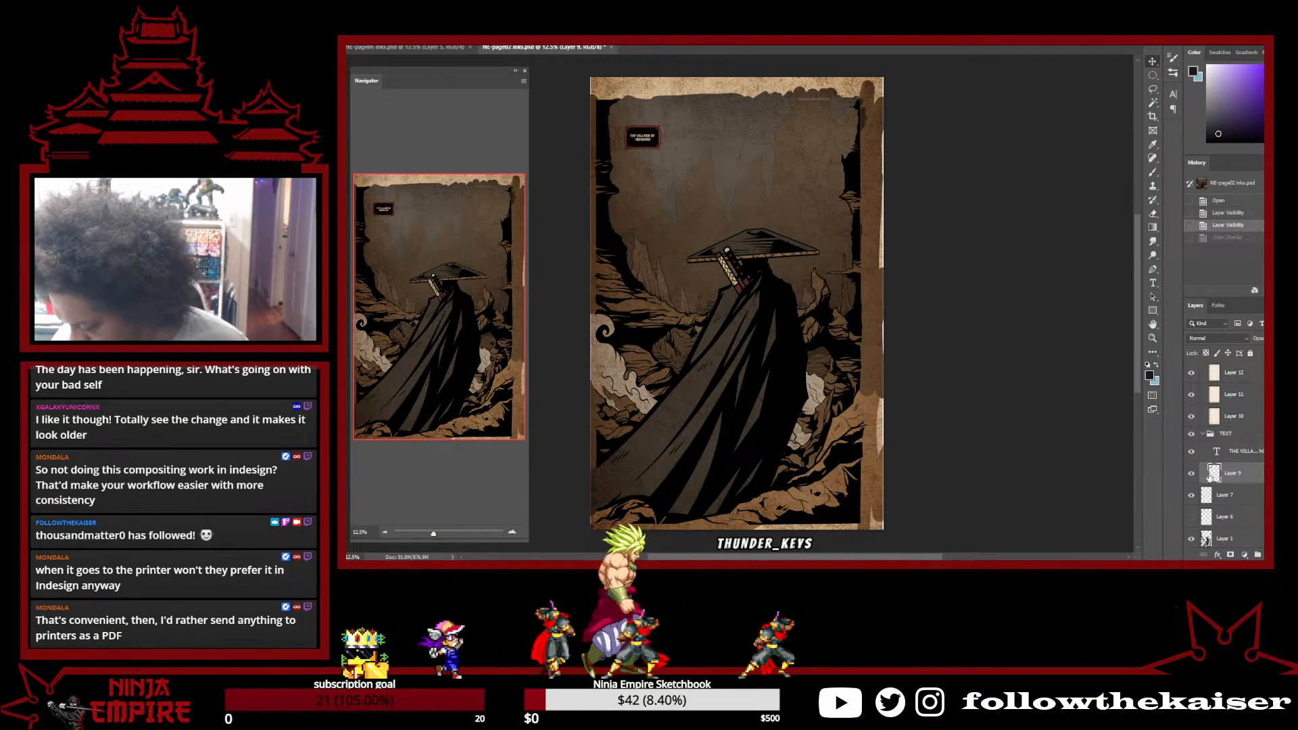
Select the black interior of the "The Village of Honwara" caption box with the Magic Wand
ctrl+click(662, 154)
ctrl+click(662, 155)
ctrl+click(662, 155)
ctrl+click(662, 155)
drag(641, 154, 815, 330)
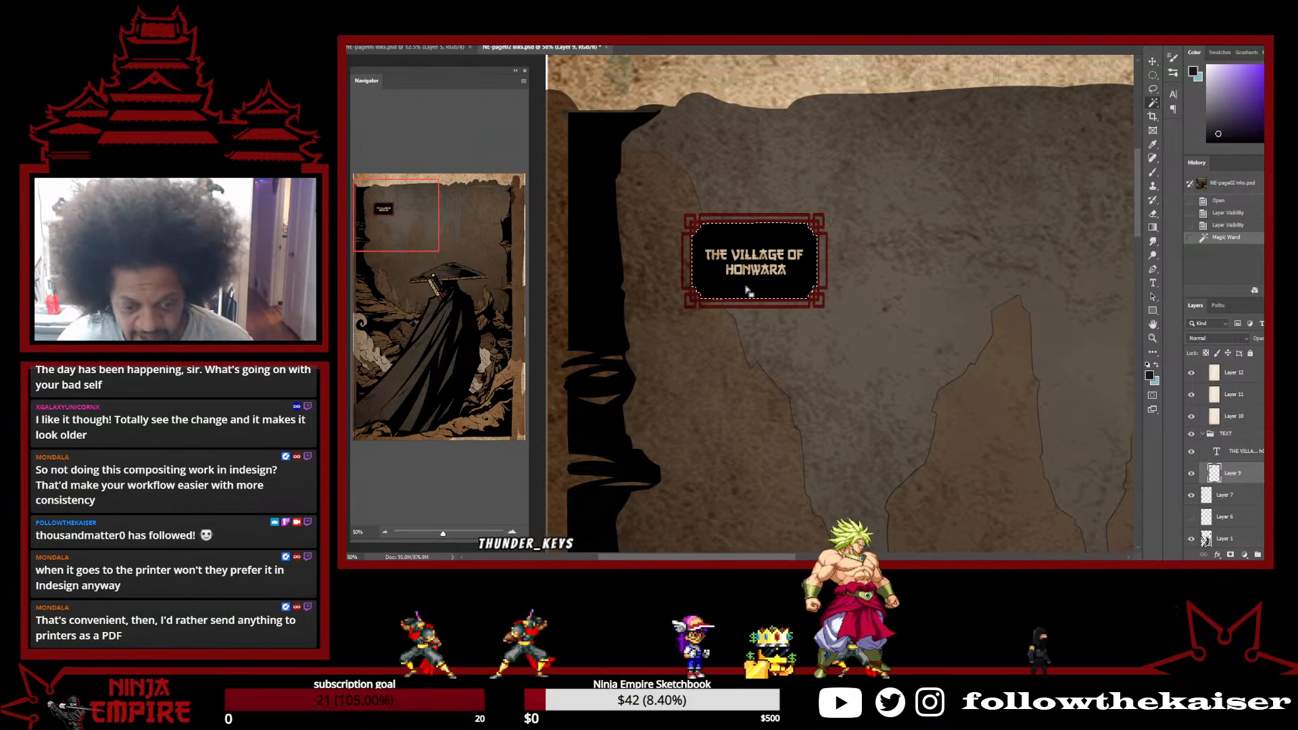
Fill the selected caption box interior with the foreground colour C 74, M 70, Y 62, K 77, and deselect
key(b)
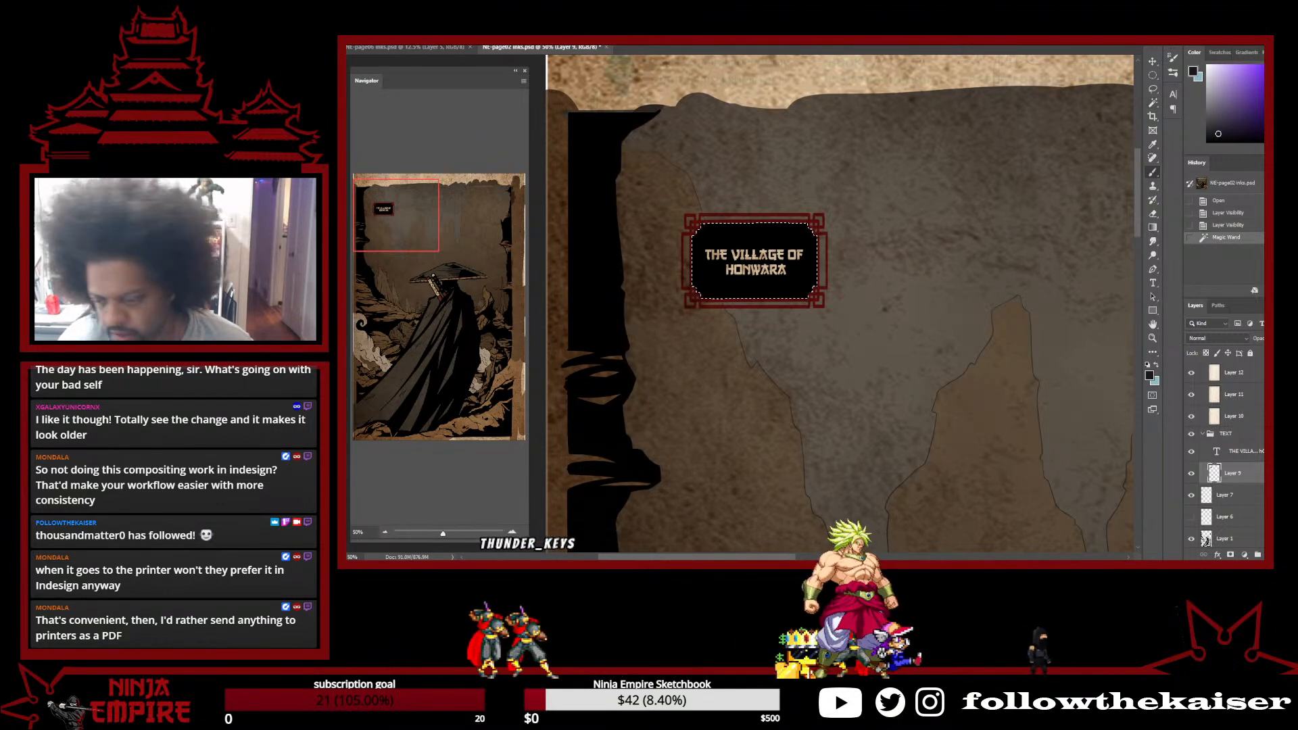
click(1193, 72)
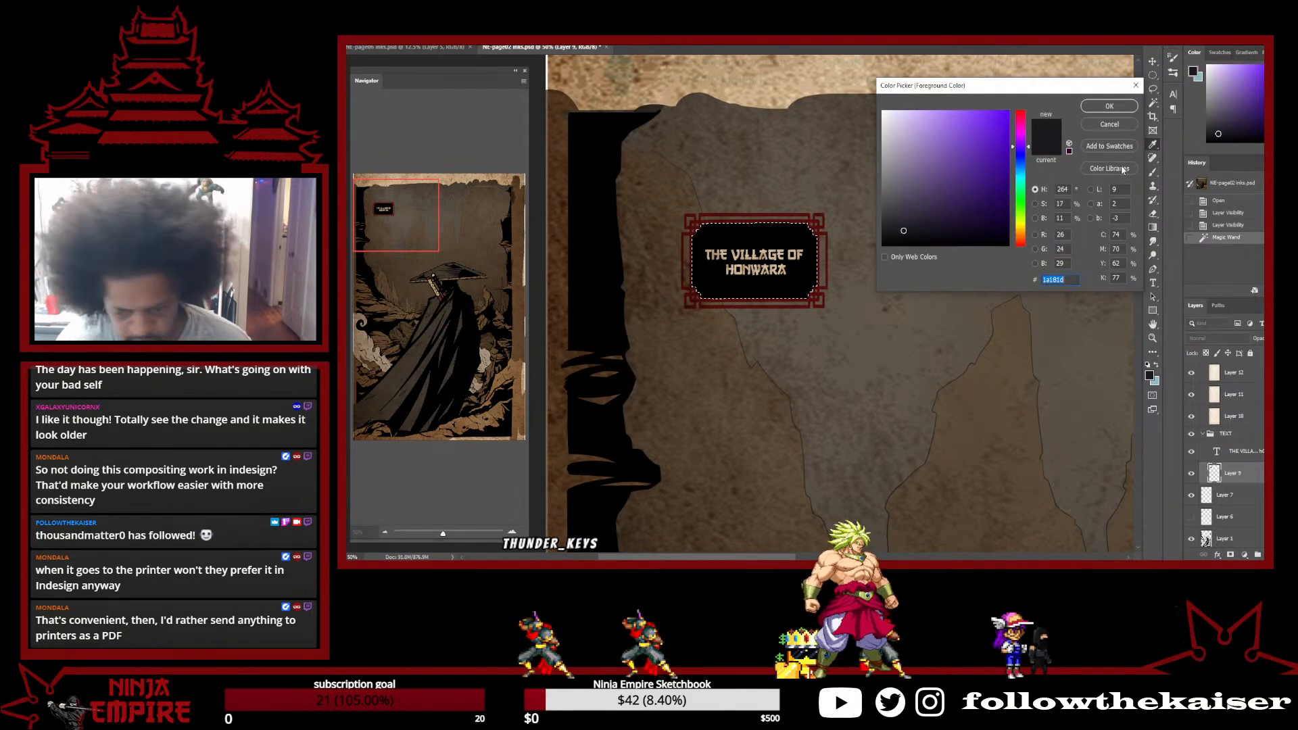
click(1114, 107)
key(alt+BackSpace)
key(ctrl+d)
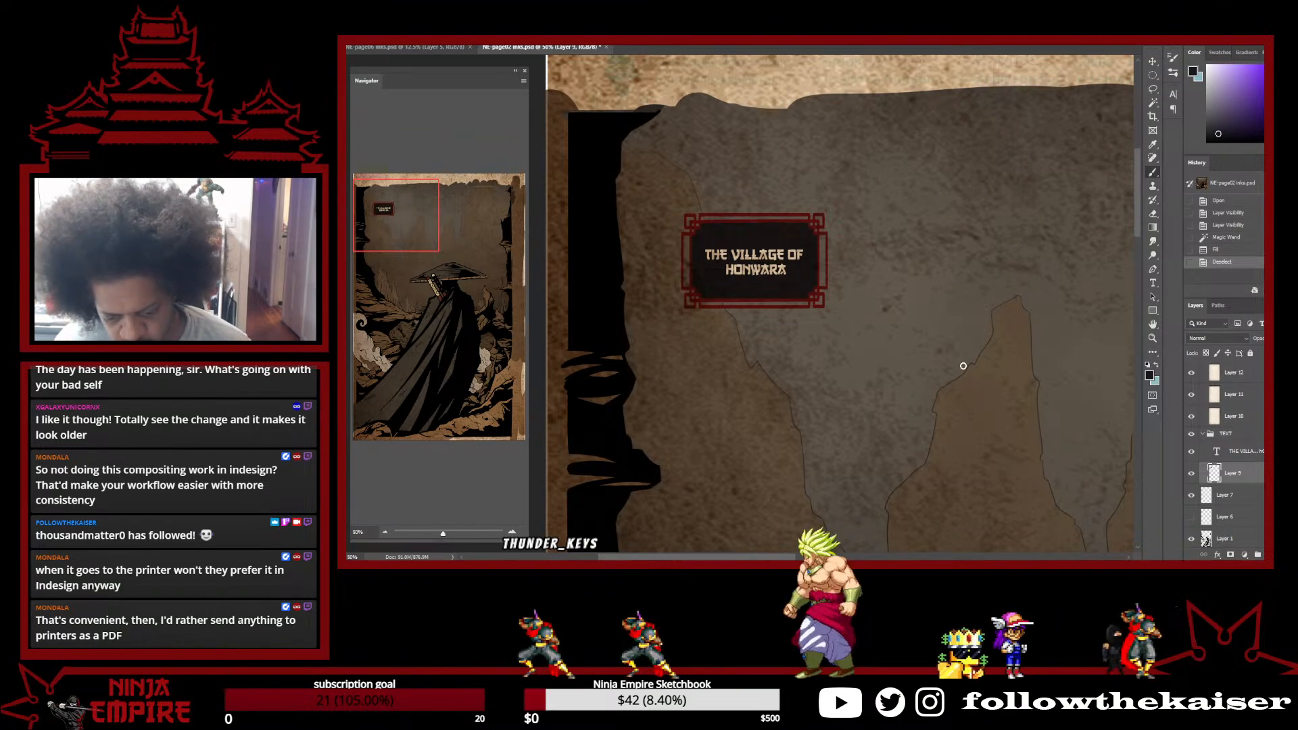
Add a Color Overlay of C 74, M 70, Y 62, K 77 to page 02's line art layer
scroll(926, 356, down, 1)
drag(955, 420, 745, 304)
scroll(859, 353, down, 1)
scroll(926, 391, down, 1)
drag(921, 378, 890, 161)
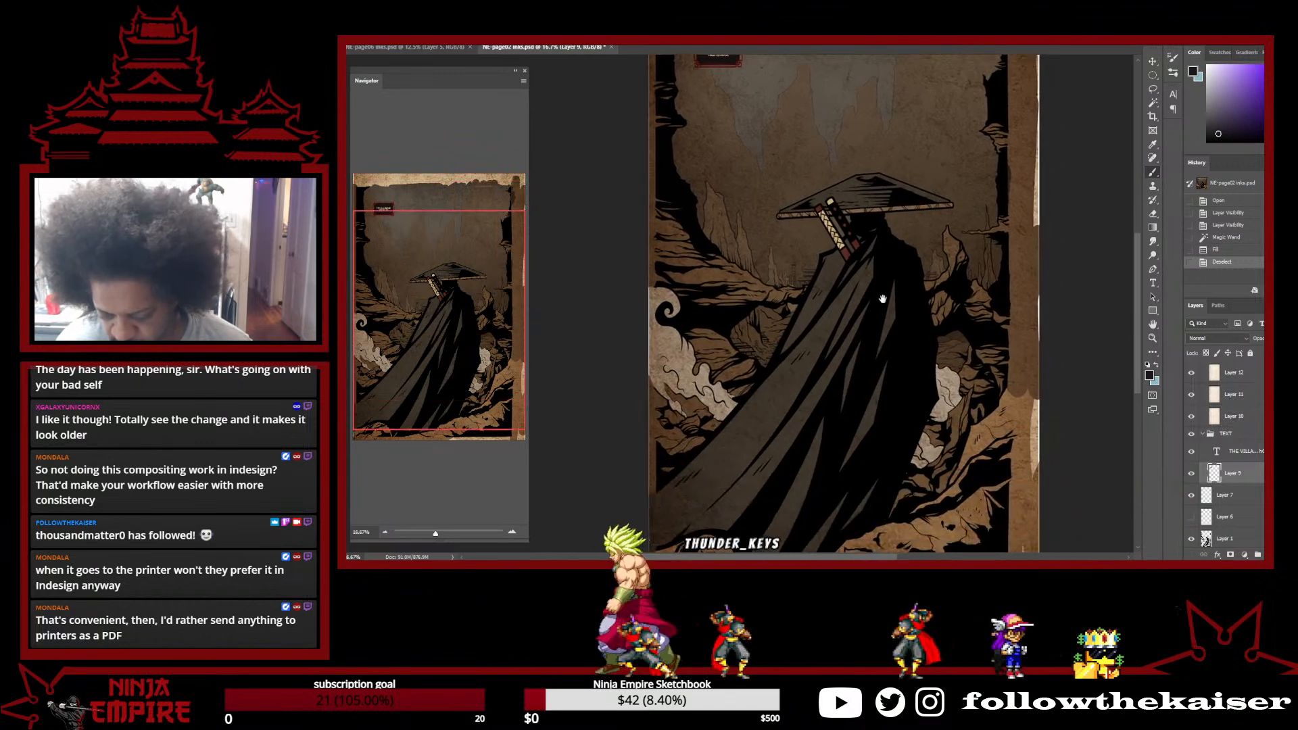
scroll(1245, 524, down, 1)
double_click(1255, 516)
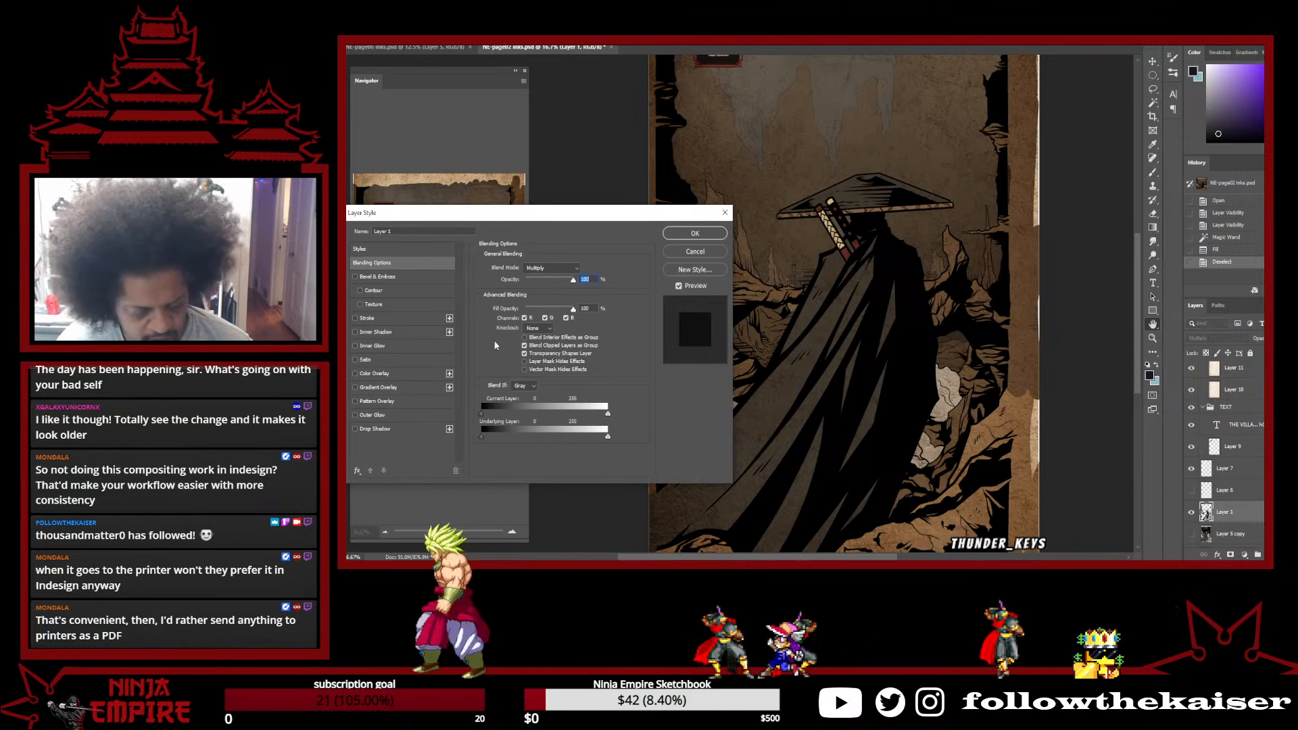
click(358, 375)
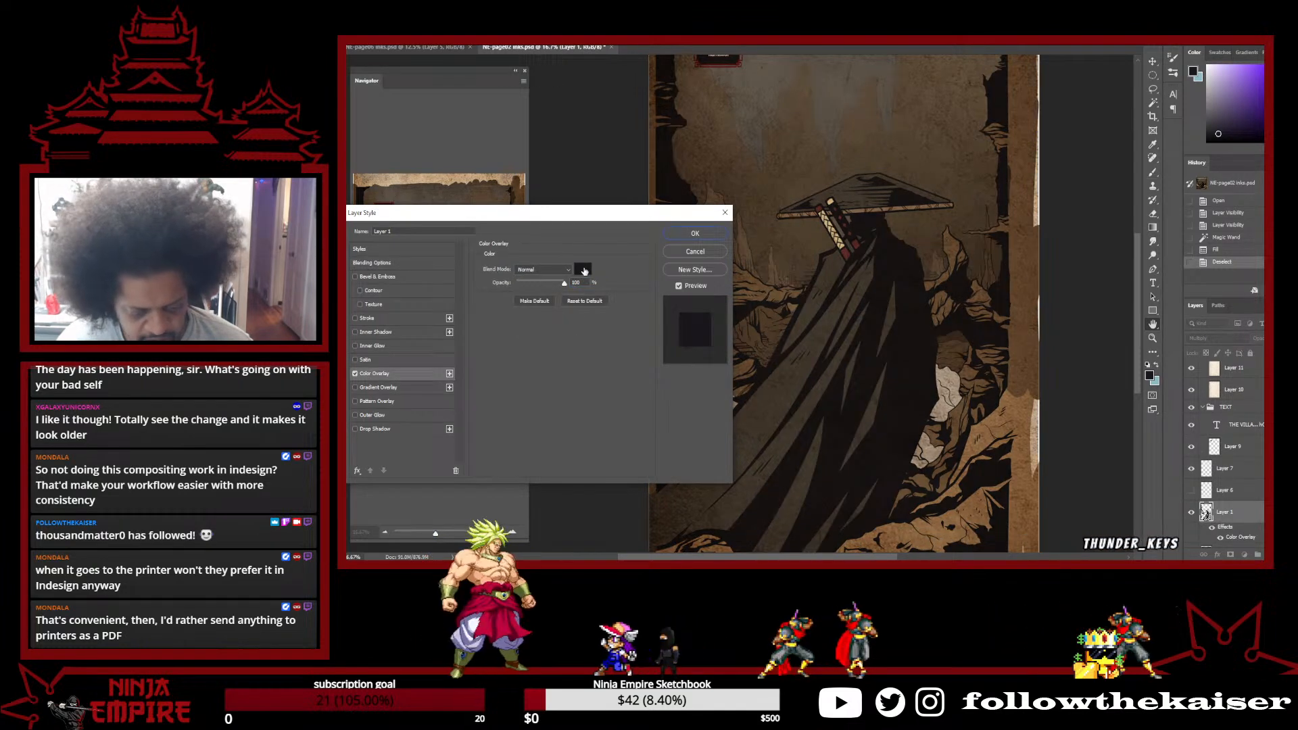
click(582, 269)
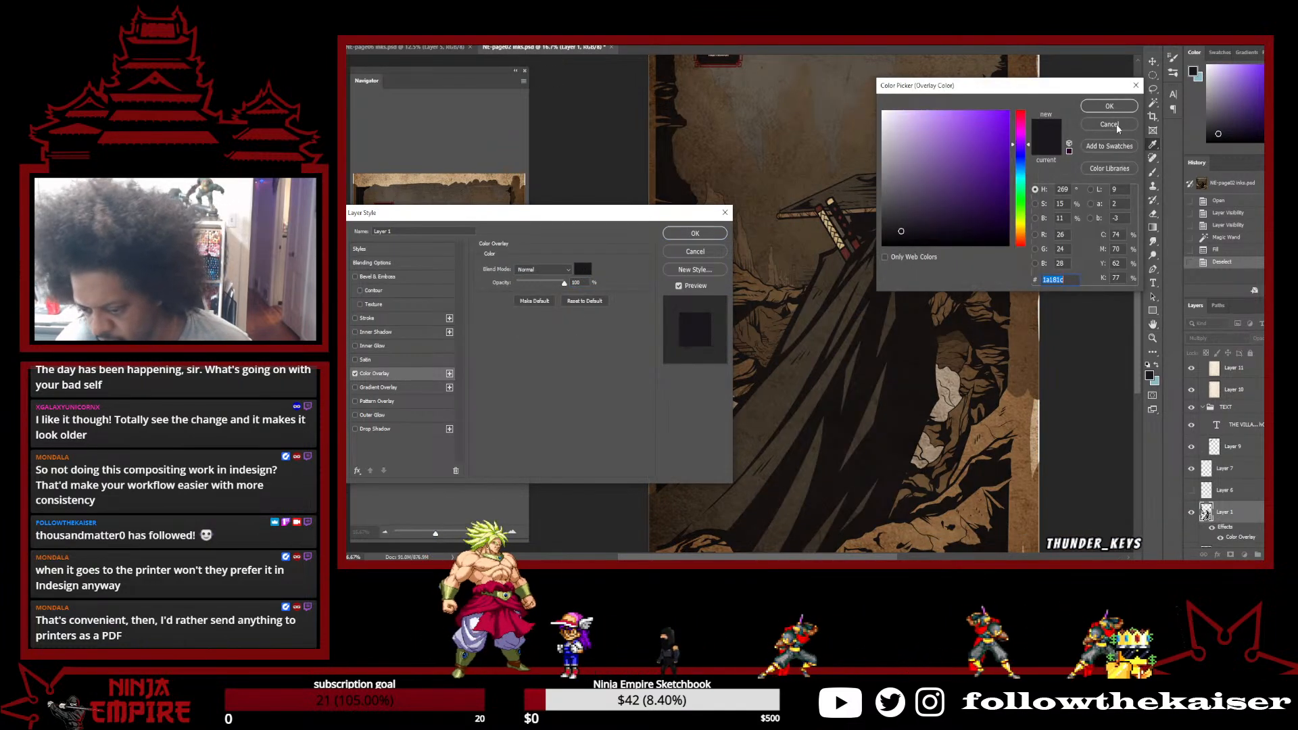
click(1110, 106)
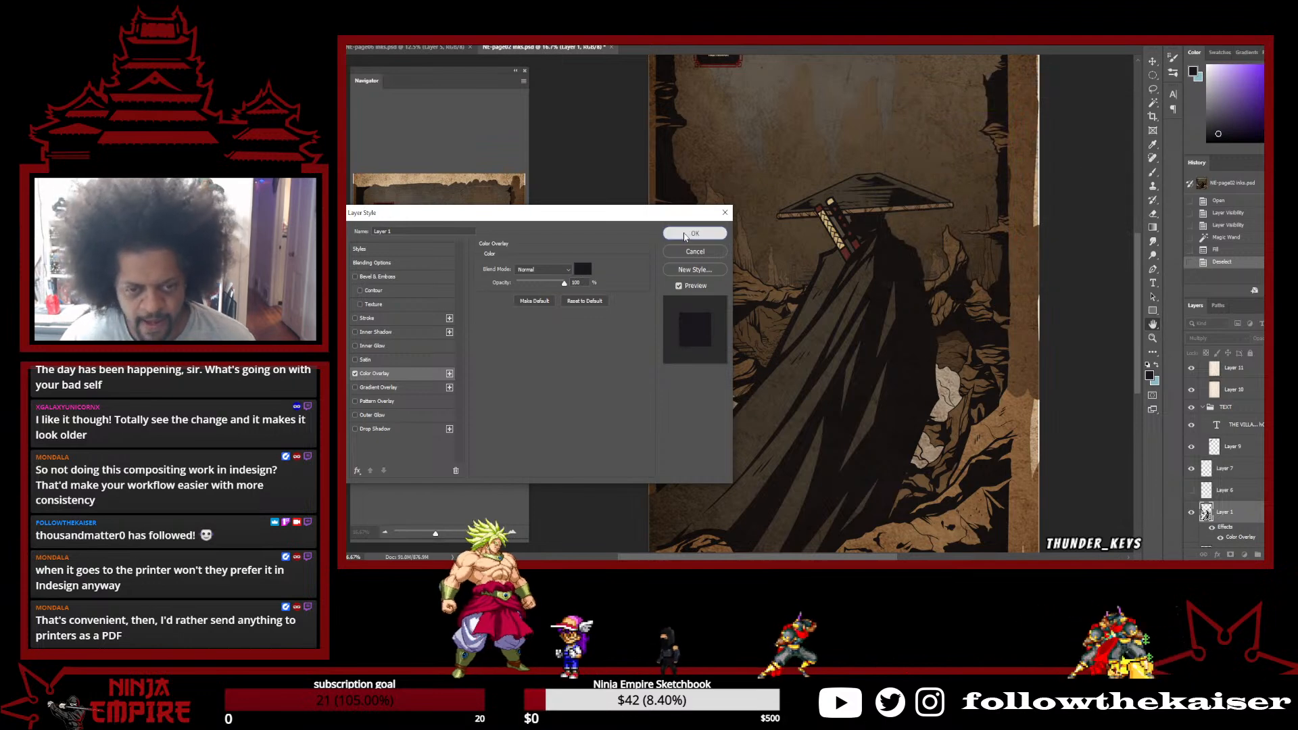
click(685, 234)
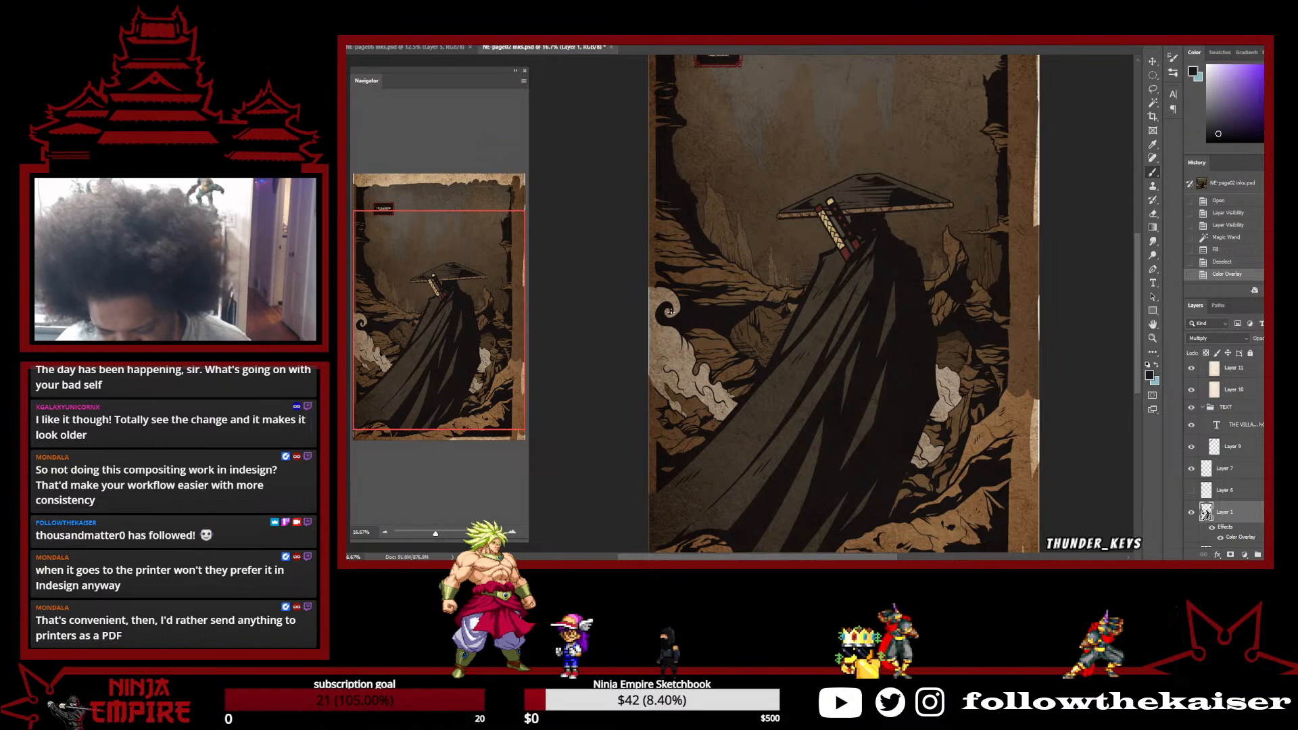
Check the whole page, and collapse and hide the TEXT group
alt+click(879, 339)
drag(883, 378, 816, 369)
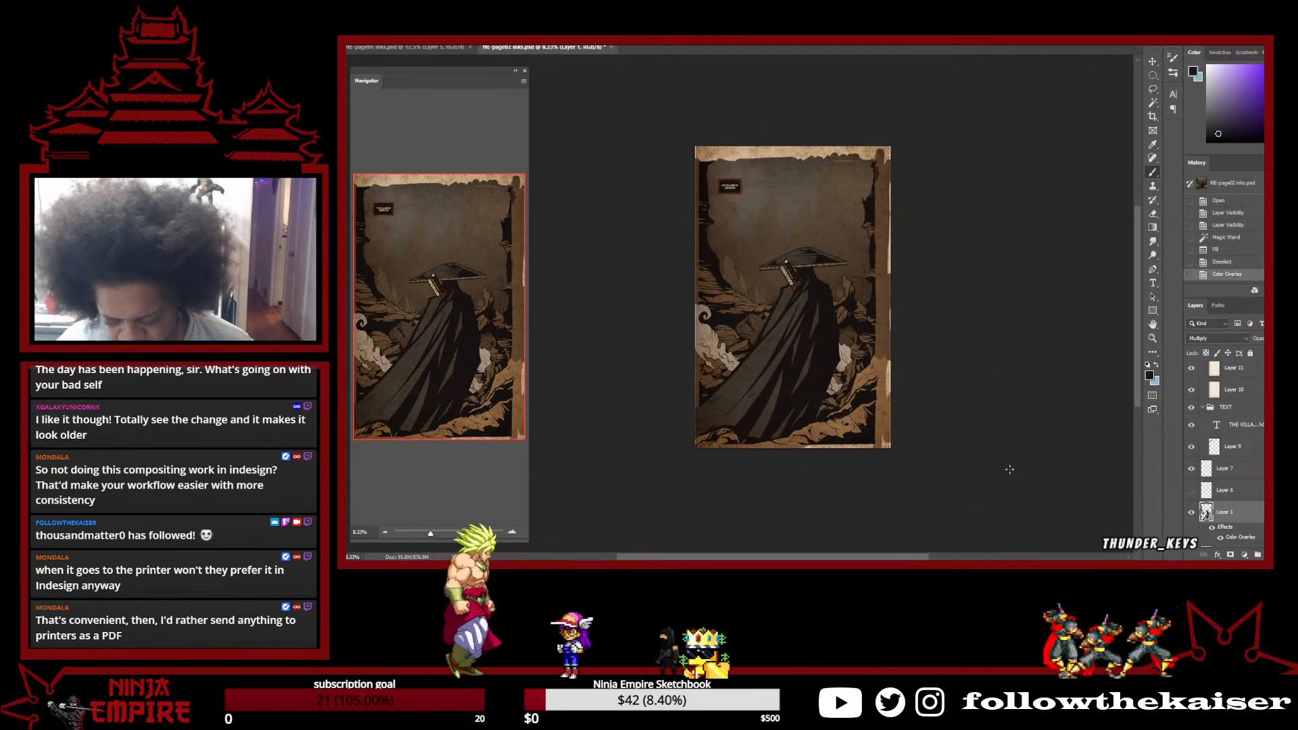
click(1202, 409)
click(1191, 407)
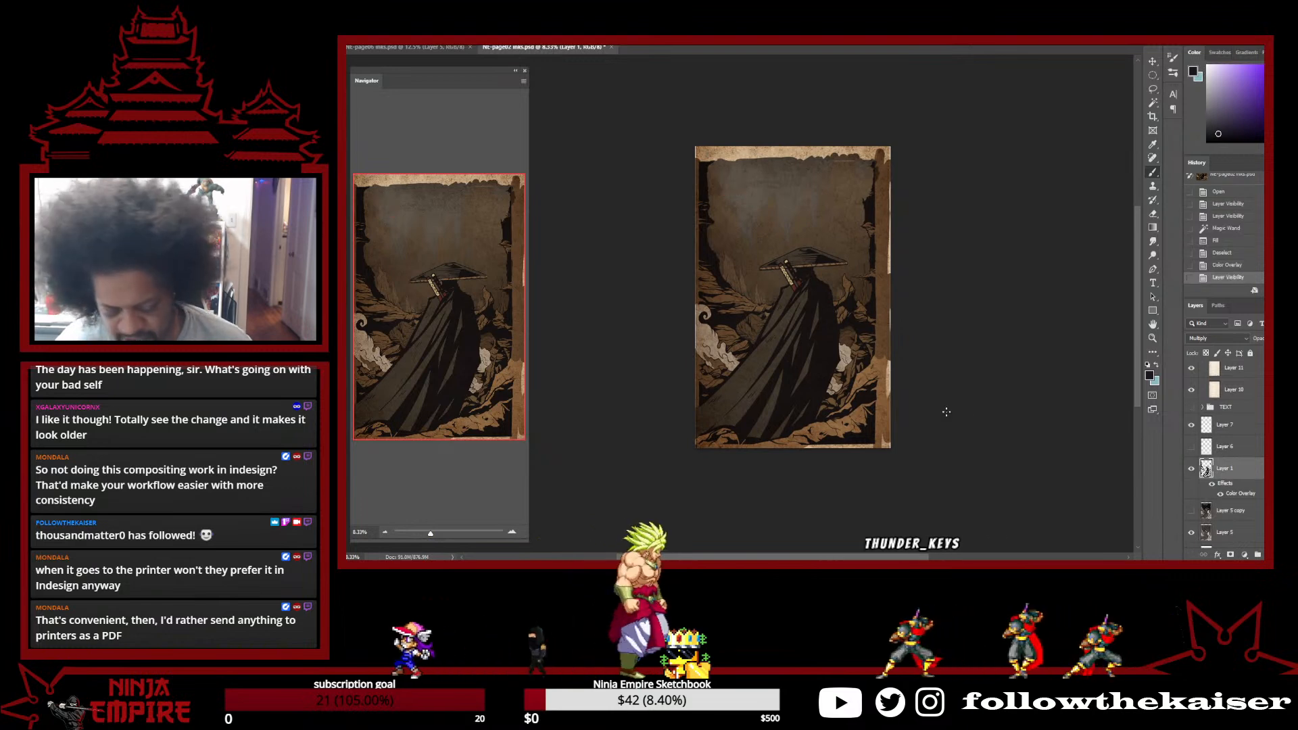
Inspect the upper part of the textless page up close and save the page 02 document
ctrl+click(841, 214)
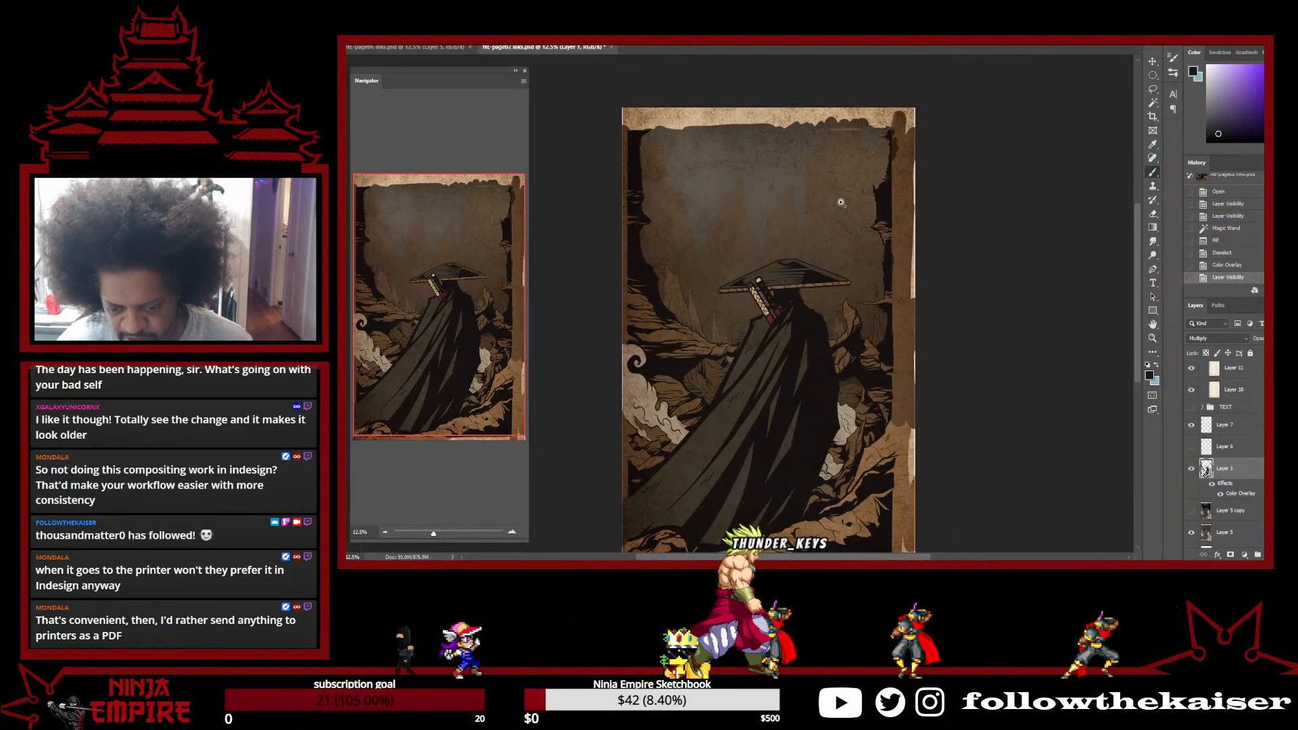
ctrl+click(841, 212)
ctrl+click(841, 212)
drag(842, 172, 829, 387)
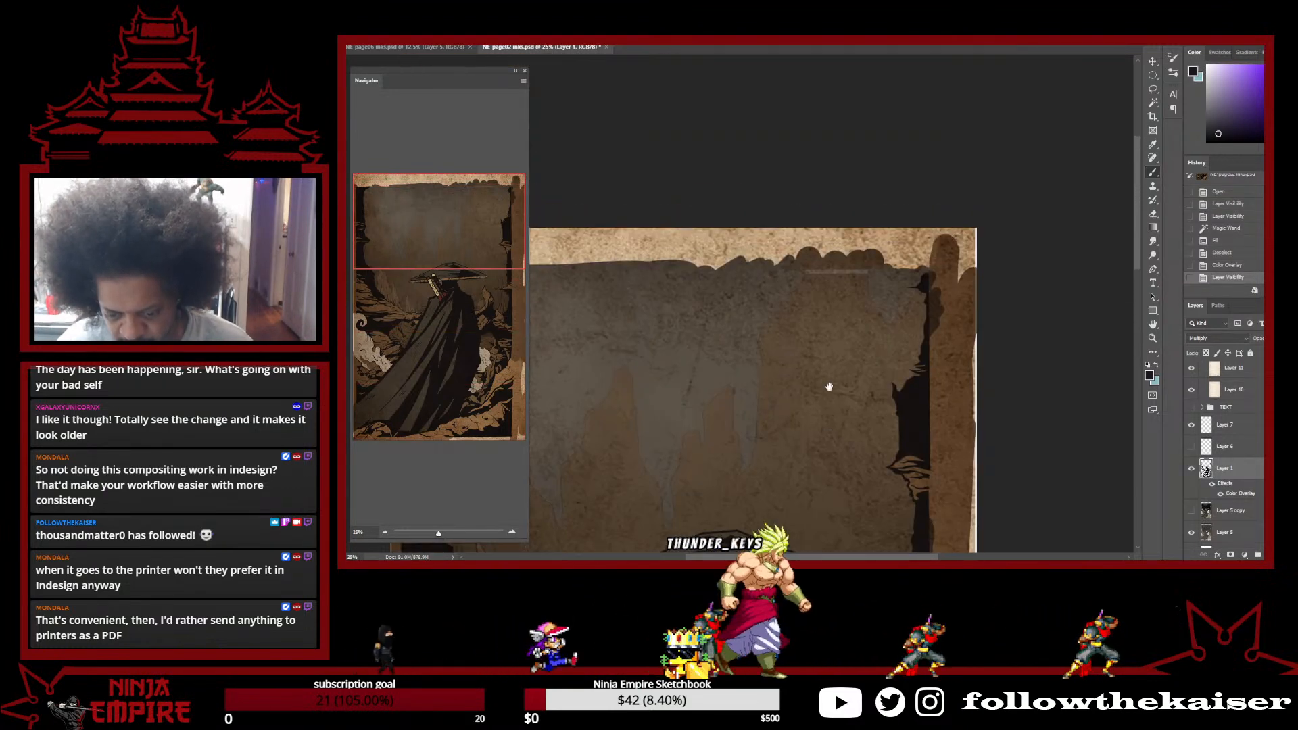
alt+click(793, 406)
alt+click(793, 406)
drag(767, 442, 836, 290)
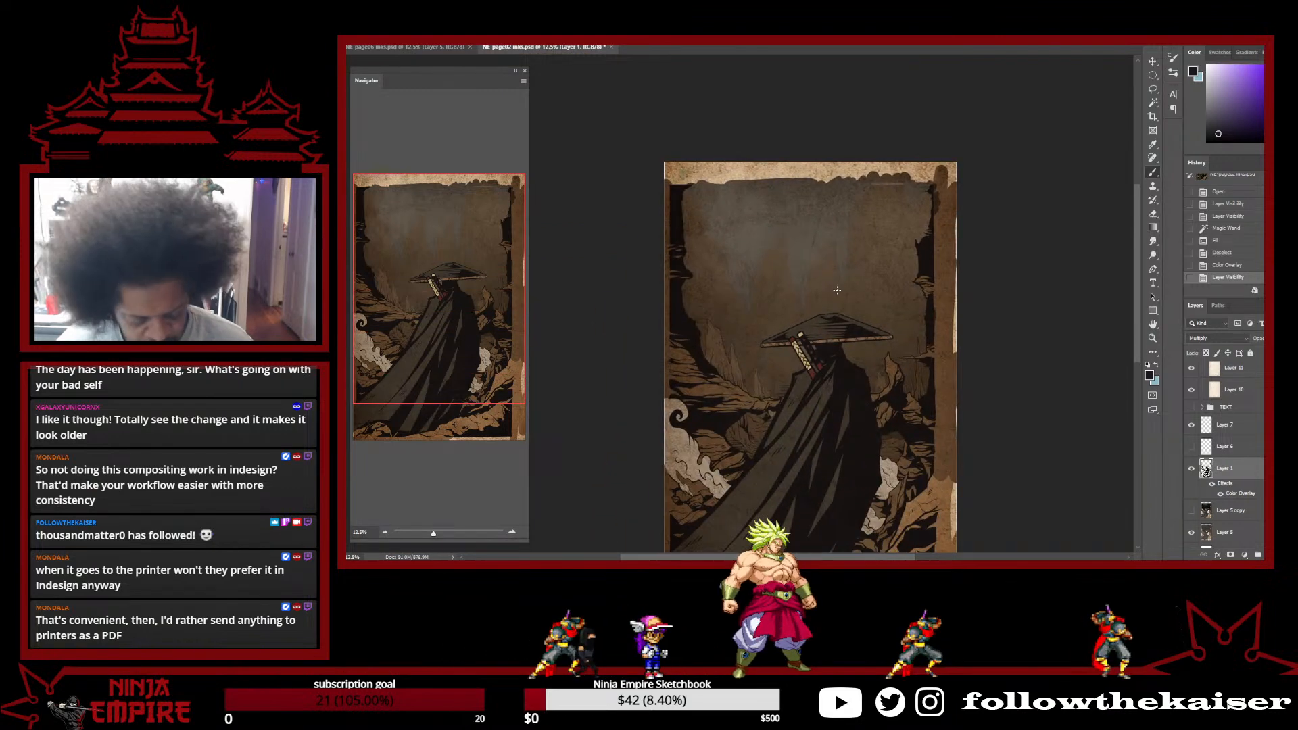
key(ctrl+s)
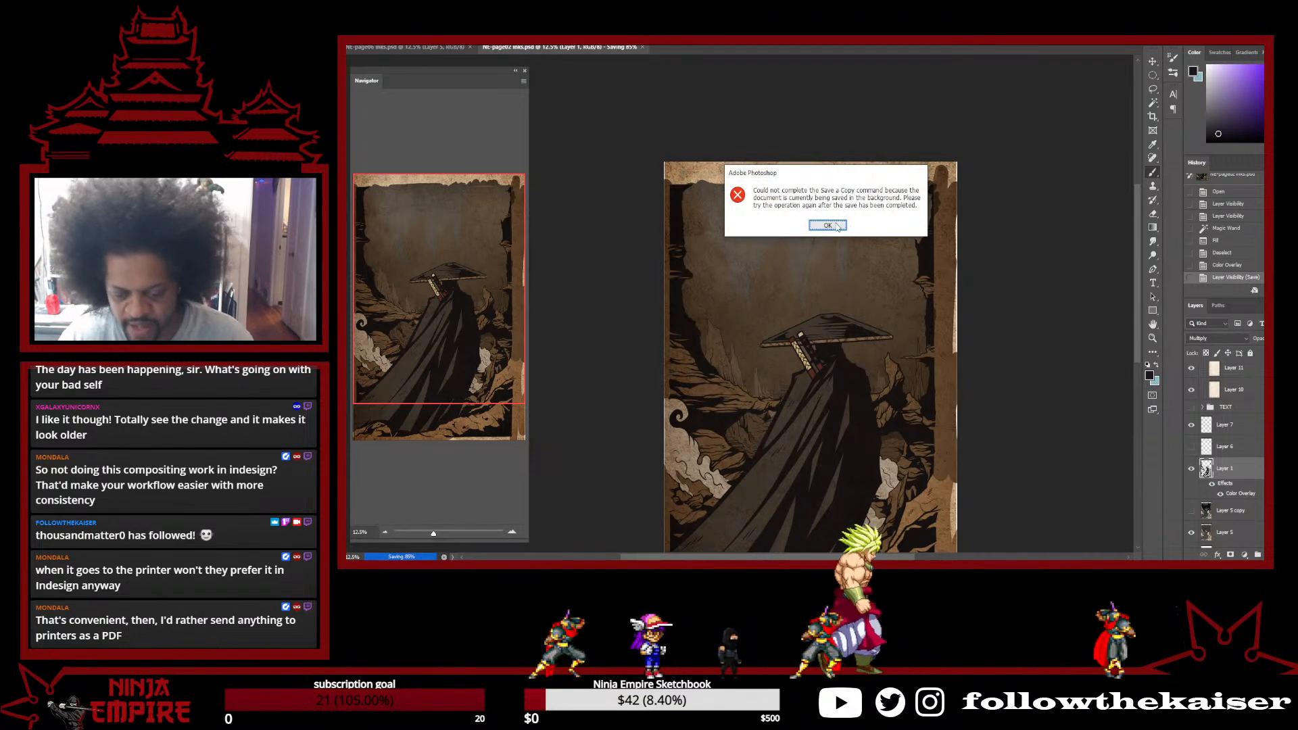
Save a JPEG copy of page 02 at quality 12 into finished/retro, replacing the existing Full-size-page 02-retro file
click(836, 222)
key(ctrl+alt+s)
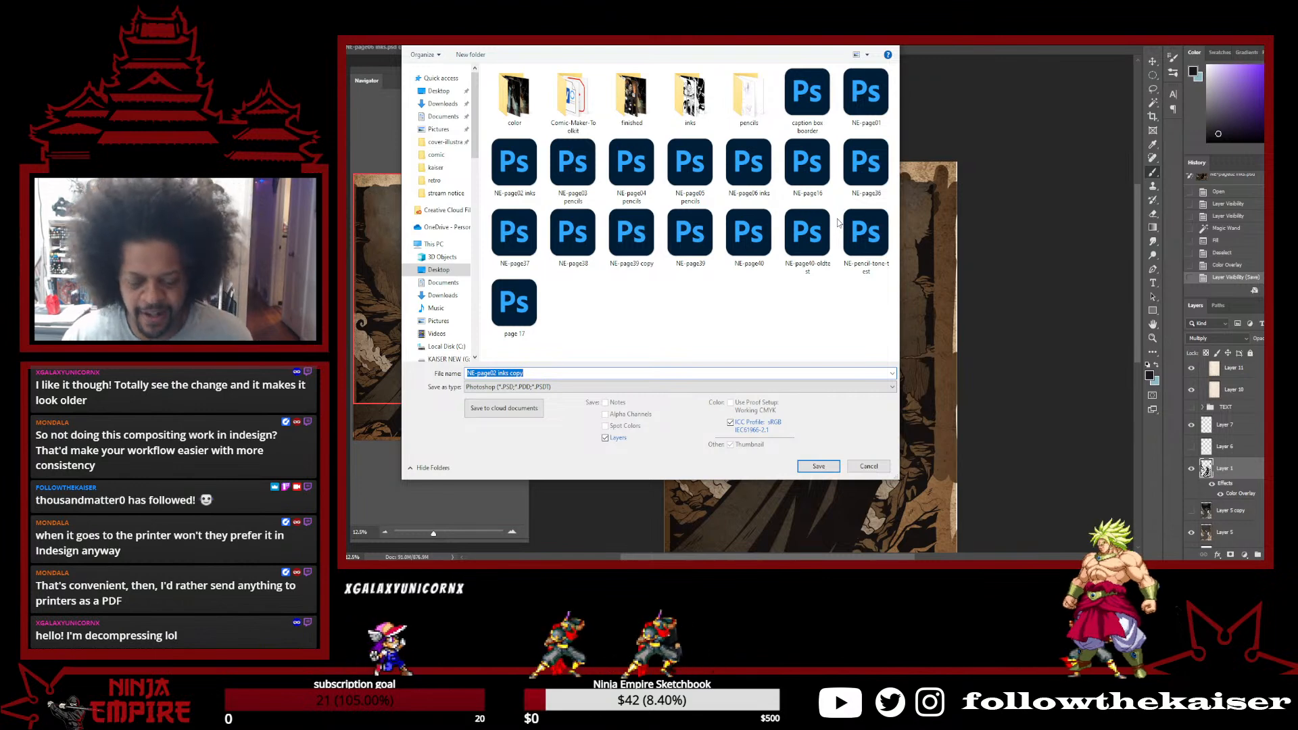
double_click(634, 96)
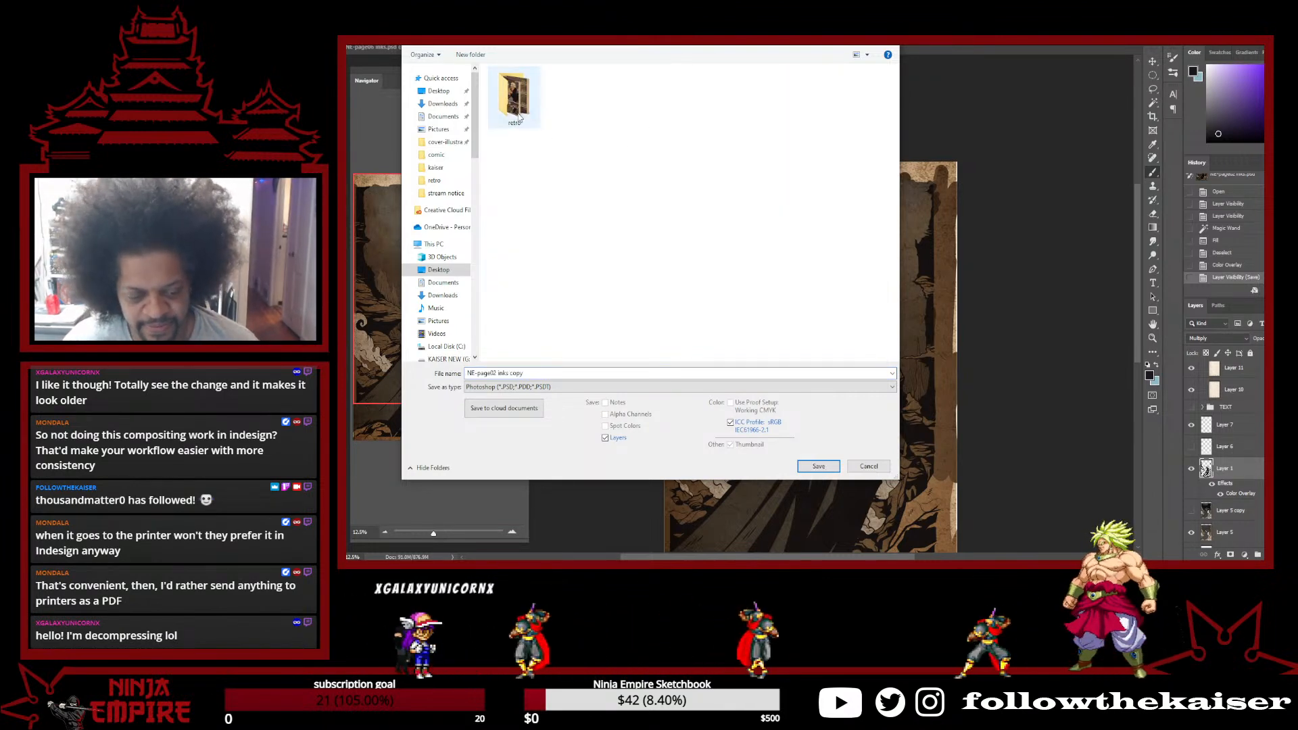
click(642, 388)
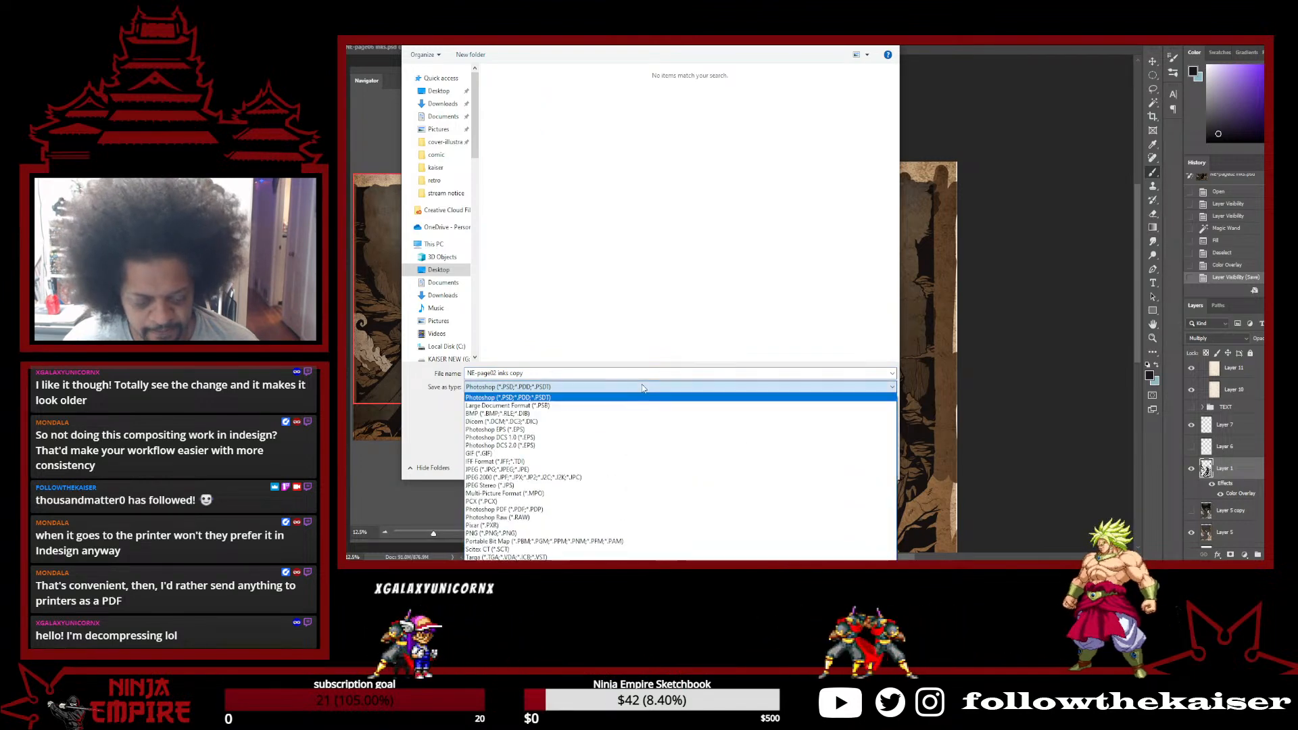
click(608, 469)
double_click(570, 119)
click(856, 289)
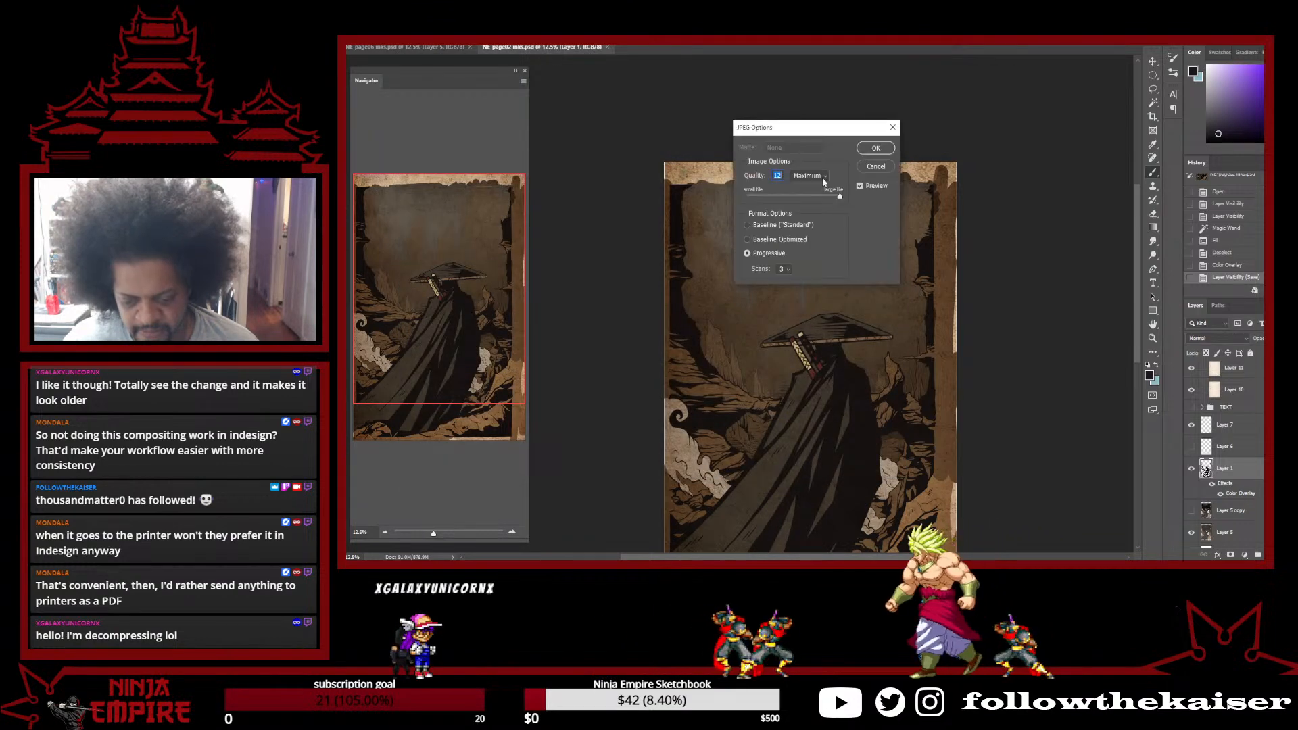
click(861, 149)
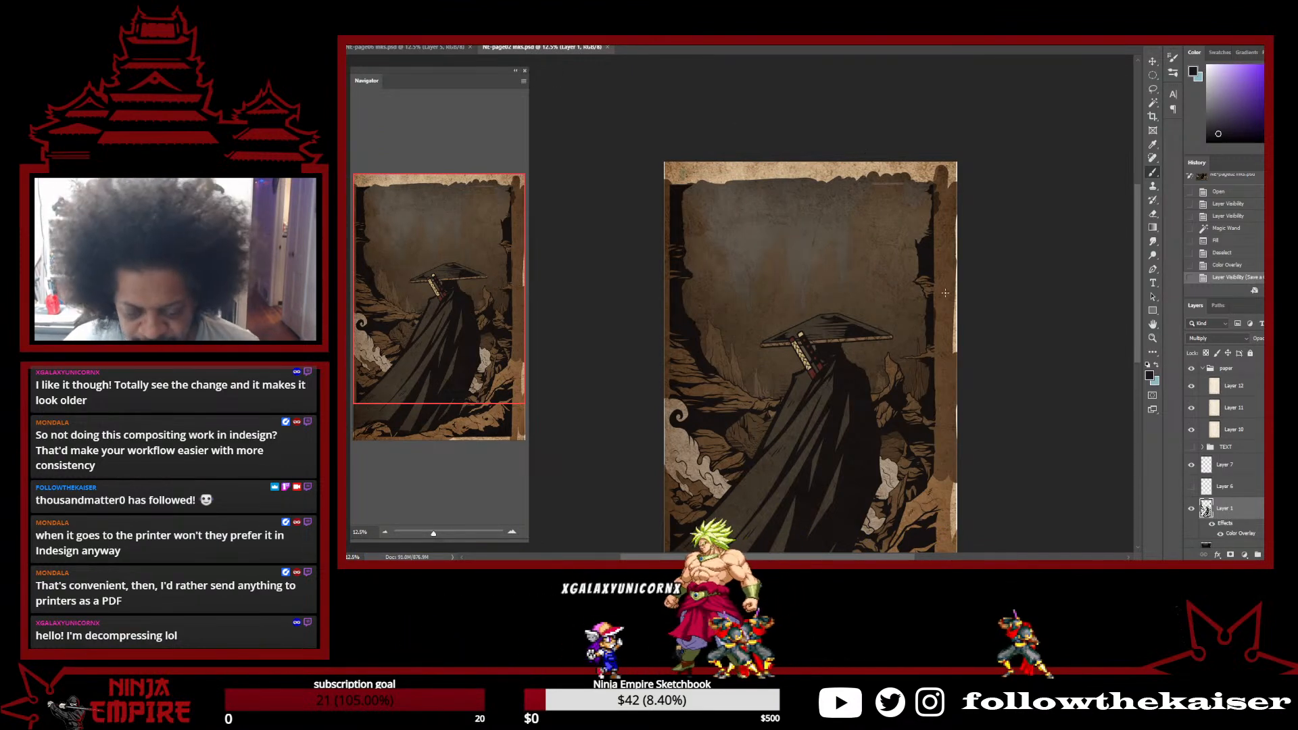
Close the finished page 02 document and look over the panels of page 03 up close and as a whole
click(608, 47)
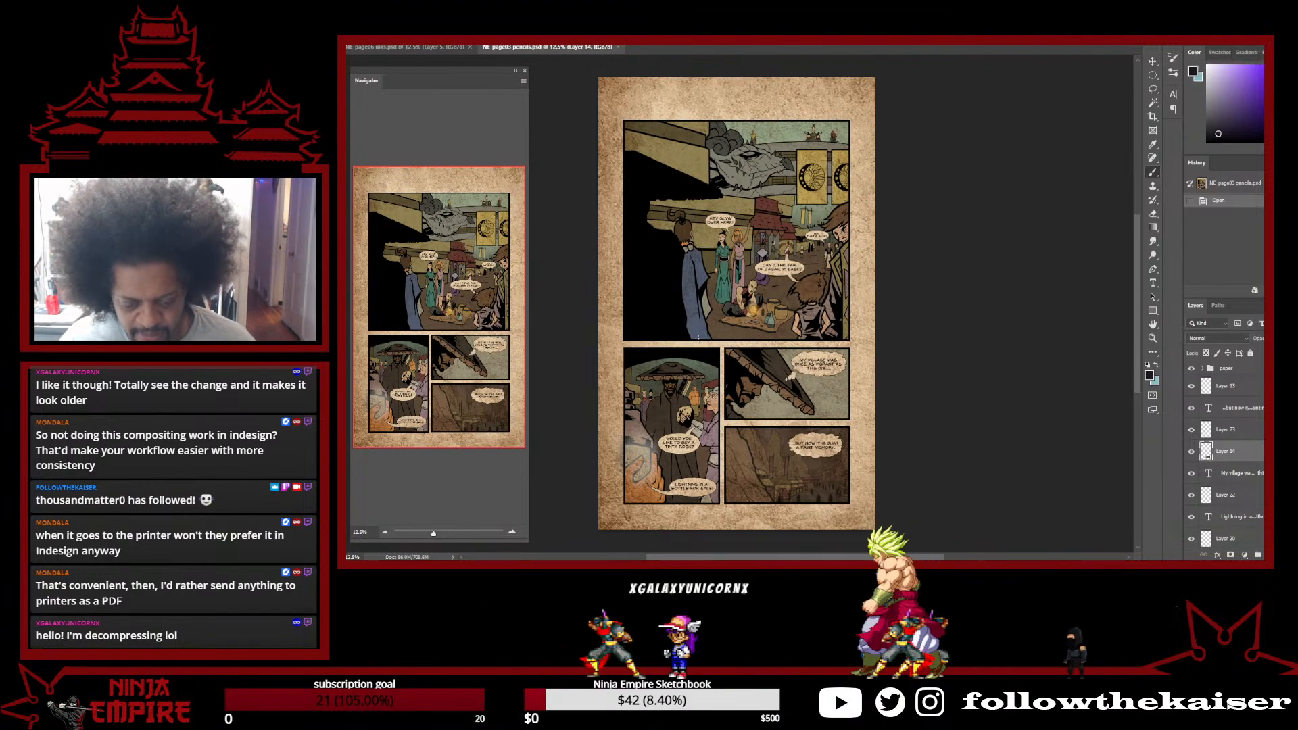
scroll(723, 259, up, 4)
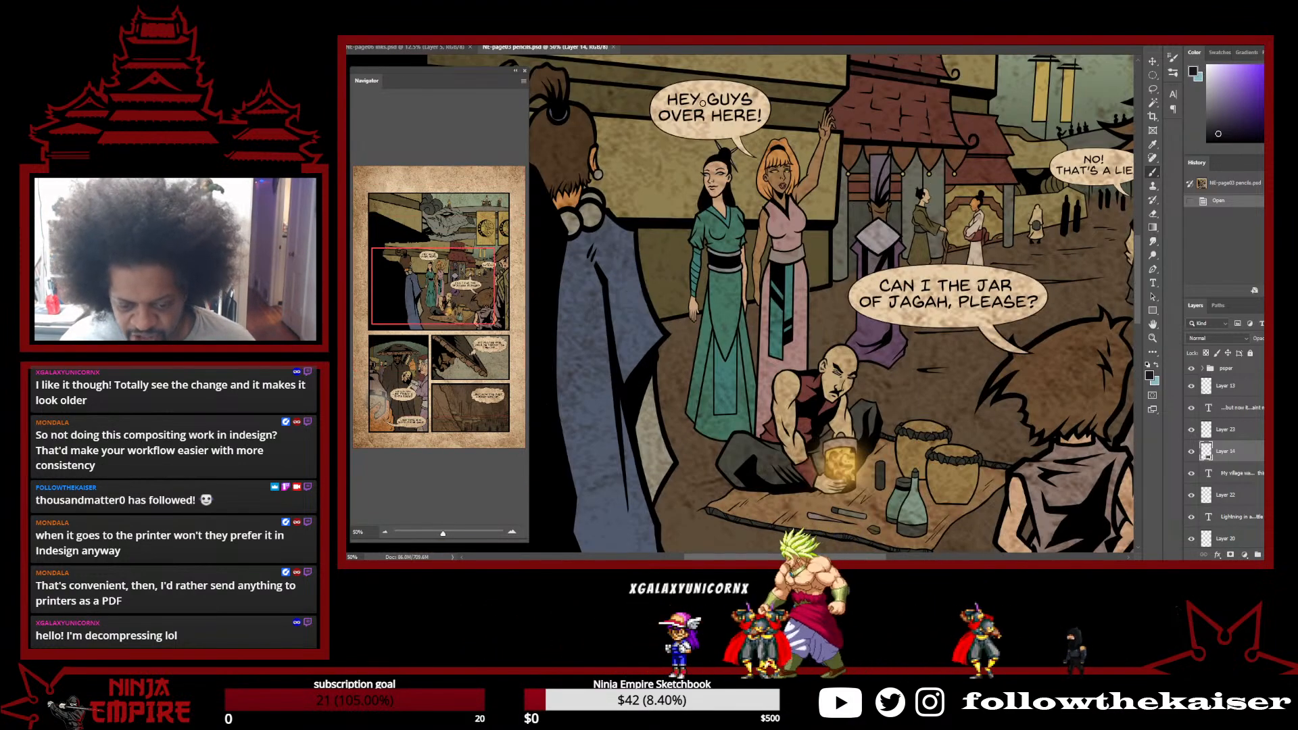
alt+click(964, 346)
alt+click(964, 346)
alt+click(963, 346)
alt+click(964, 346)
drag(966, 438, 834, 376)
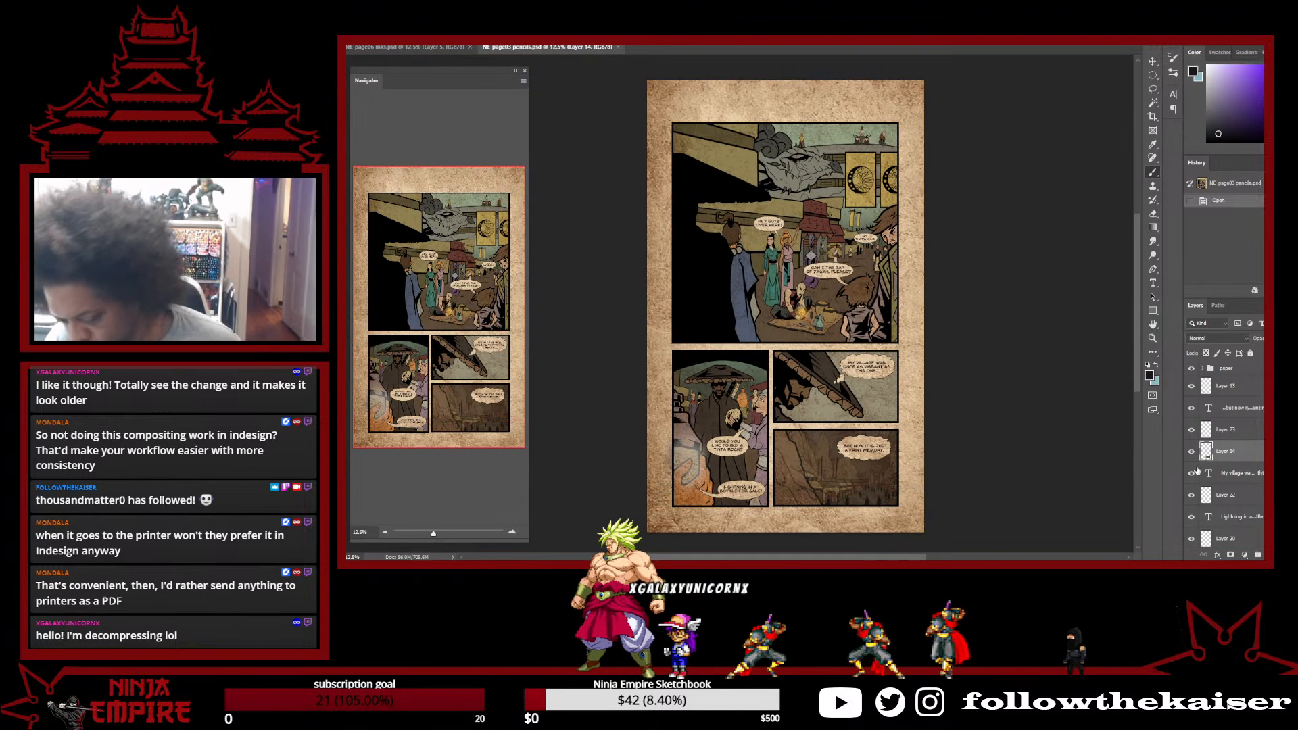
Group all of page 03's lettering and speech balloon layers, from Layer 15 up to Layer 13
scroll(1197, 471, up, 1)
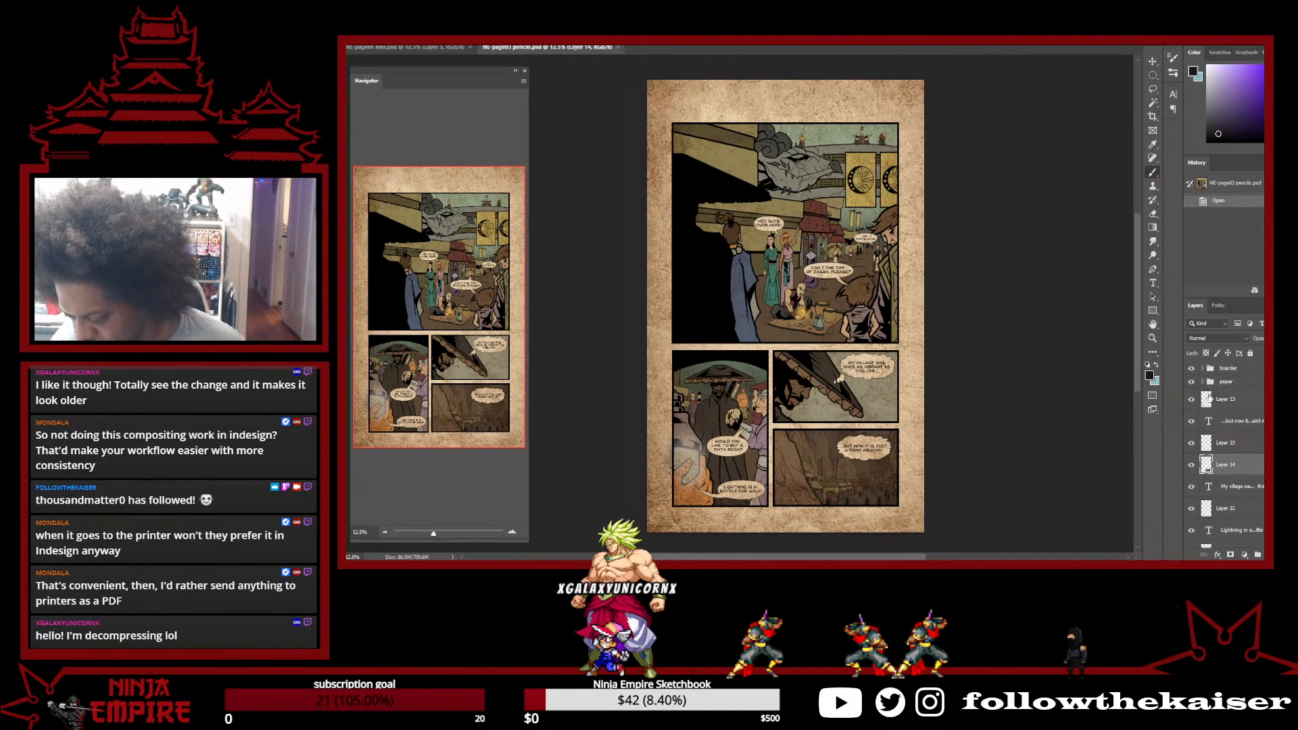
scroll(1237, 446, down, 5)
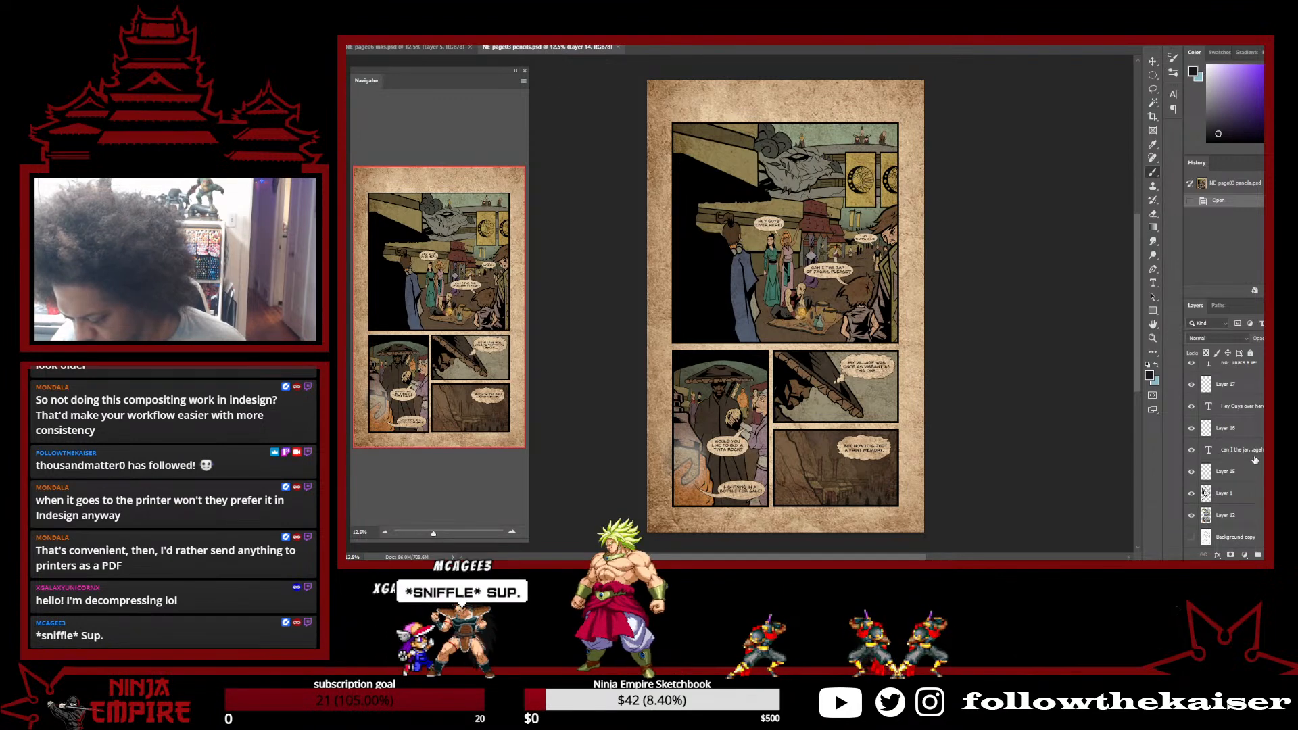
click(1191, 472)
click(1192, 472)
click(1258, 475)
scroll(1258, 476, up, 3)
scroll(1259, 476, up, 1)
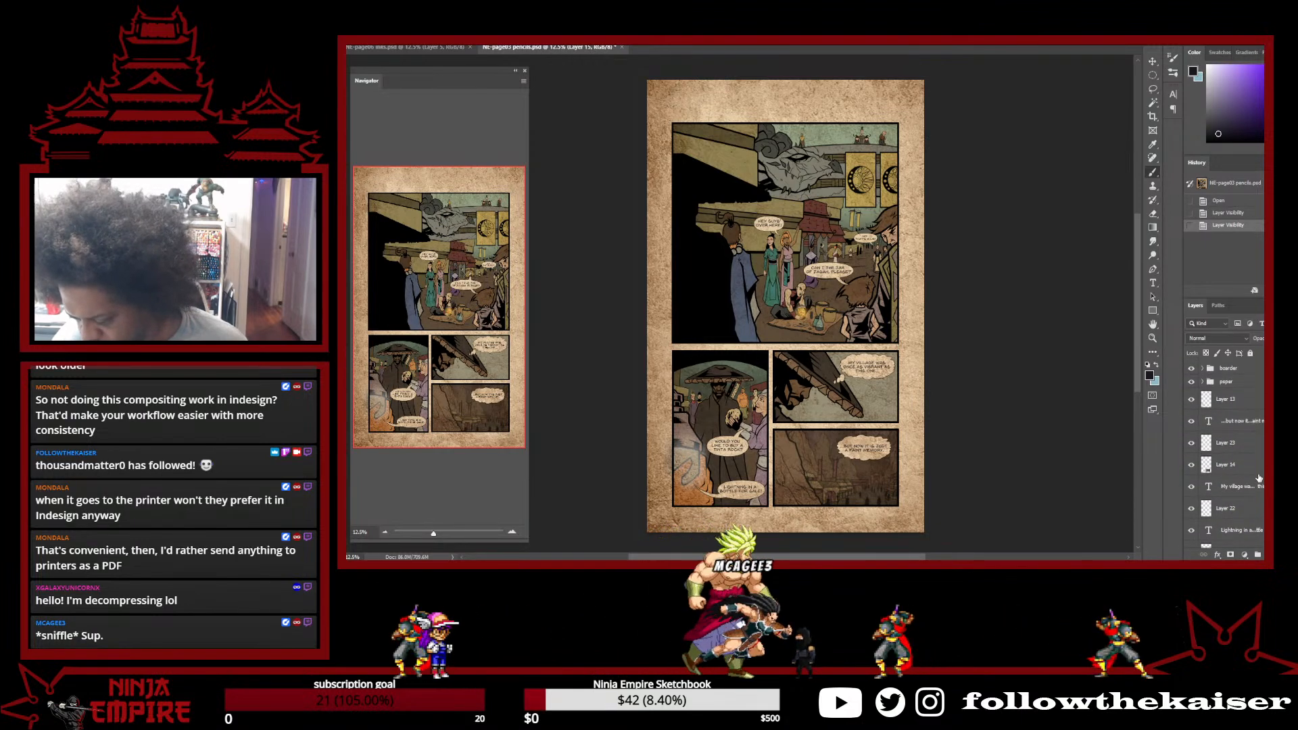
shift+click(1251, 407)
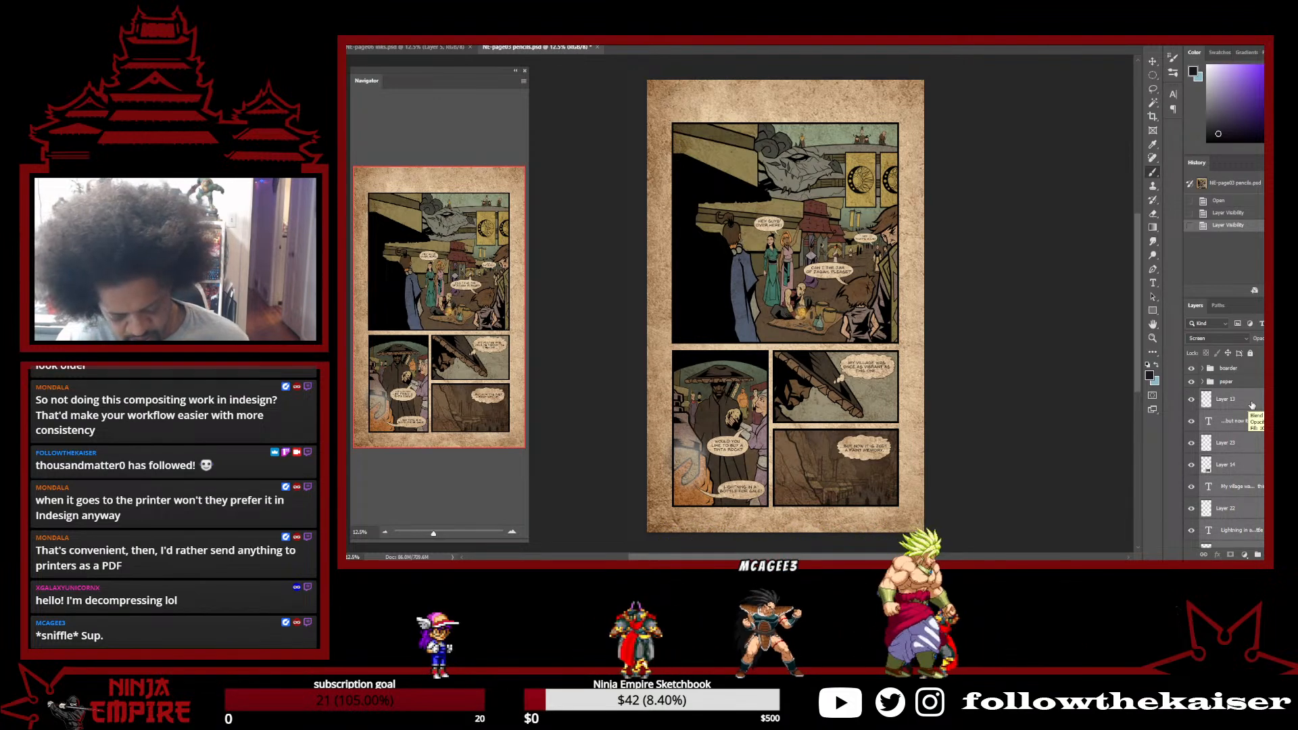
key(ctrl+g)
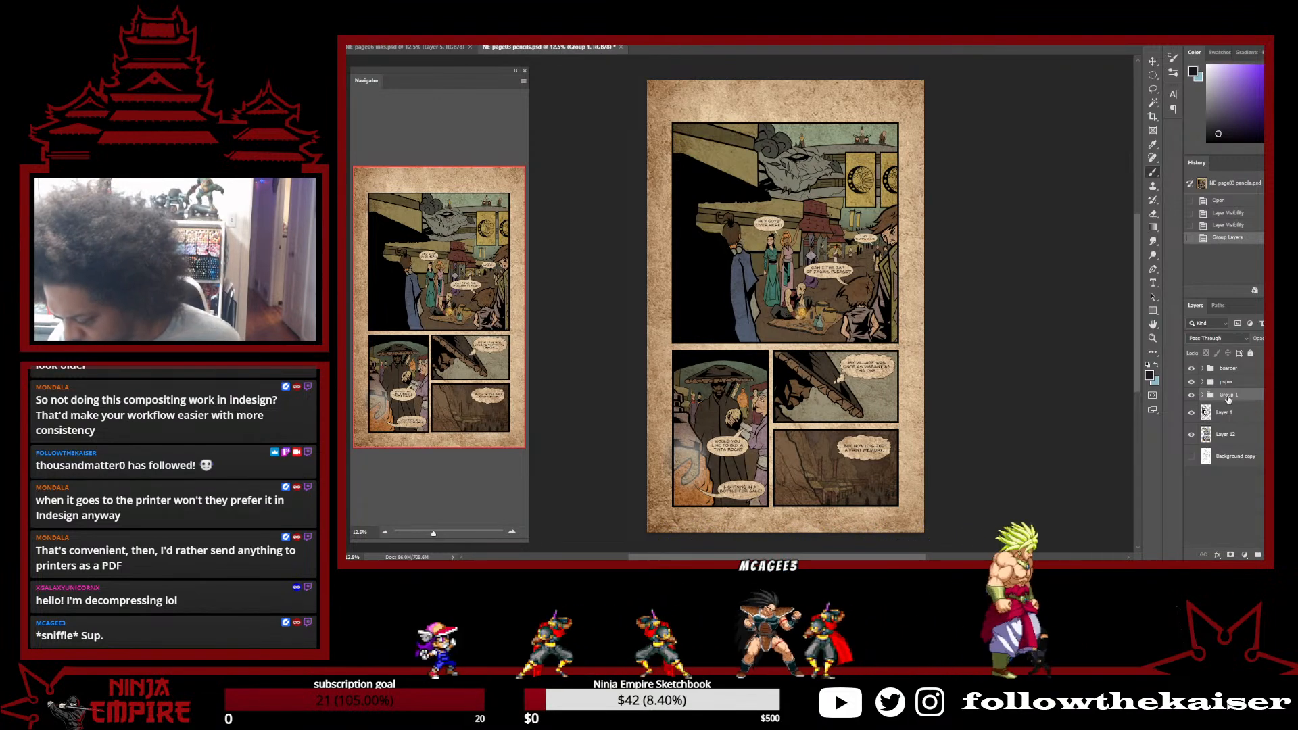
Rename the new lettering group as text and hide it
double_click(1227, 396)
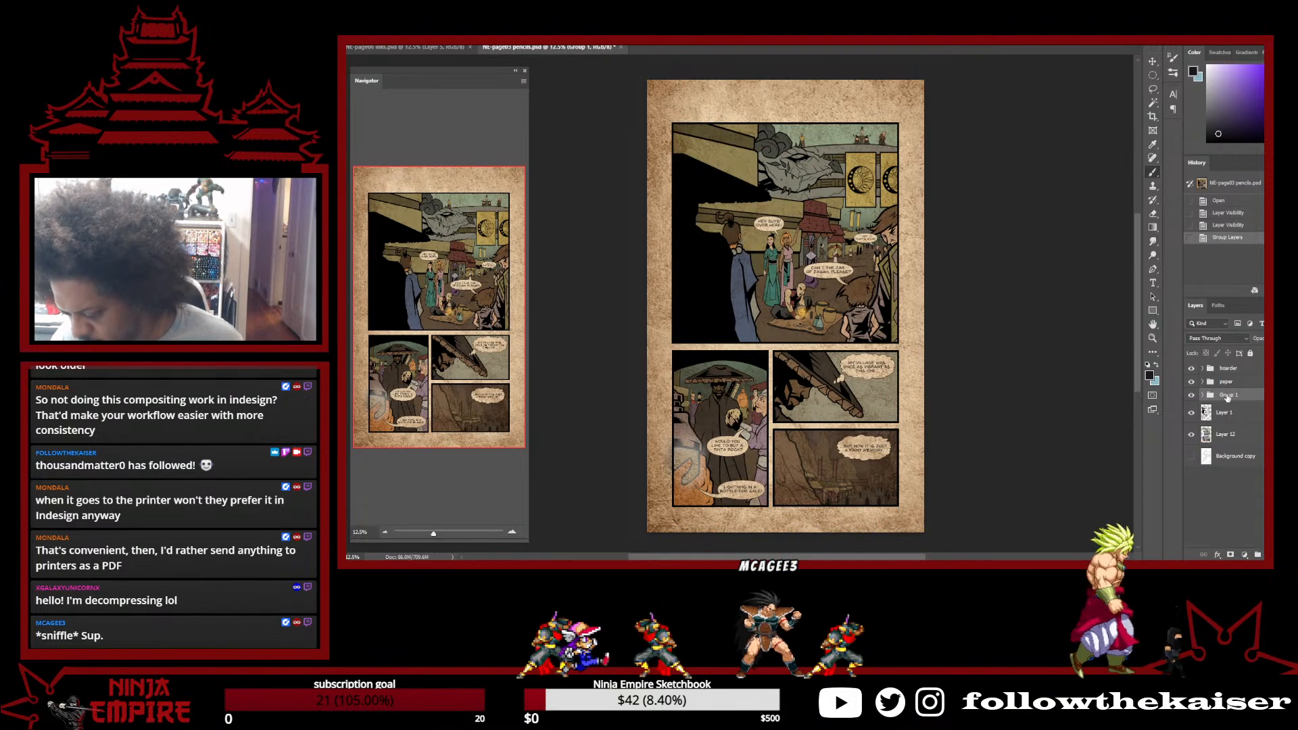
text(text)
key(Return)
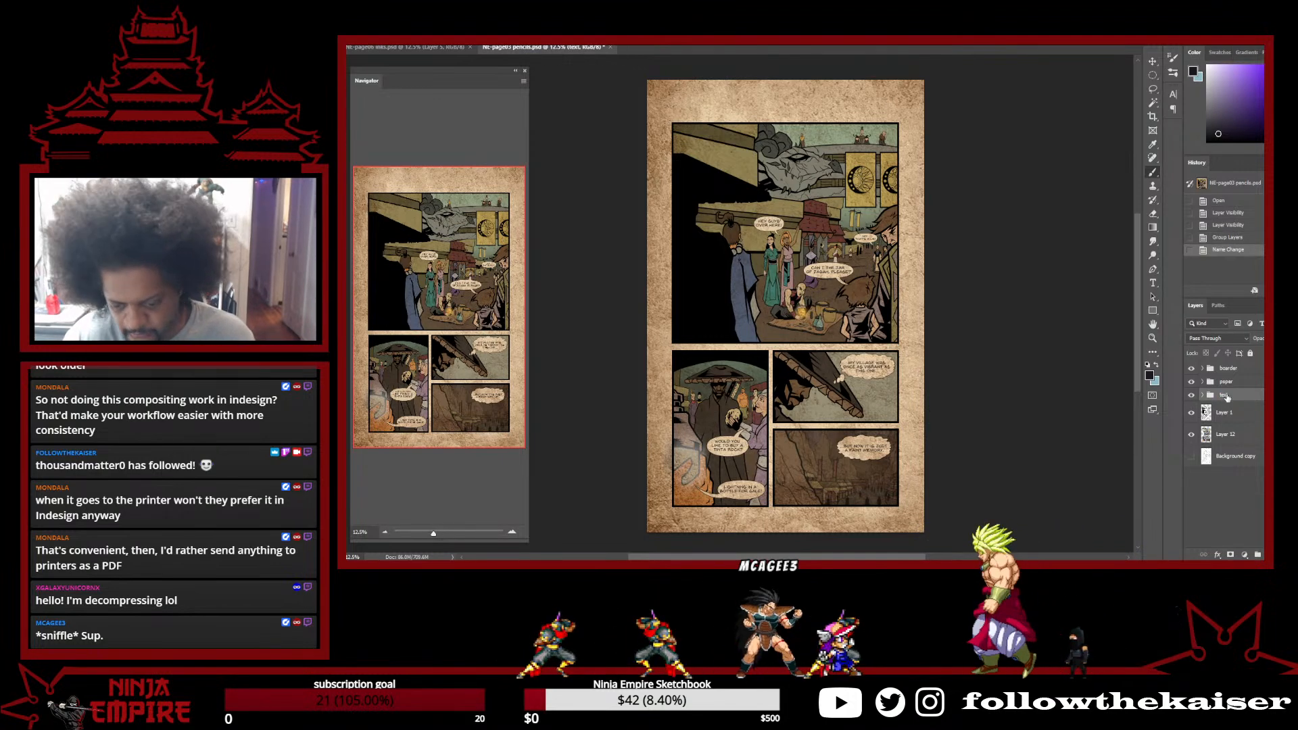
click(1191, 395)
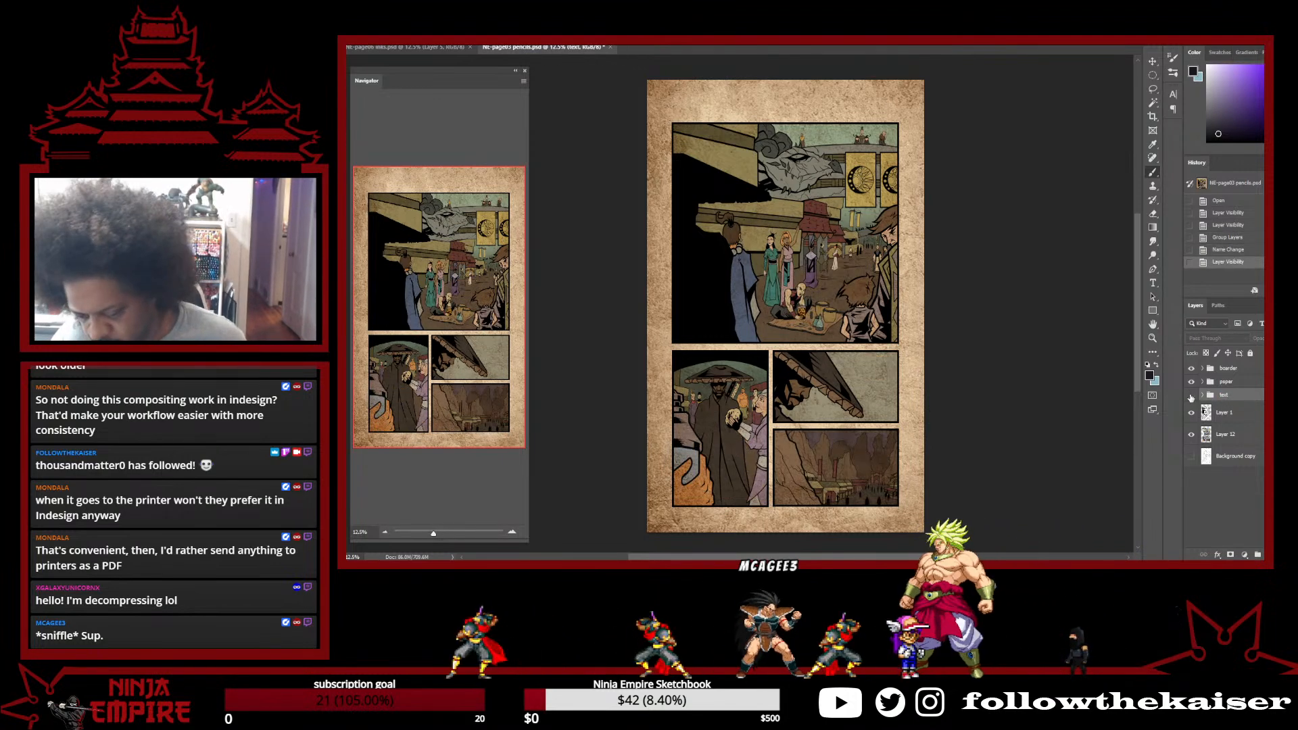
Try a Color Overlay of C 74, M 70, Y 62, K 77 on page 03's line art, Layer 1
click(1243, 417)
double_click(1247, 413)
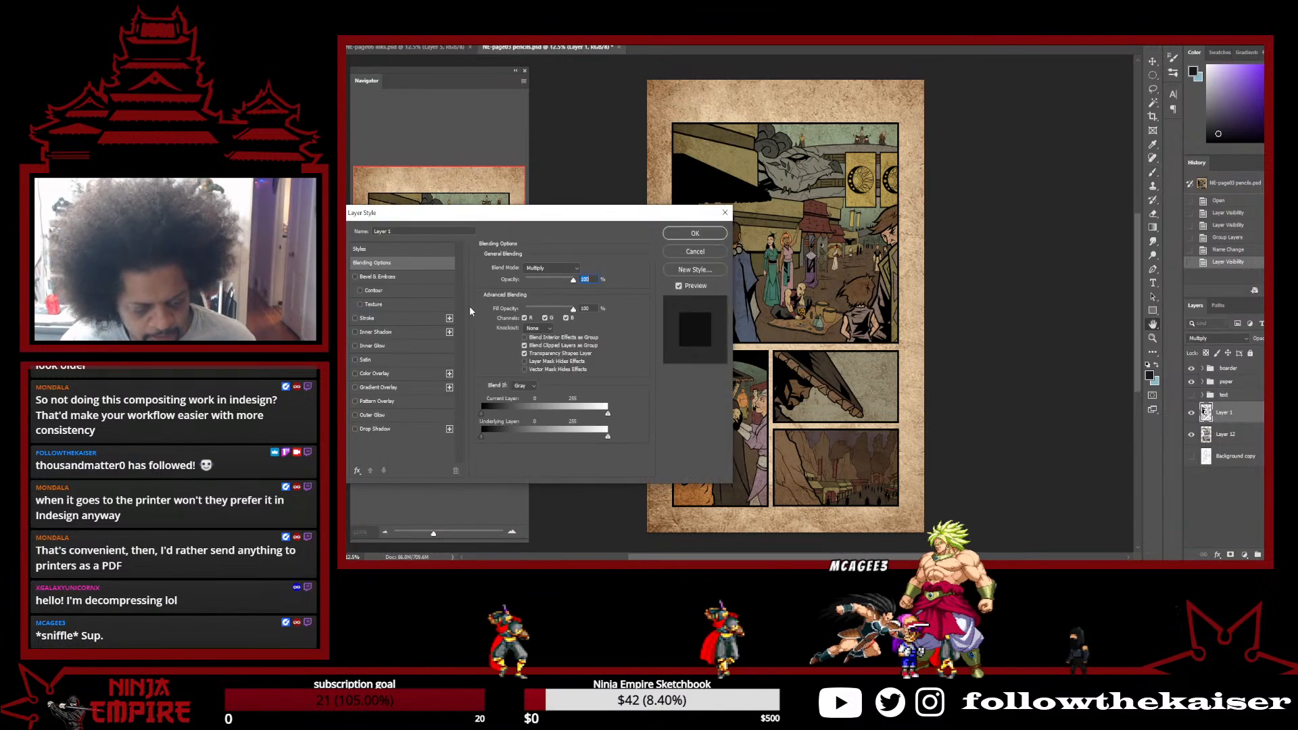
click(379, 373)
click(582, 269)
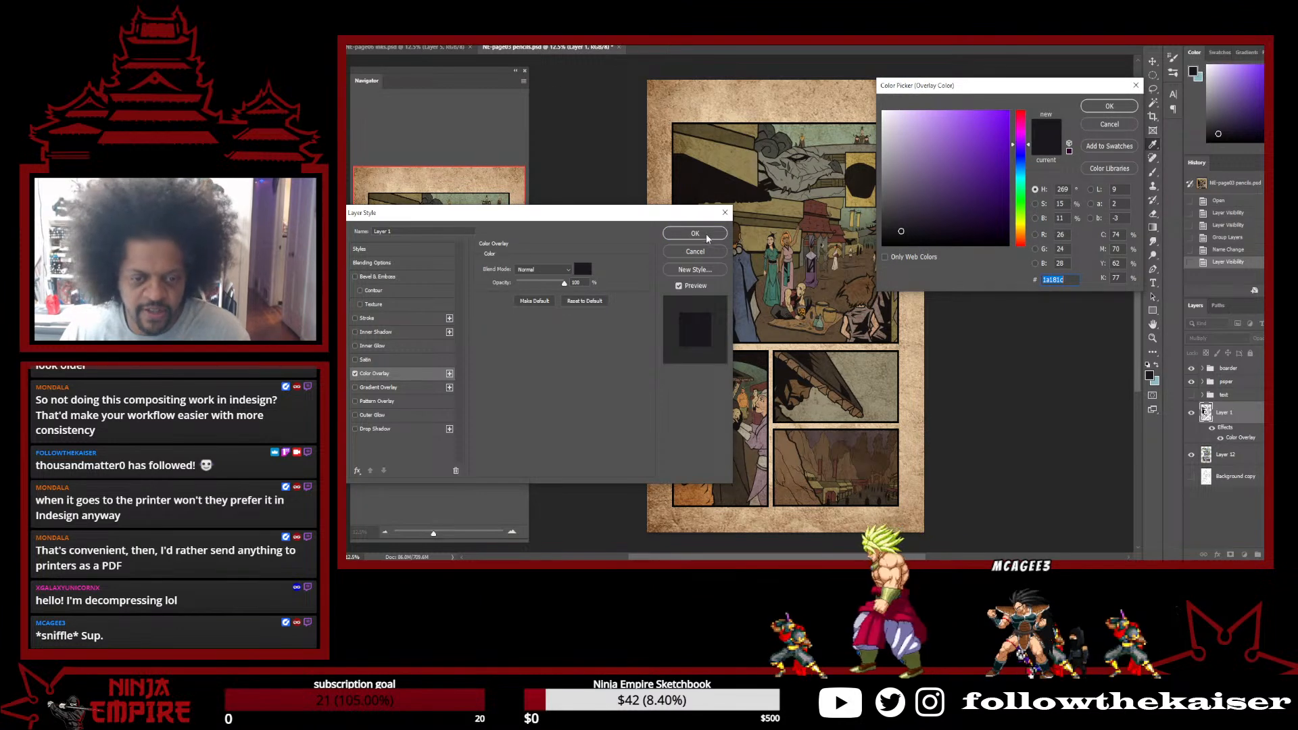
click(1102, 106)
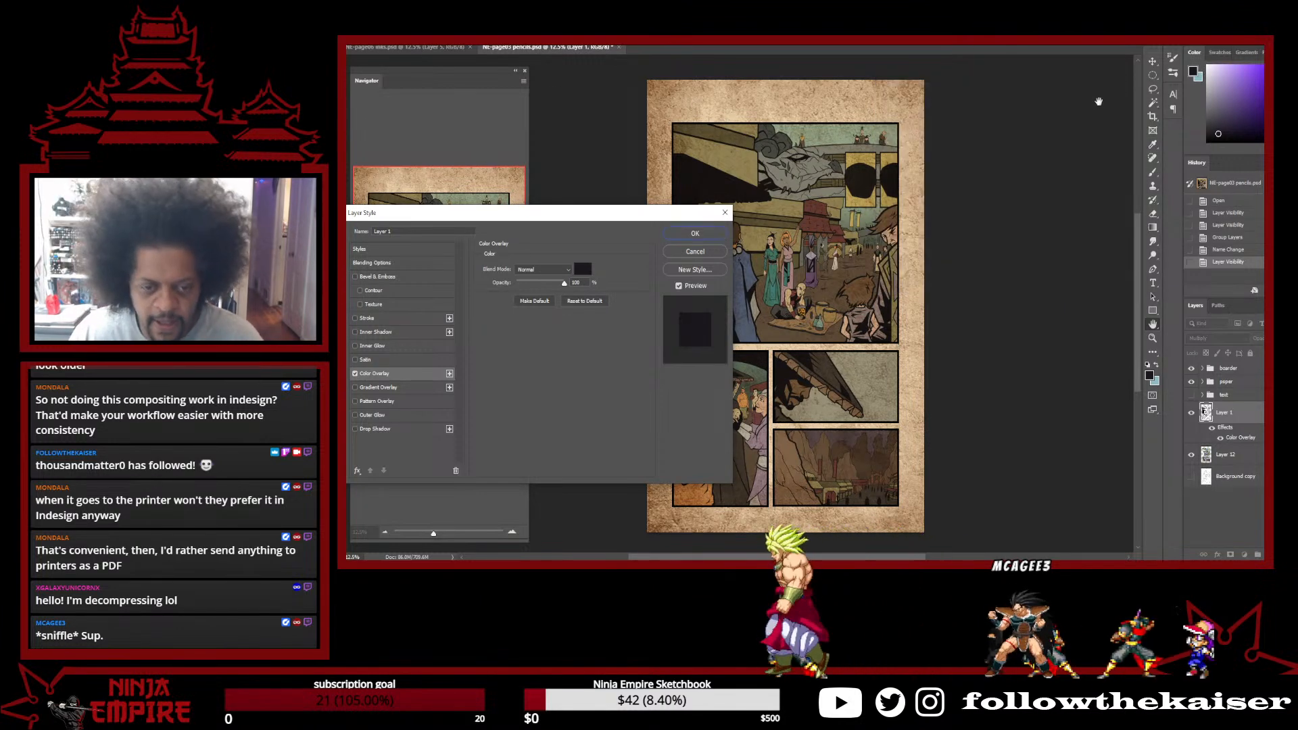
click(717, 235)
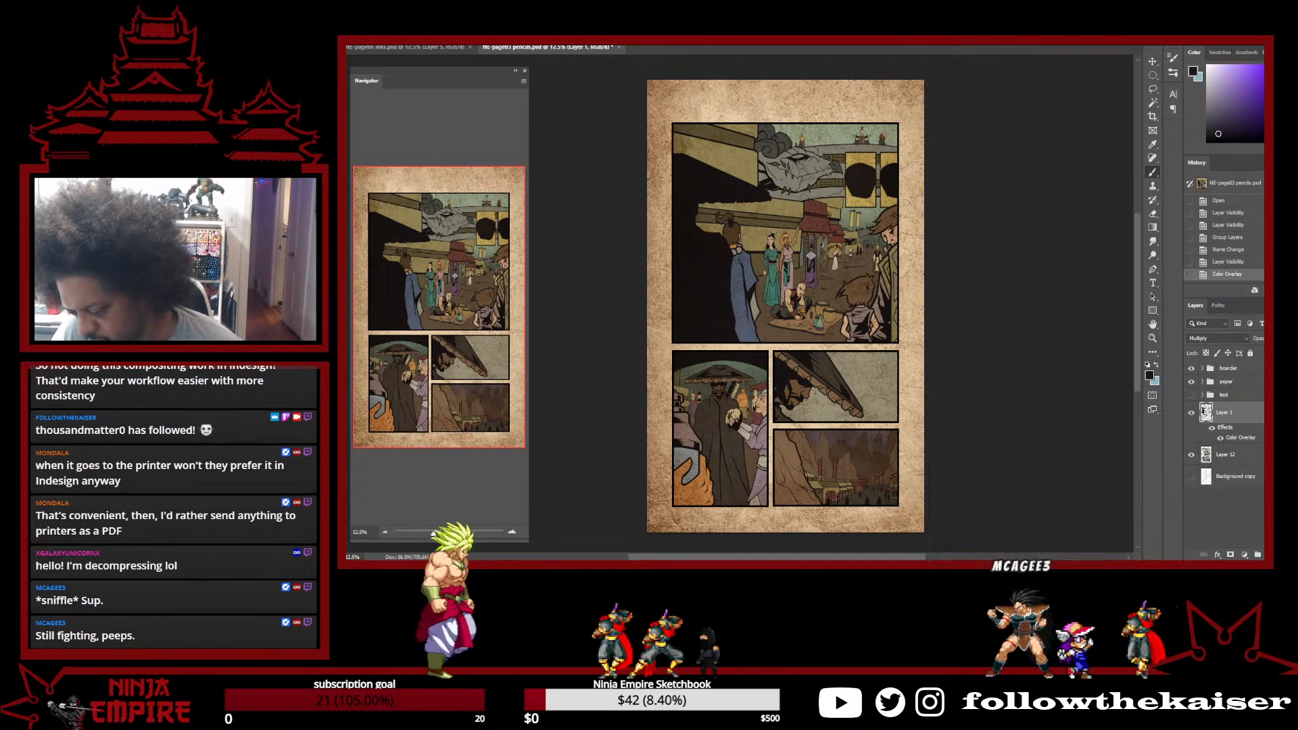
Try the same C 74, M 70, Y 62, K 77 Color Overlay on the boarder group
click(1228, 367)
double_click(1245, 368)
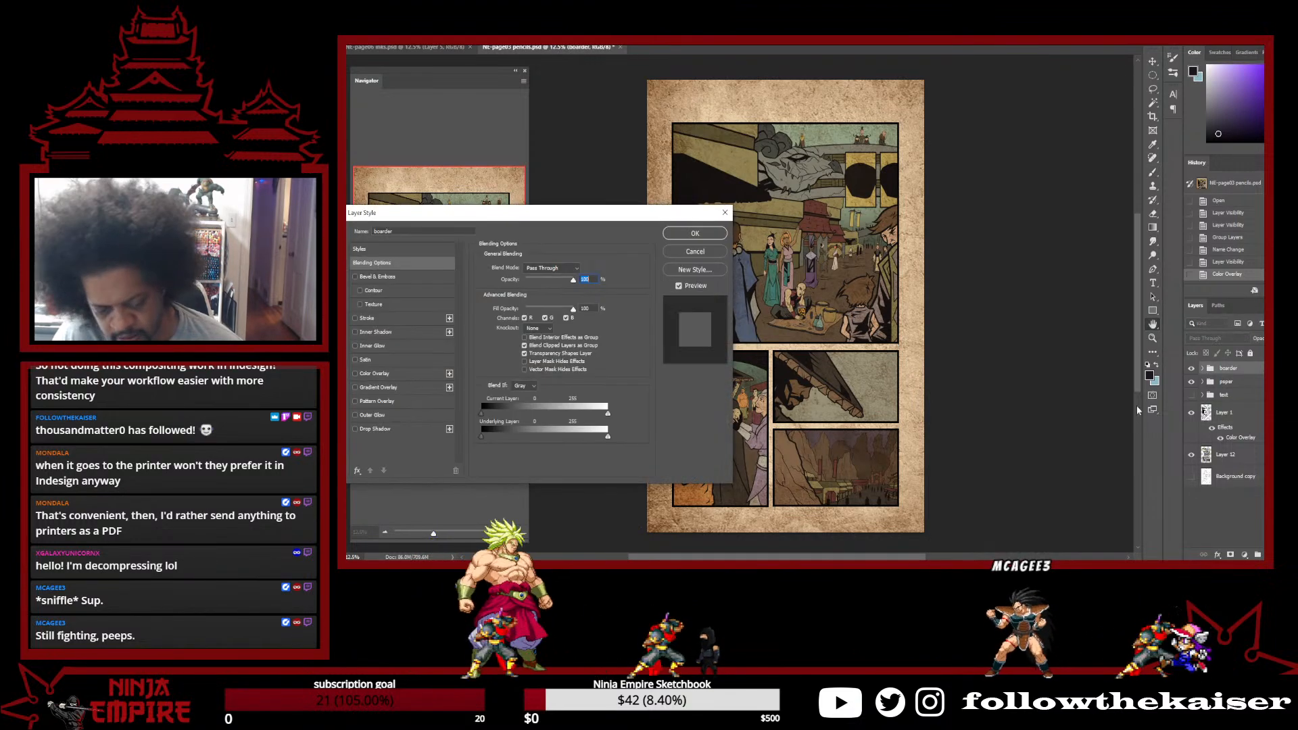
click(395, 374)
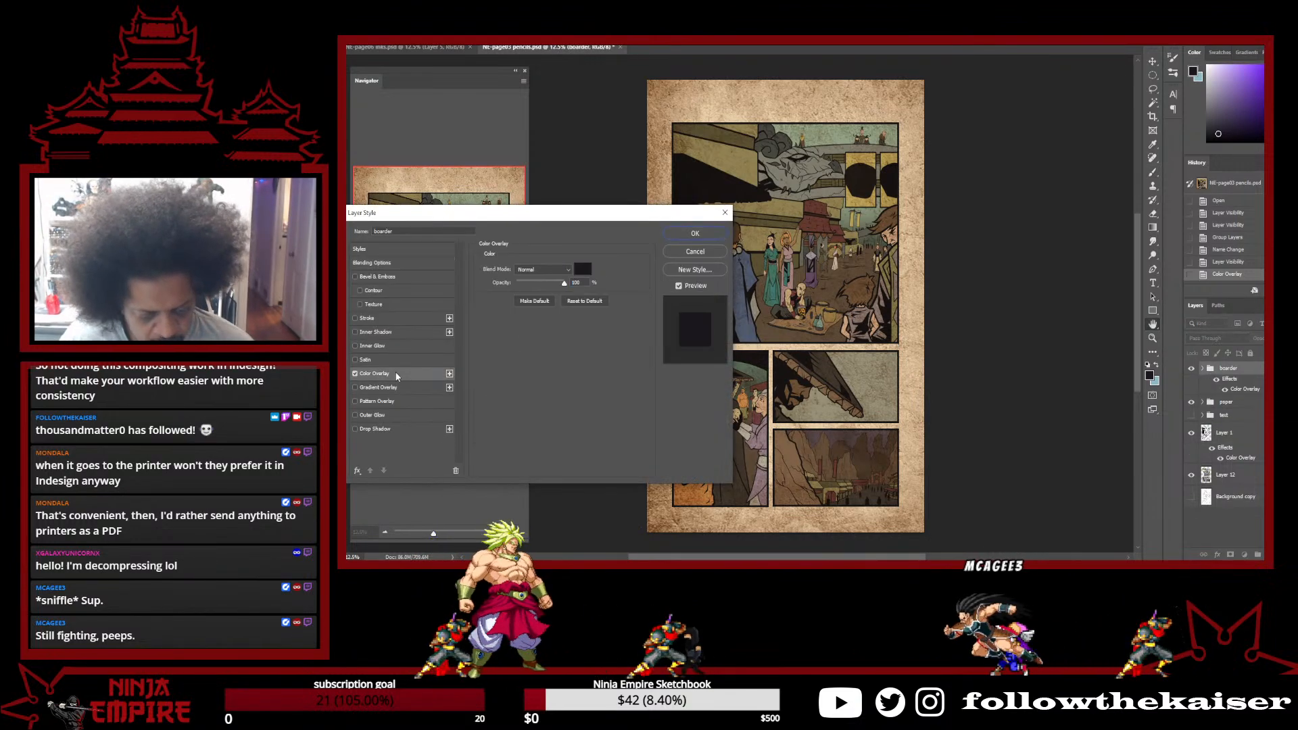
click(580, 269)
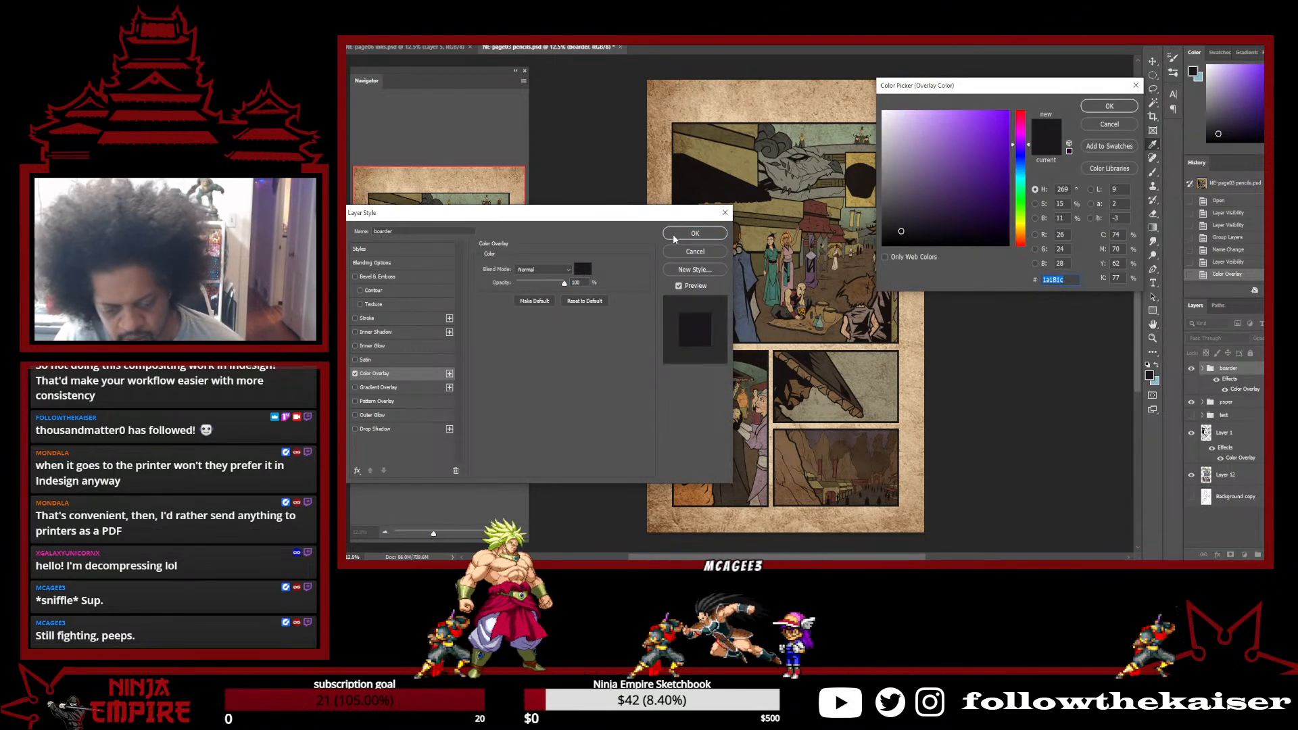
click(1109, 107)
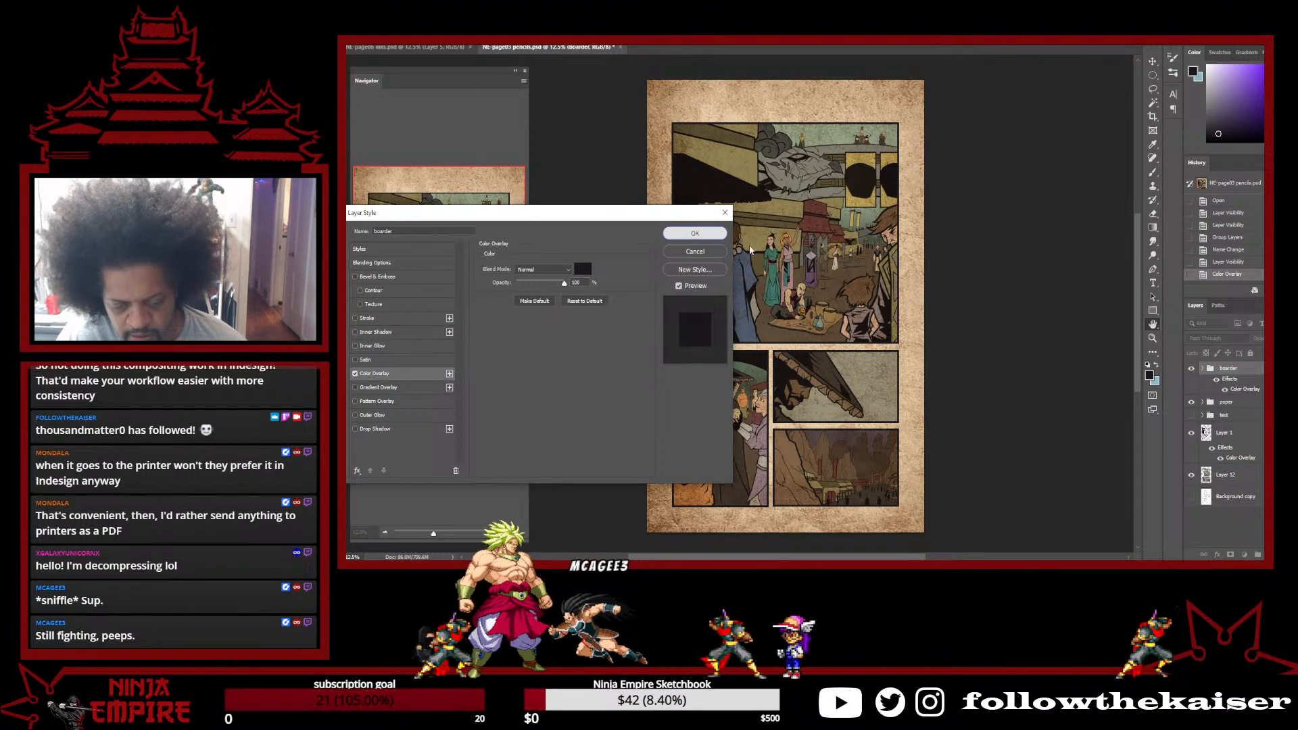
click(703, 233)
Check the softened blacks across the page and revert the history to before both color overlays
scroll(707, 129, up, 4)
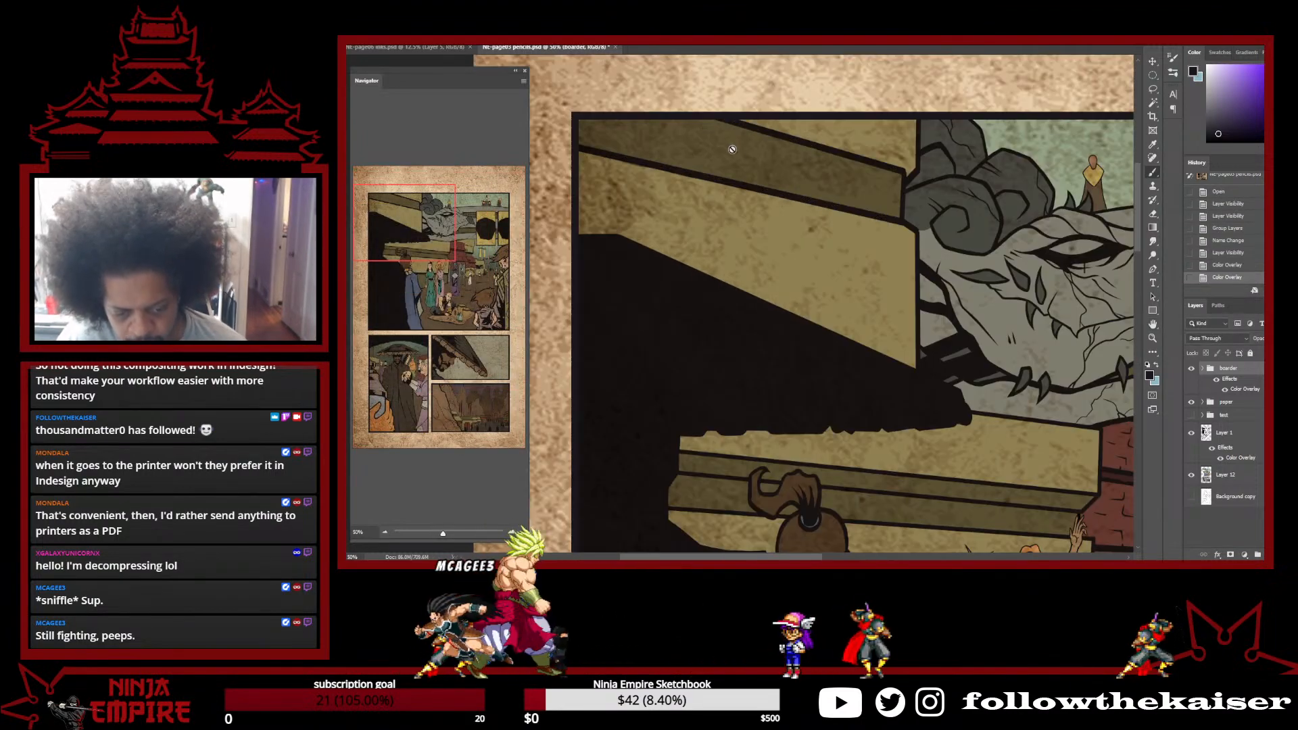
scroll(891, 263, down, 4)
drag(946, 365, 739, 366)
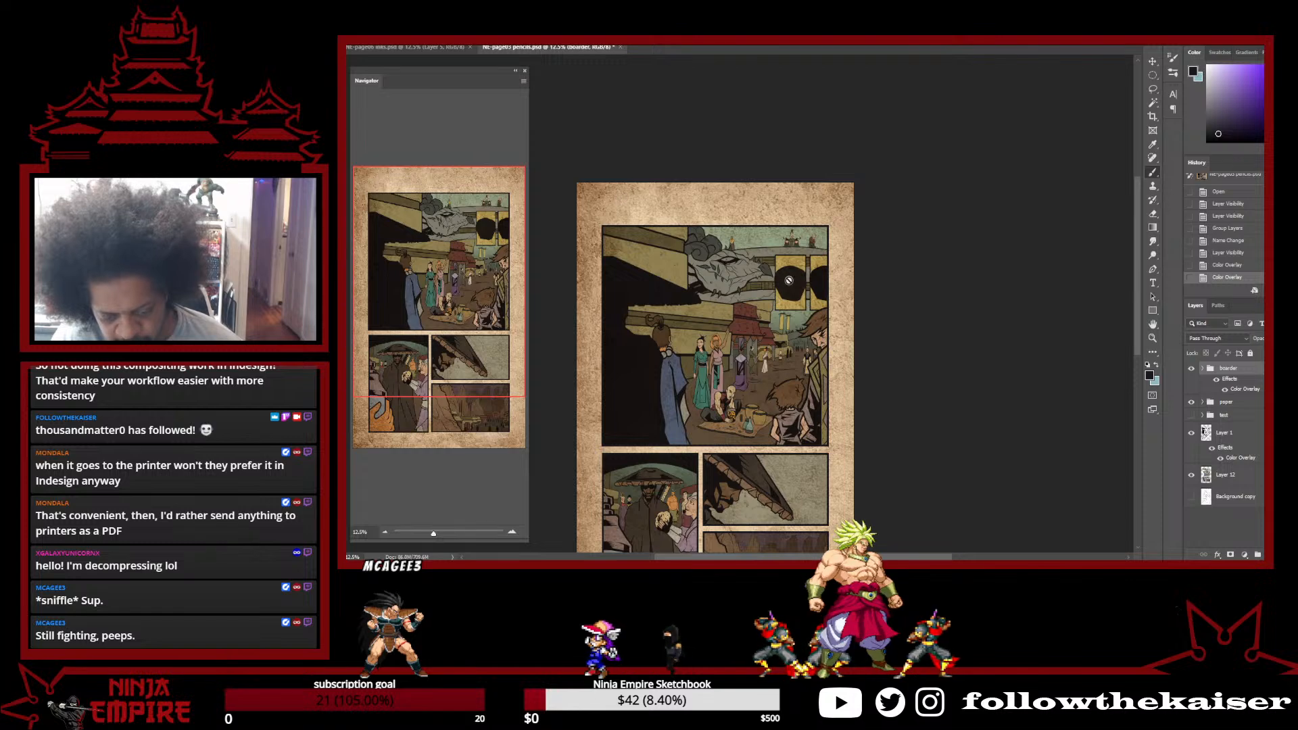
click(1224, 254)
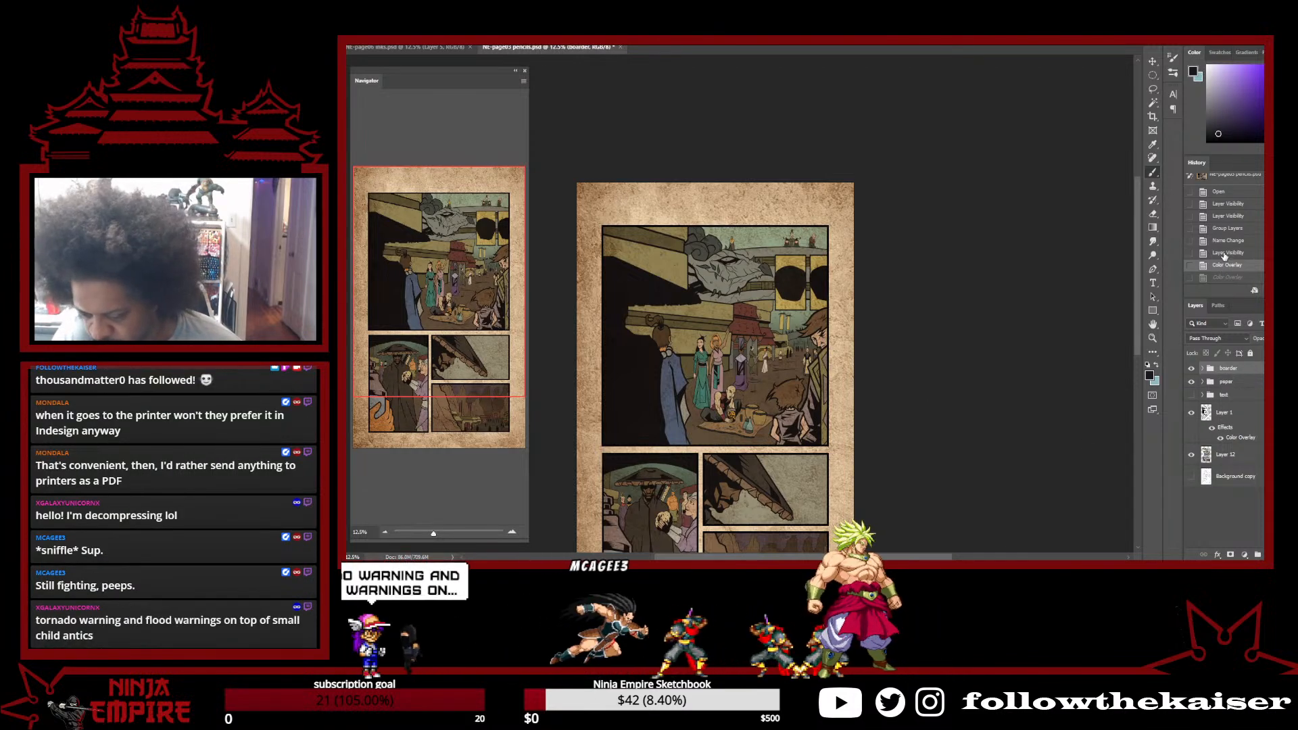
Compare the banner emblems with Layer 1 hidden and shown, and set that layer's blend mode to Normal
ctrl+click(808, 288)
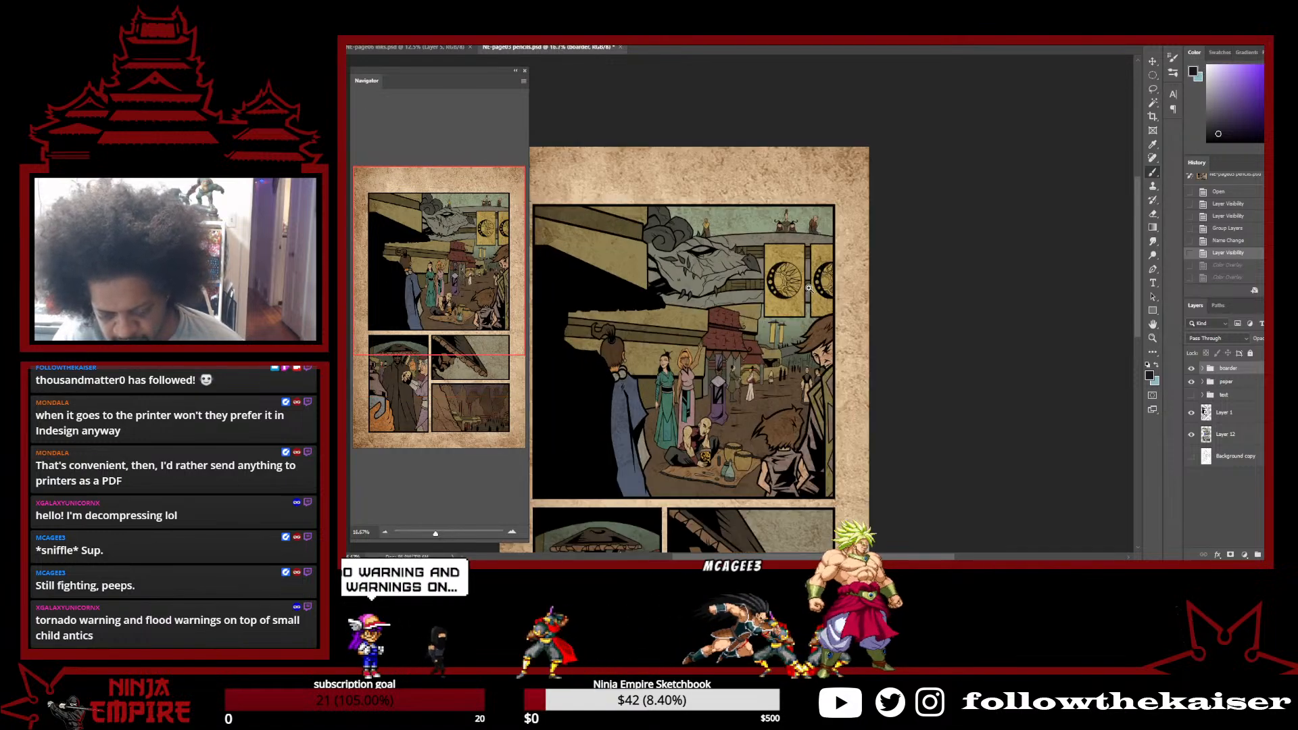
ctrl+click(808, 288)
ctrl+click(809, 288)
ctrl+click(809, 287)
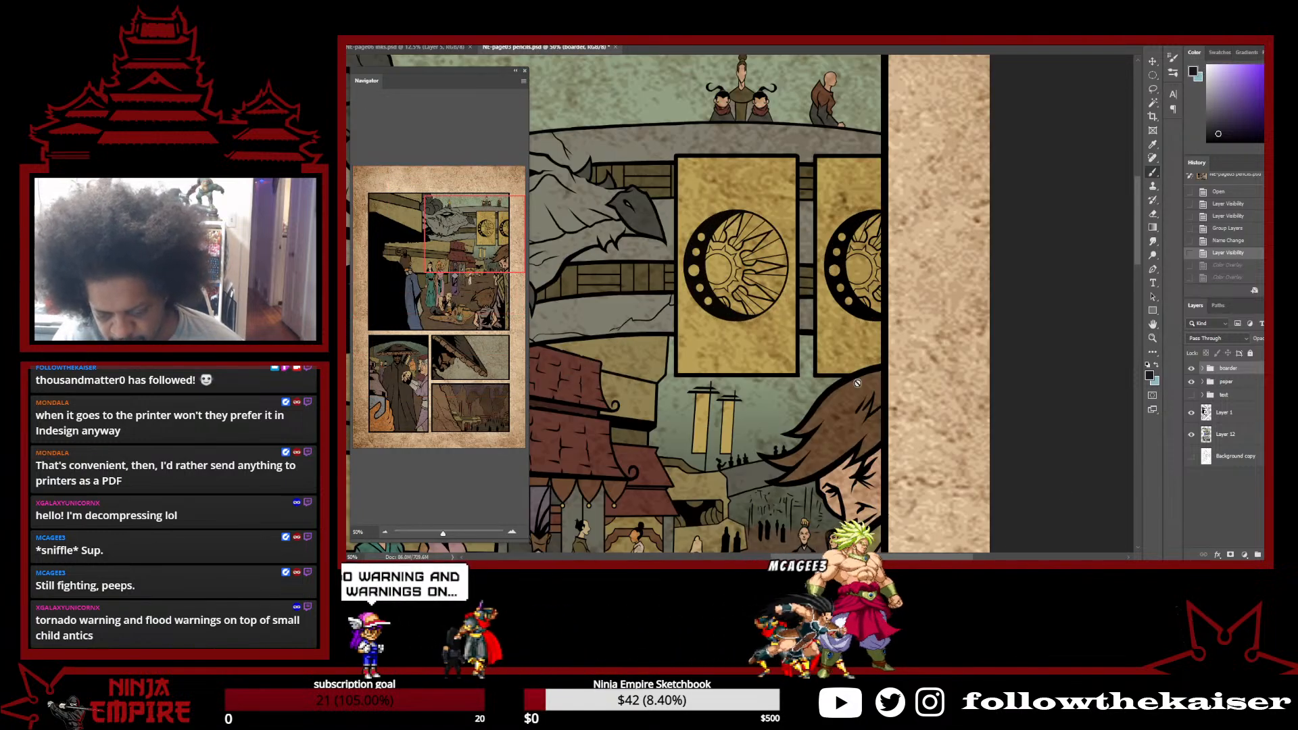
click(1190, 415)
click(1191, 415)
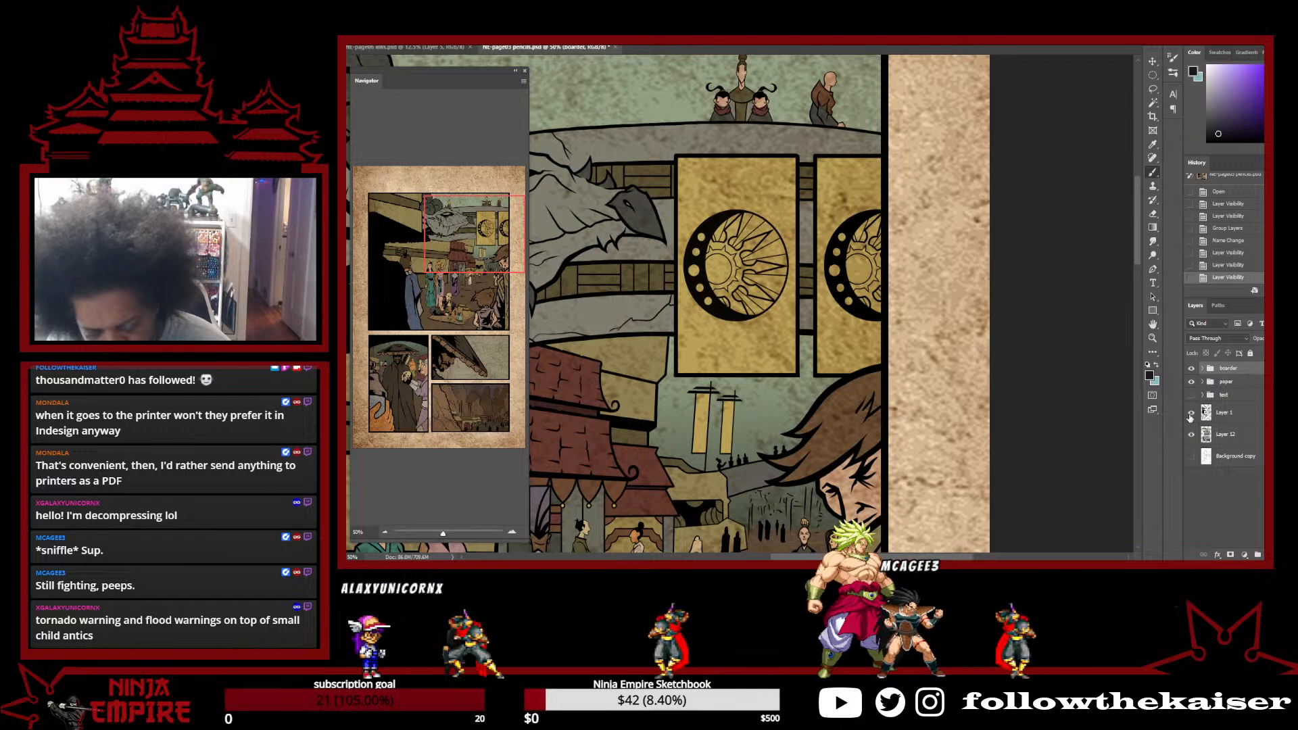
click(1242, 414)
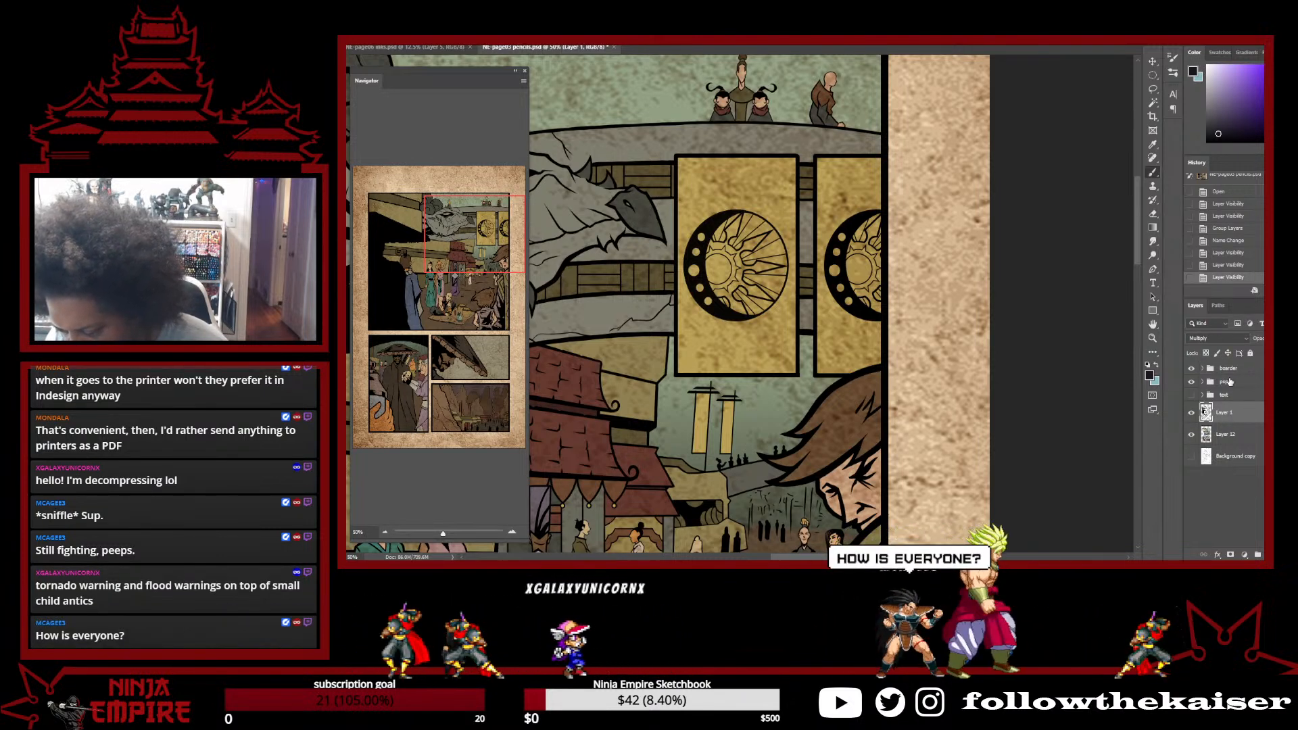
click(1239, 339)
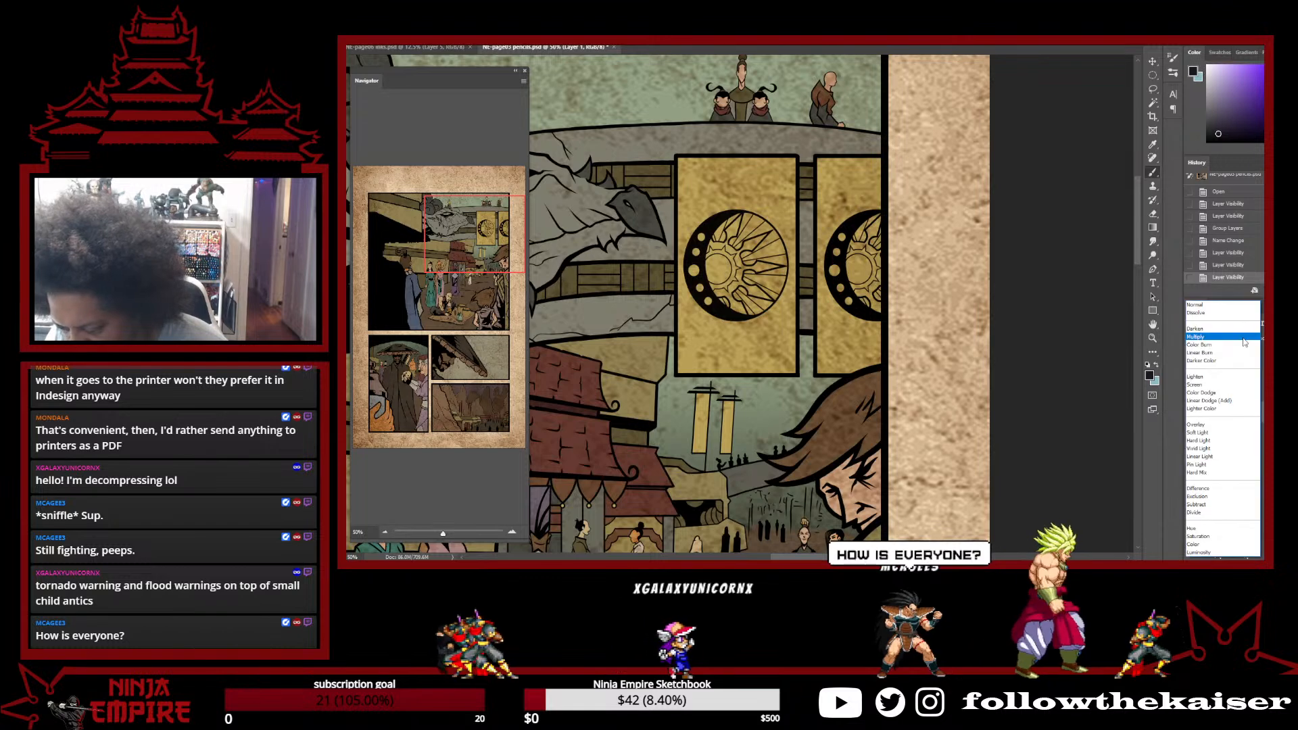
click(1224, 308)
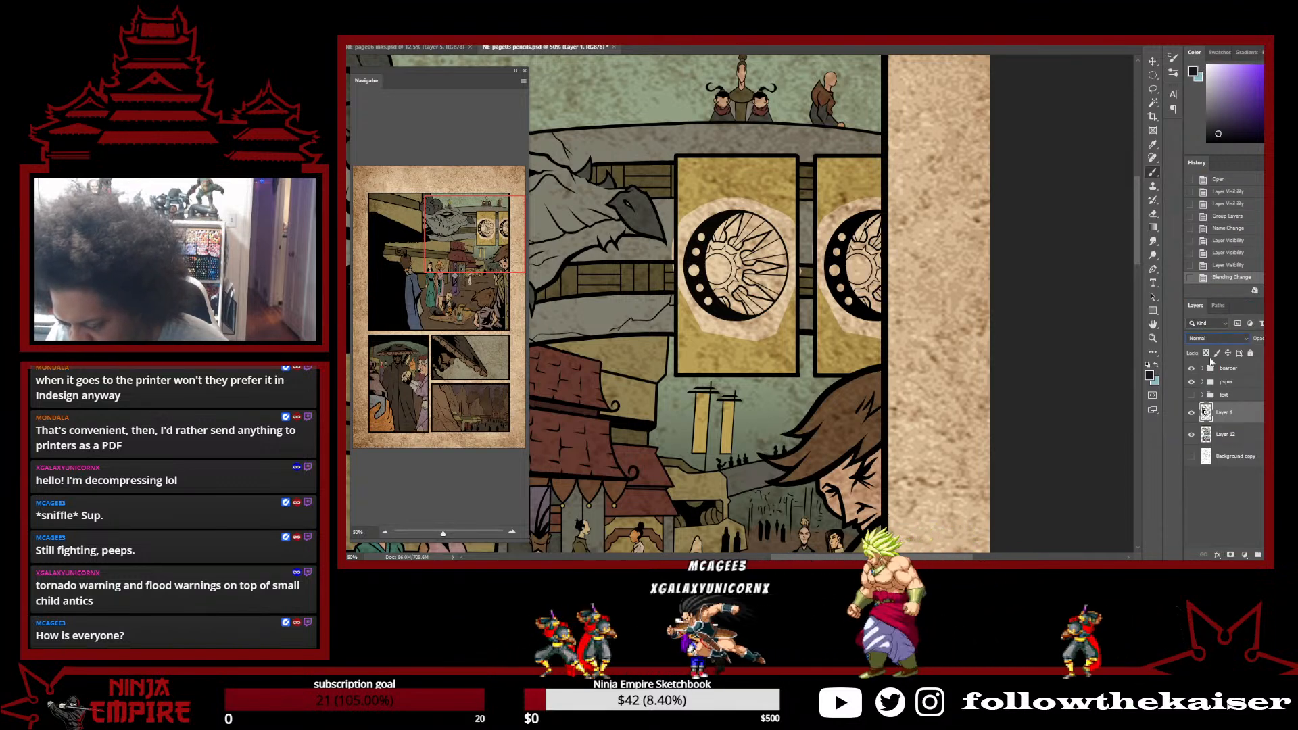
Select the pale fill around the banner emblem on Layer 1 with the Magic Wand, extend it to similar areas, delete it and deselect
click(761, 330)
key(w)
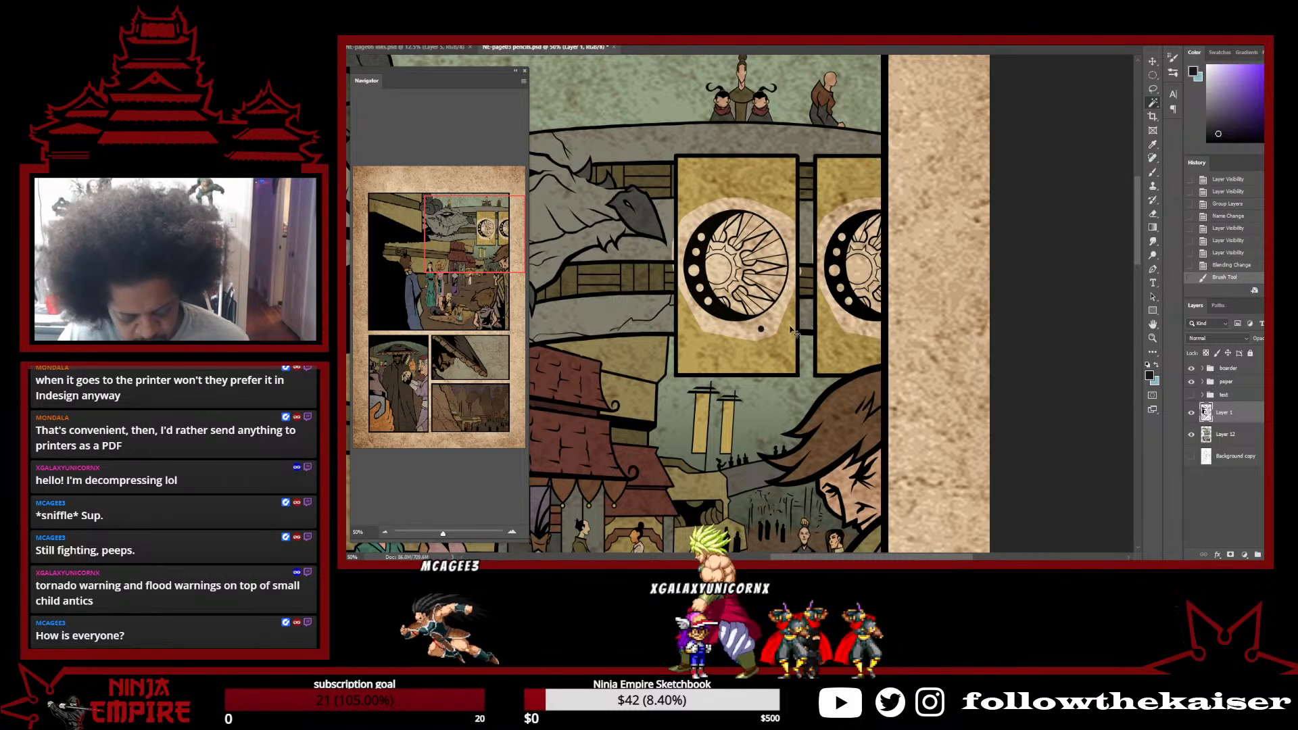
key(ctrl+z)
click(774, 329)
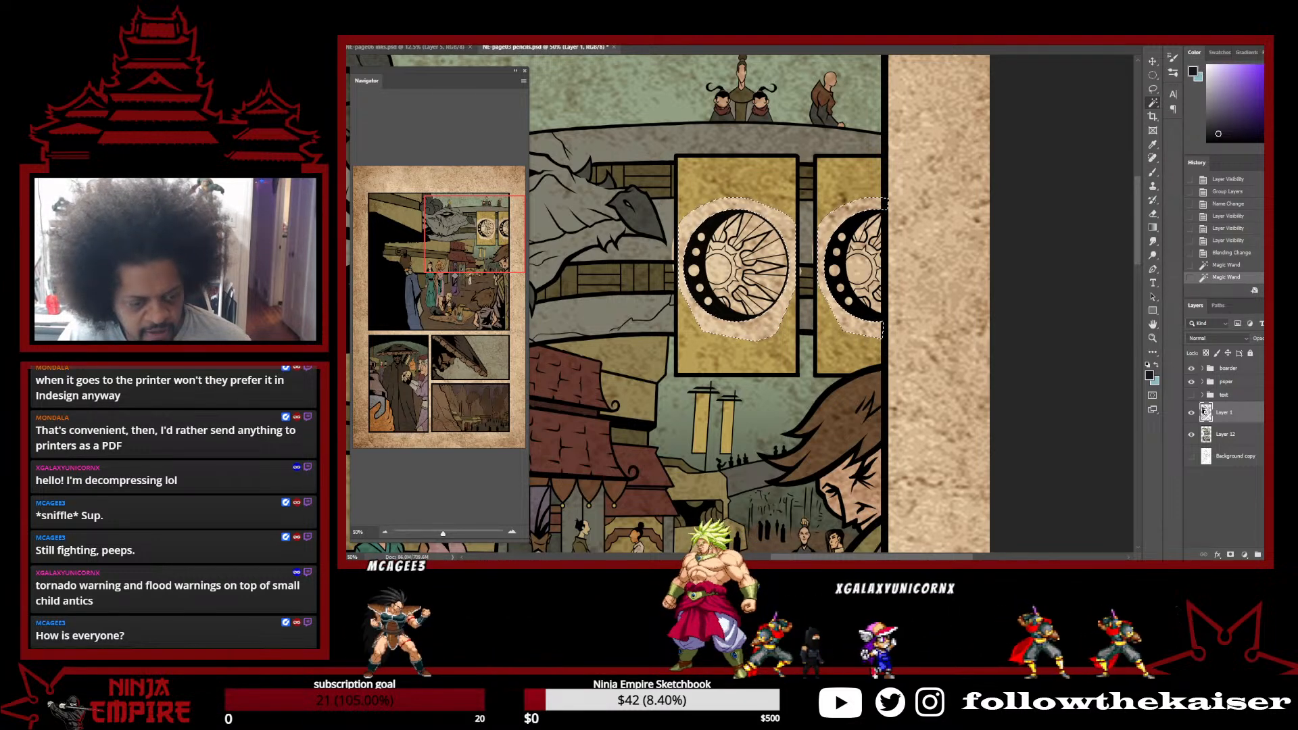
click(460, 40)
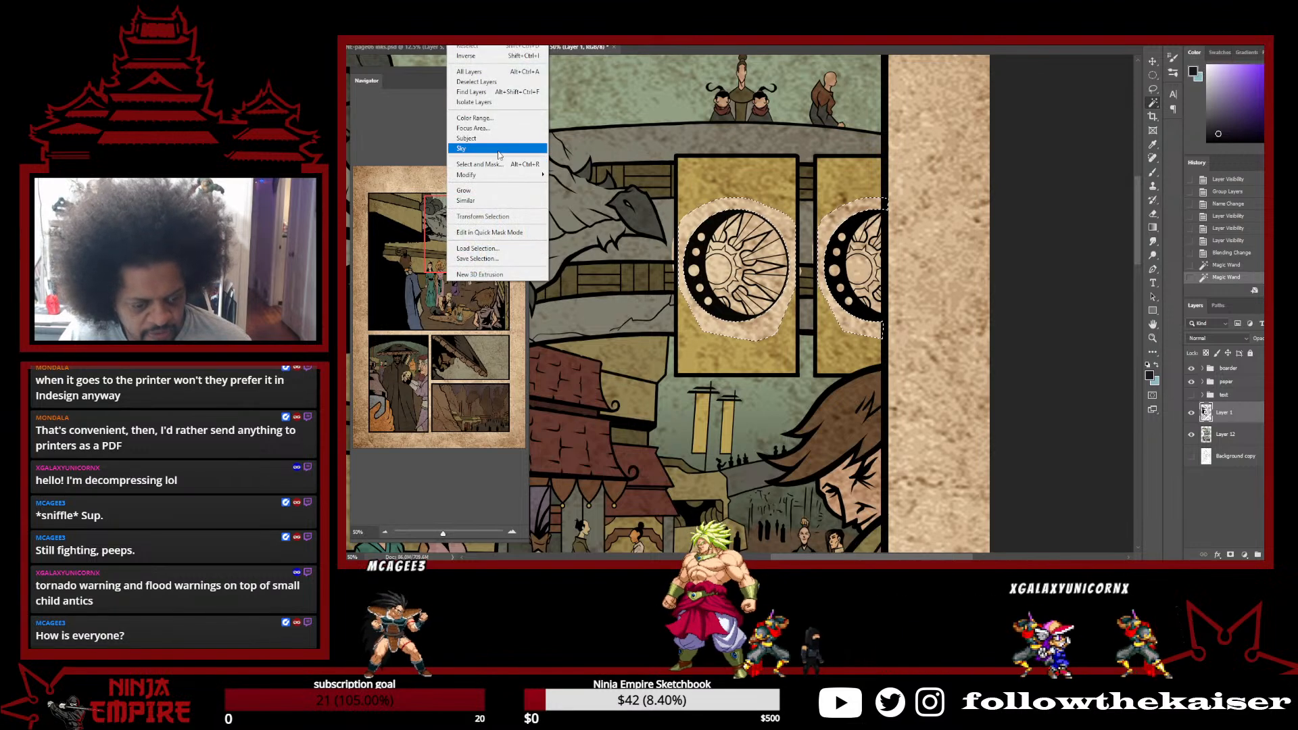
click(518, 201)
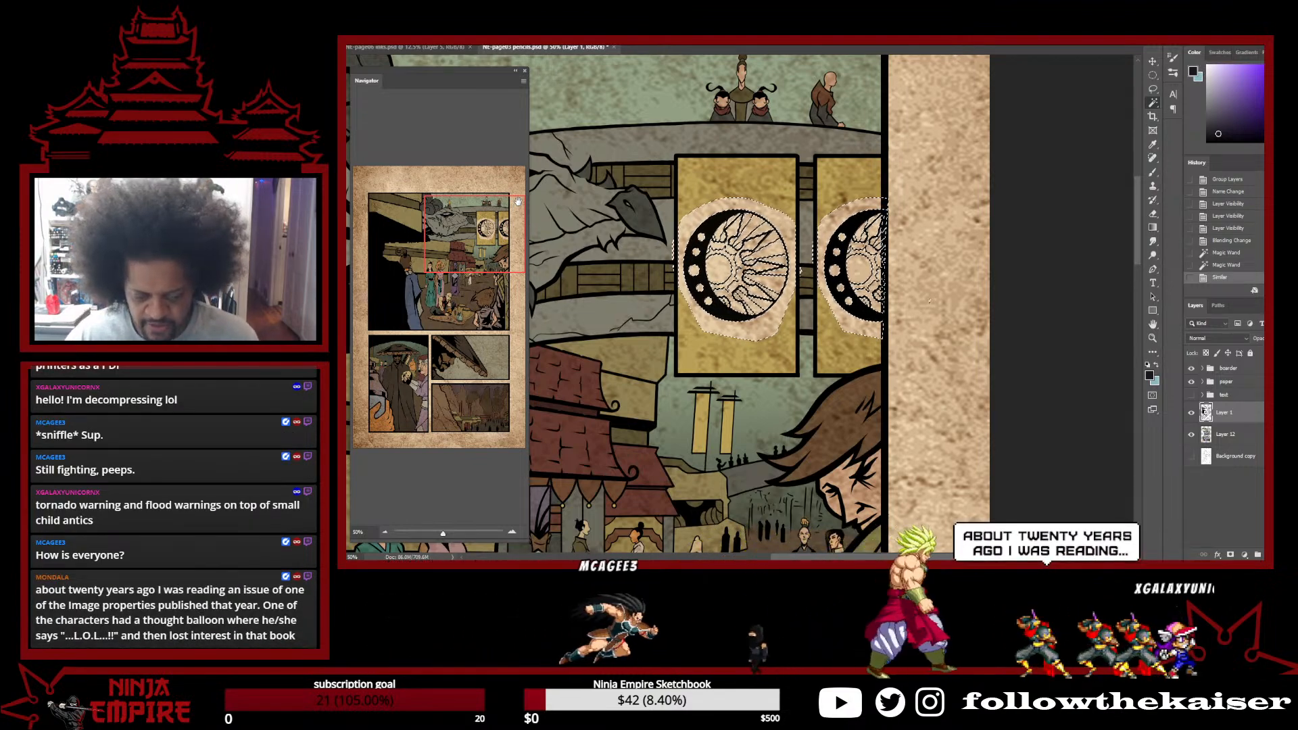
key(Delete)
key(ctrl+d)
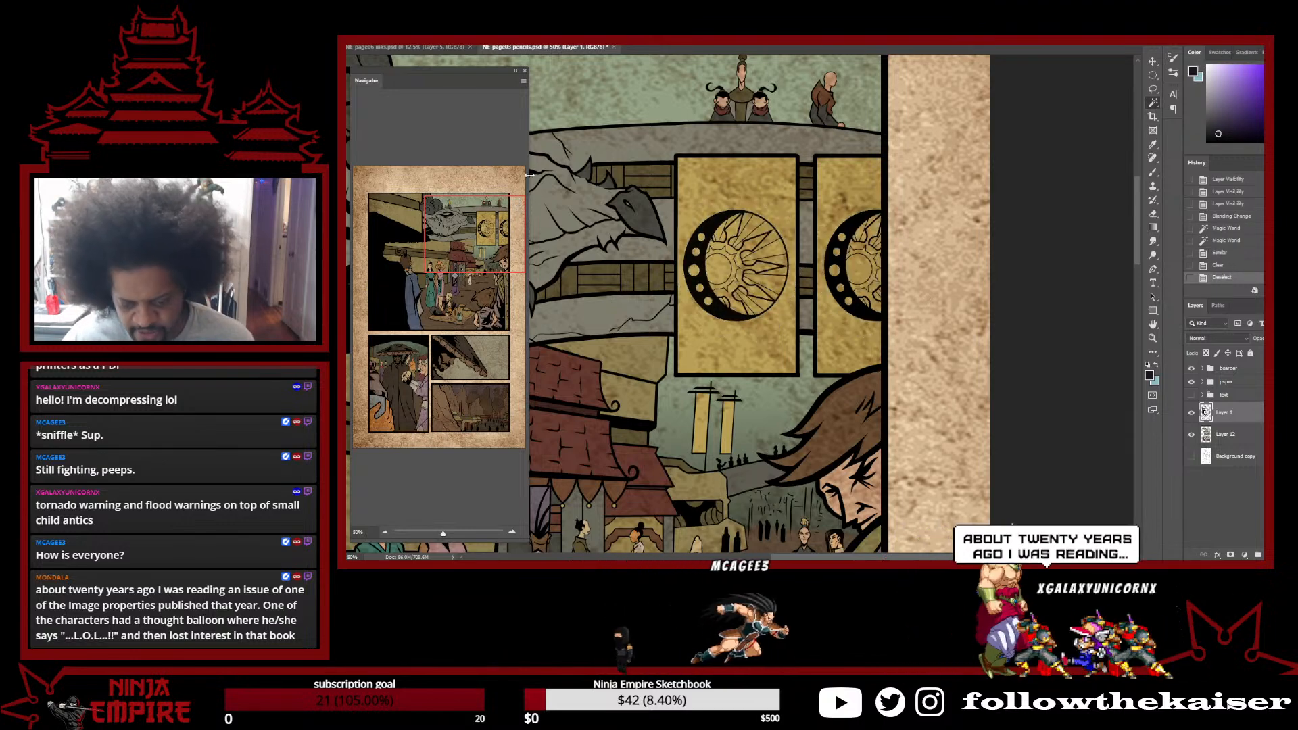
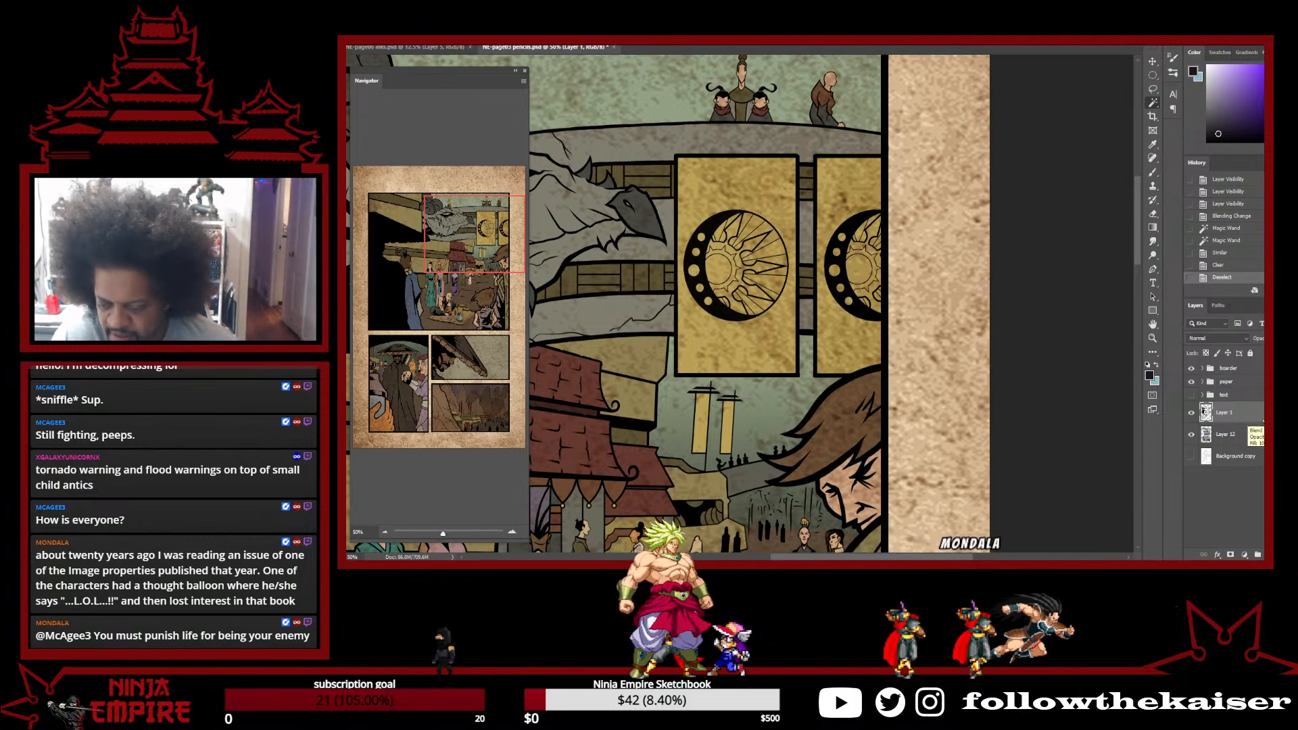
Apply a near-black Color Overlay in Normal mode to the line art on Layer 1
double_click(1247, 414)
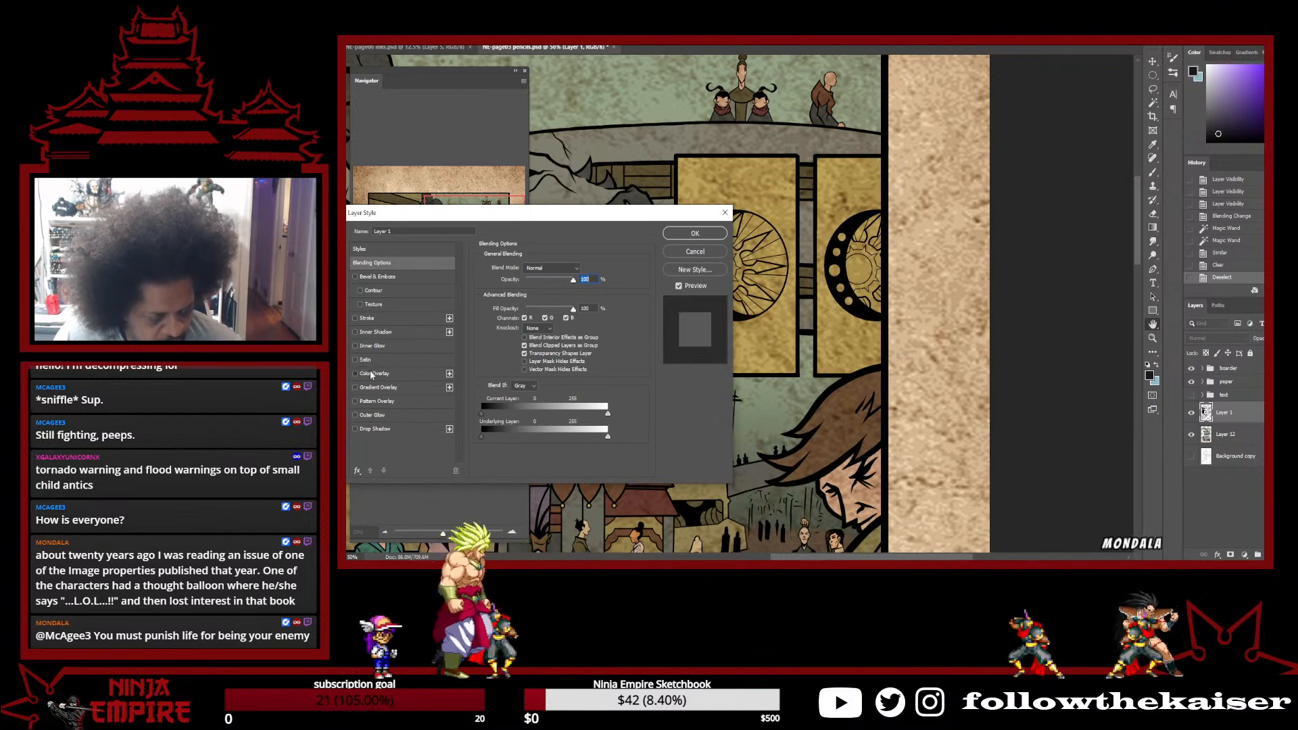
click(372, 373)
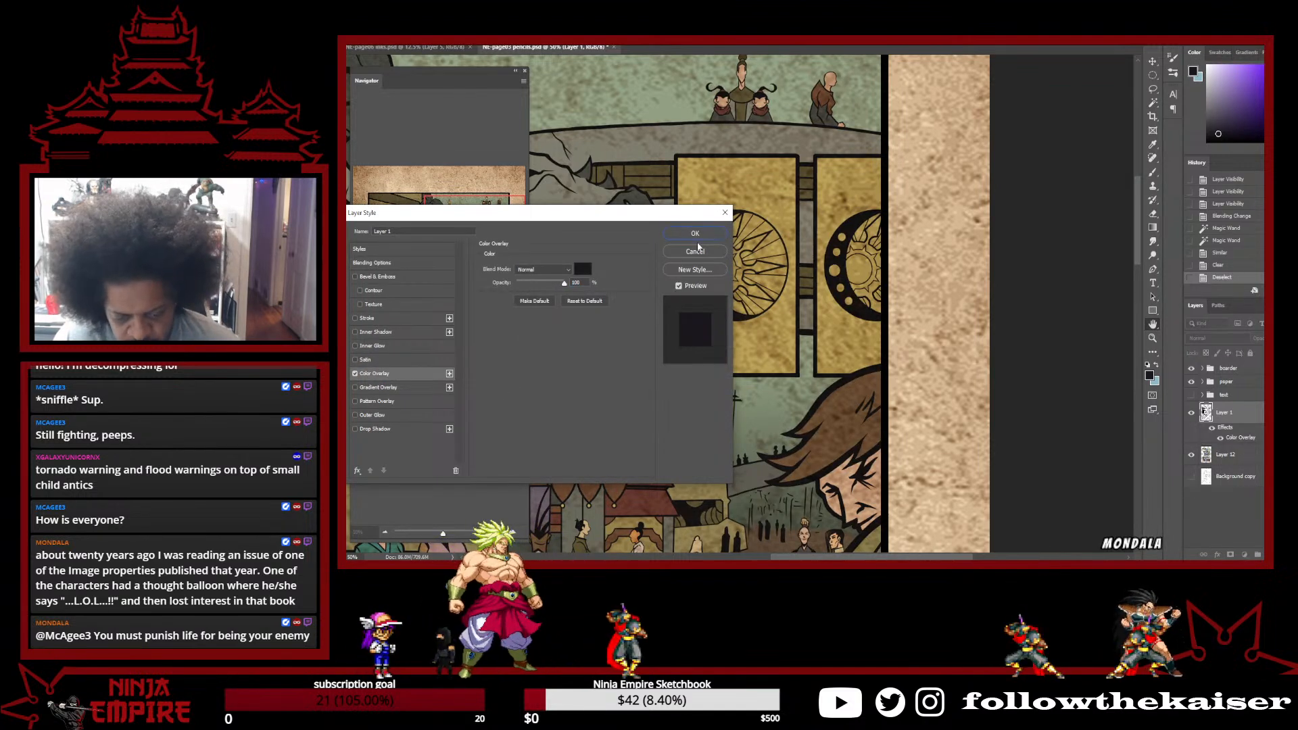
click(696, 234)
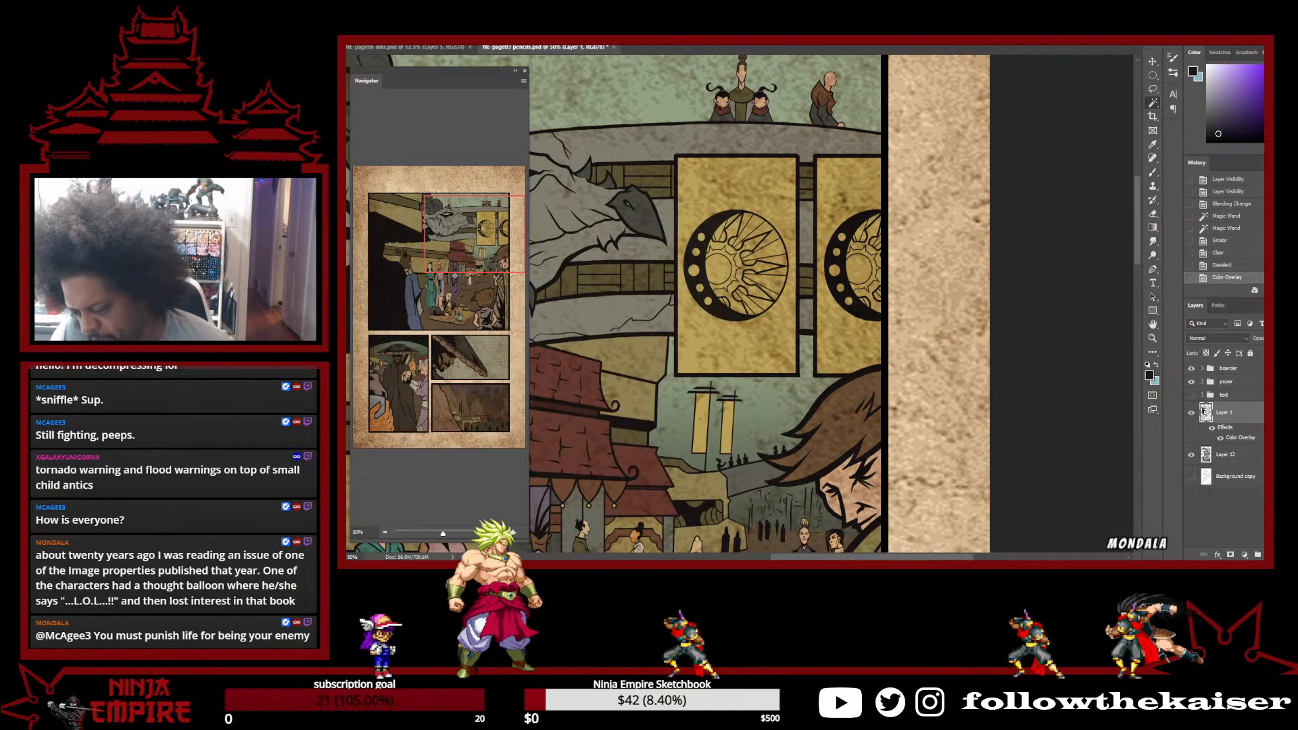
Apply the same near-black Color Overlay to the boarder group and set the group's blend mode to Multiply
click(1233, 368)
double_click(1247, 367)
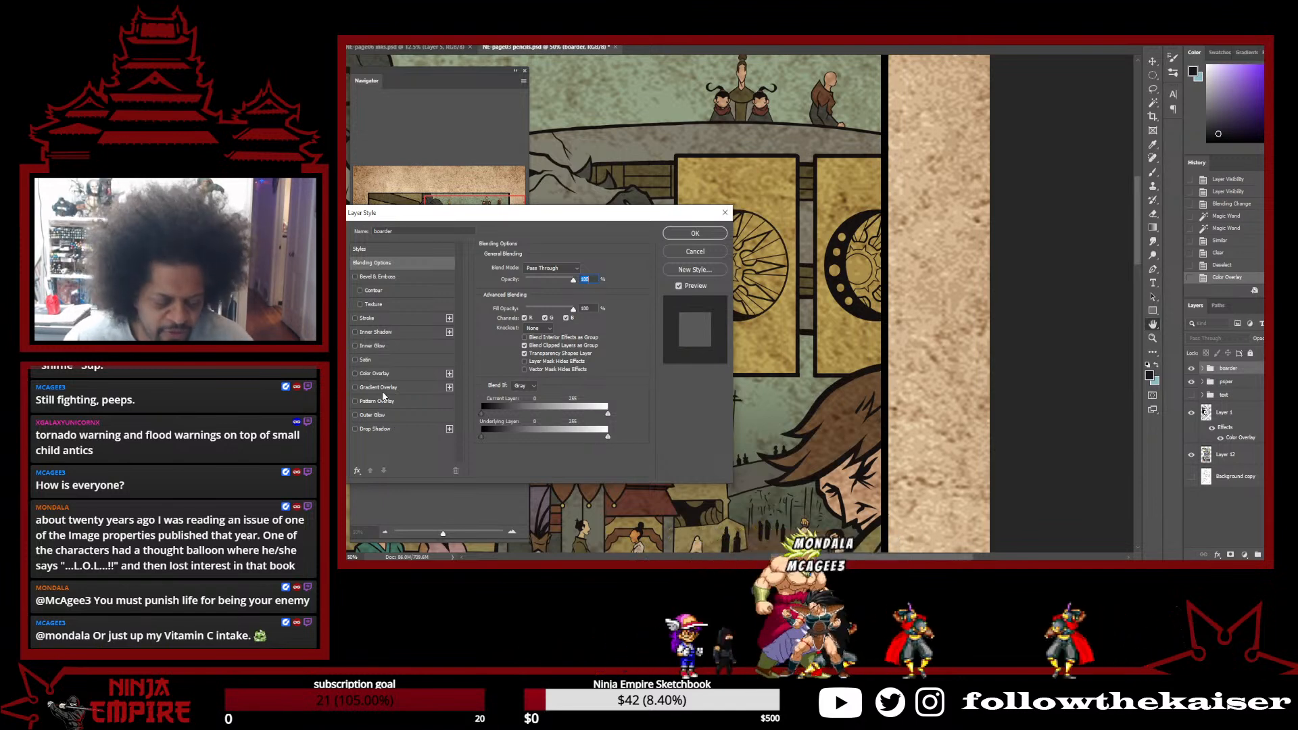
click(375, 373)
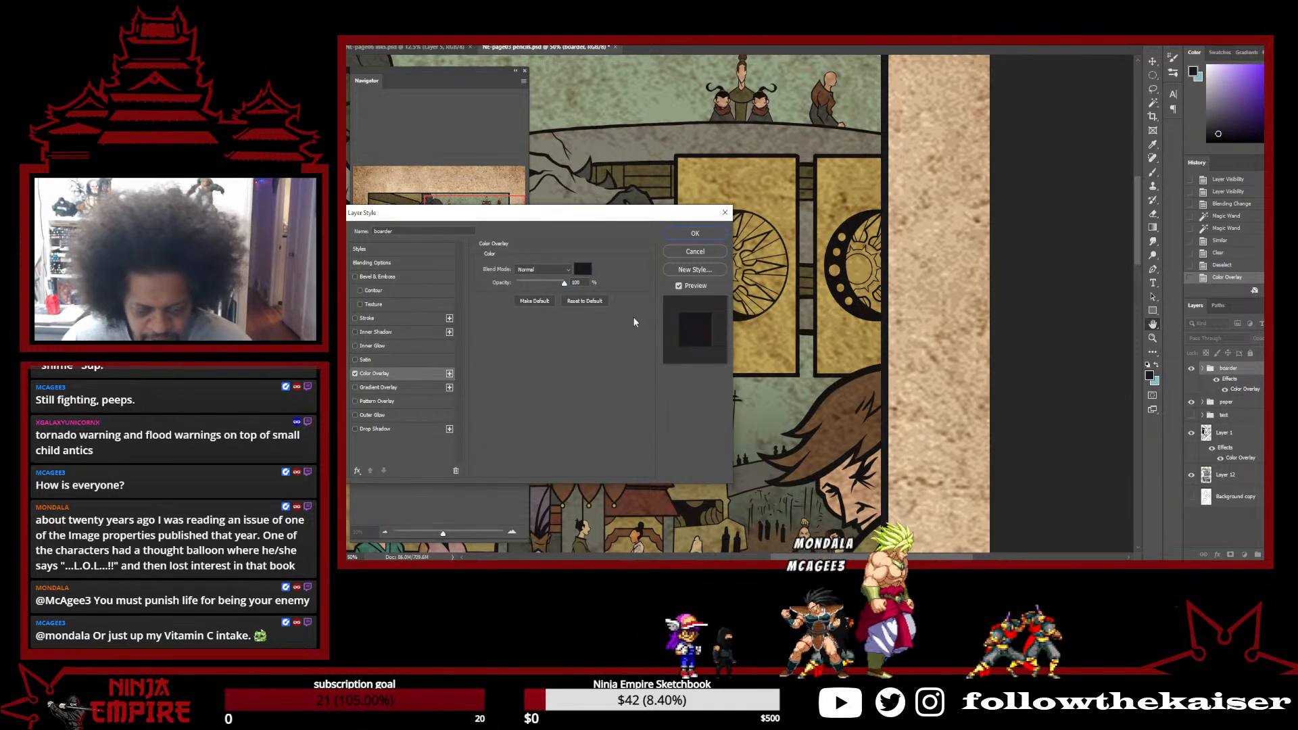
click(695, 233)
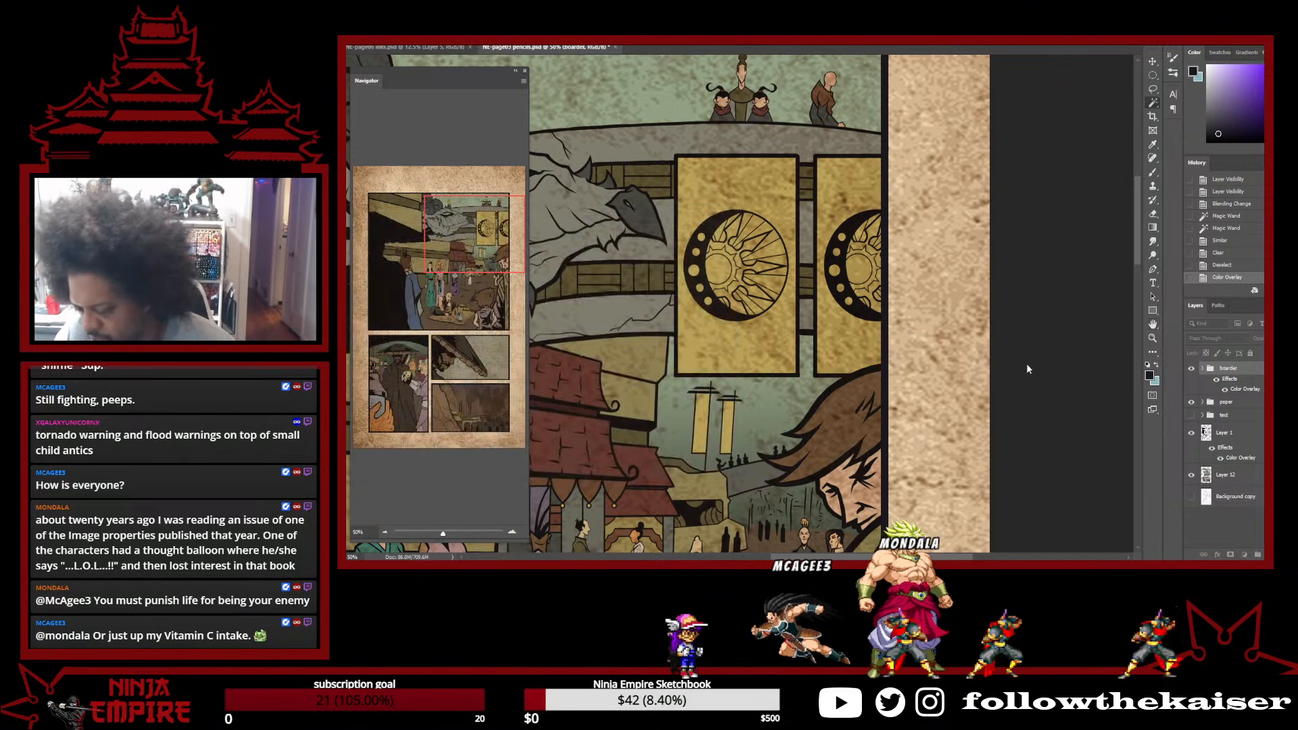
click(1214, 337)
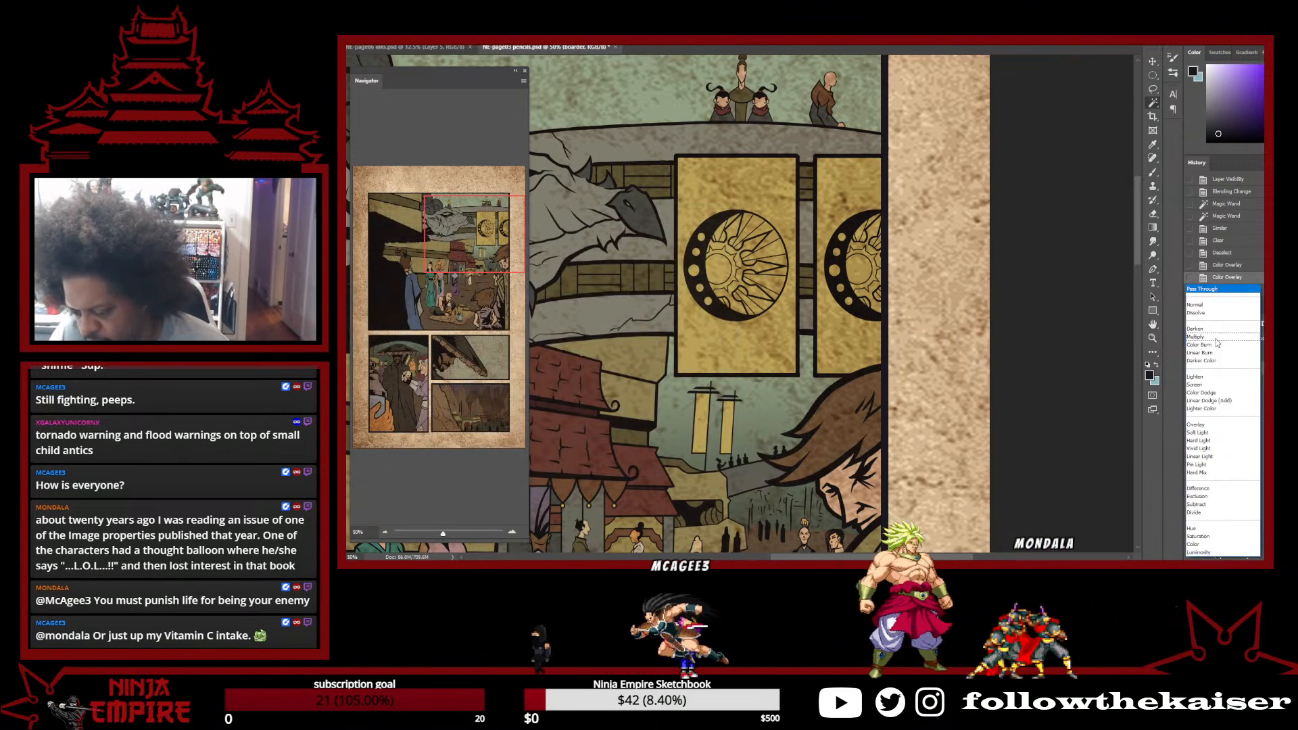
click(1209, 329)
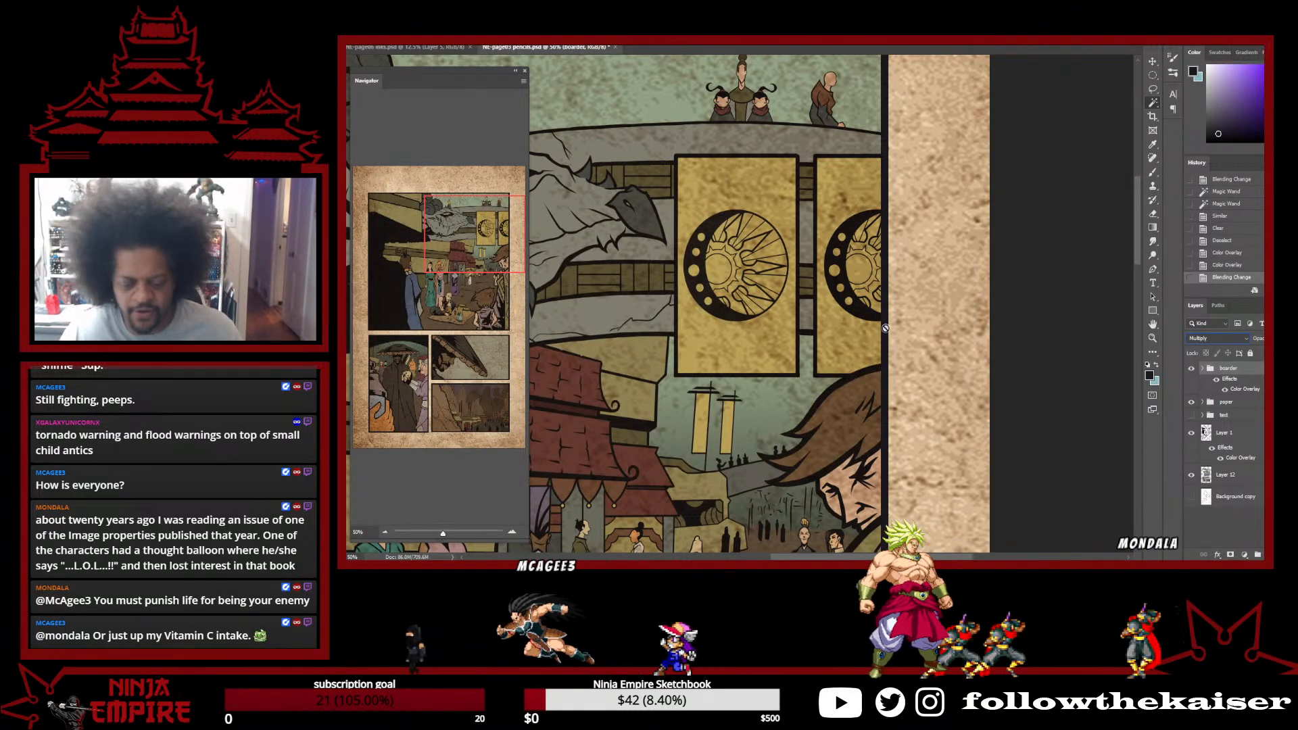
Inspect the softened blacks on the whole page and lower panels, comparing them with the text group shown and hidden
scroll(888, 338, down, 3)
drag(830, 350, 924, 199)
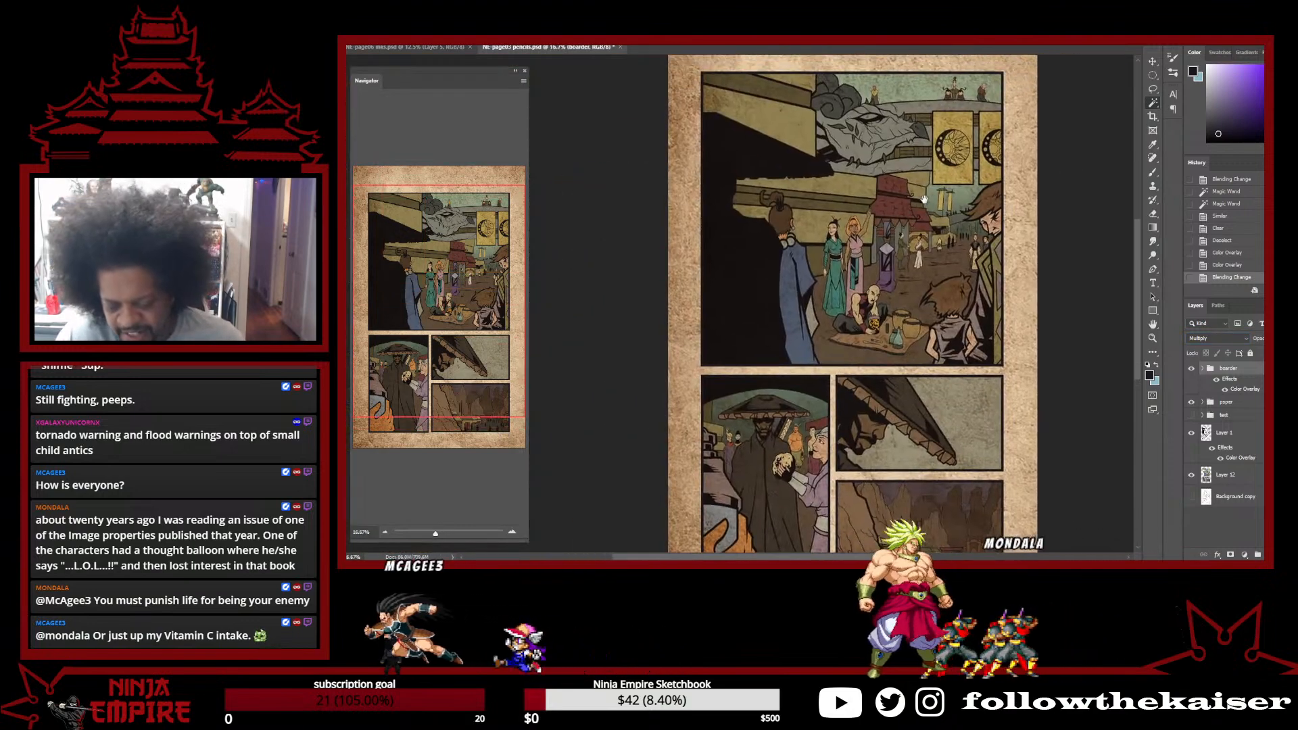
alt+click(930, 285)
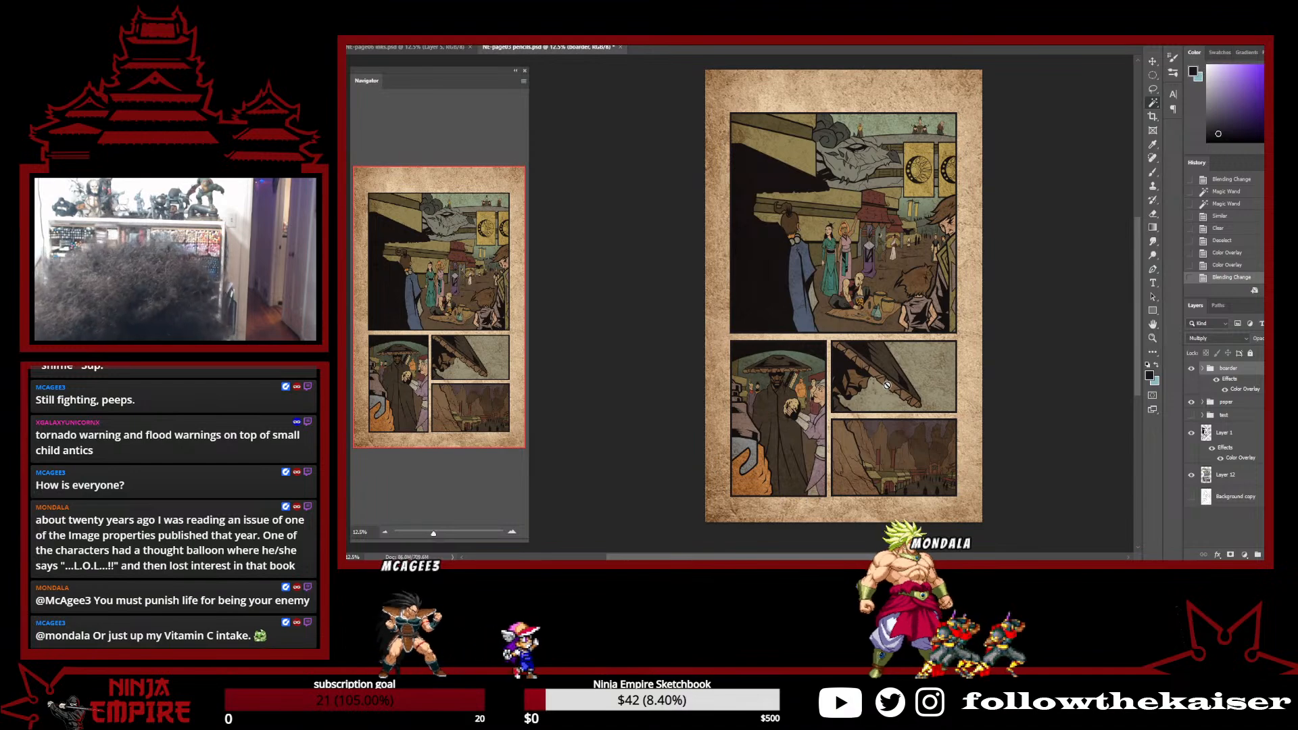
scroll(932, 475, up, 3)
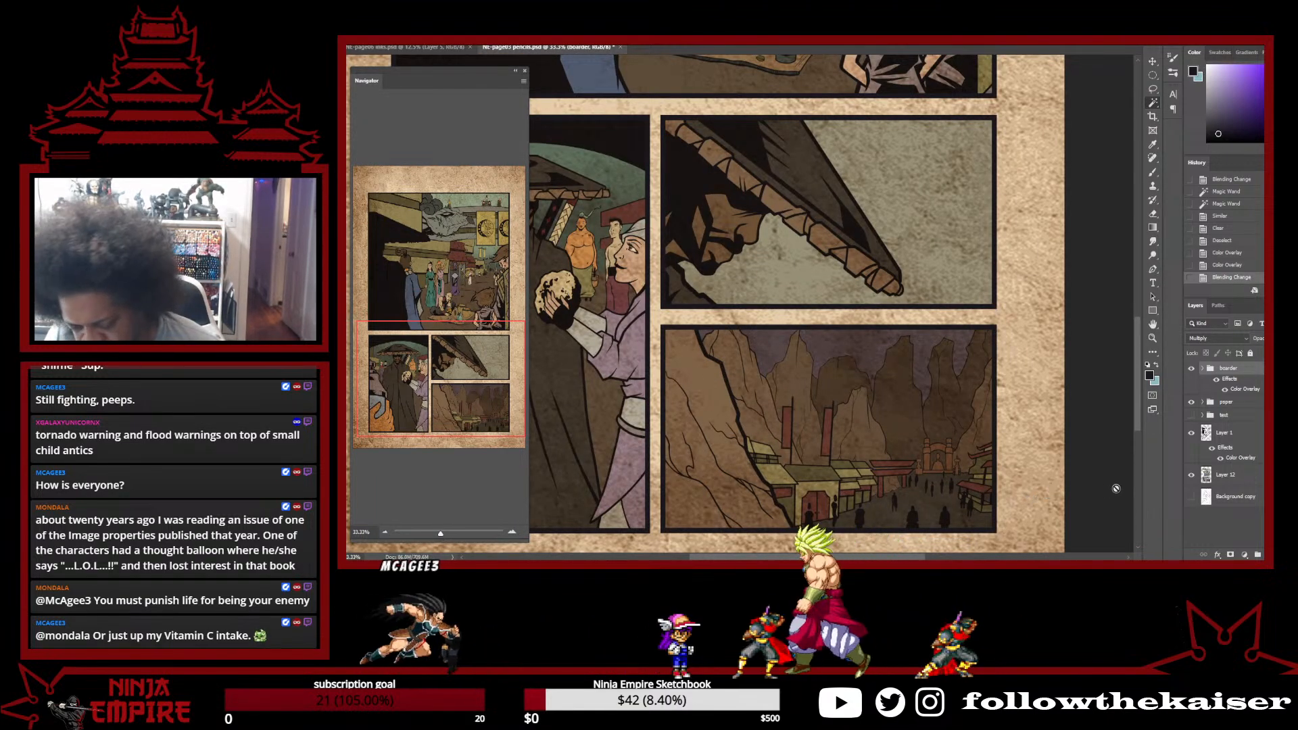
click(1192, 415)
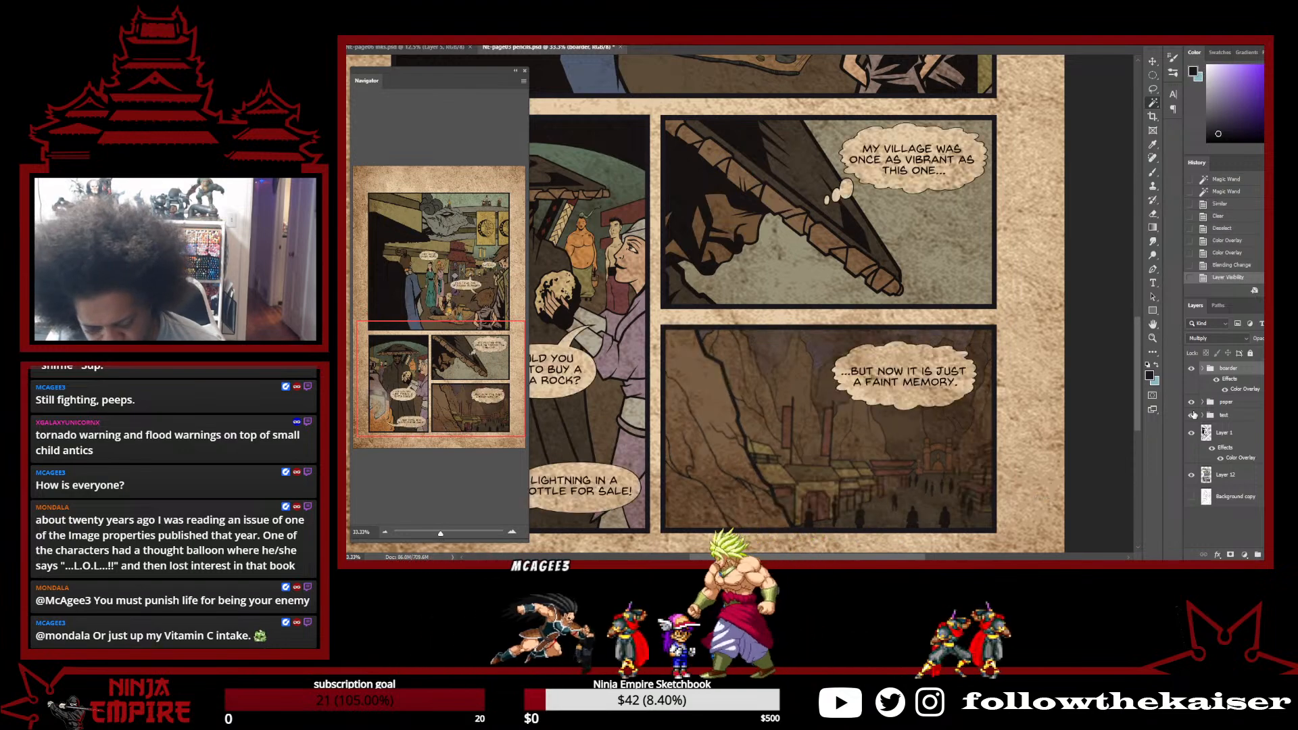
click(1193, 415)
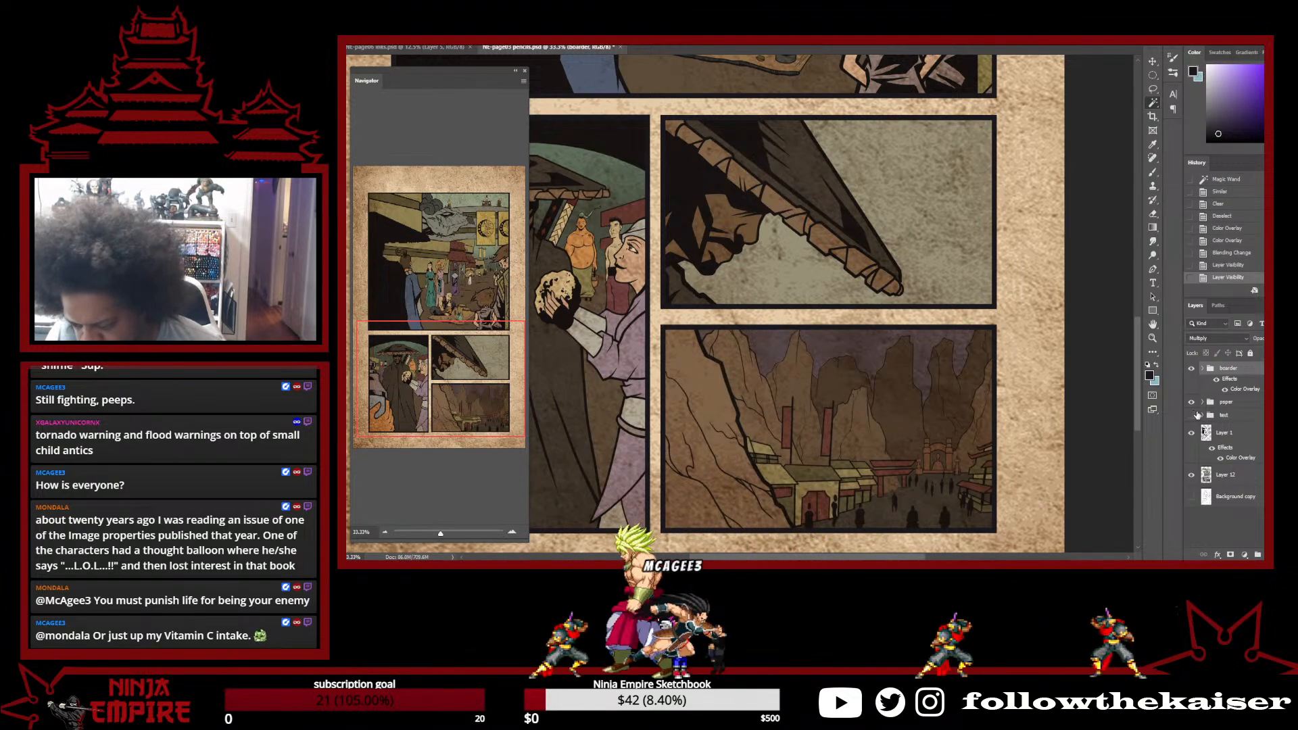
Expand the text group and toggle the visibility of Layer 15 to check its effect on the last panel
click(1202, 415)
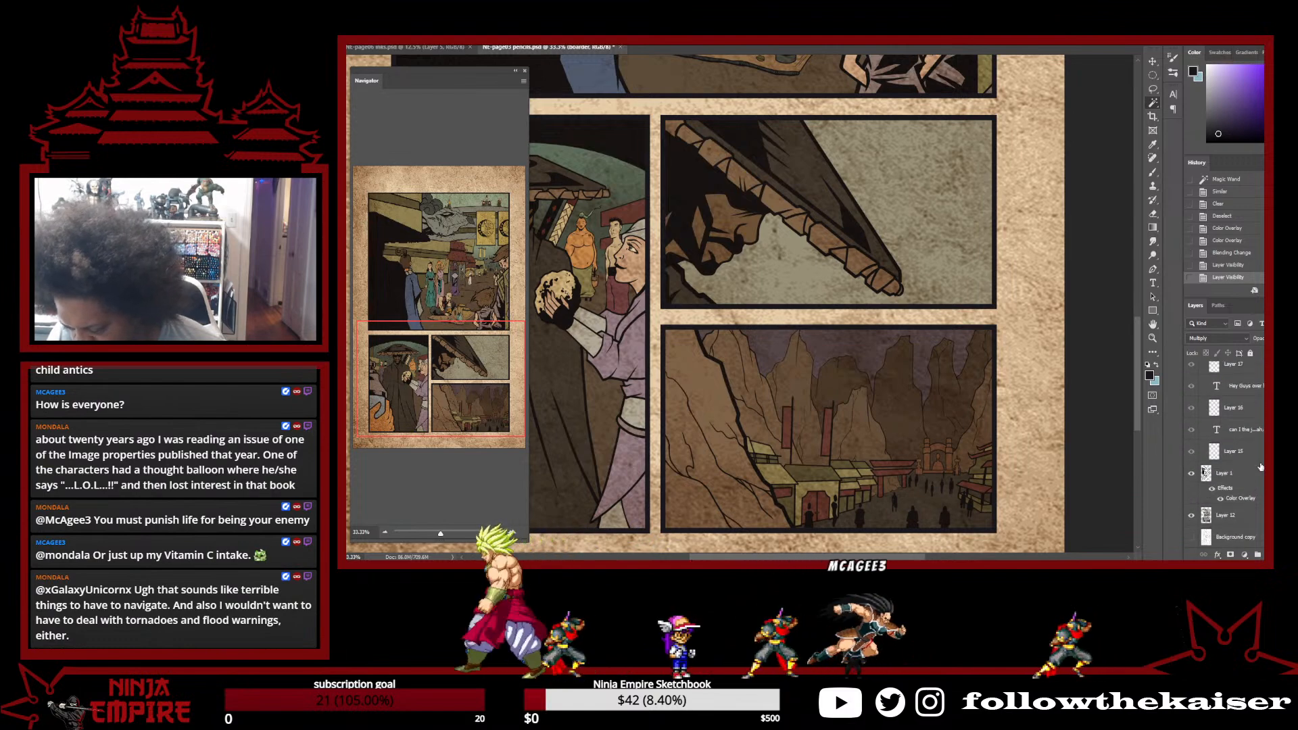
click(1191, 452)
click(1191, 452)
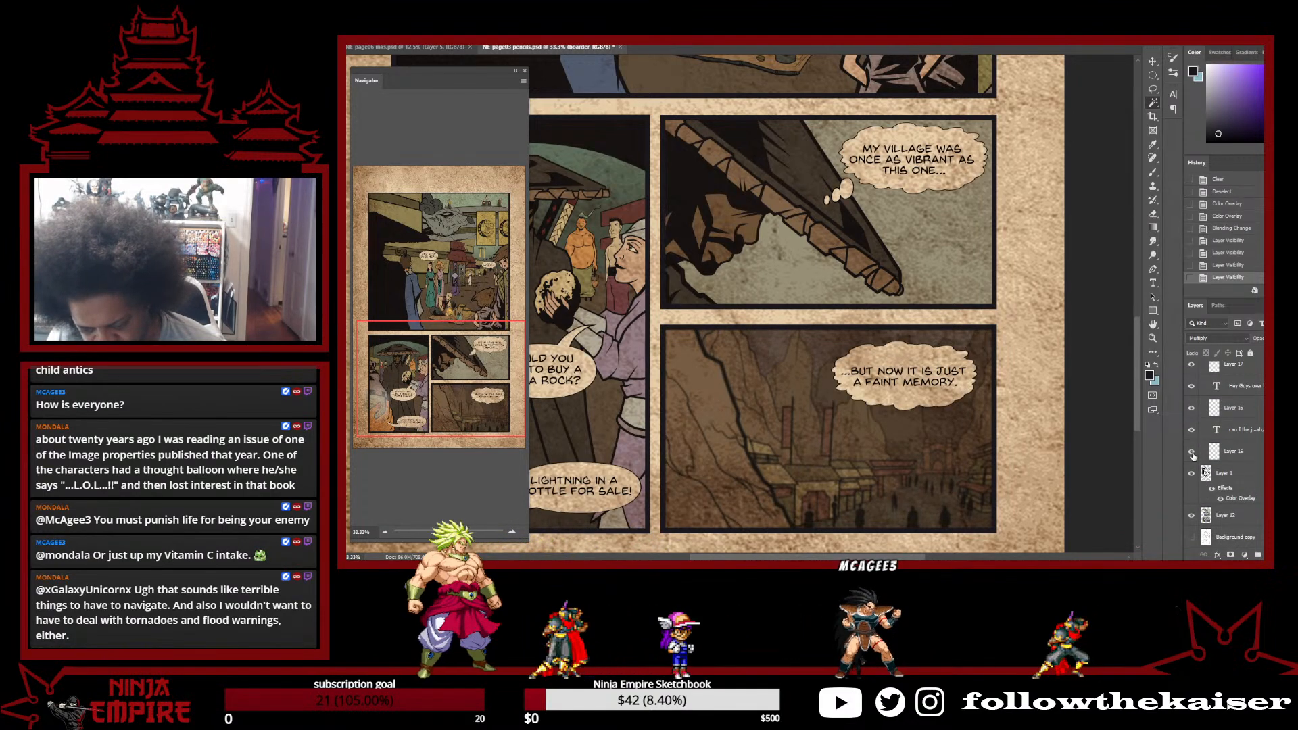
click(1192, 453)
scroll(1200, 461, up, 5)
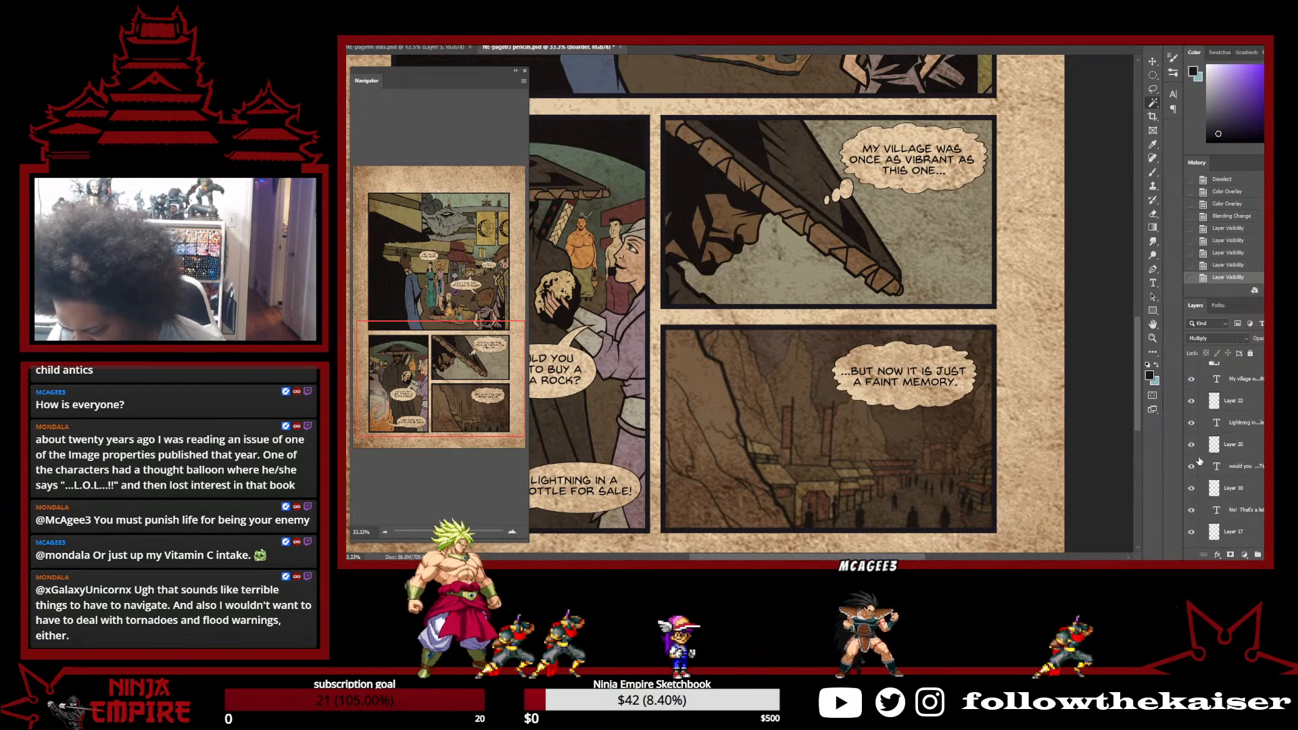
Toggle the text group's balloon and shading layers one at a time, from Layer 13 downward, to examine each one's effect
click(1191, 432)
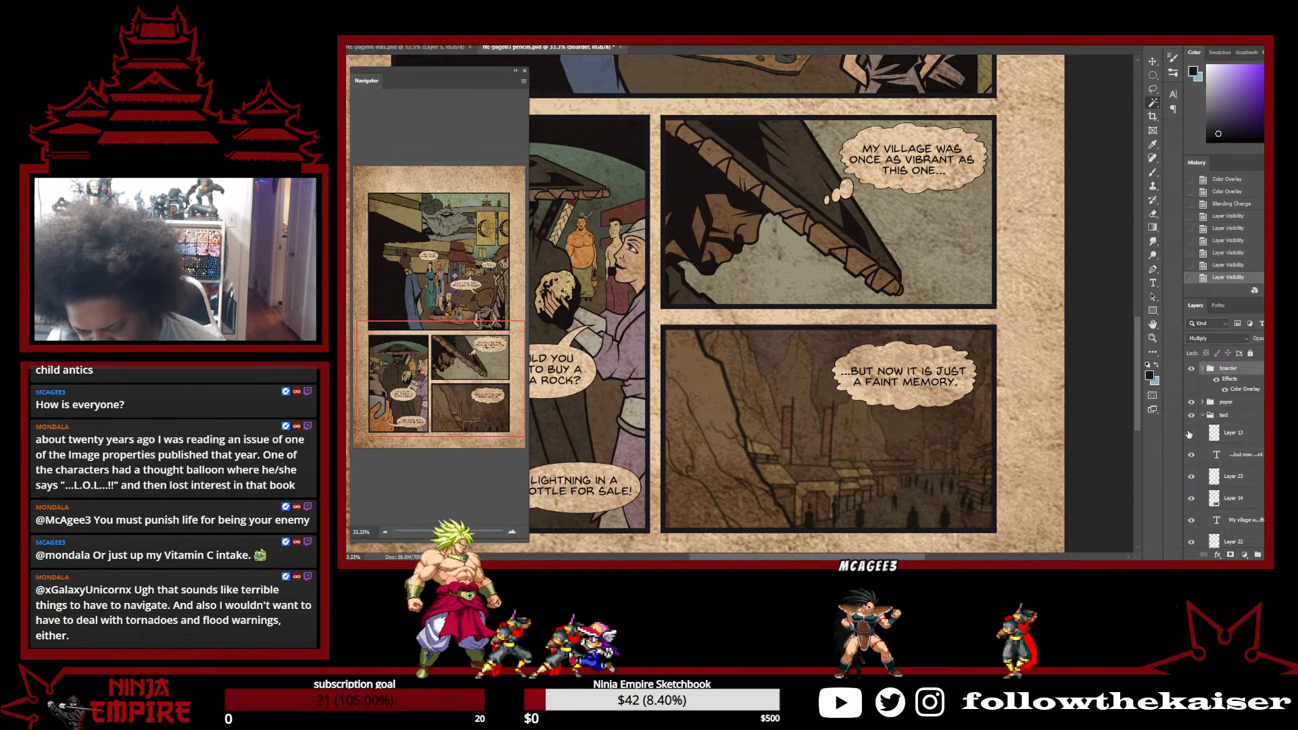
click(1191, 433)
click(1191, 477)
click(1191, 477)
click(1191, 497)
click(1190, 541)
click(1191, 542)
scroll(1191, 541, down, 2)
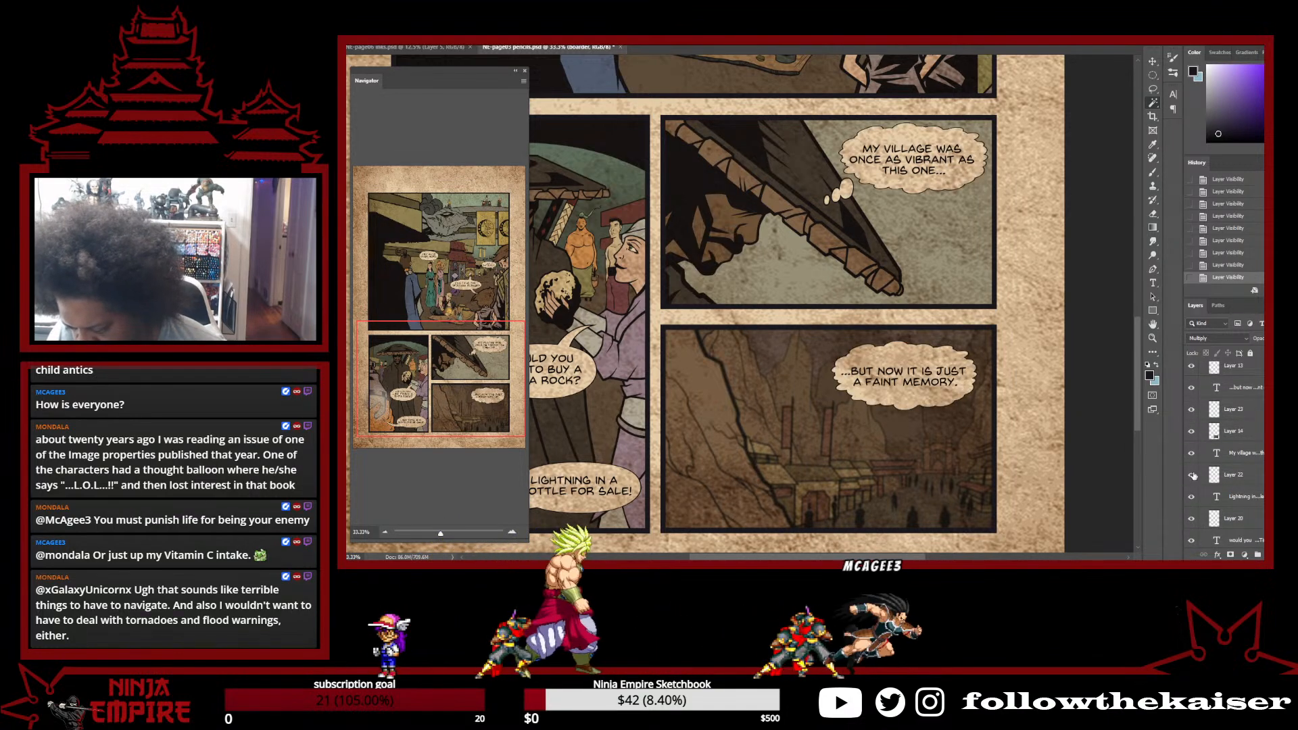
click(1191, 474)
click(1191, 474)
click(1191, 518)
click(1191, 518)
scroll(1191, 514, down, 3)
click(1193, 465)
click(1191, 462)
Hide the text group's layers one by one from Layer 15 up to Layer 22 to isolate the last panel's dark tint
scroll(1191, 507, down, 1)
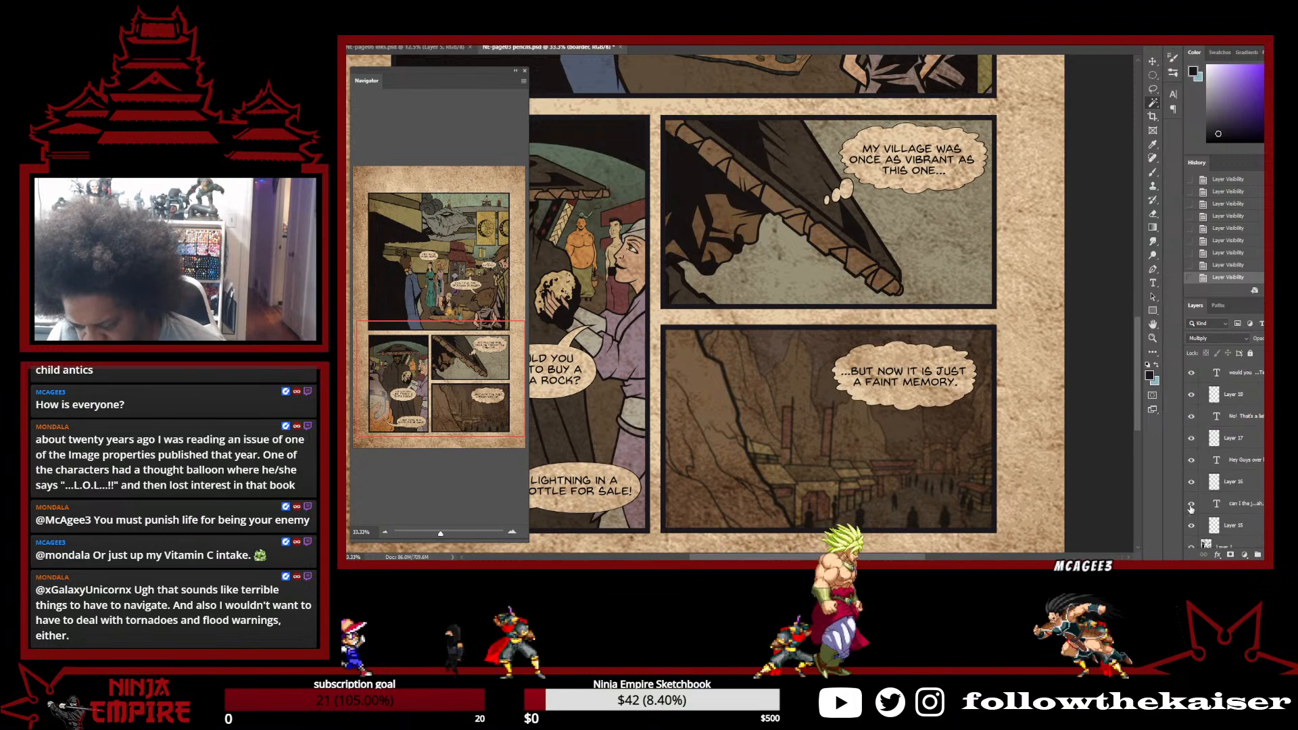
scroll(1190, 483, down, 1)
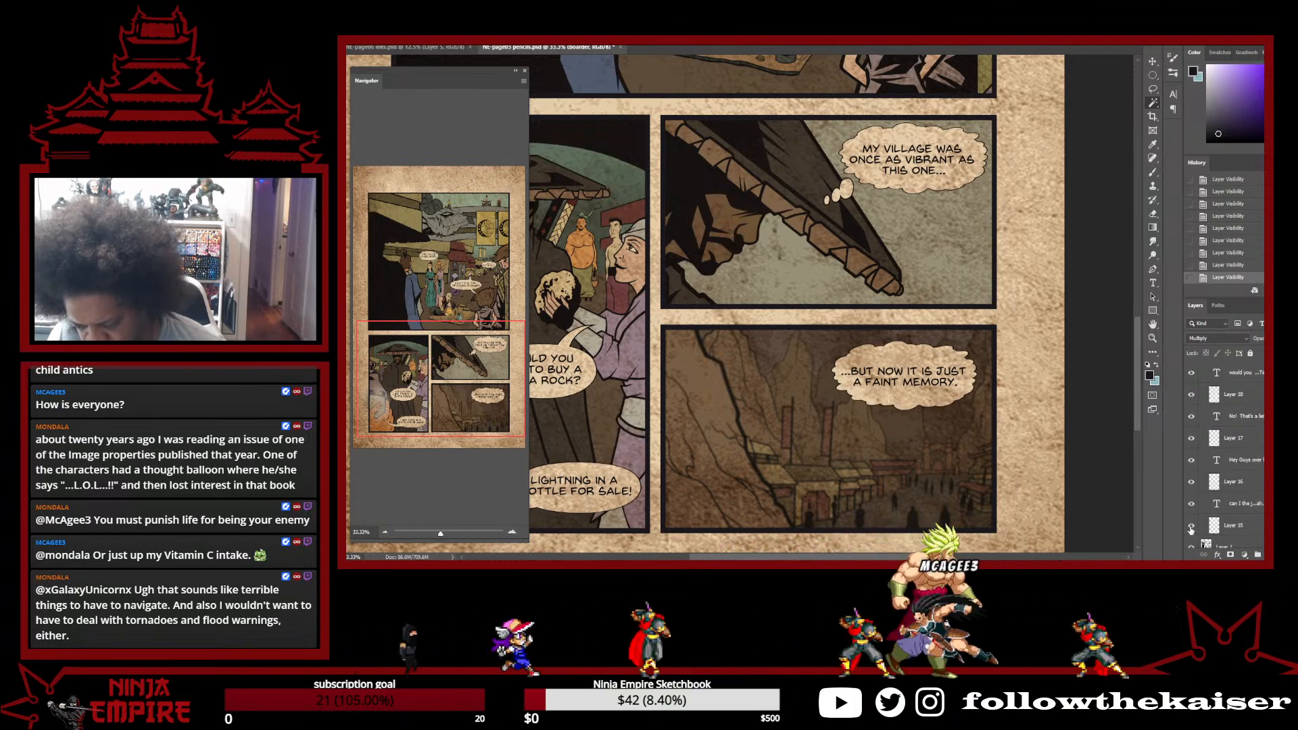
scroll(1192, 526, down, 1)
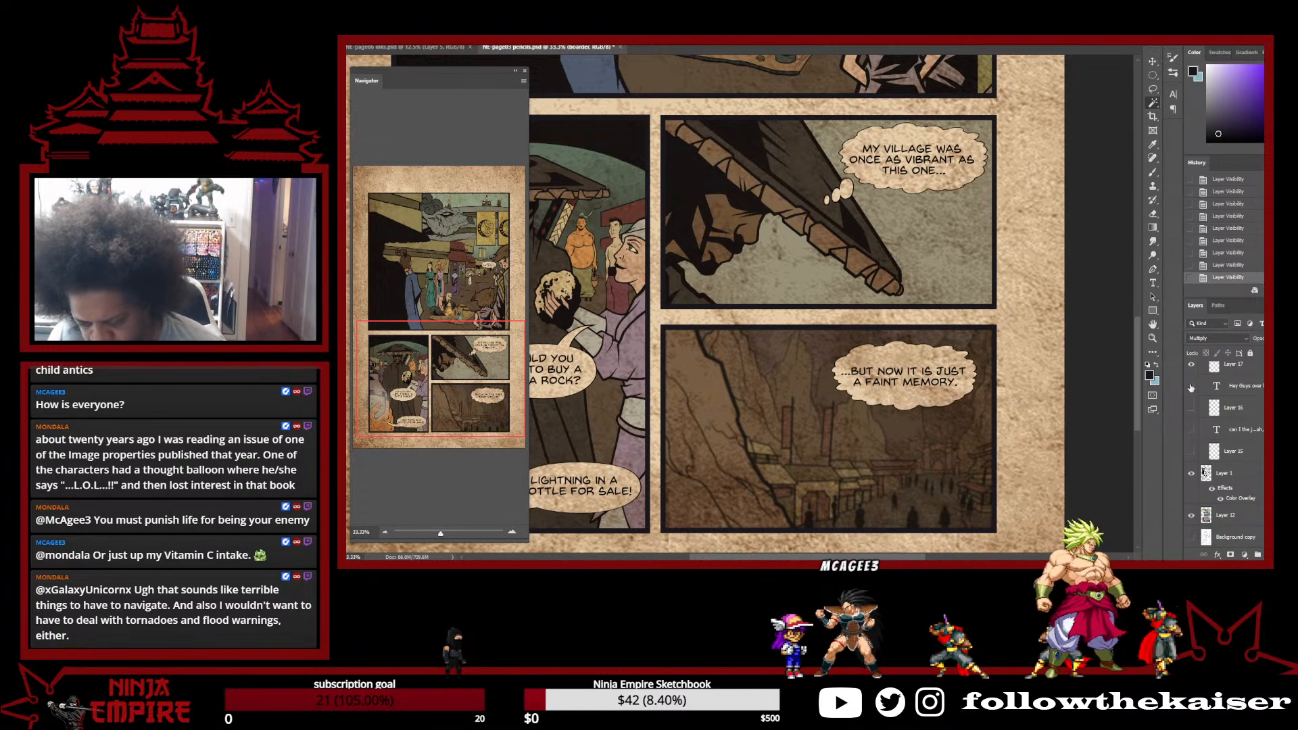
scroll(1193, 396, up, 1)
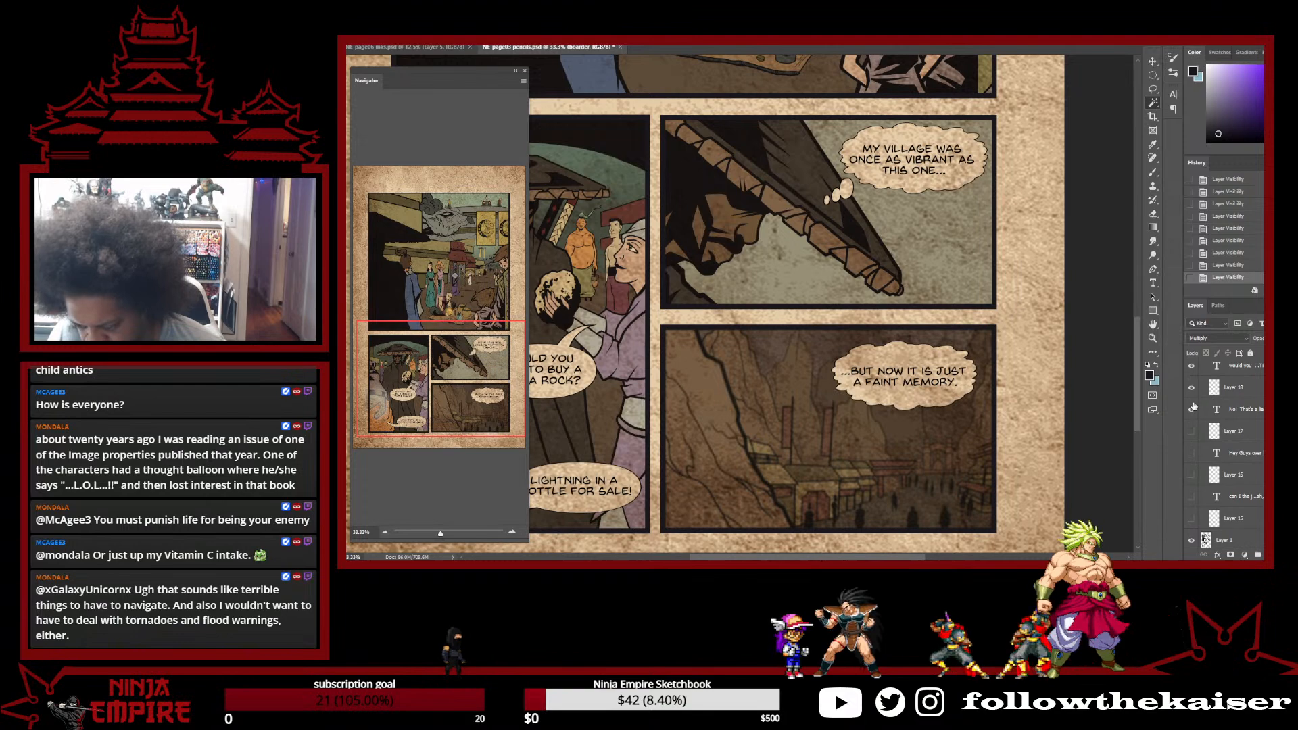
scroll(1192, 394, up, 1)
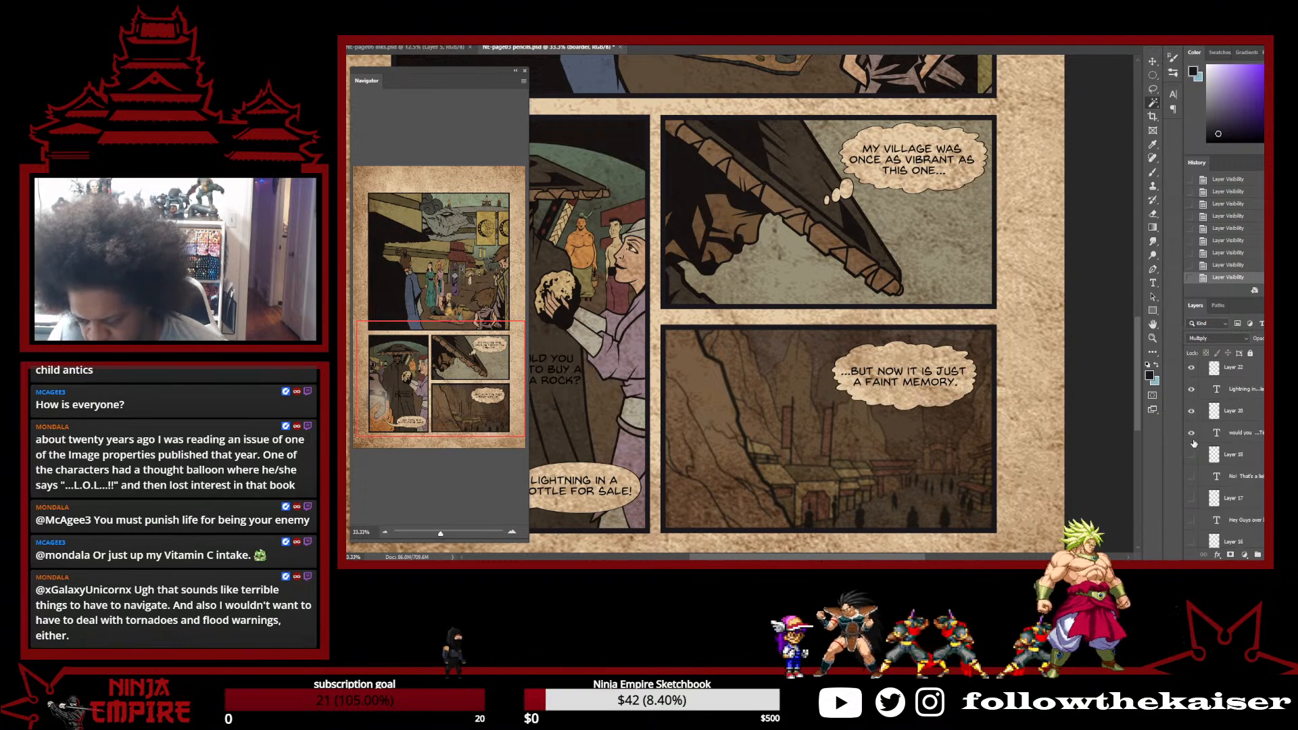
click(1191, 389)
scroll(1194, 419, up, 1)
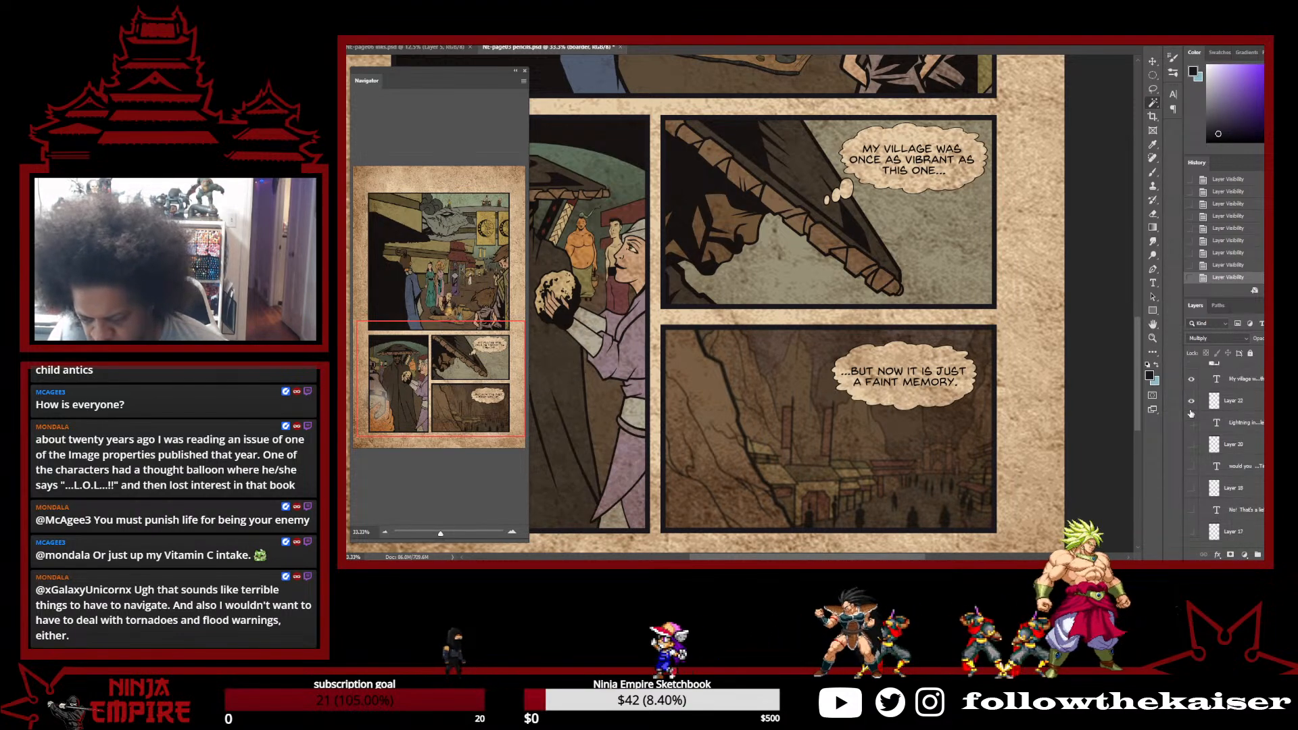
click(1191, 436)
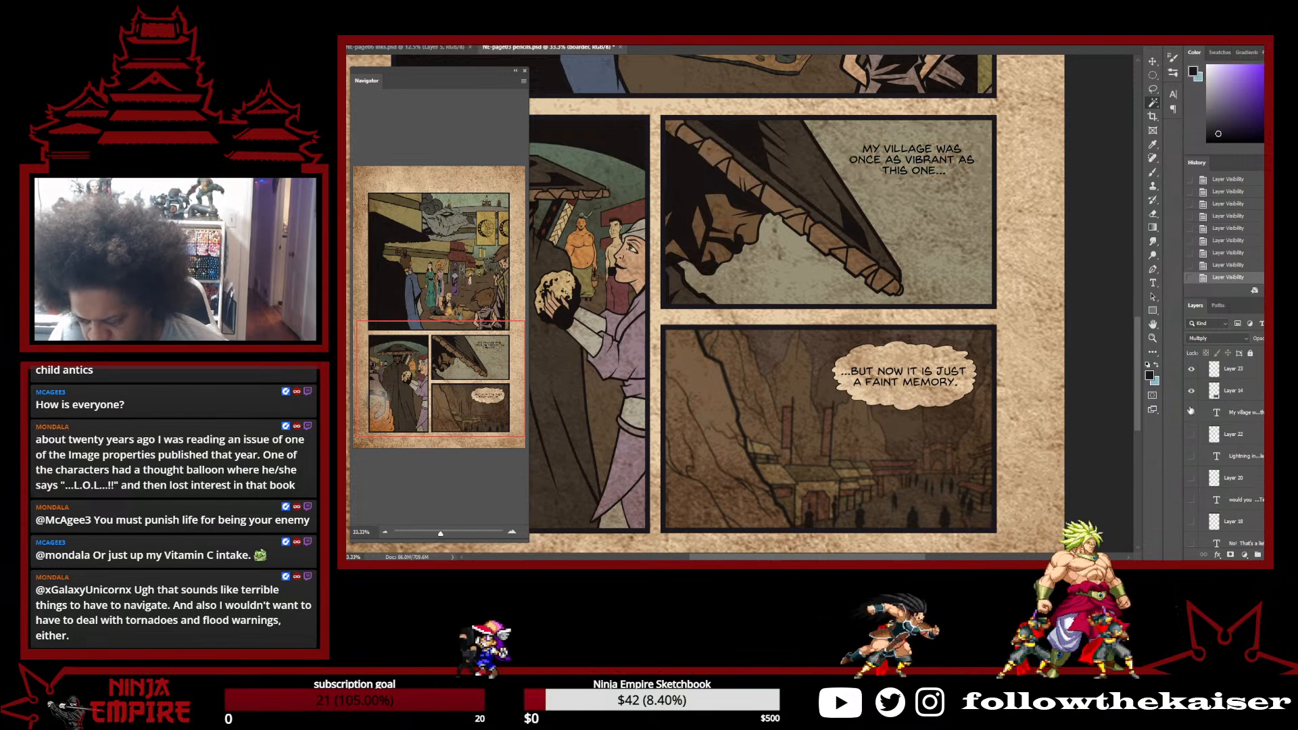
Turn the hidden balloon and lettering layers of the text group back on
scroll(1187, 511, down, 2)
click(1191, 420)
click(1191, 443)
click(1191, 464)
click(1191, 486)
click(1191, 508)
click(1191, 529)
scroll(1191, 529, down, 1)
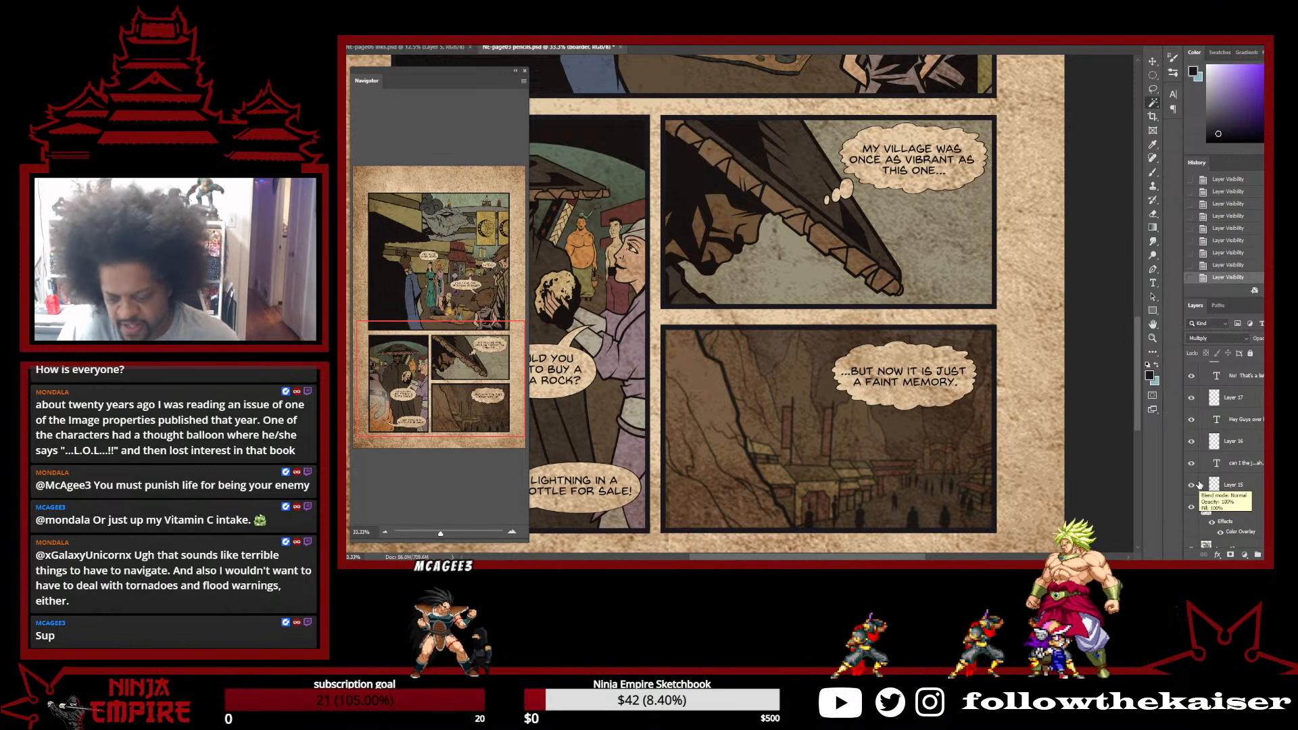
Move Layer 14 out of the text group to directly above Layer 1
scroll(1216, 481, up, 5)
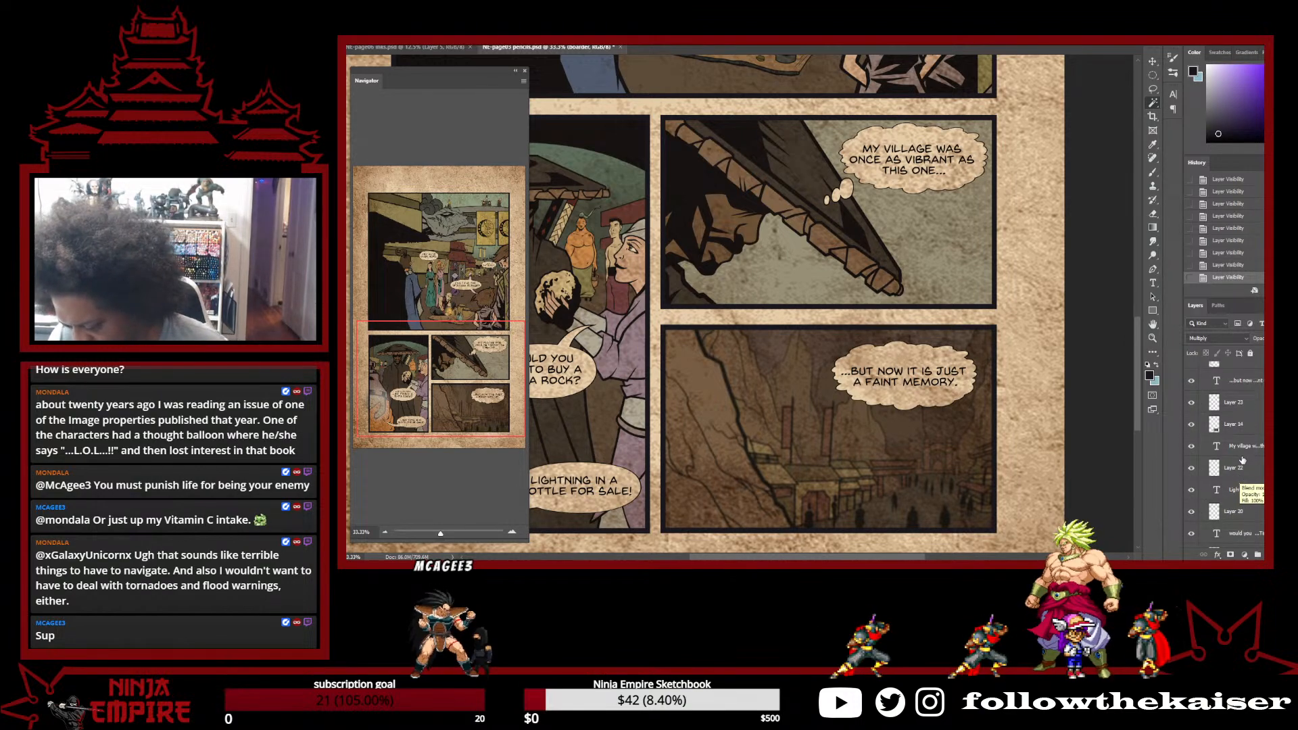
scroll(1247, 512, down, 2)
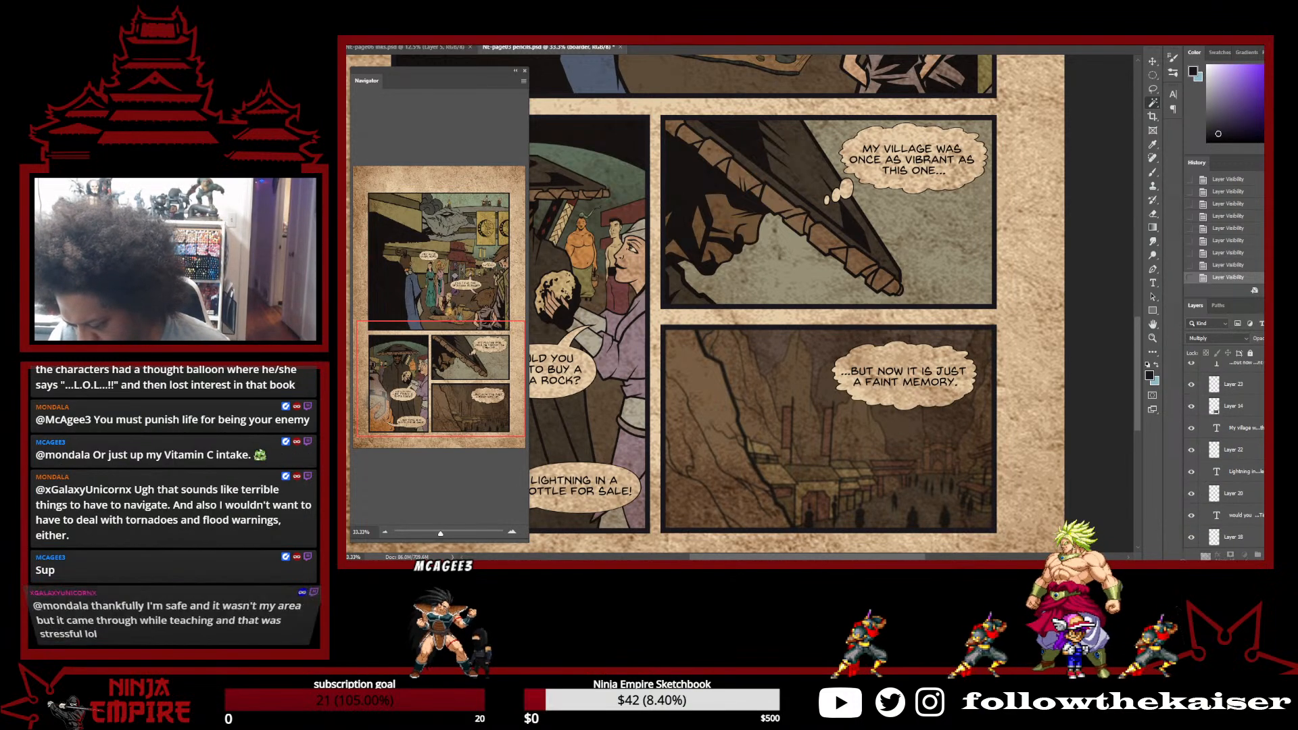
scroll(1259, 541, down, 5)
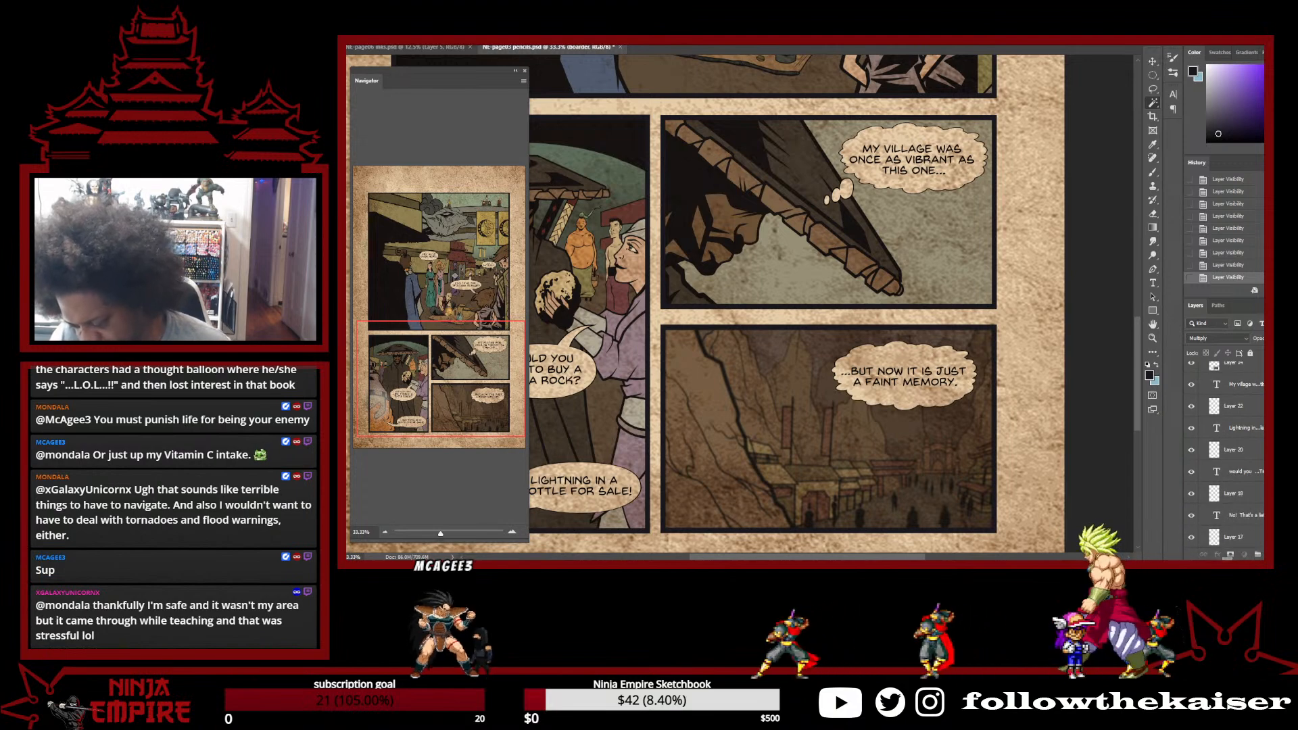
drag(1230, 554, 1225, 500)
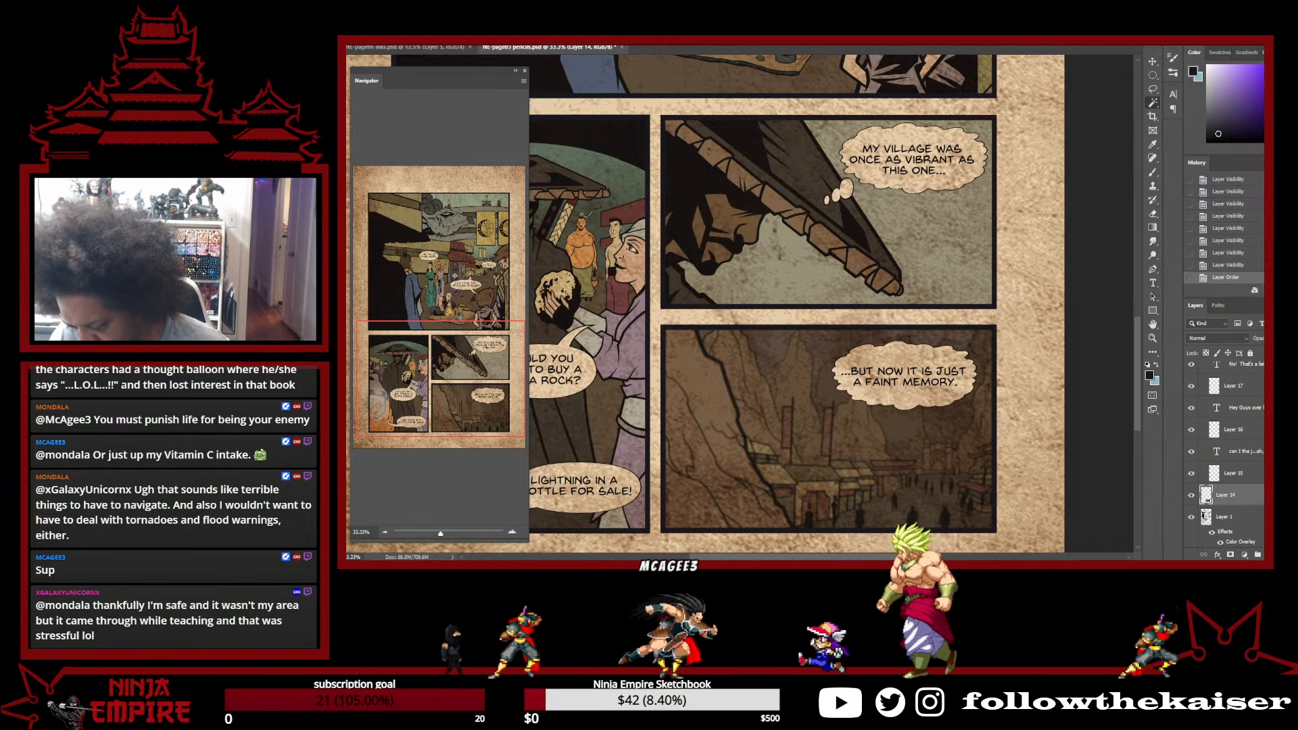
Collapse and hide the text group, and save the document
scroll(1260, 494, up, 1)
scroll(1260, 494, up, 5)
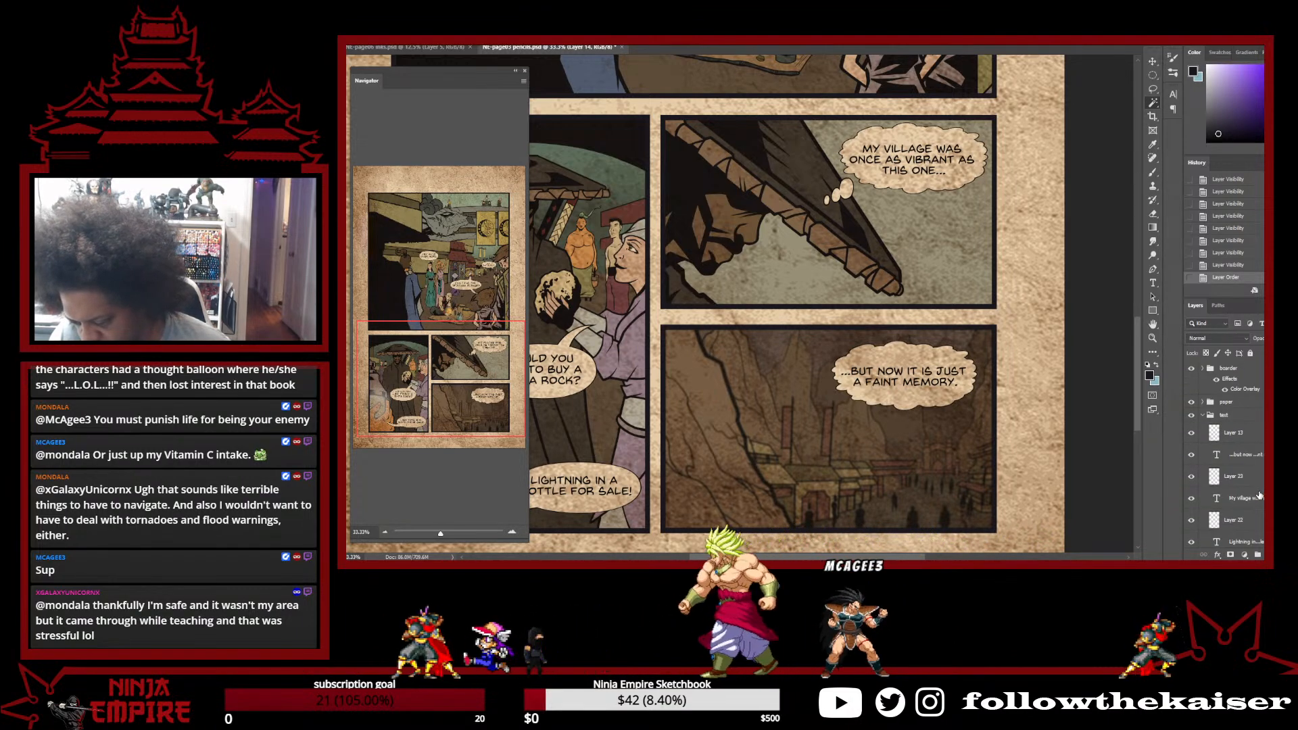
click(1210, 416)
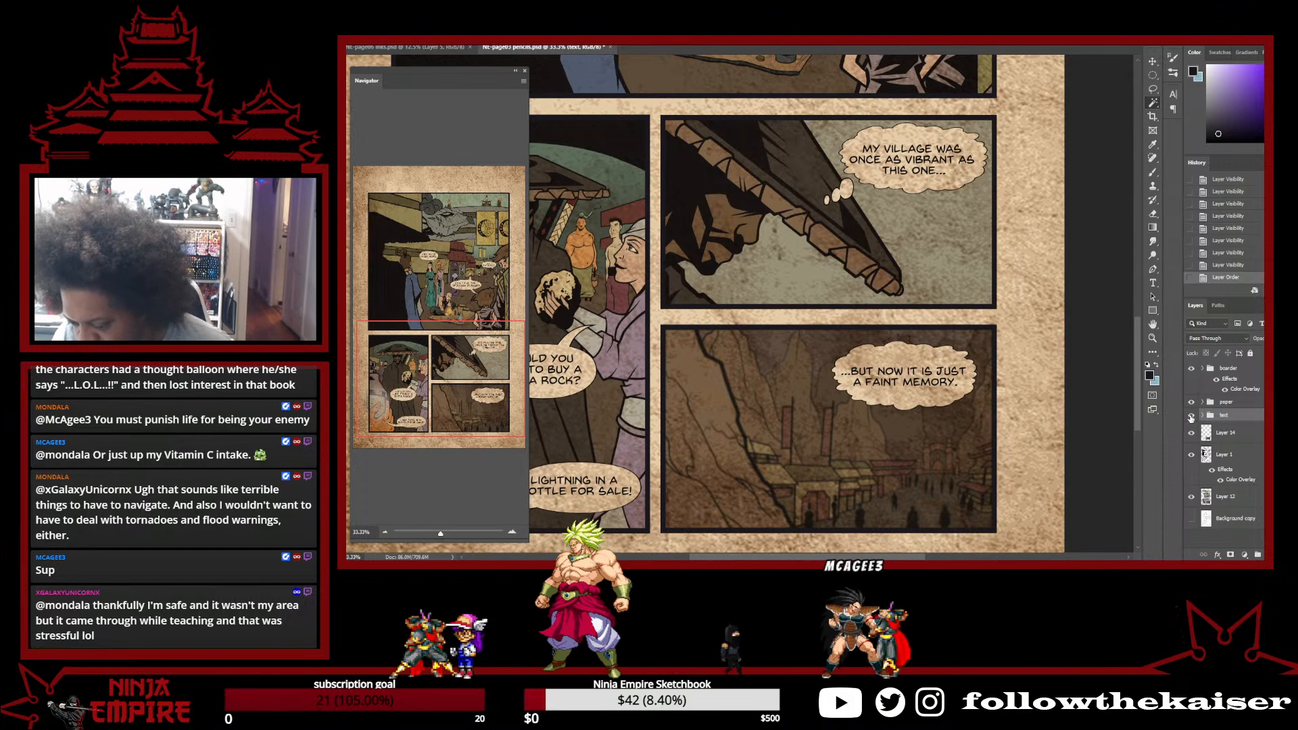
click(1191, 416)
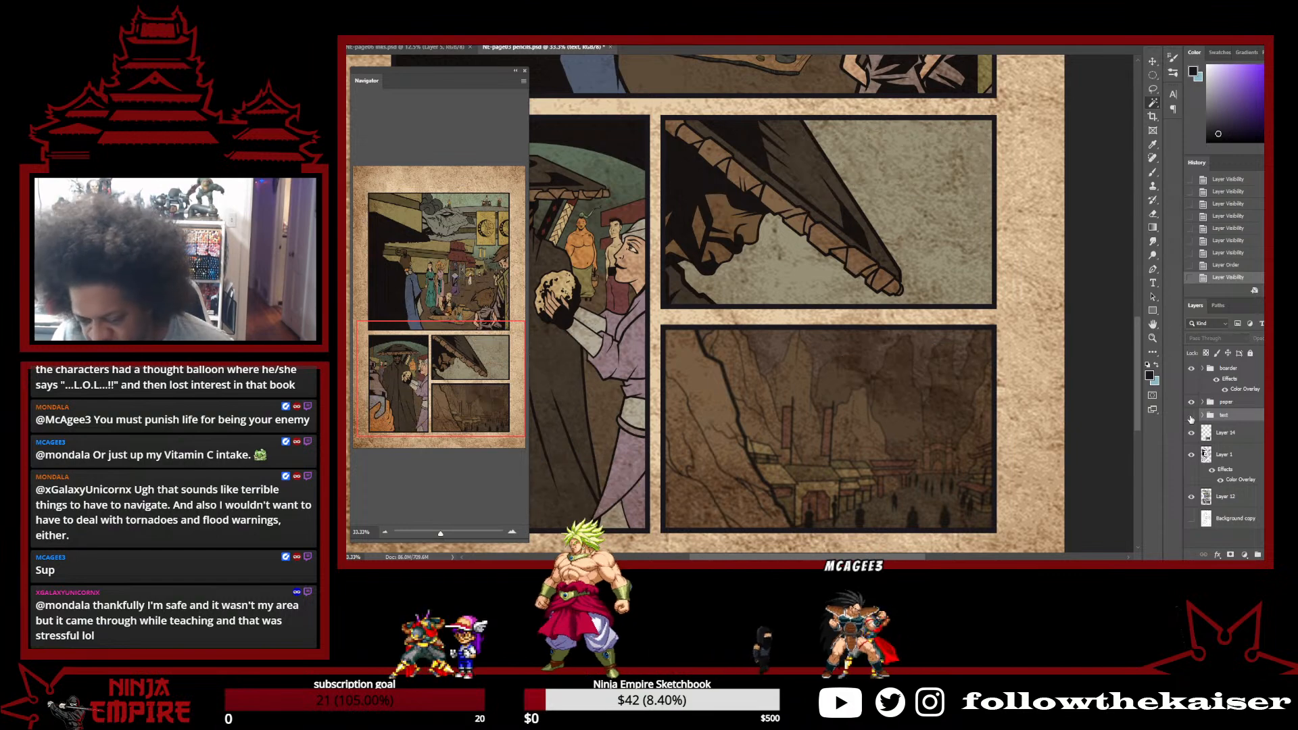
alt+click(773, 384)
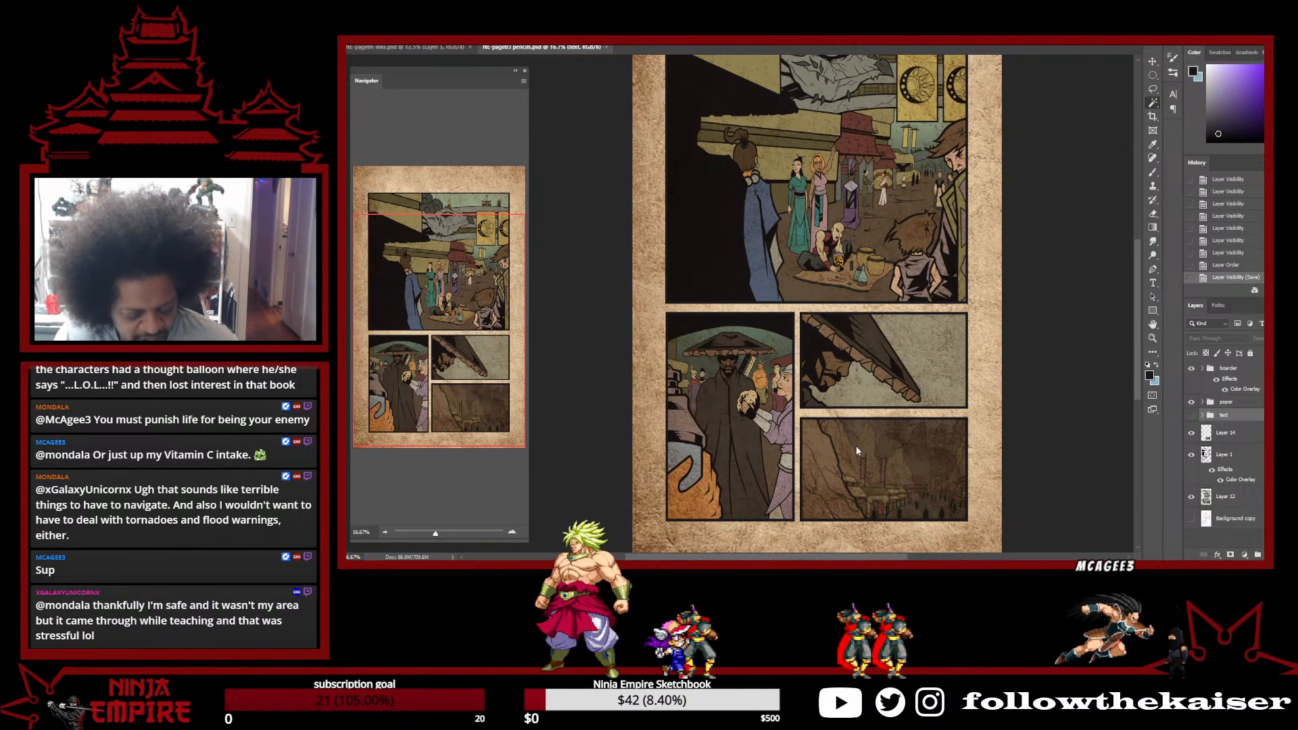
Export page 03 as a JPEG at quality 12 in the retro folder, replacing Full-size-page 03-retro, and close the document
key(ctrl+shift+s)
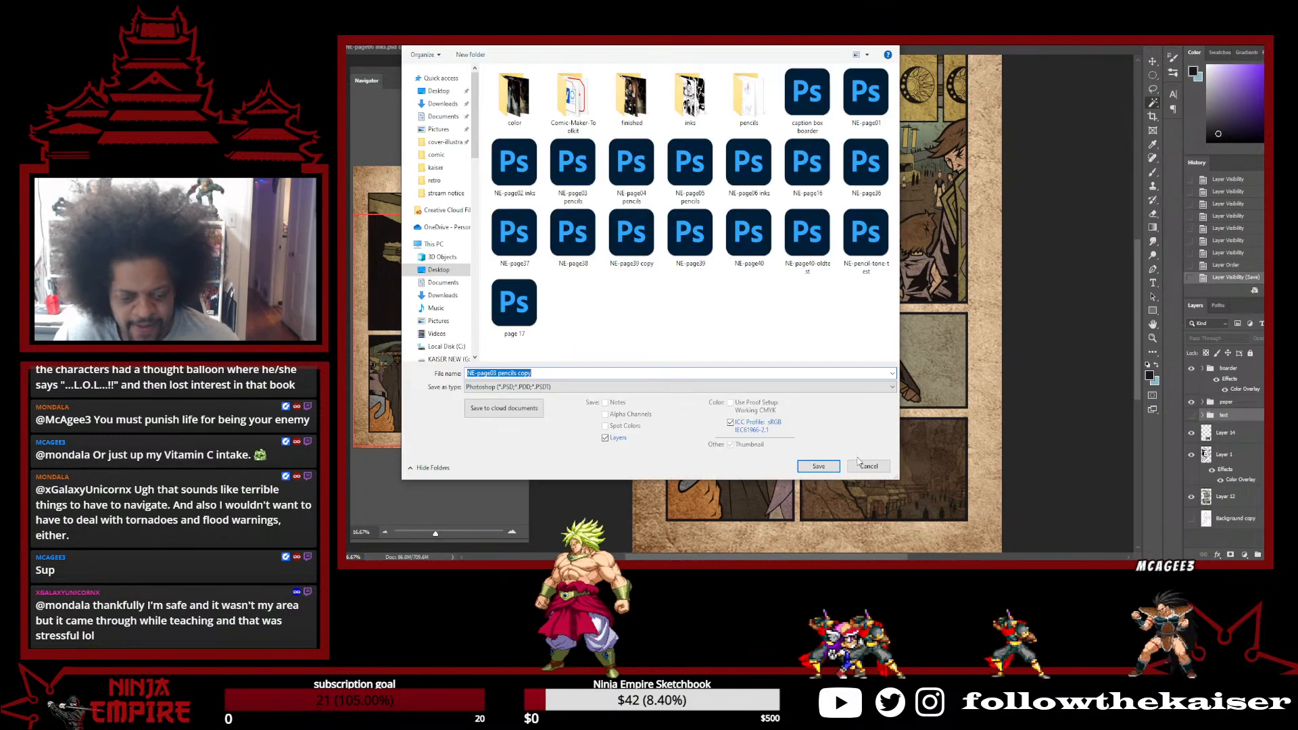
double_click(634, 114)
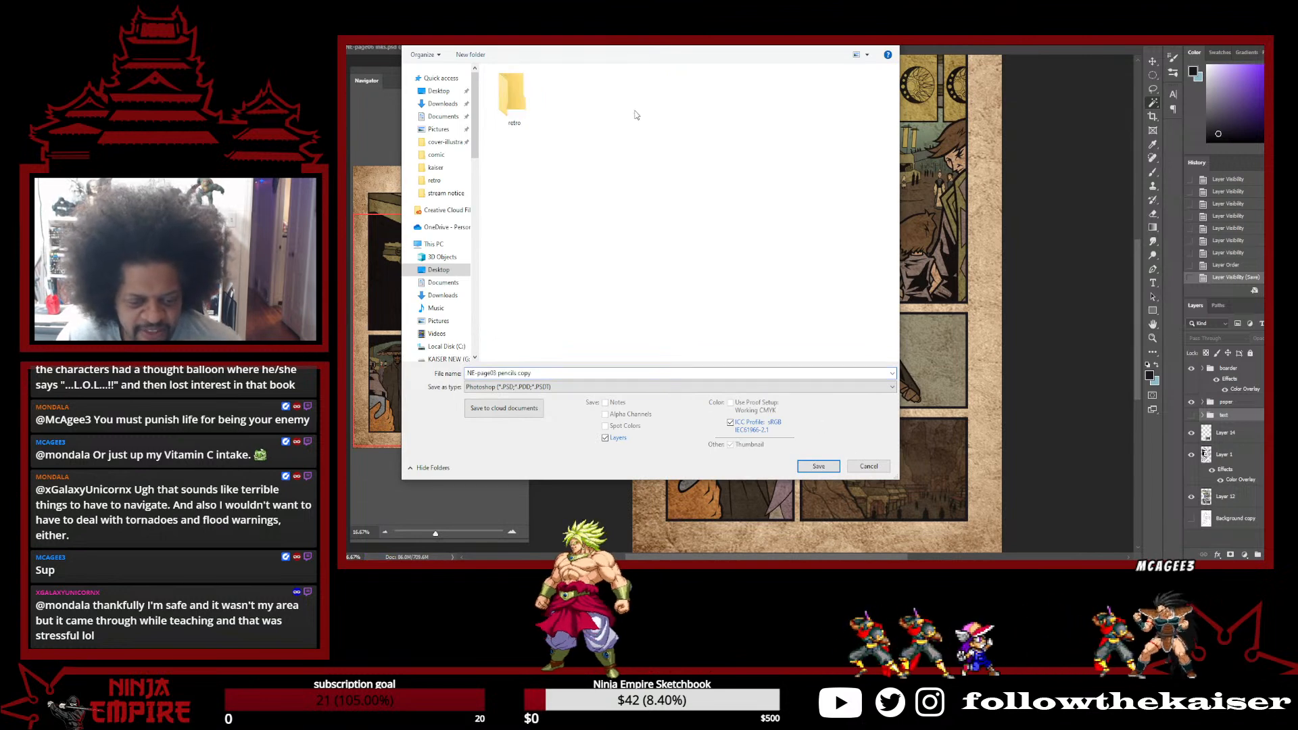
double_click(512, 100)
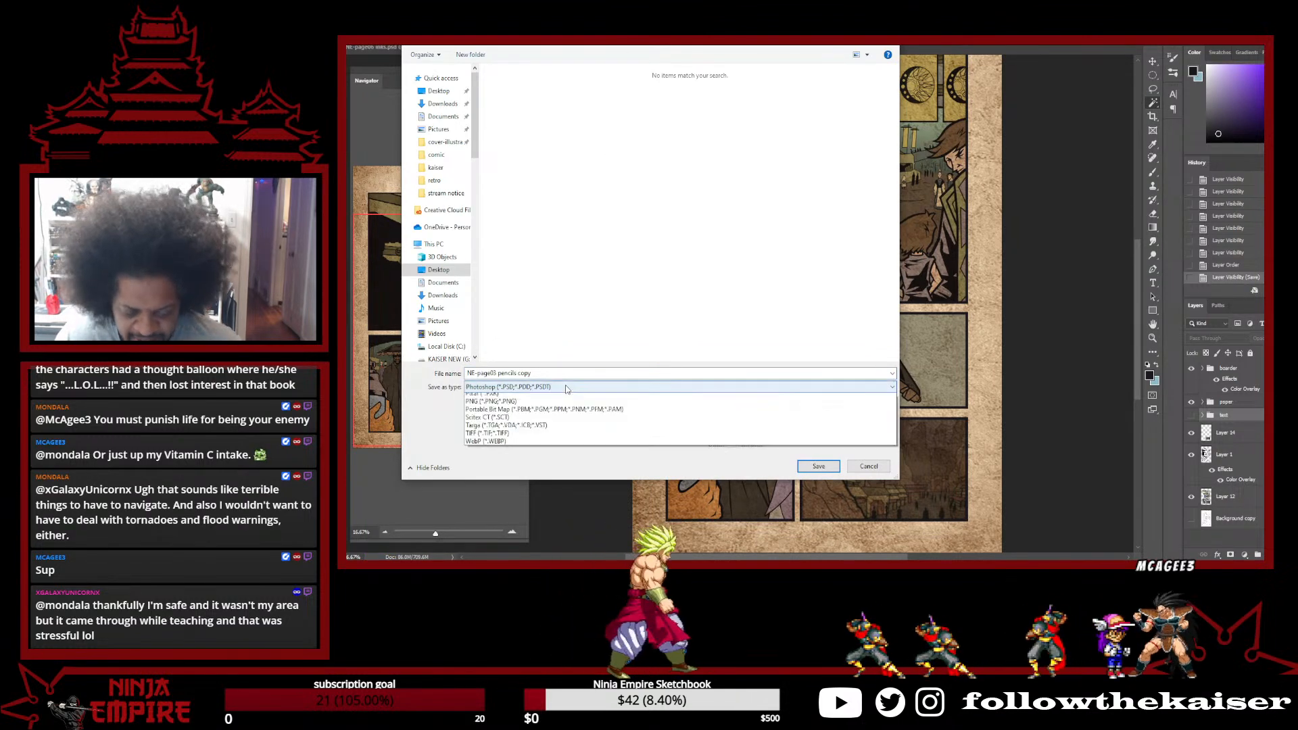
click(567, 389)
click(521, 458)
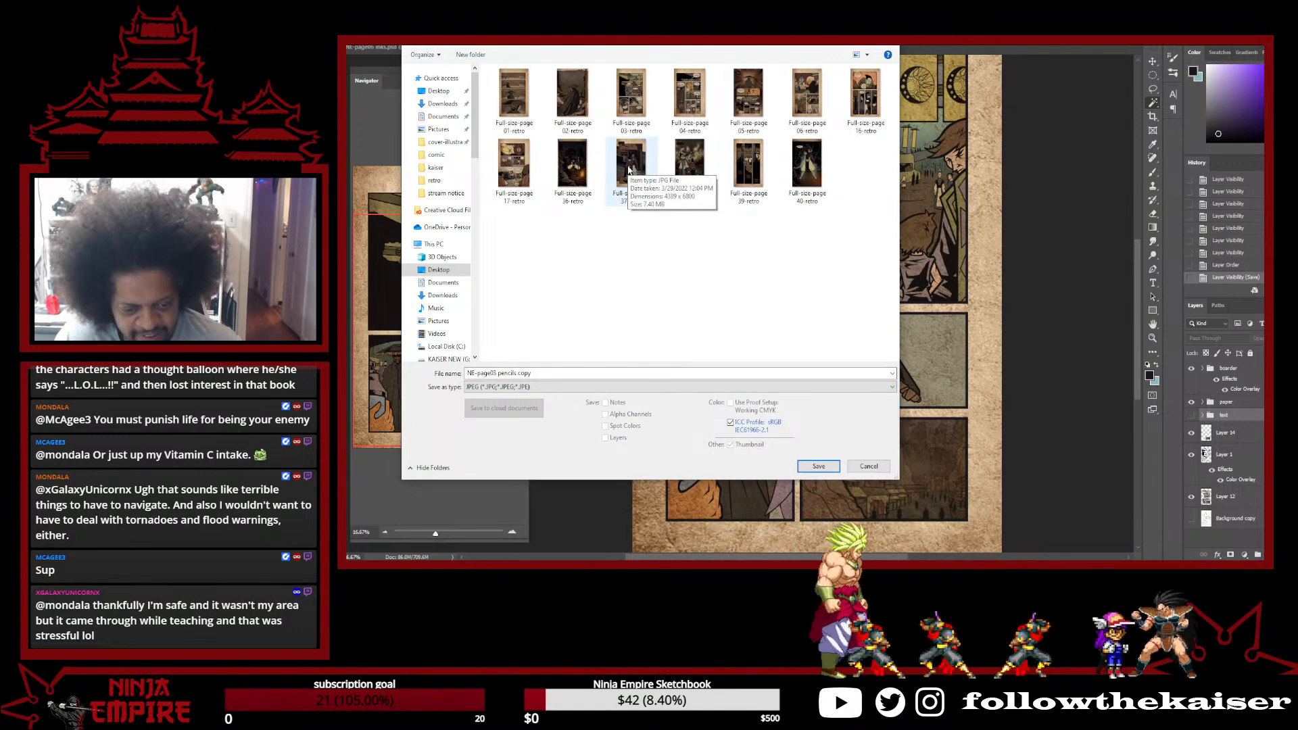
double_click(631, 102)
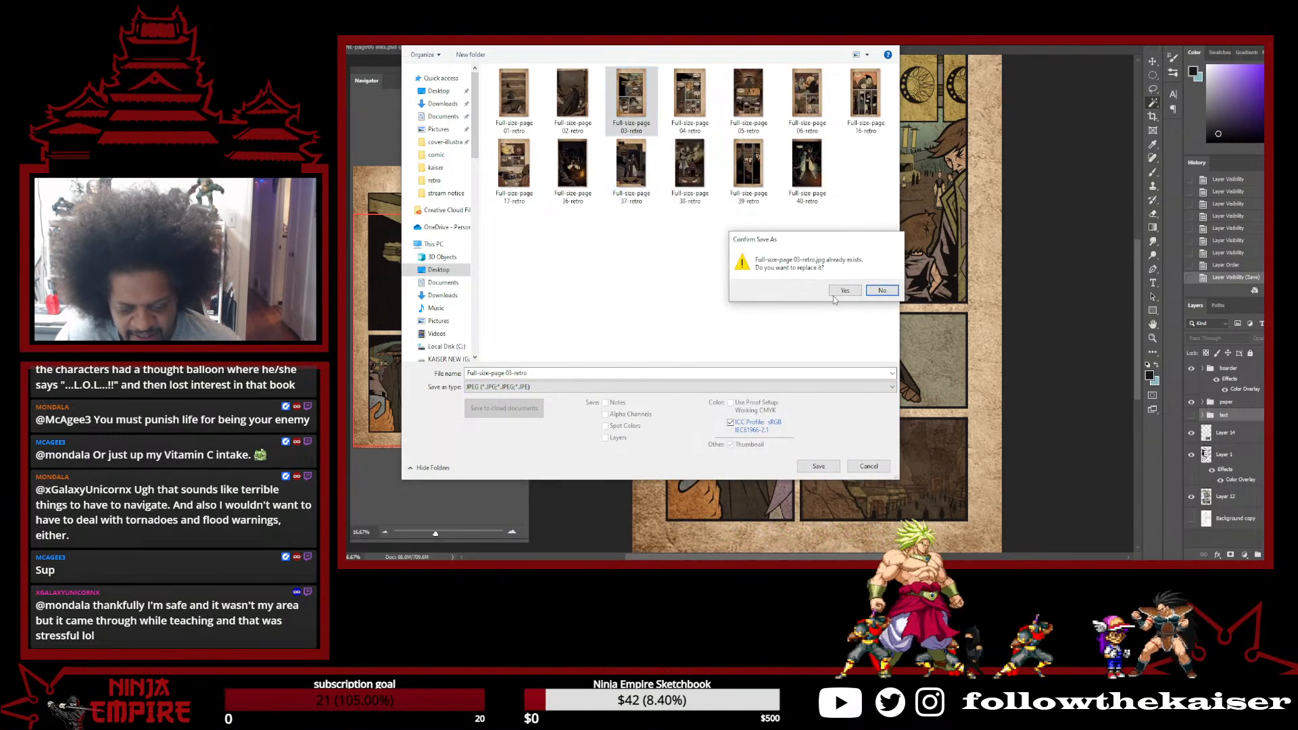
click(838, 289)
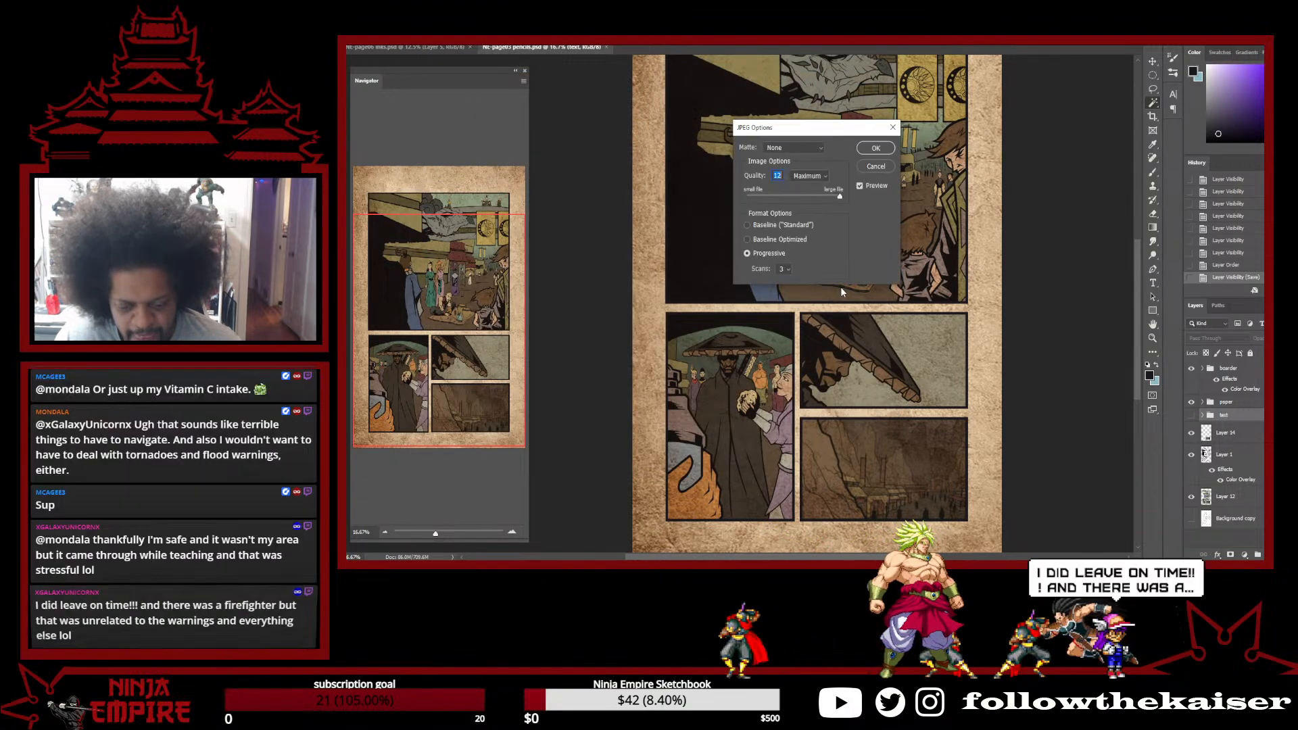
click(863, 148)
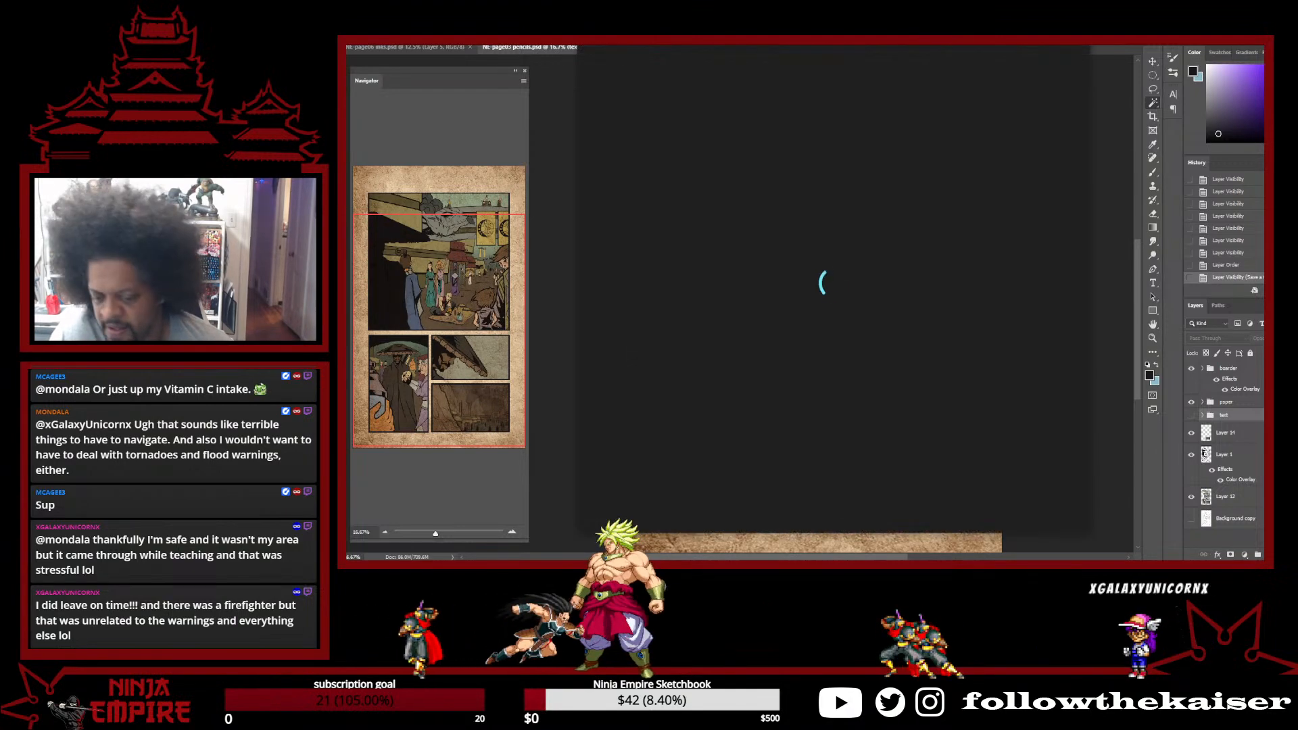
click(1075, 55)
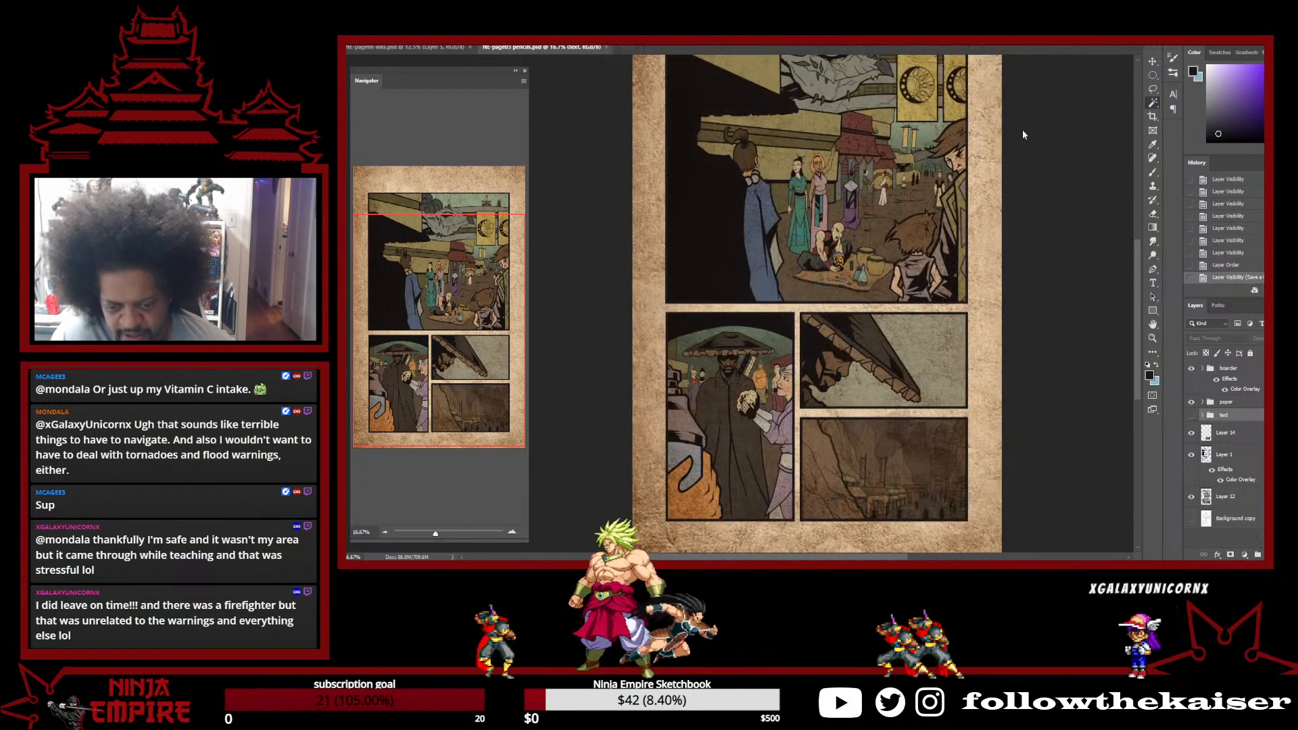
click(607, 47)
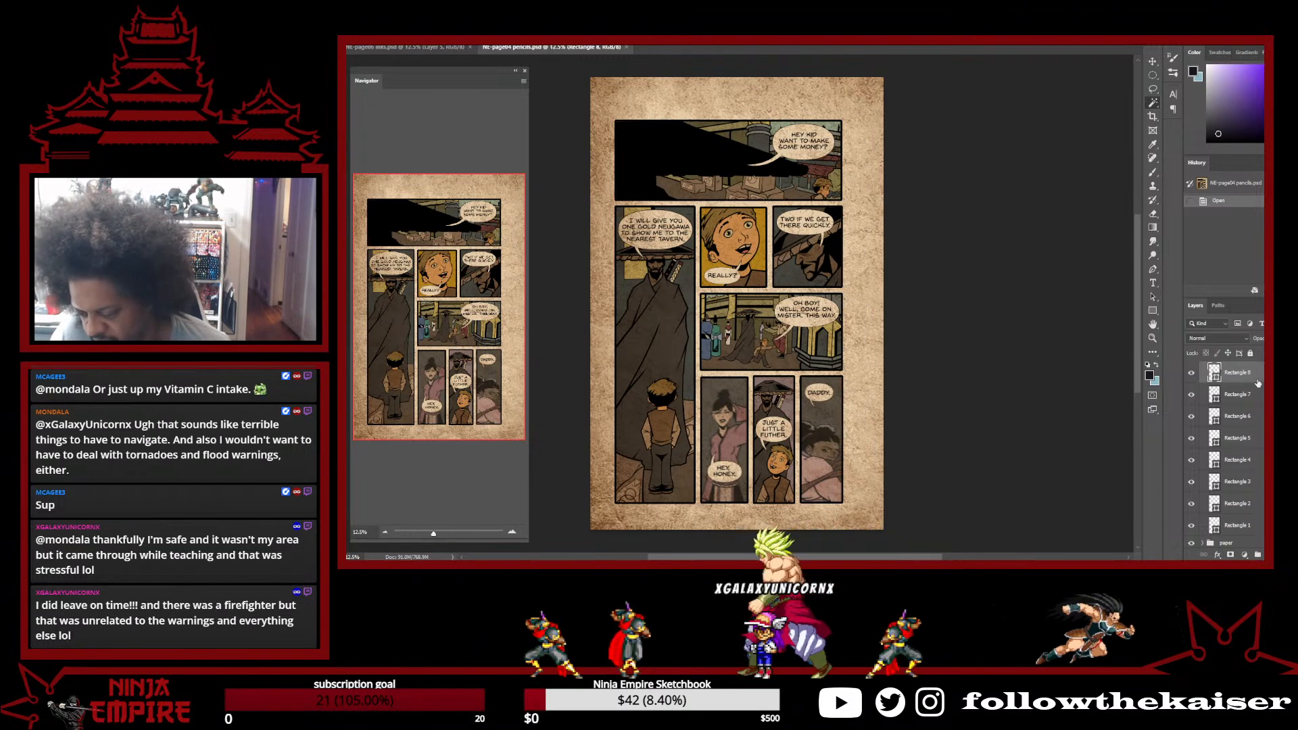
scroll(1259, 383, down, 1)
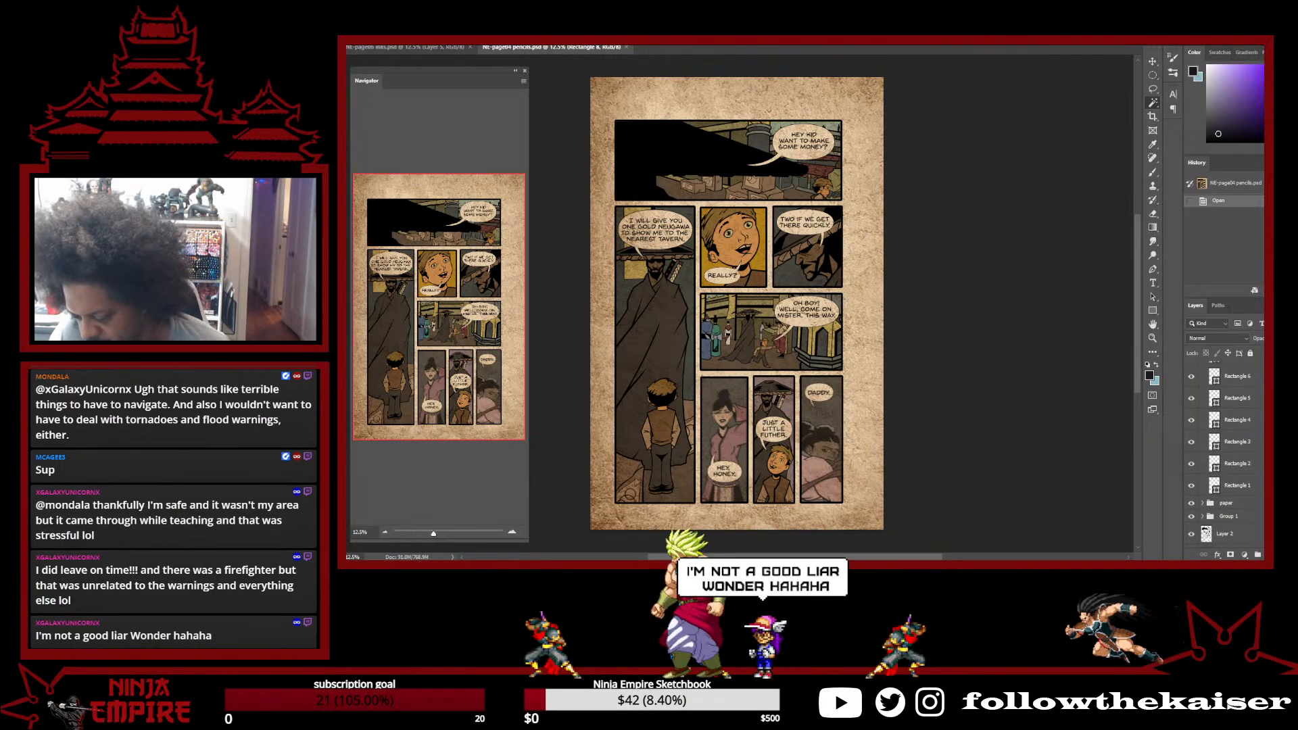
scroll(1260, 383, down, 1)
key(ctrl+g)
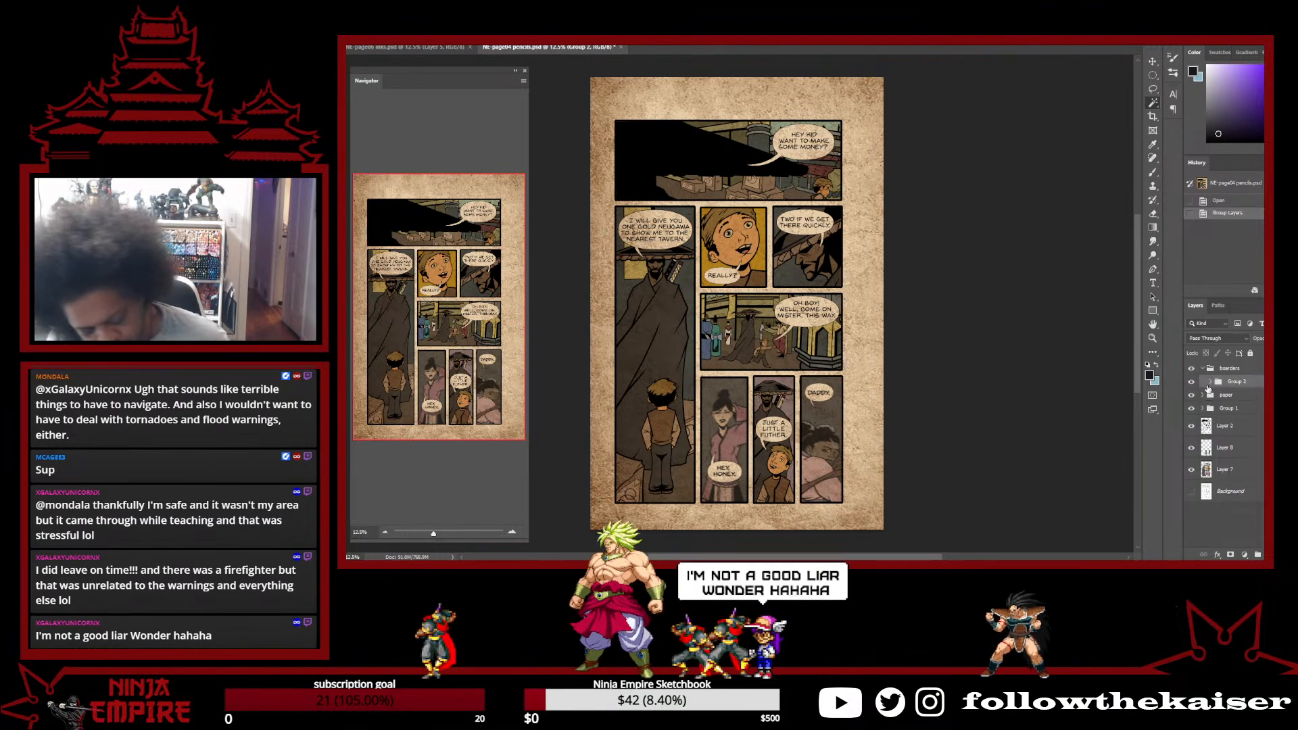
key(ctrl+z)
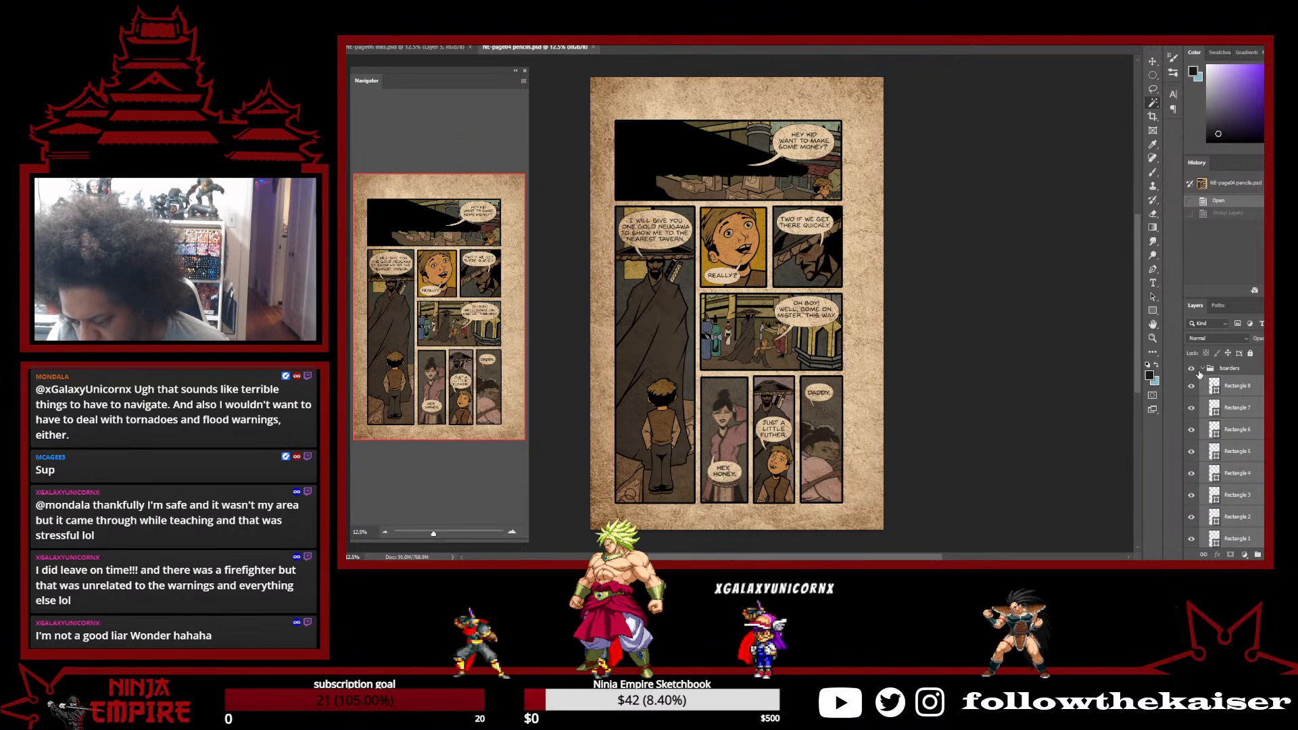
Collapse the boarders group and hide Group 1, which holds page 04's speech balloons and lettering
click(1201, 369)
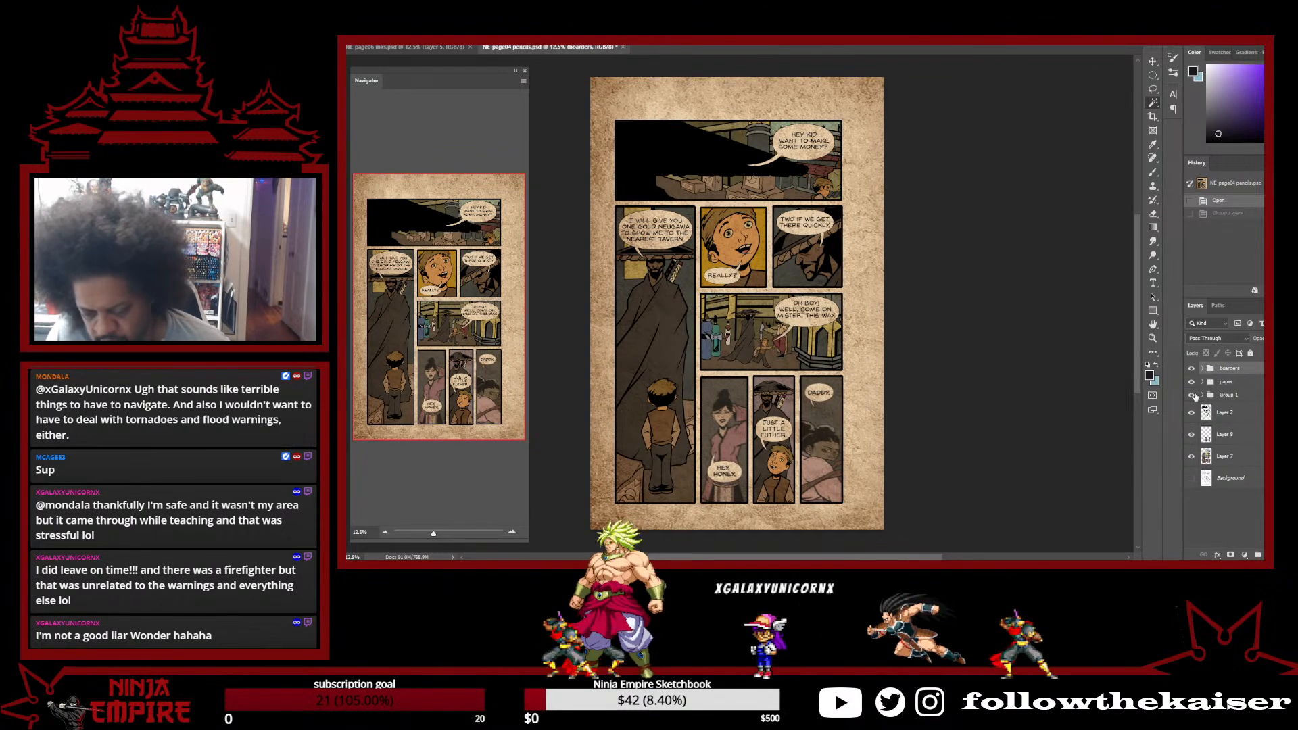
click(1194, 396)
click(1193, 396)
click(1194, 396)
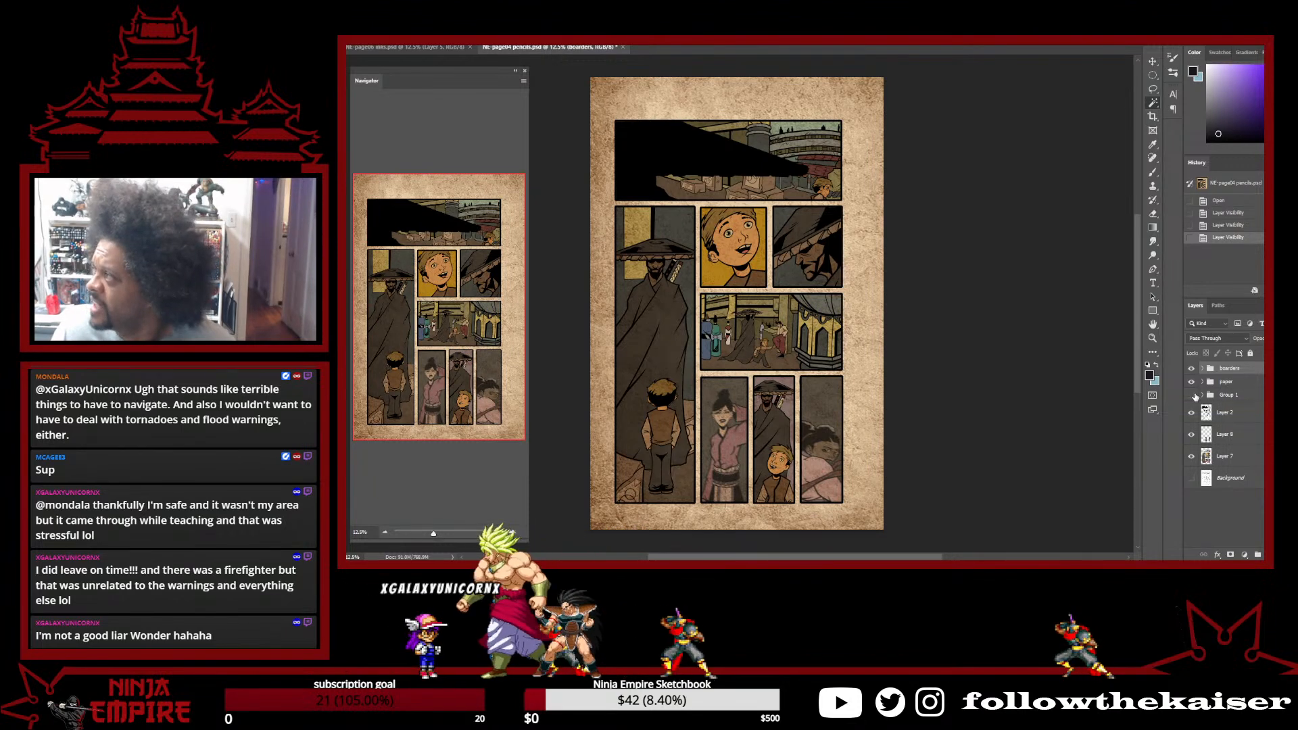
click(1257, 417)
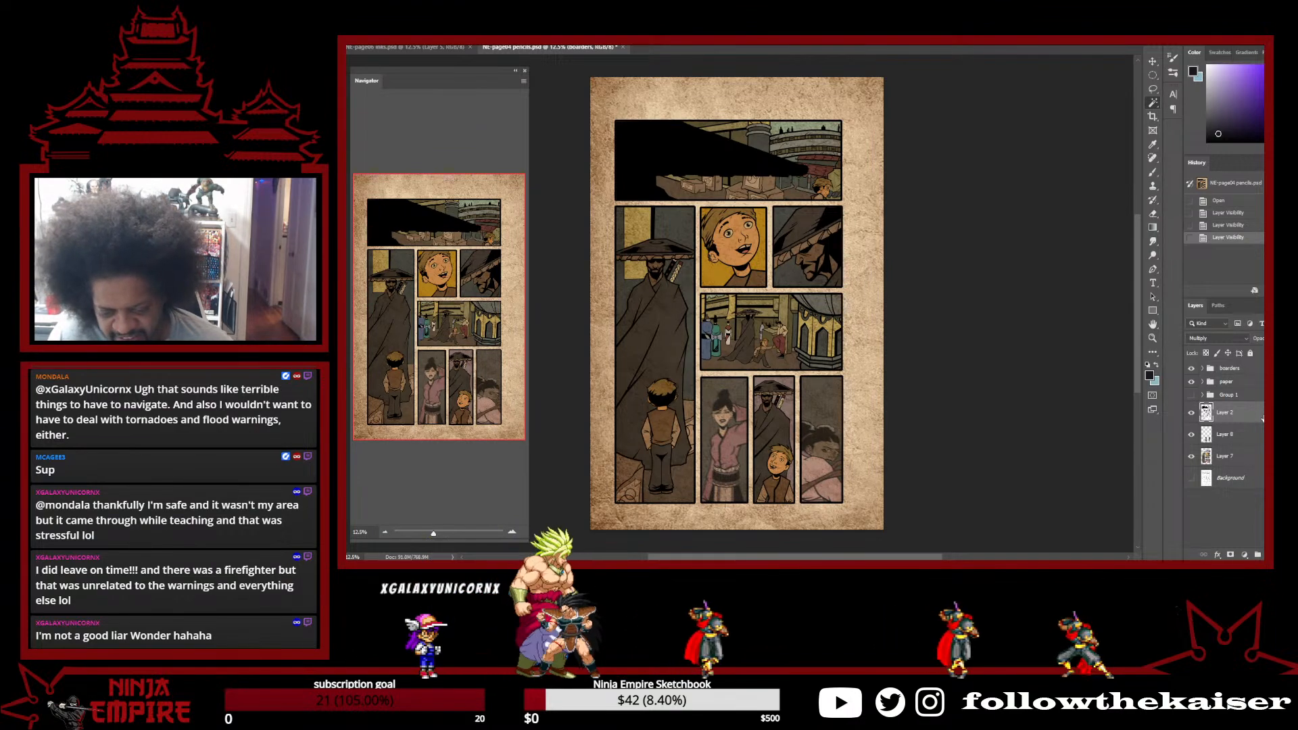
double_click(1261, 418)
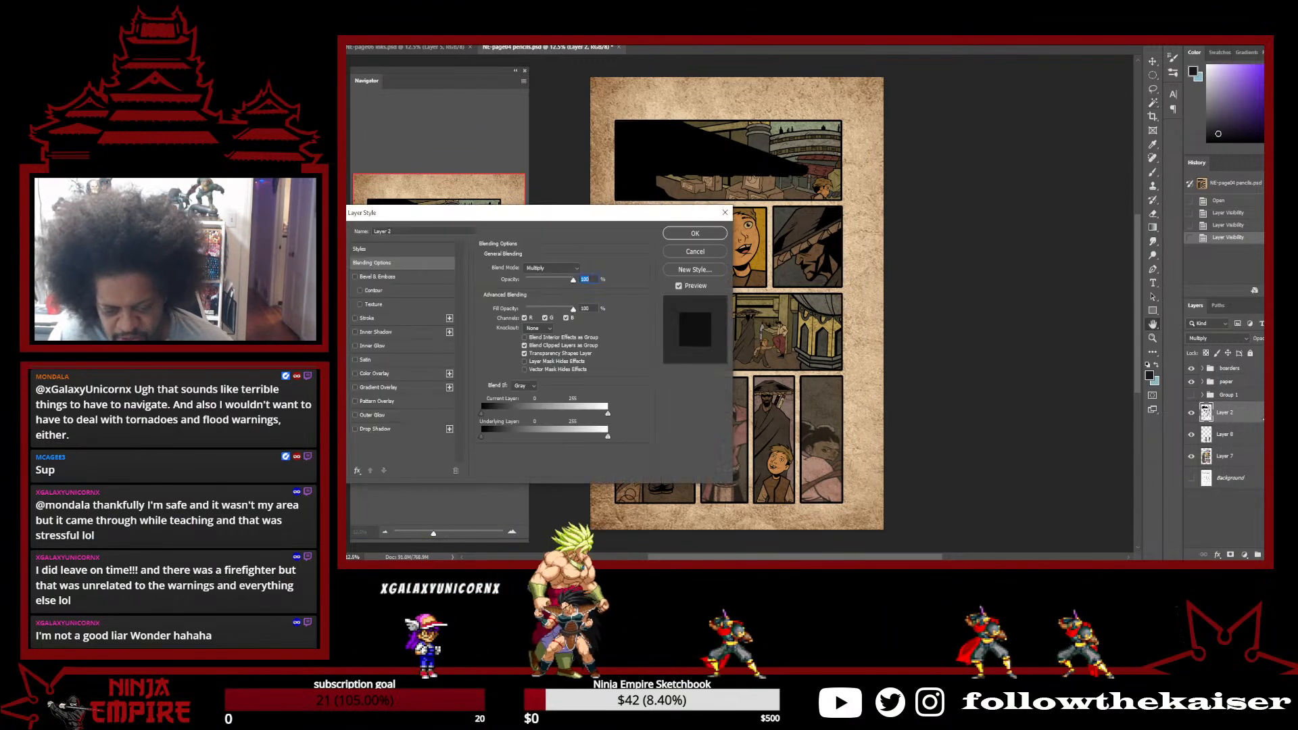
click(406, 373)
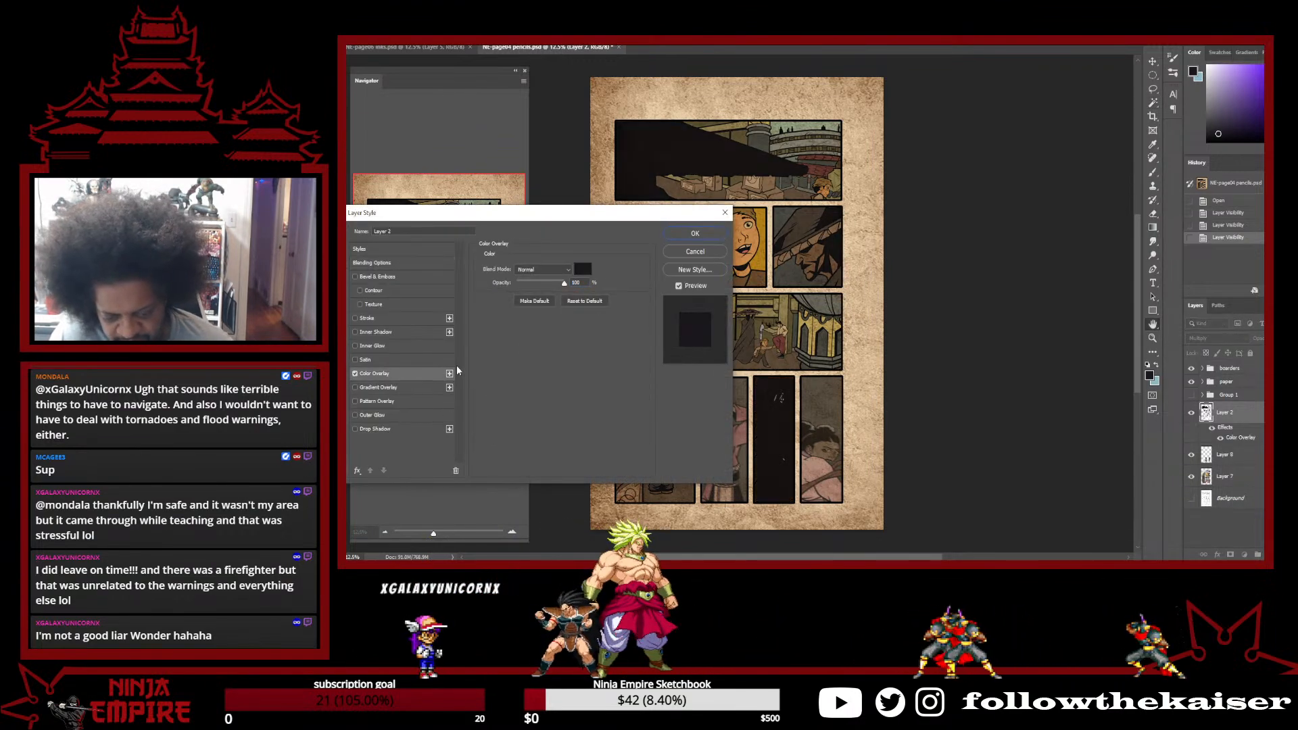
click(695, 252)
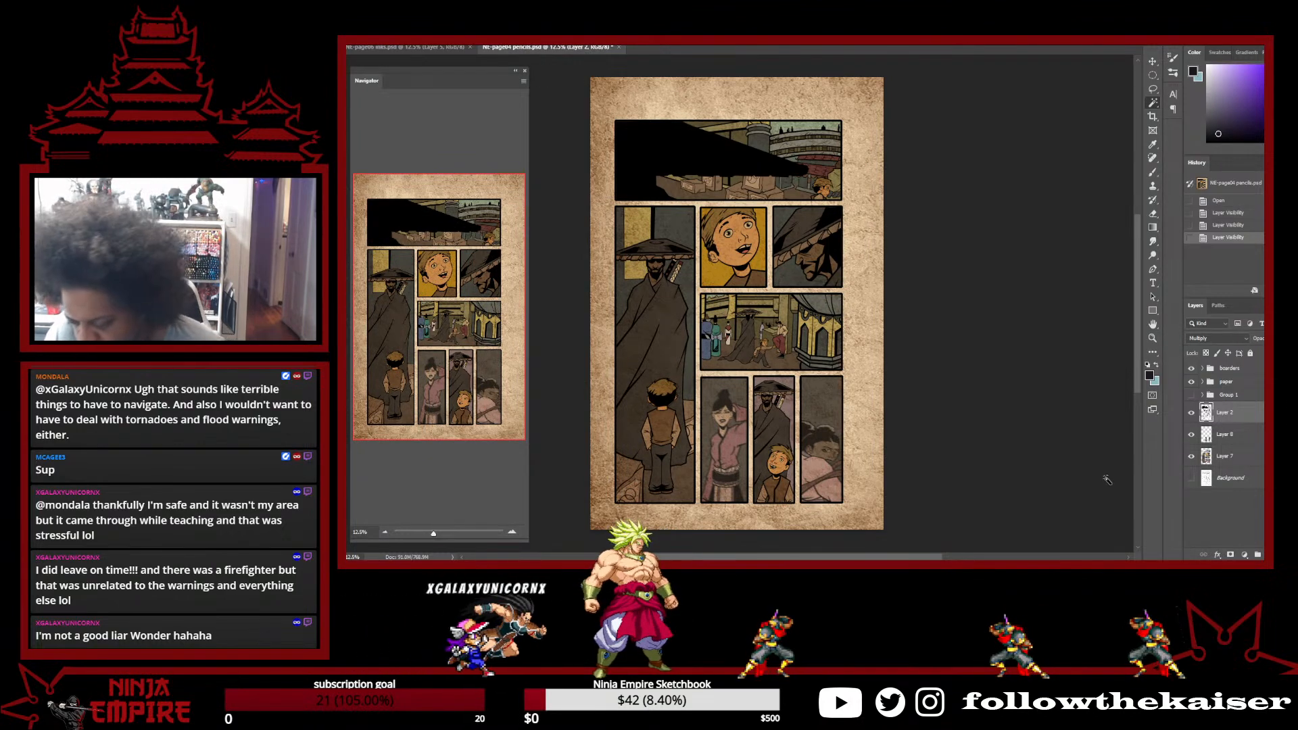
Set Layer 2 to Normal blending and delete the white fill behind its narrow panel's line art, using Magic Wand and Similar, then deselect
click(1221, 341)
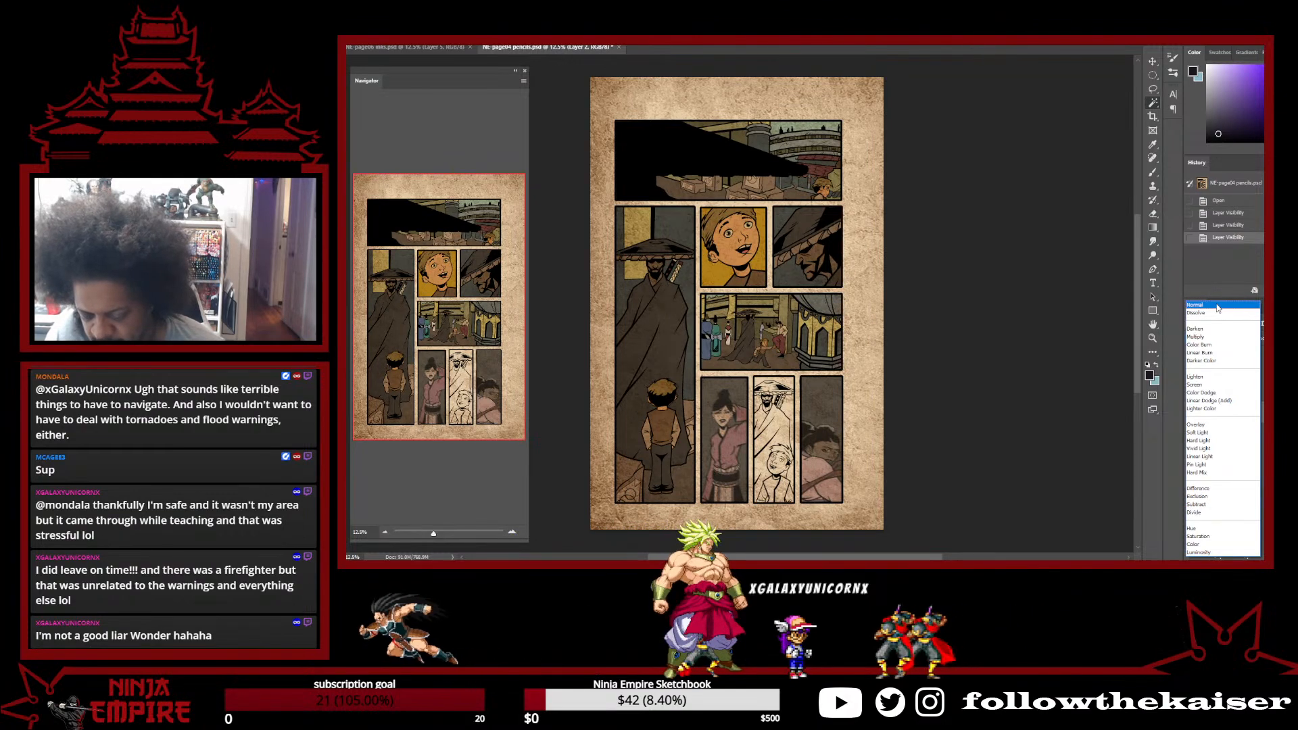
click(1217, 308)
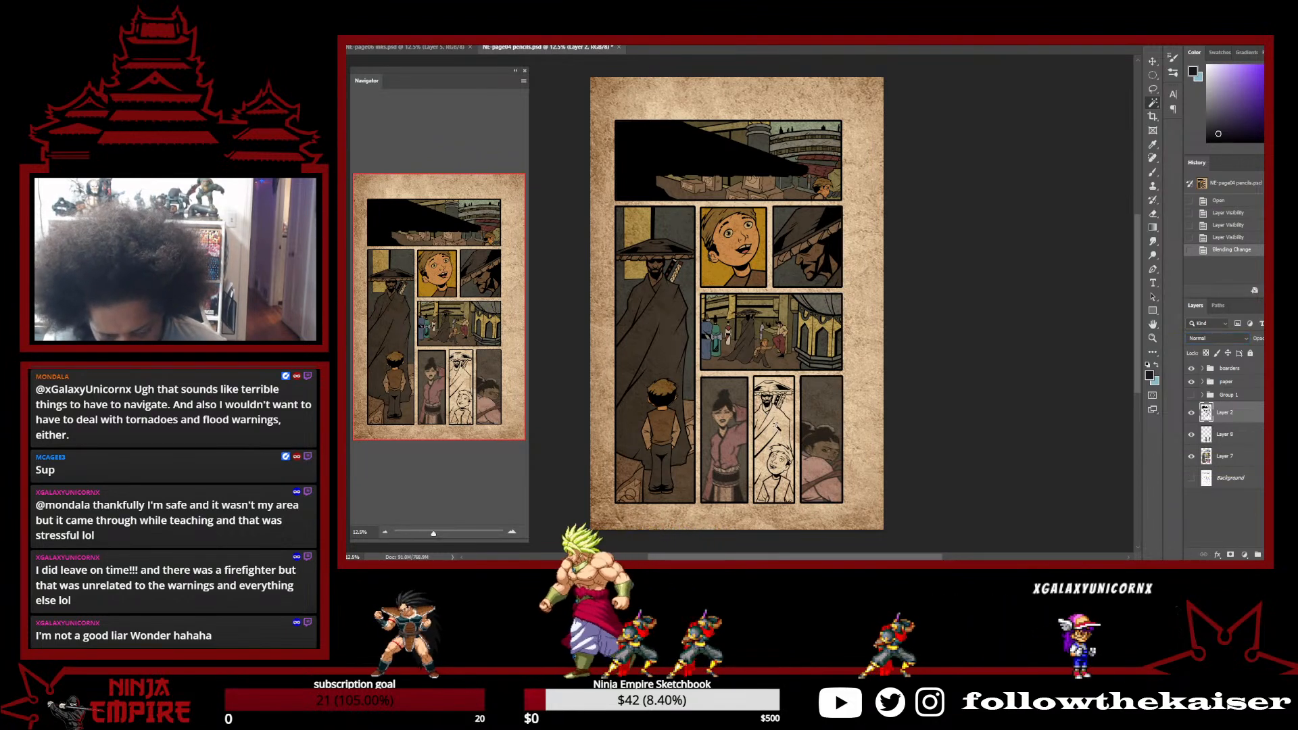
click(776, 424)
click(792, 408)
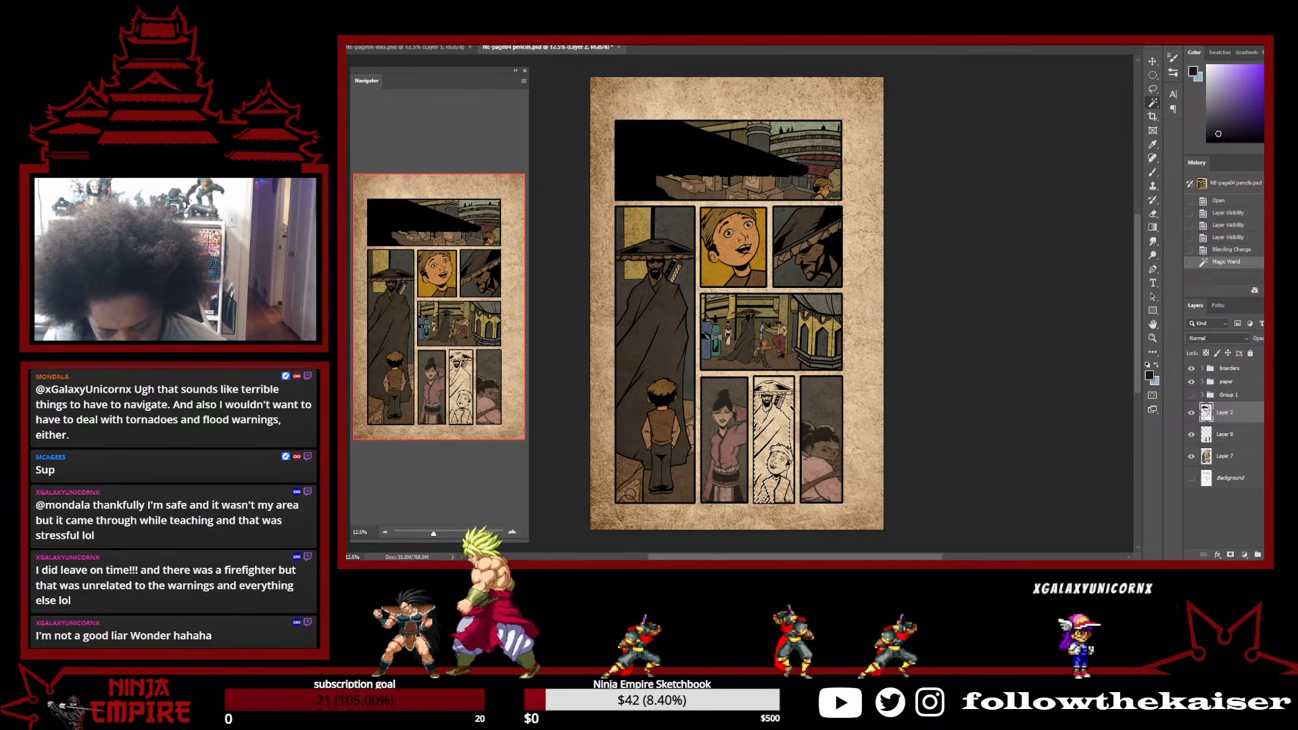
key(ctrl+plus)
key(ctrl+plus)
key(ctrl+plus)
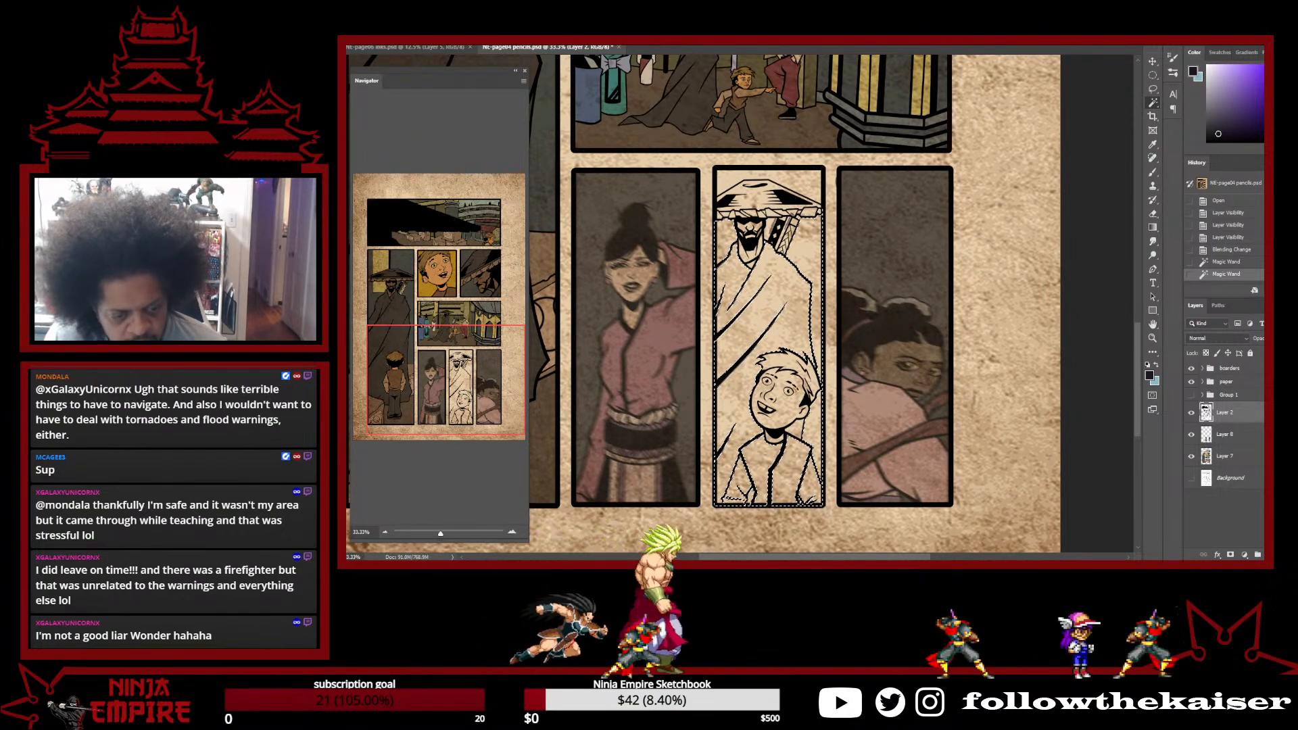
key(alt+s)
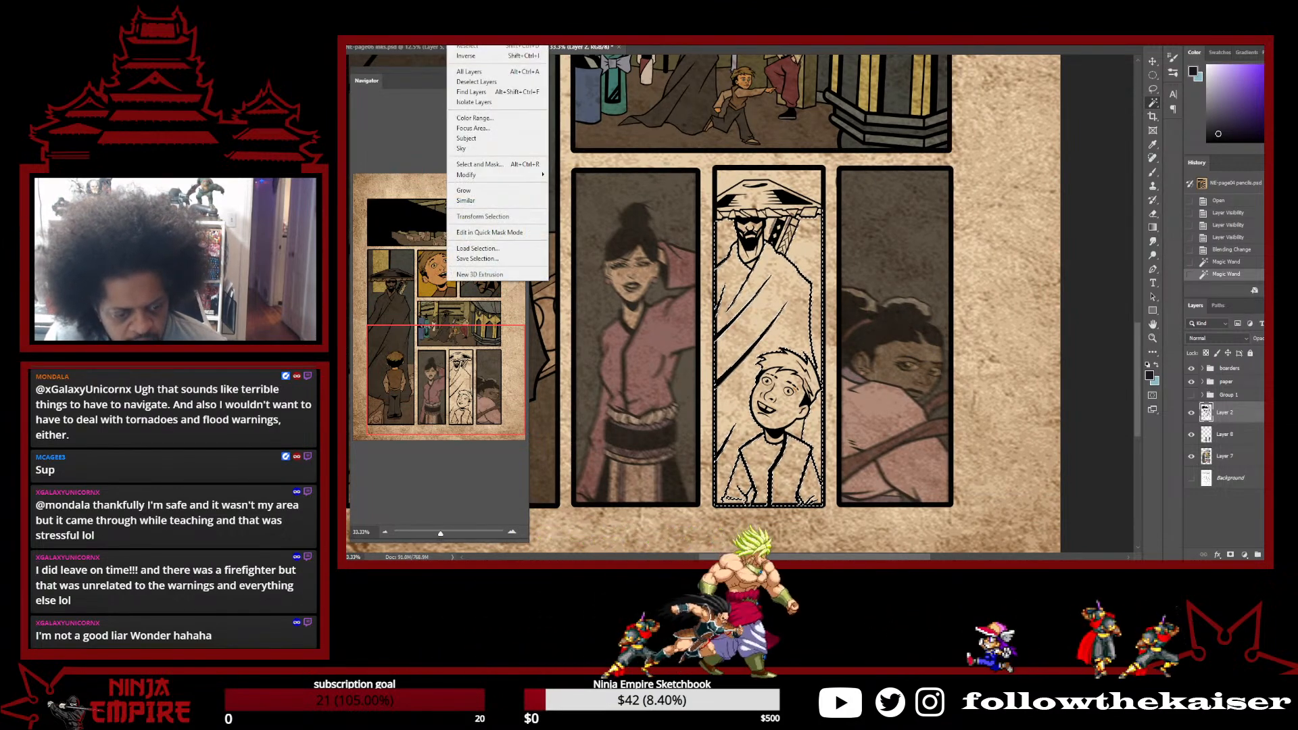
click(483, 202)
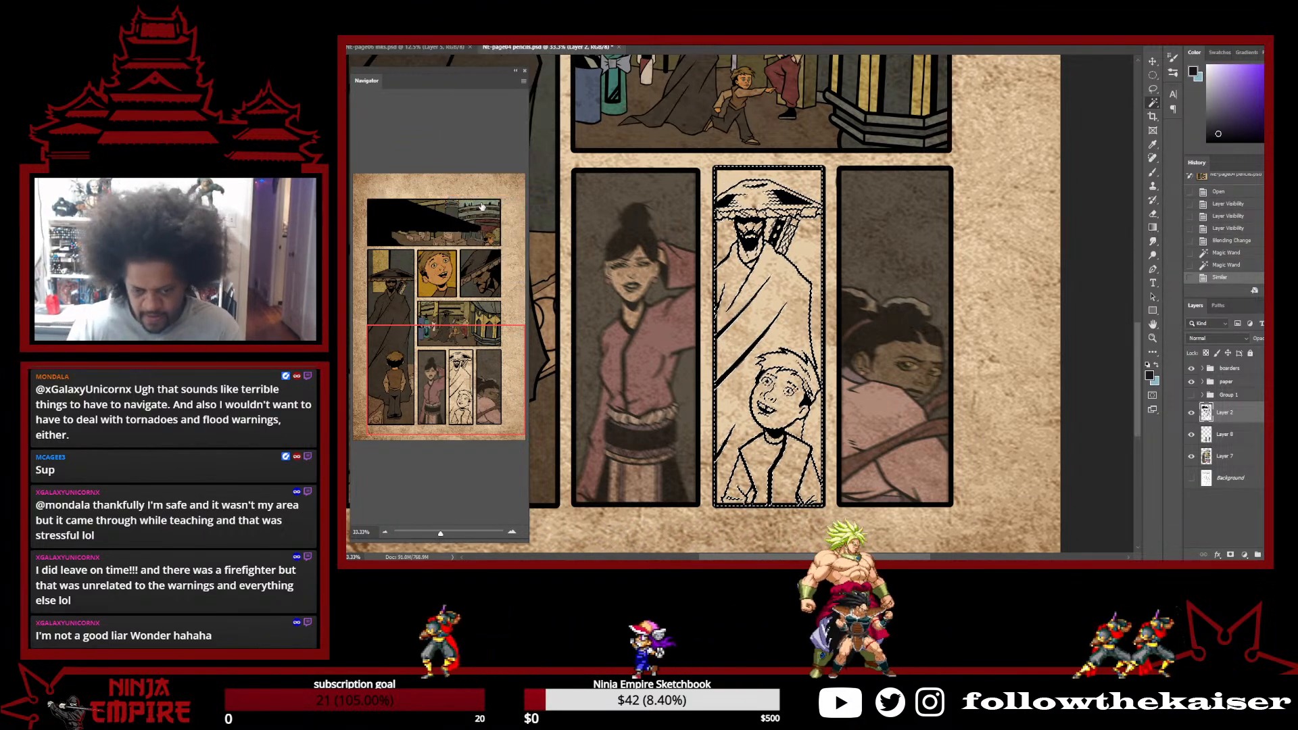
key(Delete)
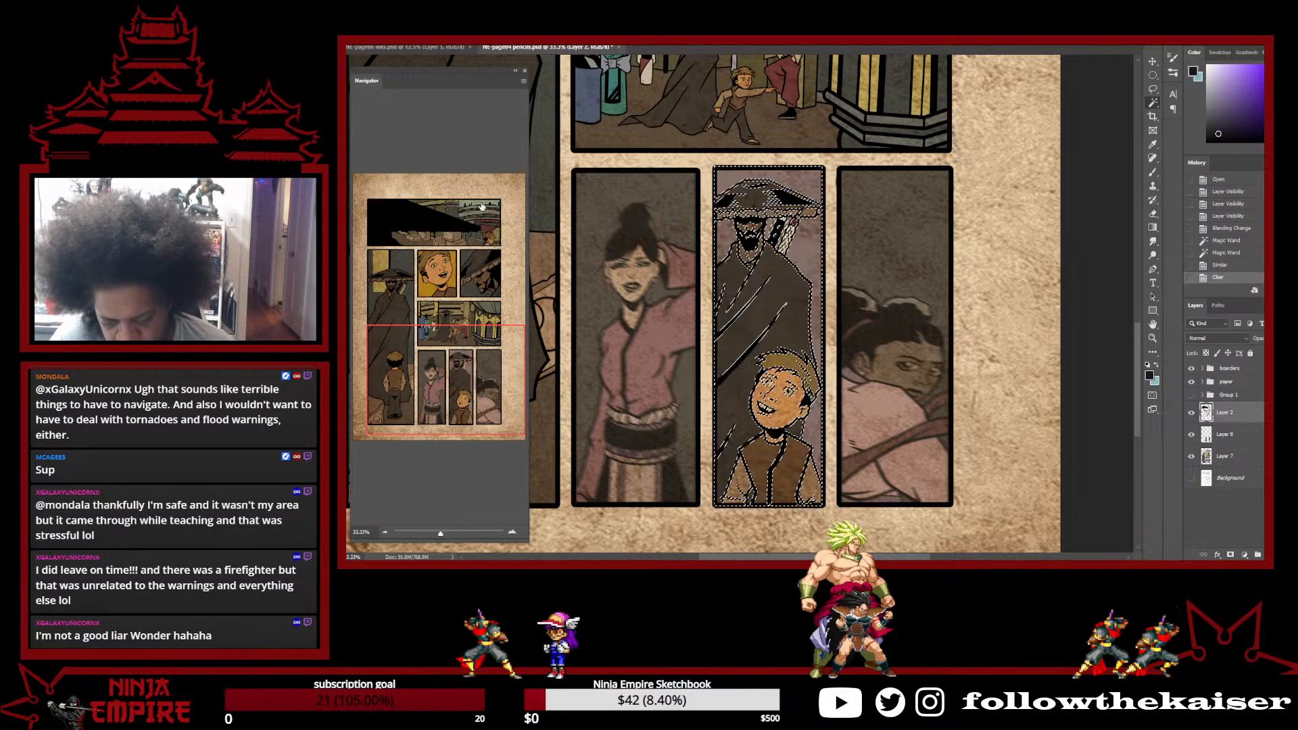
key(ctrl+d)
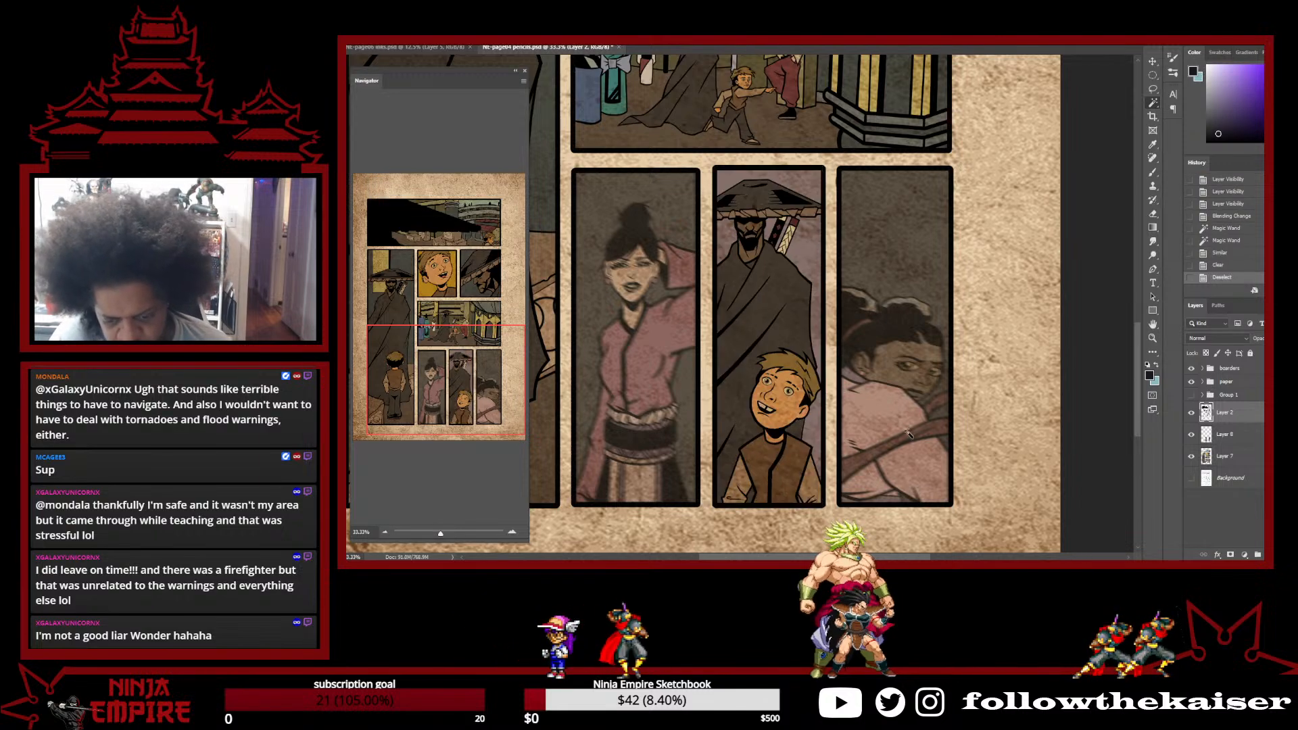
Try to erase the pale fringe along the shading of the man's straw hat on Layer 2, and undo the stroke
click(795, 201)
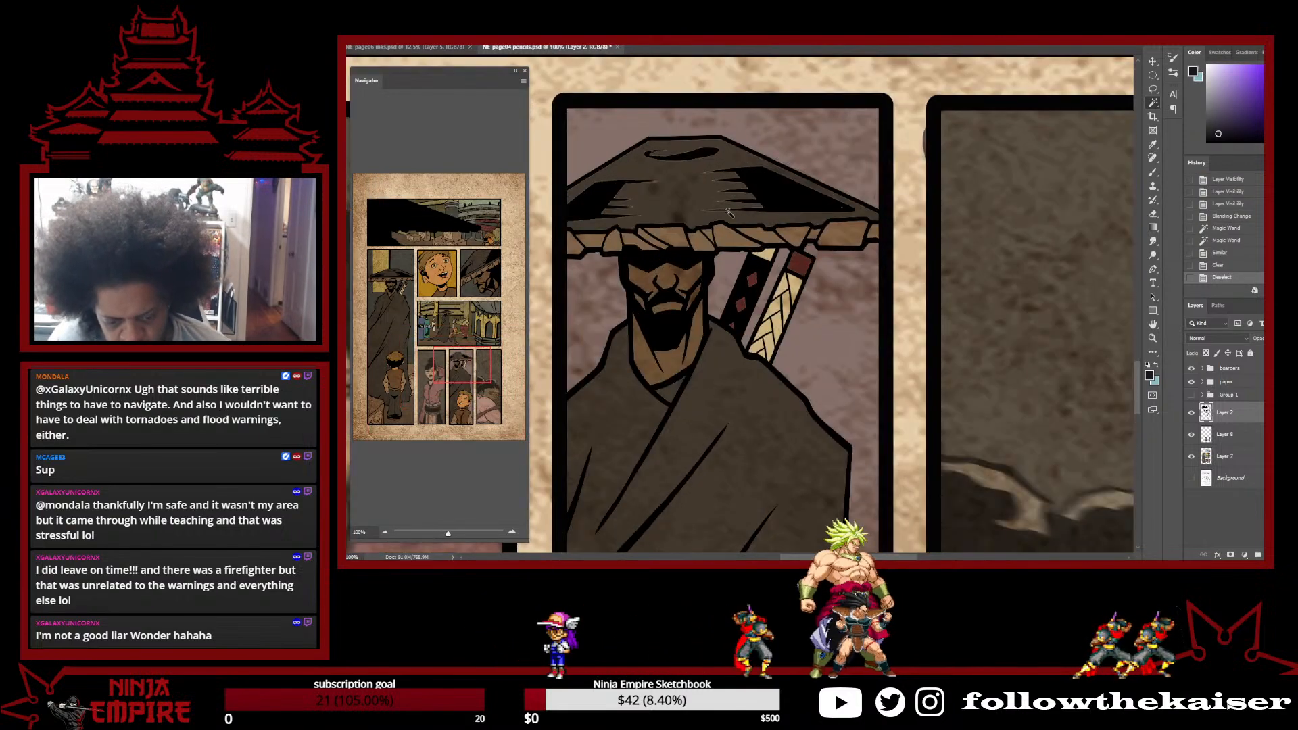
click(710, 207)
drag(686, 209, 883, 205)
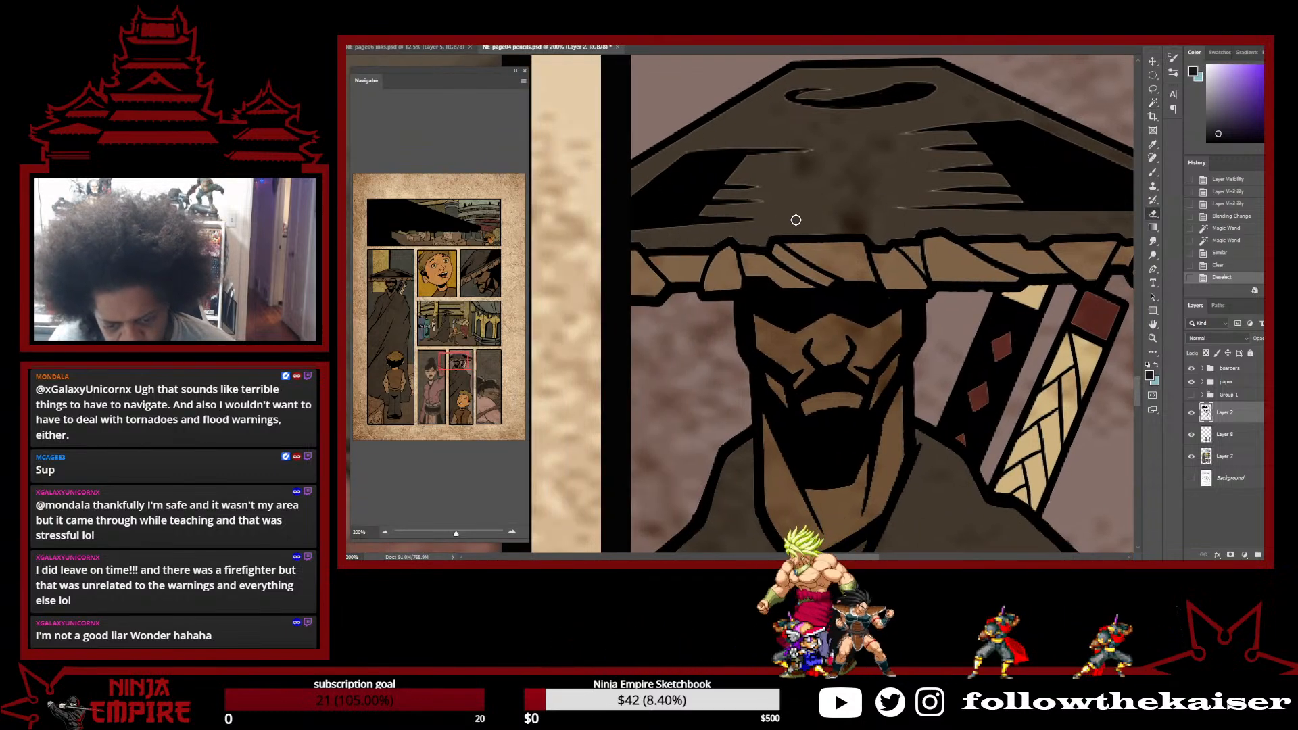
key(ctrl+z)
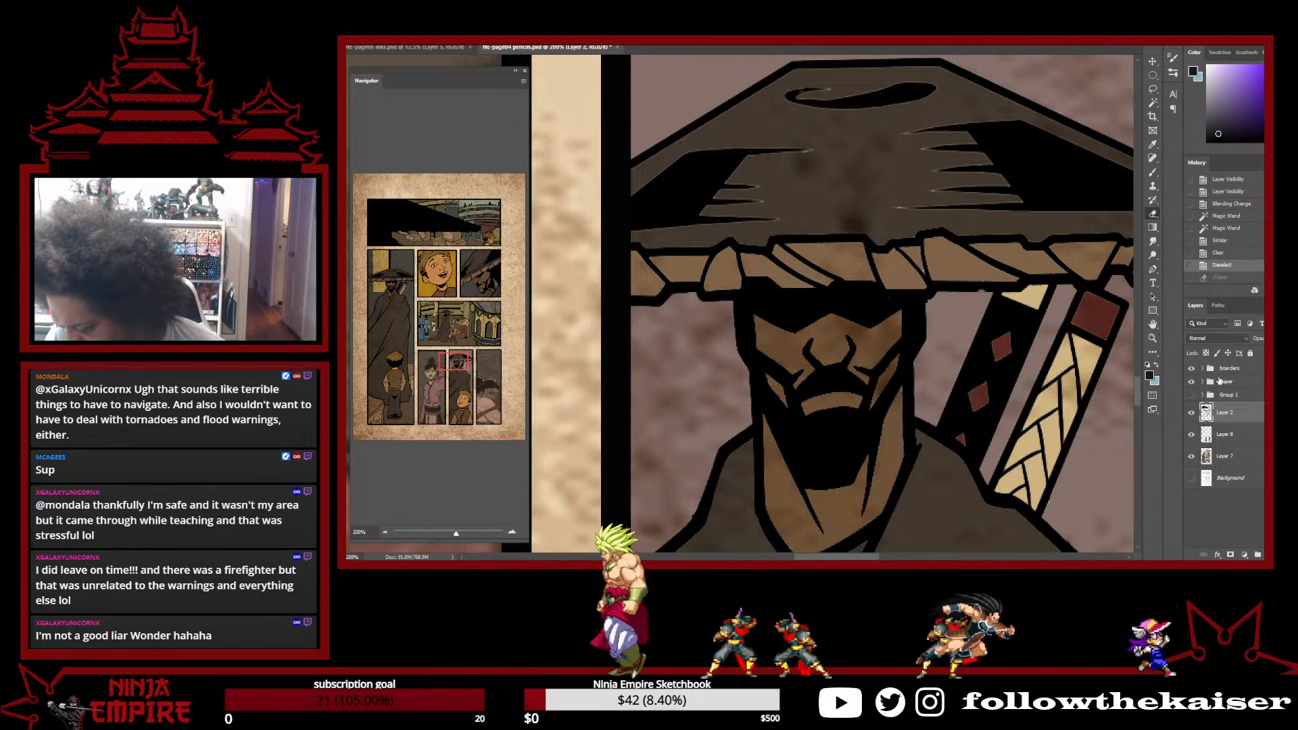
Set Layer 2's blend mode back to Multiply and check the line art across the whole page
click(1217, 338)
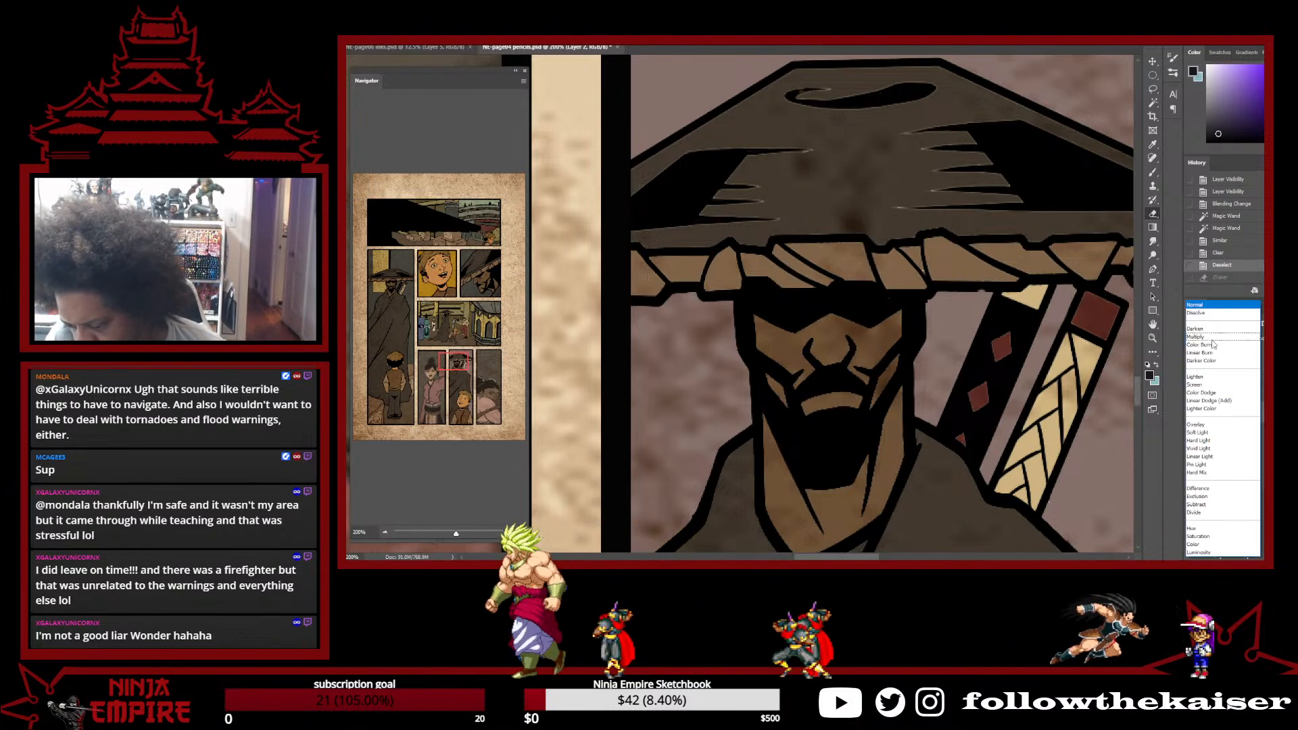
click(1214, 343)
scroll(921, 438, down, 4)
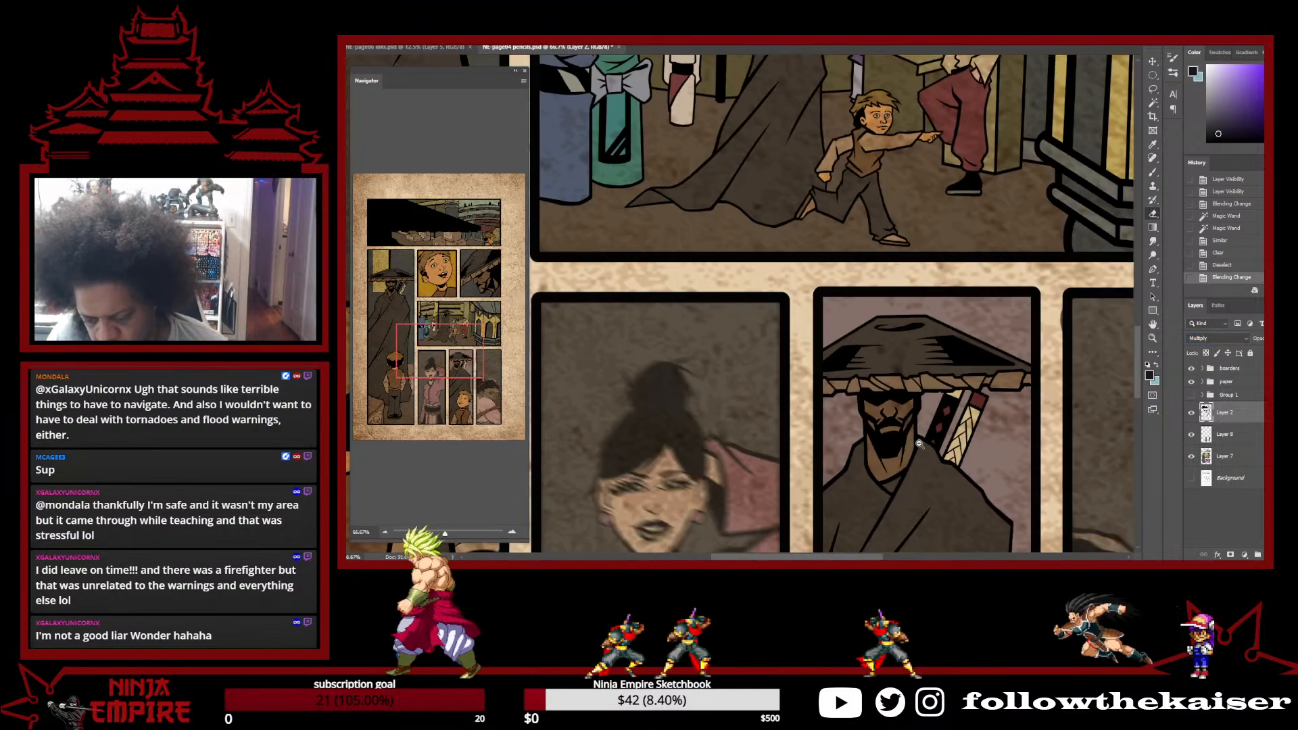
drag(907, 495, 863, 406)
scroll(893, 374, down, 1)
scroll(885, 395, down, 1)
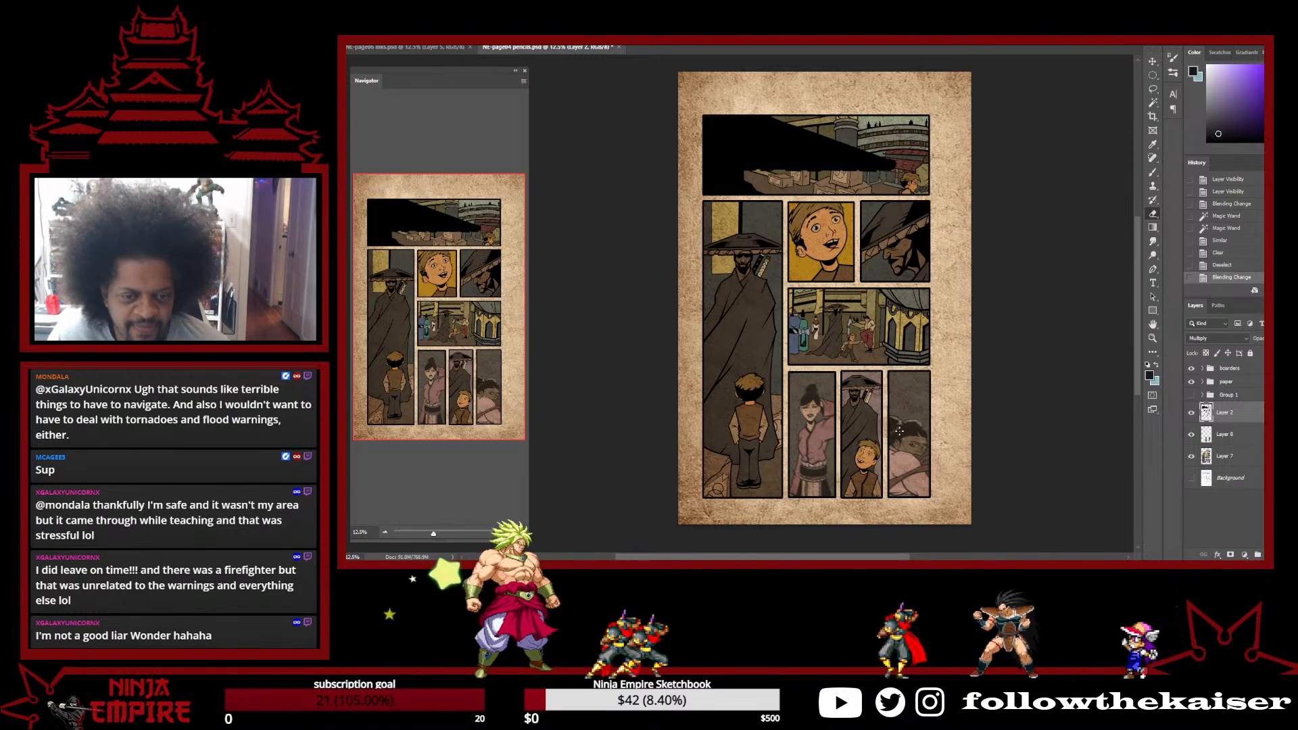
Add a near-black Color Overlay in Normal mode to Layer 2's line art and inspect the lower panels
double_click(1262, 415)
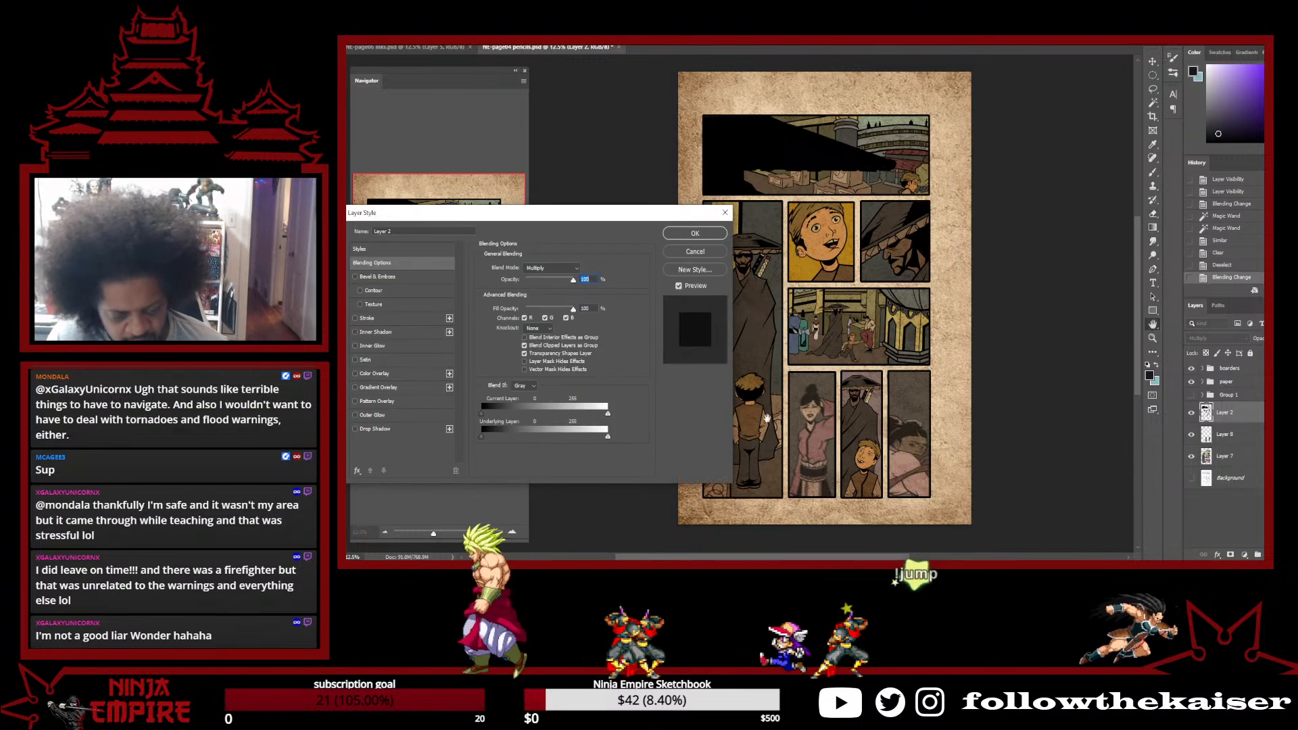
click(398, 375)
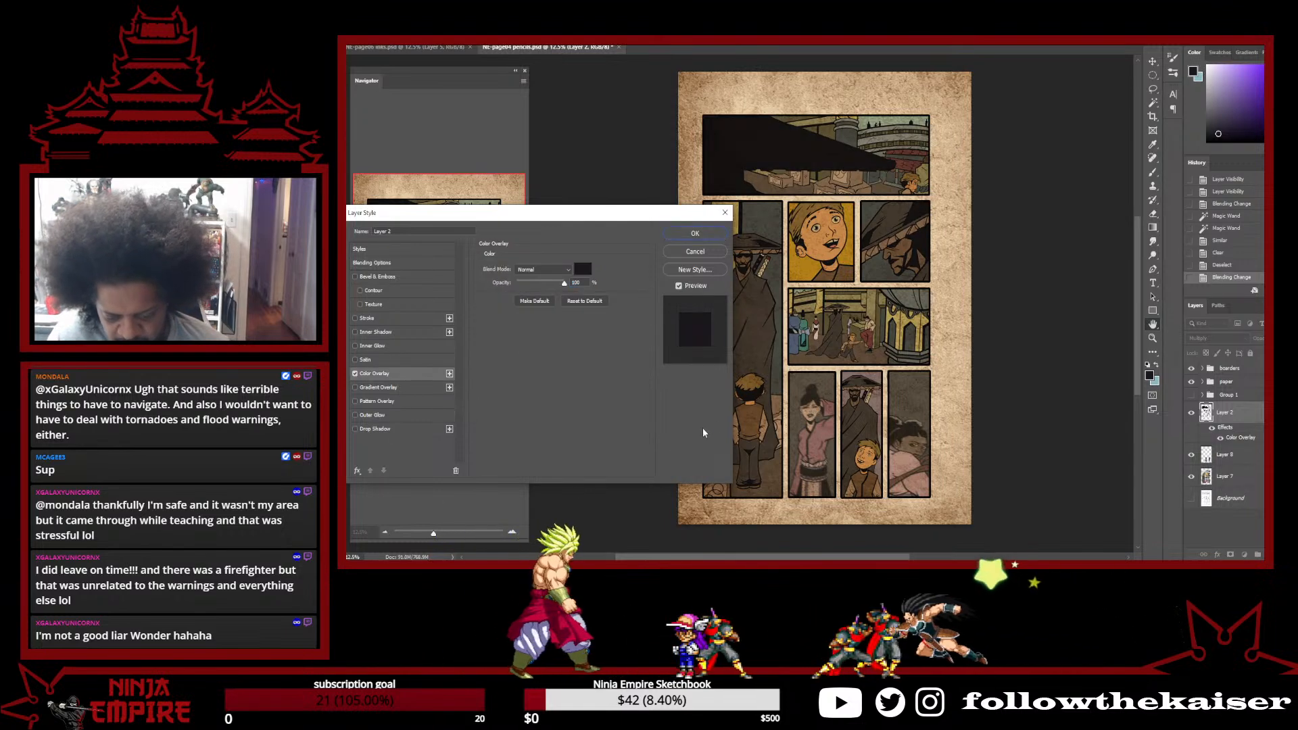
click(703, 234)
scroll(868, 457, up, 4)
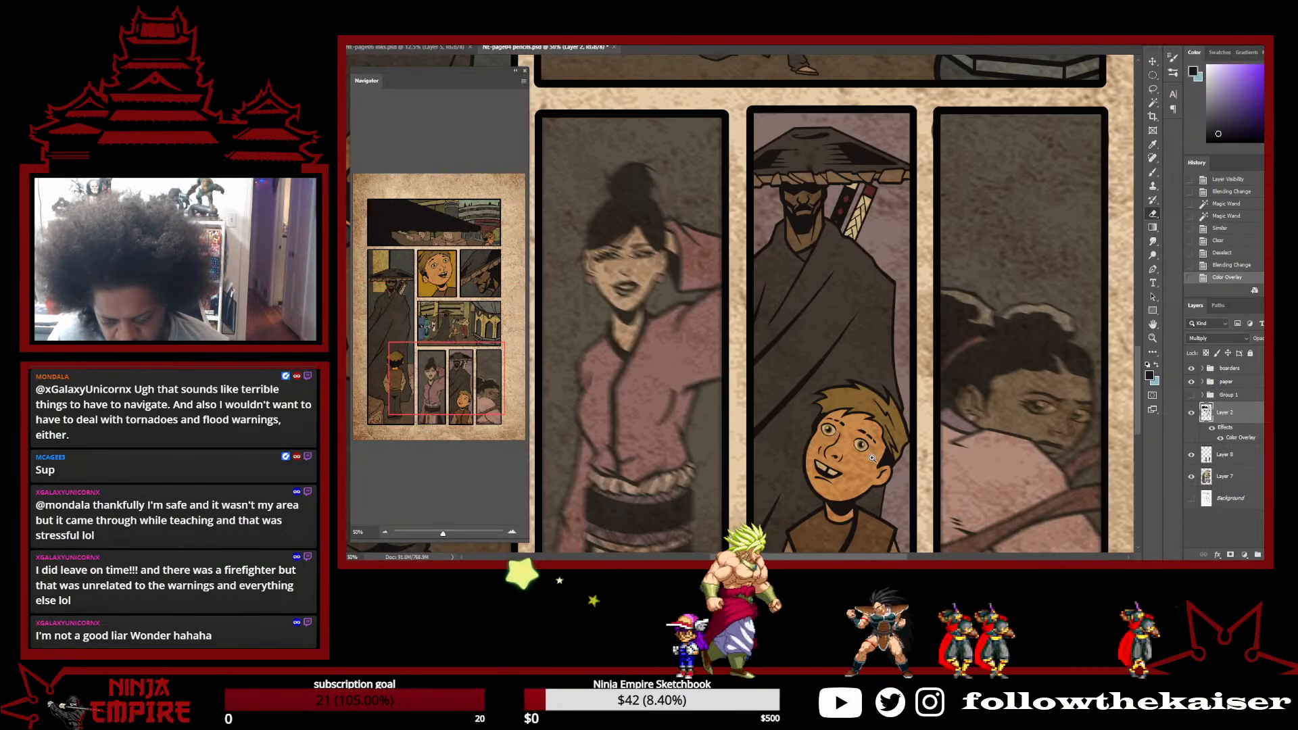
Add a near-black Color Overlay (#1a181c) in Normal mode to the boarders group and set the group's blend mode to Multiply
scroll(872, 458, up, 1)
drag(871, 436, 837, 312)
scroll(837, 313, down, 4)
drag(831, 251, 846, 402)
scroll(840, 400, down, 1)
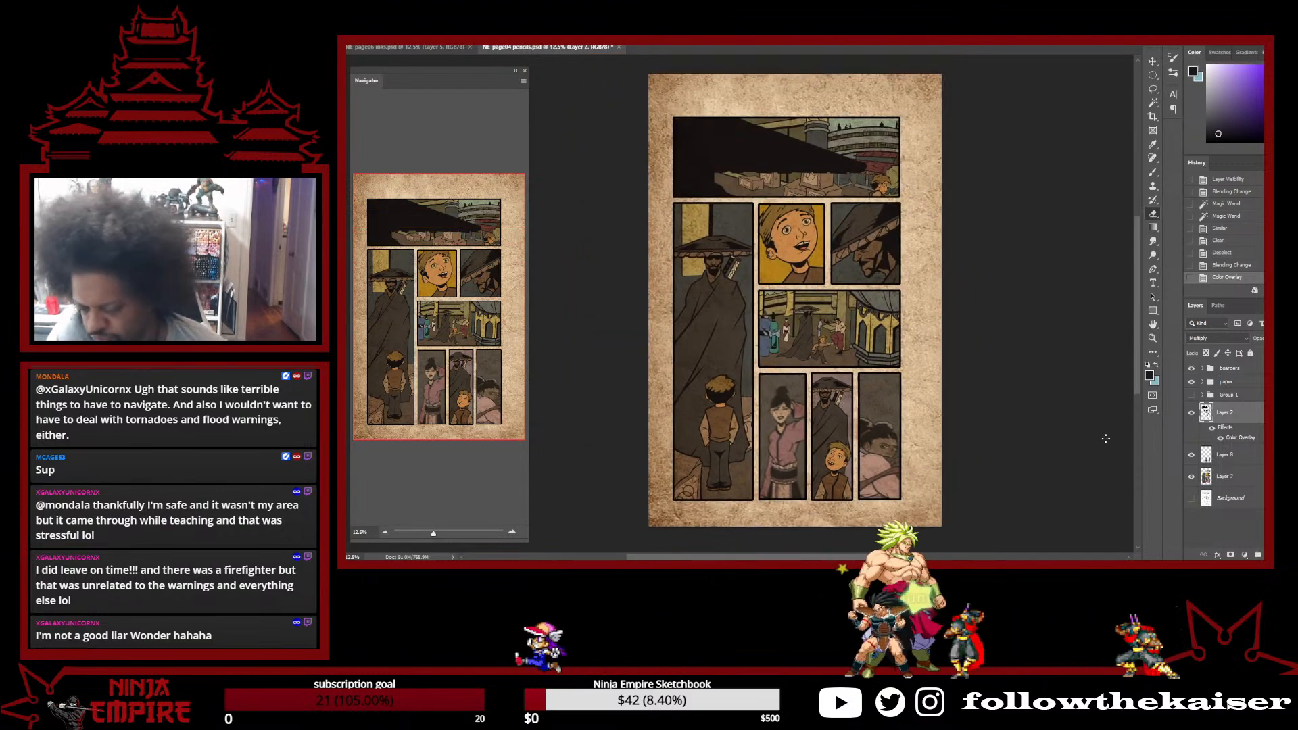
click(1257, 369)
double_click(1256, 368)
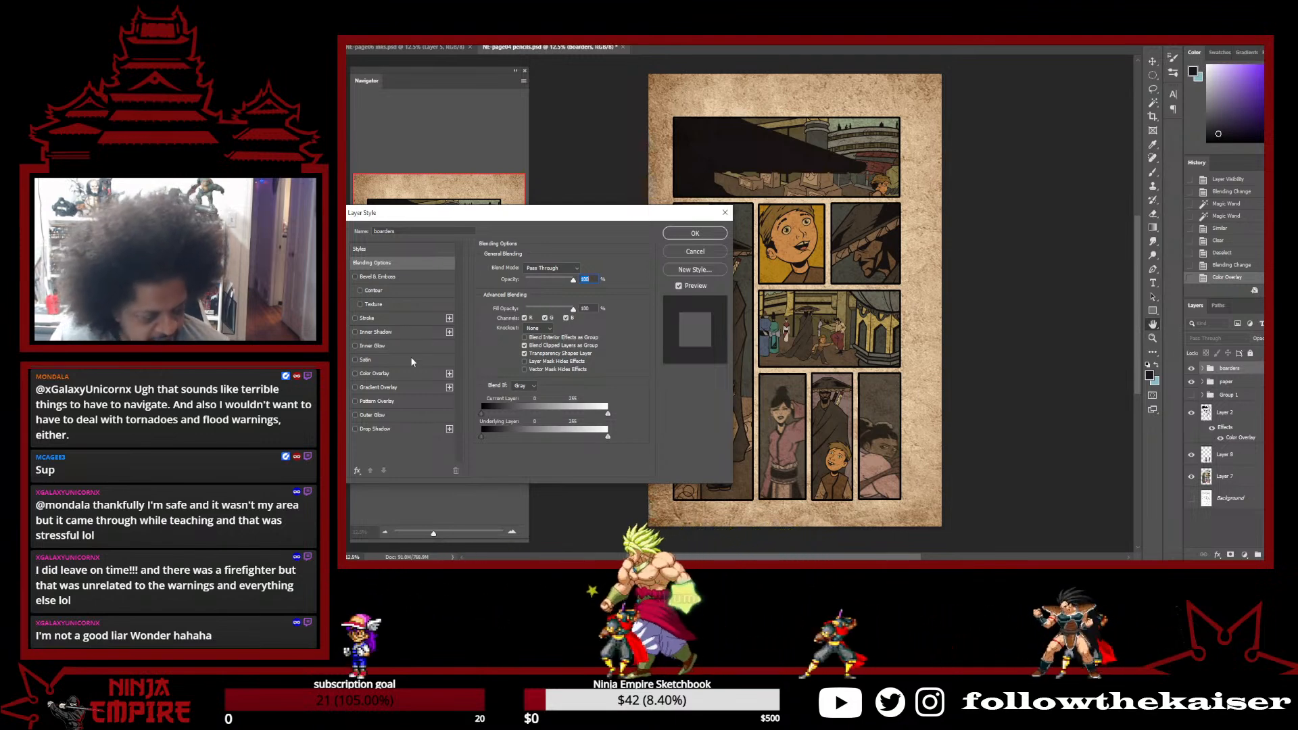
click(397, 375)
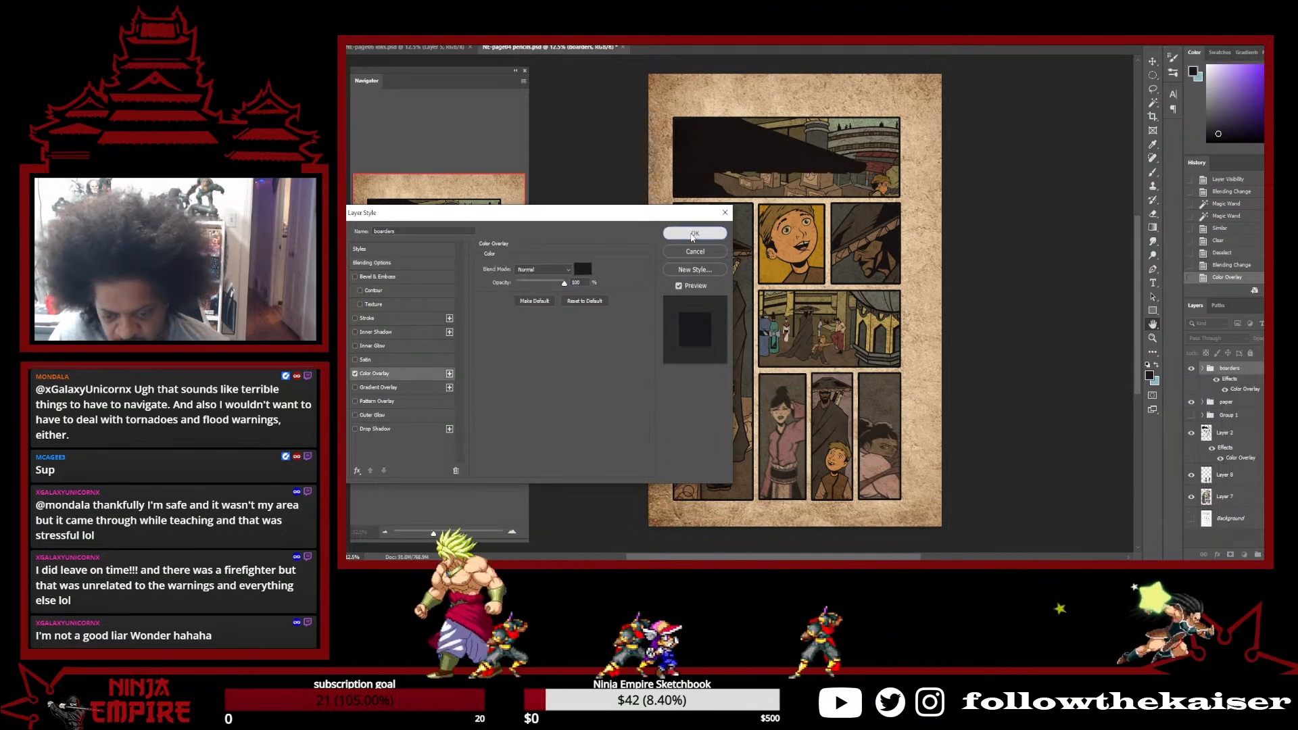
click(693, 234)
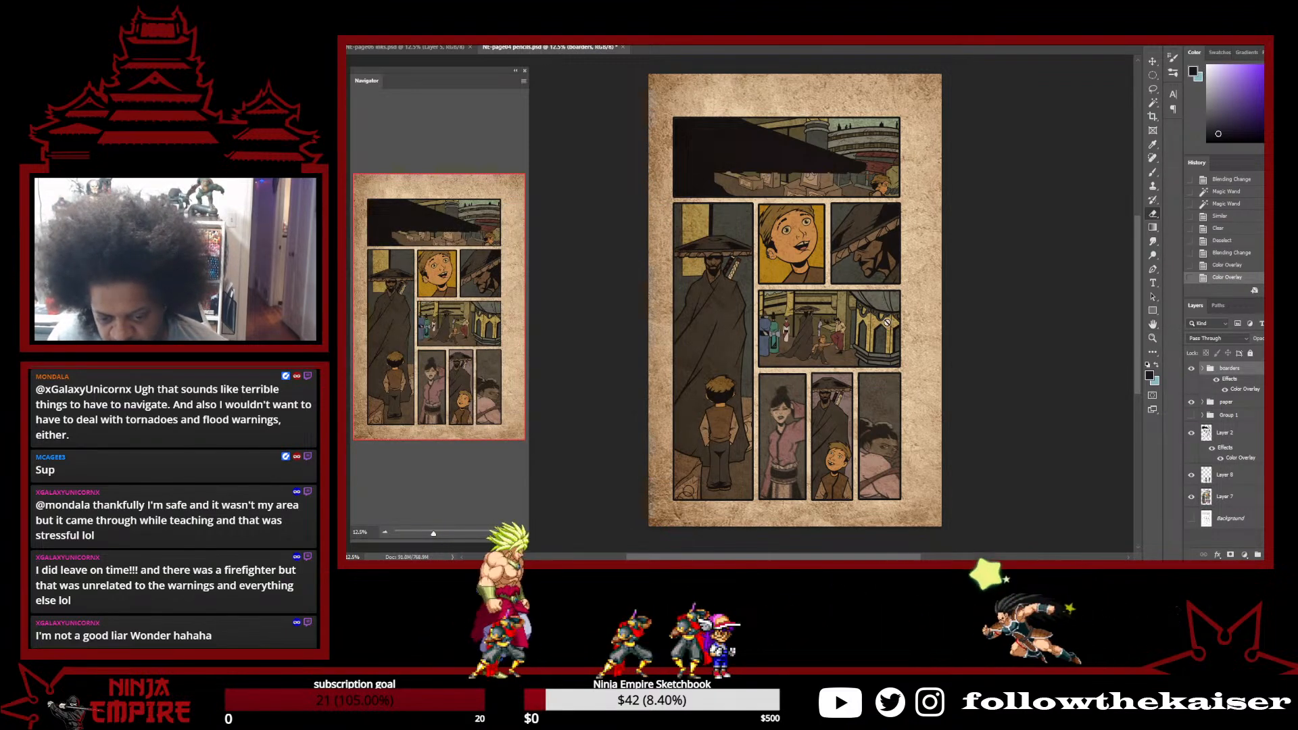
click(1216, 338)
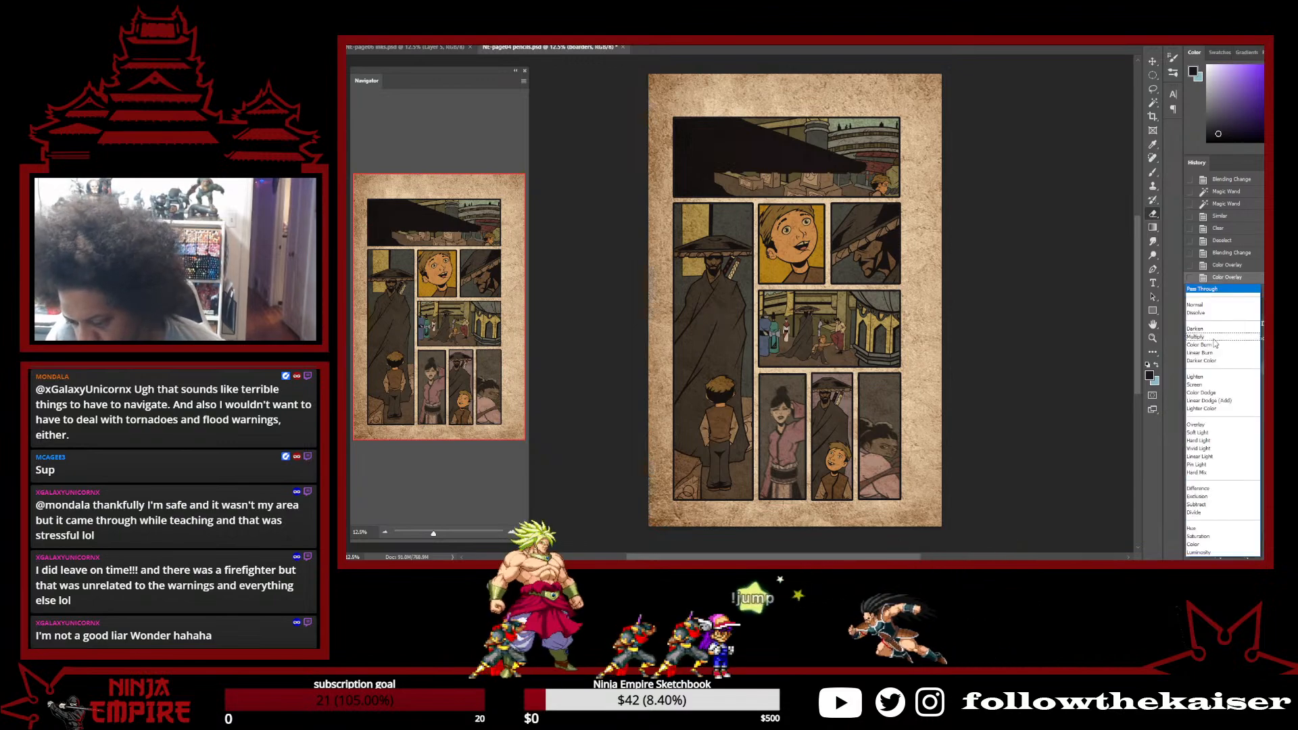
click(1213, 337)
Examine the panel borders against the solid black shading up close in the top panel and the one below it
ctrl+click(697, 160)
drag(698, 160, 759, 289)
ctrl+click(760, 289)
ctrl+click(762, 290)
ctrl+click(762, 289)
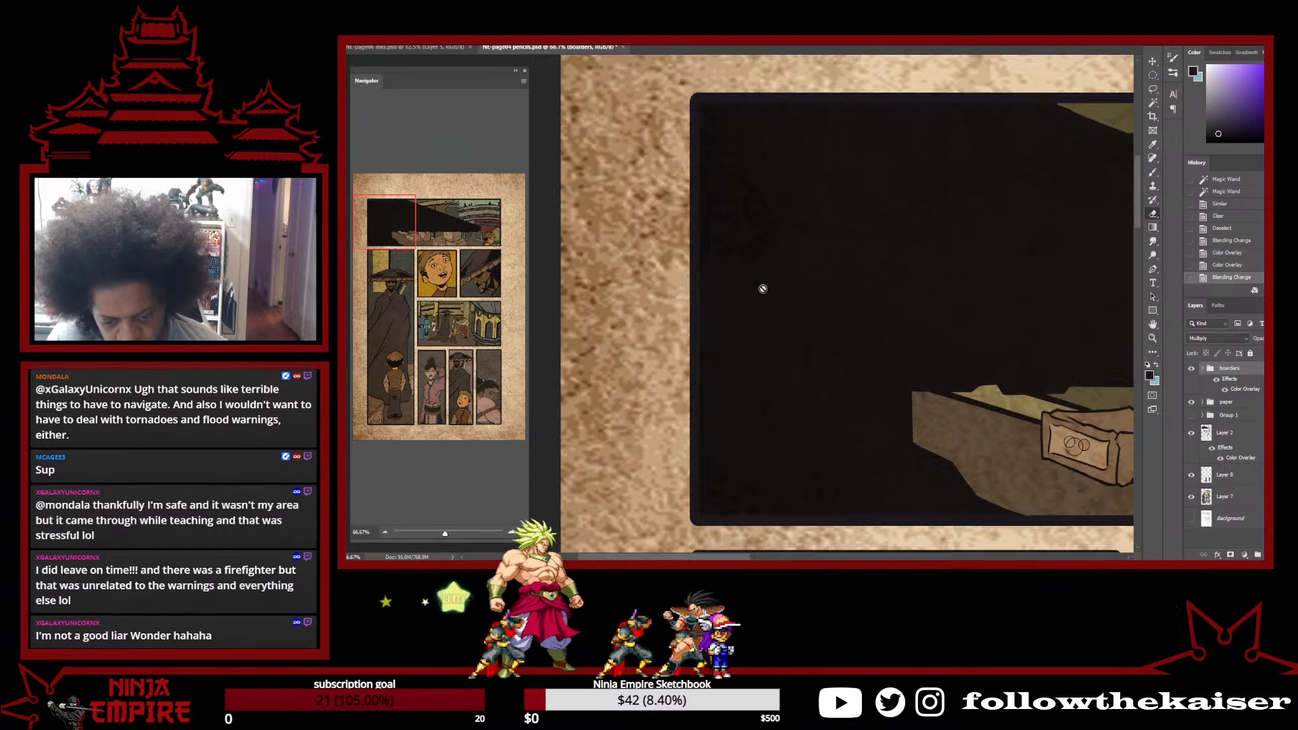
drag(778, 307, 684, 294)
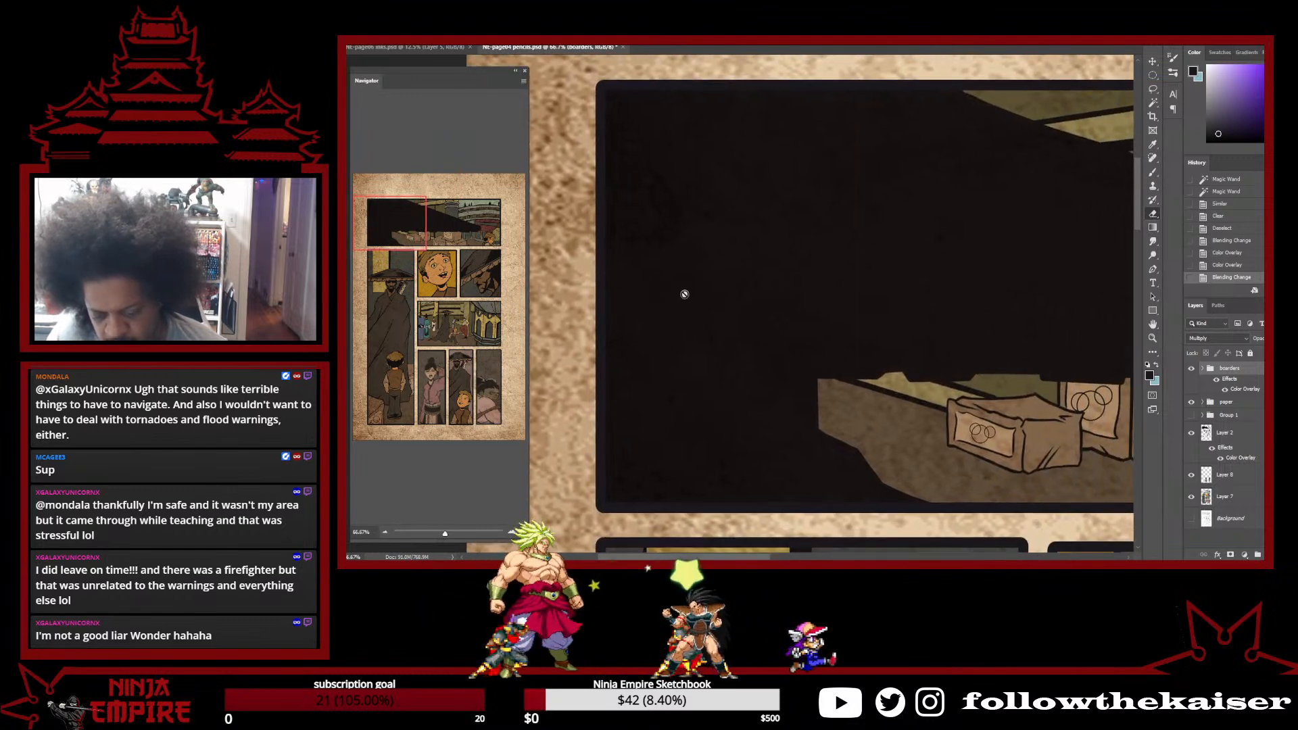
drag(665, 371, 632, 219)
drag(684, 348, 696, 235)
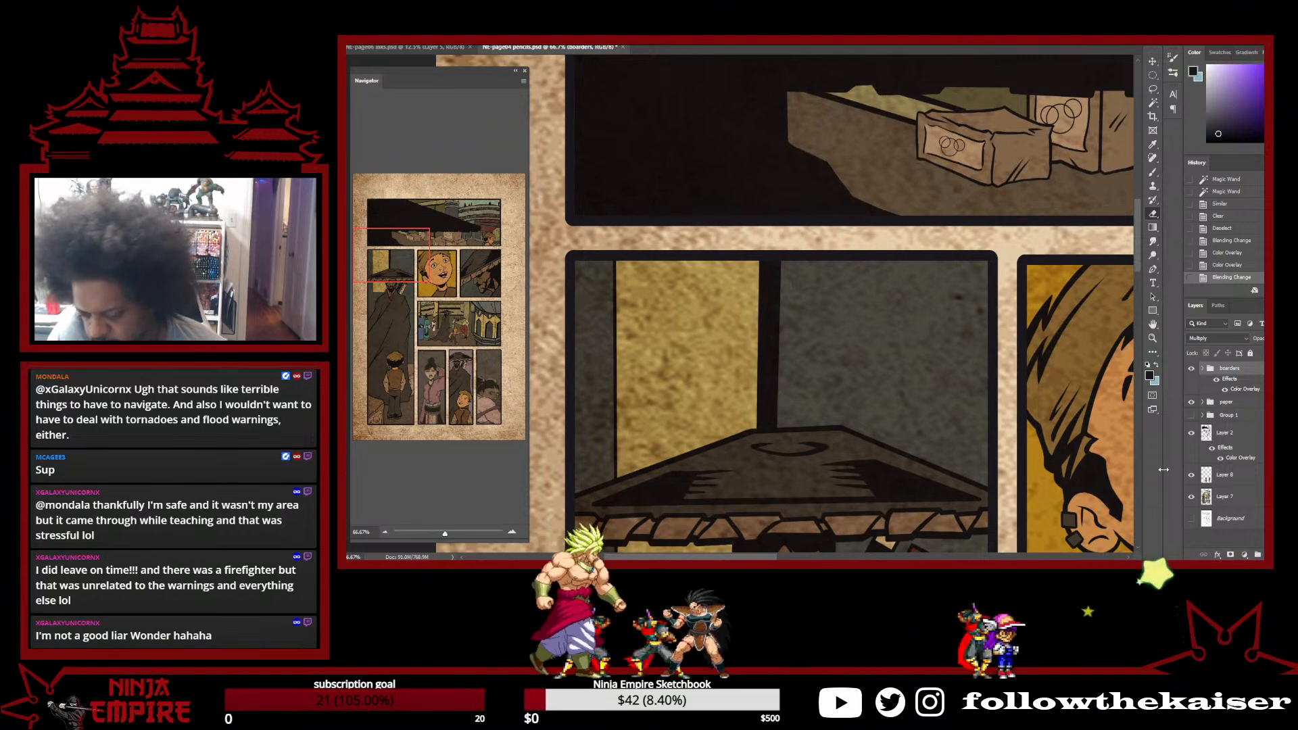
Try Normal blending on Layer 2 and return the layer to Multiply
click(1249, 442)
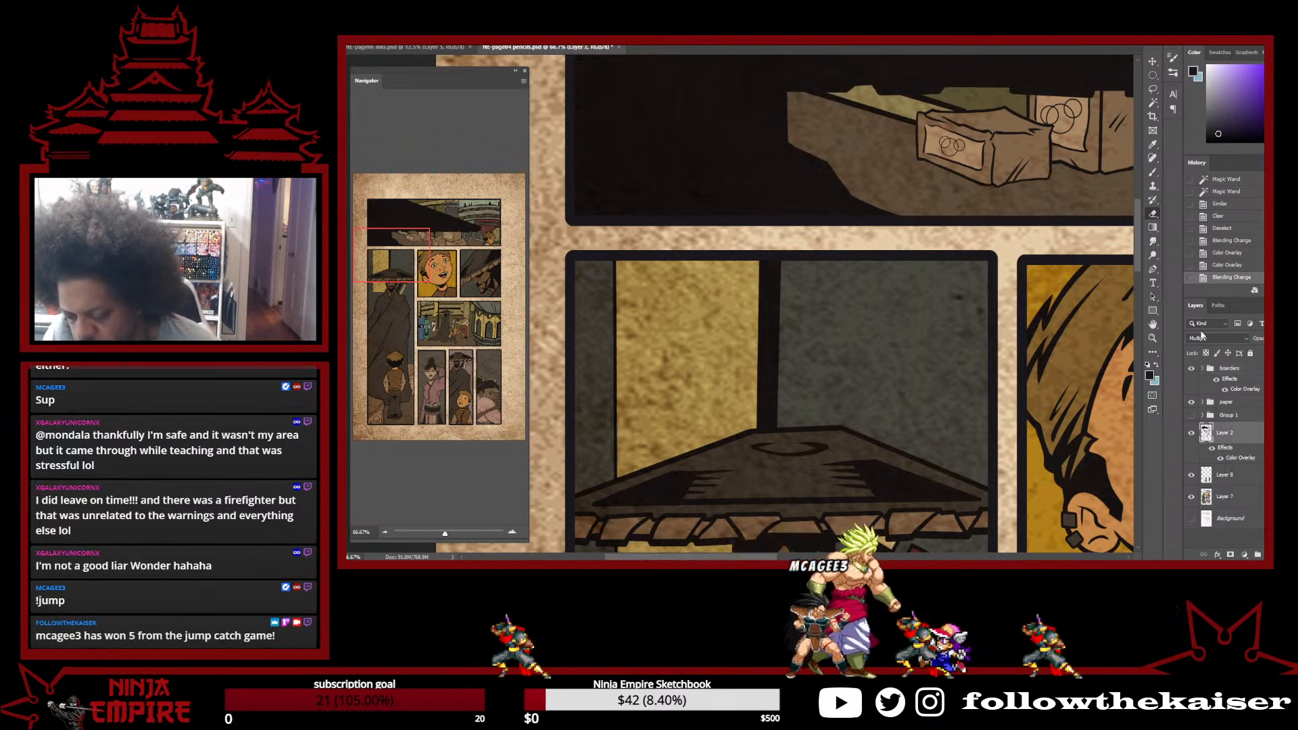
click(1184, 336)
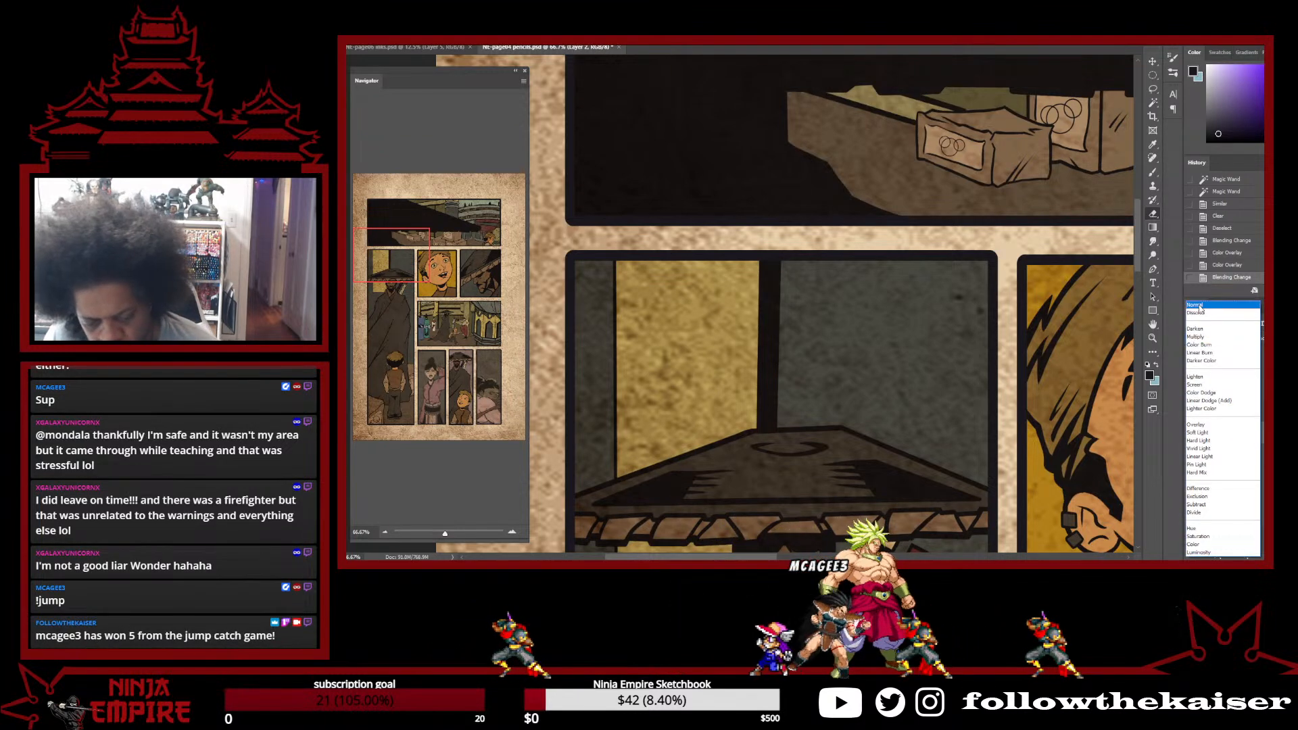
click(1201, 308)
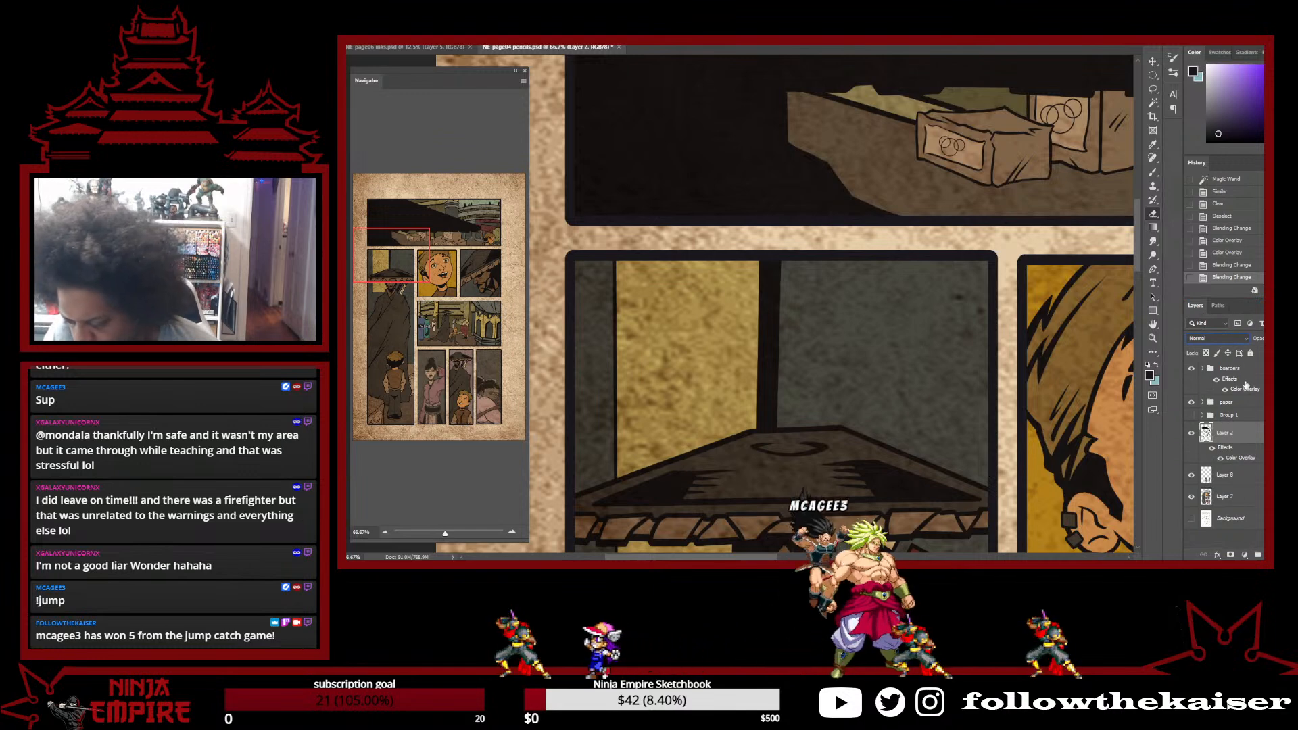
click(1215, 338)
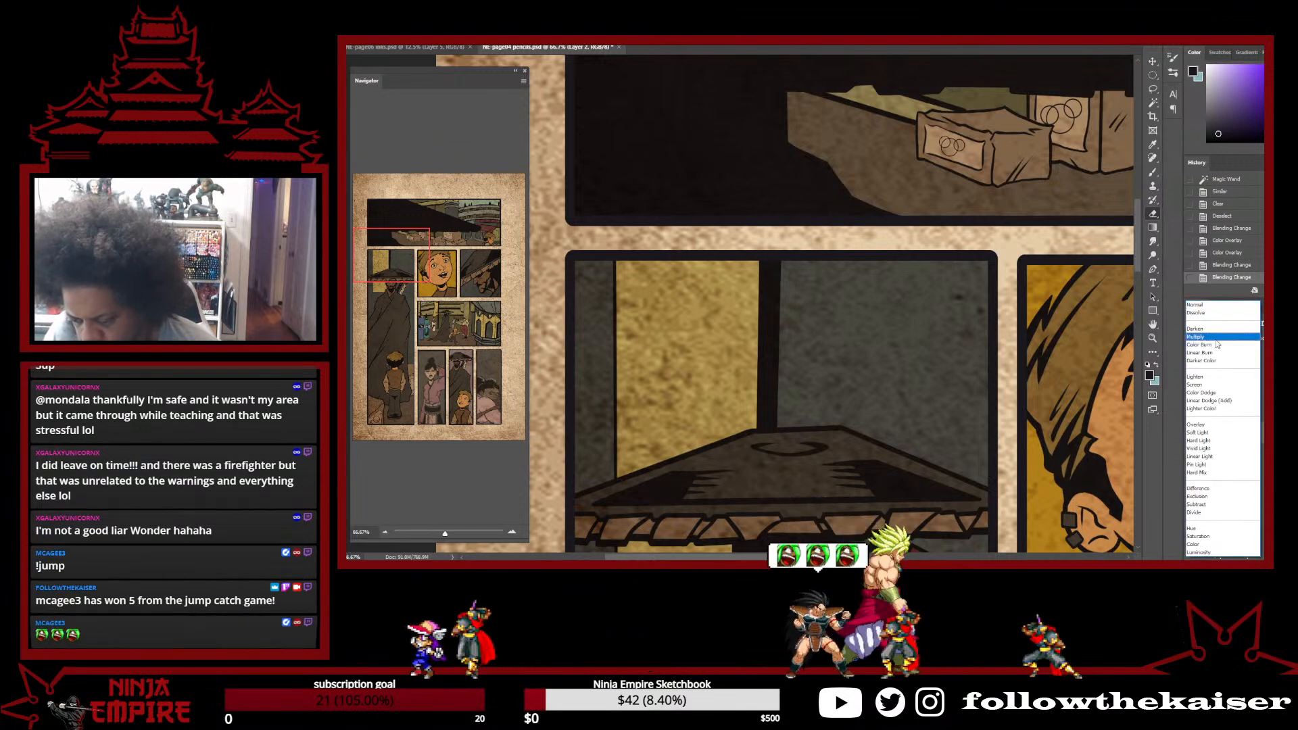
click(1214, 338)
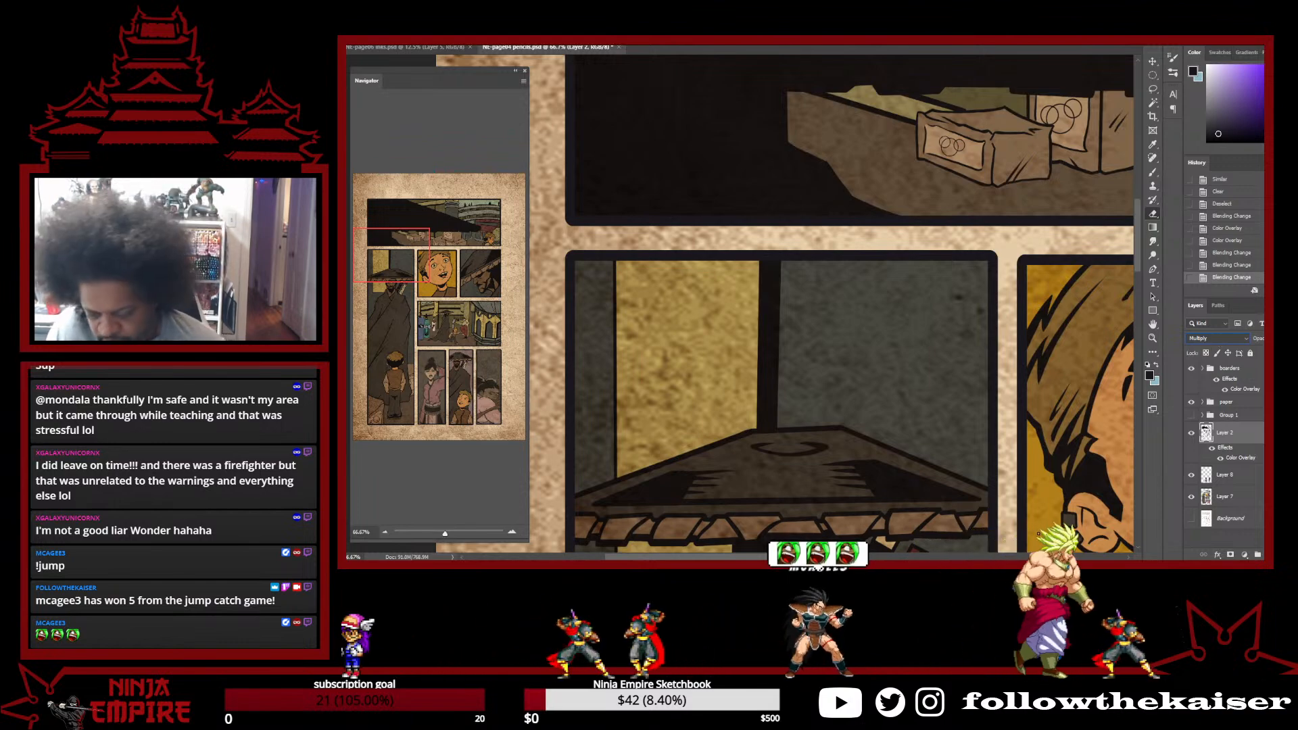
Examine the softened line art and borders across the page, including the straw-hatted man's narrow panel and the market street panel
key(ctrl+minus)
key(ctrl+minus)
key(ctrl+minus)
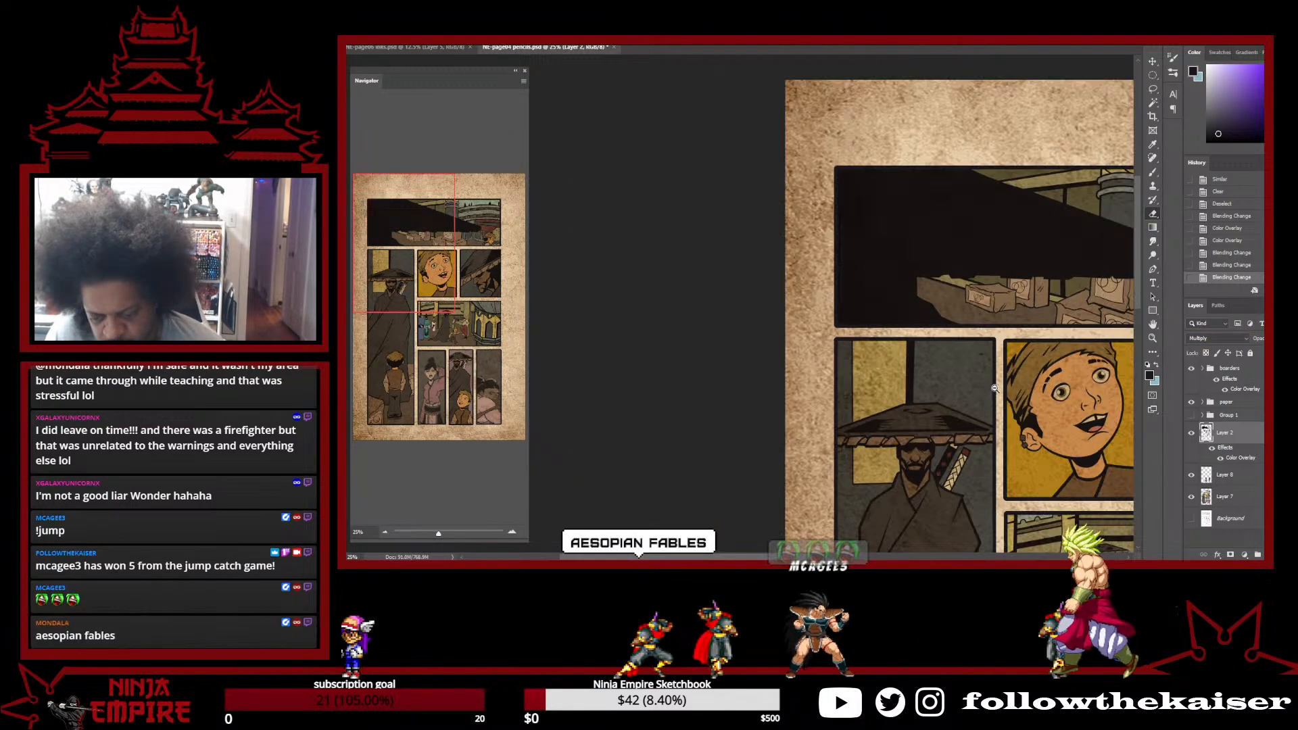
drag(1049, 406, 899, 366)
drag(998, 413, 765, 239)
drag(754, 525, 831, 430)
click(831, 430)
click(838, 434)
click(848, 439)
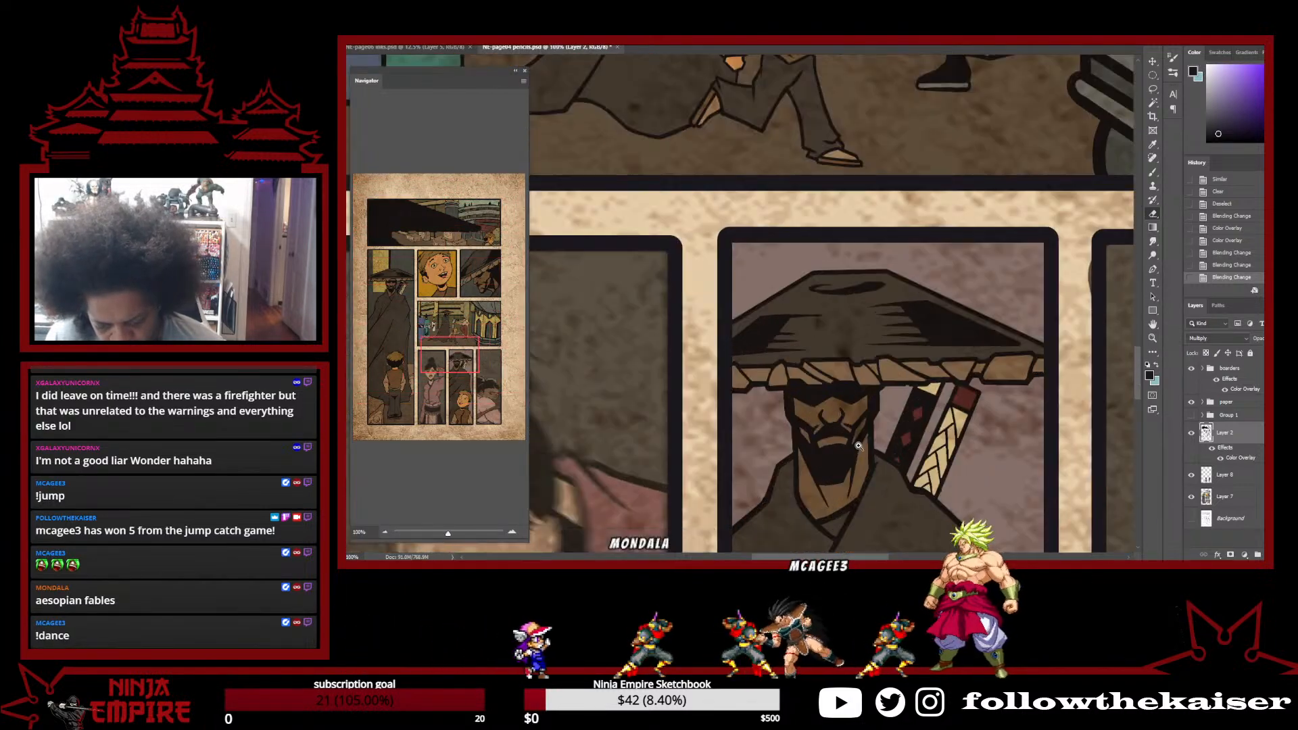
click(856, 444)
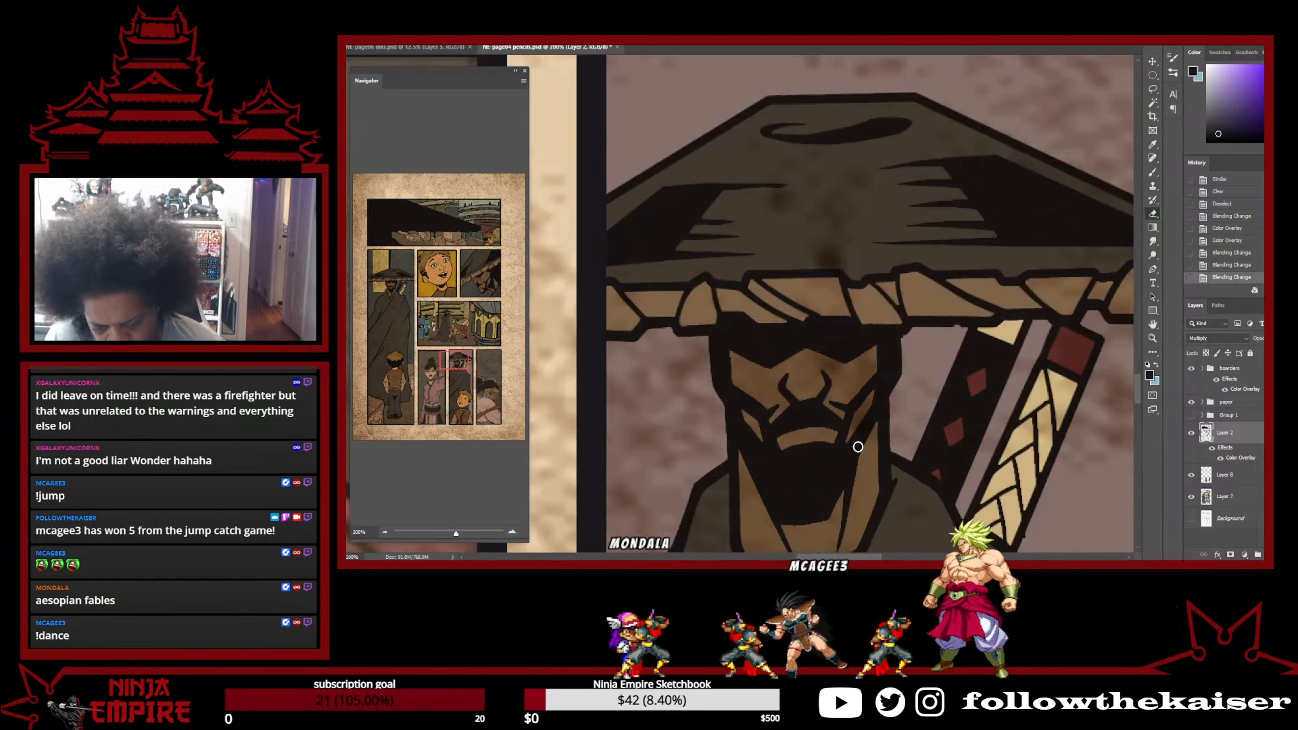
scroll(858, 446, down, 6)
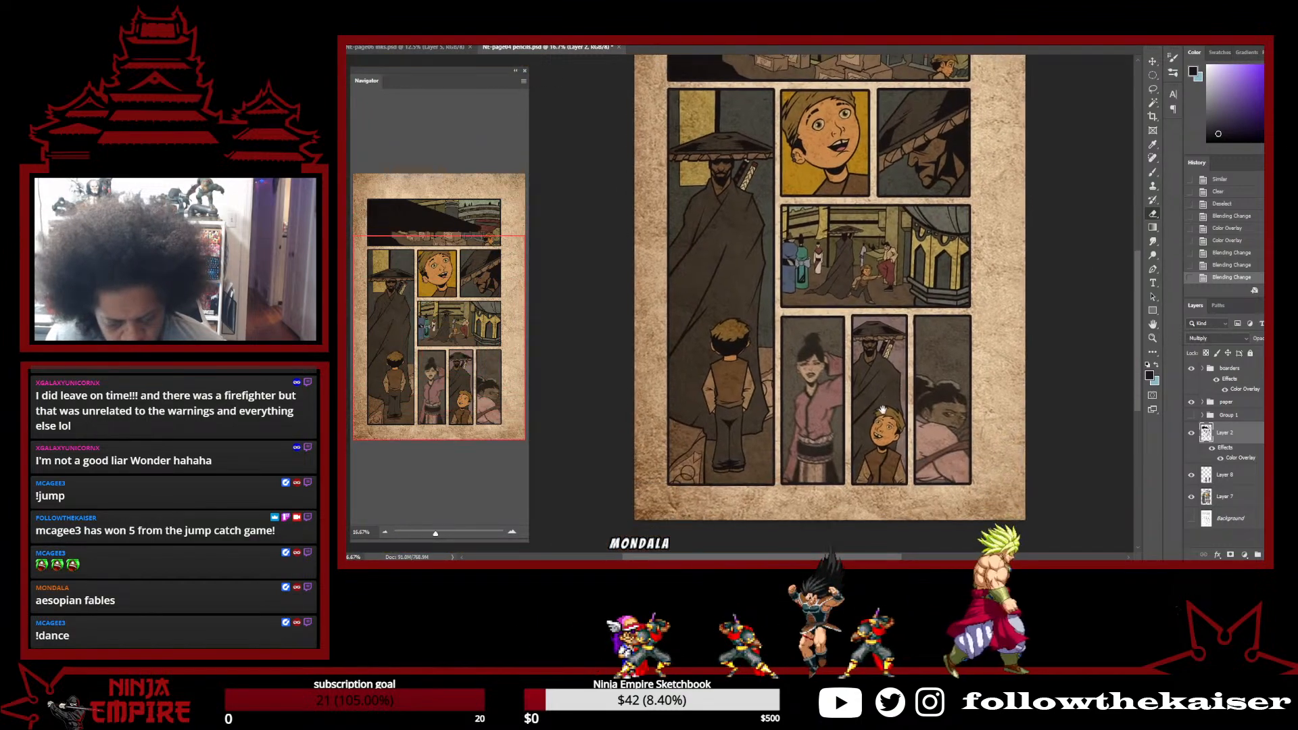
scroll(882, 410, down, 1)
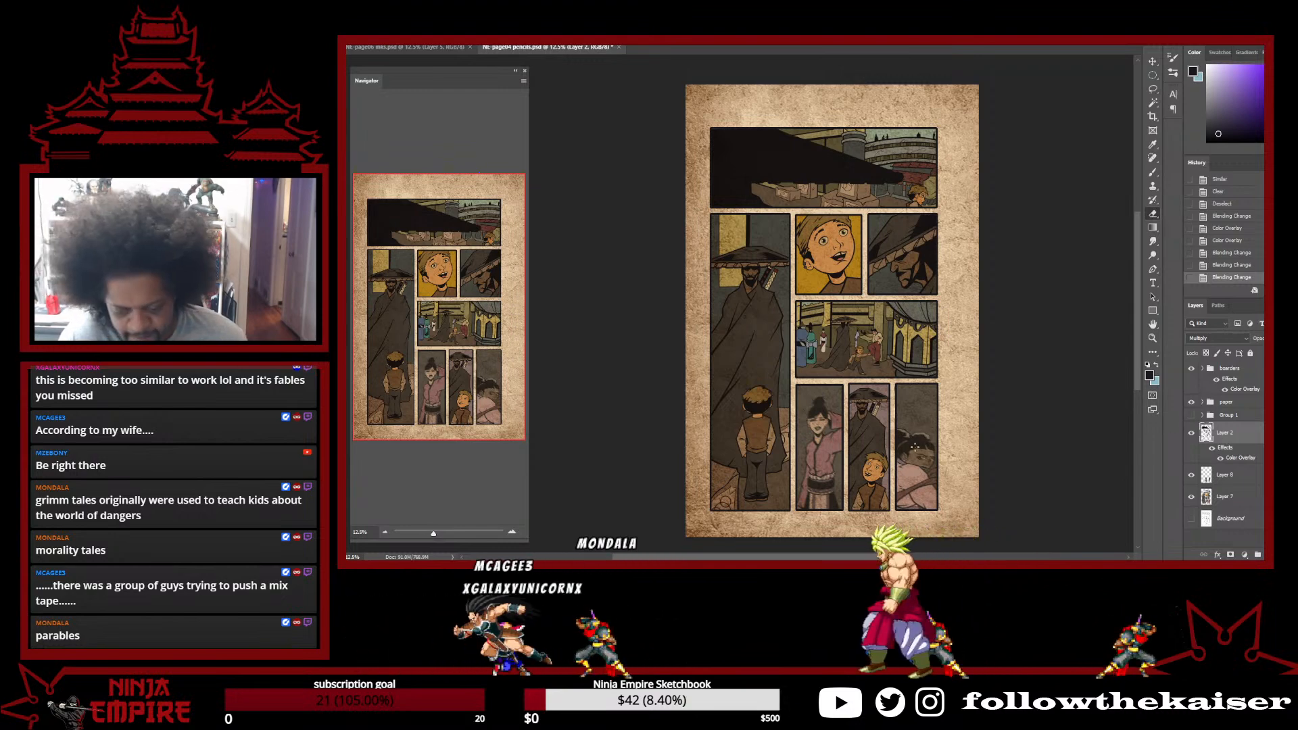
scroll(856, 349, up, 5)
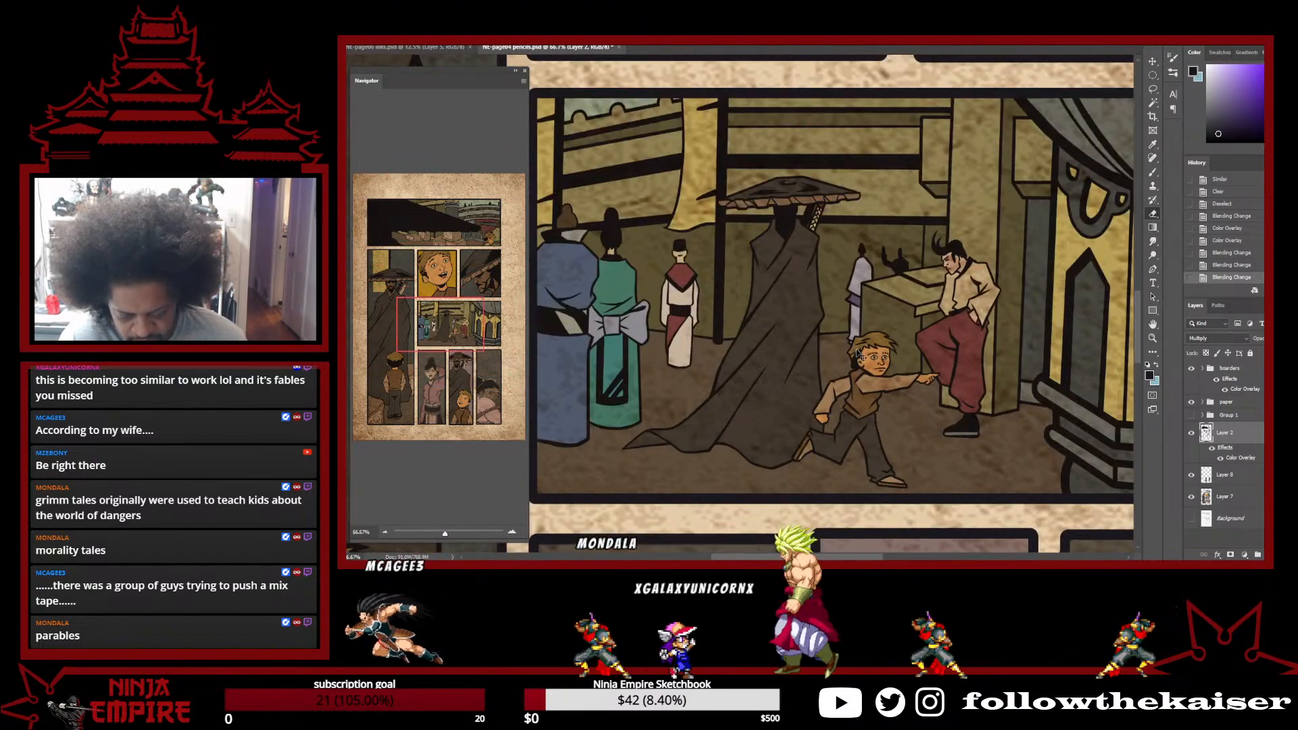
scroll(856, 350, down, 3)
scroll(856, 350, down, 2)
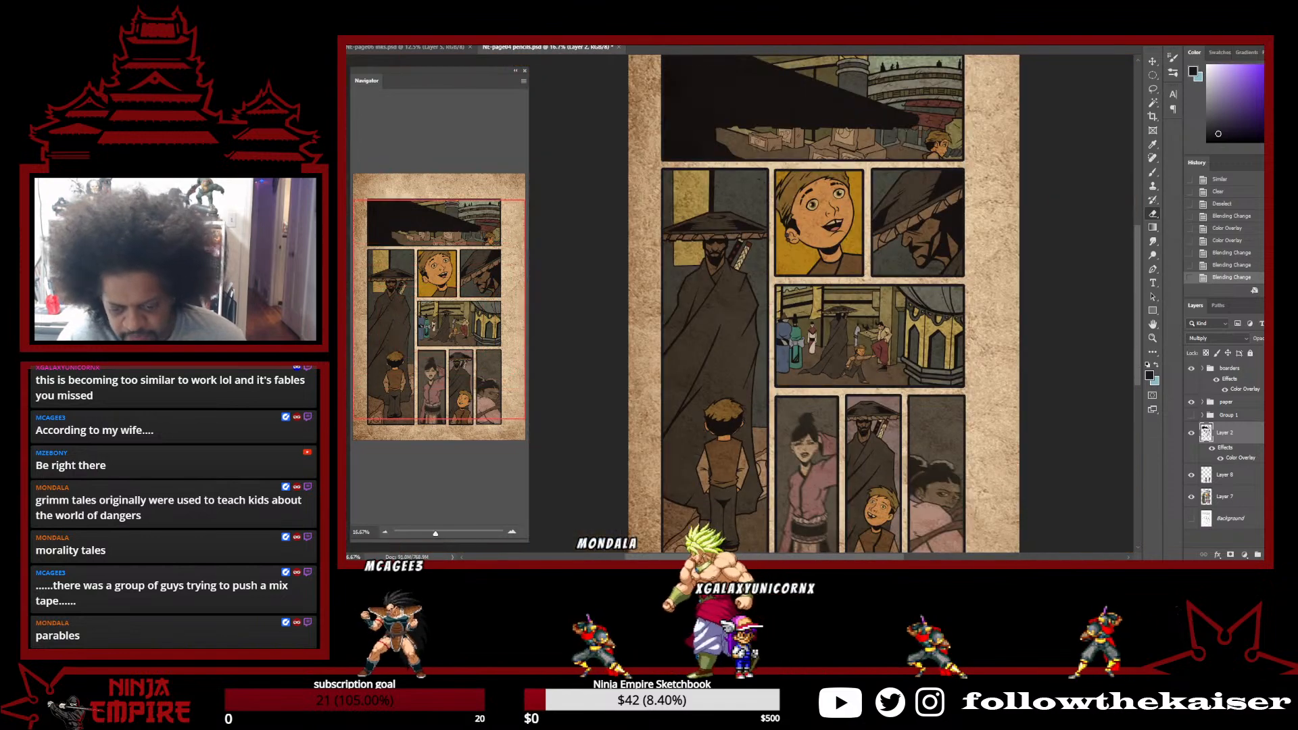
drag(839, 410, 826, 339)
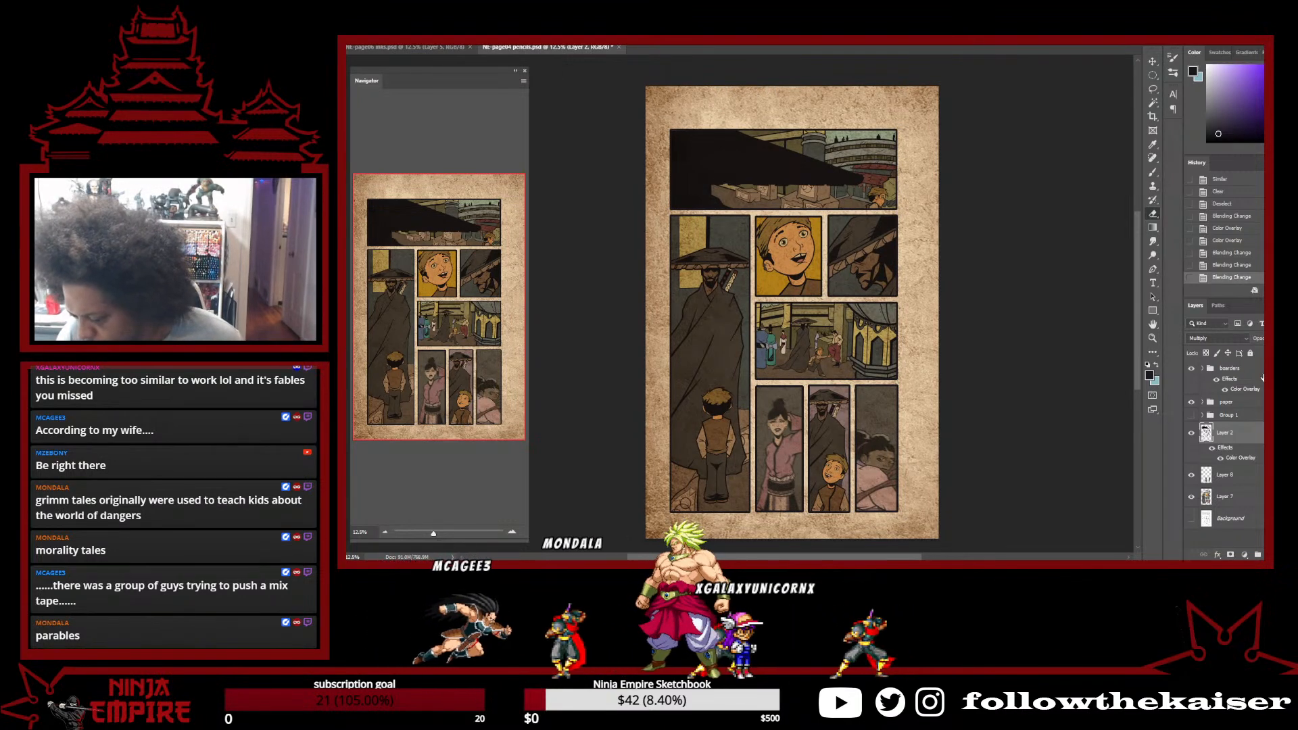
Check the colour used in the boarders group's Color Overlay and keep it
click(1253, 368)
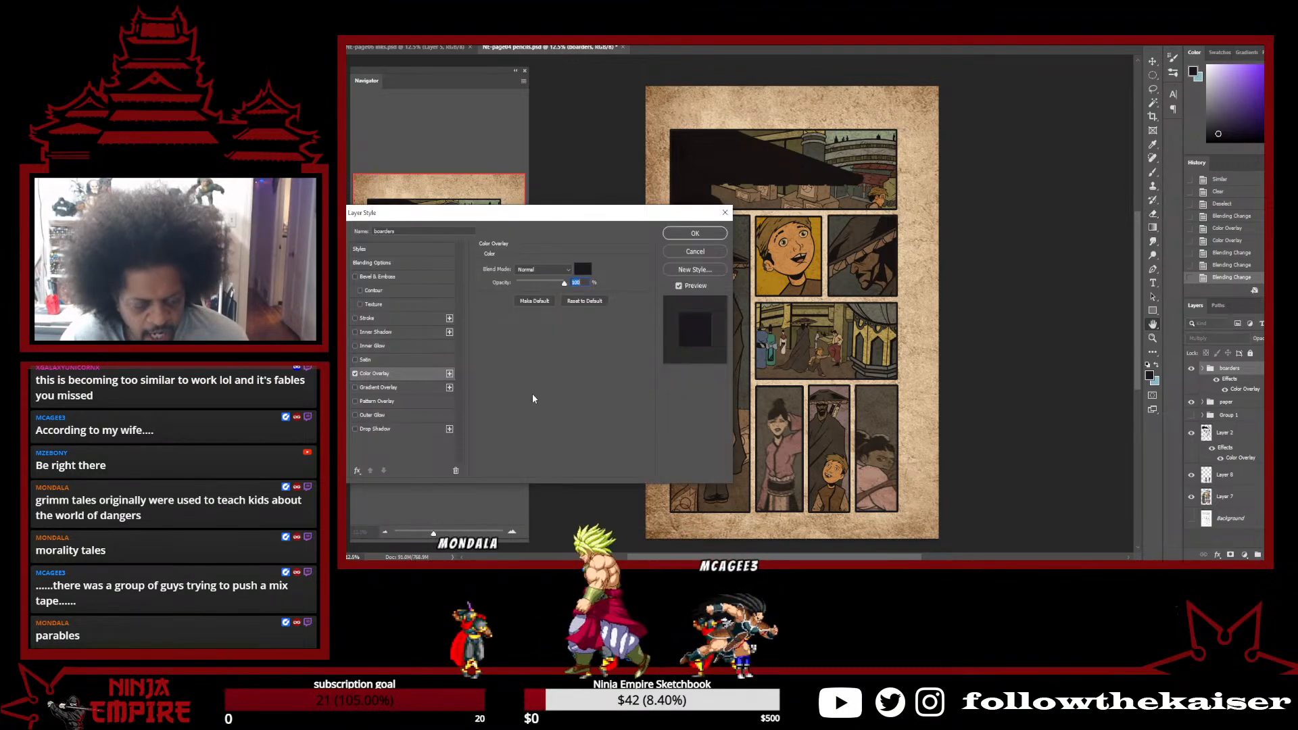
click(579, 269)
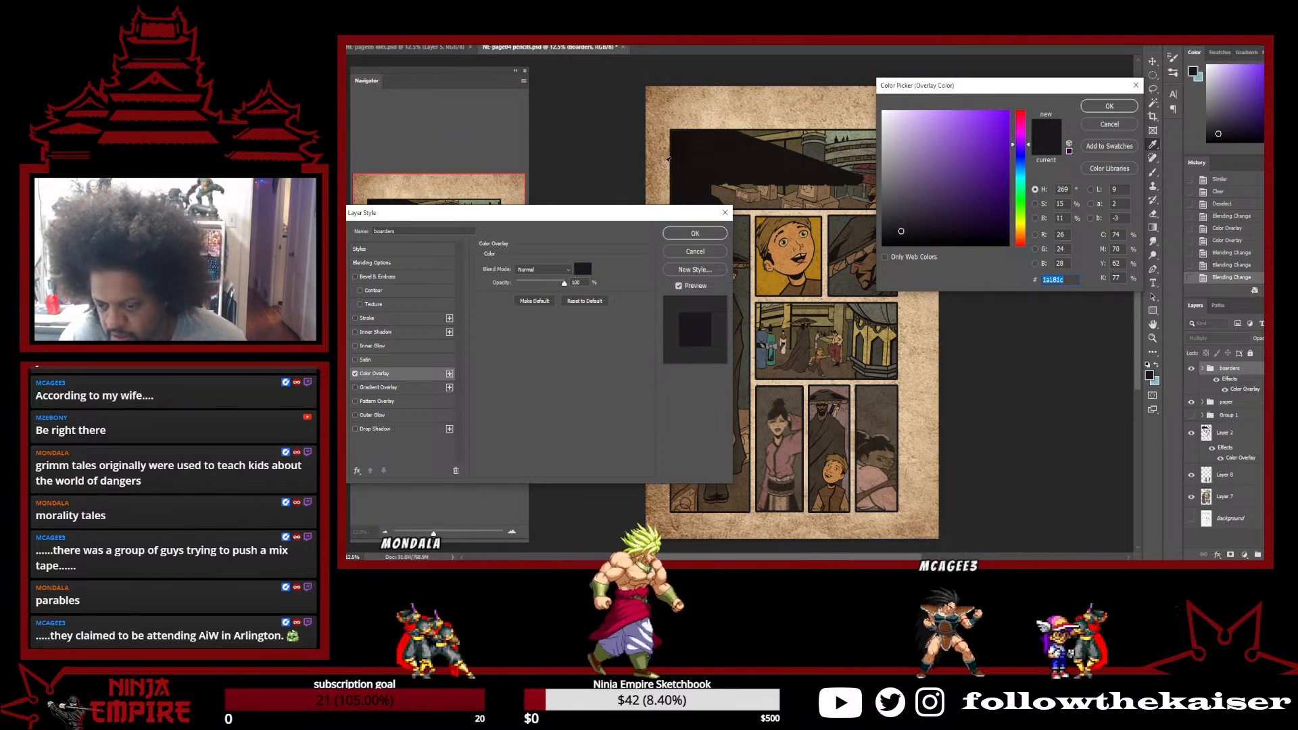
click(1118, 104)
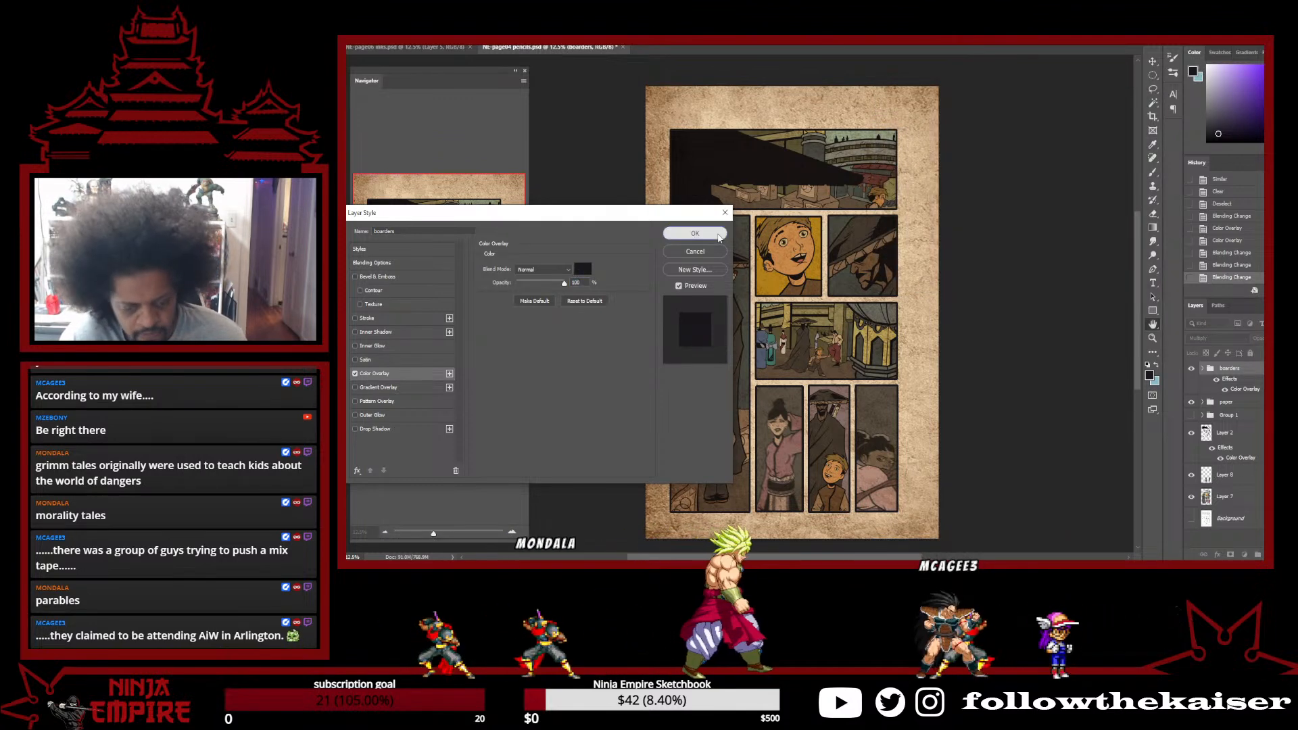
click(718, 234)
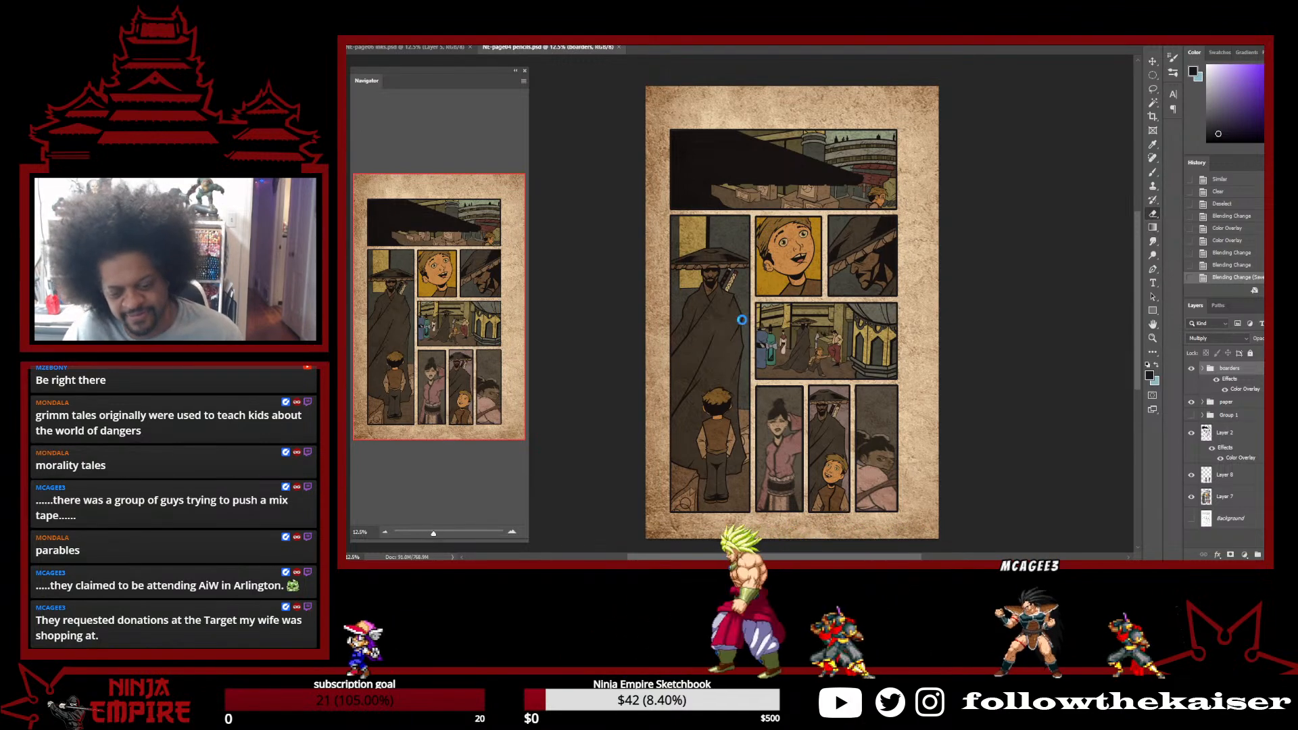
Save a JPEG copy in the retro folder, overwriting Full-size-page 04-retro, with quality 12 and the Progressive format option
key(ctrl+alt+s)
double_click(626, 107)
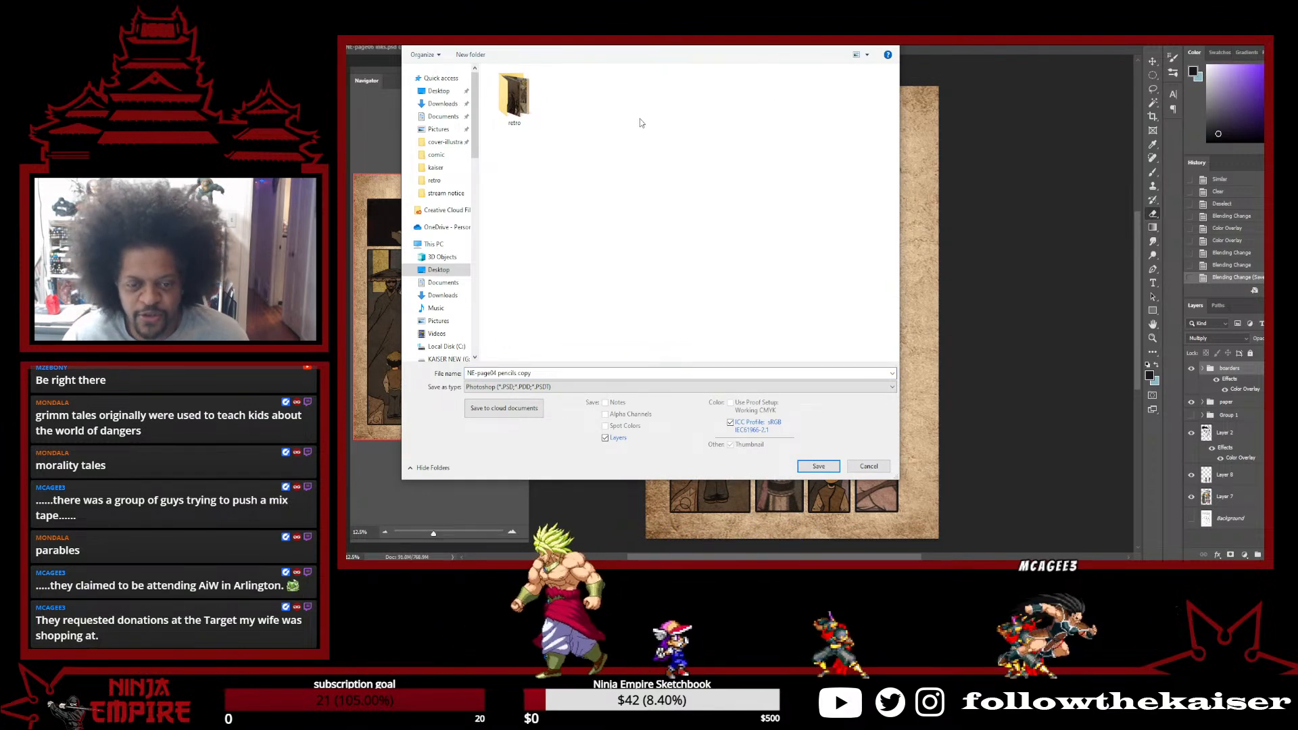
double_click(514, 79)
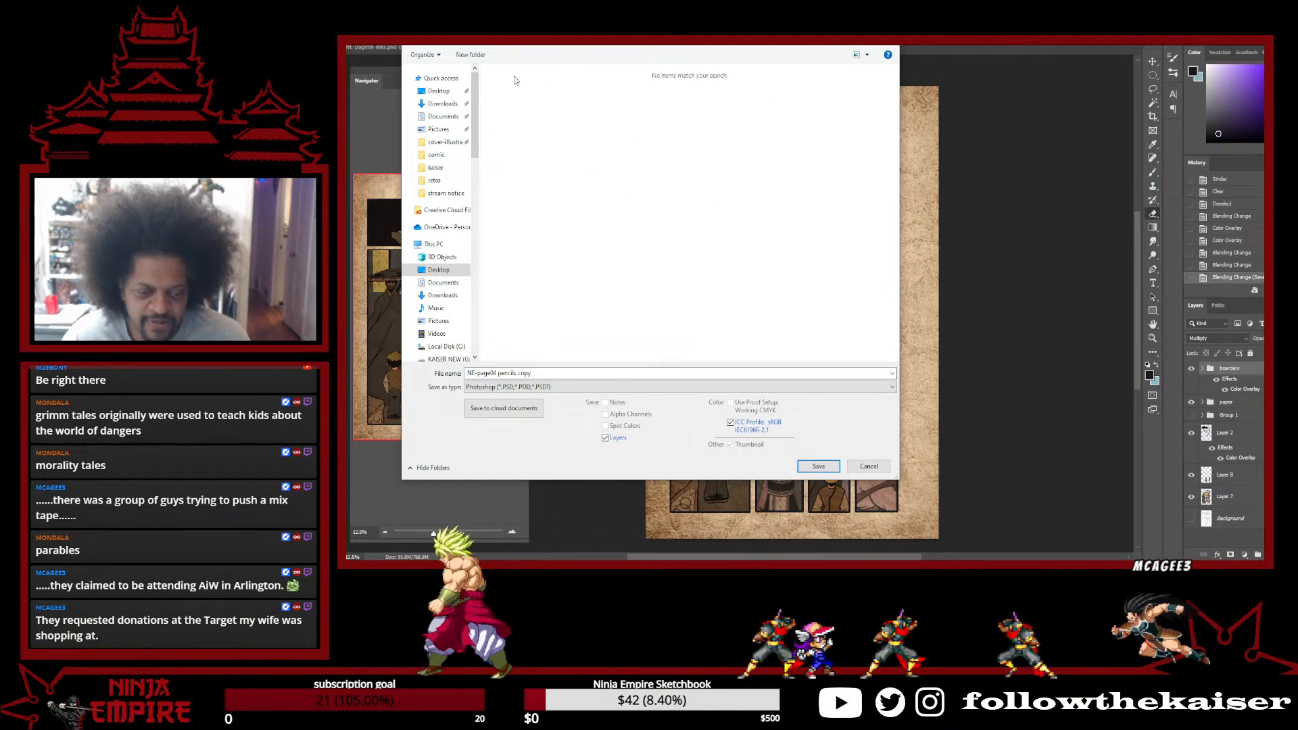
click(579, 387)
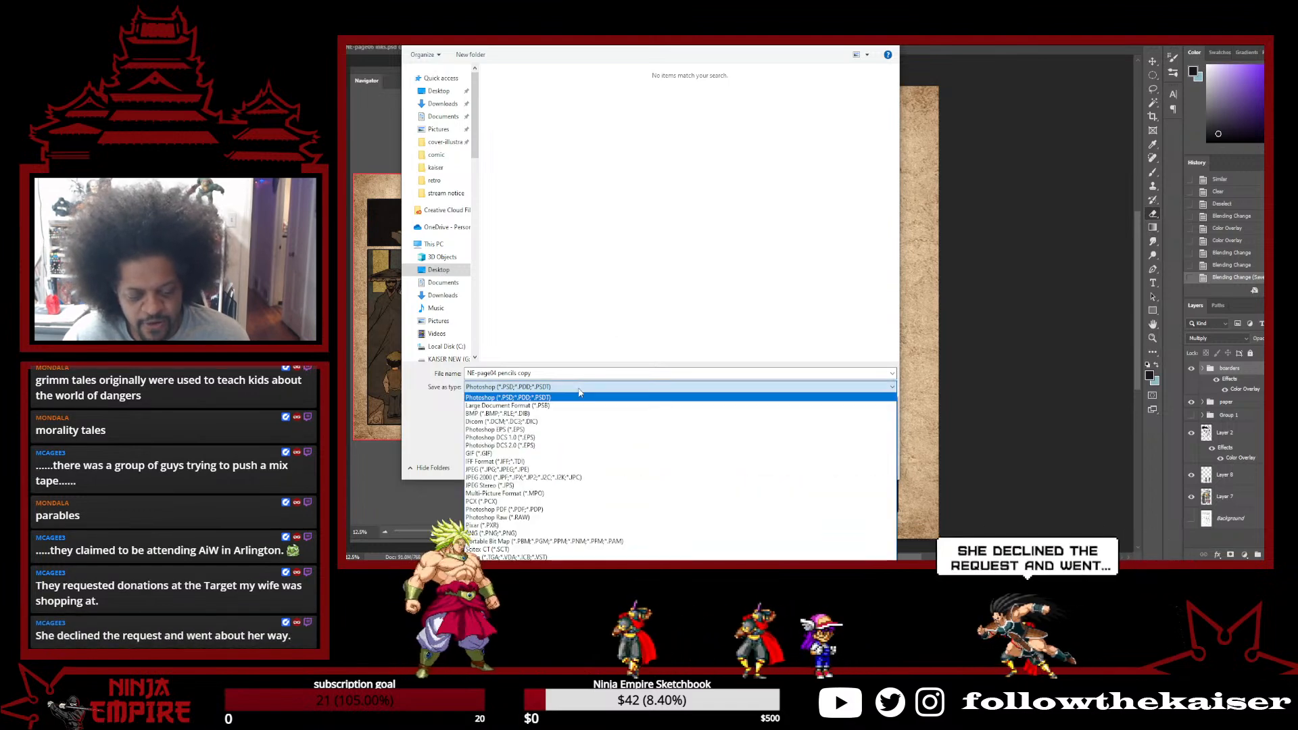
click(582, 473)
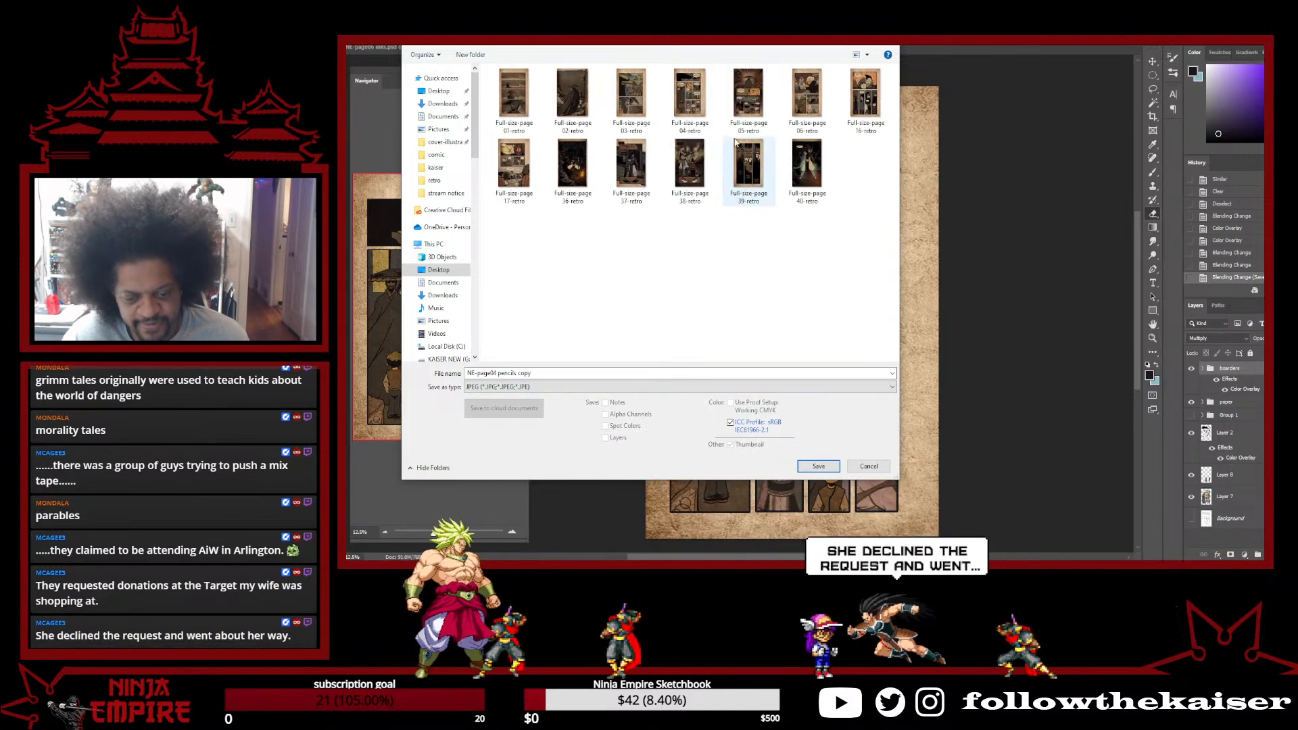
double_click(689, 98)
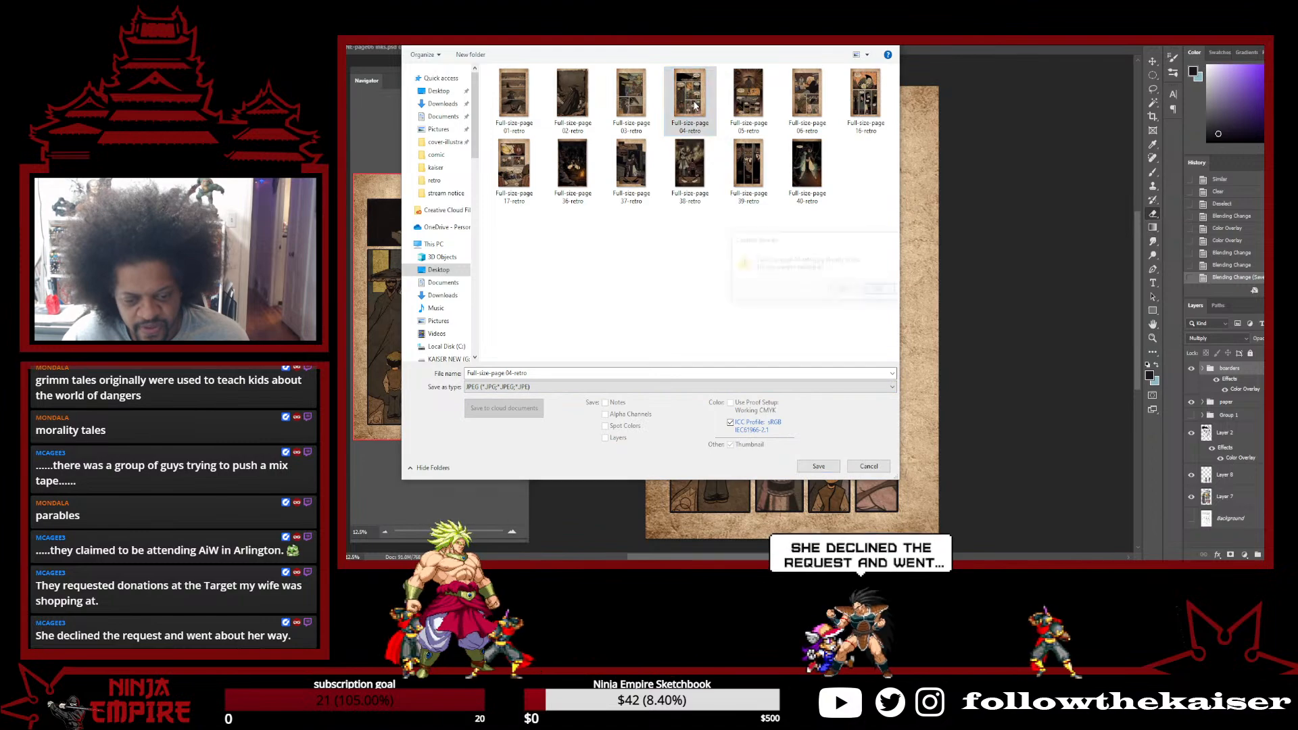
click(841, 291)
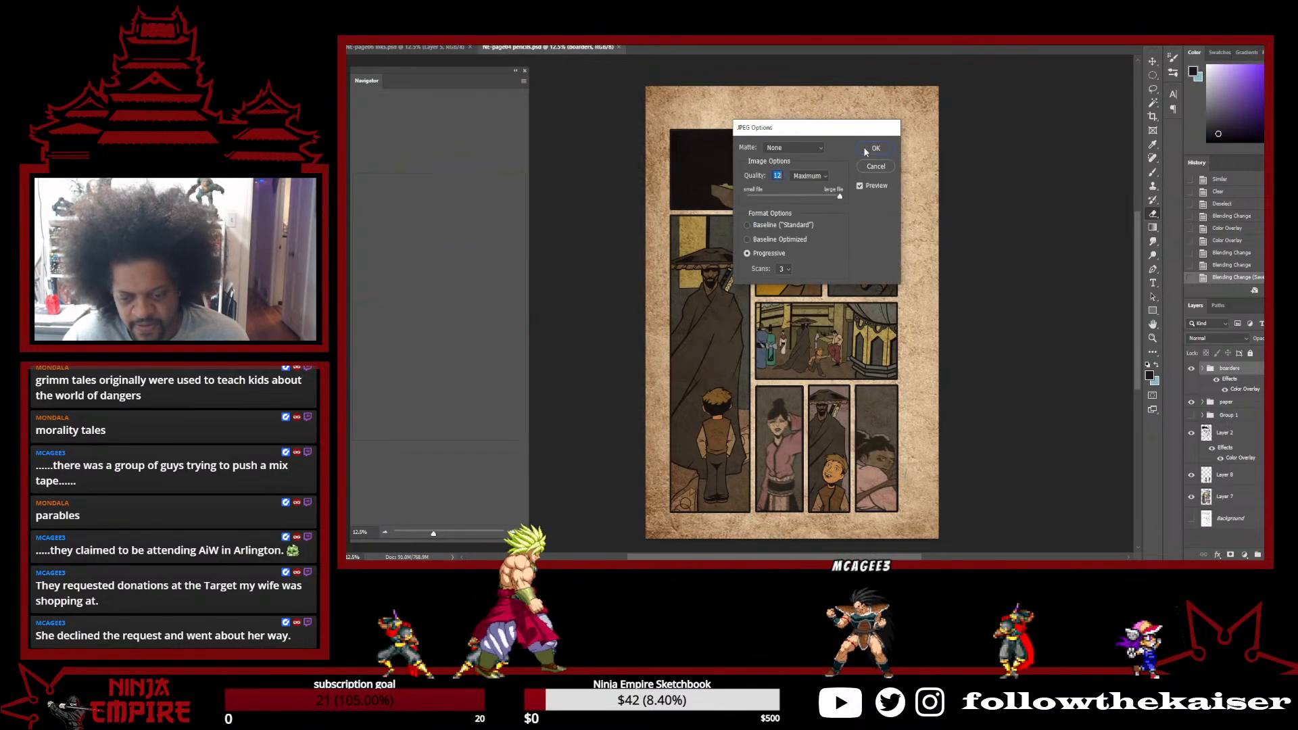
click(867, 150)
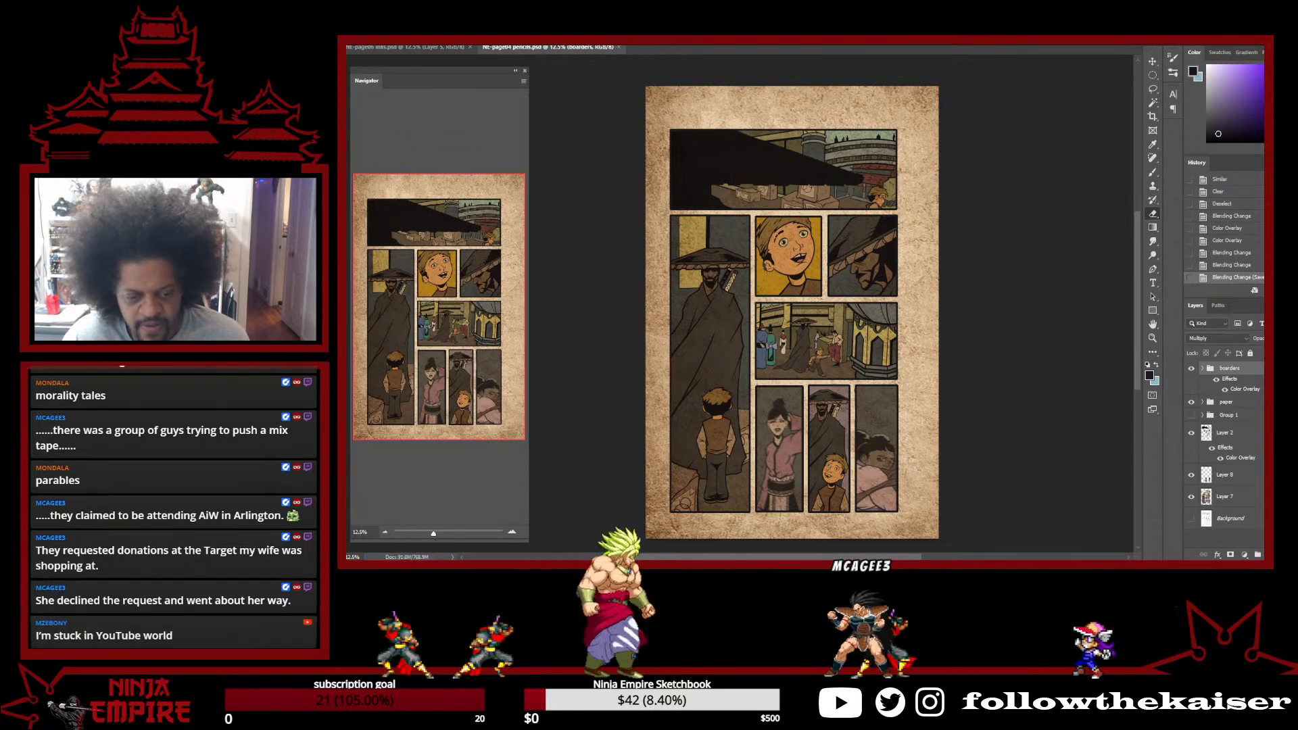
Close the page 04 file, bring up page 05, and toggle Group 1's visibility off and on to check its contents
click(617, 45)
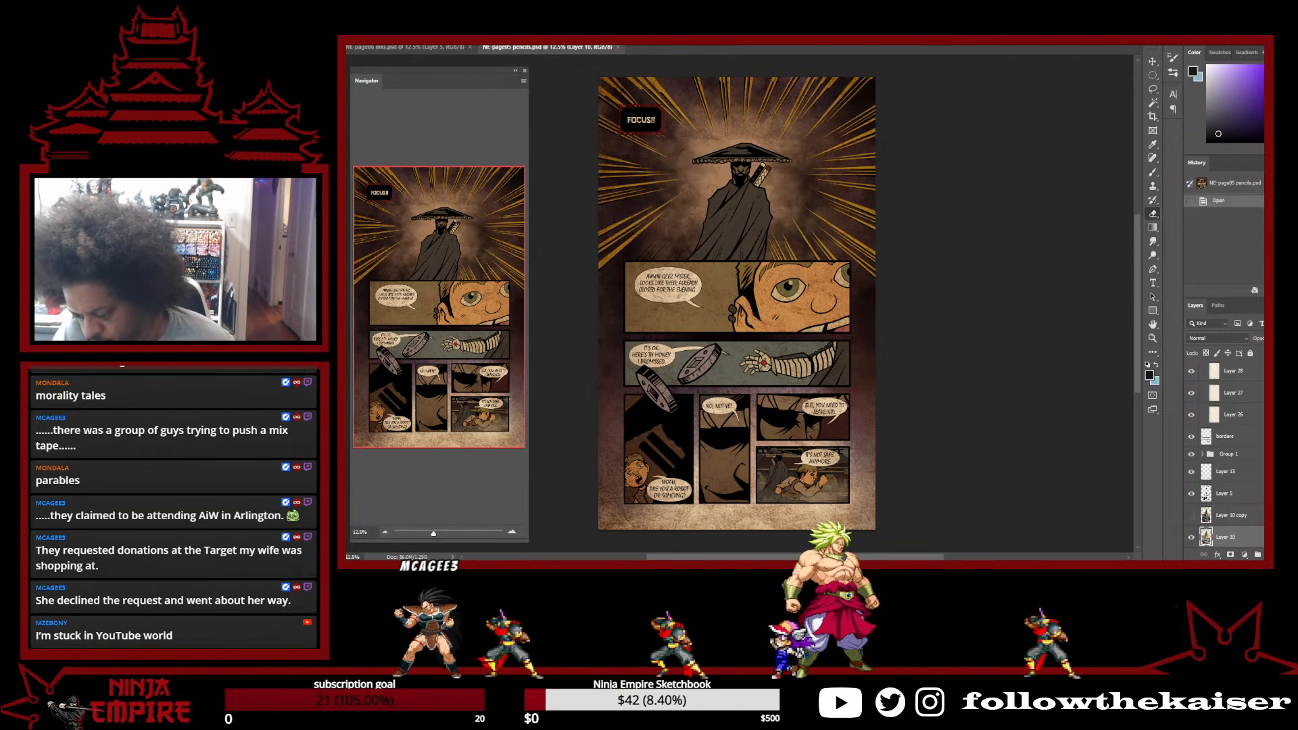
click(1193, 454)
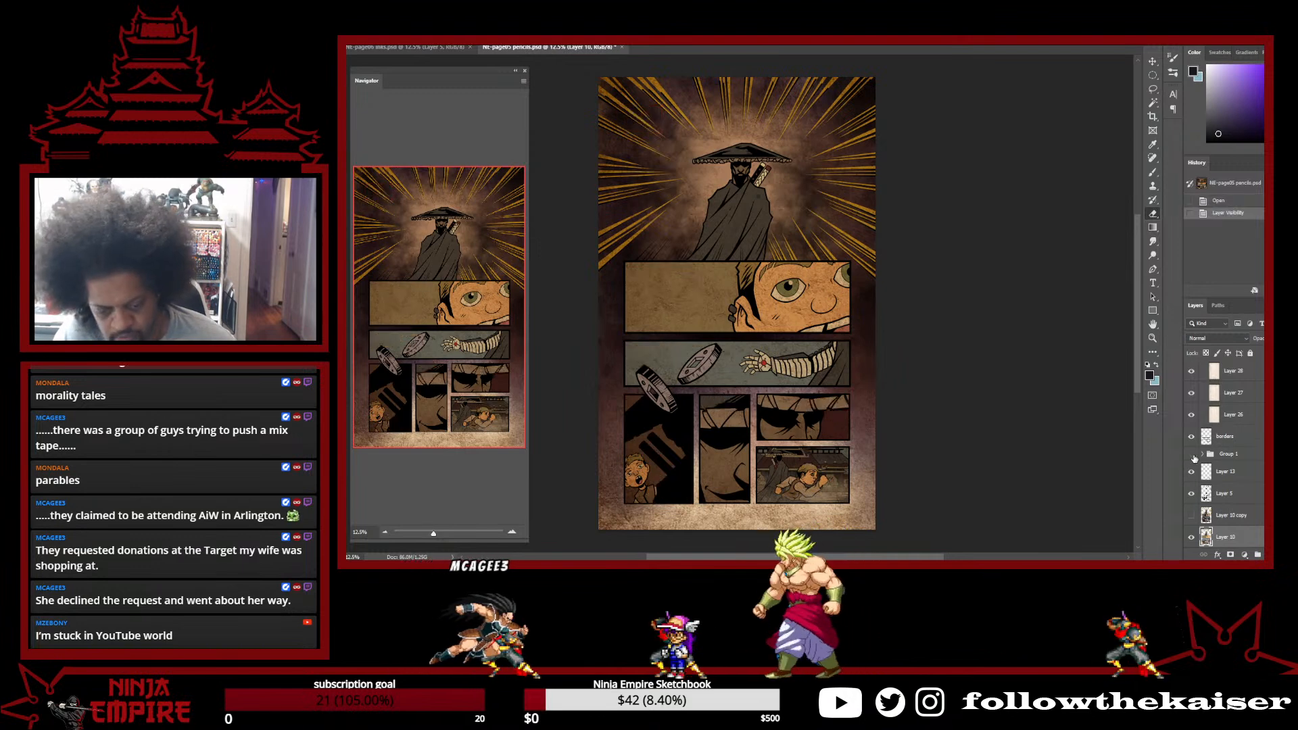
click(1192, 455)
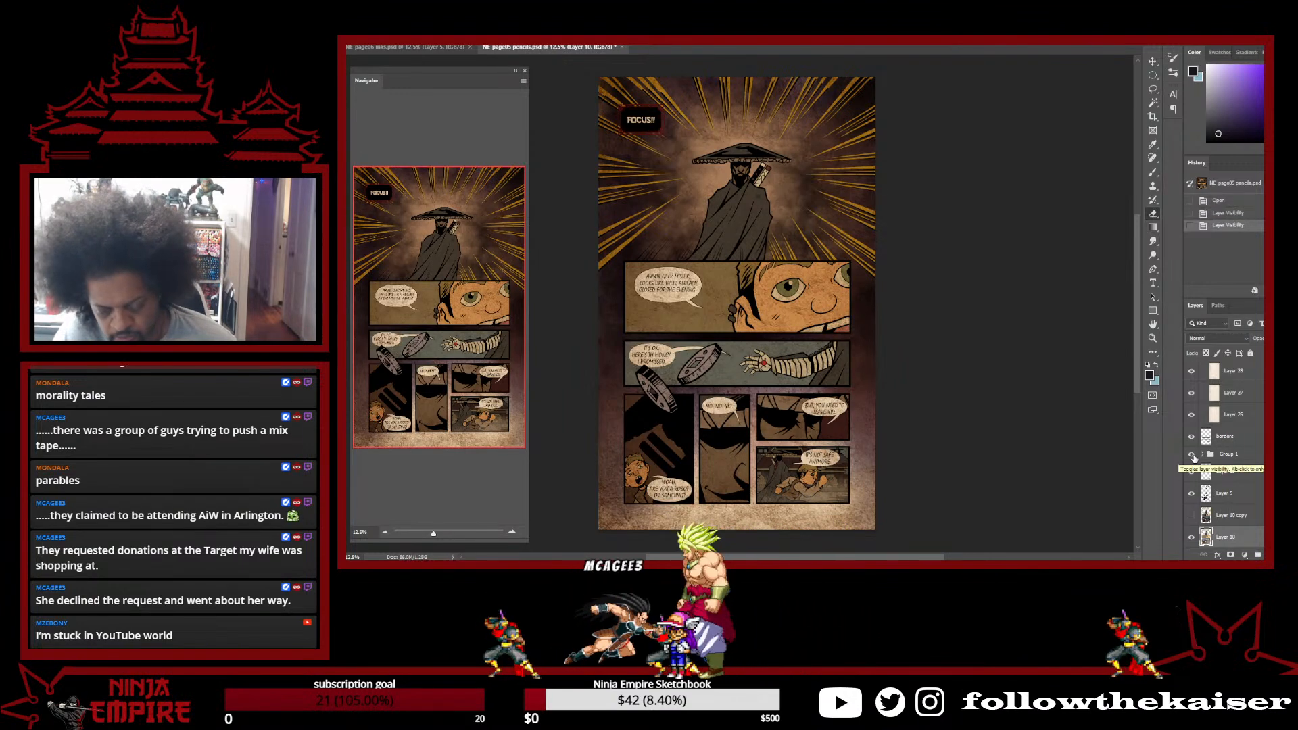
Expand Group 1 and toggle its lettering and balloon layers' visibility to identify which page element each one holds
click(1204, 455)
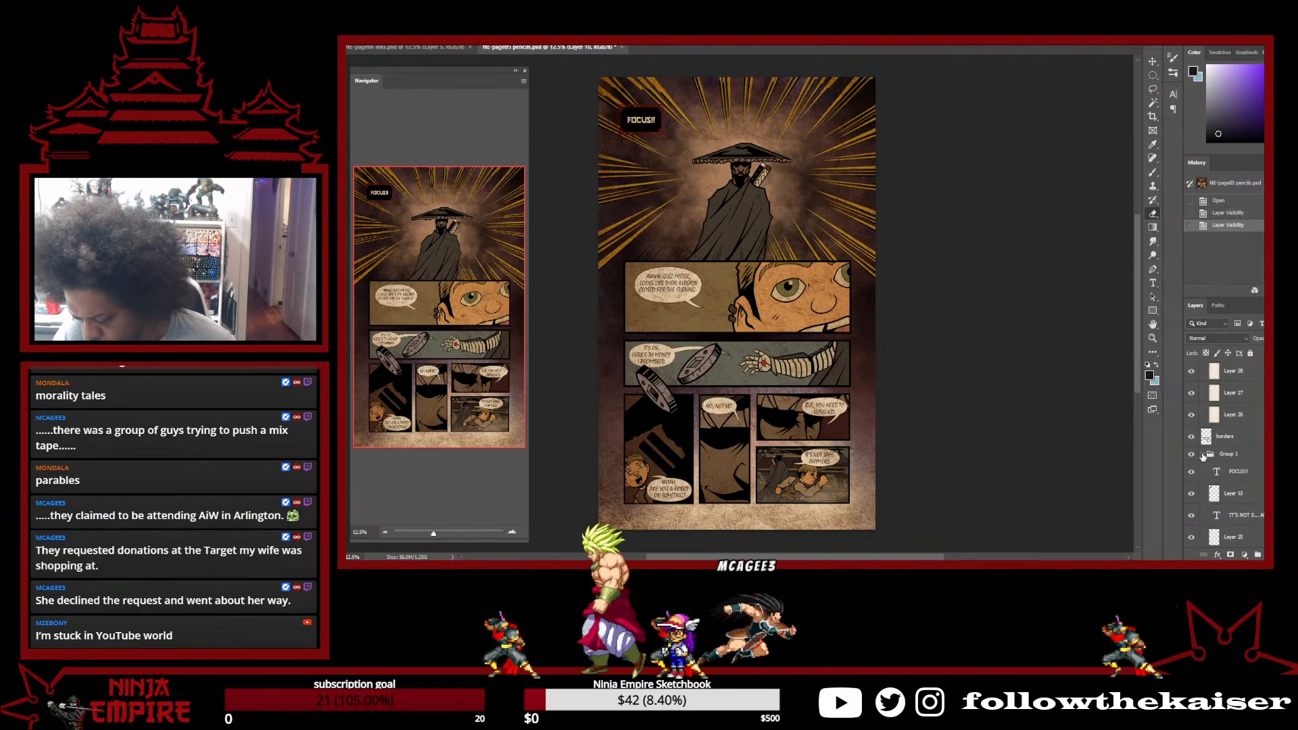
scroll(1230, 499, down, 5)
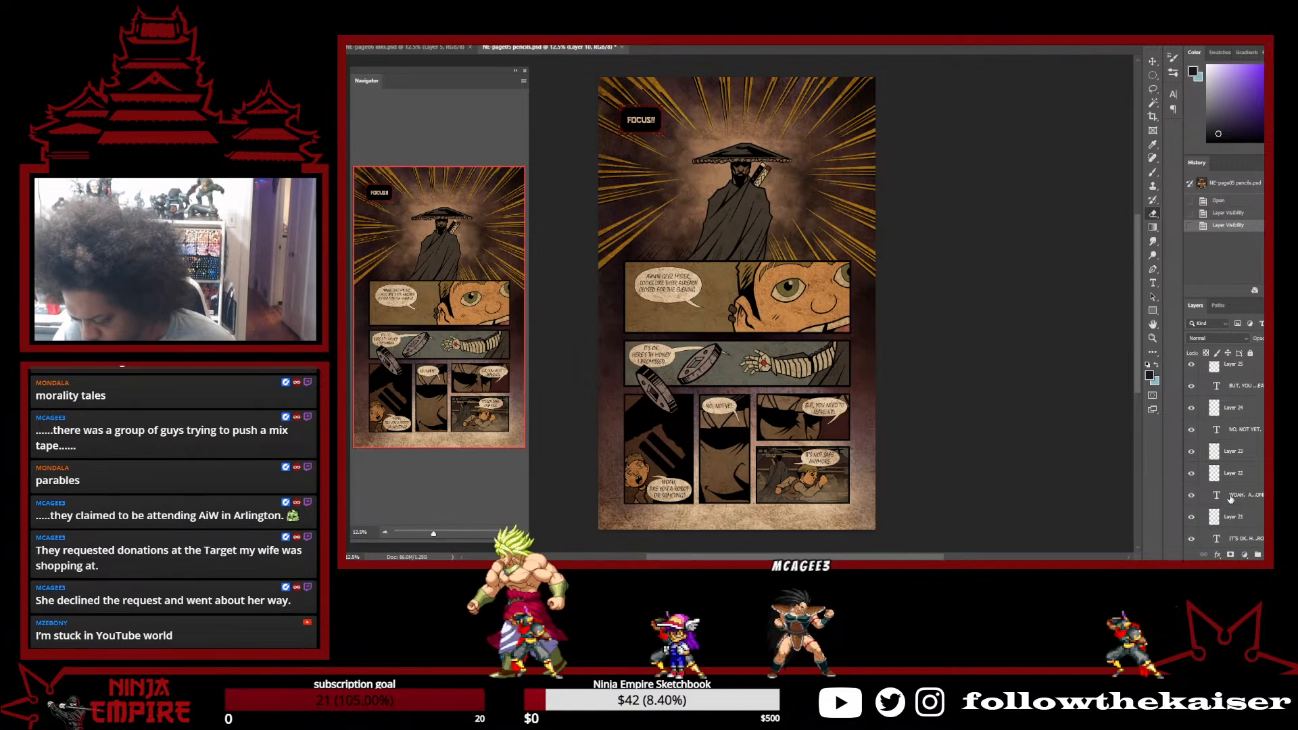
scroll(1230, 499, down, 3)
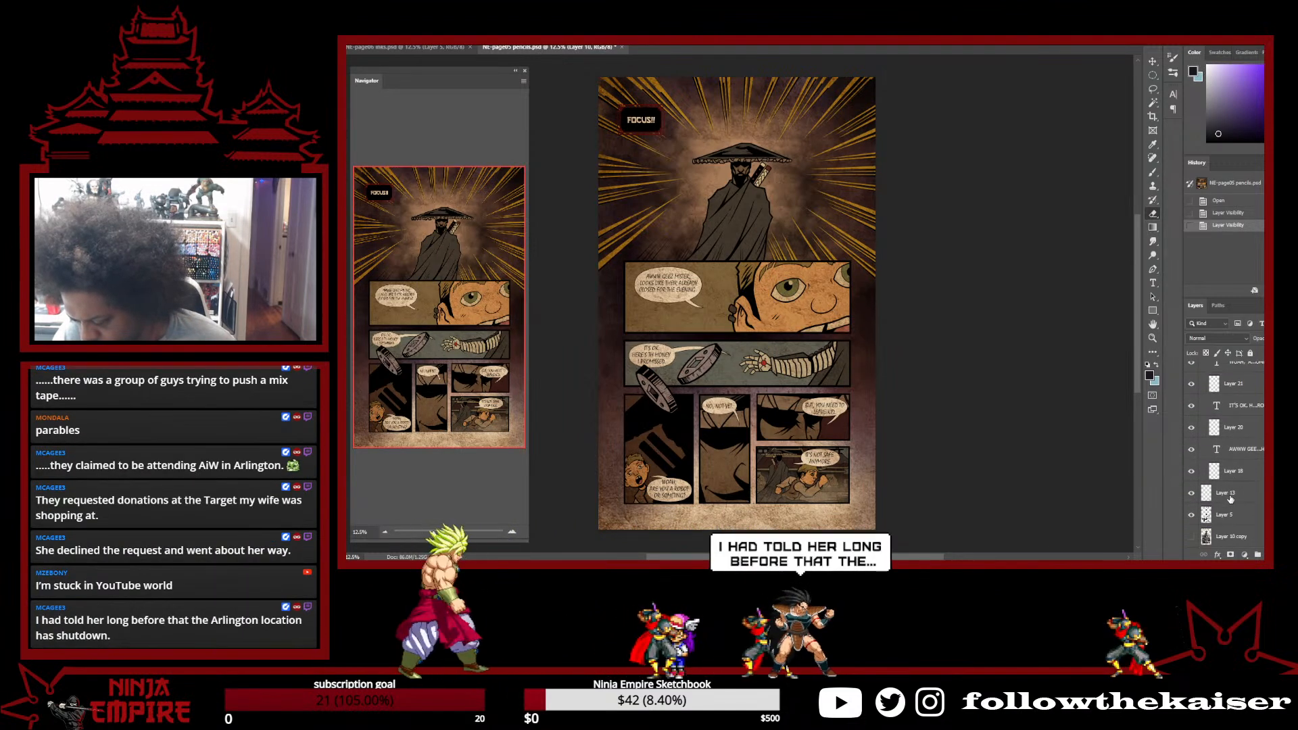
click(1192, 494)
click(1192, 494)
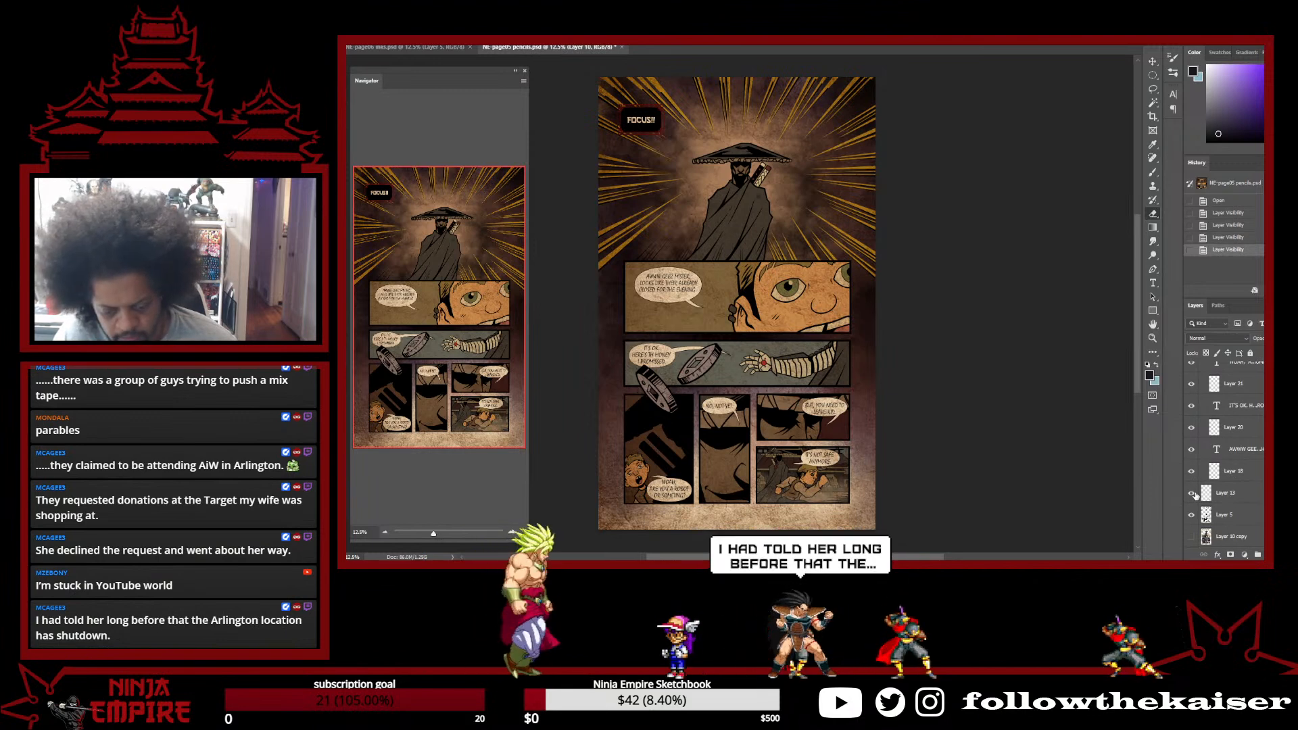
click(1191, 448)
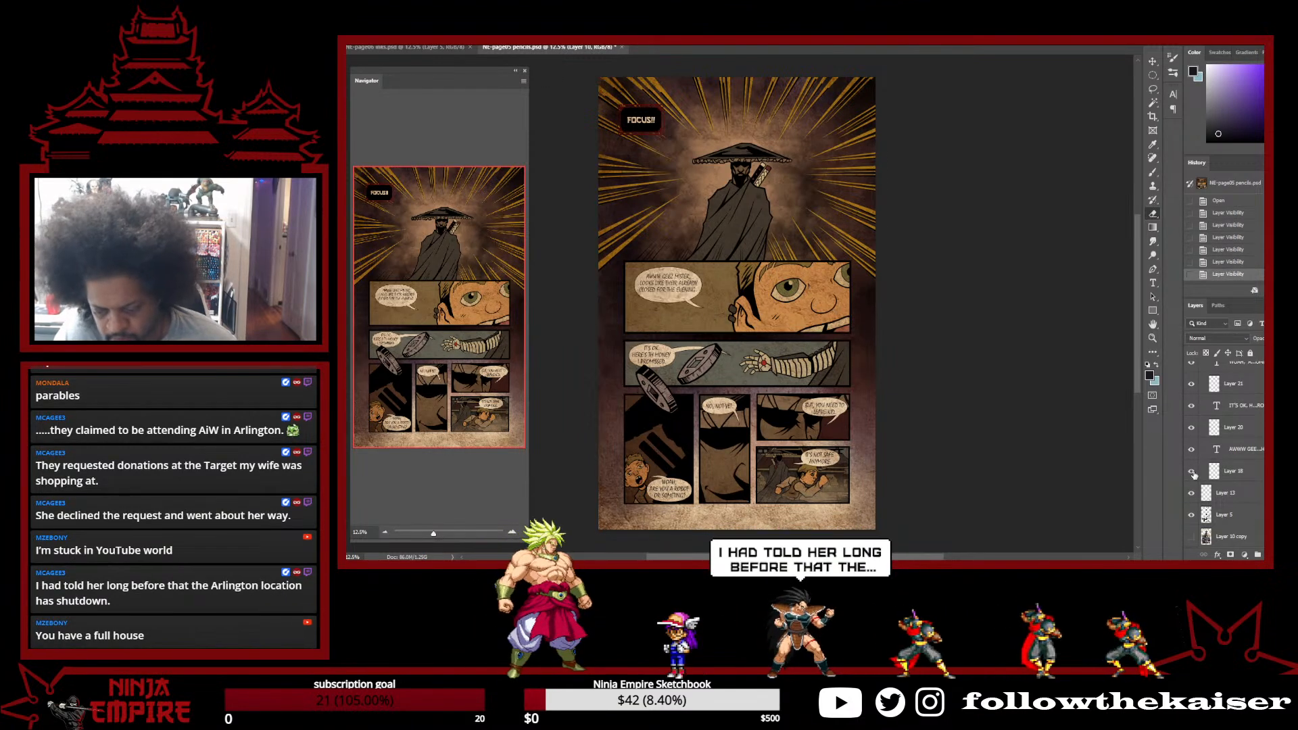
click(1191, 450)
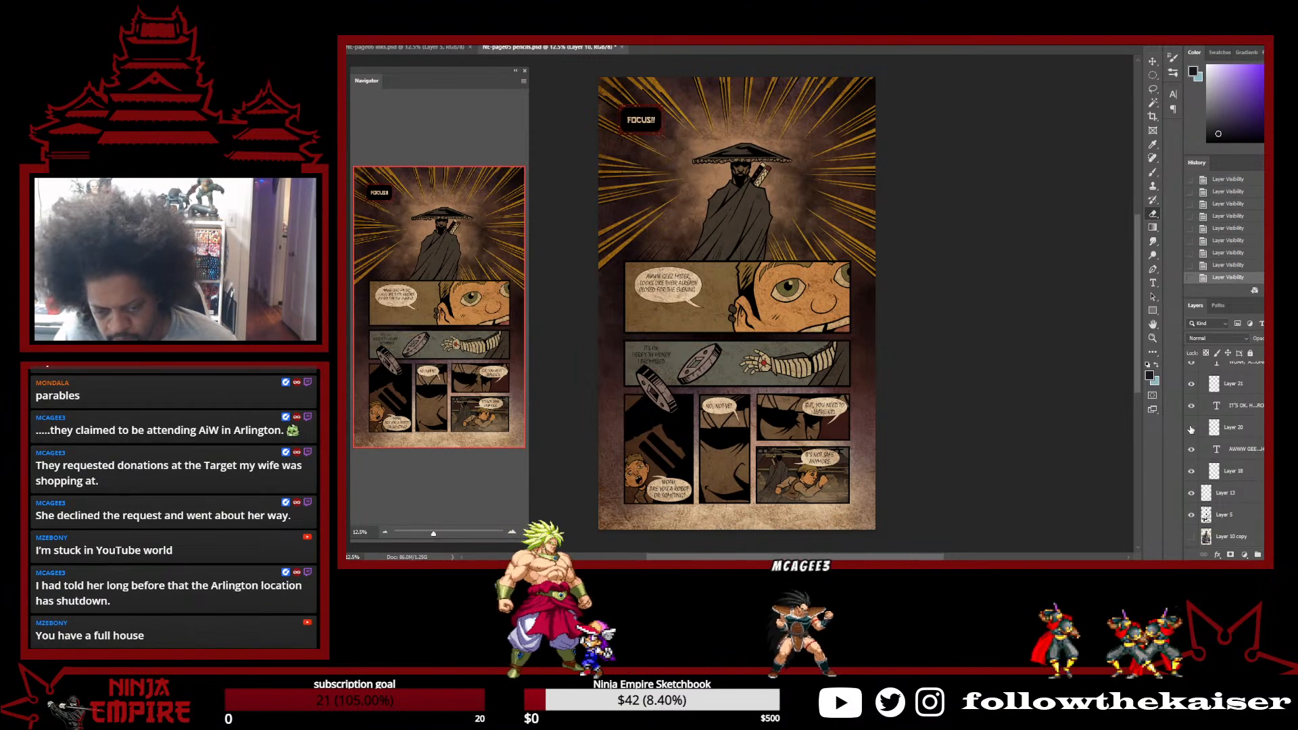
click(1191, 385)
scroll(1193, 392, up, 1)
click(1192, 402)
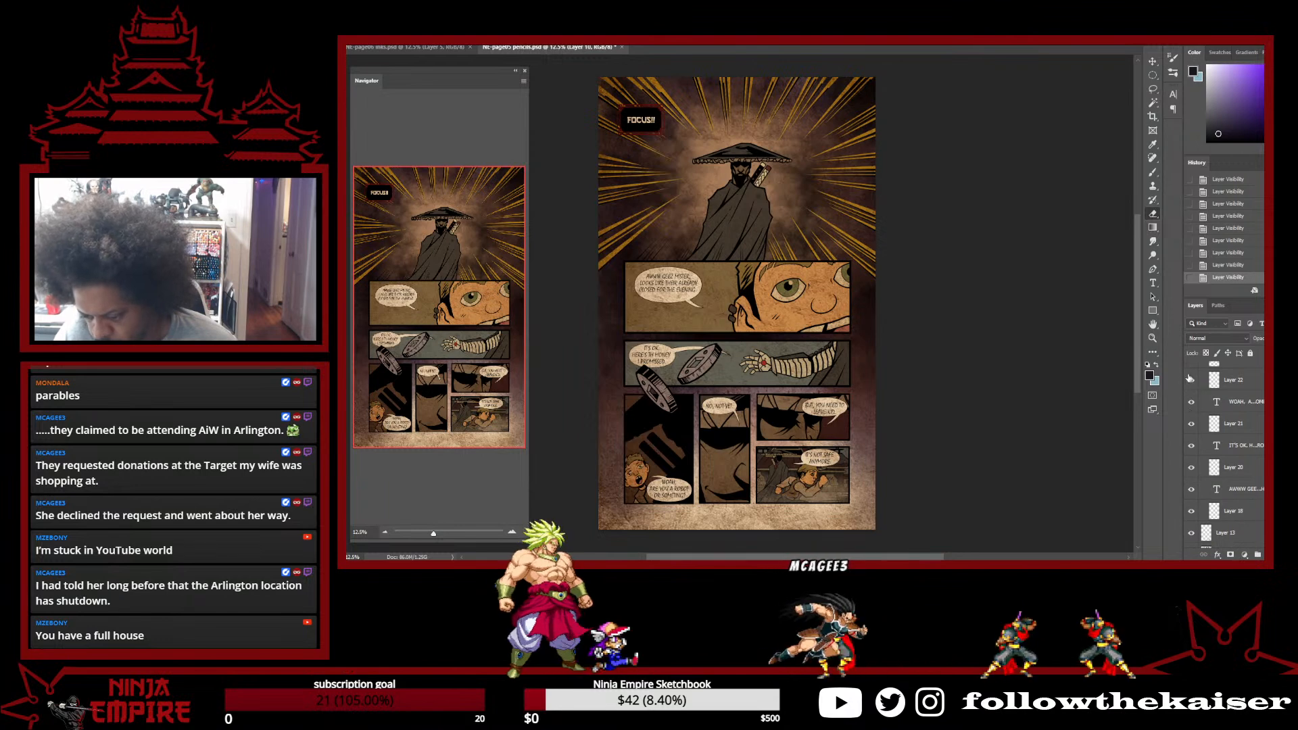
click(1191, 423)
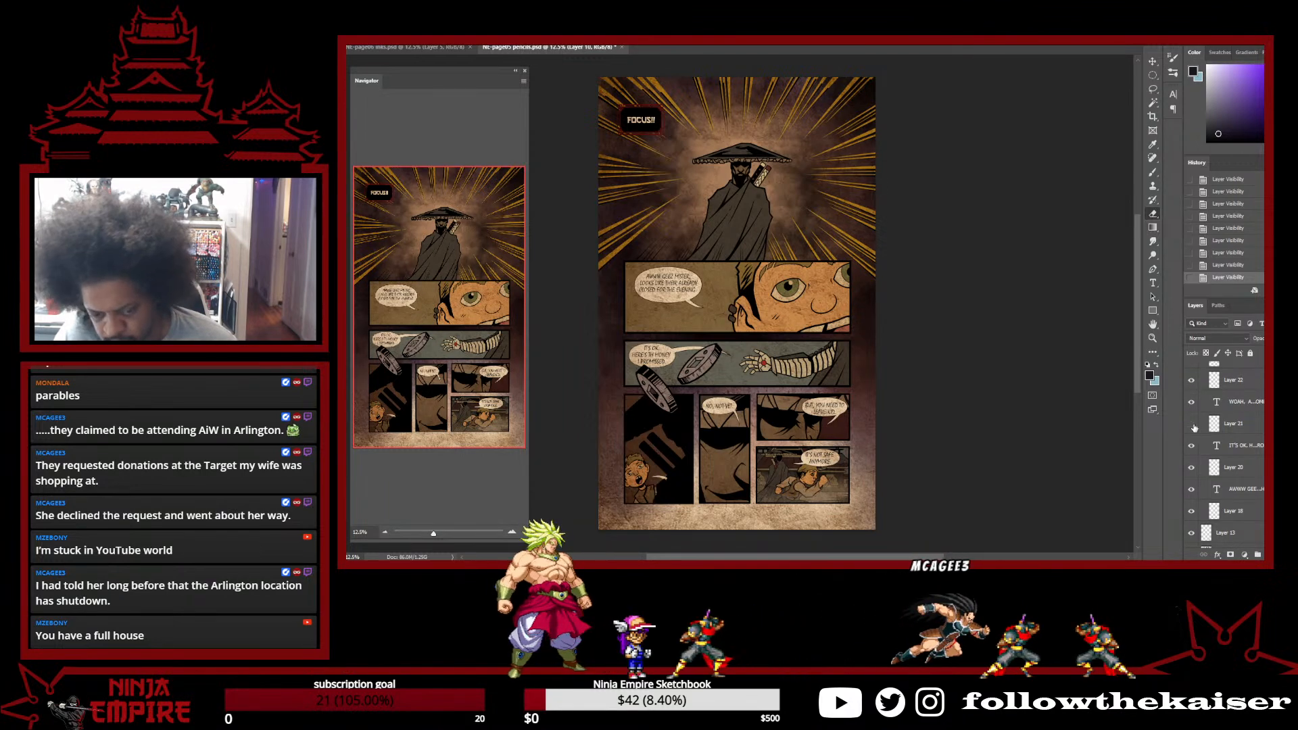
scroll(1193, 426, up, 2)
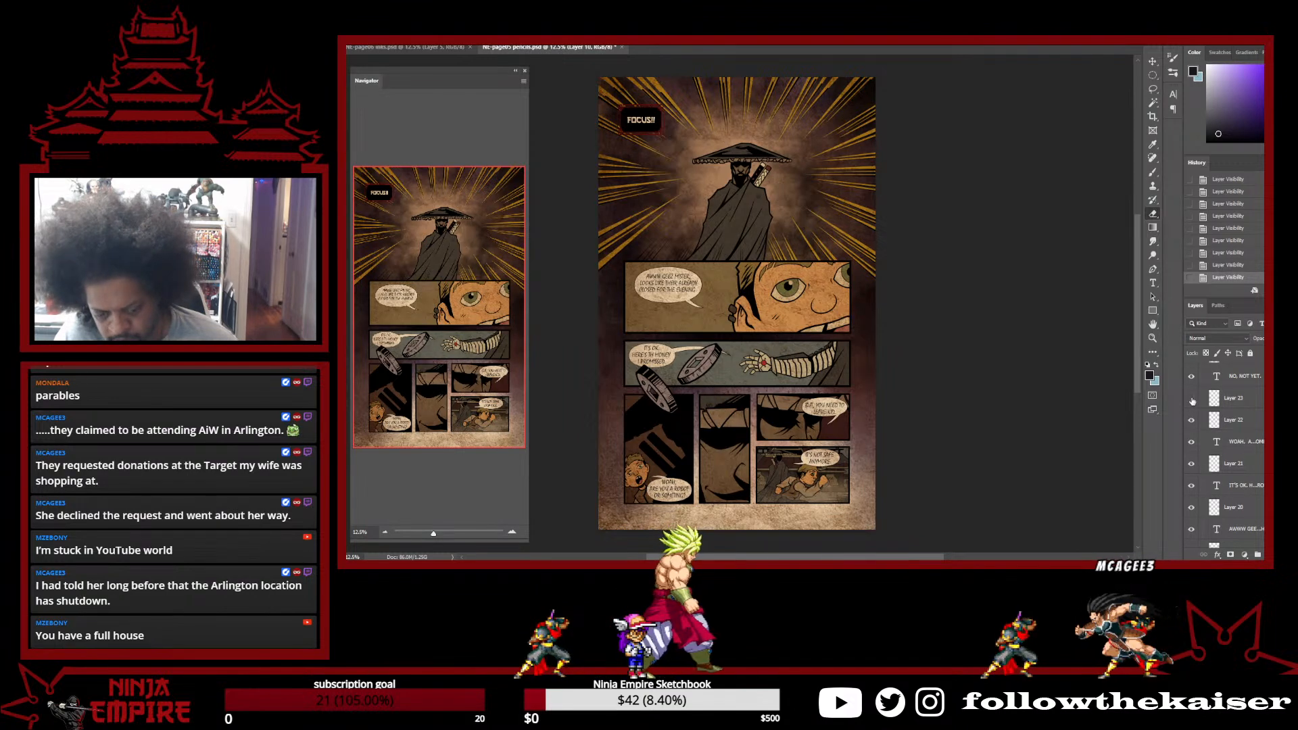
scroll(1203, 440, up, 1)
scroll(1204, 445, up, 2)
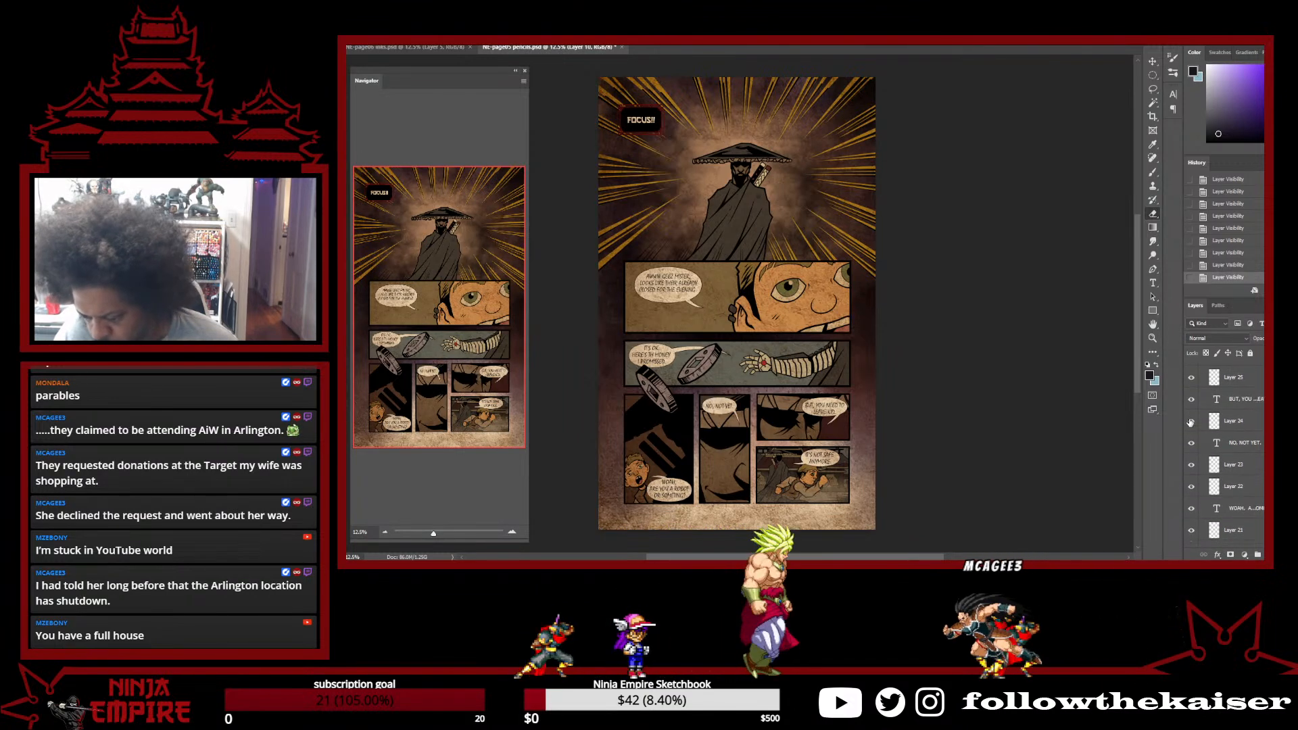
click(1191, 422)
click(1191, 422)
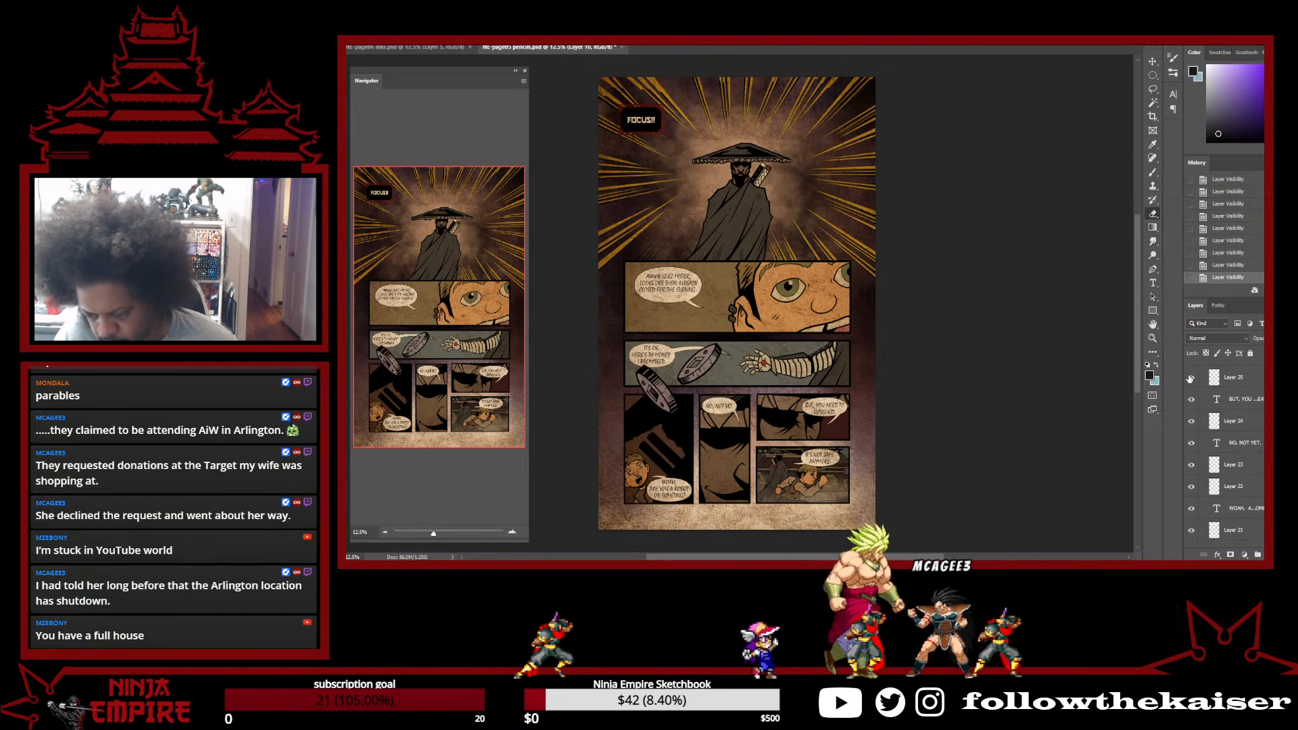
scroll(1198, 392, up, 3)
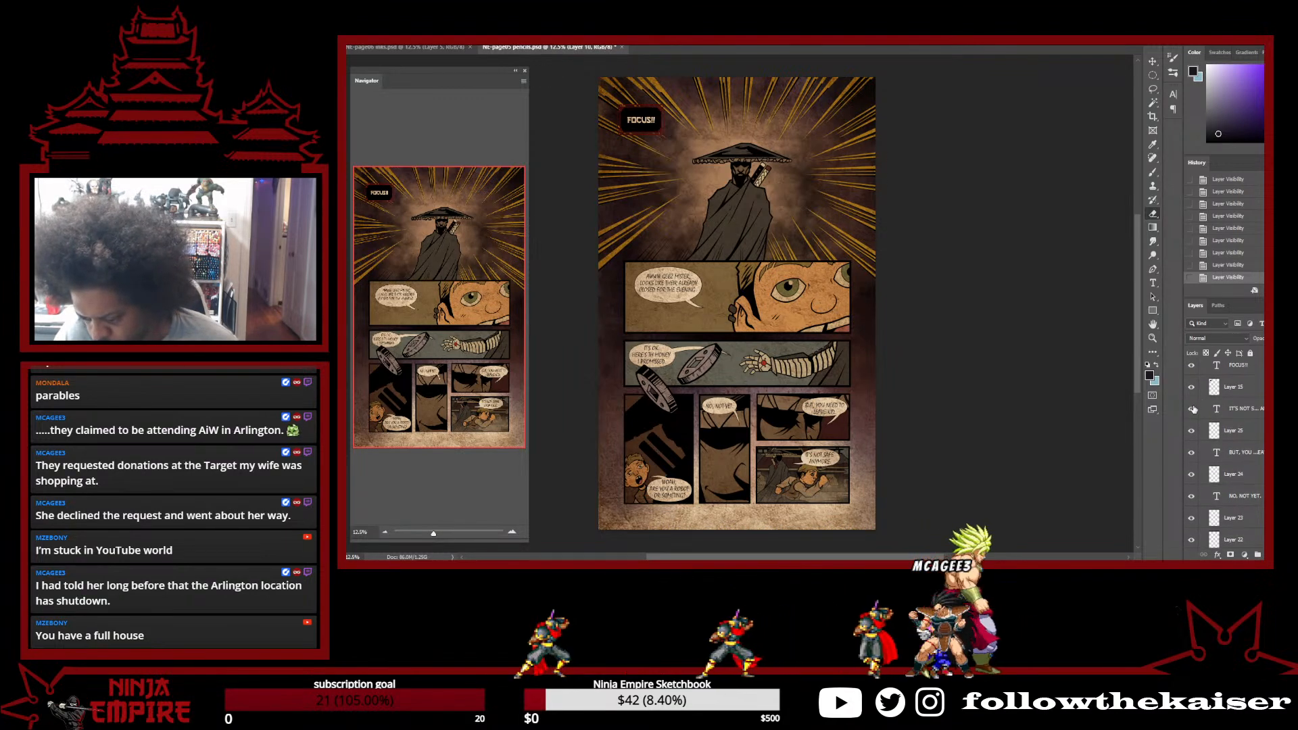
click(1191, 408)
Select the inside of the FOCUS!! caption box with the Magic Wand, fill it with the soft black foreground colour, and deselect
click(1191, 388)
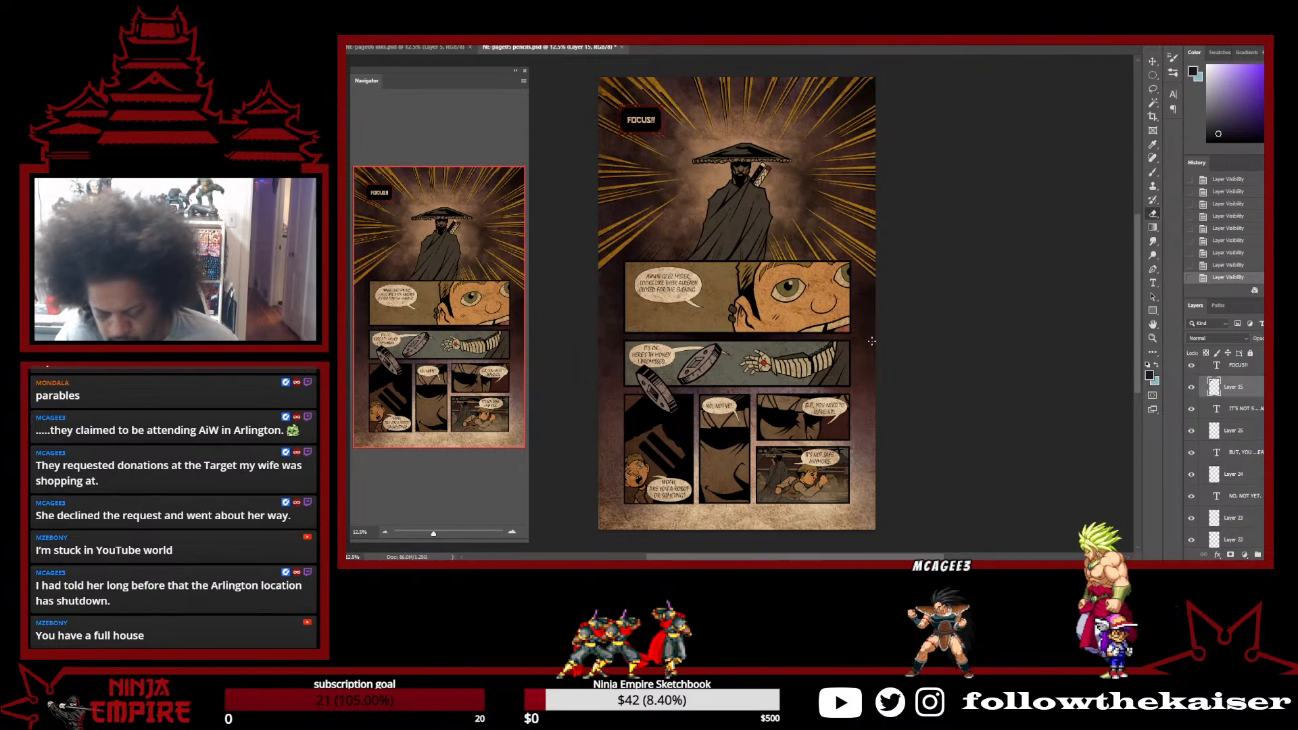
ctrl+click(640, 128)
ctrl+click(639, 132)
drag(640, 152, 666, 379)
key(w)
click(667, 343)
key(alt+BackSpace)
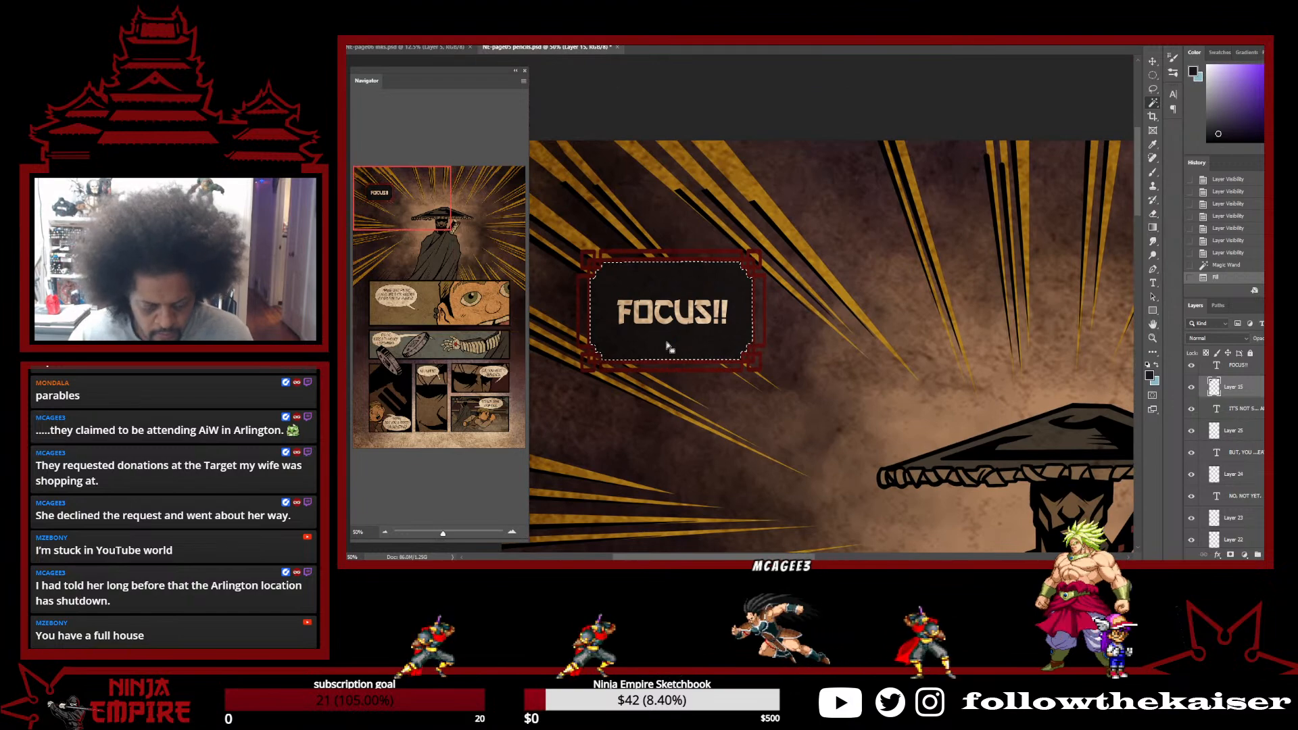
key(ctrl+d)
Collapse Group 1 in the layer stack
alt+click(805, 412)
alt+click(806, 412)
alt+click(805, 412)
drag(898, 548, 839, 375)
drag(1018, 546, 961, 455)
alt+click(962, 455)
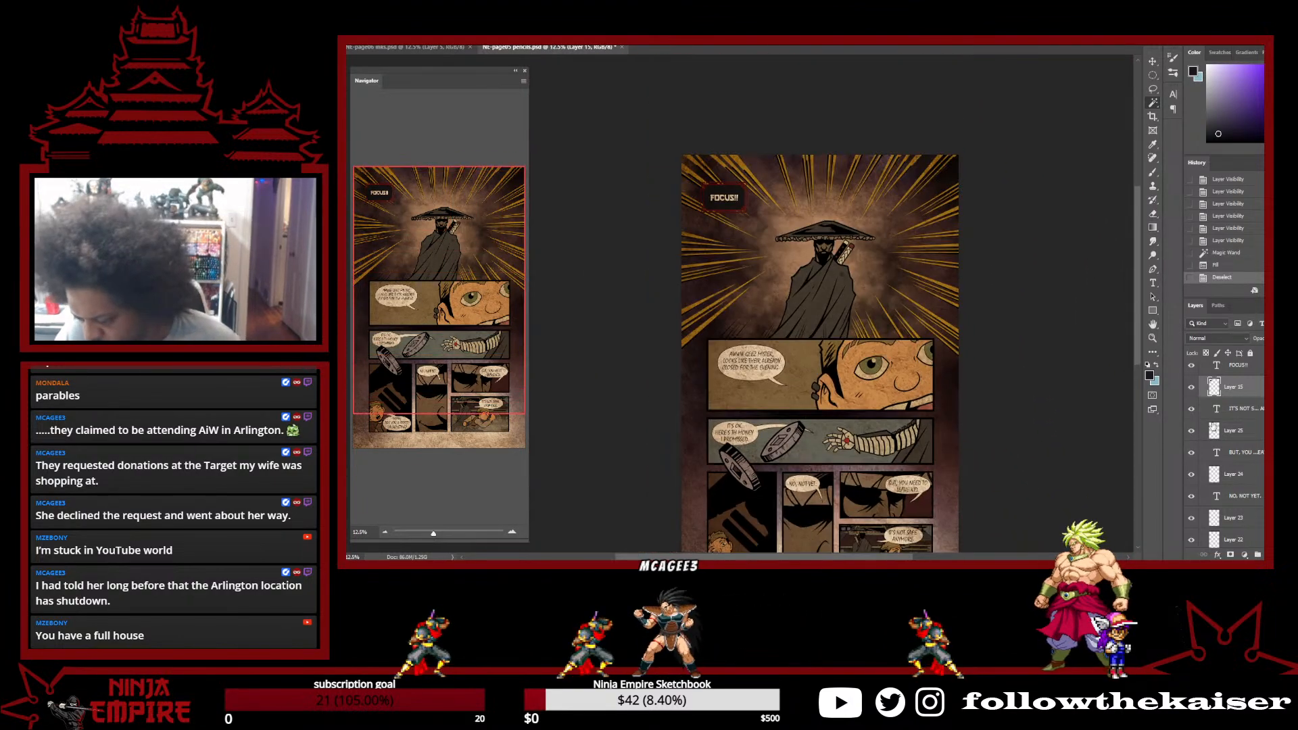
scroll(1207, 425, up, 5)
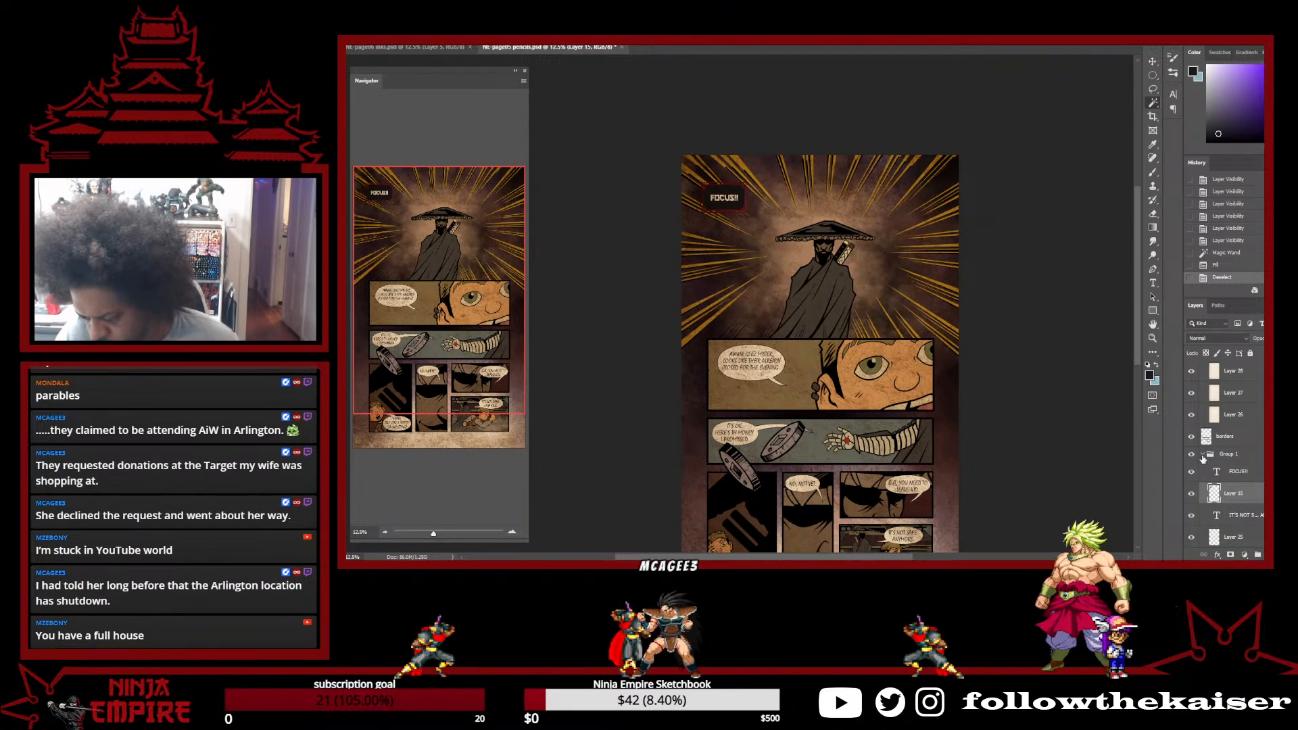
click(1203, 455)
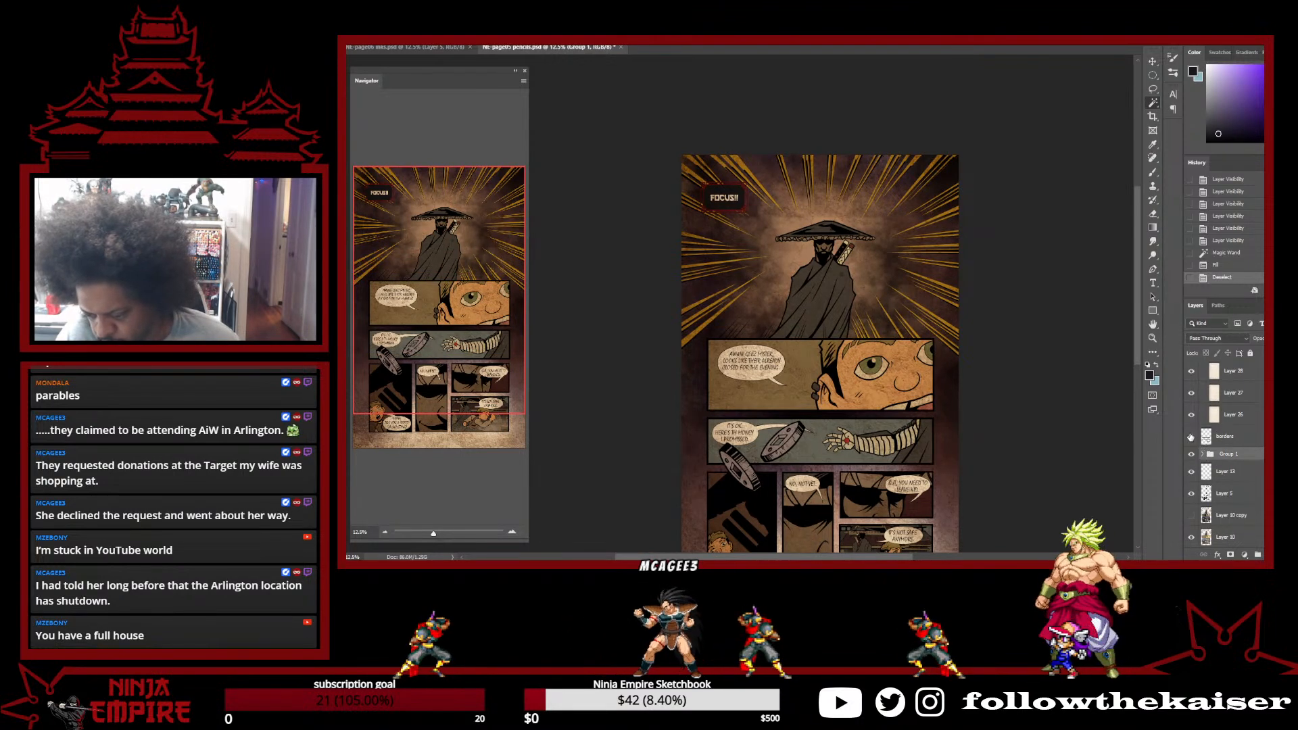
Check which artwork the borders layer holds, and apply a Color Overlay to it in the preset soft black with Normal blending
click(1191, 437)
click(1191, 437)
drag(916, 479, 881, 379)
click(1259, 436)
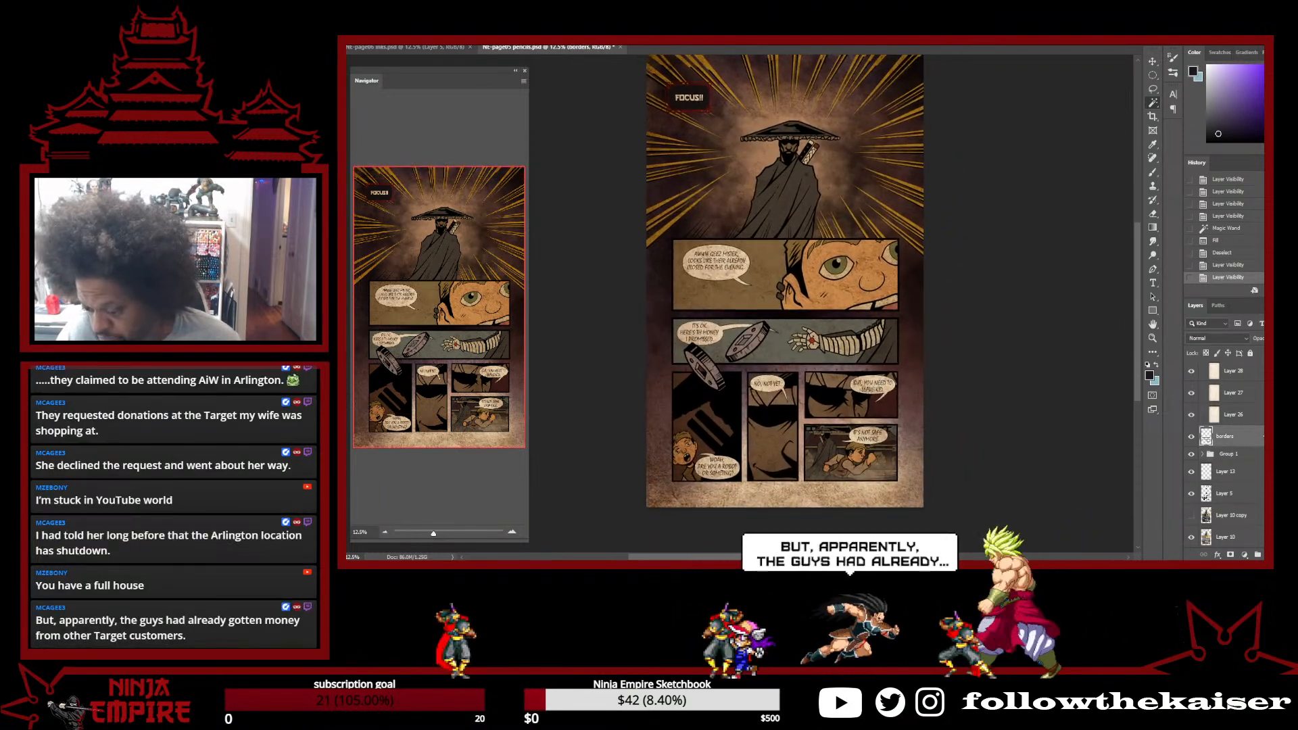
double_click(1244, 436)
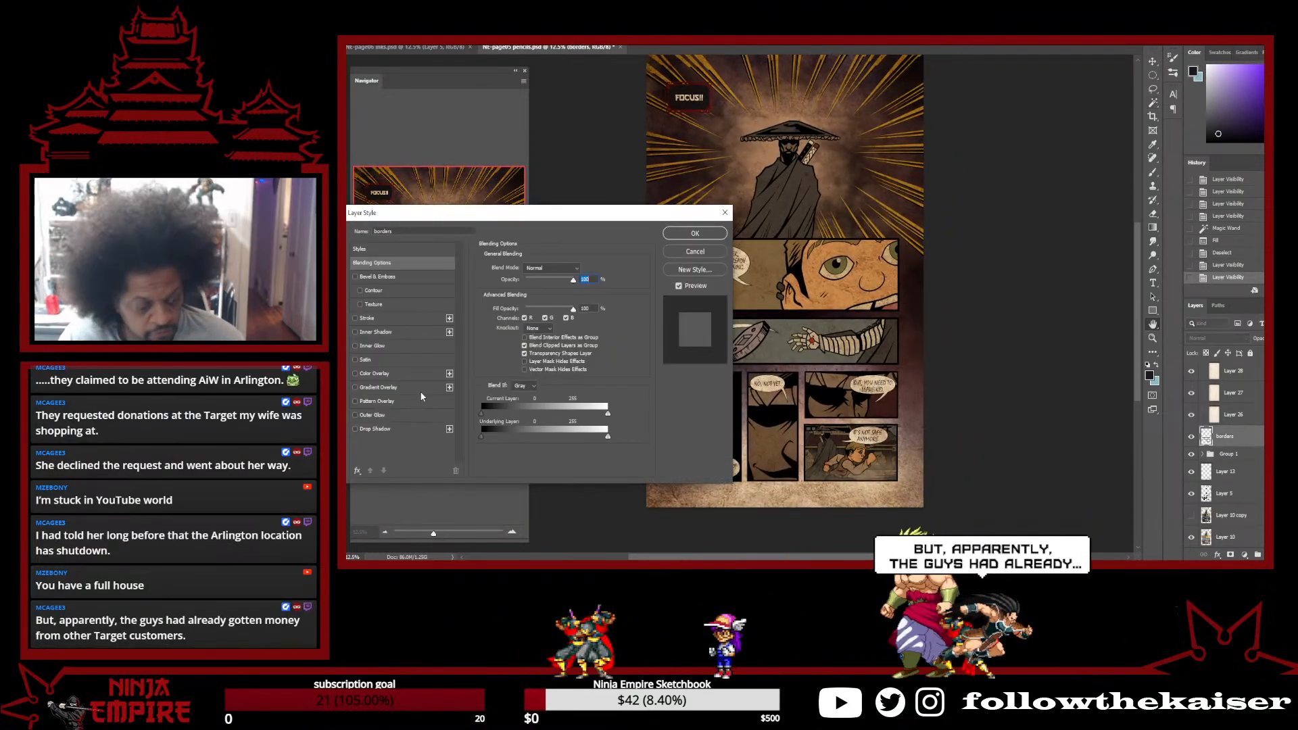
click(376, 375)
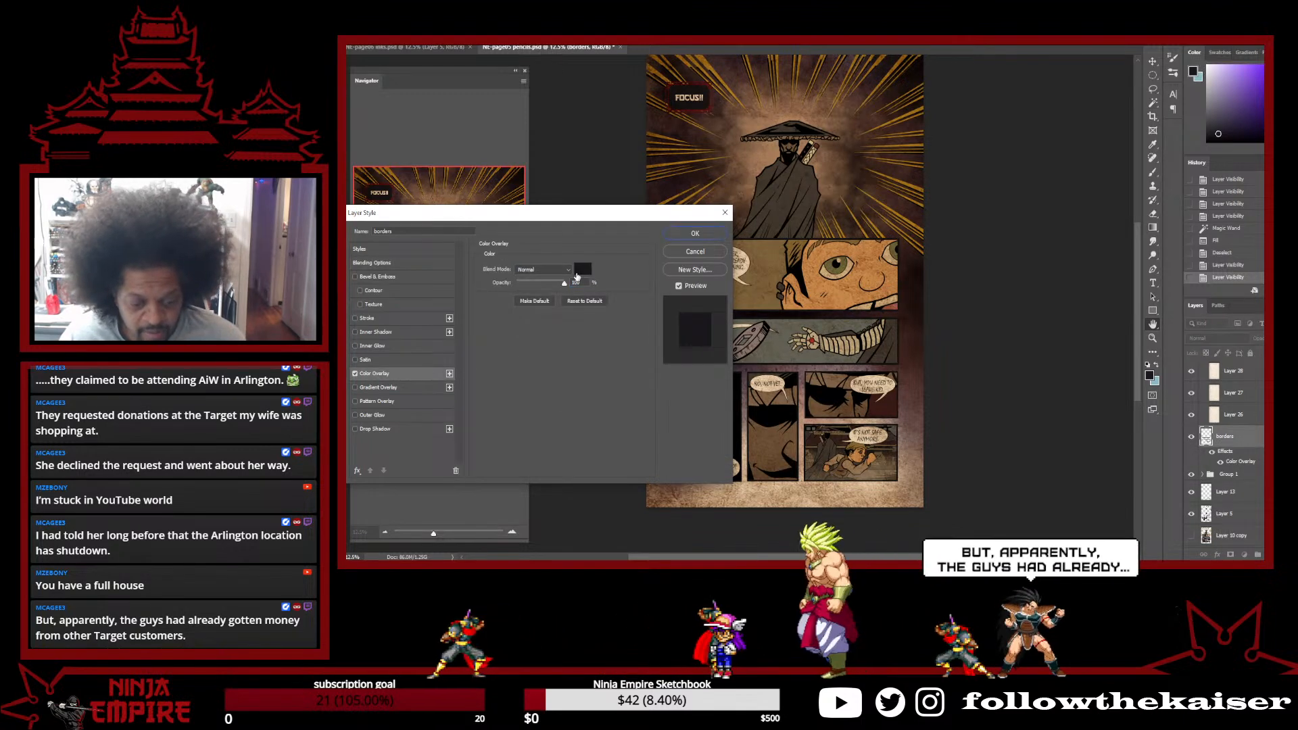
click(710, 238)
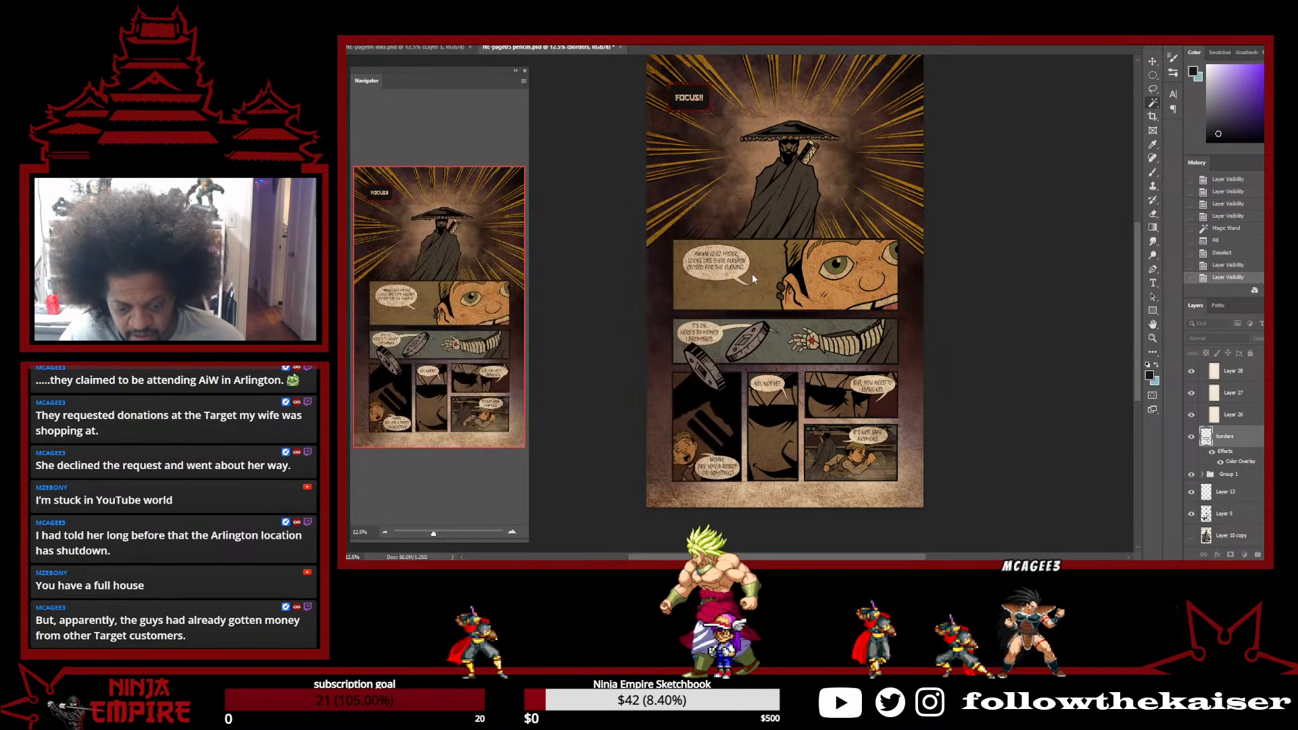
Hide Group 1 to remove the lettering, collapse the paper group, and toggle Layer 13 off and on to check its contents
click(1191, 475)
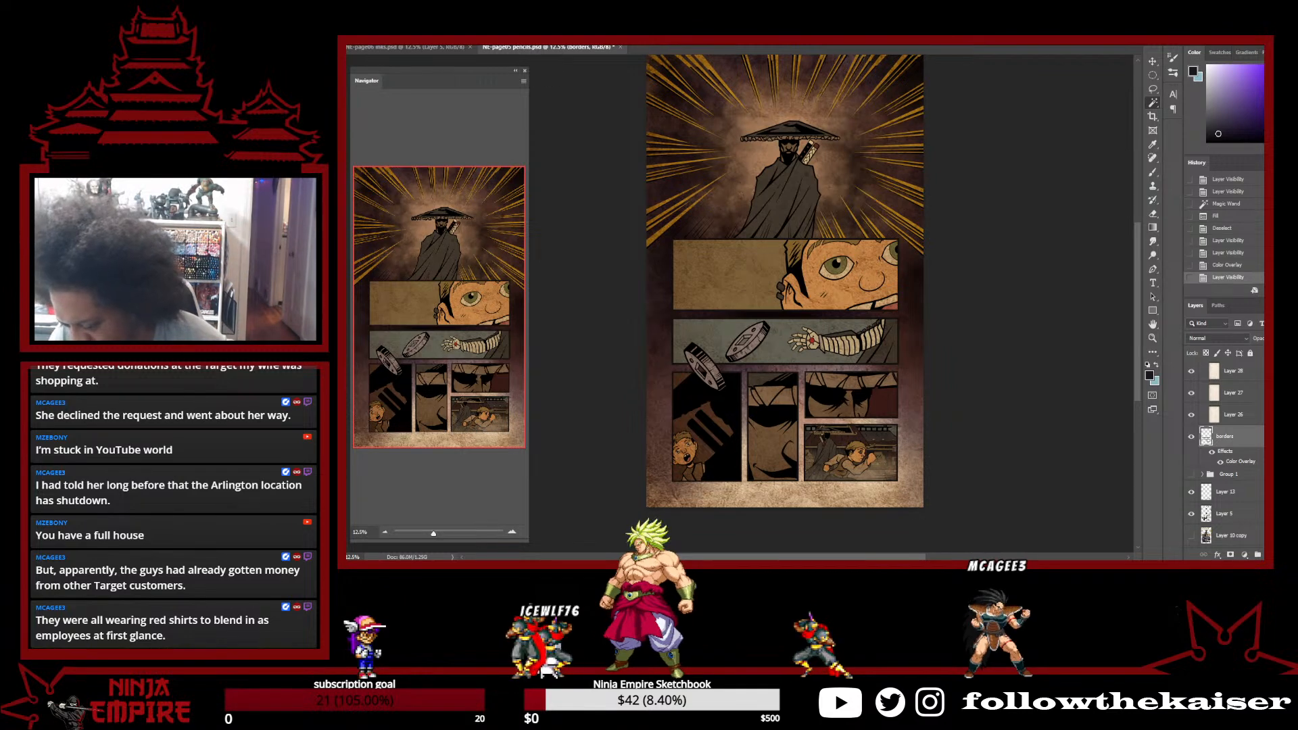
scroll(1260, 433, up, 1)
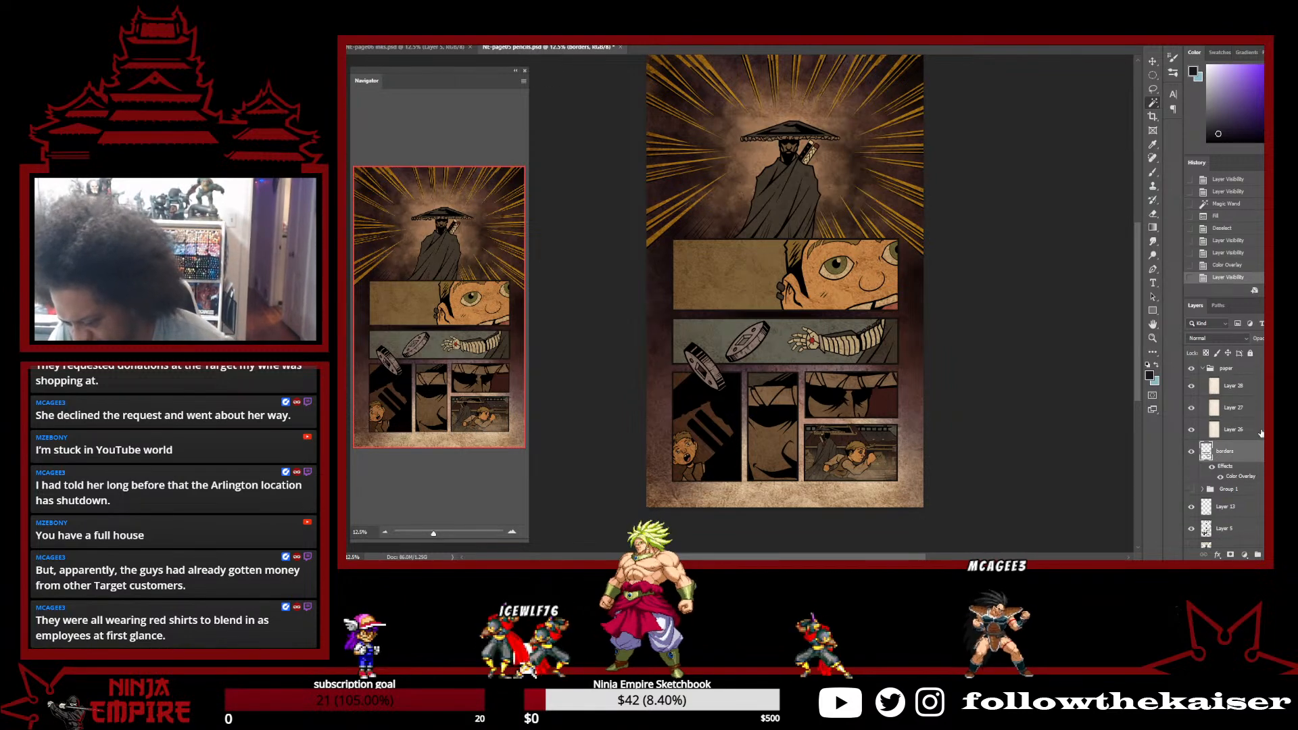
click(1203, 369)
scroll(1231, 475, down, 2)
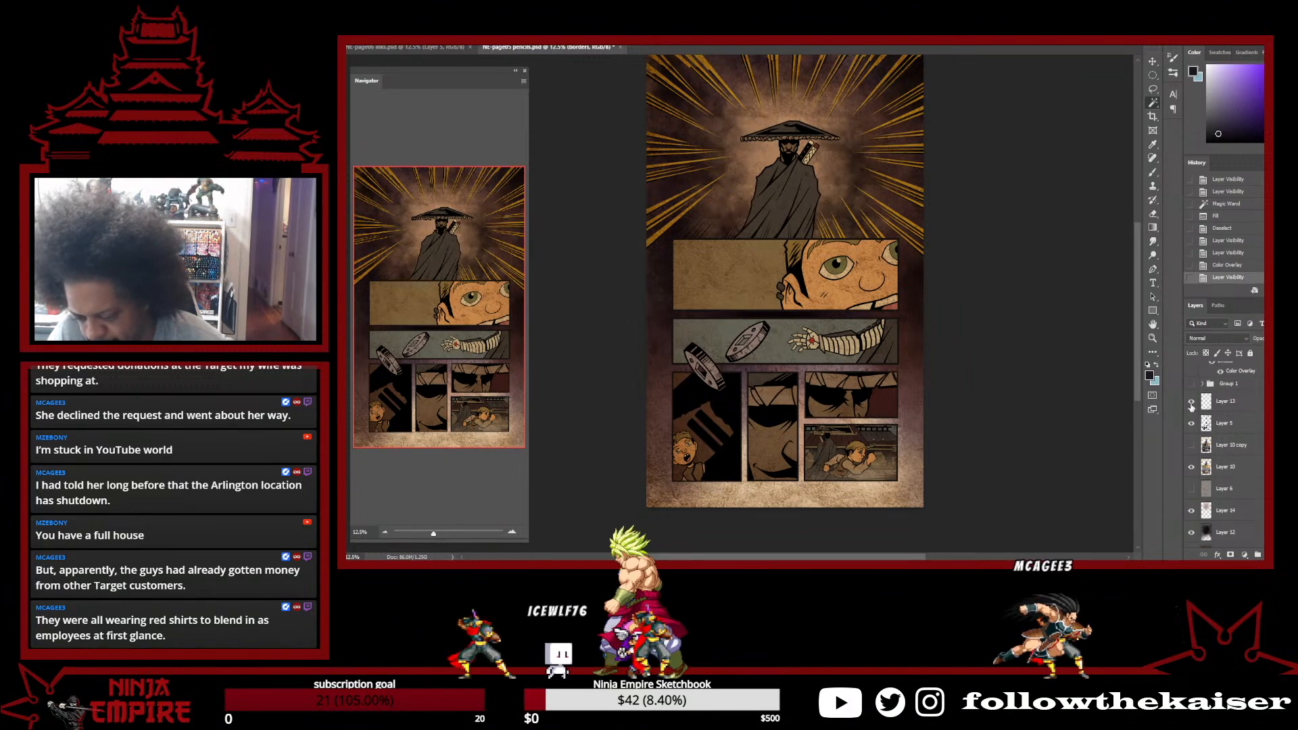
click(1191, 403)
click(1190, 403)
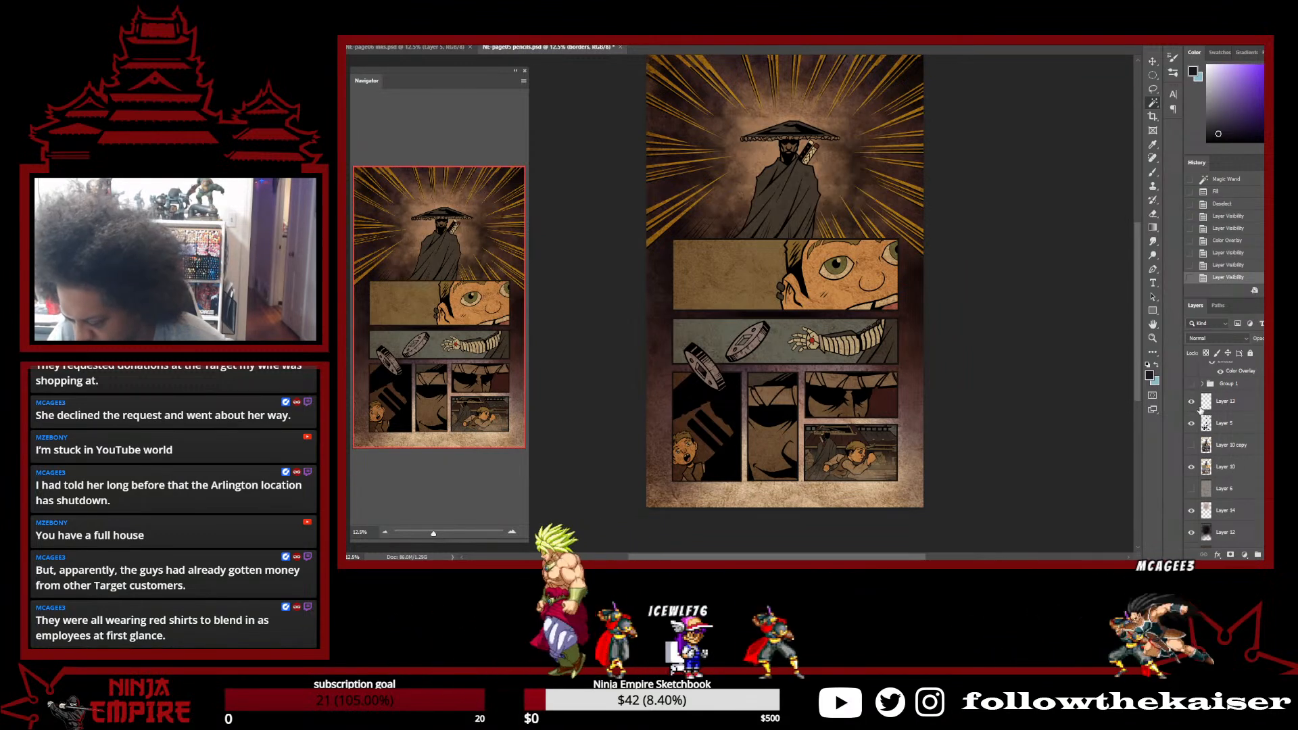
Apply a soft black Color Overlay with Normal blending to the line art layer directly below Layer 13
click(1205, 423)
double_click(1205, 424)
click(377, 373)
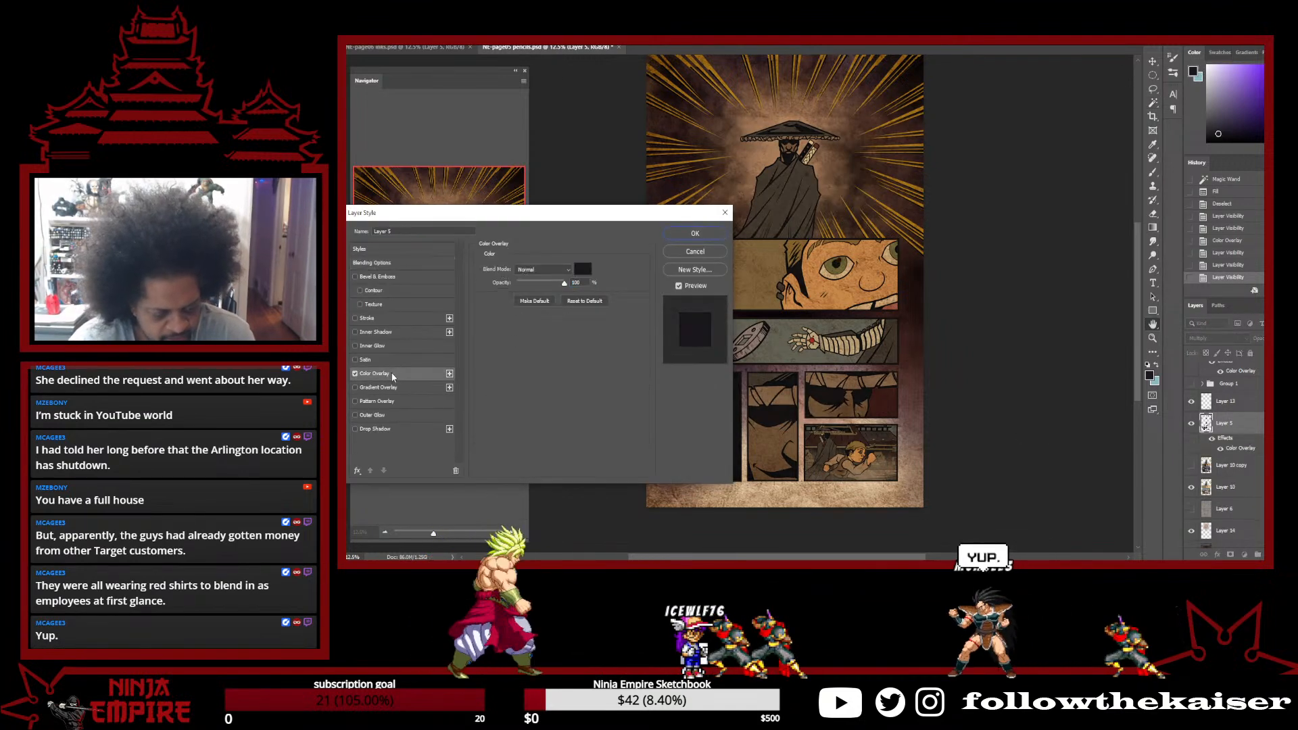
click(687, 238)
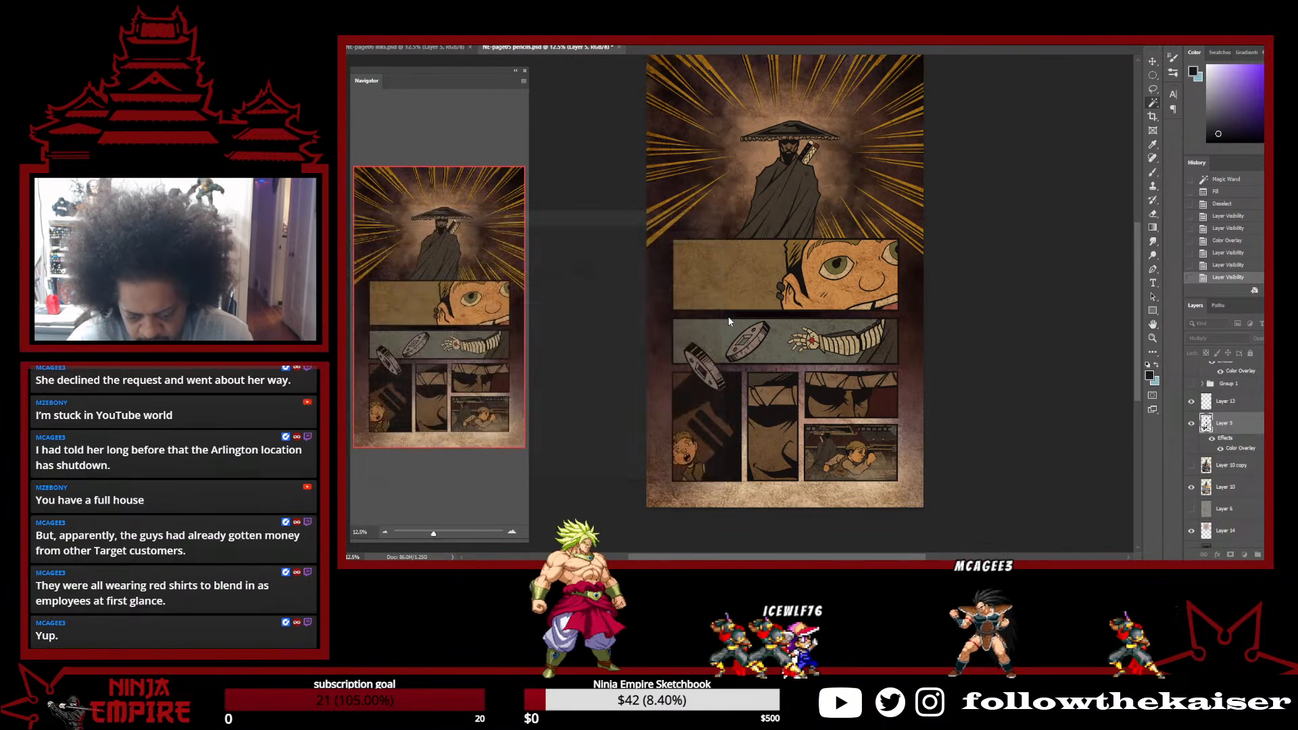
Inspect the softened line art in the coin, arm and face panels, and save the page 05 file
scroll(782, 406, up, 2)
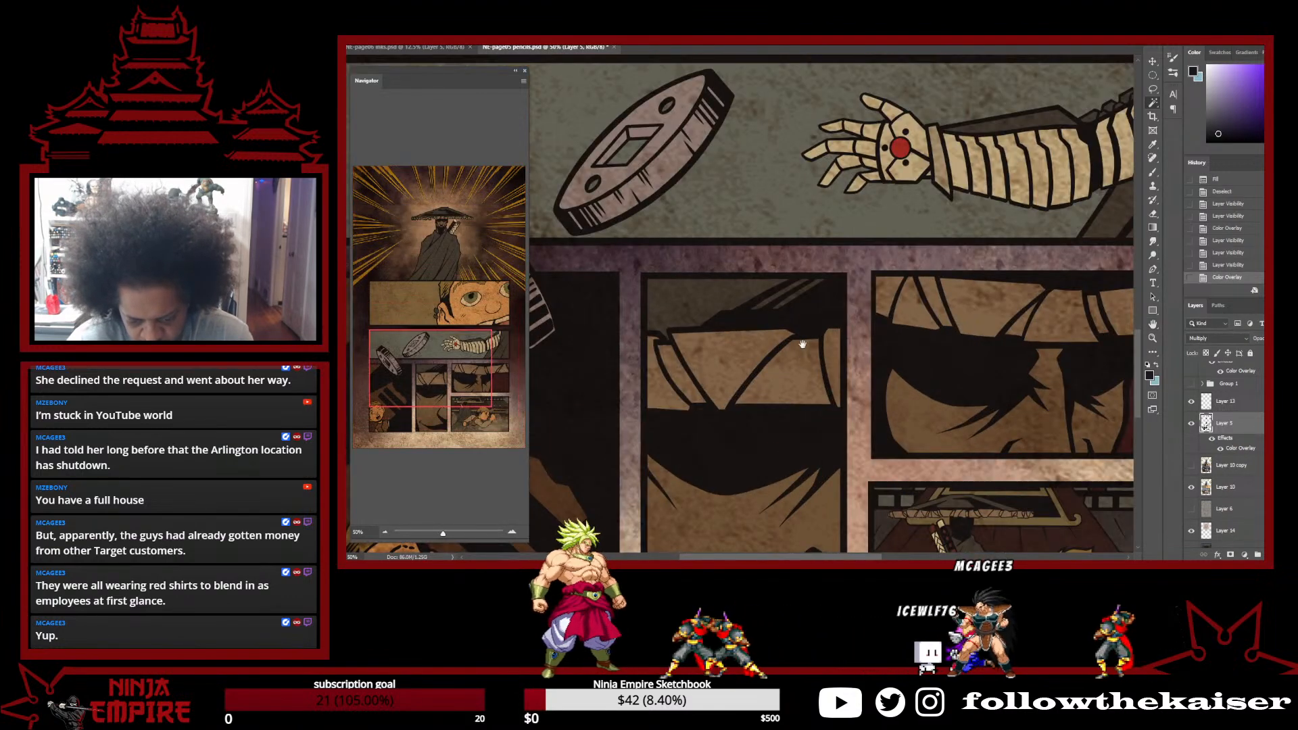
drag(802, 345, 795, 368)
scroll(795, 367, down, 1)
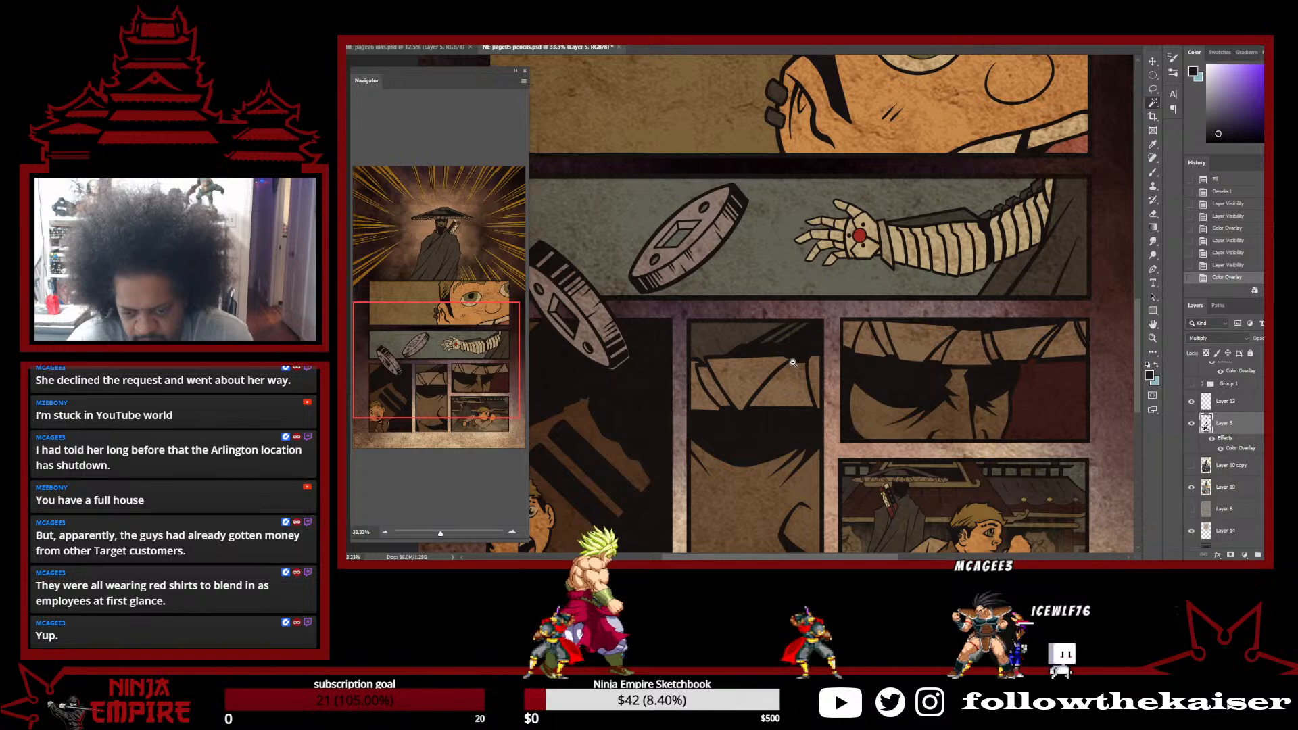
alt+click(793, 363)
alt+click(793, 363)
alt+click(793, 363)
drag(792, 363, 776, 406)
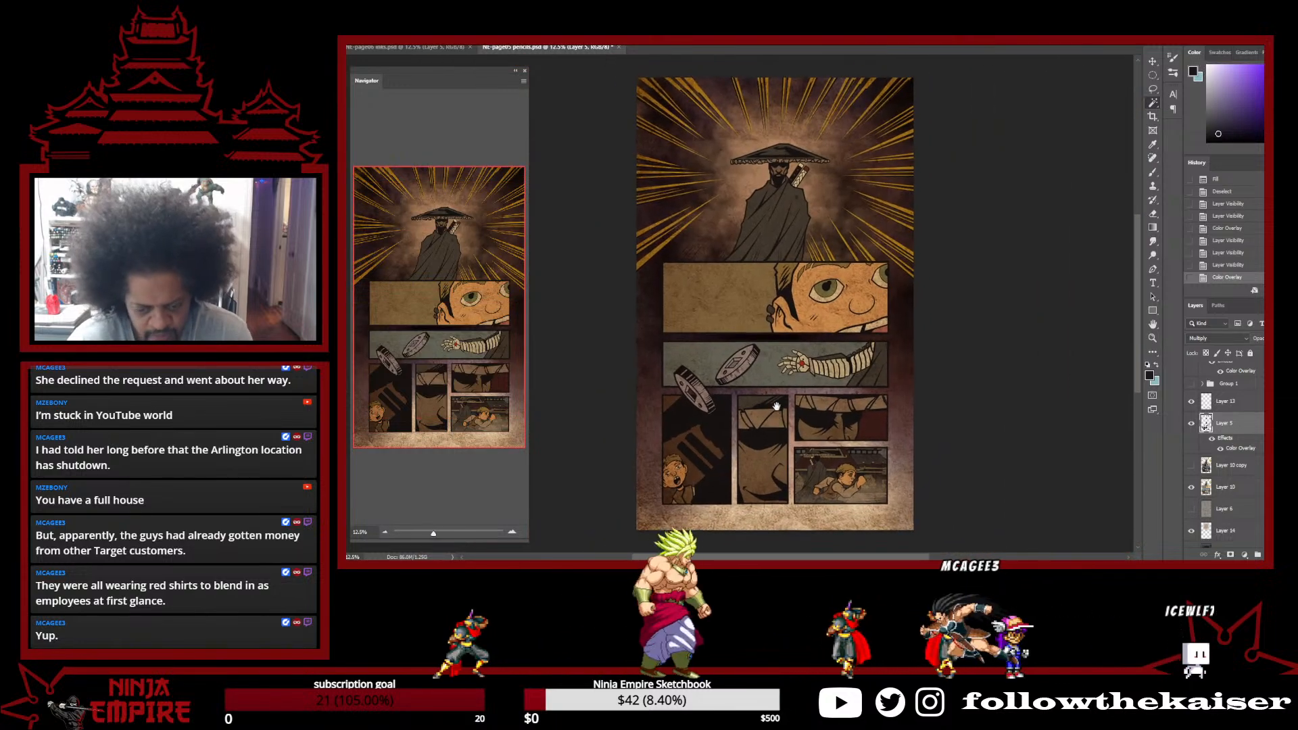
key(ctrl+s)
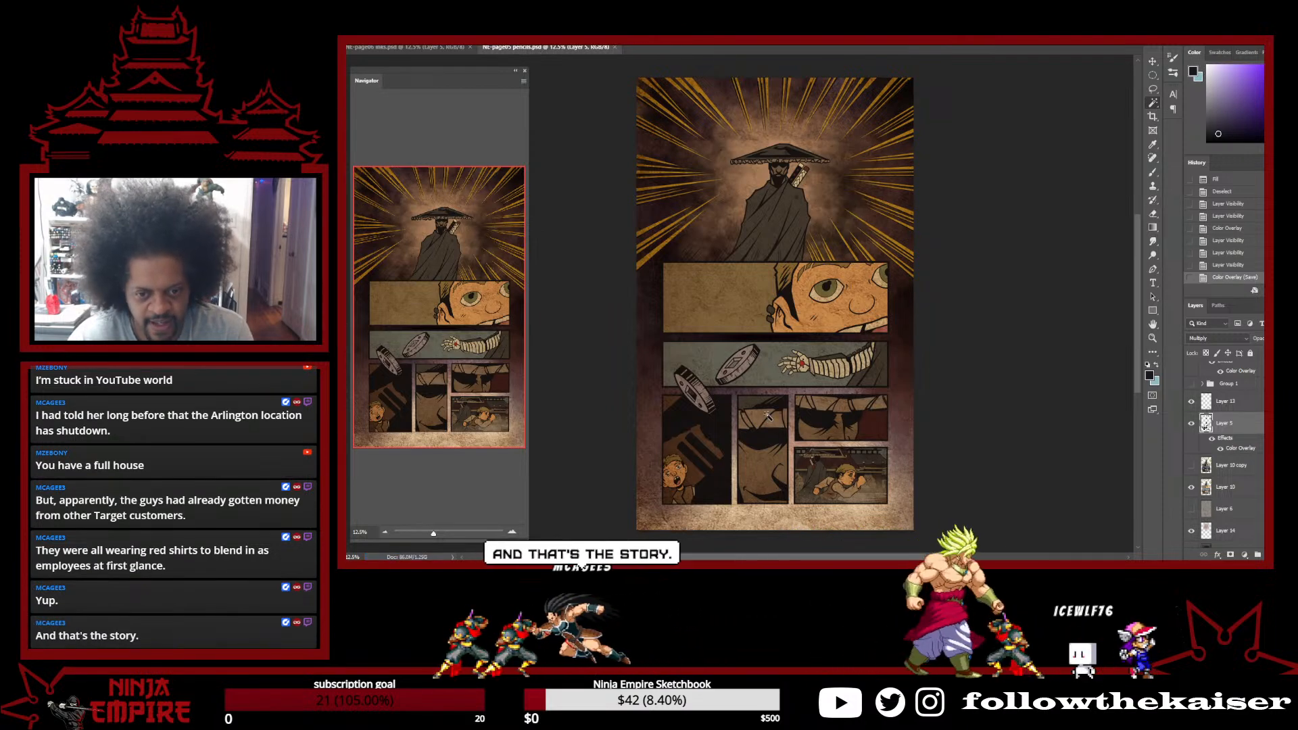
Export page 05 as a quality 12 JPEG over Full-size-page 05-retro in the finished artwork's retro folder, and close its document
key(ctrl+shift+s)
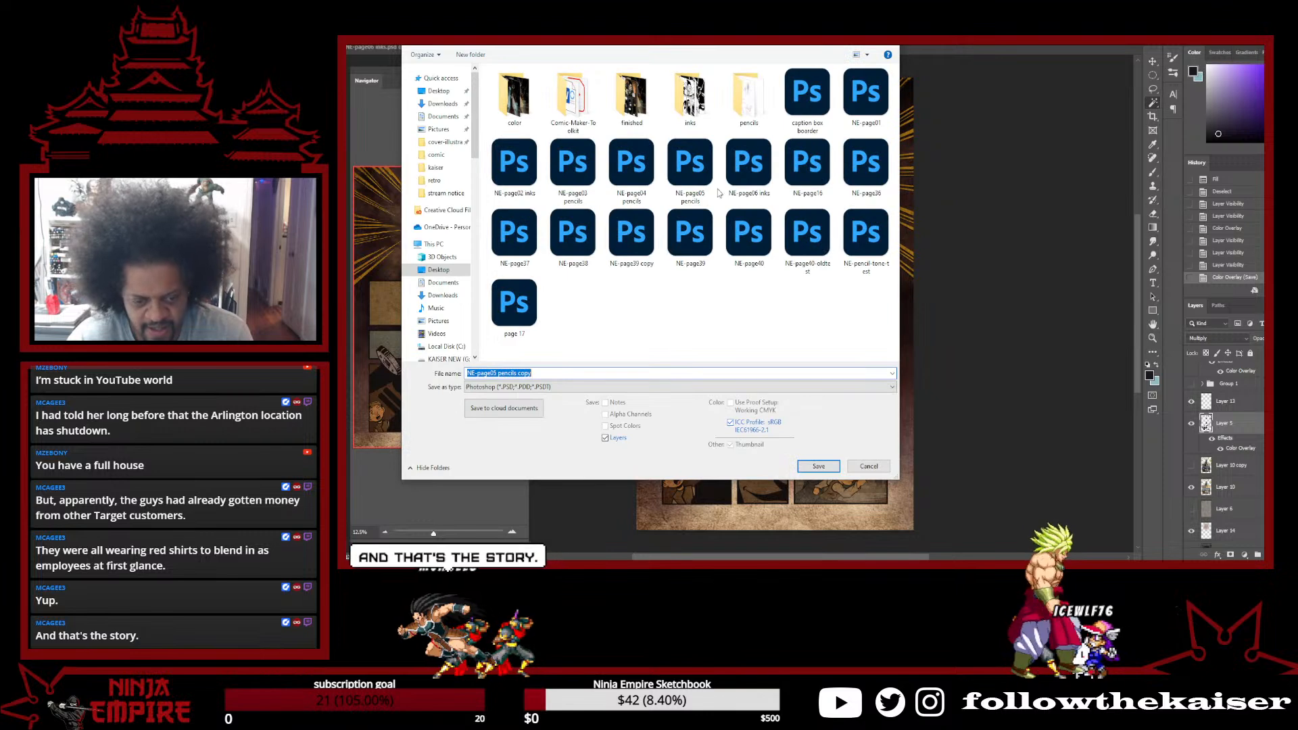
double_click(625, 107)
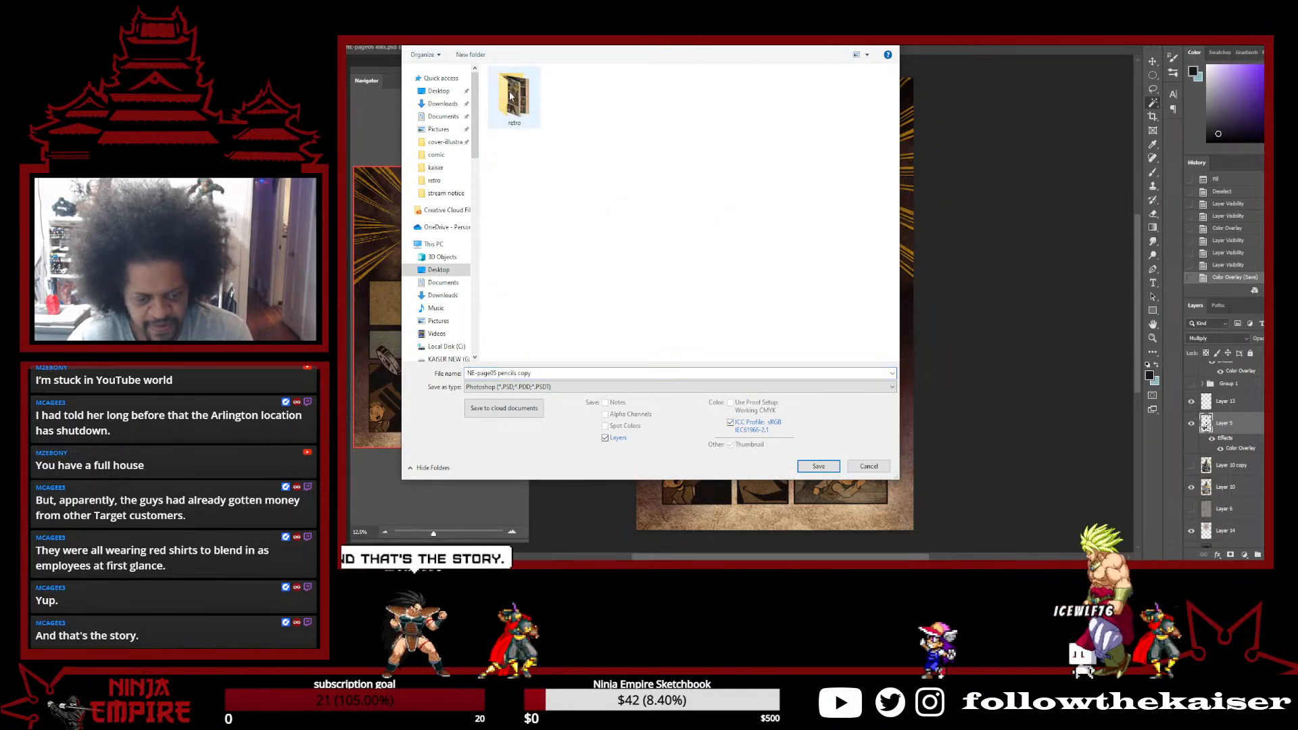
click(564, 387)
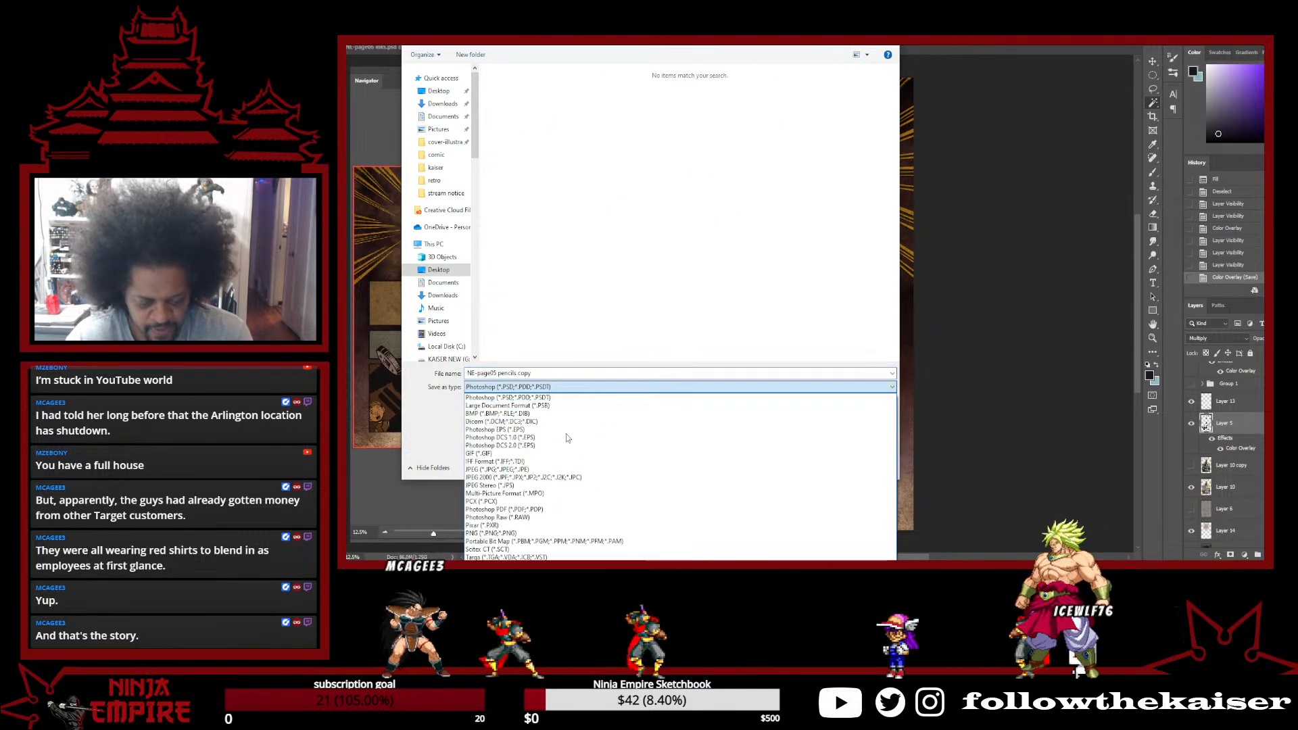
click(514, 469)
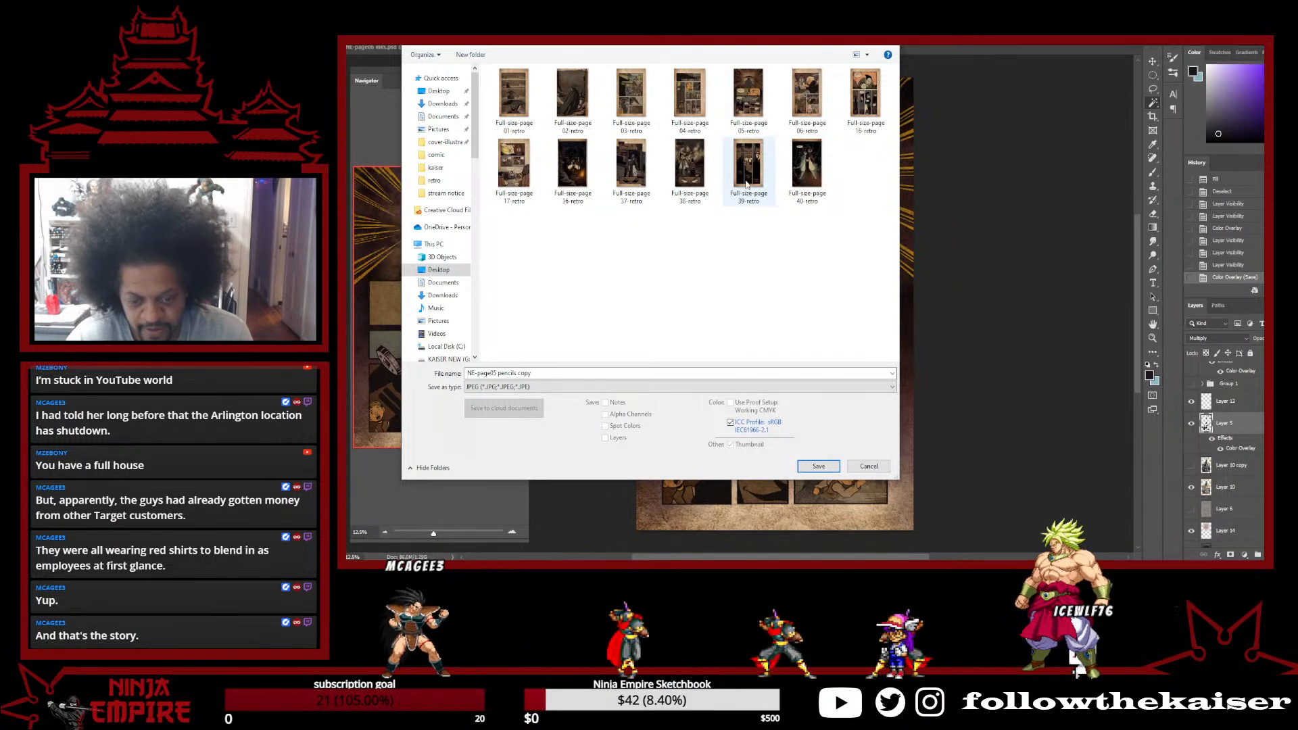
double_click(743, 103)
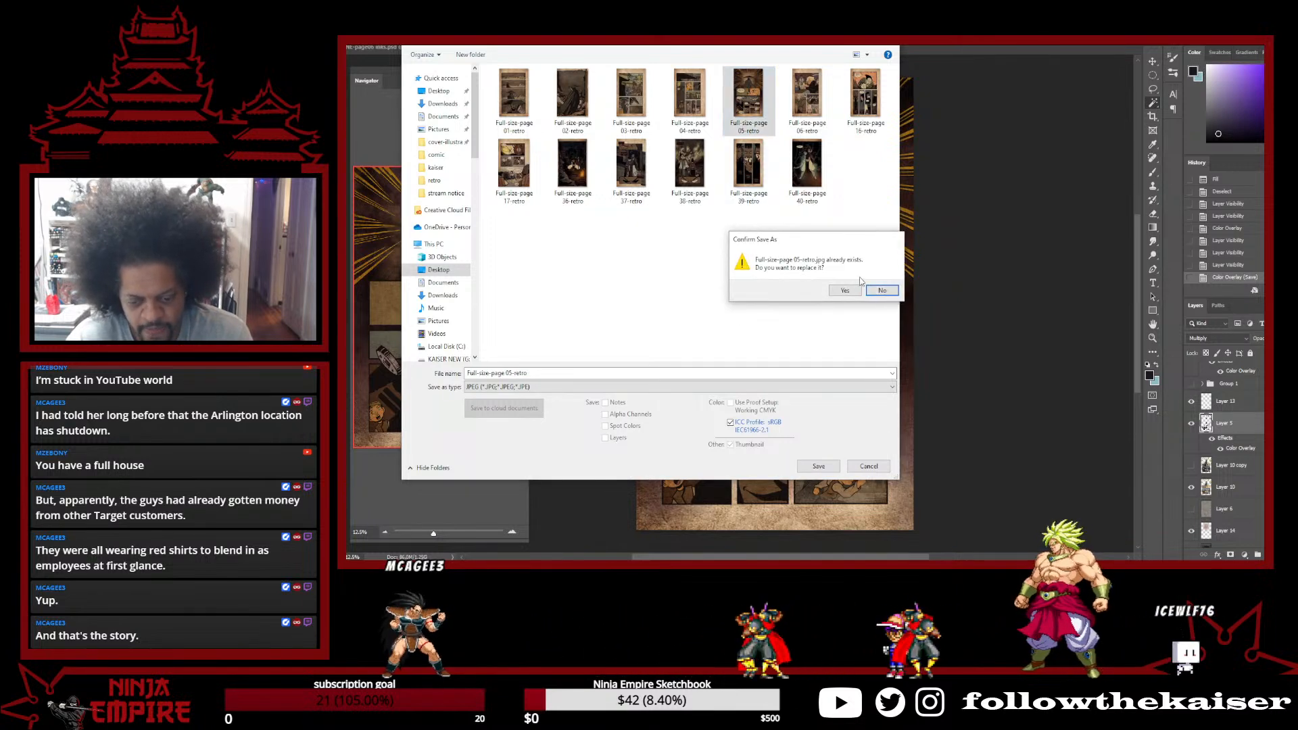
click(844, 290)
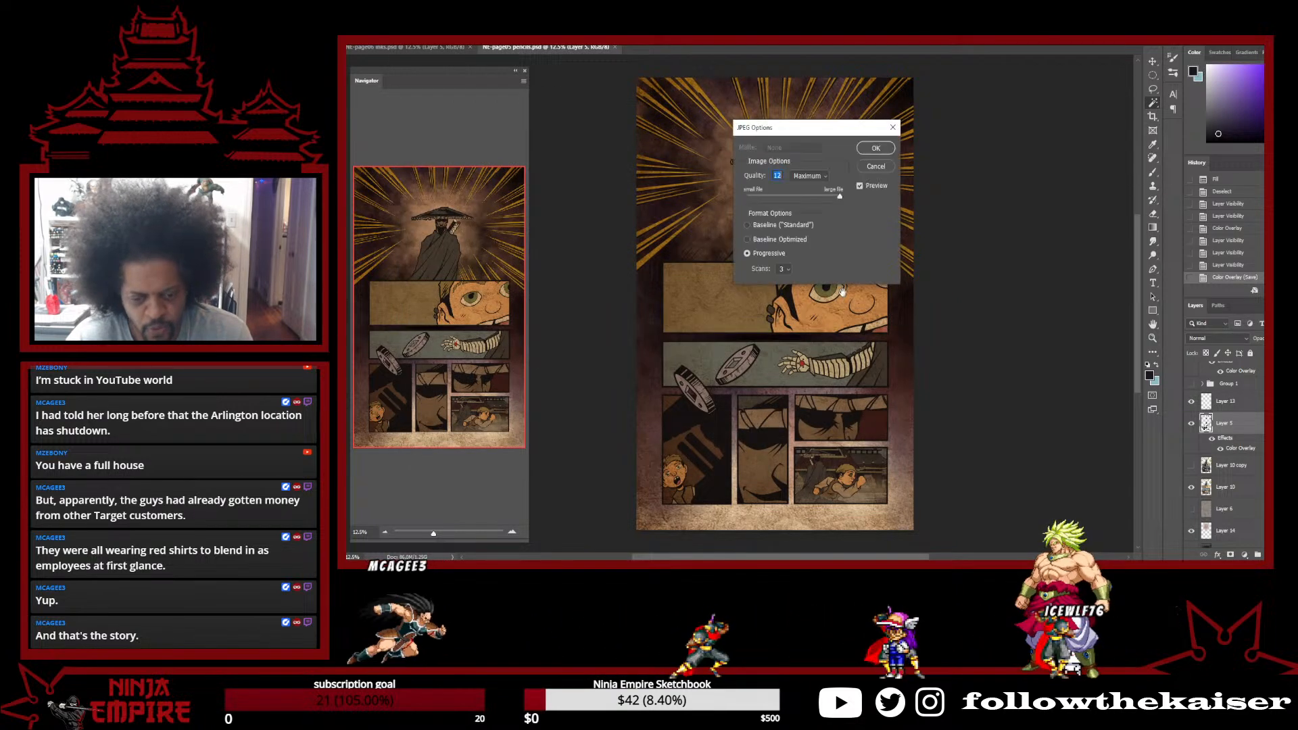
click(876, 148)
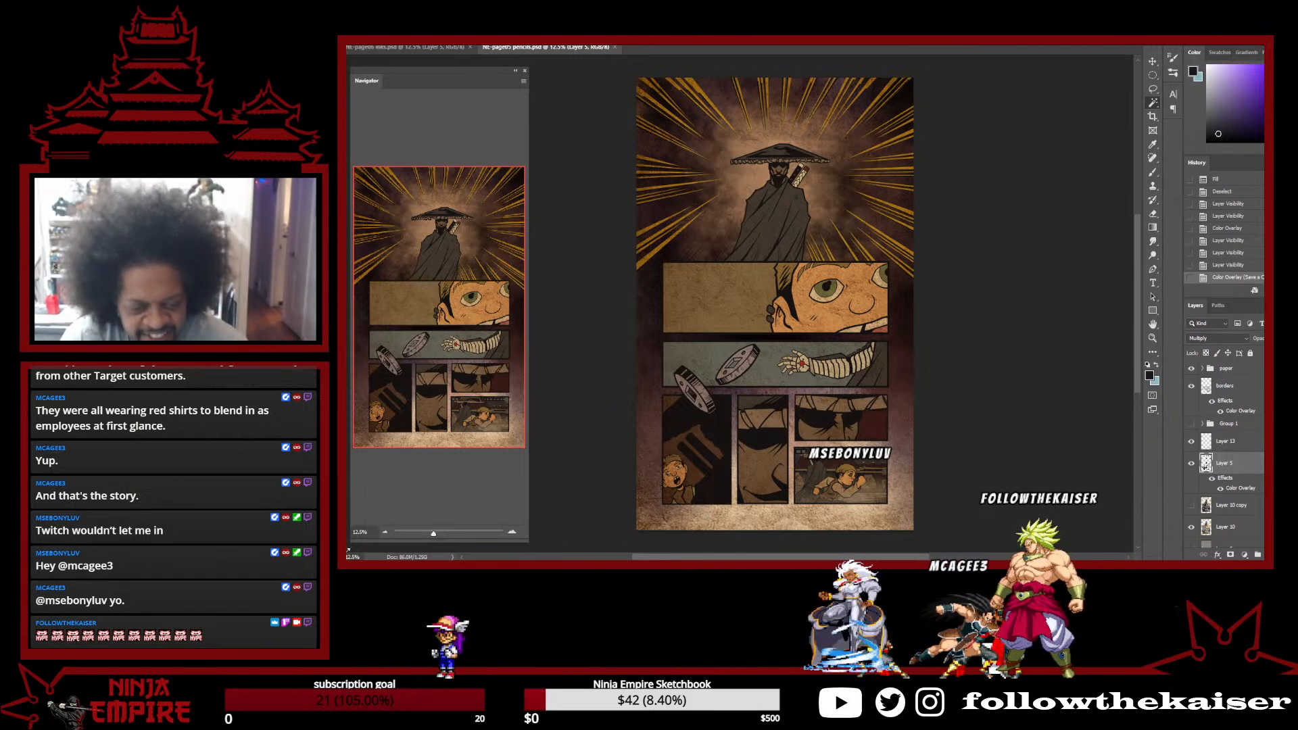
click(615, 47)
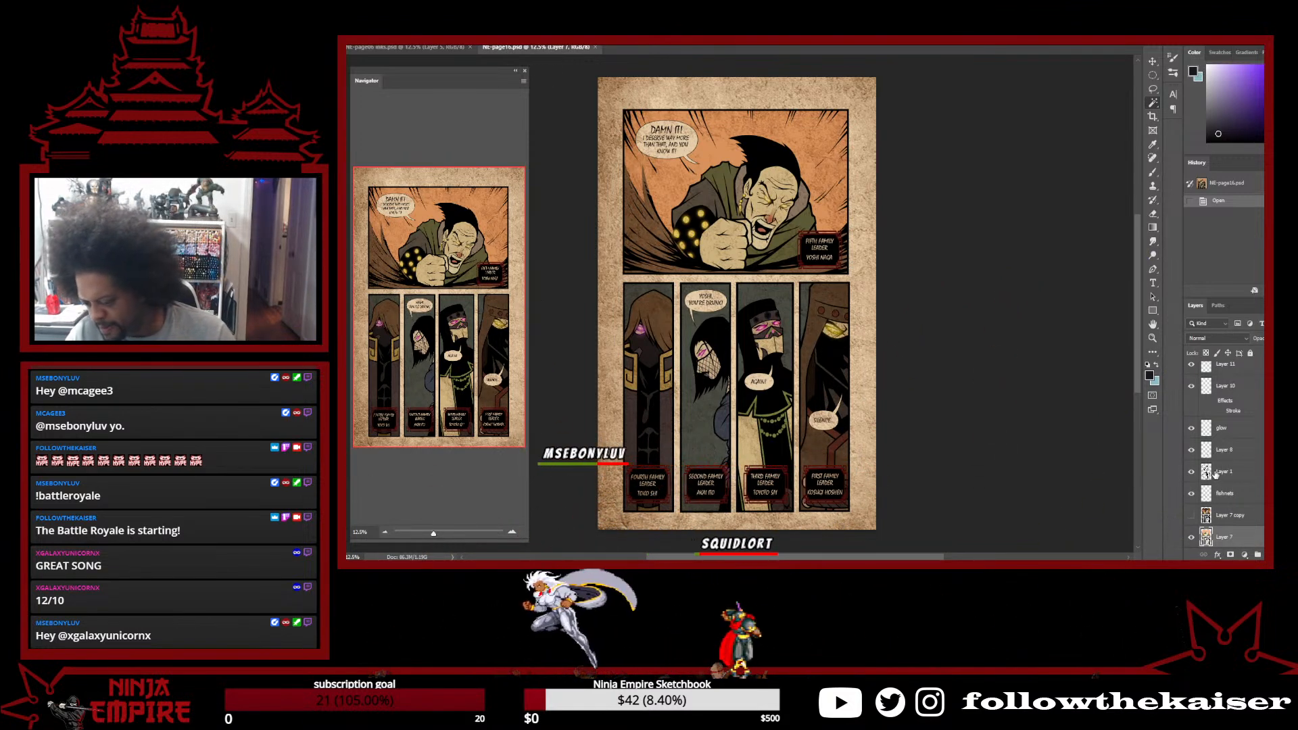
Apply a Color Overlay in the preset soft black with Normal blending at 100% opacity to the boarders layer
scroll(1214, 510, up, 3)
scroll(1215, 510, up, 5)
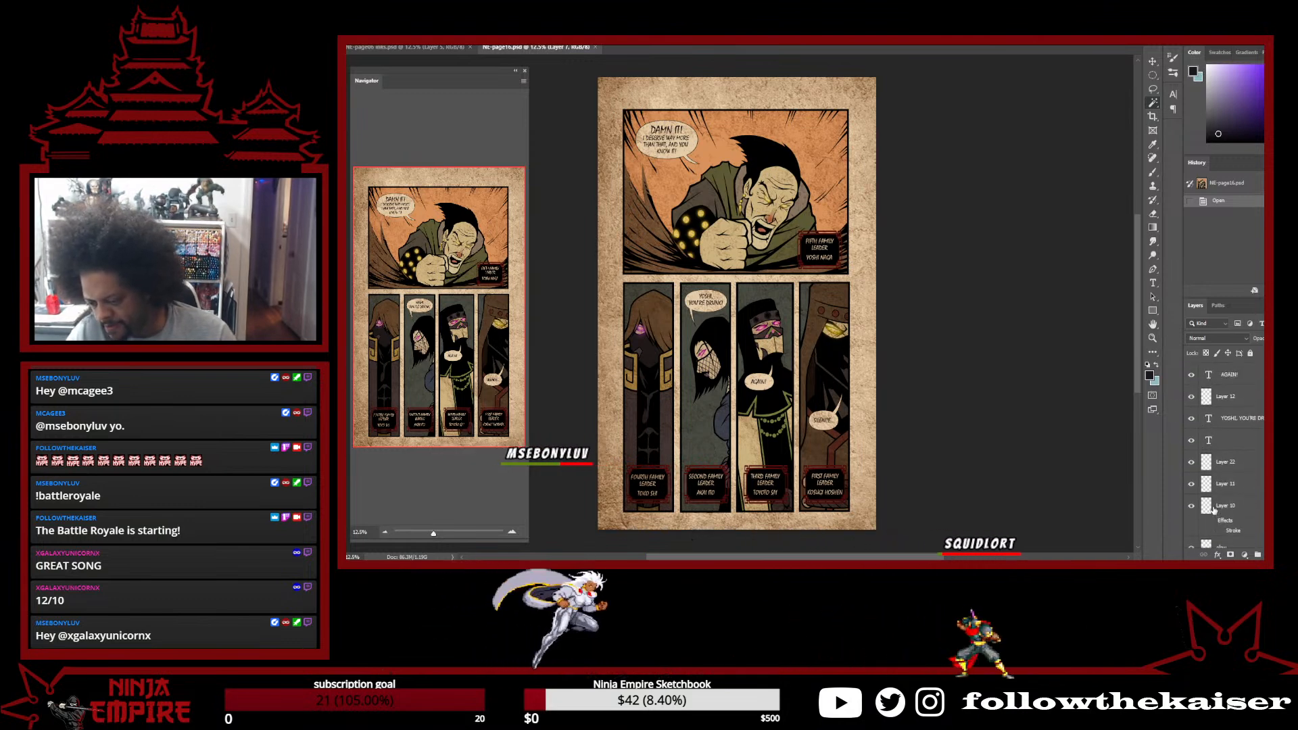
scroll(1213, 512, up, 2)
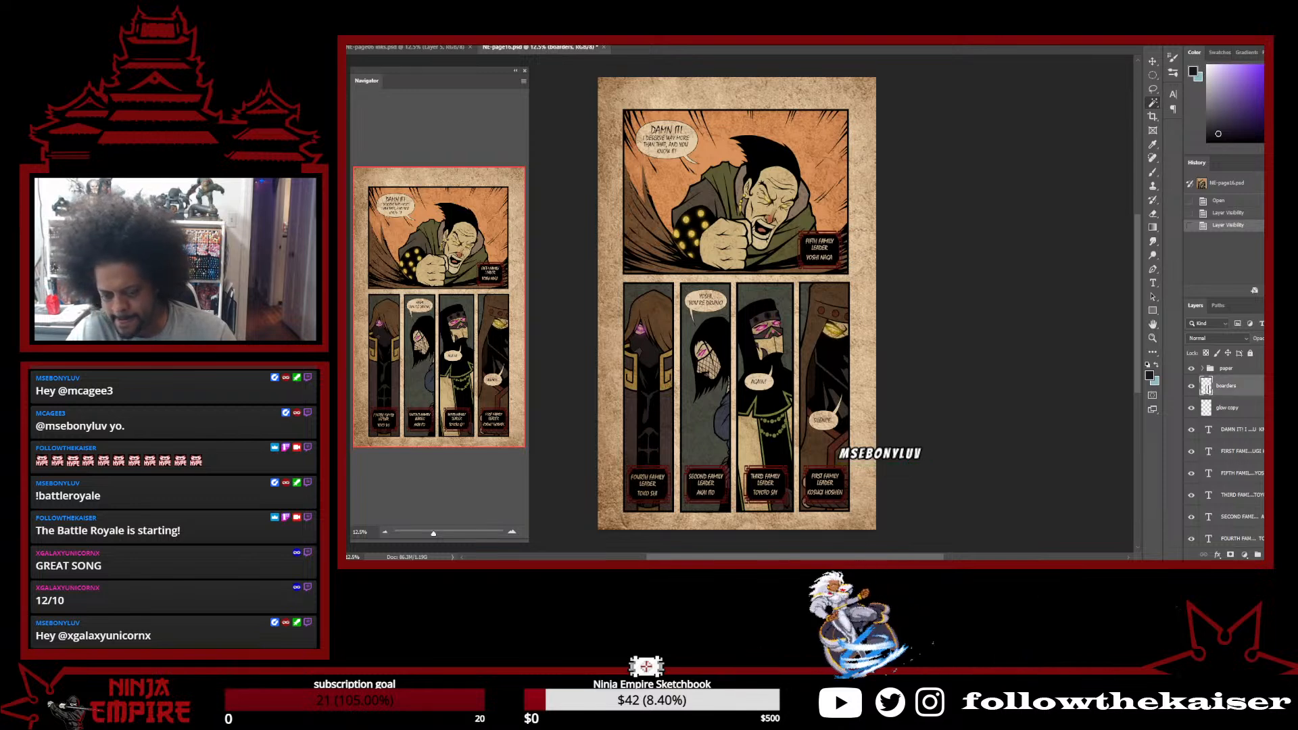
double_click(1244, 385)
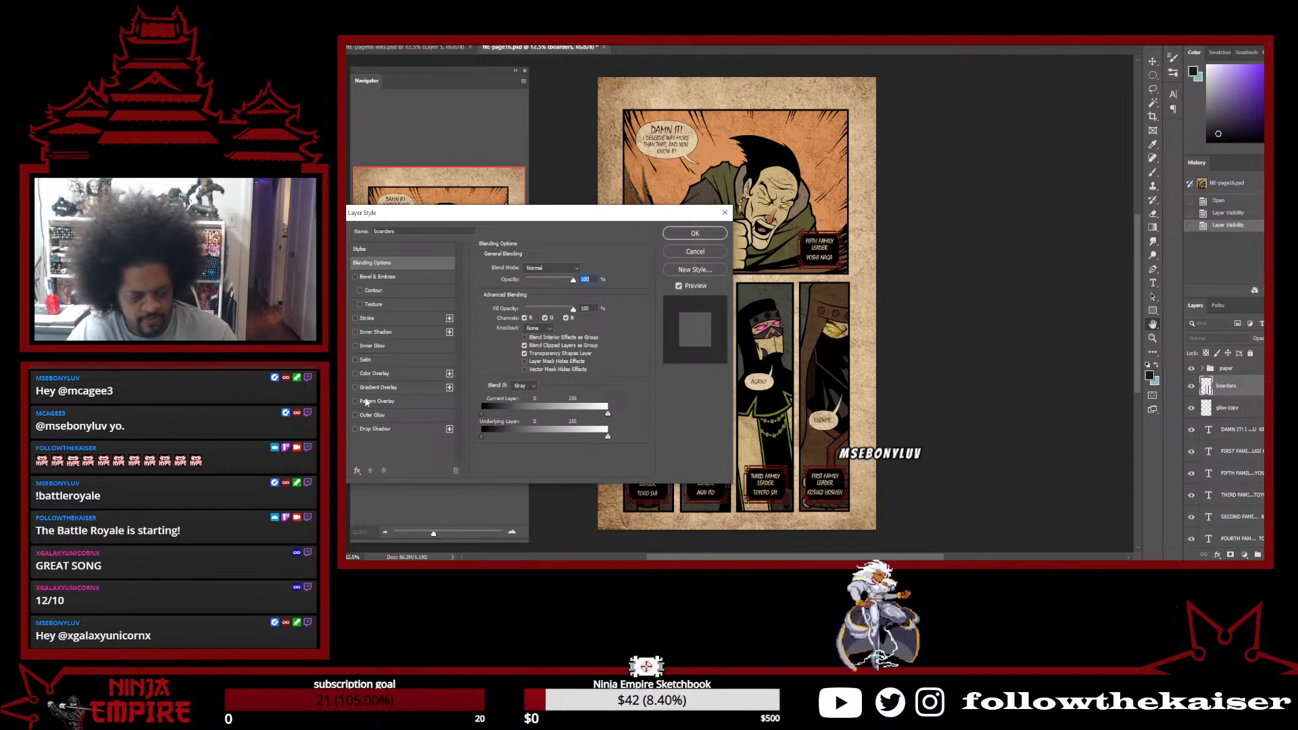
click(375, 373)
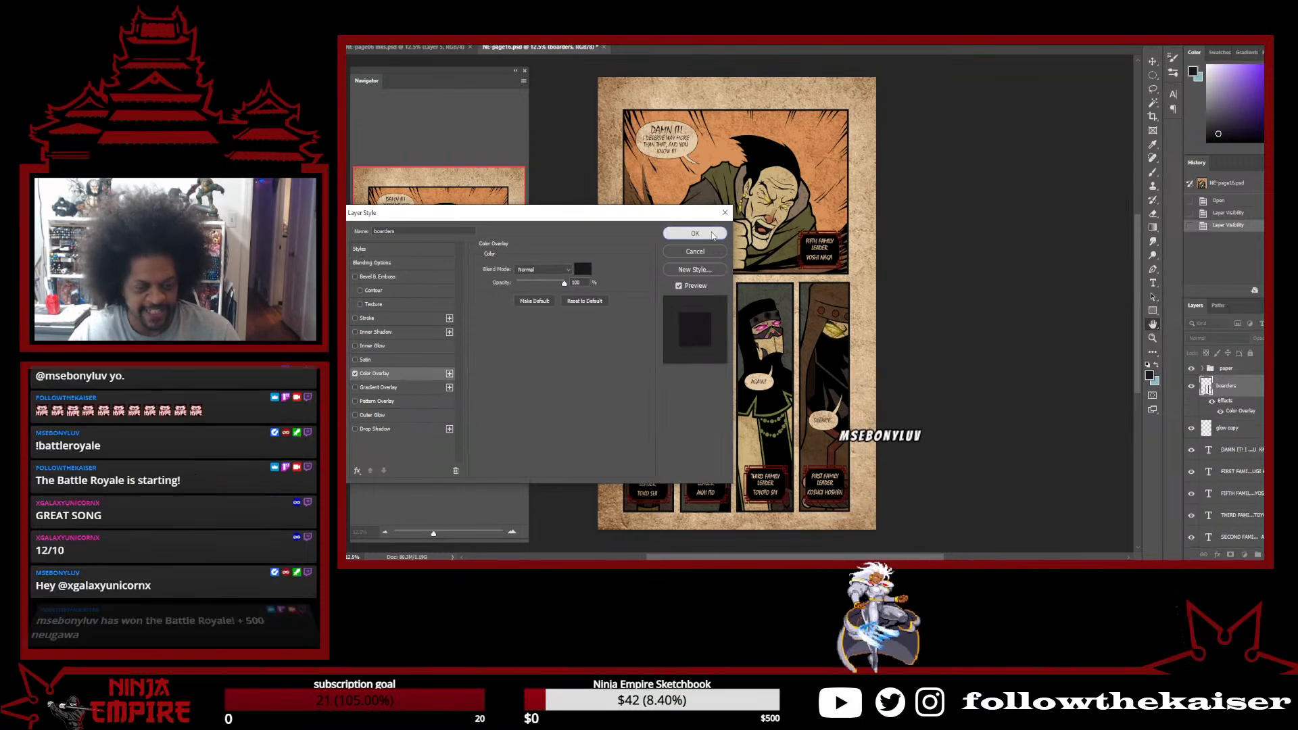
click(713, 234)
Inspect the softened panel borders up close around the "Fifth Family Leader" caption box, and return to the full-page view
ctrl+click(814, 260)
ctrl+click(814, 260)
ctrl+click(814, 261)
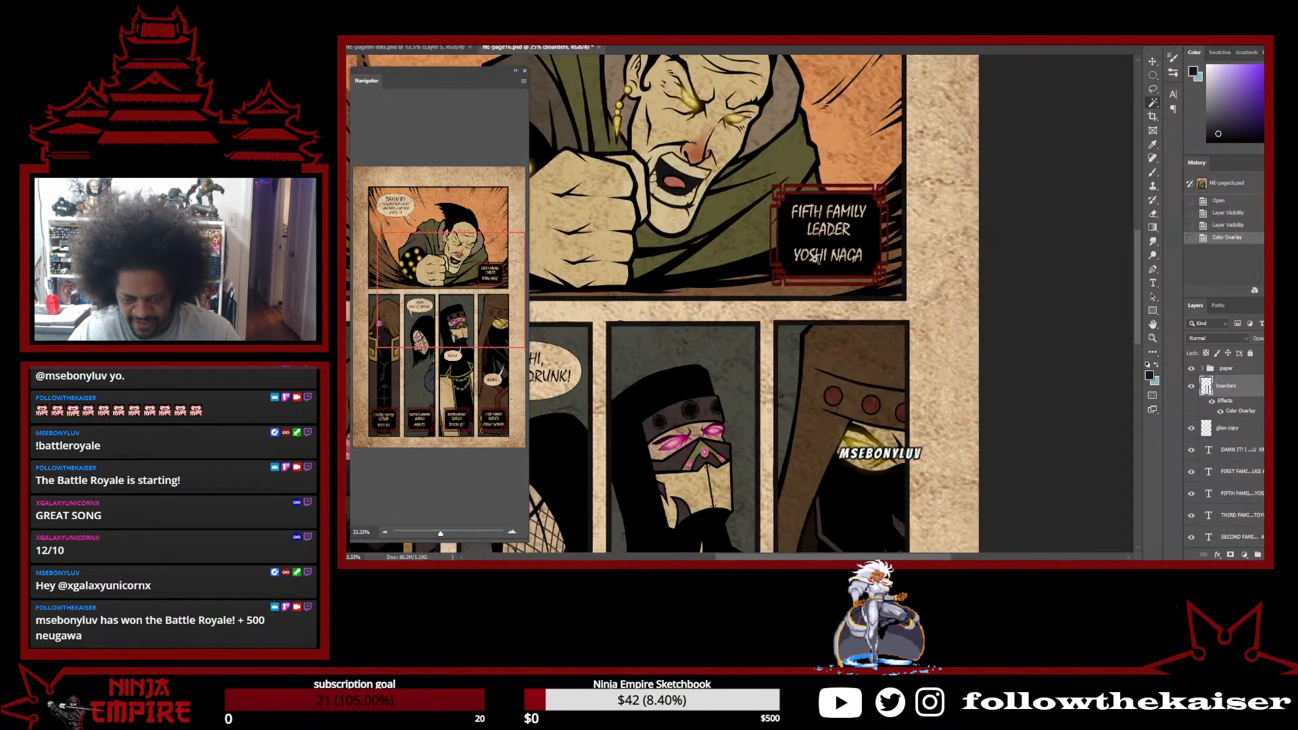
ctrl+click(814, 260)
alt+click(865, 345)
alt+click(866, 345)
alt+click(865, 344)
alt+click(865, 344)
drag(865, 345, 860, 244)
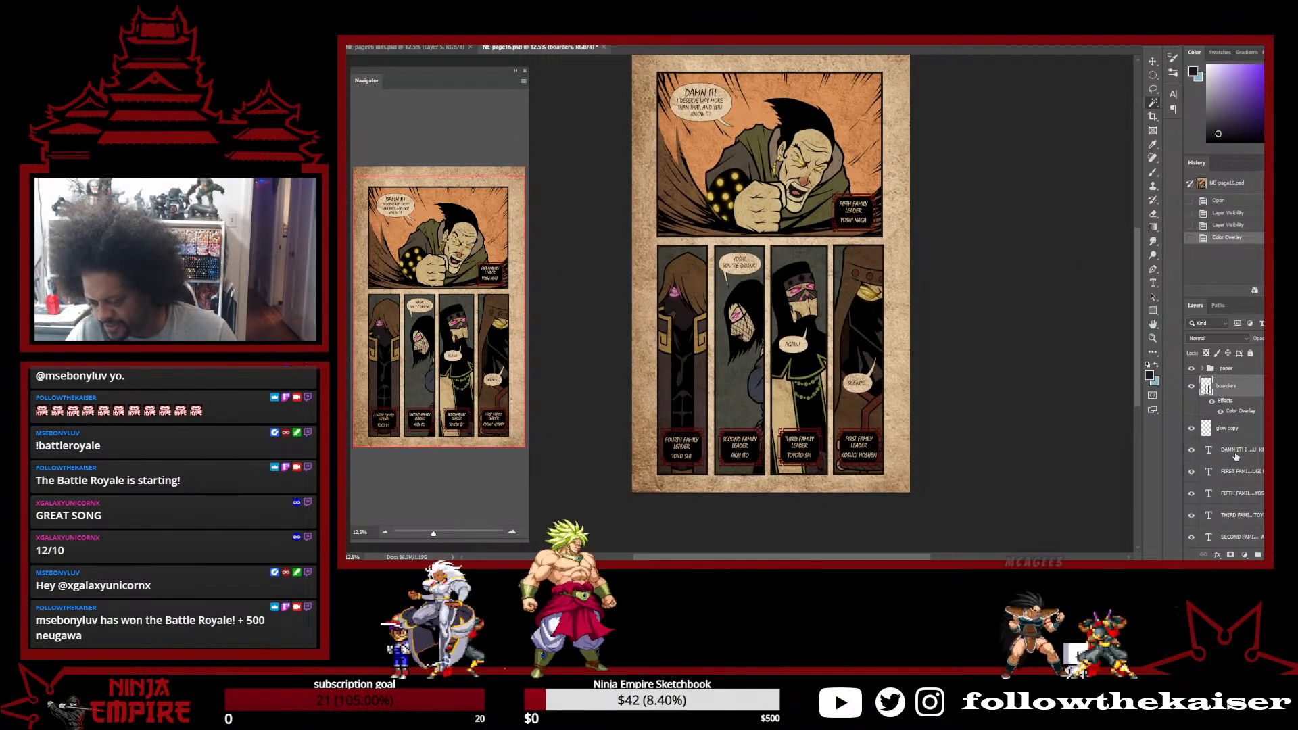
Toggle Layer 10 and the layers beneath it off and on to find where the lettering and caption layers end
scroll(1239, 459, down, 3)
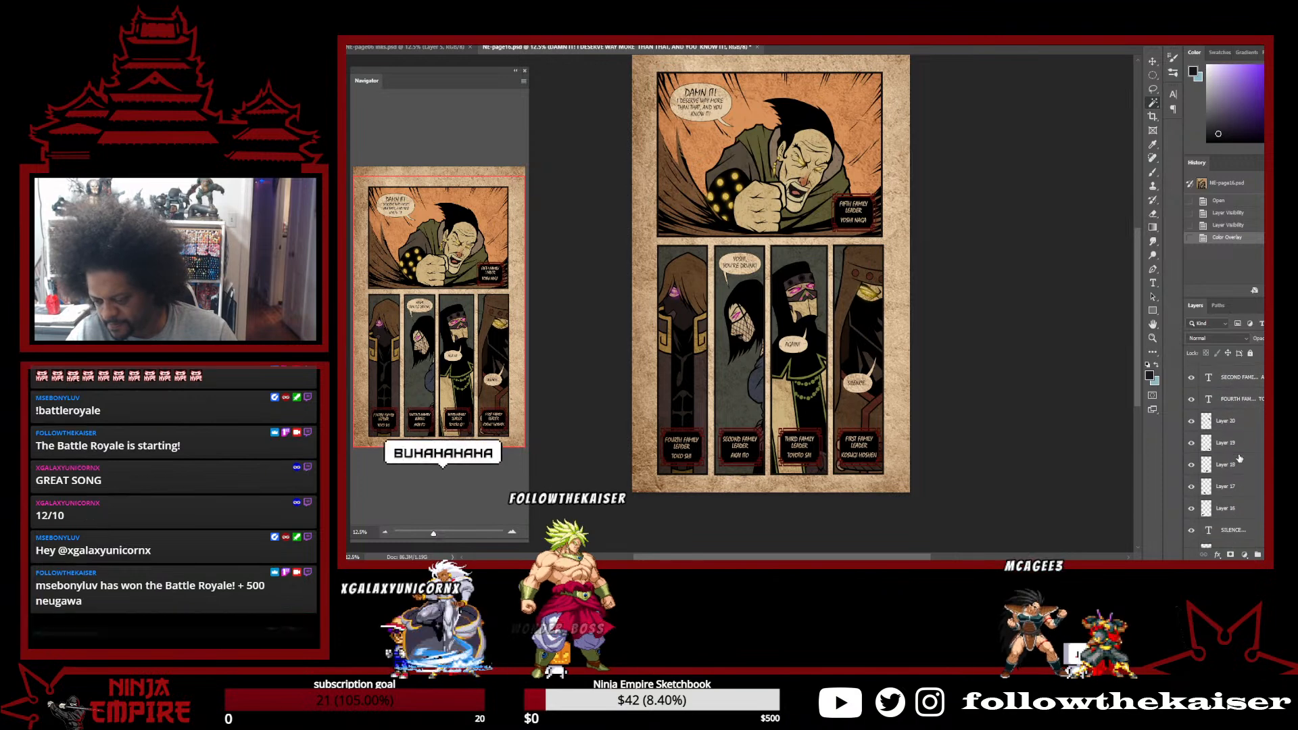
scroll(1239, 459, down, 3)
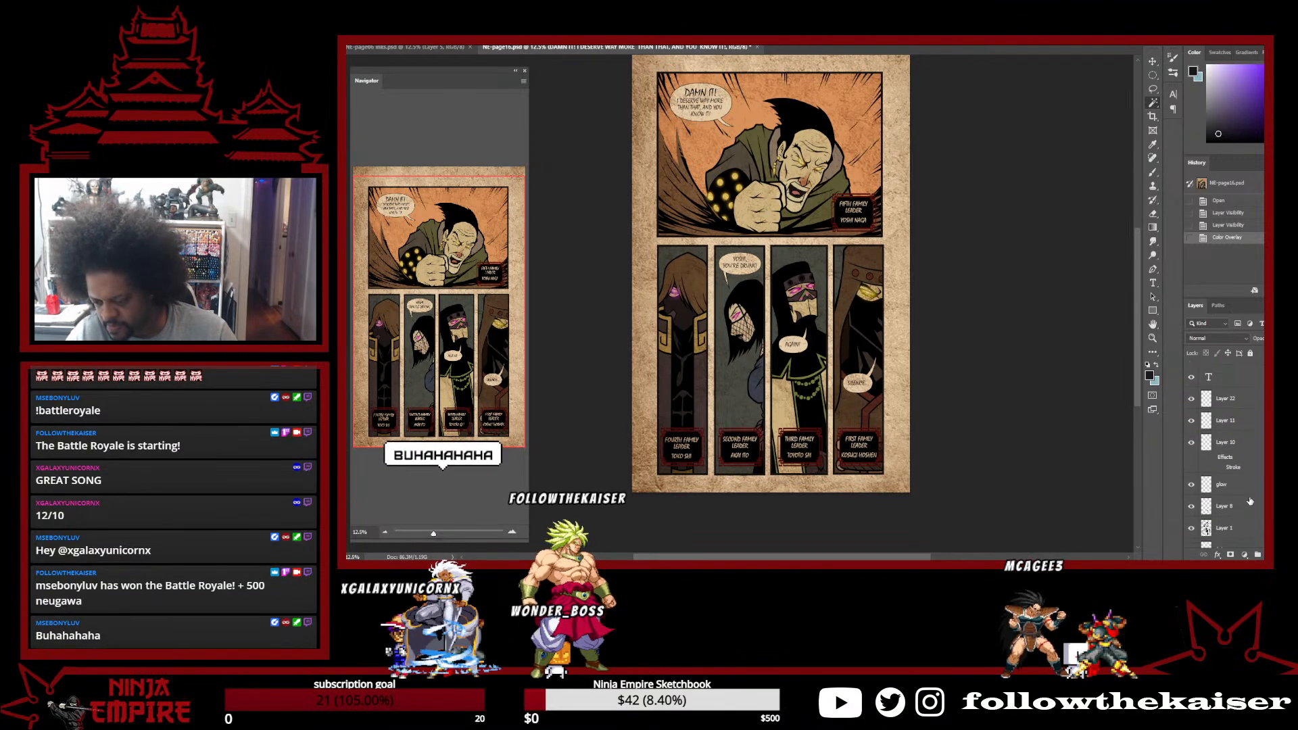
scroll(1248, 493, down, 3)
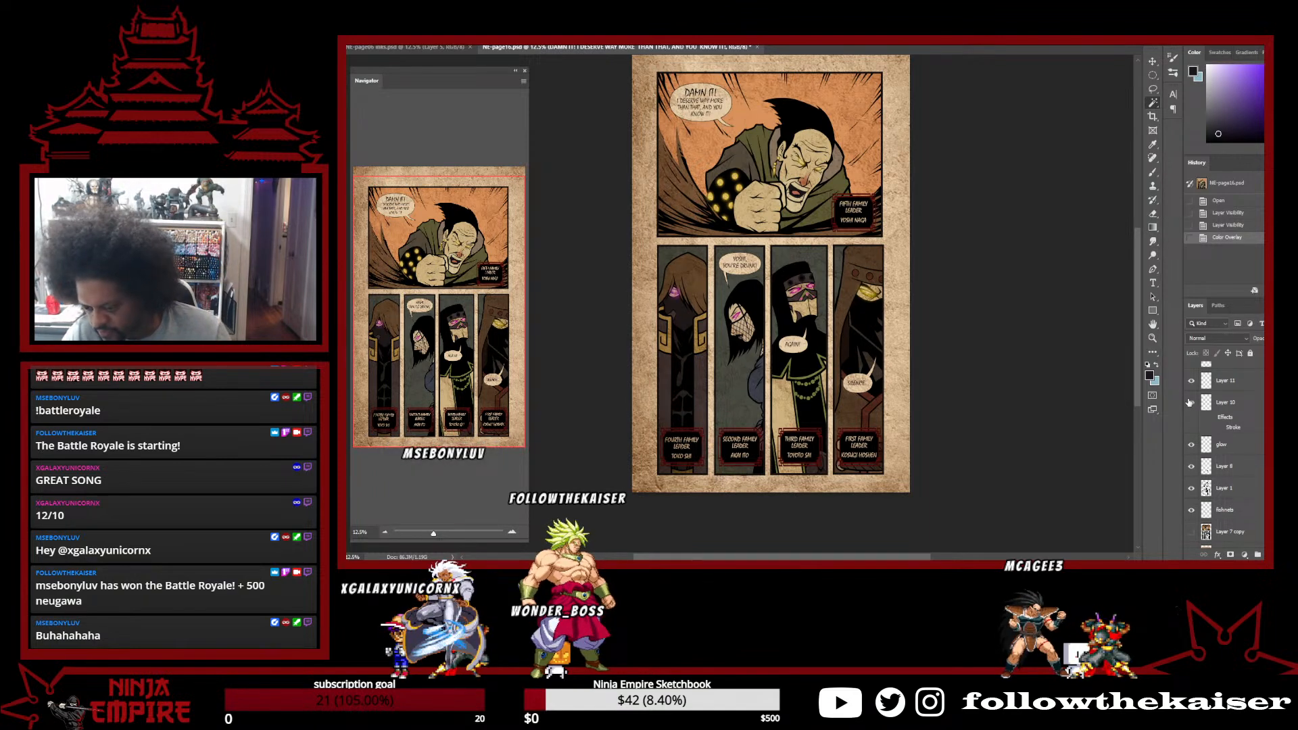
click(1191, 403)
click(1192, 403)
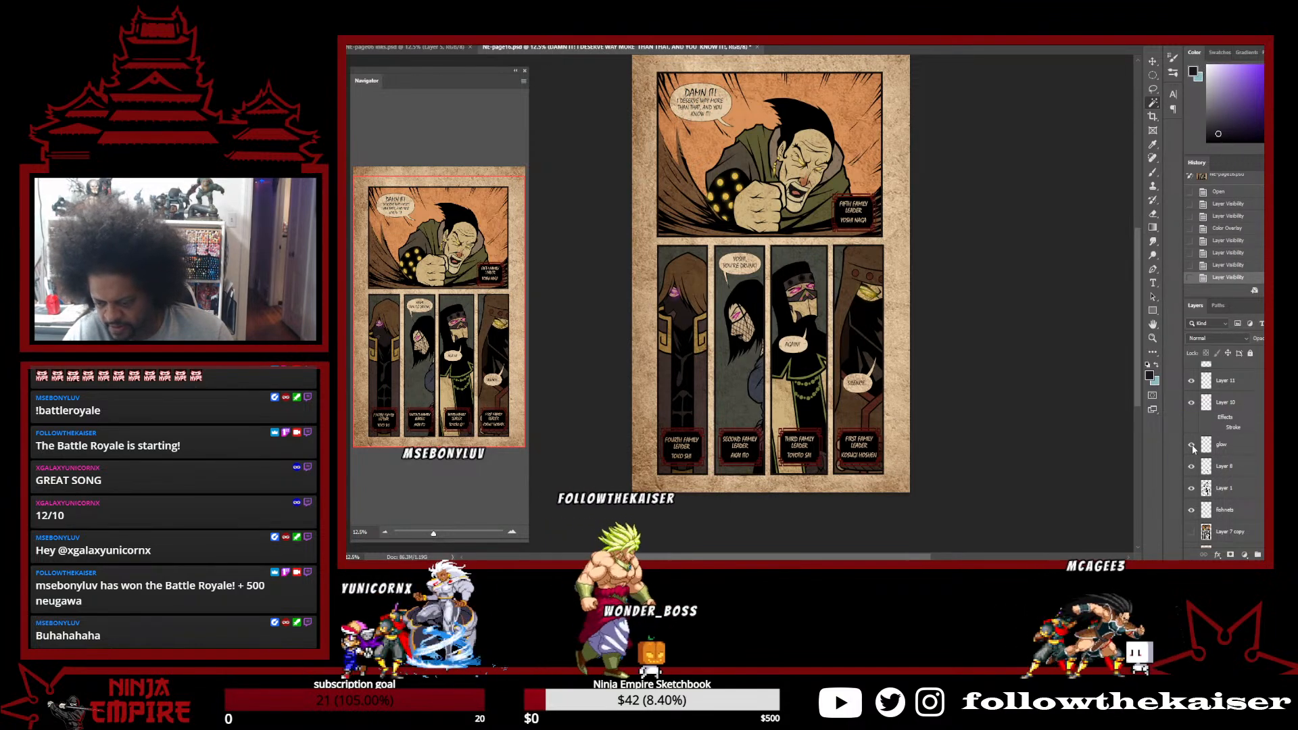
click(1191, 468)
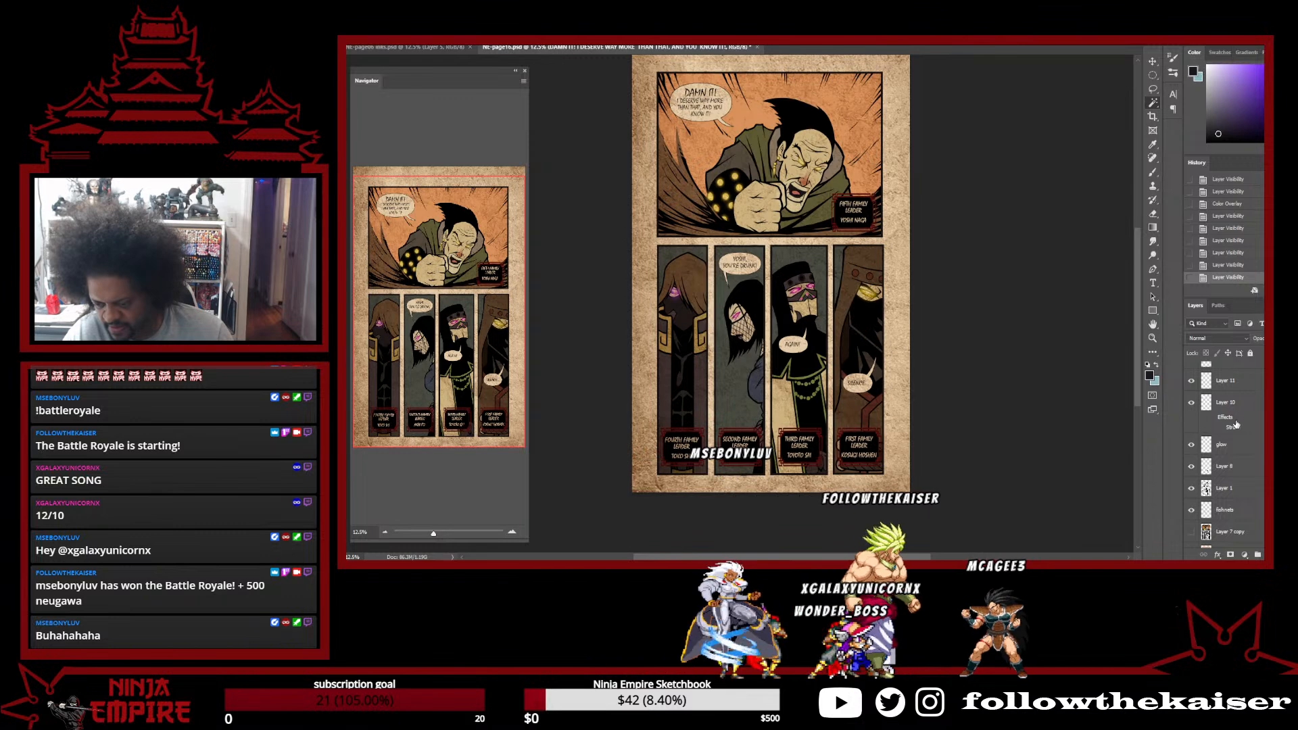
Group all lettering and caption layers from Layer 10 up to the "DAMN IT!" text, and move the group above the boarders layer
click(1255, 410)
scroll(1248, 415, up, 10)
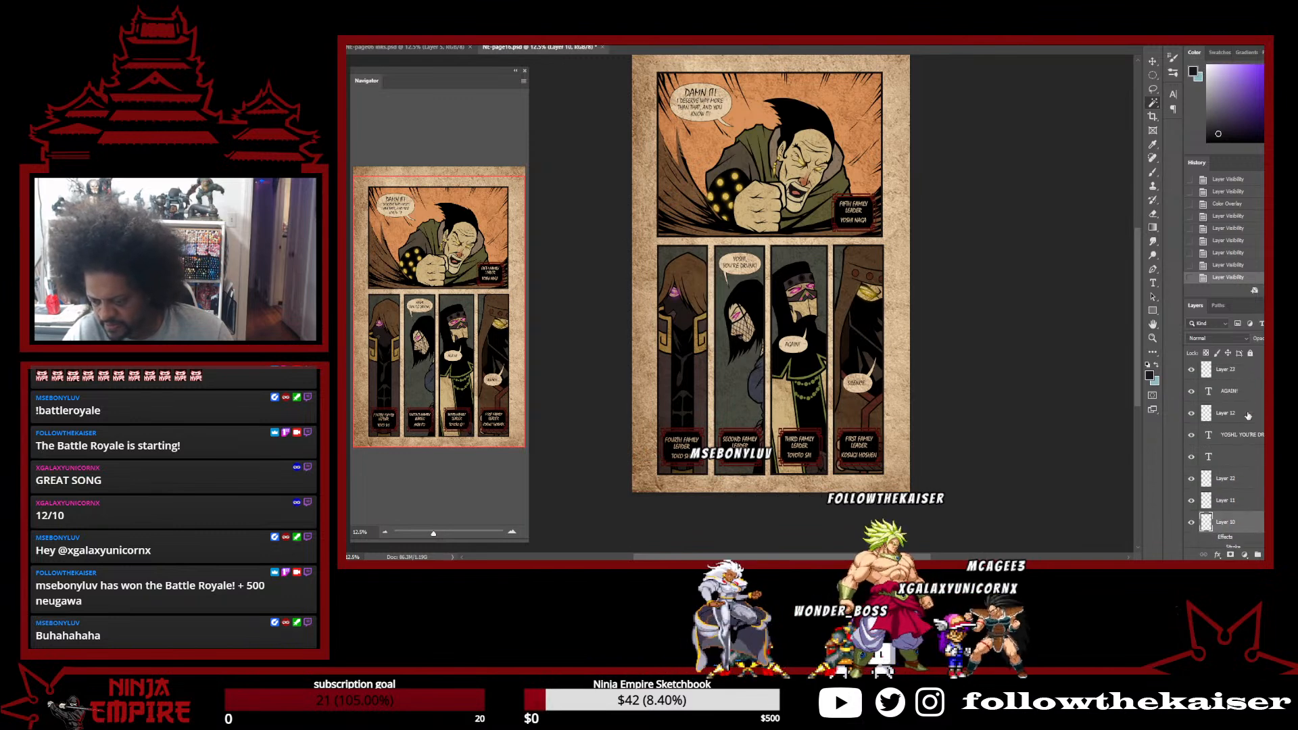
scroll(1244, 444, up, 4)
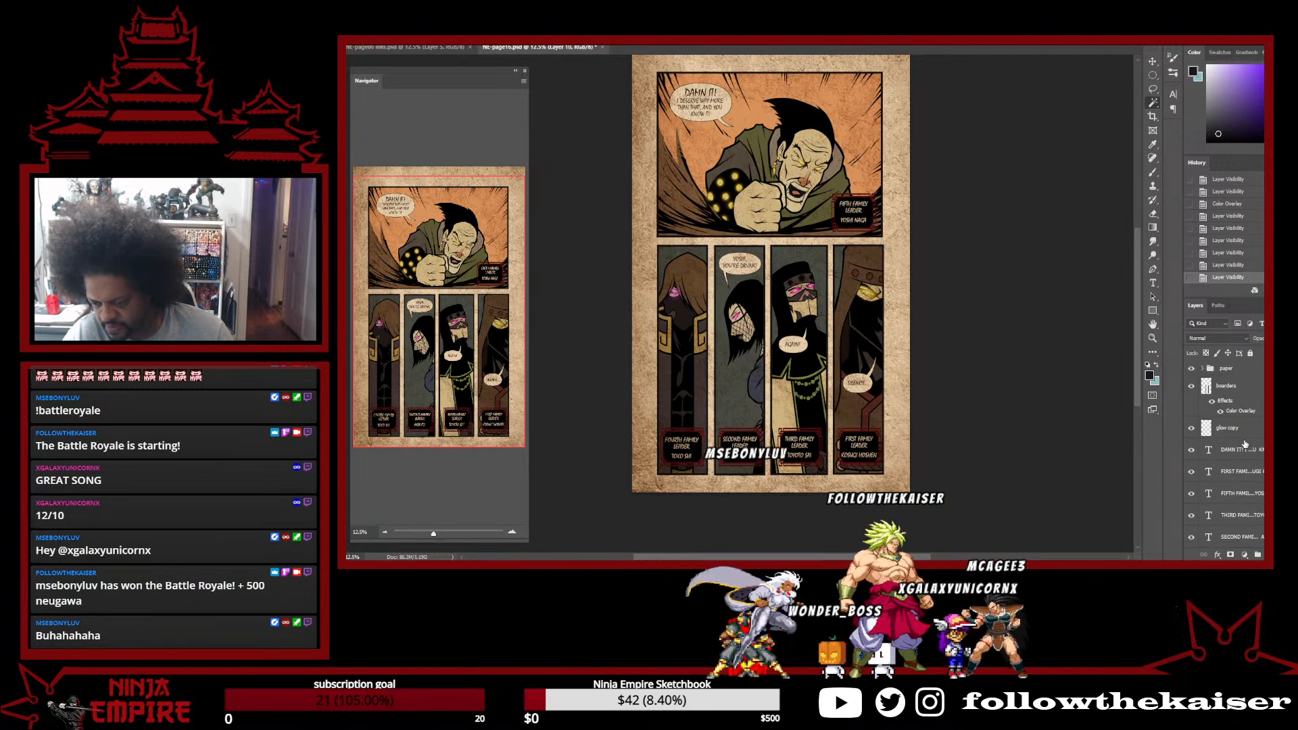
shift+click(1241, 455)
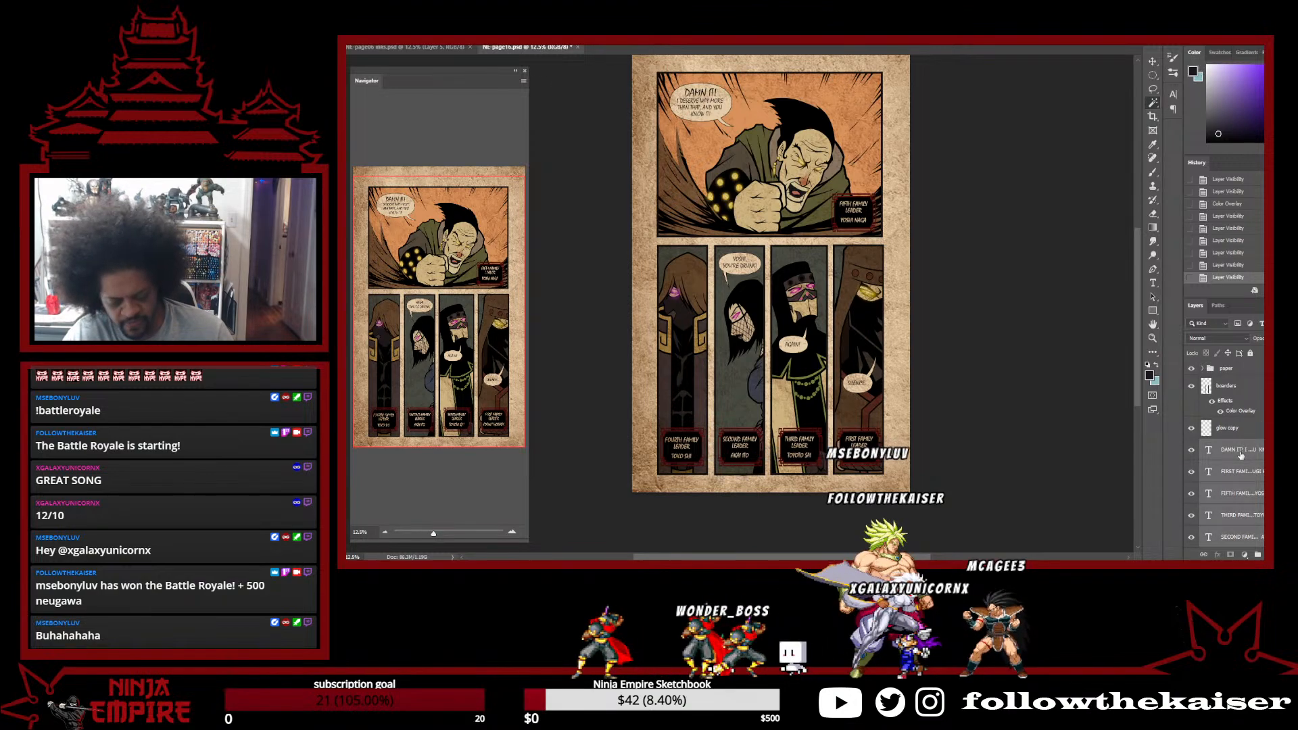
key(ctrl+g)
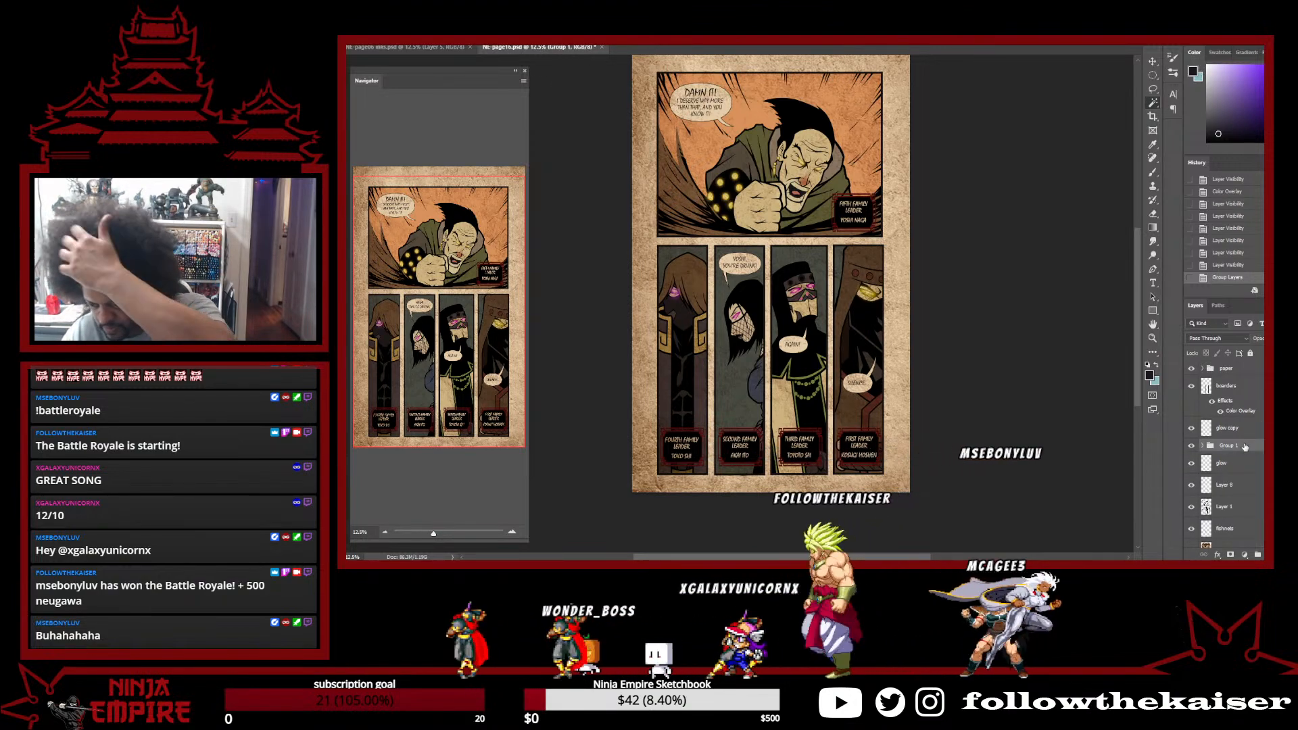
drag(1244, 446, 1243, 380)
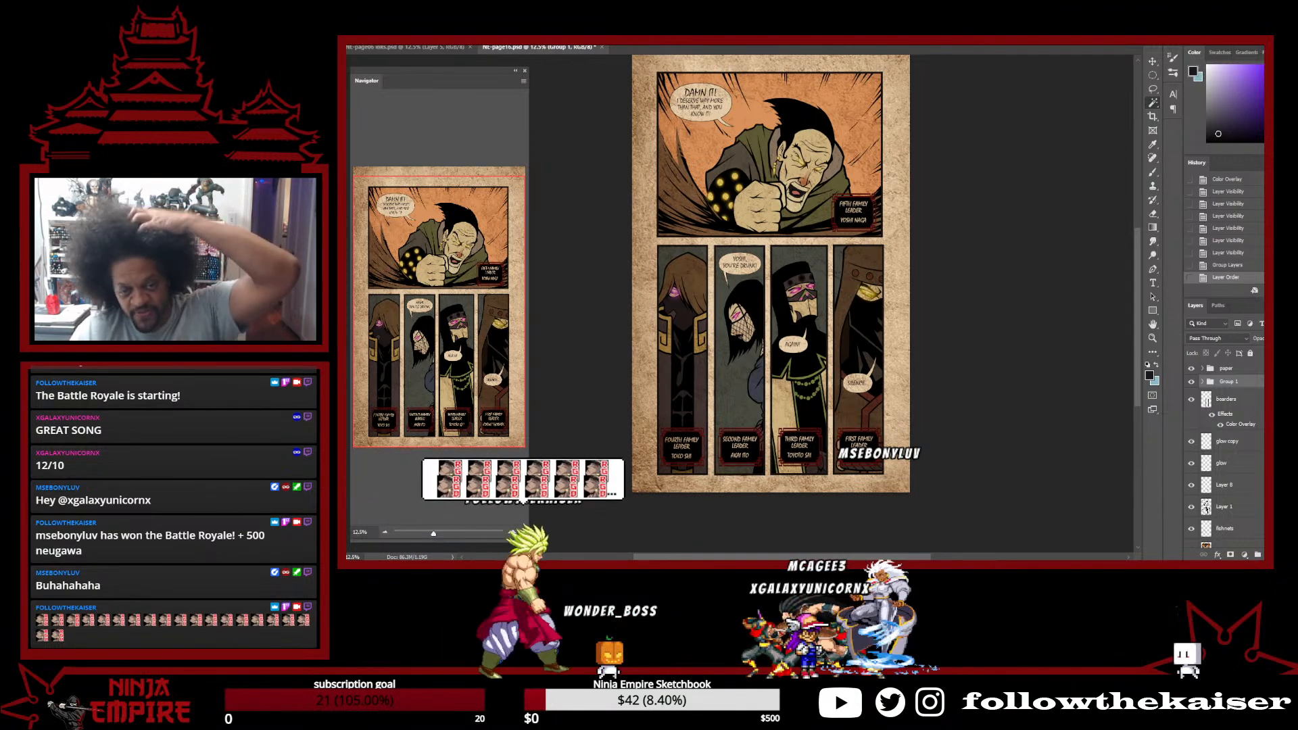
Expand Group 1 and toggle Layer 20 and Layer 19 off and on to check which caption boxes they hold
click(1203, 382)
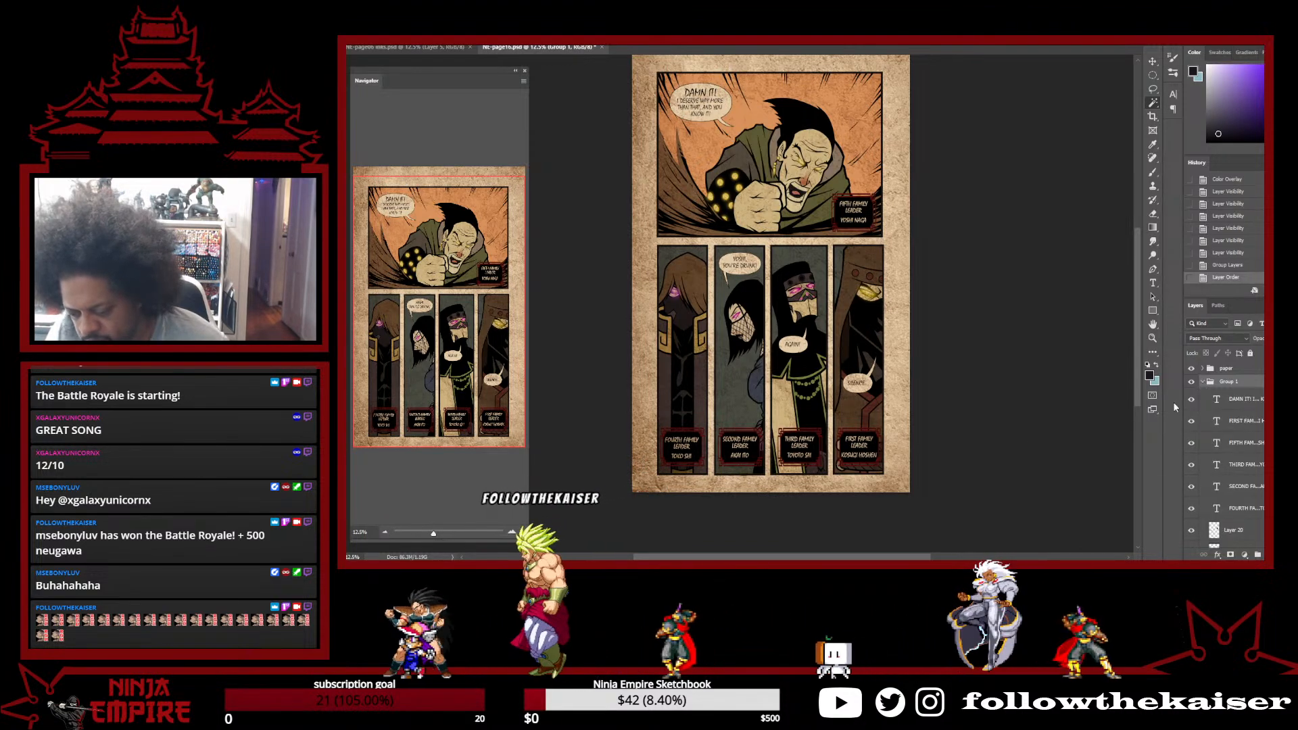
click(1191, 465)
click(1191, 465)
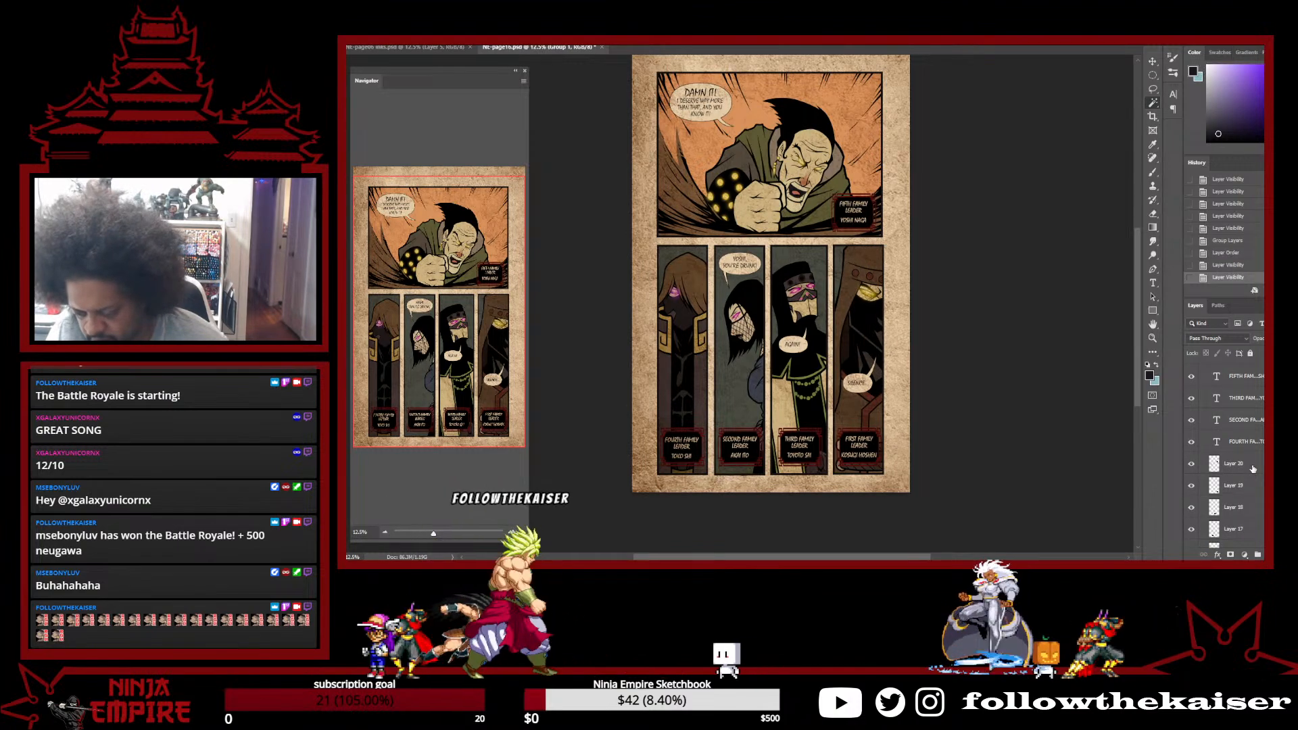
click(1191, 486)
click(1191, 486)
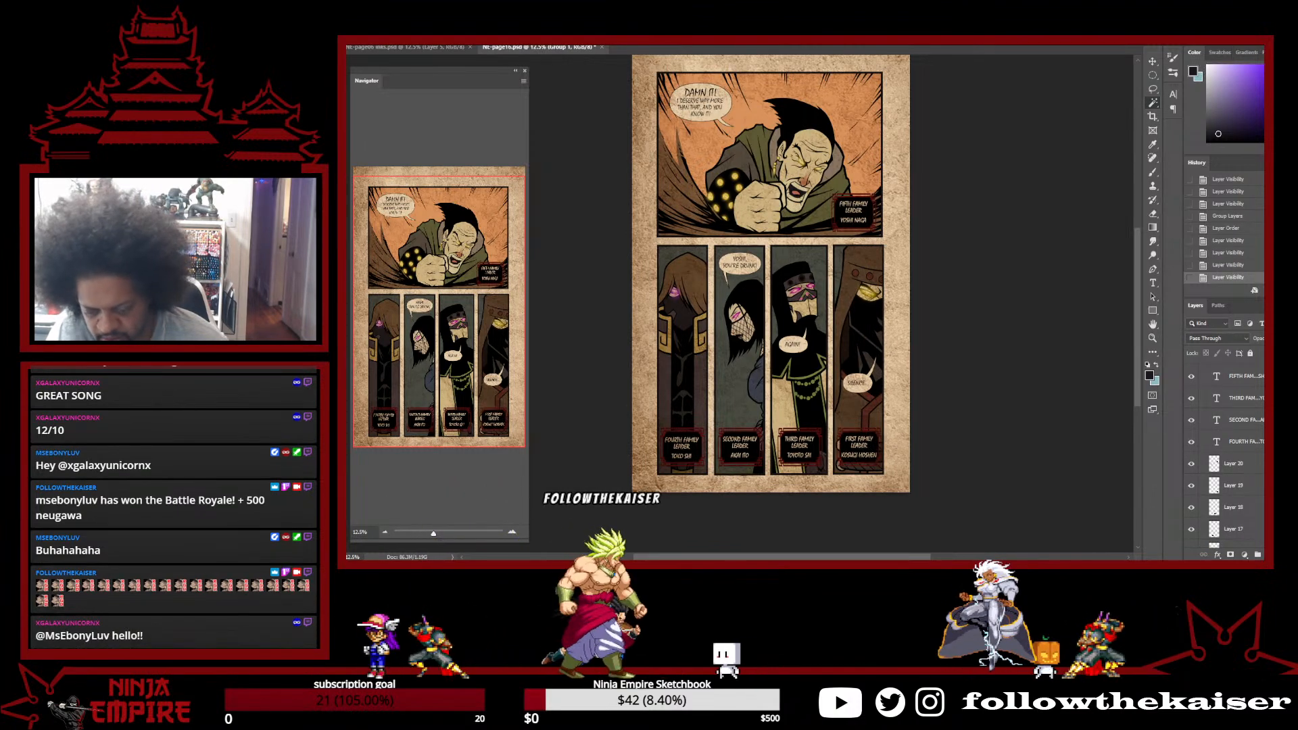
On Layer 20, select the black interior of the "Fifth Family Leader" caption box and fill it with the foreground soft black
click(1259, 463)
click(843, 218)
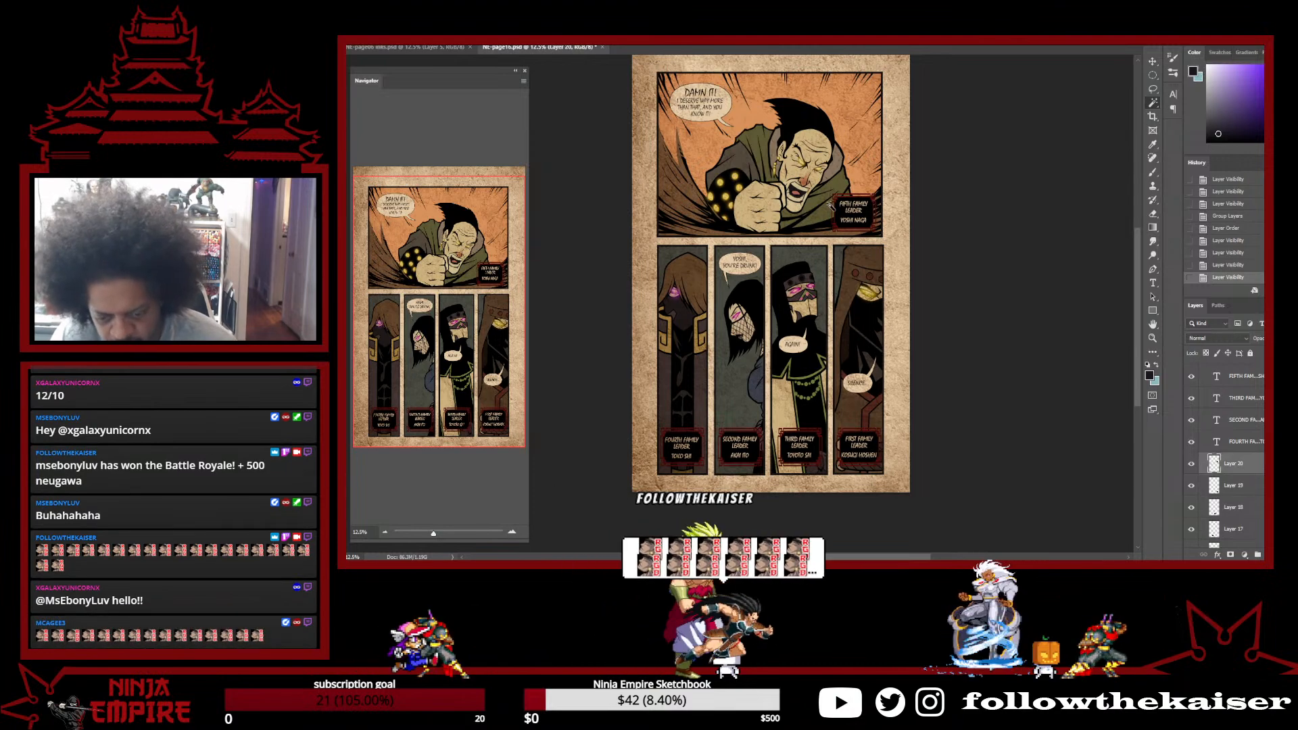
key(alt+BackSpace)
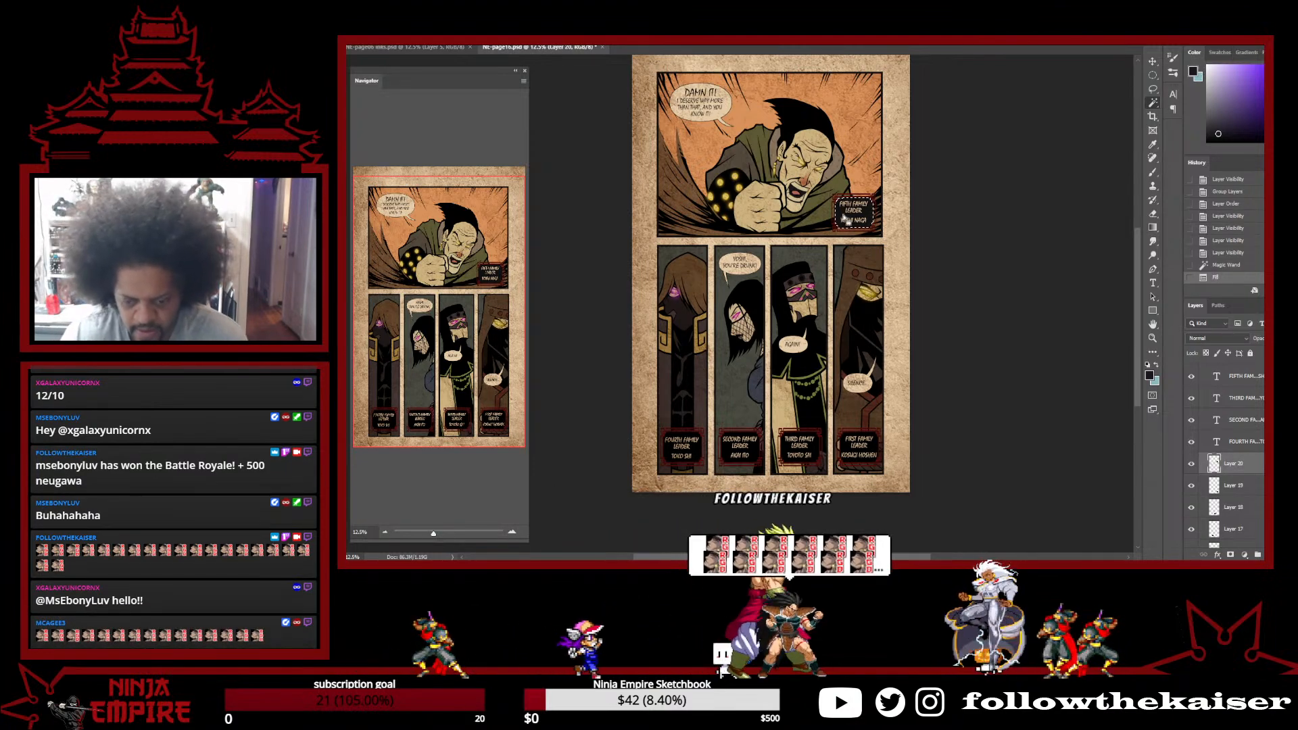
Fill the interior of the "First Family Leader" caption box on Layer 19 with the foreground color
key(alt+[)
click(675, 456)
key(ctrl+d)
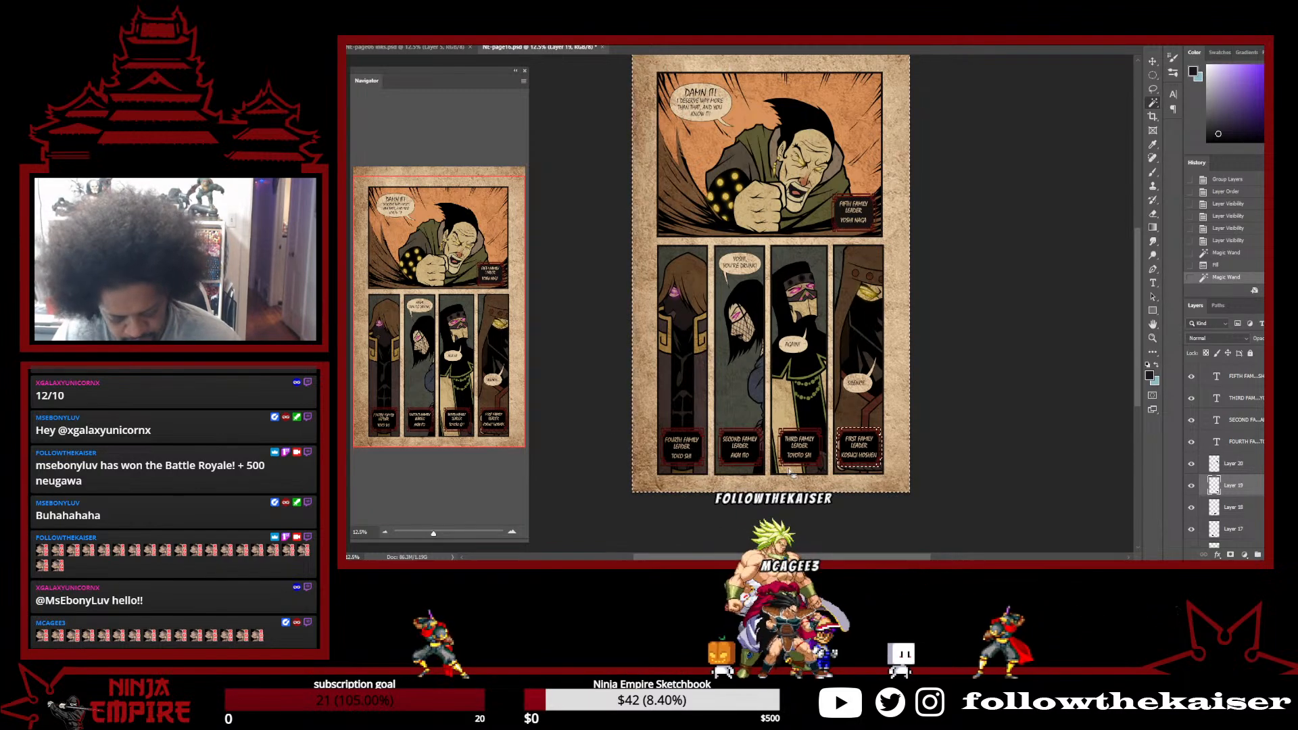
click(851, 453)
key(alt+BackSpace)
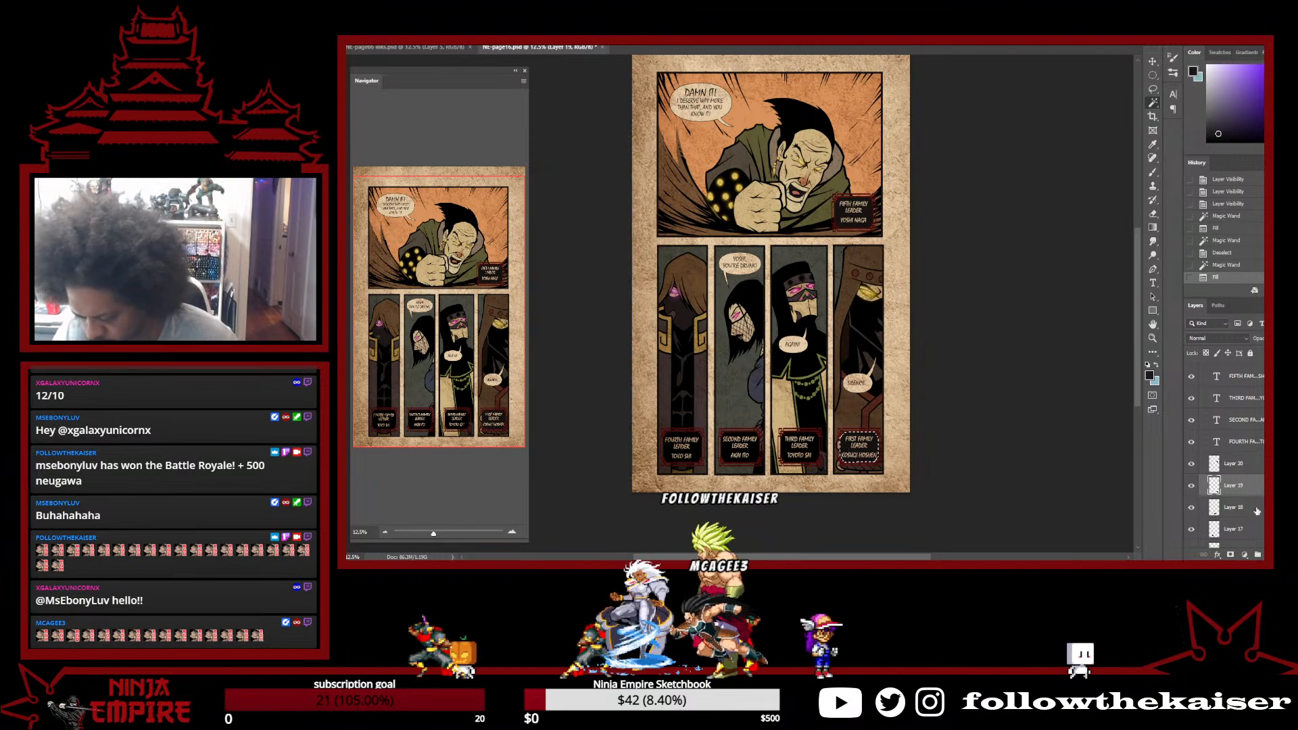
Fill the "Third Family Leader" caption box on Layer 18 and the "Second Family Leader" box on Layer 17 with the foreground color
key(alt+[)
click(784, 448)
key(alt+BackSpace)
key(alt+[)
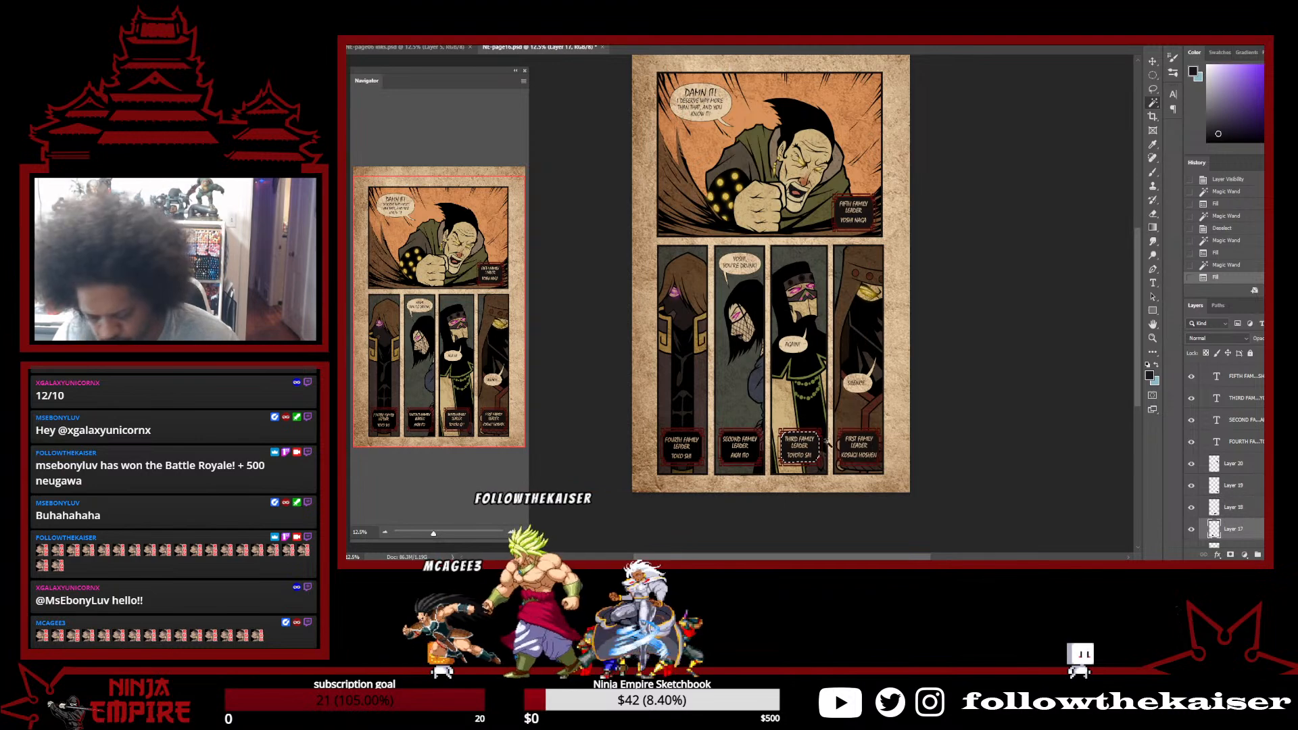
click(732, 457)
key(alt+BackSpace)
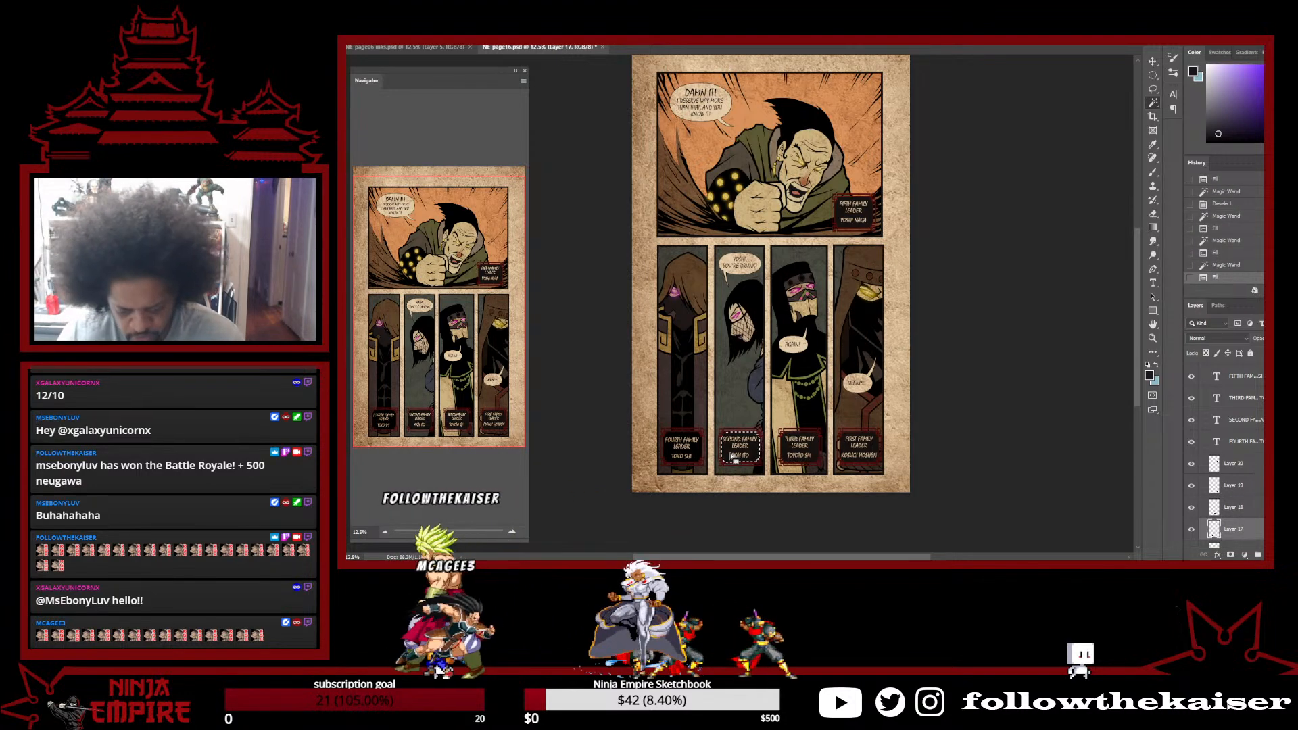
Fill the "Fourth Family Leader" caption box on Layer 16 with the foreground color and clear the selection
scroll(1261, 500, down, 1)
key(alt+[)
click(673, 457)
key(alt+BackSpace)
key(ctrl+d)
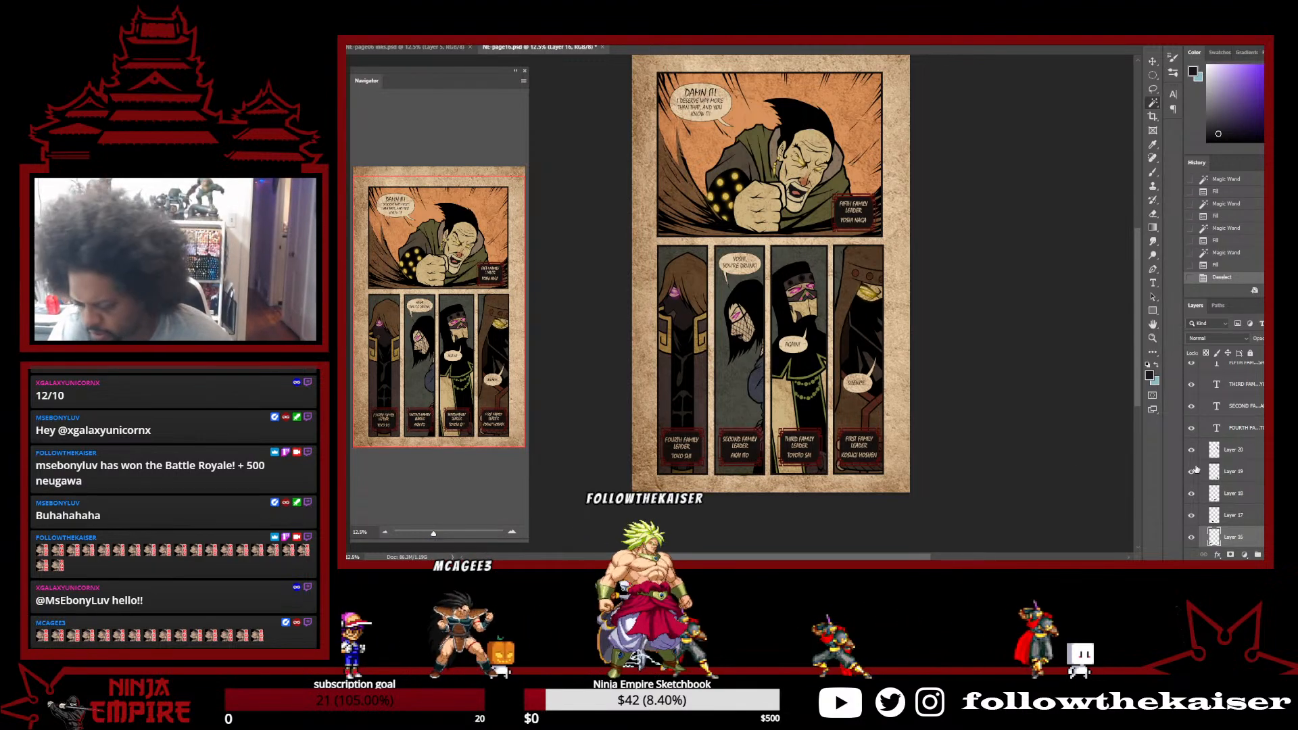
Collapse Group 1 and apply a Color Overlay effect to Layer 1
scroll(1259, 503, up, 2)
scroll(1258, 504, up, 2)
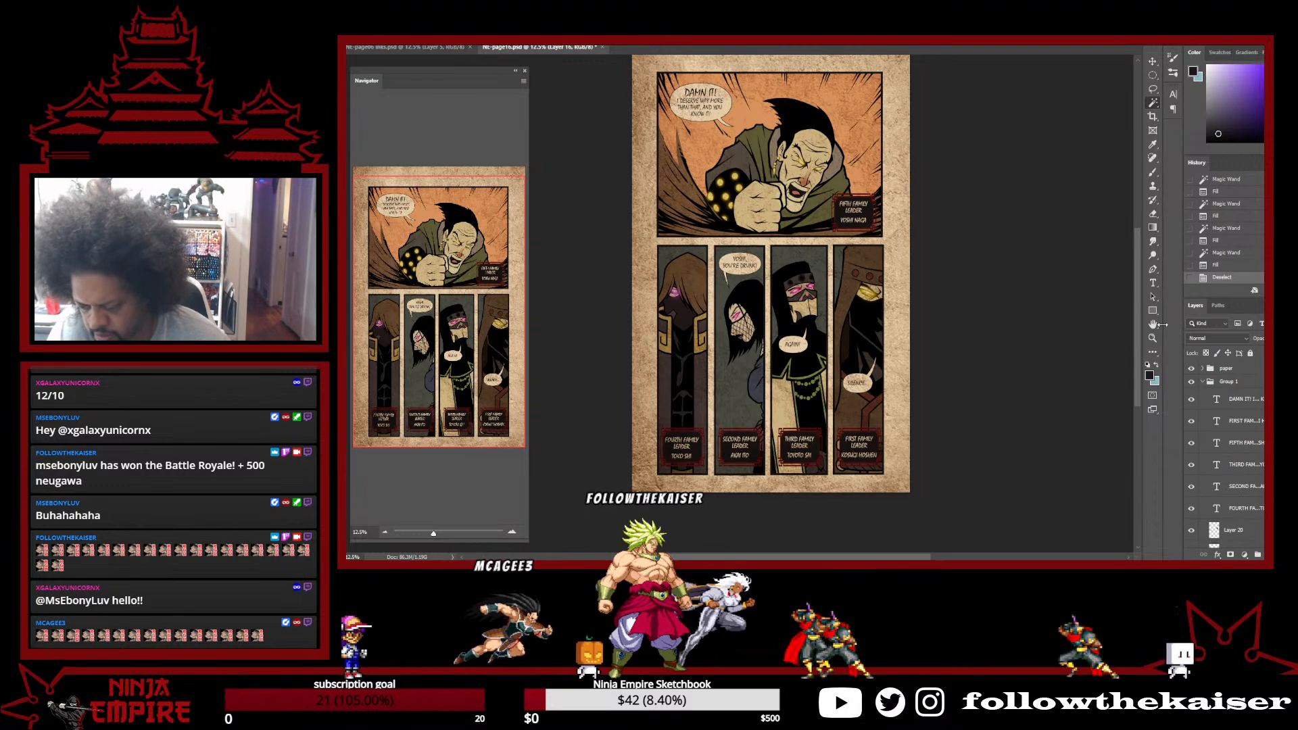
click(1202, 382)
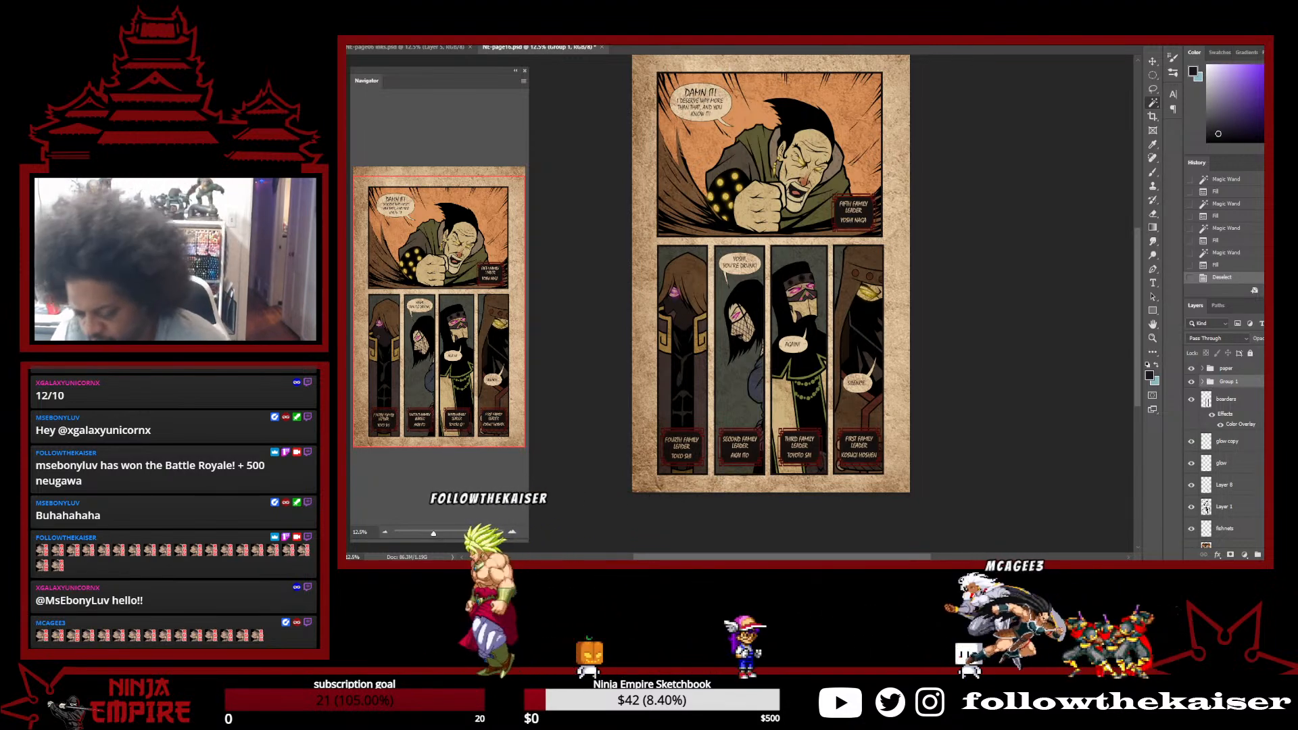
click(1258, 508)
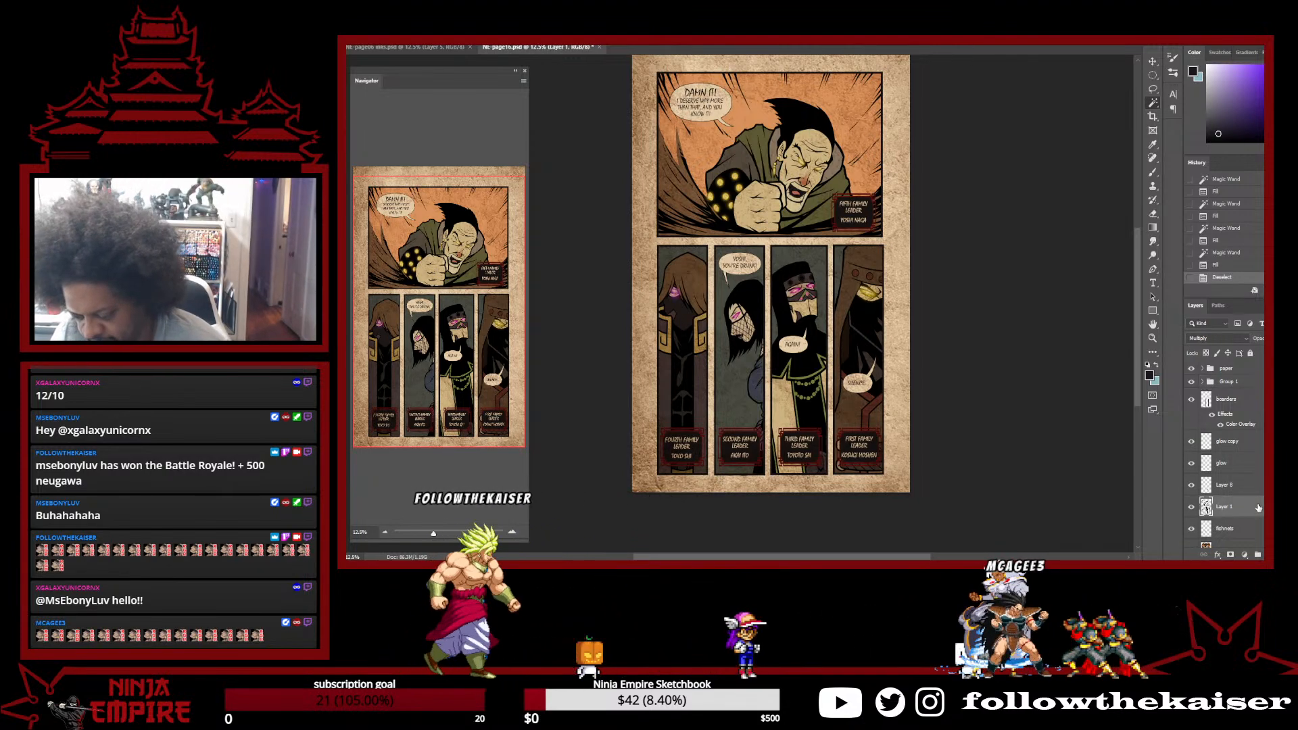
double_click(1258, 508)
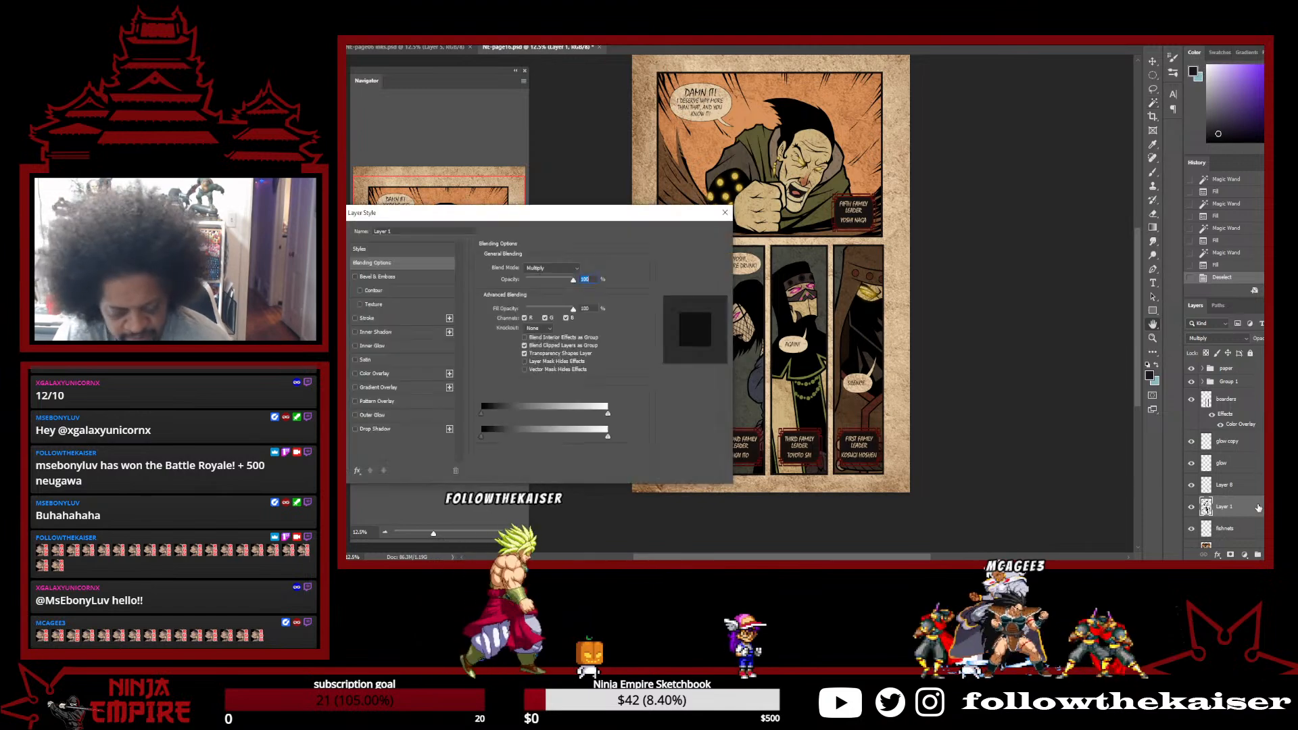
click(401, 376)
click(692, 234)
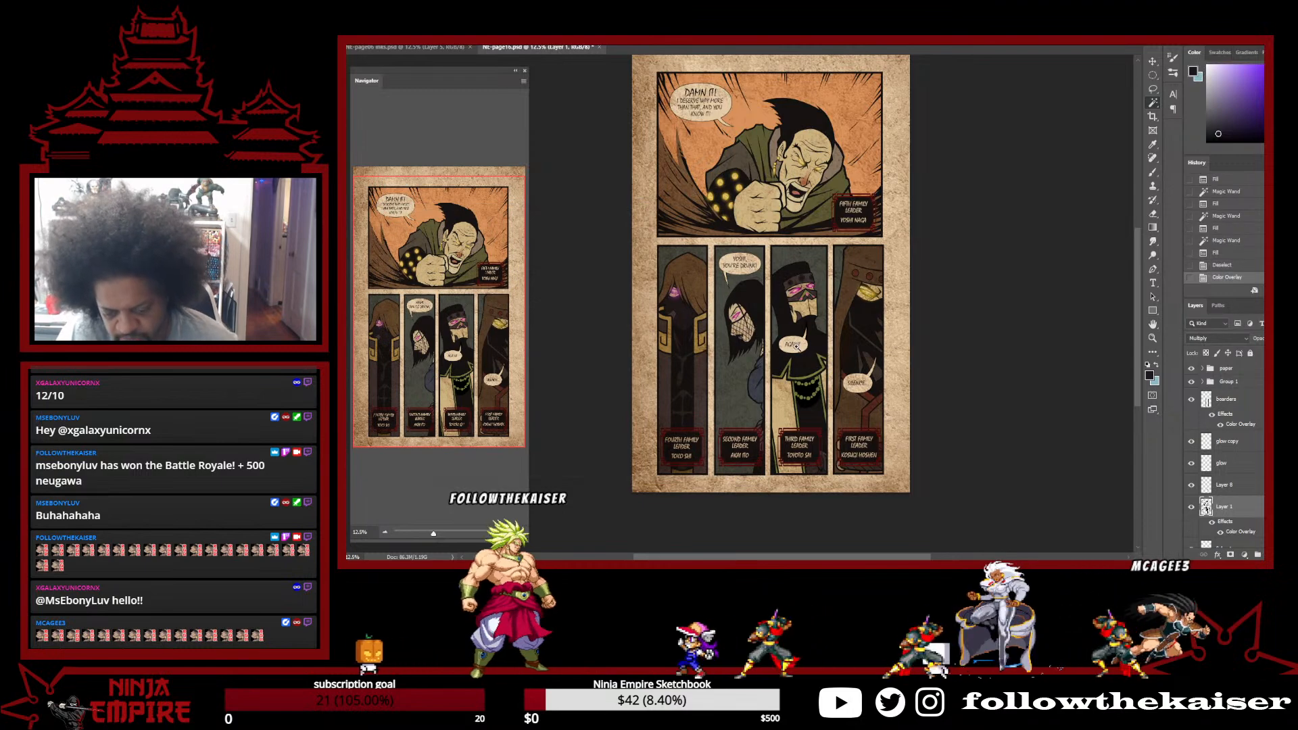
Inspect the lower panels closely and toggle the layers around Layer 1 off and on to see which artwork each holds
scroll(799, 352, up, 4)
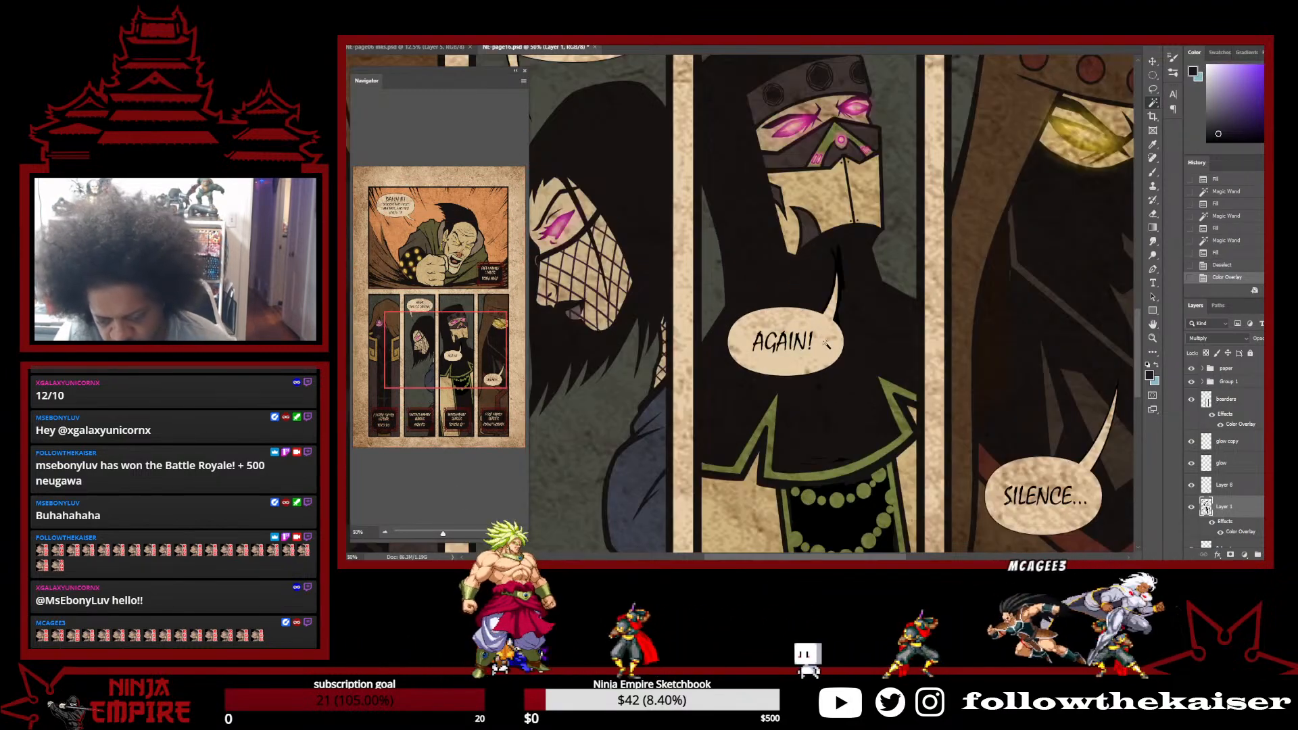
drag(838, 331, 1121, 395)
scroll(906, 348, down, 2)
drag(907, 335, 755, 353)
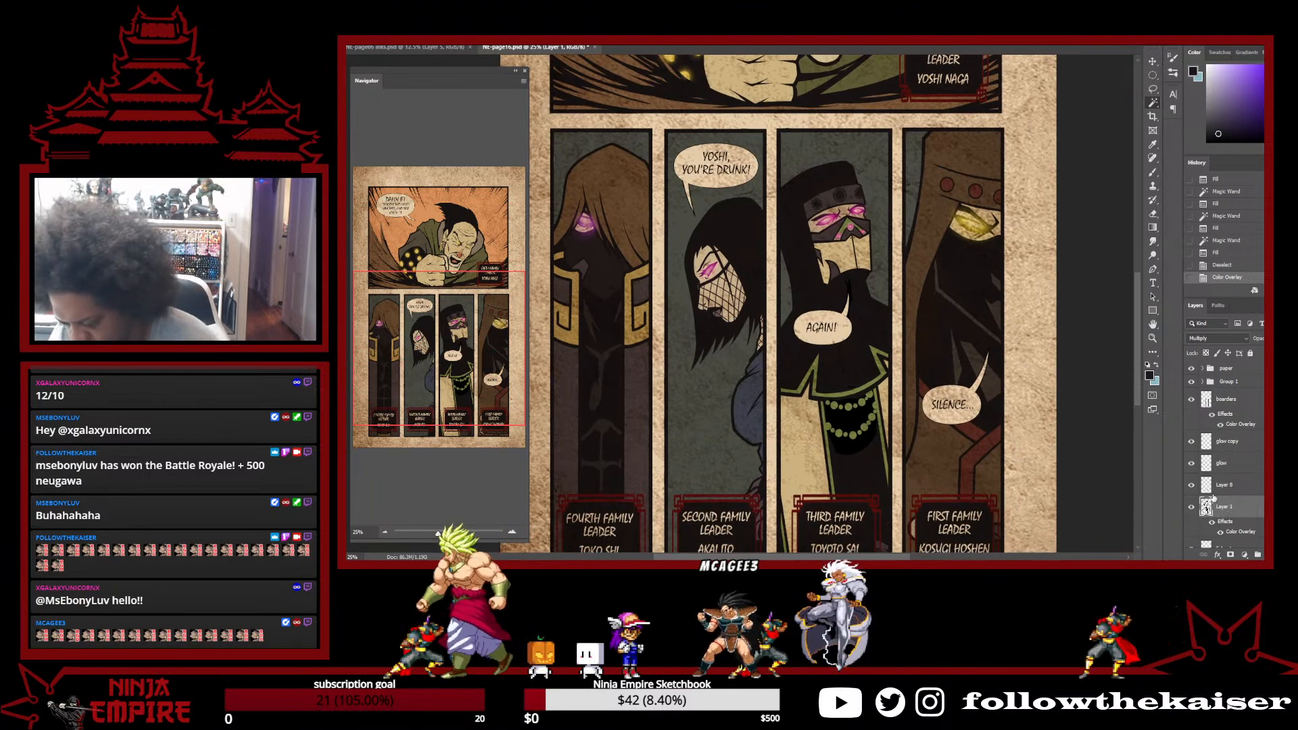
click(1191, 486)
click(1191, 487)
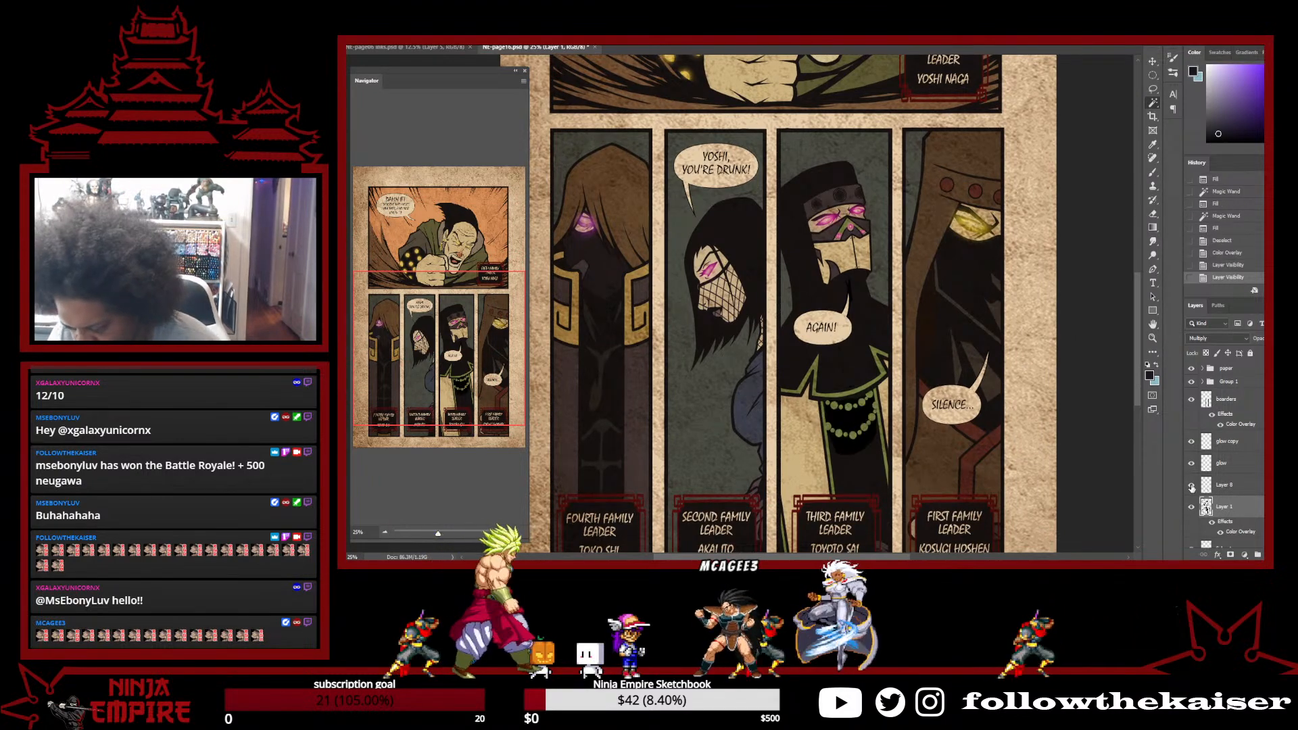
scroll(1191, 487, down, 3)
click(1191, 469)
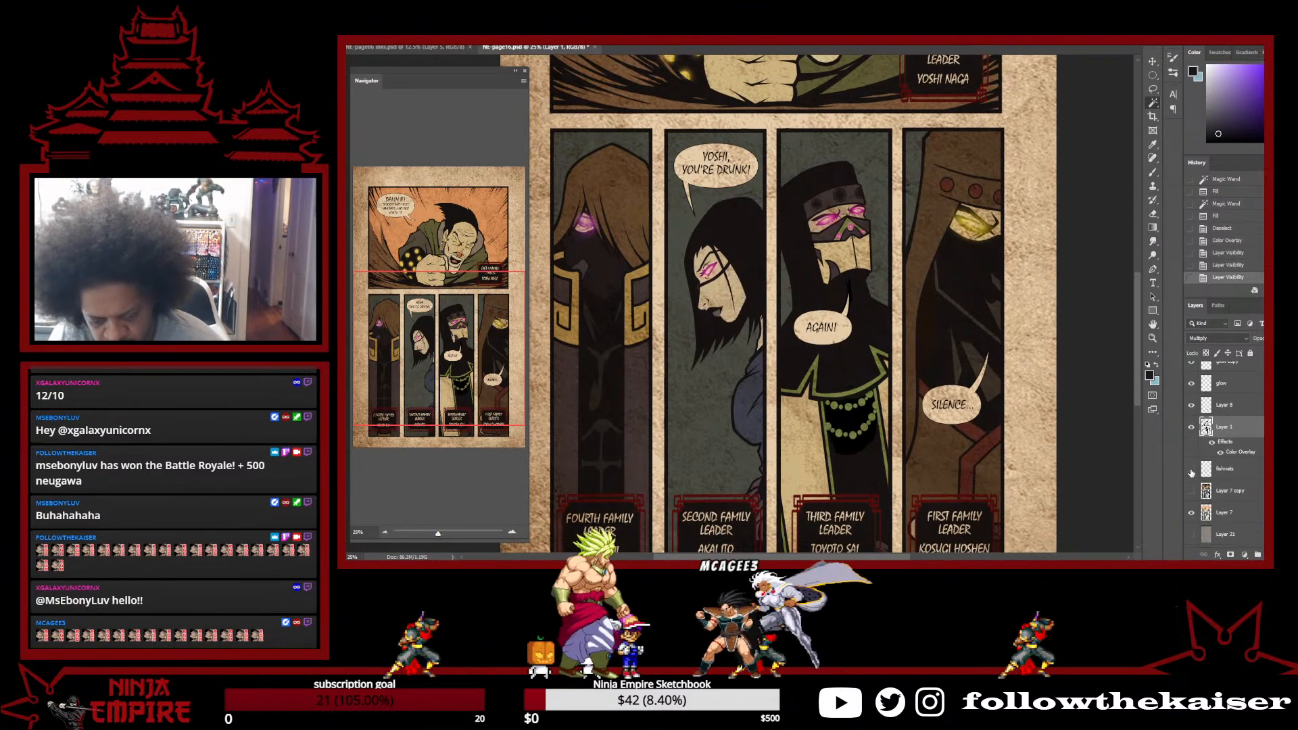
scroll(1191, 471, down, 3)
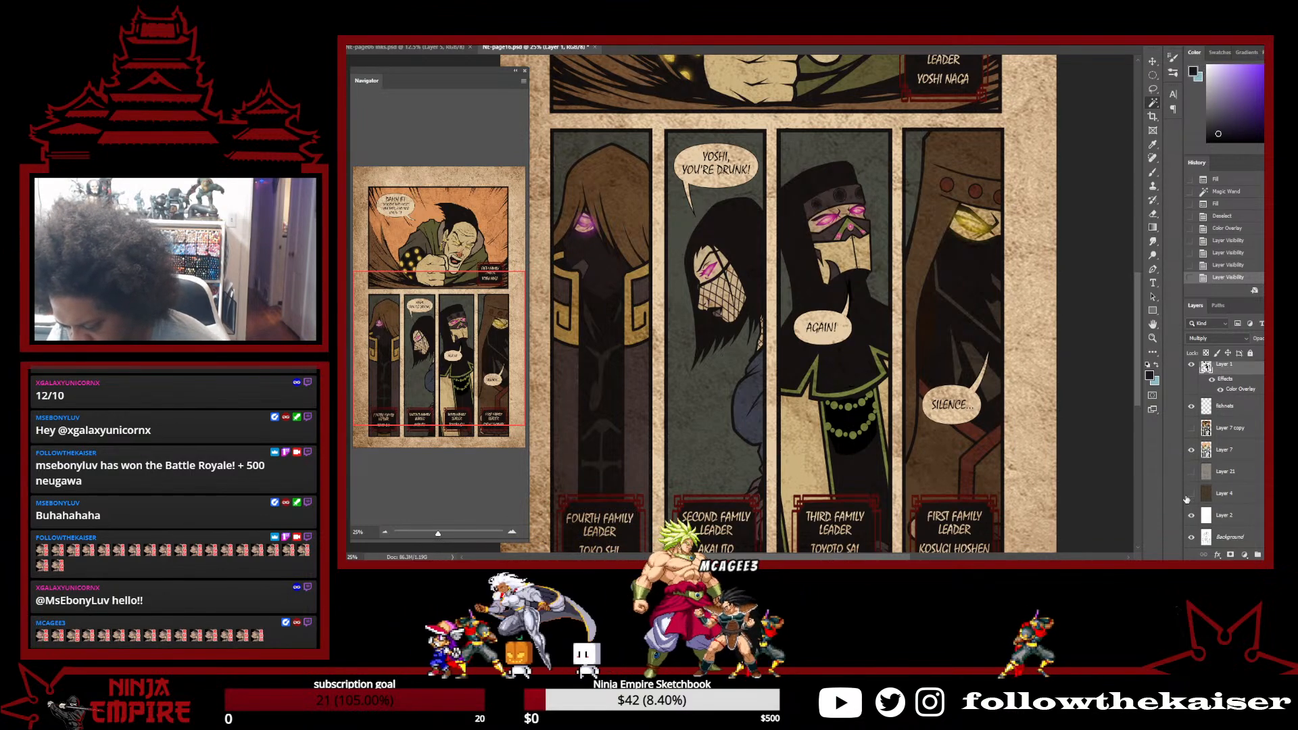
click(1191, 516)
click(1191, 516)
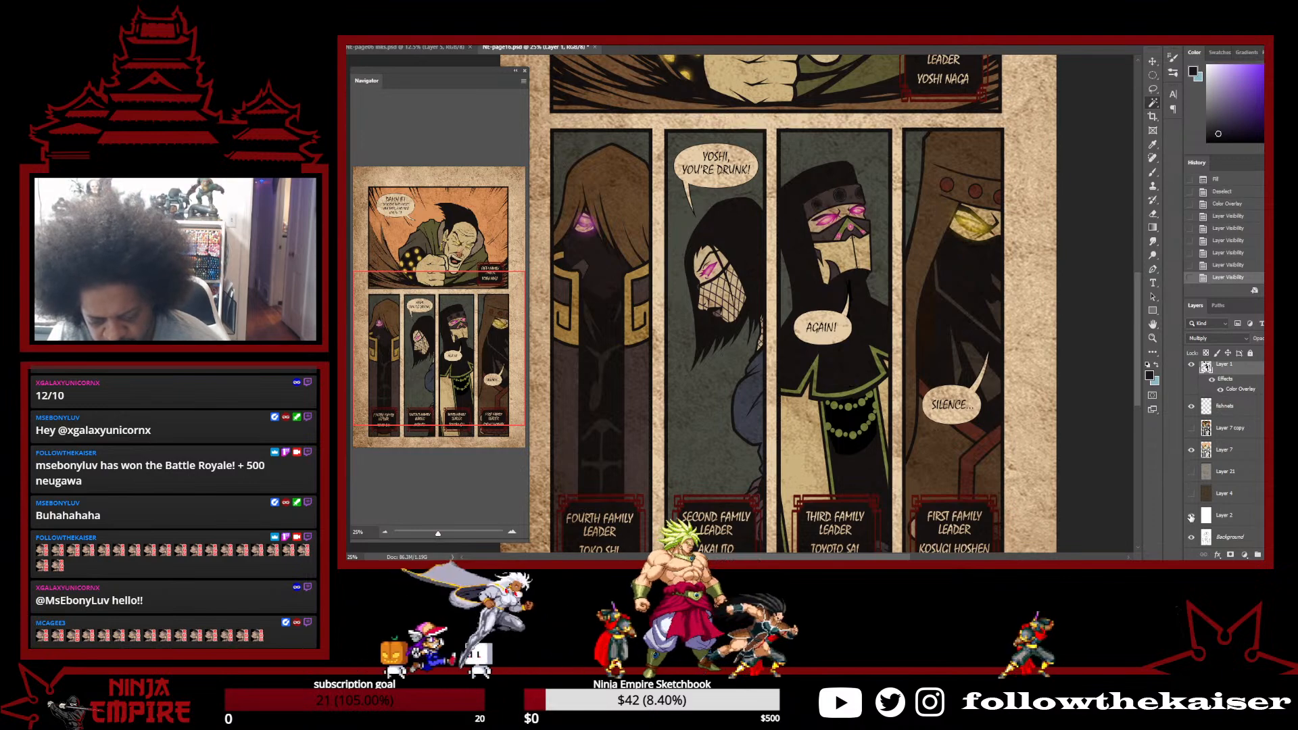
scroll(1222, 471, up, 5)
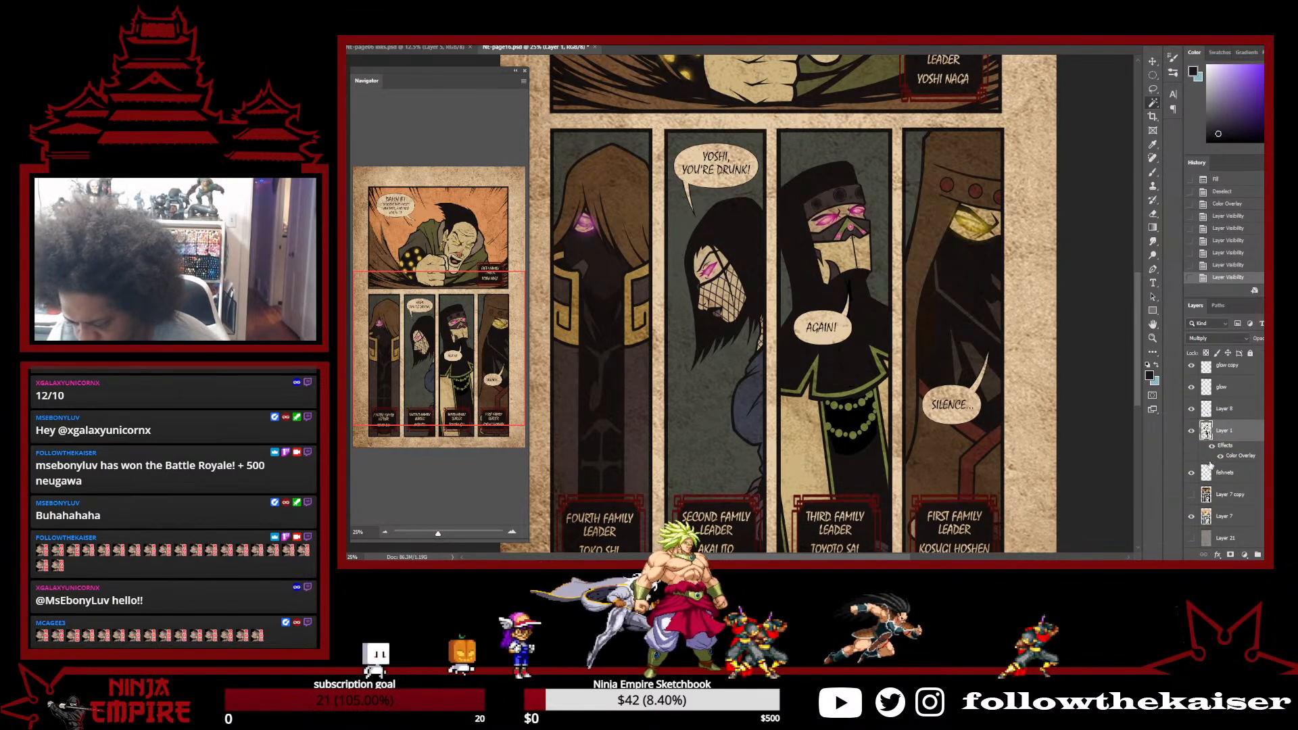
Clear the solid black area behind the third figure's green beads on Layer 8 and erase the leftover black spots
click(1190, 450)
click(1191, 449)
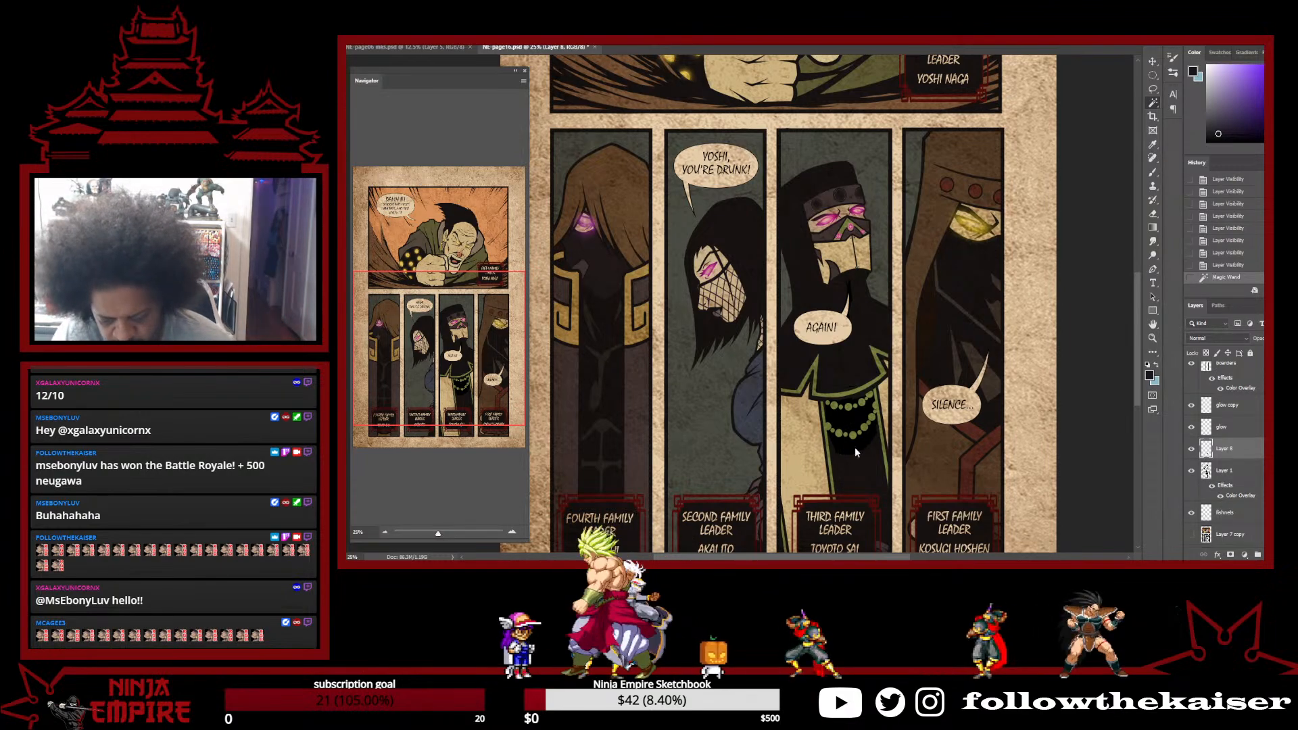
key(Delete)
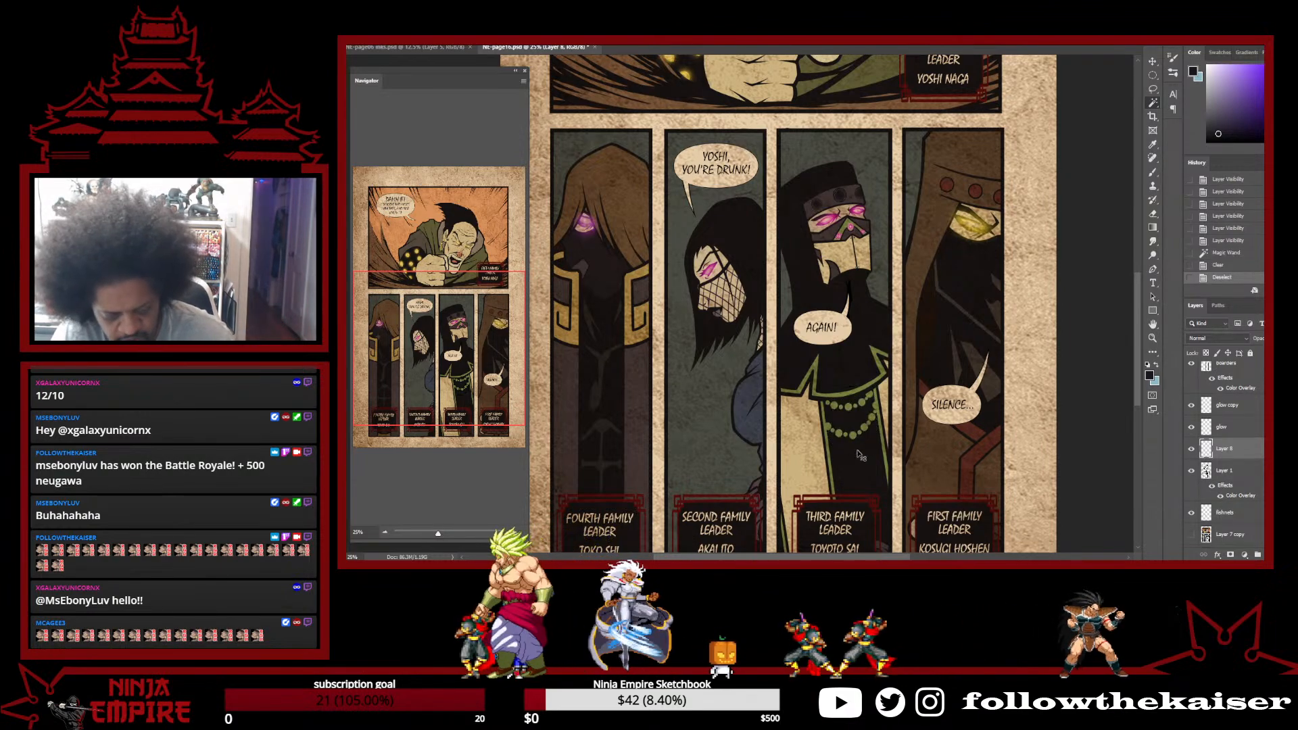
click(1191, 450)
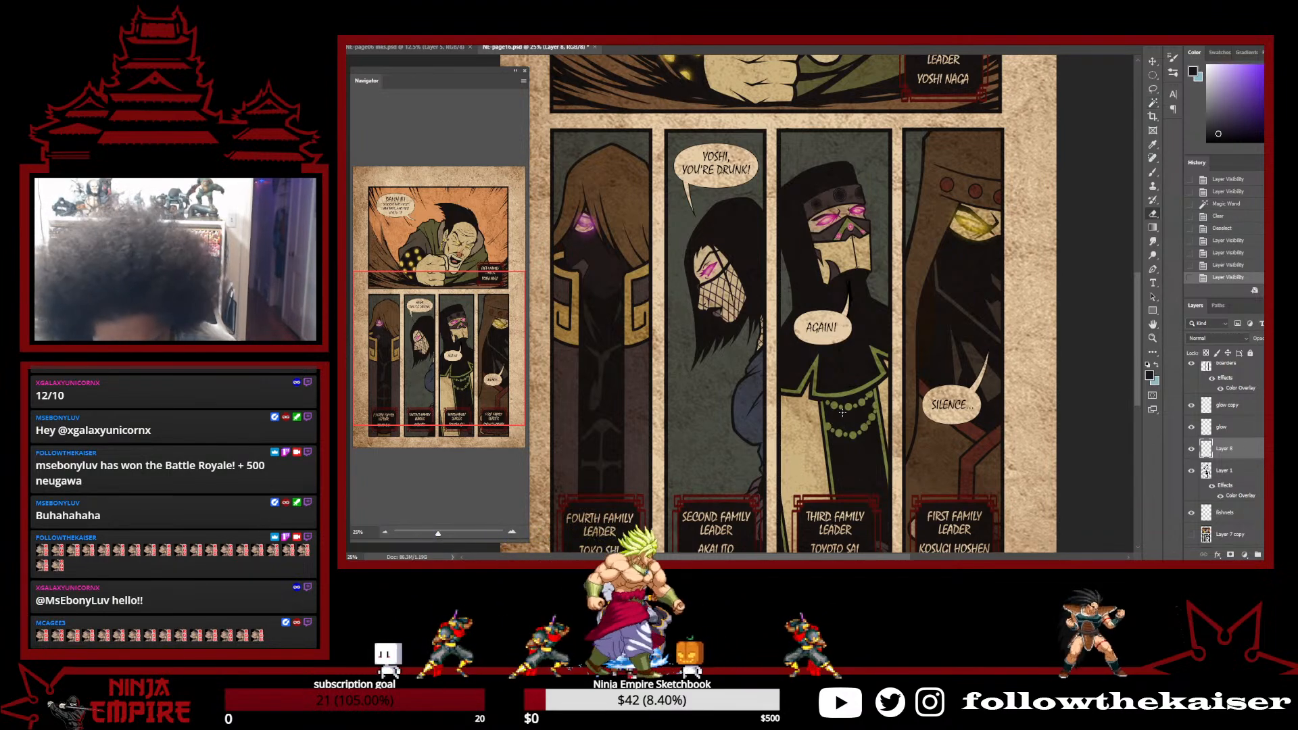
scroll(850, 405, up, 3)
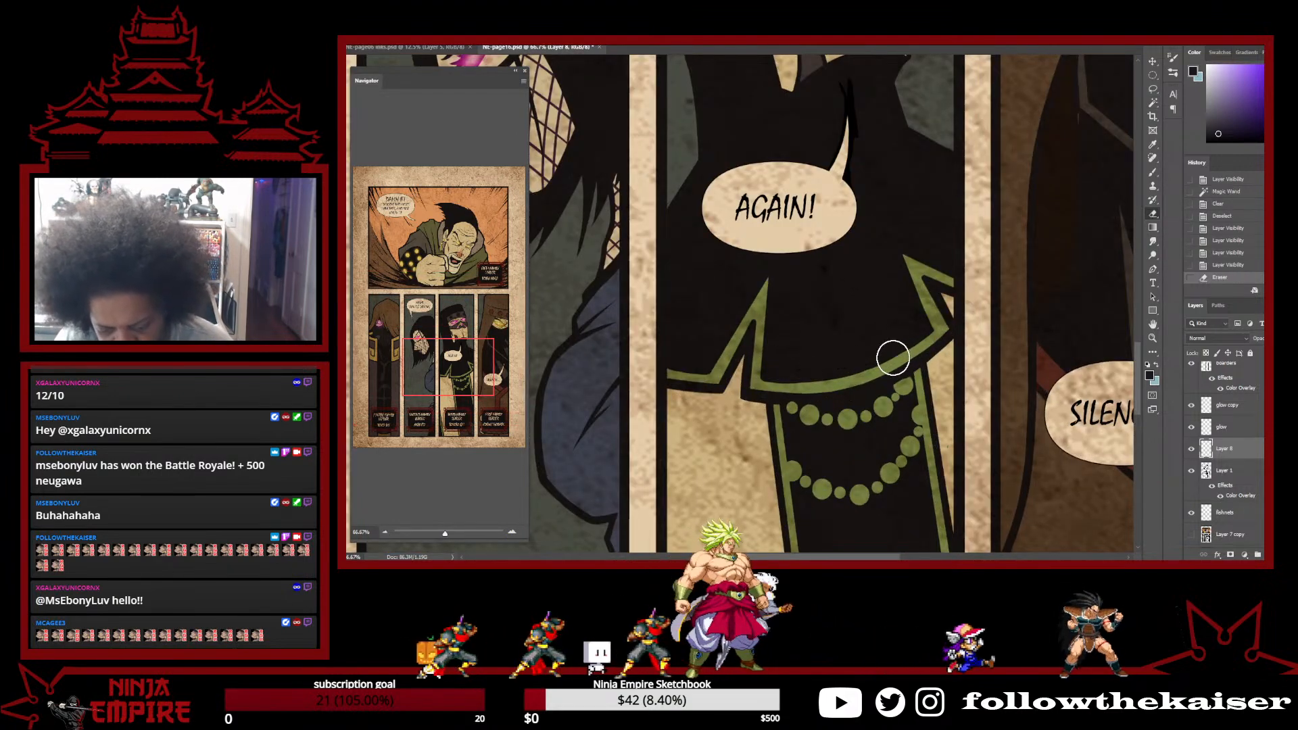
drag(909, 351, 844, 481)
click(780, 237)
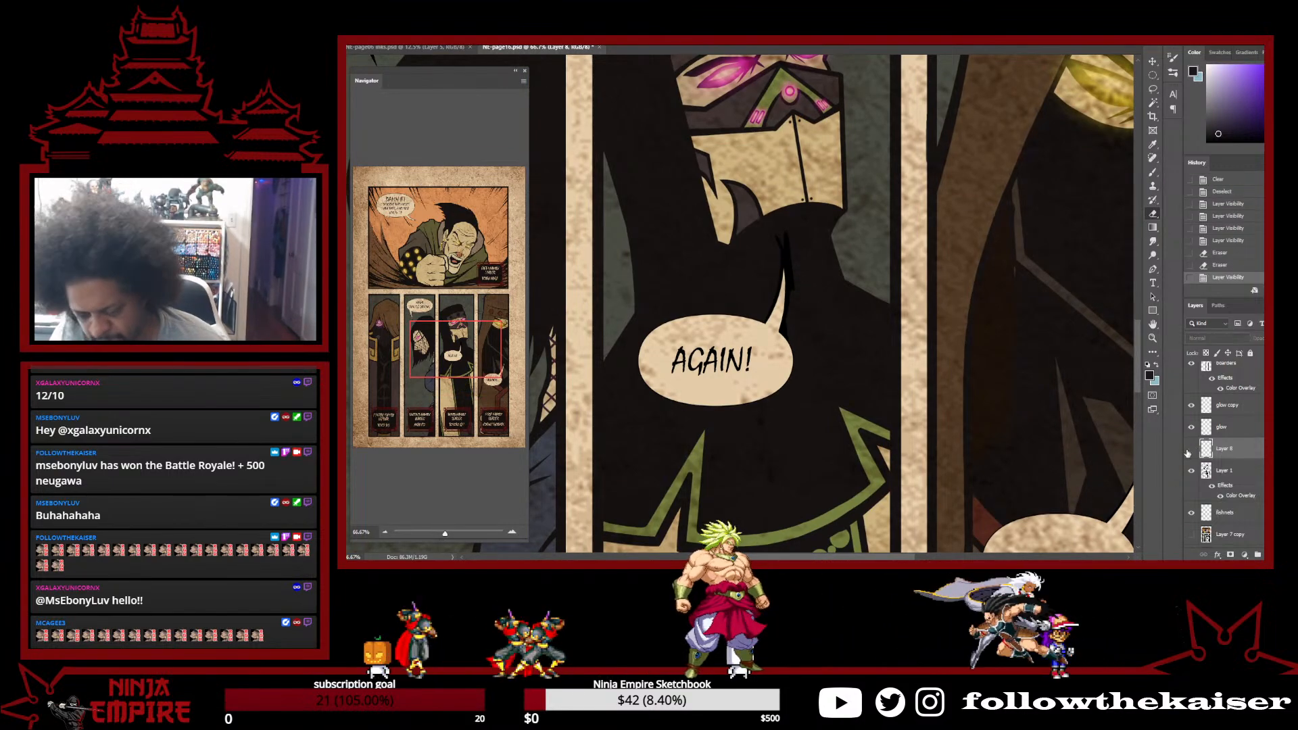
Toggle the boarders layer and Group 1 off and on to locate the black patch beside the "AGAIN!" balloon's tail
scroll(1198, 460, up, 2)
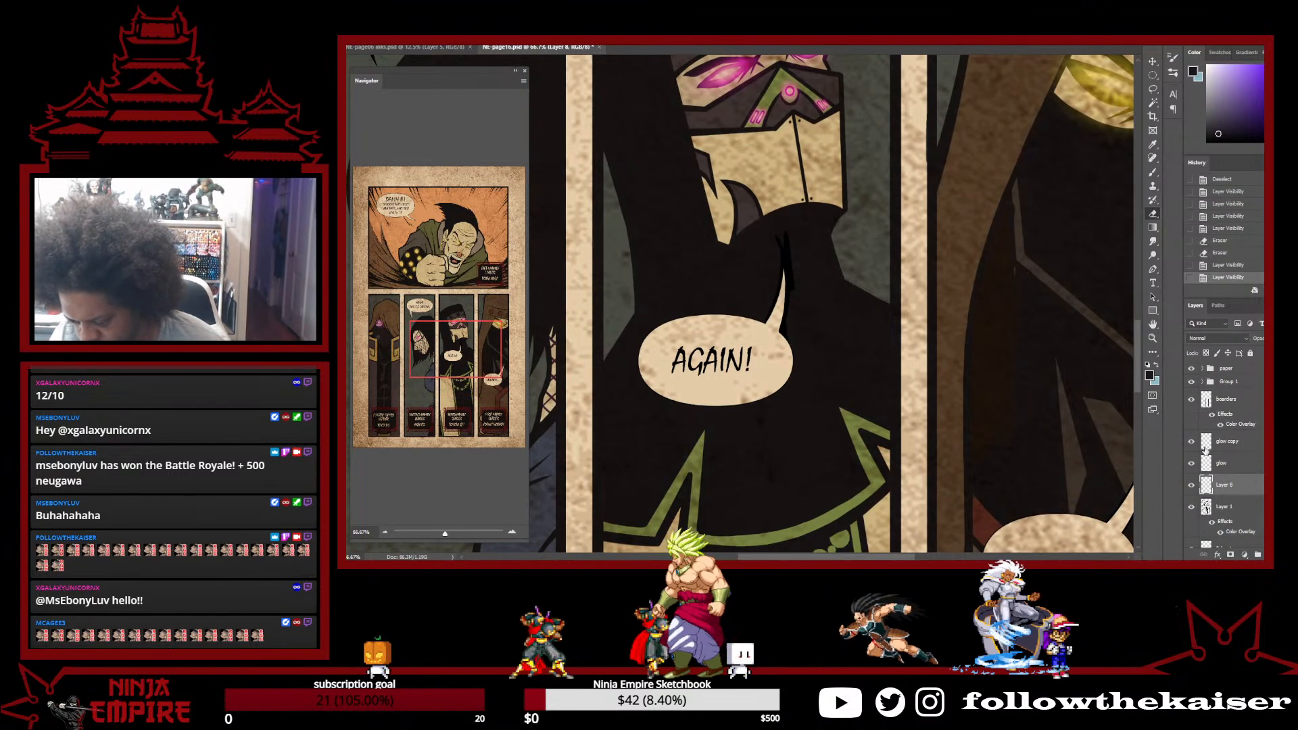
click(1192, 401)
click(1192, 401)
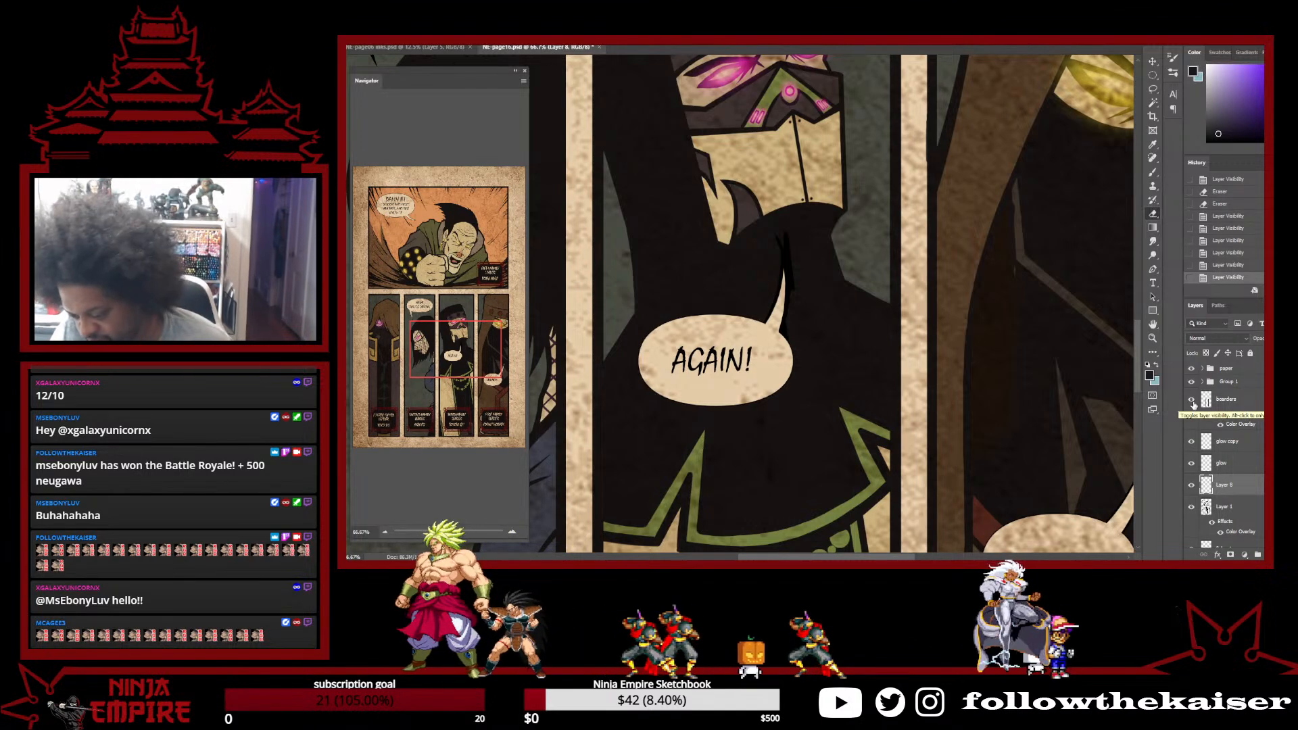
click(1189, 386)
click(1190, 385)
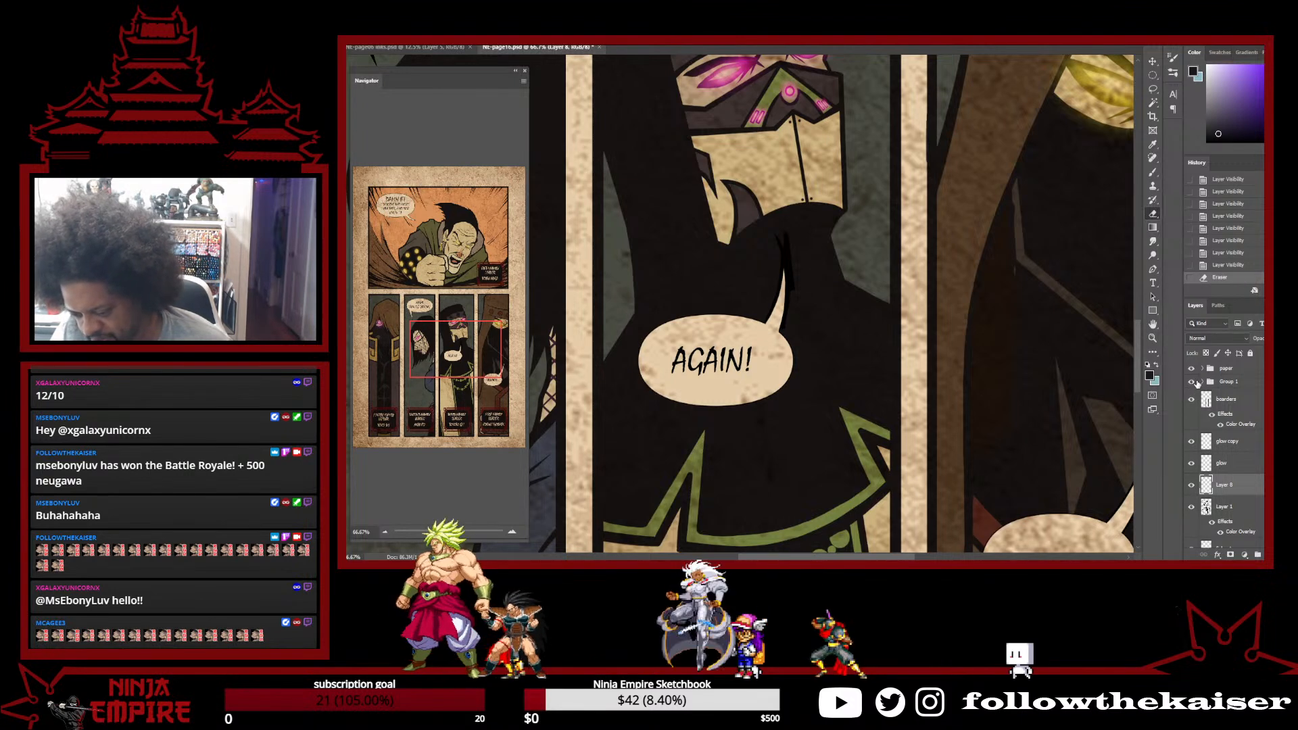
Expand Group 1 and toggle Layers 20 through 16 to check which one holds the black patch at the balloon's tail
click(1203, 383)
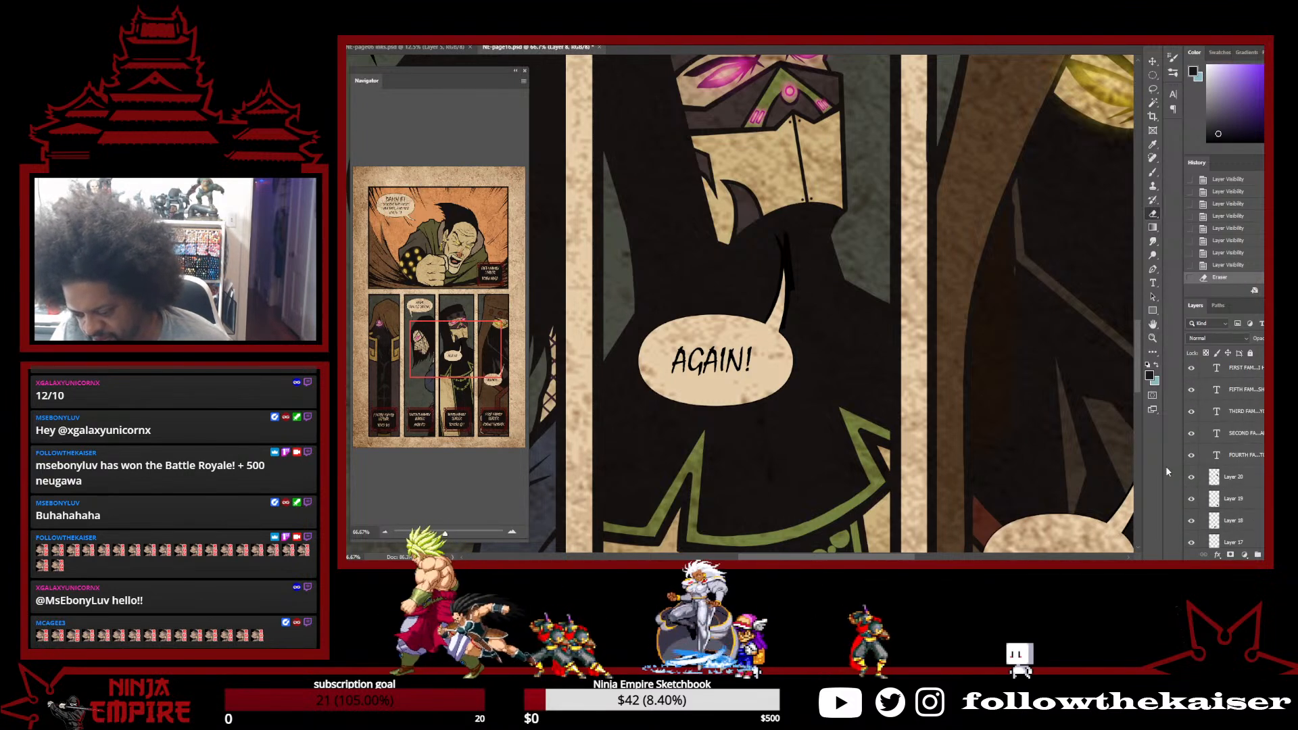
click(1192, 477)
click(1192, 477)
click(1192, 500)
click(1190, 521)
click(1191, 521)
click(1189, 544)
click(1189, 544)
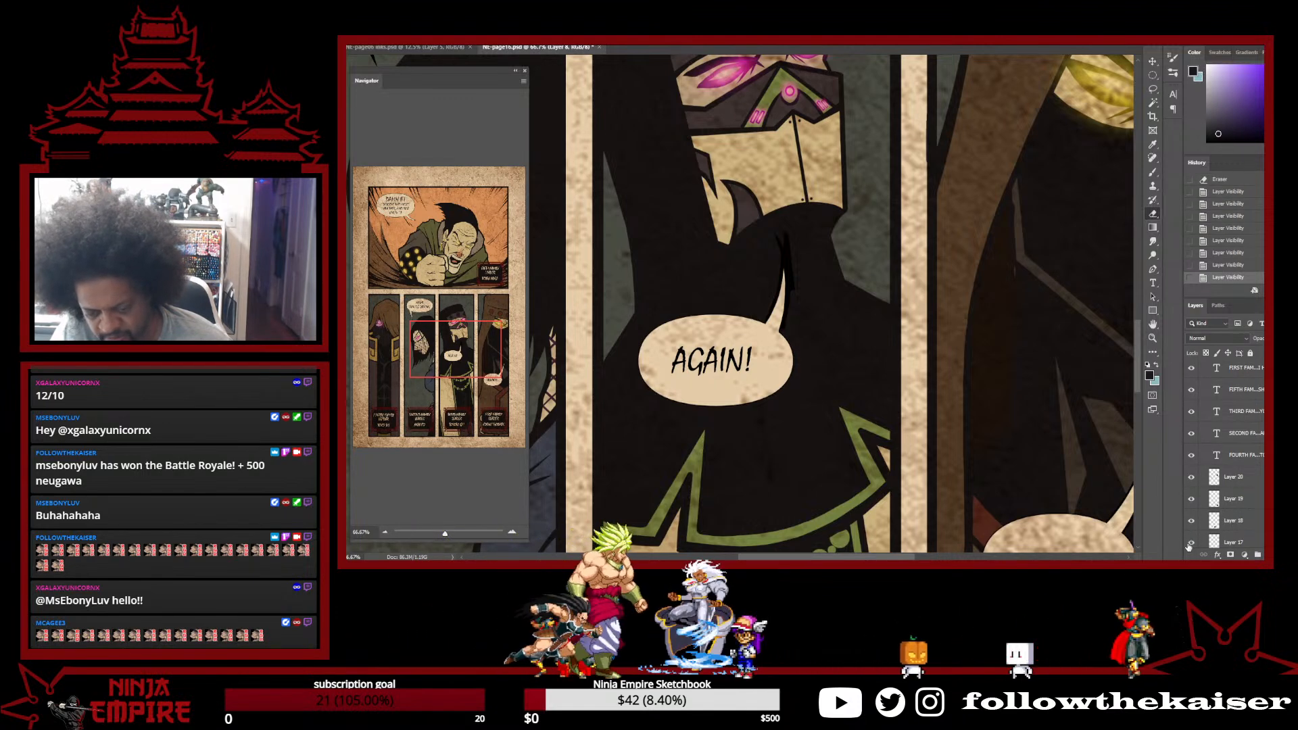
scroll(1189, 543, down, 2)
click(1189, 493)
click(1189, 493)
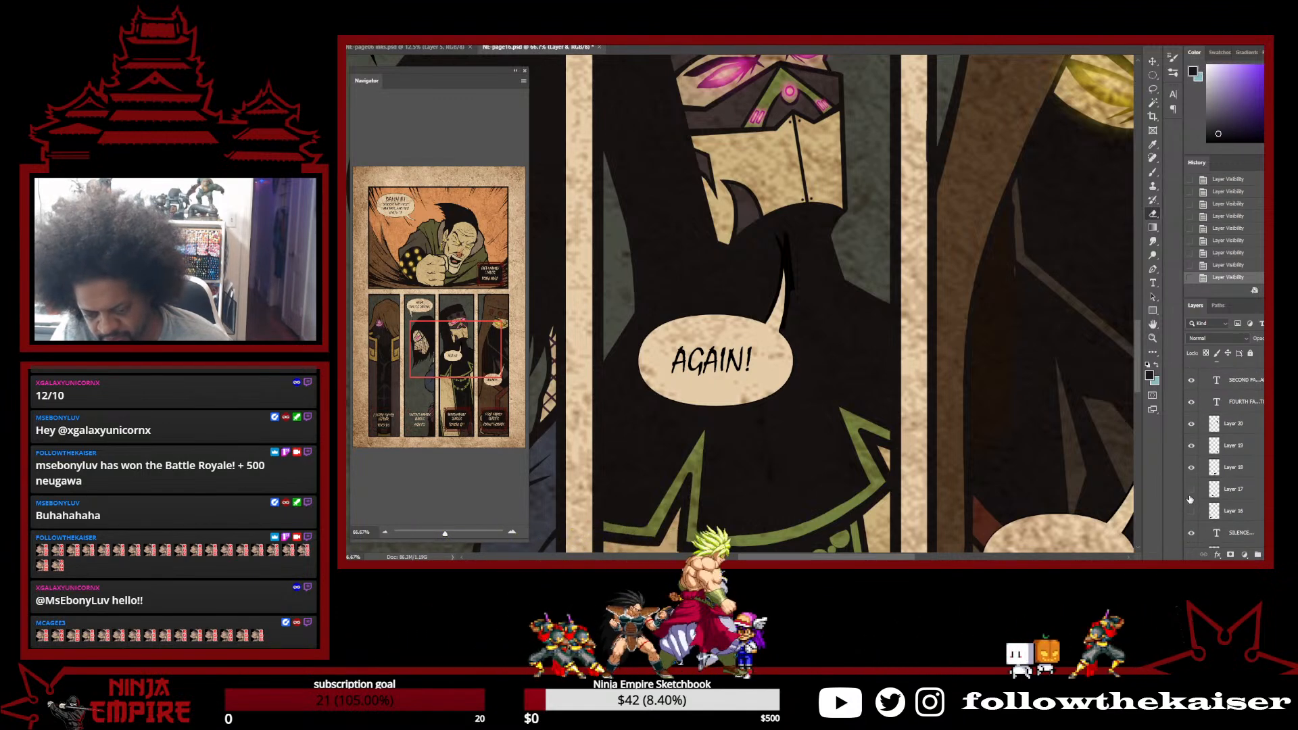
click(1190, 511)
scroll(1190, 512, down, 1)
scroll(1190, 513, down, 2)
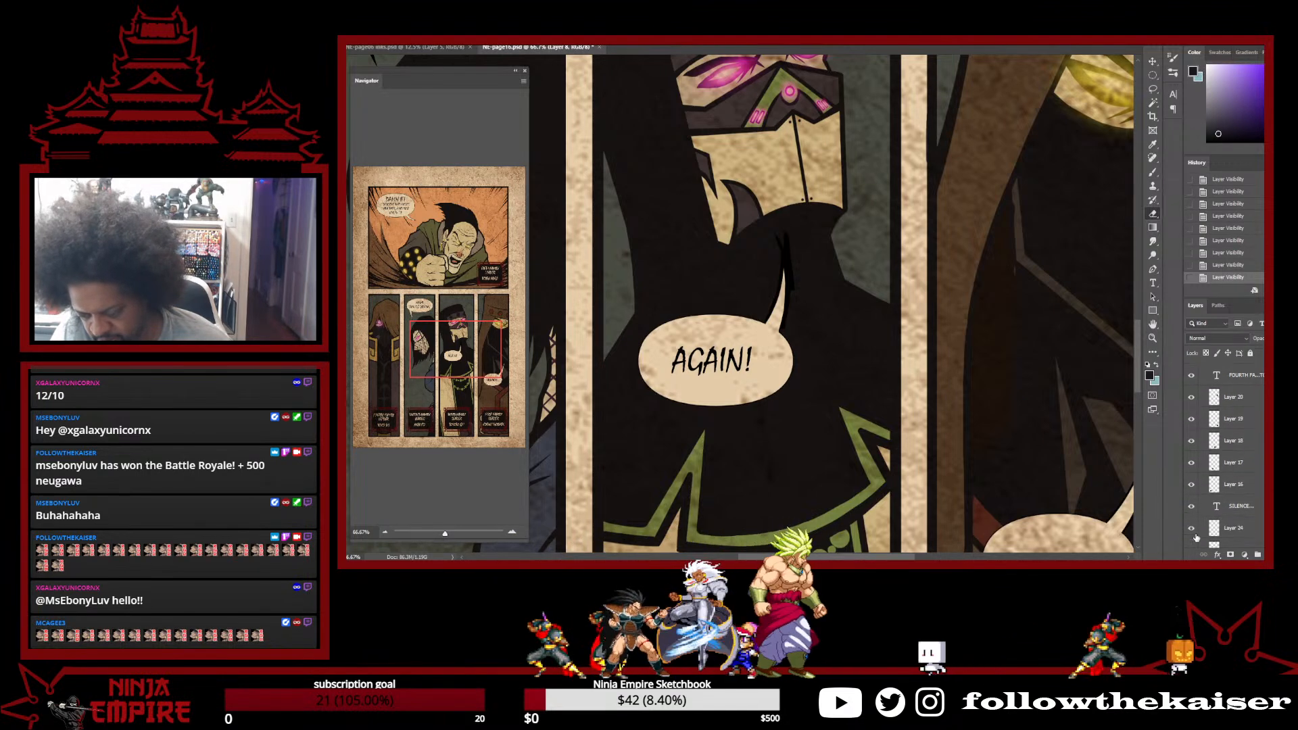
scroll(1193, 525, down, 2)
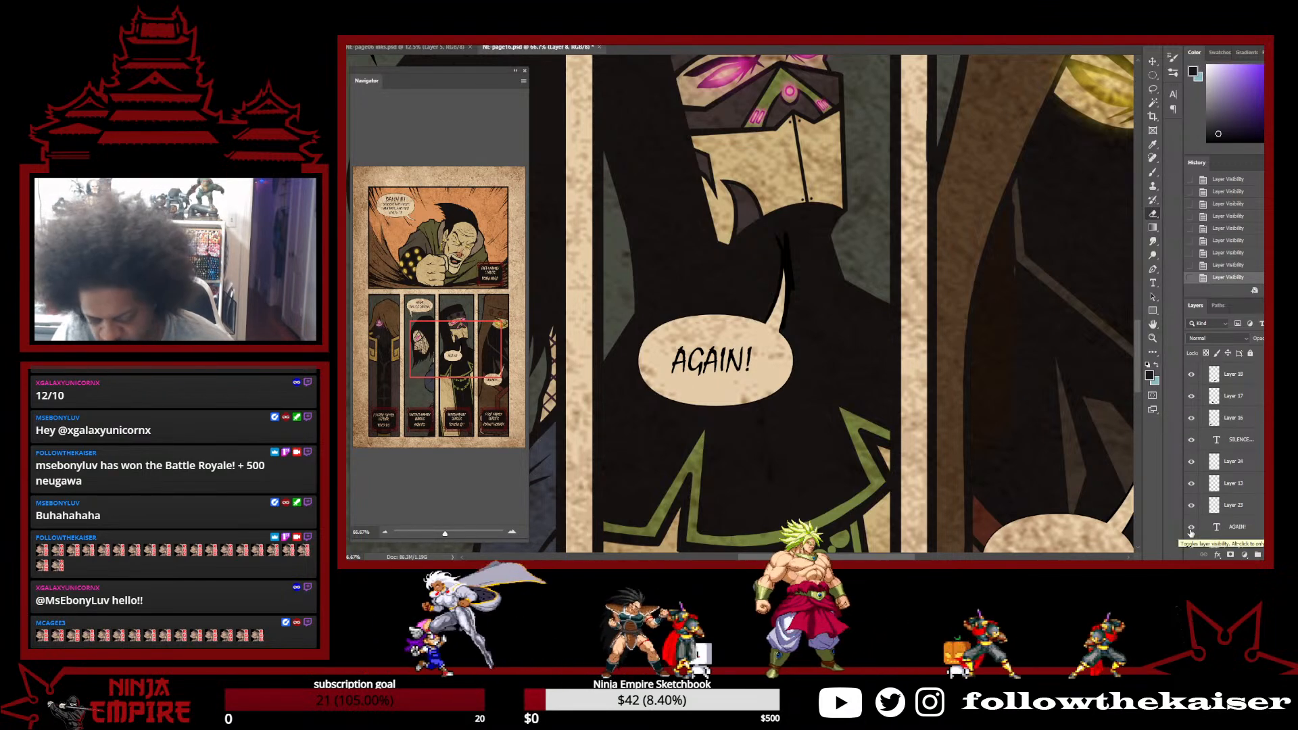
Clear the black patch around the "AGAIN!" balloon's tail on Layer 23 and deselect it
click(1190, 507)
click(1190, 506)
click(1190, 506)
click(1247, 507)
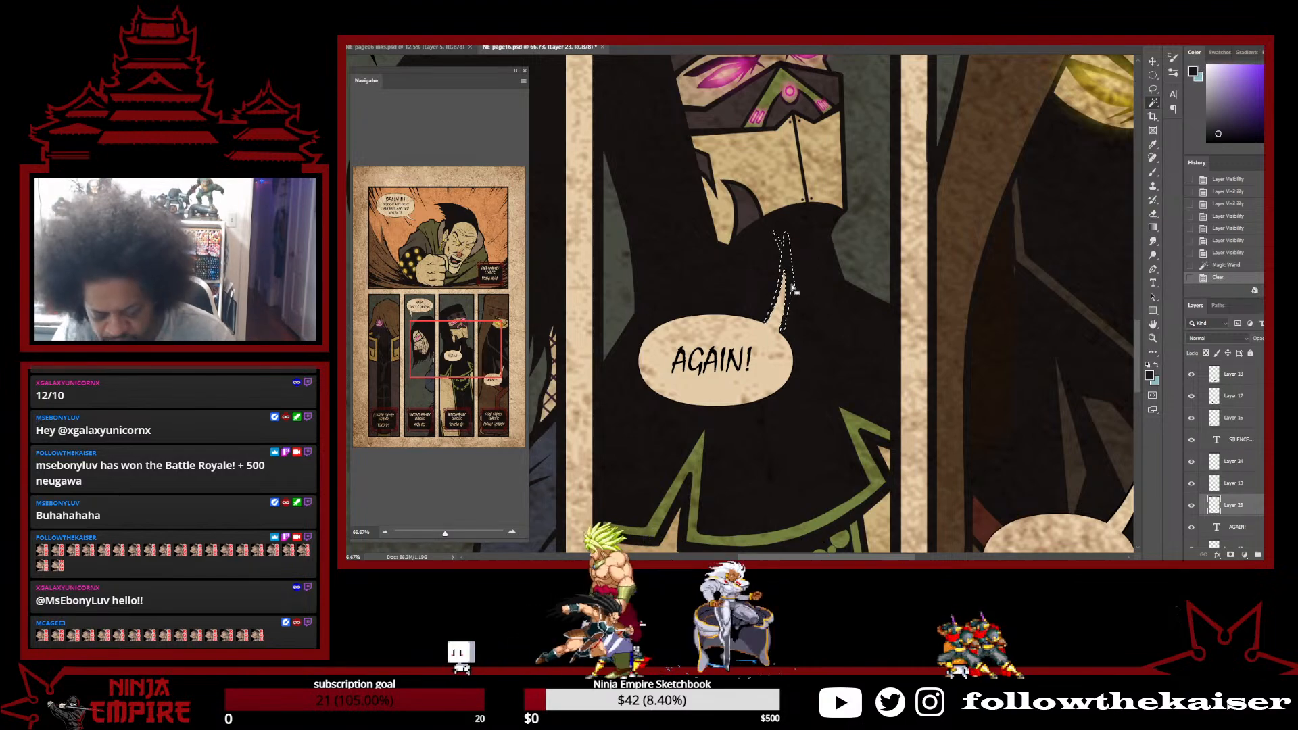
scroll(820, 300, down, 3)
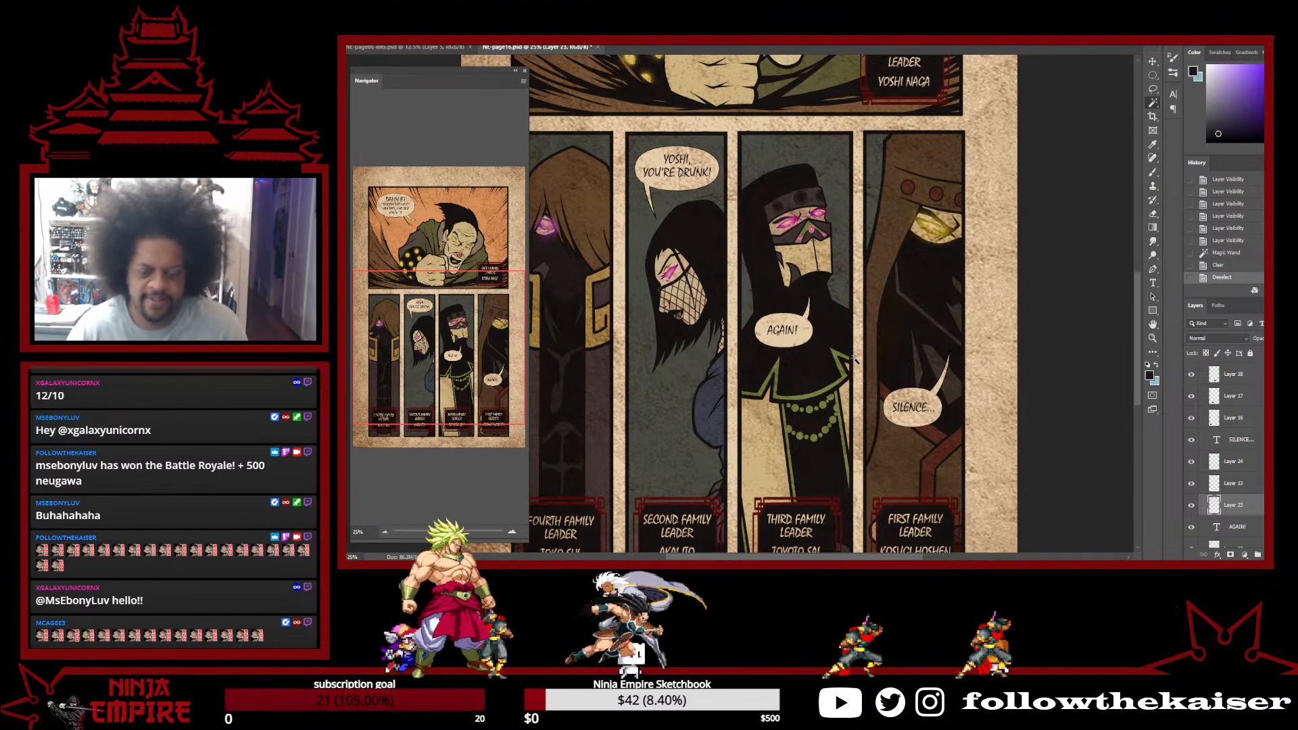
Review the speech balloons, lower panels and top panel up close, and check the whole comic page
ctrl+click(885, 320)
drag(782, 322, 1215, 521)
alt+click(917, 295)
alt+click(917, 295)
alt+click(918, 296)
drag(949, 359, 830, 296)
alt+click(836, 305)
alt+click(843, 326)
drag(811, 439, 807, 382)
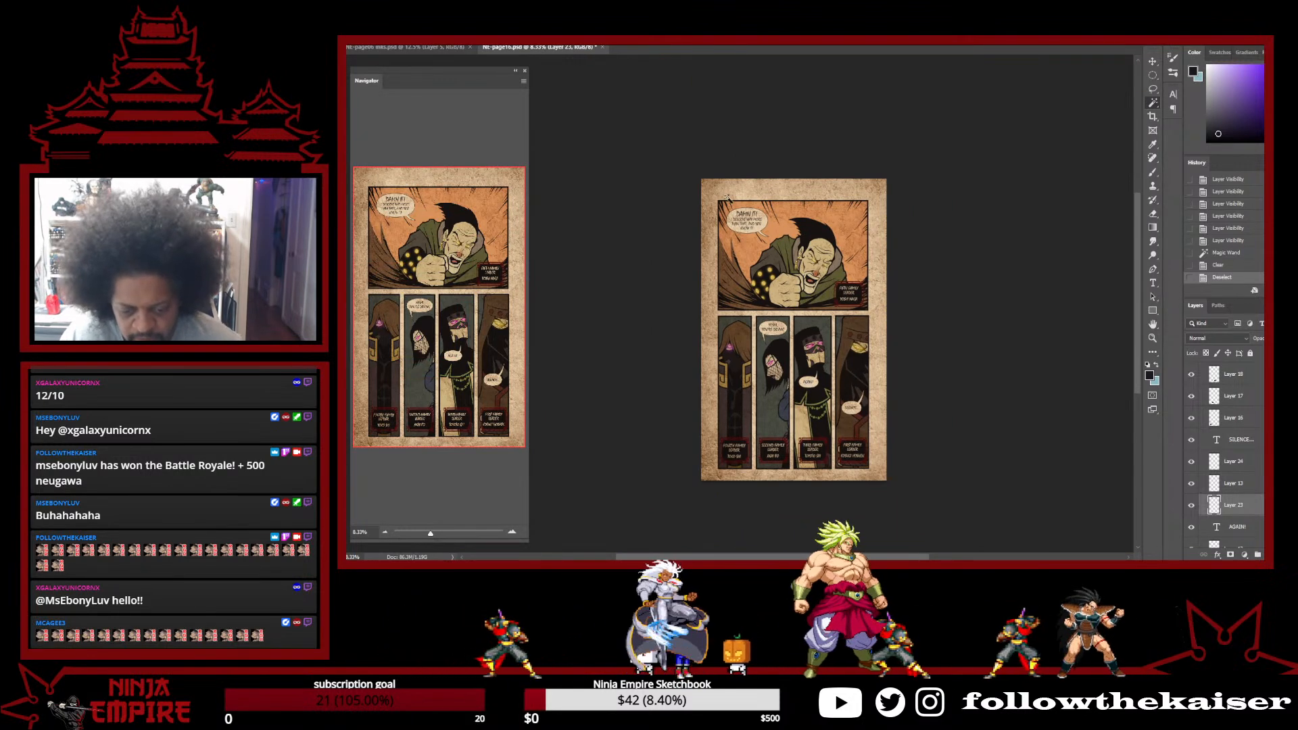
ctrl+click(746, 254)
ctrl+click(746, 254)
ctrl+click(746, 254)
ctrl+click(746, 254)
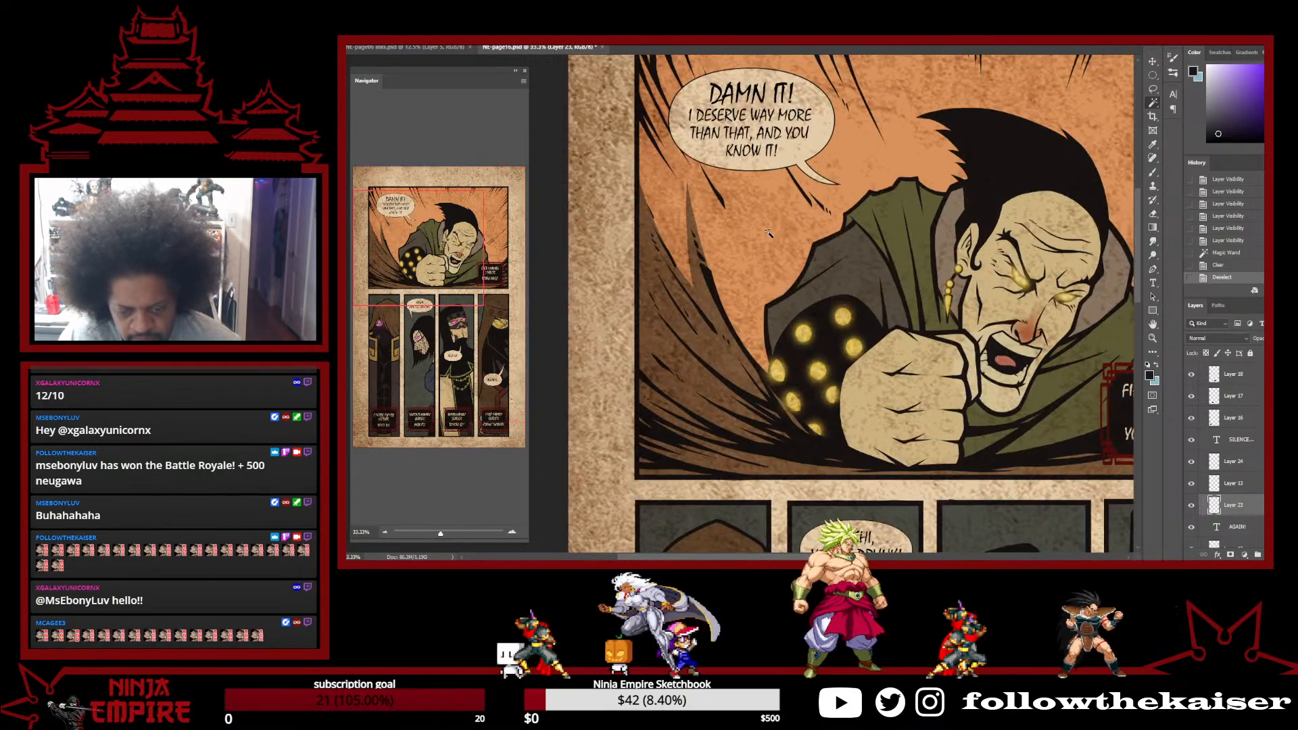
ctrl+alt+click(769, 233)
ctrl+alt+click(769, 232)
ctrl+alt+click(768, 232)
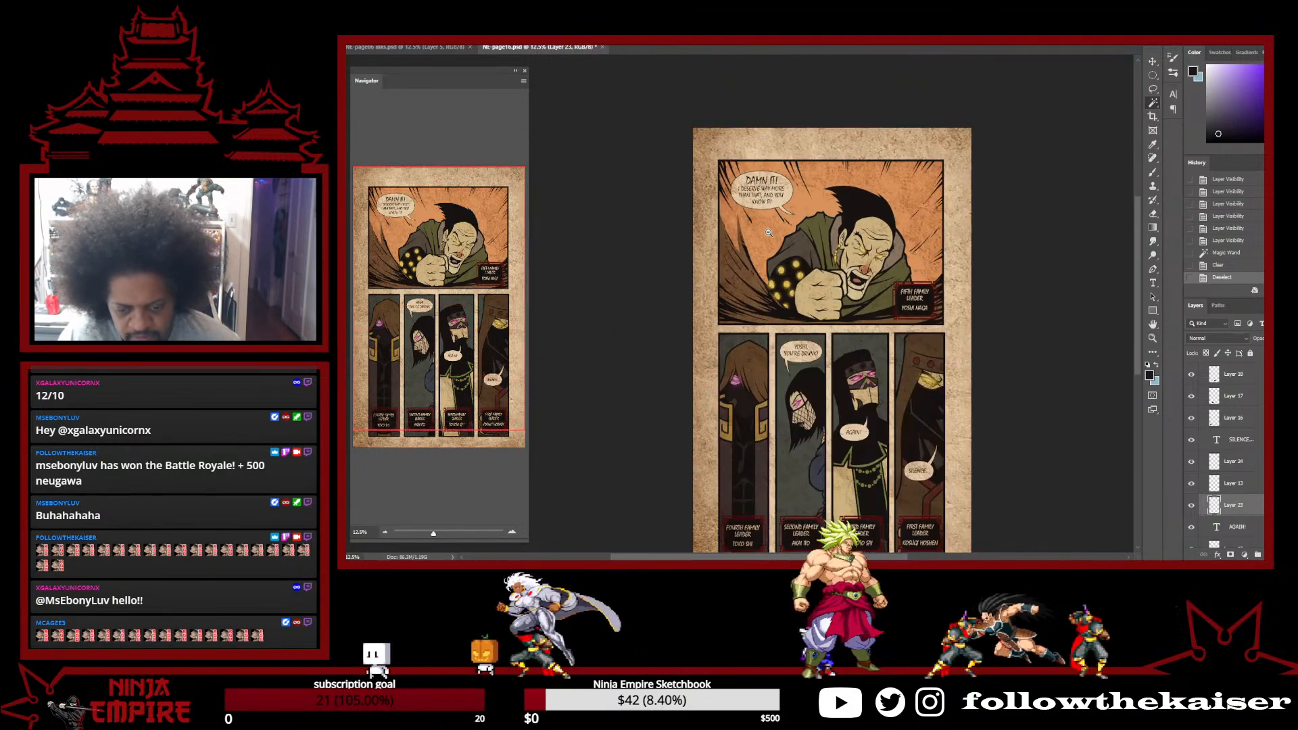
Toggle Layers 13, 24, 17 and 11 and the SILENCE text layer in Group 1 to check what each one holds
click(1191, 483)
click(1191, 483)
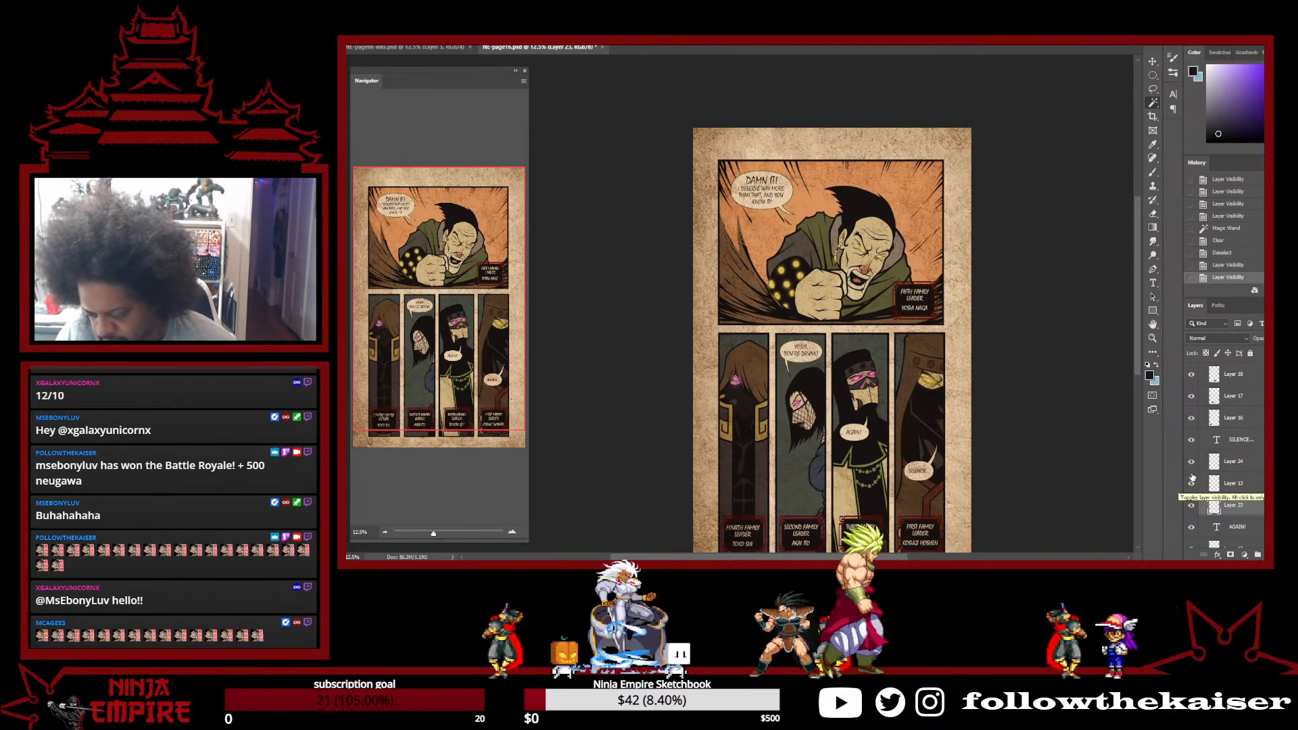
click(1192, 463)
click(1192, 441)
click(1192, 441)
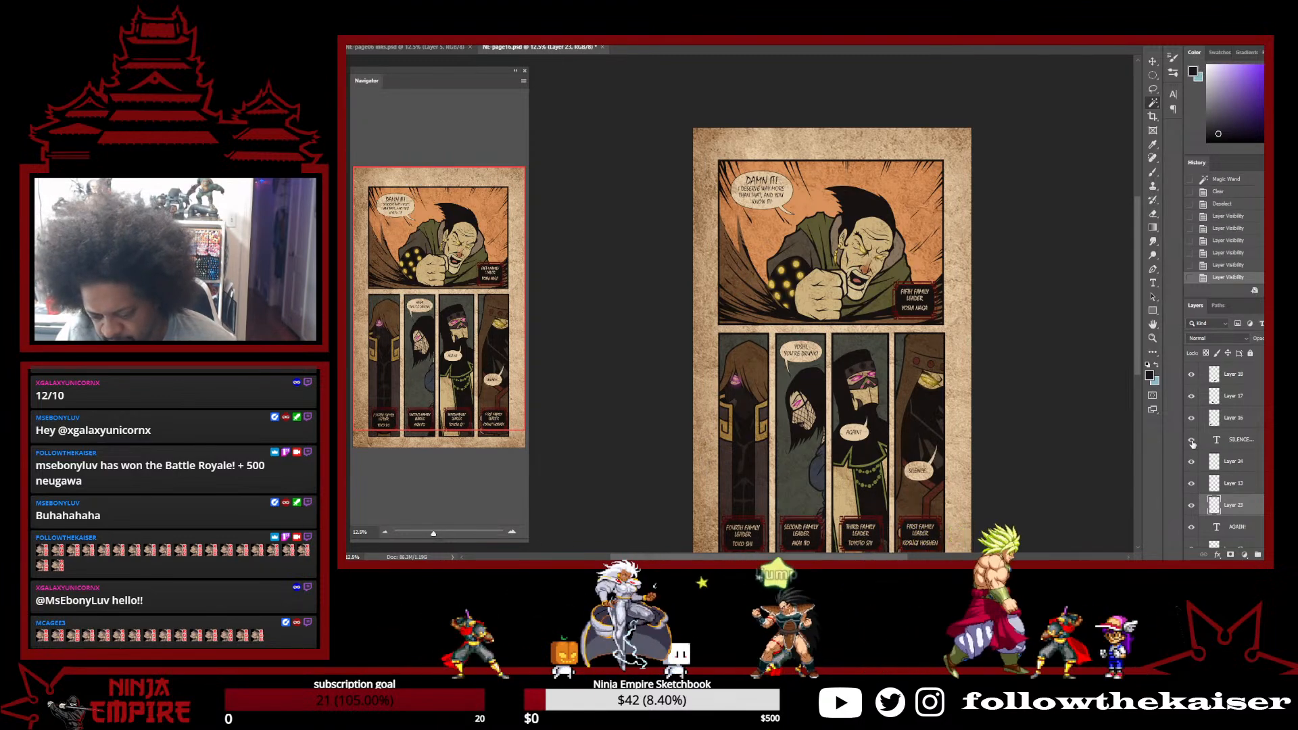
click(1191, 397)
click(1191, 397)
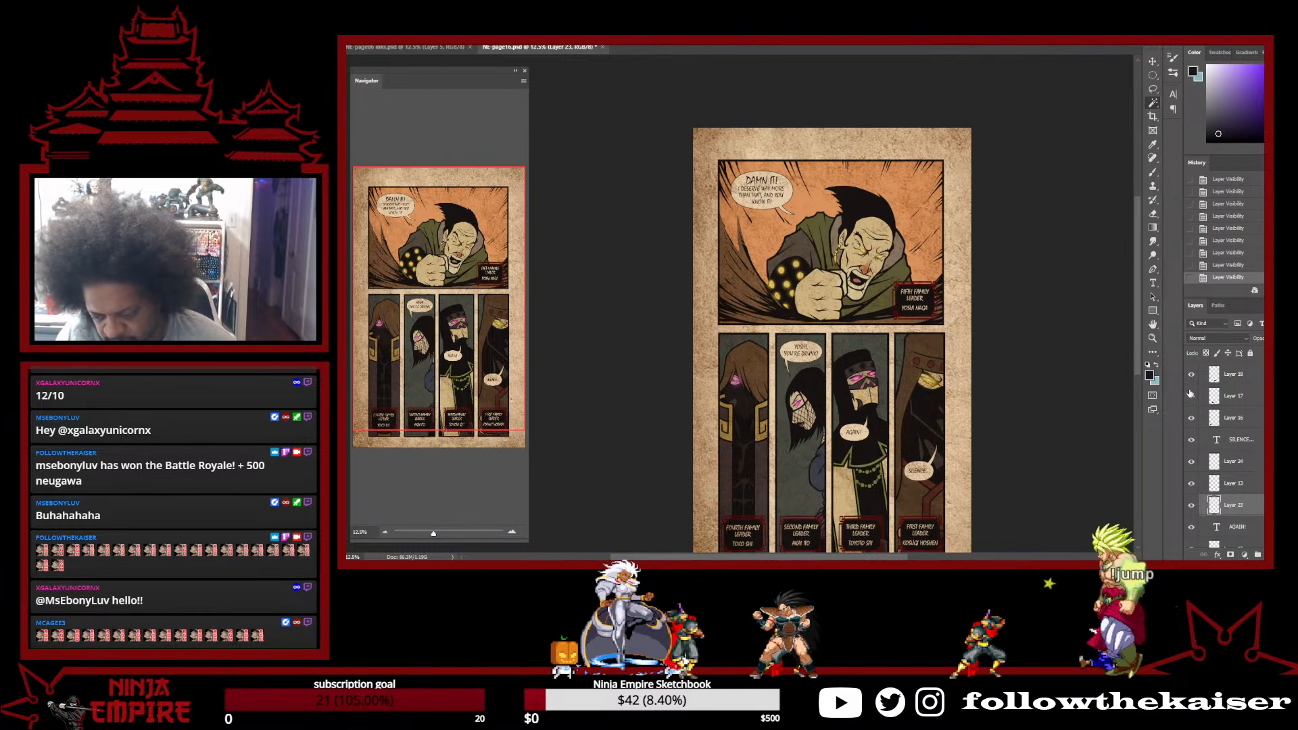
scroll(1196, 395, up, 1)
scroll(1191, 405, up, 5)
scroll(1189, 491, down, 5)
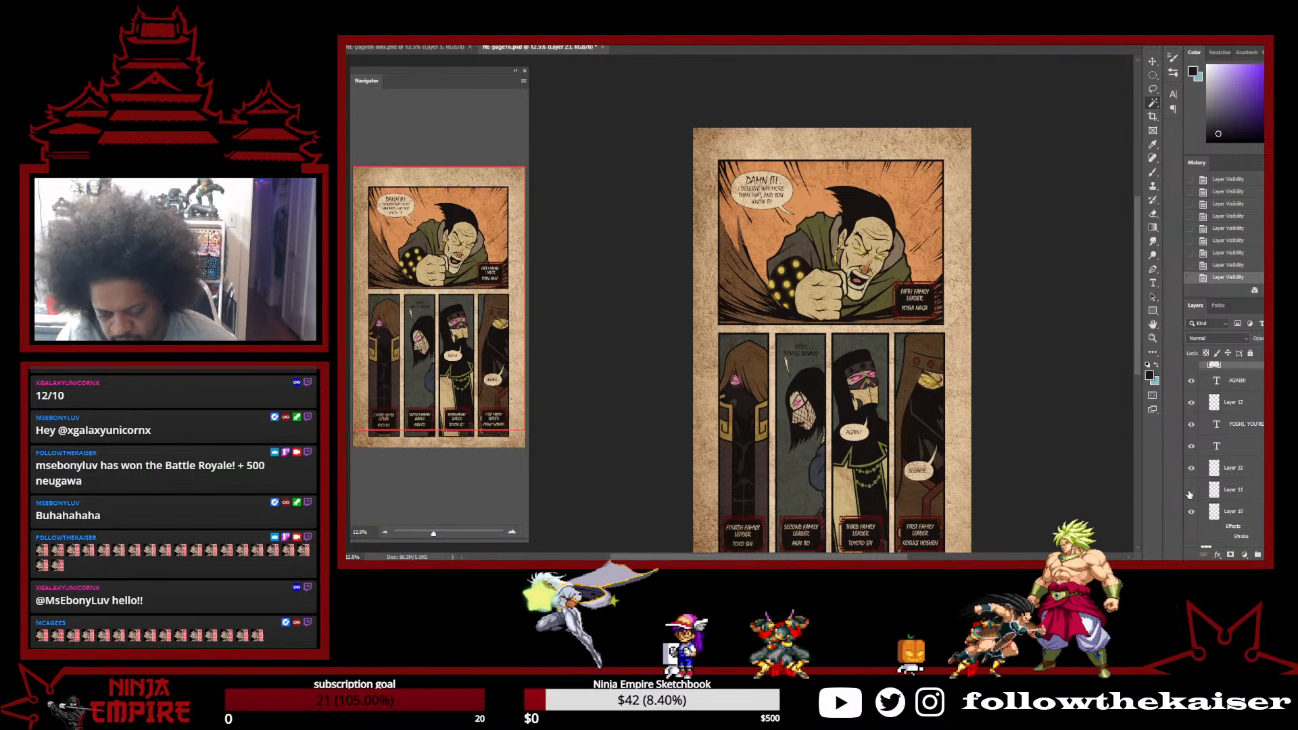
click(1190, 491)
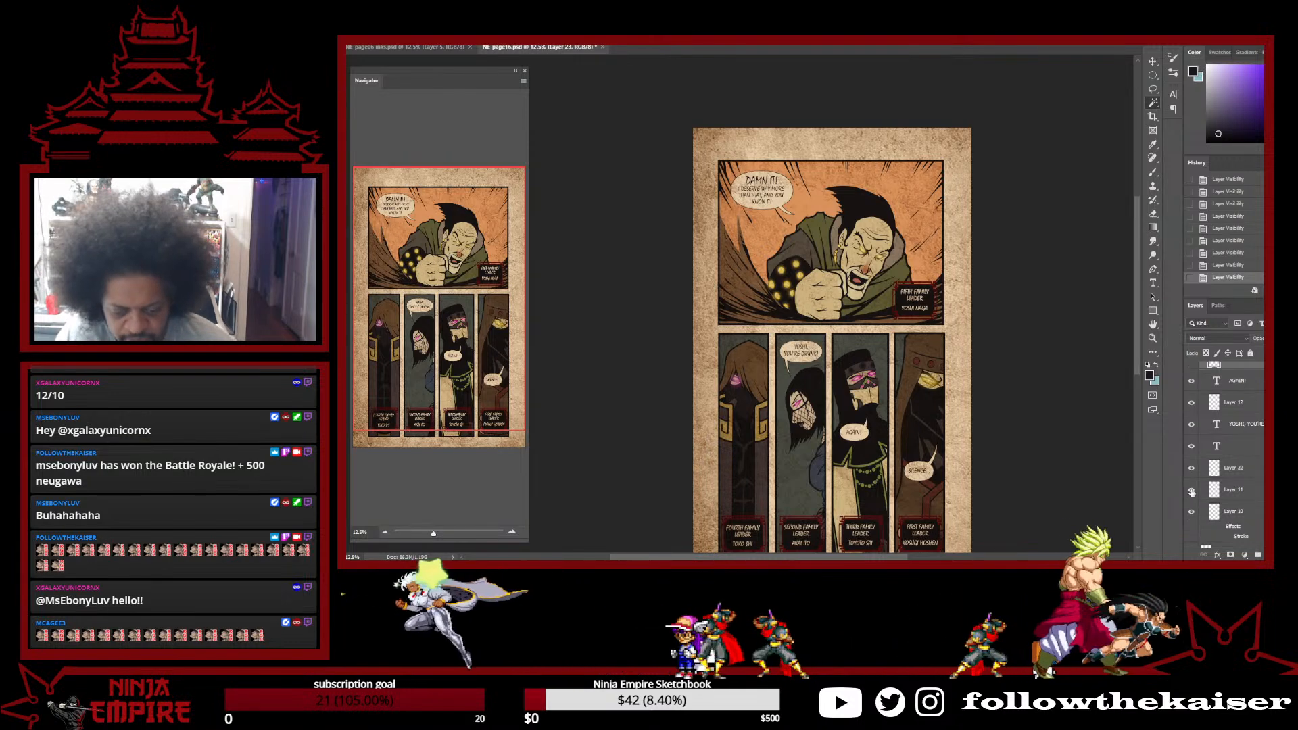
scroll(1204, 497, up, 2)
scroll(1204, 496, up, 5)
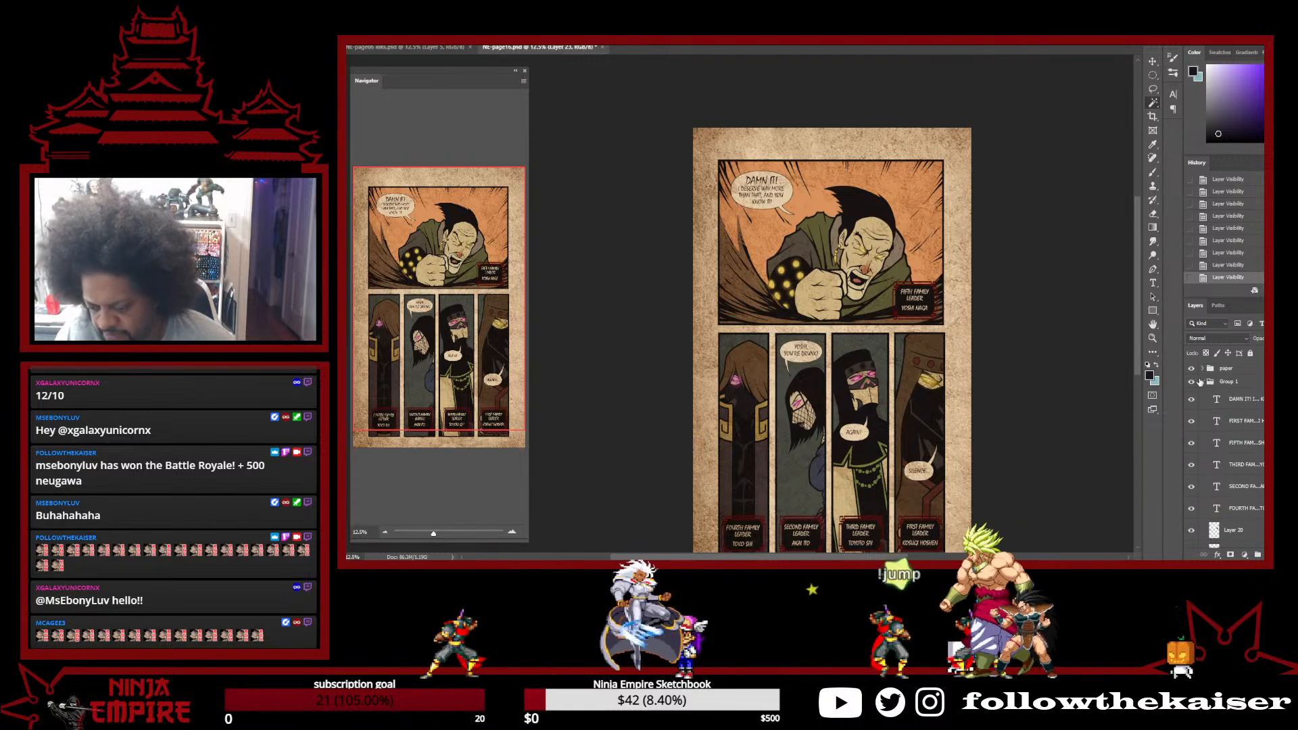
Collapse Group 1 and hide it to take the lettering and balloons off the artwork
click(1201, 381)
click(1191, 381)
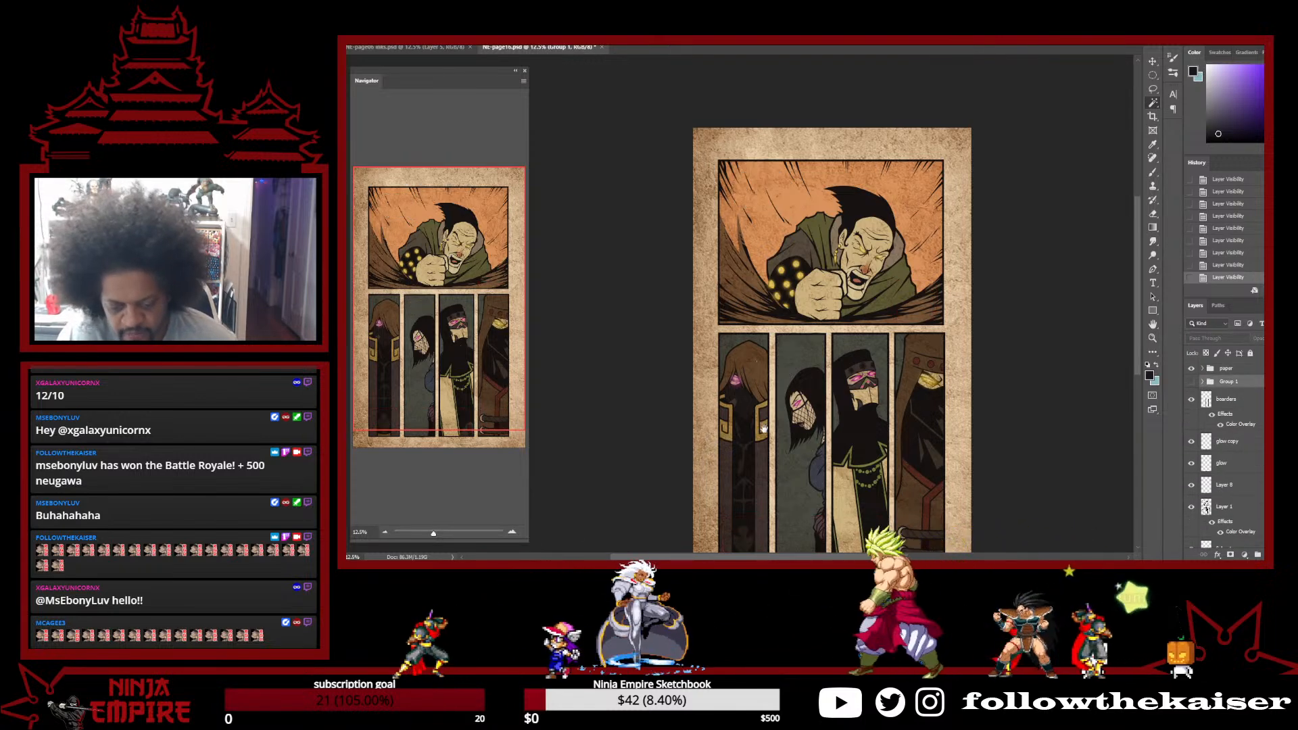
scroll(764, 427, up, 4)
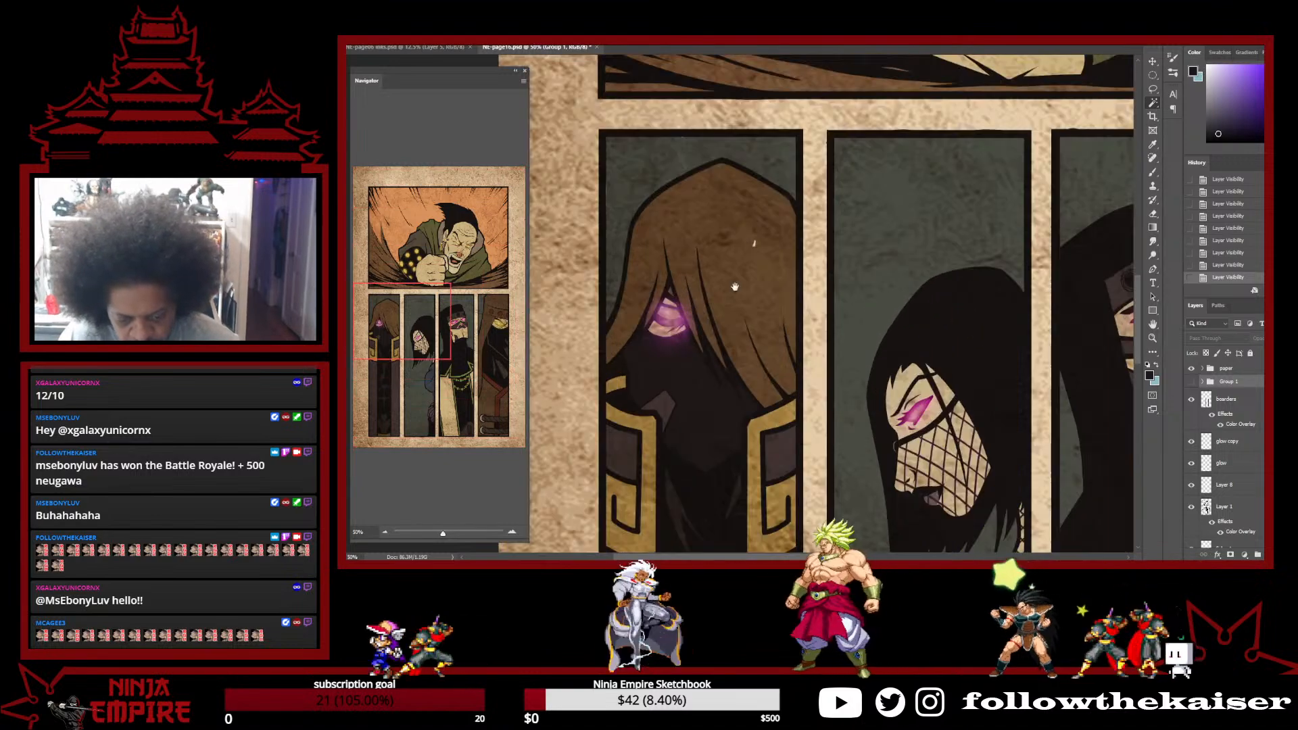
scroll(734, 287, up, 2)
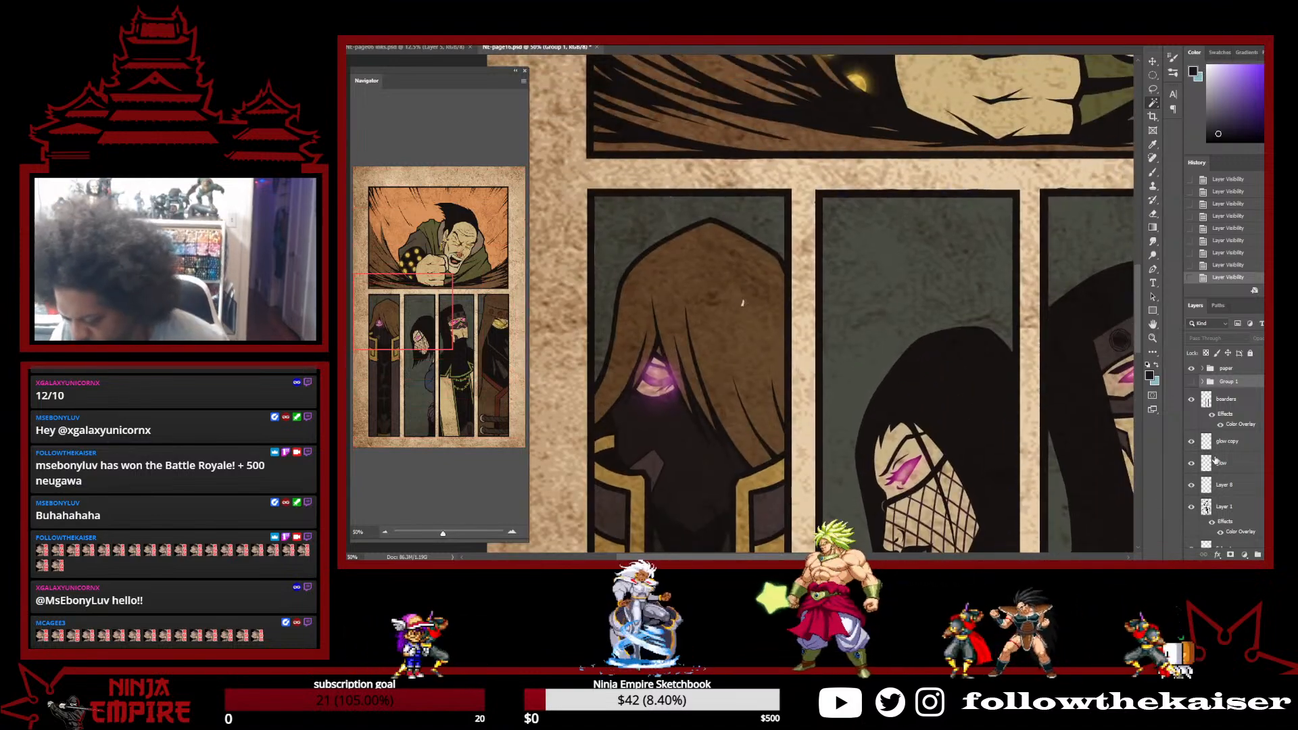
Toggle the glow copy, glow, Layer 8 and Layer 7 layers to find which one holds the white speck on the brown hood
click(1191, 442)
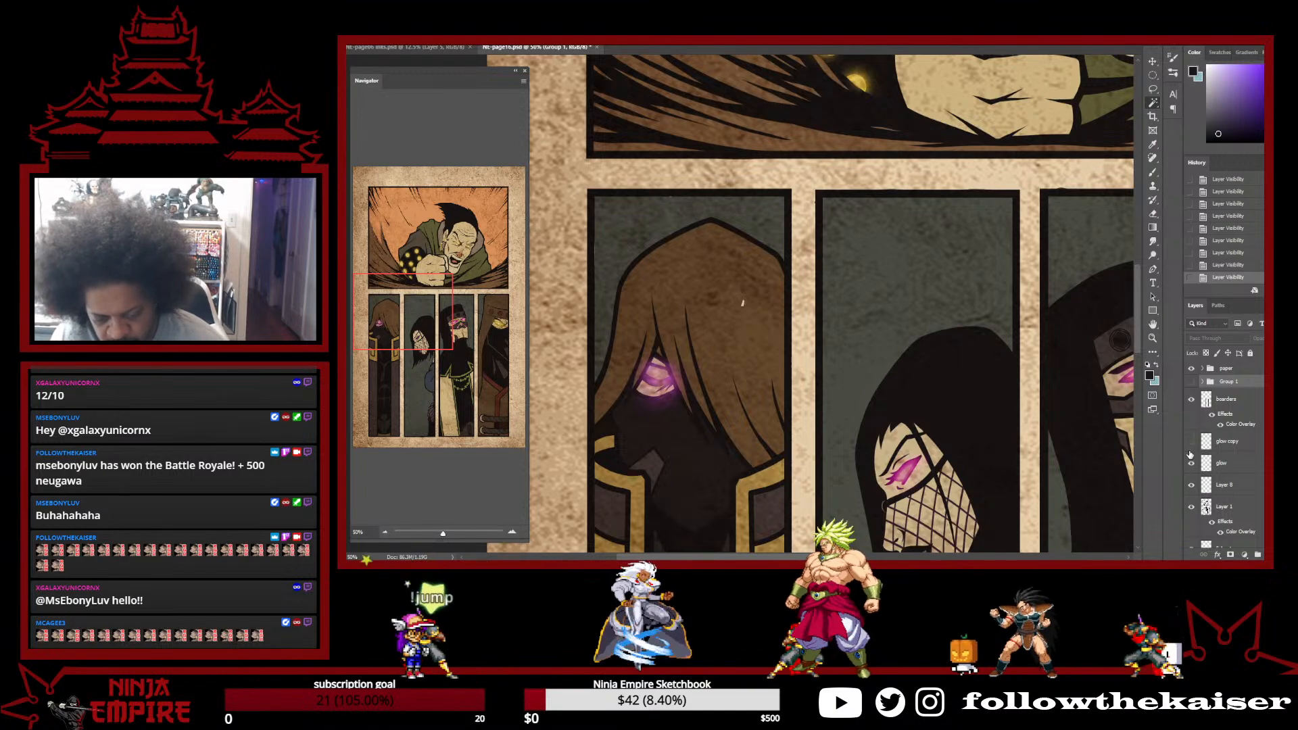
click(1191, 465)
click(1191, 465)
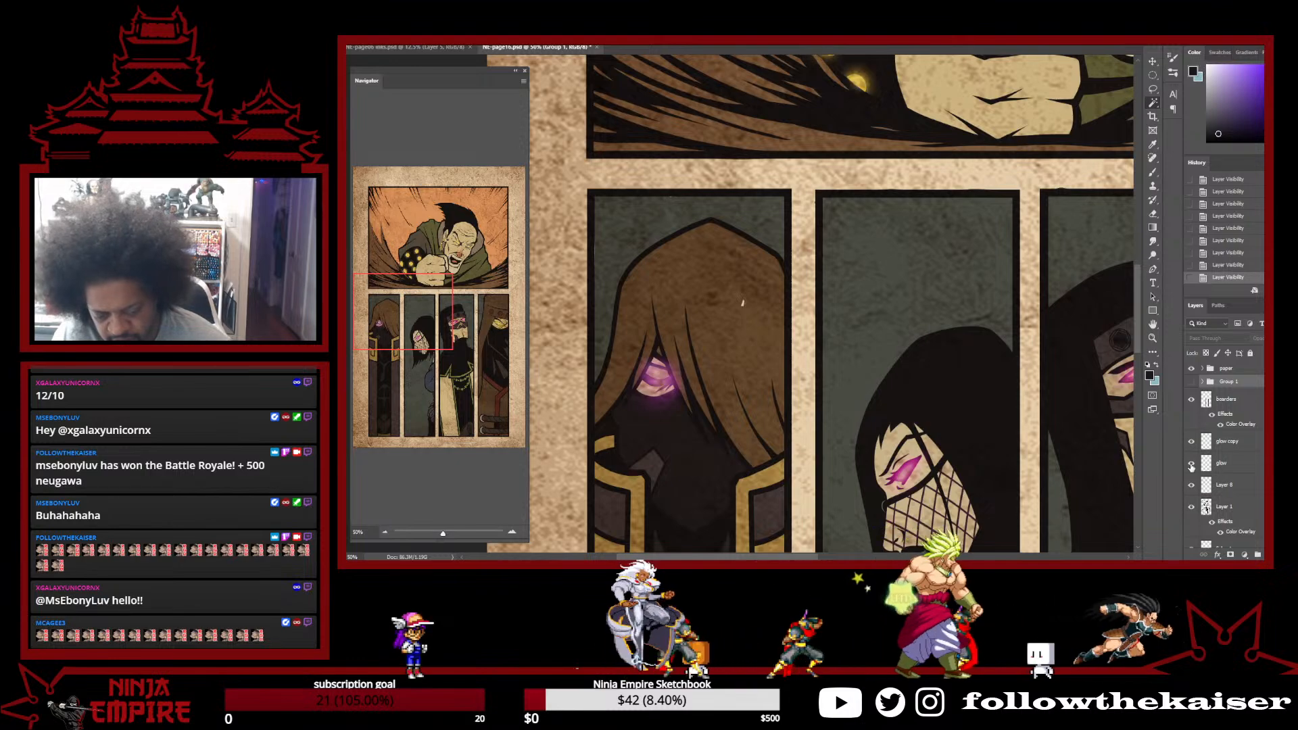
click(1191, 487)
click(1191, 486)
scroll(1190, 500, down, 1)
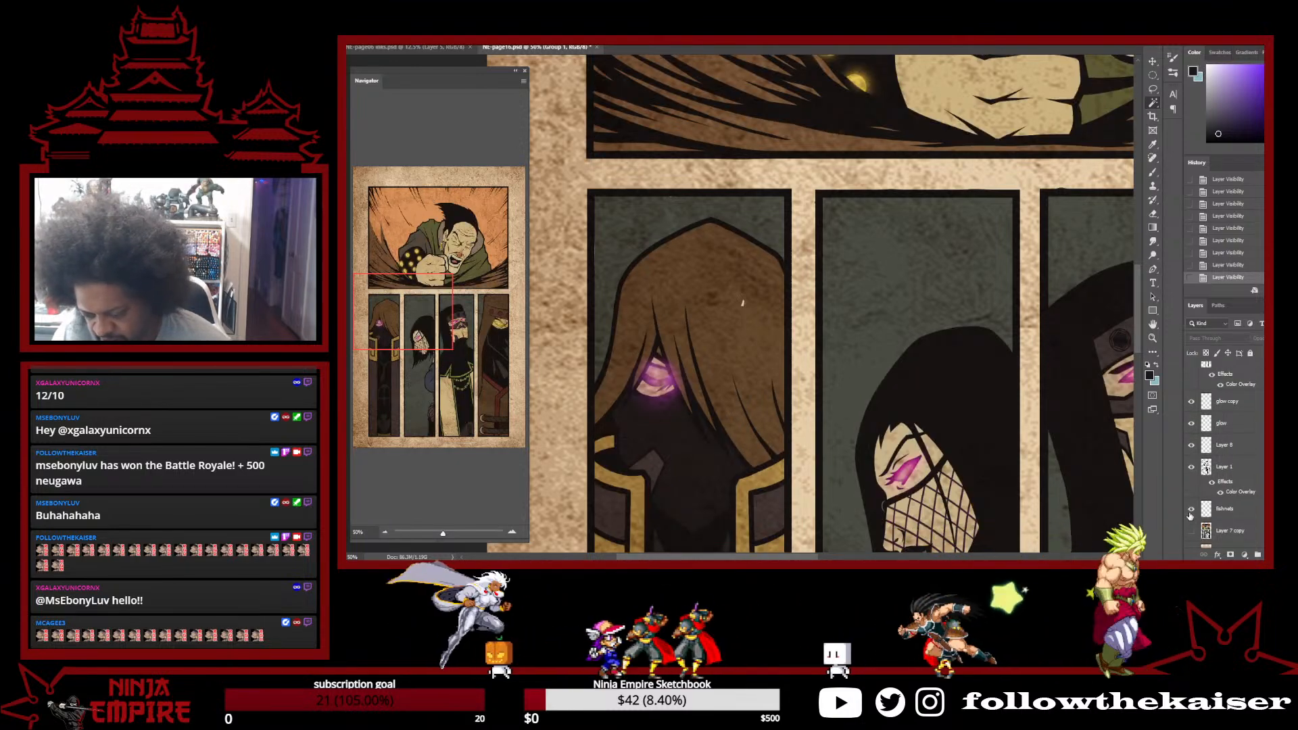
scroll(1189, 511, down, 2)
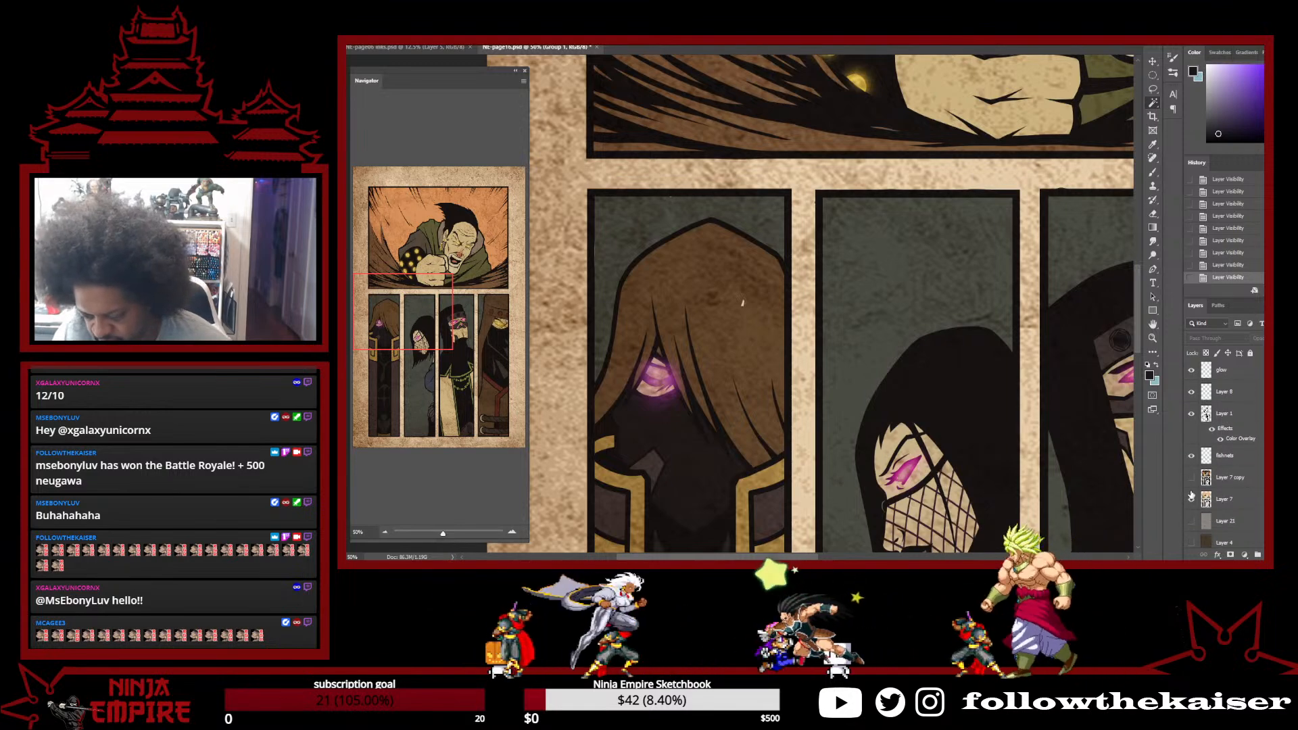
click(1191, 499)
click(1191, 499)
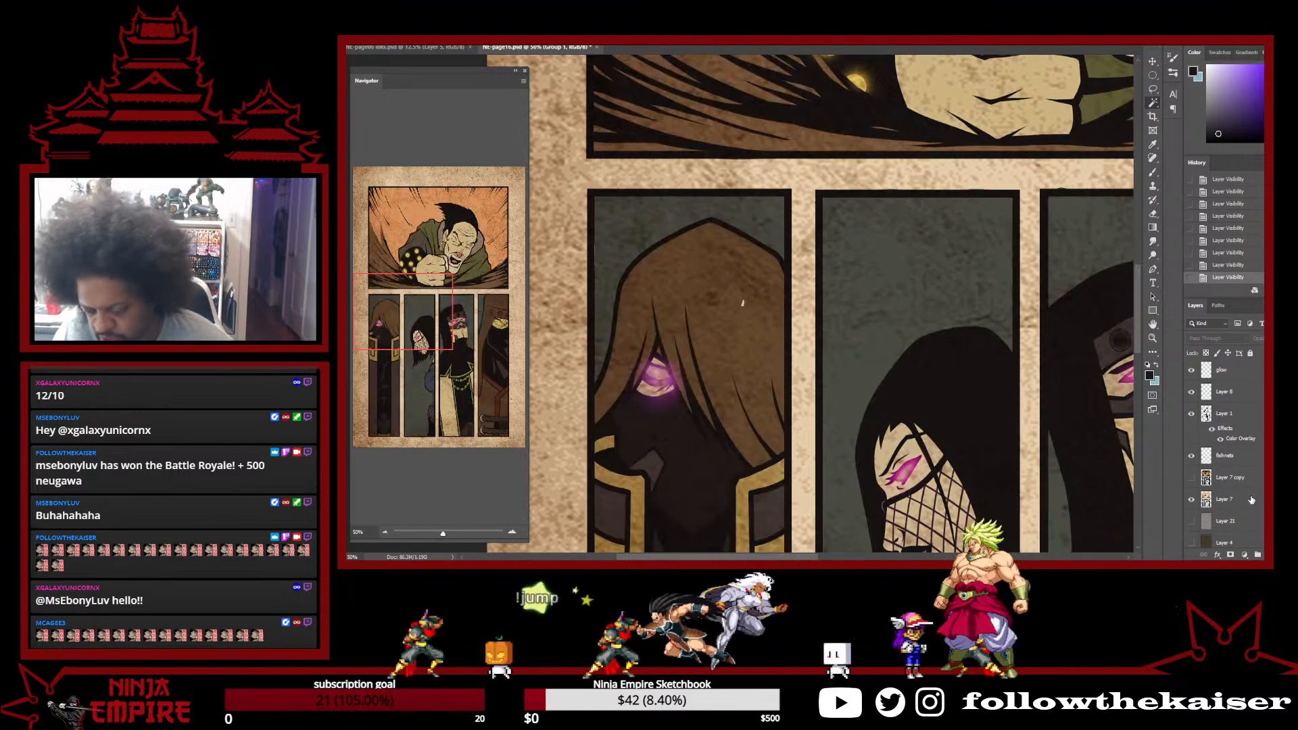
On Layer 7, with the paper group hidden, sample the hood's brown and brush over the white speck
click(1251, 499)
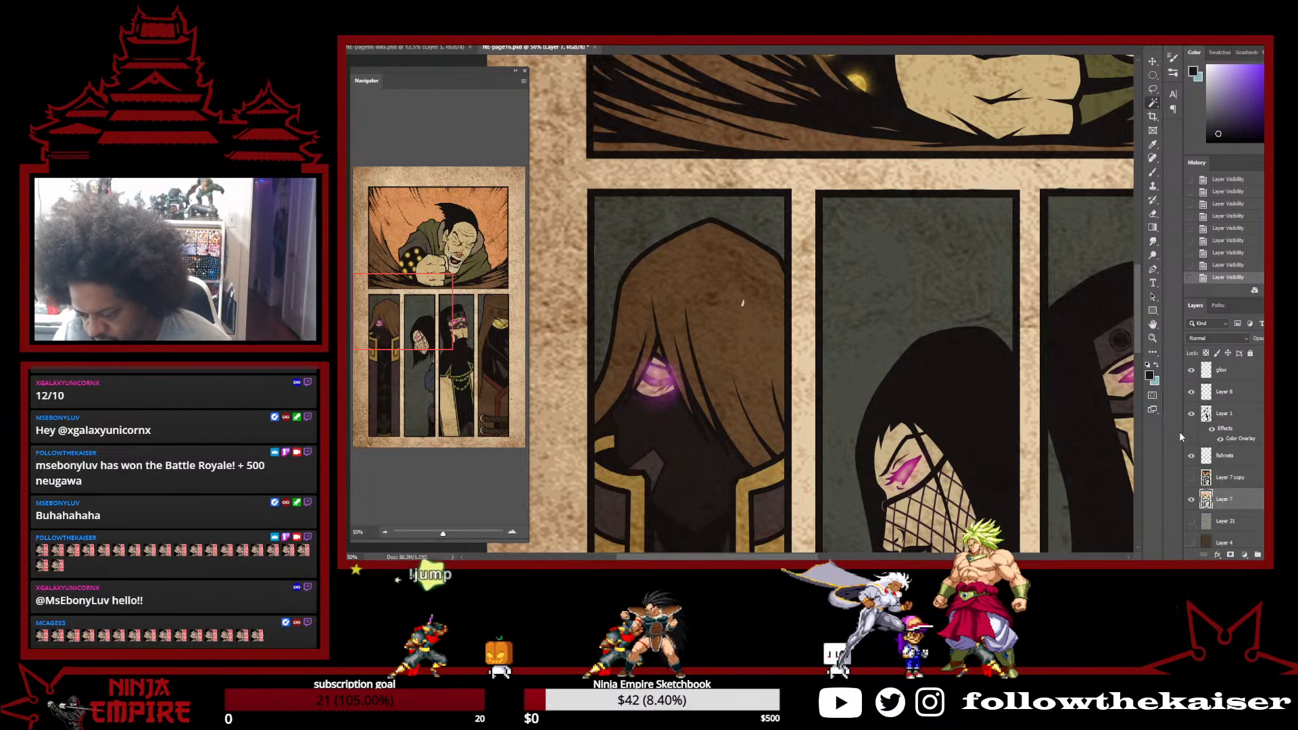
scroll(1180, 437, up, 1)
scroll(1205, 508, up, 3)
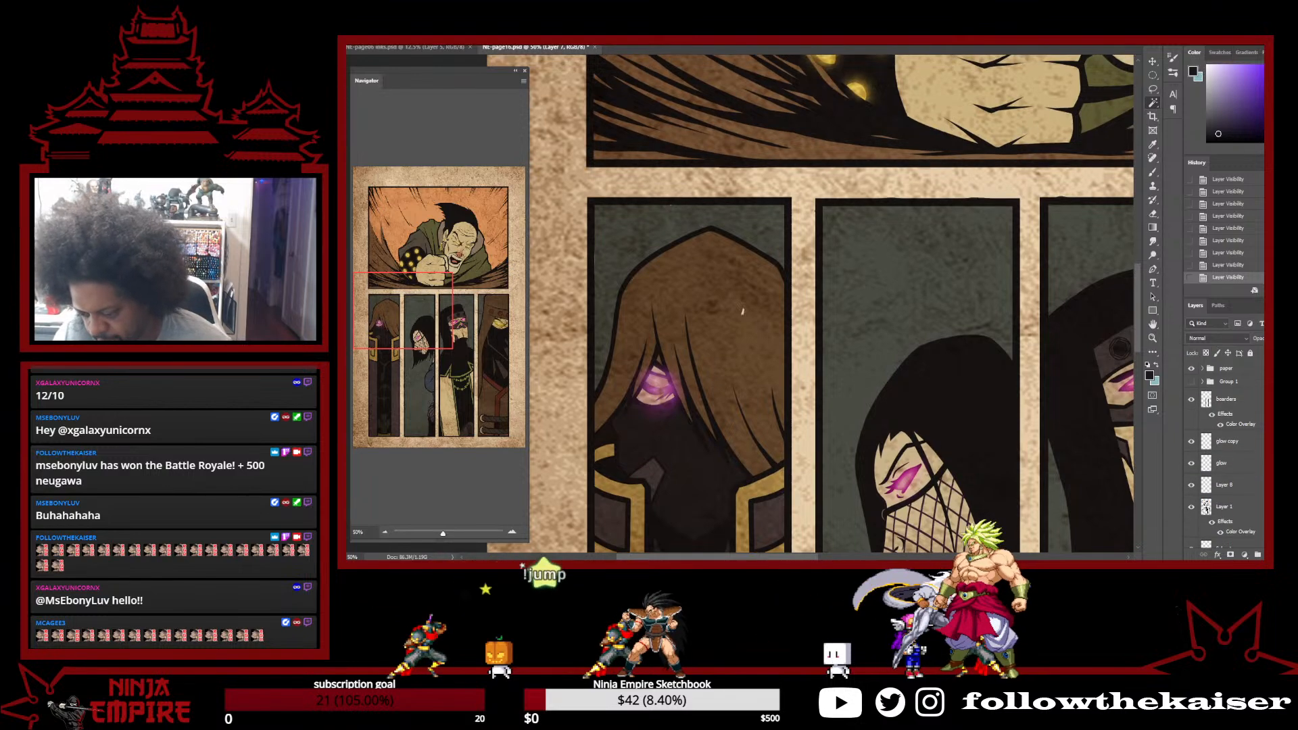
click(1191, 369)
alt+click(757, 339)
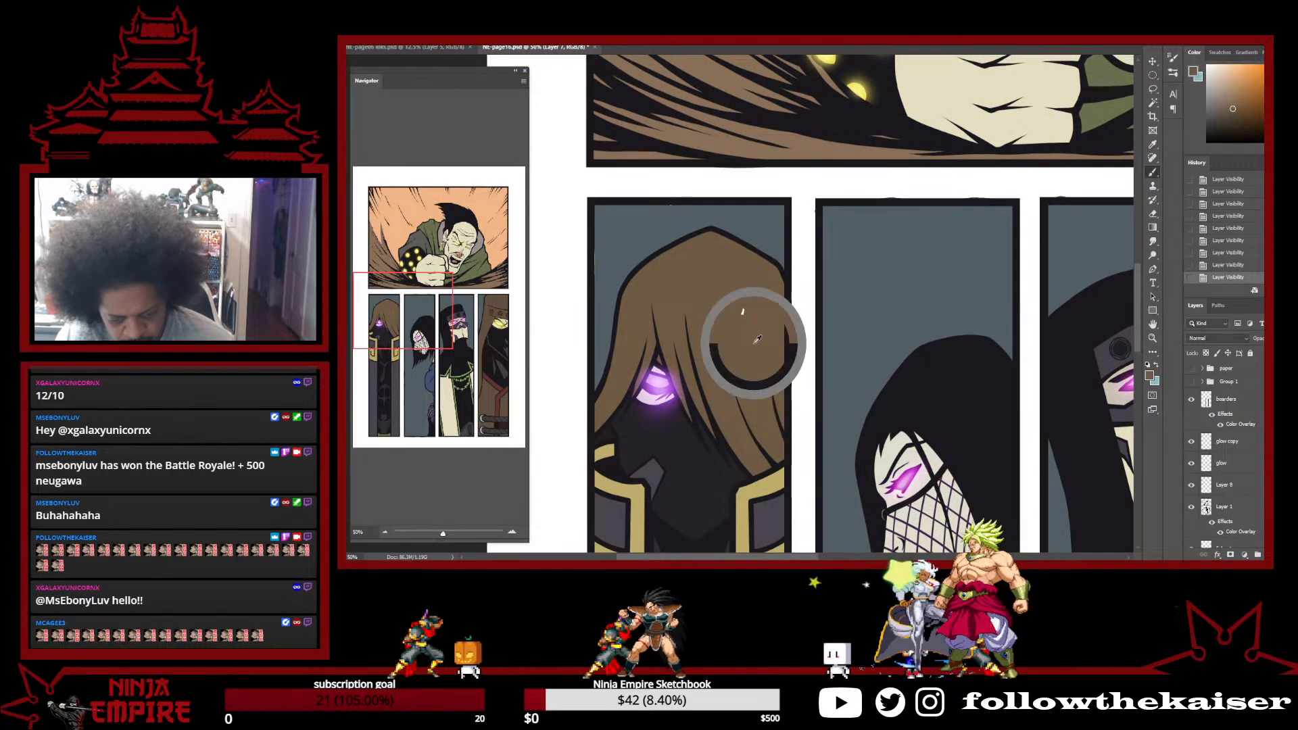
Show the paper group again over the comic page and save the document
key(ctrl+minus)
key(ctrl+minus)
key(ctrl+minus)
key(ctrl+minus)
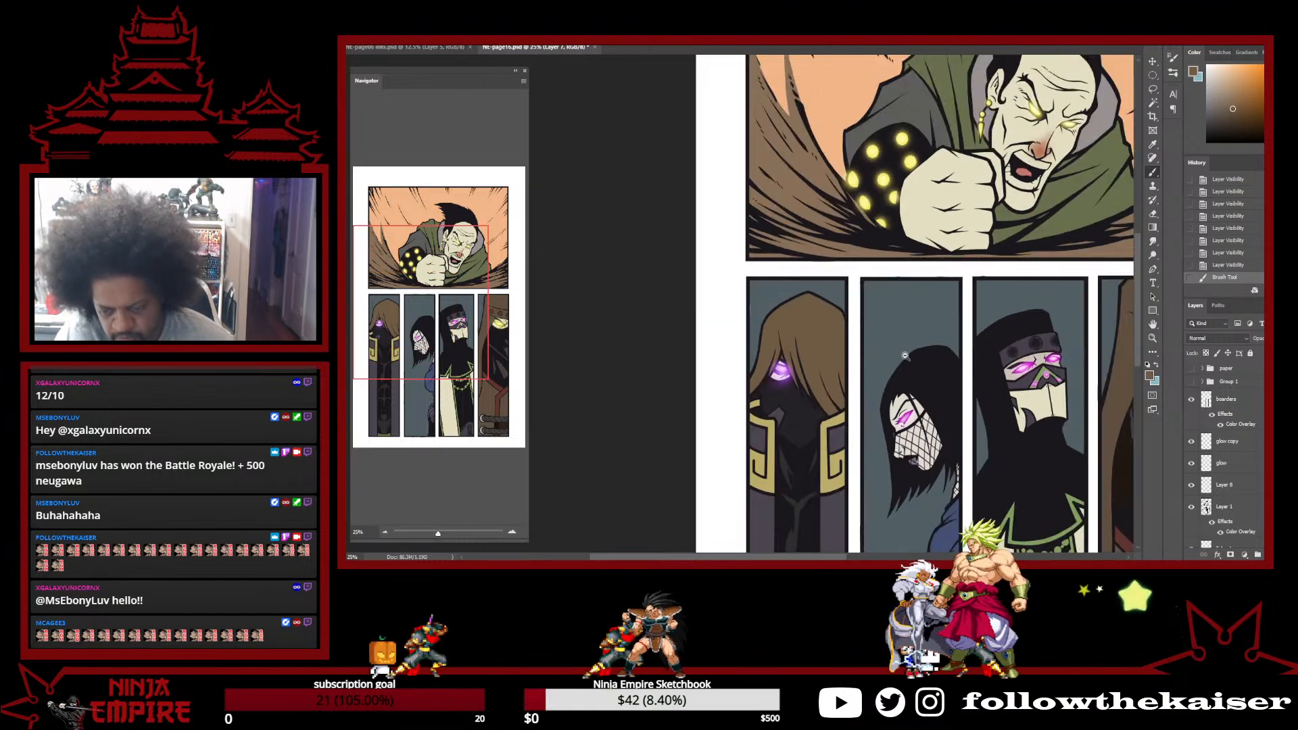
drag(967, 395, 874, 338)
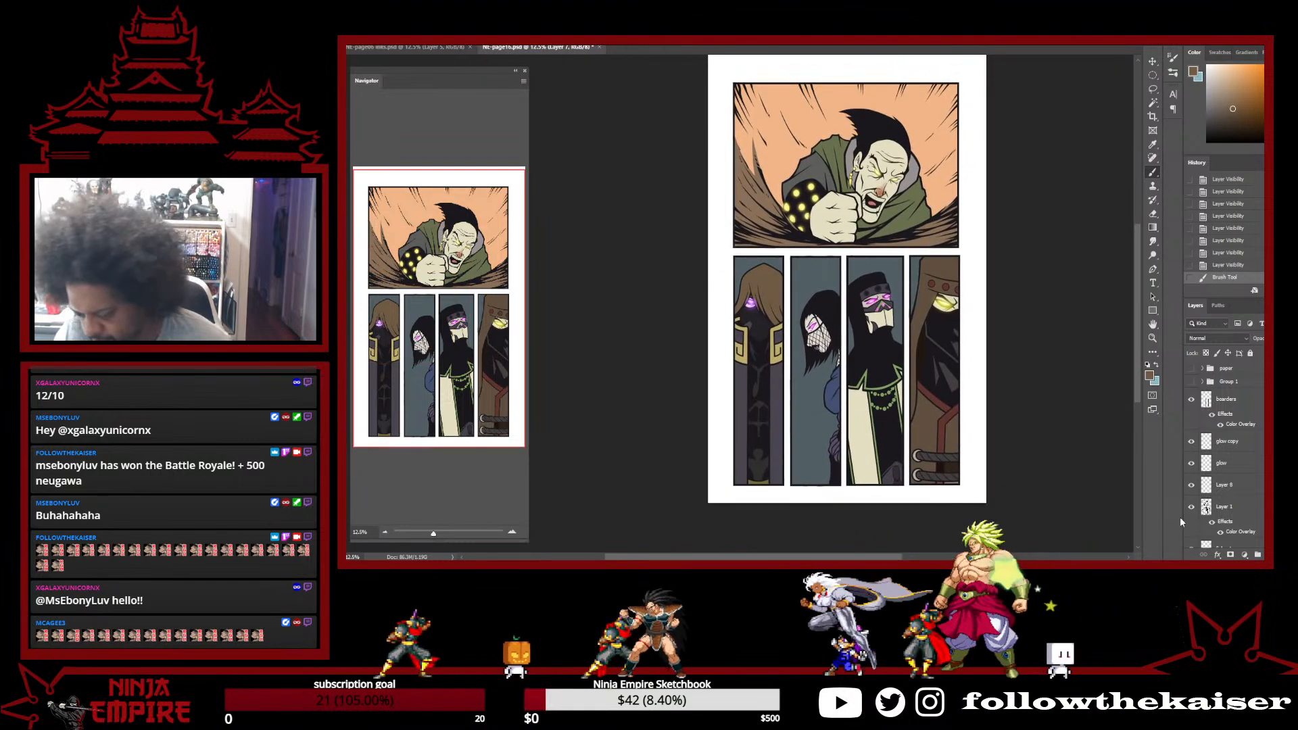
click(1191, 369)
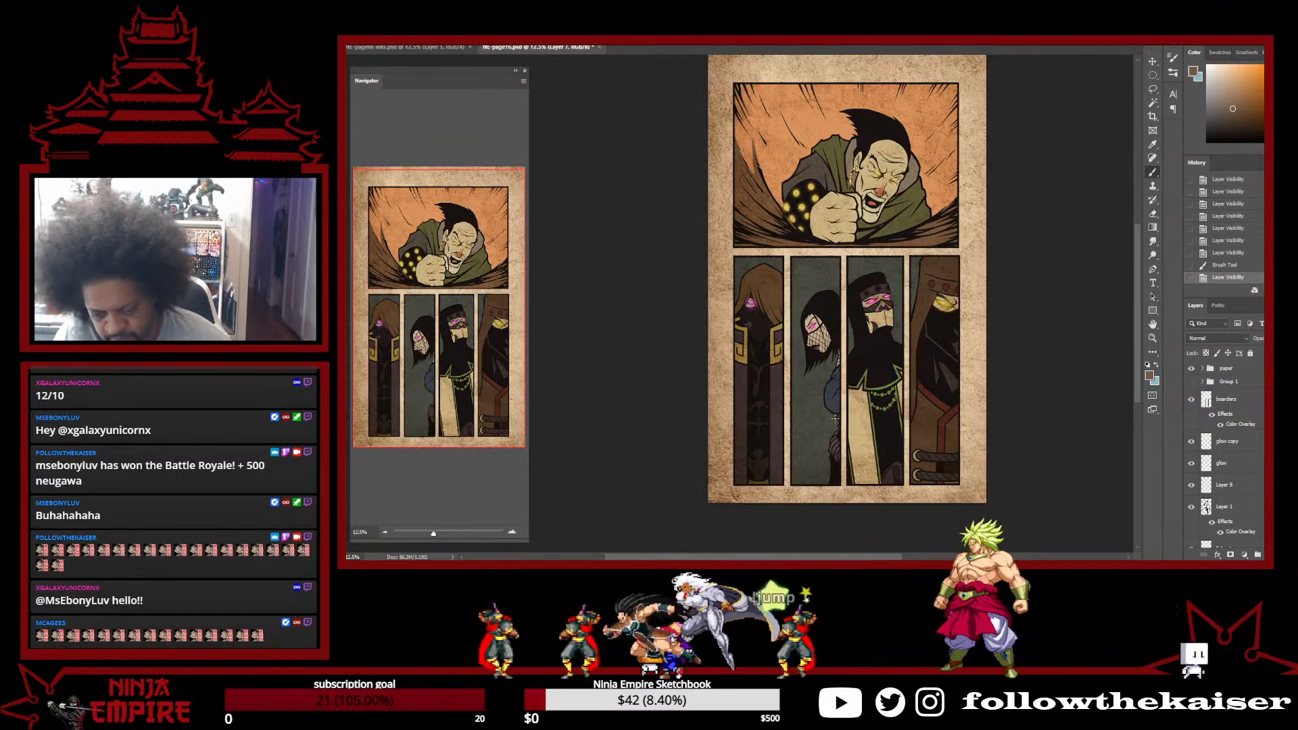
key(ctrl+minus)
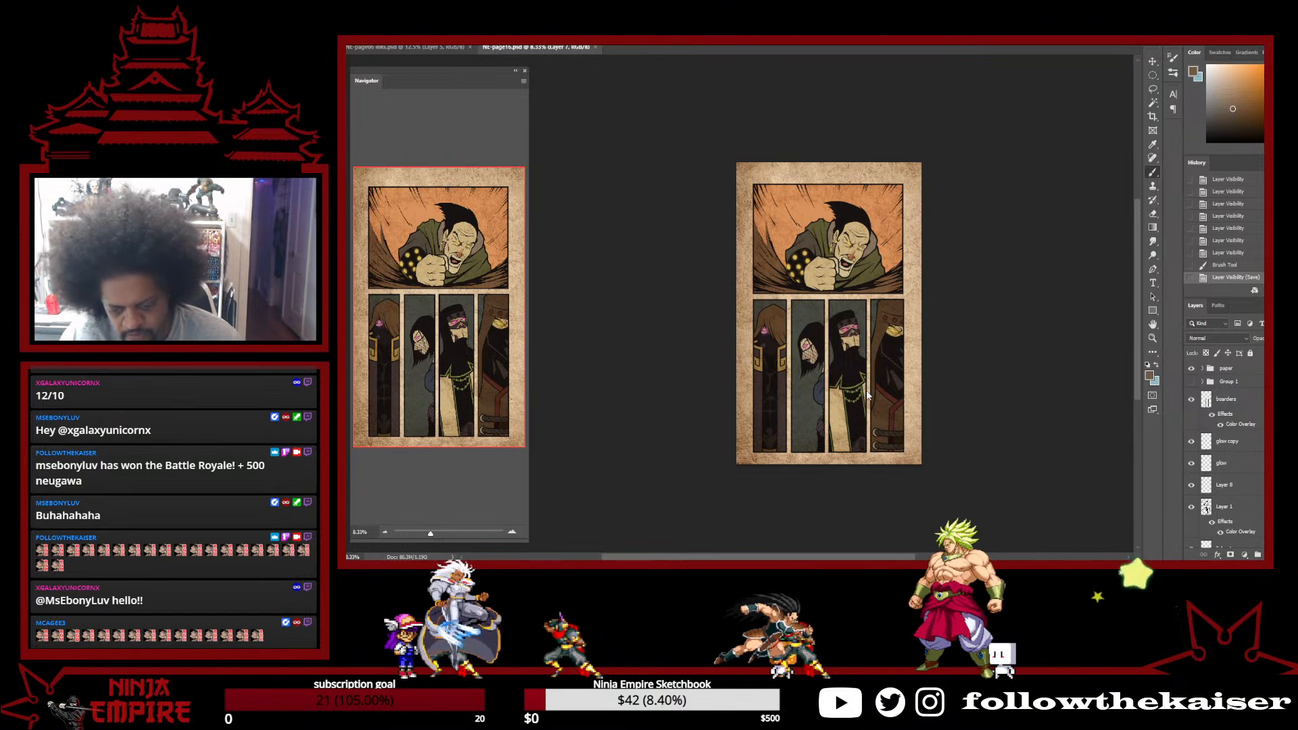
Save a JPEG copy inside the finished folder, replacing the existing Full-size-page 16-retro file
key(ctrl+alt+s)
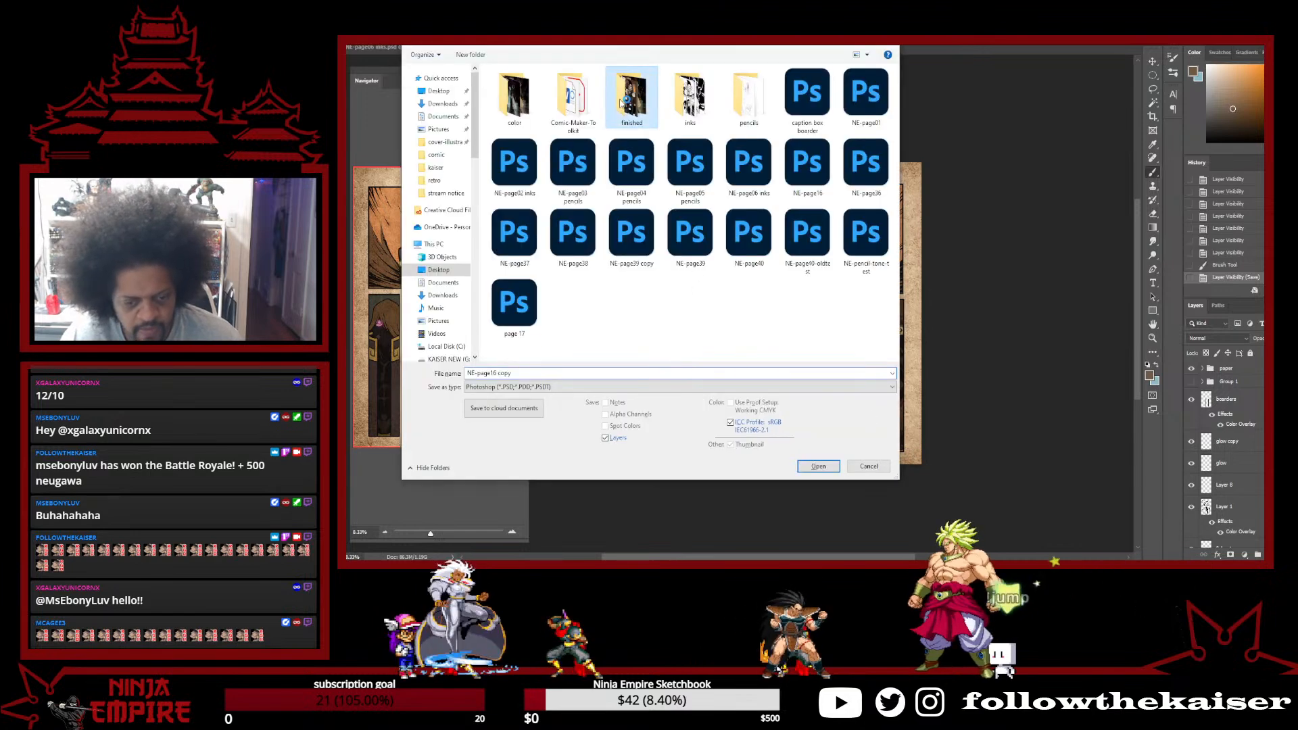
double_click(632, 125)
double_click(531, 105)
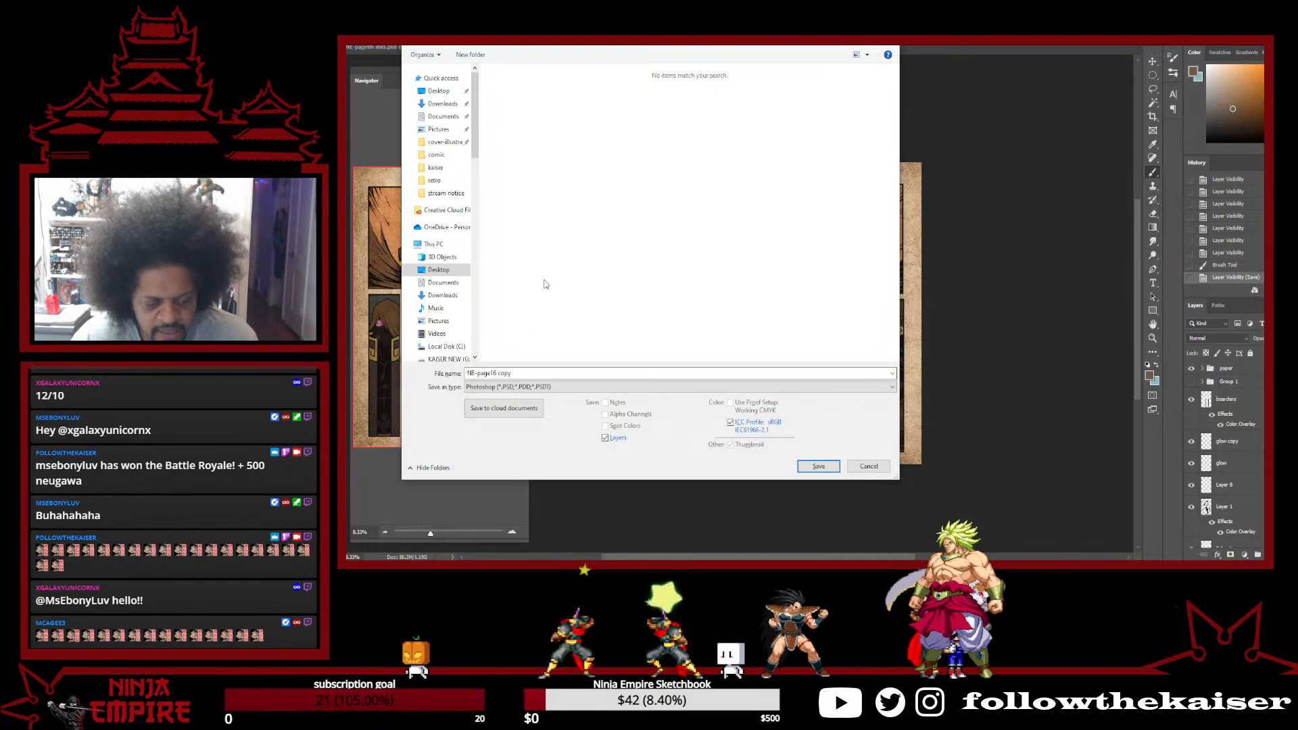
click(521, 388)
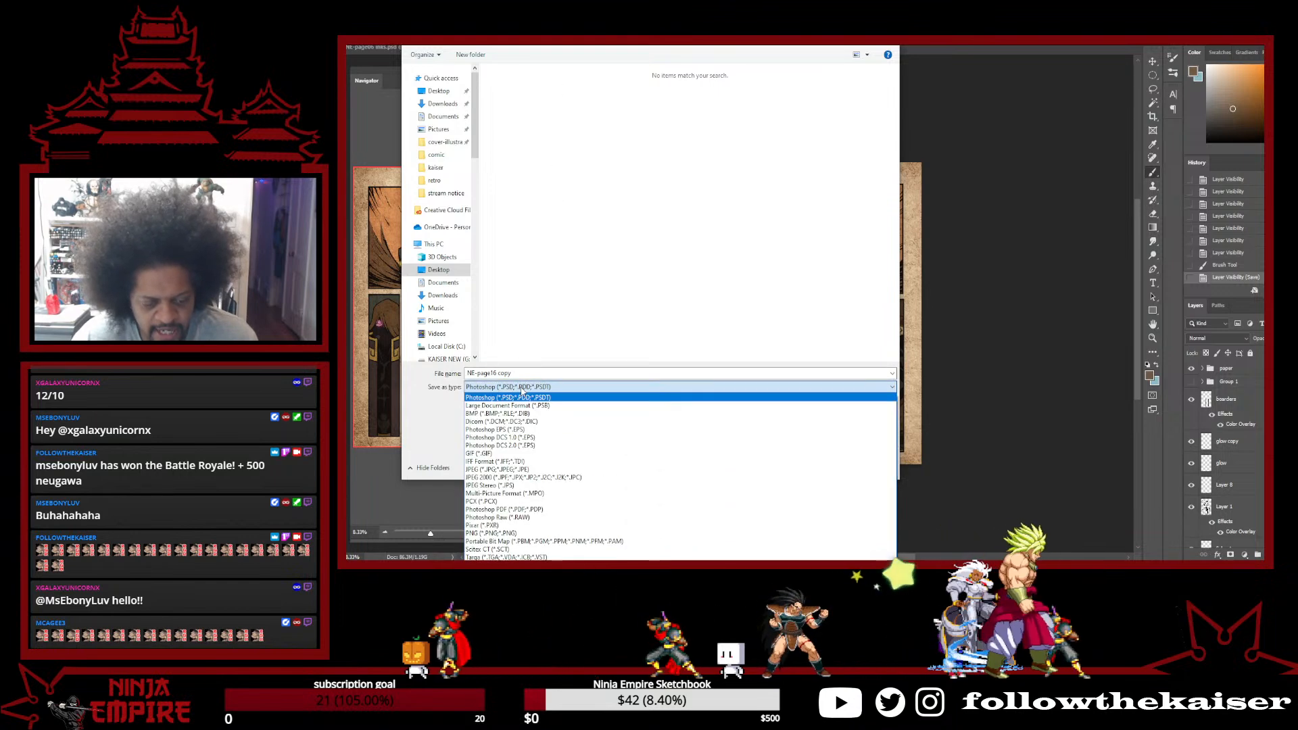
click(537, 465)
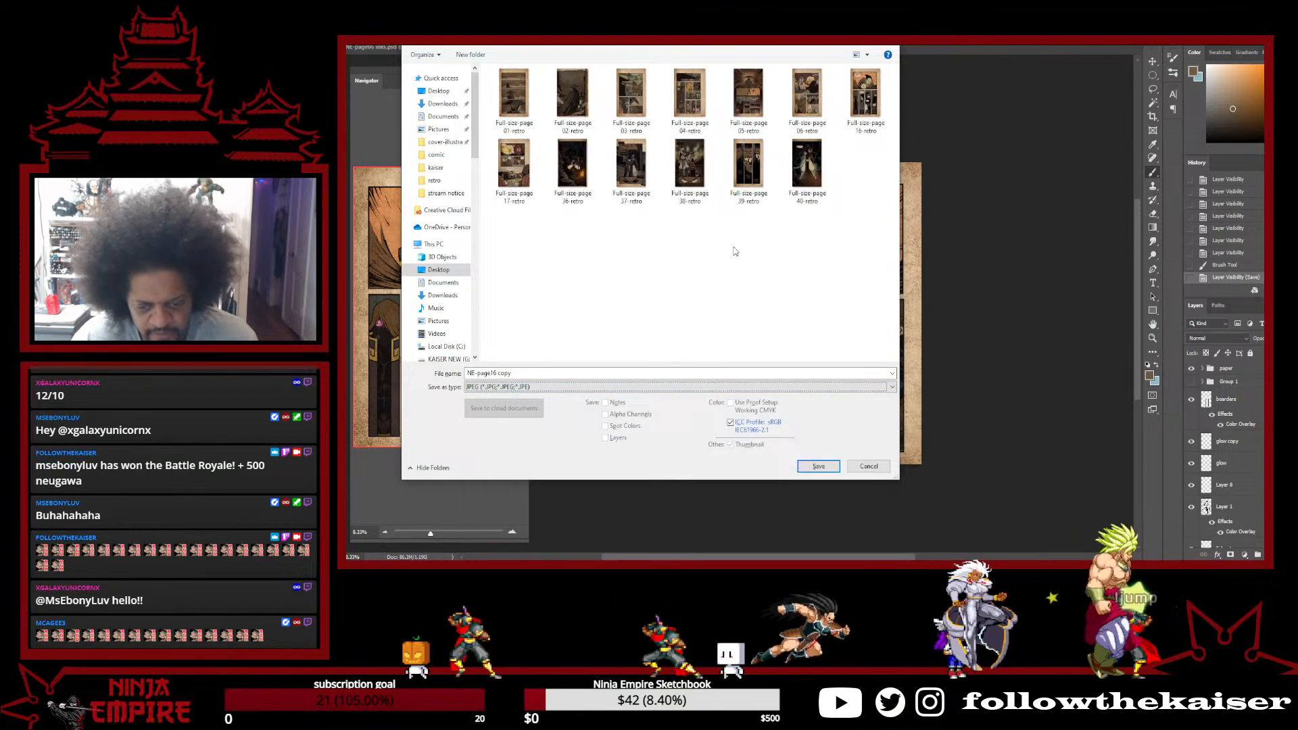
double_click(872, 108)
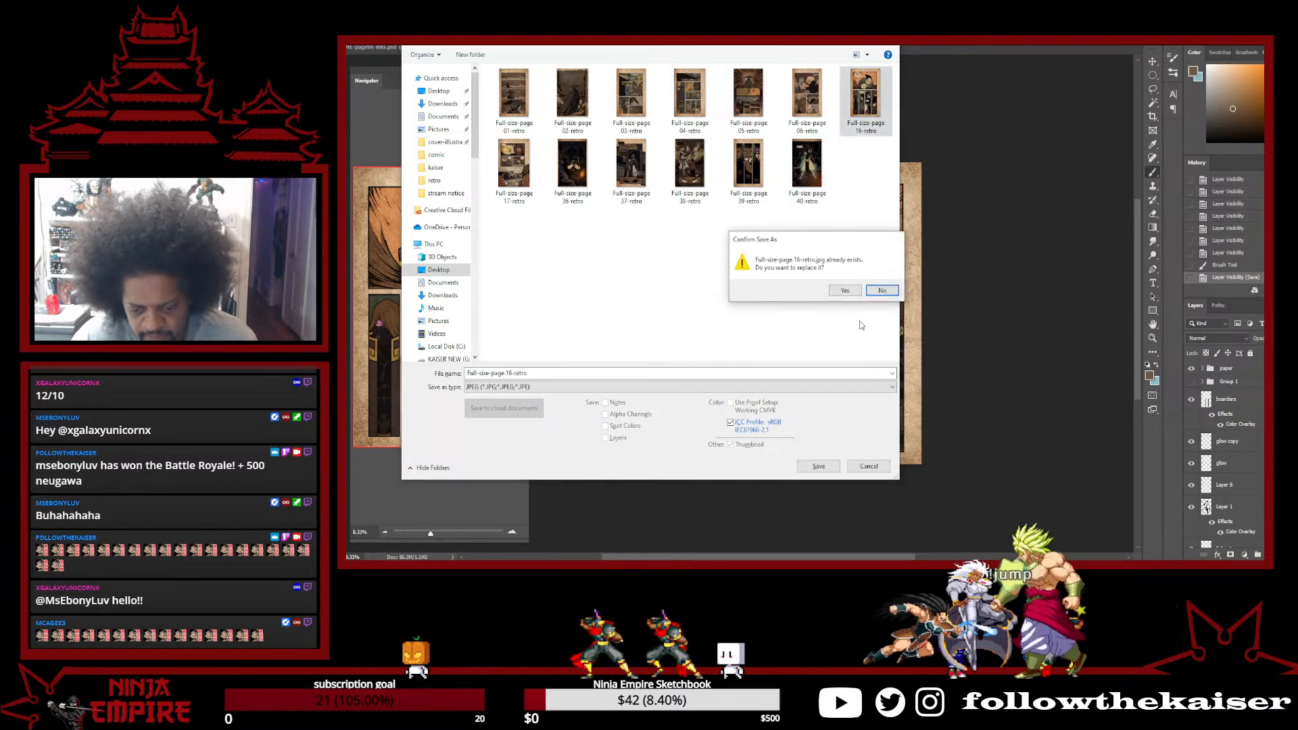
click(845, 292)
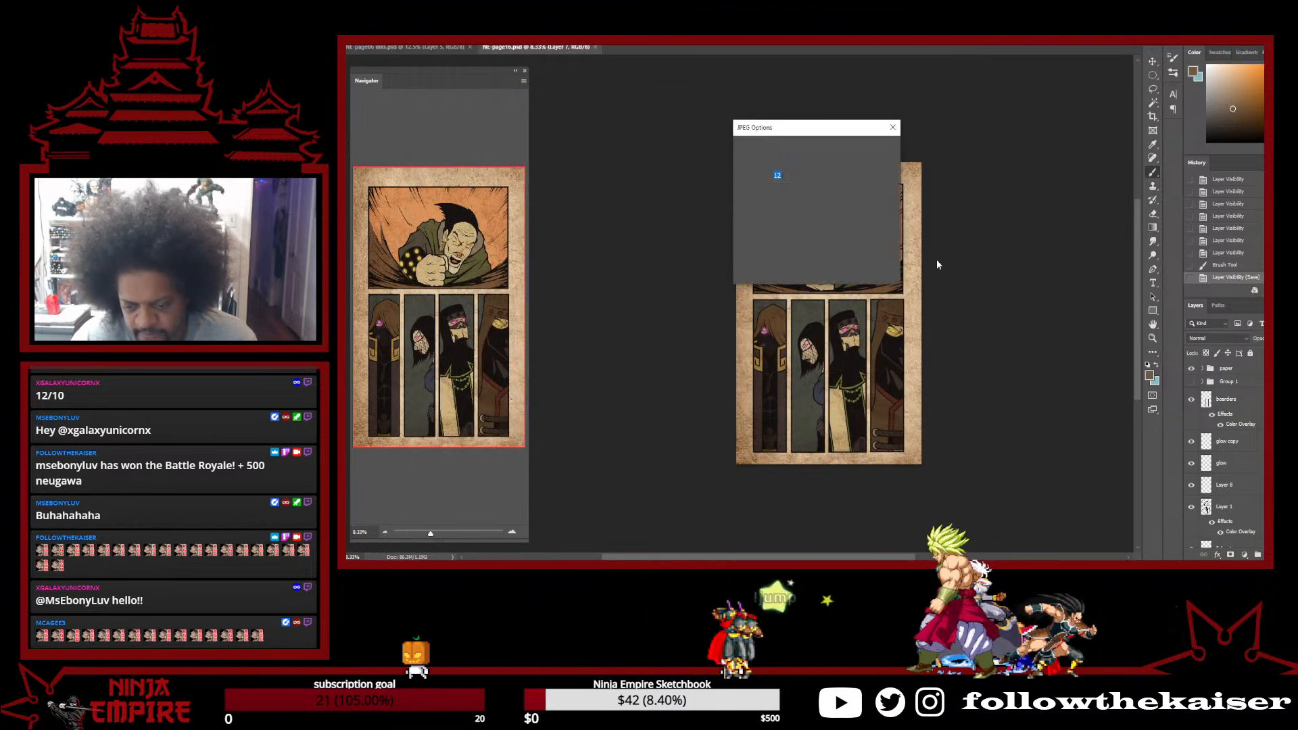
click(864, 147)
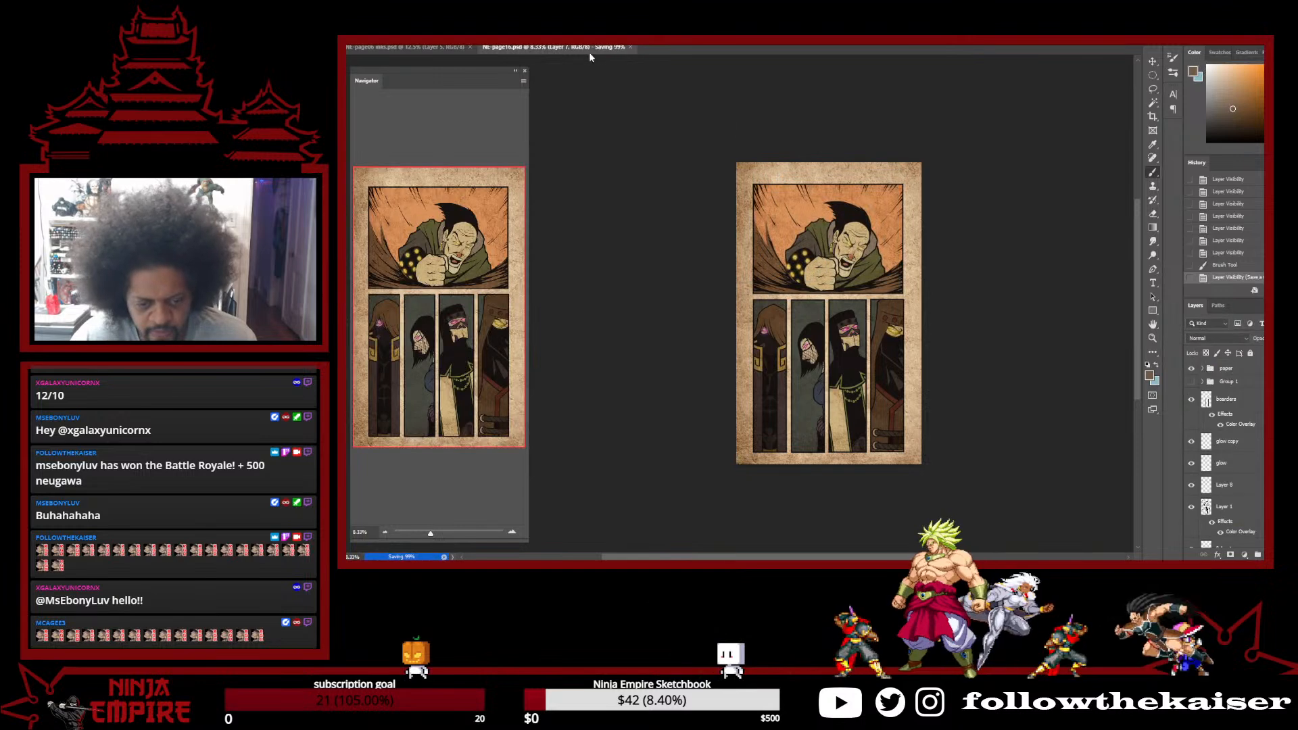
Close the page 16 document and open page 17.psd
click(595, 47)
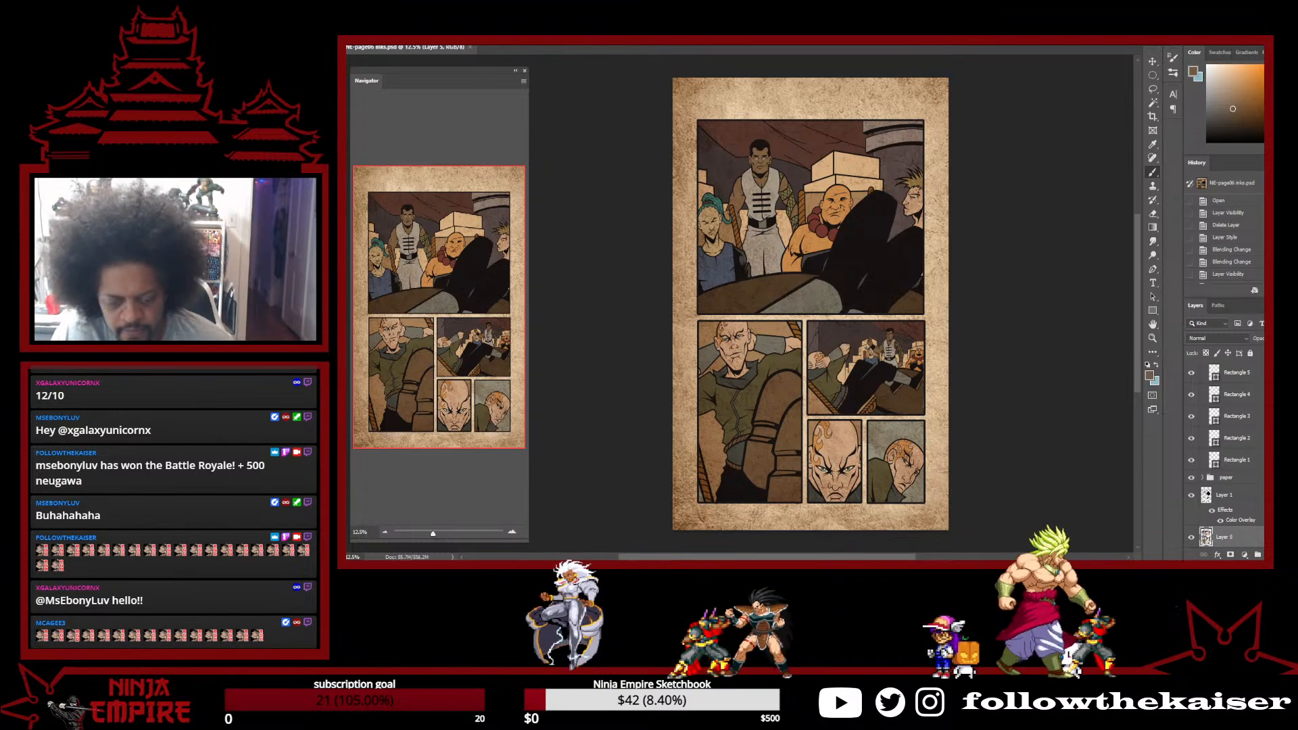
key(ctrl+Tab)
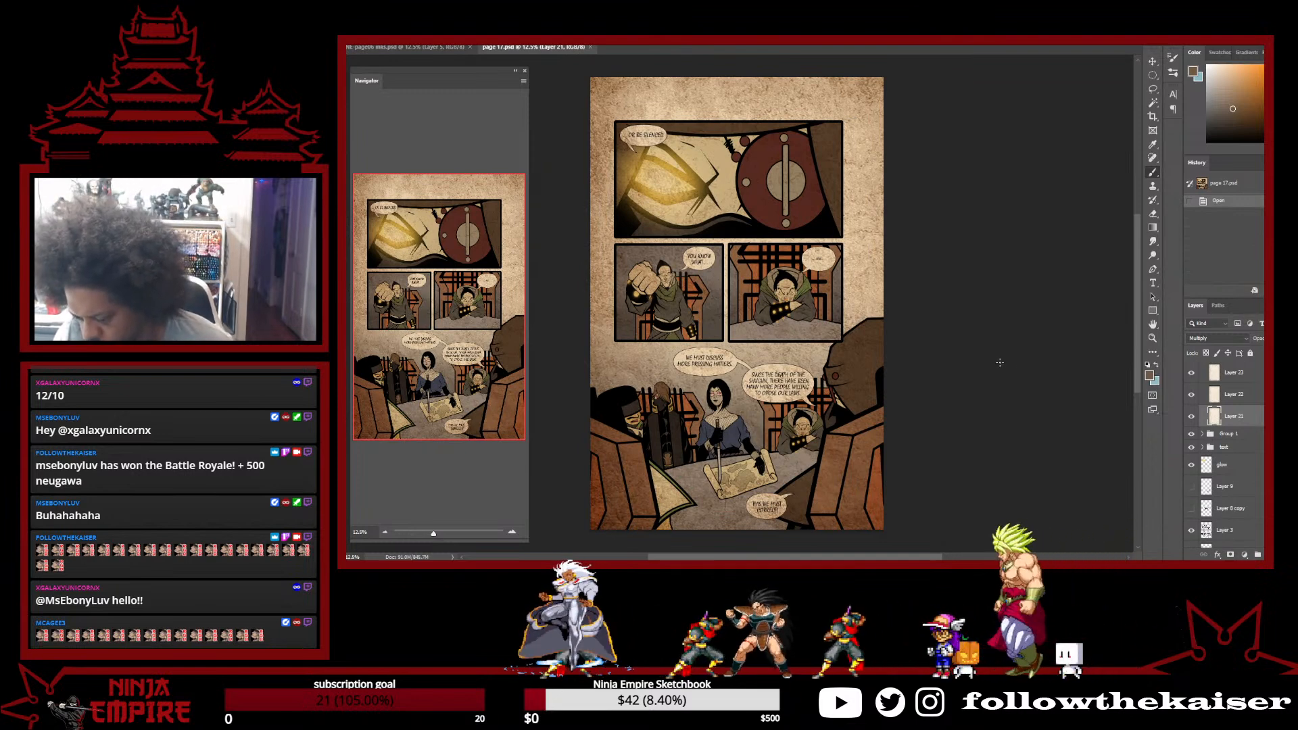
Group Layers 21, 22 and 23 into a new group and collapse it
key(ctrl+g)
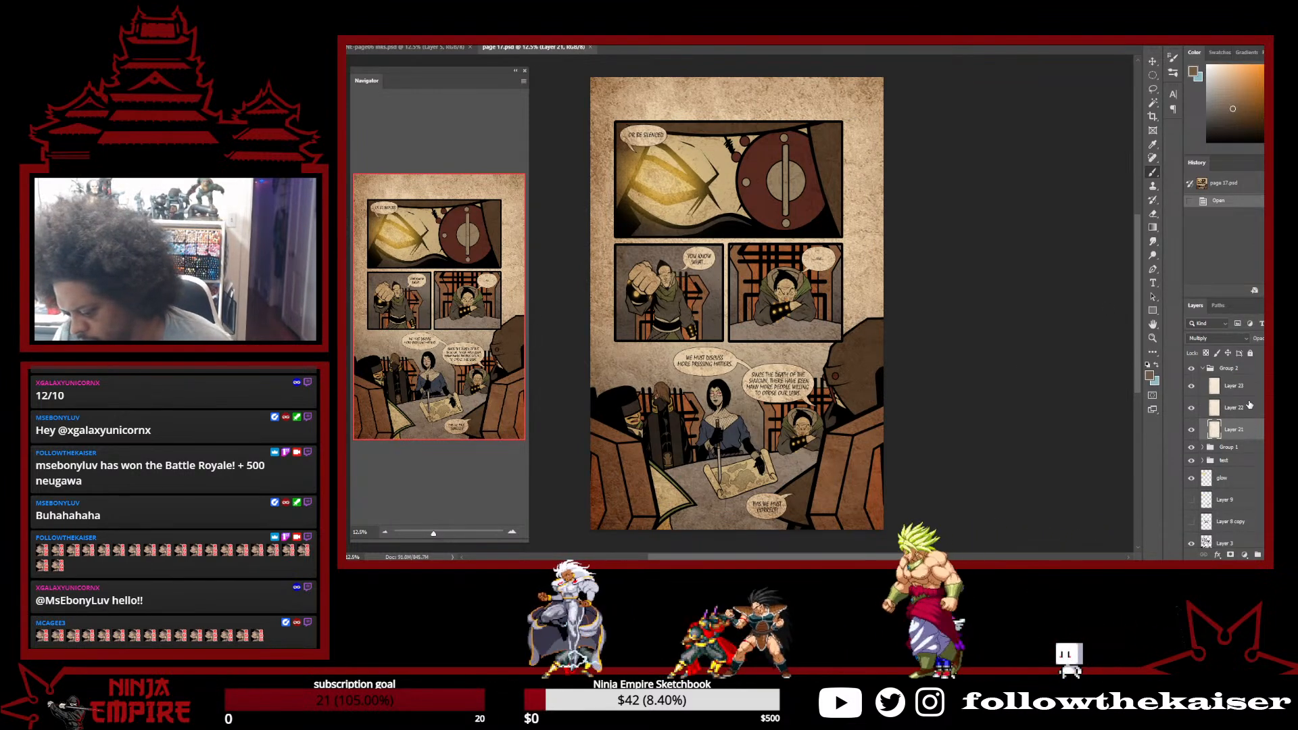
click(1203, 368)
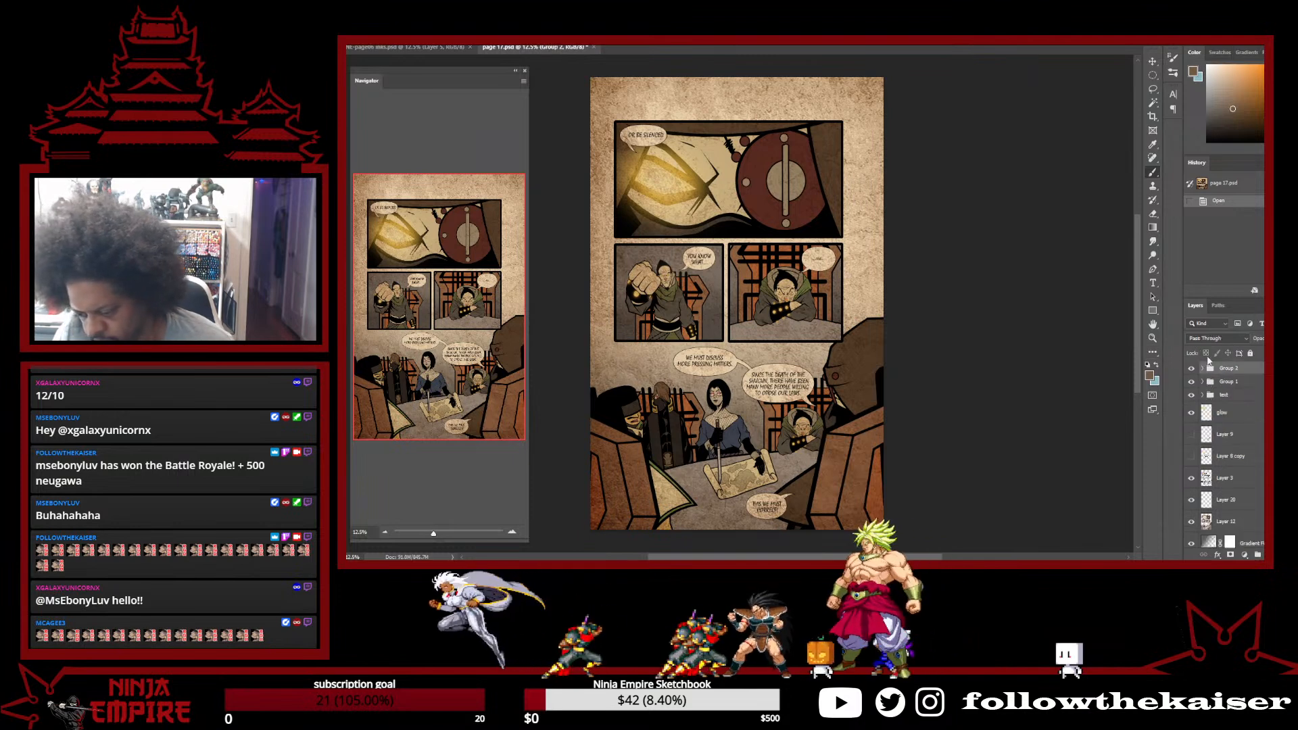
Check Group 1's panel borders by toggling its visibility and apply a dark Color Overlay to the group
click(1192, 382)
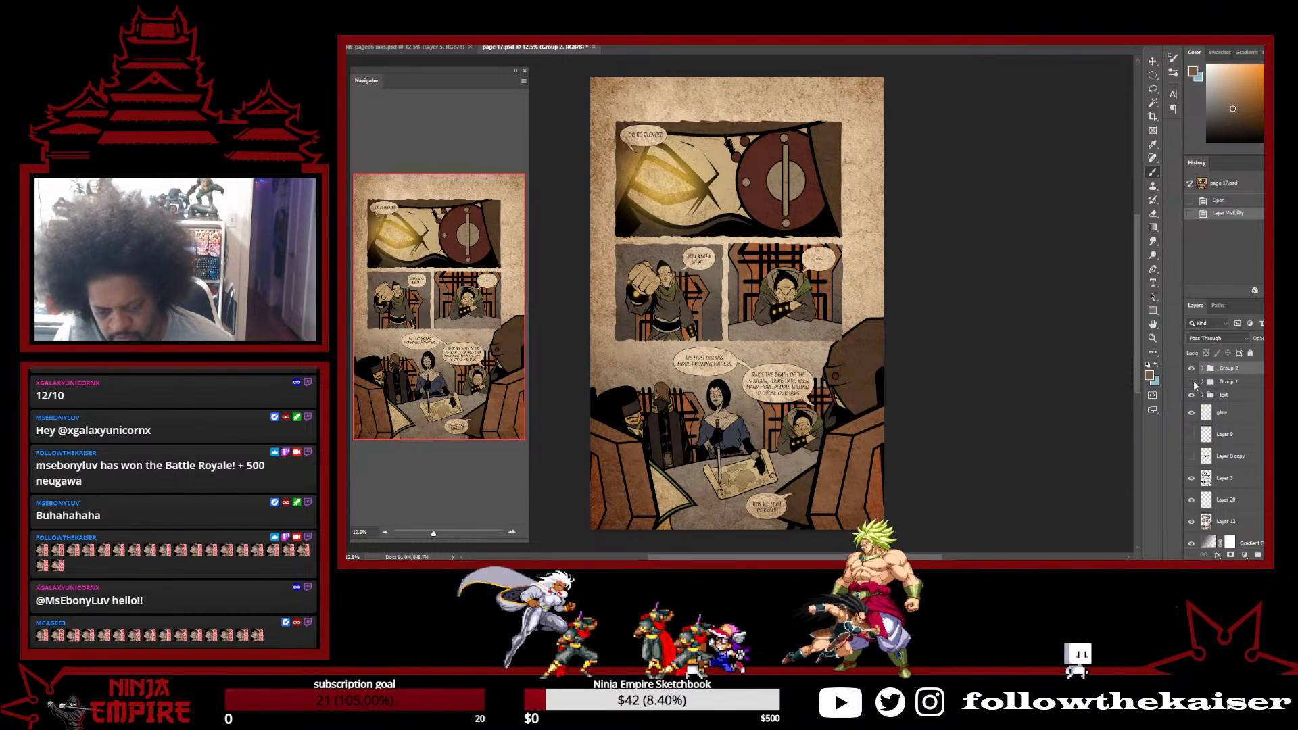
click(1191, 382)
click(1252, 387)
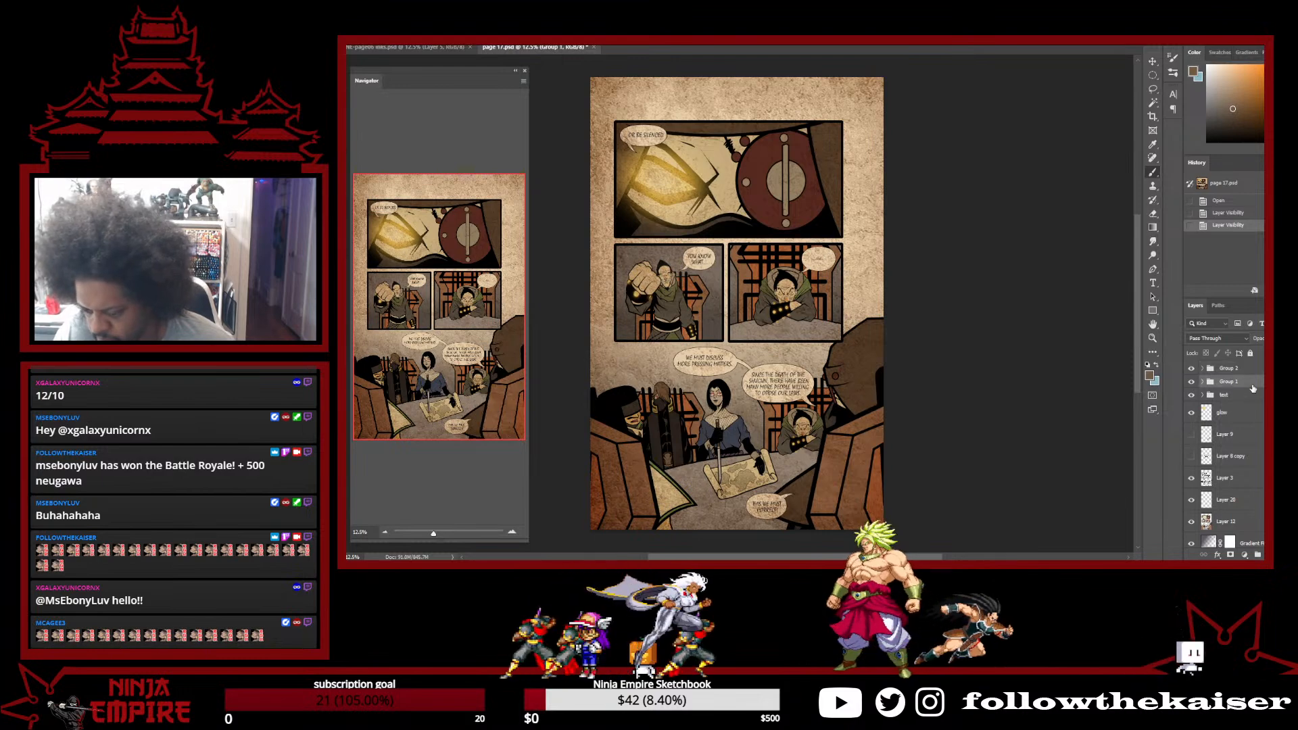
double_click(1252, 387)
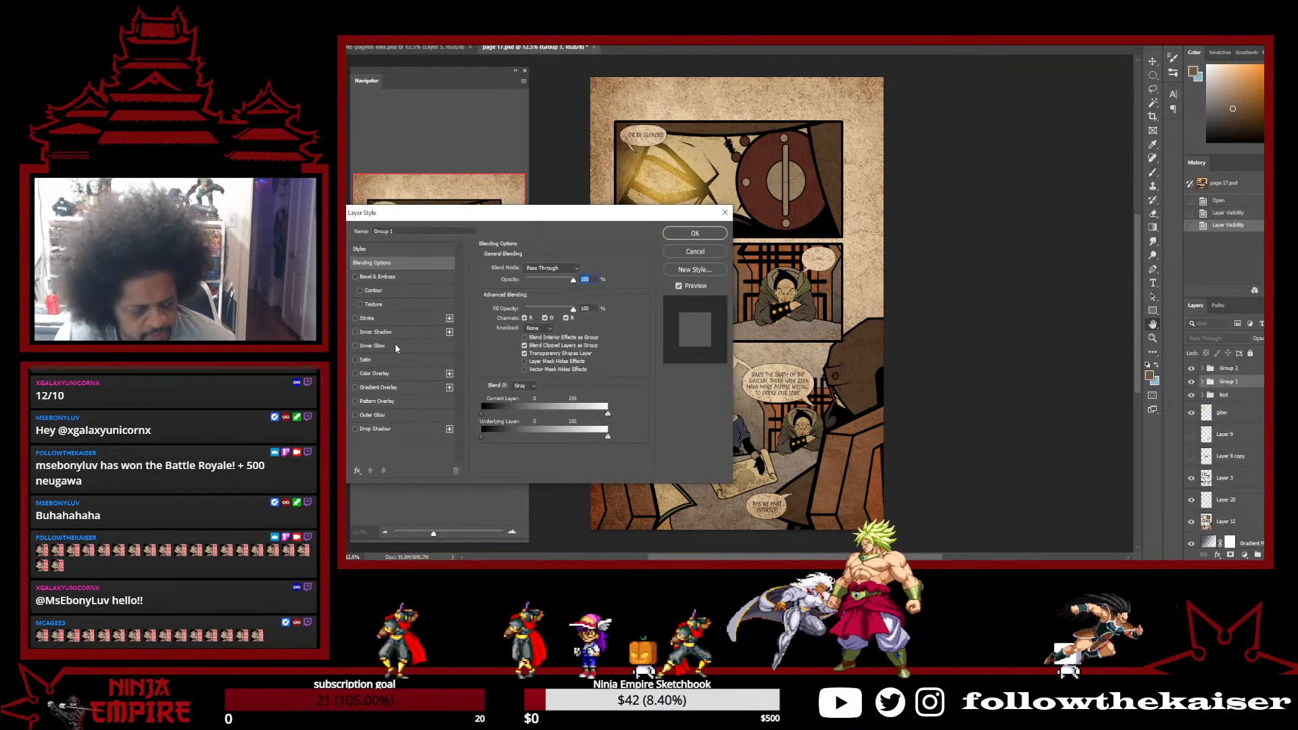
click(388, 372)
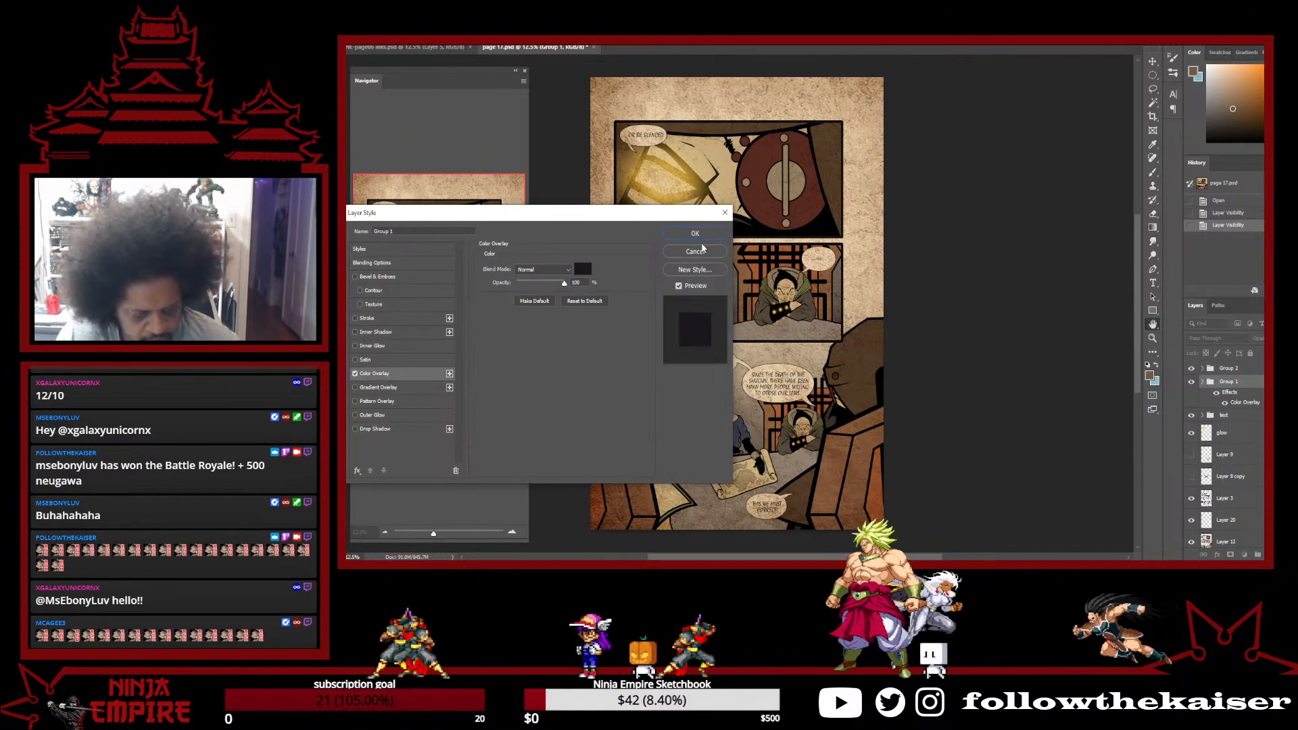
click(688, 236)
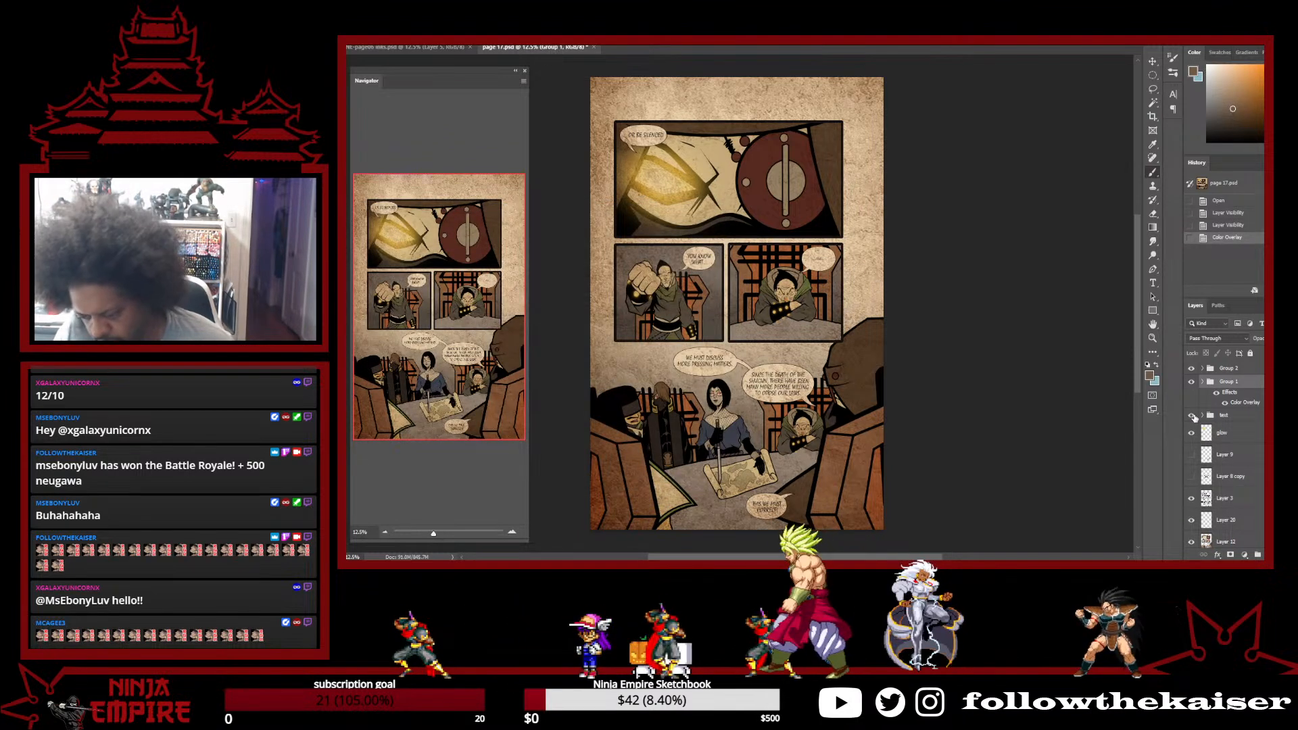
Hide the text group on page 17 and check Layer 9 by toggling its visibility
click(1192, 415)
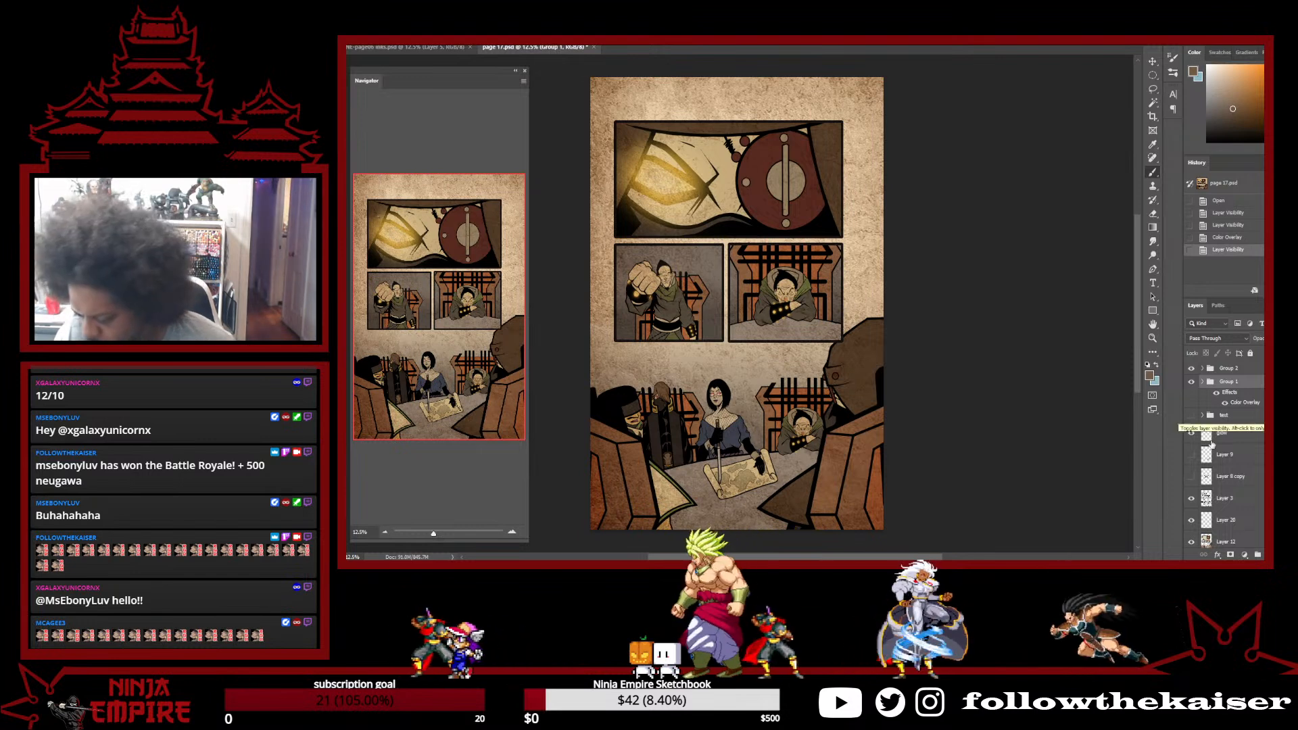
click(1192, 459)
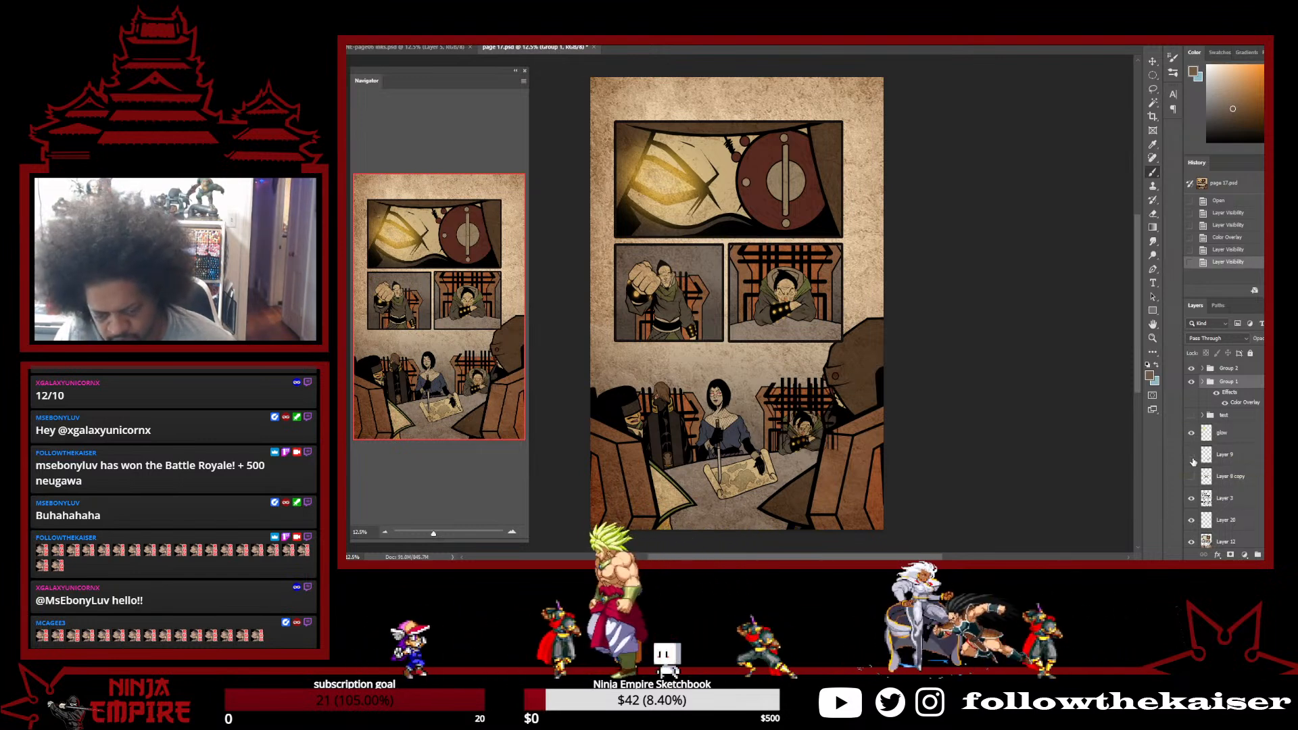
click(1192, 459)
Apply the same dark Color Overlay to the line art on Layer 3 and save the document
scroll(1223, 460, down, 1)
click(1257, 475)
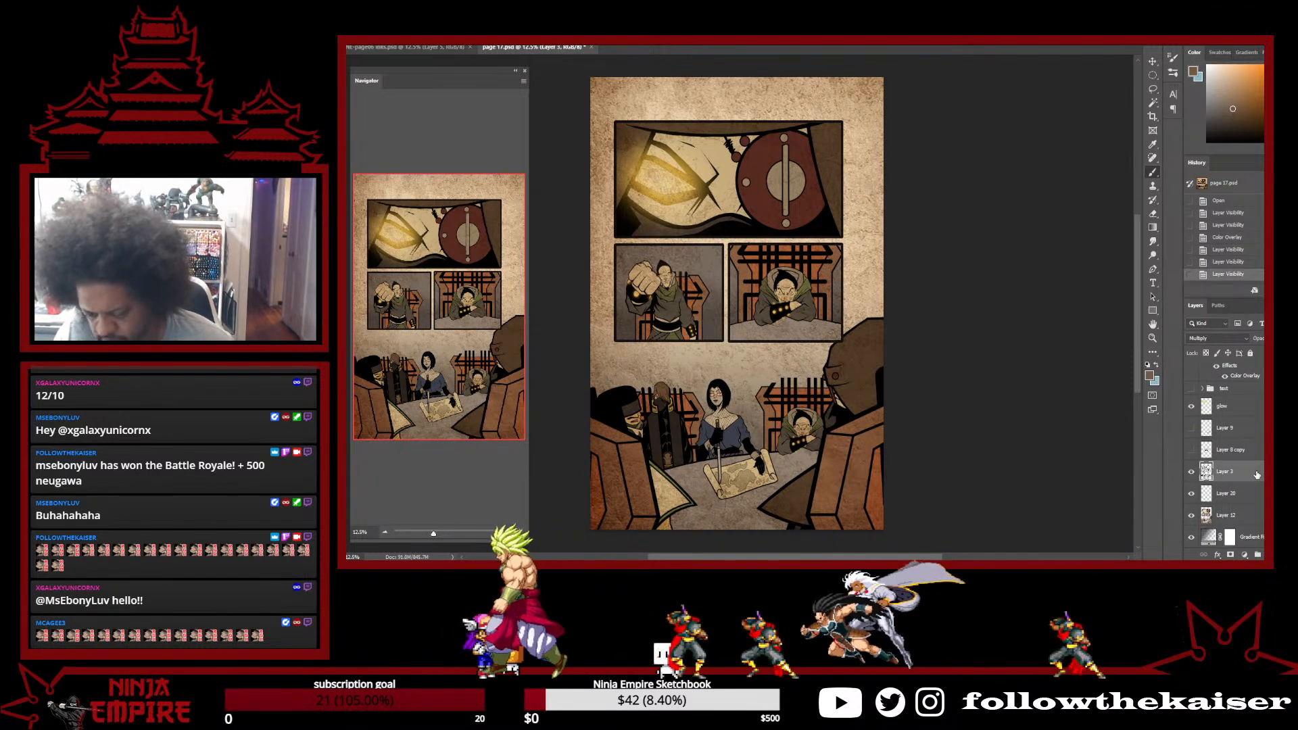
double_click(1256, 475)
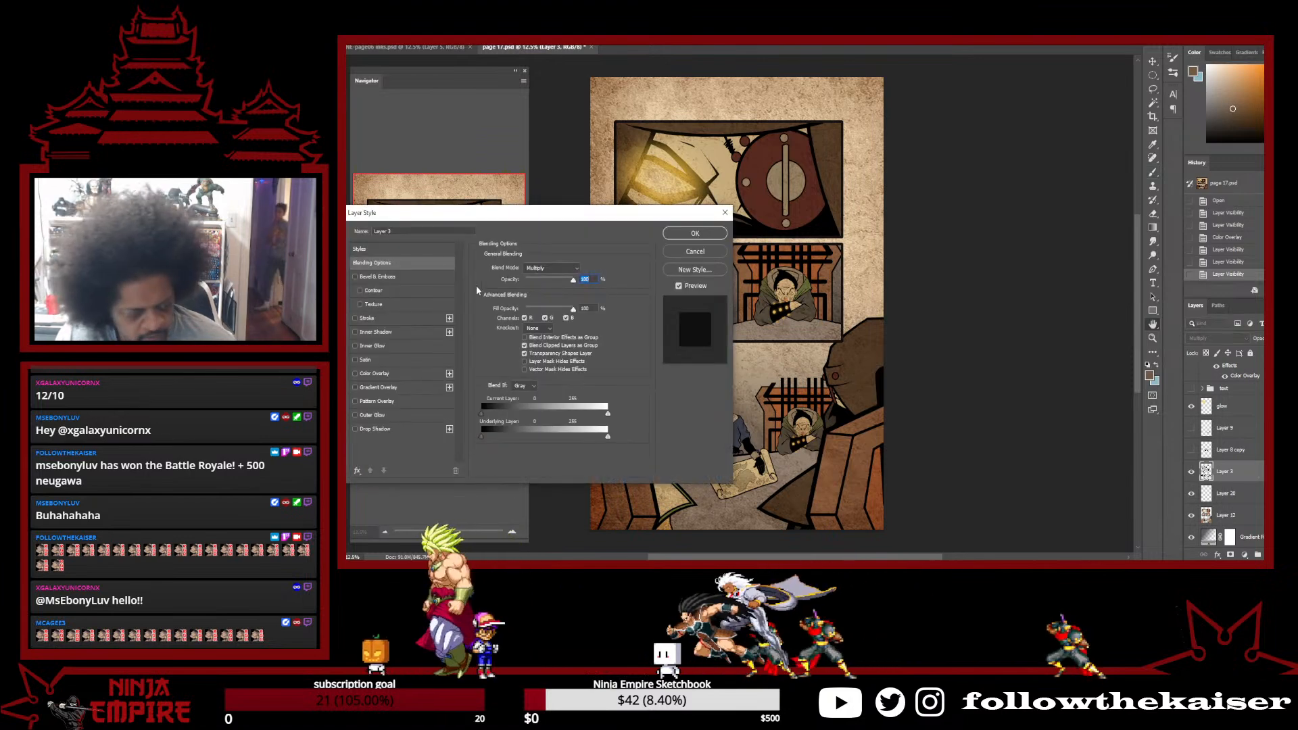
click(376, 373)
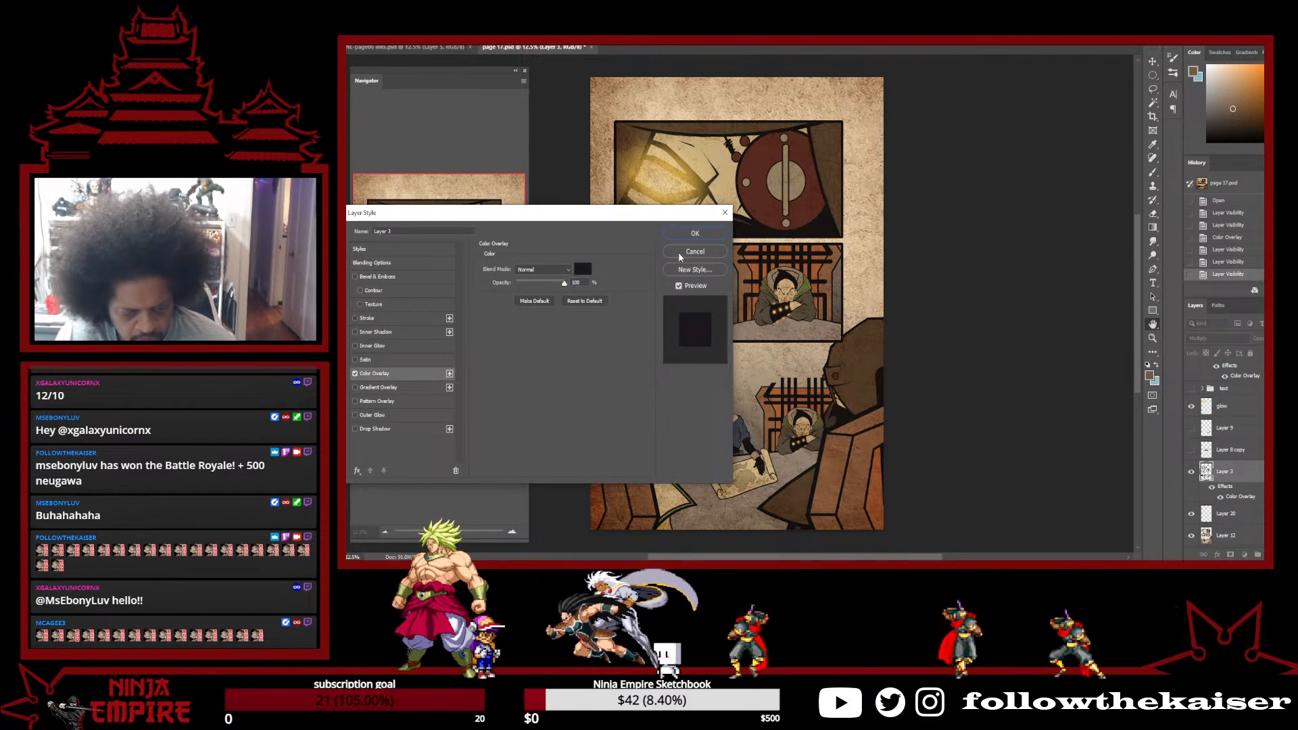
key(Return)
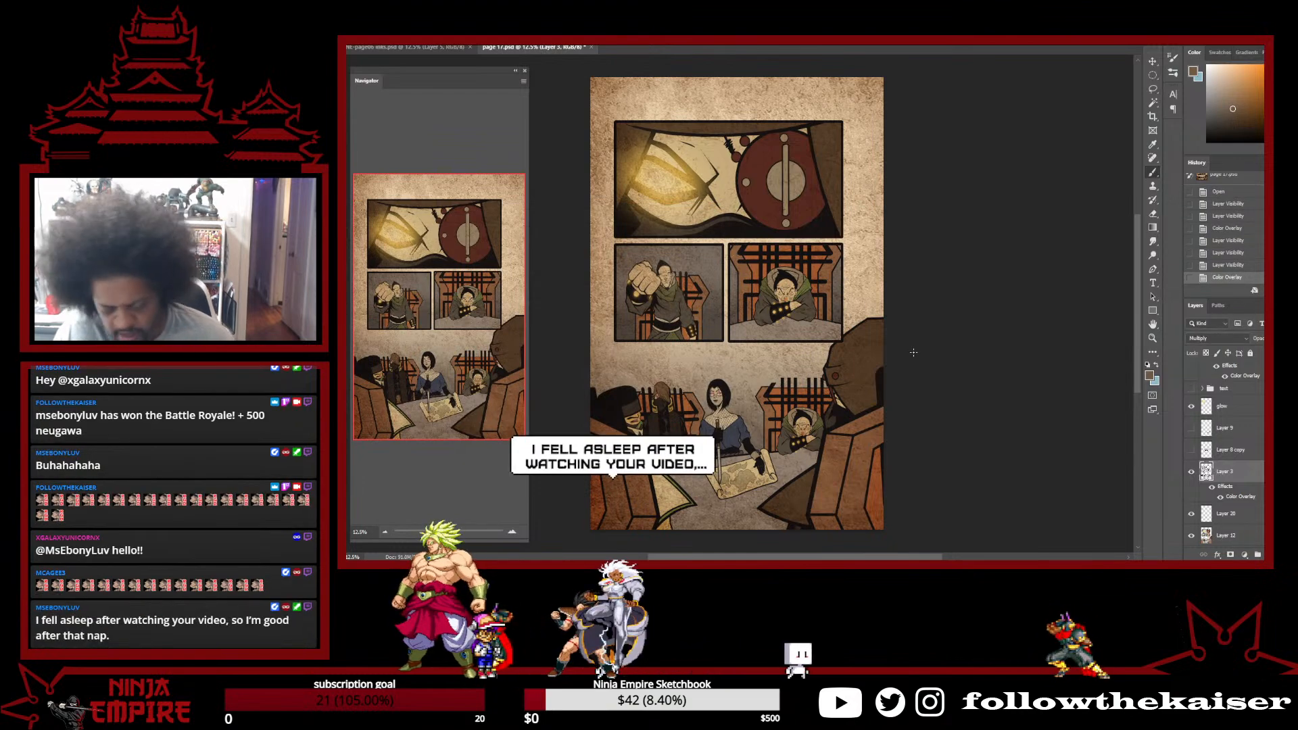
key(ctrl+s)
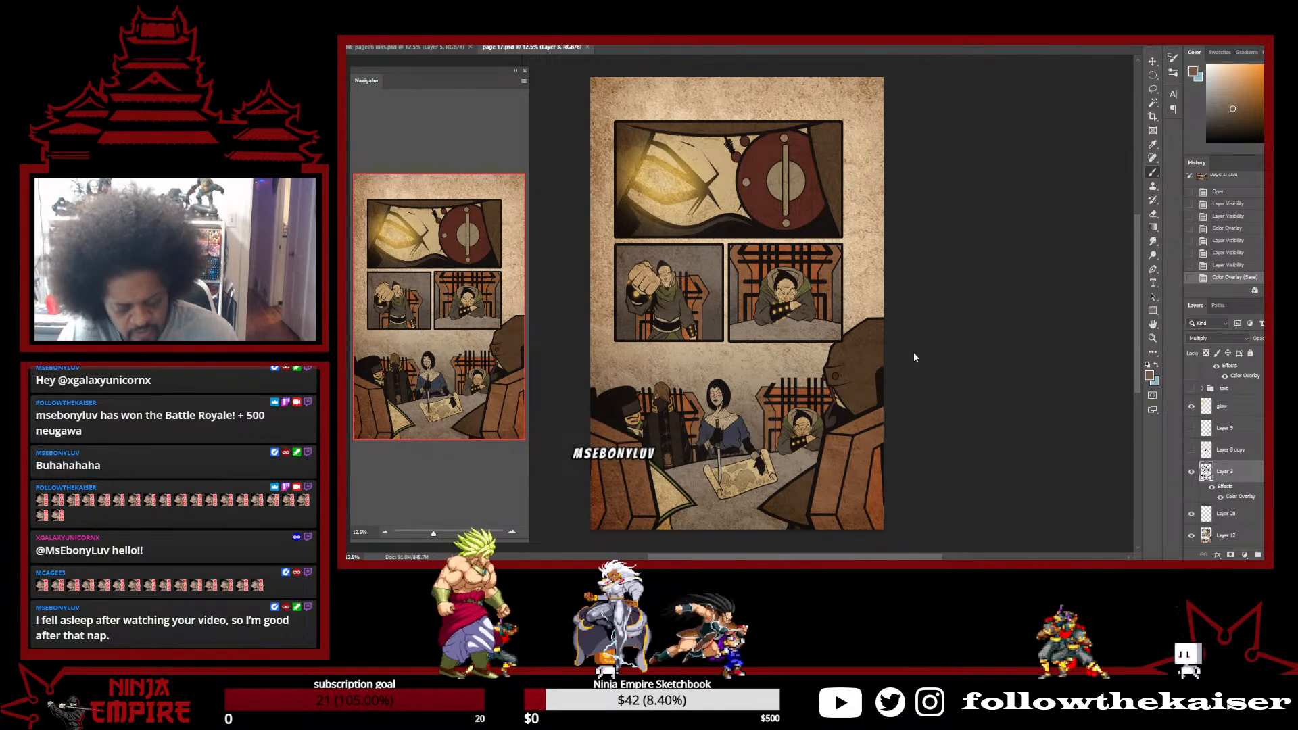
Save a JPEG copy at Maximum quality 12, replacing the existing Full-size-page 17-retro file
key(ctrl+alt+s)
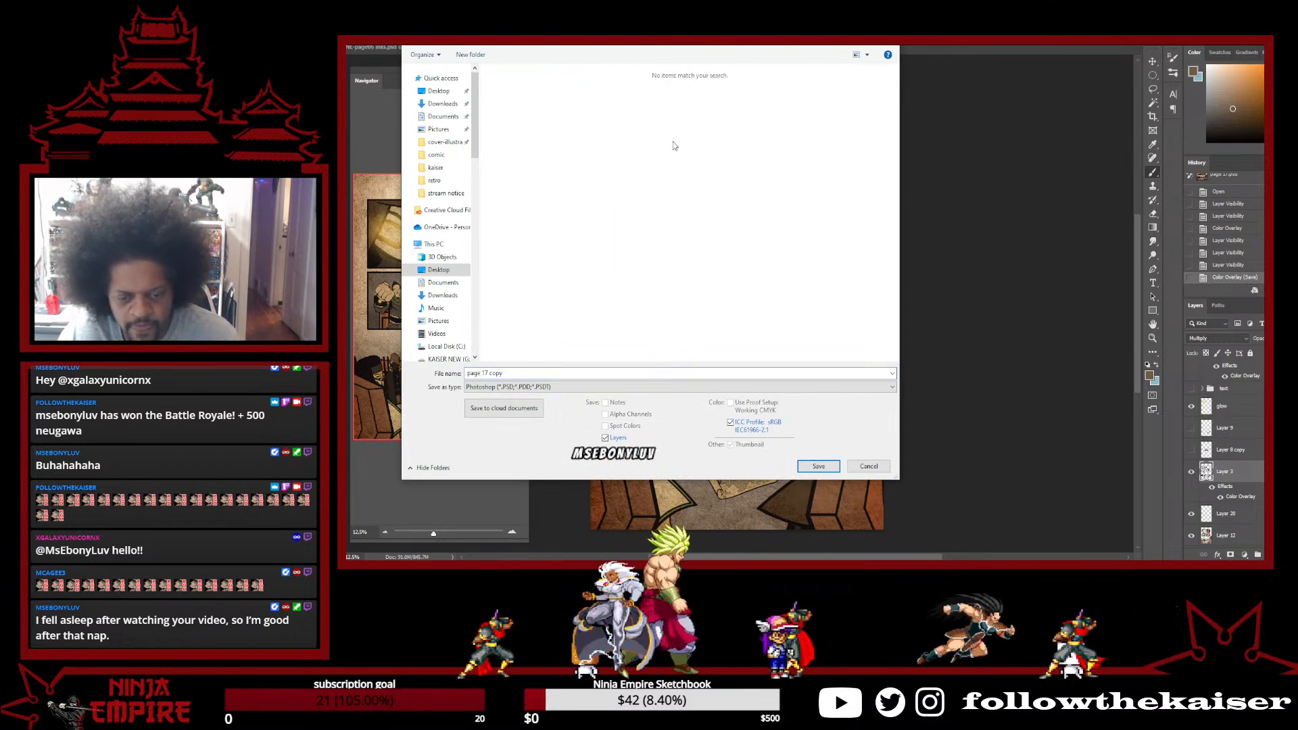
click(593, 388)
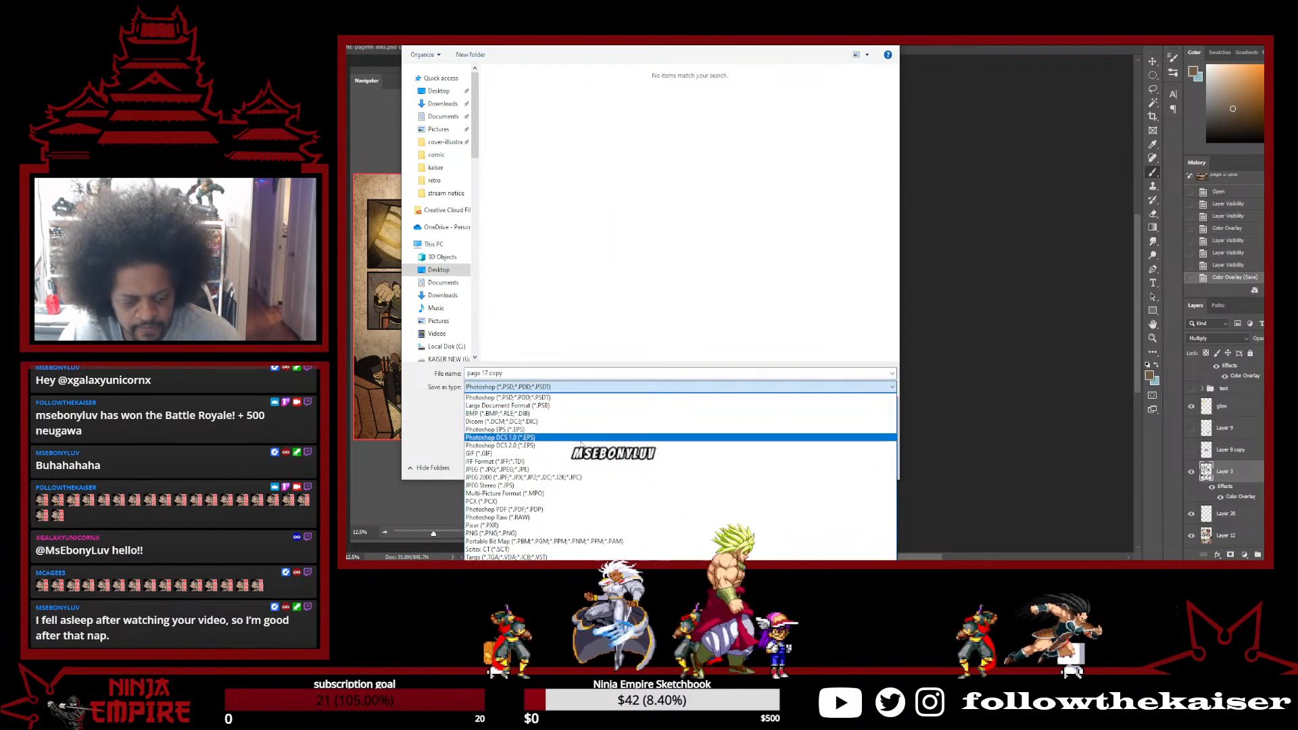
click(588, 466)
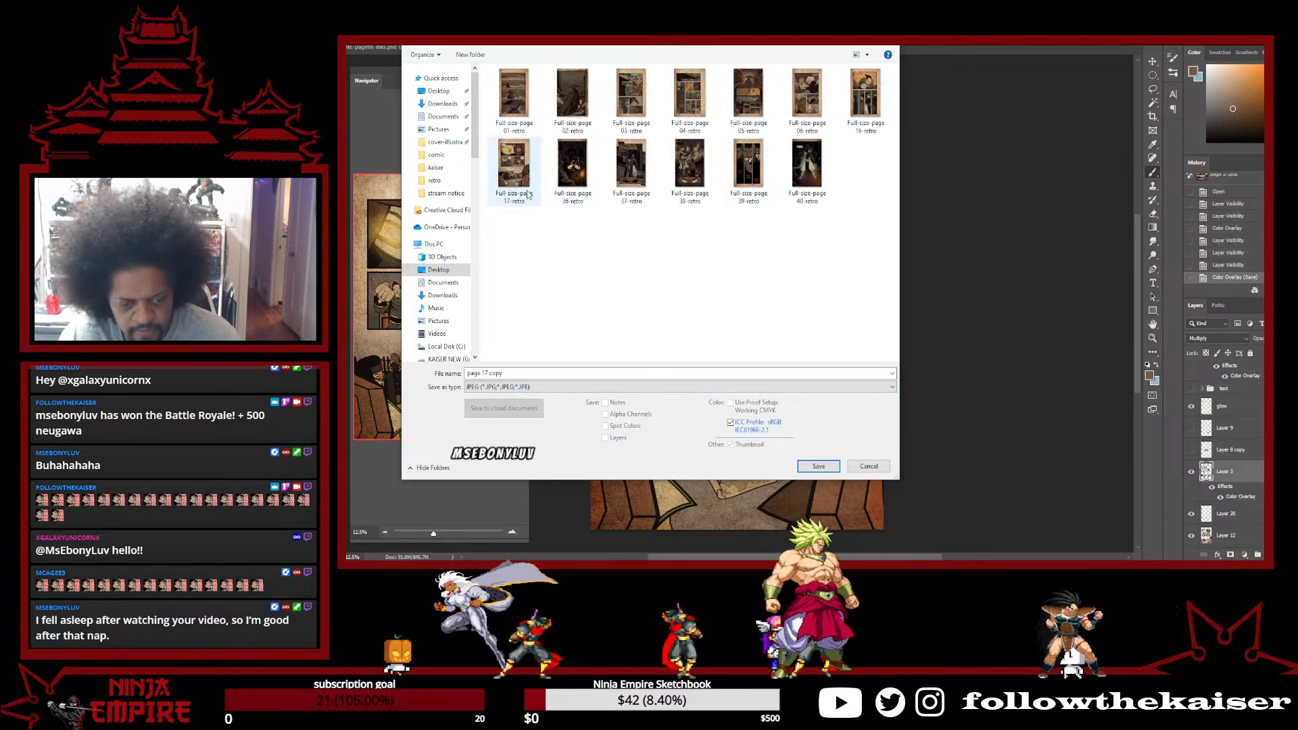
double_click(515, 166)
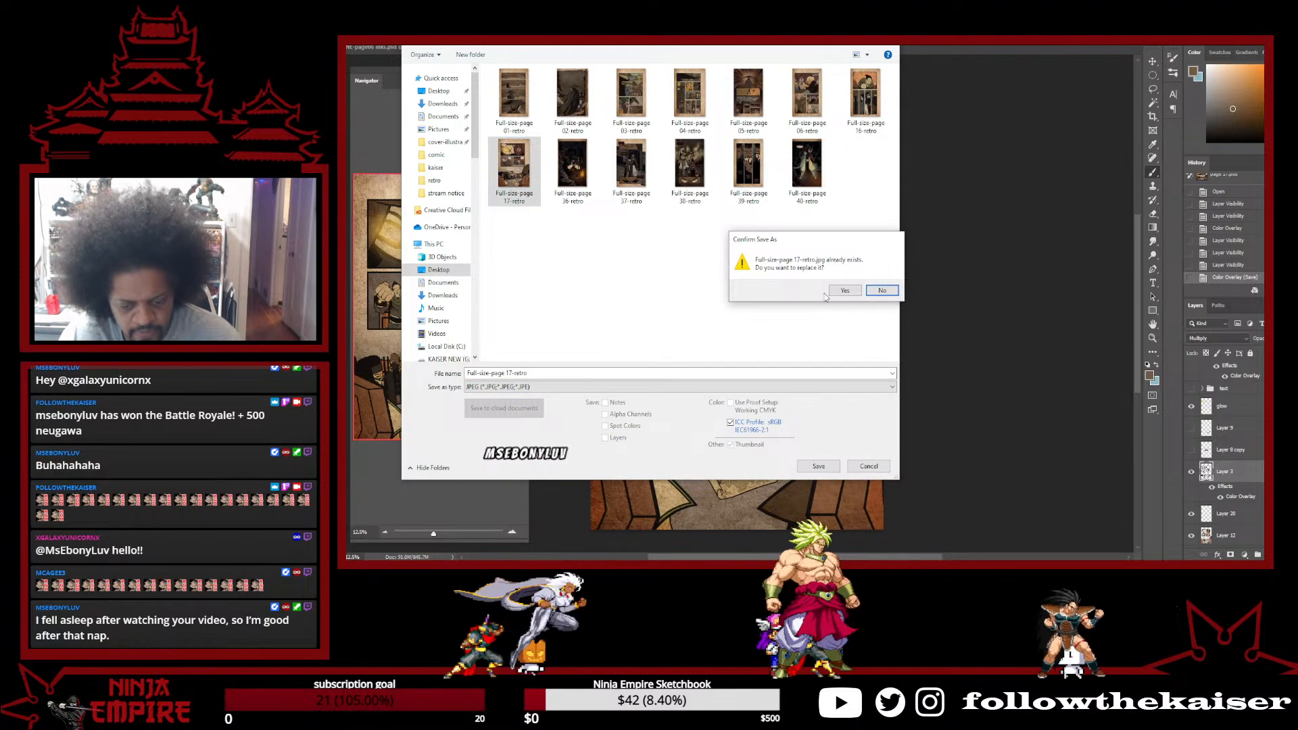
click(844, 292)
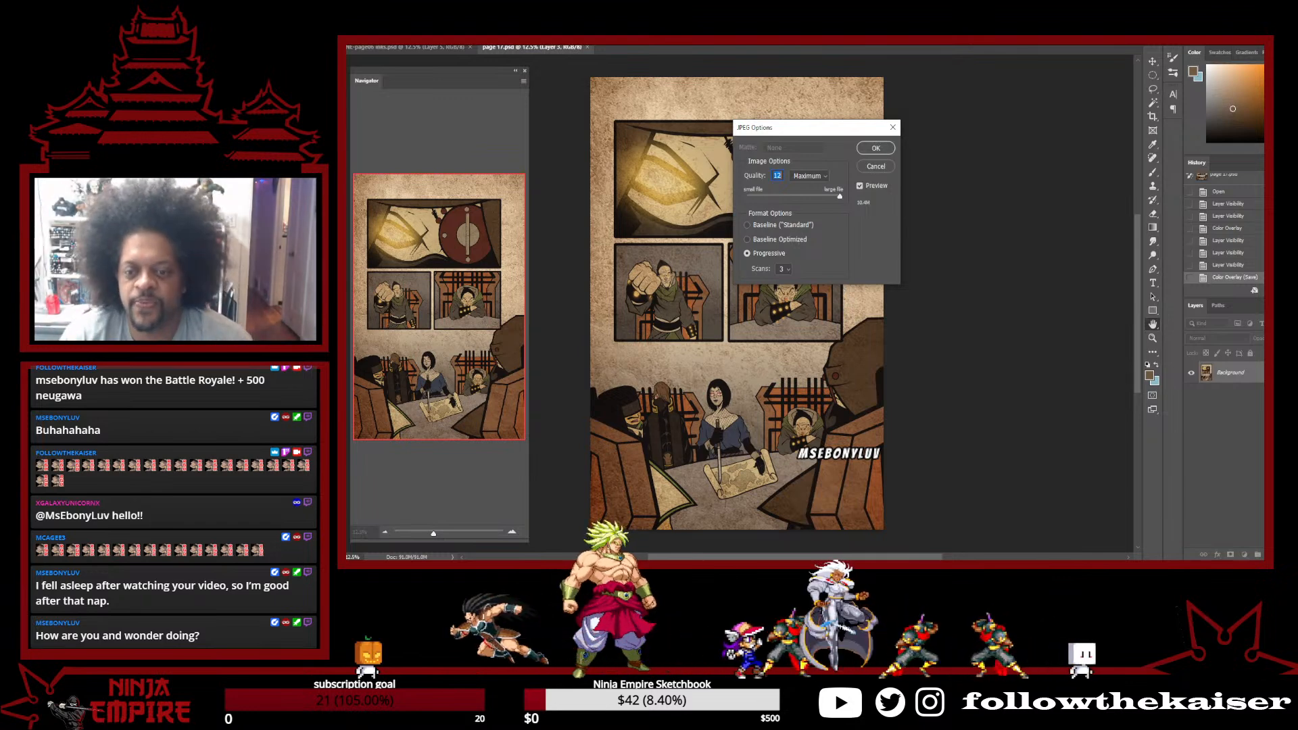
key(Return)
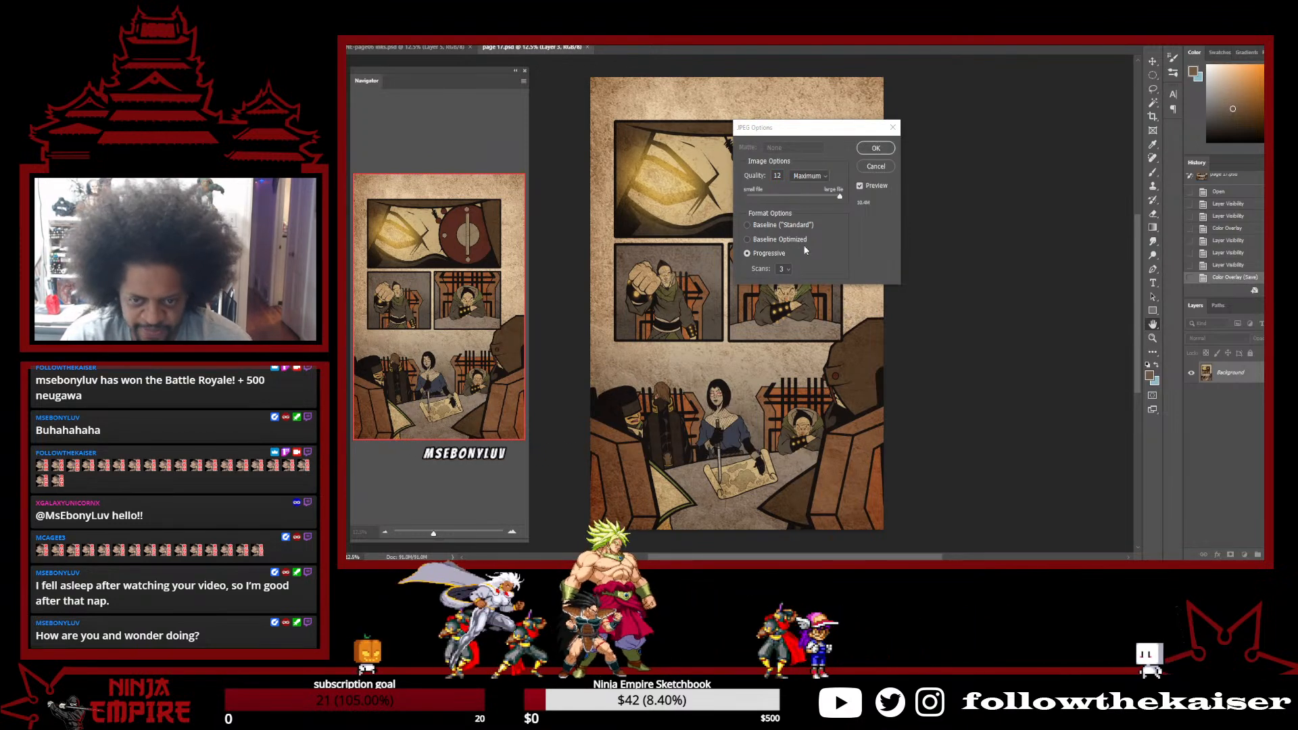
click(880, 149)
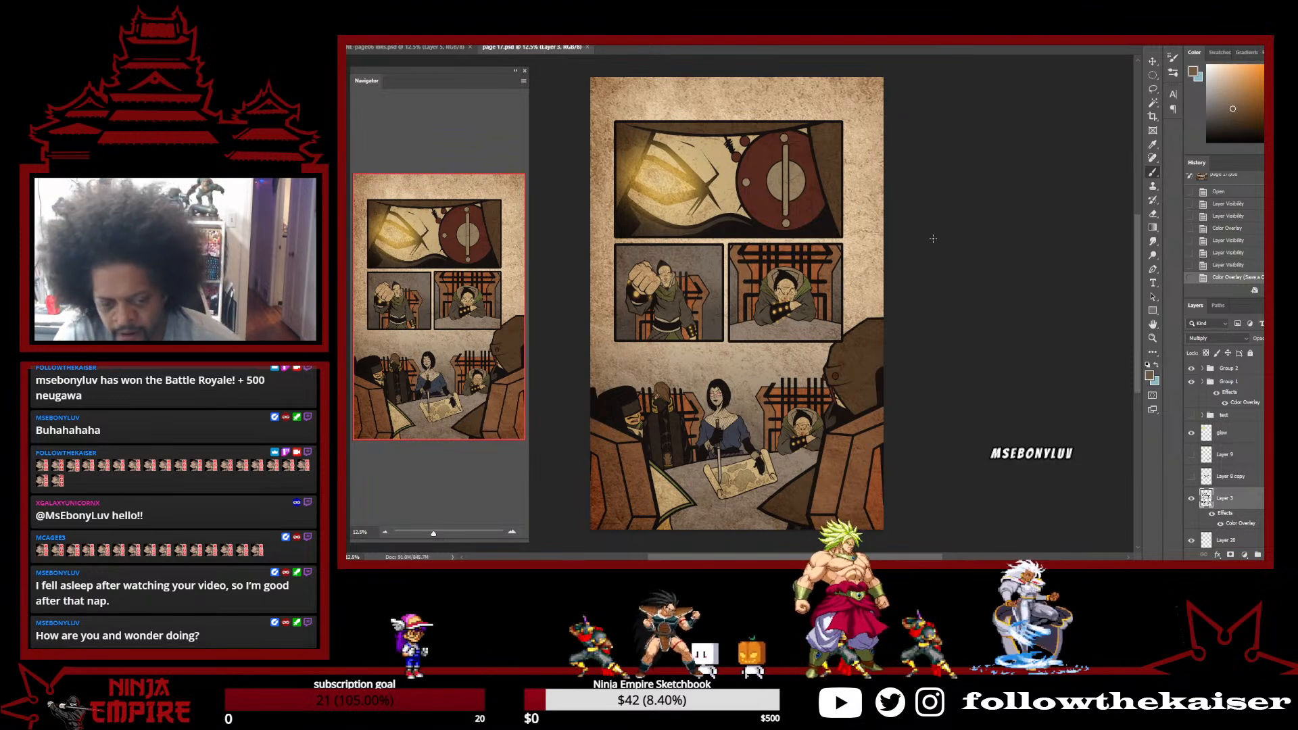
Close the page 17 document, bring up the page 36 document and collapse its paper group
click(588, 47)
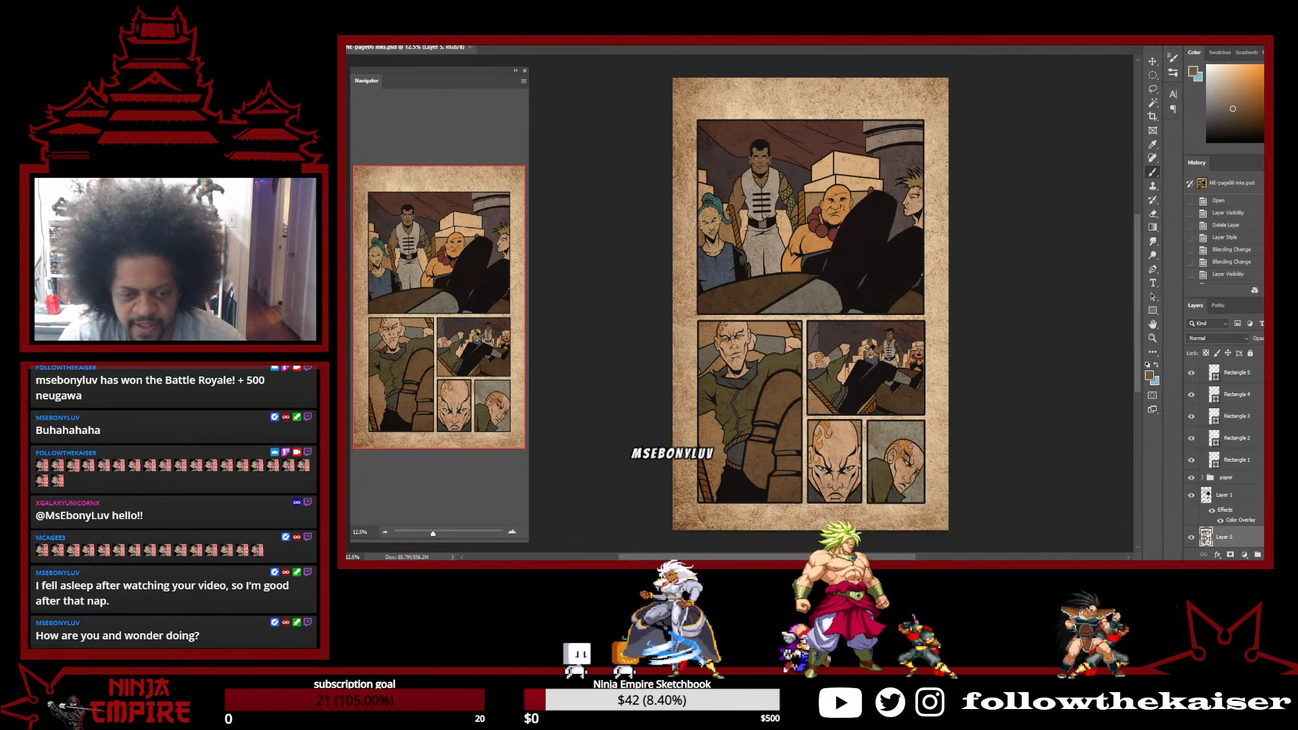
key(ctrl+Tab)
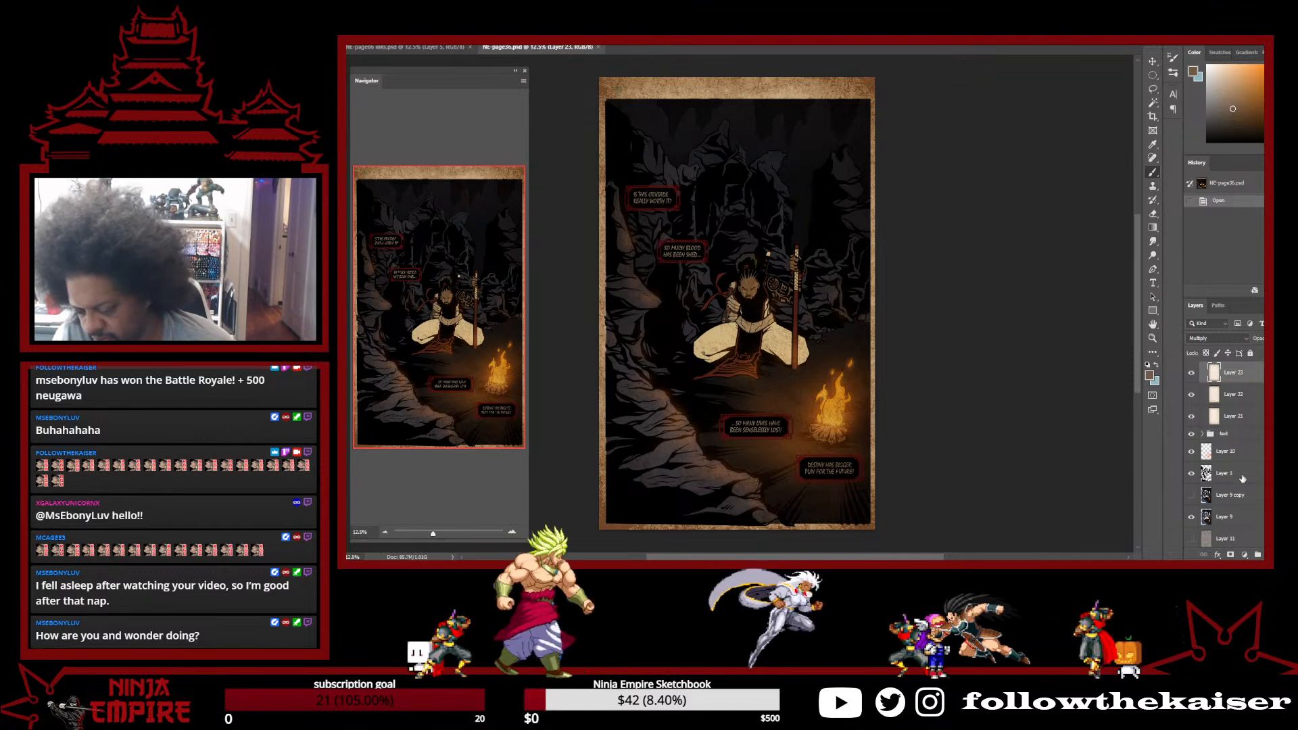
scroll(1244, 429, up, 1)
click(1201, 368)
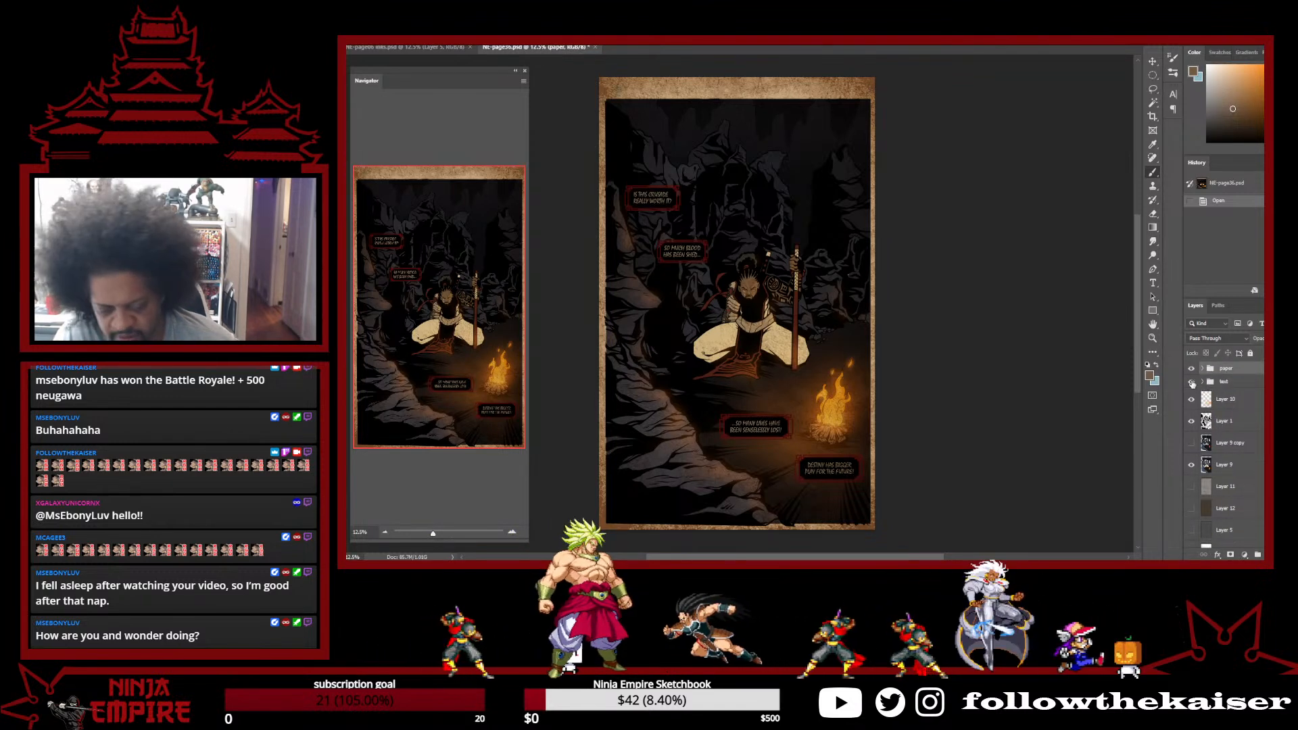
Compare page 36 with and without lettering and leave the text group hidden
click(1190, 382)
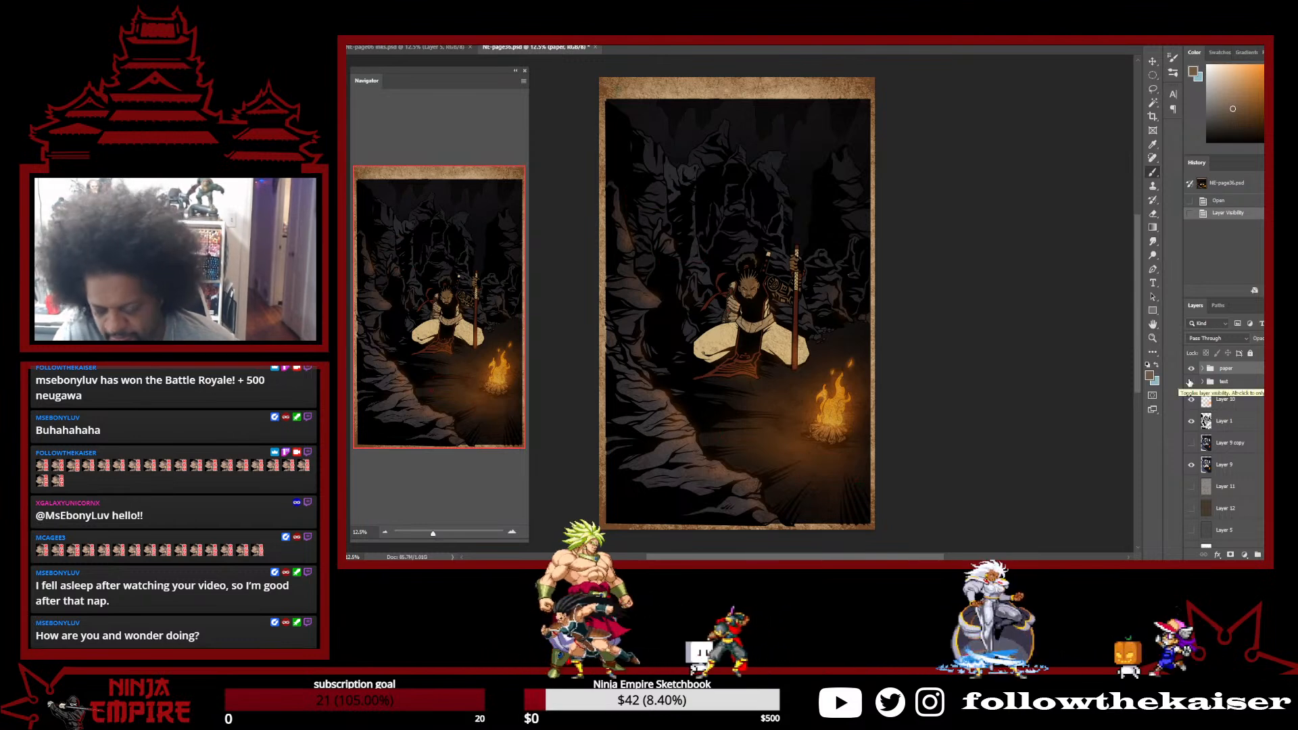
click(1190, 382)
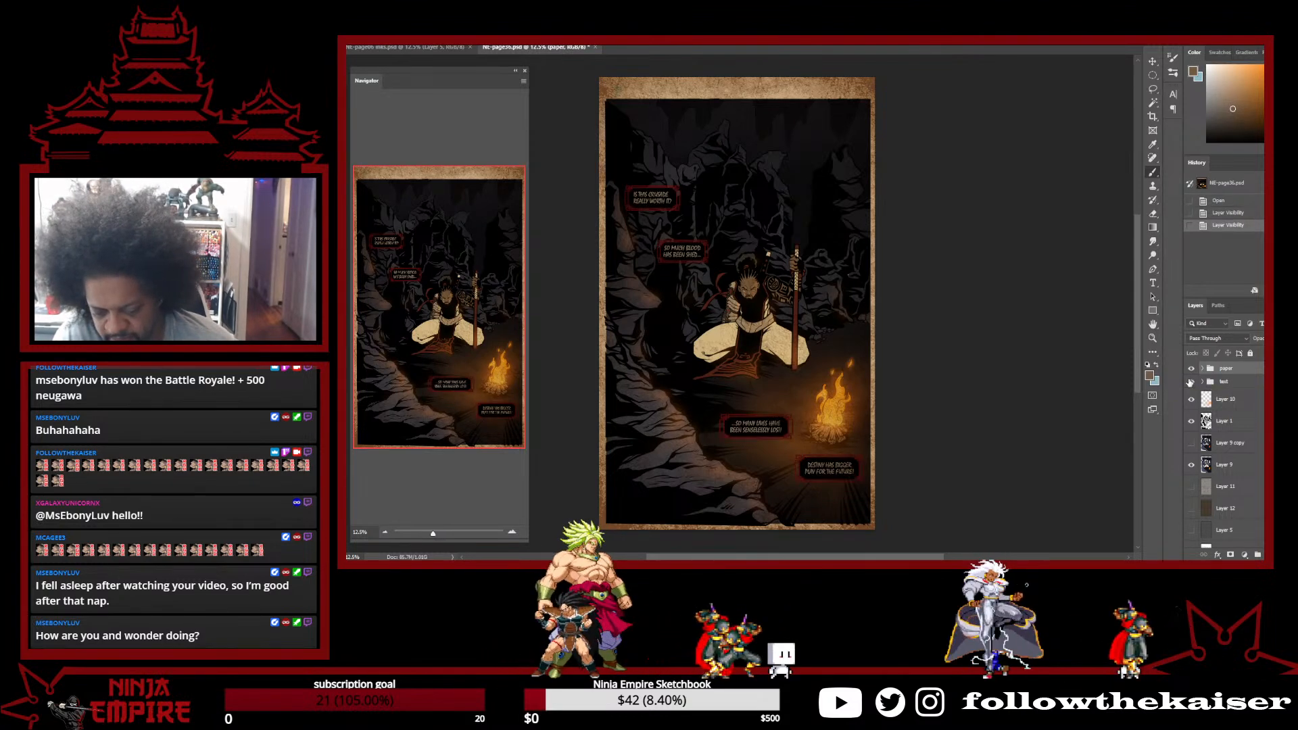
click(1190, 382)
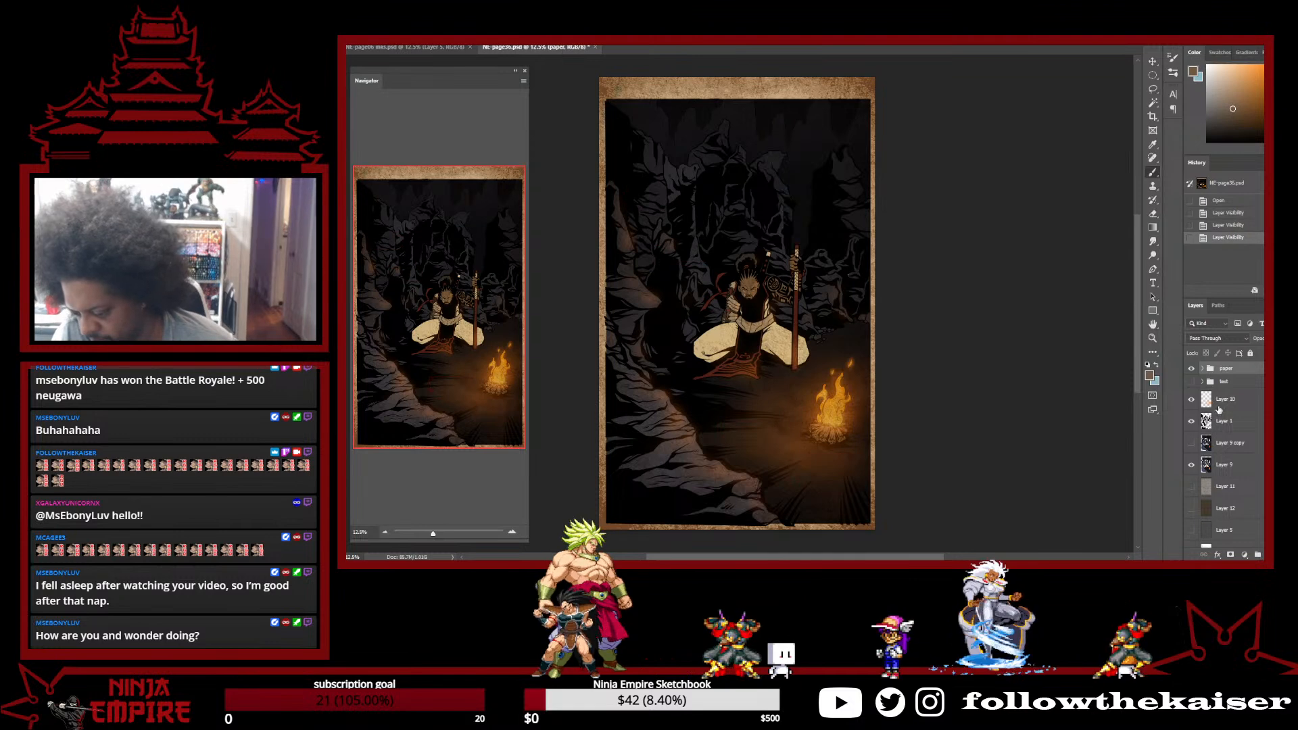
Apply a dark Color Overlay to Layer 1 and set the layer's blend mode to Normal
click(1247, 428)
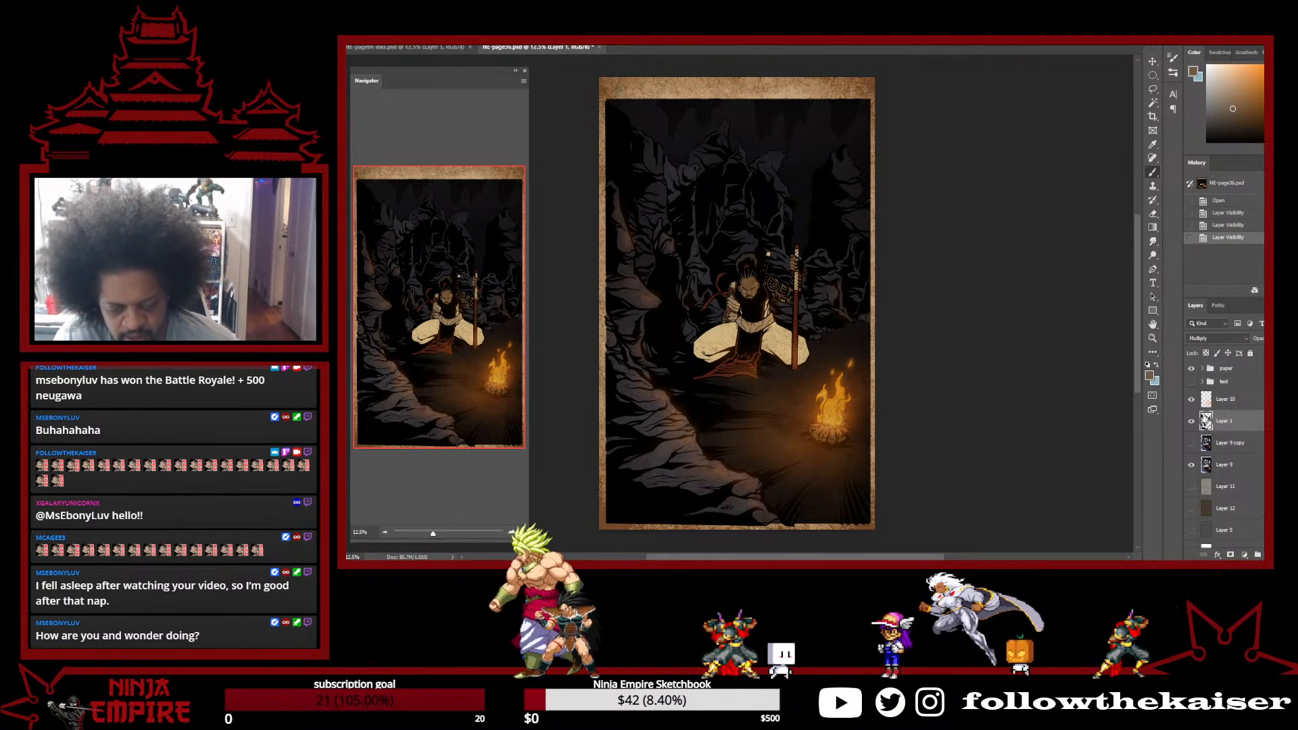
double_click(1205, 420)
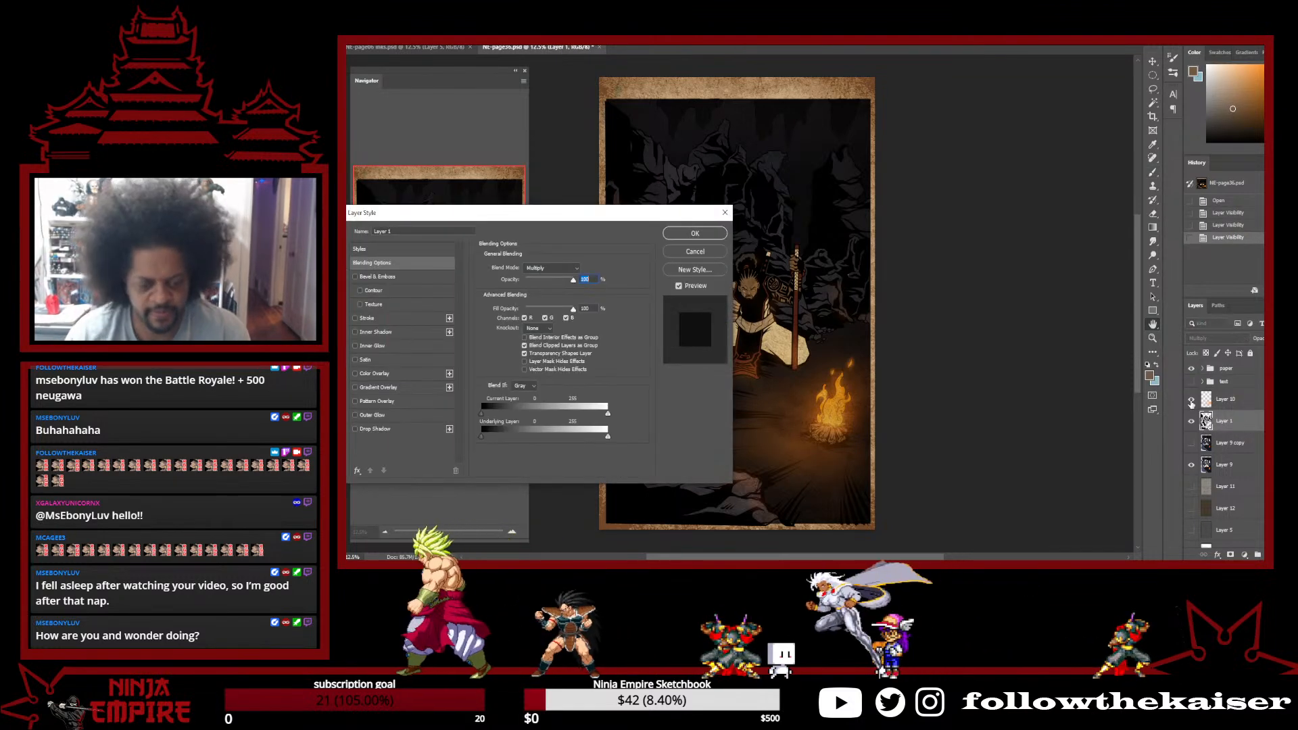
click(374, 373)
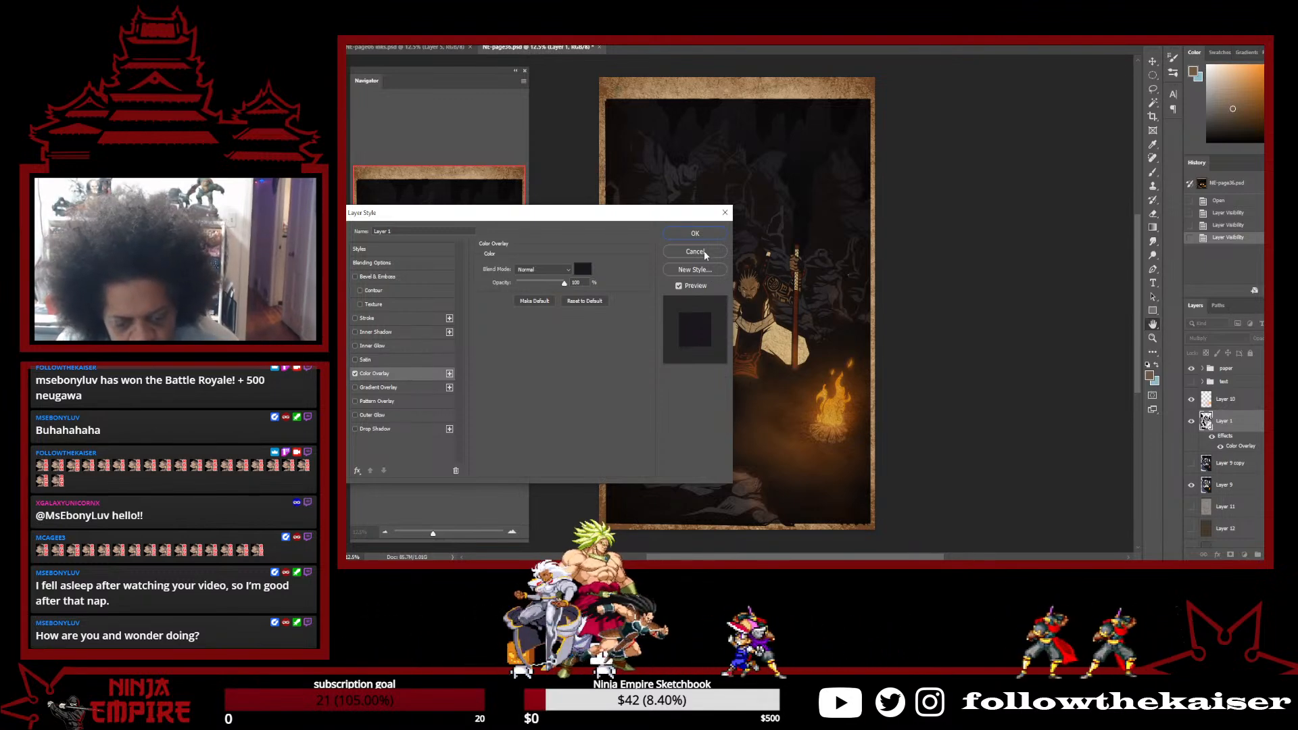
click(696, 234)
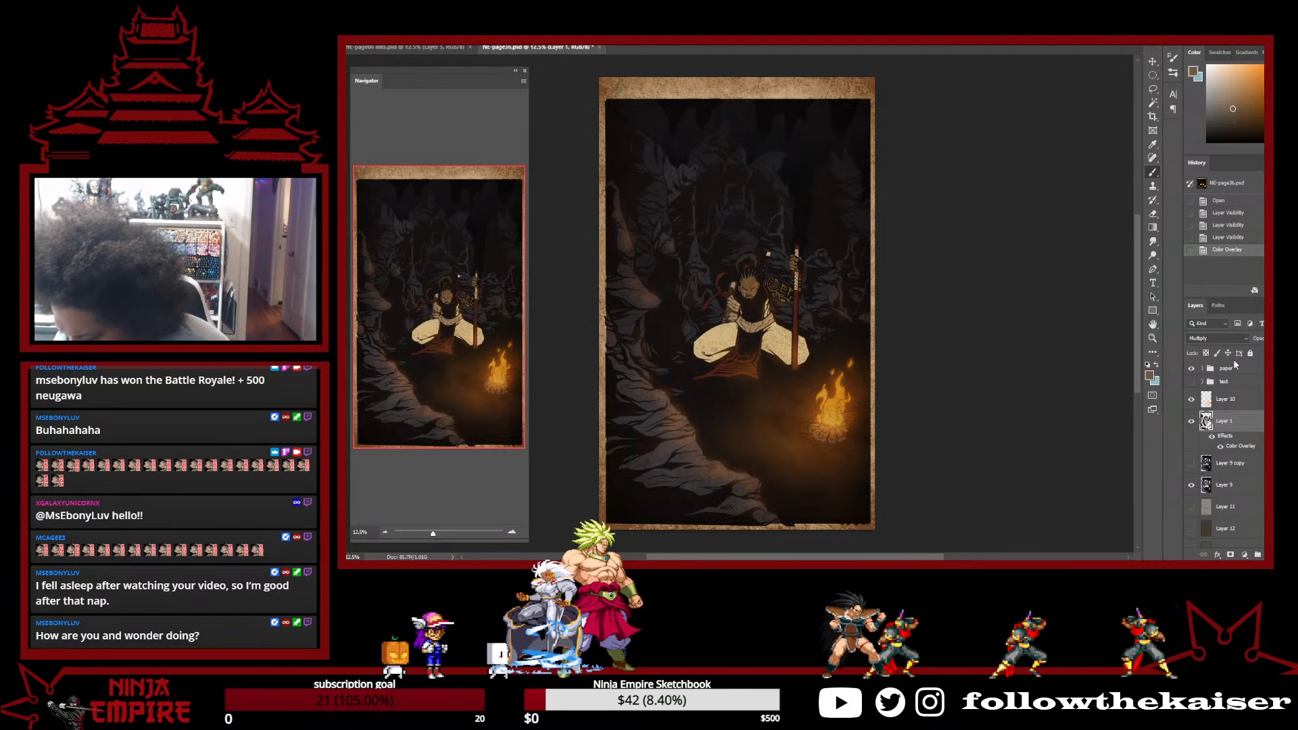
click(1223, 339)
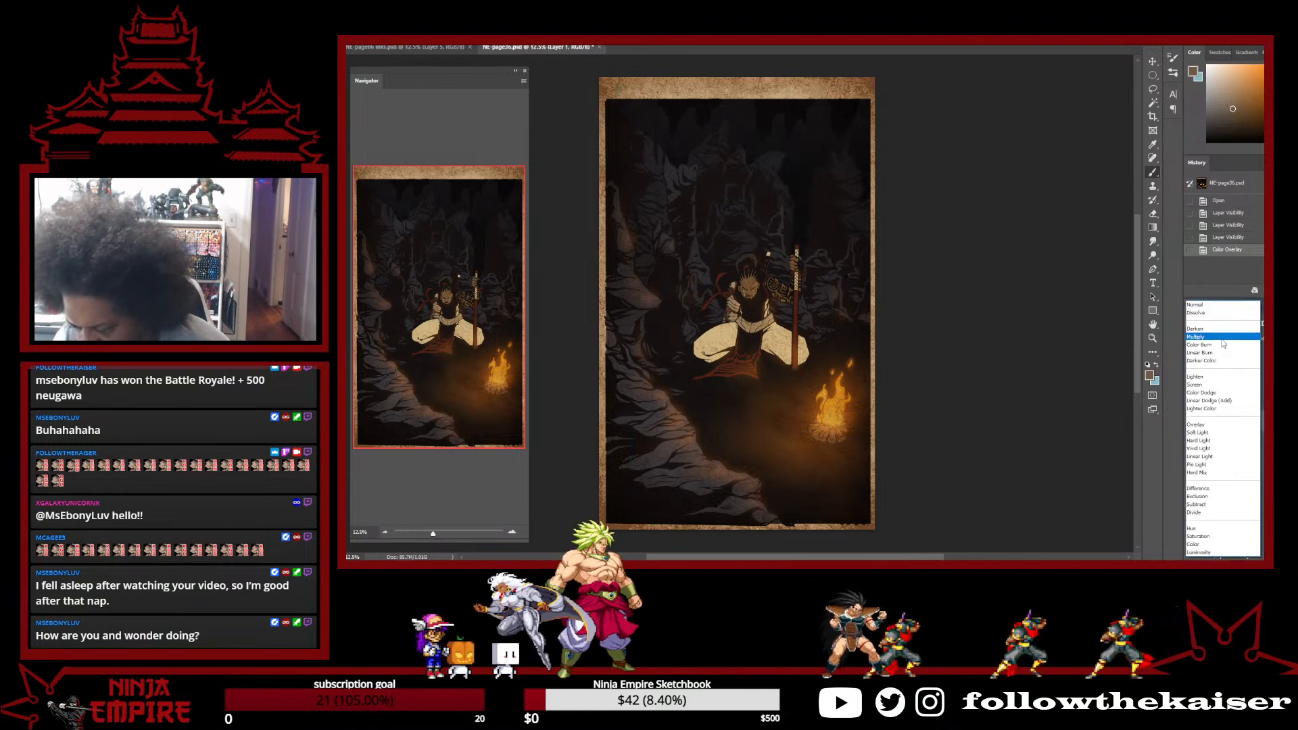
click(1211, 307)
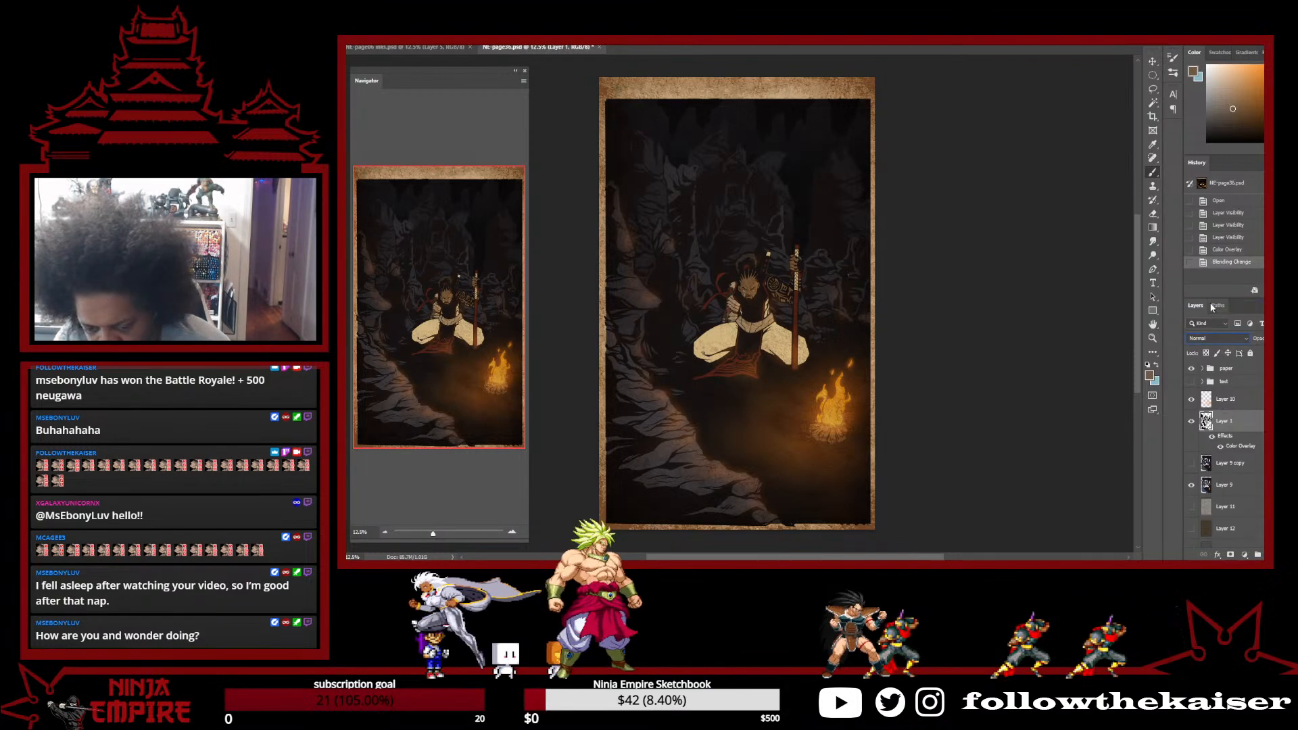
Compare the artwork before and after the Layer 1 overlay and blending change, and examine the figure and campfire up close
click(1228, 250)
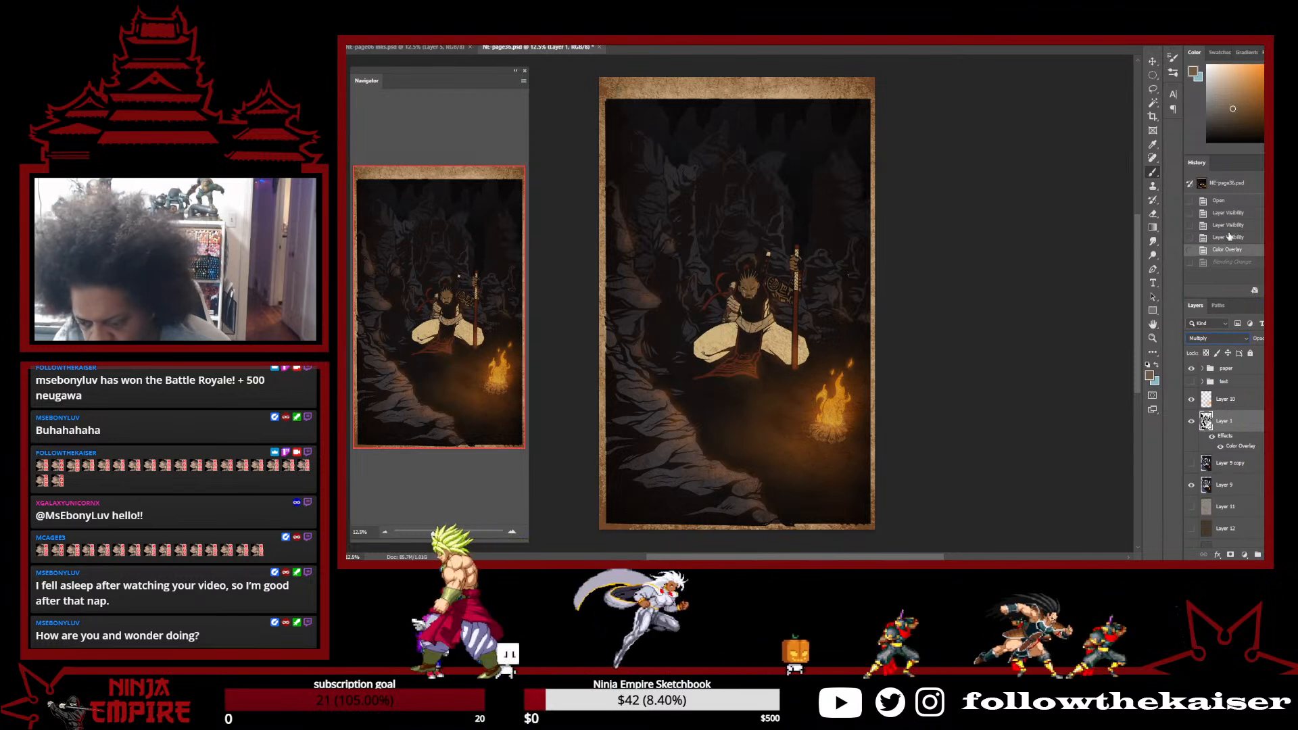
click(1229, 238)
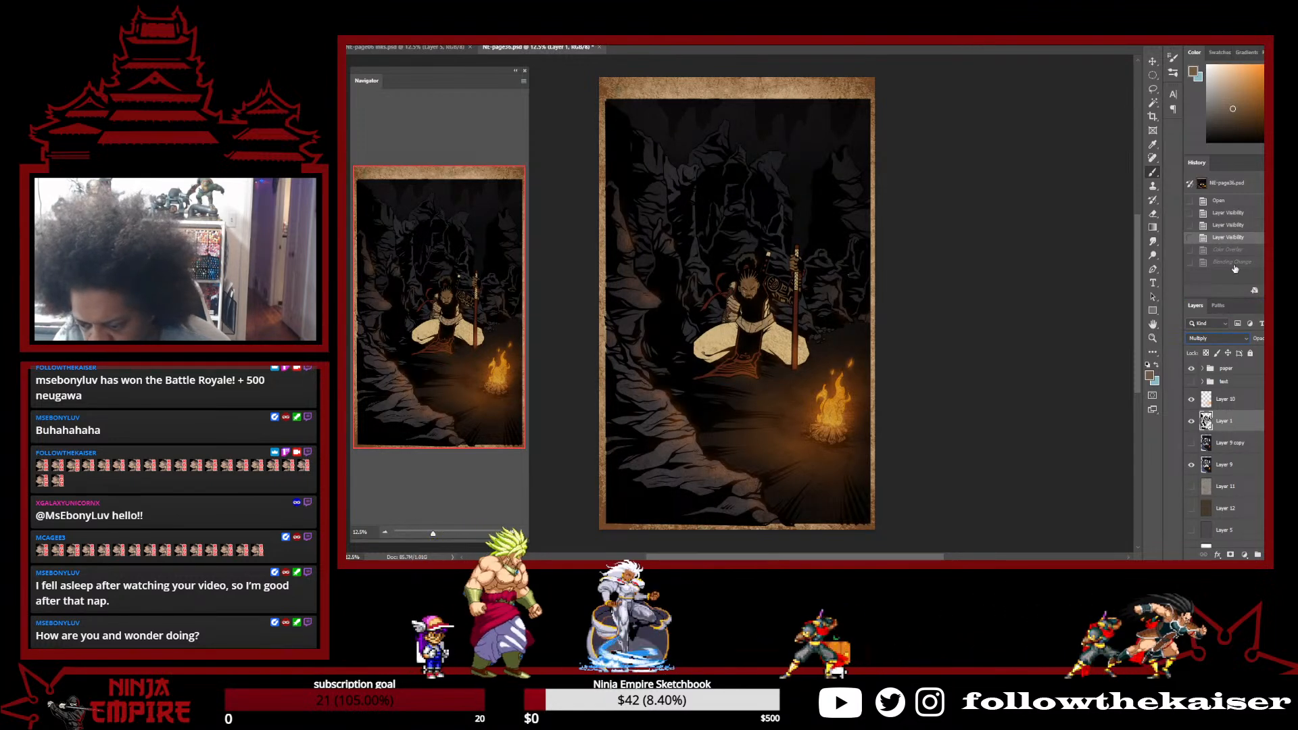
click(1235, 268)
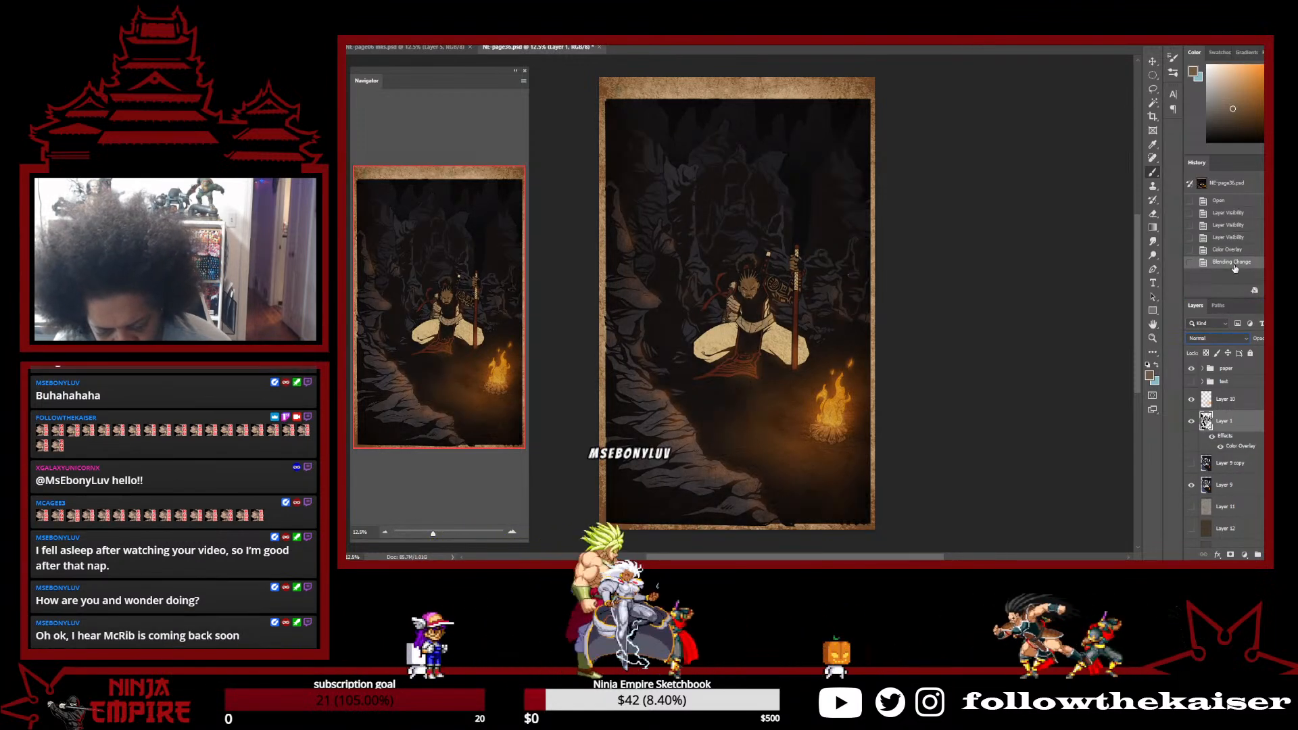
ctrl+click(713, 450)
ctrl+click(713, 451)
drag(790, 431, 764, 467)
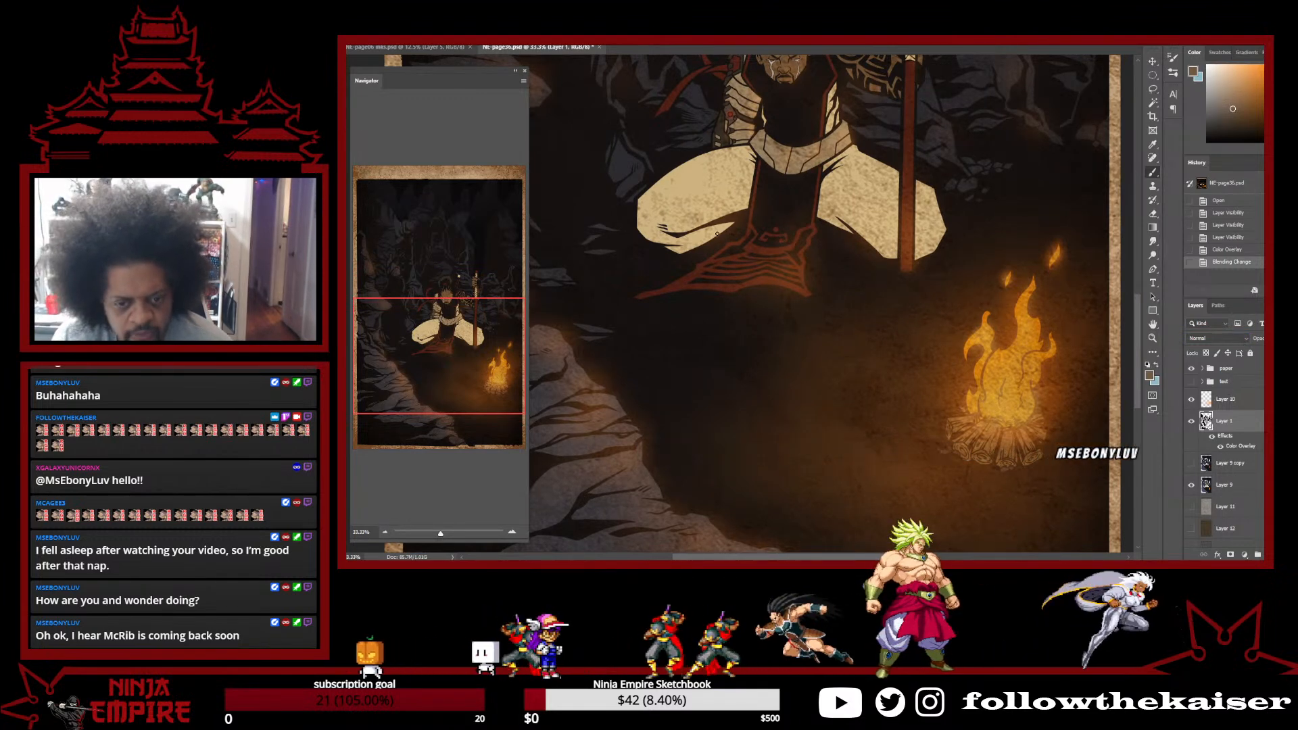
Examine the cave walls, seated figure and campfire up close with and without the Layer 1 overlay, then view the whole page
drag(700, 176, 850, 406)
drag(818, 304, 744, 380)
drag(1014, 321, 846, 398)
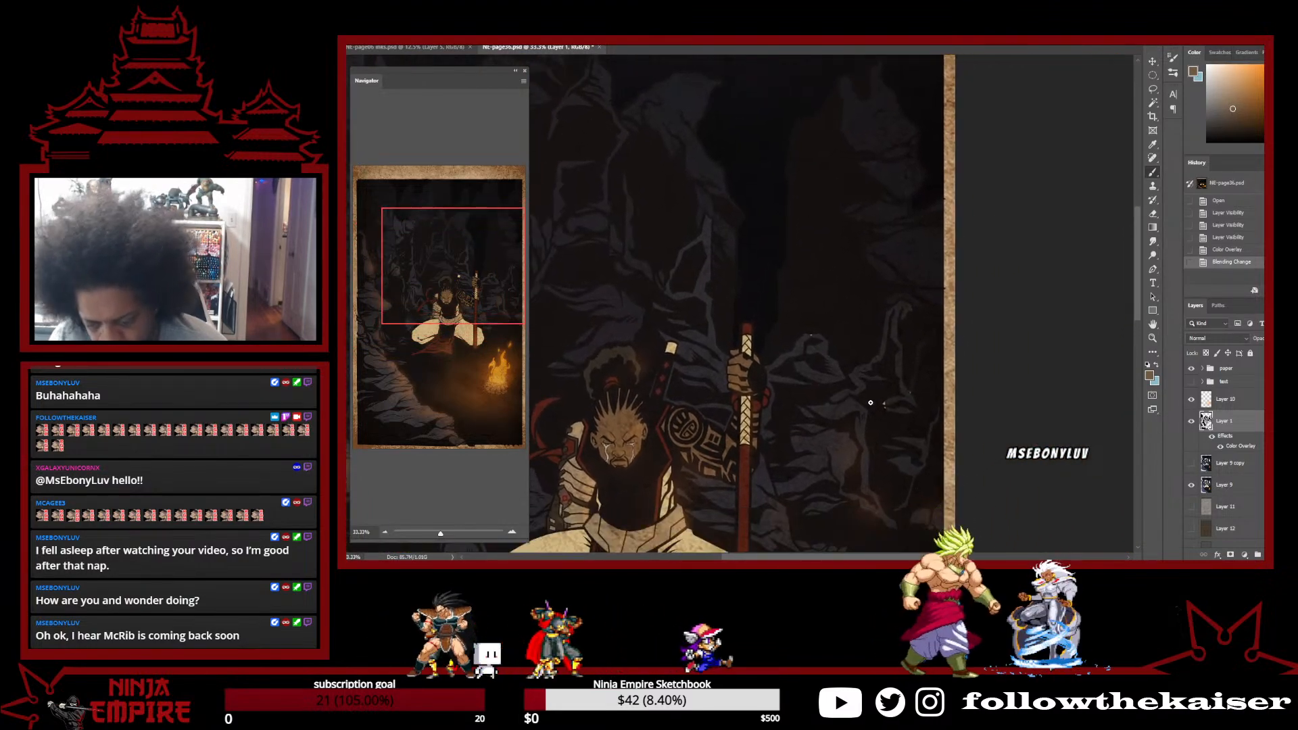
click(1229, 238)
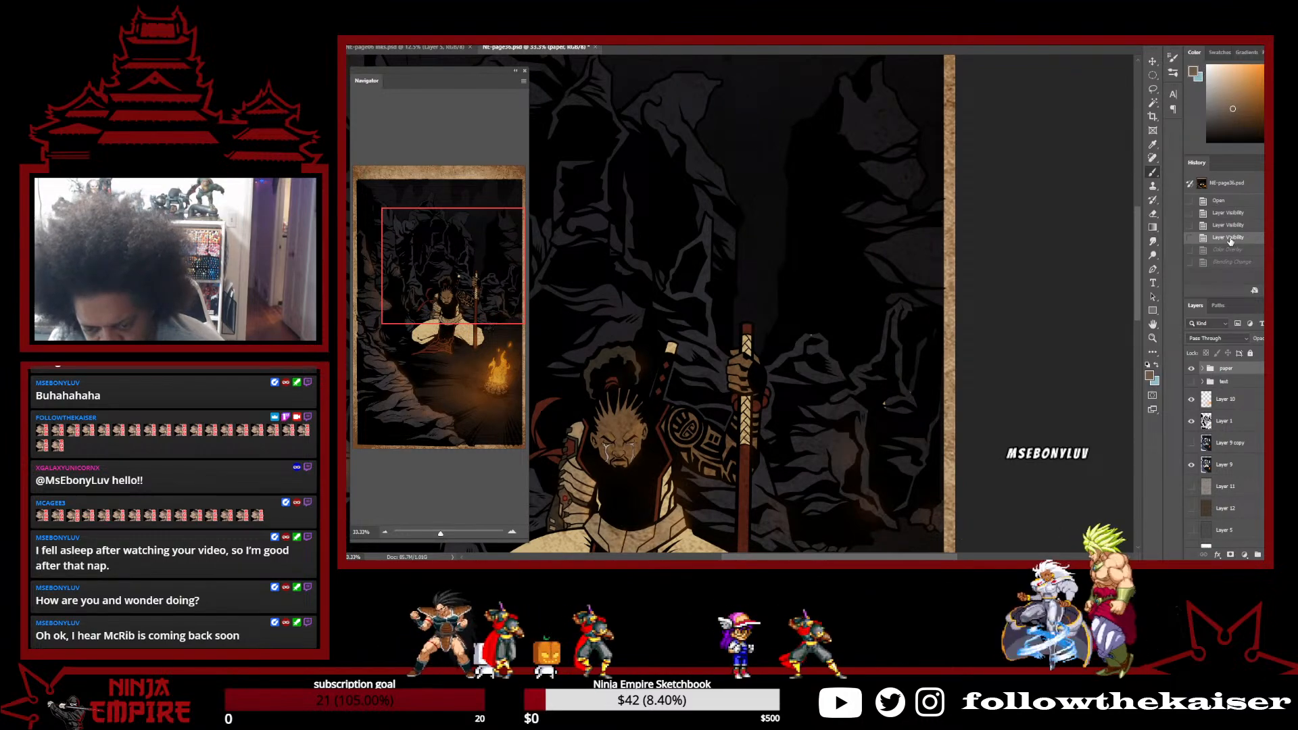
drag(814, 473, 946, 162)
drag(861, 385, 925, 387)
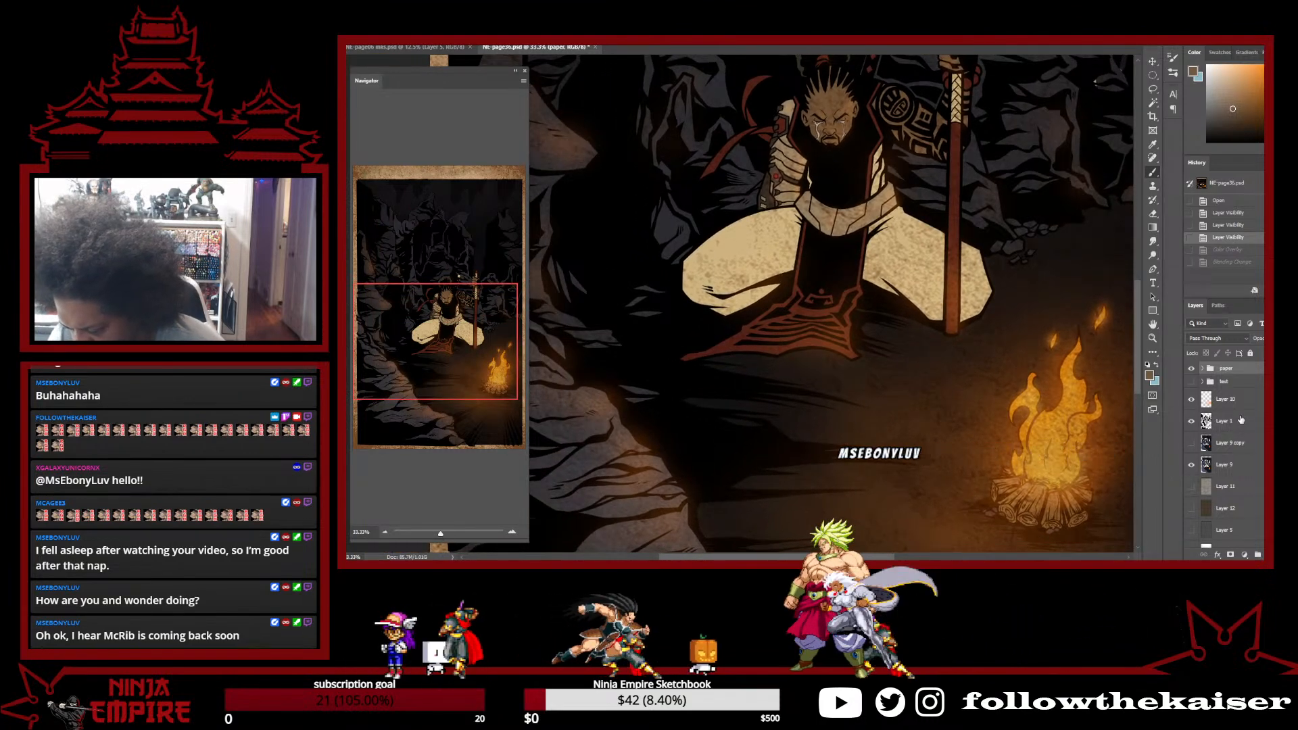
click(1239, 262)
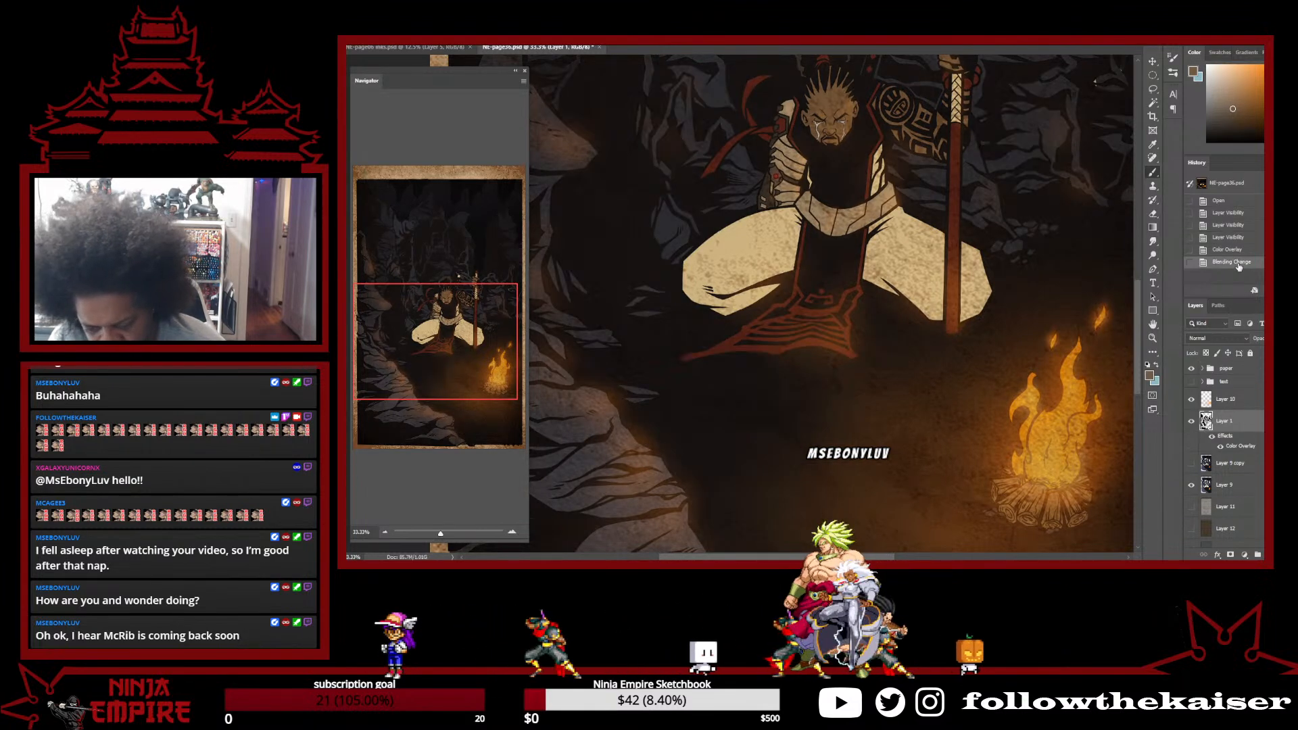
alt+click(746, 400)
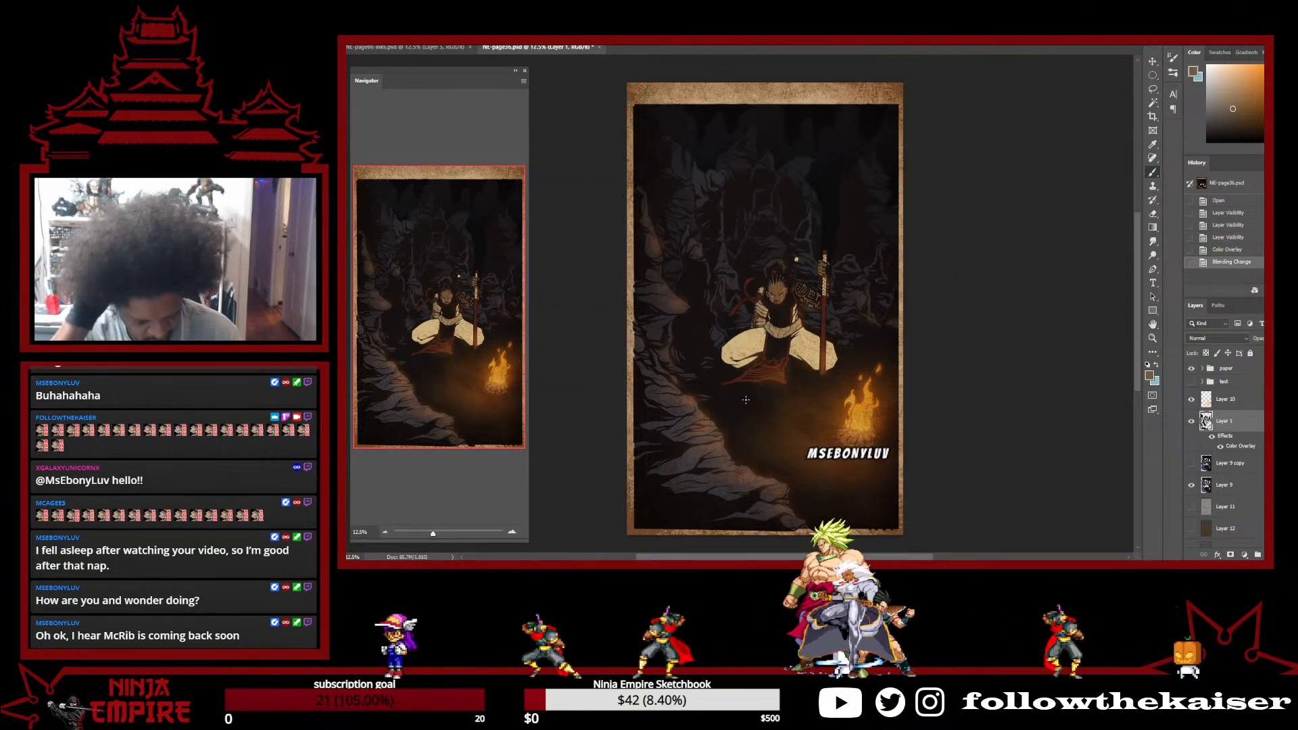
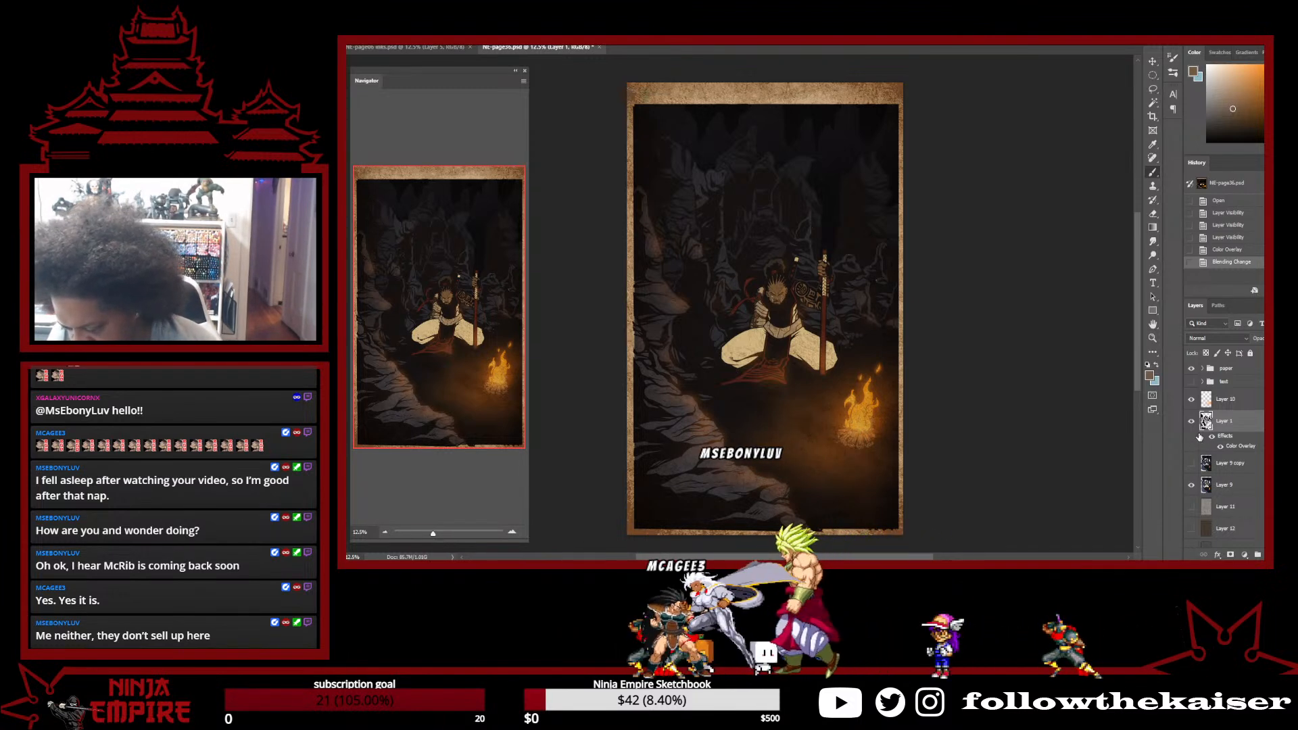
Compare page 36 with and without the Layer 9 colours, leaving the layer visible
click(1192, 485)
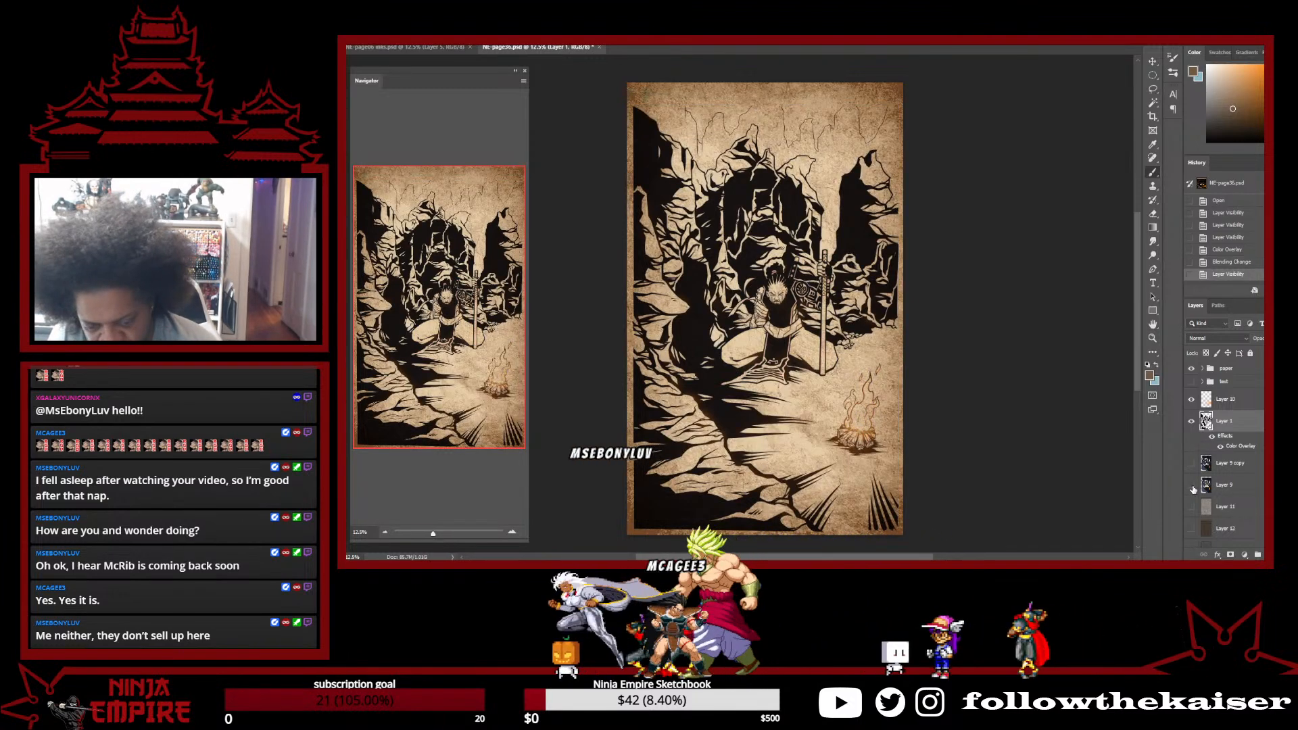
click(1191, 486)
click(1192, 486)
click(1192, 486)
click(1191, 486)
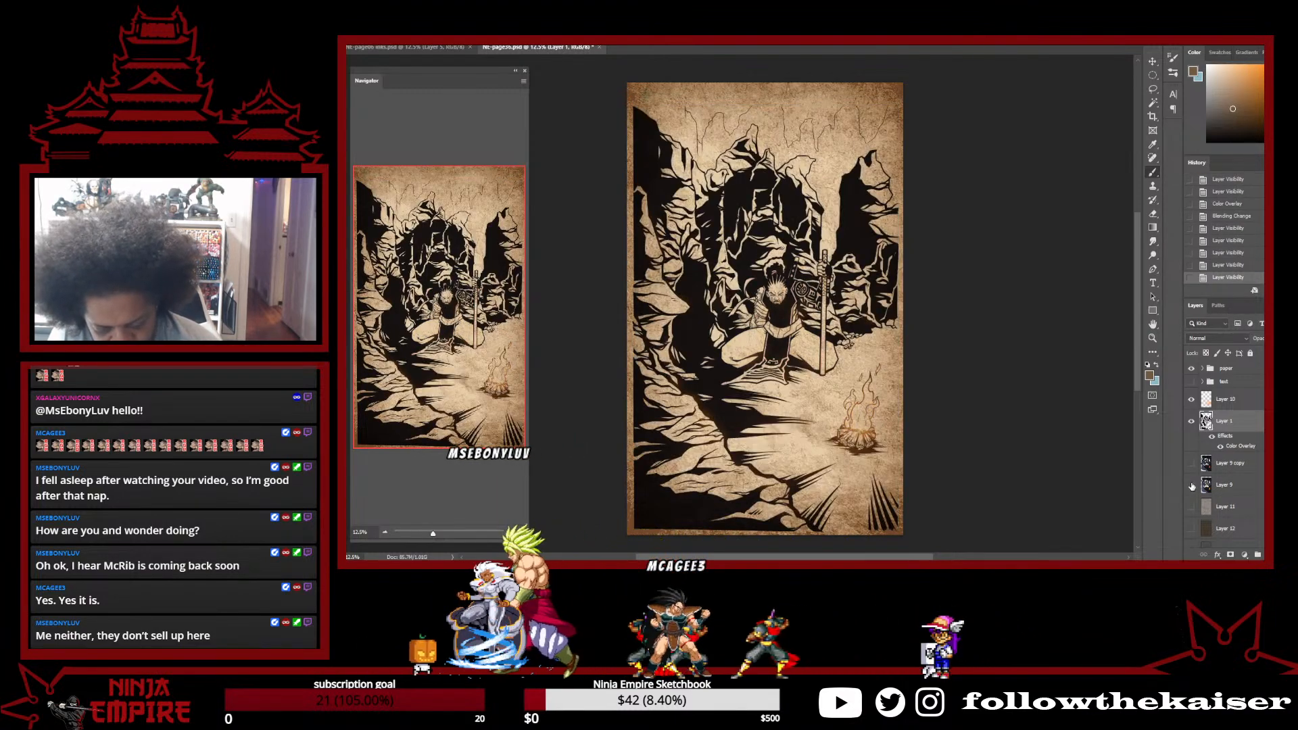
click(1192, 486)
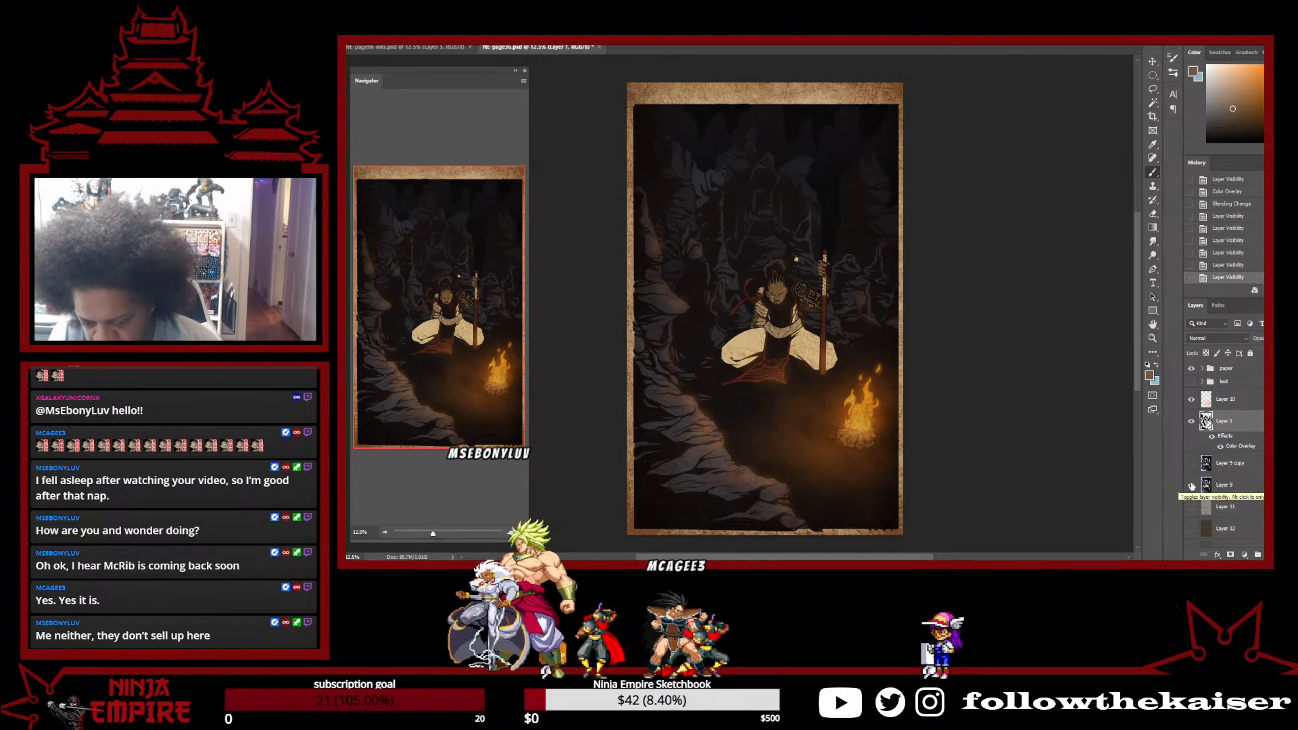
Hide the paper group and paint over the white speck on the rock beside the staff on Layer 9, using the sampled rock colour
click(1250, 492)
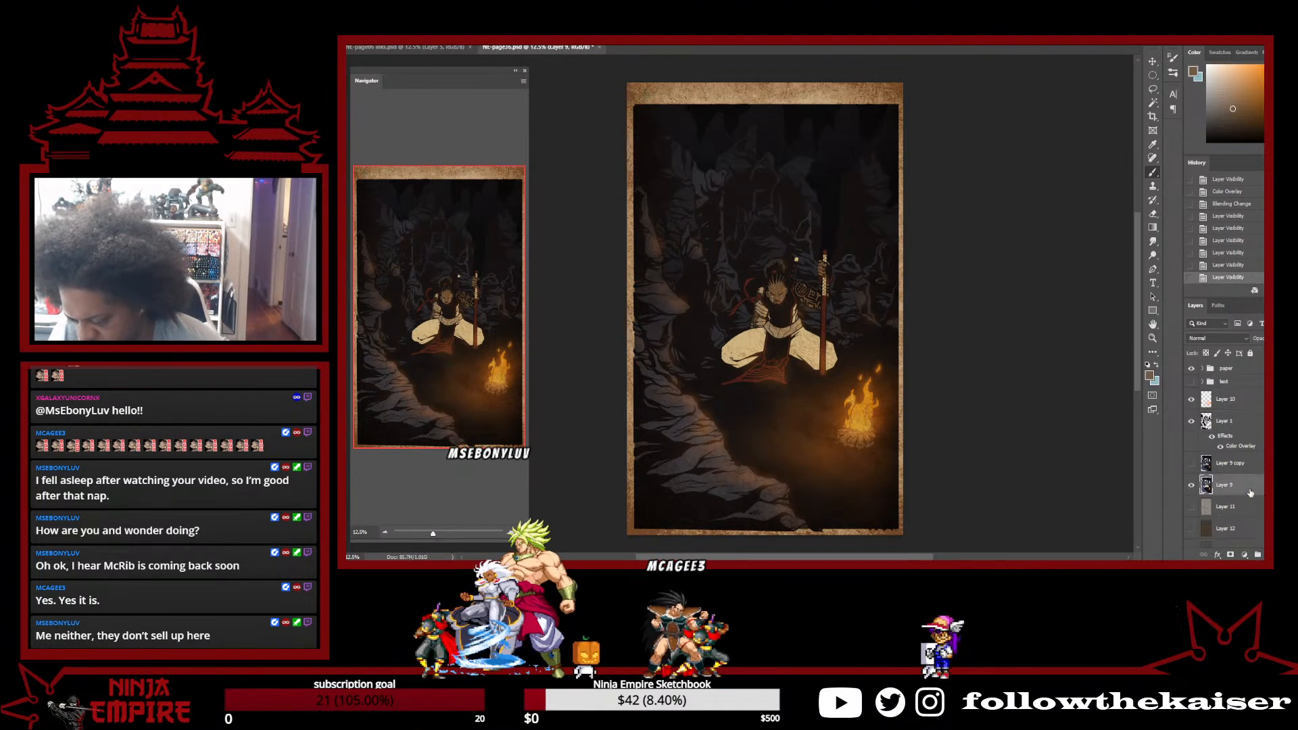
click(1191, 421)
click(1190, 422)
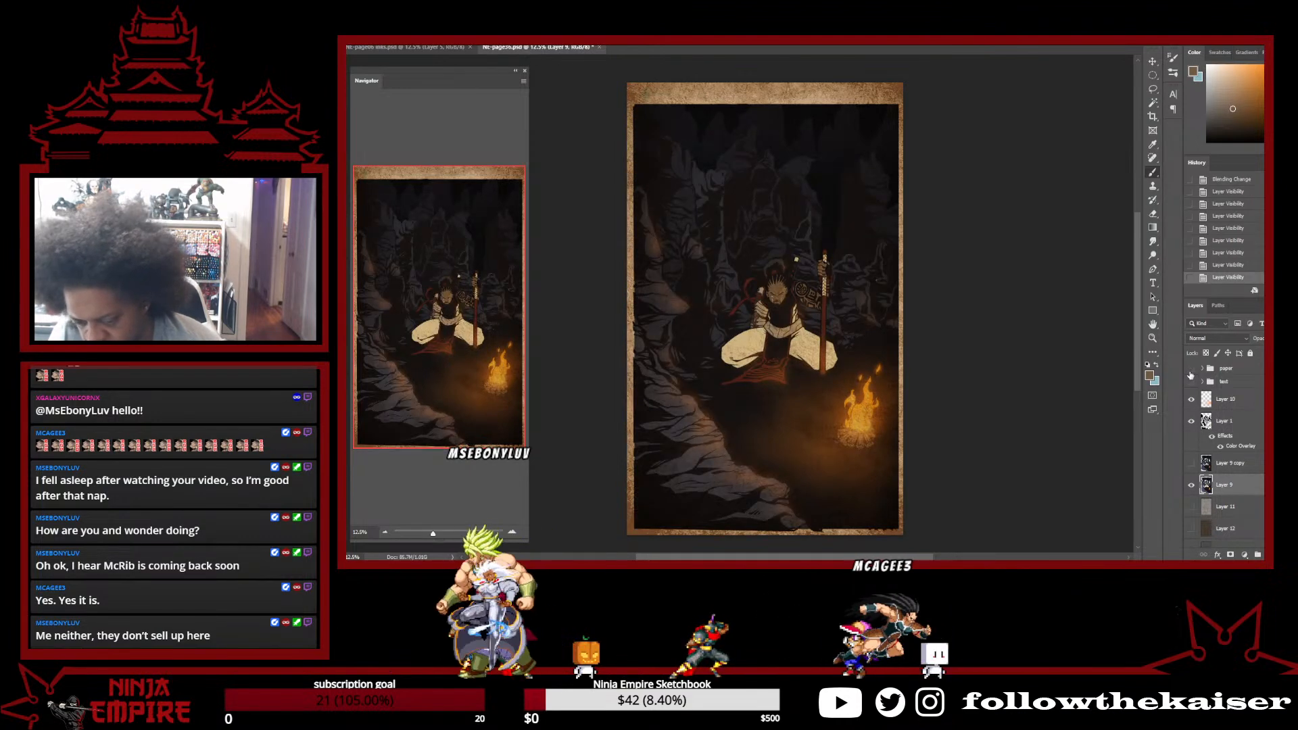
click(1190, 370)
scroll(825, 277, up, 4)
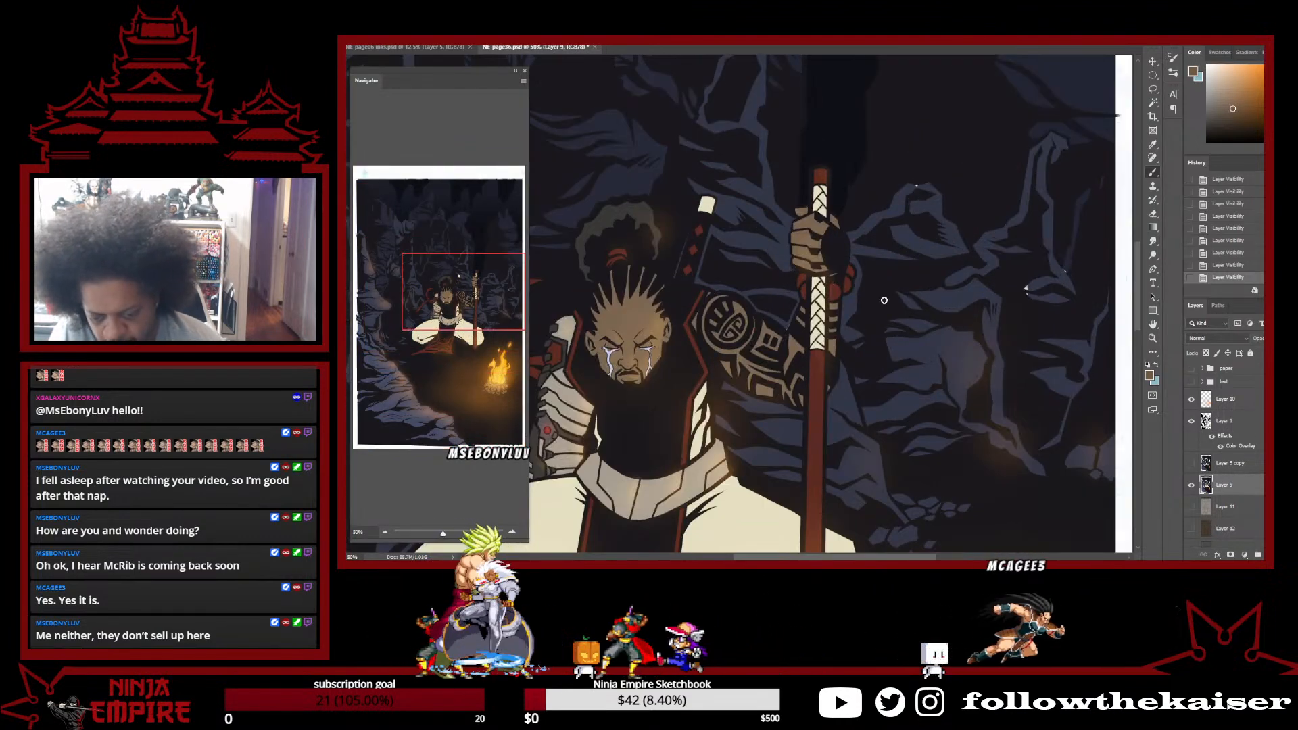
scroll(872, 338, up, 2)
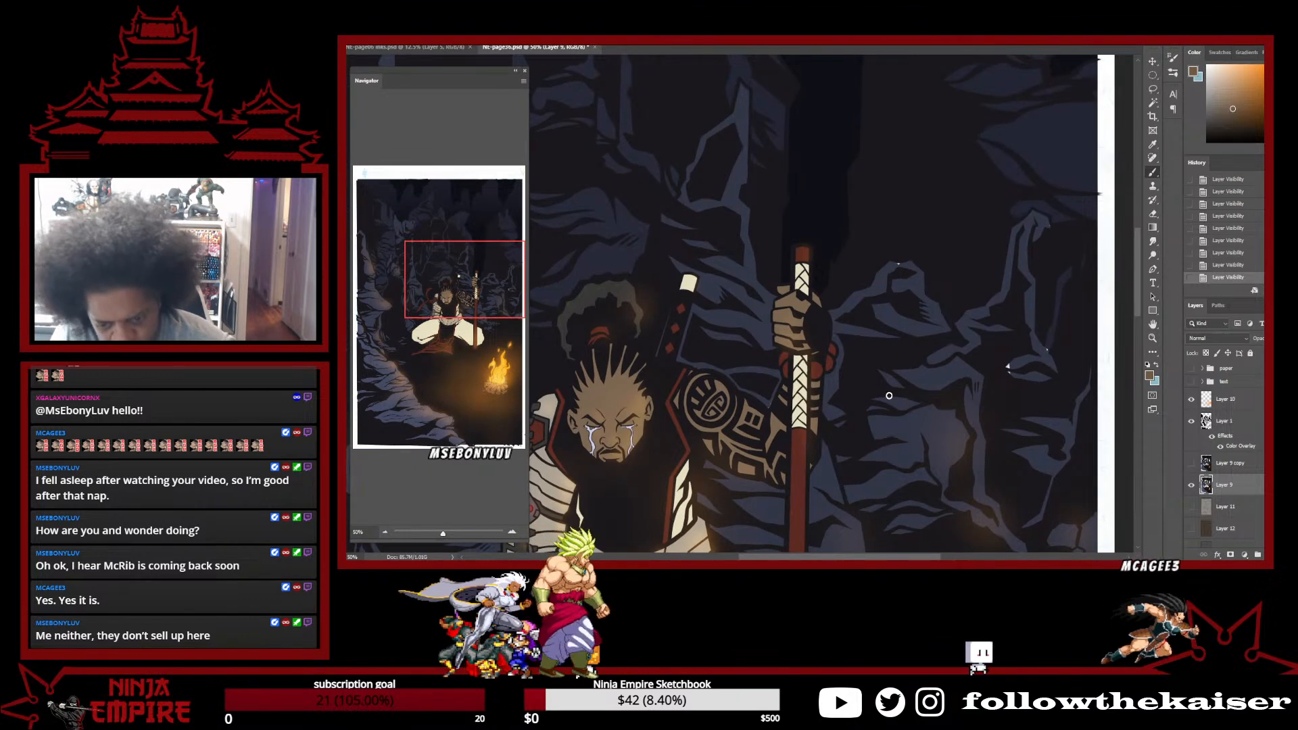
alt+click(883, 278)
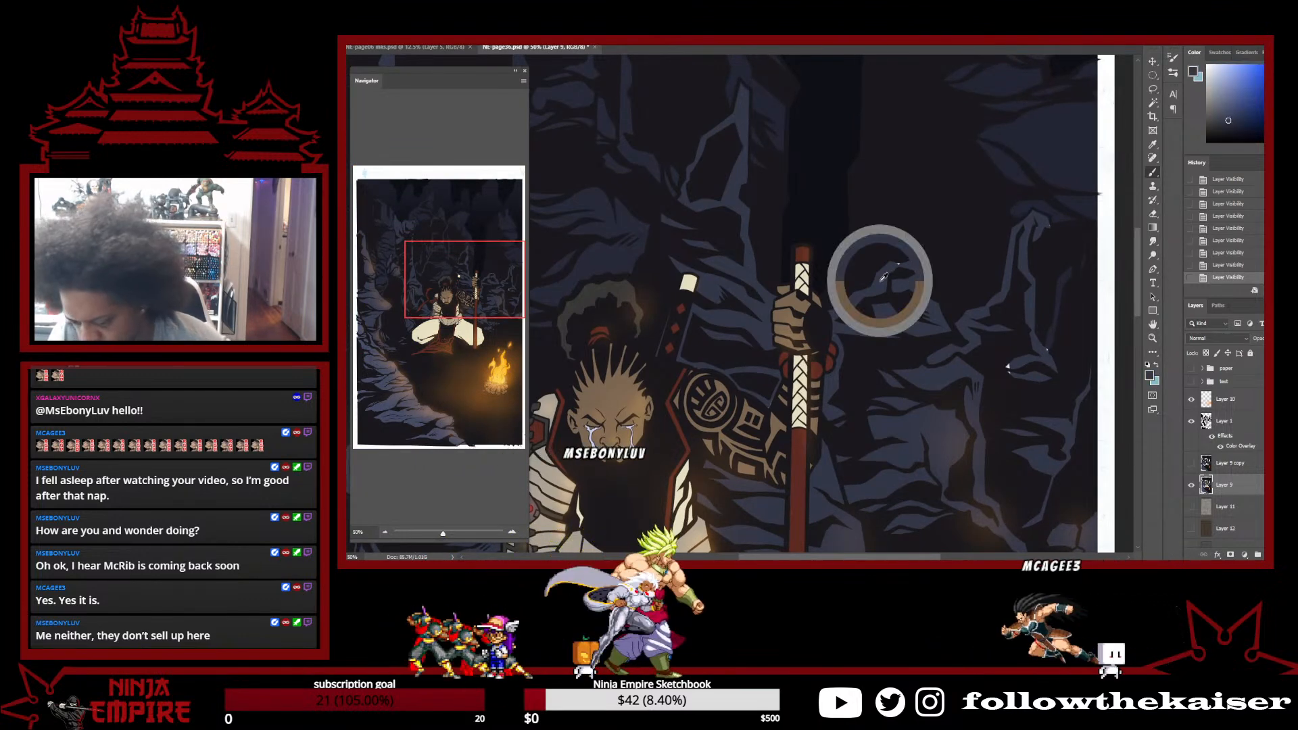
drag(893, 267, 910, 261)
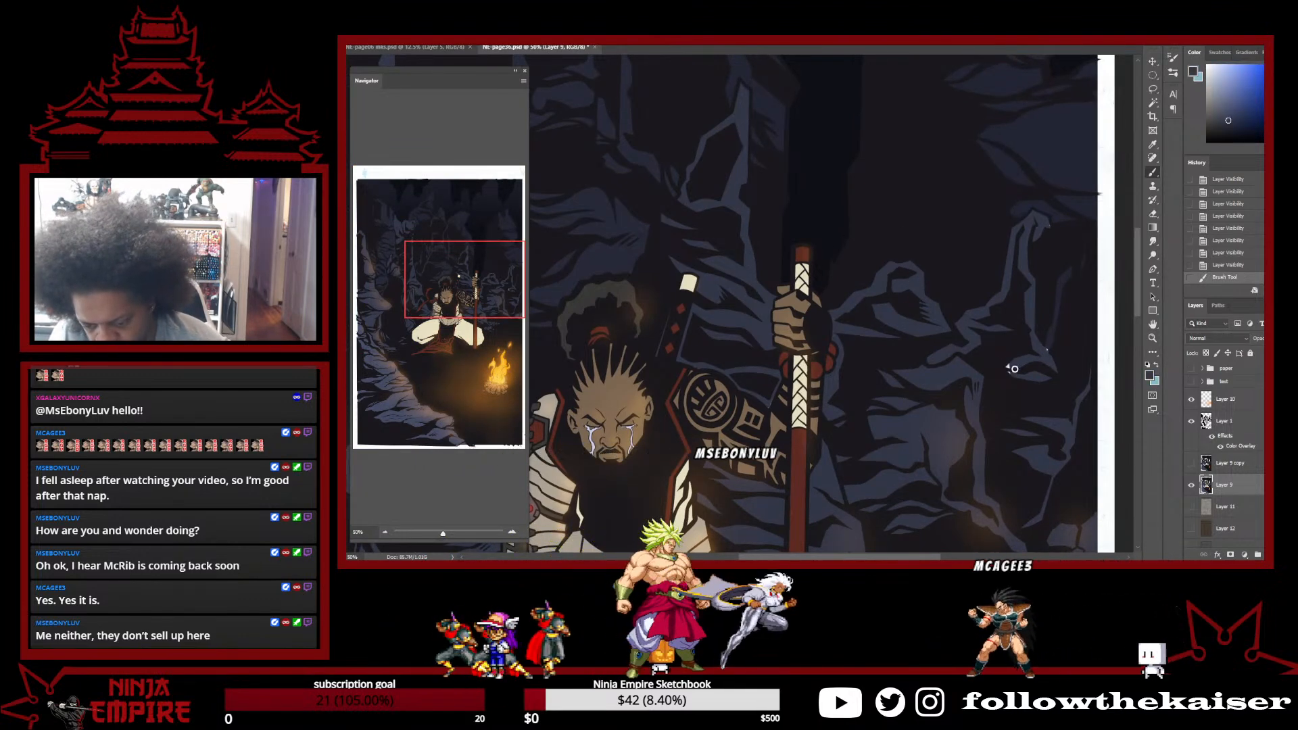
Paint over the remaining white specks on the rocks near the page's right border with colours sampled beside them
alt+click(1017, 361)
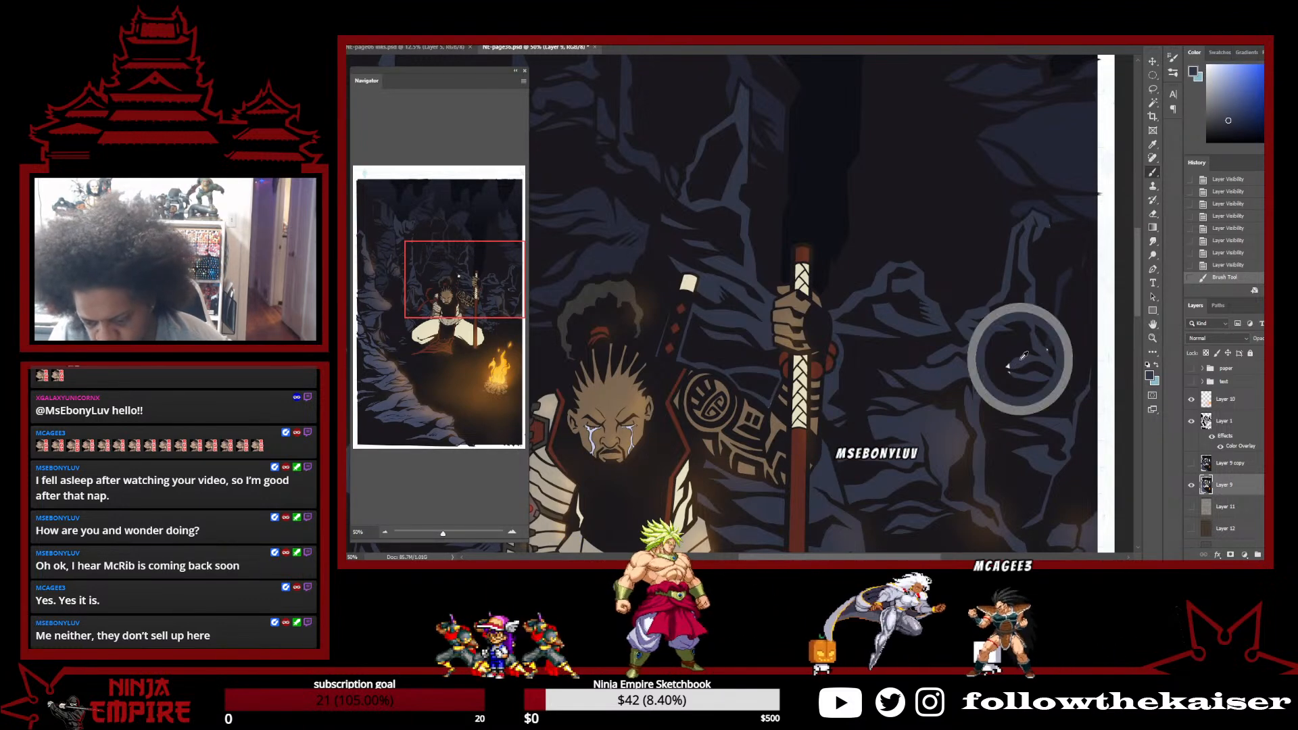
alt+click(1053, 334)
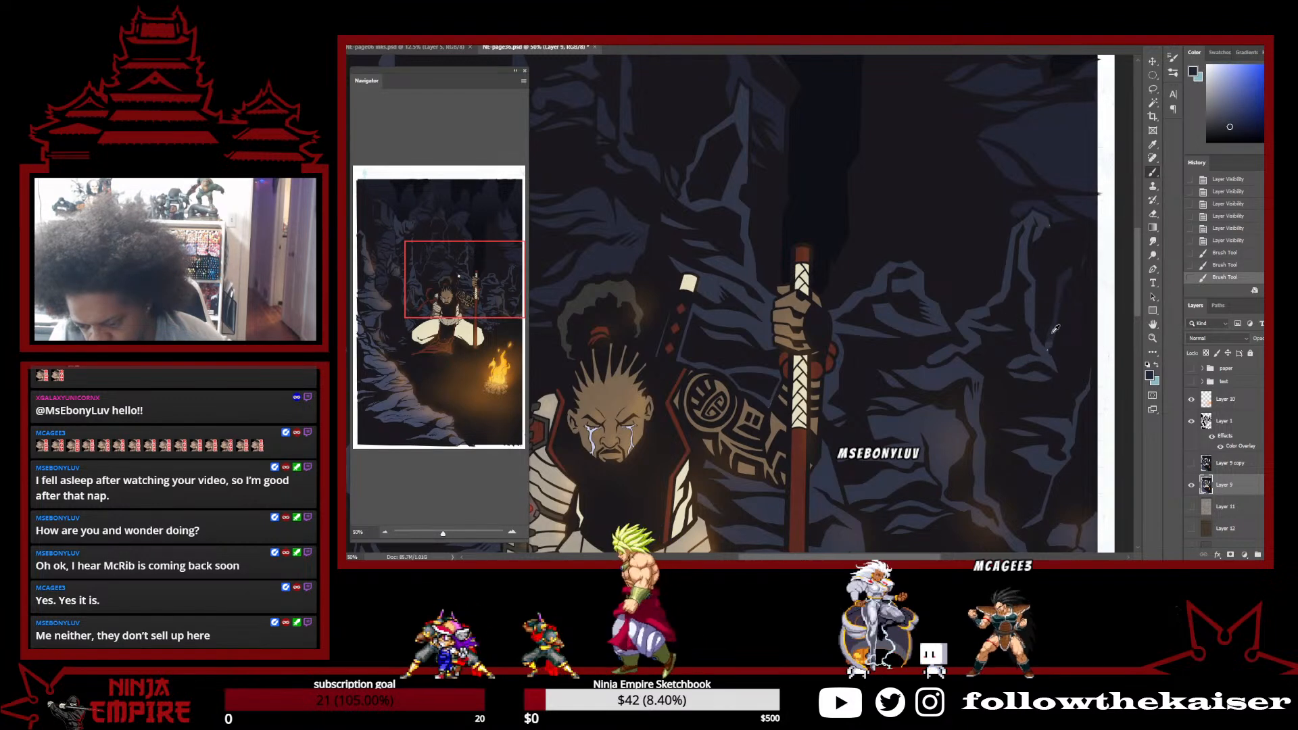
mouse_move(1045, 343)
mouse_down()
mouse_move(1058, 358)
mouse_move(1034, 345)
mouse_up()
alt+click(1053, 362)
alt+click(1050, 345)
drag(1050, 347, 1053, 347)
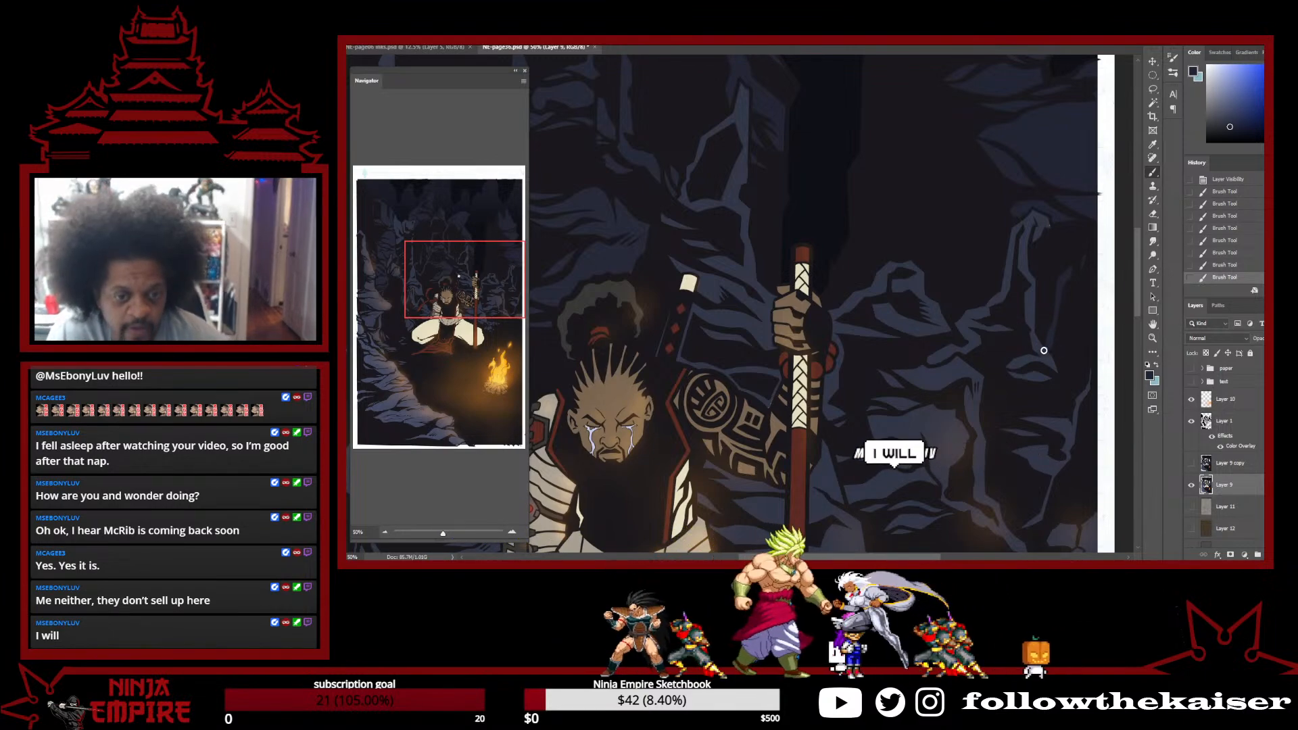
Check the retouched page as a whole, show the paper group again and save the page 36 document
key(ctrl+minus)
key(ctrl+minus)
key(ctrl+minus)
drag(821, 369, 917, 283)
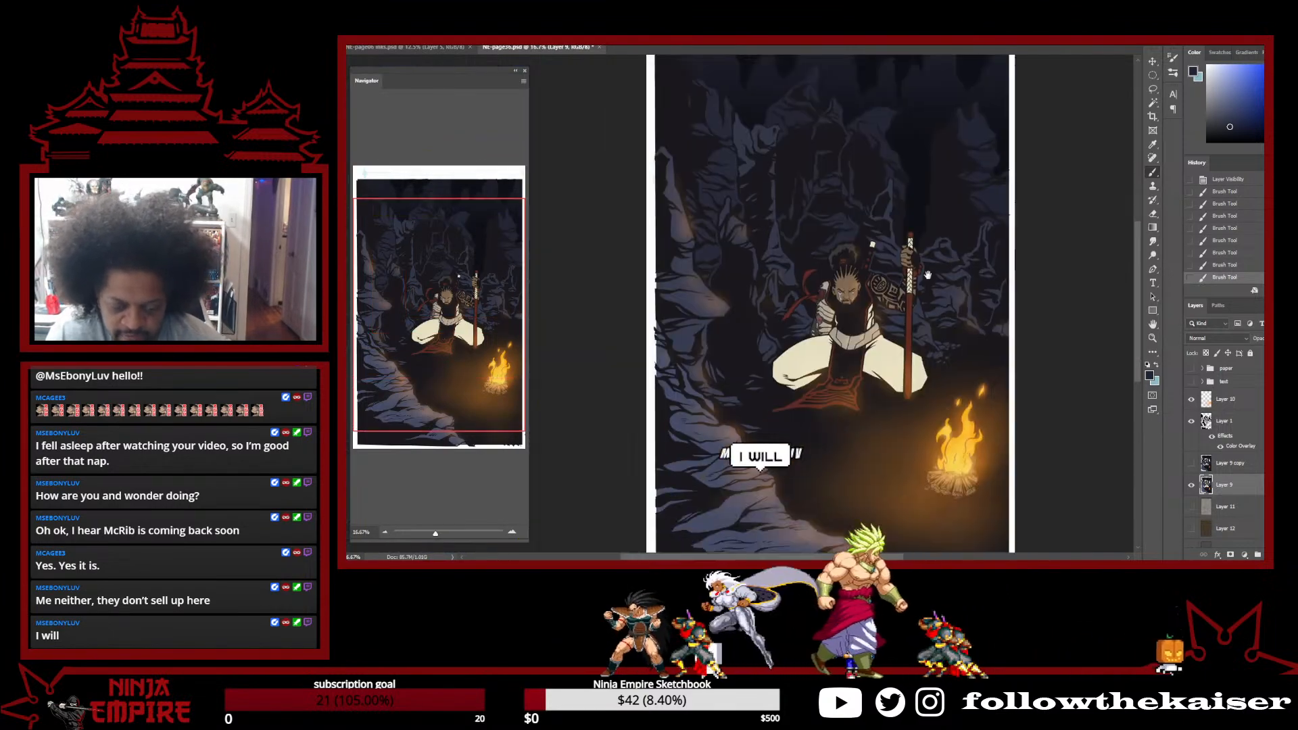
key(ctrl+minus)
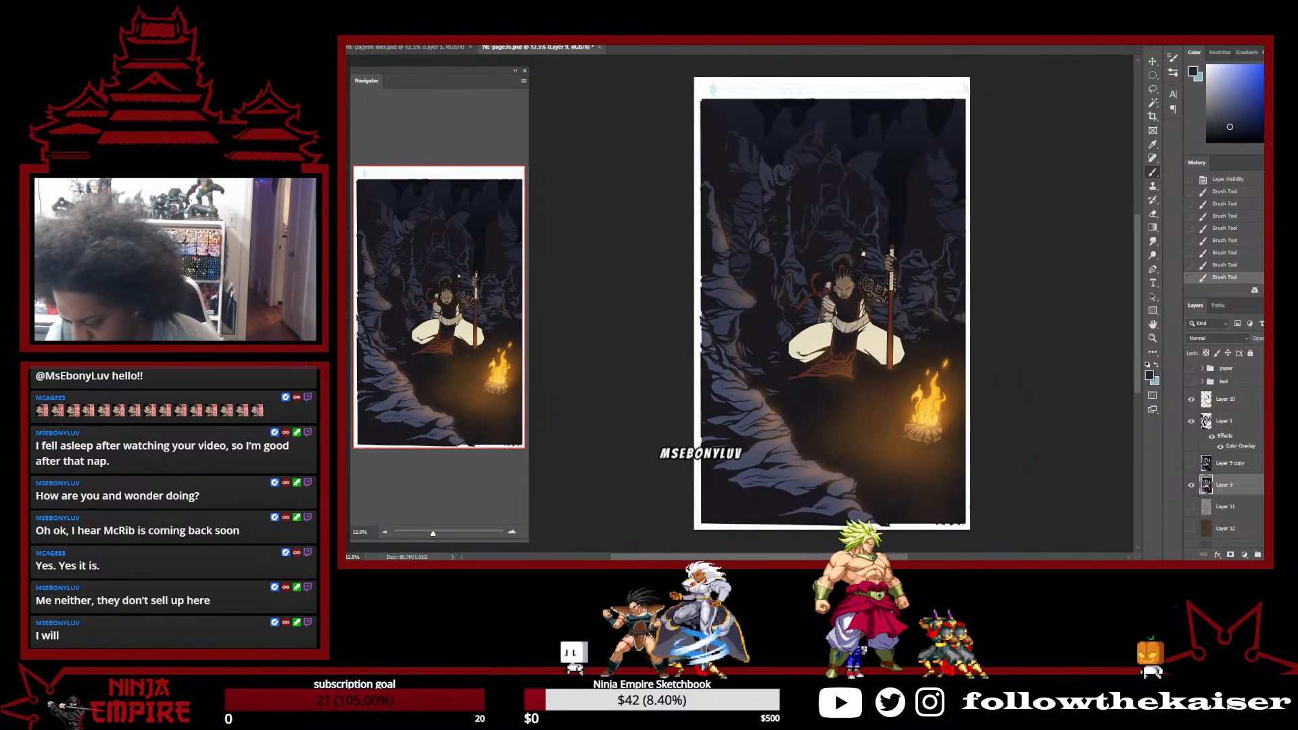
click(1193, 368)
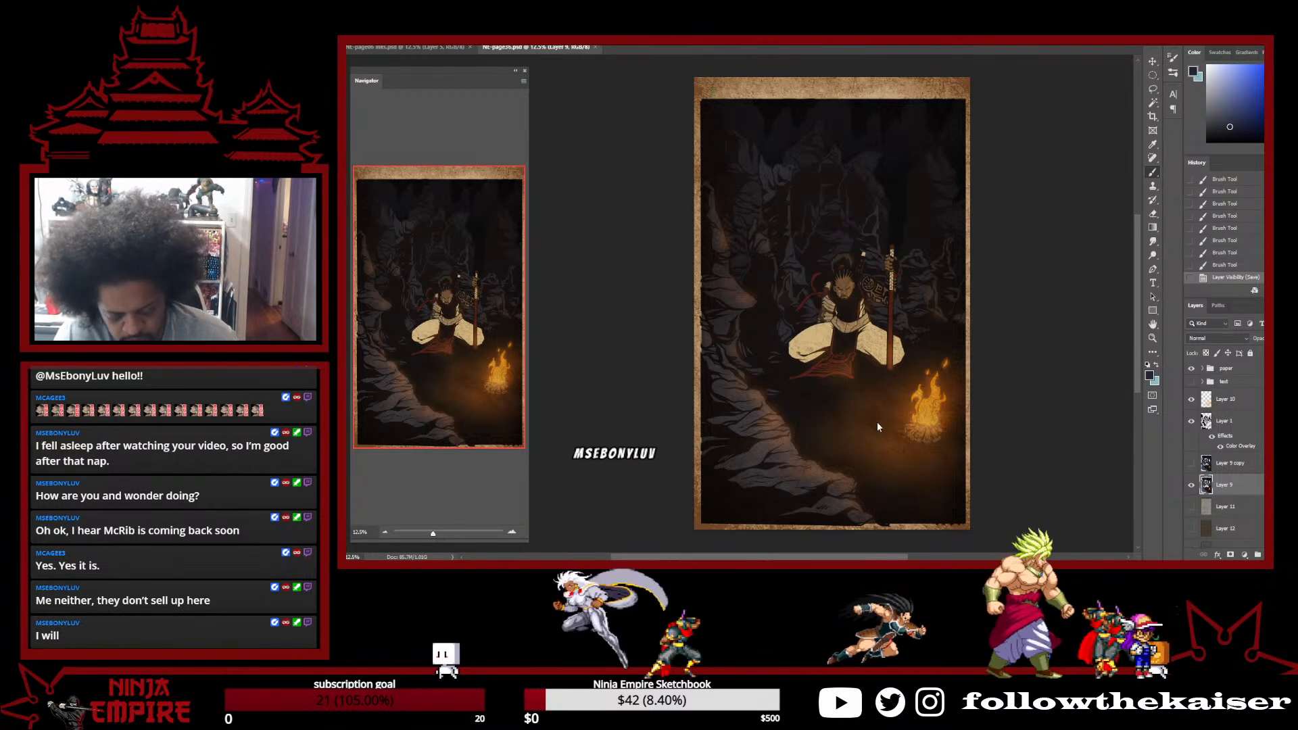
Save a JPEG copy inside the finished folder, replacing Full-size-page 36-retro, with quality 12 (Maximum) and Progressive format
key(ctrl+shift+s)
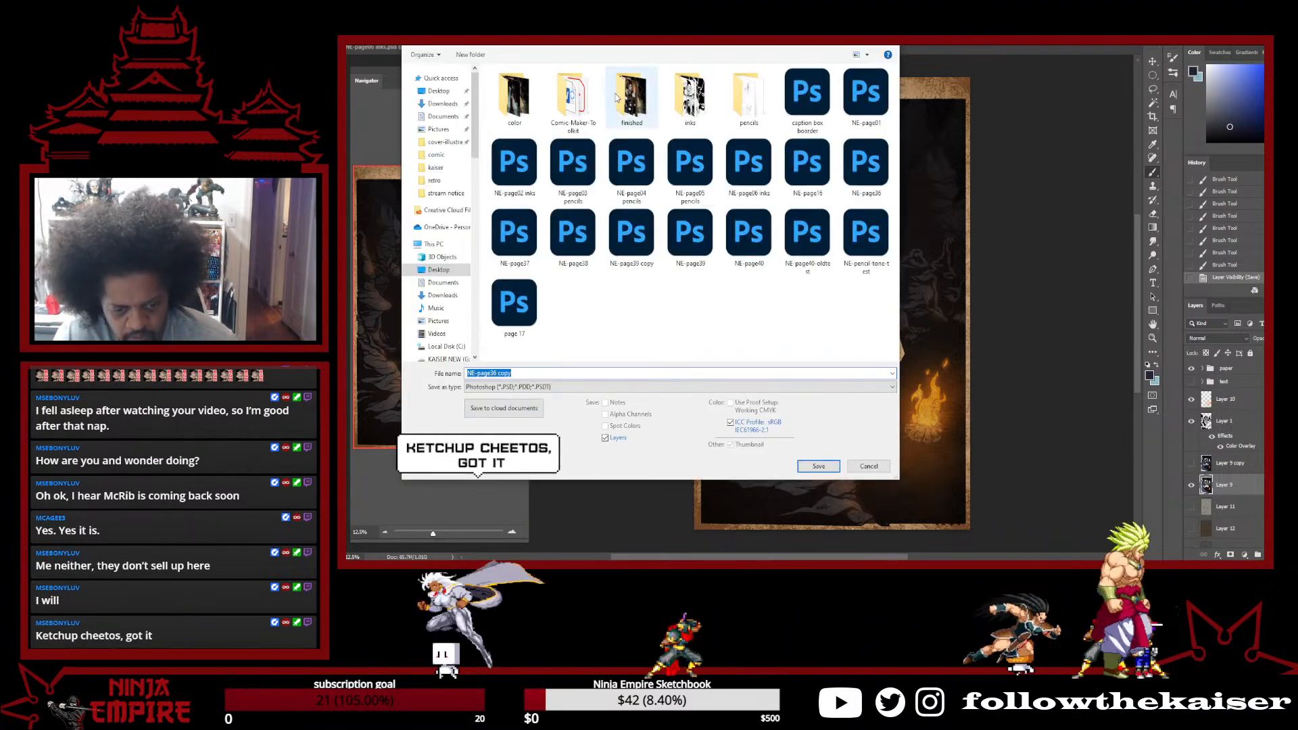
double_click(632, 98)
double_click(517, 101)
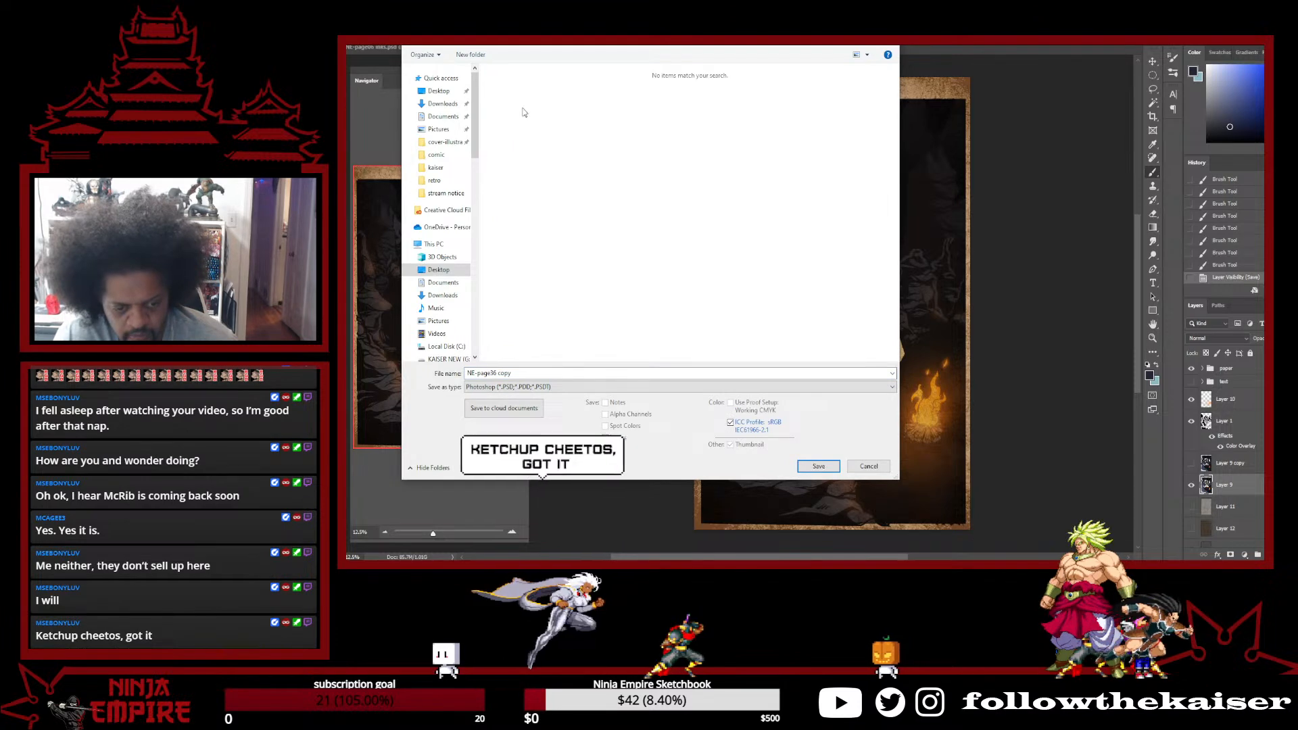
click(577, 386)
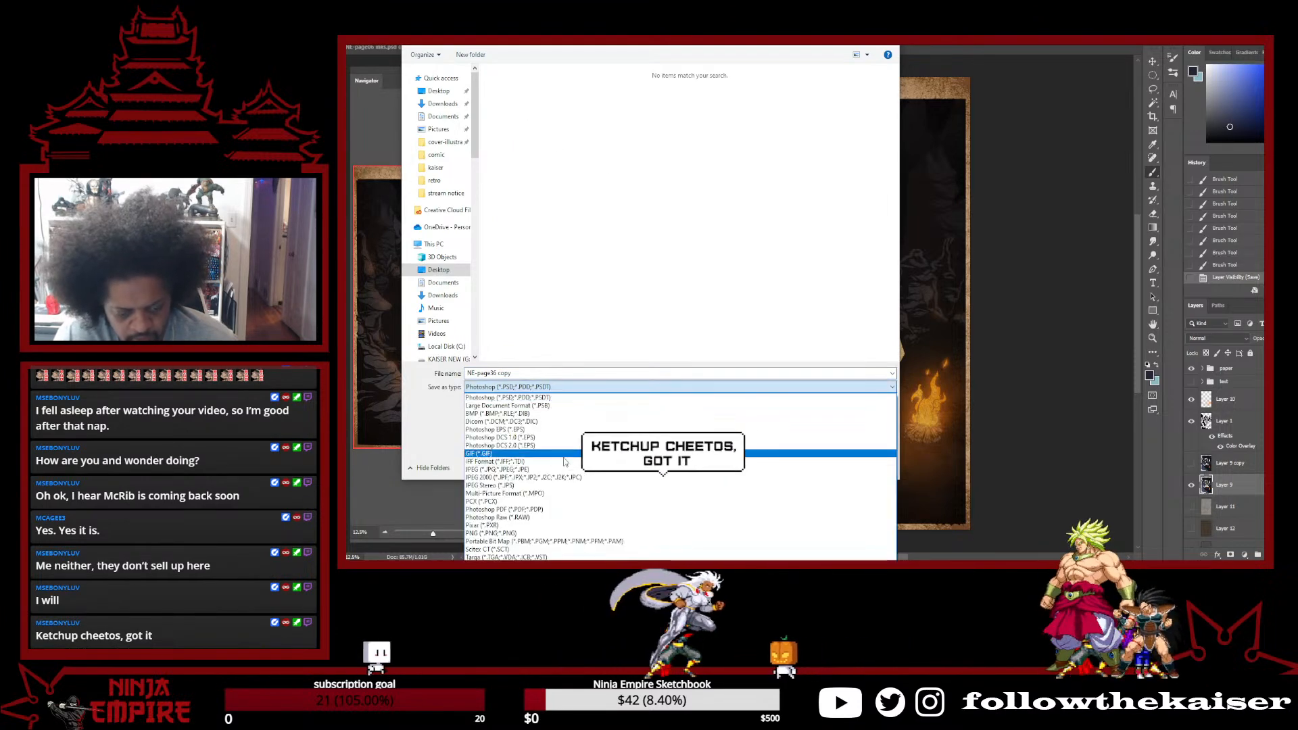
click(507, 440)
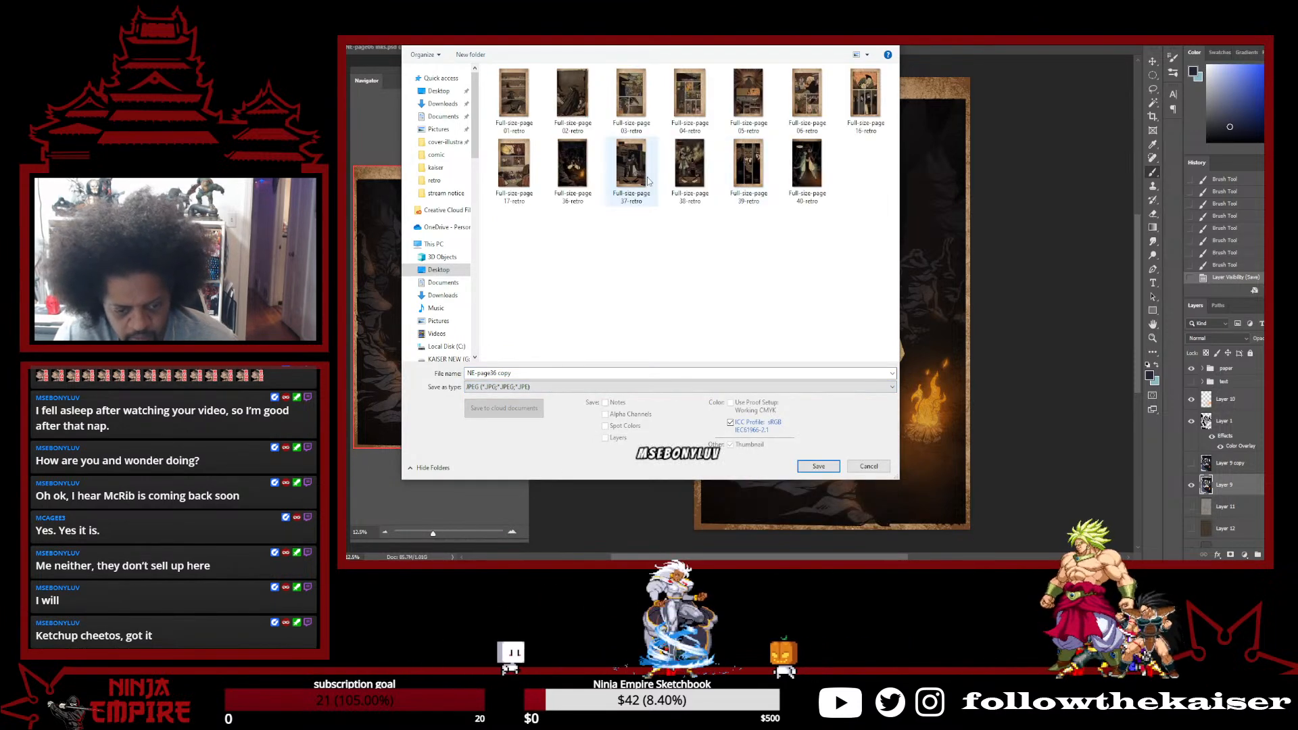
double_click(573, 165)
click(842, 290)
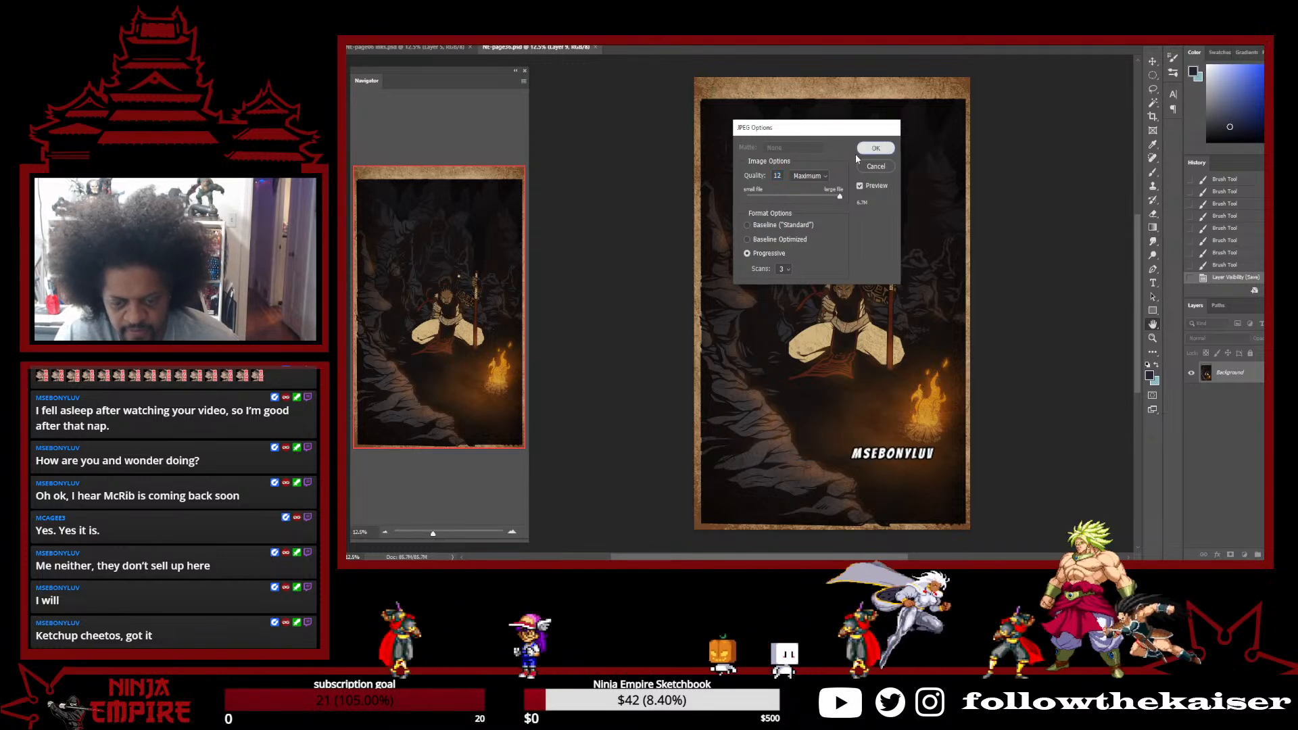
click(878, 148)
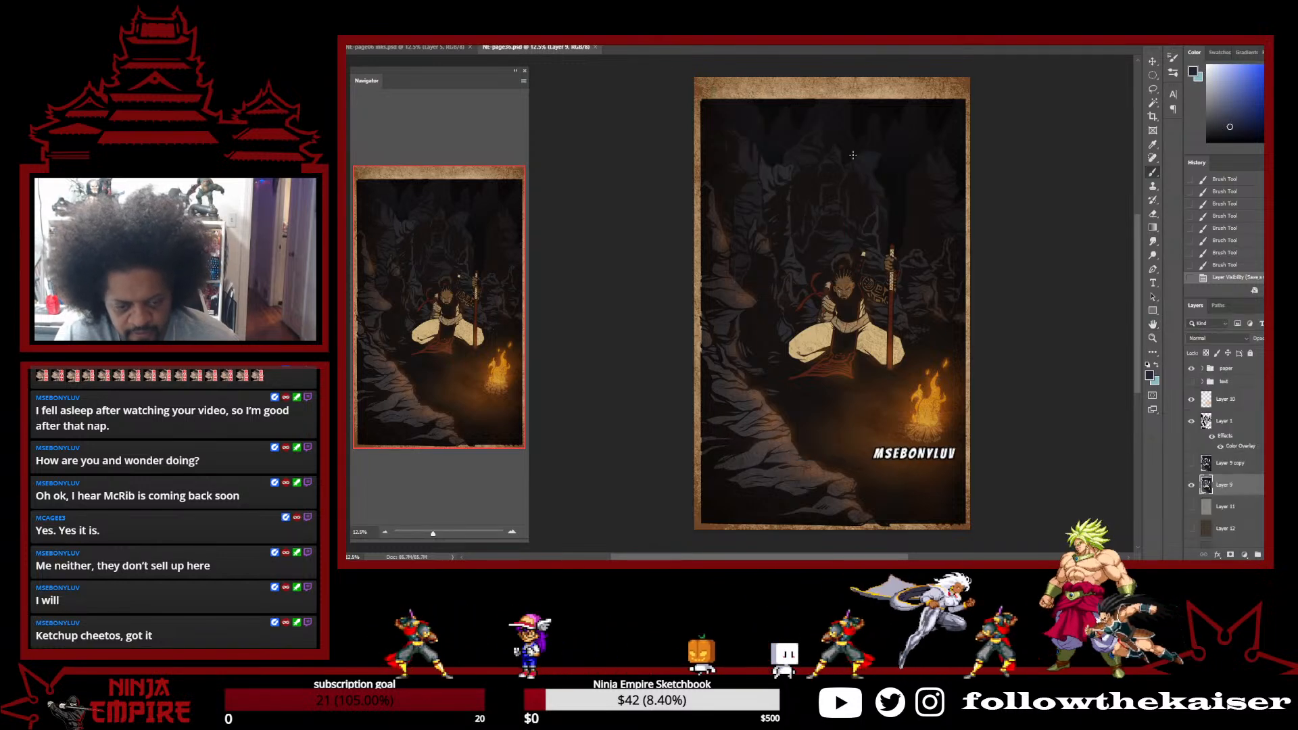
Close the page 36 document, bring up the page 37 document and group Layers 25, 26 and 27
click(595, 48)
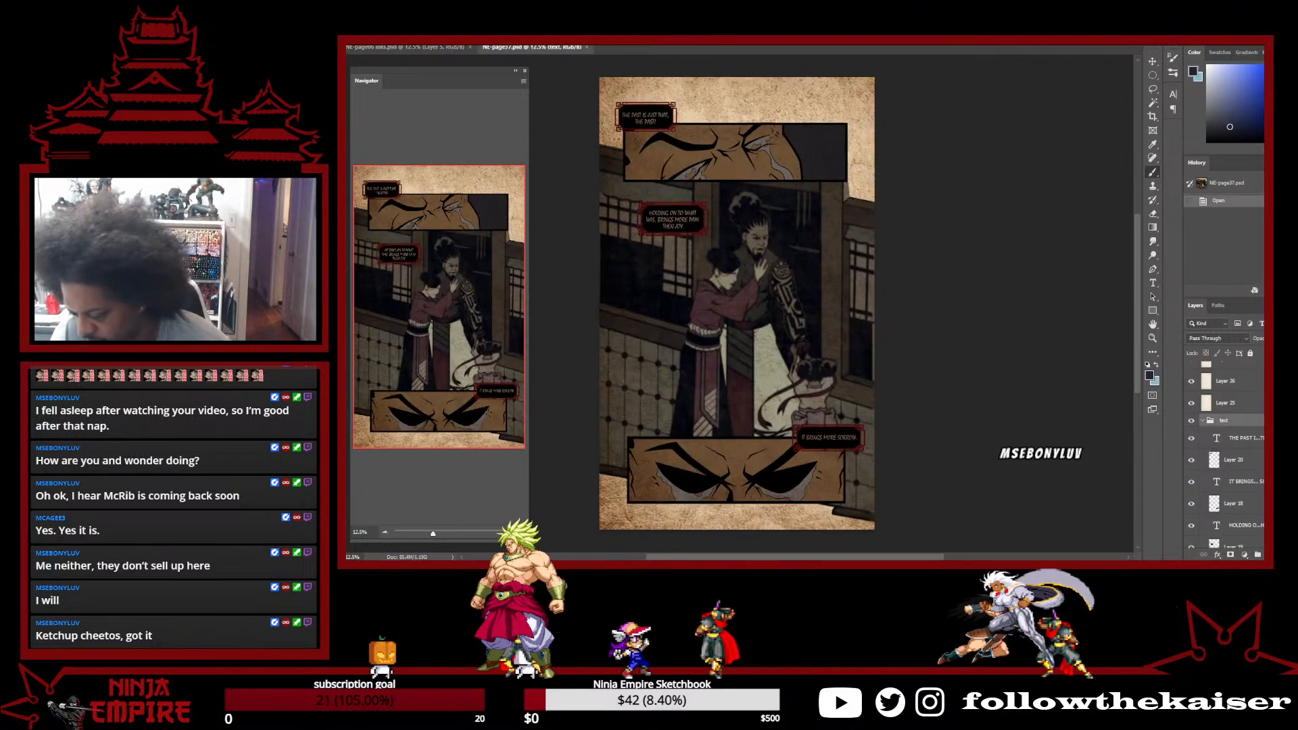
scroll(1210, 453, up, 1)
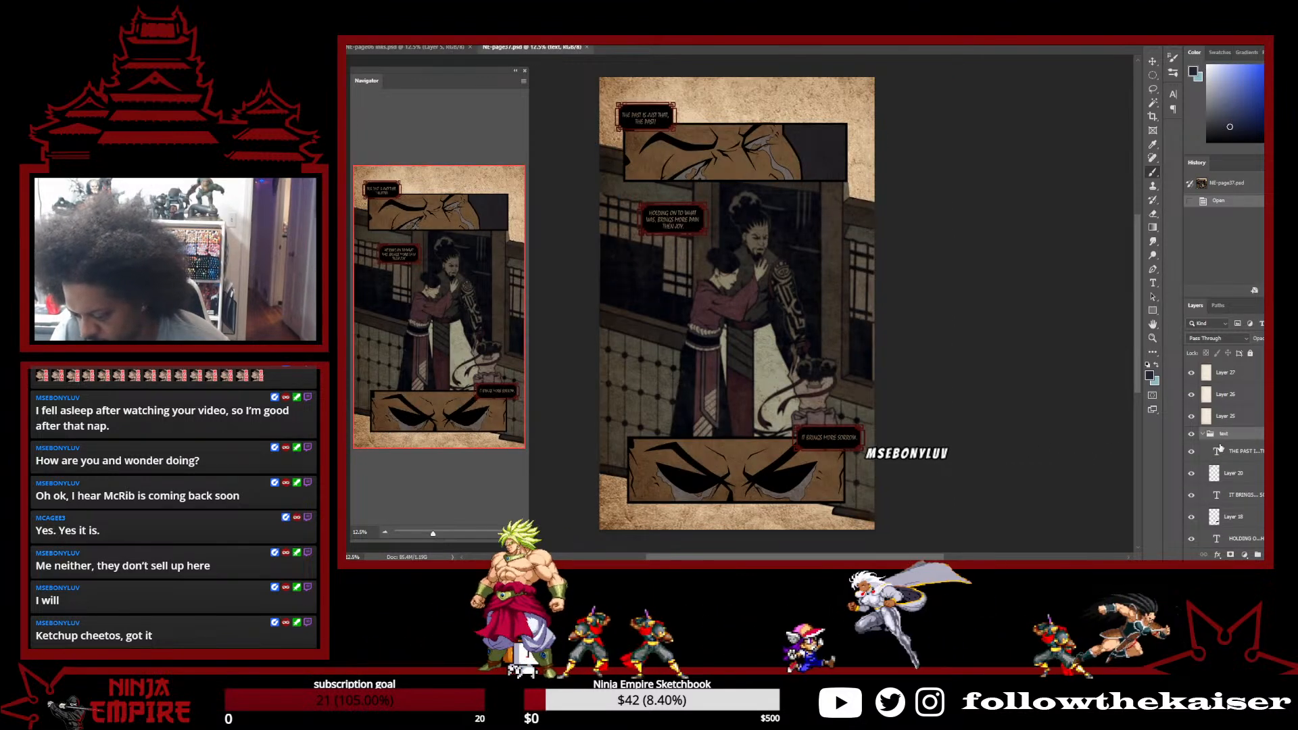
click(1250, 424)
shift+click(1247, 381)
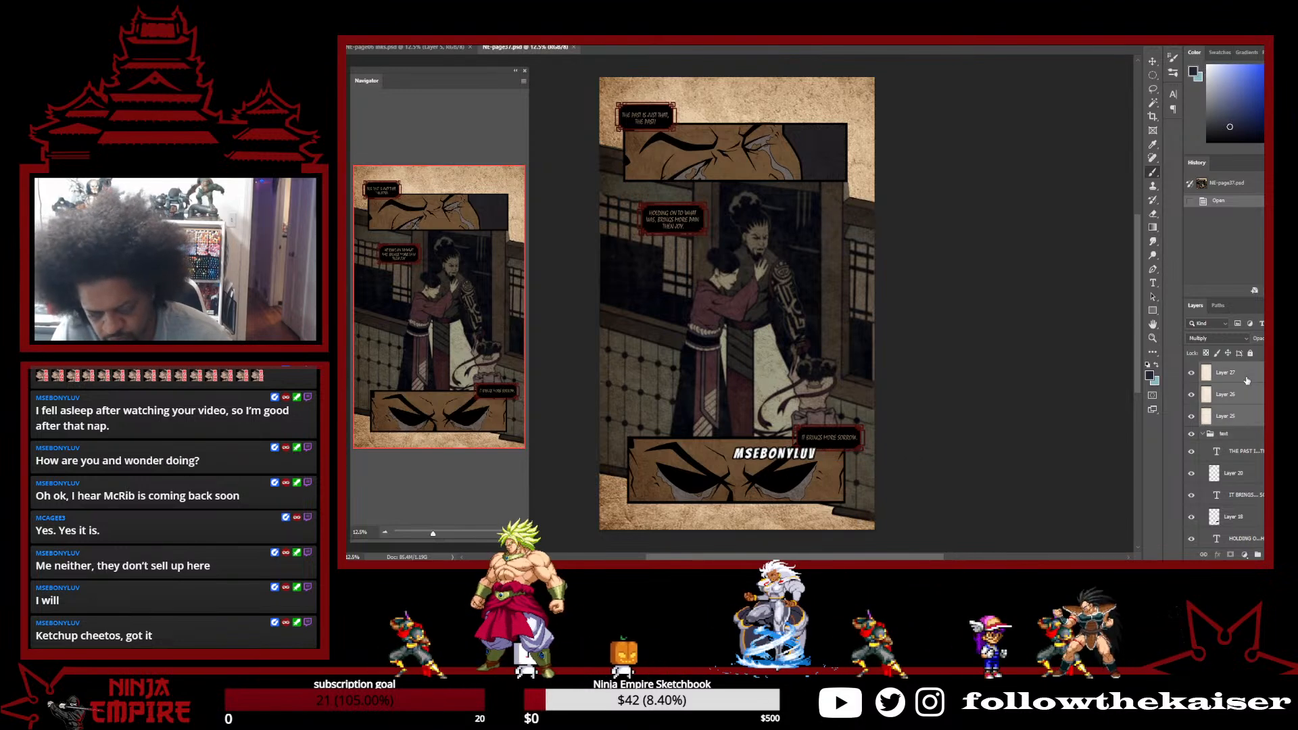
key(ctrl+g)
Compare page 37 with and without the new paper layer group and the text group, leaving both visible
click(1192, 368)
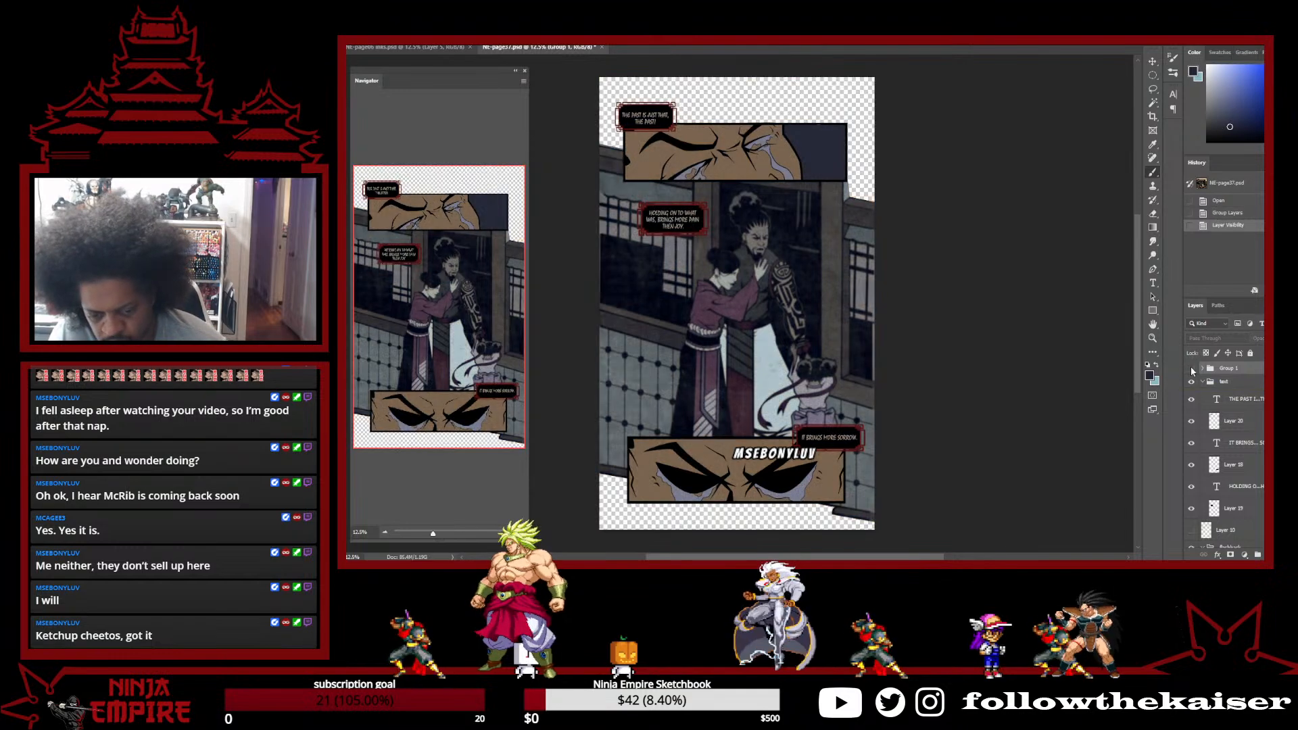
click(1192, 368)
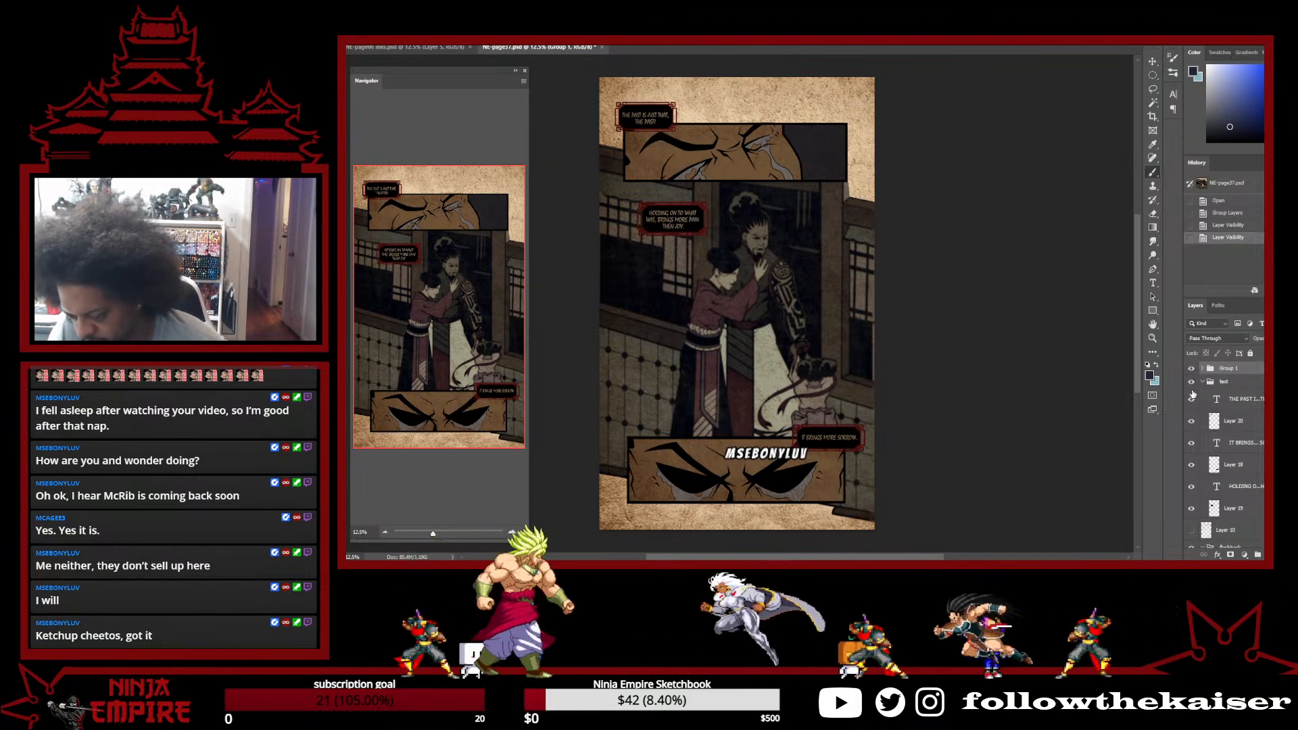
click(1191, 383)
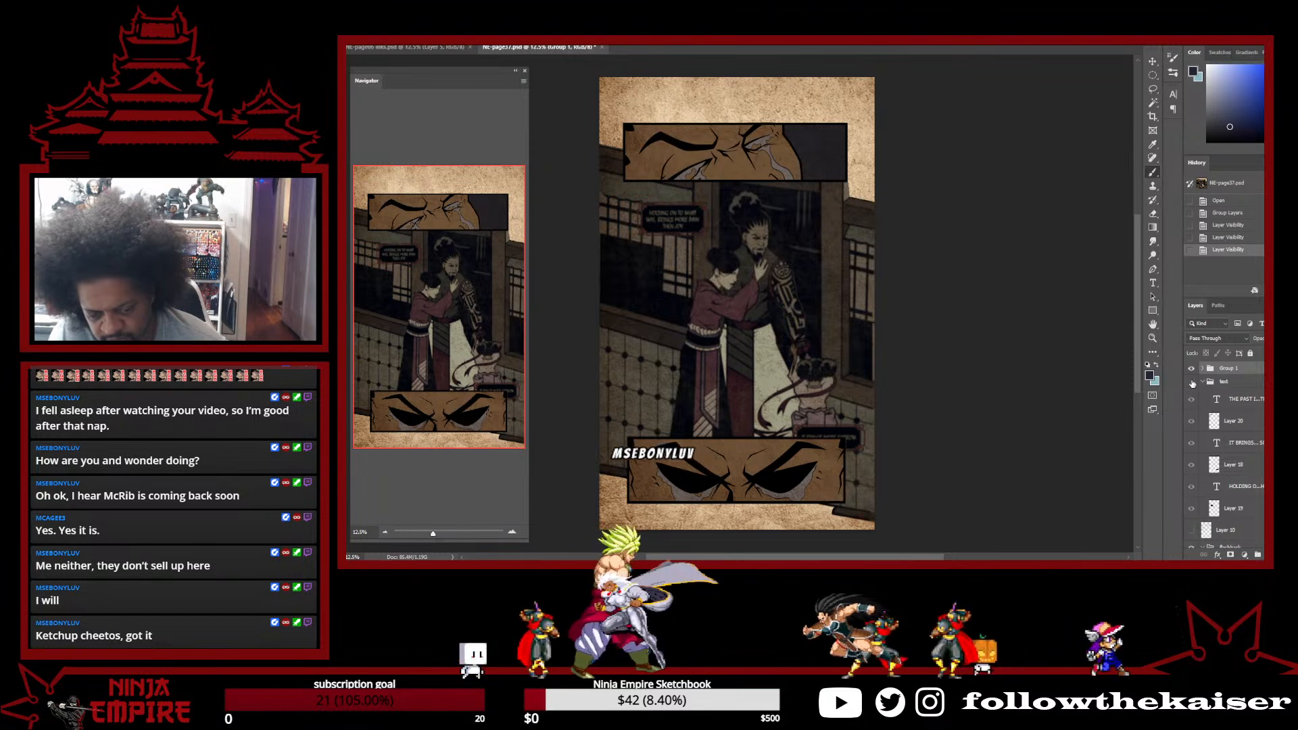
click(1192, 382)
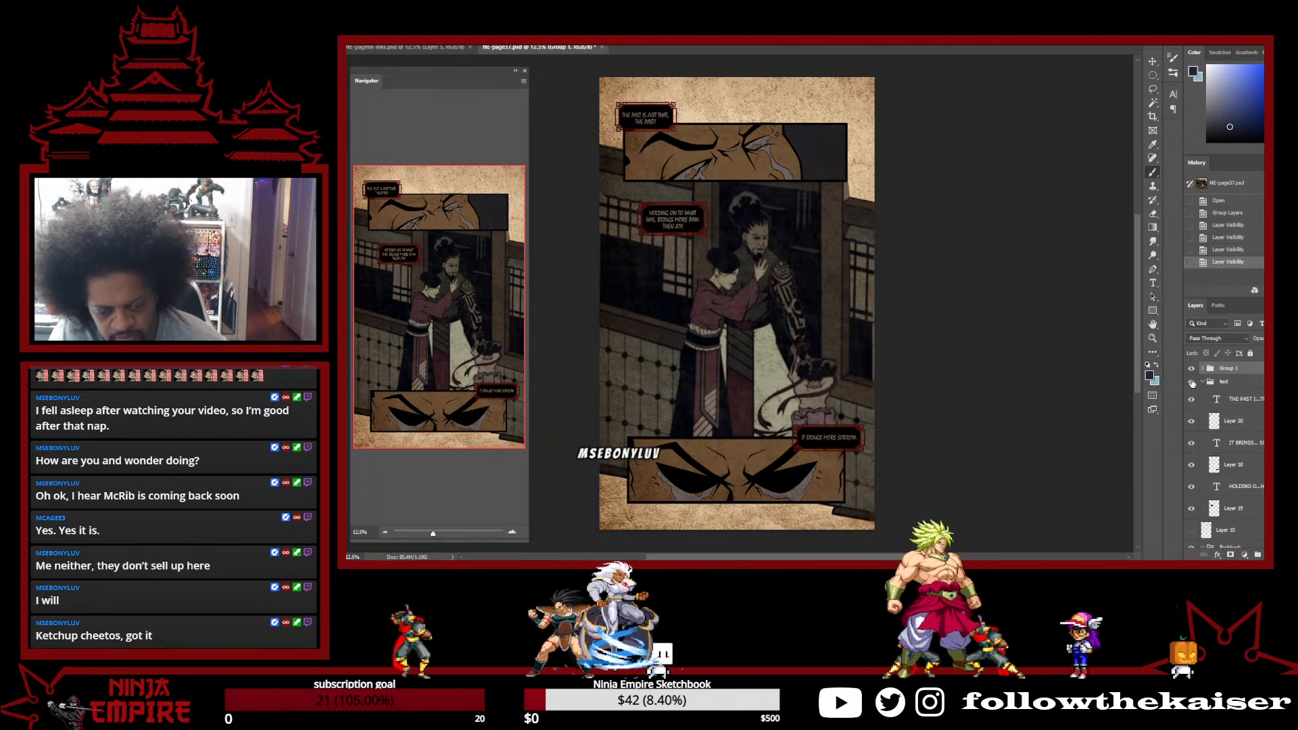
click(1191, 383)
click(1192, 382)
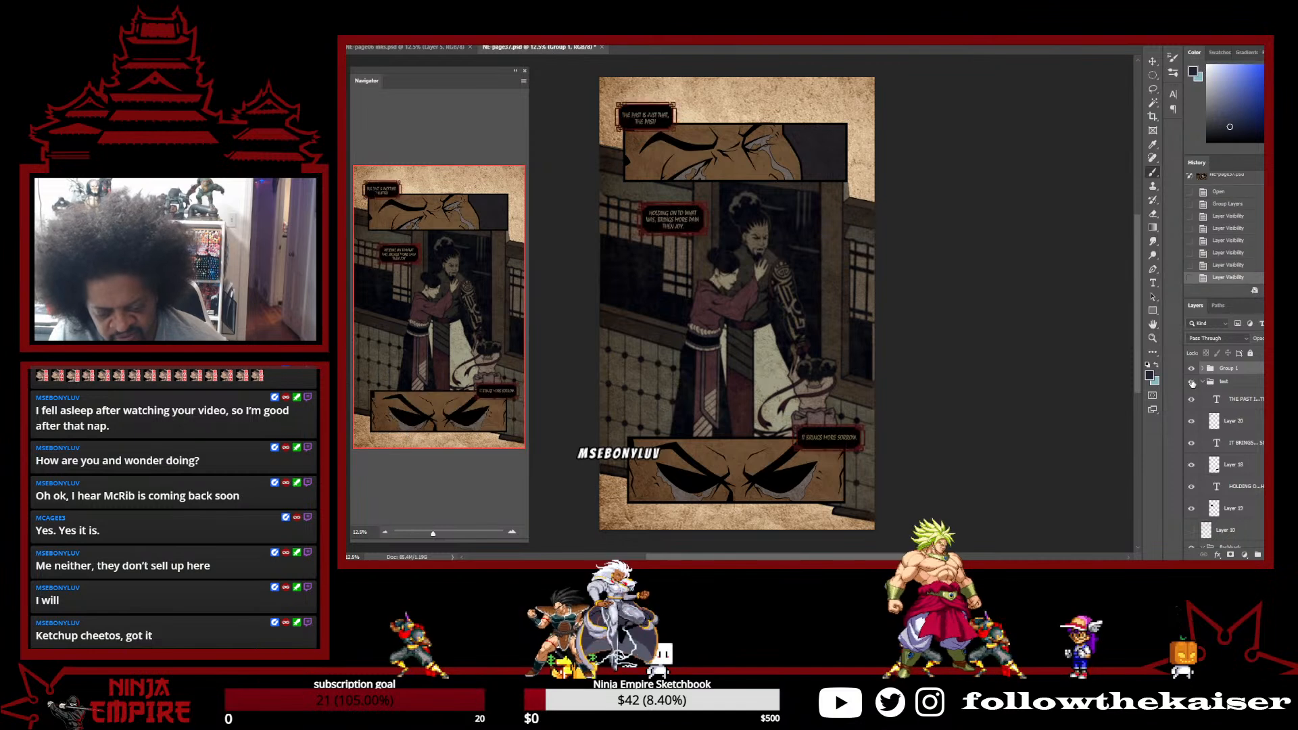
Hide page 37's text group and collapse the text and flashback groups in the layer stack
click(1191, 383)
click(1192, 383)
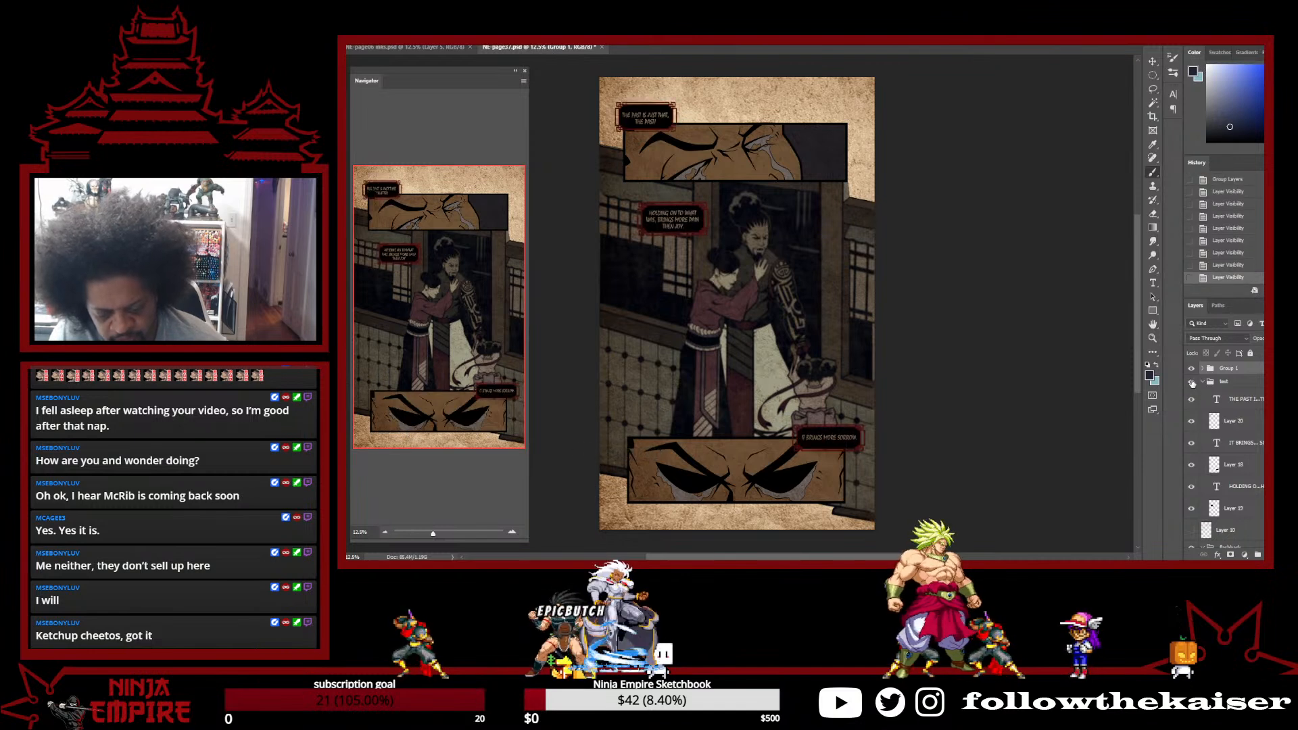
click(1192, 383)
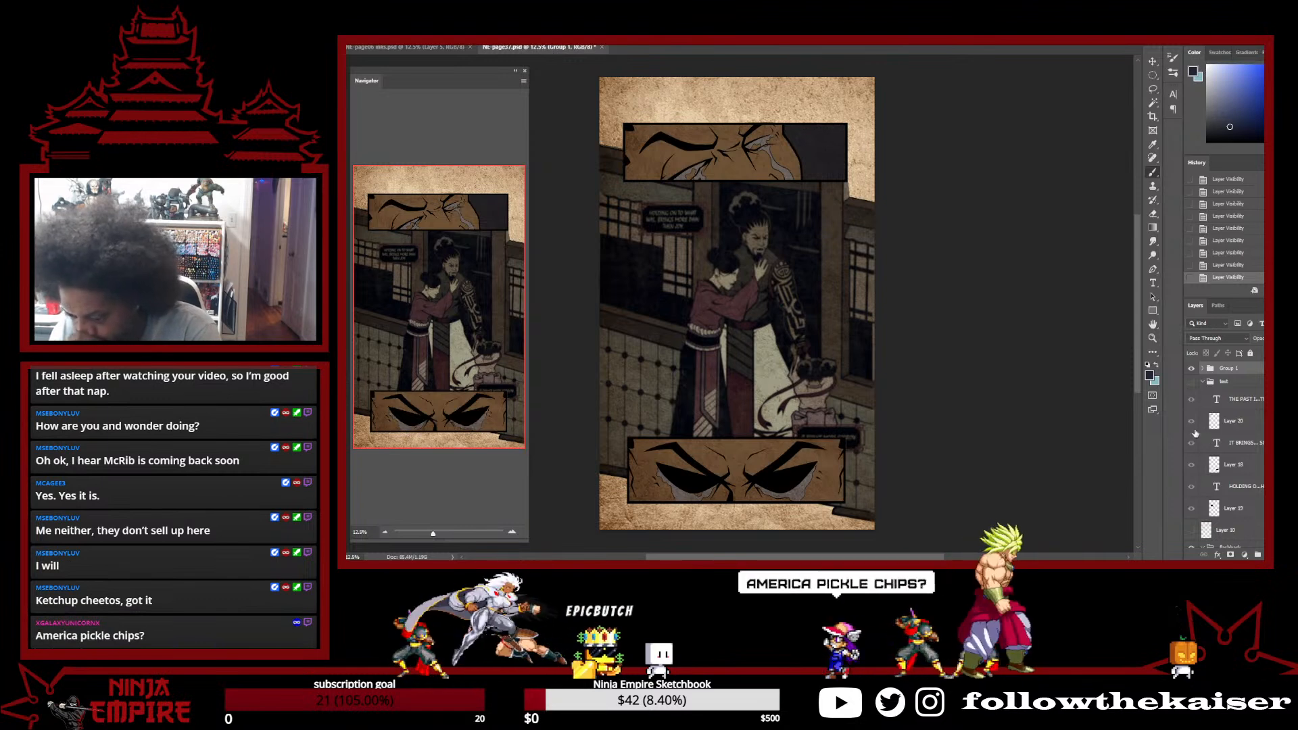
click(1203, 382)
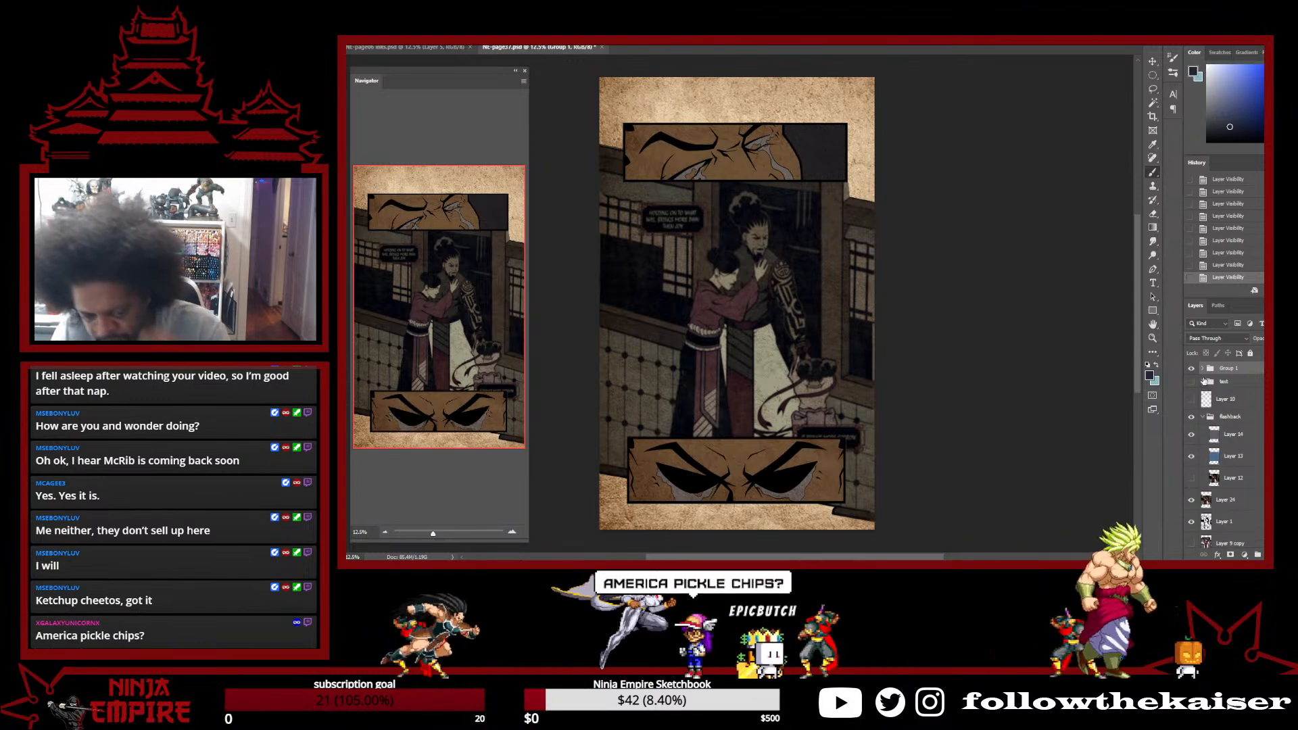
click(1203, 417)
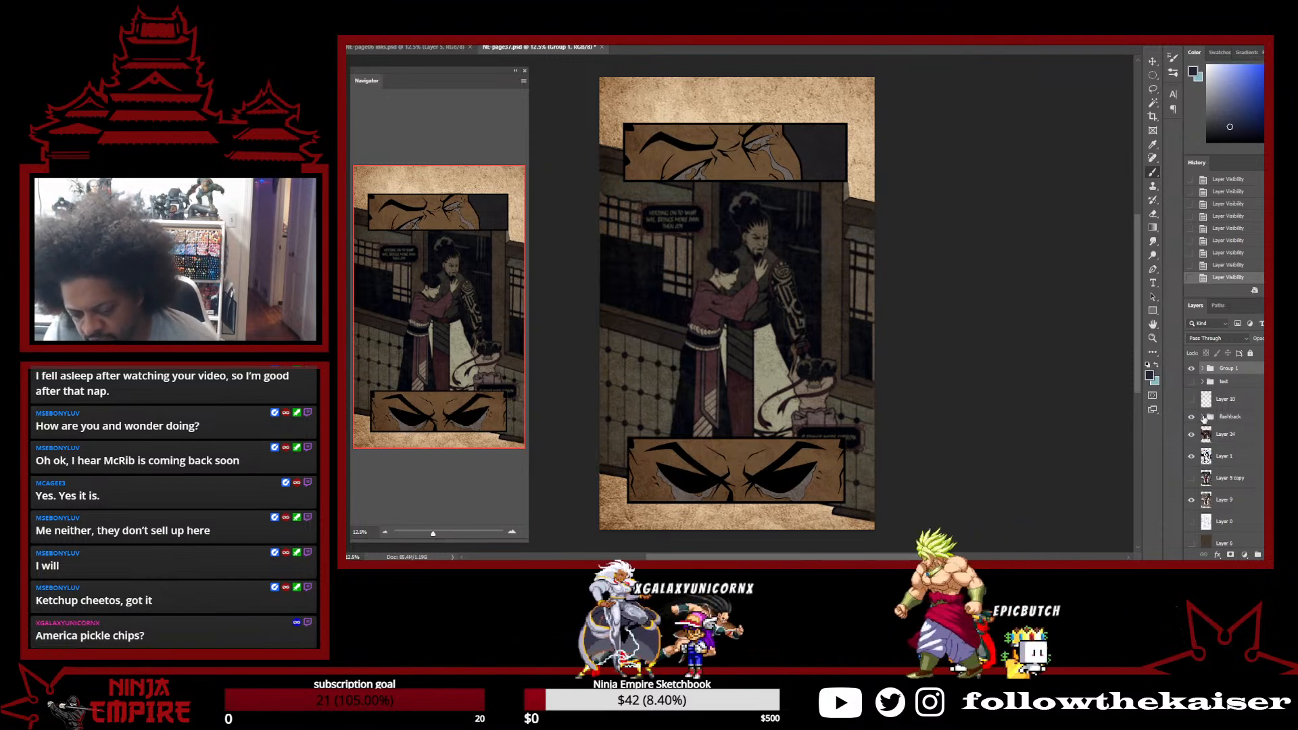
Add a near-black Color Overlay in Normal mode at 100% opacity to the Layer 1 line art
click(1245, 460)
double_click(1245, 459)
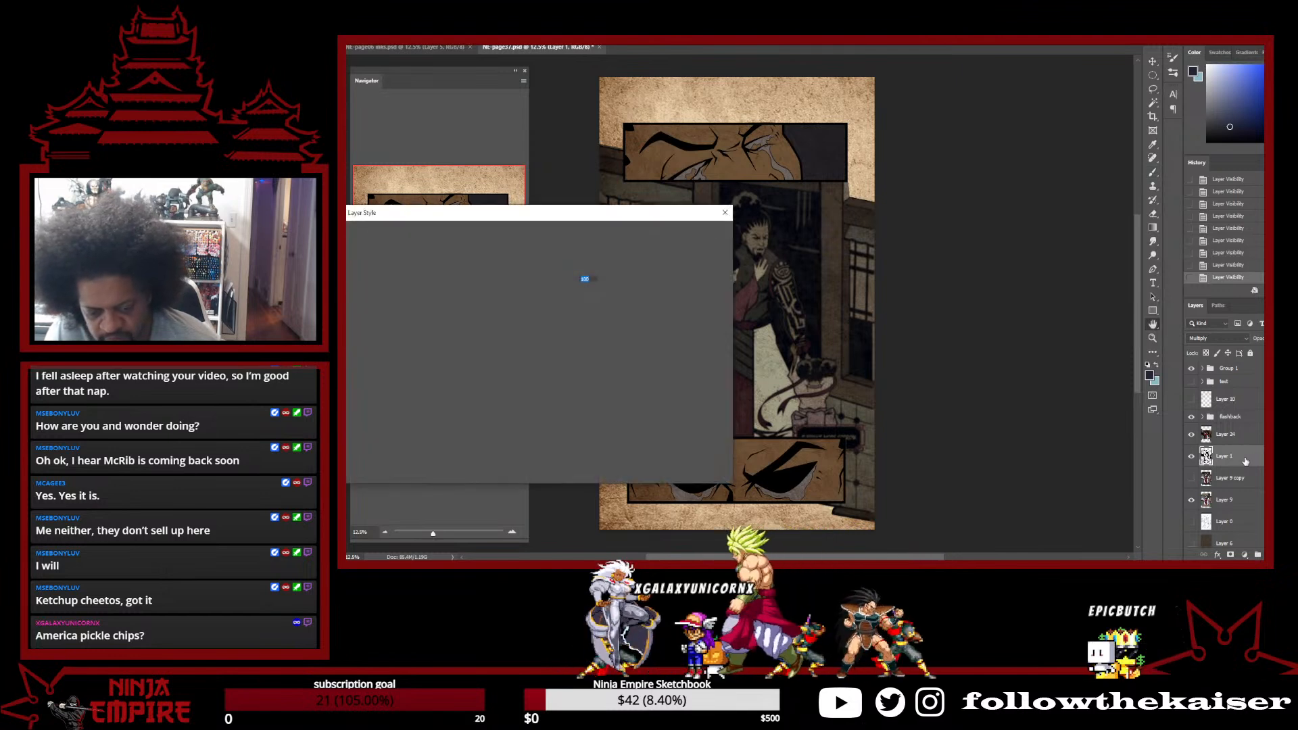
click(375, 373)
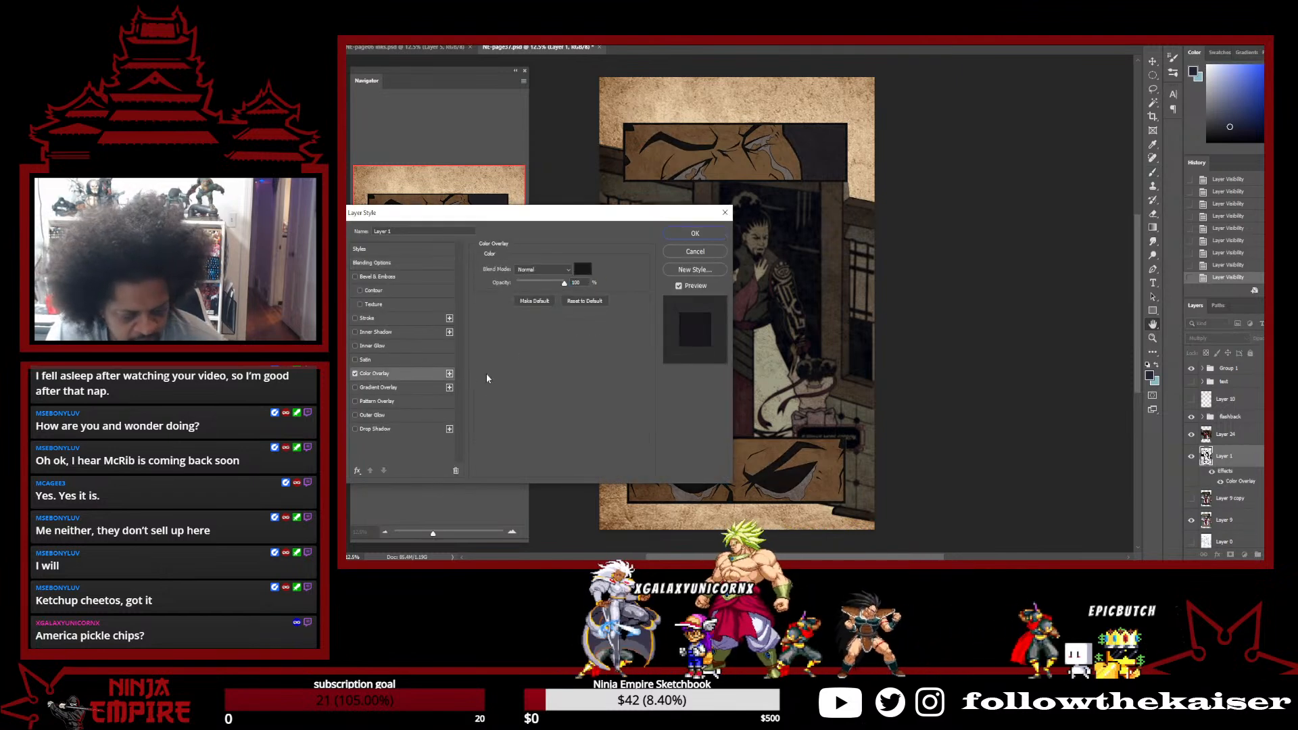
click(695, 234)
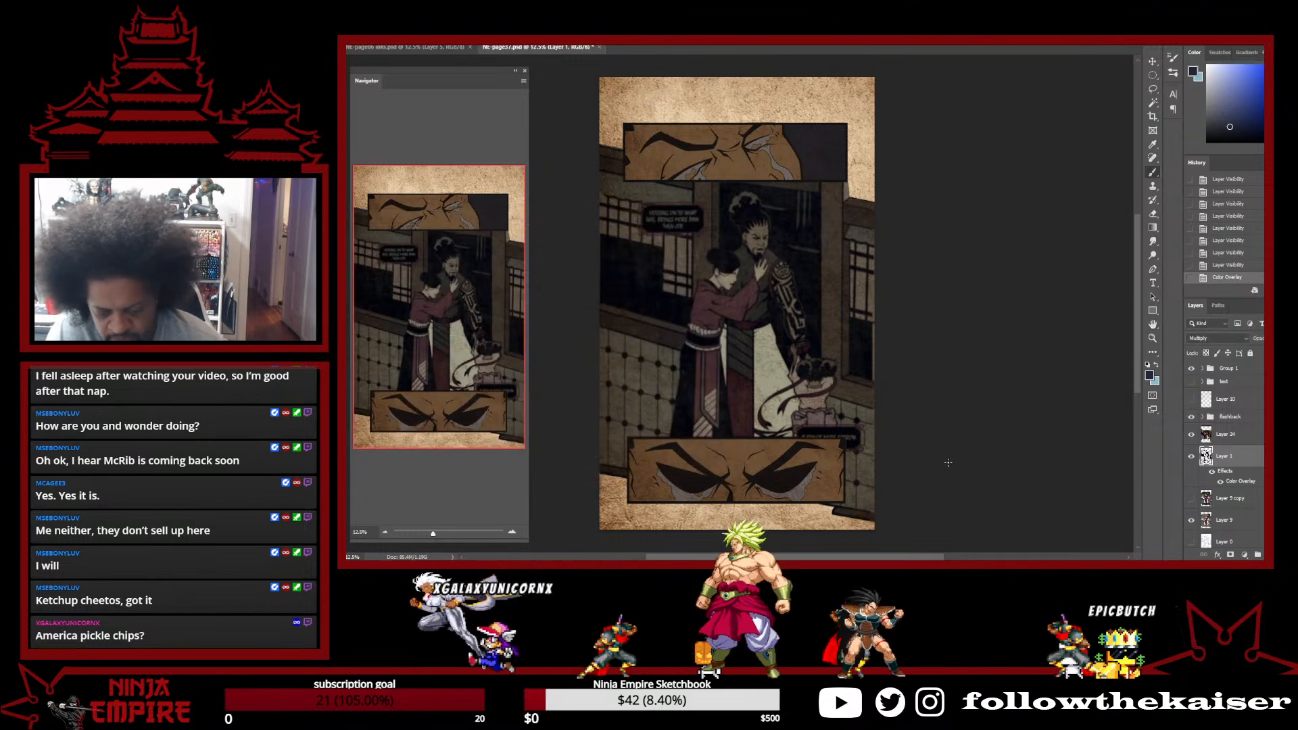
Compare the page with and without Group 1, the flashback group, Layer 10 and the text group, leaving Layer 10 and the text hidden
click(1192, 369)
click(1192, 369)
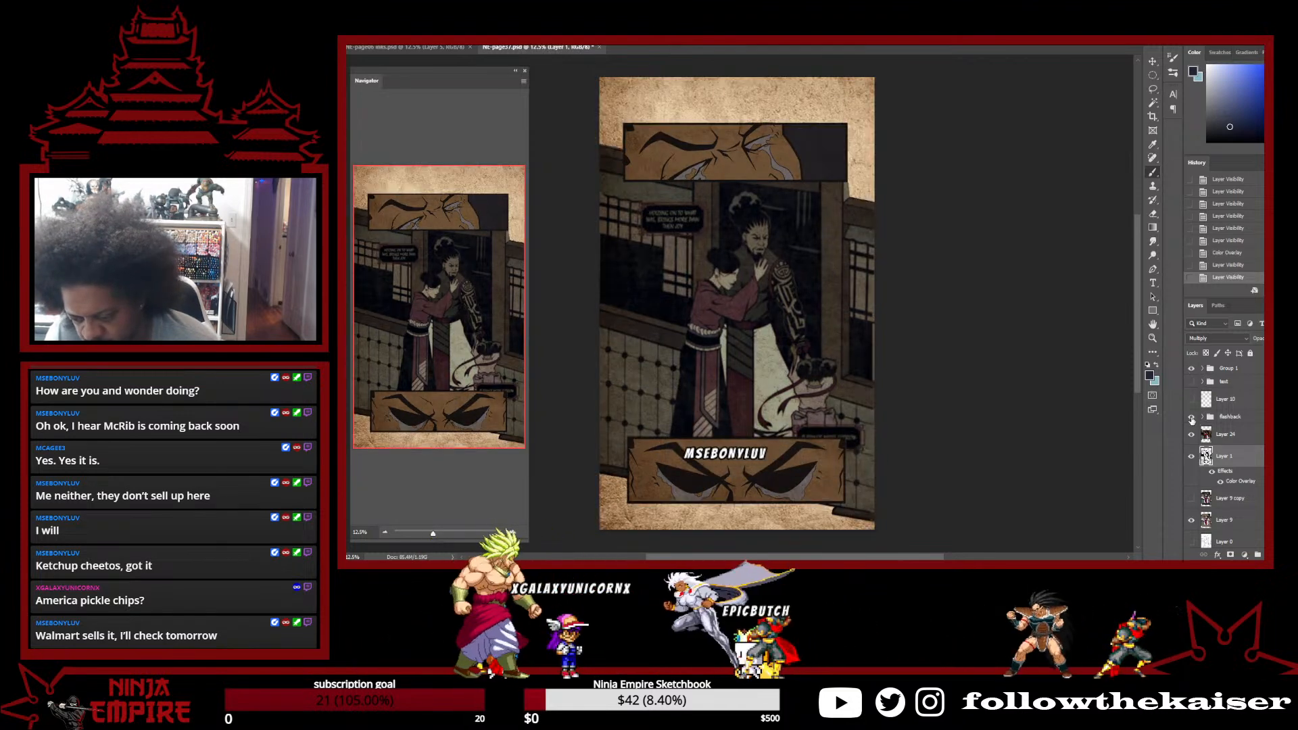
click(1191, 417)
click(1192, 417)
click(1191, 401)
click(1191, 400)
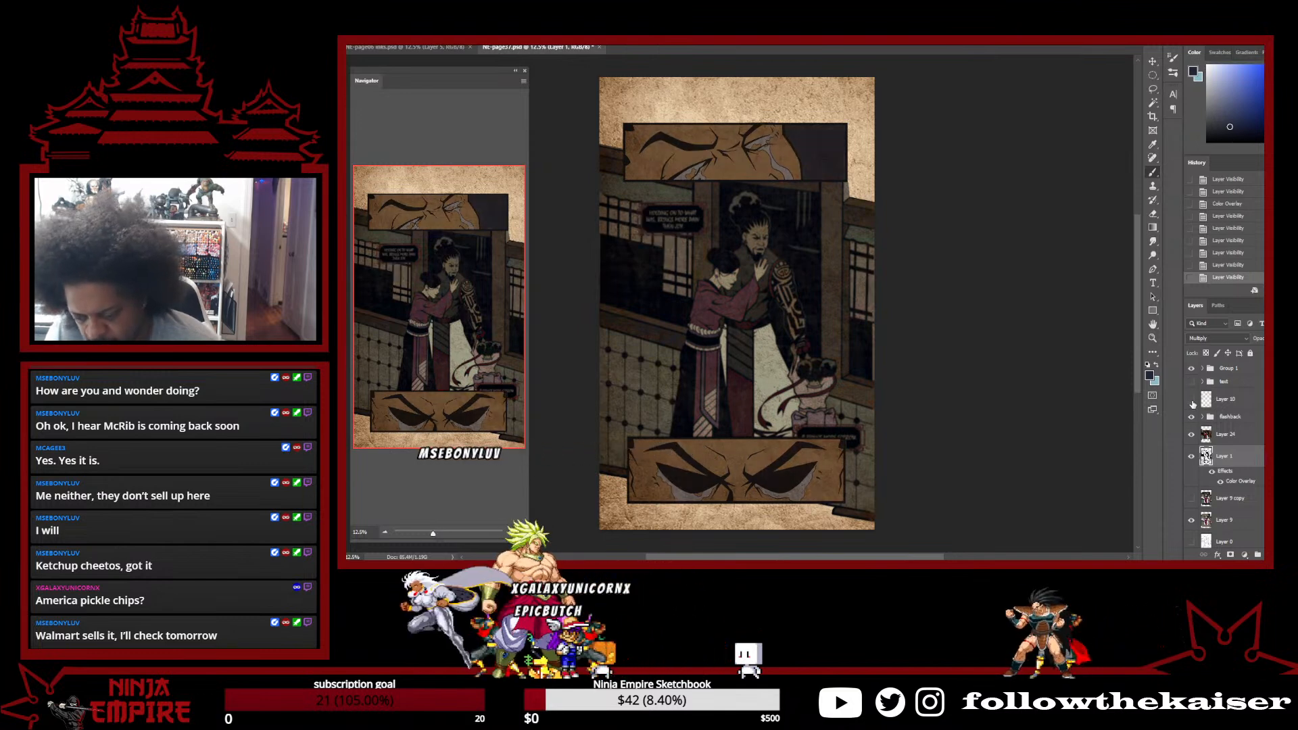
click(1192, 402)
click(1191, 402)
click(1192, 401)
click(1192, 402)
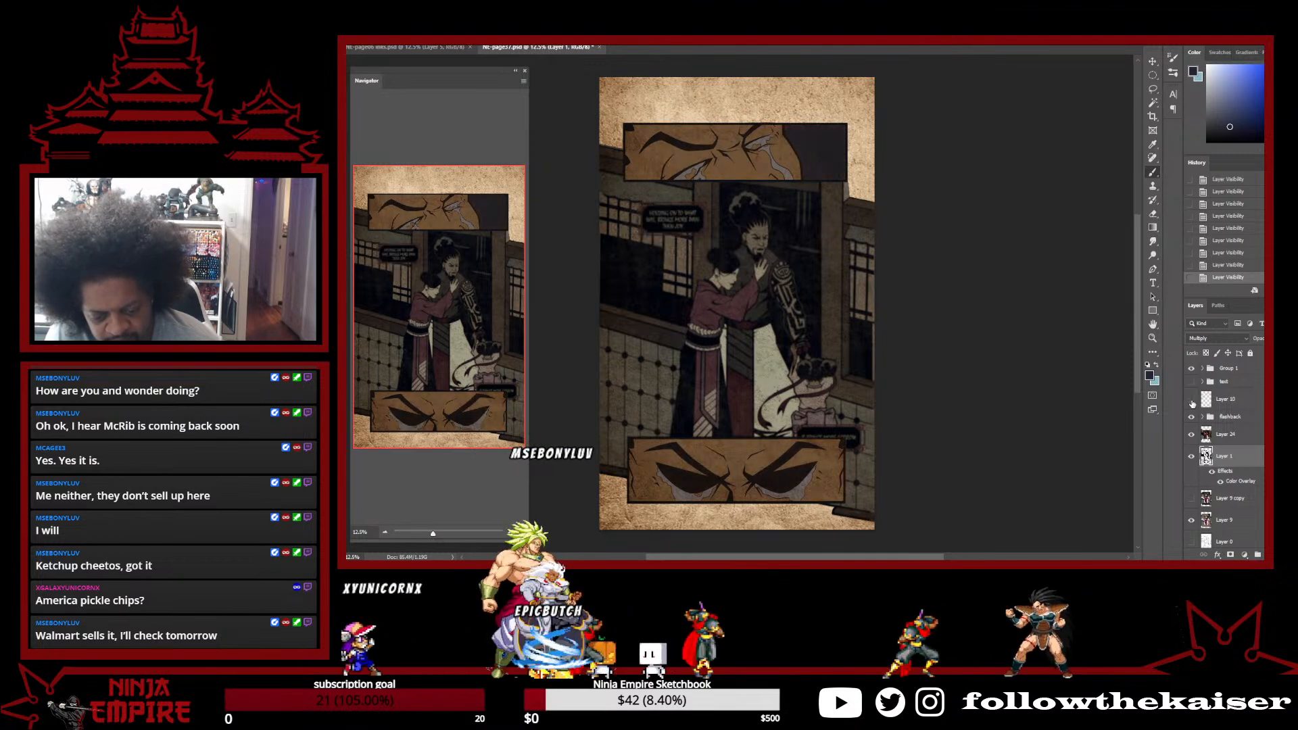
click(1191, 382)
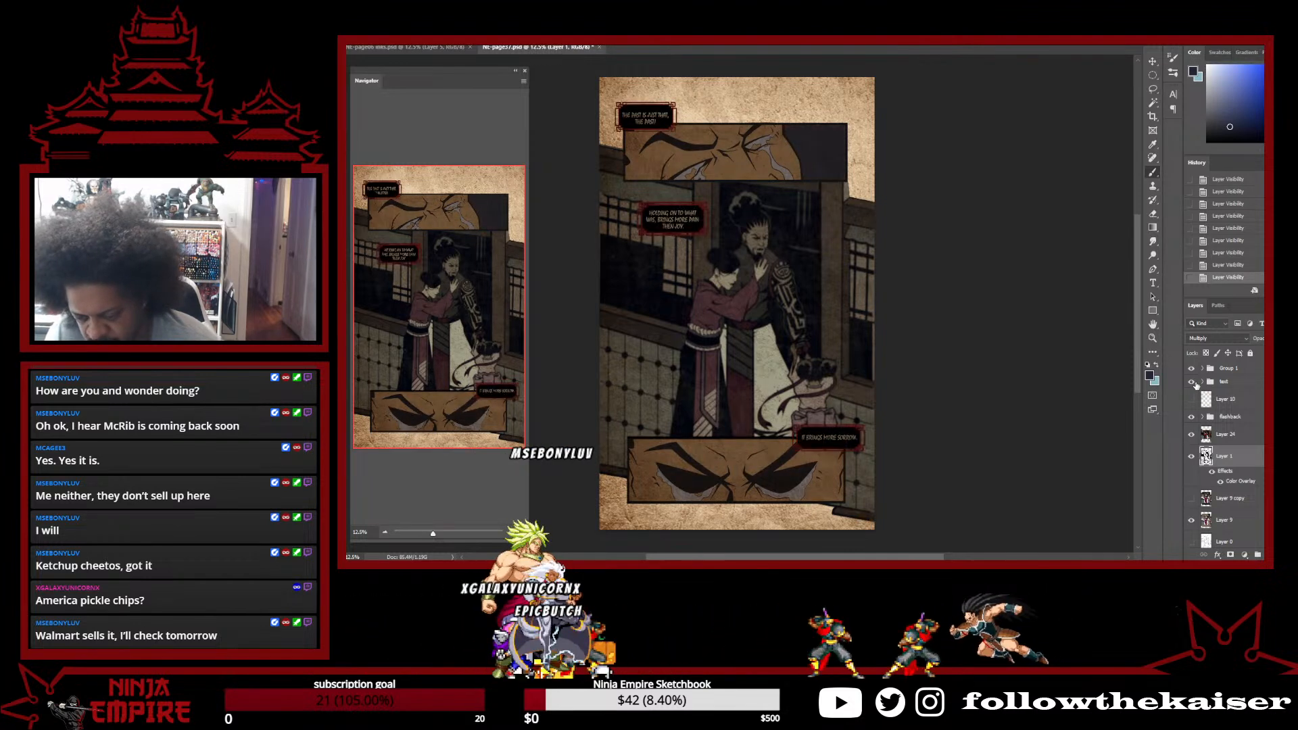
click(1192, 382)
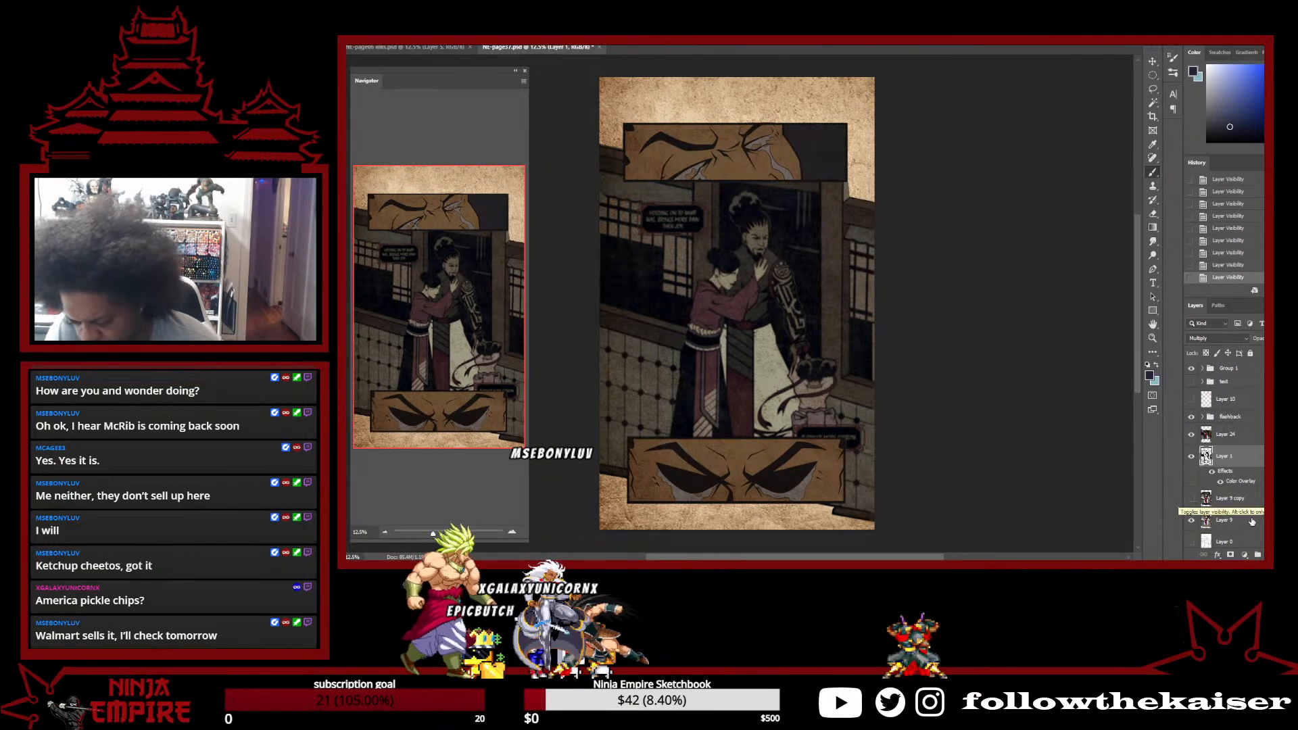
Check the effect of Group 1, Layer 24 and the Layer 1 line art, leave them visible and save the page 37 document
scroll(1252, 523, down, 1)
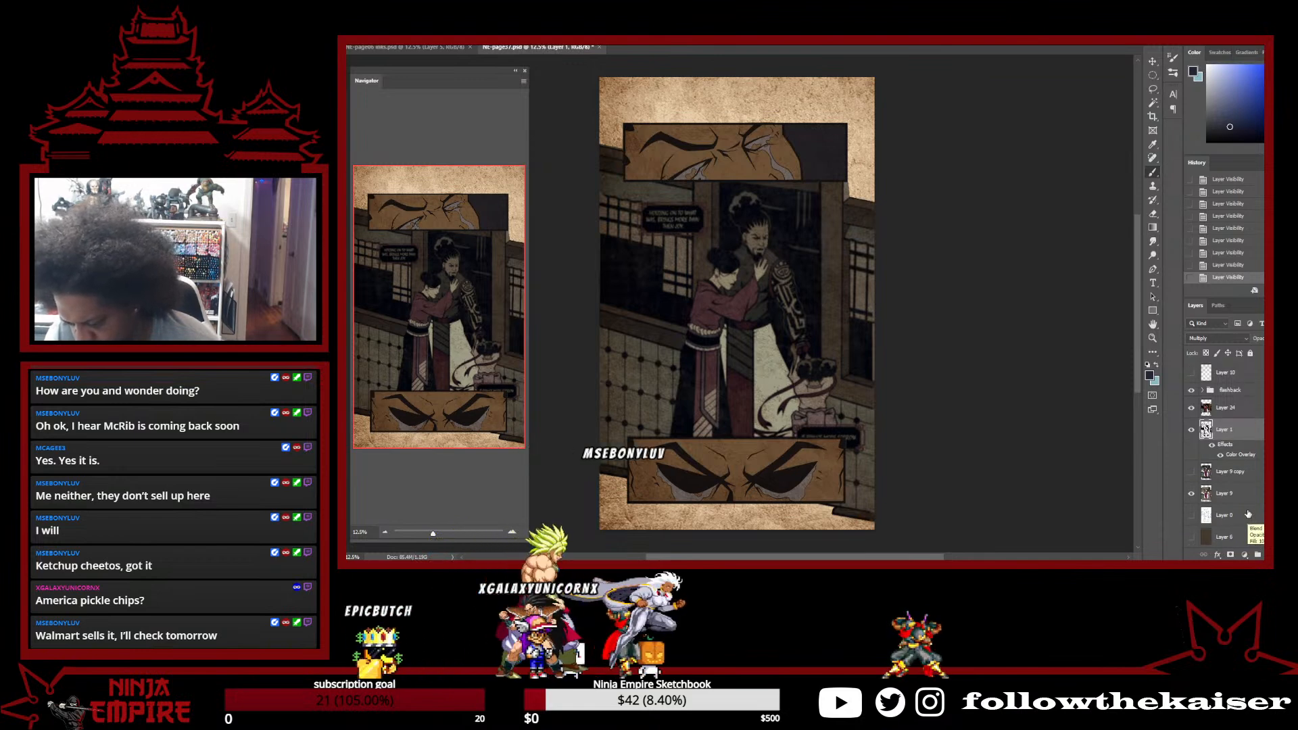
scroll(1248, 514, up, 1)
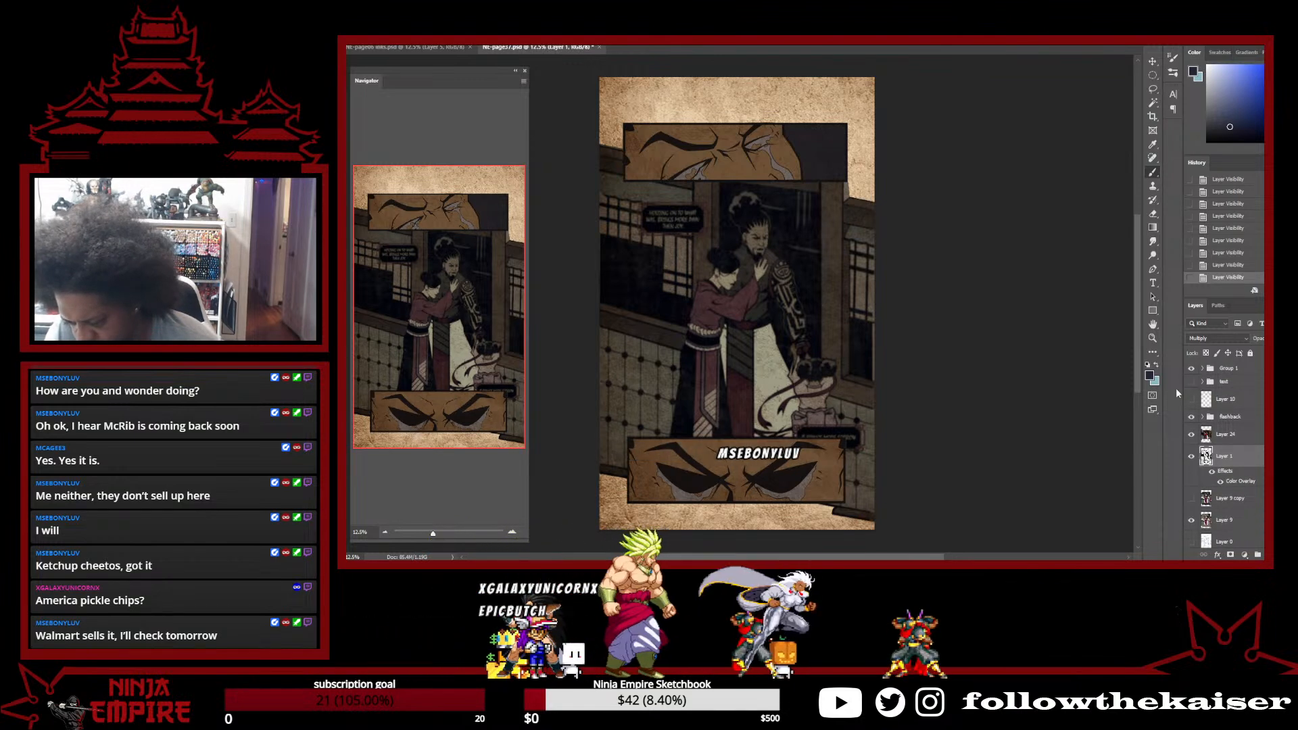
click(1192, 368)
click(1192, 368)
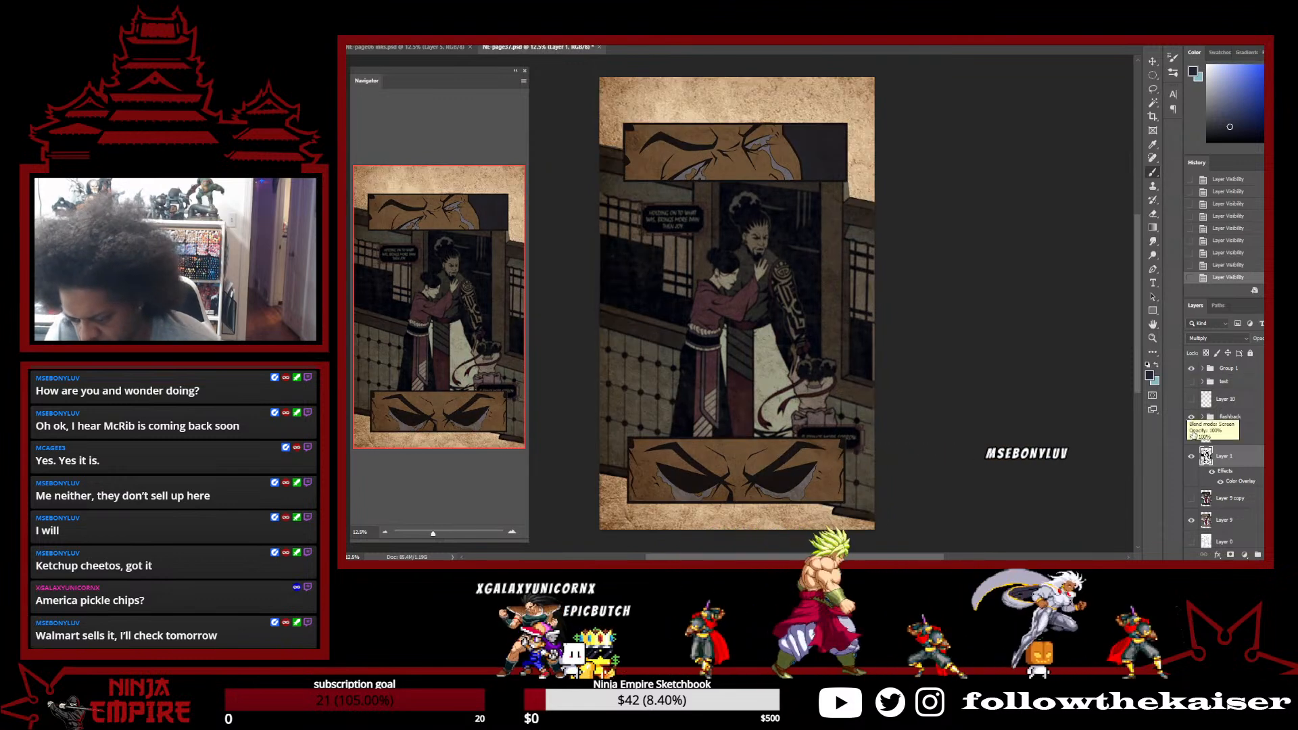
click(1191, 434)
click(1192, 457)
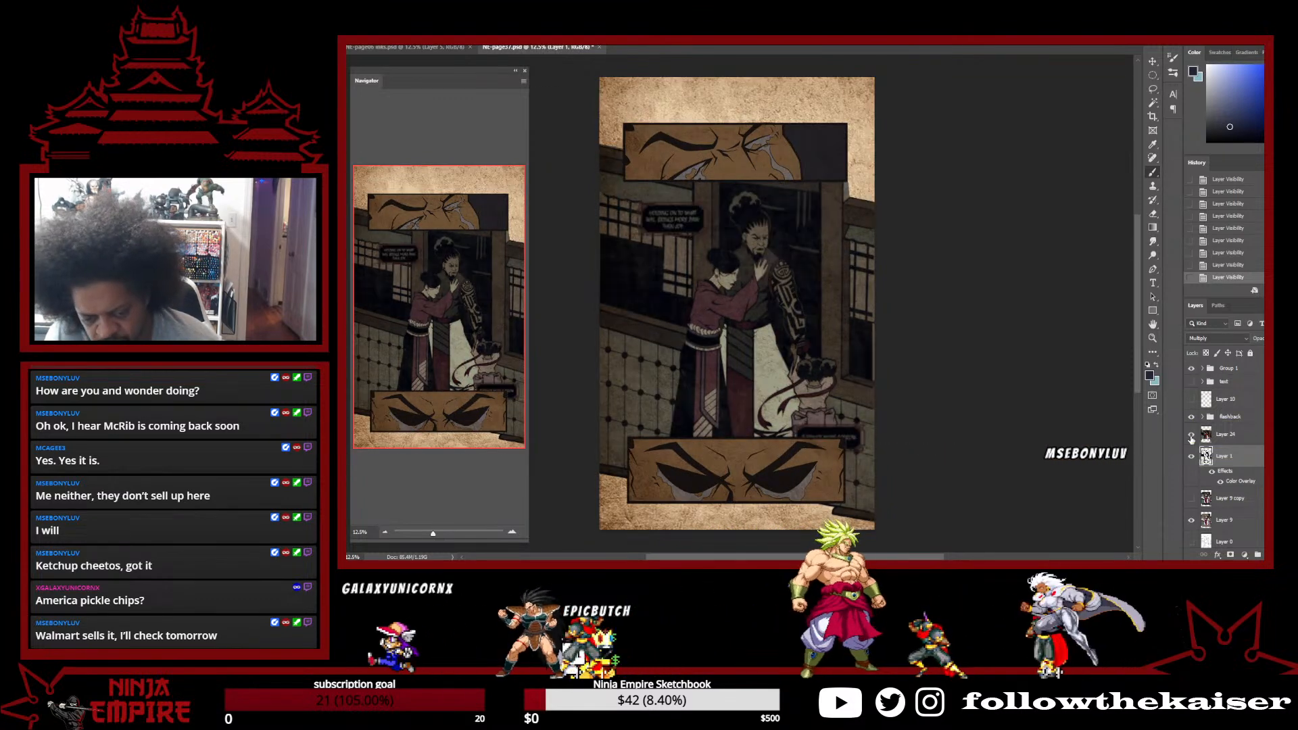
click(1192, 459)
click(1192, 459)
click(1191, 460)
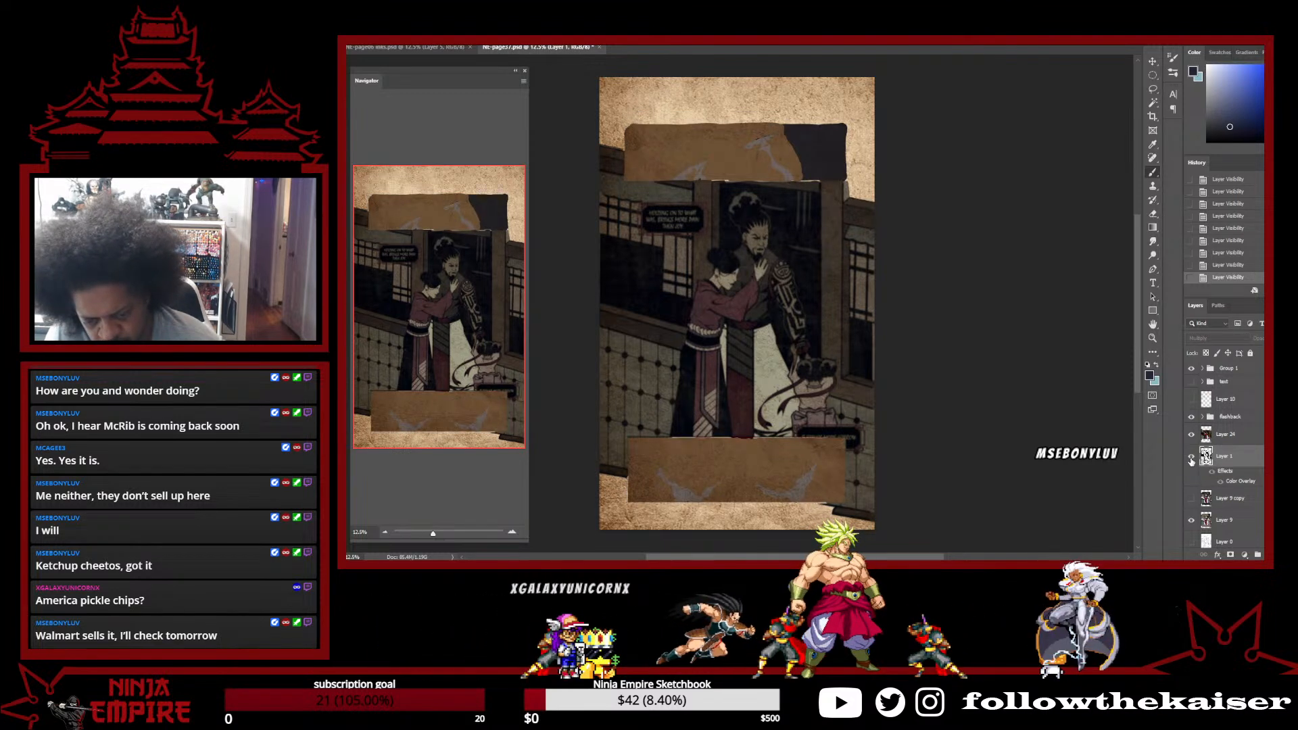
click(1191, 460)
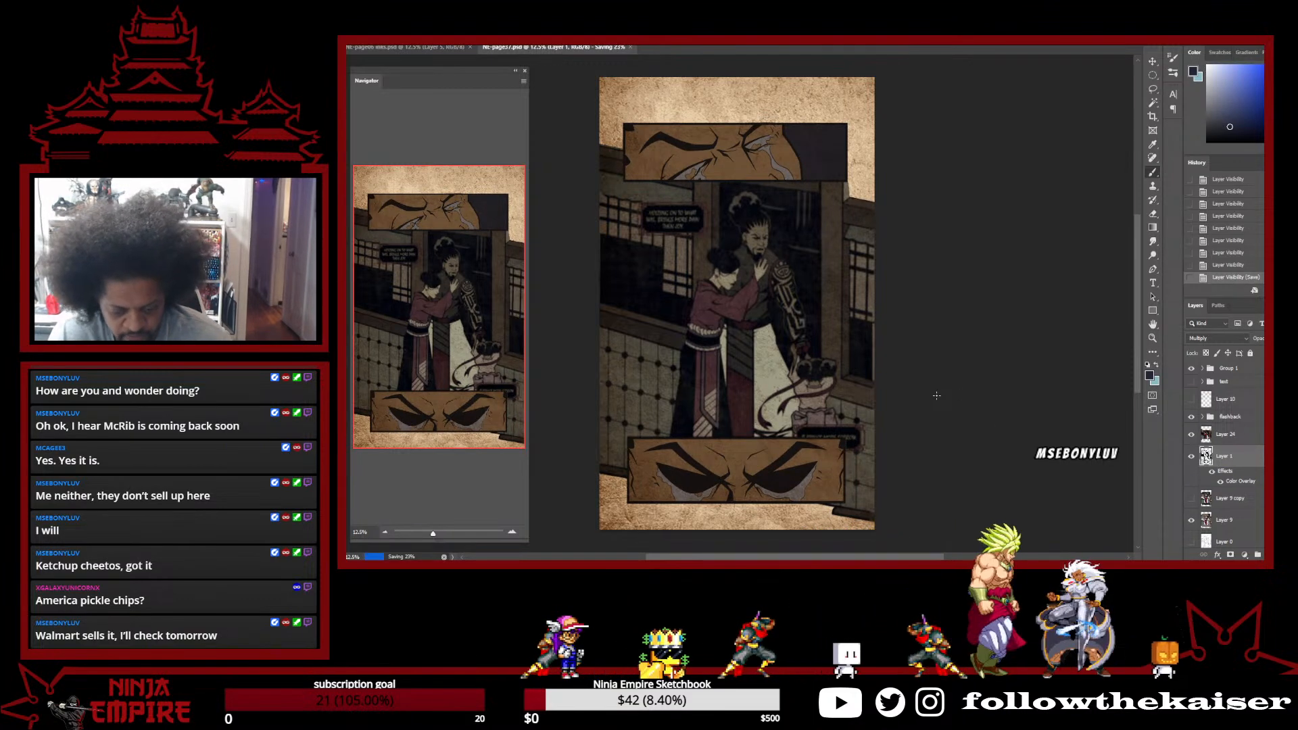
Save a JPEG copy inside the finished folder, replacing Full-size-page 37-retro, with quality 12 (Maximum) and Progressive format
key(ctrl+alt+s)
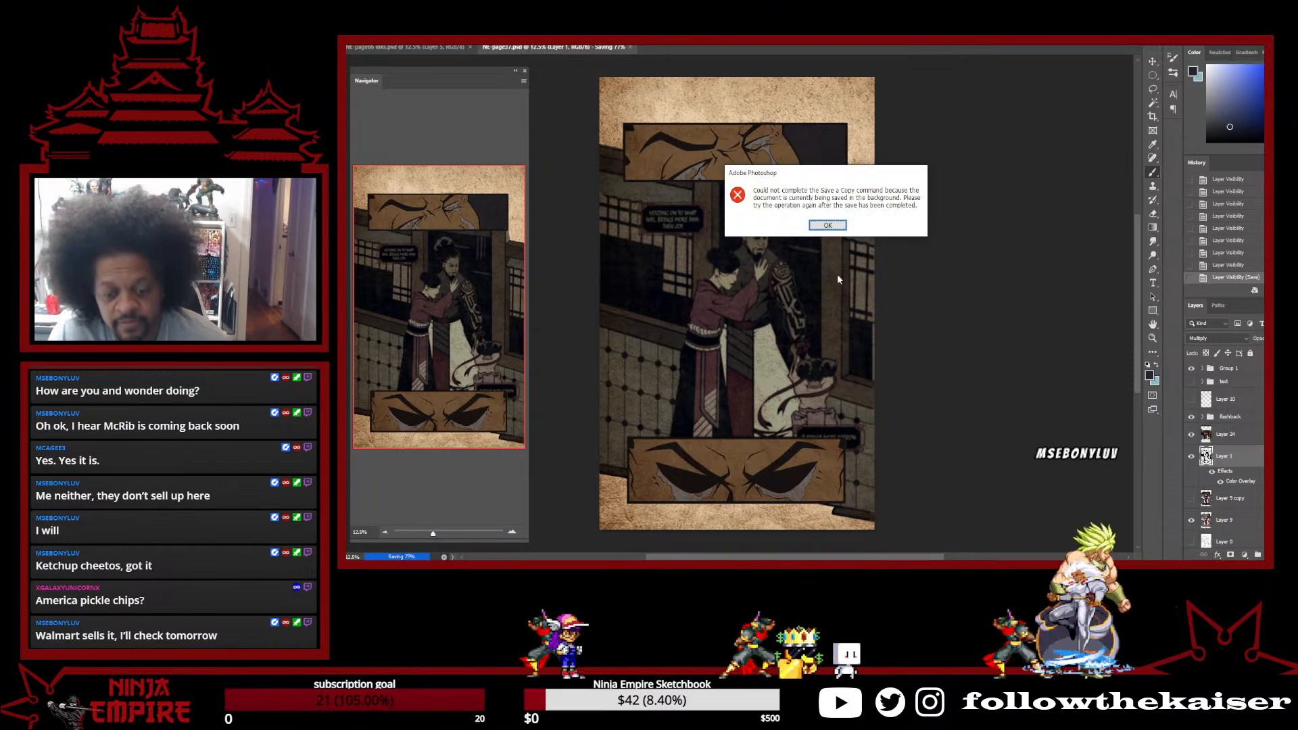
click(827, 225)
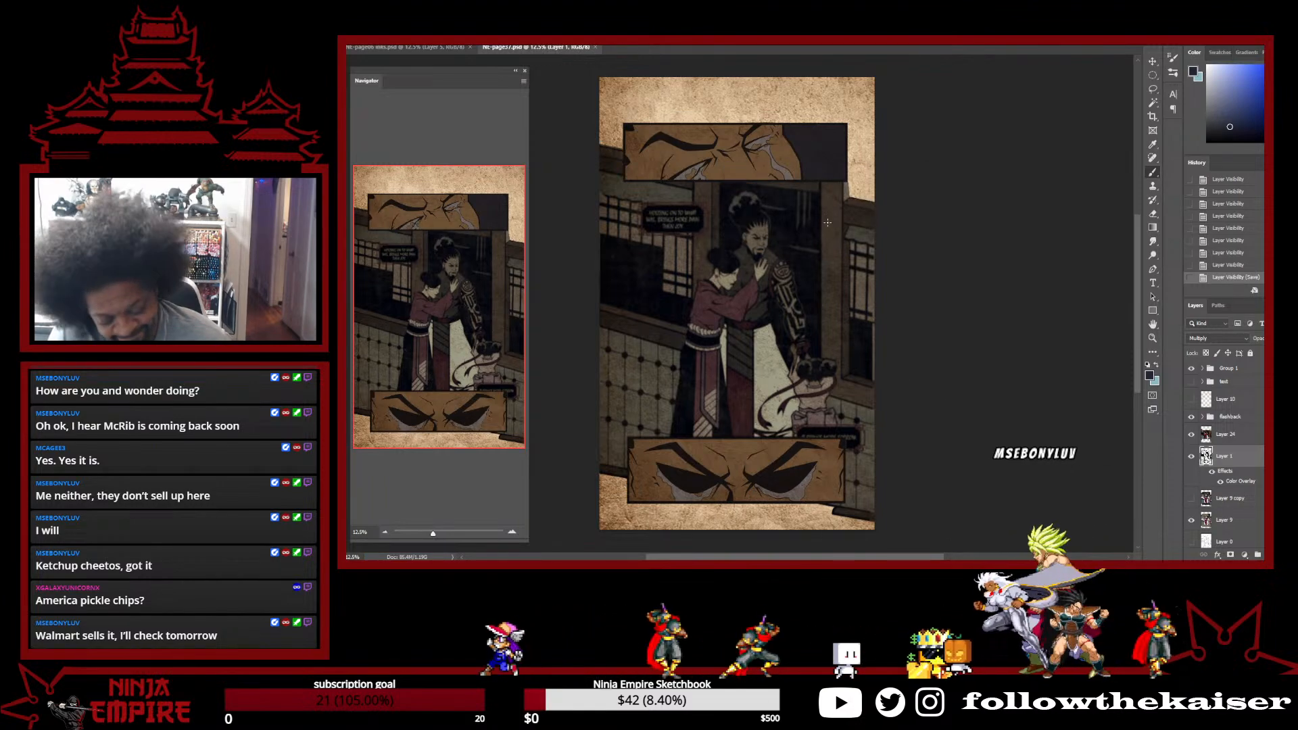
key(ctrl+alt+s)
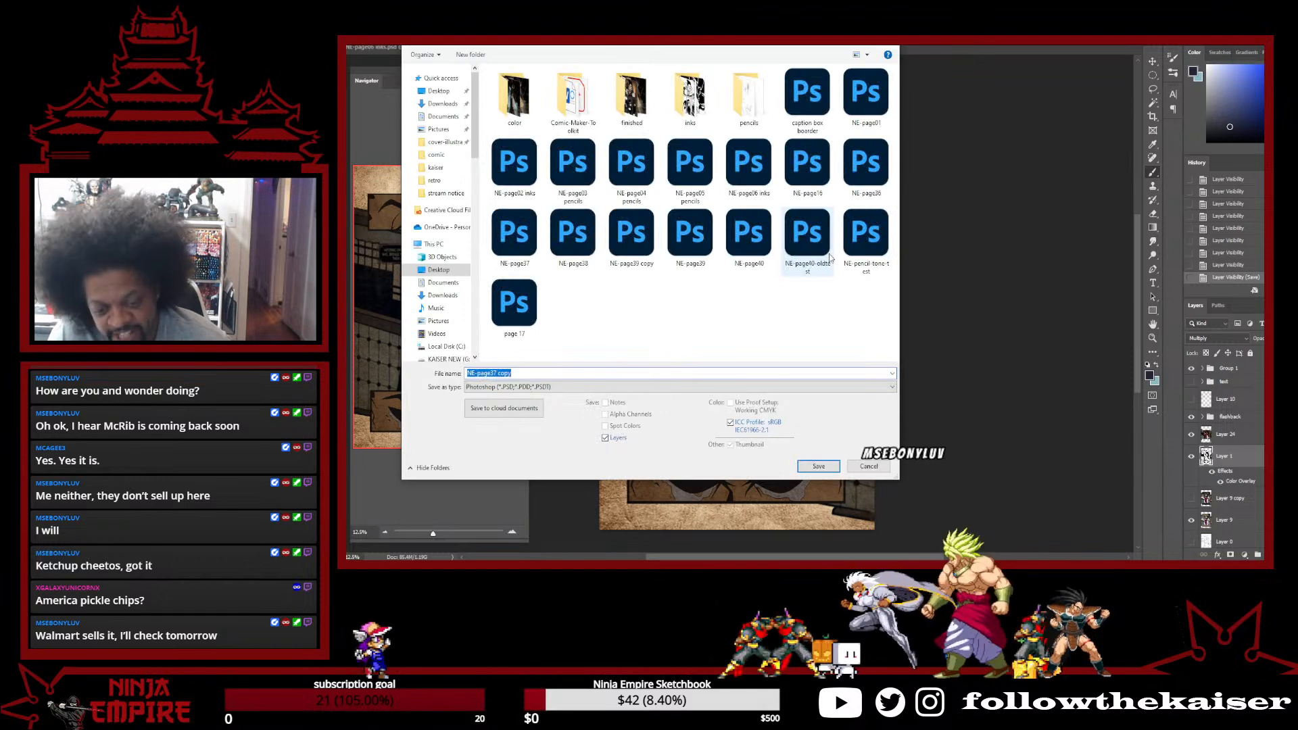
double_click(615, 114)
double_click(506, 96)
click(632, 387)
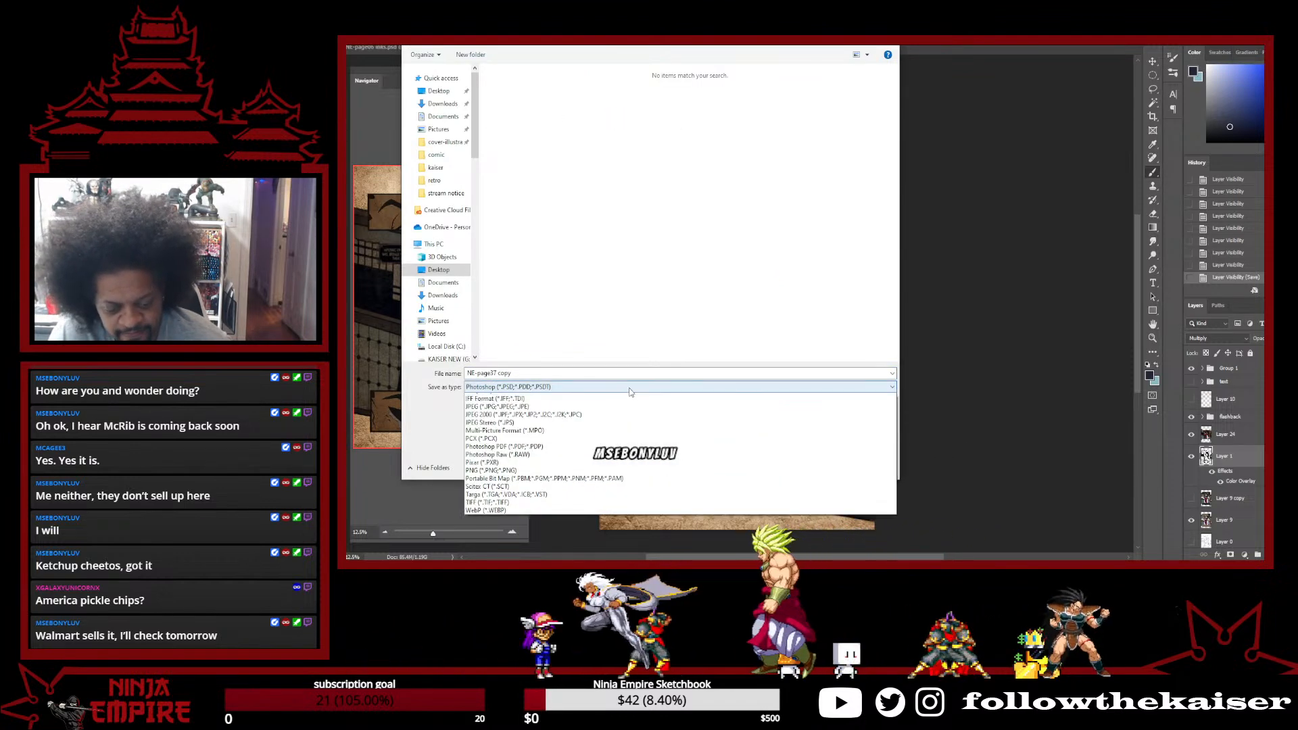
click(632, 469)
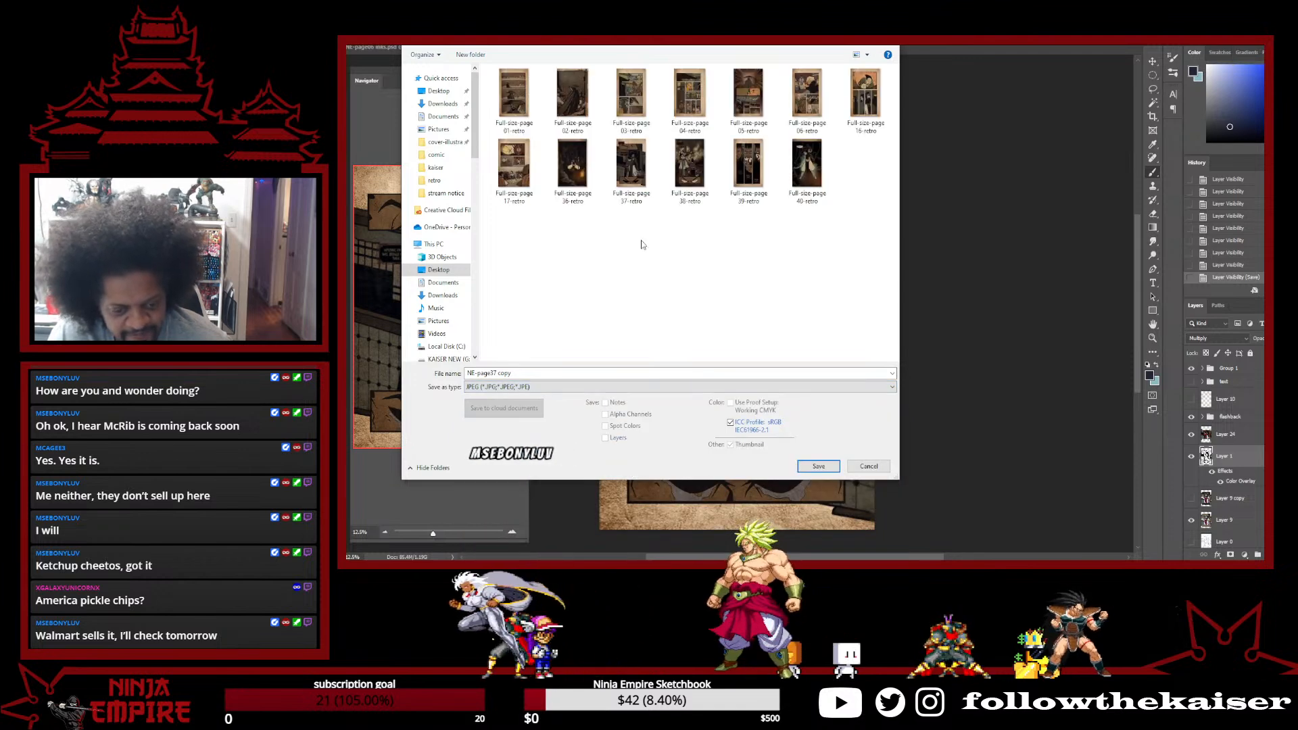
double_click(632, 169)
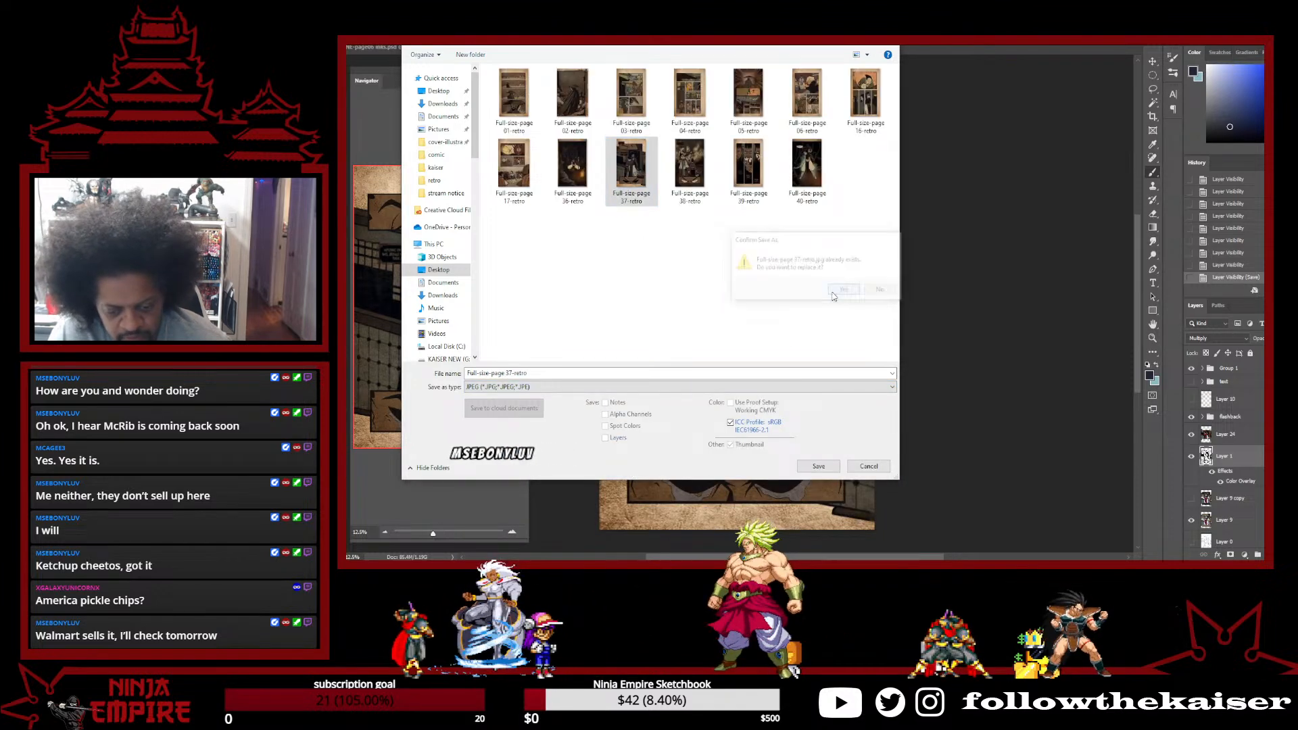
click(837, 290)
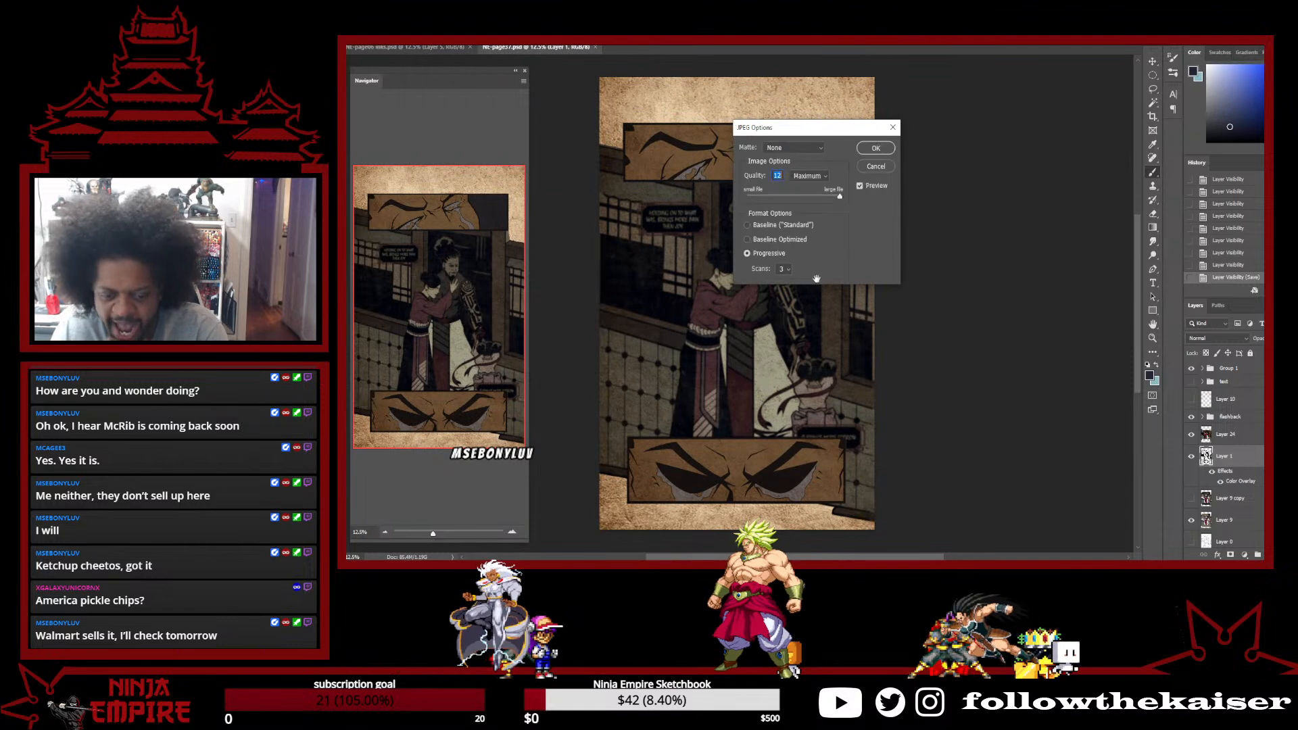
click(874, 149)
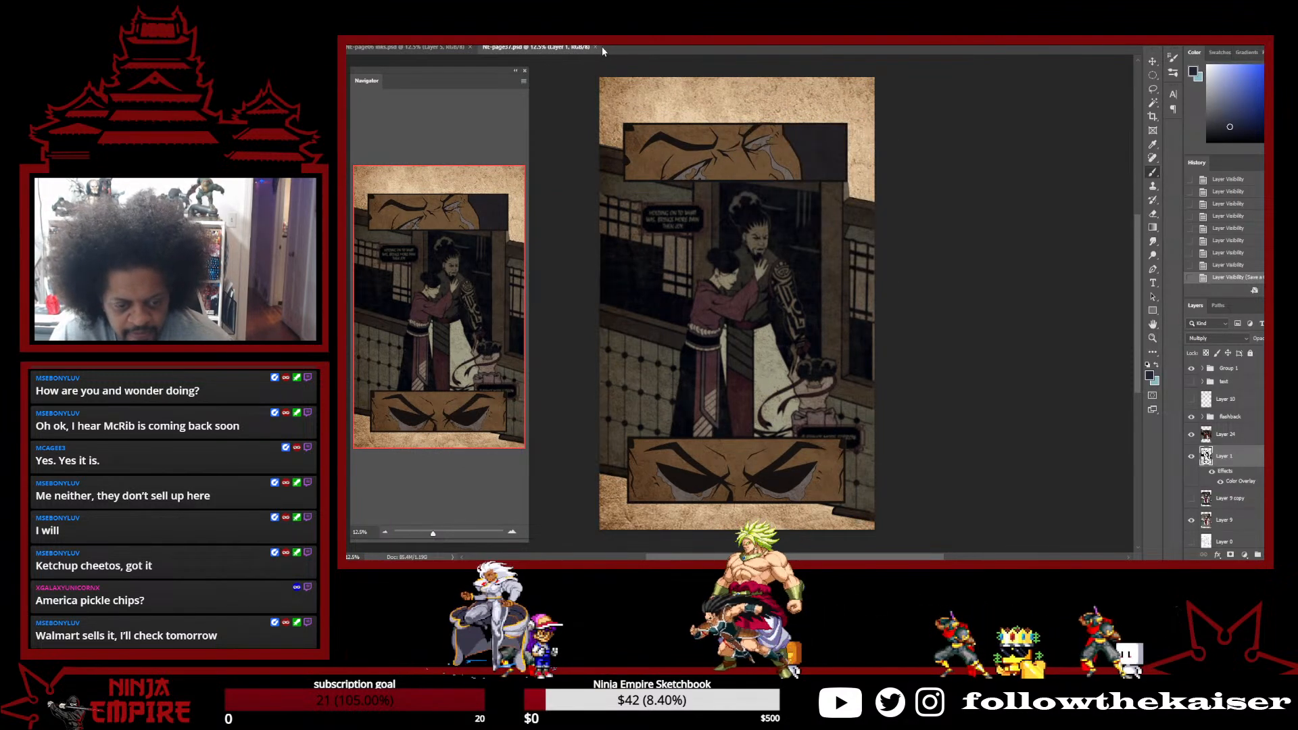
Close the page 37 document and the original page 39 document, keeping the page 39 copy open
click(595, 47)
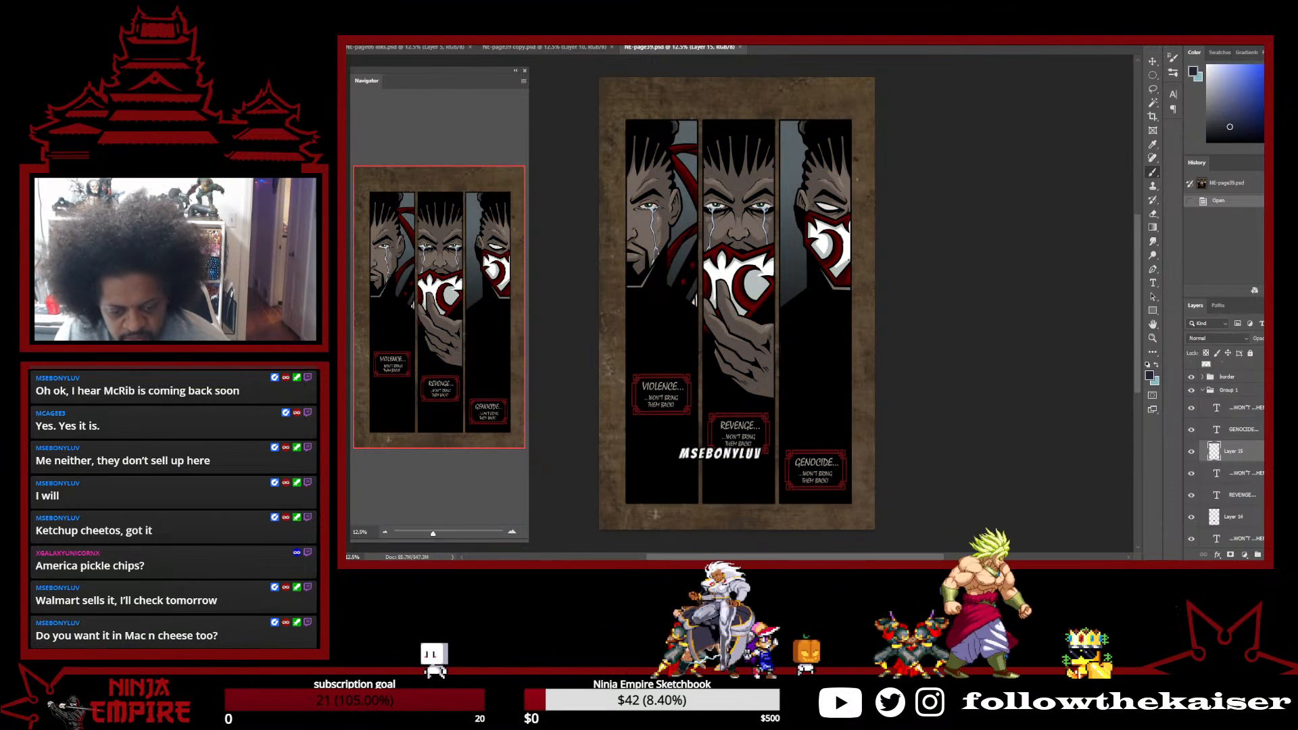
click(574, 47)
click(740, 46)
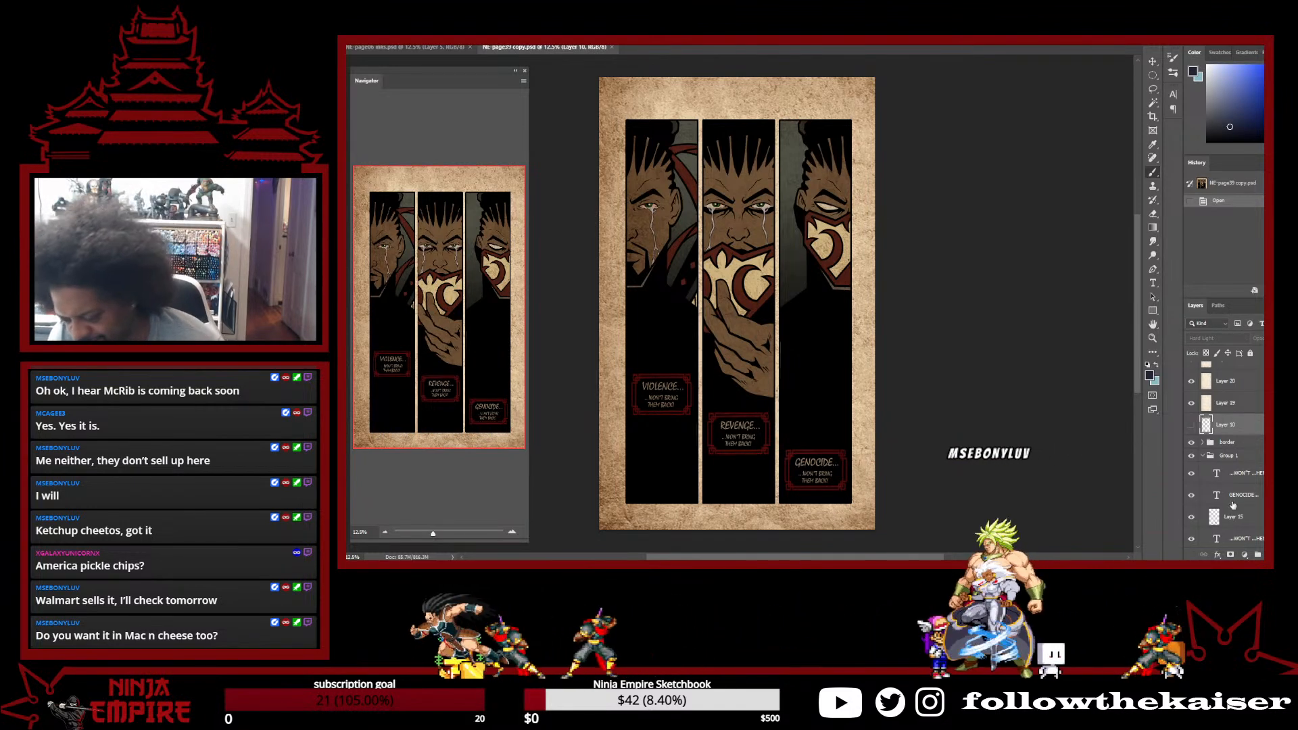
Group Layers 19, 20 and 21 of the page 39 copy
scroll(1229, 518, up, 1)
click(1256, 401)
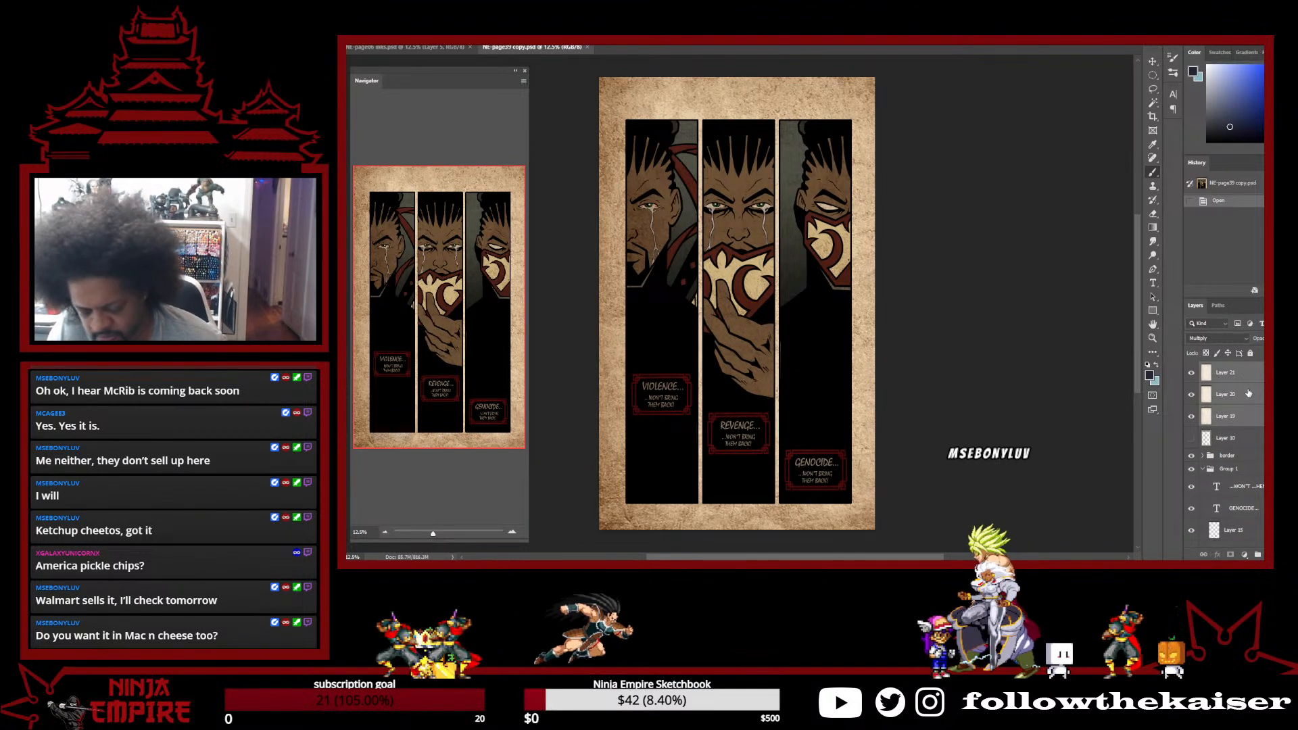
key(ctrl+g)
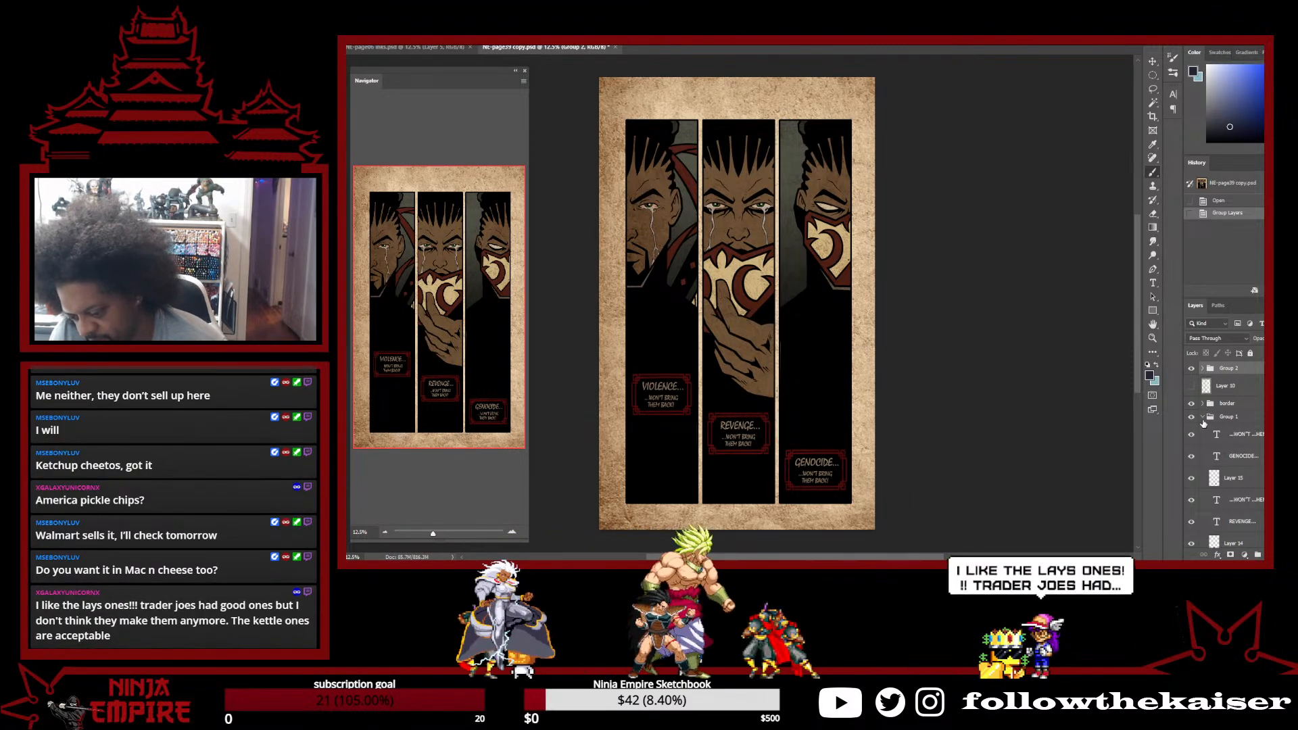
Add a near-black Color Overlay in Normal mode at 100% opacity to the border group and hide the Group 1 lettering
click(1217, 403)
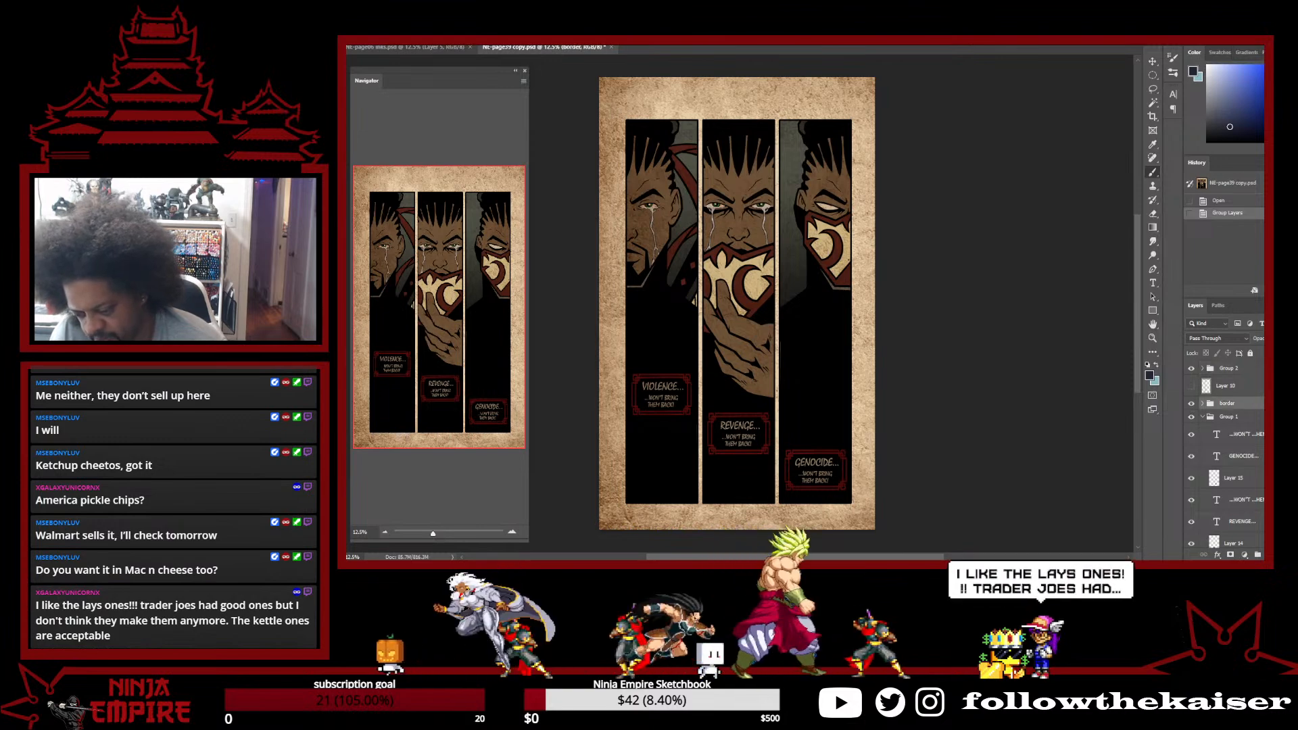
double_click(1243, 403)
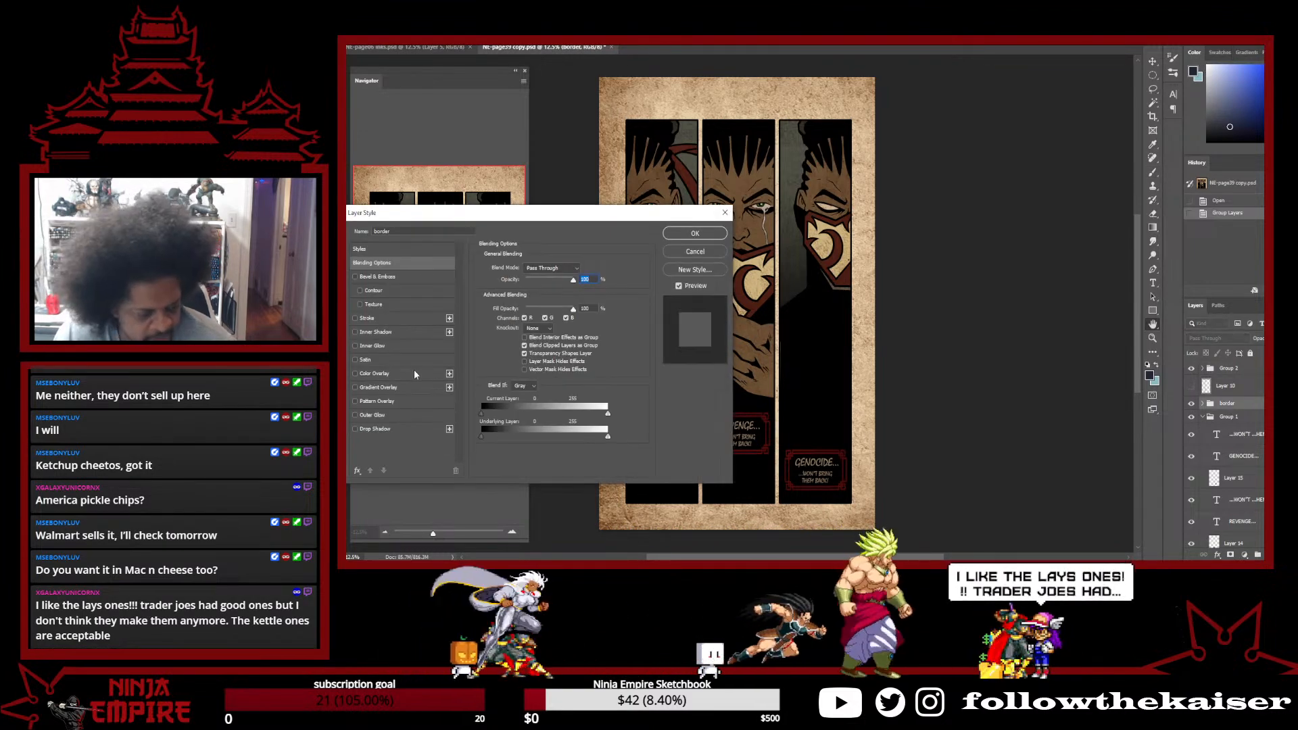
click(410, 374)
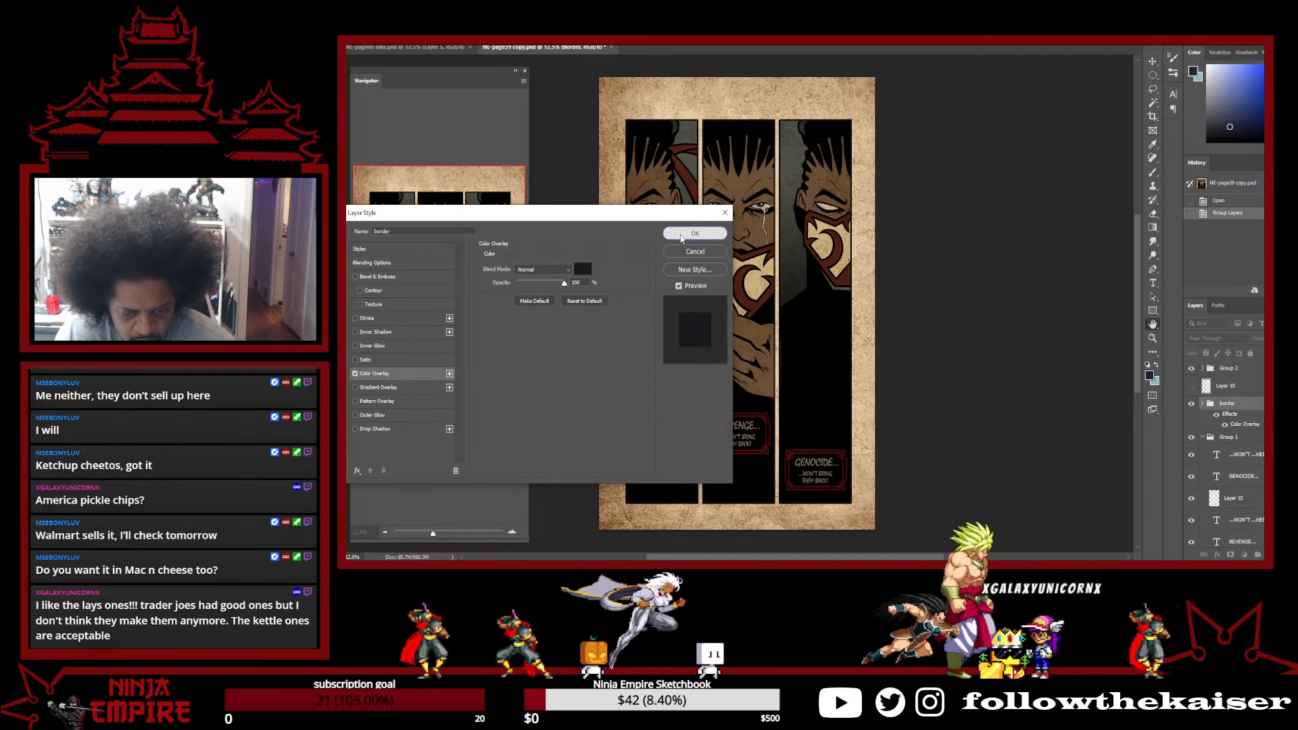
click(681, 237)
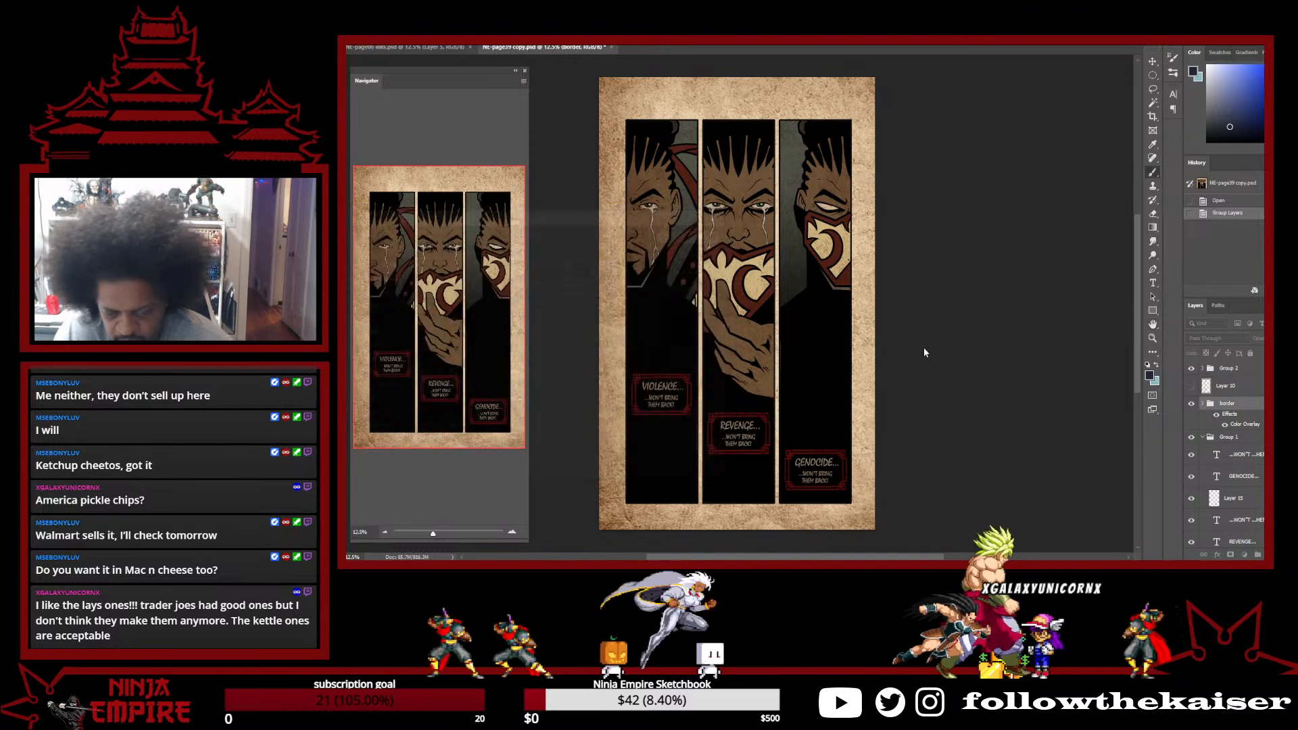
click(1192, 437)
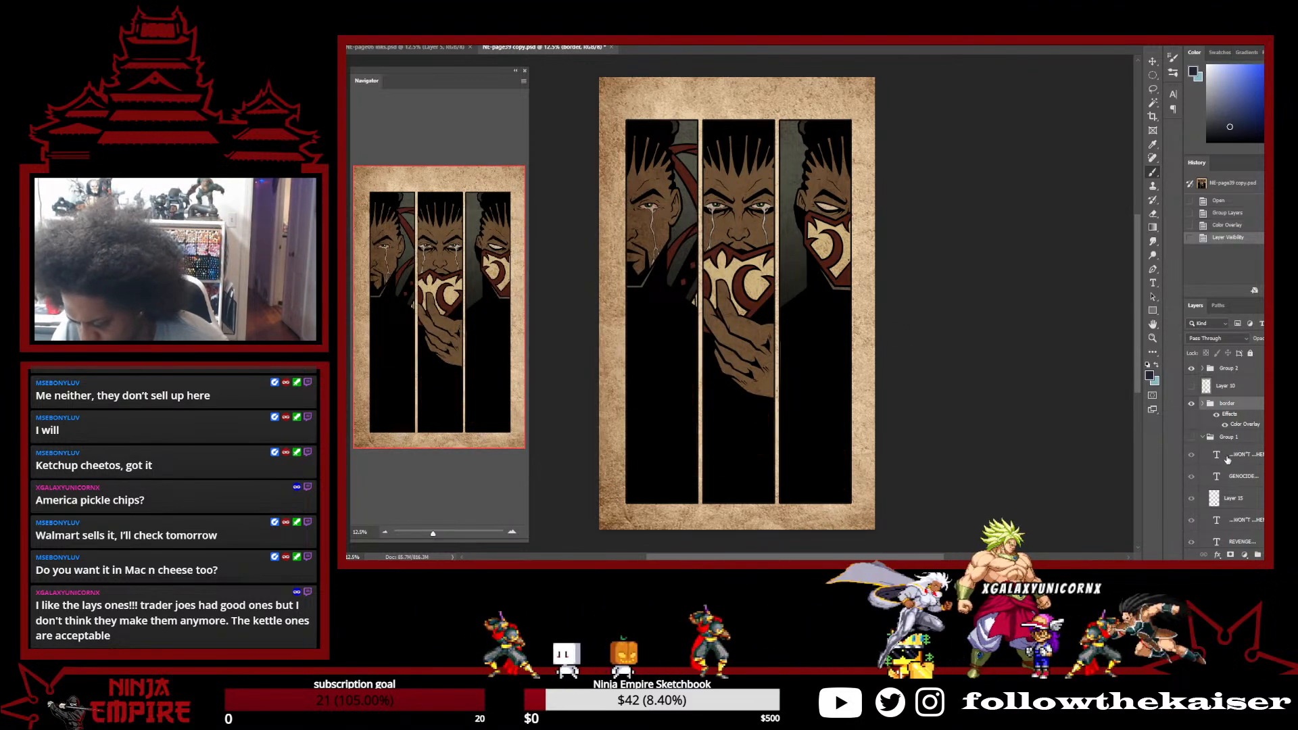
Add a near-black Color Overlay in Normal mode at 100% opacity to Layer 1 and save the page 39 copy
click(1203, 438)
double_click(1254, 464)
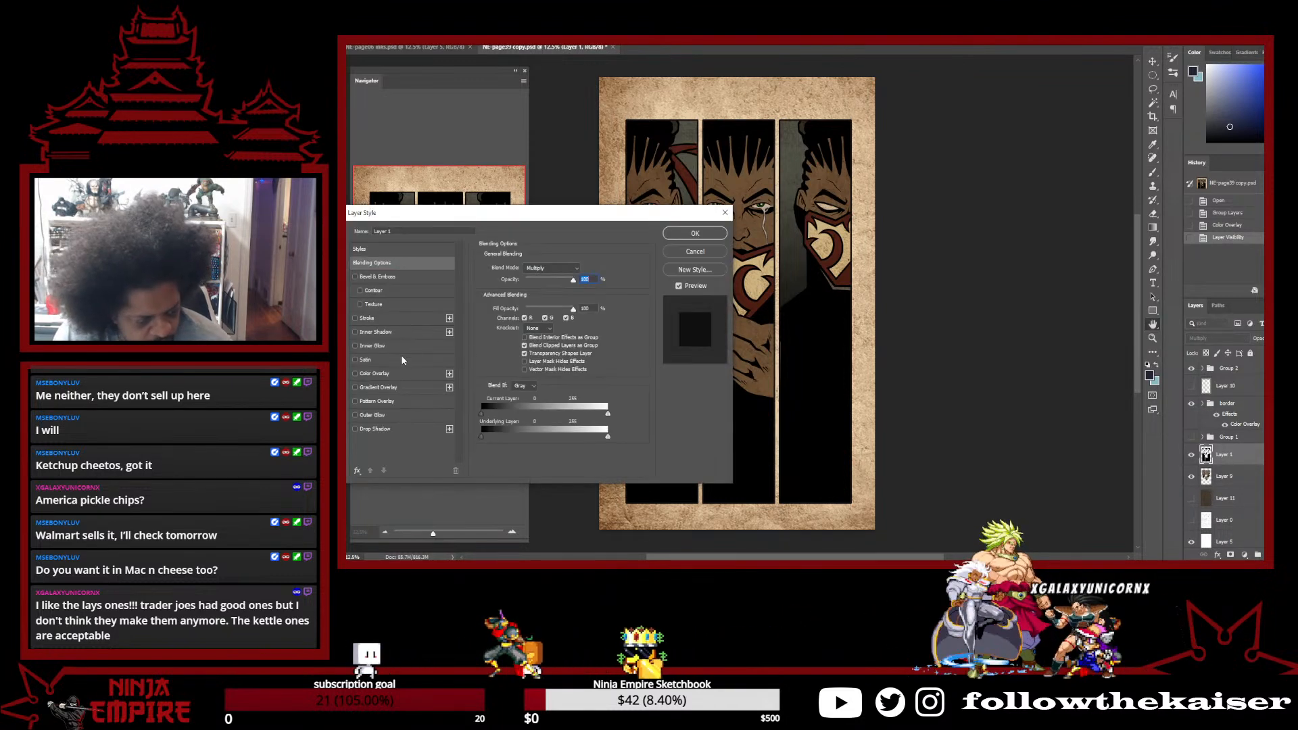
click(387, 373)
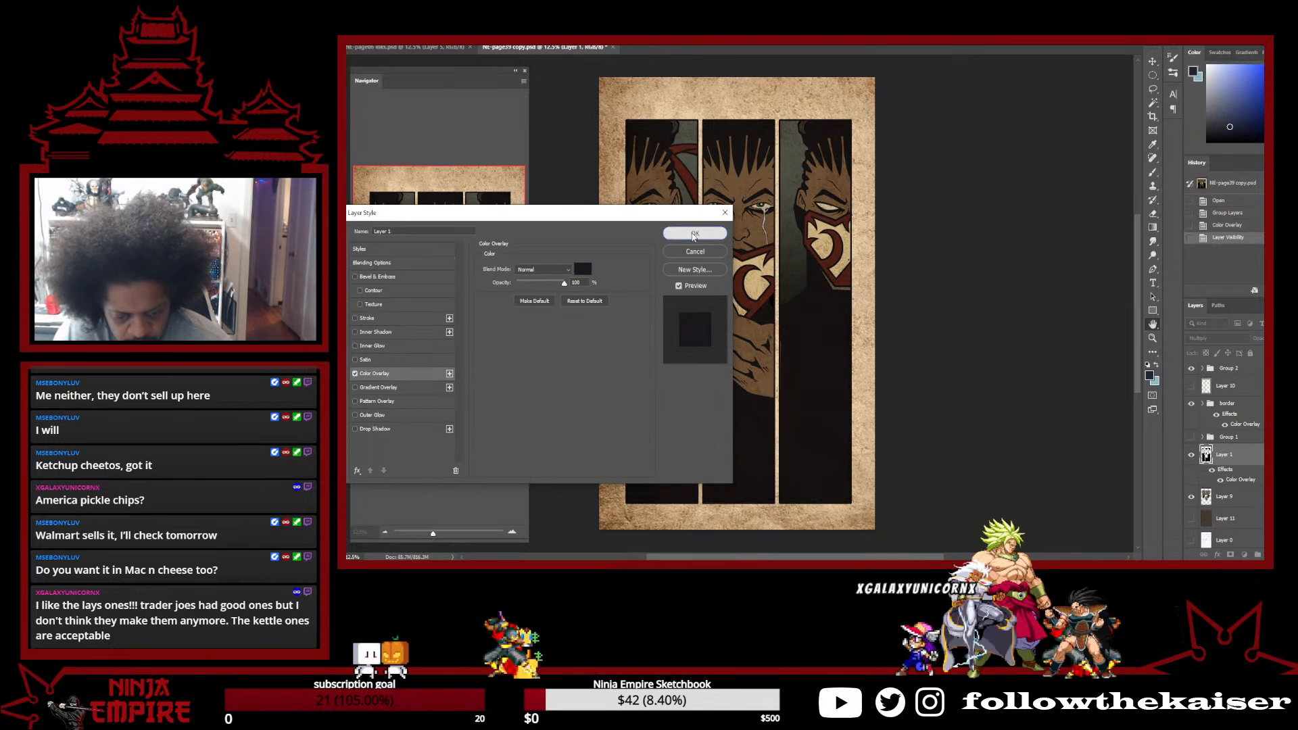
click(694, 234)
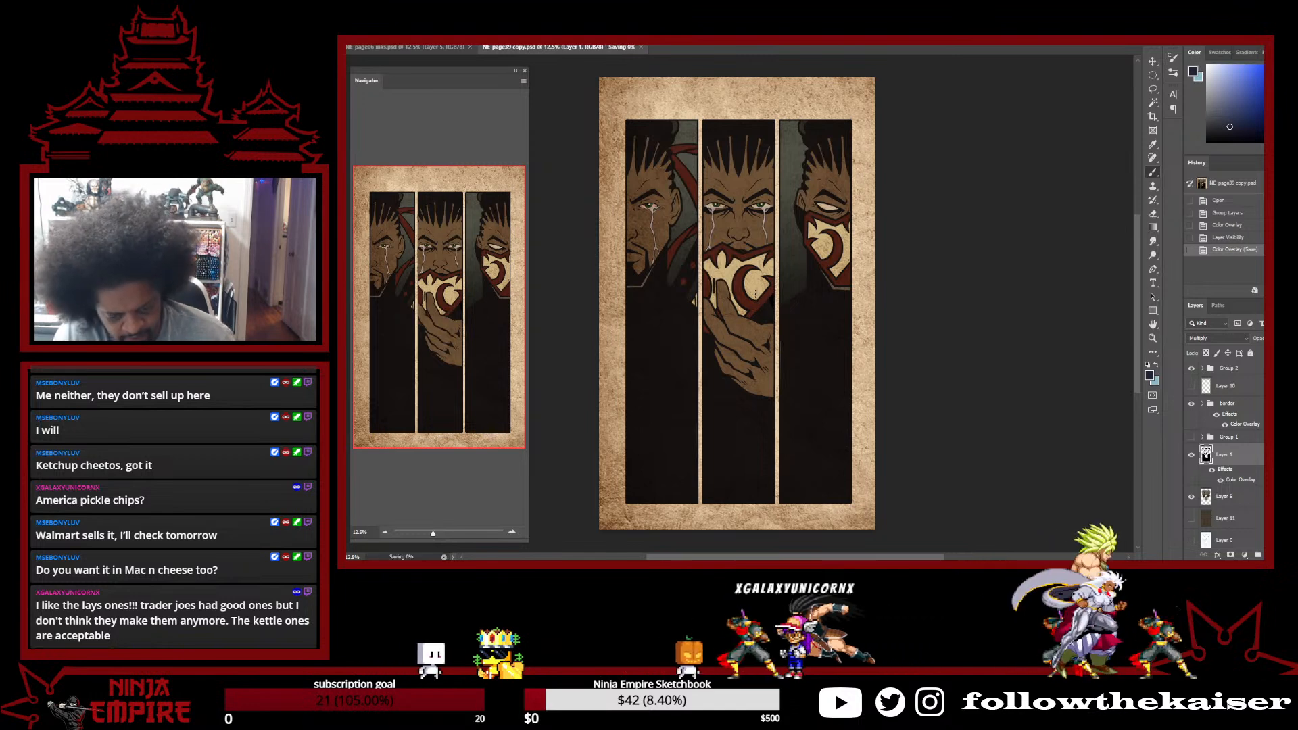
key(ctrl+s)
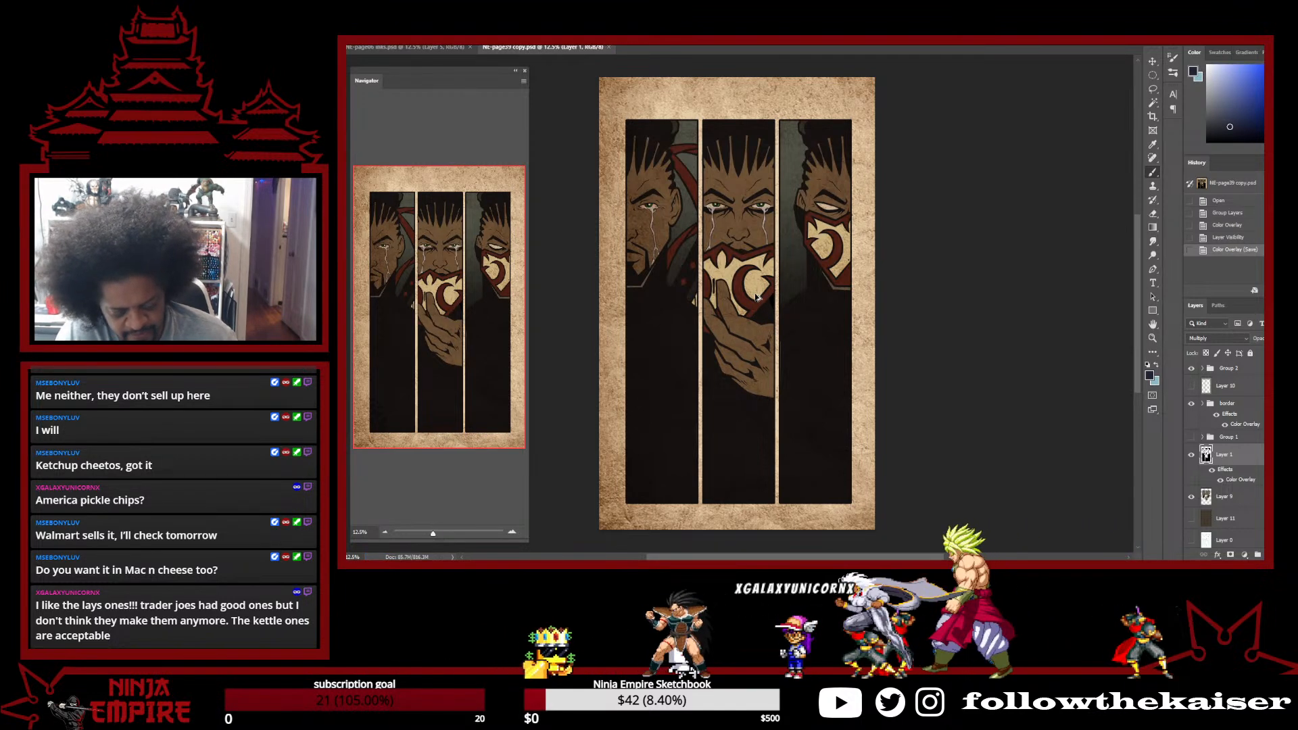
Save a quality 12 JPEG copy inside the finished folder, replacing Full-size-page 39-retro, and close the page 39 copy
key(ctrl+shift+s)
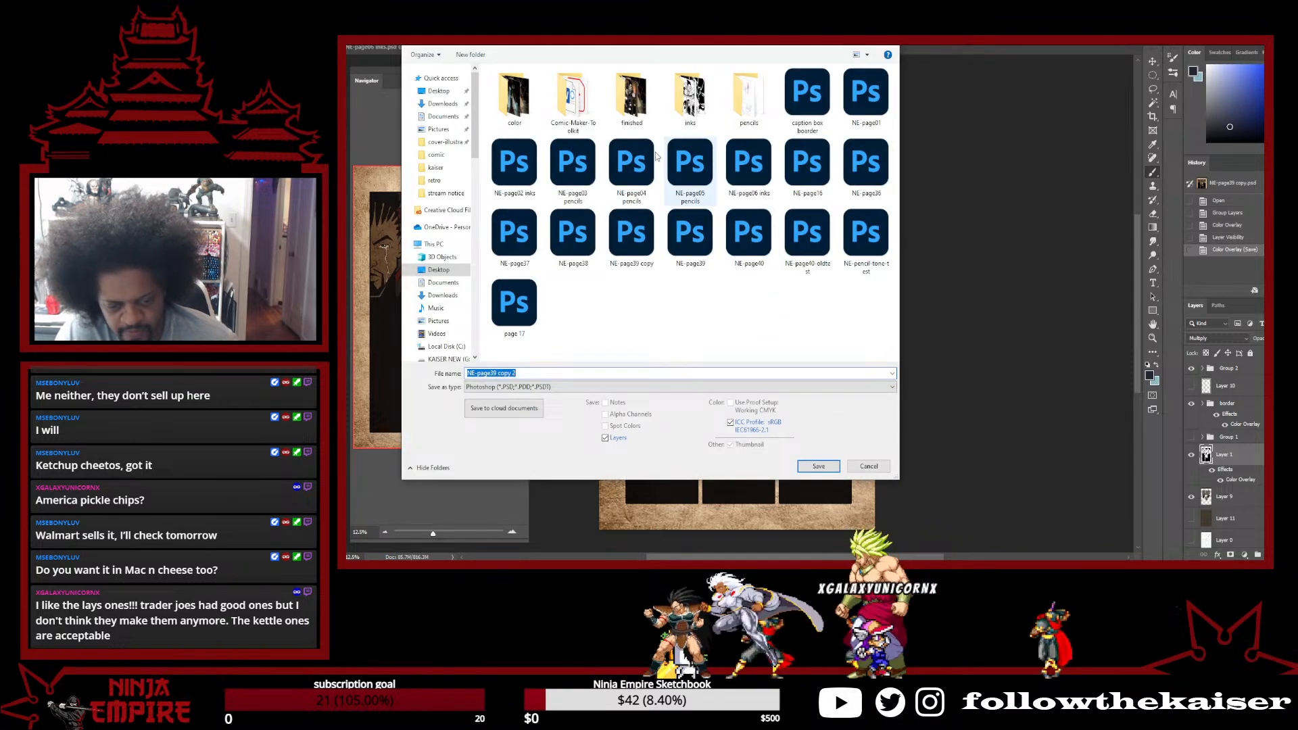
double_click(629, 117)
double_click(511, 110)
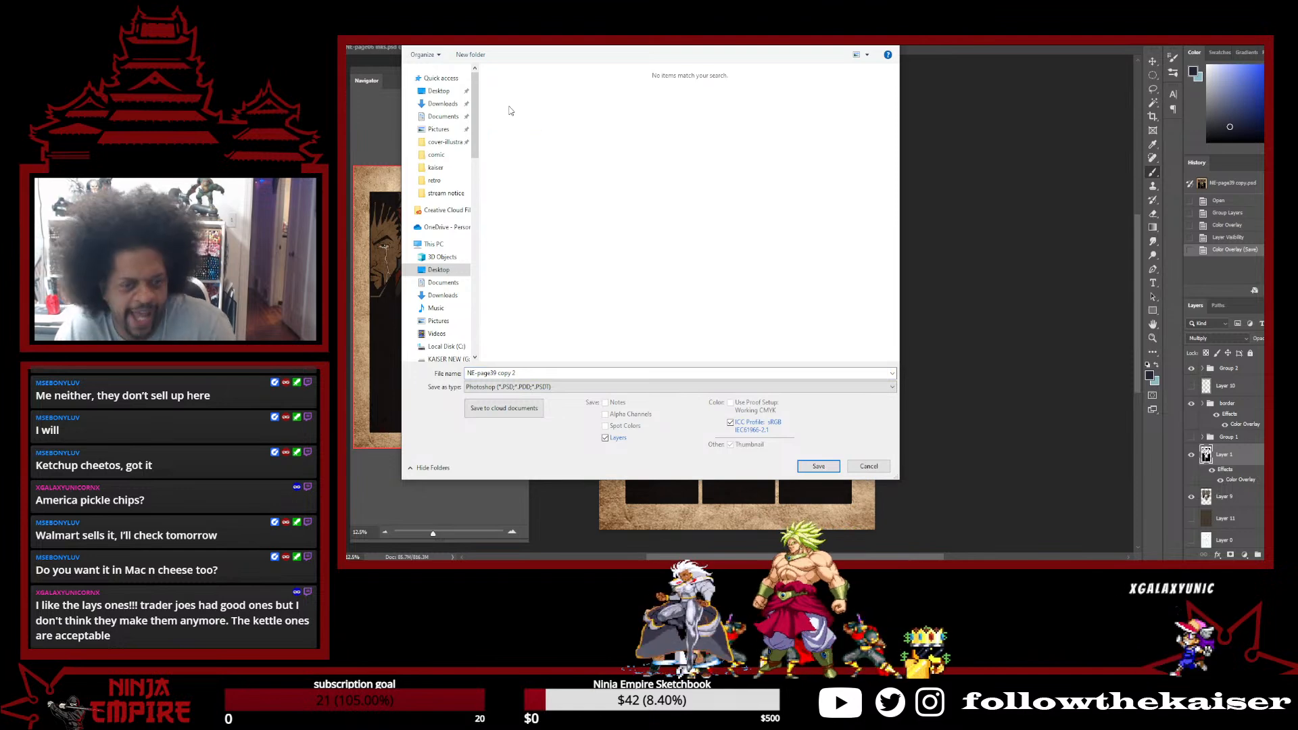
click(590, 388)
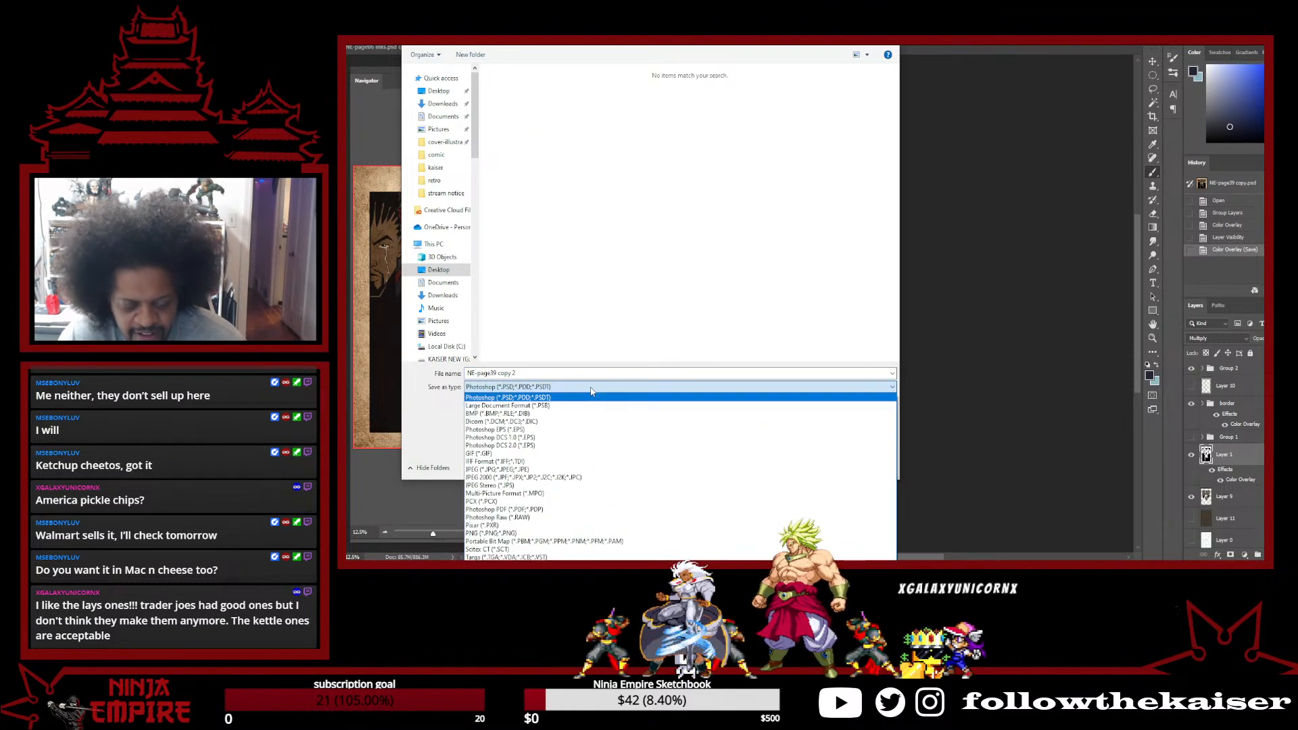
click(549, 471)
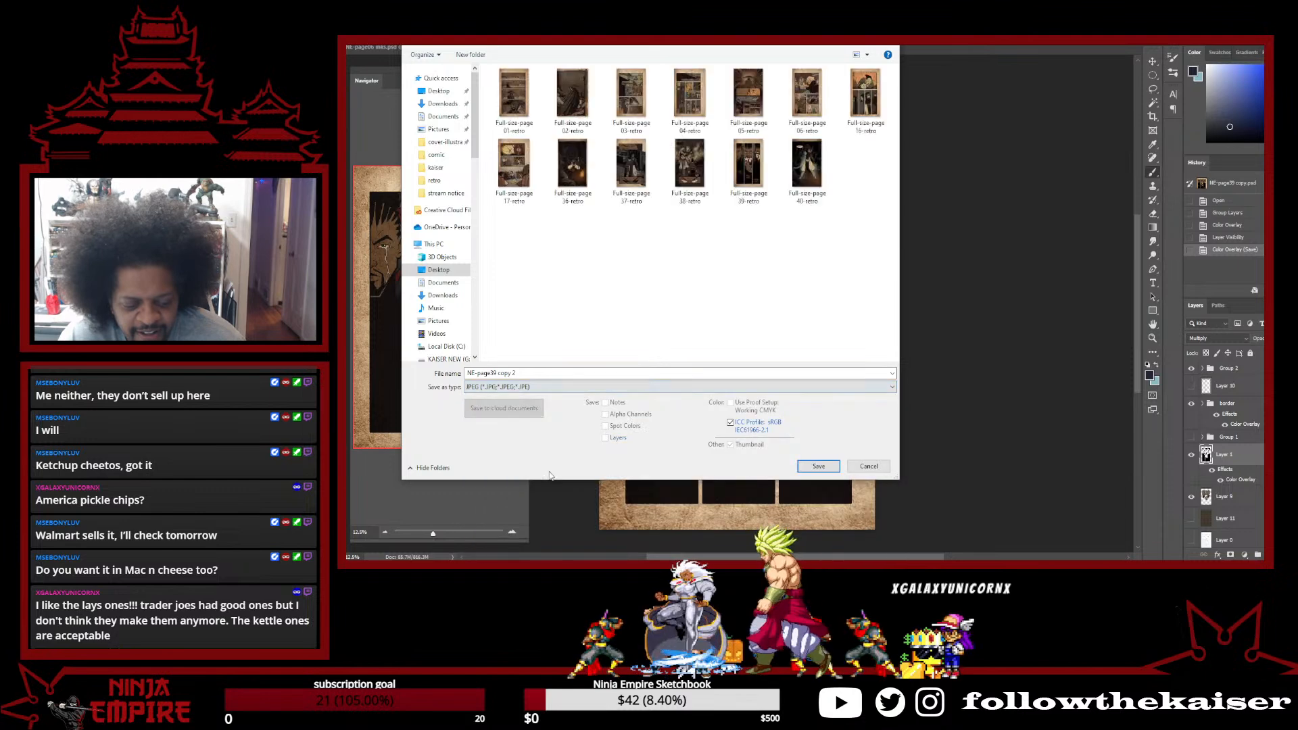
double_click(747, 177)
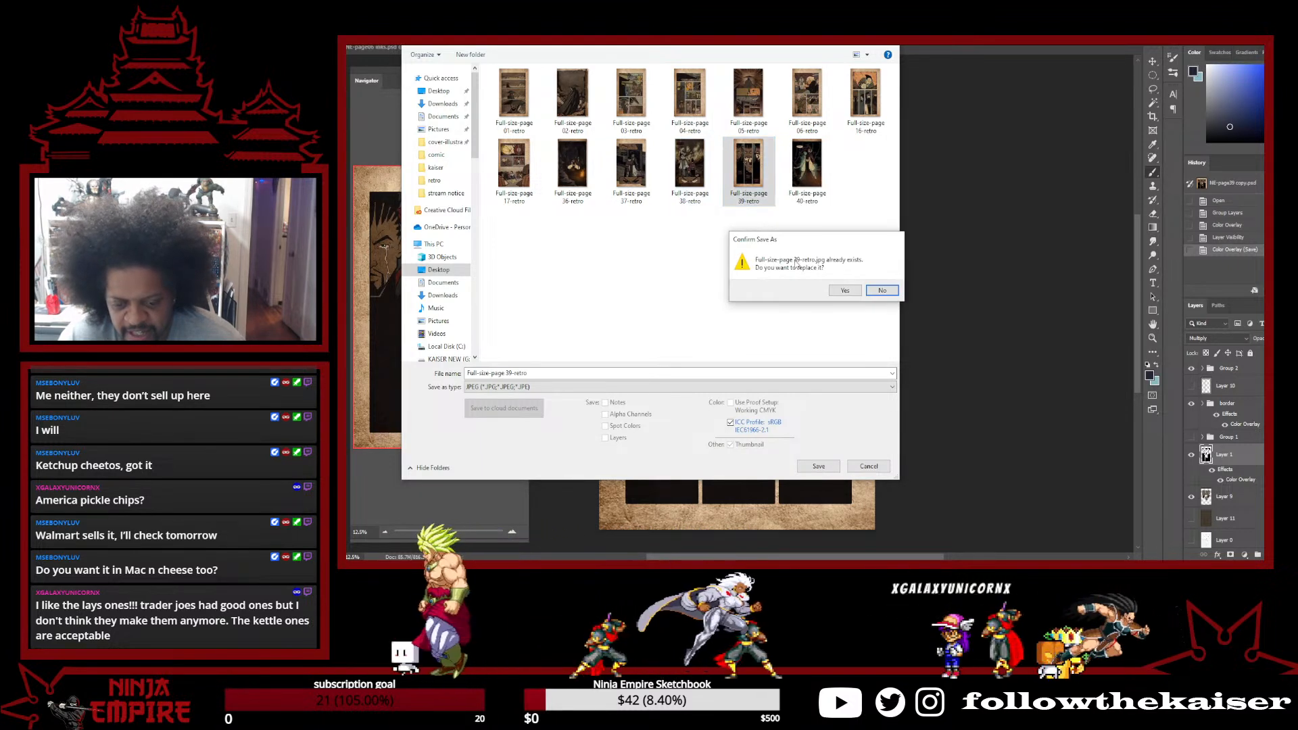
click(843, 290)
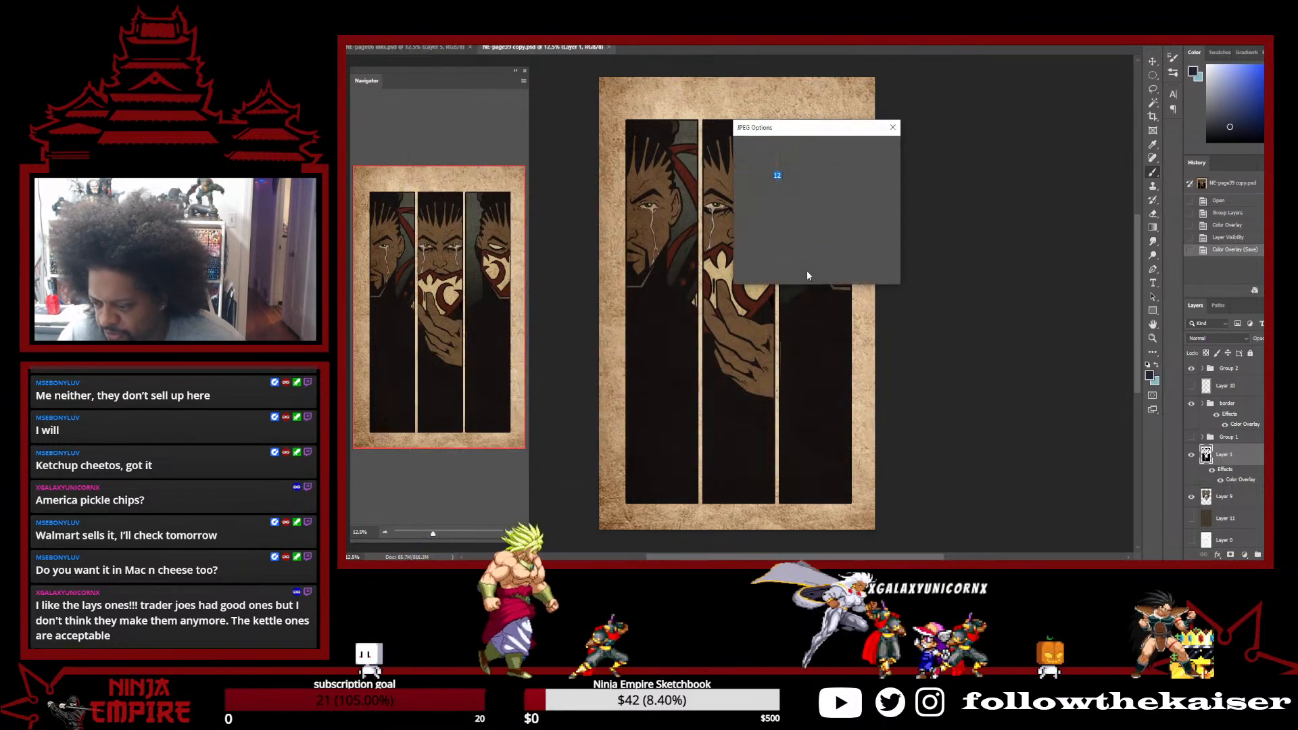
click(866, 146)
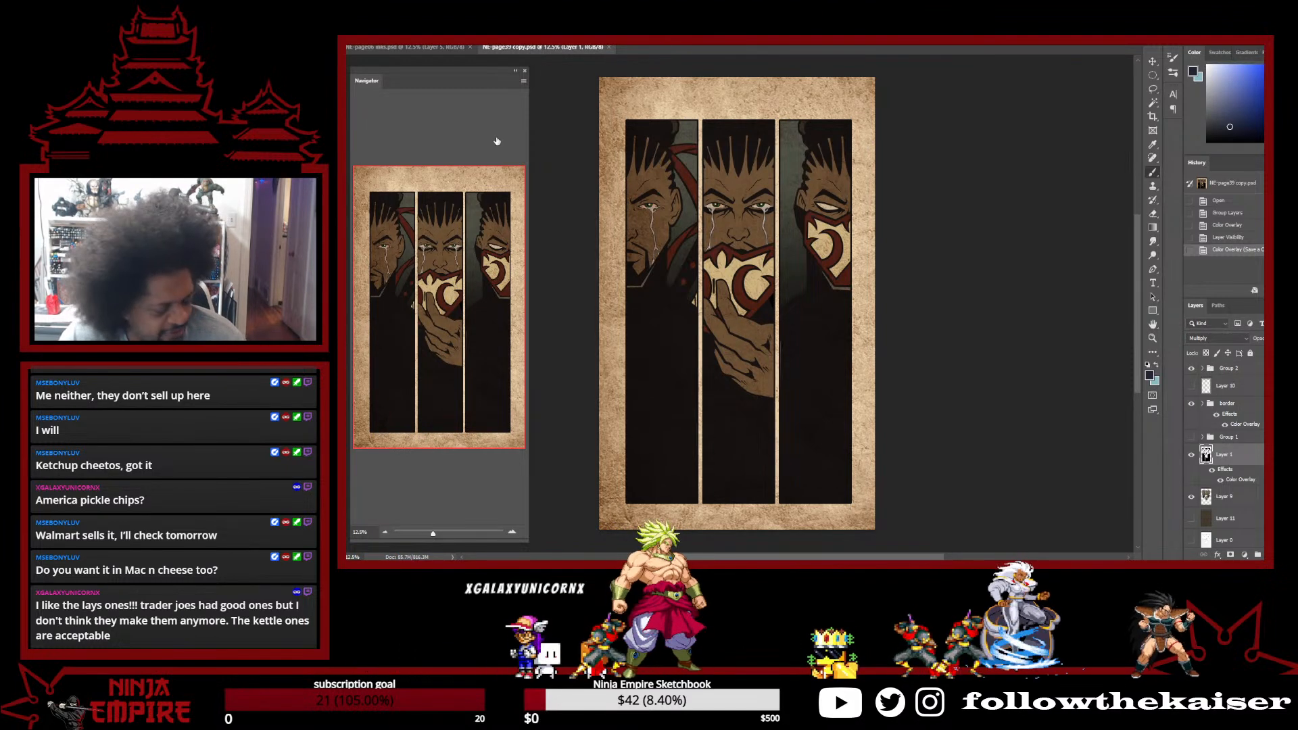
click(609, 46)
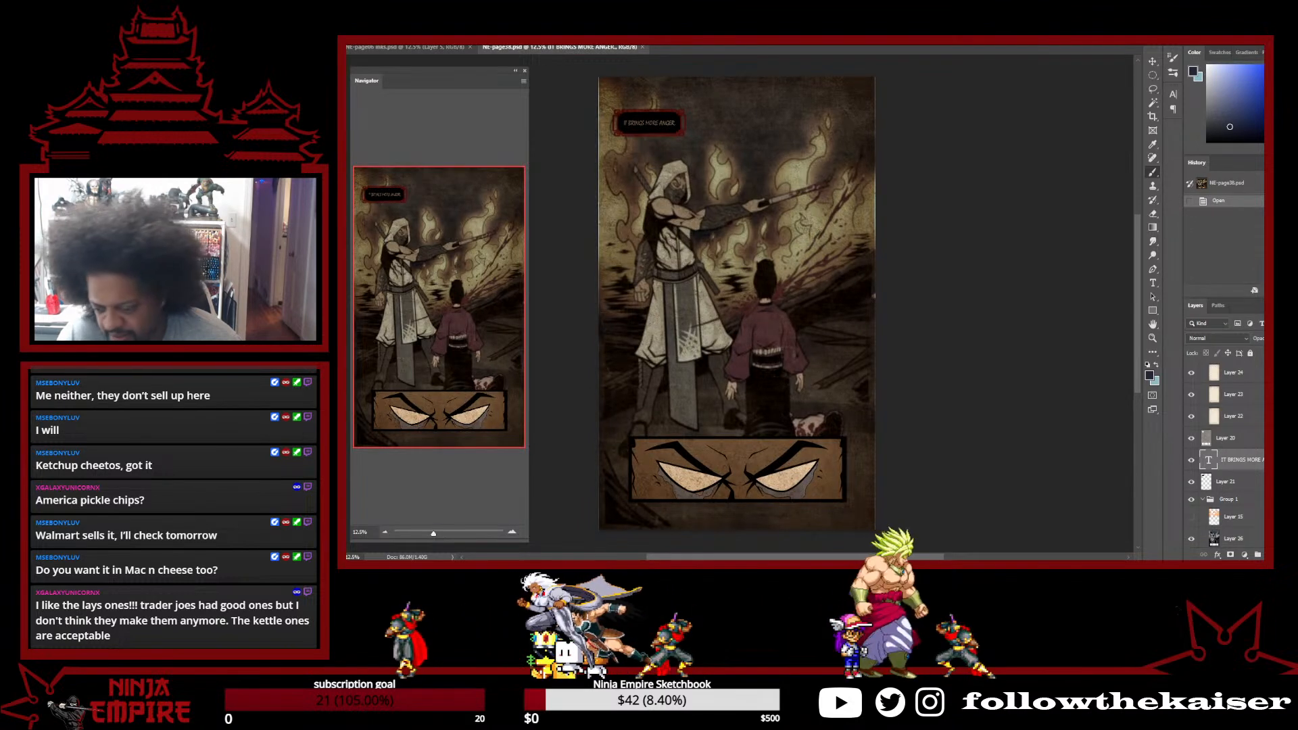
Collapse the page group of page 38 and hide the IT BRINGS MORE ANGER text layer and Layer 21
scroll(1223, 453, up, 1)
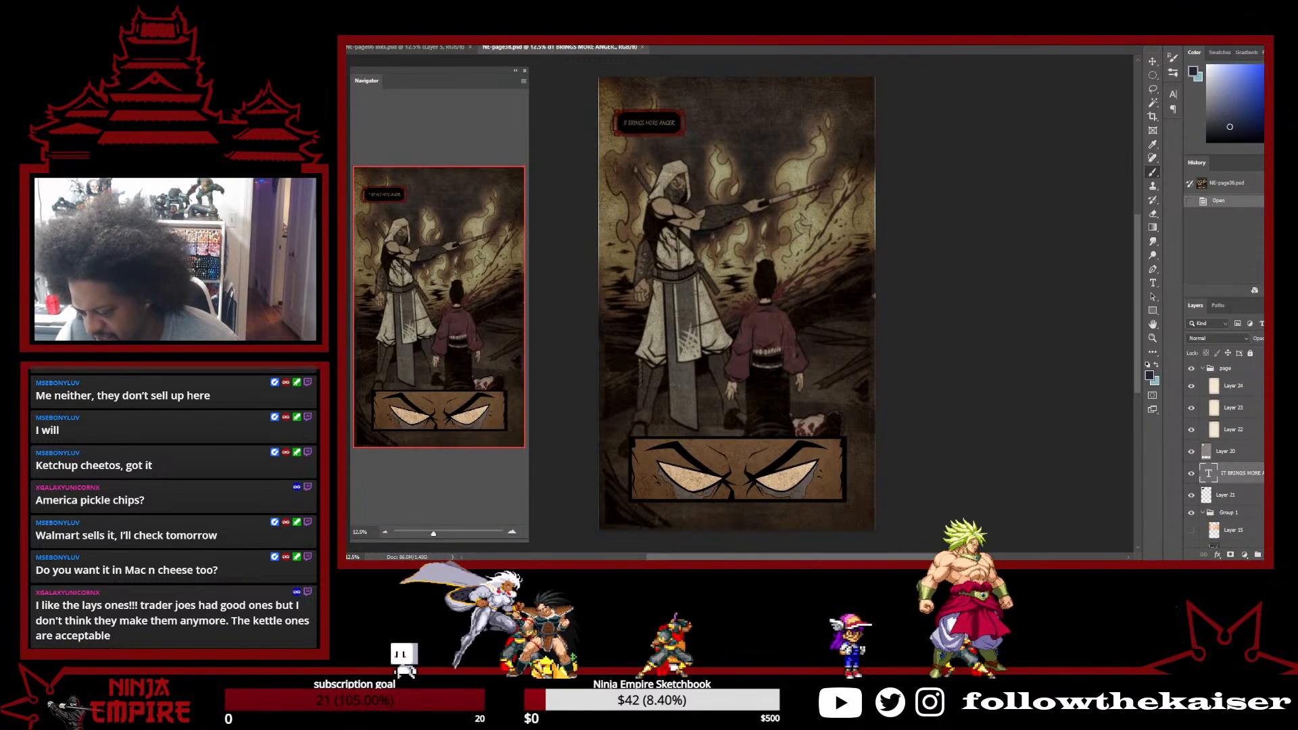
click(1201, 369)
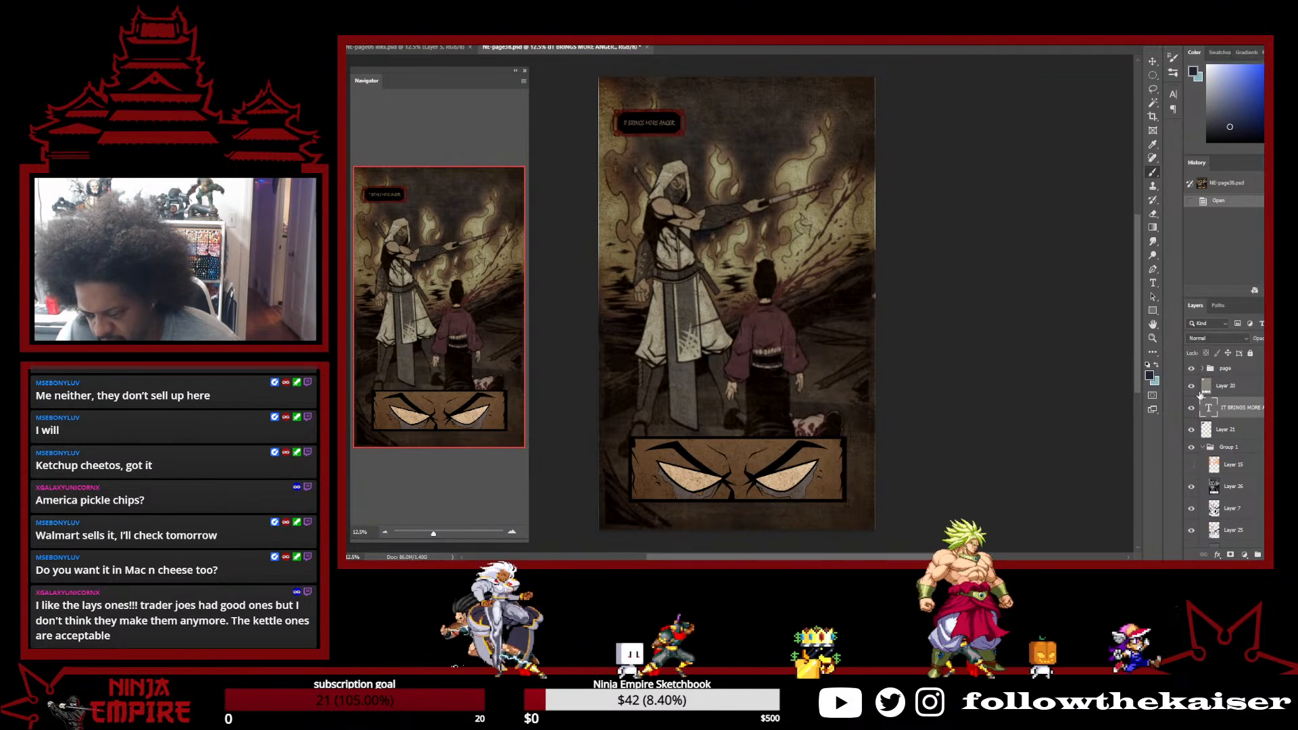
click(1193, 387)
click(1193, 387)
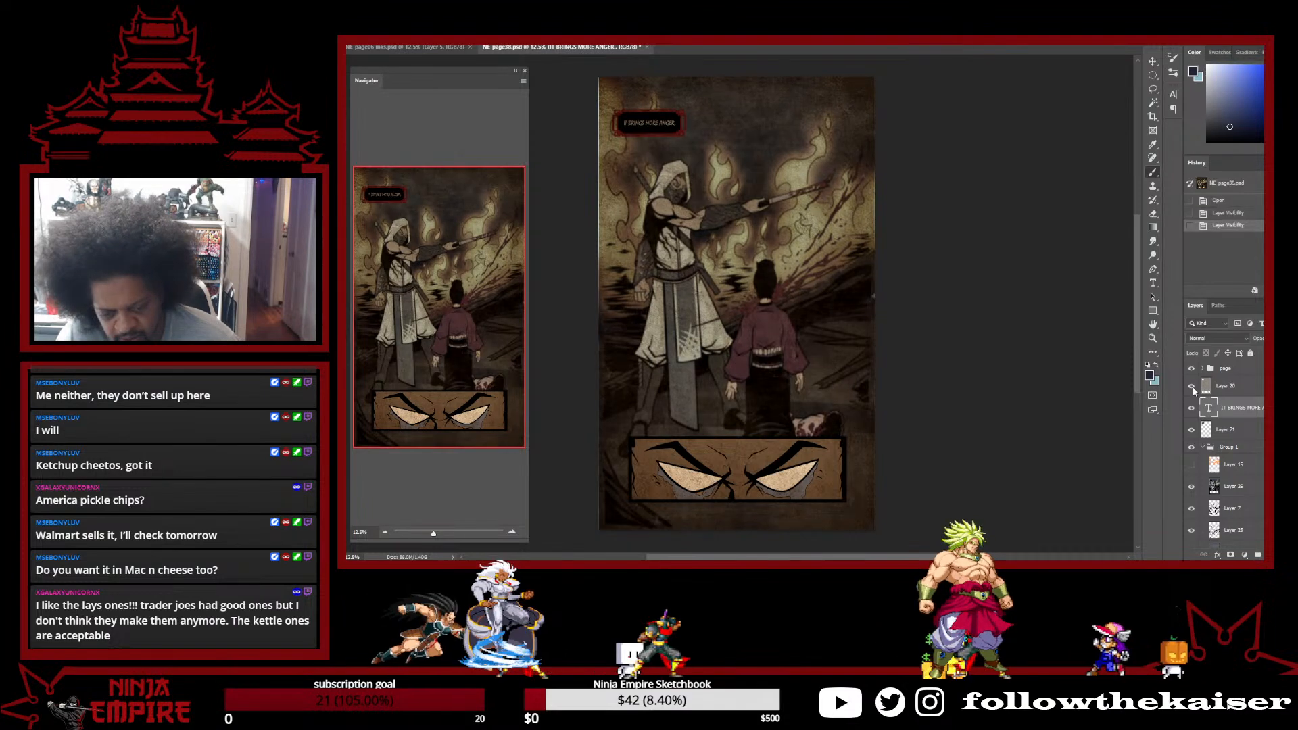
click(1192, 430)
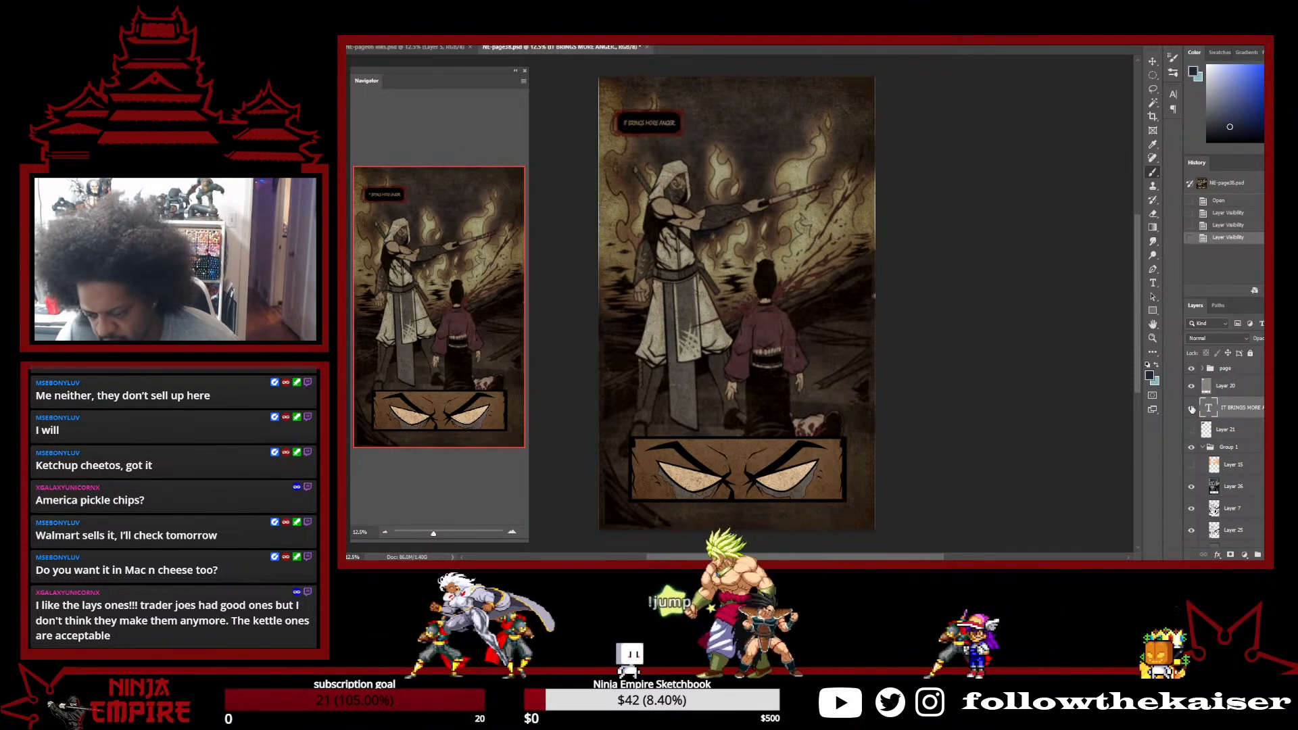
click(1192, 409)
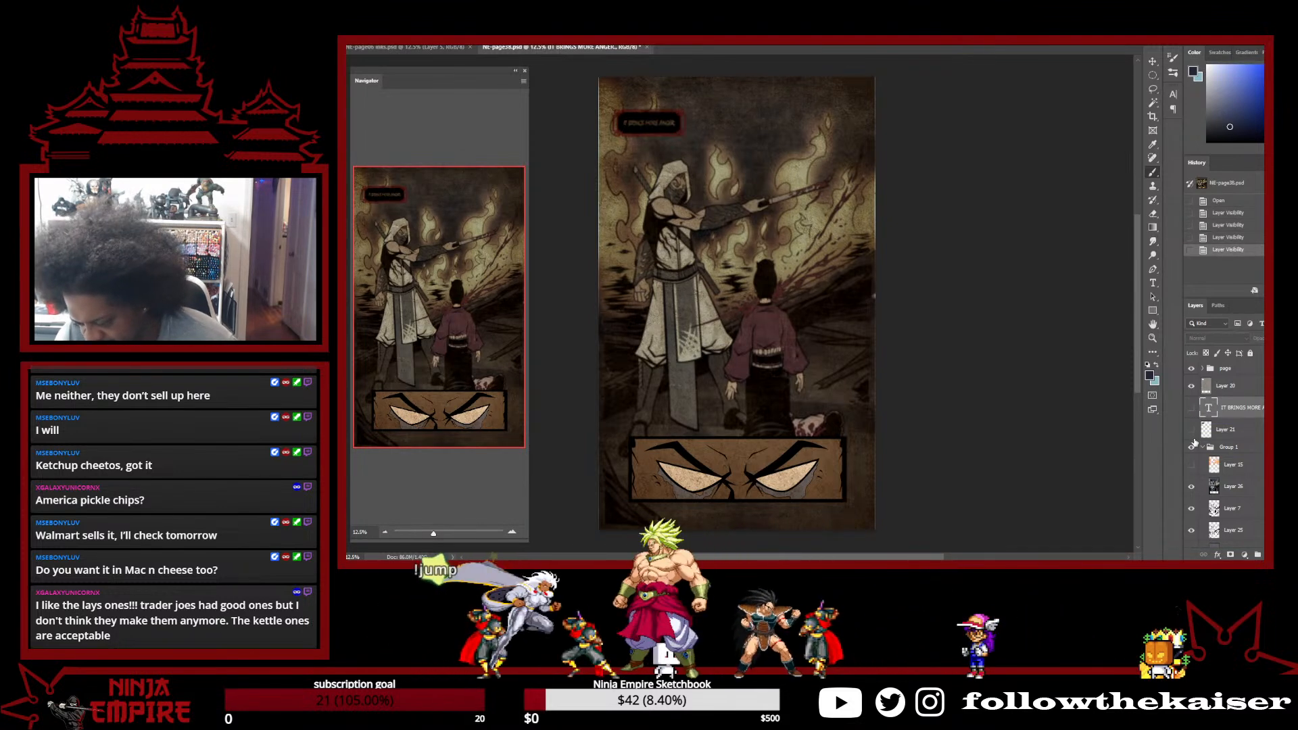
click(1192, 409)
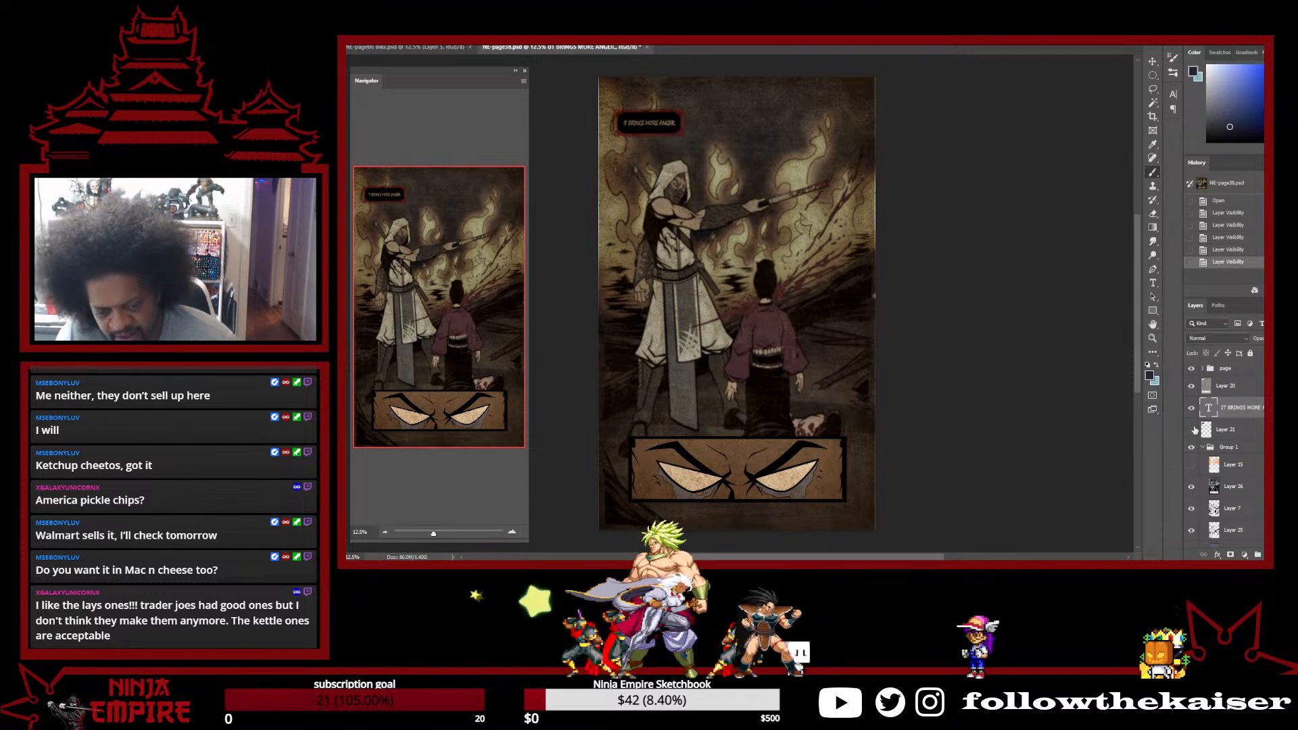
click(1191, 430)
click(1193, 430)
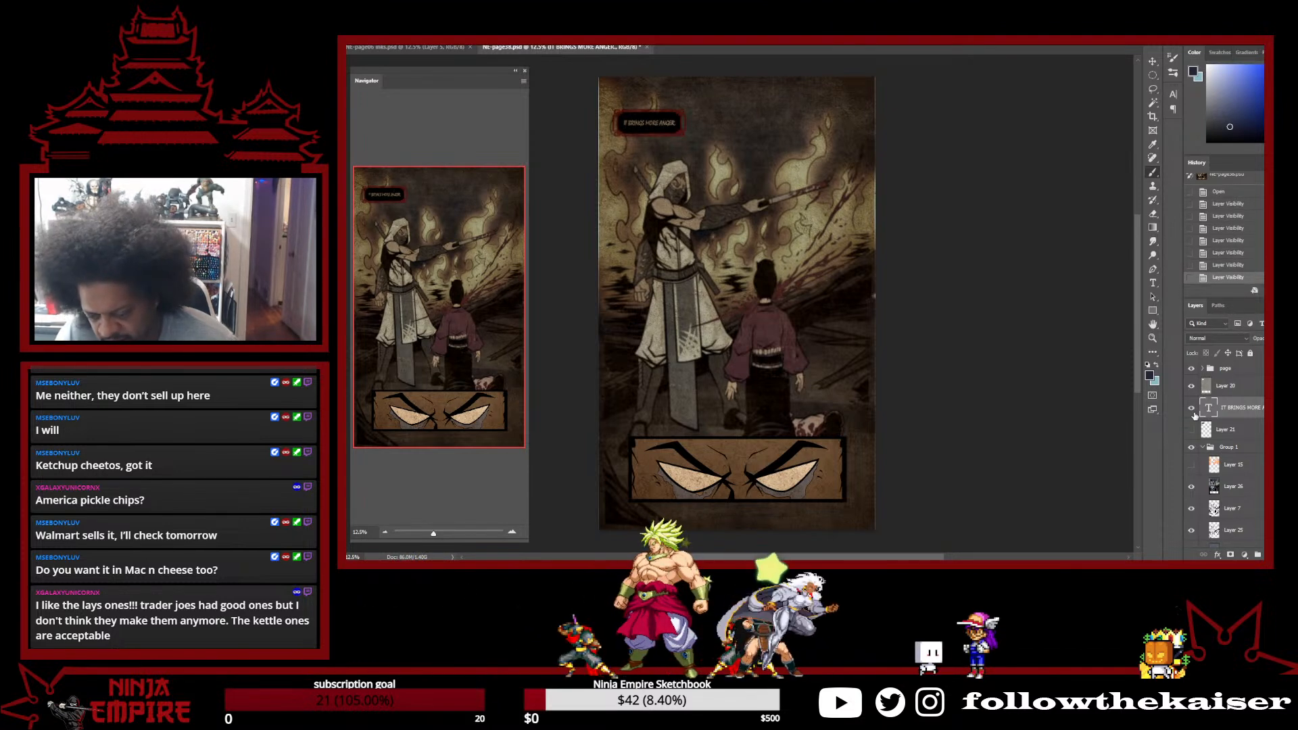
click(1192, 408)
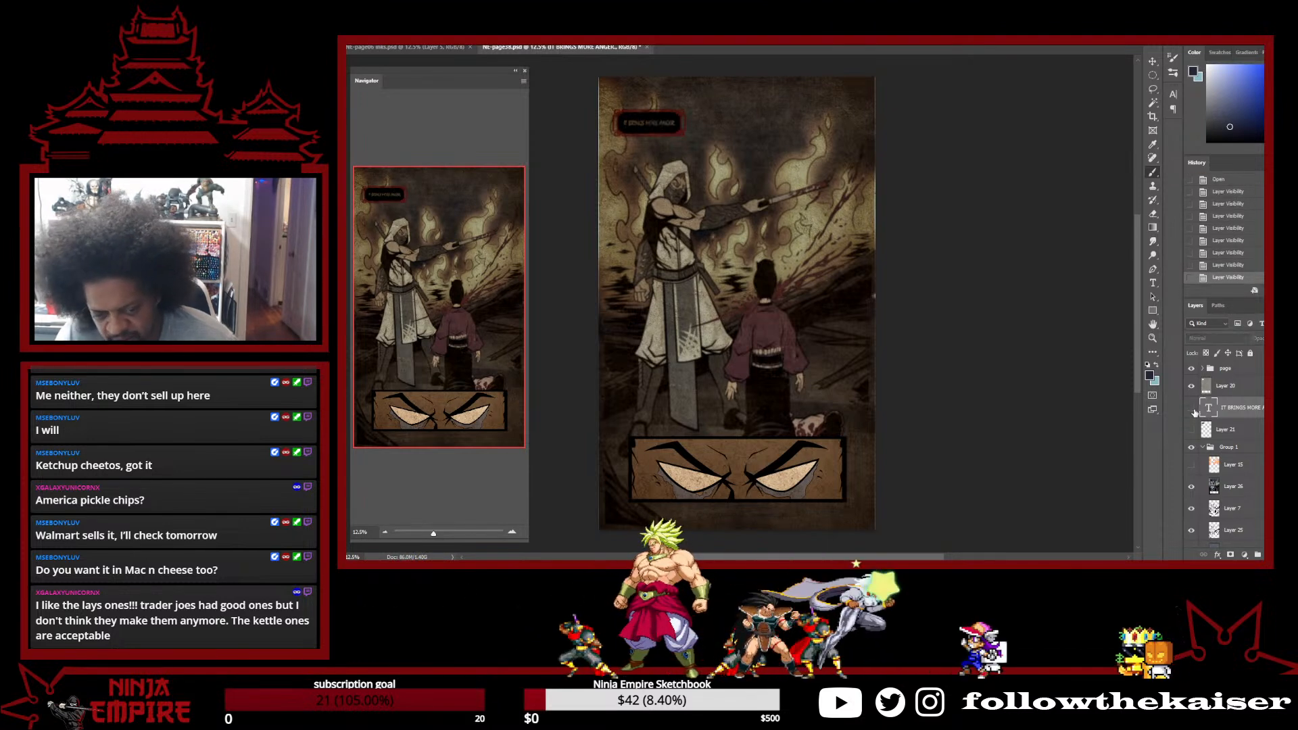
Add a near-black Color Overlay in Normal mode at 100% opacity to Layer 7 inside Group 1 and save page 38
click(1203, 449)
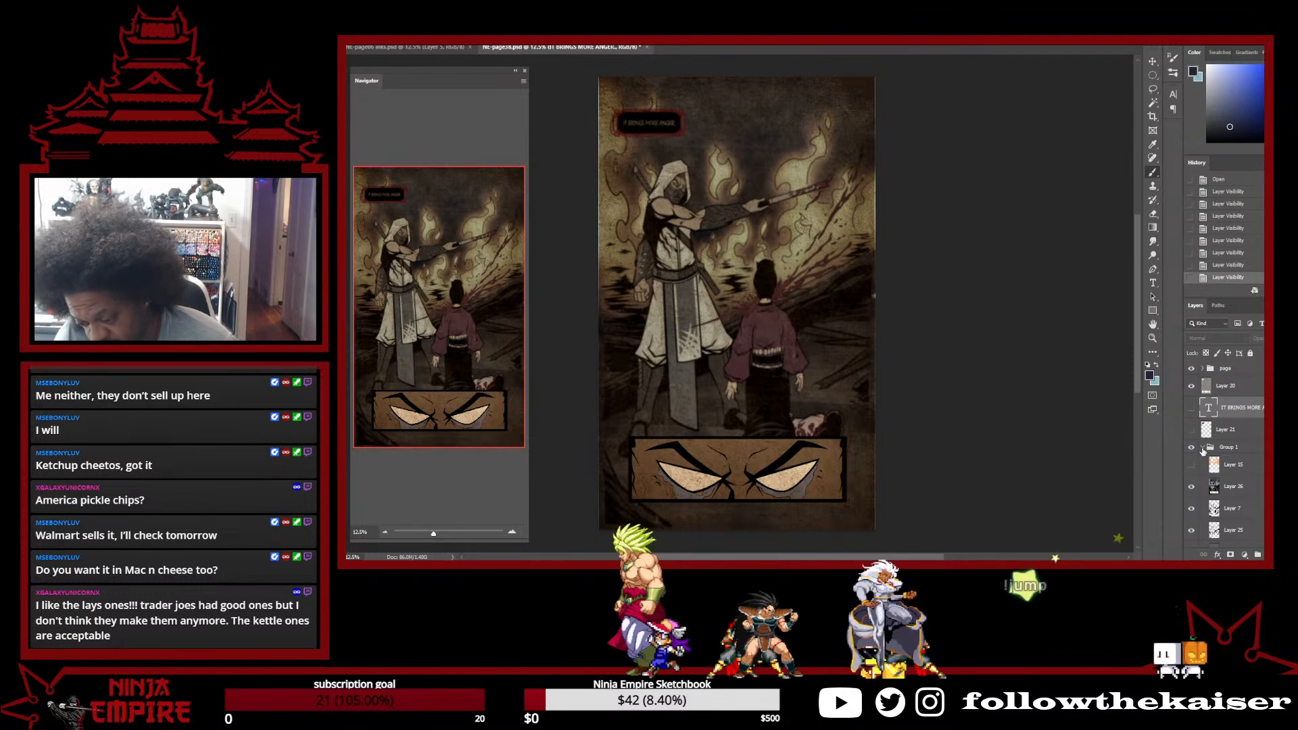
click(1192, 448)
click(1192, 449)
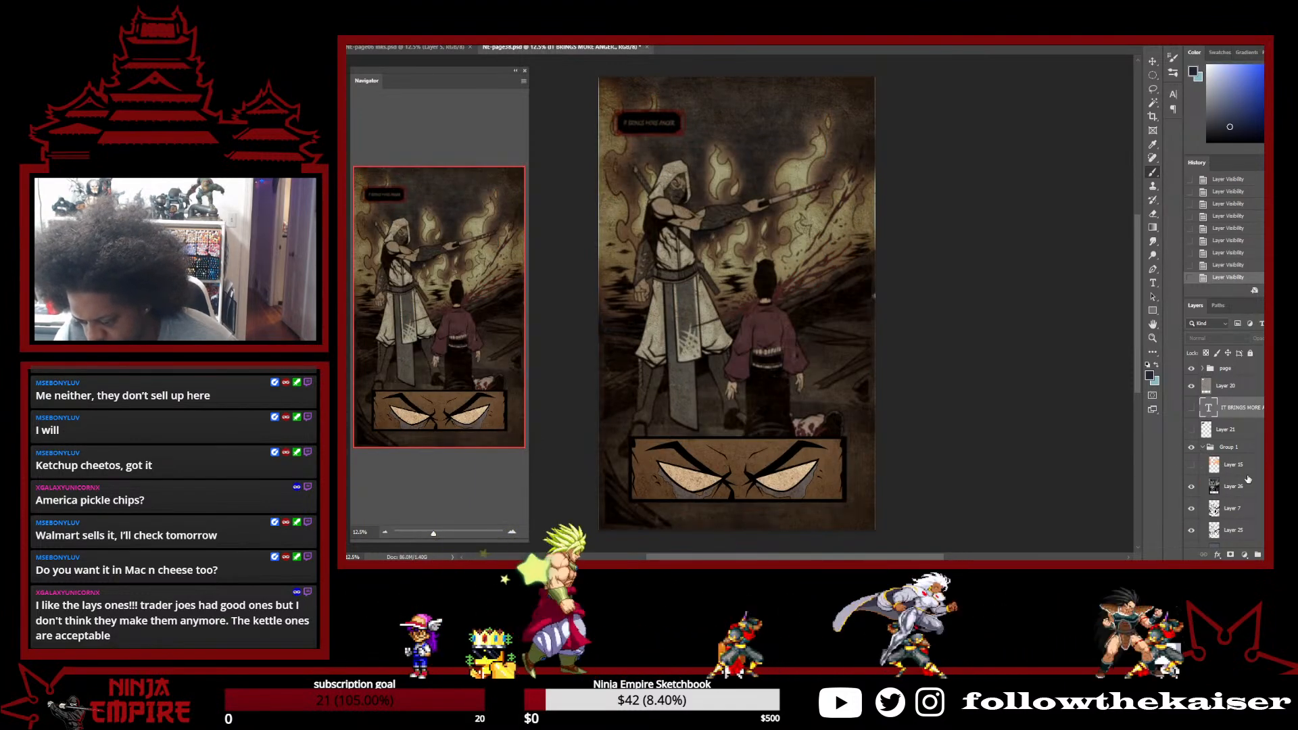
click(1203, 447)
scroll(1248, 479, down, 1)
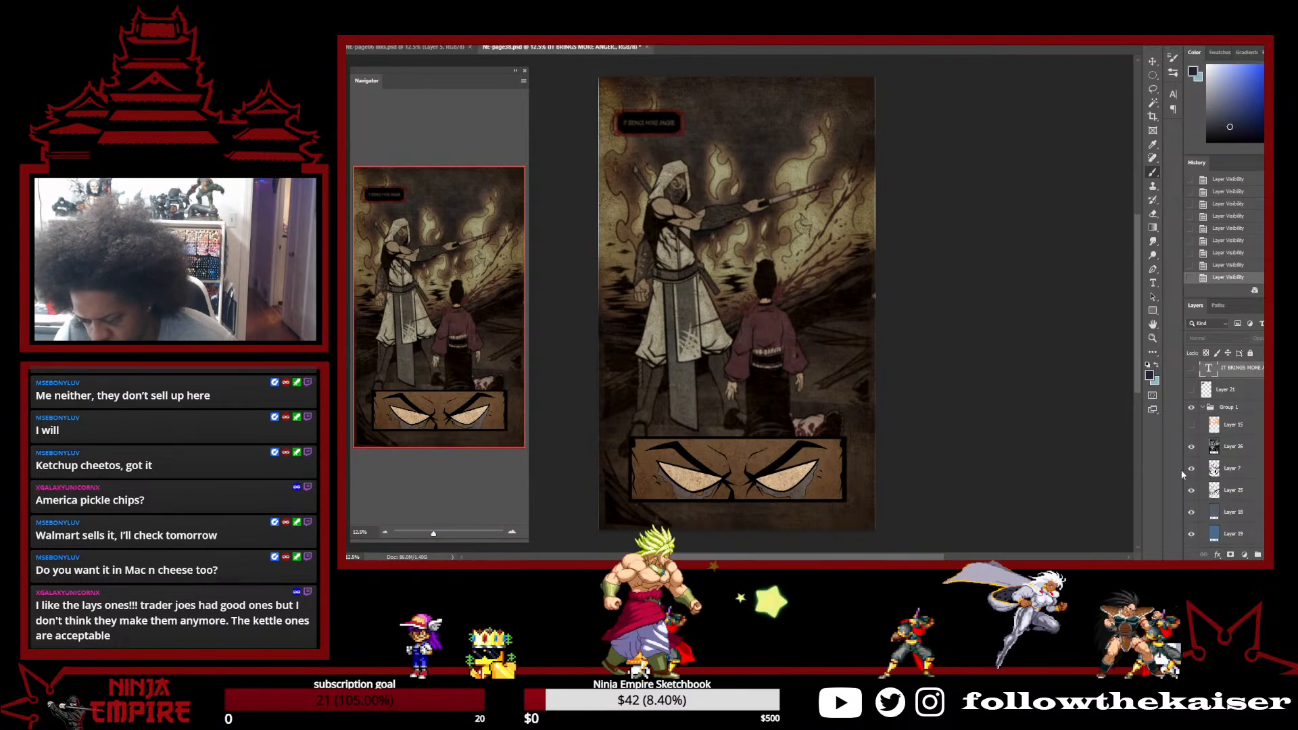
click(1192, 468)
click(1197, 468)
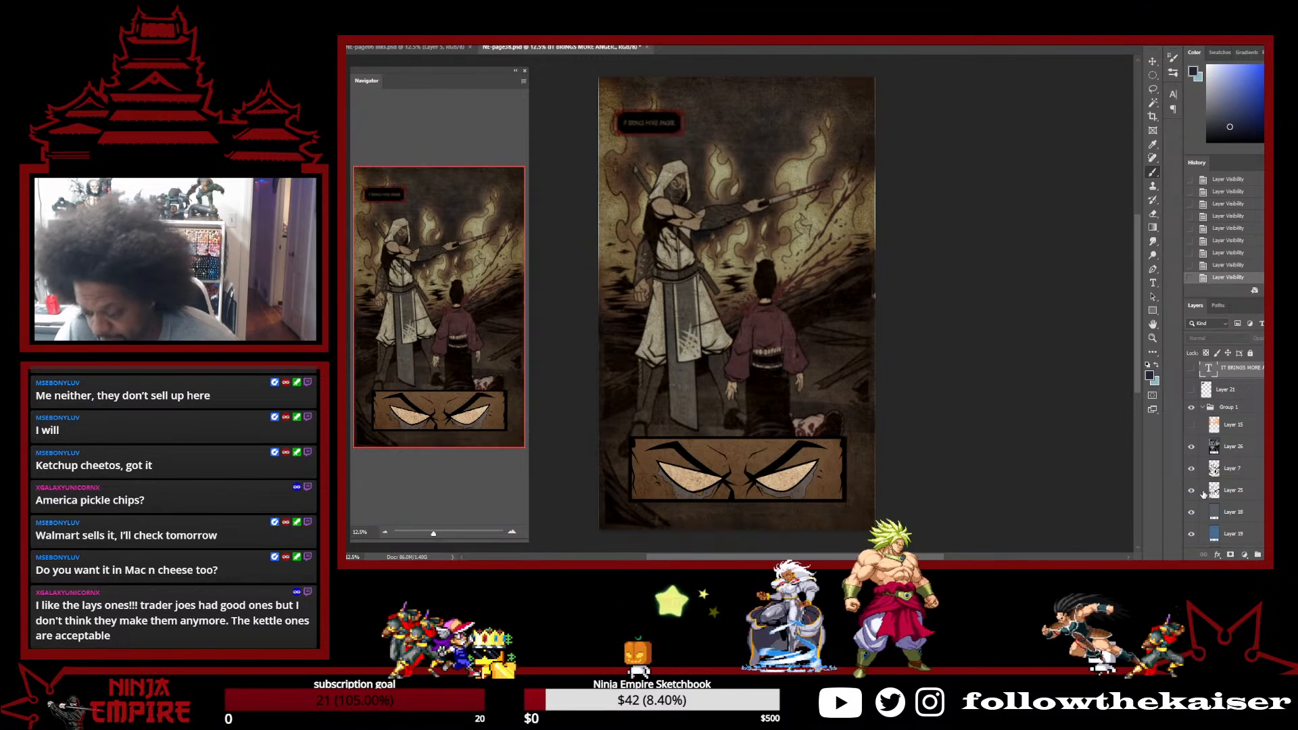
click(1250, 472)
double_click(1256, 473)
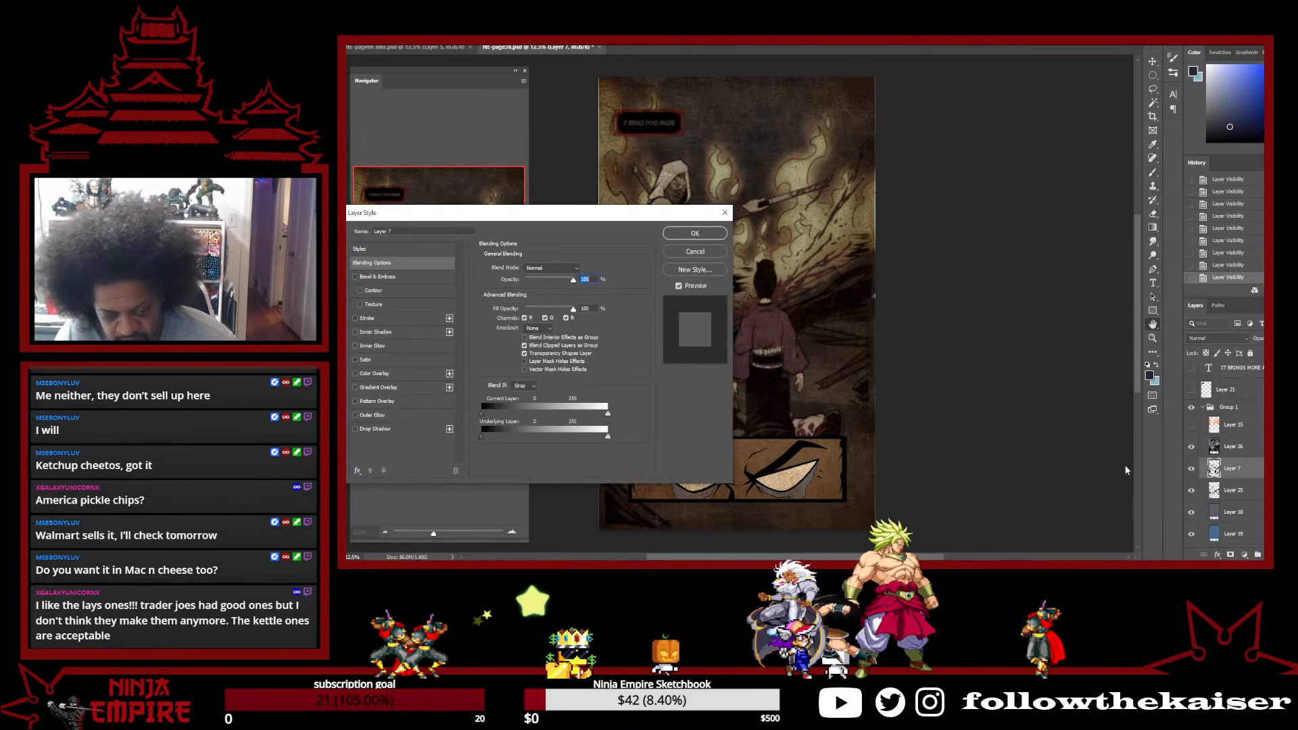
click(398, 373)
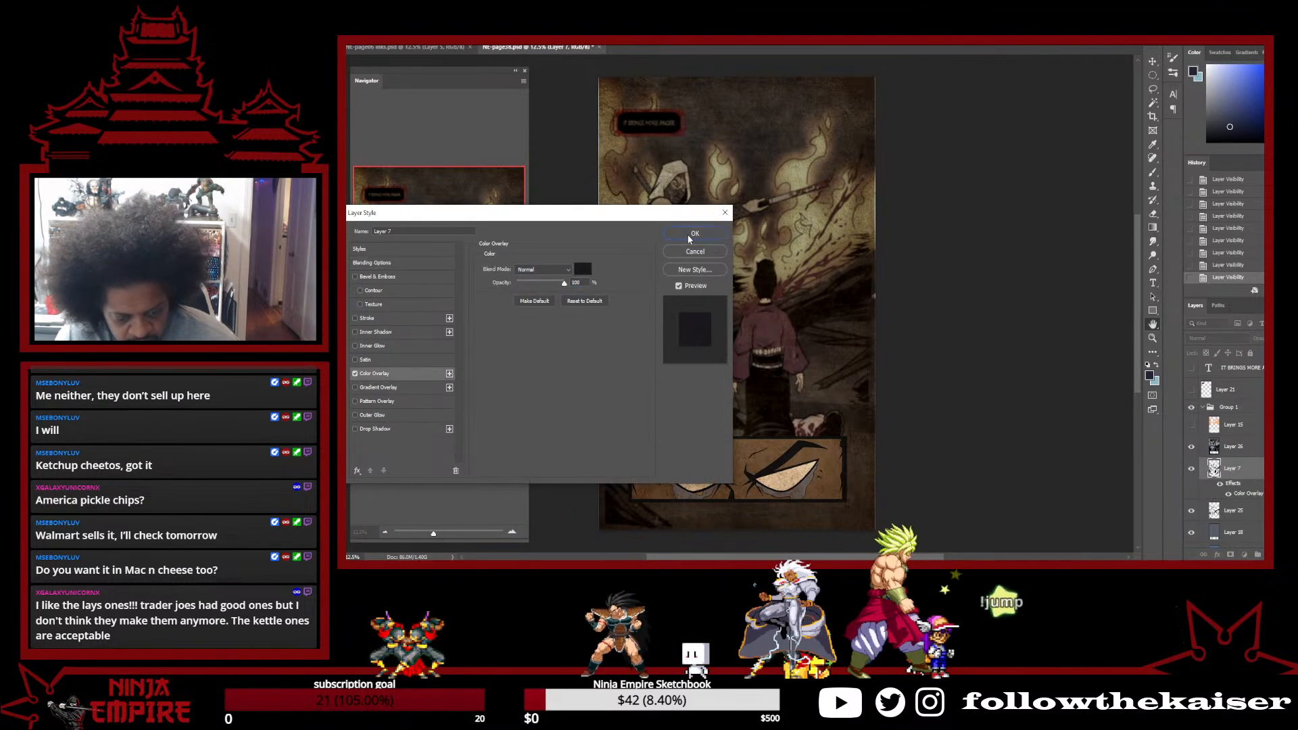
key(Return)
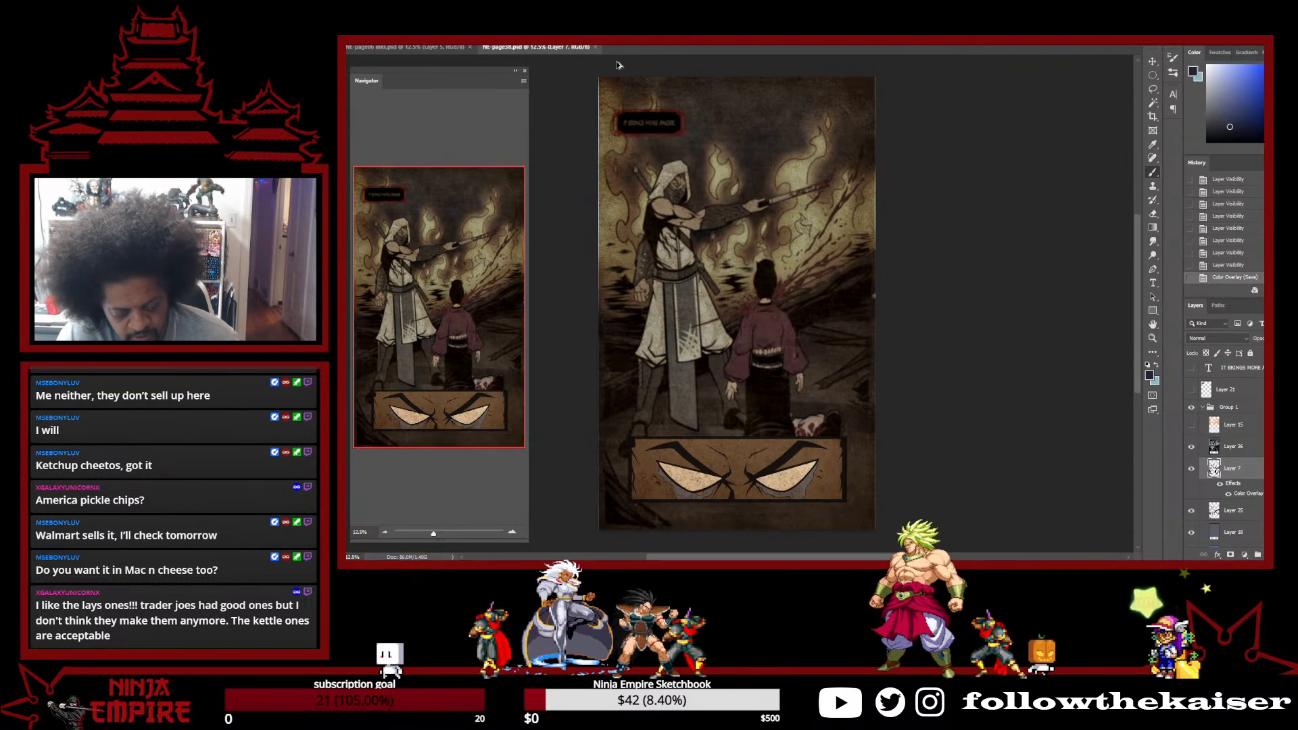
Save a JPEG copy inside the finished folder, replacing Full-size-page 38-retro, with quality 12 (Maximum) and Progressive format, and close page 38
key(ctrl+shift+s)
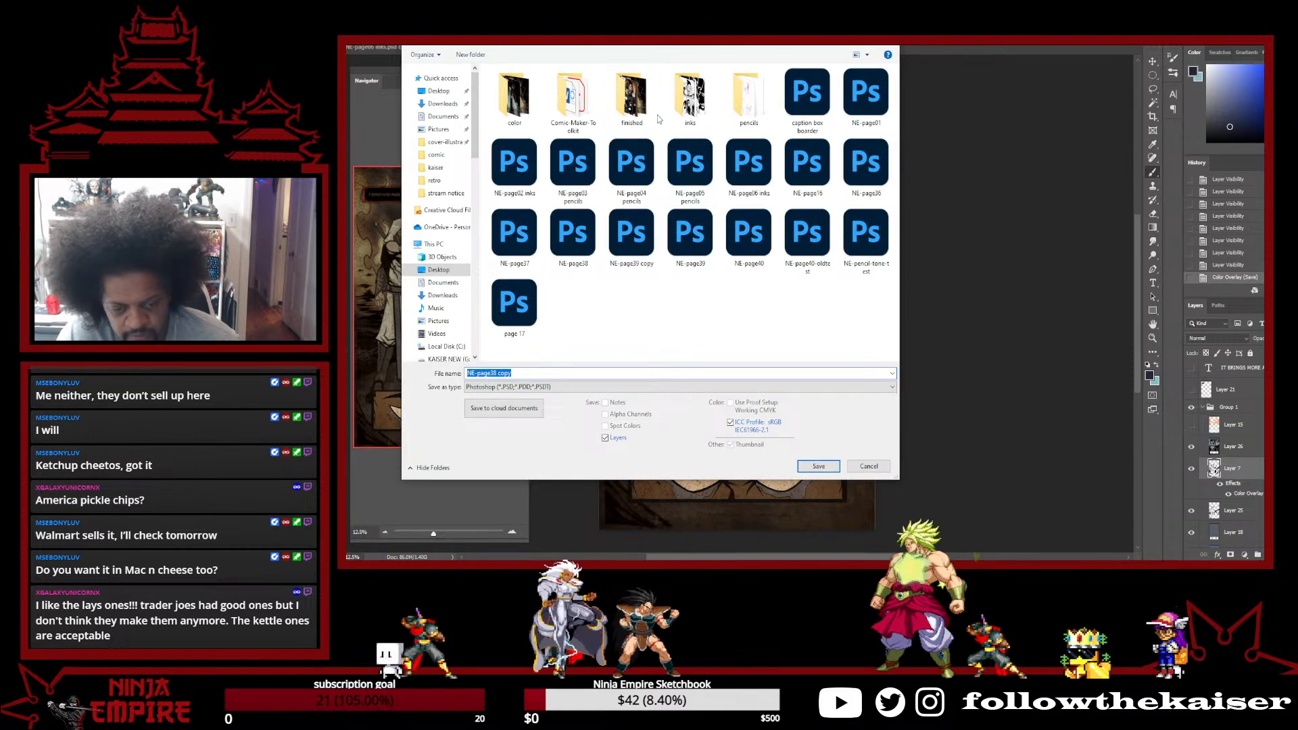
double_click(632, 98)
double_click(514, 98)
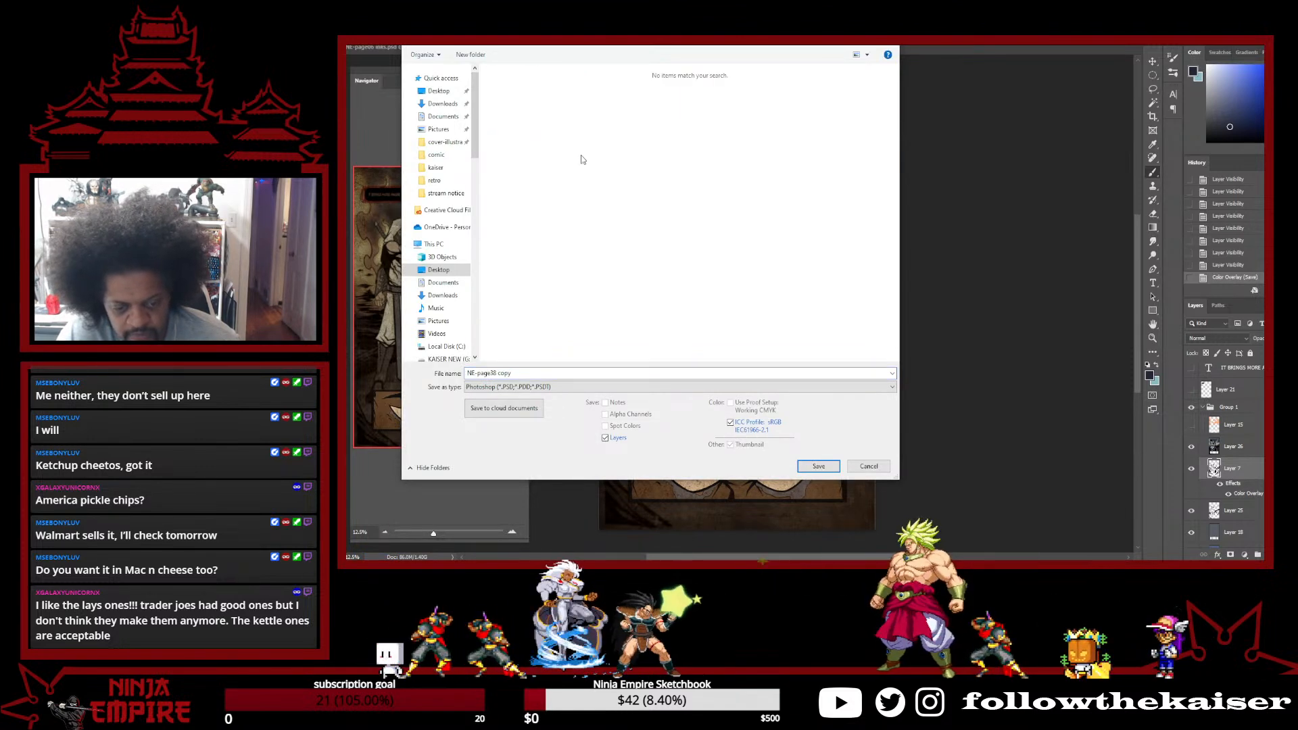
click(645, 387)
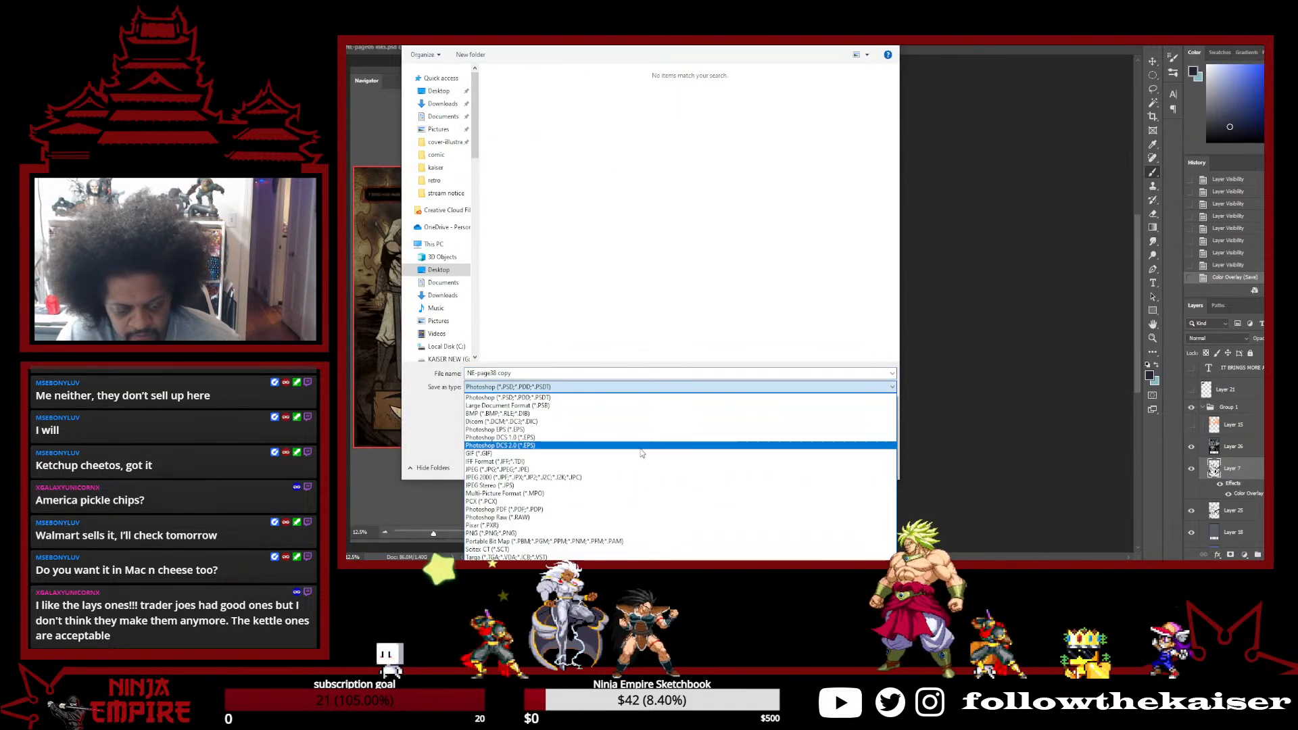
click(640, 474)
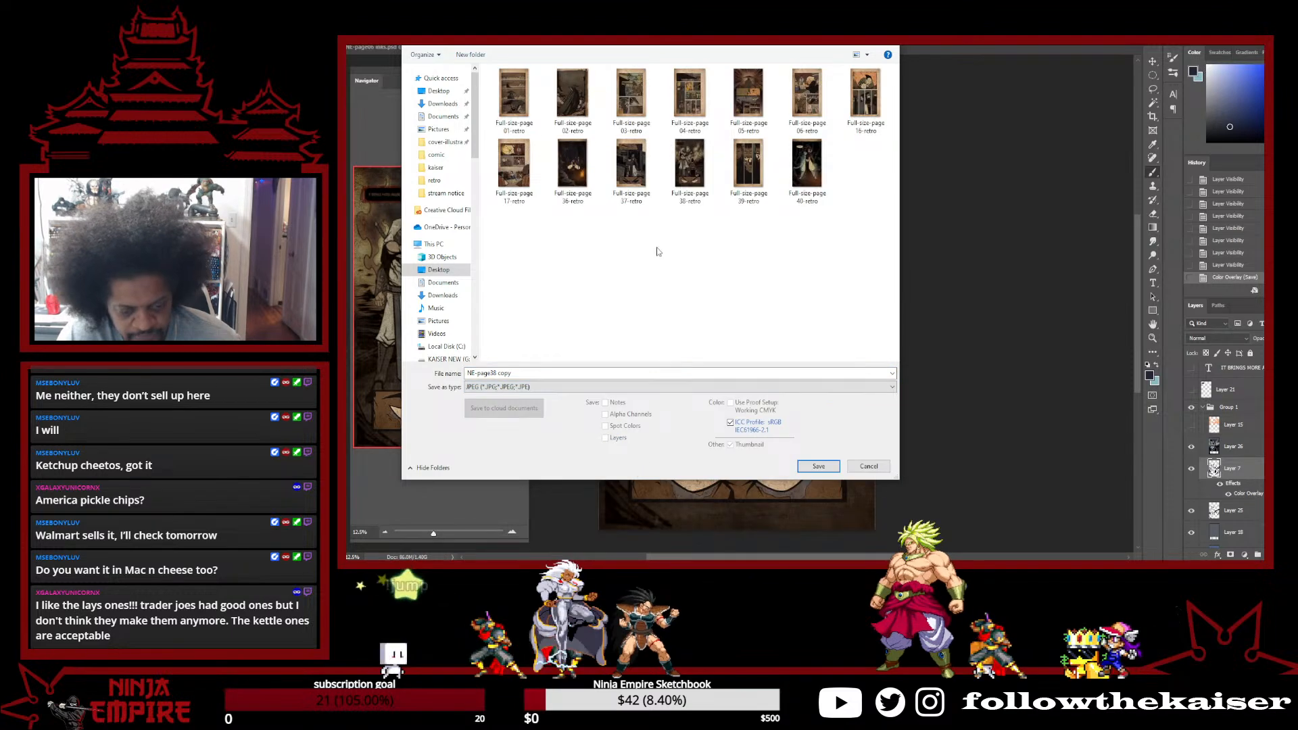
double_click(690, 164)
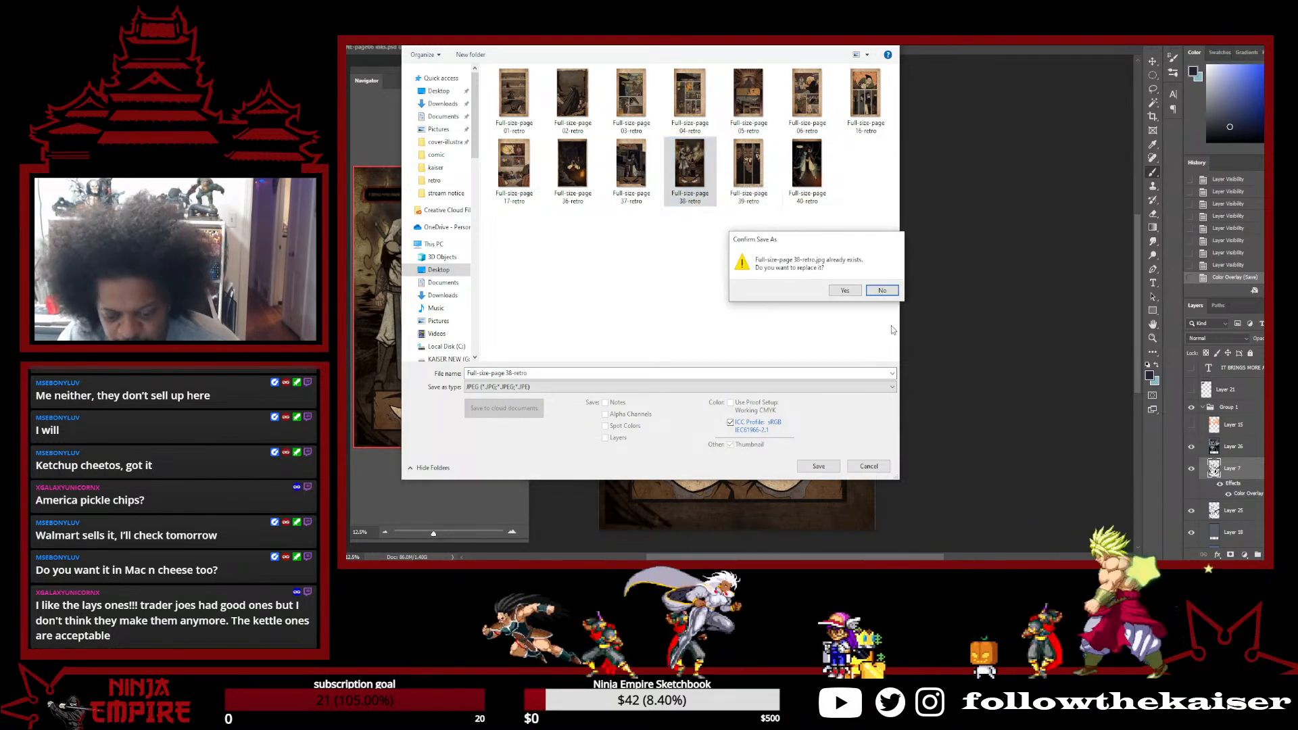
click(844, 290)
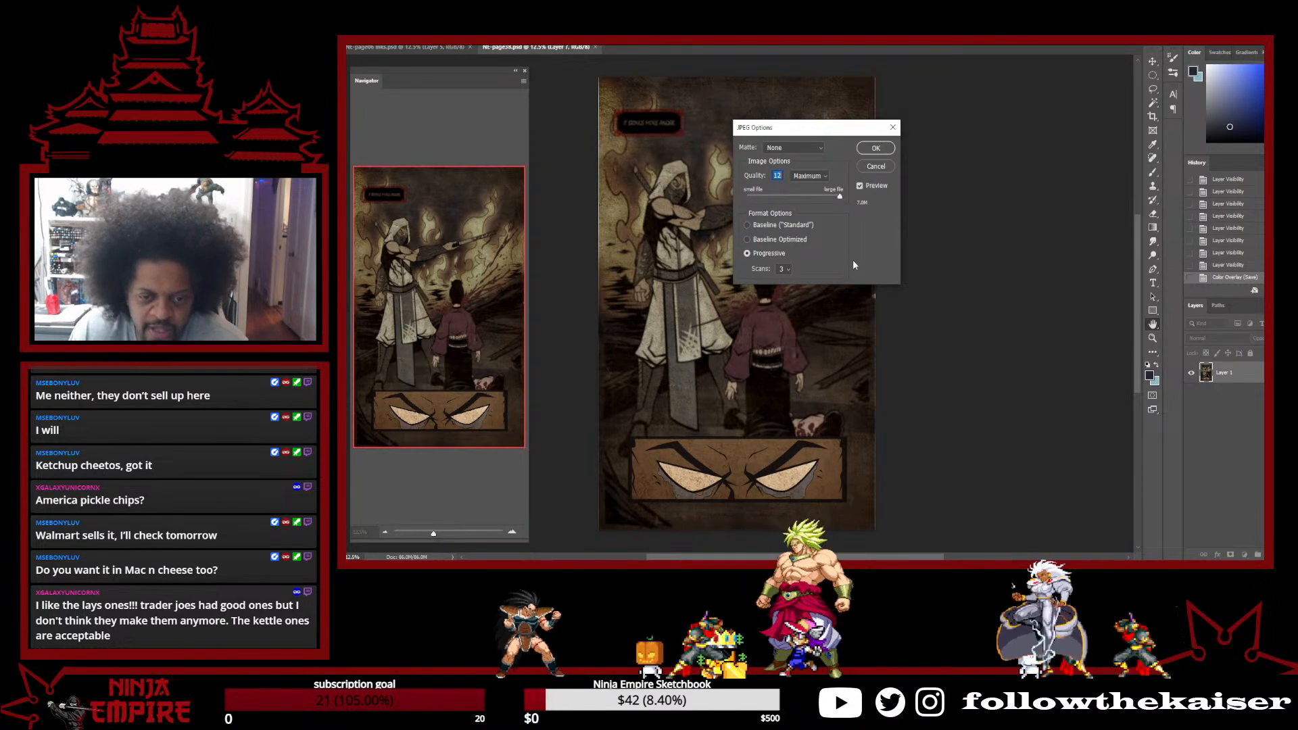
click(882, 148)
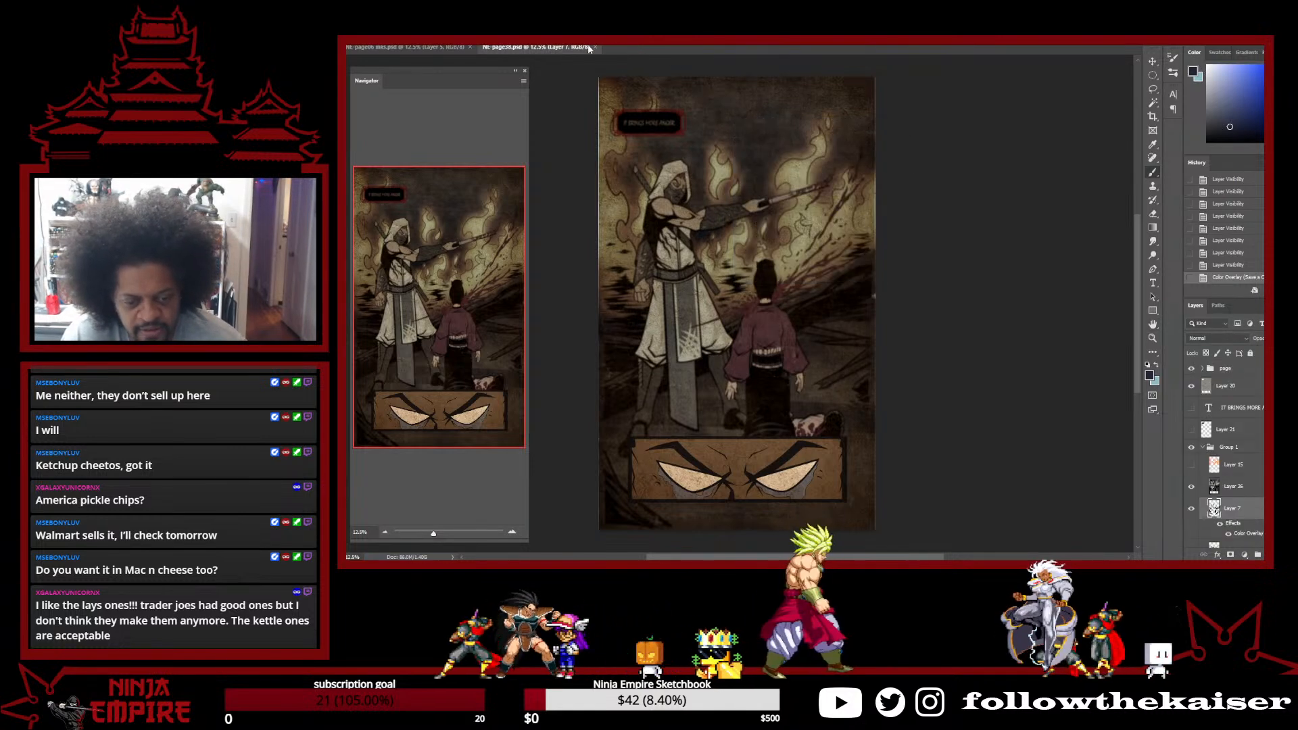
click(595, 47)
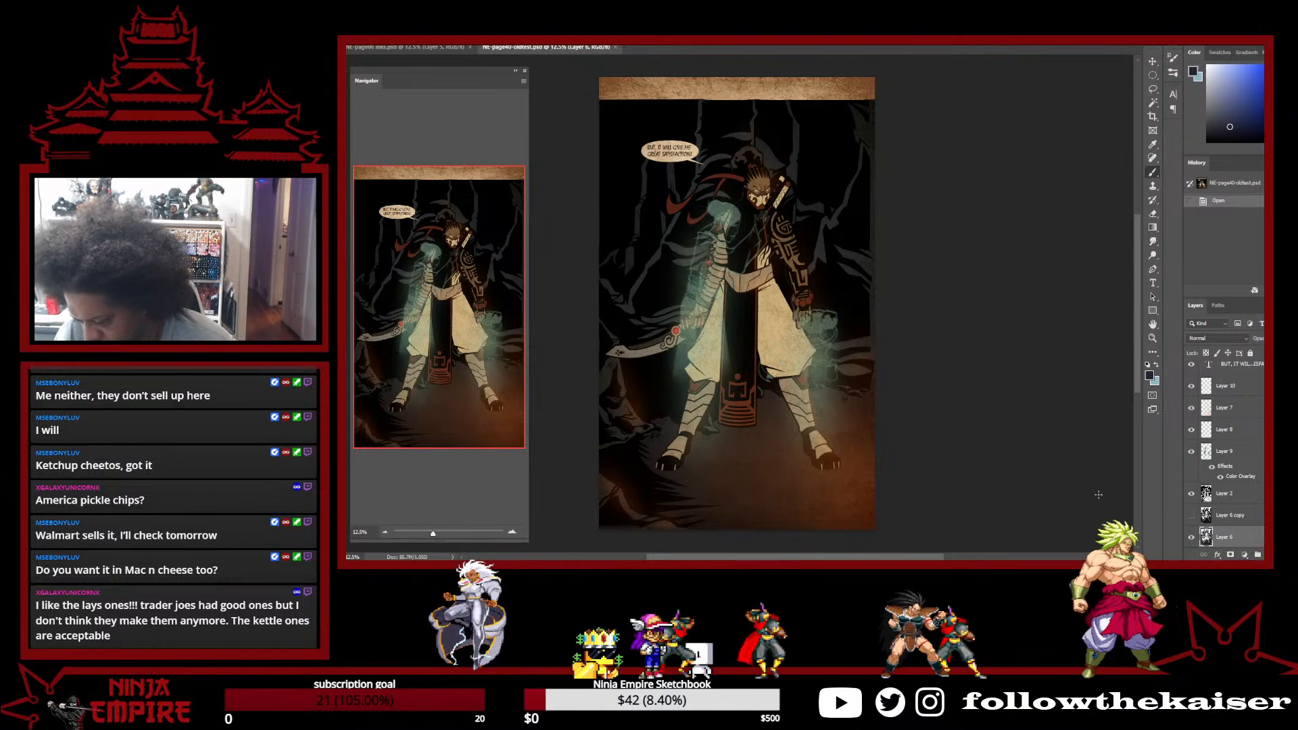
Hide Layer 10 and the BUT, IT WILL text layer of page 40, and collapse the paper group
scroll(1226, 440, up, 3)
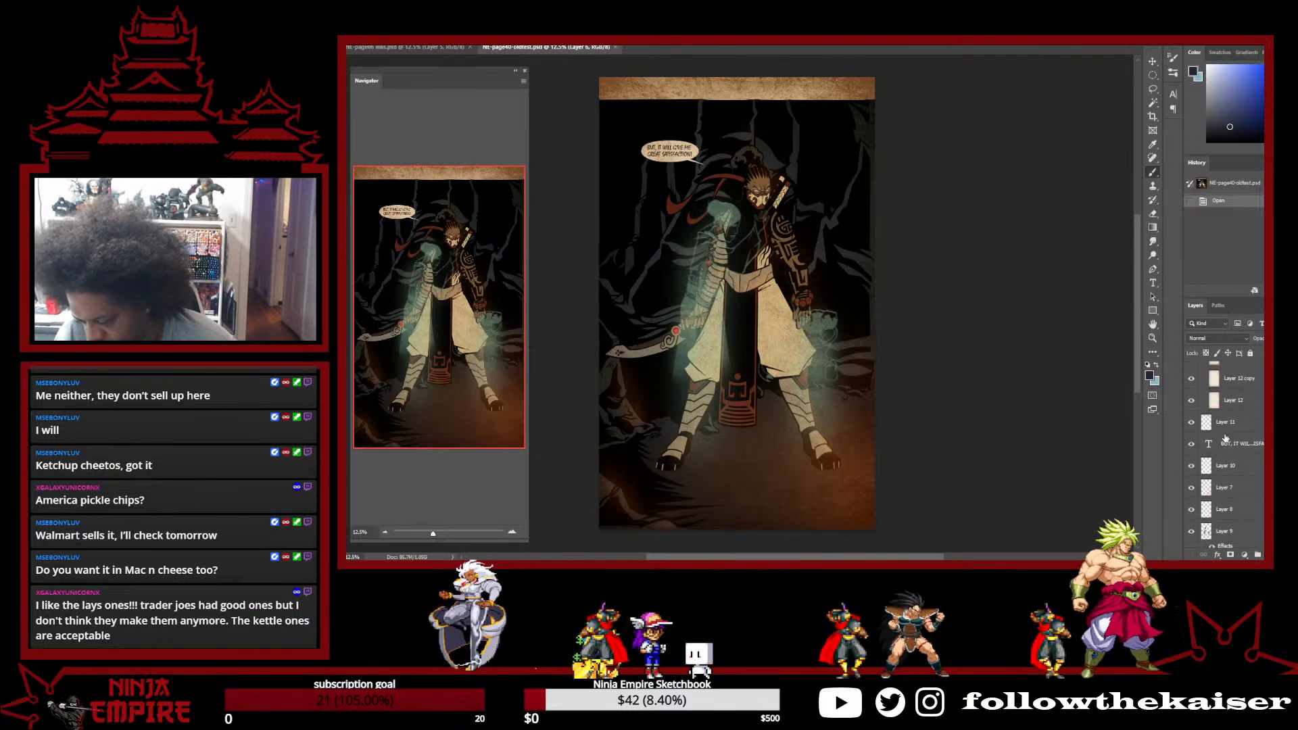
click(1191, 465)
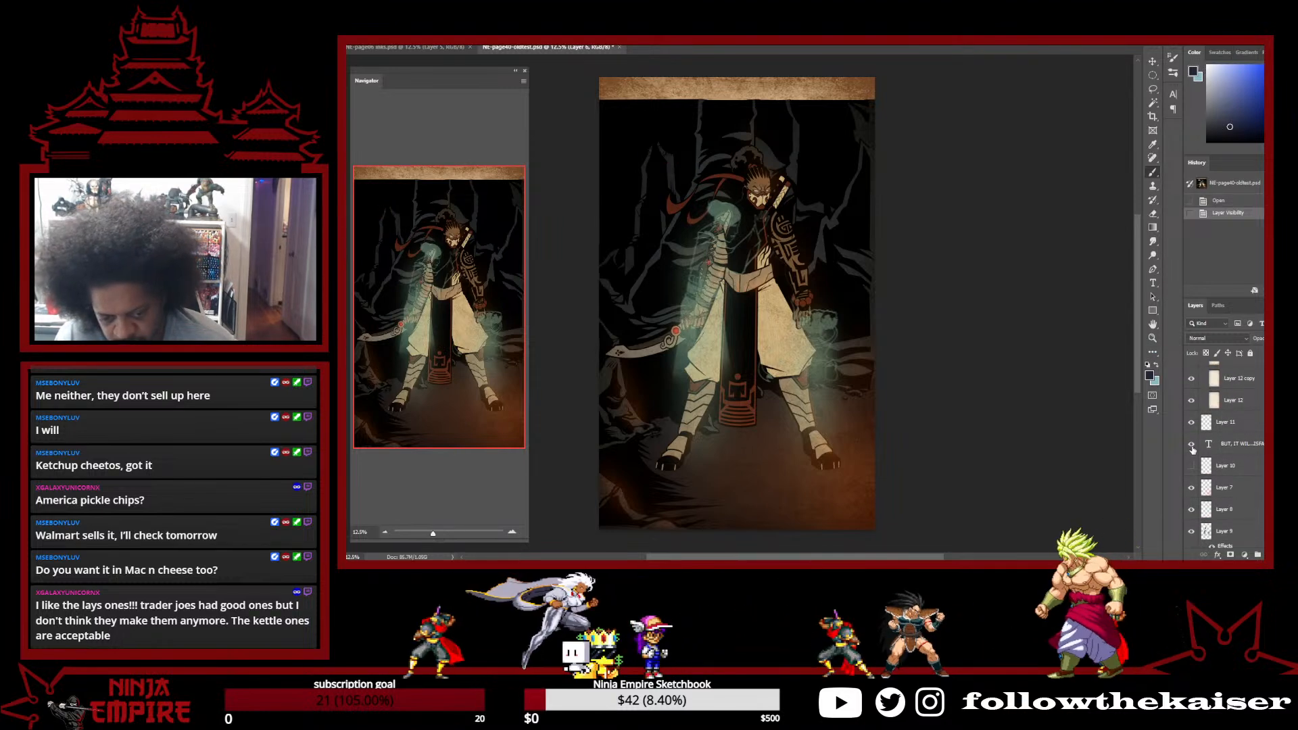
scroll(1217, 422, up, 1)
click(1203, 369)
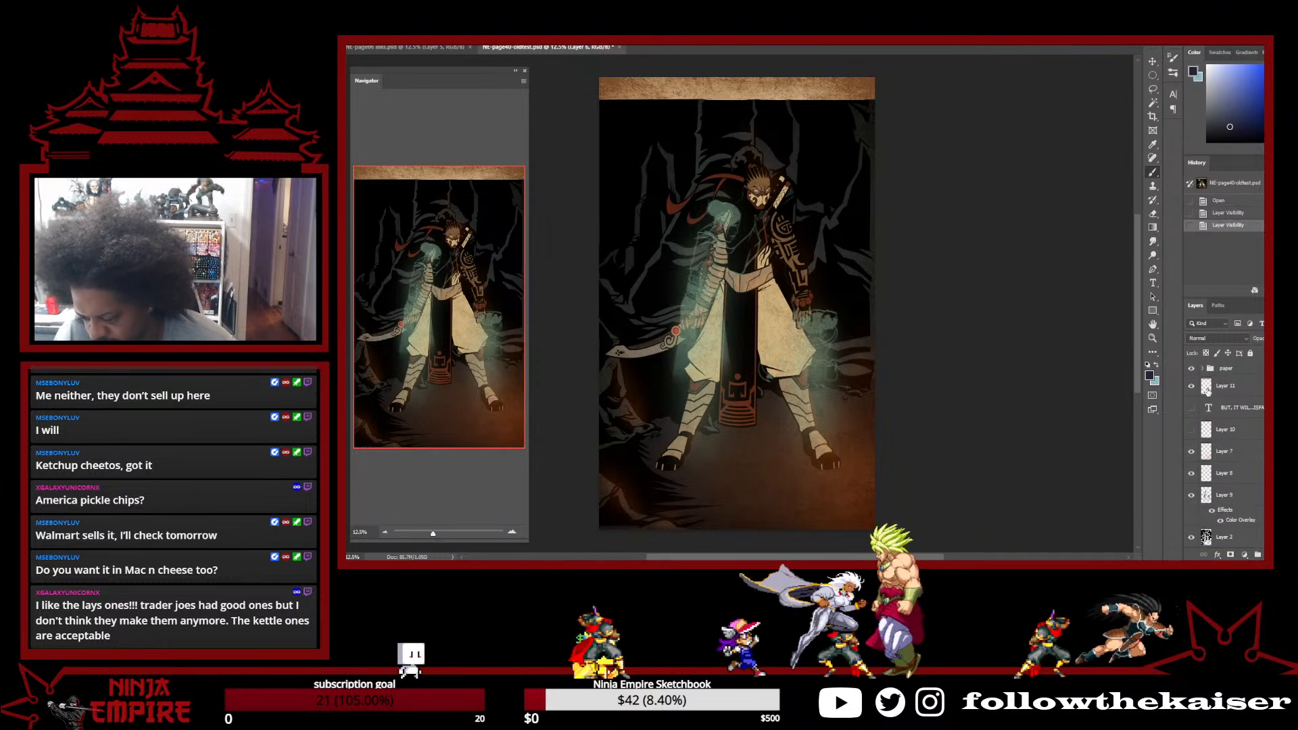
click(1193, 387)
click(1193, 387)
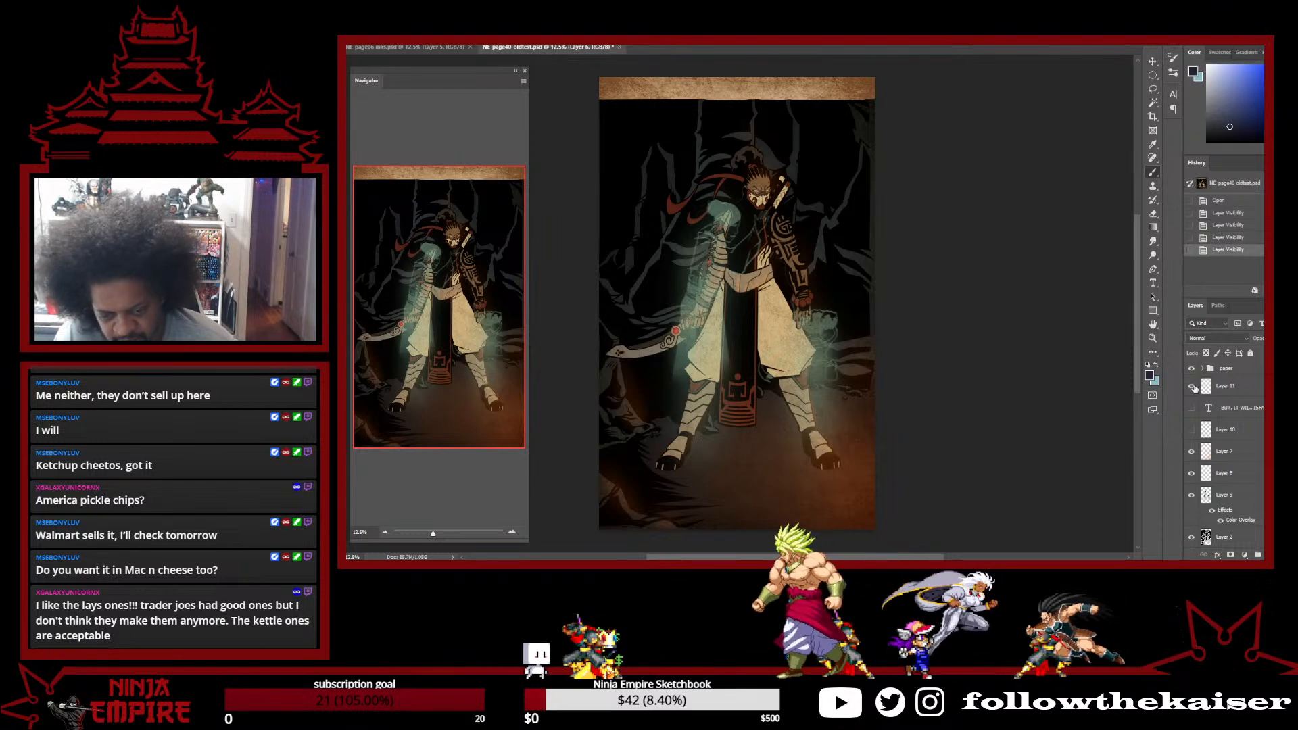
Add a near-black Color Overlay in Normal mode at 100% opacity to Layer 2
scroll(1248, 506, down, 1)
double_click(1249, 517)
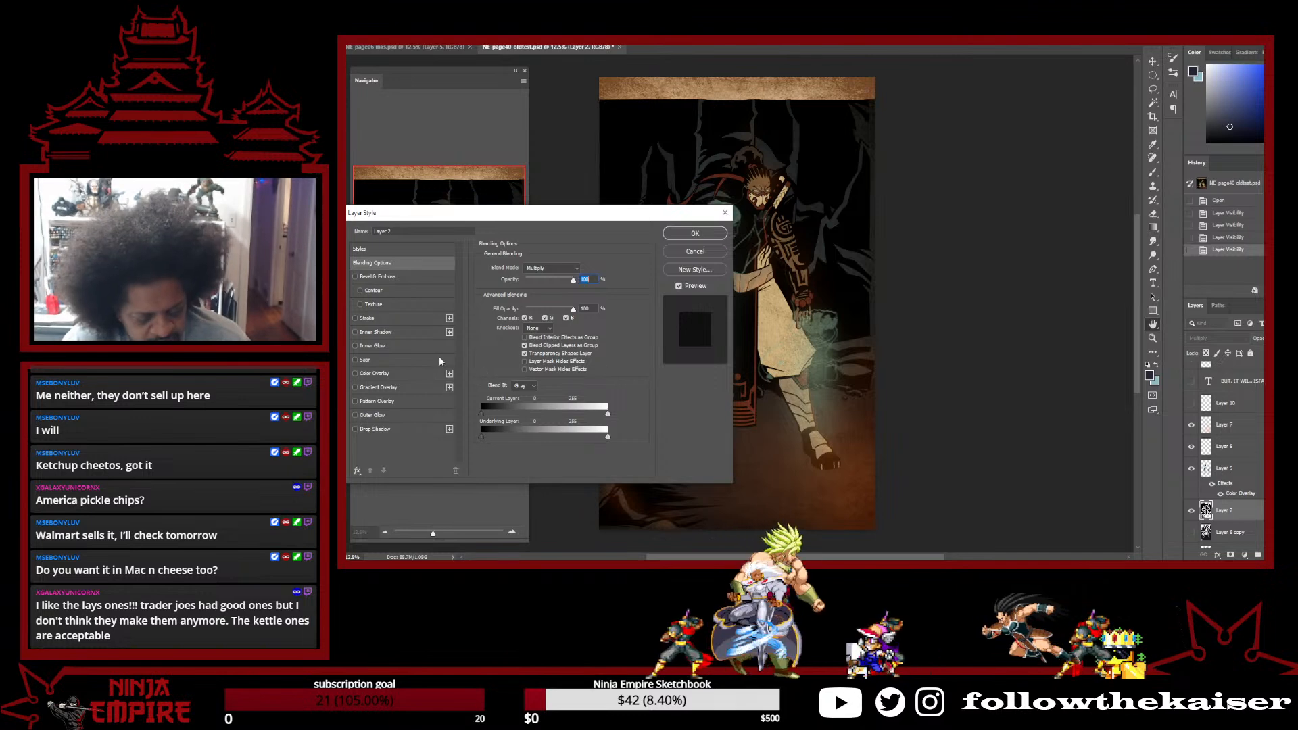
click(375, 373)
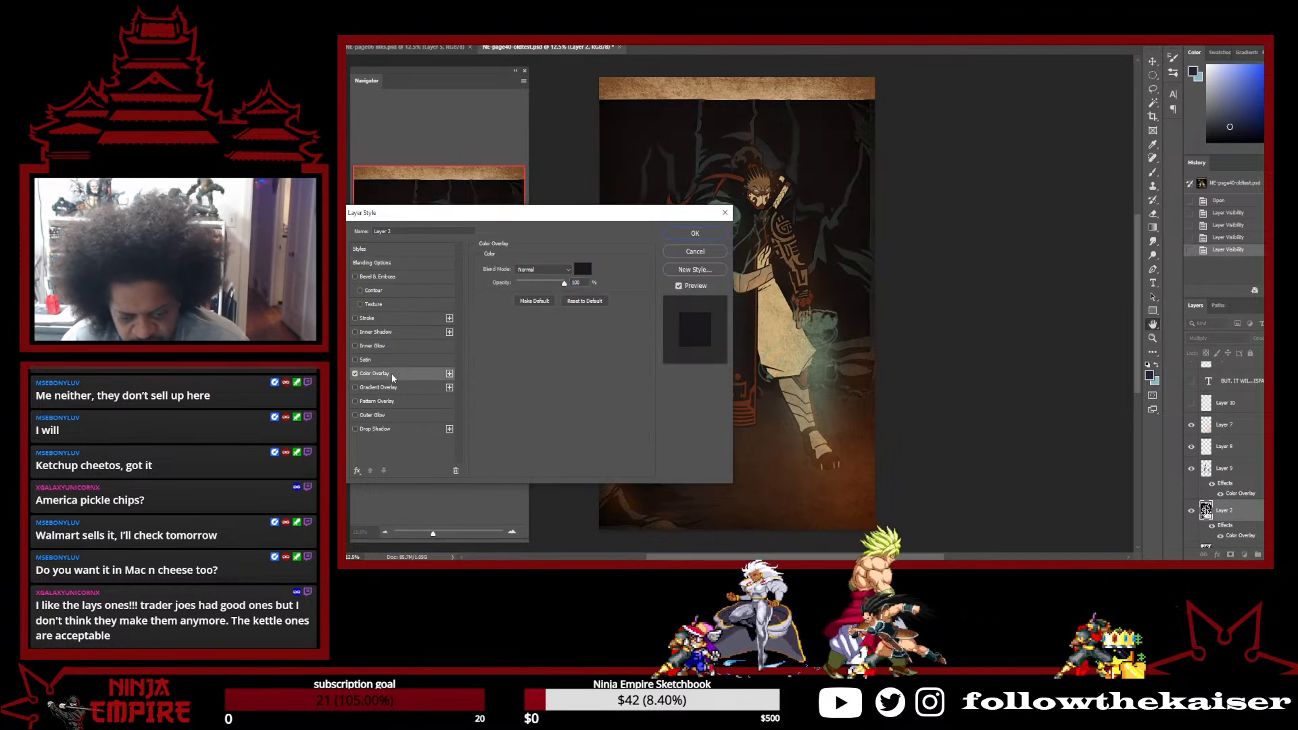
click(355, 374)
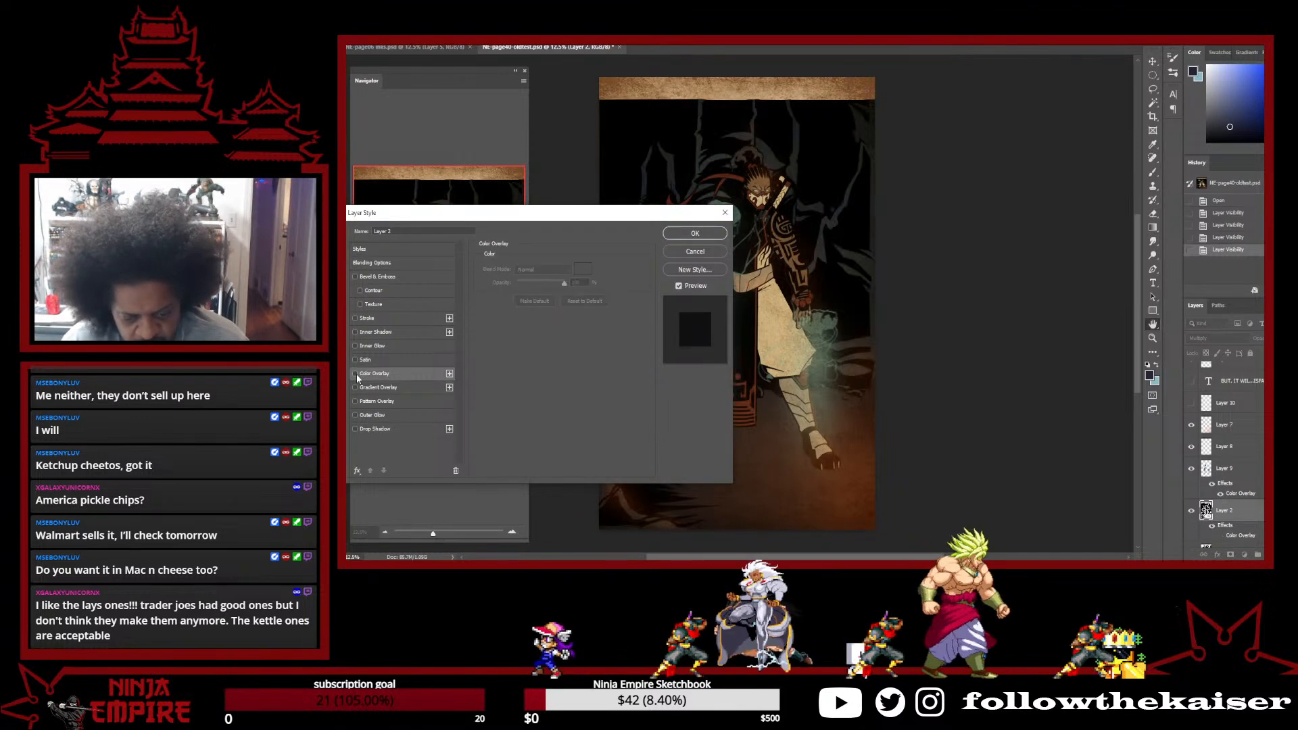
click(355, 374)
click(355, 374)
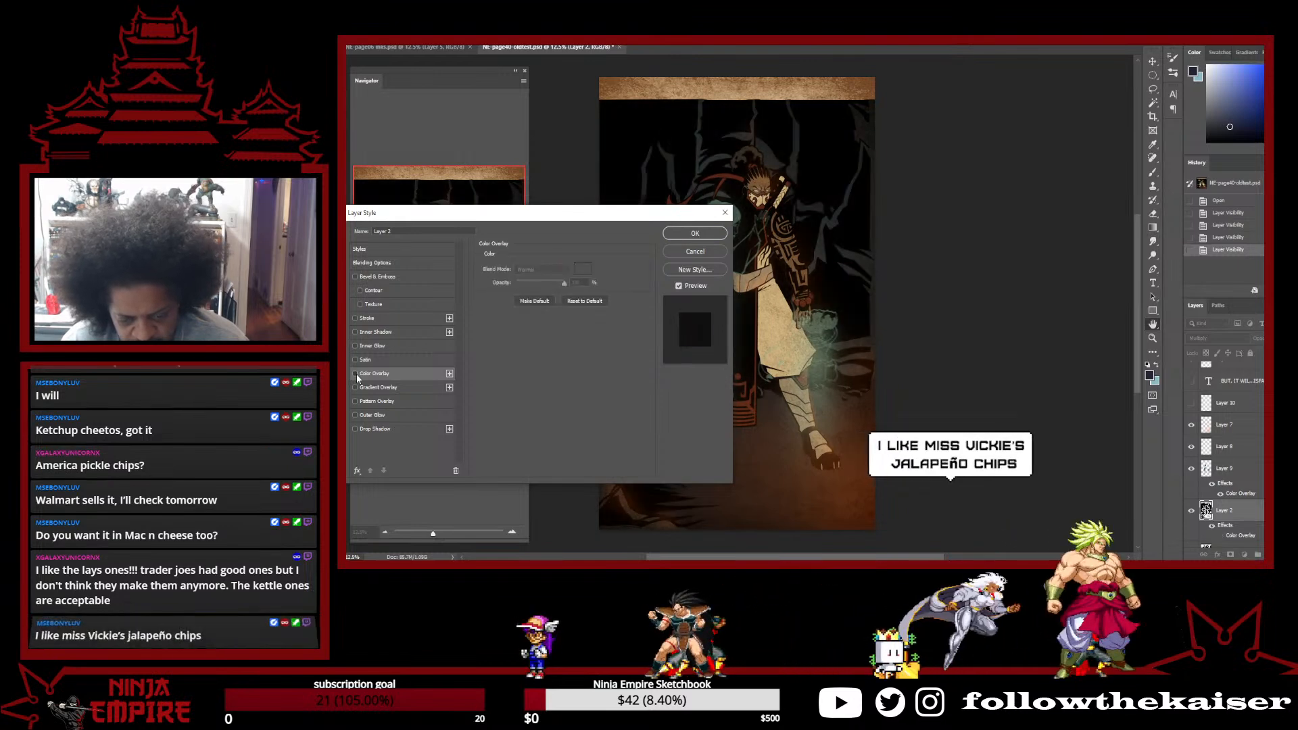
click(694, 234)
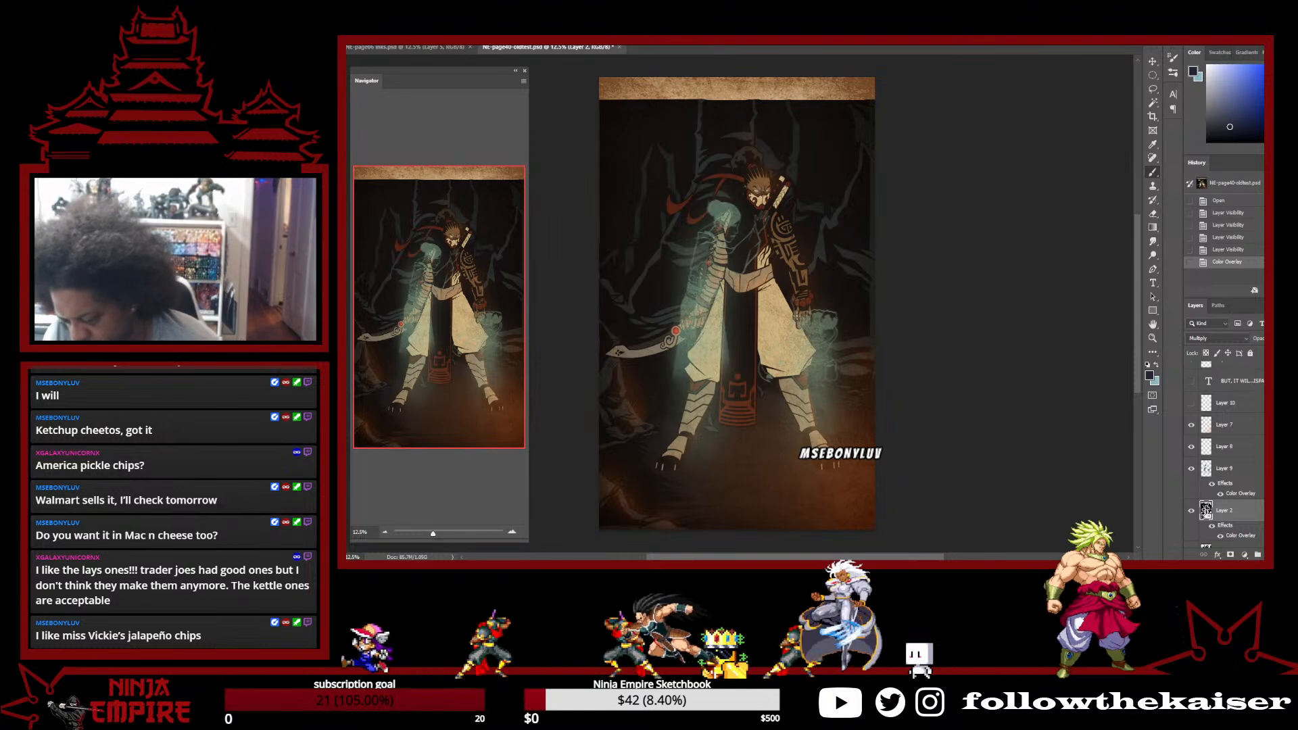
Toggle the visibility of Layers 9, 8, 7 and 11 and the paper group to check what each contributes to page 40
click(1191, 468)
click(1191, 468)
click(1192, 447)
click(1191, 446)
click(1192, 425)
click(1192, 424)
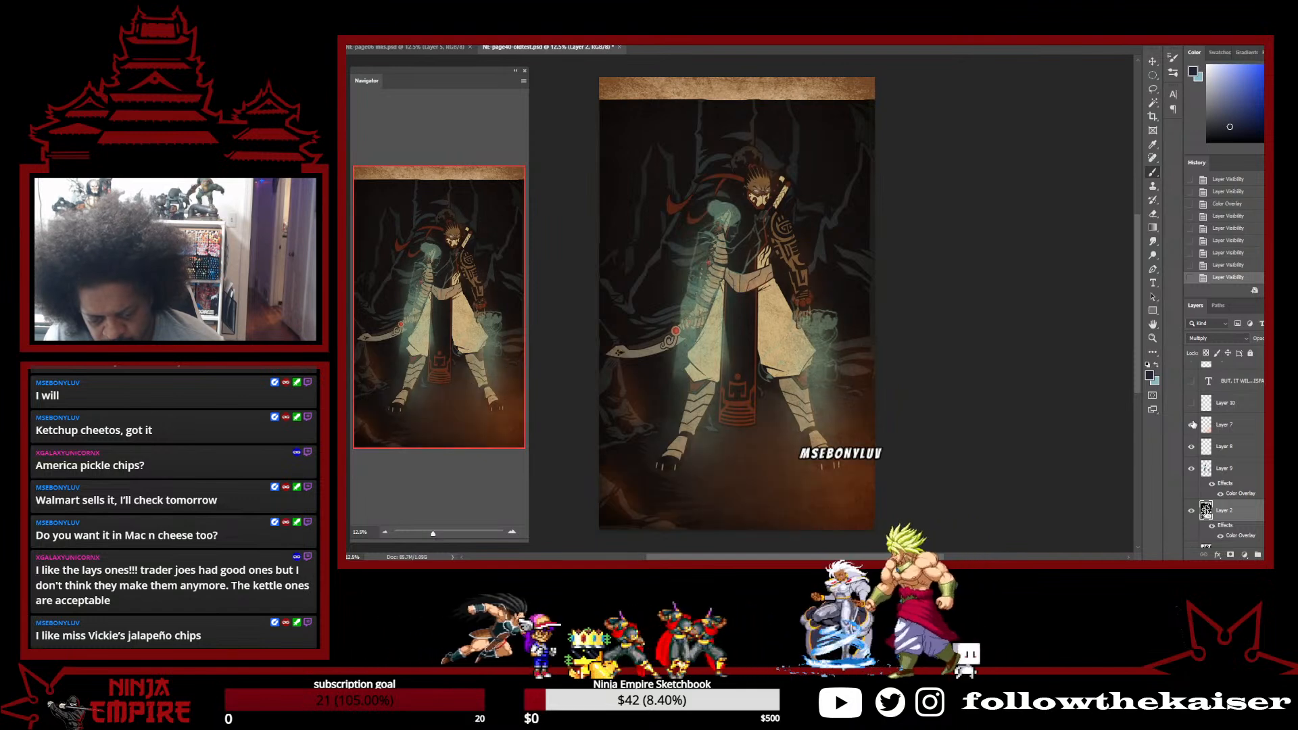
scroll(1193, 424, up, 1)
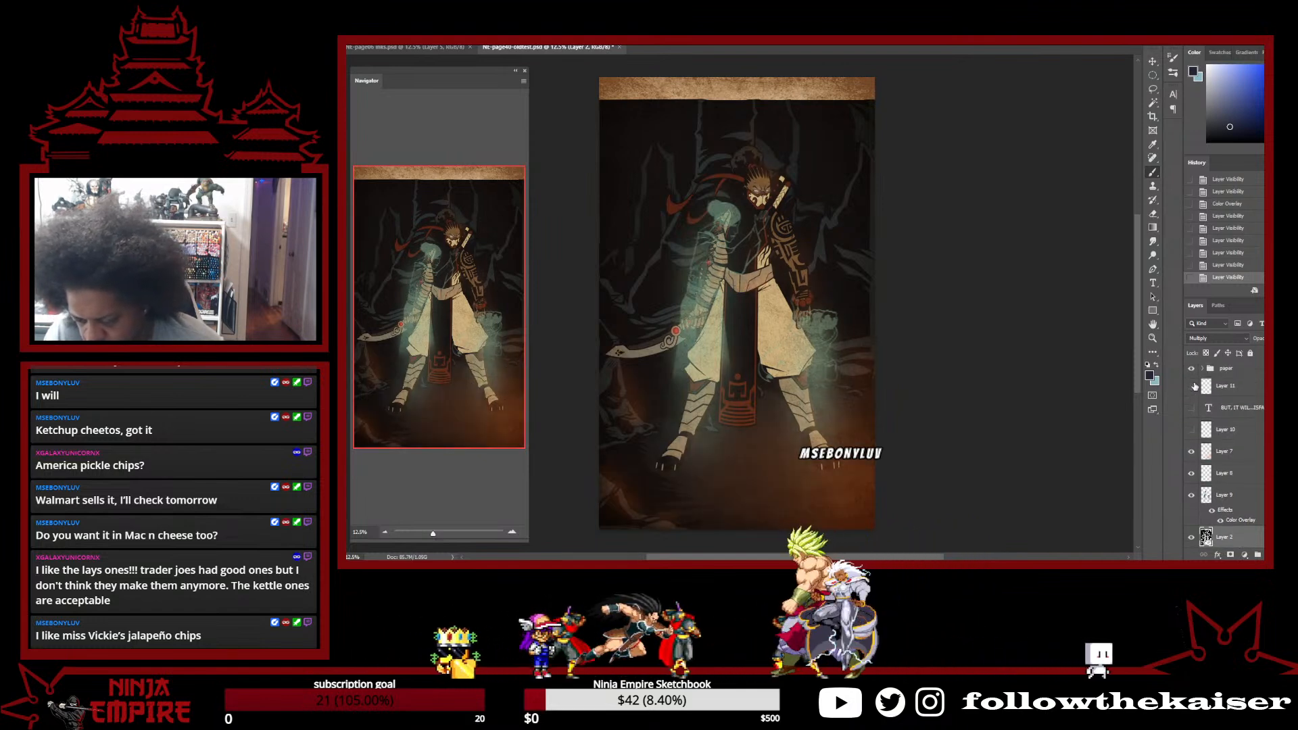
click(1192, 385)
click(1193, 385)
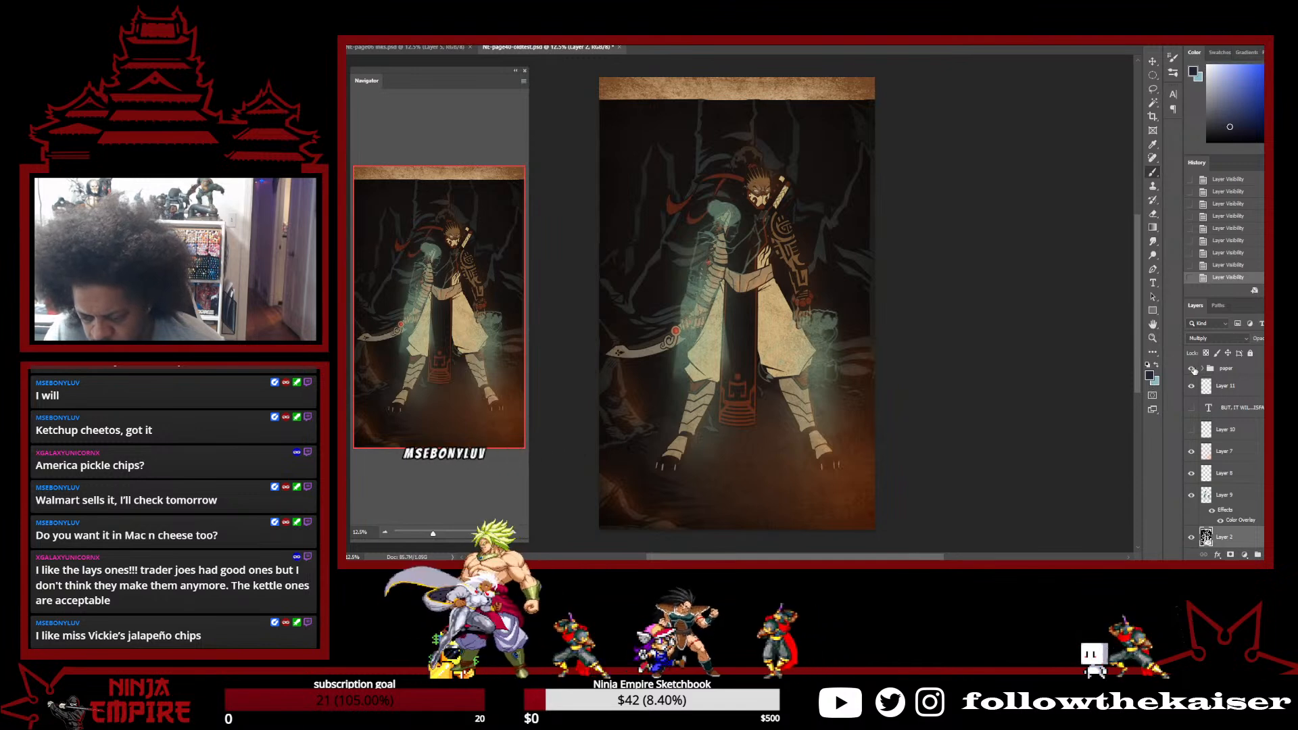
click(1192, 369)
click(1192, 368)
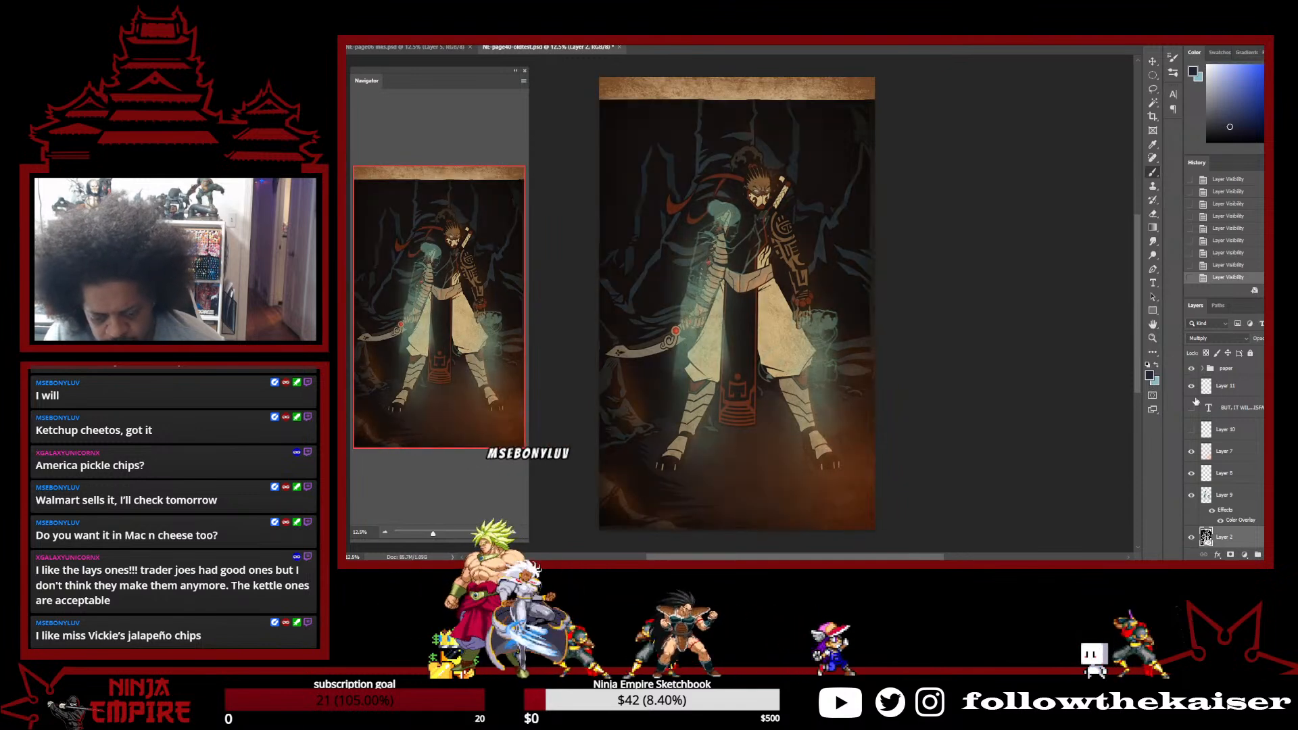
scroll(1222, 438, down, 4)
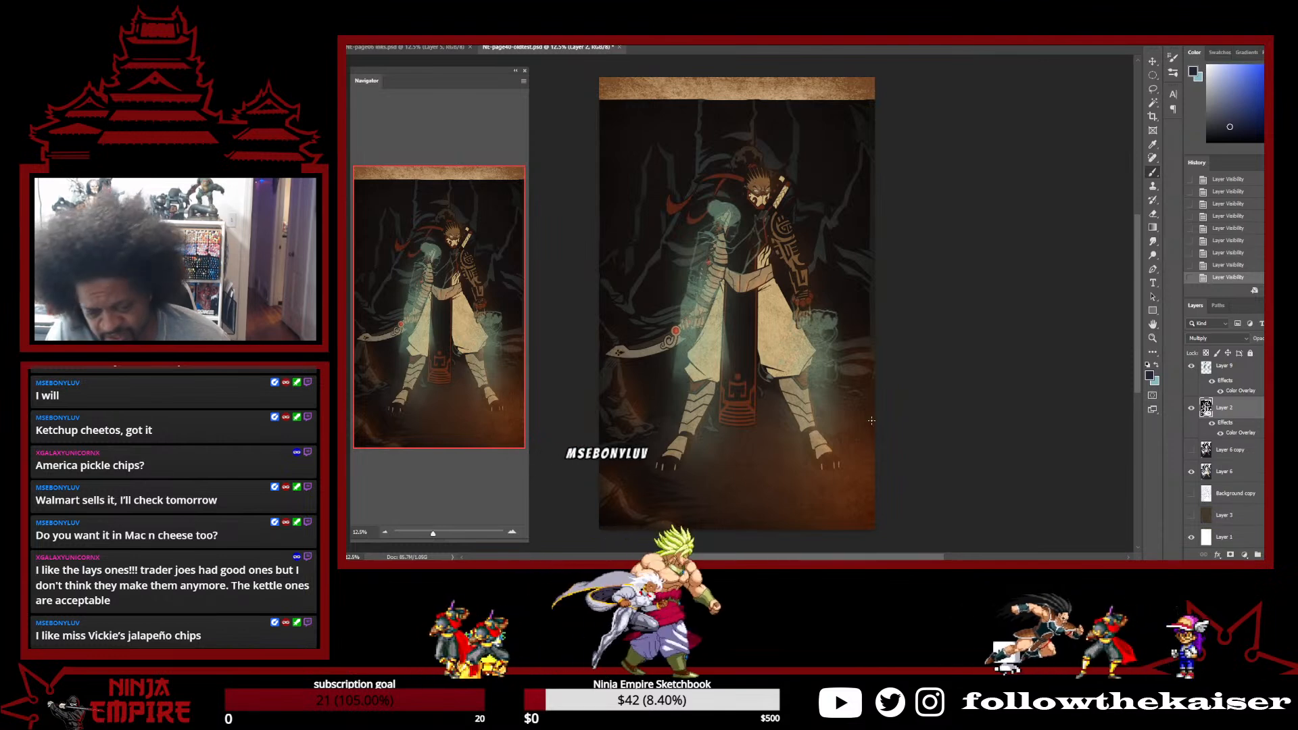
Save page 40 and a quality 12 Progressive JPEG copy replacing Full-size-page 40-retro, and close both open pages
key(ctrl+s)
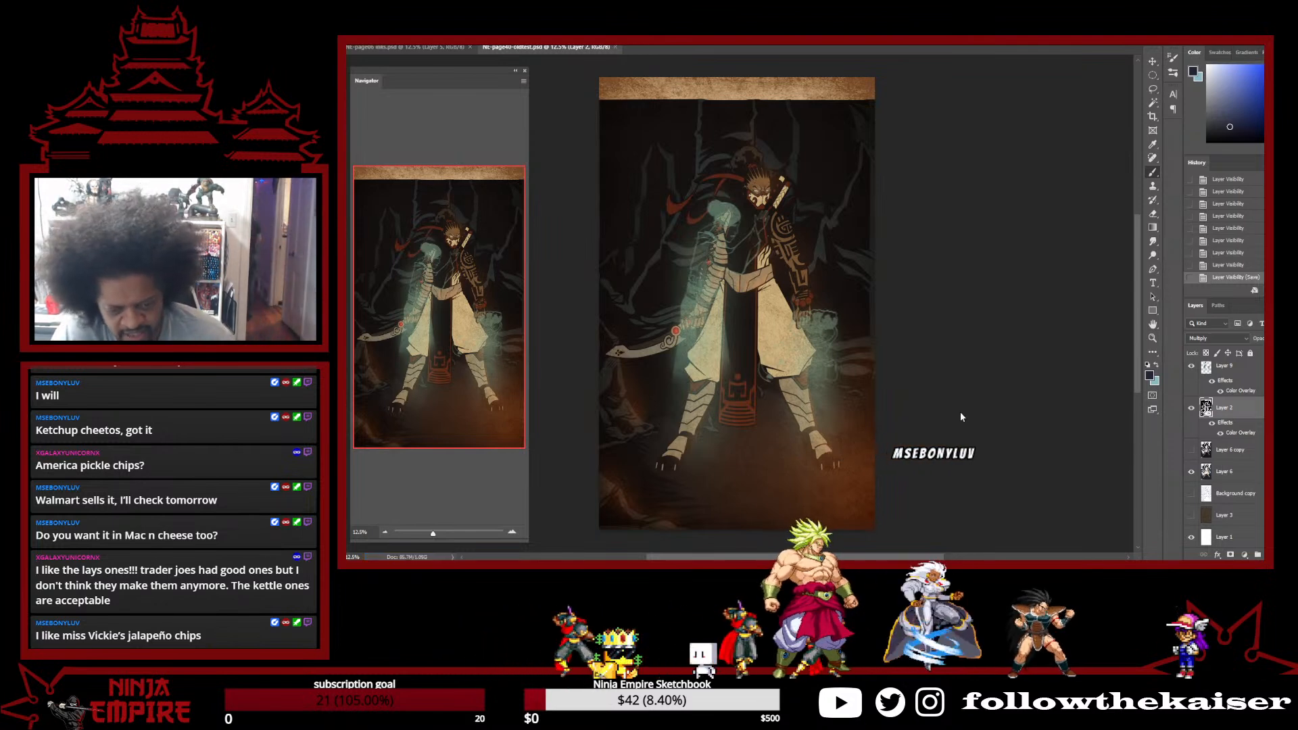
key(ctrl+shift+s)
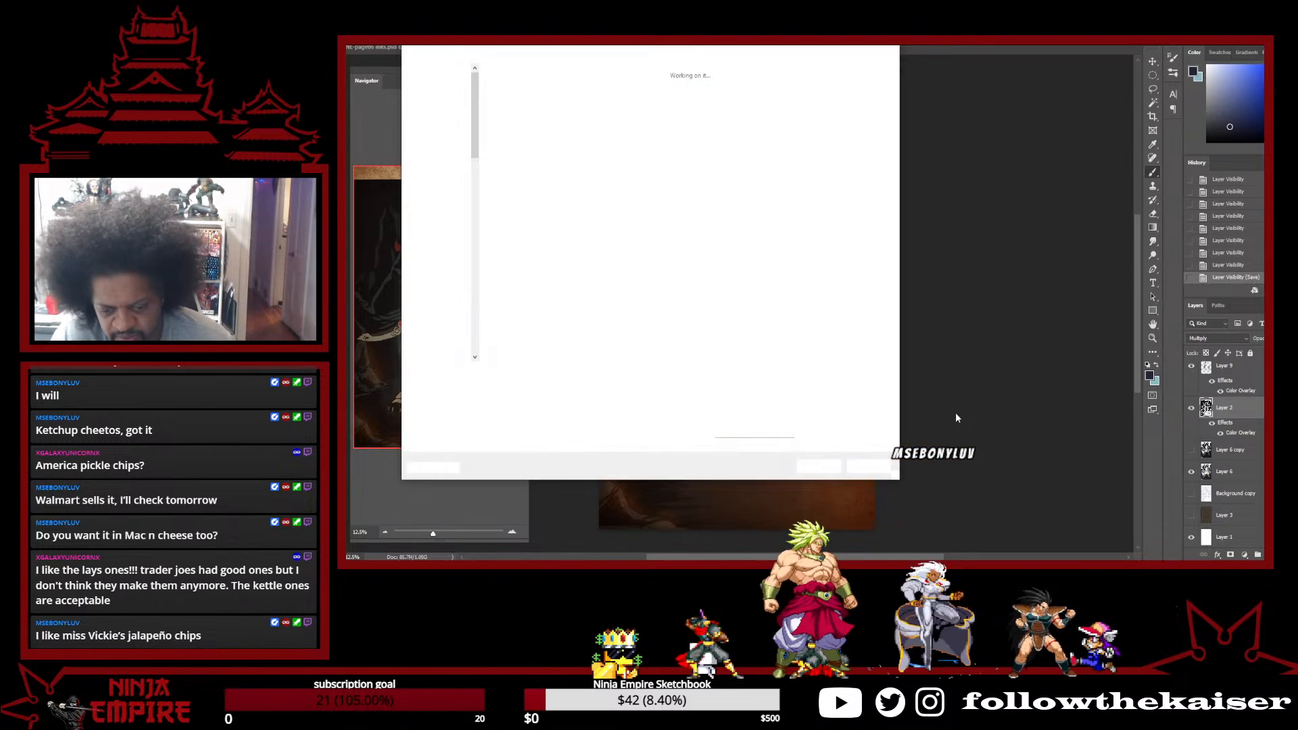
double_click(502, 89)
click(617, 386)
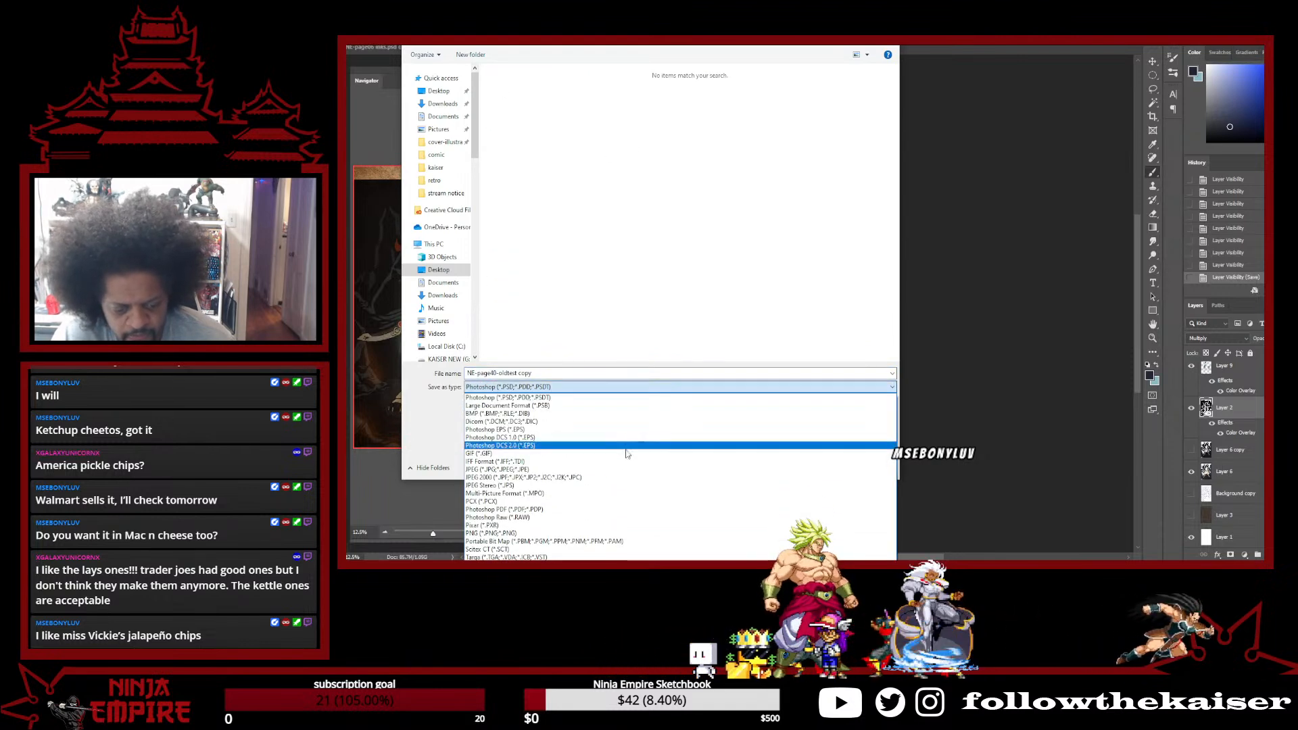
click(622, 476)
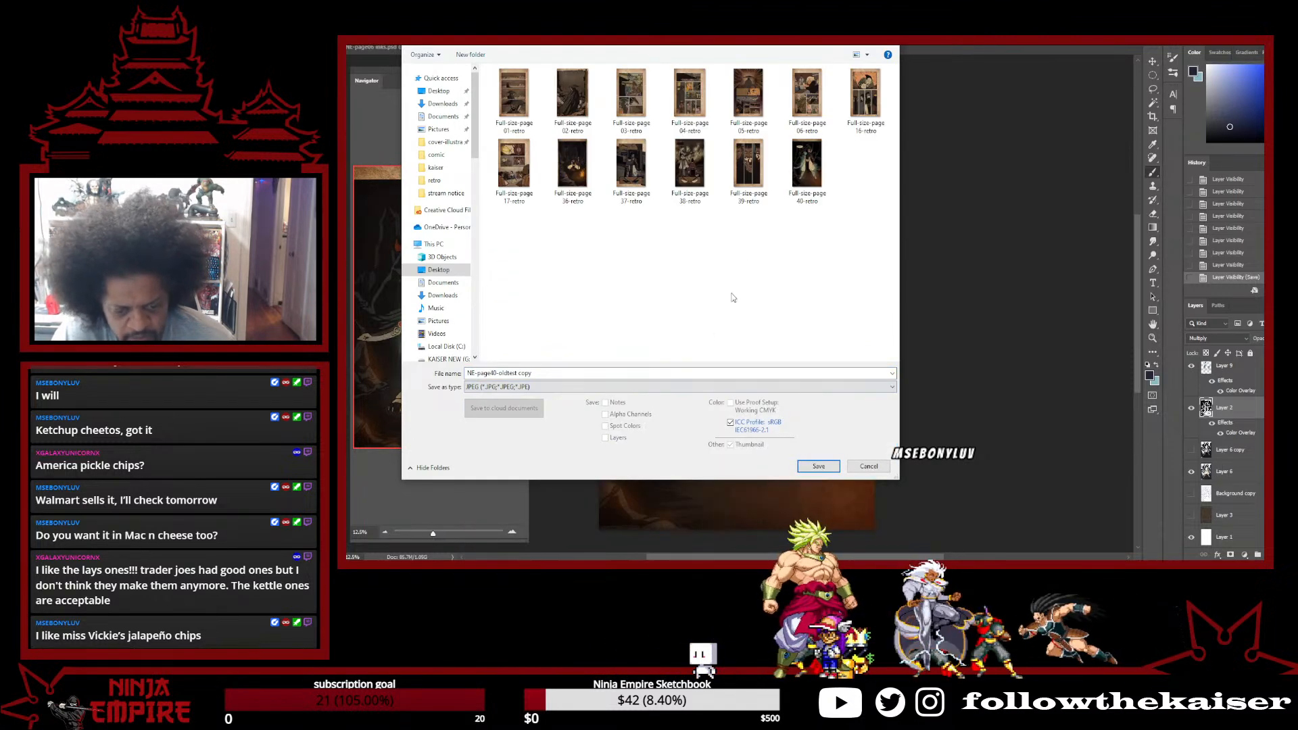
double_click(813, 181)
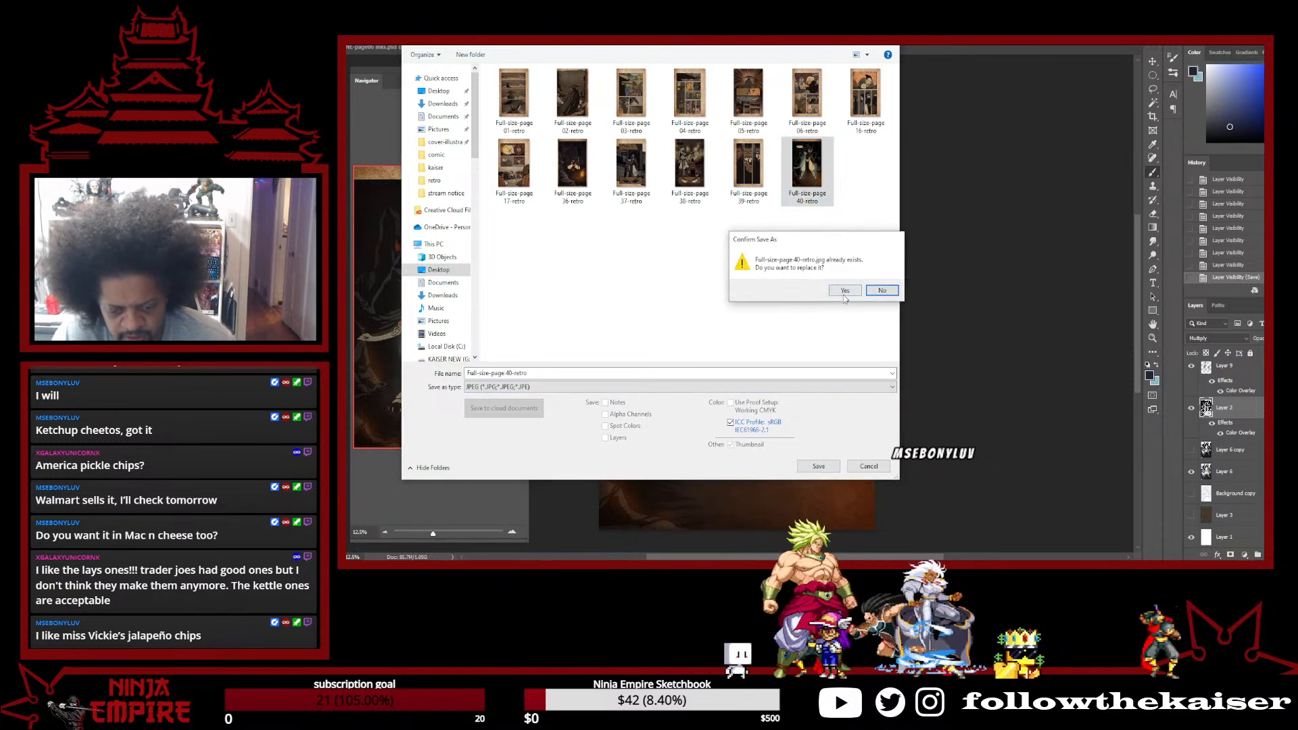
click(845, 291)
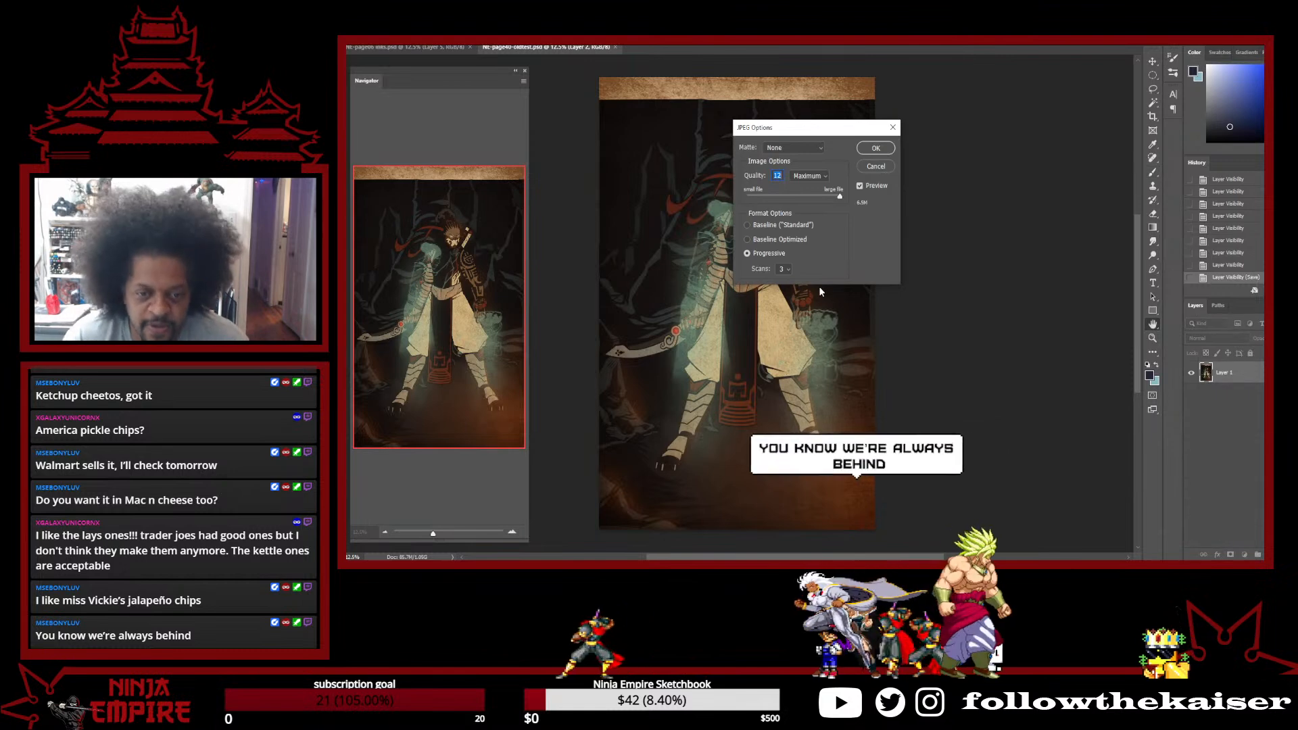
click(862, 150)
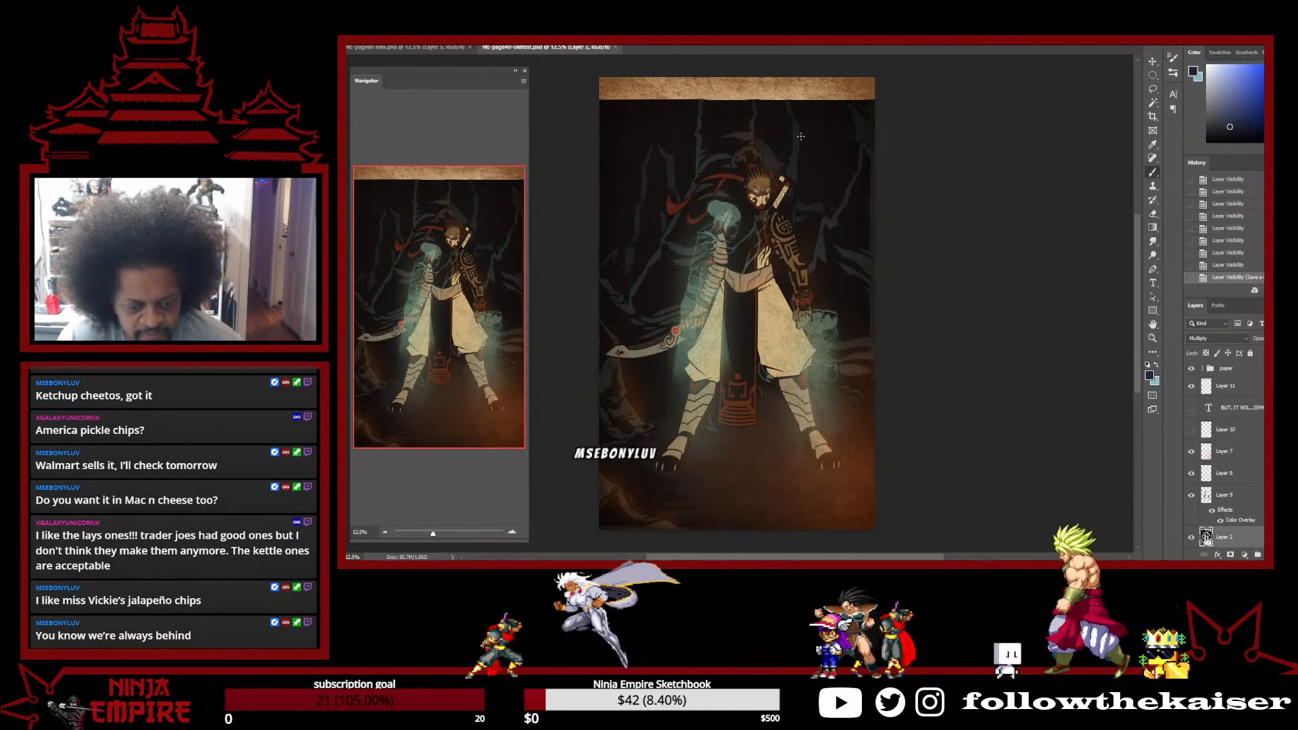
click(616, 48)
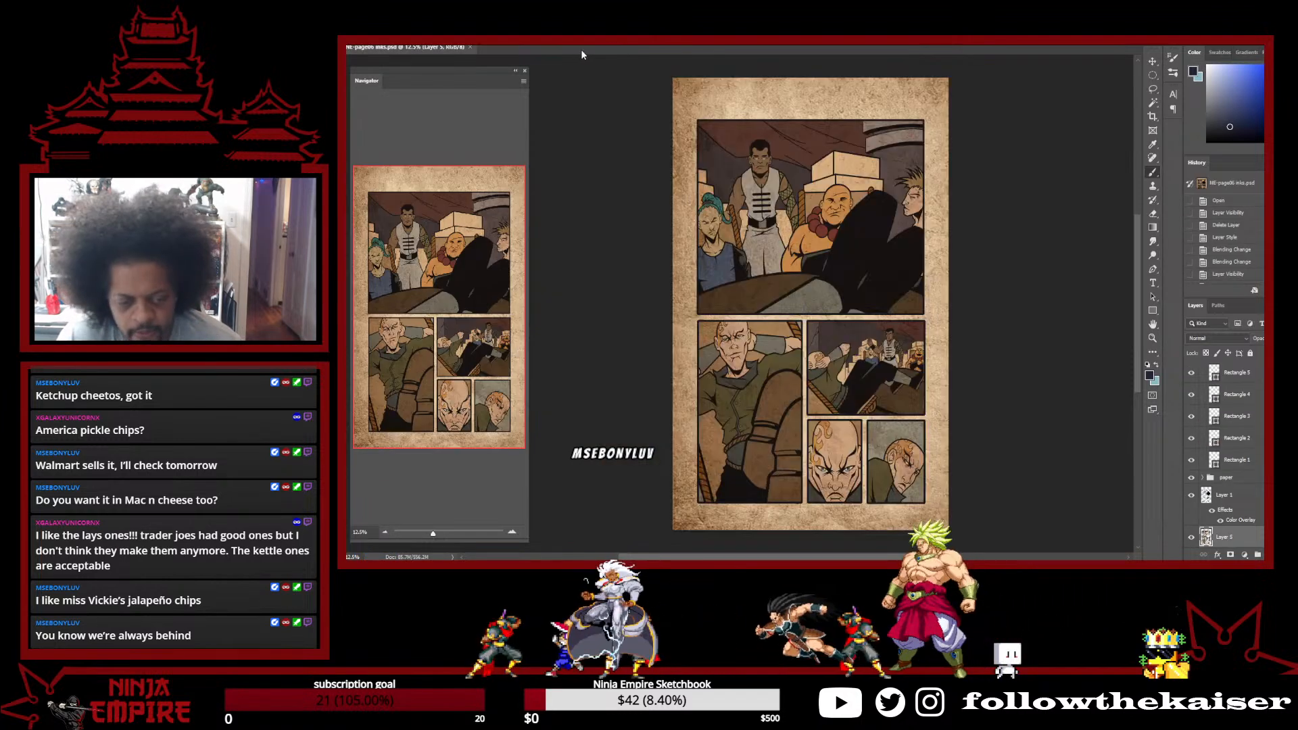
click(471, 48)
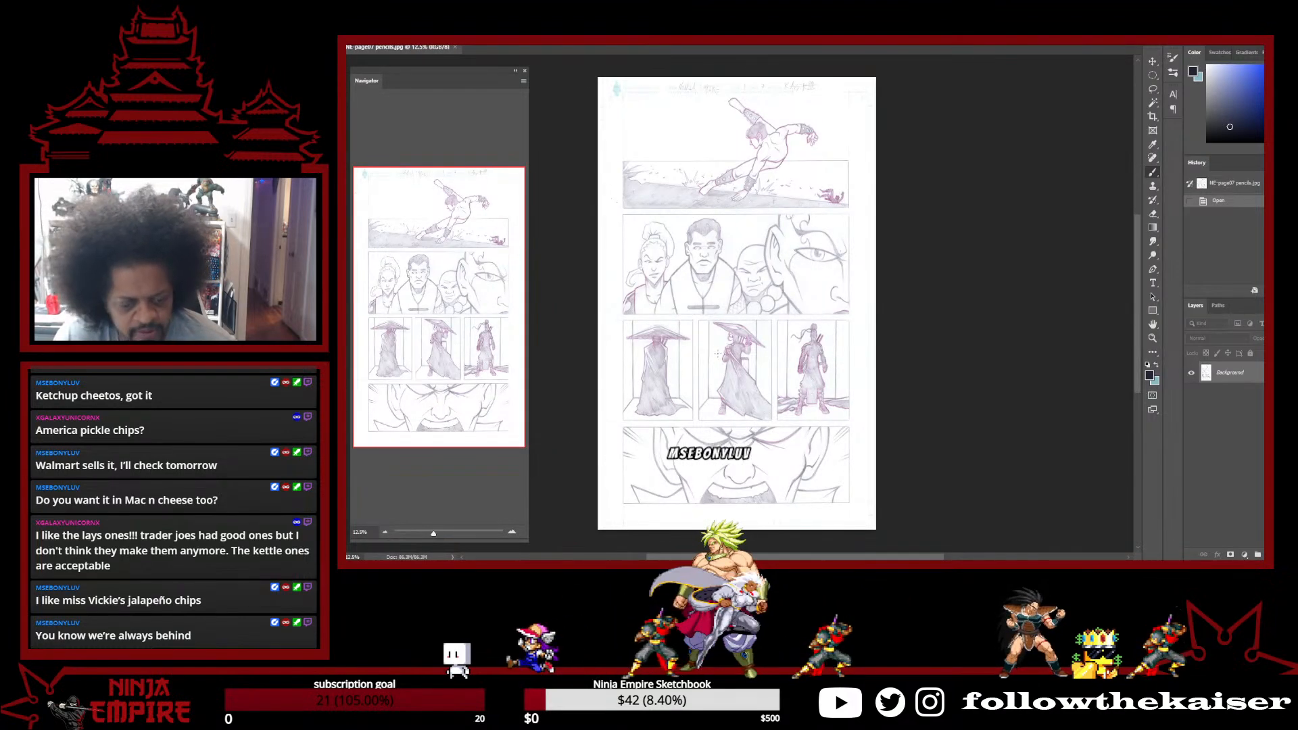
Check the color mode of the page 07 pencils, choosing RGB Color
click(378, 45)
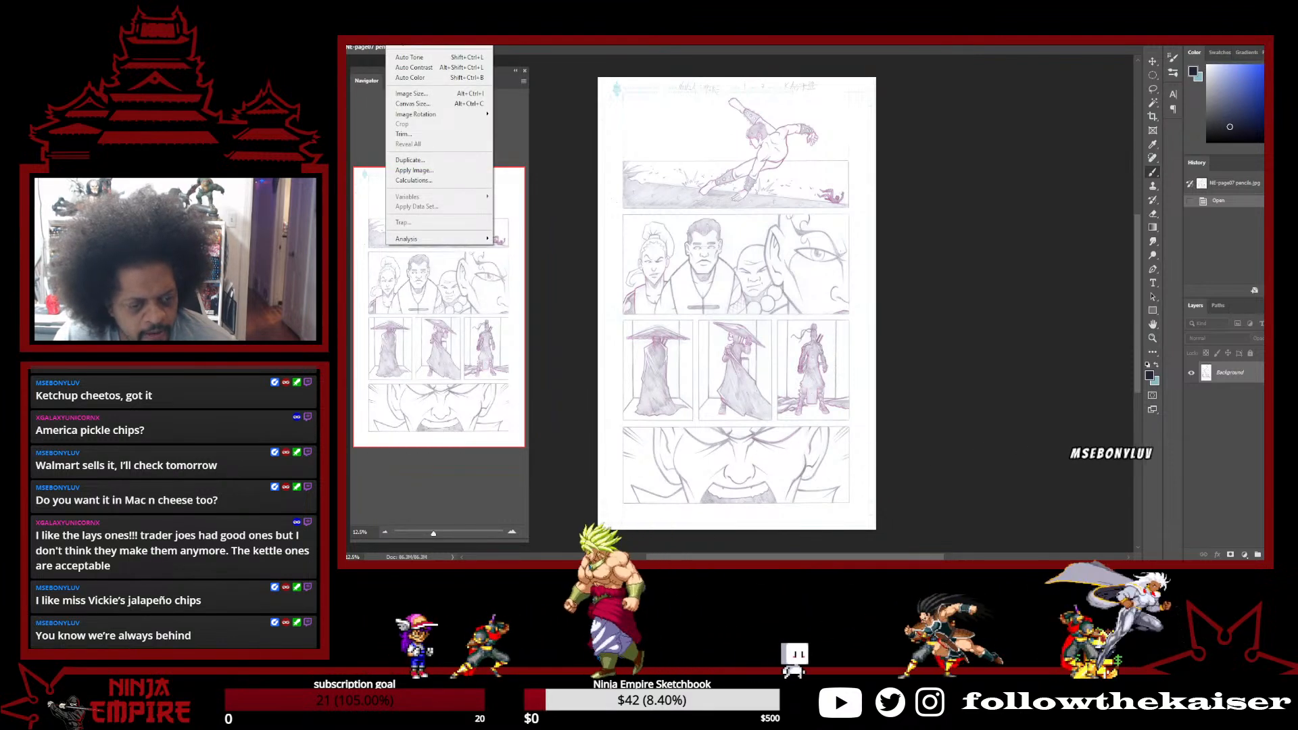
mouse_move(433, 46)
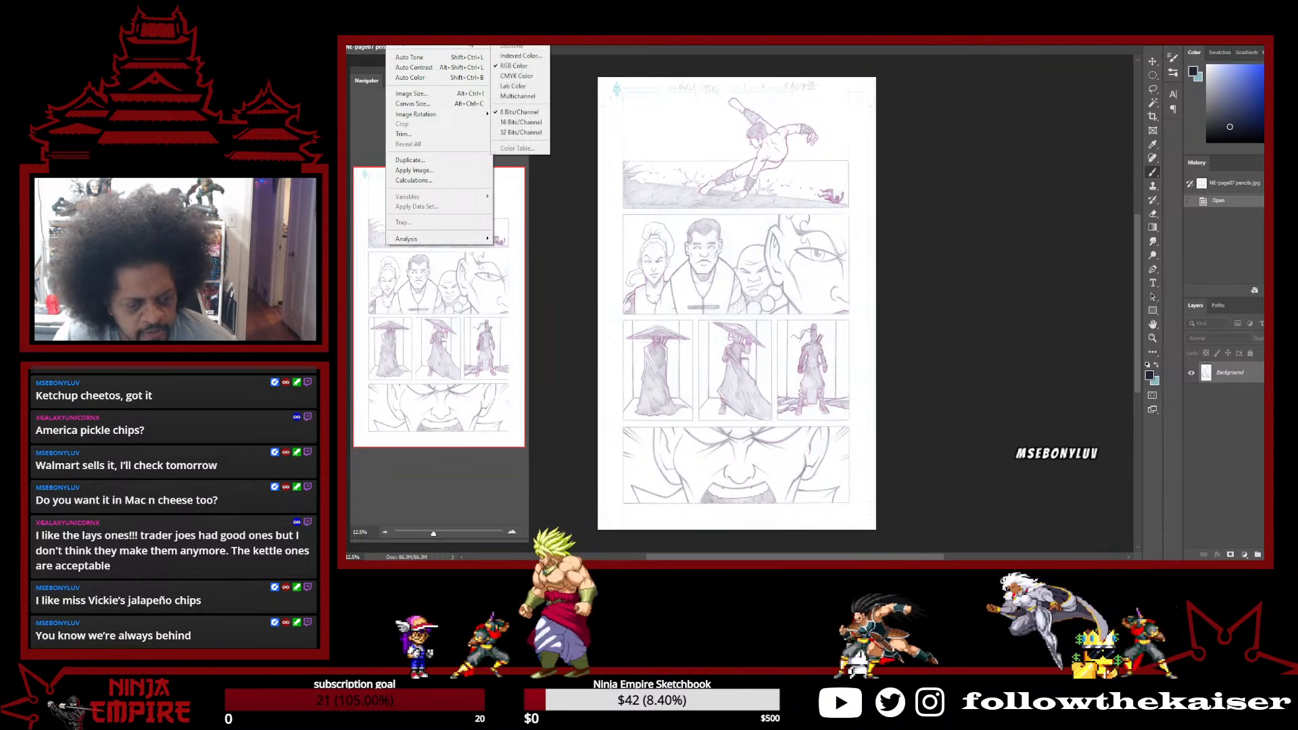
click(512, 65)
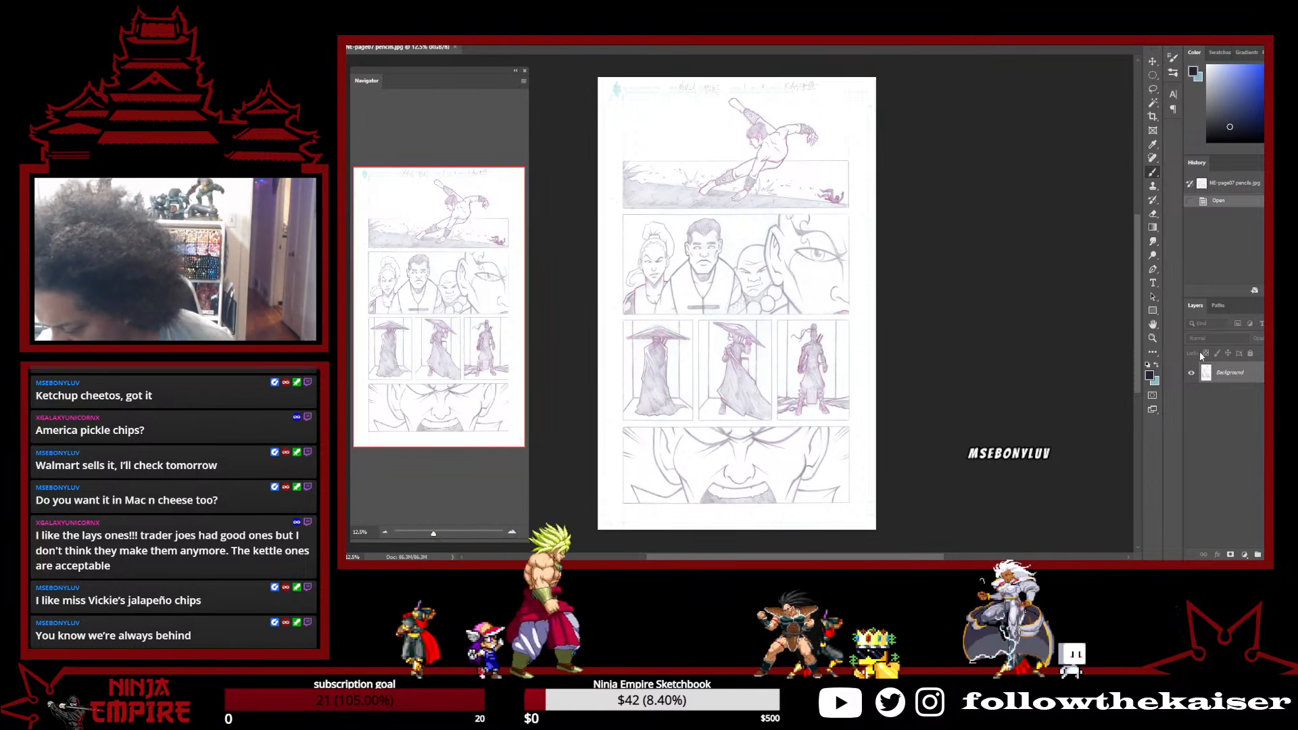
Set the Rectangle tool's stroke color to CMYK 74, 70, 62, 77
click(1152, 310)
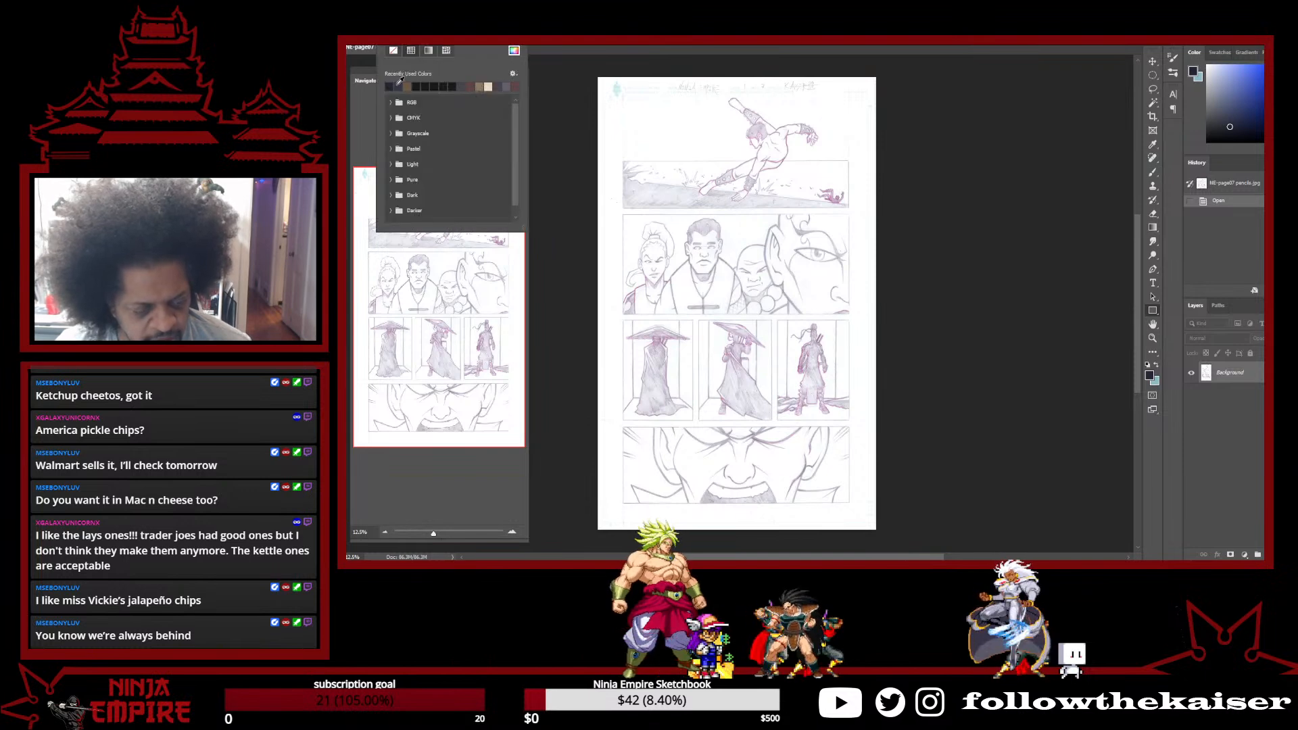
click(491, 42)
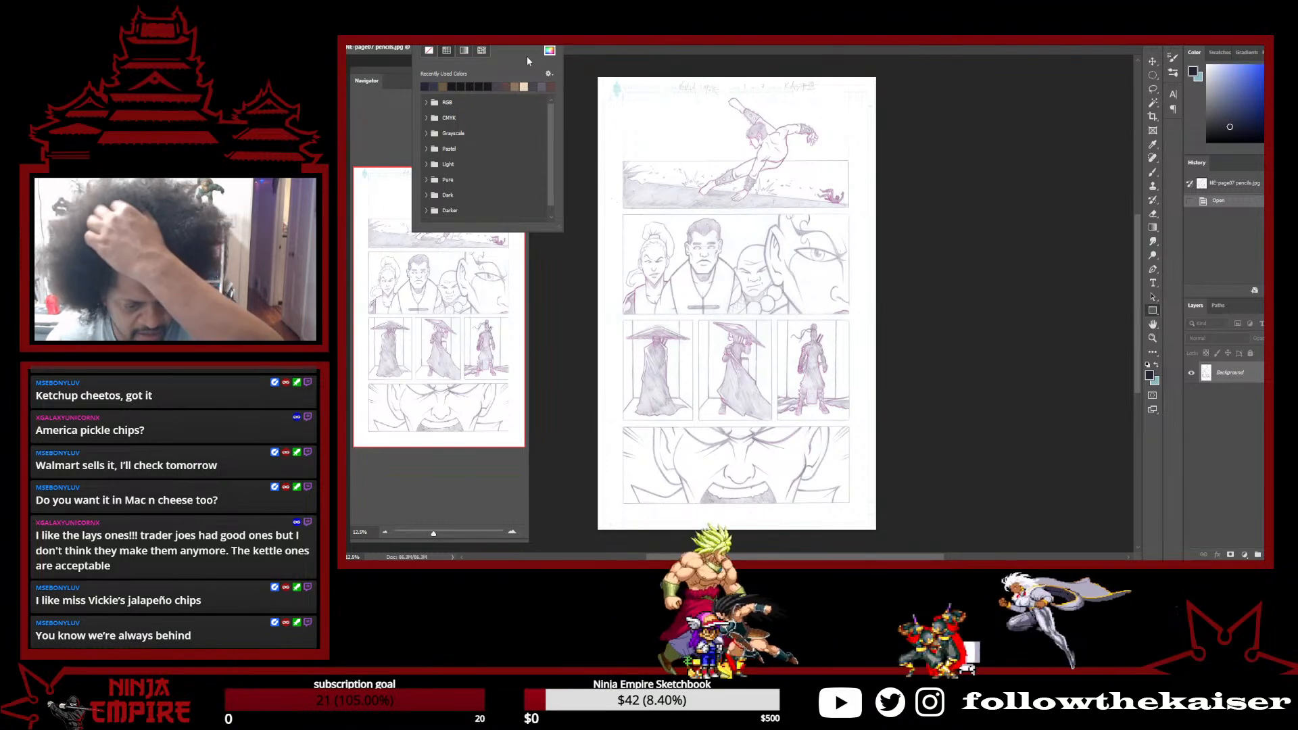
click(551, 52)
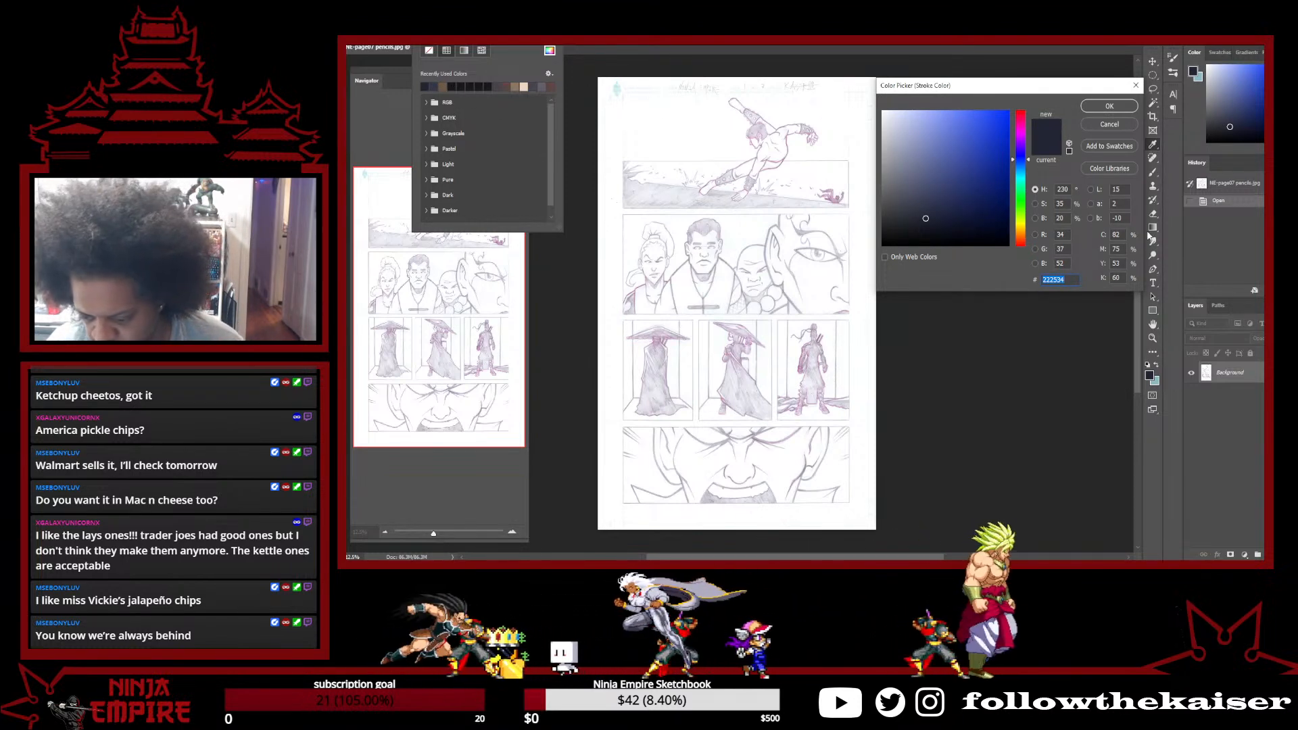
drag(1120, 235, 1089, 238)
text(74)
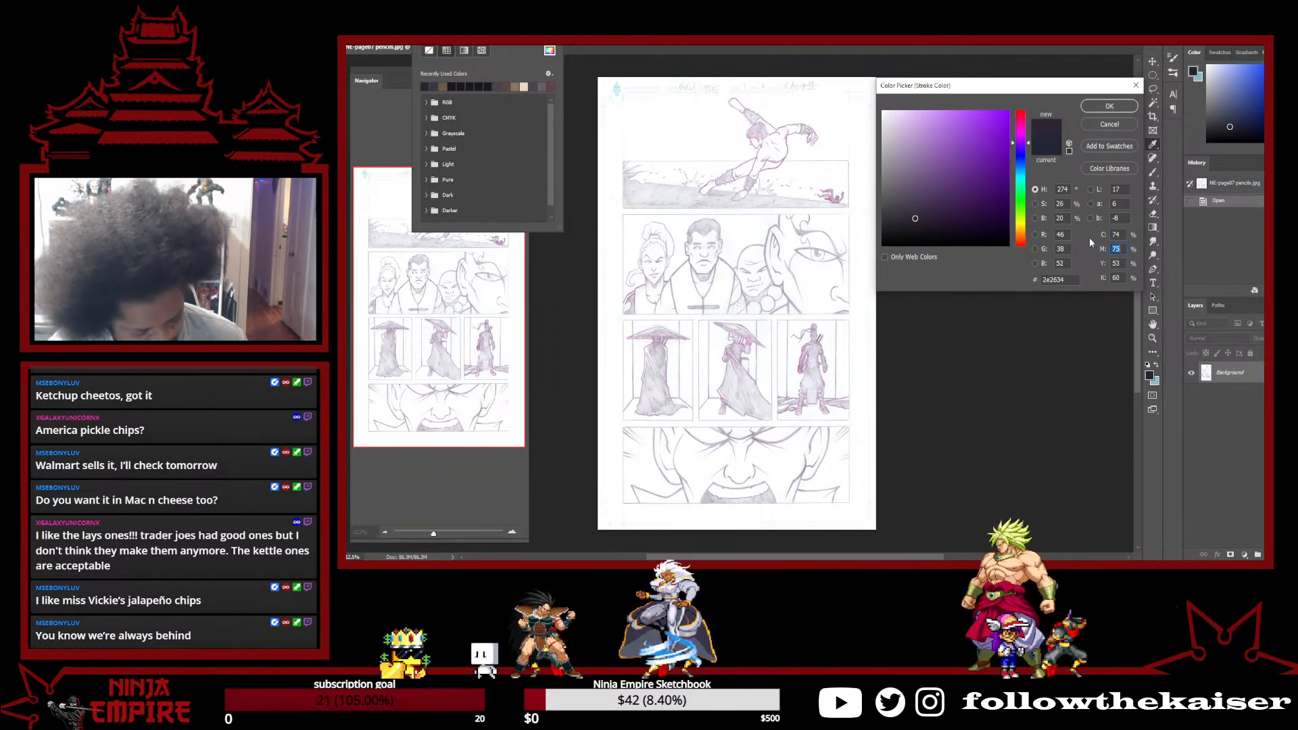
text(70)
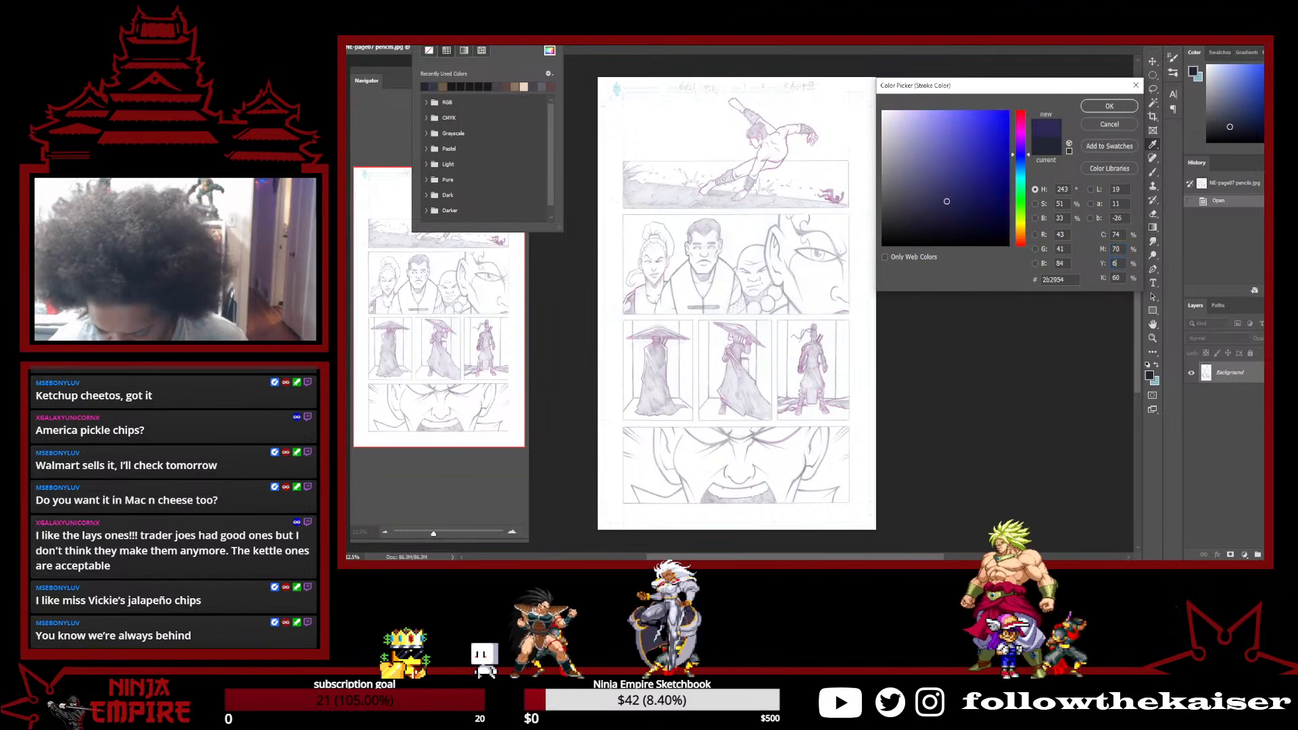
key(Tab)
text(62)
key(Tab)
text(77)
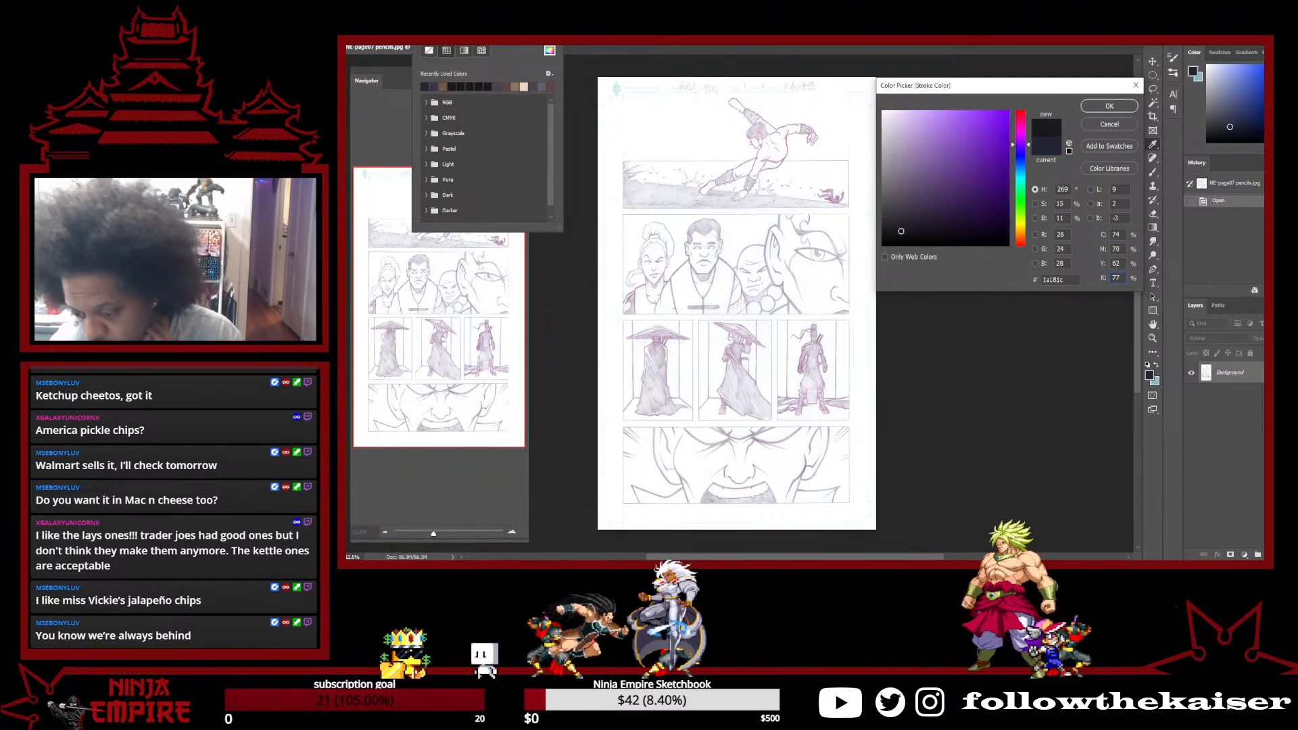
key(Return)
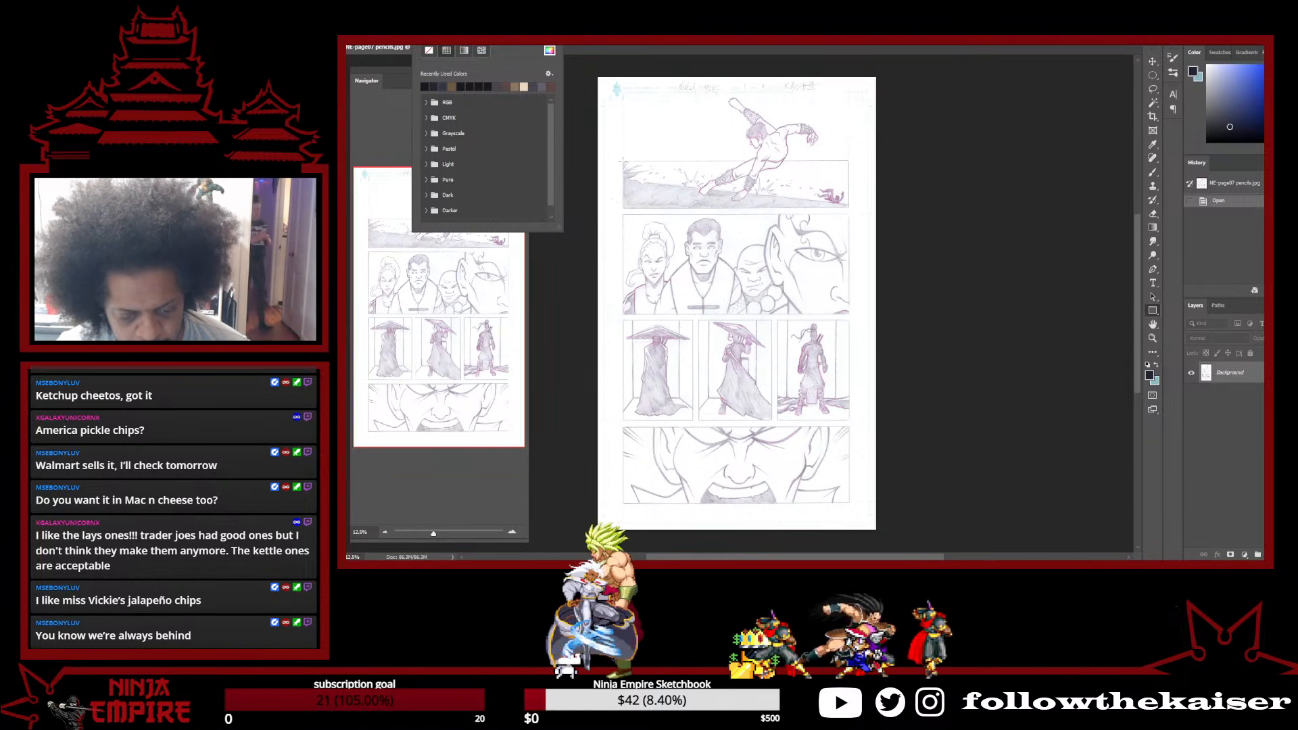
Draw an unfilled rectangle about 8.1 by 1.8 inches as the border of the first panel on the page 07 pencils
drag(622, 160, 848, 208)
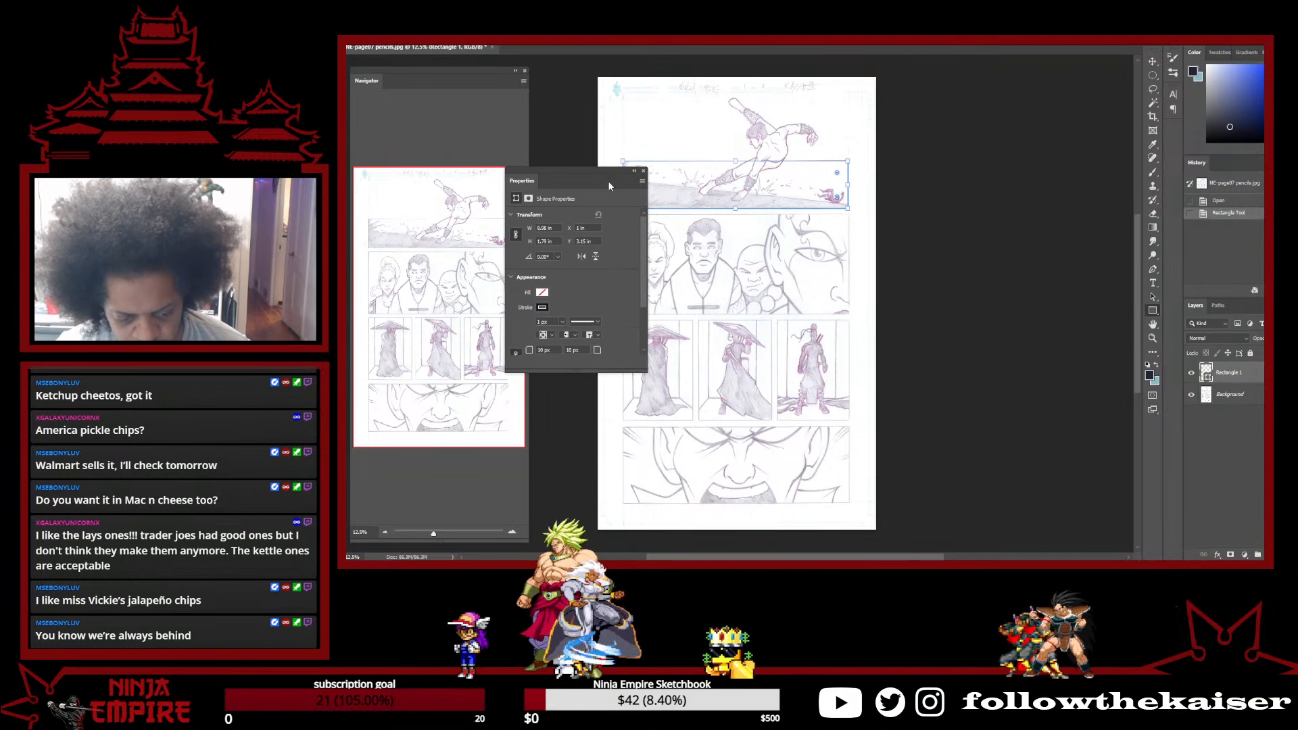
scroll(785, 194, up, 3)
drag(787, 223, 1051, 218)
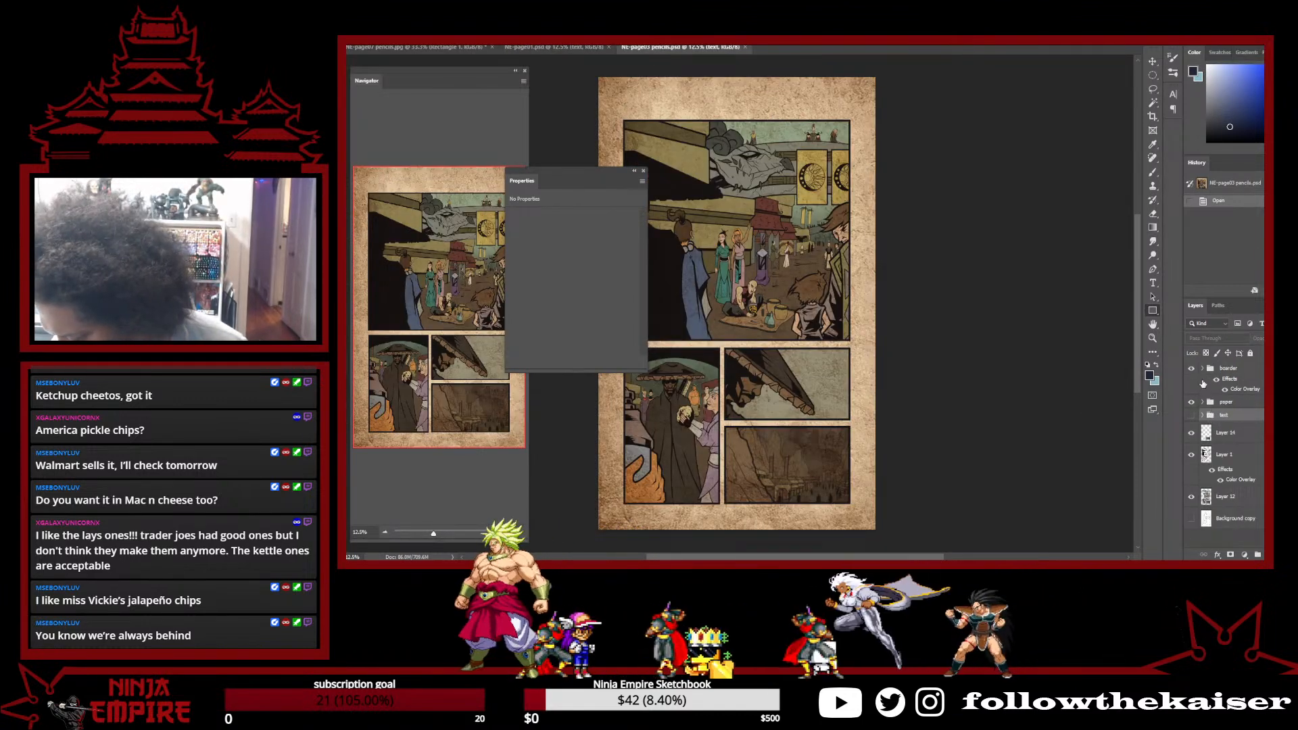
Check a panel border's stroke width in the page 03 border group, and set the first panel border's stroke to 30 px on page 07
click(1201, 370)
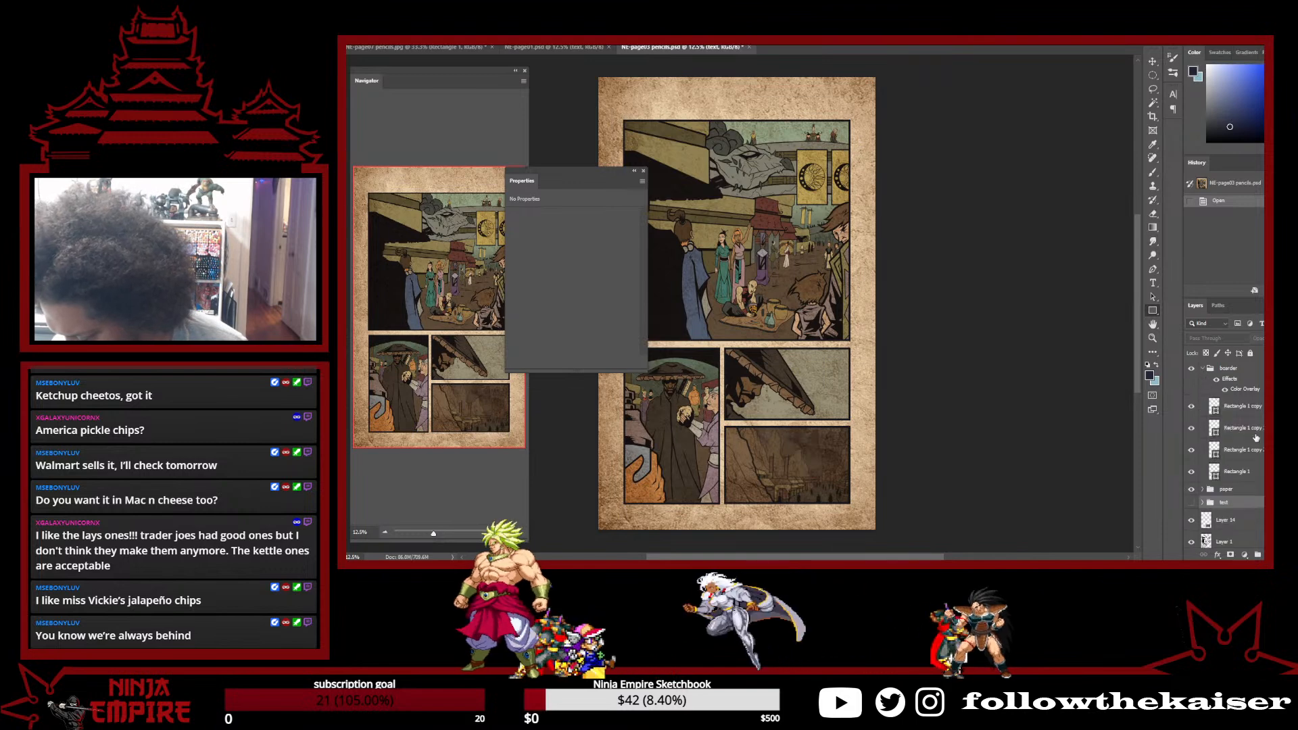
click(1244, 406)
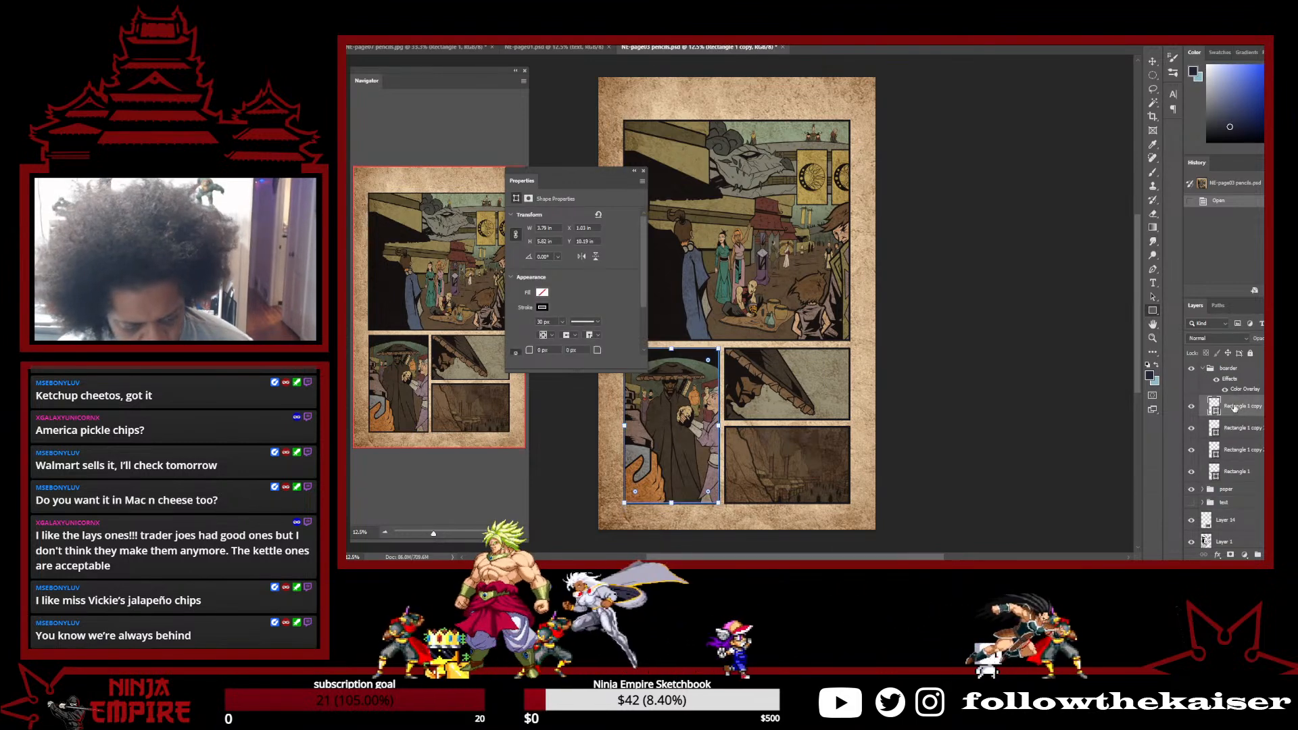
click(440, 50)
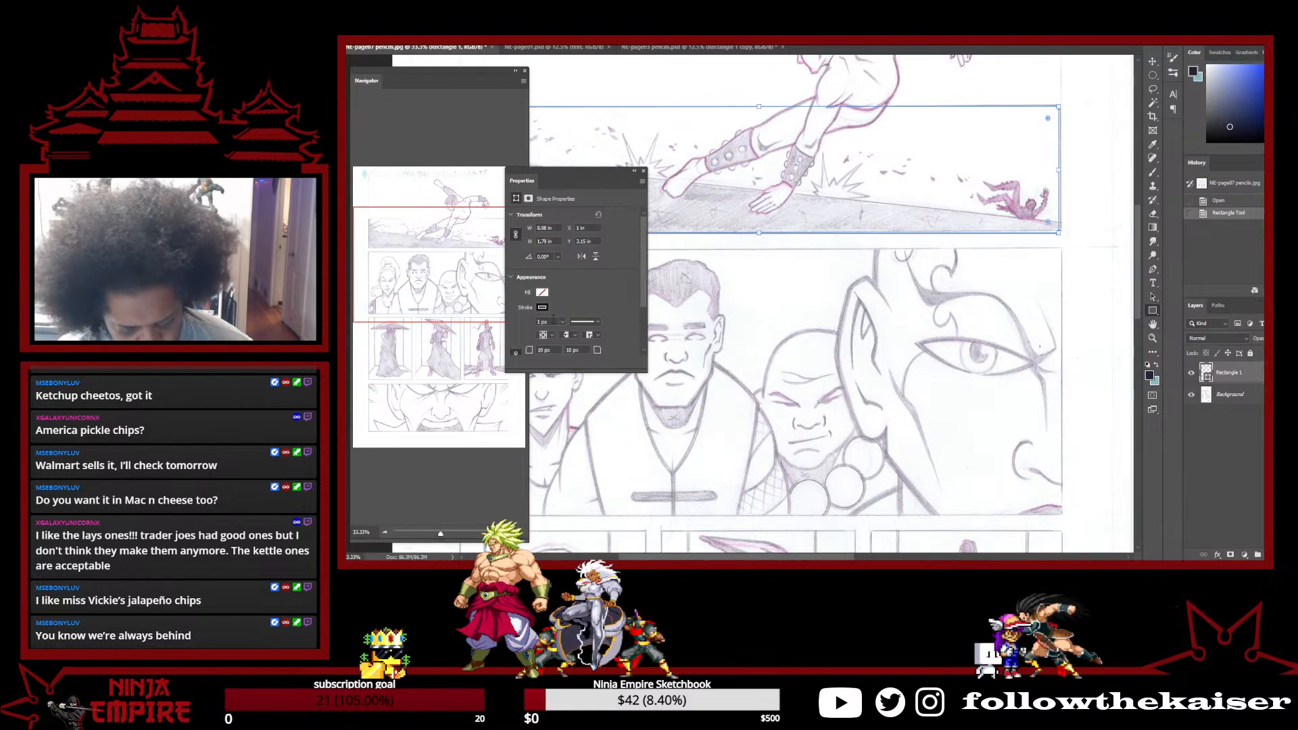
text(30)
key(Return)
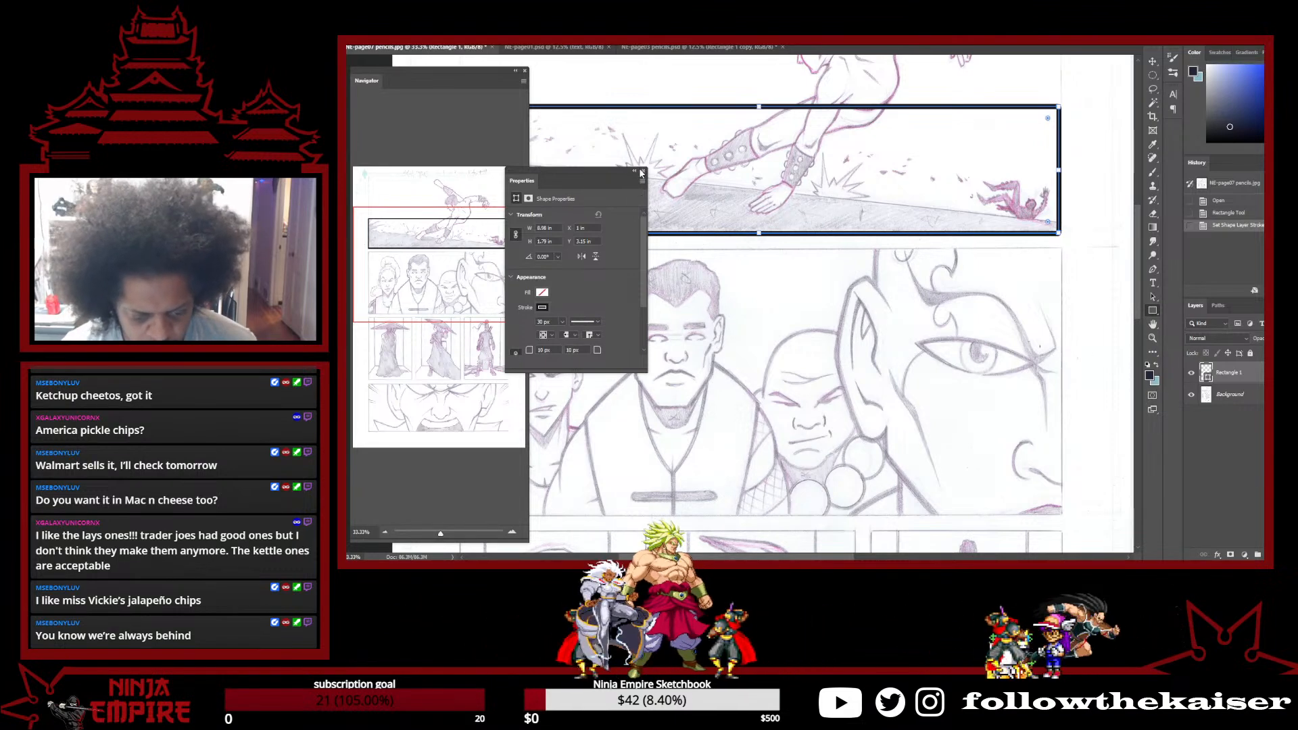
Draw a rectangle about 9.0 by 3.7 inches around the four-face second panel, with its layer directly above the Background
drag(617, 175, 483, 293)
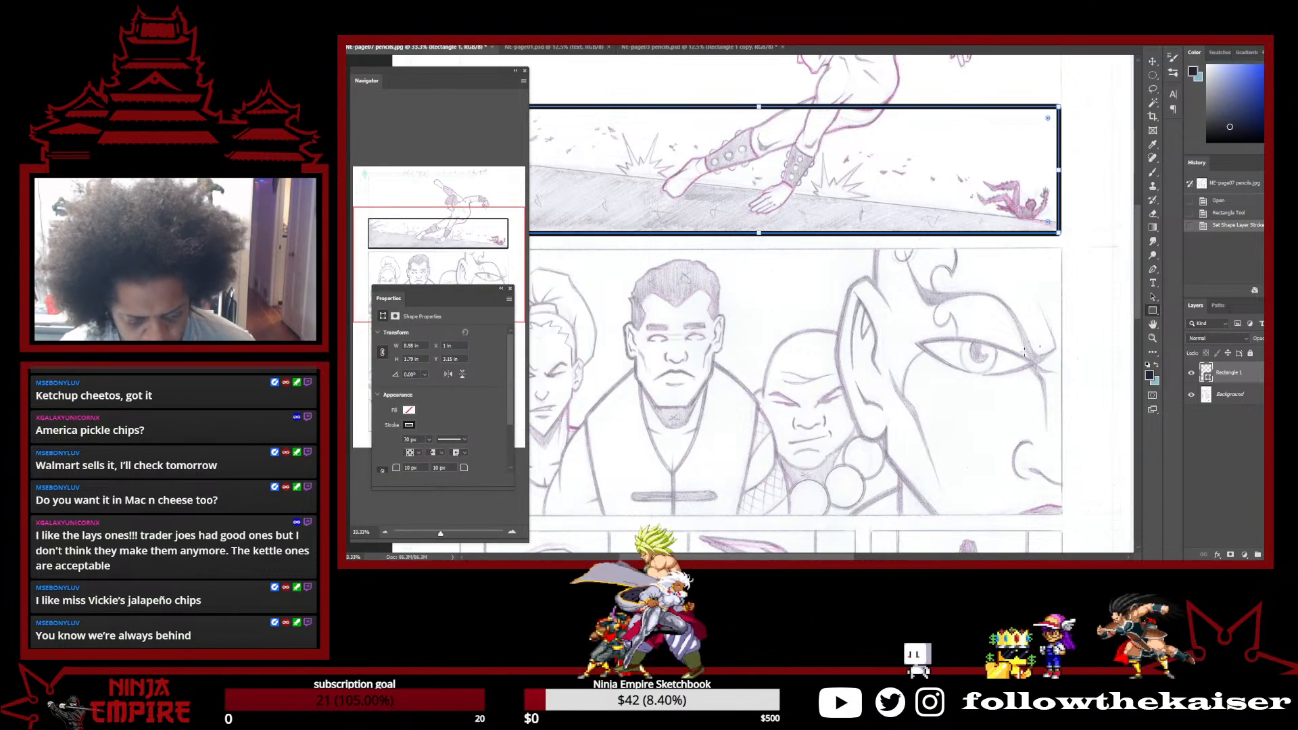
alt+click(930, 335)
alt+click(930, 335)
alt+click(930, 335)
drag(884, 357, 852, 236)
ctrl+click(850, 237)
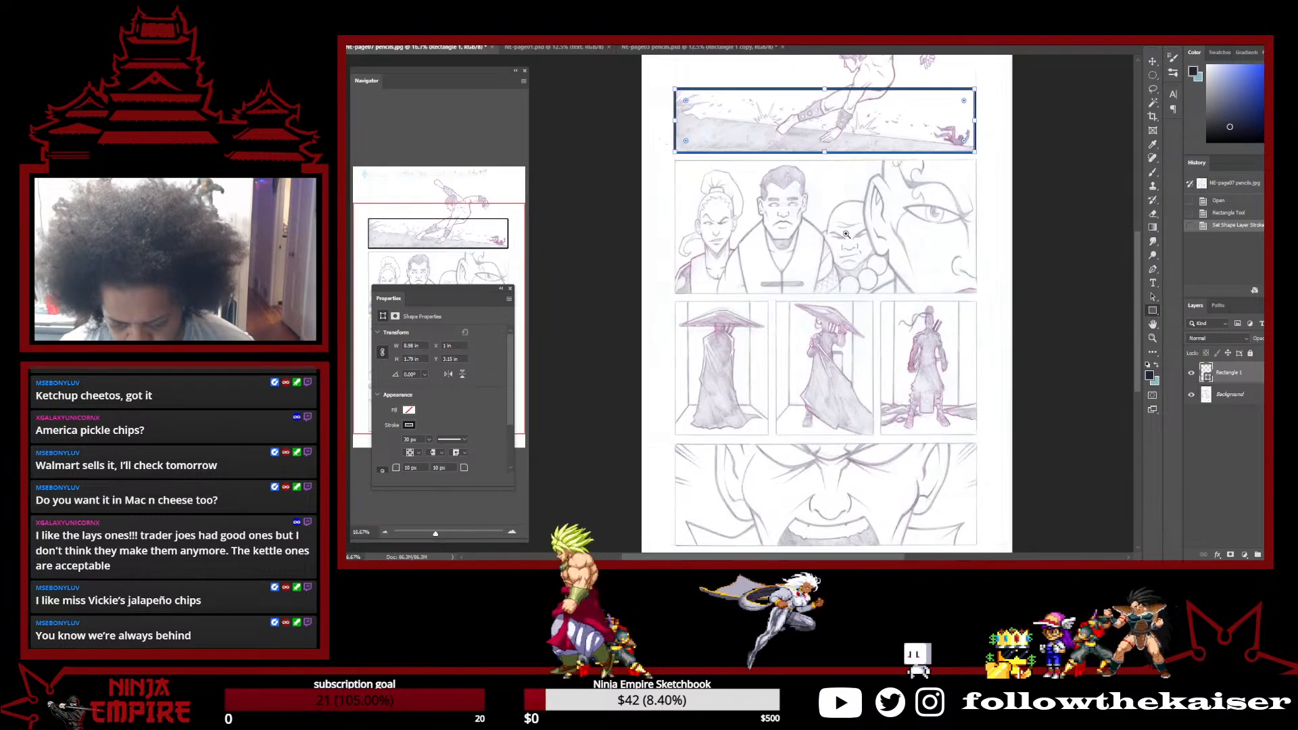
ctrl+click(829, 223)
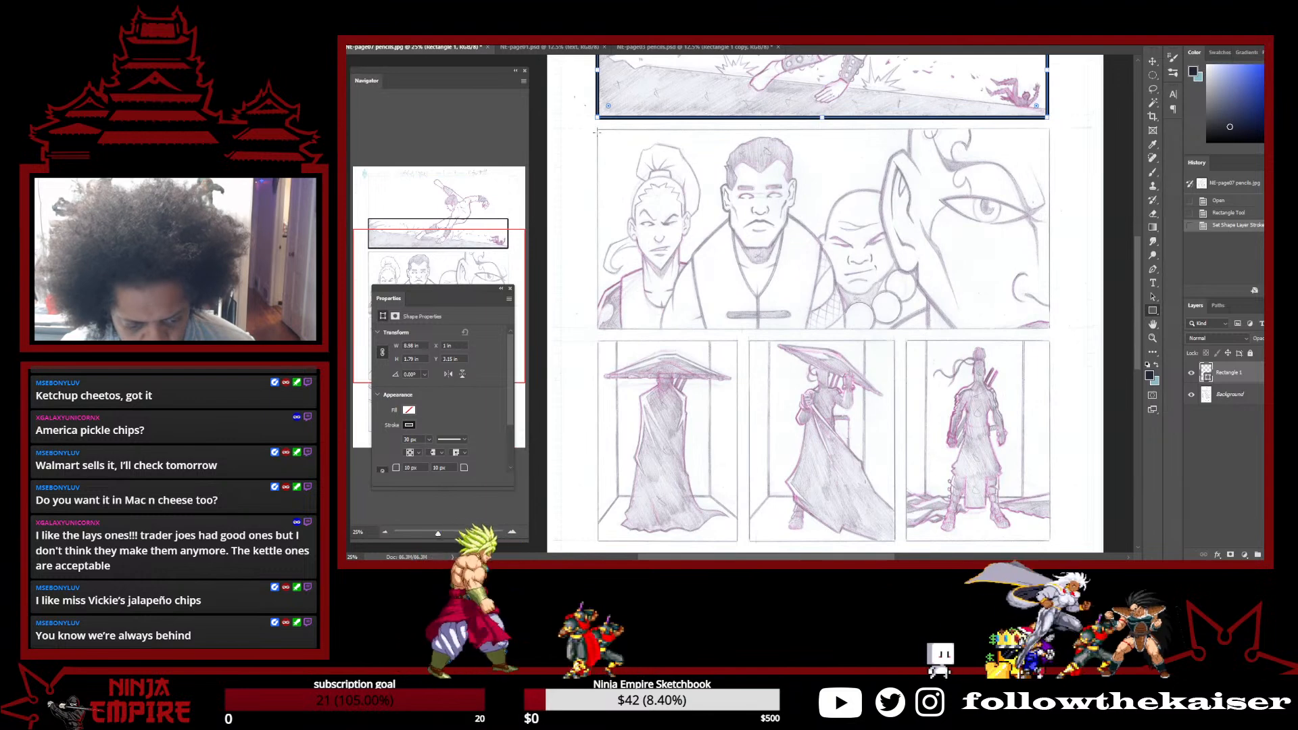
click(1259, 397)
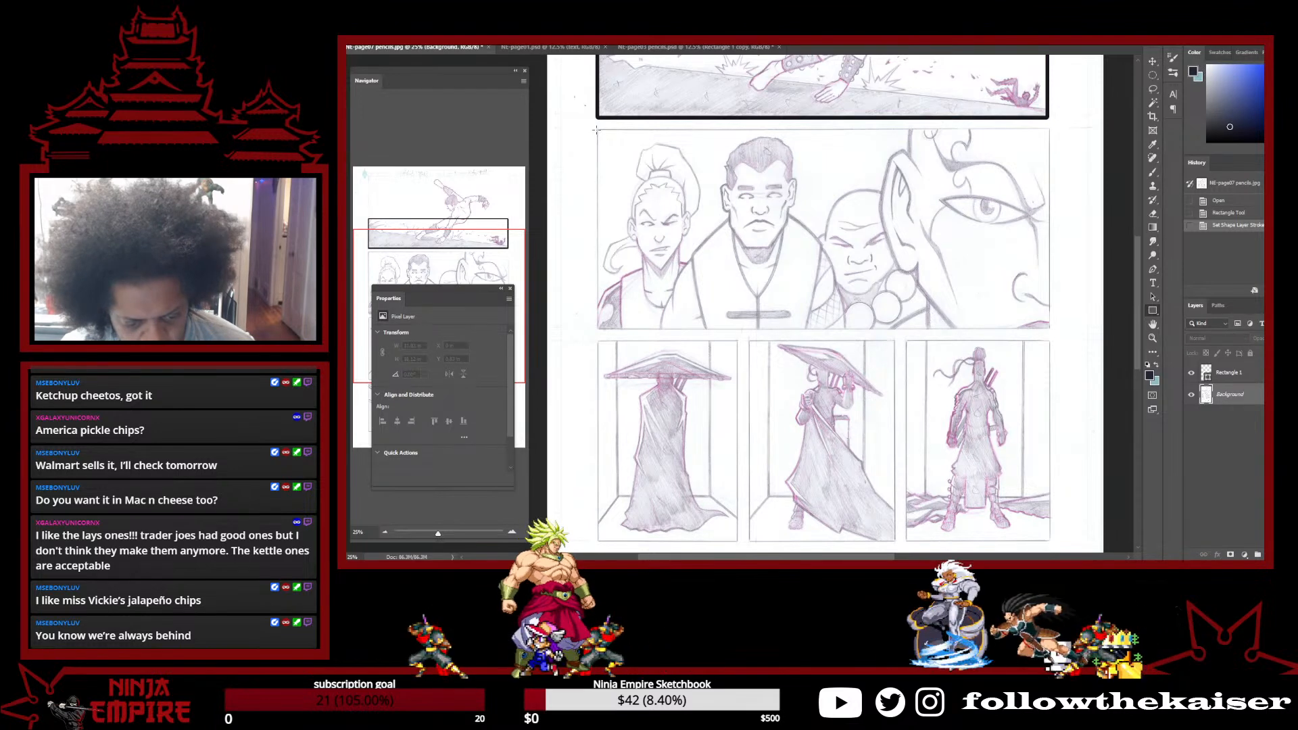
drag(596, 129, 1050, 328)
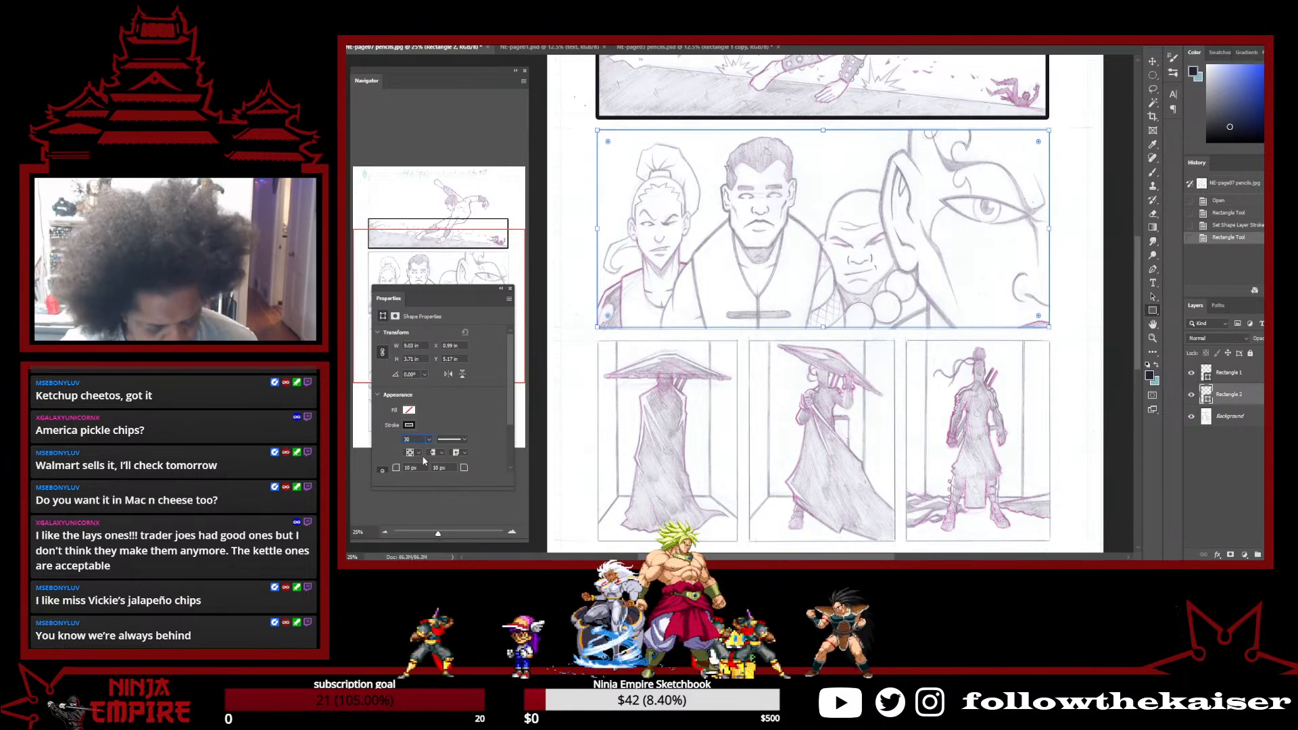
Give the second panel's border a 30 px stroke in CMYK 74, 70, 62, 77
click(410, 426)
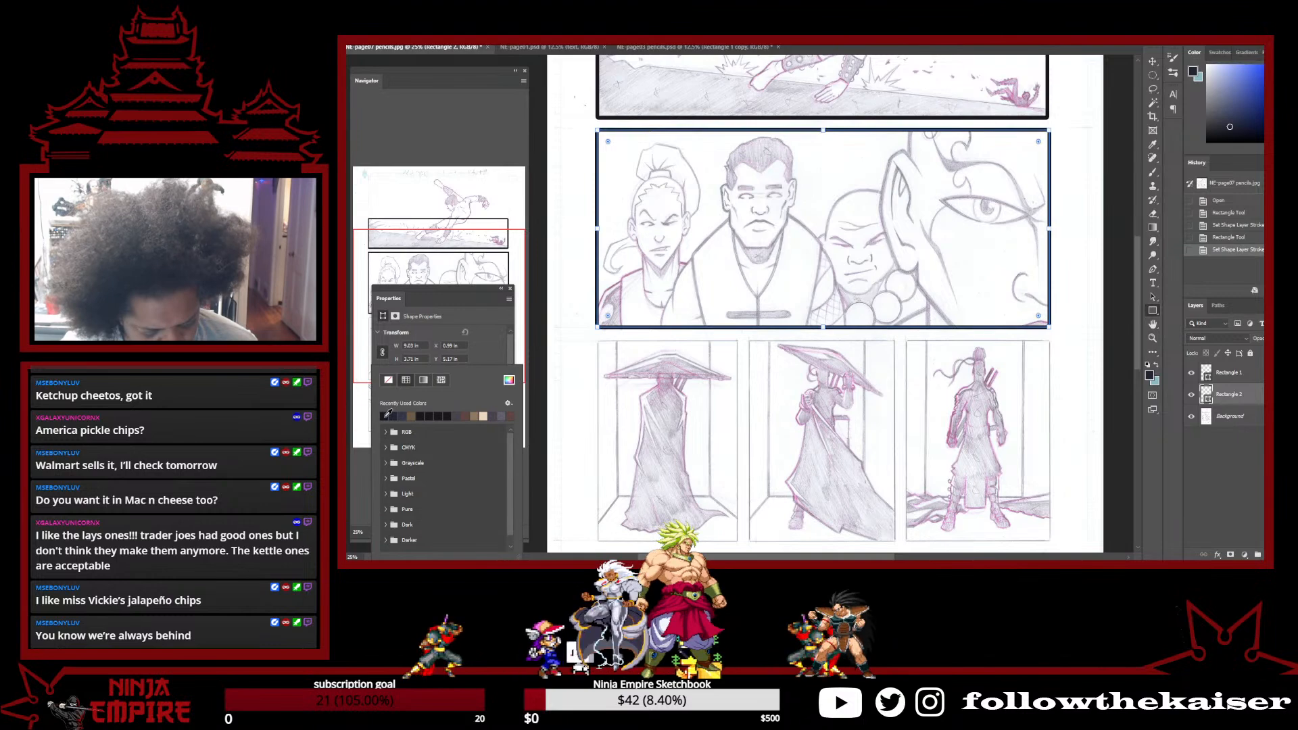
click(508, 382)
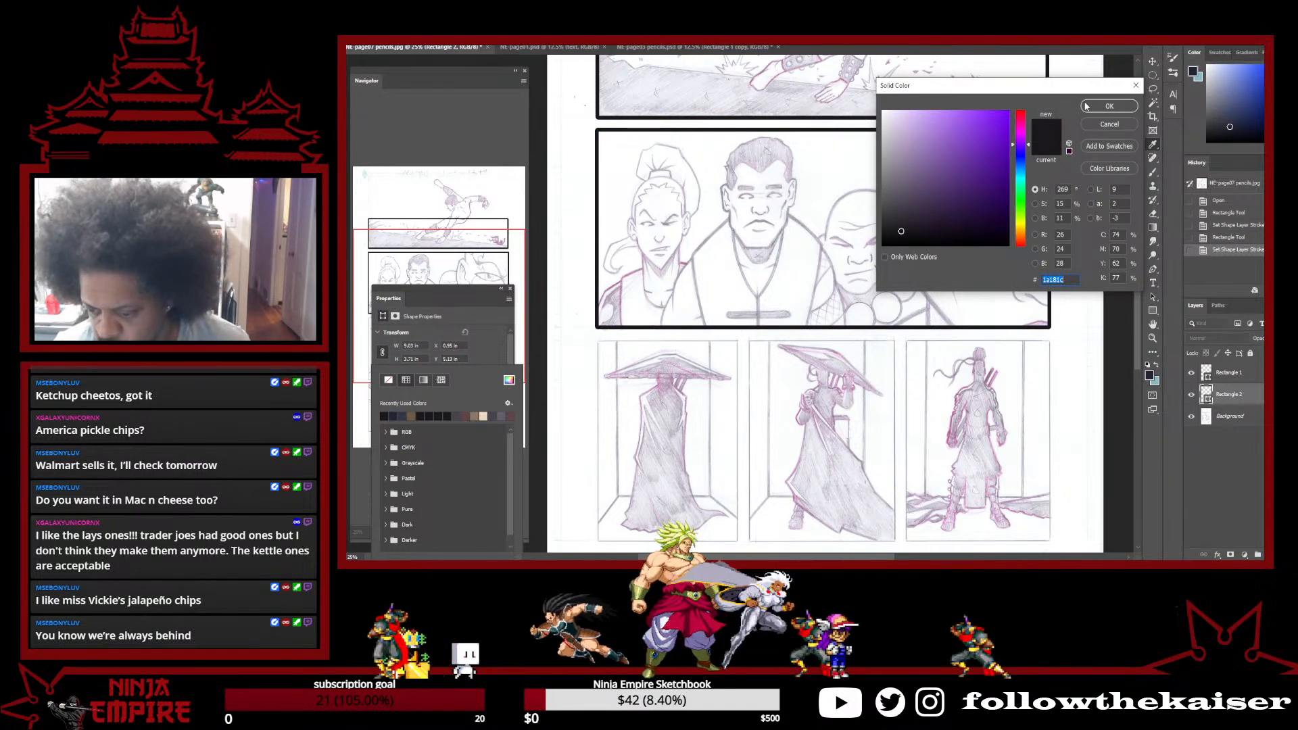
key(Return)
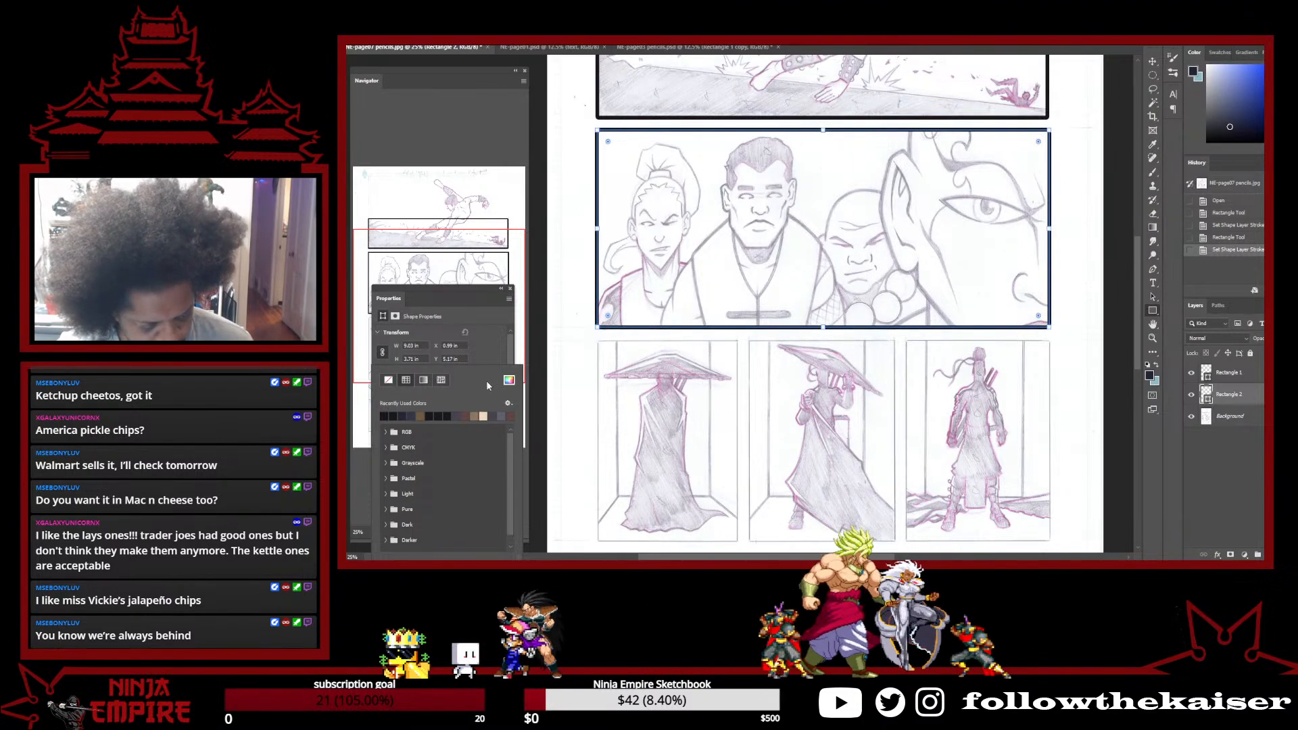
click(465, 293)
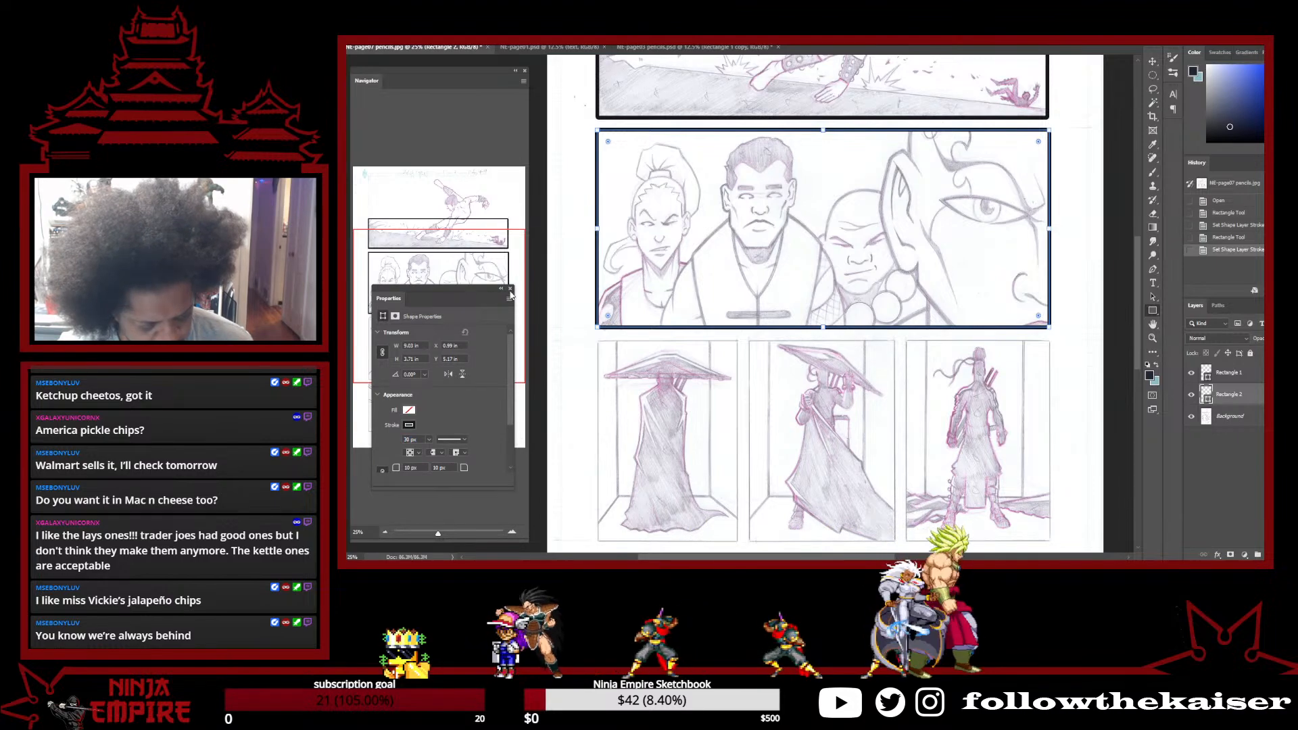
Draw a border about 2.8 by 3.8 inches around the first figure panel in the third row and place its layer just above the Background
scroll(645, 319, down, 3)
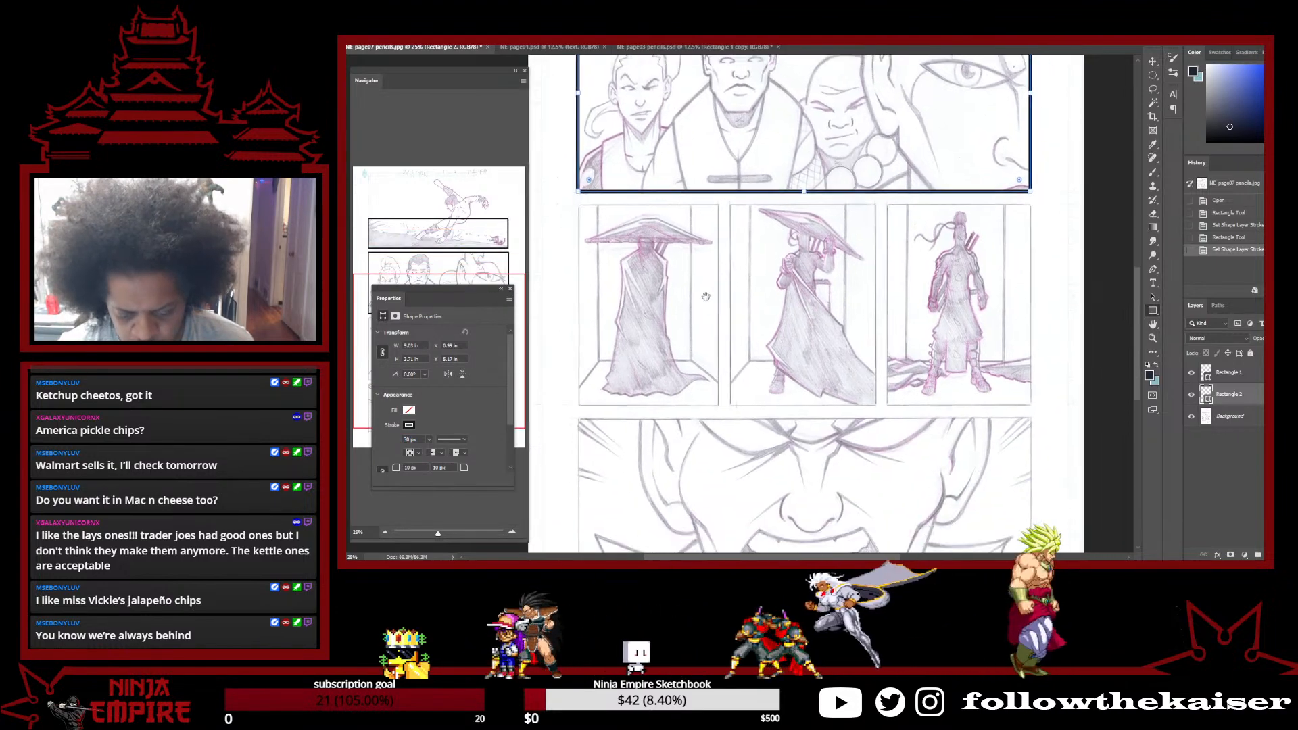
click(1261, 374)
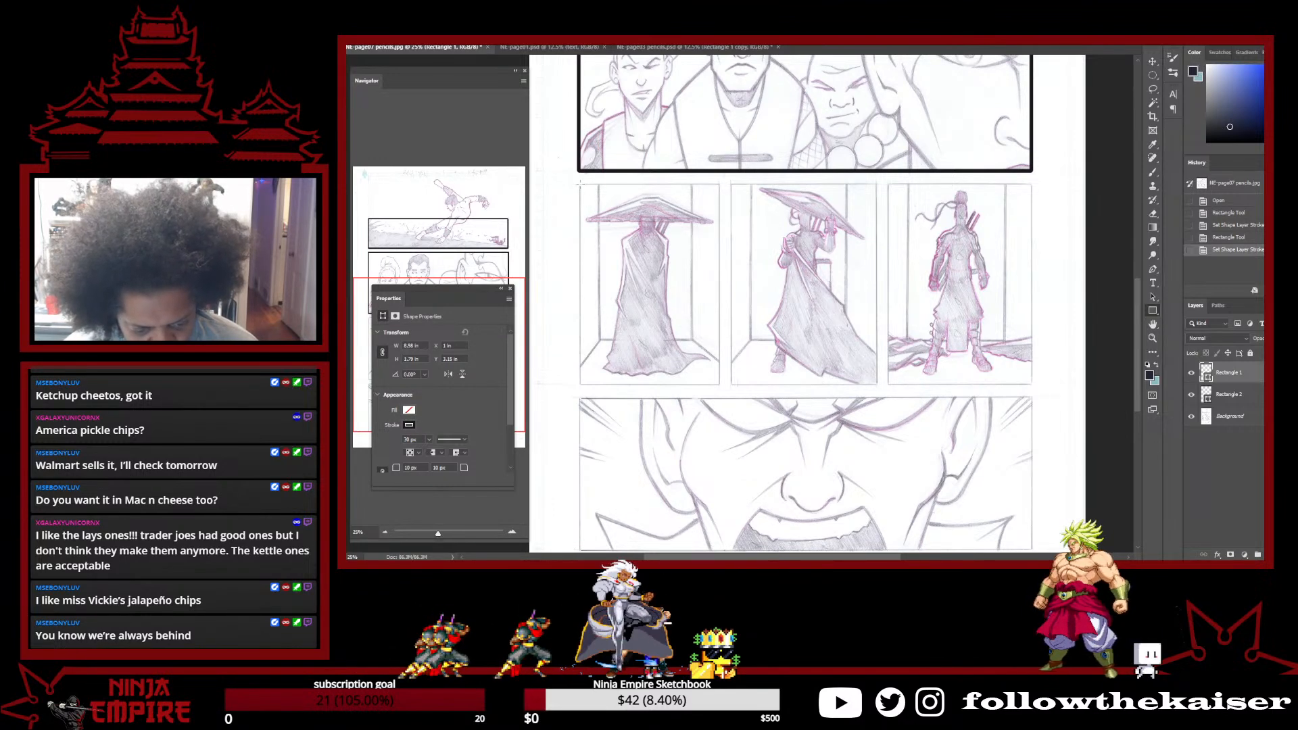
mouse_move(579, 184)
mouse_down()
mouse_move(675, 347)
mouse_move(706, 388)
mouse_move(719, 384)
mouse_up()
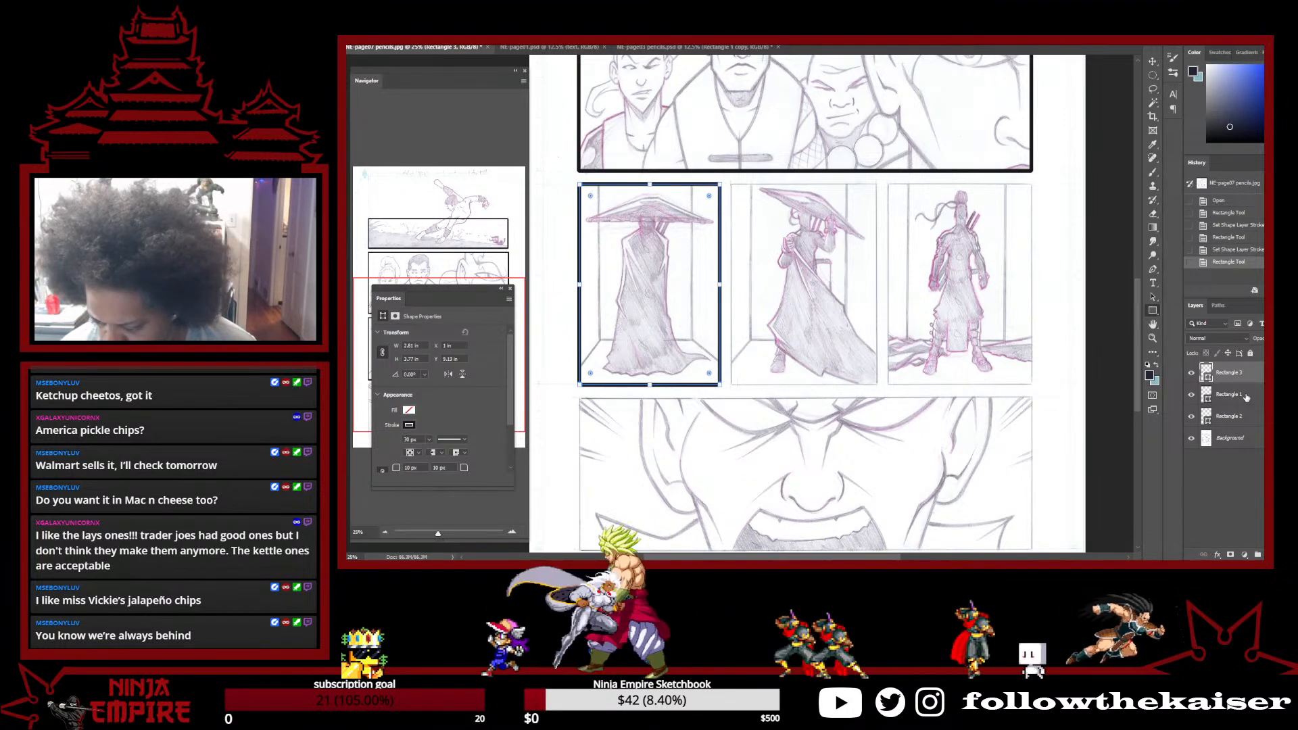
drag(1246, 374, 1249, 413)
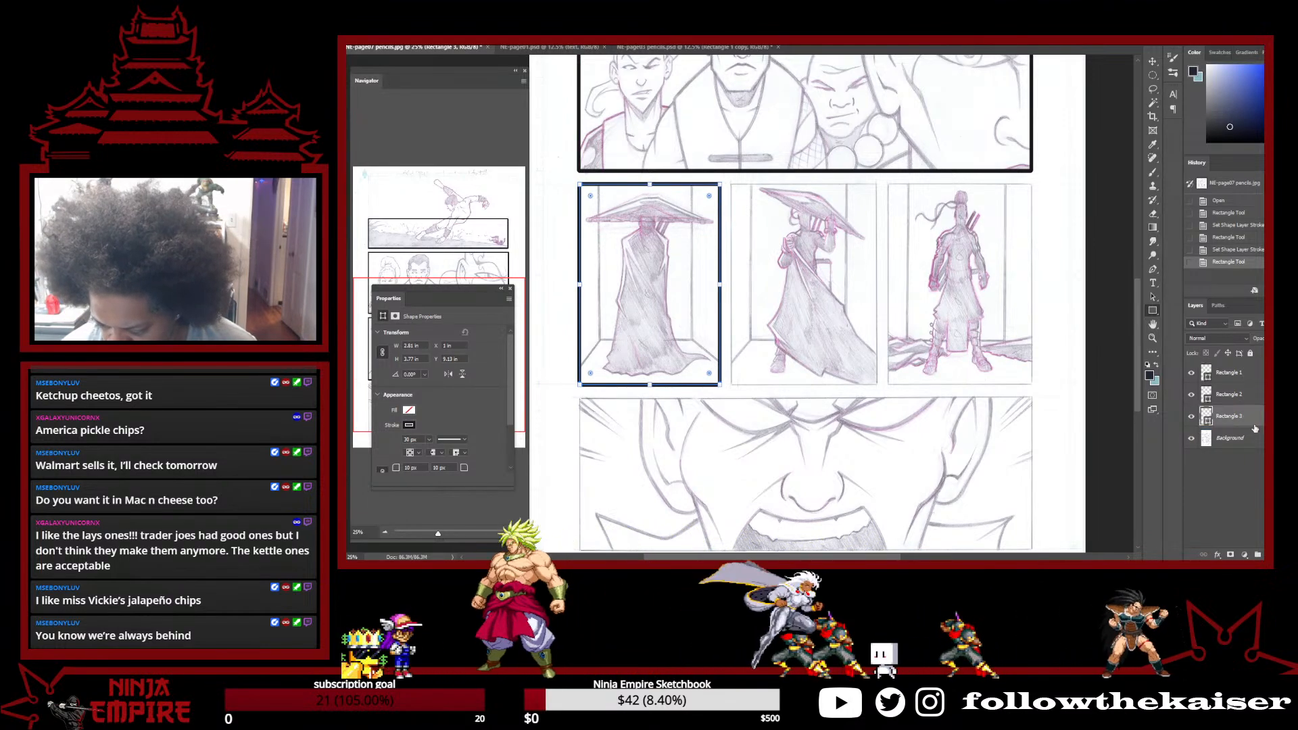
Draw a border about 2.9 by 3.8 inches around the middle figure panel and move its layer just above the Background
click(1241, 395)
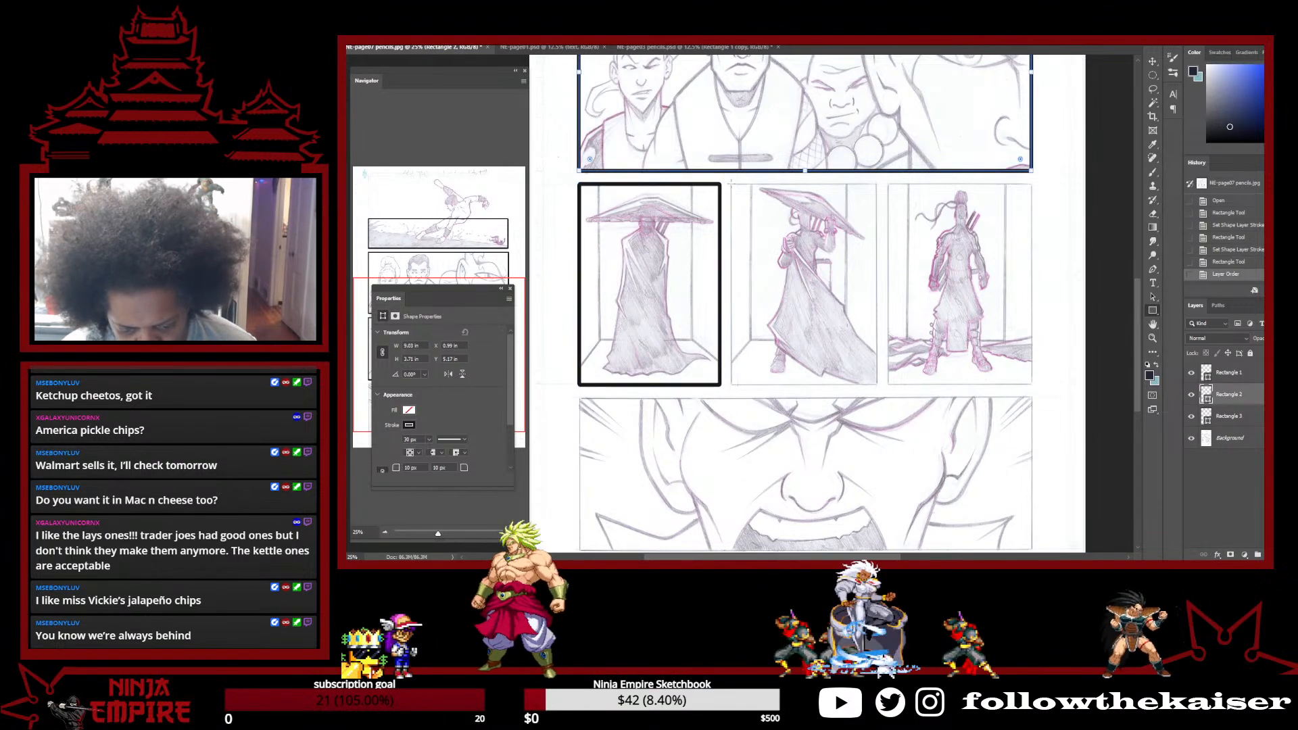
mouse_move(730, 182)
mouse_down()
mouse_move(877, 350)
mouse_move(878, 385)
mouse_up()
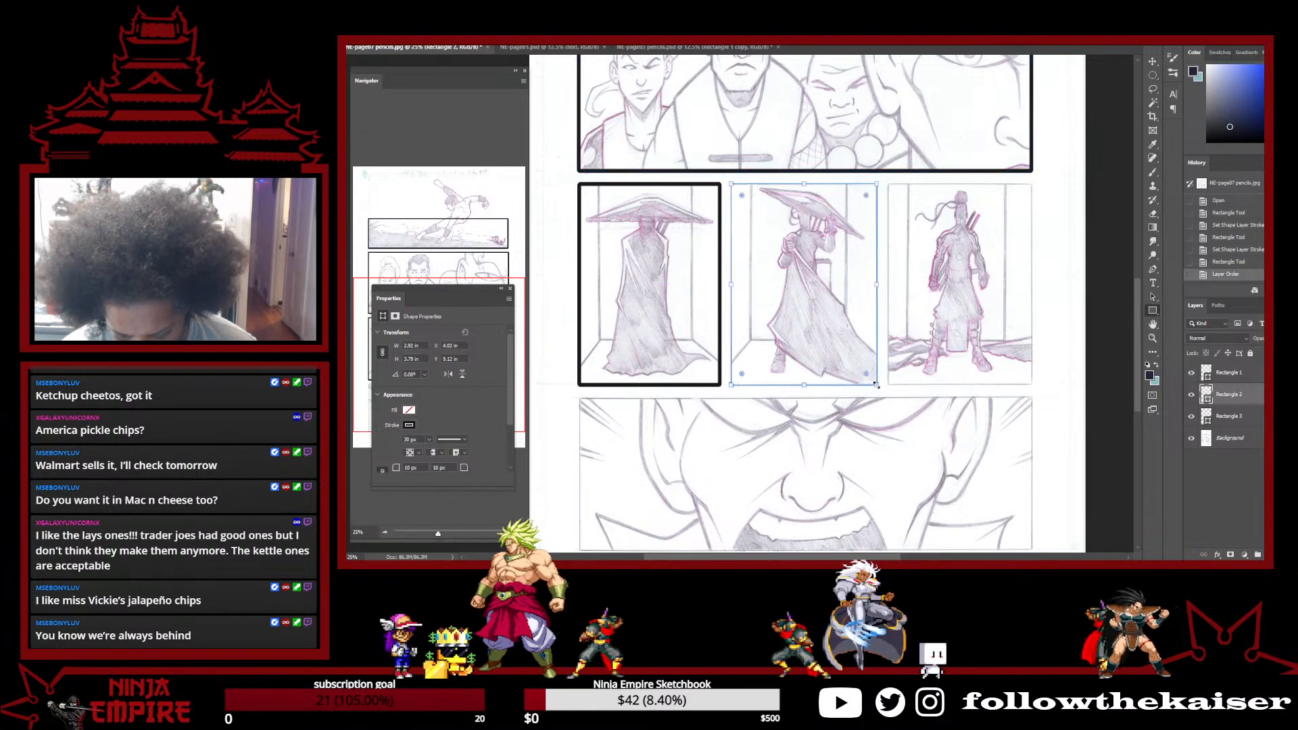
drag(1229, 394, 1231, 448)
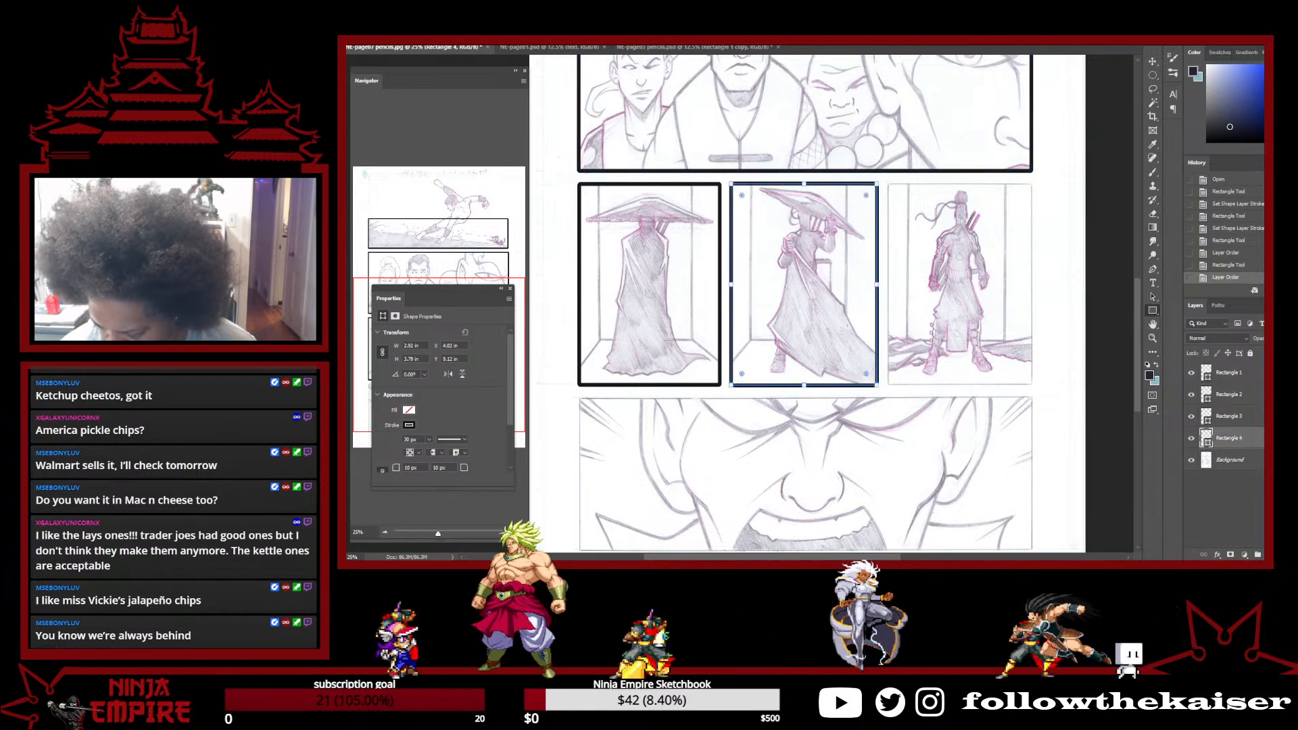
Draw a border about 2.9 by 3.8 inches around the last figure panel, nudge it slightly left and up, and place its layer above the Background
click(1241, 395)
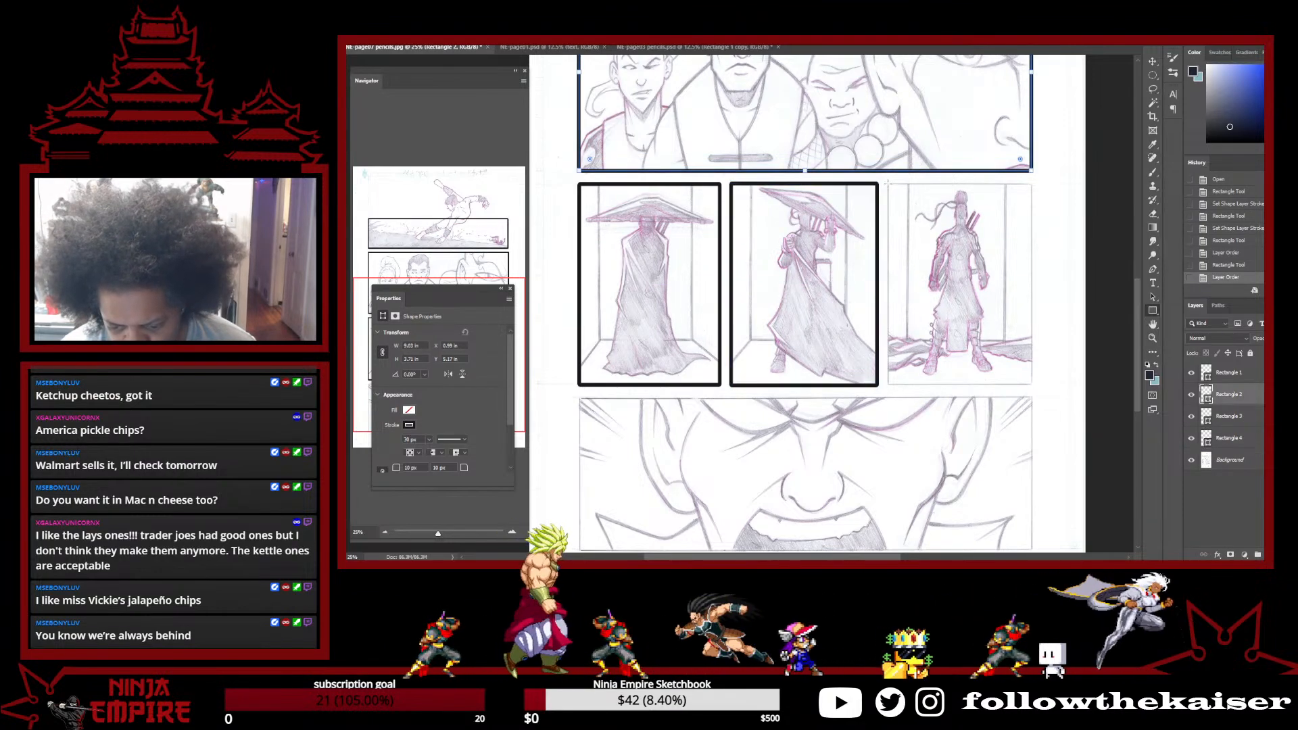
drag(887, 182, 1031, 384)
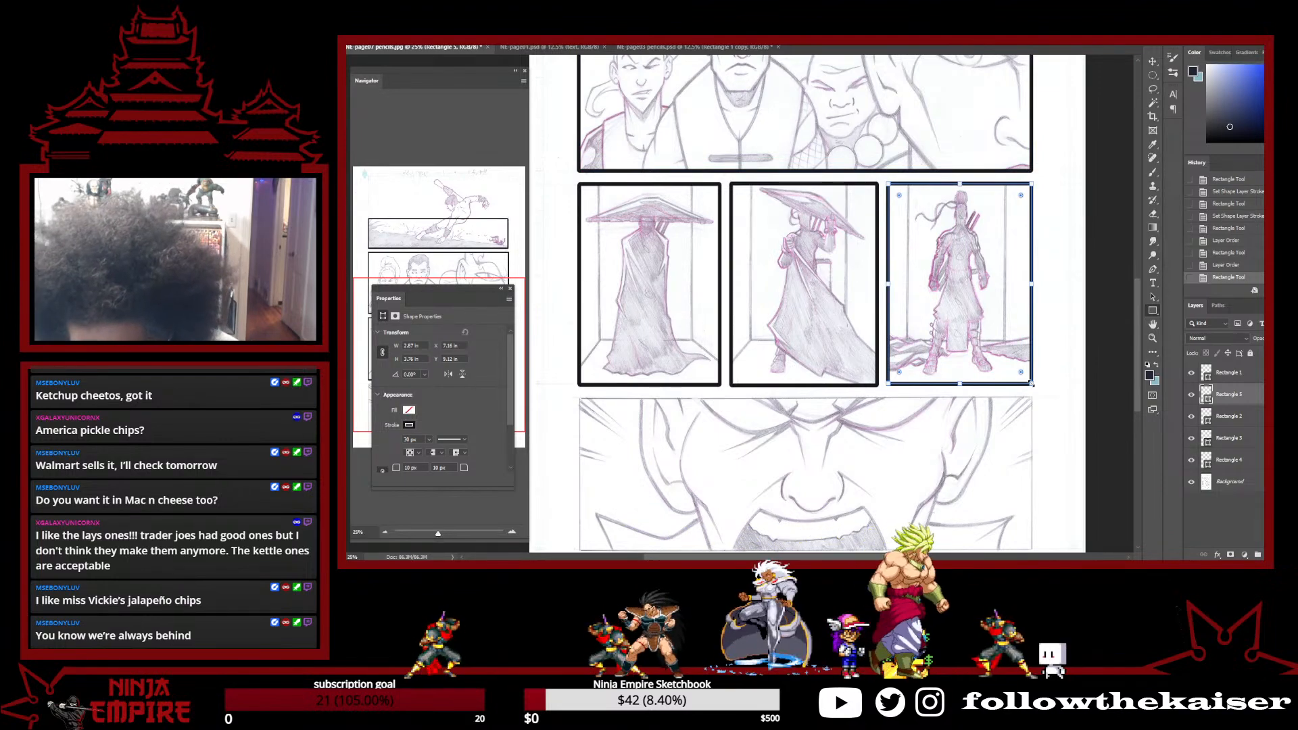
key(Left)
key(Up)
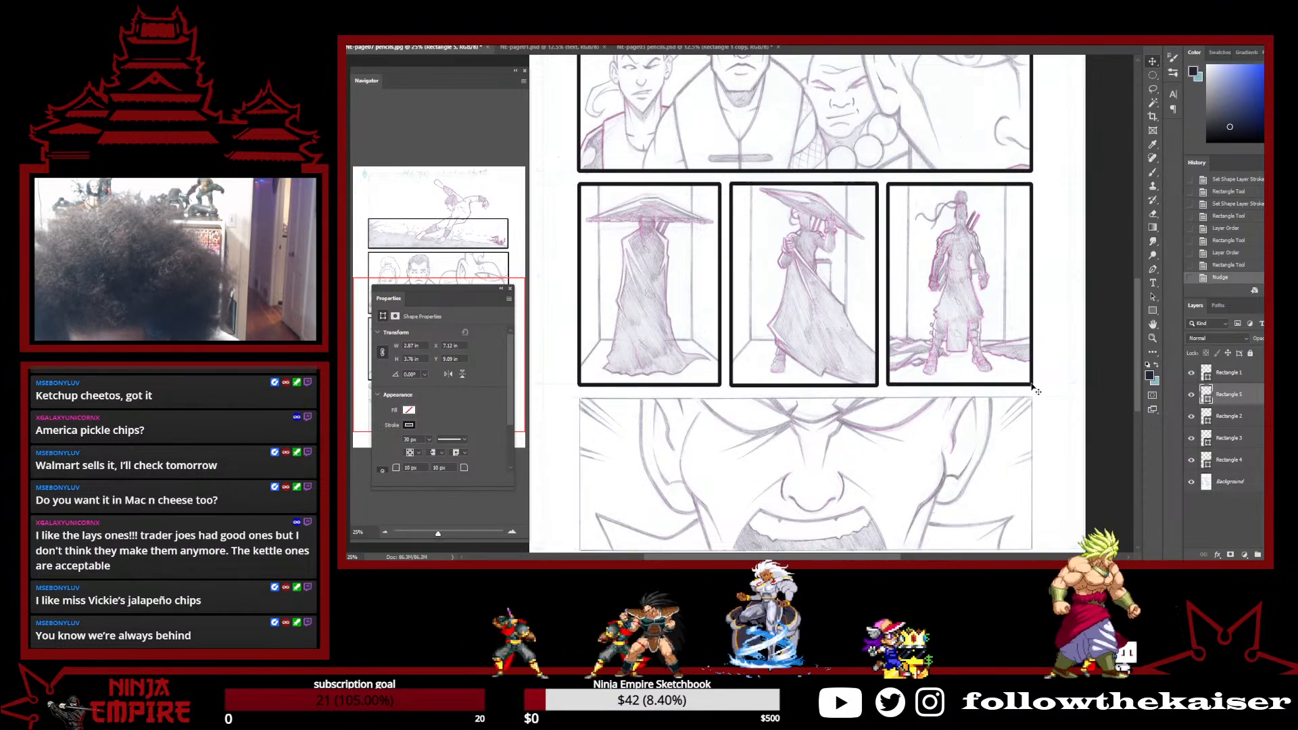
drag(1228, 394, 1260, 471)
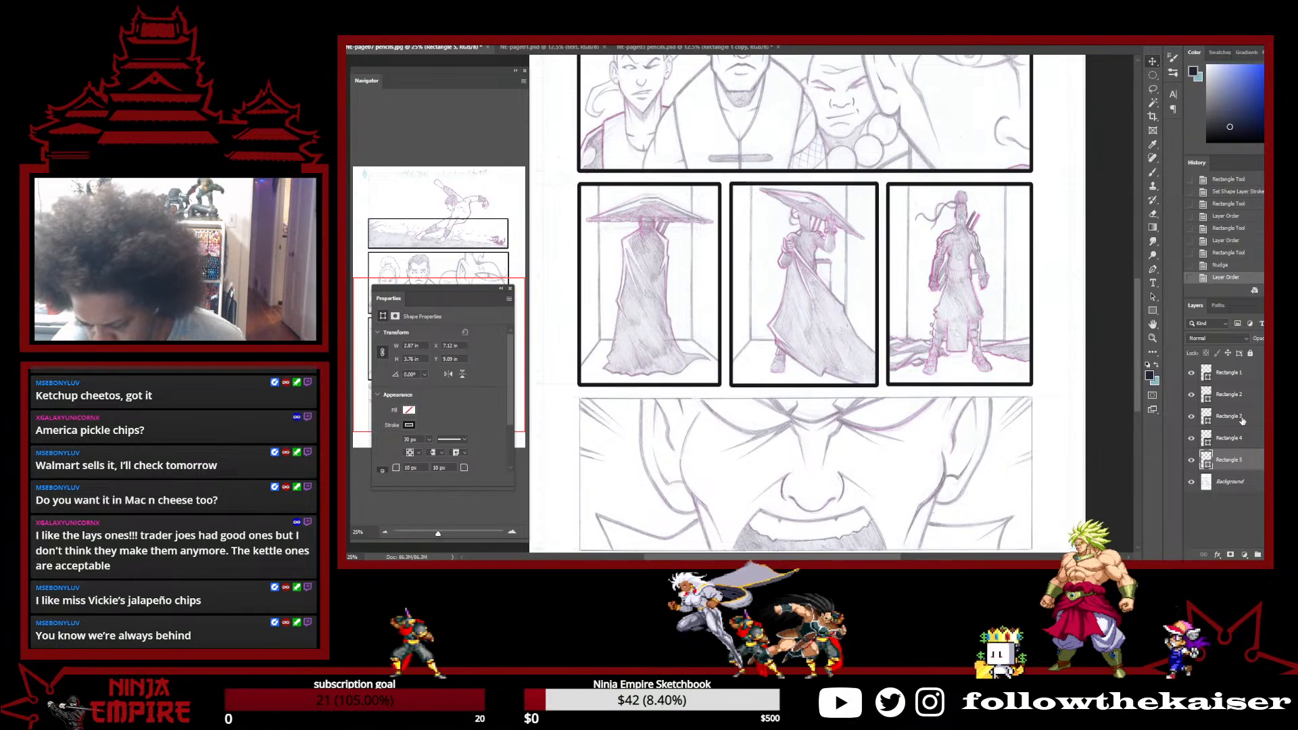
Draw a border about 9 by 2.9 inches around the close-up face panel at the page bottom and place its layer just above the Background
drag(776, 475, 788, 347)
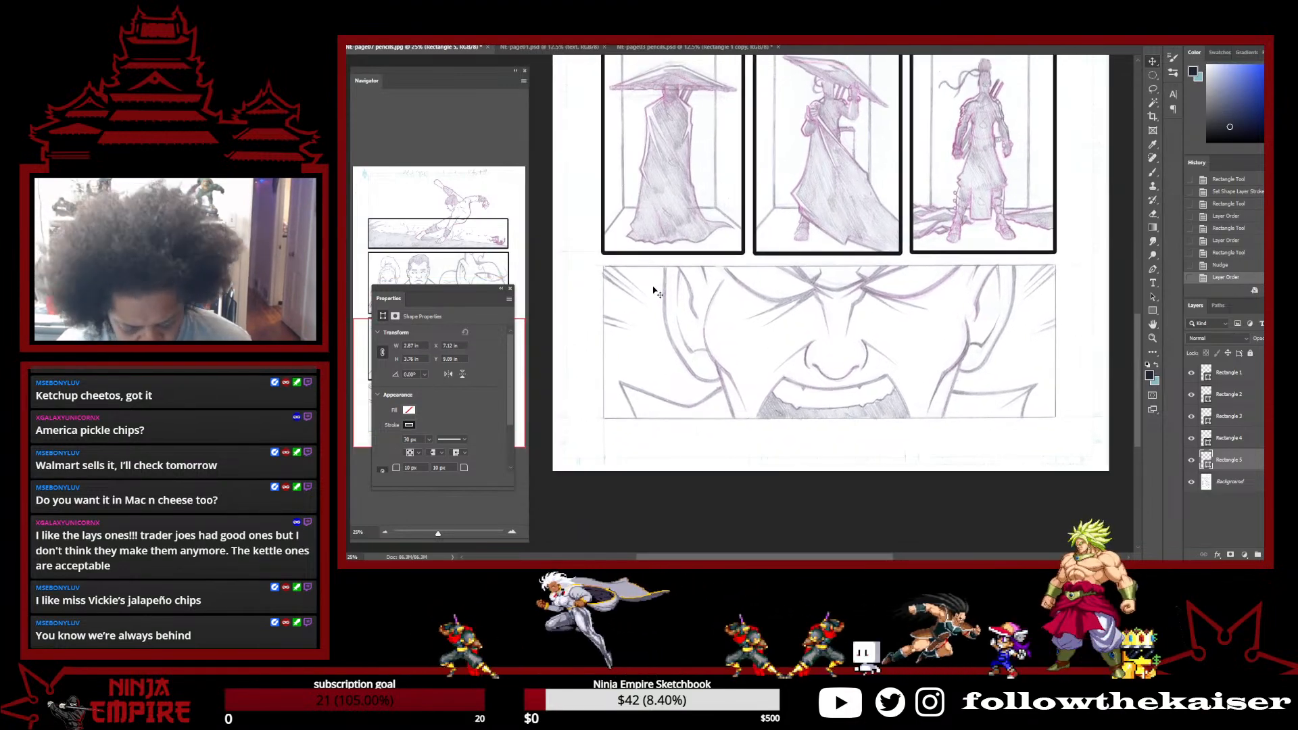
click(1153, 311)
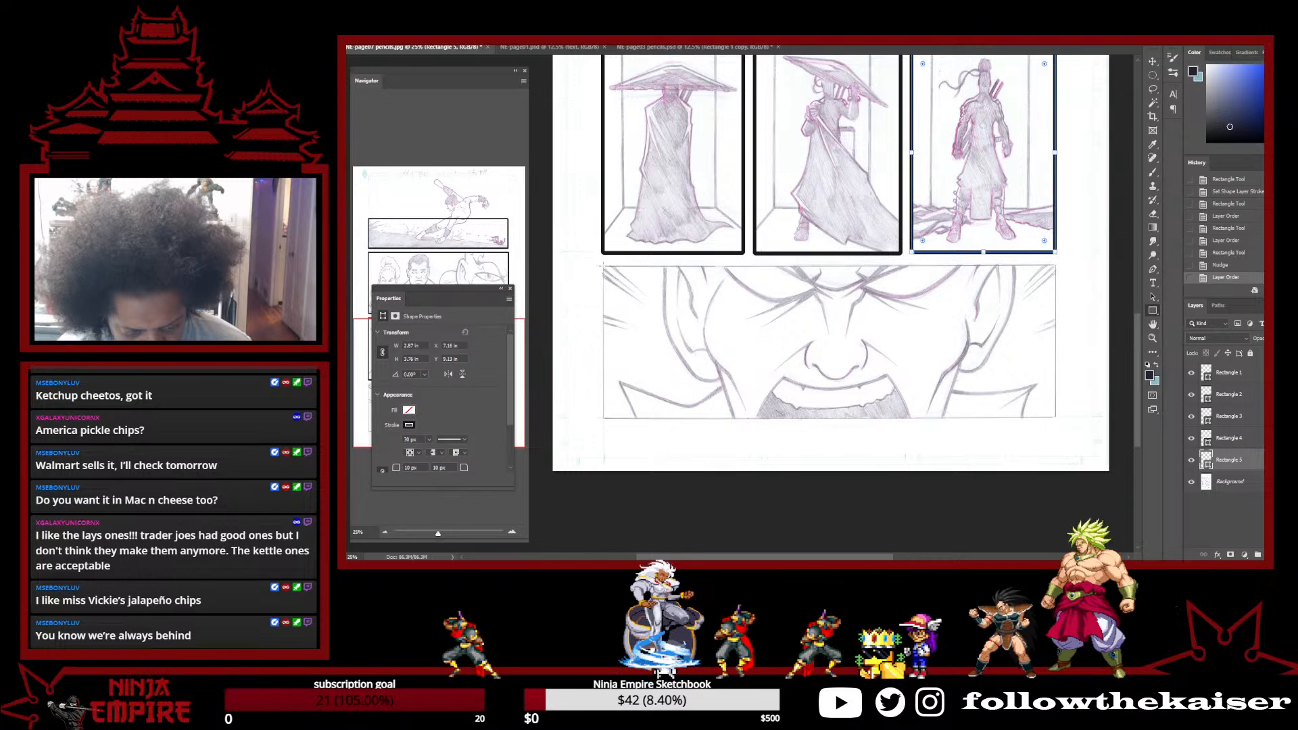
mouse_move(600, 266)
mouse_down()
mouse_move(896, 368)
mouse_move(1031, 379)
mouse_move(1057, 418)
mouse_up()
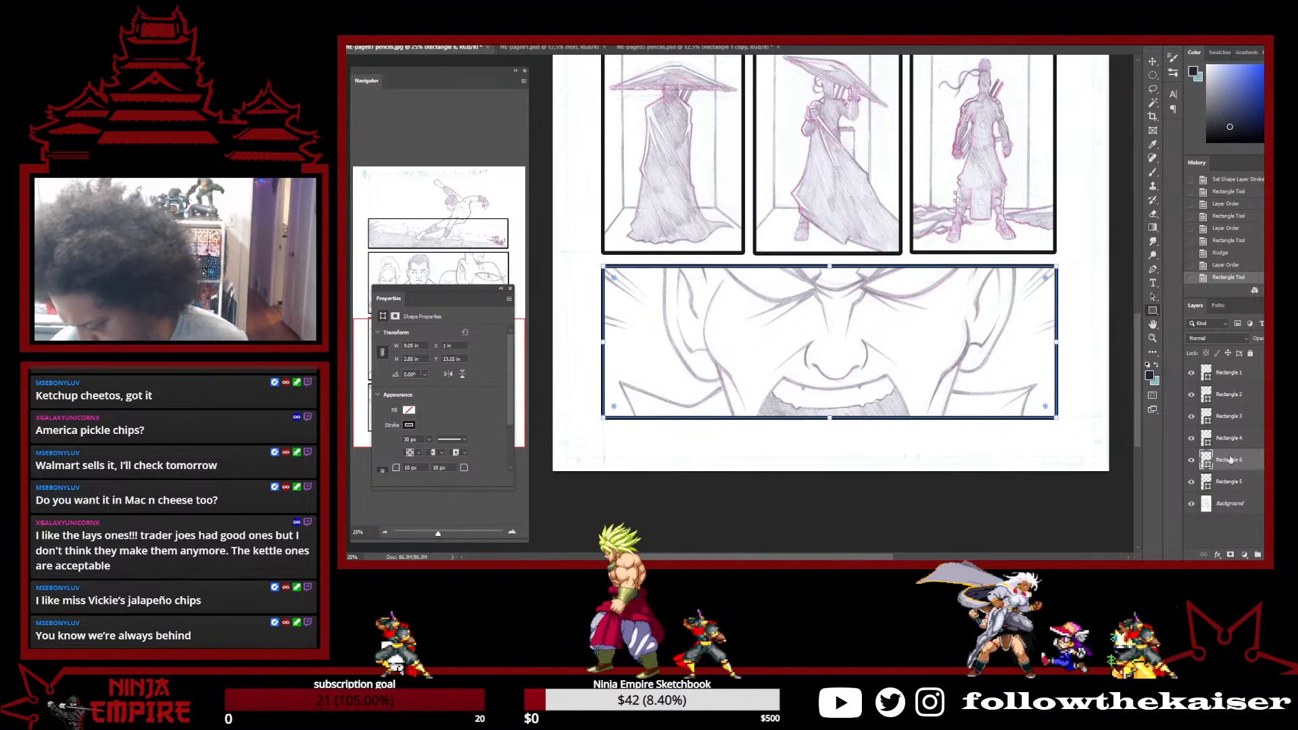
drag(1237, 467, 1254, 491)
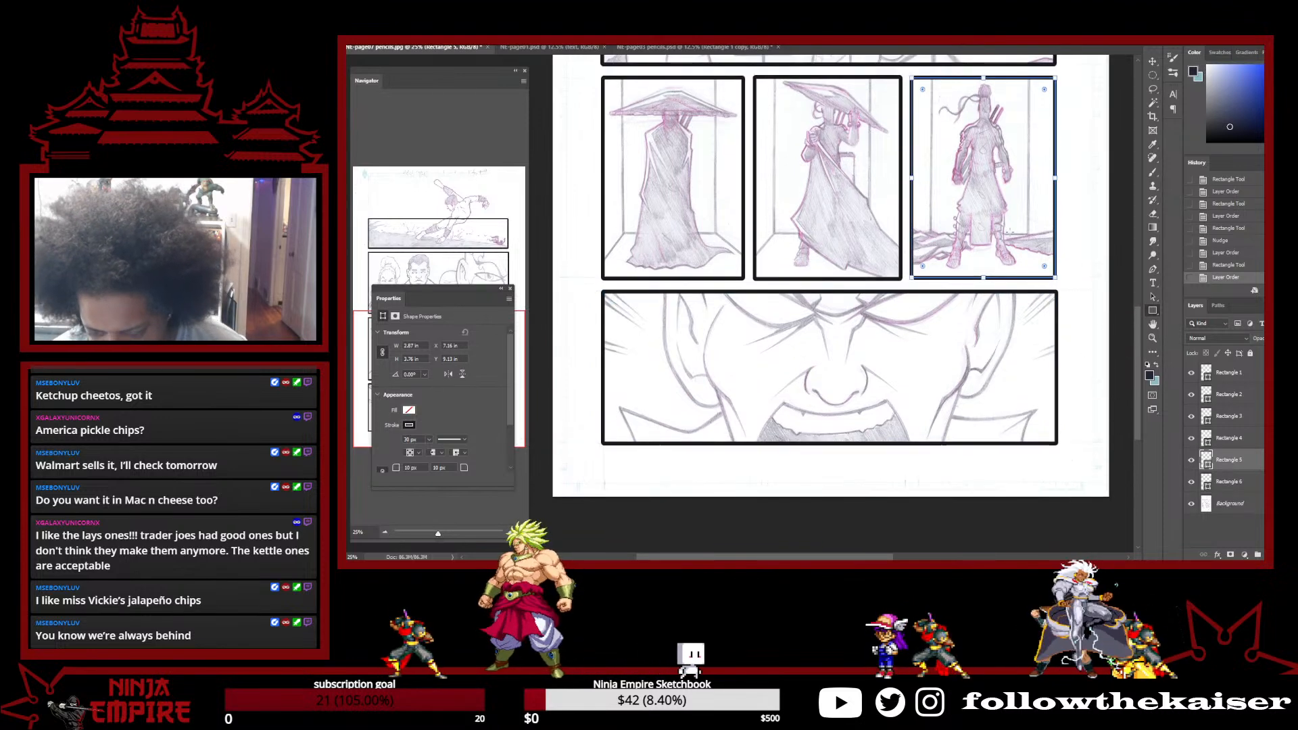
Fine-tune the last figure panel border's bottom edge to a height of about 3.77 inches and compare it with the middle panel's border
ctrl+click(962, 234)
drag(963, 240, 917, 363)
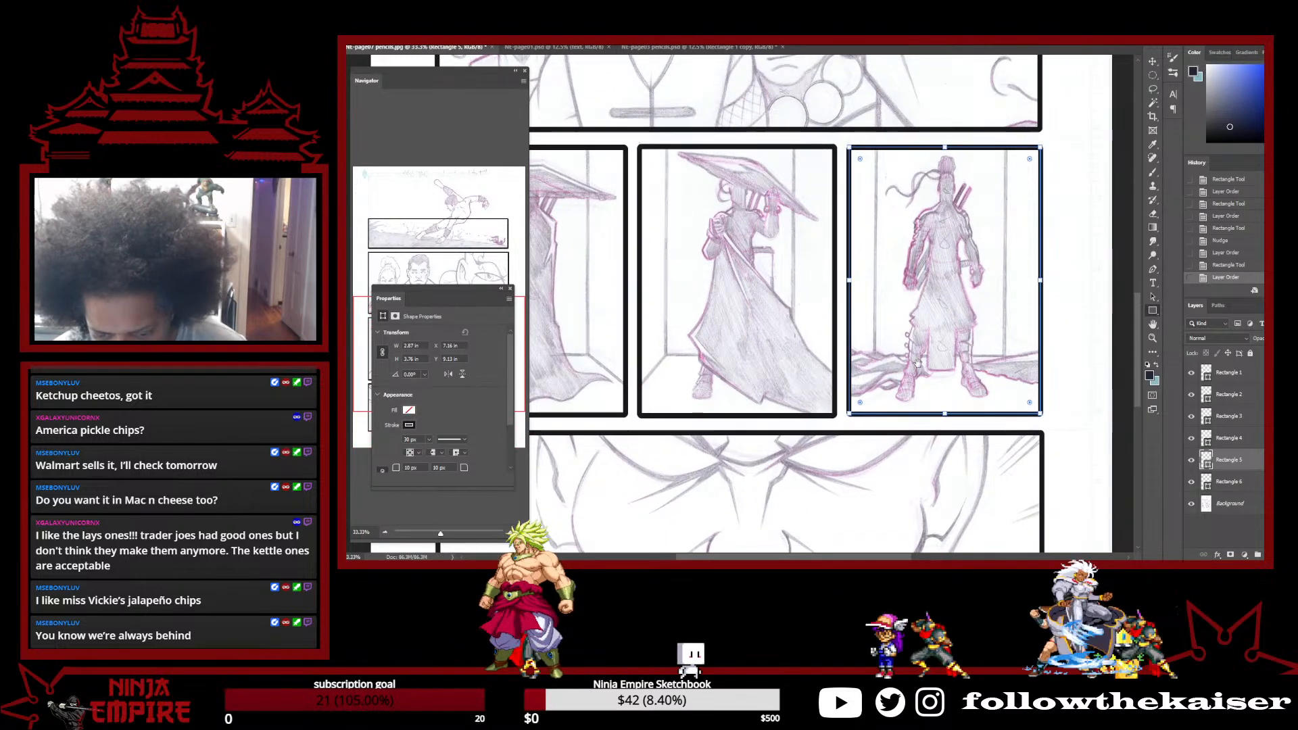
drag(945, 413, 944, 414)
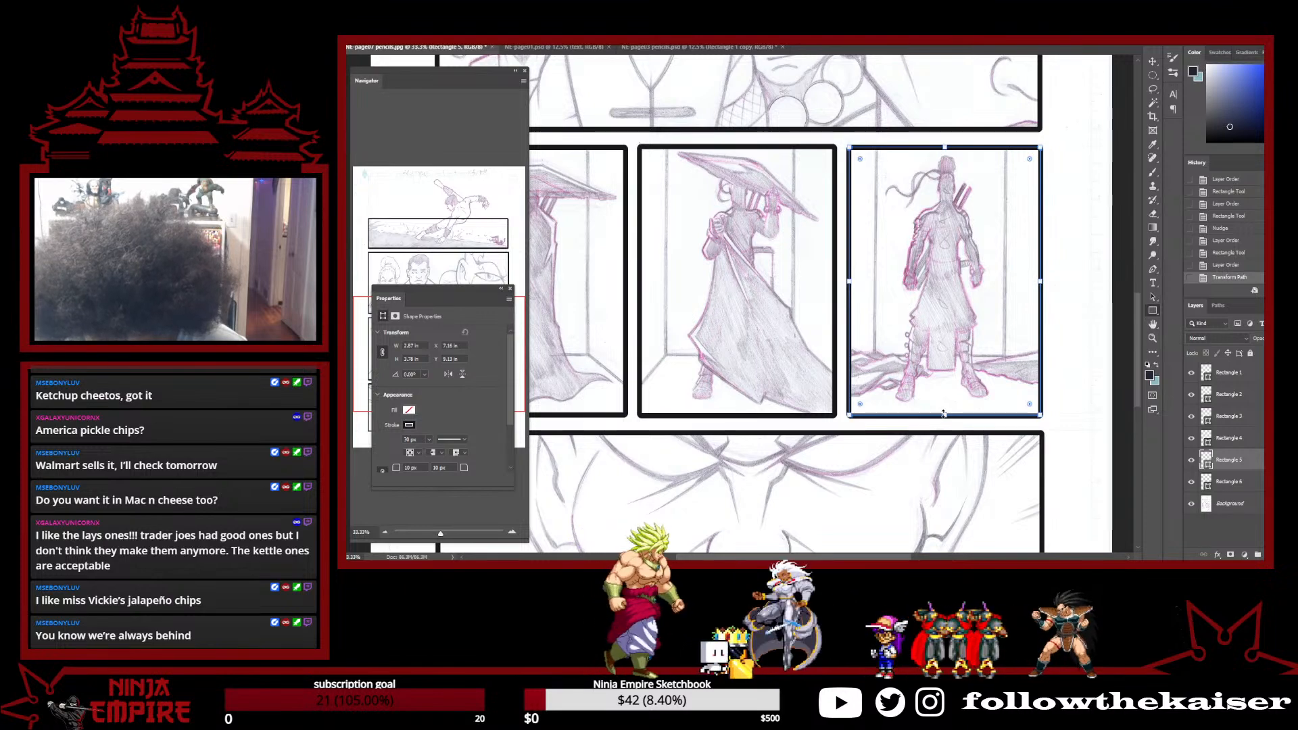
drag(944, 414, 944, 413)
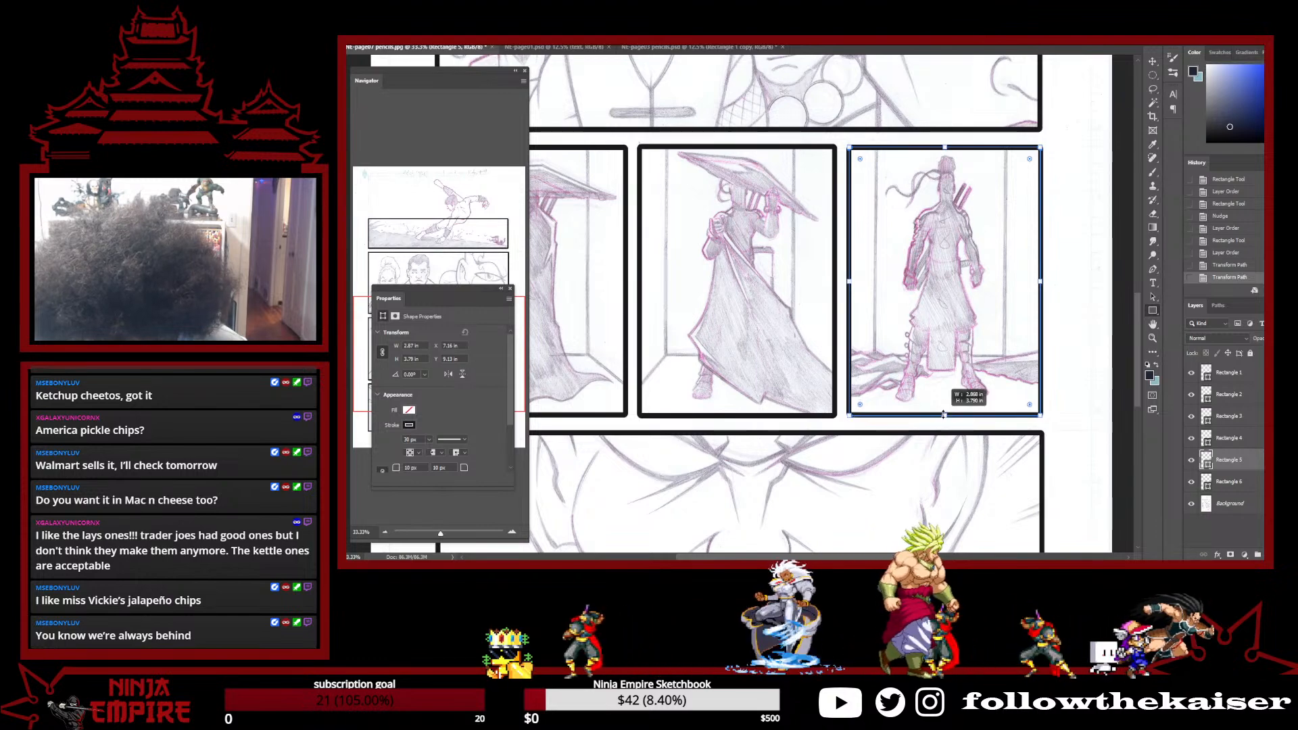
drag(944, 414, 944, 414)
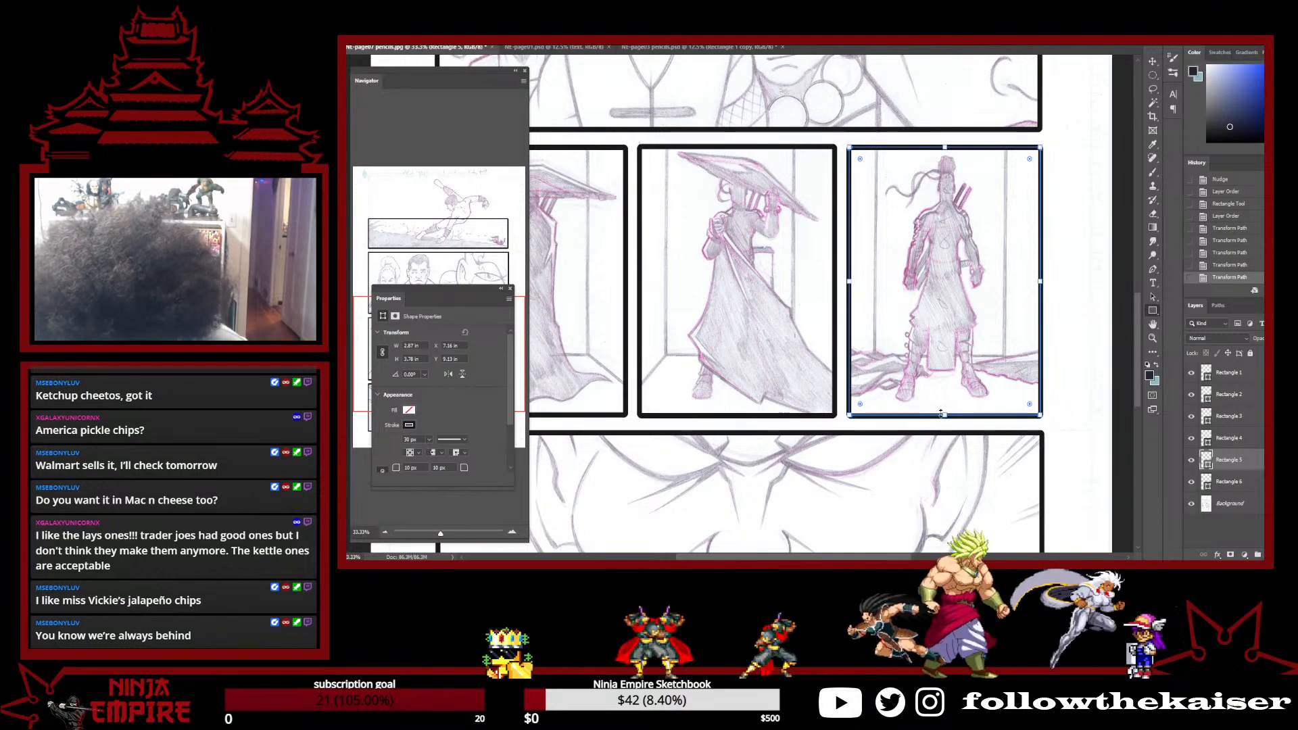
drag(941, 412, 941, 415)
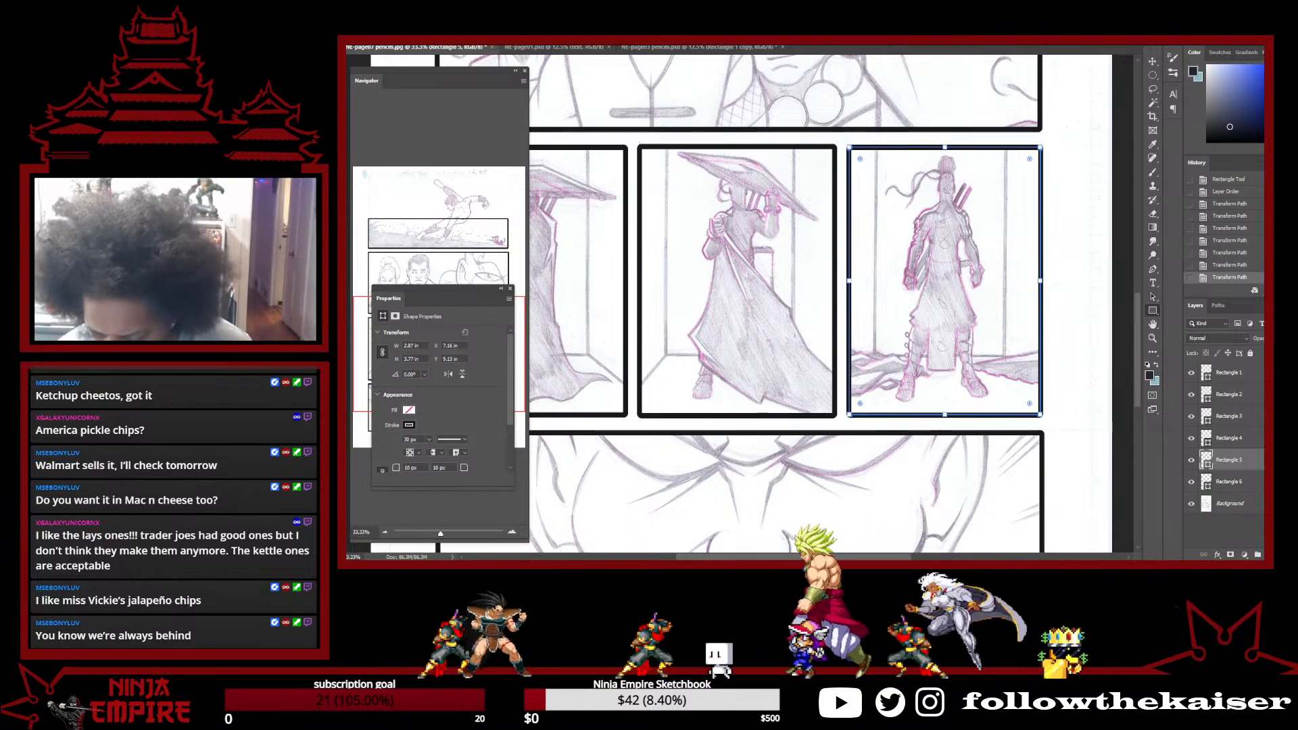
click(1244, 439)
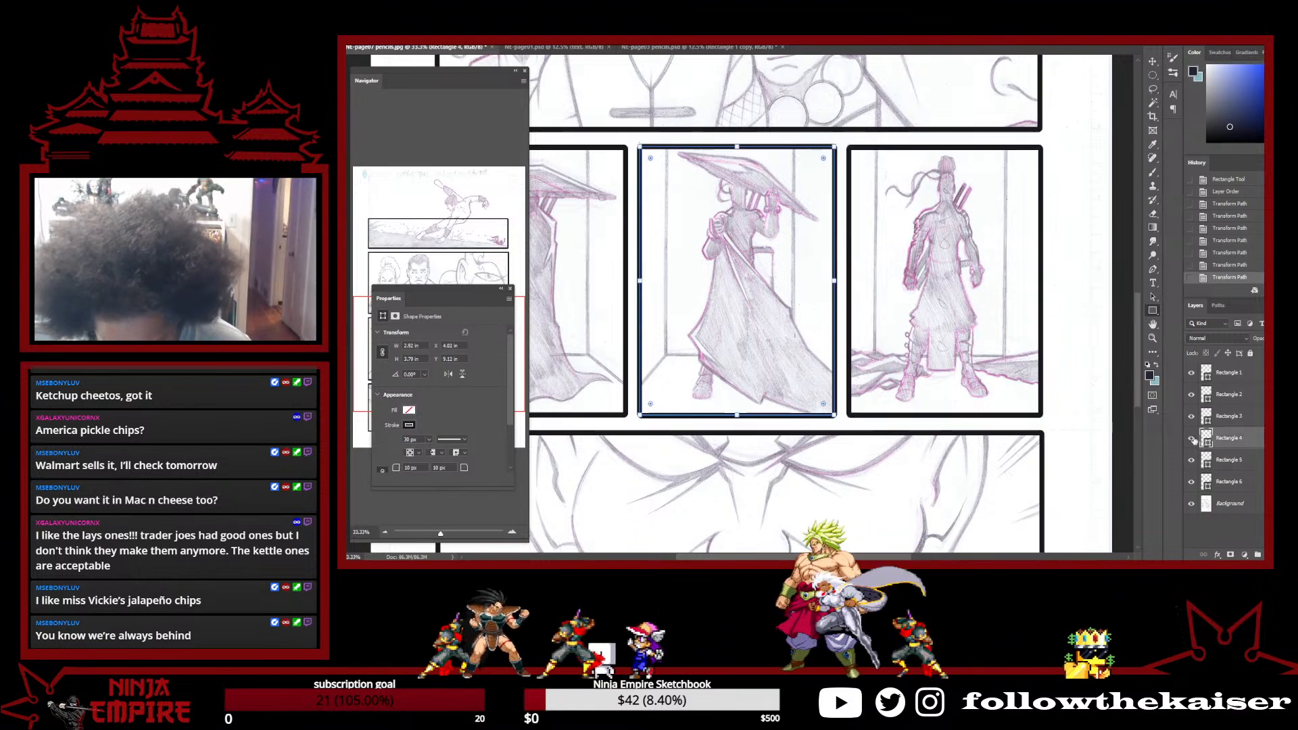
alt+click(747, 321)
drag(757, 313, 817, 345)
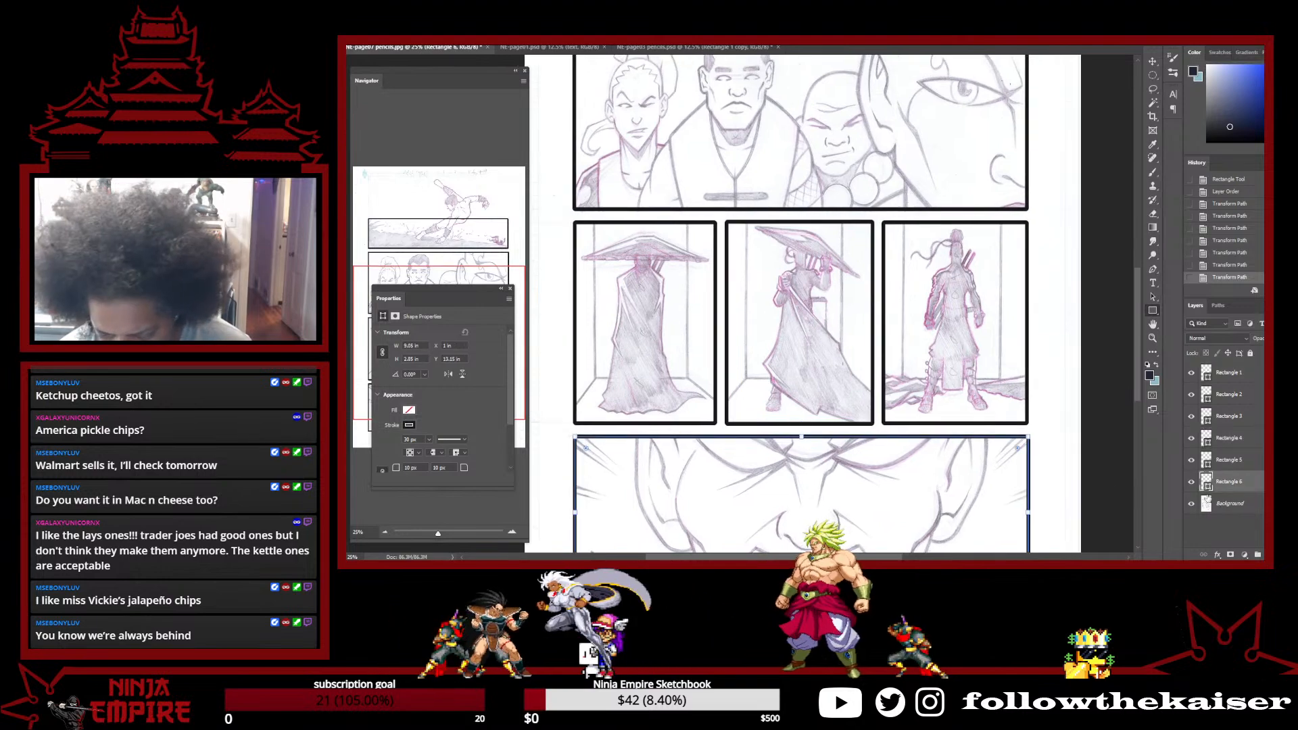
Group all six panel border layers together and name the group "border"
alt+click(785, 354)
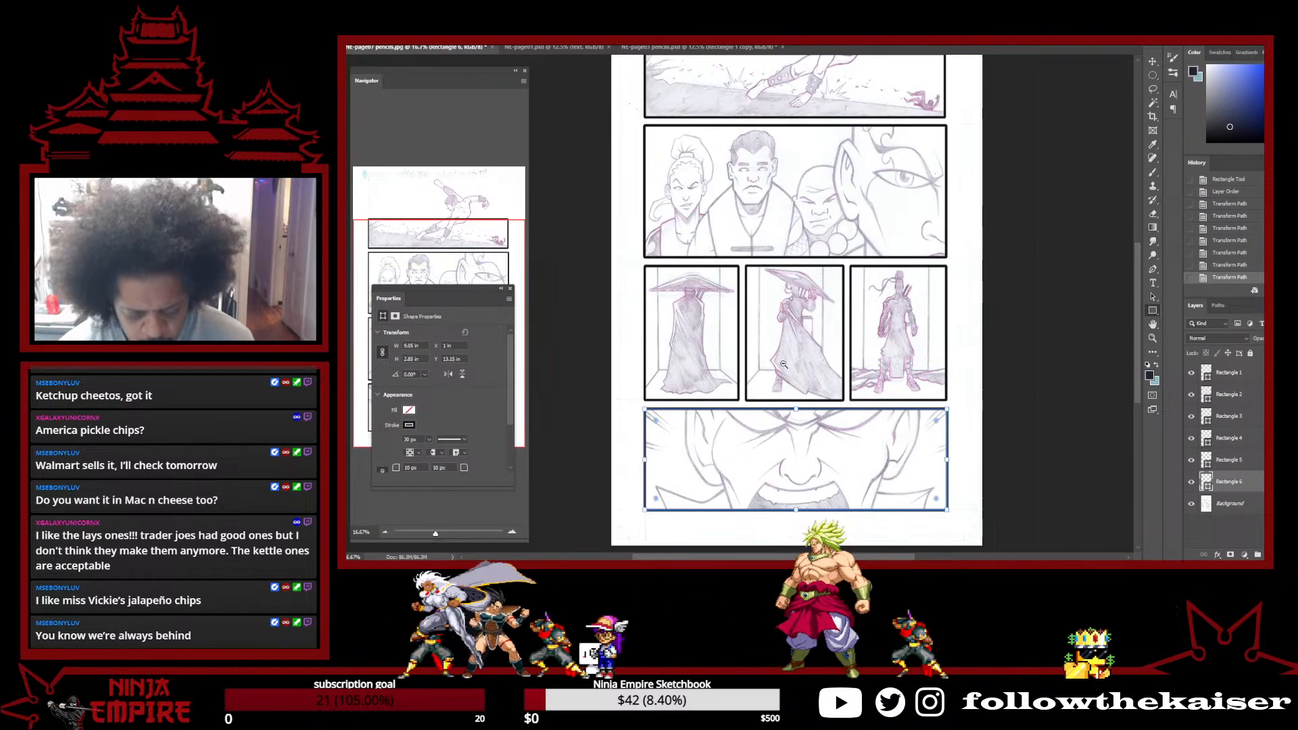
drag(811, 480, 818, 429)
shift+click(1247, 374)
key(ctrl+g)
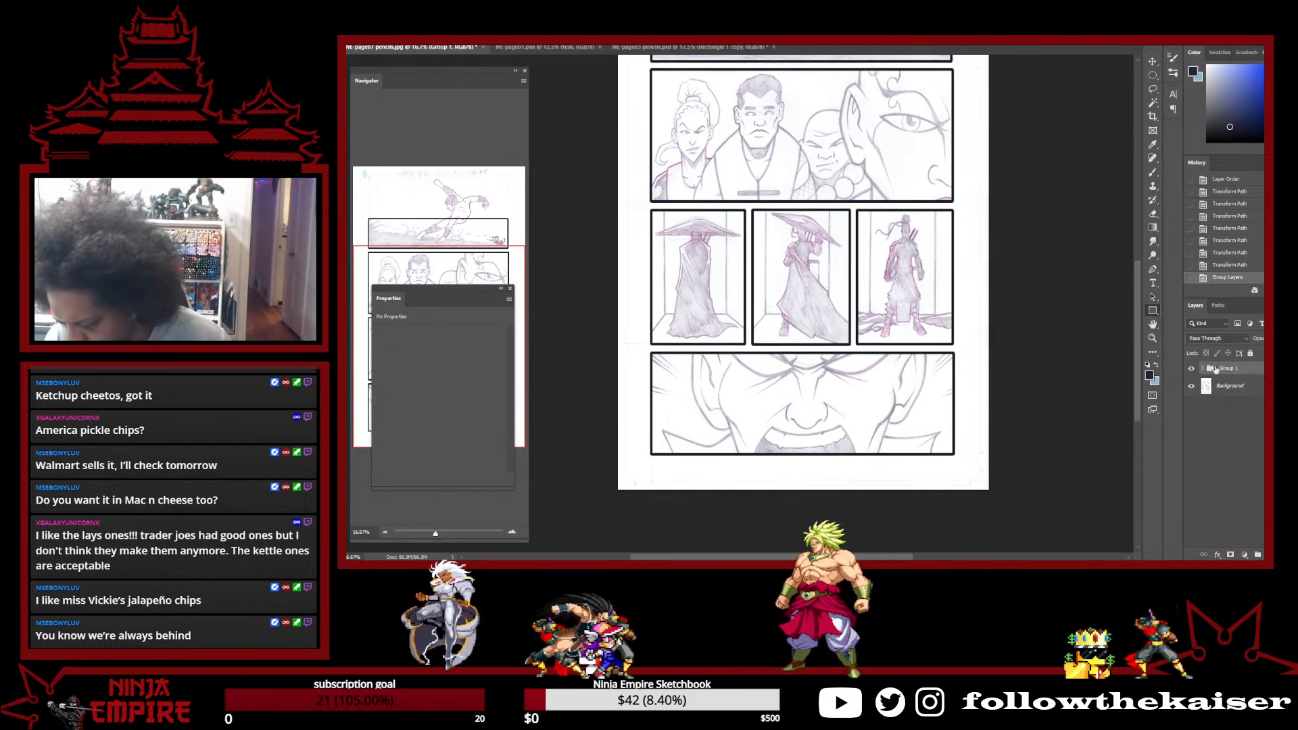
double_click(1225, 369)
text(border)
key(Return)
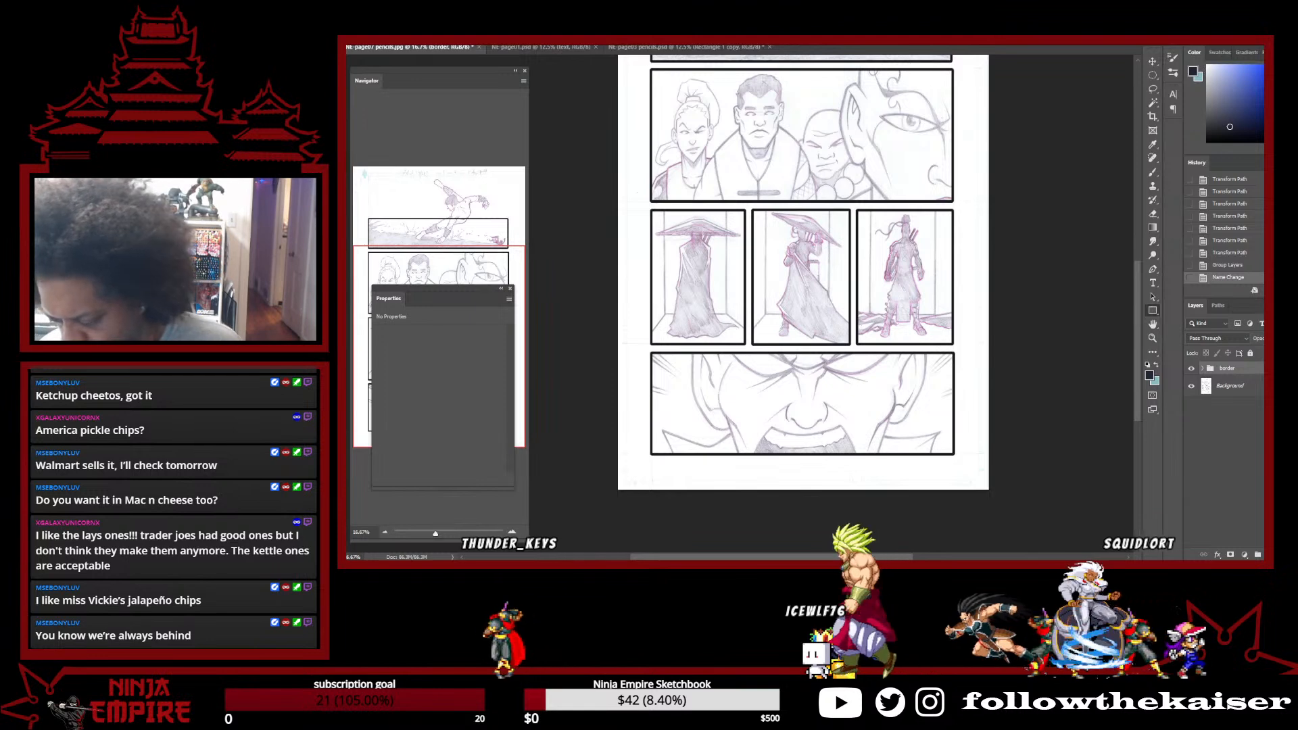
Add a new empty layer, place it between the border group and the Background, and close the Properties panel
key(ctrl+shift+alt+n)
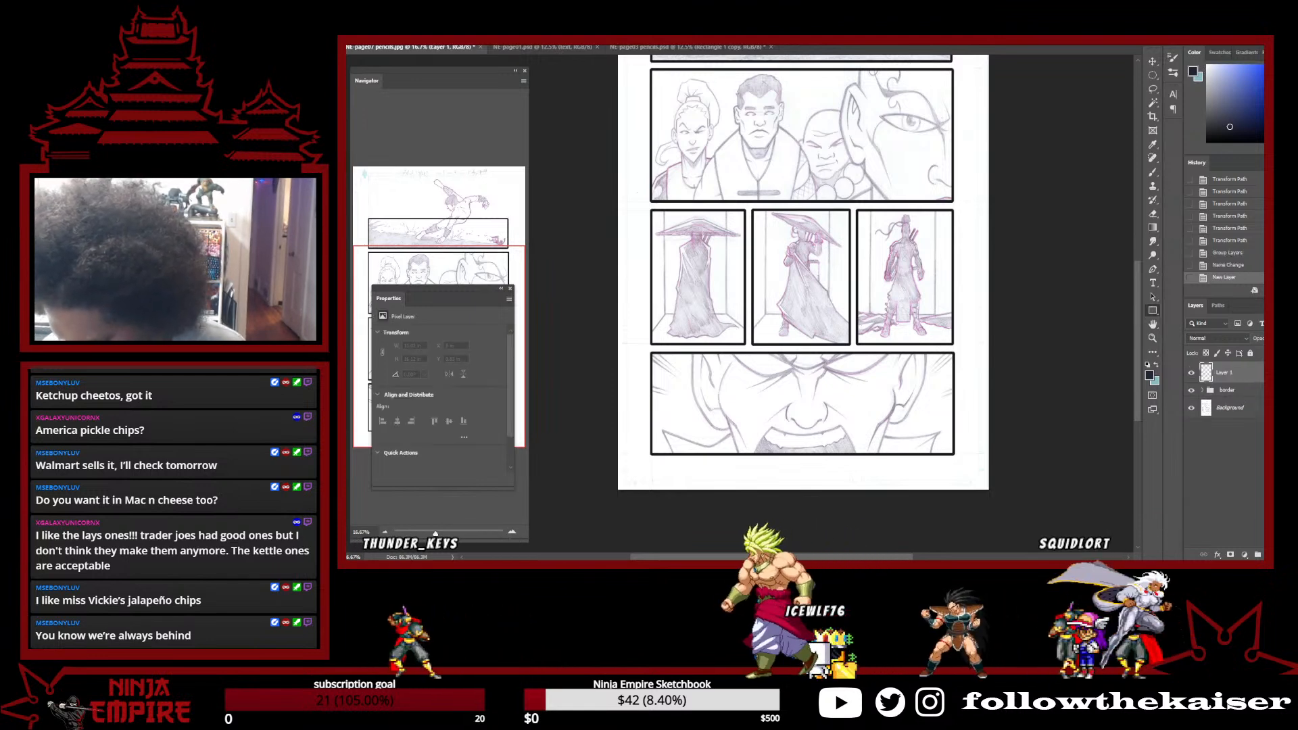
drag(1234, 400, 1233, 399)
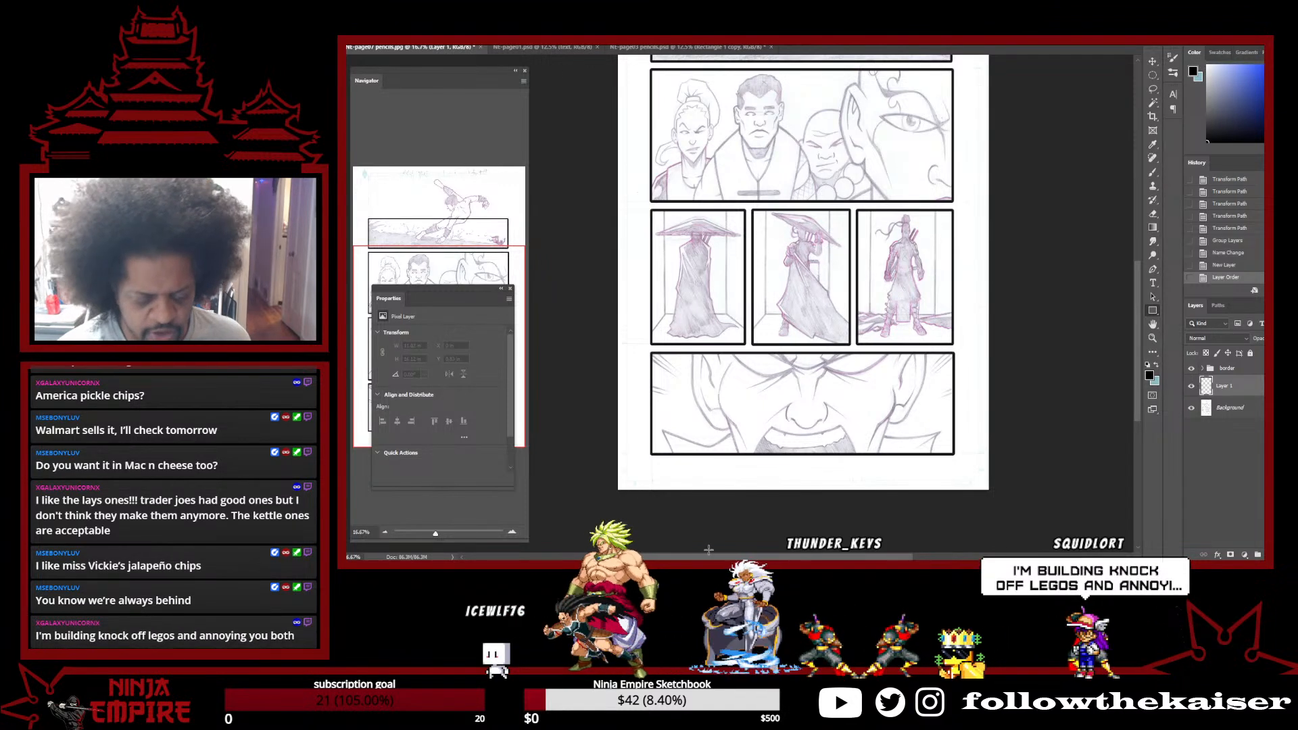
click(510, 290)
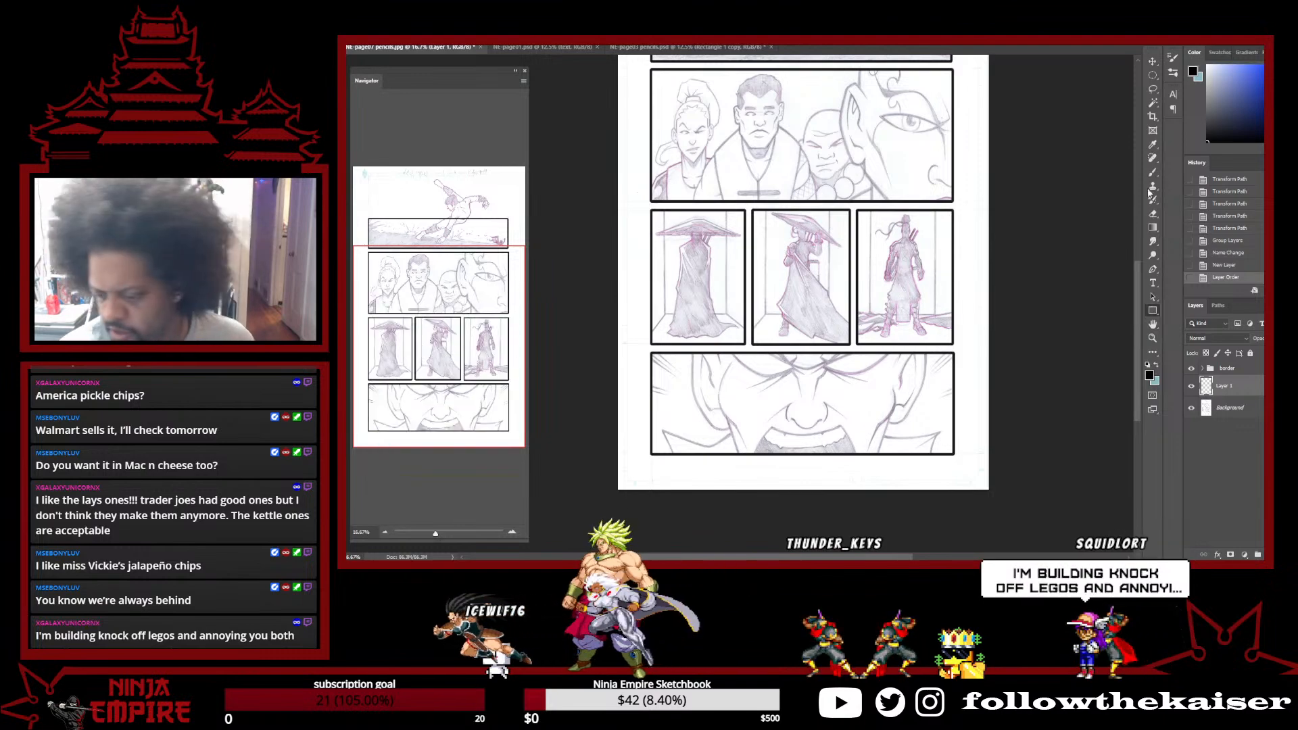
Set the foreground colour to a rich black of C 74, M 70, Y 62, K 77
click(1193, 71)
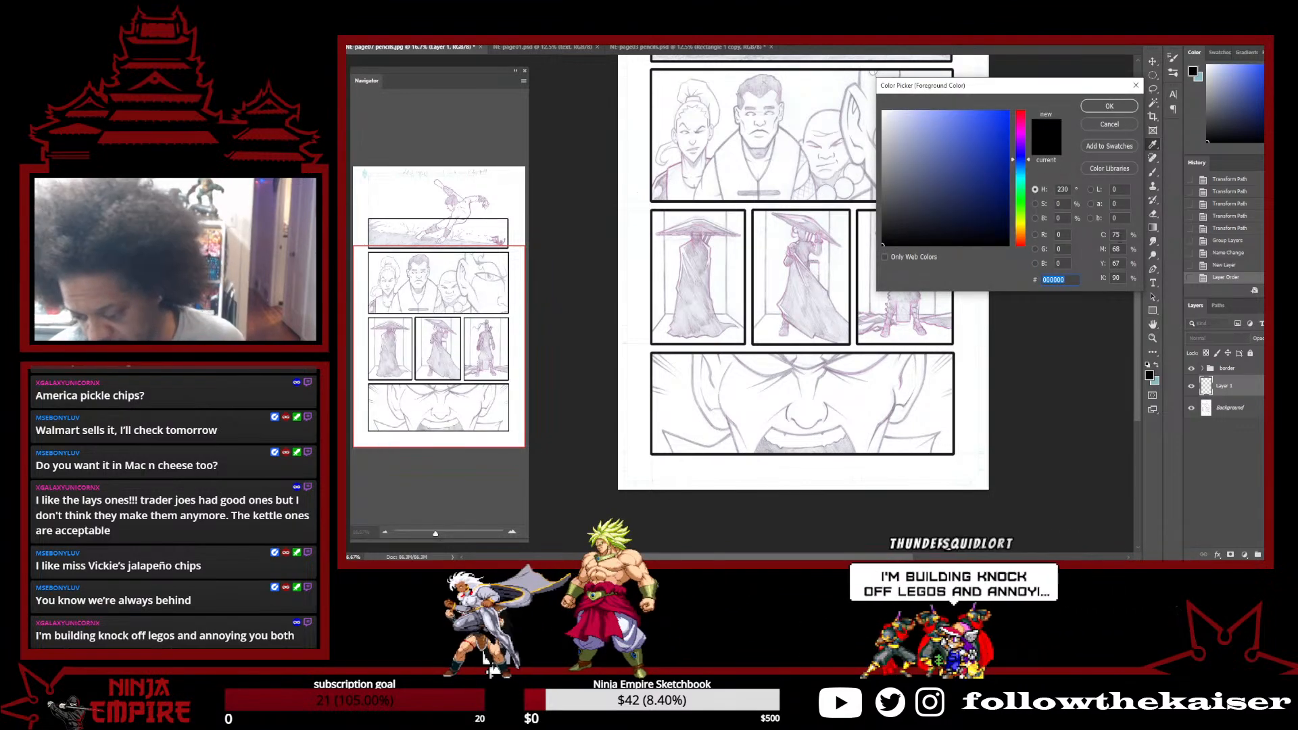
double_click(1115, 234)
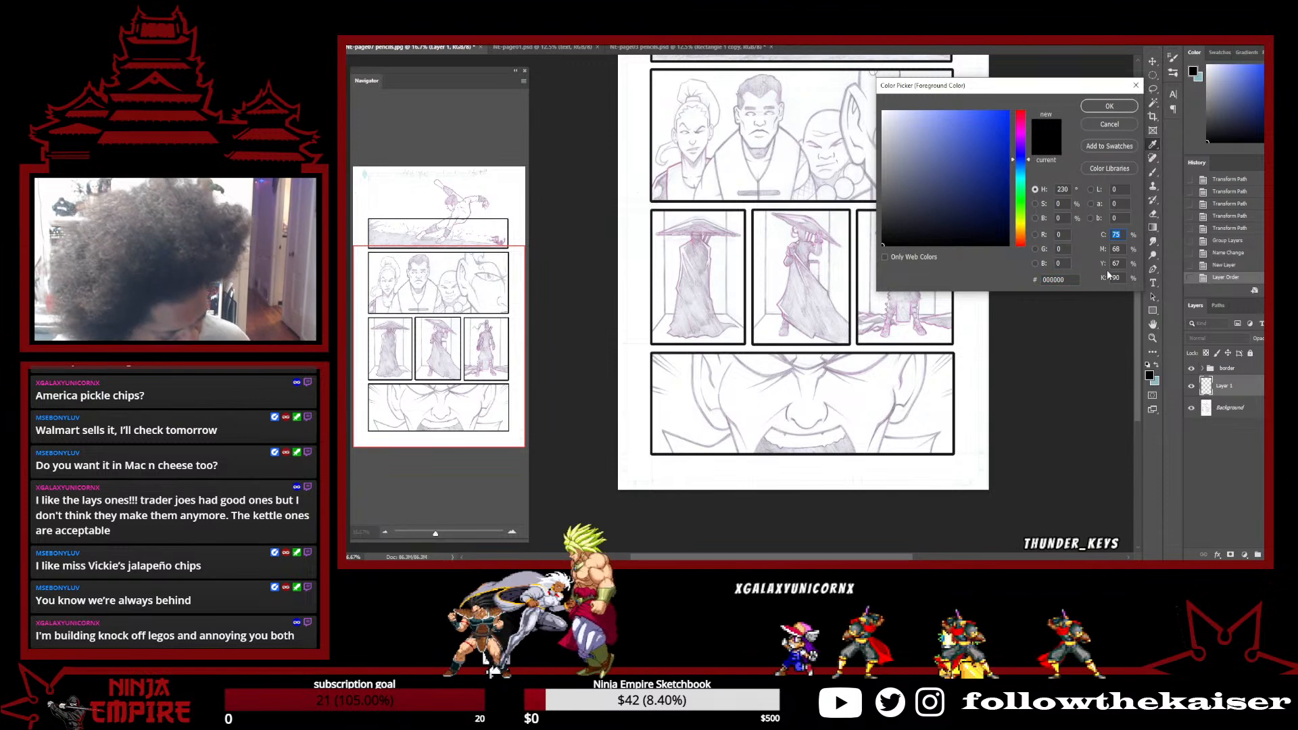
text(74)
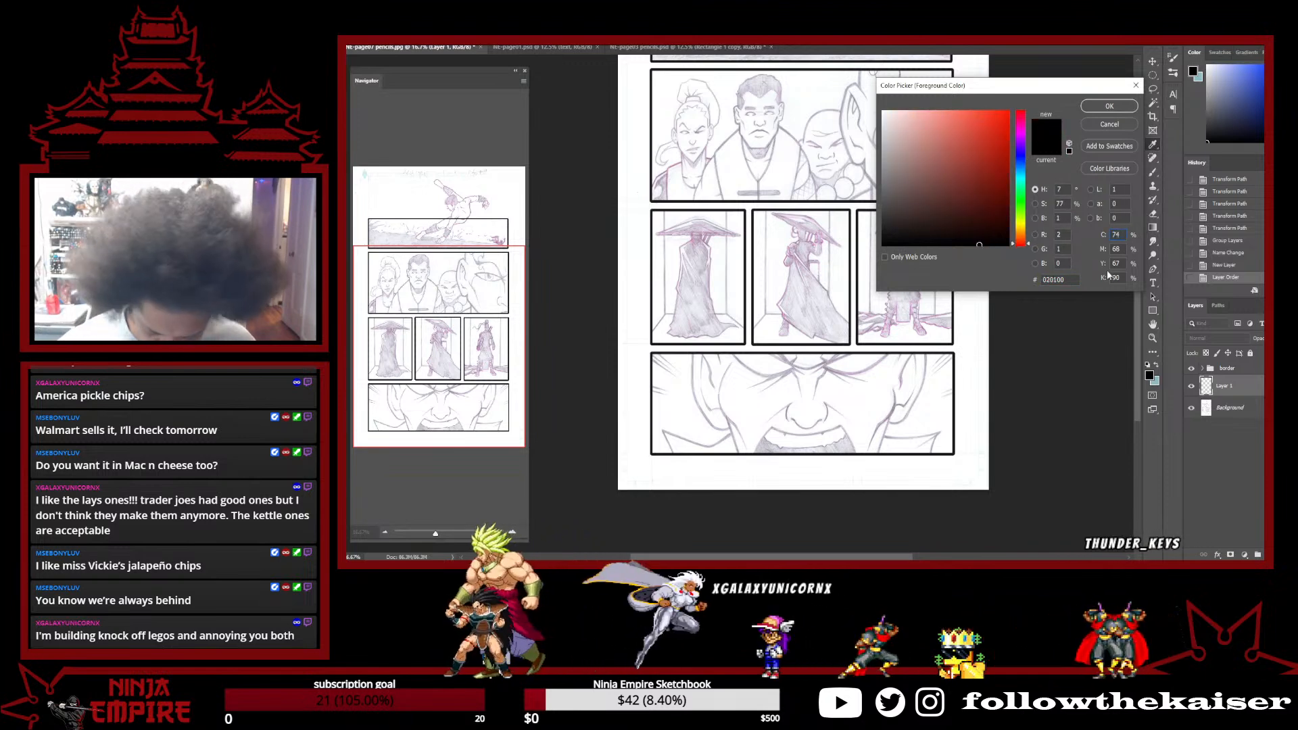
text(70)
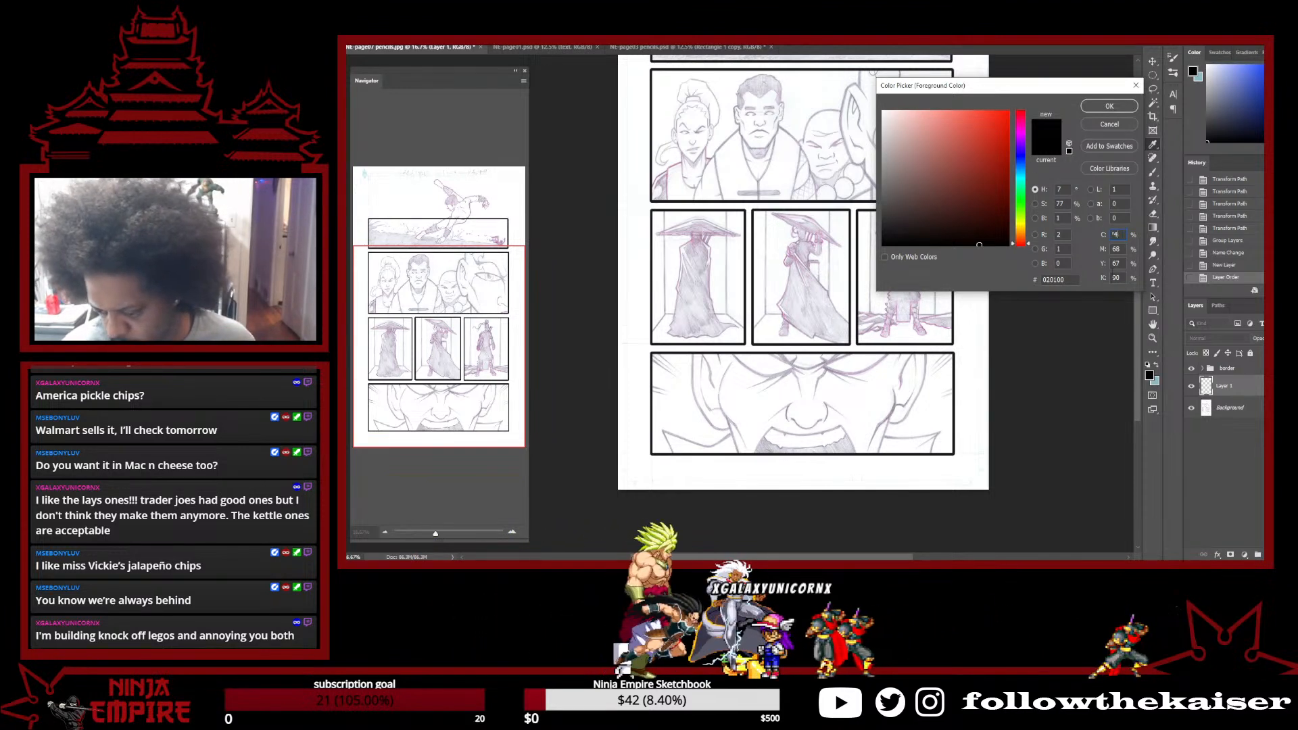
key(BackSpace)
key(Tab)
text(70)
key(Tab)
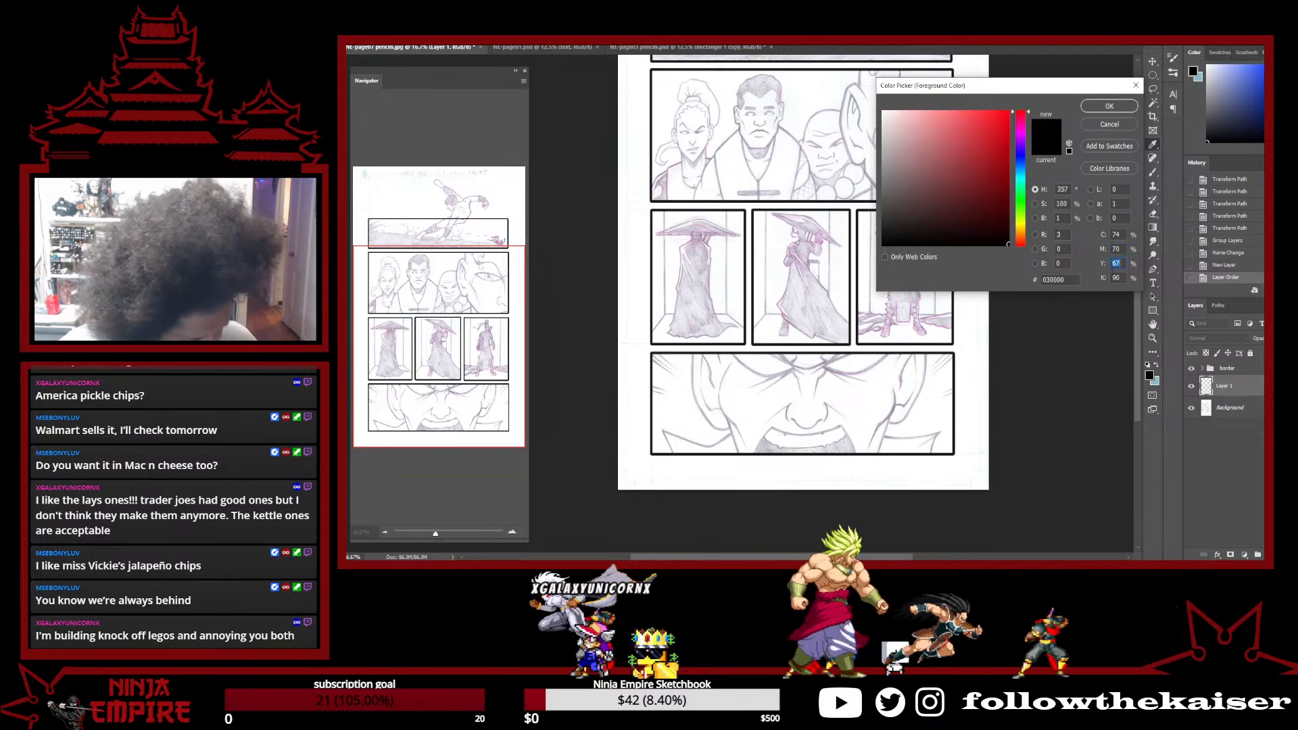
text(62)
key(Tab)
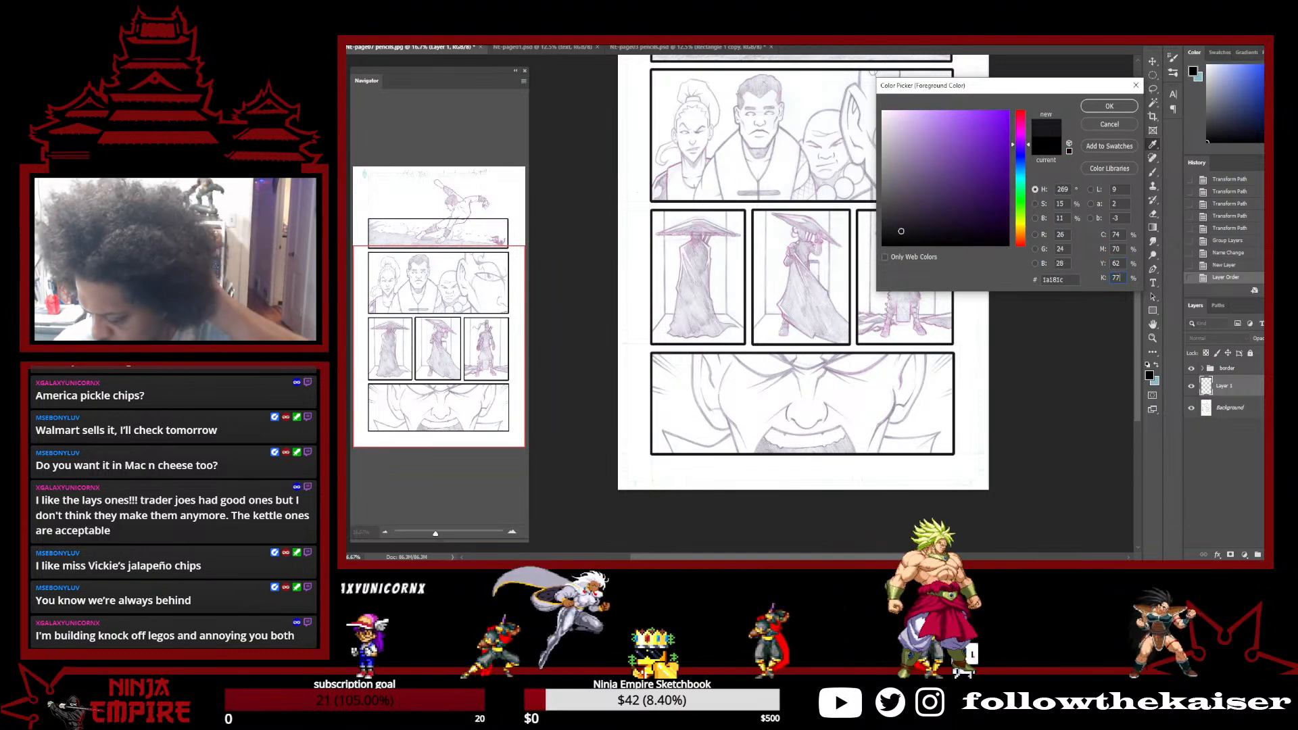
text(77)
key(Return)
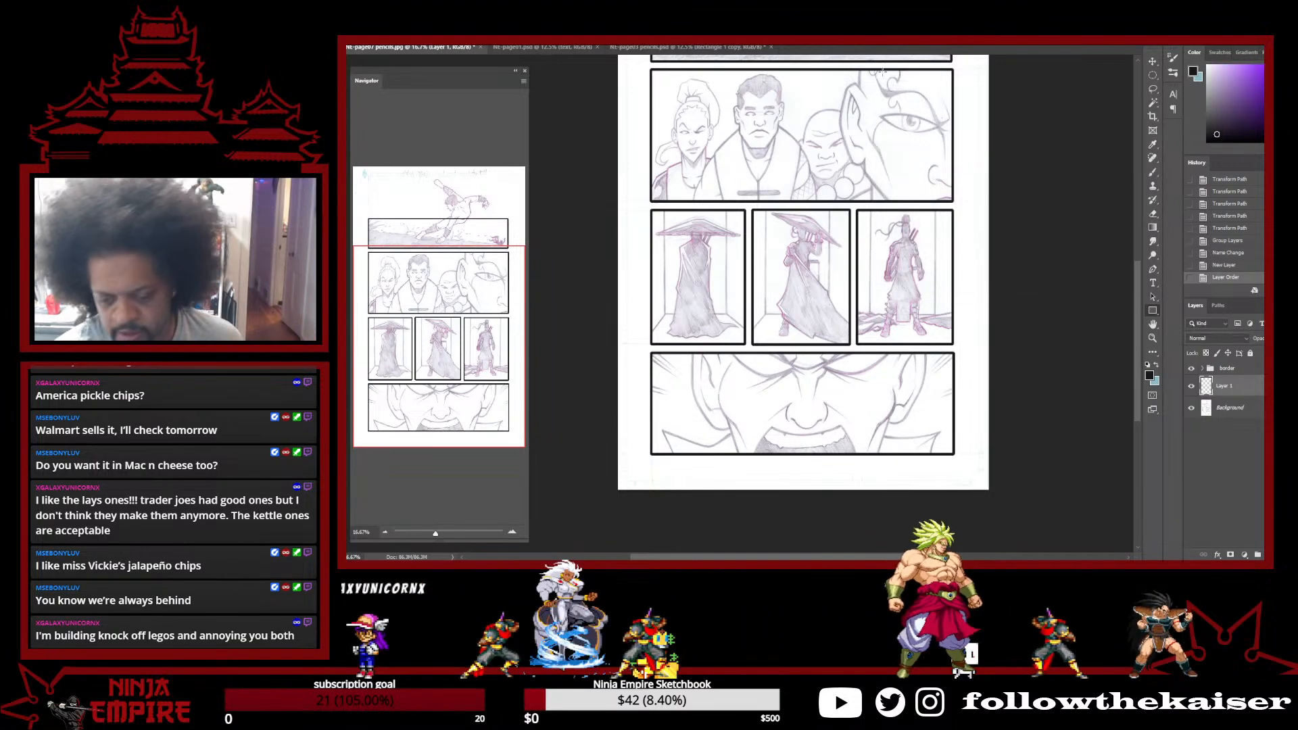
Rasterize the top panel's border layer in the border group and erase its line where it crosses the leaping figure
scroll(800, 162, up, 3)
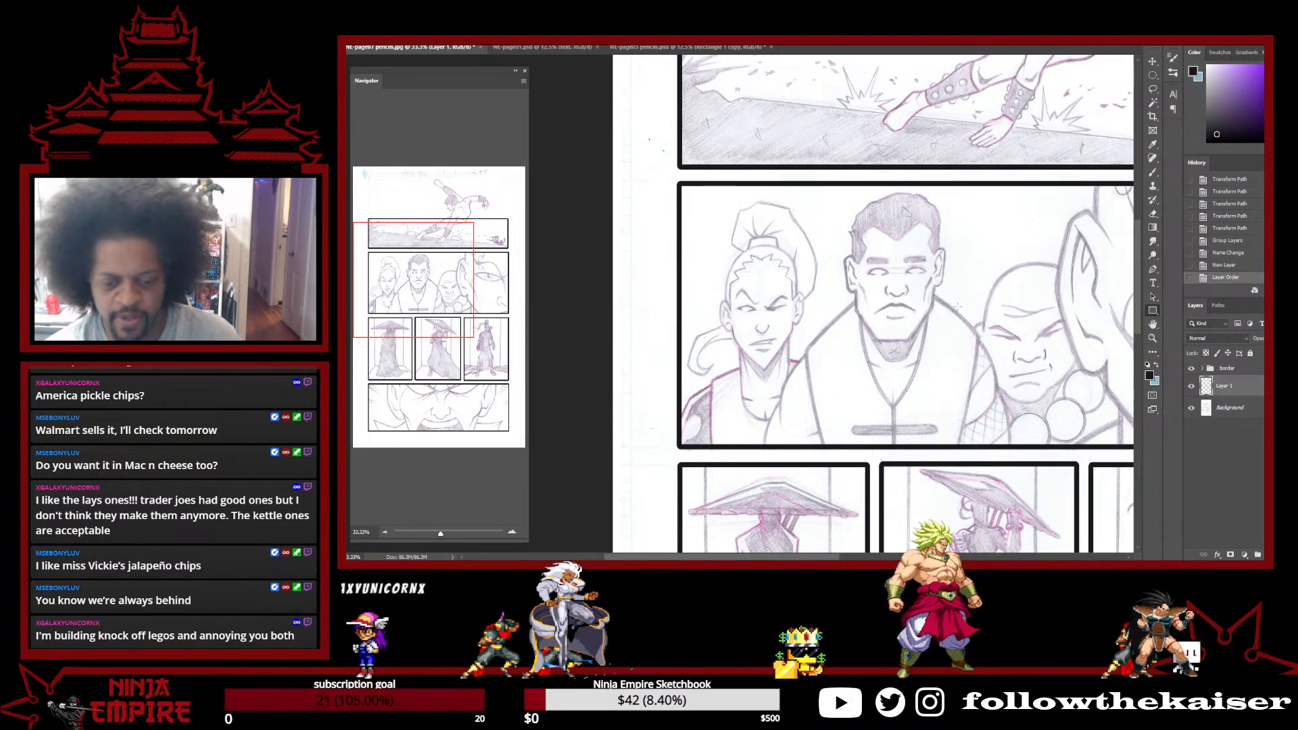
drag(1040, 219, 865, 386)
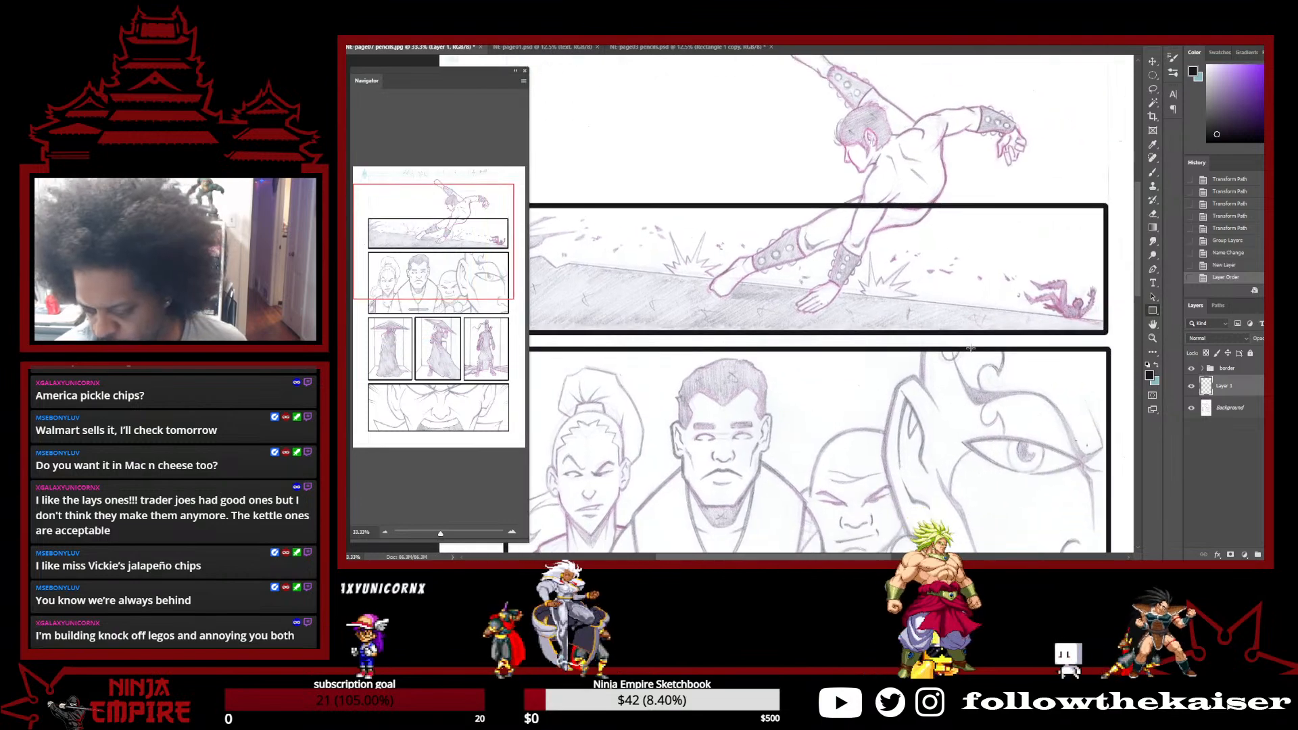
click(1200, 369)
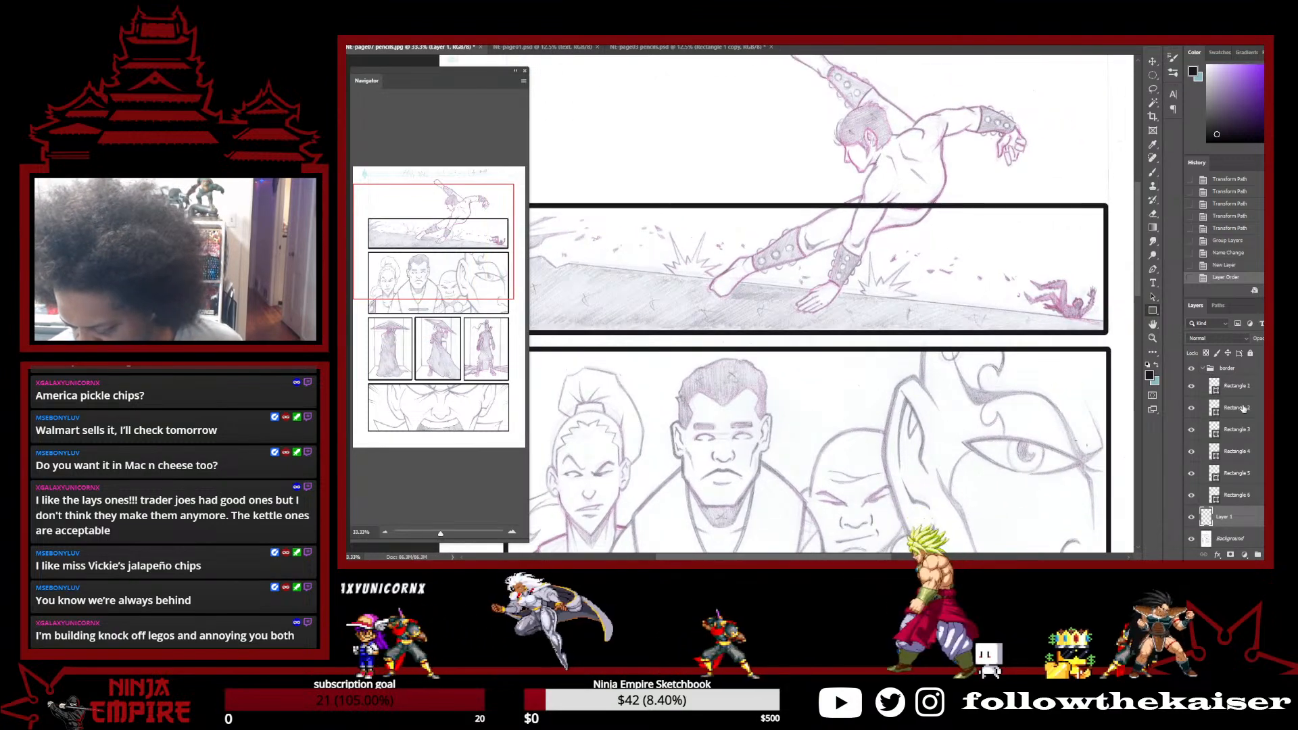
click(1259, 384)
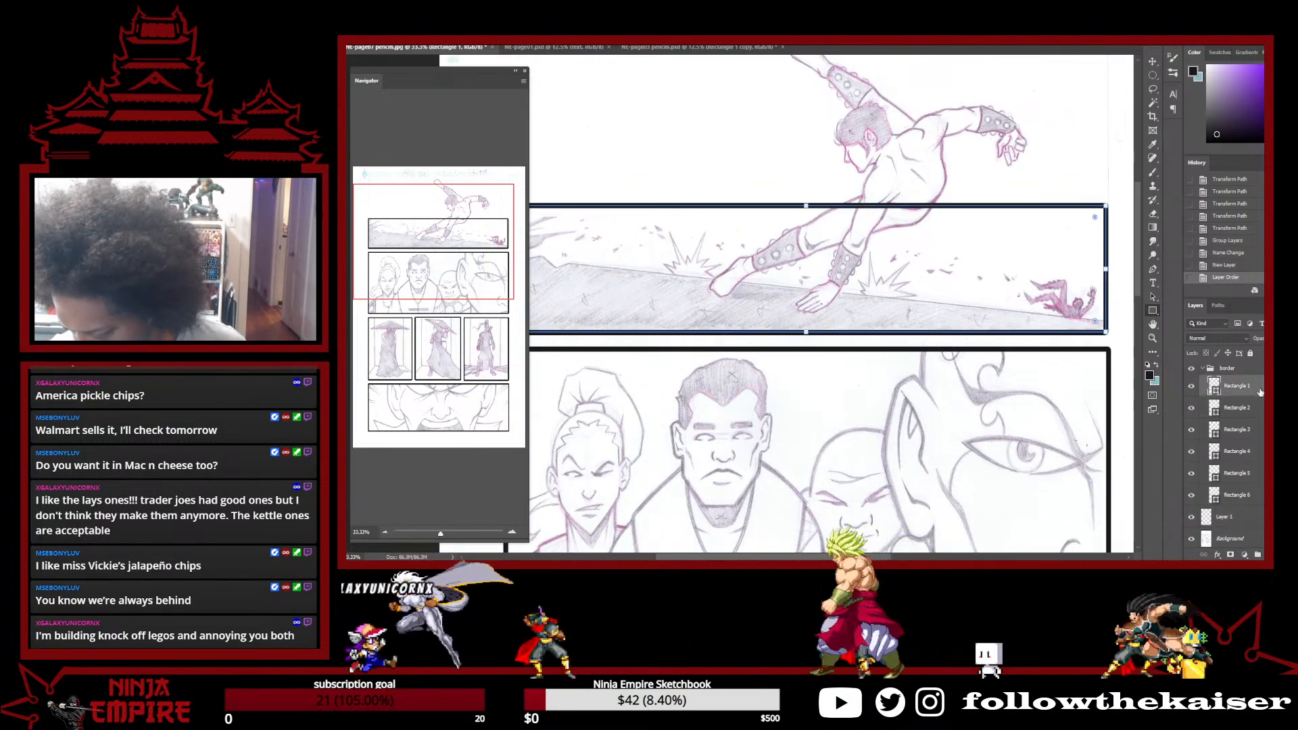
right_click(1259, 388)
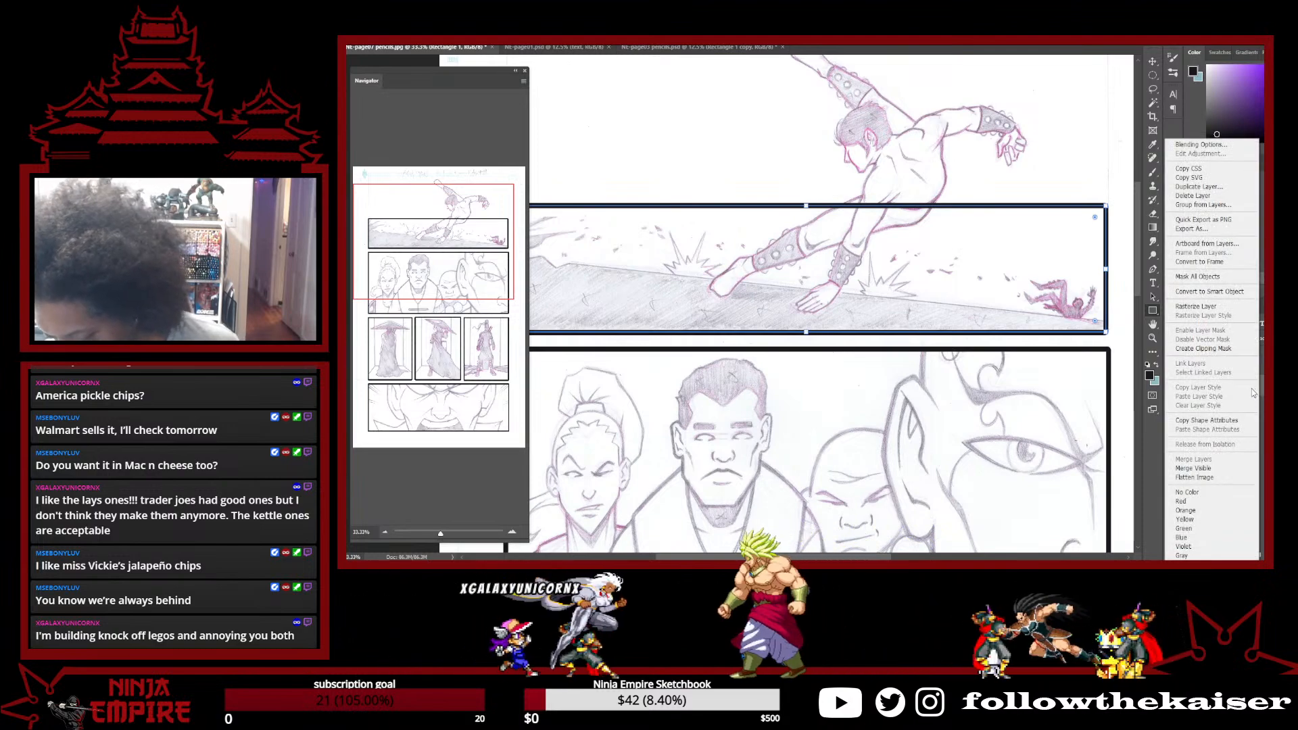
click(1211, 308)
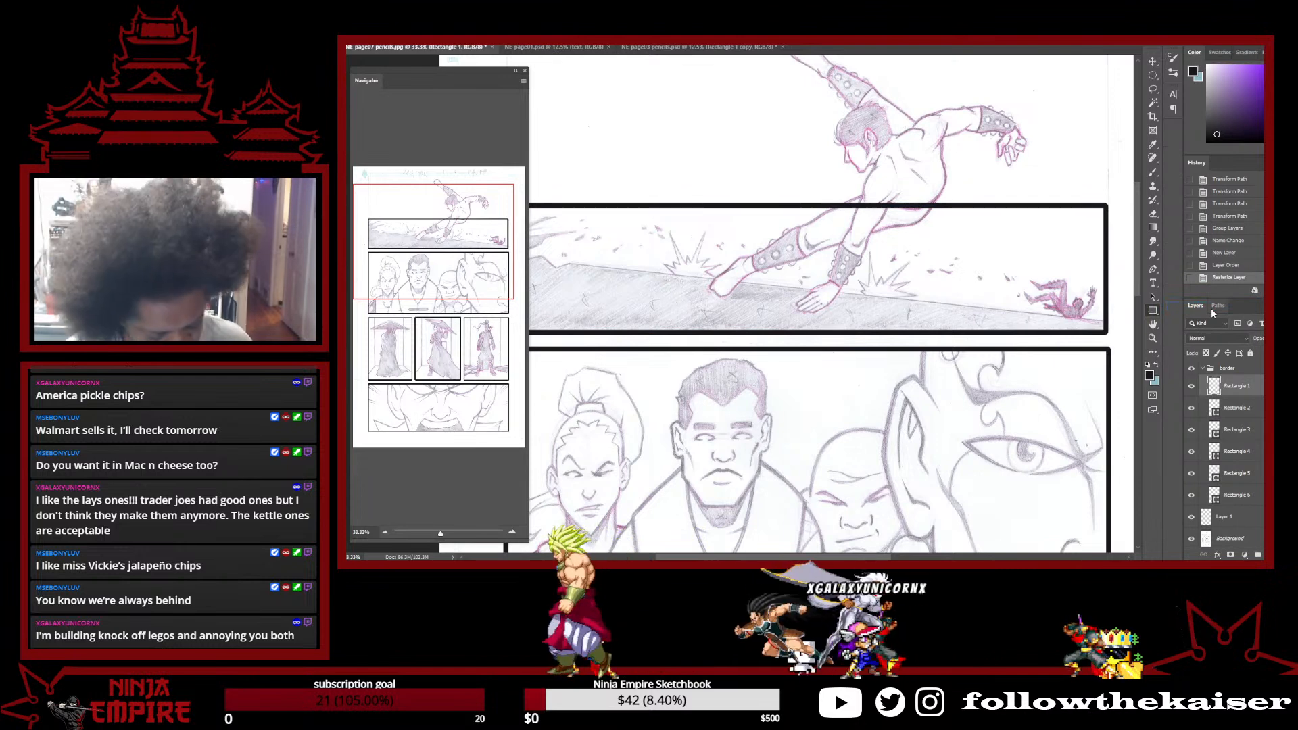
key(e)
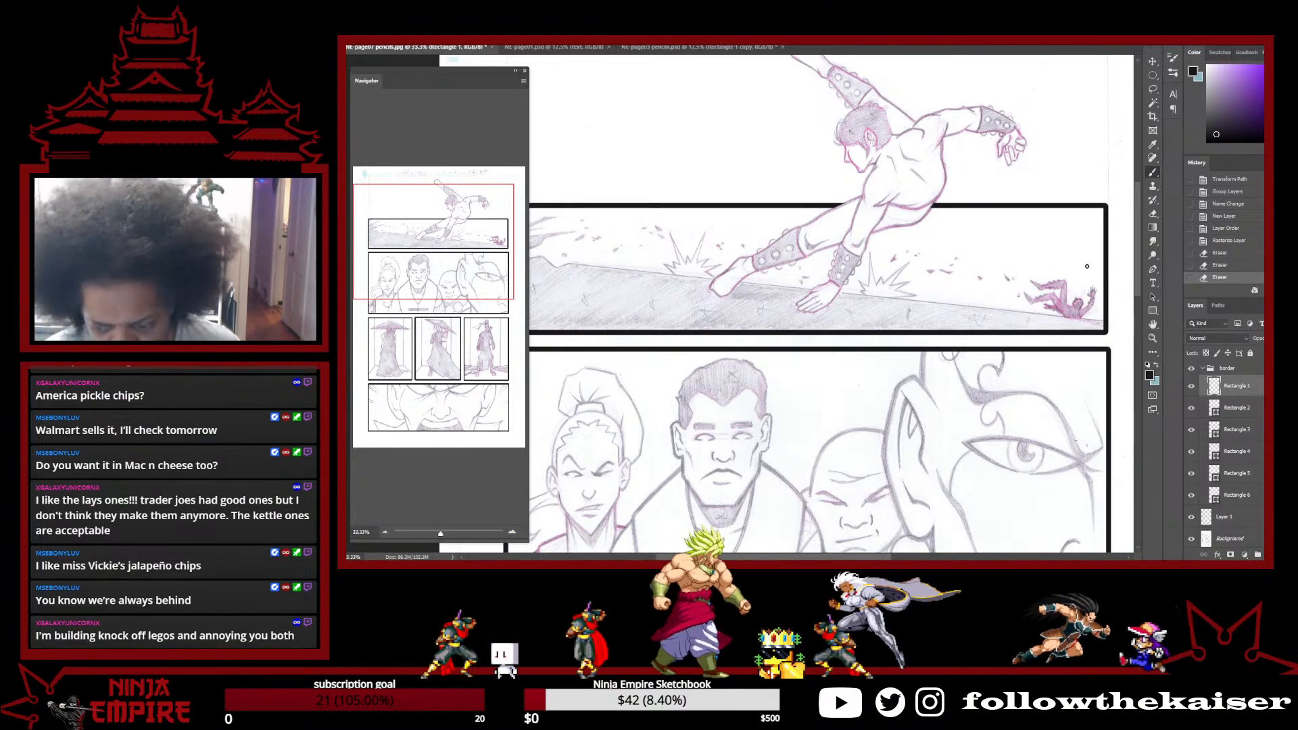
click(1194, 72)
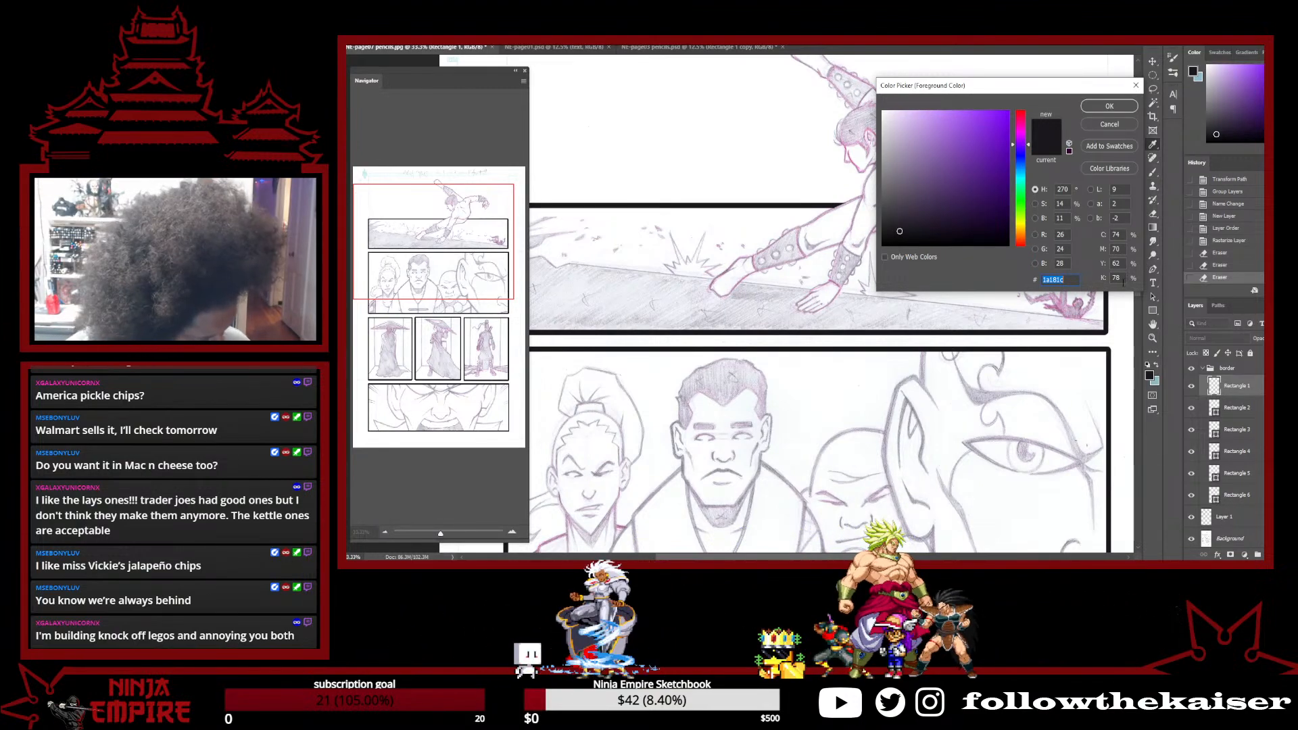
click(1111, 107)
ctrl+click(916, 367)
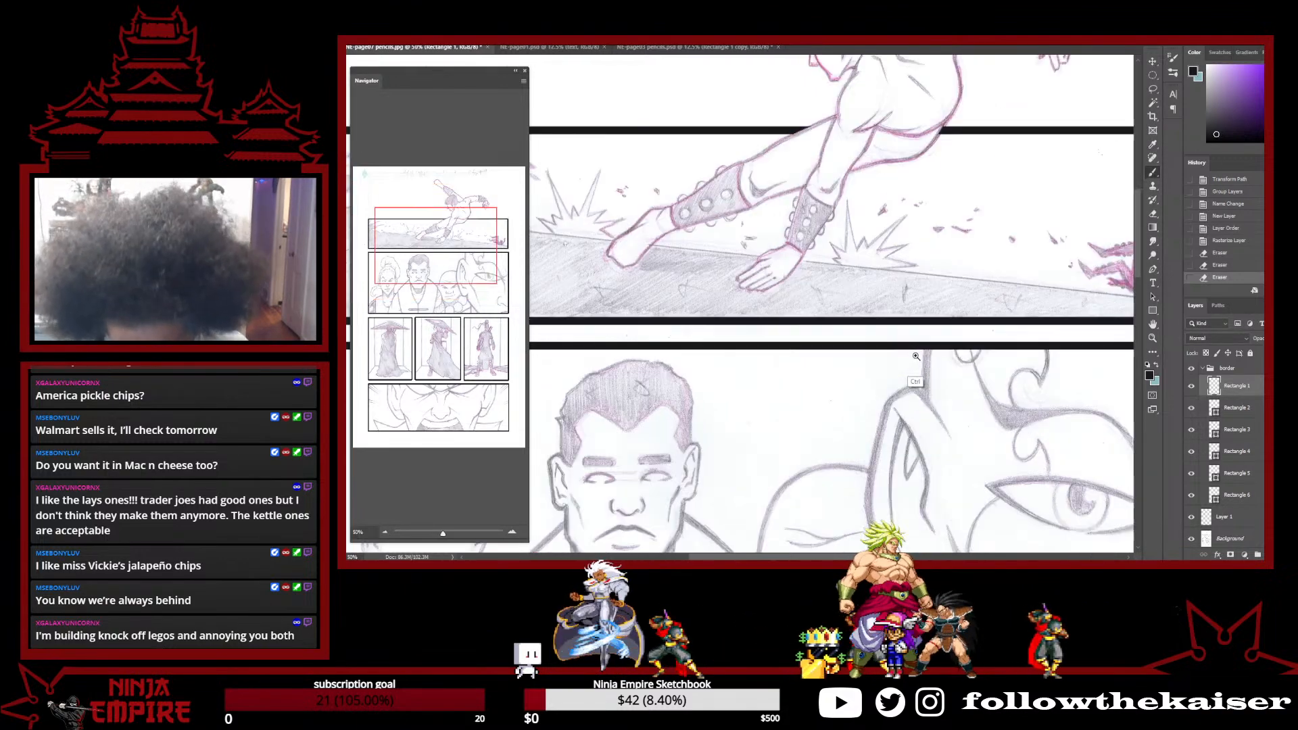
ctrl+alt+click(918, 356)
ctrl+alt+click(918, 357)
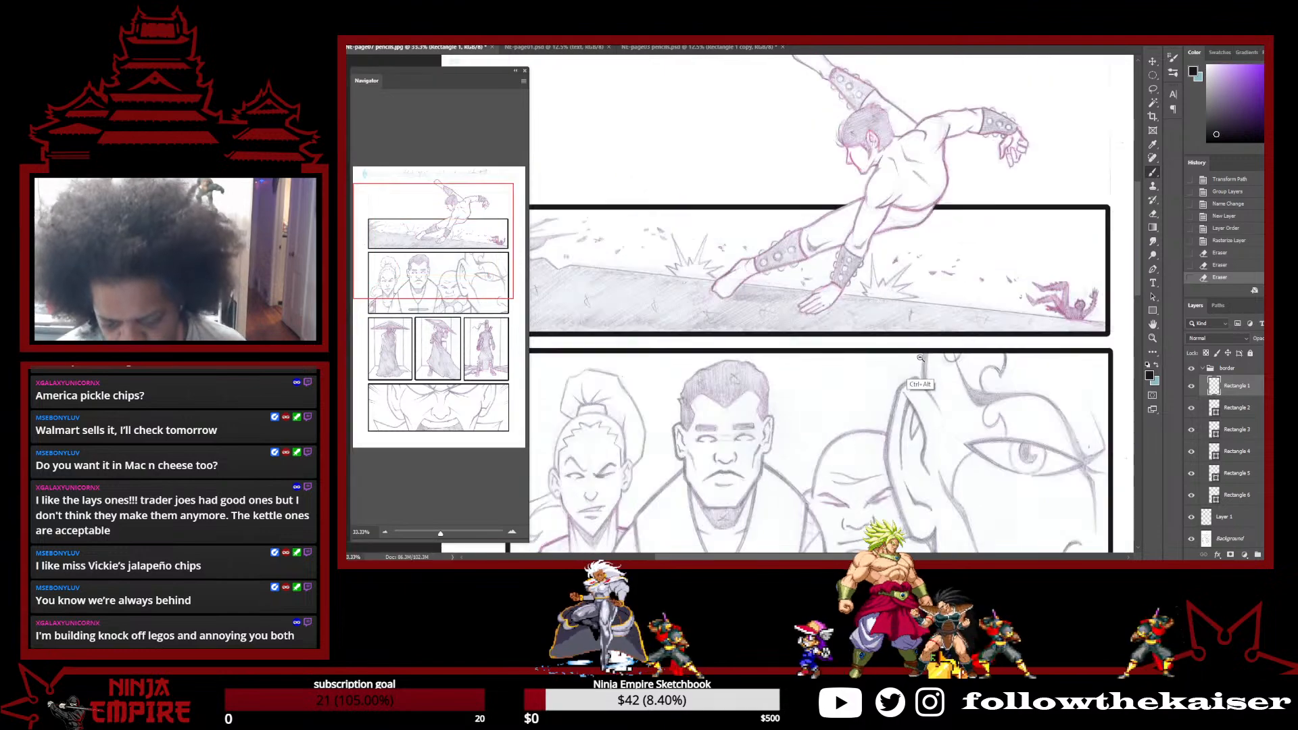
ctrl+alt+click(917, 360)
ctrl+click(938, 340)
drag(938, 340, 1026, 331)
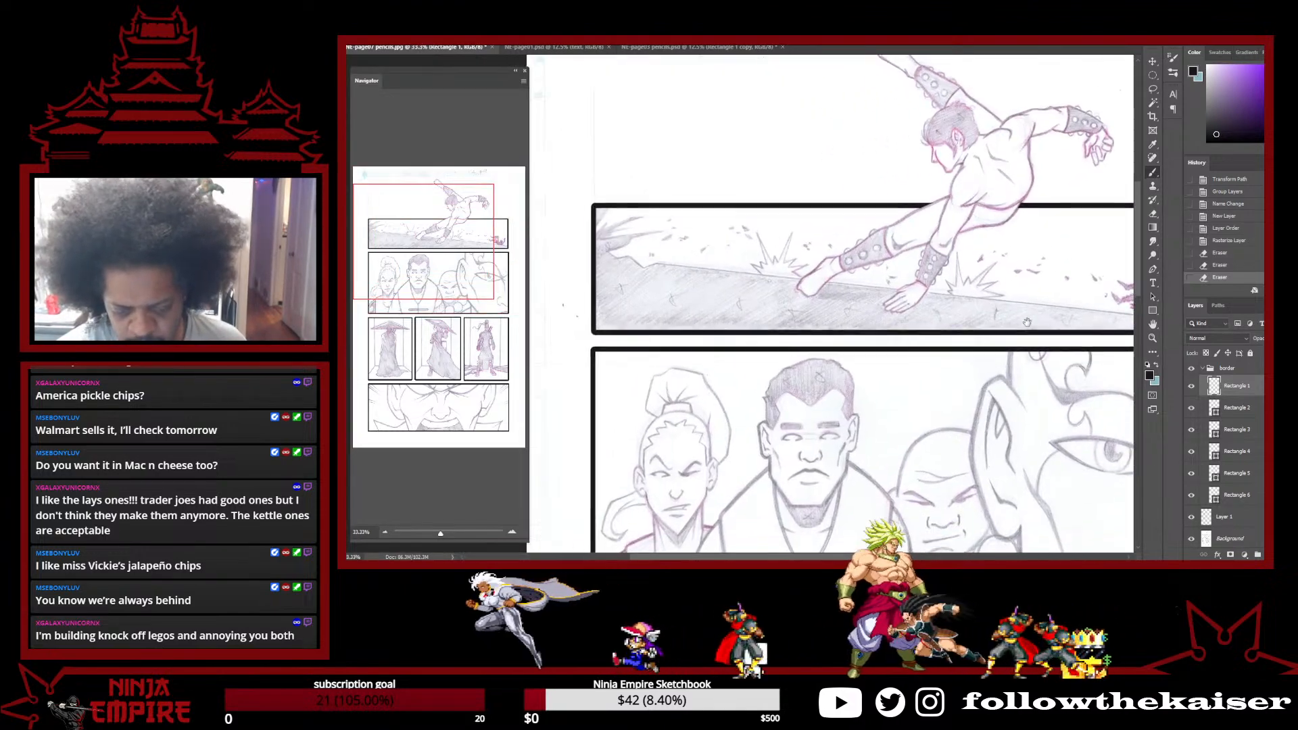
ctrl+click(970, 318)
drag(733, 229, 1017, 303)
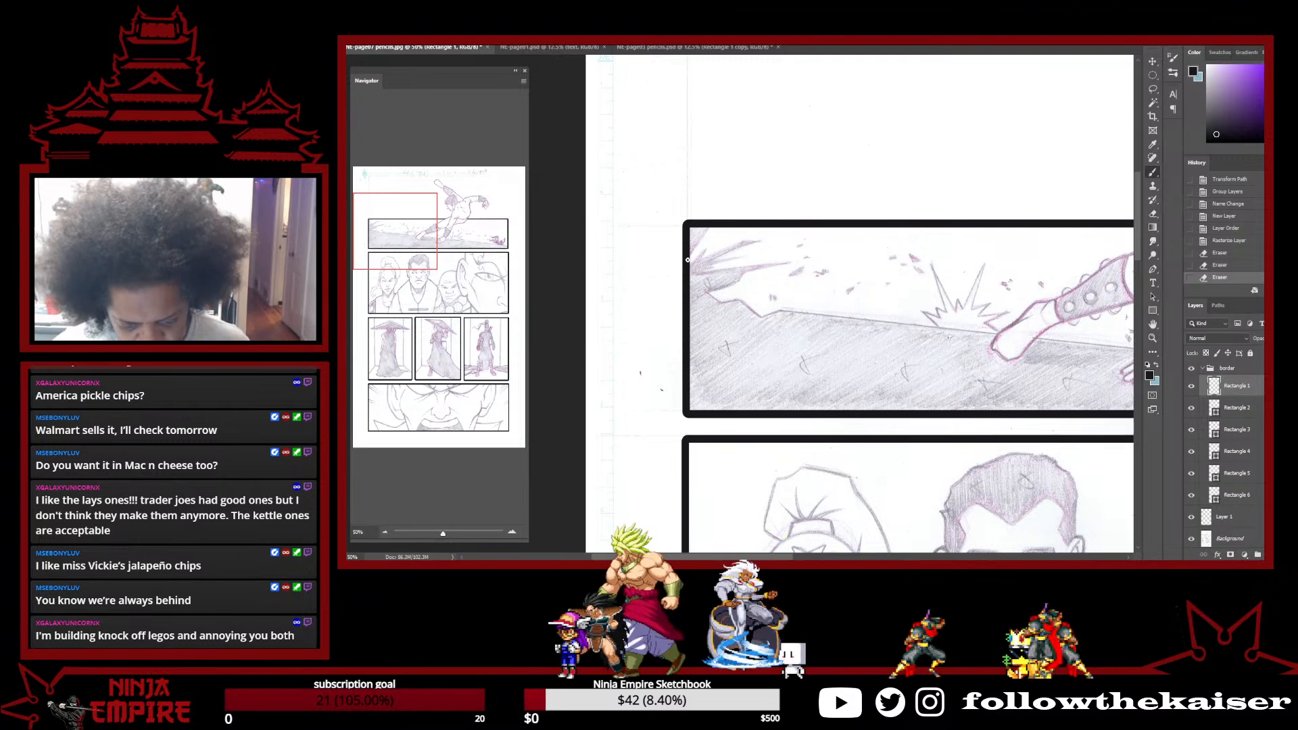
drag(688, 260, 706, 226)
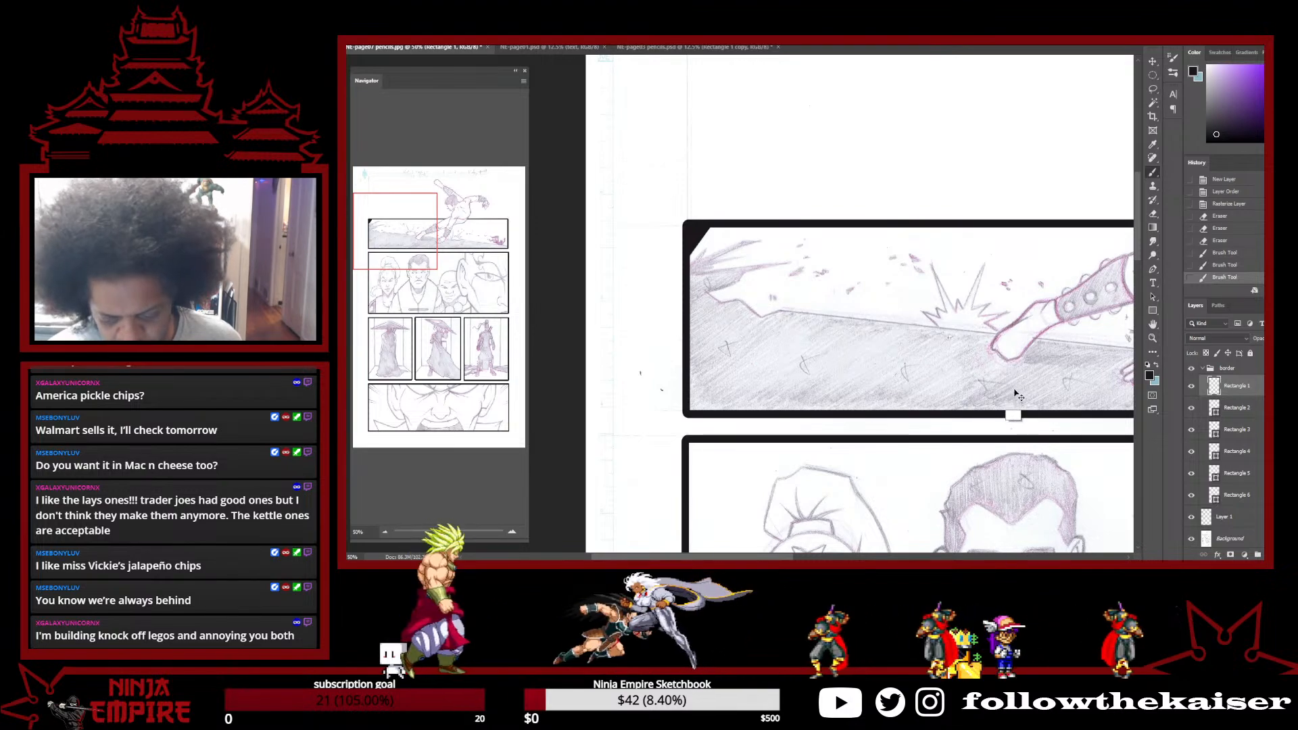
ctrl+alt+click(1015, 410)
ctrl+alt+click(1015, 411)
drag(1082, 418, 1021, 382)
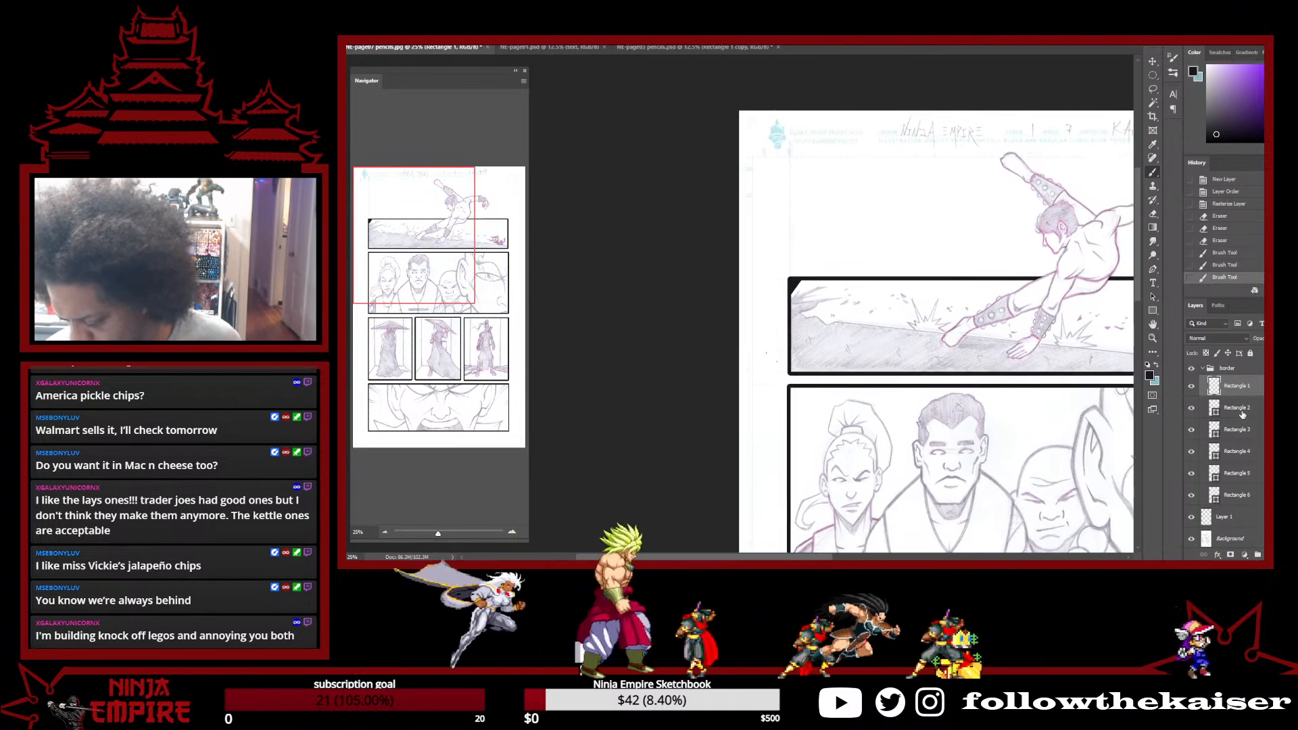
key(ctrl+z)
key(ctrl+z)
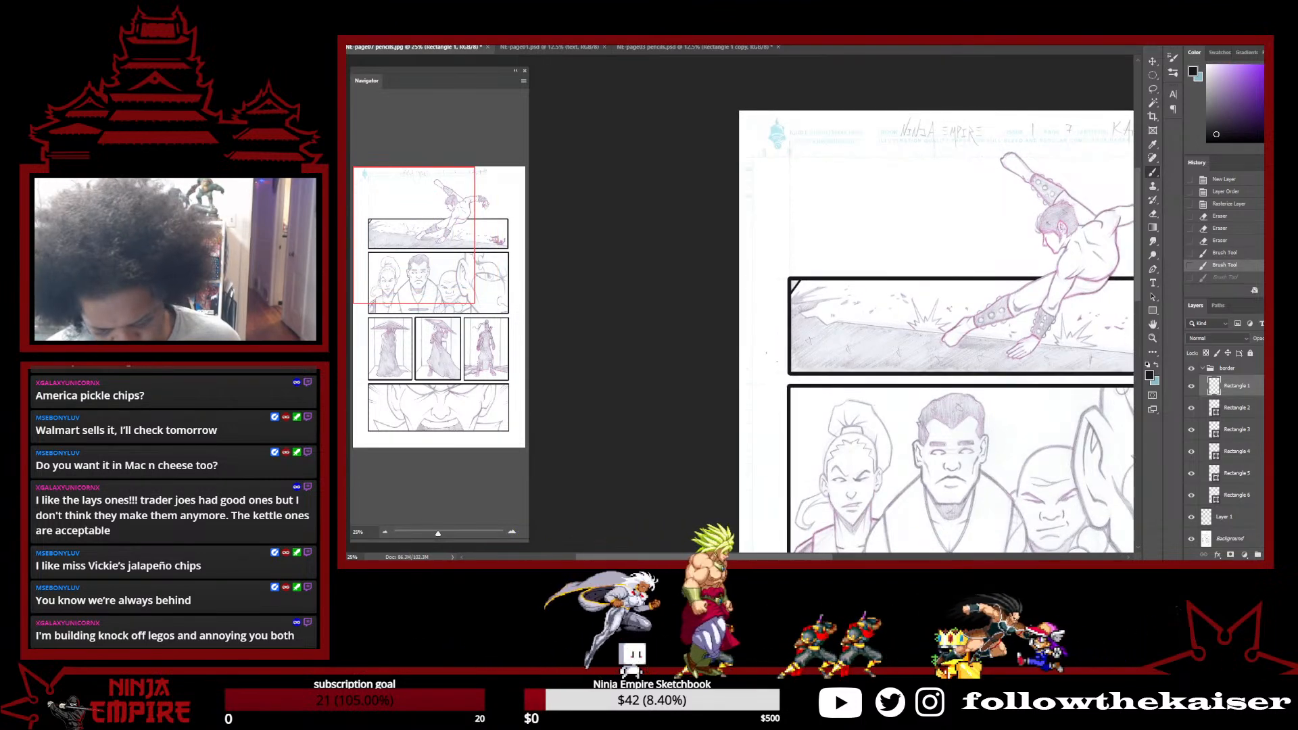
Select the empty layer beneath the collapsed border group and ink a short diagonal line across the top panel's upper-left corner
drag(1240, 512, 1242, 485)
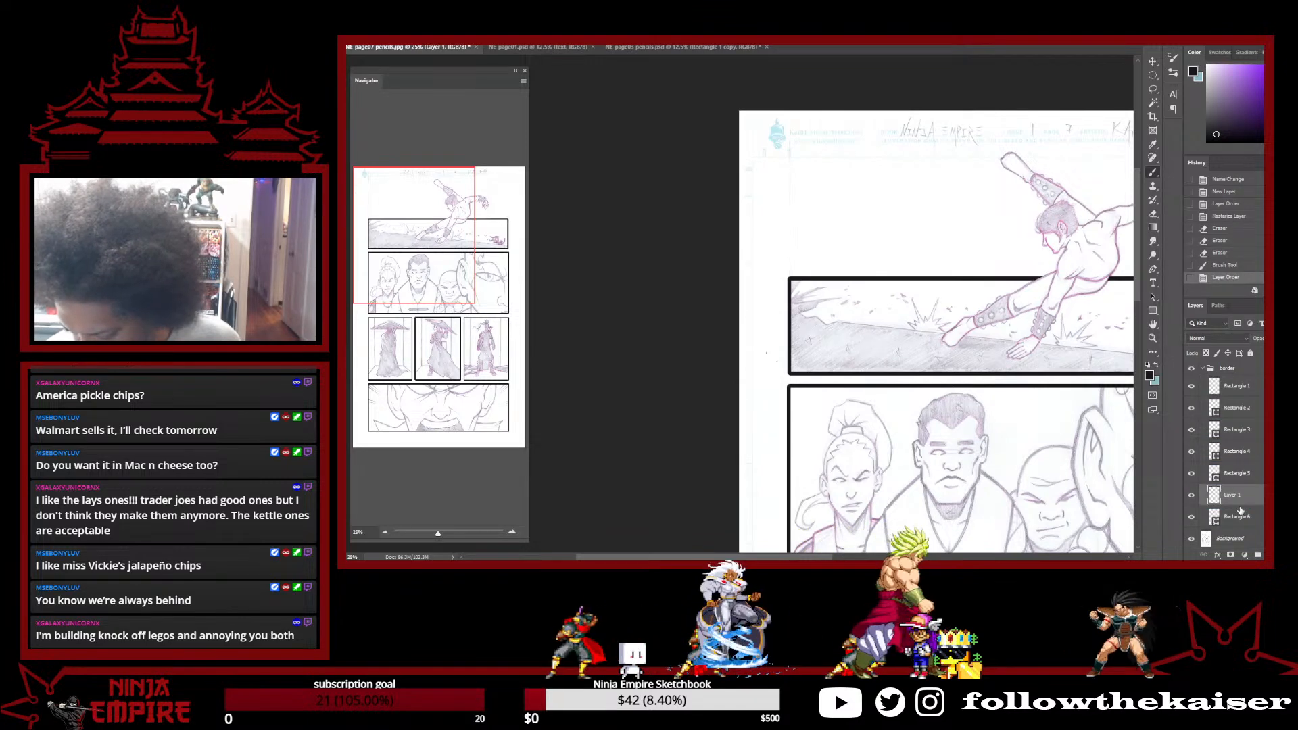
key(ctrl+z)
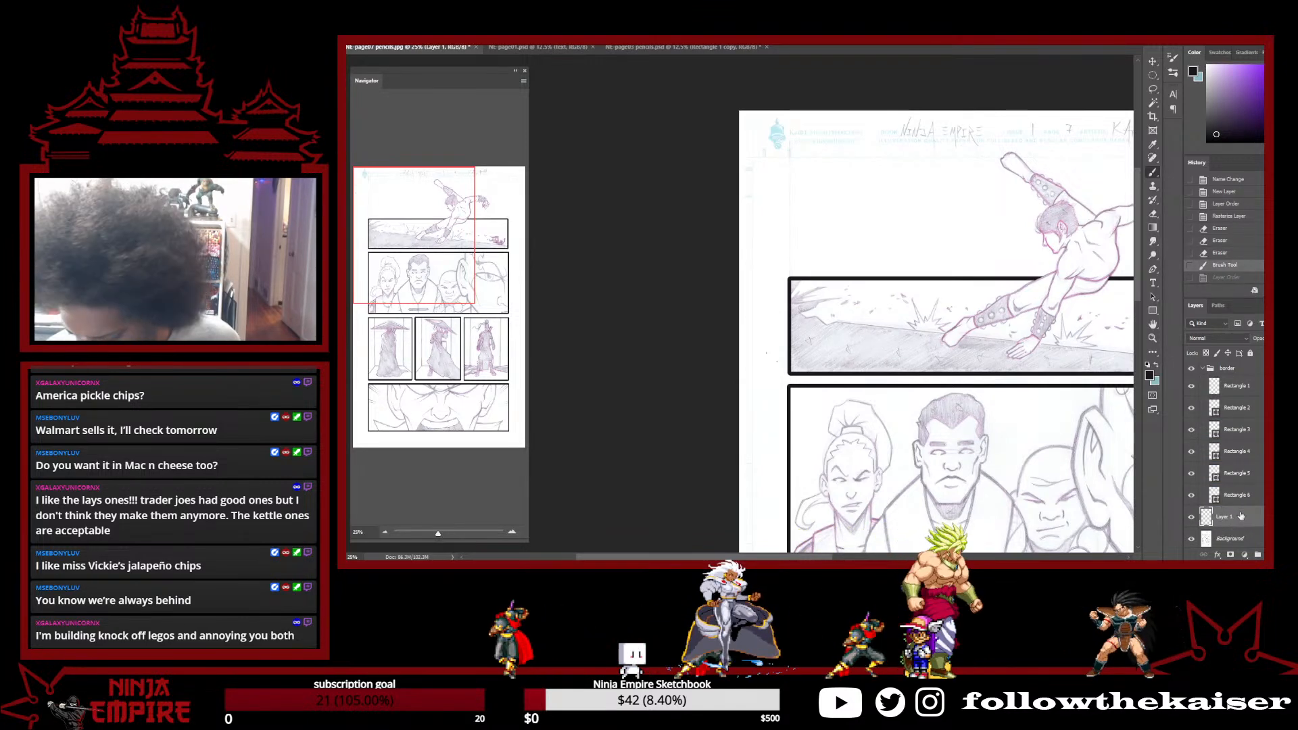
click(1203, 368)
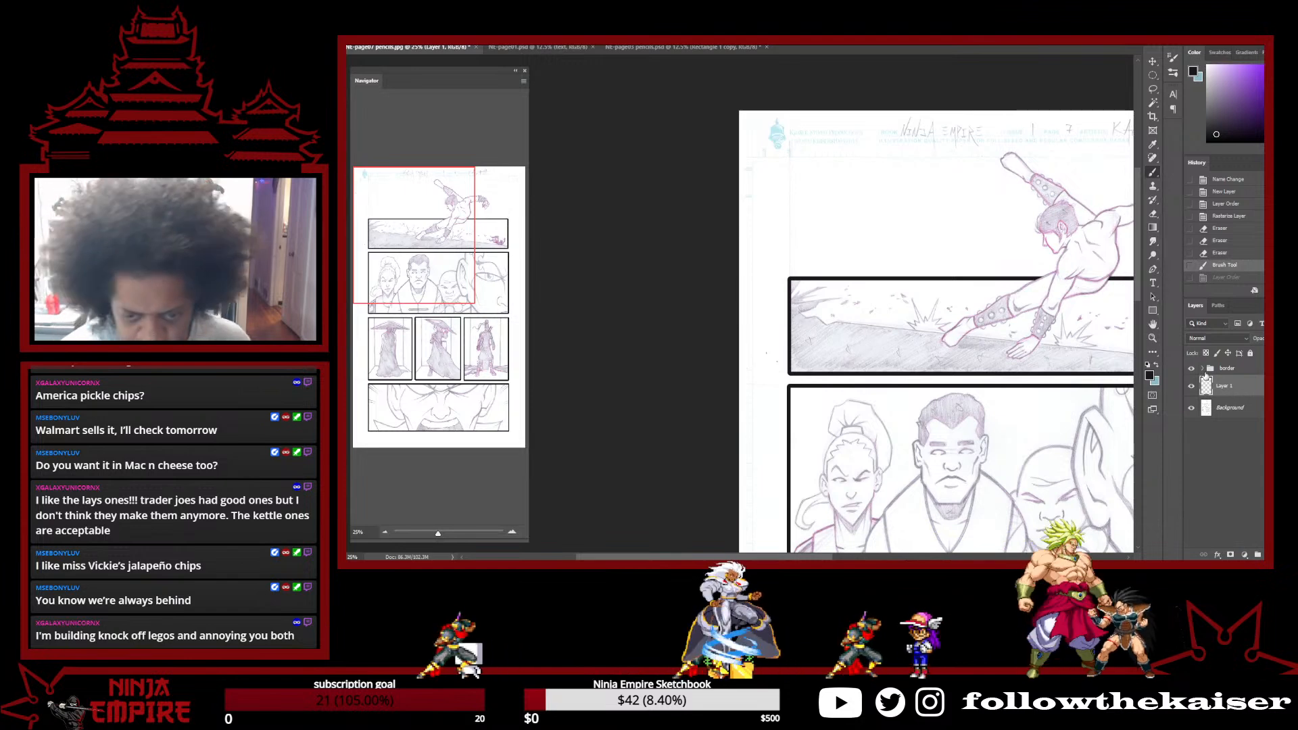
click(818, 308)
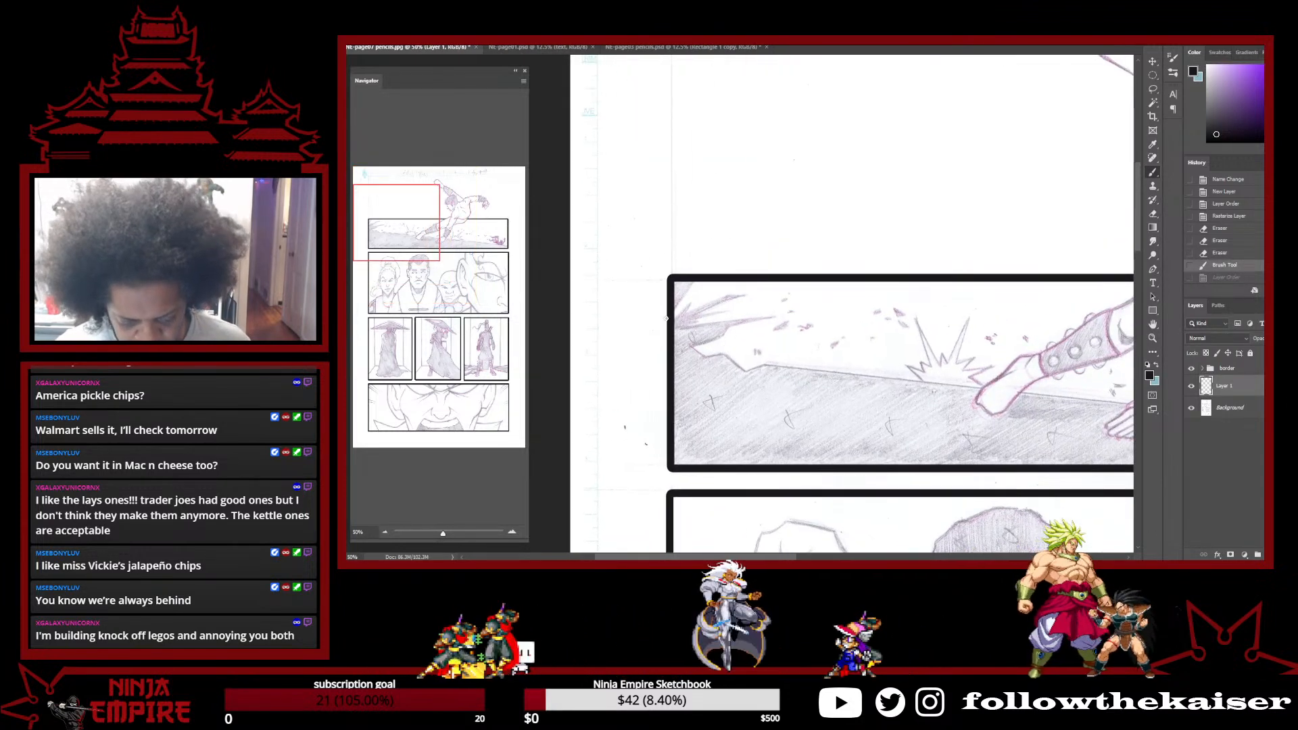
click(669, 314)
shift+click(693, 277)
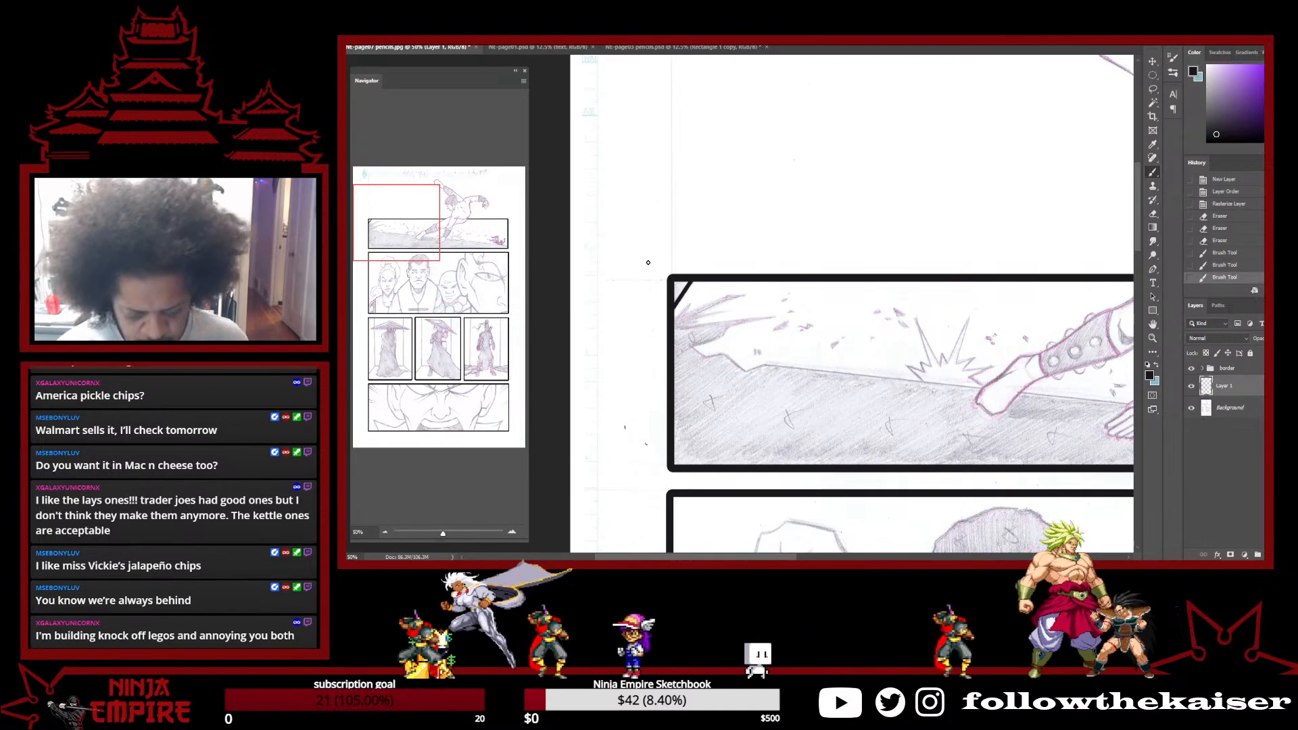
Ink the outline of a long pointed spike over the pencil strokes beside the top panel's upper-left corner
click(940, 340)
key(r)
drag(932, 357, 829, 321)
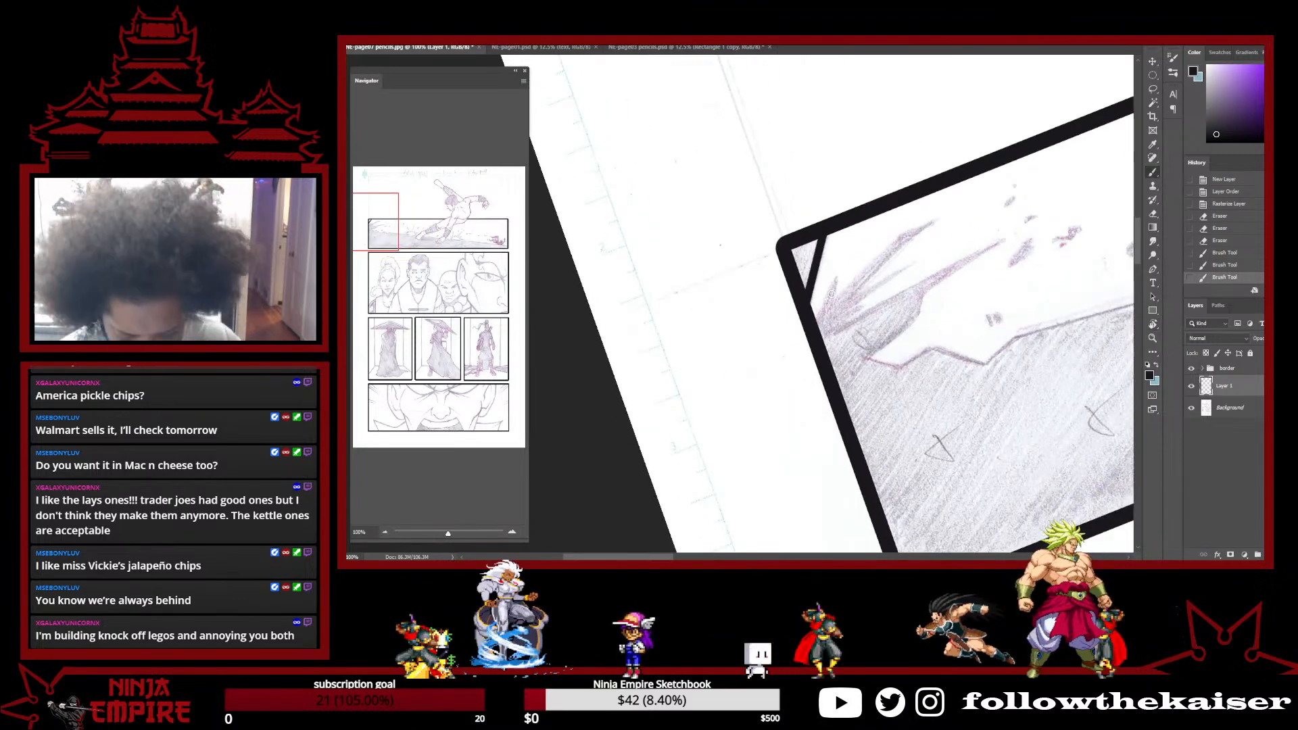
mouse_move(835, 276)
mouse_down()
mouse_move(820, 320)
mouse_move(869, 264)
mouse_move(820, 321)
mouse_move(898, 233)
mouse_move(850, 283)
mouse_move(904, 229)
mouse_move(950, 214)
mouse_up()
drag(855, 294, 937, 215)
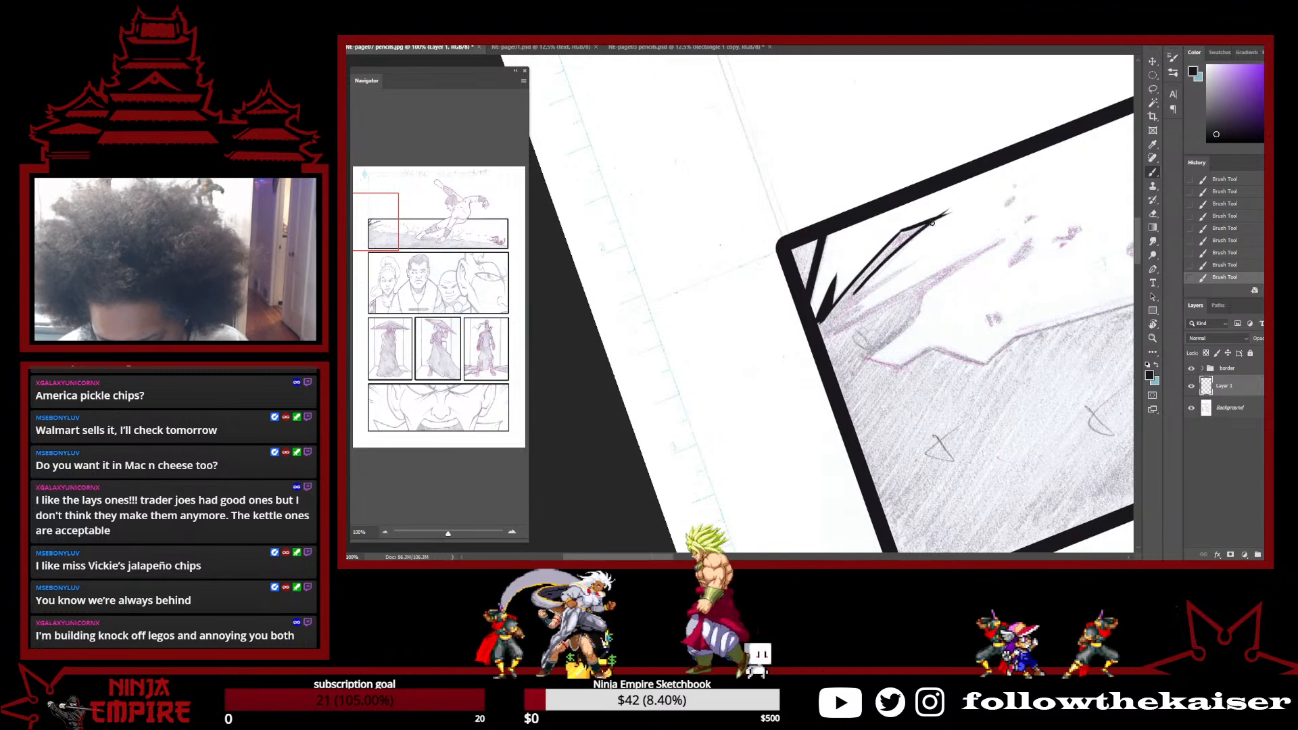
Trim the spike's overshooting tip with a smaller eraser and fill the spike solid black
key(e)
key(bracketleft)
key(bracketleft)
key(bracketleft)
click(952, 229)
key(bracketleft)
key(bracketleft)
key(bracketleft)
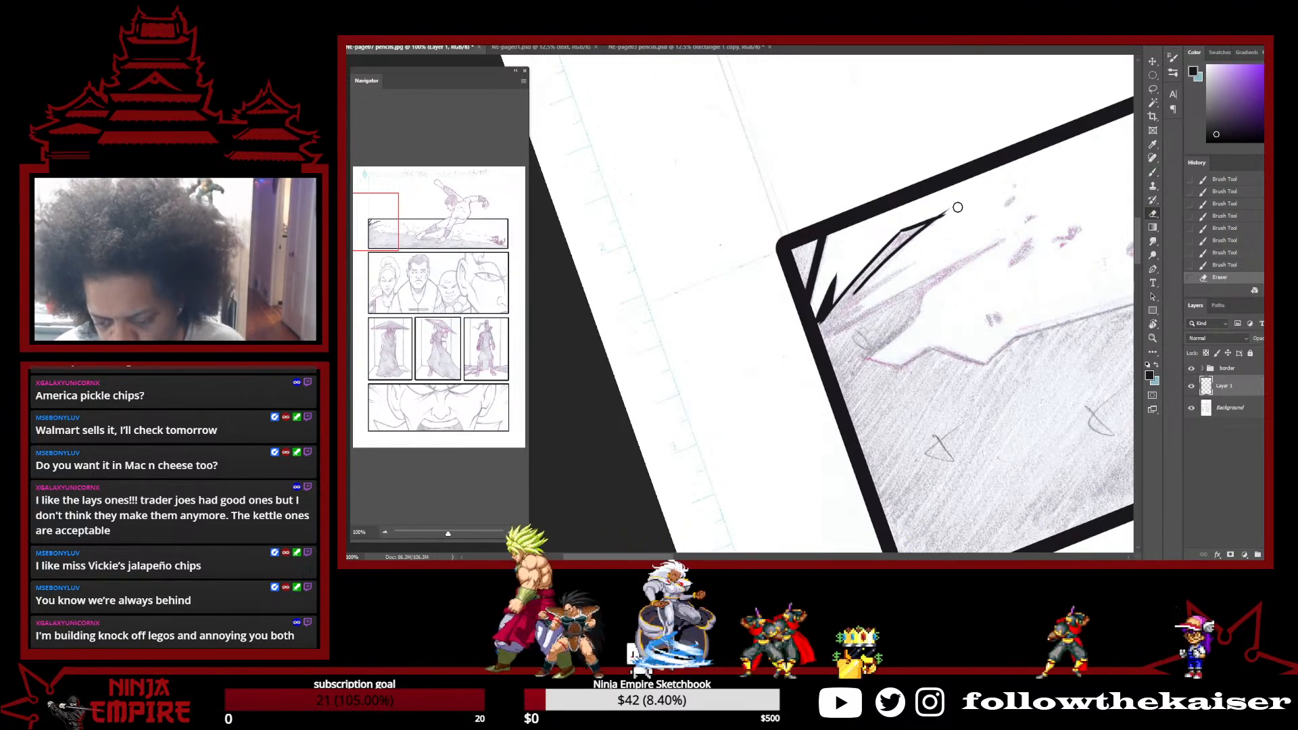
click(950, 213)
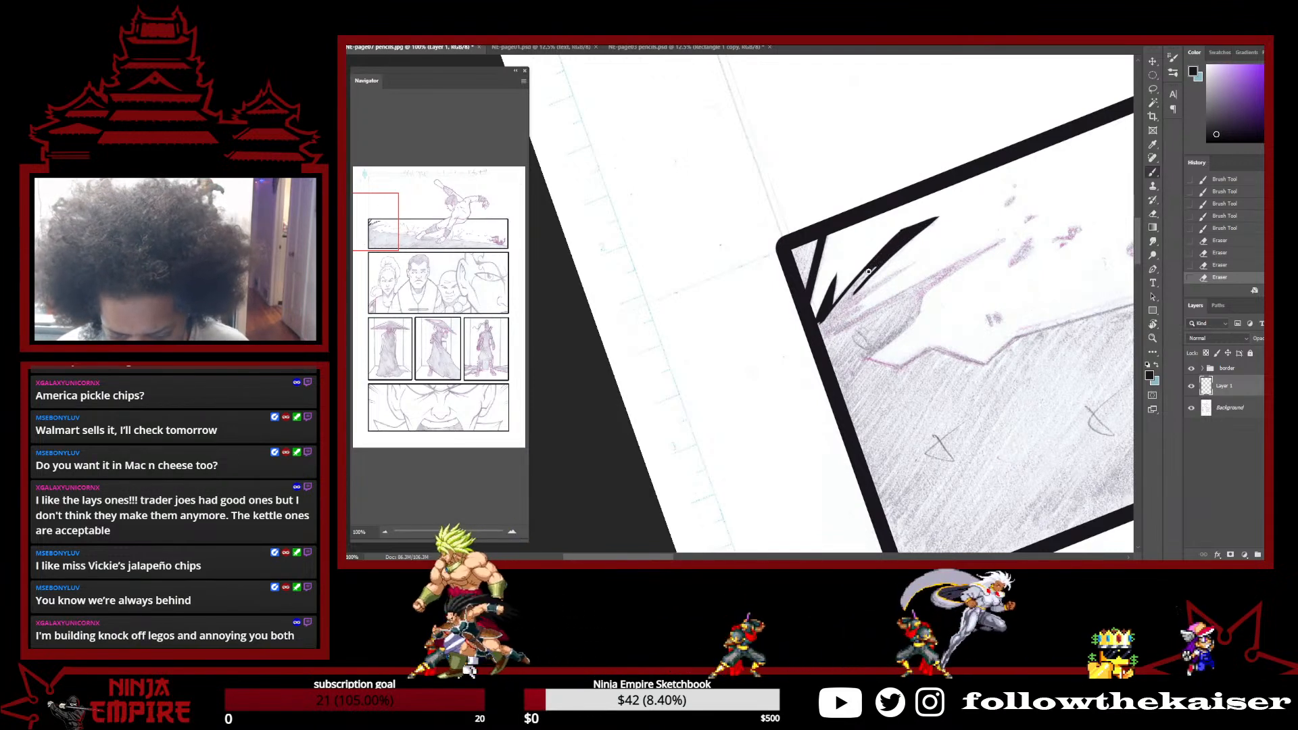
drag(872, 267, 833, 313)
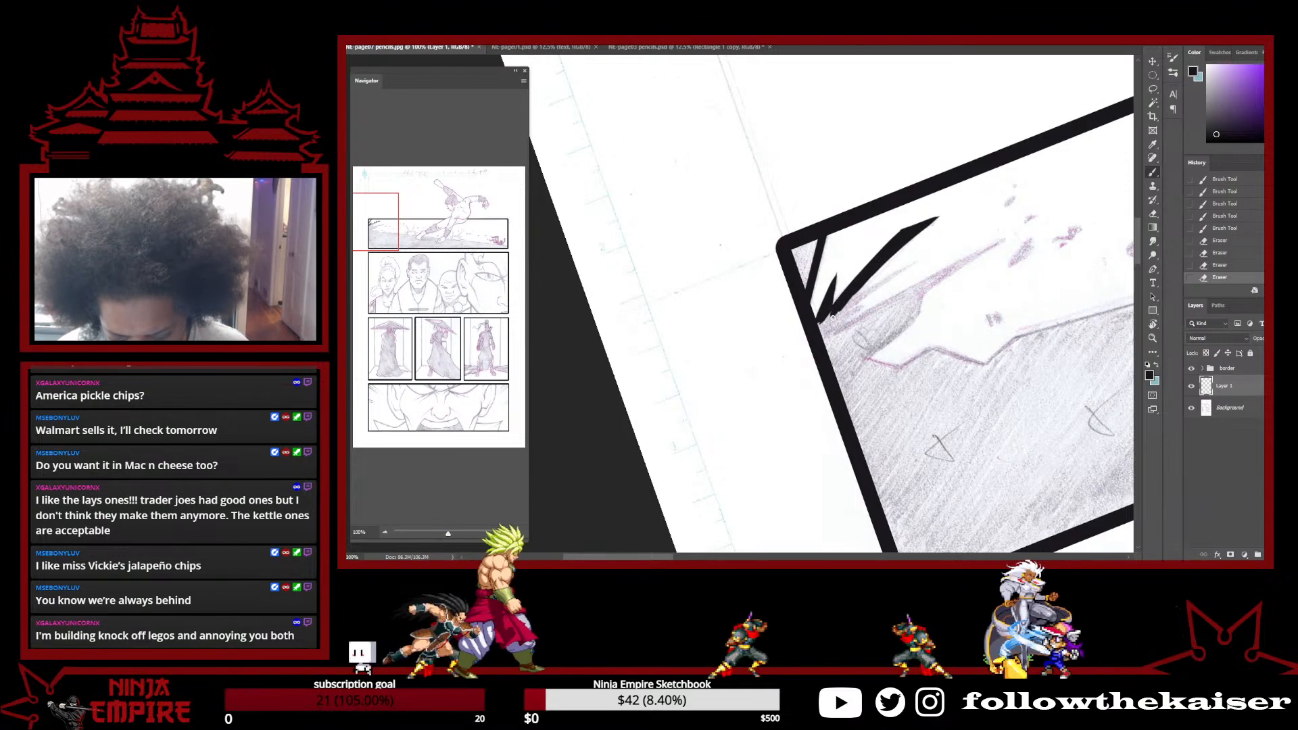
Ink a second, thinner tapering spike branching from the base of the first and black in the panel's corner triangle
key(r)
drag(935, 254, 915, 207)
drag(845, 264, 898, 216)
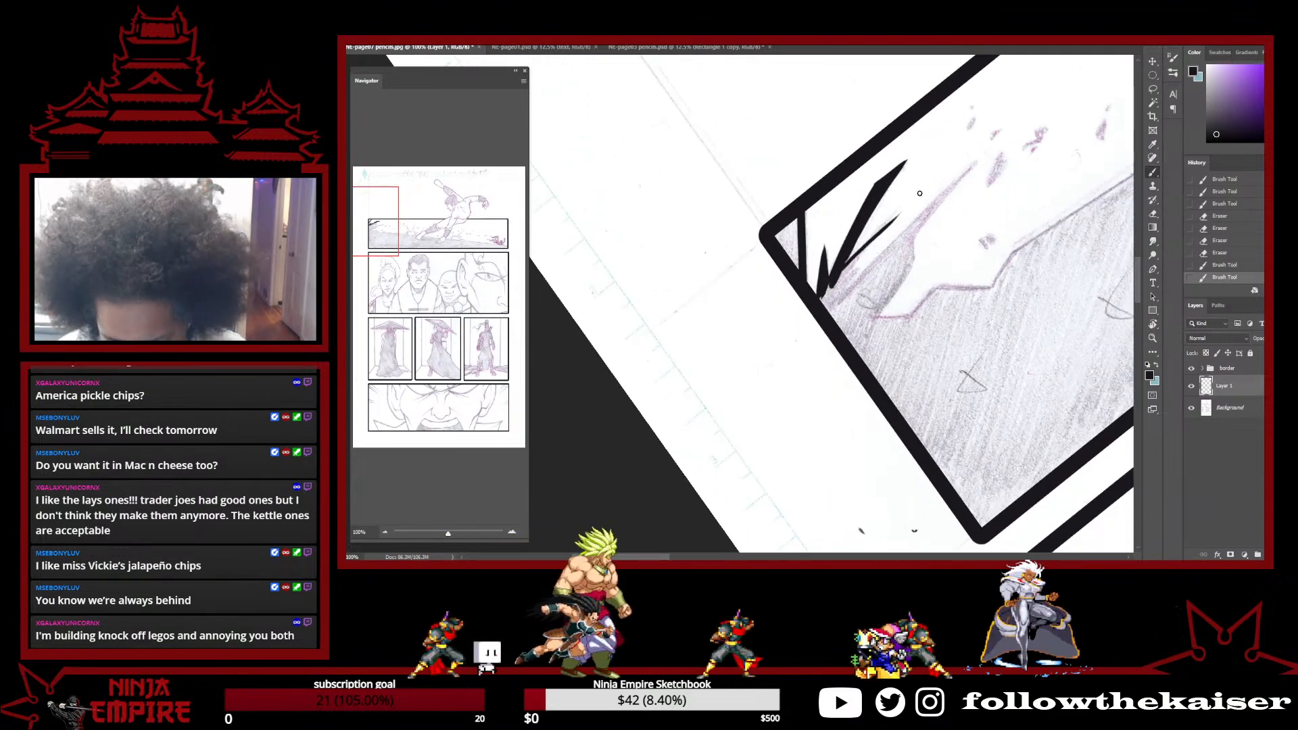
key(ctrl+z)
drag(843, 268, 904, 199)
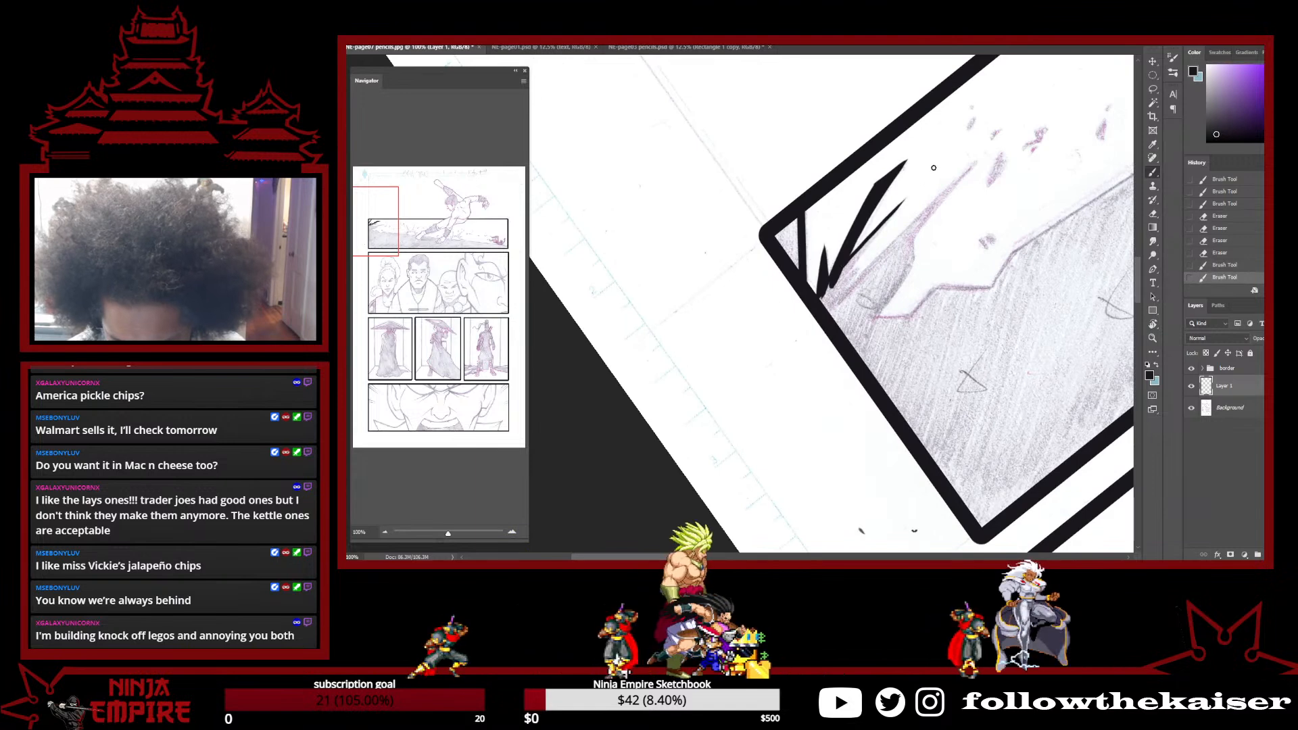
drag(848, 276, 904, 199)
key(ctrl+z)
key(ctrl+z)
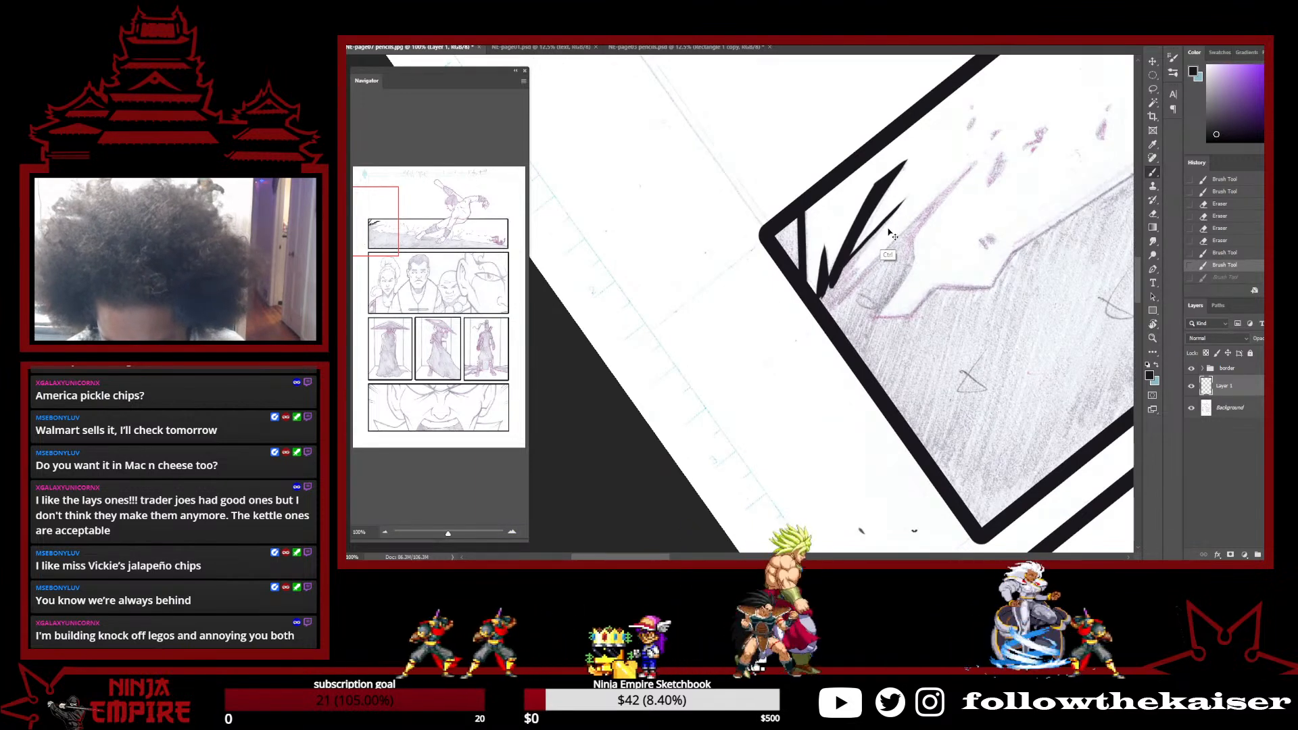
key(ctrl+shift+z)
key(ctrl+shift+z)
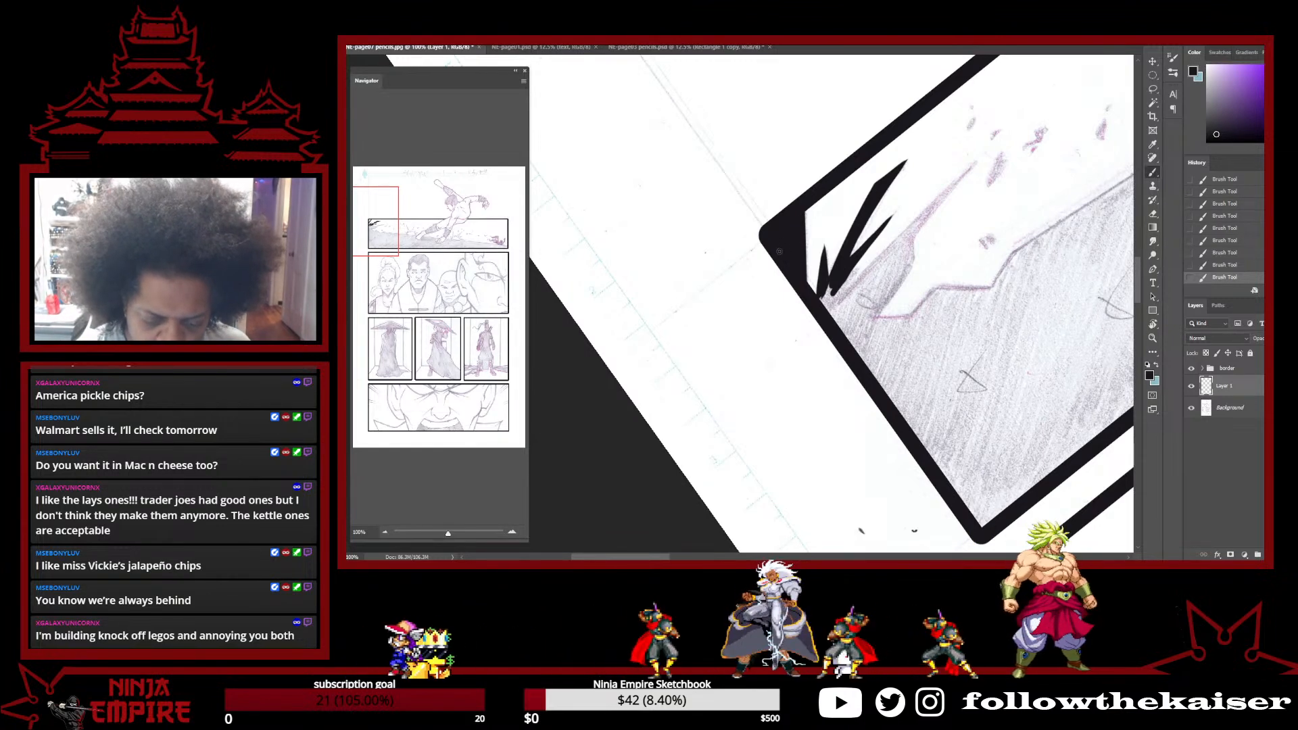
Set the foreground colour to C 74, M 70, Y 62, K 77 and return to the Brush tool
key(r)
drag(966, 399, 982, 377)
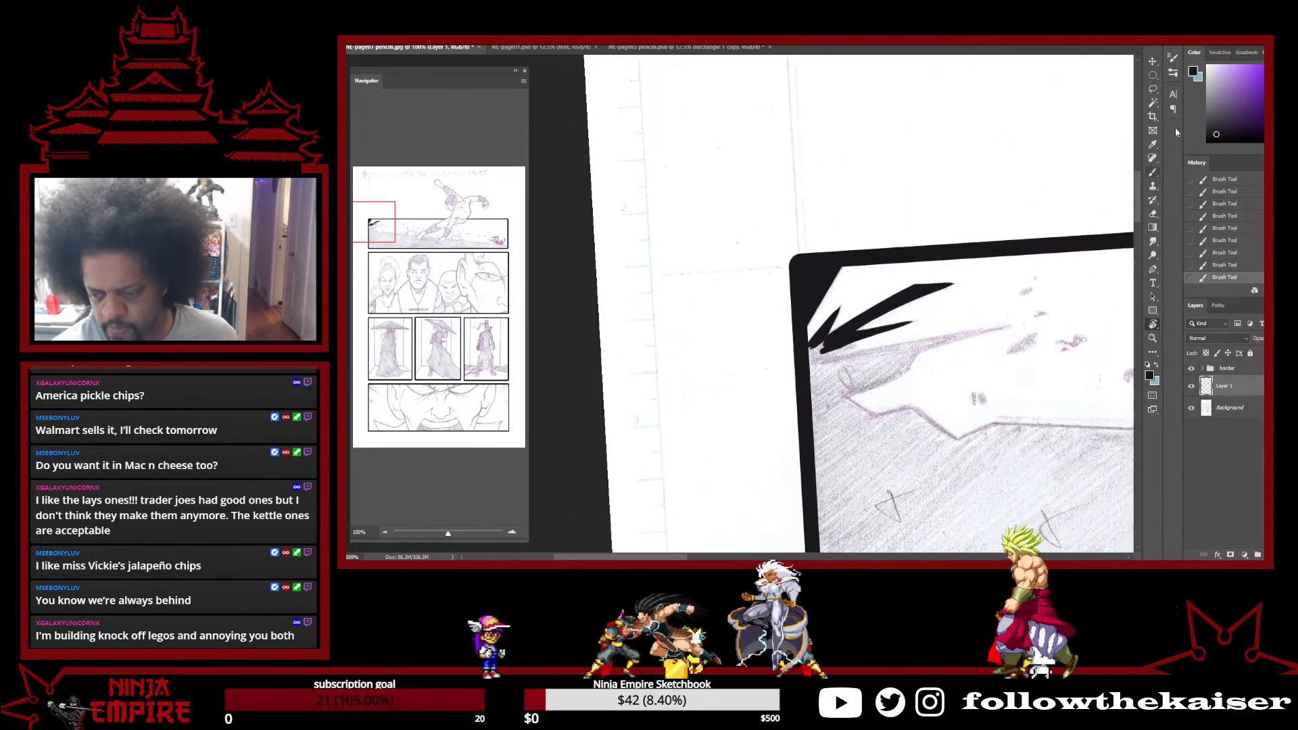
click(1193, 73)
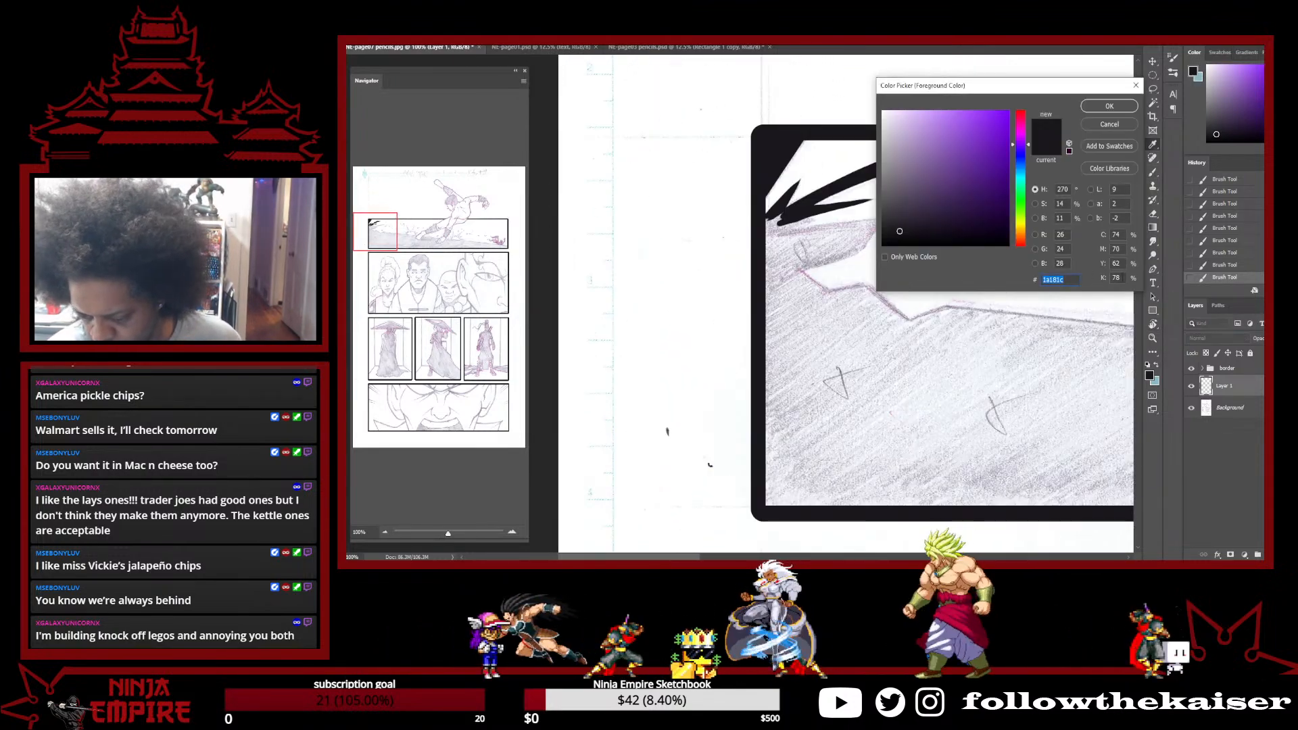
click(901, 231)
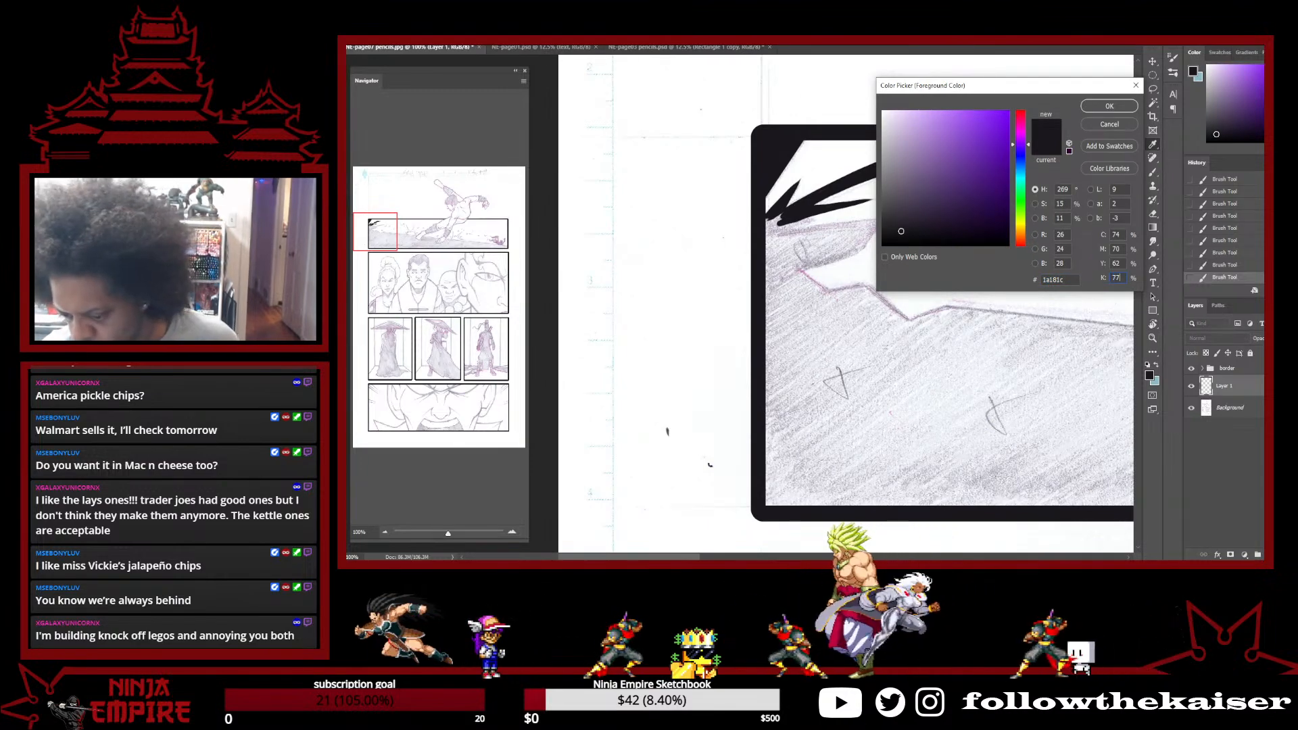
key(Return)
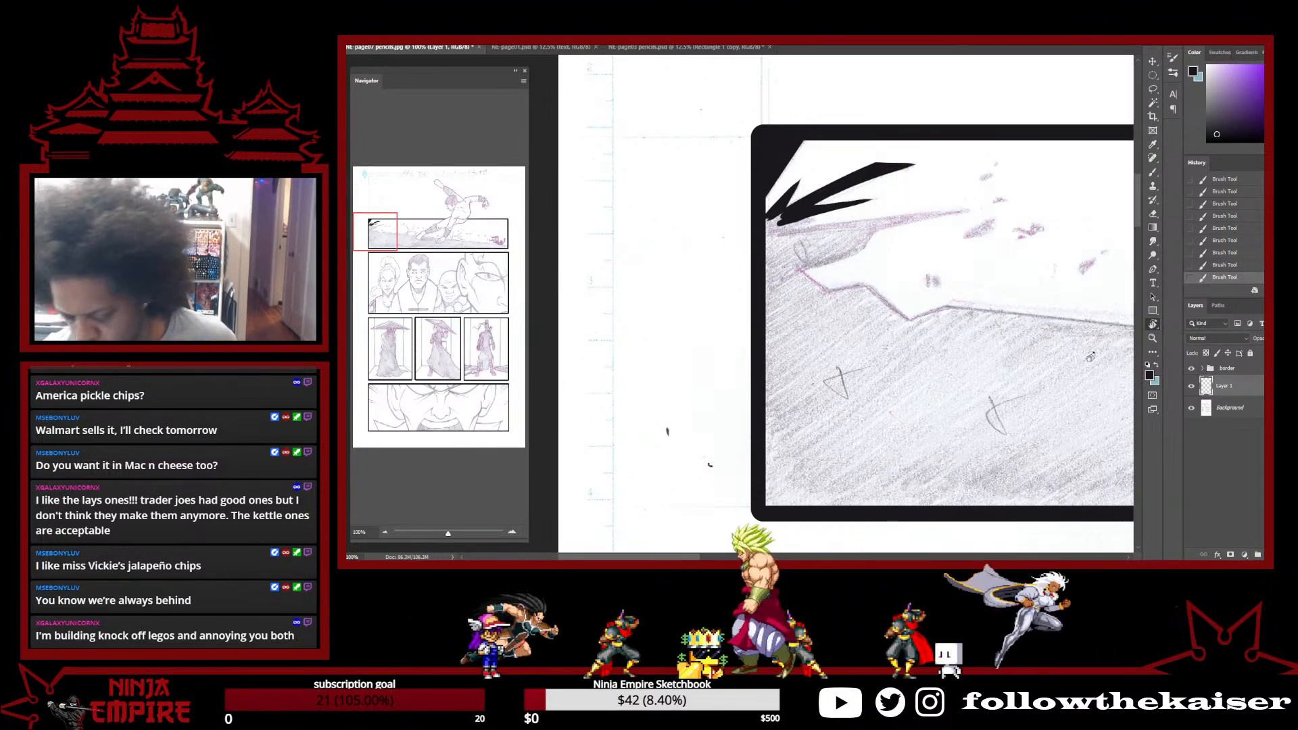
key(b)
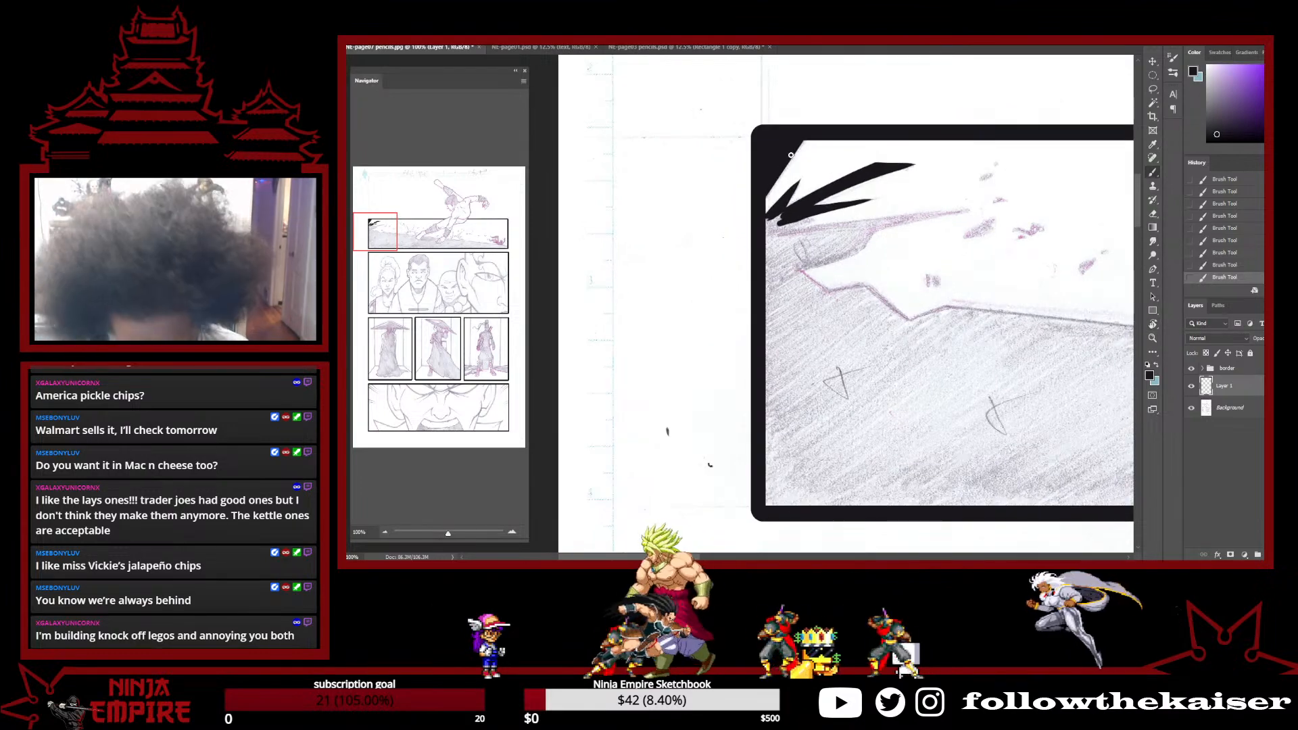
Select the inked corner and both spikes with the Magic Wand, fill them with the foreground colour, and deselect
key(w)
click(785, 157)
shift+click(788, 205)
shift+click(824, 209)
key(alt+BackSpace)
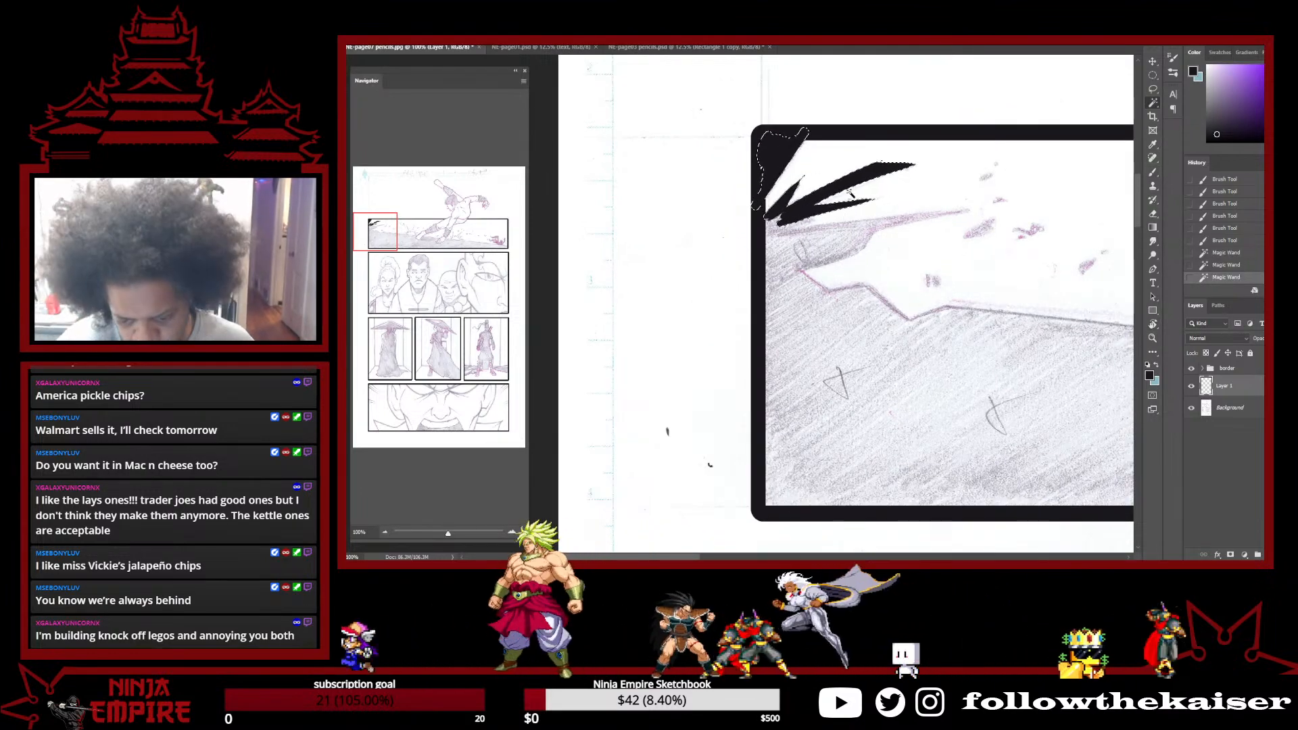
key(ctrl+d)
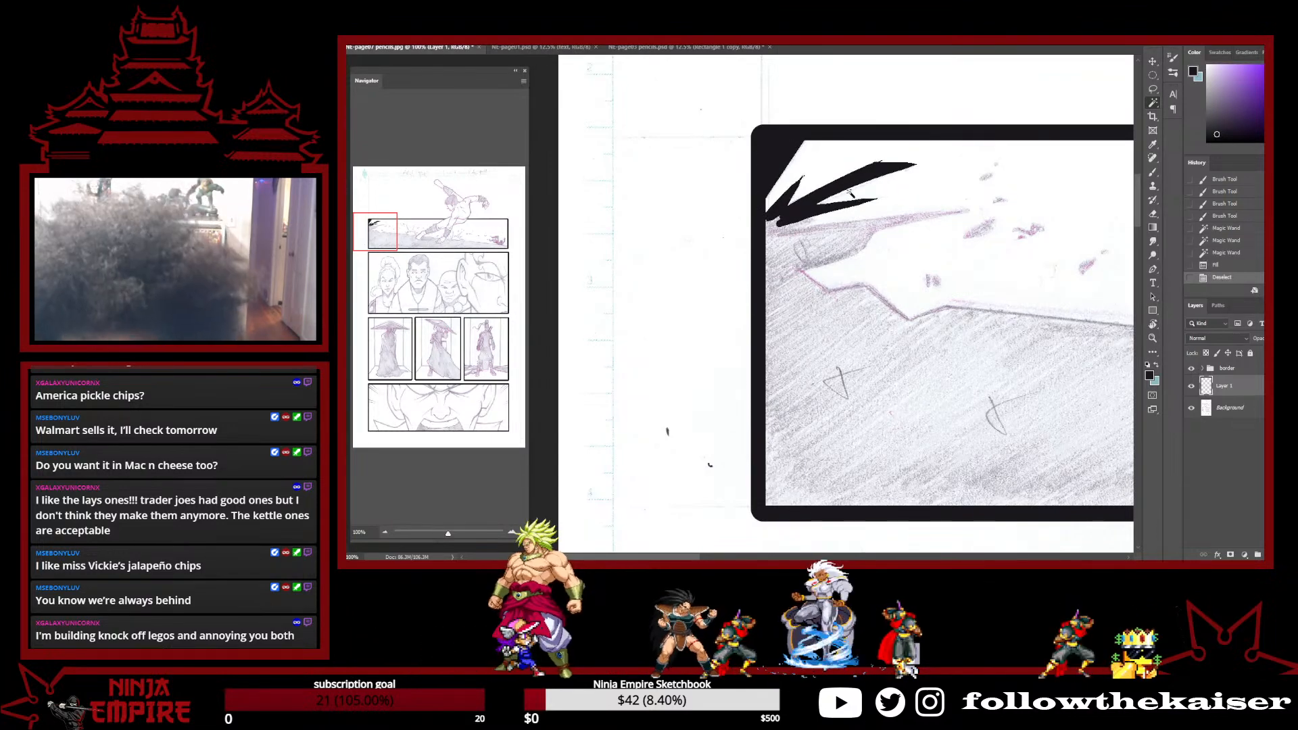
Try to smooth the diagonal edge of the solid black corner with brush strokes
ctrl+click(801, 214)
drag(801, 217, 812, 280)
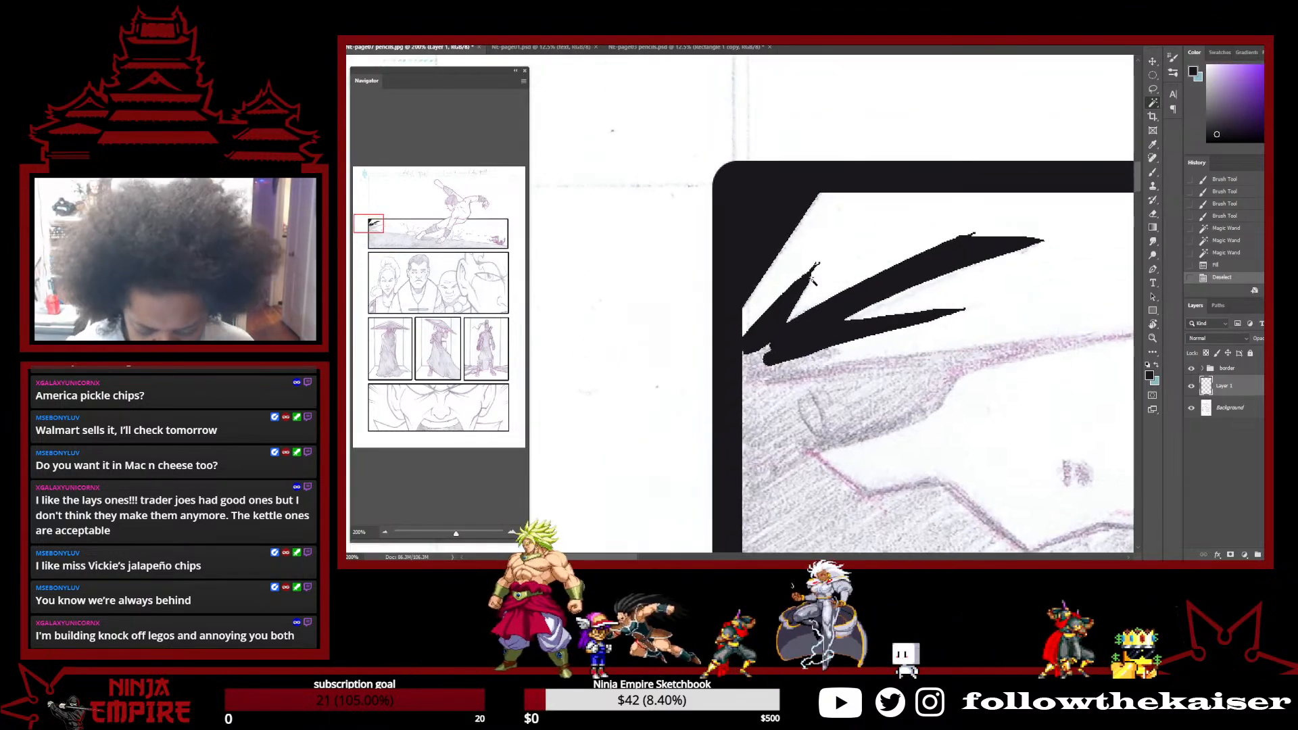
click(734, 319)
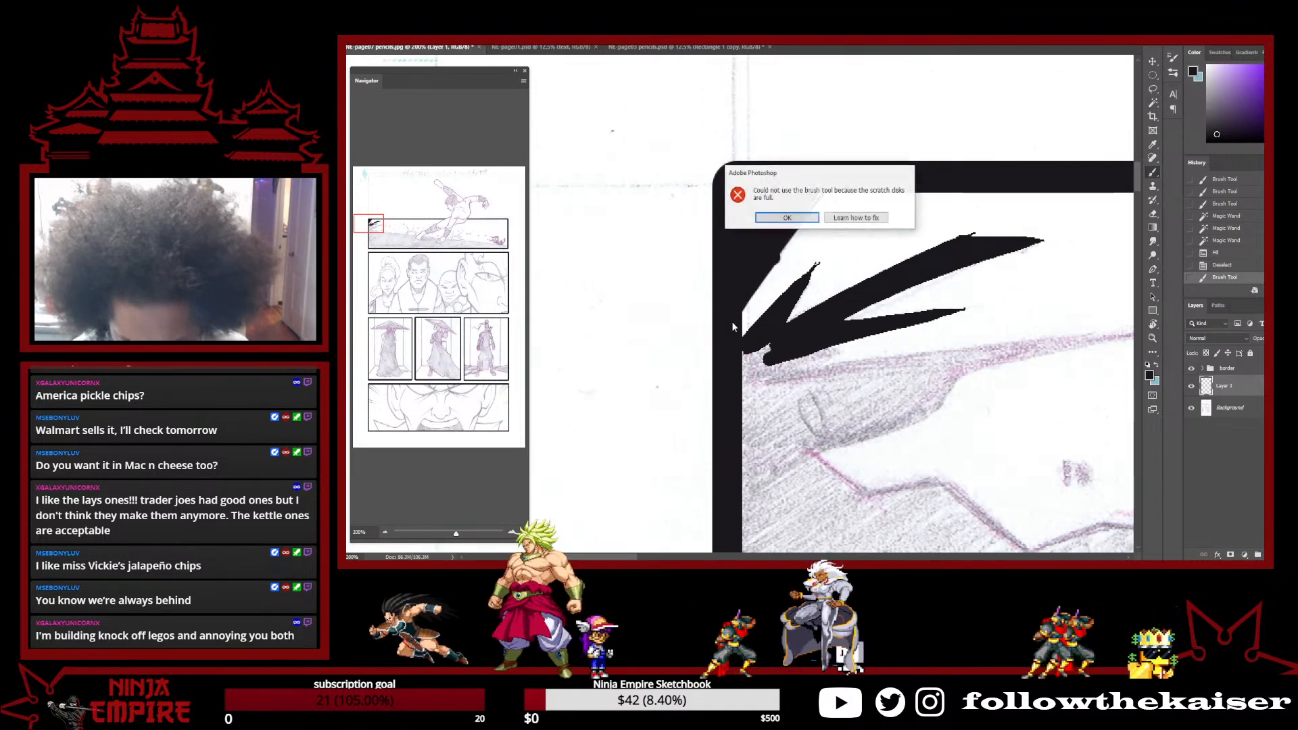
key(Return)
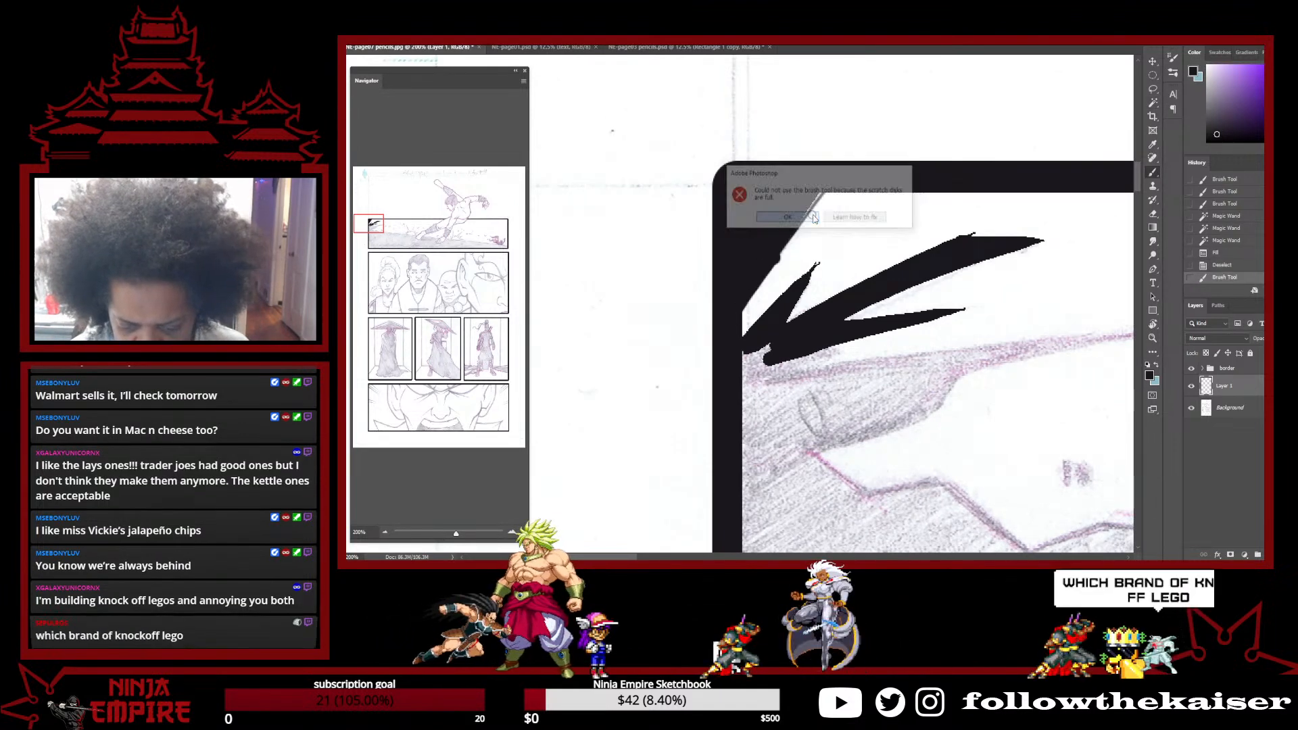
drag(791, 243, 831, 191)
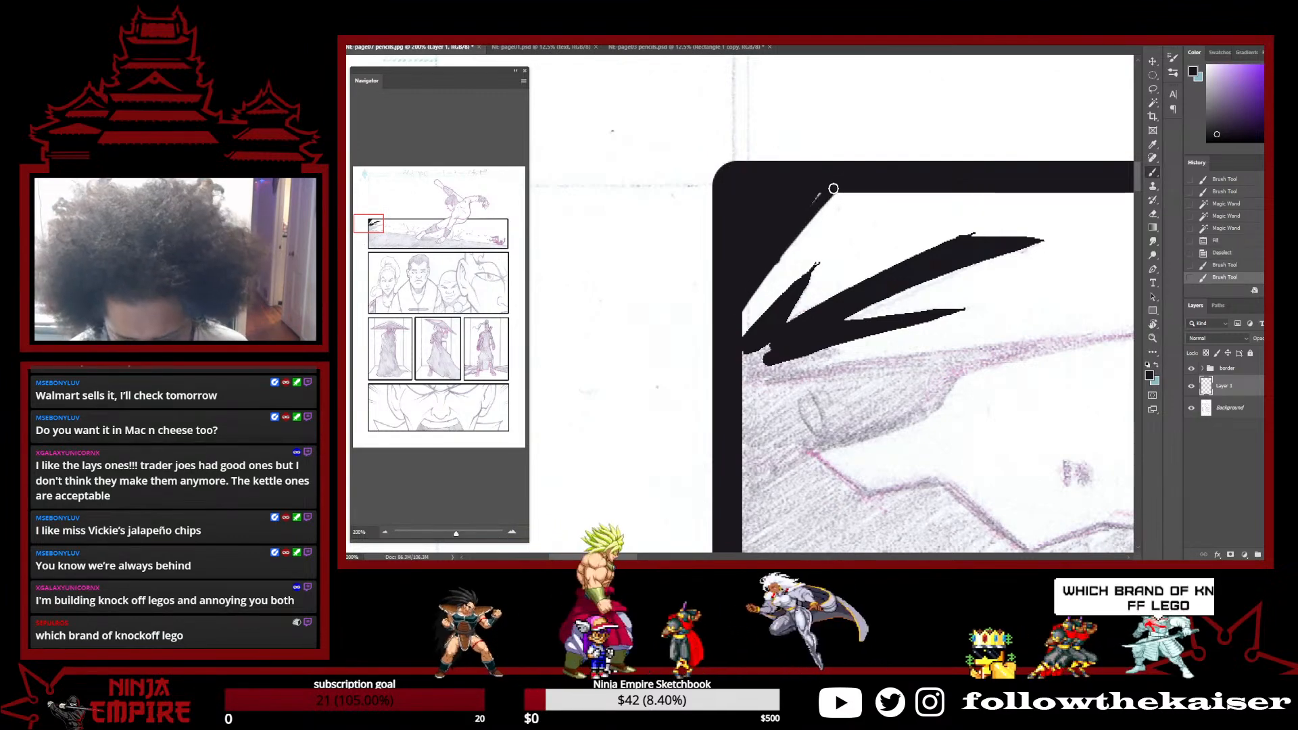
click(829, 198)
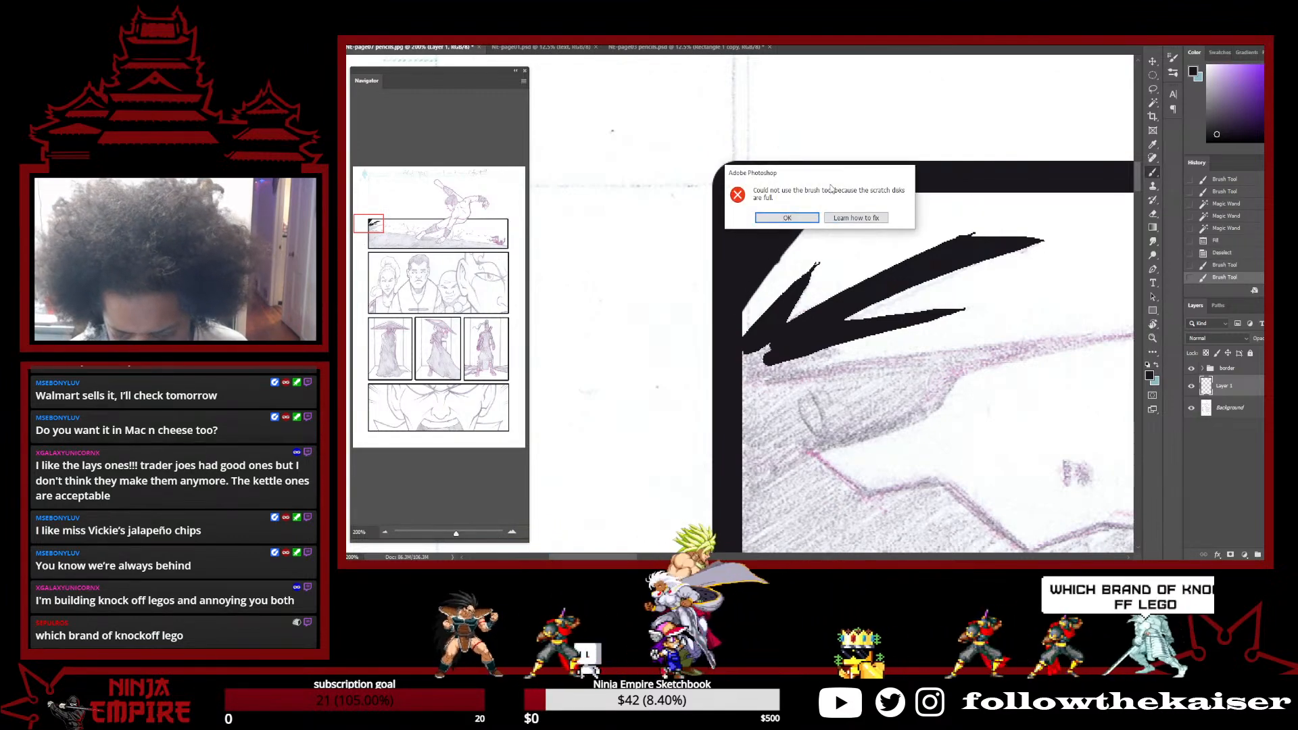
key(Return)
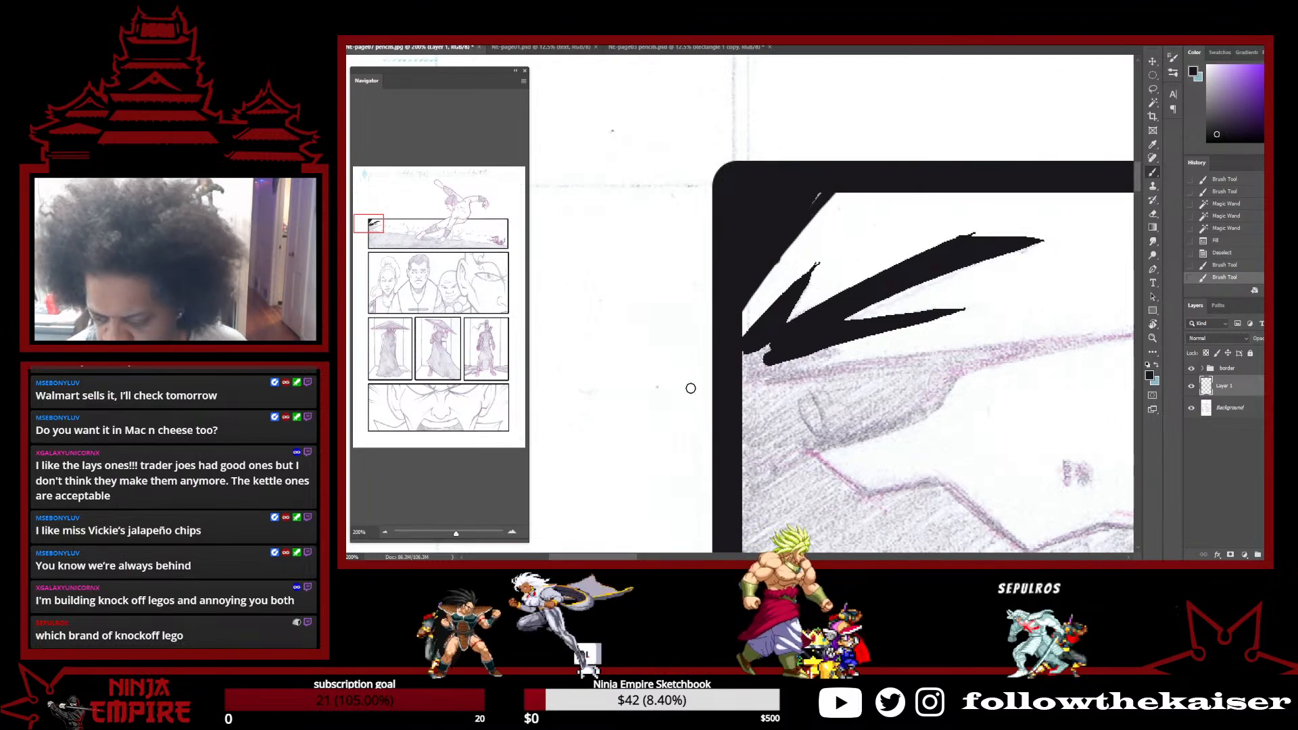
click(813, 196)
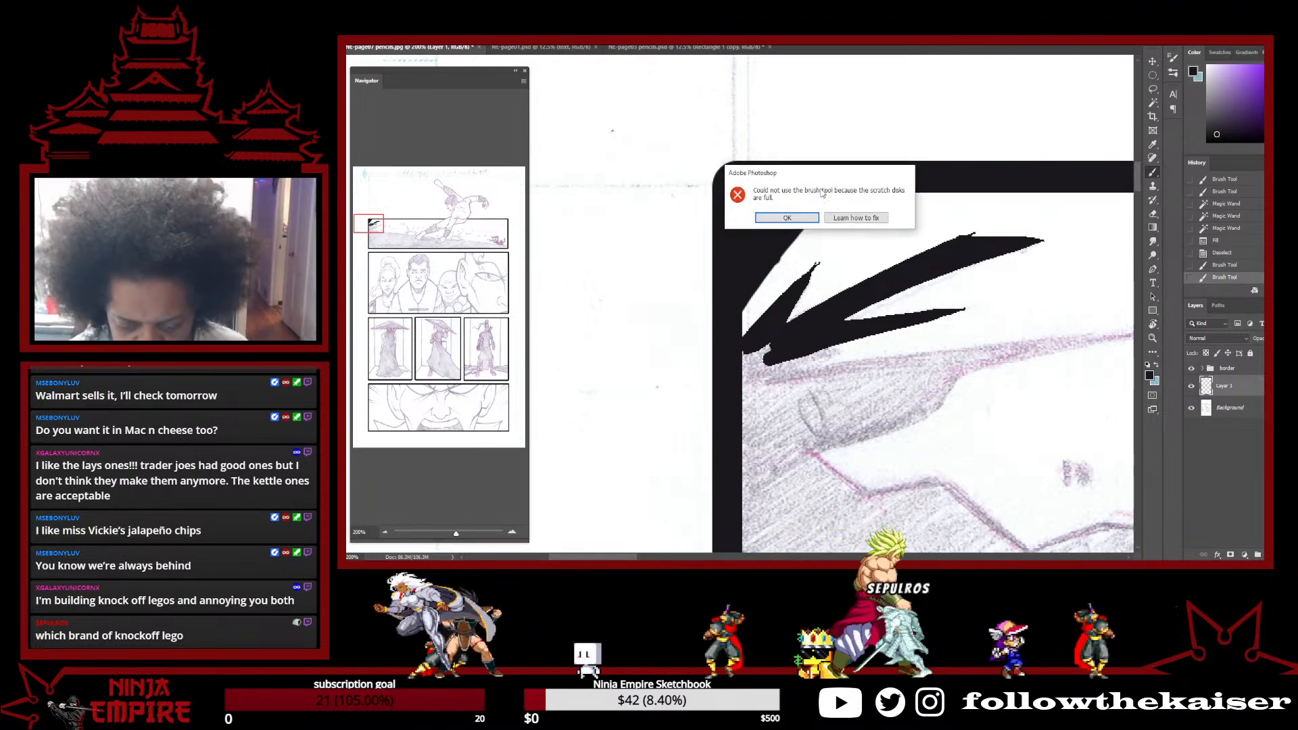
key(Return)
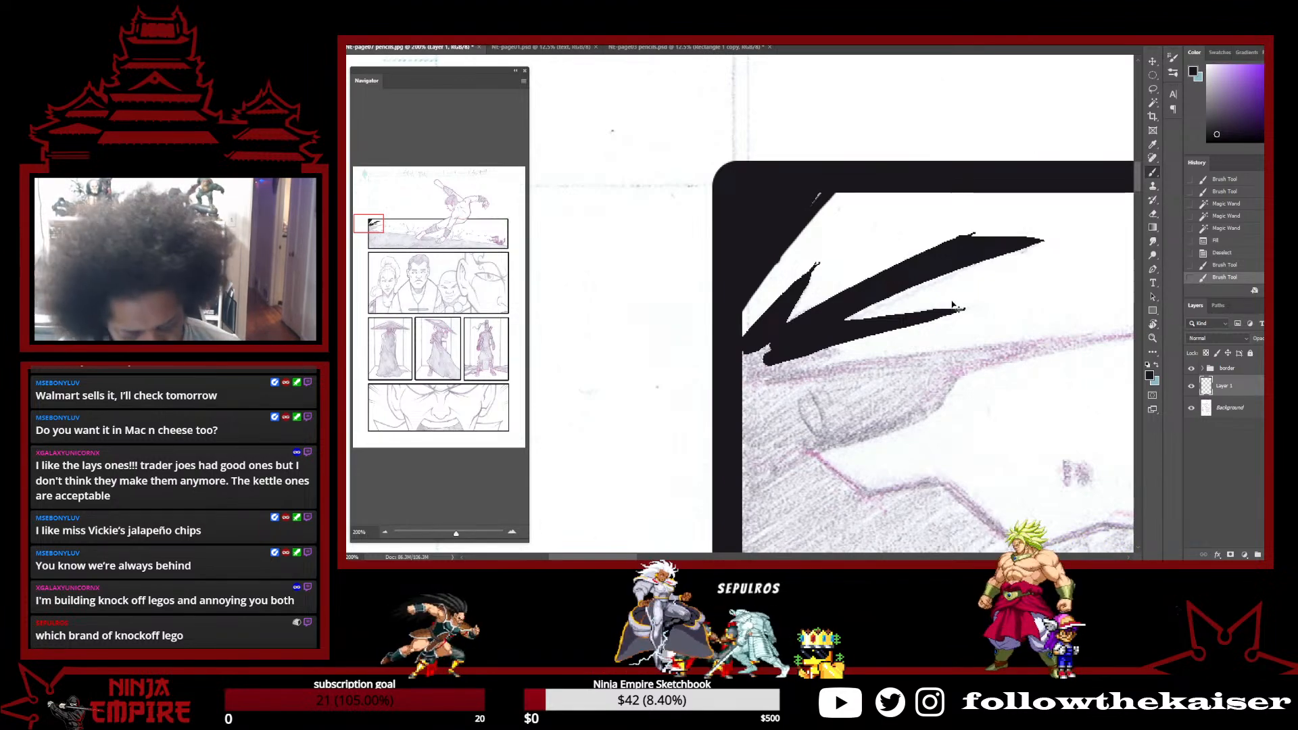
Undo the corner brush strokes and the fill, and clear the restored selection
key(ctrl+z)
key(ctrl+z)
key(ctrl+z)
key(ctrl+z)
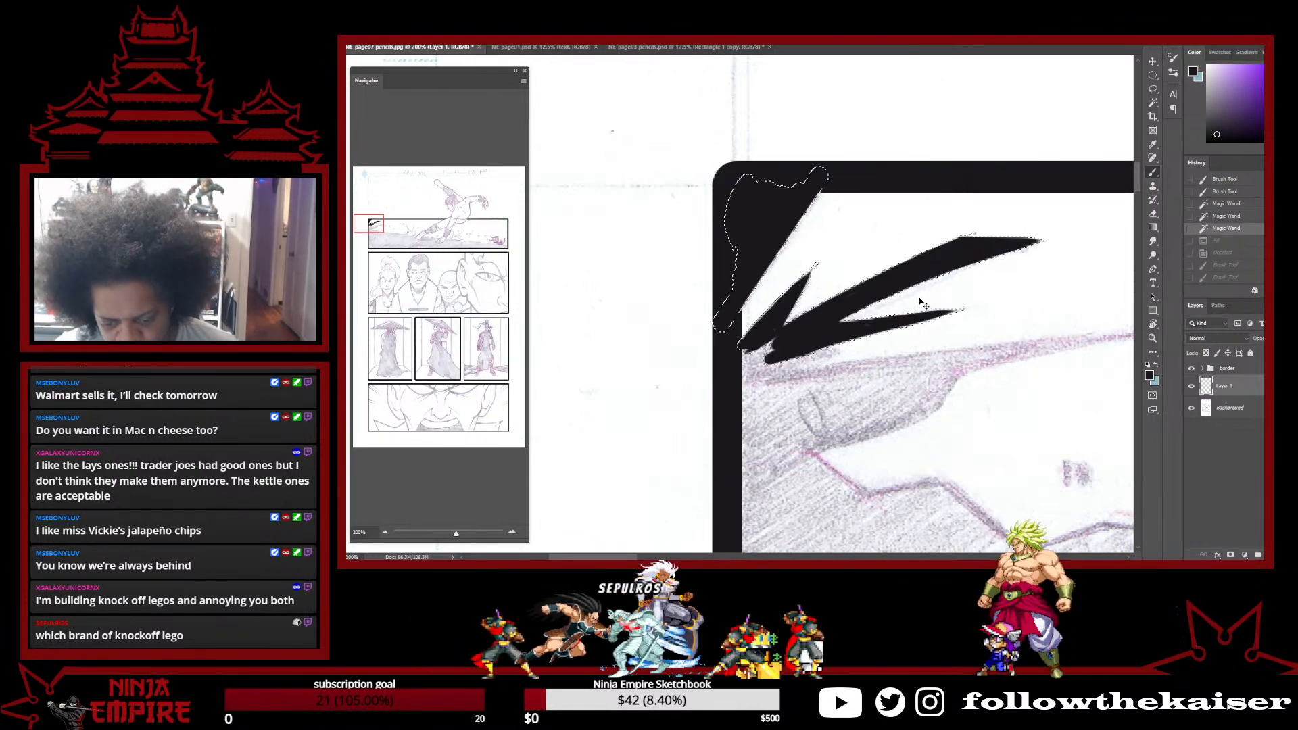
key(ctrl+d)
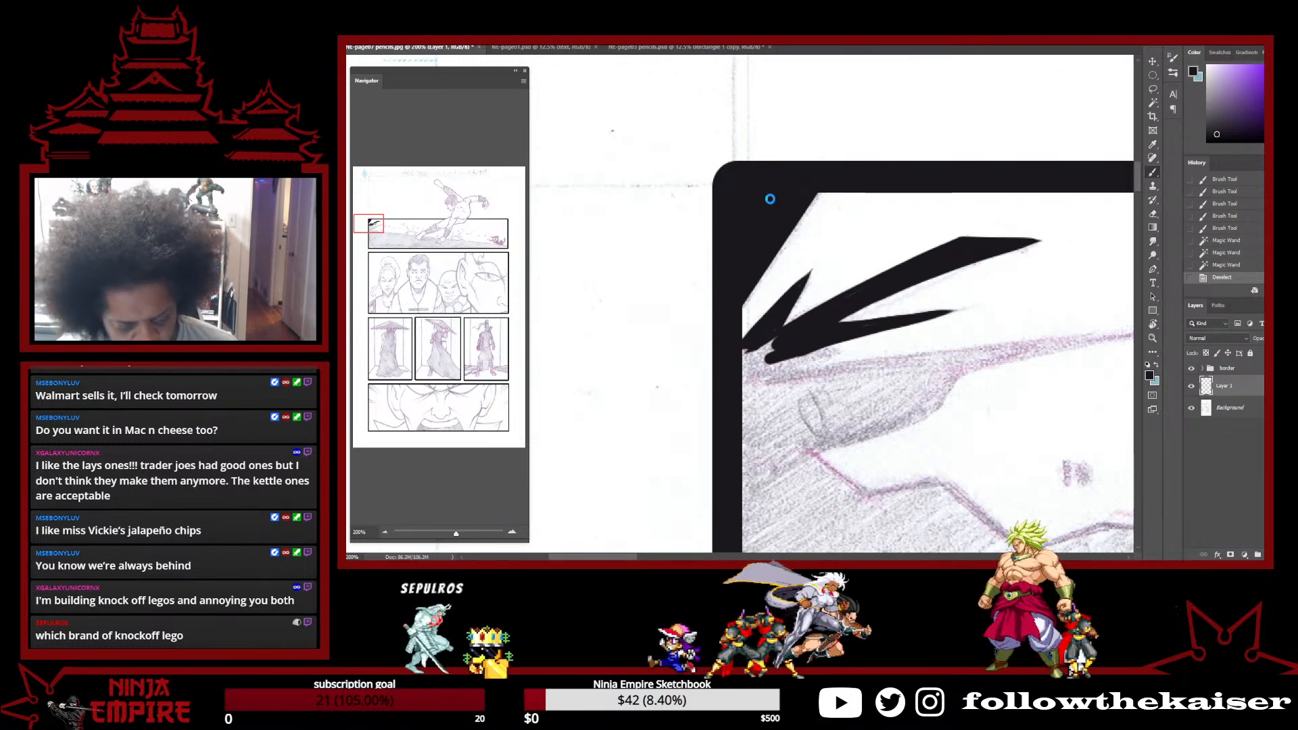
Save the page as a Photoshop file named NE-page07 pencils and try another brush stroke in the black corner
key(ctrl+s)
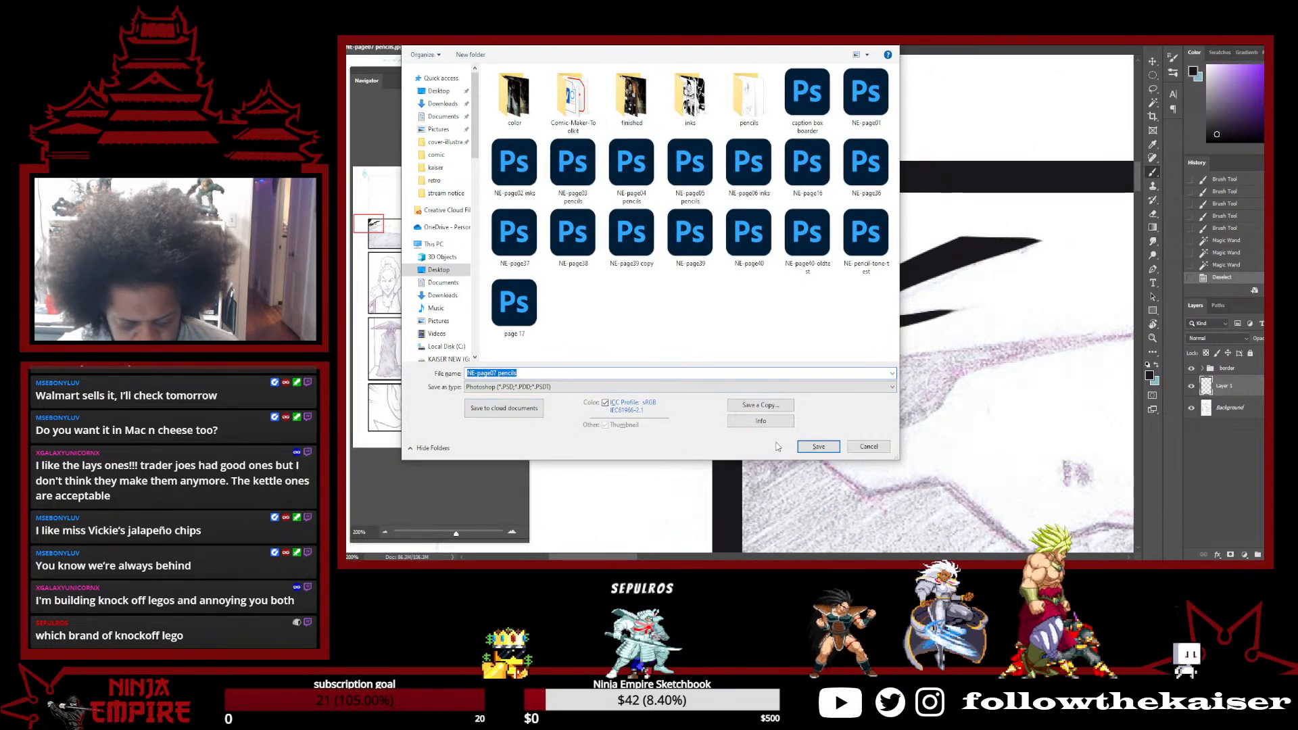
click(820, 449)
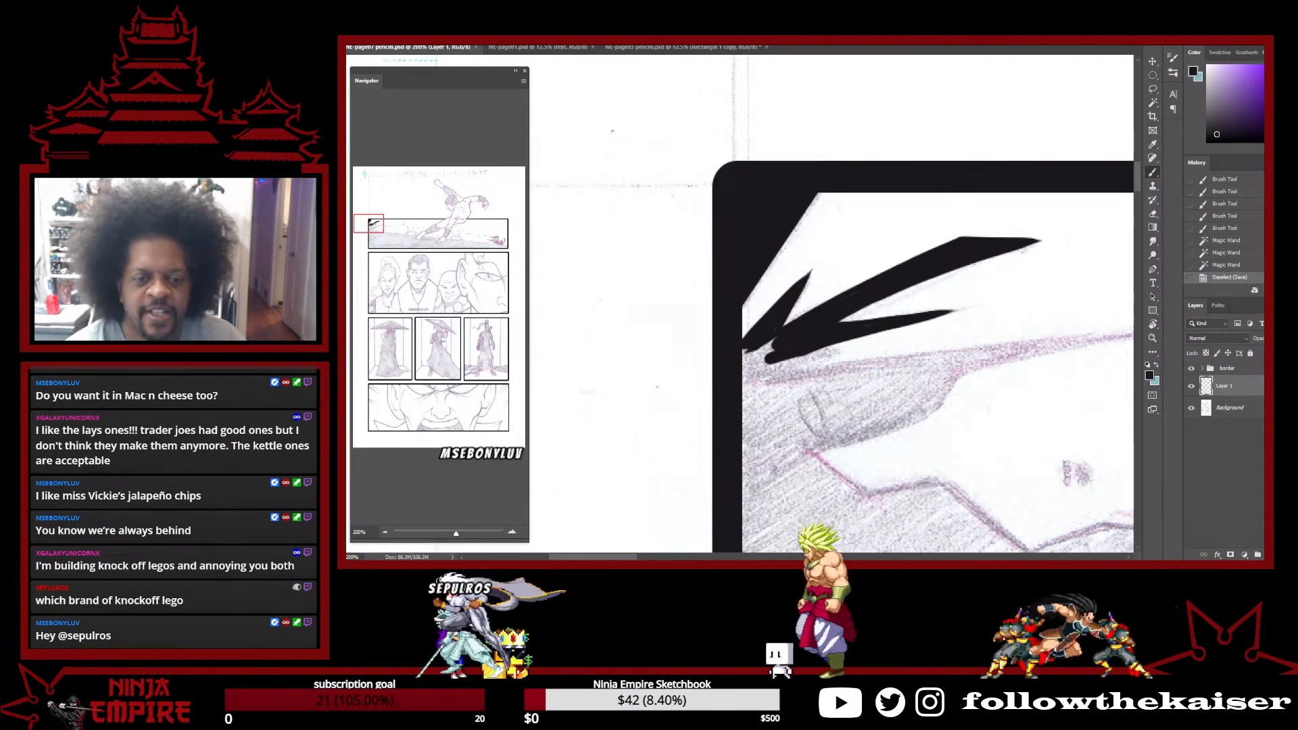
click(757, 255)
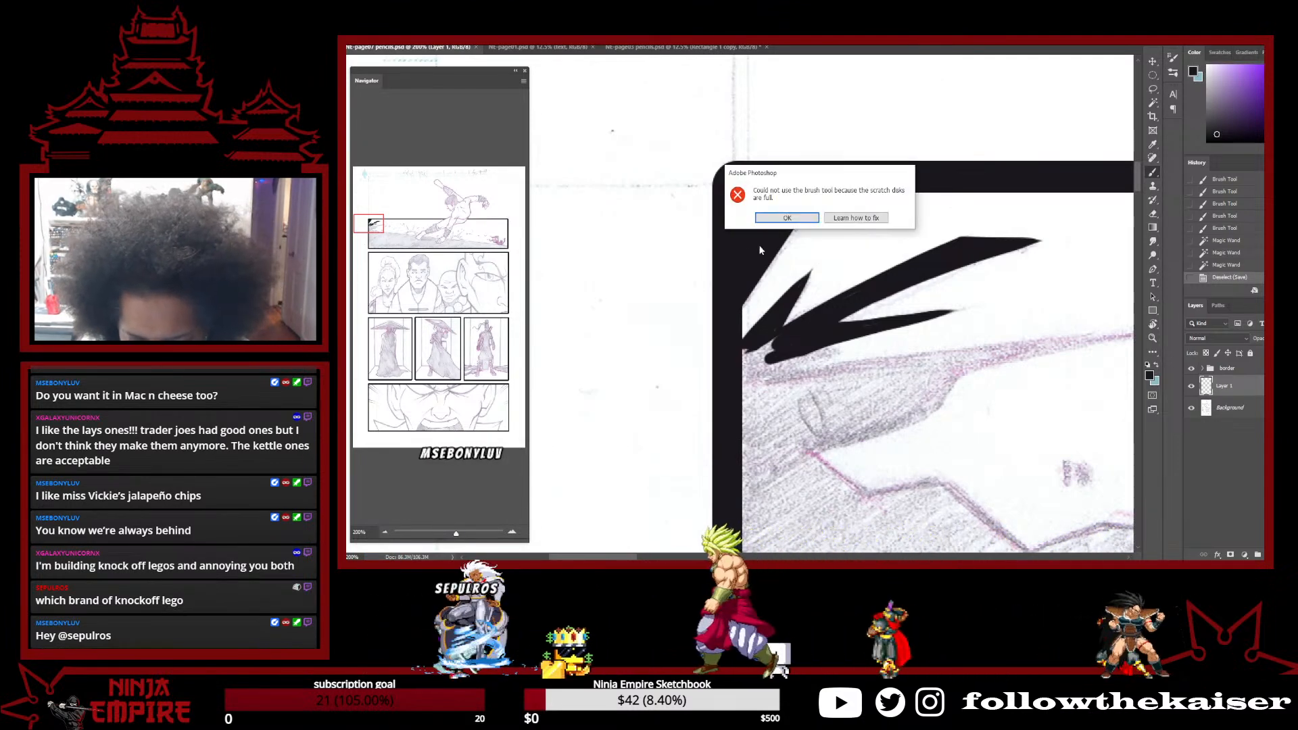
click(803, 217)
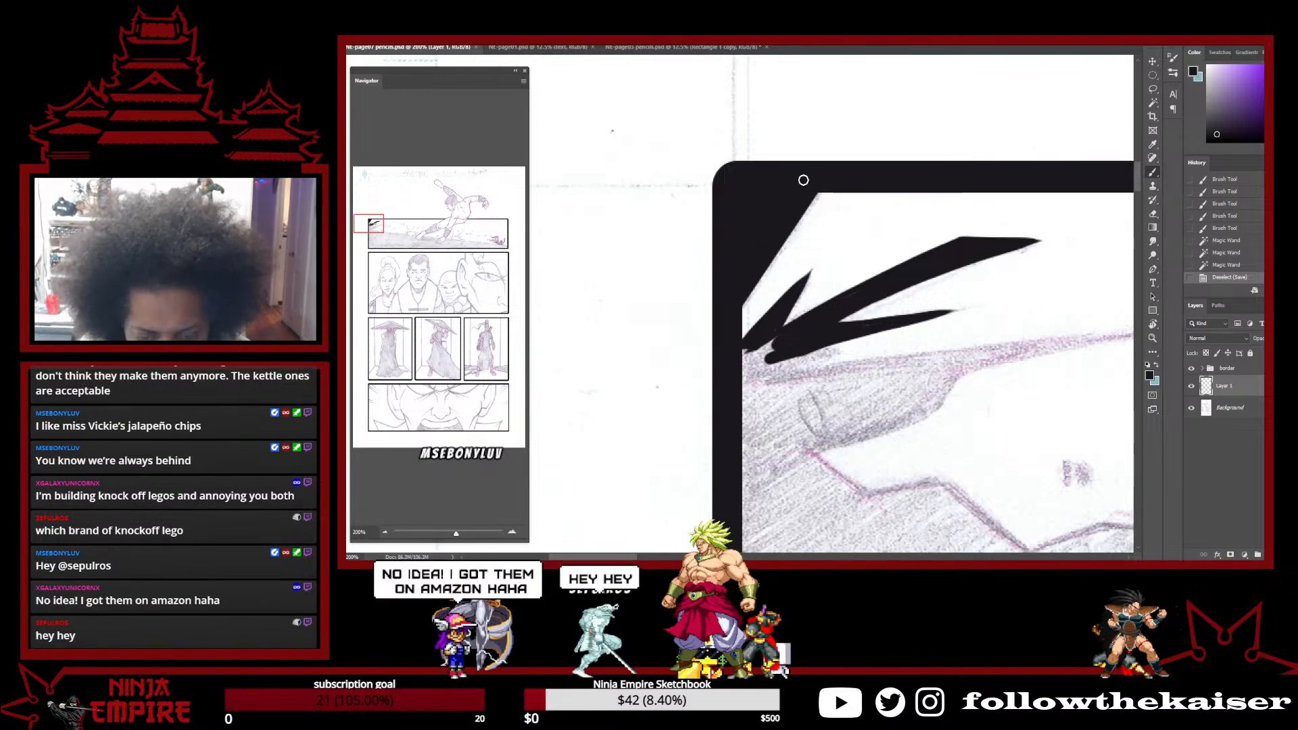
Try to close the coloured market page and save its changes
click(690, 49)
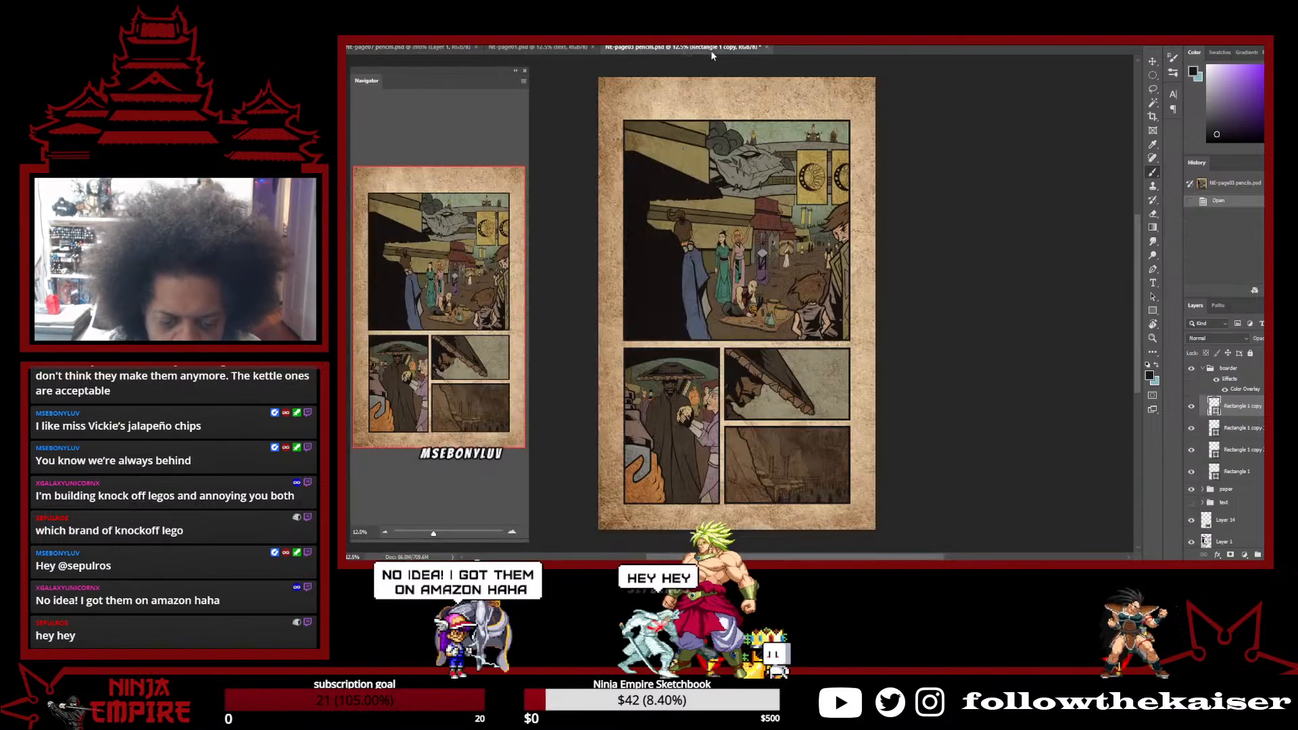
click(766, 48)
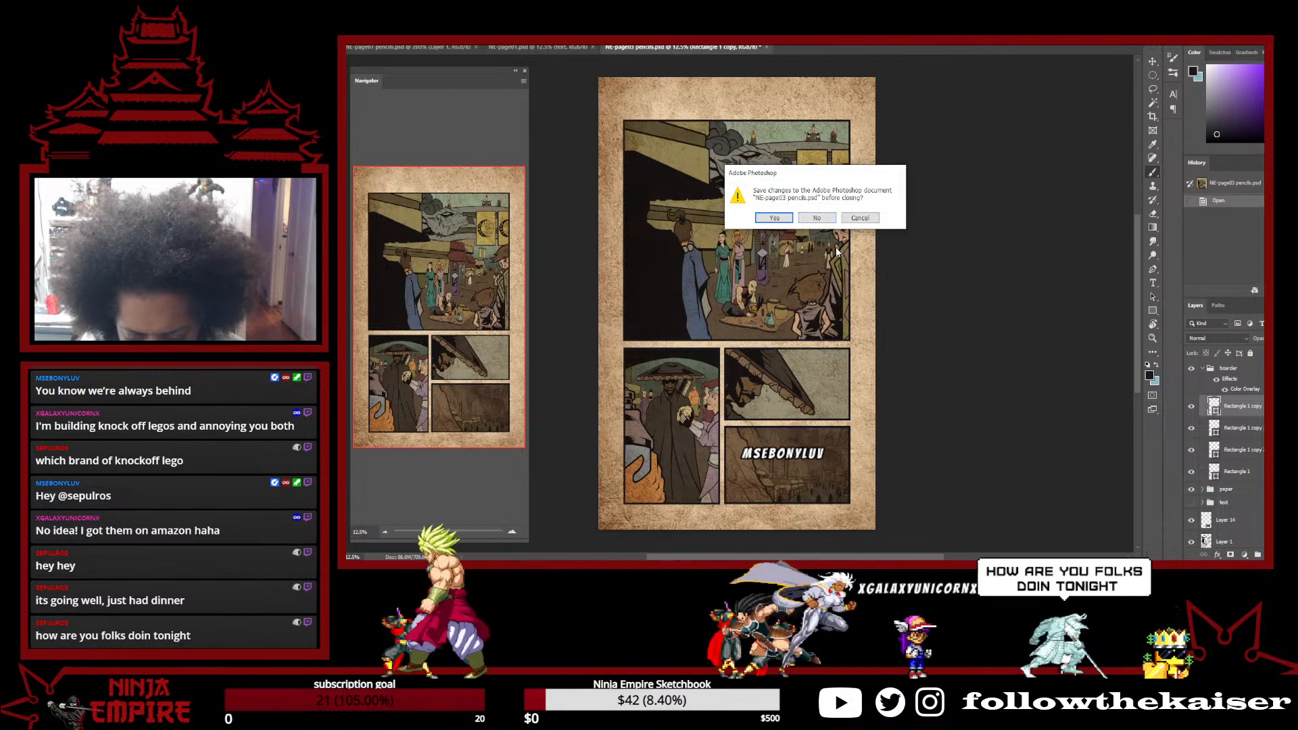
click(786, 217)
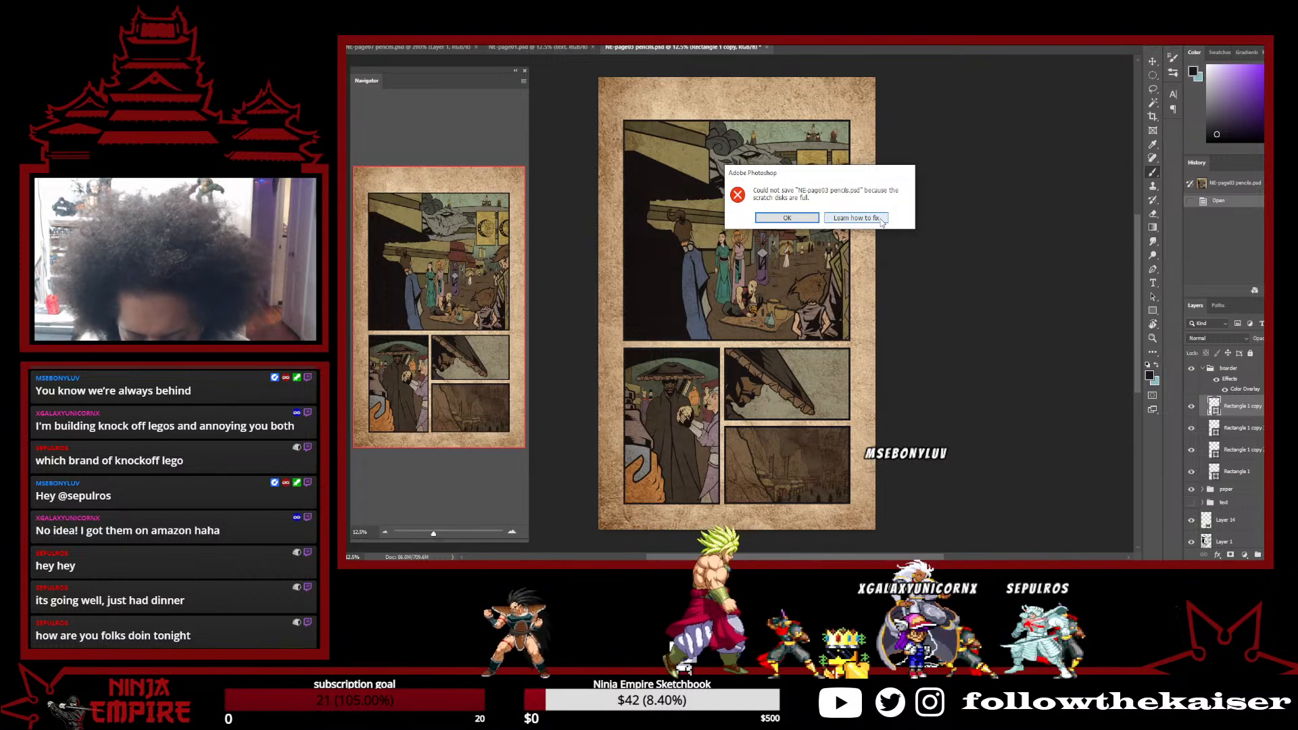
click(811, 221)
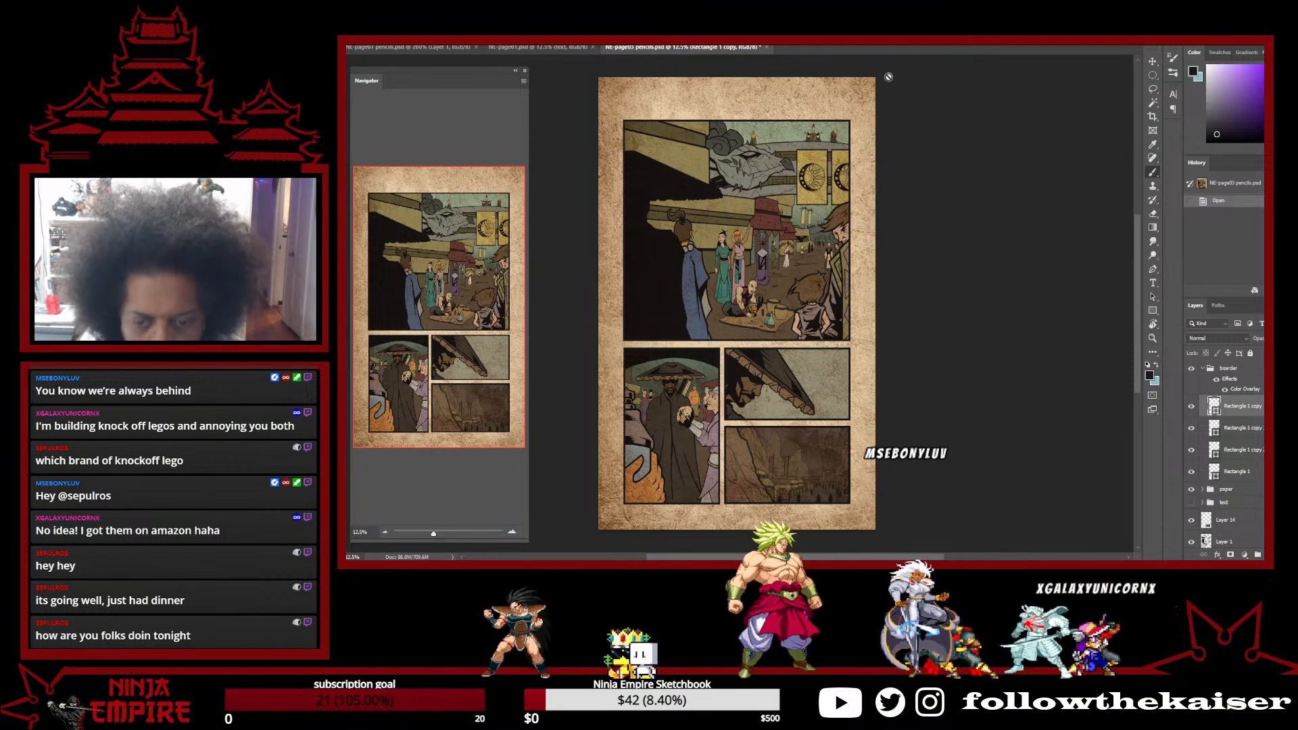
Look through the preferences from General to Scratch Disks for the setting that controls scratch storage
click(396, 42)
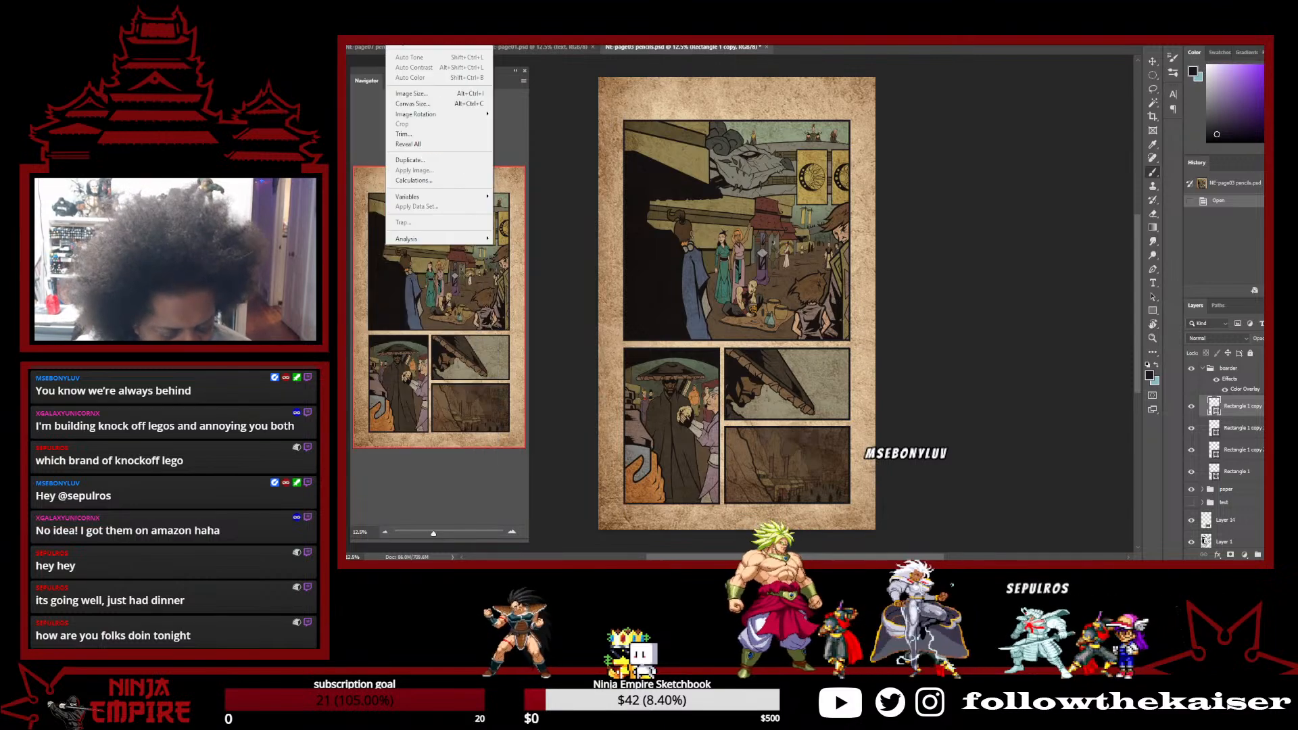
mouse_move(377, 42)
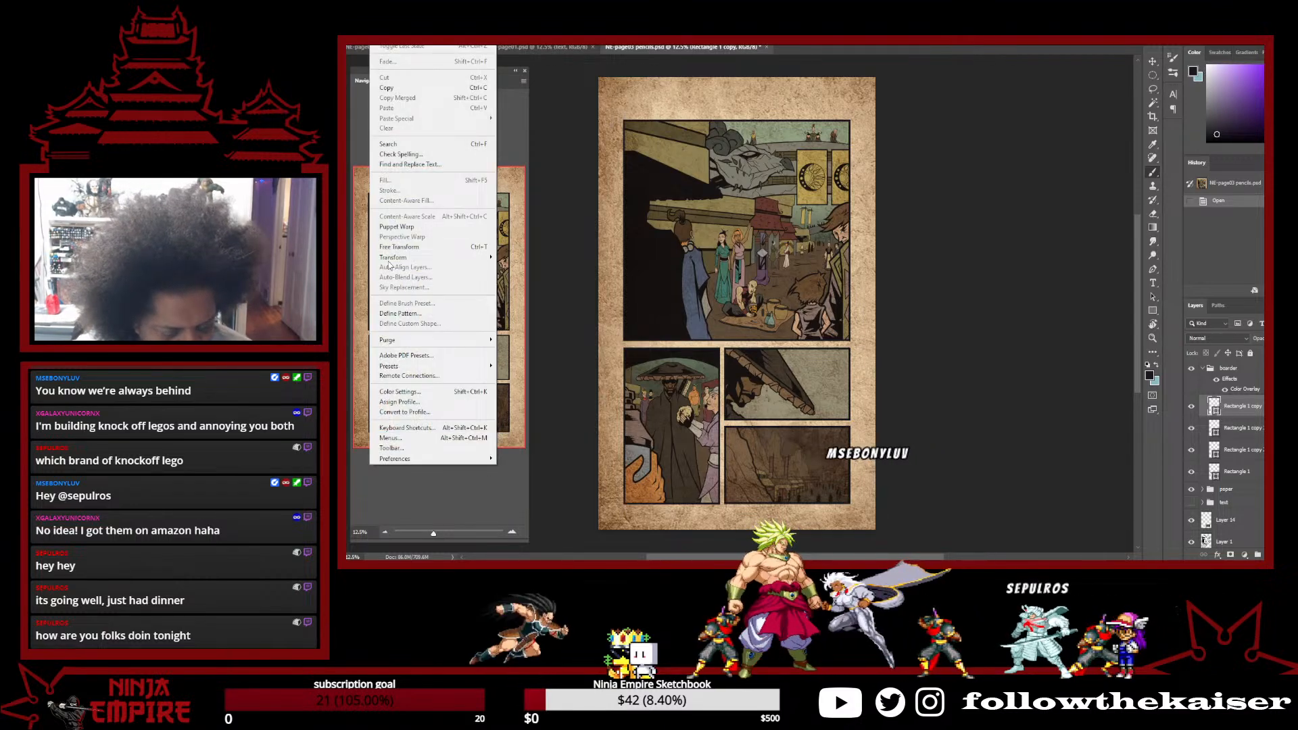
mouse_move(438, 459)
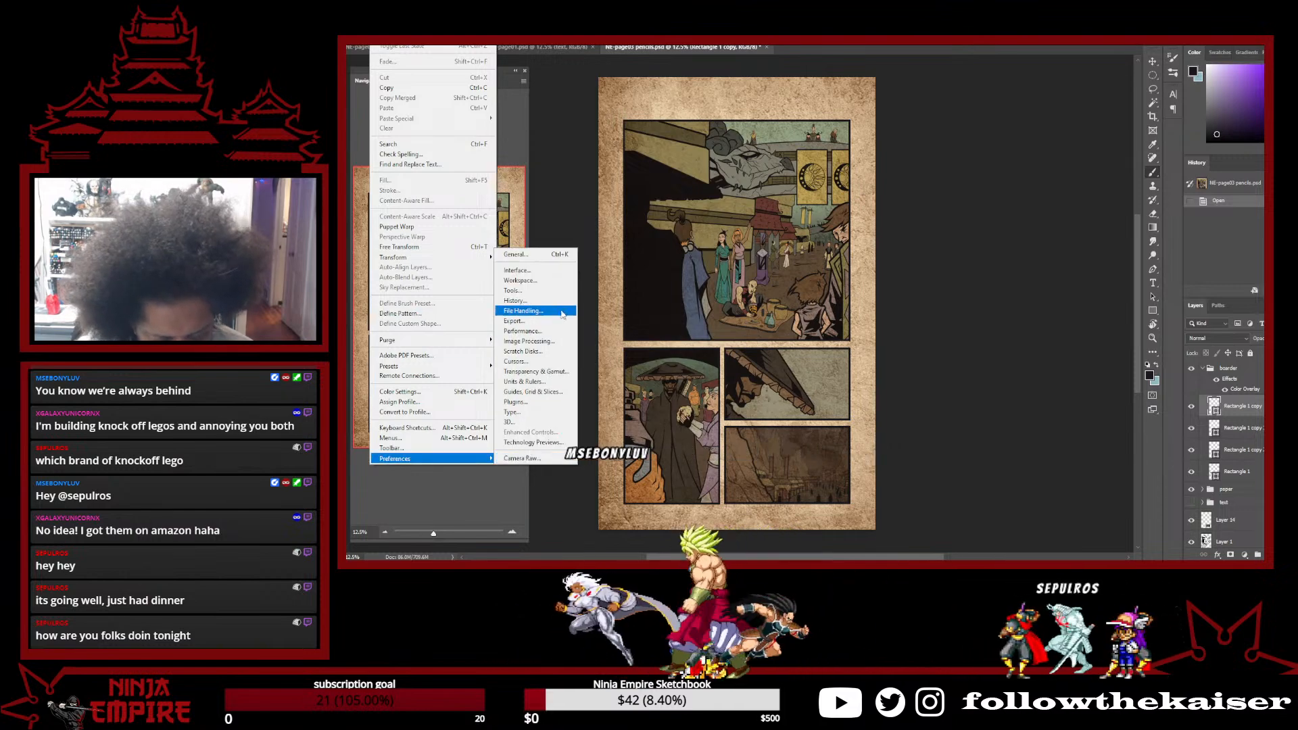
click(568, 256)
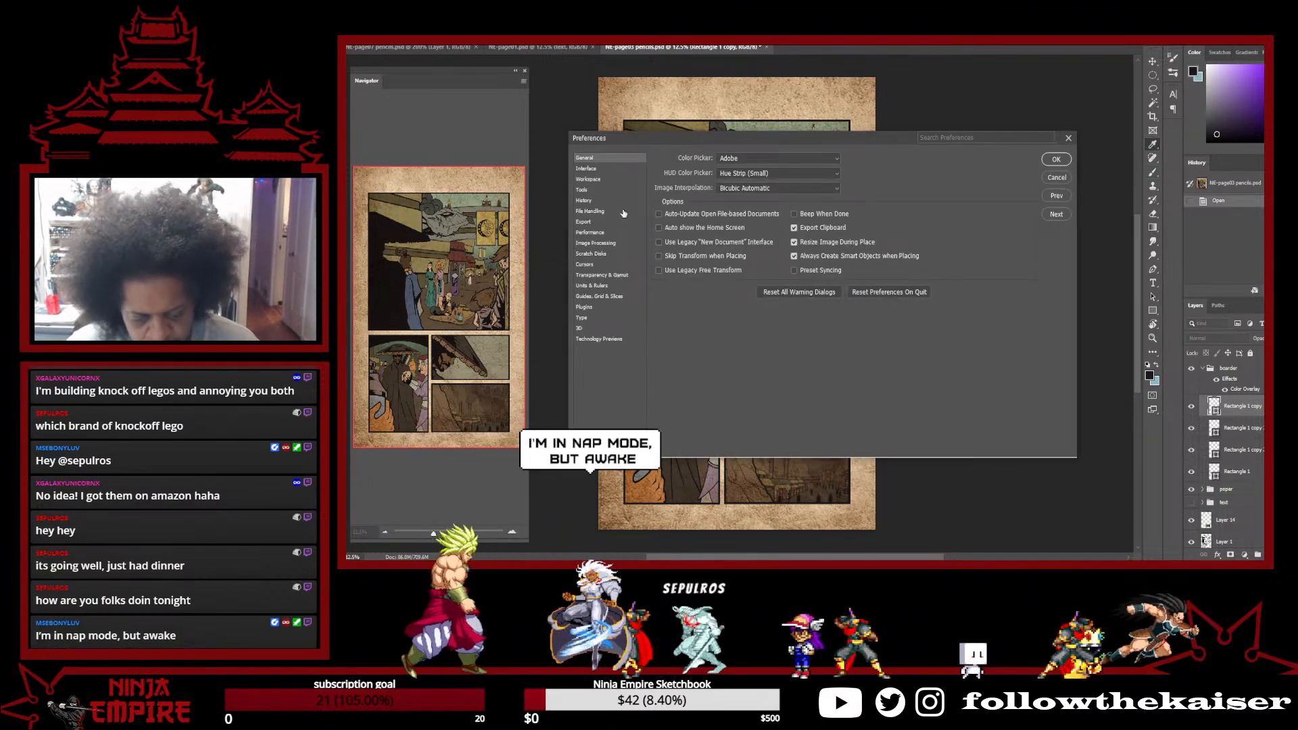
click(588, 169)
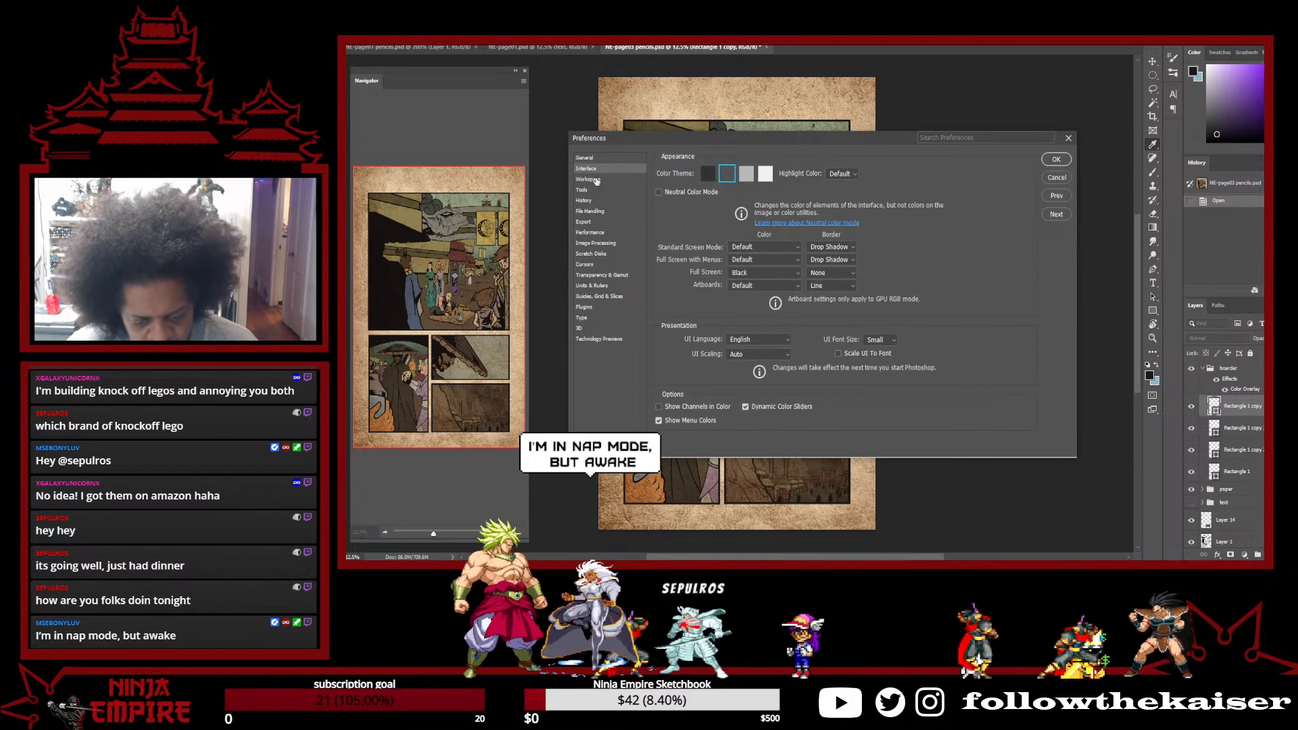
click(588, 179)
click(582, 190)
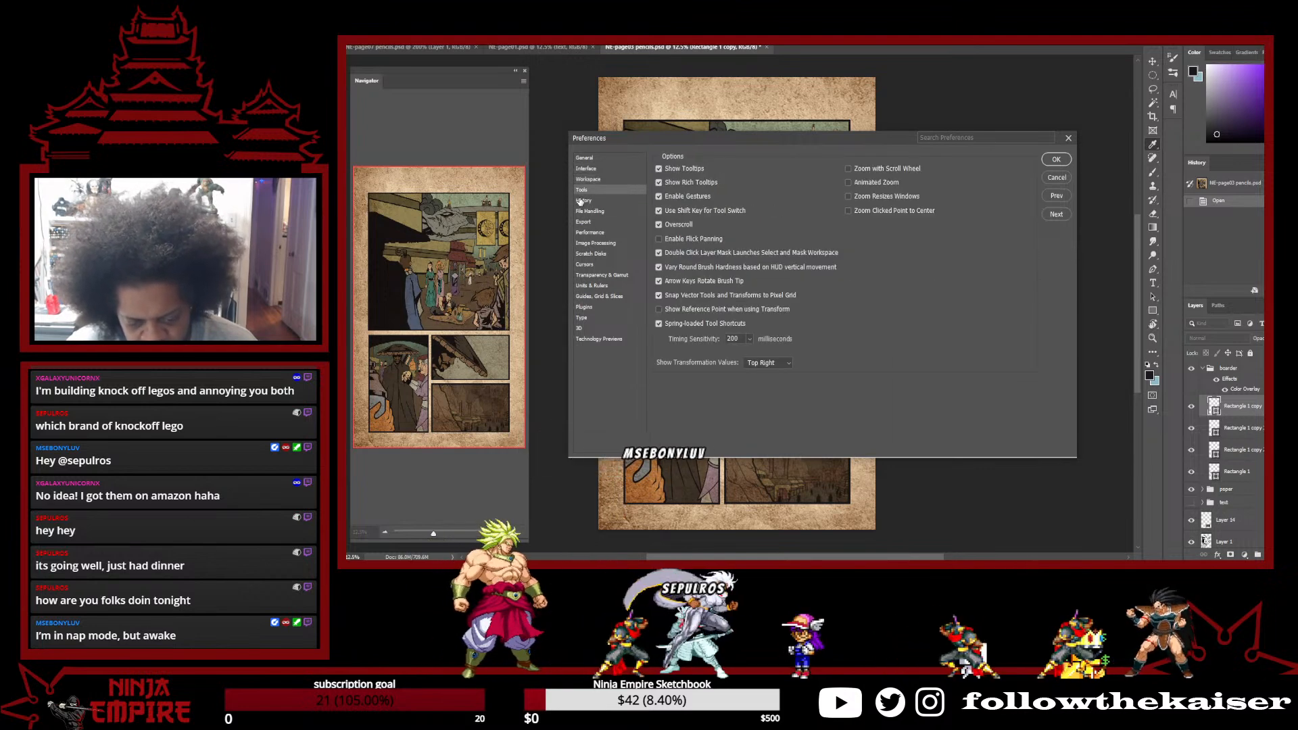
click(579, 201)
click(584, 212)
click(585, 232)
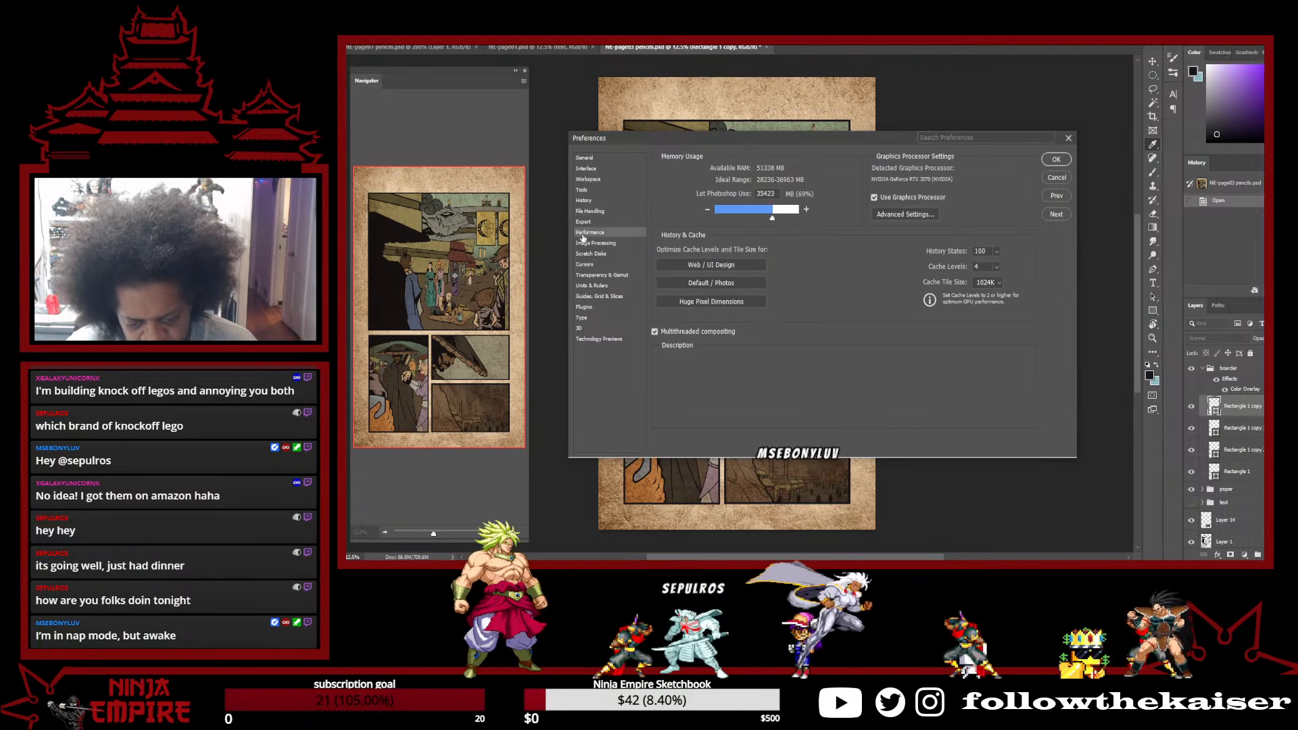
click(585, 243)
click(594, 254)
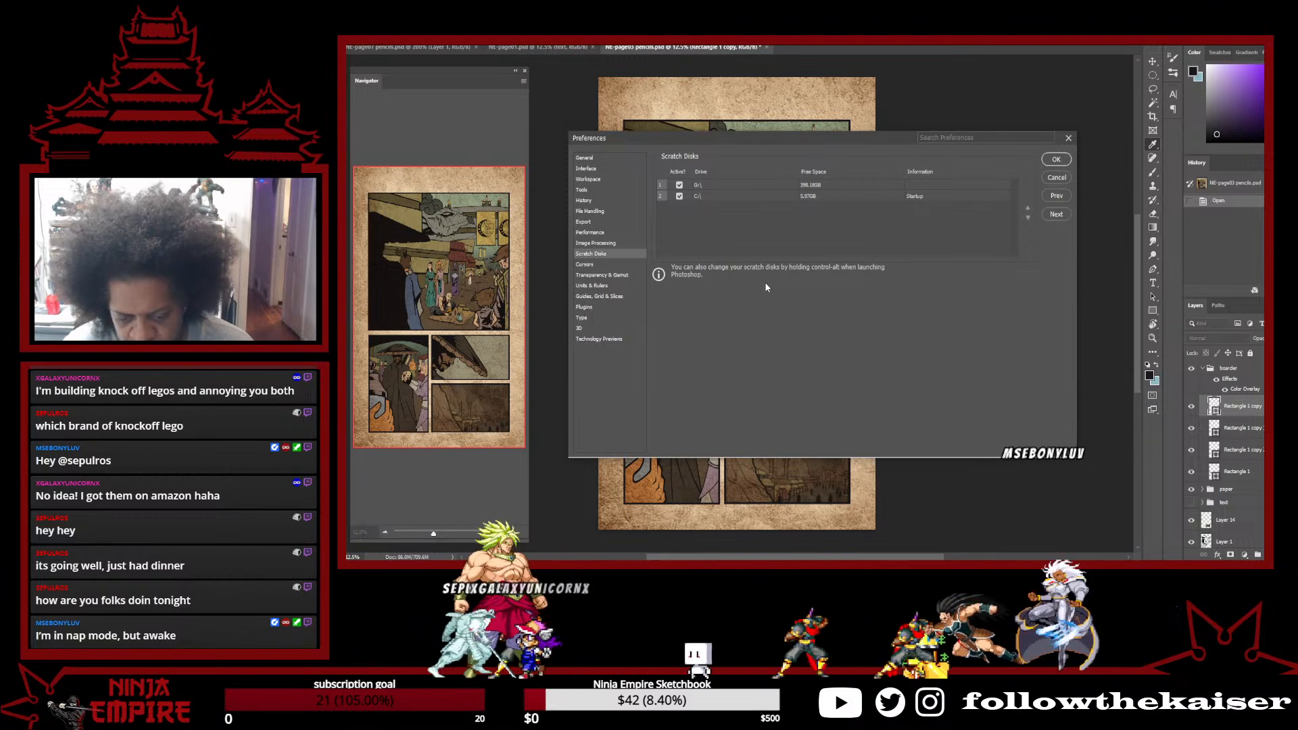
Deactivate the C: drive as a scratch disk, keep only the D: drive active, and apply the preferences
click(821, 184)
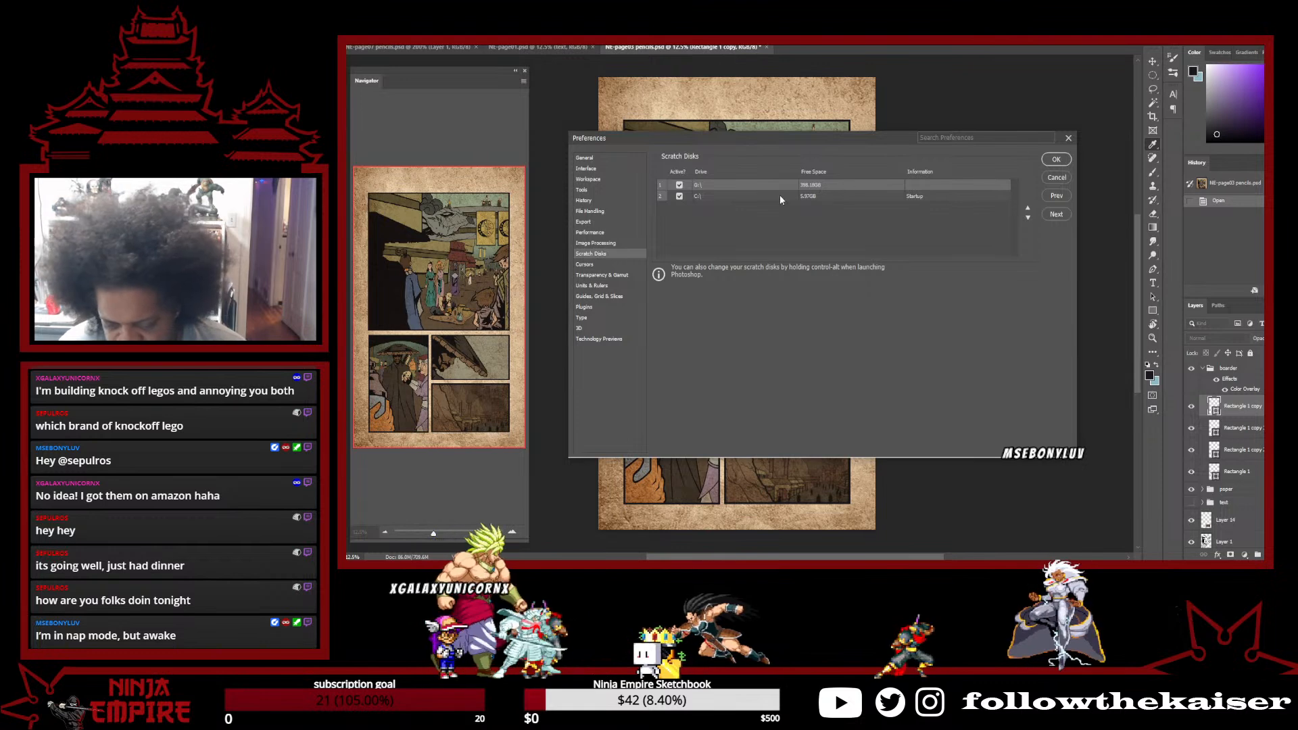
click(675, 198)
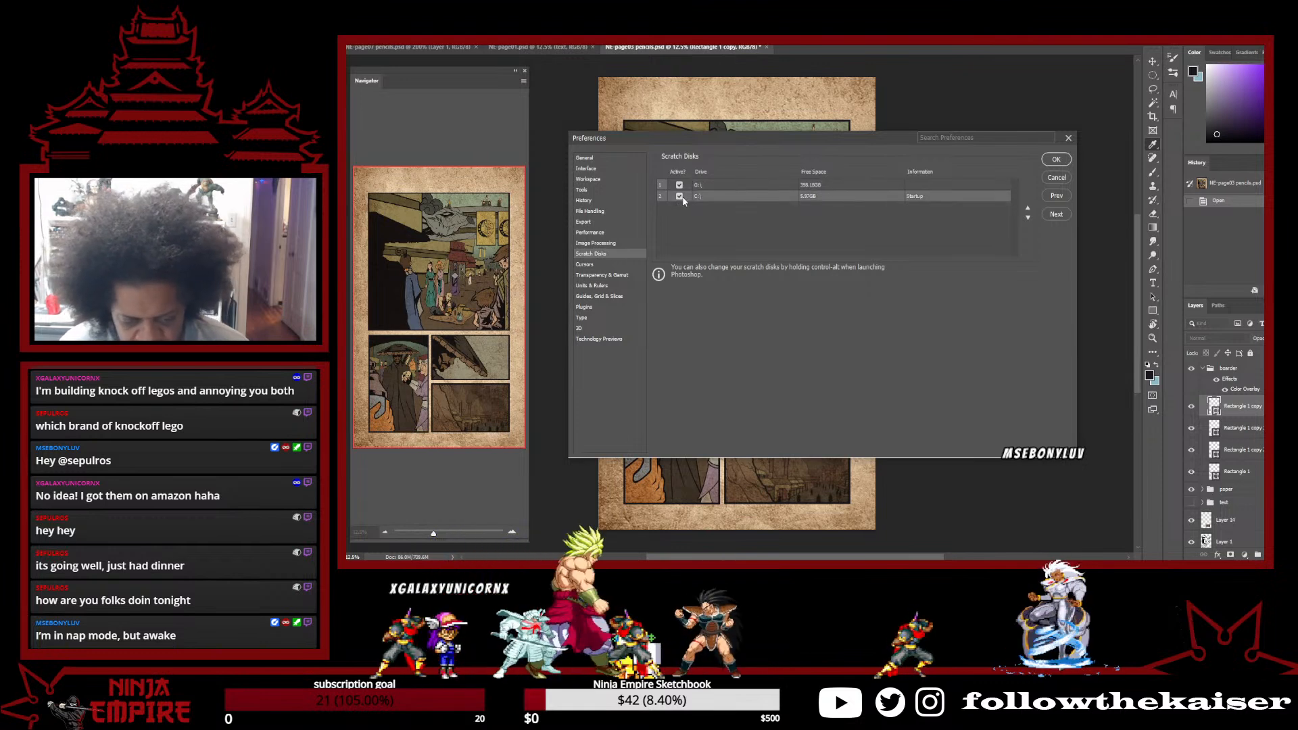
click(828, 187)
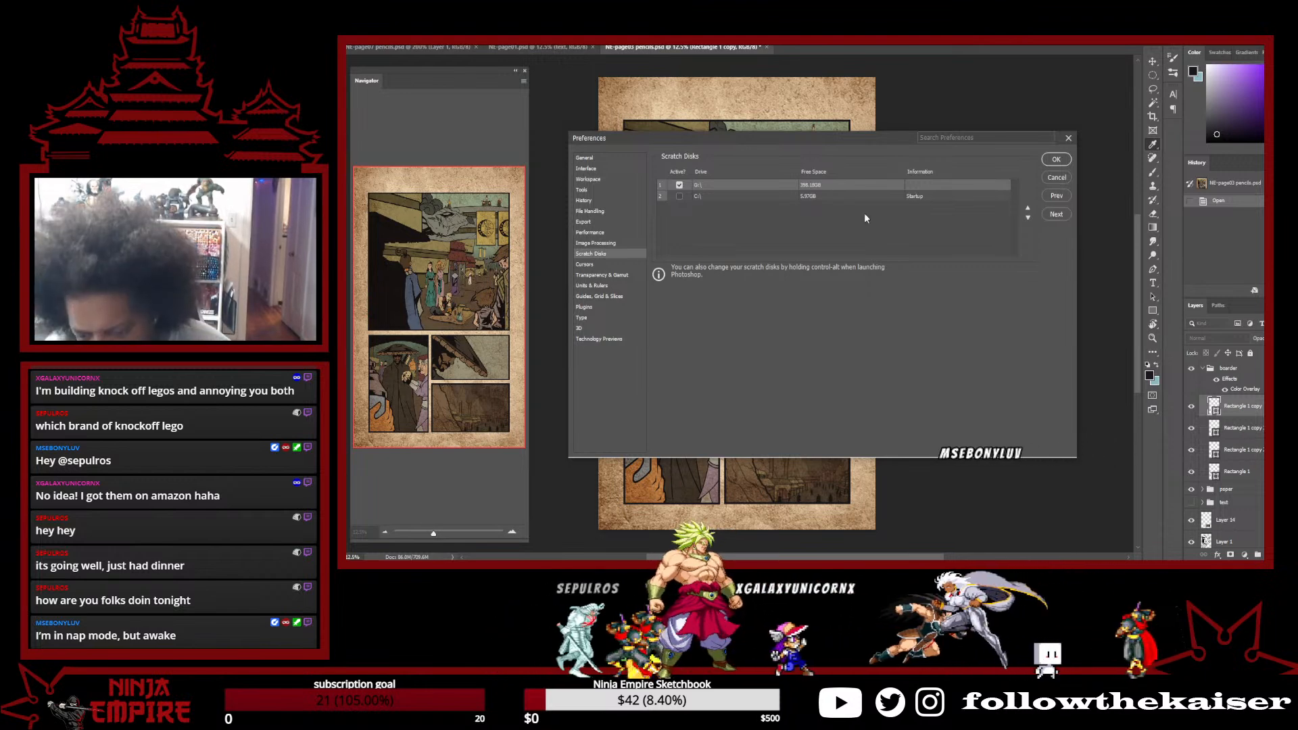
click(911, 196)
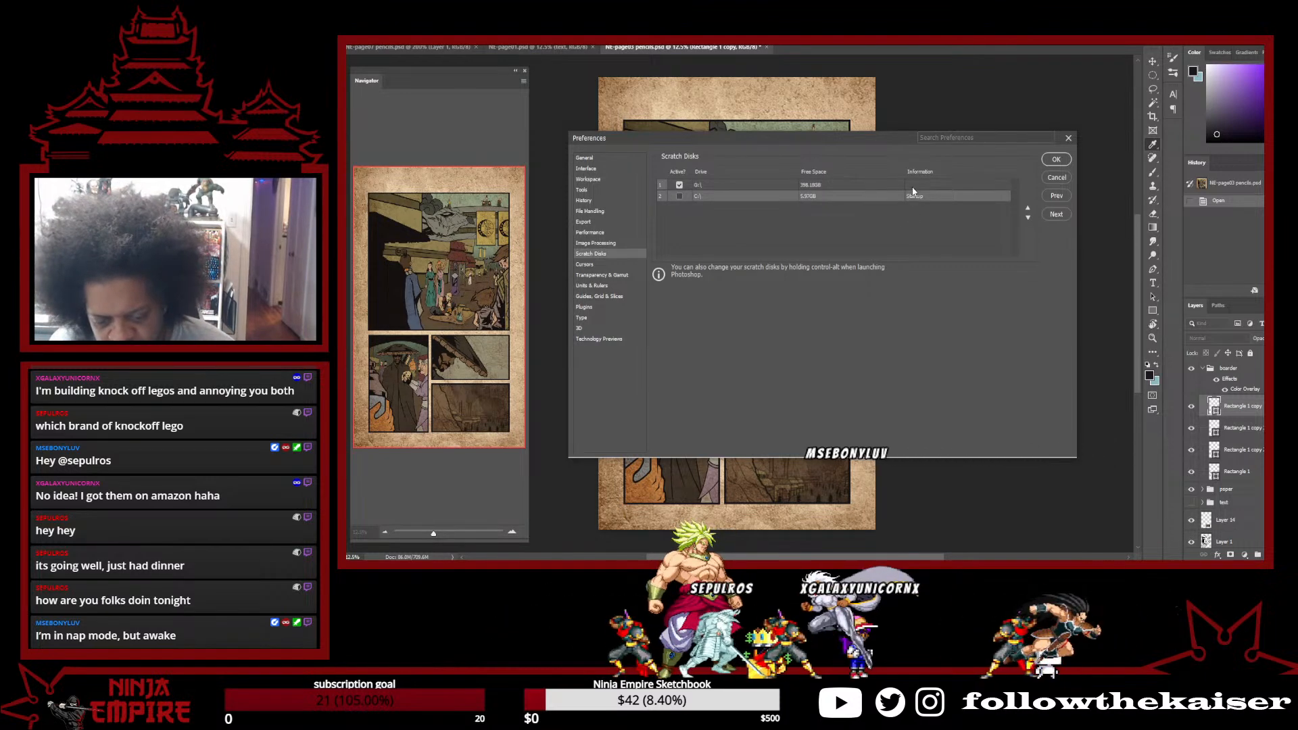
click(913, 188)
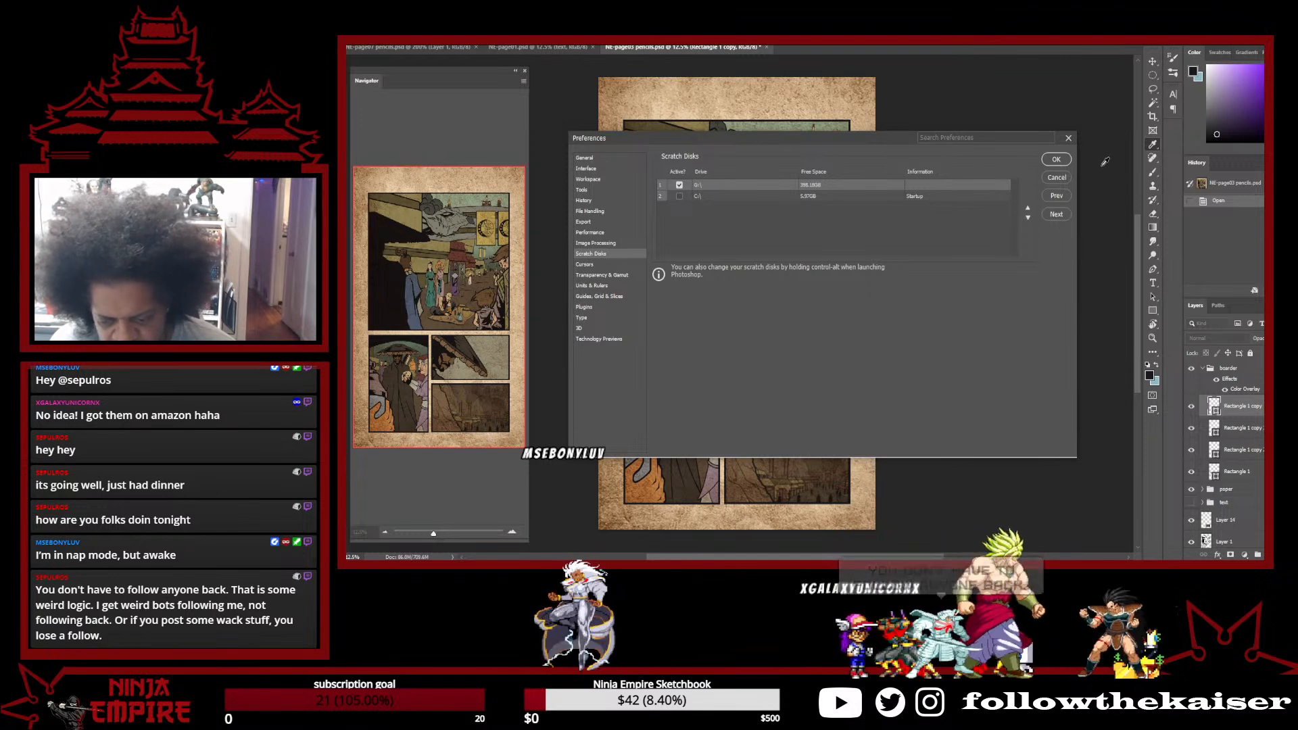
click(1047, 160)
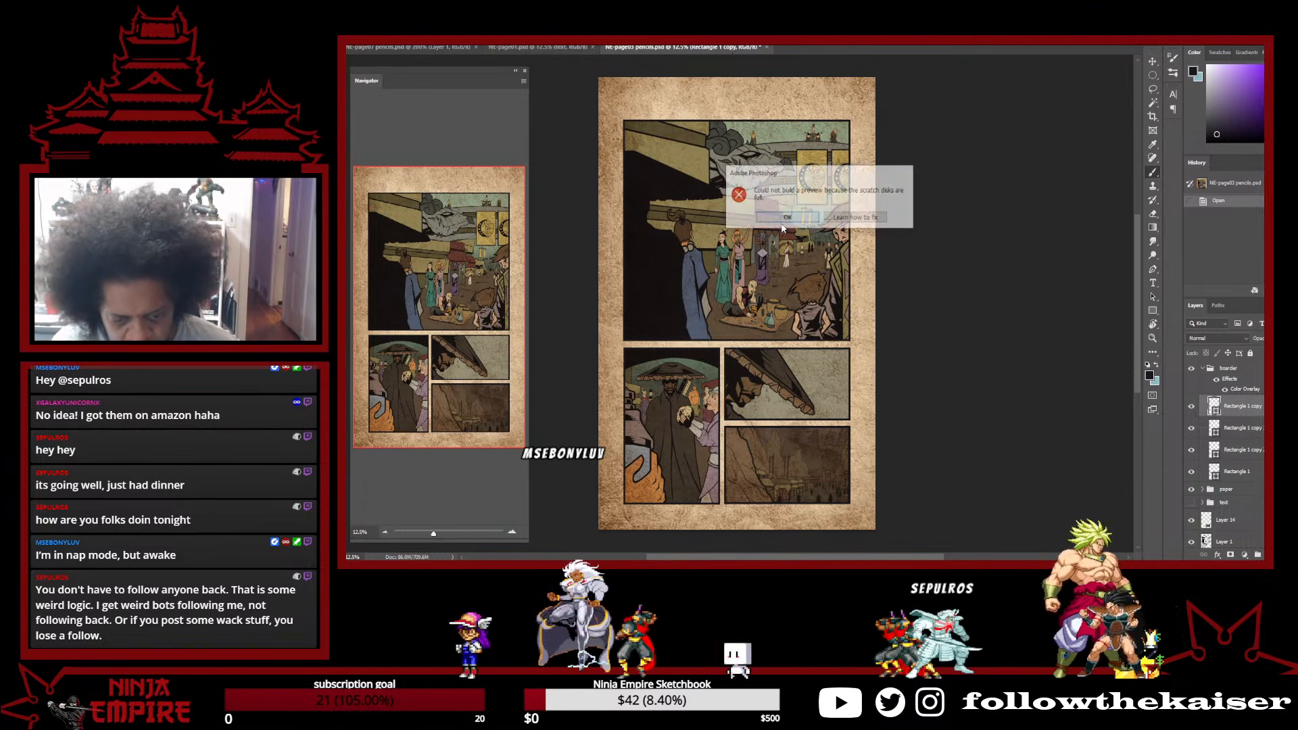
key(Return)
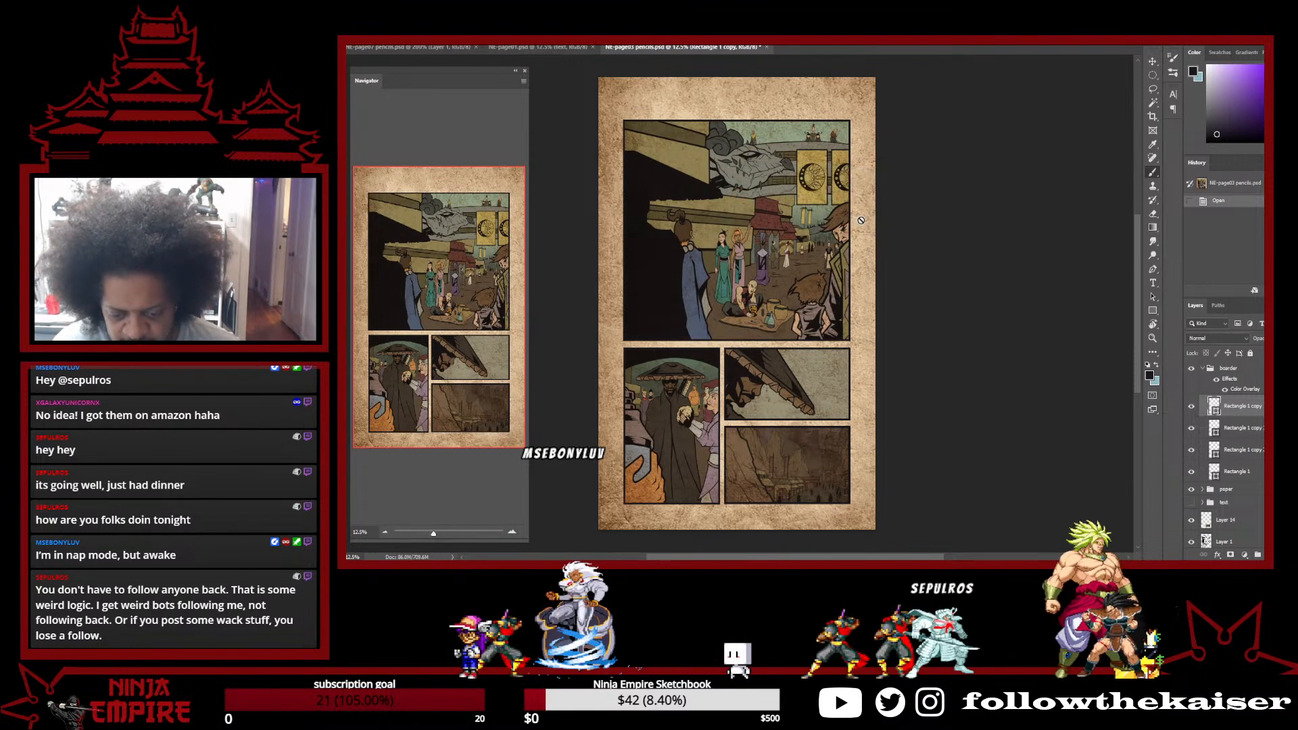
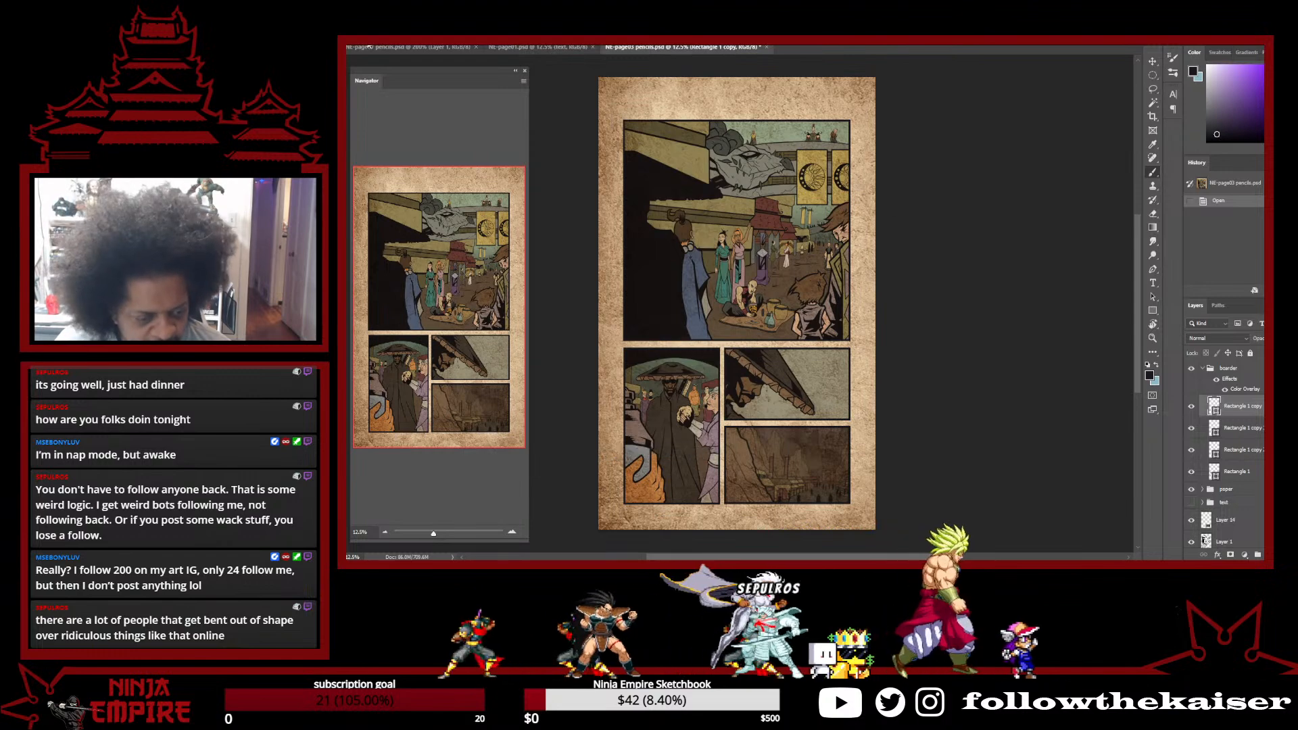
Check the active drives and their free space in the Scratch Disks preferences
click(378, 15)
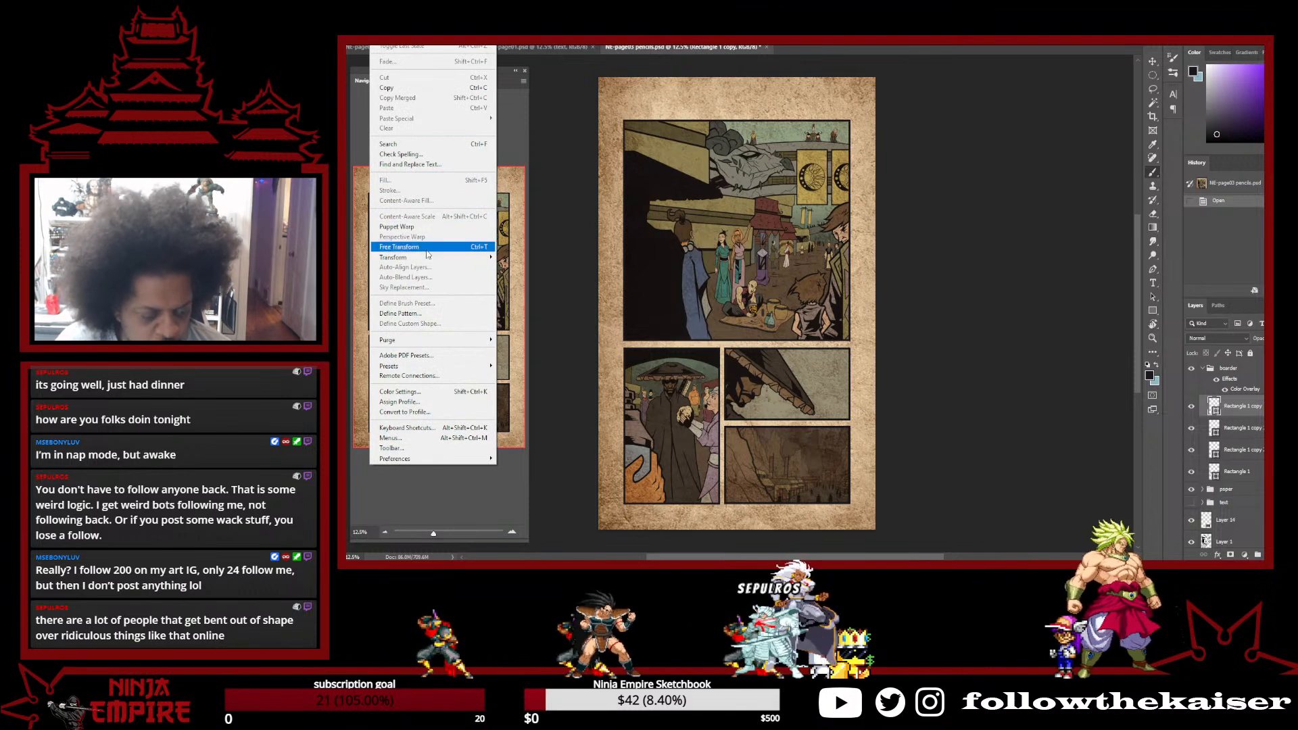
mouse_move(452, 459)
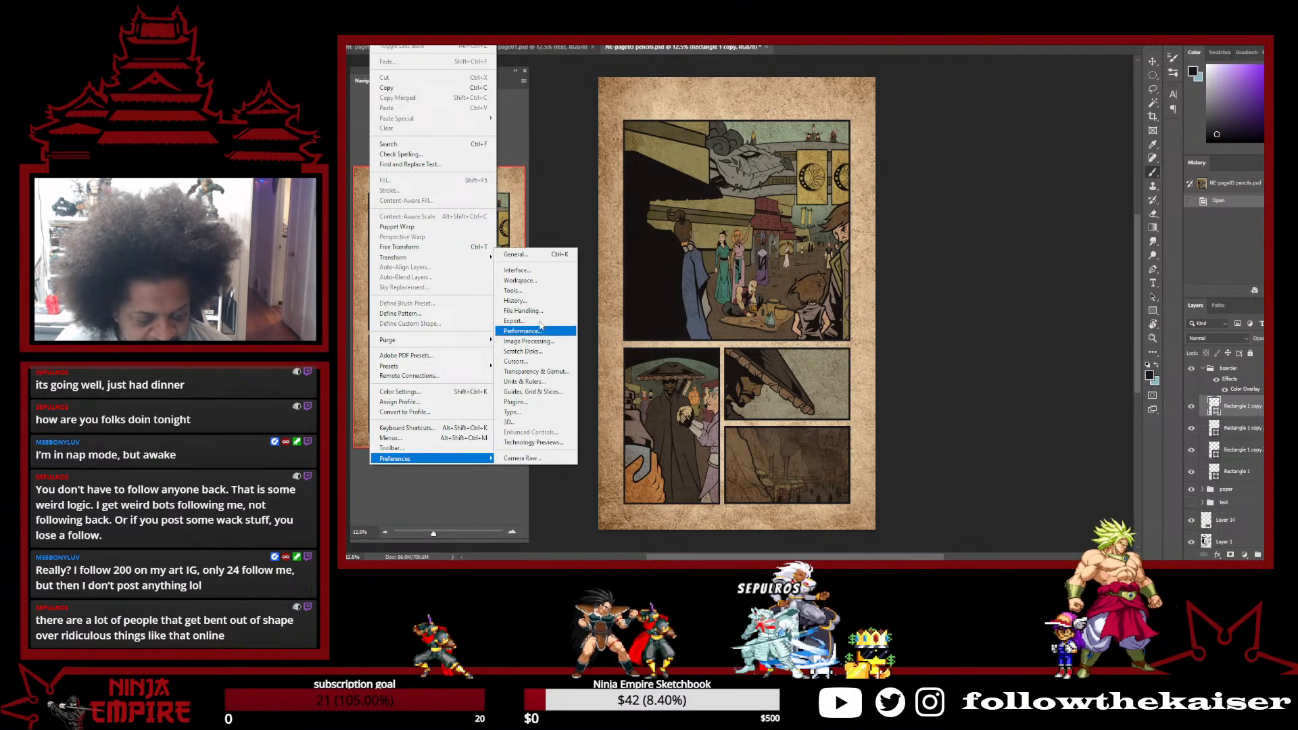
click(549, 359)
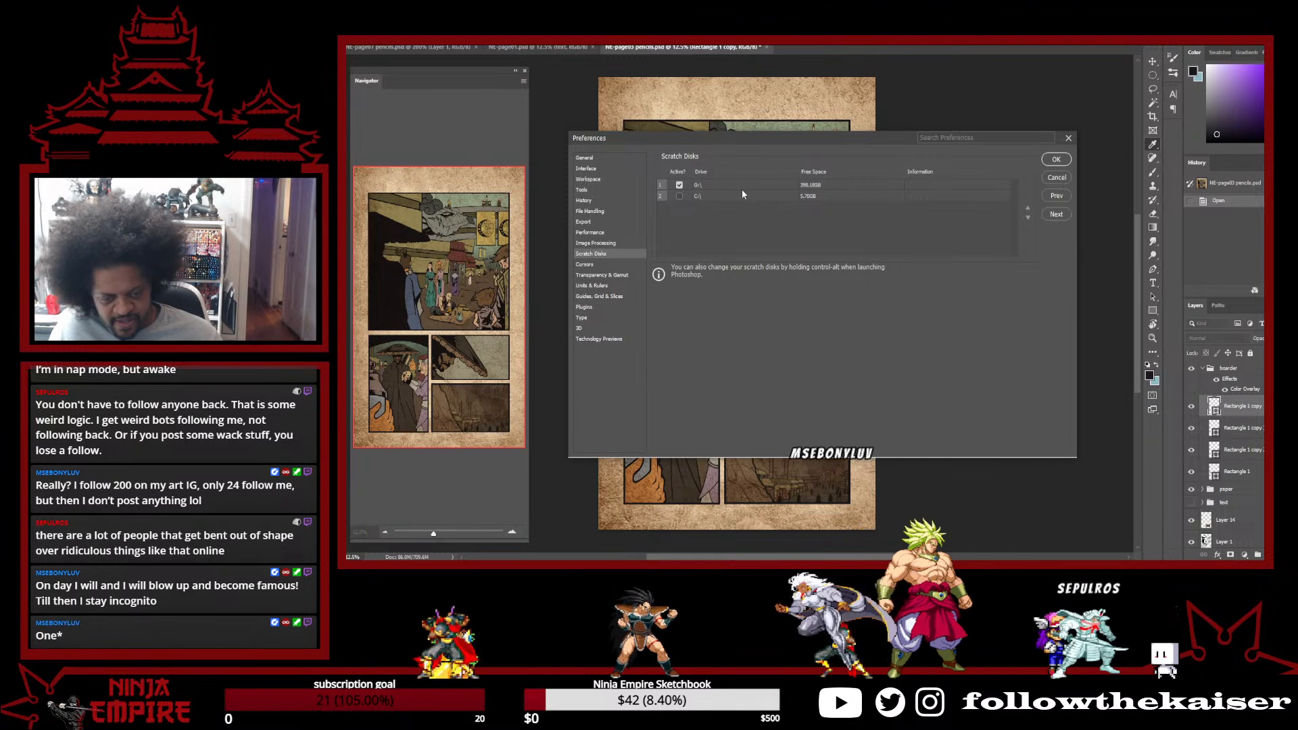
click(1047, 160)
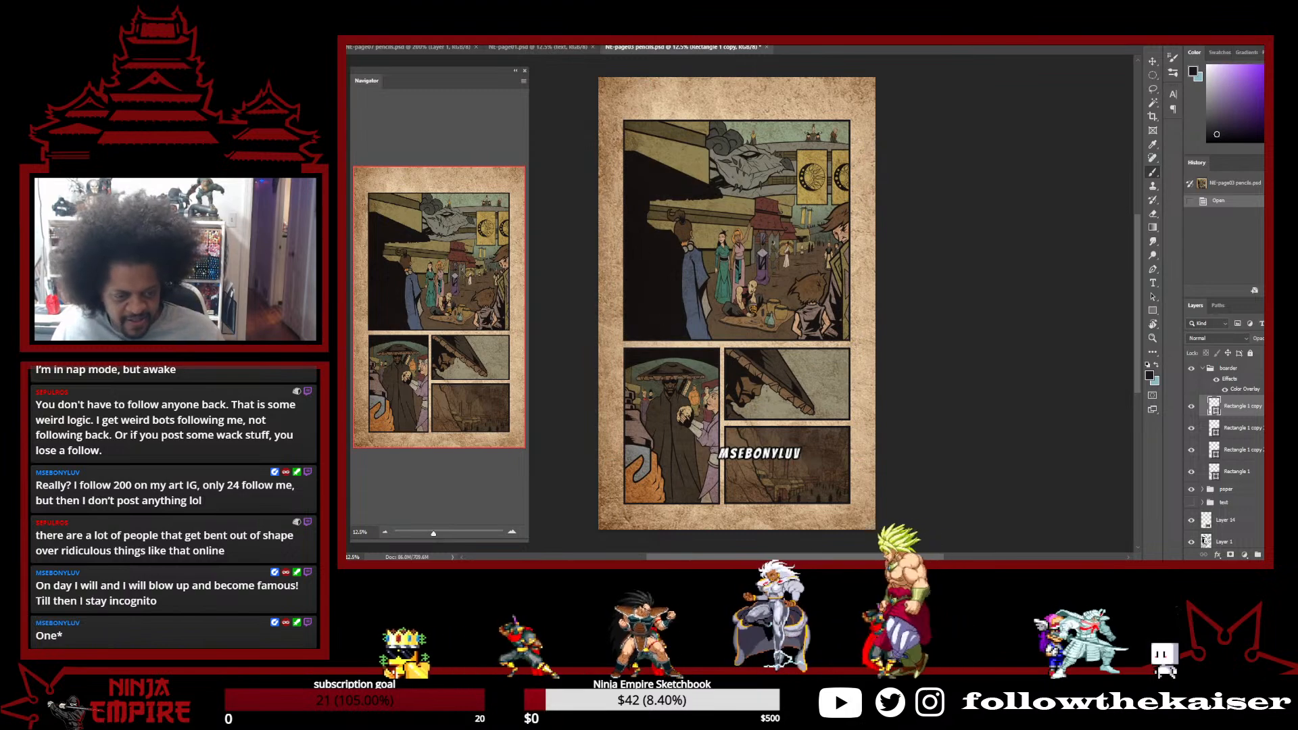
Close the desert page to free scratch space, and save and close the coloured market page
click(540, 47)
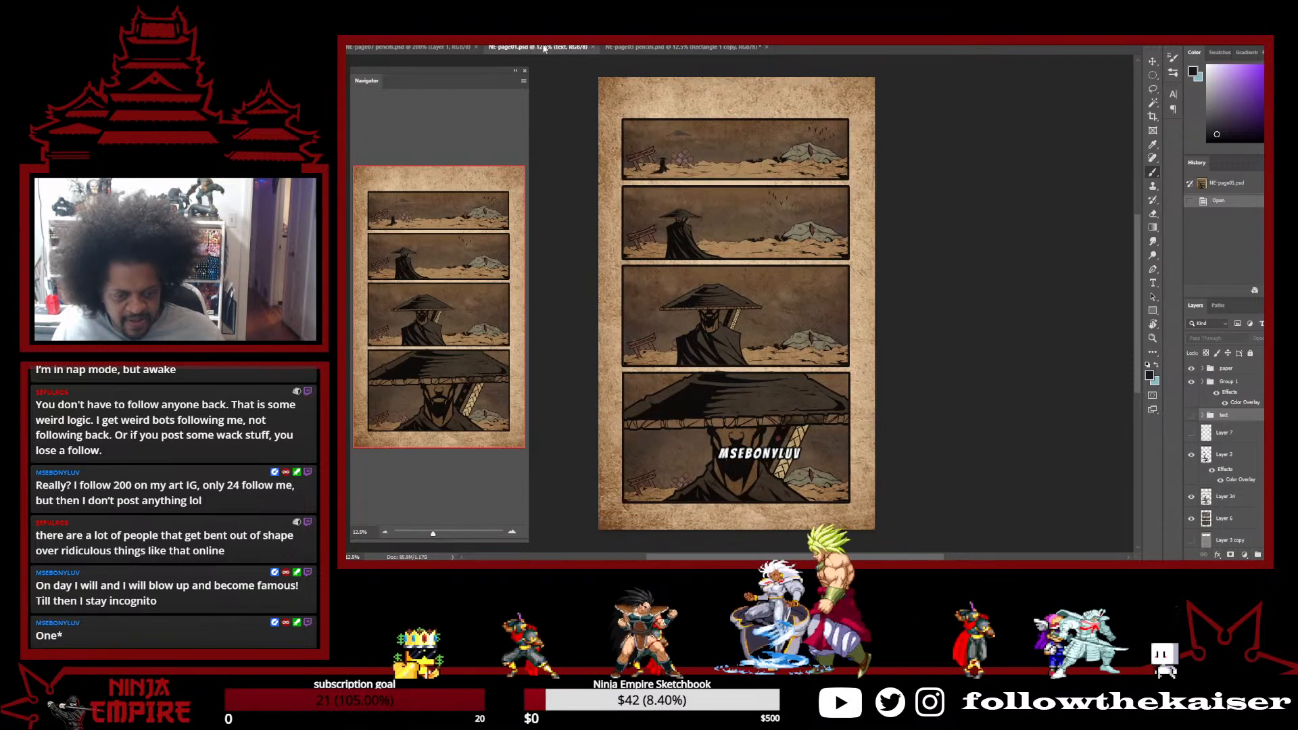
click(593, 47)
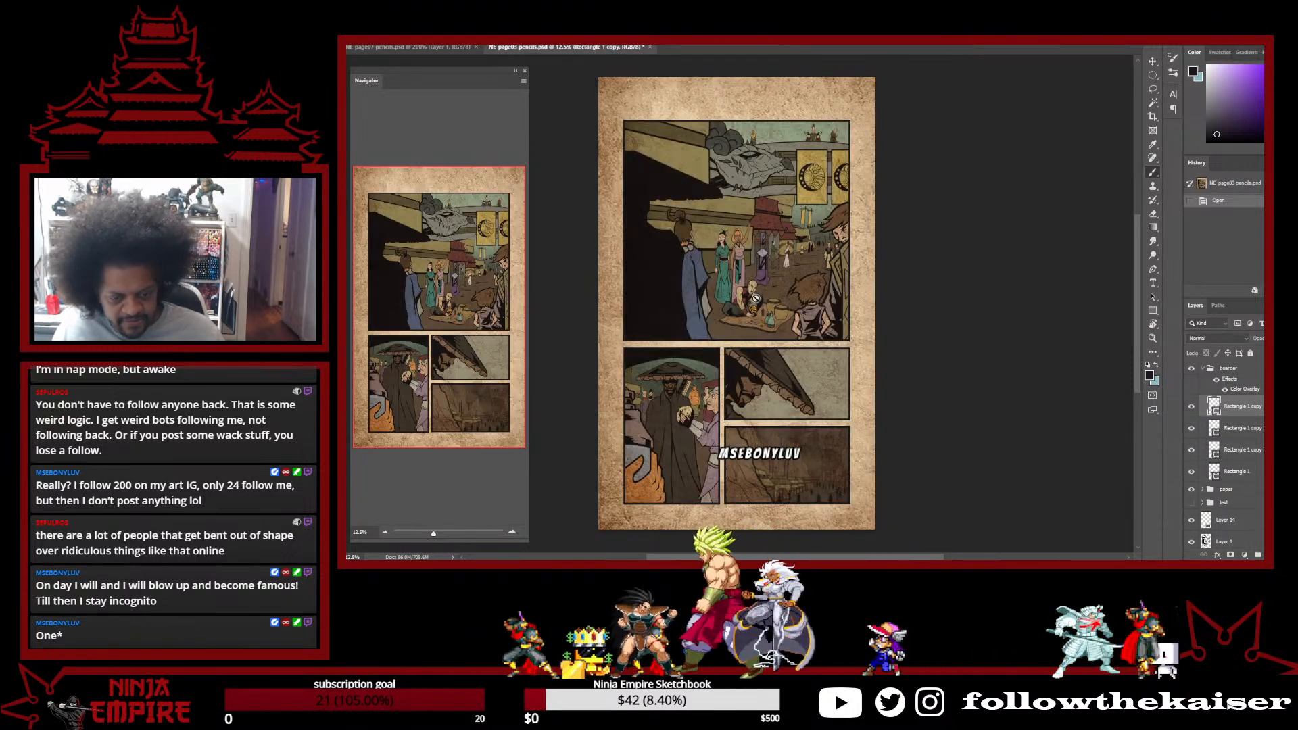
key(ctrl+s)
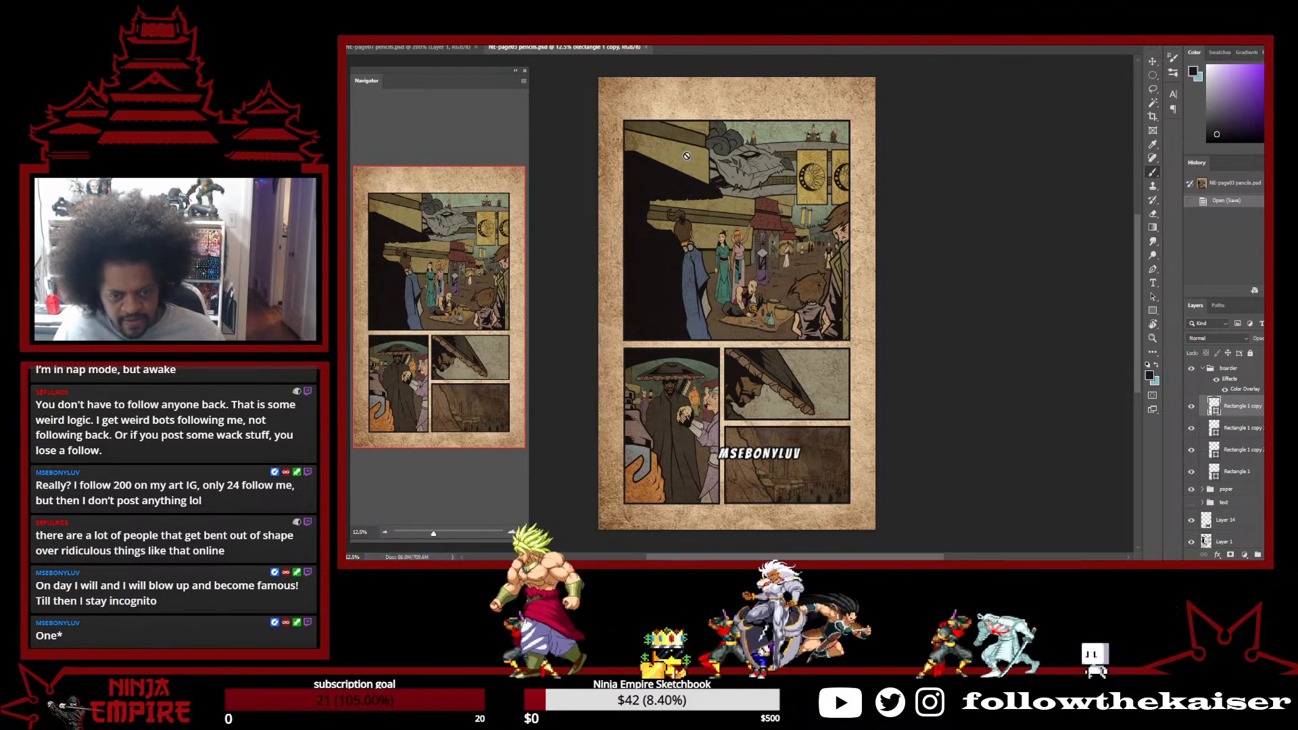
click(646, 47)
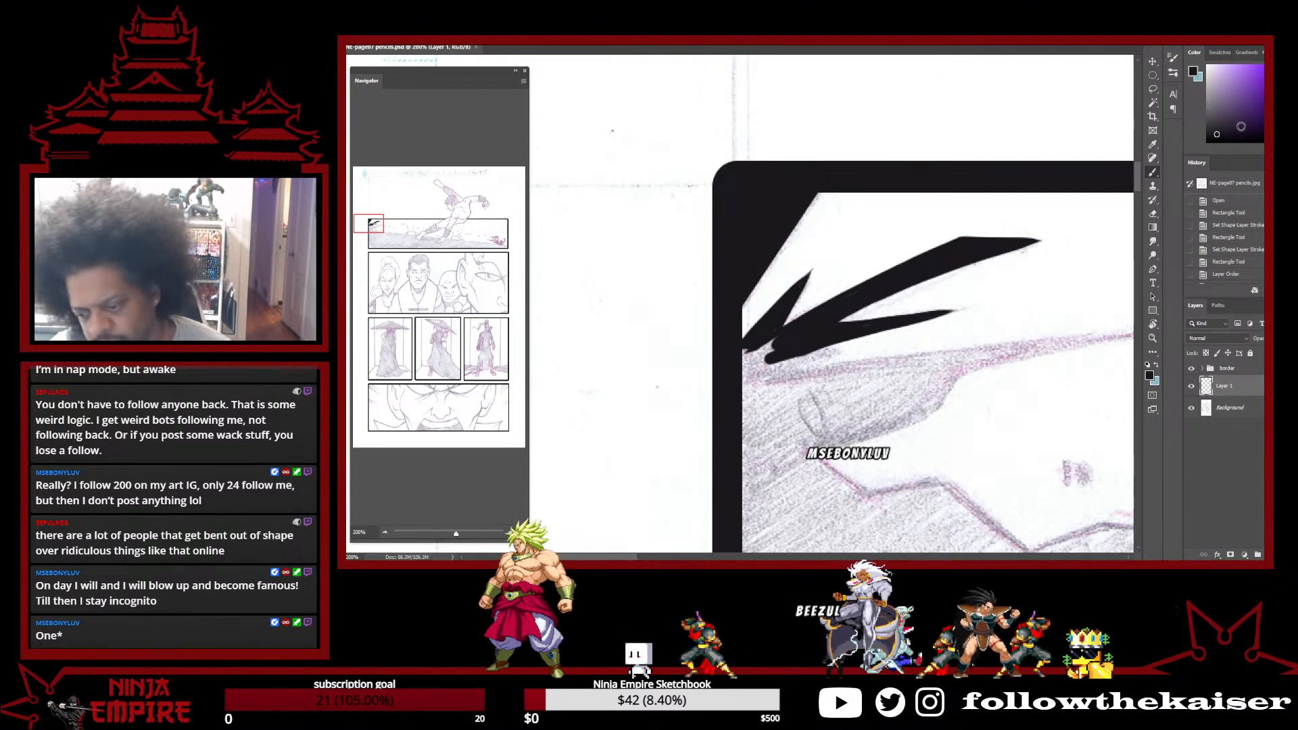
Keep the foreground colour at 1a181c and brush along the diagonal edge of the solid black corner on page 07
click(1193, 73)
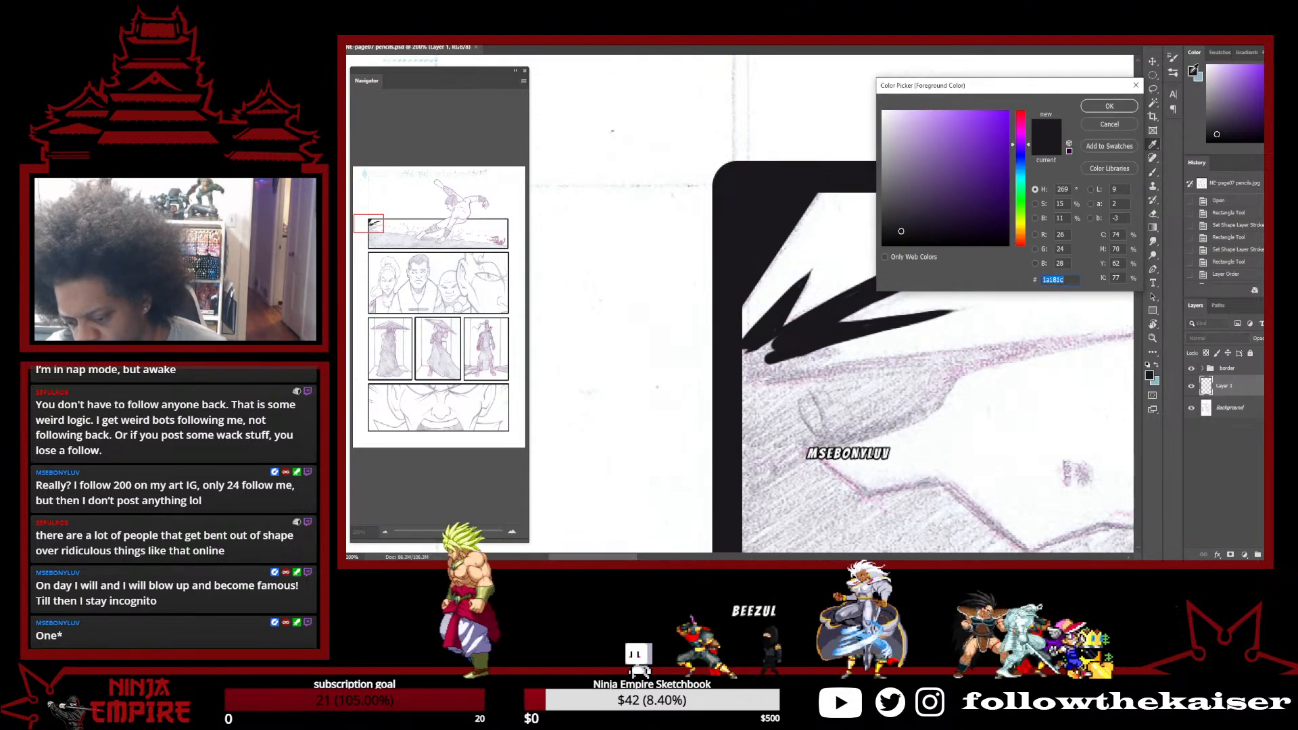
click(1108, 106)
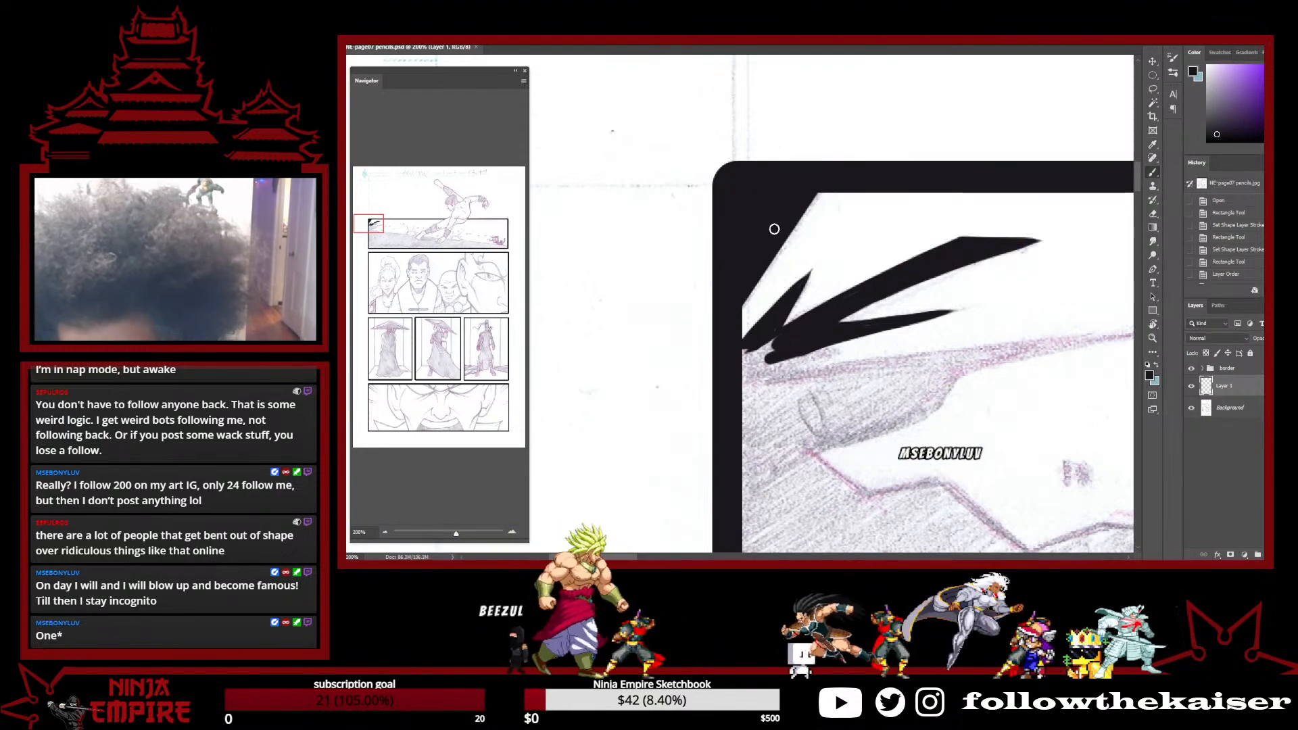
mouse_move(807, 193)
mouse_down()
mouse_move(750, 292)
mouse_move(721, 377)
mouse_up()
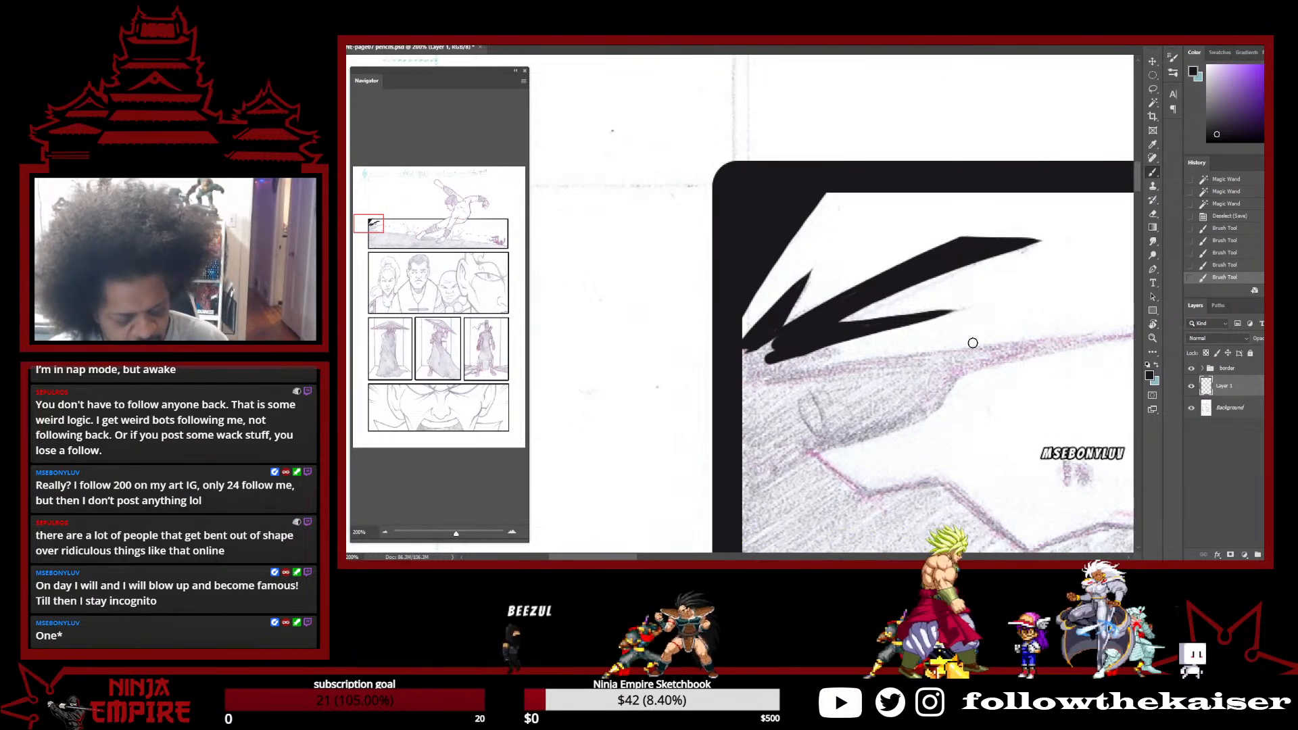
Brush a short black spike beside the existing ones in the first panel's corner and fill the gaps down to the border
key(r)
drag(972, 334, 869, 213)
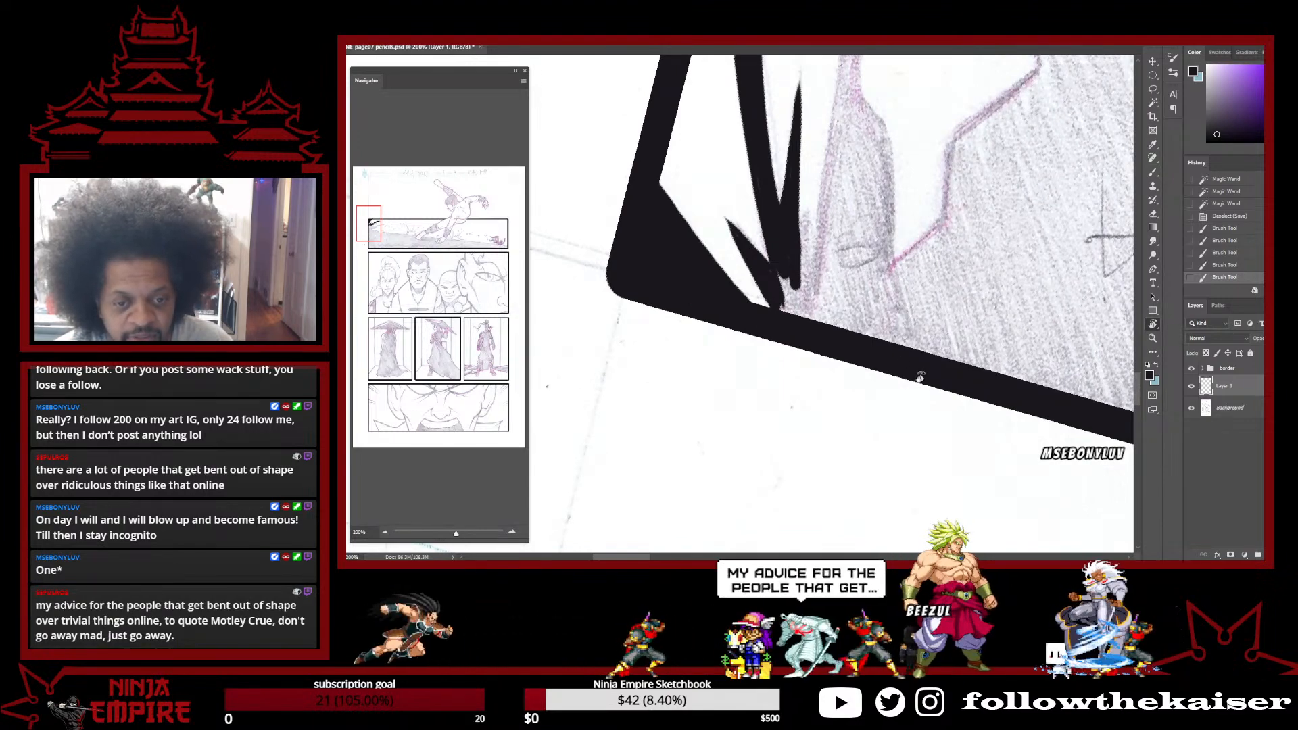
drag(942, 373, 900, 414)
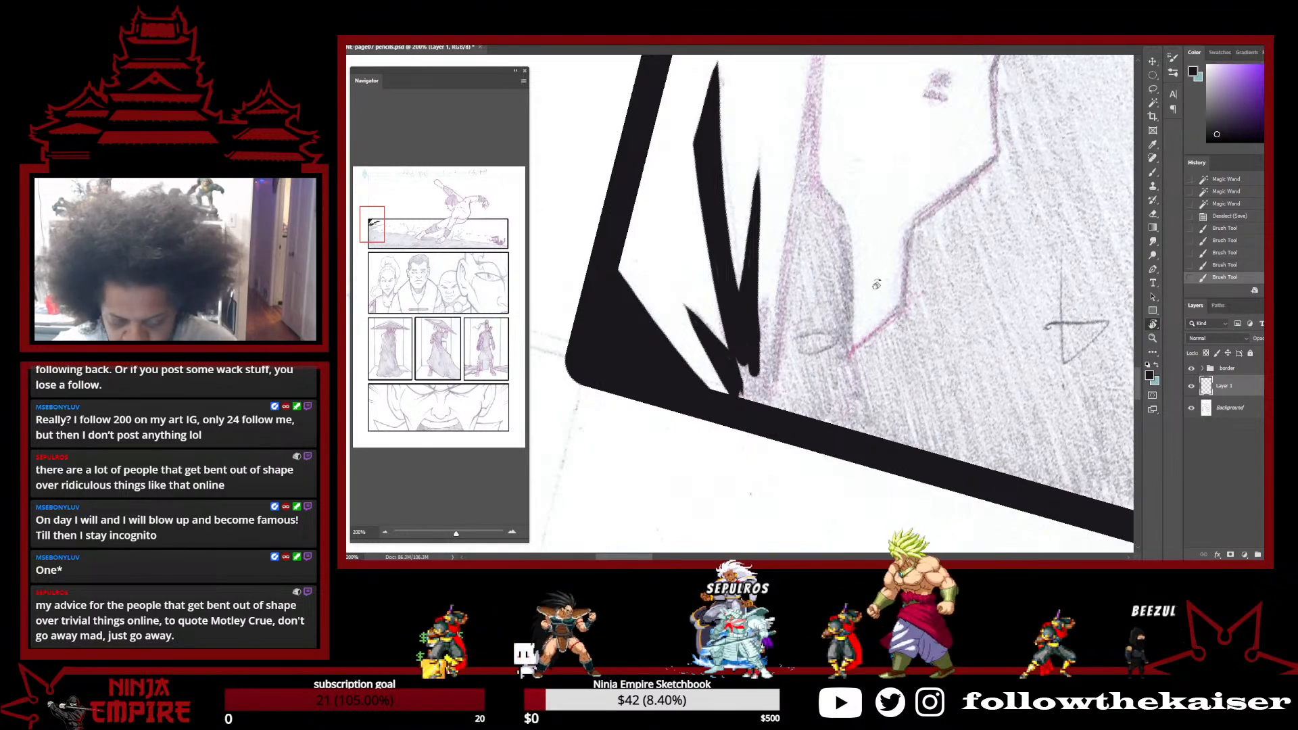
key(b)
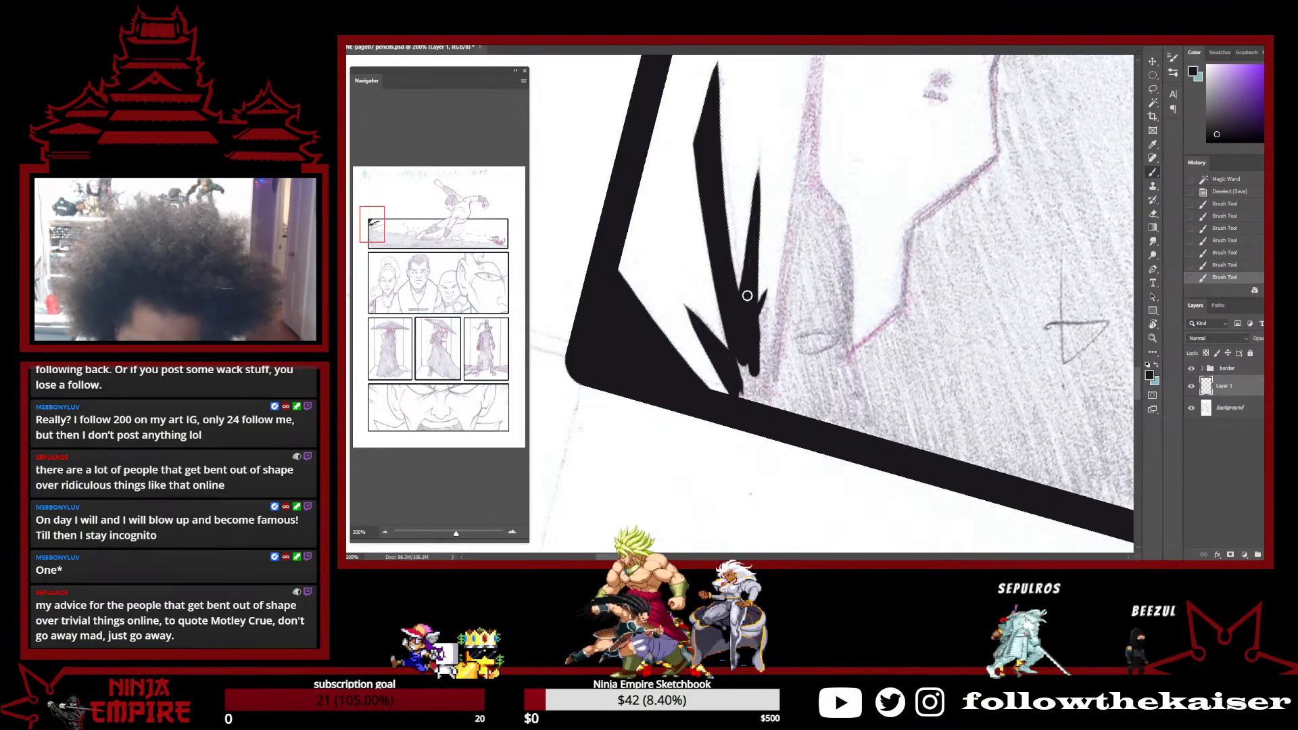
drag(750, 275, 759, 223)
drag(777, 404, 763, 310)
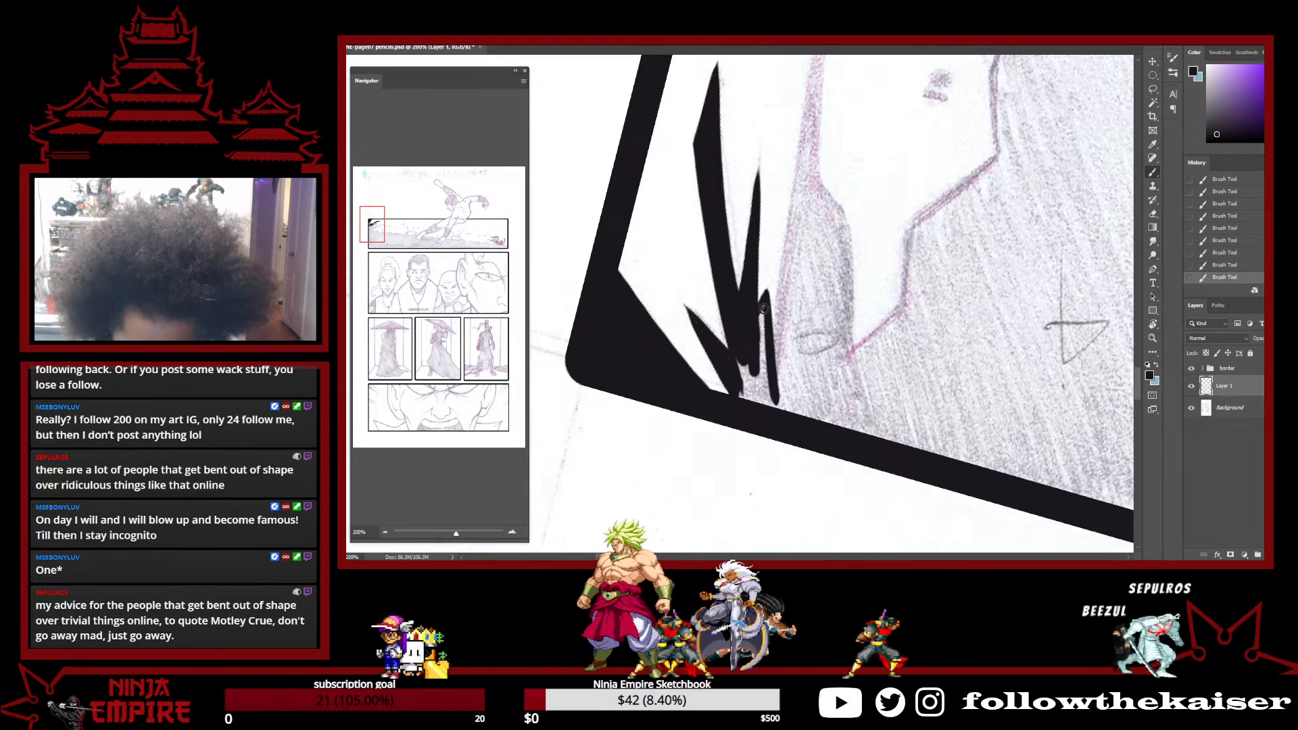
drag(761, 377, 743, 399)
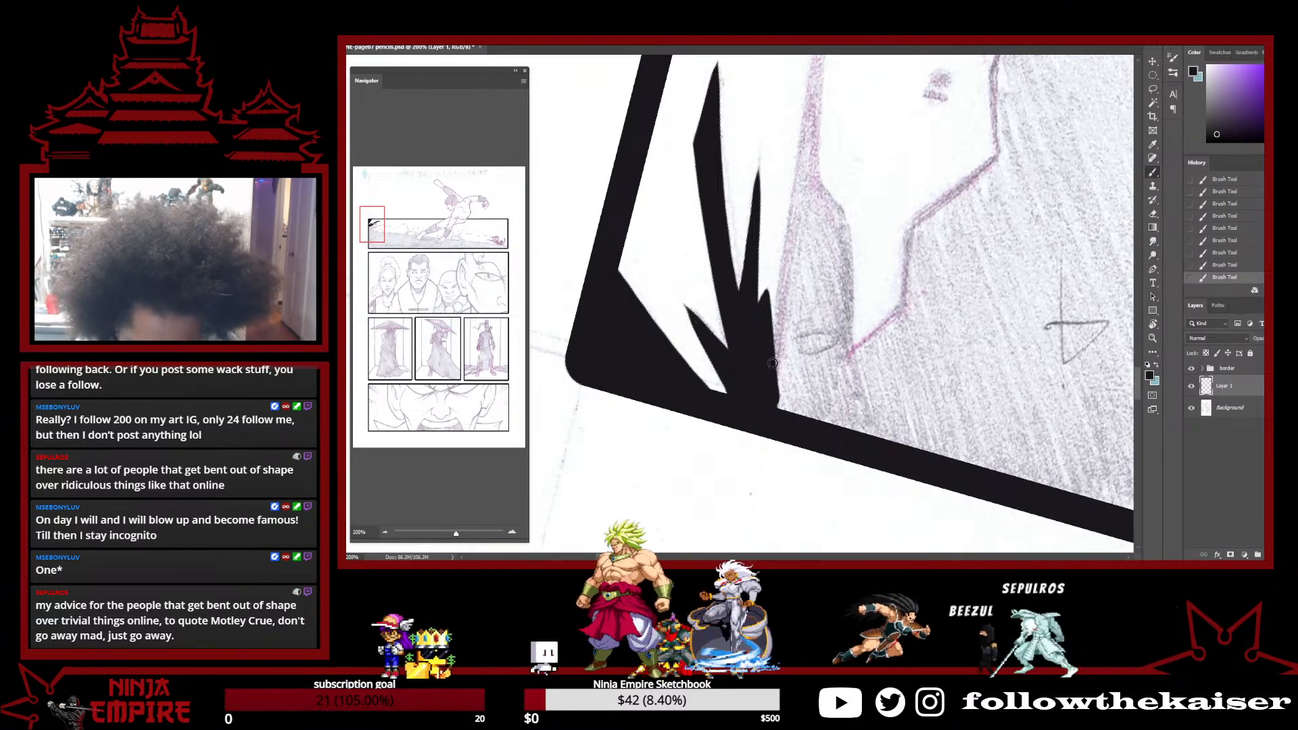
Ink a tall spike over the next pencilled point with straight brush lines and erase its outer edge to a sharp tip
drag(834, 317, 792, 464)
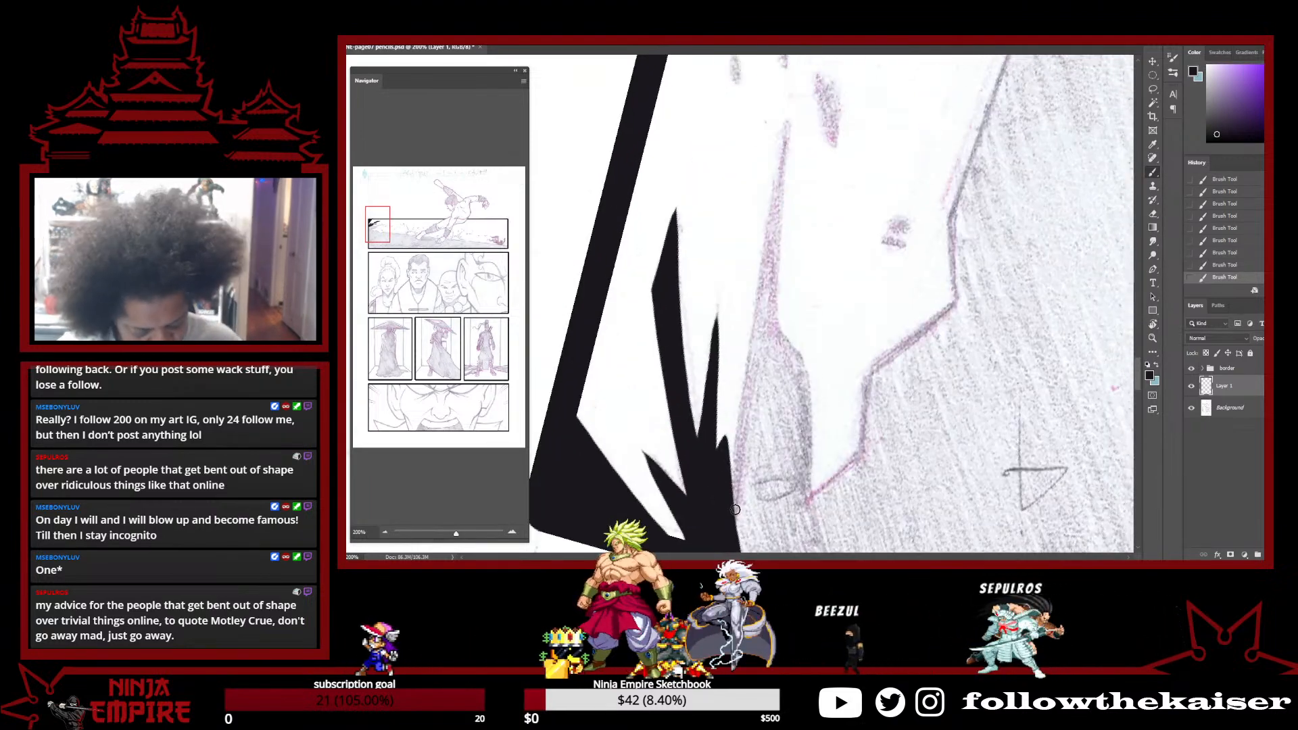
shift+click(785, 119)
shift+click(778, 338)
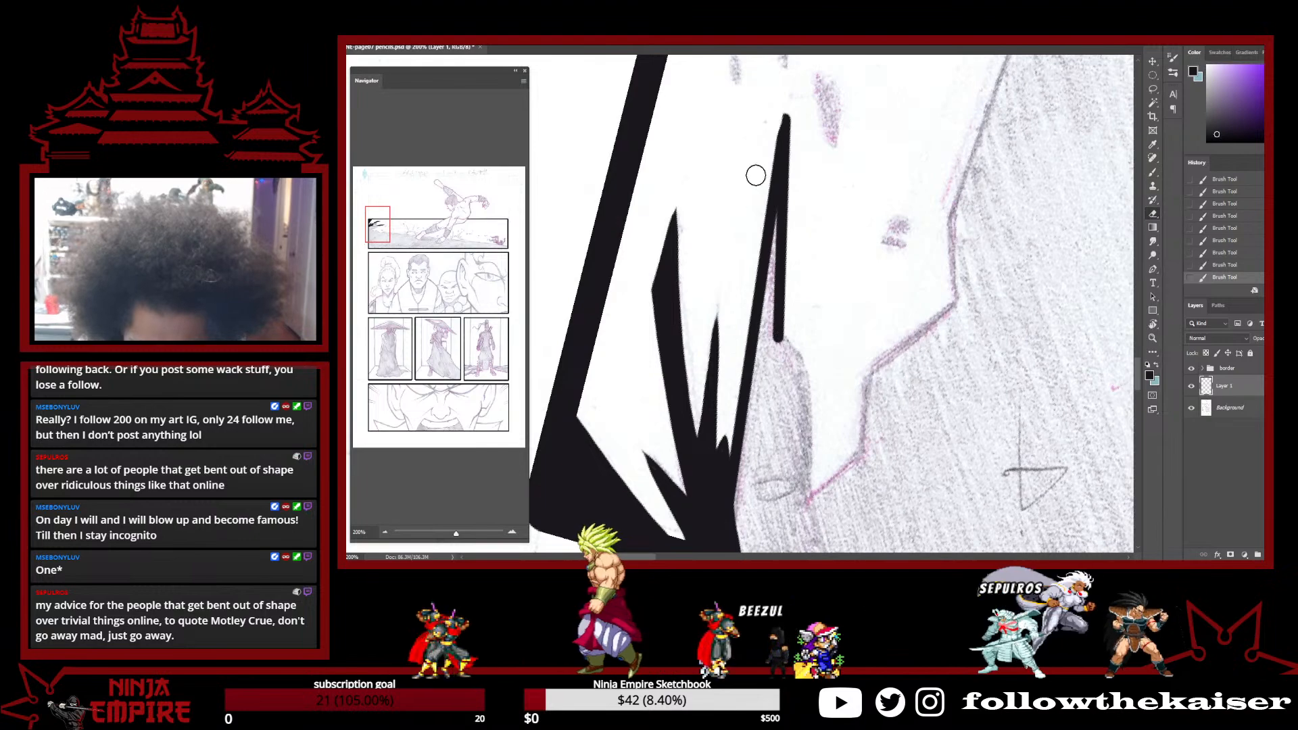
drag(793, 126, 799, 304)
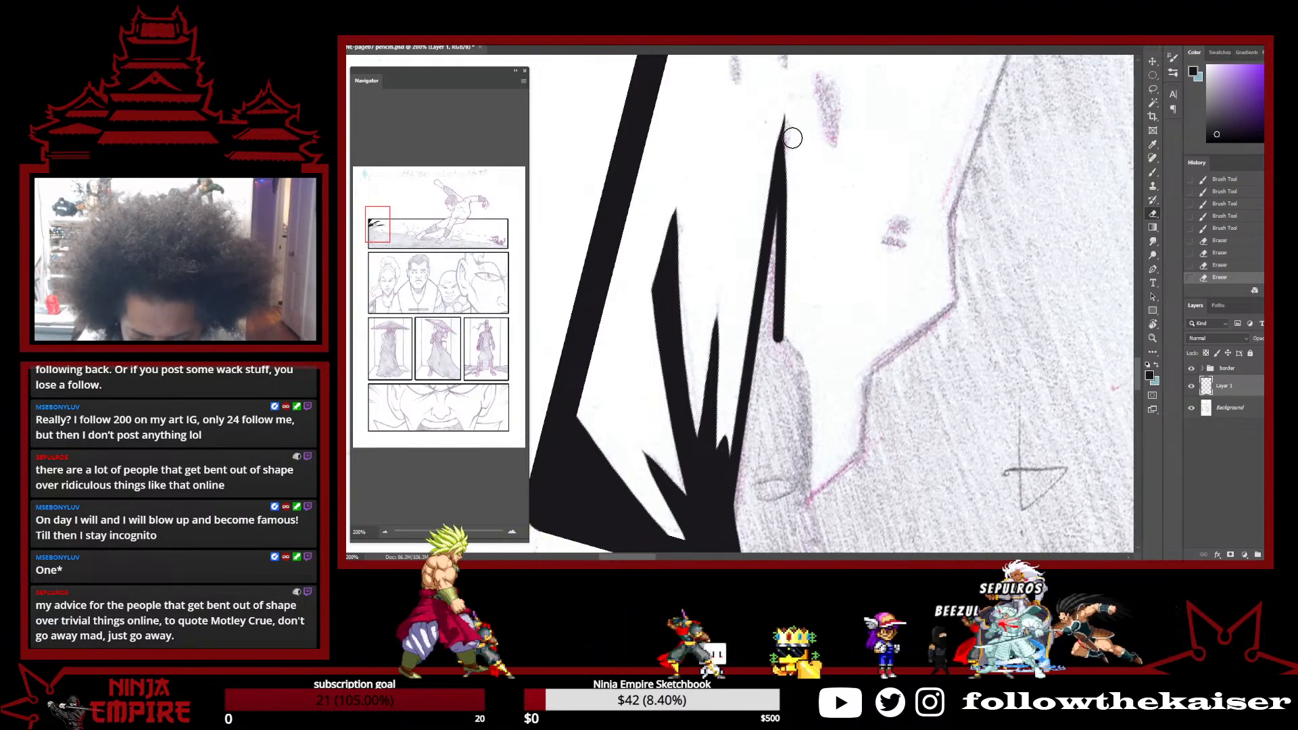
Ink the curved edge below the tall spike and fill the enclosed area solid black down to the panel border
mouse_move(795, 152)
mouse_down()
mouse_move(801, 228)
mouse_move(771, 291)
mouse_move(808, 515)
mouse_up()
drag(798, 371, 787, 315)
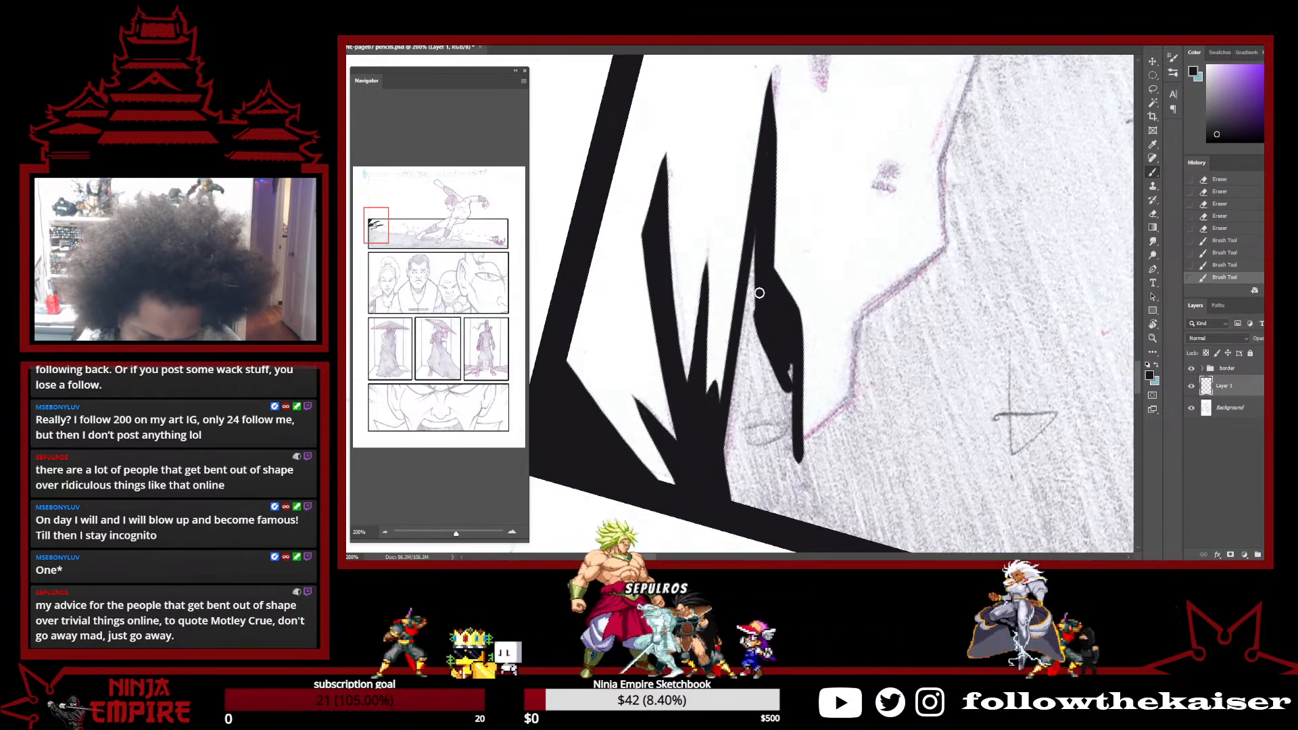
drag(744, 319, 732, 482)
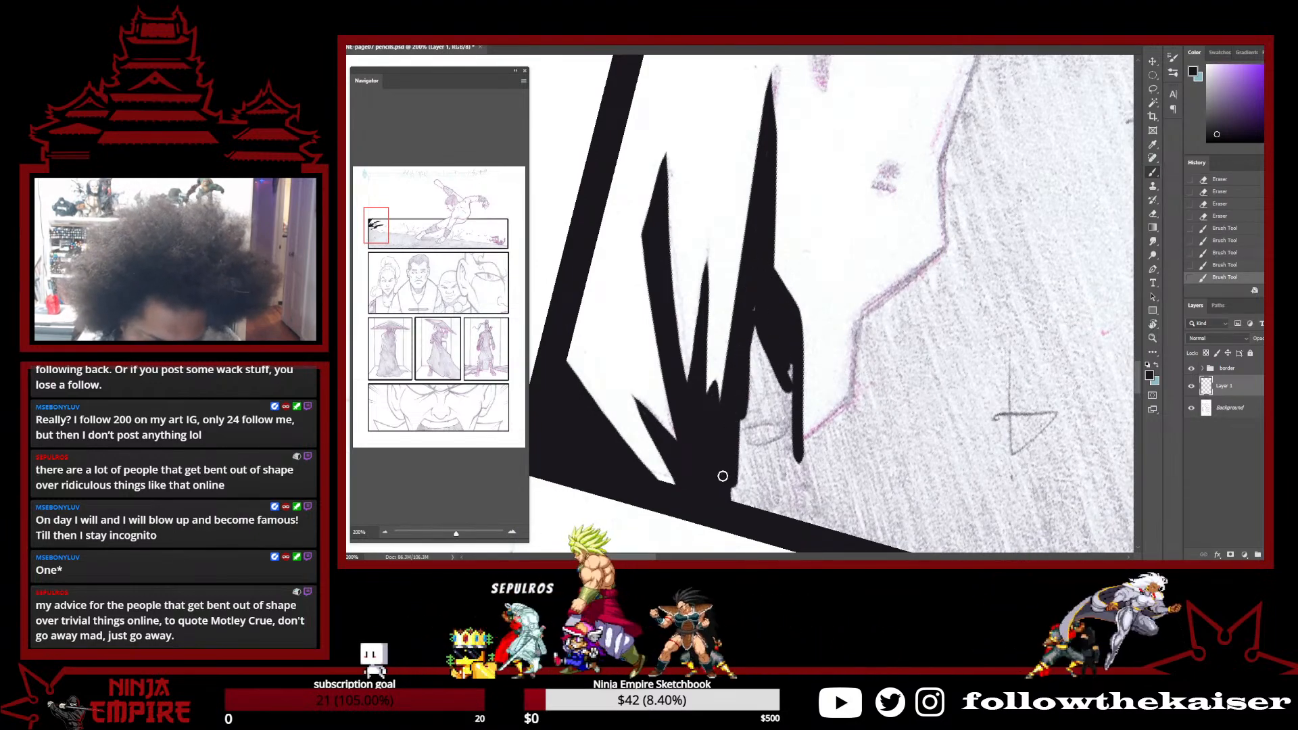
mouse_move(788, 478)
mouse_down()
mouse_move(751, 327)
mouse_move(793, 495)
mouse_move(765, 403)
mouse_move(768, 471)
mouse_move(746, 436)
mouse_move(780, 507)
mouse_move(734, 500)
mouse_up()
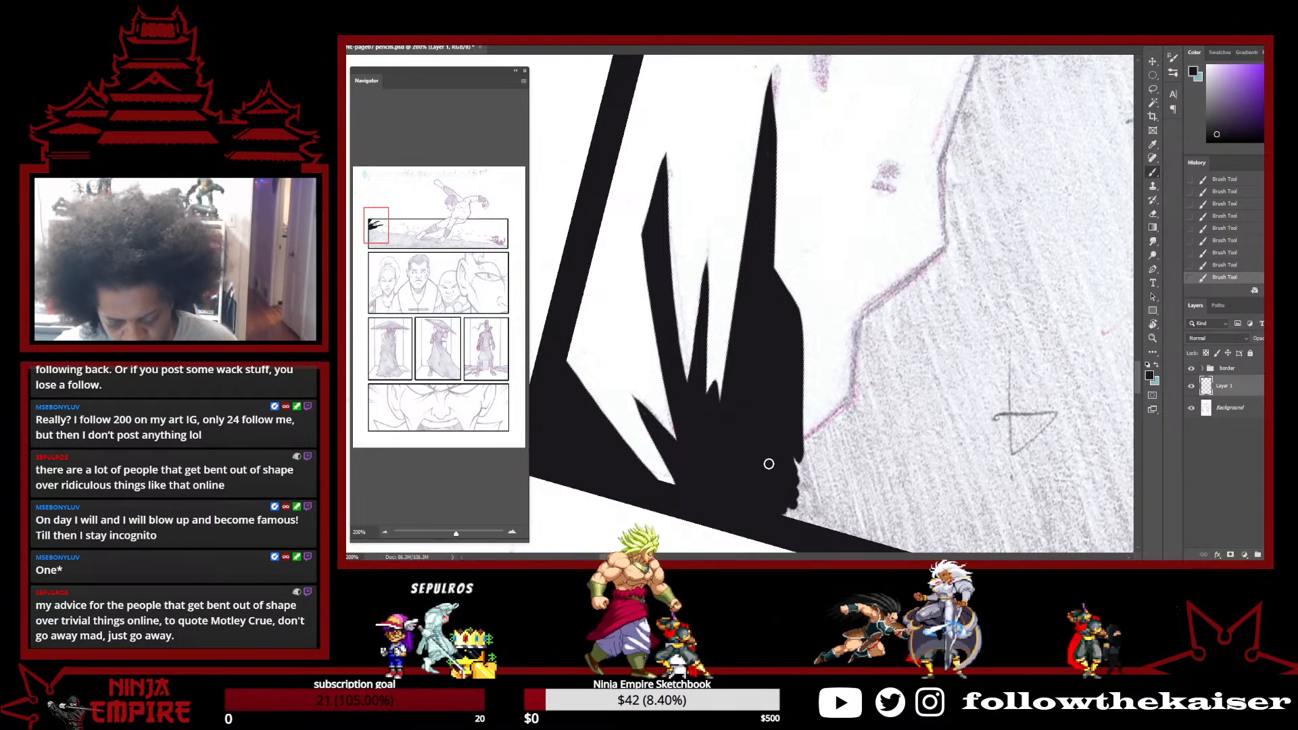
Ink the jagged pencilled edge beyond the black spikes as a chain of connected straight brush segments
shift+click(852, 400)
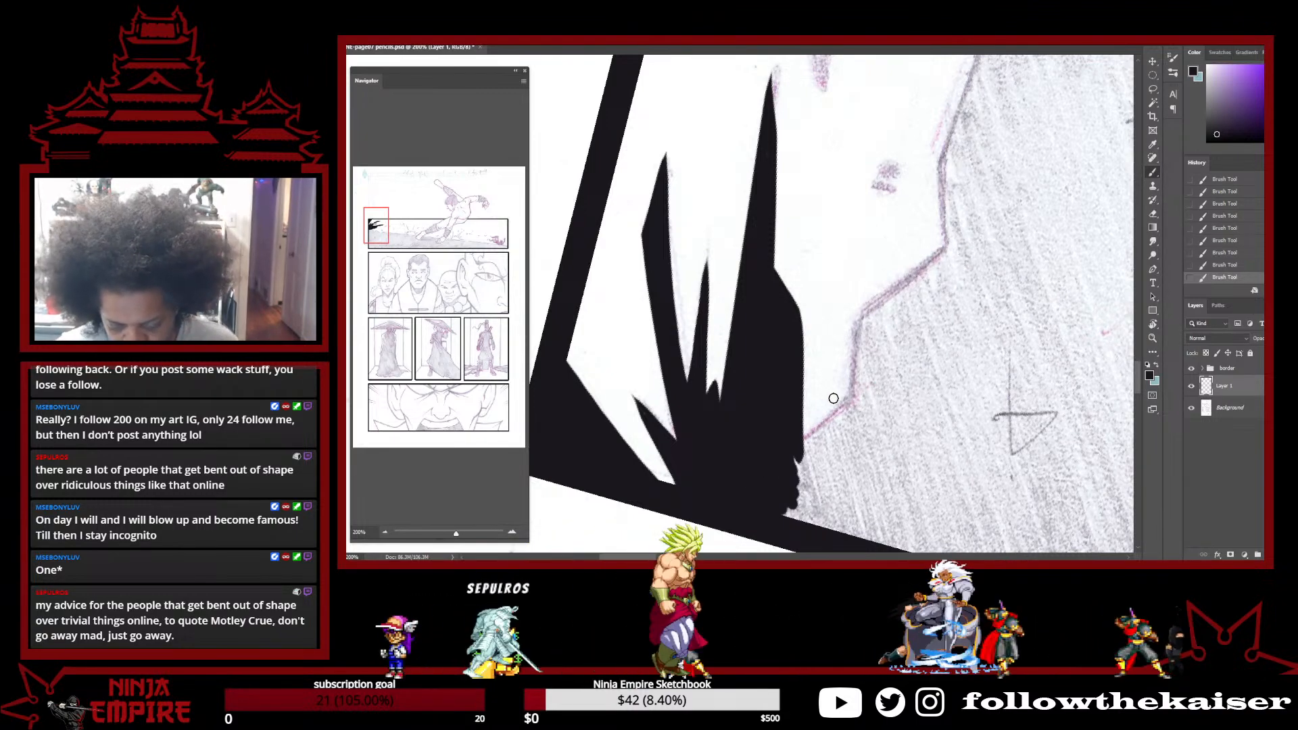
shift+click(860, 313)
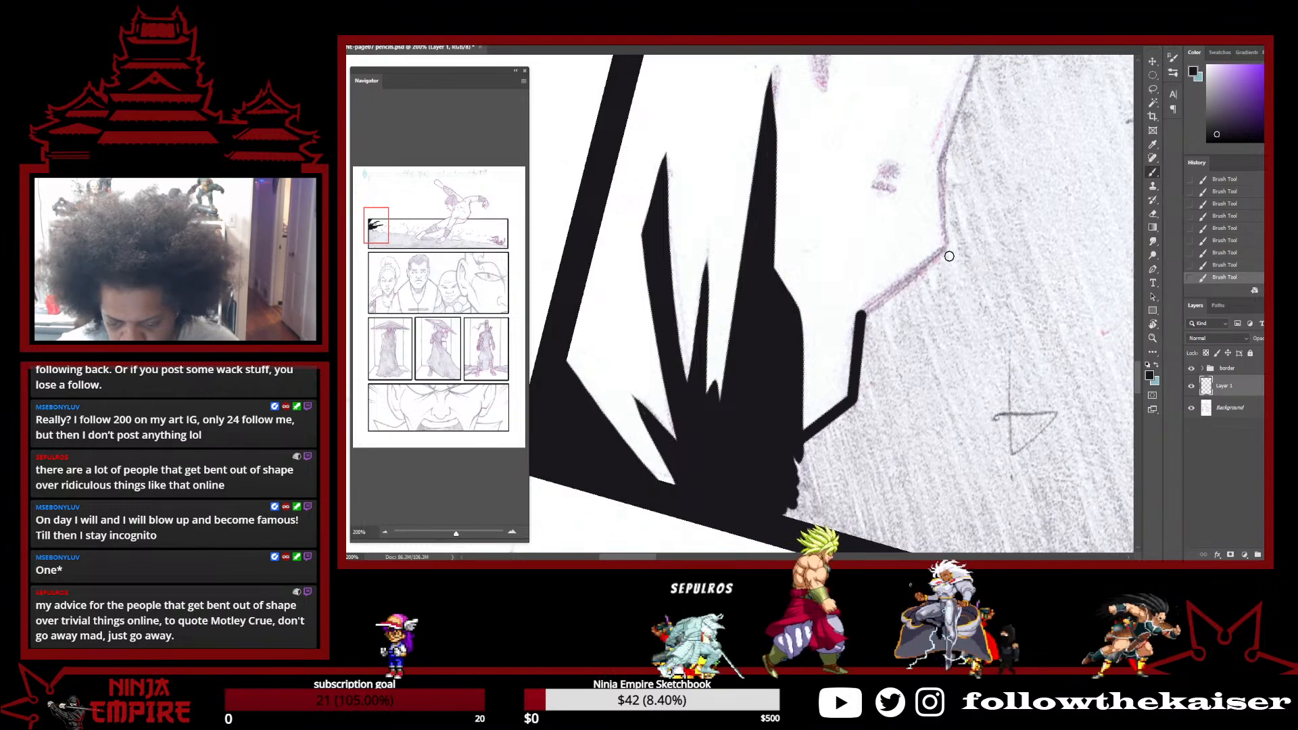
shift+click(951, 252)
shift+click(940, 165)
Turn the page upright, collapse the Navigator, and ink a straight sloping ground line from the jagged edge to the panel's far border
drag(985, 207, 649, 139)
alt+click(851, 486)
alt+click(851, 486)
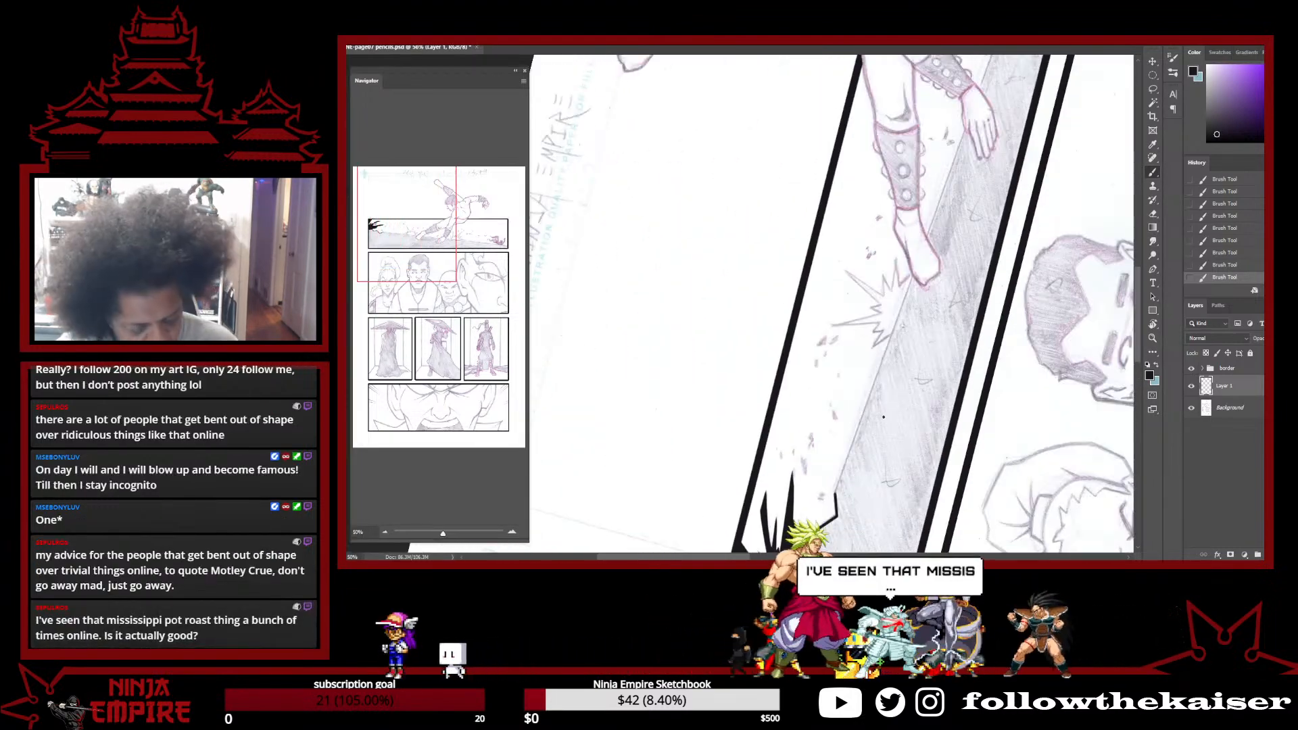
key(r)
drag(921, 308, 766, 512)
drag(857, 541, 851, 374)
alt+click(851, 373)
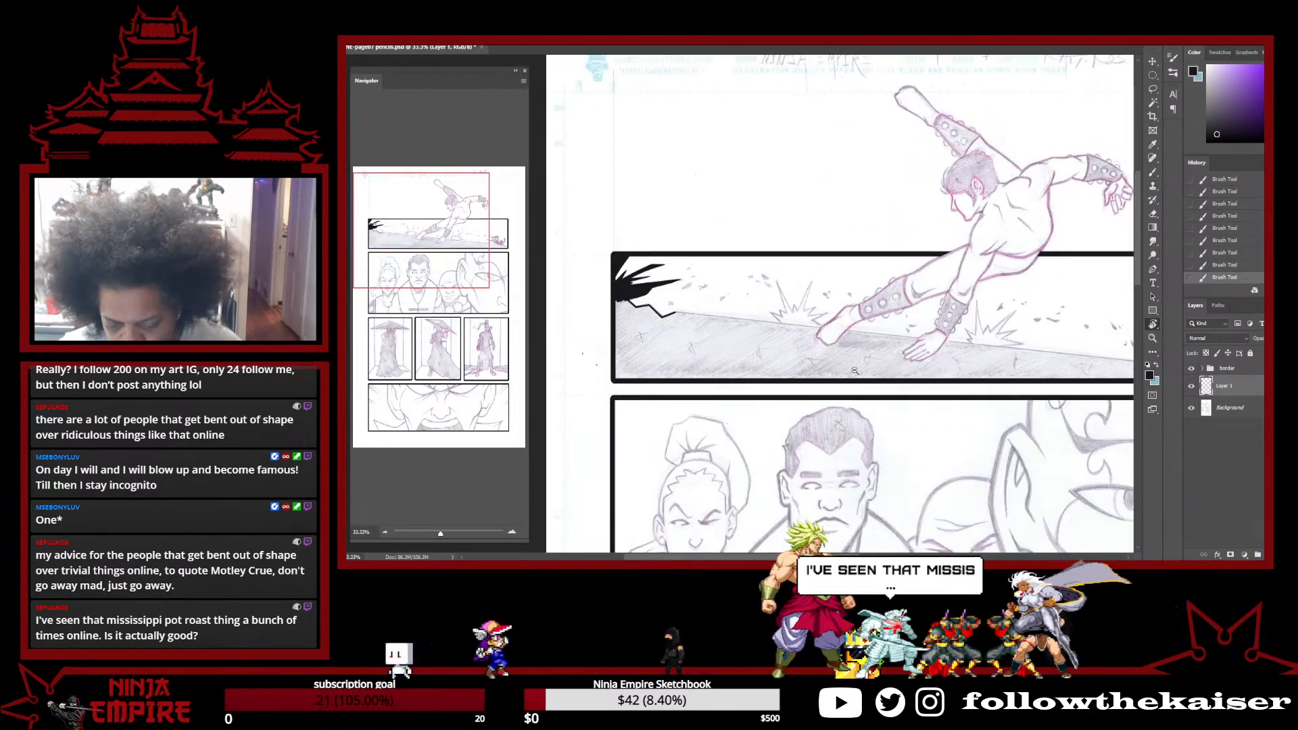
alt+click(851, 369)
ctrl+click(763, 331)
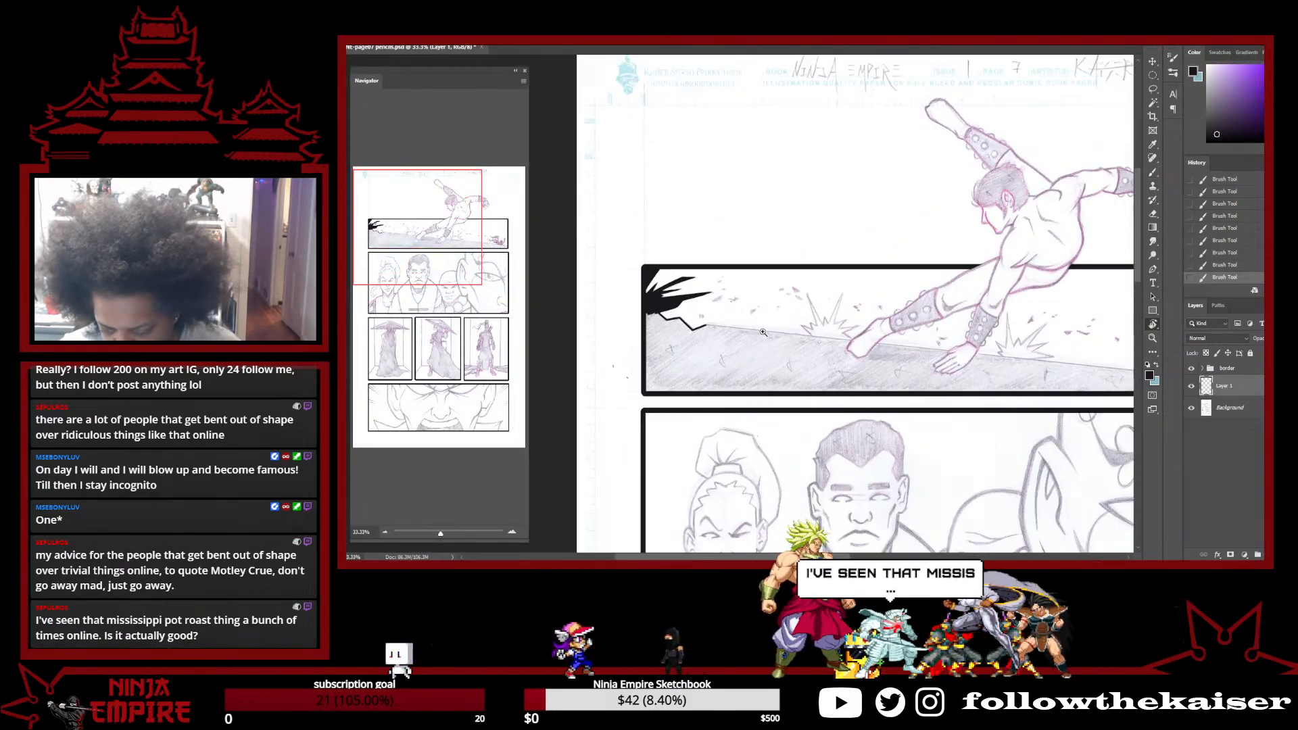
alt+click(857, 359)
ctrl+click(711, 331)
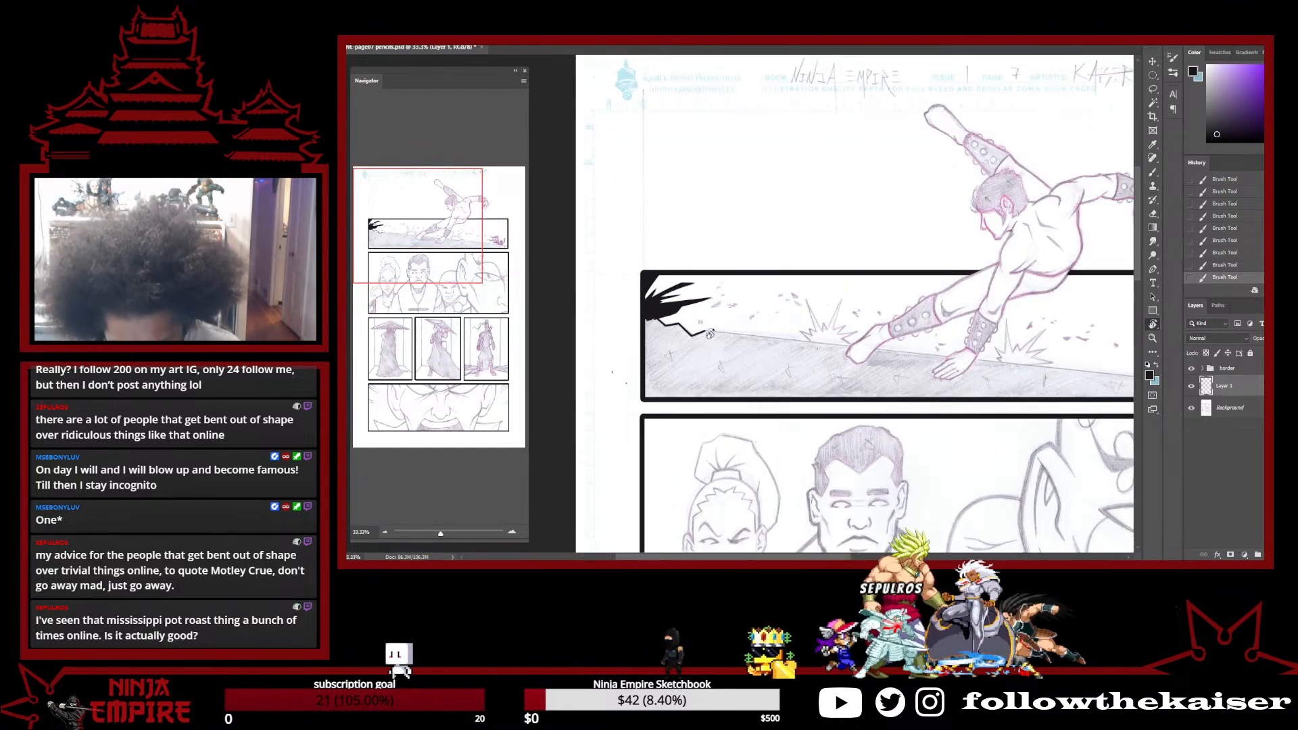
drag(729, 347, 624, 331)
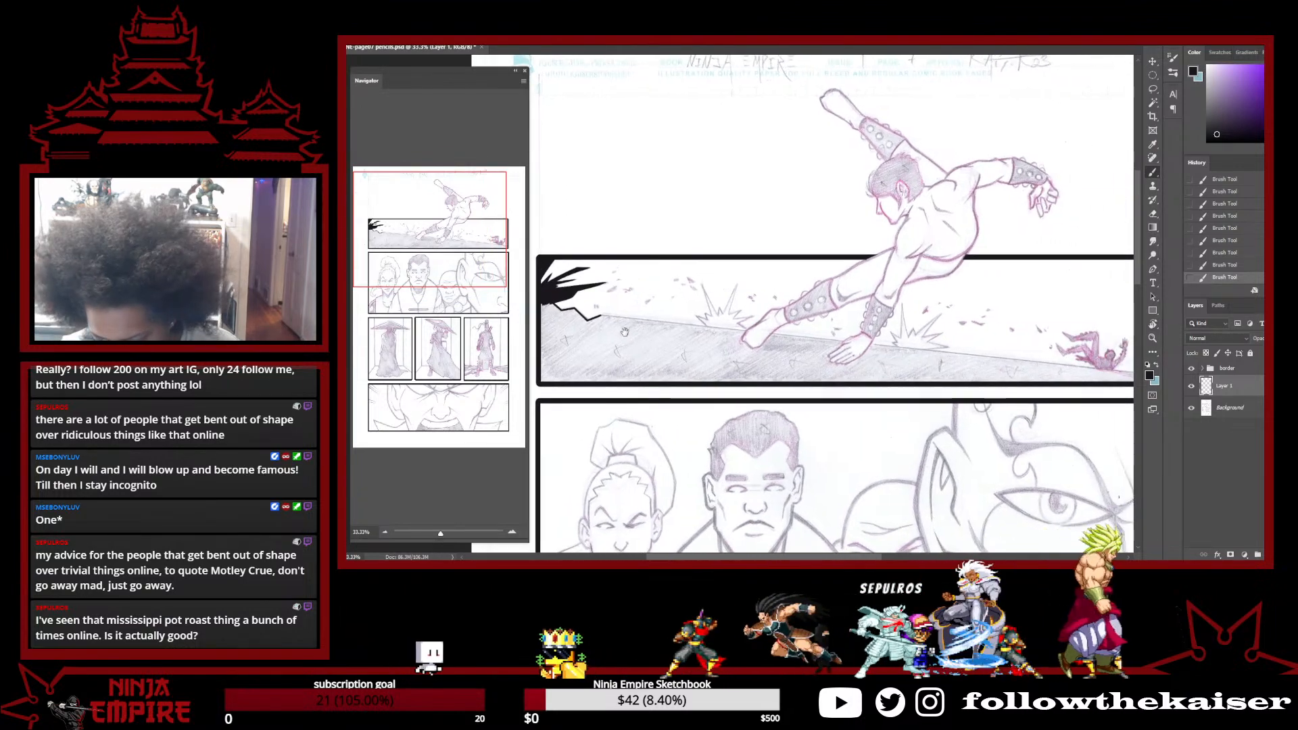
click(515, 70)
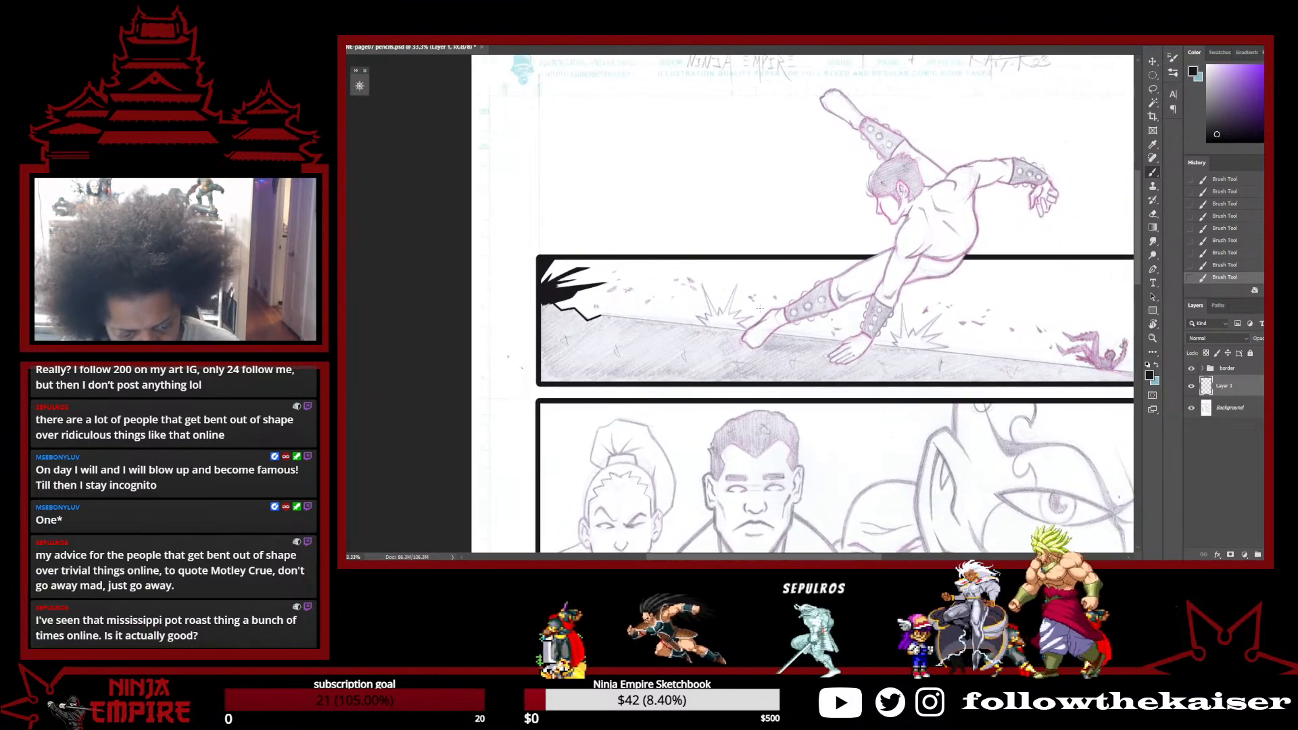
mouse_move(769, 356)
mouse_down()
mouse_move(692, 344)
mouse_move(717, 358)
mouse_move(782, 356)
mouse_move(698, 349)
mouse_move(718, 349)
mouse_up()
ctrl+click(688, 342)
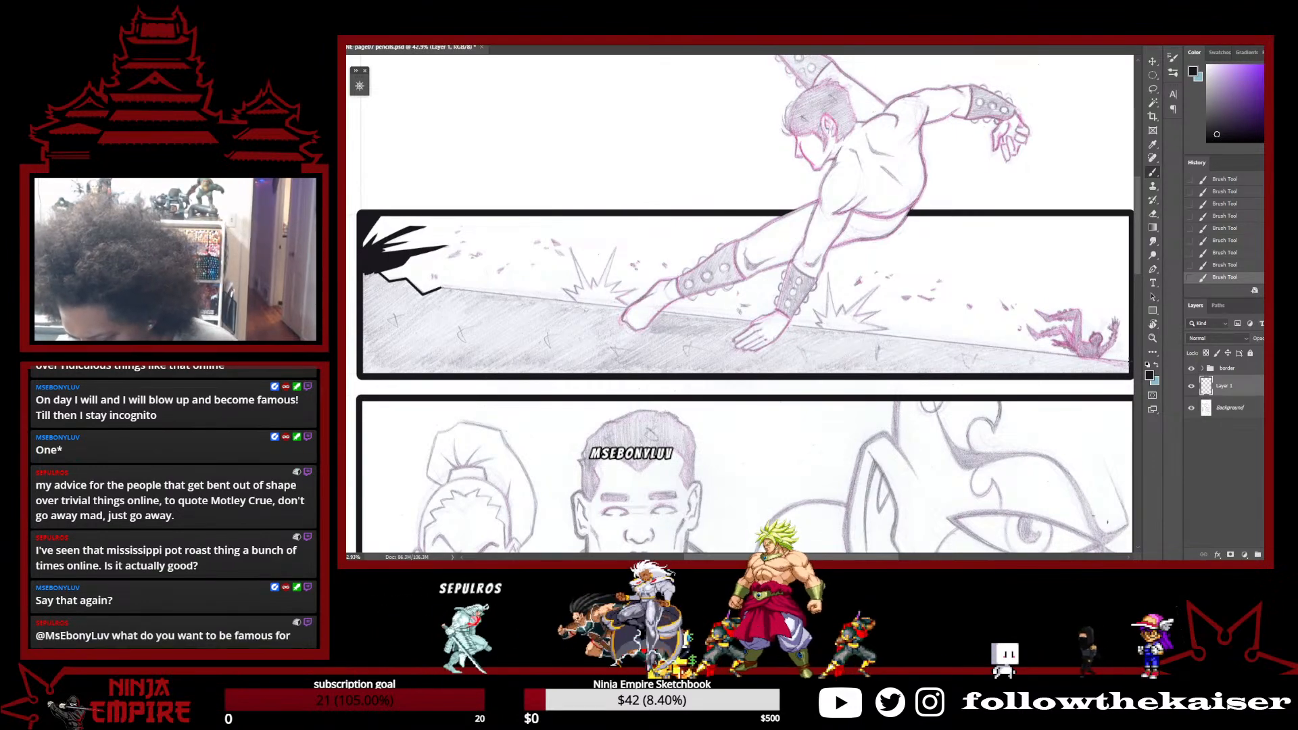
shift+click(1128, 362)
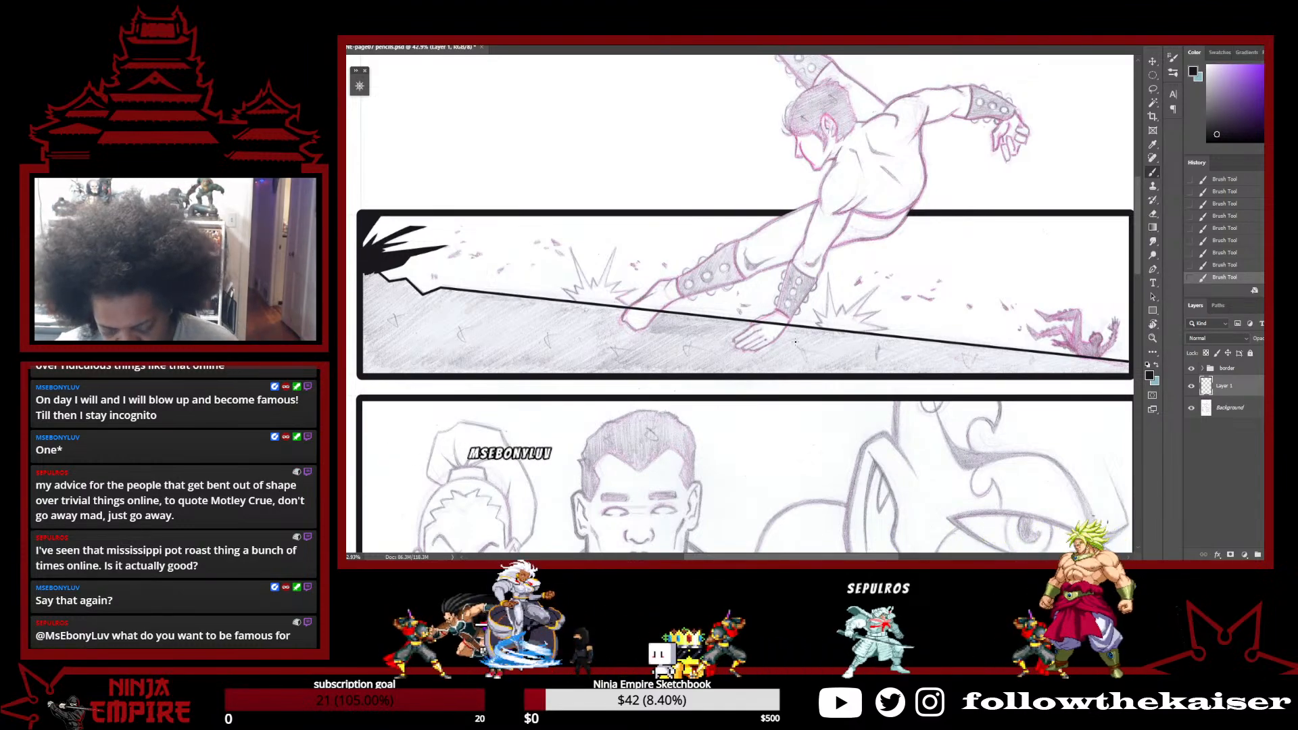
Select the shaded ground below the line with the Magic Wand, fill it with the dark foreground colour, and deselect
drag(1028, 399, 983, 400)
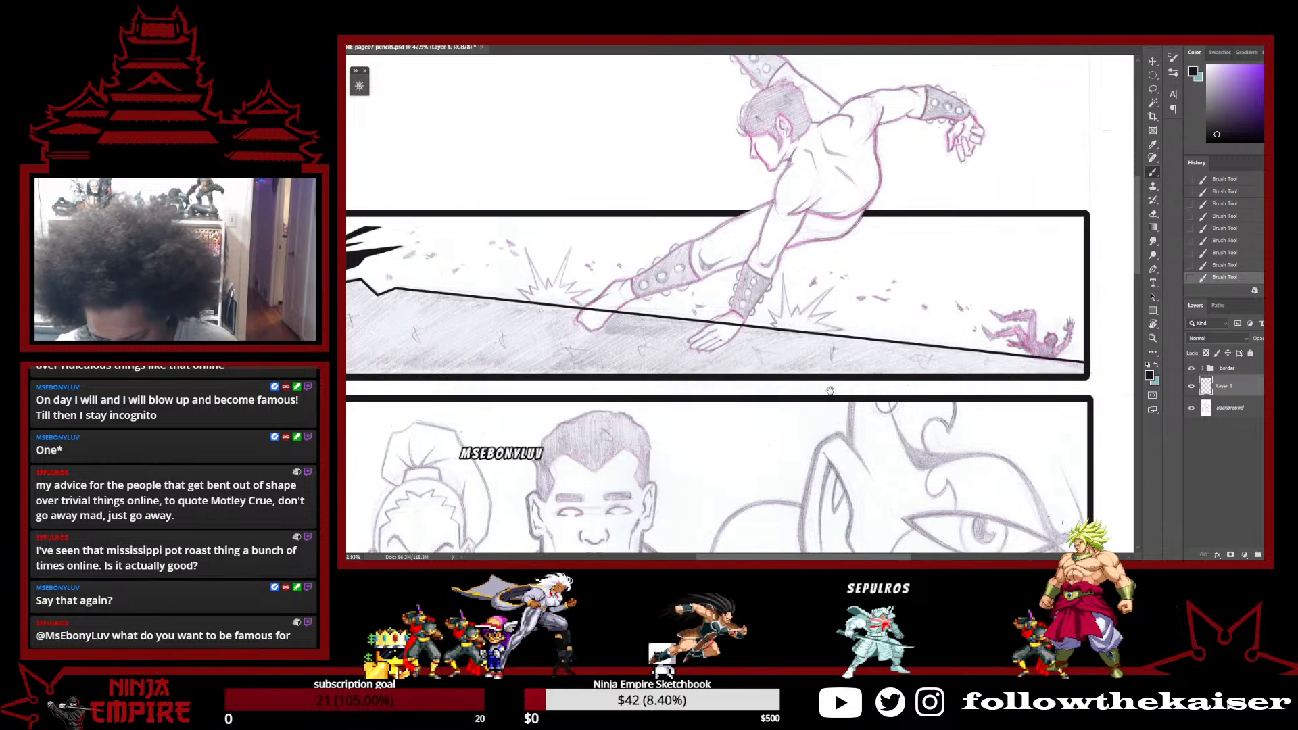
drag(826, 392, 988, 394)
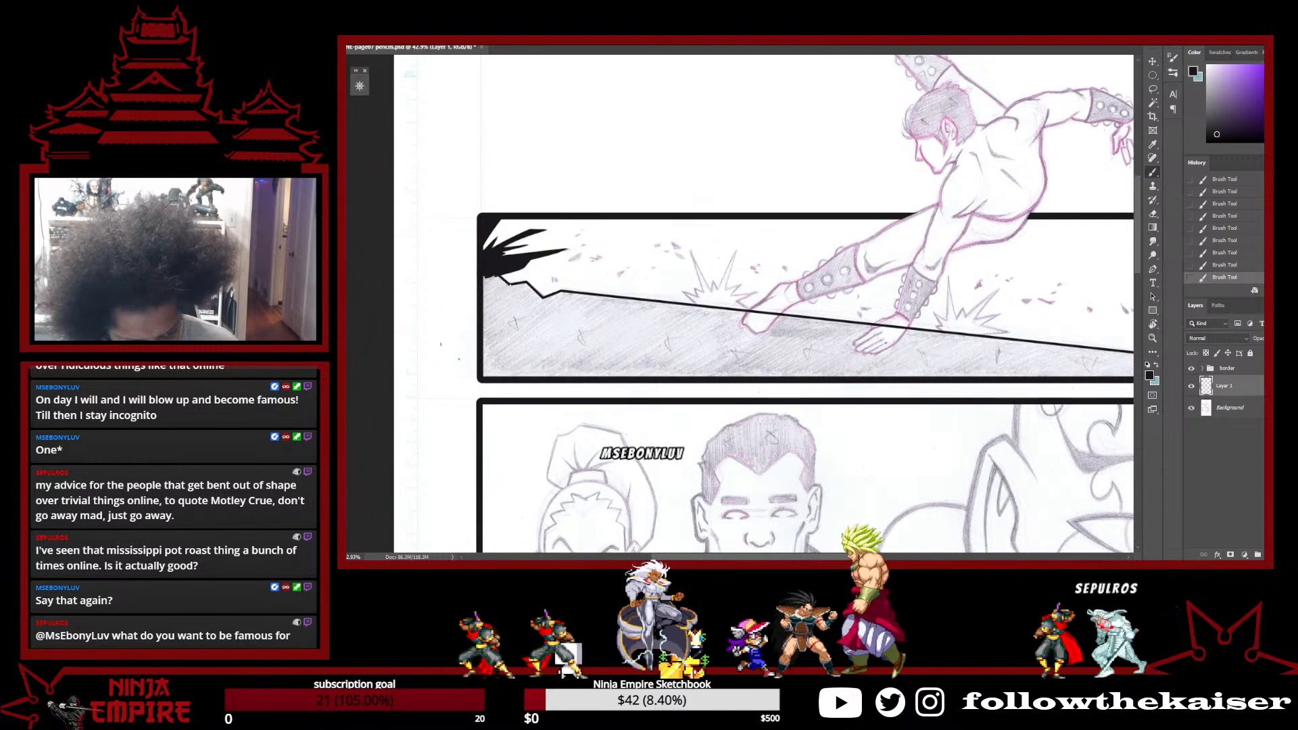
key(w)
click(576, 359)
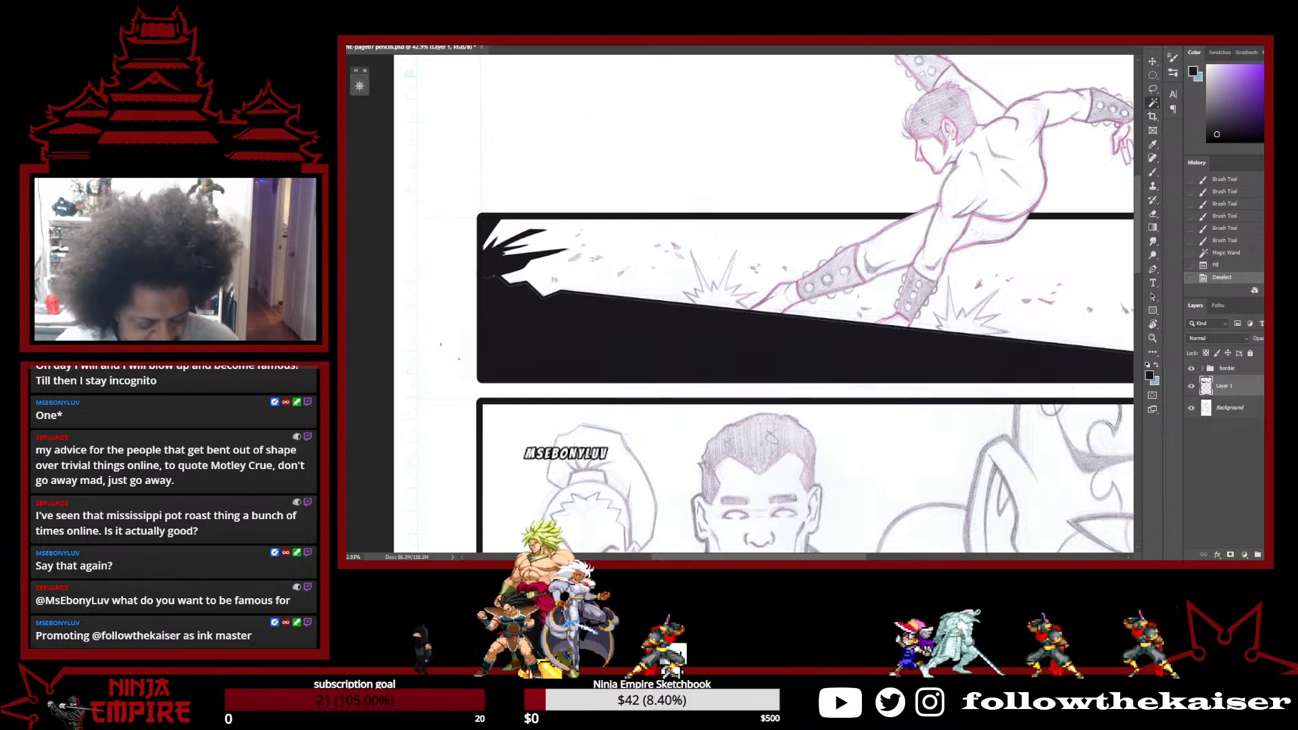
Undo the deselection and the ground fill, and open the Expand Selection settings for the ground selection
key(ctrl+z)
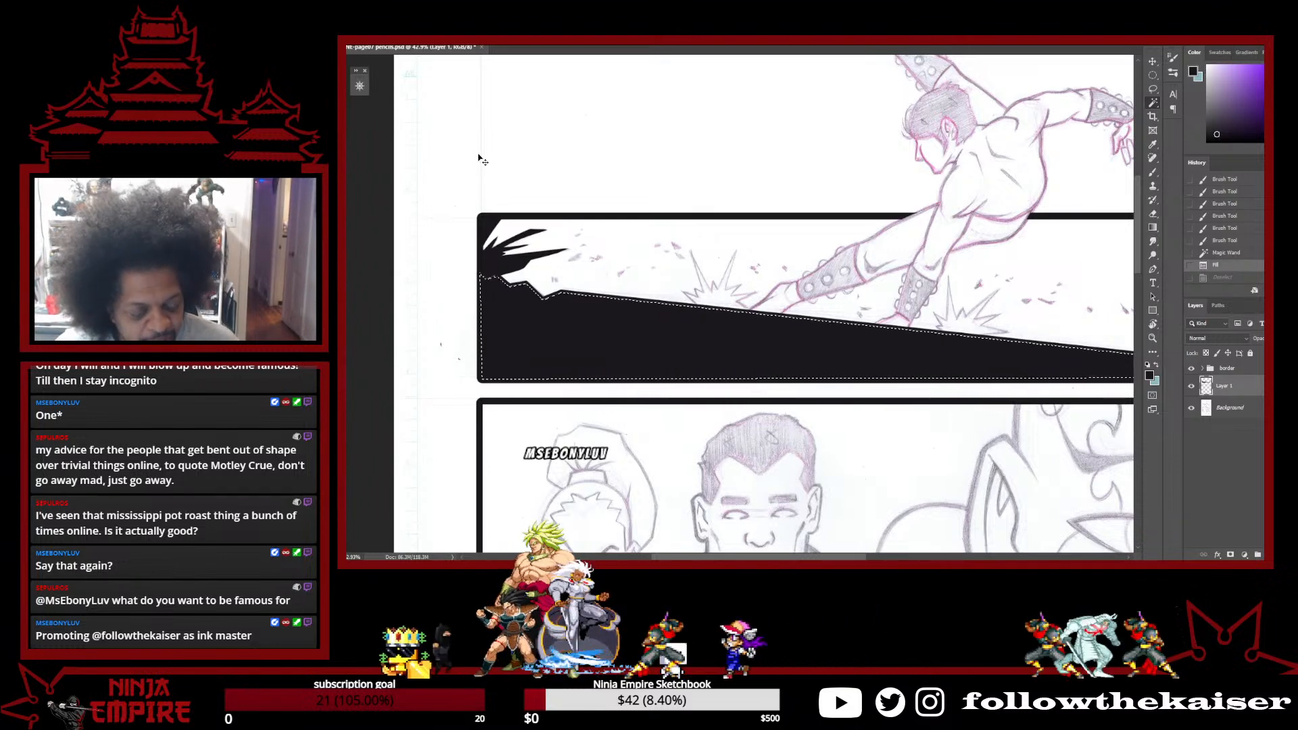
key(ctrl+z)
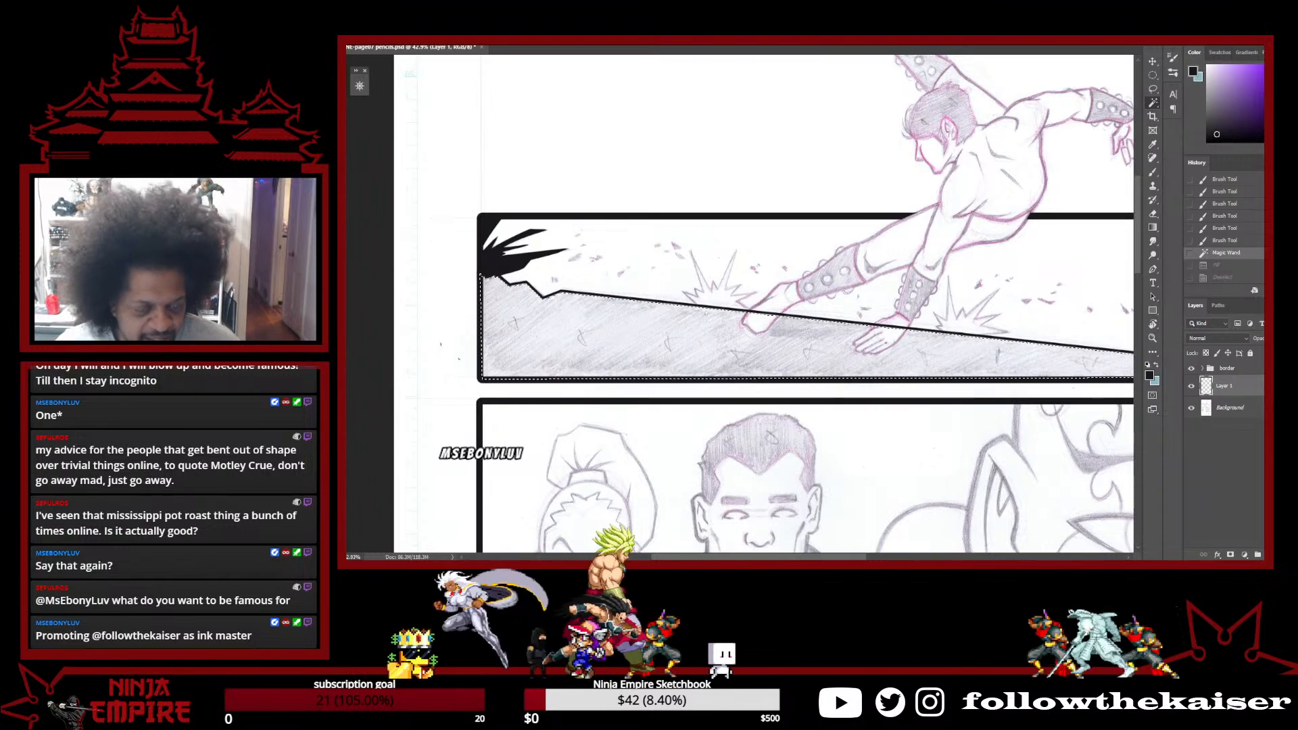
click(458, 14)
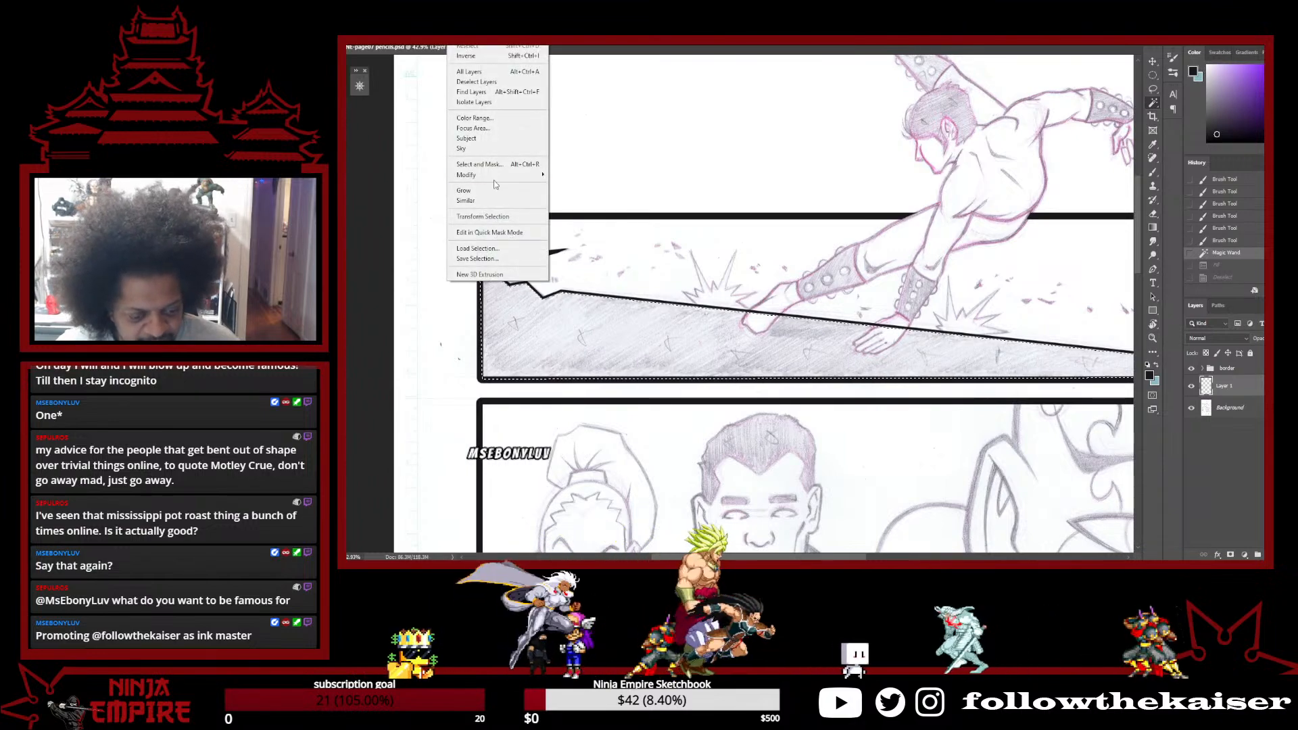
mouse_move(497, 175)
click(595, 195)
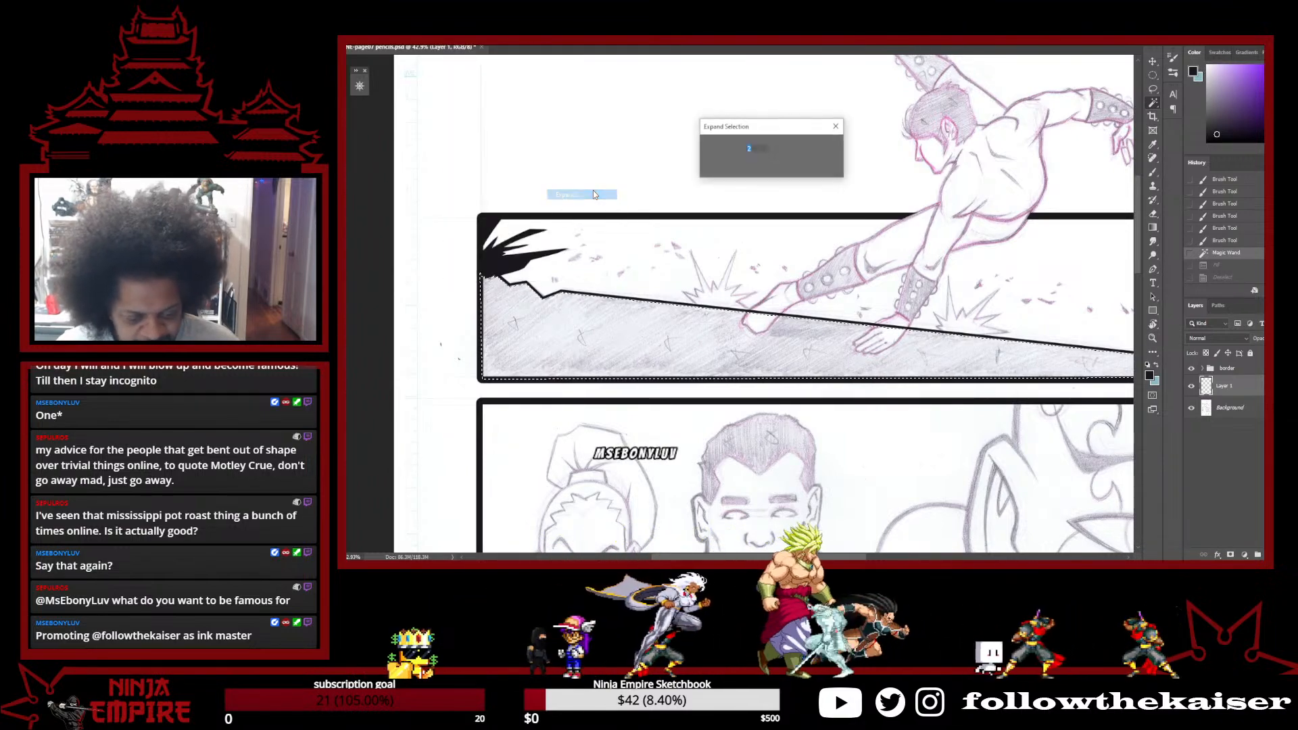
Expand the selection of the sloped ground in the wide panel, fill it with black, and deselect it
click(821, 148)
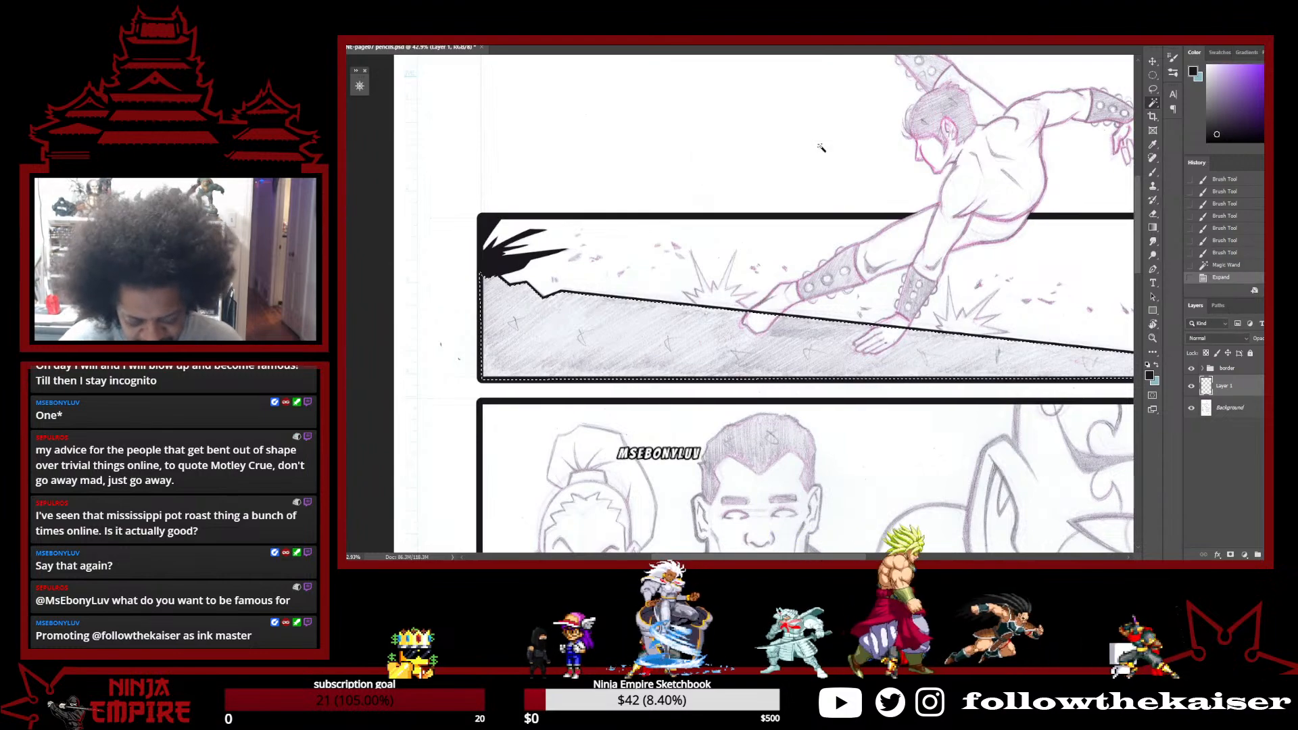
key(alt+BackSpace)
key(ctrl+d)
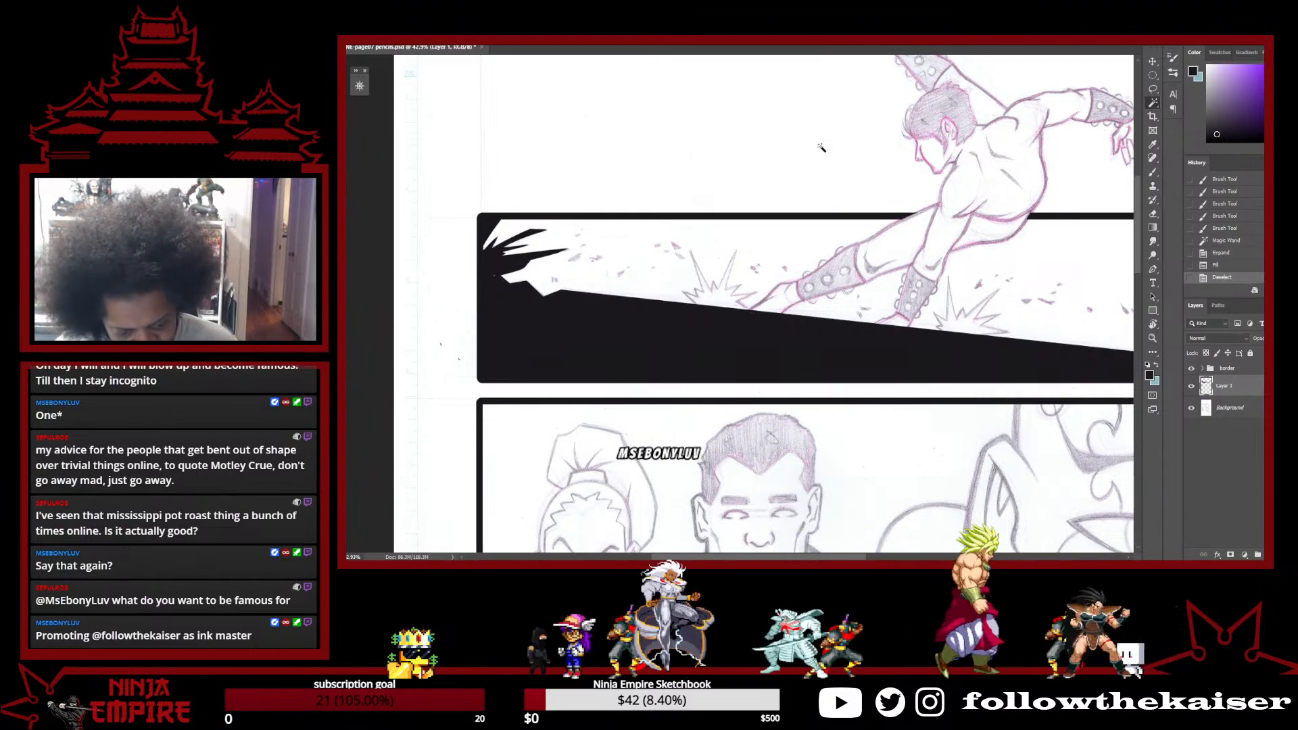
Touch up the jagged edge where the black ground meets the spiky burst with the Brush tool
ctrl+click(524, 277)
drag(559, 330, 707, 402)
ctrl+click(661, 350)
key(b)
click(631, 348)
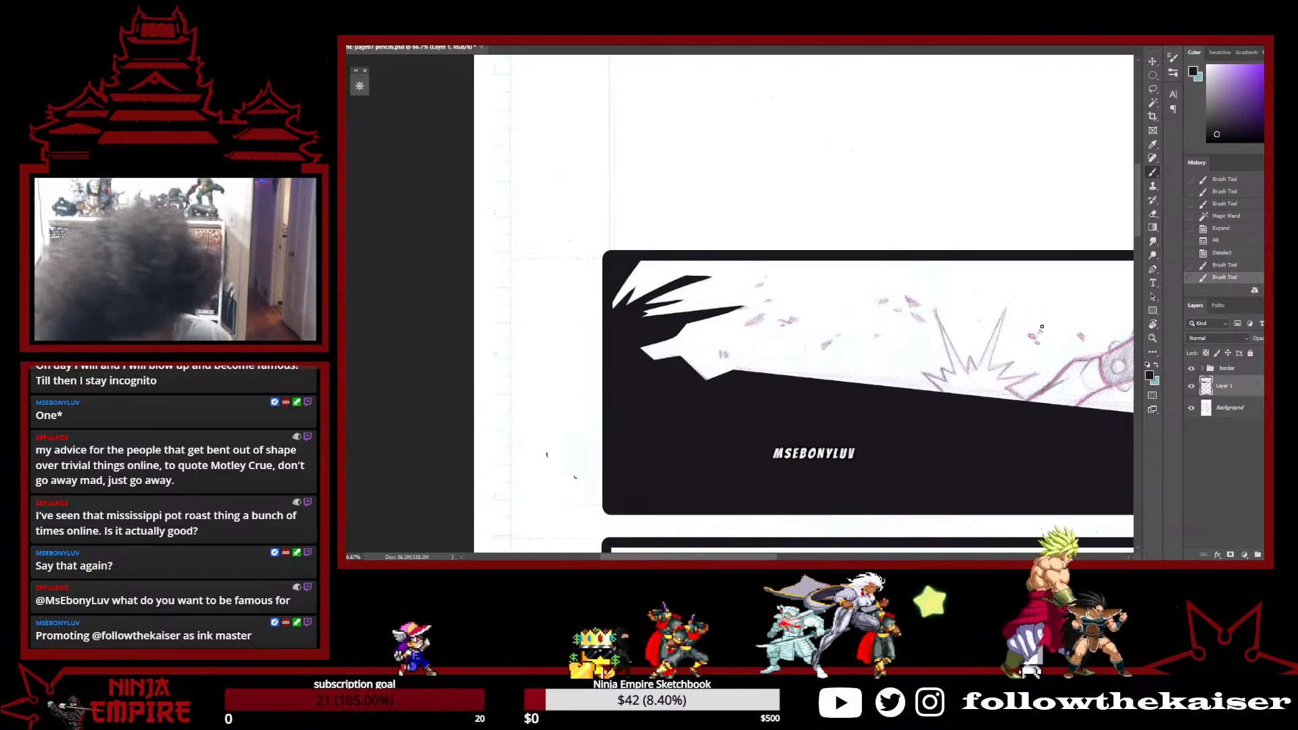
Ink the small debris fragments scattered beside the spiky burst as solid black shapes, following the pencils
ctrl+click(986, 374)
key(r)
drag(982, 370, 909, 376)
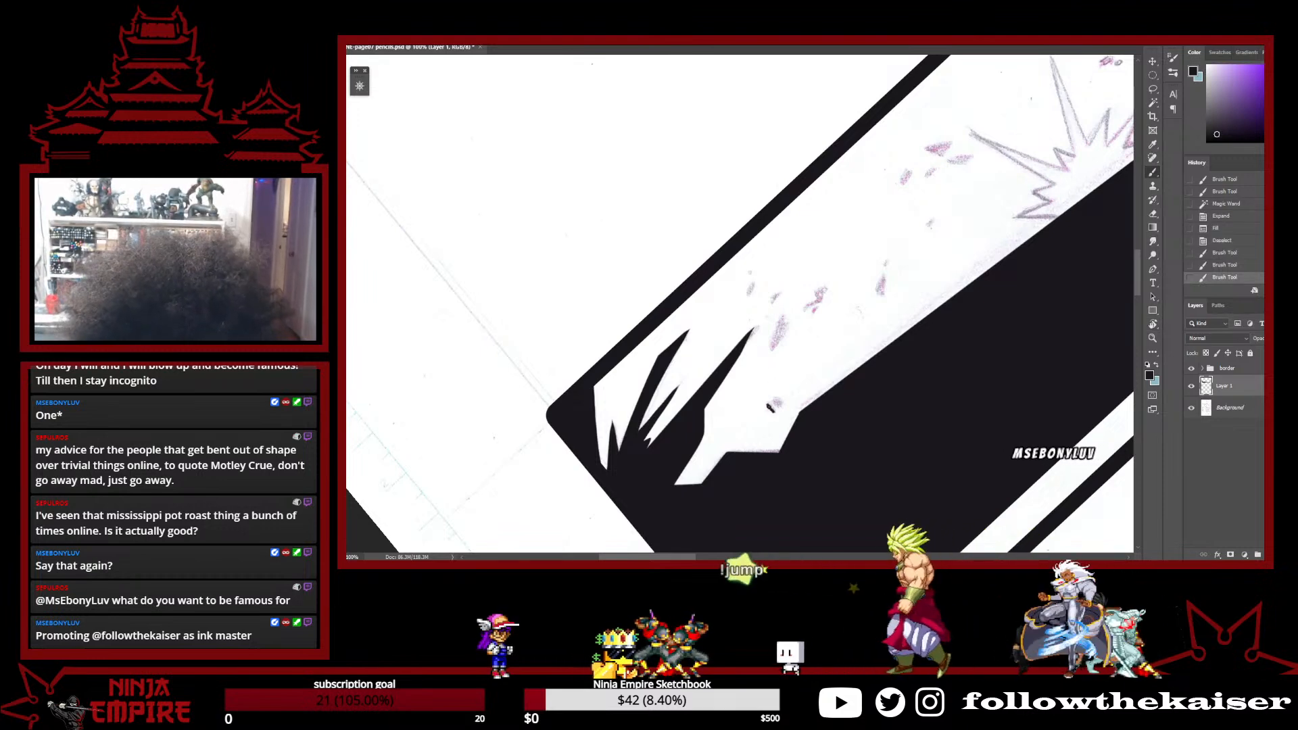
drag(782, 406, 777, 402)
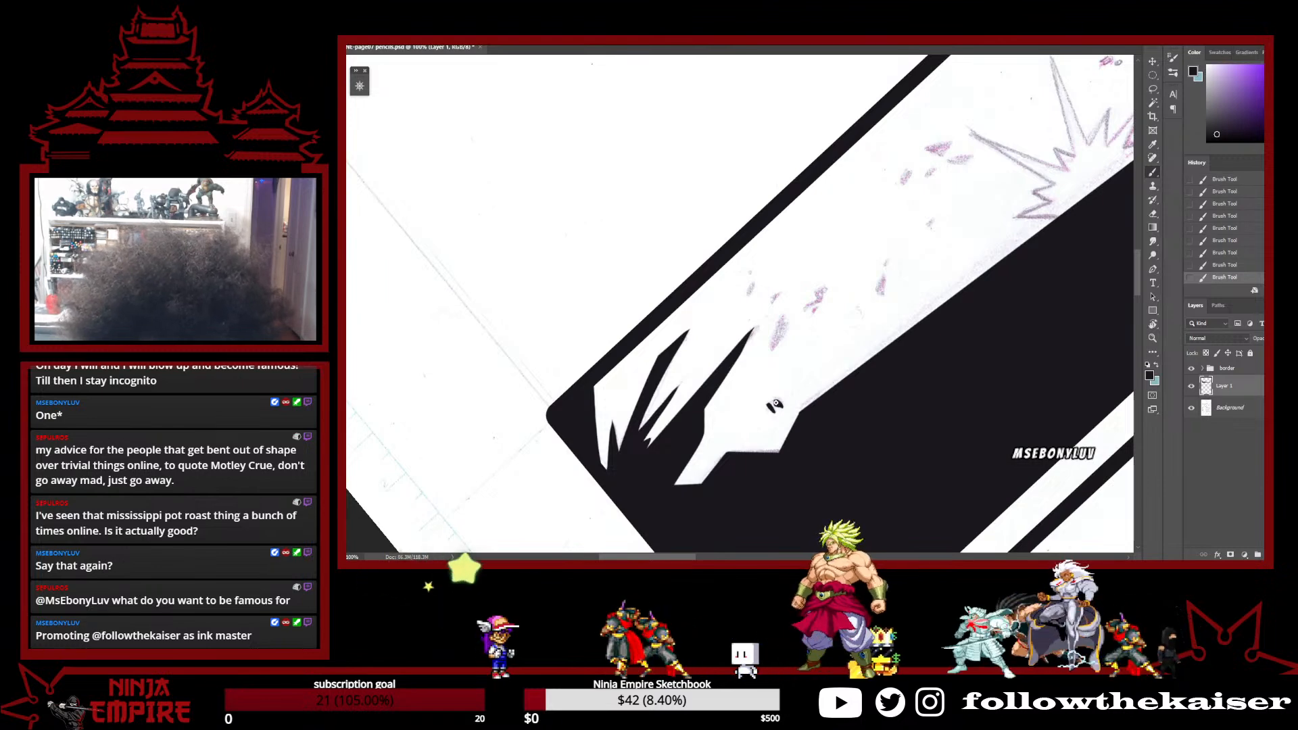
mouse_move(772, 346)
mouse_down()
mouse_move(784, 310)
mouse_move(772, 348)
mouse_move(784, 326)
mouse_up()
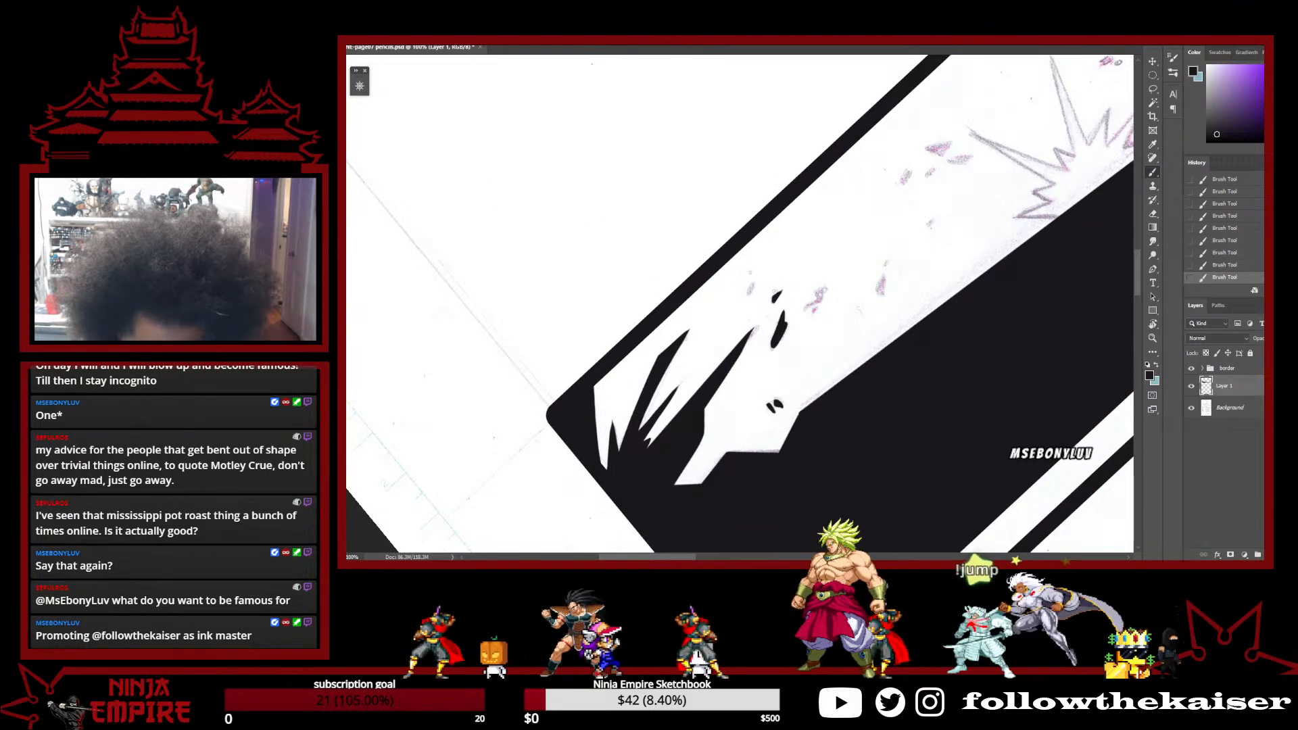
drag(749, 294, 752, 283)
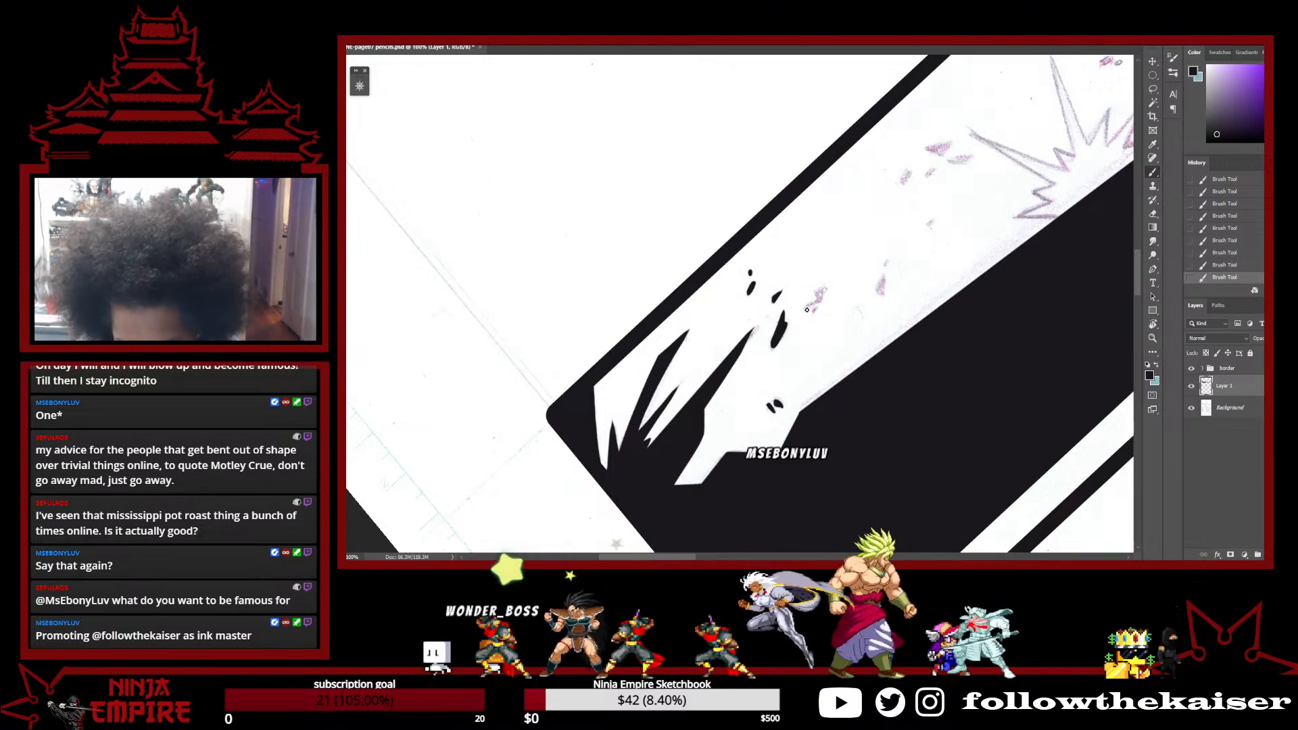
drag(803, 313, 814, 302)
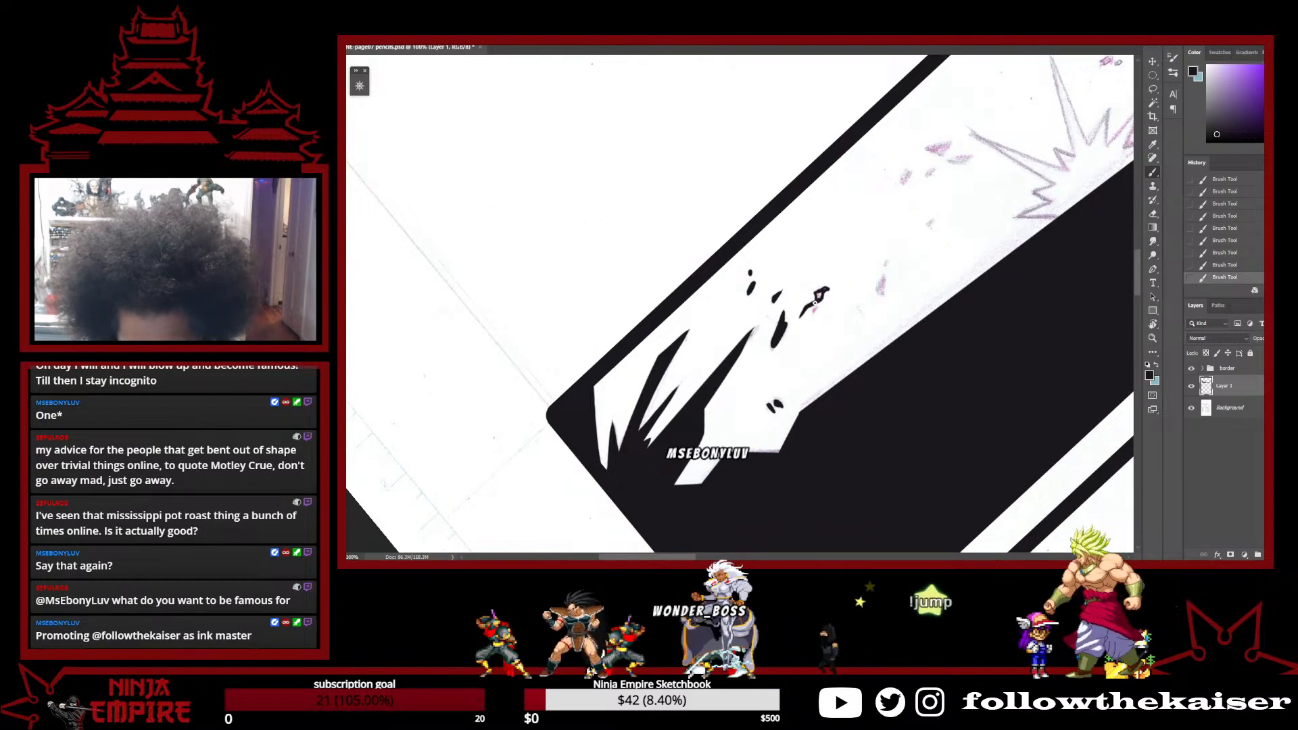
click(823, 295)
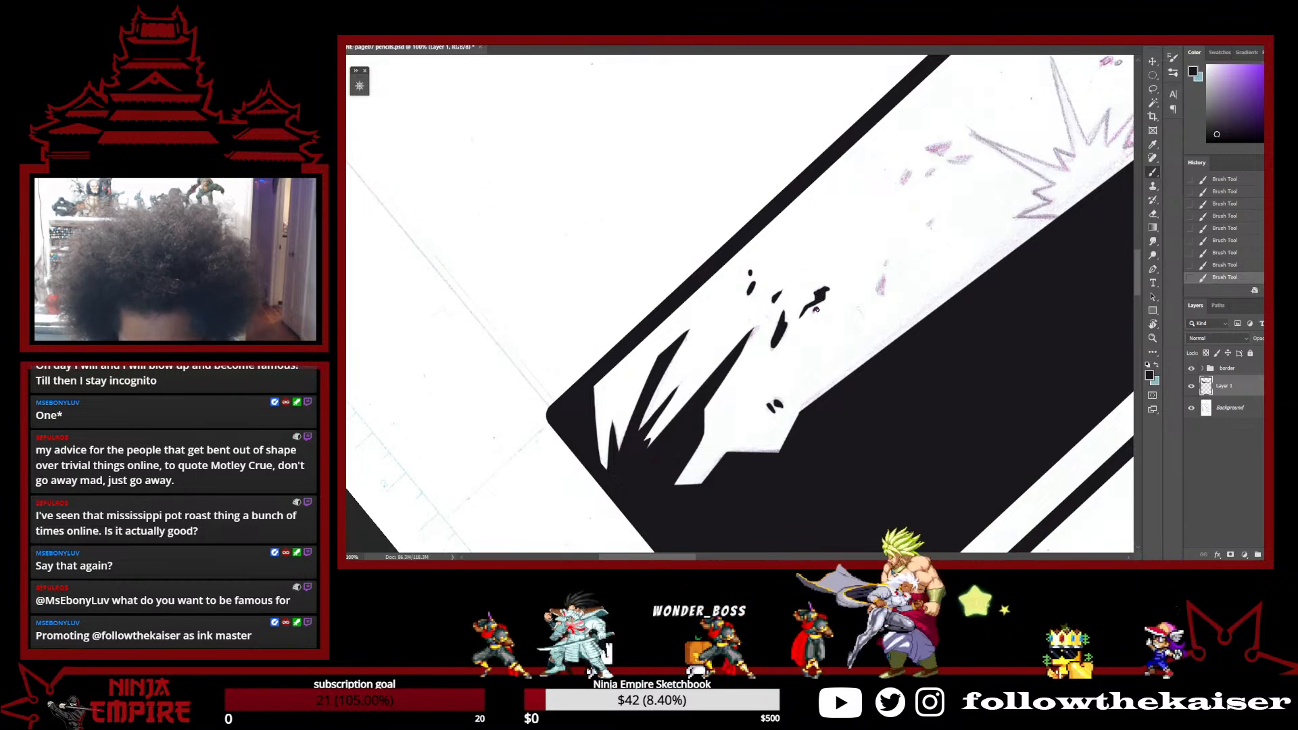
drag(881, 292, 882, 274)
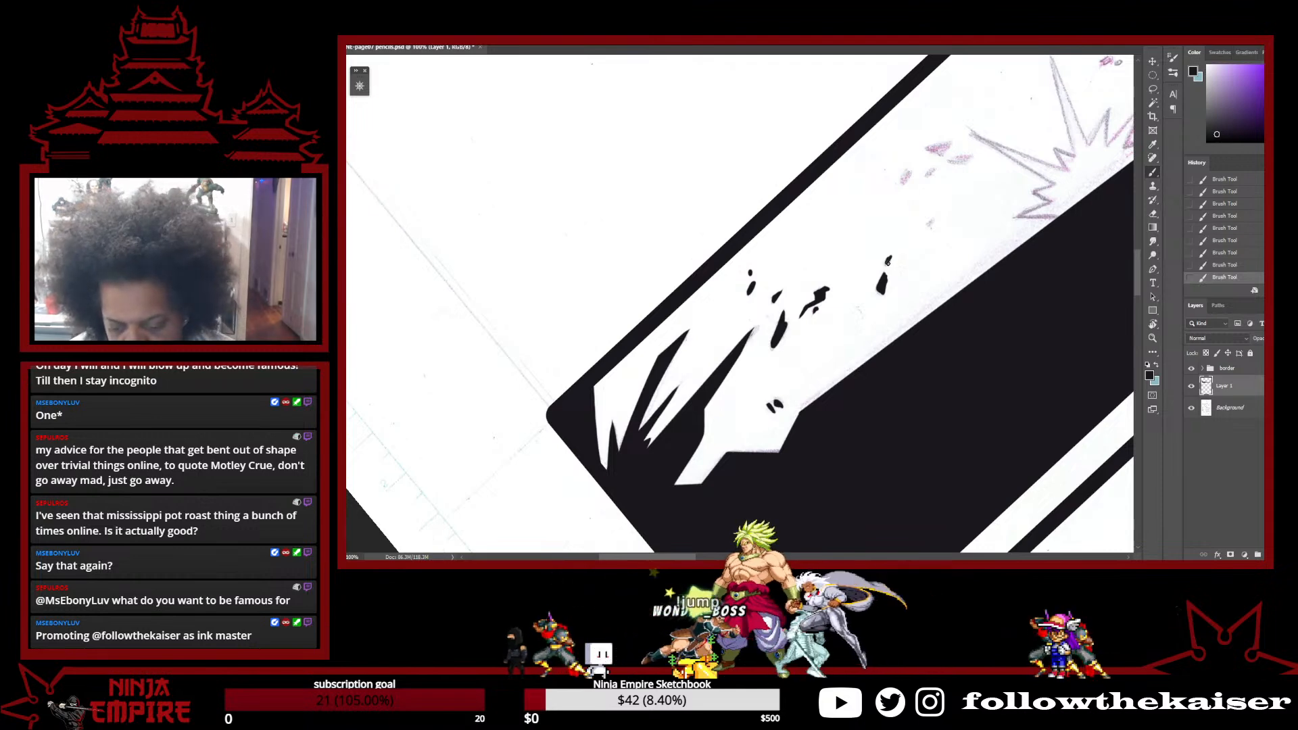
Ink the debris fragments leading up to the first star-shaped impact burst in solid black
drag(929, 246, 882, 323)
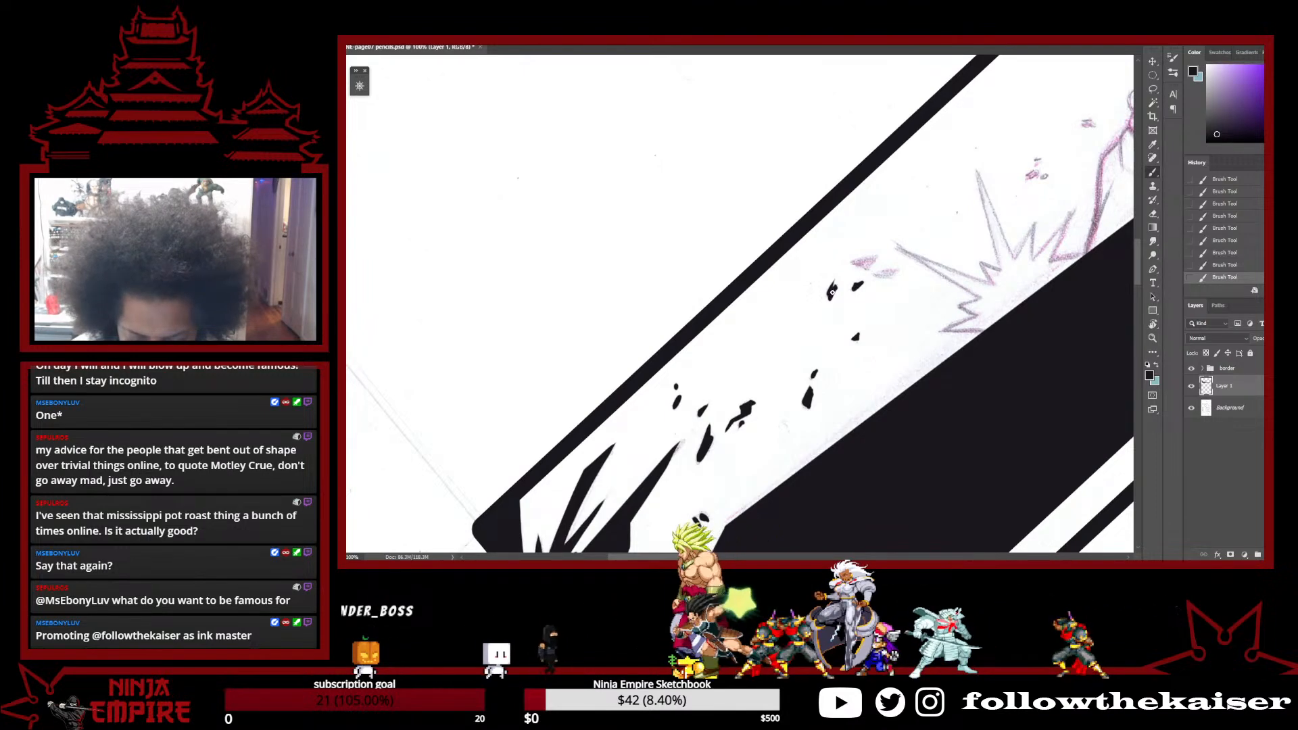
key(r)
mouse_move(961, 243)
mouse_down()
mouse_move(924, 405)
mouse_move(831, 432)
mouse_up()
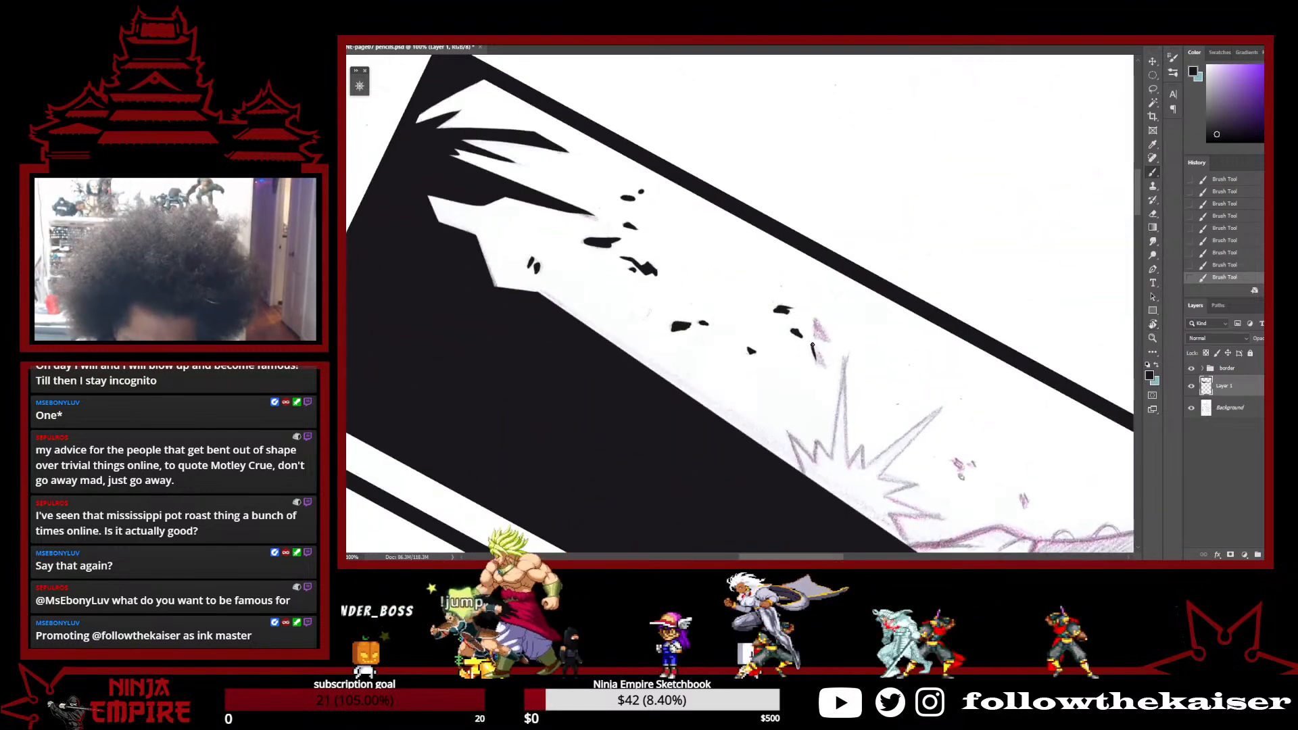
drag(818, 353, 825, 367)
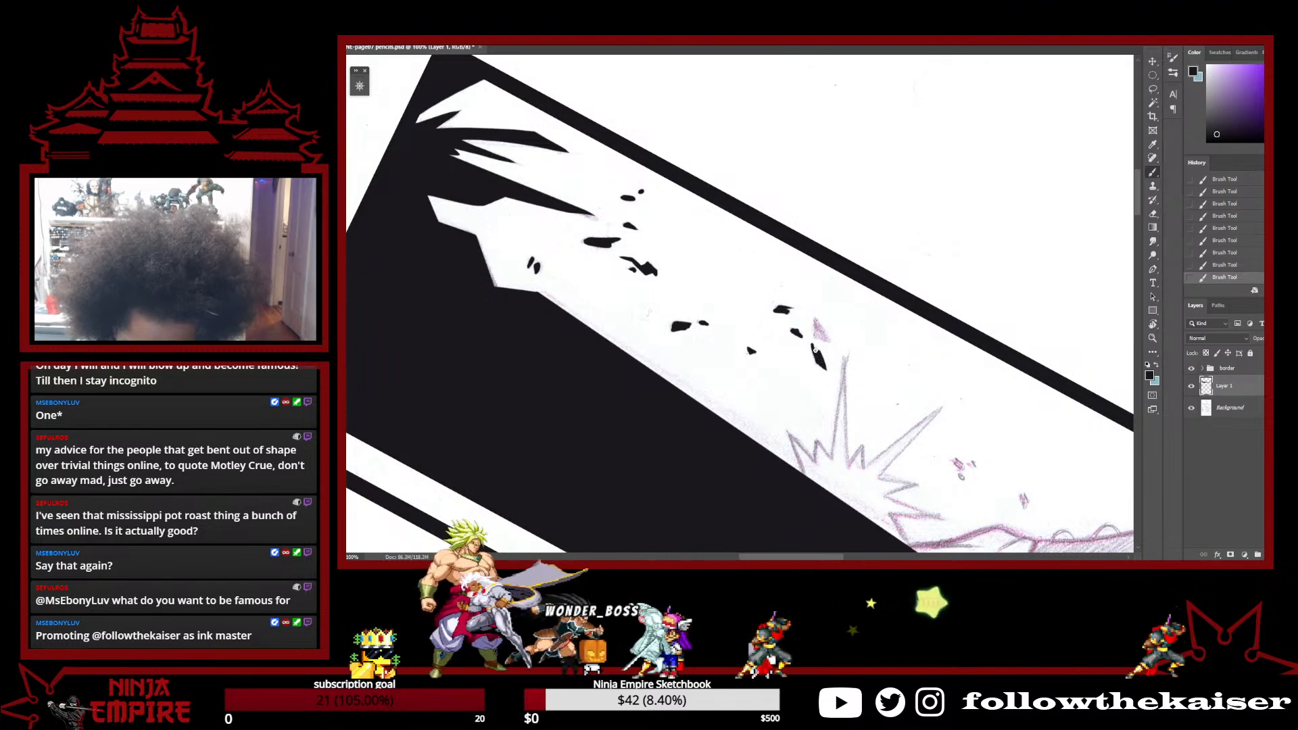
key(ctrl+z)
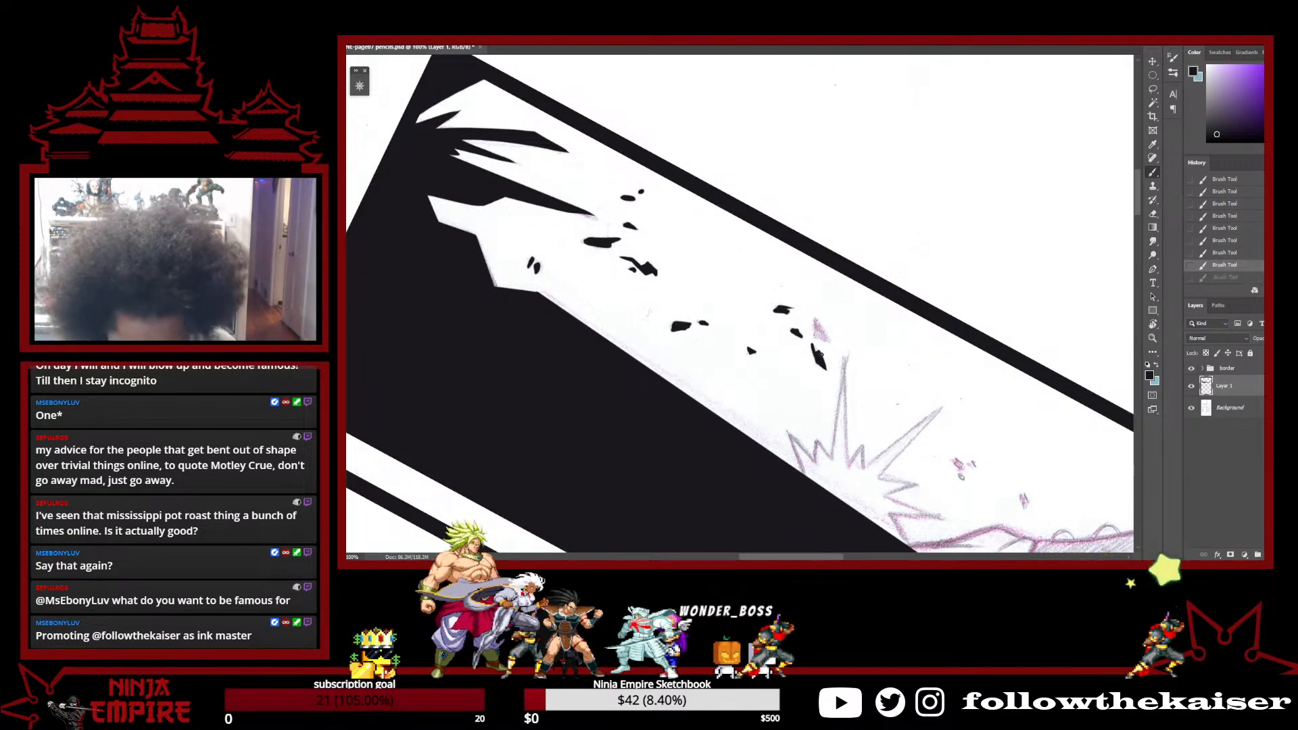
key(ctrl+shift+z)
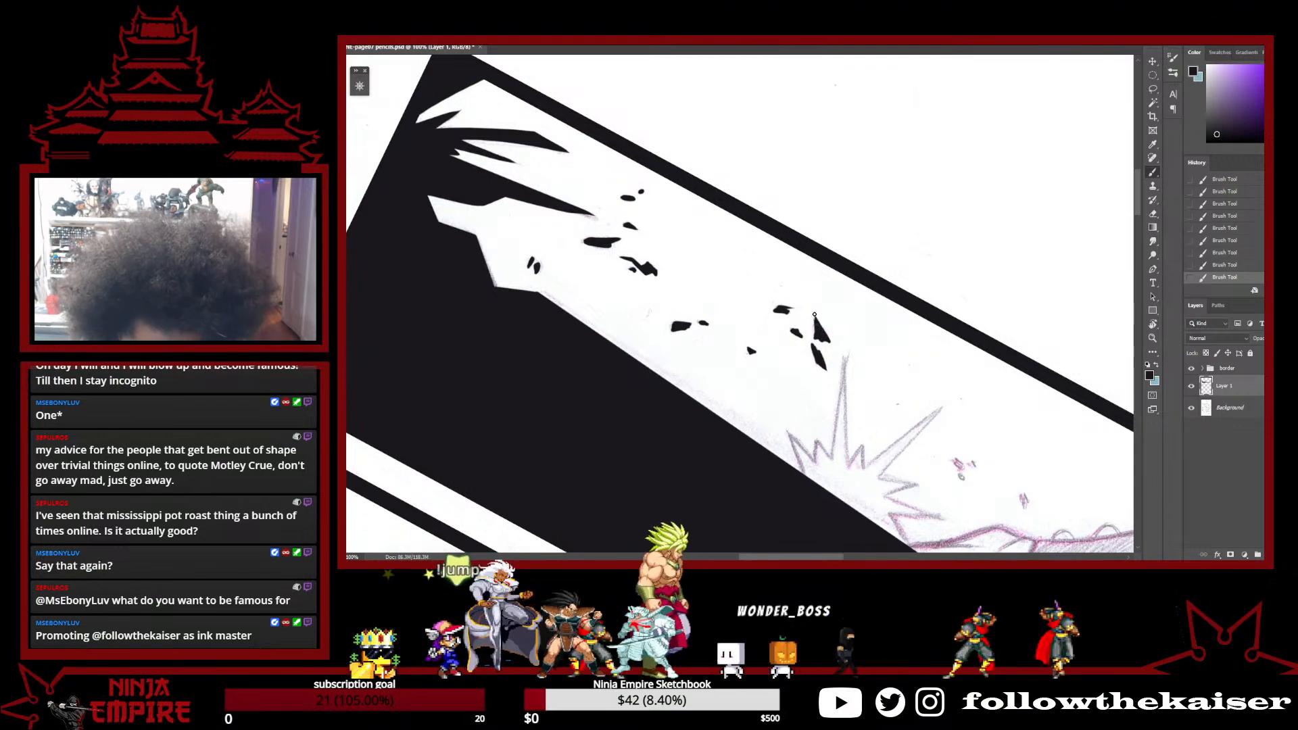
Ink the small debris cluster between the first impact burst and the leaping figure's foot in black
key(r)
drag(990, 414, 838, 431)
click(838, 432)
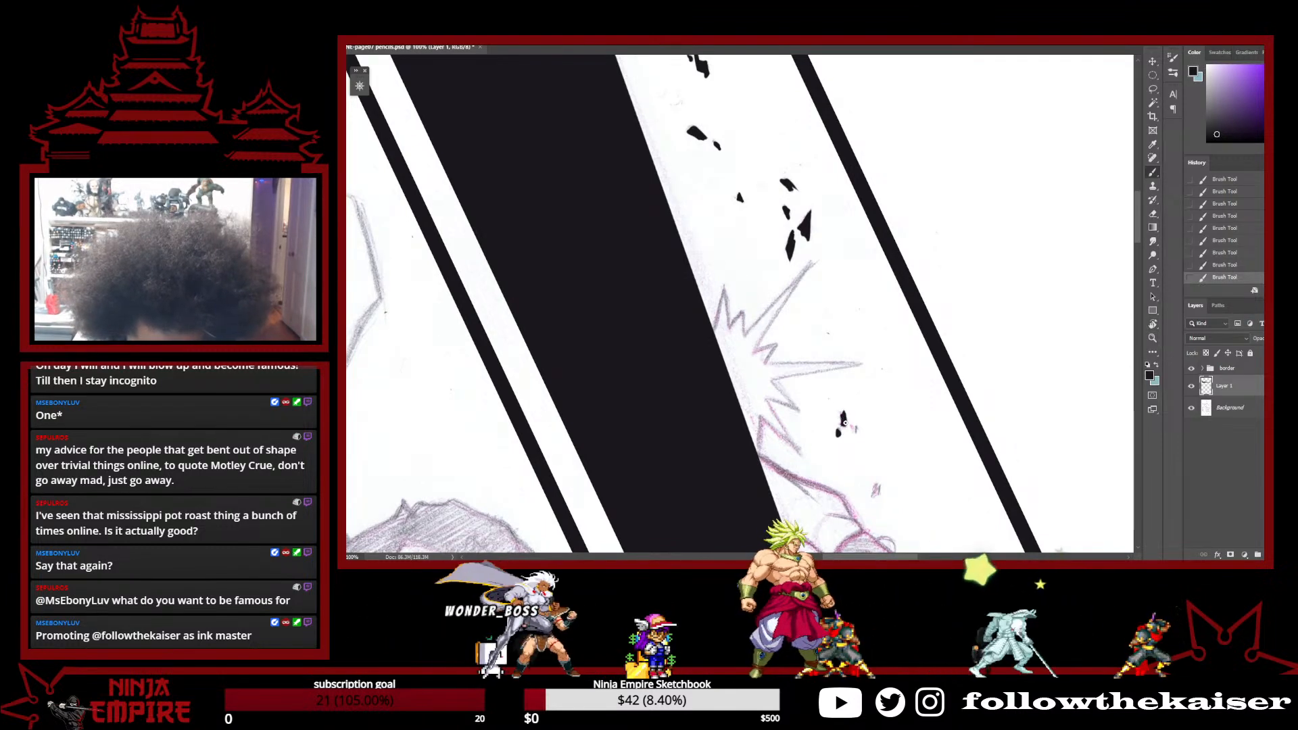
click(855, 429)
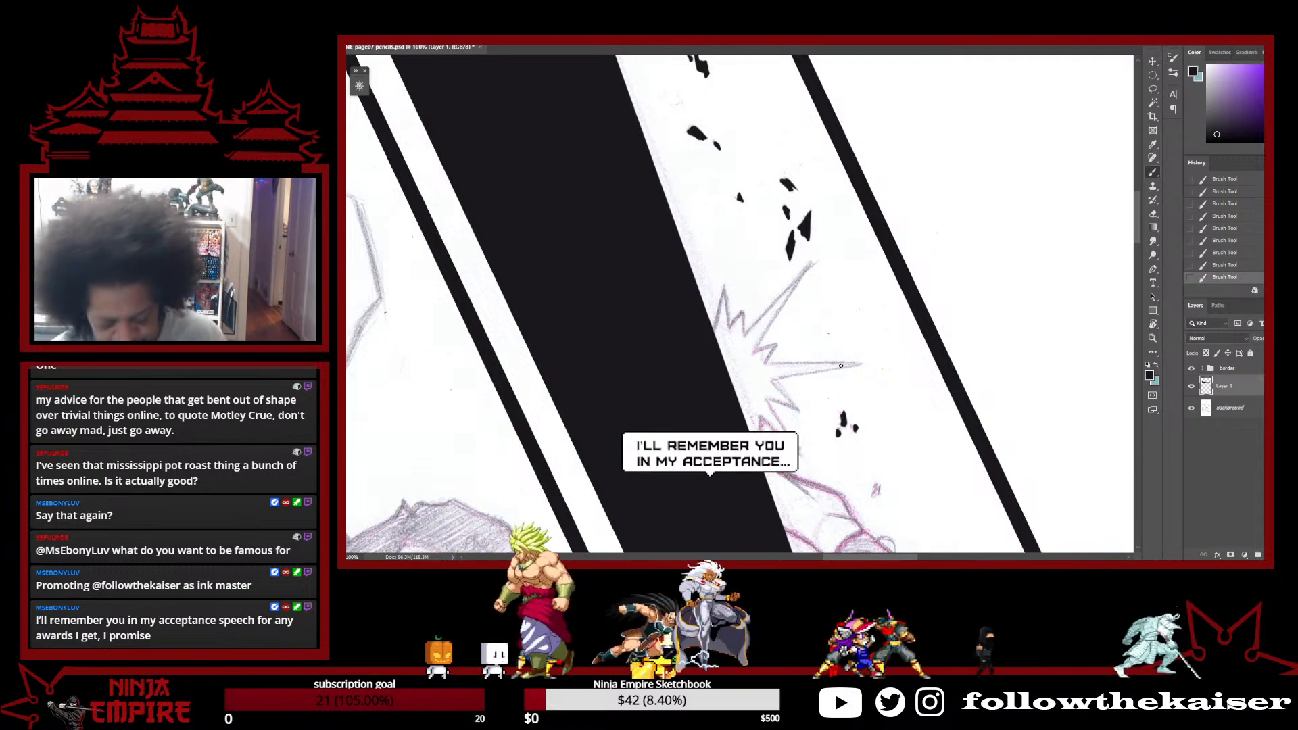
Ink the fragment above the leaping figure's foot and the debris between the shin guard and the planted hand
scroll(909, 454, down, 3)
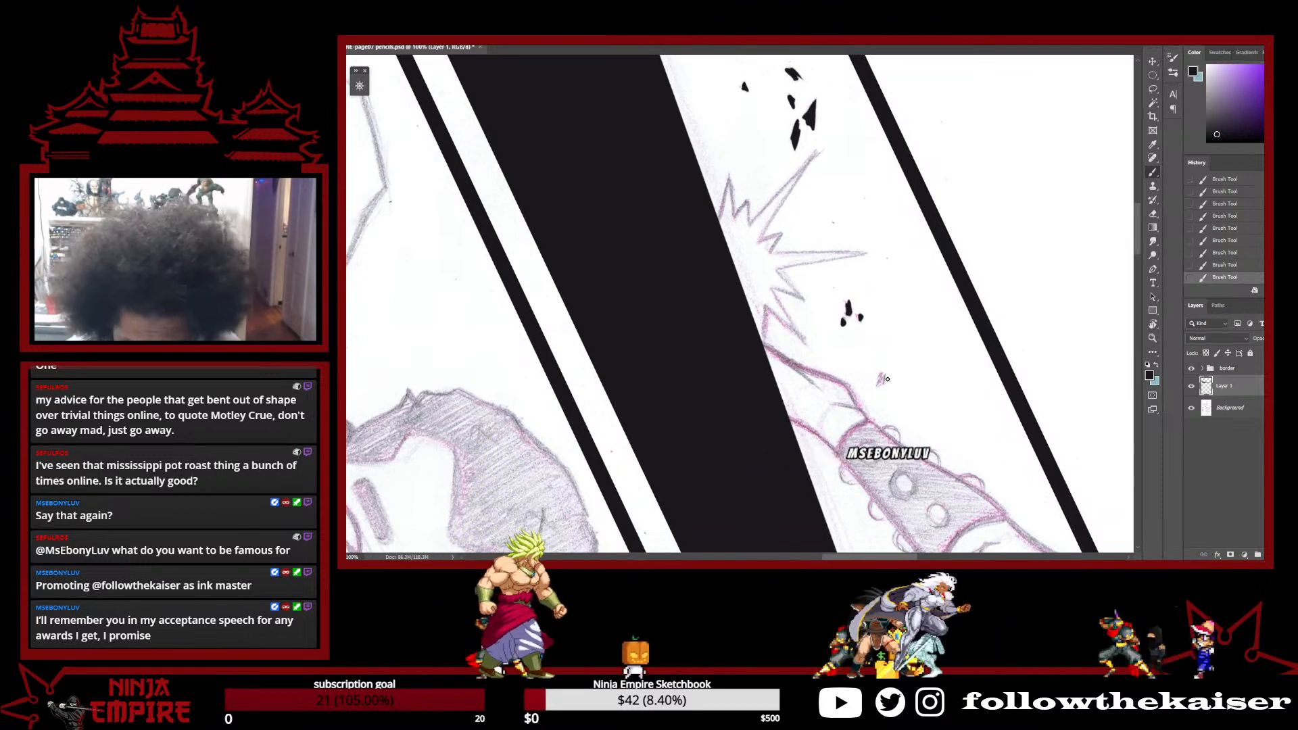
drag(882, 377, 883, 373)
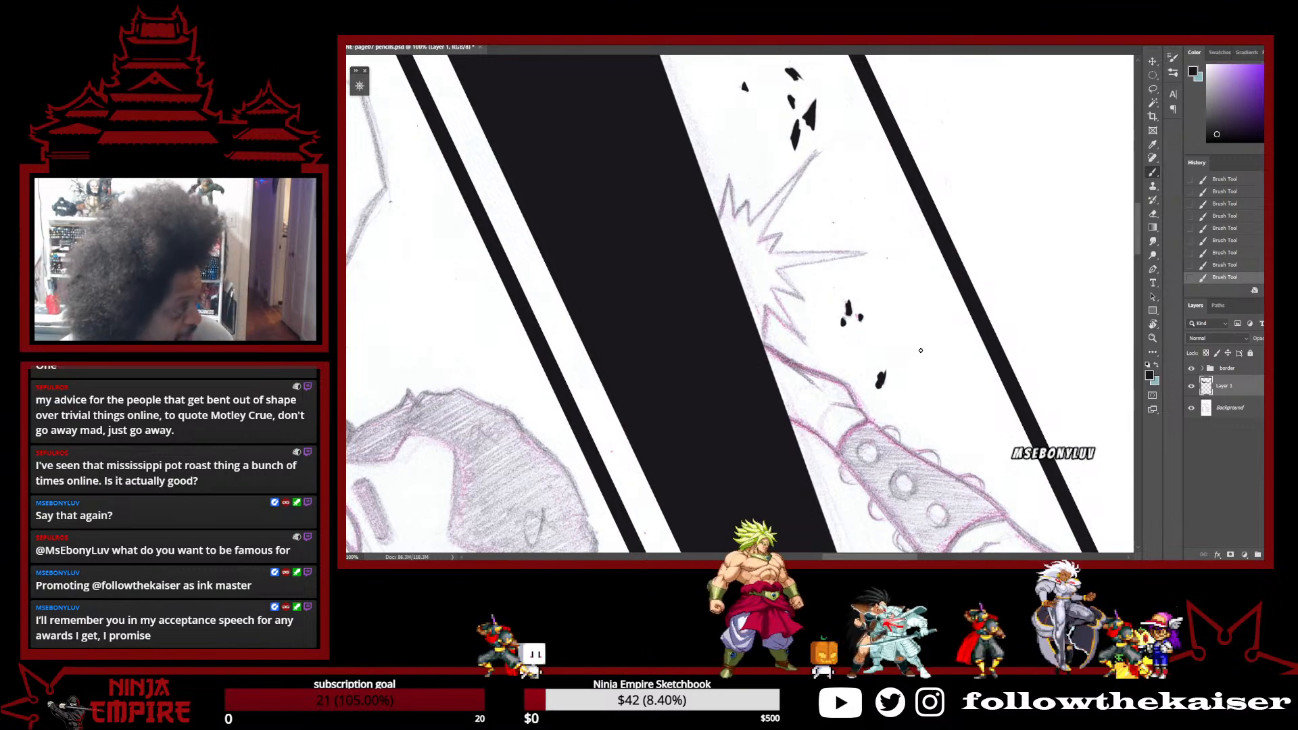
drag(967, 411, 798, 75)
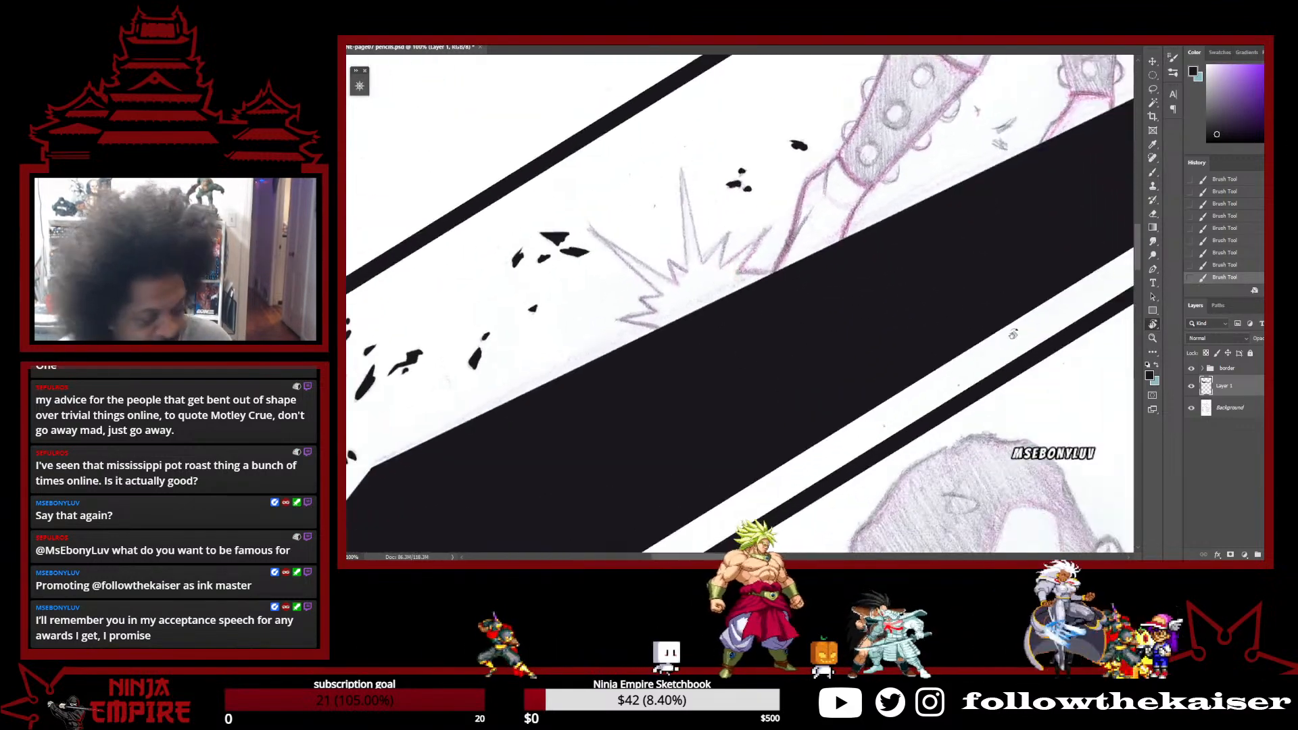
drag(932, 392, 903, 346)
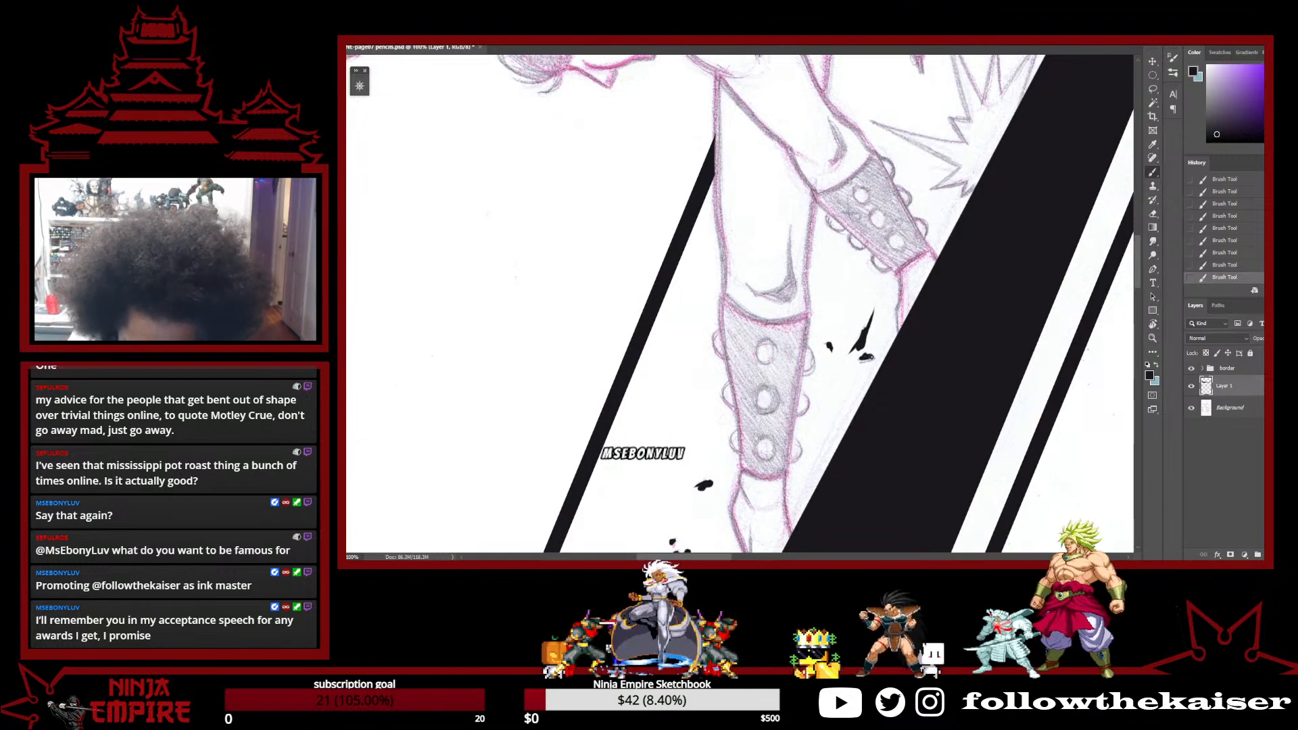
Ink the trail of debris fragments above and beyond the second impact burst in solid black
drag(905, 407, 855, 525)
drag(967, 181, 866, 489)
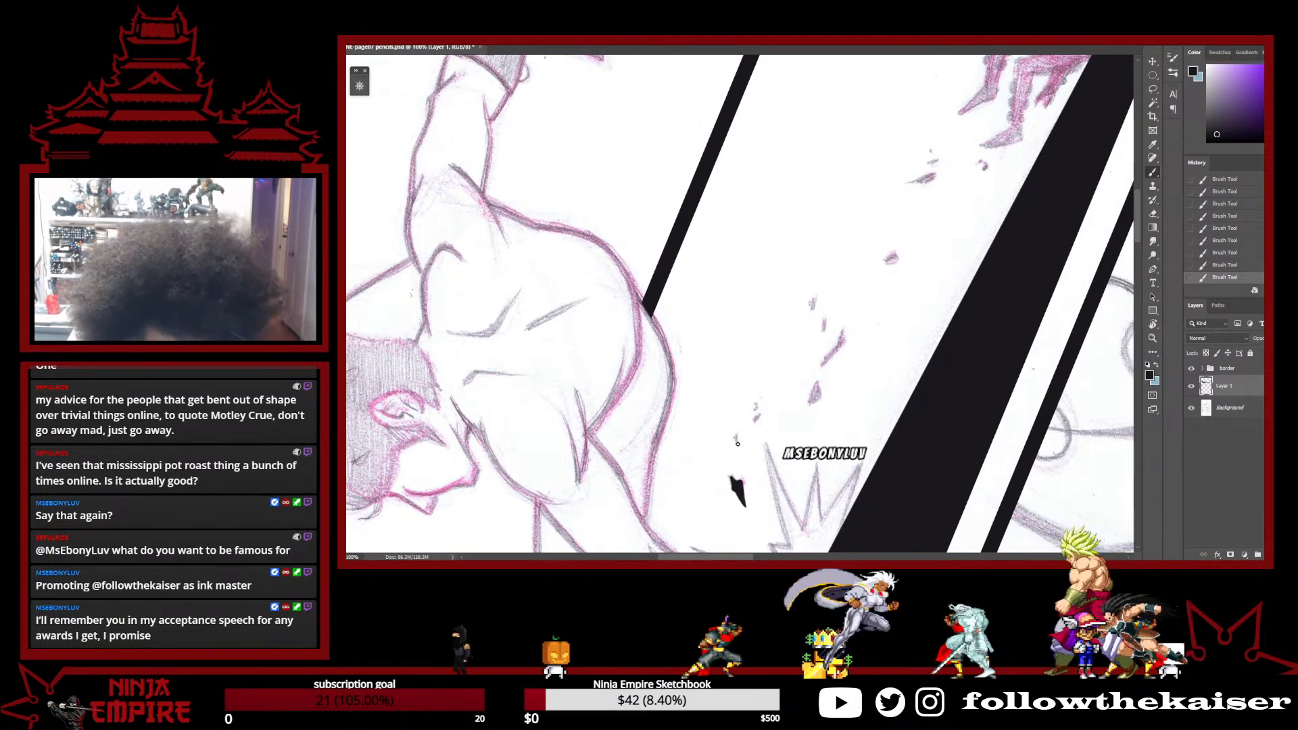
drag(737, 438, 758, 411)
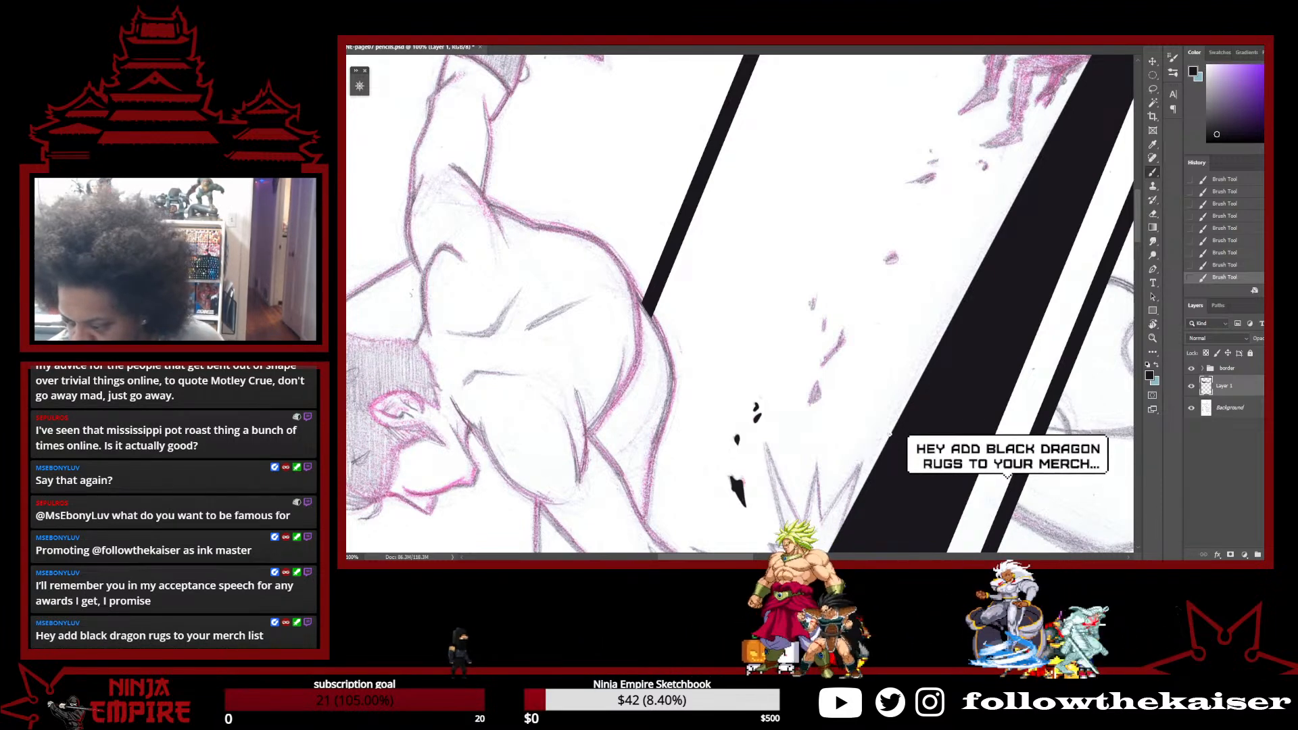
drag(874, 339, 947, 384)
drag(889, 427, 882, 447)
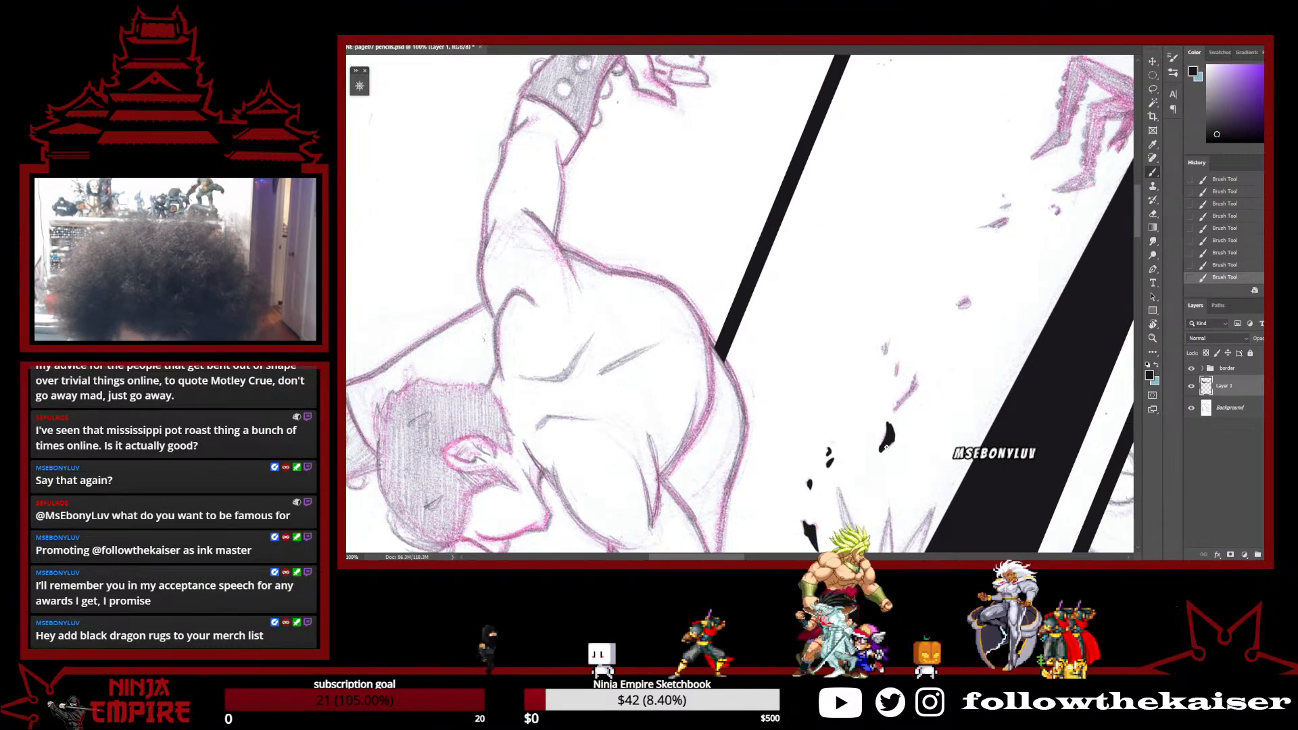
mouse_move(896, 409)
mouse_down()
mouse_move(912, 372)
mouse_move(899, 401)
mouse_up()
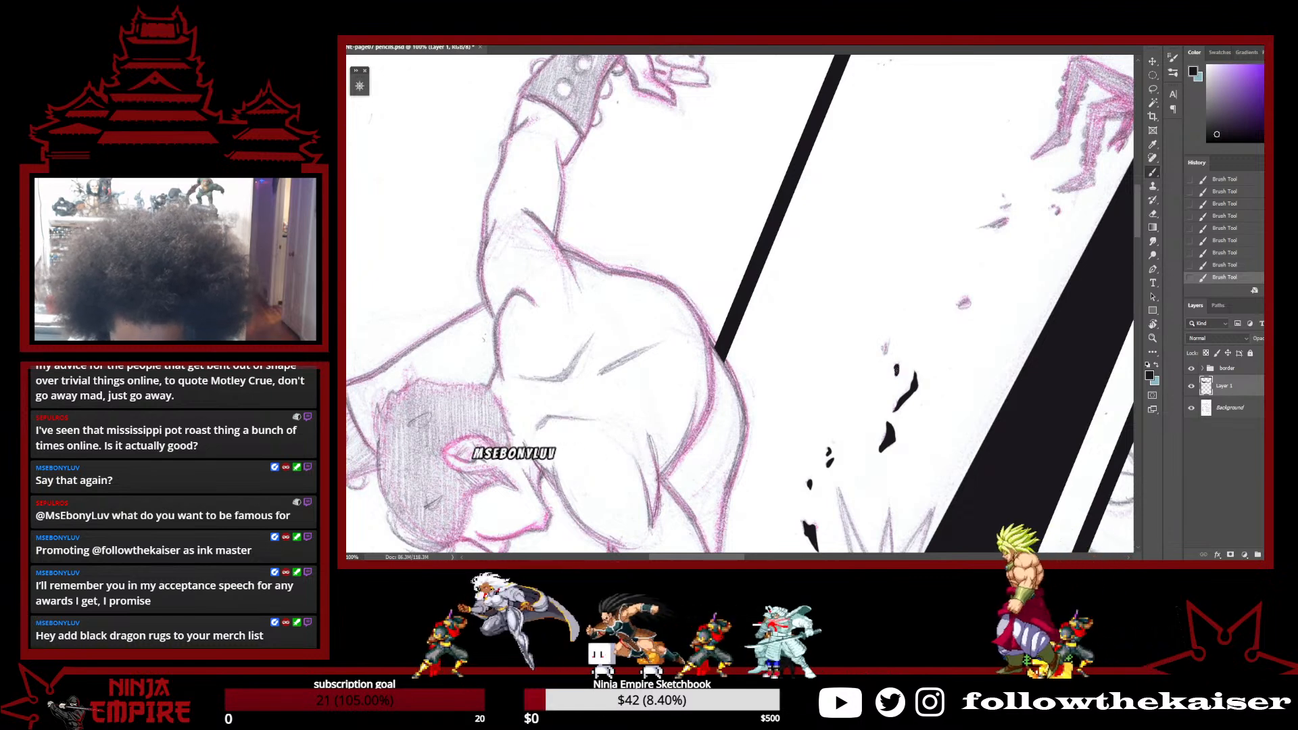
drag(883, 347, 887, 337)
drag(974, 323, 882, 424)
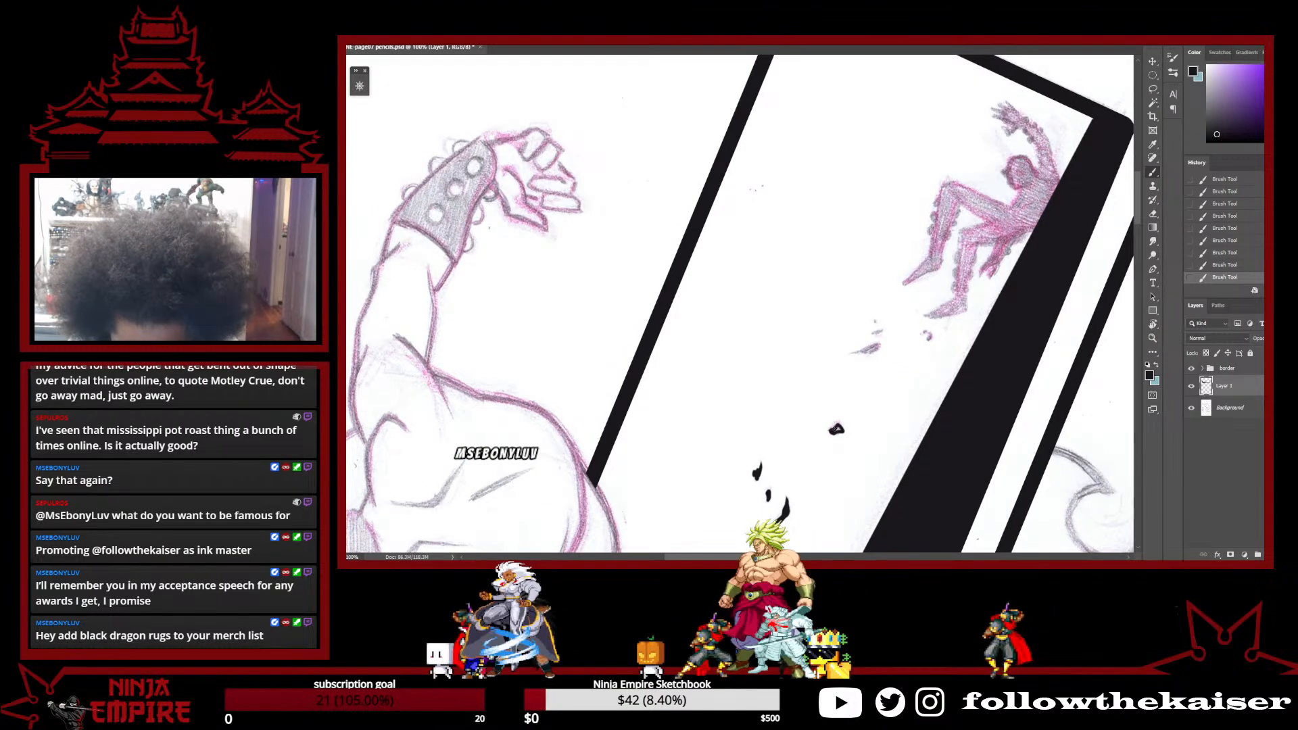
Ink the remaining debris fragments just in front of the small fallen figure's feet in solid black
drag(946, 396, 859, 357)
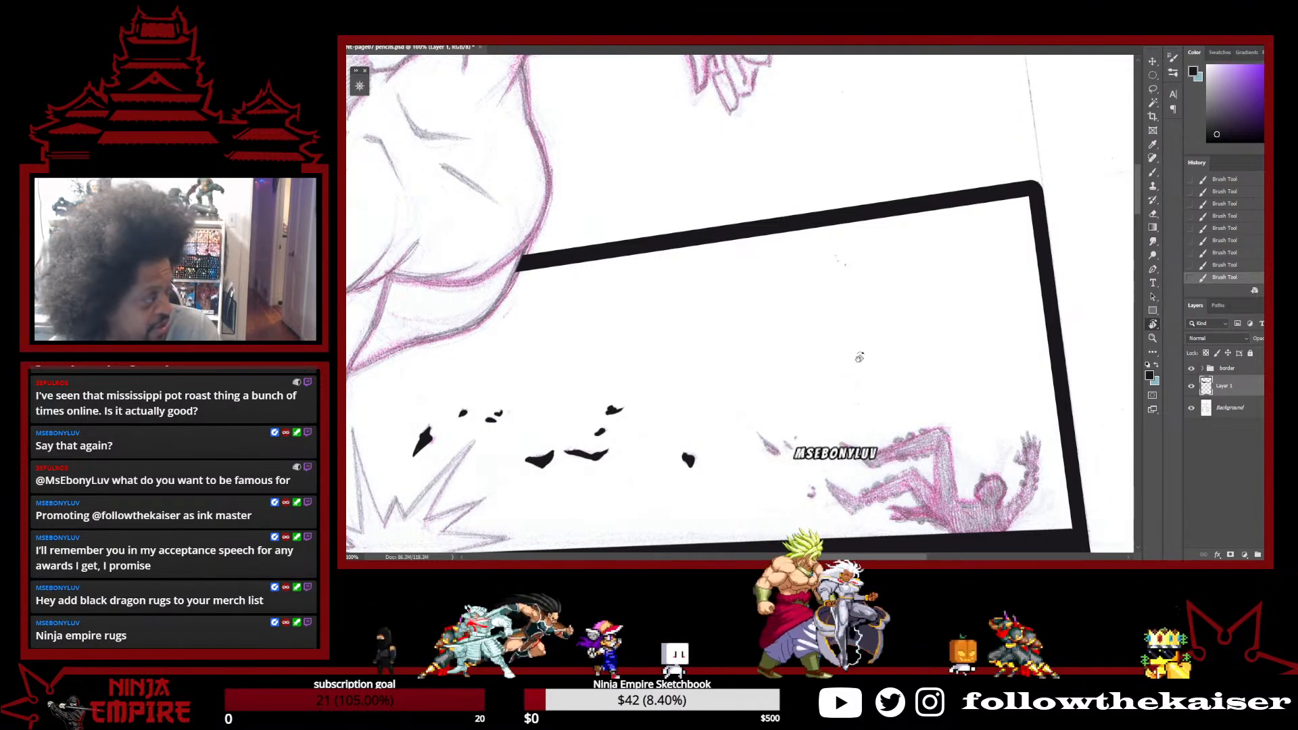
drag(933, 412, 895, 423)
drag(895, 423, 900, 336)
key(b)
drag(744, 372, 738, 369)
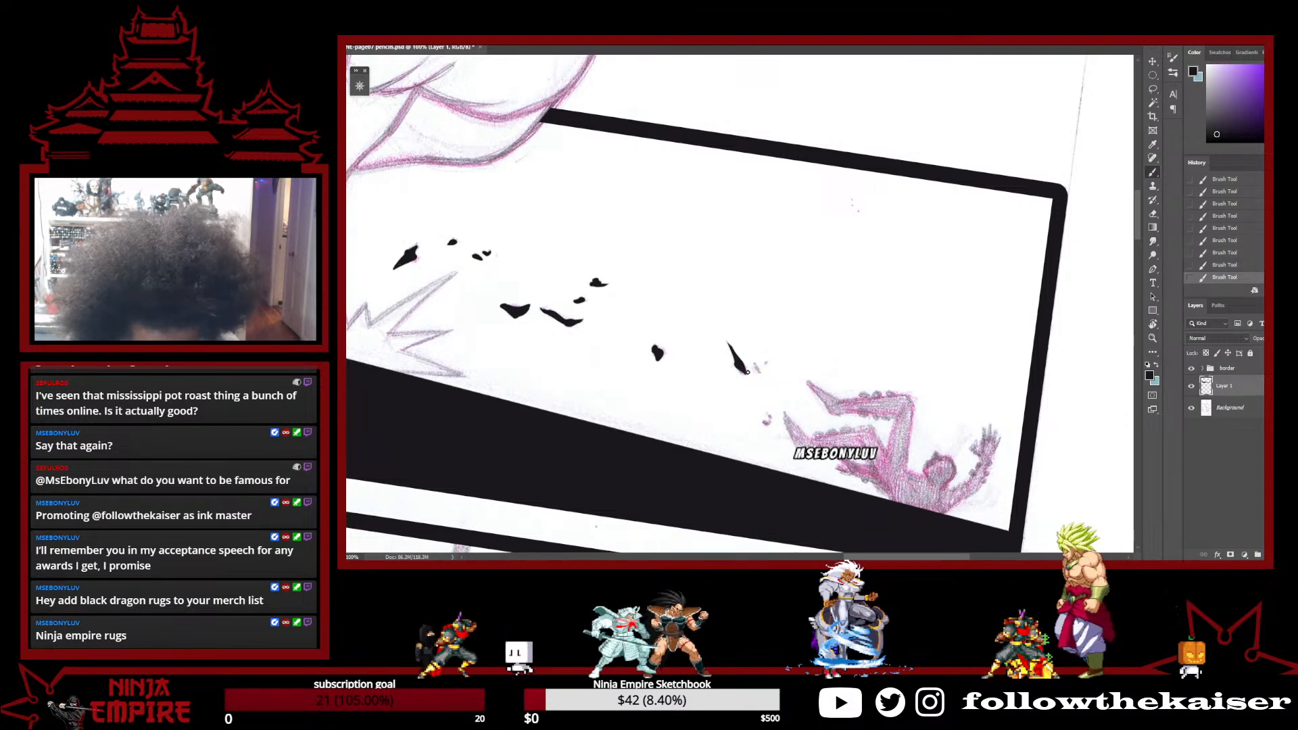
drag(756, 363, 759, 372)
click(766, 362)
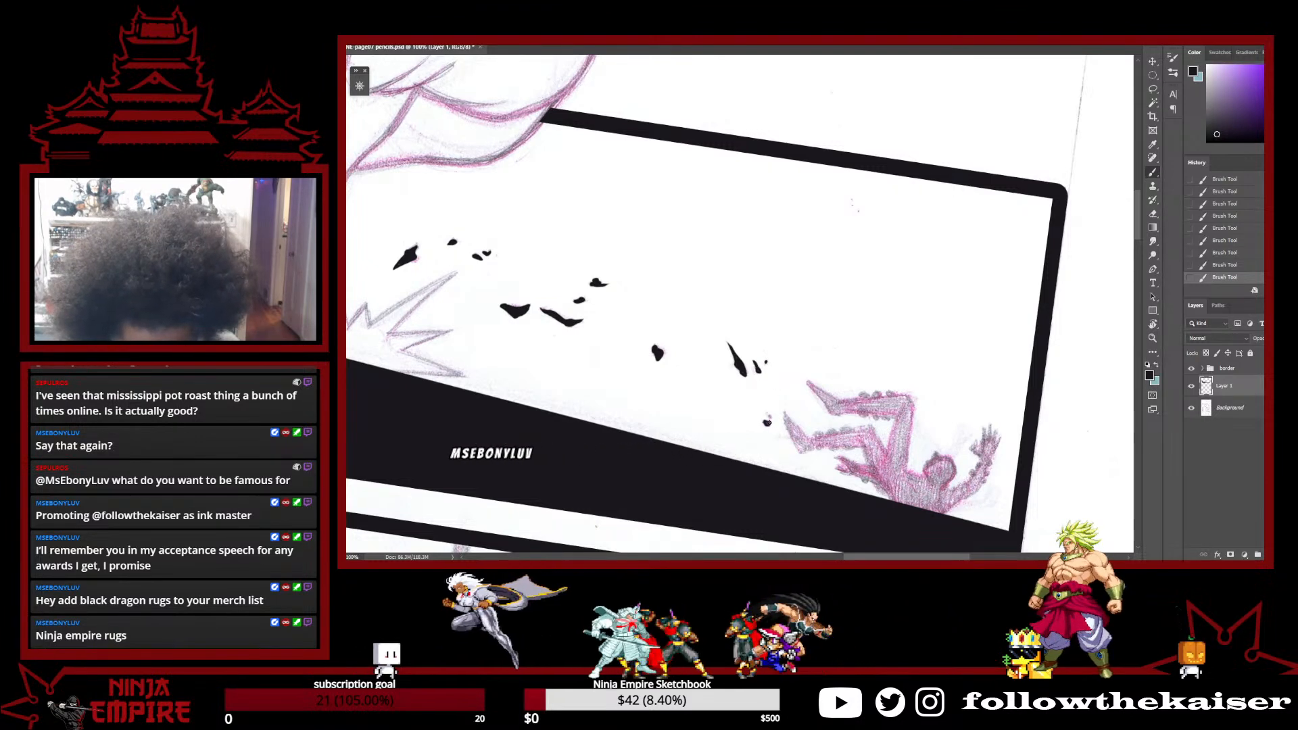
click(768, 415)
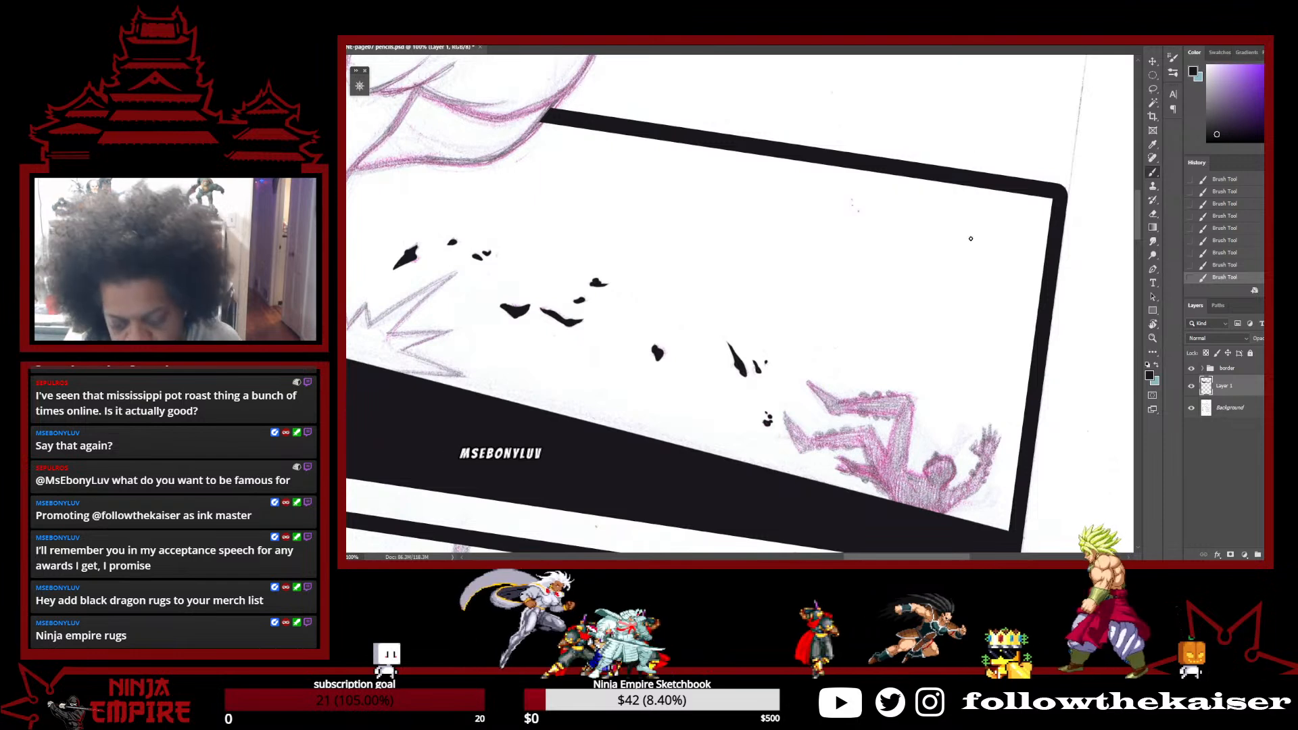
Ink the small fallen figure's thigh contours and fill its lower arm and hand with black
scroll(969, 436, down, 3)
drag(926, 345, 916, 421)
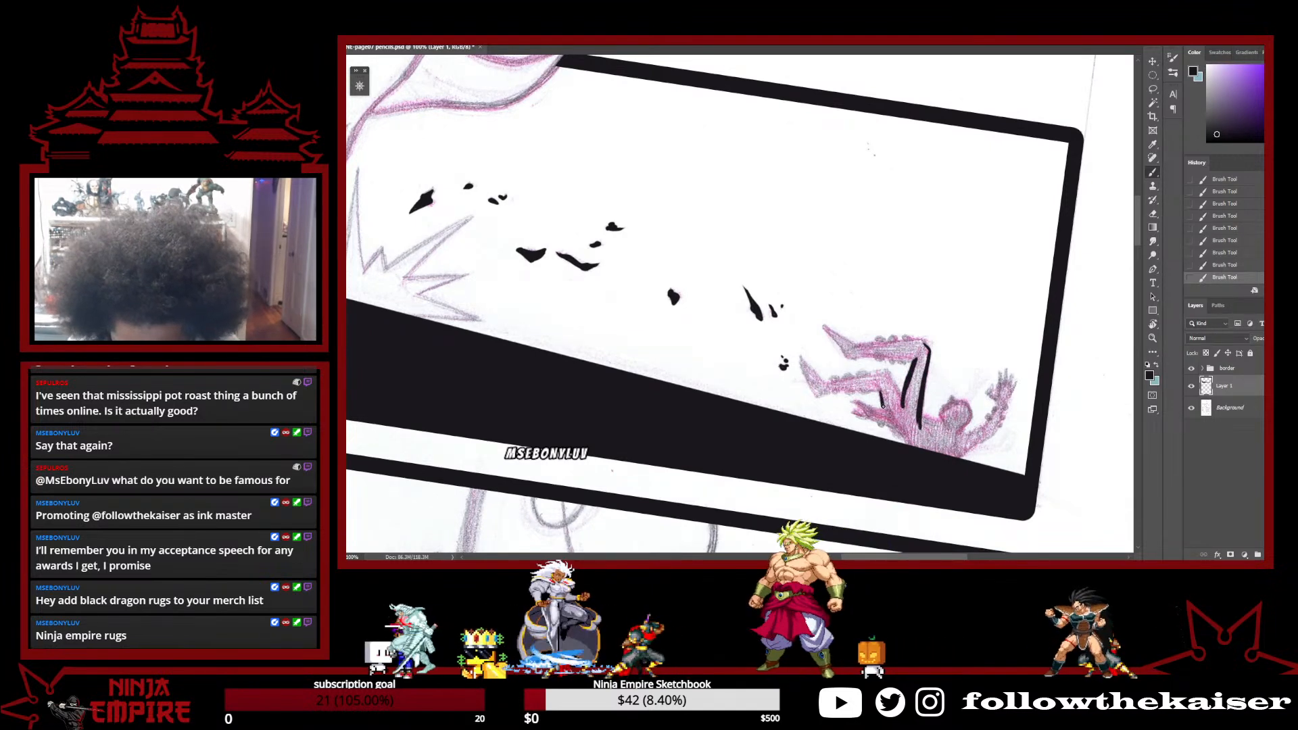
key(r)
drag(904, 409, 857, 459)
key(space)
drag(857, 459, 841, 342)
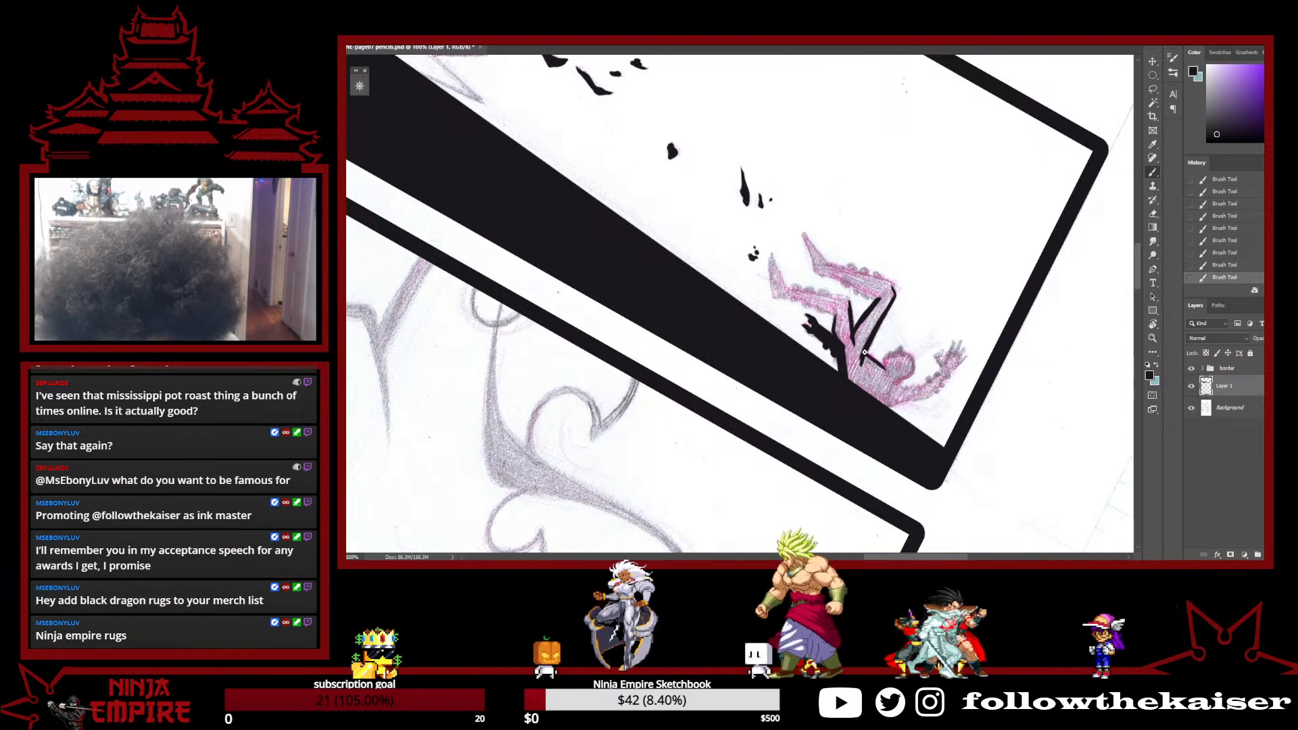
Ink the small fallen figure's head as a solid black silhouette and clean it up with the Eraser
key(r)
drag(864, 351, 904, 214)
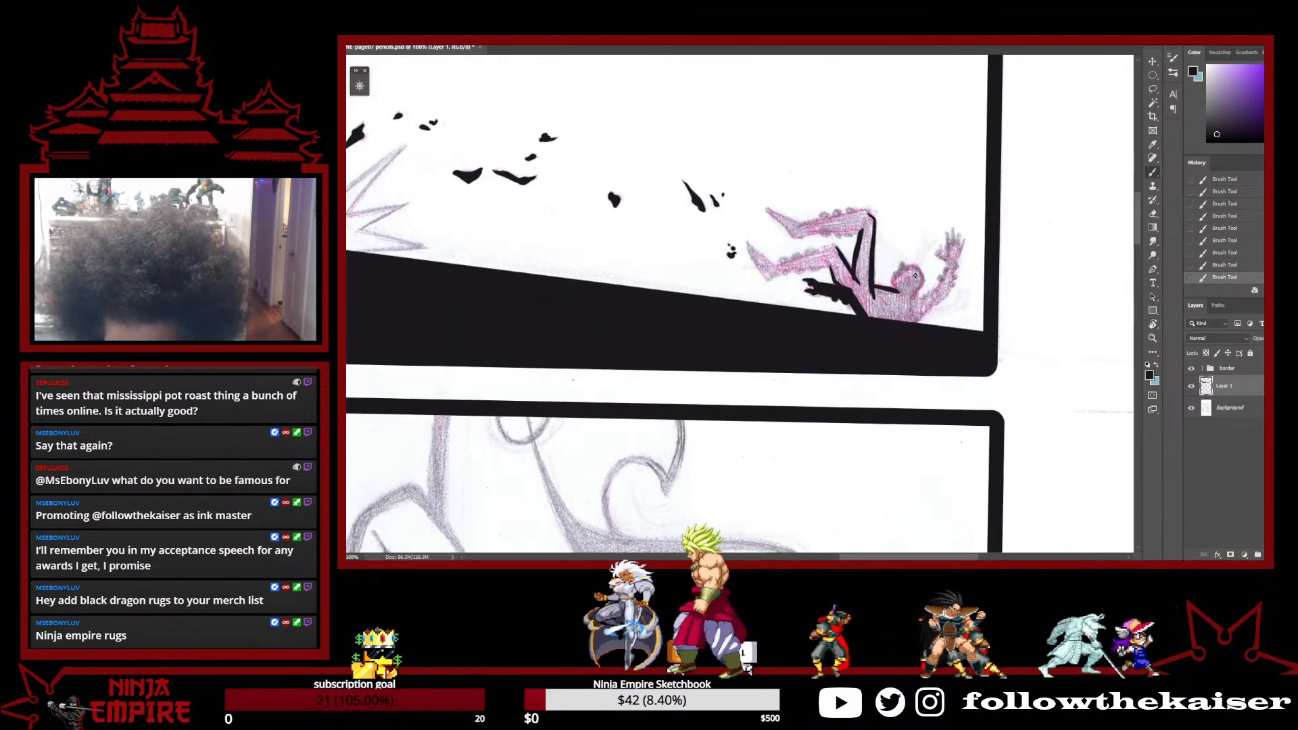
key(r)
drag(956, 310, 896, 154)
mouse_move(897, 154)
mouse_down()
mouse_move(933, 334)
mouse_move(882, 234)
mouse_up()
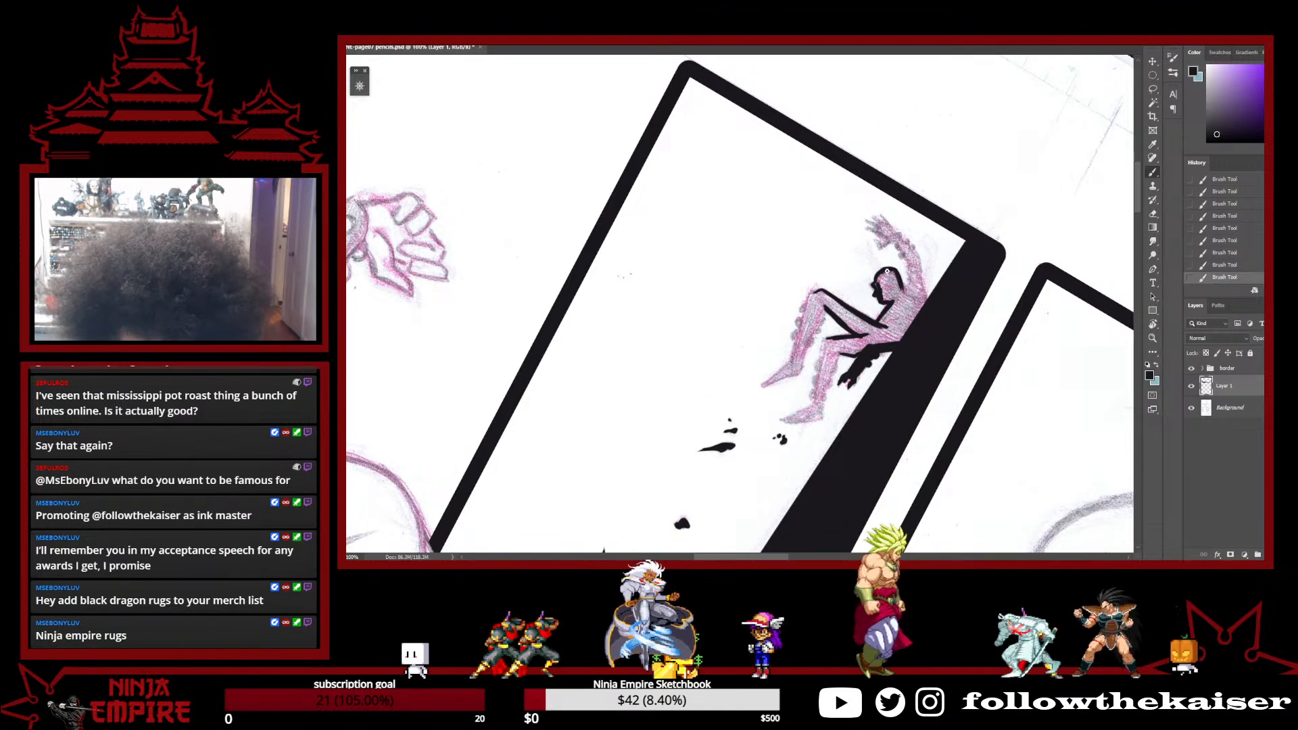
mouse_move(891, 277)
mouse_down()
mouse_move(890, 292)
mouse_move(878, 279)
mouse_up()
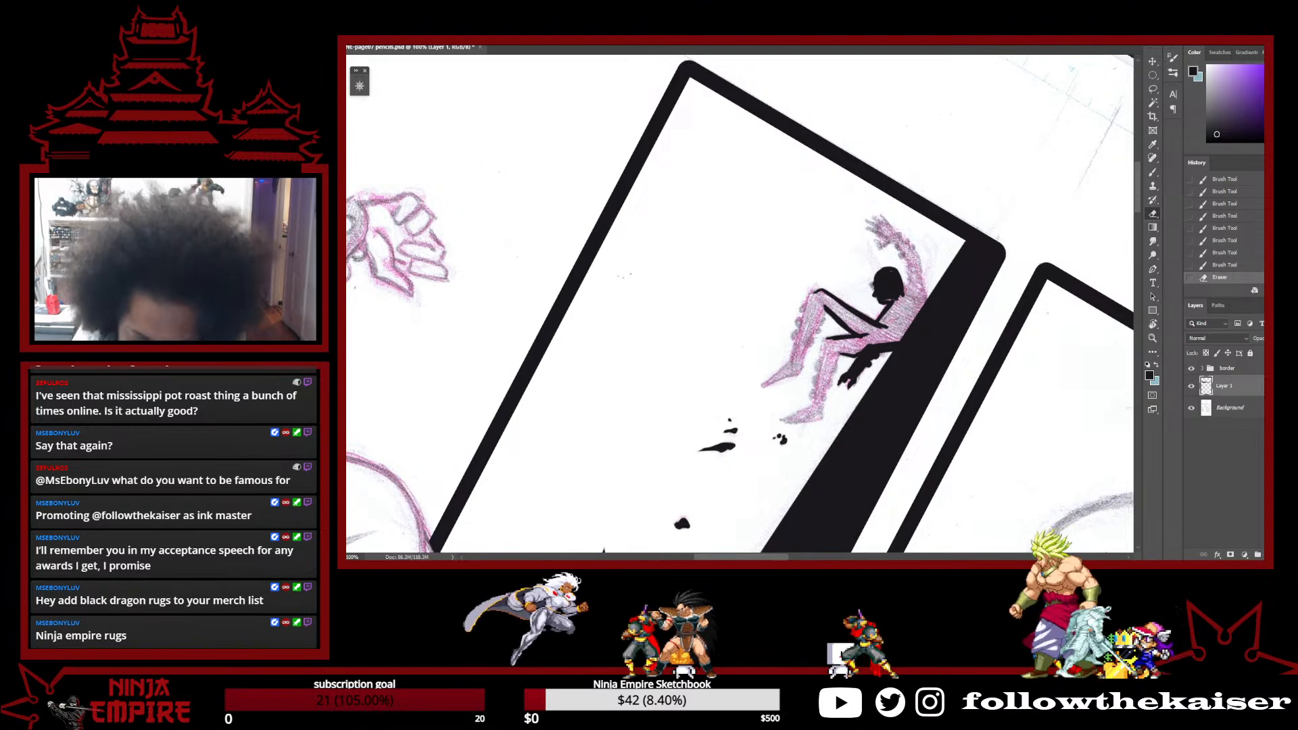
Fill the small fallen figure's torso, shoulder and raised upper arm with solid black
key(b)
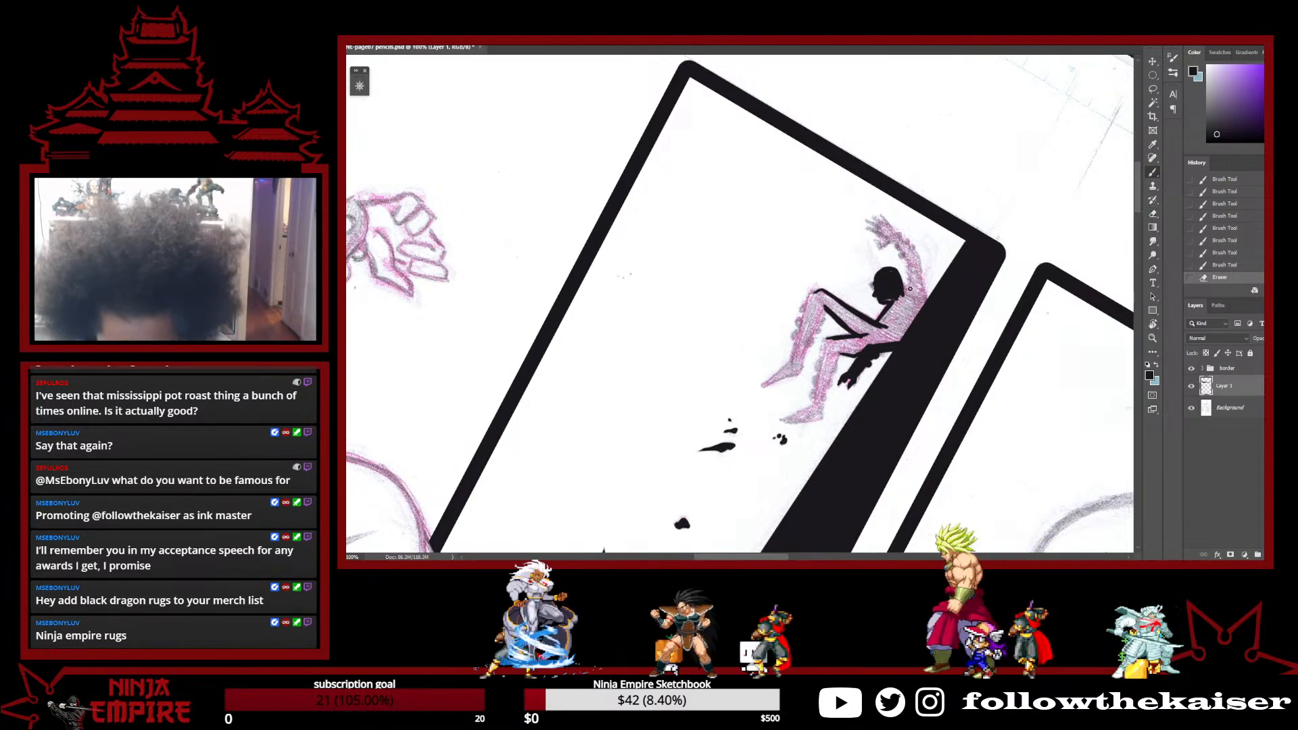
mouse_move(903, 288)
mouse_down()
mouse_move(899, 242)
mouse_move(920, 274)
mouse_move(903, 258)
mouse_move(913, 249)
mouse_up()
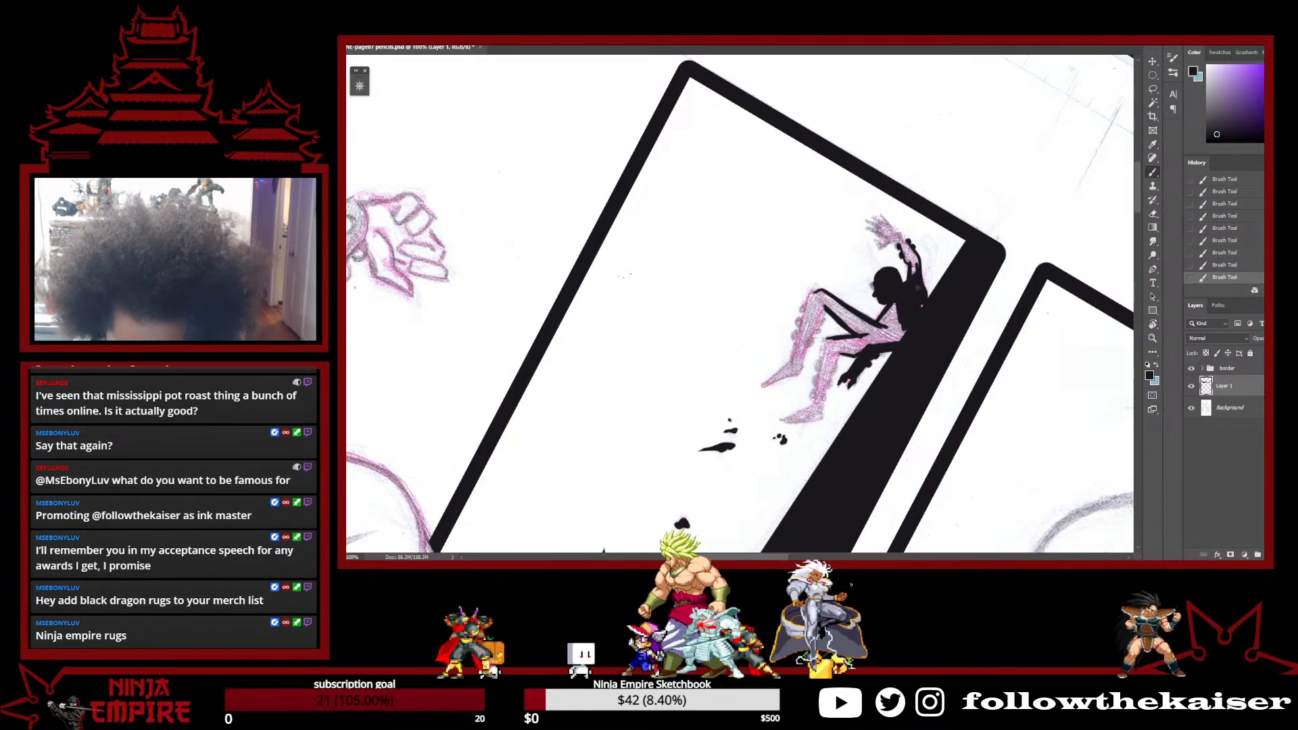
mouse_move(918, 273)
mouse_down()
mouse_move(903, 247)
mouse_move(970, 364)
mouse_up()
Ink the small fallen figure's raised forearm and open hand as a black silhouette
key(r)
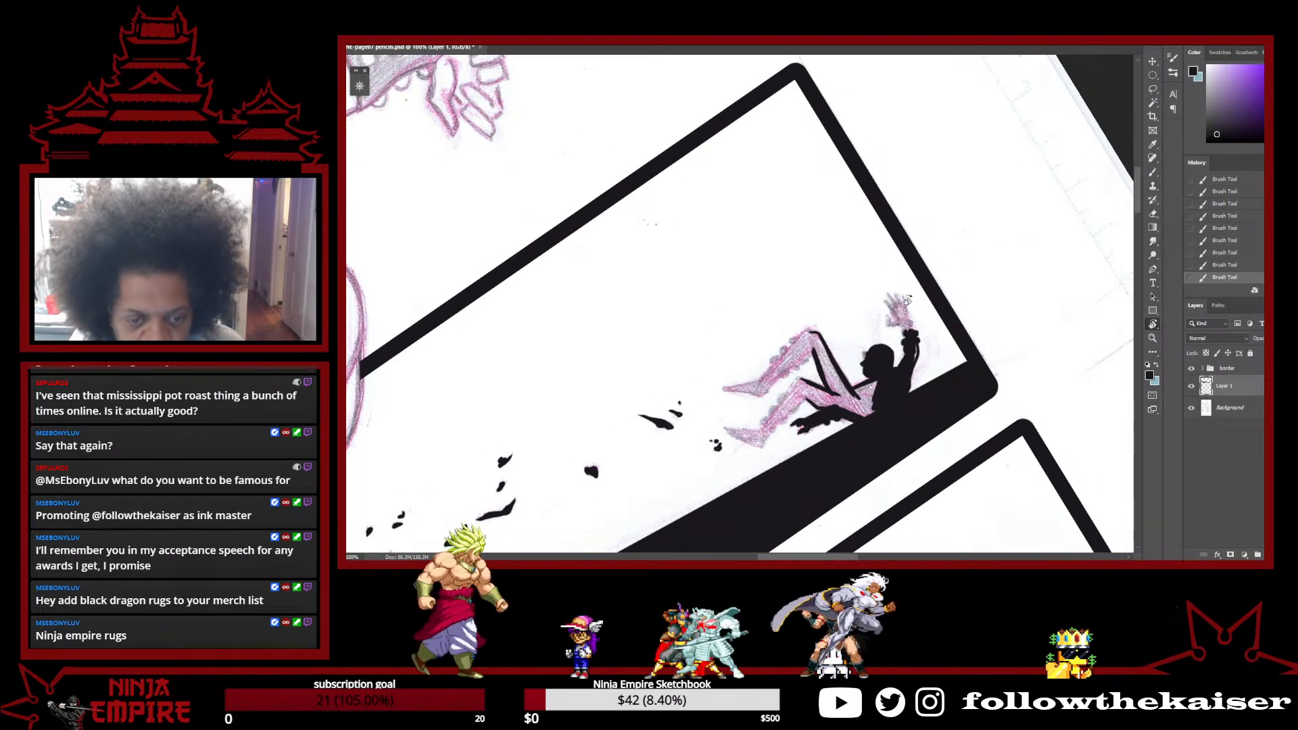
key(b)
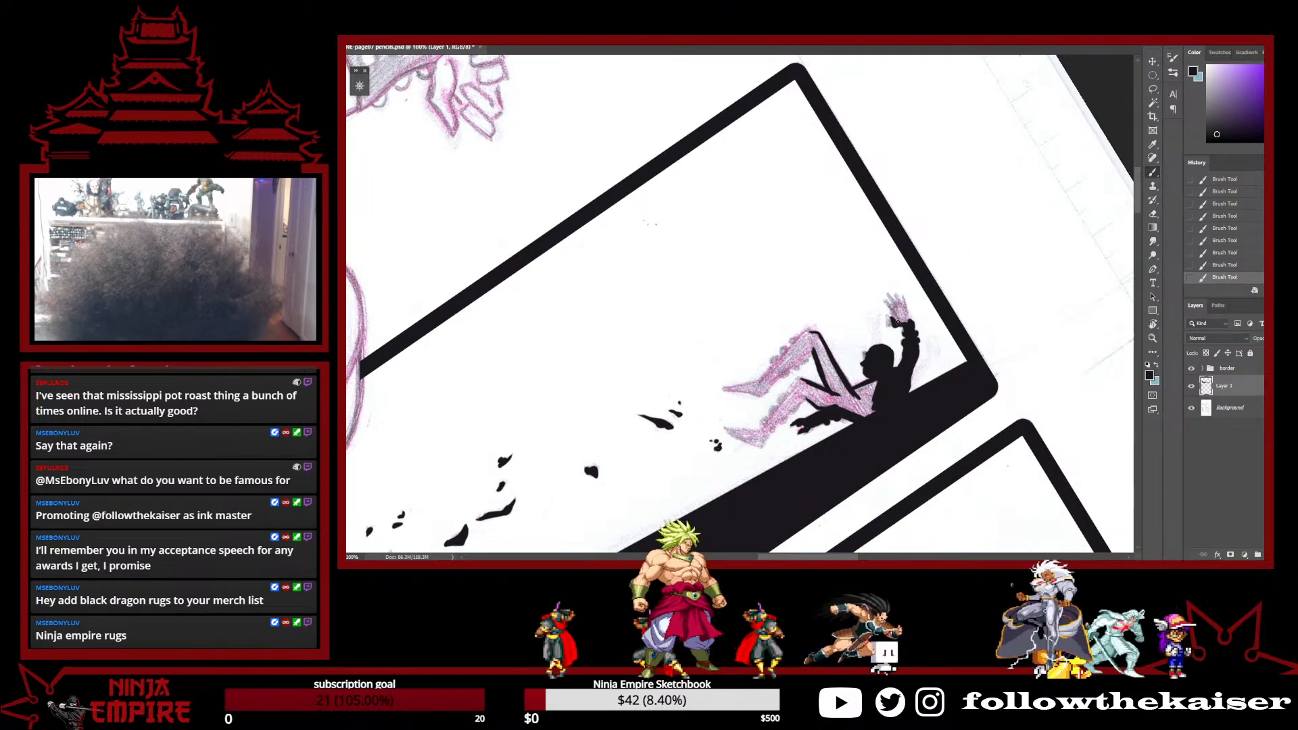
mouse_move(903, 307)
mouse_down()
mouse_move(899, 317)
mouse_move(891, 303)
mouse_move(901, 309)
mouse_up()
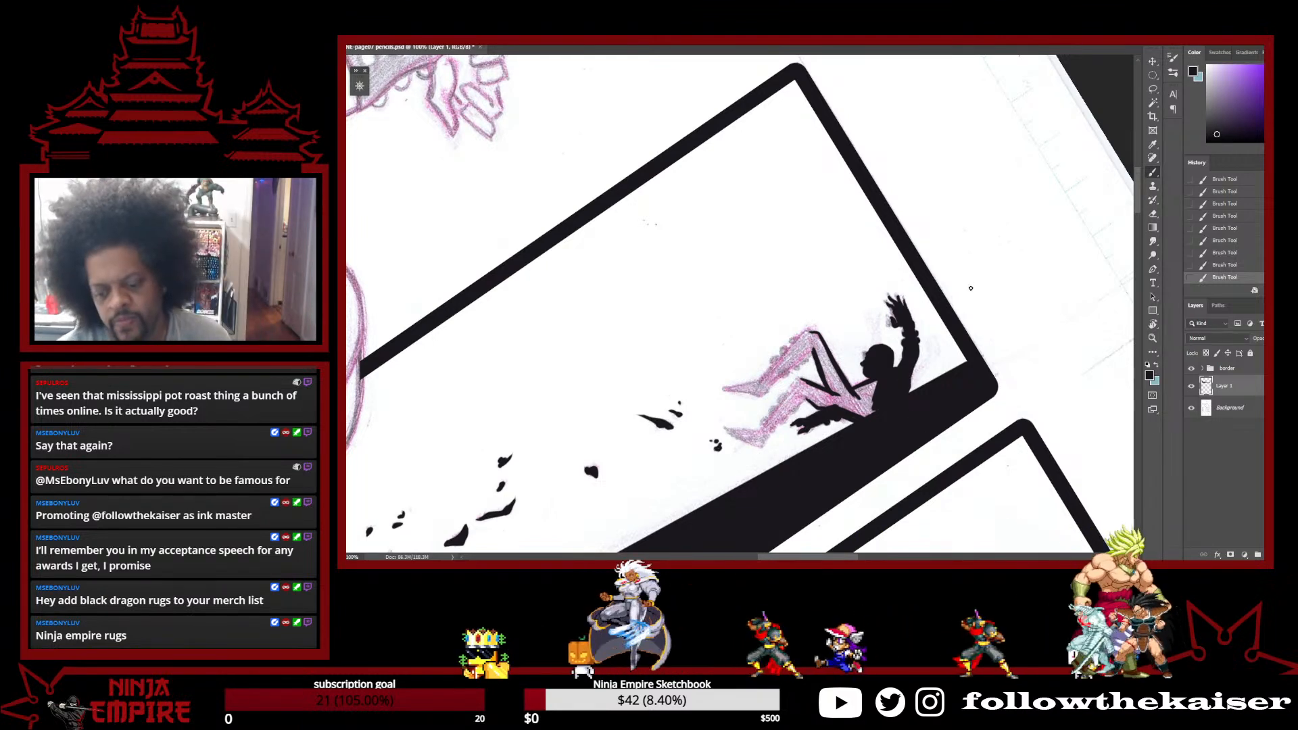
key(e)
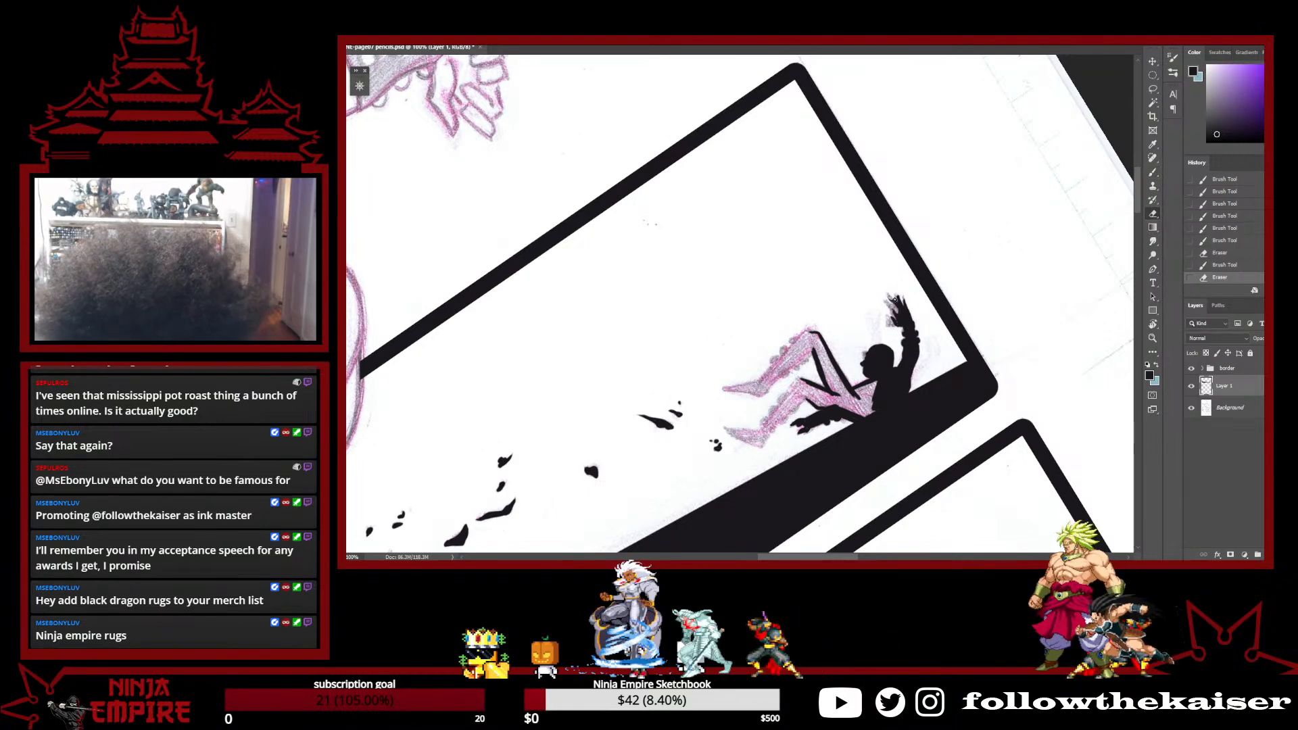
key(b)
mouse_move(897, 294)
mouse_down()
mouse_move(897, 315)
mouse_move(913, 319)
mouse_move(893, 314)
mouse_up()
Refine the fingers of the small figure's raised hand, alternating black Brush strokes with the Eraser
key(e)
key(b)
key(e)
key(b)
drag(899, 312, 892, 308)
drag(896, 311, 887, 302)
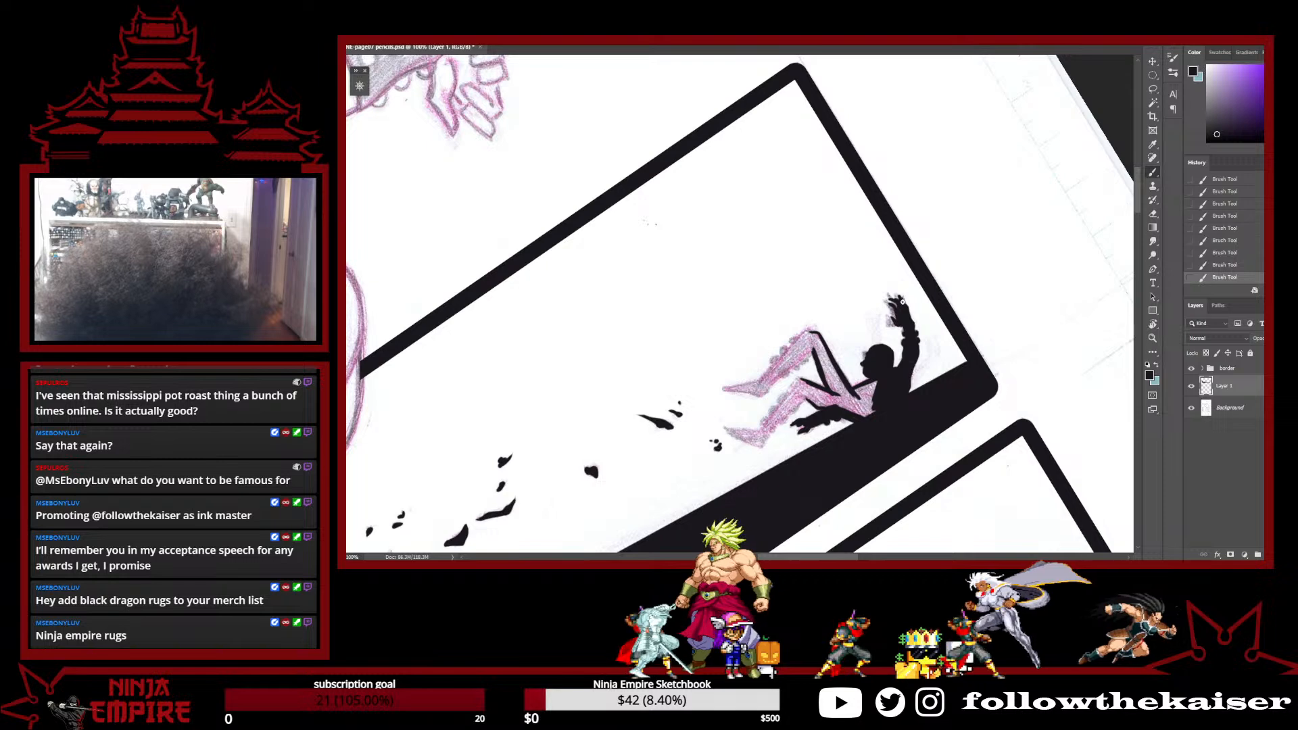
key(e)
mouse_move(894, 298)
mouse_down()
mouse_move(905, 298)
mouse_move(903, 321)
mouse_move(889, 304)
mouse_up()
key(b)
key(e)
key(b)
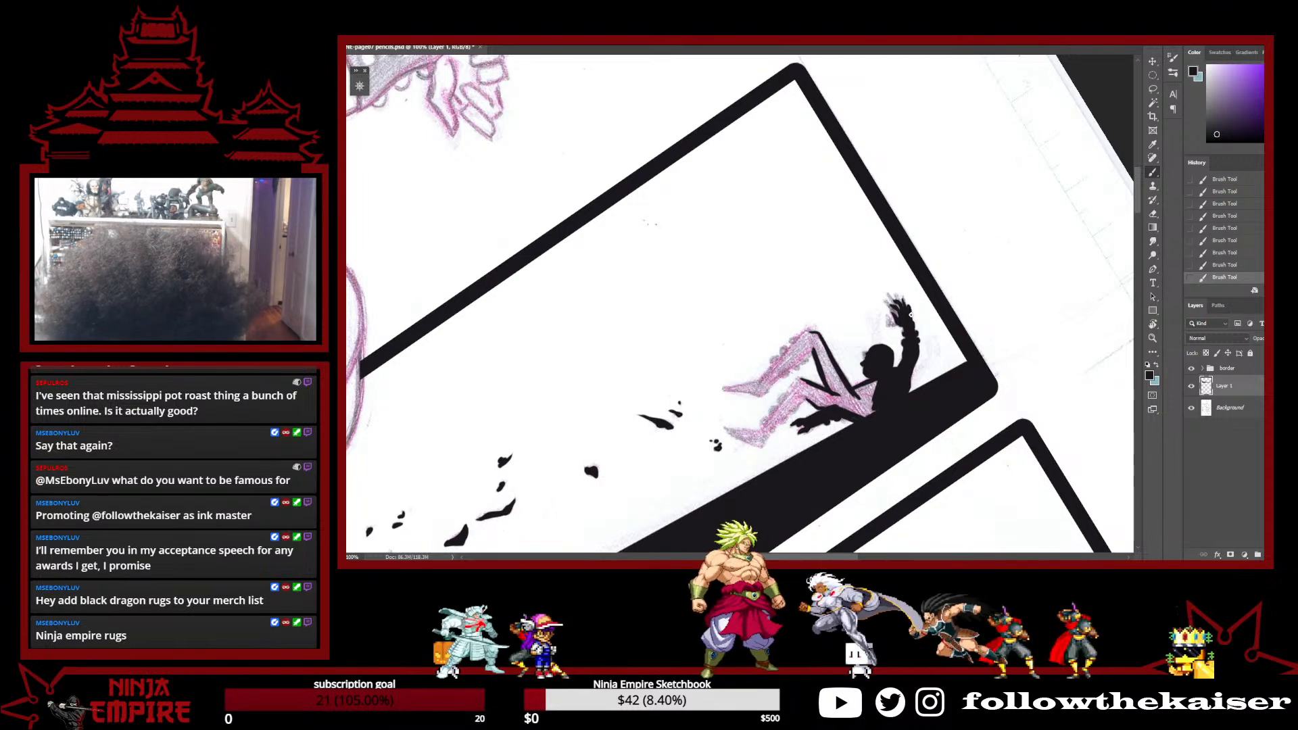
key(e)
drag(909, 301, 910, 318)
key(b)
Fill the small figure's hips, both thighs and the shin nearest the ground with solid black
drag(914, 368, 912, 380)
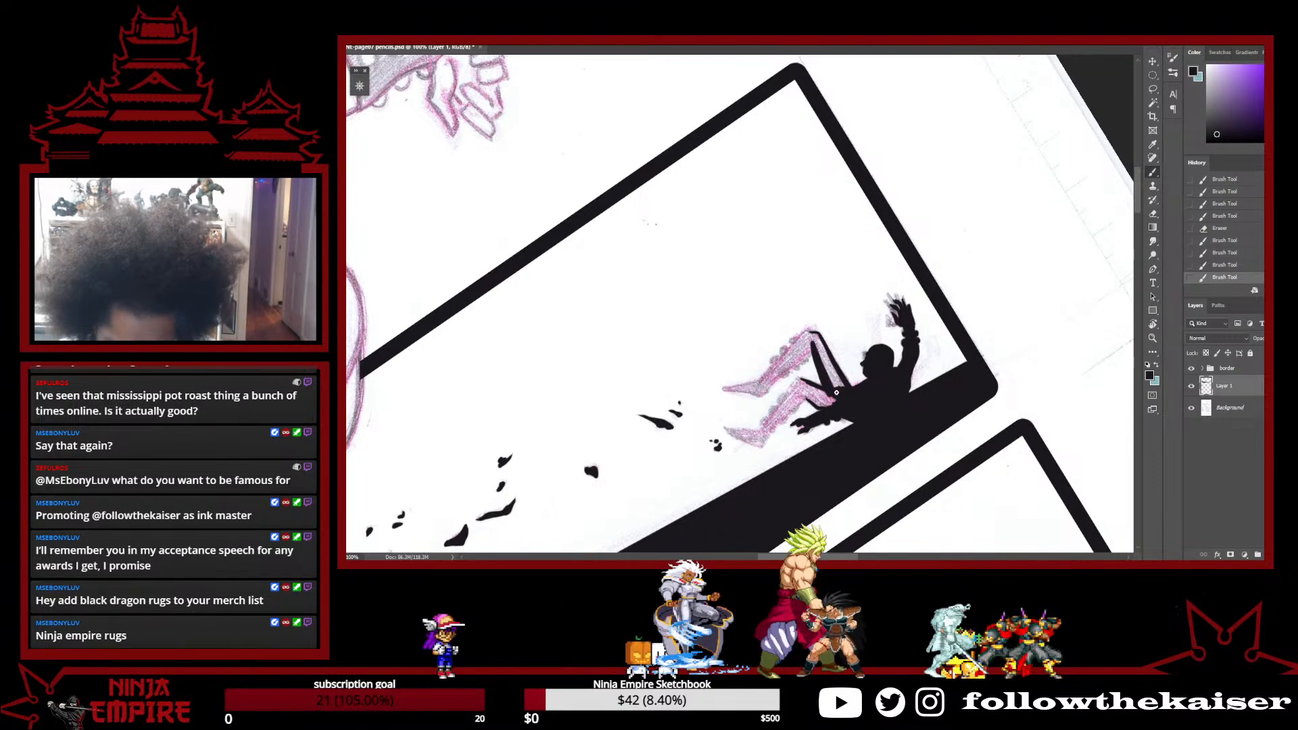
key(r)
mouse_move(833, 392)
mouse_down()
mouse_move(772, 409)
mouse_move(744, 433)
mouse_move(757, 422)
mouse_move(764, 440)
mouse_up()
key(b)
key(r)
mouse_move(815, 394)
mouse_down()
mouse_move(838, 264)
mouse_move(857, 284)
mouse_move(811, 203)
mouse_up()
key(b)
drag(827, 267, 860, 323)
mouse_move(848, 271)
mouse_down()
mouse_move(862, 322)
mouse_move(832, 269)
mouse_up()
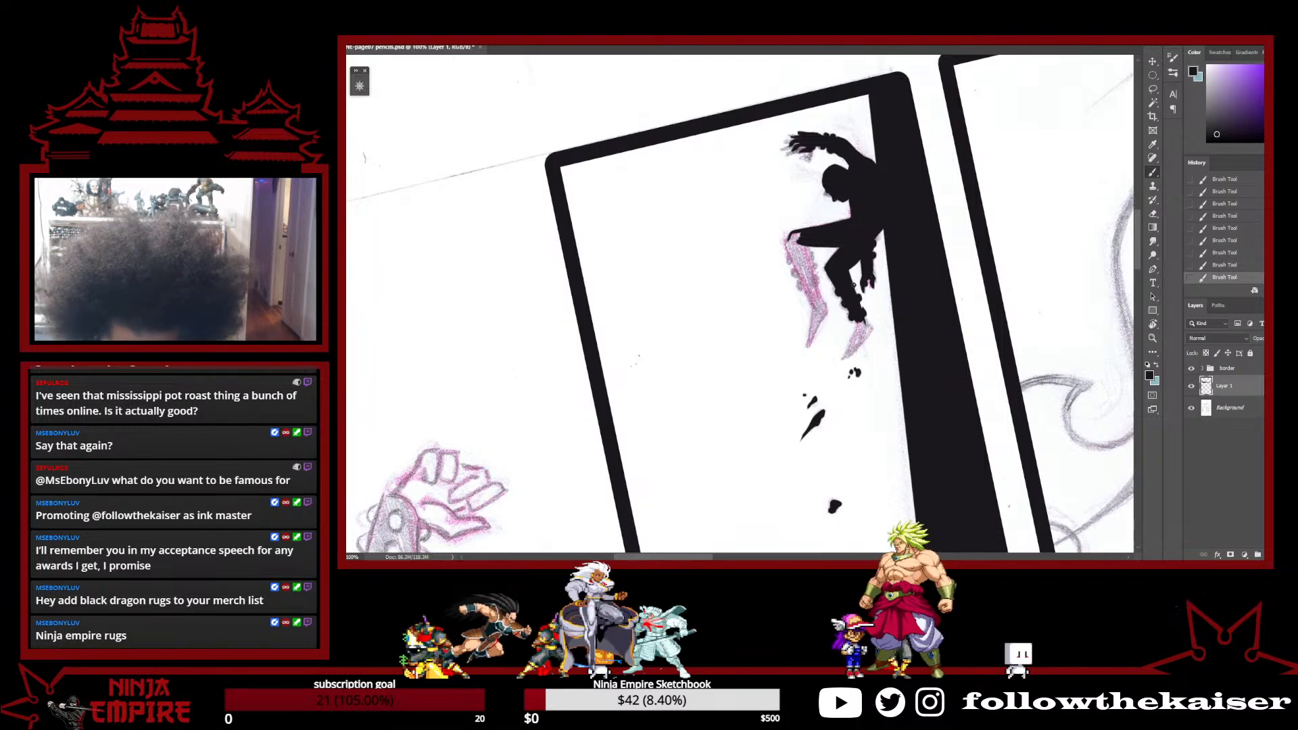
Ink the small figure's foot nearest the ground in solid black and clean up its edge
mouse_move(864, 306)
mouse_down()
mouse_move(847, 353)
mouse_move(866, 336)
mouse_up()
key(b)
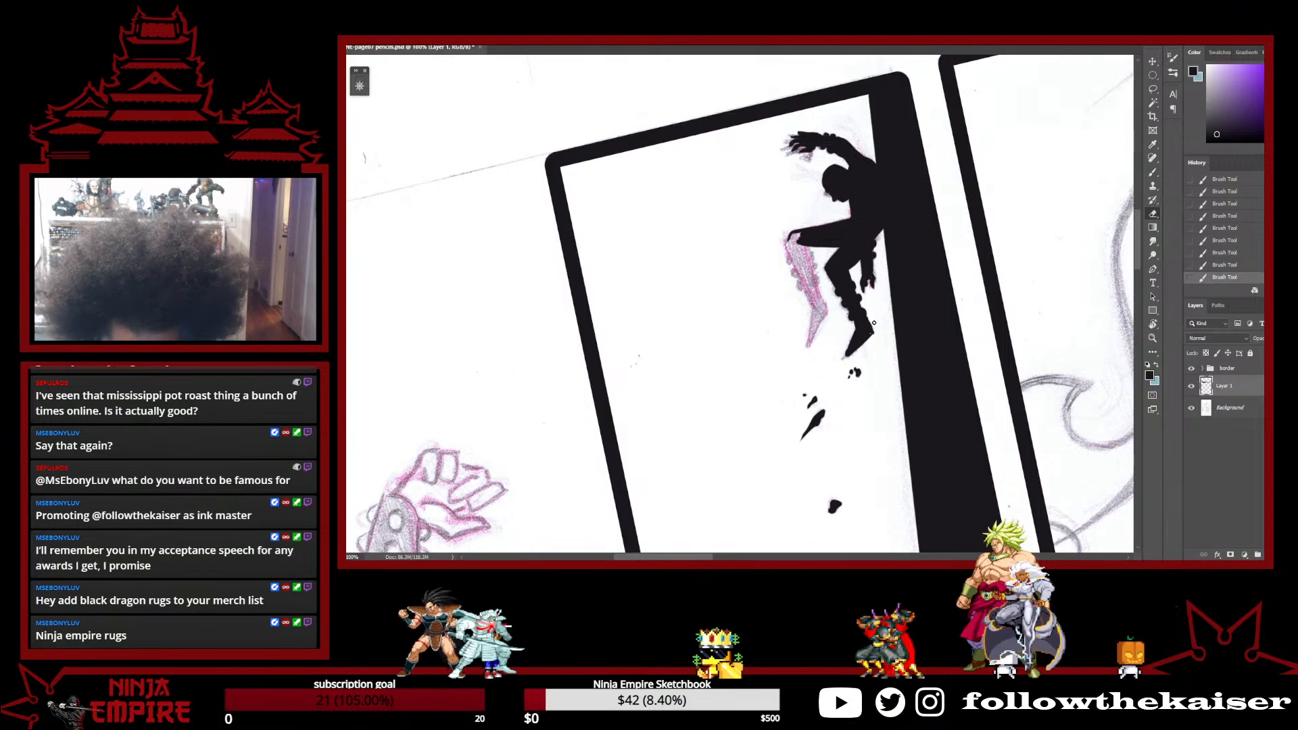
click(871, 332)
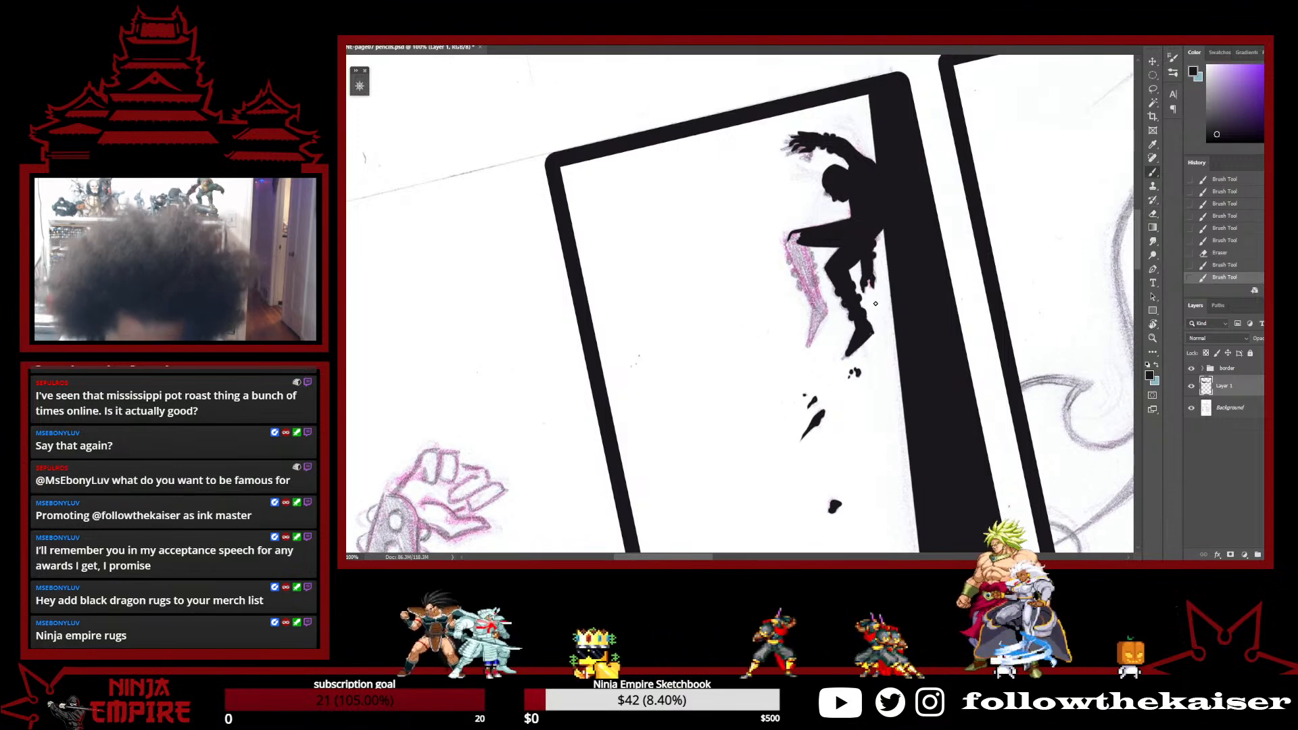
click(864, 245)
Ink the small figure's other lower leg, bent knee and pointed foot in solid black
mouse_move(798, 231)
mouse_down()
mouse_move(788, 242)
mouse_move(814, 304)
mouse_up()
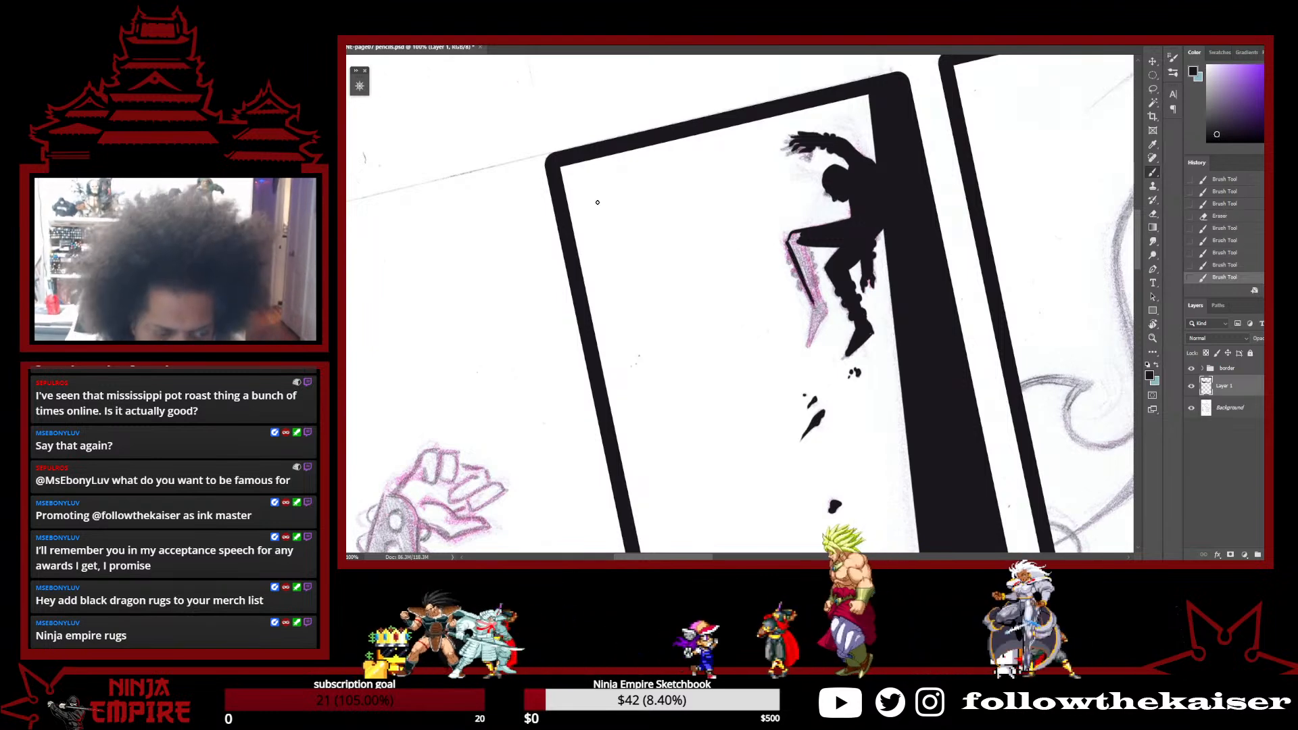
click(359, 85)
drag(809, 248, 819, 301)
mouse_move(804, 245)
mouse_down()
mouse_move(799, 267)
mouse_move(787, 242)
mouse_up()
drag(792, 233, 789, 259)
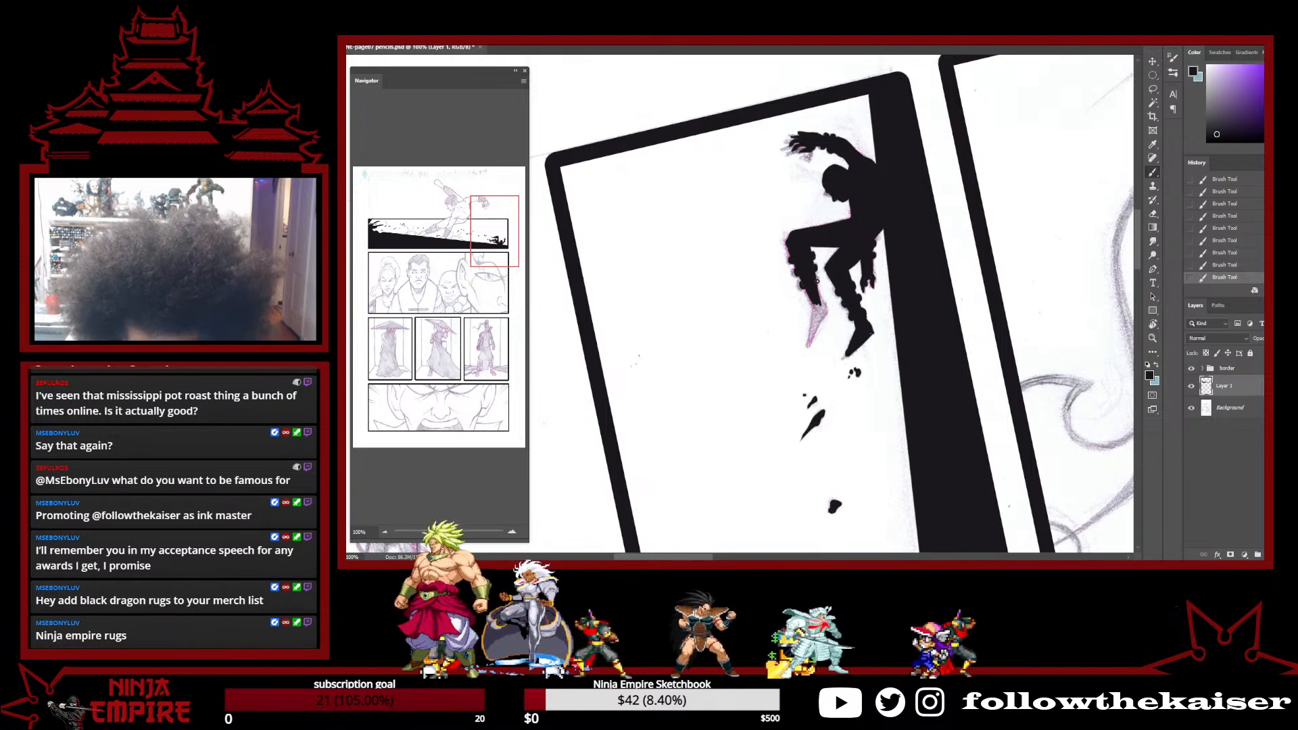
mouse_move(813, 307)
mouse_down()
mouse_move(808, 345)
mouse_move(821, 298)
mouse_up()
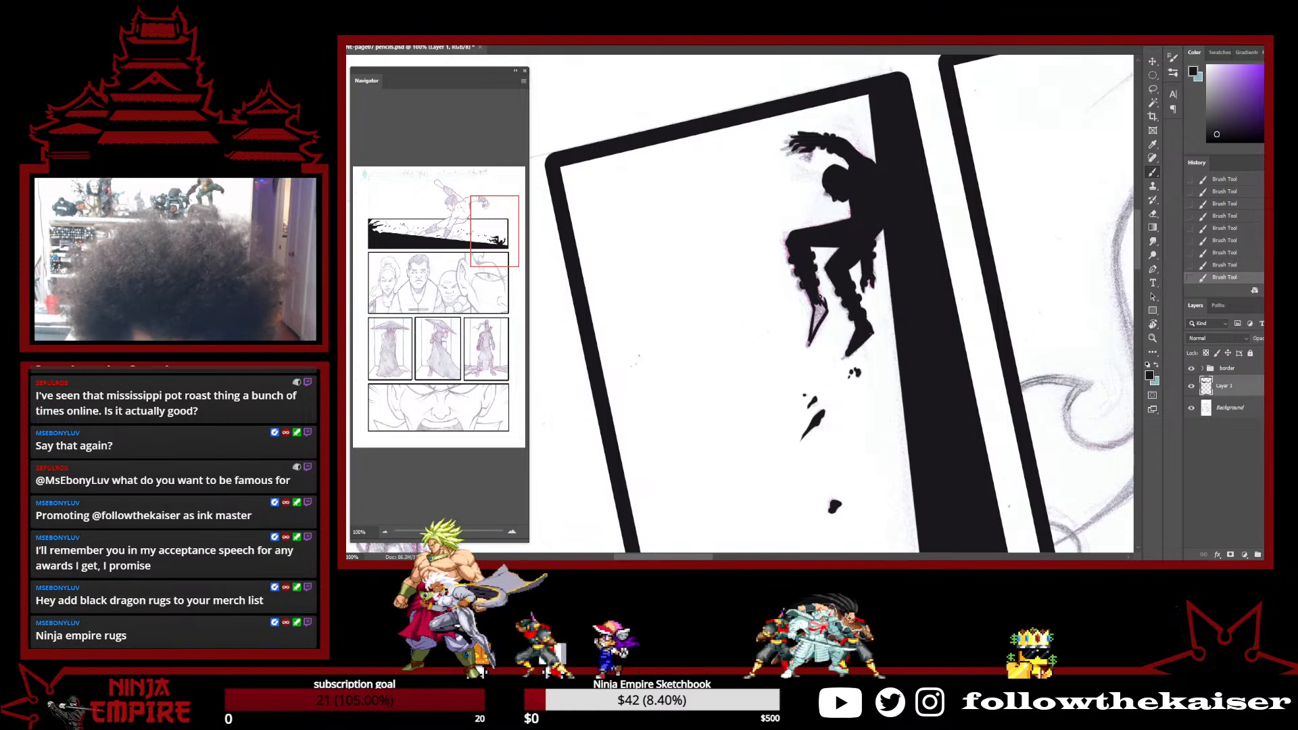
key(b)
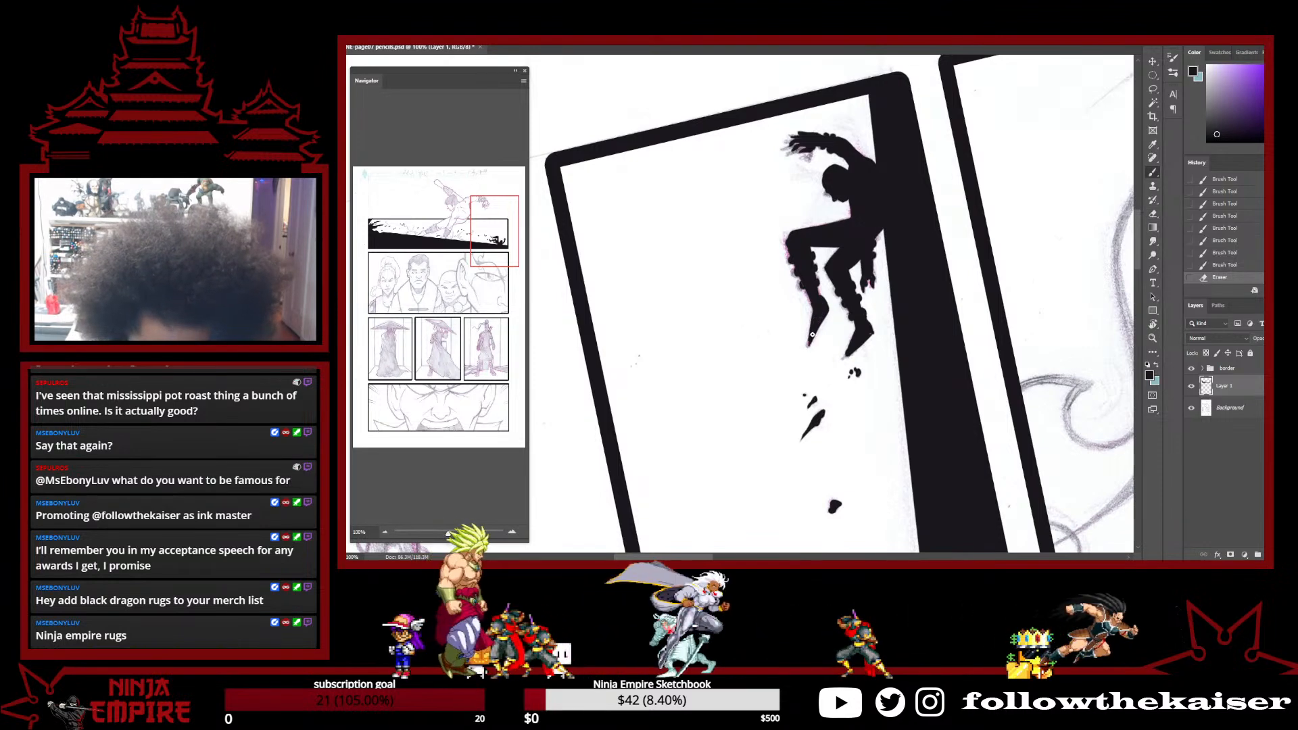
Touch up the black silhouette of the small figure's waist and lower supporting arm
mouse_move(811, 334)
mouse_down()
mouse_move(824, 310)
mouse_move(901, 556)
mouse_move(797, 561)
mouse_up()
key(r)
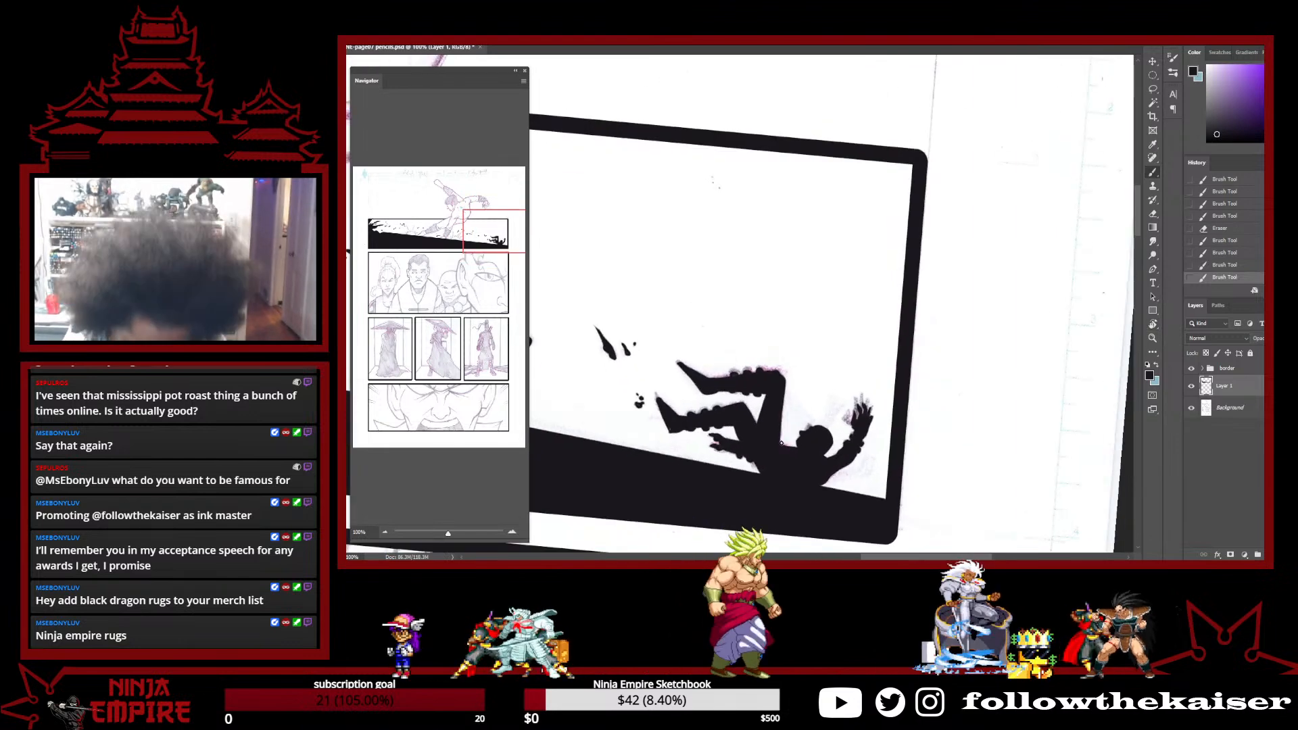
drag(751, 456, 736, 442)
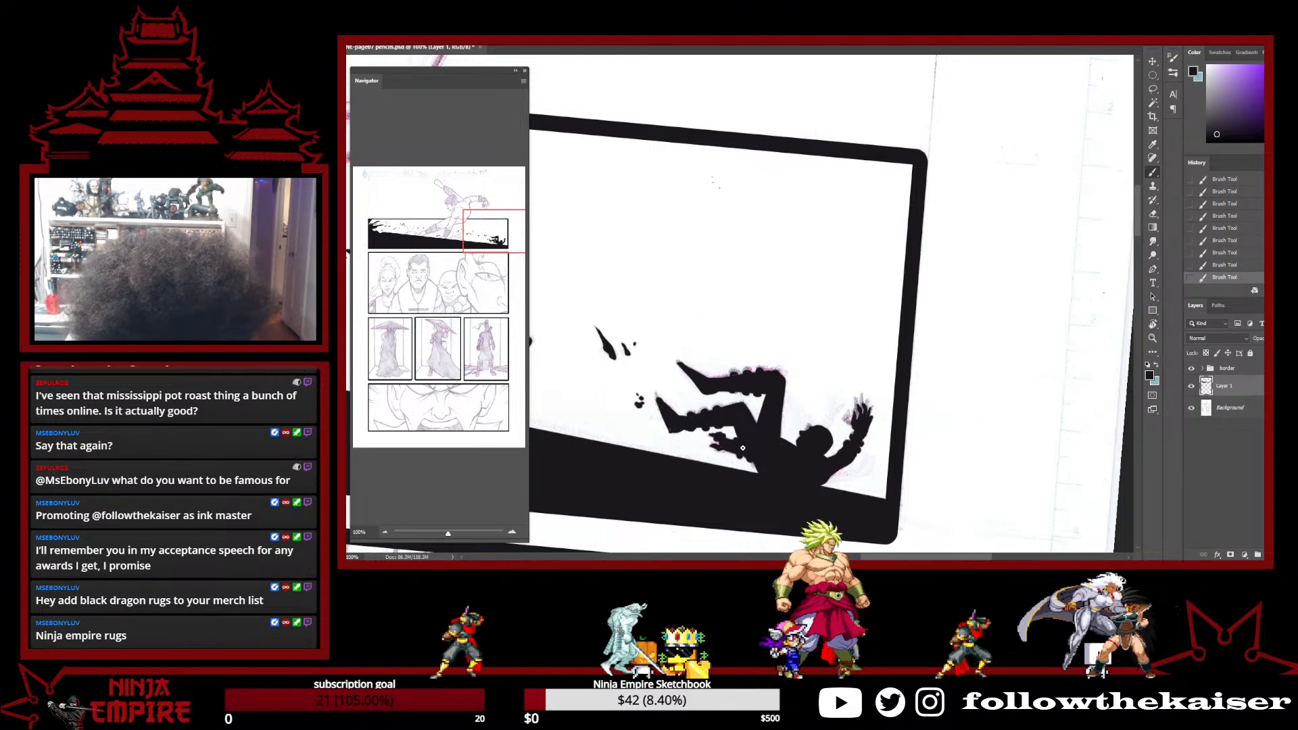
Examine the inked action panel against the whole page, then the large leaping figure over the black ground
alt+click(933, 478)
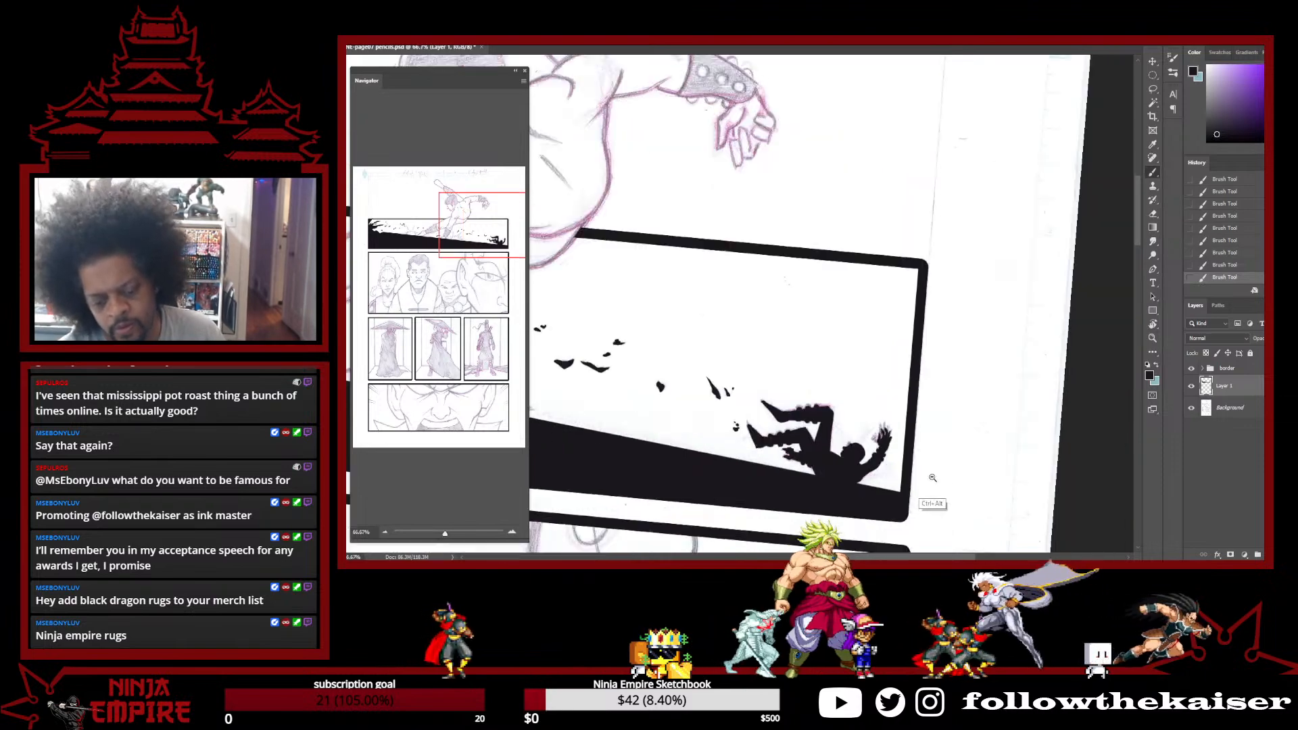
alt+click(934, 476)
alt+click(938, 472)
alt+click(943, 467)
drag(897, 488, 953, 457)
alt+click(954, 418)
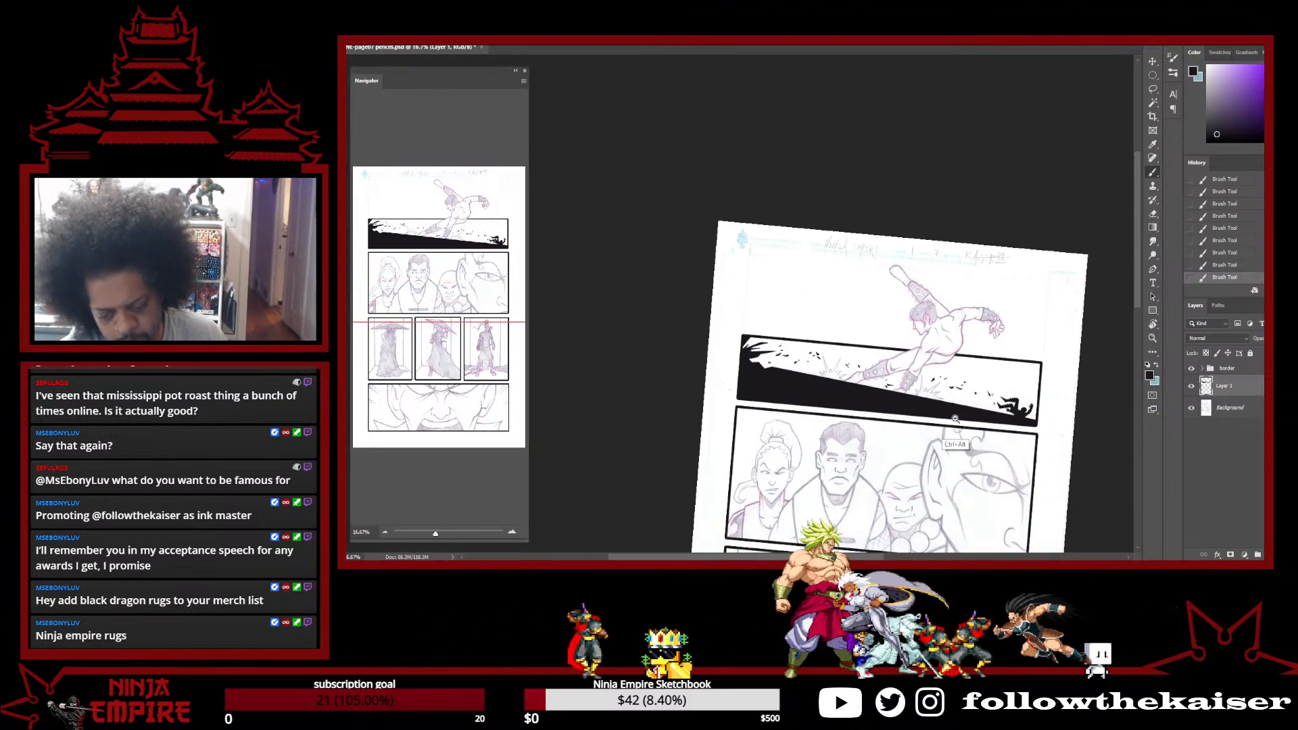
click(944, 410)
click(944, 413)
click(941, 431)
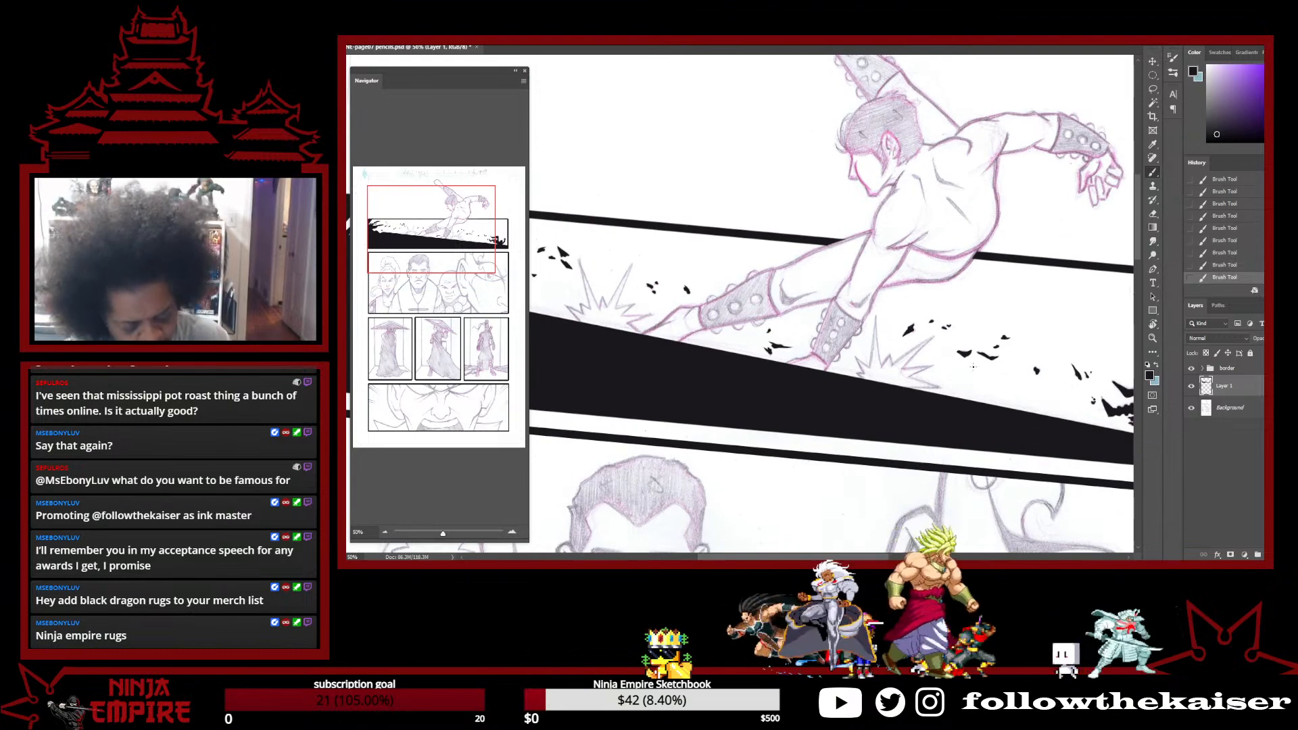
Erase the black ground ink covering the large leaping figure's two feet to expose their pencils
key(e)
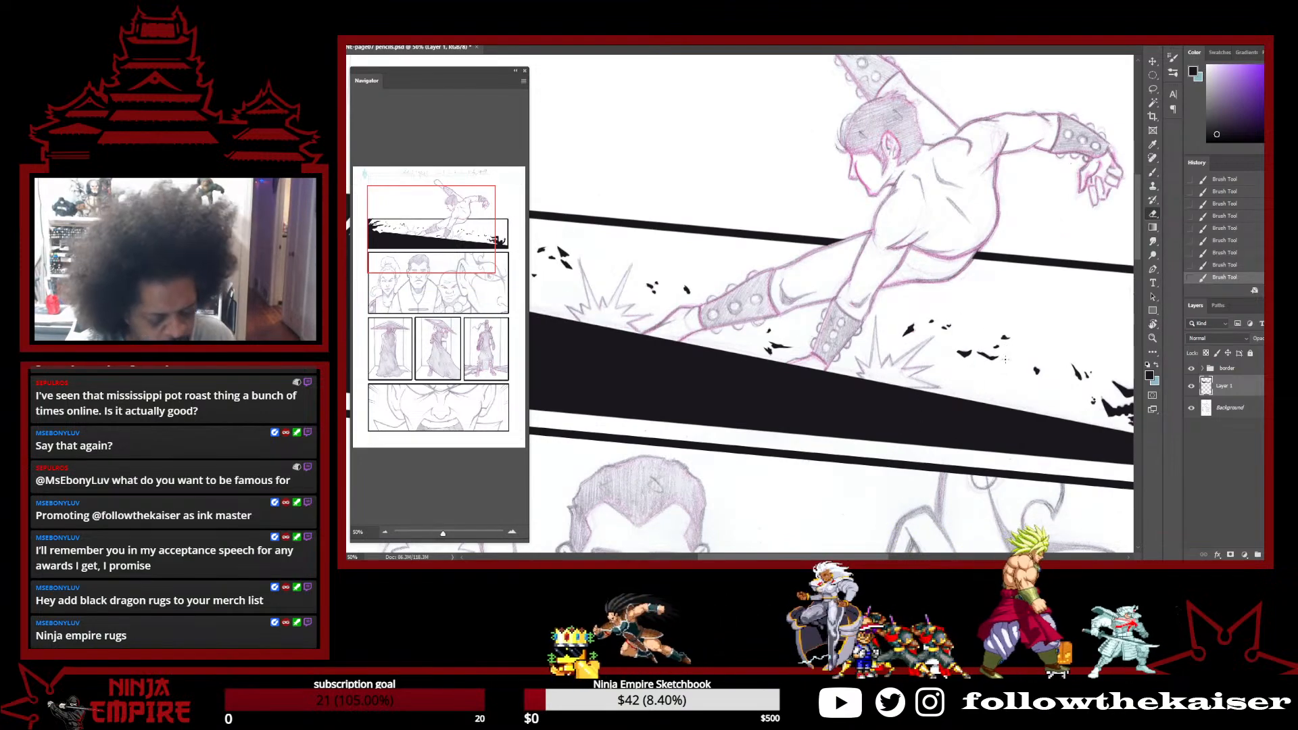
key(r)
drag(1005, 360, 943, 170)
drag(906, 372, 968, 435)
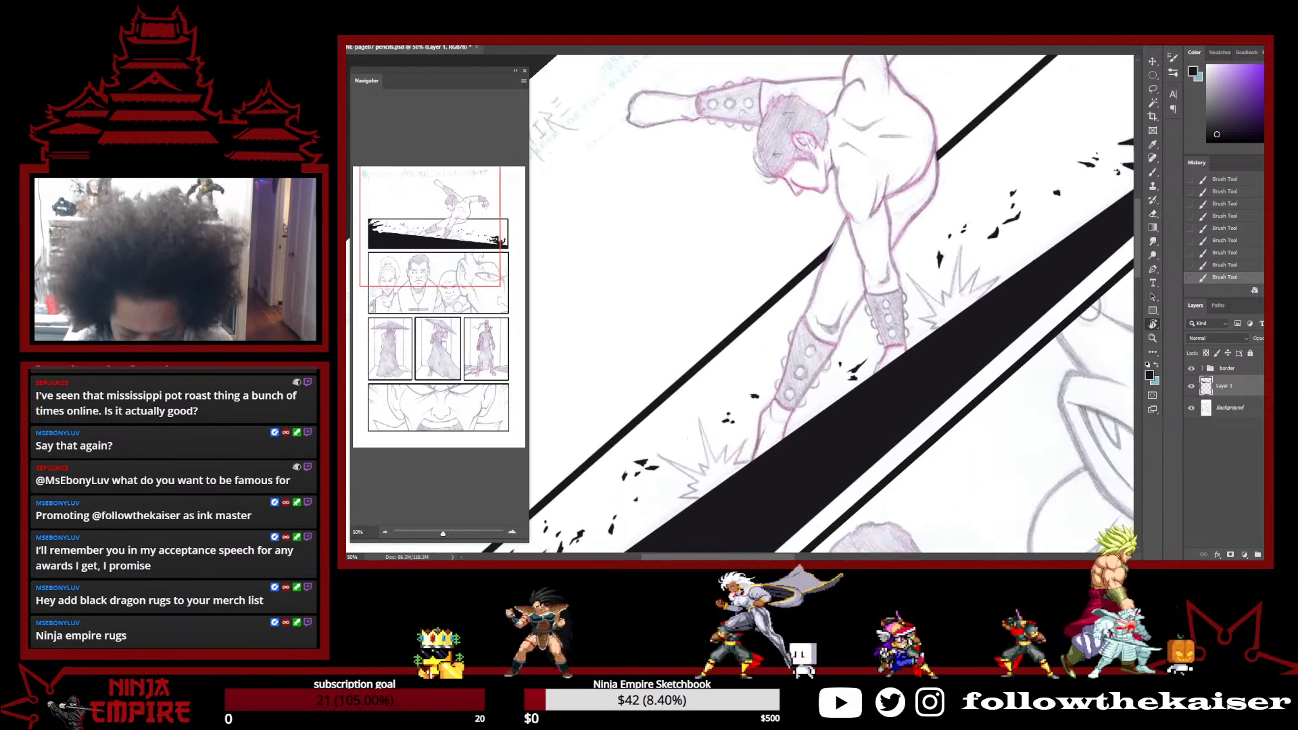
key(e)
drag(895, 356, 883, 401)
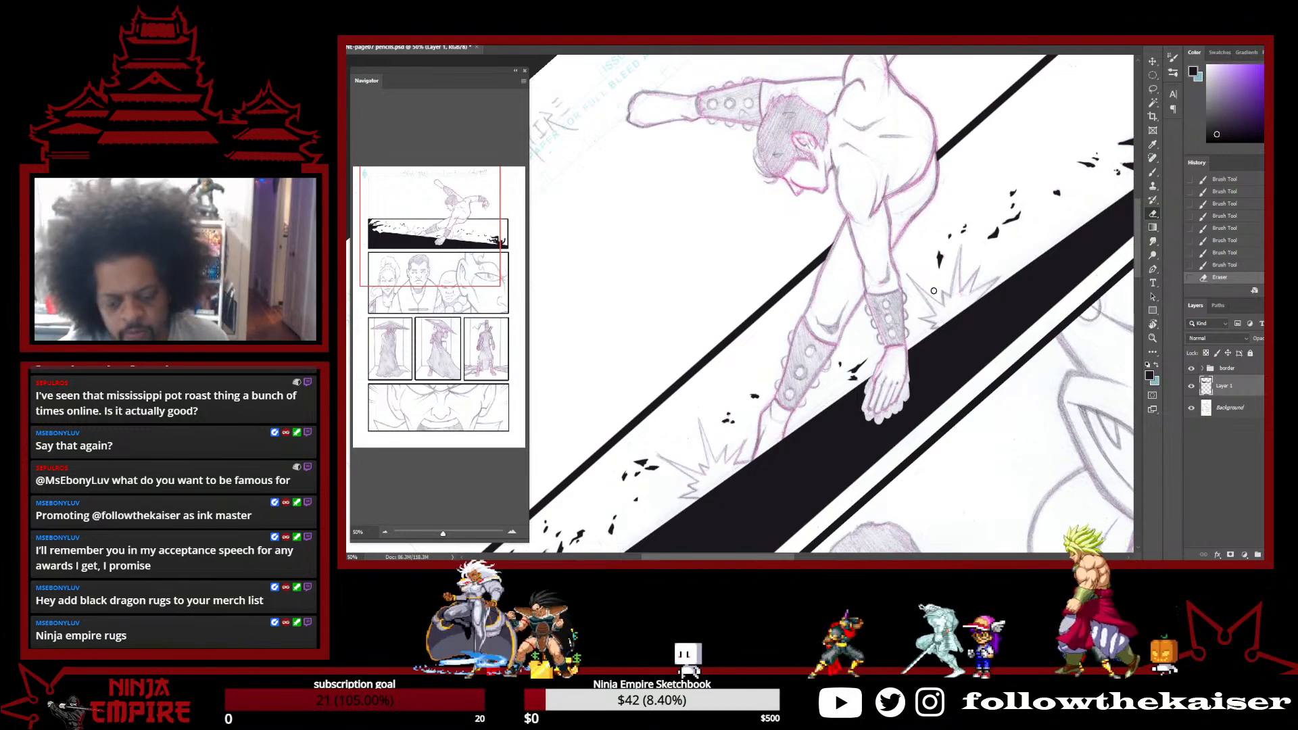
drag(785, 471, 857, 392)
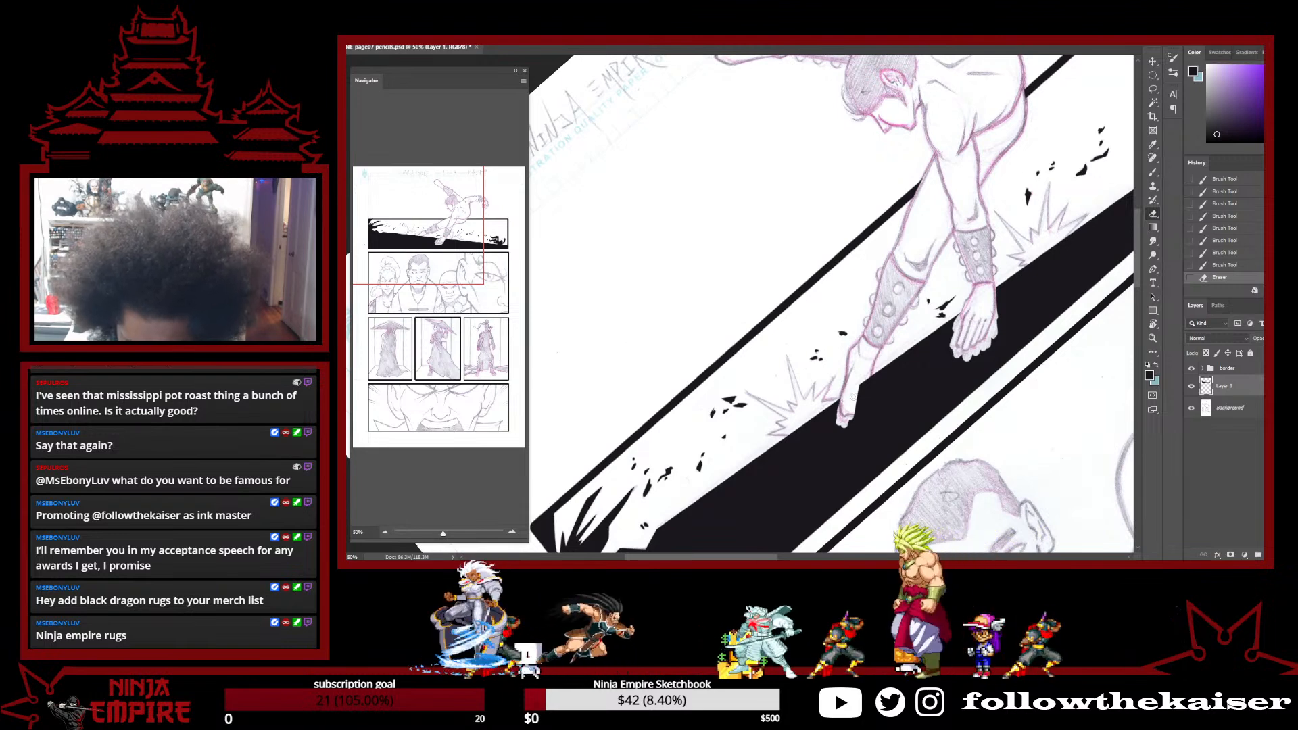
drag(855, 384, 865, 381)
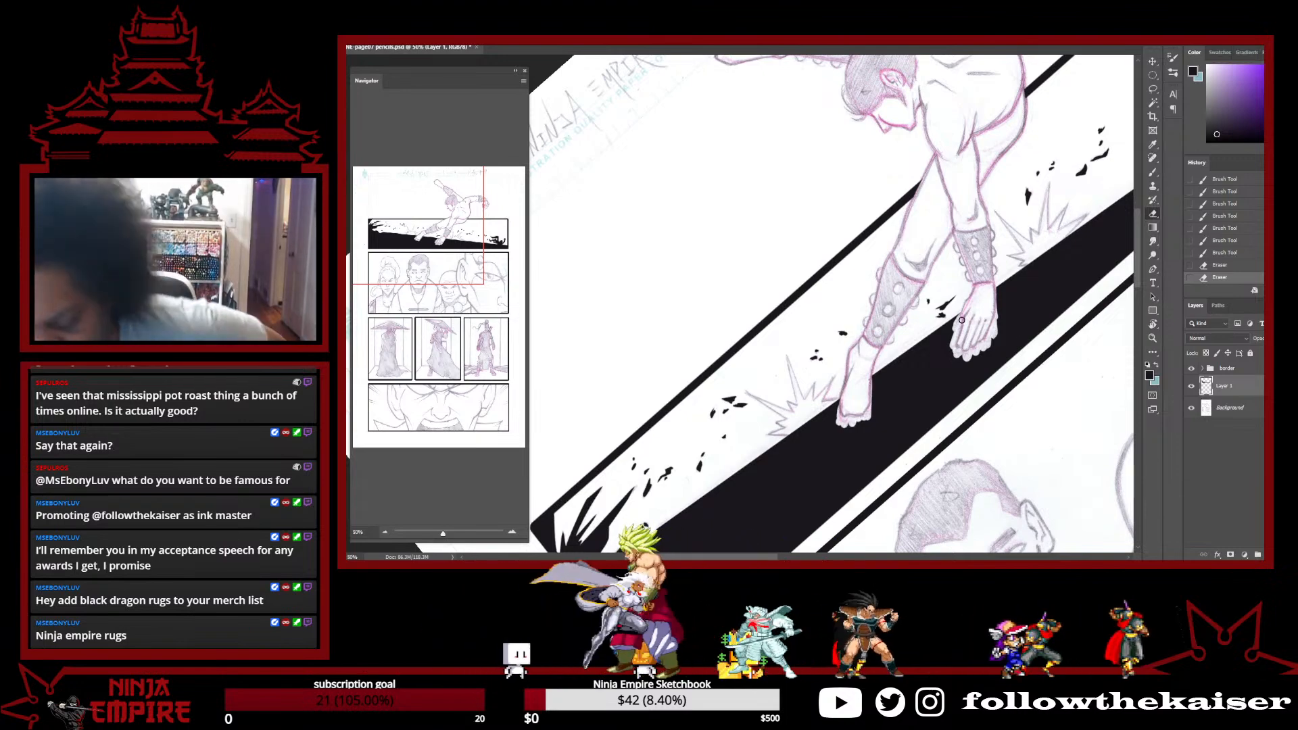
Ink the jagged outline of the impact burst behind the large figure's leading foot with bold black lines
drag(987, 291, 994, 345)
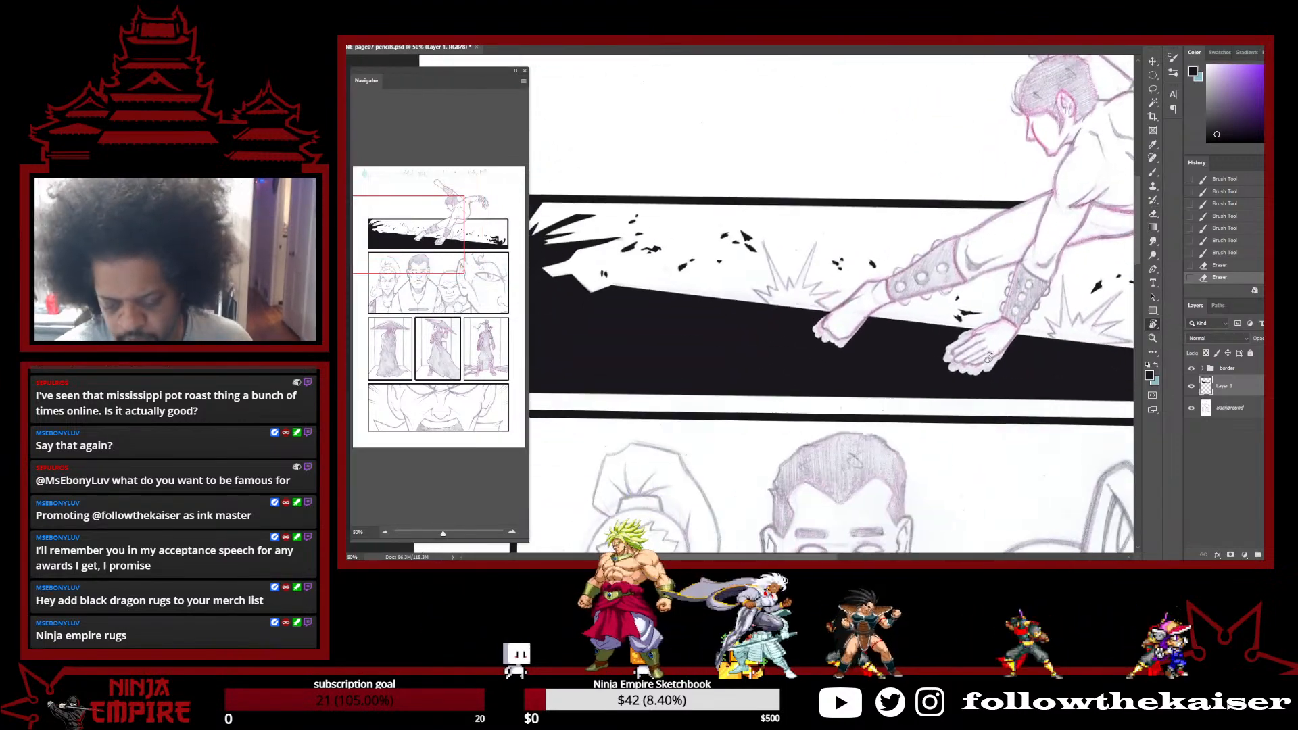
ctrl+click(795, 317)
ctrl+click(796, 317)
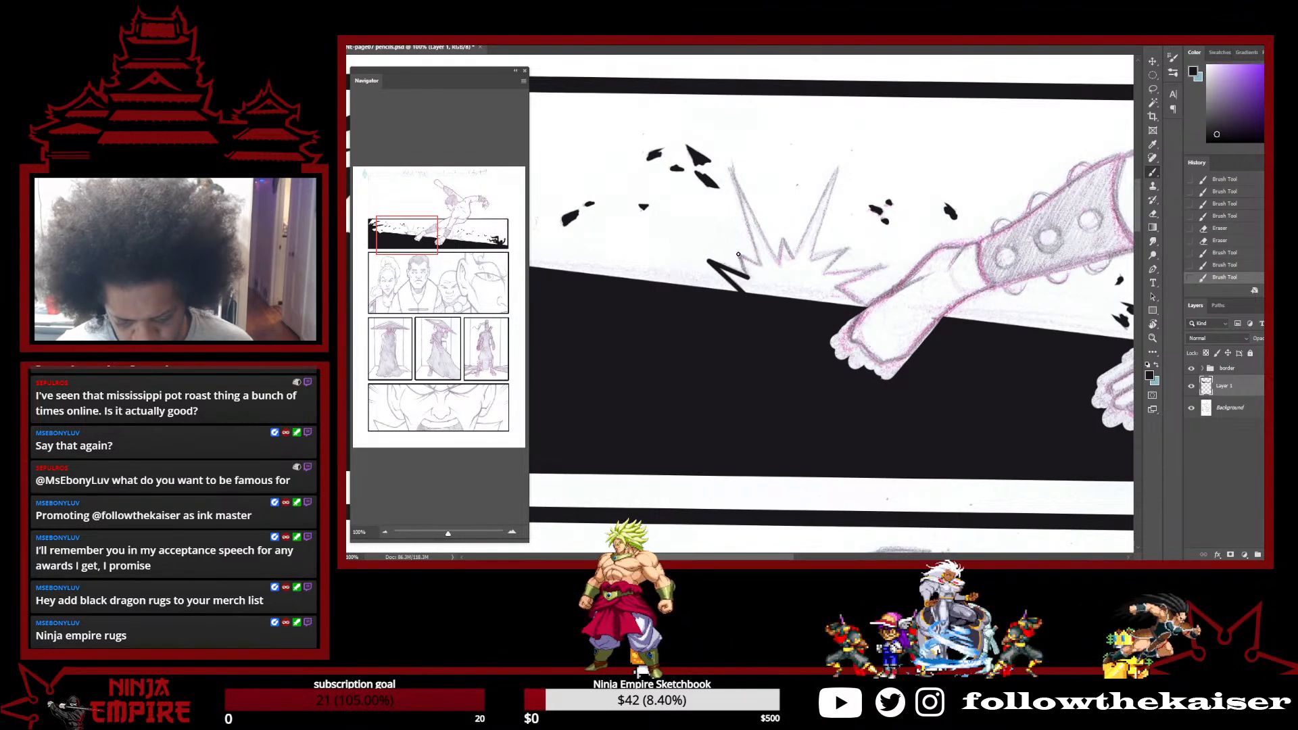
mouse_move(737, 253)
mouse_down()
mouse_move(748, 277)
mouse_move(760, 265)
mouse_up()
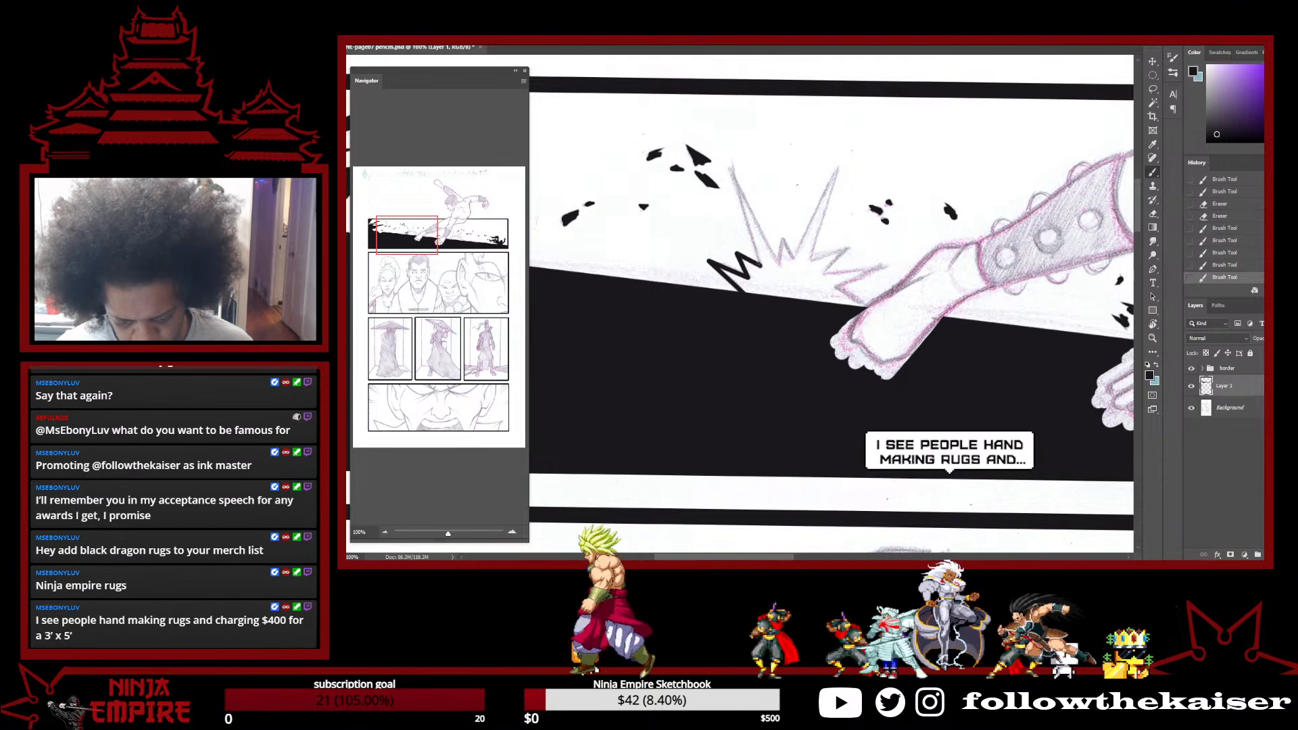
drag(730, 167, 760, 264)
mouse_move(729, 166)
mouse_down()
mouse_move(779, 263)
mouse_move(795, 262)
mouse_up()
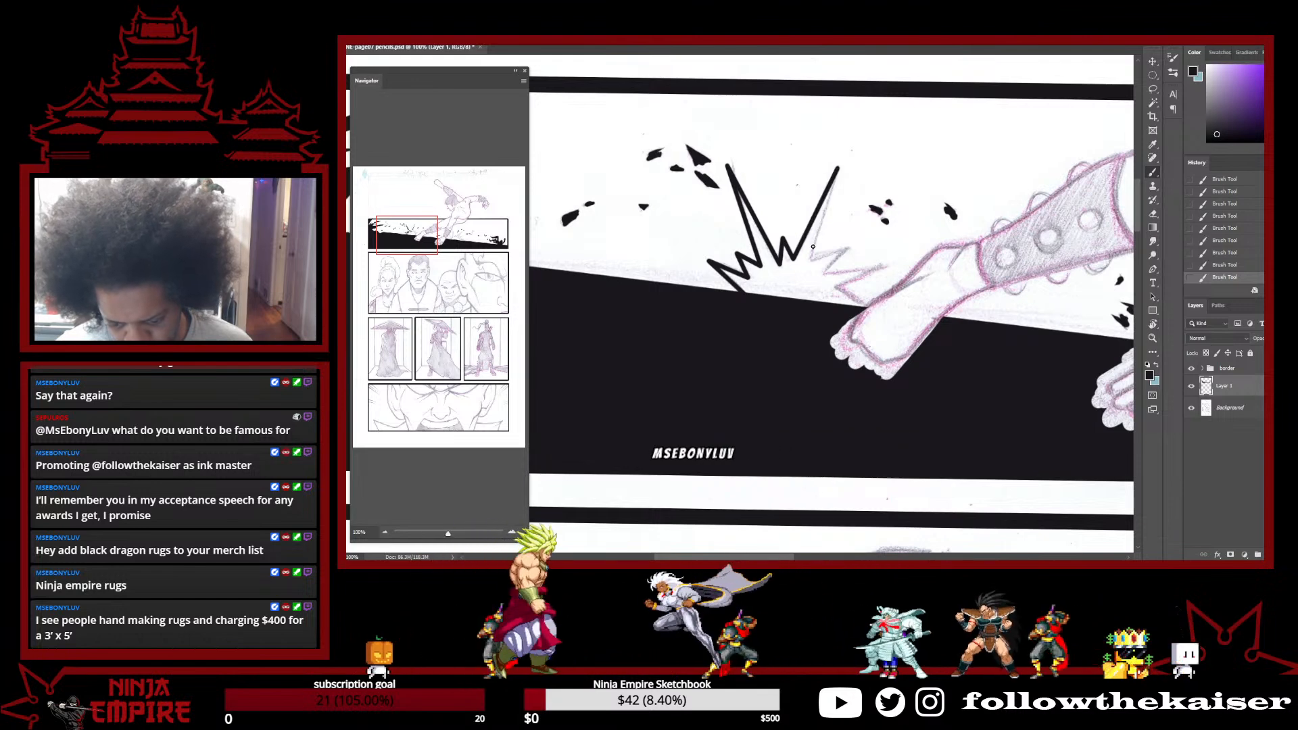
mouse_move(811, 261)
mouse_down()
mouse_move(853, 253)
mouse_move(845, 245)
mouse_move(825, 274)
mouse_move(886, 267)
mouse_up()
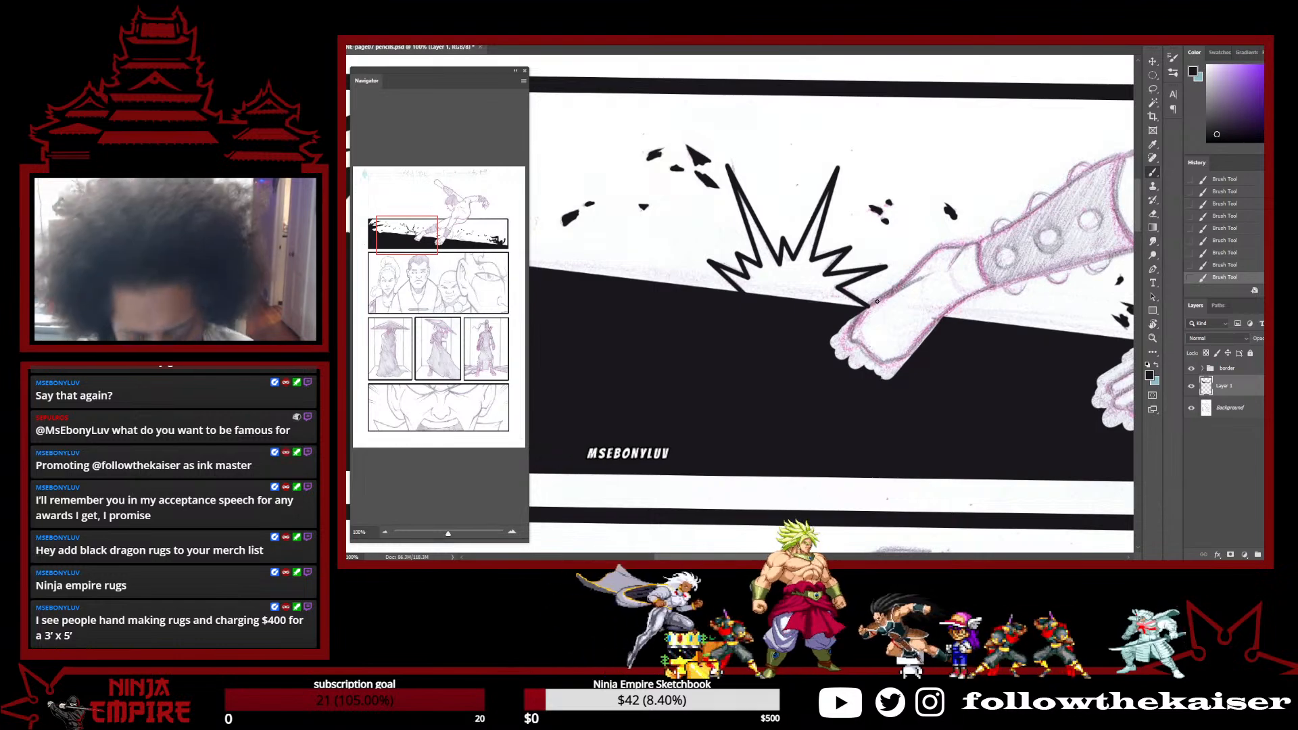
Ink the burst-side contour of the large figure's leading foot and ankle, including the thin tendon lines below the studded cuff
ctrl+alt+click(941, 391)
ctrl+alt+click(945, 388)
ctrl+alt+click(945, 388)
ctrl+alt+click(944, 387)
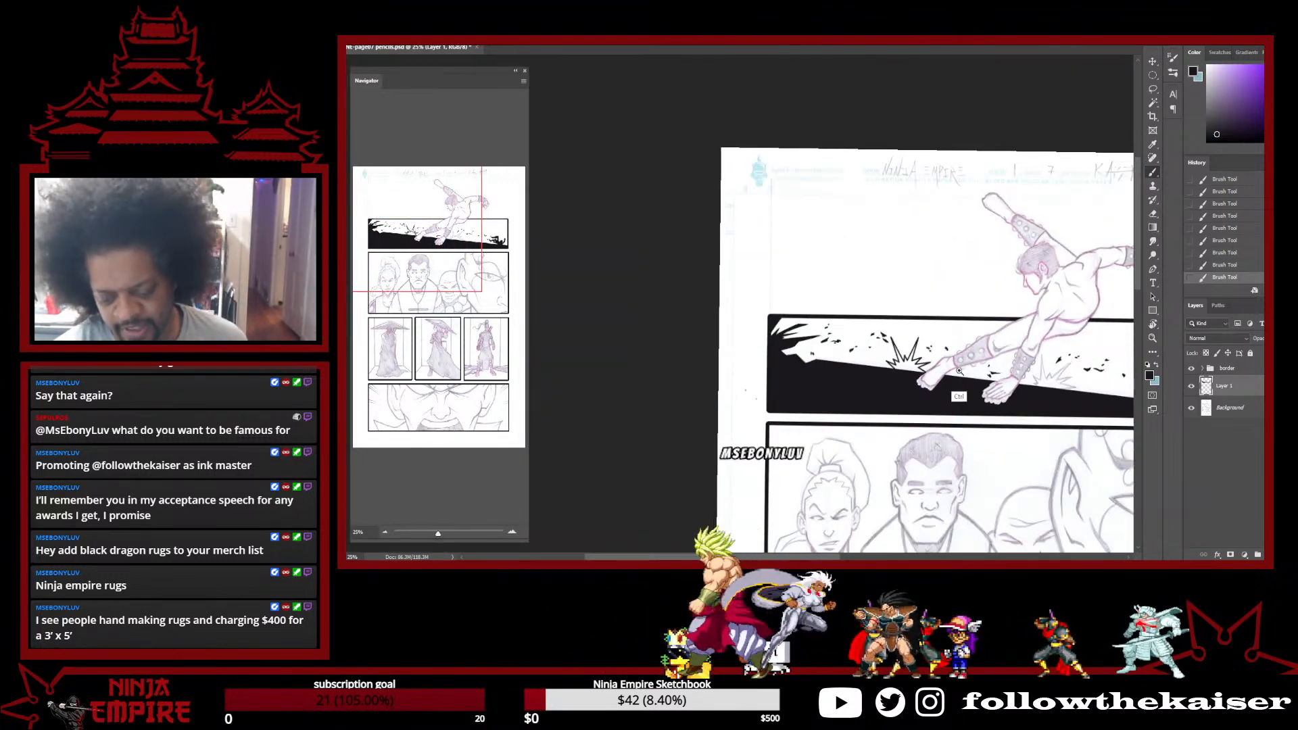
ctrl+click(959, 371)
ctrl+click(958, 371)
ctrl+click(958, 371)
key(r)
mouse_move(927, 426)
mouse_down()
mouse_move(933, 263)
mouse_move(927, 441)
mouse_up()
ctrl+click(927, 303)
ctrl+click(927, 303)
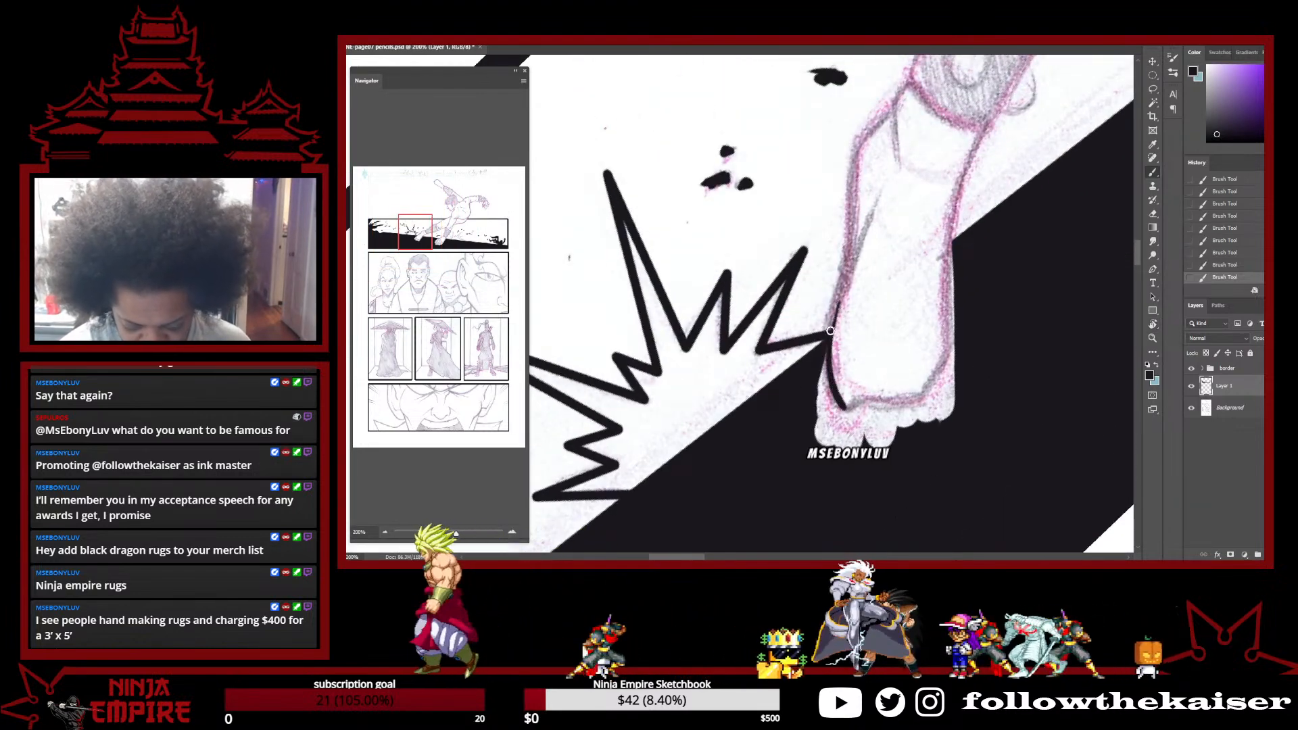
mouse_move(836, 303)
mouse_down()
mouse_move(821, 360)
mouse_move(843, 415)
mouse_up()
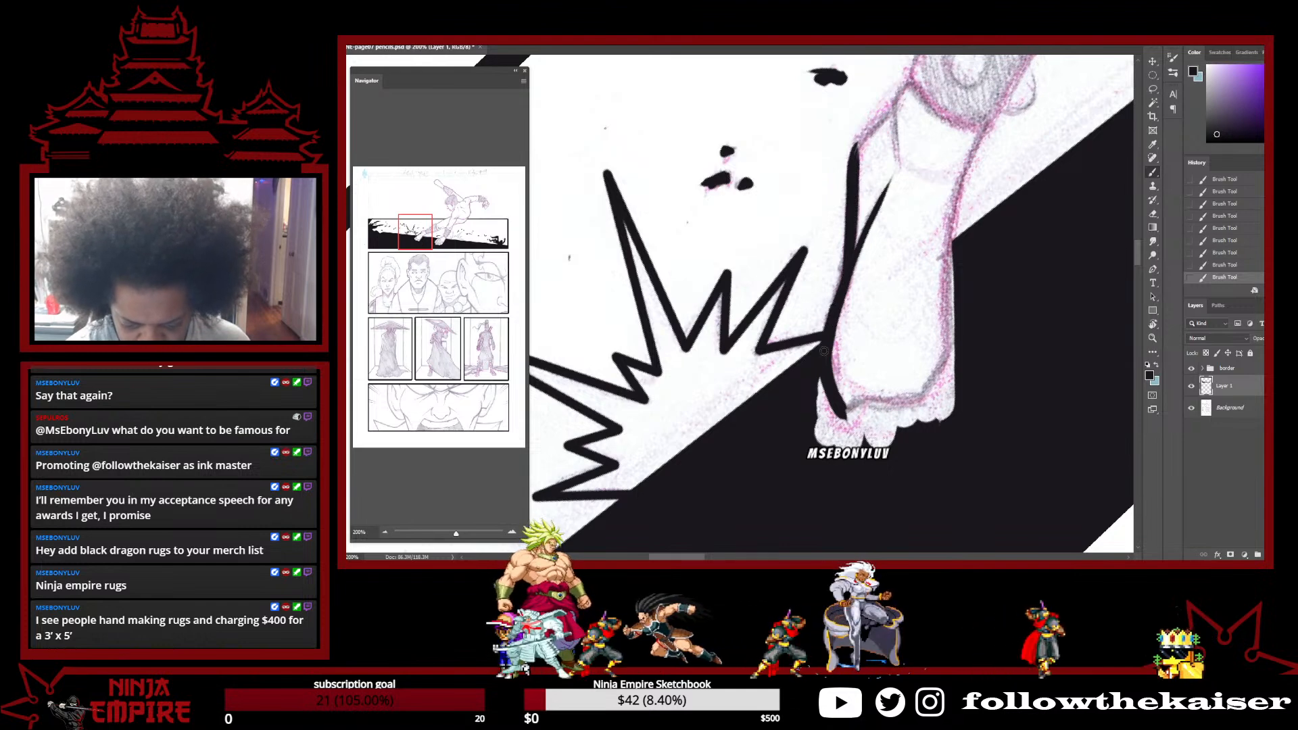
drag(874, 163, 850, 356)
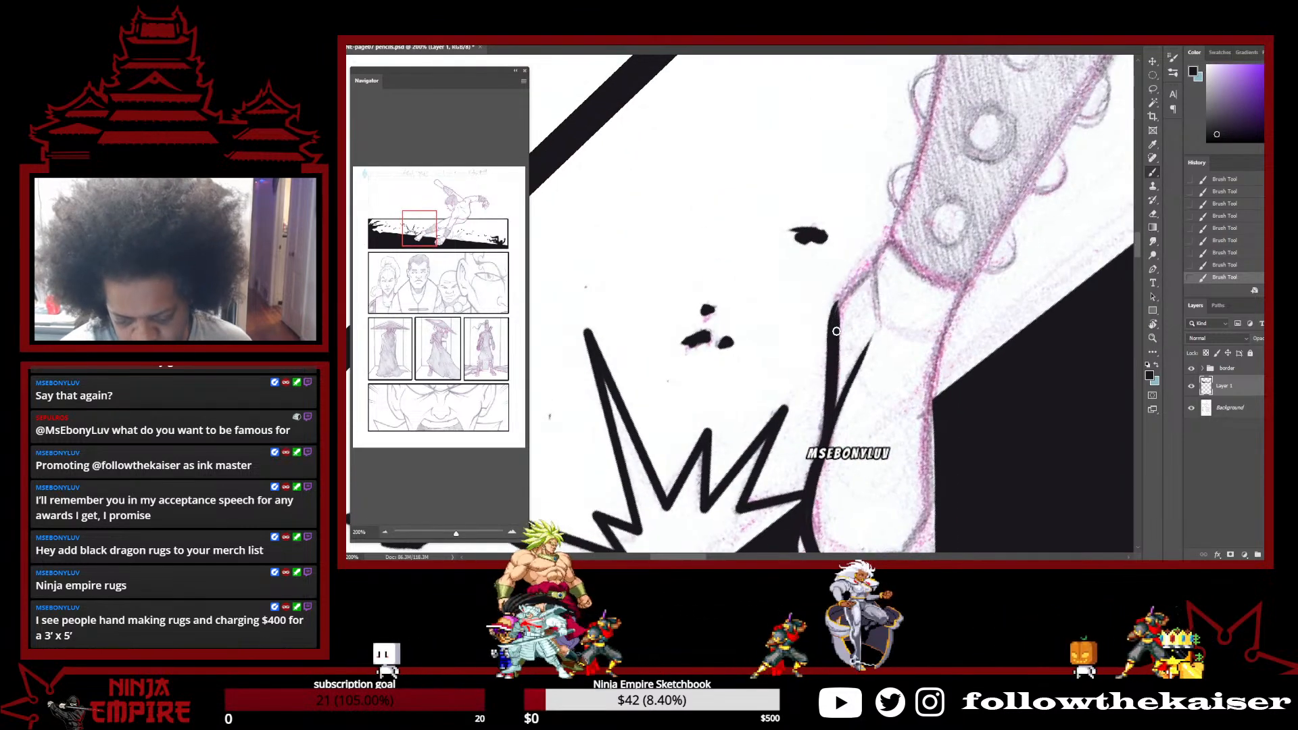
drag(836, 305, 872, 273)
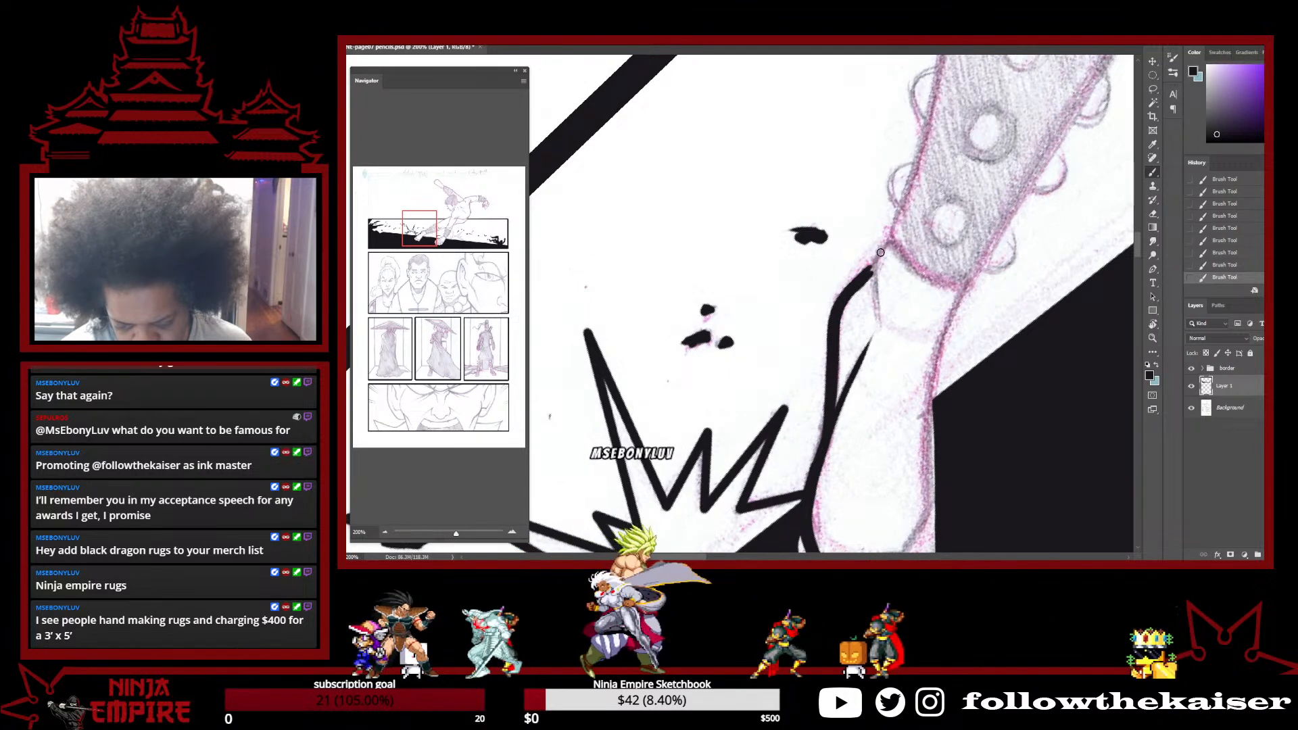
drag(887, 243, 877, 316)
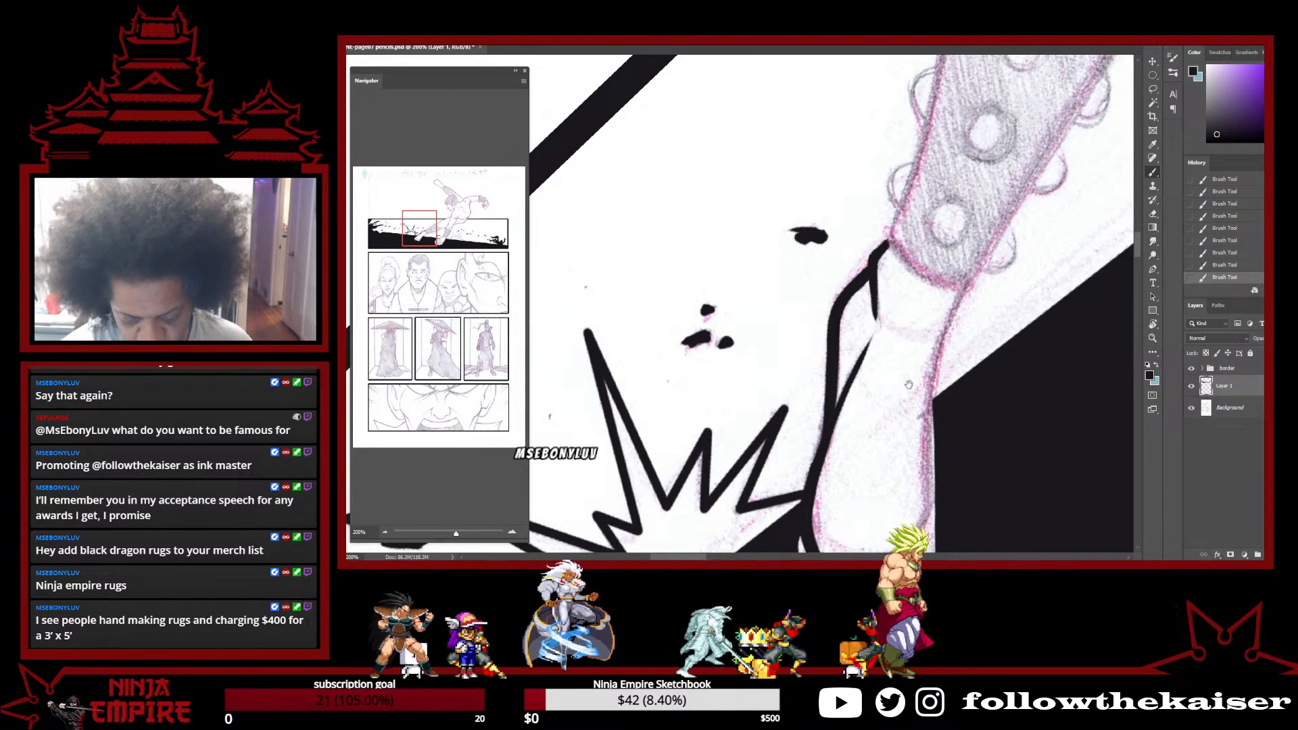
Ink the opposite contour of the leading foot and cover its toes with solid black
drag(909, 378, 895, 252)
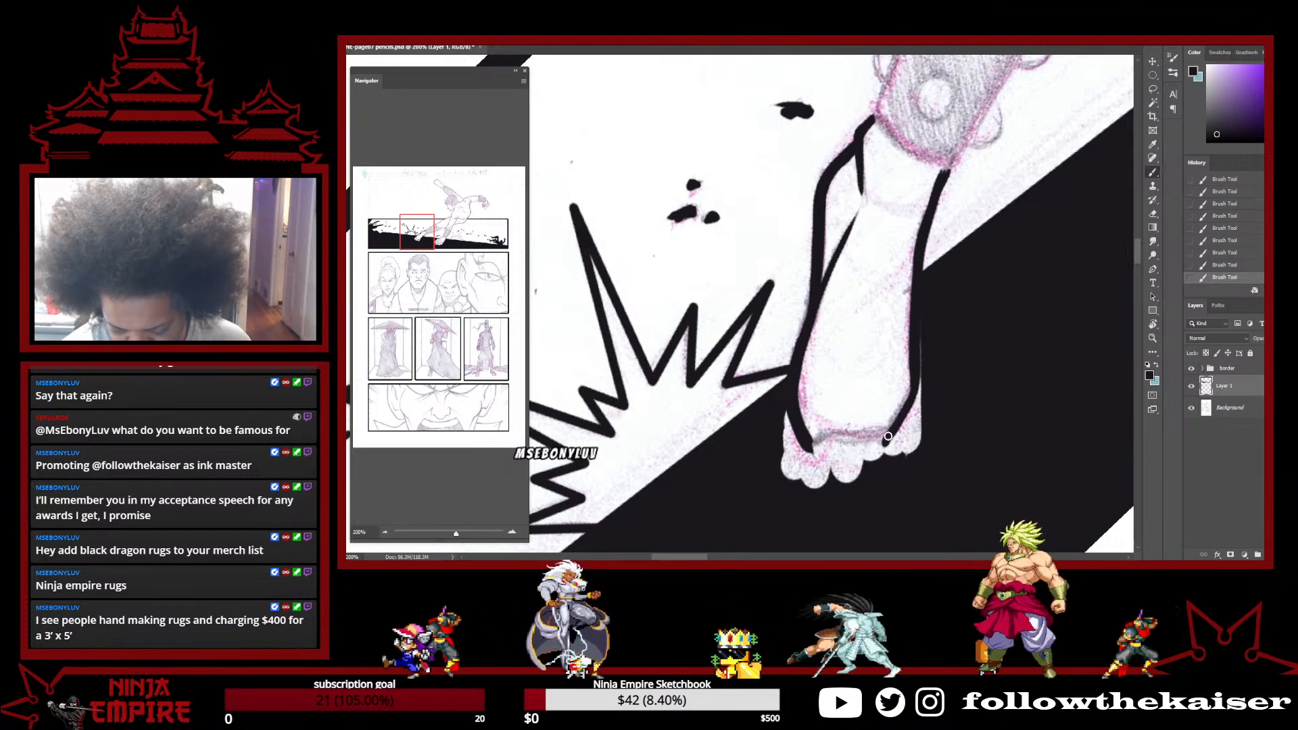
drag(922, 317, 917, 440)
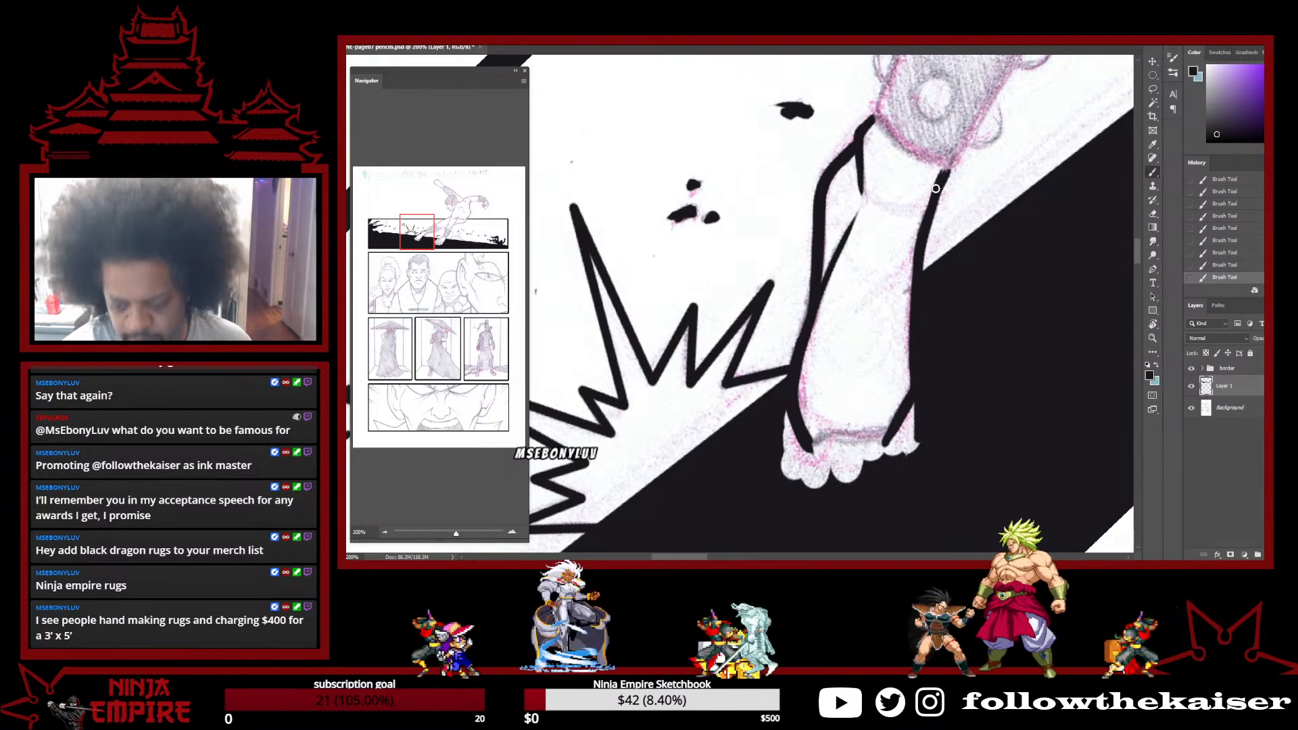
key(r)
mouse_move(982, 338)
mouse_down()
mouse_move(880, 488)
mouse_move(783, 261)
mouse_up()
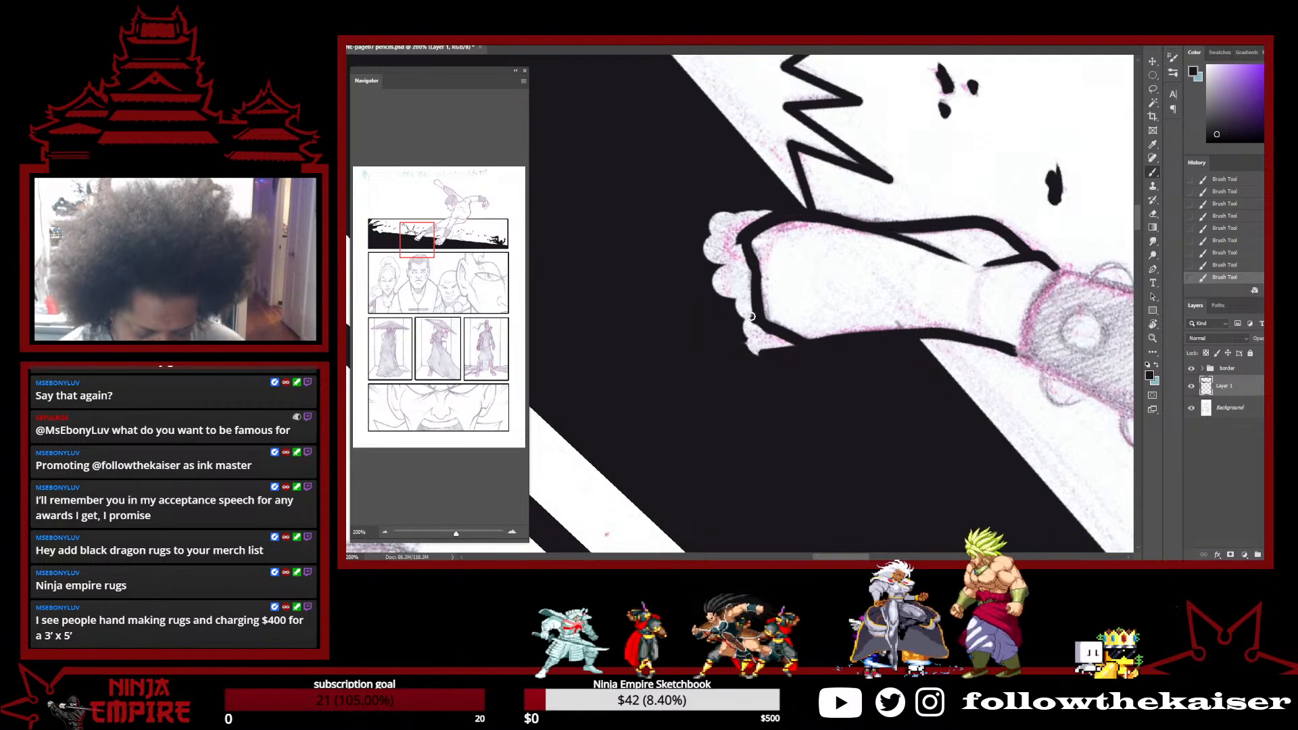
mouse_move(796, 347)
mouse_down()
mouse_move(739, 320)
mouse_move(758, 362)
mouse_move(703, 229)
mouse_move(727, 309)
mouse_move(721, 240)
mouse_up()
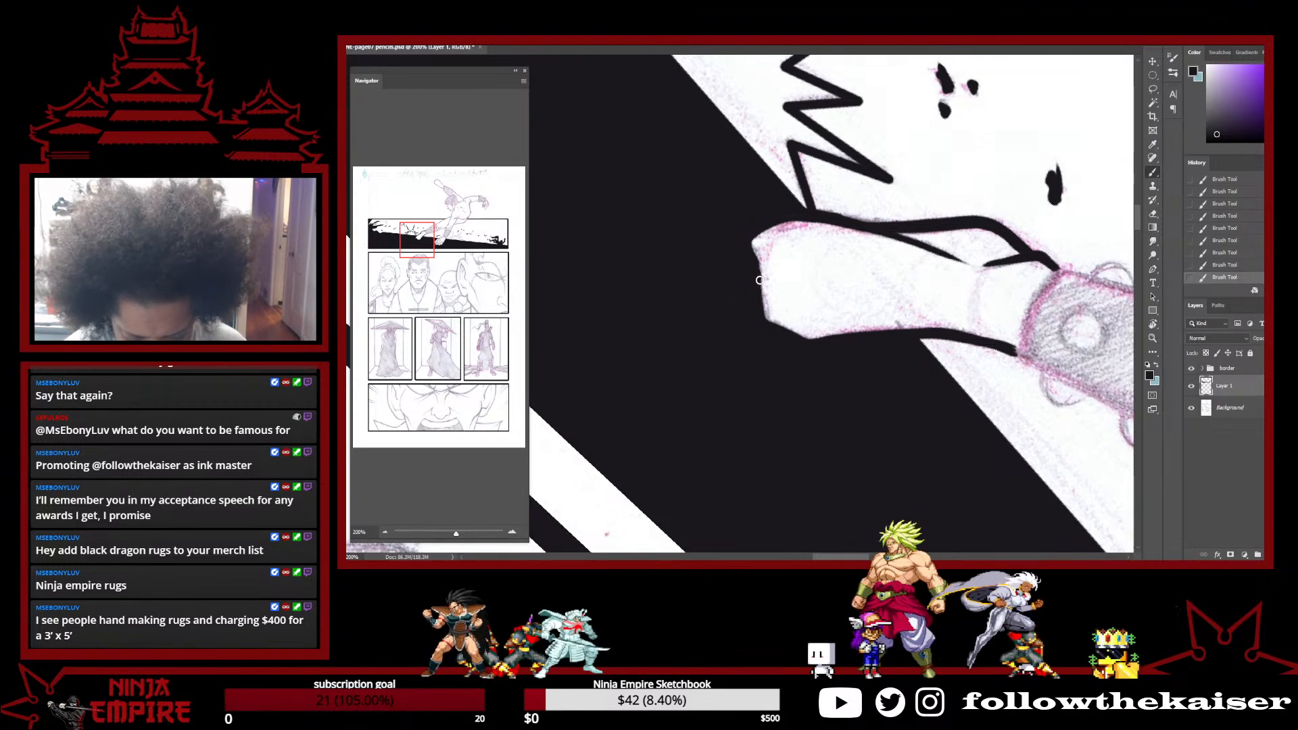
Make a circular selection over the stud farthest from the leading foot on its cuff and fill it with black
key(r)
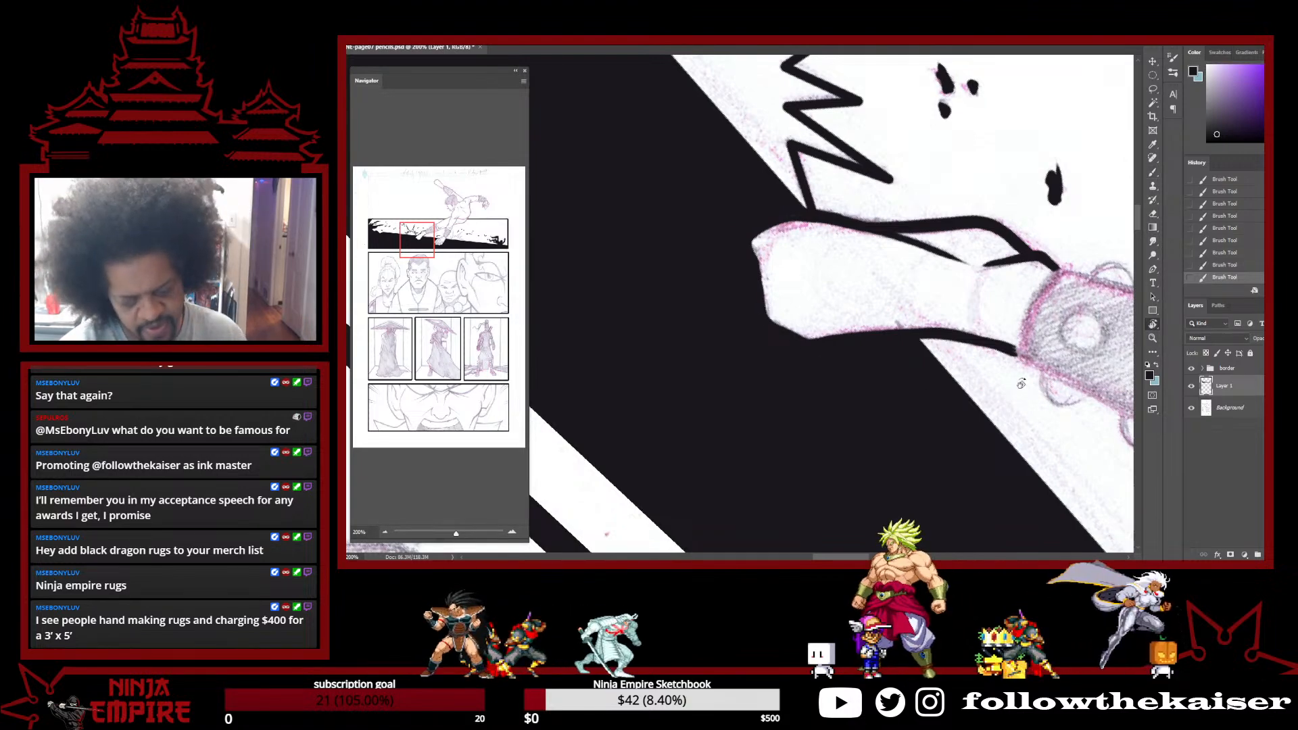
drag(980, 399, 793, 217)
drag(953, 138, 989, 322)
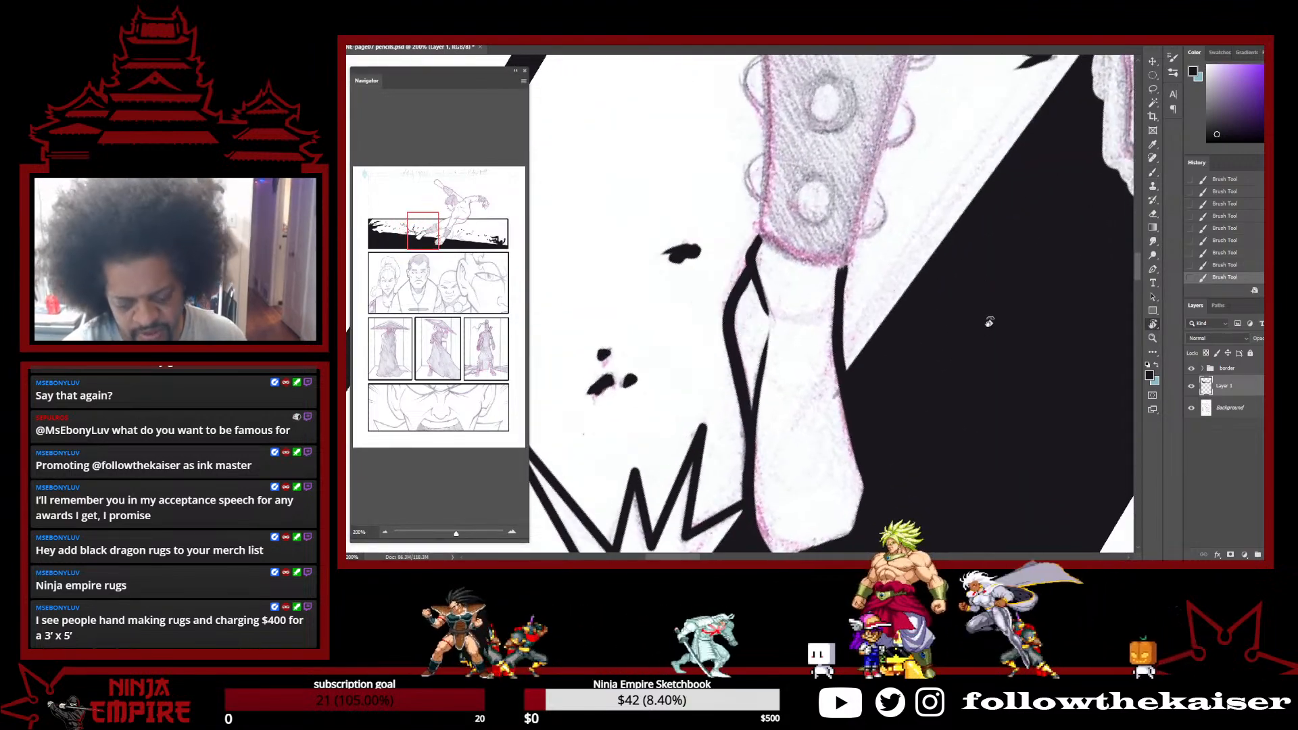
ctrl+alt+click(944, 410)
ctrl+alt+click(944, 410)
drag(965, 425, 971, 472)
ctrl+click(952, 383)
ctrl+click(951, 382)
ctrl+click(951, 382)
drag(912, 384, 975, 507)
ctrl+alt+click(939, 431)
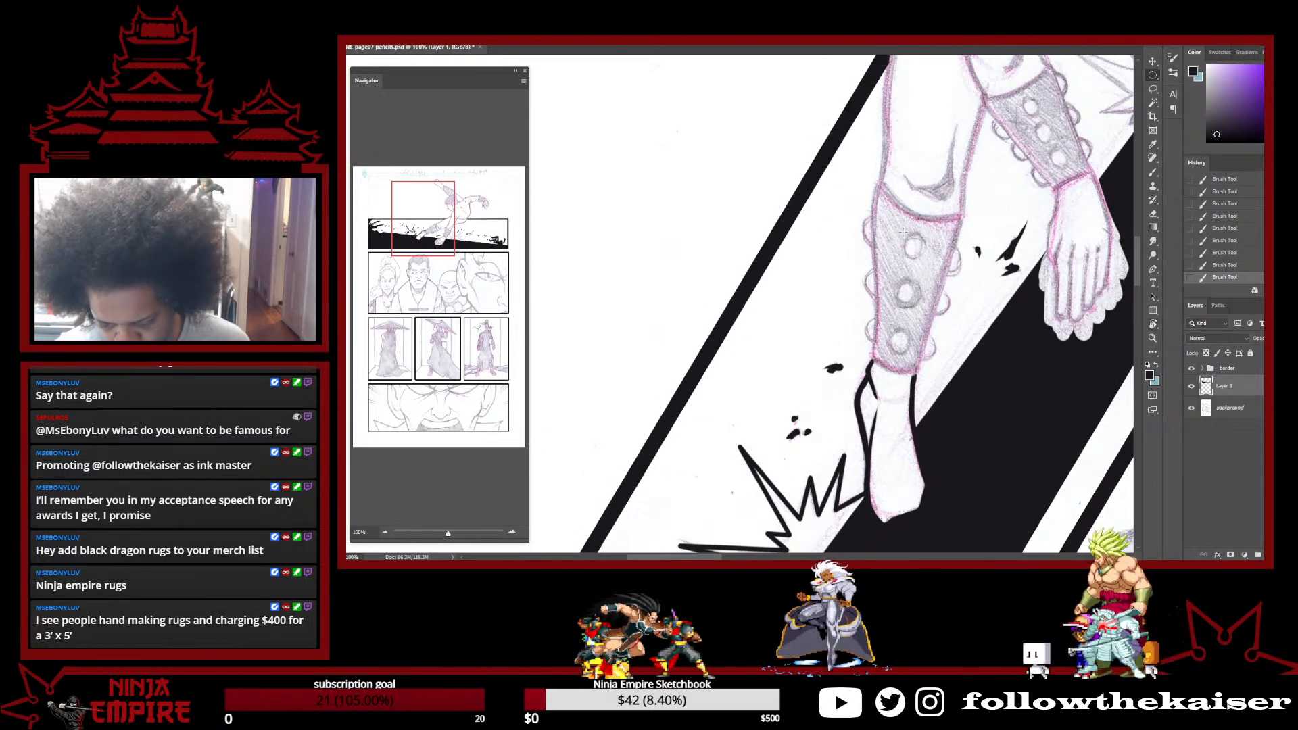
drag(908, 233, 929, 278)
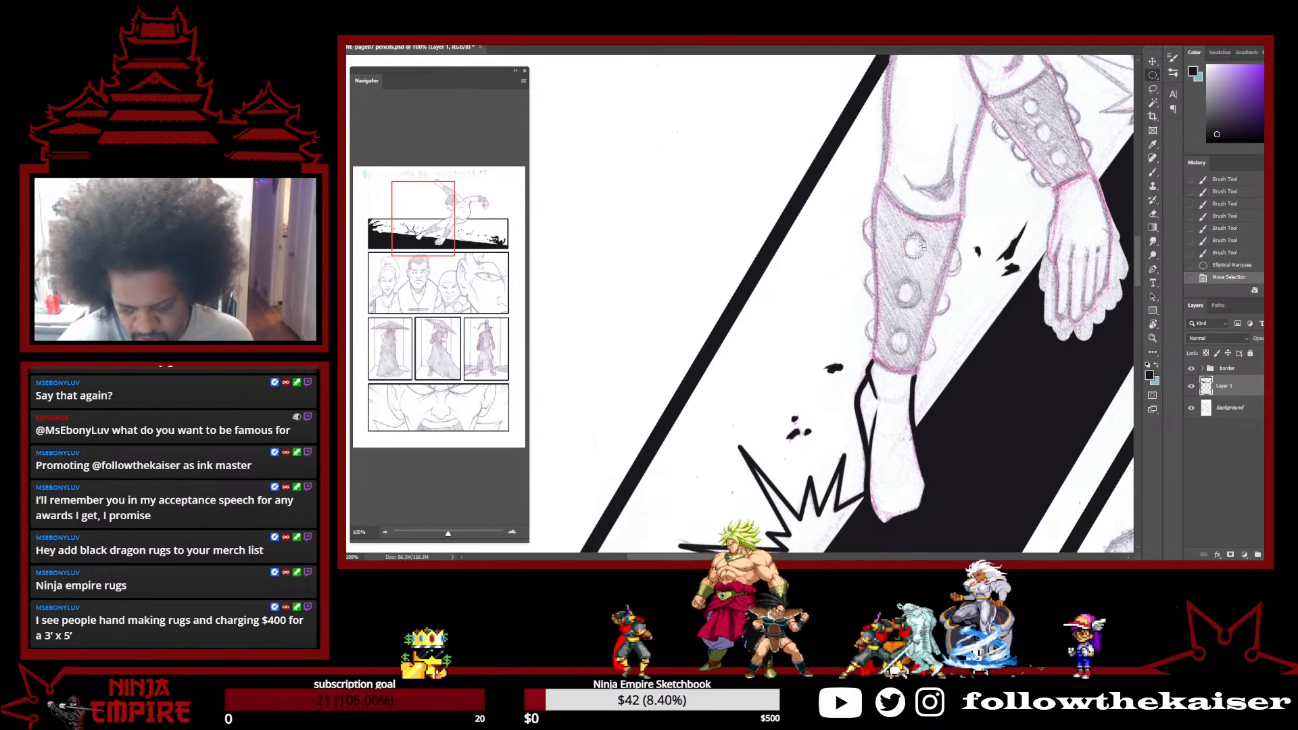
key(alt+BackSpace)
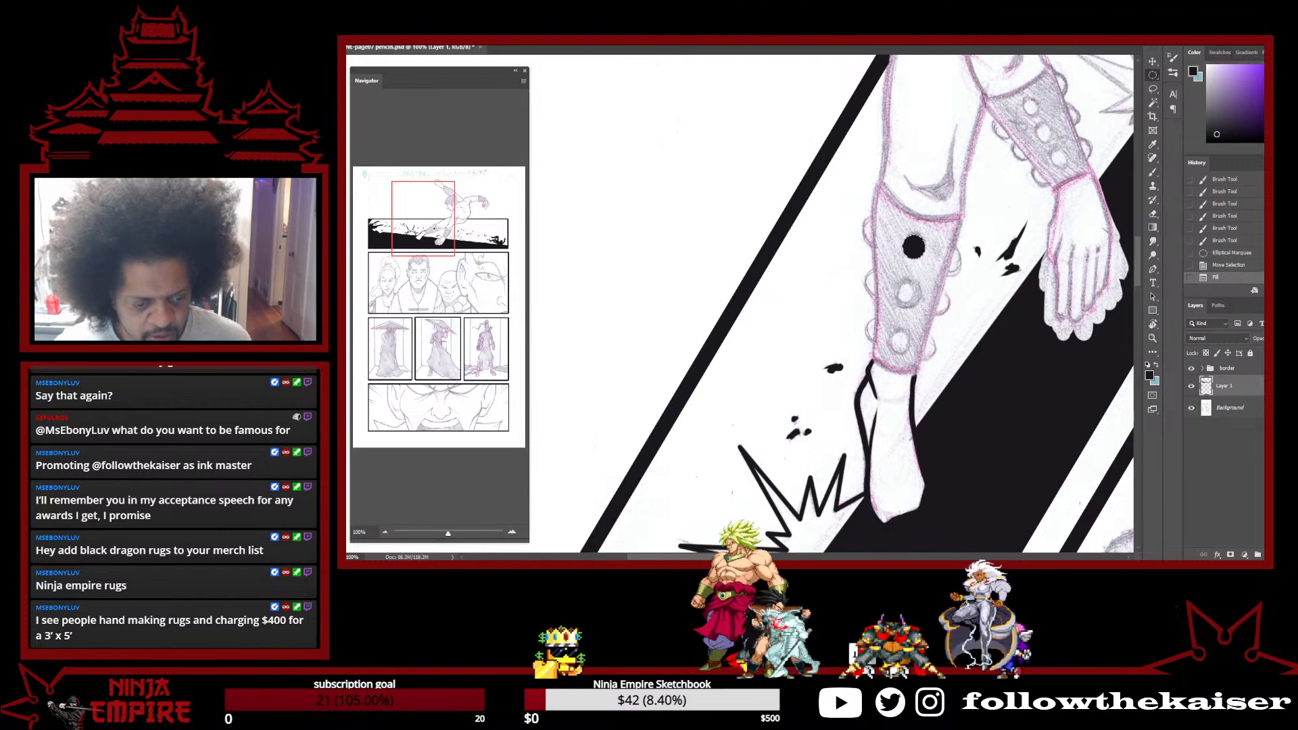
Contract the circular selection by 5 pixels and clear its inside to turn the black disc into a stud ring
key(alt+s)
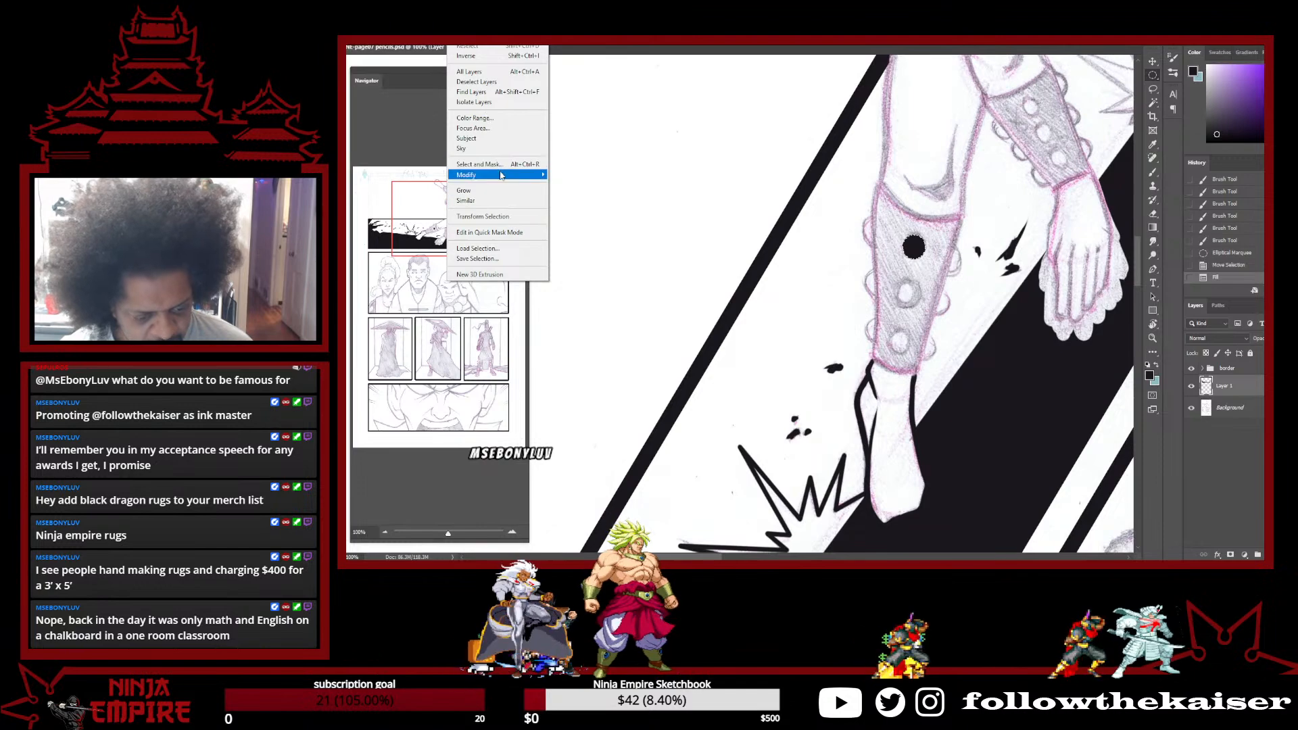
mouse_move(501, 175)
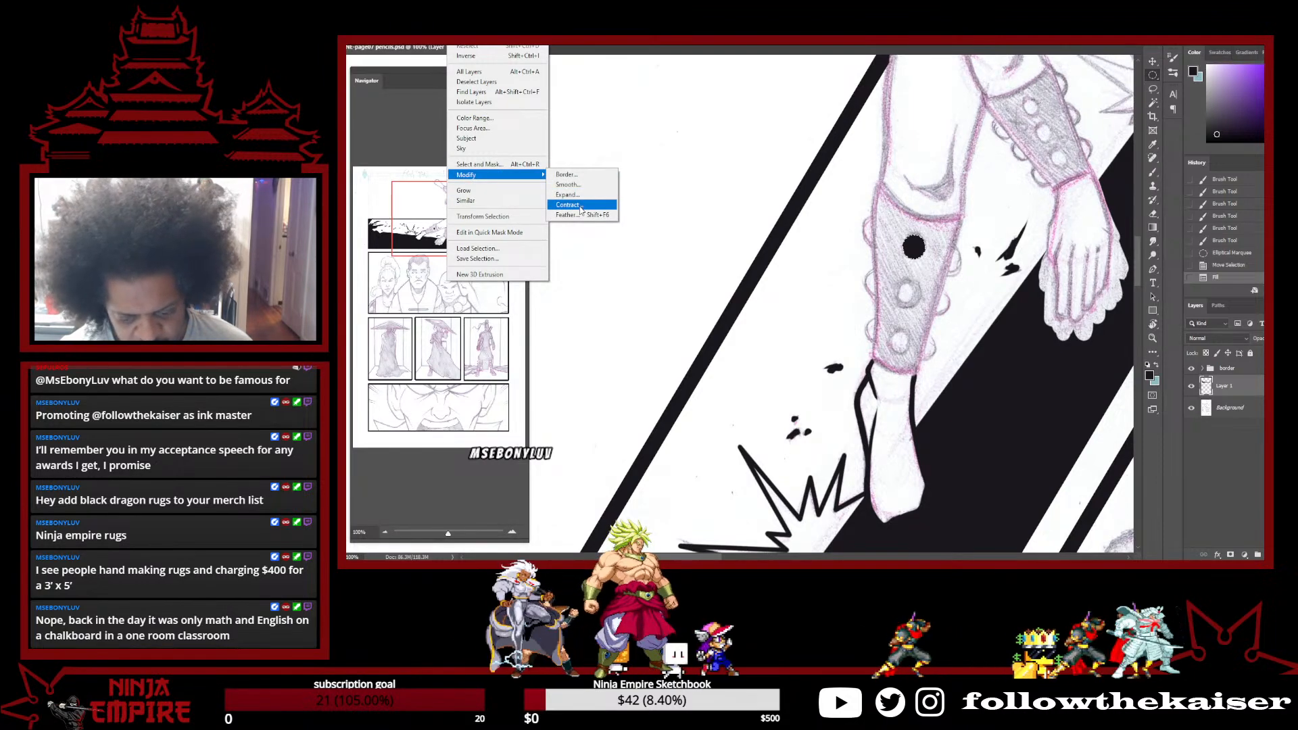
click(568, 205)
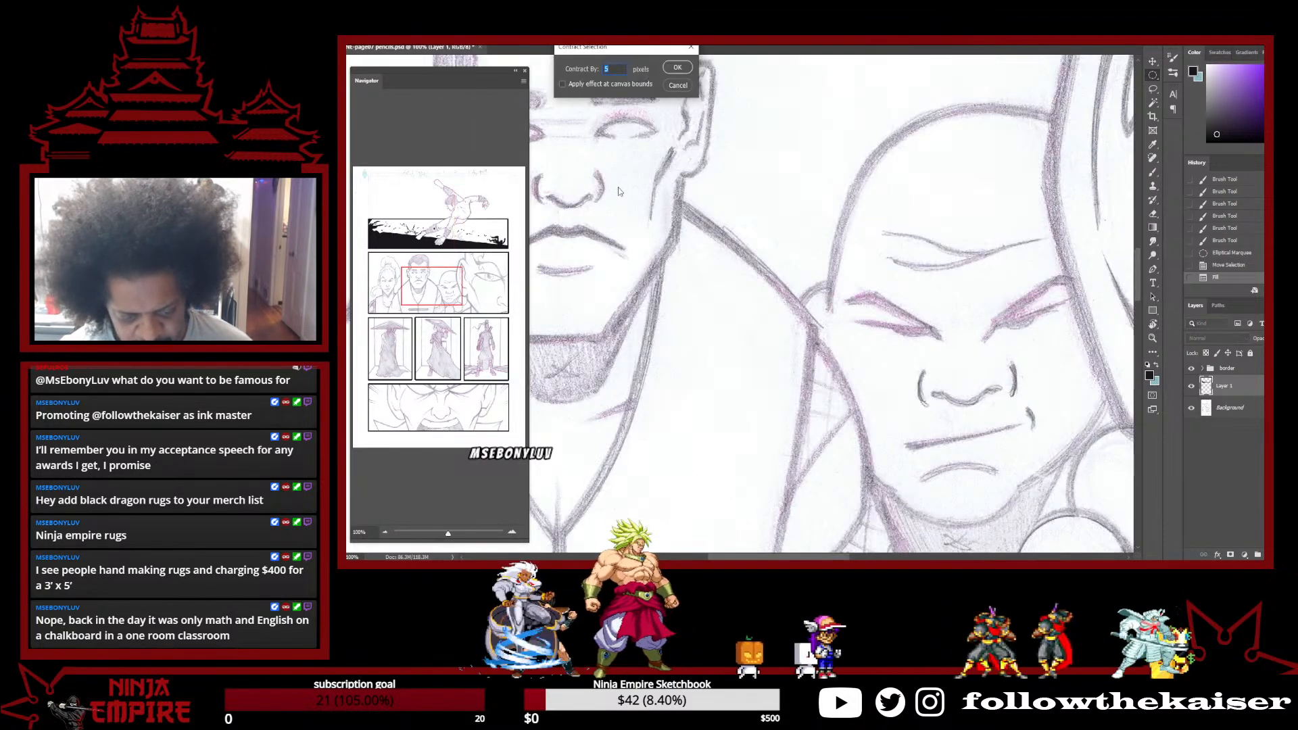
click(687, 67)
key(ctrl+minus)
key(ctrl+minus)
drag(688, 68, 919, 369)
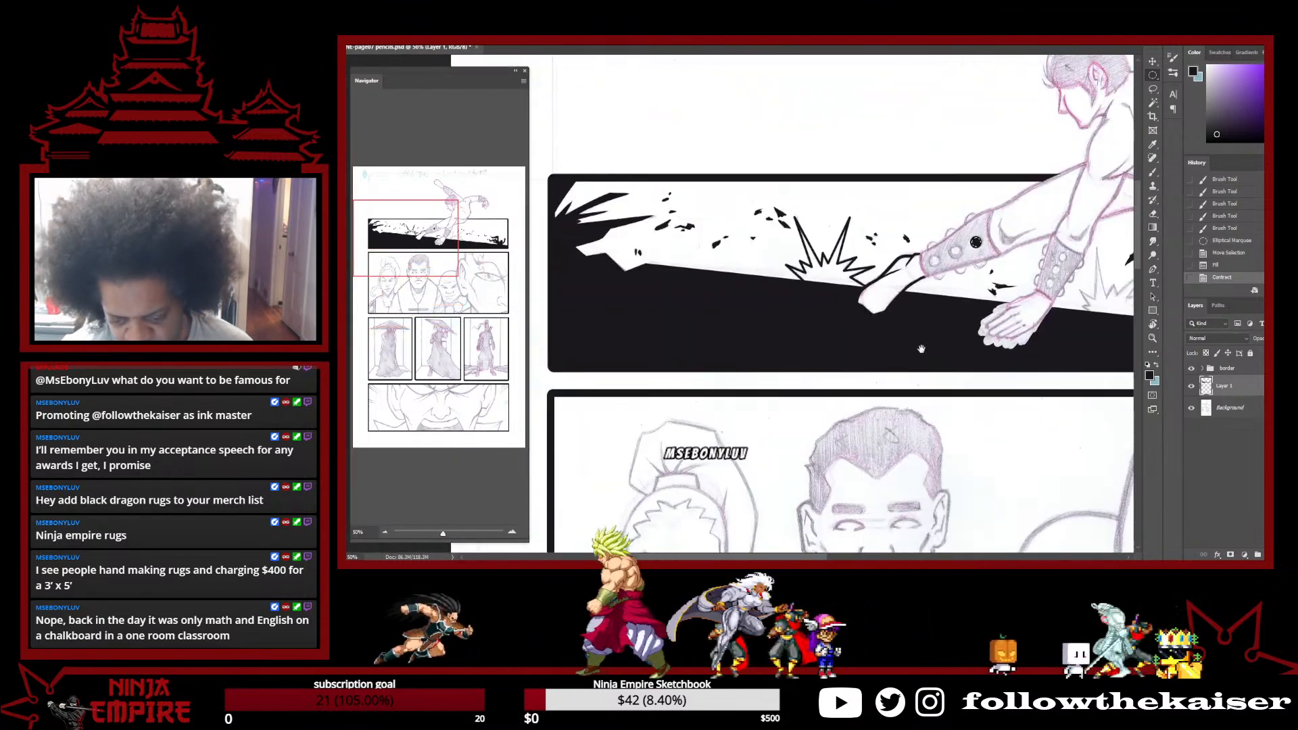
key(ctrl+plus)
key(ctrl+plus)
key(ctrl+plus)
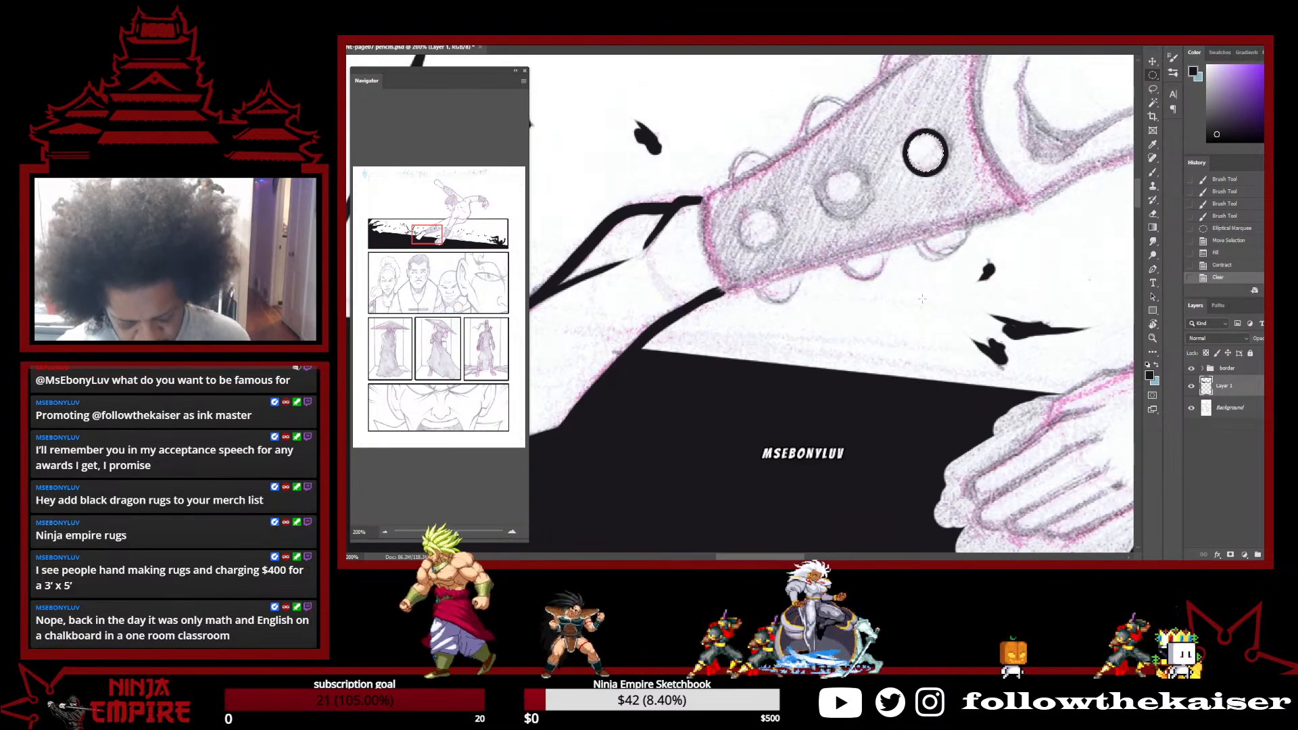
Copy the inked stud ring and place duplicates over the other two studs in the cuff's central row
key(l)
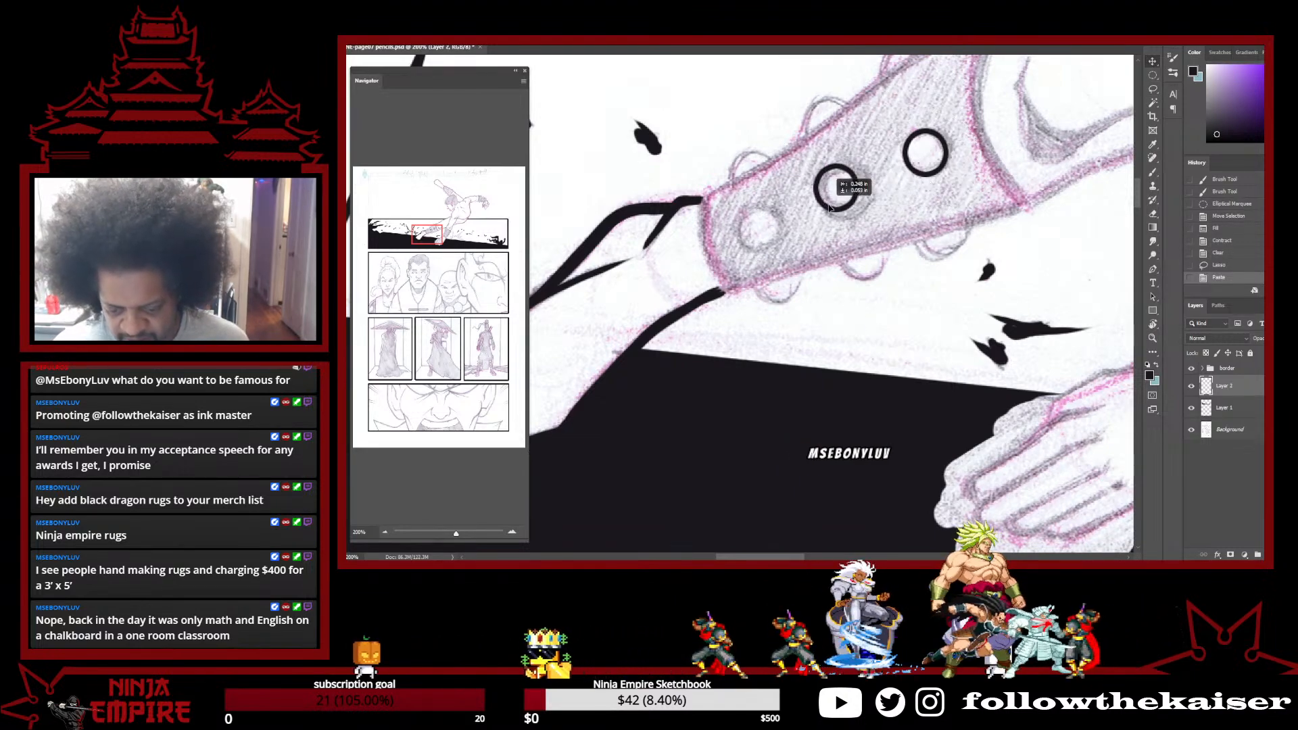
drag(830, 206, 836, 210)
key(ctrl+v)
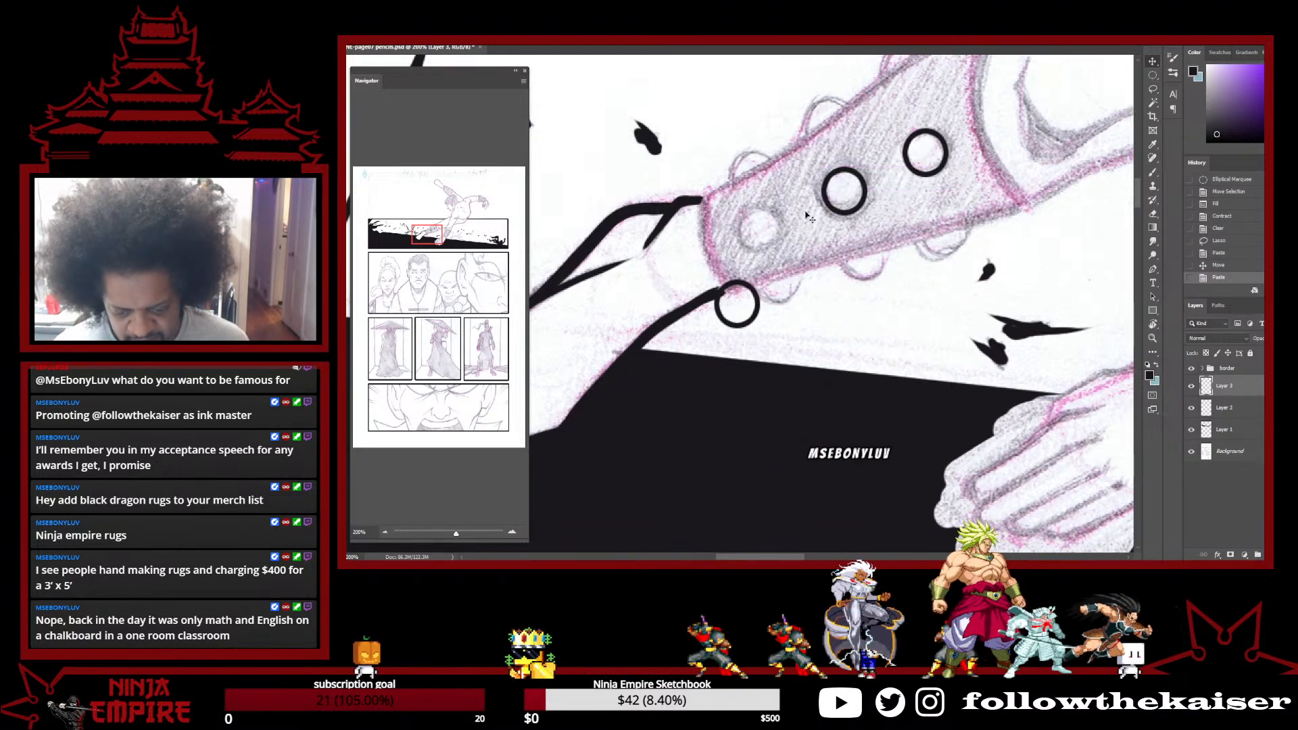
drag(728, 315, 749, 238)
Paste three more stud rings and position them along the lower edge of the leading foot's cuff
key(ctrl+v)
drag(761, 301, 872, 263)
key(ctrl+v)
key(ctrl+v)
drag(743, 298, 935, 327)
Paste further stud rings and position them along the upper edge of the leading foot's cuff
key(ctrl+v)
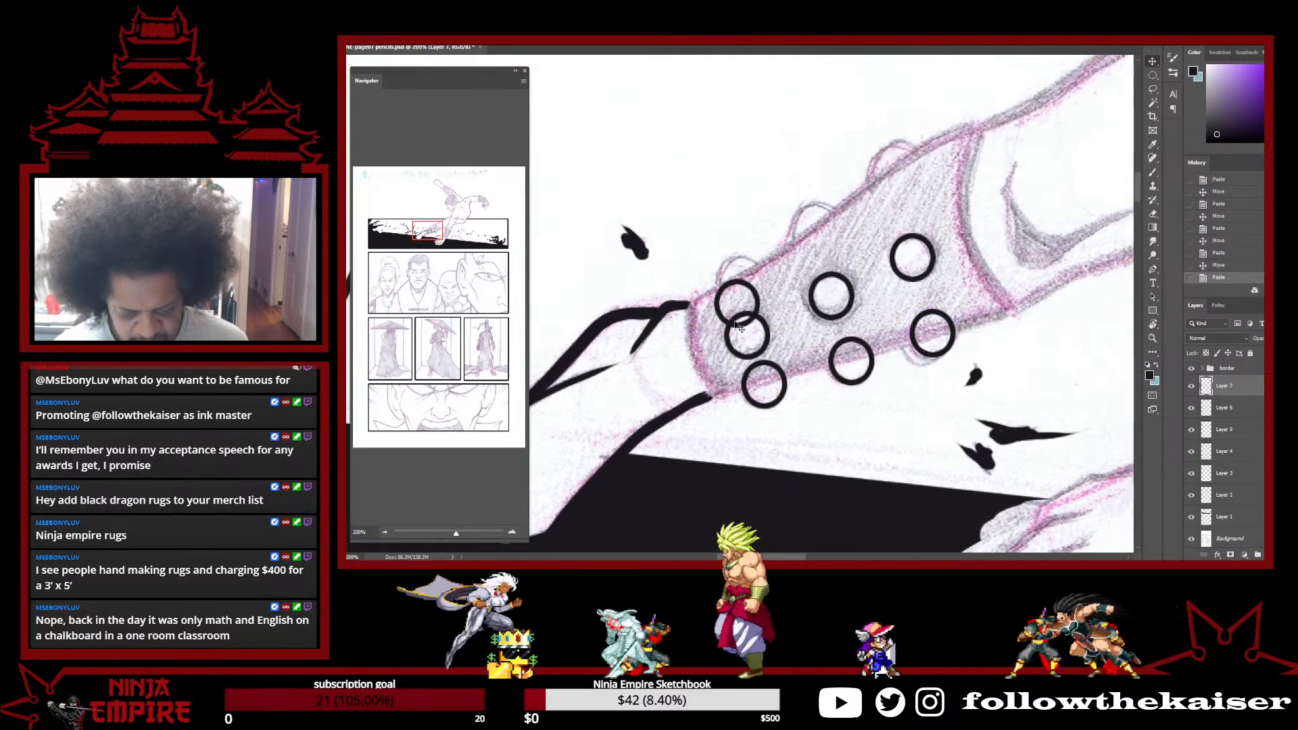
drag(736, 306, 821, 232)
key(ctrl+v)
key(ctrl+v)
drag(743, 298, 895, 169)
Paste three stud rings over the central row of studs on the raised limb's cuff above the figure's head
key(ctrl+minus)
key(ctrl+minus)
key(ctrl+minus)
drag(953, 373, 708, 382)
drag(844, 285, 986, 504)
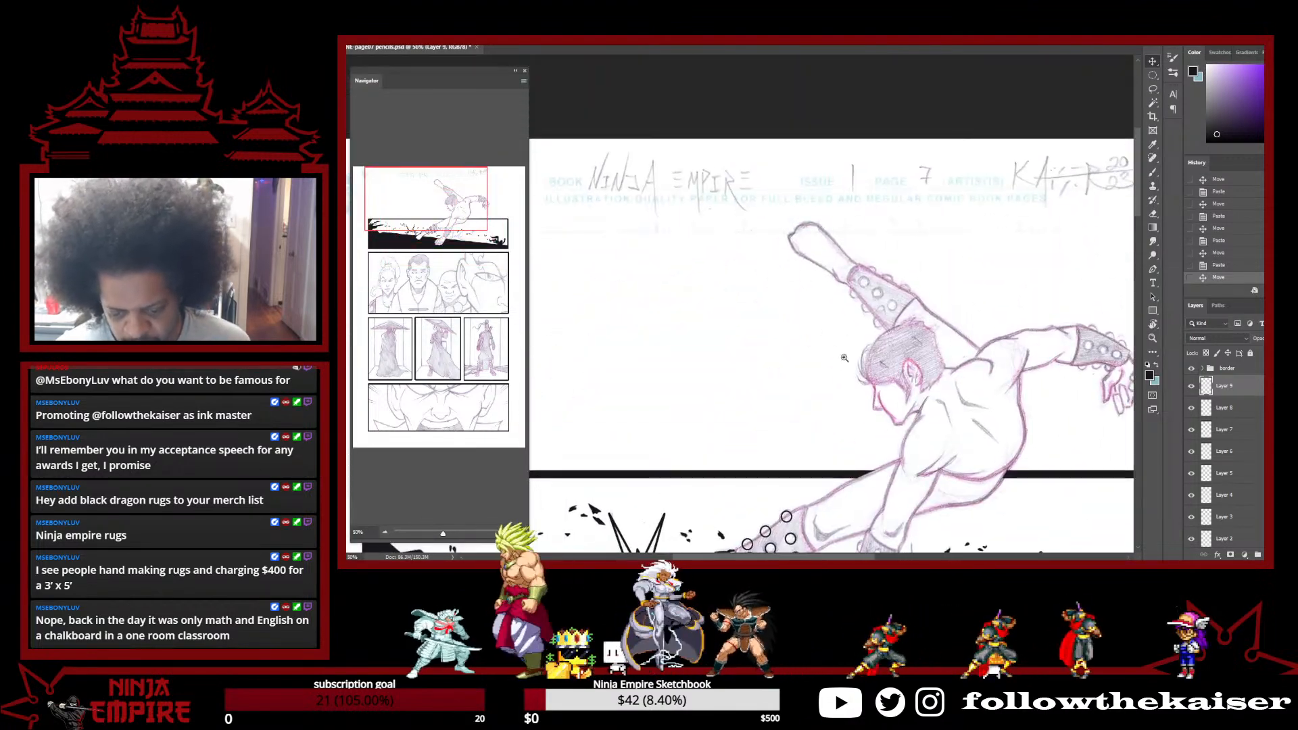
ctrl+click(857, 317)
ctrl+click(857, 317)
drag(857, 284, 837, 349)
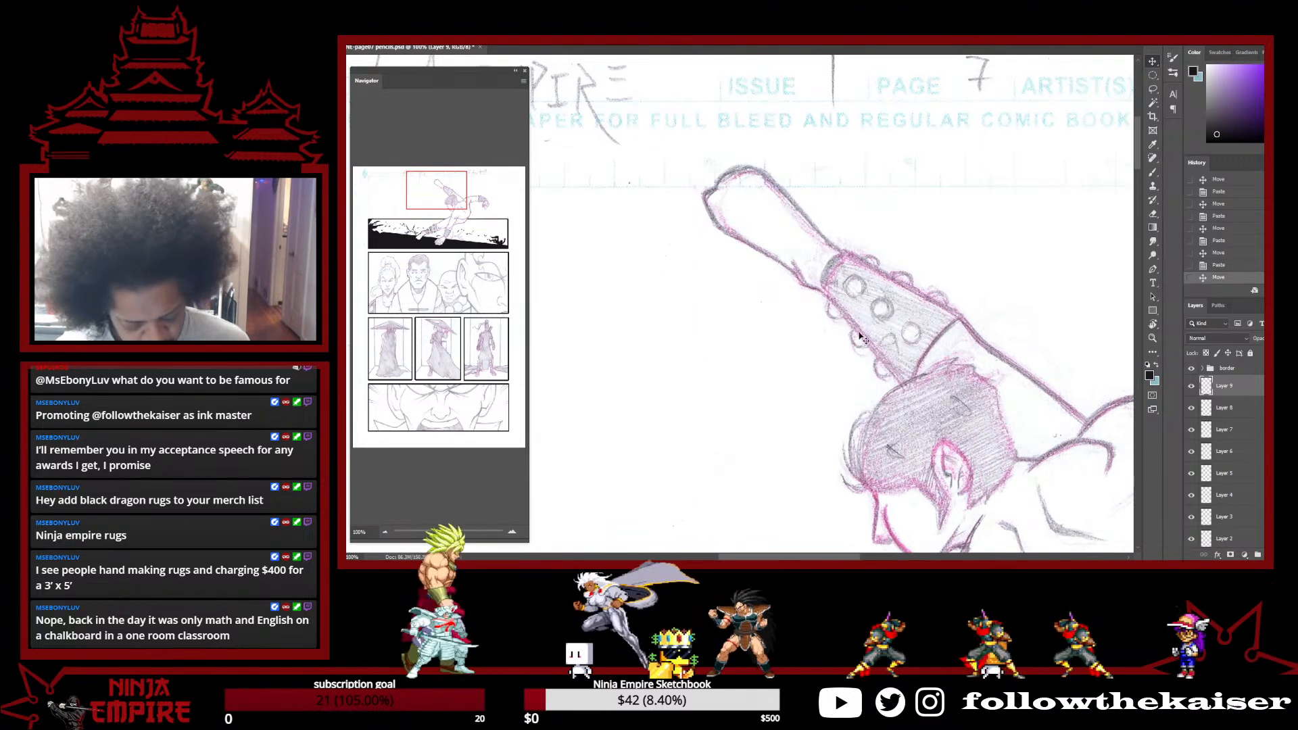
key(ctrl+v)
drag(738, 303, 853, 286)
key(ctrl+v)
drag(736, 302, 883, 314)
key(ctrl+v)
drag(733, 309, 908, 336)
Paste three stud rings along the lower edge of the raised limb's cuff, down to the figure's hair
key(ctrl+v)
drag(736, 302, 841, 318)
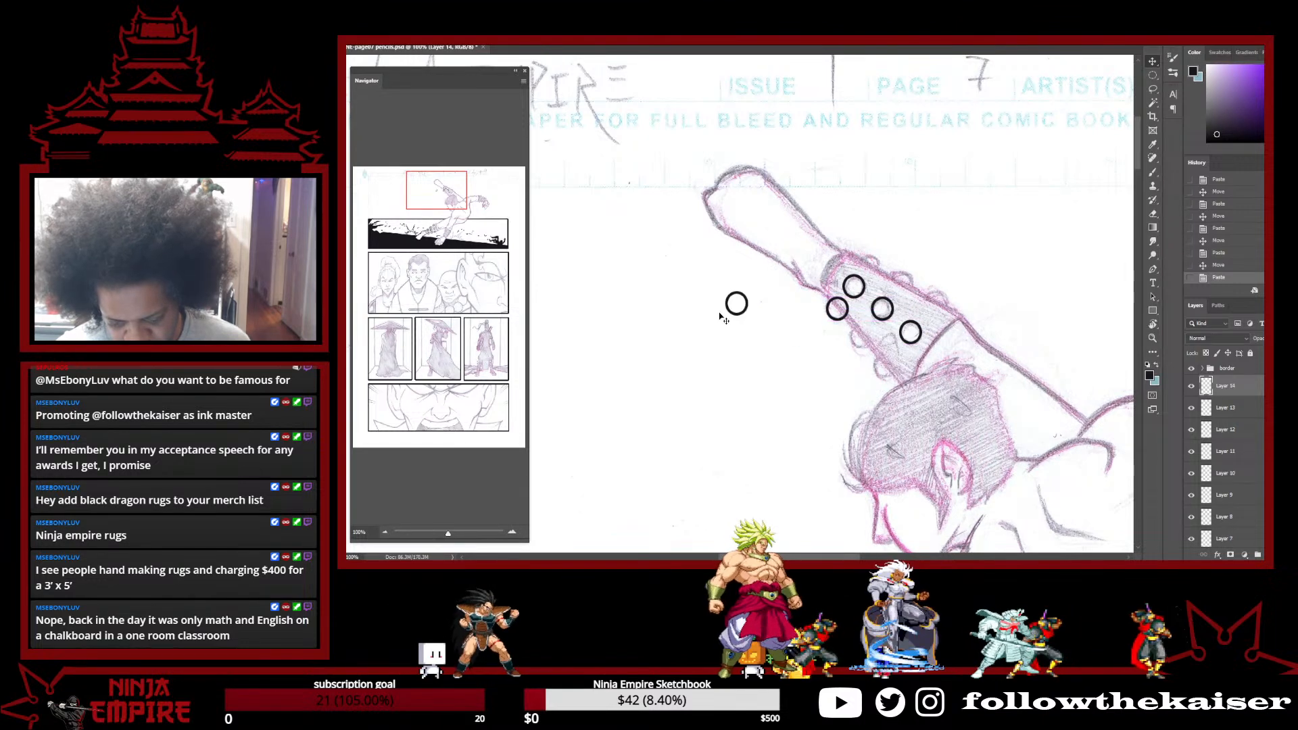
drag(784, 329, 865, 344)
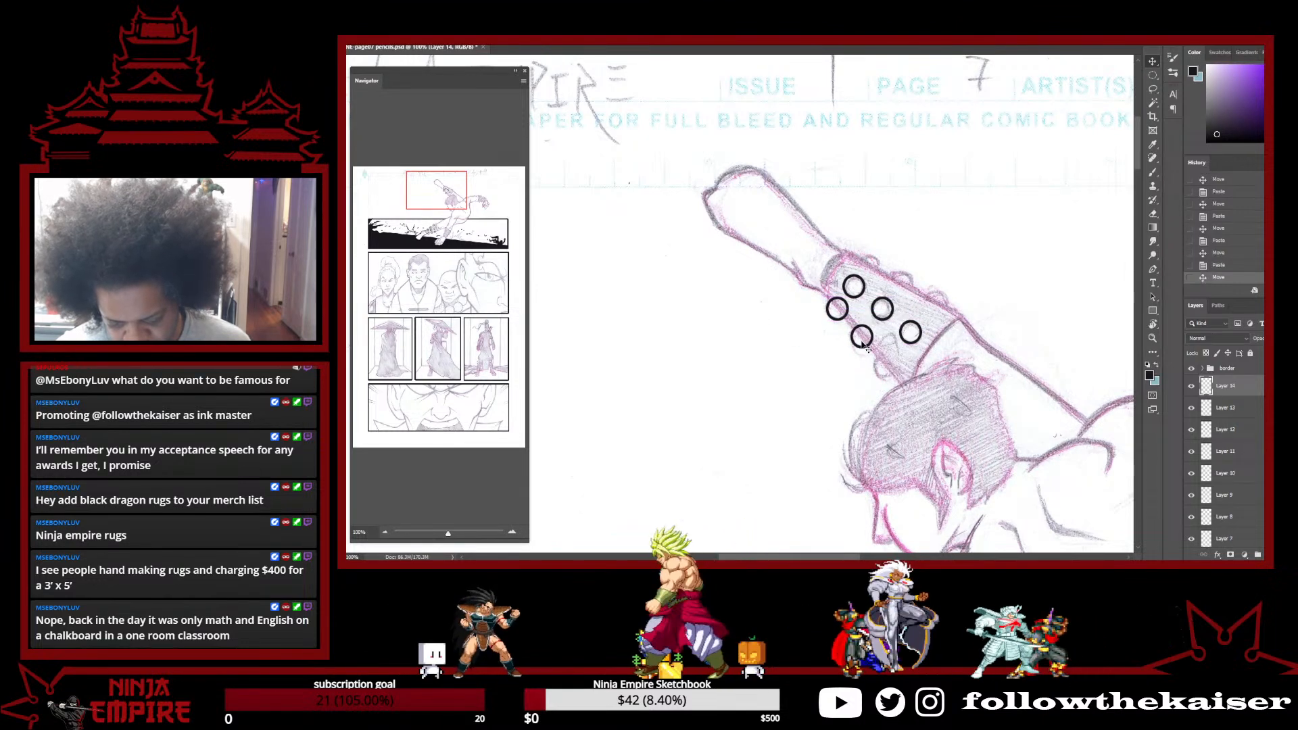
drag(739, 314, 886, 375)
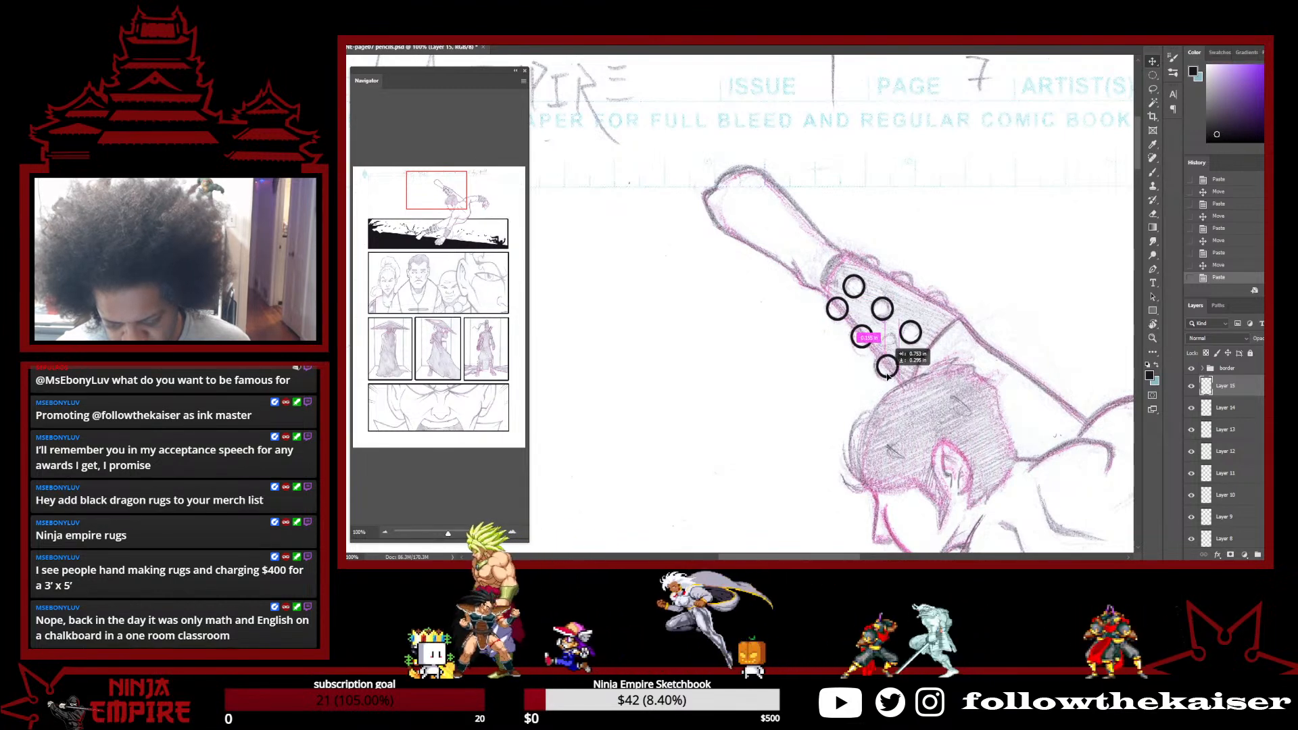
Paste three stud rings along the upper edge of the raised limb's cuff
key(ctrl+v)
drag(741, 304, 868, 269)
key(ctrl+v)
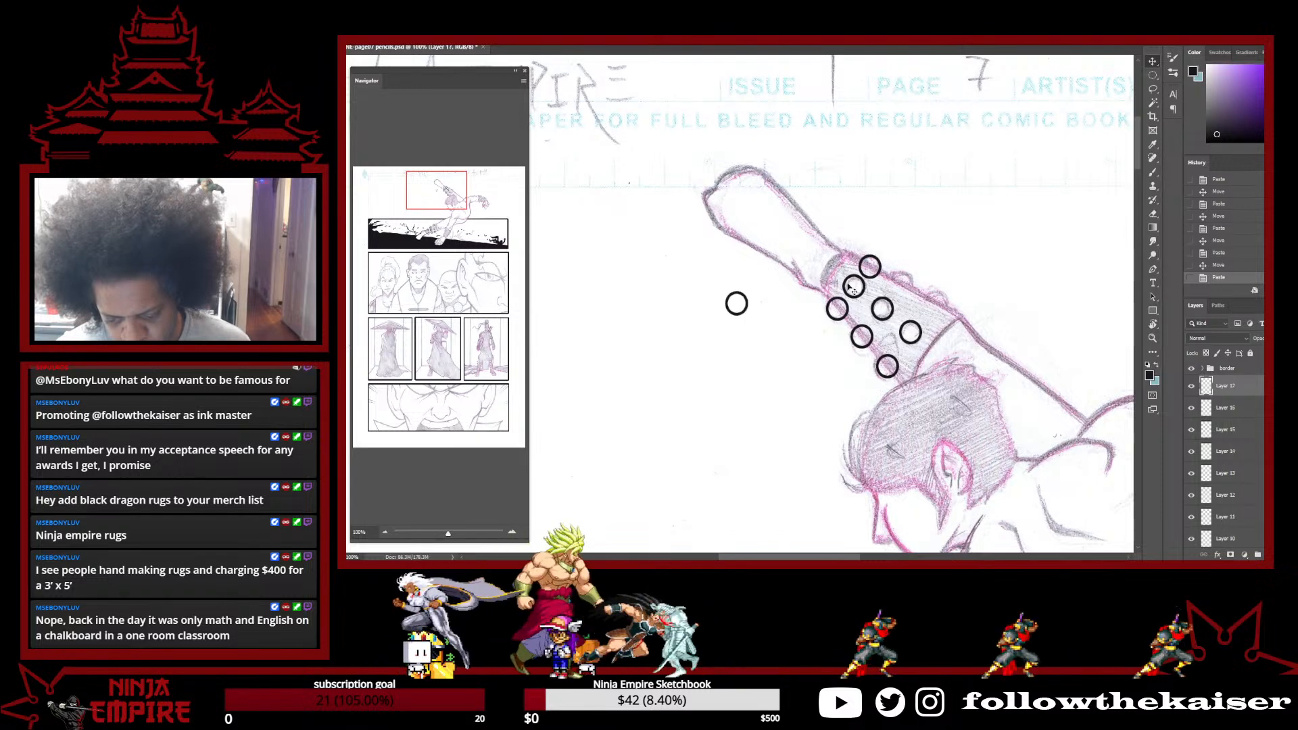
drag(739, 305, 899, 291)
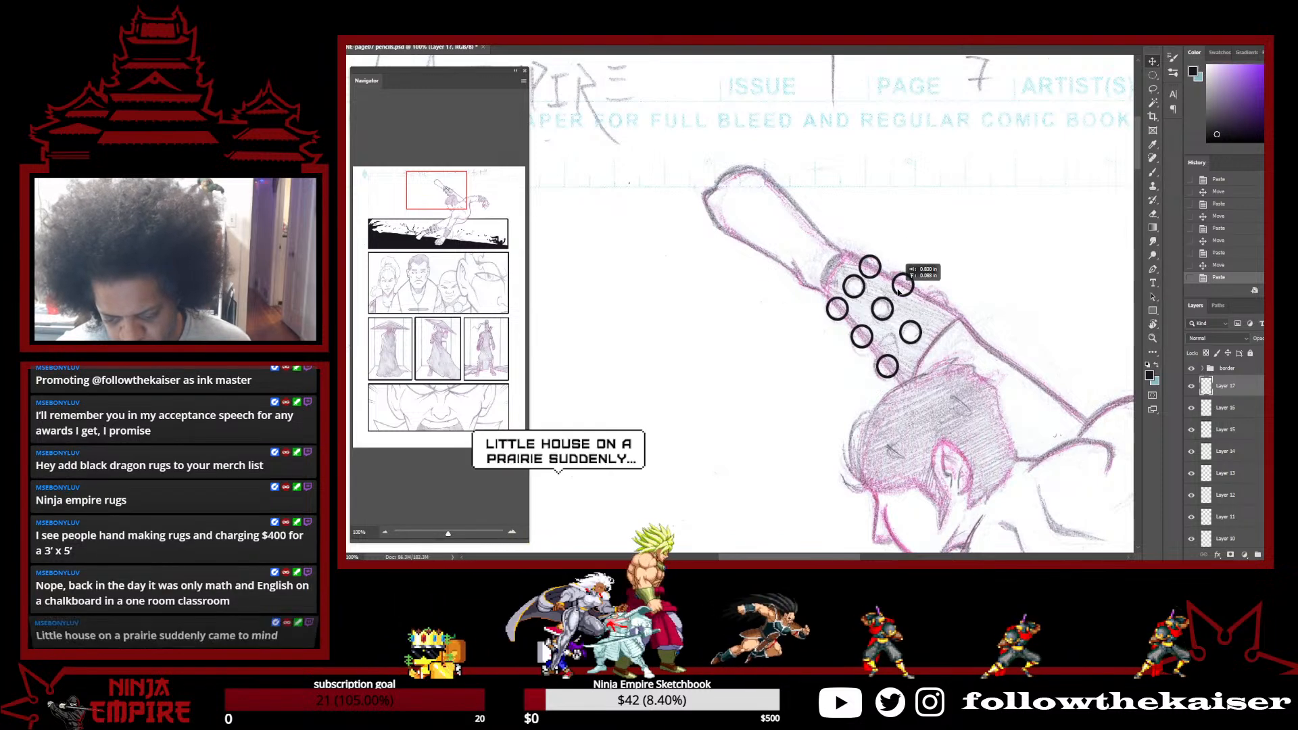
key(ctrl+v)
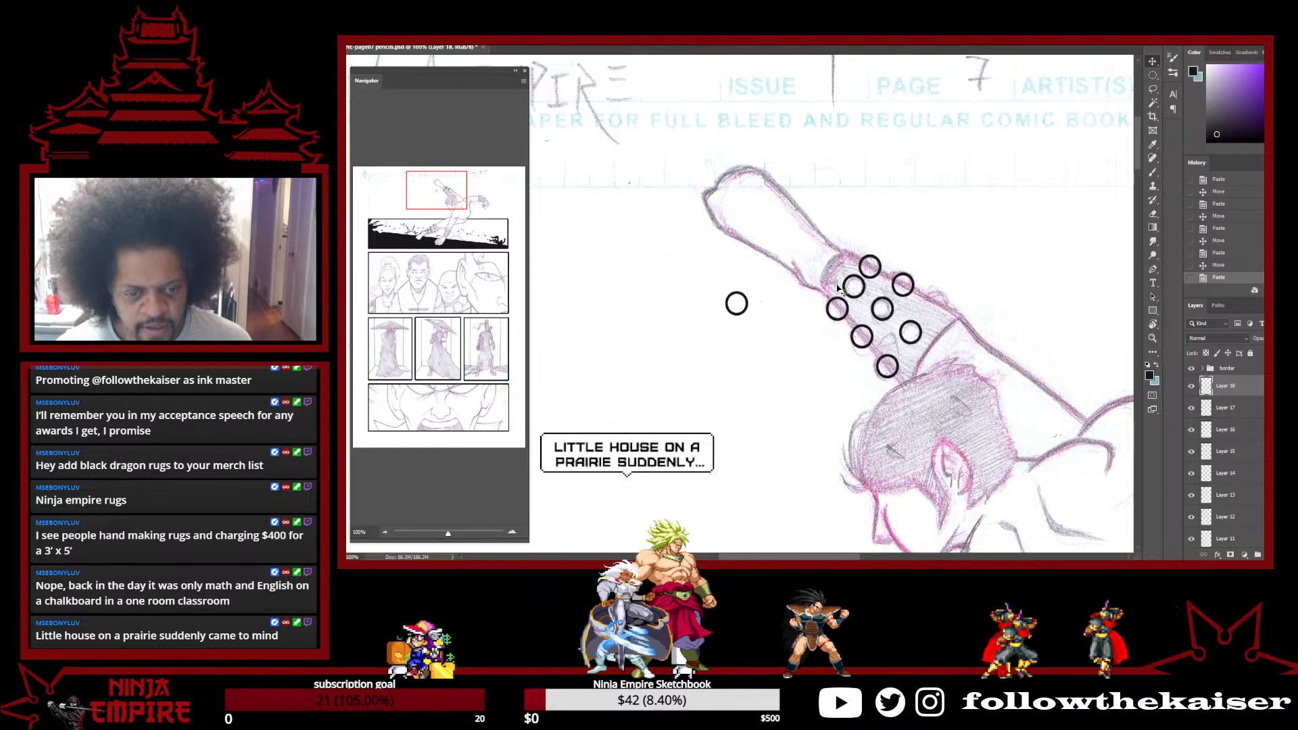
drag(740, 308, 939, 309)
Paste a stud ring onto the outstretched arm's wrist cuff and scale it down to fit the stud nearest the elbow
ctrl+click(958, 443)
ctrl+click(957, 442)
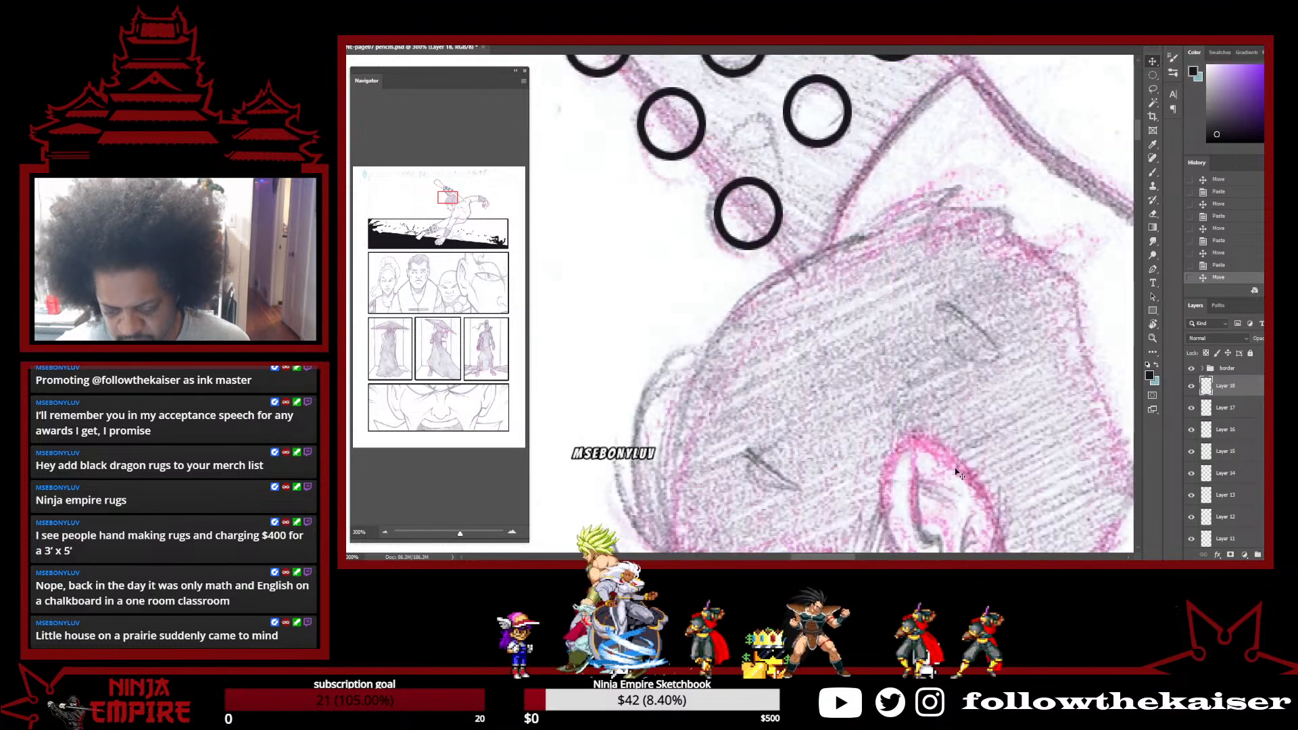
alt+click(947, 452)
alt+click(947, 451)
alt+click(947, 451)
alt+click(947, 451)
drag(946, 454, 661, 248)
ctrl+click(853, 260)
ctrl+click(854, 258)
drag(832, 222, 761, 274)
ctrl+click(791, 307)
key(ctrl+v)
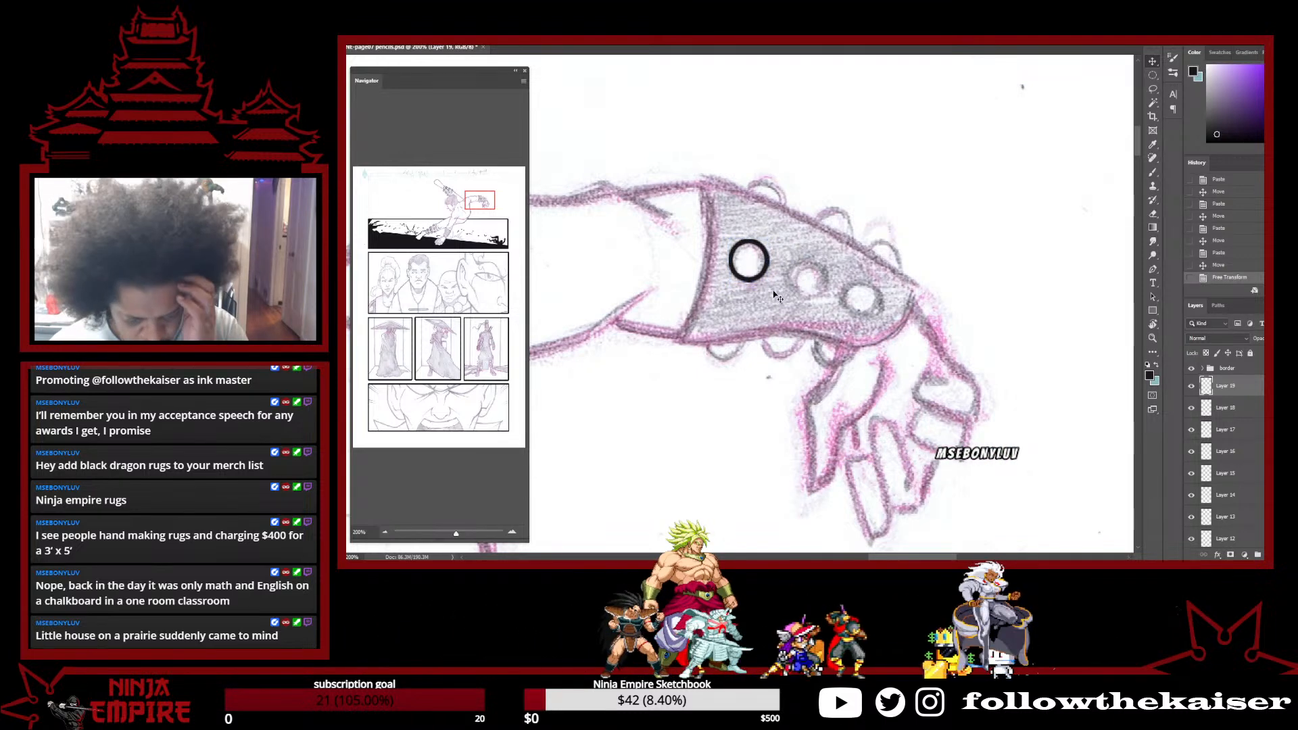
Copy the resized stud ring and place duplicates over the other two central studs of the outstretched arm's cuff
mouse_move(786, 247)
mouse_down()
mouse_move(787, 284)
mouse_move(723, 285)
mouse_move(821, 290)
mouse_move(760, 272)
mouse_up()
key(ctrl+c)
key(ctrl+v)
key(v)
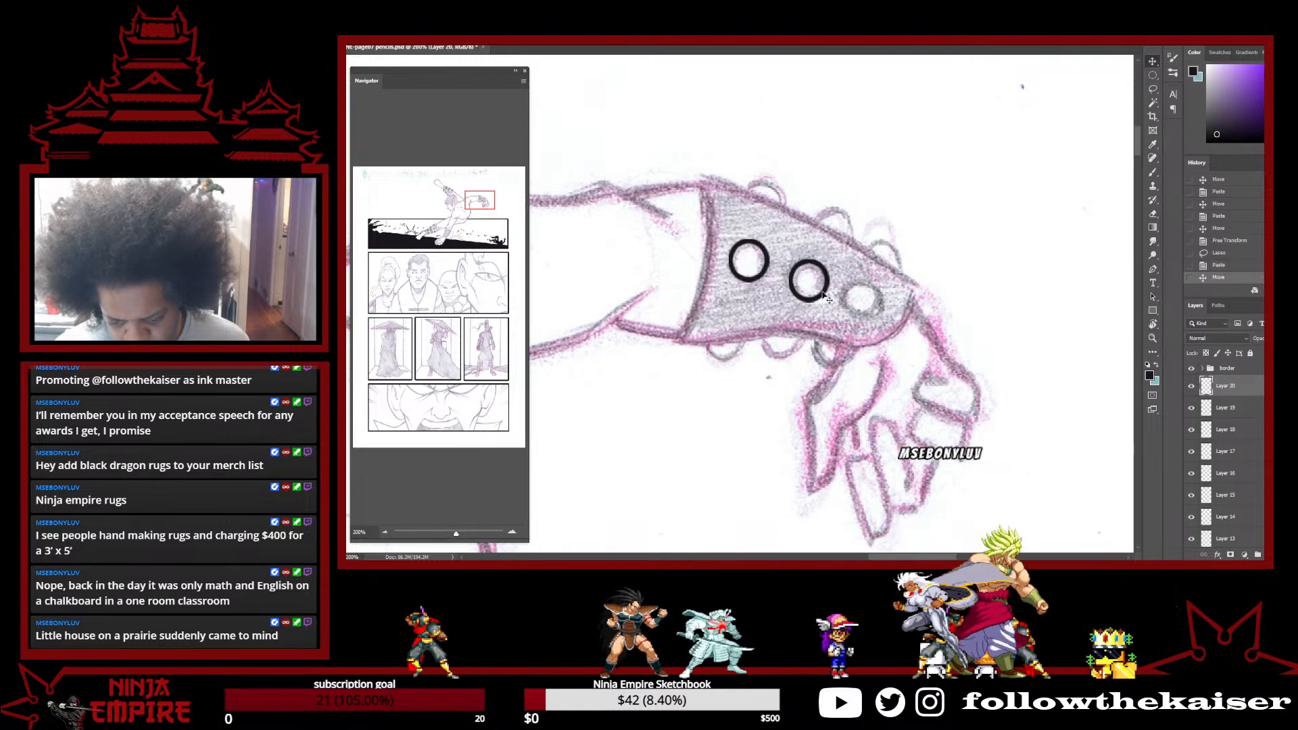
drag(753, 292, 876, 288)
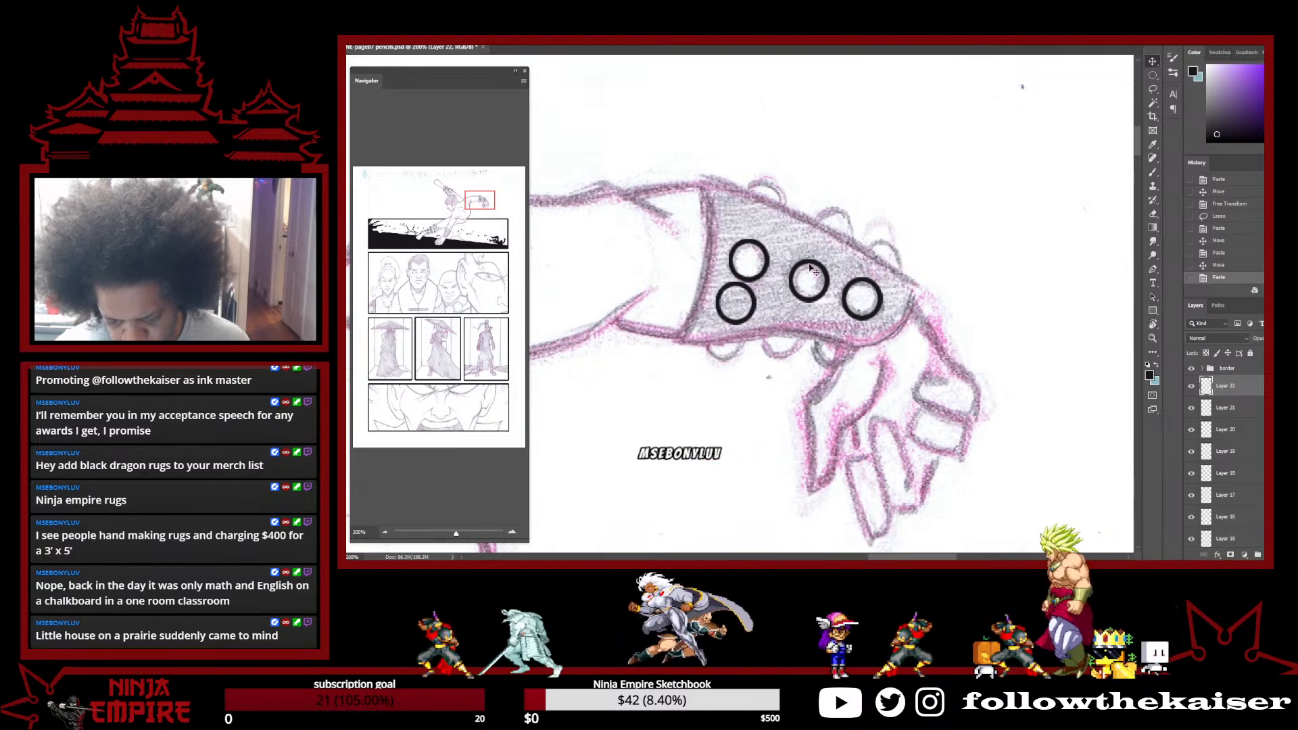
Paste three stud rings along the upper edge of the outstretched arm's wrist cuff
key(ctrl+v)
drag(728, 289, 758, 203)
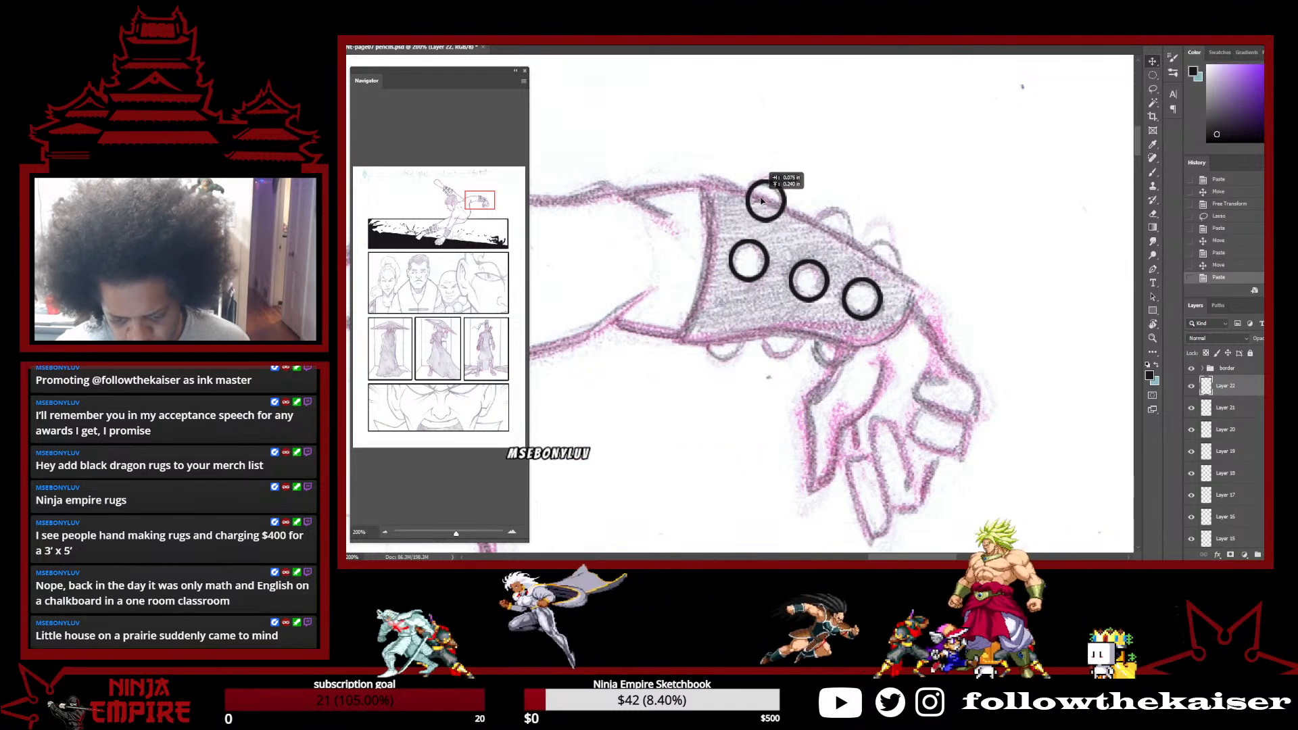
drag(727, 316, 886, 265)
Paste three stud rings along the lower edge of the outstretched arm's cuff and erase the part of the last ring overlapping the hand
key(ctrl+v)
key(ctrl+v)
drag(757, 304, 844, 348)
key(ctrl+v)
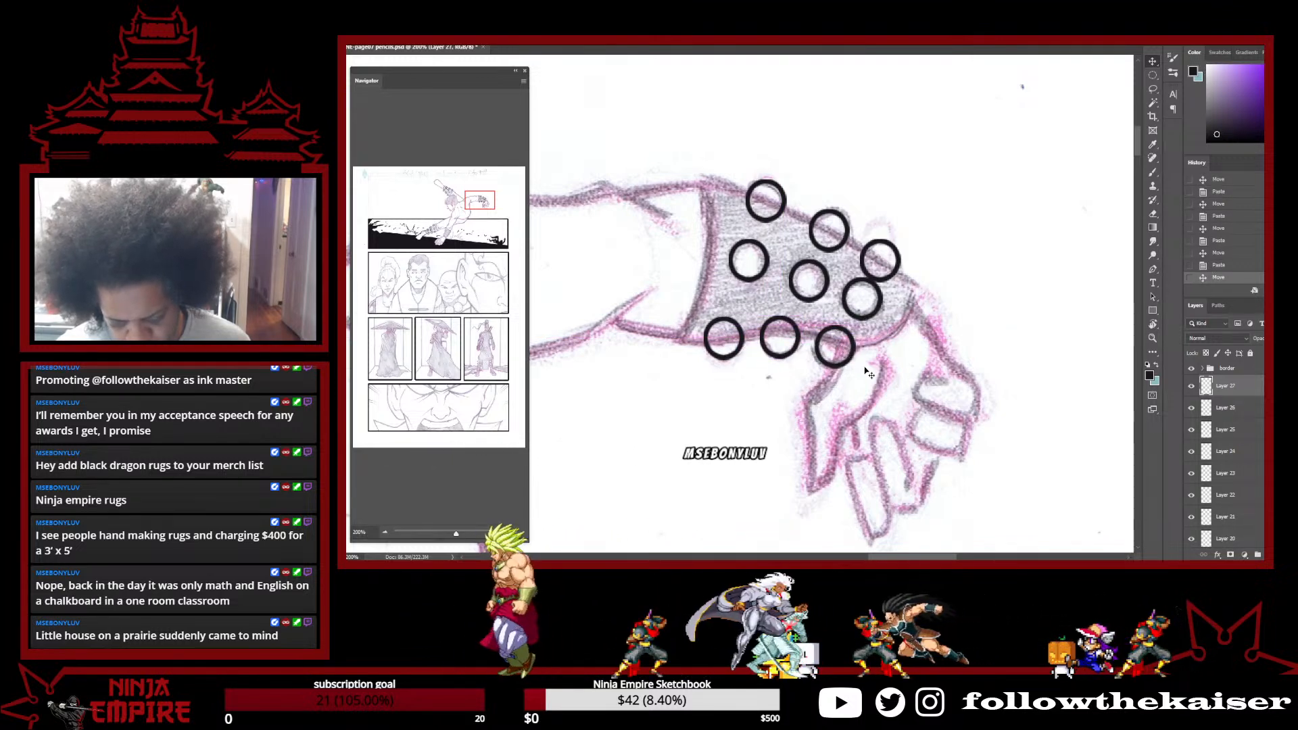
key(e)
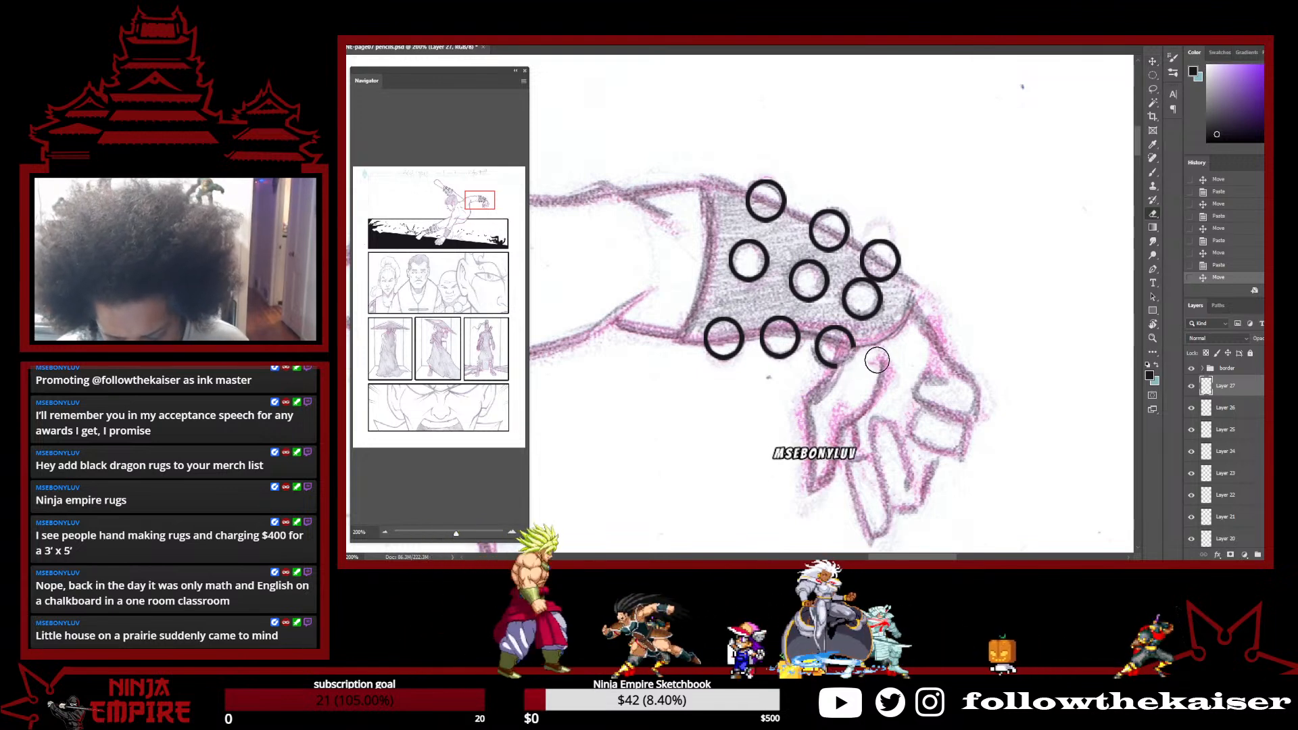
drag(873, 363, 878, 355)
Paste three stud rings over the central row of pencilled studs on the lowered arm's wrist cuff
mouse_move(695, 331)
mouse_down()
mouse_move(902, 291)
mouse_move(1037, 233)
mouse_move(888, 343)
mouse_move(911, 314)
mouse_up()
drag(782, 412, 990, 255)
drag(726, 476, 887, 142)
drag(644, 498, 856, 286)
drag(781, 445, 902, 330)
key(ctrl+v)
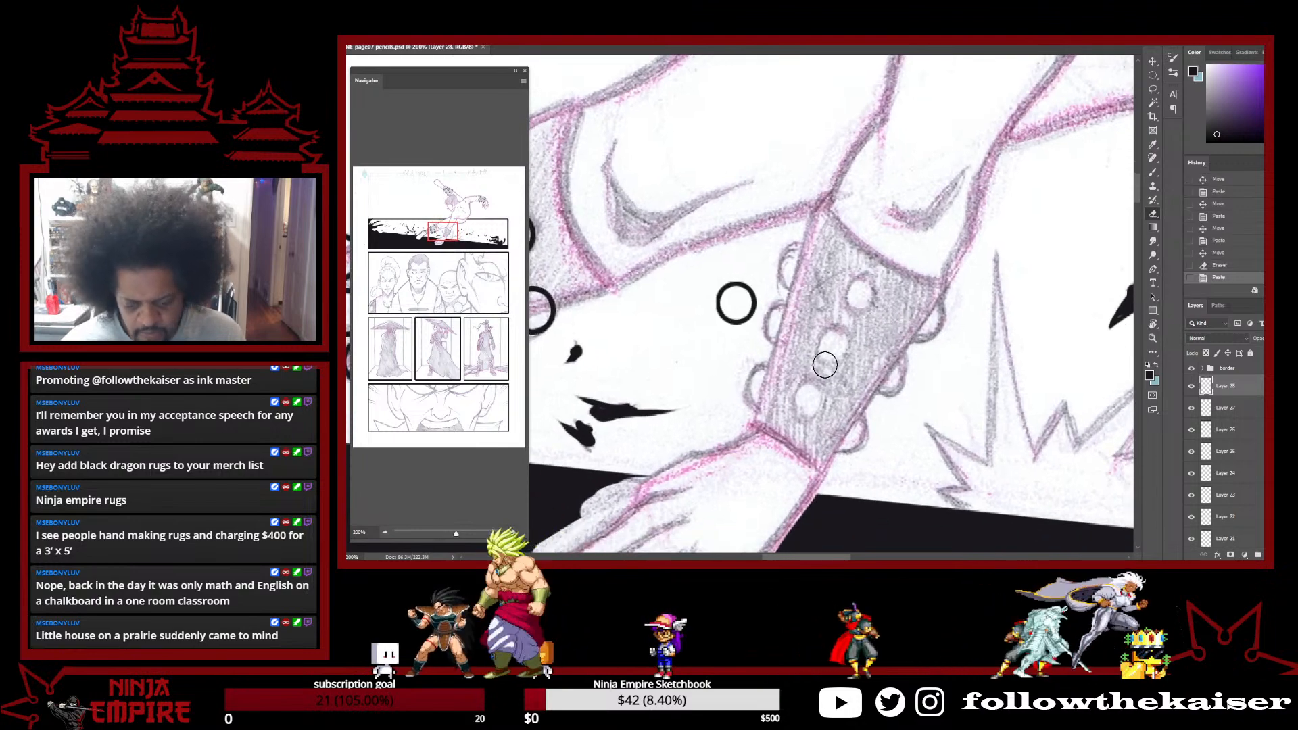
drag(826, 308, 867, 302)
drag(731, 316, 829, 359)
key(ctrl+v)
drag(756, 330, 812, 421)
Paste three stud rings along the edge of the lowered arm's cuff that faces the figure's foot
key(ctrl+v)
drag(739, 314, 802, 282)
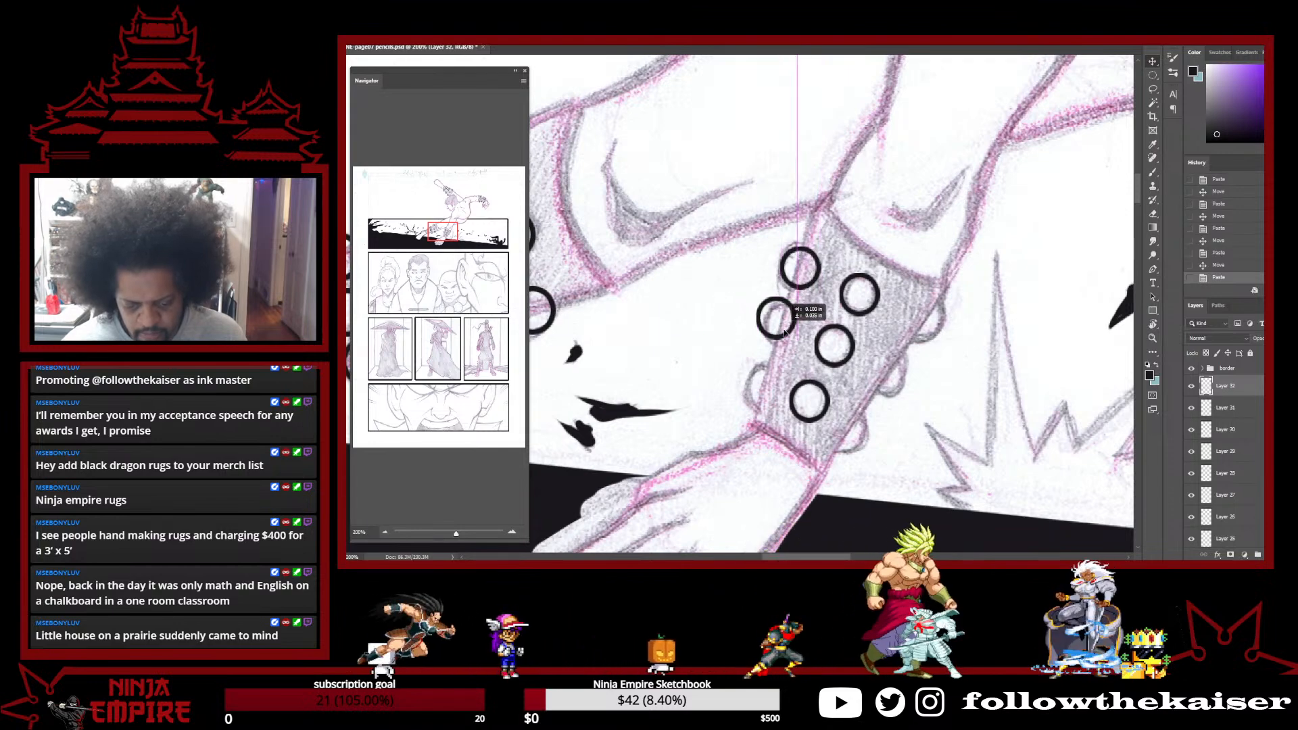
drag(794, 343, 775, 407)
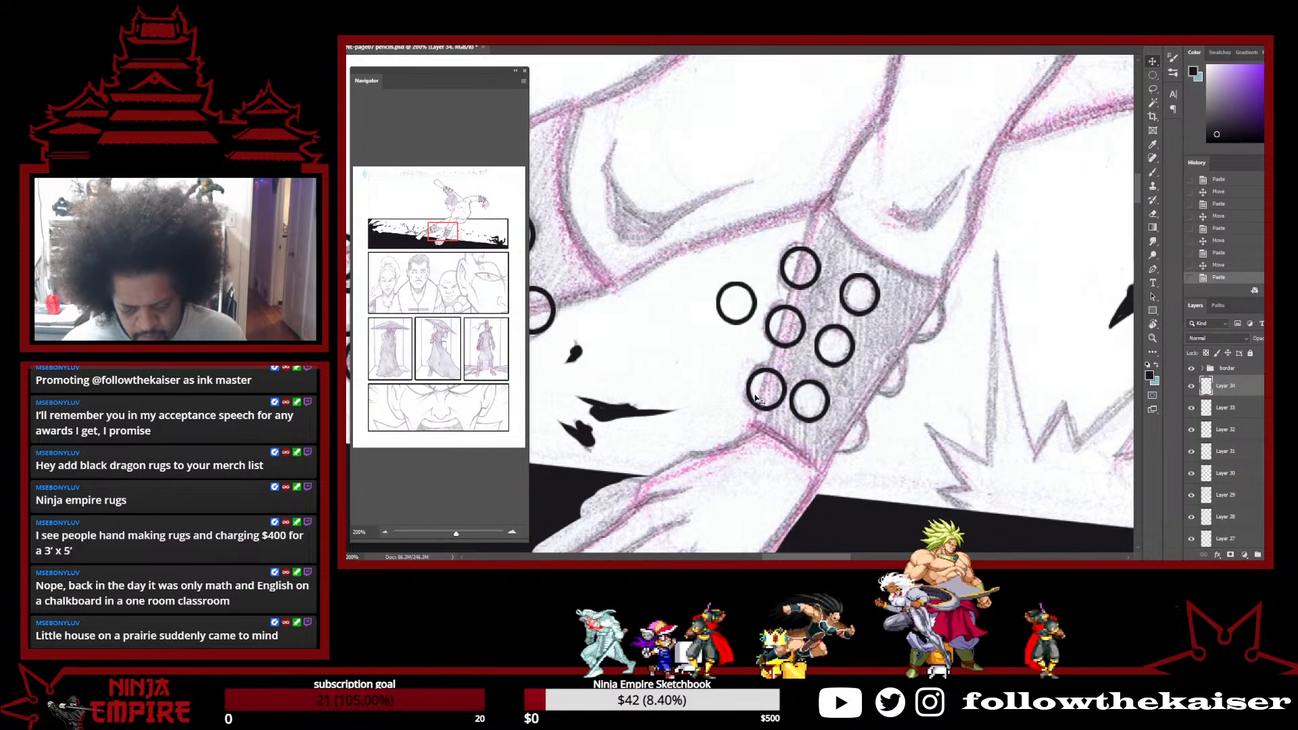
Paste three stud rings along the opposite edge of the lowered arm's cuff, facing away from the foot
drag(744, 326, 939, 326)
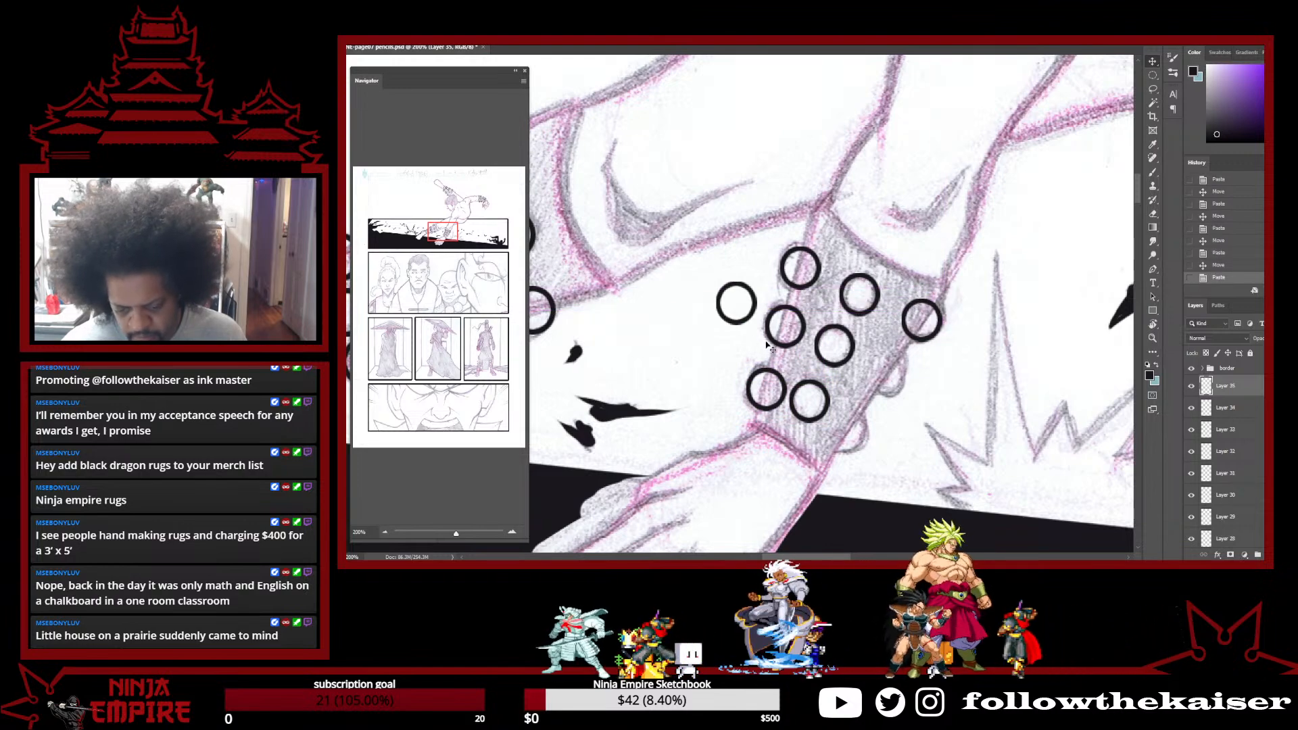
drag(755, 313, 905, 386)
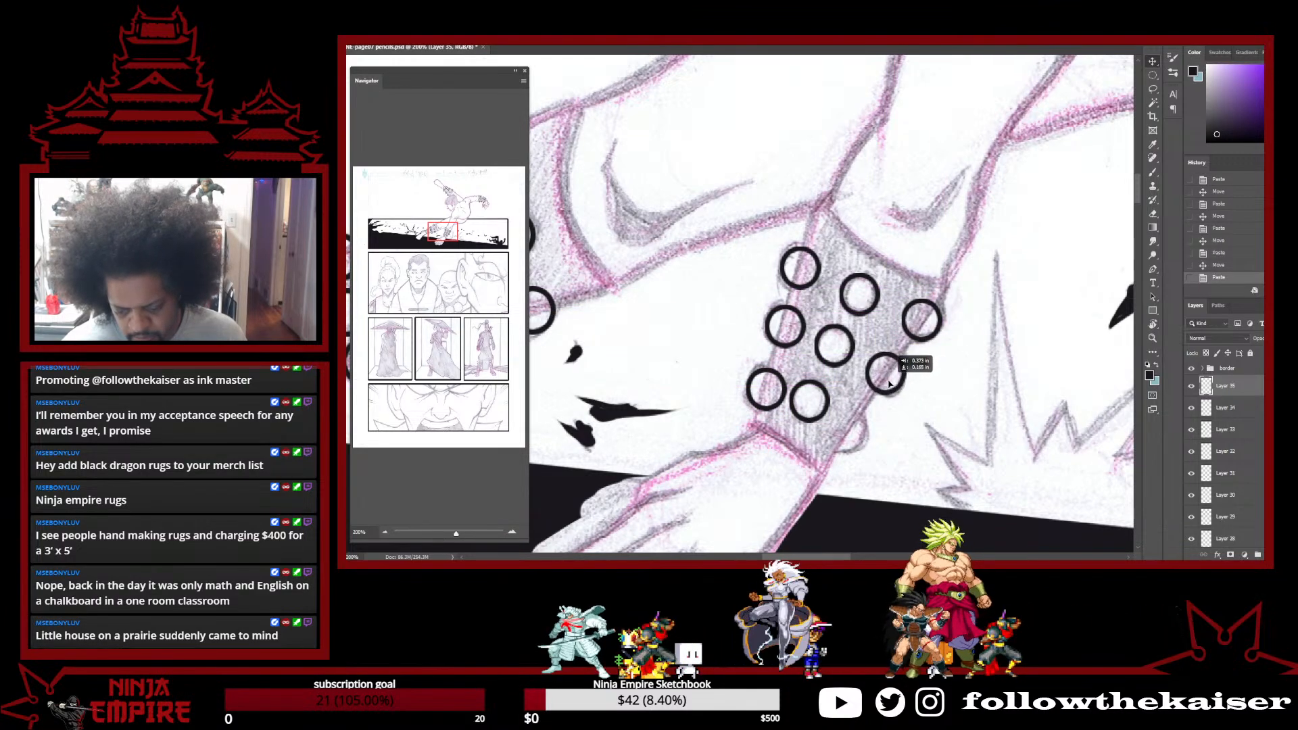
key(ctrl+v)
drag(741, 312, 850, 436)
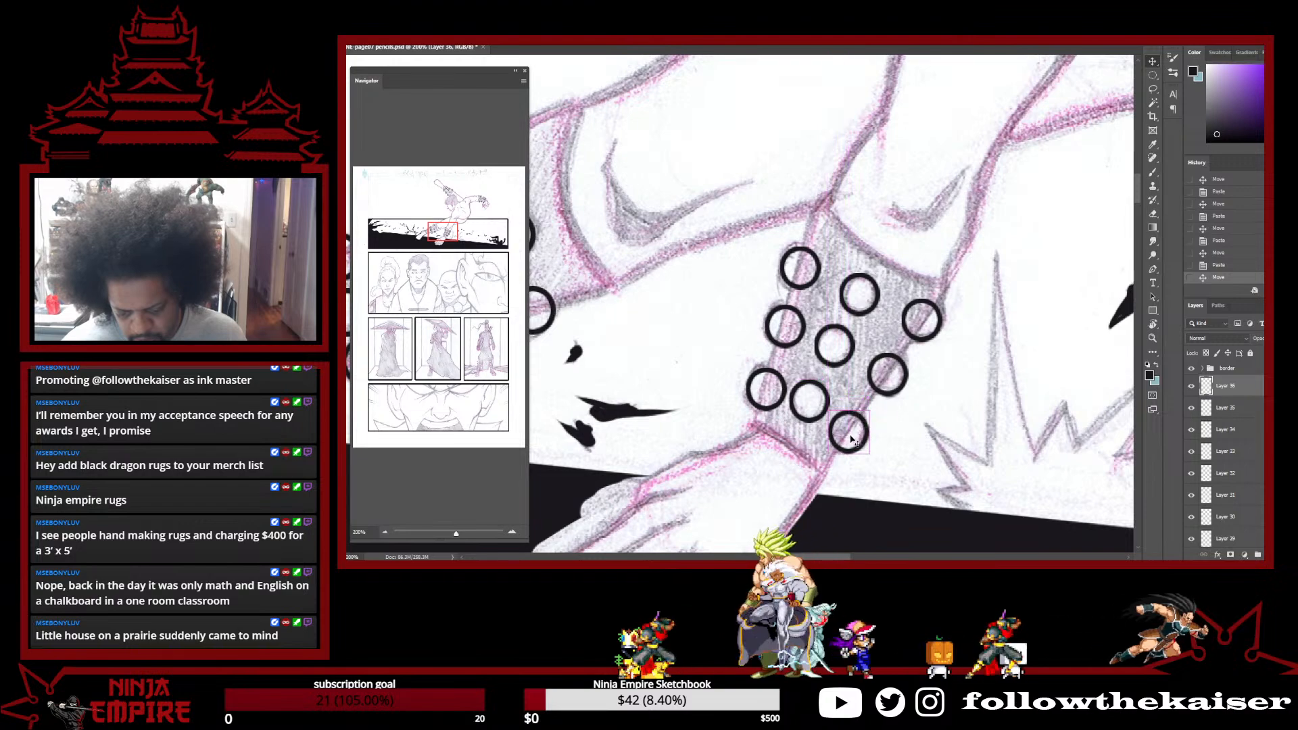
Thicken the outer contours of the stud rings on the foot-facing edge of the lowered arm's cuff with brush strokes
ctrl+click(761, 390)
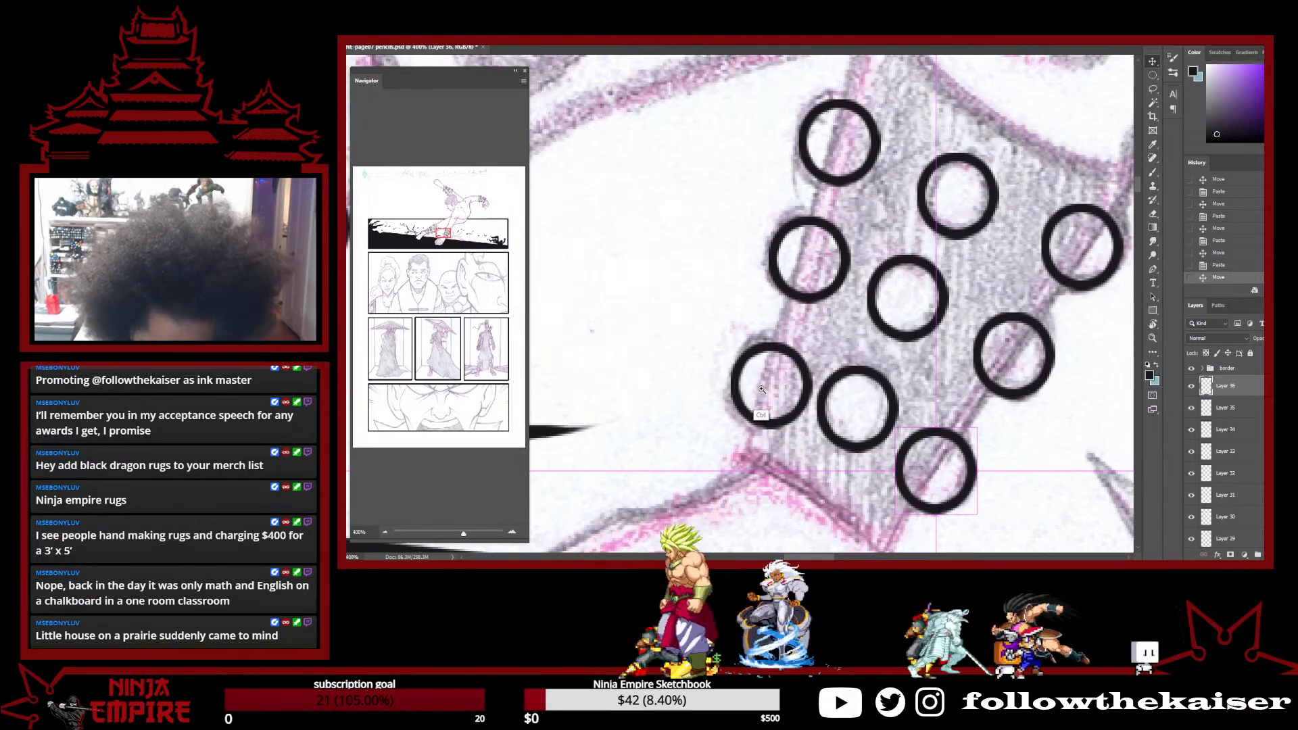
key(b)
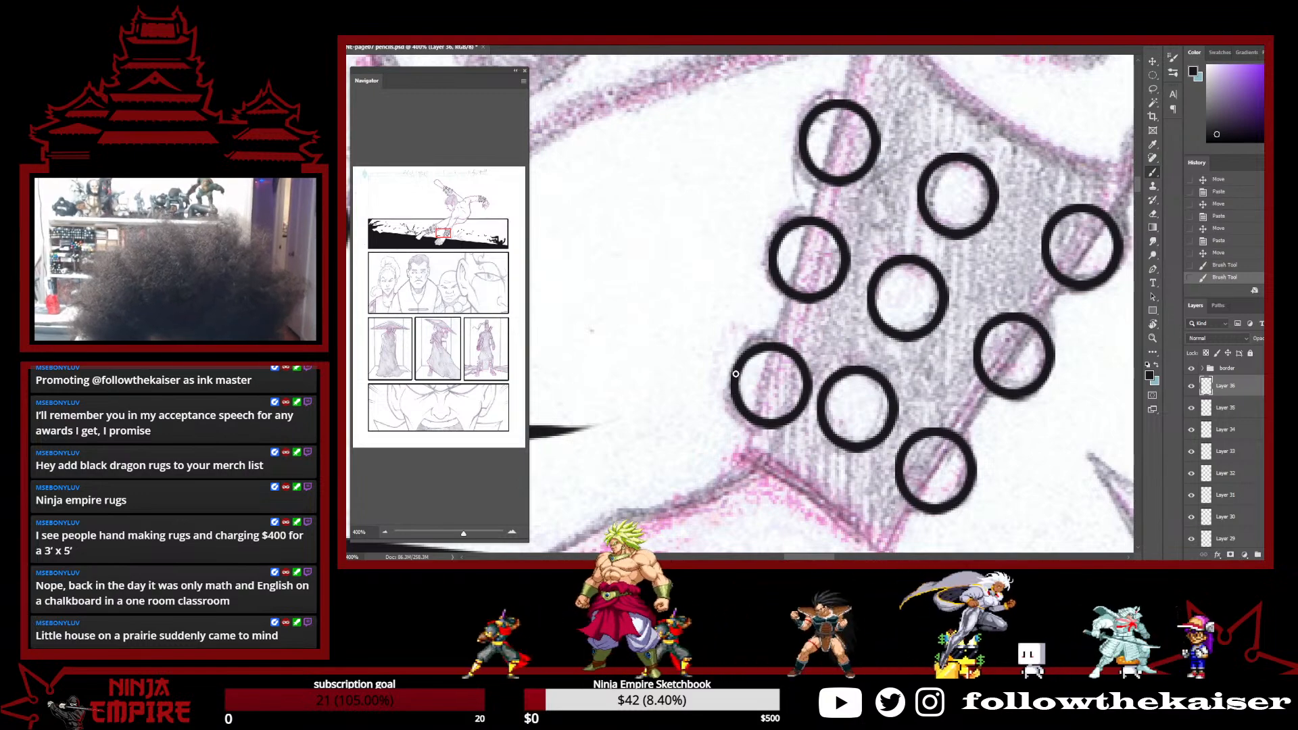
drag(736, 398, 733, 373)
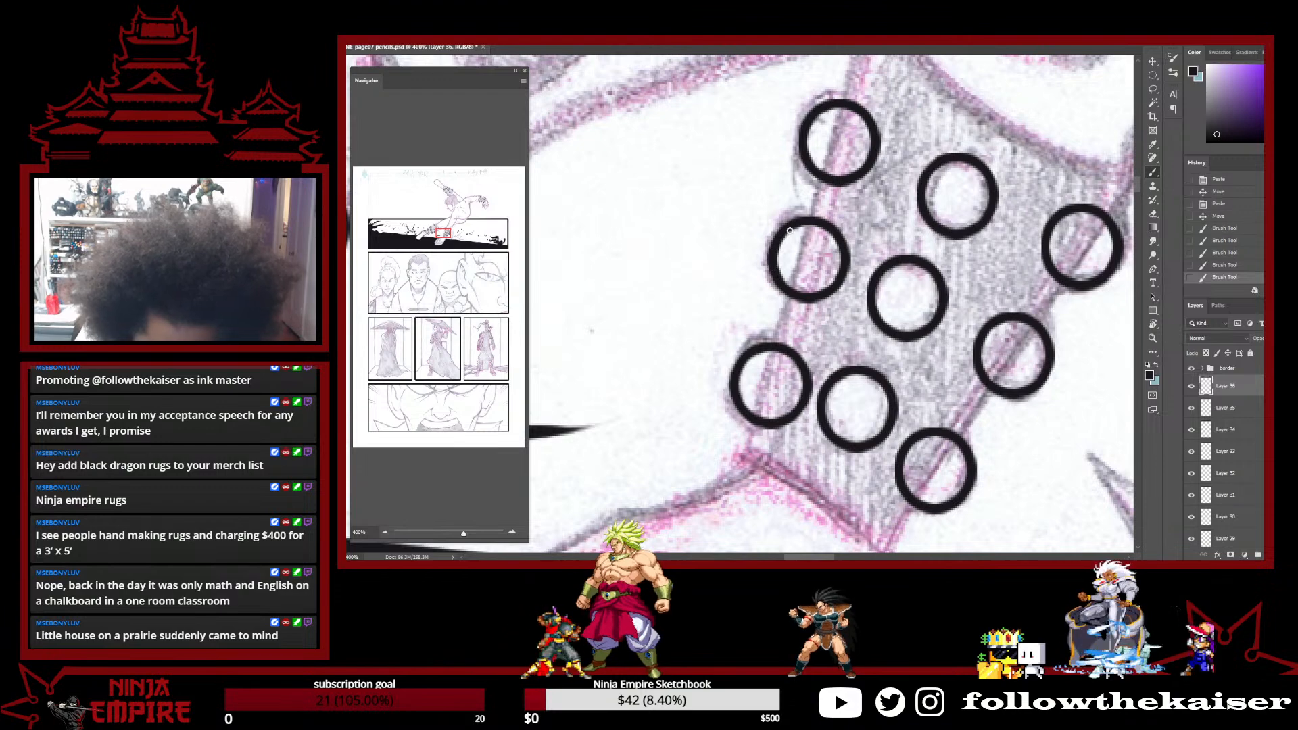
scroll(800, 269, up, 3)
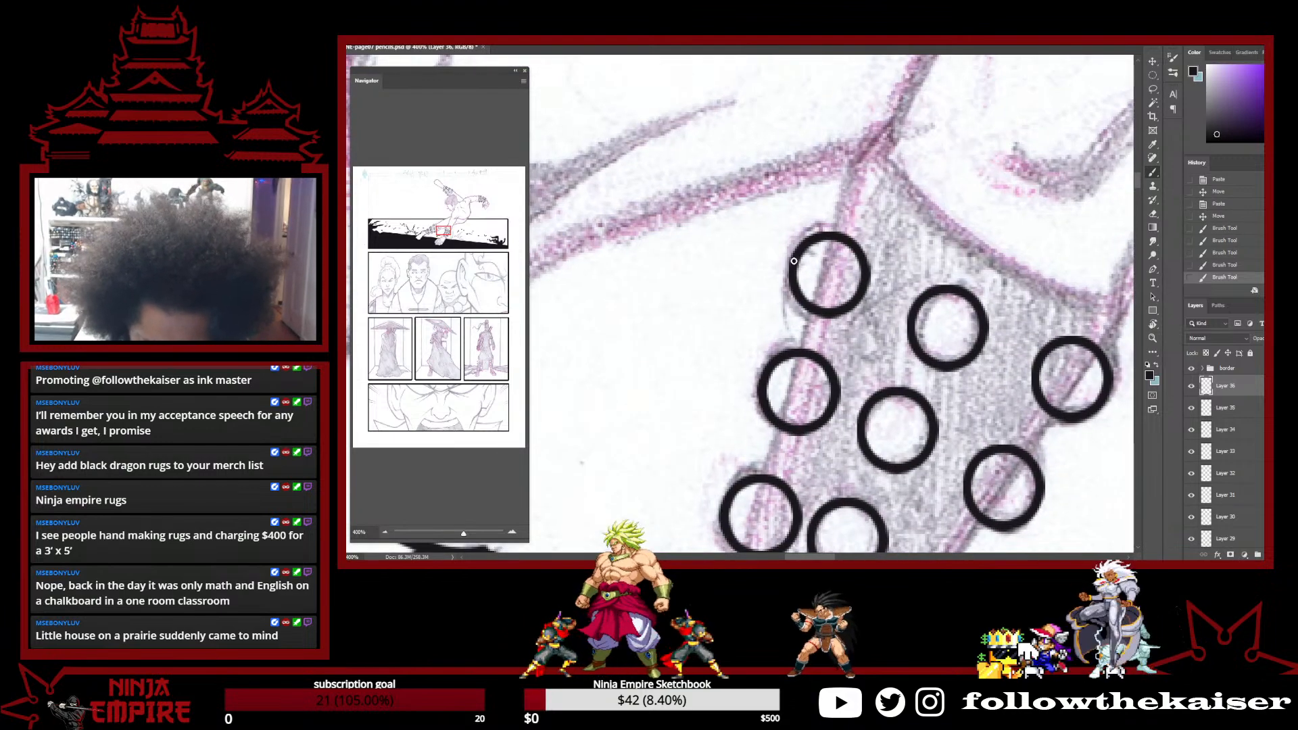
Thicken the outer contours of the stud rings along the upper edge of the outstretched arm's cuff with brush strokes
drag(980, 221, 642, 473)
drag(973, 197, 744, 405)
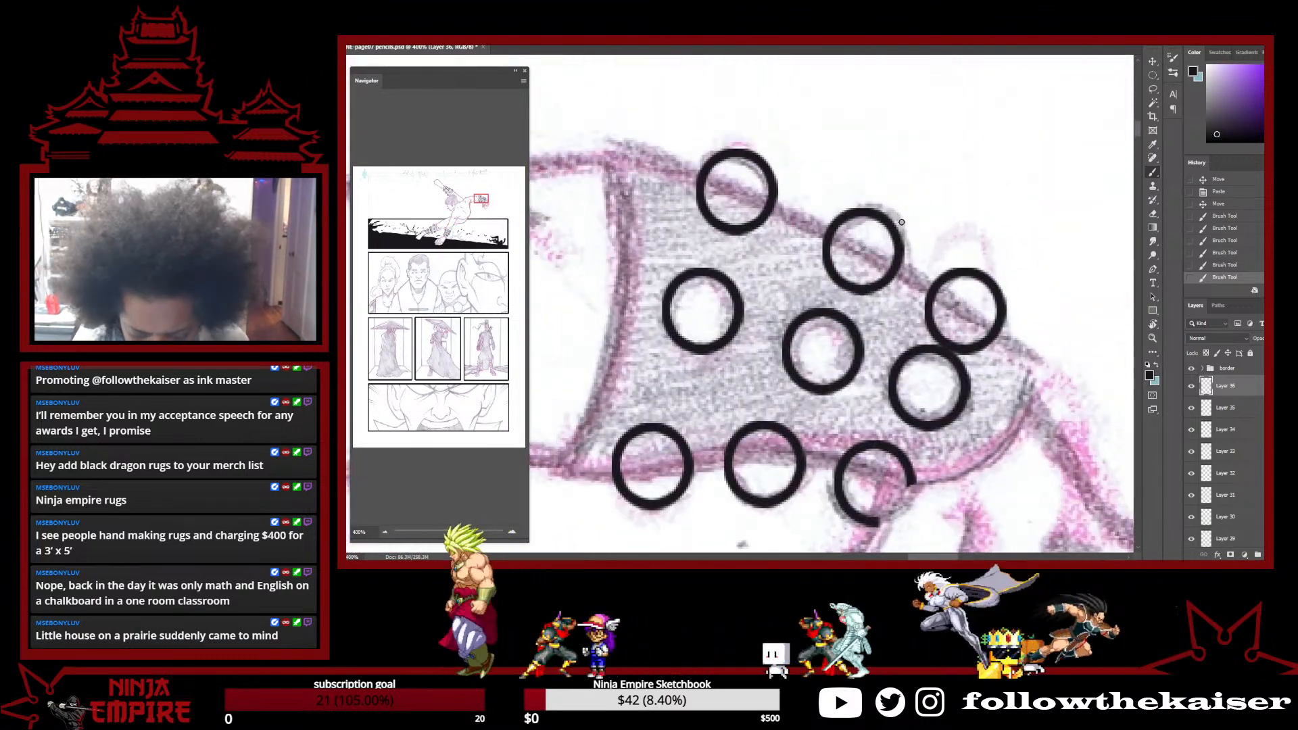
mouse_move(899, 212)
mouse_down()
mouse_move(869, 375)
mouse_move(811, 304)
mouse_up()
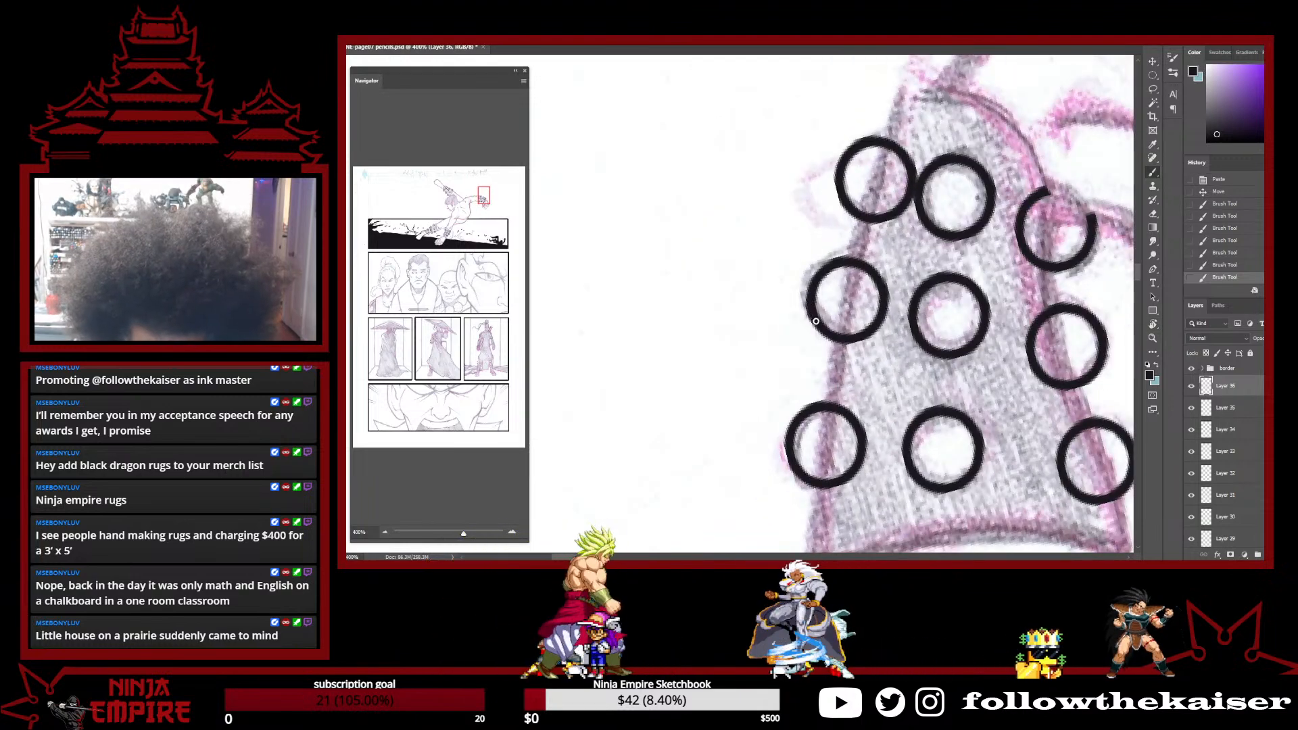
drag(789, 464, 787, 448)
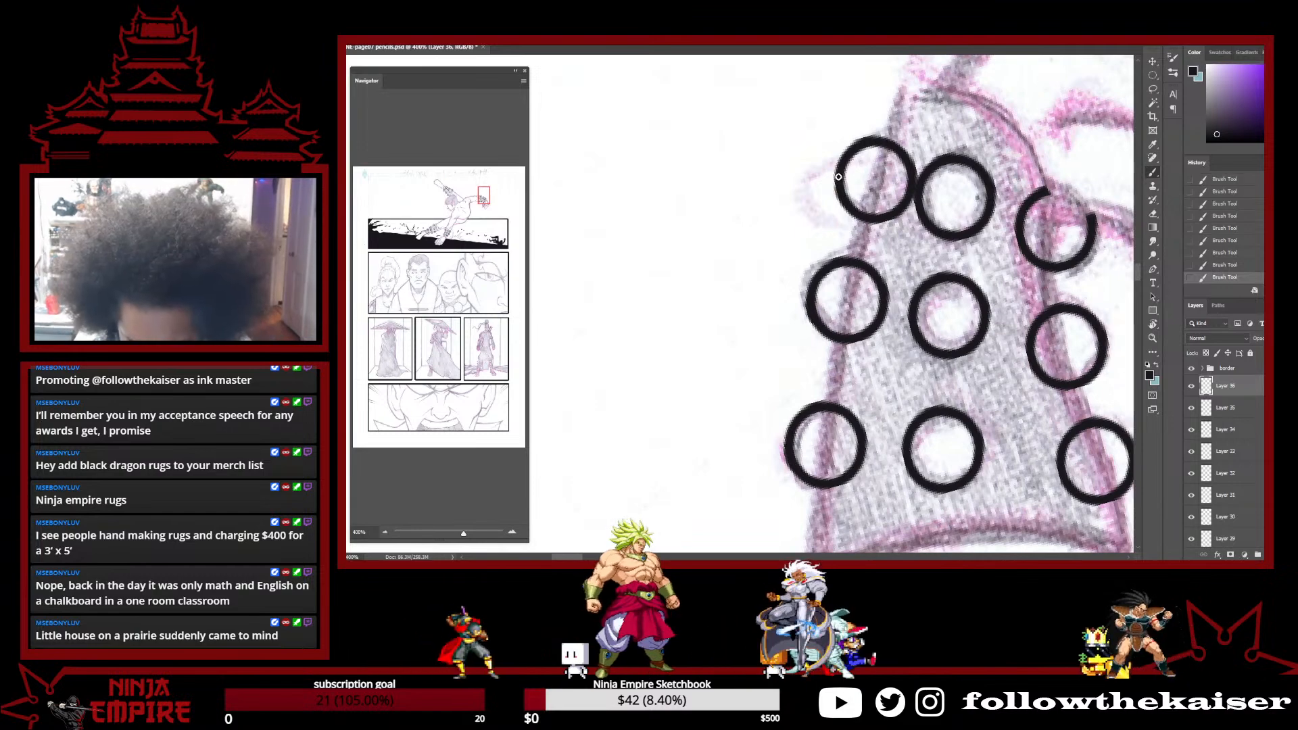
Ink the curved end of the ankle cuff where it meets the figure's foot, joining both inked foot contours
drag(995, 257, 858, 410)
drag(967, 500, 999, 305)
ctrl+click(980, 382)
ctrl+alt+click(980, 382)
ctrl+alt+click(980, 382)
ctrl+alt+click(980, 381)
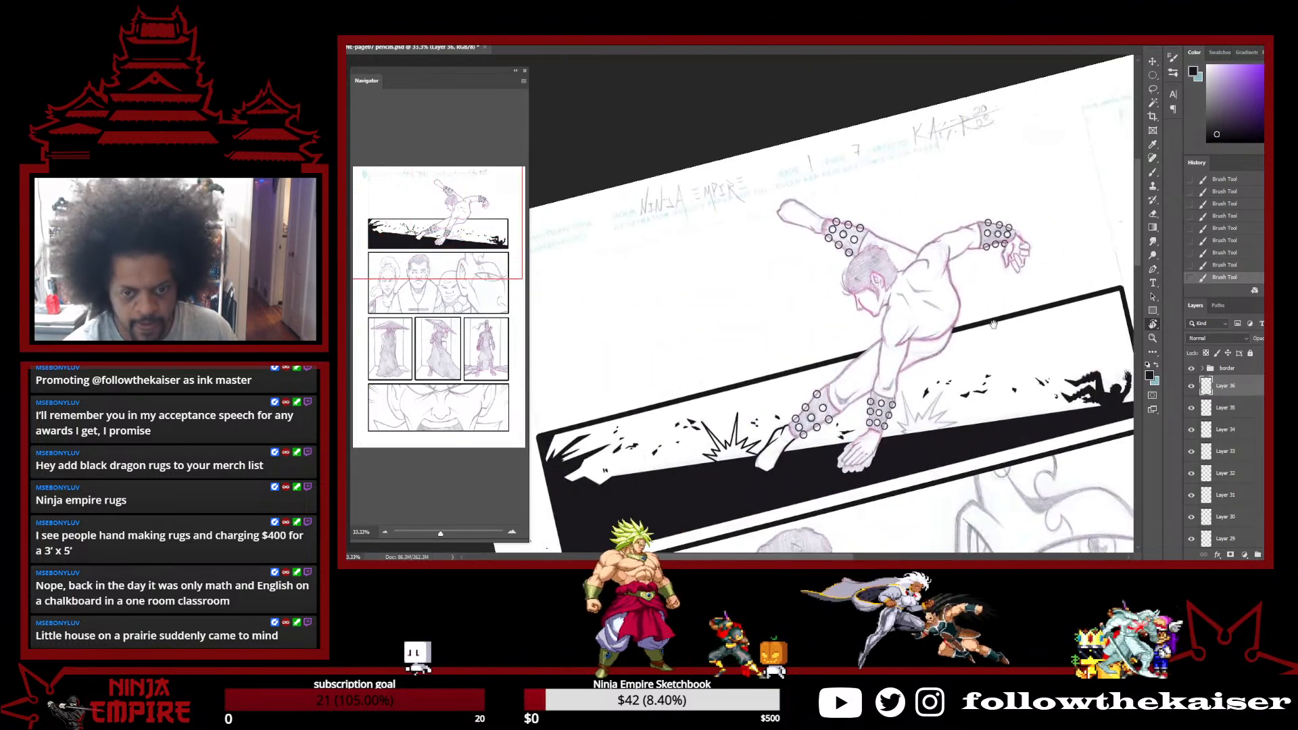
drag(937, 396, 980, 396)
drag(635, 533, 914, 400)
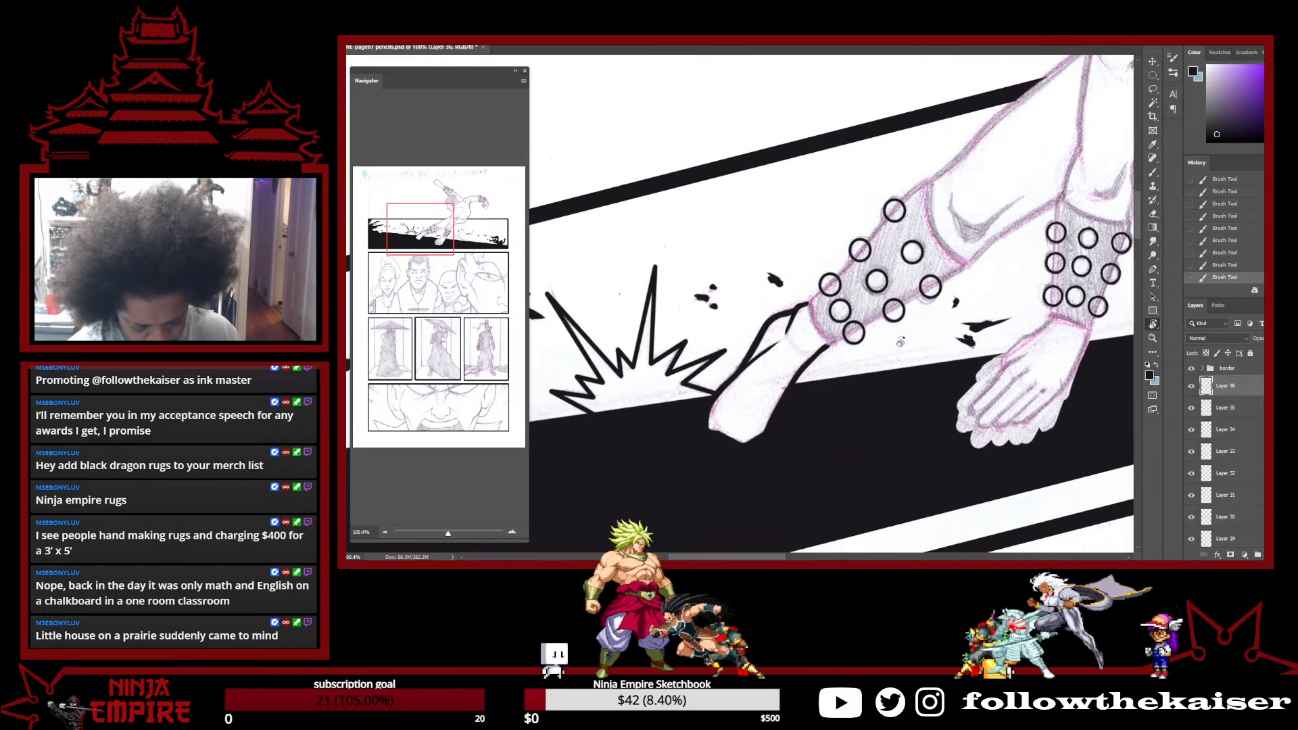
drag(826, 333, 808, 307)
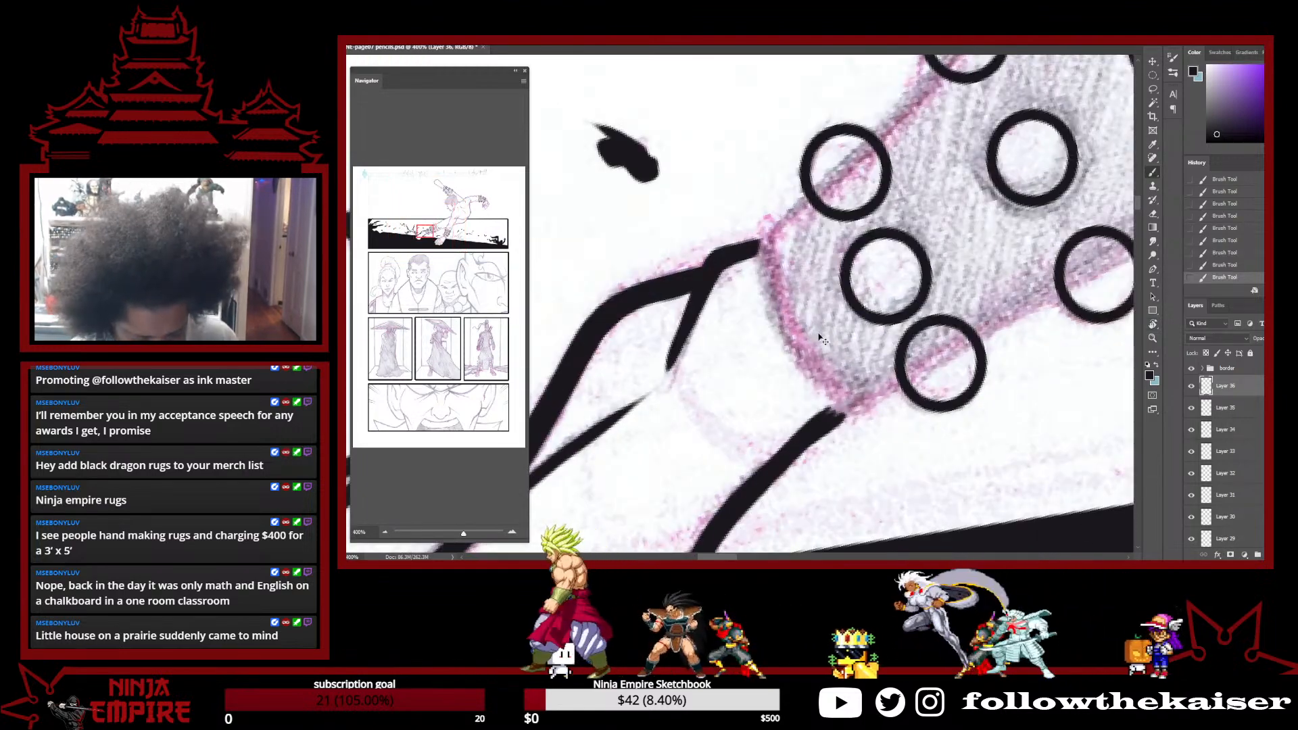
scroll(817, 334, down, 1)
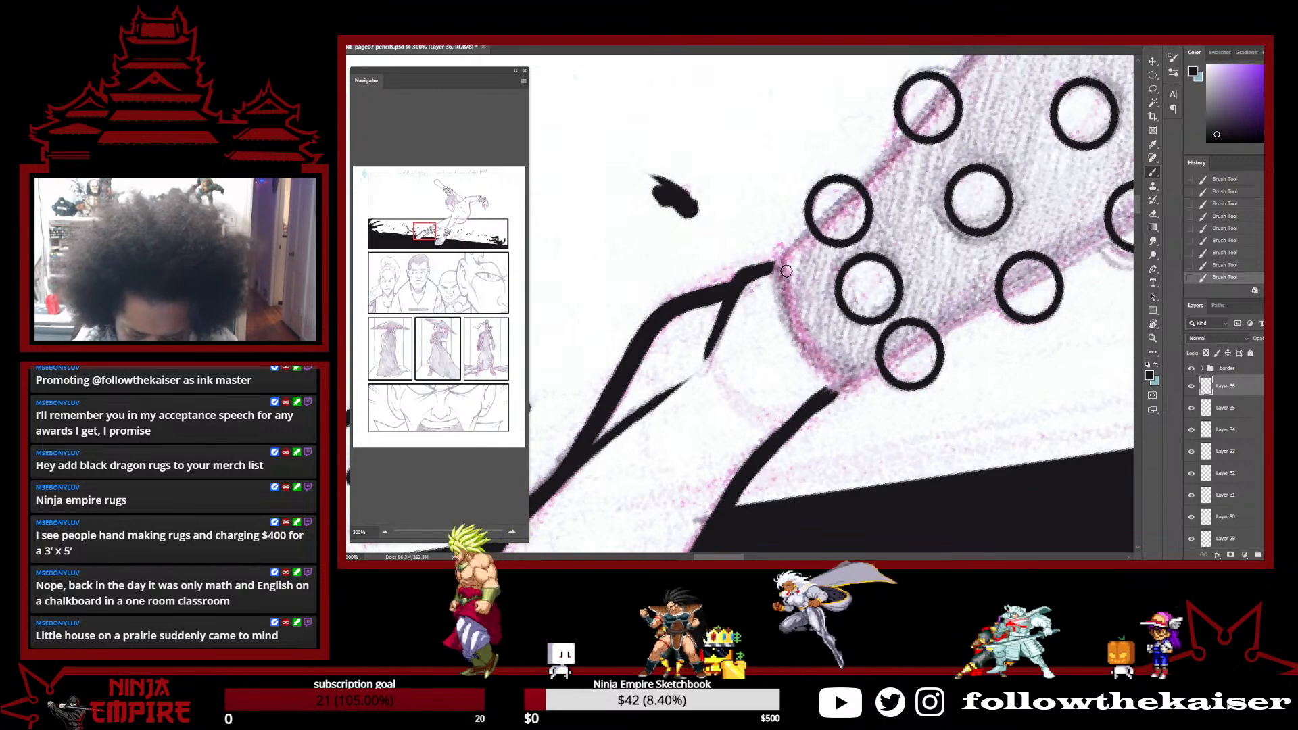
mouse_move(776, 259)
mouse_down()
mouse_move(794, 340)
mouse_move(843, 391)
mouse_up()
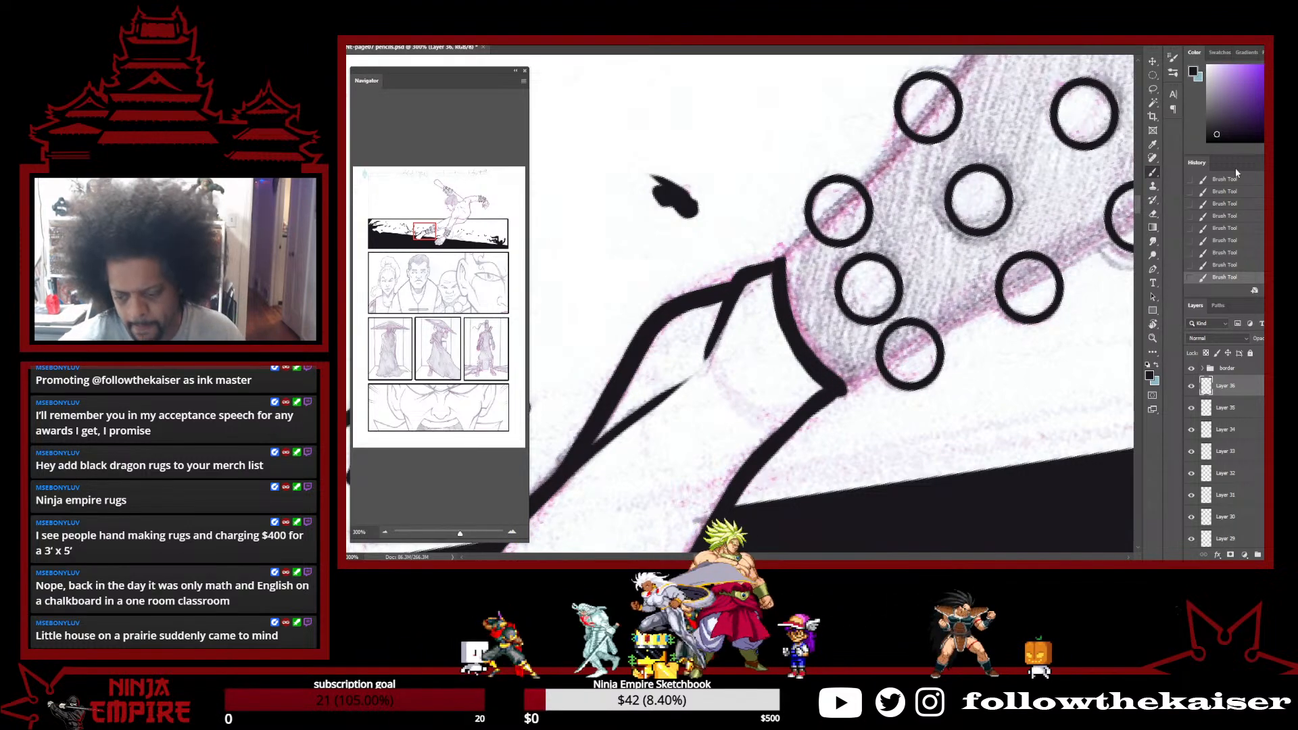
Ink the ankle cuff's two long sides through the stud rings, using one straight line for the lower side
mouse_move(982, 329)
mouse_down()
mouse_move(750, 362)
mouse_move(784, 369)
mouse_up()
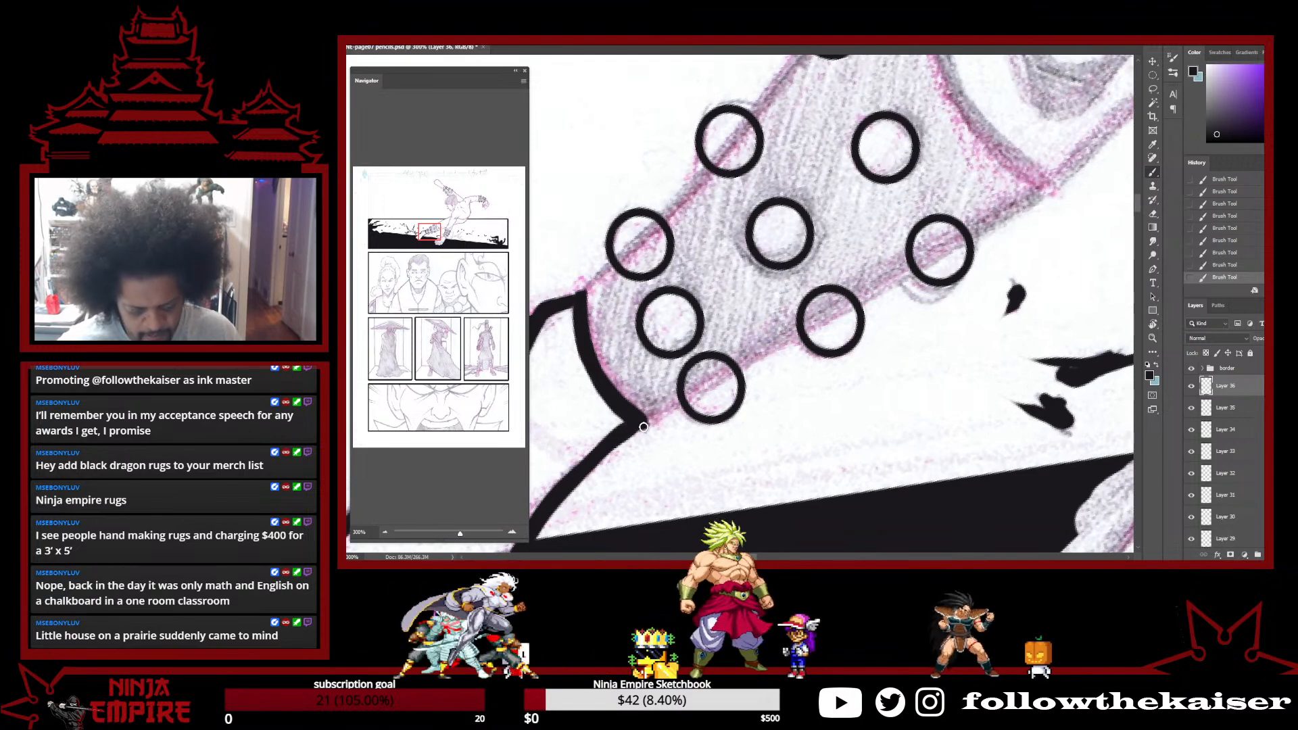
shift+click(1057, 194)
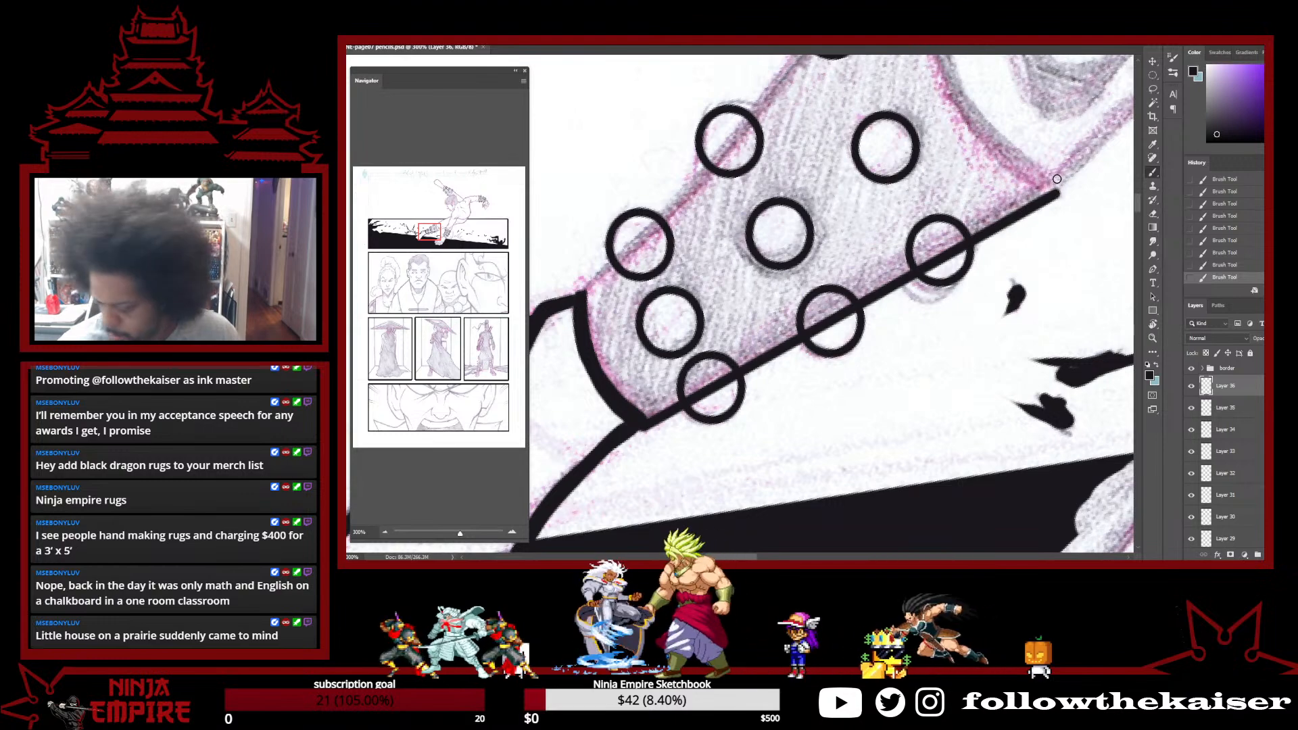
mouse_move(800, 147)
mouse_down()
mouse_move(868, 302)
mouse_move(917, 329)
mouse_move(934, 316)
mouse_move(895, 186)
mouse_up()
drag(895, 185, 895, 358)
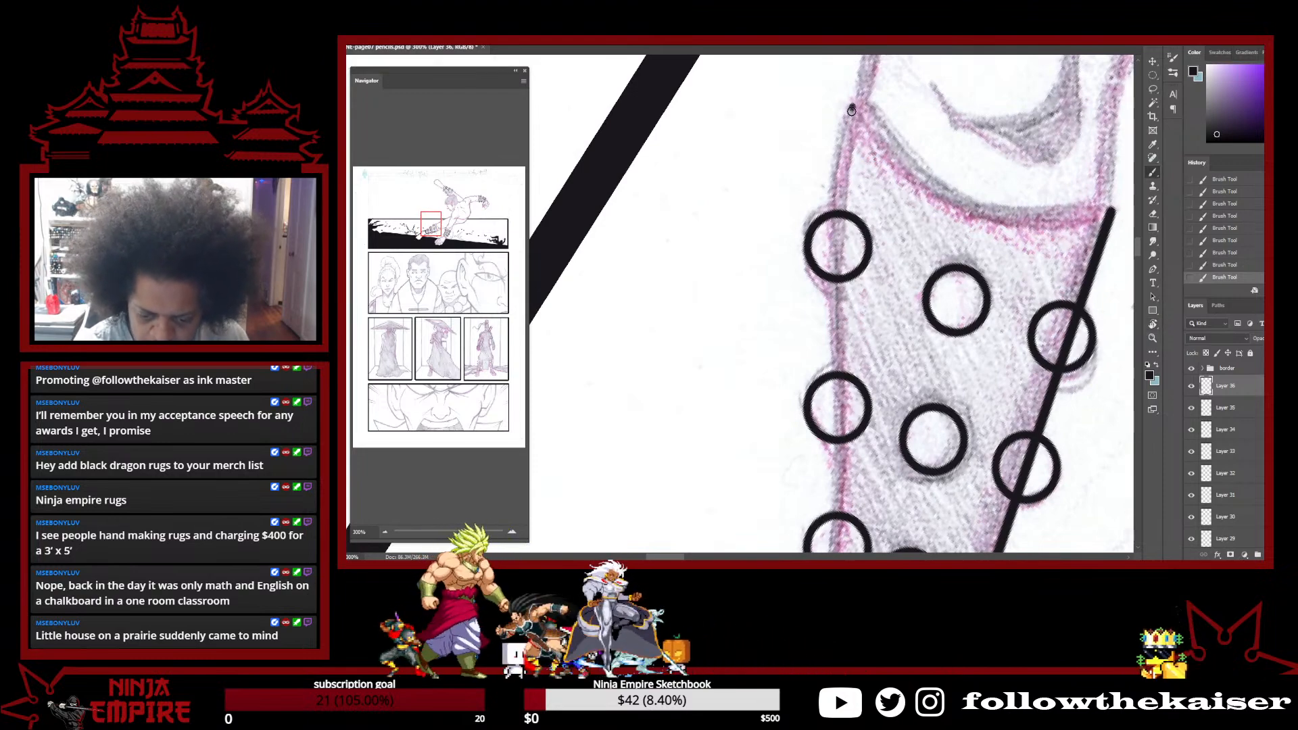
drag(851, 438, 853, 158)
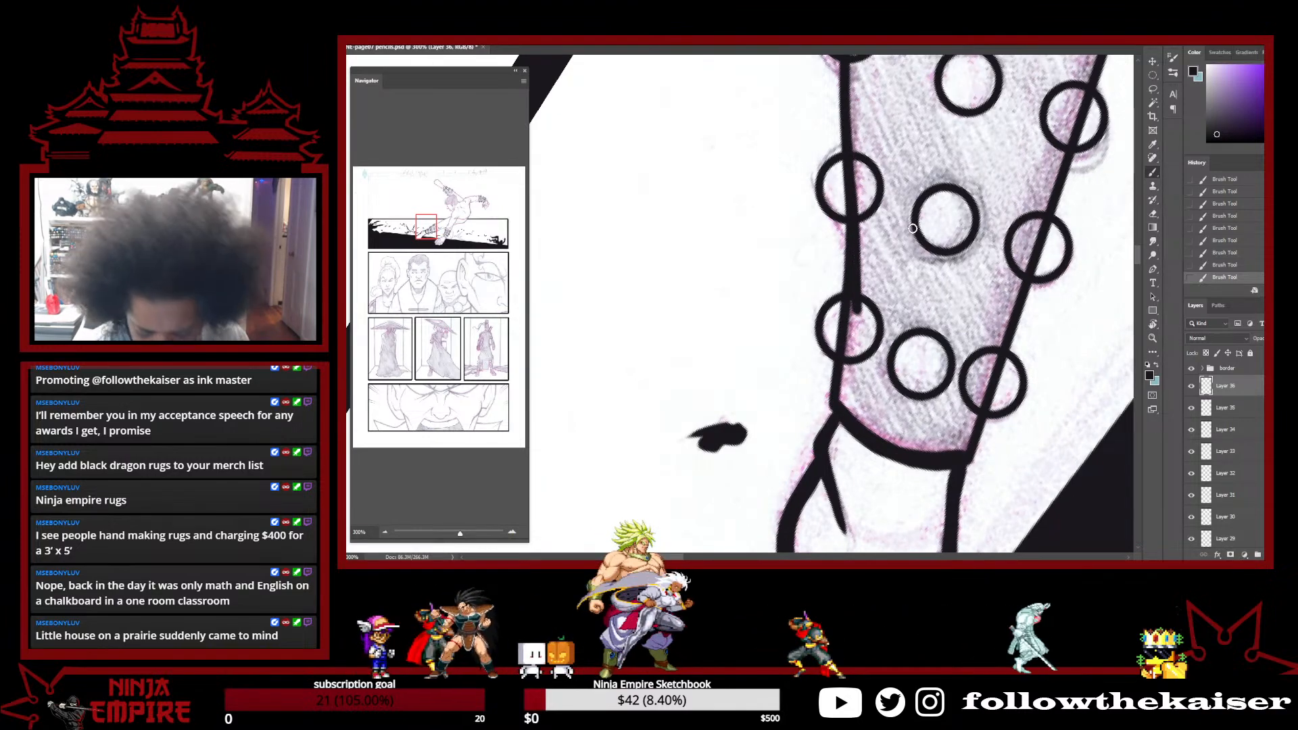
Ink the curved end of the ankle cuff nearest the knee, joining its two long sides, and save the file
drag(1001, 378, 919, 504)
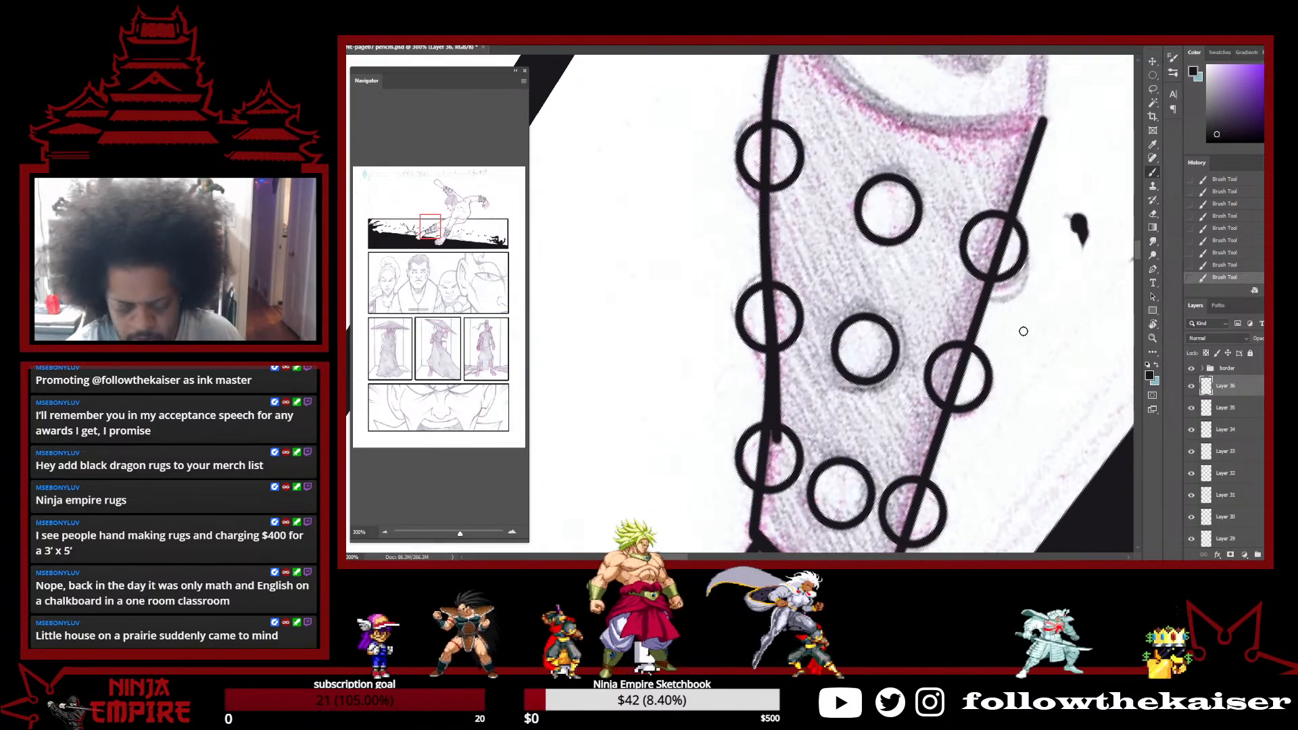
key(r)
mouse_move(980, 230)
mouse_down()
mouse_move(913, 453)
mouse_move(897, 192)
mouse_up()
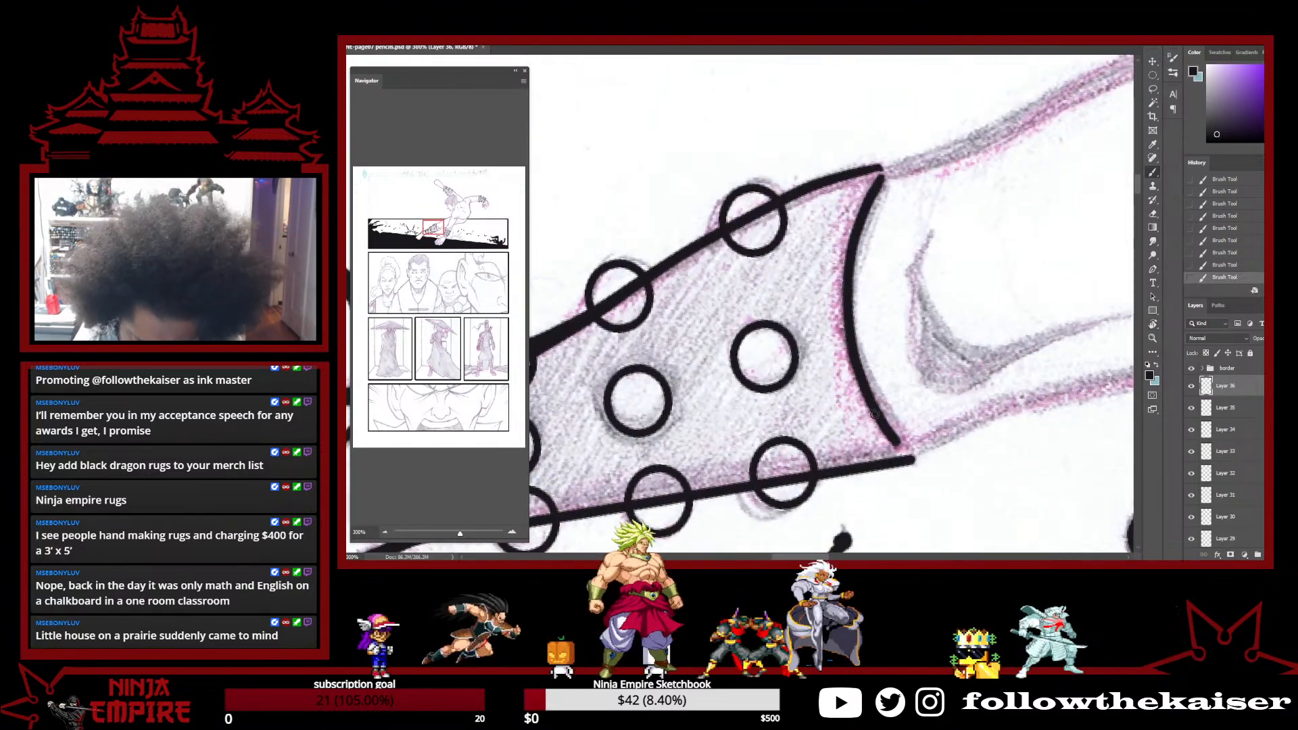
key(r)
drag(885, 411, 964, 315)
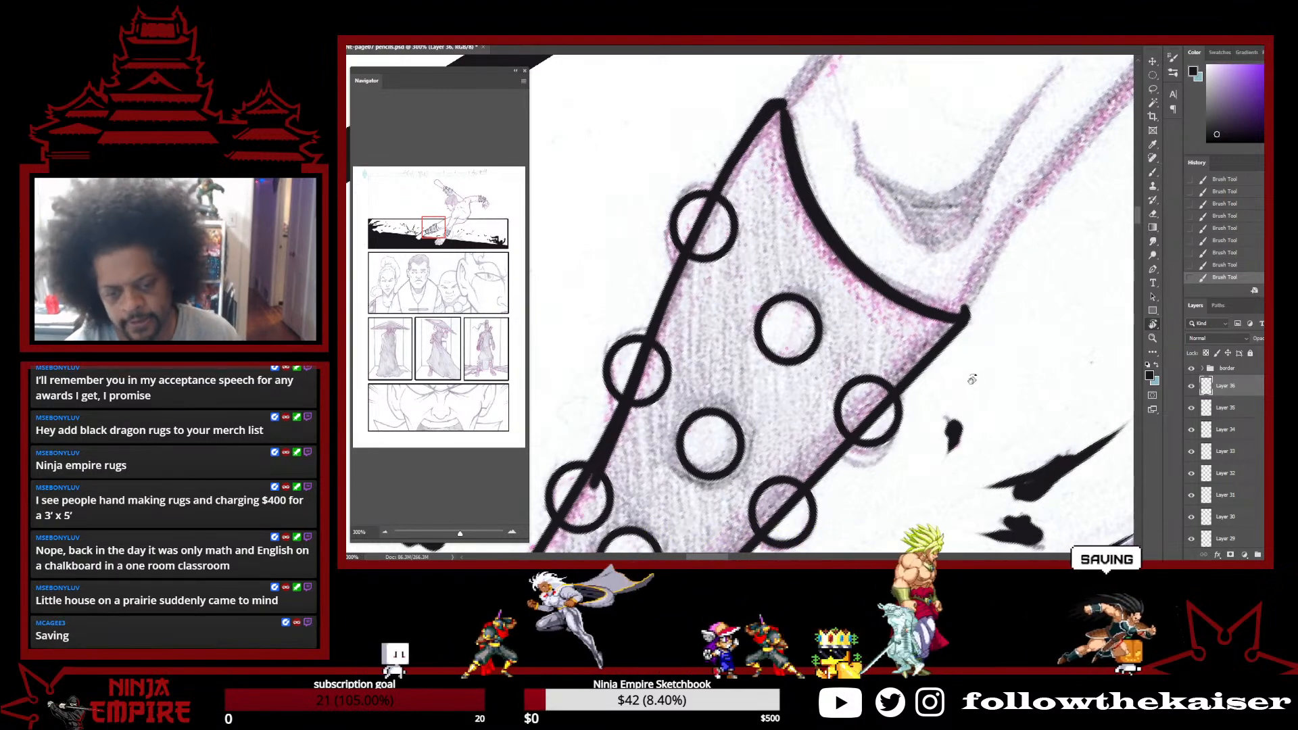
key(r)
key(ctrl+s)
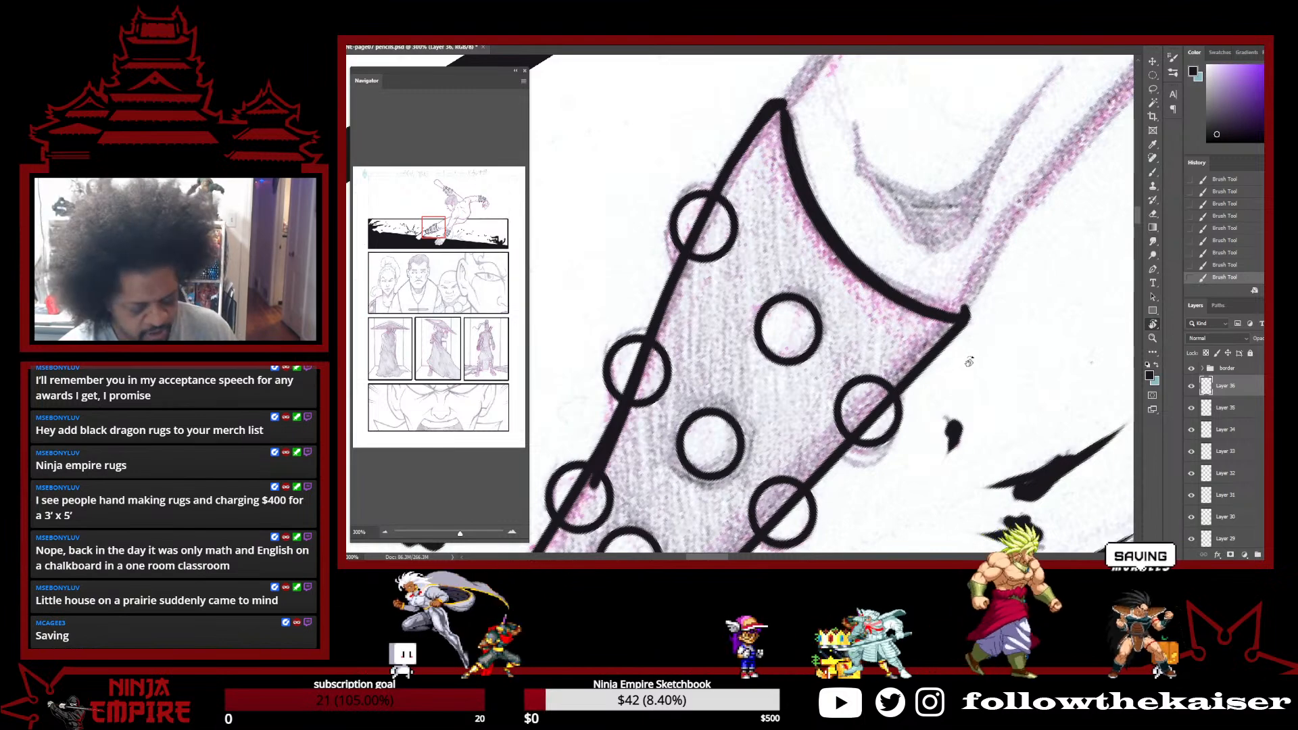
Fill the foot end and middle of the ankle cuff with solid black, keeping the central stud faces white
mouse_move(966, 365)
mouse_down()
mouse_move(973, 267)
mouse_move(936, 165)
mouse_move(940, 141)
mouse_up()
key(b)
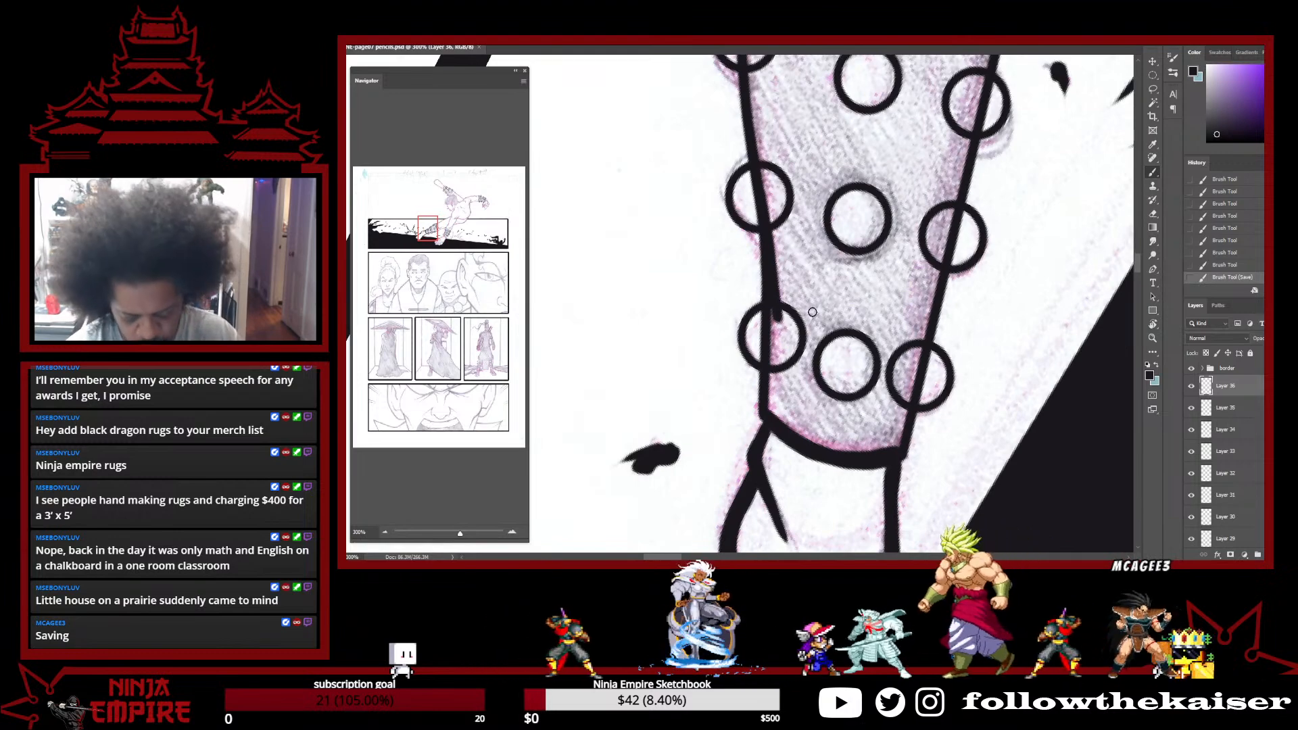
mouse_move(795, 369)
mouse_down()
mouse_move(780, 392)
mouse_move(777, 346)
mouse_move(770, 390)
mouse_move(796, 417)
mouse_move(822, 401)
mouse_move(804, 399)
mouse_move(809, 415)
mouse_move(837, 430)
mouse_move(832, 409)
mouse_move(846, 408)
mouse_move(829, 420)
mouse_move(844, 425)
mouse_move(877, 396)
mouse_move(828, 447)
mouse_move(855, 427)
mouse_up()
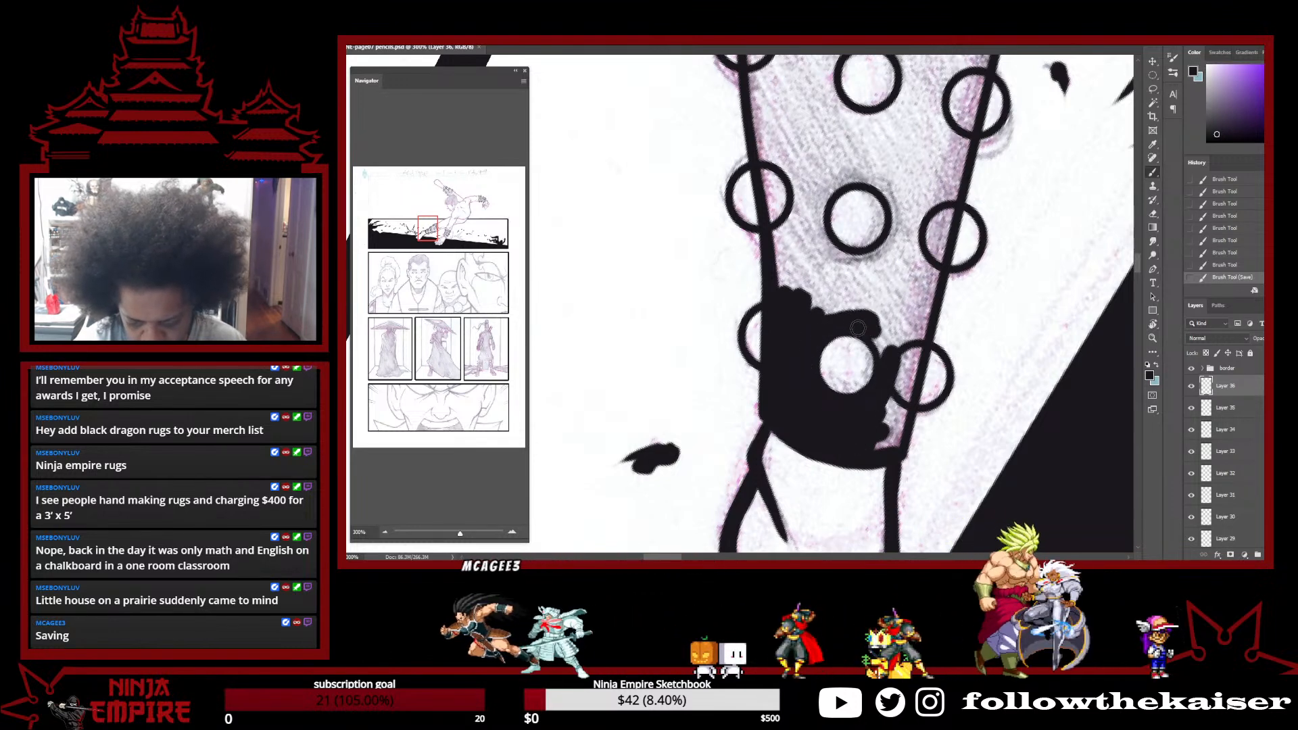
mouse_move(919, 348)
mouse_down()
mouse_move(908, 386)
mouse_move(951, 188)
mouse_move(911, 377)
mouse_move(902, 301)
mouse_up()
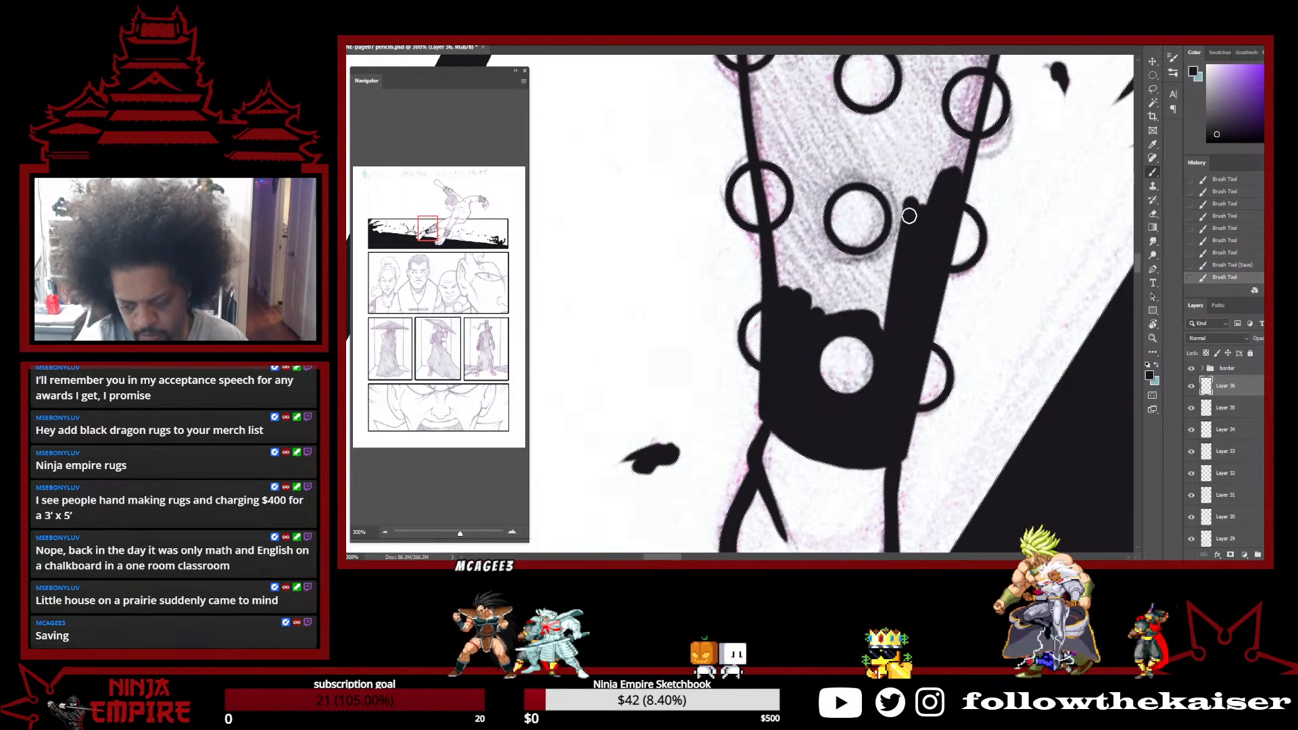
mouse_move(959, 57)
mouse_down()
mouse_move(901, 165)
mouse_move(878, 298)
mouse_move(794, 276)
mouse_move(771, 197)
mouse_move(781, 51)
mouse_move(828, 57)
mouse_up()
mouse_move(828, 162)
mouse_down()
mouse_move(810, 196)
mouse_move(788, 178)
mouse_move(816, 194)
mouse_up()
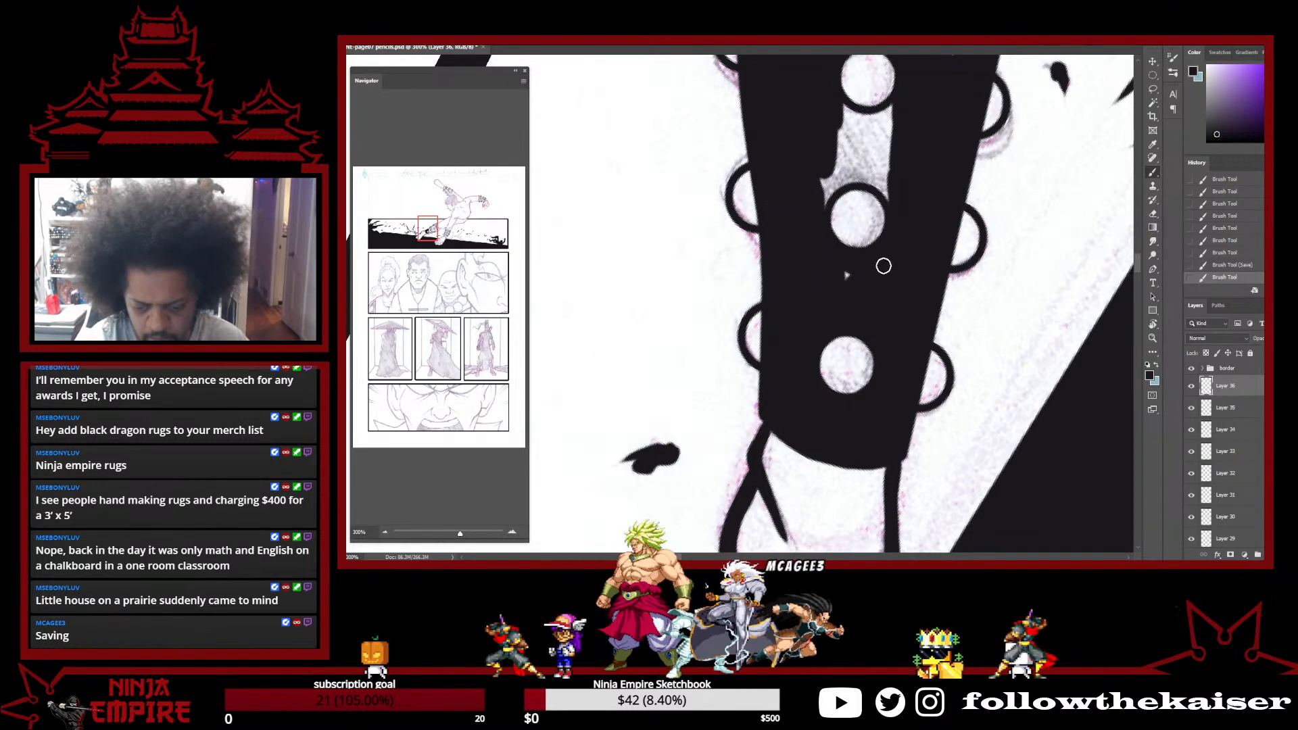
Fill the rest of the ankle cuff with solid black up to its knee end, leaving the last central stud white
drag(924, 156, 870, 358)
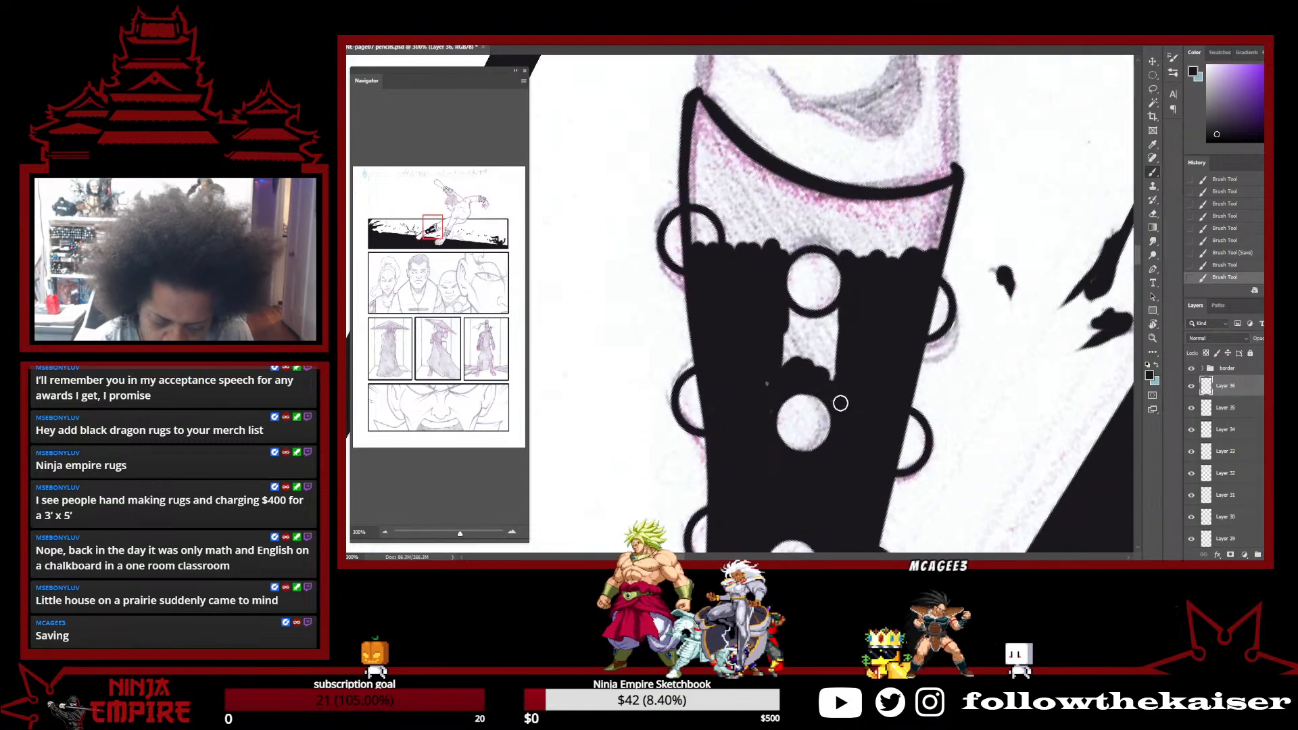
drag(777, 365, 790, 368)
mouse_move(789, 313)
mouse_down()
mouse_move(847, 309)
mouse_move(832, 379)
mouse_move(816, 343)
mouse_move(797, 357)
mouse_move(847, 437)
mouse_up()
mouse_move(763, 254)
mouse_down()
mouse_move(779, 365)
mouse_move(759, 287)
mouse_move(749, 312)
mouse_move(754, 204)
mouse_move(787, 324)
mouse_move(819, 343)
mouse_move(838, 301)
mouse_move(872, 290)
mouse_move(821, 278)
mouse_move(845, 343)
mouse_move(876, 318)
mouse_move(936, 338)
mouse_move(968, 315)
mouse_move(988, 338)
mouse_move(997, 292)
mouse_move(982, 298)
mouse_move(946, 223)
mouse_move(864, 182)
mouse_up()
key(r)
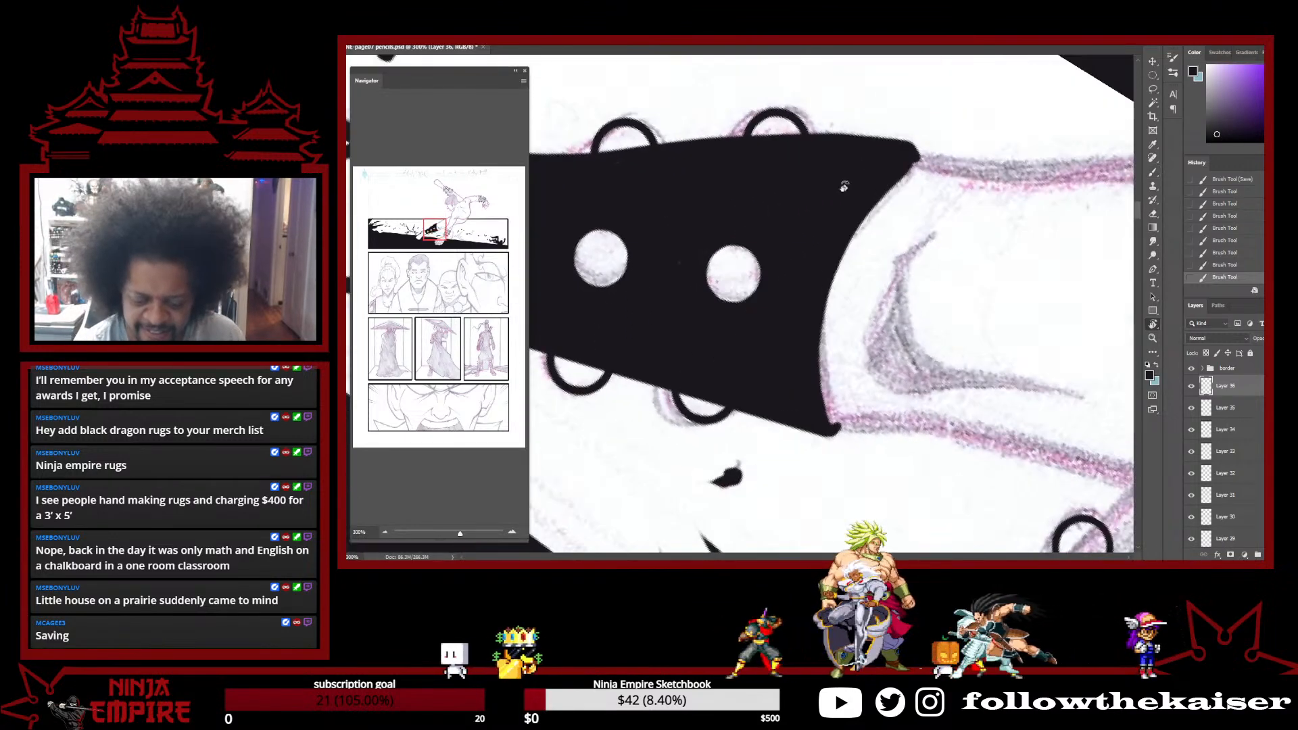
Touch up the black edge along the ankle cuff's curved end and its corner nearest the knee
key(b)
mouse_move(826, 429)
mouse_down()
mouse_move(815, 314)
mouse_move(820, 325)
mouse_up()
mouse_move(825, 394)
mouse_down()
mouse_move(846, 241)
mouse_move(751, 177)
mouse_up()
key(r)
key(b)
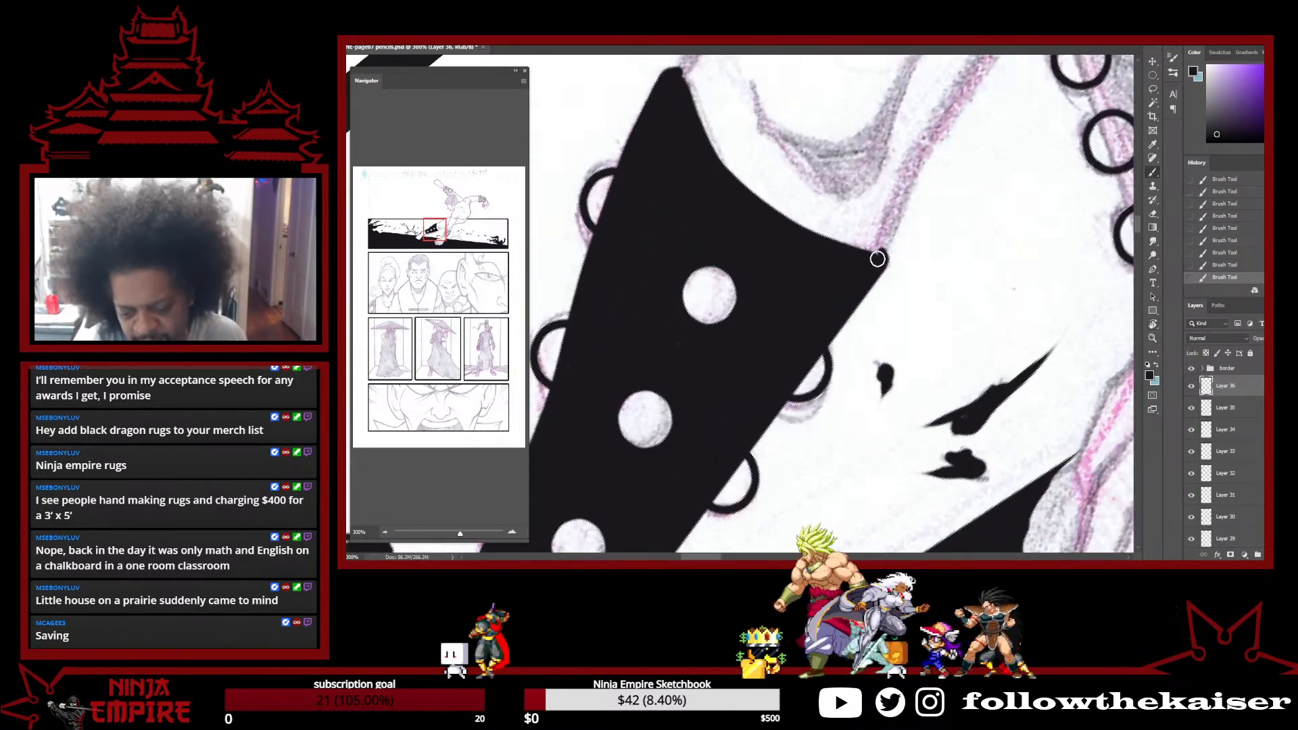
drag(886, 269, 913, 462)
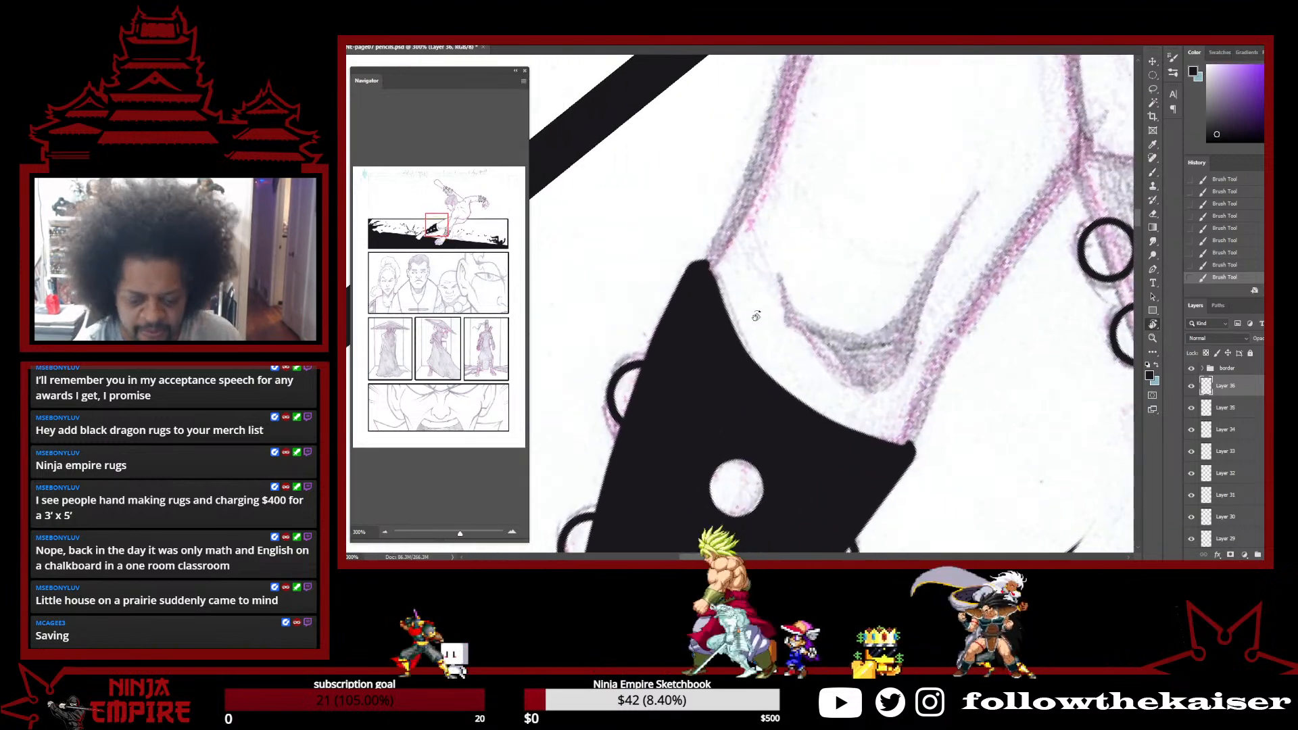
Erase the excess ink along the ankle cuff's curved knee end to leave a clean edge, using a smaller eraser
key(e)
mouse_move(730, 267)
mouse_down()
mouse_move(738, 300)
mouse_move(715, 272)
mouse_move(736, 314)
mouse_move(714, 272)
mouse_move(742, 336)
mouse_move(737, 320)
mouse_move(802, 382)
mouse_up()
key(bracketleft)
key(bracketleft)
key(bracketleft)
key(bracketleft)
key(bracketleft)
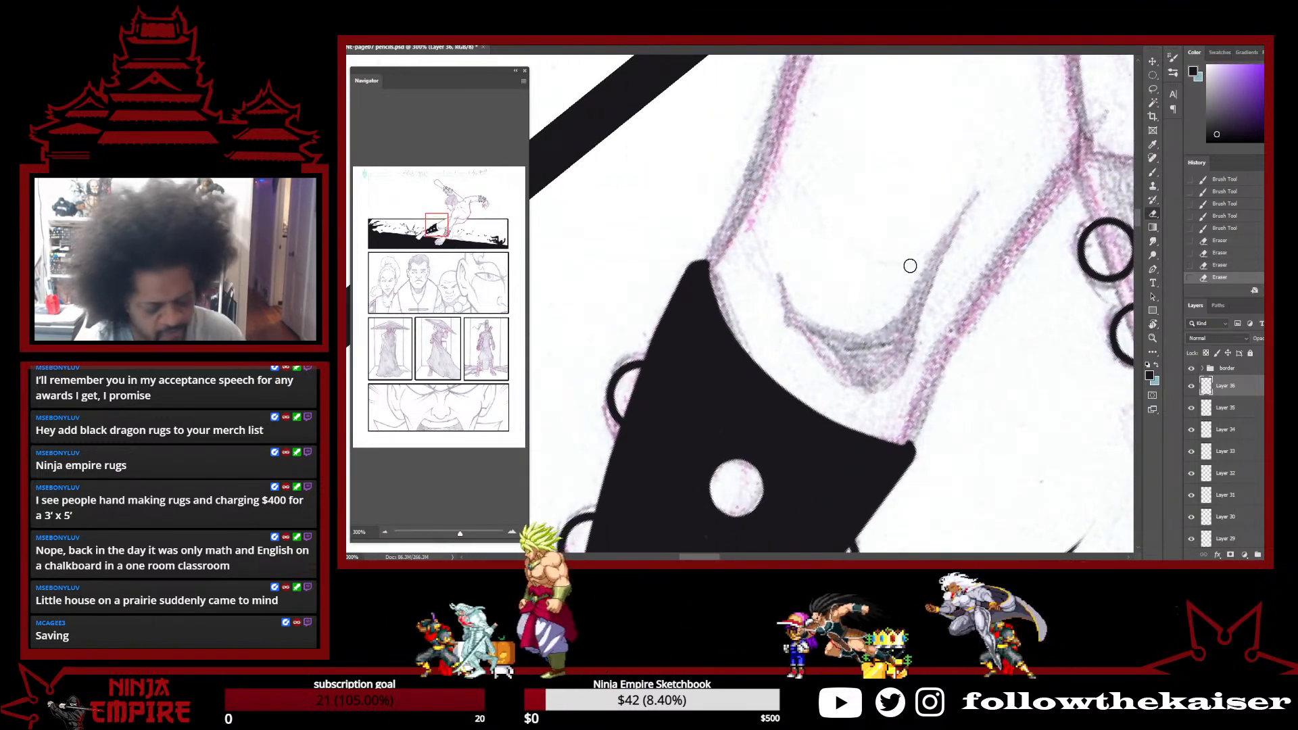
Ink the curved muscle shadow just above the ankle cuff as a solid black shape with tapered tips
mouse_move(942, 358)
mouse_down()
mouse_move(913, 429)
mouse_move(824, 377)
mouse_up()
key(b)
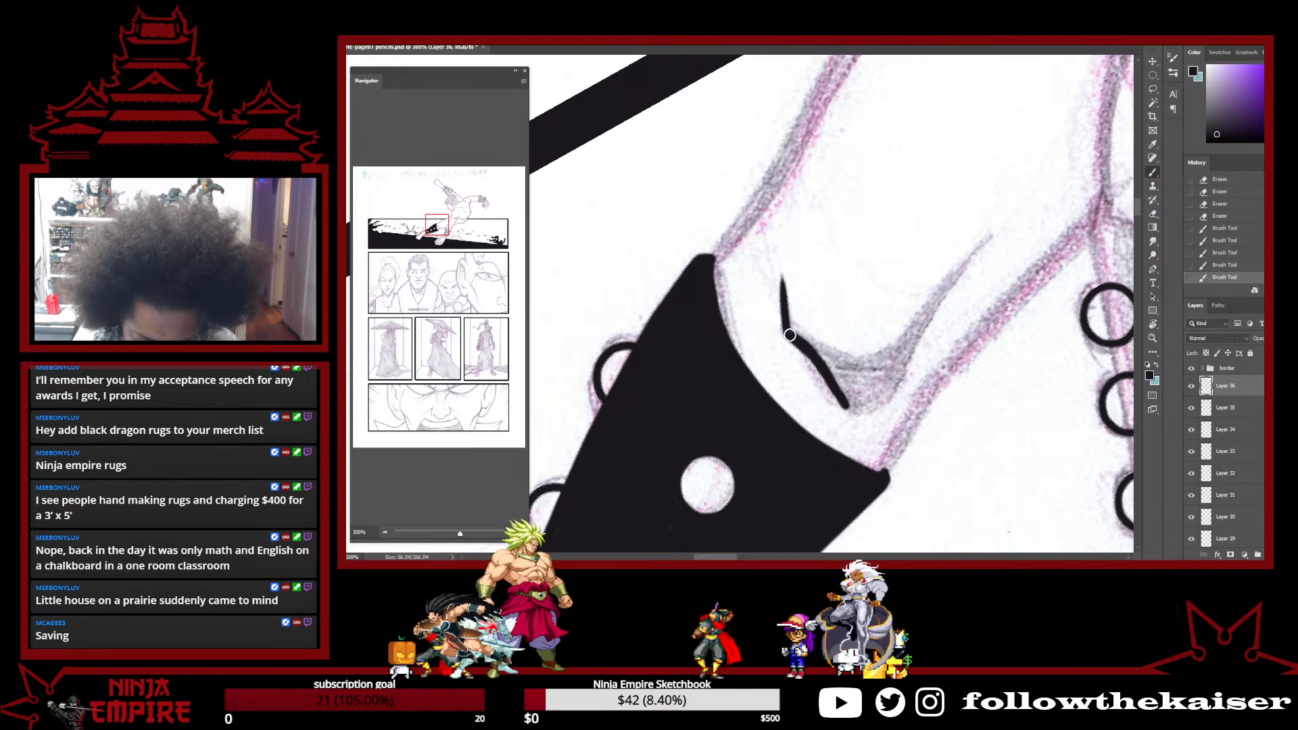
mouse_move(808, 318)
mouse_down()
mouse_move(854, 248)
mouse_move(885, 278)
mouse_move(892, 355)
mouse_move(909, 256)
mouse_move(888, 247)
mouse_move(838, 270)
mouse_move(740, 356)
mouse_up()
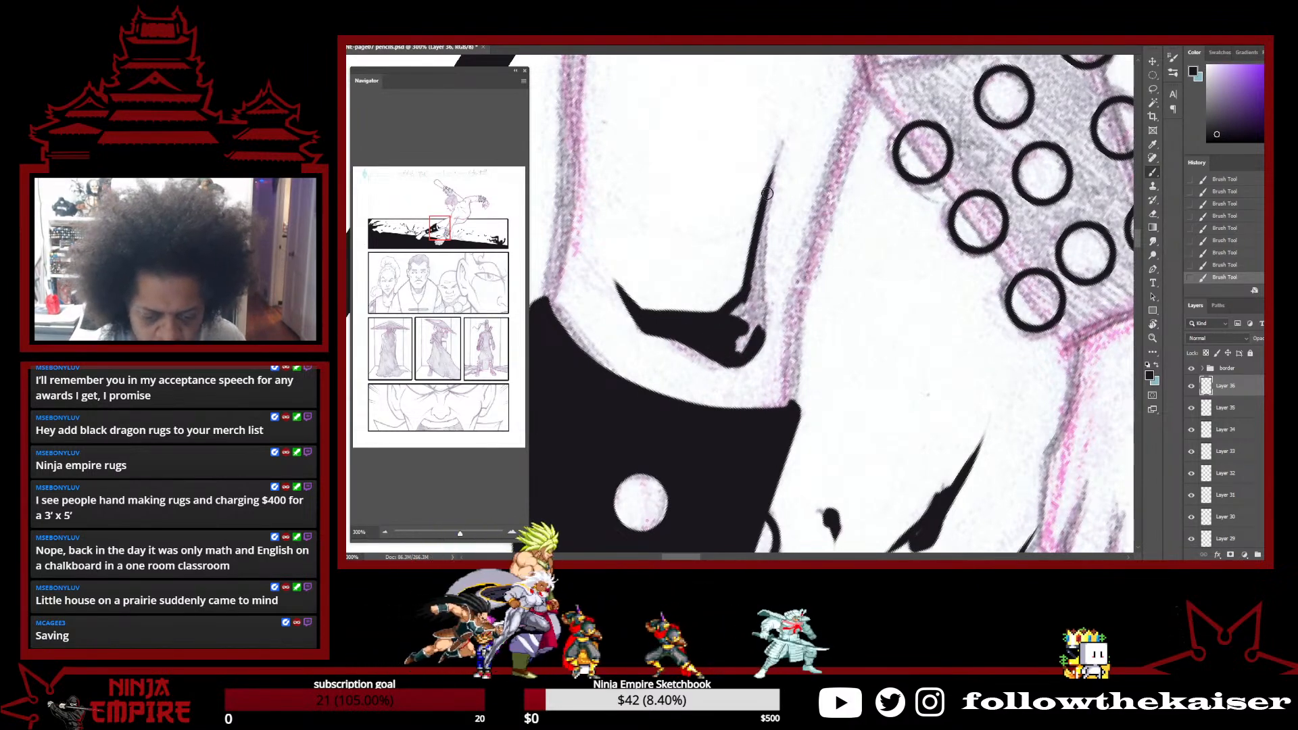
mouse_move(759, 251)
mouse_down()
mouse_move(748, 316)
mouse_move(730, 331)
mouse_move(744, 304)
mouse_up()
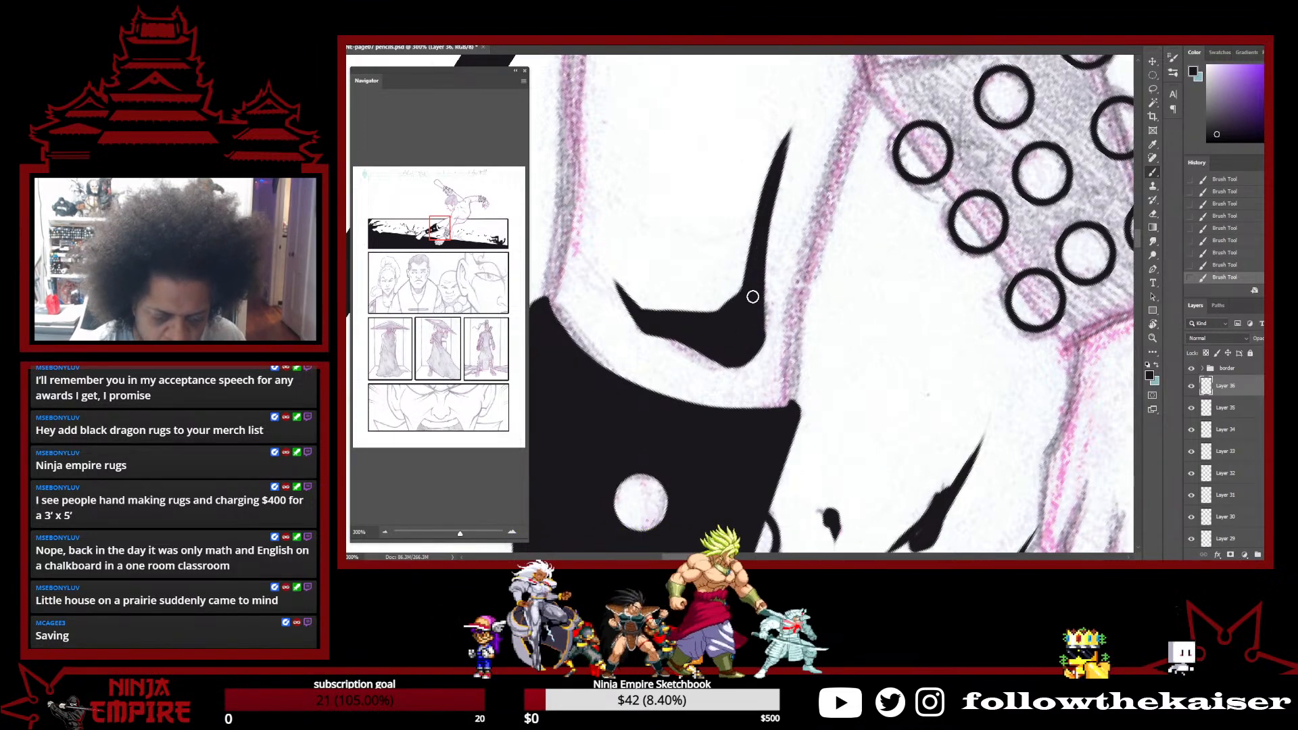
scroll(886, 392, down, 4)
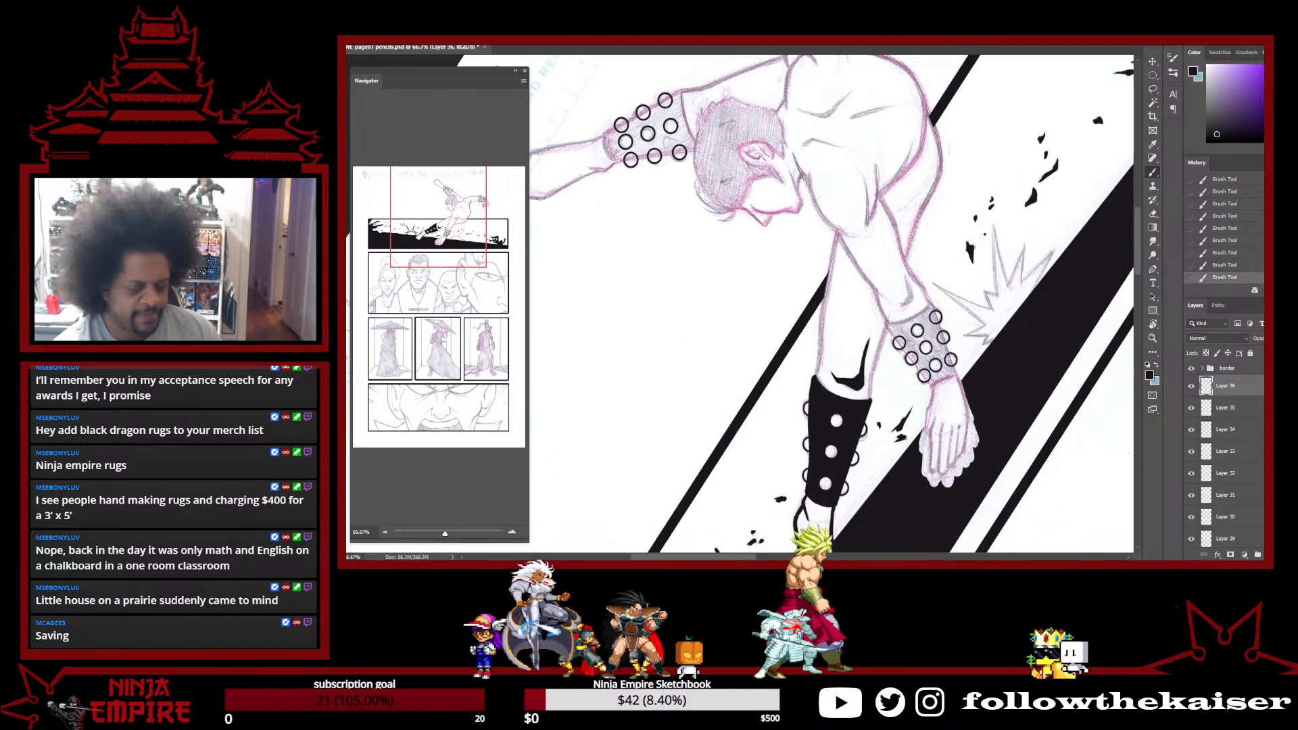
Ink the lower leg's outer contour from the upper arm down to the ankle cuff, thickening it with repeated strokes
scroll(889, 390, up, 3)
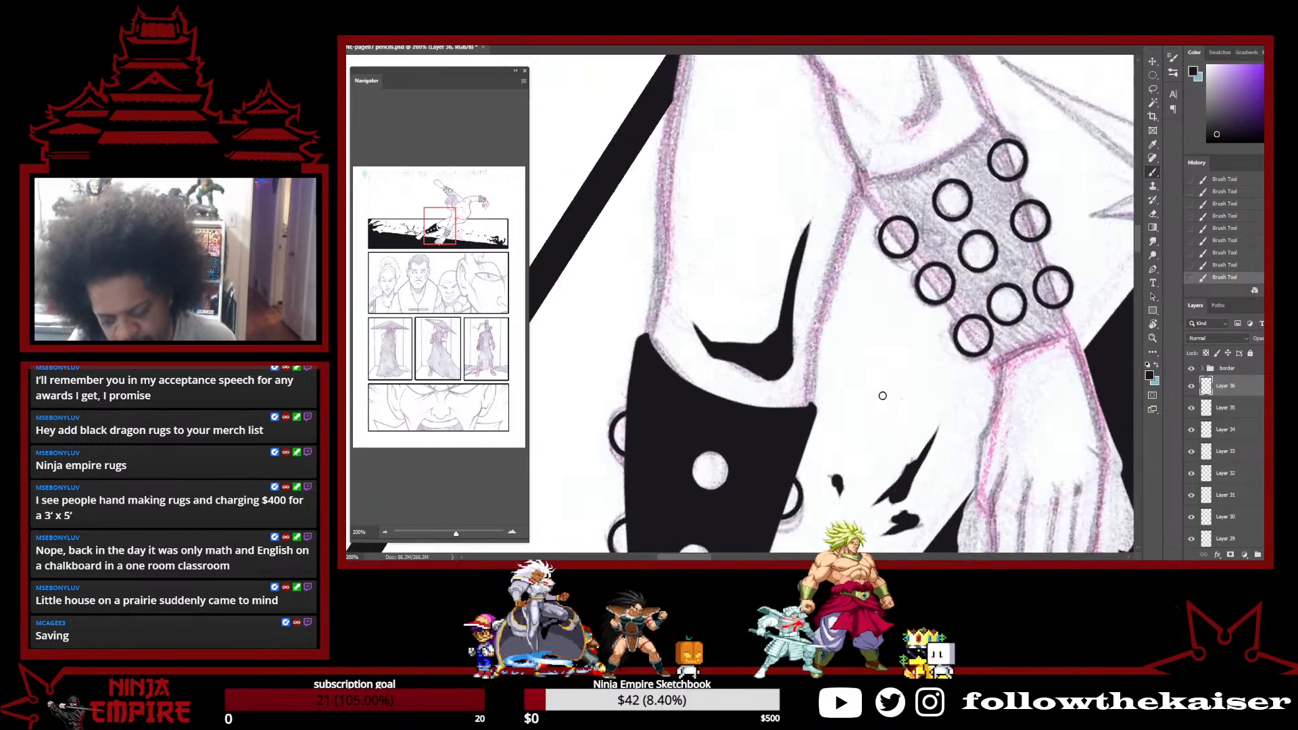
drag(889, 390, 1003, 314)
mouse_move(891, 190)
mouse_down()
mouse_move(933, 318)
mouse_move(910, 420)
mouse_move(912, 342)
mouse_move(875, 351)
mouse_up()
drag(881, 249, 880, 191)
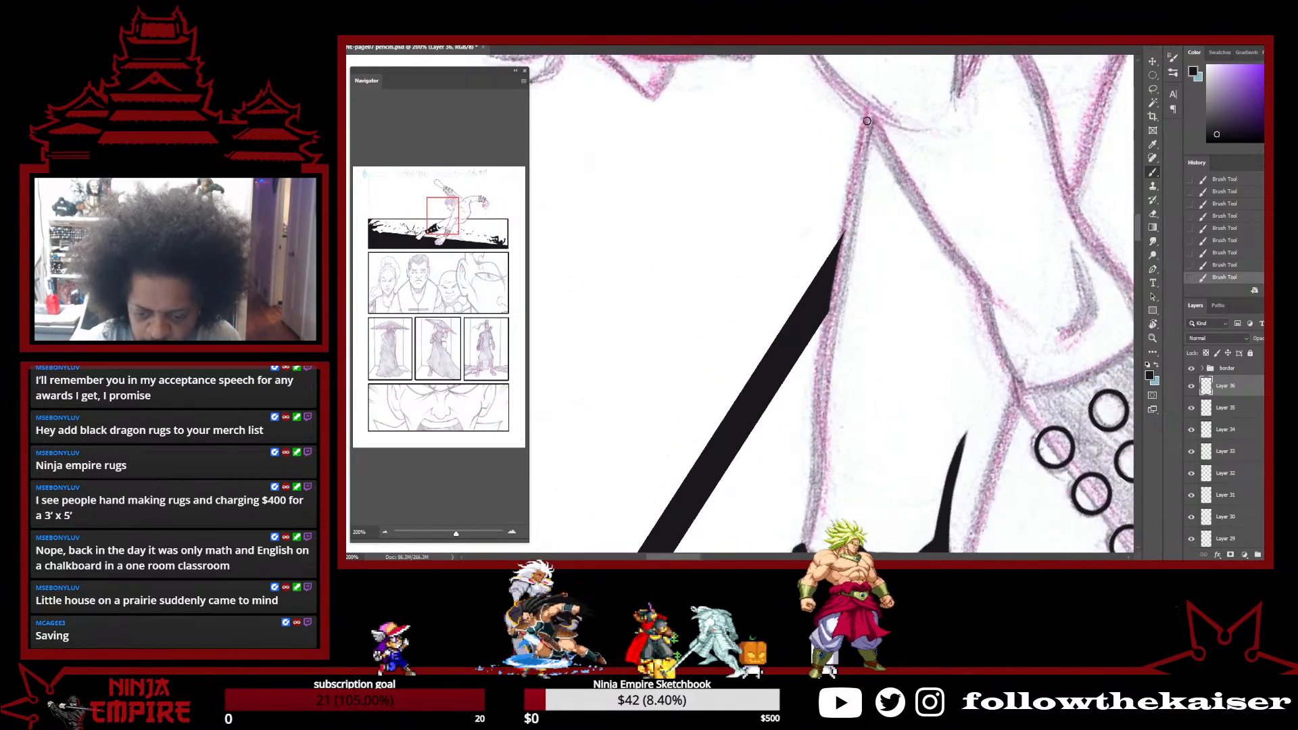
mouse_move(846, 229)
mouse_down()
mouse_move(814, 468)
mouse_move(823, 294)
mouse_move(811, 375)
mouse_up()
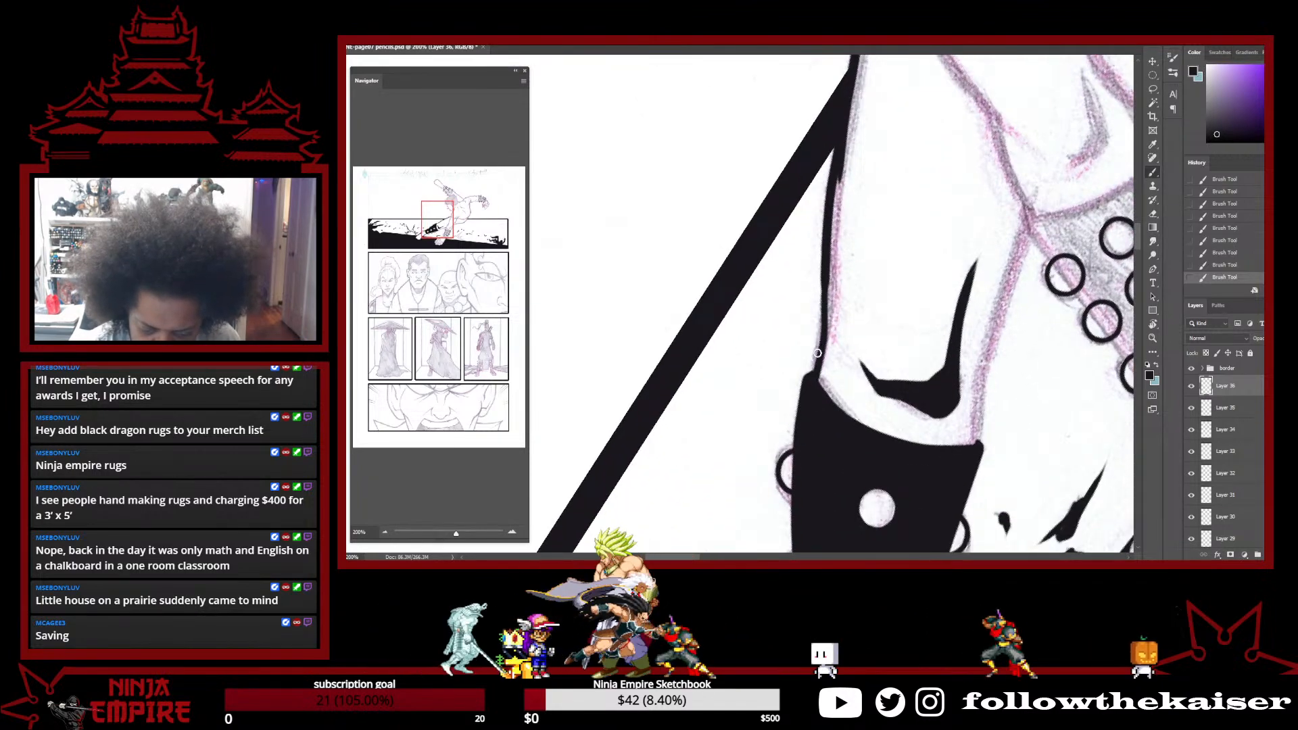
drag(823, 315, 805, 413)
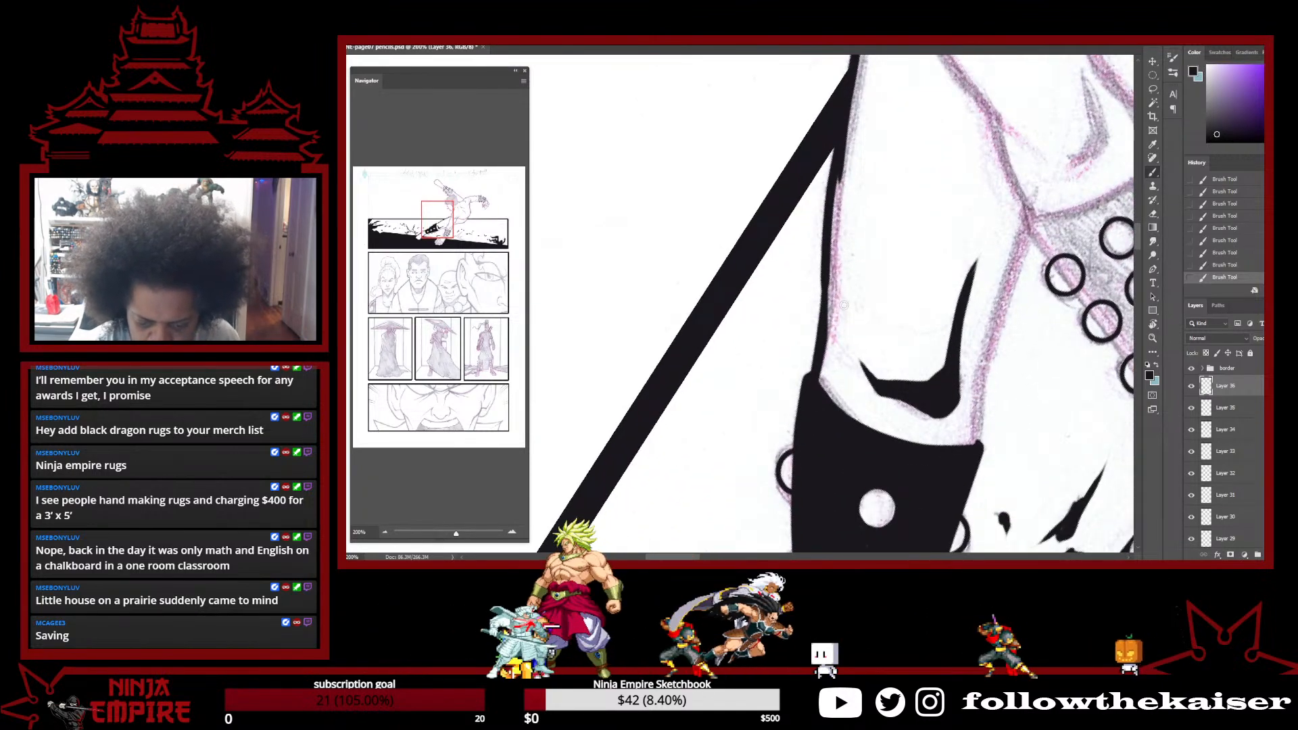
drag(861, 190, 831, 337)
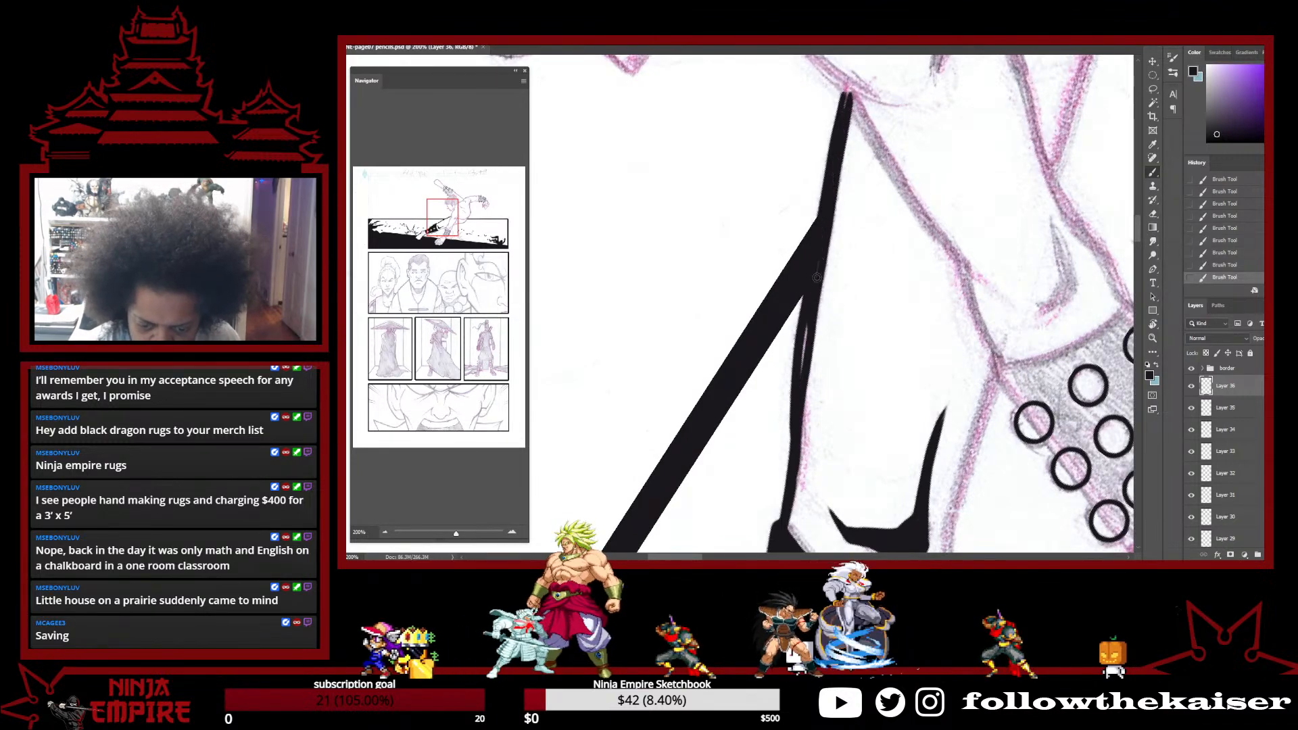
drag(814, 343, 829, 183)
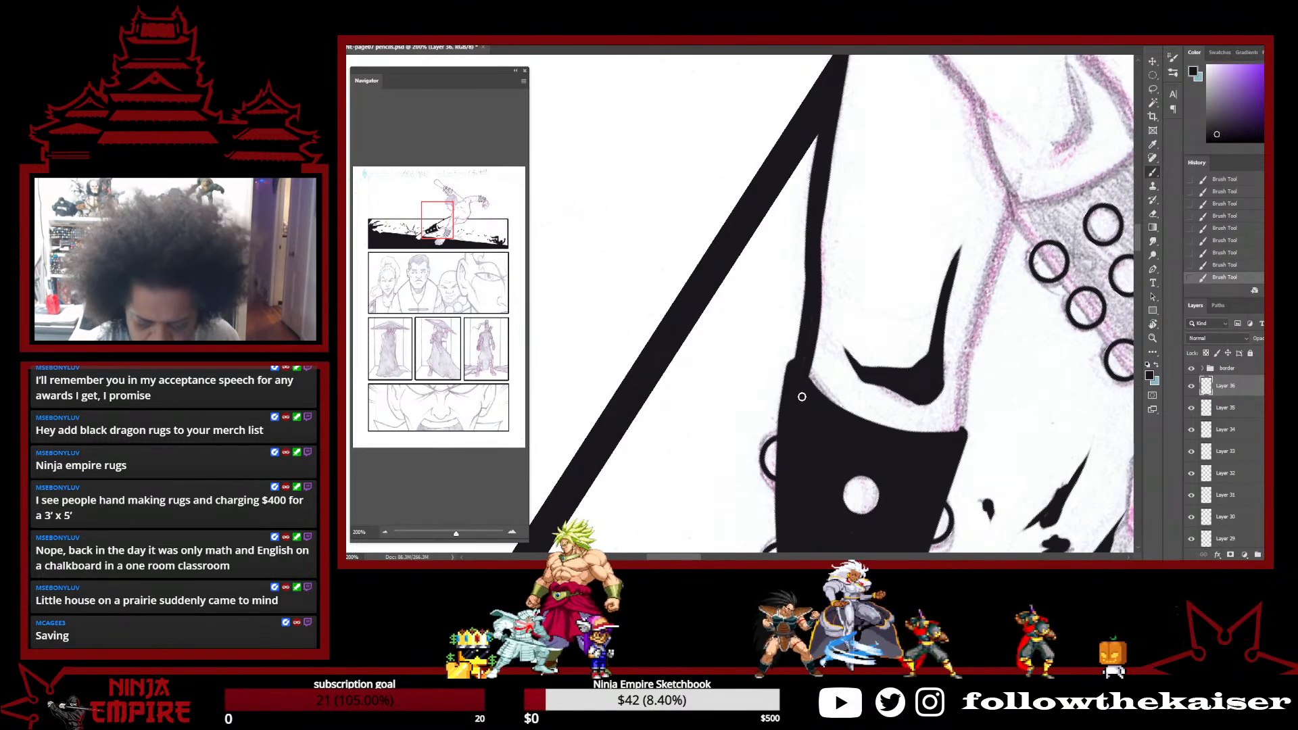
ctrl+alt+click(932, 420)
ctrl+click(902, 336)
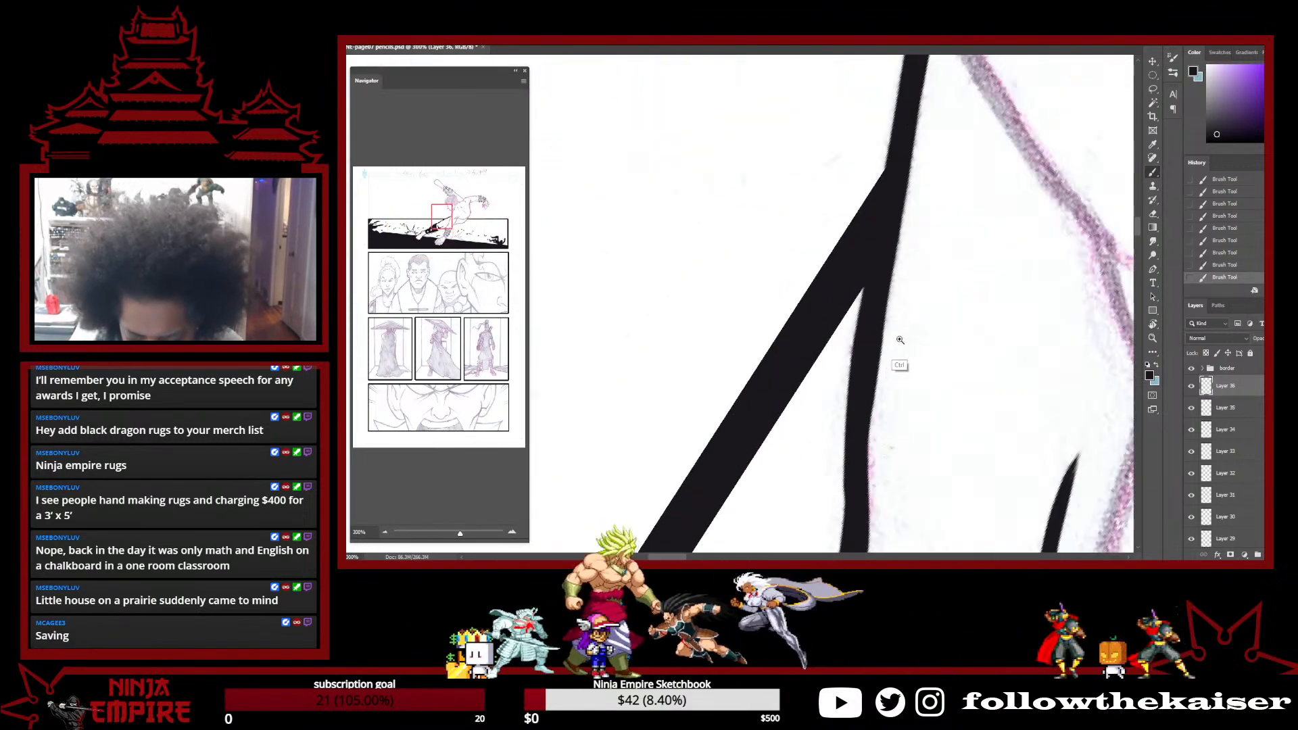
ctrl+alt+click(934, 407)
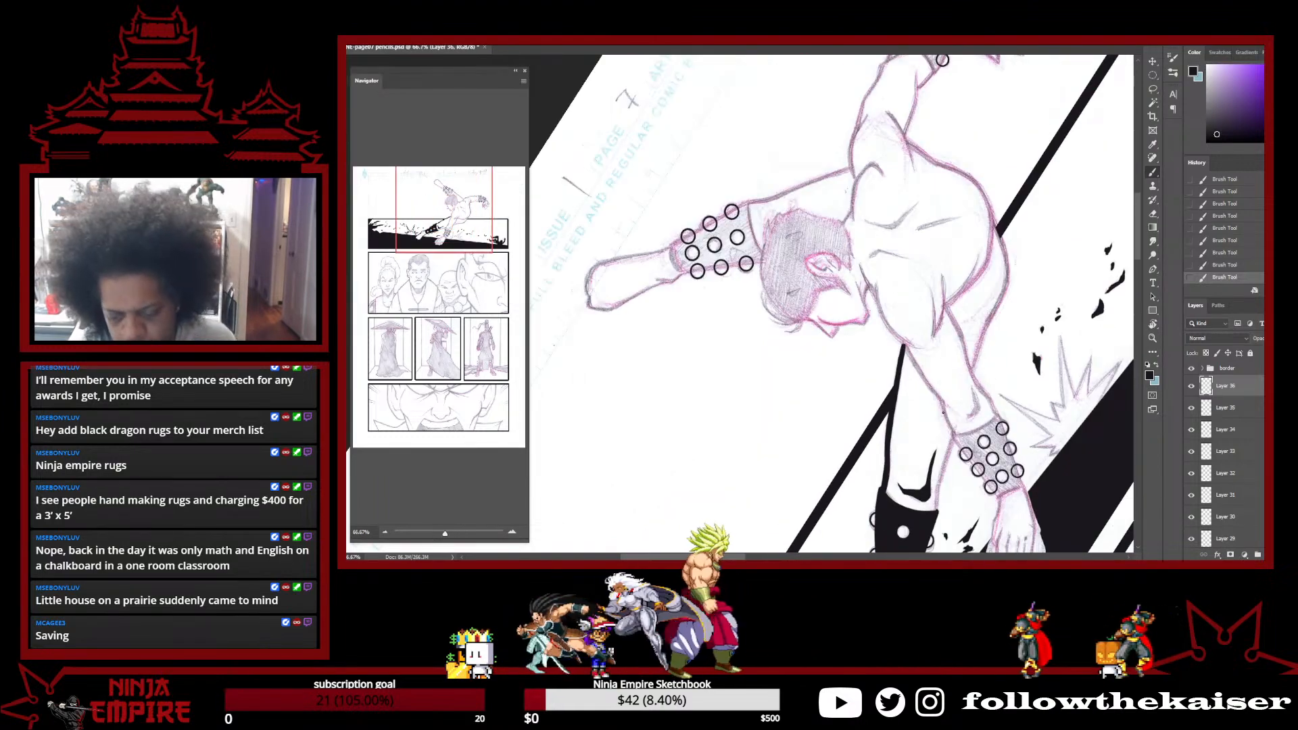
Ink the lower leg's other contour from the wrist cuff down to the corner of the ankle cuff
drag(934, 408, 896, 297)
ctrl+click(925, 383)
ctrl+click(924, 384)
drag(923, 378, 946, 298)
drag(928, 190, 876, 405)
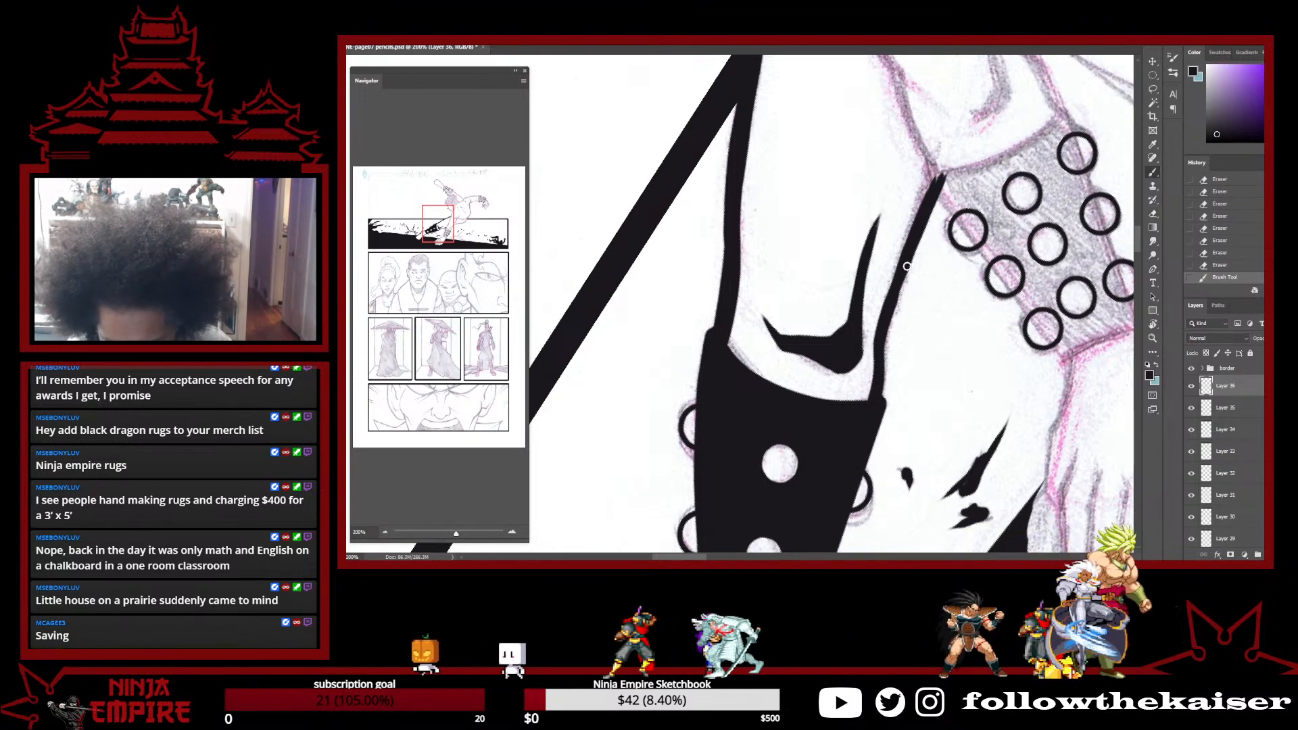
Trim the leg contour beside the wrist cuff with the eraser and save the file
key(e)
drag(895, 324, 902, 300)
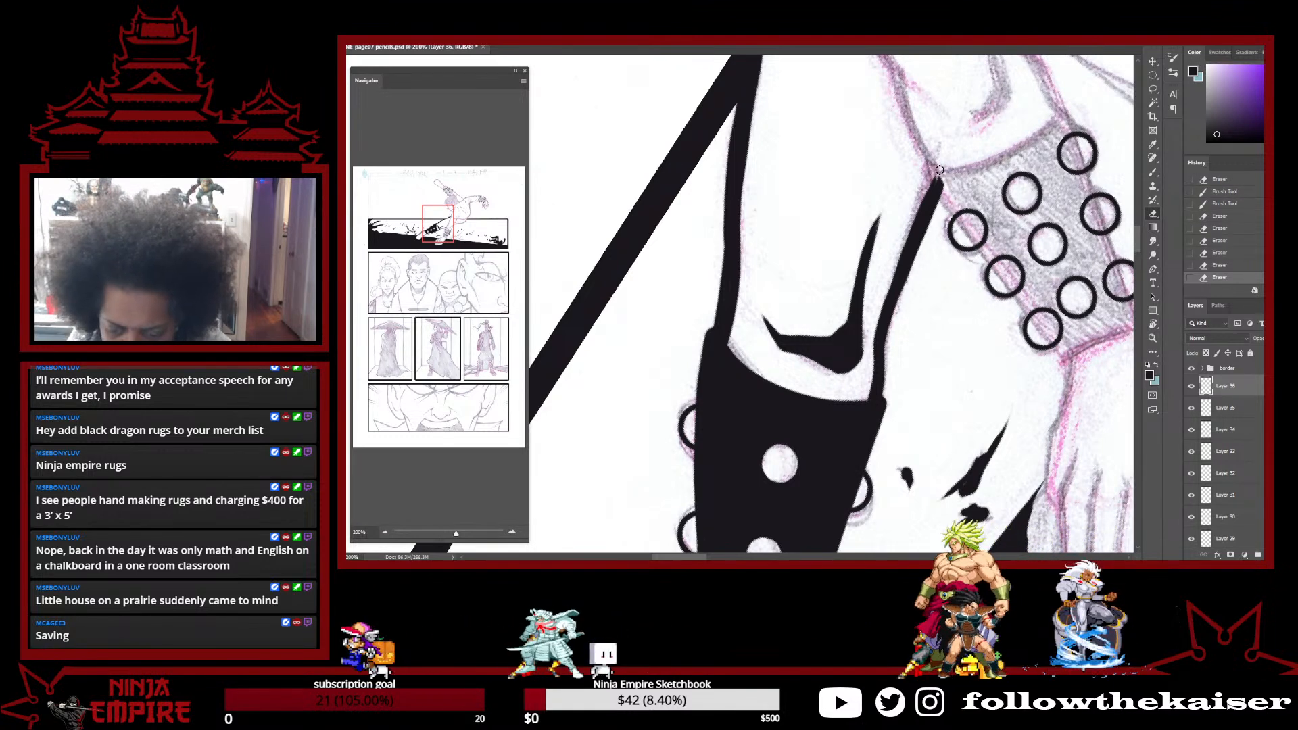
drag(938, 177, 948, 149)
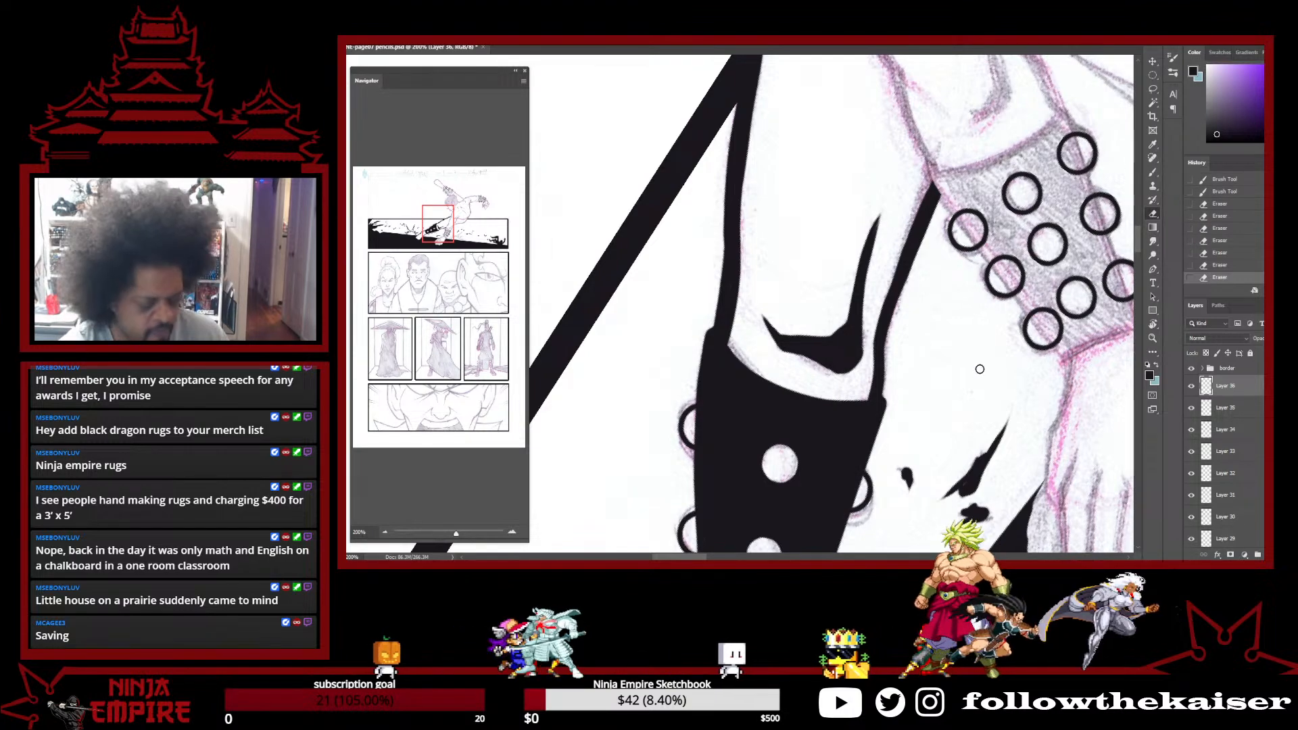
scroll(974, 396, down, 3)
drag(1003, 415, 936, 345)
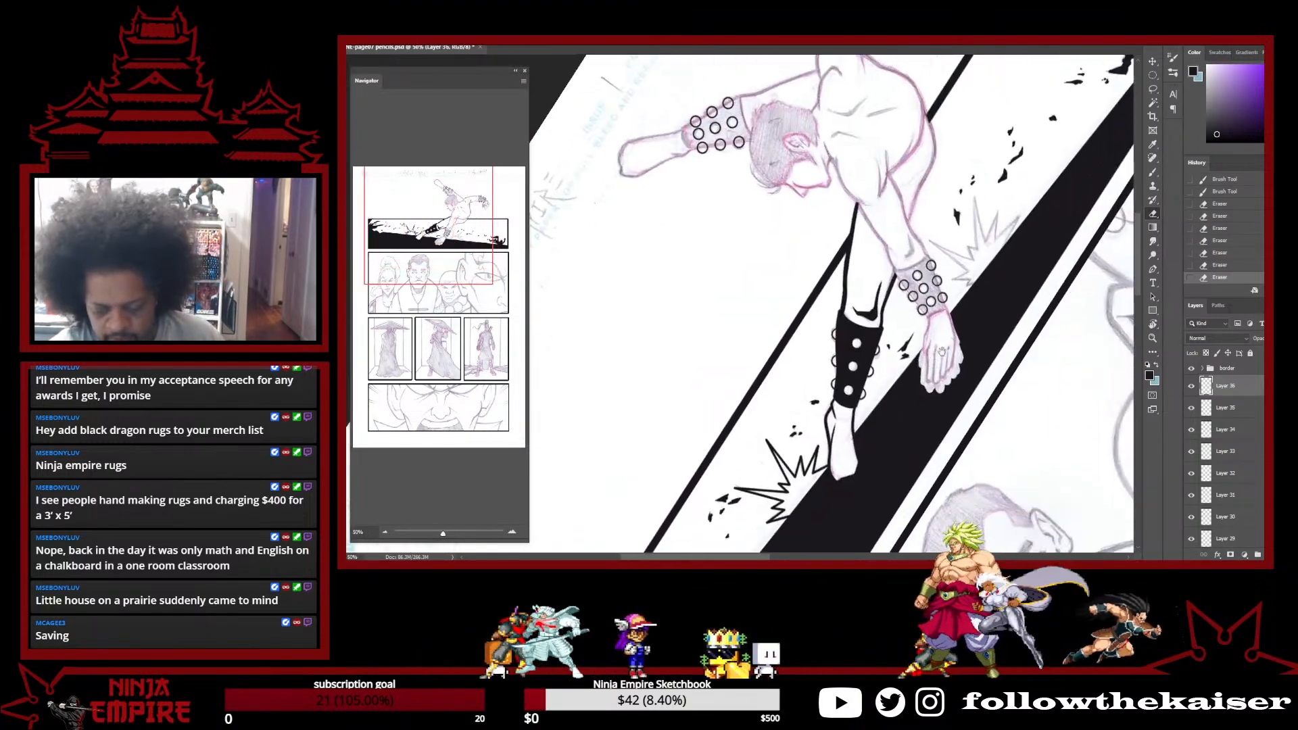
key(ctrl+s)
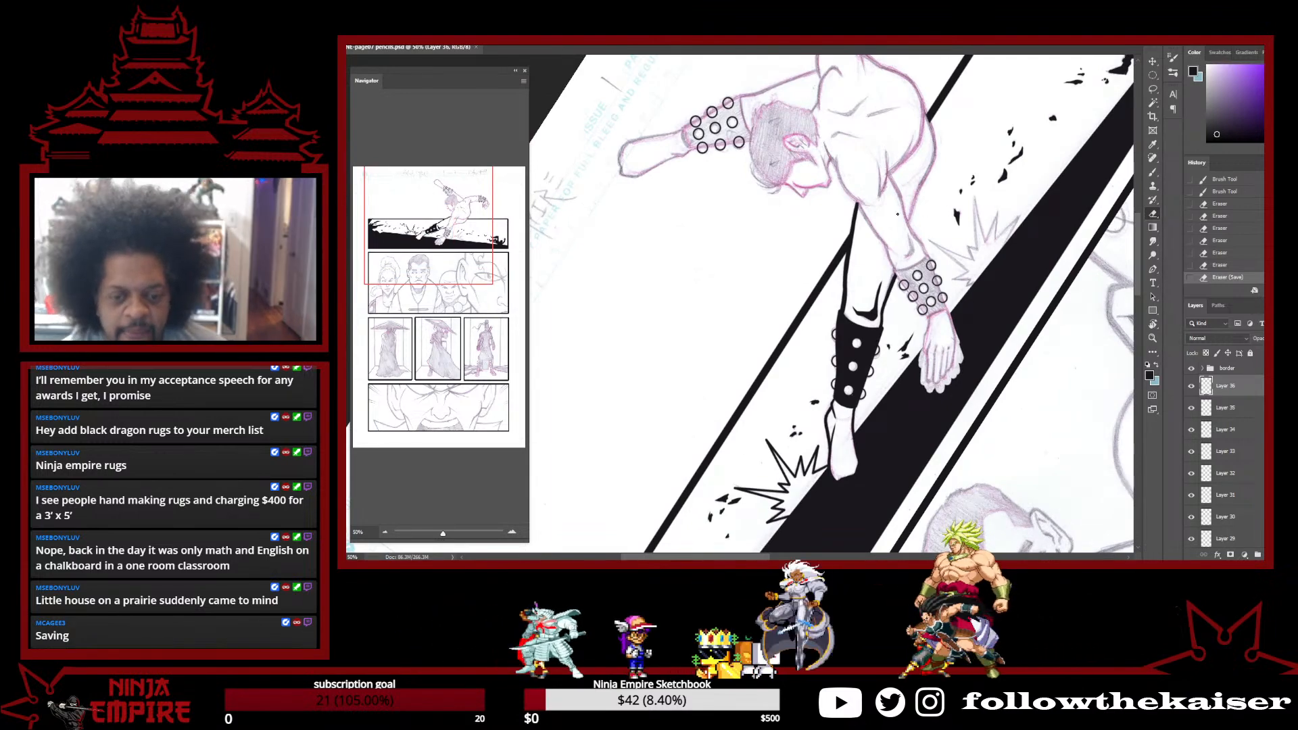
Ink the front contour of the upper arm below the chin as one thick curve with tapered ends
scroll(893, 201, up, 2)
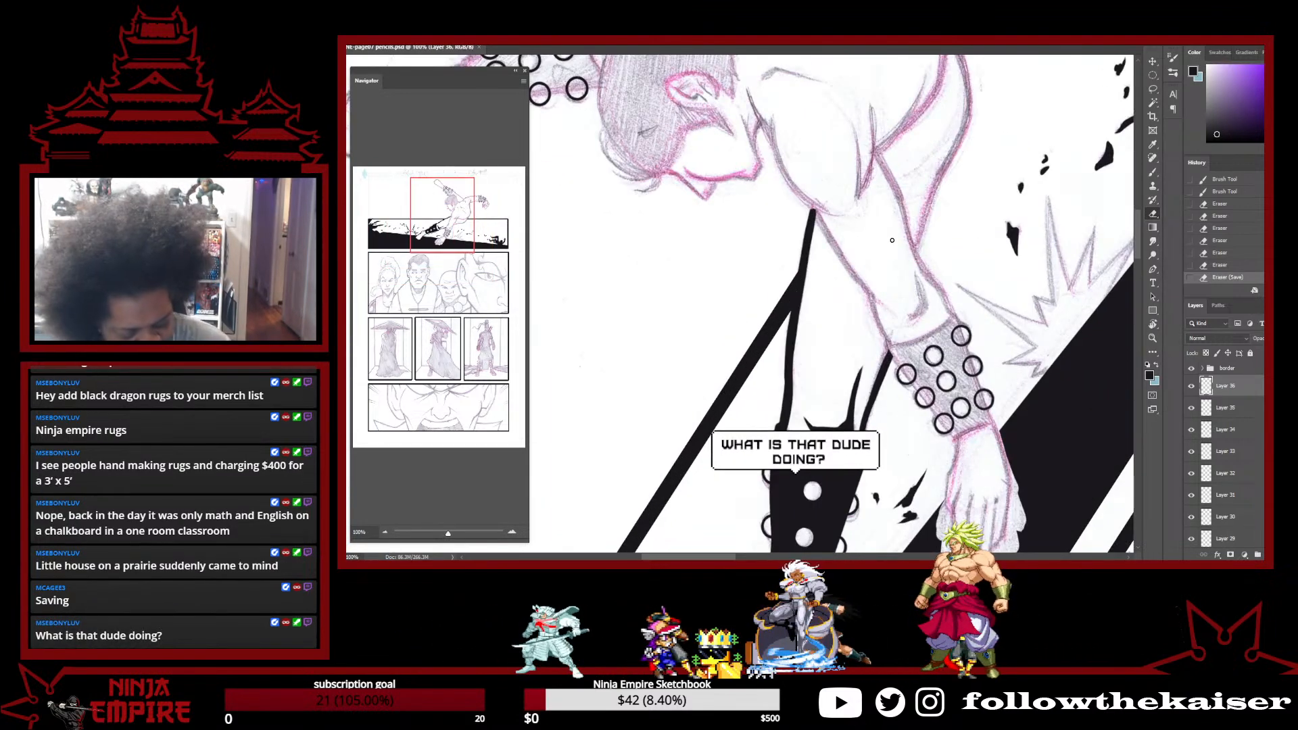
scroll(893, 241, up, 4)
key(b)
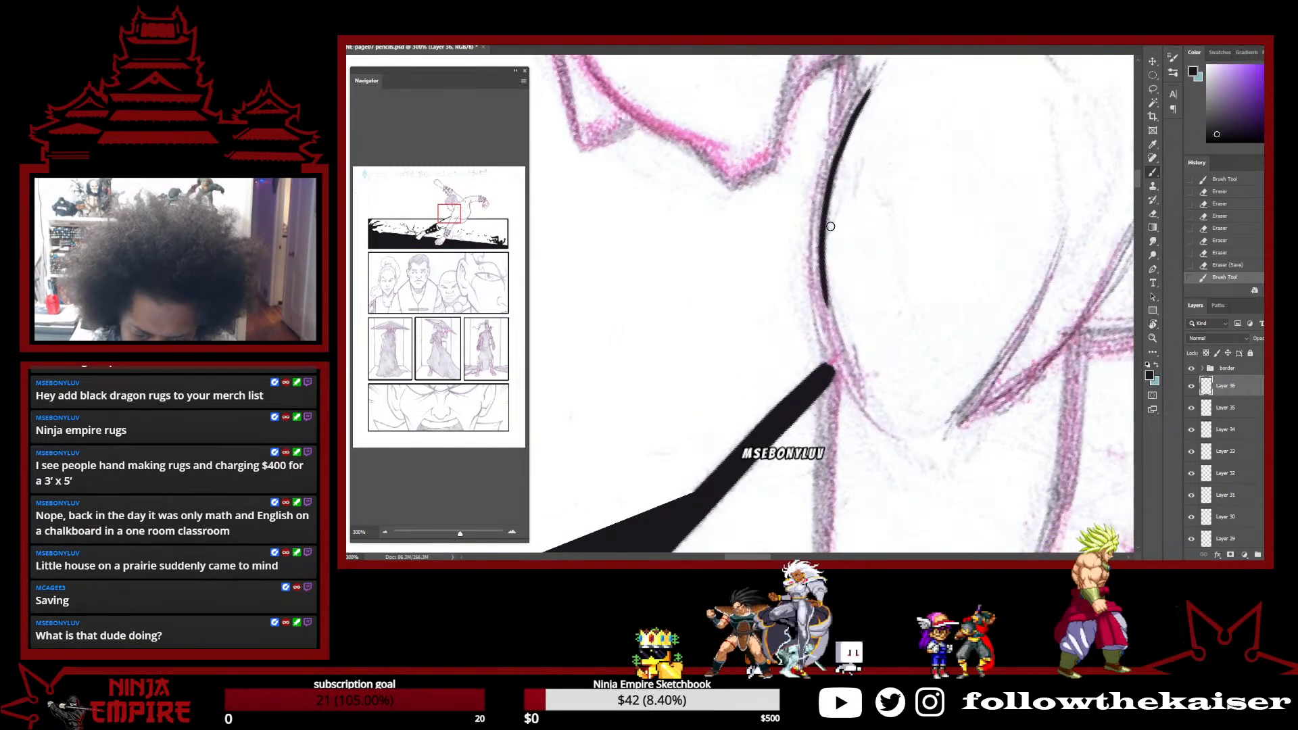
mouse_move(845, 107)
mouse_down()
mouse_move(810, 262)
mouse_move(854, 397)
mouse_up()
drag(813, 214, 822, 321)
drag(816, 187, 826, 345)
drag(811, 243, 822, 342)
drag(815, 290, 837, 373)
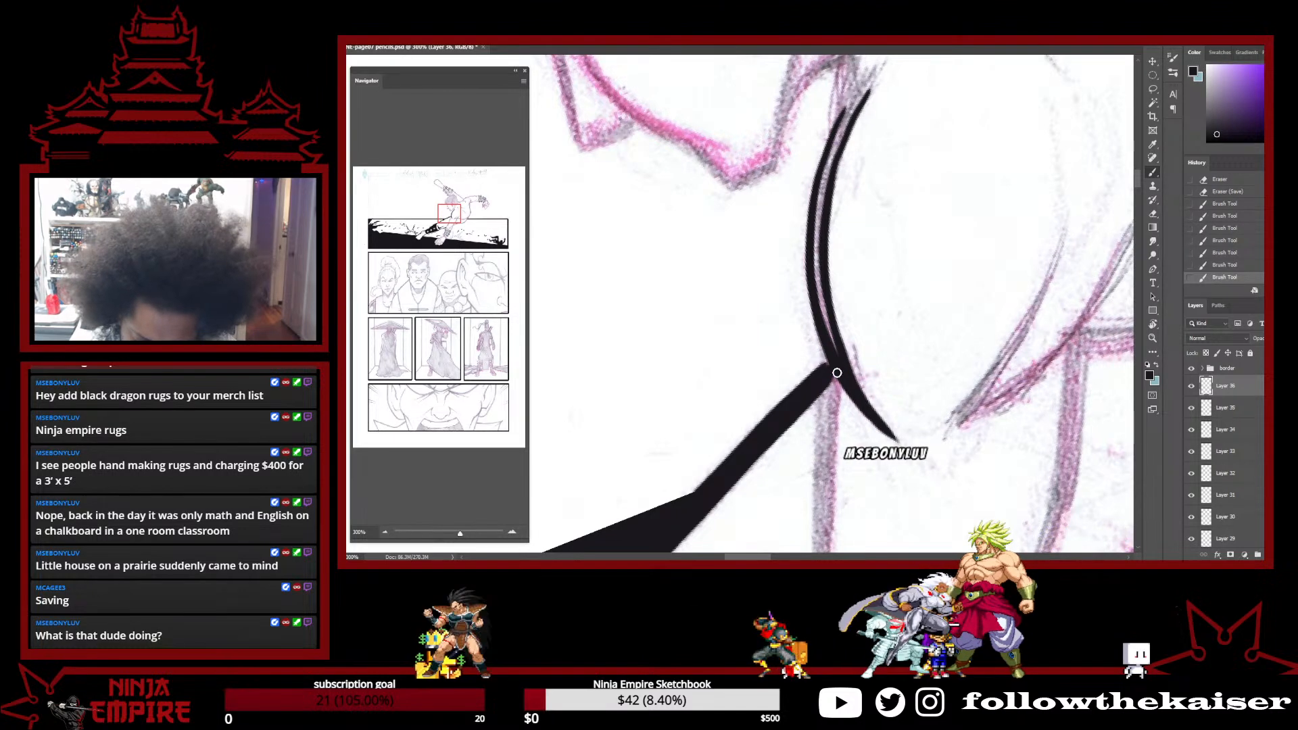
drag(819, 322, 820, 191)
mouse_move(817, 265)
mouse_down()
mouse_move(840, 130)
mouse_move(855, 169)
mouse_move(855, 350)
mouse_up()
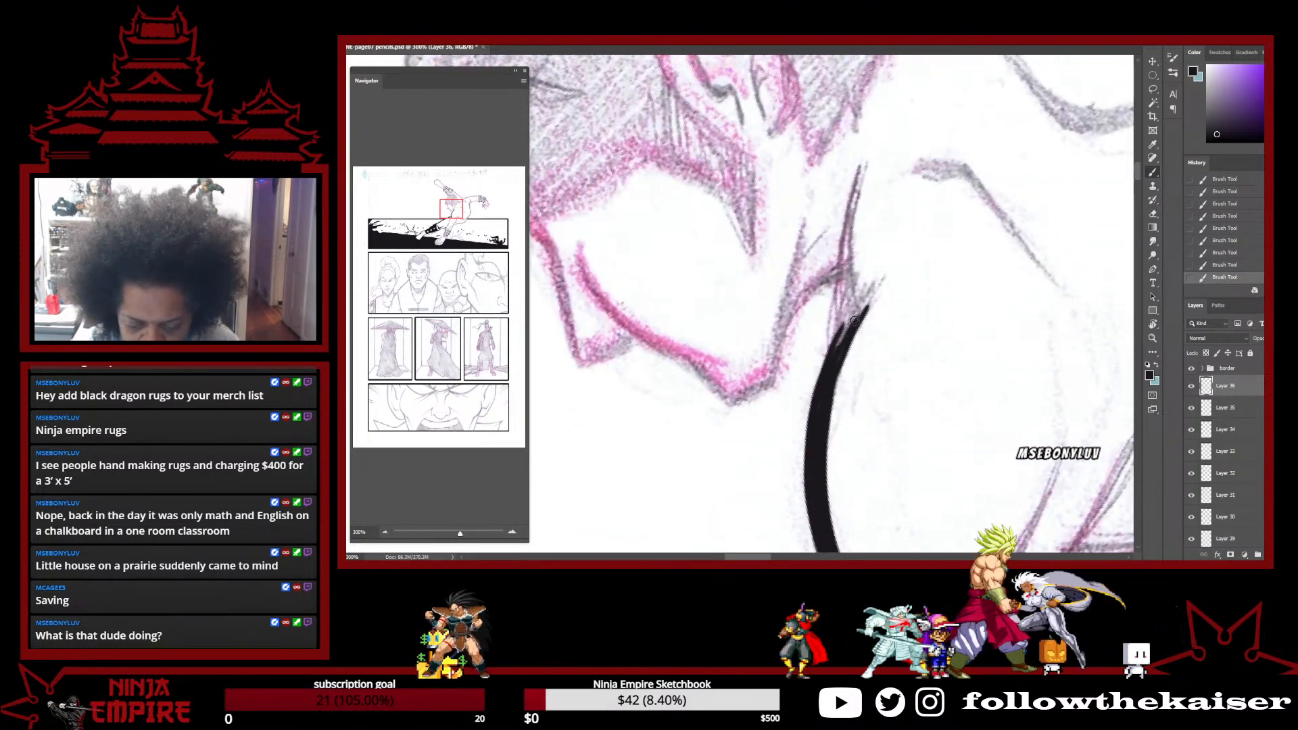
drag(855, 325, 905, 253)
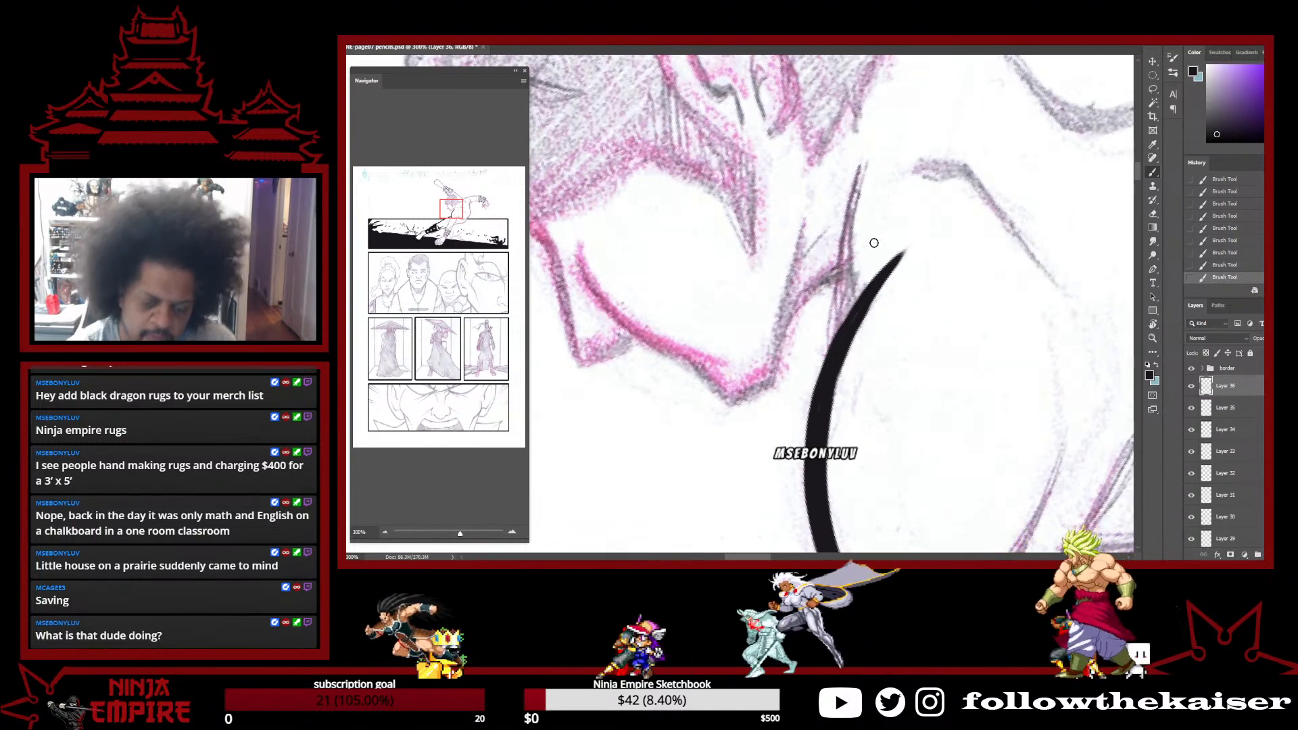
Ink a tapered line branching from the top of the upper-arm contour toward the neck, filling it solid black
key(r)
drag(915, 343, 896, 440)
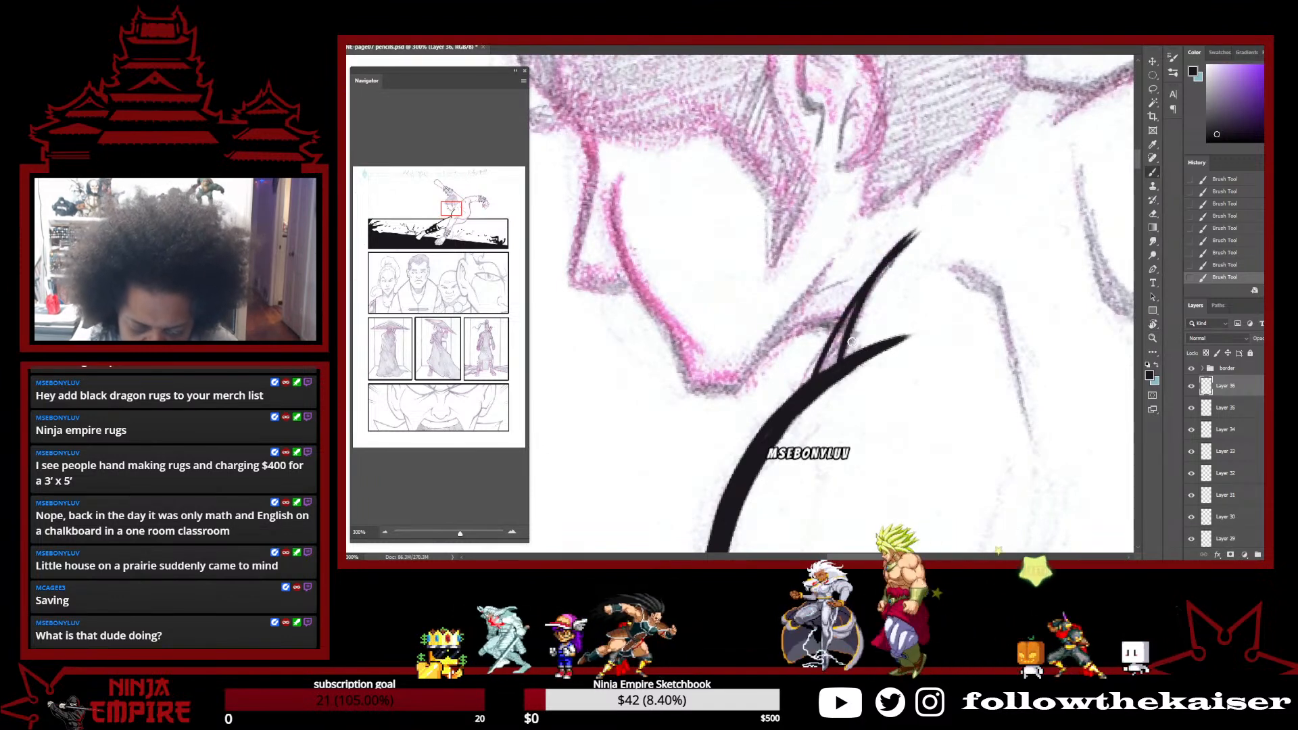
key(ctrl+z)
drag(841, 363, 907, 240)
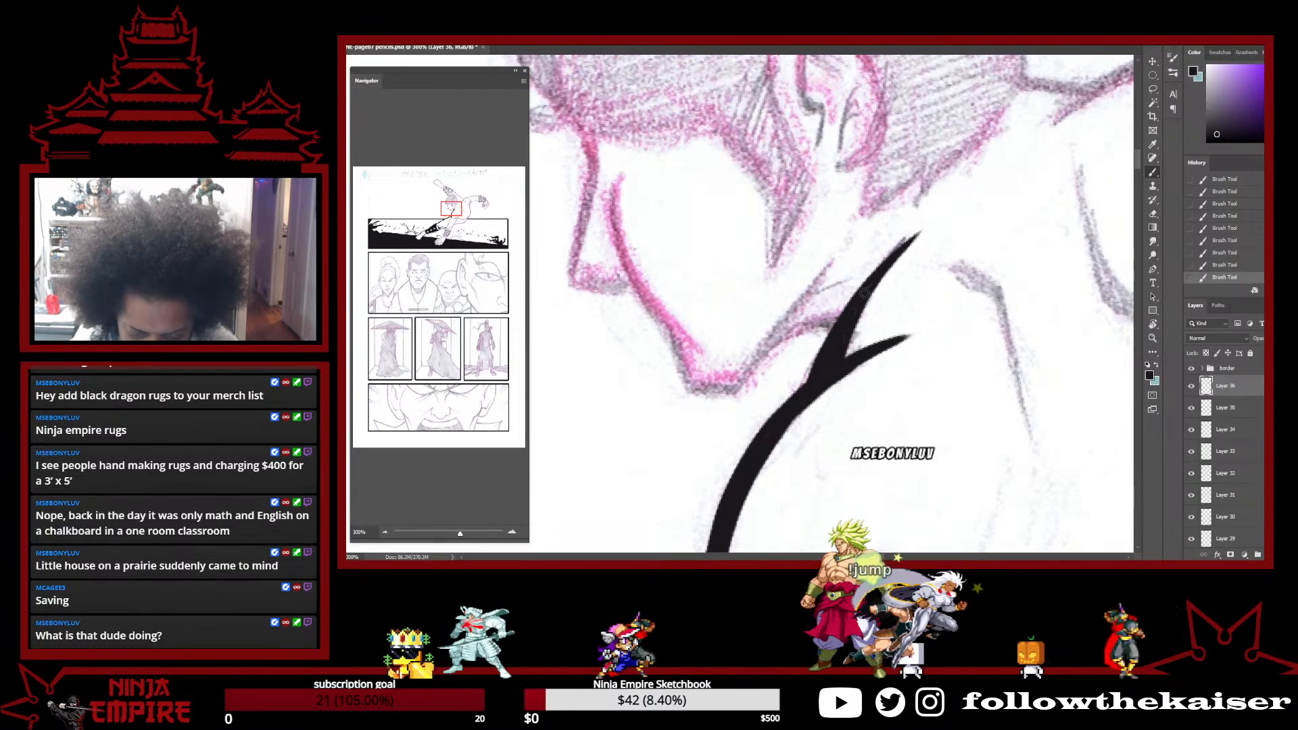
Ink the bent muscle line on the shoulder beside the neck, thick at its upper end and tapering downward
scroll(932, 402, down, 2)
scroll(932, 407, down, 1)
drag(945, 396, 836, 413)
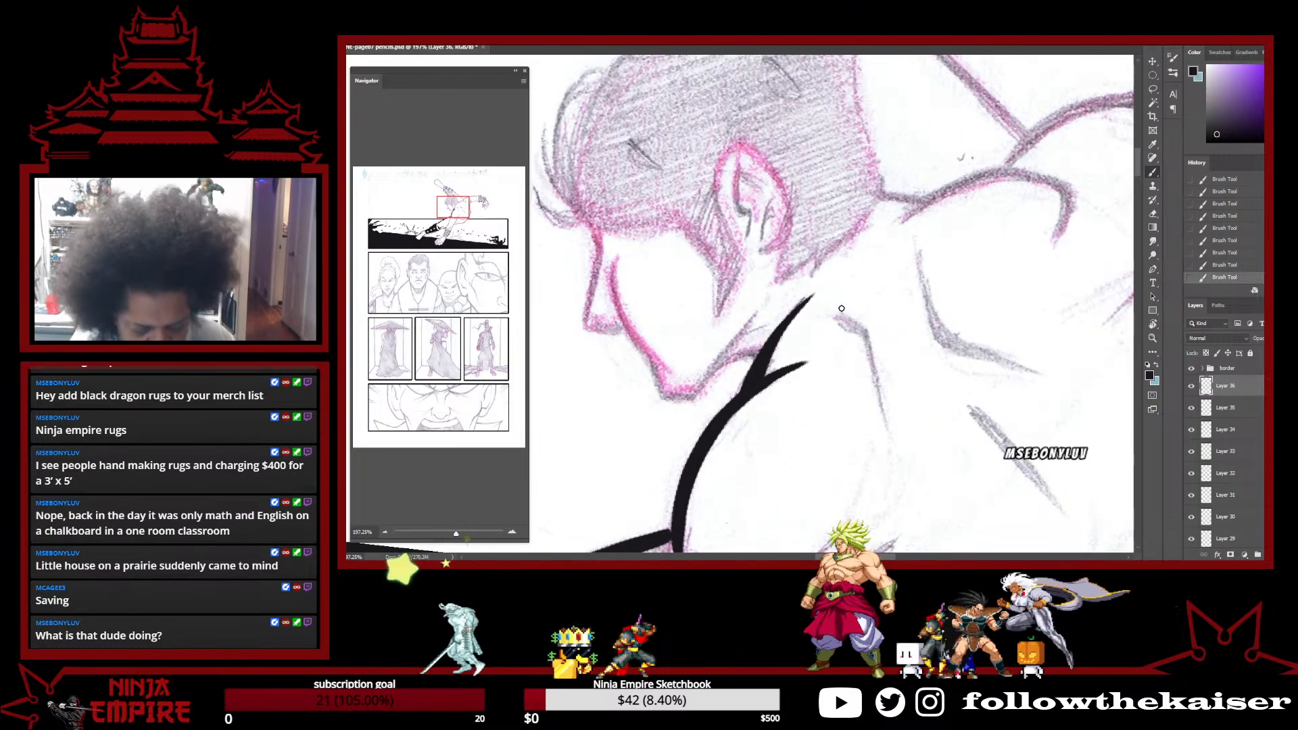
mouse_move(836, 318)
mouse_down()
mouse_move(879, 353)
mouse_move(835, 317)
mouse_move(870, 346)
mouse_move(876, 388)
mouse_up()
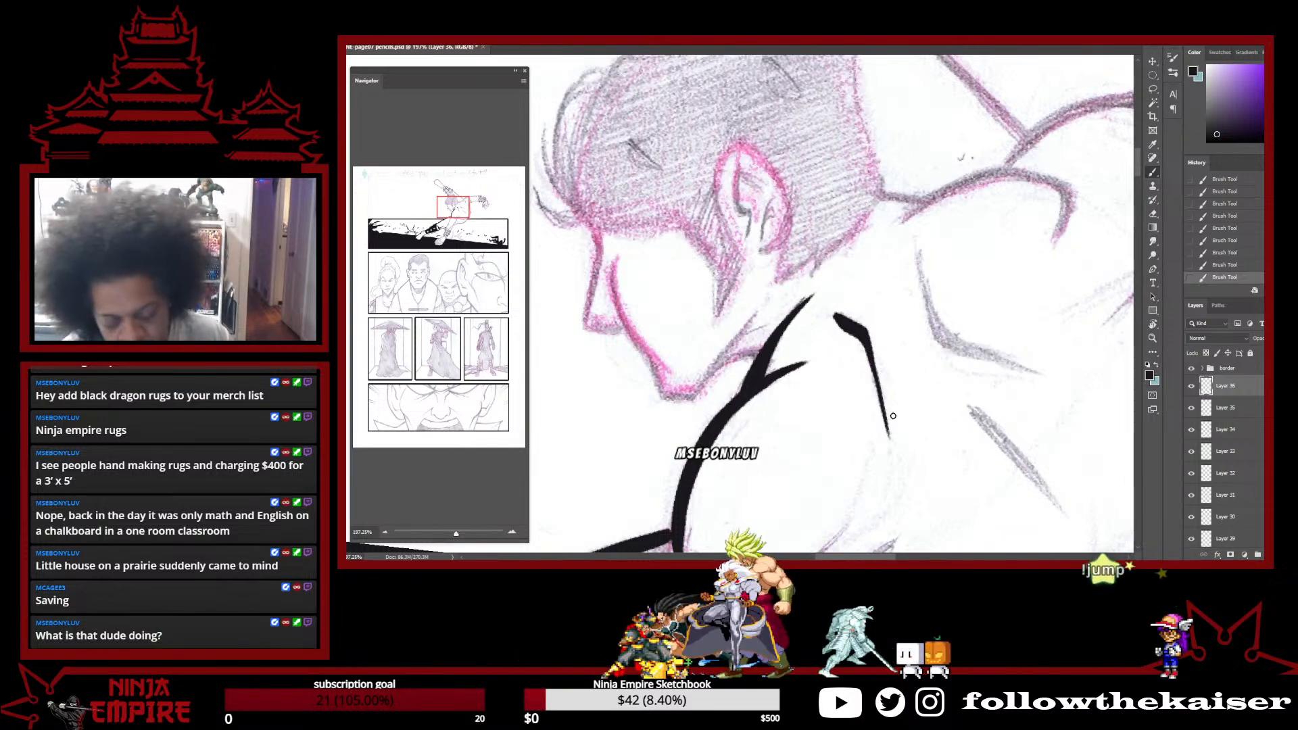
Ink the upper arm's rear contour and inner muscle line as two tapered curves, and trim the contour with the eraser
key(space)
mouse_move(924, 442)
mouse_down()
mouse_move(924, 300)
mouse_move(841, 433)
mouse_move(759, 428)
mouse_move(875, 320)
mouse_up()
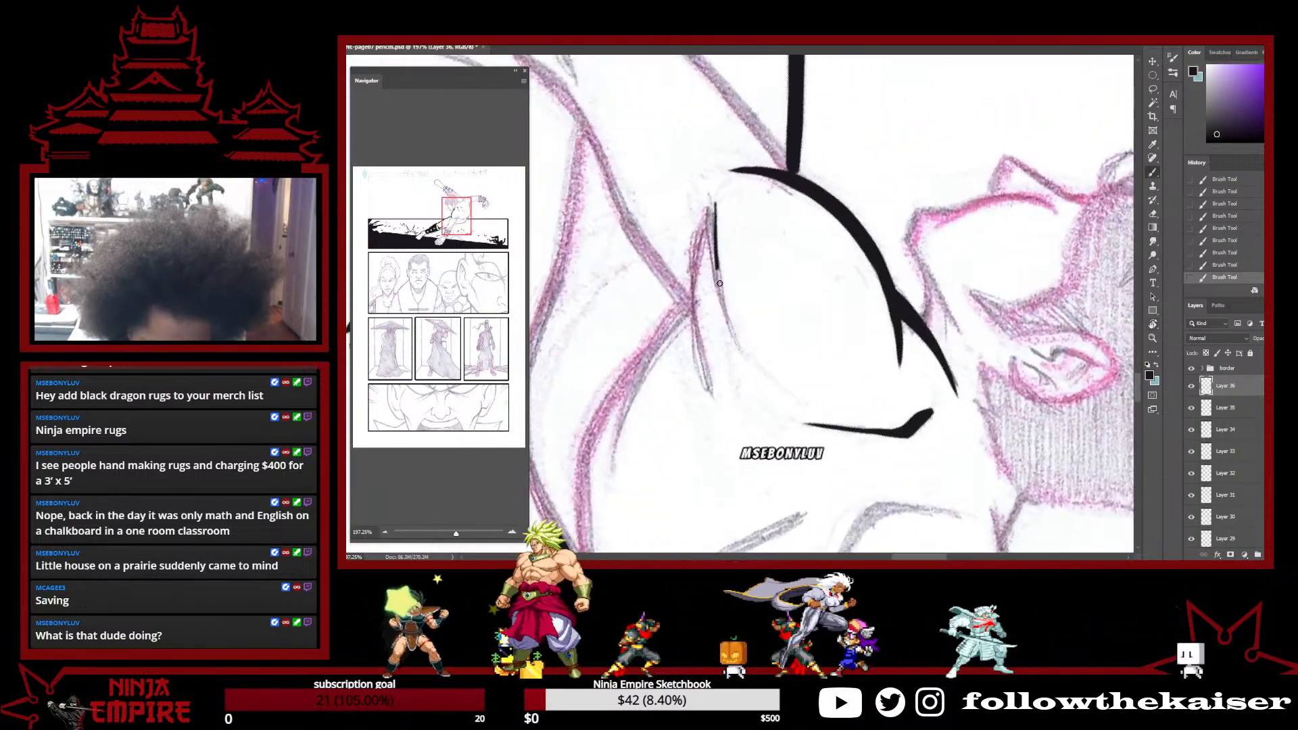
drag(716, 204, 748, 366)
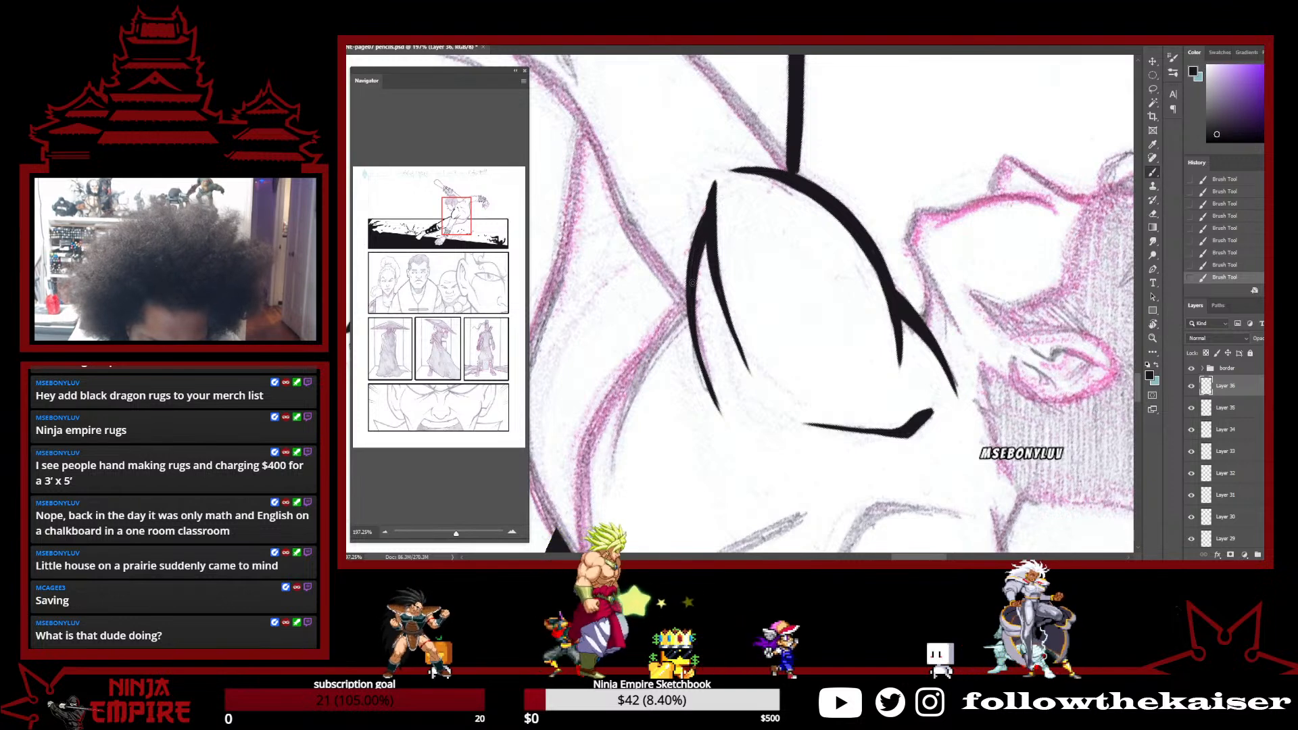
key(e)
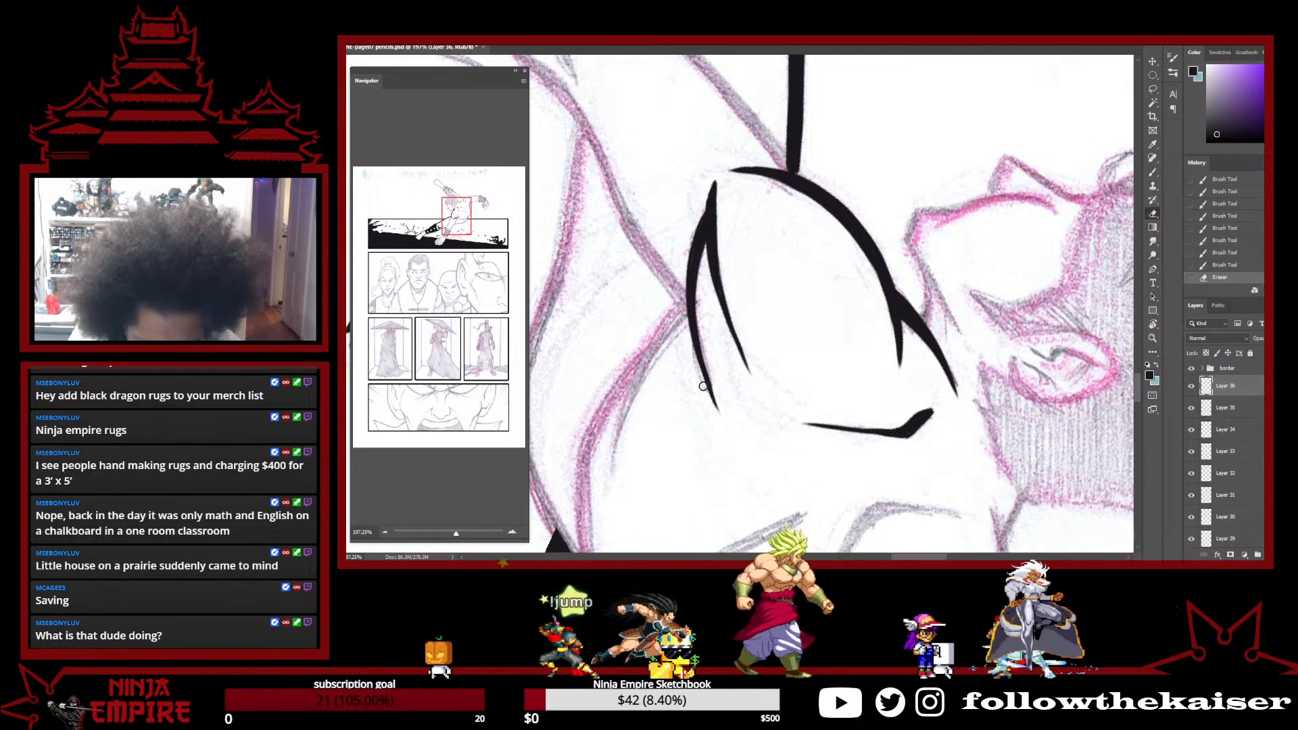
Ink the forearm's front contour from the upper arm's lower tip down to the studded wristband, thickening it and trimming its edge with the eraser
drag(846, 335, 794, 207)
drag(849, 405, 863, 219)
drag(879, 317, 870, 111)
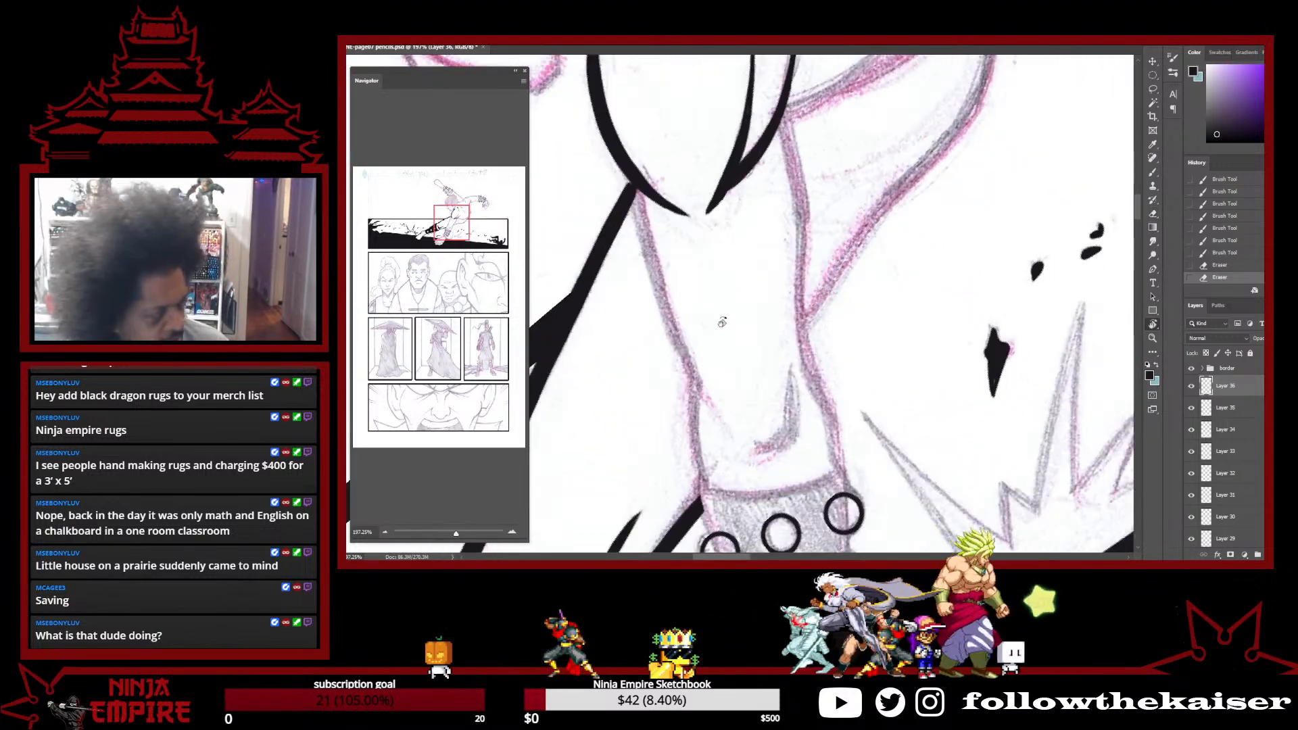
drag(715, 335, 880, 67)
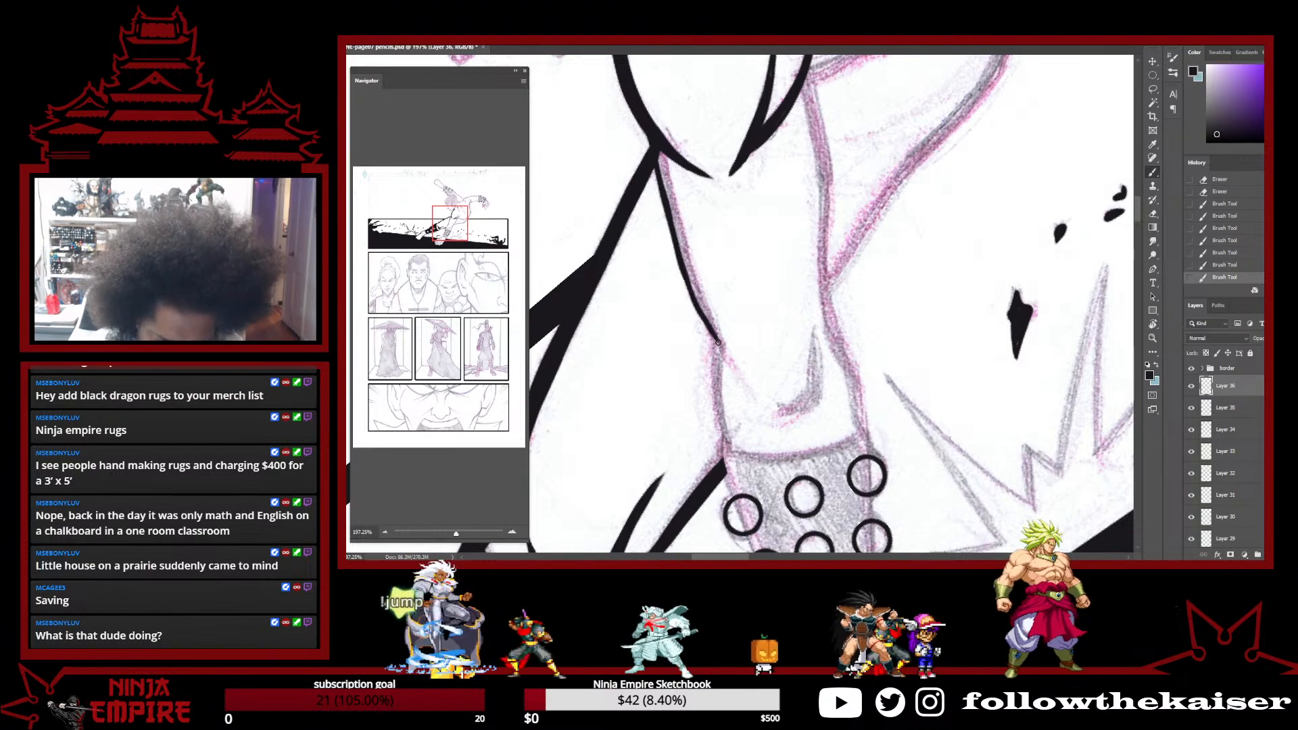
drag(703, 310, 683, 228)
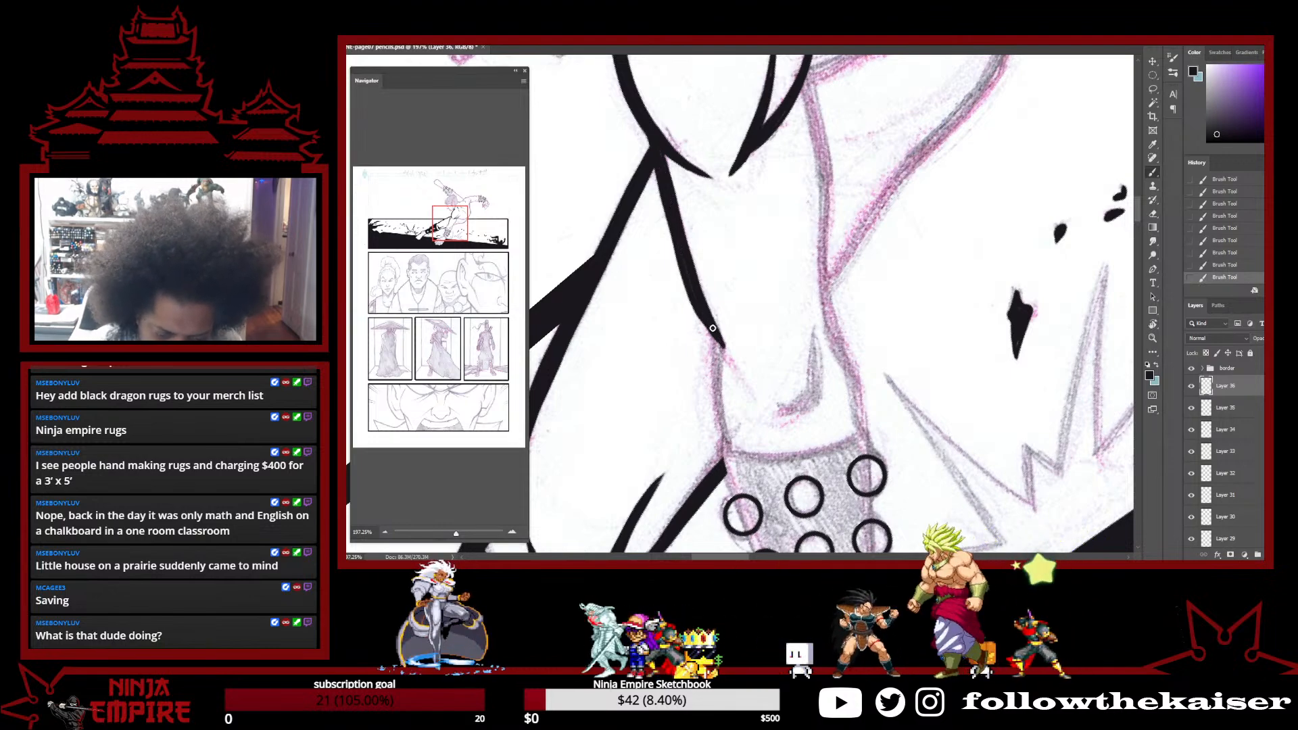
key(e)
drag(658, 212, 679, 282)
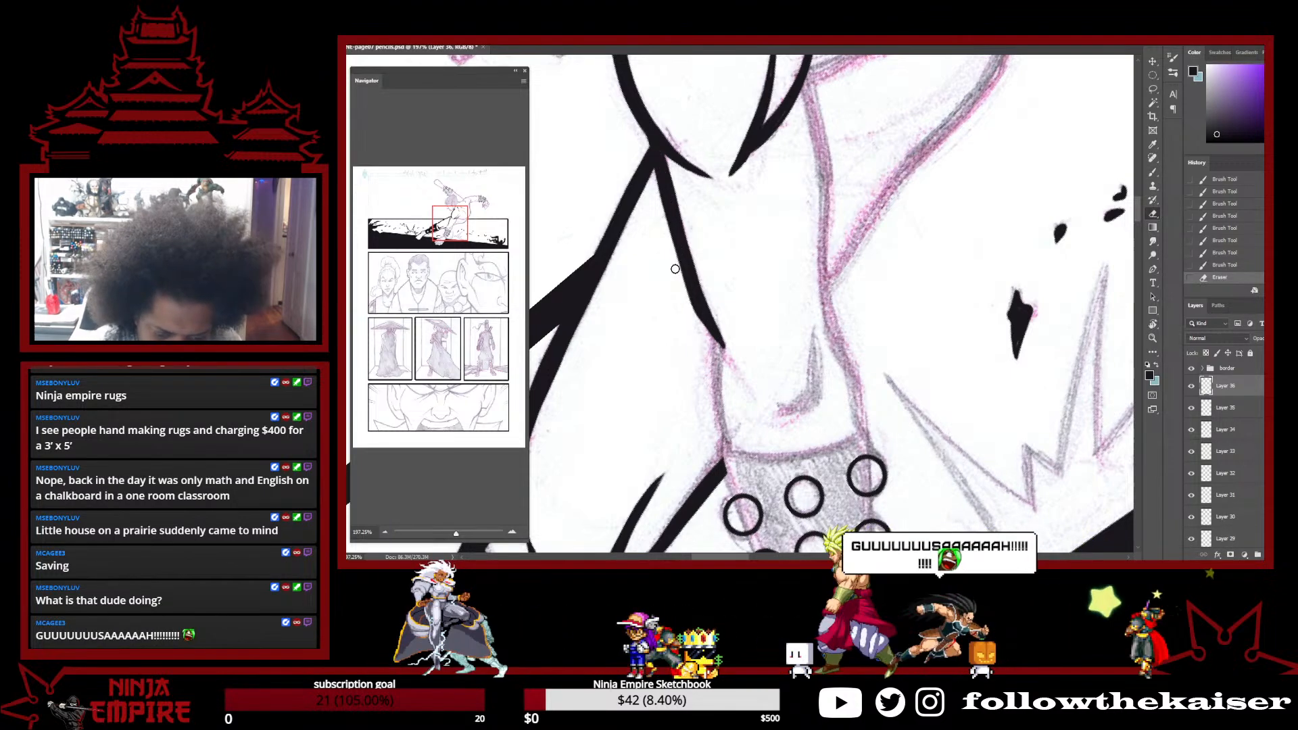
click(712, 375)
mouse_move(750, 334)
mouse_down()
mouse_move(778, 250)
mouse_move(752, 338)
mouse_move(761, 380)
mouse_move(738, 240)
mouse_move(747, 291)
mouse_up()
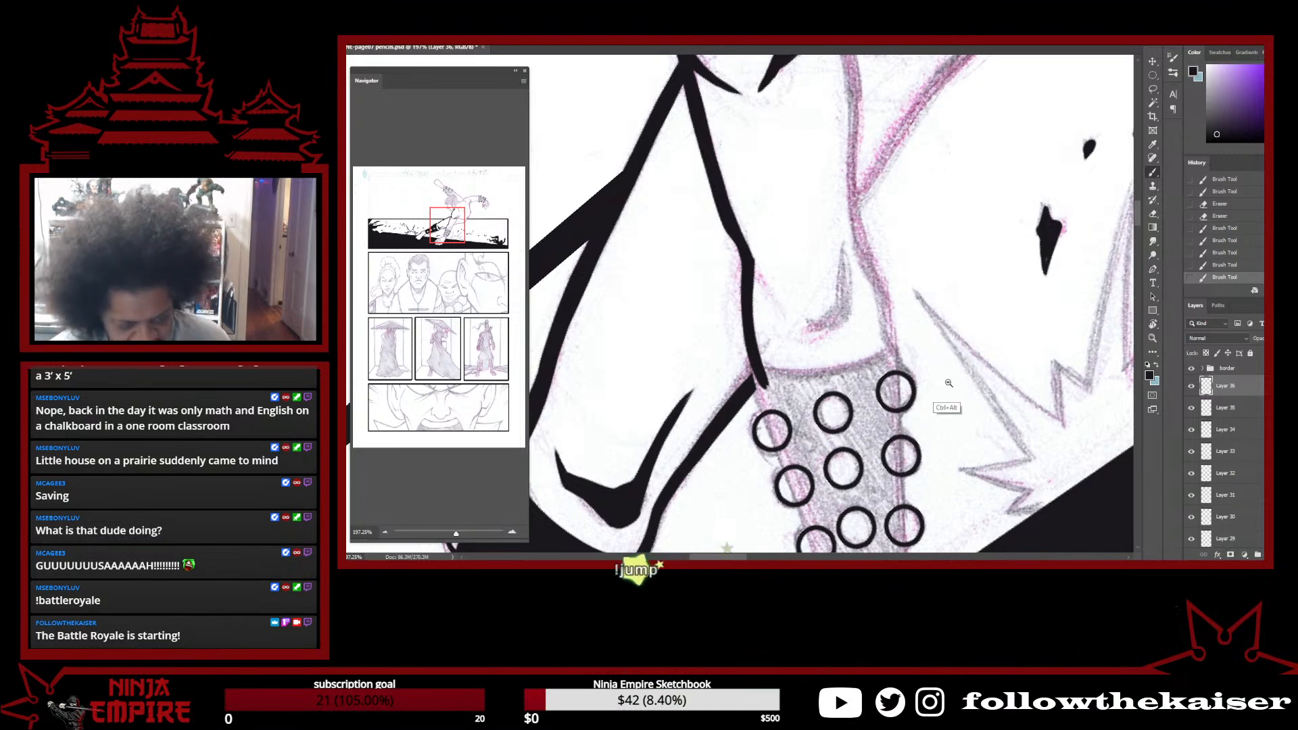
Ink the forearm's rear contour from the upper arm down toward the wrist, adding a second parallel stroke along its outer side
scroll(948, 383, down, 5)
drag(949, 383, 839, 326)
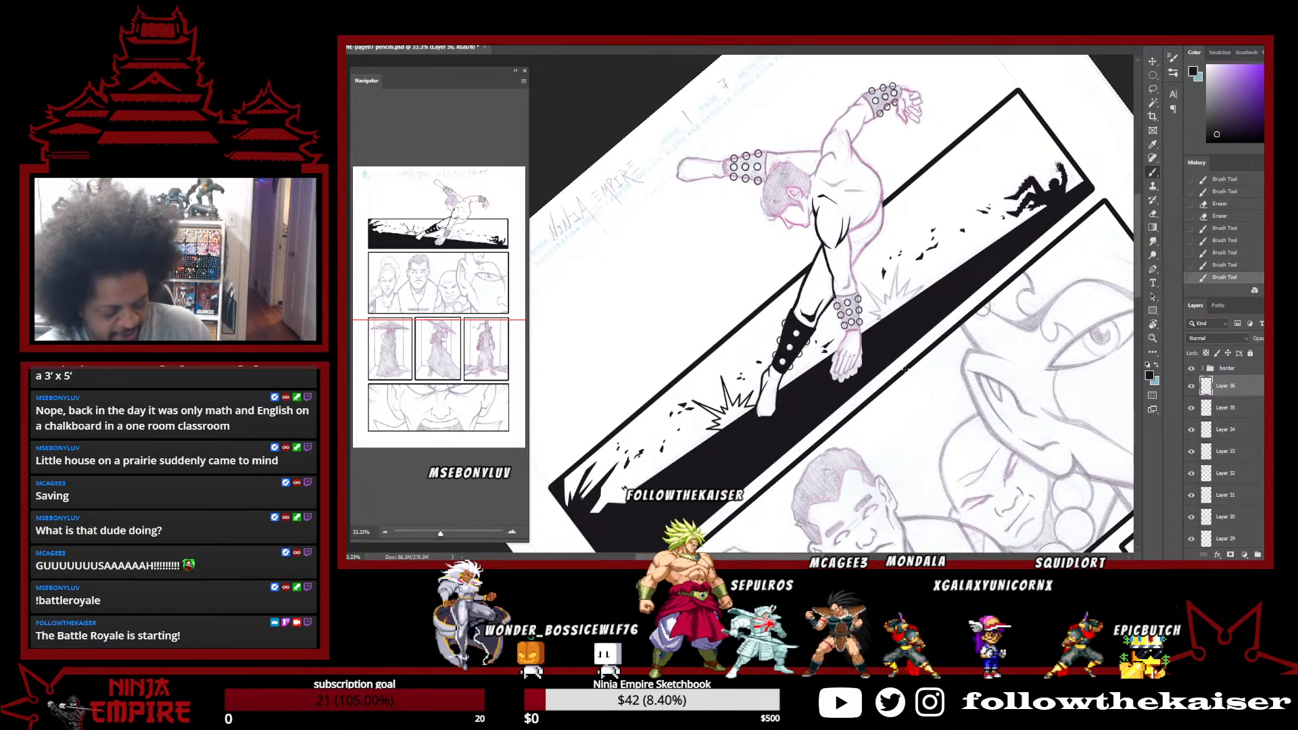
scroll(905, 368, up, 3)
drag(723, 139, 903, 446)
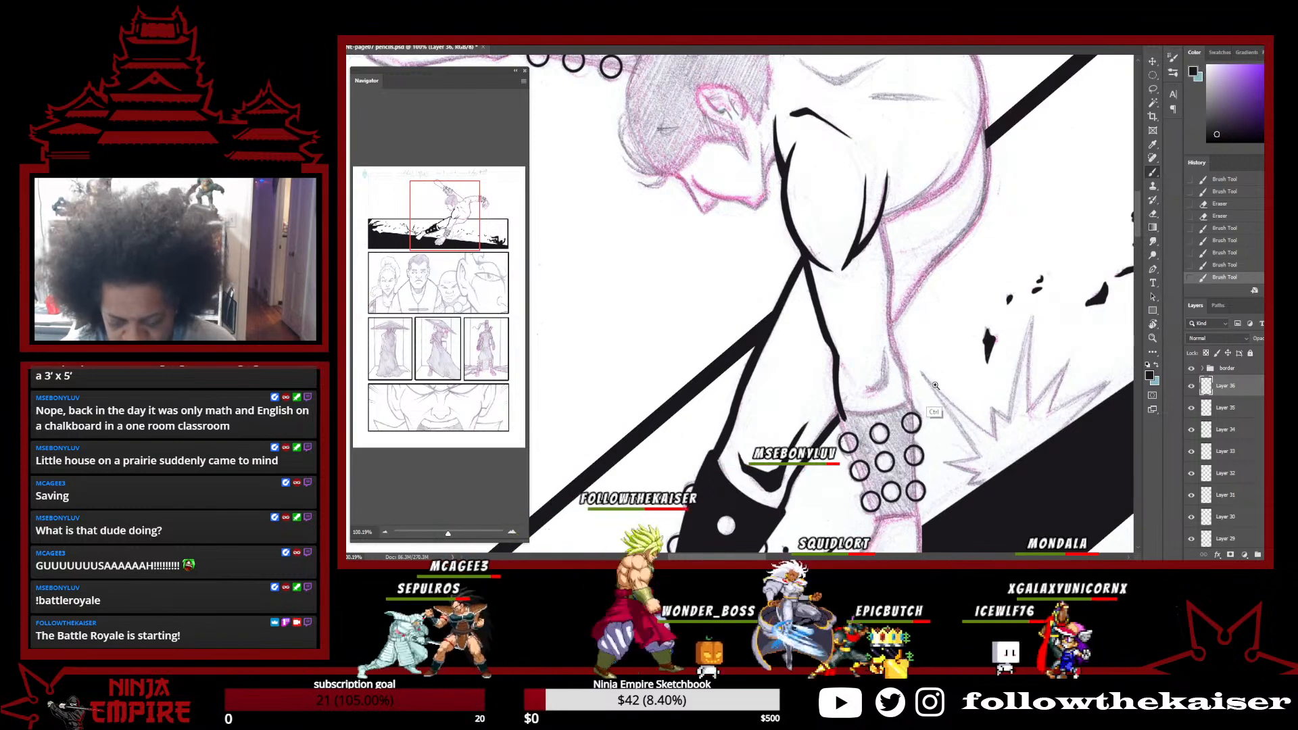
scroll(909, 372, up, 1)
drag(921, 300, 930, 420)
drag(832, 190, 878, 477)
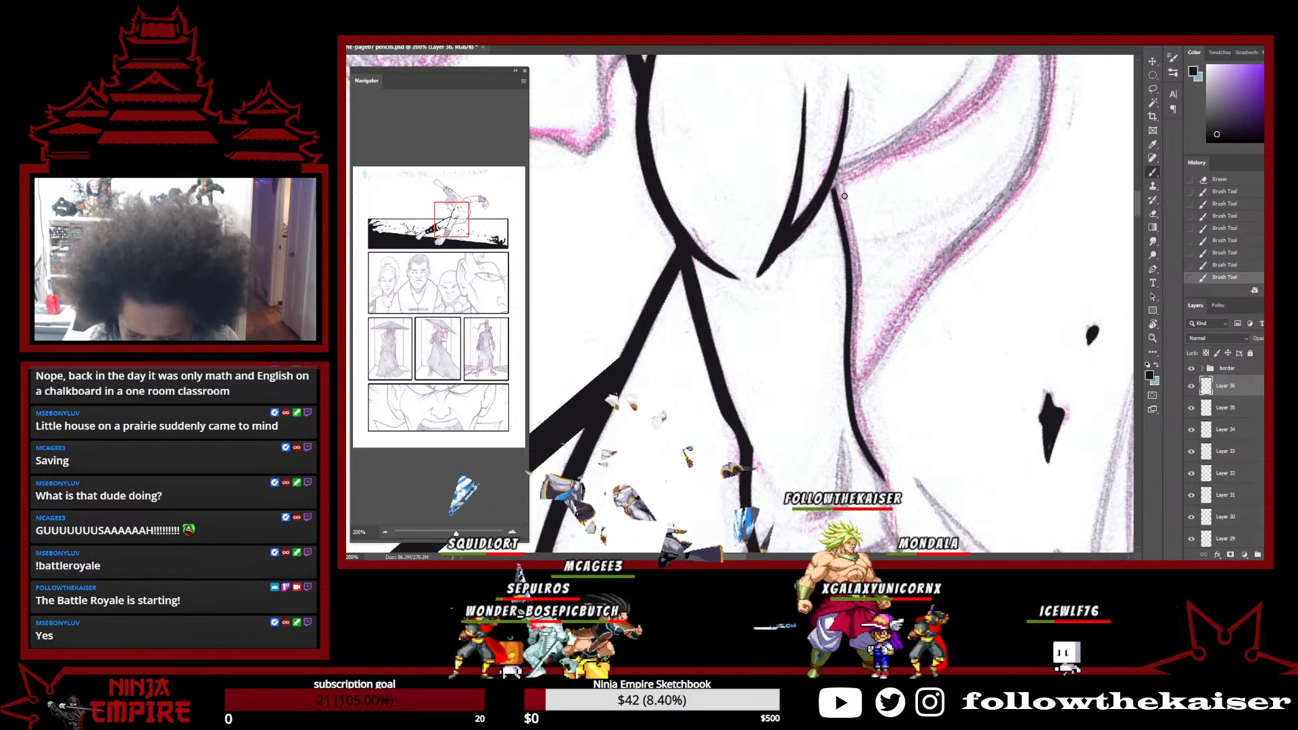
drag(847, 206, 853, 360)
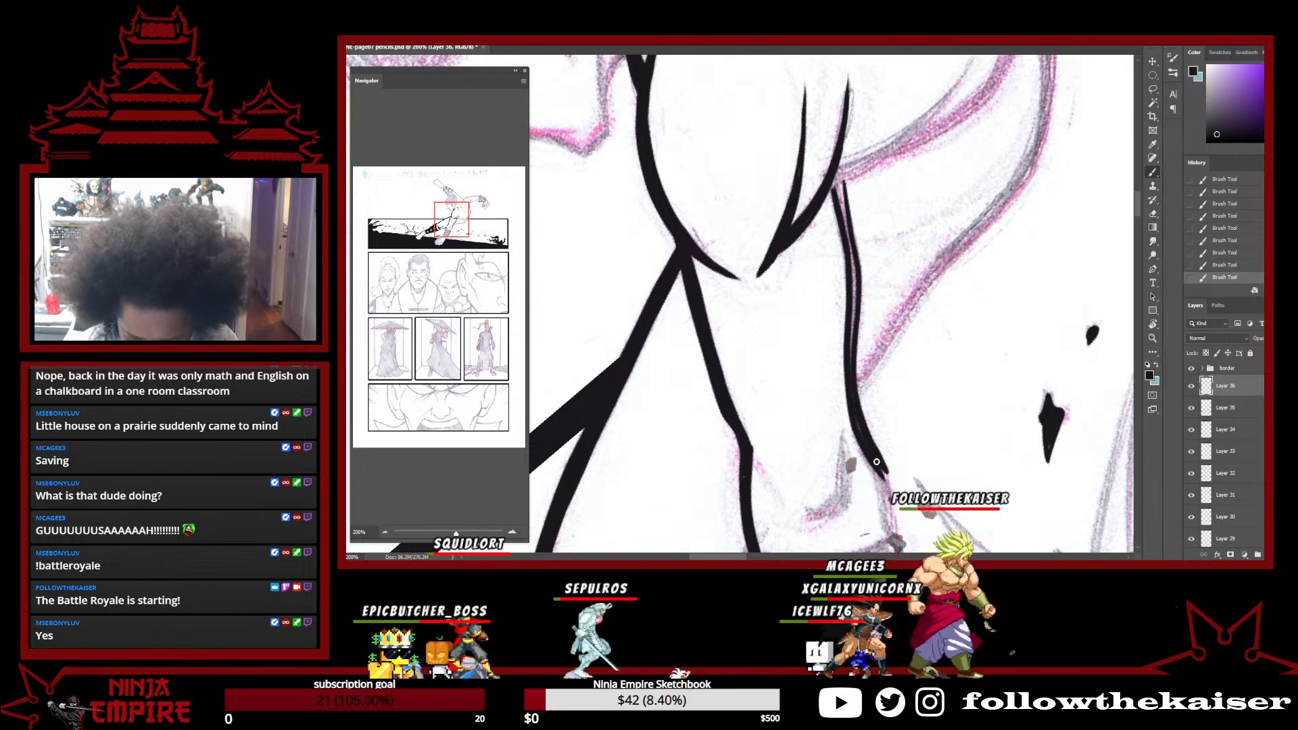
mouse_move(865, 399)
mouse_down()
mouse_move(875, 423)
mouse_move(874, 376)
mouse_up()
Fill the gap in the forearm's rear contour to make one solid thick line, and smooth its edges with the eraser
key(b)
drag(841, 181, 857, 260)
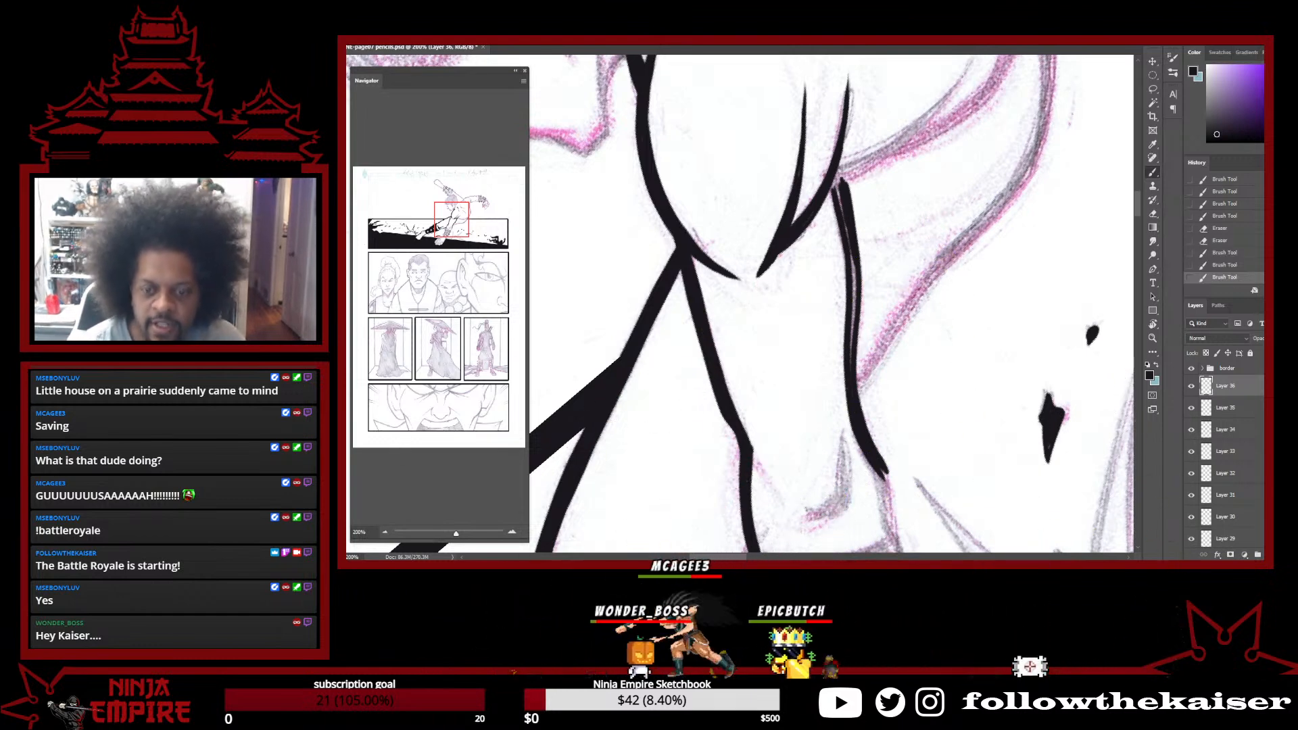
drag(849, 239, 864, 437)
drag(852, 284, 860, 397)
key(e)
drag(869, 338, 871, 425)
mouse_move(869, 293)
mouse_down()
mouse_move(849, 167)
mouse_move(855, 196)
mouse_up()
drag(863, 250, 866, 322)
Extend the forearm's rear contour around the bend and down to the wristband's upper corner
mouse_move(872, 426)
mouse_down()
mouse_move(880, 464)
mouse_move(958, 355)
mouse_move(935, 343)
mouse_move(944, 394)
mouse_up()
key(r)
key(b)
drag(921, 316, 943, 392)
Ink the hooked muscle shadow on the forearm just above the wristband with a solid base and tapered ends
key(r)
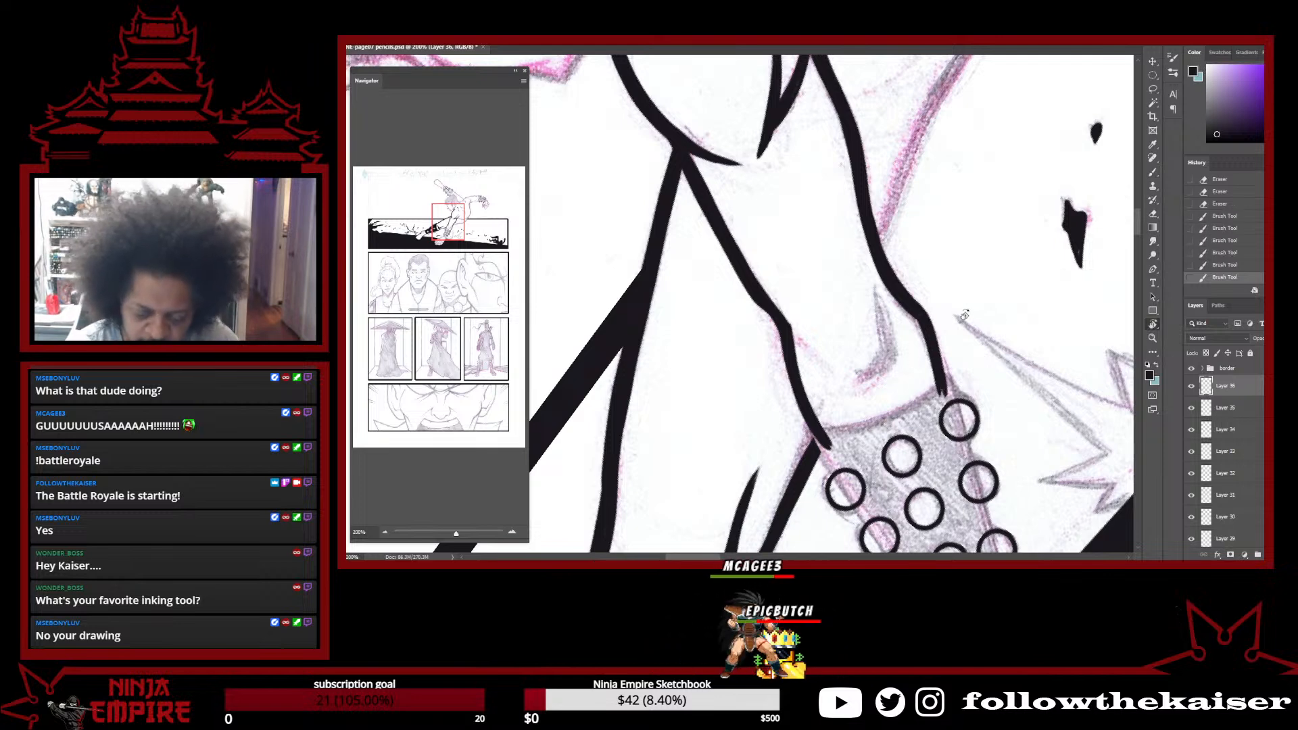
drag(941, 328, 908, 416)
key(b)
mouse_move(807, 405)
mouse_down()
mouse_move(850, 433)
mouse_move(867, 355)
mouse_move(856, 419)
mouse_move(828, 424)
mouse_move(878, 412)
mouse_up()
drag(905, 340, 882, 480)
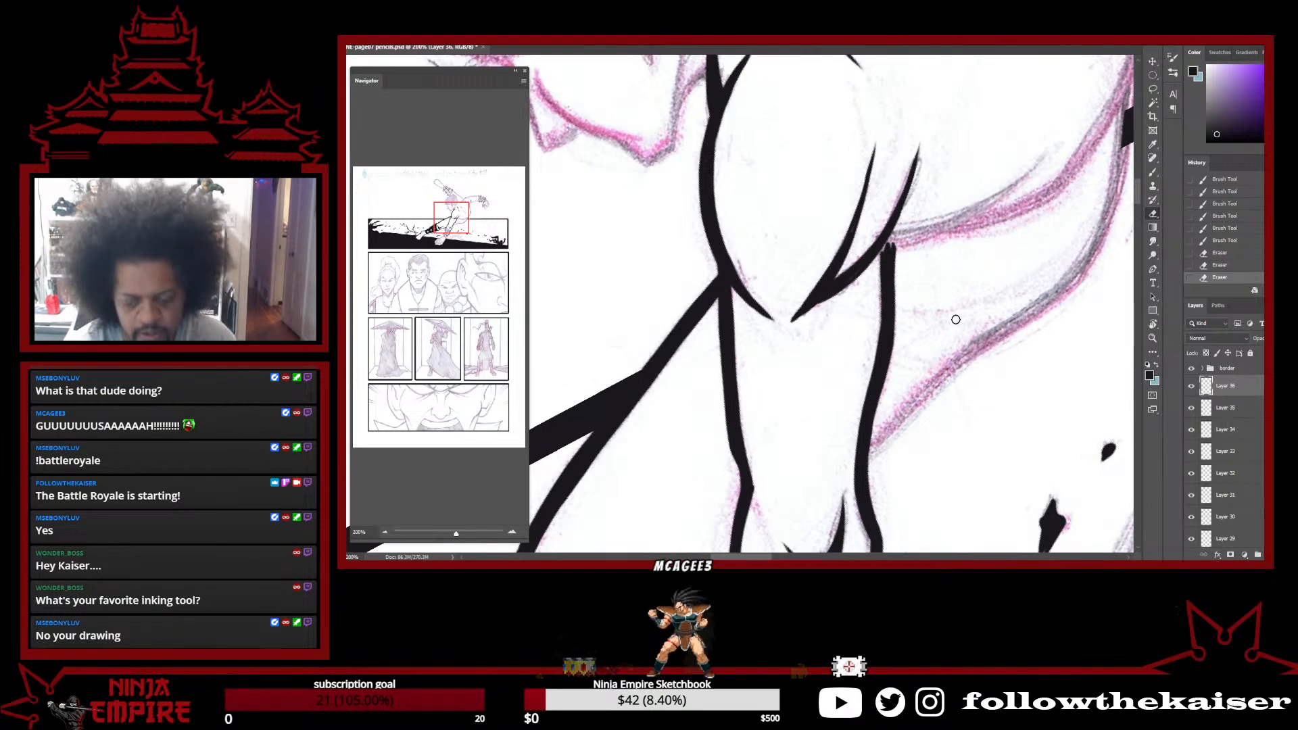
Ink the curved upper edge of the studded wristband between the two forearm contours
key(ctrl+minus)
key(ctrl+minus)
mouse_move(945, 454)
mouse_down()
mouse_move(982, 345)
mouse_move(899, 459)
mouse_move(811, 325)
mouse_up()
ctrl+click(980, 353)
ctrl+click(981, 353)
key(r)
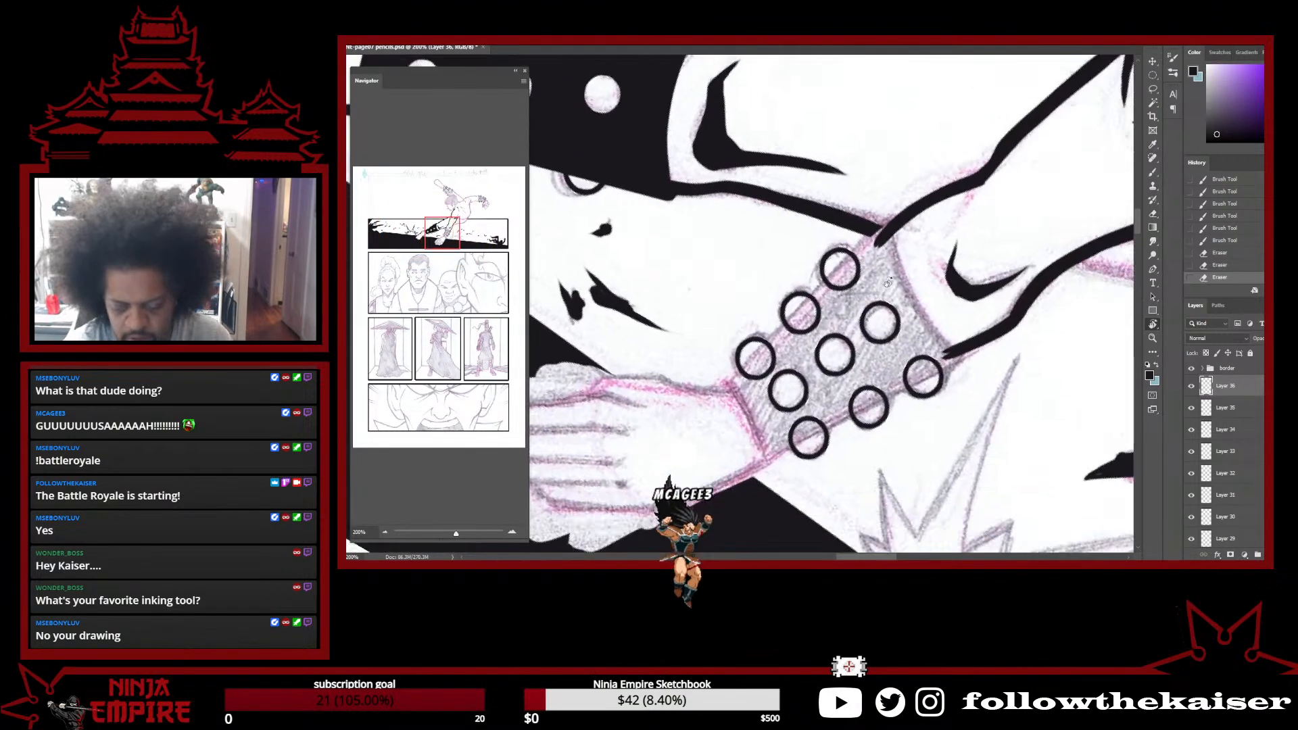
drag(879, 270, 907, 328)
key(b)
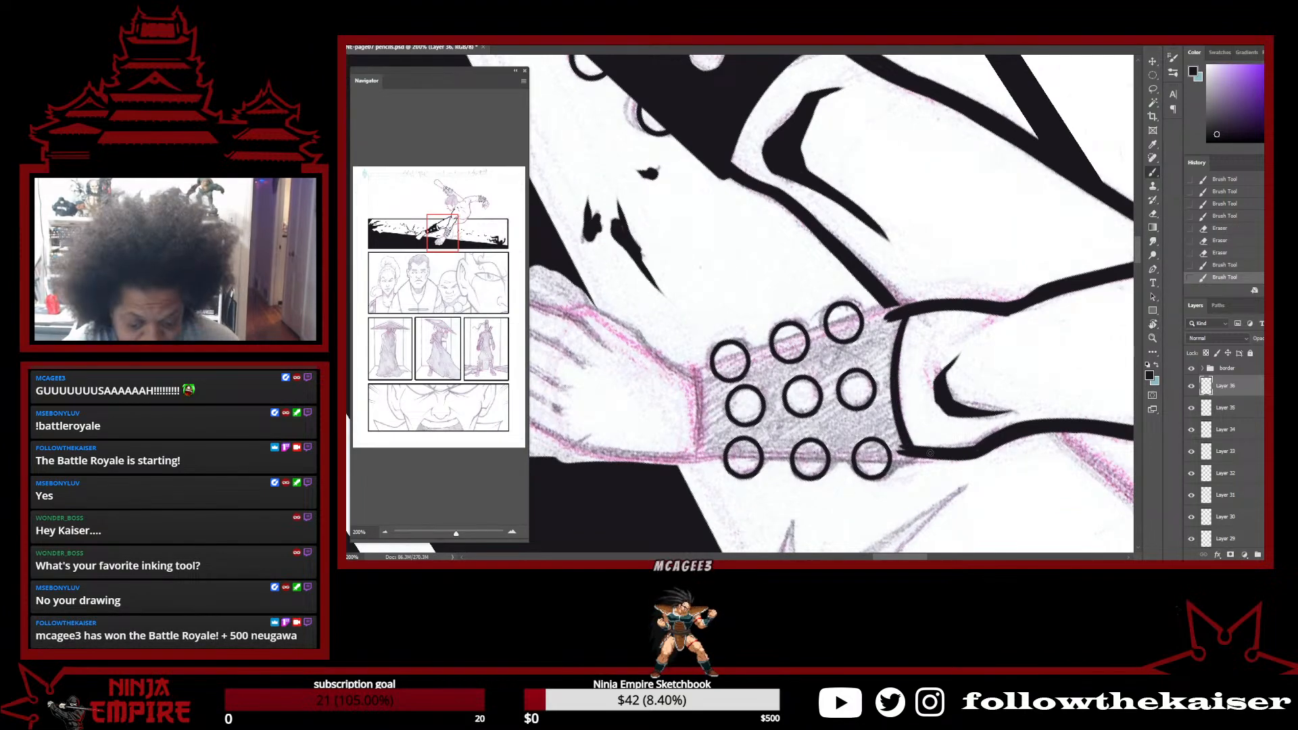
Thicken the wristband's upper corners and ink its two straight side edges through the outer studs
drag(997, 377, 872, 289)
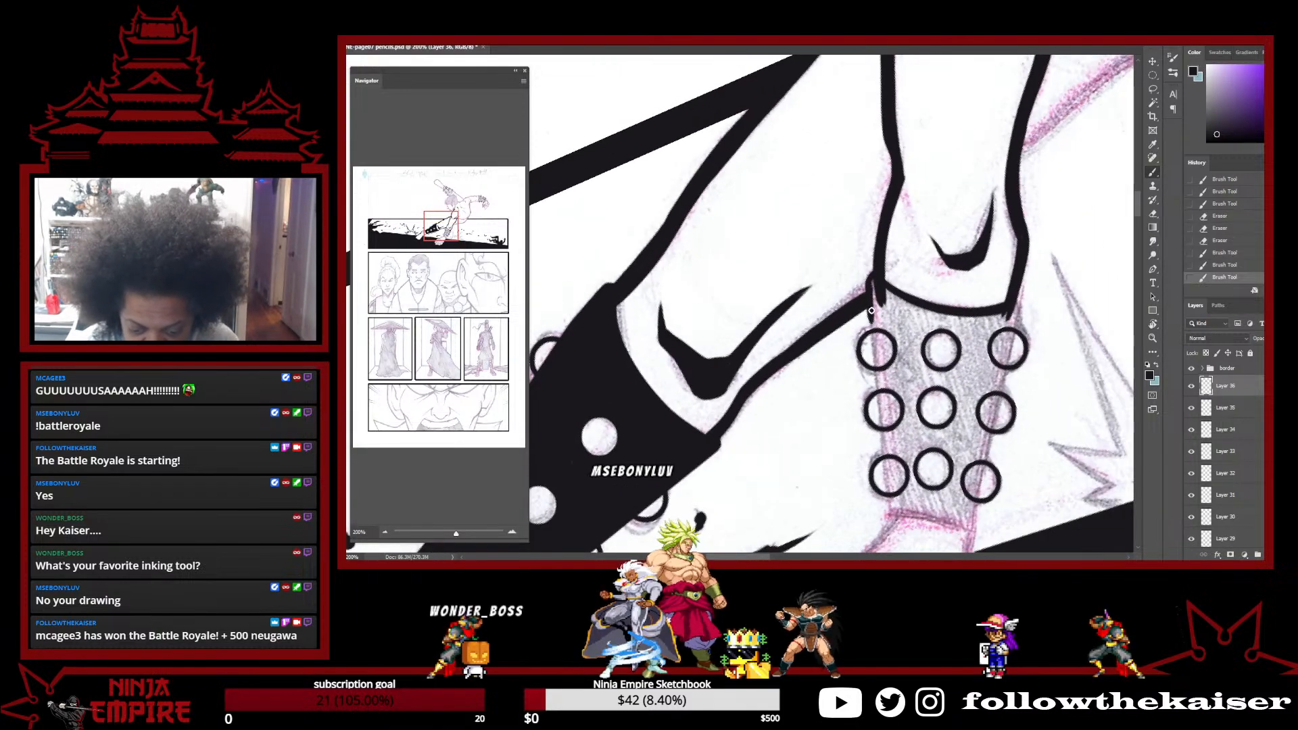
click(873, 288)
click(873, 289)
click(872, 288)
click(1017, 301)
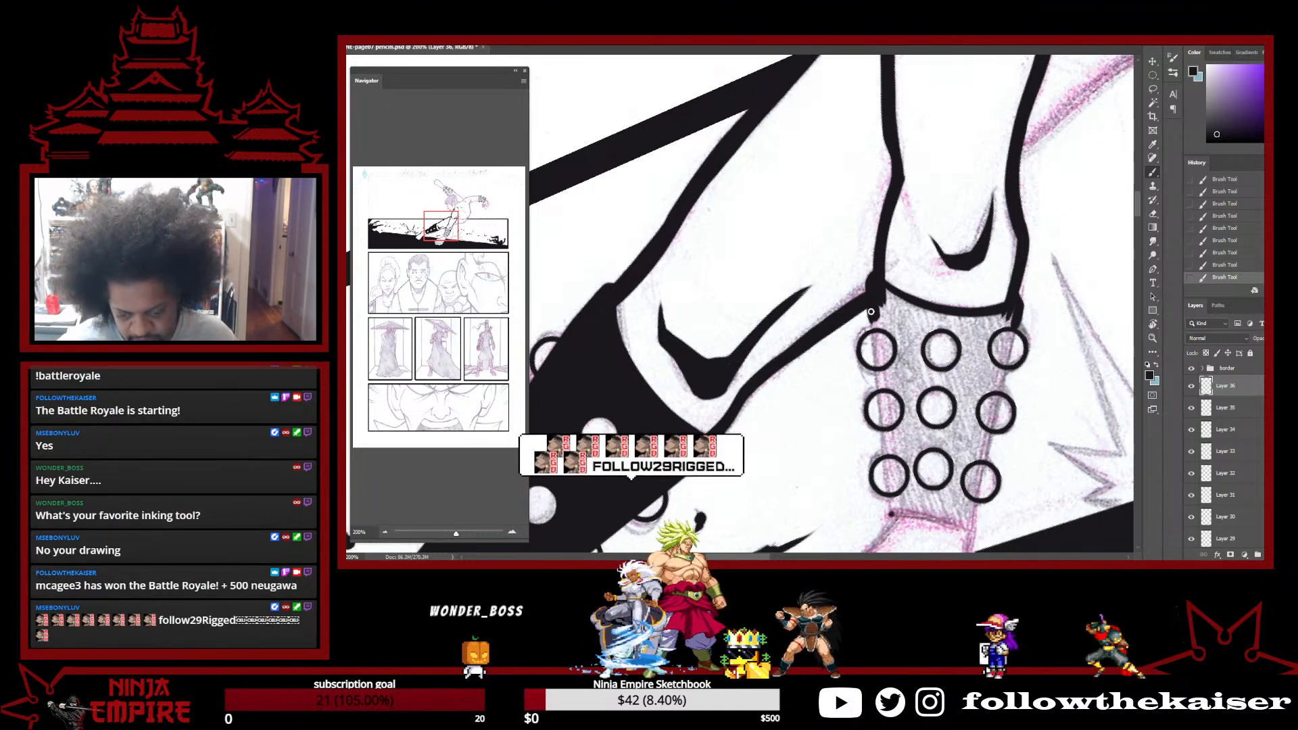
drag(872, 312, 892, 515)
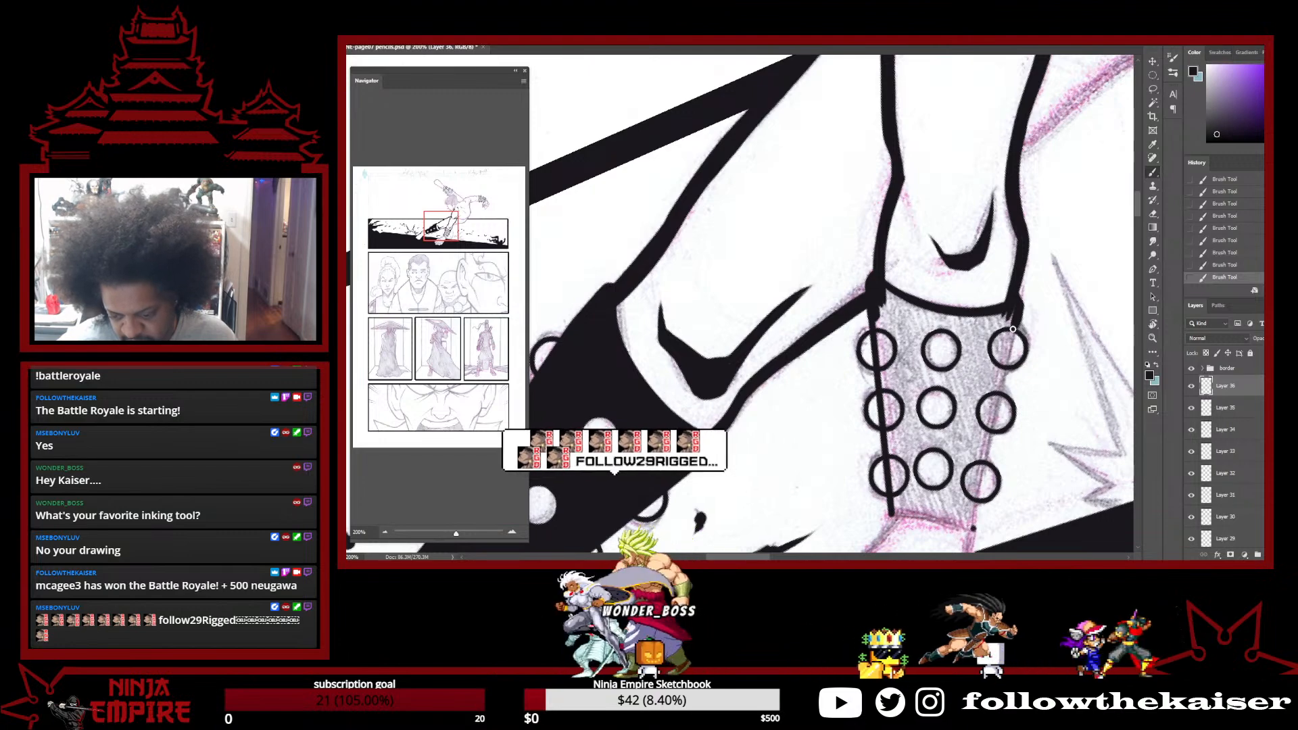
drag(1018, 316, 973, 531)
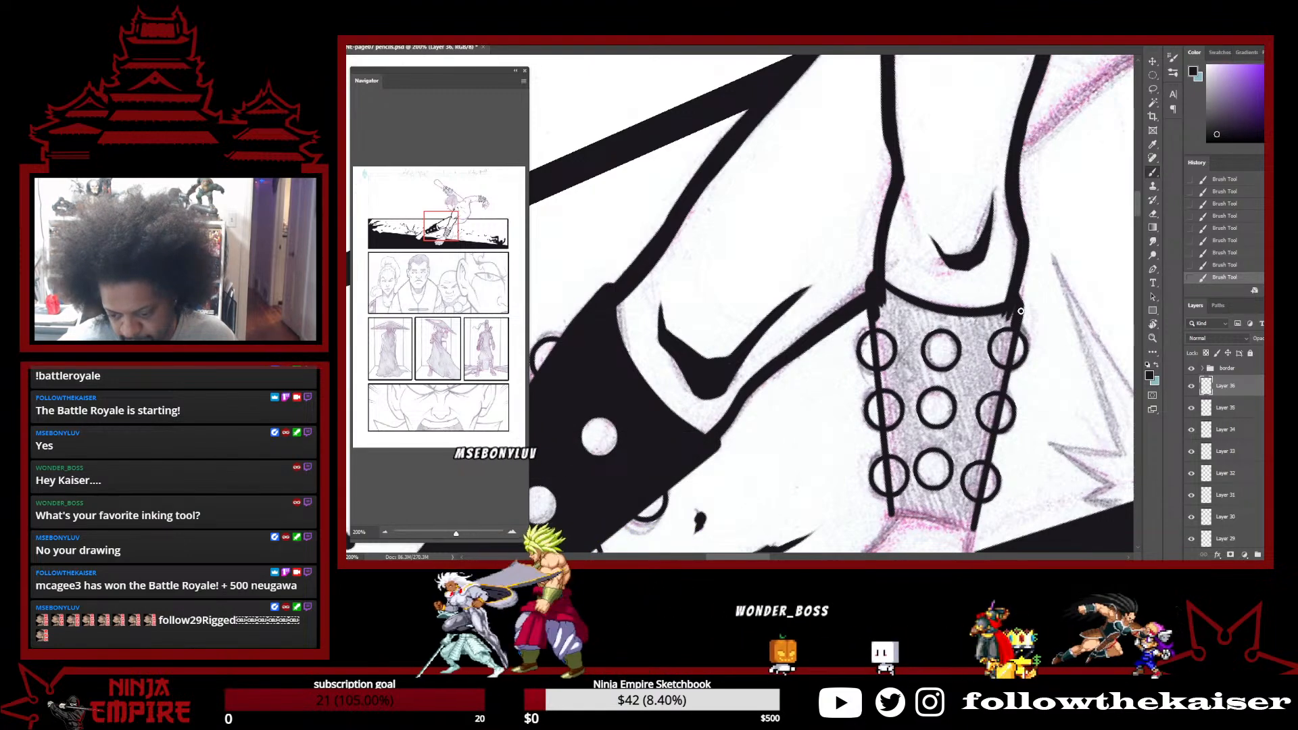
Ink the wristband's curved lower edge where it meets the hand, and clean up its outer corner with the eraser
key(r)
mouse_move(1018, 324)
mouse_down()
mouse_move(969, 292)
mouse_move(941, 306)
mouse_up()
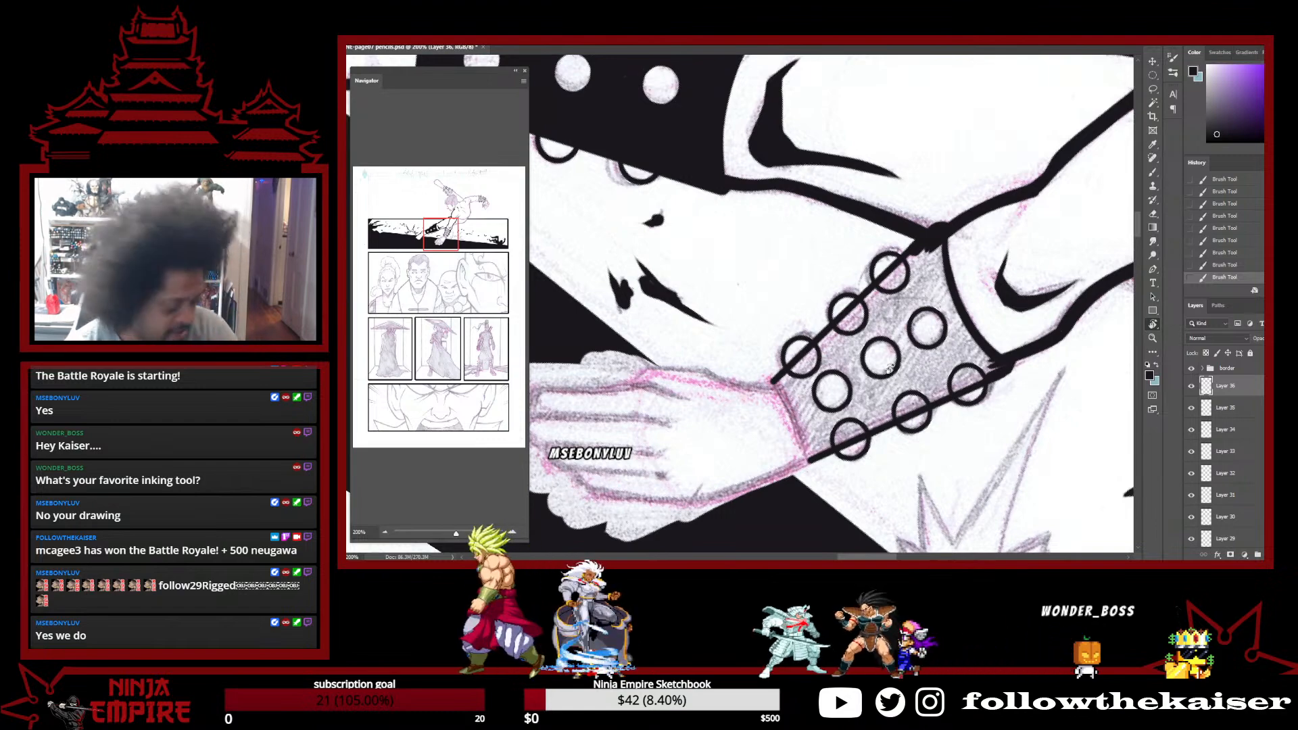
key(b)
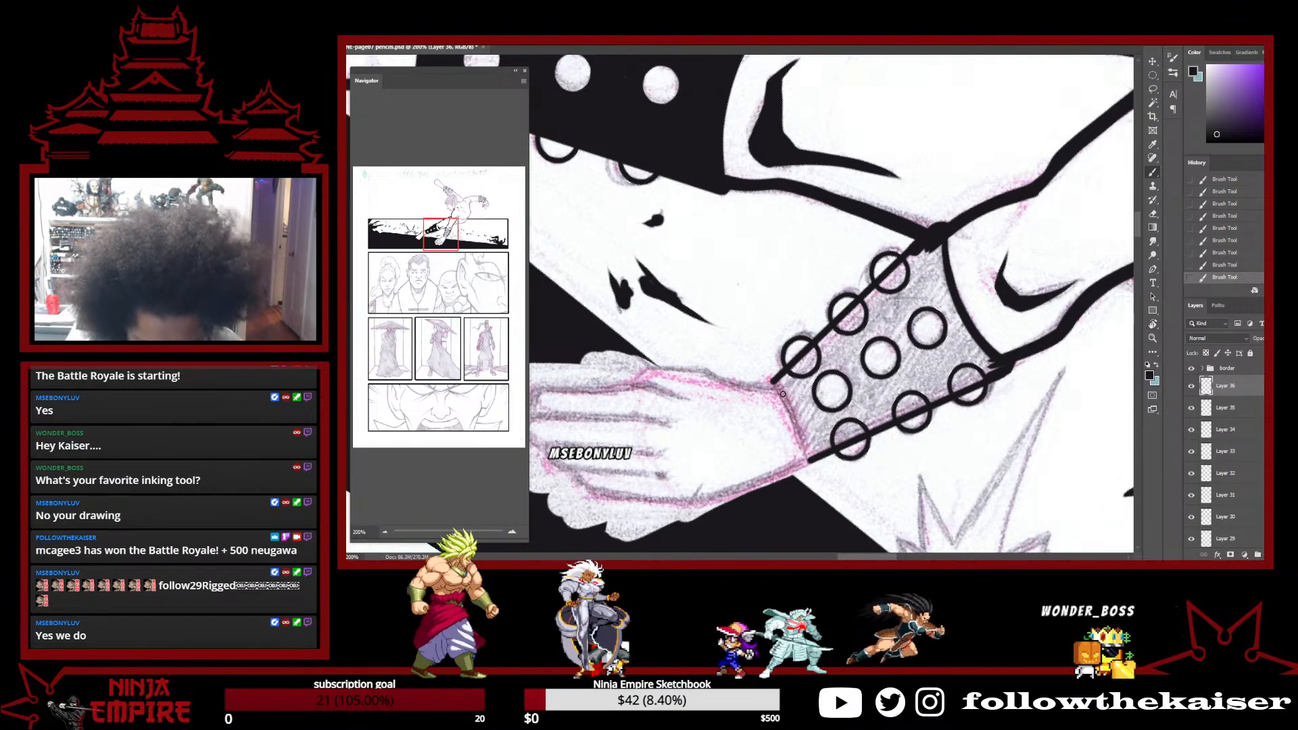
drag(787, 394, 809, 459)
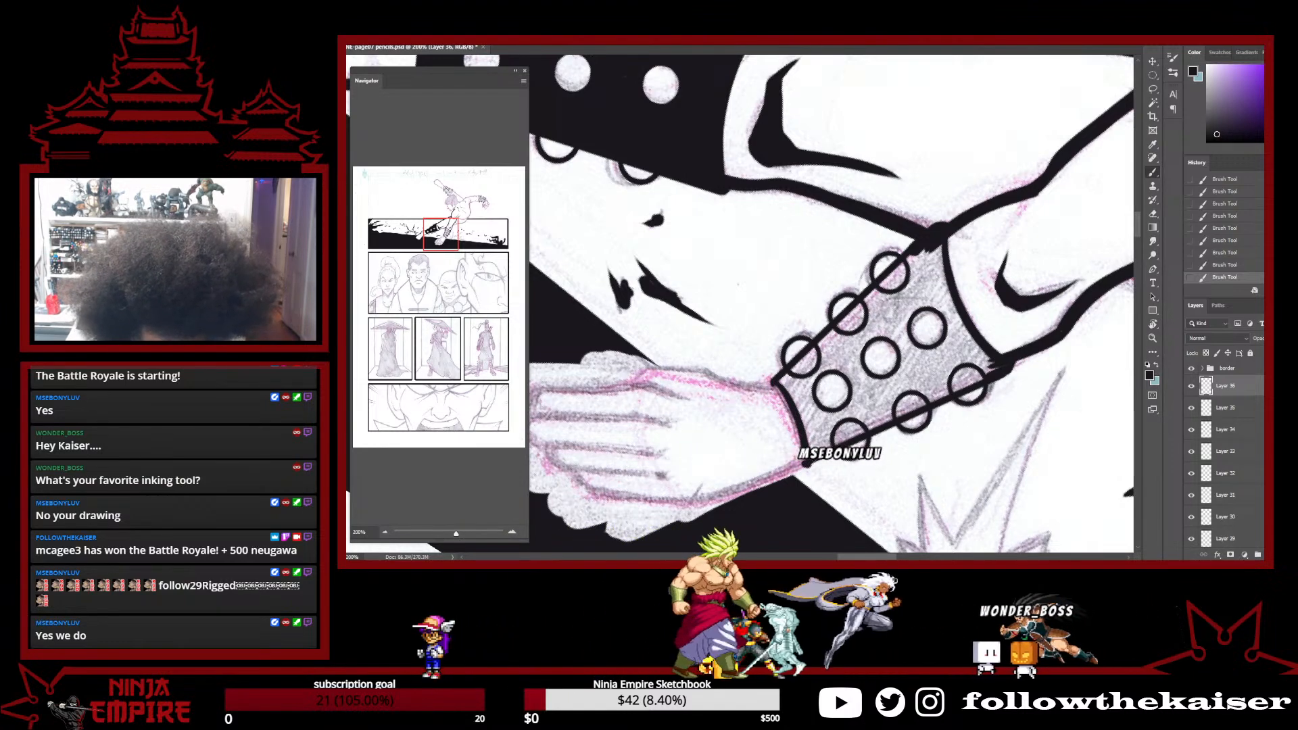
key(r)
drag(961, 384, 911, 258)
key(e)
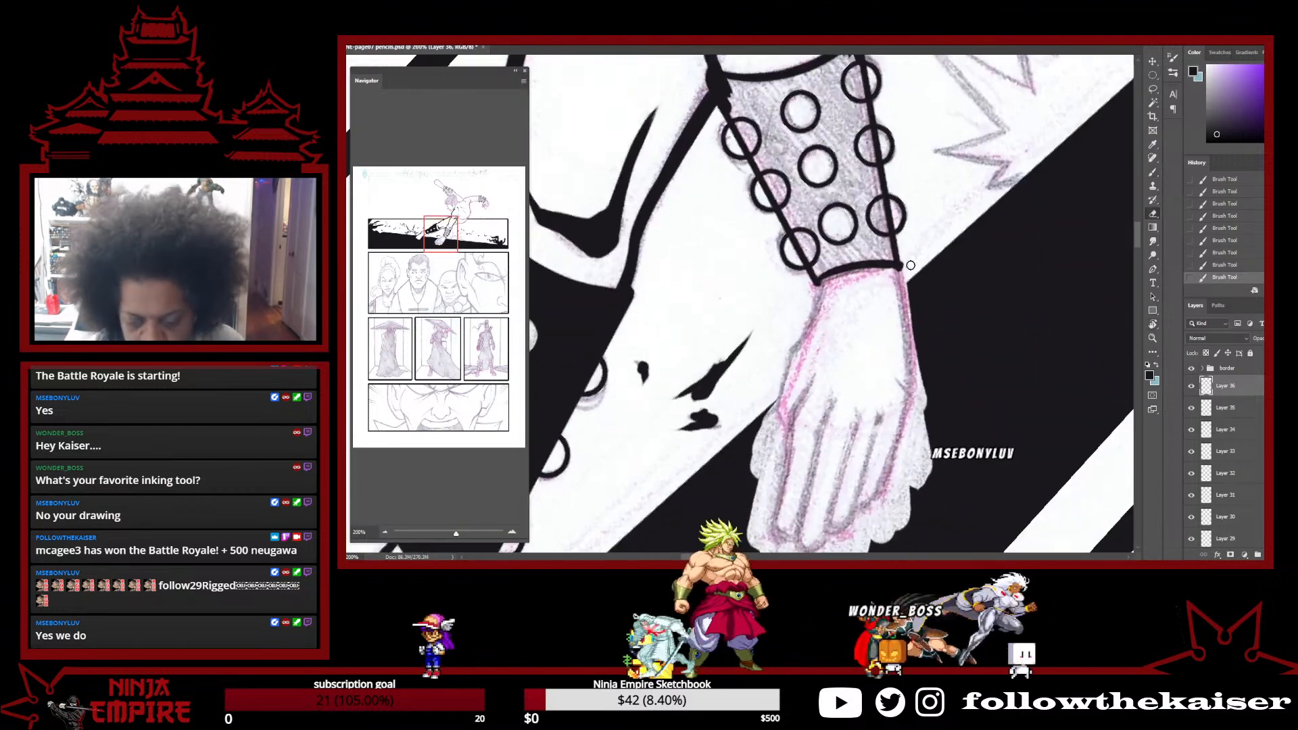
key(b)
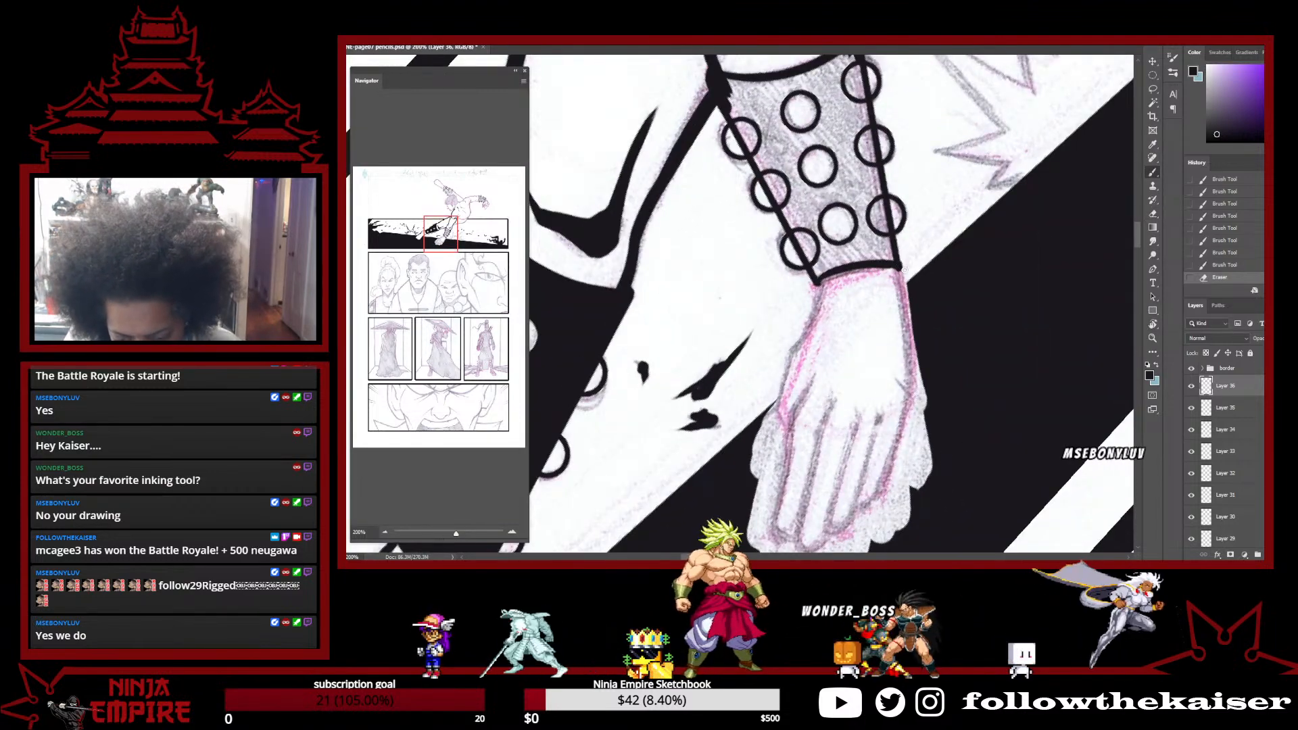
key(e)
key(b)
Ink both outer contours of the hand from the wristband down to the fingers, redoing the latest stroke
drag(907, 270, 901, 292)
drag(900, 287, 913, 411)
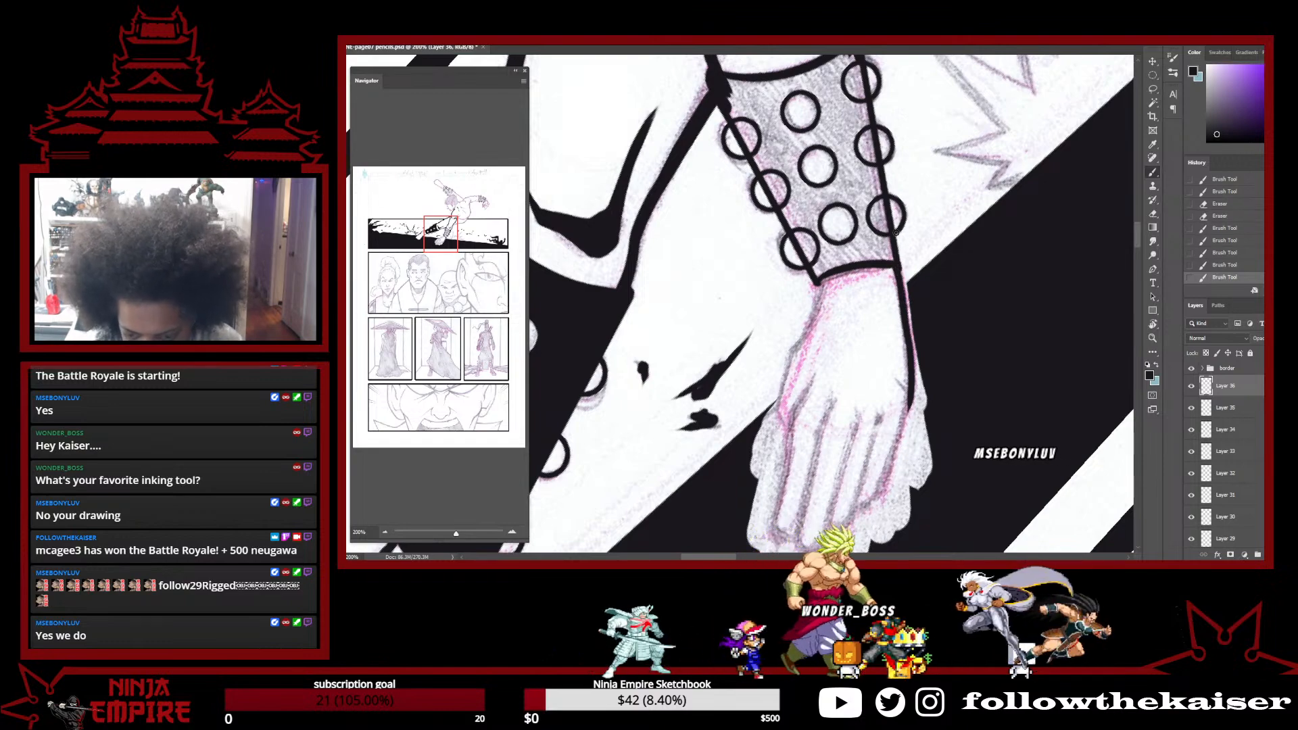
key(ctrl+z)
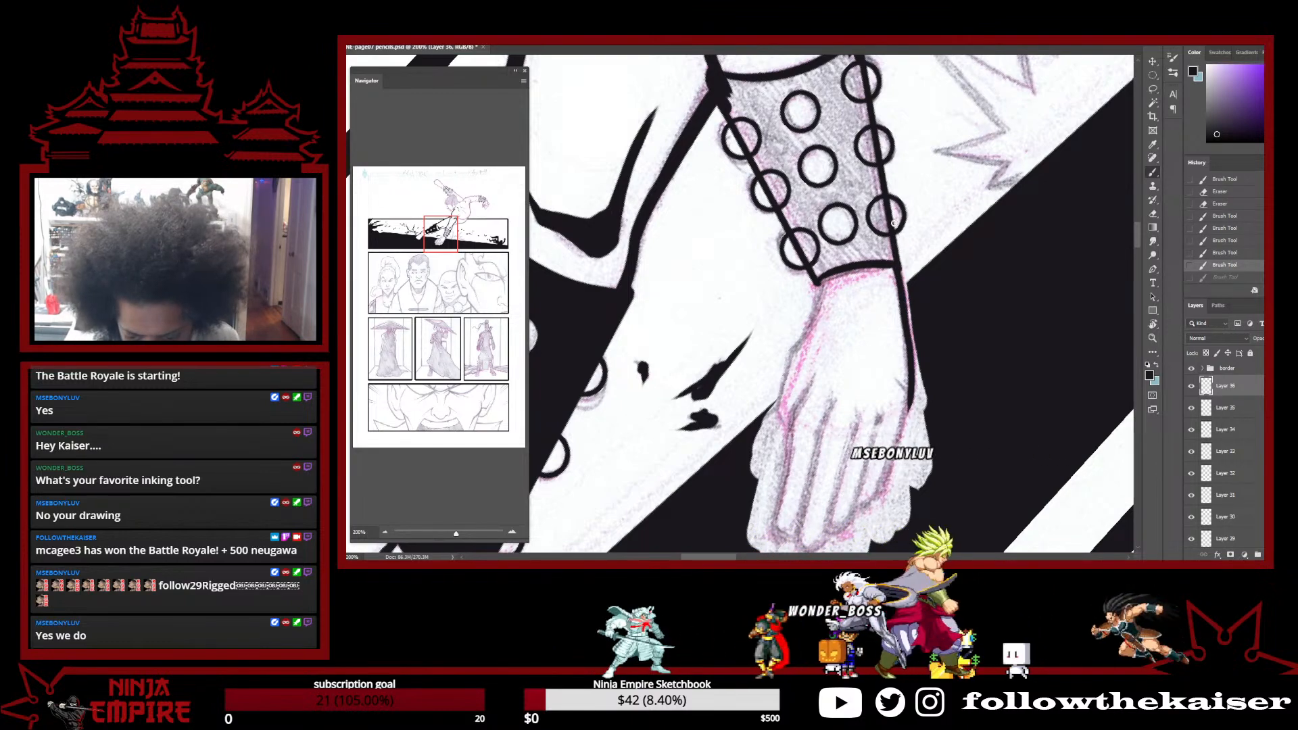
mouse_move(901, 270)
mouse_down()
mouse_move(913, 406)
mouse_move(923, 325)
mouse_move(880, 452)
mouse_up()
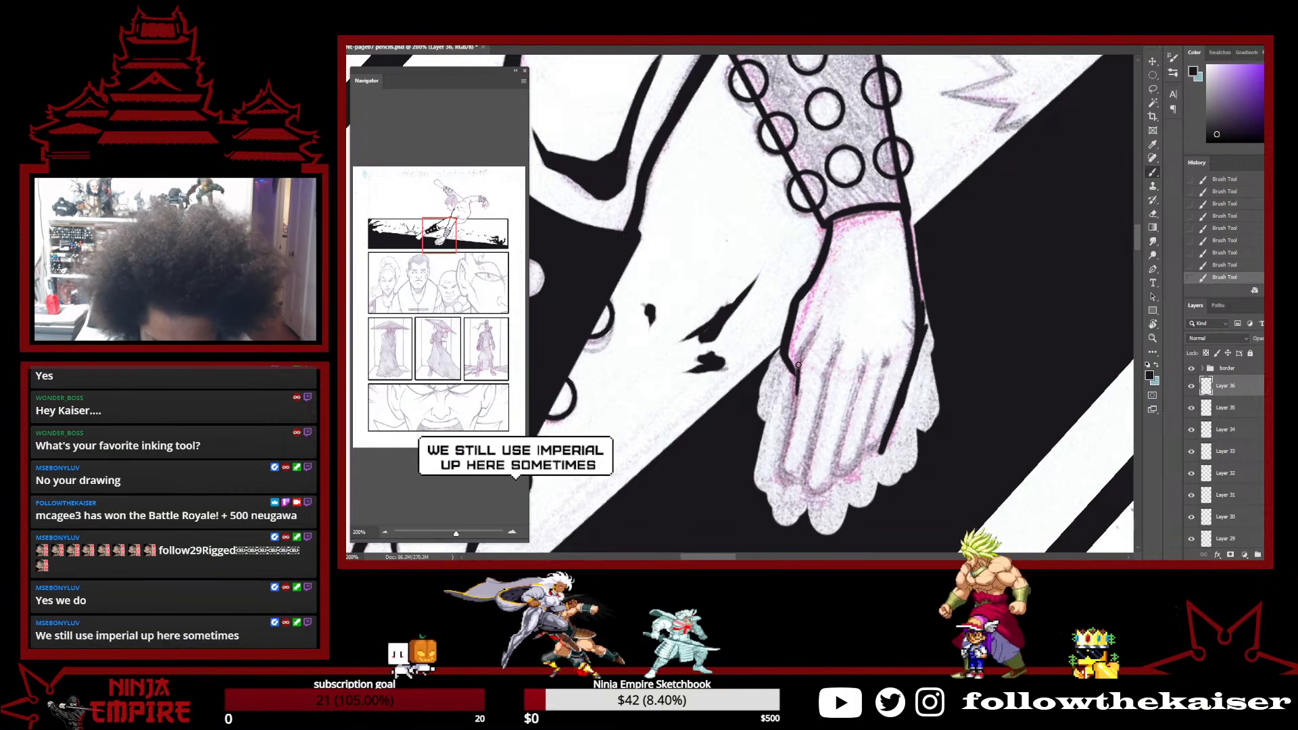
Ink the tapered lines separating the fingers and outline the rounded fingertips
drag(796, 367, 825, 318)
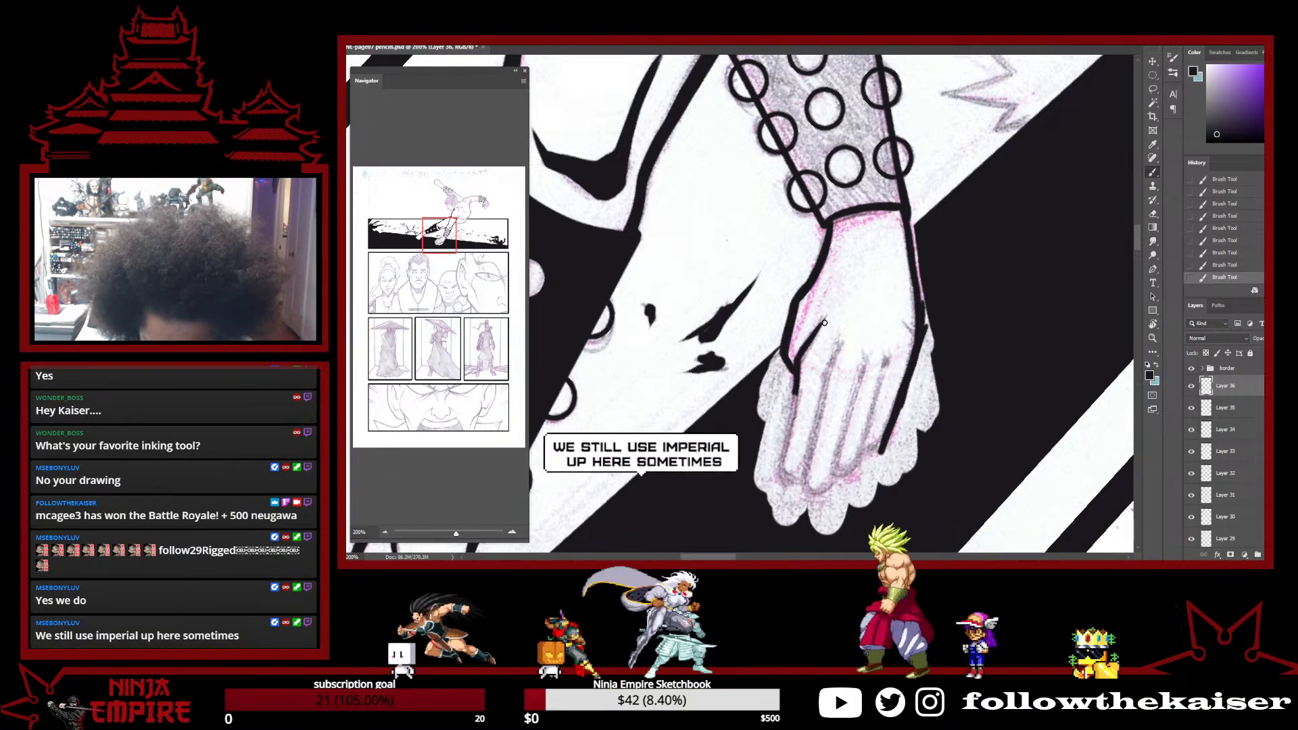
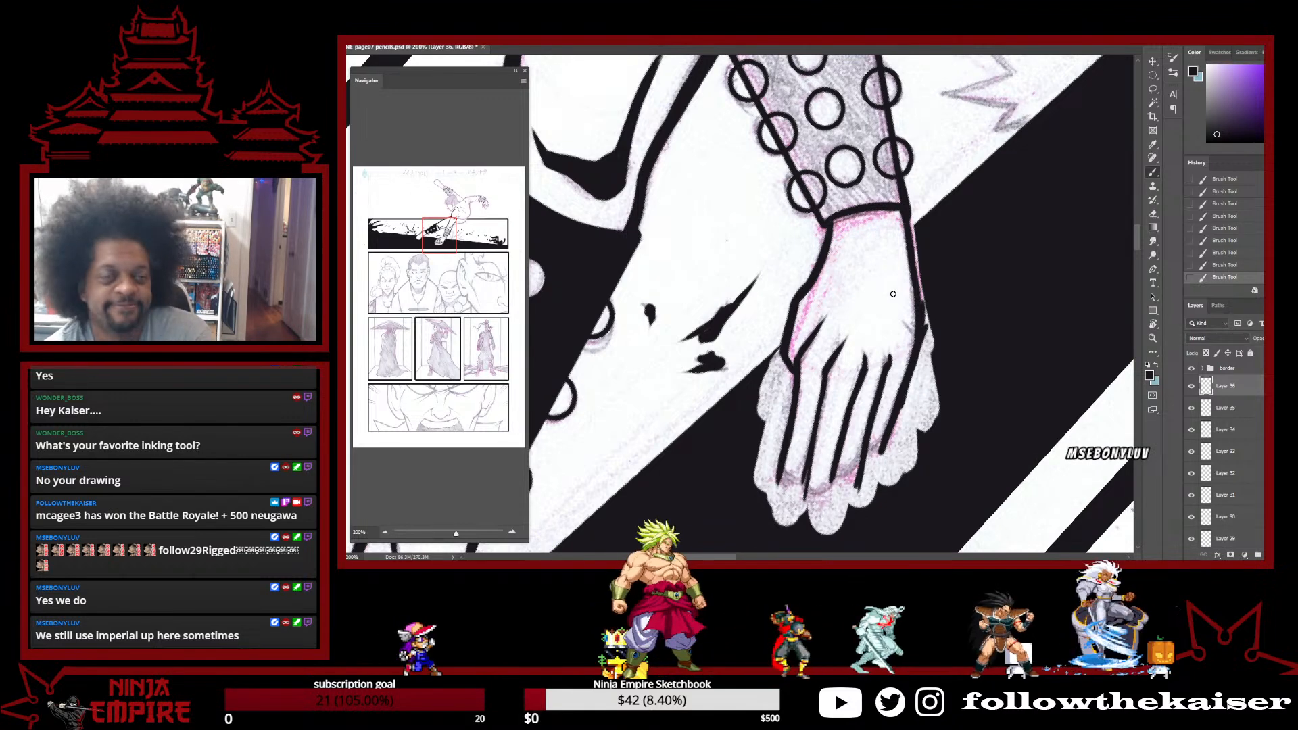
key(r)
mouse_move(930, 339)
mouse_down()
mouse_move(905, 399)
mouse_move(838, 419)
mouse_move(782, 384)
mouse_move(761, 352)
mouse_up()
key(b)
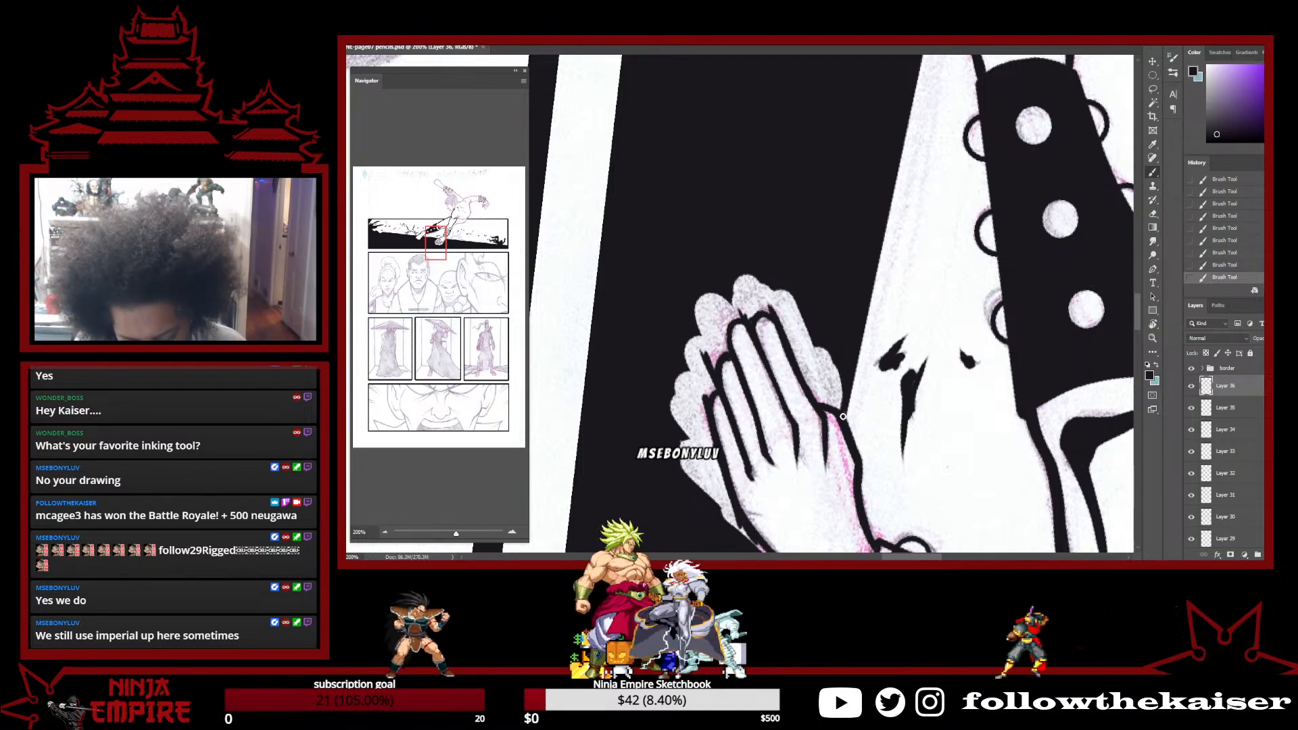
Fill the unfilled area around the fingertips with solid black and trim the finger edges with the eraser
key(r)
mouse_move(842, 417)
mouse_down()
mouse_move(963, 365)
mouse_move(822, 364)
mouse_up()
key(r)
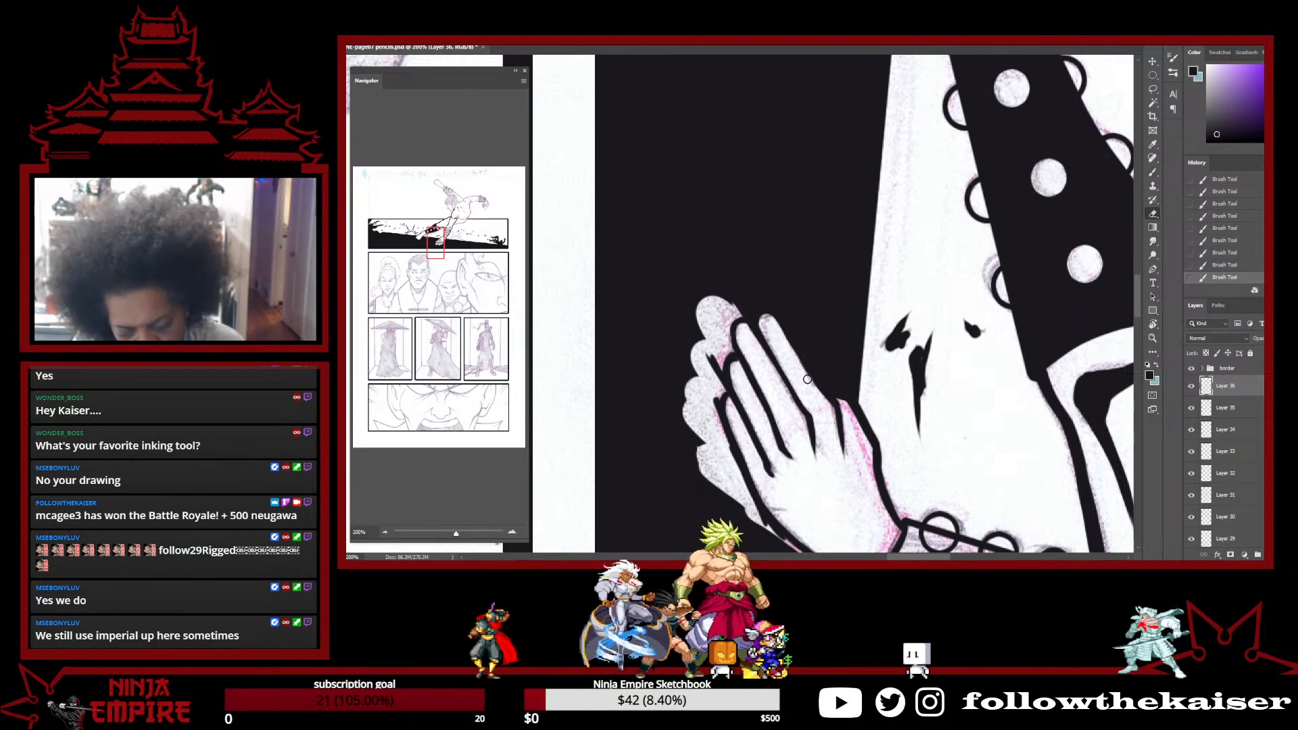
mouse_move(783, 342)
mouse_down()
mouse_move(819, 404)
mouse_move(805, 383)
mouse_up()
key(b)
mouse_move(711, 300)
mouse_down()
mouse_move(722, 358)
mouse_move(700, 289)
mouse_move(720, 320)
mouse_move(724, 303)
mouse_move(742, 315)
mouse_move(704, 351)
mouse_up()
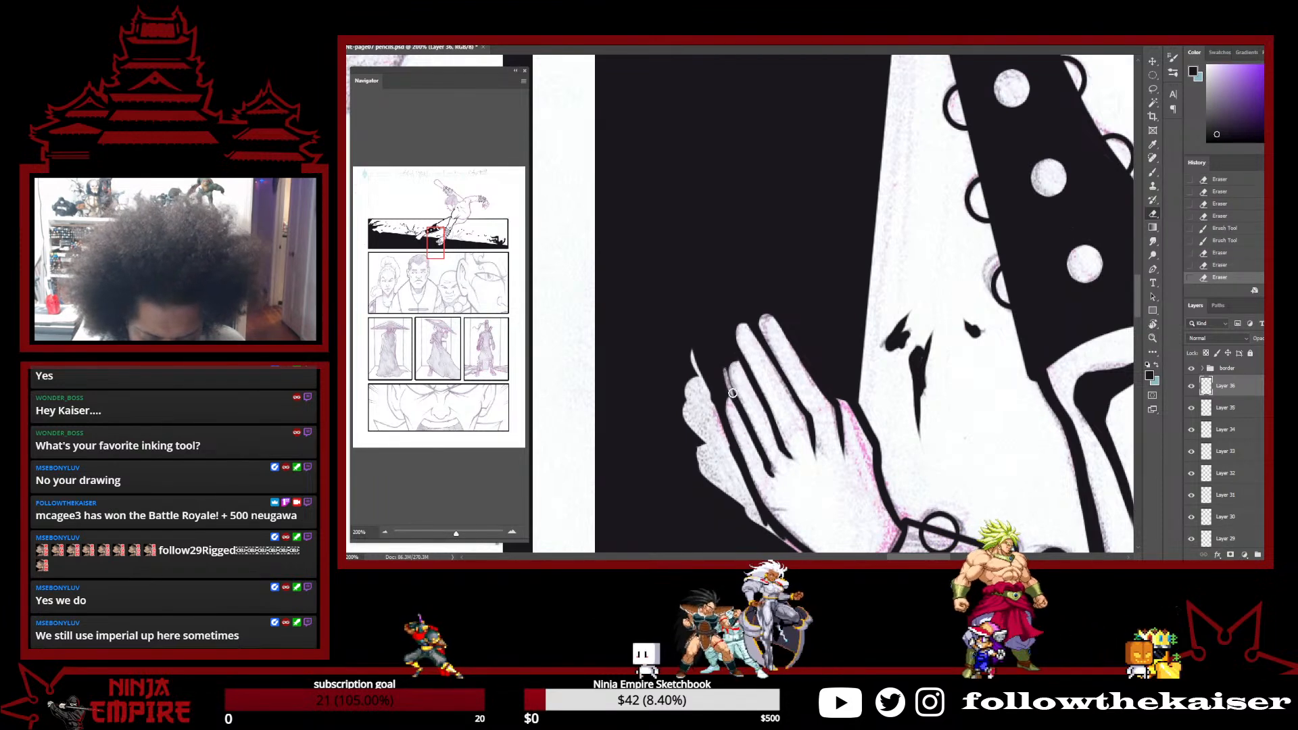
Thin the black lines between the outer fingers with the eraser to give them cleaner, tapered edges
drag(723, 365, 724, 364)
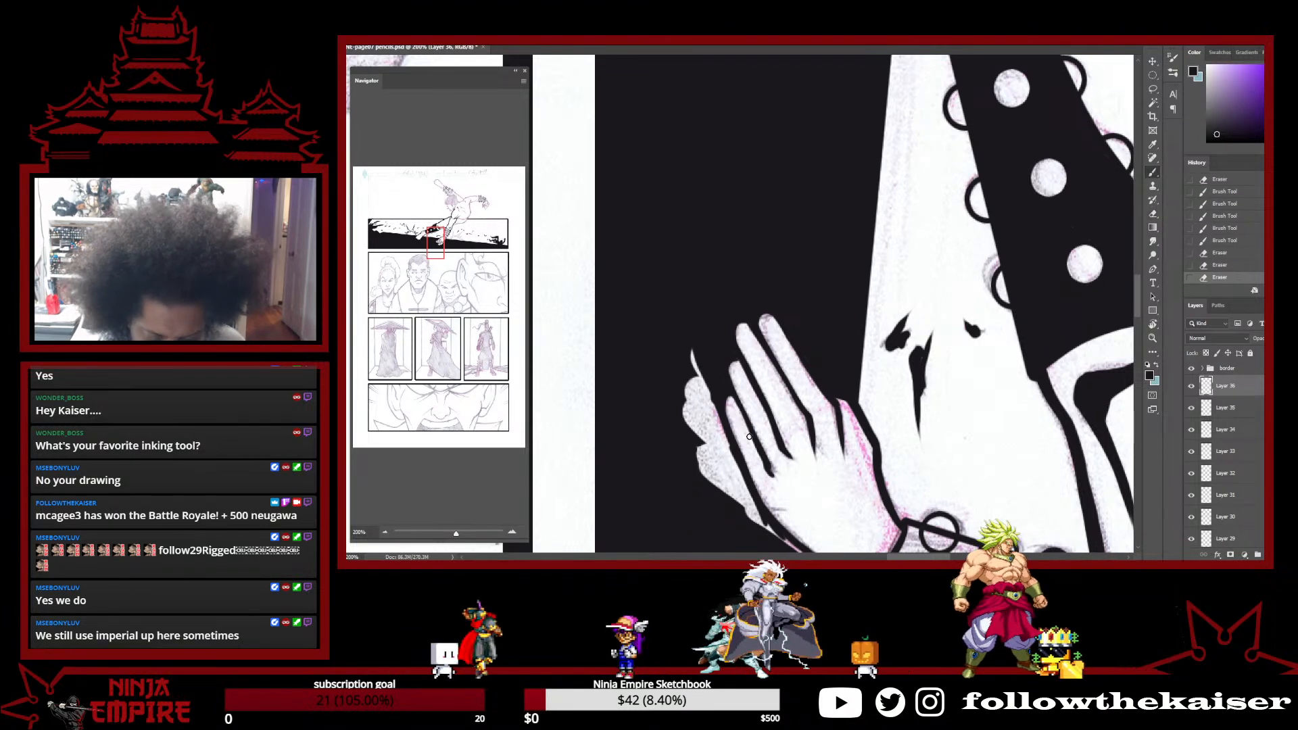
key(e)
drag(751, 443, 763, 469)
drag(735, 395, 764, 461)
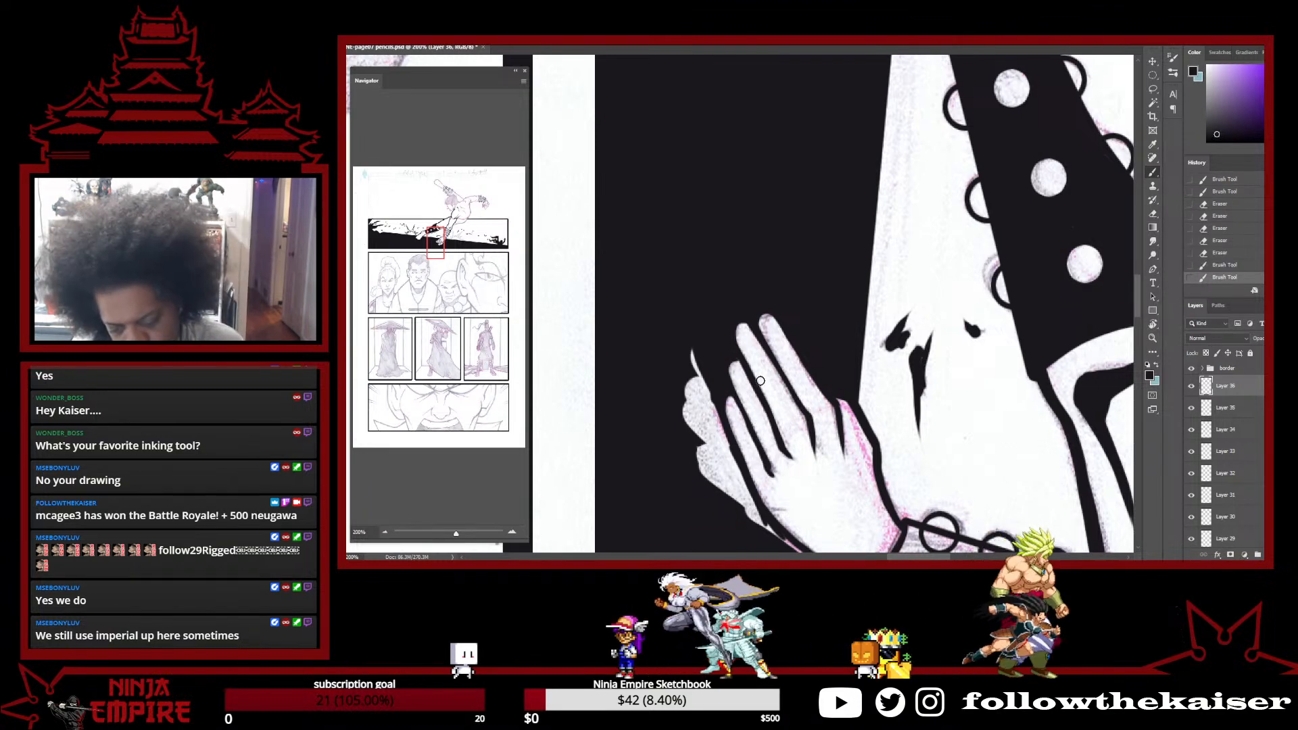
Refine the fingertip outlines on the thumb side of the hand with short black strokes and eraser touches
mouse_move(742, 372)
mouse_down()
mouse_move(772, 410)
mouse_move(782, 263)
mouse_move(894, 237)
mouse_move(853, 223)
mouse_up()
key(r)
key(space)
drag(808, 426, 864, 541)
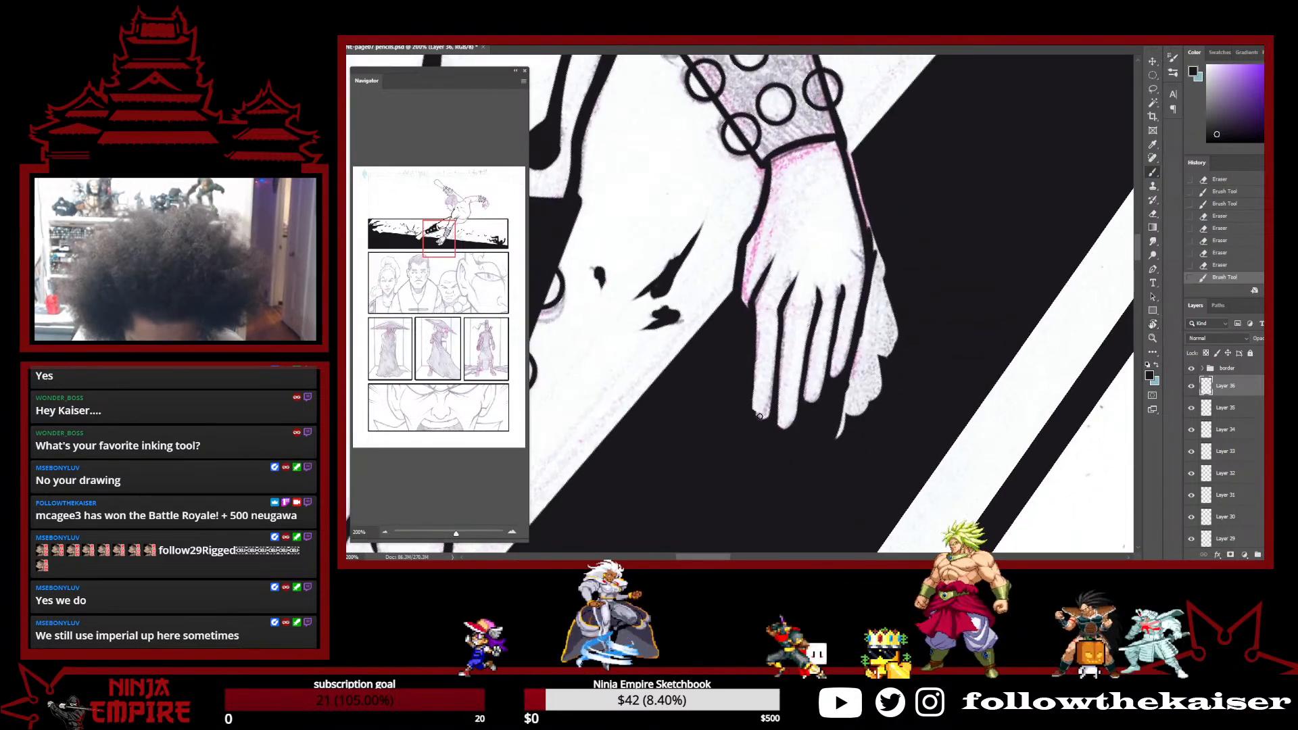
drag(752, 384, 766, 409)
key(e)
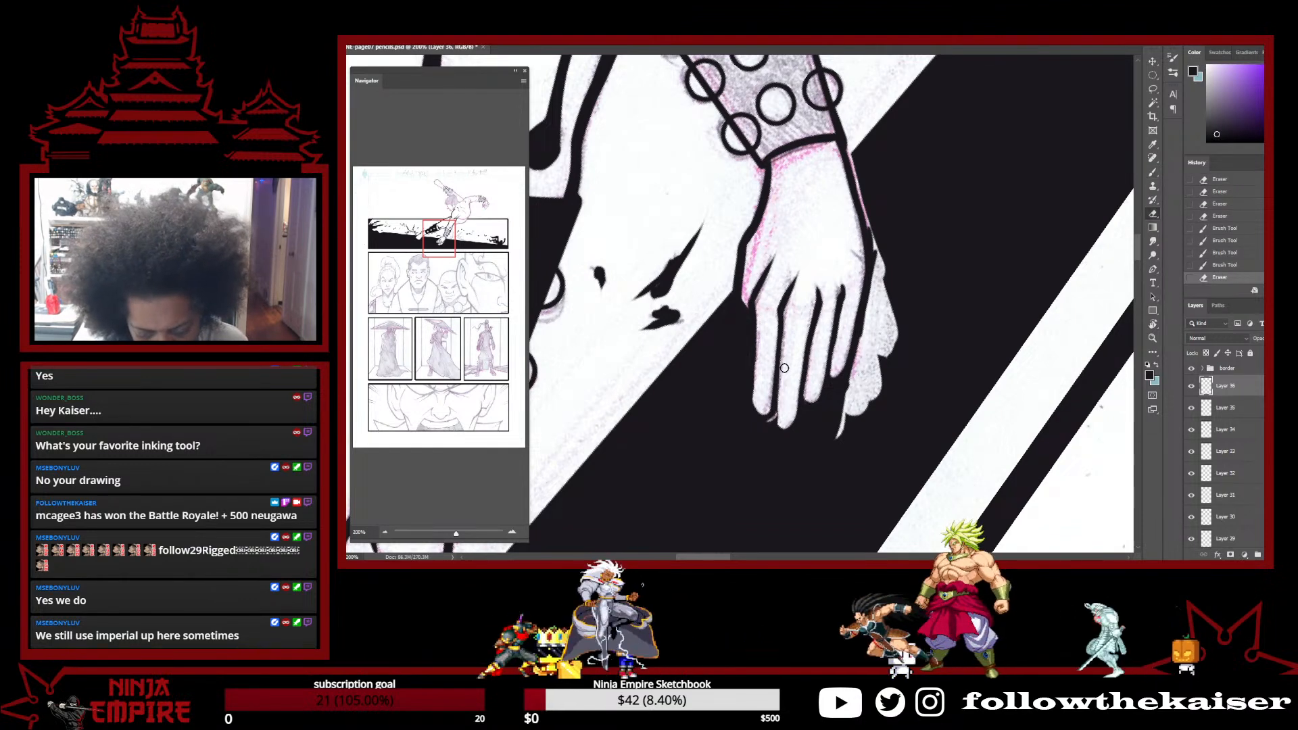
Round off the fingertips with short black strokes and trim the gap between the outer fingers with the eraser
drag(769, 422, 775, 433)
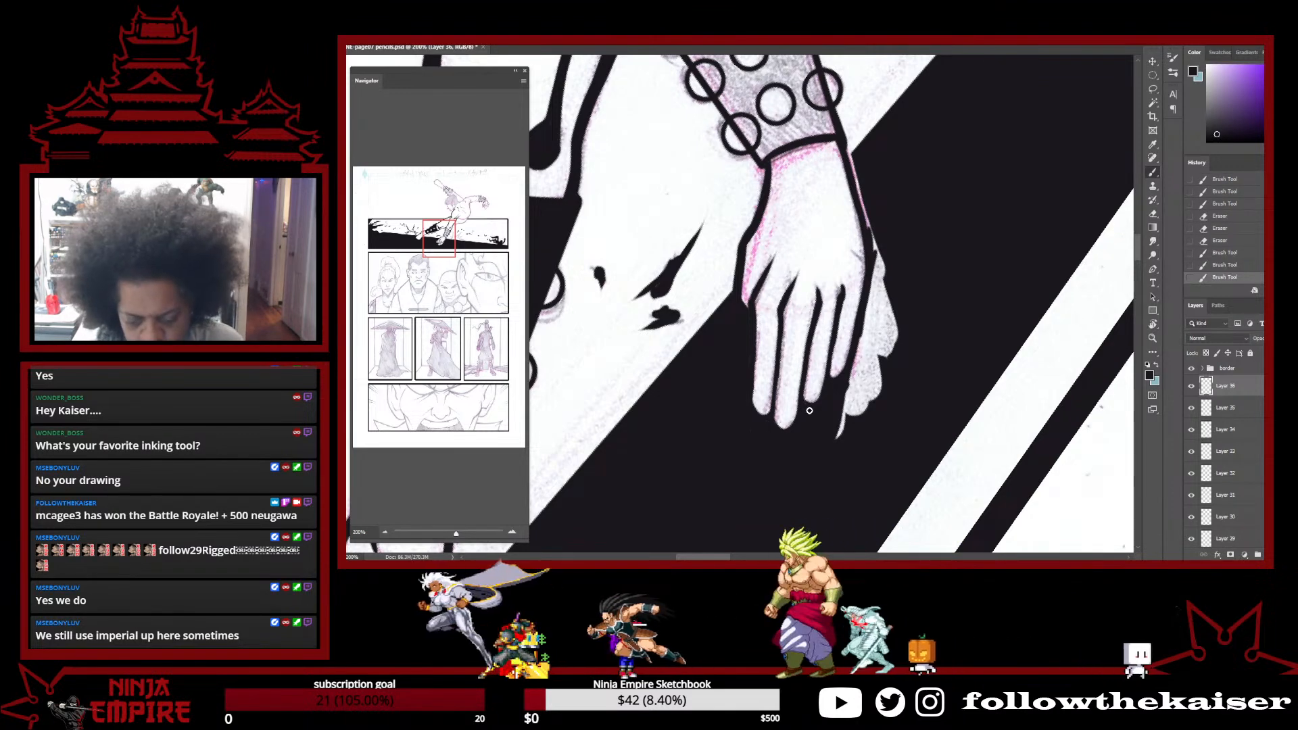
key(e)
mouse_move(817, 395)
mouse_down()
mouse_move(812, 406)
mouse_move(816, 386)
mouse_up()
Fill the leftover unfilled patch beside the little finger with solid black up to the hand's outer edge
key(r)
drag(925, 297, 976, 280)
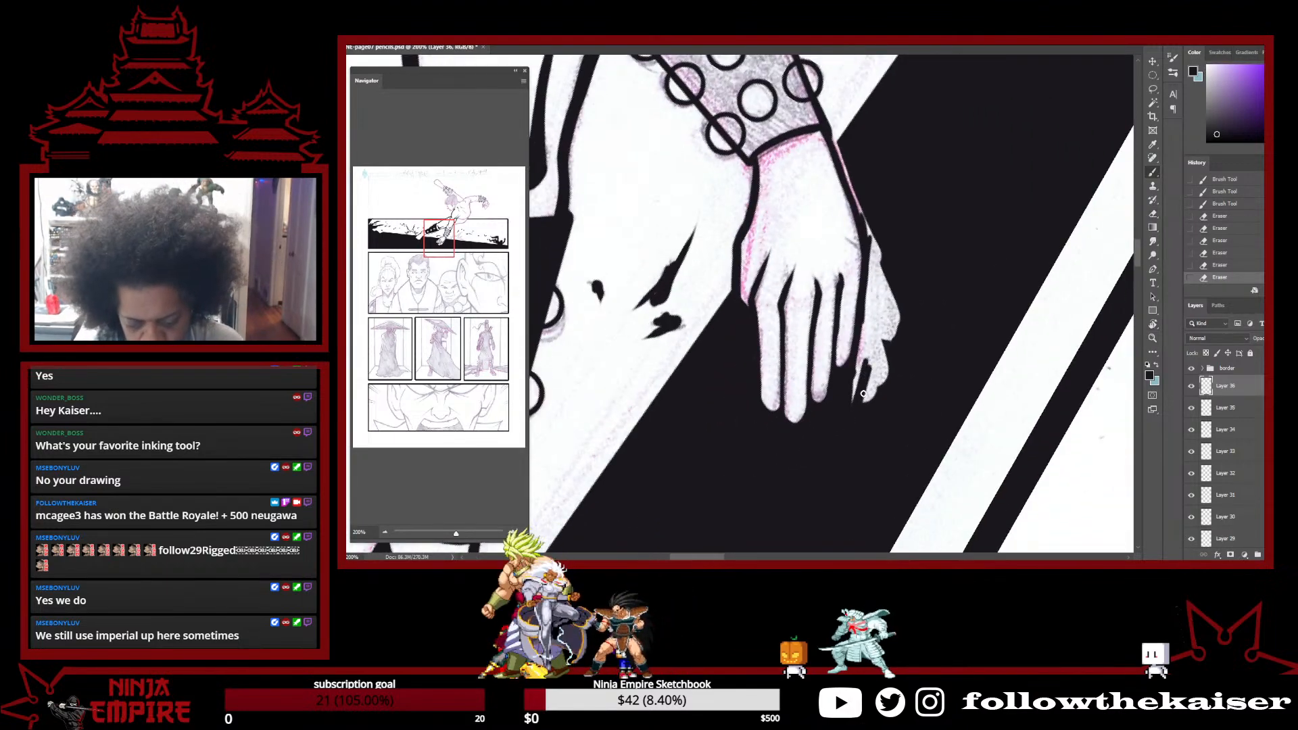
drag(881, 332, 869, 335)
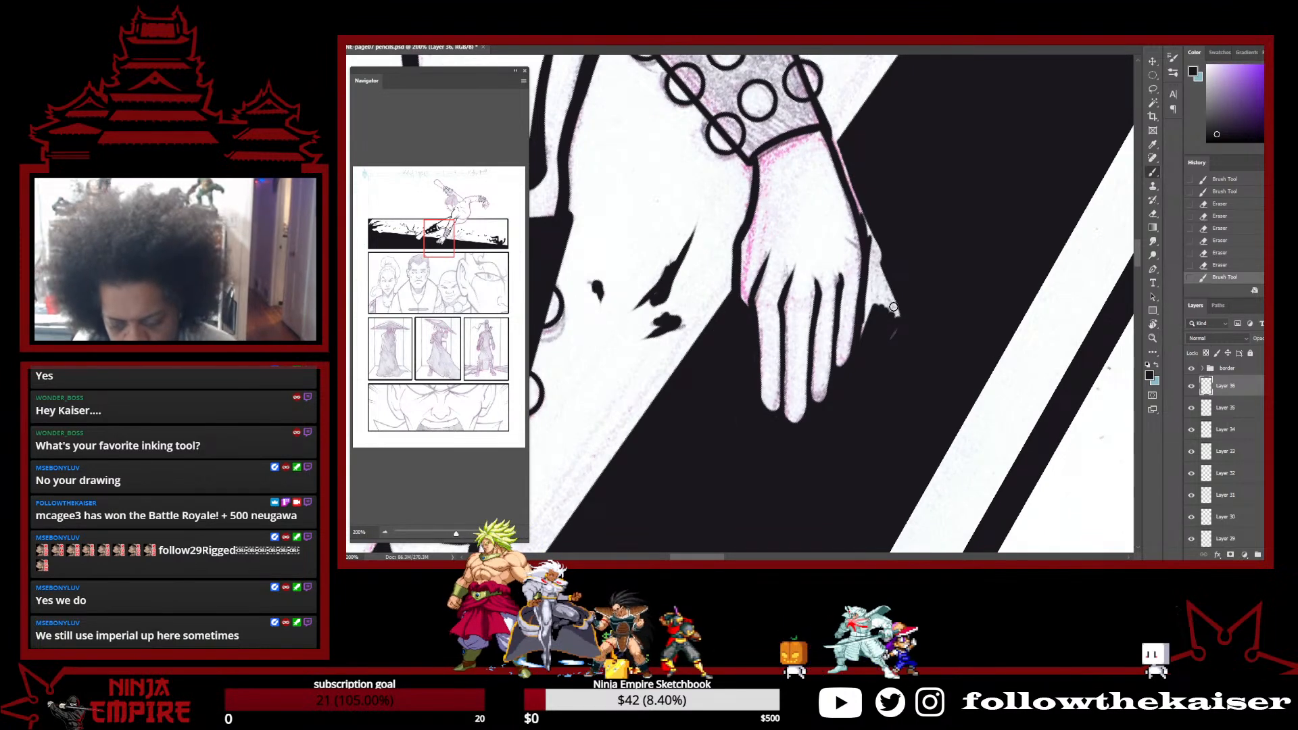
key(bracketright)
key(bracketright)
key(bracketright)
key(bracketright)
key(bracketright)
mouse_move(890, 351)
mouse_down()
mouse_move(879, 294)
mouse_move(870, 328)
mouse_move(884, 243)
mouse_move(880, 267)
mouse_move(869, 205)
mouse_up()
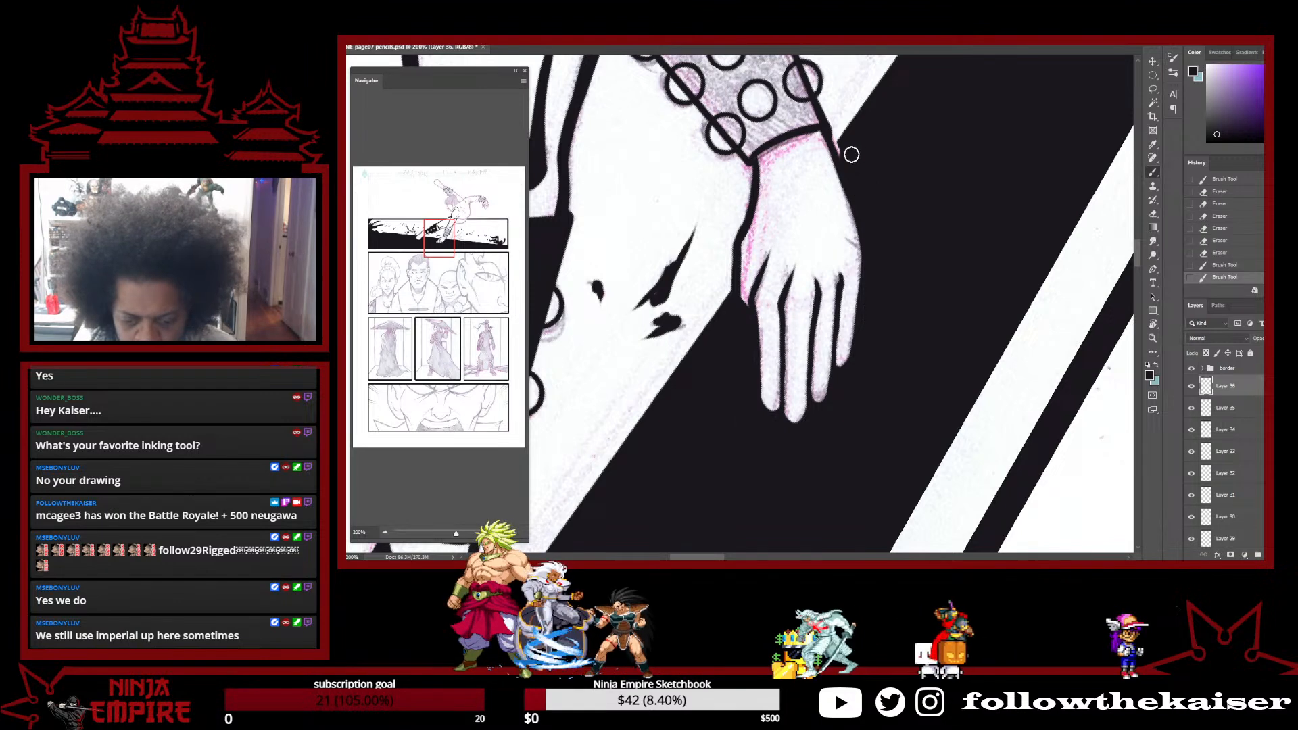
Refine the outer edge of the hand from the wristband to the knuckles with a smaller black brush
key(bracketleft)
key(bracketleft)
key(bracketleft)
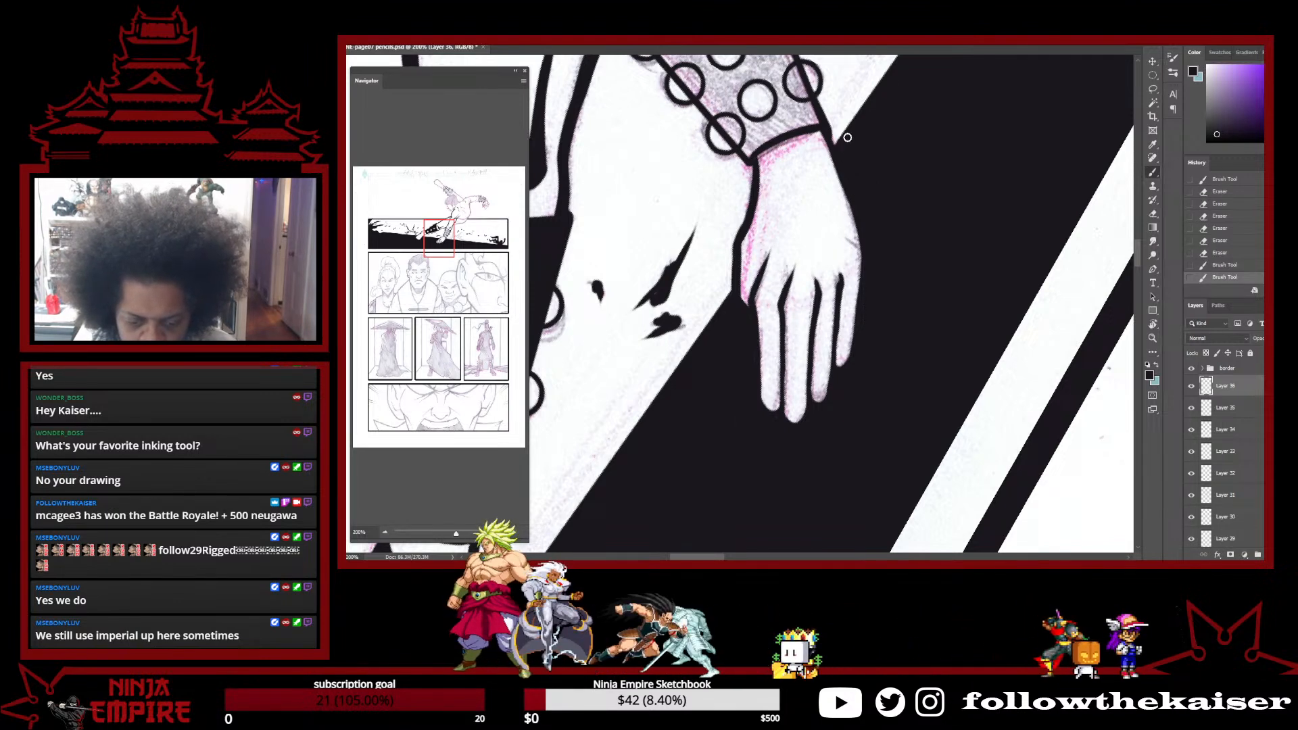
drag(840, 152, 865, 234)
drag(850, 183, 862, 238)
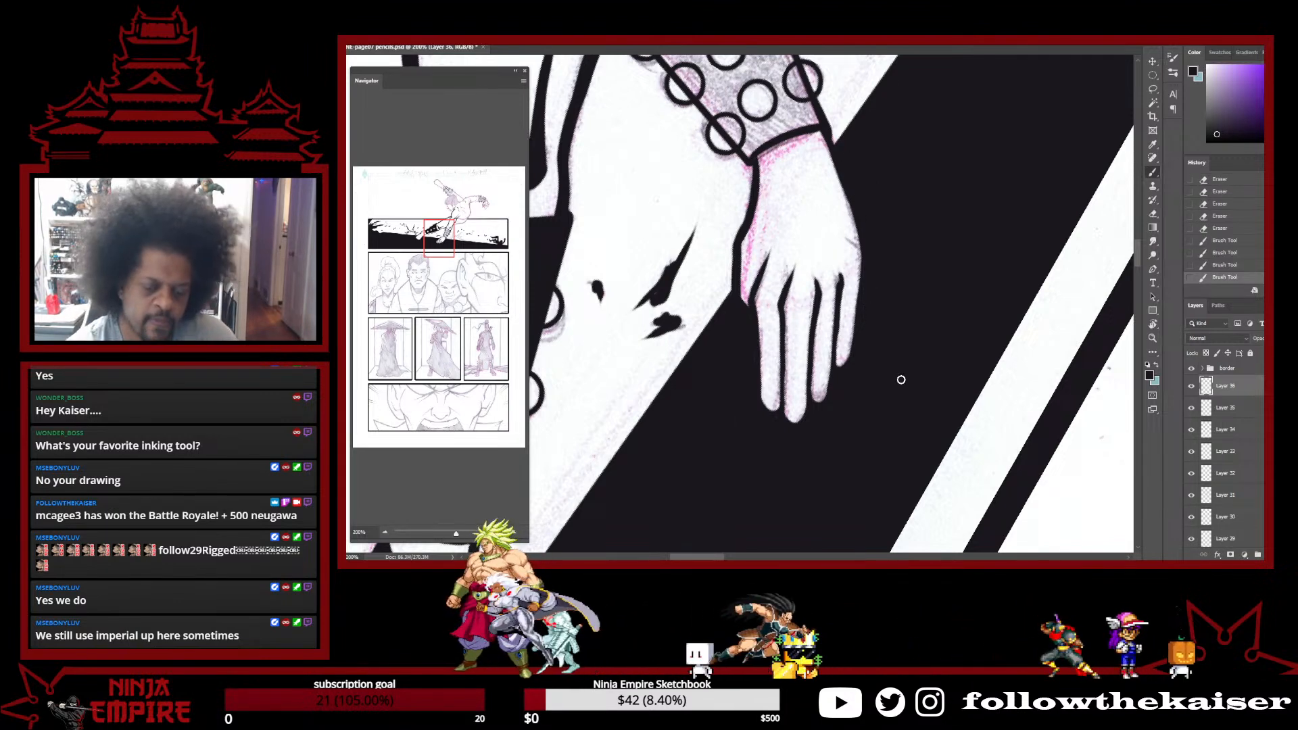
ctrl+alt+click(924, 386)
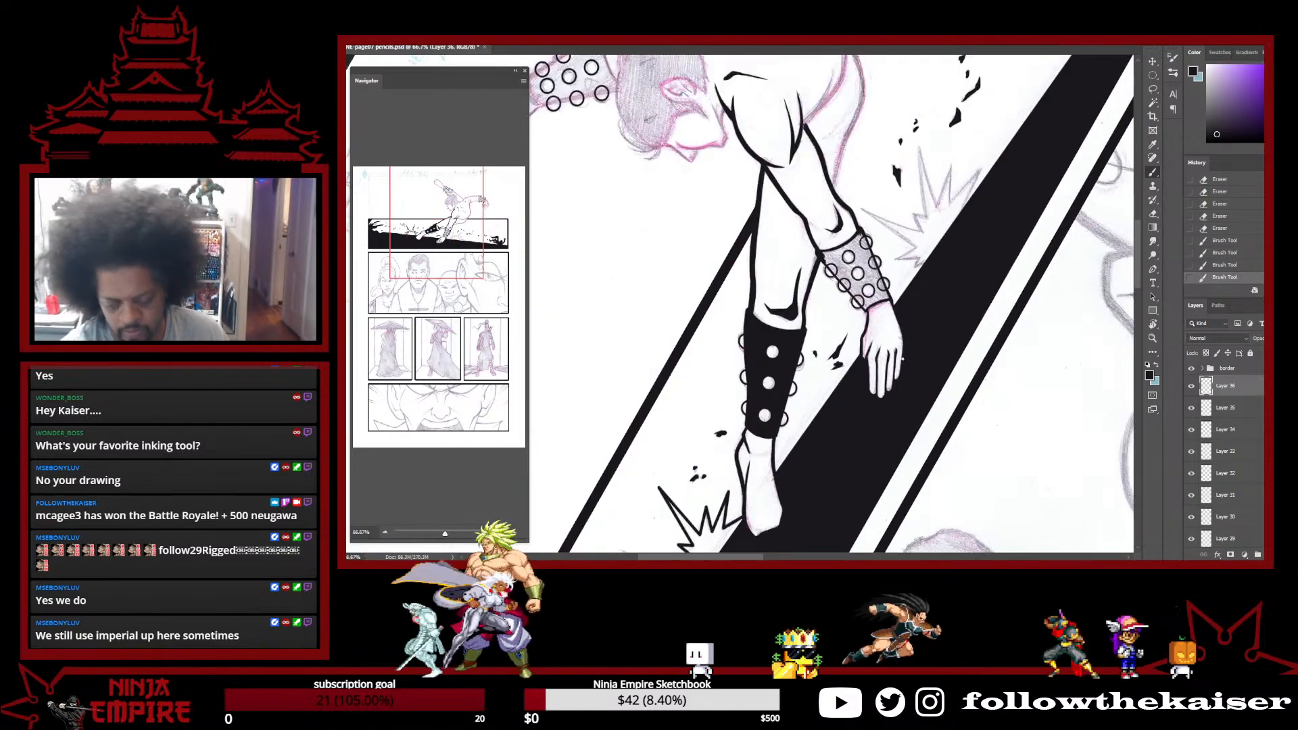
Reshape the line between the thumb and palm with eraser and brush touches, and undo the last brush stroke
ctrl+click(874, 342)
ctrl+click(873, 342)
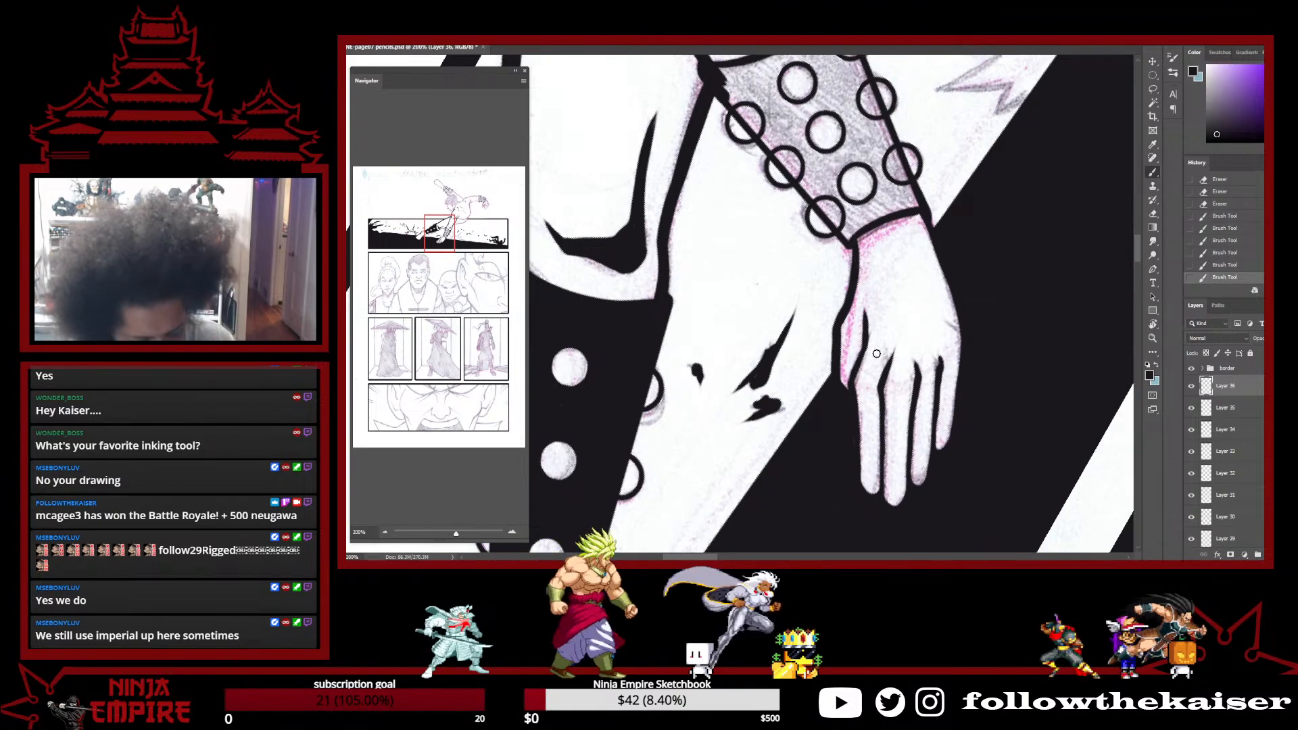
key(e)
mouse_move(872, 325)
mouse_down()
mouse_move(870, 348)
mouse_move(867, 329)
mouse_up()
key(b)
mouse_move(862, 351)
mouse_down()
mouse_move(868, 307)
mouse_move(875, 336)
mouse_up()
key(e)
key(r)
mouse_move(998, 356)
mouse_down()
mouse_move(940, 479)
mouse_move(915, 493)
mouse_move(855, 482)
mouse_move(980, 323)
mouse_up()
key(b)
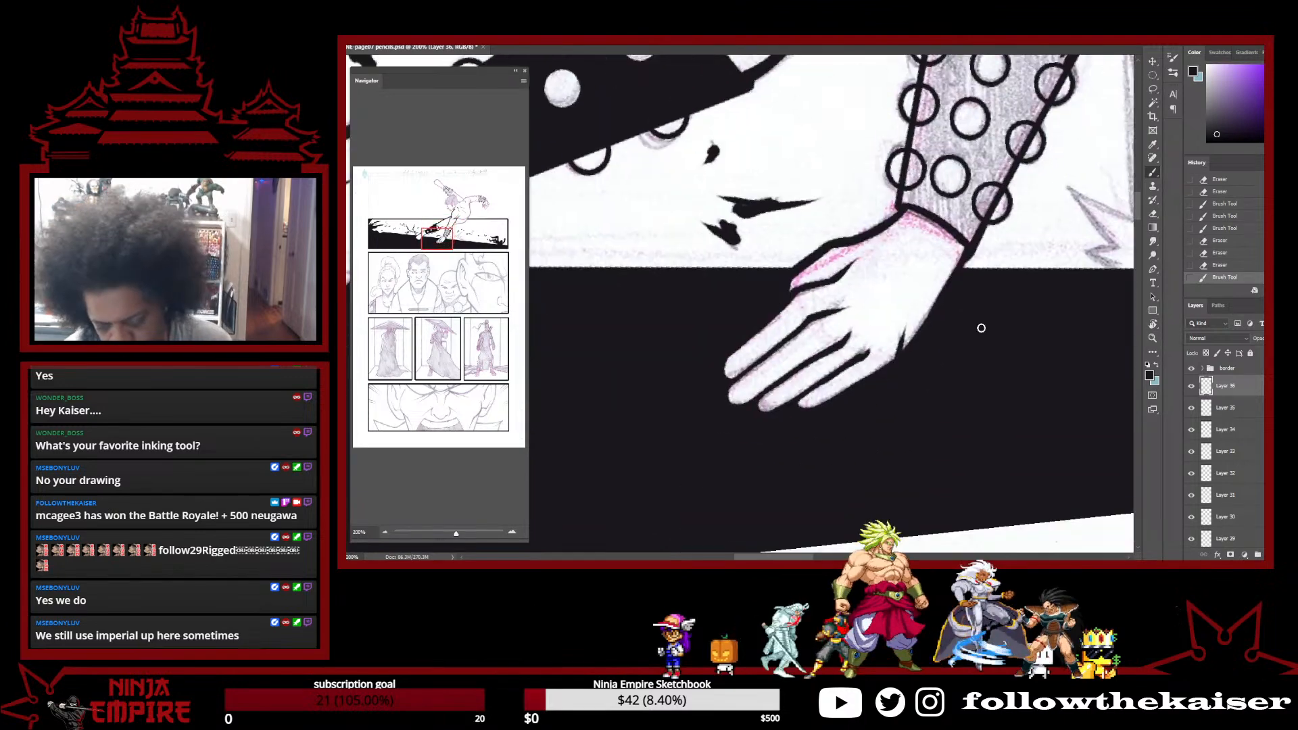
key(ctrl+alt+z)
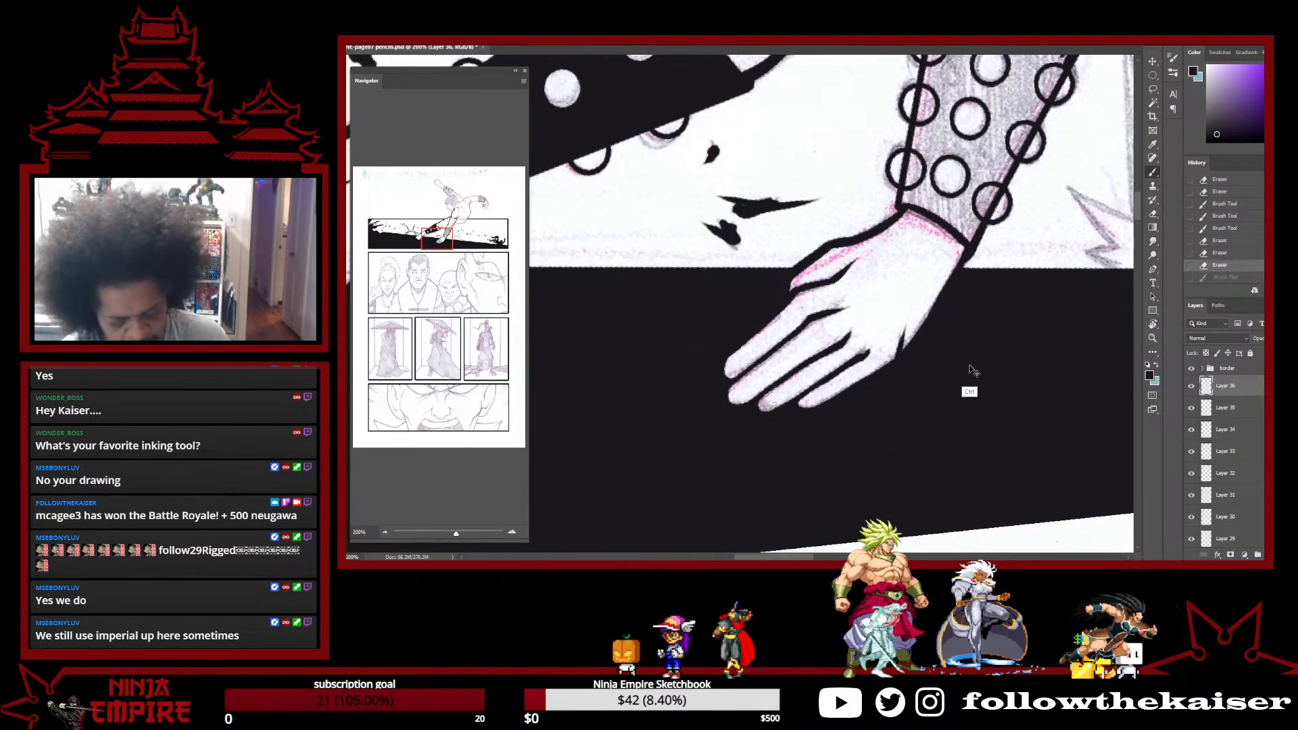
Fill the lower half of the wristband with solid black, leaving the round studs white
ctrl+alt+click(957, 399)
ctrl+alt+click(957, 399)
ctrl+alt+click(958, 396)
ctrl+click(970, 363)
ctrl+click(970, 363)
ctrl+click(970, 364)
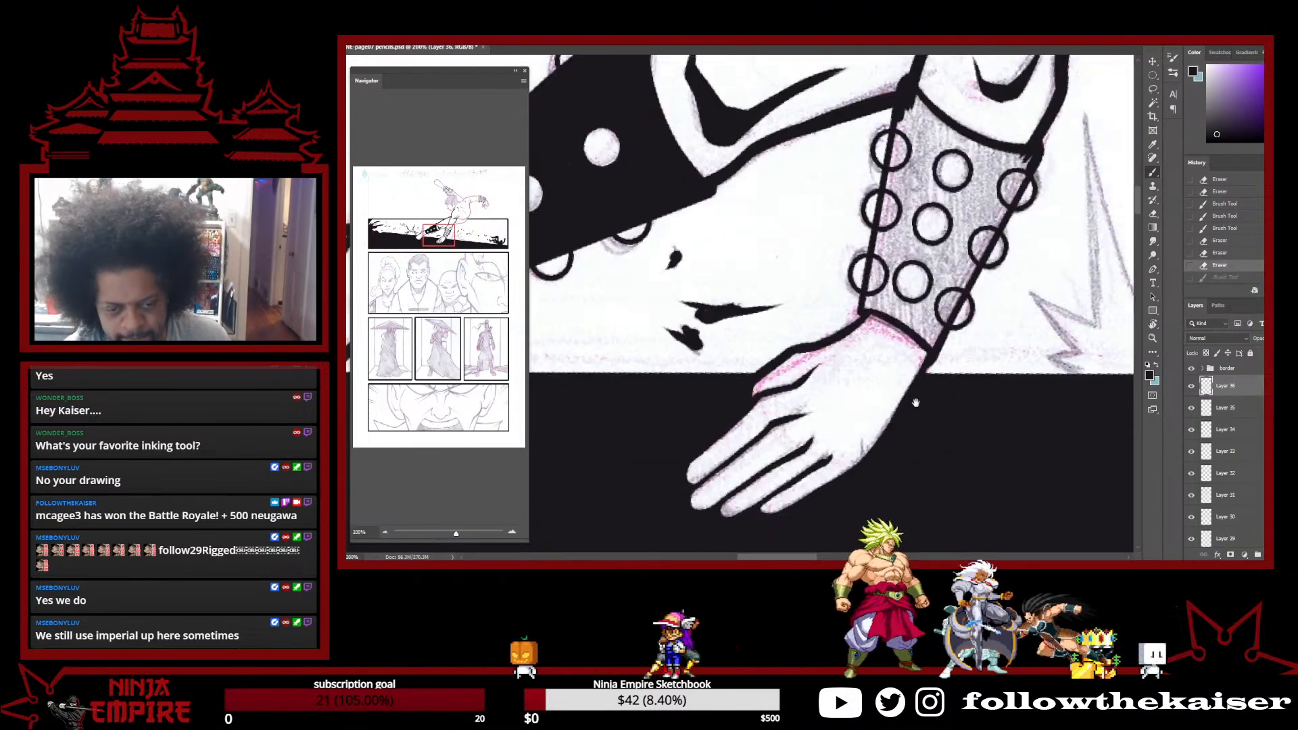
drag(915, 397, 941, 483)
key(r)
drag(986, 371, 994, 328)
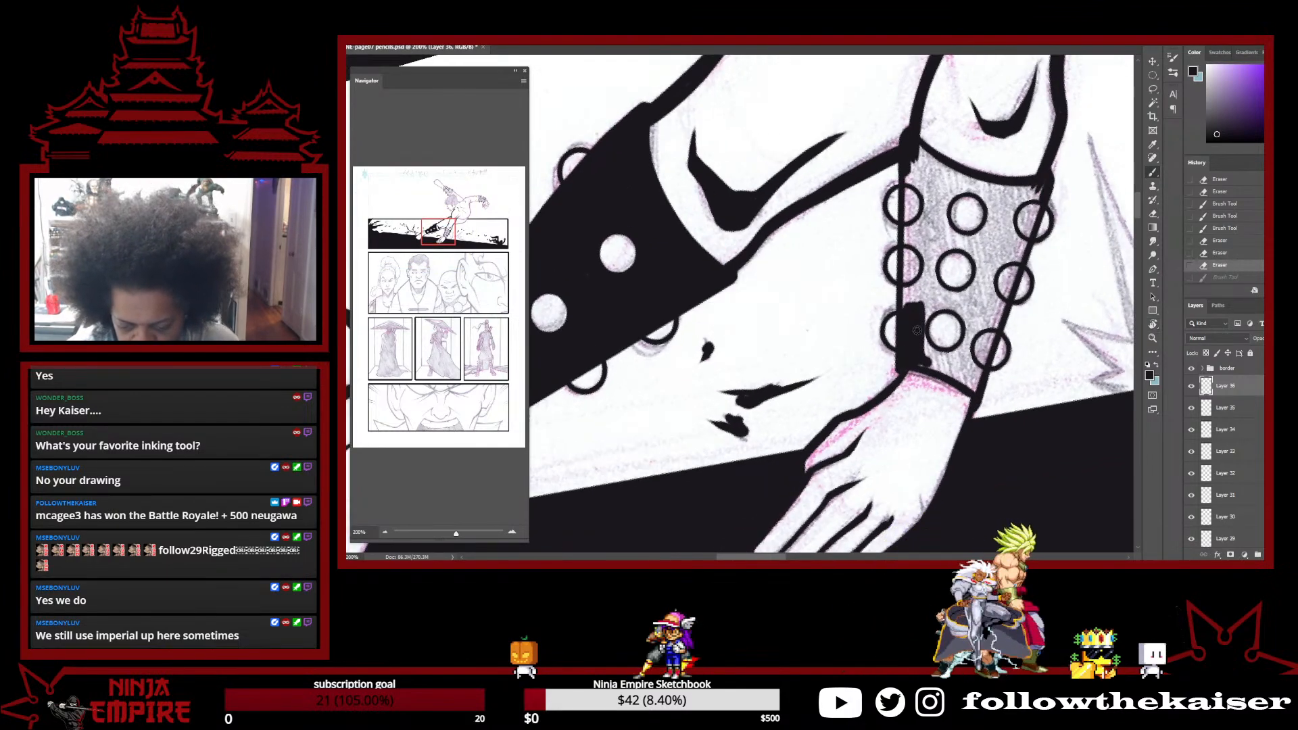
mouse_move(930, 348)
mouse_down()
mouse_move(970, 336)
mouse_move(962, 367)
mouse_move(994, 336)
mouse_move(965, 376)
mouse_move(939, 369)
mouse_move(992, 331)
mouse_move(1040, 182)
mouse_move(989, 330)
mouse_move(1026, 211)
mouse_move(975, 335)
mouse_up()
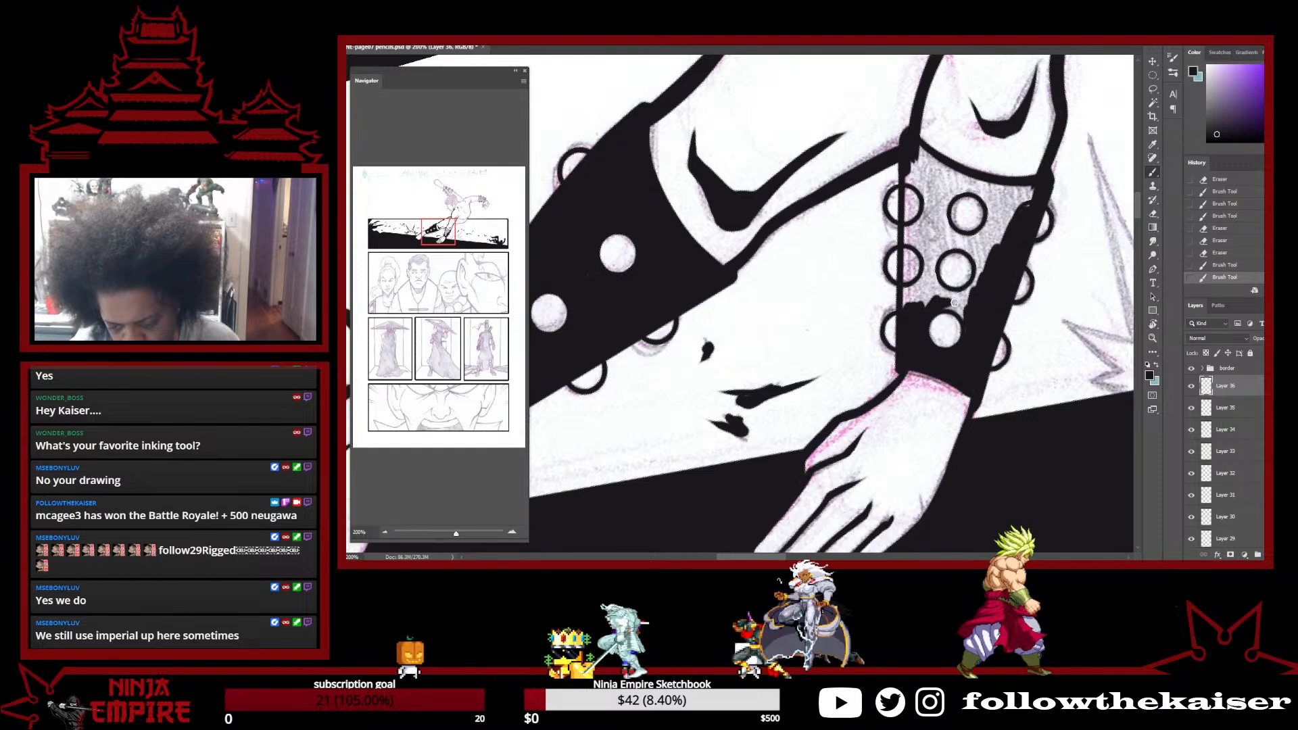
drag(968, 333, 957, 298)
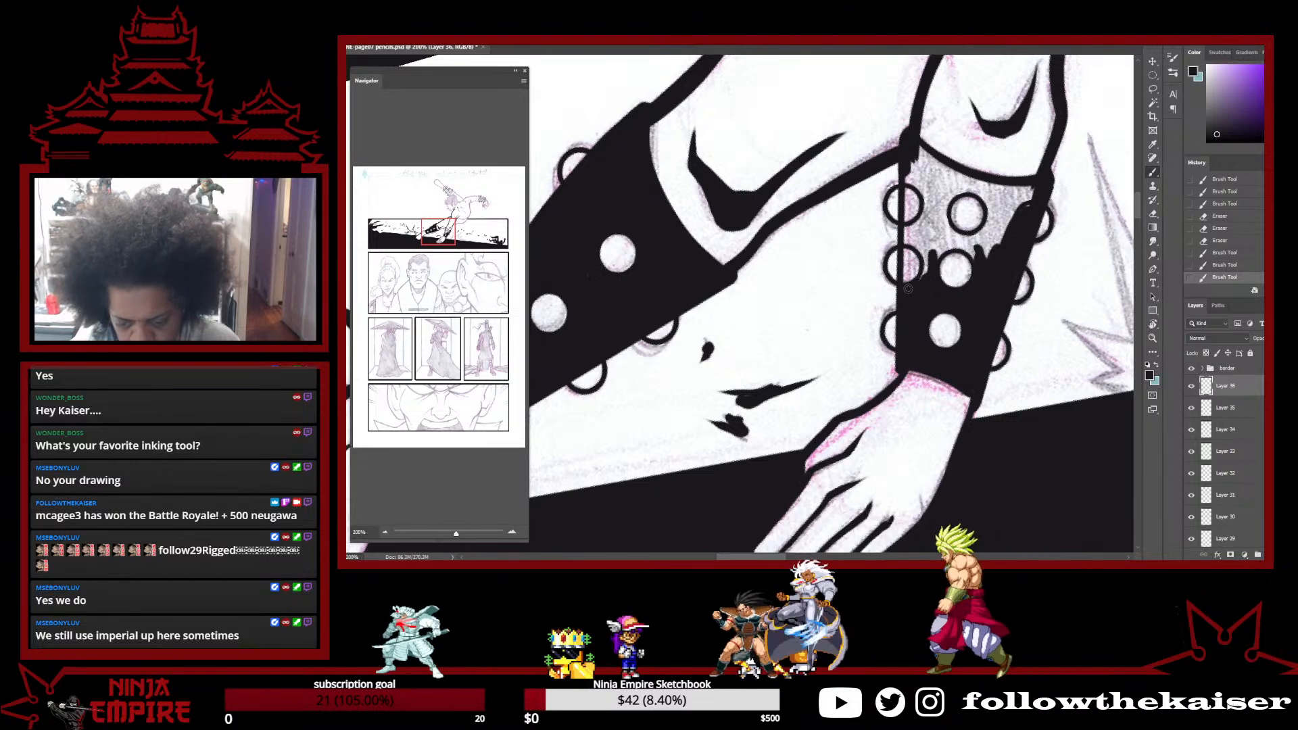
Fill the upper half of the wristband with black around the remaining studs, up to its forearm edge
mouse_move(932, 260)
mouse_down()
mouse_move(914, 245)
mouse_move(907, 267)
mouse_move(907, 157)
mouse_up()
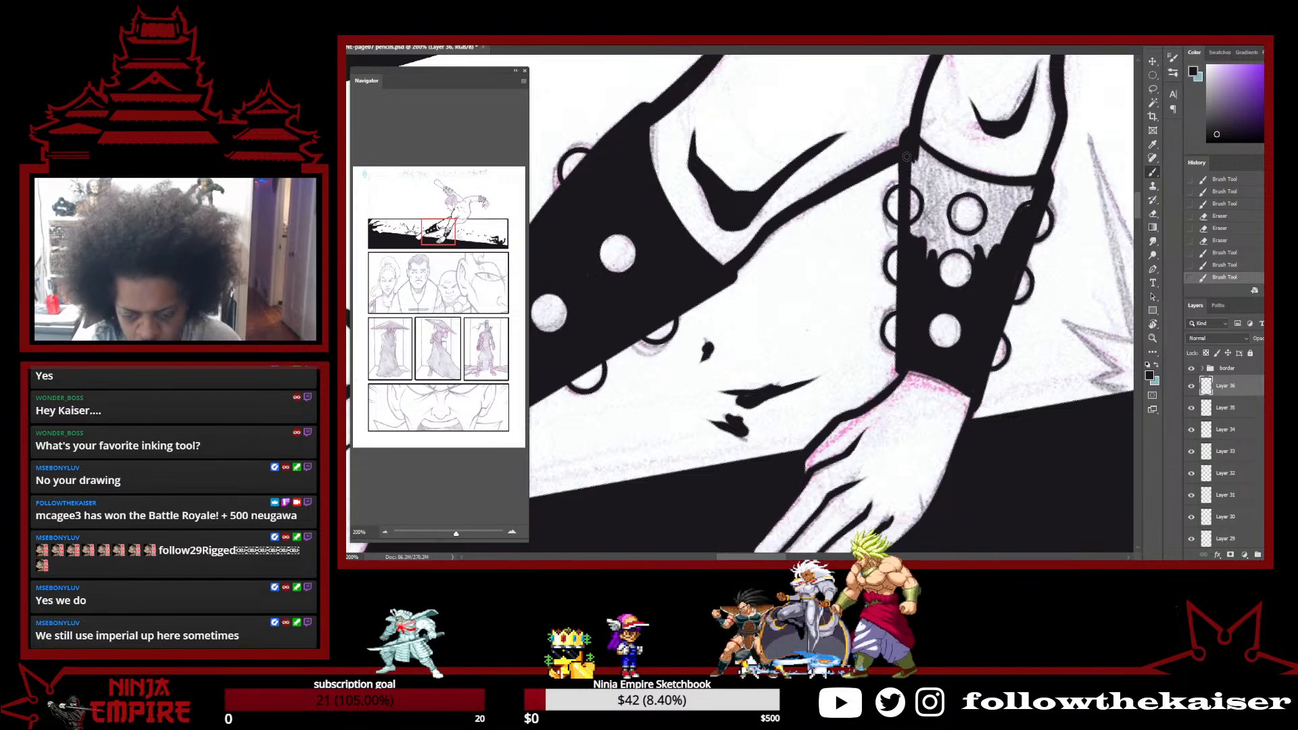
mouse_move(932, 255)
mouse_down()
mouse_move(974, 256)
mouse_move(955, 240)
mouse_move(976, 242)
mouse_move(1000, 192)
mouse_move(997, 220)
mouse_move(1035, 187)
mouse_move(1006, 213)
mouse_move(998, 194)
mouse_move(942, 203)
mouse_move(957, 244)
mouse_move(944, 216)
mouse_up()
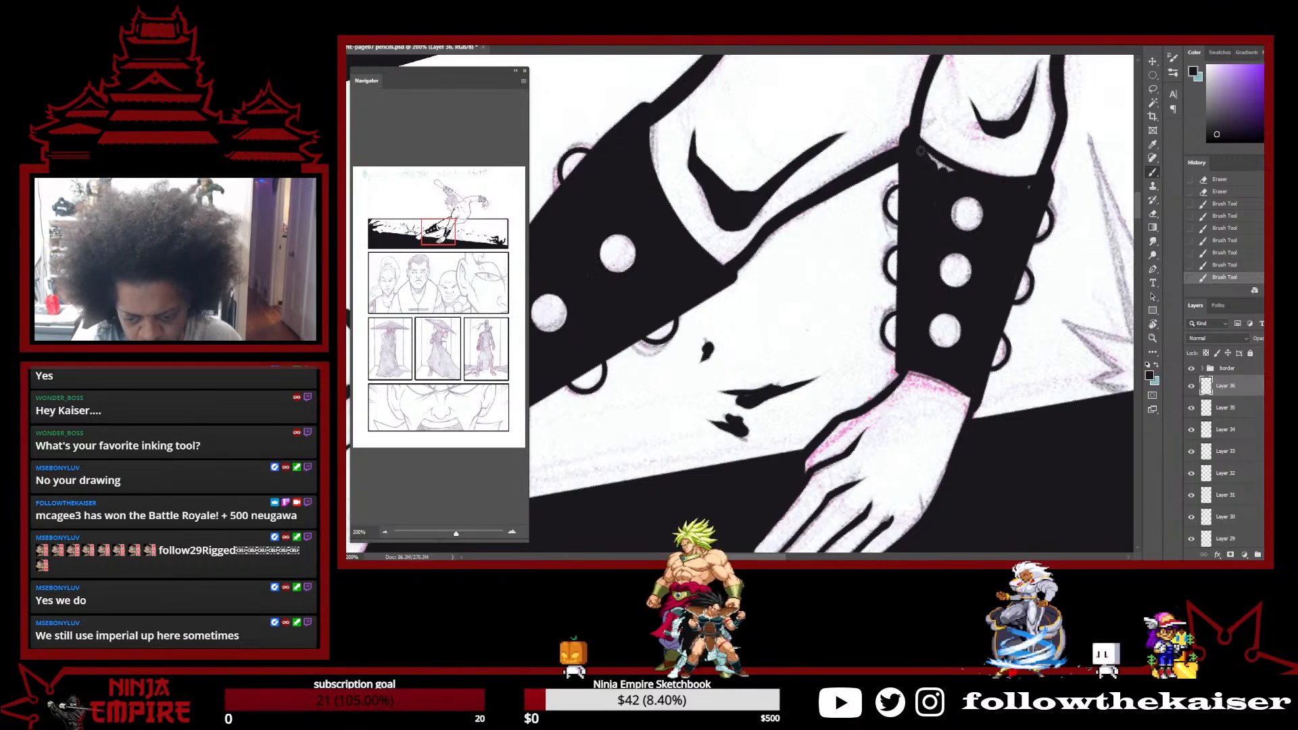
key(ctrl+minus)
key(ctrl+minus)
key(ctrl+minus)
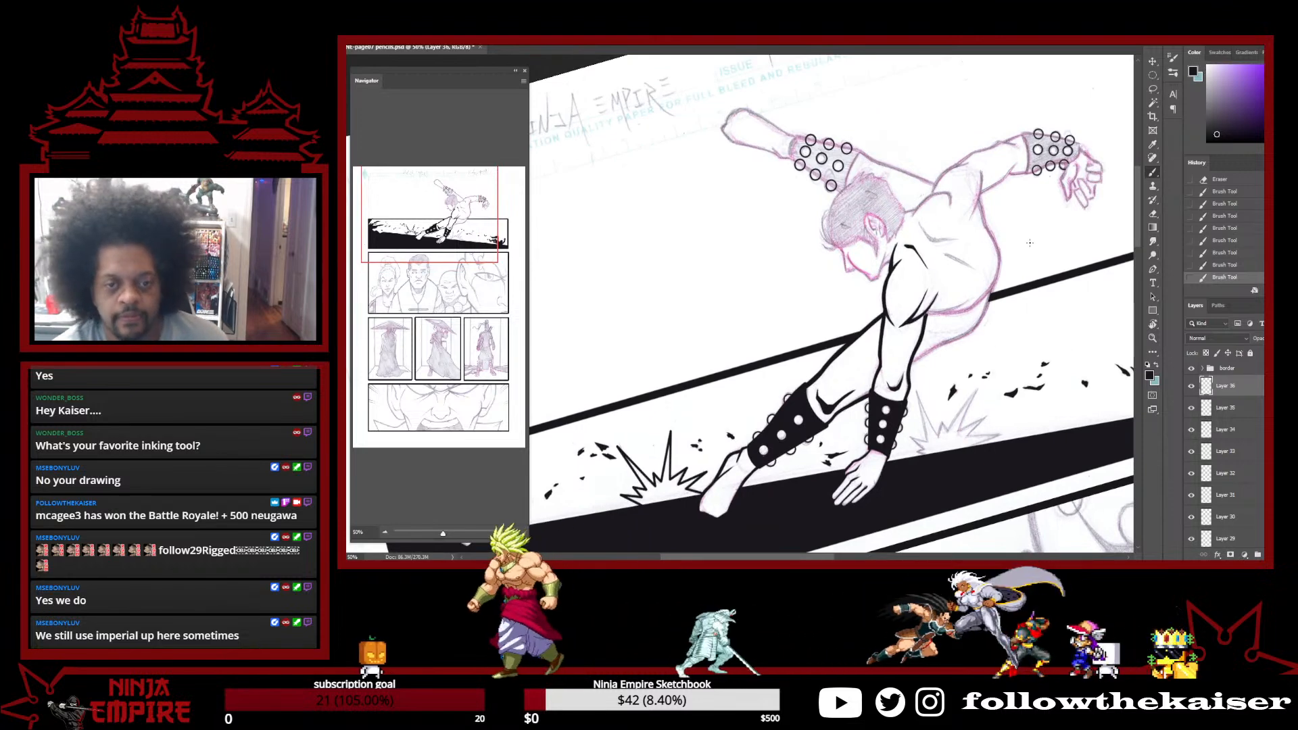
Ink the jagged outline of the impact burst beside the planted hand, following the pencilled spikes
key(r)
drag(993, 399, 968, 404)
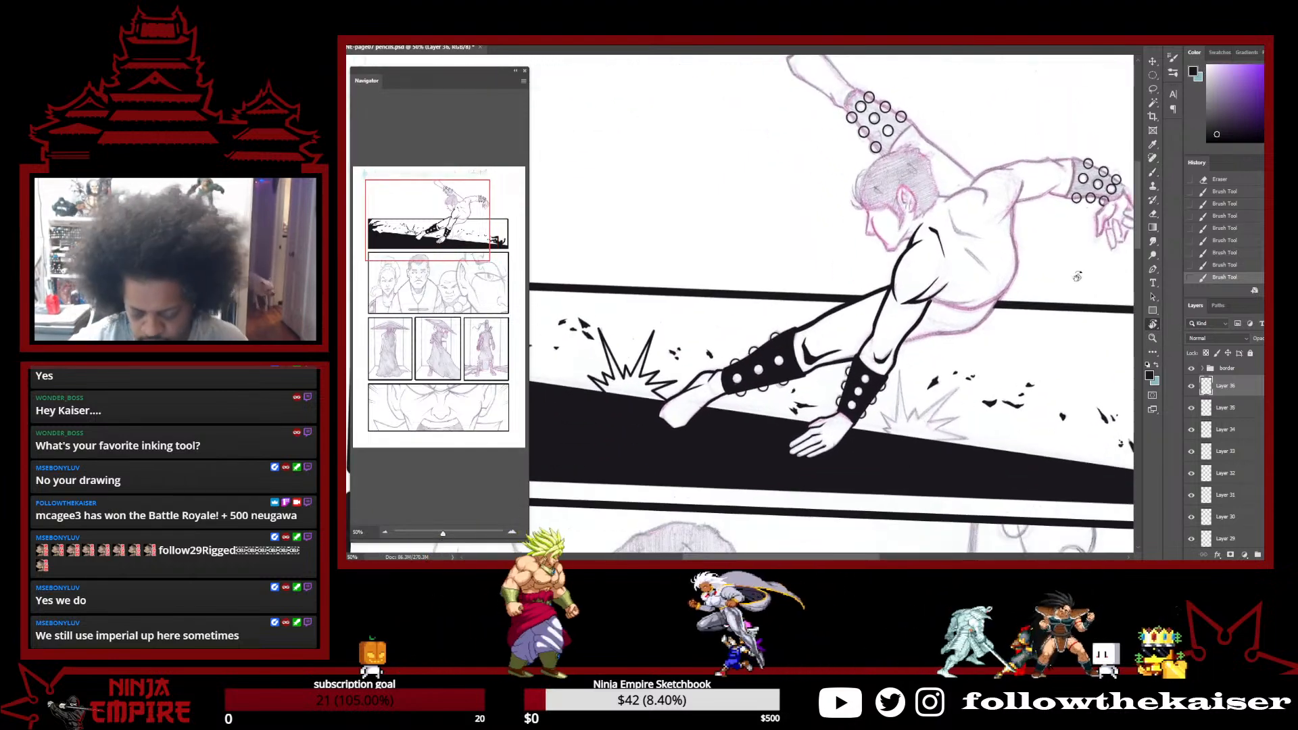
click(892, 440)
click(892, 440)
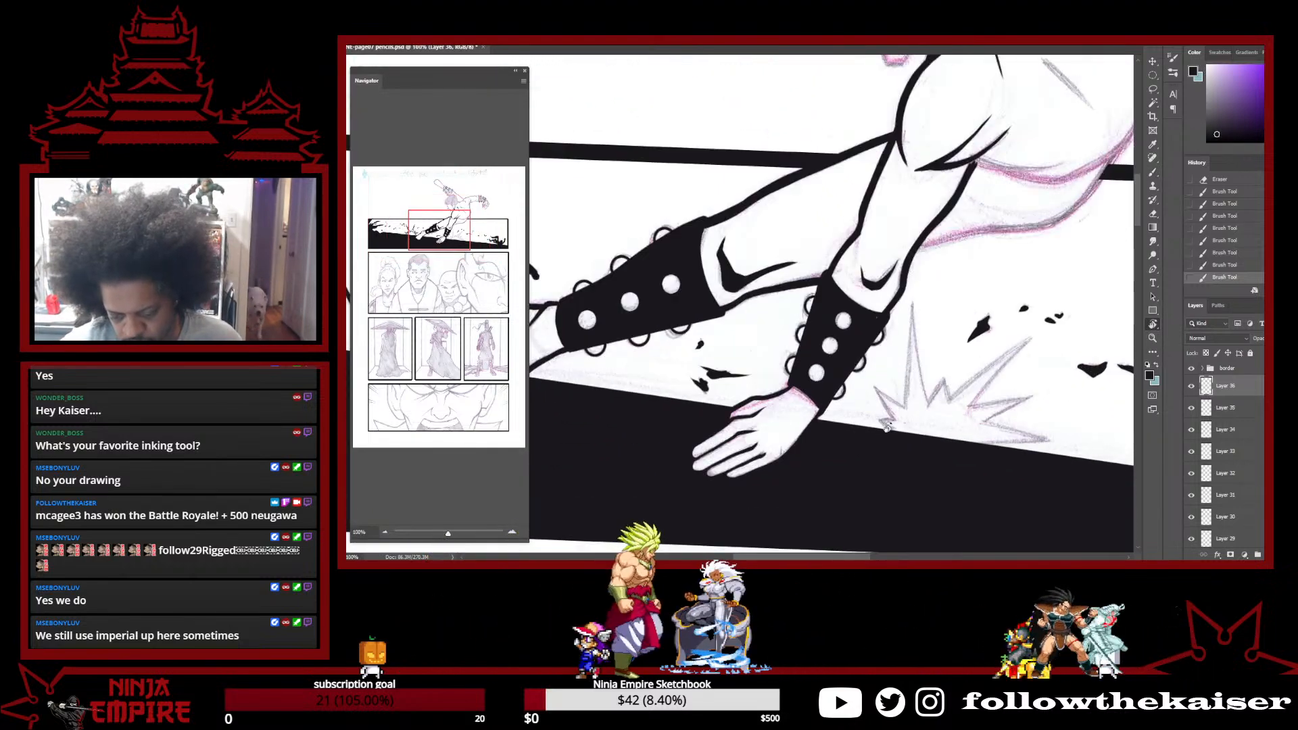
key(b)
drag(898, 430, 876, 420)
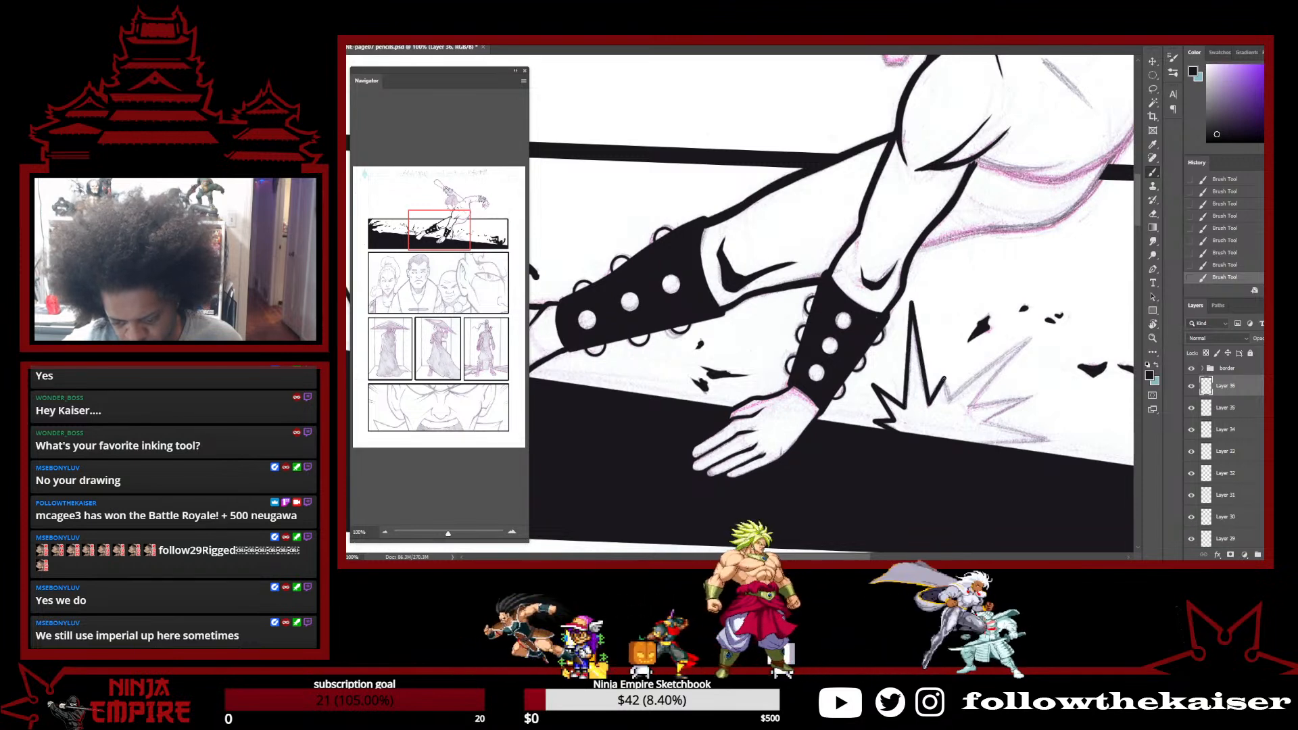
drag(1030, 338, 969, 408)
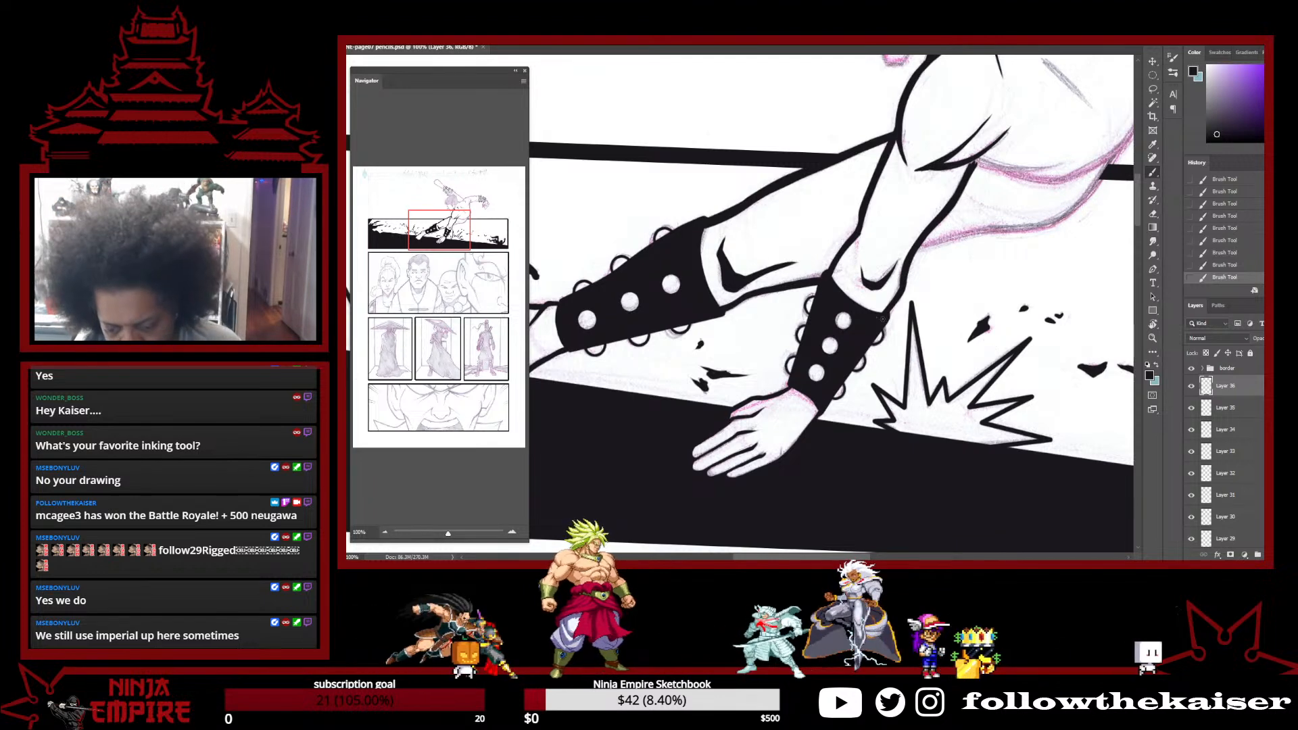
Ink the tapered crease and inner torso contour below the upper arm, trimming the crease with the eraser
key(r)
drag(1028, 204, 798, 361)
scroll(850, 424, up, 2)
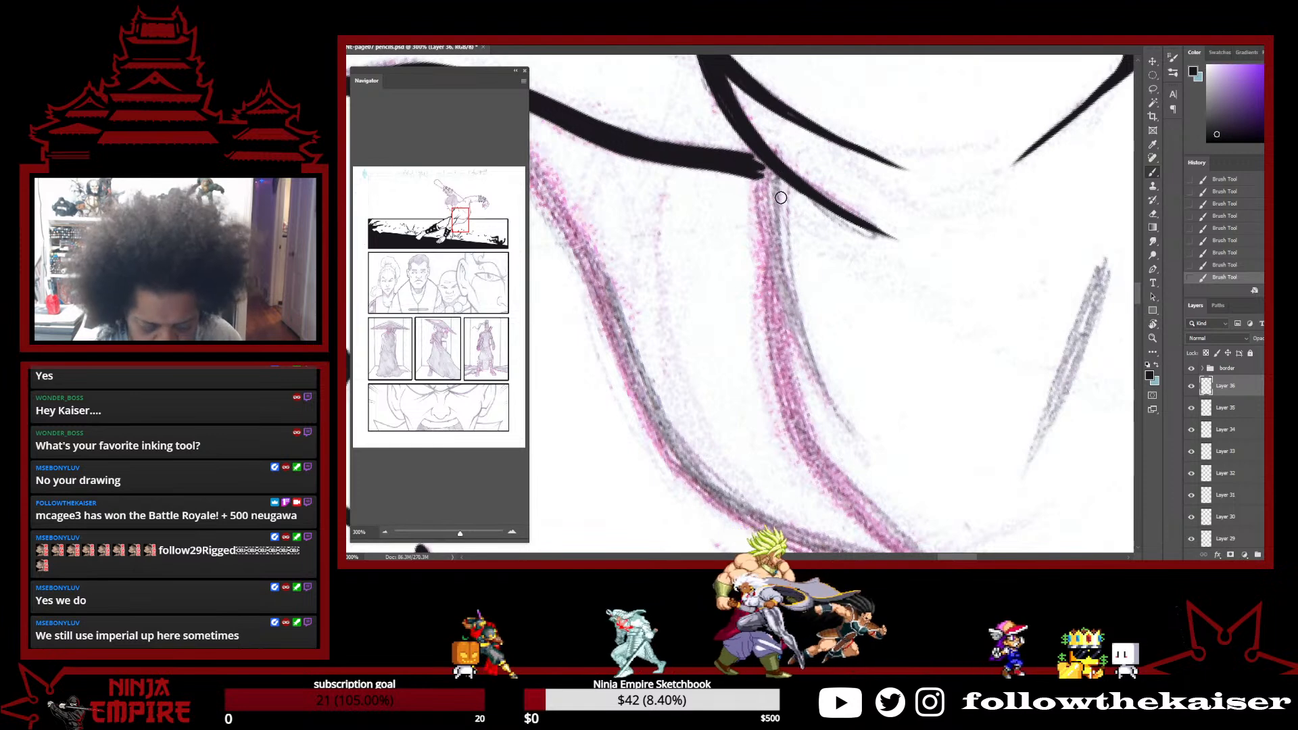
mouse_move(782, 186)
mouse_down()
mouse_move(800, 345)
mouse_move(879, 466)
mouse_up()
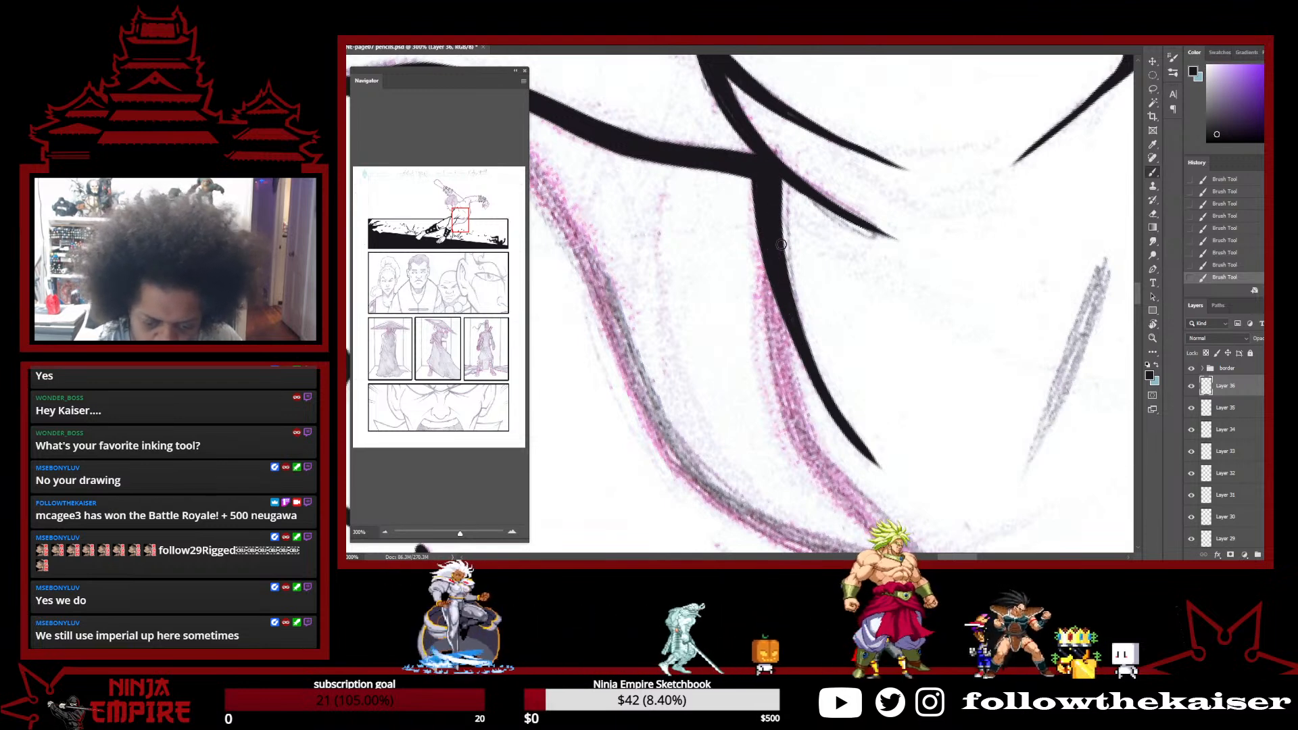
key(e)
mouse_move(848, 416)
mouse_down()
mouse_move(881, 458)
mouse_move(813, 406)
mouse_up()
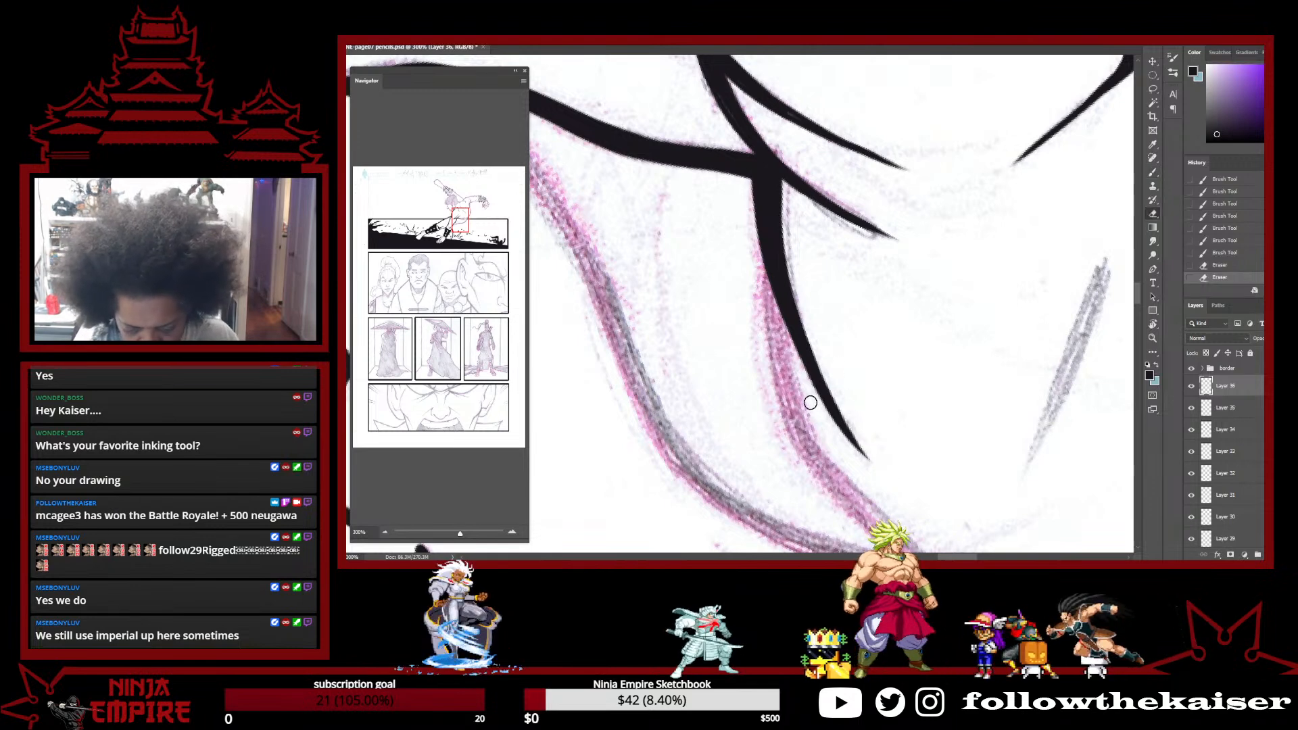
drag(867, 494, 810, 437)
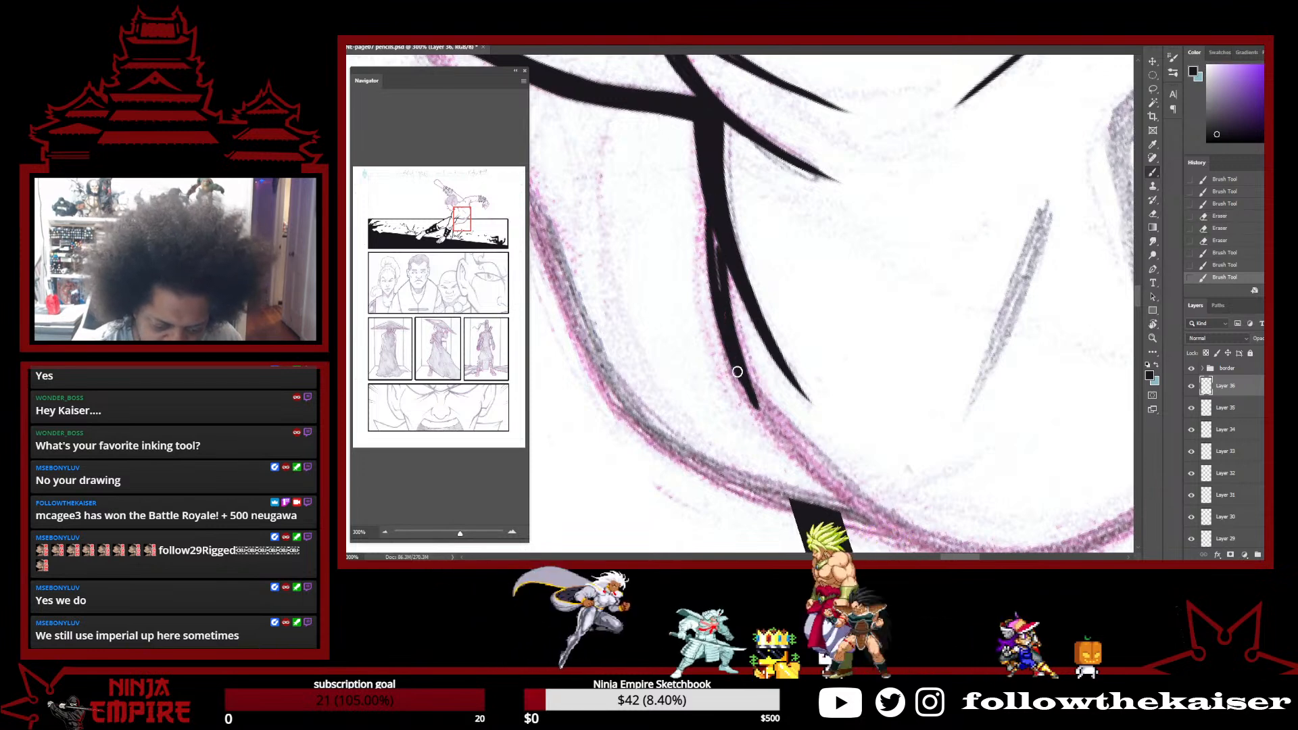
mouse_move(728, 315)
mouse_down()
mouse_move(778, 425)
mouse_move(985, 342)
mouse_move(879, 441)
mouse_up()
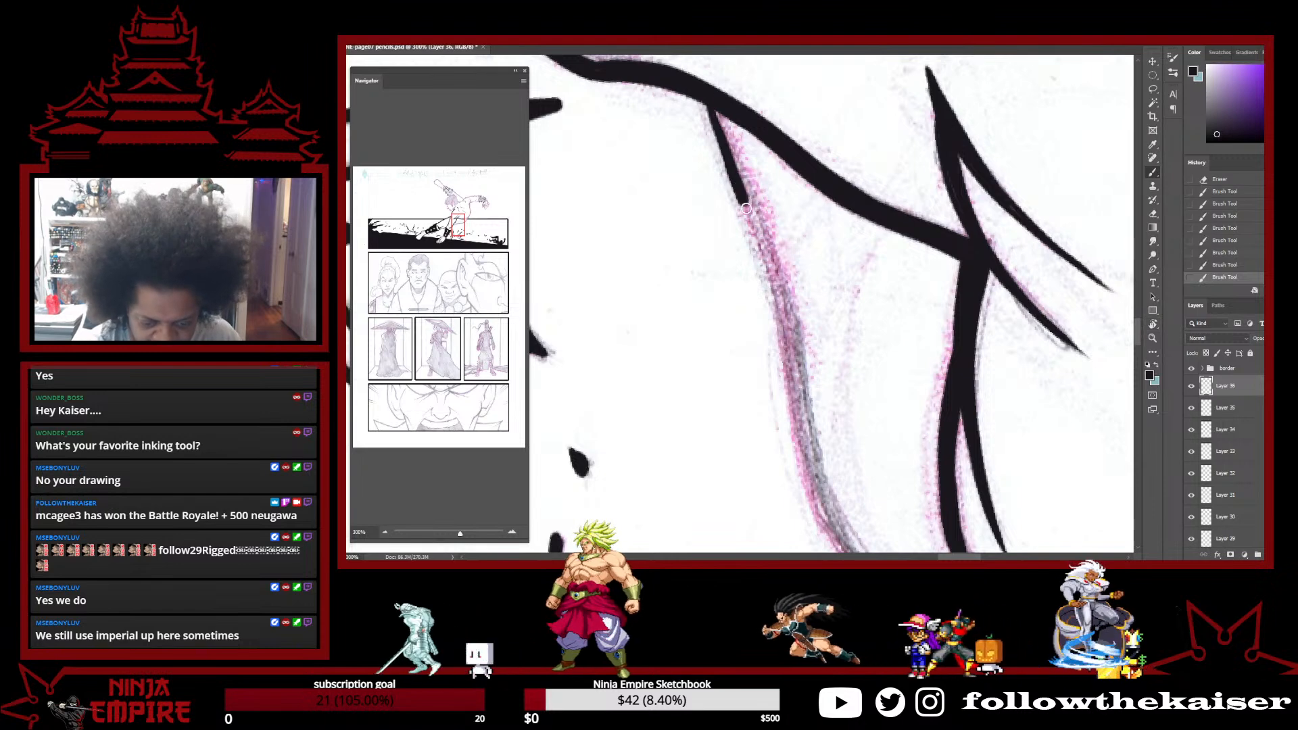
Ink the thick outer contour of the lower torso from the arm down to the panel border
drag(743, 200, 786, 321)
drag(704, 105, 762, 218)
mouse_move(727, 122)
mouse_down()
mouse_move(782, 273)
mouse_move(764, 264)
mouse_move(745, 160)
mouse_move(770, 315)
mouse_move(821, 426)
mouse_up()
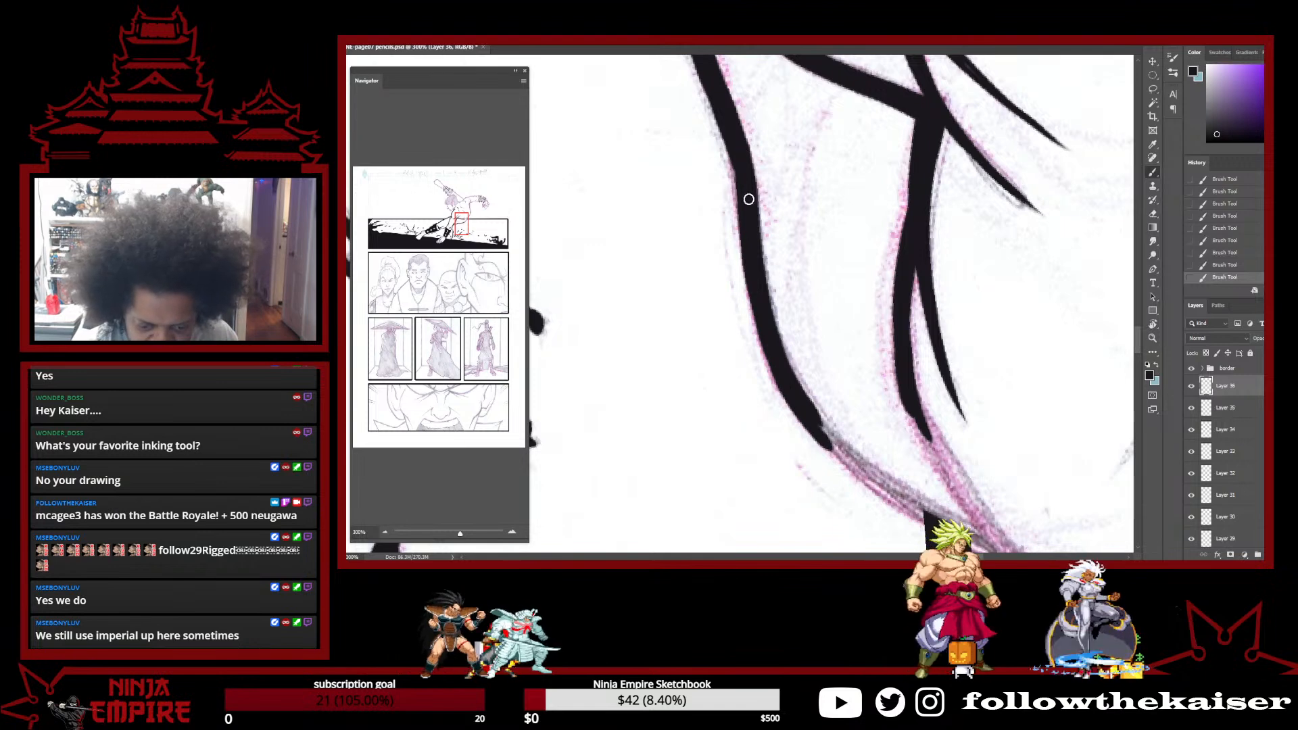
drag(887, 482, 808, 280)
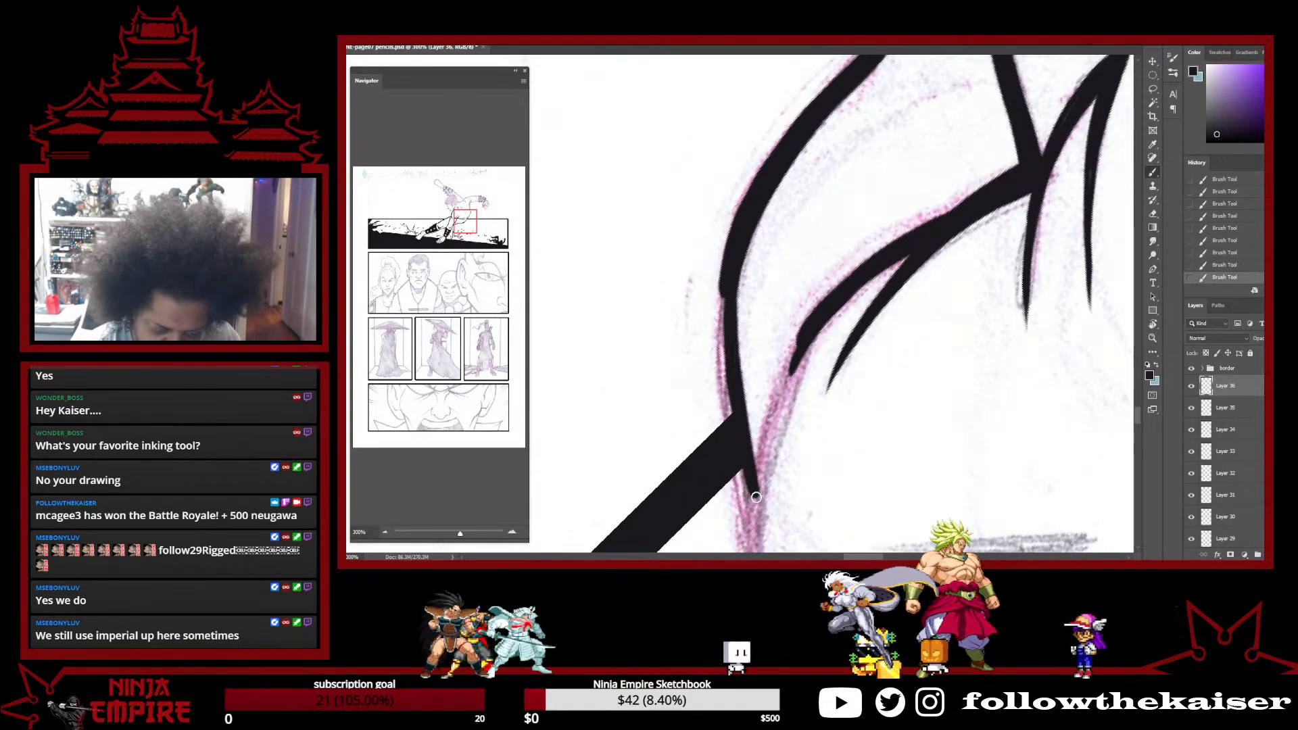
drag(780, 436, 869, 330)
mouse_move(820, 157)
mouse_down()
mouse_move(816, 332)
mouse_move(836, 424)
mouse_up()
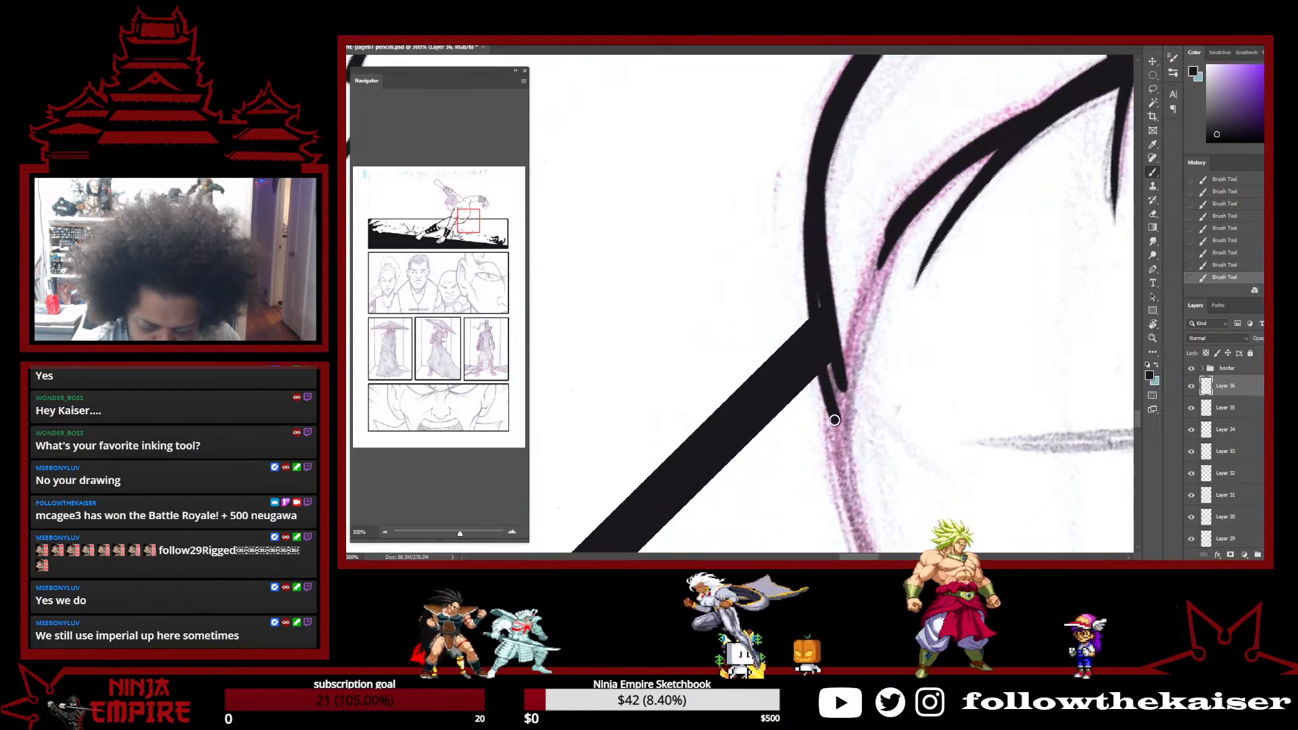
Smooth and thicken the curve of the outer torso contour just before it meets the panel border
alt+click(895, 435)
alt+click(895, 434)
alt+click(895, 435)
ctrl+click(883, 365)
ctrl+click(883, 365)
ctrl+click(883, 365)
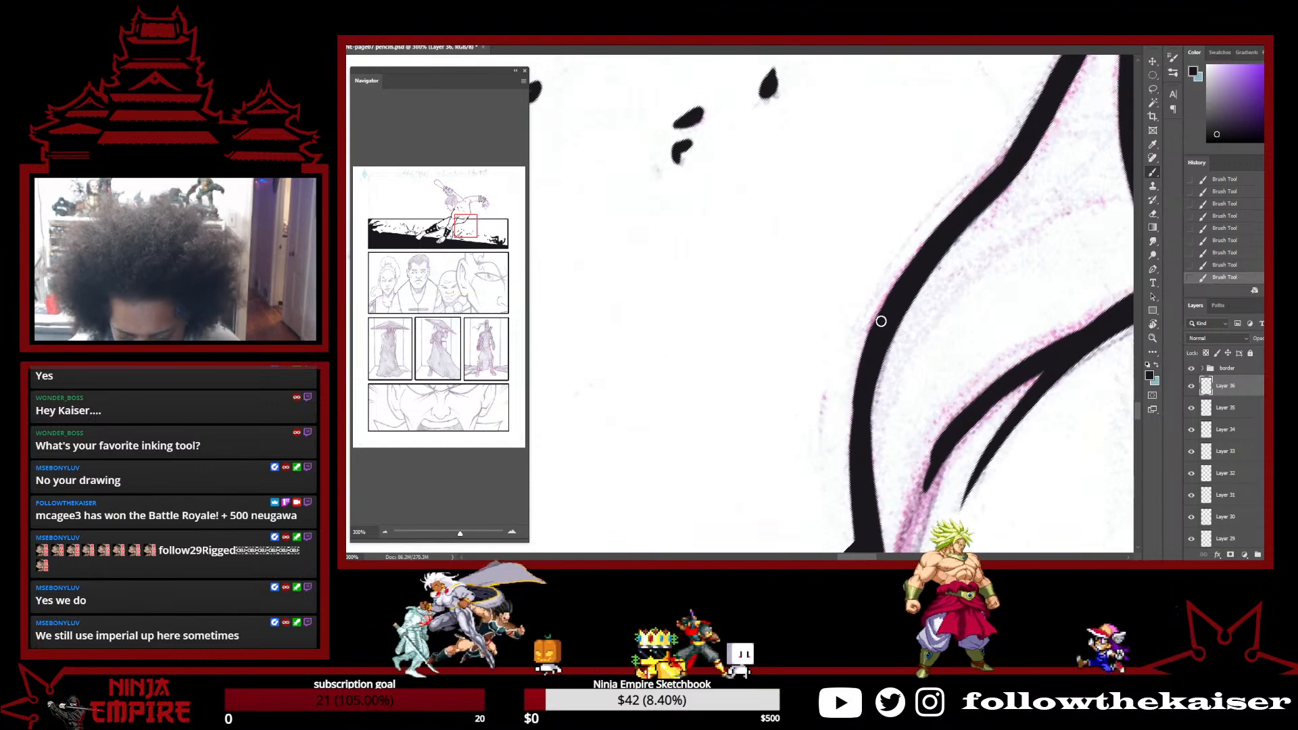
drag(880, 310, 861, 489)
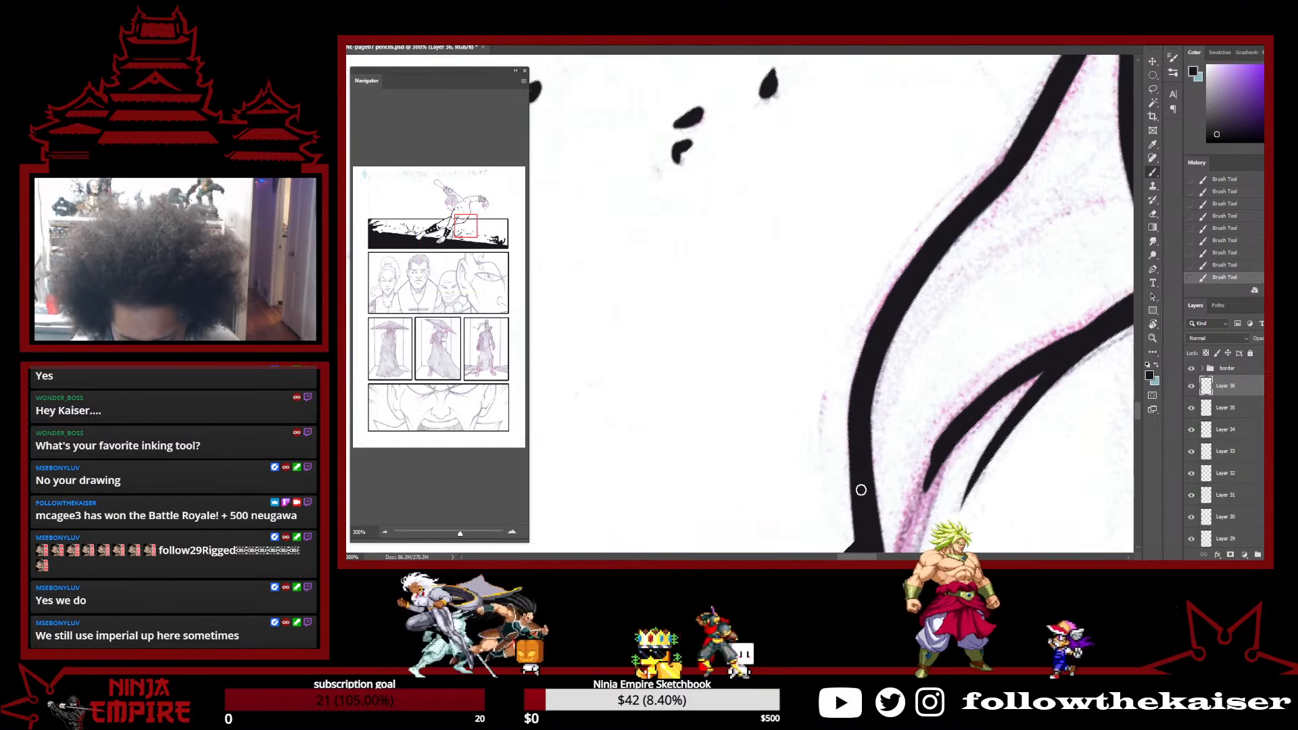
Ink the thick outer torso contour from the panel border up to the armpit of the outstretched arm, filling it to an even weight
alt+click(891, 341)
alt+click(891, 341)
alt+click(891, 340)
key(r)
drag(969, 325, 772, 76)
drag(895, 424, 925, 368)
alt+click(926, 369)
alt+click(925, 368)
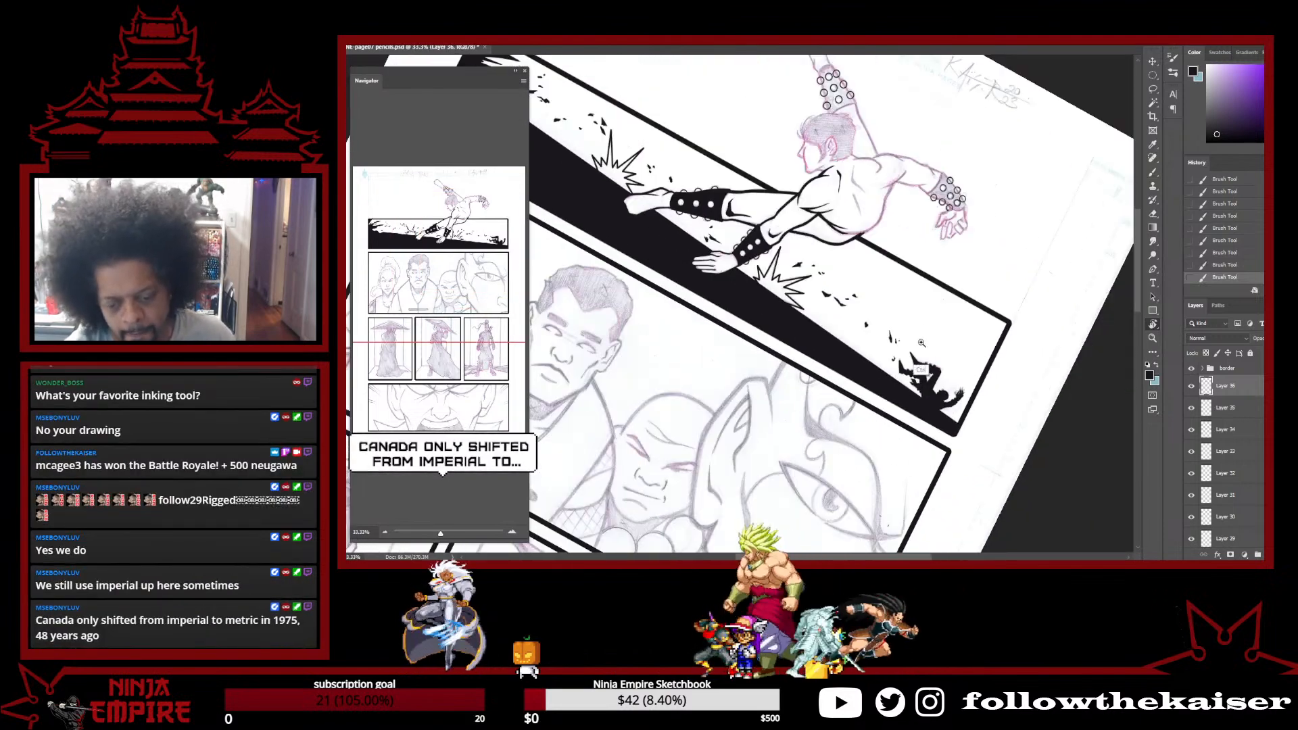
ctrl+click(941, 319)
ctrl+click(942, 319)
ctrl+click(942, 319)
drag(941, 320, 779, 374)
ctrl+click(779, 374)
key(b)
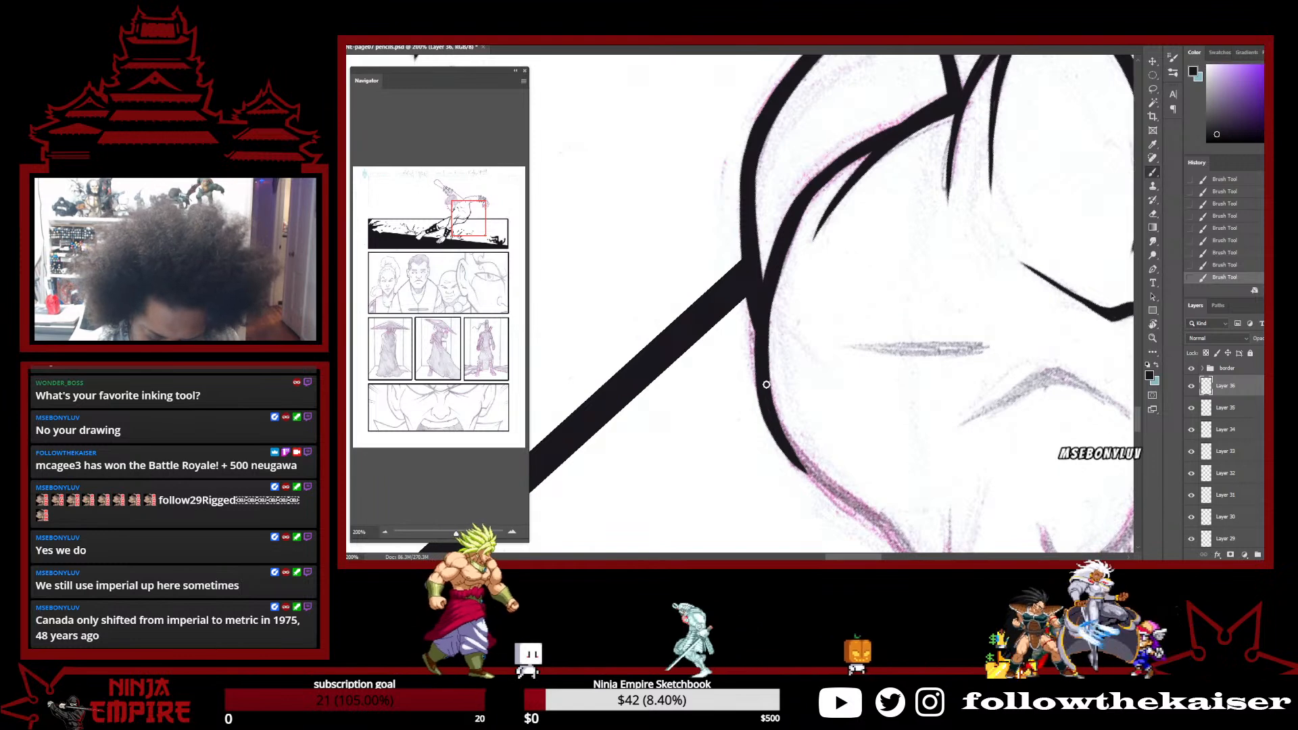
mouse_move(797, 450)
mouse_down()
mouse_move(682, 269)
mouse_move(746, 332)
mouse_up()
mouse_move(684, 279)
mouse_down()
mouse_move(777, 348)
mouse_move(753, 331)
mouse_move(836, 422)
mouse_up()
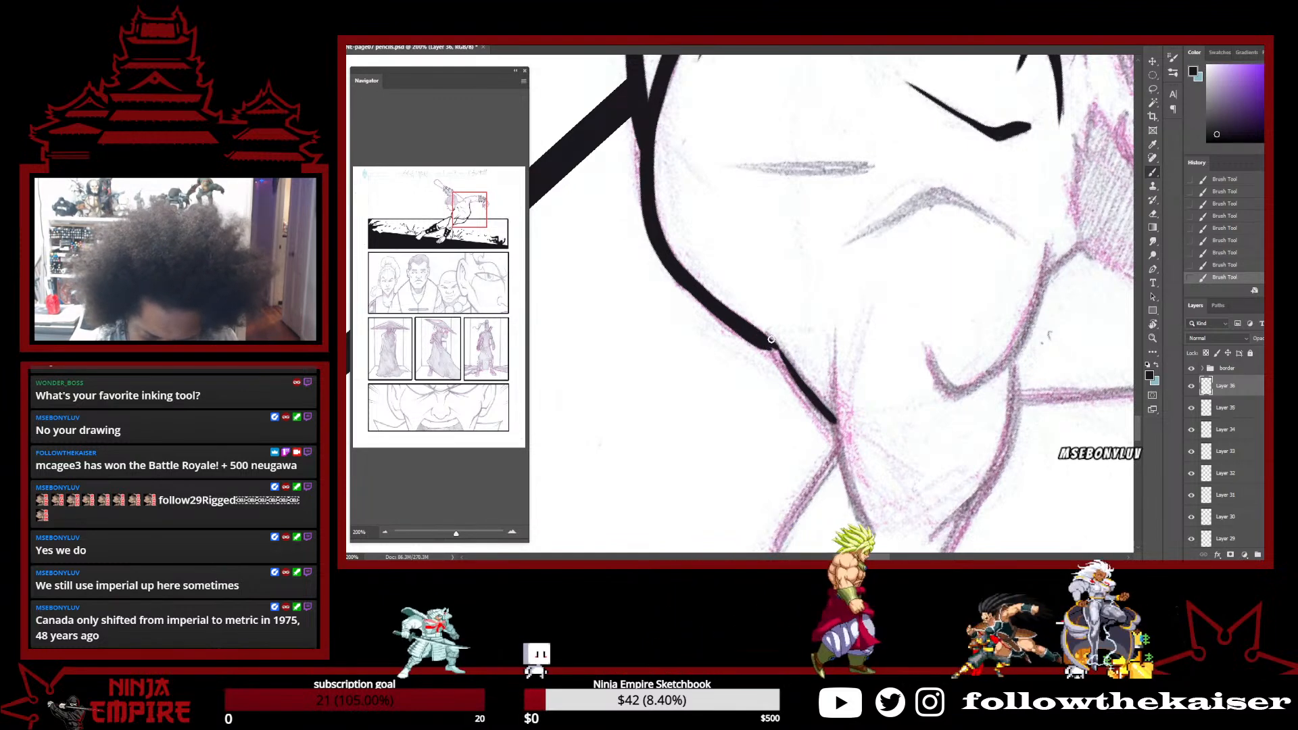
drag(768, 349, 840, 439)
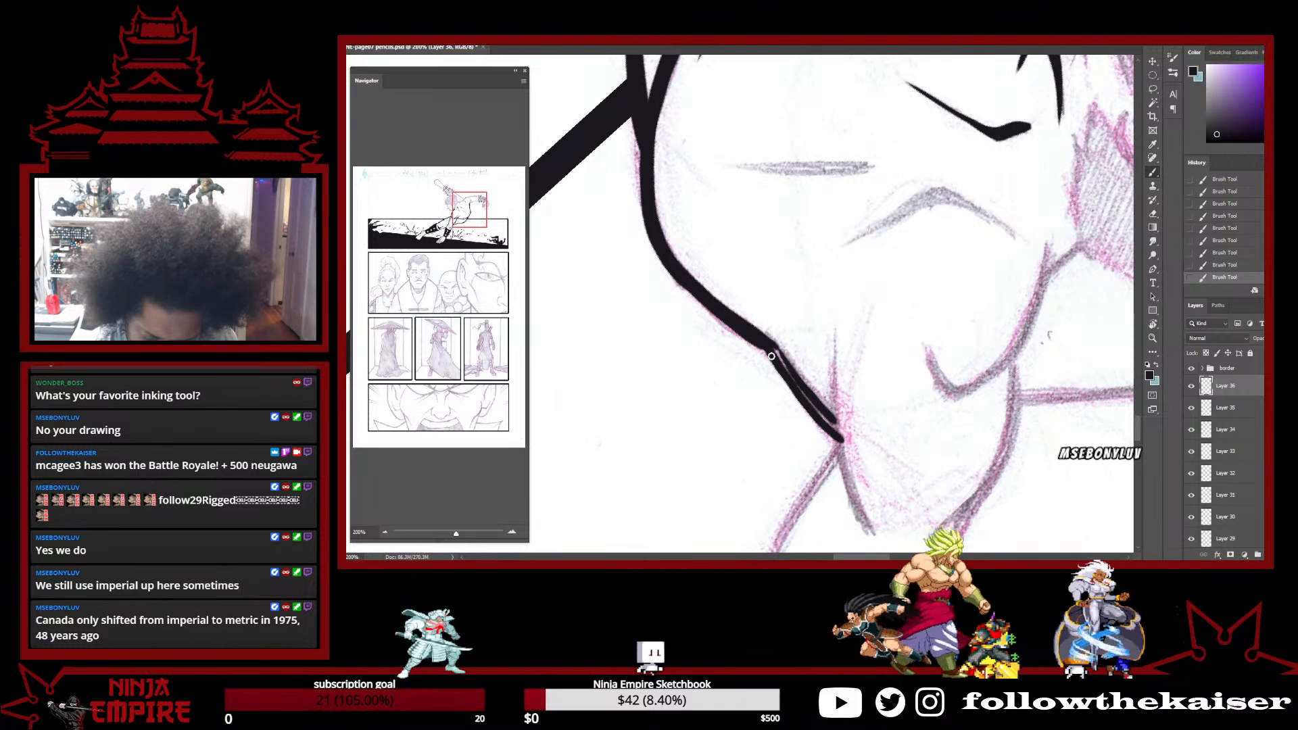
drag(771, 350, 793, 383)
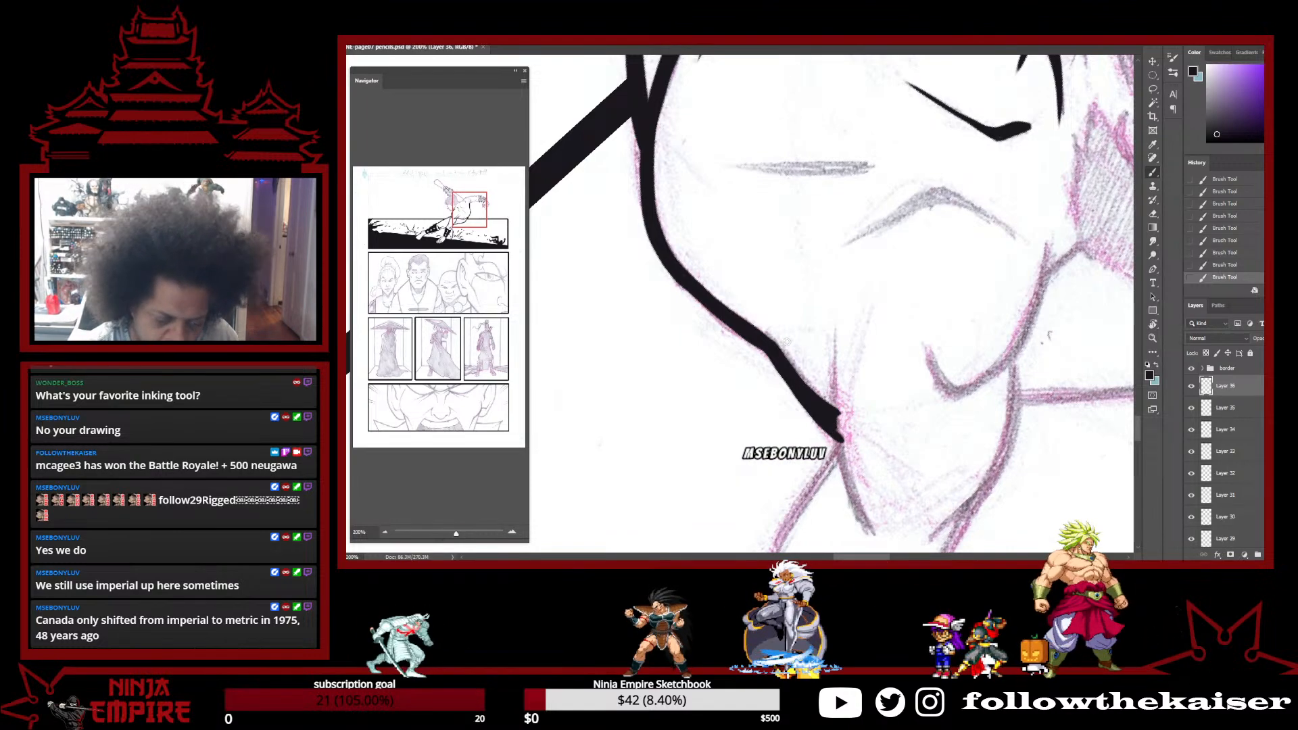
Ink the tapered armpit crease crossing the end of the torso contour, thickening its middle and trimming its edge with the eraser
key(r)
drag(963, 376, 541, 318)
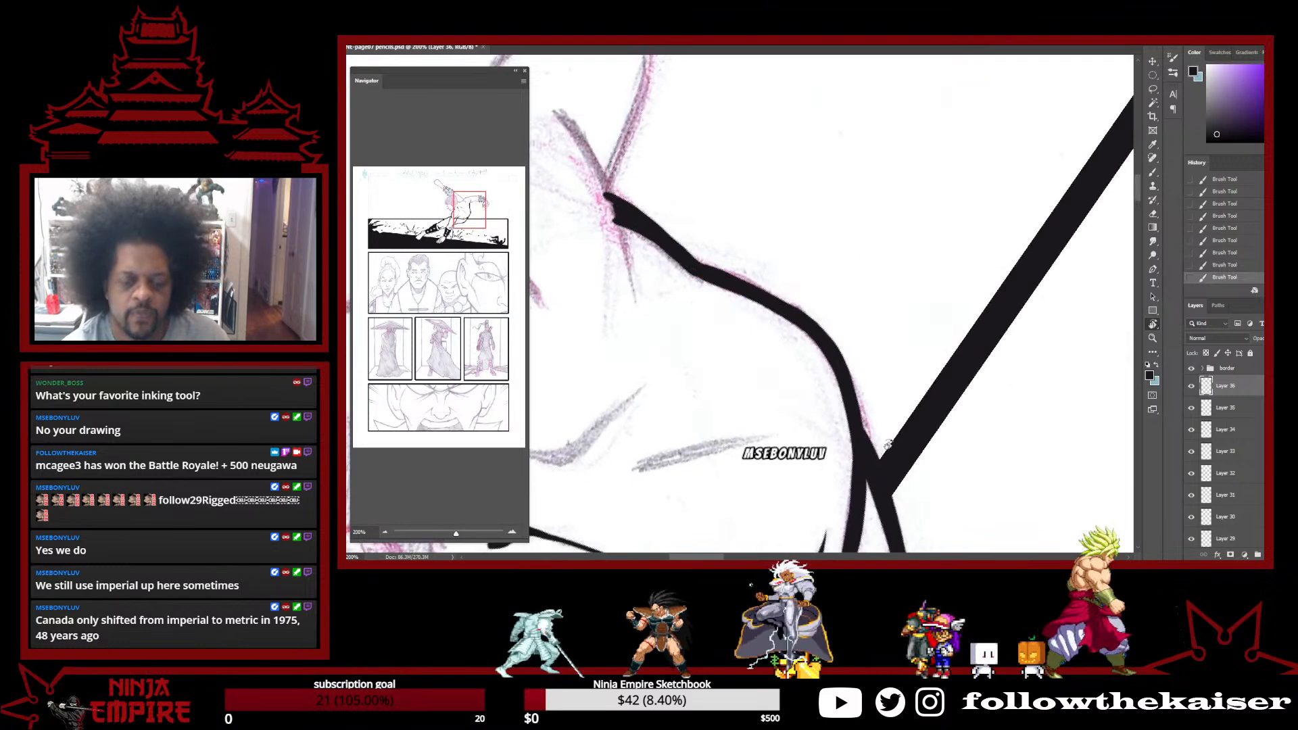
drag(906, 488, 851, 530)
key(space)
drag(814, 383, 994, 510)
key(b)
mouse_move(809, 197)
mouse_down()
mouse_move(825, 268)
mouse_move(814, 213)
mouse_move(825, 257)
mouse_move(815, 416)
mouse_up()
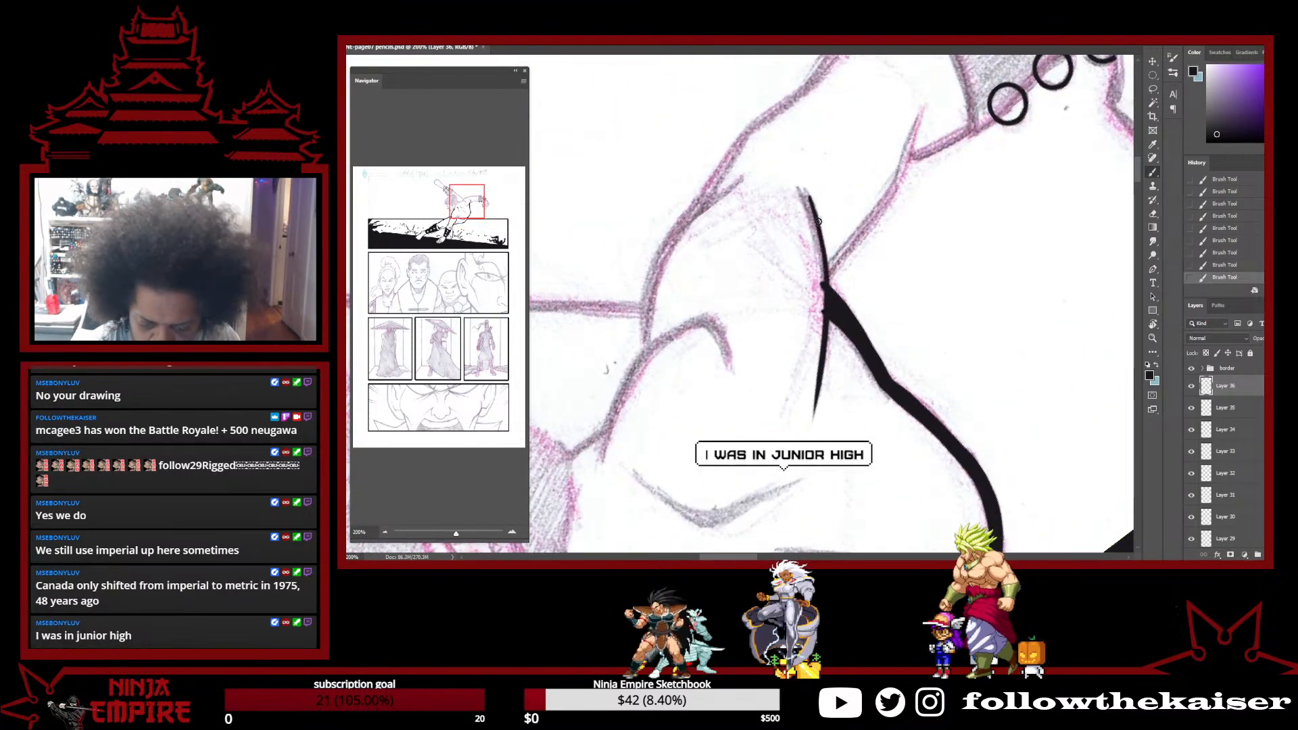
drag(800, 194, 821, 277)
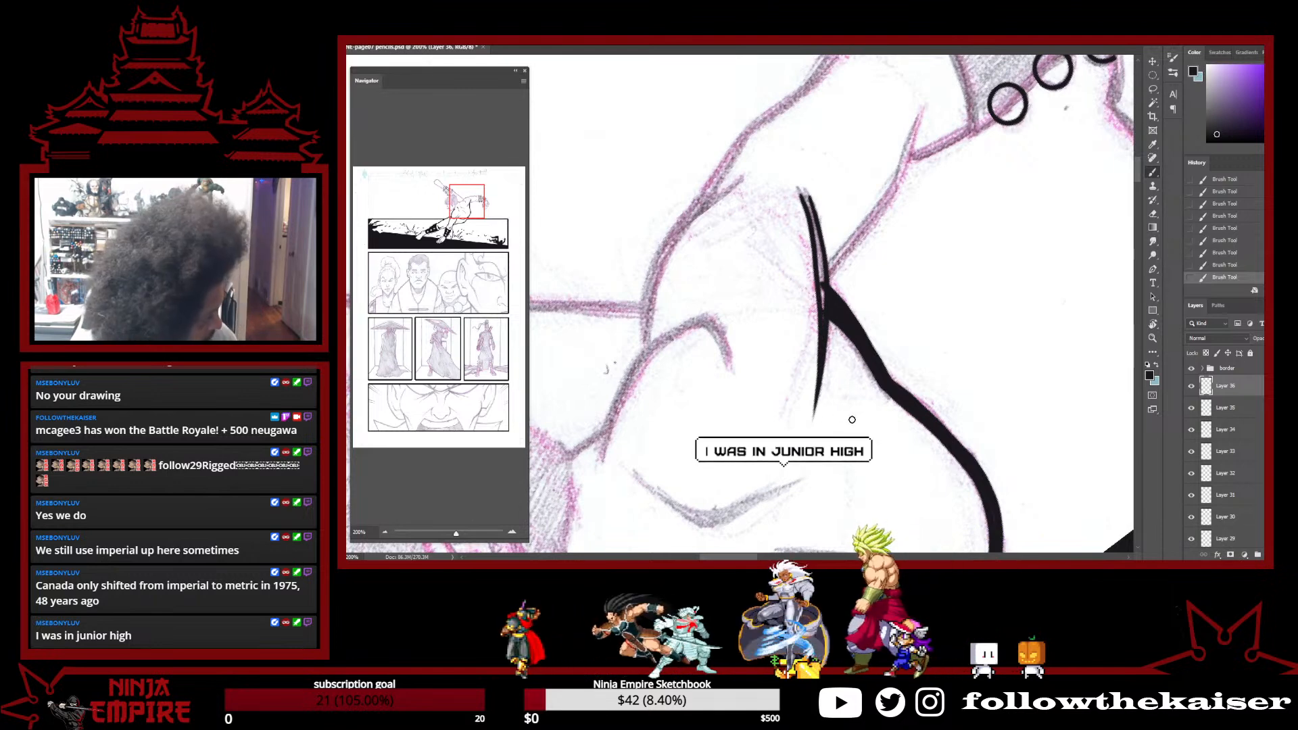
key(ctrl+z)
drag(798, 190, 821, 311)
drag(810, 207, 821, 311)
drag(807, 196, 812, 214)
drag(788, 167, 821, 214)
key(e)
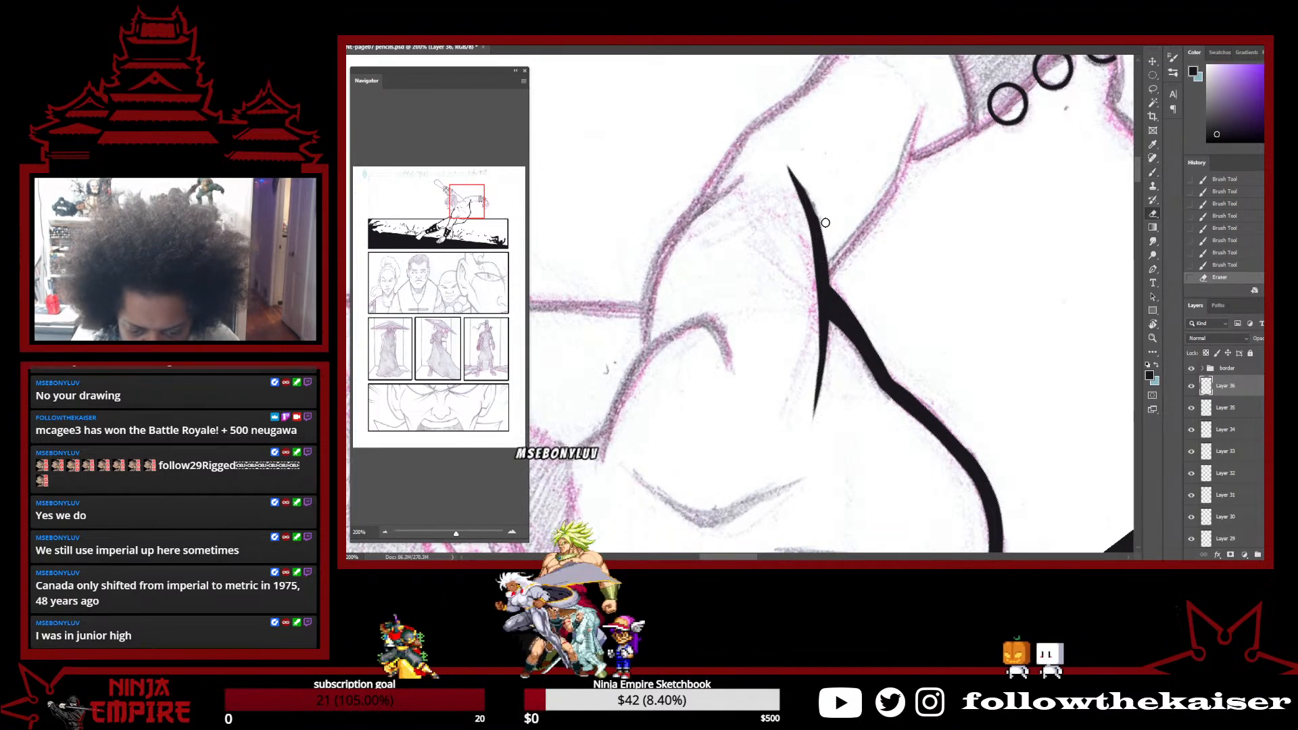
drag(795, 162, 829, 249)
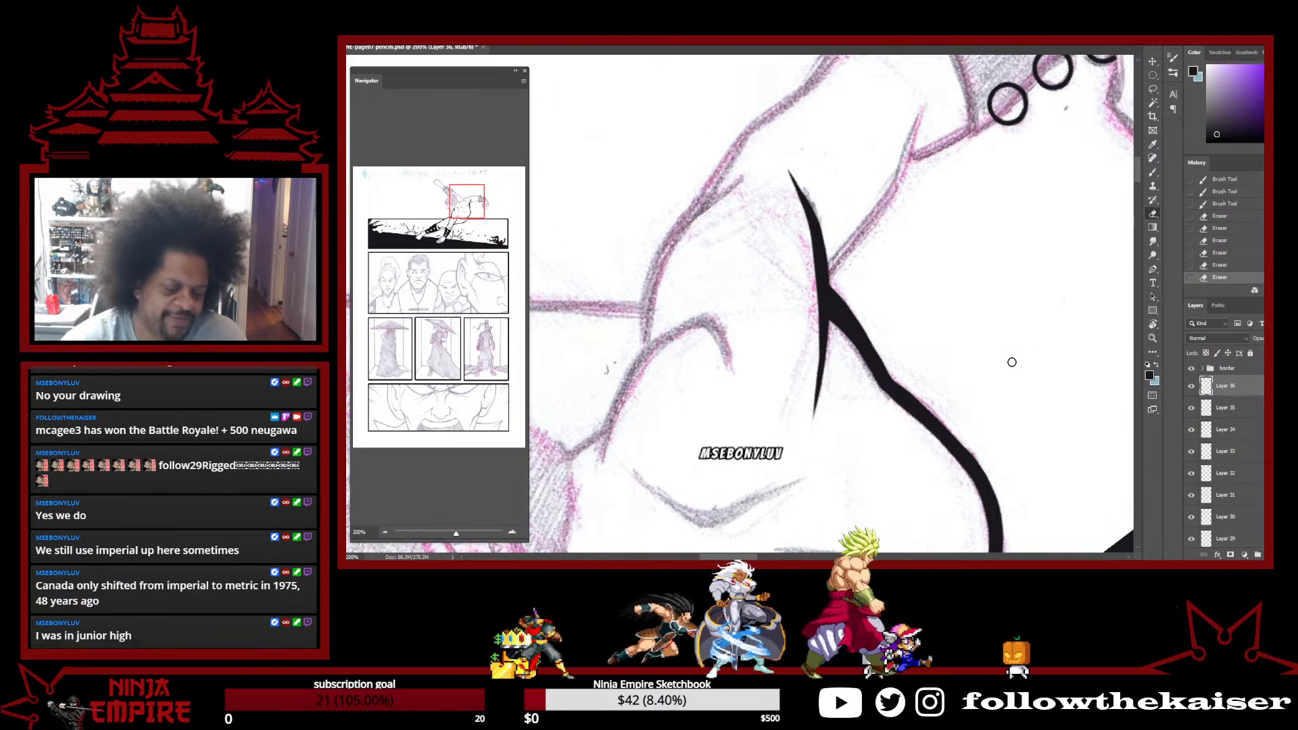
Ink the curved shoulder-blade muscle line on the back as a solid shape with tapered ends
key(r)
drag(936, 255, 1000, 318)
drag(995, 355, 905, 504)
key(b)
drag(664, 218, 718, 152)
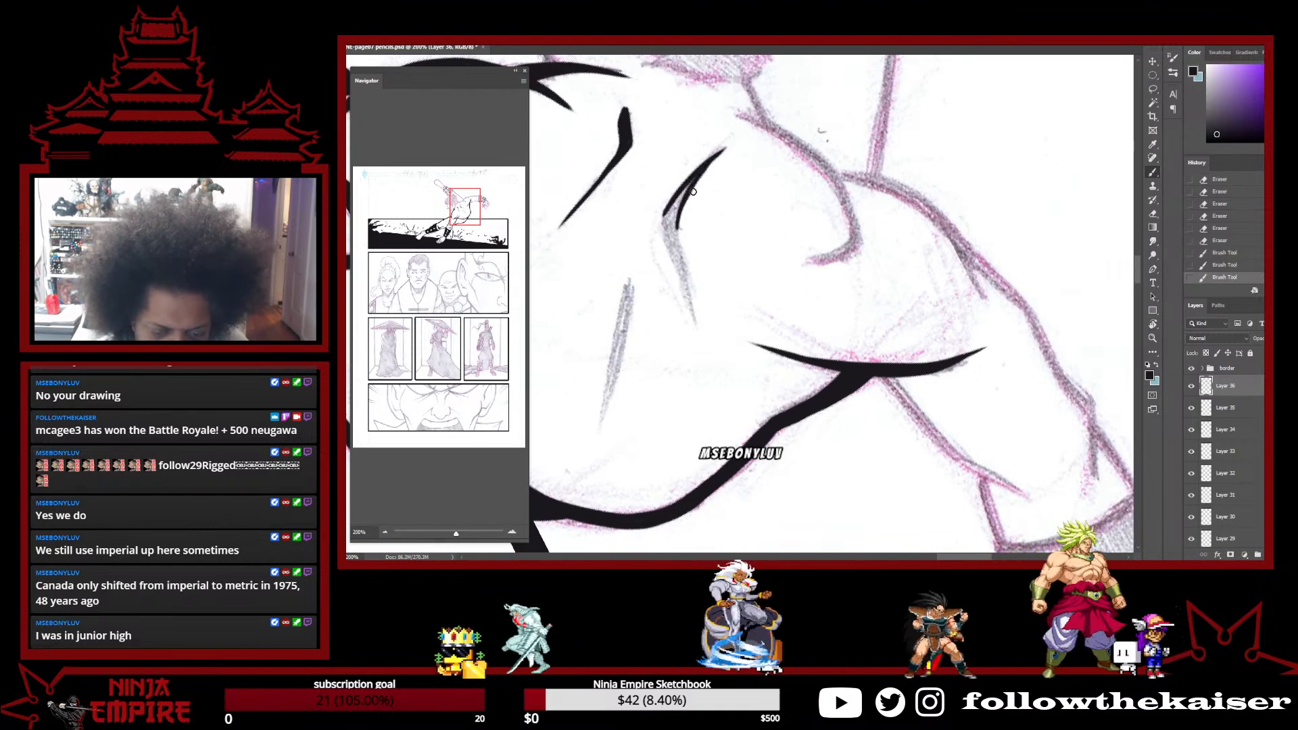
drag(666, 220, 703, 330)
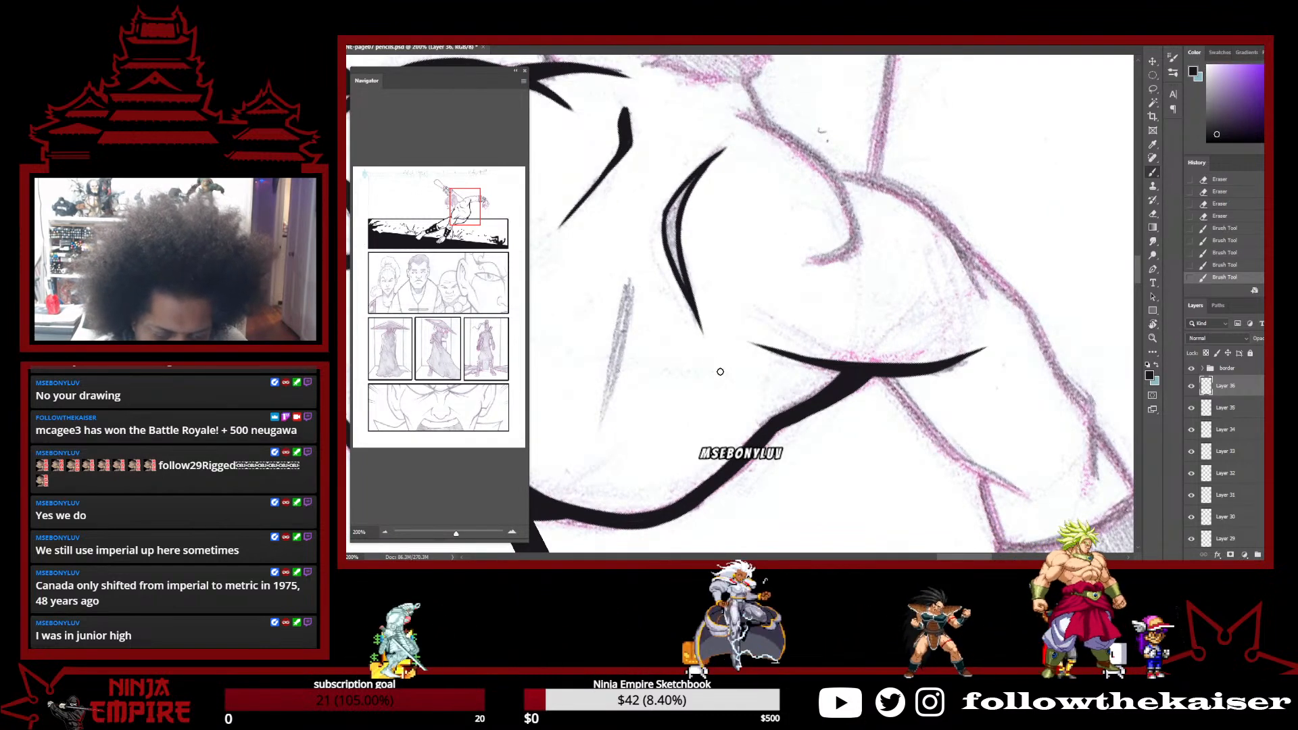
mouse_move(680, 270)
mouse_down()
mouse_move(675, 202)
mouse_move(690, 181)
mouse_up()
mouse_move(678, 211)
mouse_down()
mouse_move(703, 169)
mouse_move(686, 172)
mouse_move(724, 148)
mouse_up()
key(e)
key(b)
drag(684, 189, 721, 150)
Ink the short slanted muscle line below the shoulder-blade curve, filling it solid and tapering its lower end
key(r)
drag(796, 328, 795, 274)
drag(795, 274, 875, 133)
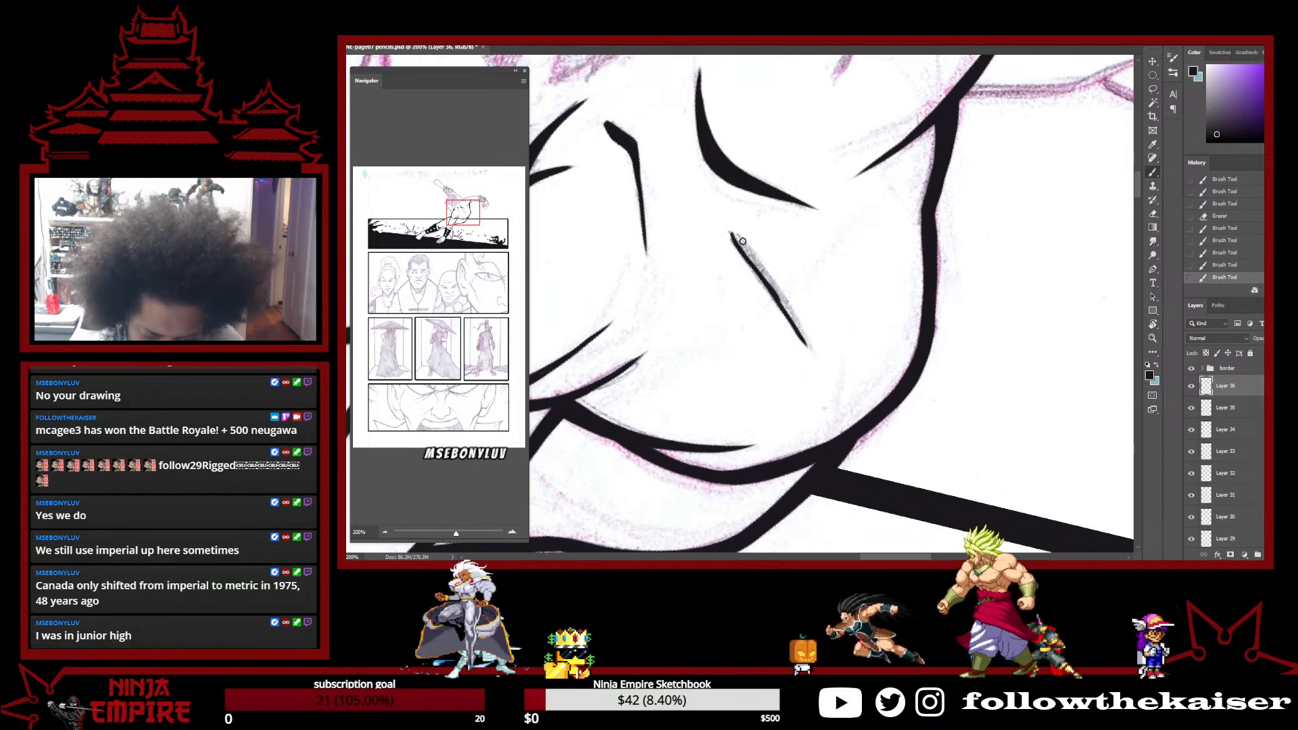
drag(751, 252, 791, 318)
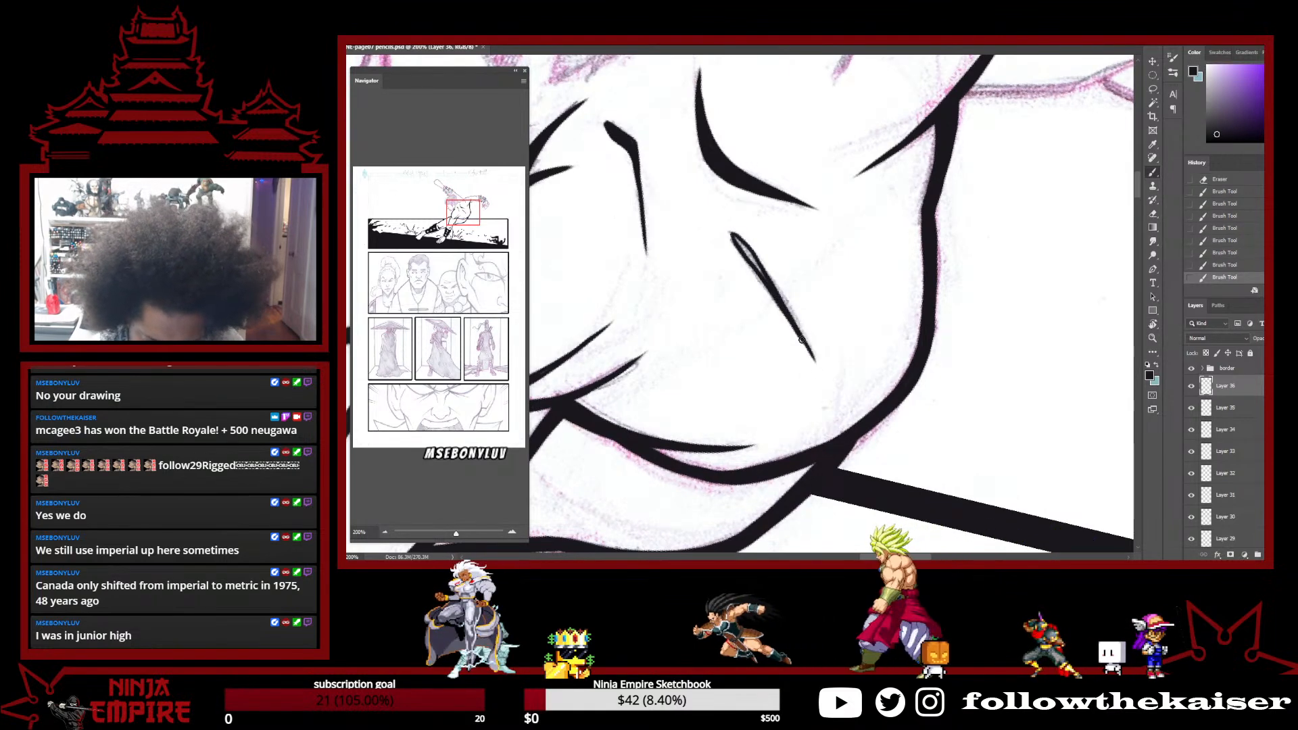
drag(734, 235, 817, 356)
key(e)
Ink the hooked shoulder muscle contour near the neck, thickening its bend and cleaning its edges with the eraser
key(r)
drag(945, 404, 846, 514)
drag(899, 441, 919, 312)
mouse_move(960, 122)
mouse_down()
mouse_move(995, 400)
mouse_move(987, 203)
mouse_up()
drag(963, 338, 907, 144)
key(b)
mouse_move(803, 169)
mouse_down()
mouse_move(791, 256)
mouse_move(828, 353)
mouse_move(794, 182)
mouse_move(799, 291)
mouse_move(792, 283)
mouse_move(827, 345)
mouse_up()
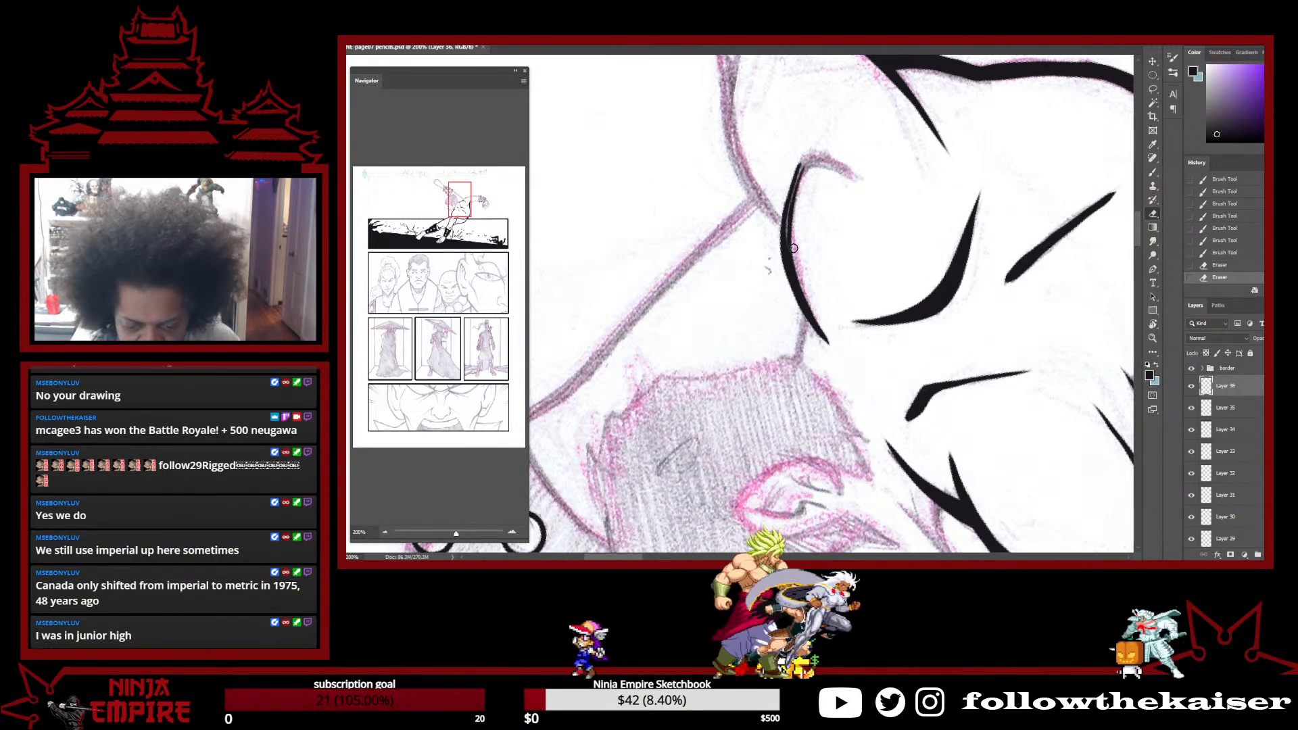
key(b)
mouse_move(800, 166)
mouse_down()
mouse_move(786, 230)
mouse_move(795, 189)
mouse_move(853, 300)
mouse_move(890, 261)
mouse_up()
key(r)
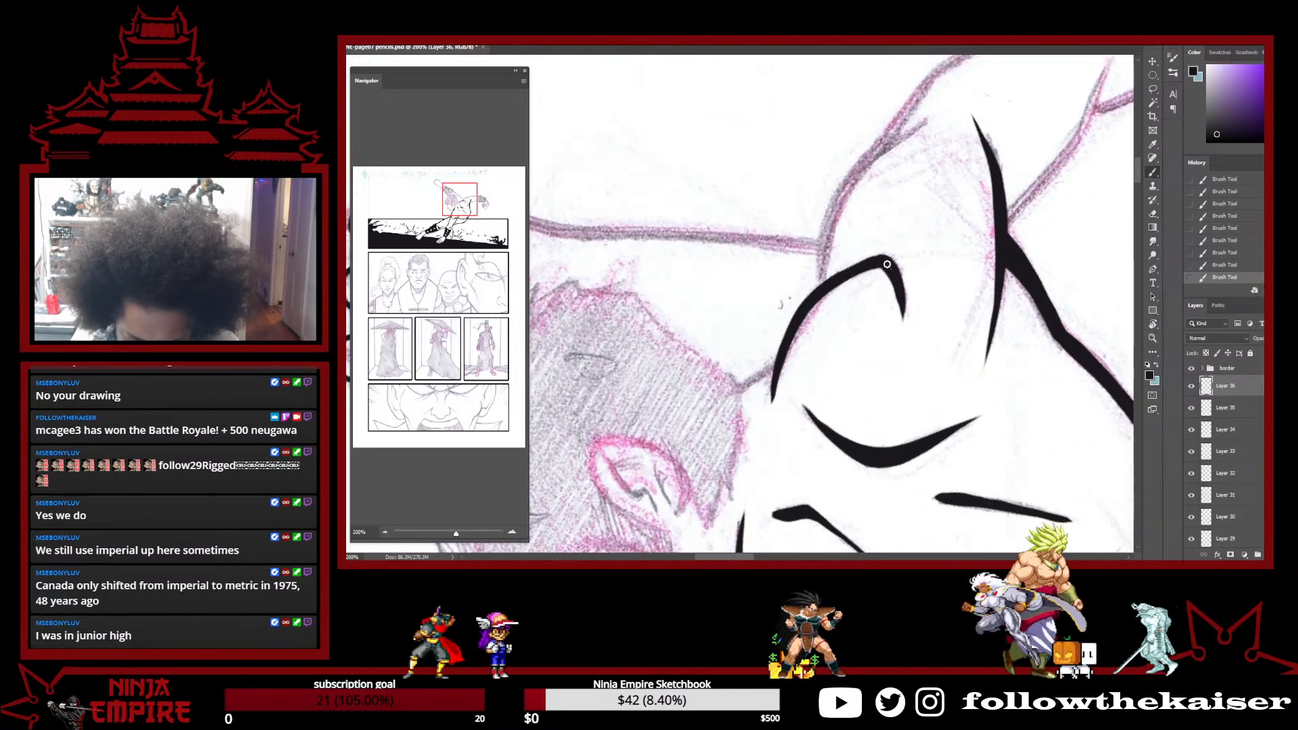
drag(912, 271, 853, 266)
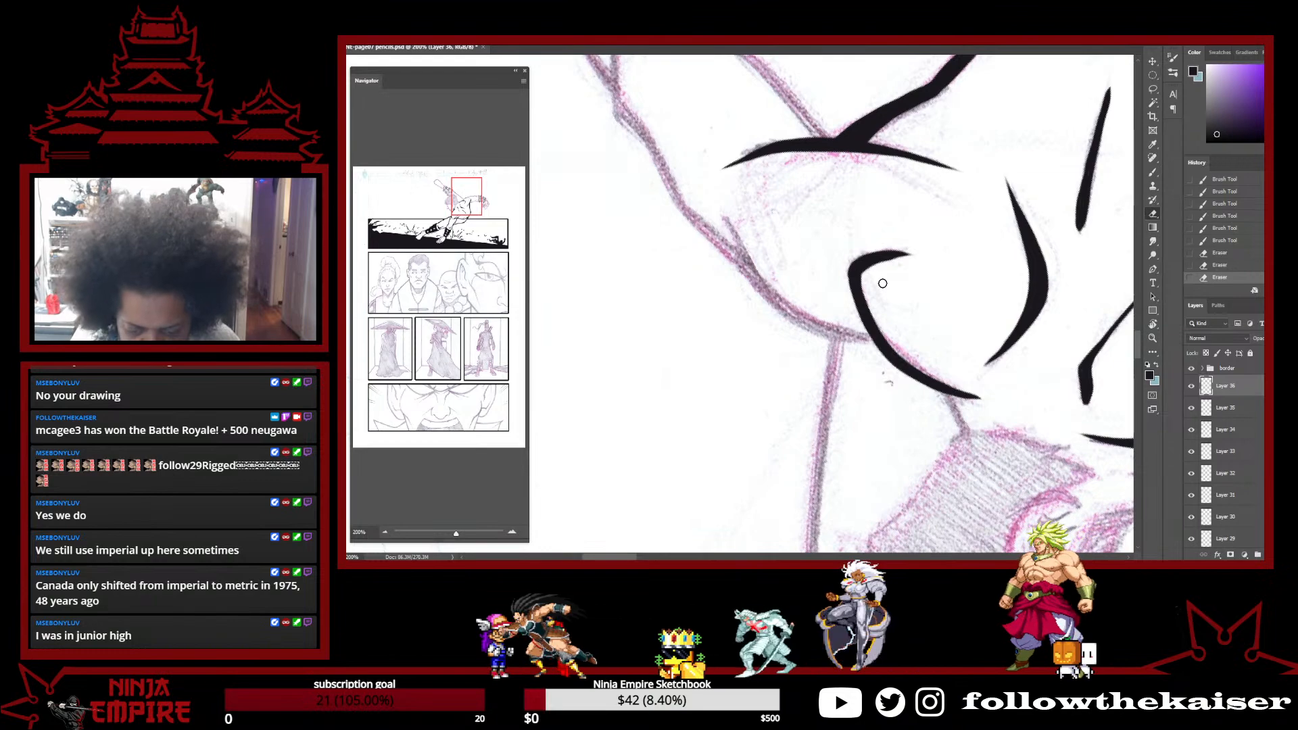
mouse_move(876, 271)
mouse_down()
mouse_move(895, 278)
mouse_move(868, 278)
mouse_move(910, 289)
mouse_up()
Ink the rounded outer shoulder contour from the hooked muscle line to the upper arm, filling it to a thick tapered line
mouse_move(1009, 329)
mouse_down()
mouse_move(972, 425)
mouse_move(955, 135)
mouse_move(796, 81)
mouse_up()
drag(958, 388, 944, 280)
drag(872, 412, 973, 401)
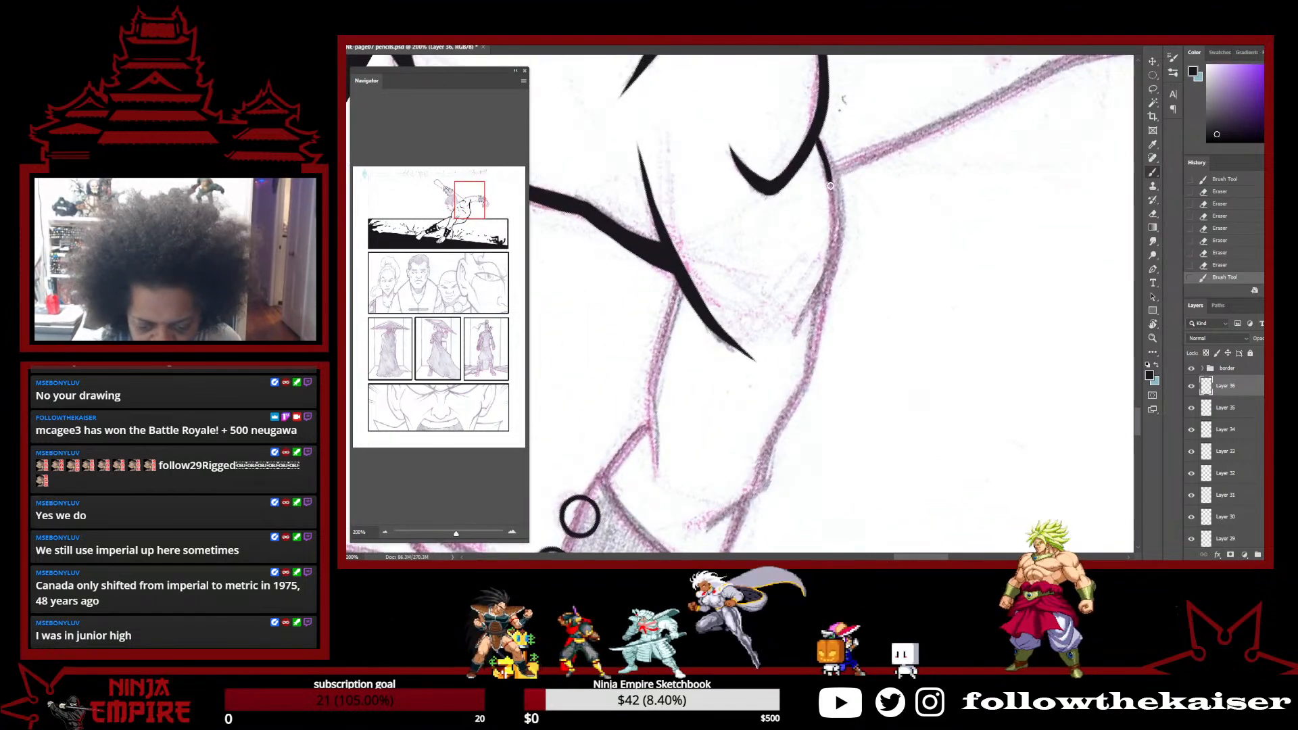
click(889, 406)
drag(907, 413, 957, 387)
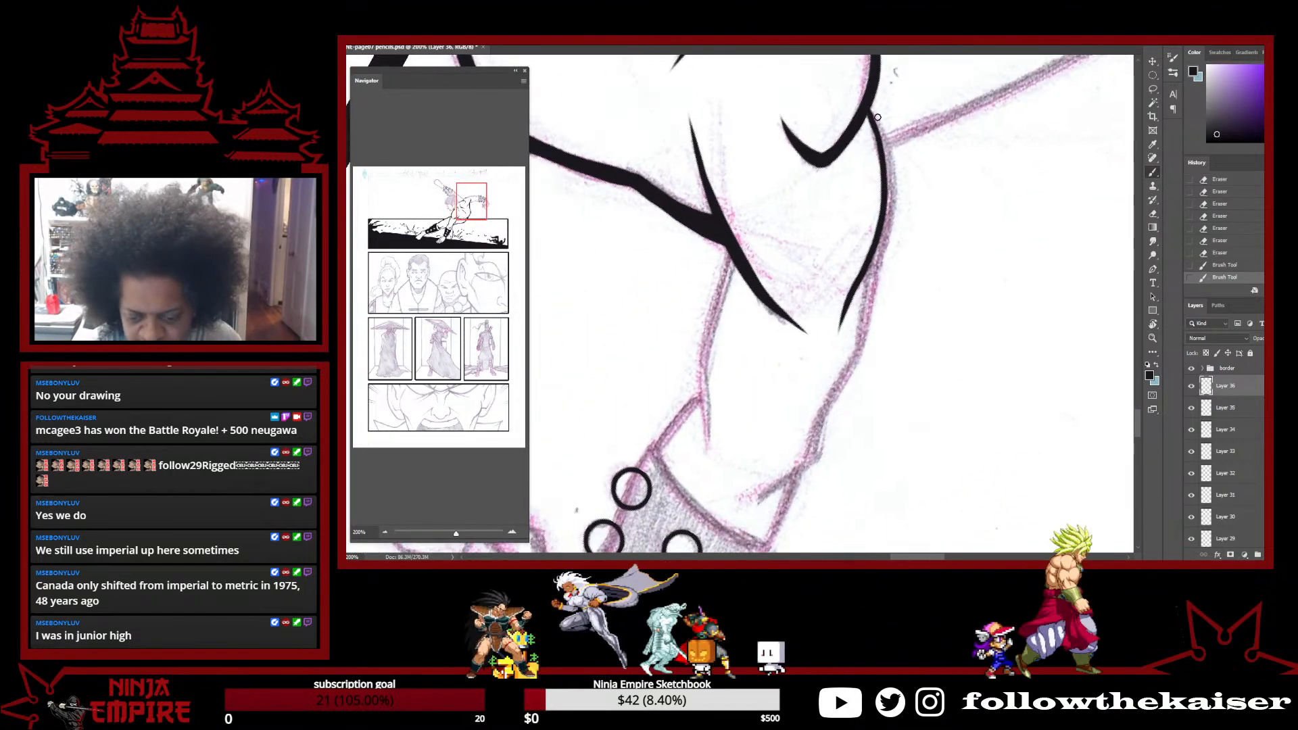
mouse_move(870, 109)
mouse_down()
mouse_move(892, 201)
mouse_move(846, 99)
mouse_move(953, 443)
mouse_move(754, 67)
mouse_up()
key(r)
key(ctrl+z)
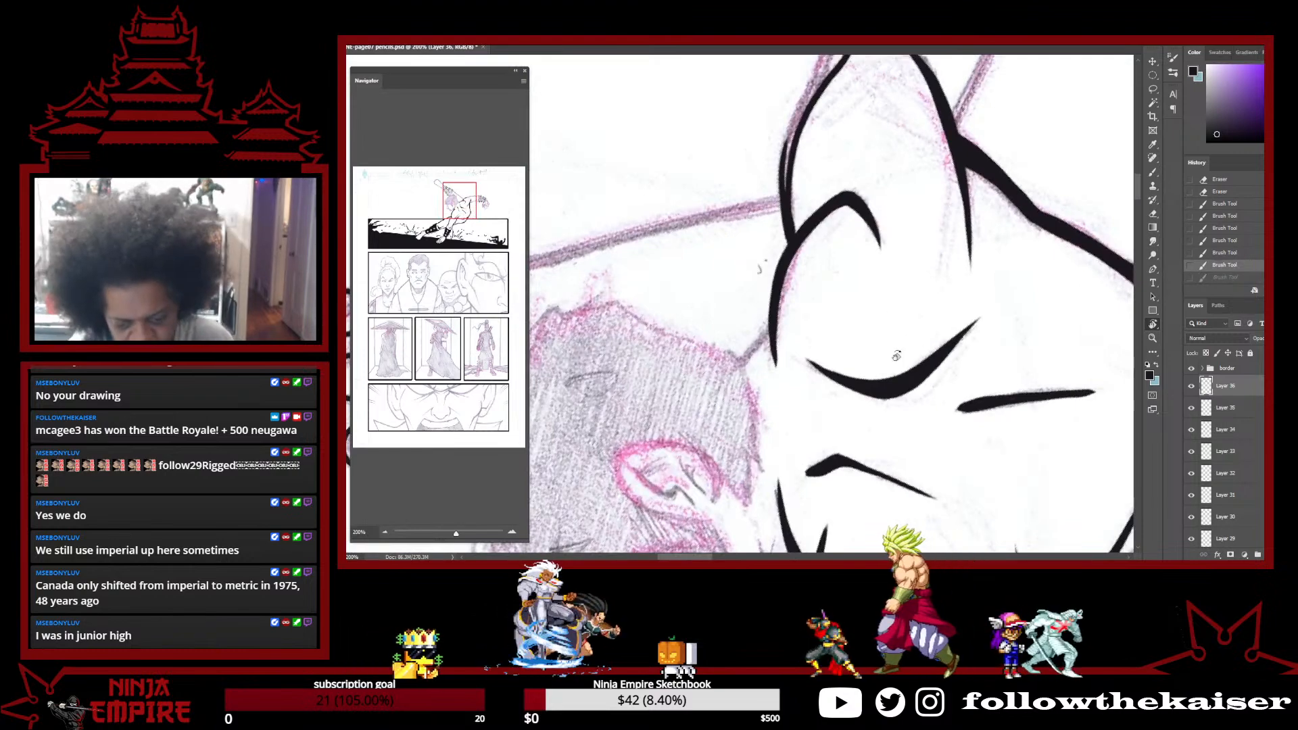
drag(915, 307, 874, 467)
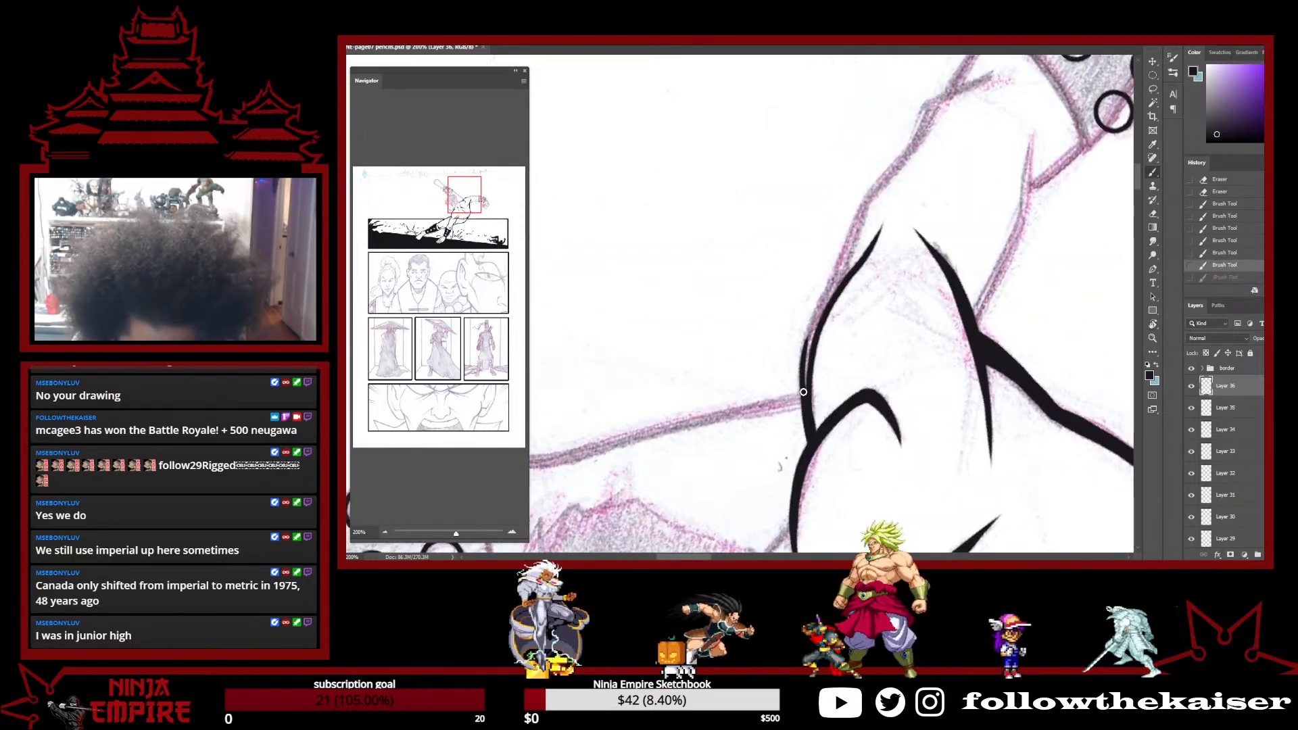
drag(803, 394, 804, 411)
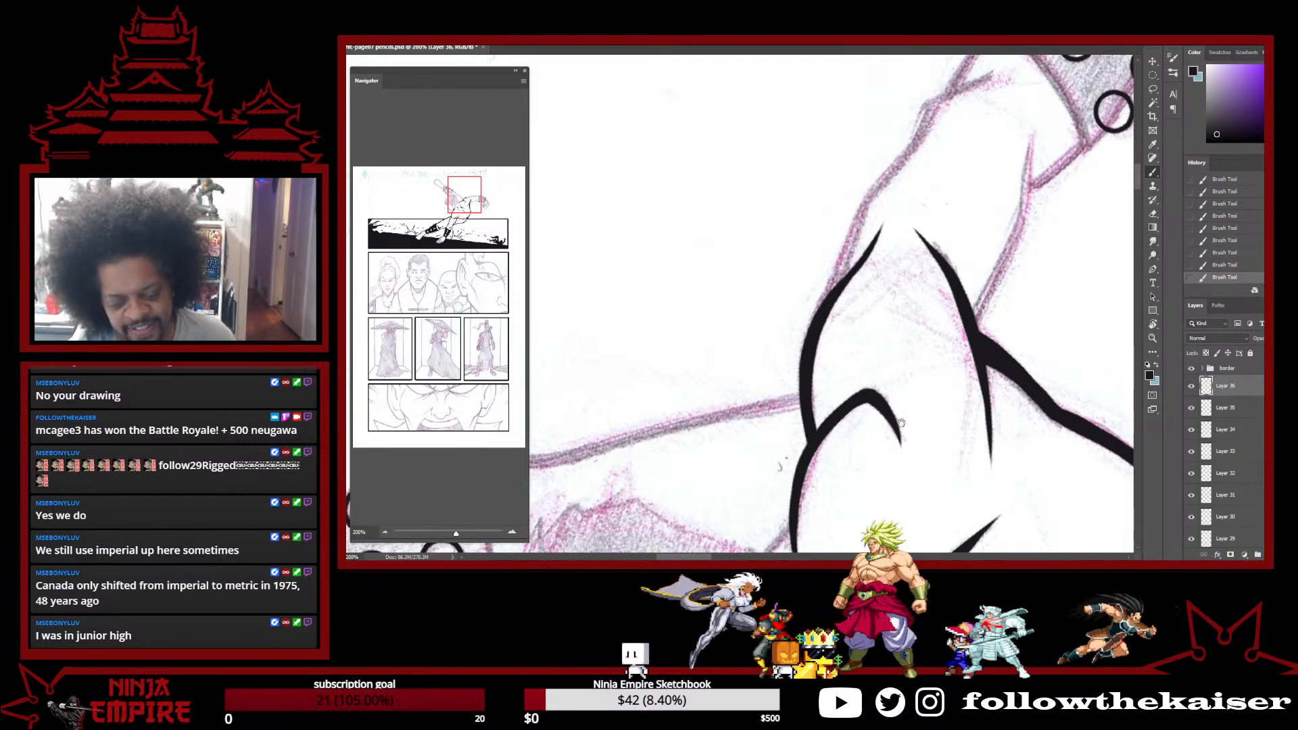
drag(904, 398, 897, 418)
Ink the outer contour of the outstretched arm from the shoulder toward the wristband, ending in a tapered crease refined with the eraser
mouse_move(842, 386)
mouse_down()
mouse_move(852, 336)
mouse_move(933, 207)
mouse_up()
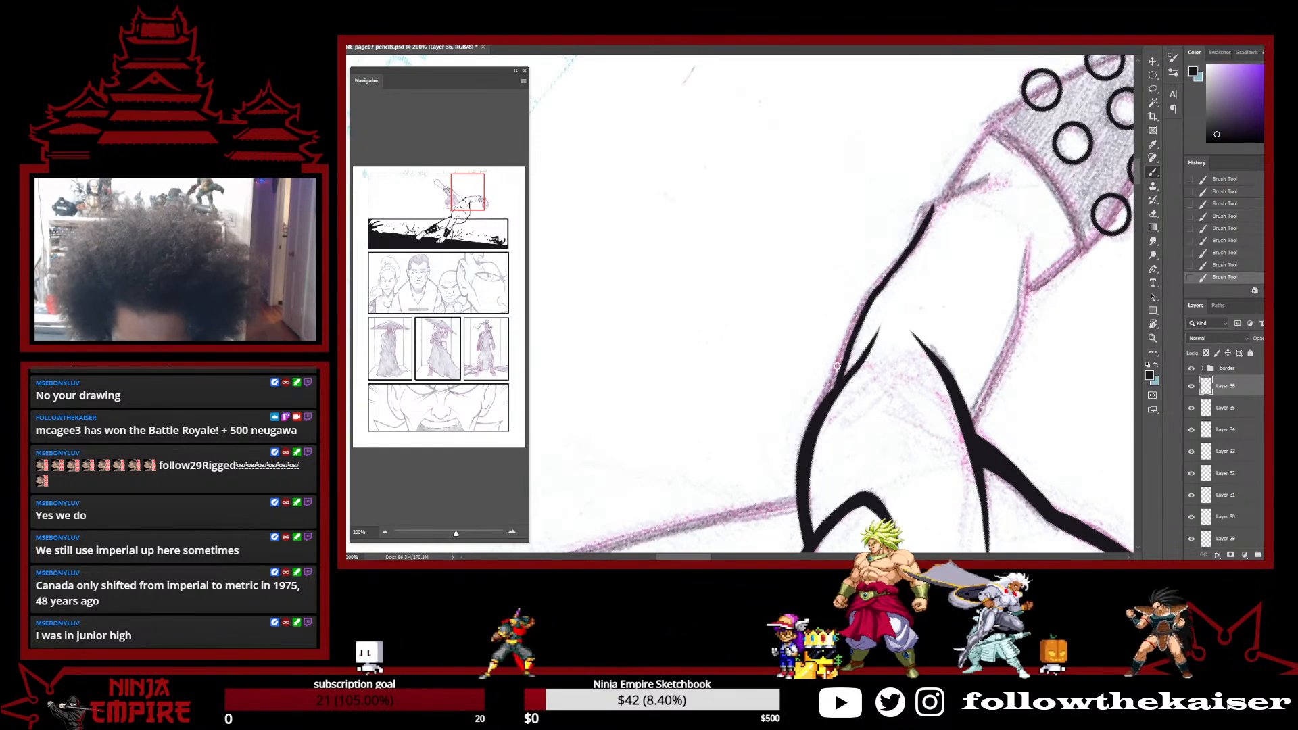
drag(853, 328, 828, 399)
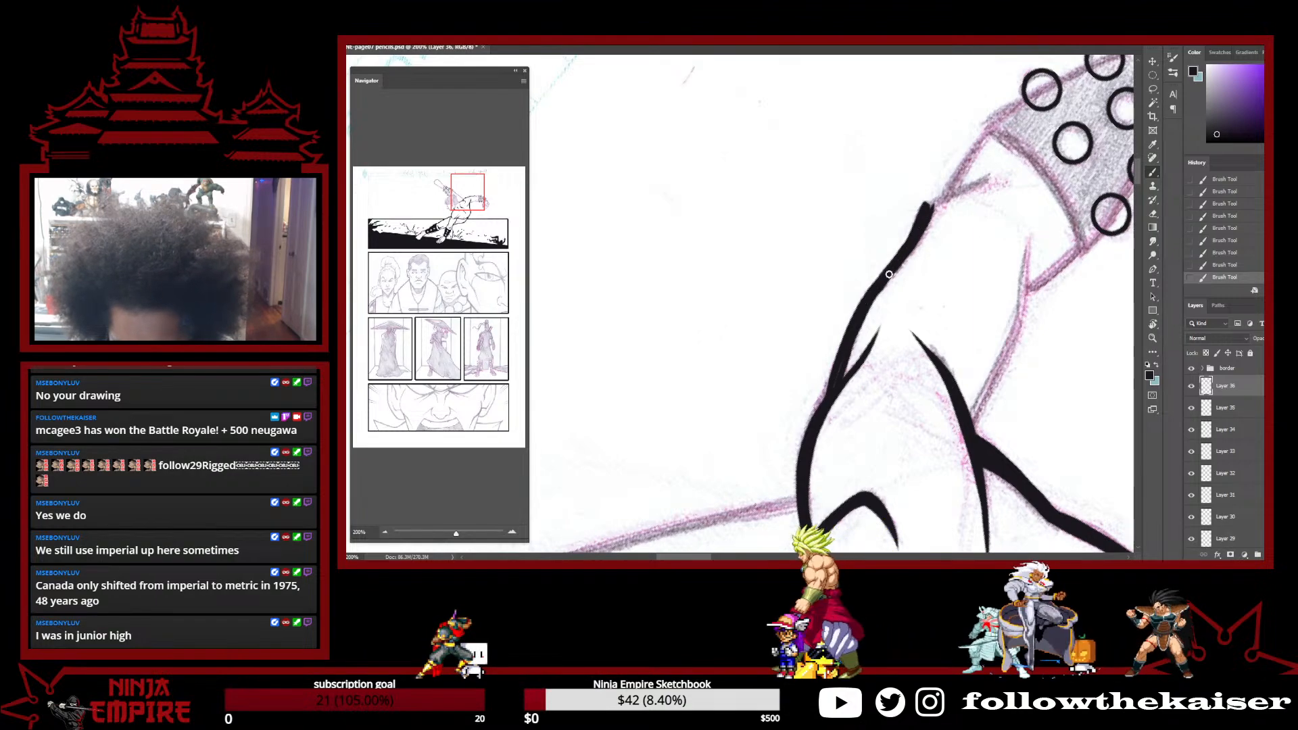
key(r)
drag(967, 265, 861, 405)
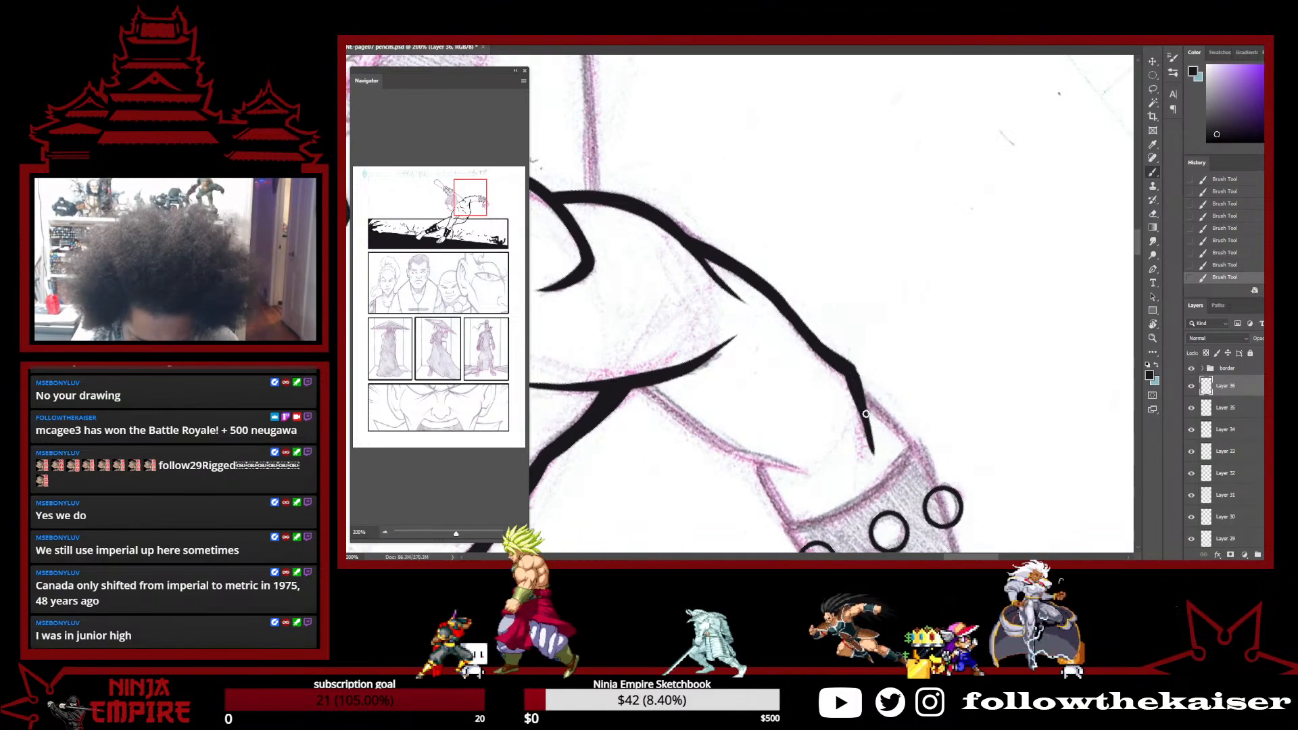
mouse_move(846, 387)
mouse_down()
mouse_move(861, 443)
mouse_move(864, 408)
mouse_up()
drag(928, 362, 860, 402)
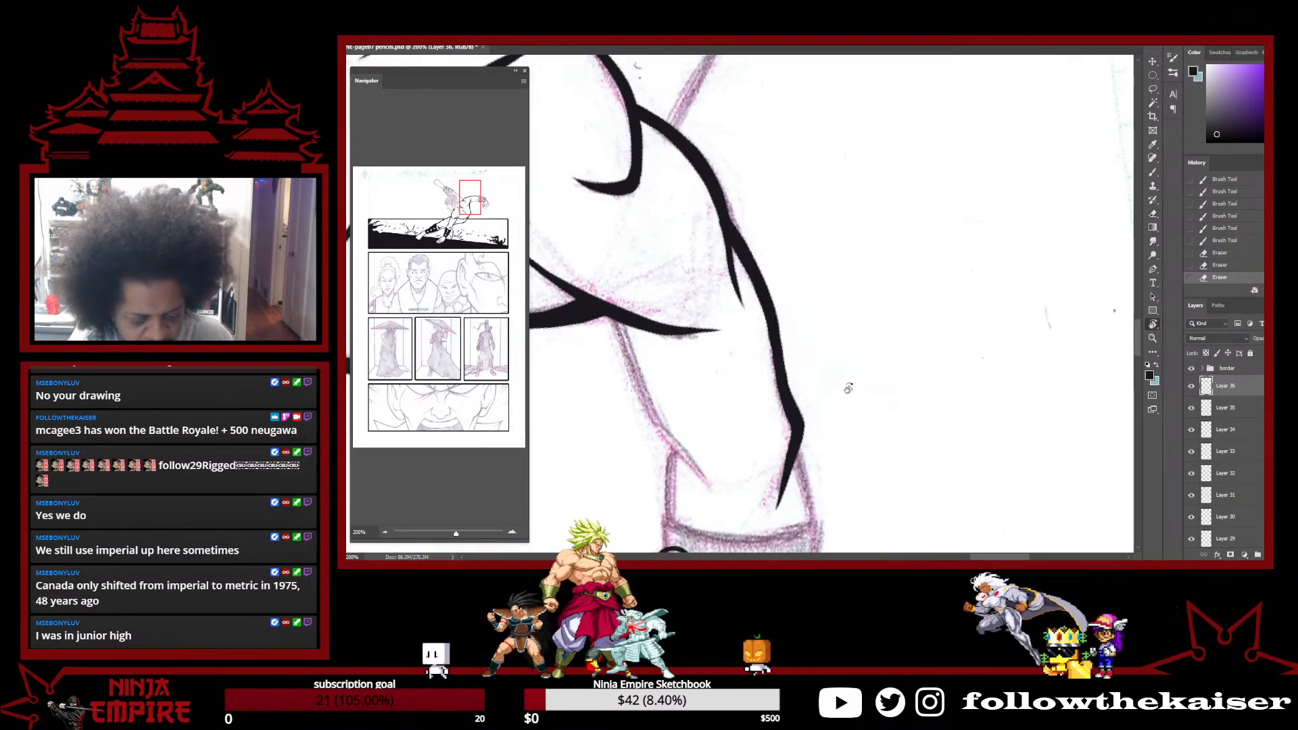
drag(771, 325, 784, 392)
drag(782, 383, 784, 420)
key(e)
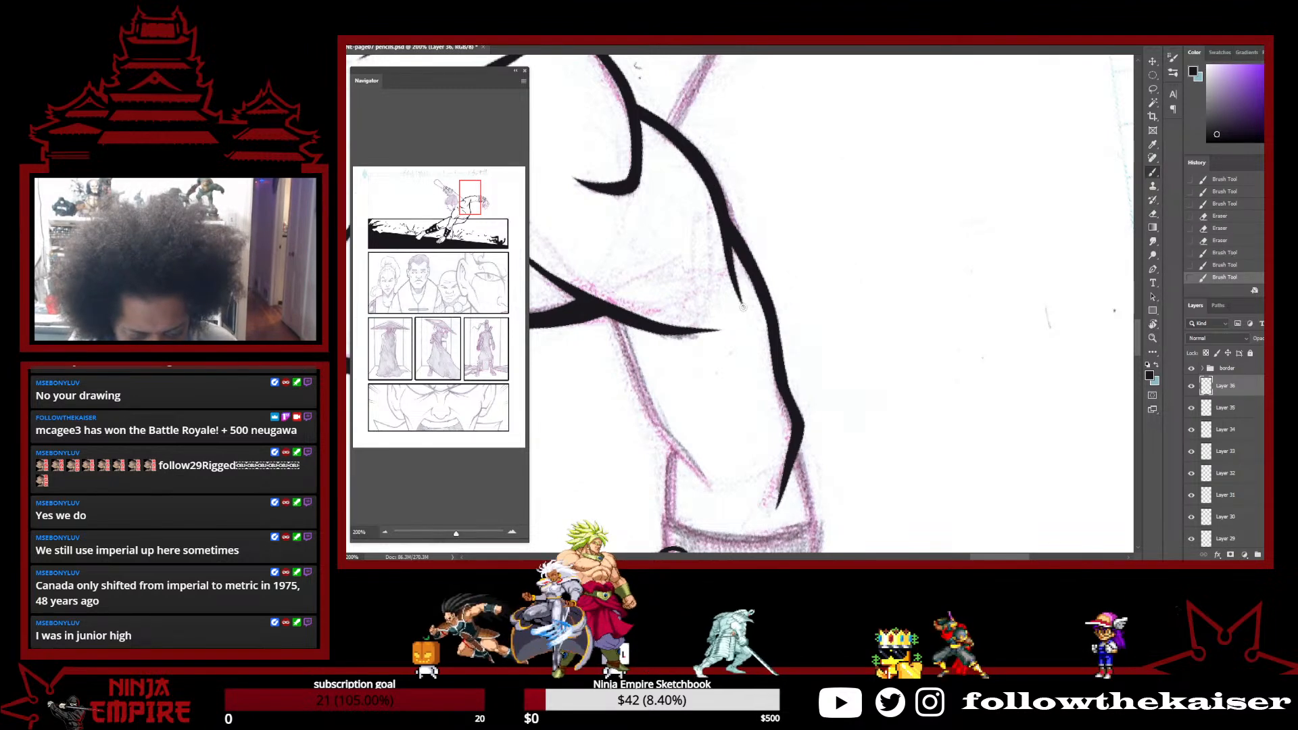
Ink the underside contour of the outstretched arm from the armpit toward the wristband, thickening it and tapering the end
drag(696, 390, 760, 288)
drag(682, 219, 702, 277)
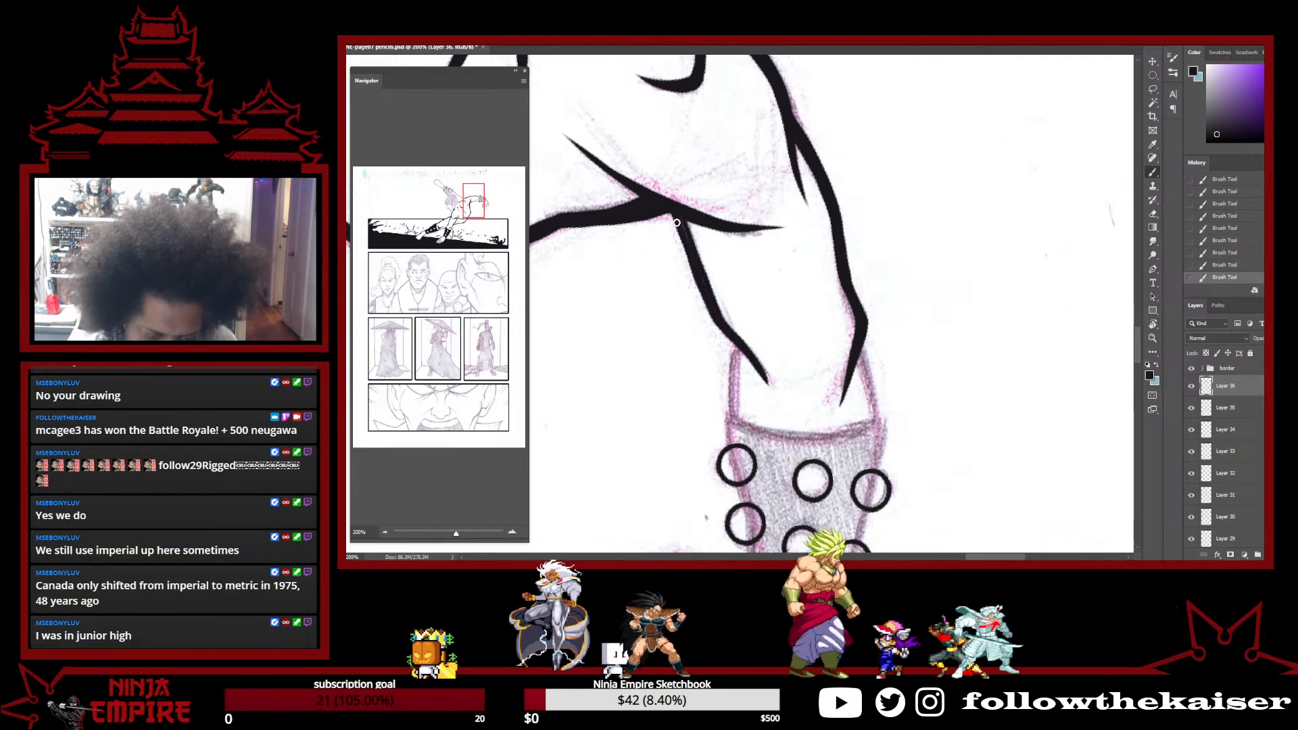
drag(685, 251, 703, 286)
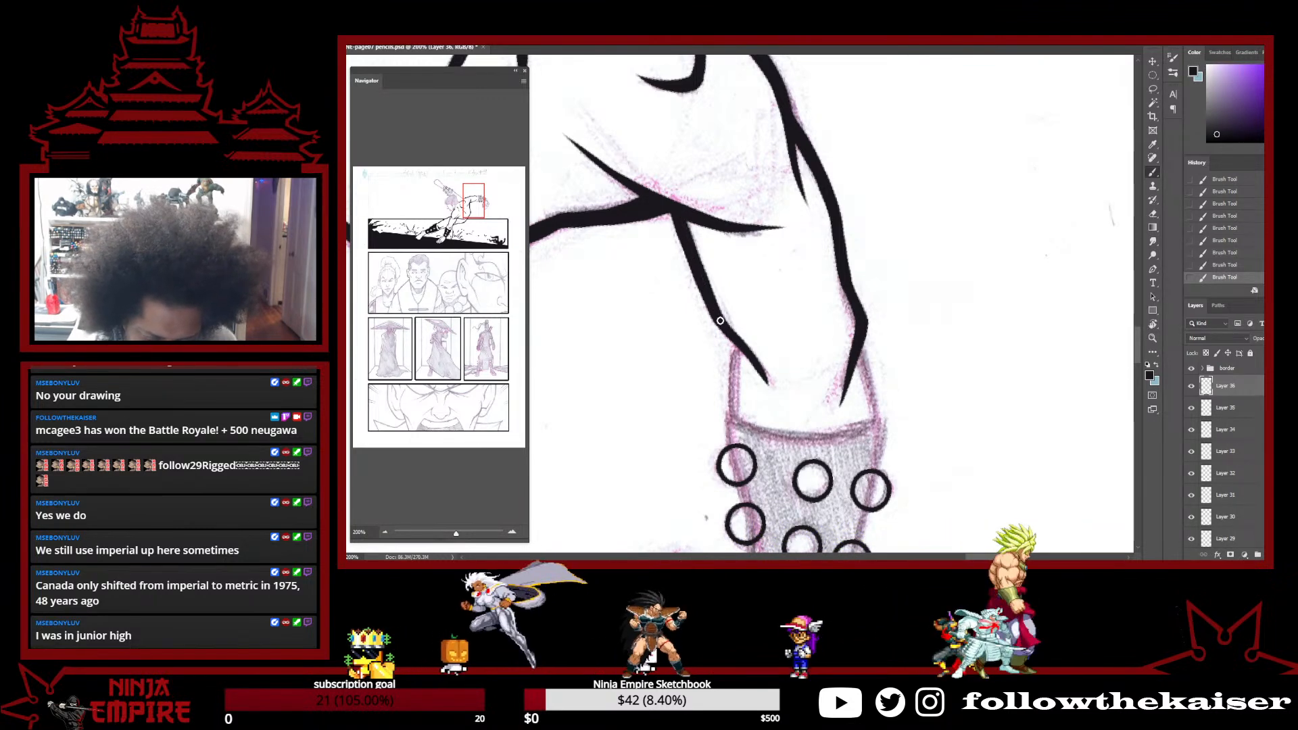
key(e)
mouse_move(768, 400)
mouse_down()
mouse_move(732, 351)
mouse_move(741, 301)
mouse_up()
Ink the short contours on both sides of the forearm that join the arm lines to the studded wristband
key(r)
drag(868, 199, 814, 156)
key(b)
drag(718, 270, 746, 349)
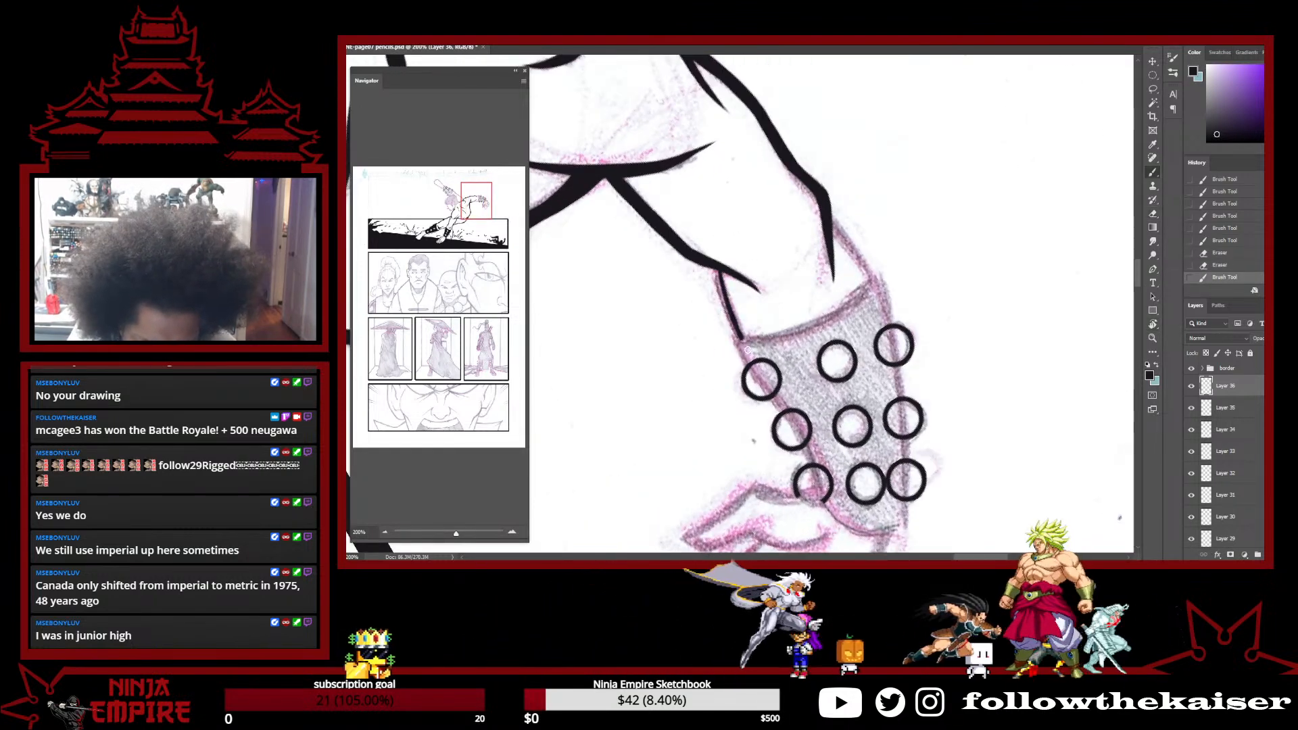
drag(715, 268, 747, 348)
drag(716, 269, 747, 346)
key(r)
drag(941, 301, 910, 411)
key(b)
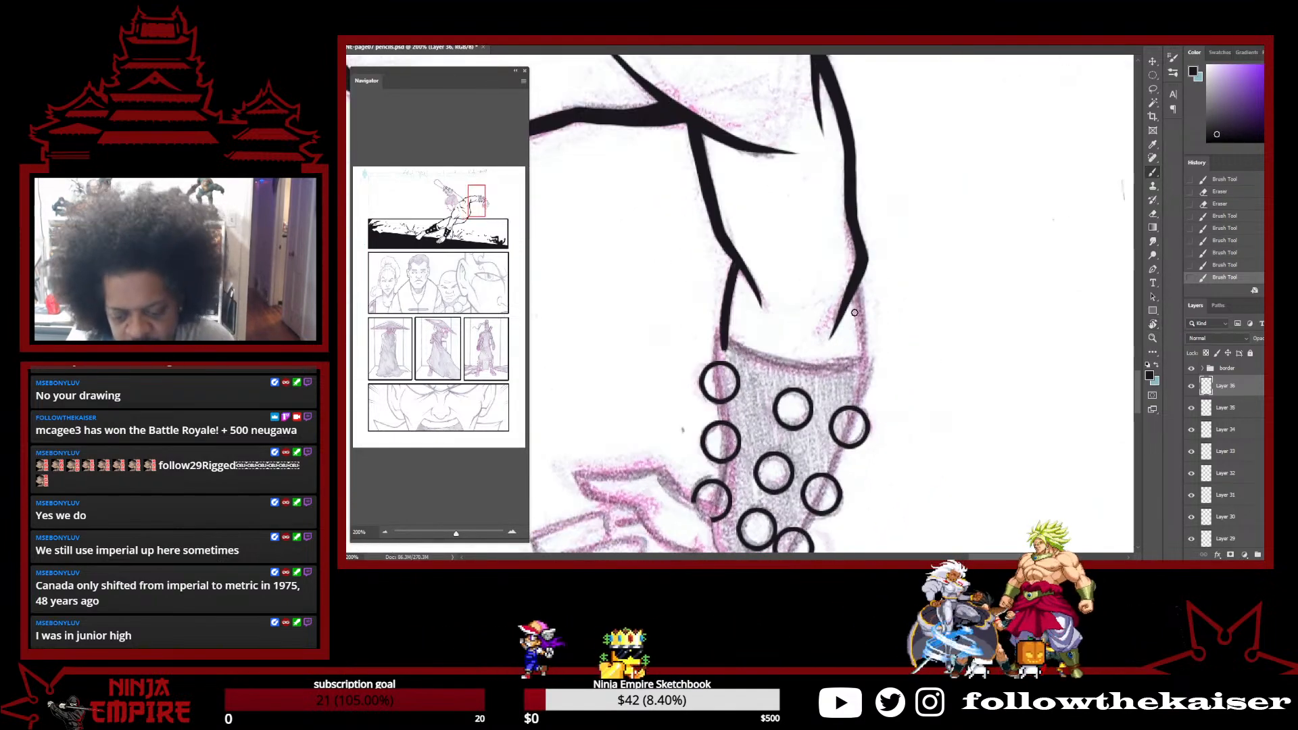
drag(861, 282, 859, 381)
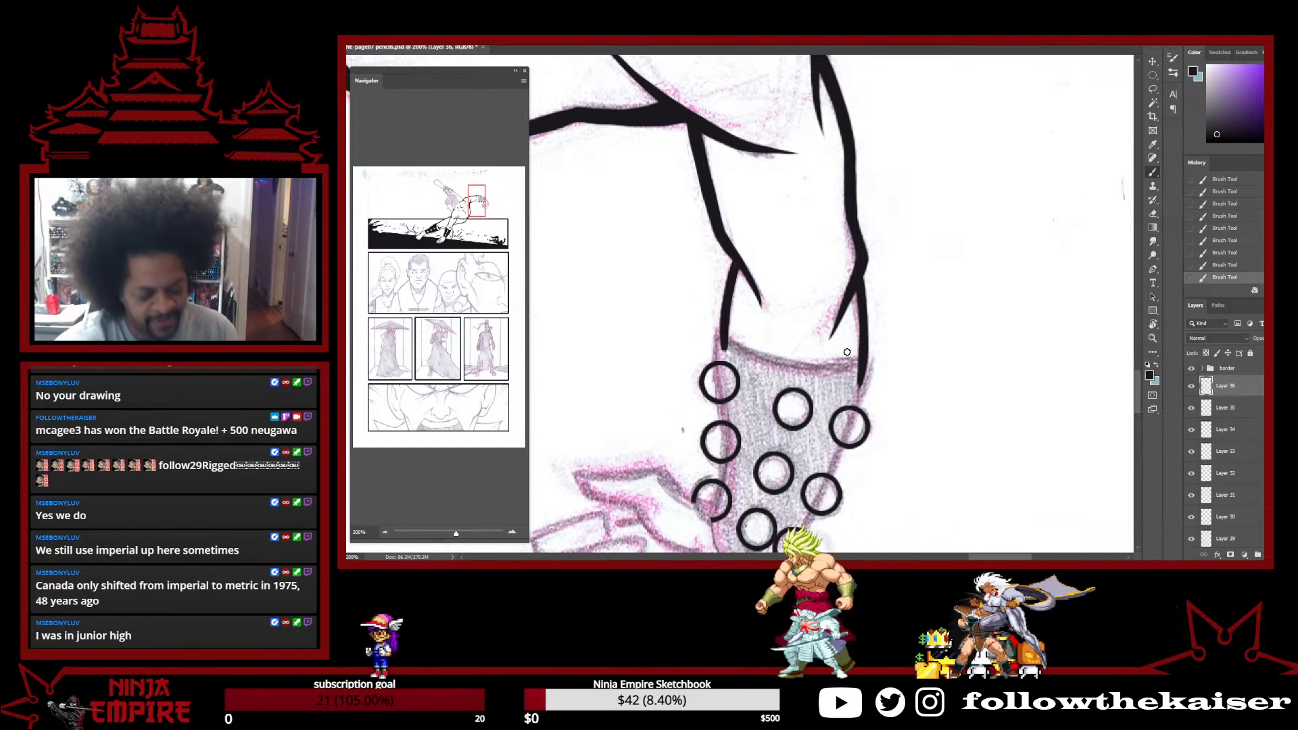
Ink the curved edge of the studded wristband across the forearm
mouse_move(953, 354)
mouse_down()
mouse_move(840, 455)
mouse_move(727, 483)
mouse_up()
key(b)
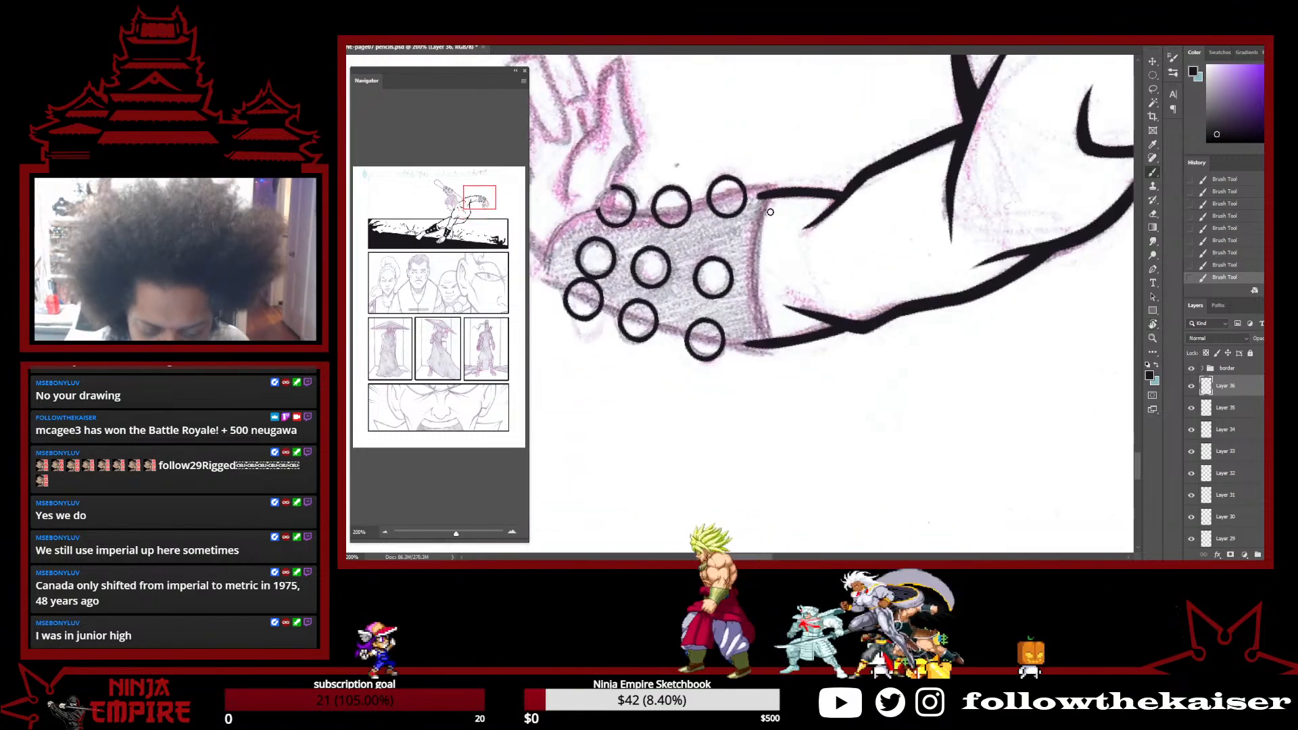
mouse_move(771, 193)
mouse_down()
mouse_move(754, 277)
mouse_move(764, 334)
mouse_up()
drag(759, 271, 765, 199)
Ink the wristband's thumb-side edge and its curved rim beside the open hand
key(r)
mouse_move(752, 486)
mouse_down()
mouse_move(828, 473)
mouse_move(947, 290)
mouse_move(930, 215)
mouse_move(872, 179)
mouse_move(790, 163)
mouse_up()
key(b)
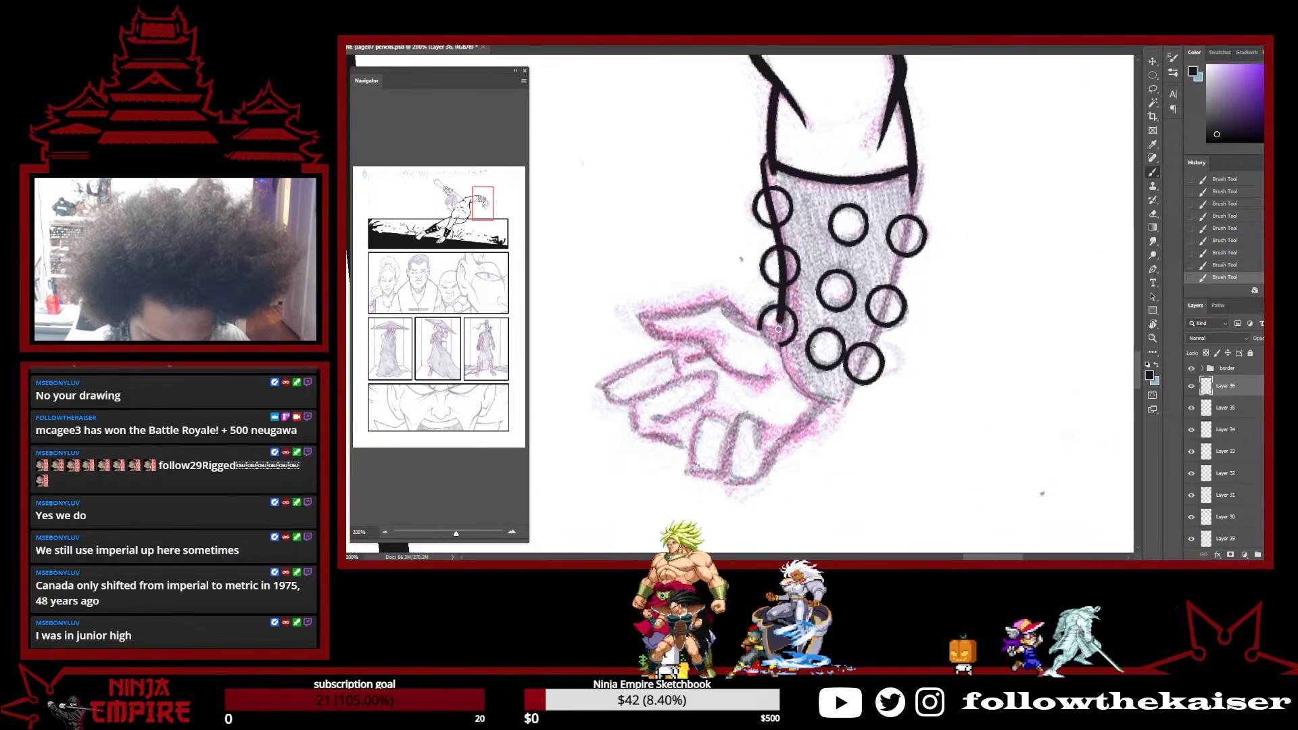
drag(779, 333, 845, 405)
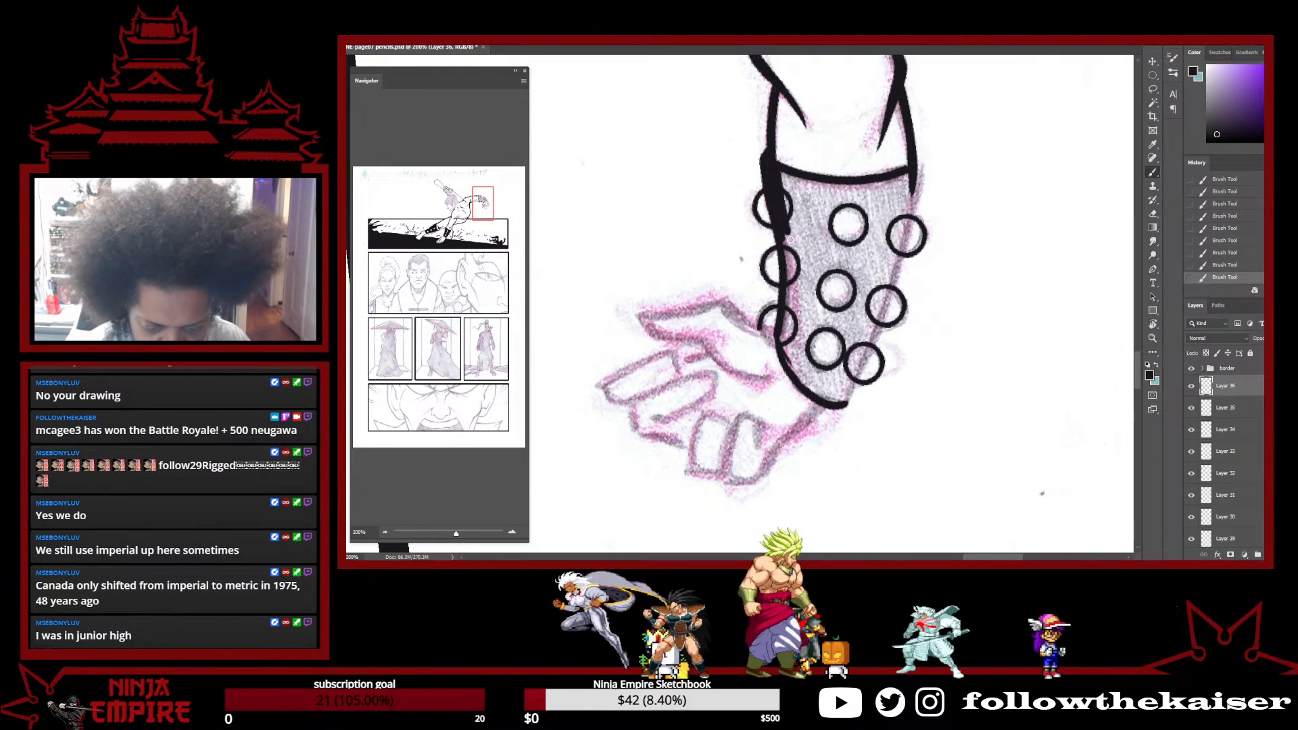
Ink the outer edge of the studded wristband and thicken it into a black band behind the edge studs
key(r)
mouse_move(926, 244)
mouse_down()
mouse_move(906, 139)
mouse_move(870, 350)
mouse_up()
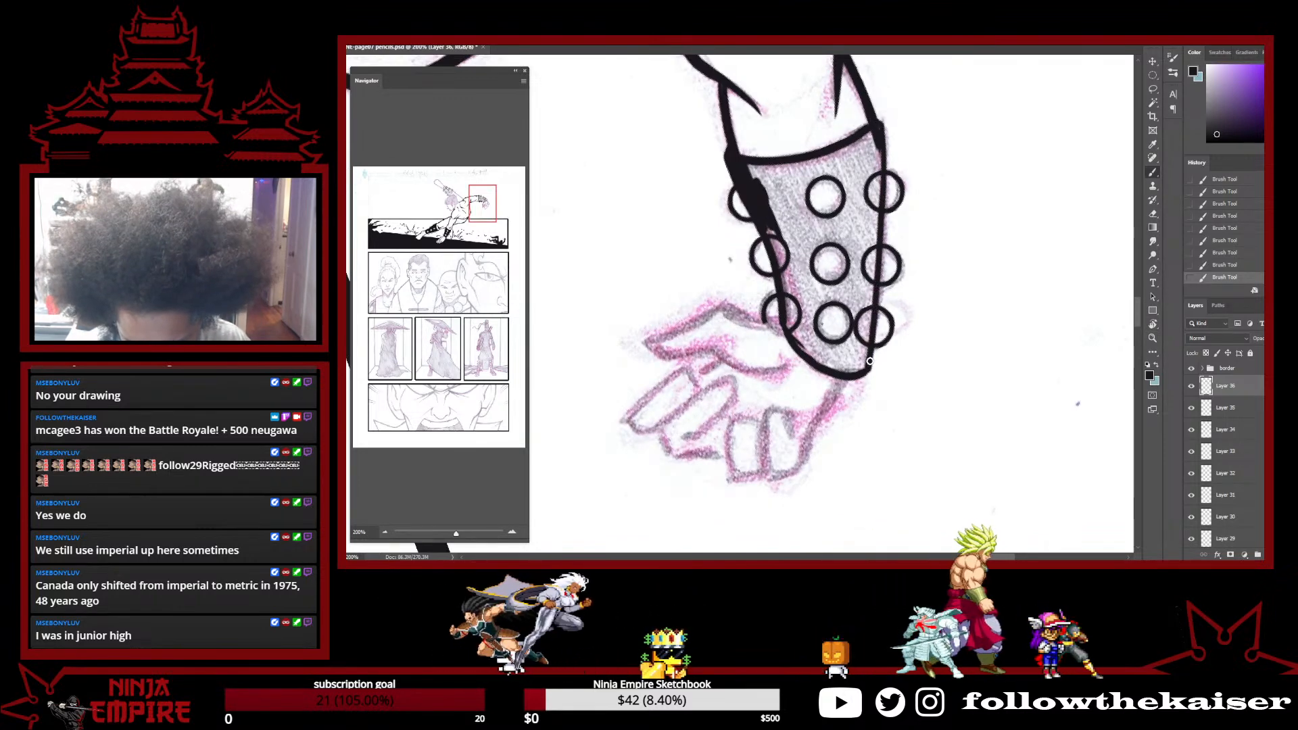
drag(877, 136, 869, 344)
drag(870, 203, 872, 306)
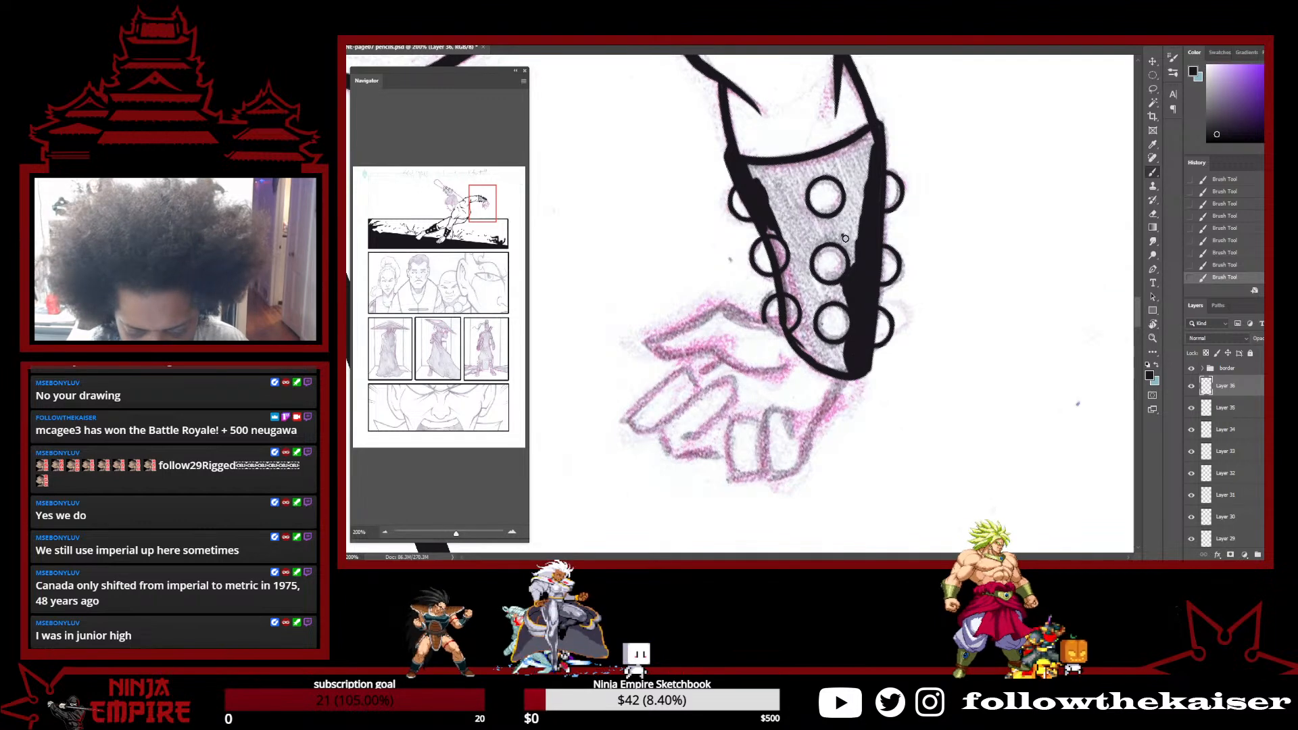
Fill the rest of the wristband solid black, leaving the round studs white
mouse_move(849, 198)
mouse_down()
mouse_move(844, 171)
mouse_move(853, 215)
mouse_move(871, 140)
mouse_up()
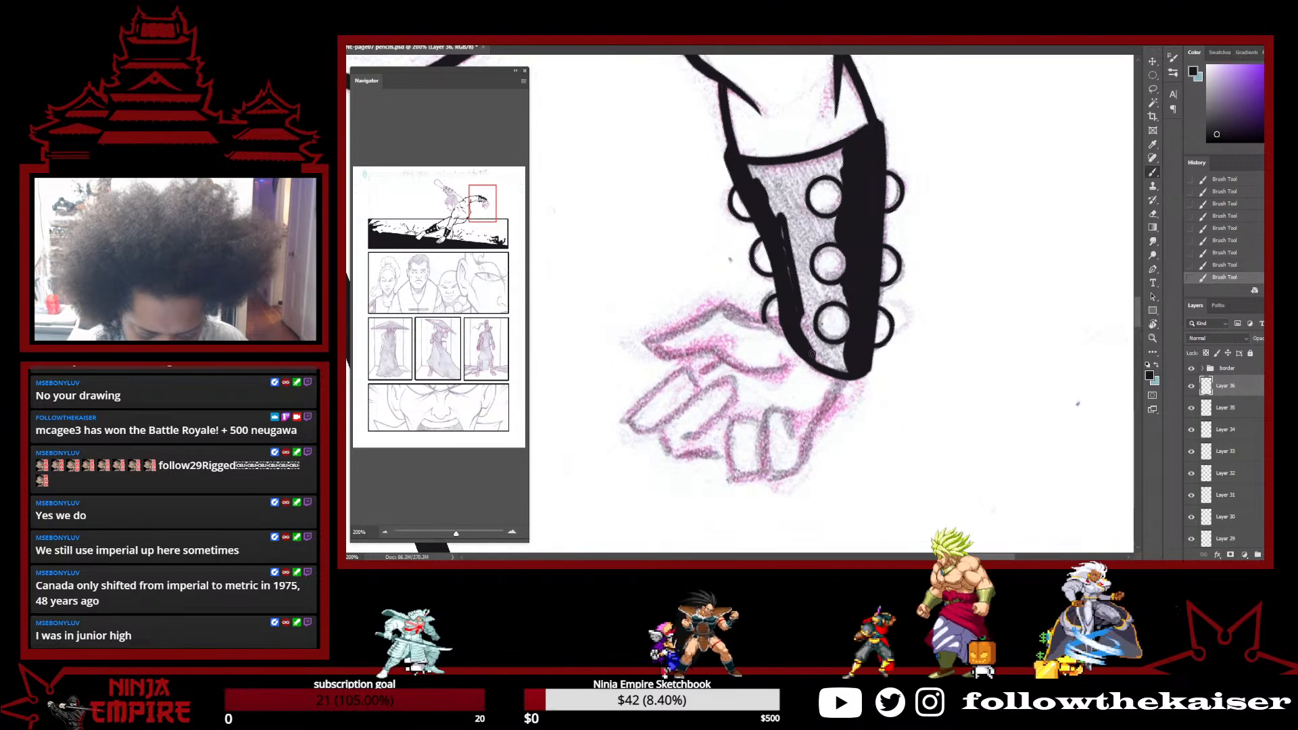
drag(846, 346, 819, 360)
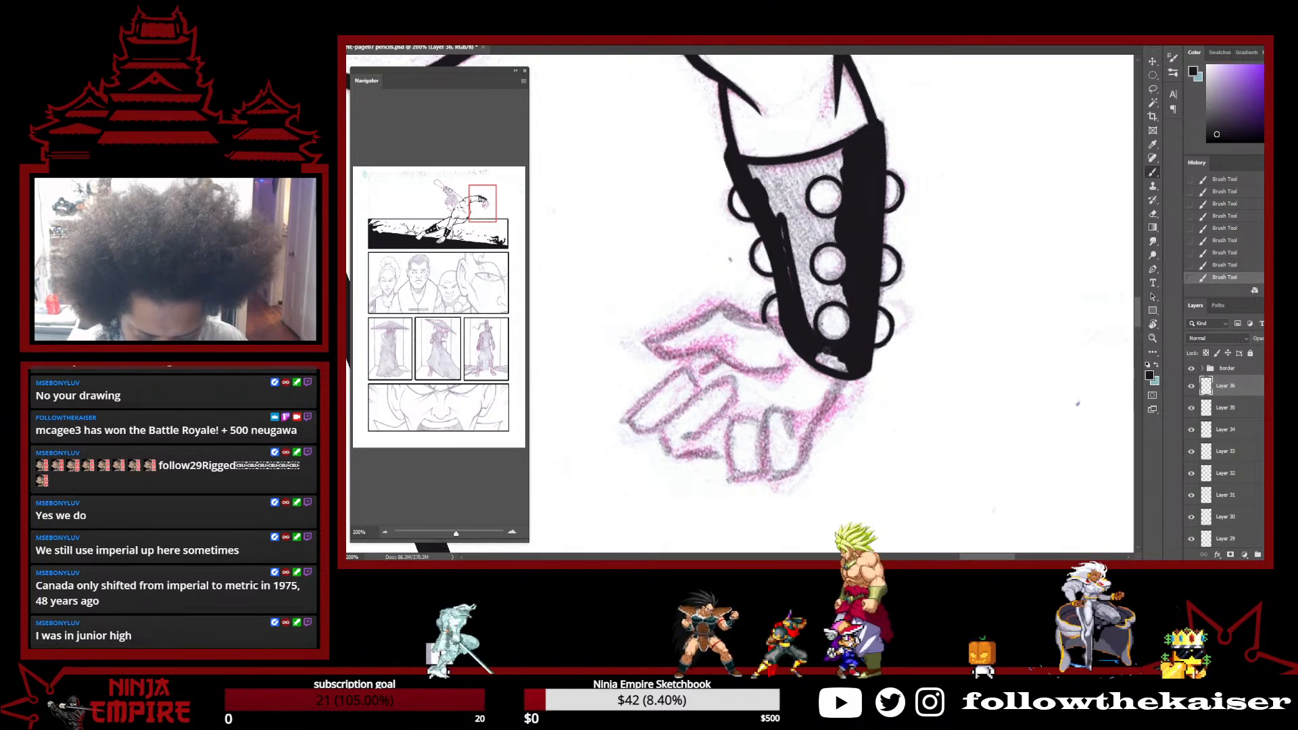
mouse_move(810, 298)
mouse_down()
mouse_move(812, 328)
mouse_move(841, 298)
mouse_up()
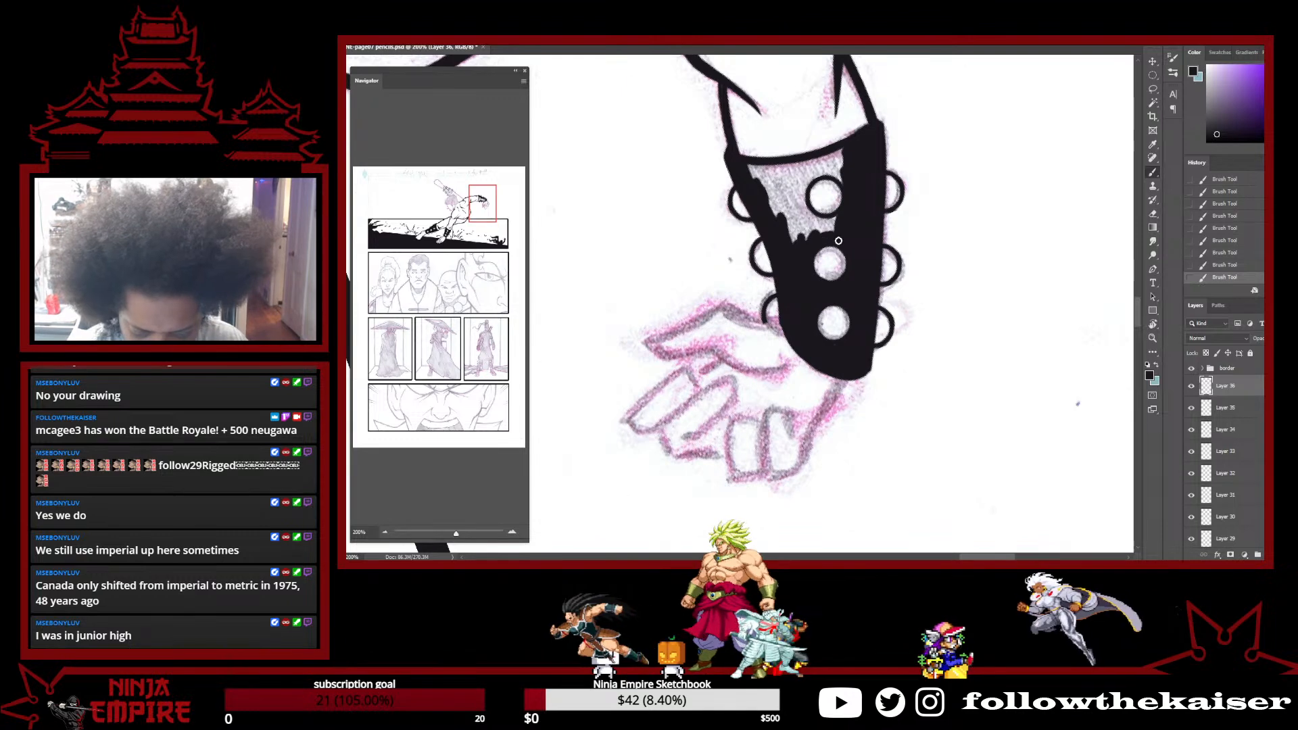
mouse_move(818, 233)
mouse_down()
mouse_move(787, 201)
mouse_move(774, 219)
mouse_move(755, 172)
mouse_move(773, 171)
mouse_move(766, 182)
mouse_move(770, 168)
mouse_move(800, 204)
mouse_move(810, 177)
mouse_move(847, 185)
mouse_move(843, 148)
mouse_move(839, 174)
mouse_move(805, 168)
mouse_up()
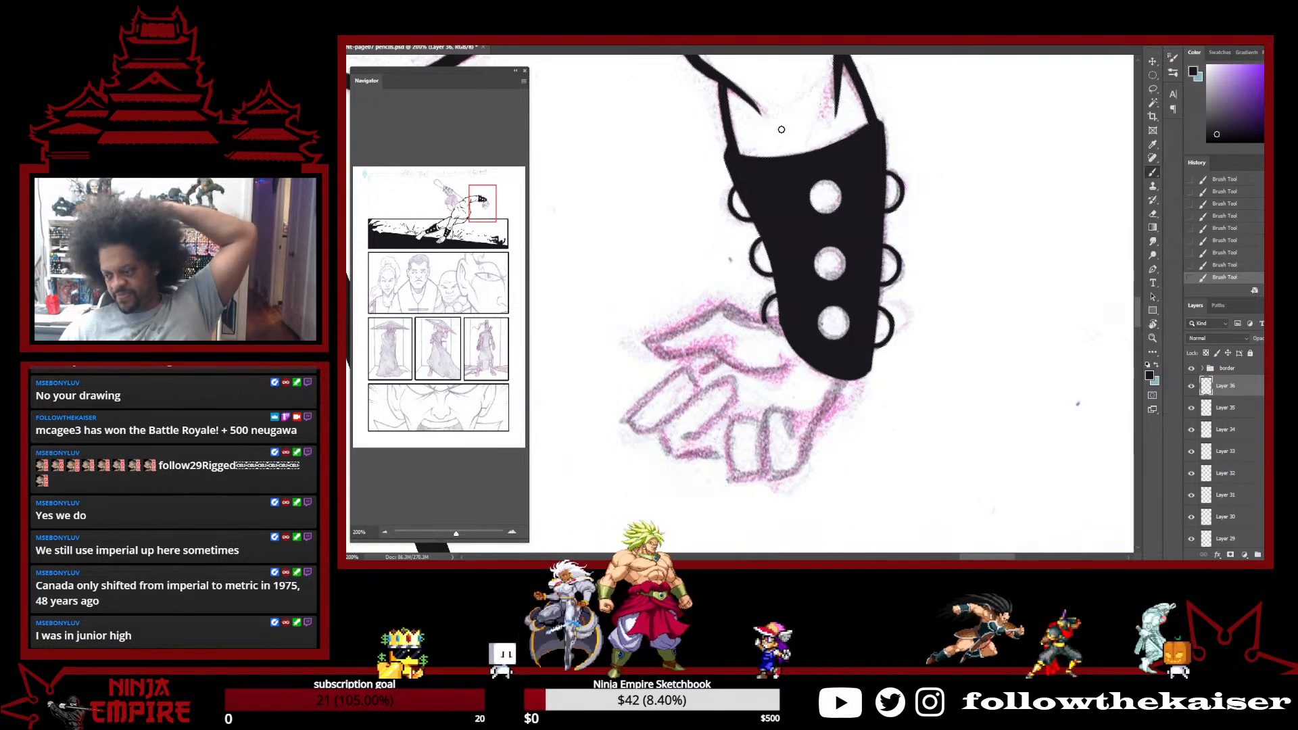
Ink the thumb's outline from the wristband around its tip and back toward the palm
key(r)
mouse_move(781, 129)
mouse_down()
mouse_move(700, 128)
mouse_move(622, 168)
mouse_up()
key(space)
drag(776, 241, 896, 164)
mouse_move(896, 210)
mouse_down()
mouse_move(853, 247)
mouse_move(836, 333)
mouse_move(860, 332)
mouse_move(882, 283)
mouse_up()
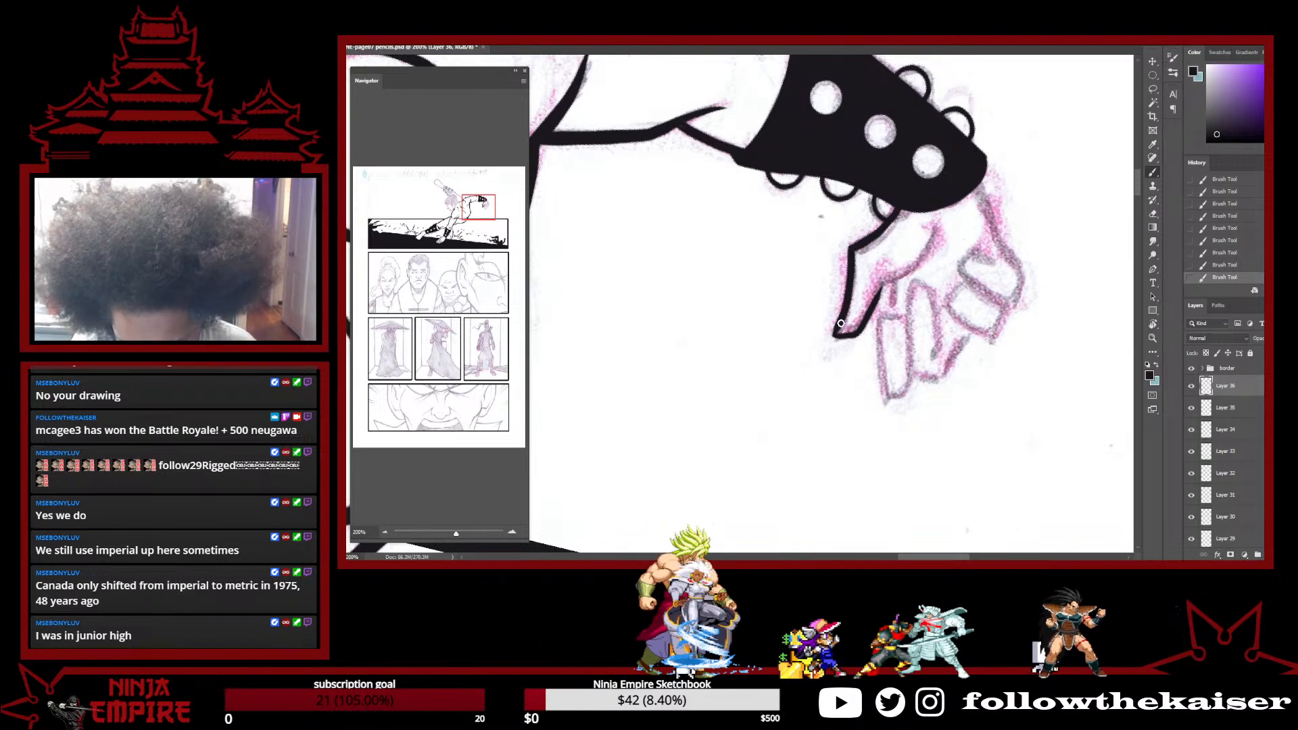
key(r)
mouse_move(843, 314)
mouse_down()
mouse_move(792, 398)
mouse_move(727, 405)
mouse_up()
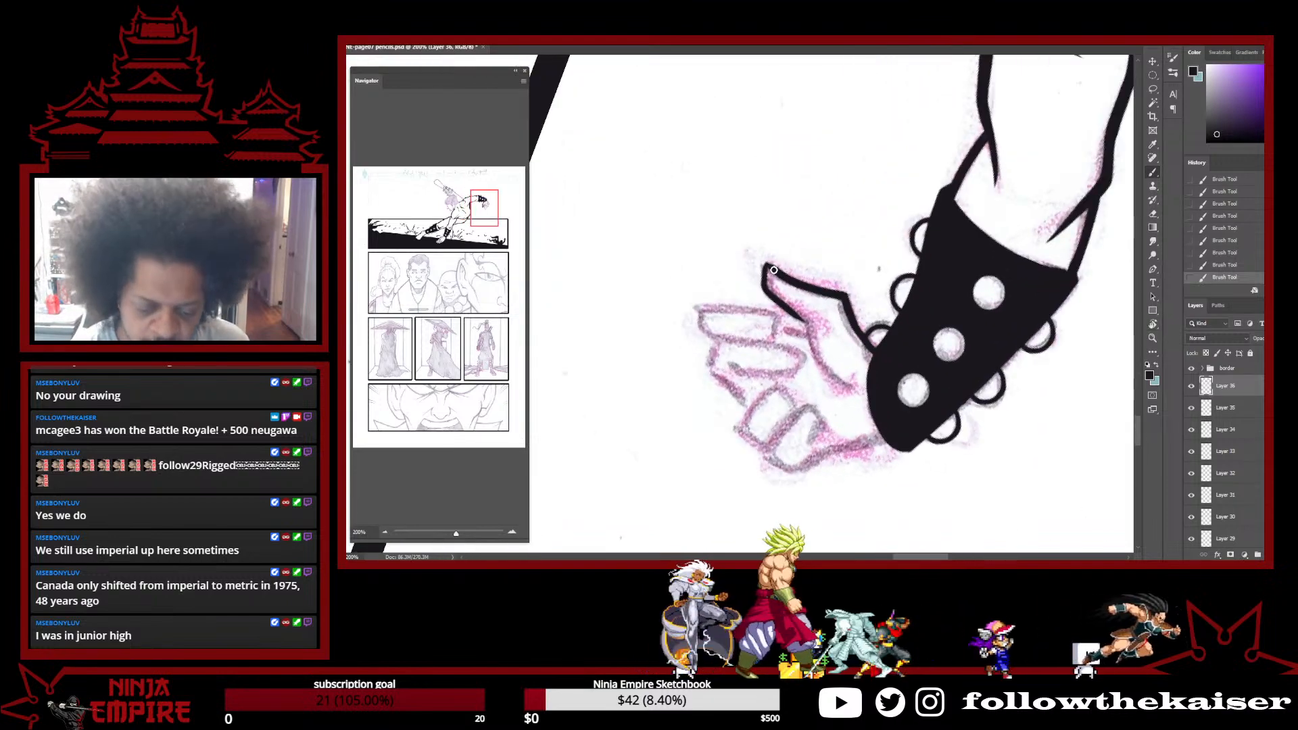
key(r)
drag(775, 272, 846, 158)
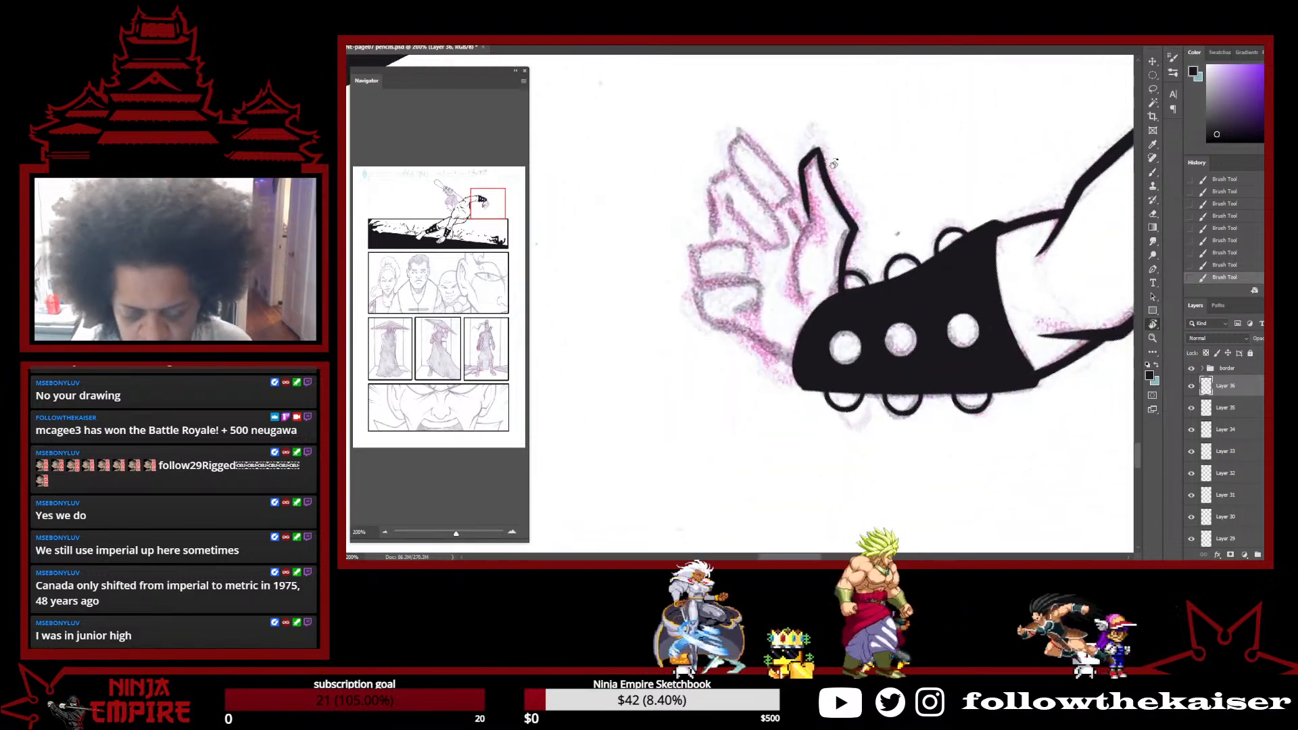
Ink the thumb's base line curving into the palm, trim it, and add the short line where the index finger meets it
mouse_move(809, 217)
mouse_down()
mouse_move(792, 258)
mouse_move(789, 301)
mouse_up()
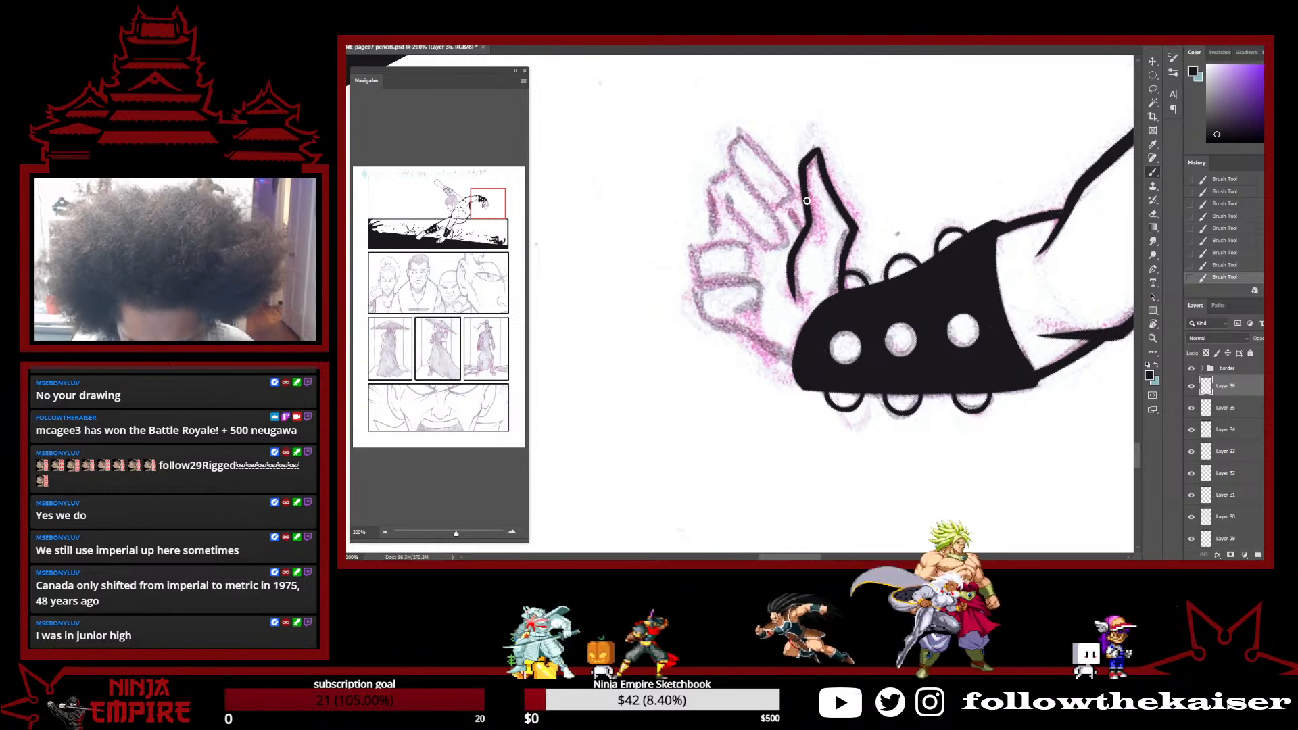
key(e)
drag(814, 206, 903, 279)
key(r)
key(b)
drag(824, 237, 824, 261)
Ink the palm's outer edge from the wristband to the little finger's knuckle and down that finger's inner side
key(r)
drag(865, 209, 897, 300)
drag(728, 280, 760, 217)
key(b)
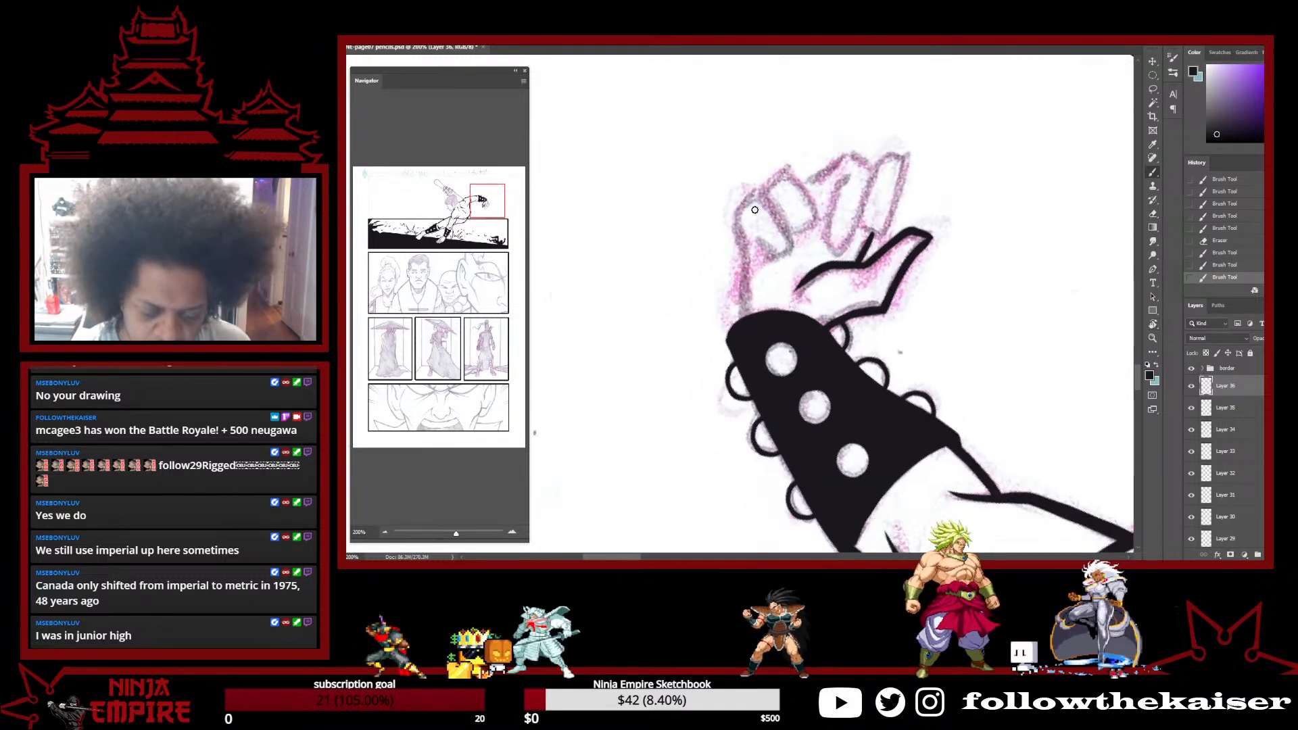
drag(744, 309, 737, 213)
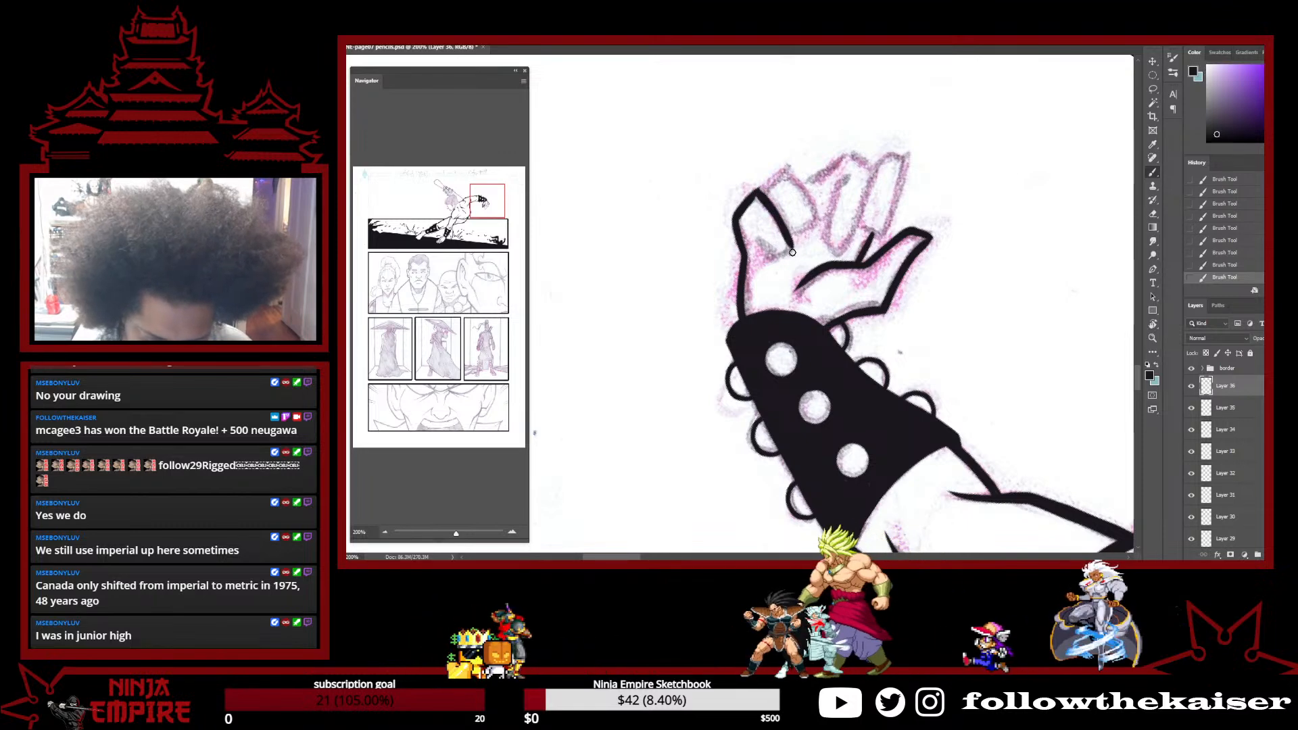
key(e)
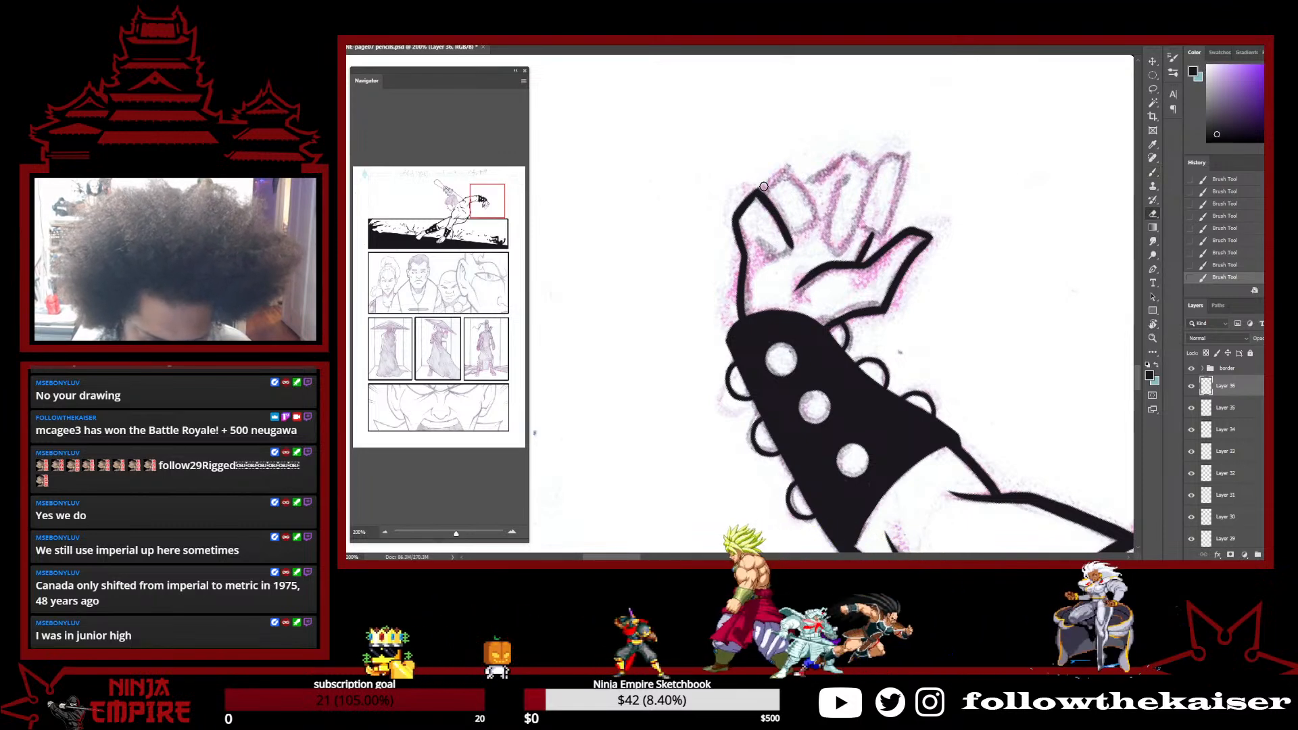
mouse_move(897, 236)
mouse_down()
mouse_move(807, 243)
mouse_move(757, 220)
mouse_up()
Close the curled little finger's outline and ink the first edges of the ring finger next to it
key(b)
mouse_move(784, 264)
mouse_down()
mouse_move(794, 284)
mouse_move(777, 295)
mouse_up()
key(r)
mouse_move(794, 290)
mouse_down()
mouse_move(784, 267)
mouse_move(727, 243)
mouse_move(738, 266)
mouse_up()
key(b)
drag(734, 258, 748, 291)
key(r)
mouse_move(899, 251)
mouse_down()
mouse_move(810, 521)
mouse_move(777, 522)
mouse_up()
key(b)
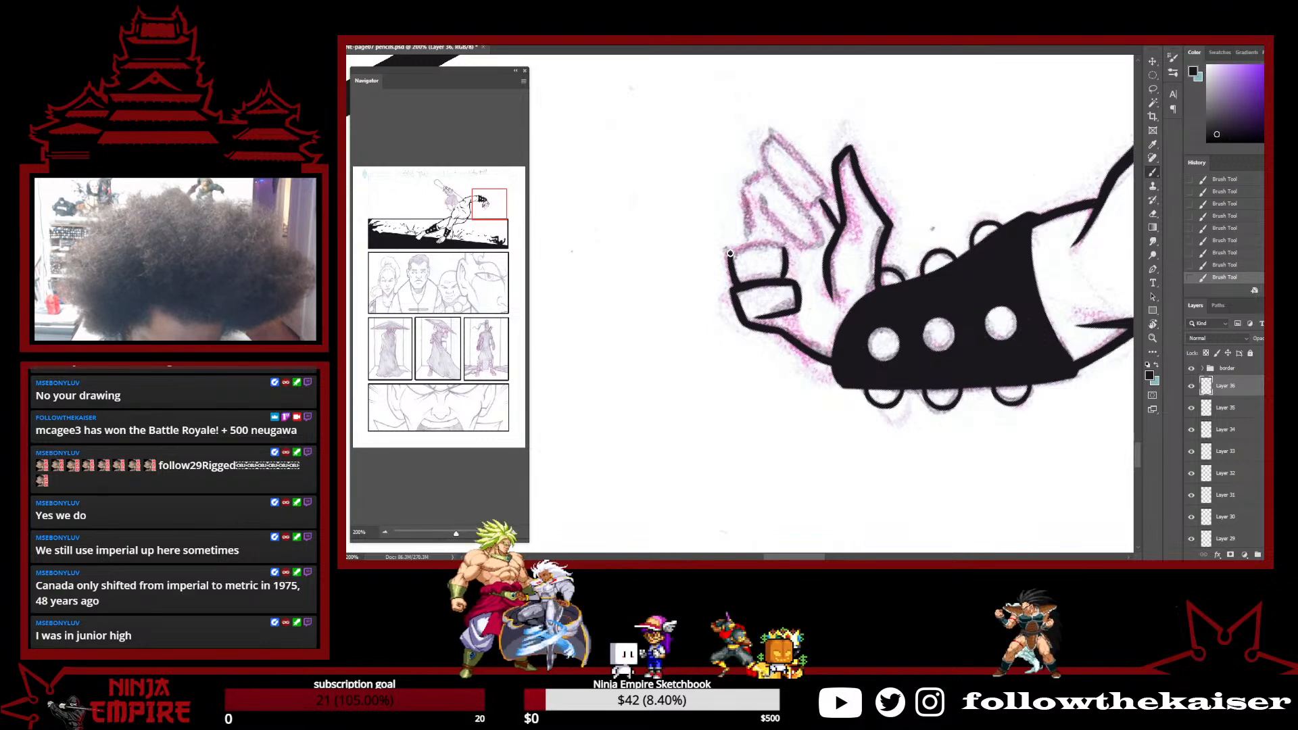
Undo the last two ring finger strokes, trim the line at its corner and re-ink the finger's open side
key(r)
mouse_move(864, 185)
mouse_down()
mouse_move(824, 173)
mouse_move(780, 186)
mouse_up()
key(b)
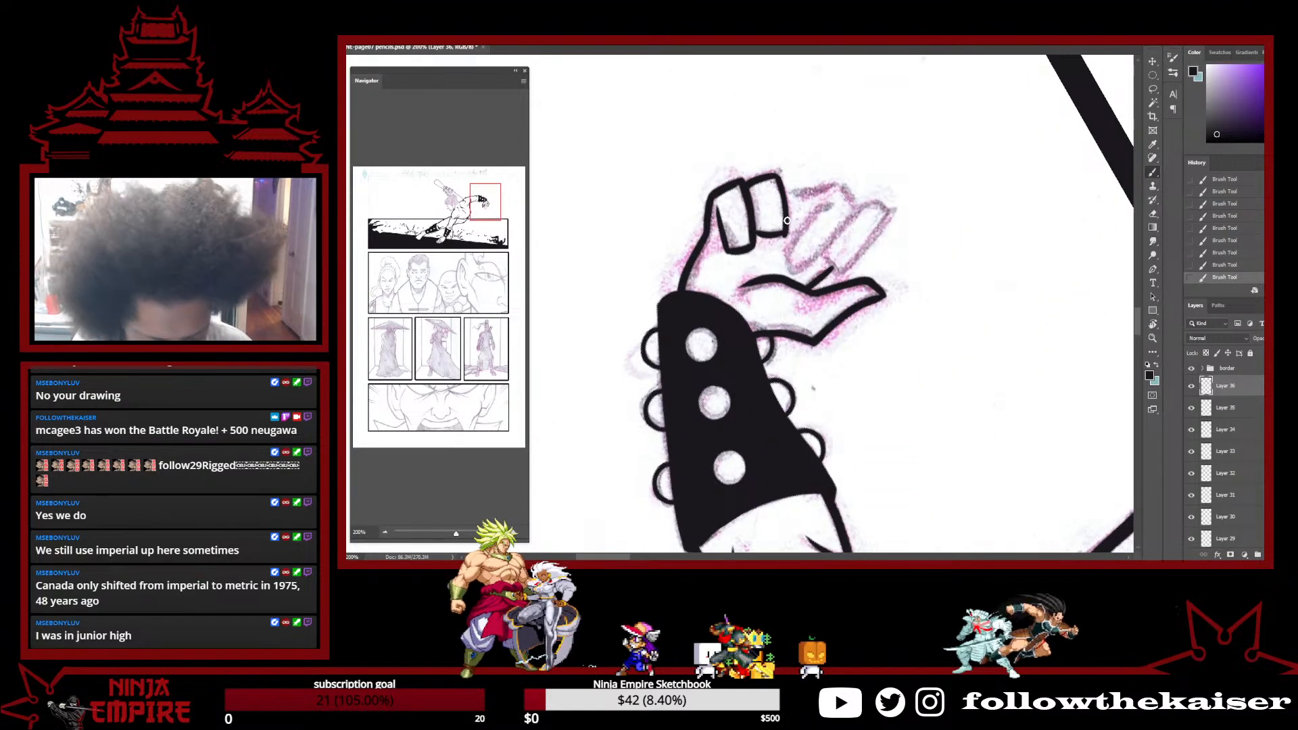
key(ctrl+z)
key(ctrl+z)
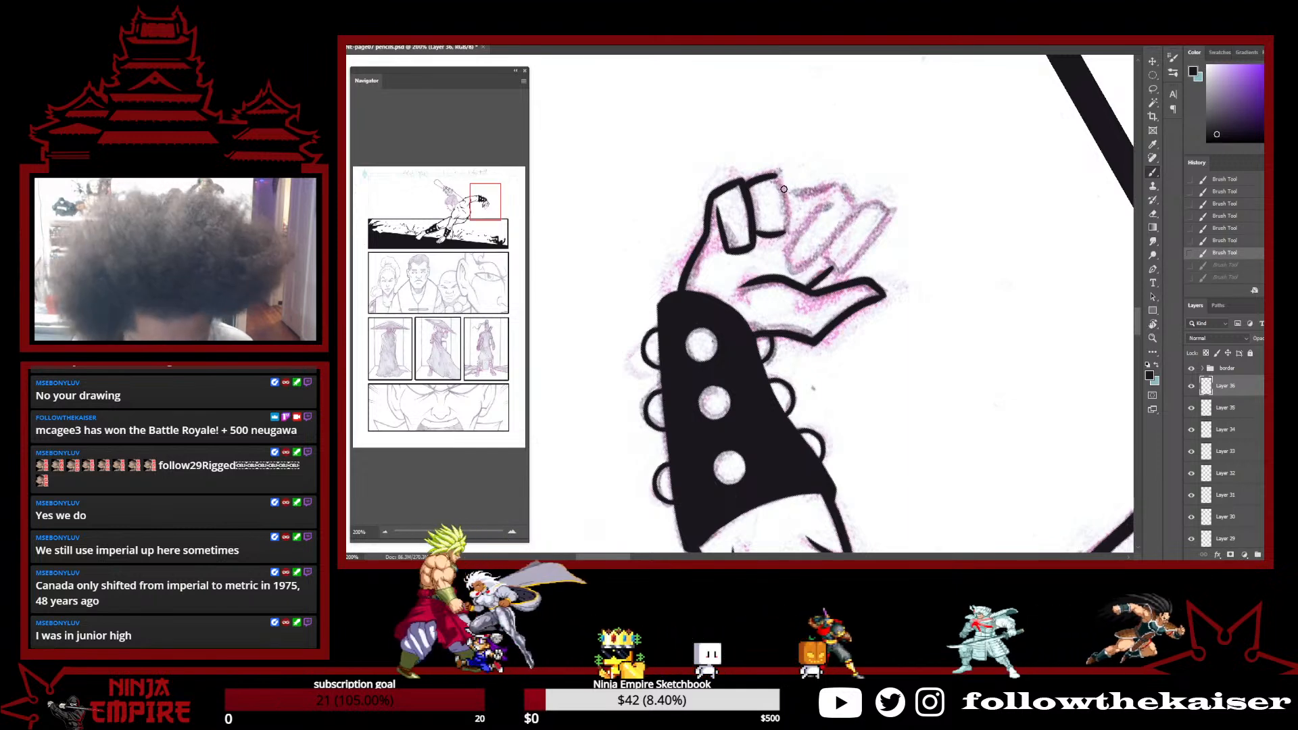
key(e)
drag(778, 173, 775, 178)
key(b)
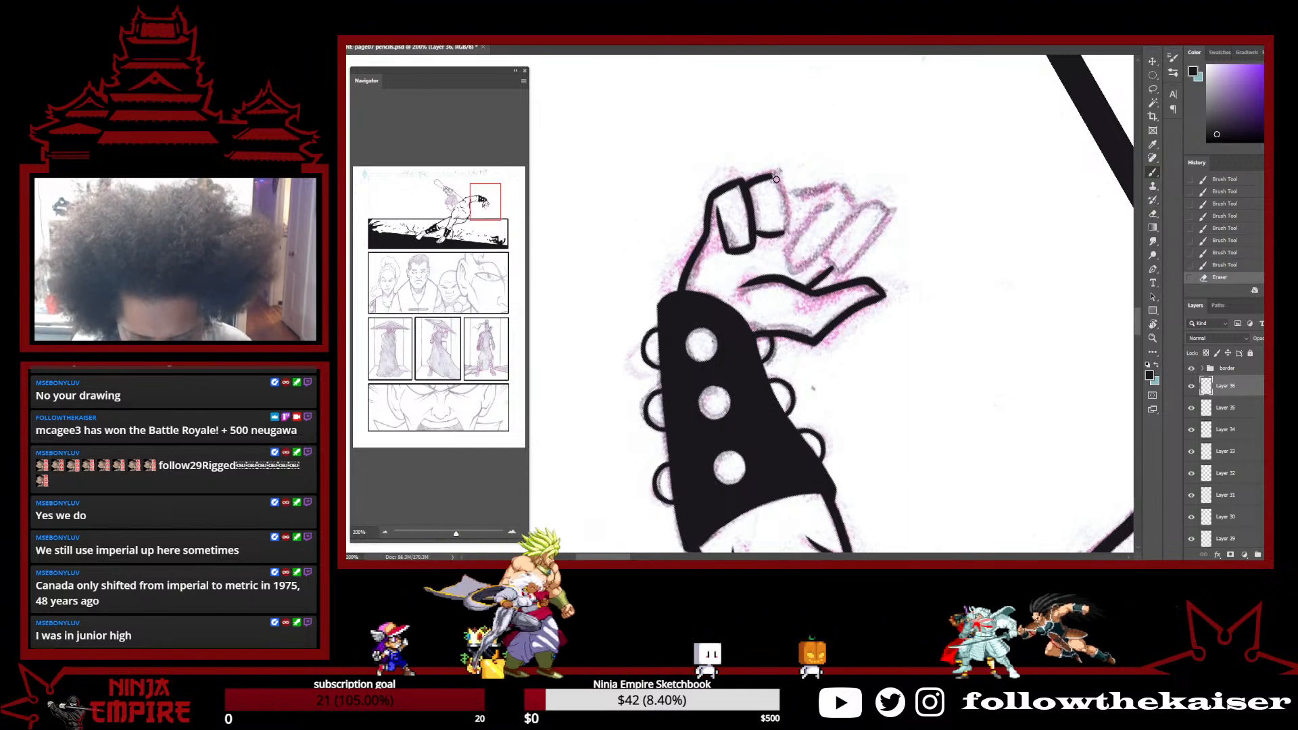
mouse_move(782, 235)
mouse_down()
mouse_move(766, 237)
mouse_move(784, 231)
mouse_up()
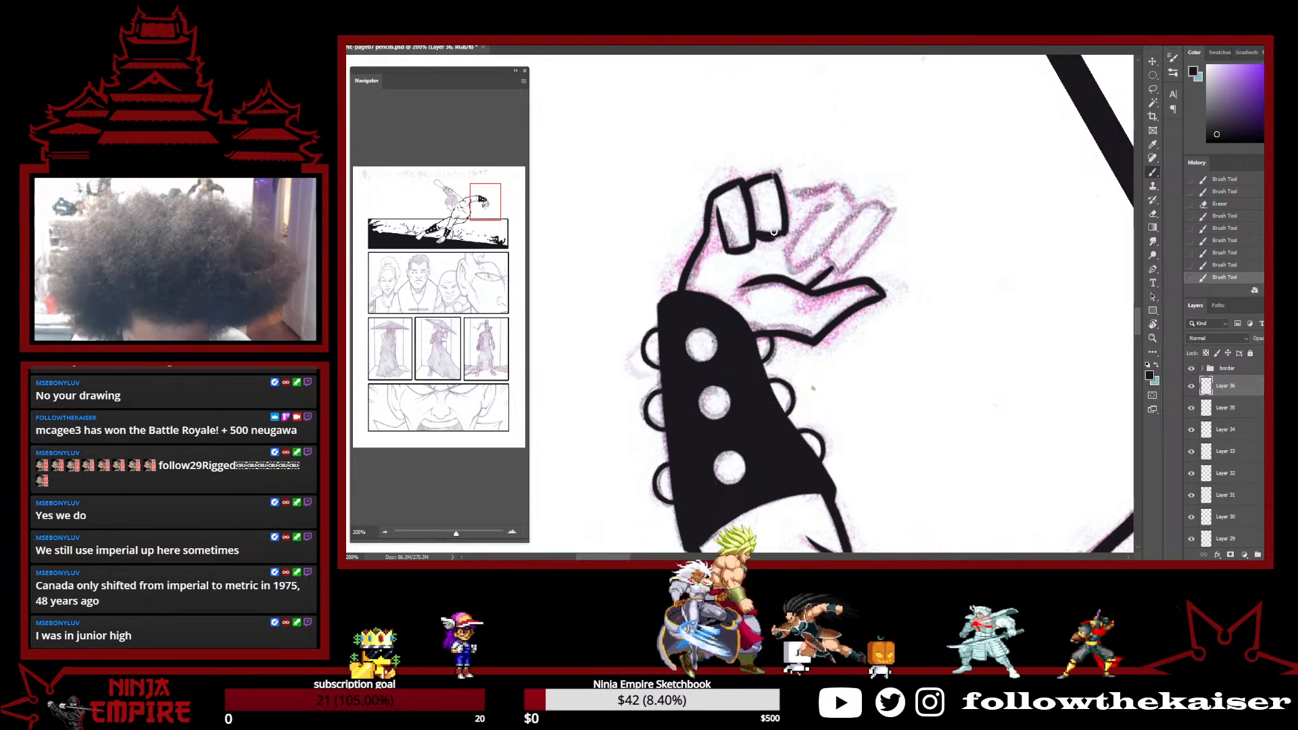
Begin inking the middle finger's outer contour where it leaves the ring finger
mouse_move(845, 180)
mouse_down()
mouse_move(792, 367)
mouse_move(804, 377)
mouse_up()
drag(884, 275, 838, 331)
drag(728, 319, 735, 326)
key(r)
mouse_move(825, 306)
mouse_down()
mouse_move(848, 220)
mouse_move(846, 250)
mouse_move(889, 319)
mouse_move(866, 387)
mouse_up()
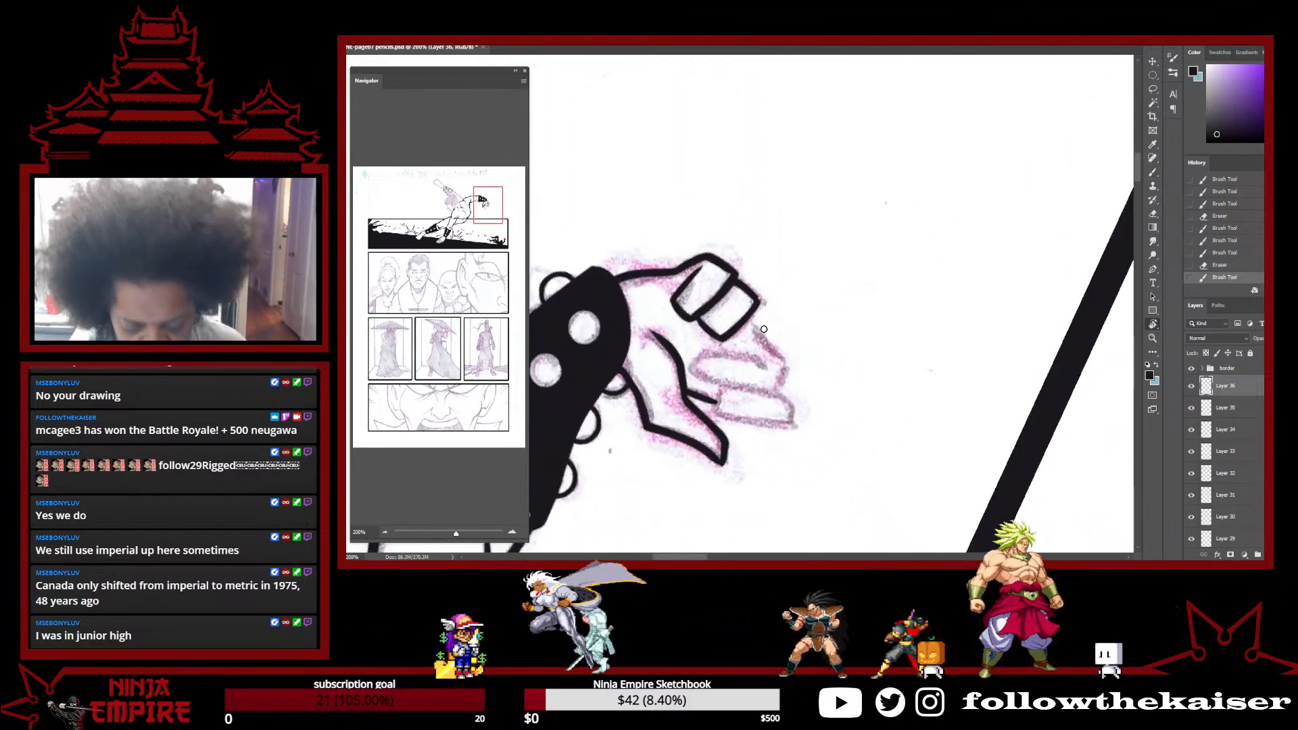
key(b)
mouse_move(749, 317)
mouse_down()
mouse_move(794, 371)
mouse_move(760, 339)
mouse_up()
Continue the middle finger's outer contour around its bent knuckle, cleaning up the line
key(r)
mouse_move(853, 365)
mouse_down()
mouse_move(802, 180)
mouse_move(862, 252)
mouse_up()
key(b)
mouse_move(810, 302)
mouse_down()
mouse_move(826, 332)
mouse_move(838, 223)
mouse_move(782, 297)
mouse_up()
key(r)
key(b)
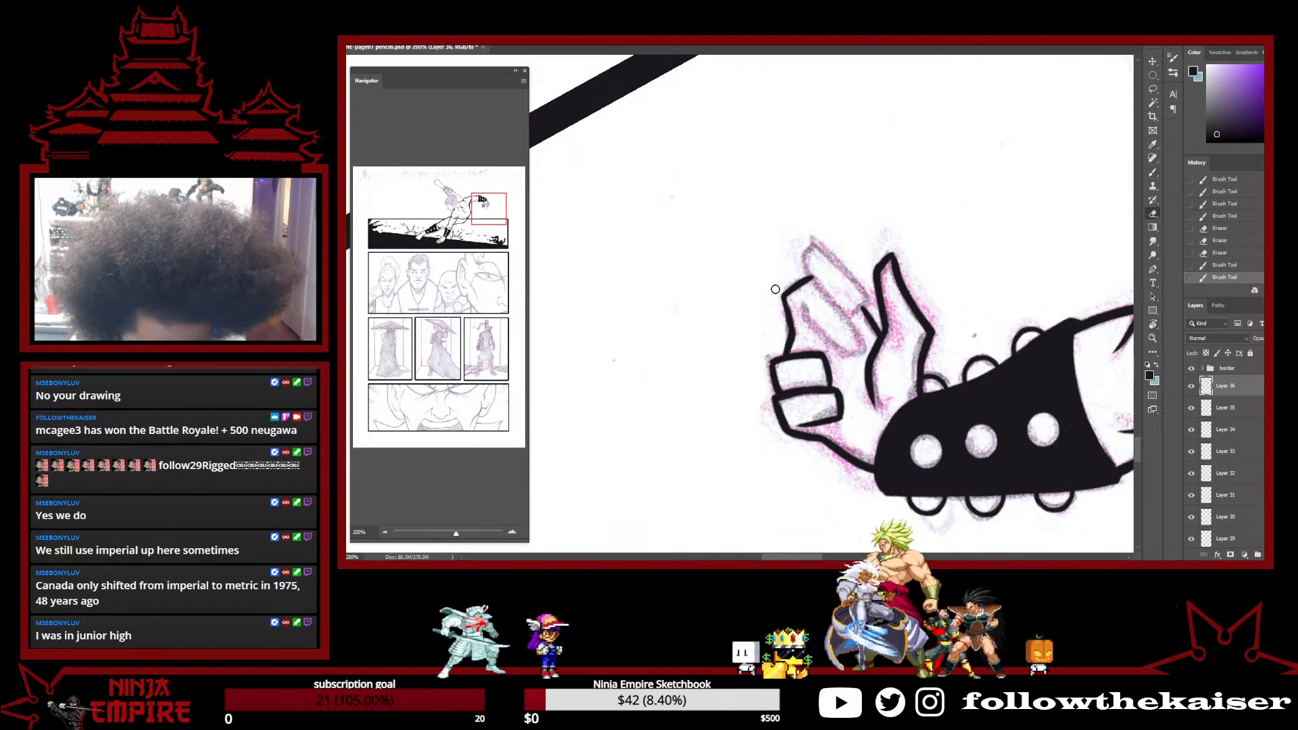
drag(786, 299, 792, 325)
Ink the middle finger's remaining side, rounded tip and inner edge to complete its outline
key(r)
mouse_move(833, 271)
mouse_down()
mouse_move(844, 315)
mouse_move(803, 217)
mouse_up()
key(space)
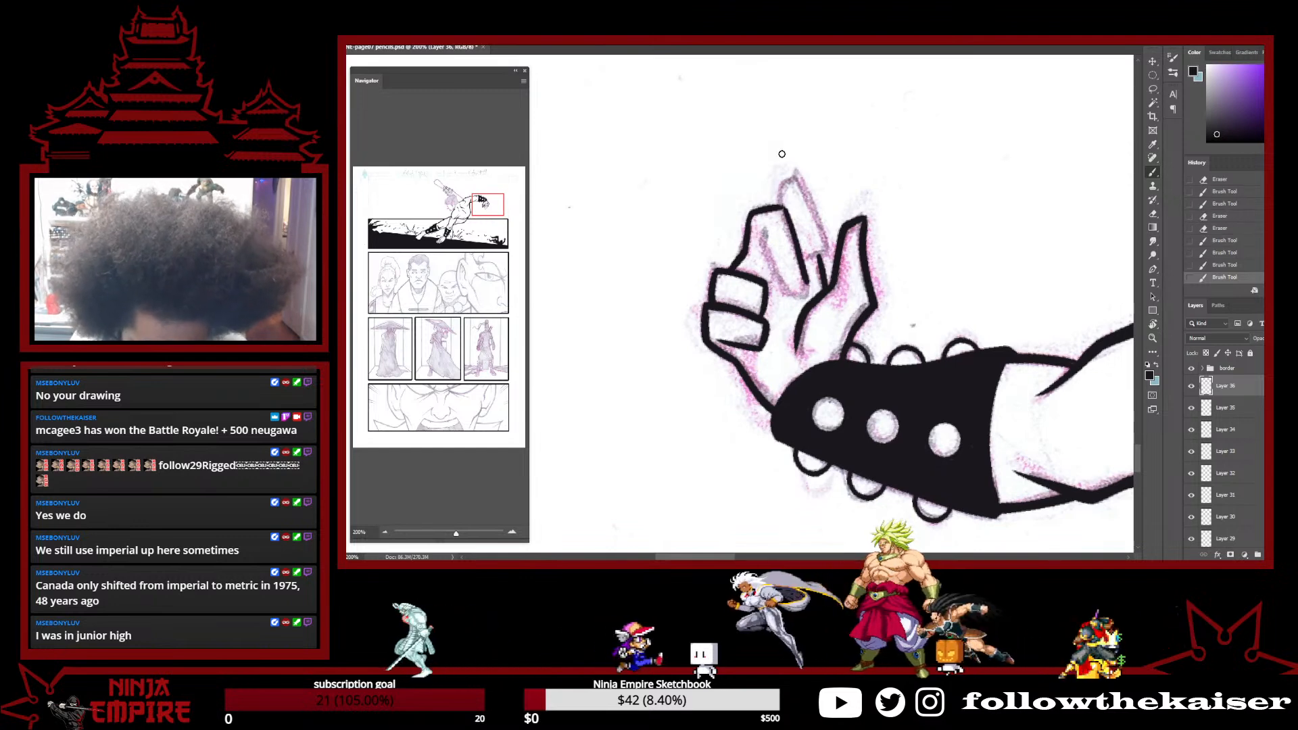
drag(766, 263, 801, 292)
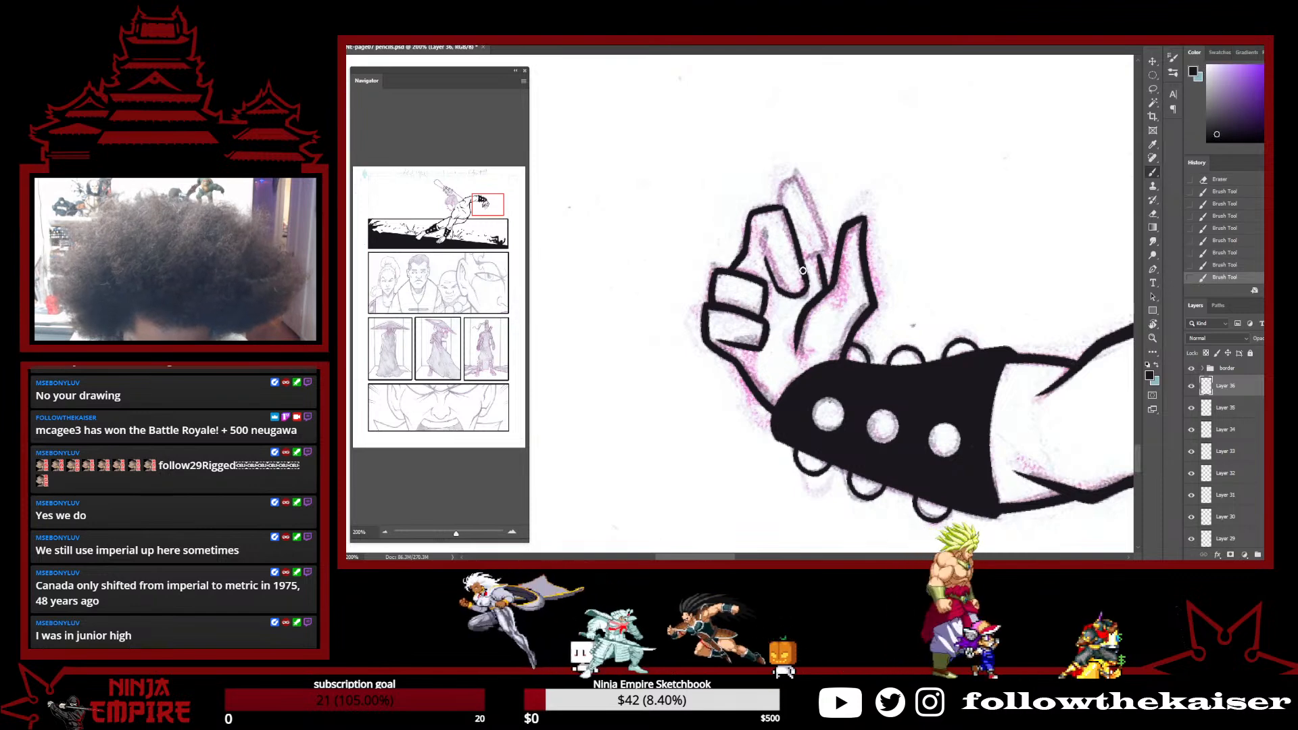
drag(762, 260, 771, 216)
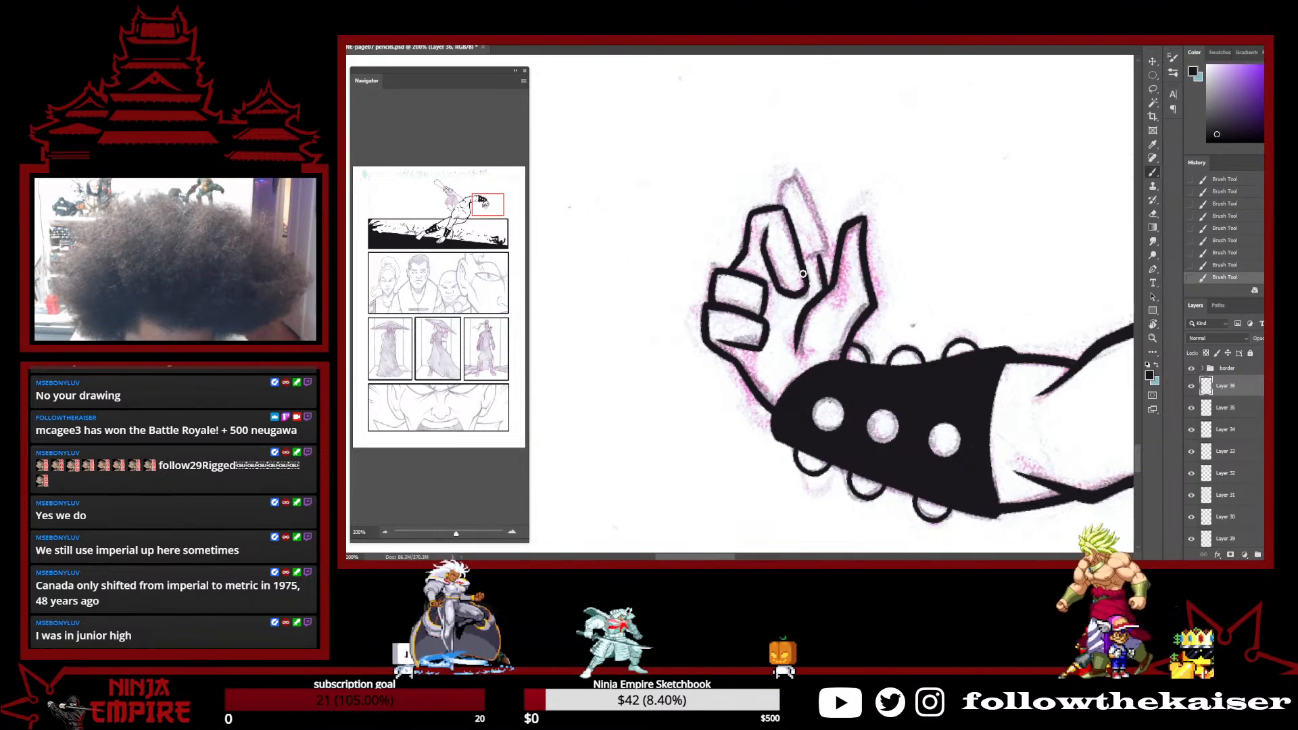
Ink the index finger's outline behind the middle finger, from its tip down toward the thumb
key(r)
mouse_move(764, 220)
mouse_down()
mouse_move(823, 328)
mouse_move(790, 215)
mouse_up()
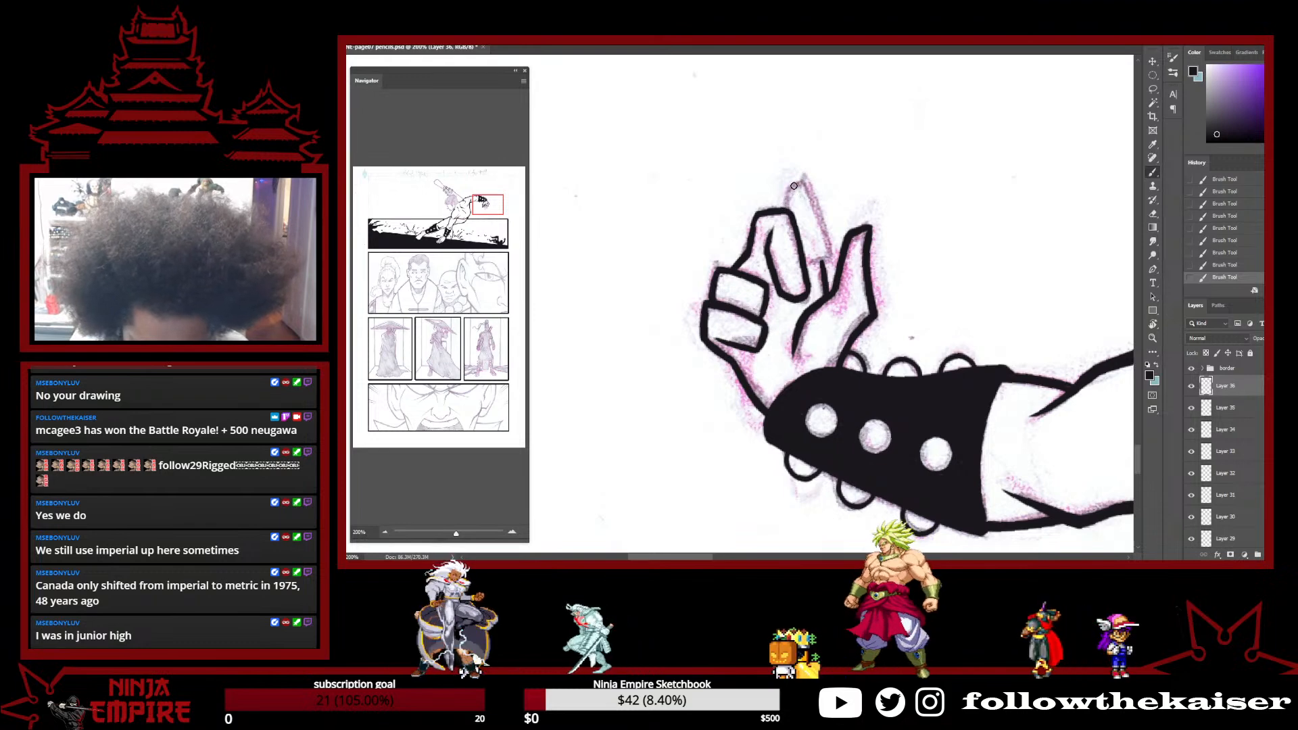
drag(780, 209, 784, 189)
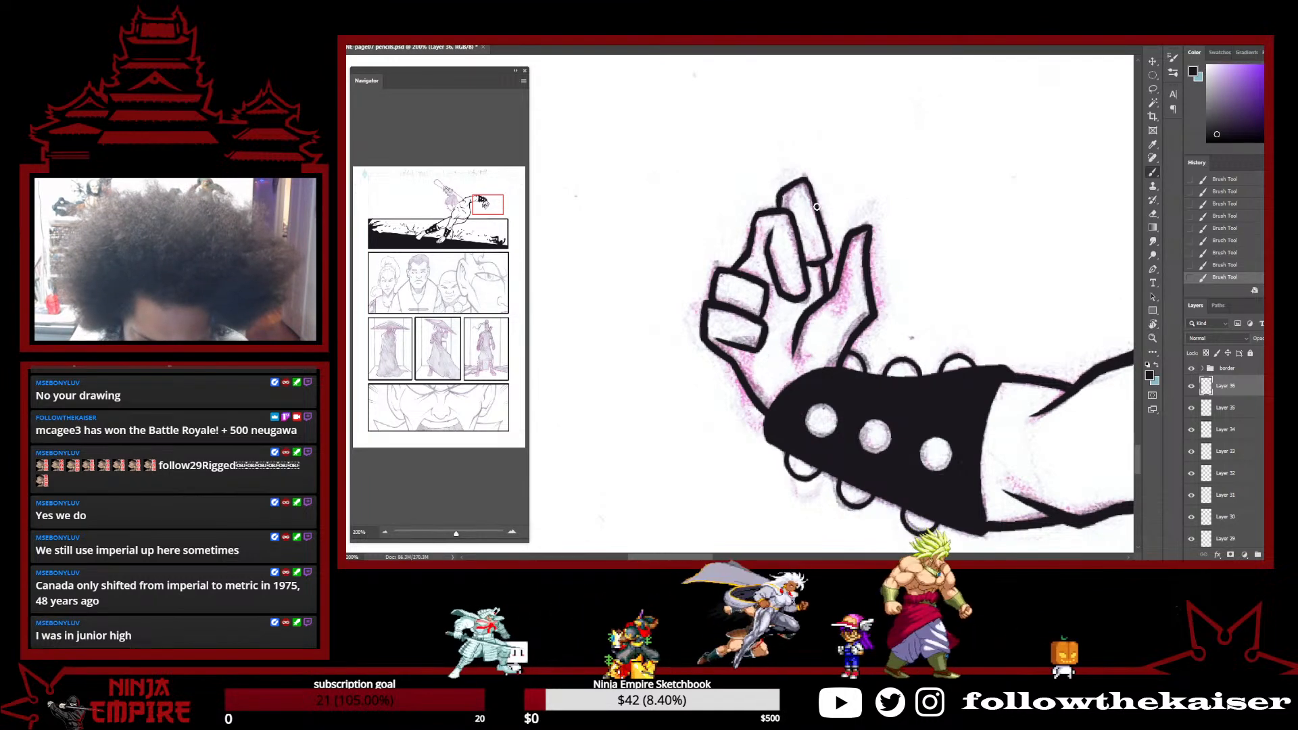
mouse_move(807, 232)
mouse_down()
mouse_move(642, 288)
mouse_move(737, 206)
mouse_up()
Save the comic page with the inked arm and hand
key(r)
drag(953, 406, 947, 183)
ctrl+alt+click(984, 355)
ctrl+alt+click(983, 355)
ctrl+alt+click(984, 355)
ctrl+alt+click(984, 355)
drag(983, 355, 926, 432)
drag(993, 381, 893, 111)
drag(932, 210, 988, 265)
key(ctrl+s)
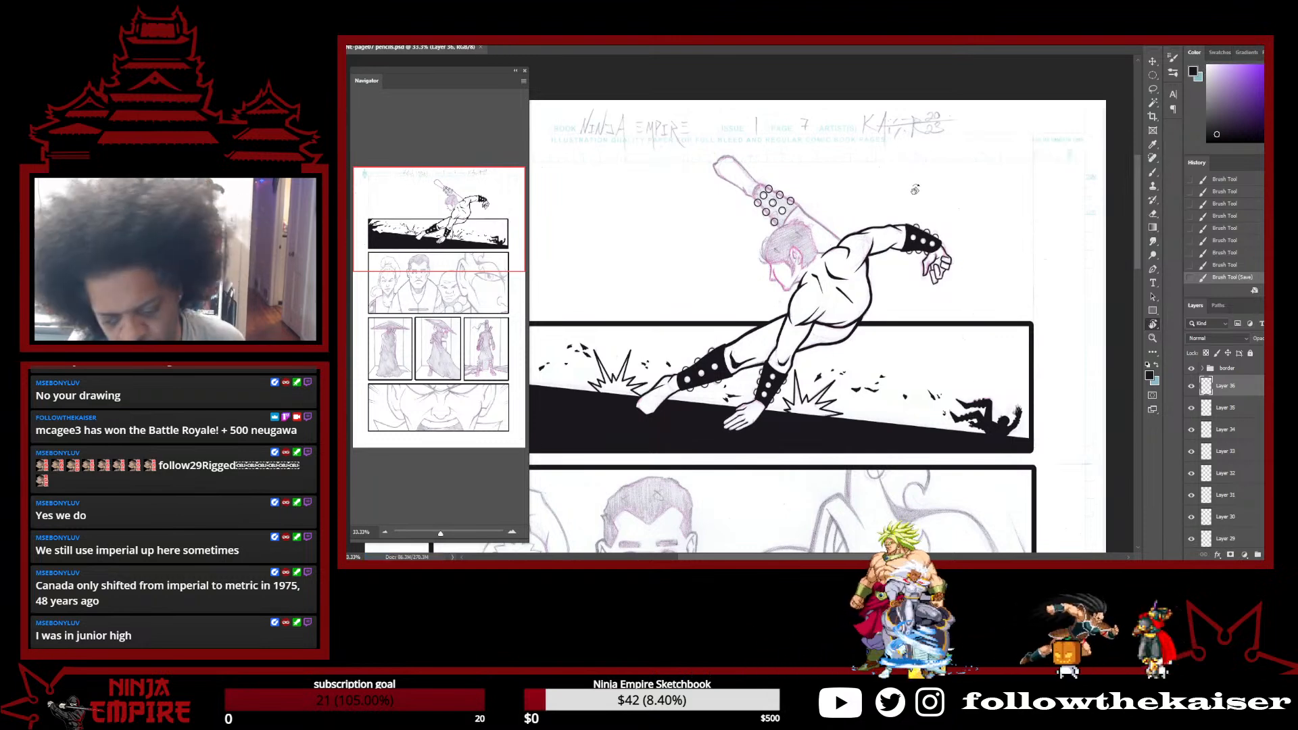
Touch up the inked contours of the open hand and undo the last stroke
drag(931, 272, 937, 272)
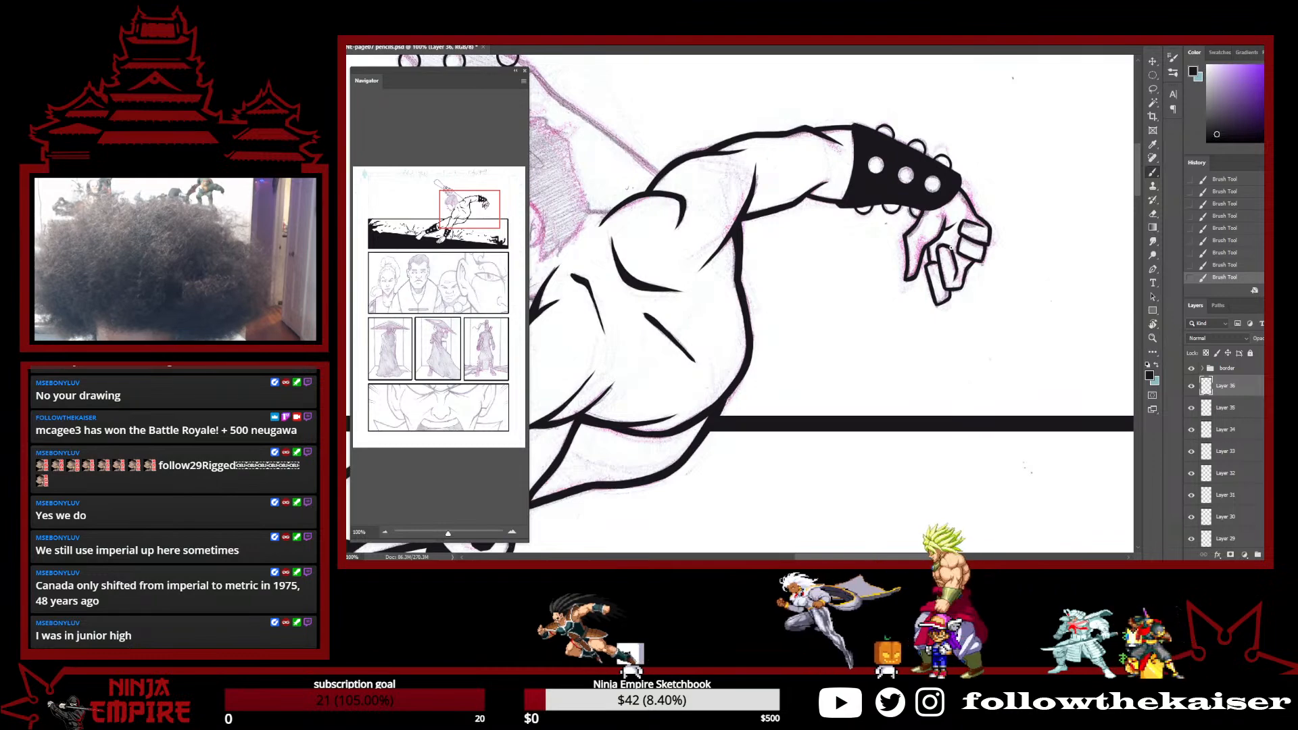
key(r)
drag(970, 249, 914, 272)
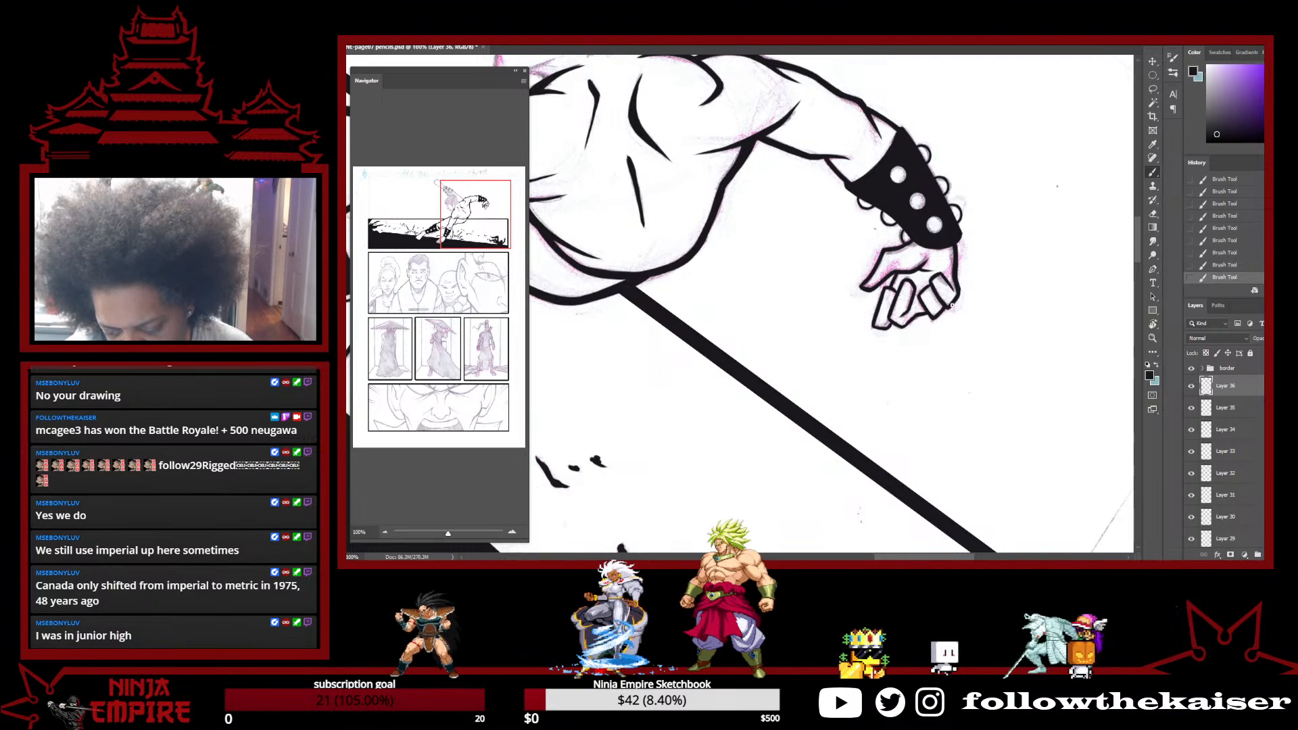
drag(976, 314, 935, 119)
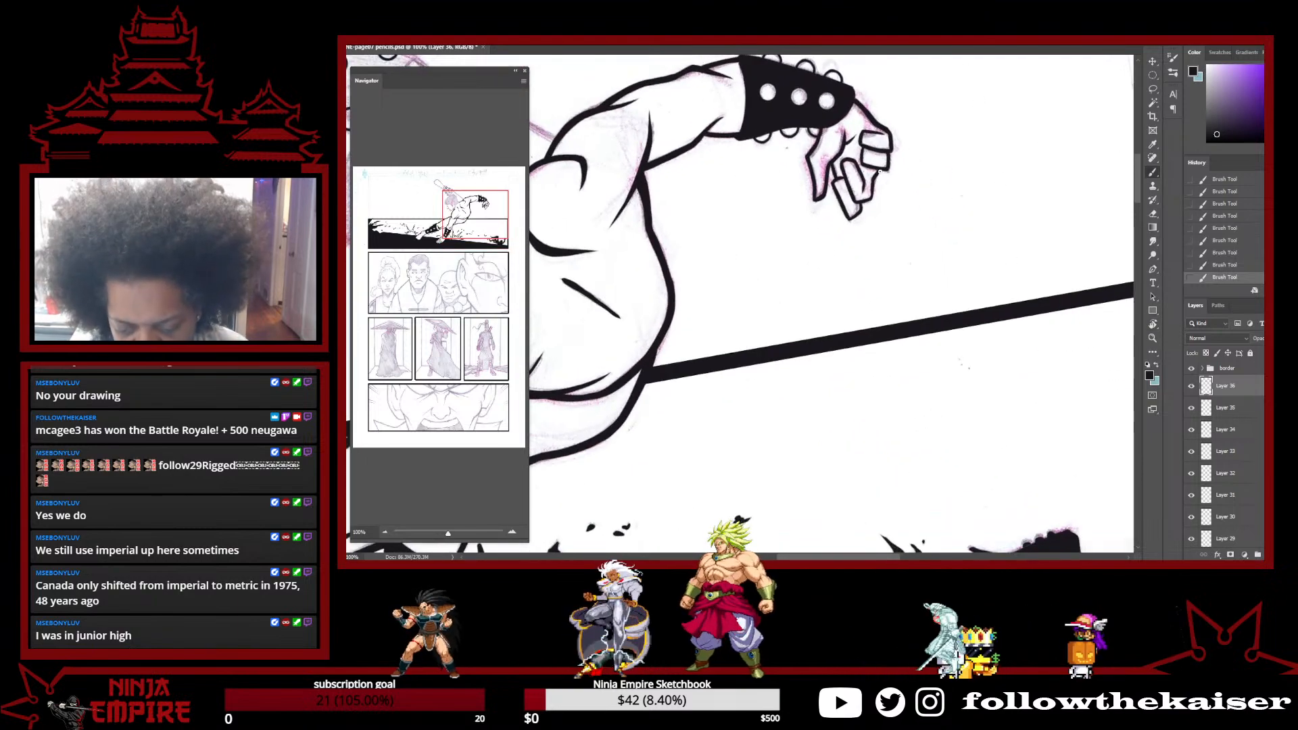
key(r)
mouse_move(882, 178)
mouse_down()
mouse_move(865, 422)
mouse_move(826, 451)
mouse_up()
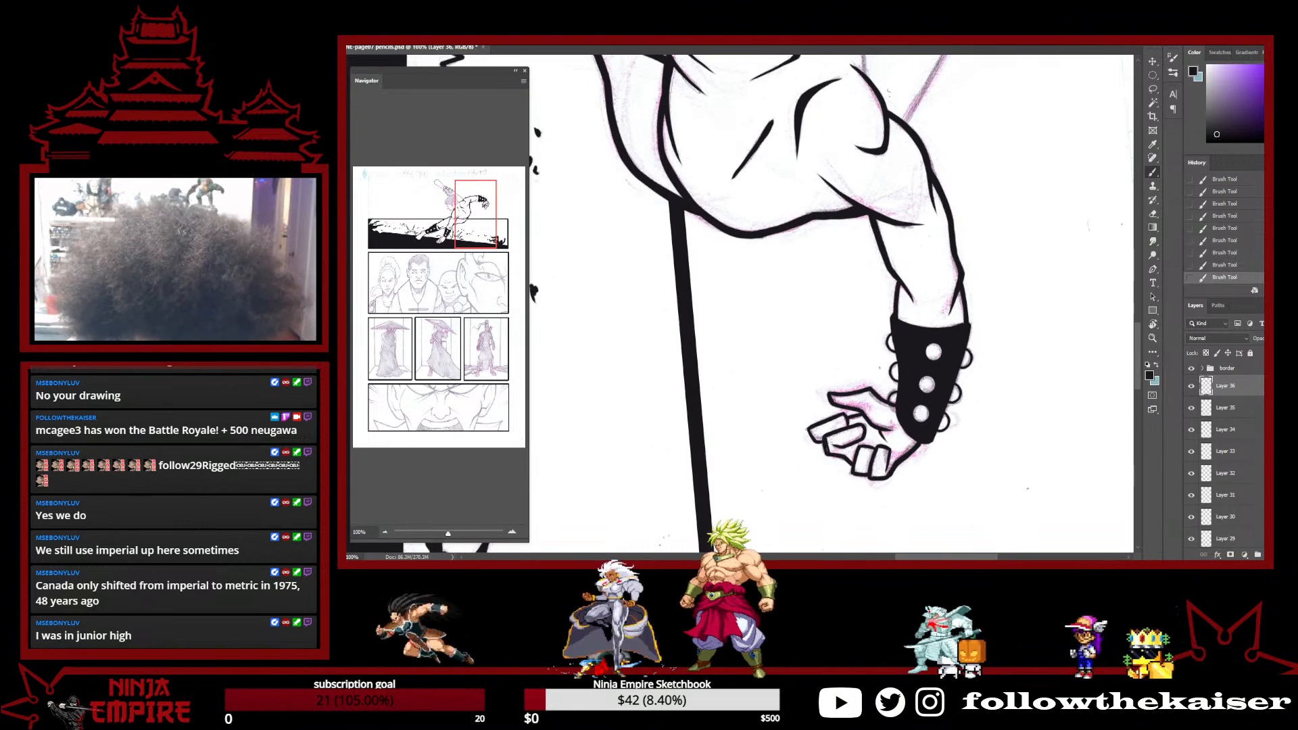
key(ctrl+z)
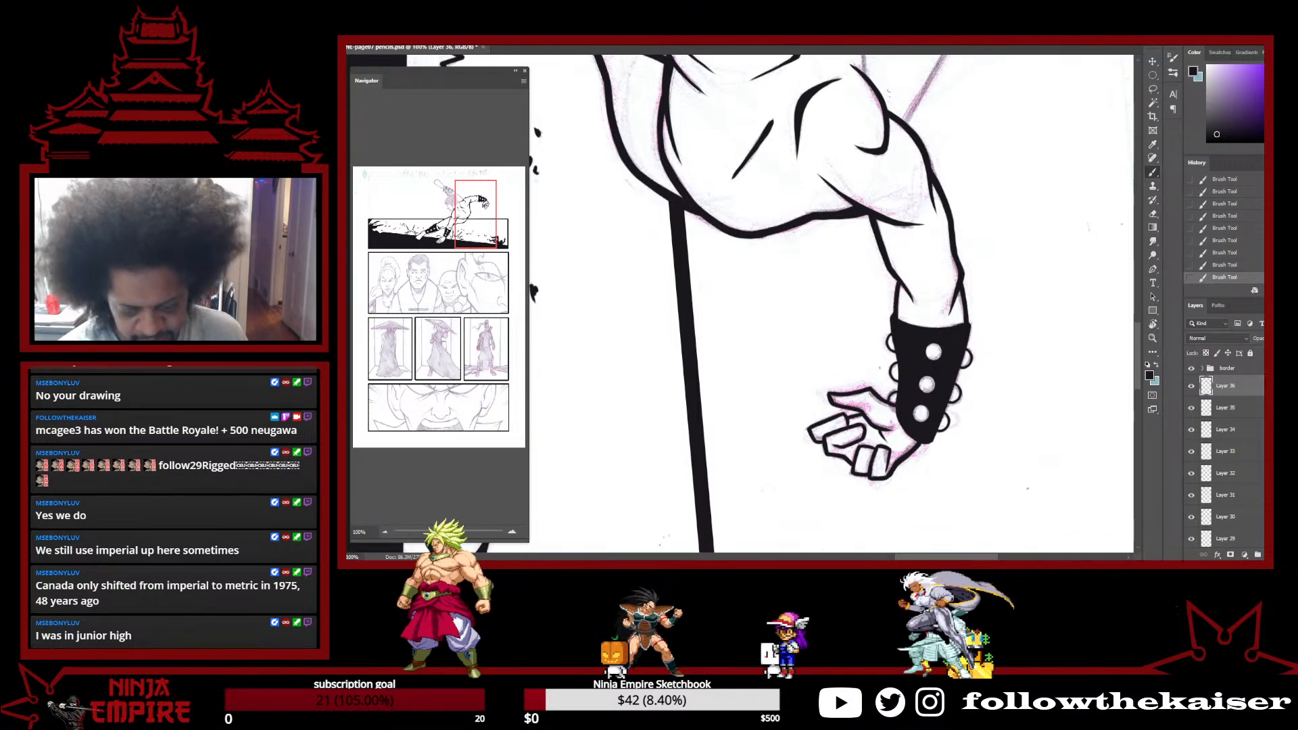
Ink the short line at the back of the neck, running from the hairline to the shoulder
drag(1009, 328, 825, 186)
ctrl+click(828, 284)
ctrl+click(828, 291)
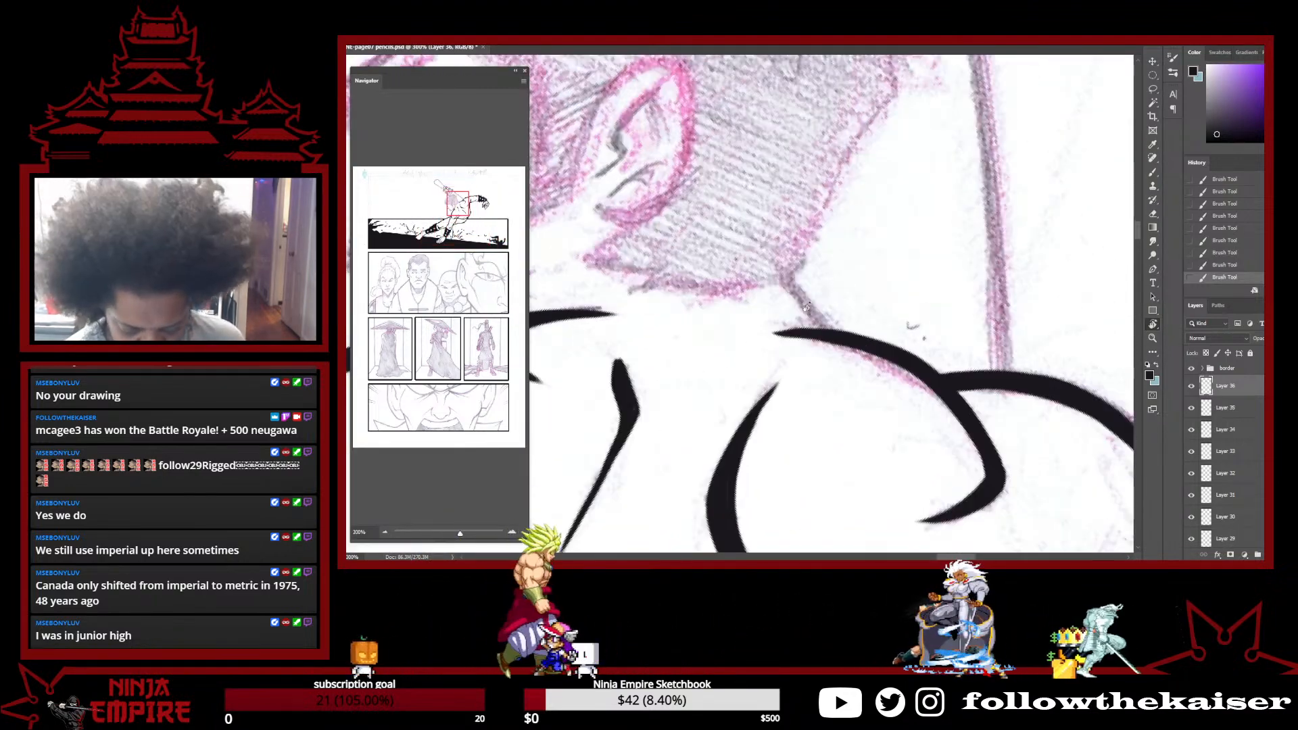
ctrl+alt+click(814, 307)
ctrl+alt+click(814, 307)
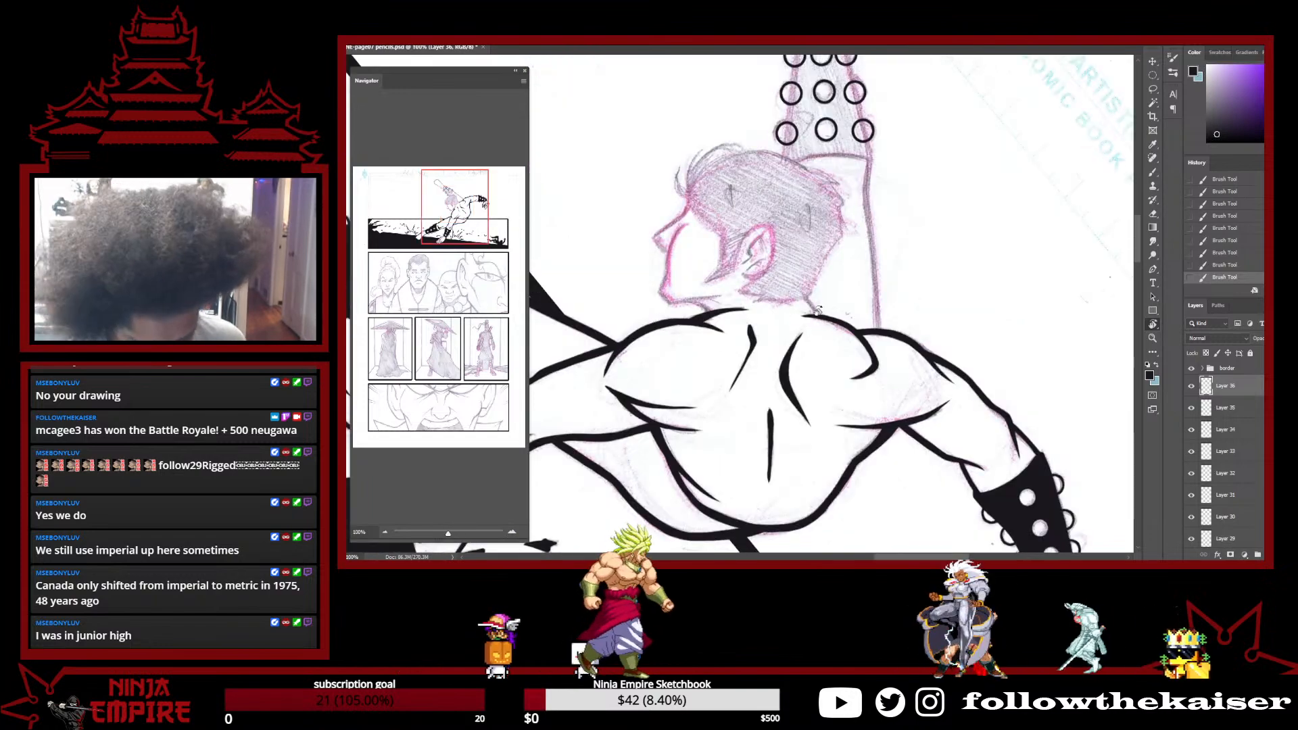
ctrl+click(814, 310)
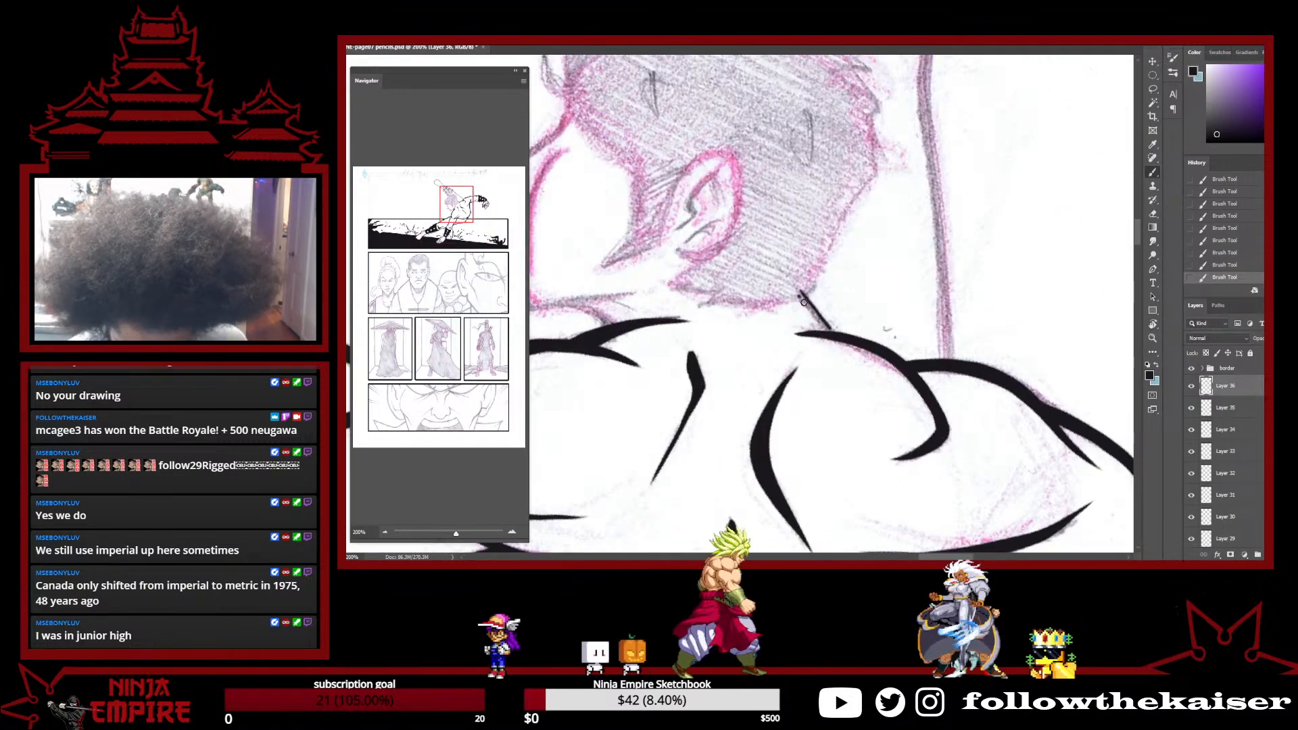
Ink the pointed sideburn in front of the leaping figure's ear and begin the ear's front edge
drag(734, 227, 907, 302)
drag(988, 325, 861, 184)
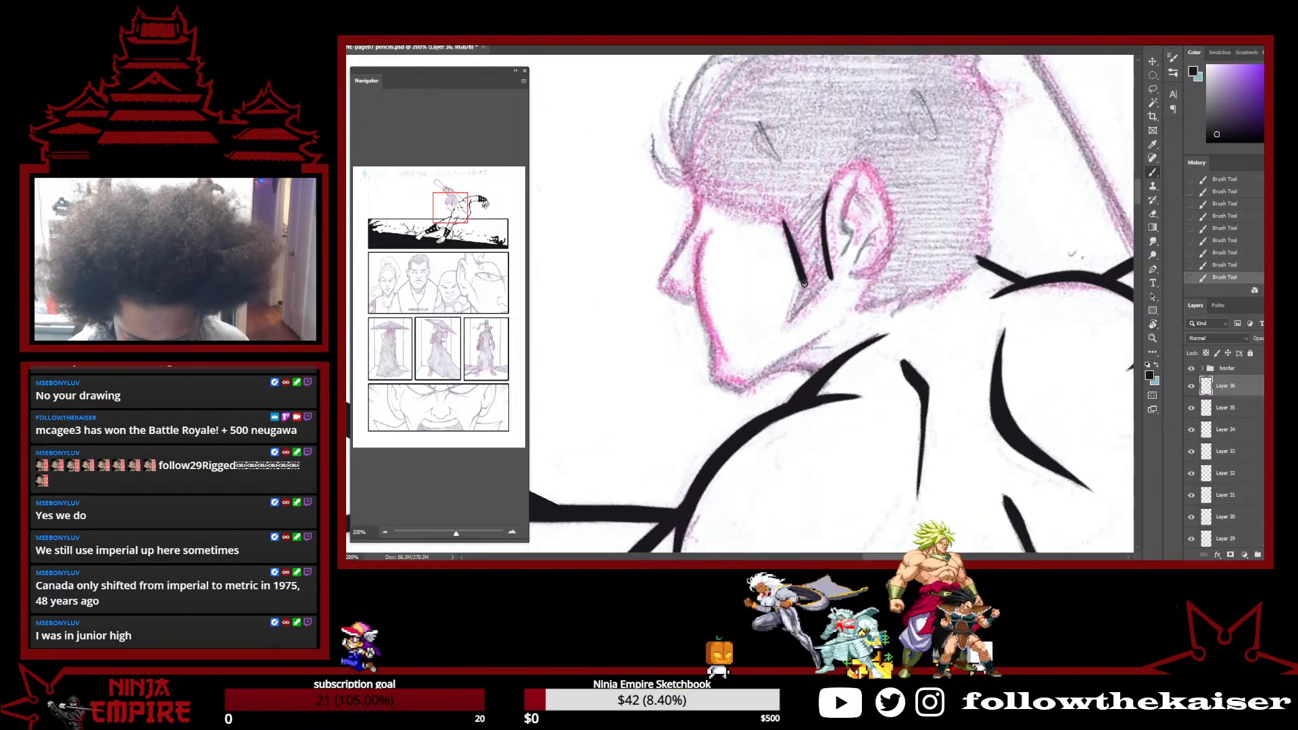
mouse_move(788, 228)
mouse_down()
mouse_move(771, 256)
mouse_move(785, 227)
mouse_up()
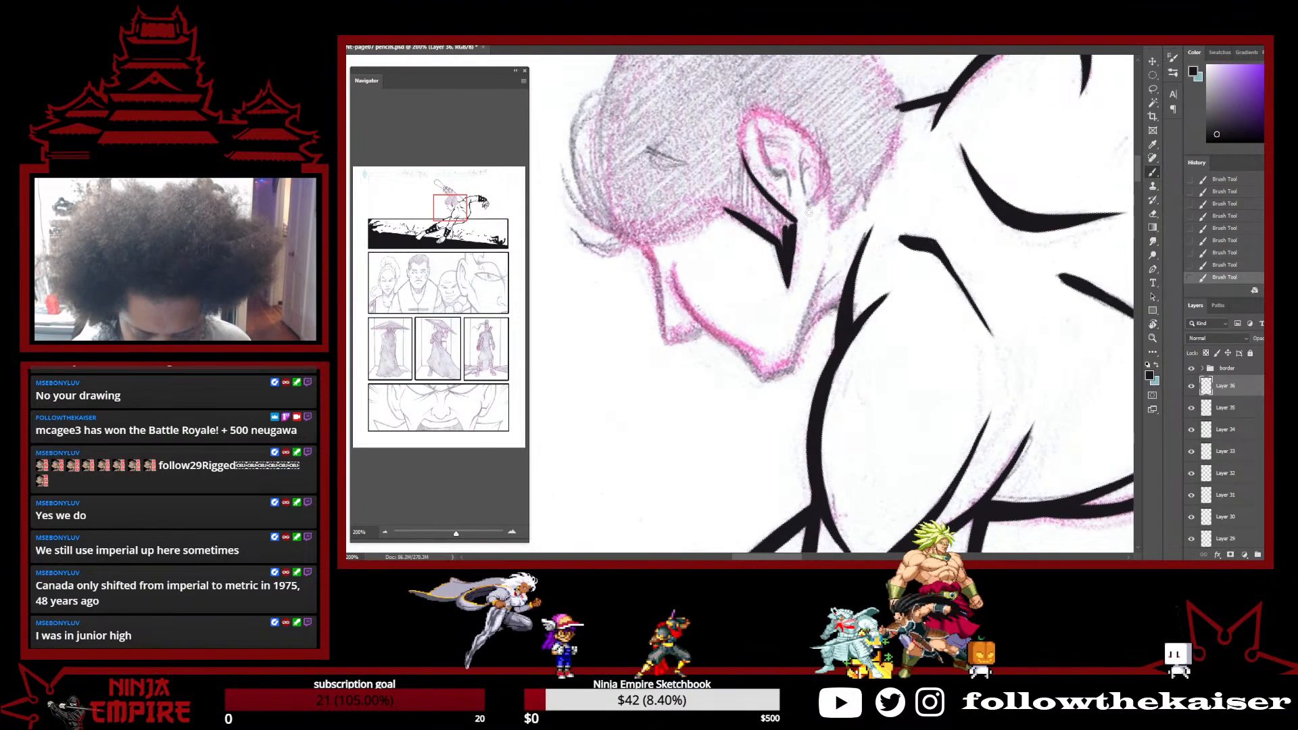
Ink the inner folds of the ear, erasing the excess of the upper fold
key(r)
drag(796, 224, 849, 236)
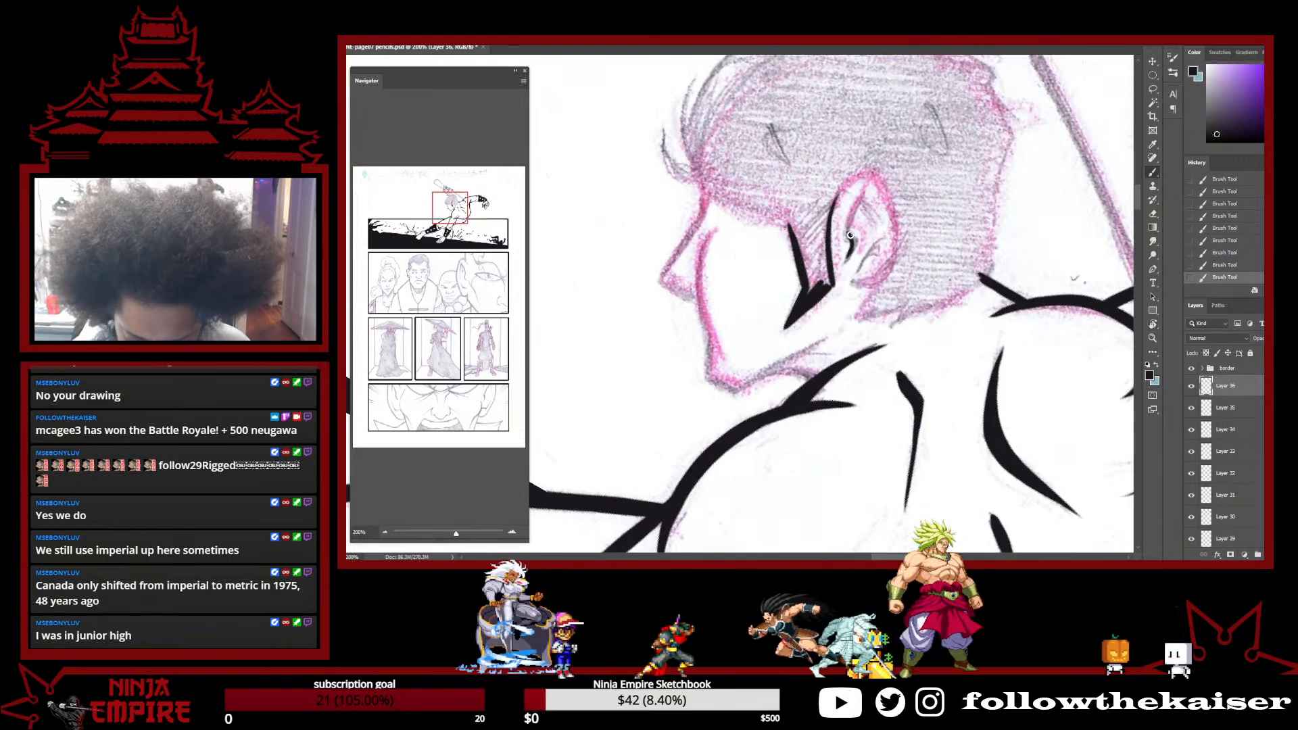
mouse_move(850, 232)
mouse_down()
mouse_move(872, 181)
mouse_move(866, 227)
mouse_up()
key(e)
mouse_move(872, 183)
mouse_down()
mouse_move(857, 220)
mouse_move(877, 221)
mouse_move(873, 206)
mouse_up()
key(b)
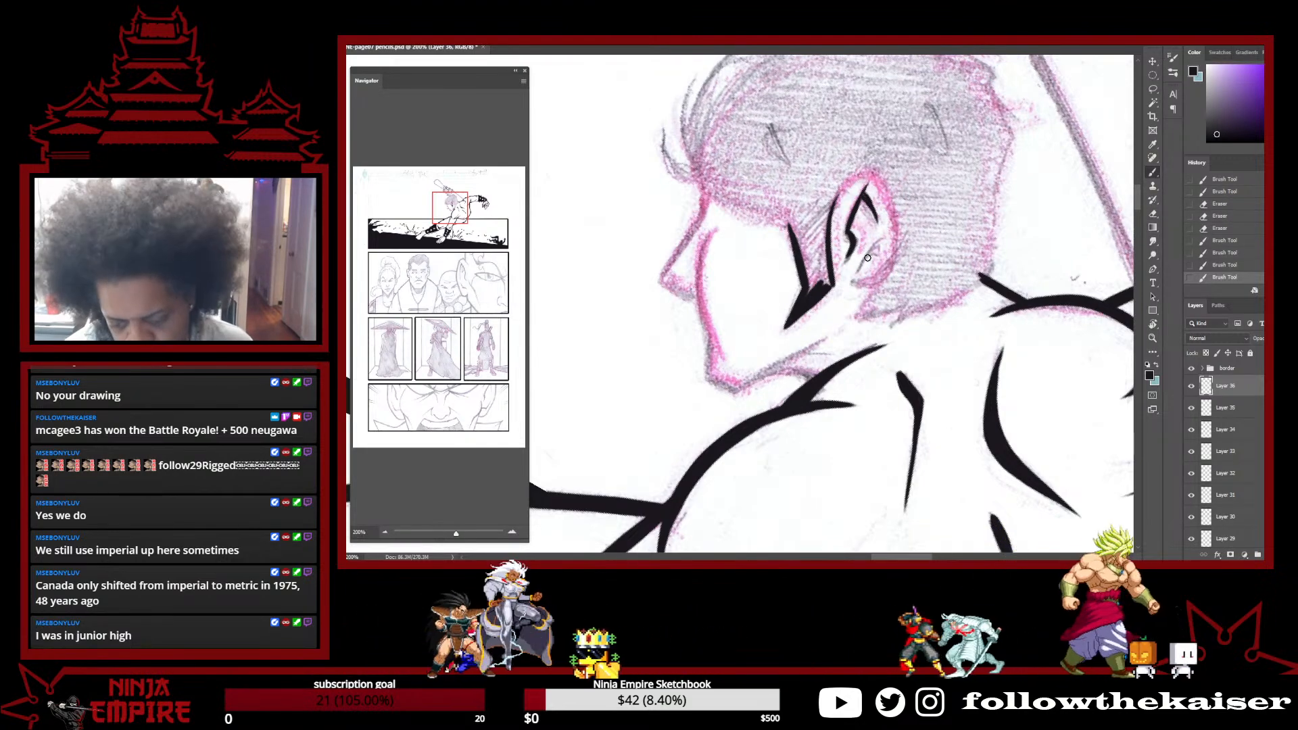
drag(863, 263, 881, 222)
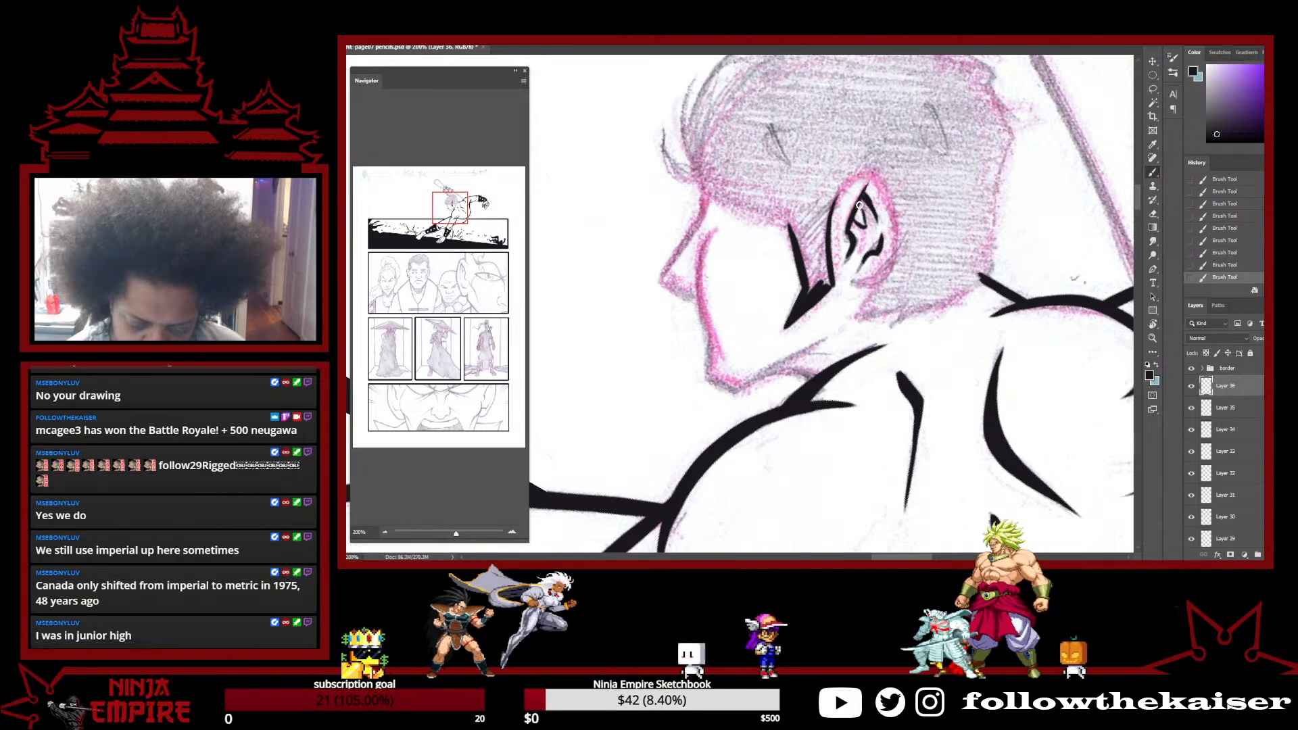
Ink the ear's outer rim from the front edge over the top and around toward the lobe
mouse_move(886, 167)
mouse_down()
mouse_move(830, 223)
mouse_move(879, 169)
mouse_move(885, 176)
mouse_up()
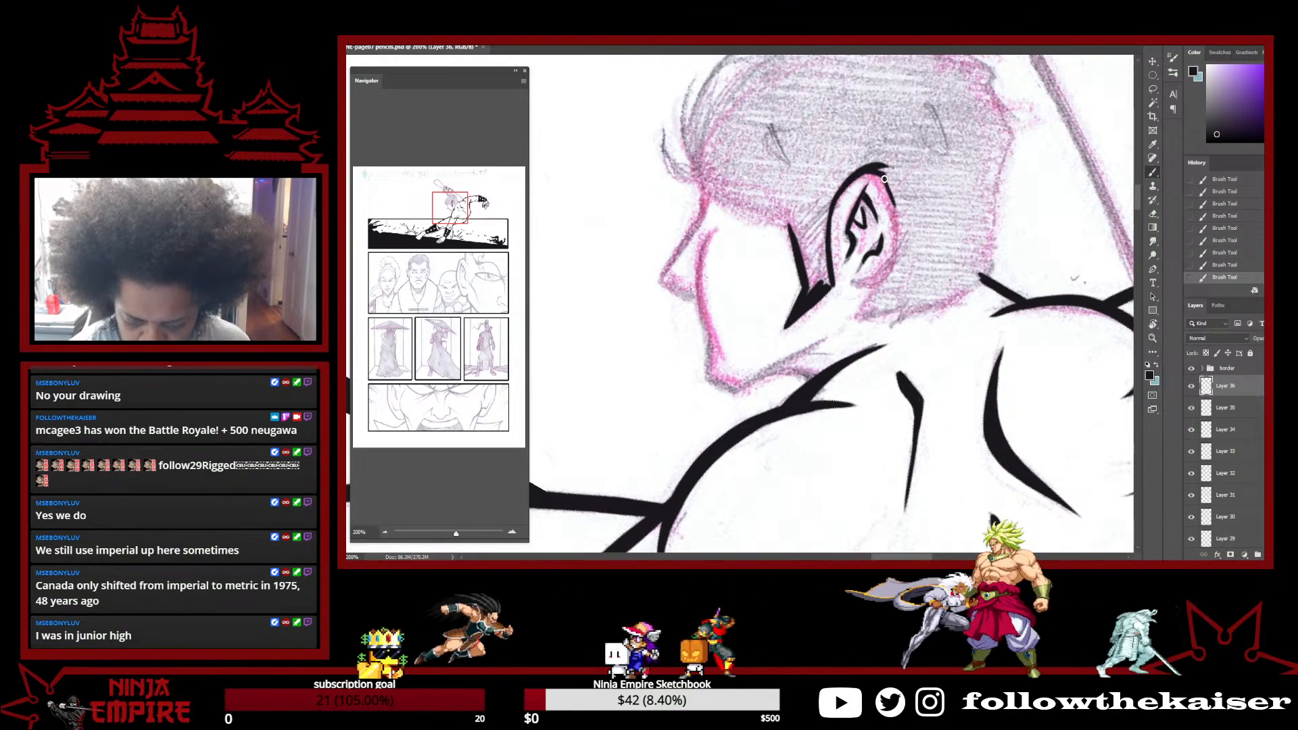
mouse_move(881, 175)
mouse_down()
mouse_move(894, 211)
mouse_move(887, 283)
mouse_move(821, 162)
mouse_move(902, 202)
mouse_up()
key(r)
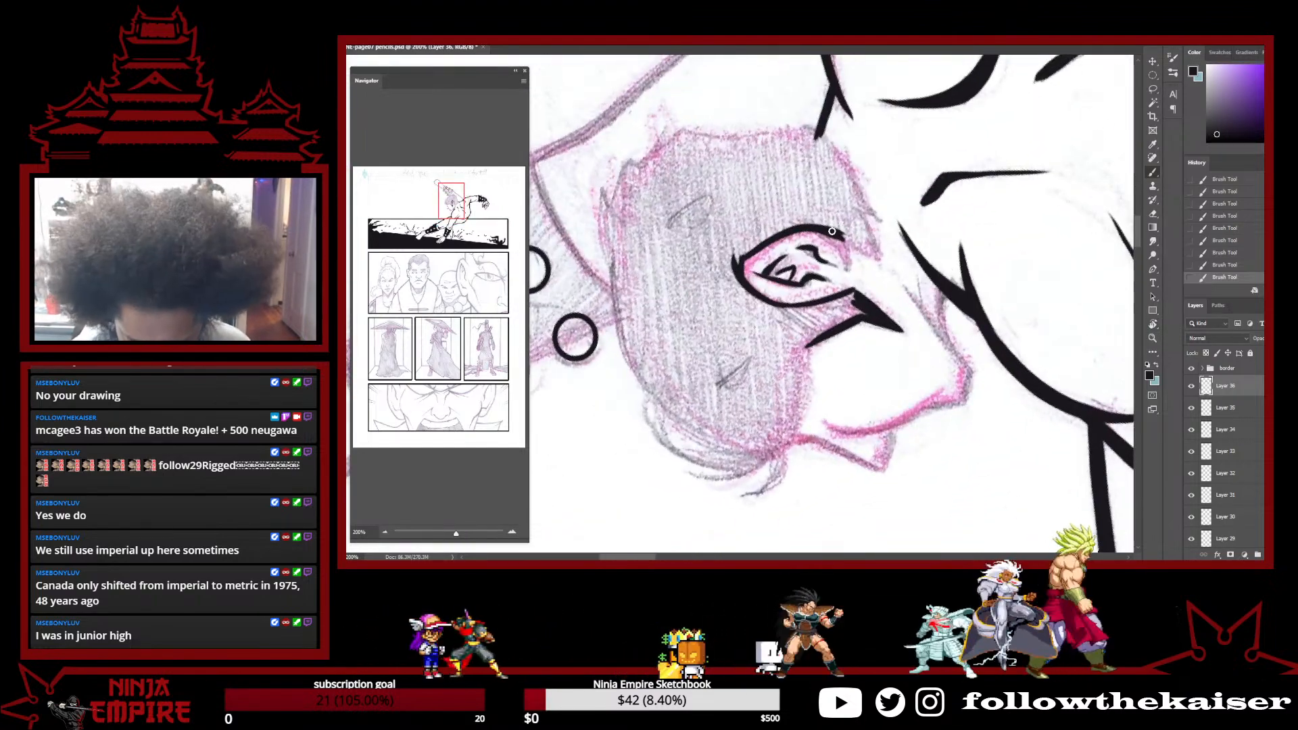
key(r)
drag(968, 209, 876, 246)
Ink the jagged hairline beneath the ear and the back of the head up from the nape
key(r)
drag(892, 309, 884, 502)
drag(937, 421, 927, 150)
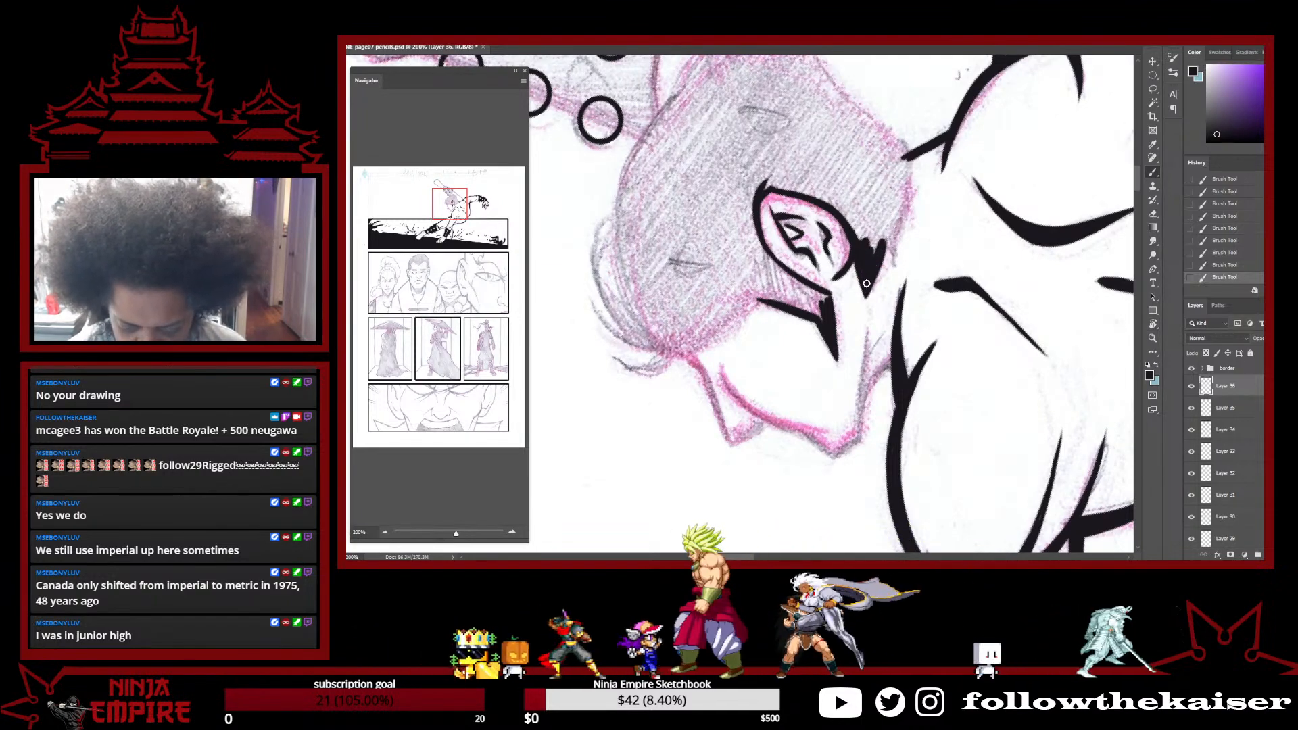
drag(888, 247, 894, 267)
drag(907, 158, 894, 260)
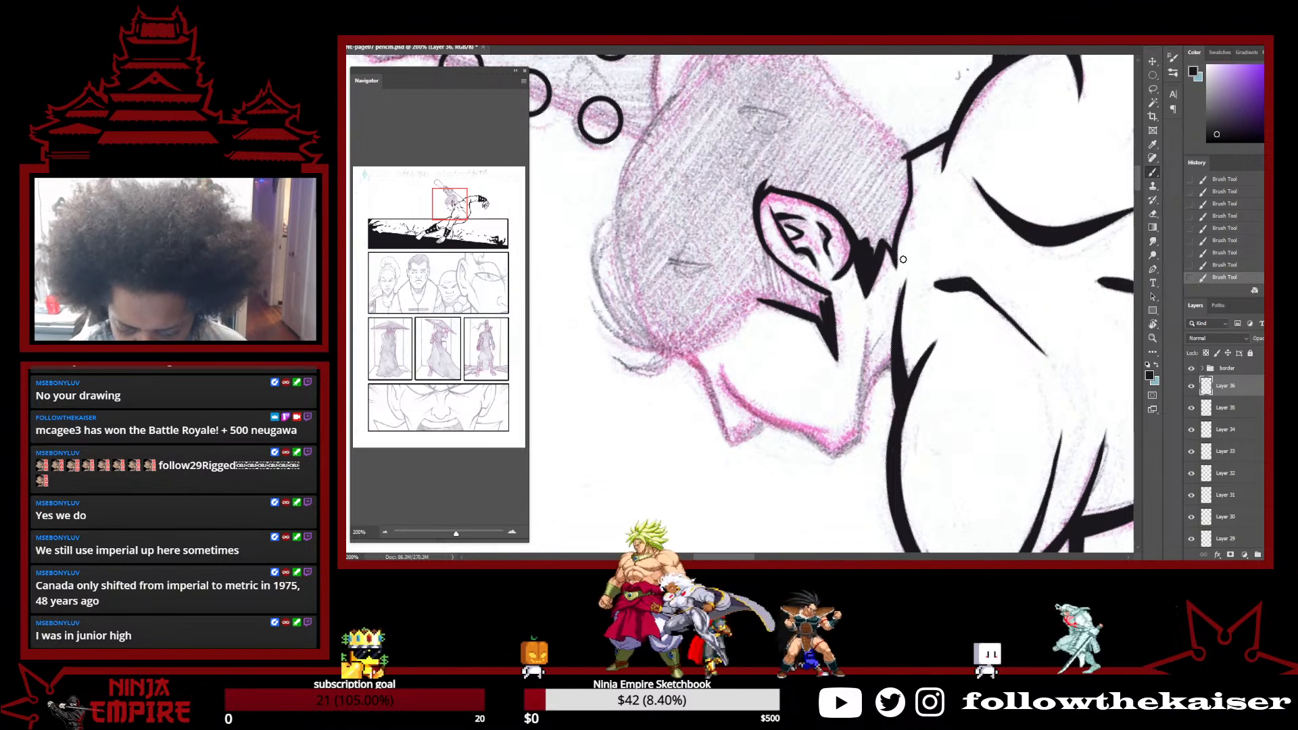
Extend the outline up the back of the head and add the spiky tufts of hair there
key(r)
drag(900, 194, 976, 250)
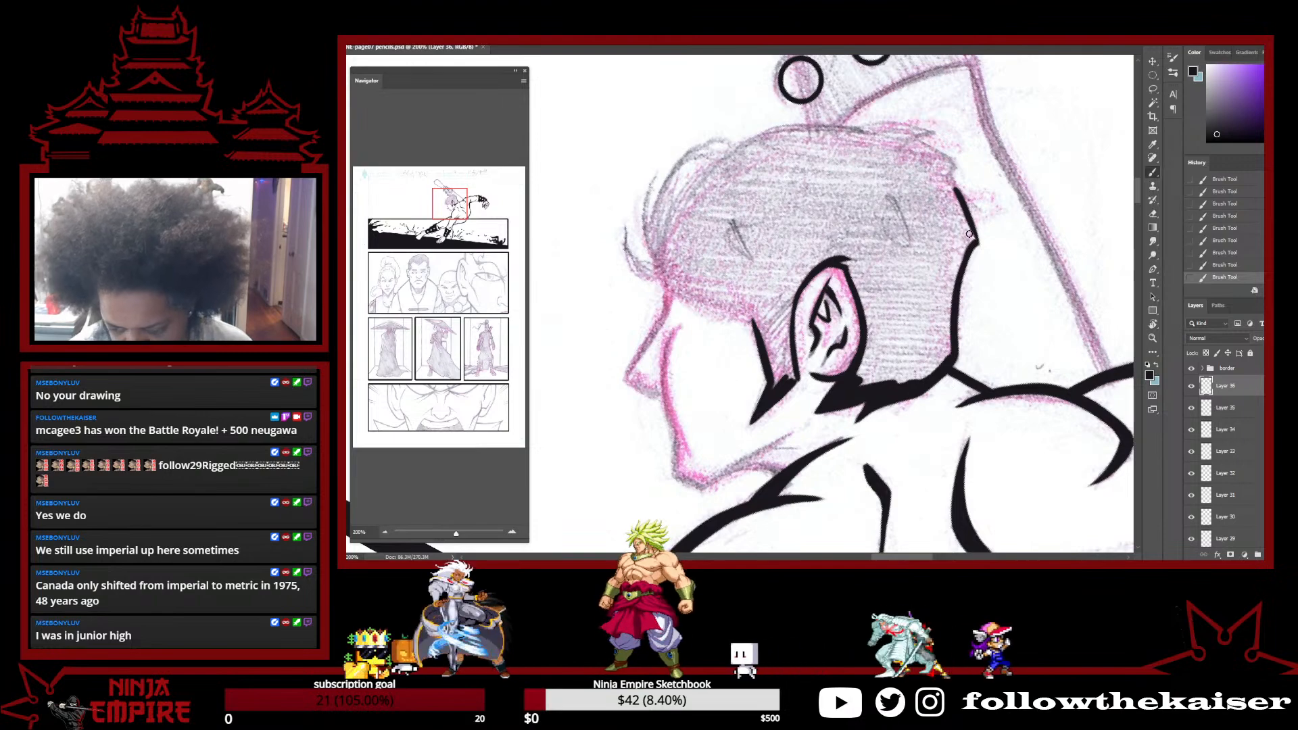
key(r)
mouse_move(981, 248)
mouse_down()
mouse_move(999, 332)
mouse_move(957, 427)
mouse_move(897, 330)
mouse_move(888, 347)
mouse_up()
key(b)
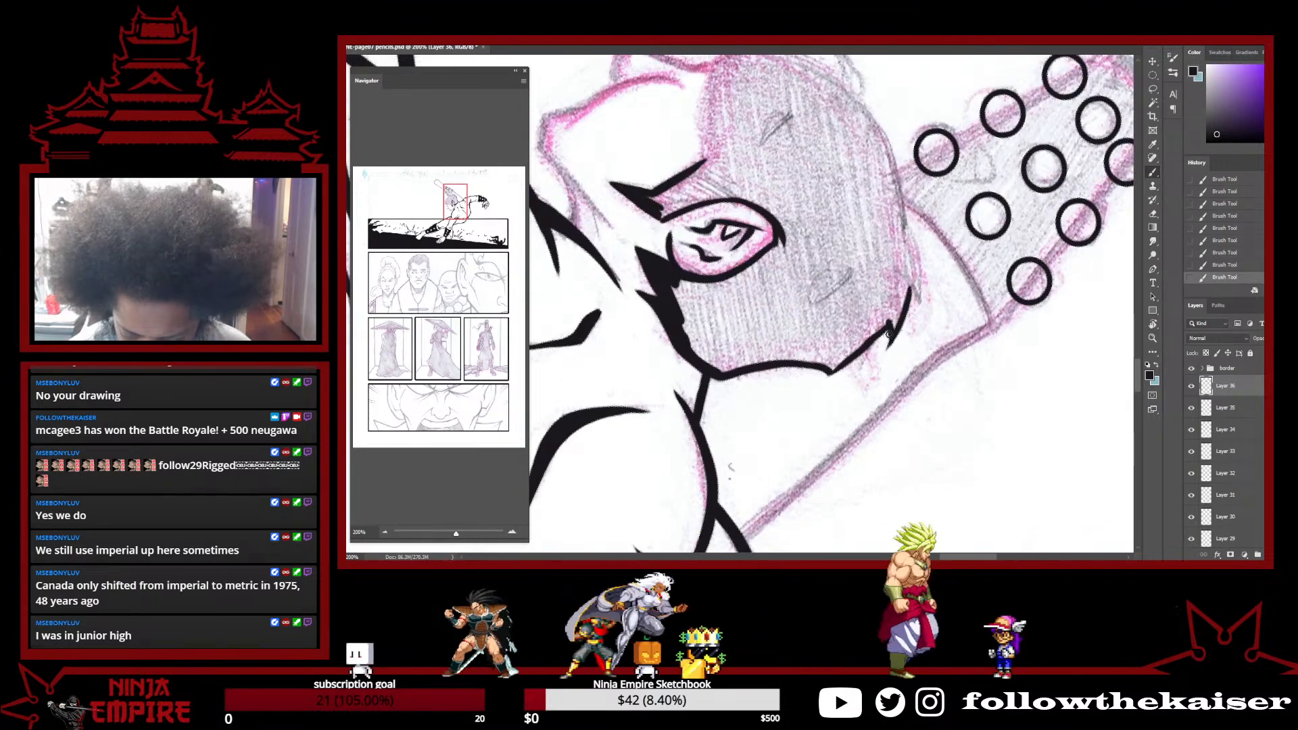
drag(911, 230, 916, 319)
key(e)
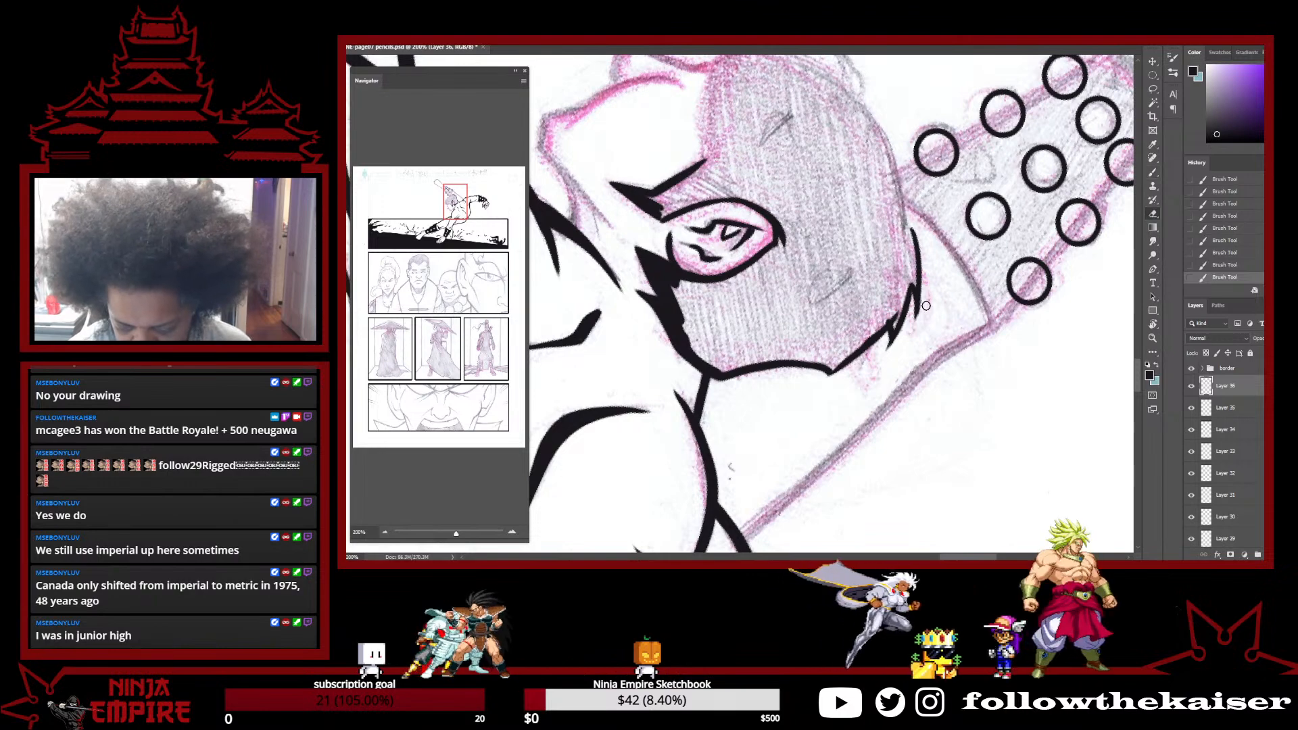
Ink the outline over the crown of the head, thickening the line around the rear hair tufts
key(r)
drag(907, 172, 945, 248)
key(b)
mouse_move(925, 168)
mouse_down()
mouse_move(935, 256)
mouse_move(911, 352)
mouse_up()
mouse_move(922, 304)
mouse_down()
mouse_move(905, 370)
mouse_move(913, 270)
mouse_move(840, 158)
mouse_up()
key(r)
key(b)
drag(858, 225, 849, 283)
mouse_move(850, 281)
mouse_down()
mouse_move(857, 218)
mouse_move(853, 260)
mouse_up()
drag(862, 204, 854, 256)
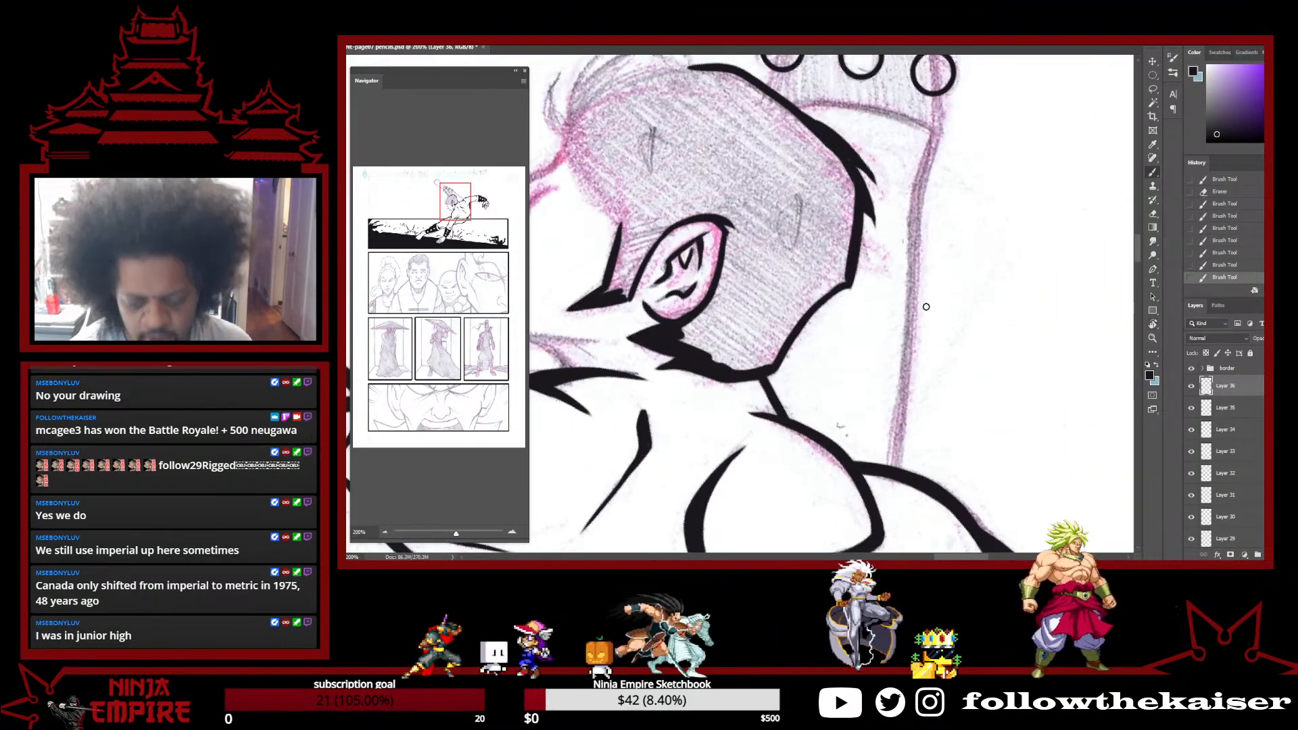
Ink the head's front contour above the forehead with its sweeping hair strands, replacing one stray stroke
key(r)
drag(990, 371, 999, 289)
key(space)
mouse_move(878, 382)
mouse_down()
mouse_move(974, 444)
mouse_move(994, 406)
mouse_up()
key(space)
mouse_move(801, 311)
mouse_down()
mouse_move(1012, 348)
mouse_move(1014, 271)
mouse_up()
key(b)
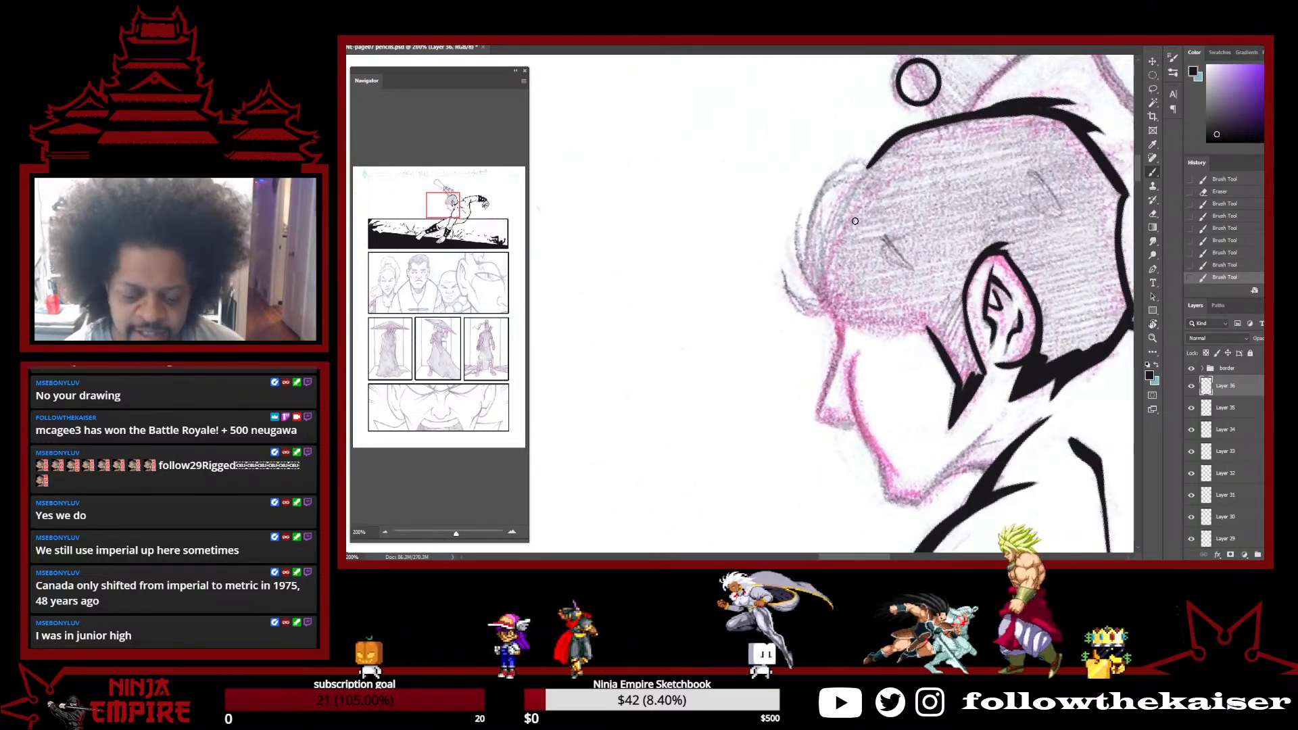
drag(829, 277, 893, 147)
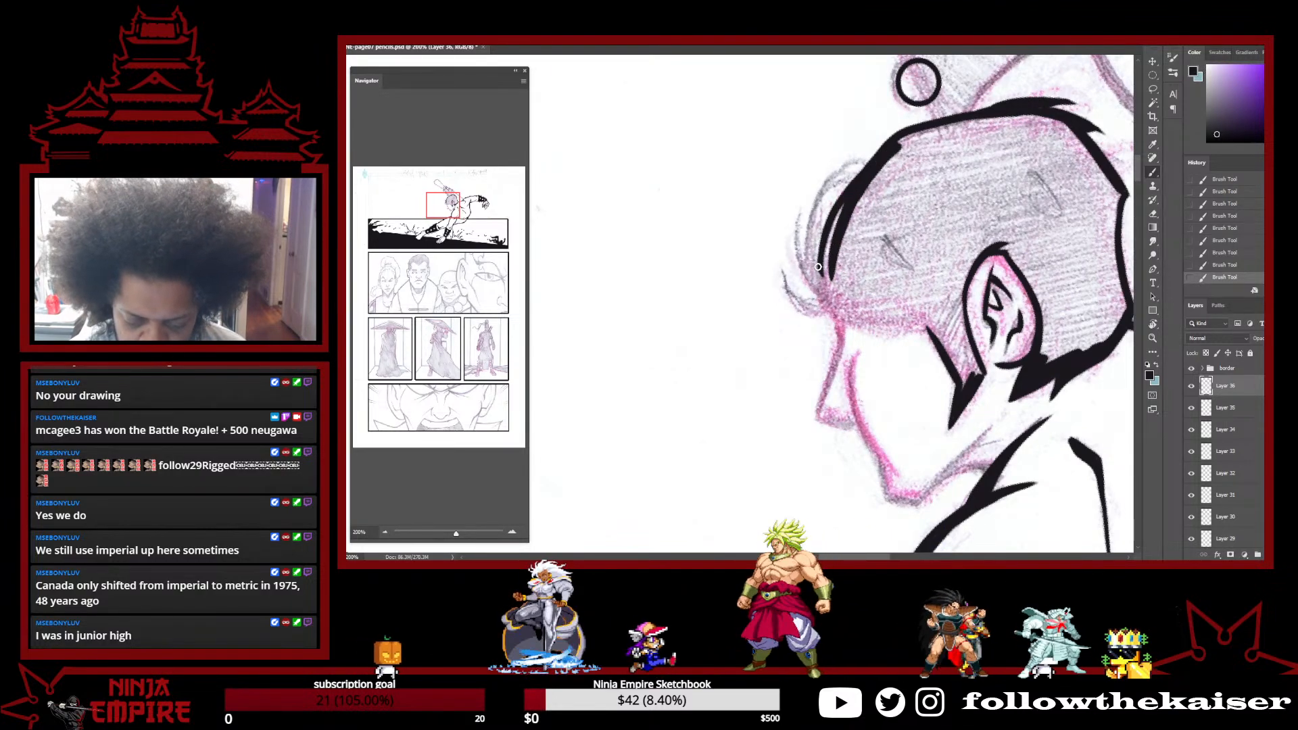
drag(818, 266, 876, 171)
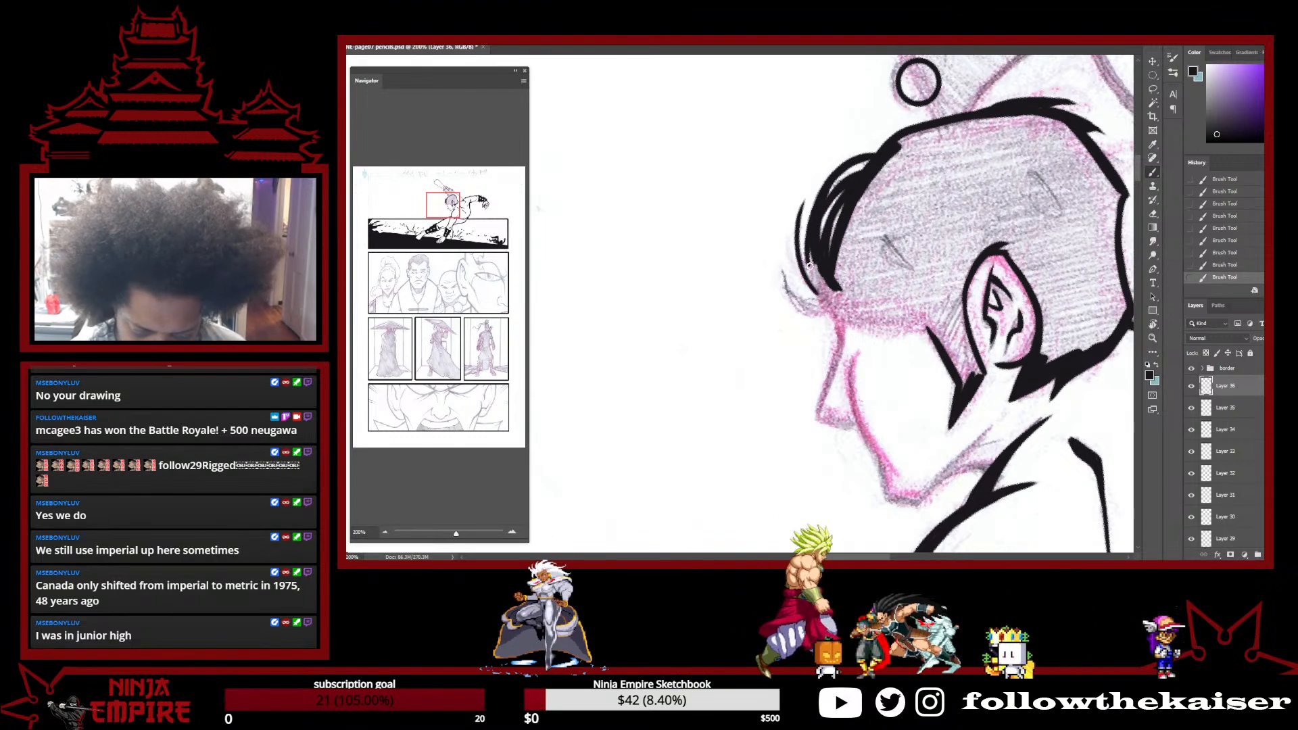
key(ctrl+z)
drag(813, 269, 820, 194)
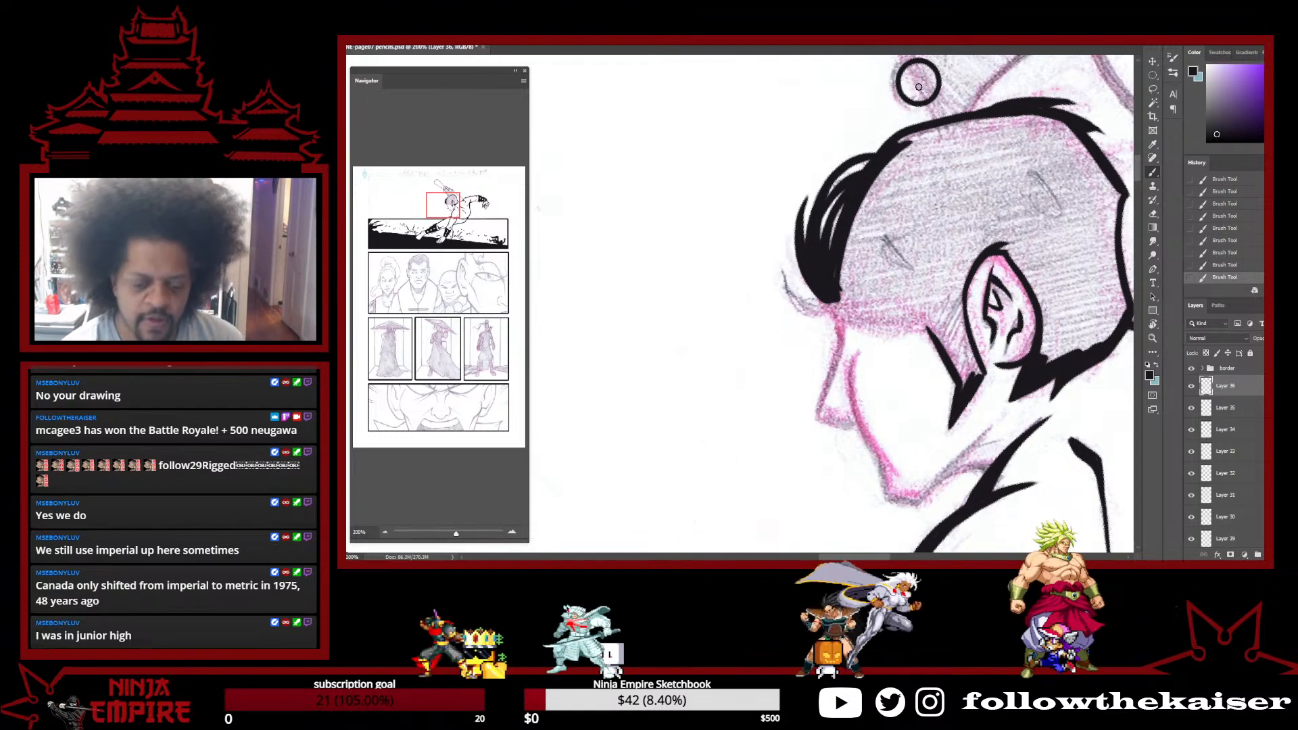
Ink the curled forelock, redoing its last stroke, and the hairline from the forehead back to the sideburn
key(r)
drag(984, 339, 885, 497)
drag(878, 324, 902, 266)
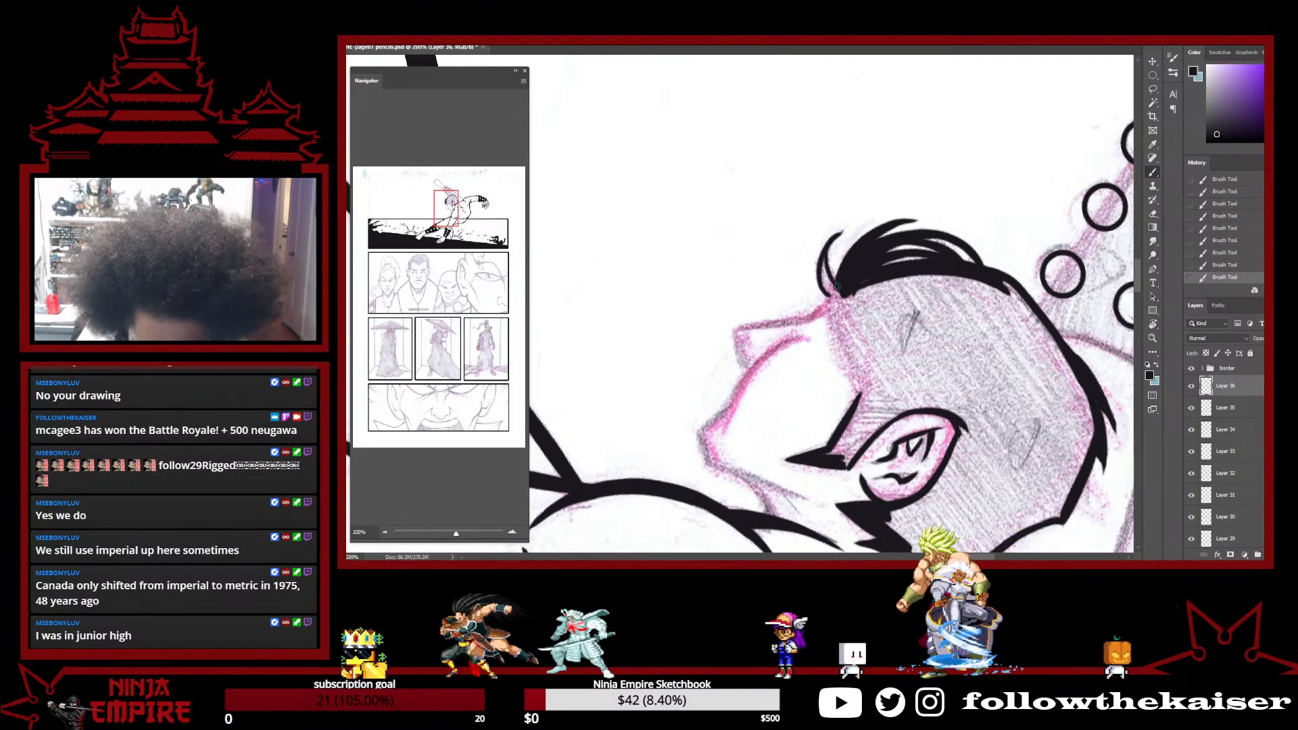
key(ctrl+z)
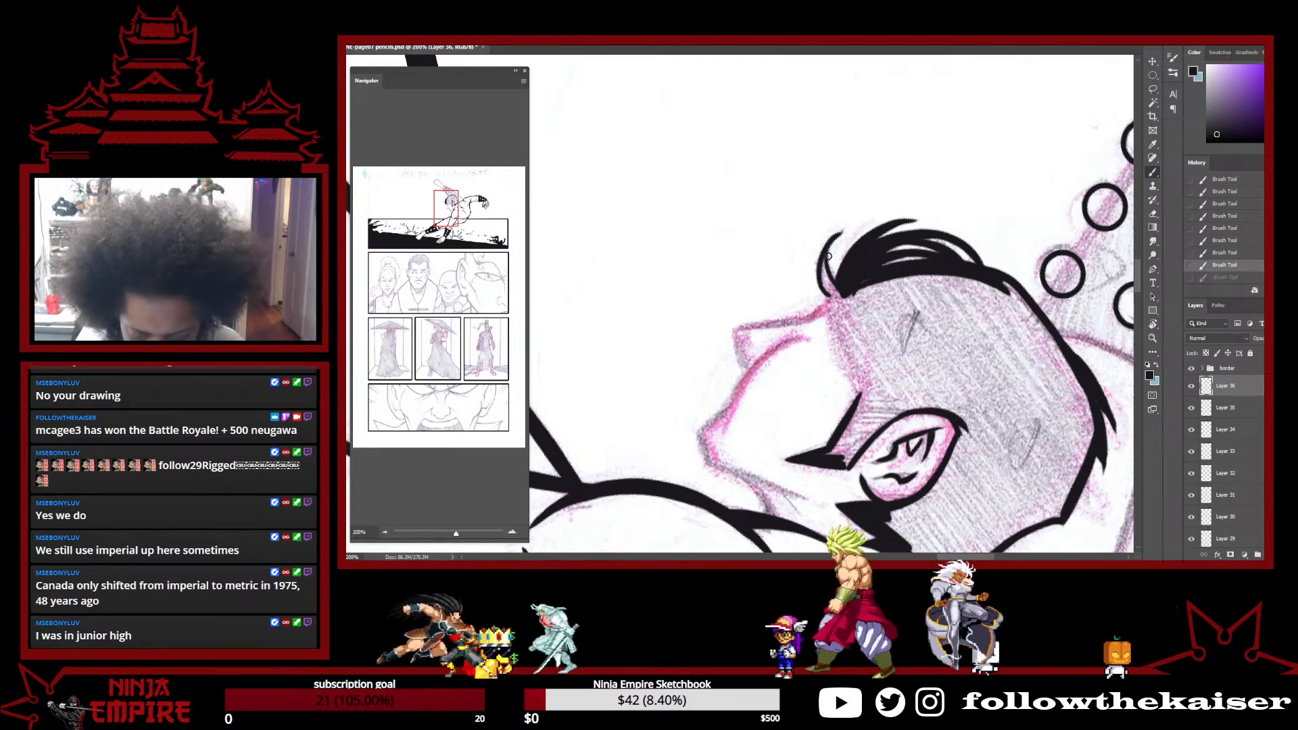
drag(831, 294, 827, 275)
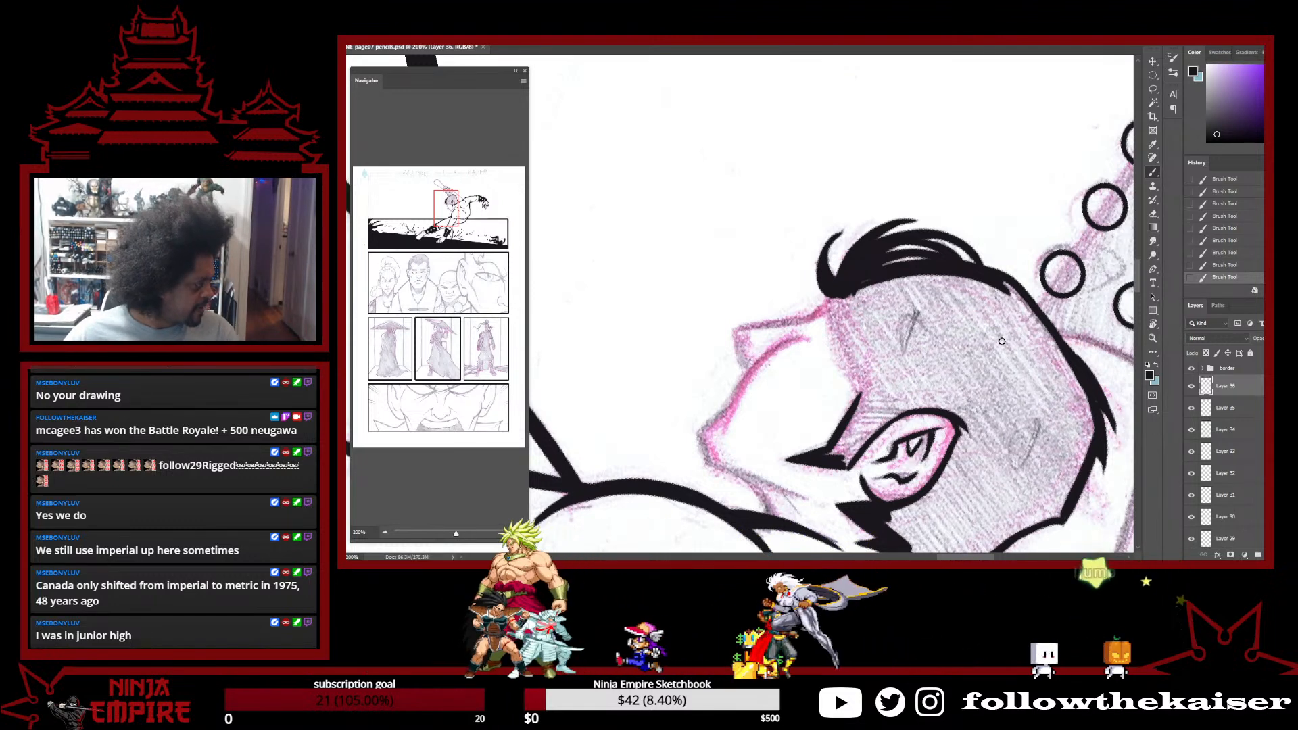
key(r)
drag(1002, 341, 947, 398)
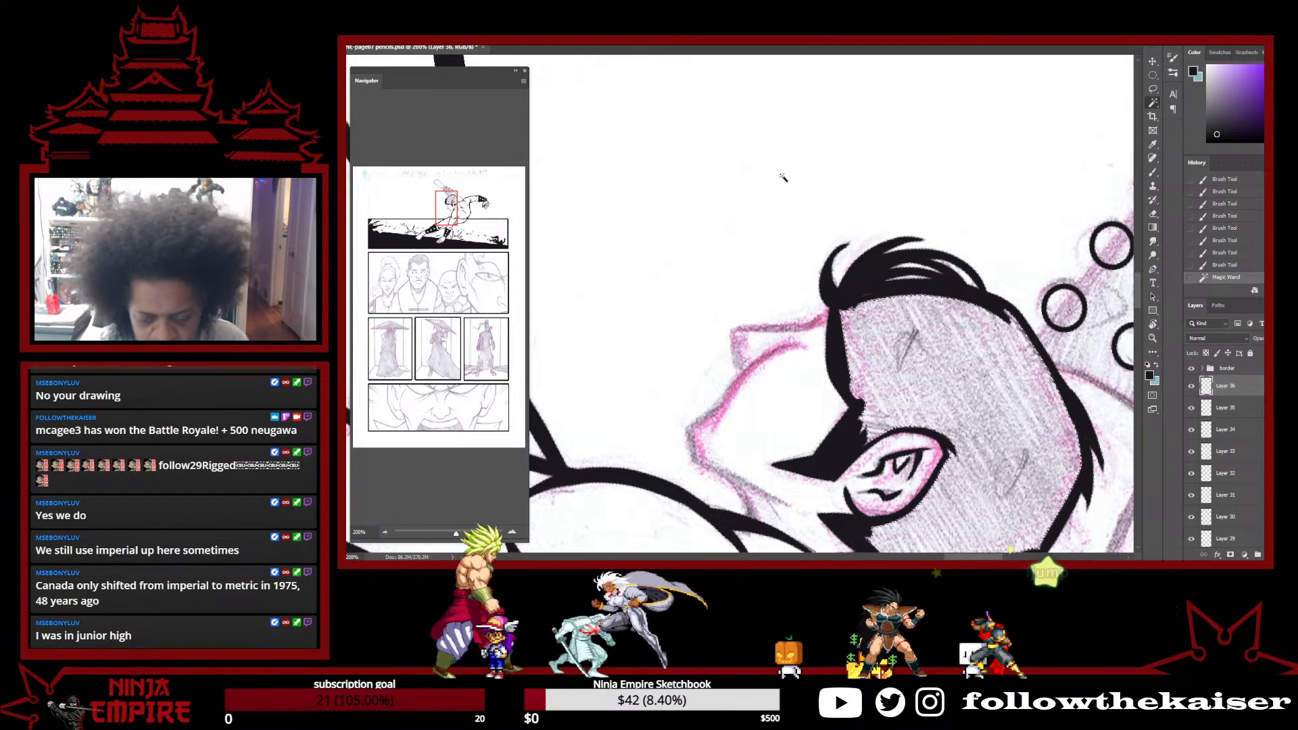
Expand the Magic Wand selection of the hair area outward
click(460, 41)
mouse_move(538, 175)
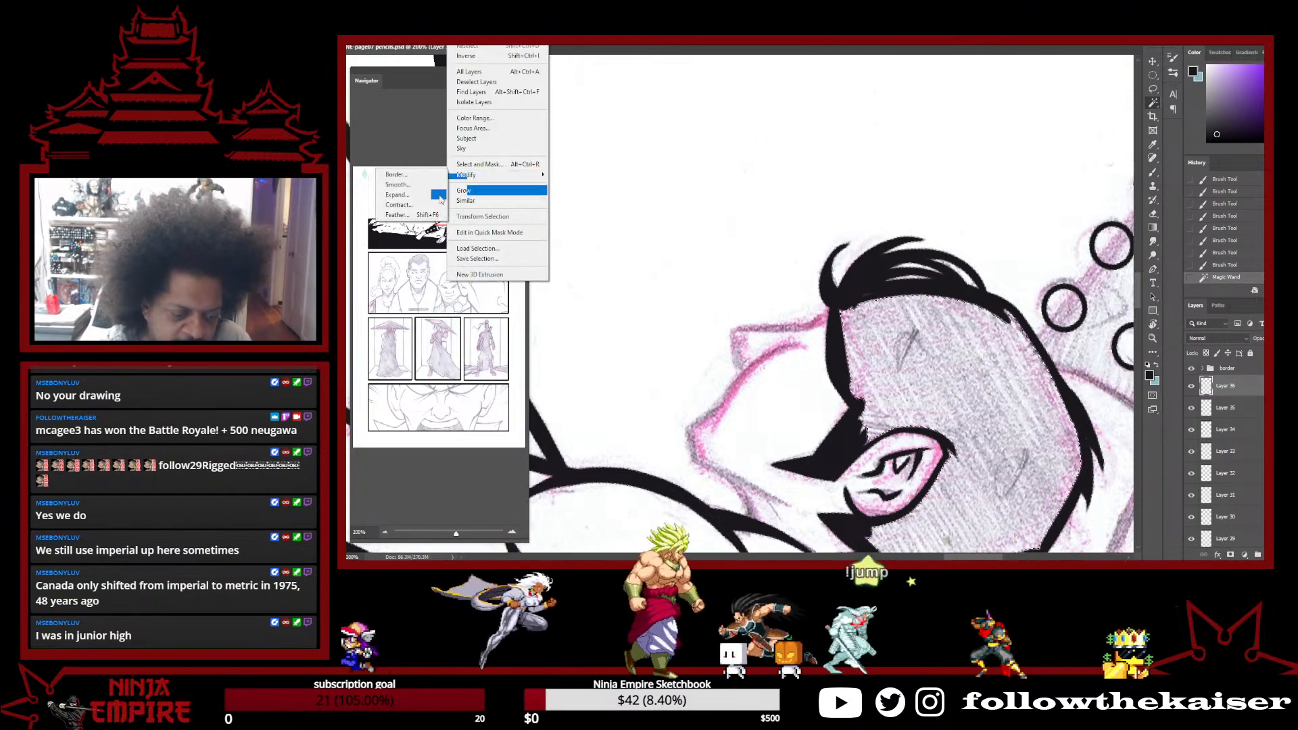
click(396, 194)
key(Return)
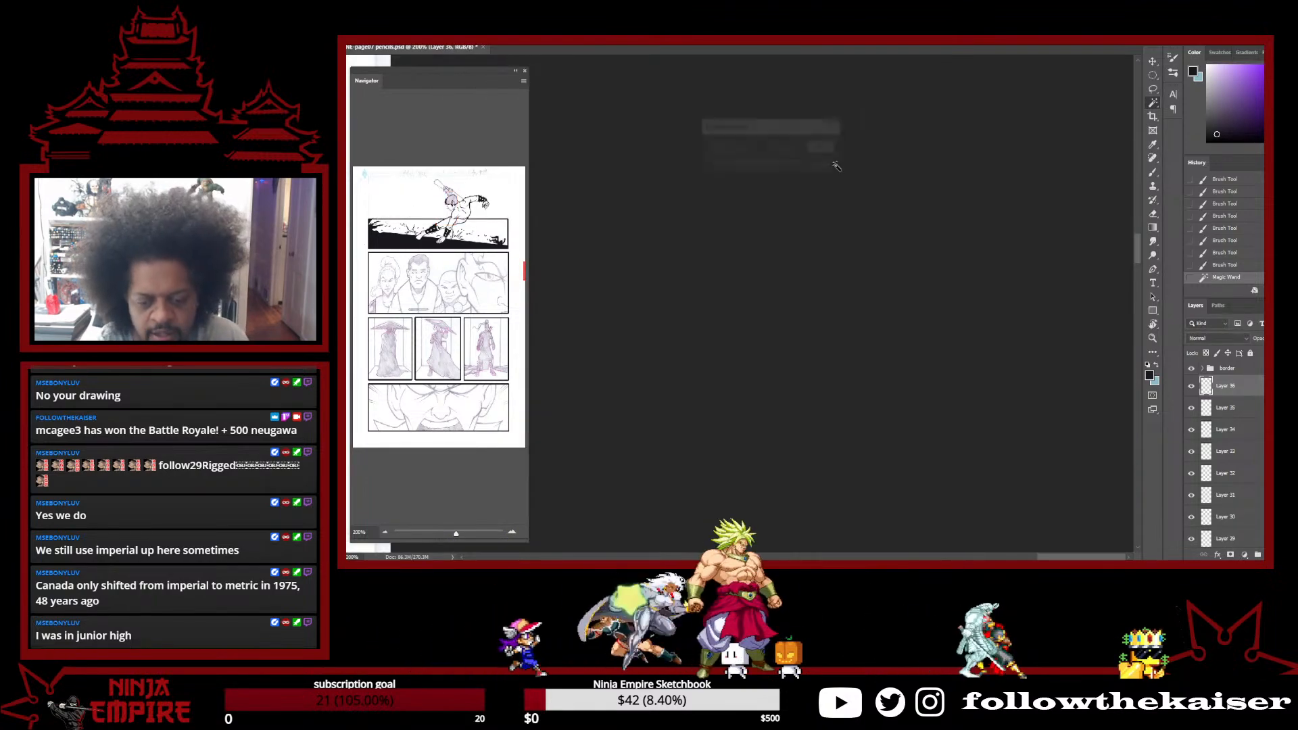
Fill the selected hair with black and deselect it
drag(814, 372, 1045, 412)
mouse_move(819, 412)
mouse_down()
mouse_move(1069, 347)
mouse_move(1149, 345)
mouse_up()
drag(658, 406, 1039, 378)
drag(783, 357, 1062, 440)
drag(643, 226, 922, 376)
alt+click(857, 307)
drag(804, 179, 879, 445)
drag(757, 135, 929, 517)
drag(787, 223, 858, 387)
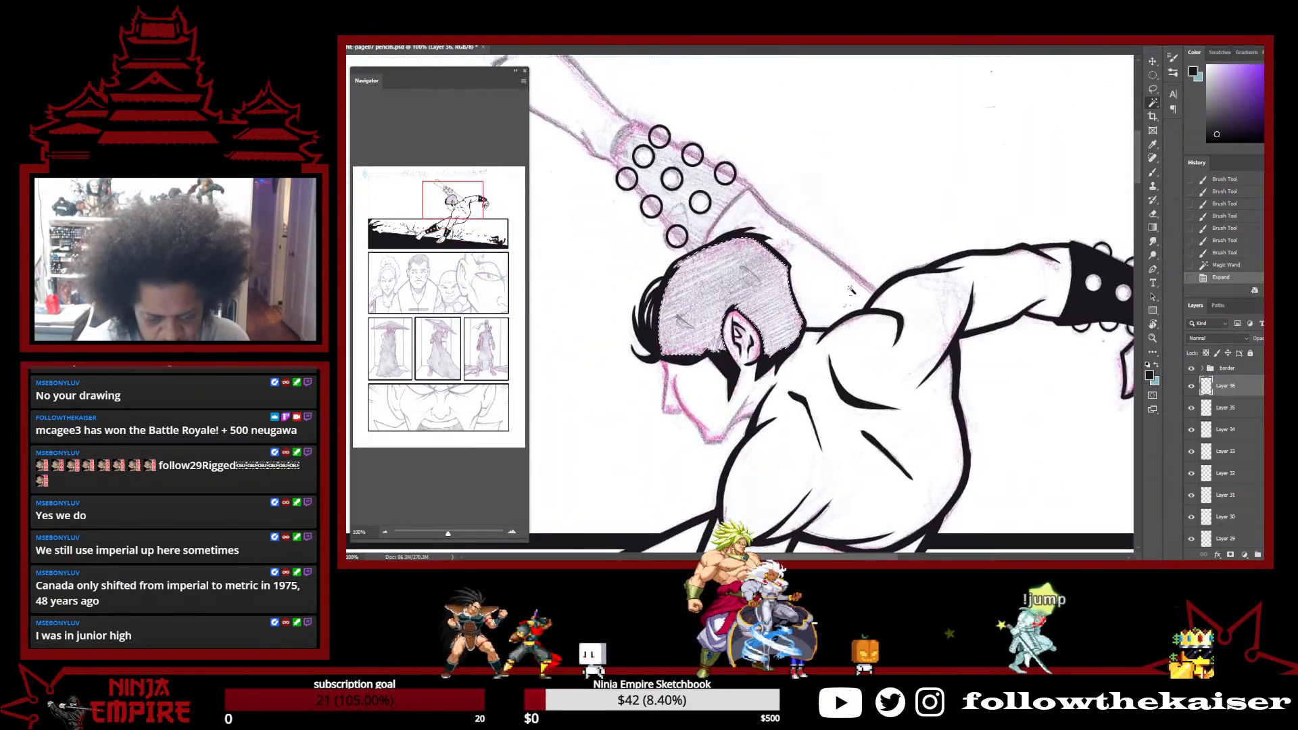
key(alt+BackSpace)
ctrl+click(714, 315)
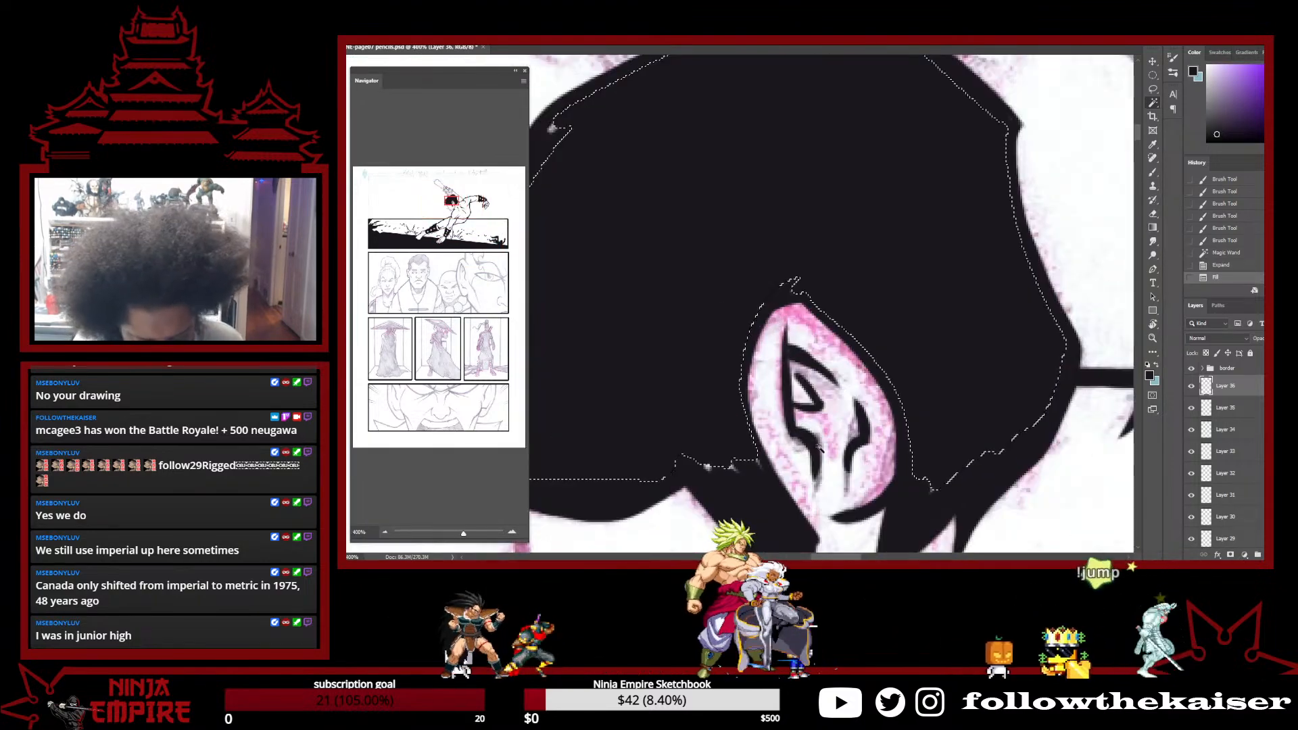
key(ctrl+d)
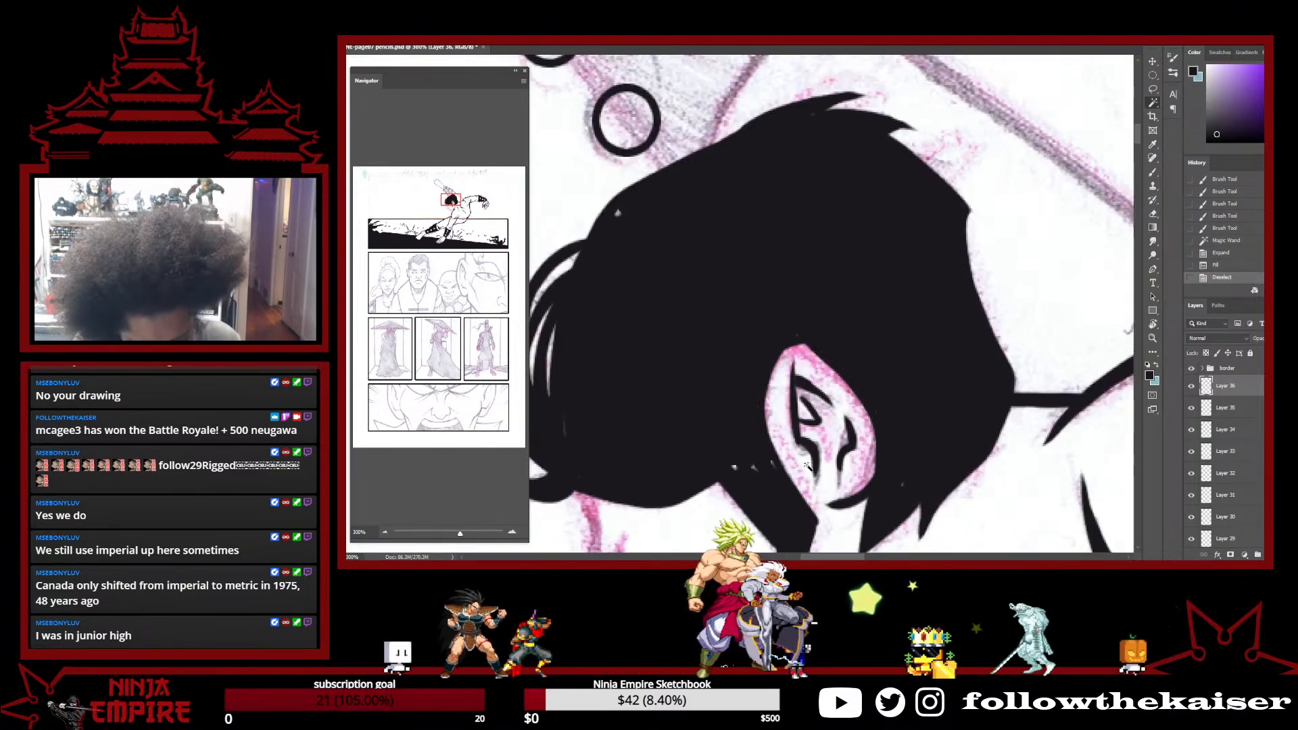
Paint over the small unfilled gaps in the black hair beside the ear and near the front of the crown
drag(754, 467, 782, 484)
click(783, 484)
click(903, 492)
drag(797, 286, 939, 247)
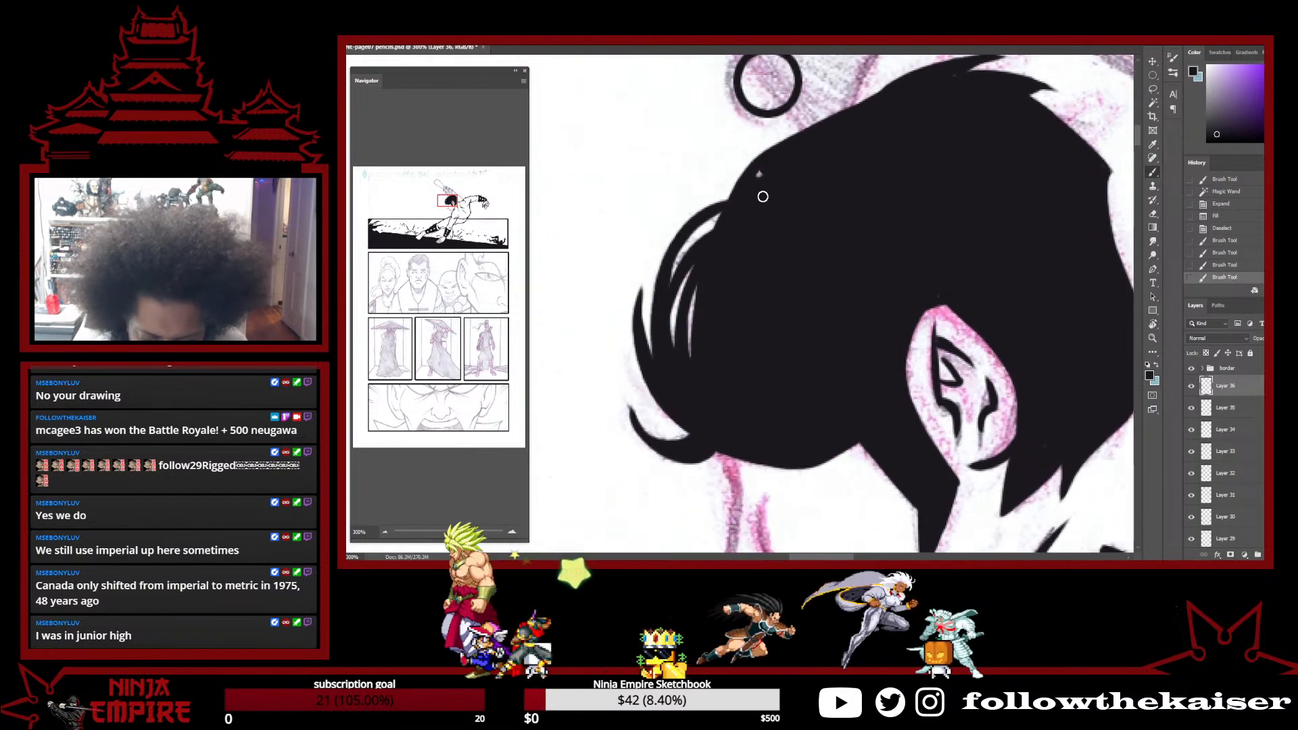
click(759, 174)
Ink the face's profile from the brow down the nose bridge and along the underside of the nose
drag(877, 324, 871, 324)
drag(894, 268, 882, 336)
drag(843, 413, 886, 145)
mouse_move(761, 250)
mouse_down()
mouse_move(777, 306)
mouse_move(764, 359)
mouse_up()
drag(776, 298, 757, 406)
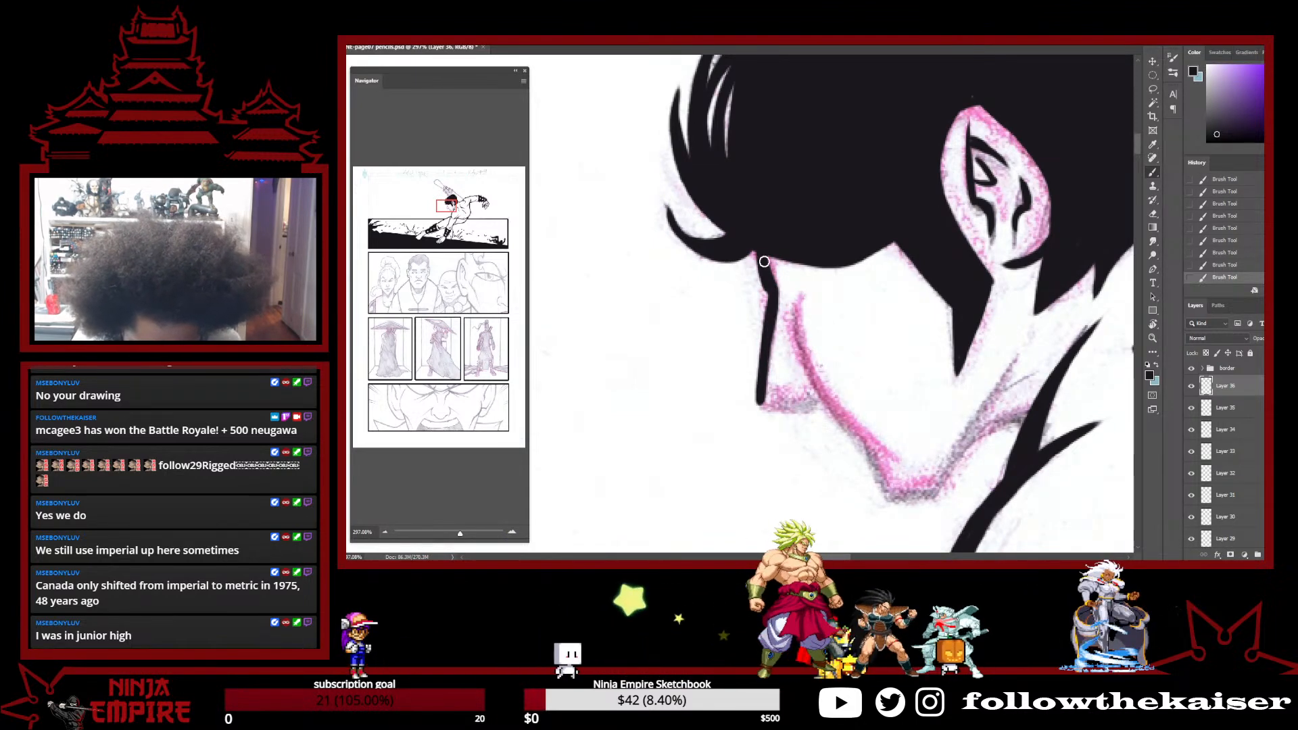
key(ctrl+z)
key(ctrl+shift+z)
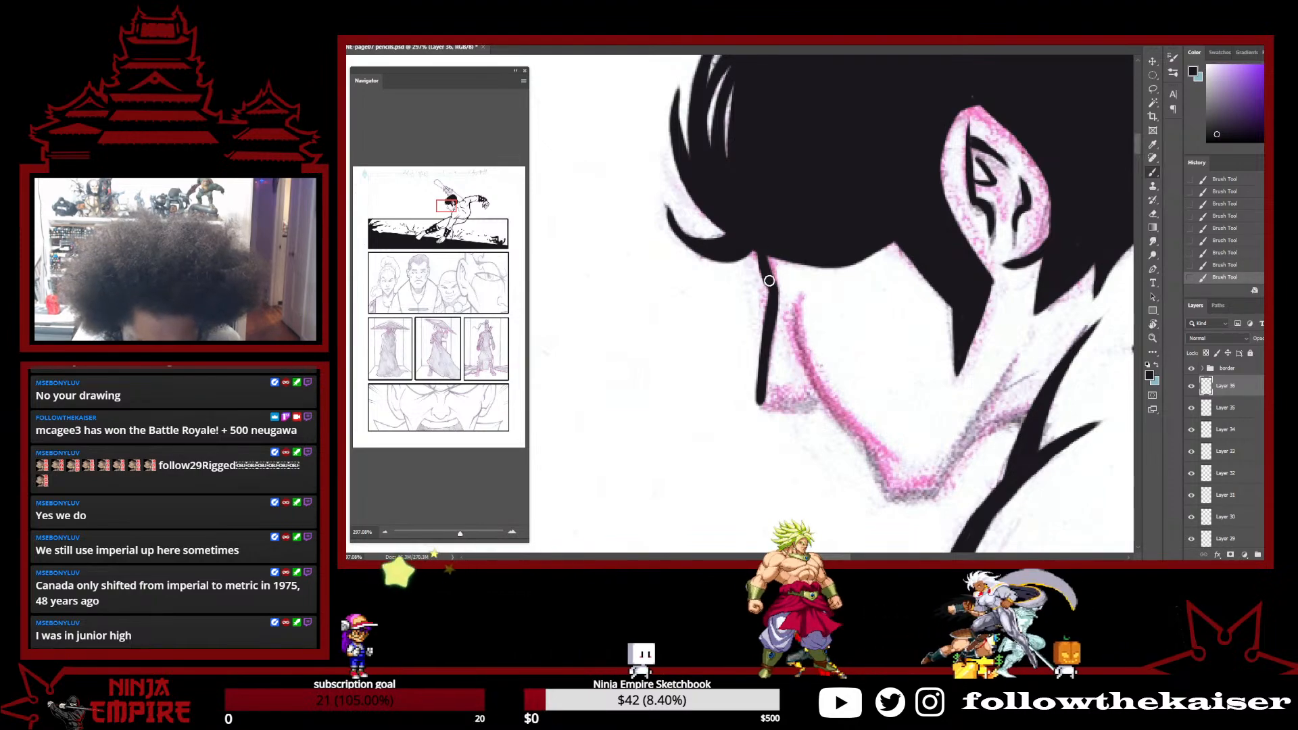
key(r)
drag(917, 300, 704, 319)
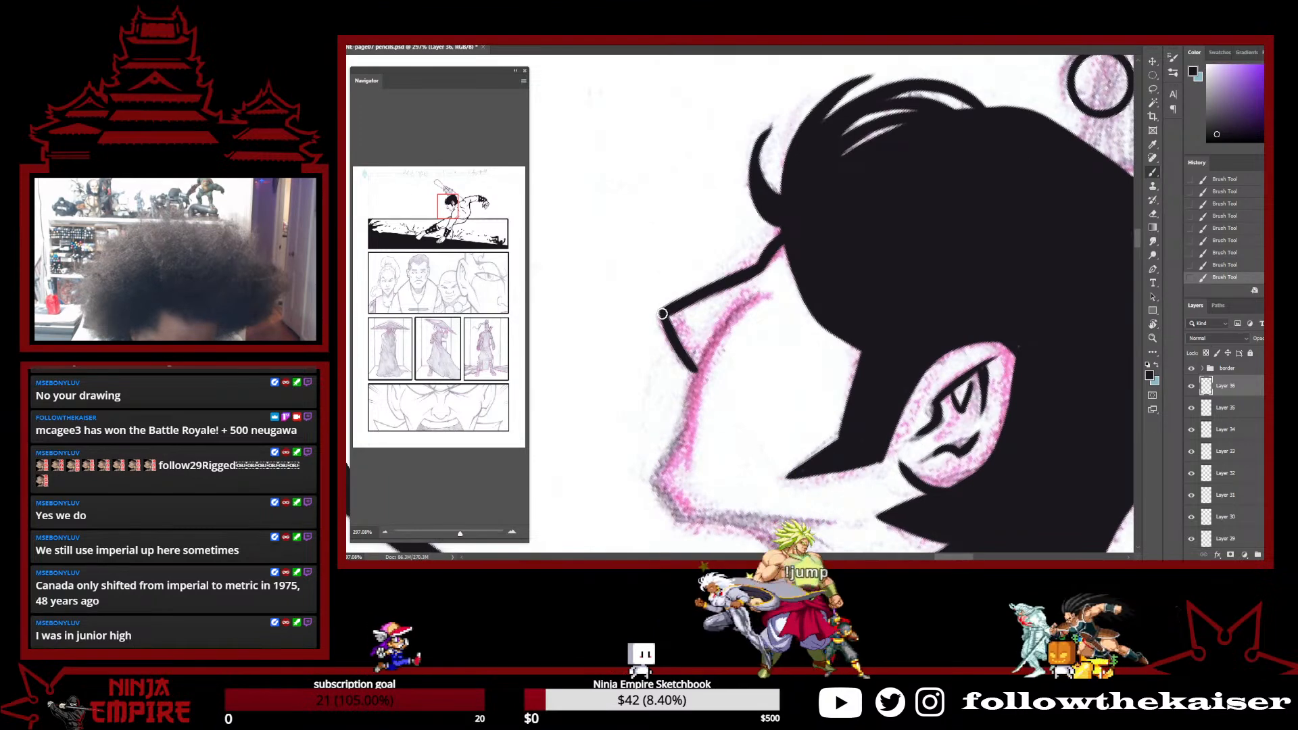
Ink the curved cheek contour down toward the chin, trimming its lower end, and add the front of the chin
key(r)
drag(662, 313, 814, 282)
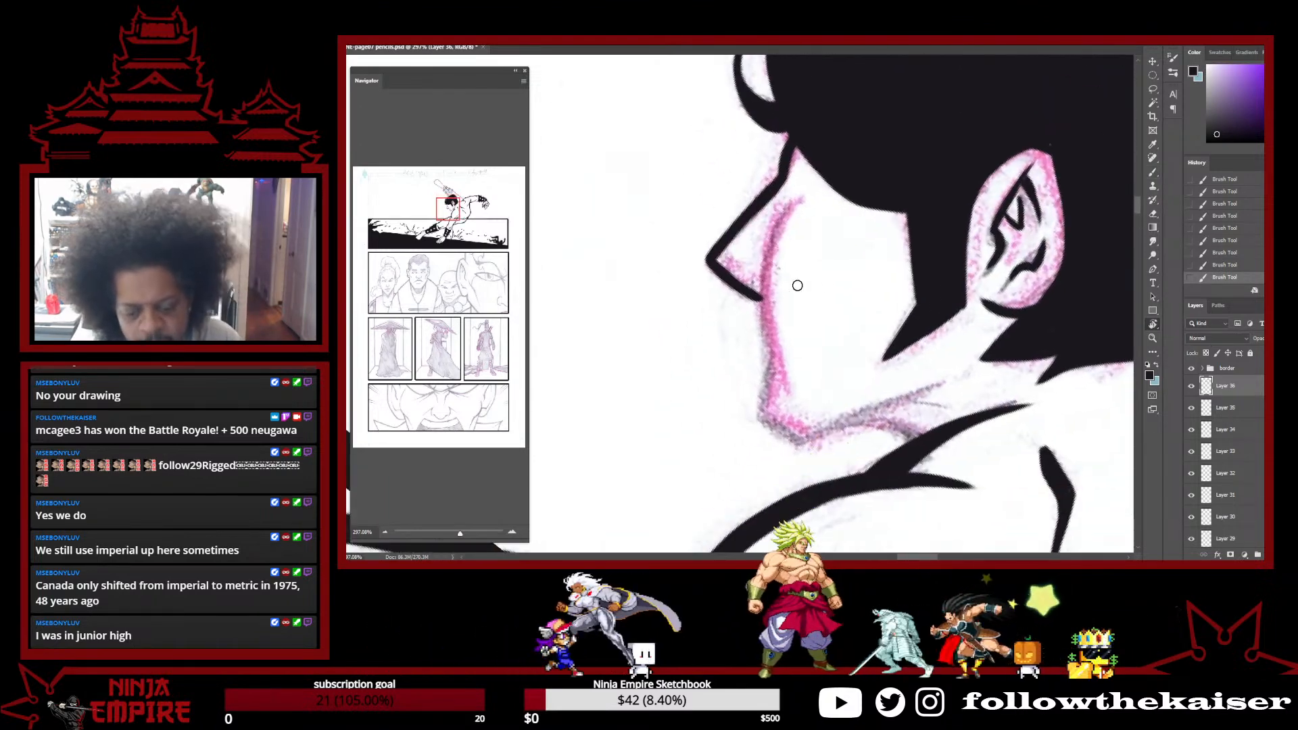
key(b)
drag(799, 200, 770, 346)
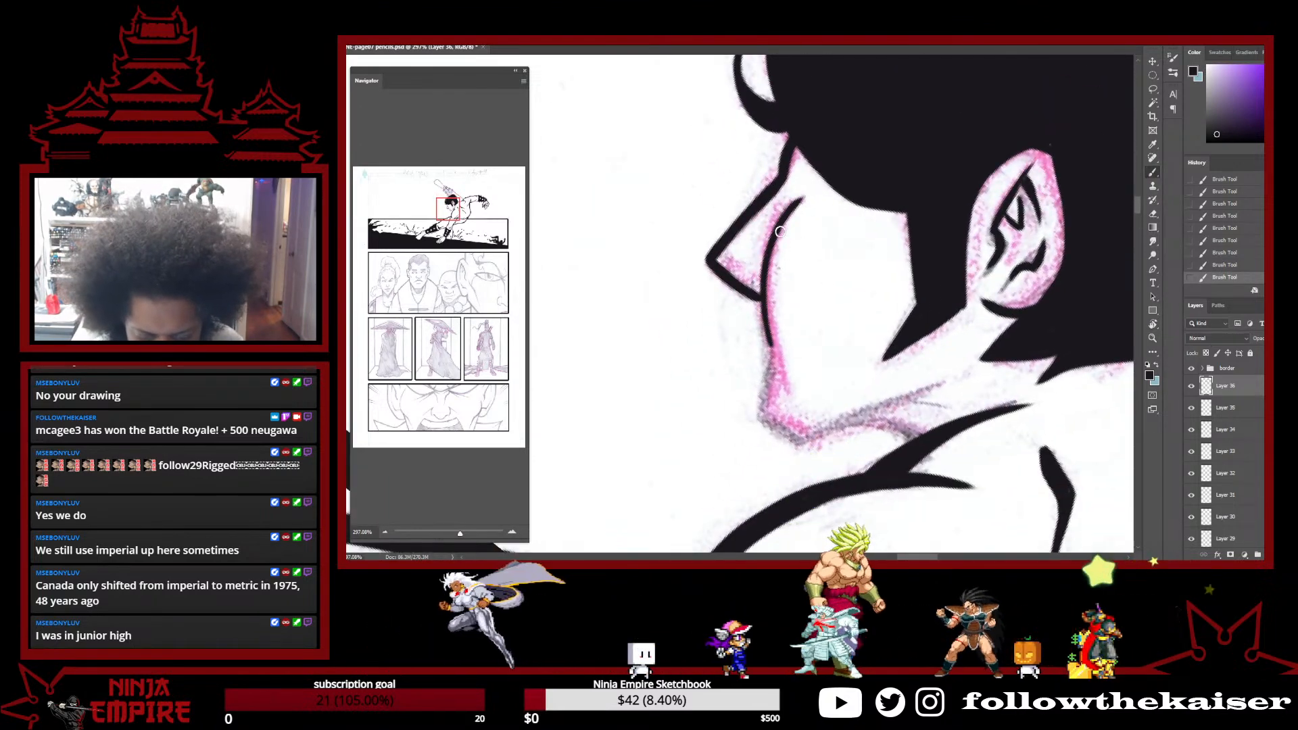
drag(782, 225, 776, 357)
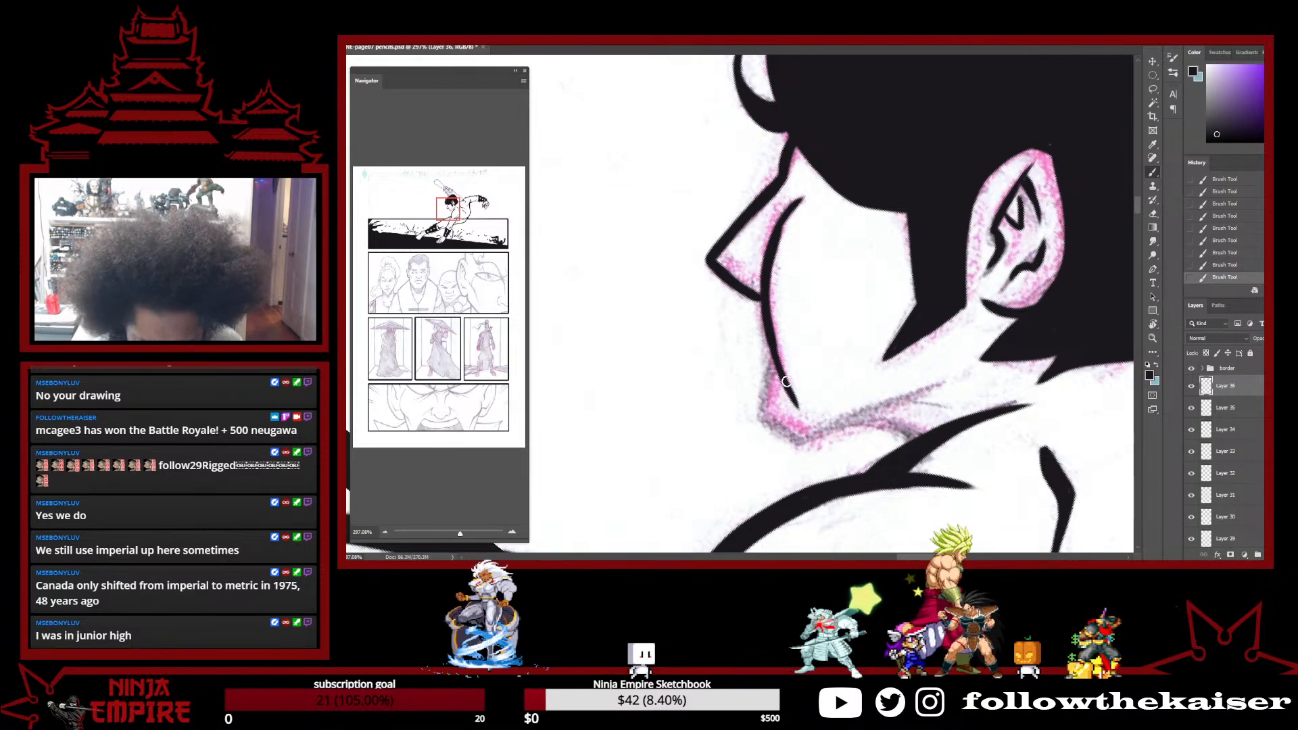
drag(798, 384, 770, 332)
key(b)
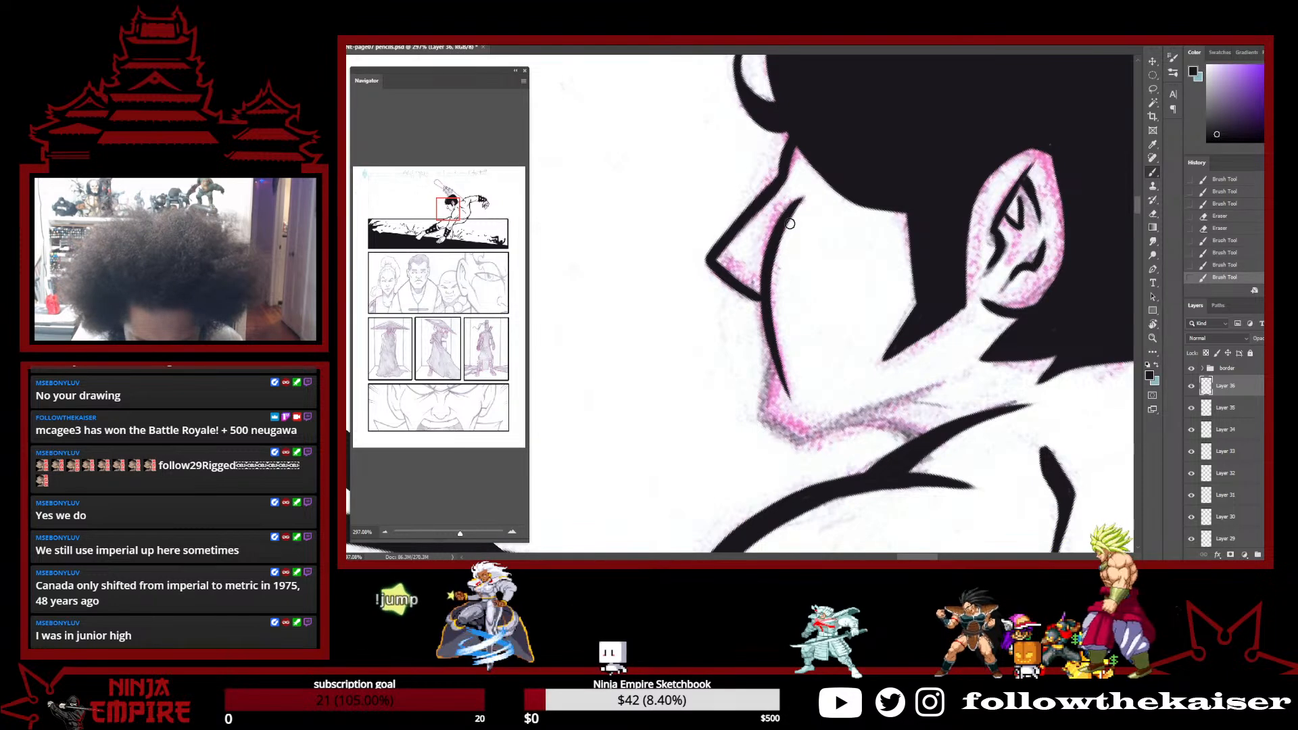
key(r)
mouse_move(842, 317)
mouse_down()
mouse_move(826, 237)
mouse_move(803, 324)
mouse_move(723, 151)
mouse_move(732, 199)
mouse_move(781, 267)
mouse_move(748, 230)
mouse_up()
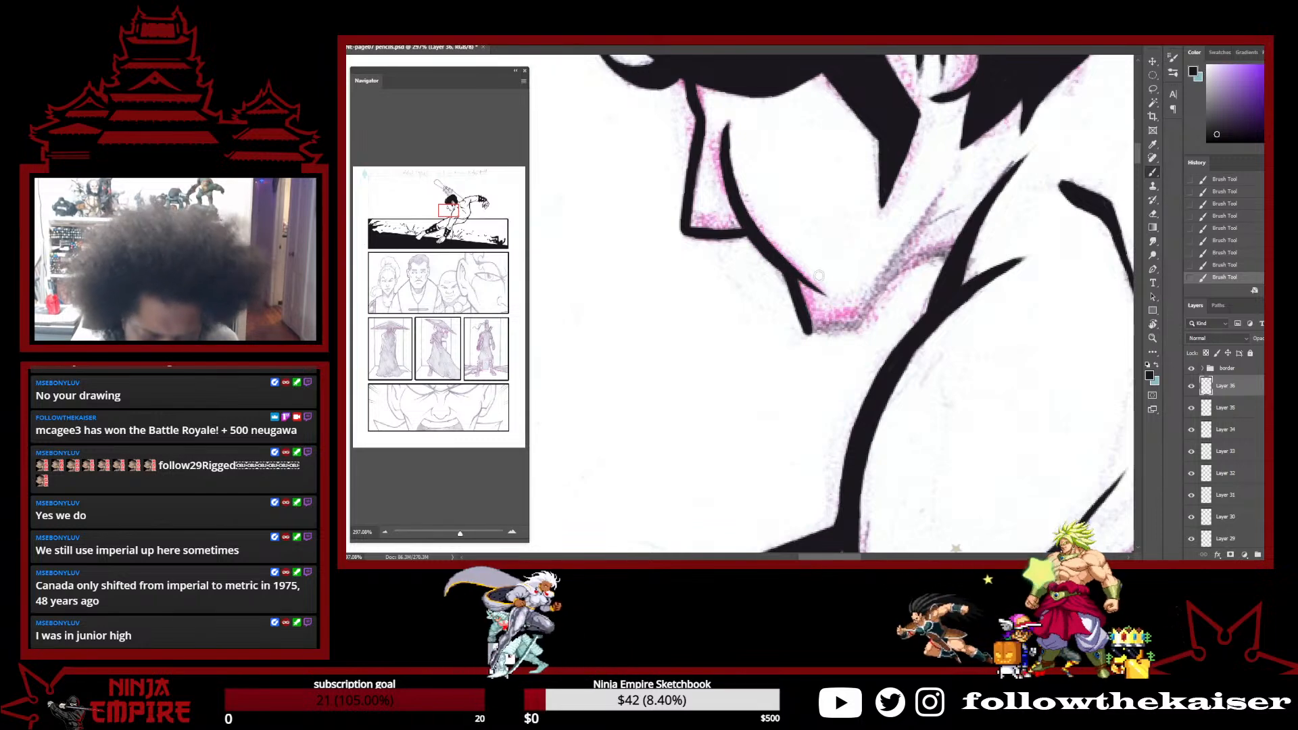
Ink the underside of the chin and jaw plus the short throat line beneath, cleaning the profile's edges with the Eraser
scroll(915, 370, down, 5)
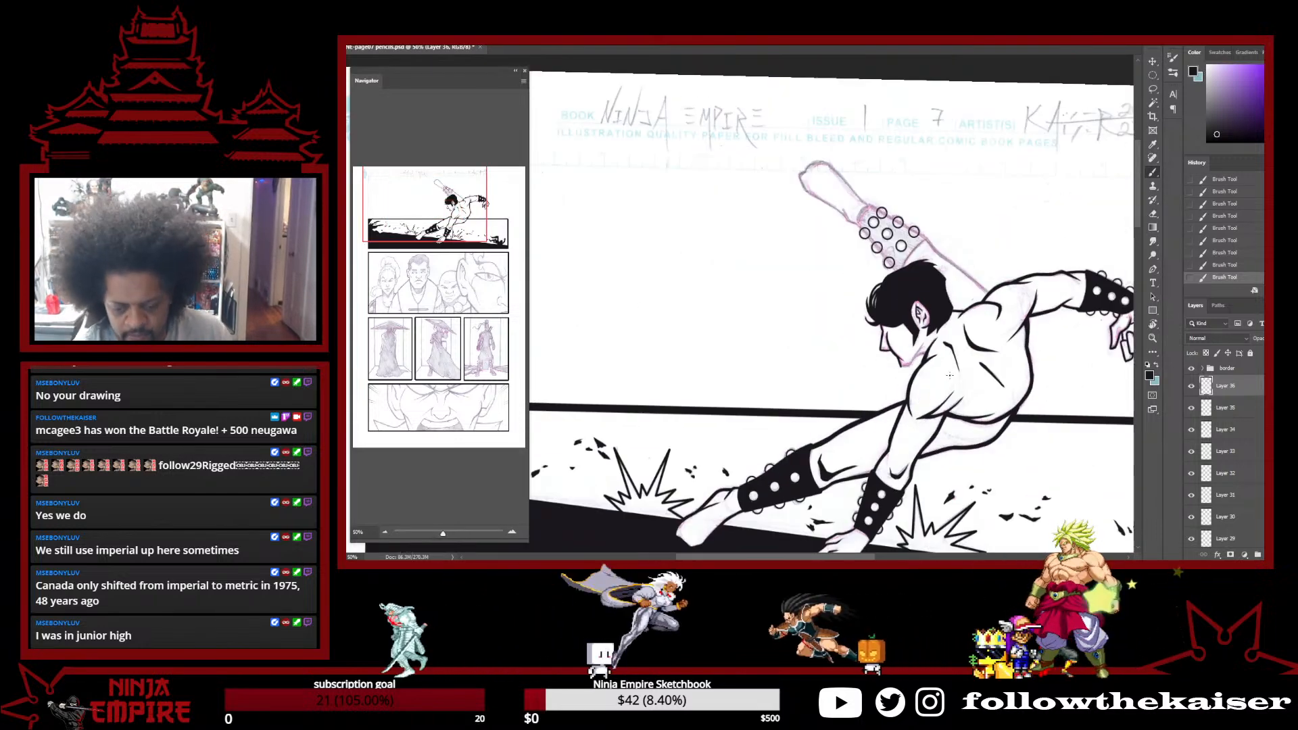
scroll(935, 384, up, 2)
key(r)
drag(928, 430, 765, 527)
scroll(795, 399, up, 2)
scroll(794, 409, down, 3)
scroll(794, 411, up, 1)
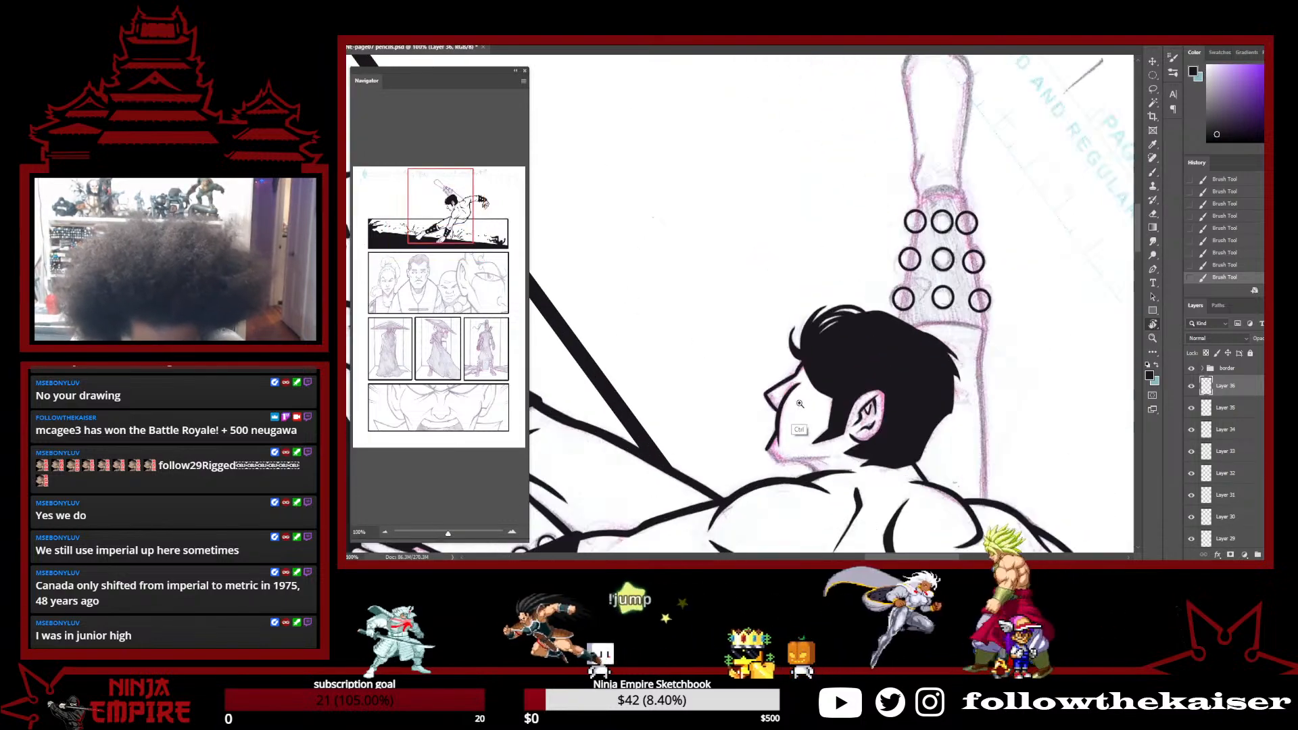
scroll(792, 412, up, 1)
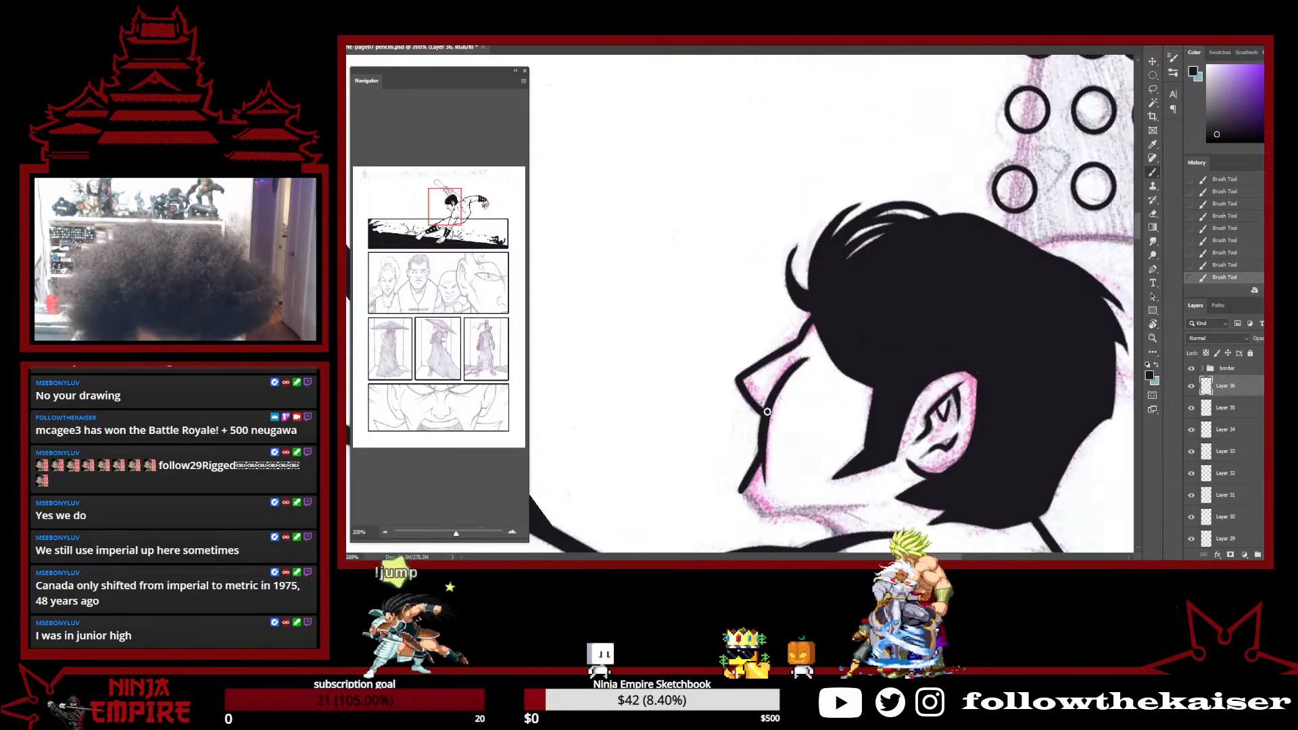
scroll(793, 390, down, 5)
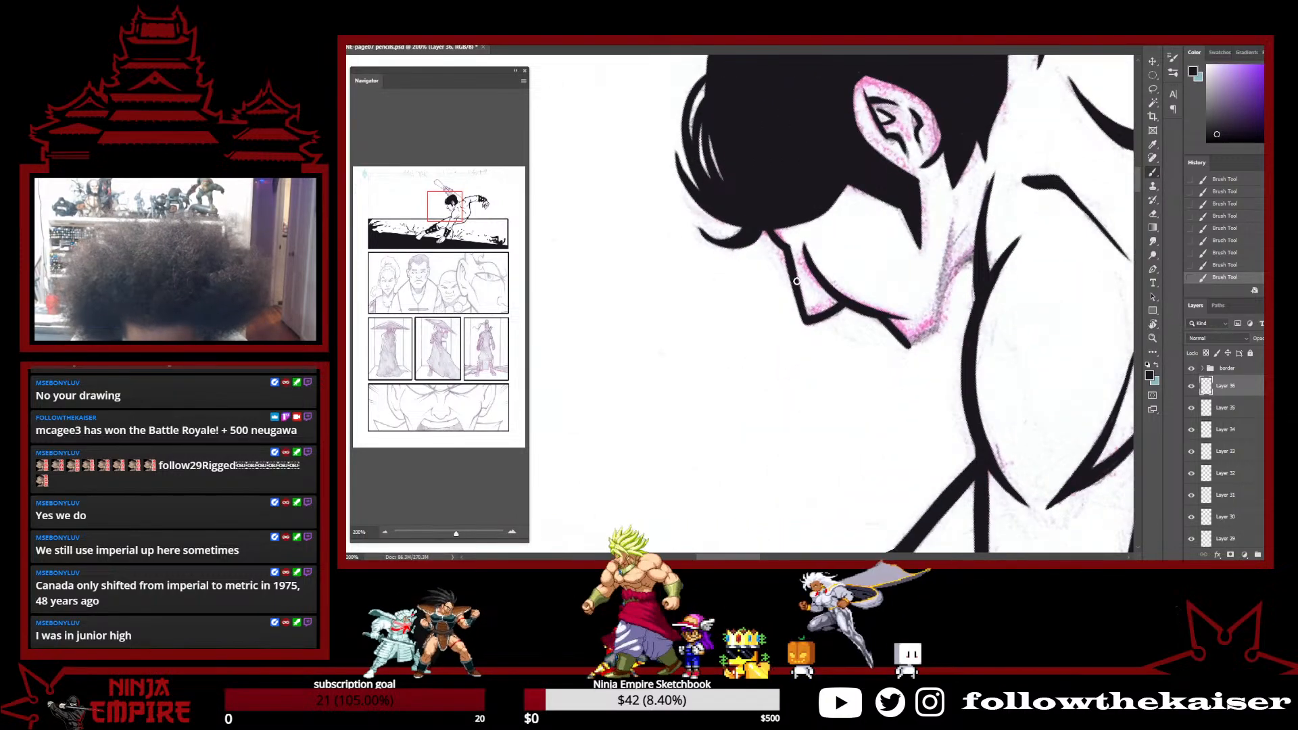
key(r)
drag(960, 359, 720, 341)
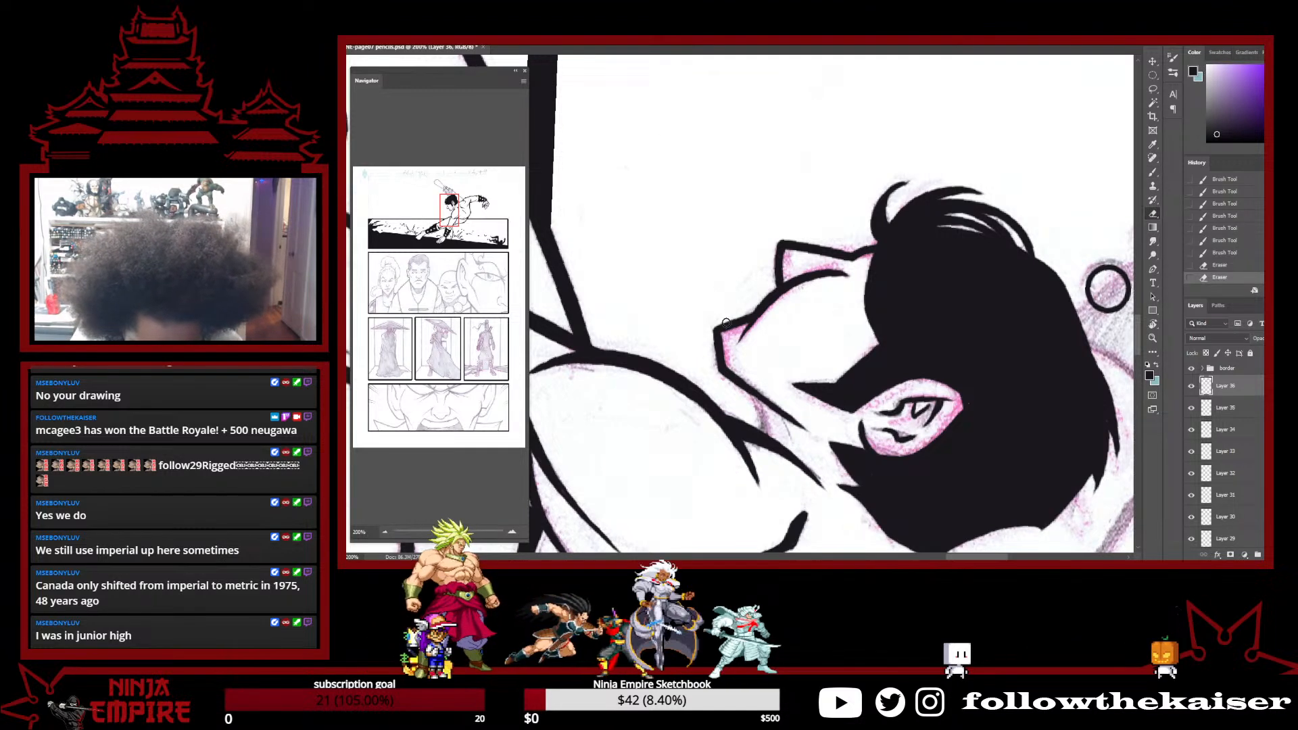
drag(728, 367, 744, 387)
mouse_move(766, 431)
mouse_down()
mouse_move(757, 397)
mouse_move(764, 422)
mouse_up()
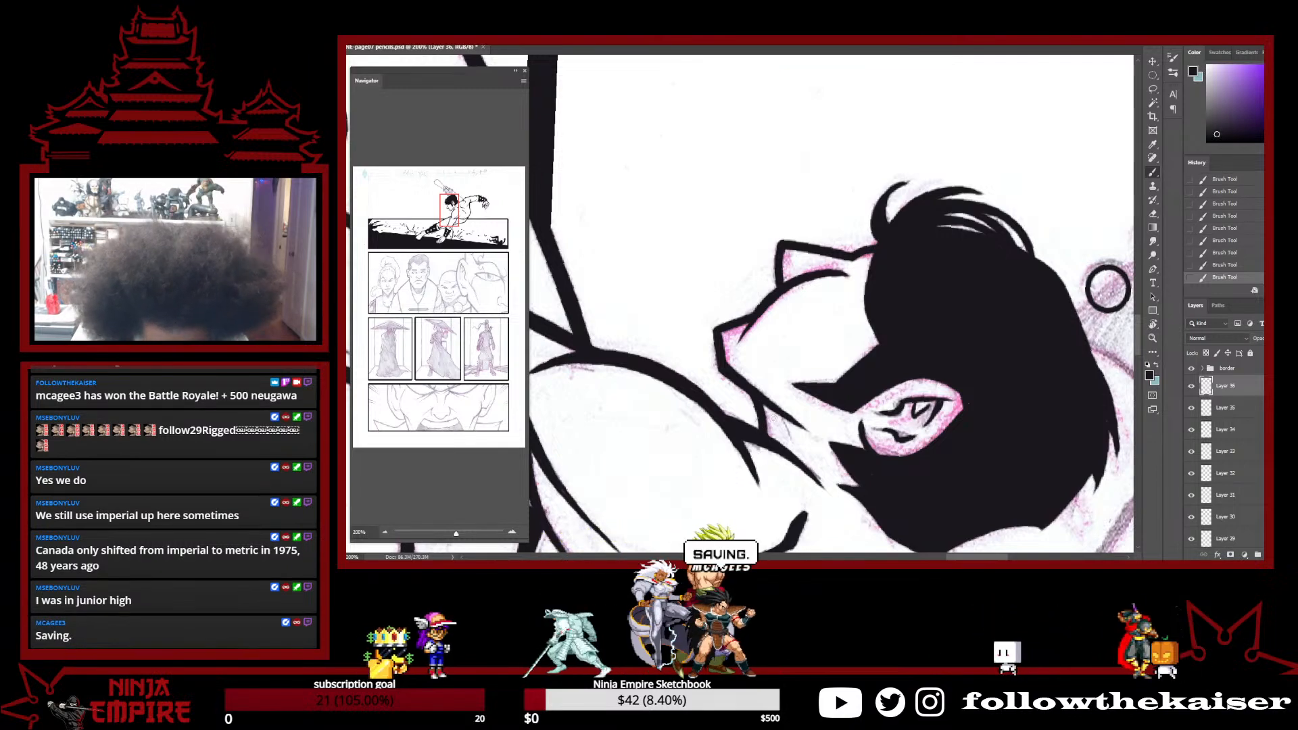
Save the page file after viewing the whole action panel
key(r)
mouse_move(924, 496)
mouse_down()
mouse_move(986, 399)
mouse_move(1000, 338)
mouse_up()
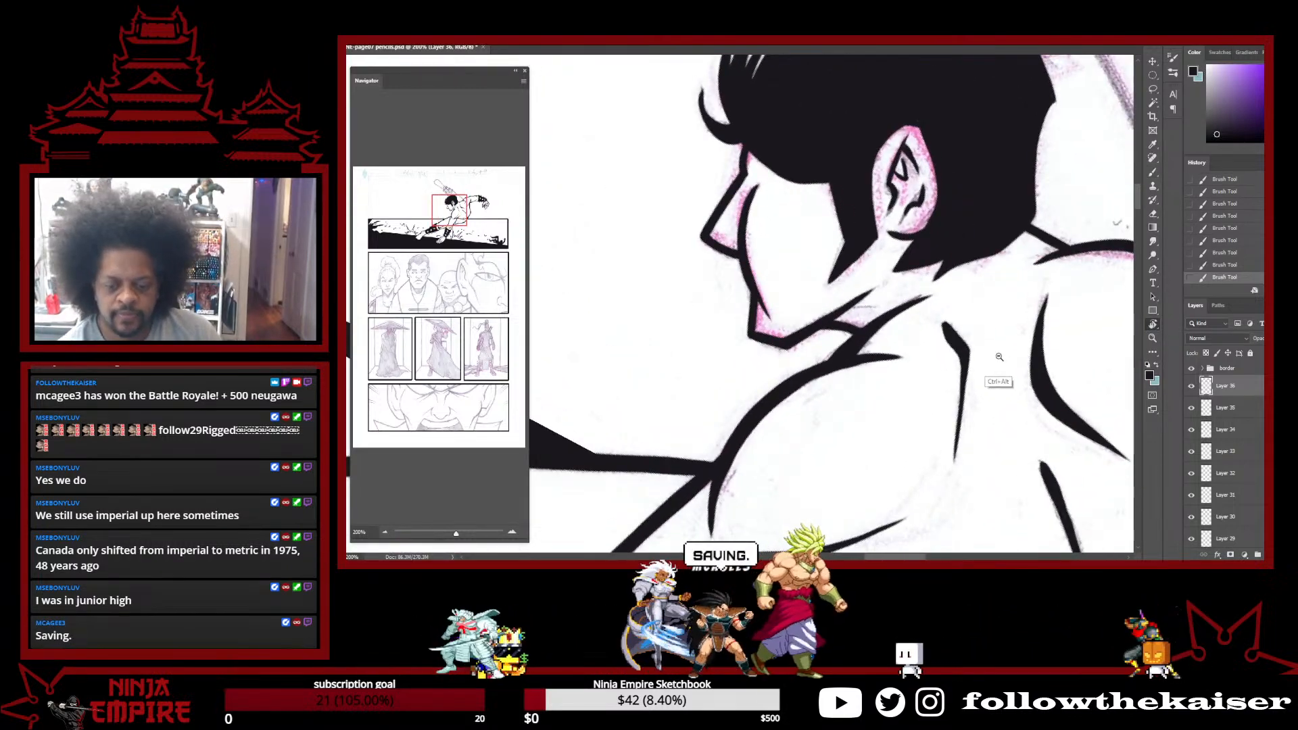
scroll(998, 357, down, 4)
key(ctrl+s)
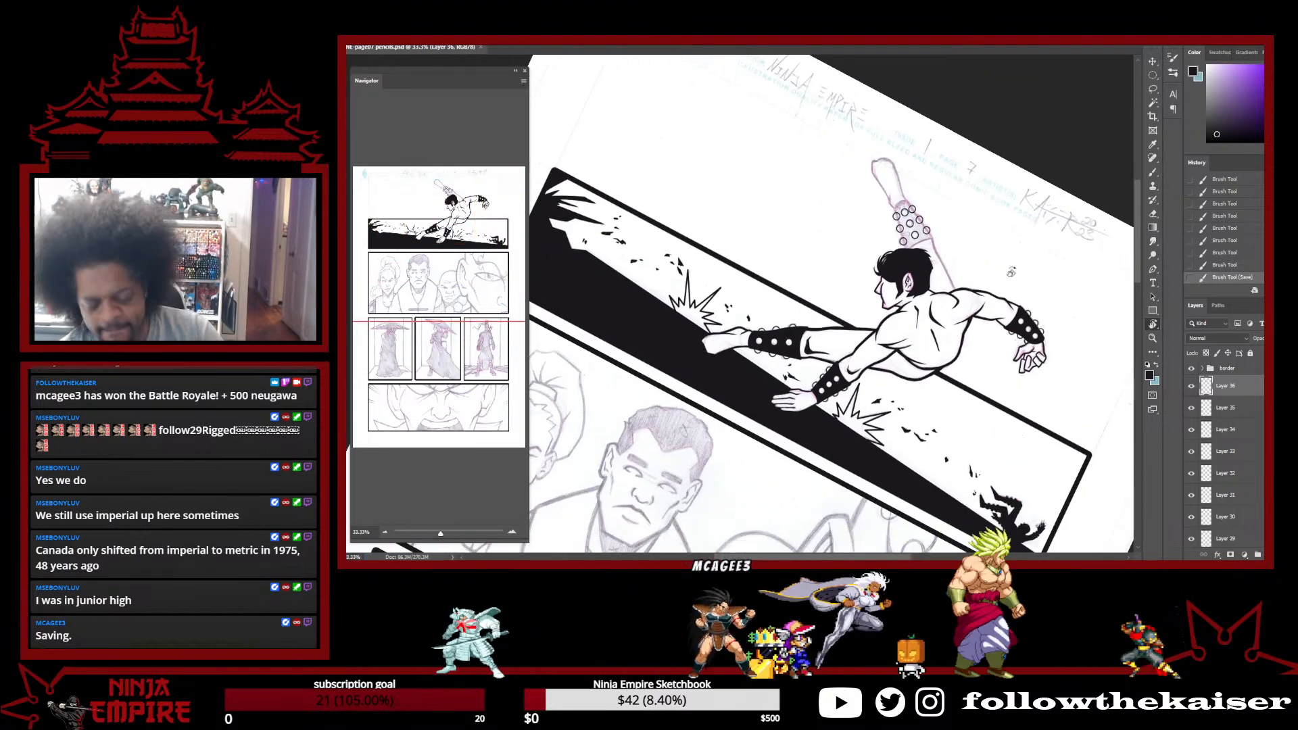
Ink the outer contour of the raised arm from the shoulder to the studded wristband
drag(995, 296, 733, 152)
drag(728, 186, 844, 173)
ctrl+click(822, 231)
ctrl+click(822, 232)
drag(822, 232, 917, 306)
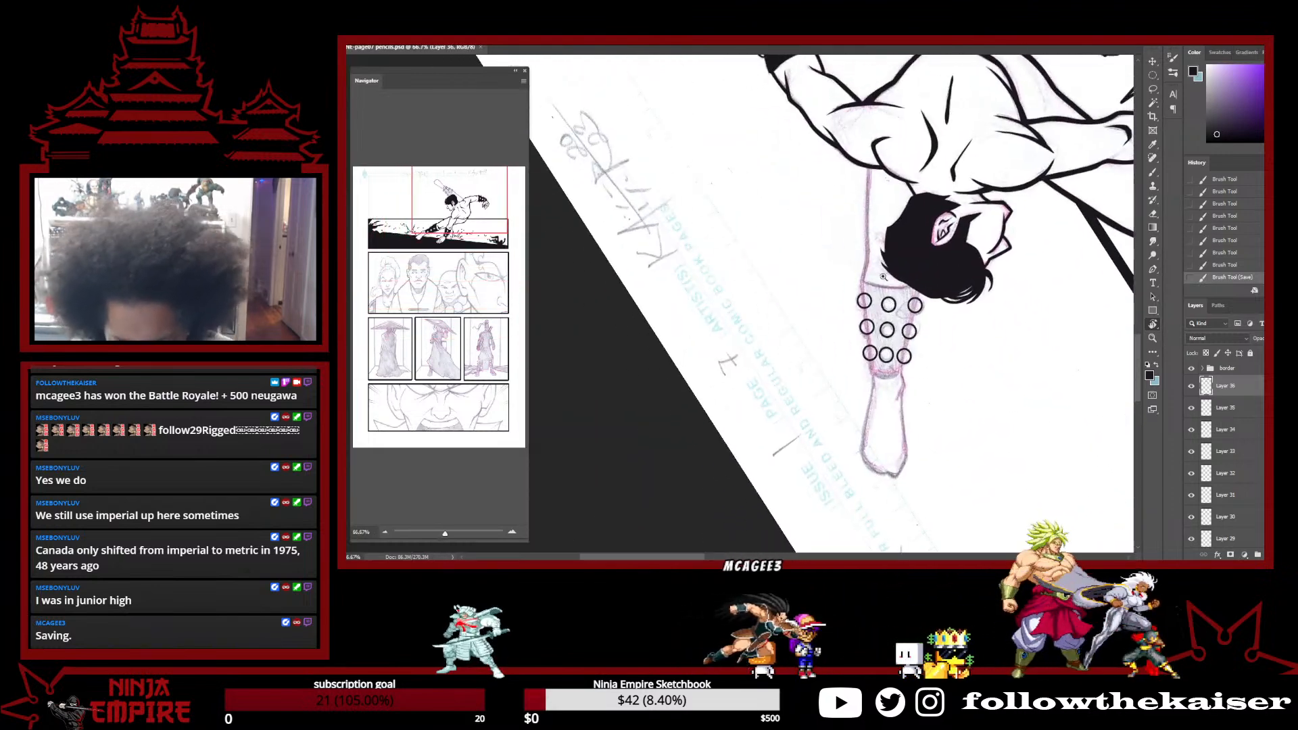
ctrl+click(883, 269)
ctrl+click(882, 269)
drag(867, 267, 882, 415)
key(b)
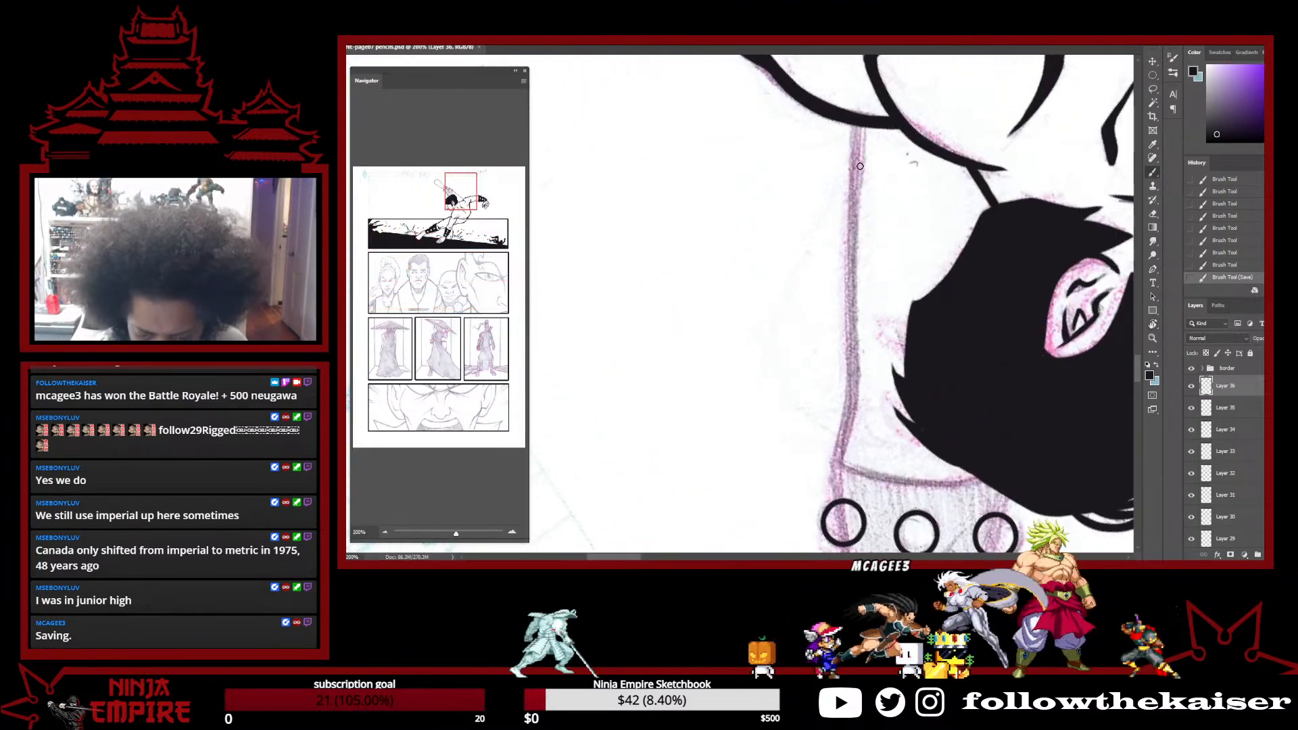
mouse_move(859, 121)
mouse_down()
mouse_move(852, 423)
mouse_move(843, 466)
mouse_up()
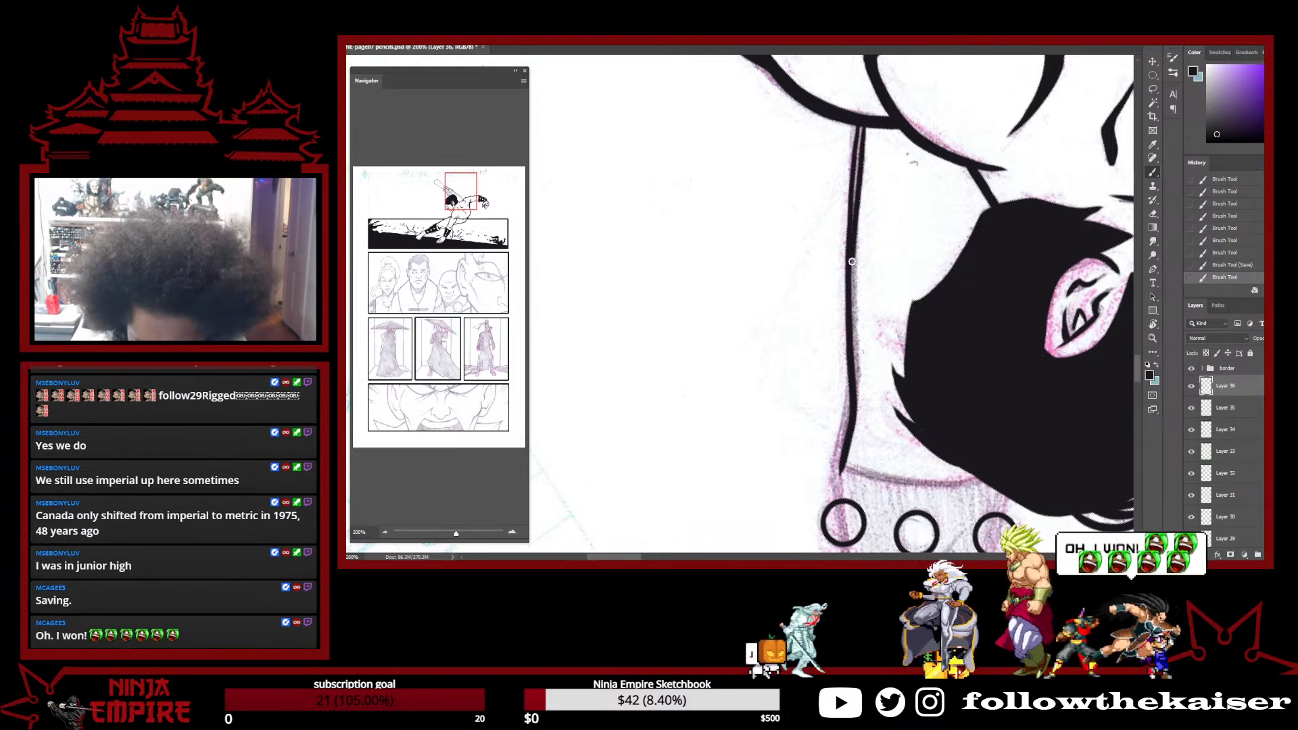
Thicken the raised arm's contour along its full length, reinforcing its ends at the shoulder and wristband
drag(862, 137, 844, 452)
drag(852, 405, 836, 474)
drag(852, 380, 839, 466)
mouse_move(860, 223)
mouse_down()
mouse_move(854, 138)
mouse_move(853, 191)
mouse_move(867, 125)
mouse_up()
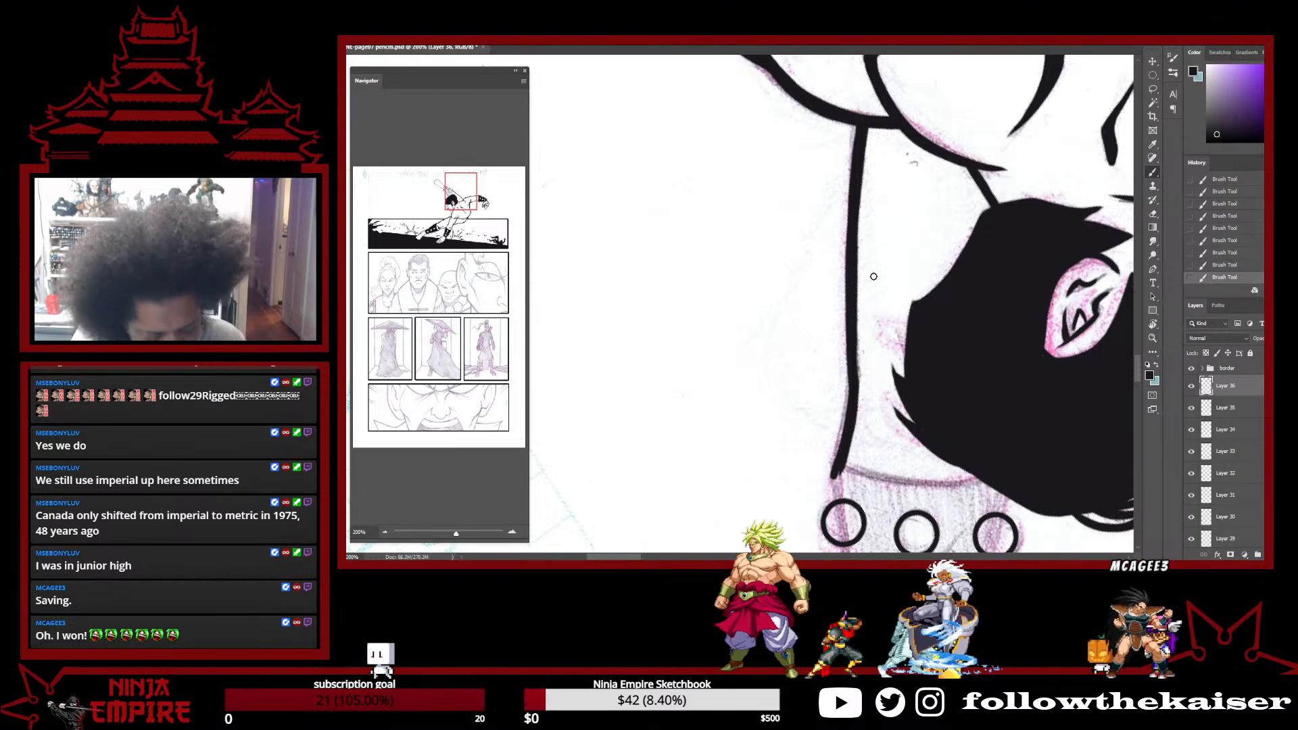
Smooth the arm contour by erasing its uneven inner edge and touching up the line with the brush
drag(862, 251, 861, 324)
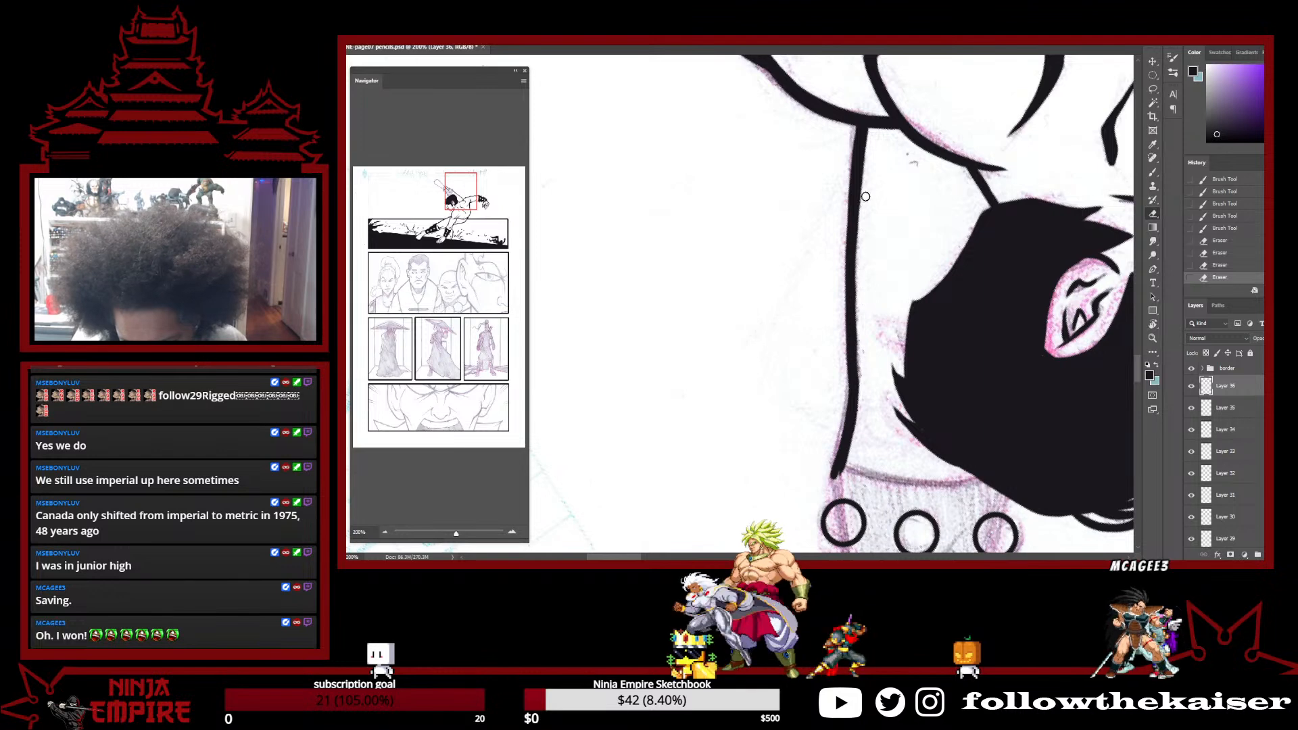
drag(854, 308, 857, 399)
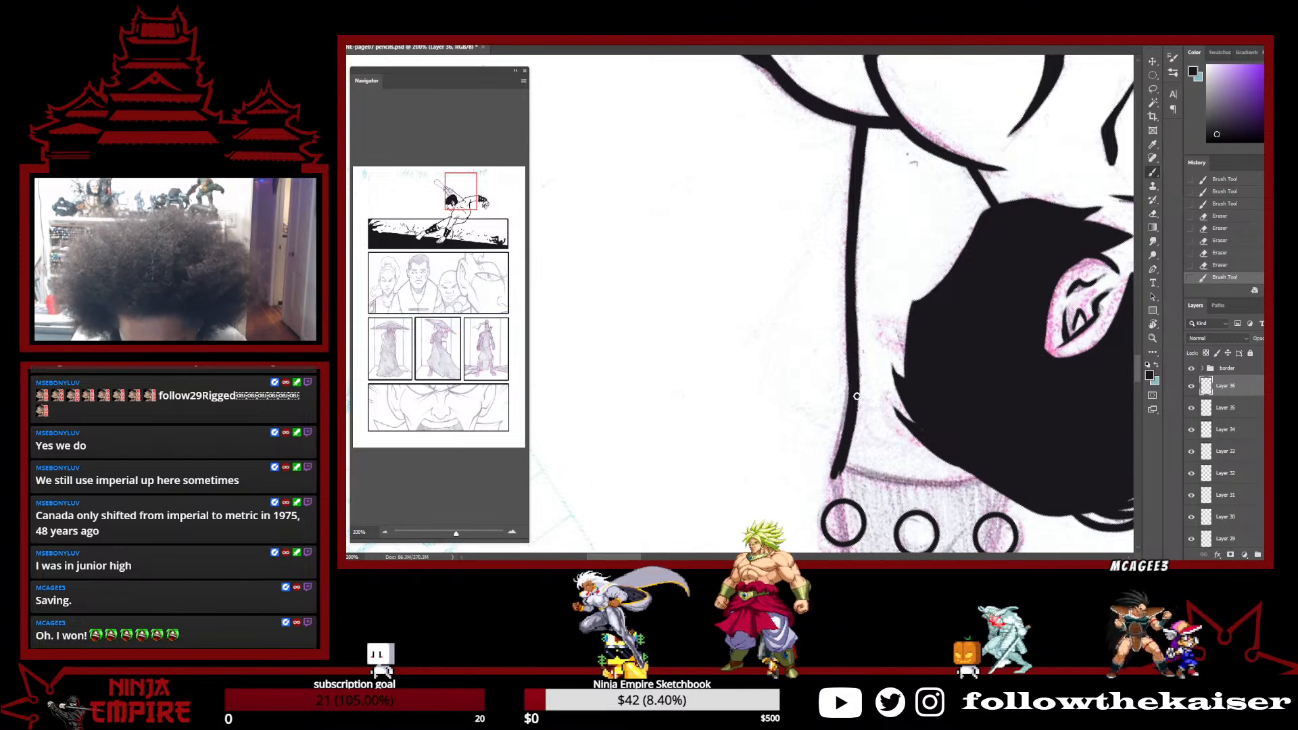
drag(861, 341, 862, 396)
key(b)
key(e)
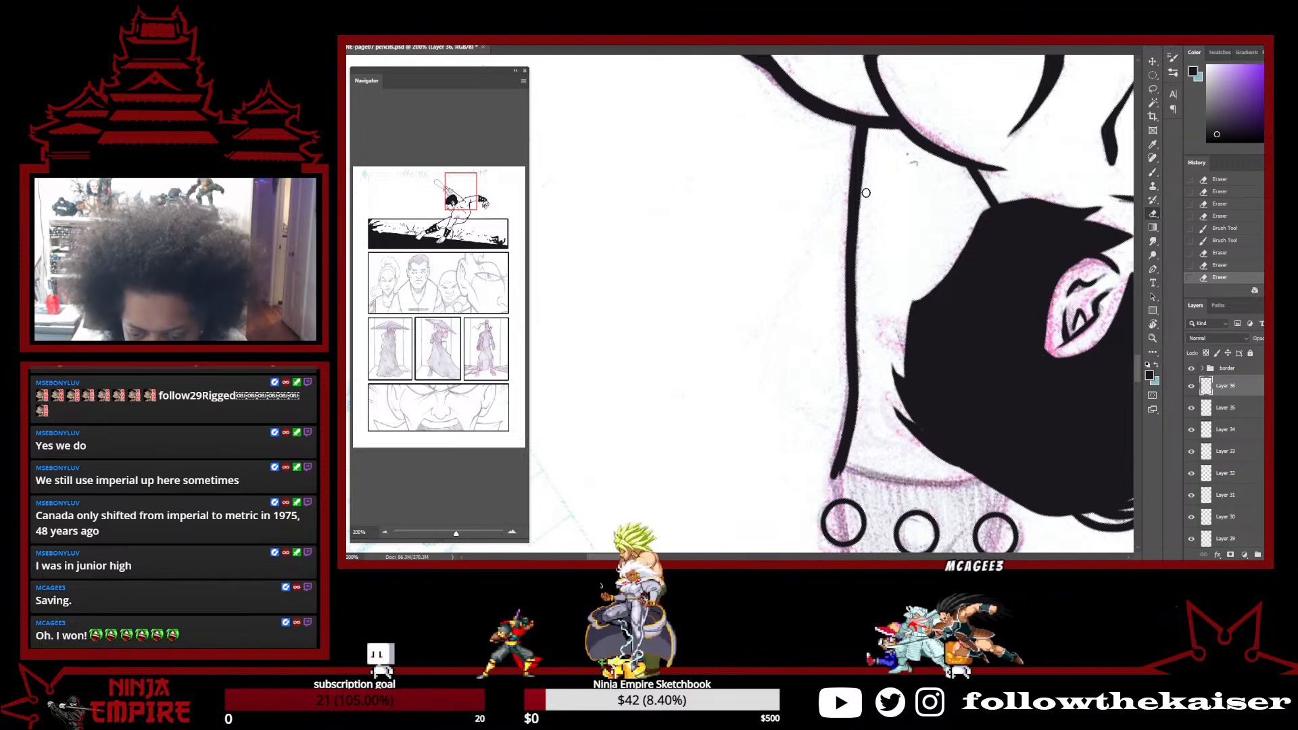
drag(869, 156, 864, 200)
drag(863, 270, 863, 350)
key(b)
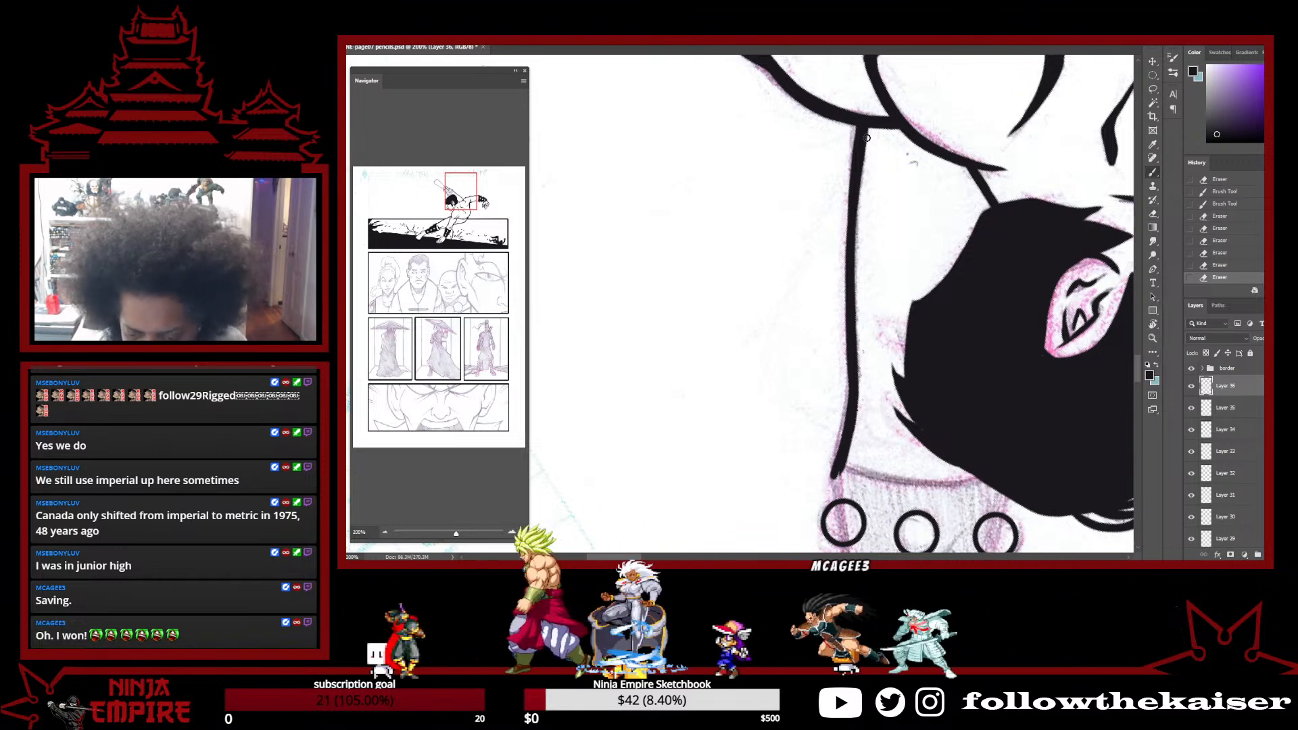
drag(852, 261, 848, 459)
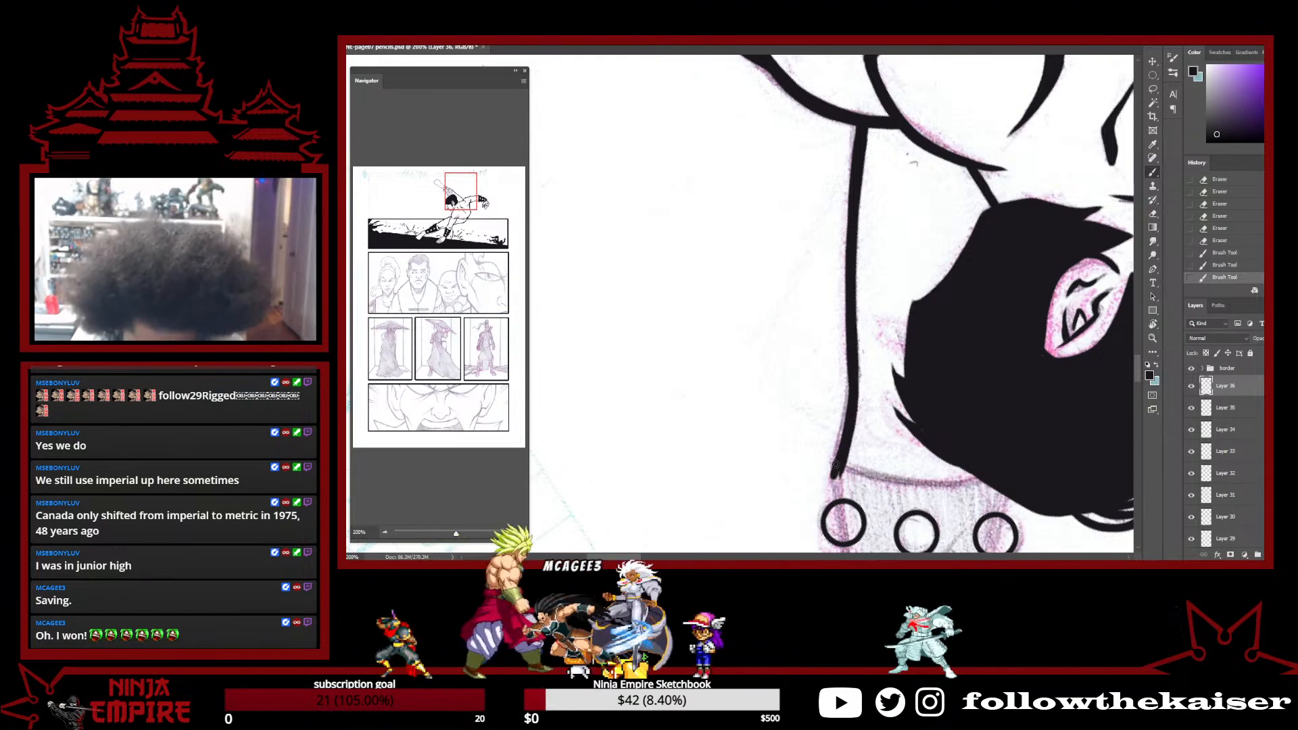
Ink the wristband's wide end as a tapering curve from the arm contour to the hair
mouse_move(978, 375)
mouse_down()
mouse_move(831, 244)
mouse_move(897, 327)
mouse_up()
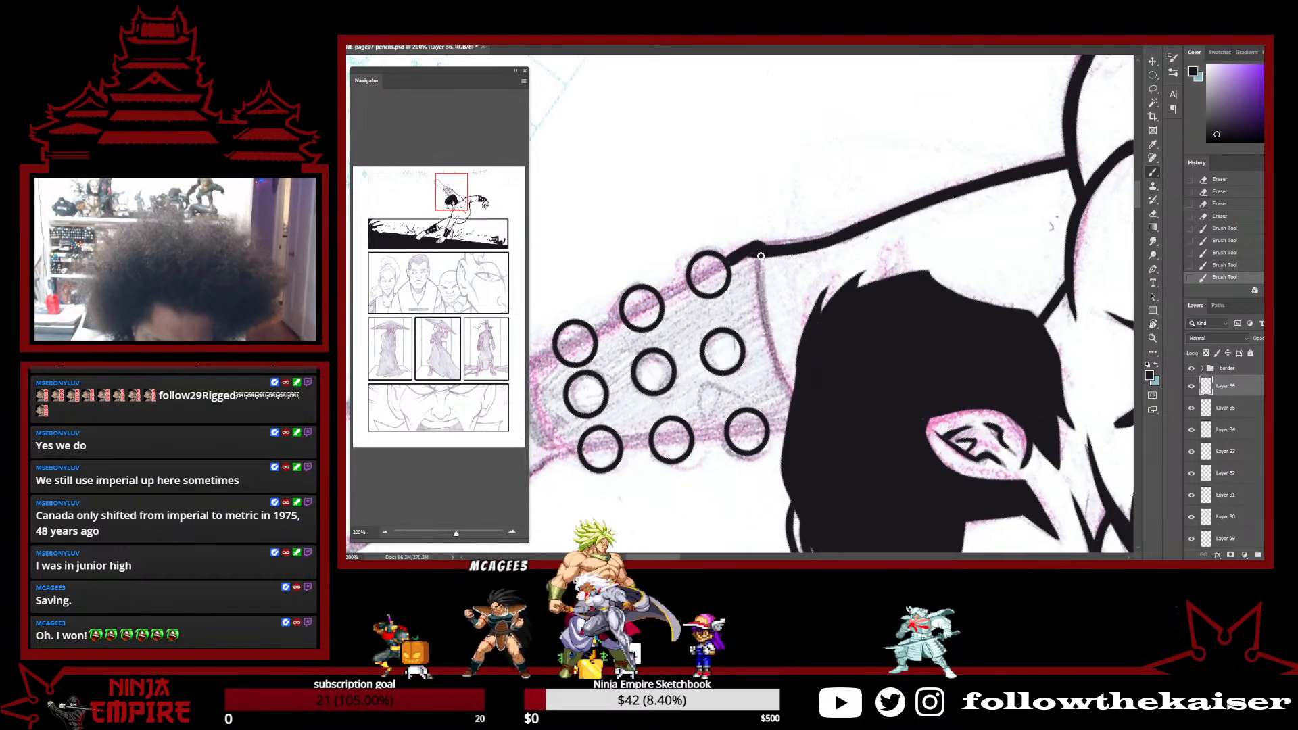
drag(757, 252, 758, 318)
mouse_move(751, 254)
mouse_down()
mouse_move(749, 285)
mouse_move(845, 243)
mouse_move(858, 176)
mouse_up()
Ink both straight sides of the studded wristband and a thick curved band across its narrow end
key(r)
drag(930, 415, 950, 300)
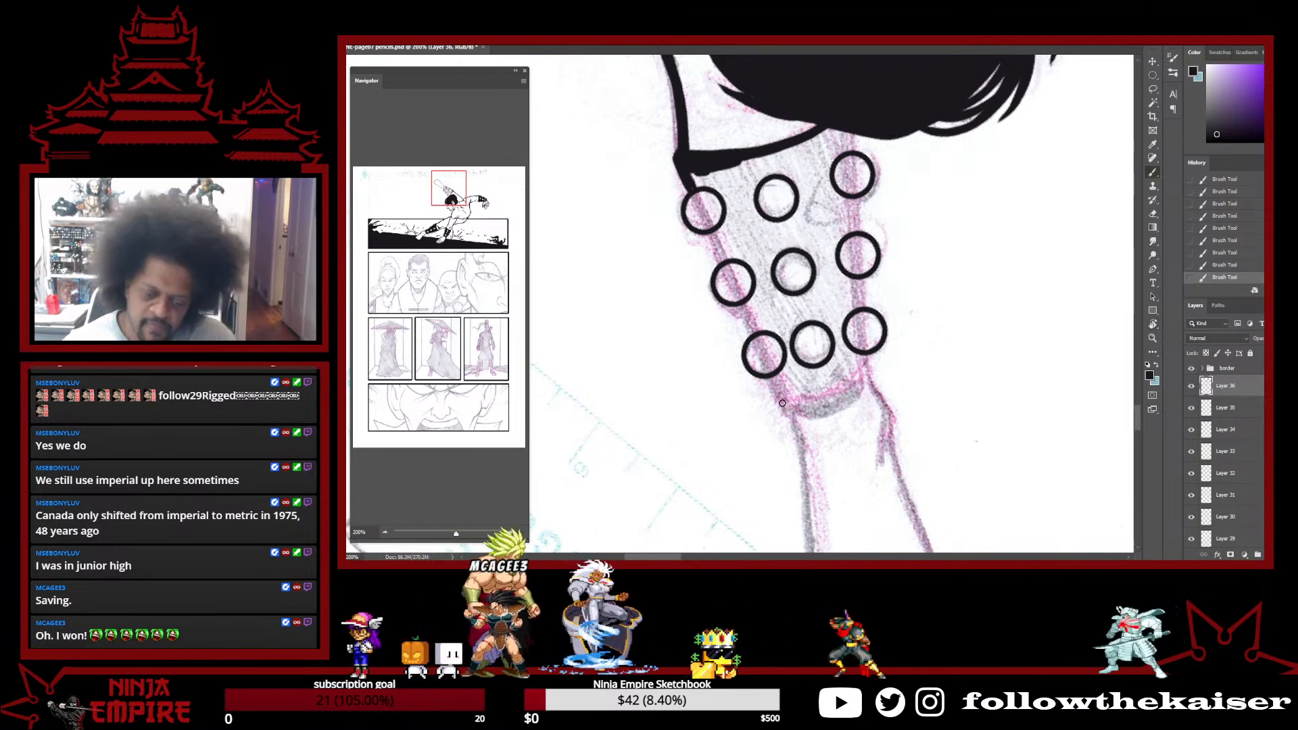
shift+click(677, 161)
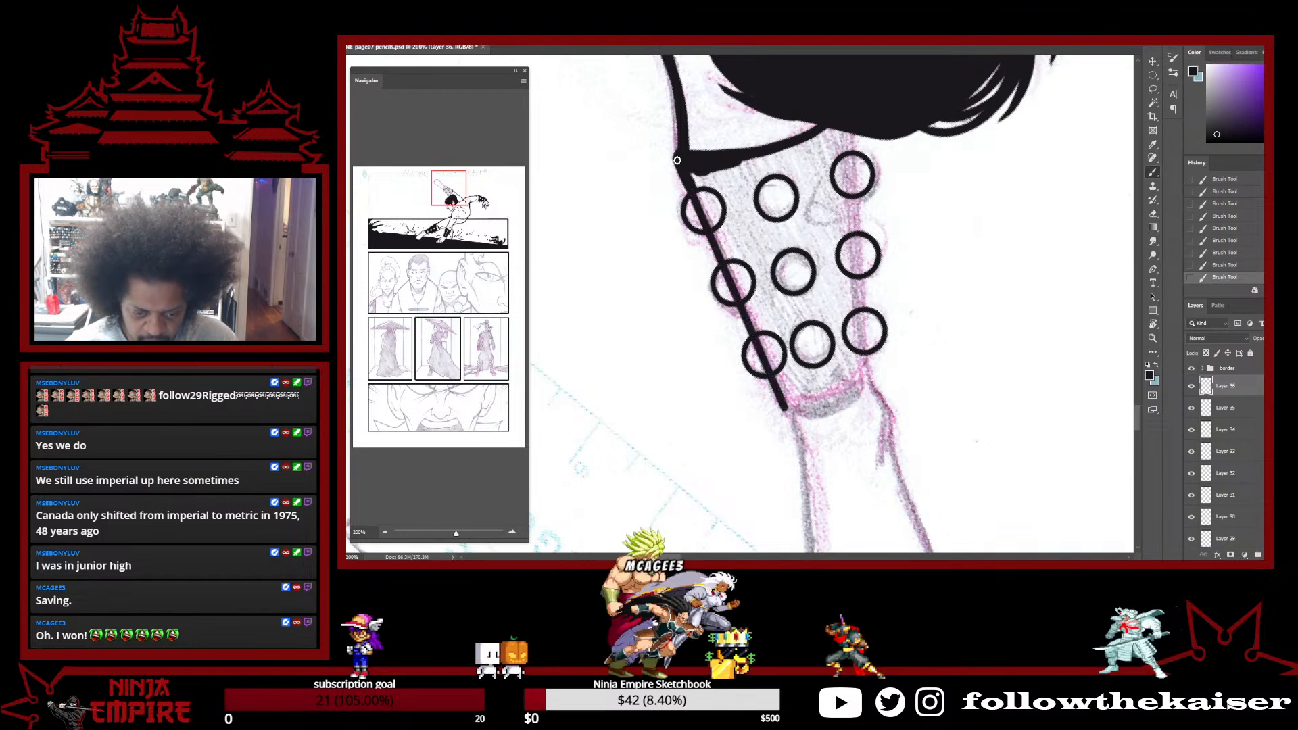
click(868, 369)
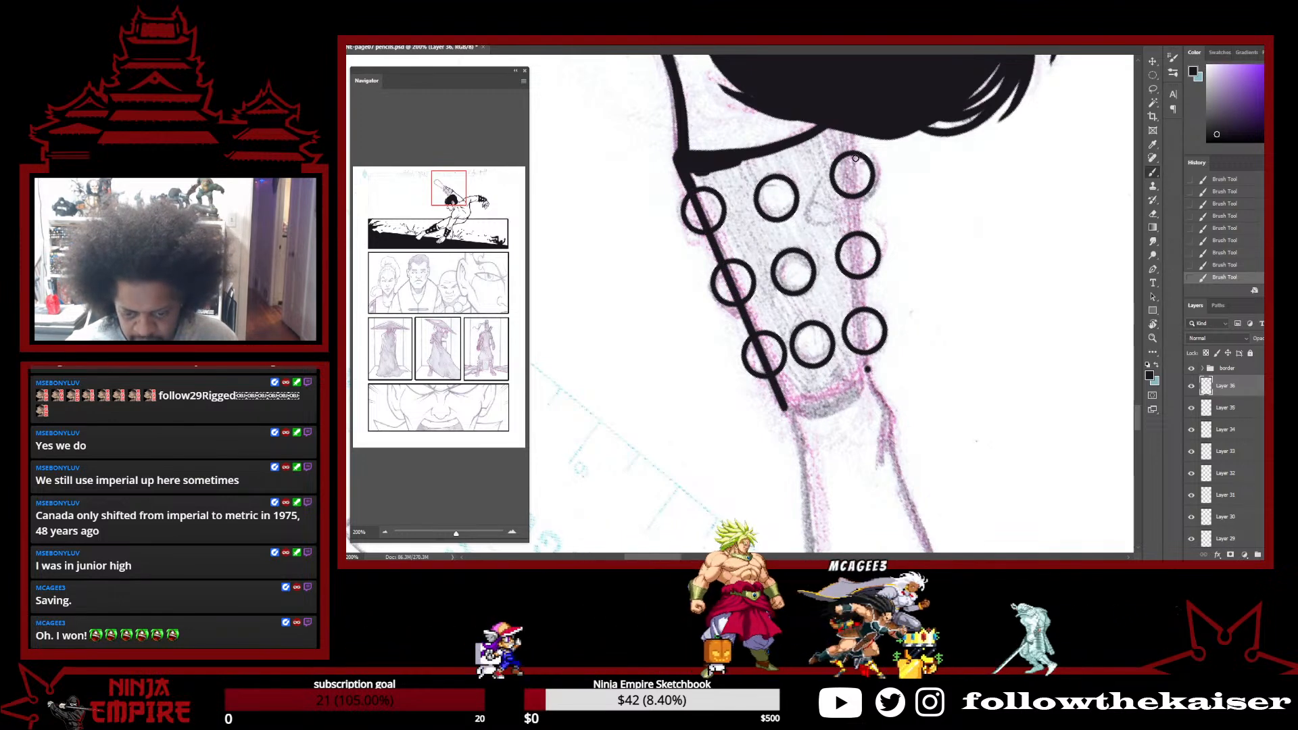
shift+click(851, 126)
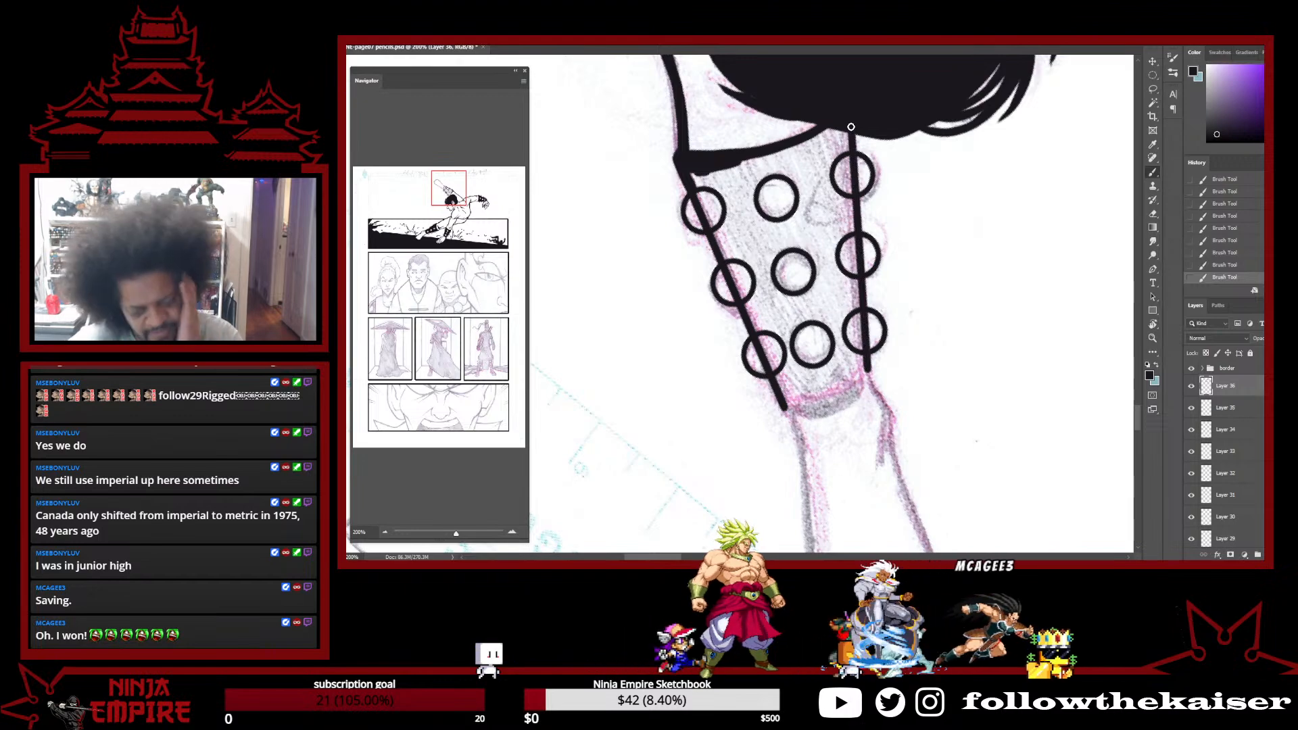
key(r)
drag(976, 339, 793, 159)
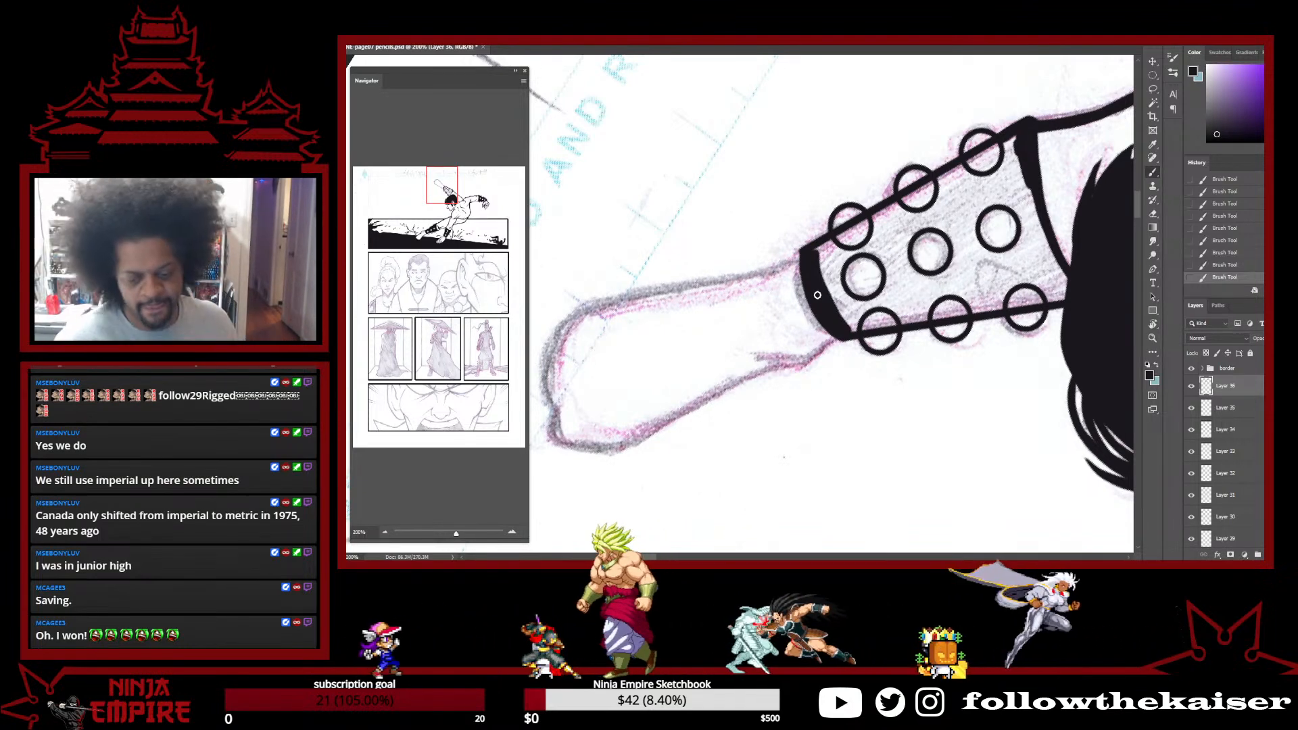
Ink the short wrist lines beyond the wristband and one long side of the hand around to the fingertips
key(r)
drag(1003, 288, 955, 376)
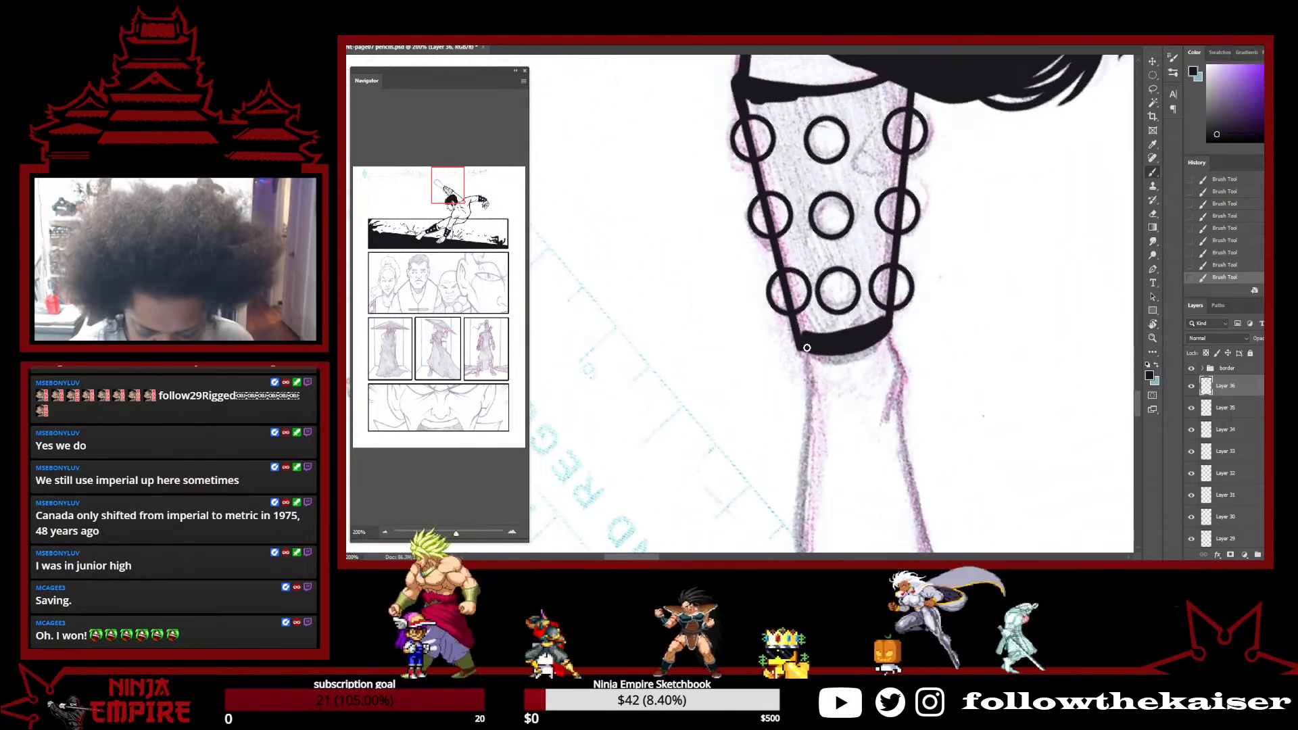
mouse_move(808, 352)
mouse_down()
mouse_move(809, 390)
mouse_move(805, 374)
mouse_up()
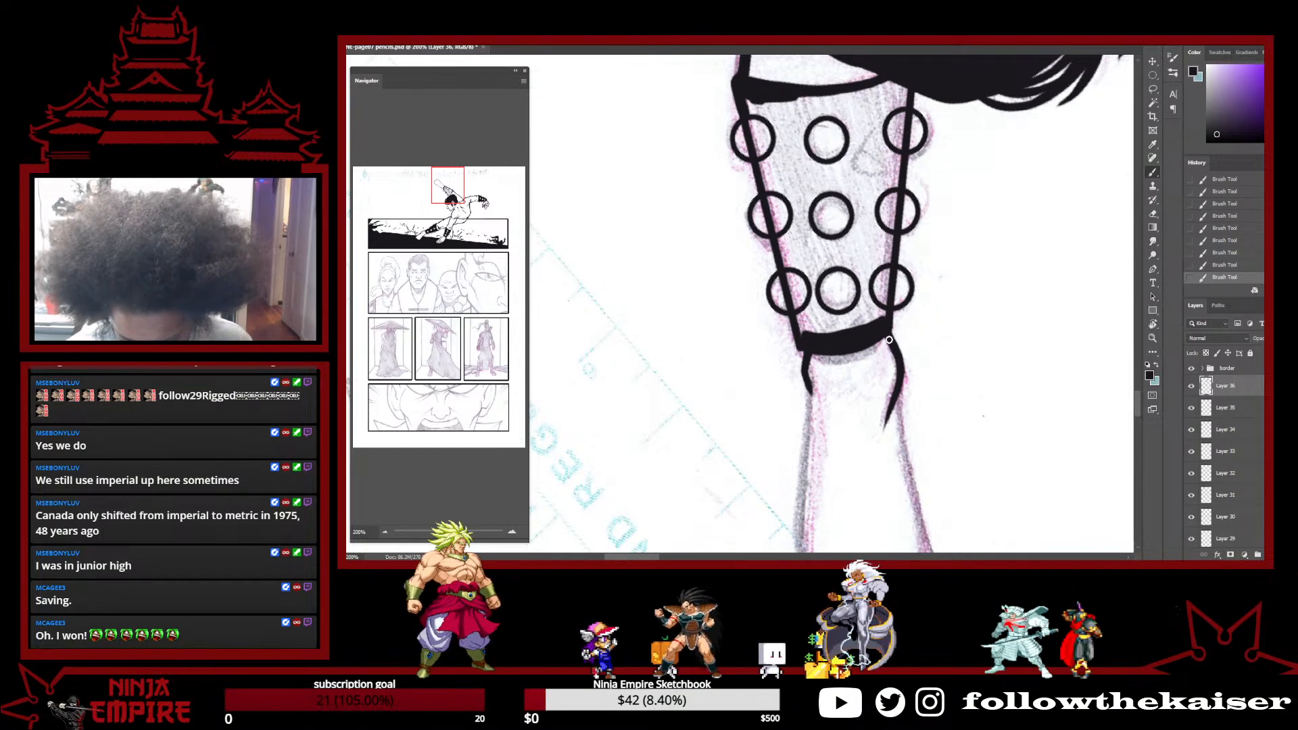
scroll(901, 375, down, 5)
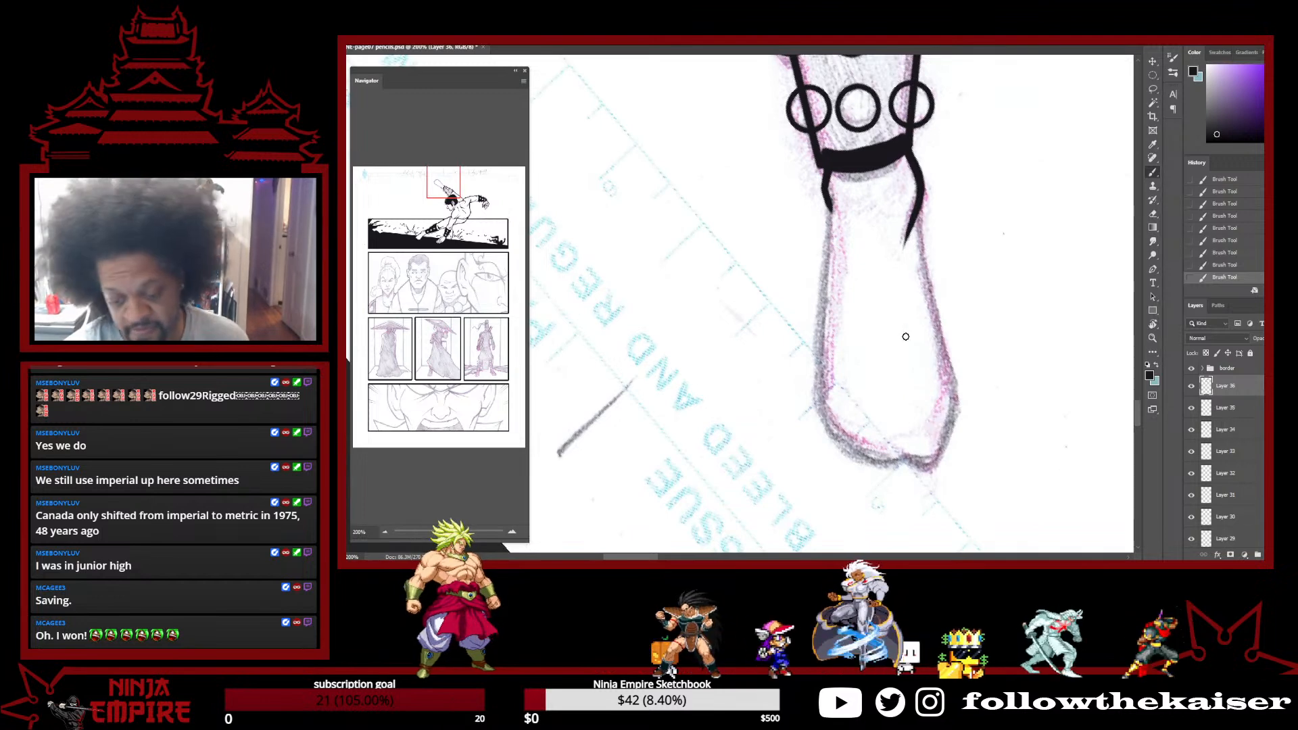
mouse_move(833, 211)
mouse_down()
mouse_move(817, 358)
mouse_move(830, 439)
mouse_move(898, 458)
mouse_up()
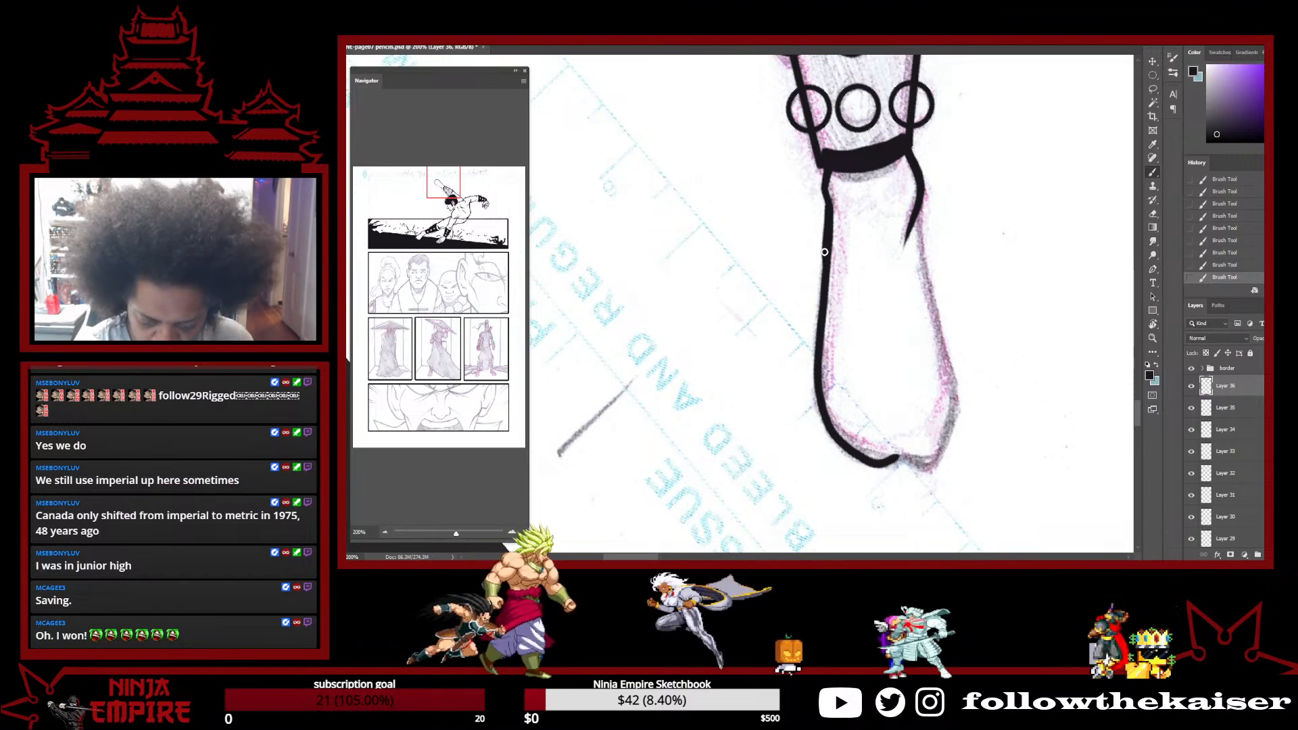
Ink the notched contour of the fingertips and thicken the curve leading into it
key(r)
drag(917, 404, 967, 380)
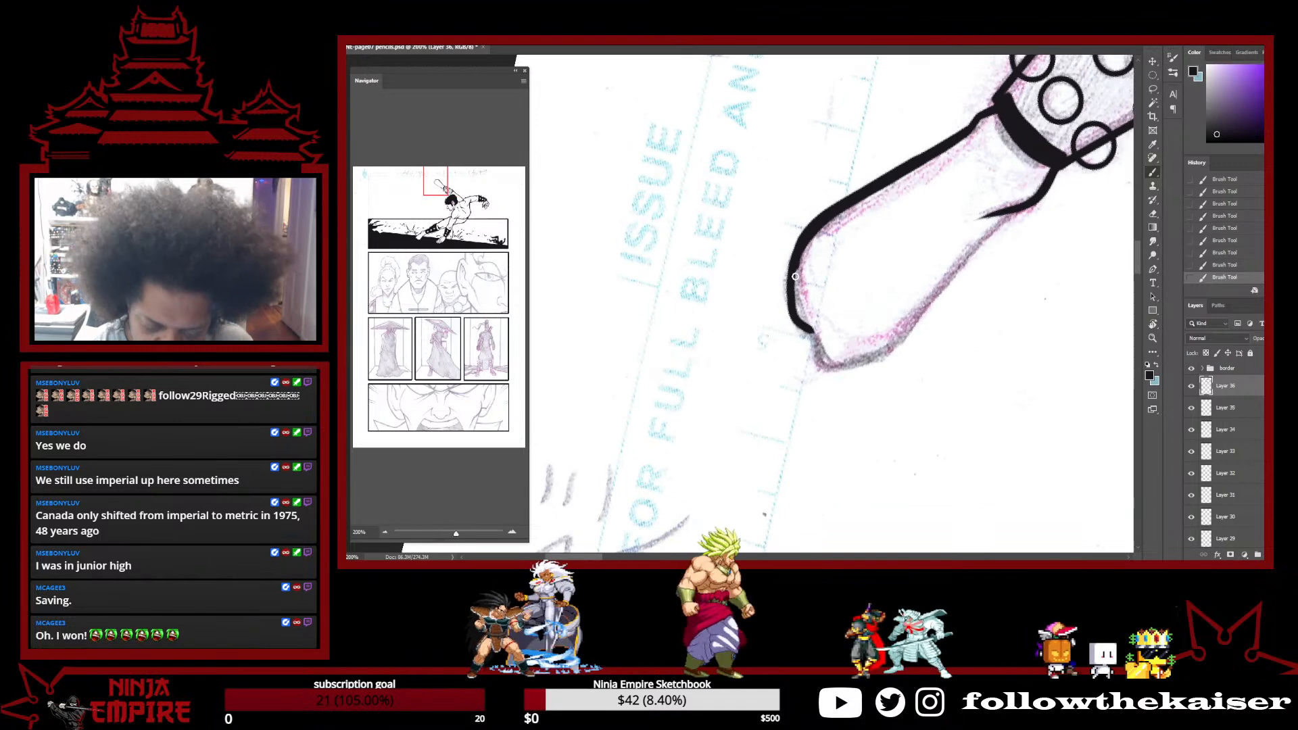
mouse_move(811, 329)
mouse_down()
mouse_move(826, 368)
mouse_move(792, 273)
mouse_up()
Ink the remaining side of the hand from the fingertips to the wrist line, undoing and redoing strokes as needed
key(r)
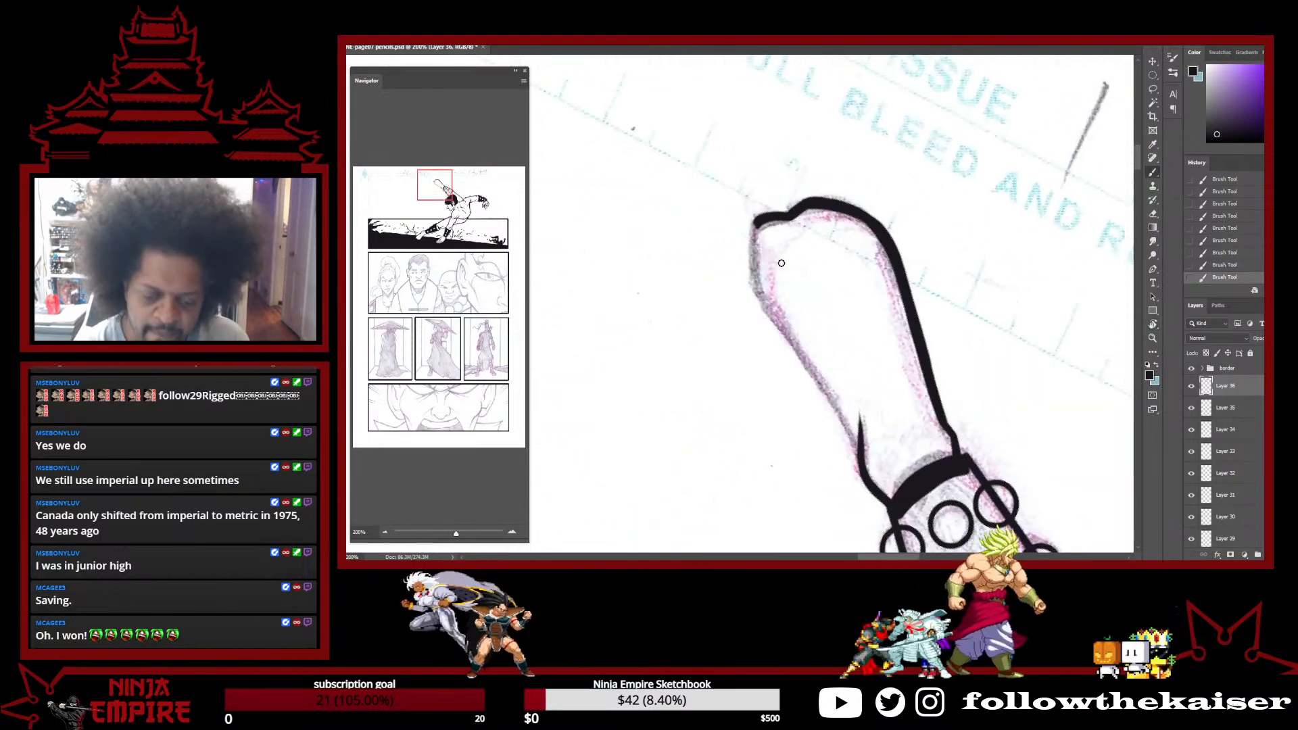
mouse_move(755, 220)
mouse_down()
mouse_move(761, 286)
mouse_move(754, 231)
mouse_up()
key(ctrl+z)
drag(824, 283, 825, 321)
drag(825, 320, 834, 176)
drag(759, 152, 788, 358)
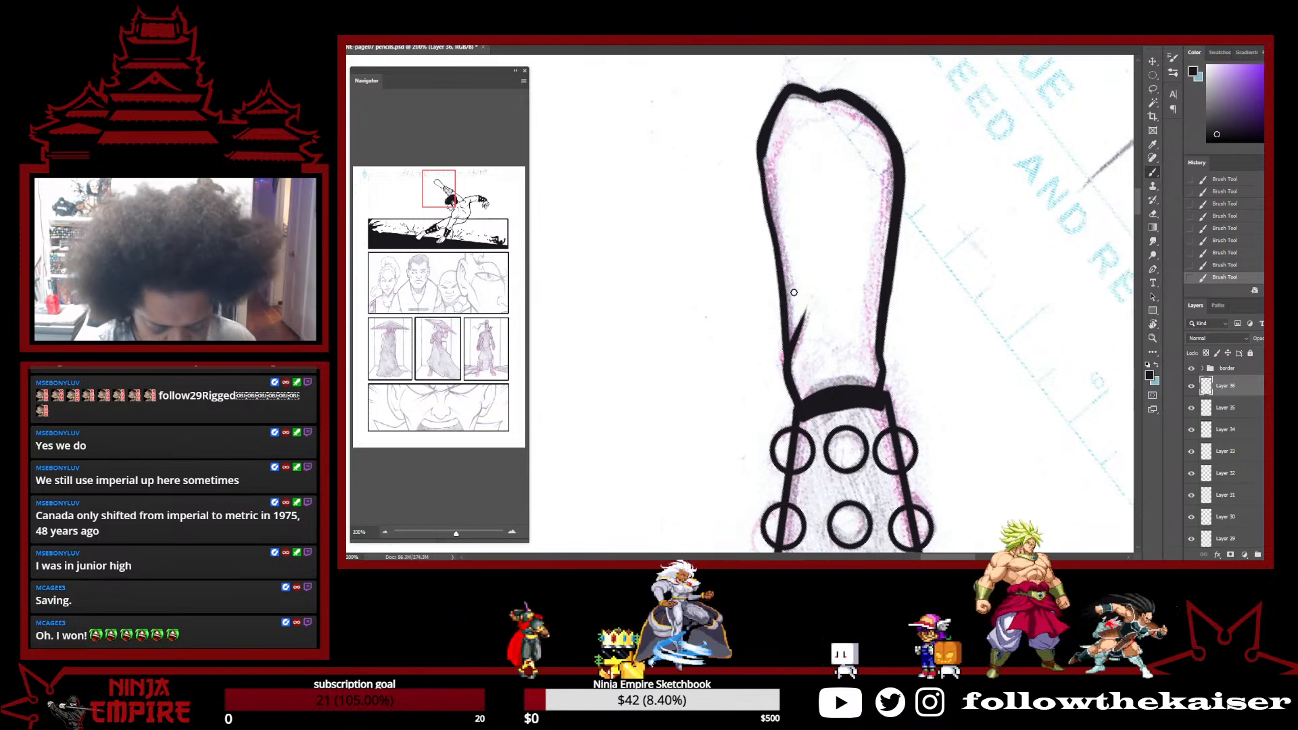
key(ctrl+z)
mouse_move(778, 241)
mouse_down()
mouse_move(787, 377)
mouse_move(764, 183)
mouse_move(786, 331)
mouse_up()
key(ctrl+z)
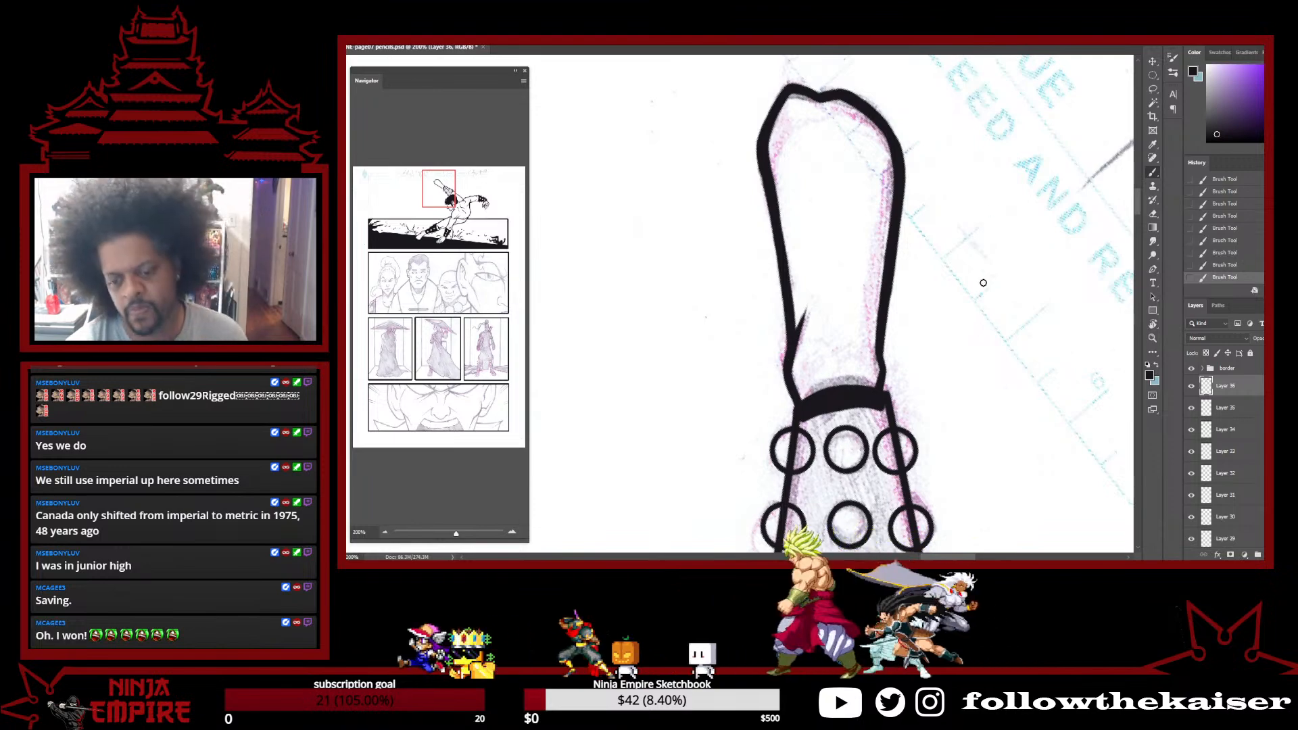
Fill the raised arm's wristband with solid black, leaving the round studs unfilled
key(r)
drag(996, 341, 689, 278)
mouse_move(796, 288)
mouse_down()
mouse_move(994, 241)
mouse_move(947, 458)
mouse_move(990, 341)
mouse_move(949, 438)
mouse_up()
key(b)
mouse_move(814, 433)
mouse_down()
mouse_move(795, 386)
mouse_move(800, 431)
mouse_move(795, 419)
mouse_move(766, 307)
mouse_move(779, 285)
mouse_move(771, 257)
mouse_move(777, 300)
mouse_move(749, 238)
mouse_up()
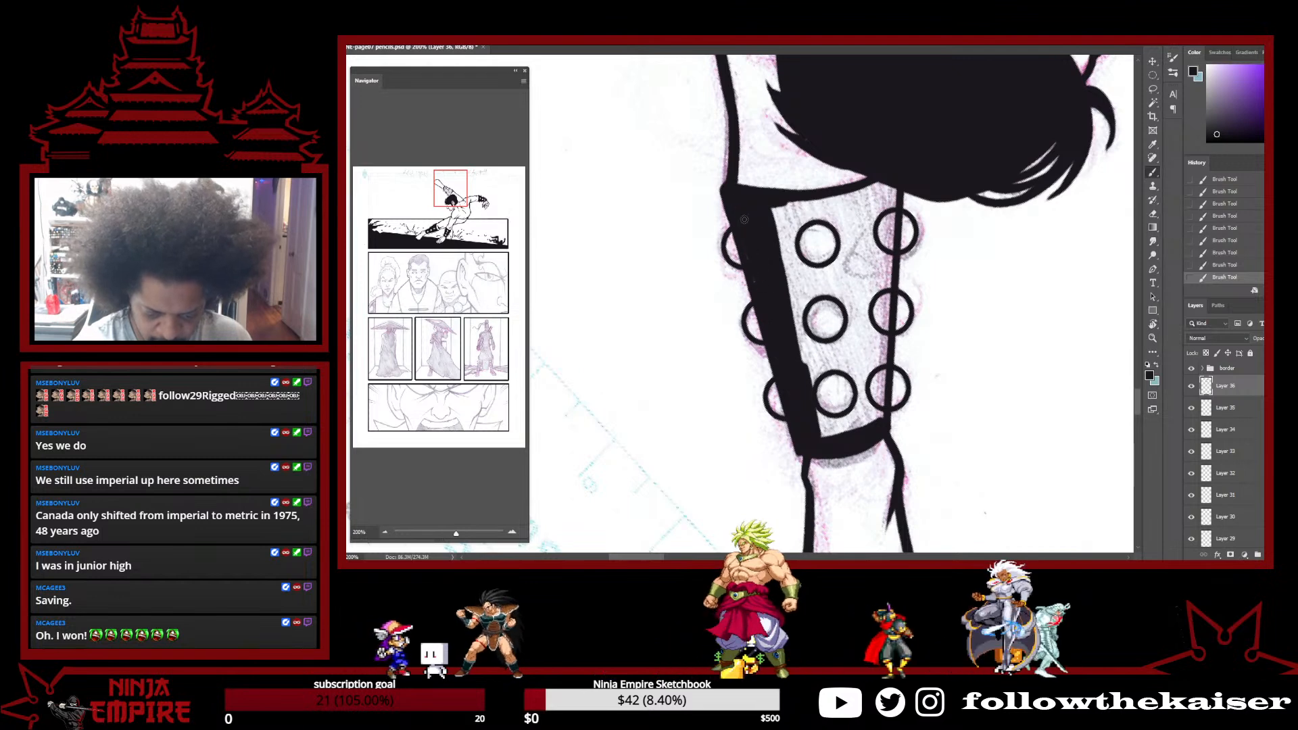
mouse_move(872, 290)
mouse_down()
mouse_move(877, 389)
mouse_move(885, 214)
mouse_move(882, 262)
mouse_move(876, 212)
mouse_move(861, 269)
mouse_move(847, 208)
mouse_move(865, 195)
mouse_move(865, 398)
mouse_move(843, 438)
mouse_move(817, 430)
mouse_move(869, 423)
mouse_up()
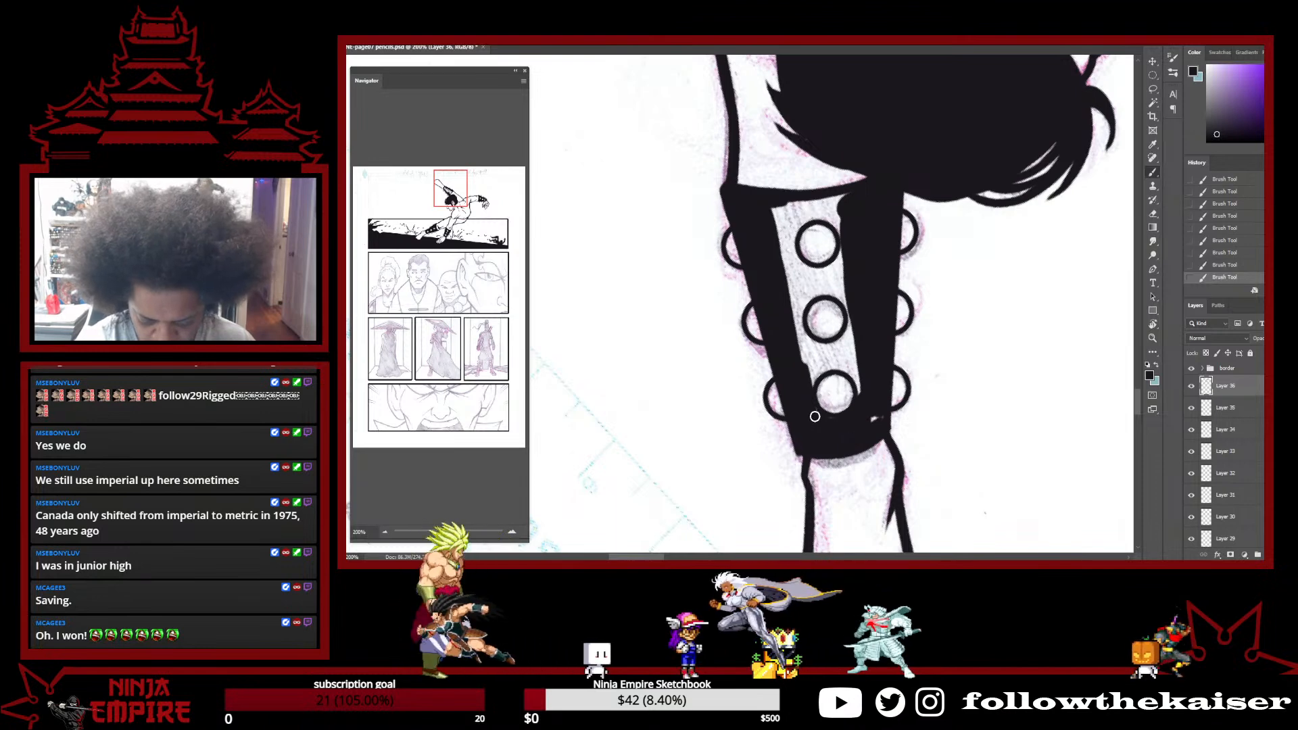
mouse_move(811, 369)
mouse_down()
mouse_move(856, 368)
mouse_move(849, 338)
mouse_move(843, 358)
mouse_up()
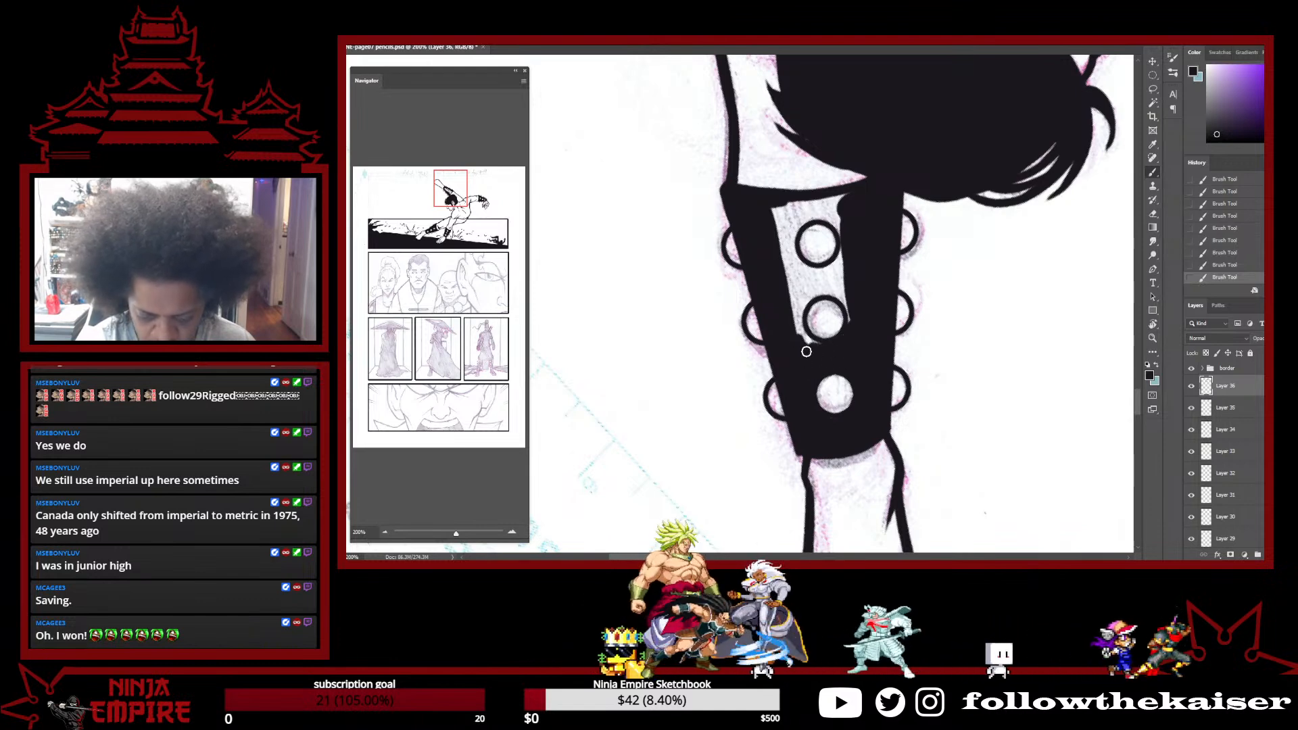
mouse_move(792, 306)
mouse_down()
mouse_move(826, 284)
mouse_move(845, 302)
mouse_up()
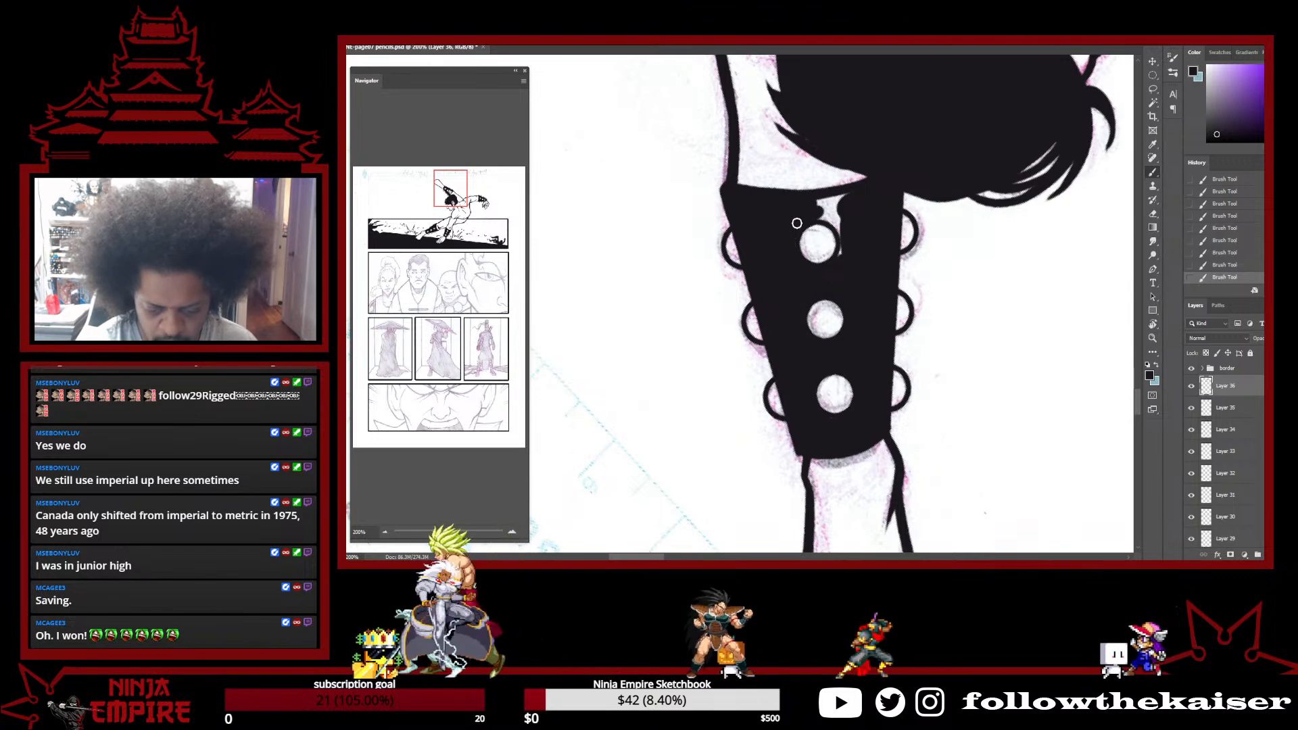
mouse_move(833, 219)
mouse_down()
mouse_move(842, 247)
mouse_move(831, 200)
mouse_move(811, 204)
mouse_up()
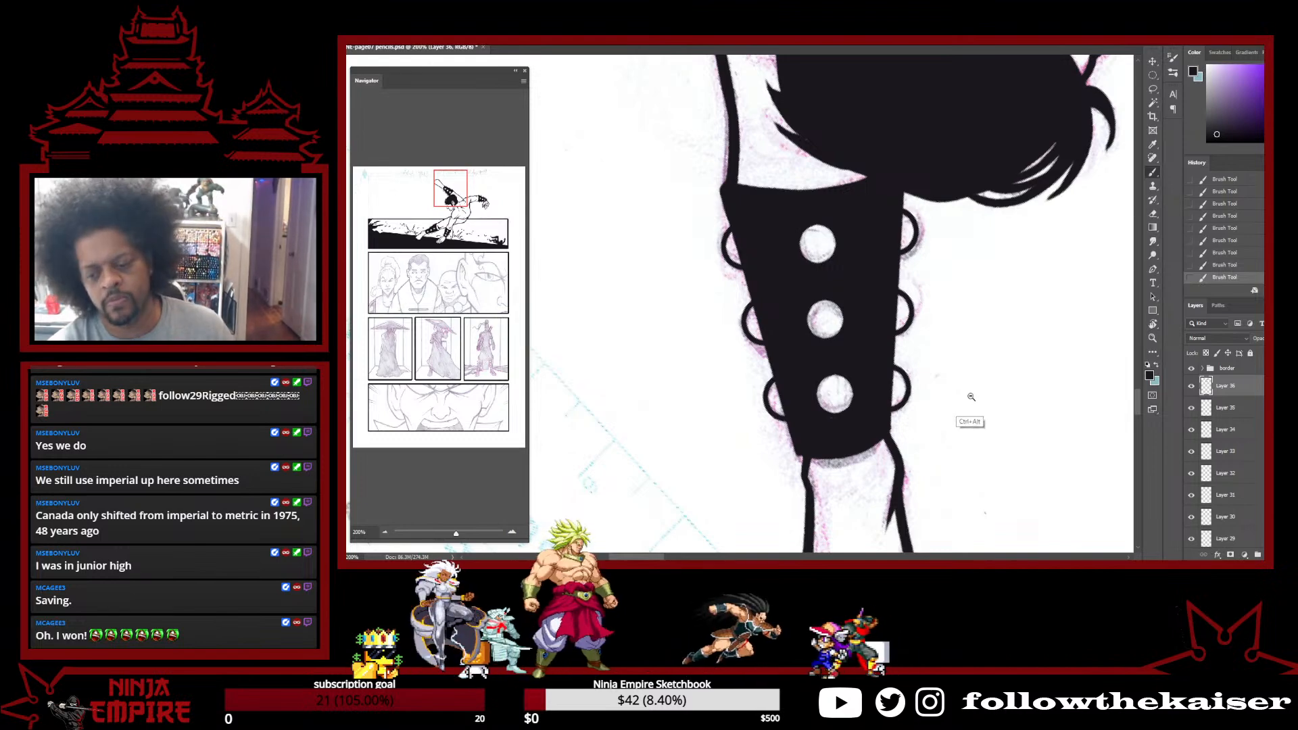
Review the inked leaping figure within the whole page and save the page file
scroll(969, 395, down, 5)
drag(1007, 326, 575, 453)
drag(703, 541, 1003, 404)
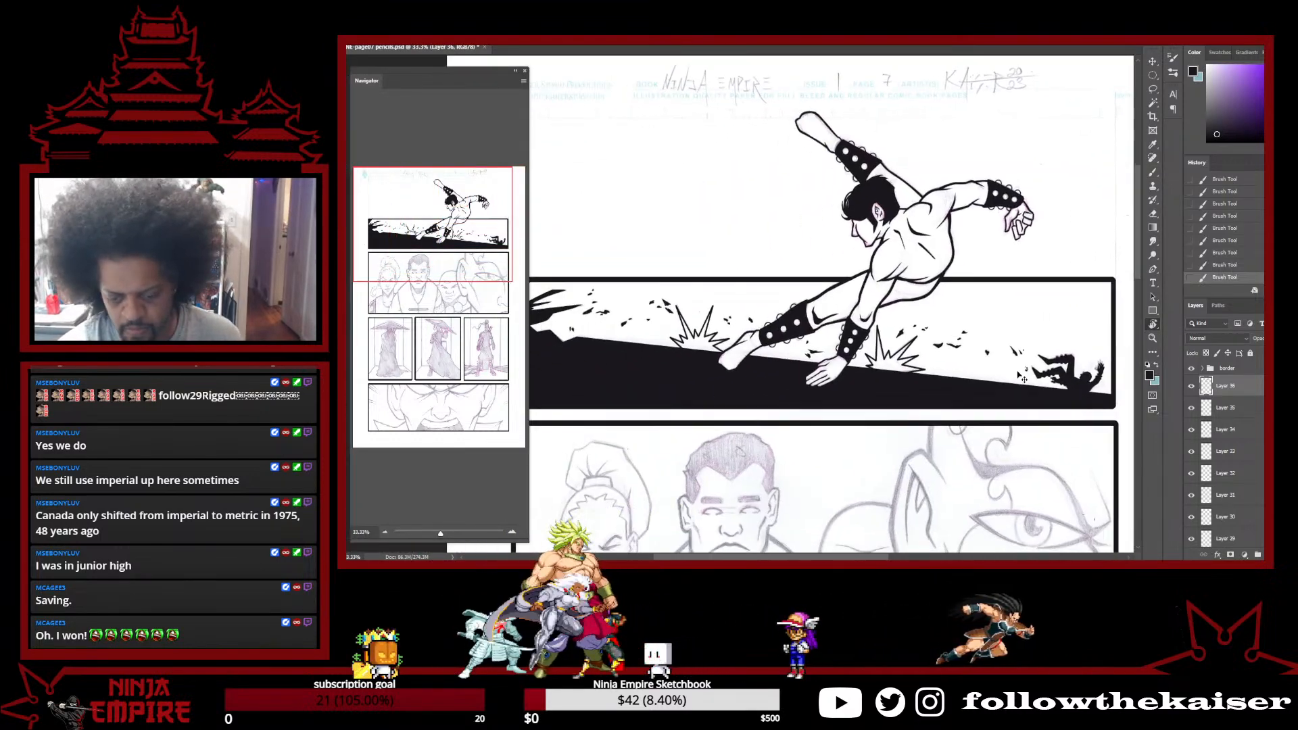
ctrl+alt+click(1004, 406)
ctrl+alt+click(981, 399)
drag(987, 476, 976, 399)
drag(1030, 461, 956, 385)
key(ctrl+s)
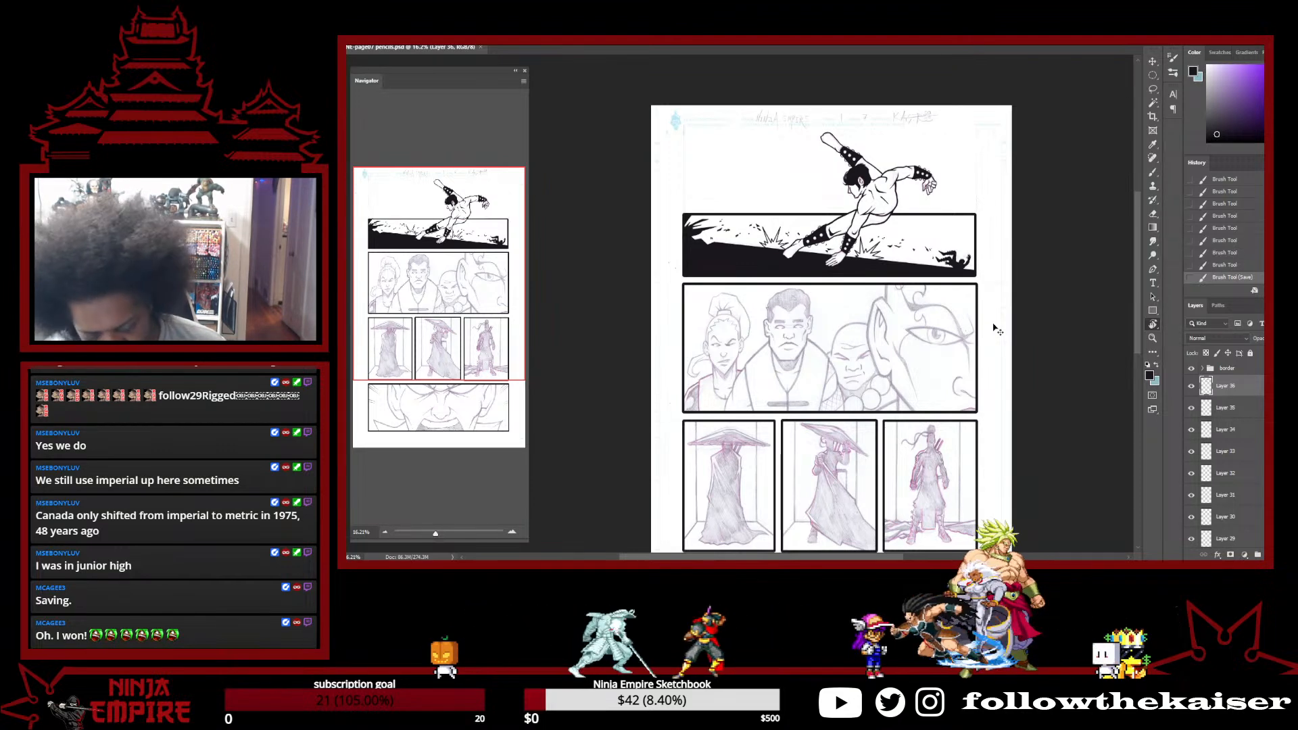
Merge all the separate inking layers down into Layer 1, keeping the border group and the Background separate
key(ctrl+e)
key(ctrl+e)
key(ctrl+e)
key(ctrl+e)
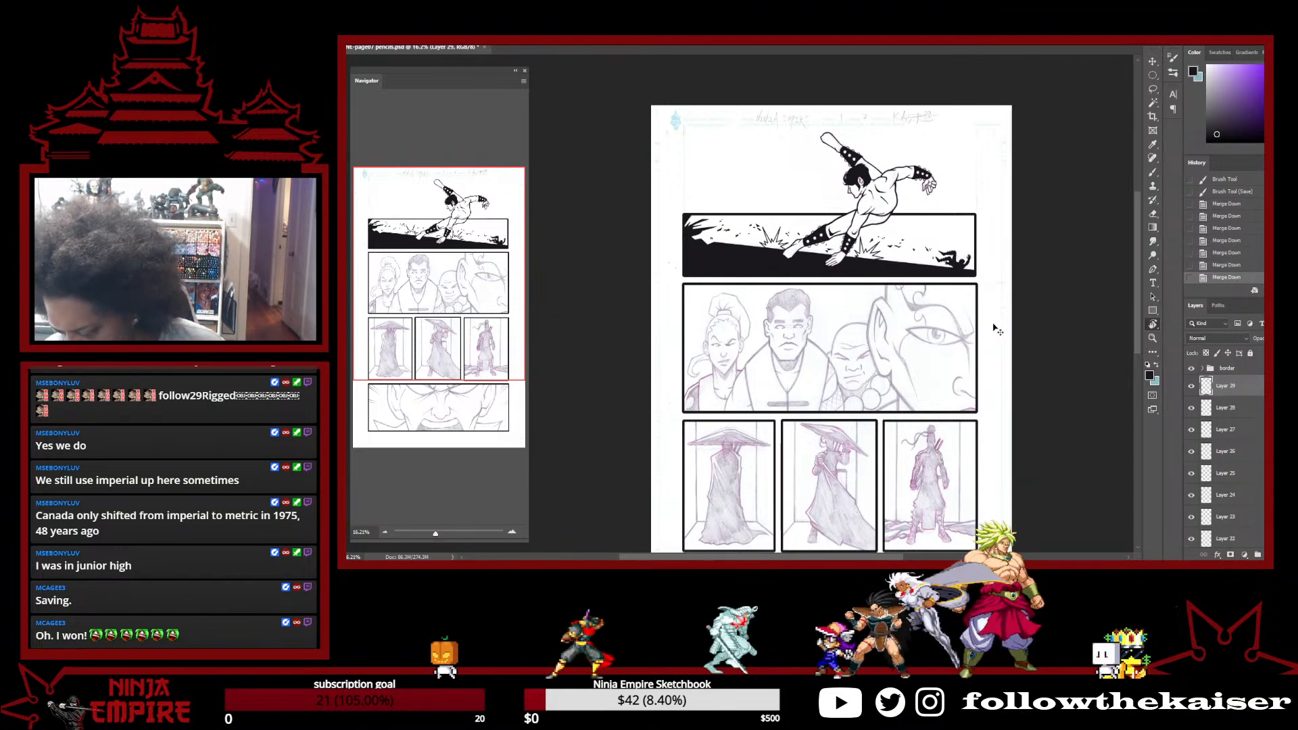
key(ctrl+e)
key(ctrl+e)
key(ctrl+e)
key(ctrl+e)
key(ctrl+e)
key(ctrl+e)
key(ctrl+e)
key(ctrl+e)
key(ctrl+e)
key(ctrl+e)
key(ctrl+e)
key(ctrl+e)
key(ctrl+e)
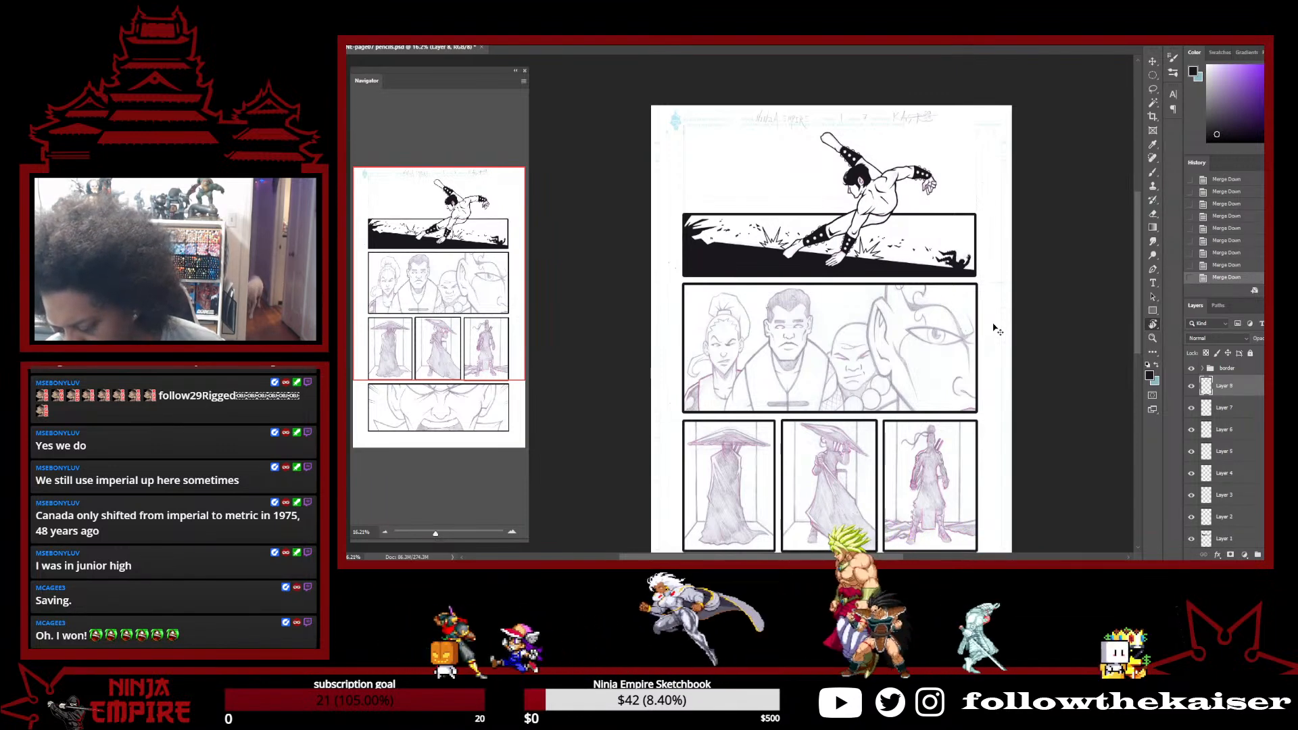
key(ctrl+e)
key(ctrl+e)
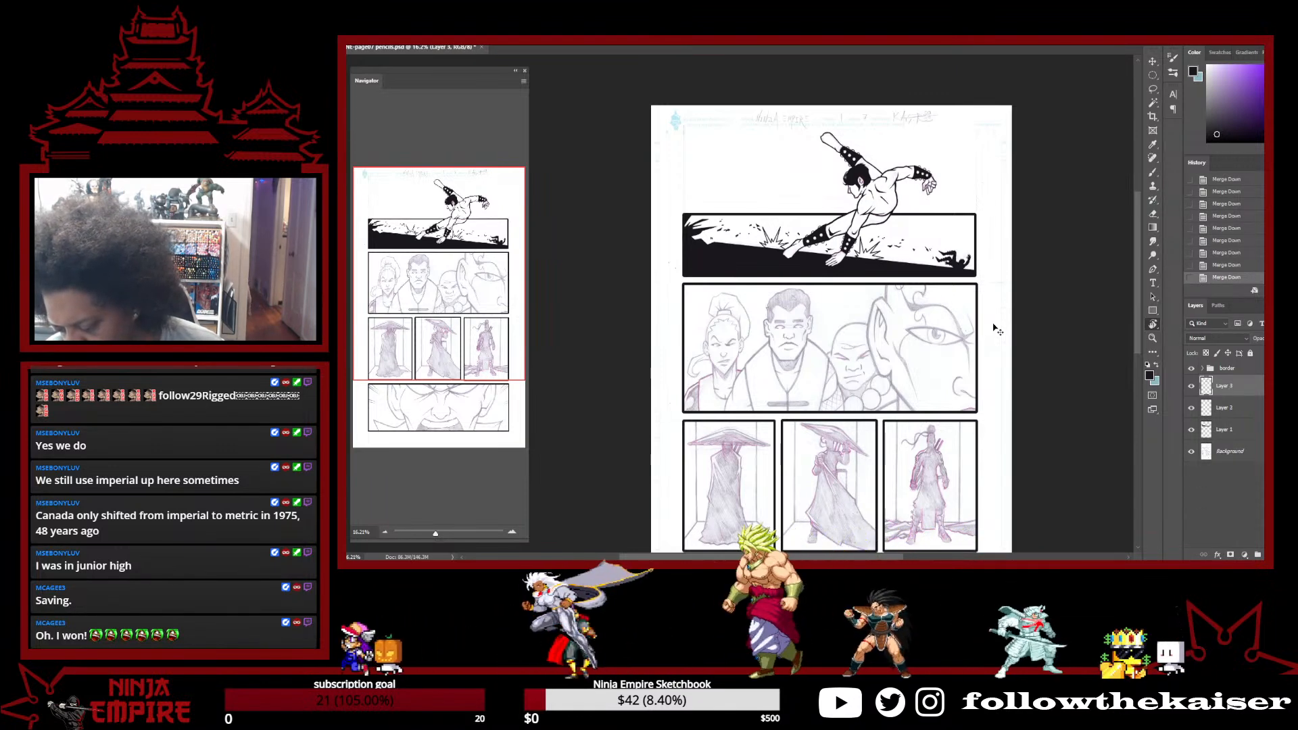
key(ctrl+e)
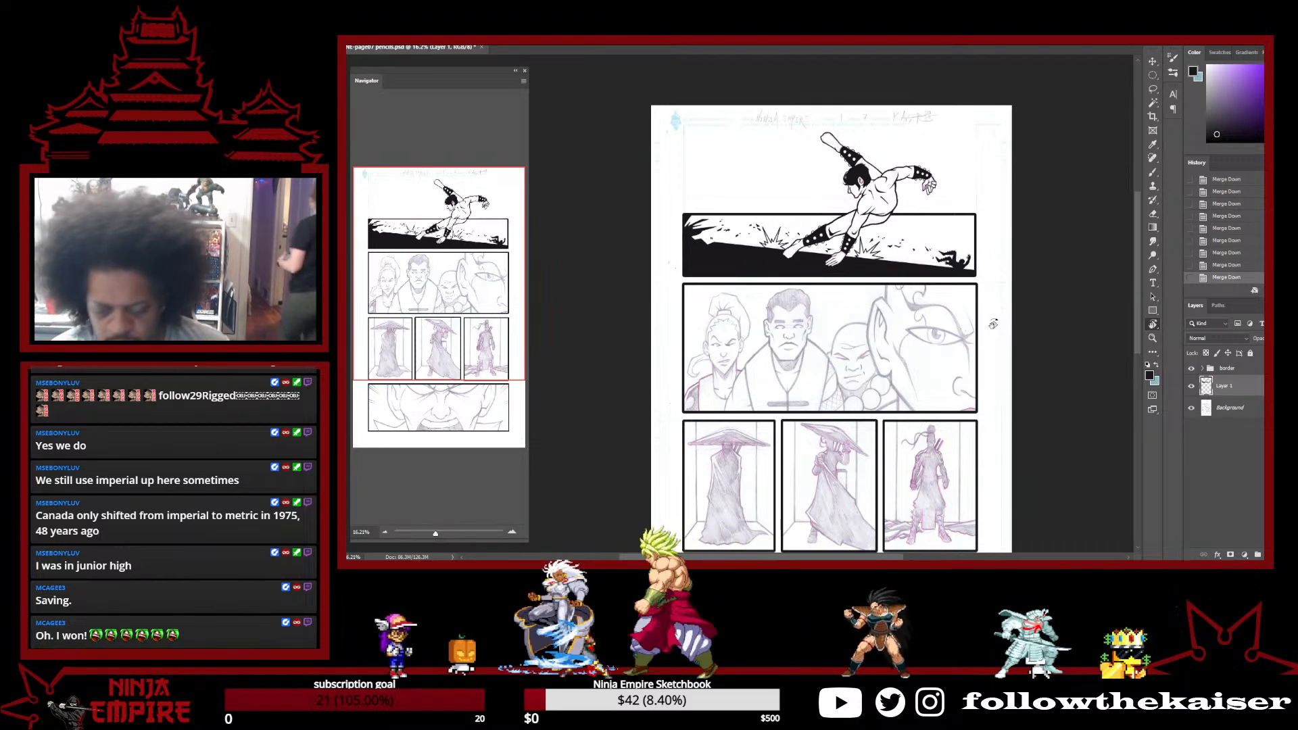
In the second panel, ink the thick line from the top border to the large pointed ear and its tapering inner stroke
ctrl+click(932, 357)
ctrl+click(931, 356)
ctrl+click(931, 357)
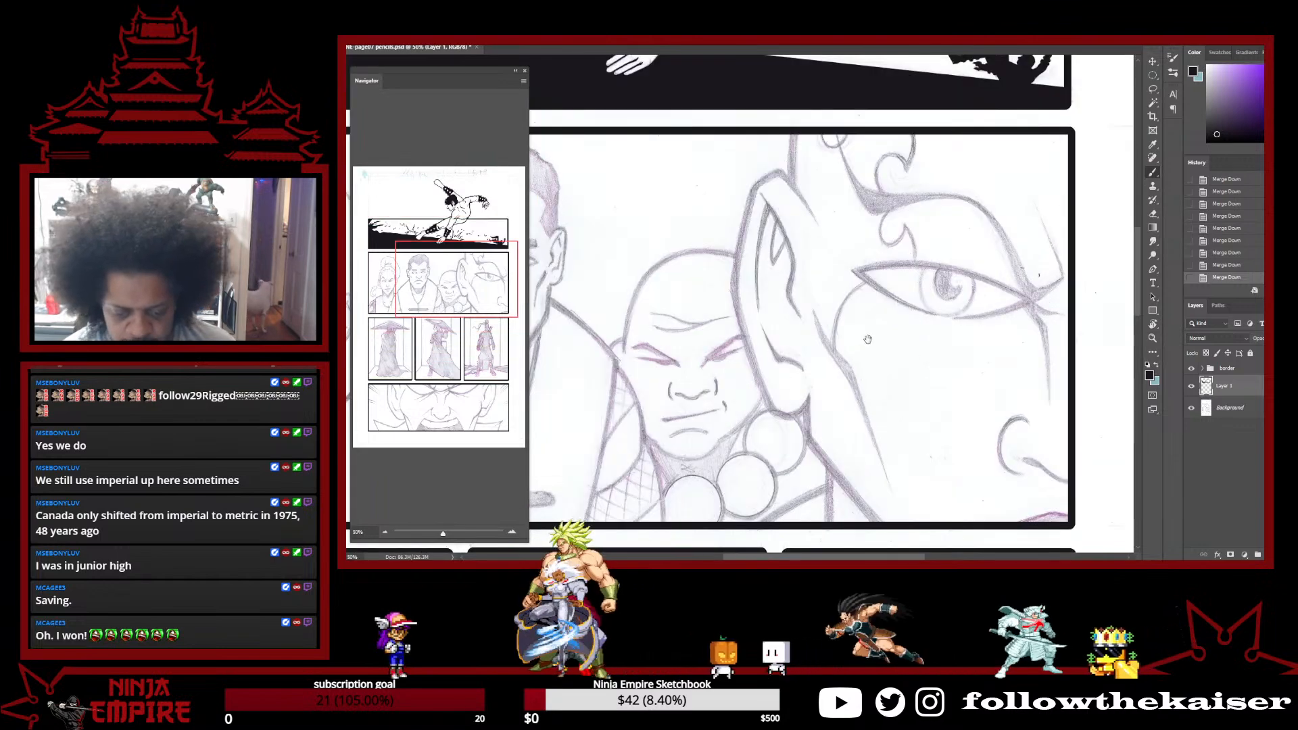
drag(868, 341, 959, 454)
ctrl+click(891, 272)
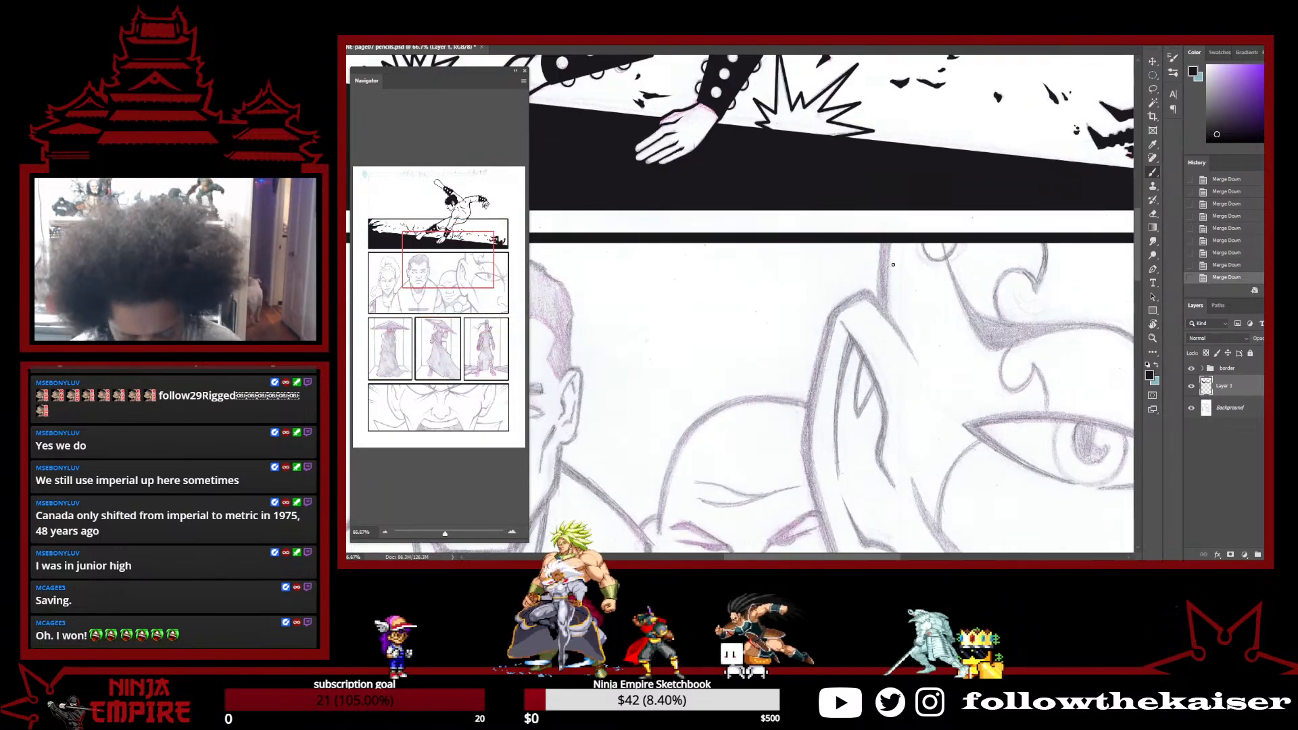
mouse_move(888, 248)
mouse_down()
mouse_move(884, 304)
mouse_move(914, 358)
mouse_up()
drag(868, 294, 921, 373)
drag(866, 299, 899, 335)
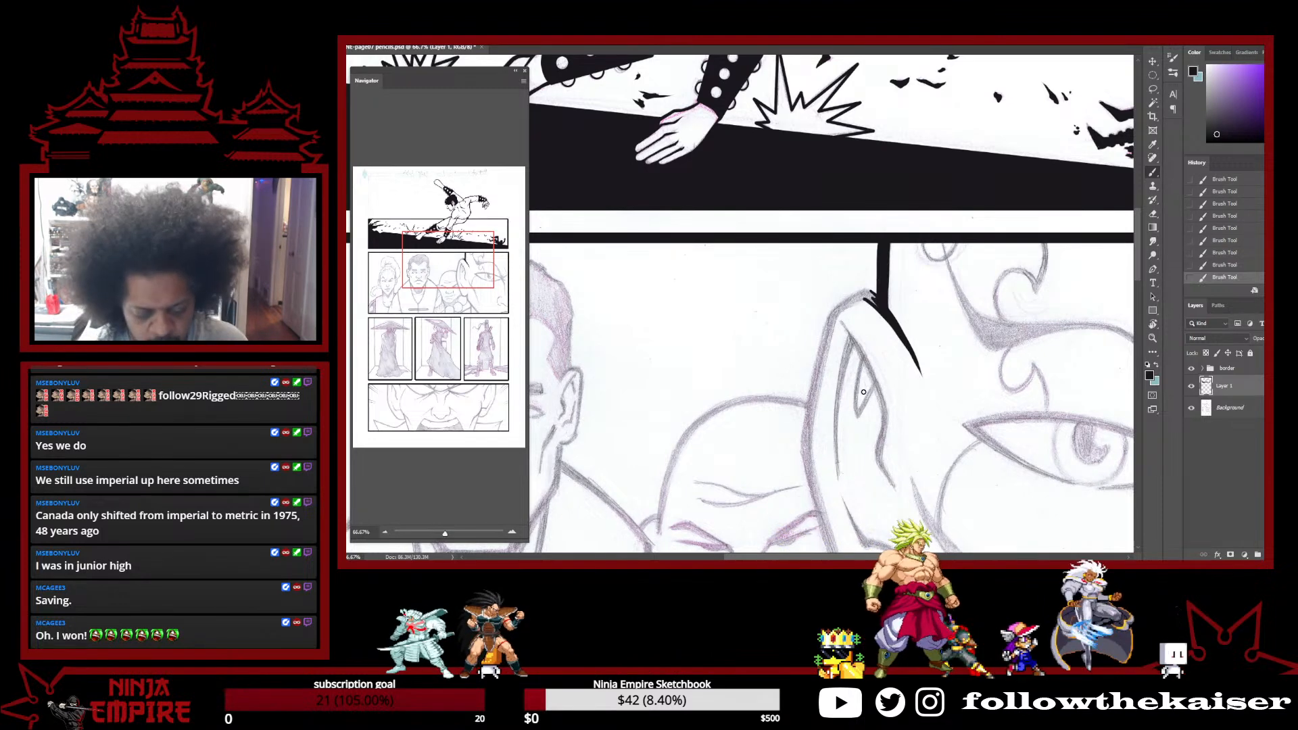
Ink the tip of the pointed ear and thicken the upper part of its outer edge
drag(863, 385, 963, 359)
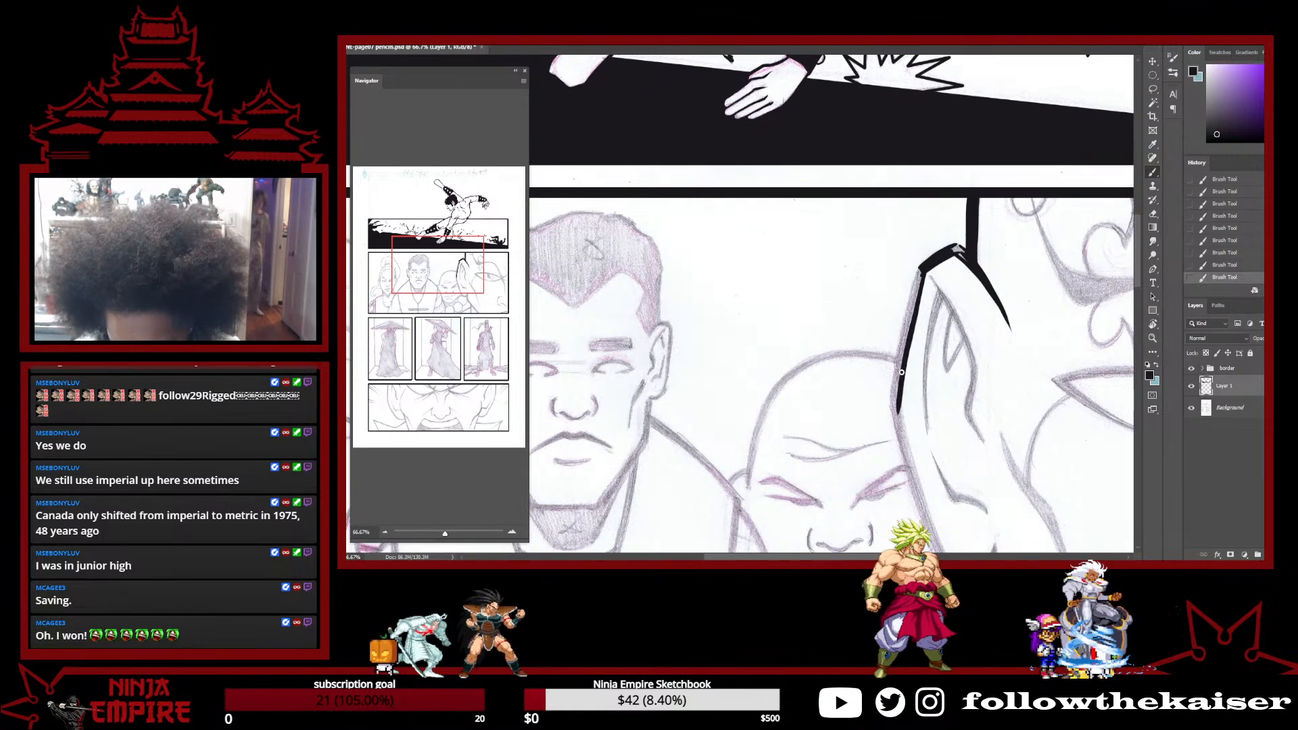
drag(921, 269, 892, 396)
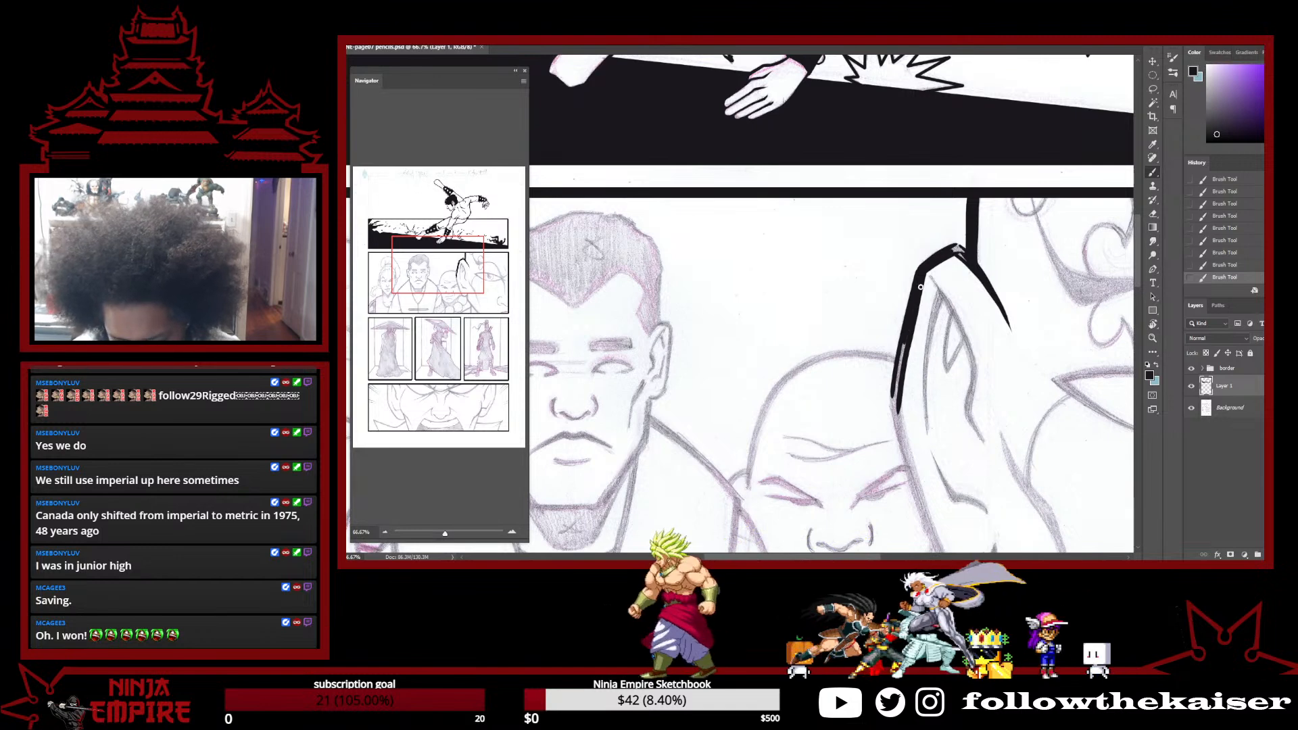
drag(896, 378, 895, 408)
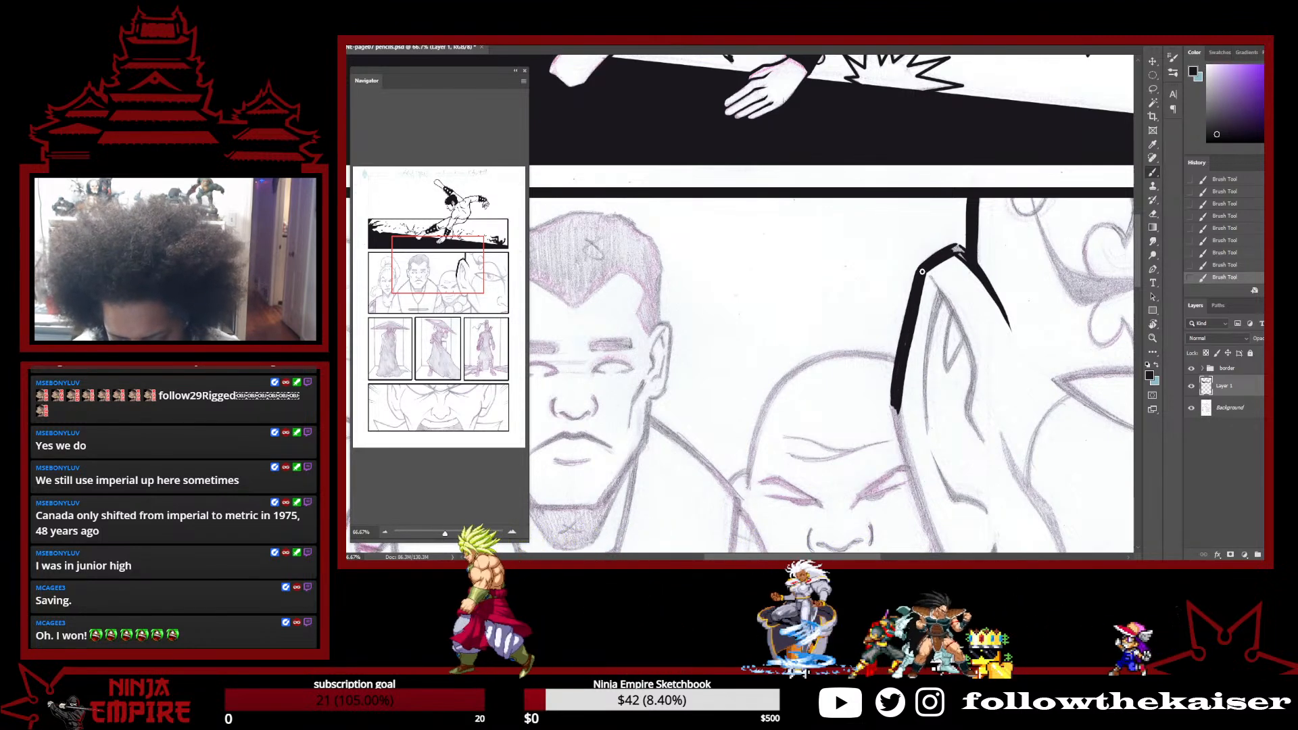
Ink the lower outer edge of the ear down to the earlobe and thicken it to match the upper part
key(r)
drag(900, 207, 924, 340)
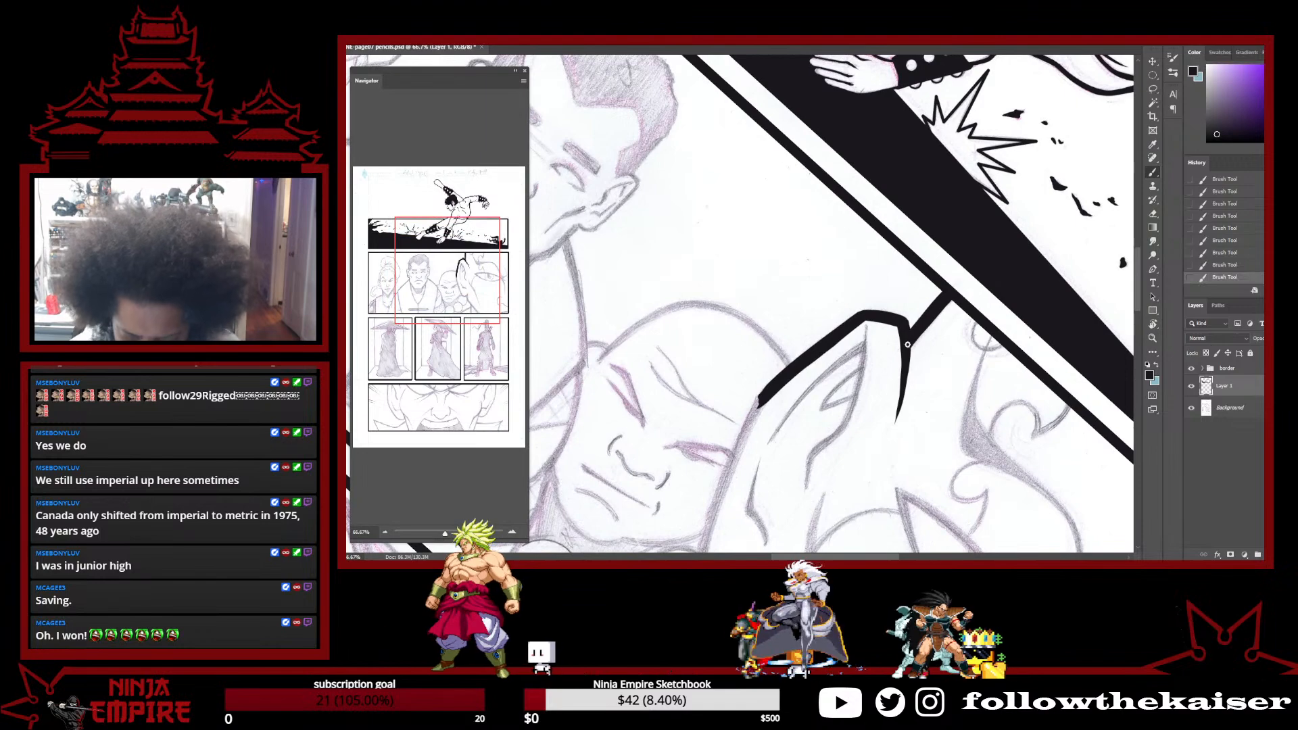
drag(908, 346, 1021, 204)
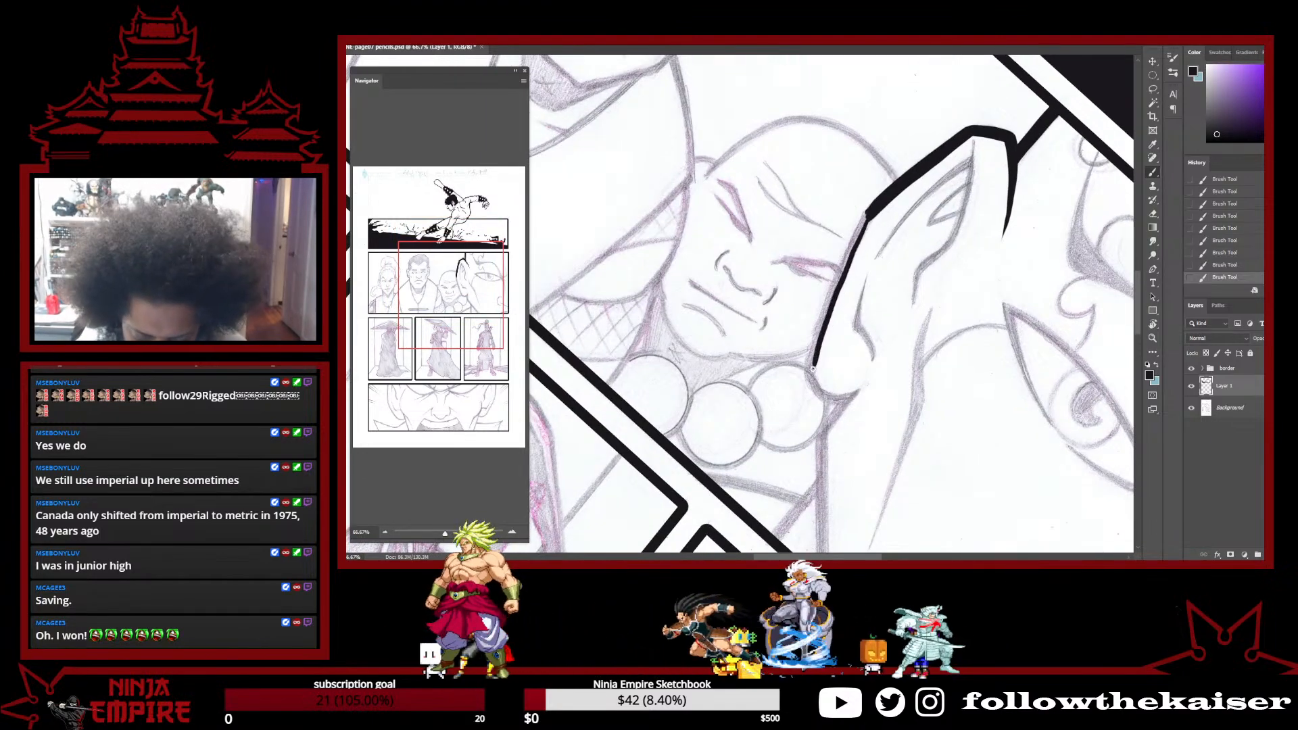
mouse_move(865, 220)
mouse_down()
mouse_move(812, 349)
mouse_move(813, 388)
mouse_up()
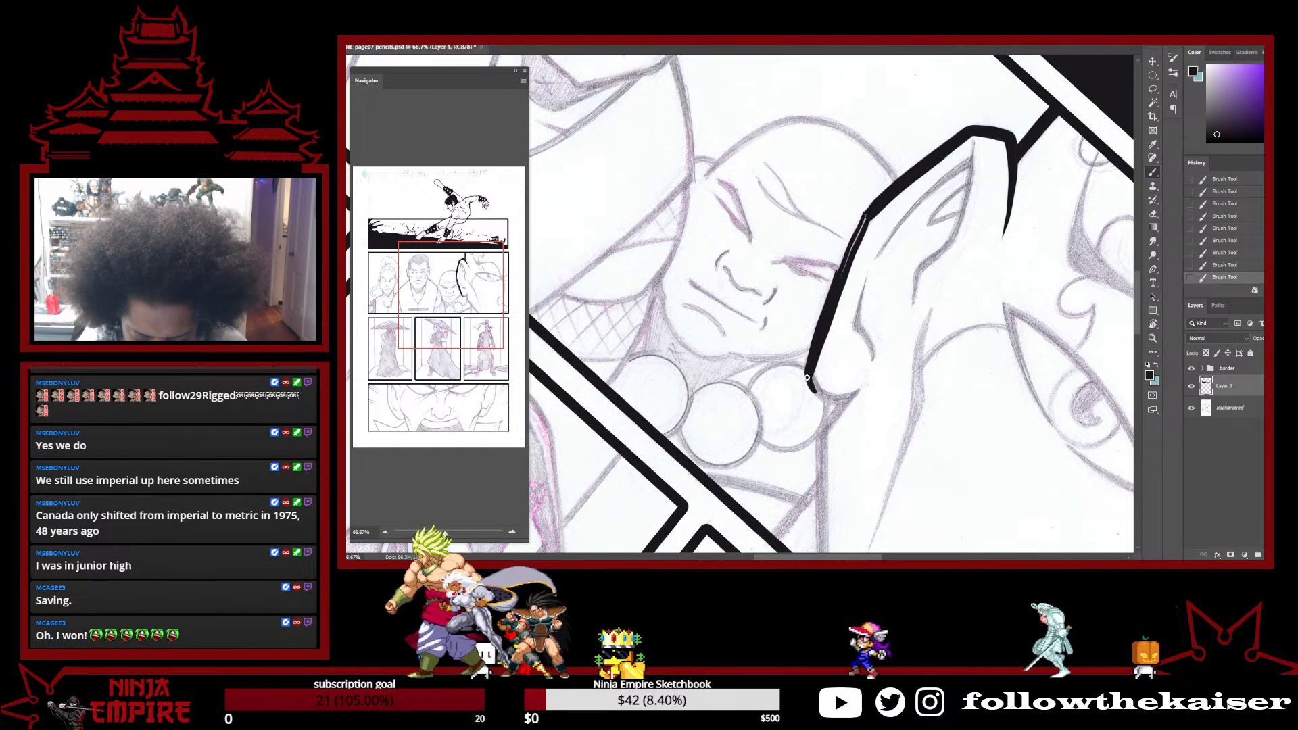
drag(844, 264, 850, 250)
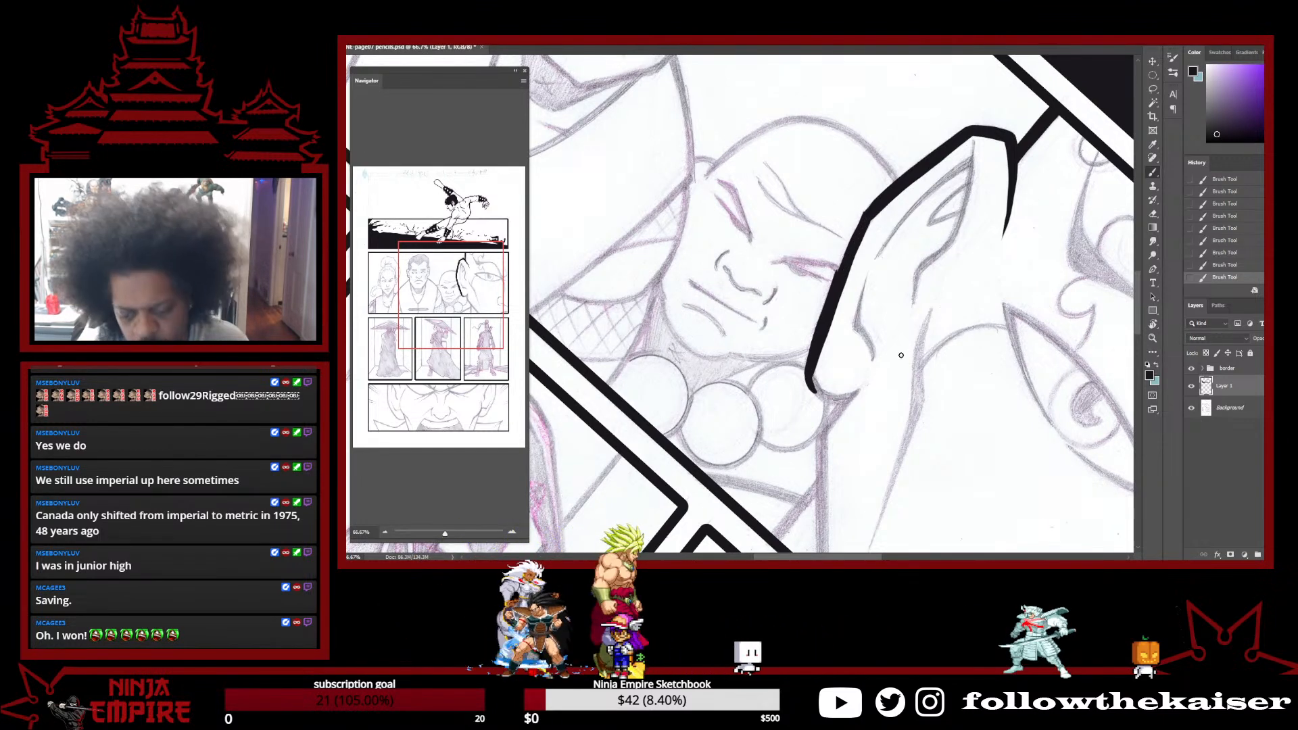
Smooth the ear's thick outer contour by erasing rough edges and touching up the line with the brush
key(r)
drag(1032, 337, 1009, 187)
key(e)
drag(814, 153, 834, 362)
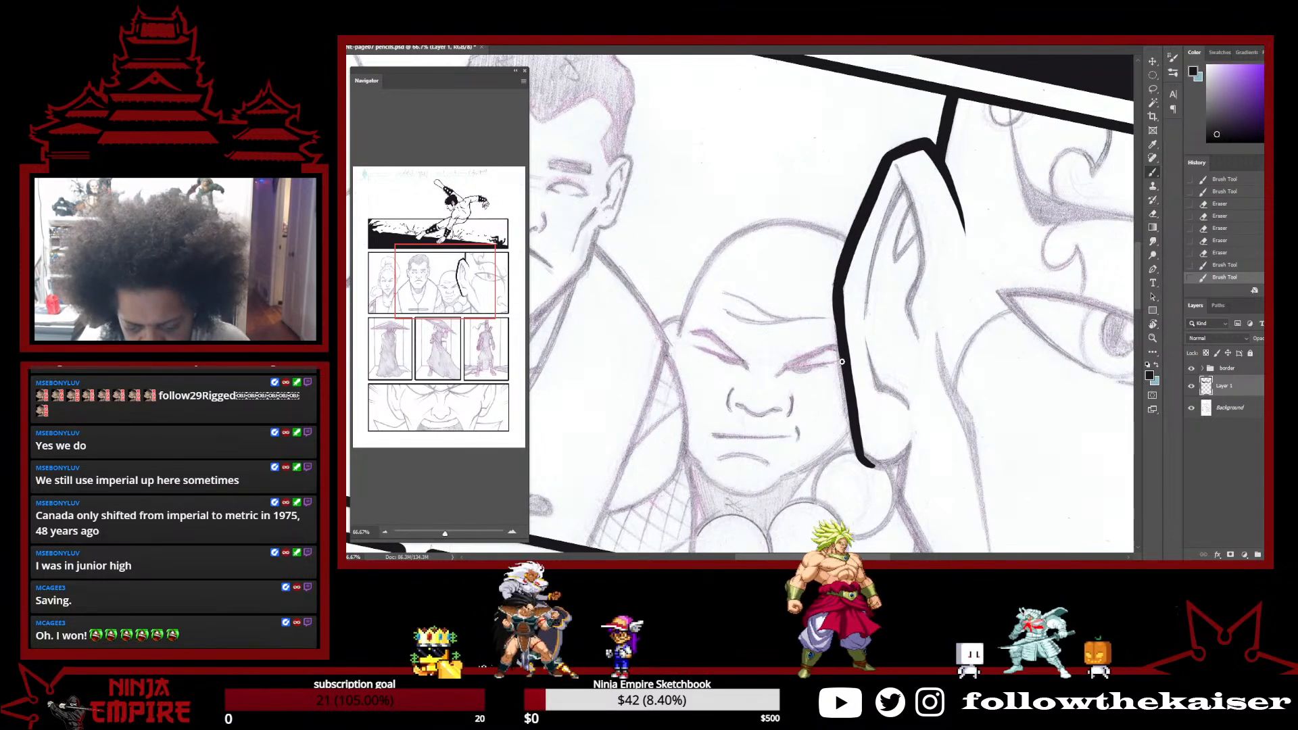
drag(846, 399, 869, 464)
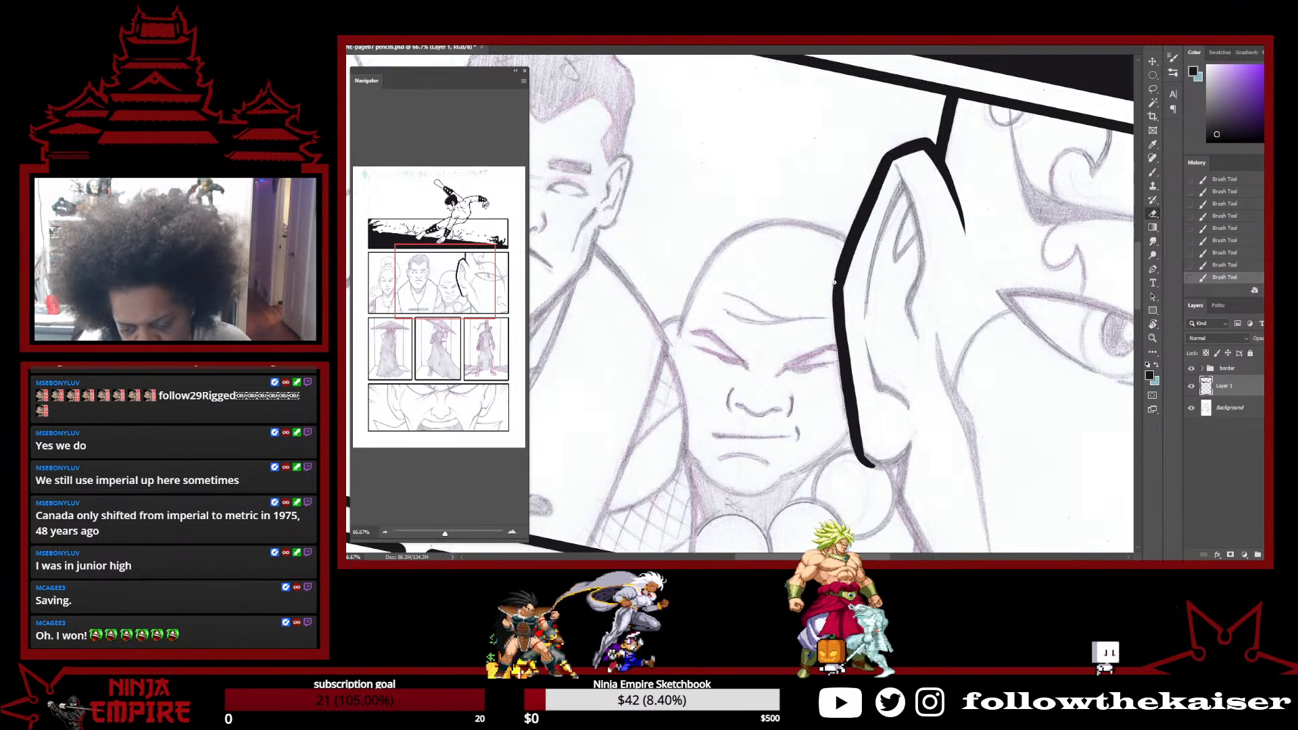
key(e)
mouse_move(836, 332)
mouse_down()
mouse_move(834, 356)
mouse_move(849, 277)
mouse_move(849, 341)
mouse_up()
key(b)
key(e)
drag(848, 338, 861, 436)
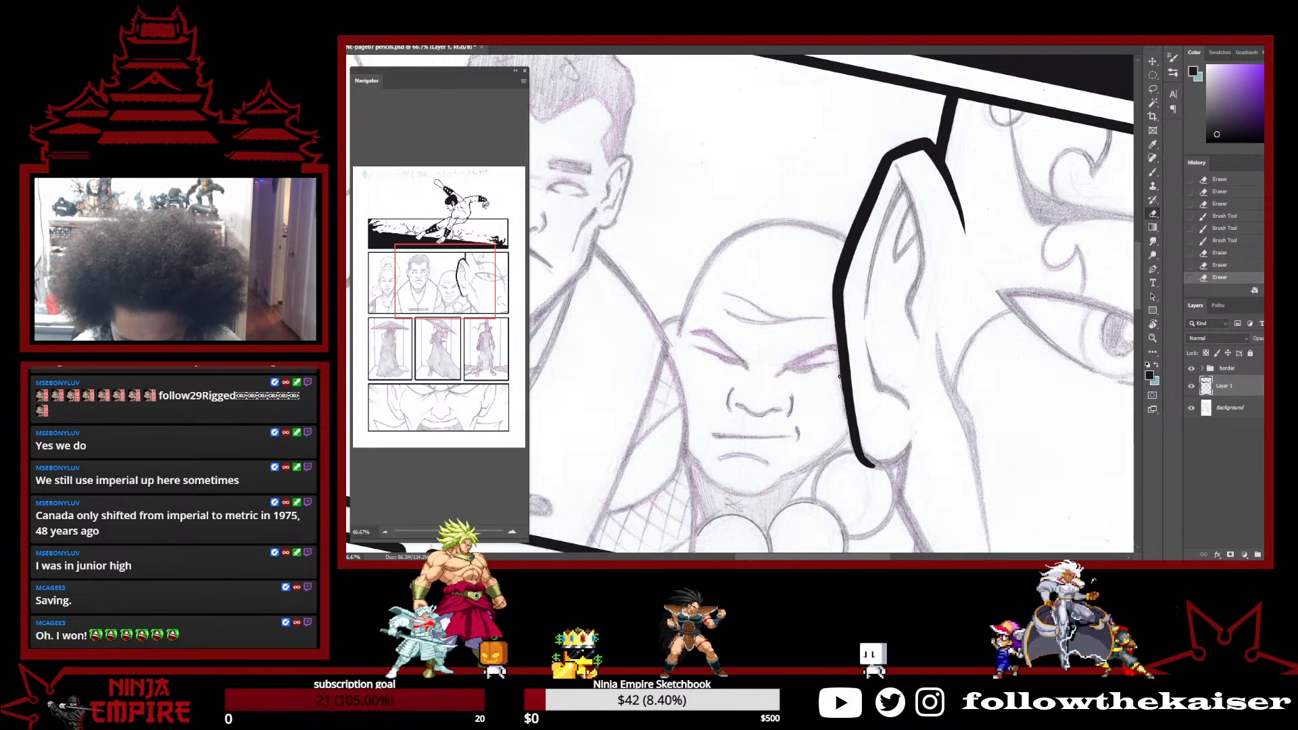
key(b)
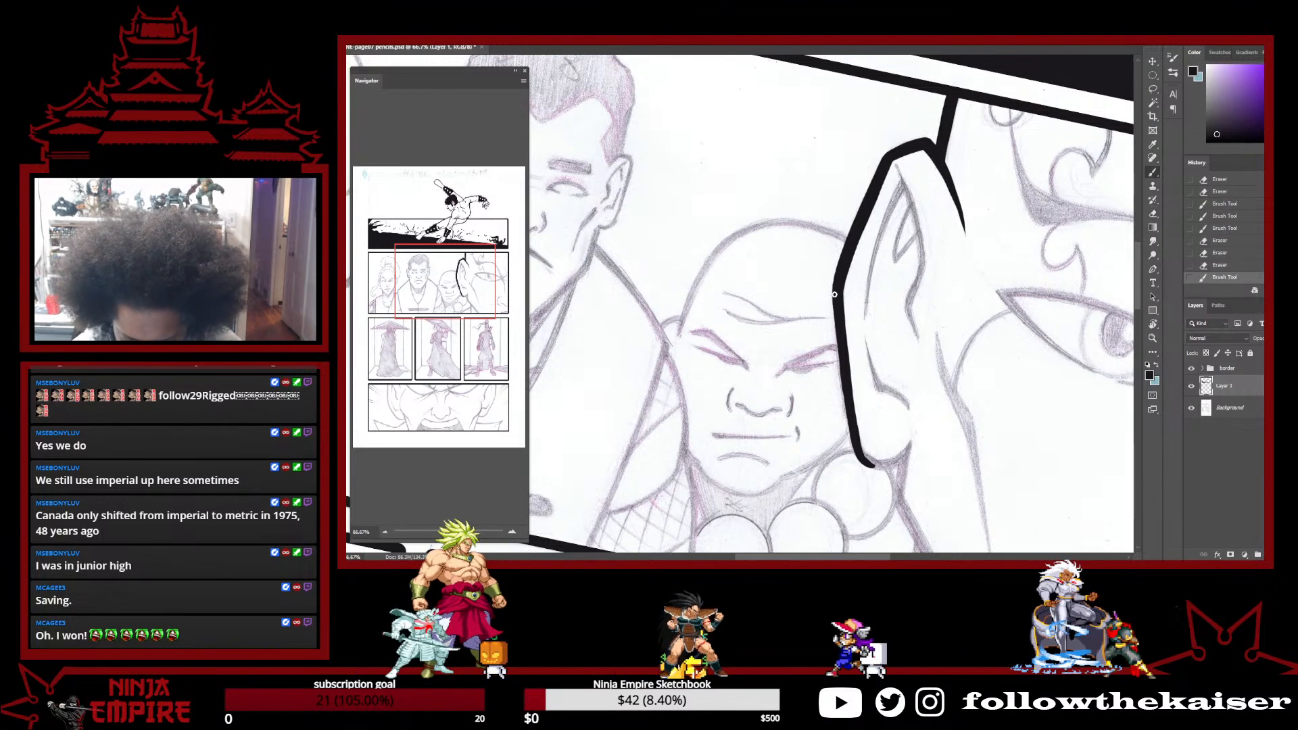
Ink the curve around the bottom of the earlobe and refine its thickness with small brush and eraser touches
key(r)
mouse_move(1014, 256)
mouse_down()
mouse_move(1041, 419)
mouse_move(1031, 453)
mouse_up()
mouse_move(1031, 452)
mouse_down()
mouse_move(1022, 288)
mouse_move(1021, 487)
mouse_up()
drag(869, 411, 1075, 298)
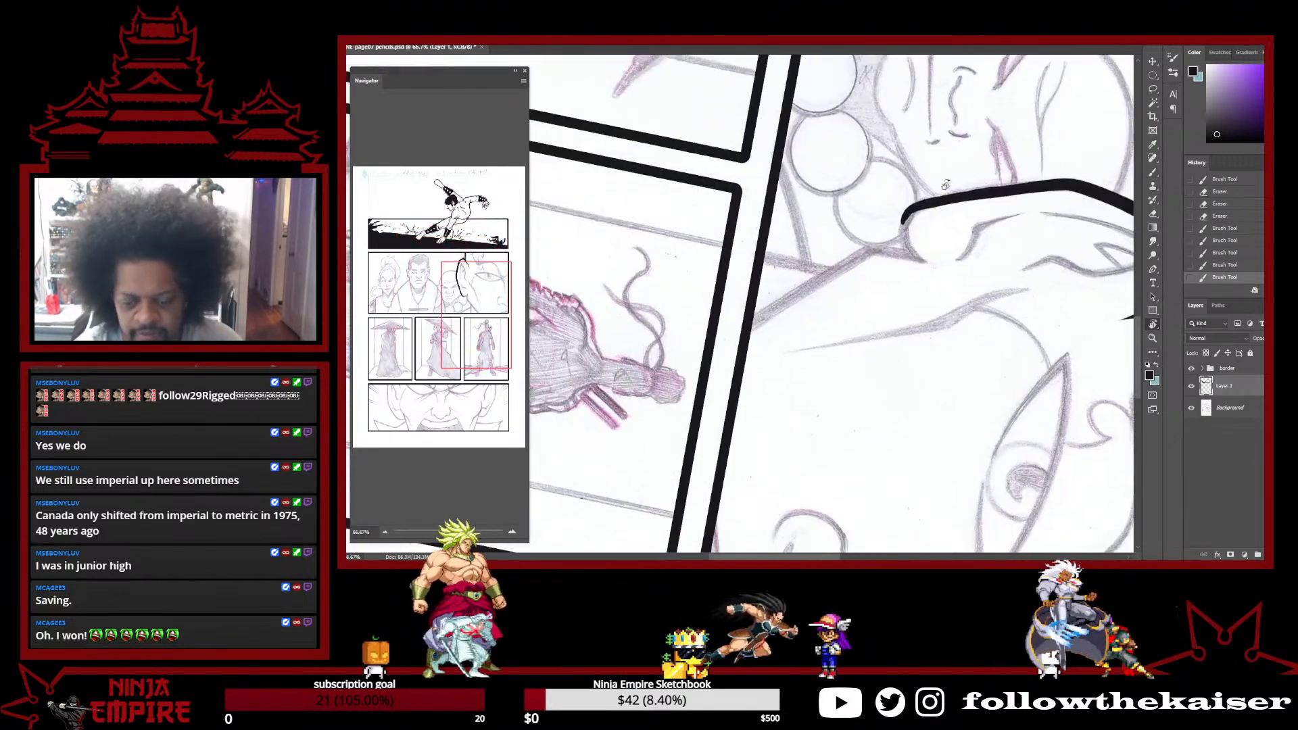
mouse_move(909, 211)
mouse_down()
mouse_move(916, 257)
mouse_move(893, 278)
mouse_move(884, 323)
mouse_up()
key(r)
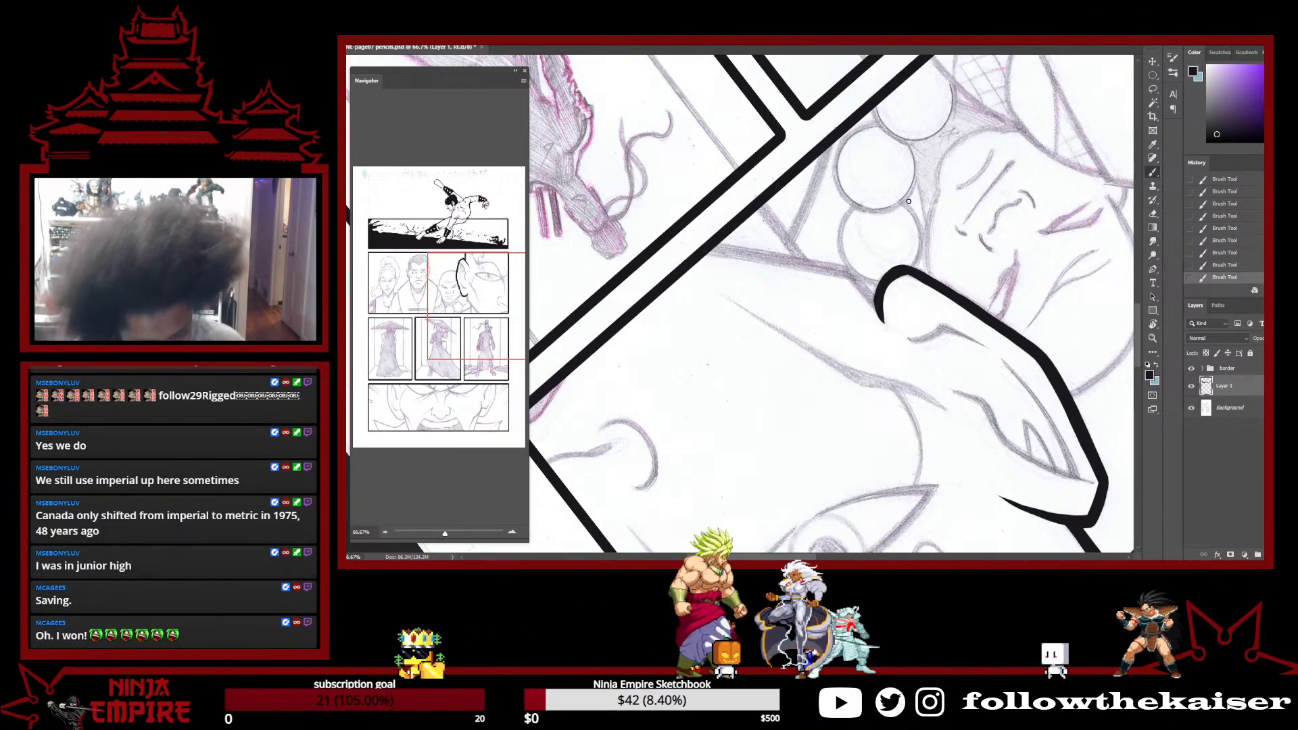
mouse_move(908, 201)
mouse_down()
mouse_move(642, 135)
mouse_move(612, 153)
mouse_up()
drag(852, 256, 1004, 436)
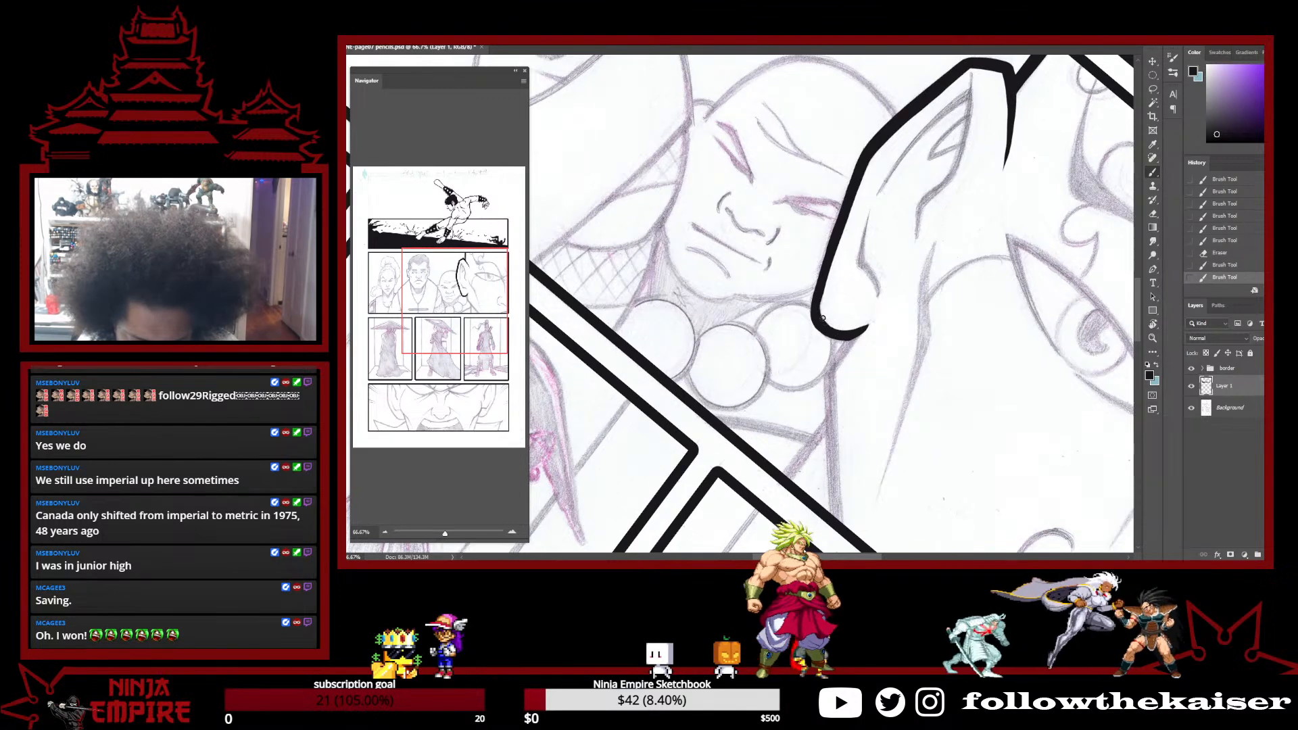
click(822, 289)
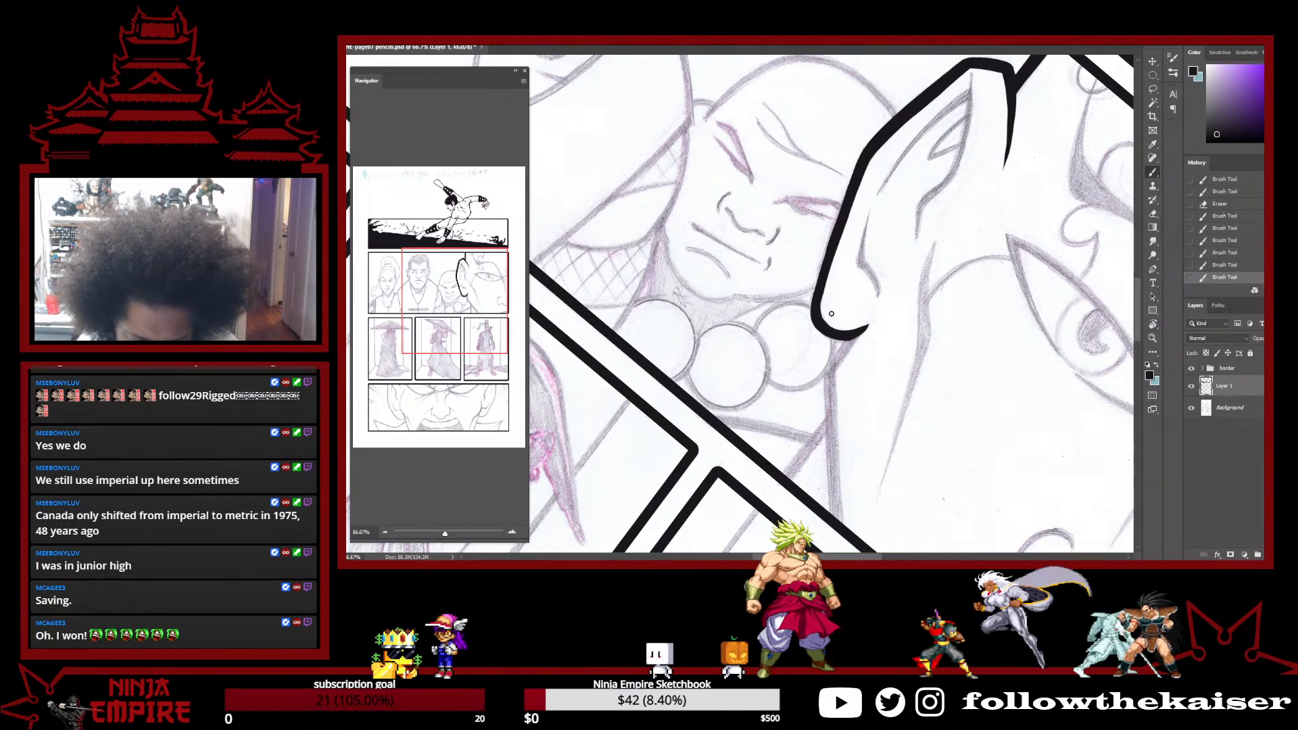
drag(830, 322, 824, 313)
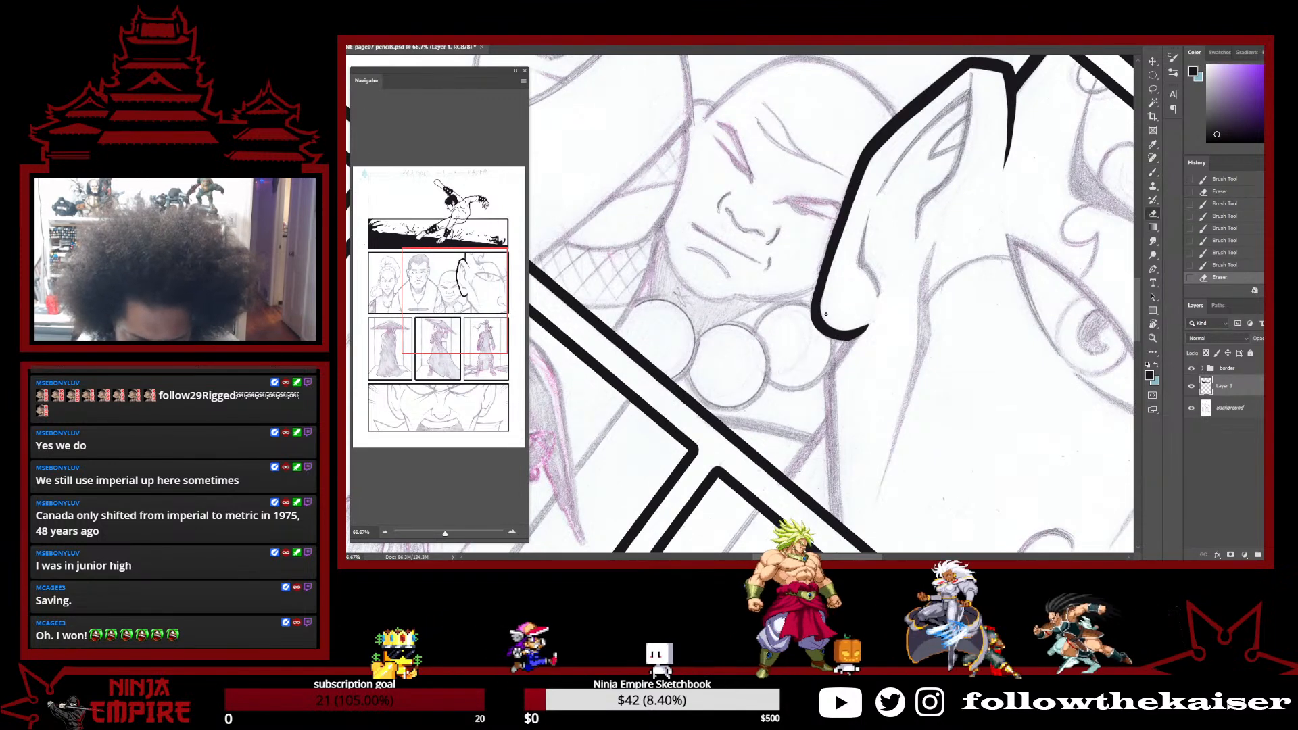
Ink the foreground face's neck line as a thick solid stroke from the earlobe down to the panel border
mouse_move(946, 361)
mouse_down()
mouse_move(1004, 281)
mouse_move(987, 354)
mouse_move(874, 431)
mouse_move(859, 503)
mouse_move(790, 424)
mouse_move(1011, 291)
mouse_move(1038, 357)
mouse_move(1070, 220)
mouse_move(1047, 328)
mouse_move(1055, 249)
mouse_move(1021, 303)
mouse_up()
key(r)
drag(985, 348, 996, 313)
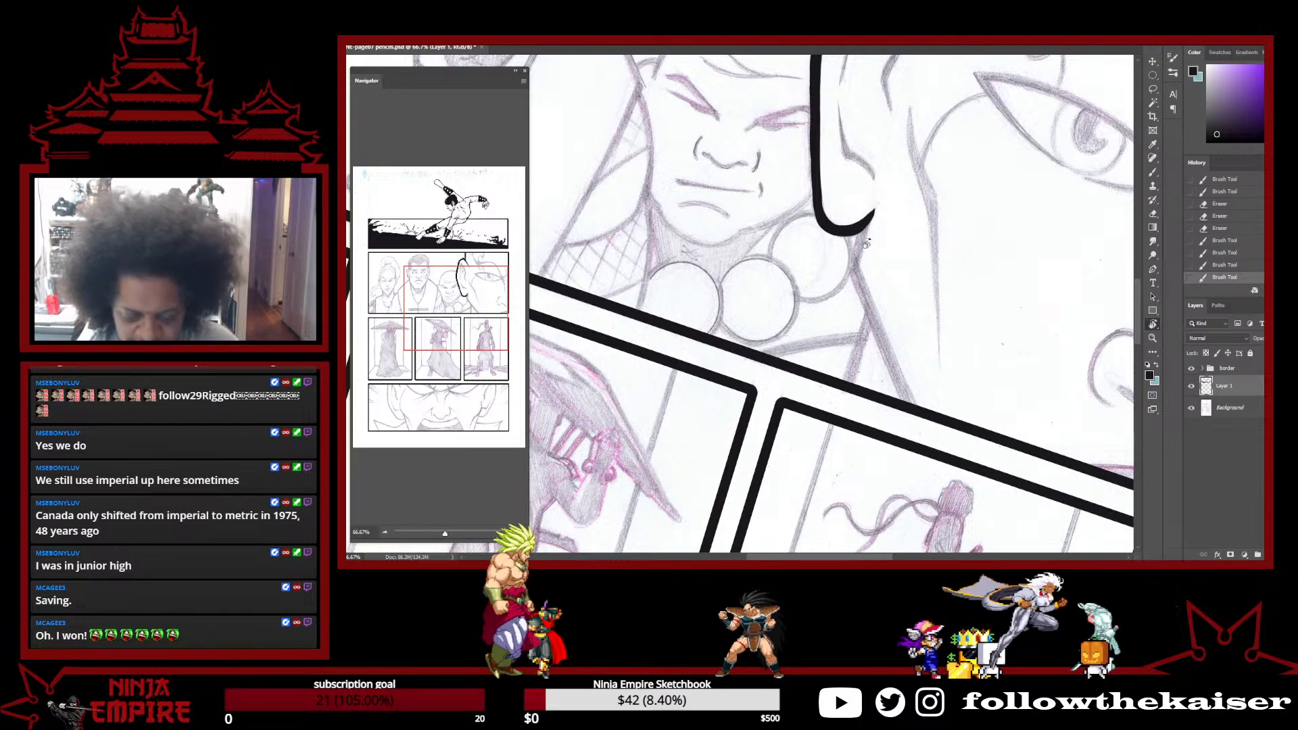
key(b)
drag(860, 231, 848, 262)
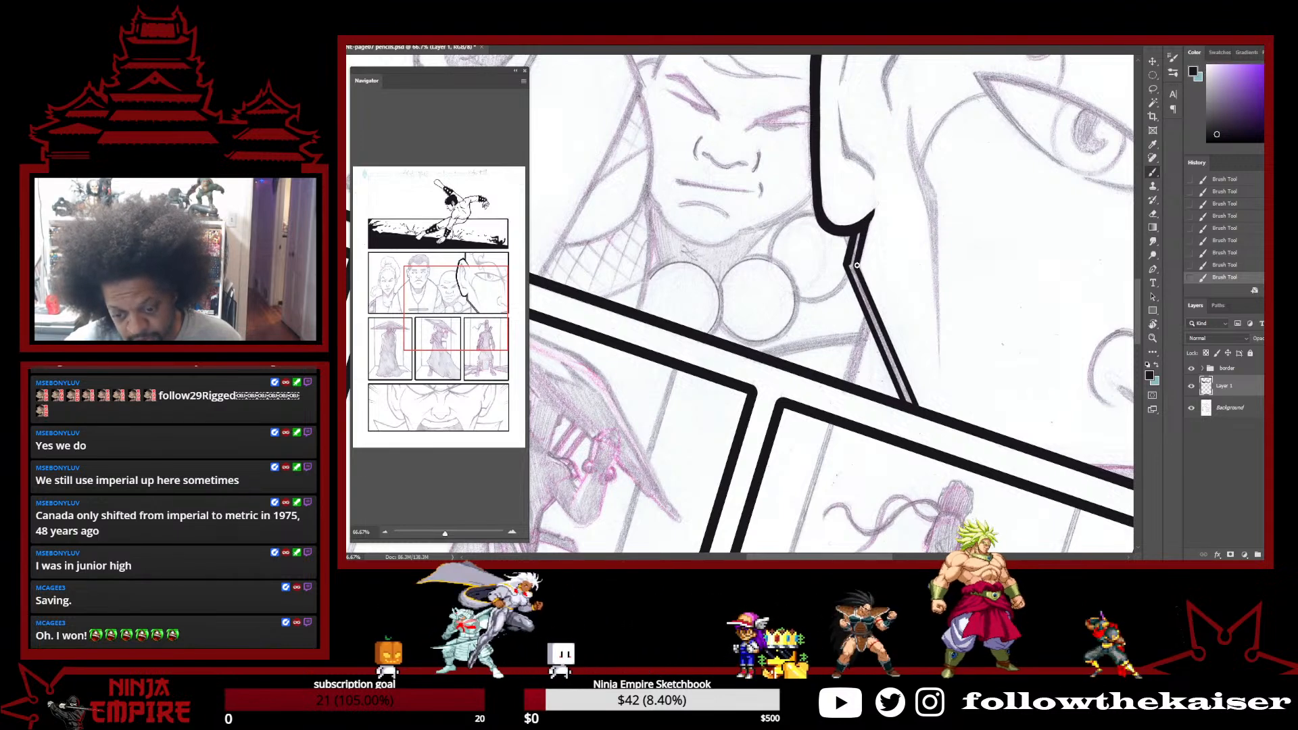
drag(861, 230, 897, 371)
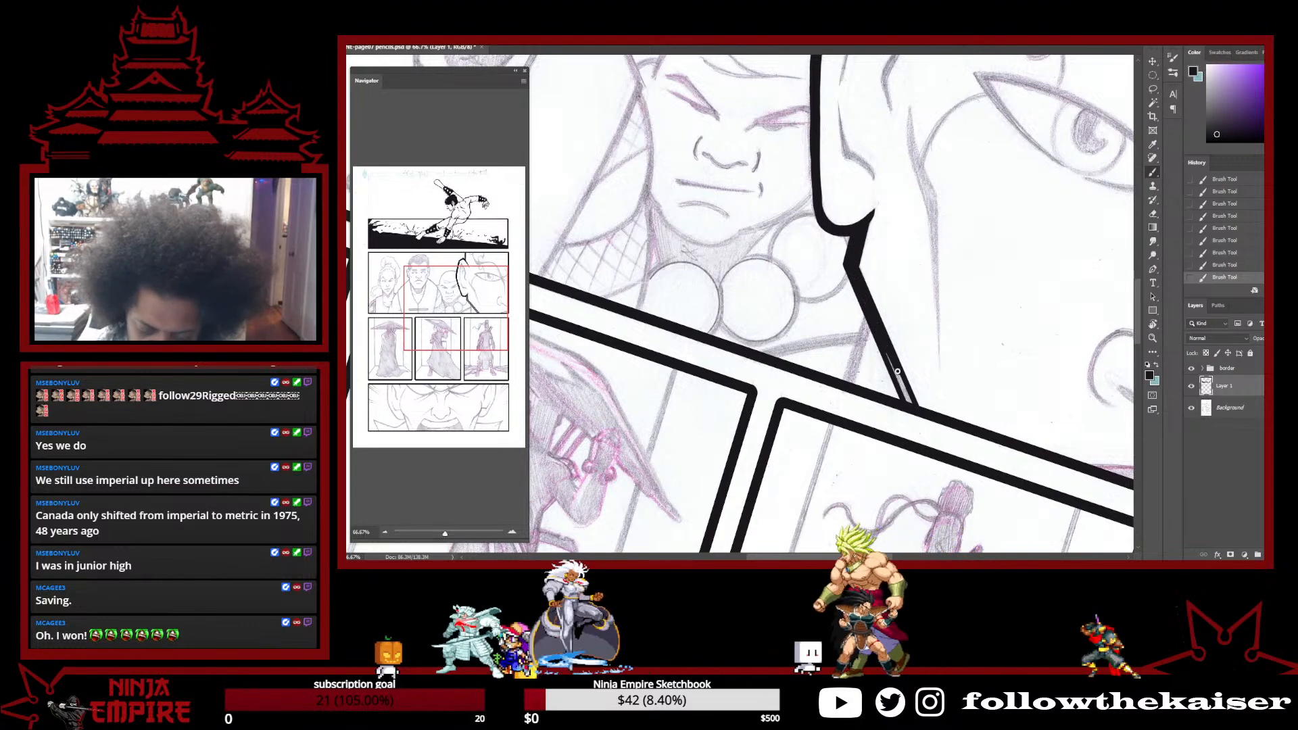
Ink the short thick line branching from the neck outline down to the panel border and fill it solid black
key(r)
mouse_move(953, 310)
mouse_down()
mouse_move(968, 298)
mouse_move(885, 265)
mouse_move(869, 305)
mouse_up()
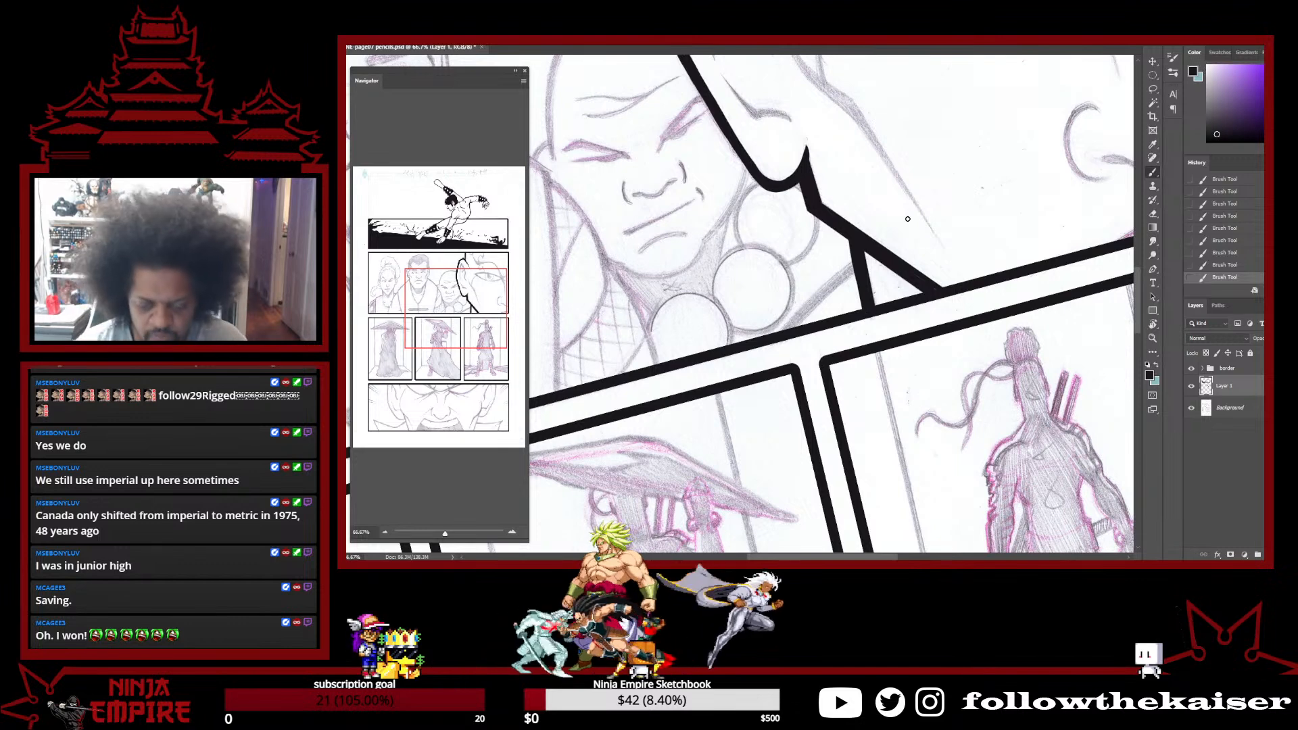
key(ctrl+z)
key(ctrl+z)
key(ctrl+z)
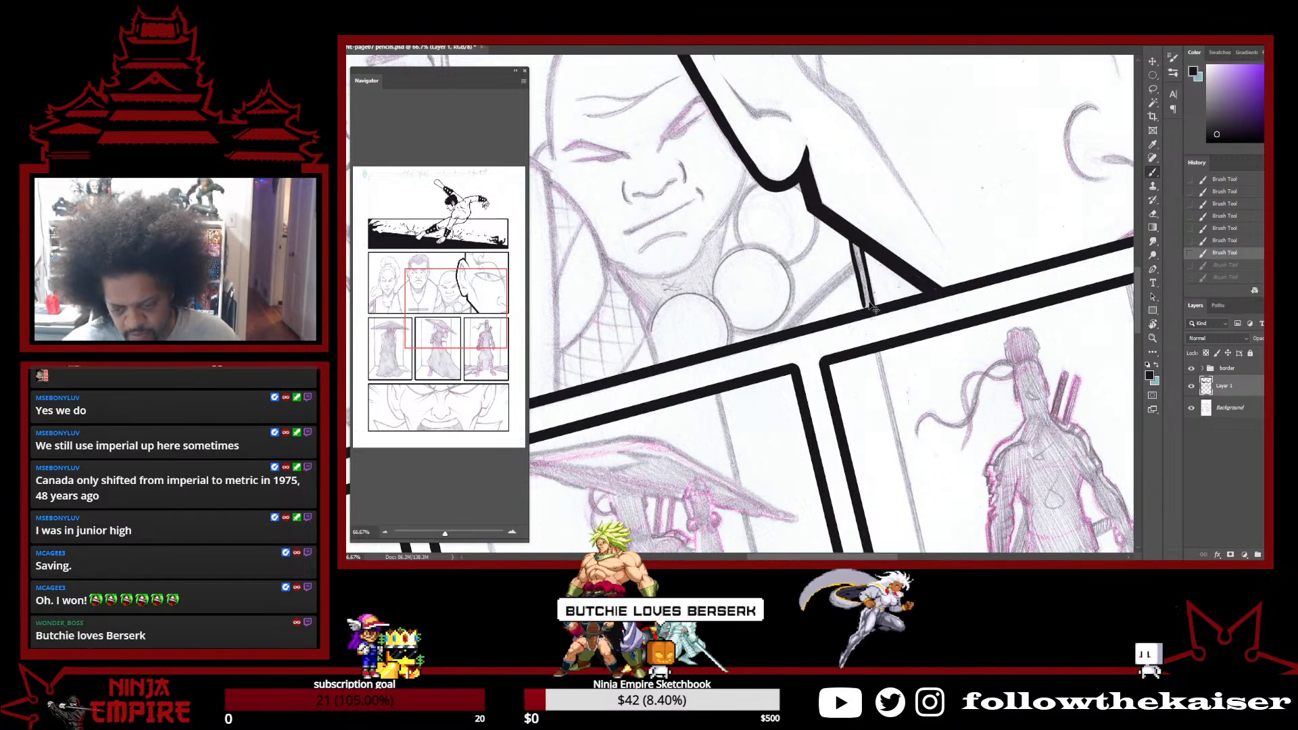
key(ctrl+shift+z)
key(ctrl+shift+z)
key(ctrl+shift+z)
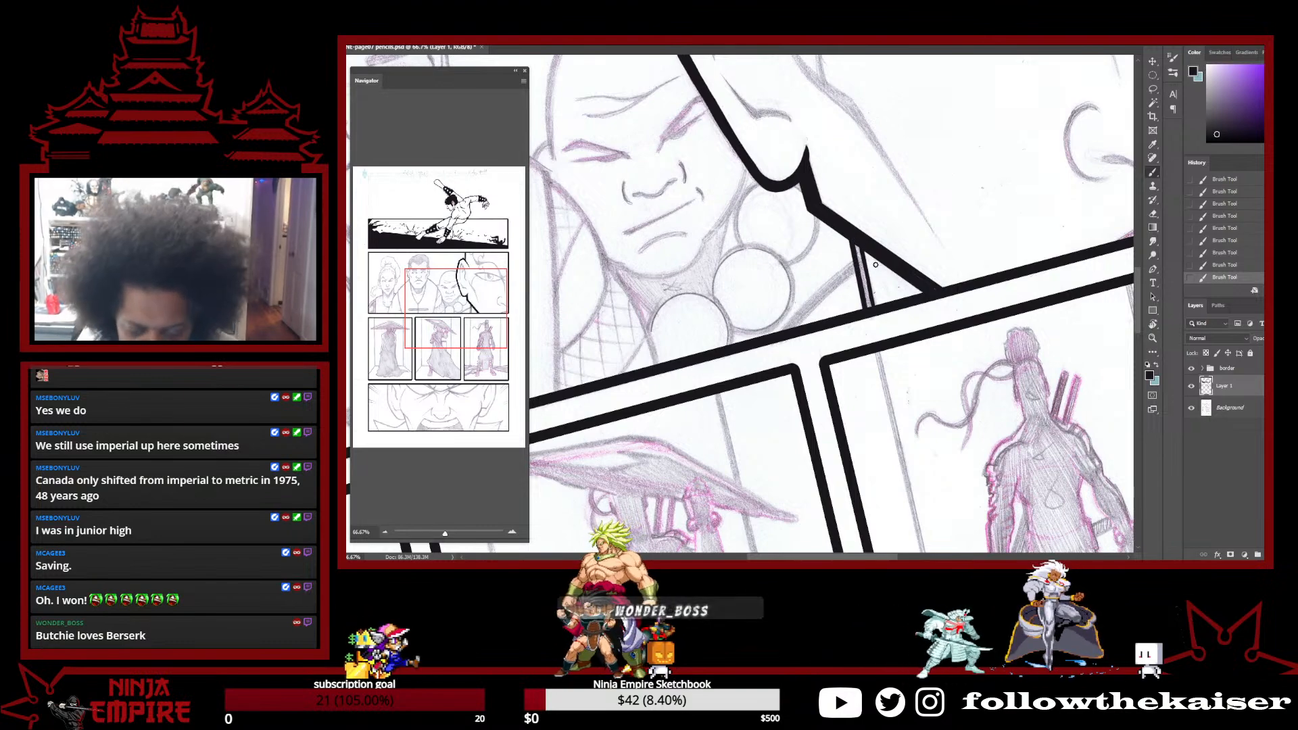
drag(855, 242, 869, 292)
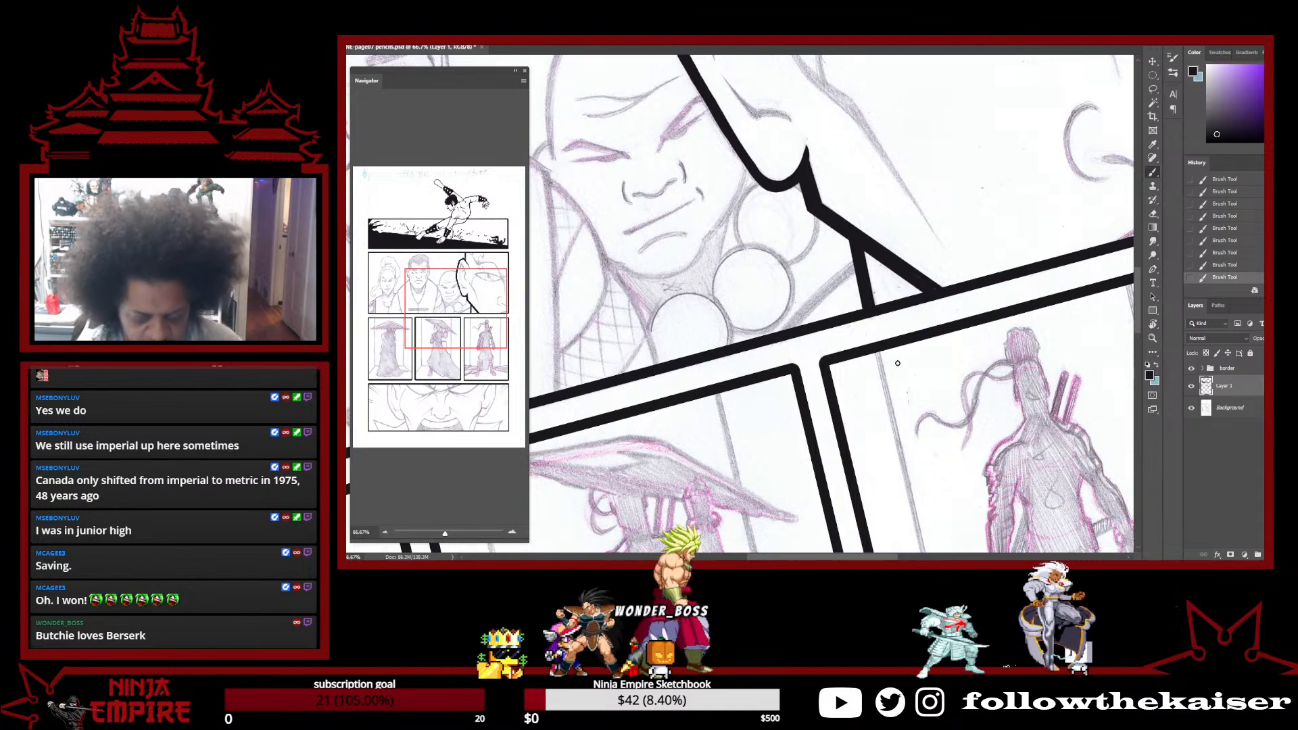
Ink the curved shoulder line beside the bald man's beads, running from the short branch line to the panel border
key(r)
drag(764, 446, 851, 327)
key(space)
mouse_move(767, 203)
mouse_down()
mouse_move(813, 270)
mouse_move(821, 310)
mouse_up()
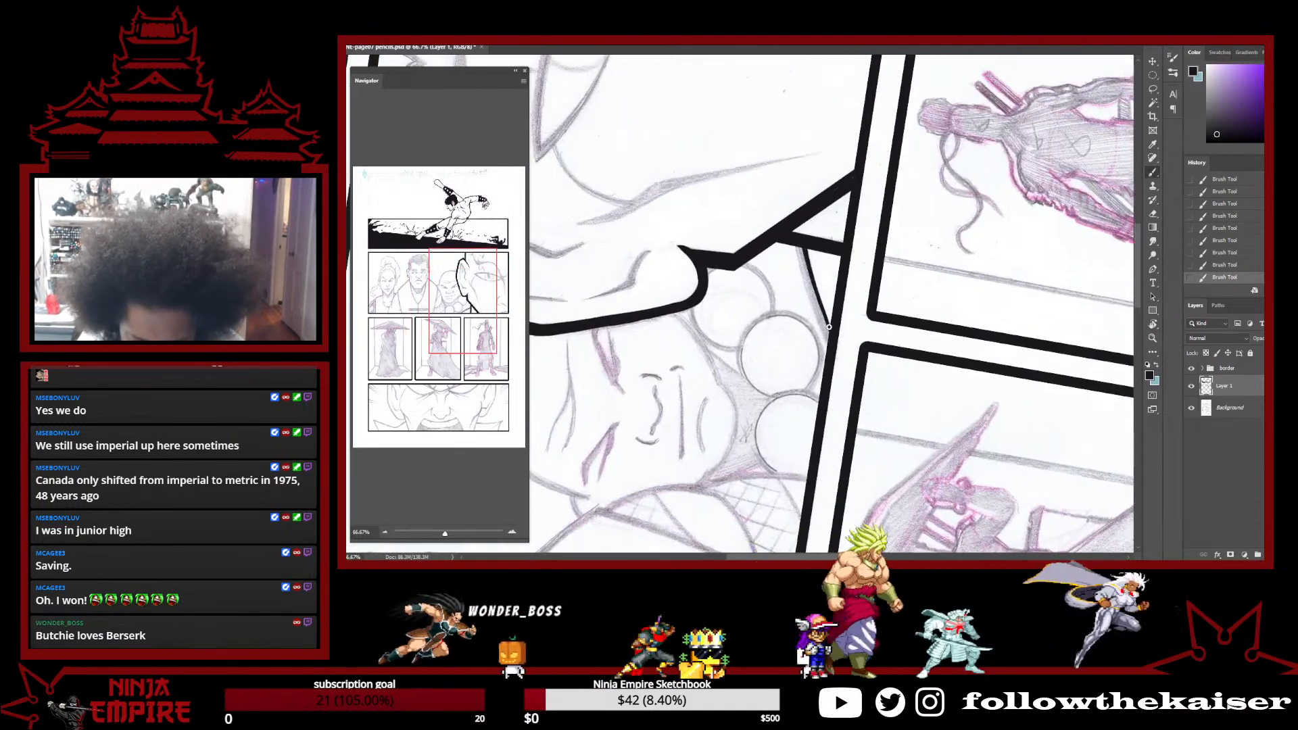
drag(796, 248, 824, 340)
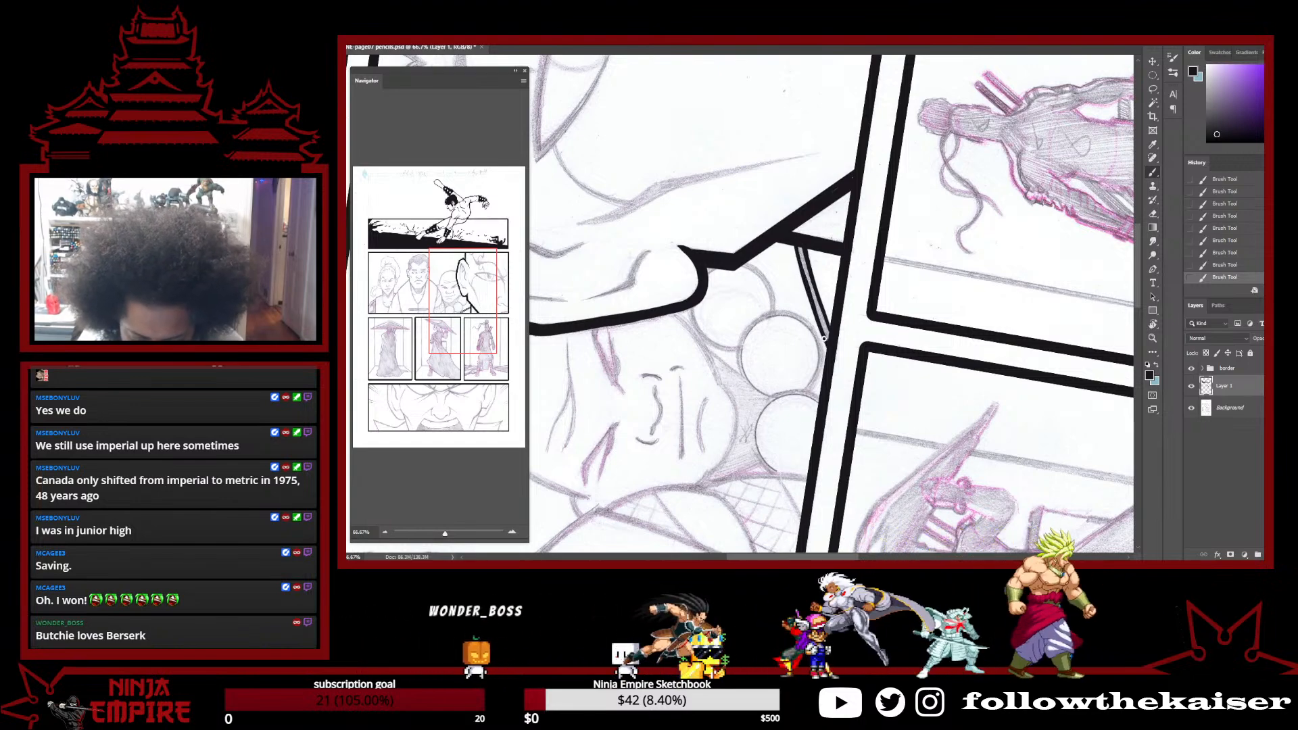
Undo and redo the latest strokes of the curved shoulder line to compare them
key(ctrl+z)
key(ctrl+z)
key(ctrl+z)
key(ctrl+z)
key(ctrl+z)
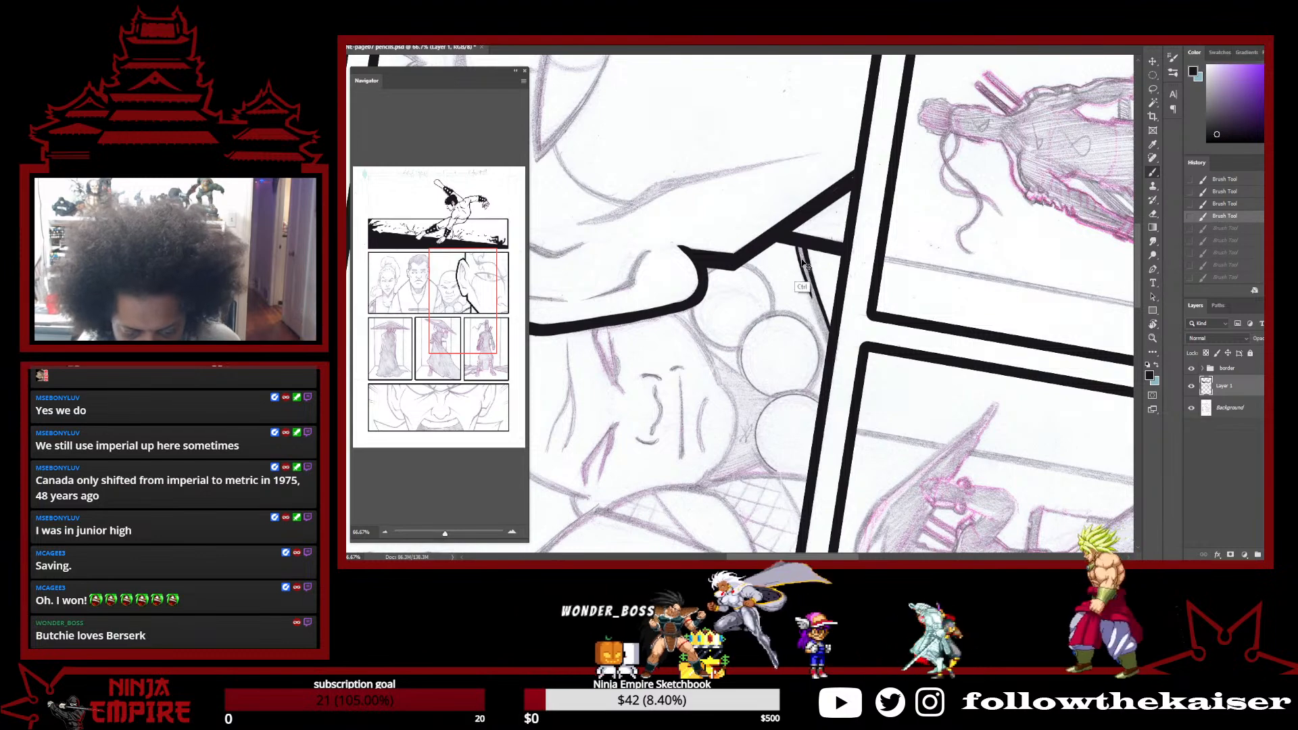
key(ctrl+z)
key(ctrl+shift+z)
key(ctrl+shift+z)
key(ctrl+shift+z)
key(ctrl+shift+z)
key(ctrl+shift+z)
key(ctrl+shift+z)
key(ctrl+shift+z)
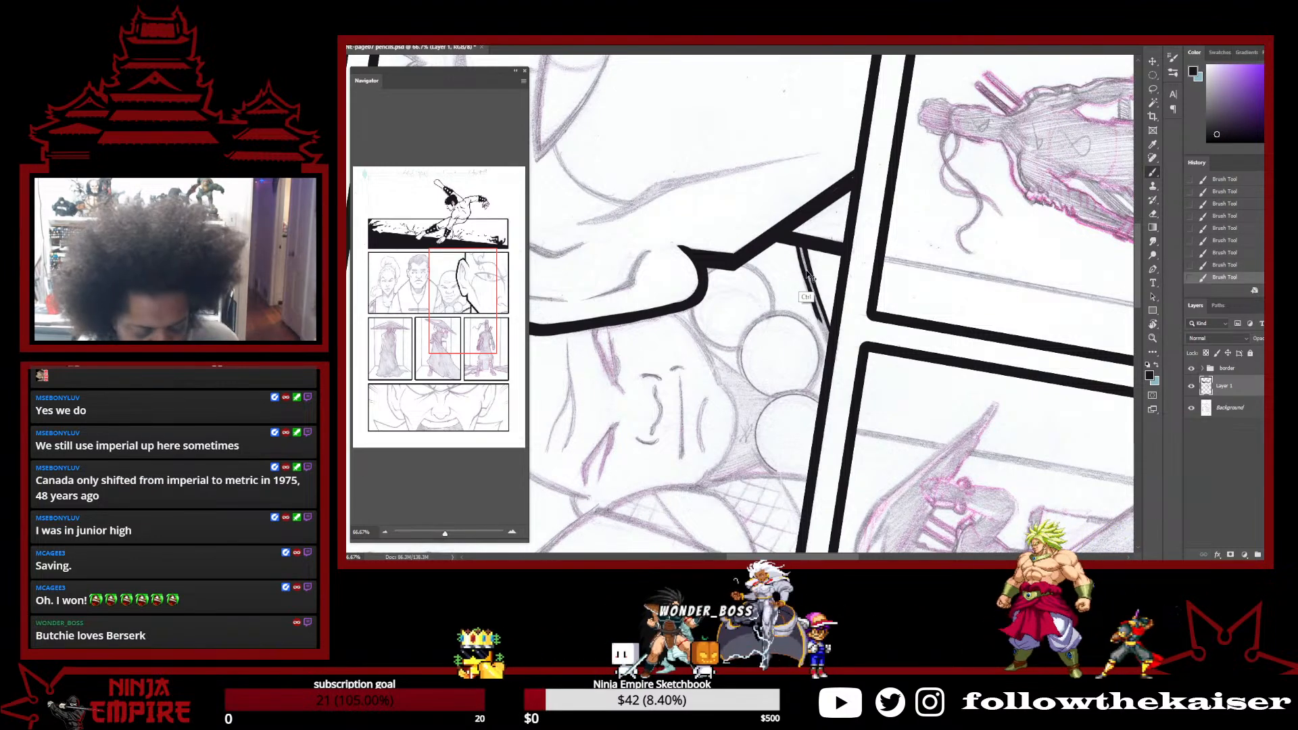
key(ctrl+z)
key(ctrl+z)
key(ctrl+shift+z)
key(ctrl+shift+z)
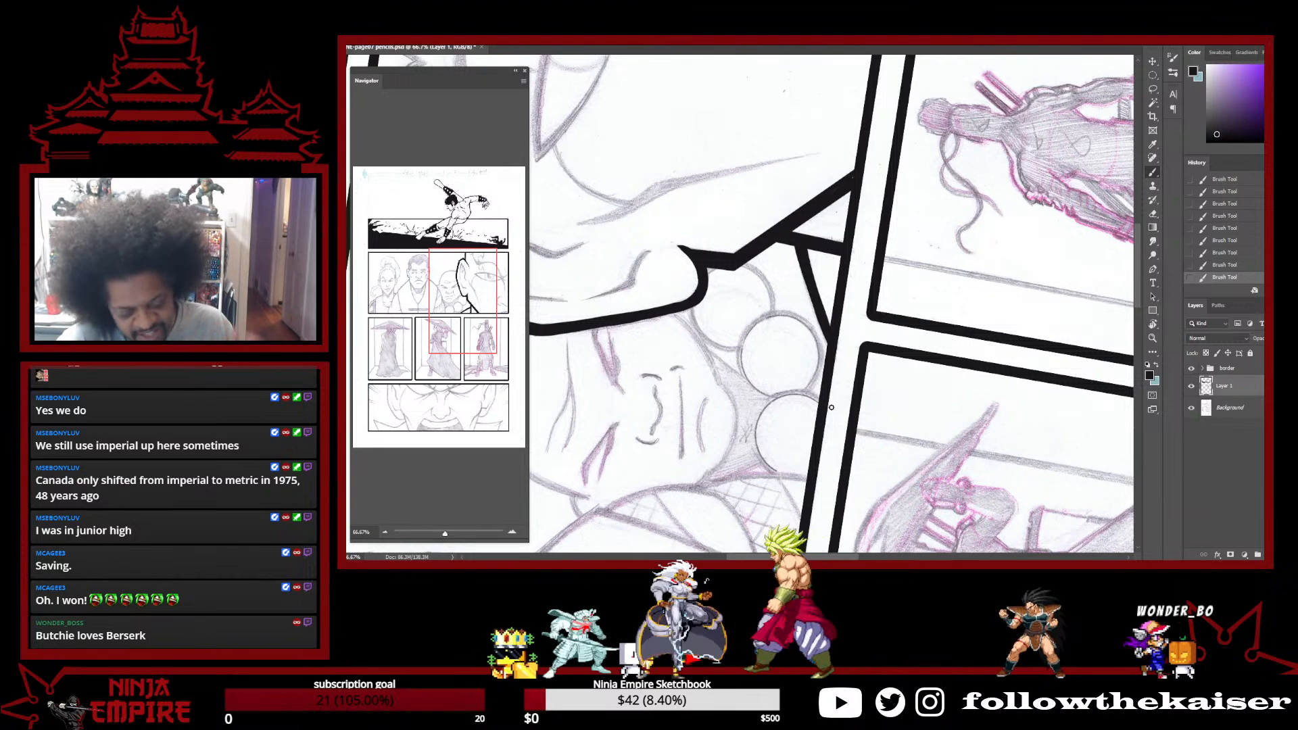
Ink the short hooked inner-ear line above the foreground face's earlobe and sharpen its edges with the Eraser
key(r)
drag(831, 407, 713, 533)
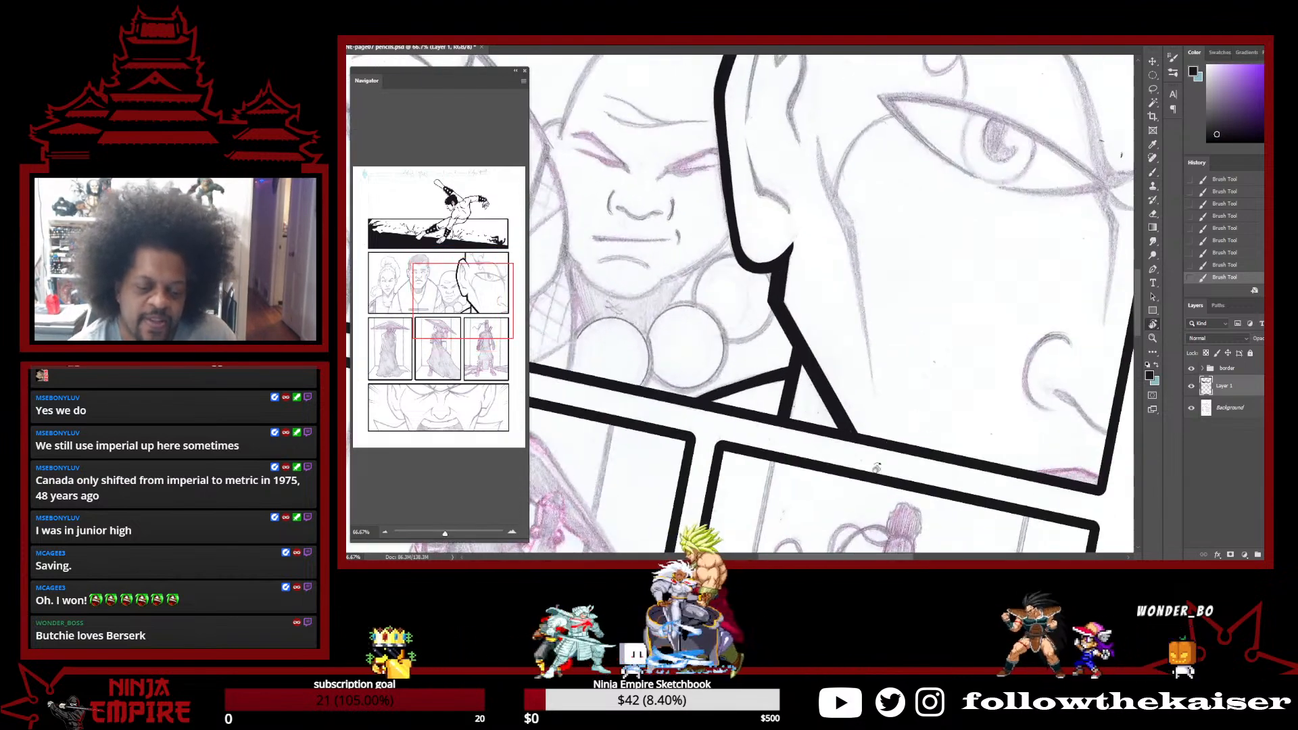
ctrl+click(881, 395)
drag(825, 282, 918, 541)
mouse_move(838, 189)
mouse_down()
mouse_move(862, 302)
mouse_move(844, 291)
mouse_move(845, 303)
mouse_up()
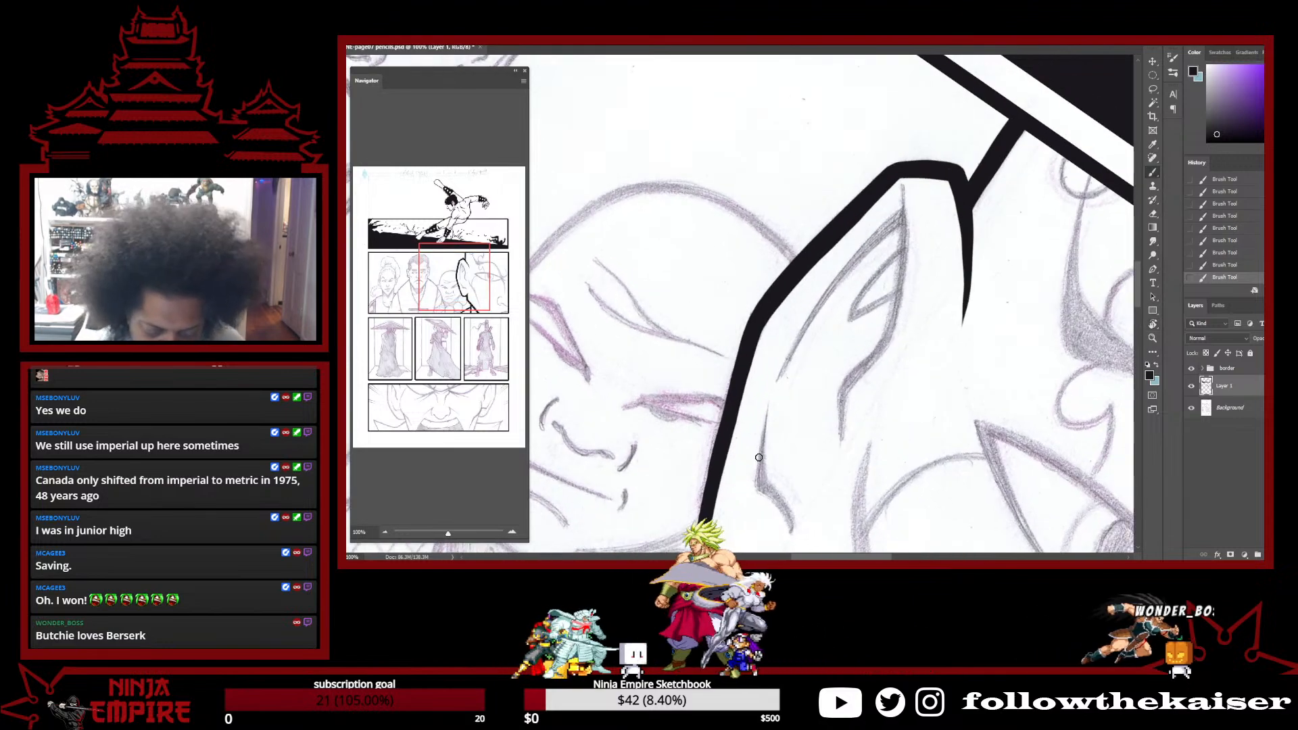
drag(758, 485, 769, 408)
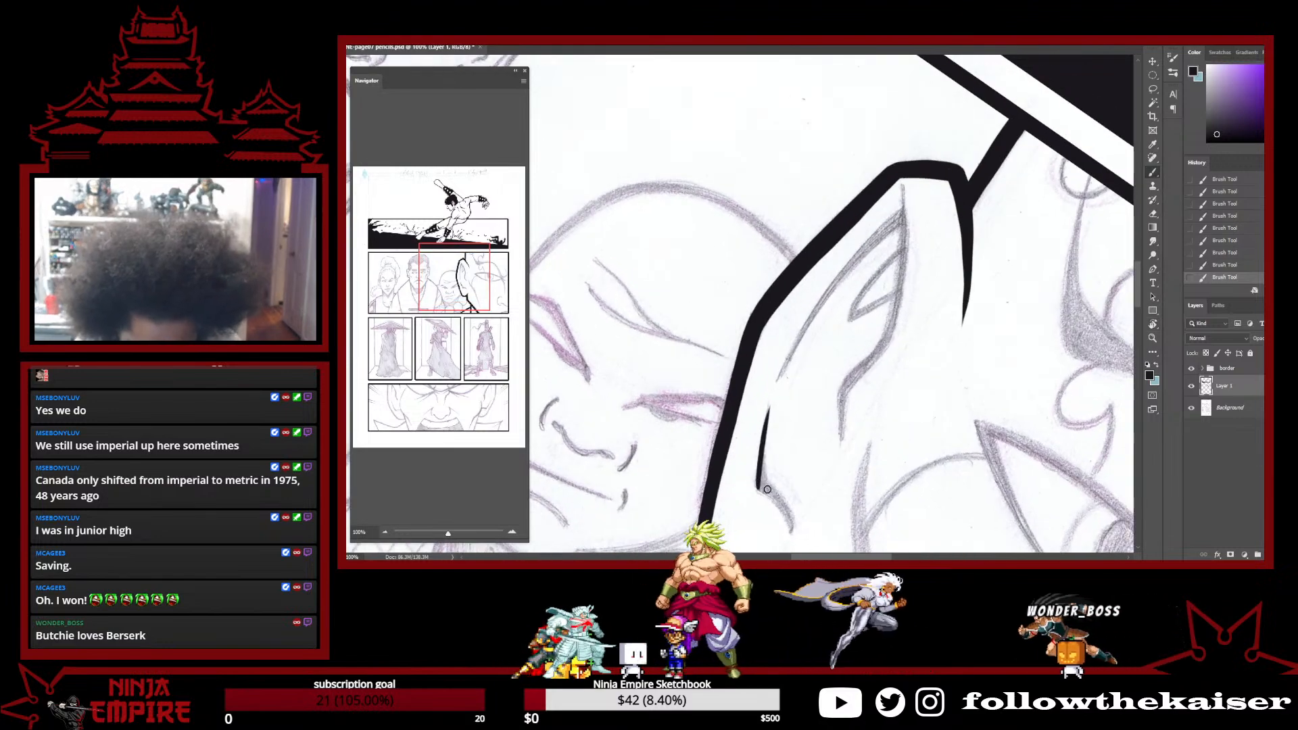
mouse_move(766, 487)
mouse_down()
mouse_move(770, 515)
mouse_move(765, 483)
mouse_move(791, 533)
mouse_up()
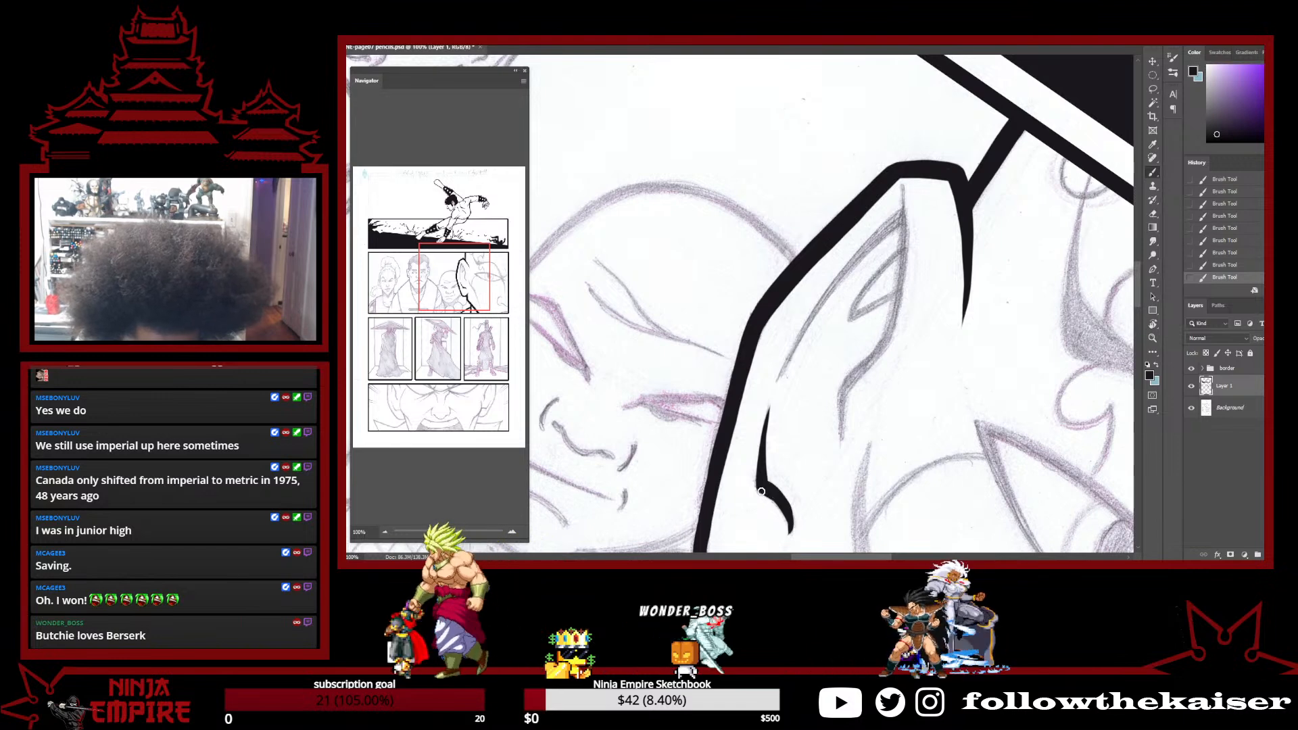
key(e)
drag(770, 504, 787, 533)
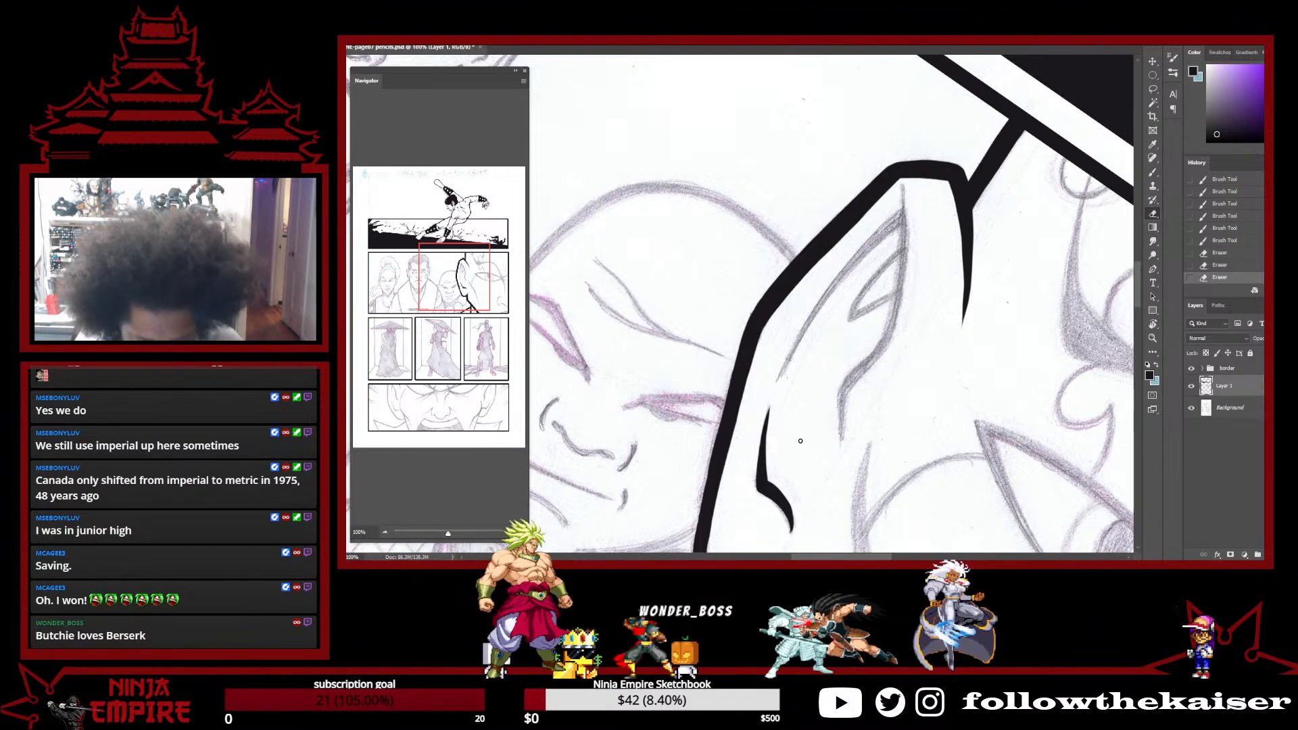
Ink the lower bend of the foreground ear's inner fold and trim its ends with the Eraser
mouse_move(965, 372)
mouse_down()
mouse_move(959, 206)
mouse_move(949, 379)
mouse_up()
key(b)
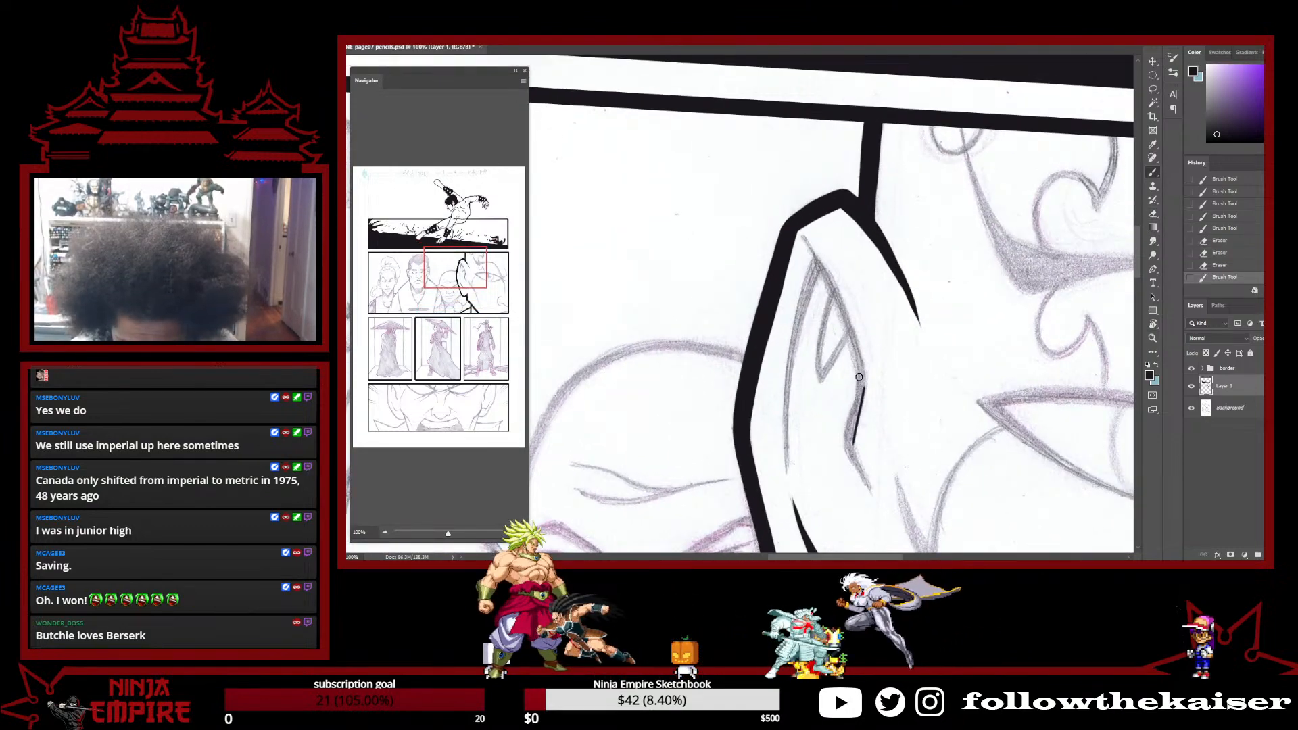
mouse_move(852, 412)
mouse_down()
mouse_move(880, 508)
mouse_move(854, 415)
mouse_move(870, 476)
mouse_up()
key(e)
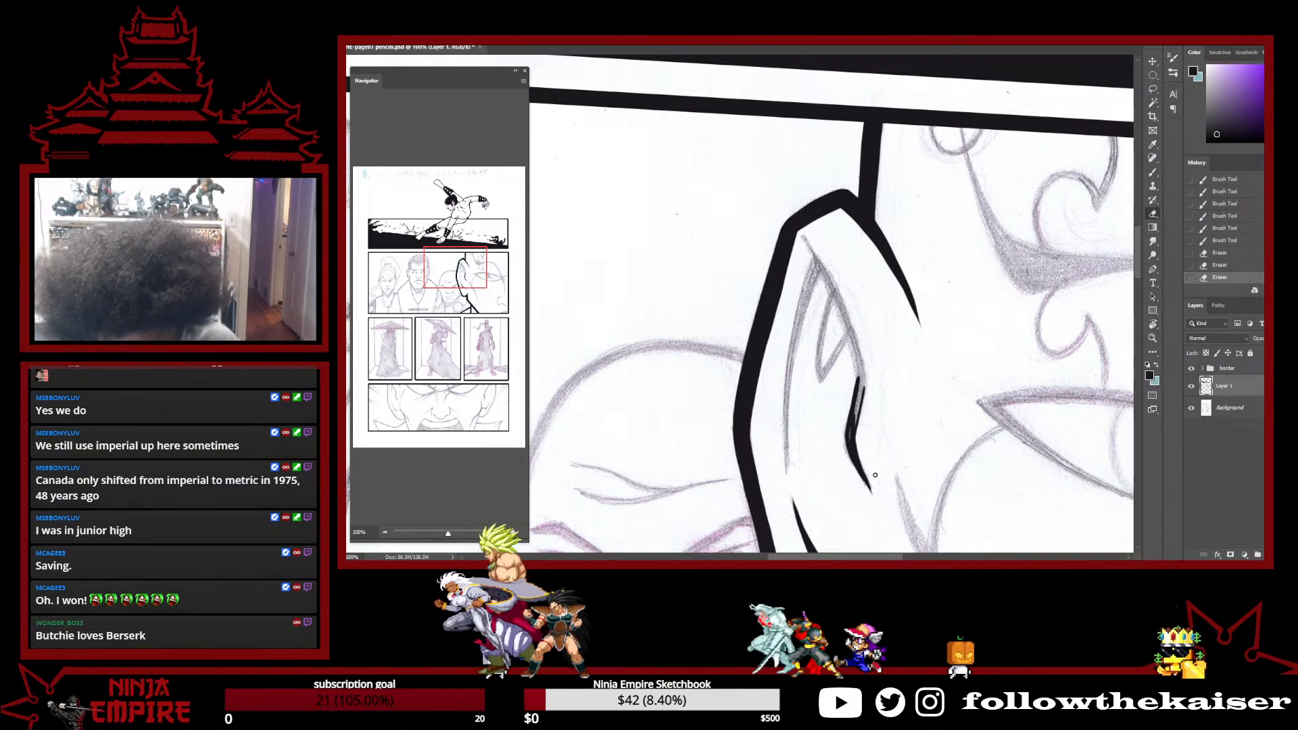
drag(862, 379, 863, 378)
Extend the inked inner fold up to the ear's tip, thicken it, and clean its edges with the Eraser
key(r)
mouse_move(922, 381)
mouse_down()
mouse_move(933, 342)
mouse_move(818, 169)
mouse_up()
mouse_move(818, 169)
mouse_down()
mouse_move(926, 375)
mouse_move(817, 188)
mouse_up()
drag(915, 341, 881, 471)
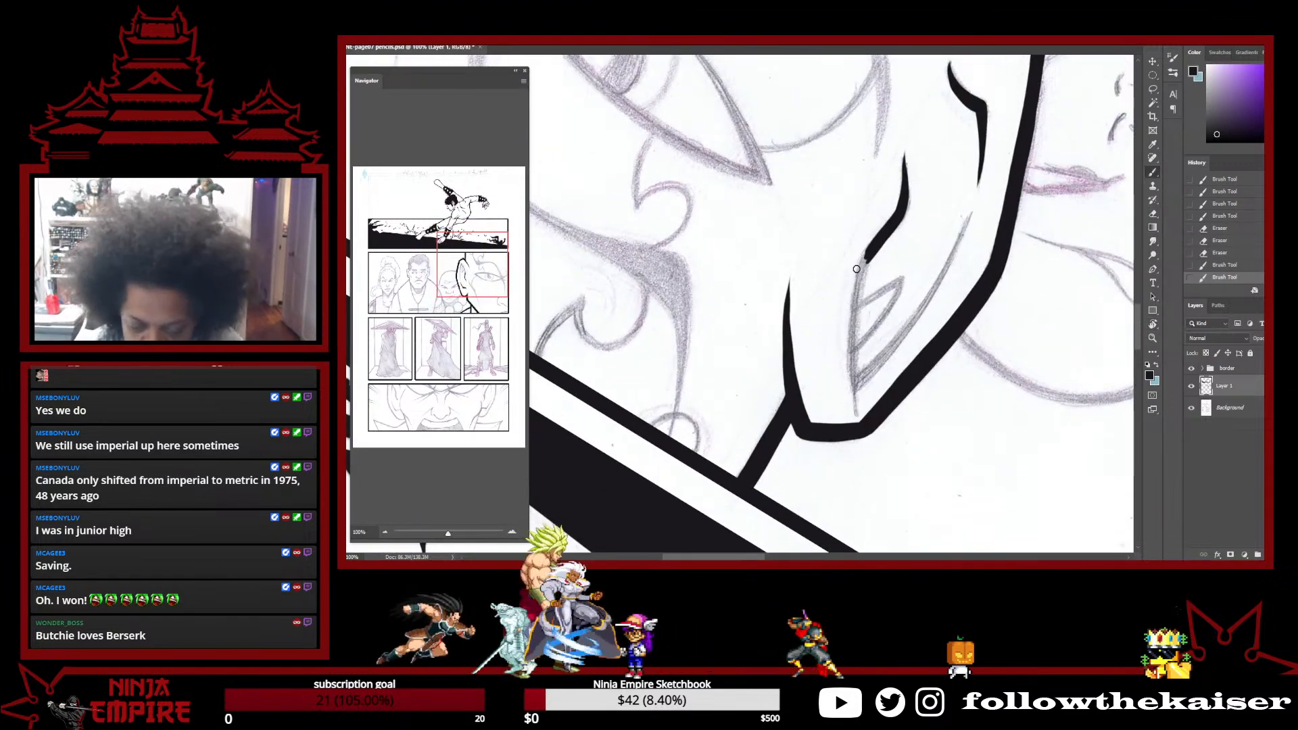
mouse_move(862, 269)
mouse_down()
mouse_move(857, 413)
mouse_move(855, 338)
mouse_up()
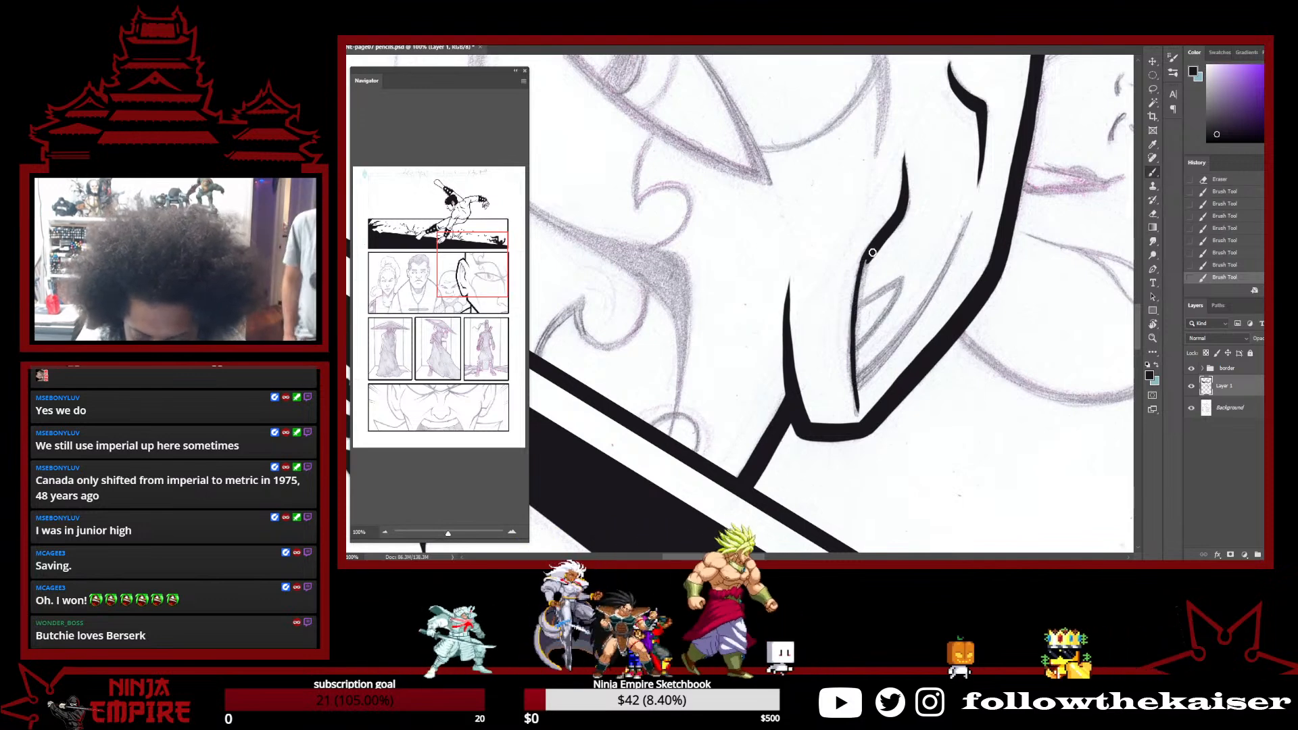
mouse_move(872, 254)
mouse_down()
mouse_move(854, 334)
mouse_move(868, 256)
mouse_move(853, 337)
mouse_up()
key(e)
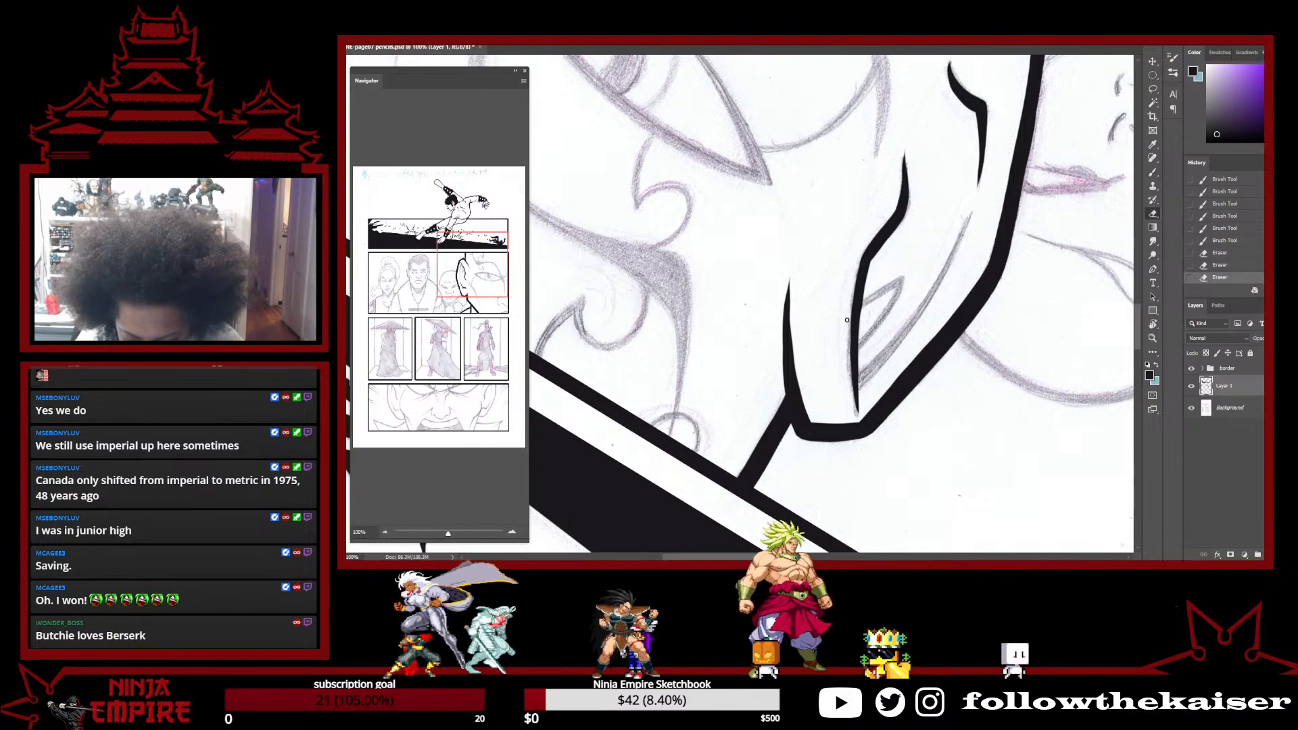
Ink the long inner rim line of the foreground ear, taper its lower end with the Eraser, and thicken its upper part
mouse_move(989, 267)
mouse_down()
mouse_move(851, 473)
mouse_move(895, 232)
mouse_move(843, 344)
mouse_move(917, 293)
mouse_up()
key(b)
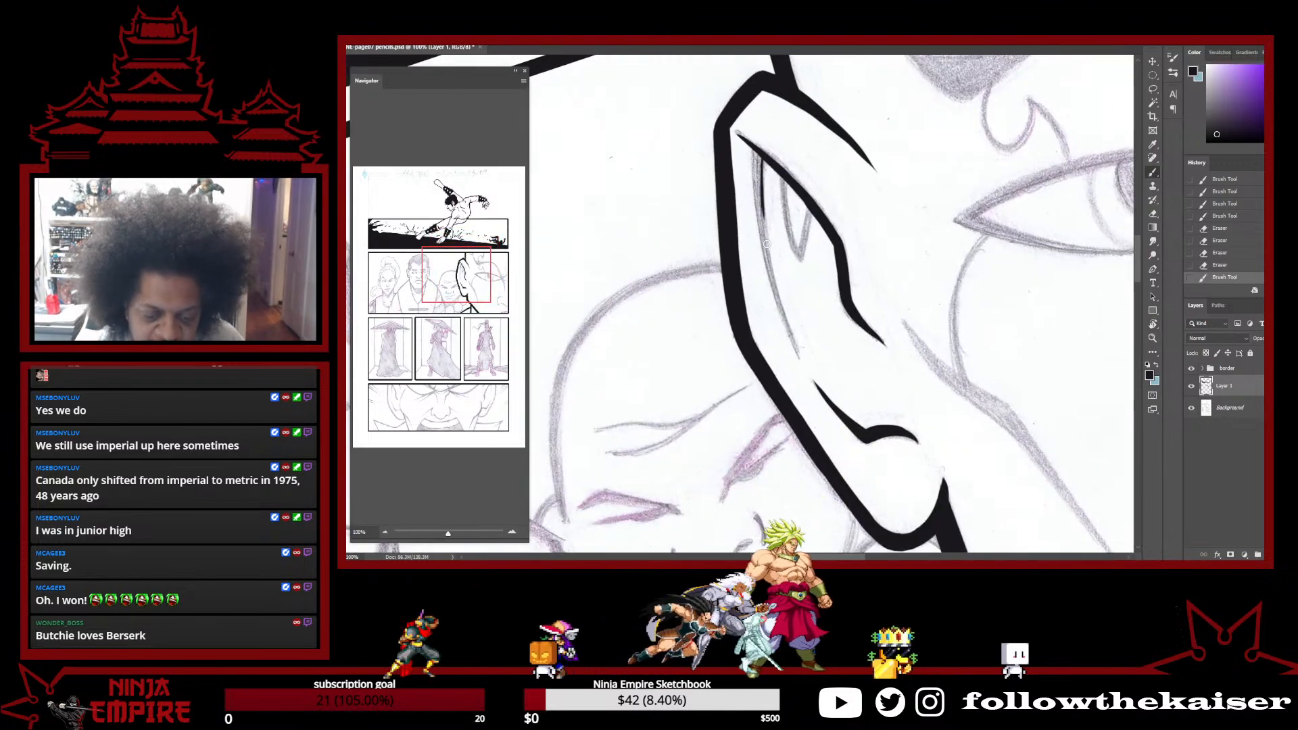
drag(753, 172, 776, 292)
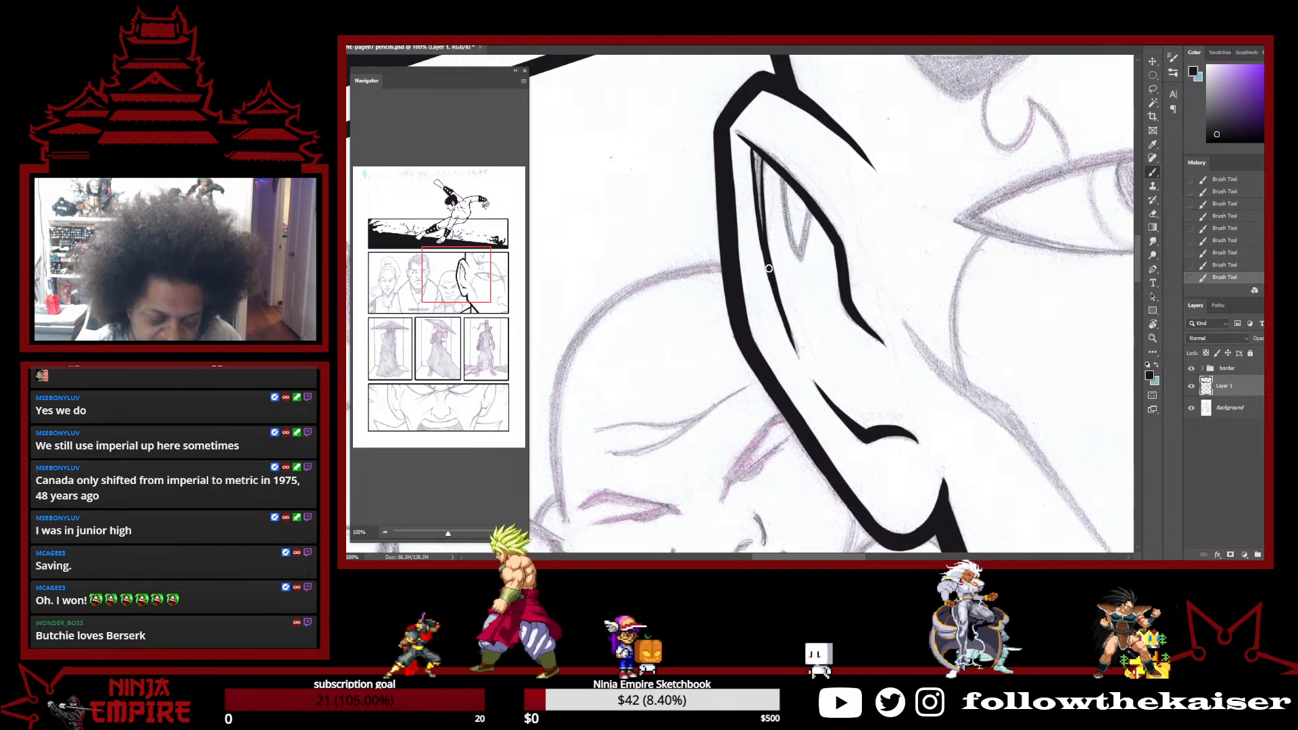
key(e)
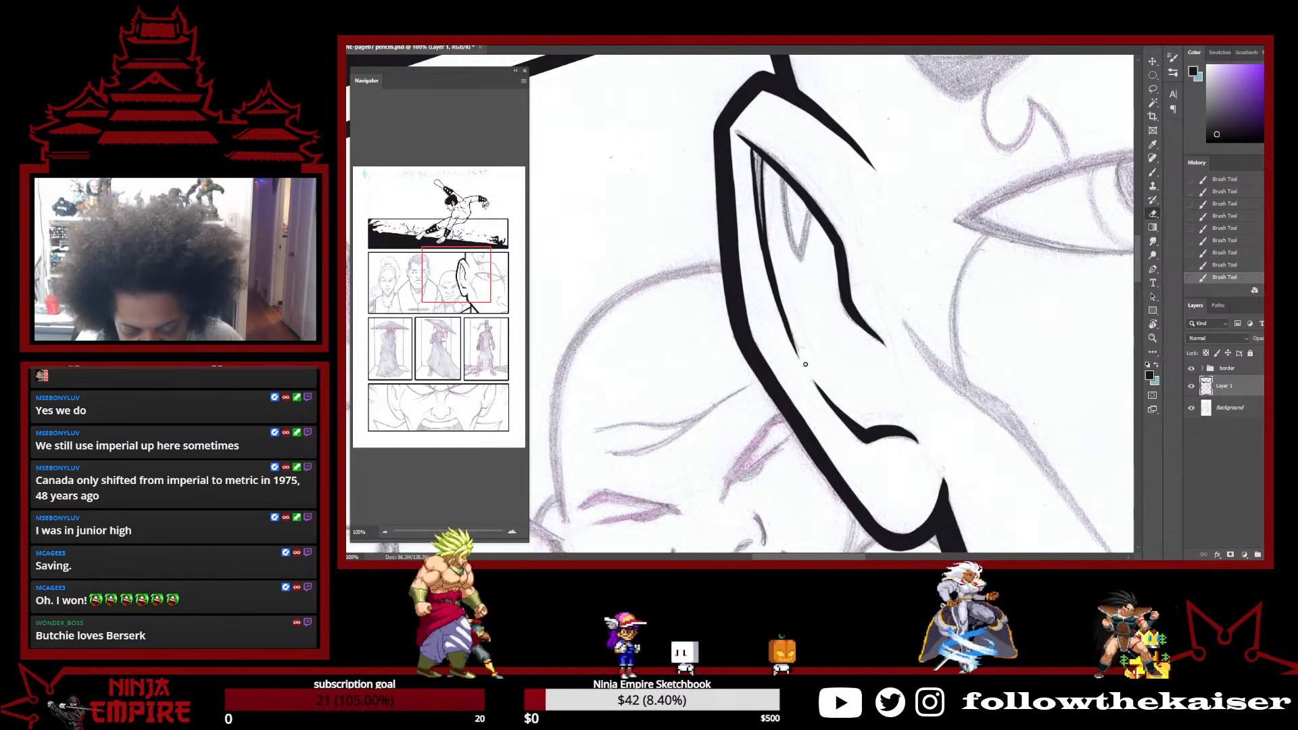
drag(795, 334, 798, 353)
drag(785, 322, 800, 366)
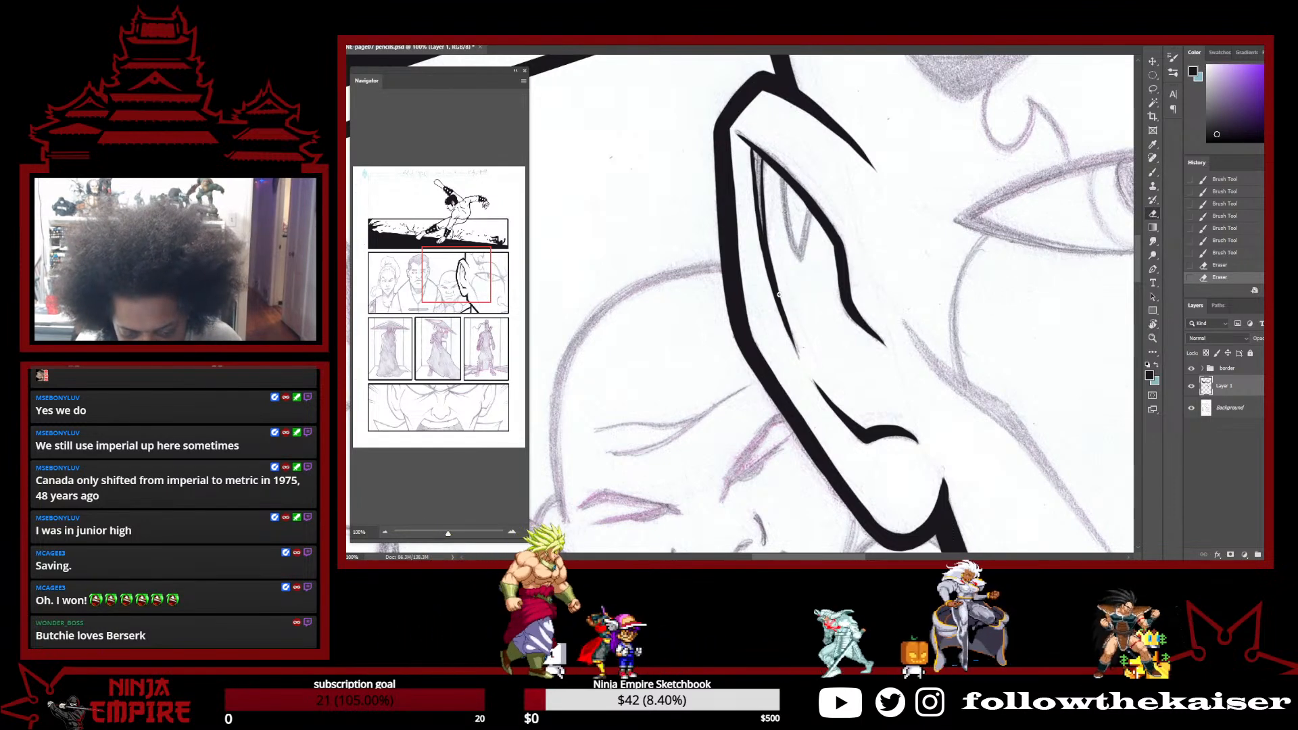
drag(769, 234, 784, 305)
key(b)
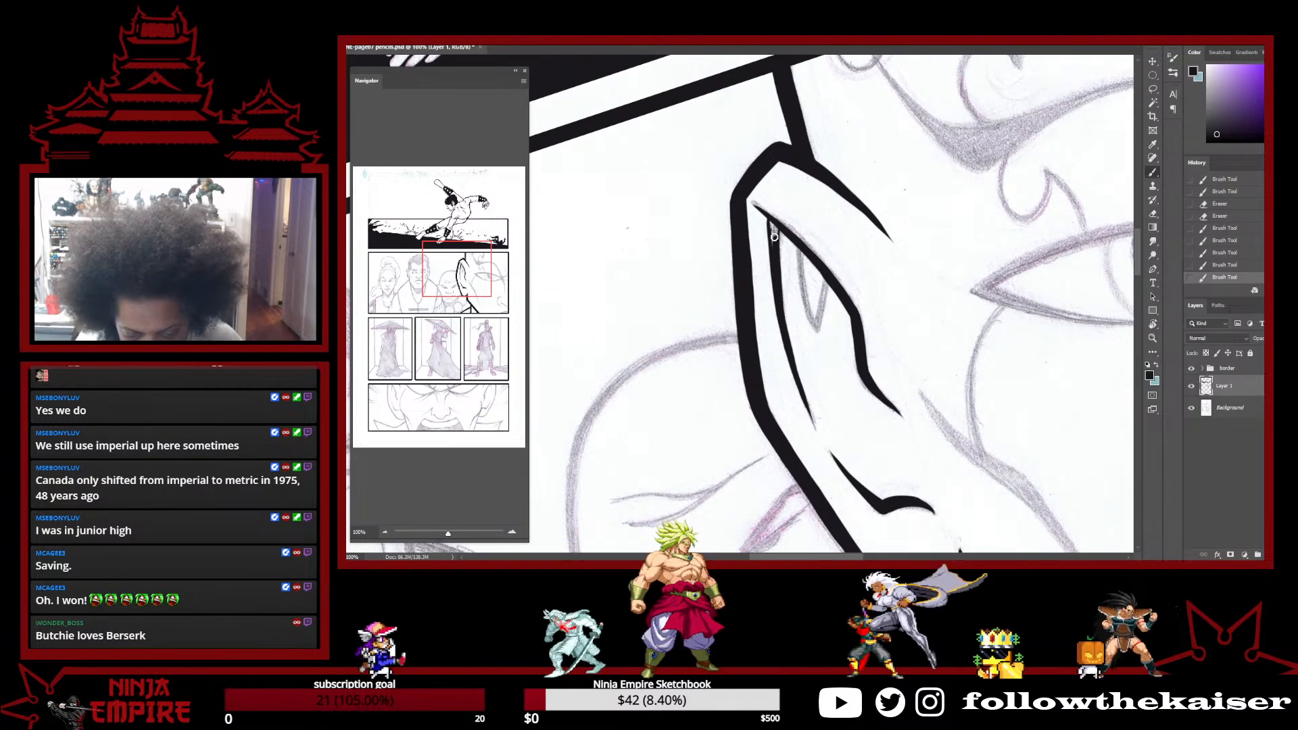
drag(774, 227, 779, 298)
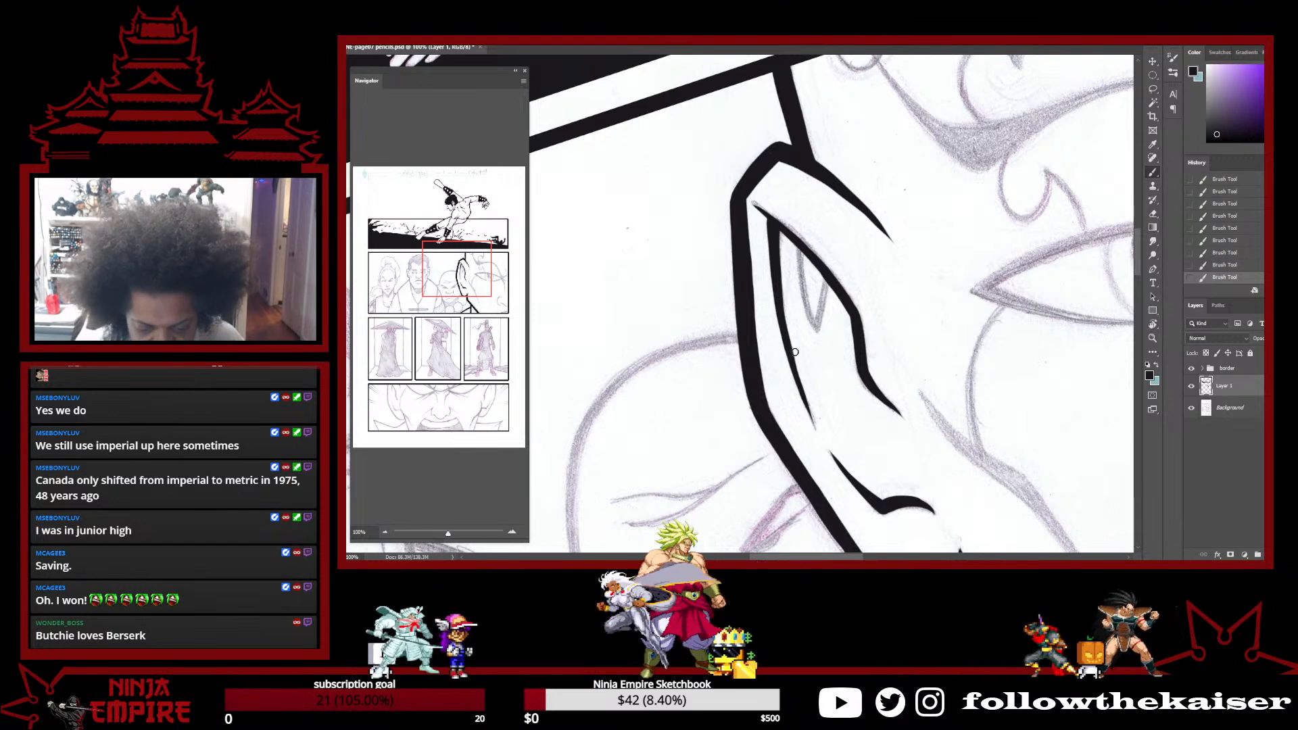
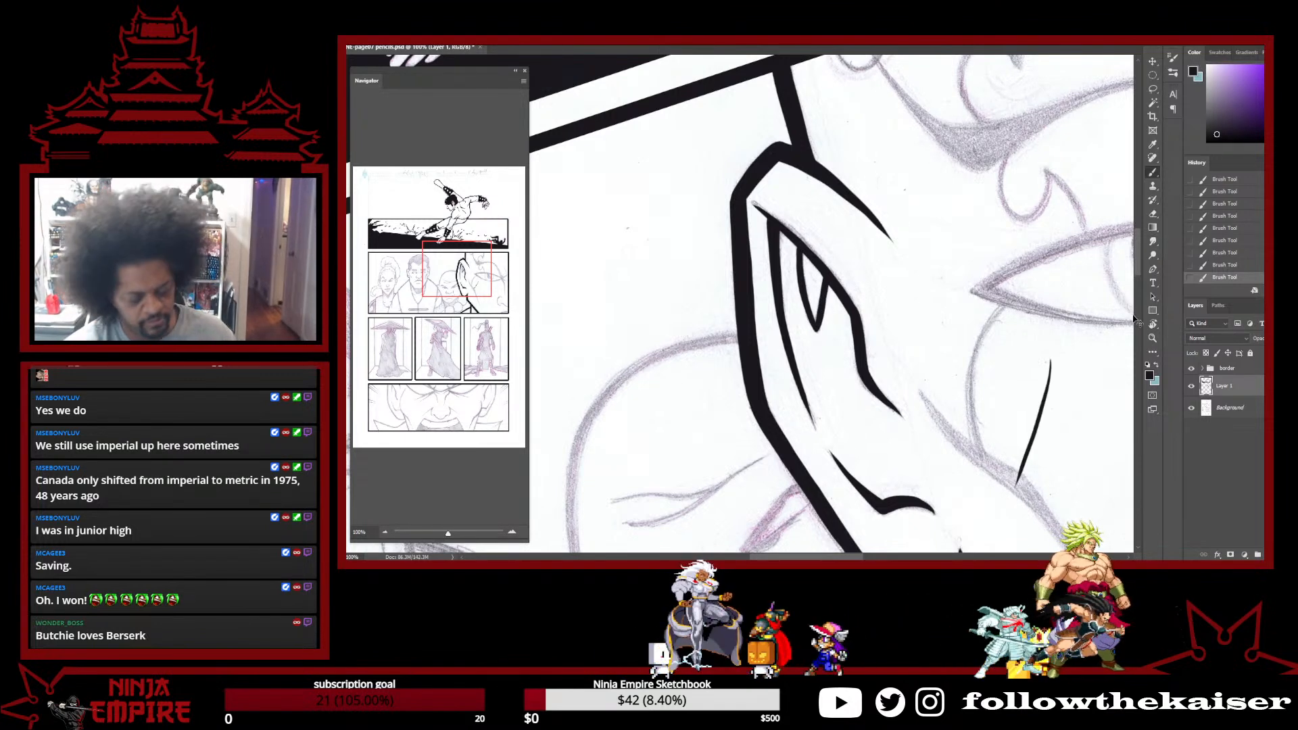
Undo the stray cheek stroke and ink the upper part of the cheek line in front of the ear
key(ctrl+z)
drag(1066, 388, 970, 354)
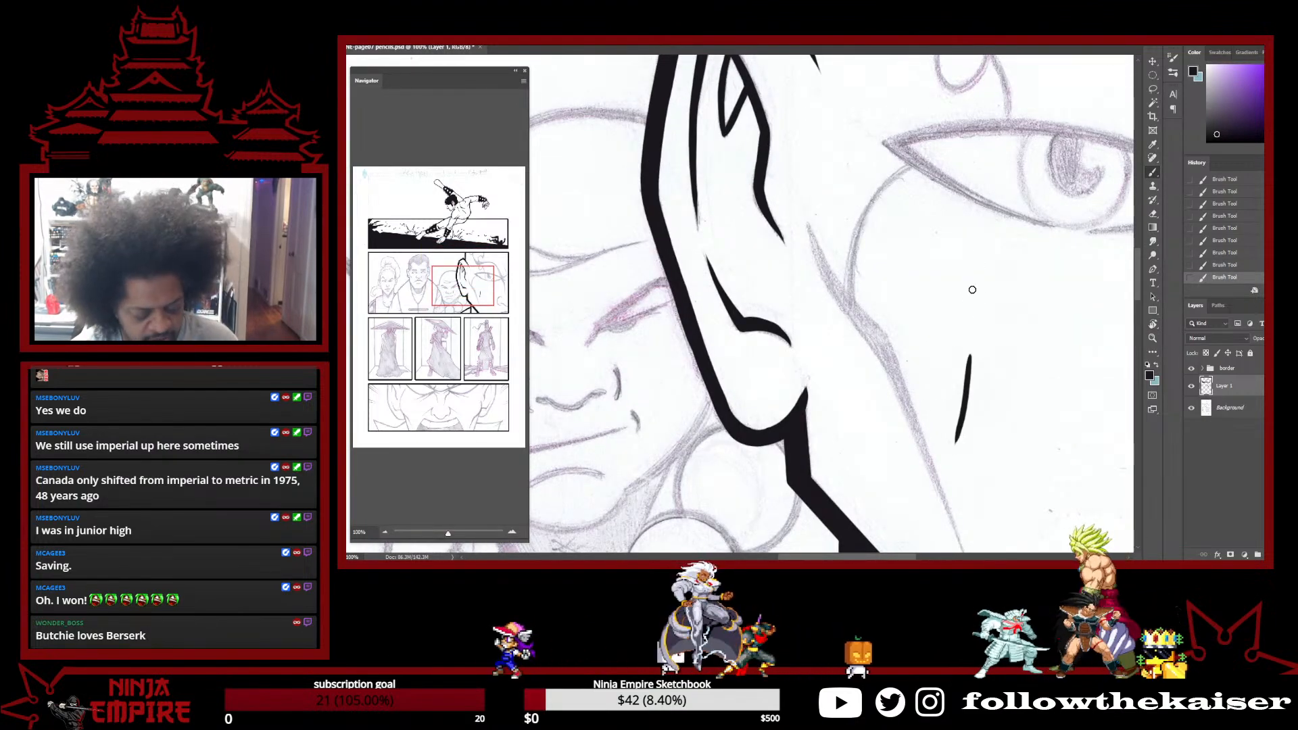
drag(959, 406, 918, 467)
mouse_move(860, 395)
mouse_down()
mouse_move(830, 305)
mouse_move(852, 375)
mouse_move(831, 321)
mouse_move(827, 245)
mouse_up()
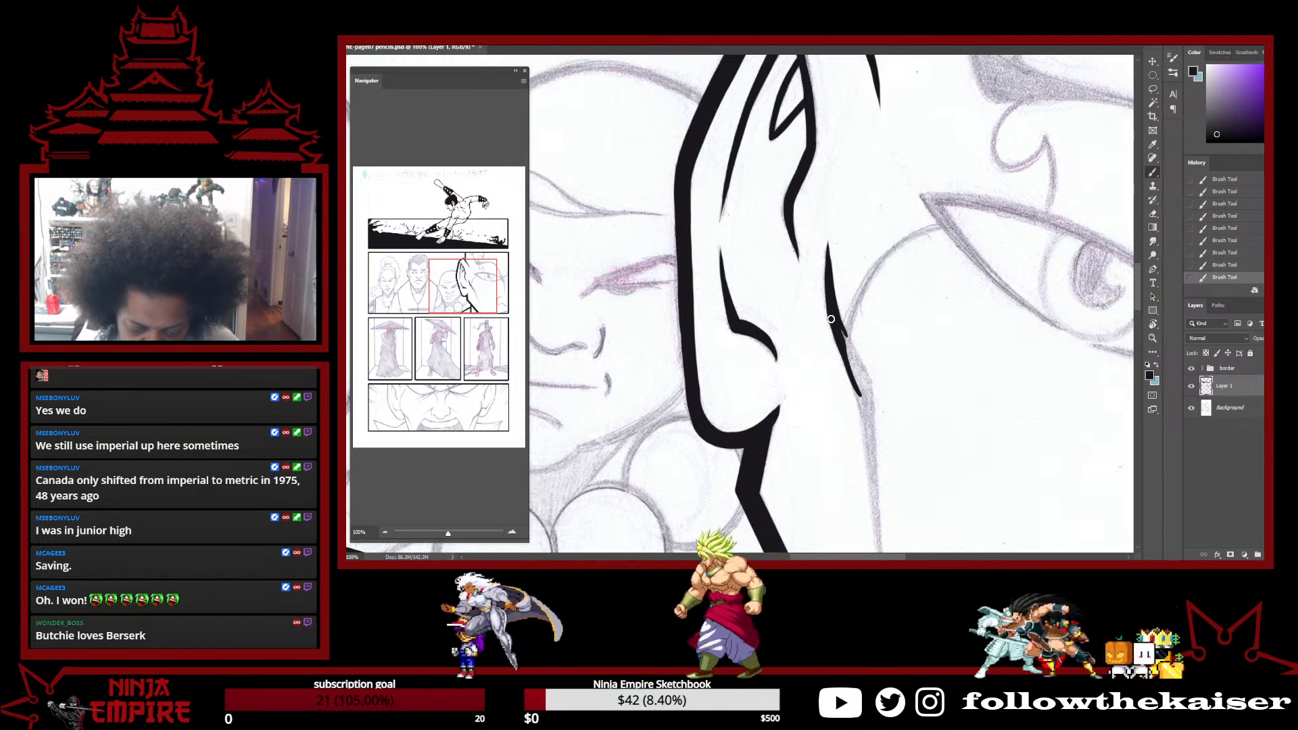
drag(853, 372, 861, 393)
drag(838, 328, 865, 387)
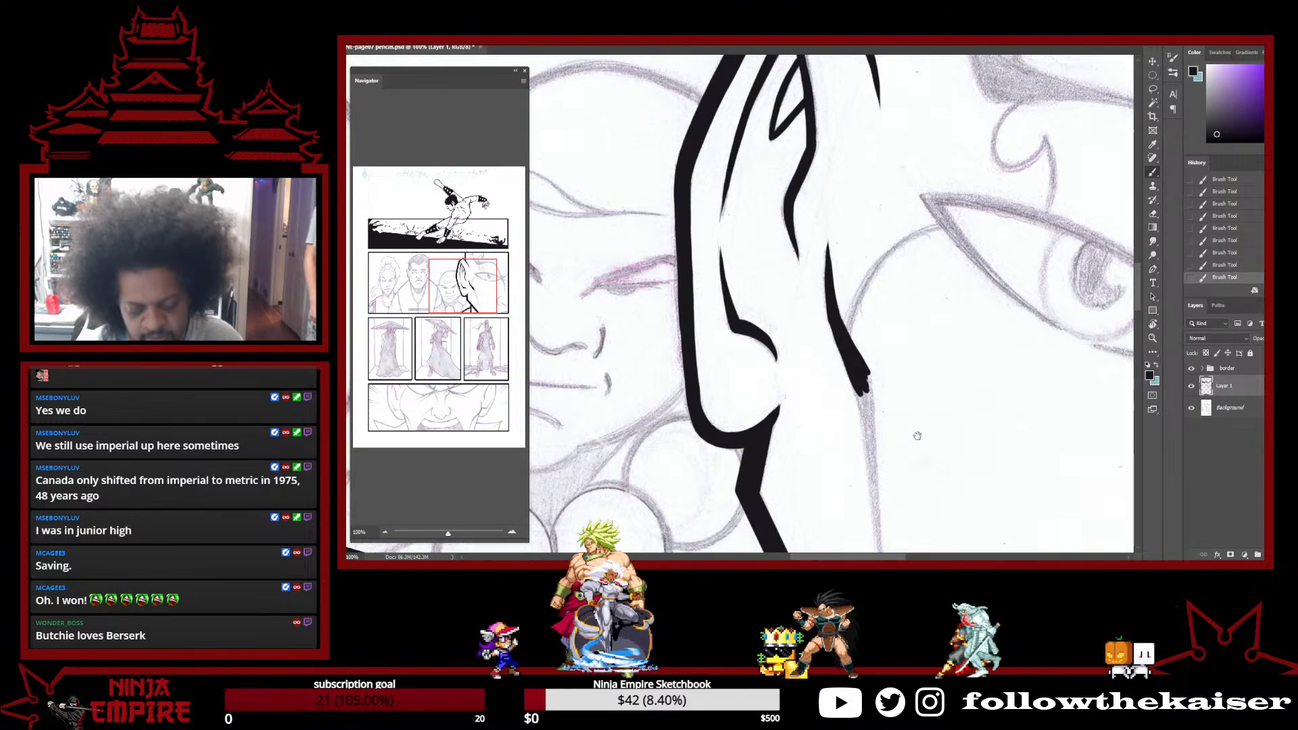
Ink the lower part of the cheek line down to a fine point, fill it solid, and trim its edges with the Eraser
drag(910, 373, 921, 223)
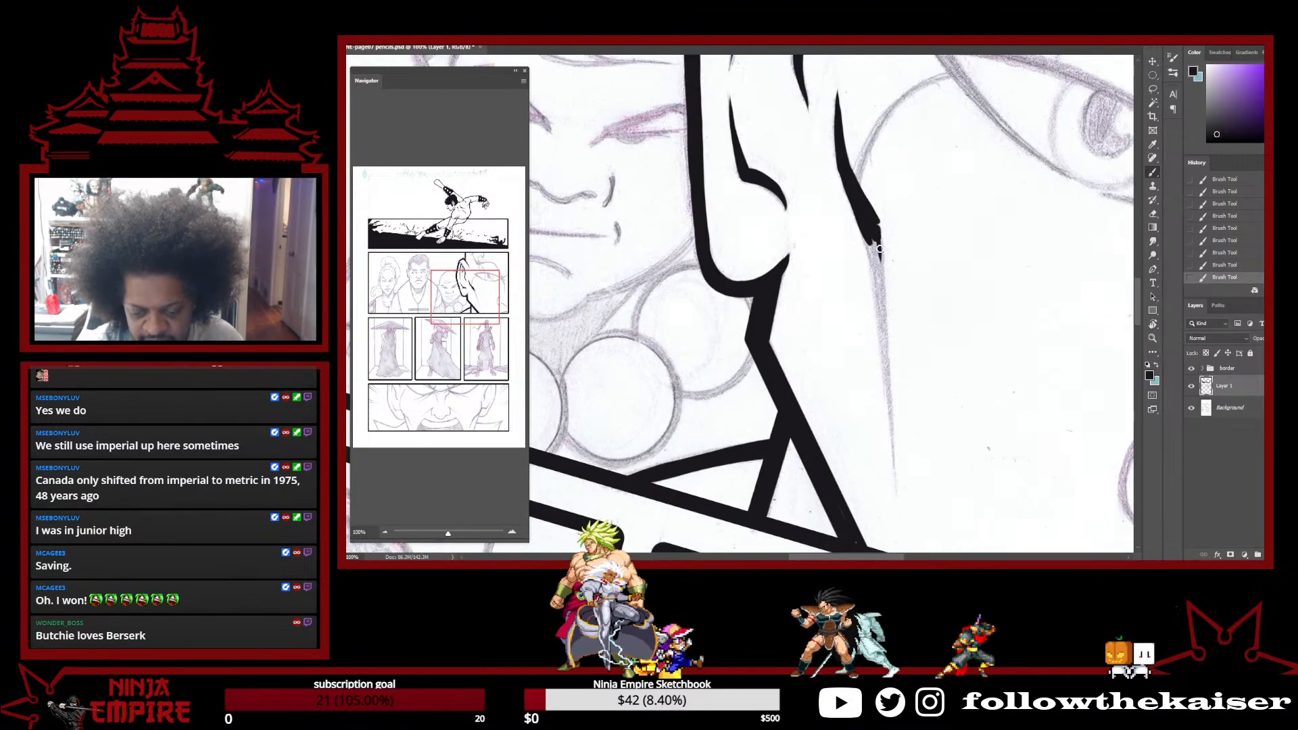
drag(889, 428, 899, 513)
drag(868, 231, 882, 358)
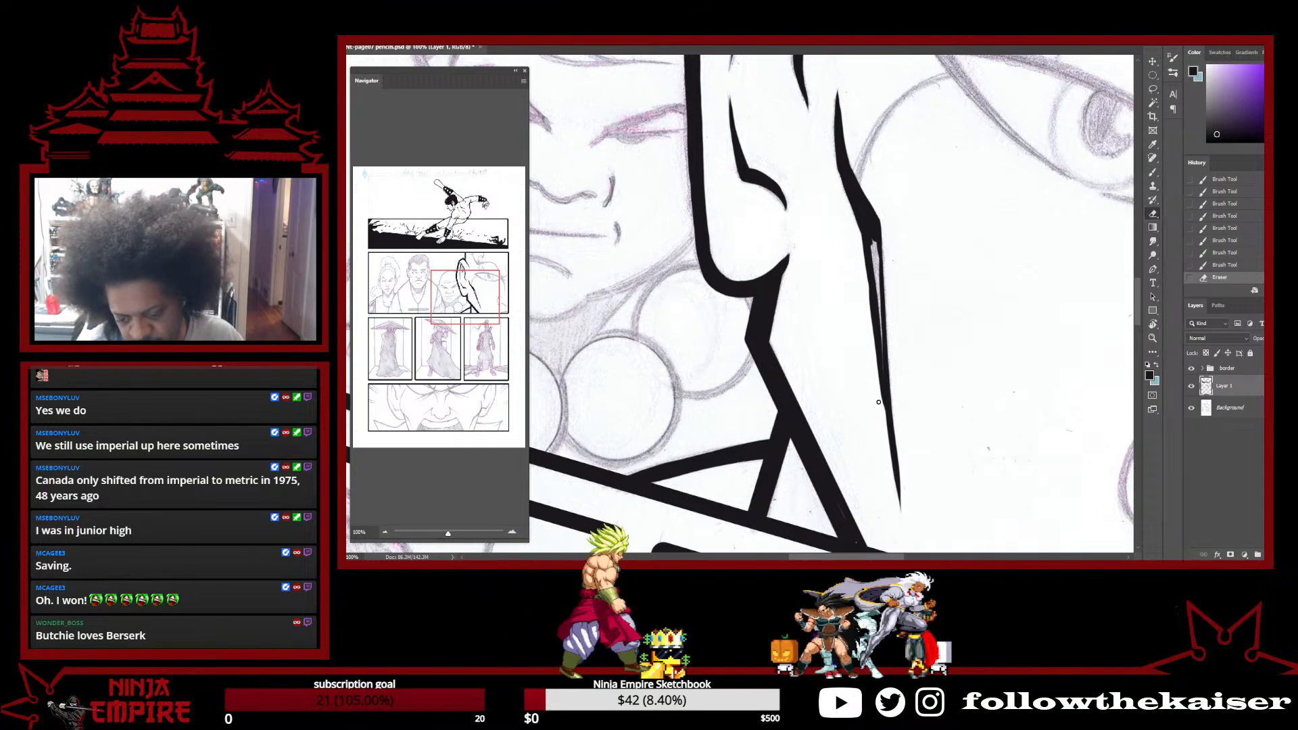
drag(869, 325, 888, 429)
key(b)
drag(861, 223, 874, 316)
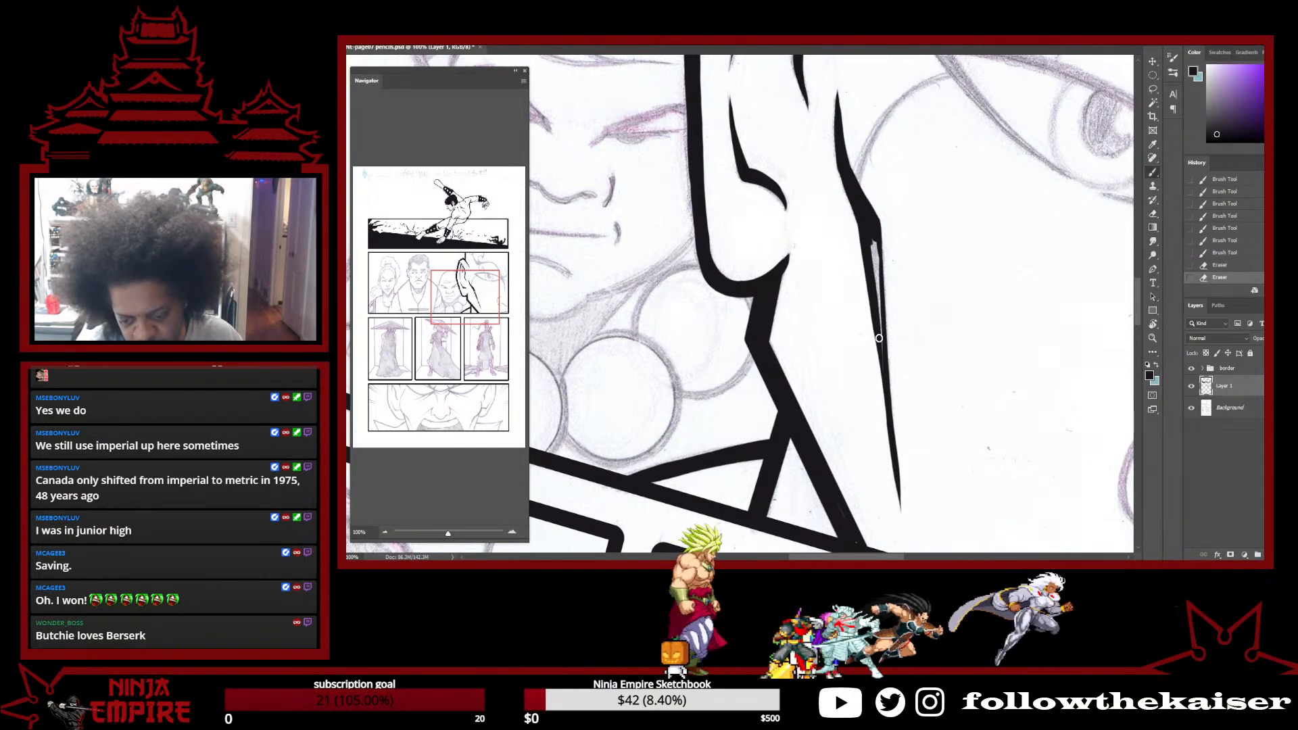
drag(872, 246, 892, 460)
key(e)
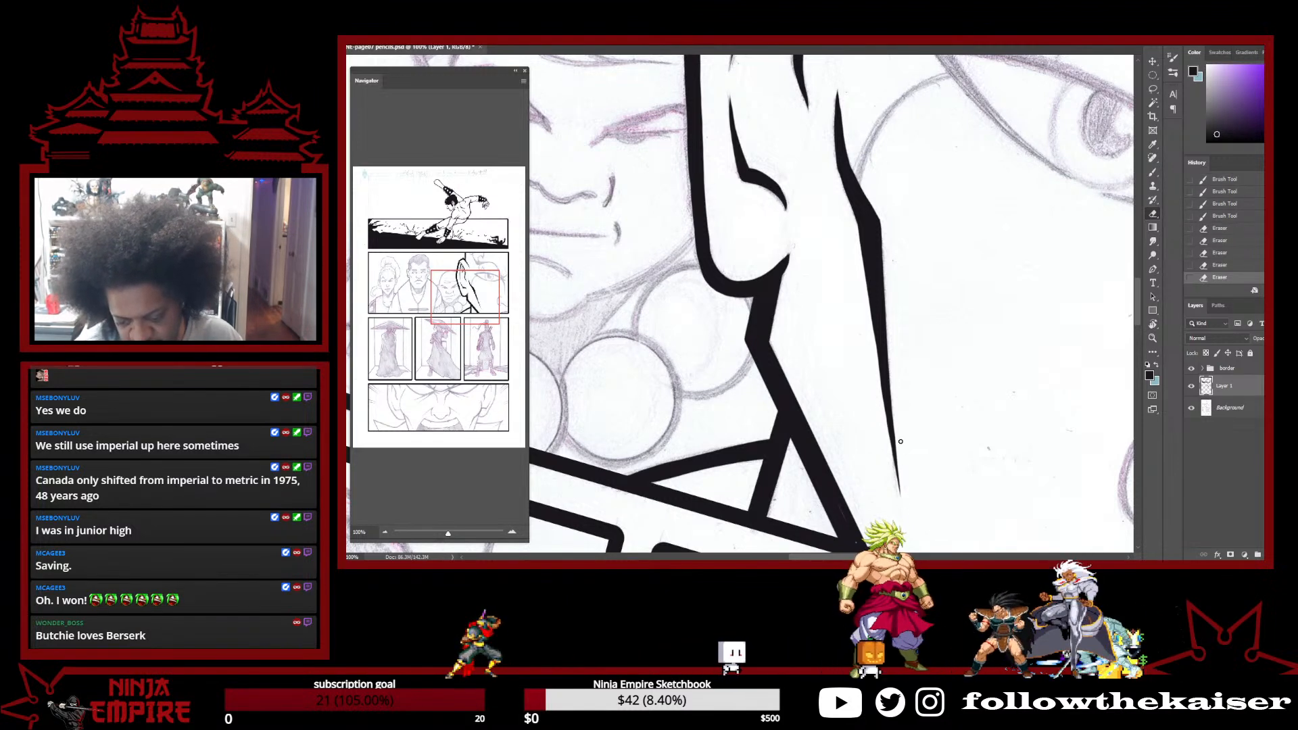
Smooth the bend in the cheek line with the Brush, clean its upper edge with the Eraser, and save the file
key(b)
drag(872, 230, 846, 190)
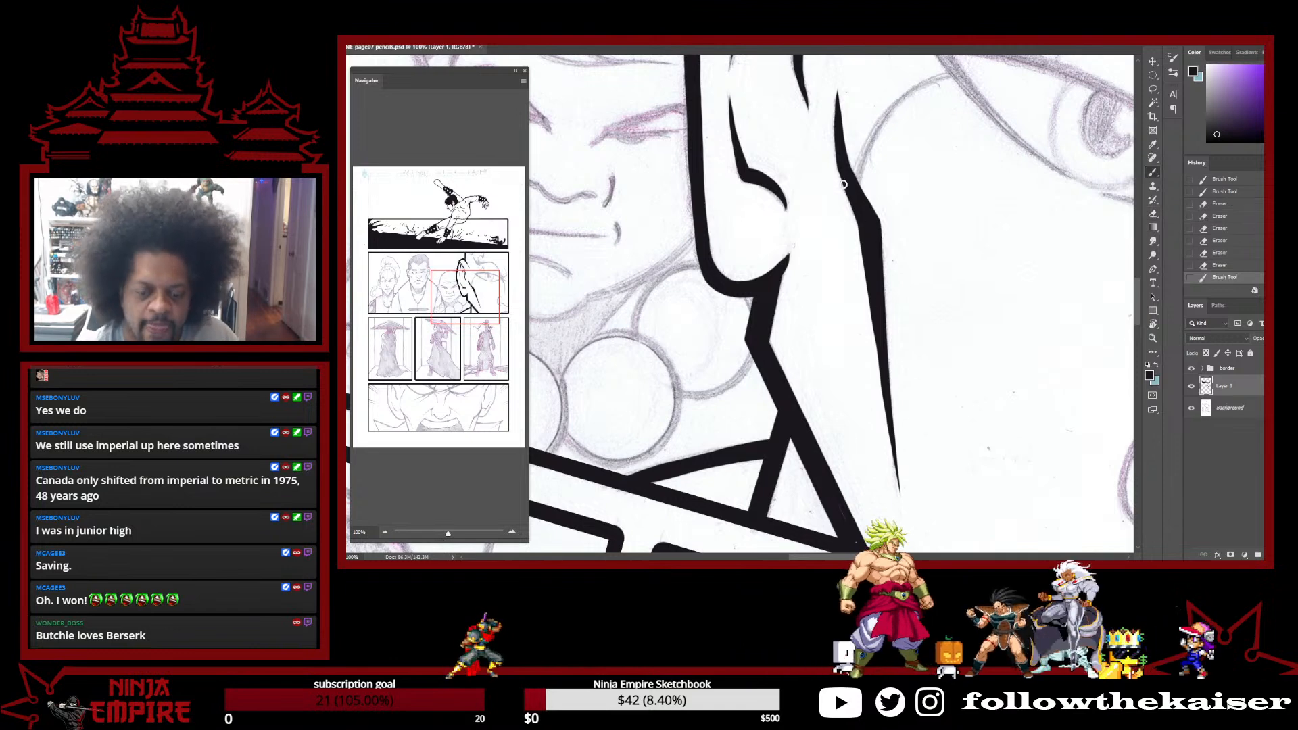
drag(840, 171, 841, 166)
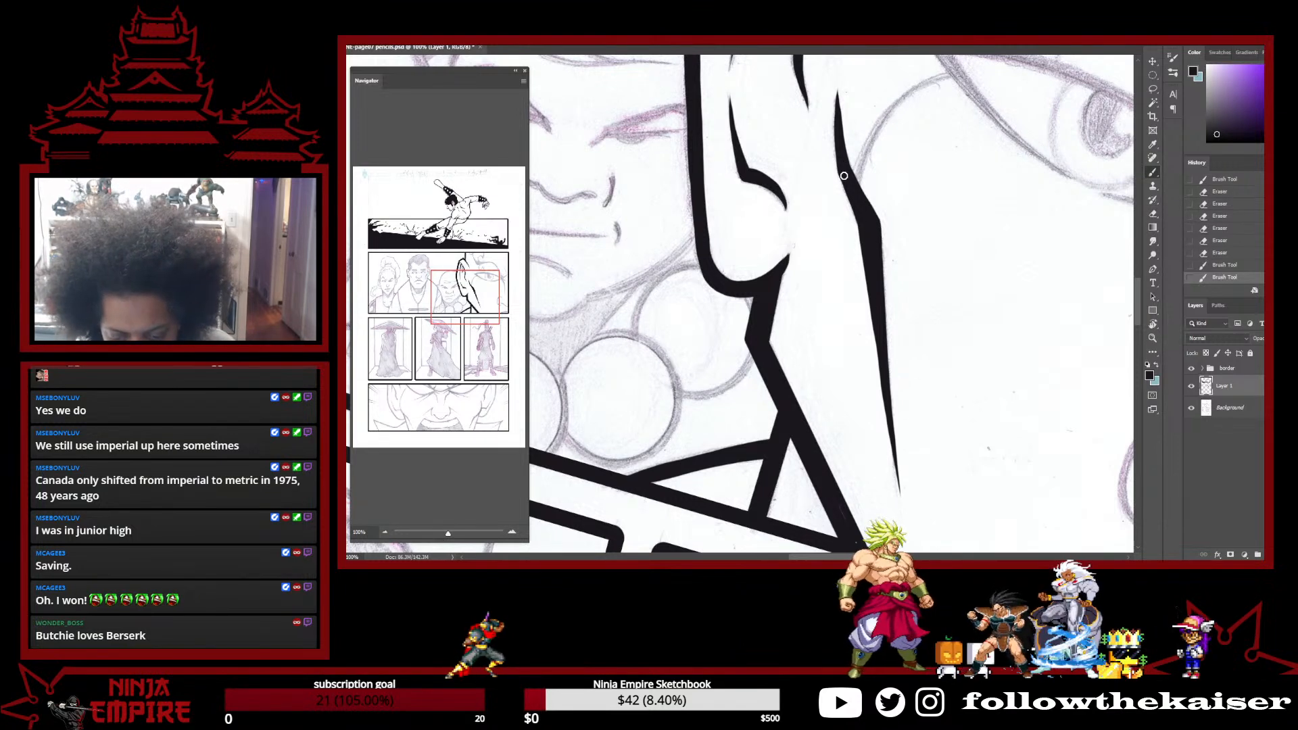
key(e)
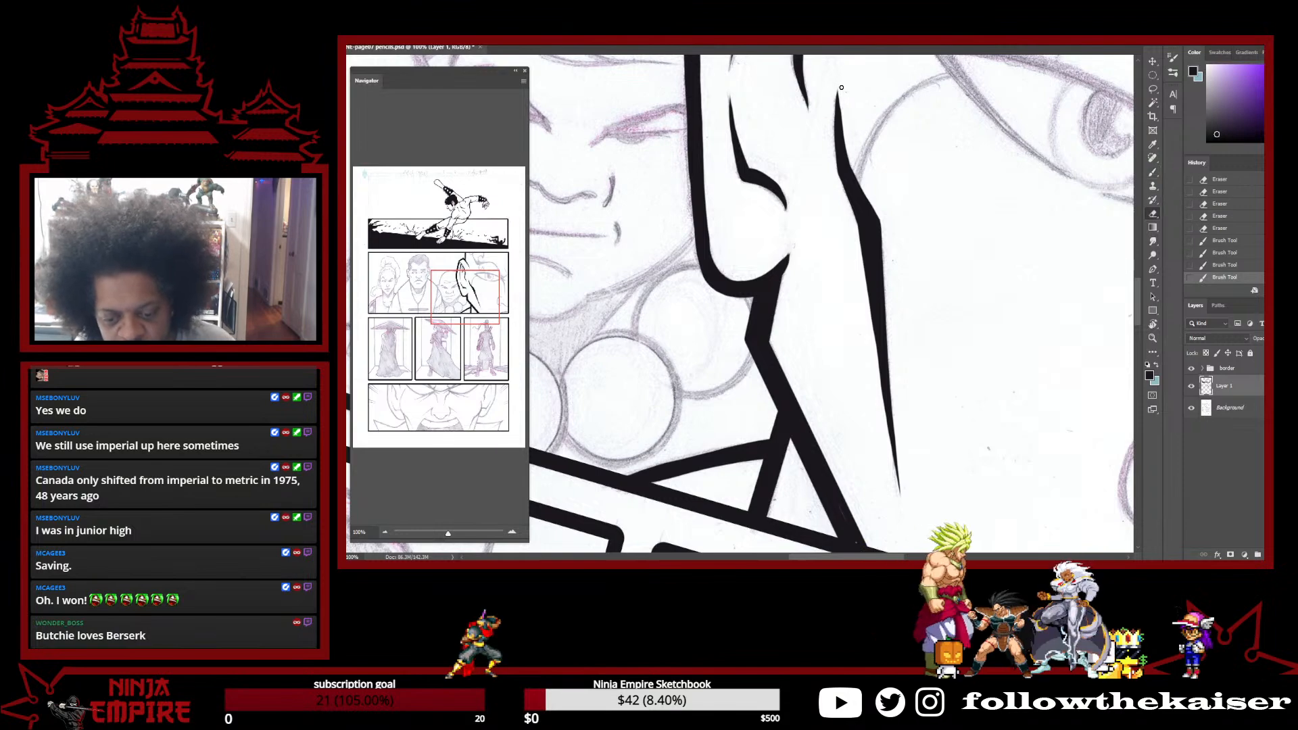
drag(847, 143, 853, 169)
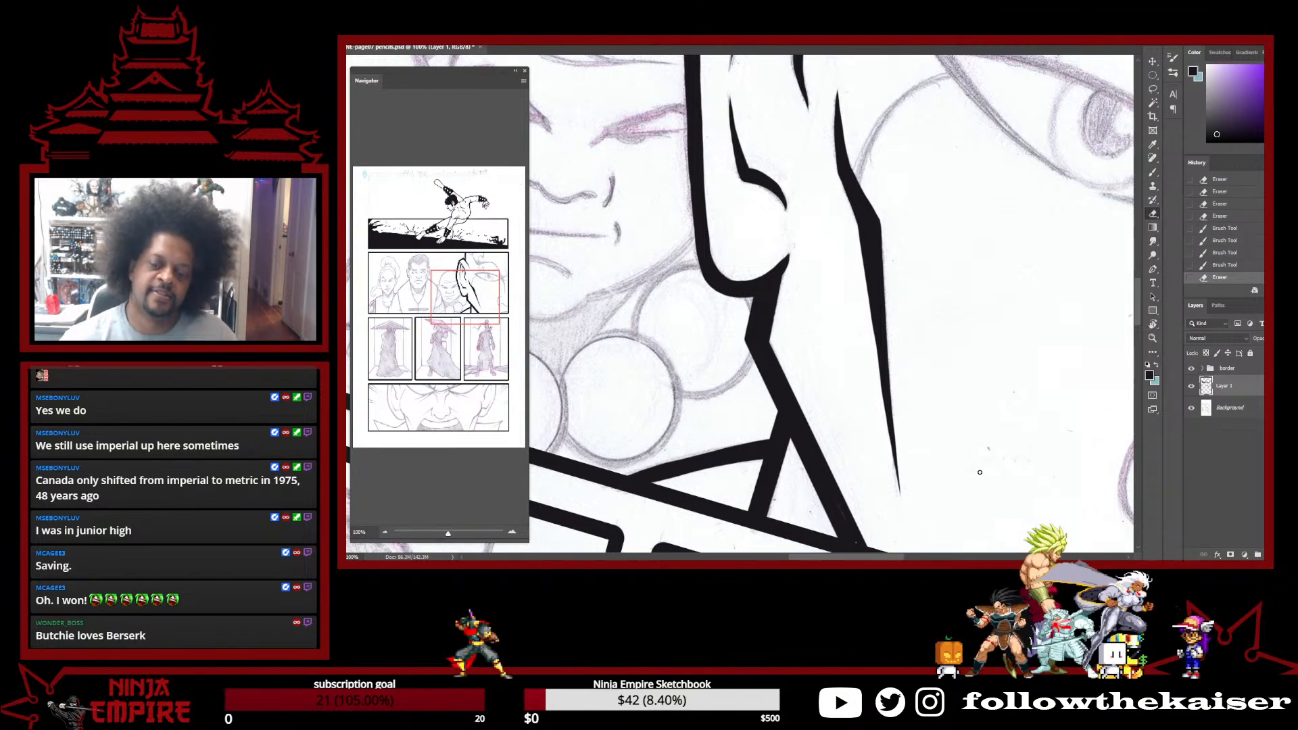
scroll(1005, 405, down, 2)
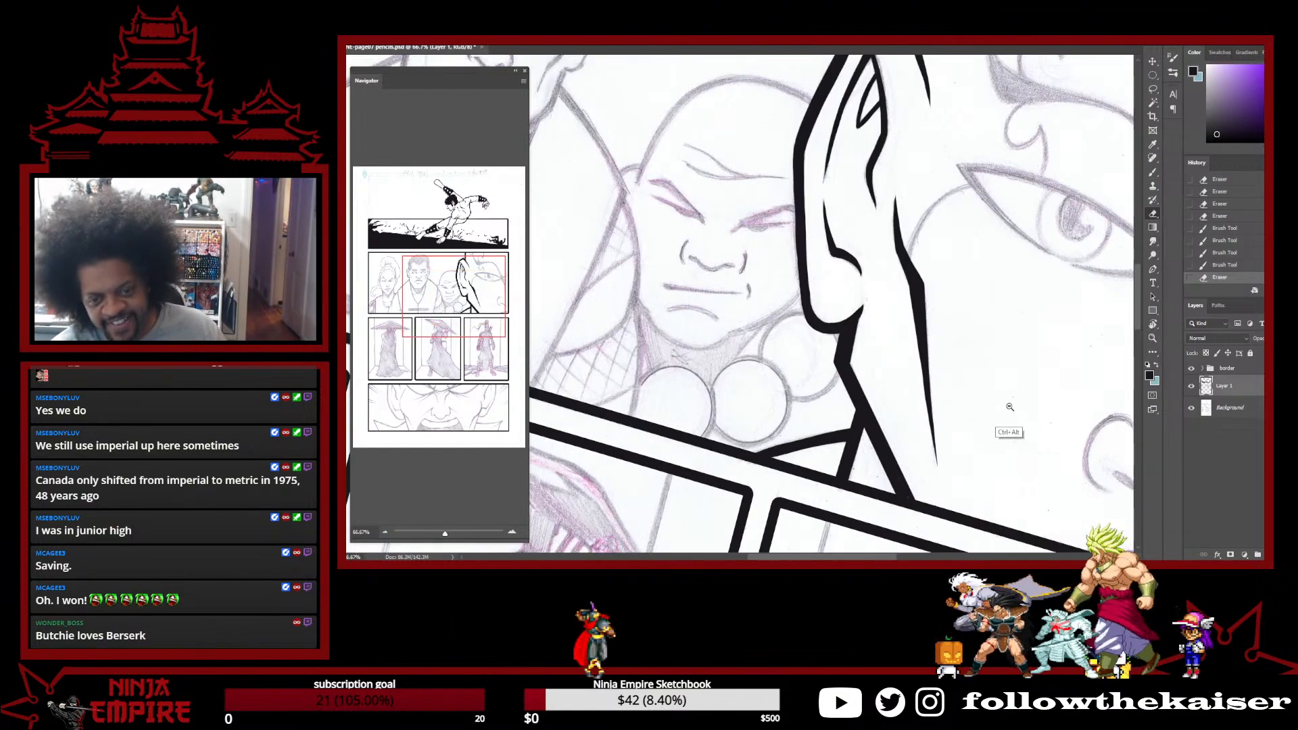
drag(1022, 440, 885, 433)
key(ctrl+s)
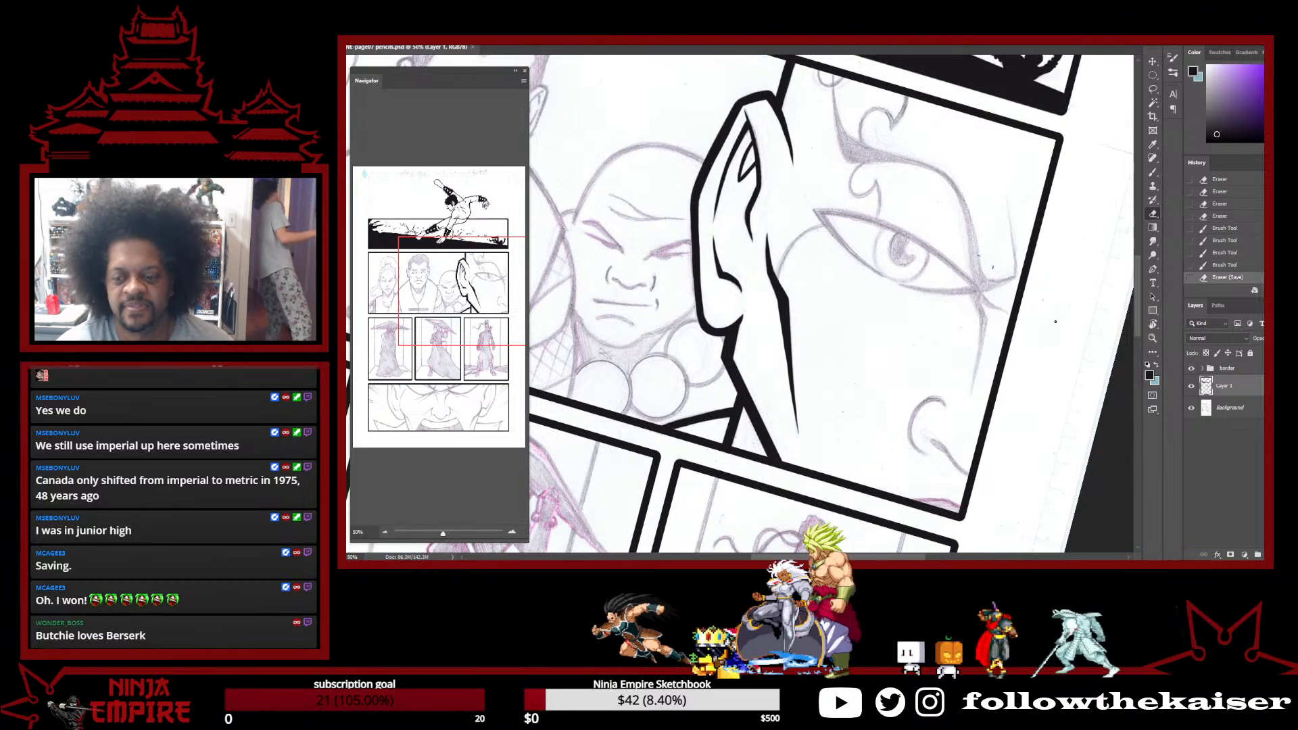
Outline the small pencilled shape in the lower outer corner of the large face's panel and fill it solid black
key(r)
drag(899, 496, 915, 536)
ctrl+click(970, 208)
ctrl+click(970, 209)
ctrl+click(937, 227)
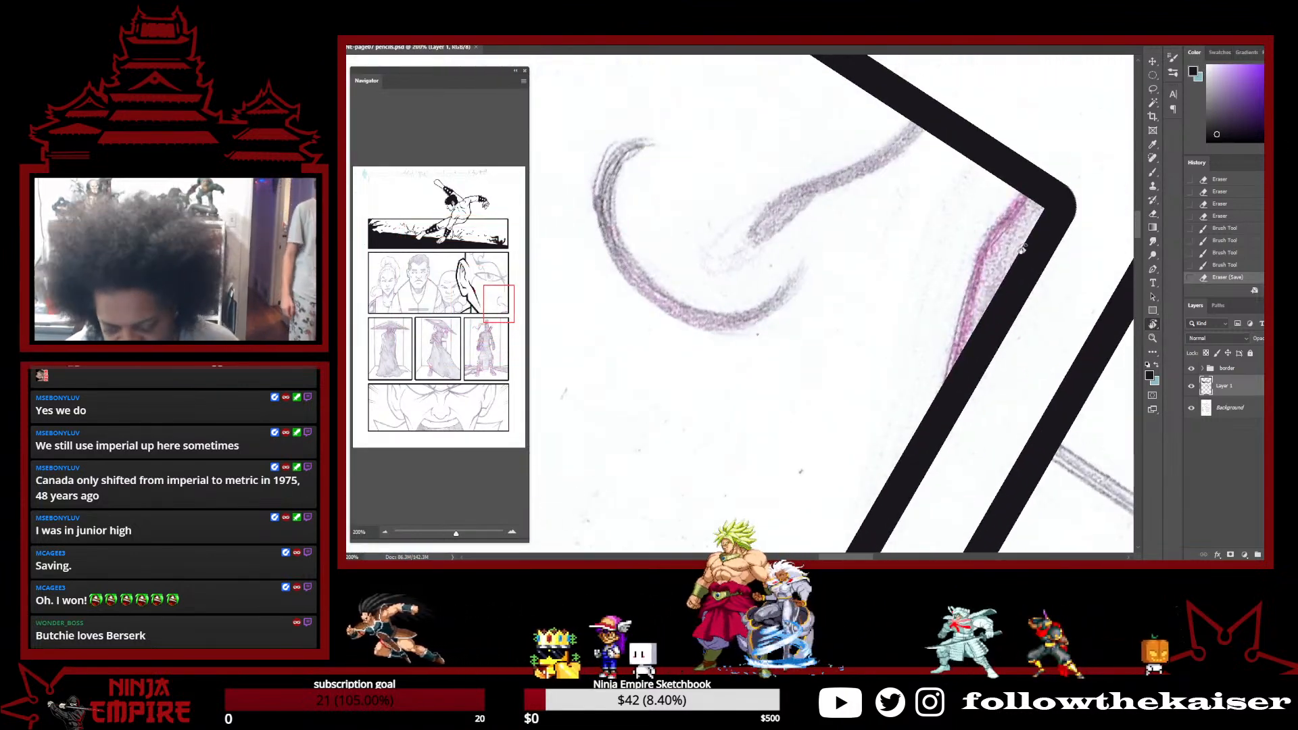
key(b)
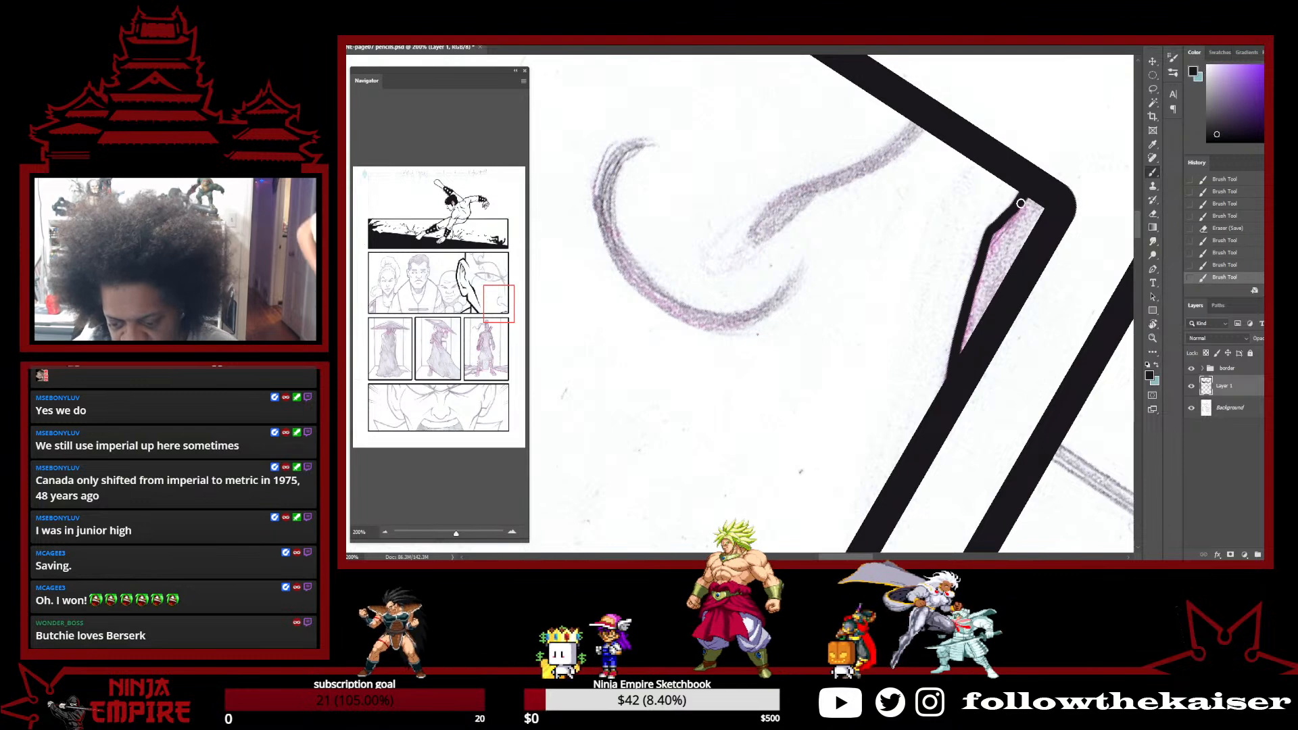
drag(1018, 233, 1008, 269)
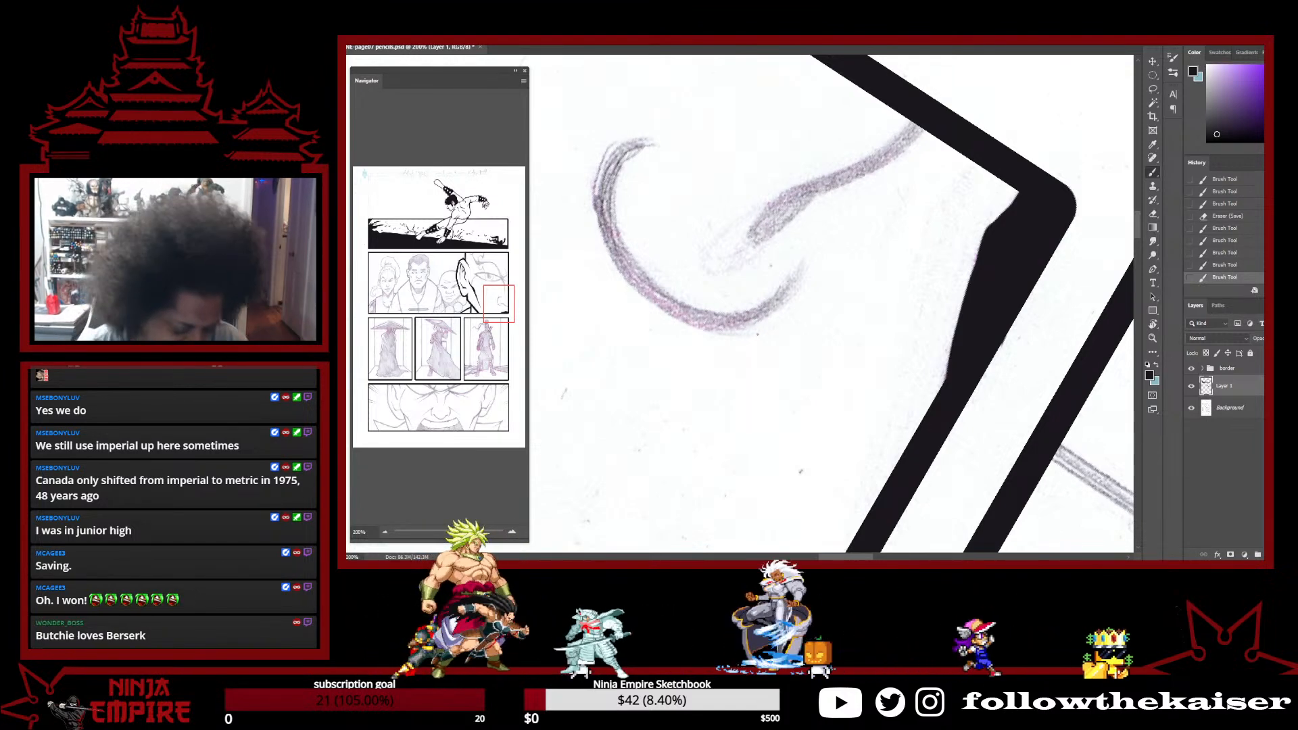
Ink the main sweep of the curved nose wing as a thick black crescent and taper its lower end with the Eraser
drag(972, 314, 875, 455)
drag(852, 327, 890, 371)
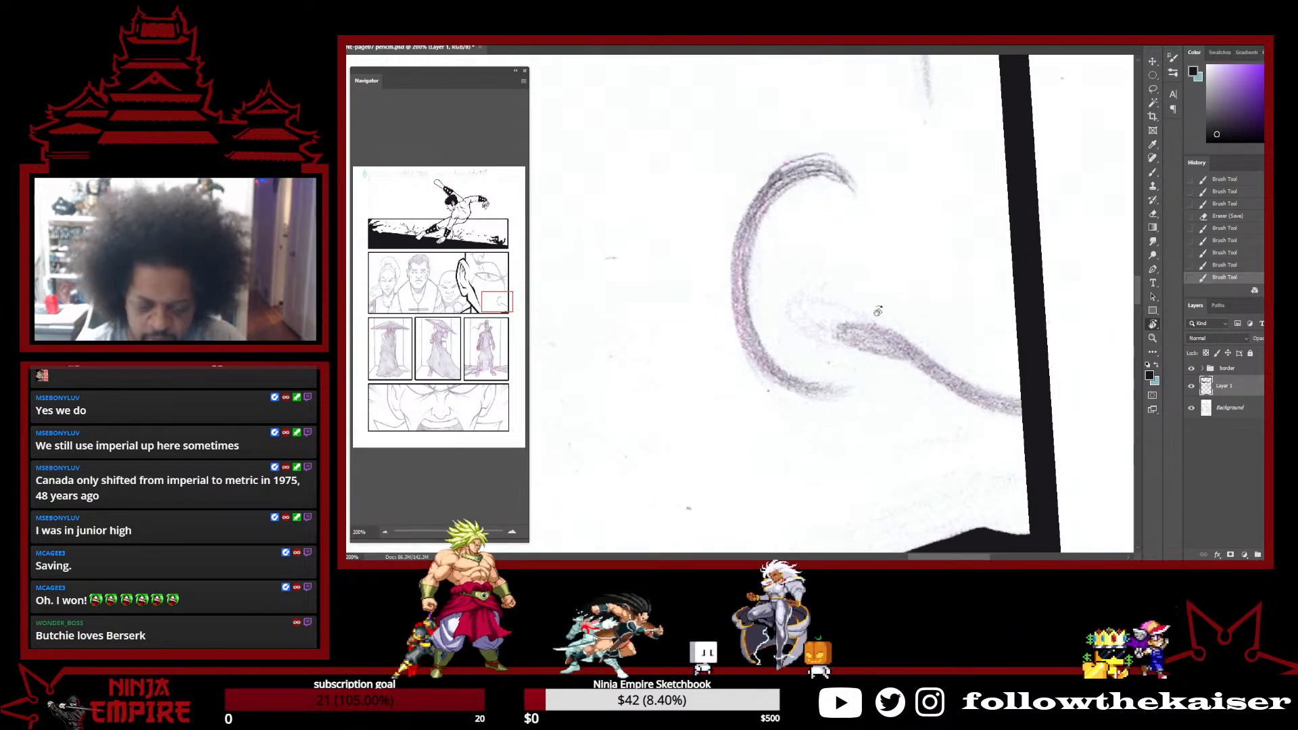
drag(770, 354, 768, 190)
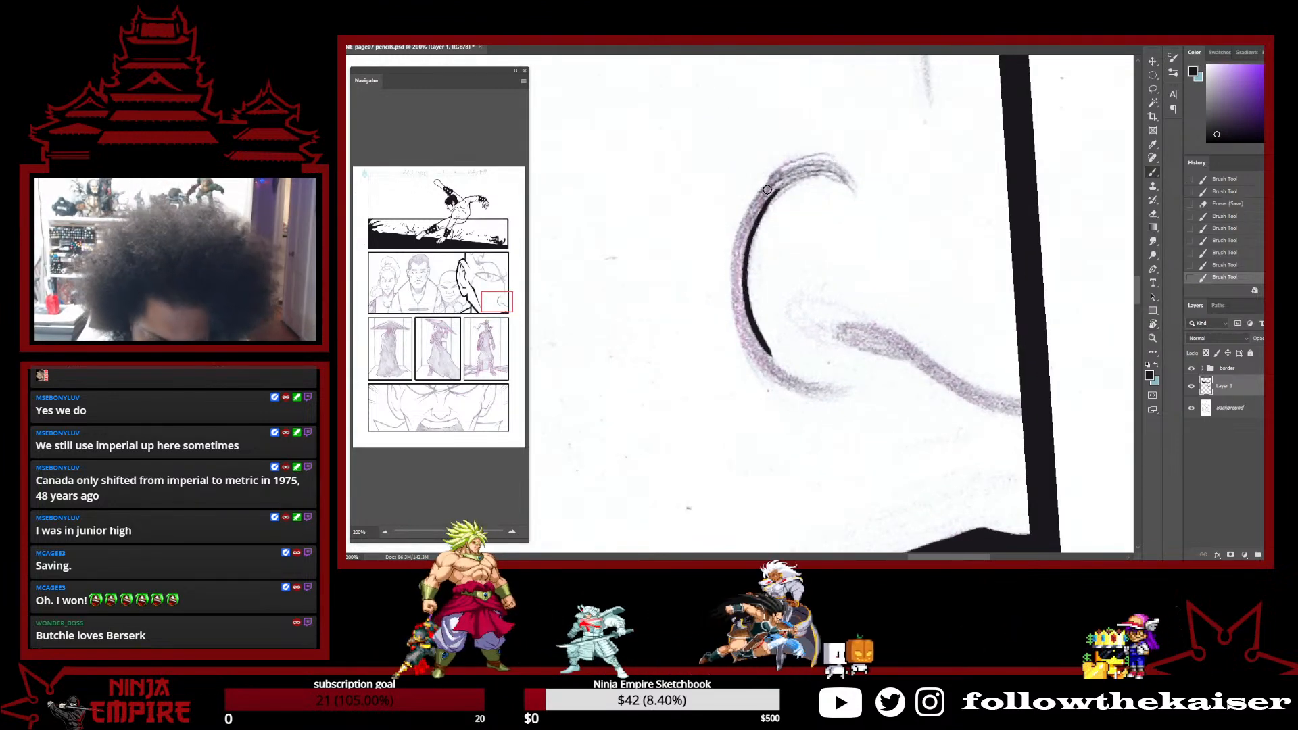
drag(732, 261, 774, 376)
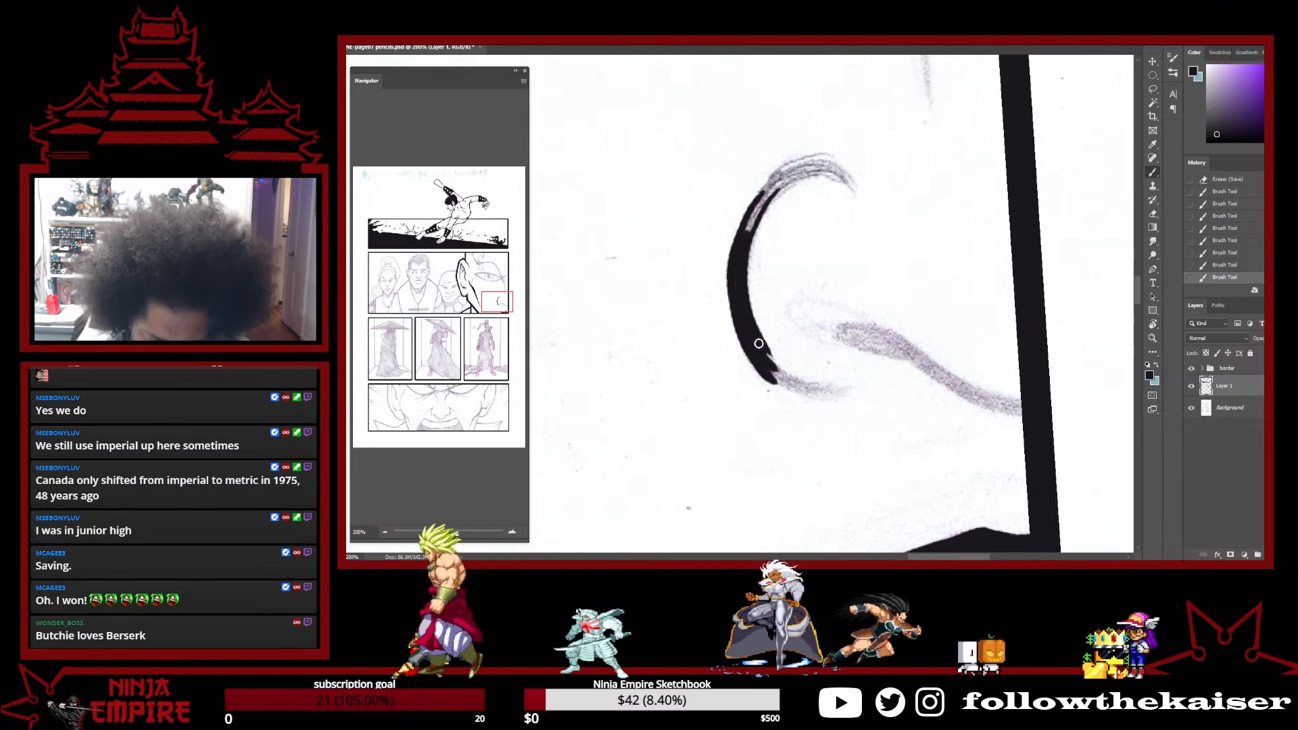
drag(838, 204, 823, 284)
mouse_move(904, 243)
mouse_down()
mouse_move(863, 250)
mouse_move(955, 212)
mouse_up()
drag(834, 326, 793, 214)
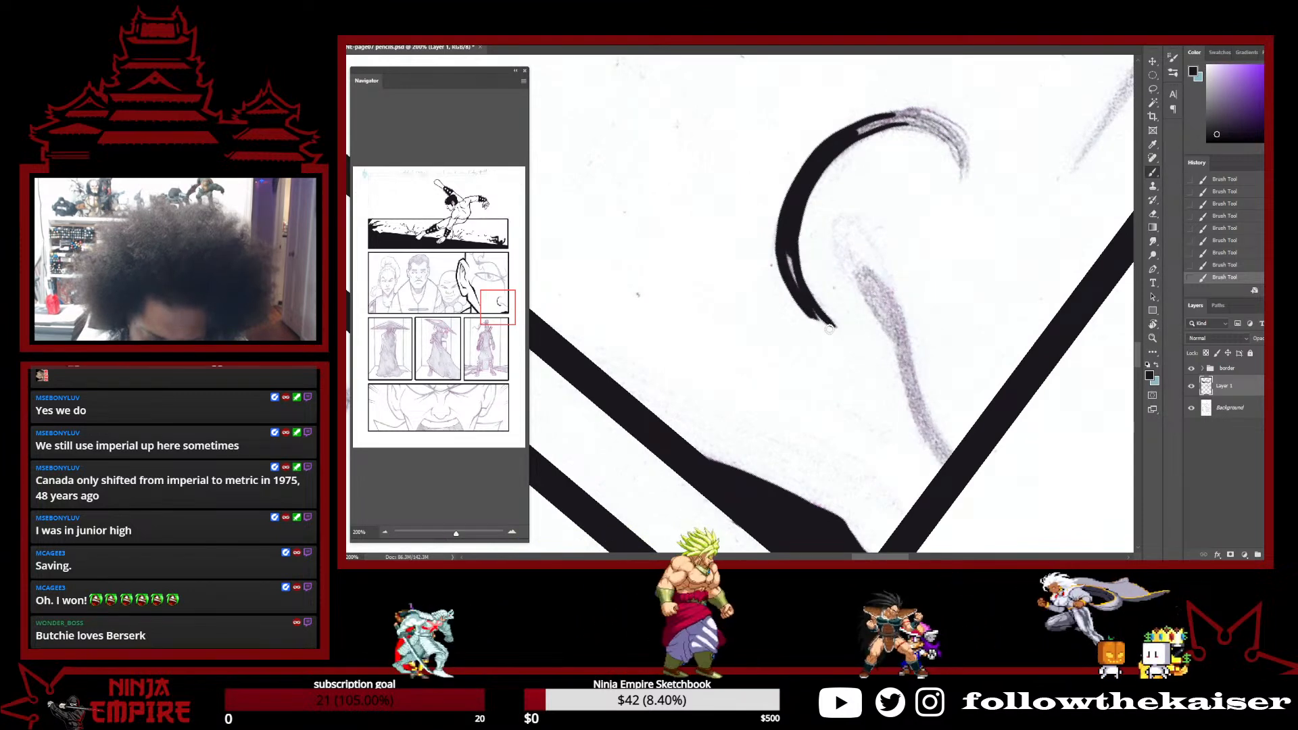
key(e)
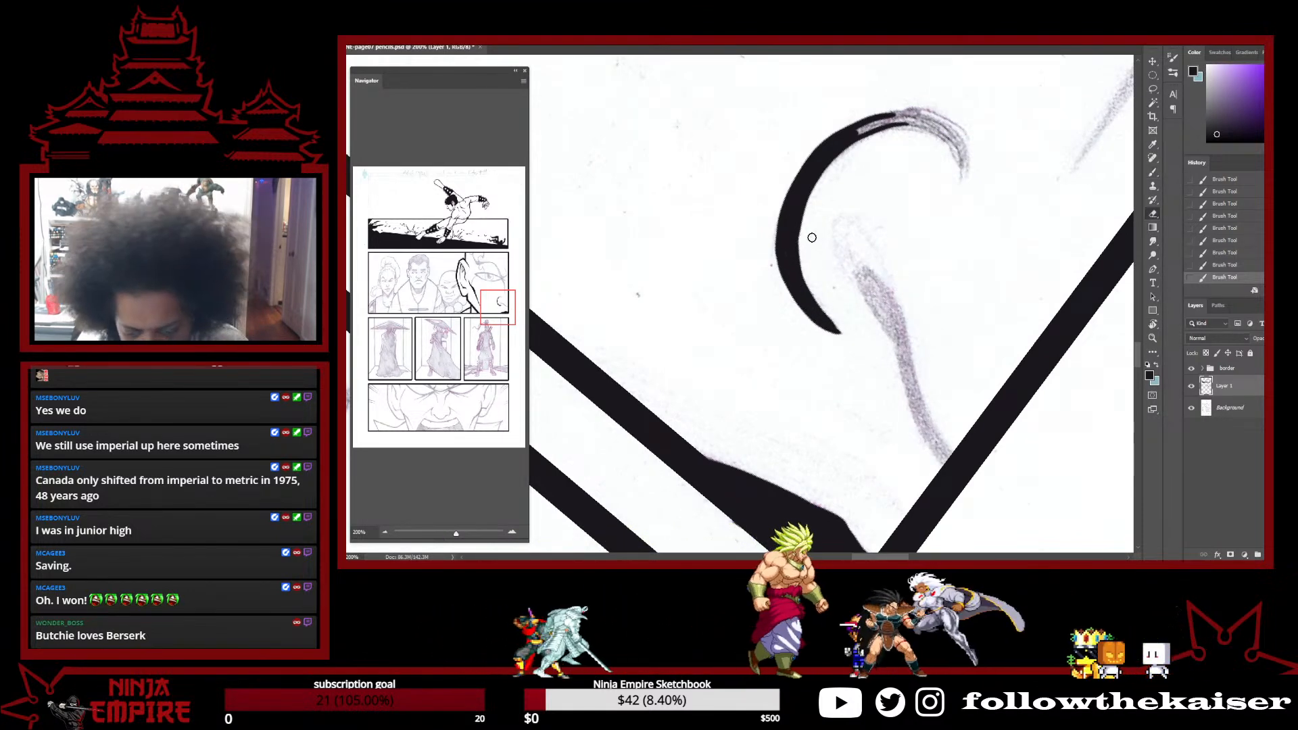
drag(816, 294, 763, 256)
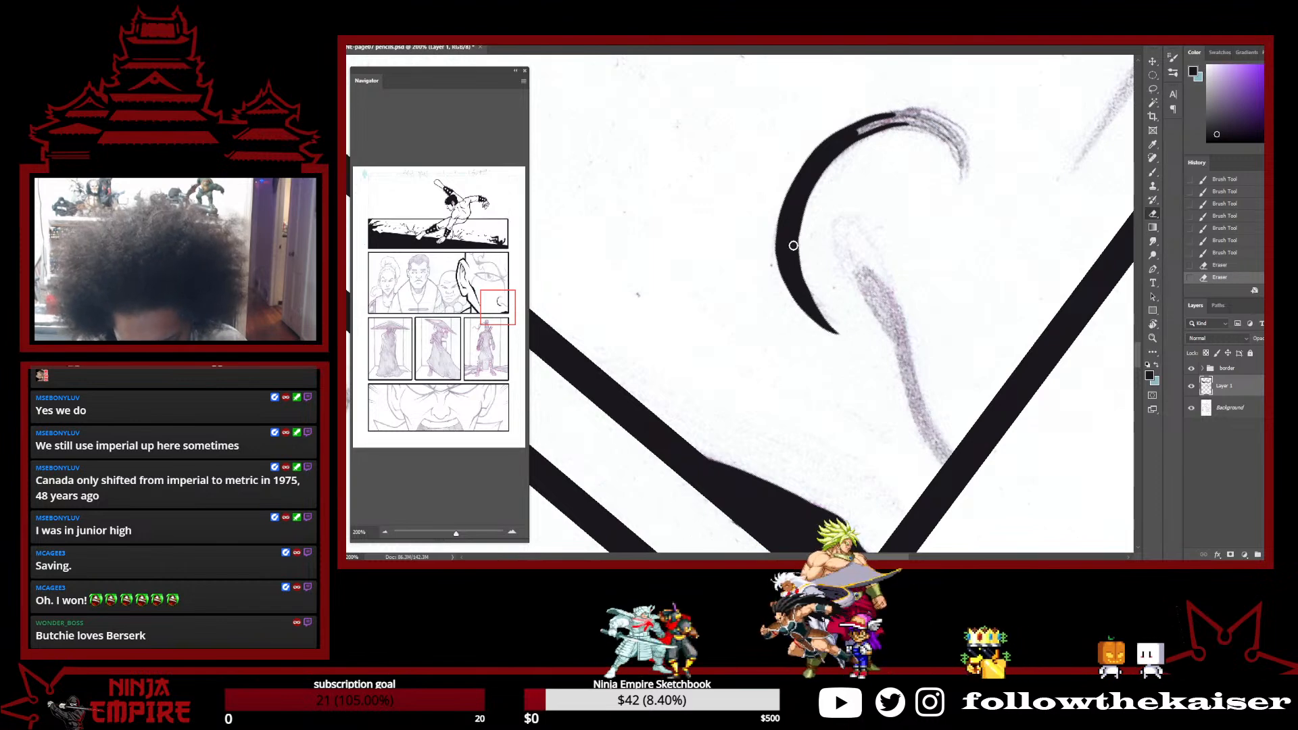
Extend the nose wing curve around its upper end, fill the gap between the strokes, and refine its edges
drag(949, 167, 843, 133)
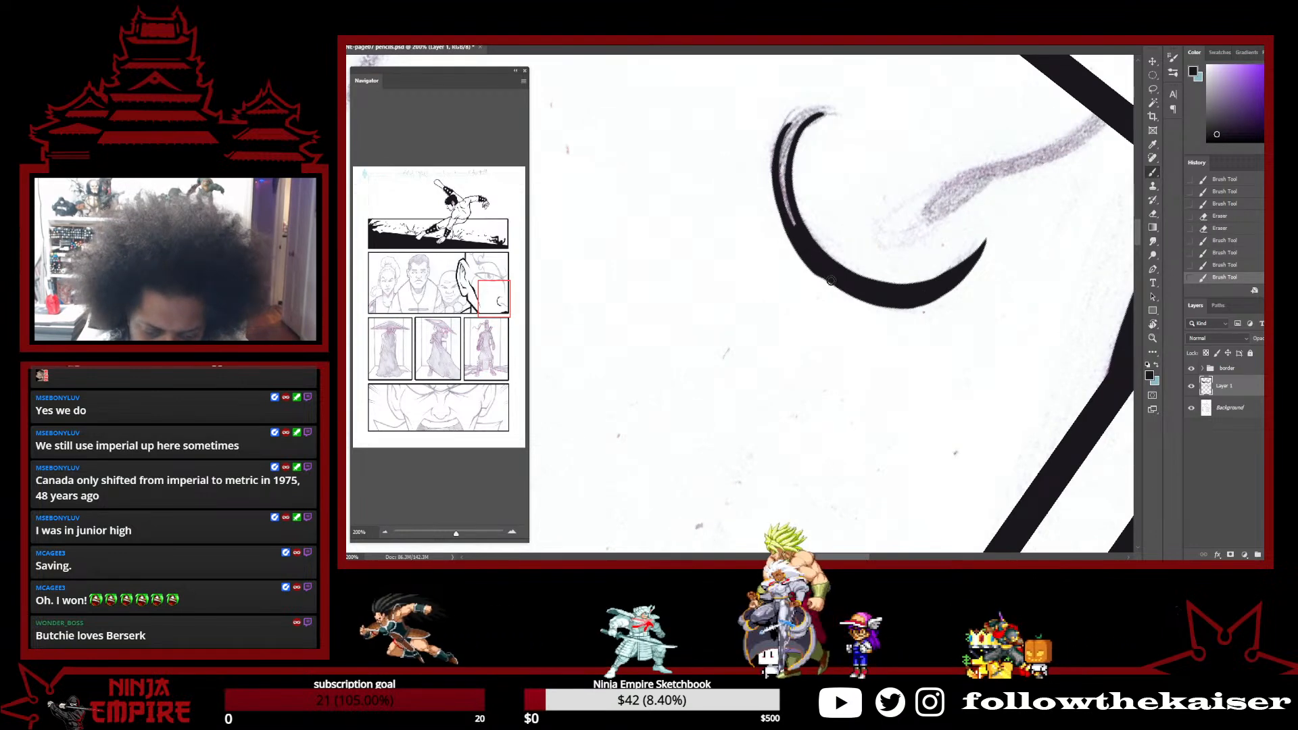
drag(890, 174, 874, 292)
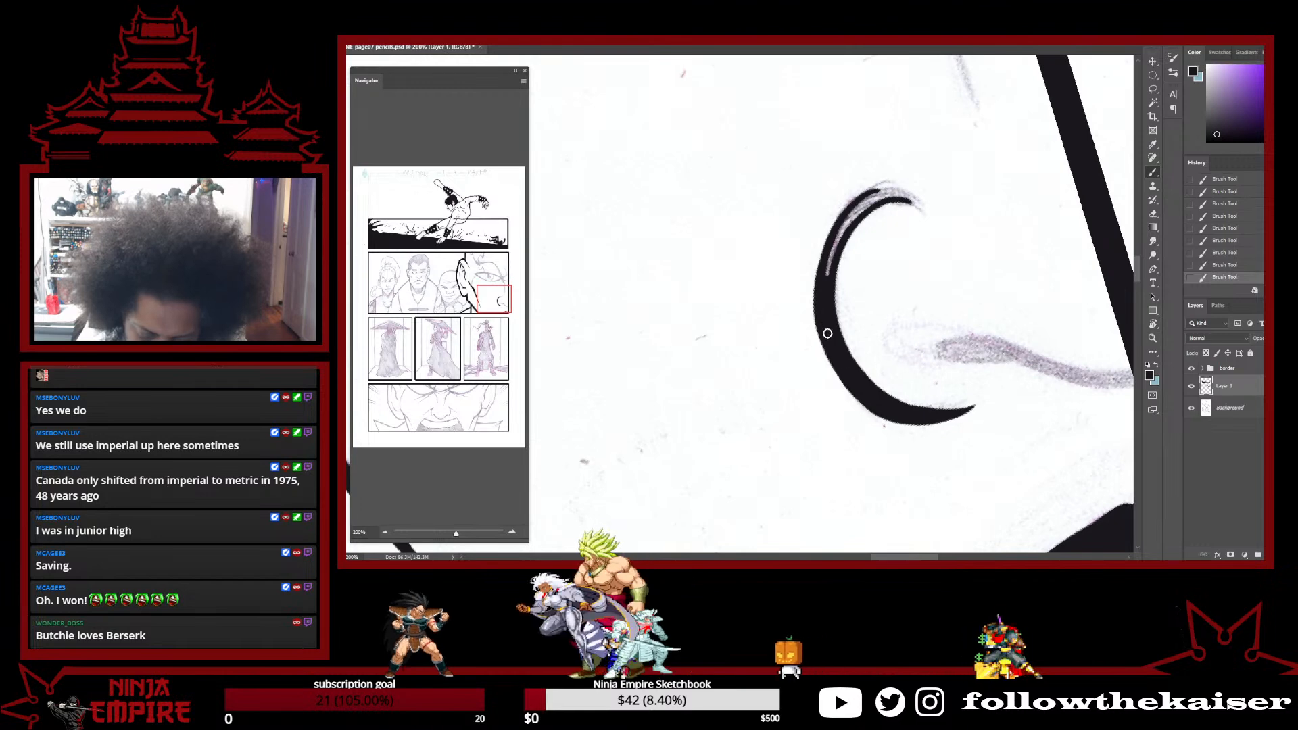
key(r)
mouse_move(861, 275)
mouse_down()
mouse_move(924, 153)
mouse_move(829, 331)
mouse_move(1000, 372)
mouse_move(985, 218)
mouse_move(878, 198)
mouse_move(863, 225)
mouse_move(878, 181)
mouse_move(889, 263)
mouse_move(875, 225)
mouse_move(926, 286)
mouse_up()
key(b)
key(r)
drag(965, 189, 901, 356)
key(b)
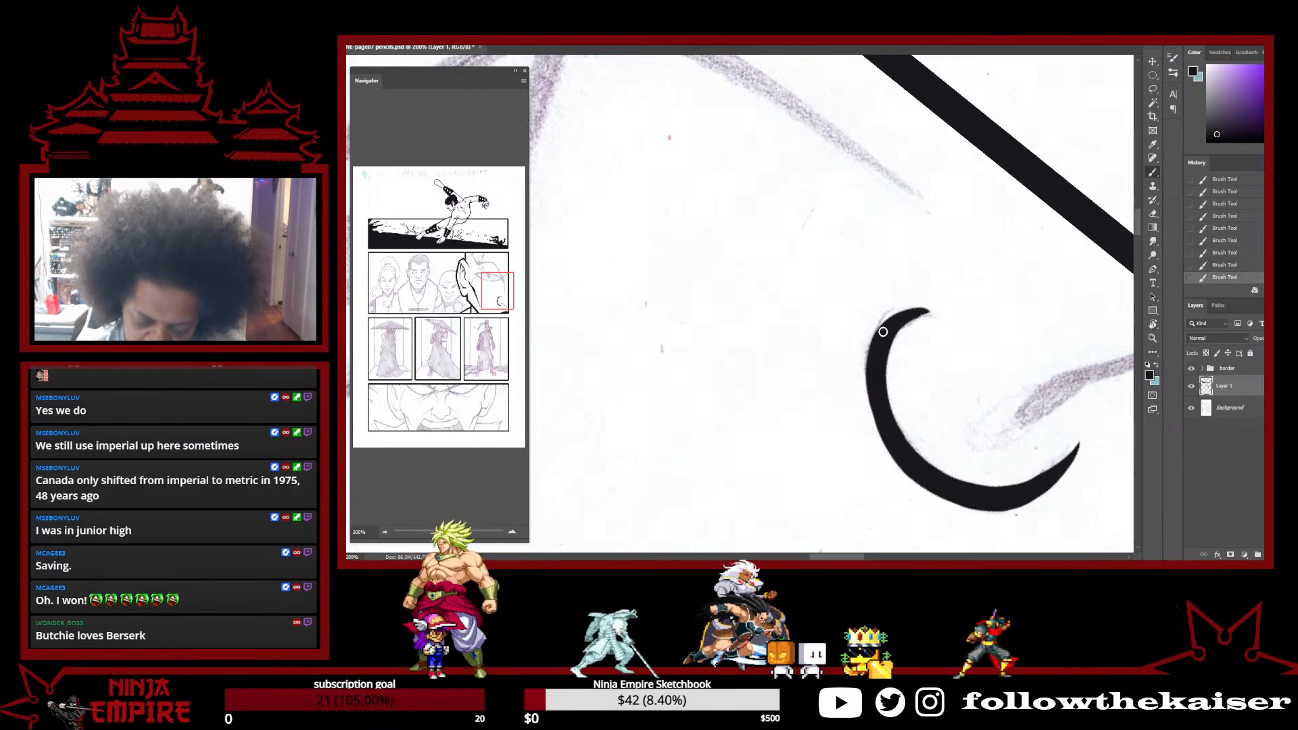
key(r)
drag(920, 434, 834, 505)
key(space)
drag(875, 406, 900, 187)
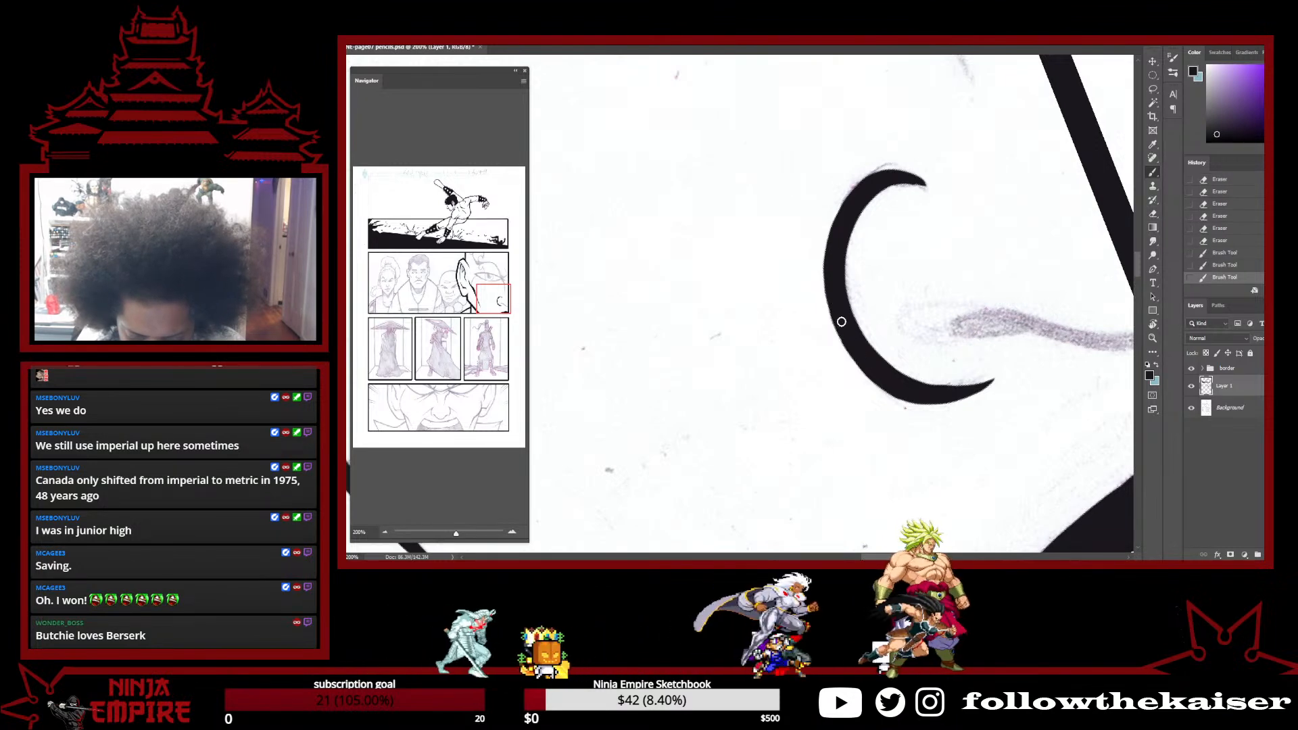
Ink the nostril line beside the nose wing from its thick rounded head to the panel border
mouse_move(1049, 271)
mouse_down()
mouse_move(956, 492)
mouse_move(869, 287)
mouse_move(809, 345)
mouse_move(838, 381)
mouse_move(842, 338)
mouse_move(859, 464)
mouse_move(878, 499)
mouse_up()
key(b)
drag(815, 321, 857, 472)
drag(825, 325, 848, 397)
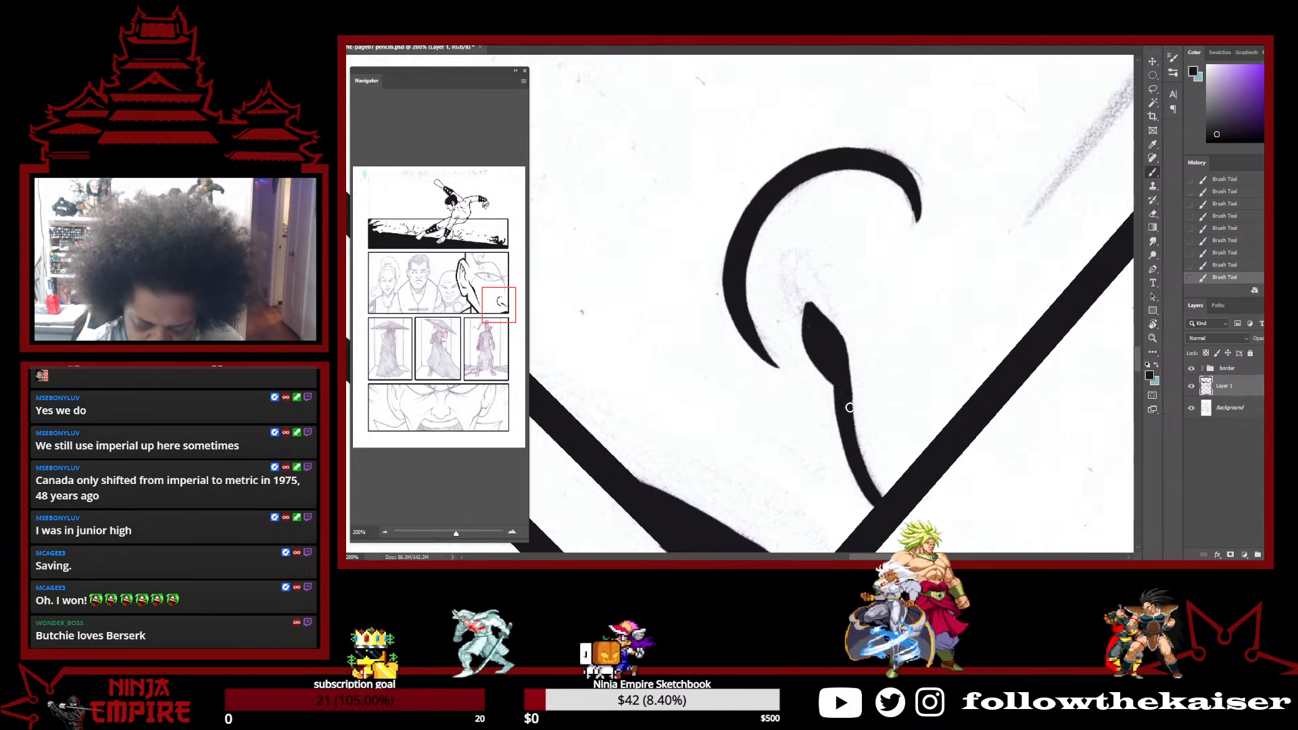
key(e)
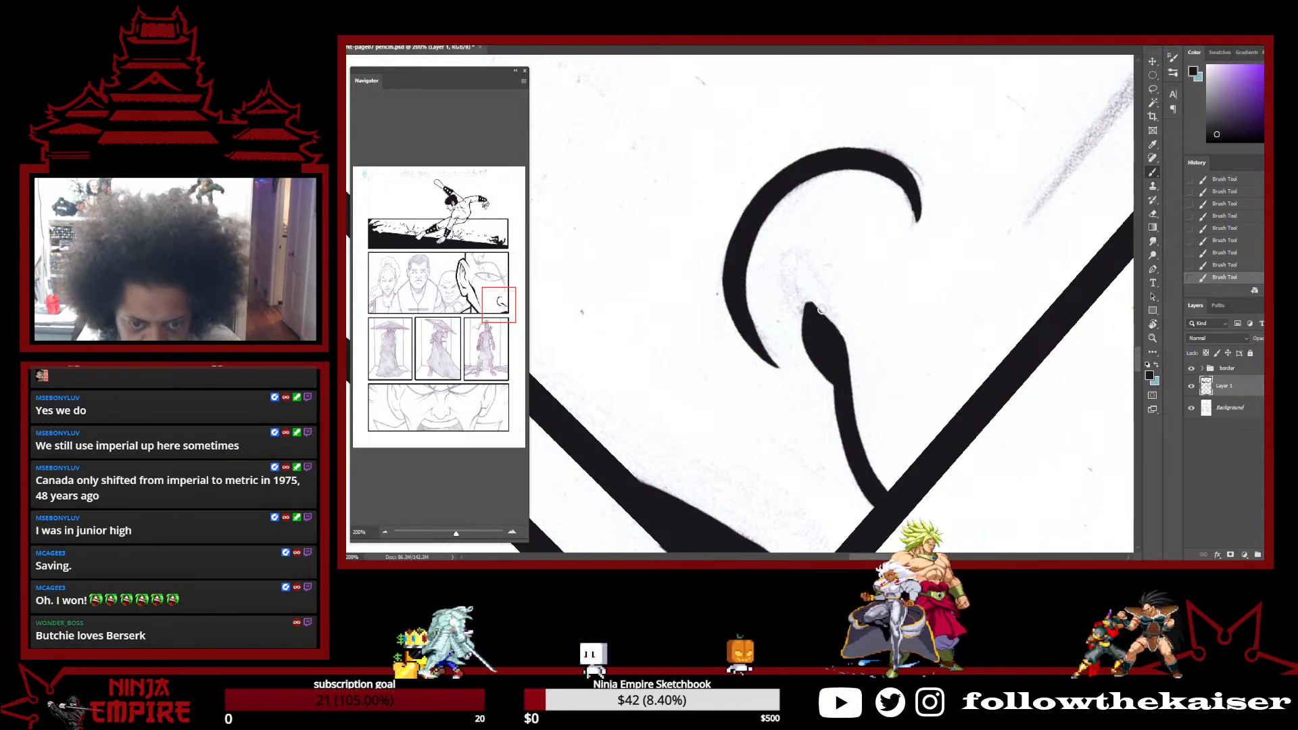
key(b)
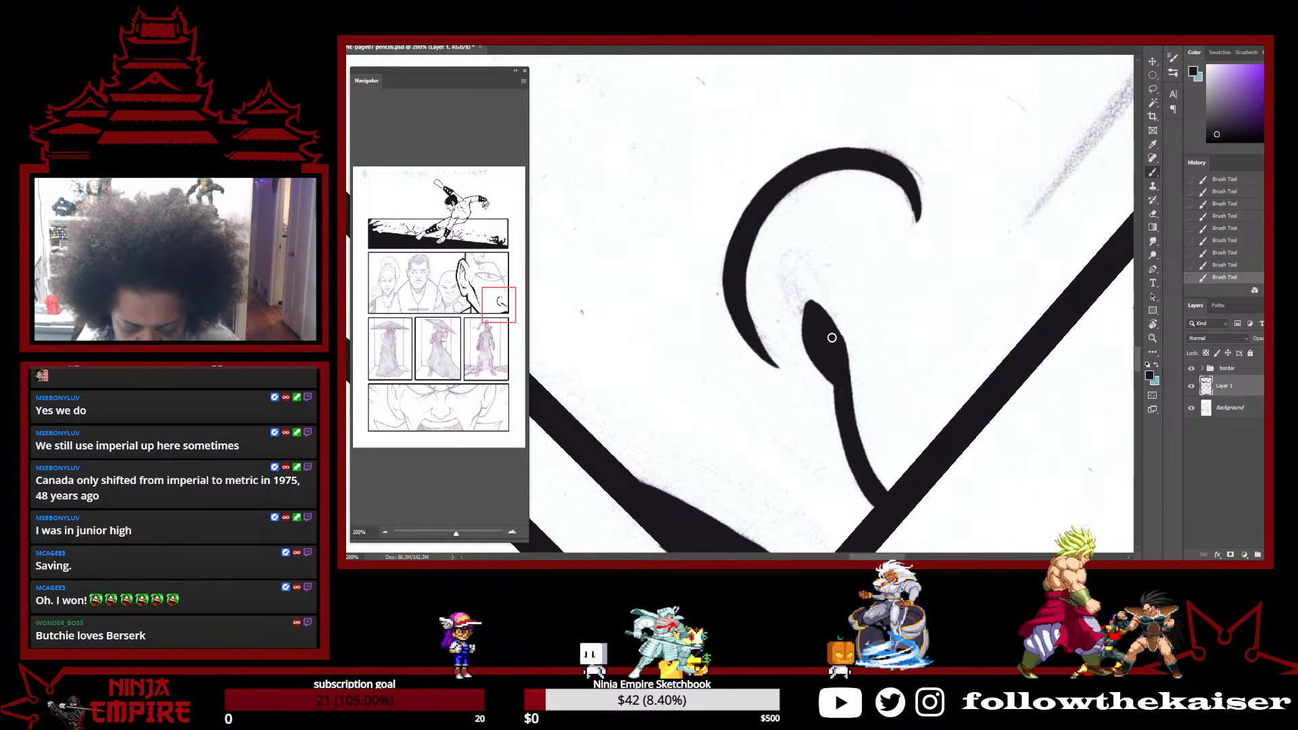
drag(1003, 382, 999, 342)
Touch up the inked lines around the tip of the foreground ear with the Brush, undoing one stroke and redrawing it
scroll(998, 337, down, 5)
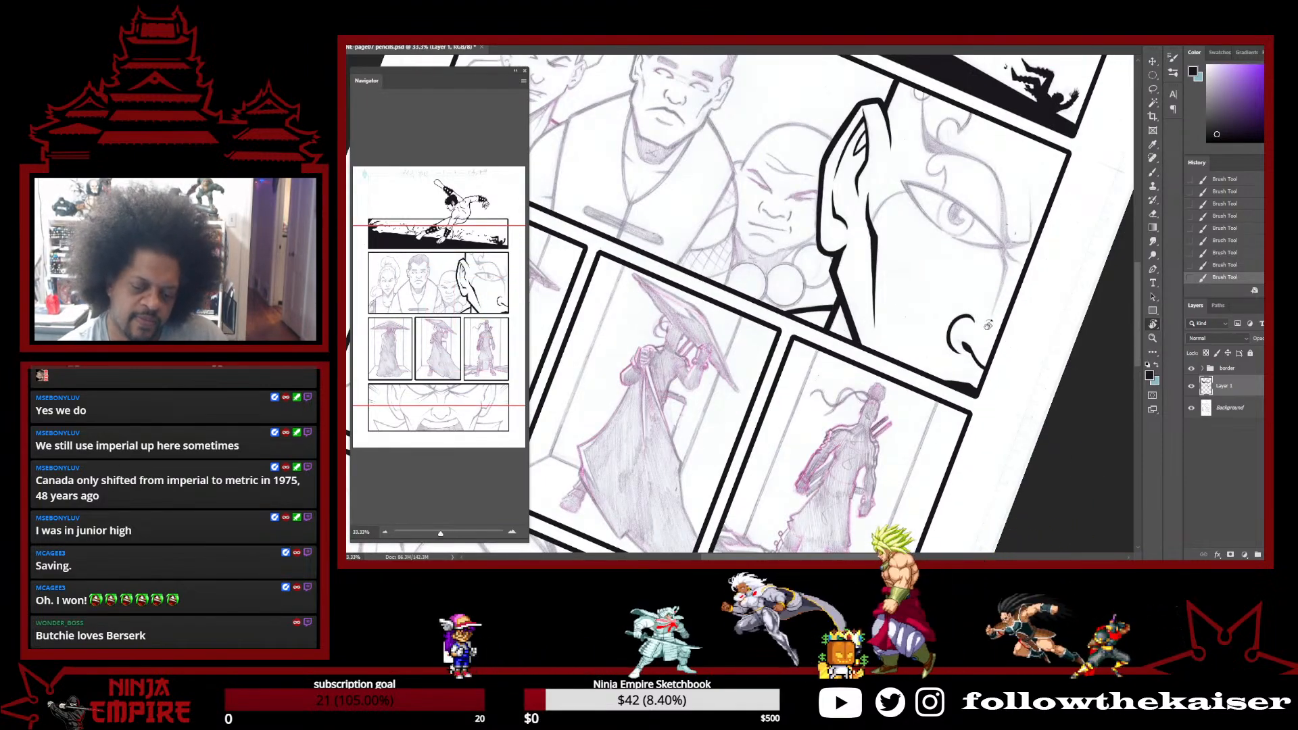
scroll(859, 203, up, 5)
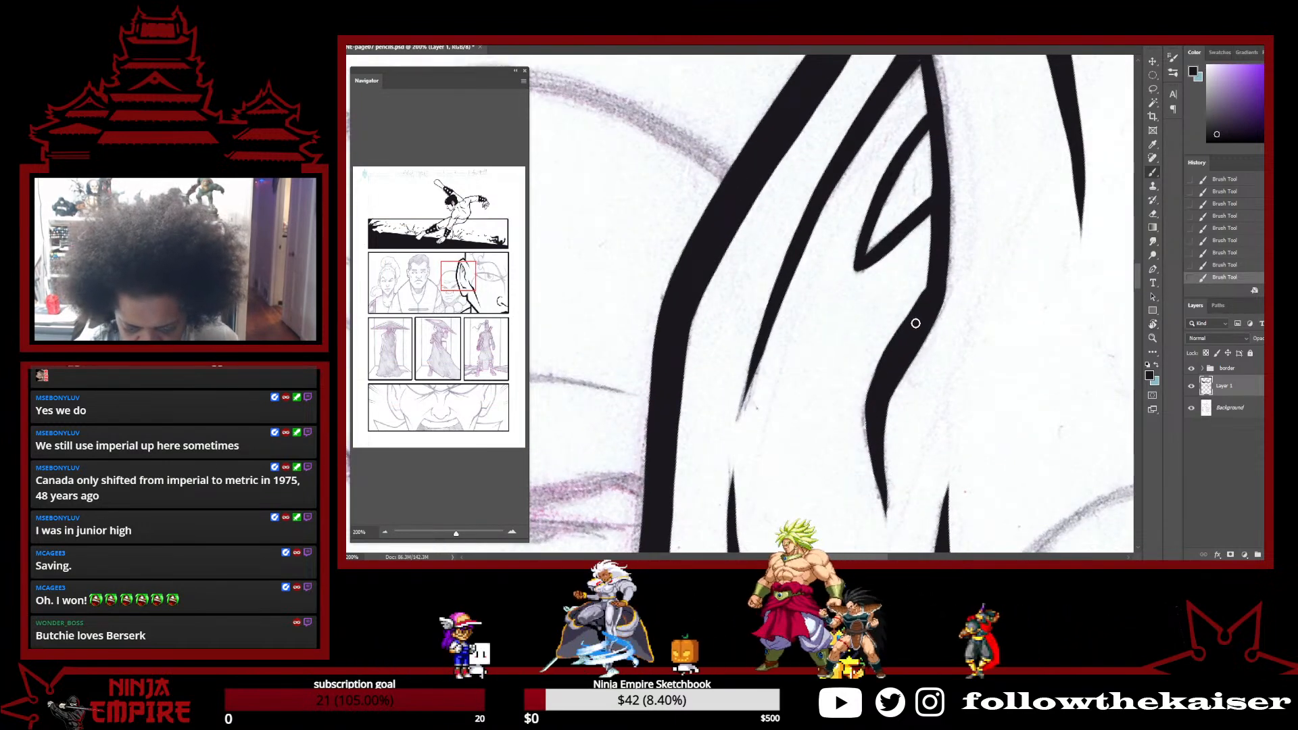
scroll(937, 245, up, 4)
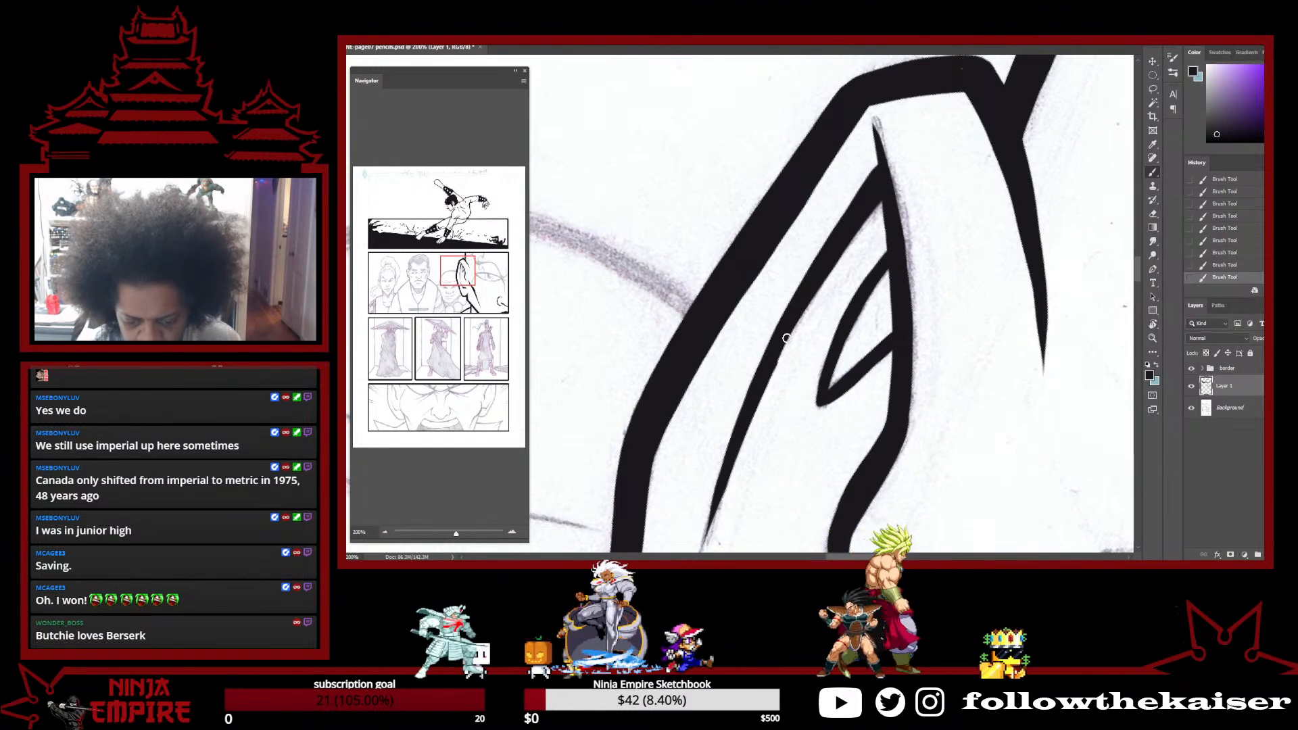
scroll(1040, 254, right, 3)
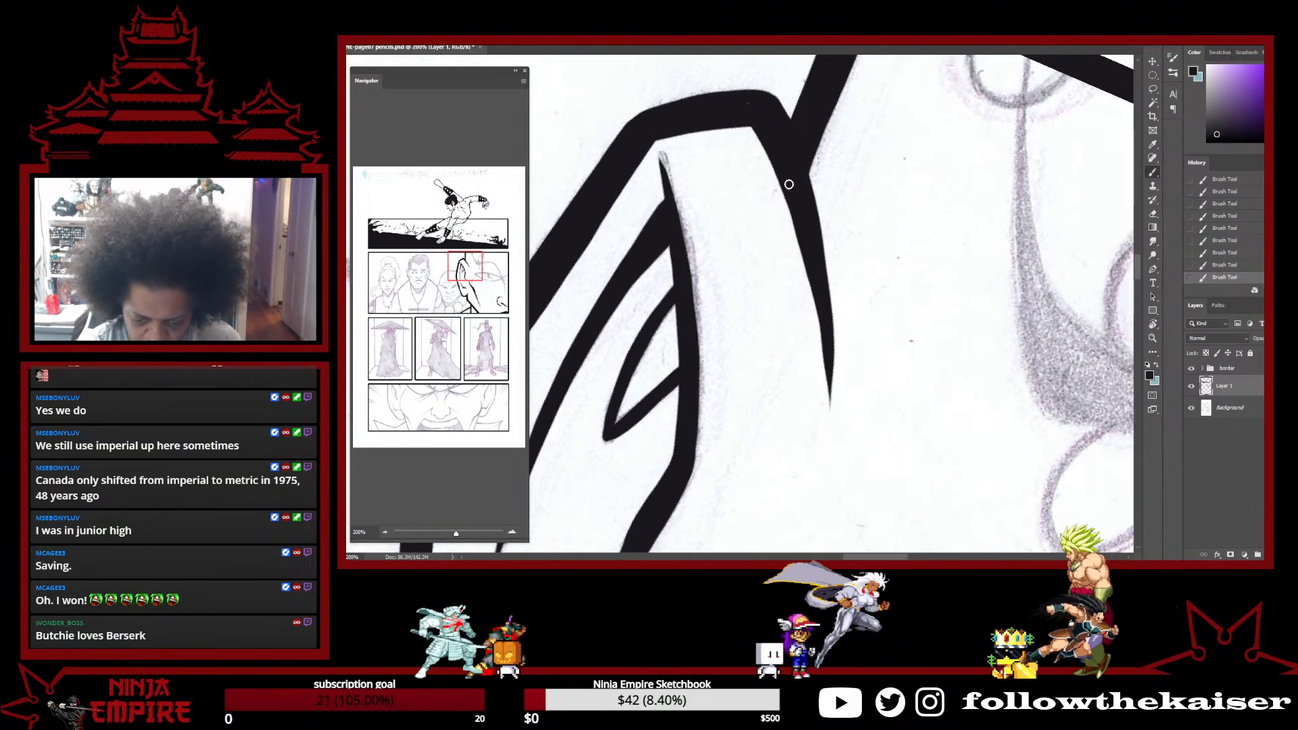
key(ctrl+z)
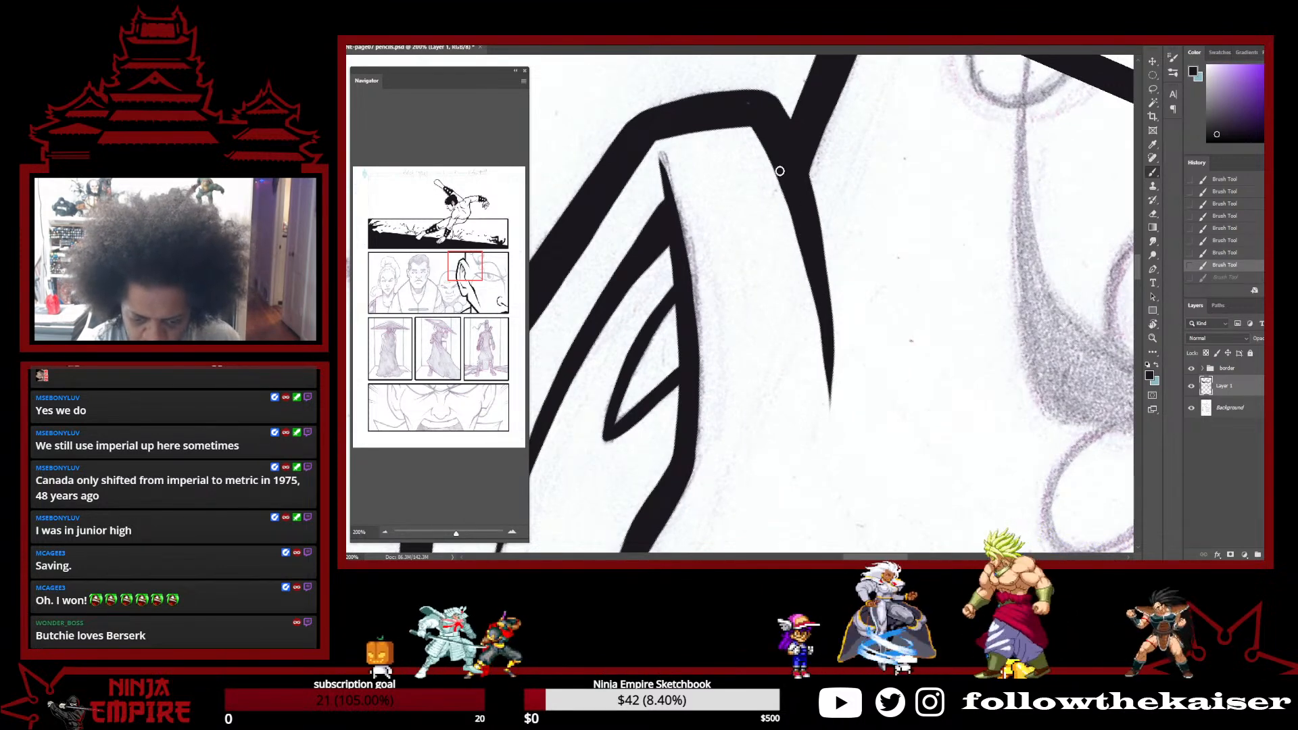
scroll(835, 386, right, 3)
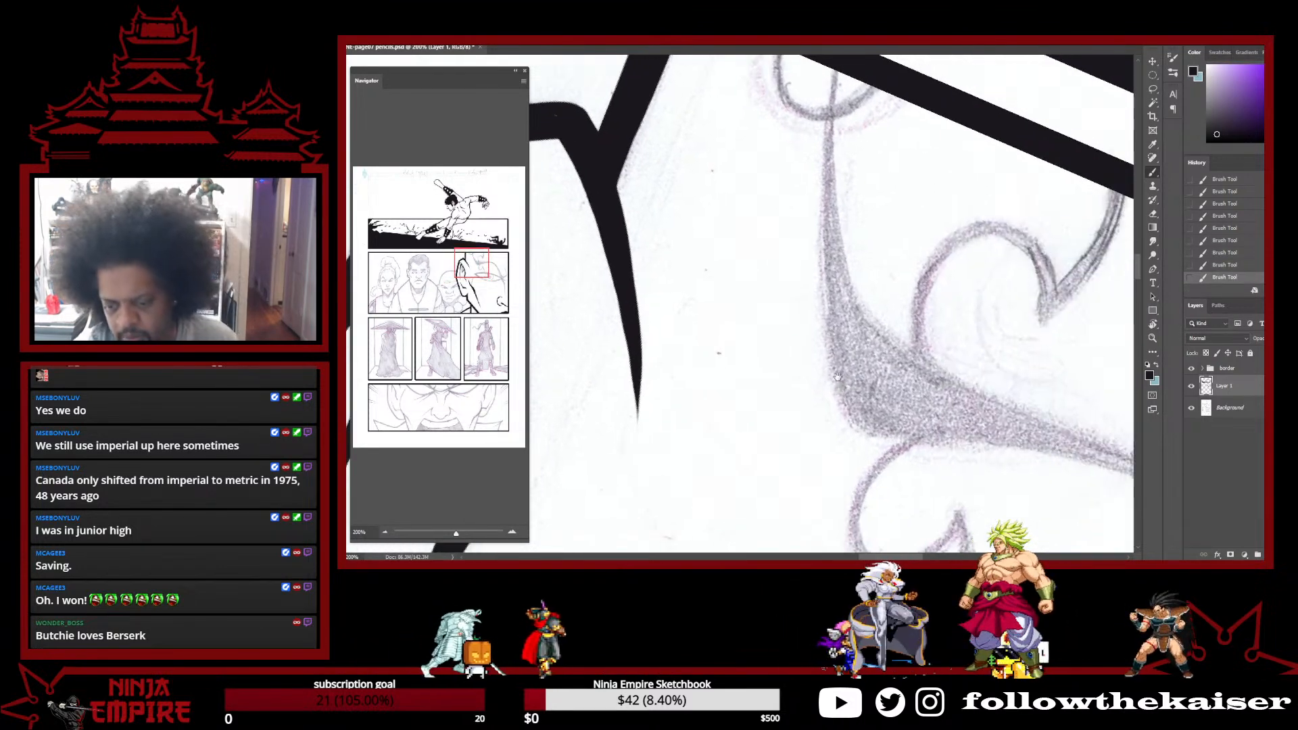
Outline the narrow angular line running down from the foreground face's inner eye corner with the Brush, bringing it to a point
drag(1021, 370, 897, 311)
drag(974, 398, 909, 399)
drag(966, 442, 925, 327)
ctrl+click(936, 423)
drag(965, 540, 933, 429)
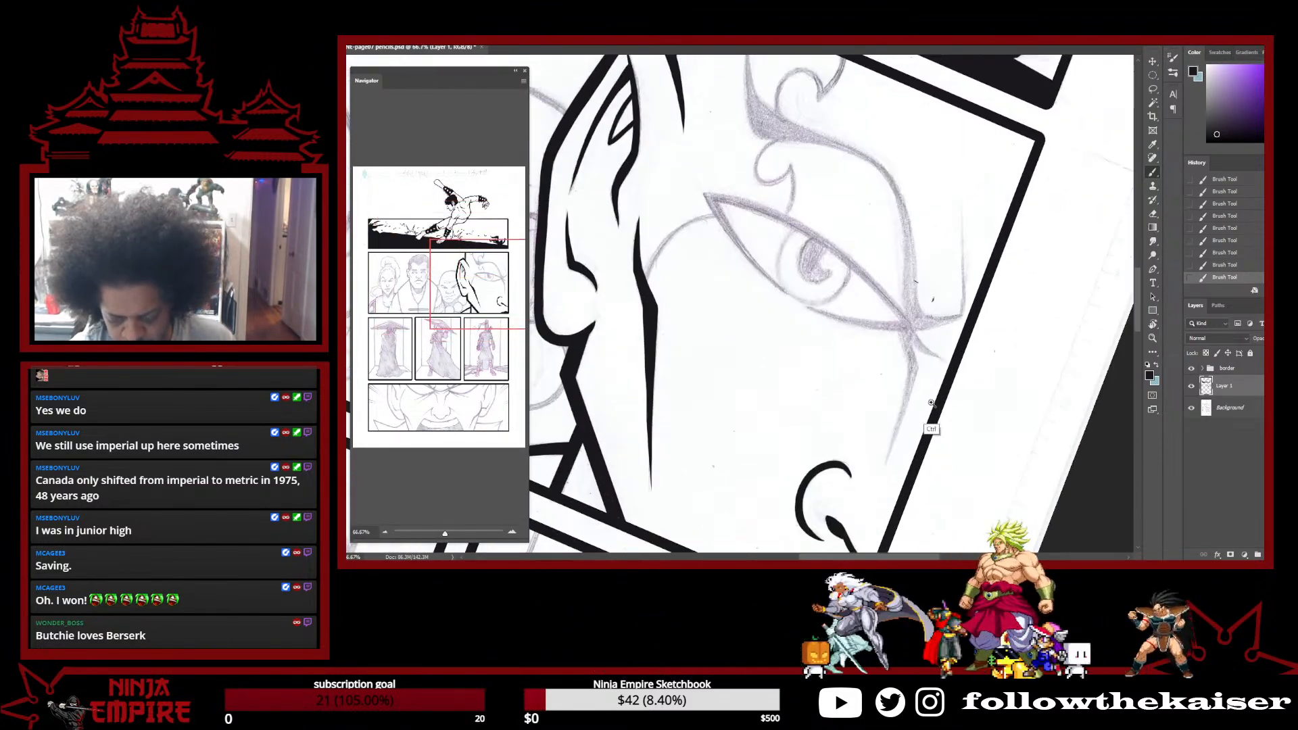
ctrl+click(933, 410)
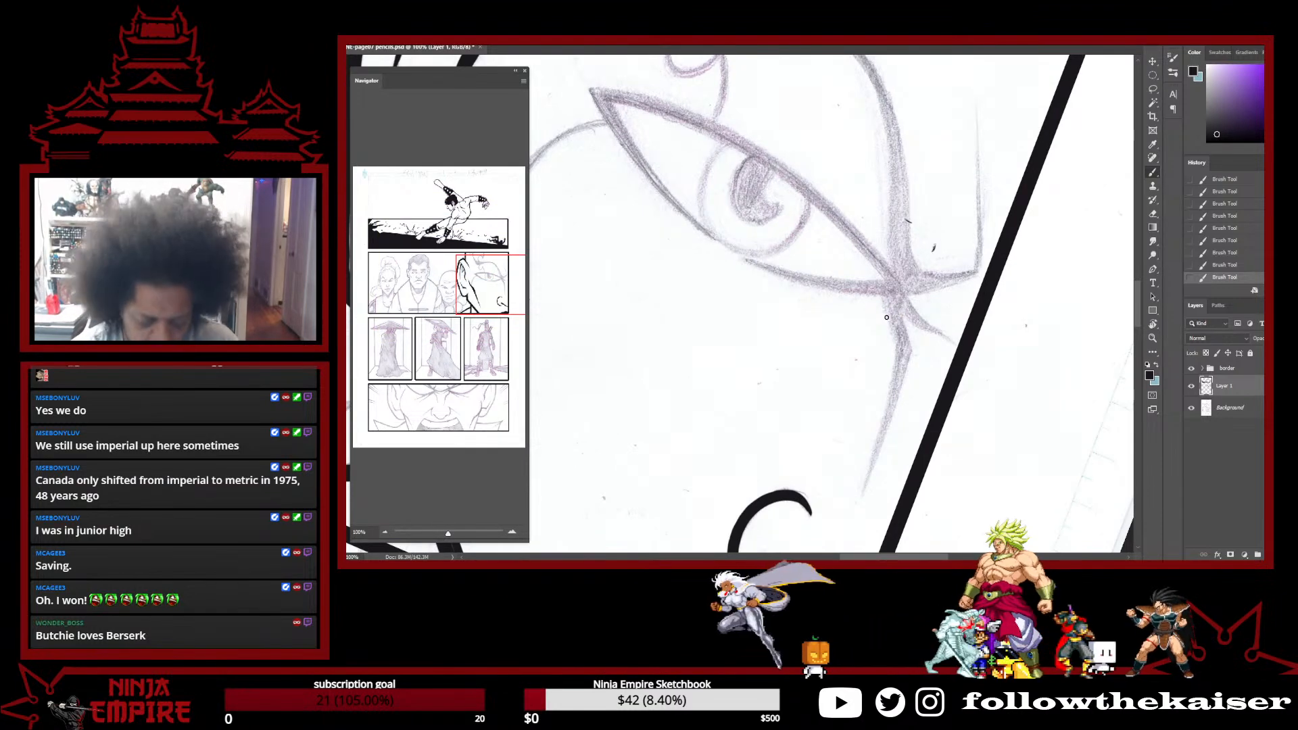
drag(880, 293, 901, 351)
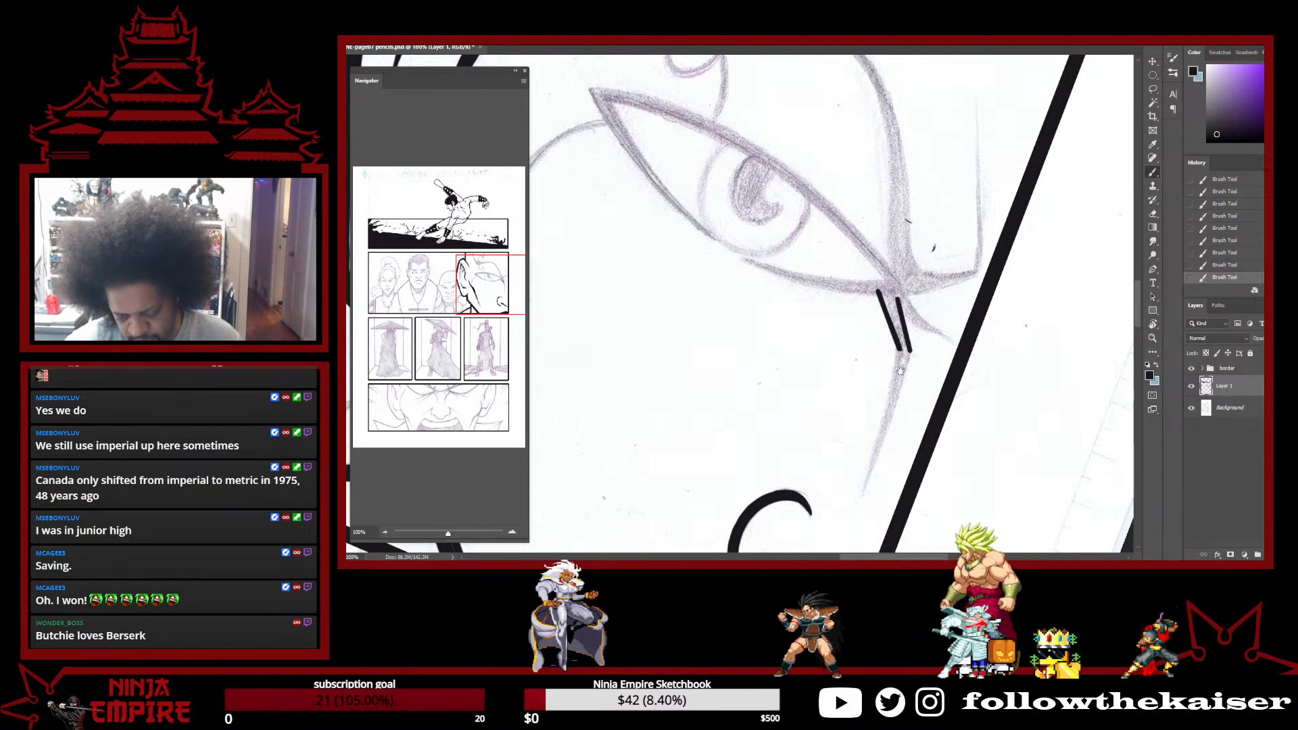
drag(861, 499, 900, 351)
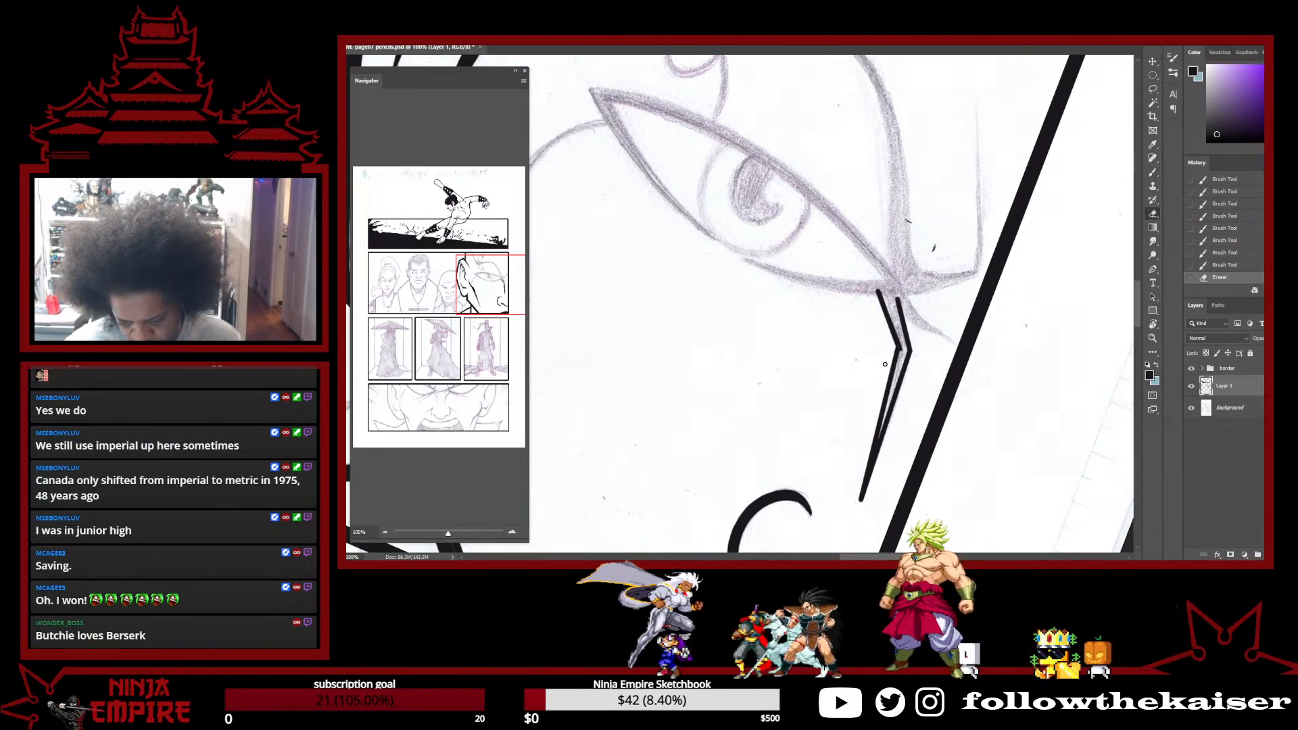
Sharpen the edges and lower tip of the angular line with the Eraser, and fill its interior solid black
drag(891, 355, 915, 371)
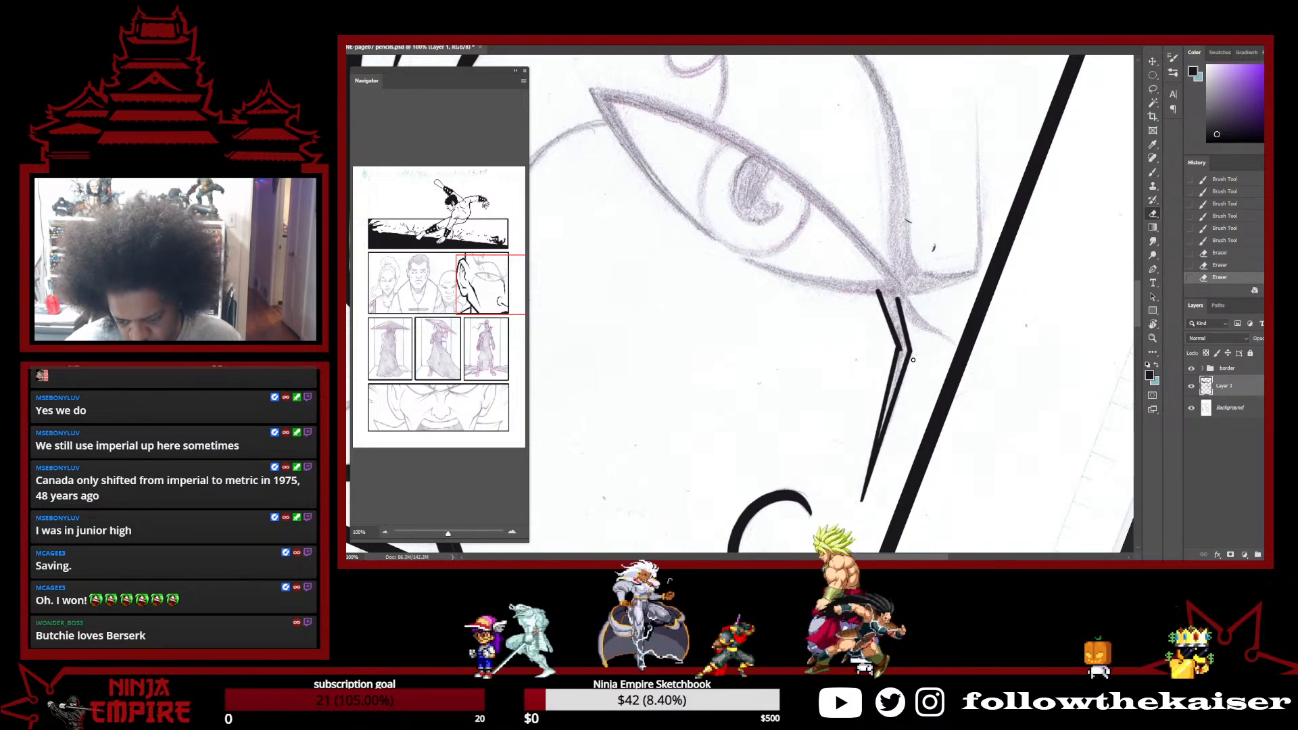
drag(914, 362, 862, 499)
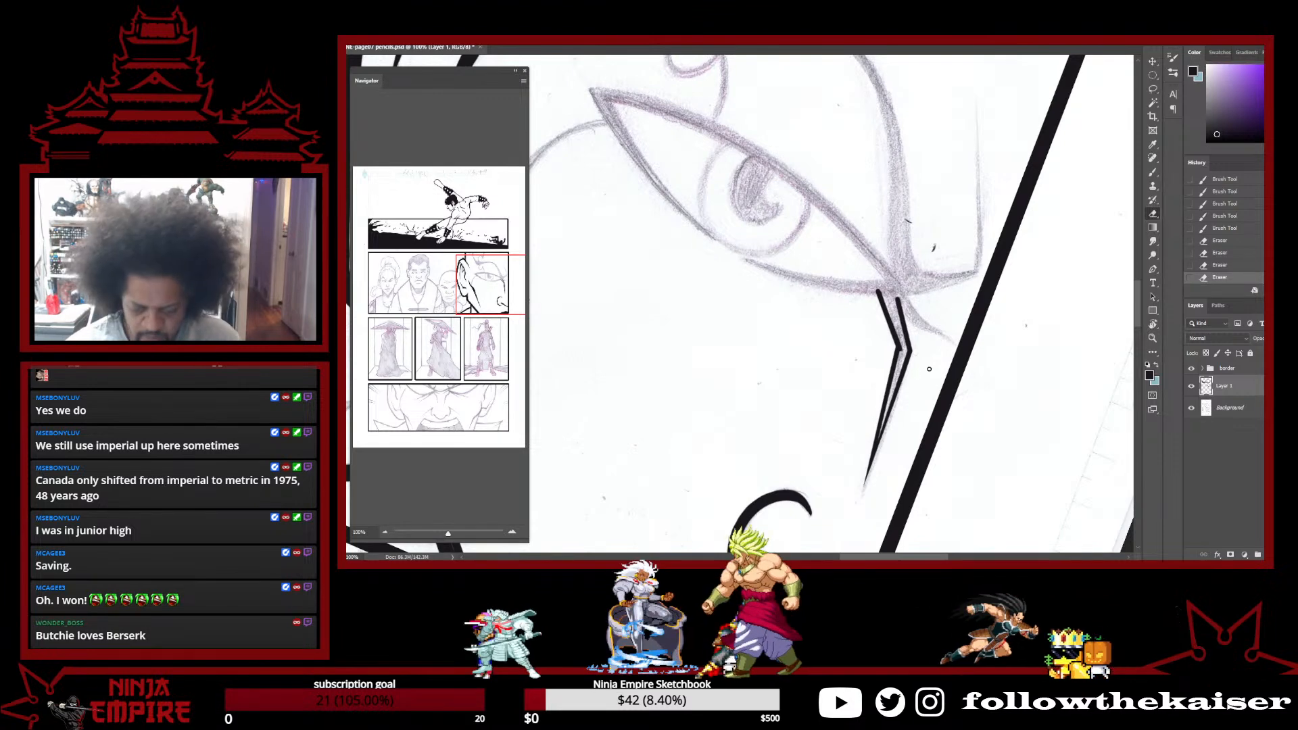
key(b)
mouse_move(885, 414)
mouse_down()
mouse_move(900, 344)
mouse_move(903, 362)
mouse_up()
mouse_move(882, 292)
mouse_down()
mouse_move(901, 338)
mouse_move(895, 289)
mouse_up()
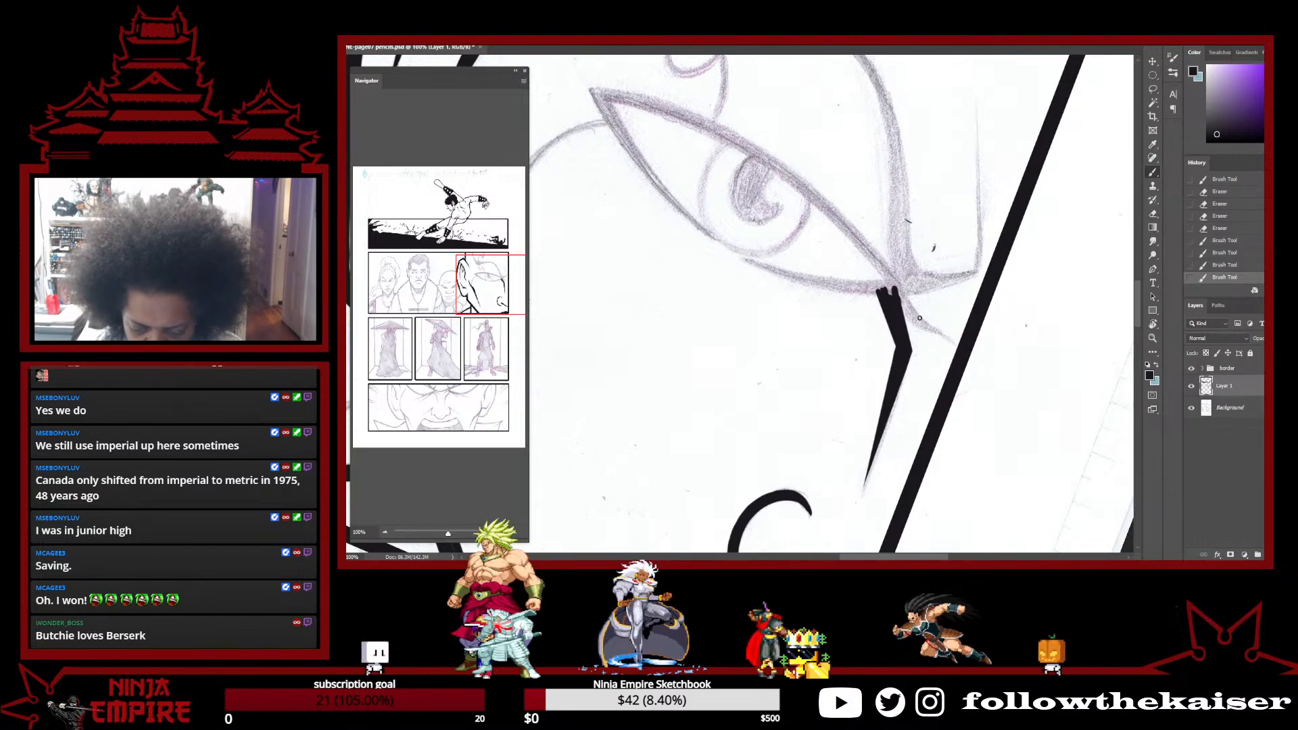
Ink the short pointed crease beside the angular line at the inner eye corner, thick at the top and tapered at its tip
drag(967, 385, 915, 421)
ctrl+click(898, 409)
mouse_move(858, 383)
mouse_down()
mouse_move(809, 265)
mouse_move(817, 321)
mouse_up()
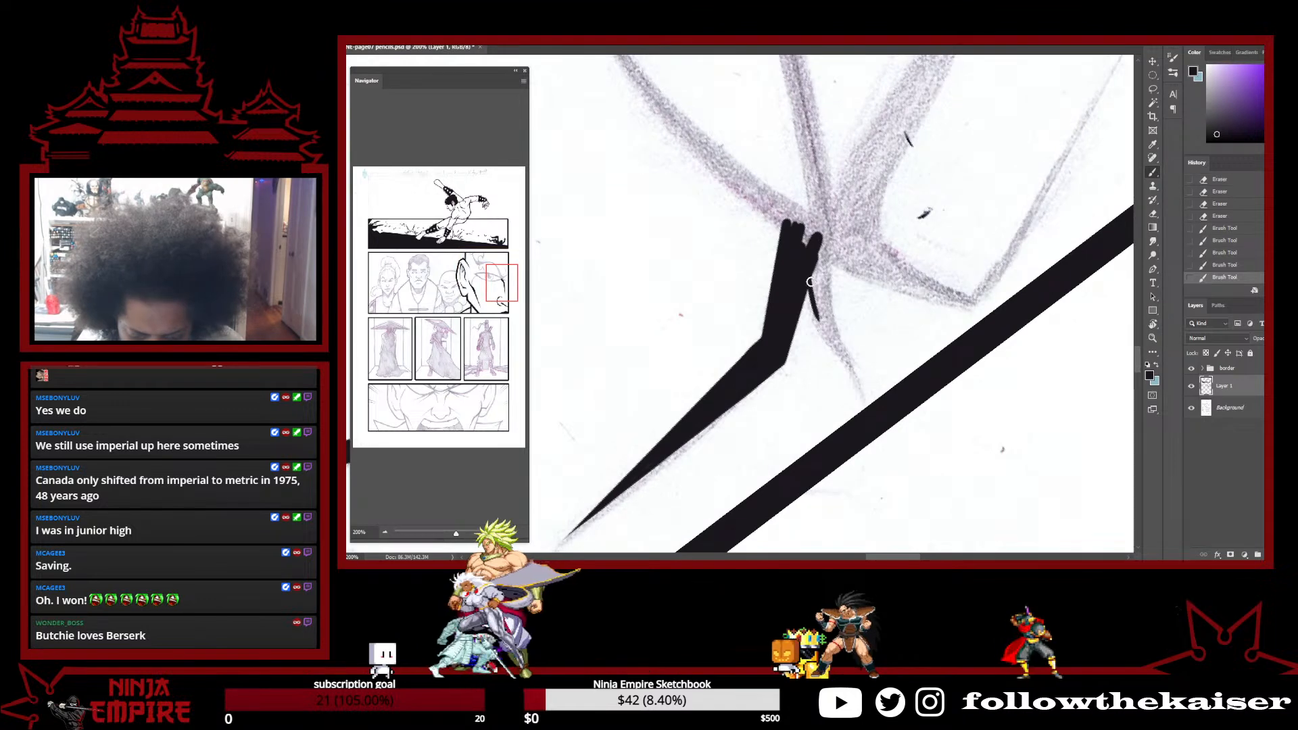
drag(829, 254, 843, 348)
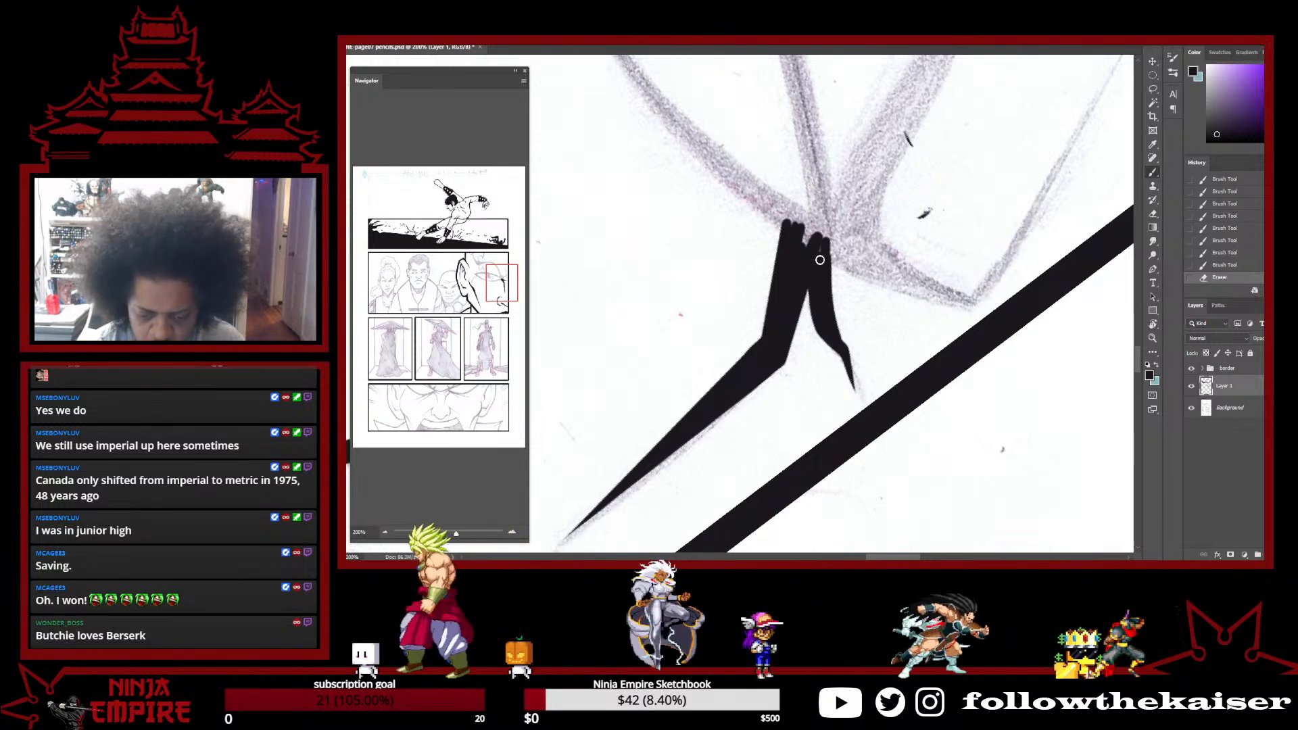
Ink a solid black wedge from the inner eye corner toward the panel border, undoing the first stroke and redrawing it
drag(979, 229, 939, 455)
drag(863, 296, 813, 182)
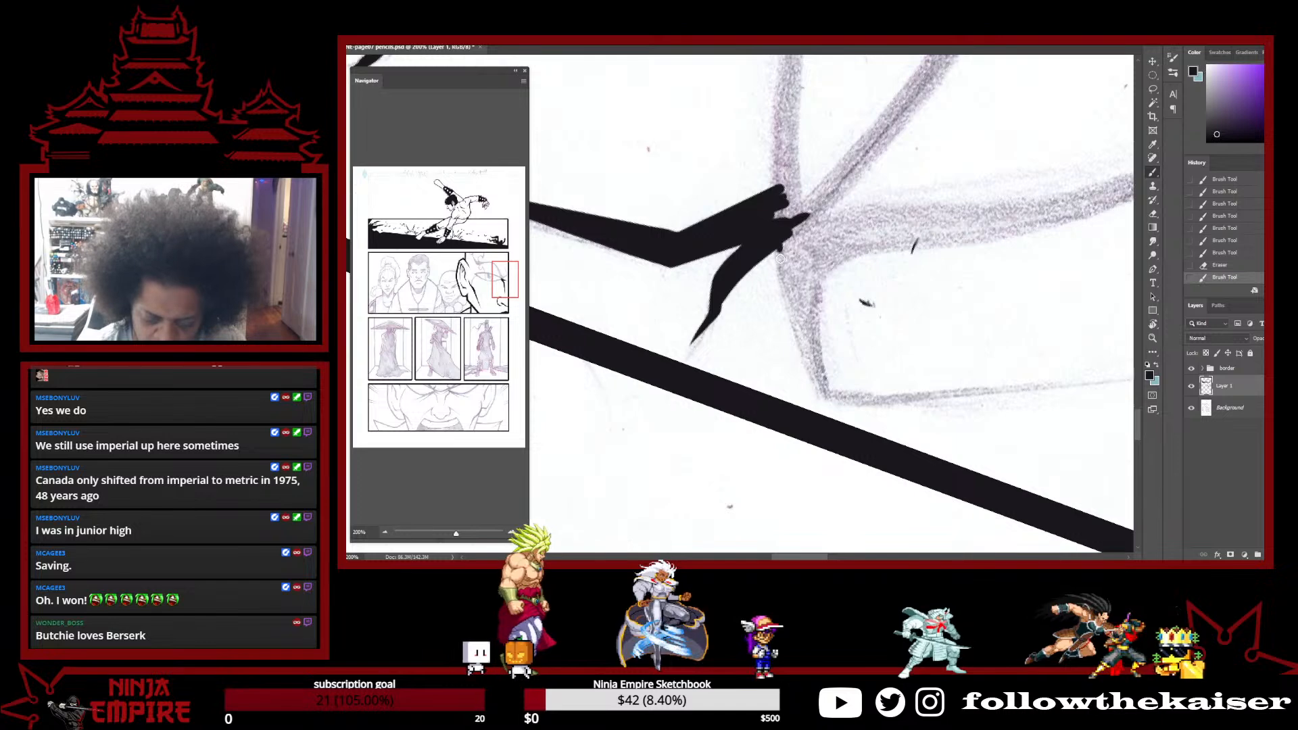
drag(779, 246, 821, 405)
key(ctrl+z)
drag(779, 245, 805, 329)
drag(784, 276, 825, 392)
drag(784, 243, 823, 392)
mouse_move(822, 254)
mouse_down()
mouse_move(824, 385)
mouse_move(789, 233)
mouse_move(814, 344)
mouse_move(794, 253)
mouse_up()
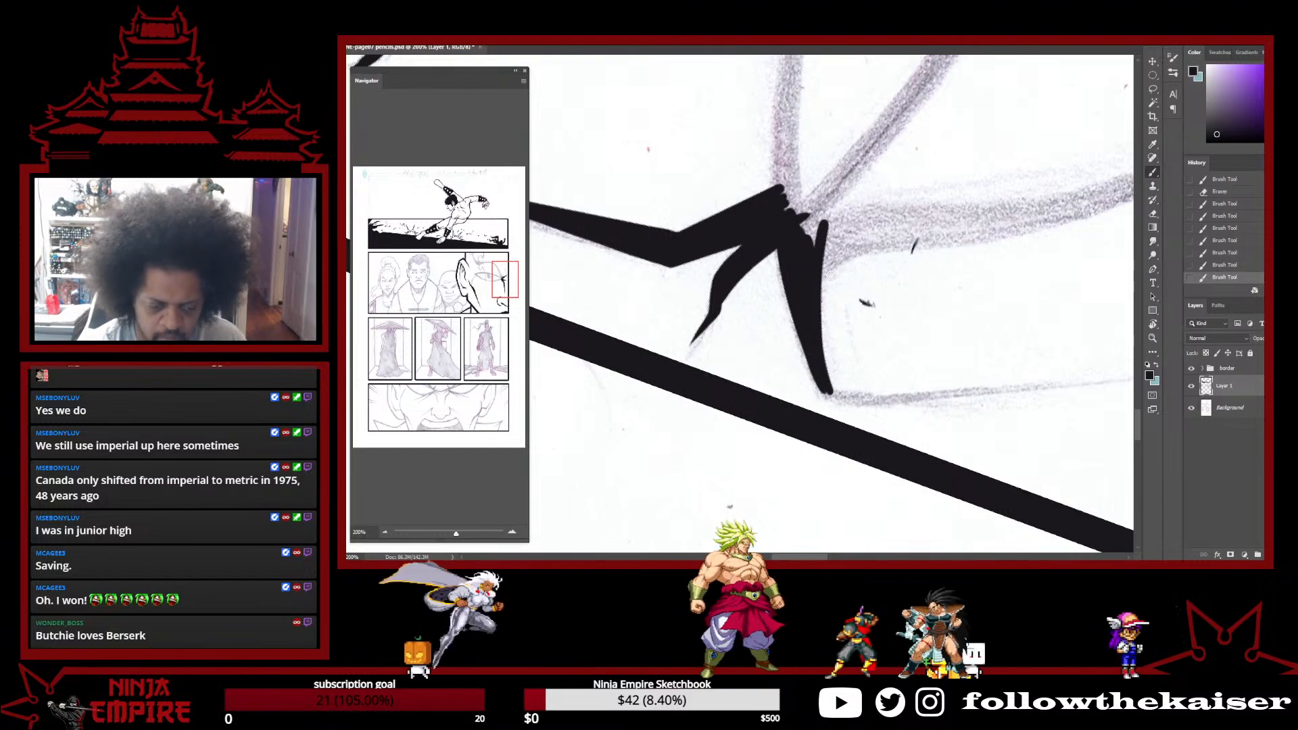
Ink the long tapered line from the wedge's tip along the nose bridge and trim its thin end with the Eraser
key(r)
mouse_move(950, 374)
mouse_down()
mouse_move(979, 269)
mouse_move(908, 131)
mouse_move(853, 473)
mouse_up()
drag(858, 419, 872, 213)
mouse_move(872, 213)
mouse_down()
mouse_move(915, 201)
mouse_move(942, 295)
mouse_move(868, 297)
mouse_up()
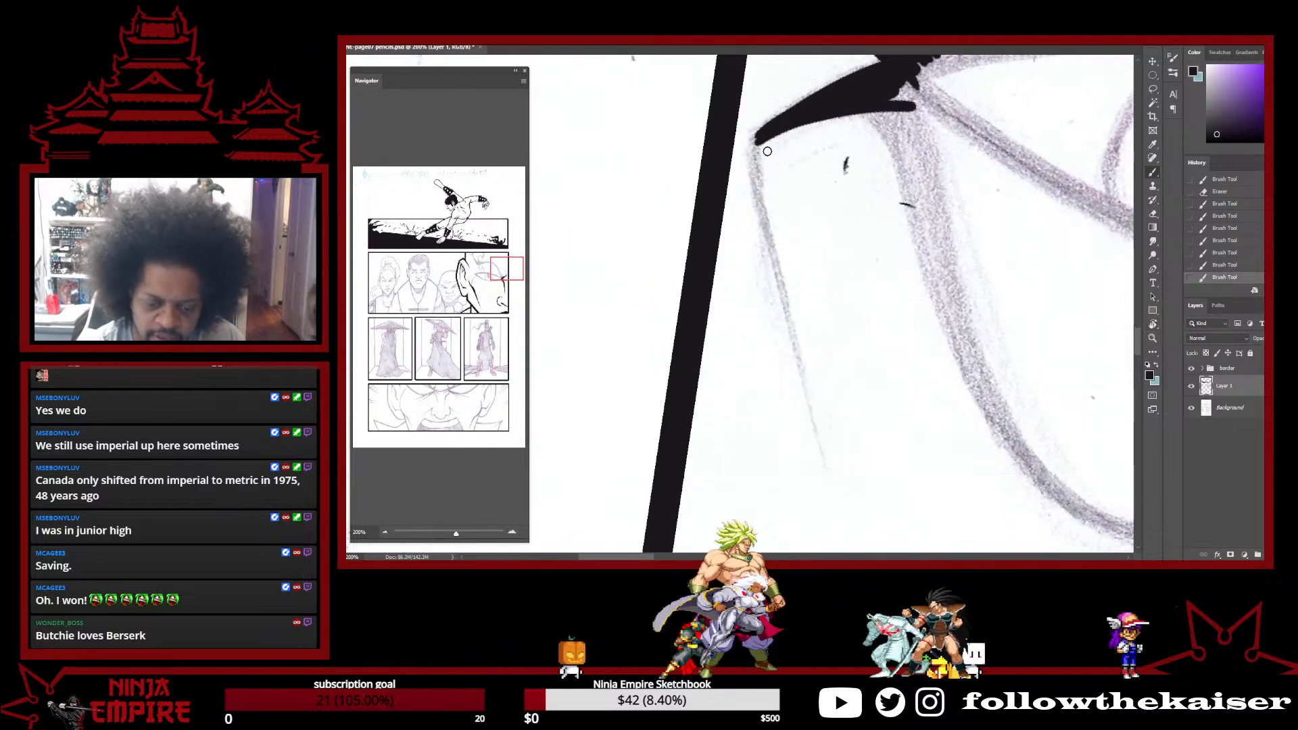
mouse_move(830, 473)
mouse_down()
mouse_move(763, 163)
mouse_move(813, 413)
mouse_up()
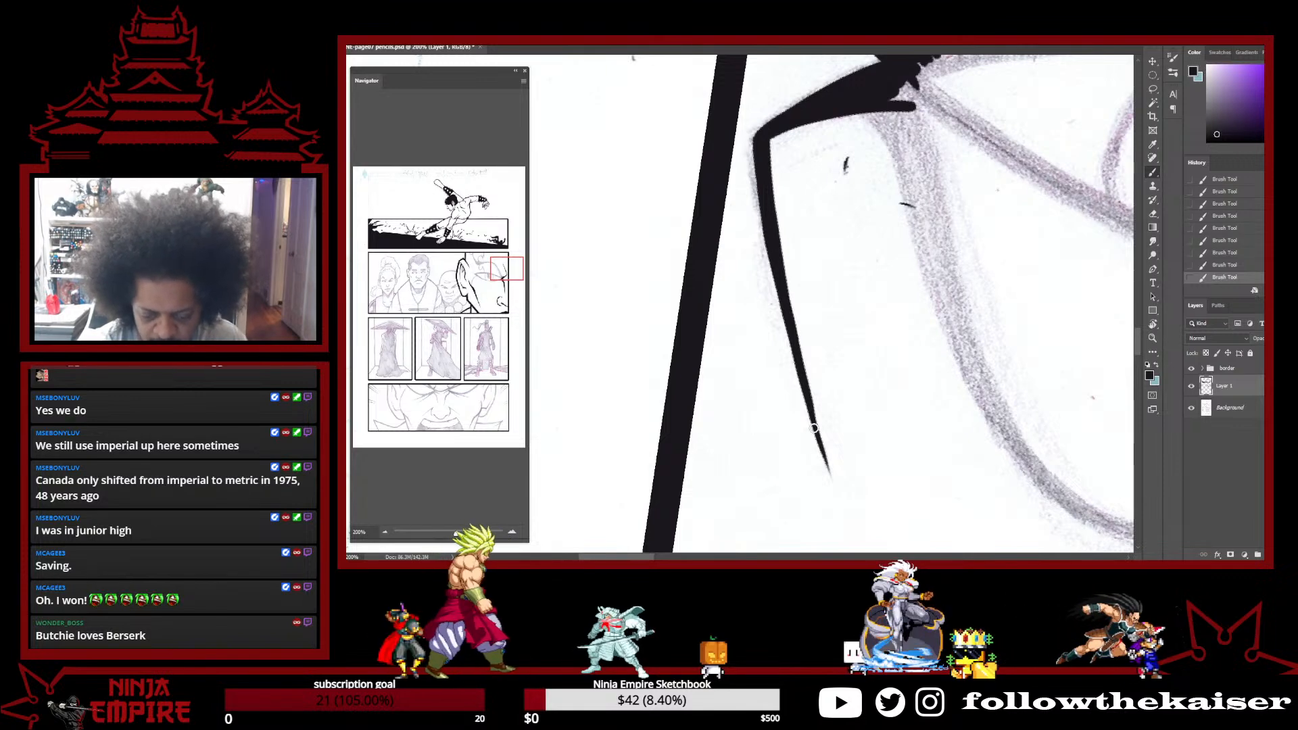
key(e)
drag(820, 414, 825, 421)
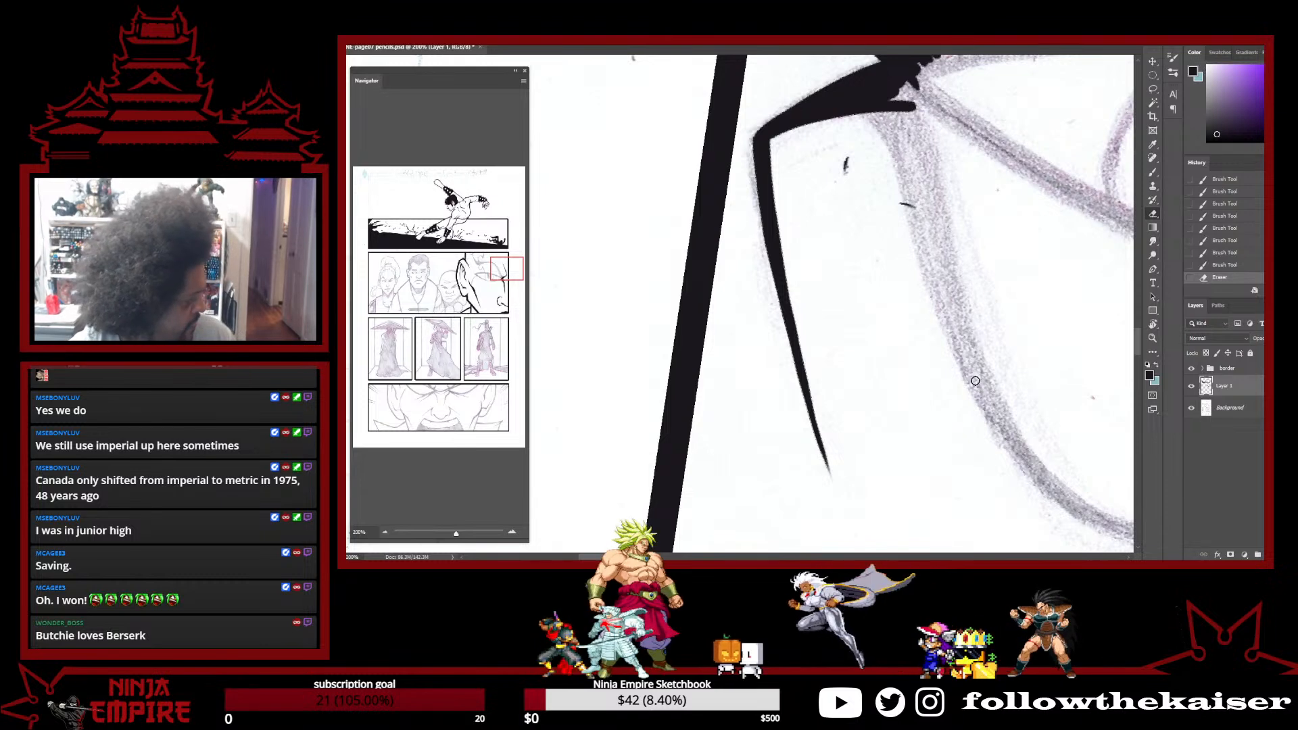
Outline both edges of the curved eyebrow from the inner eye corner to its widest part, undoing and redrawing the first stroke
scroll(978, 380, down, 3)
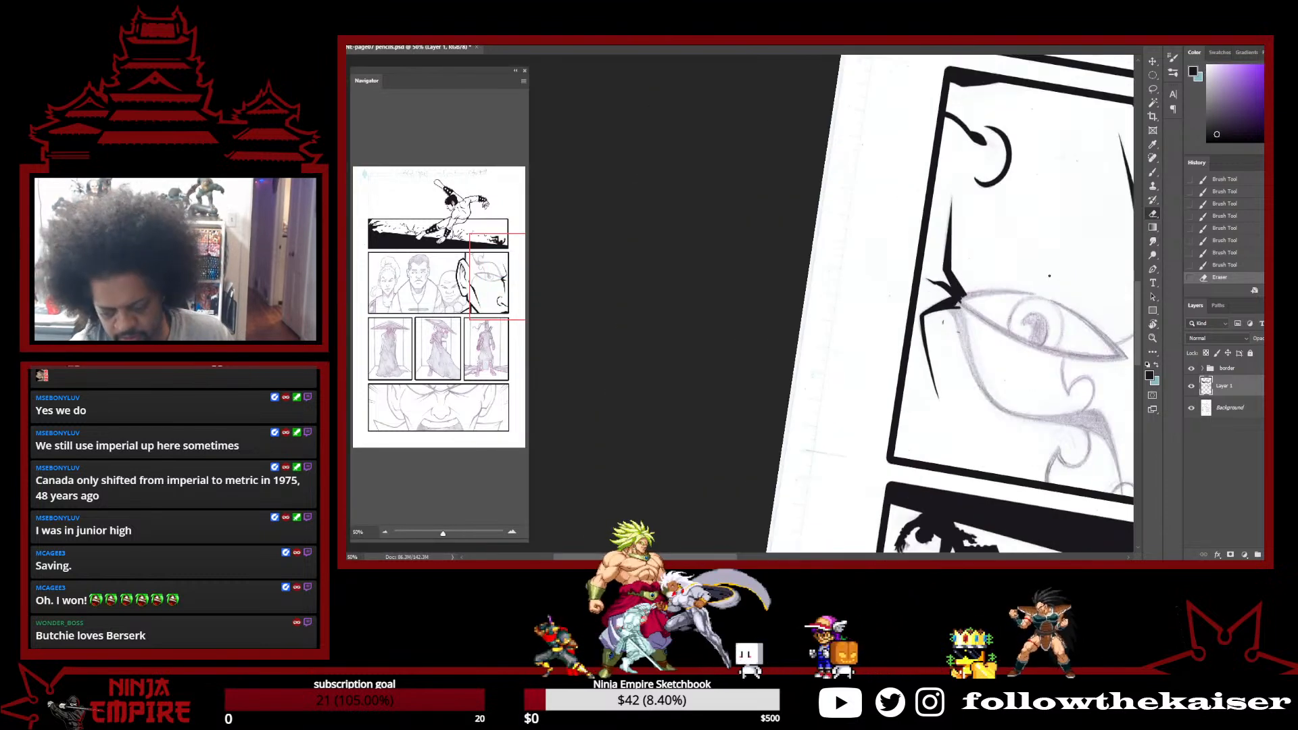
key(r)
drag(1005, 308, 988, 399)
drag(1034, 507, 936, 345)
ctrl+click(936, 347)
mouse_move(950, 389)
mouse_down()
mouse_move(907, 328)
mouse_move(908, 399)
mouse_up()
ctrl+click(908, 329)
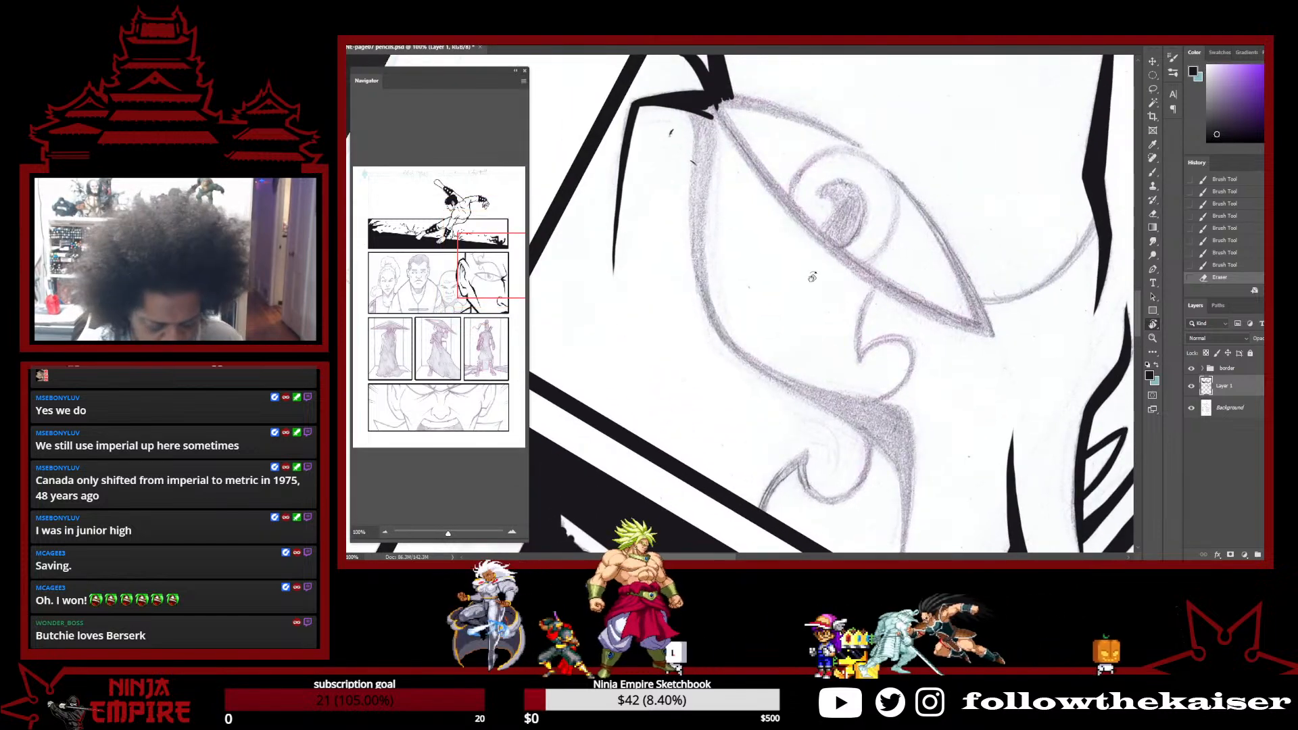
key(b)
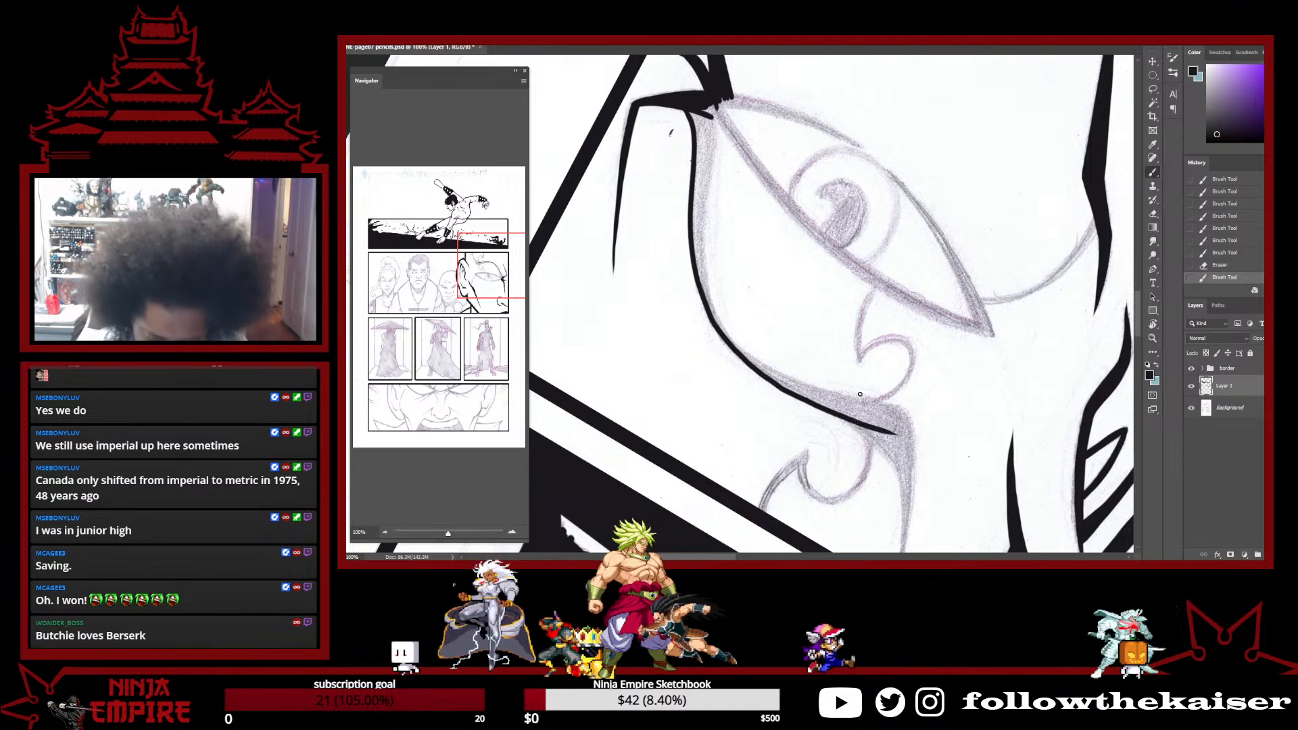
key(ctrl+z)
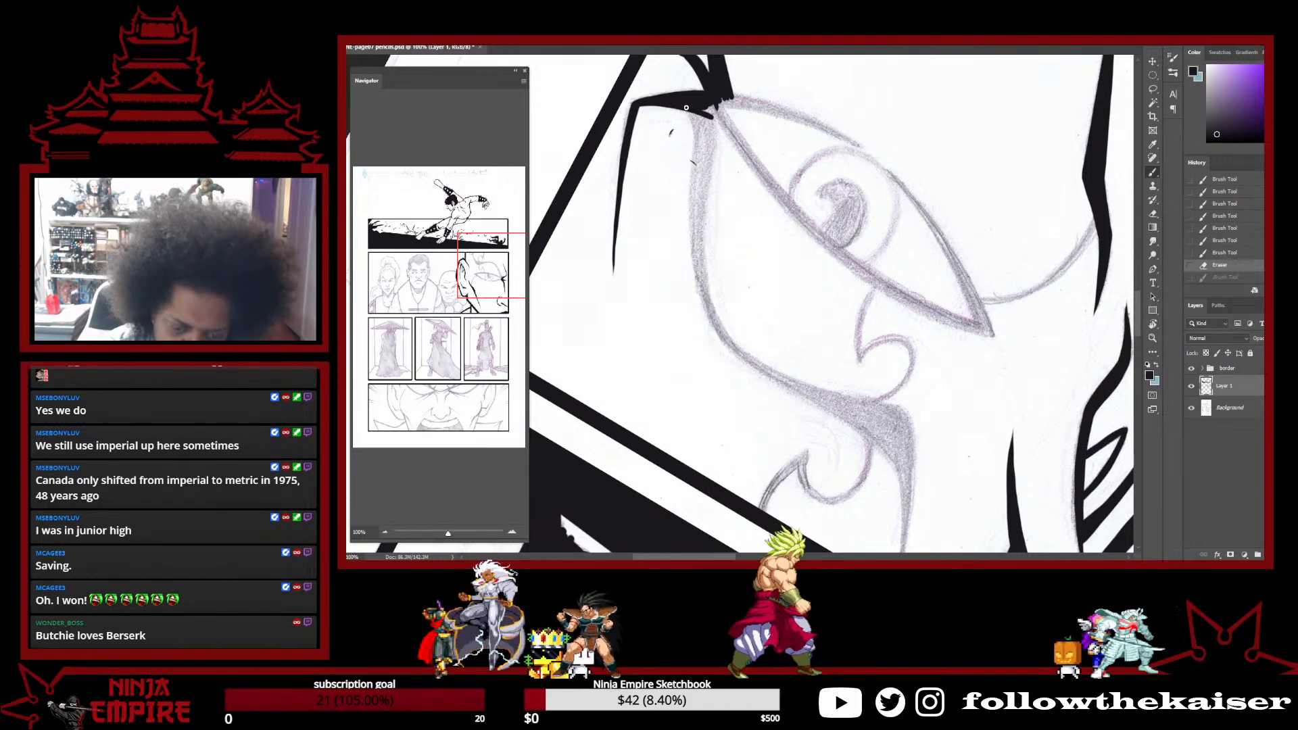
mouse_move(700, 284)
mouse_down()
mouse_move(725, 339)
mouse_move(895, 457)
mouse_move(904, 482)
mouse_up()
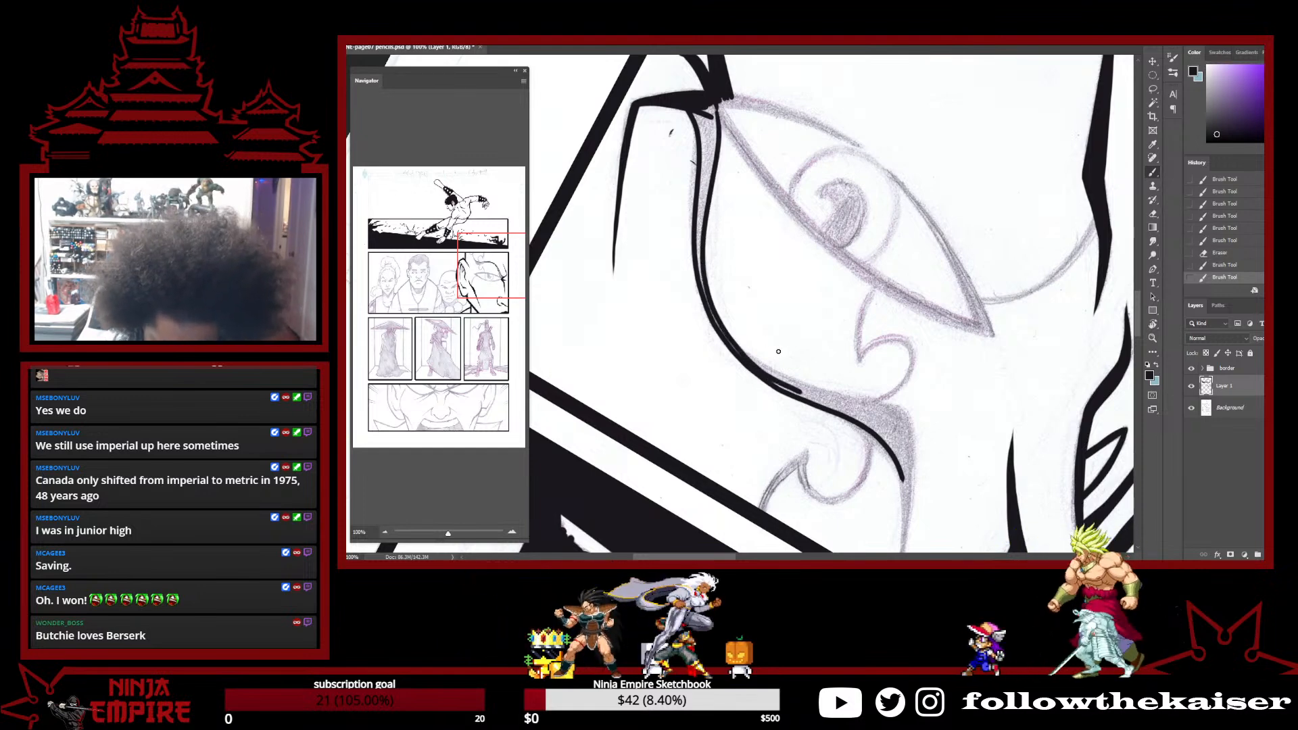
drag(737, 349, 905, 419)
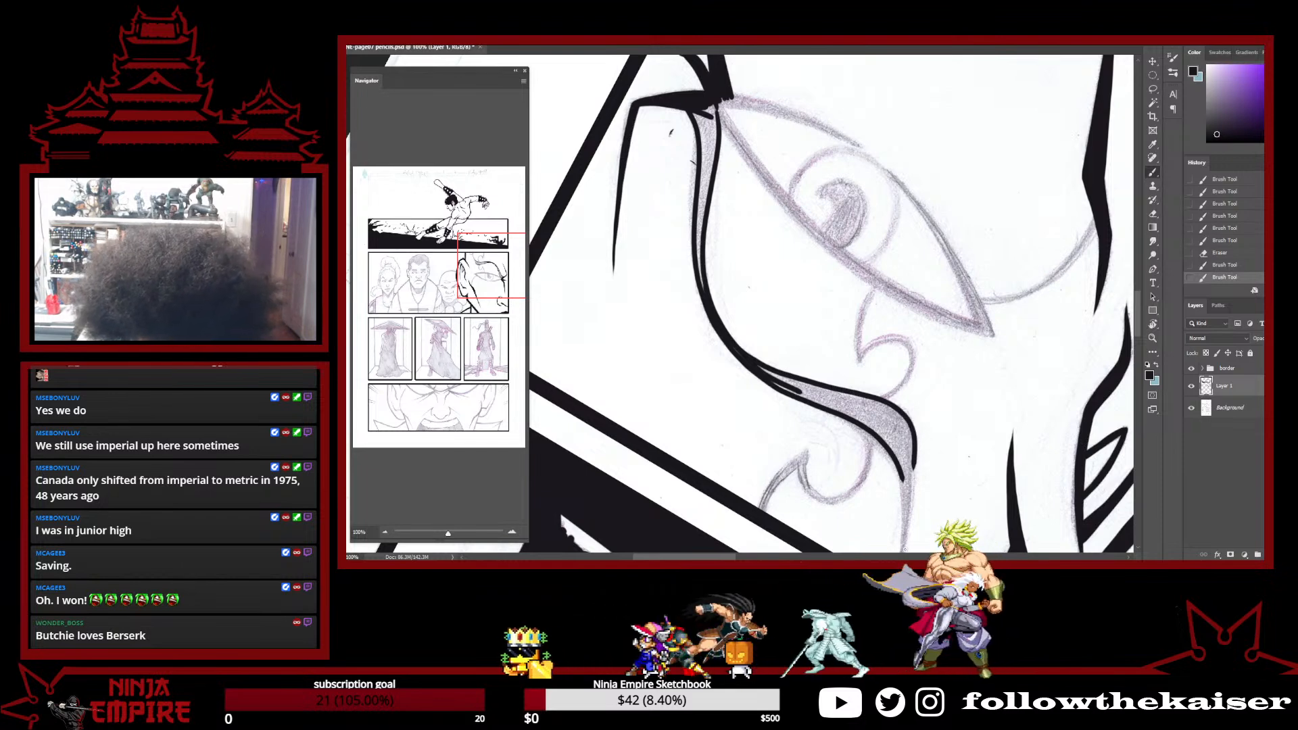
Extend the eyebrow outline down to its pointed outer tail and fill the tail and widest part with black
scroll(927, 375, down, 3)
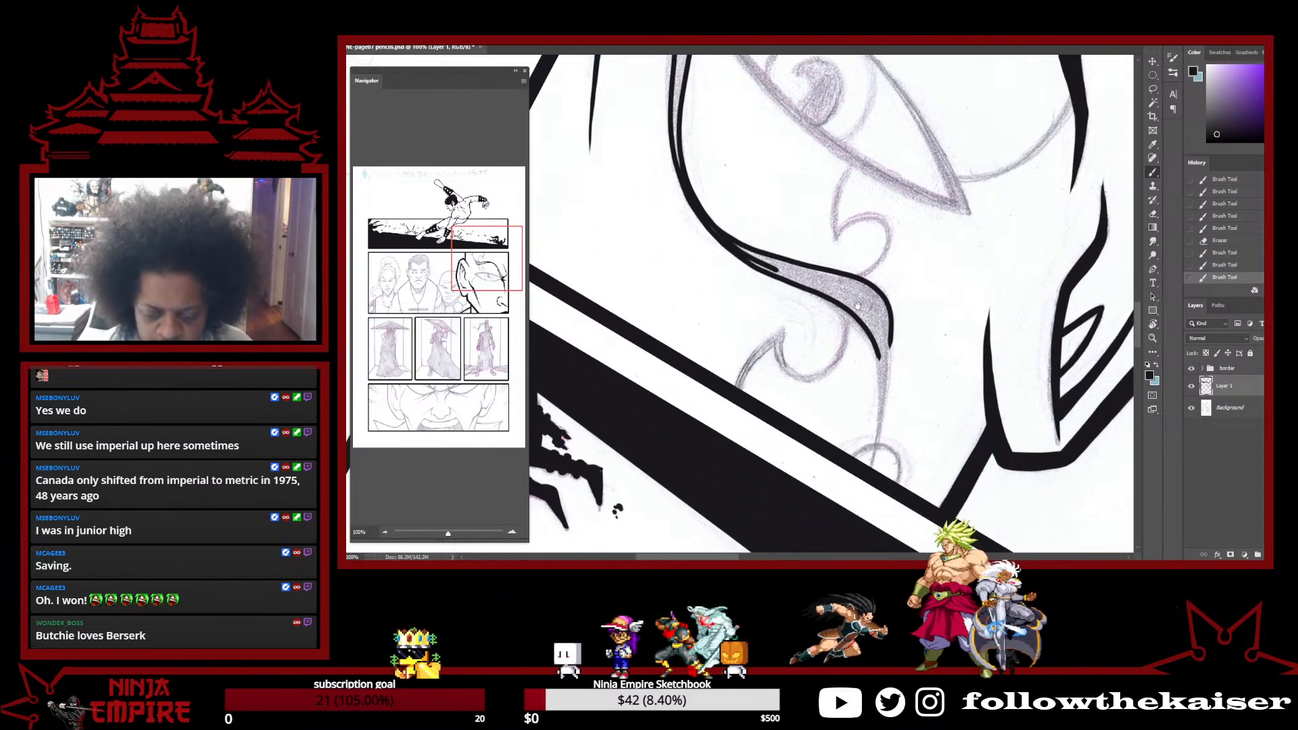
drag(771, 271, 878, 359)
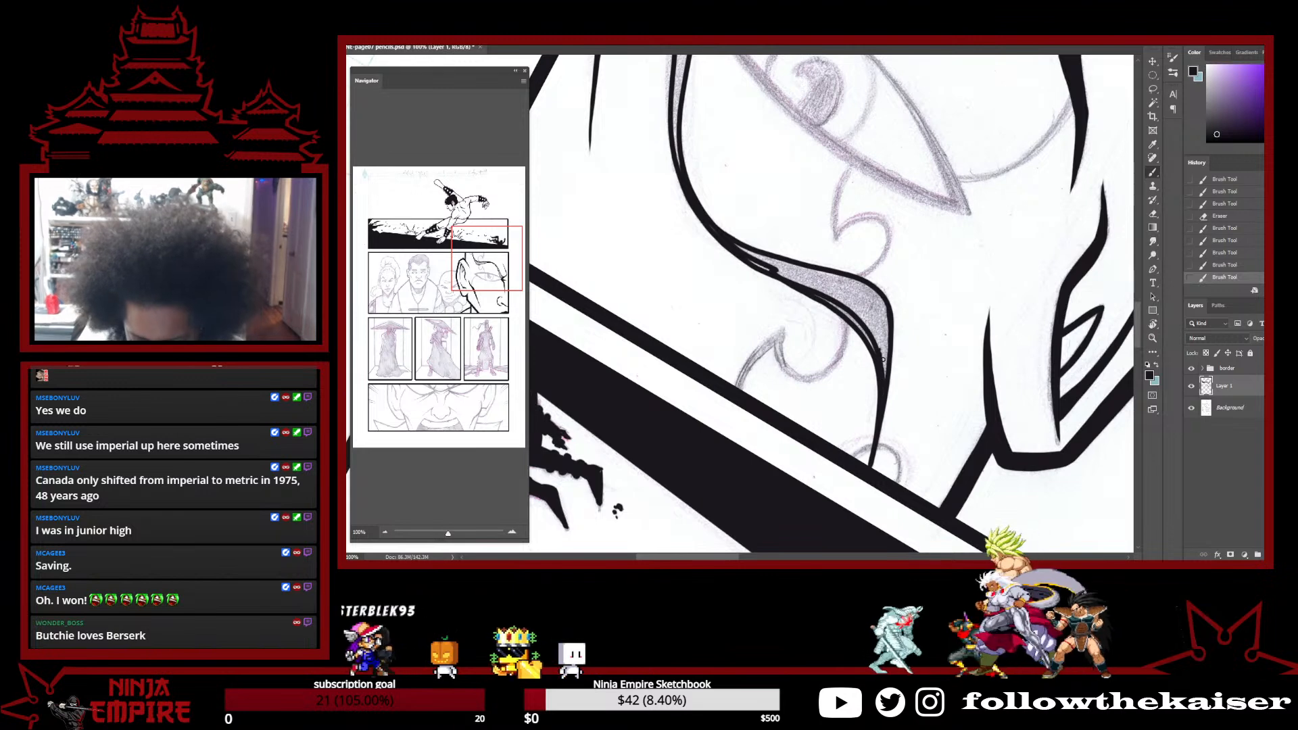
mouse_move(880, 355)
mouse_down()
mouse_move(883, 313)
mouse_move(836, 307)
mouse_up()
key(ctrl+z)
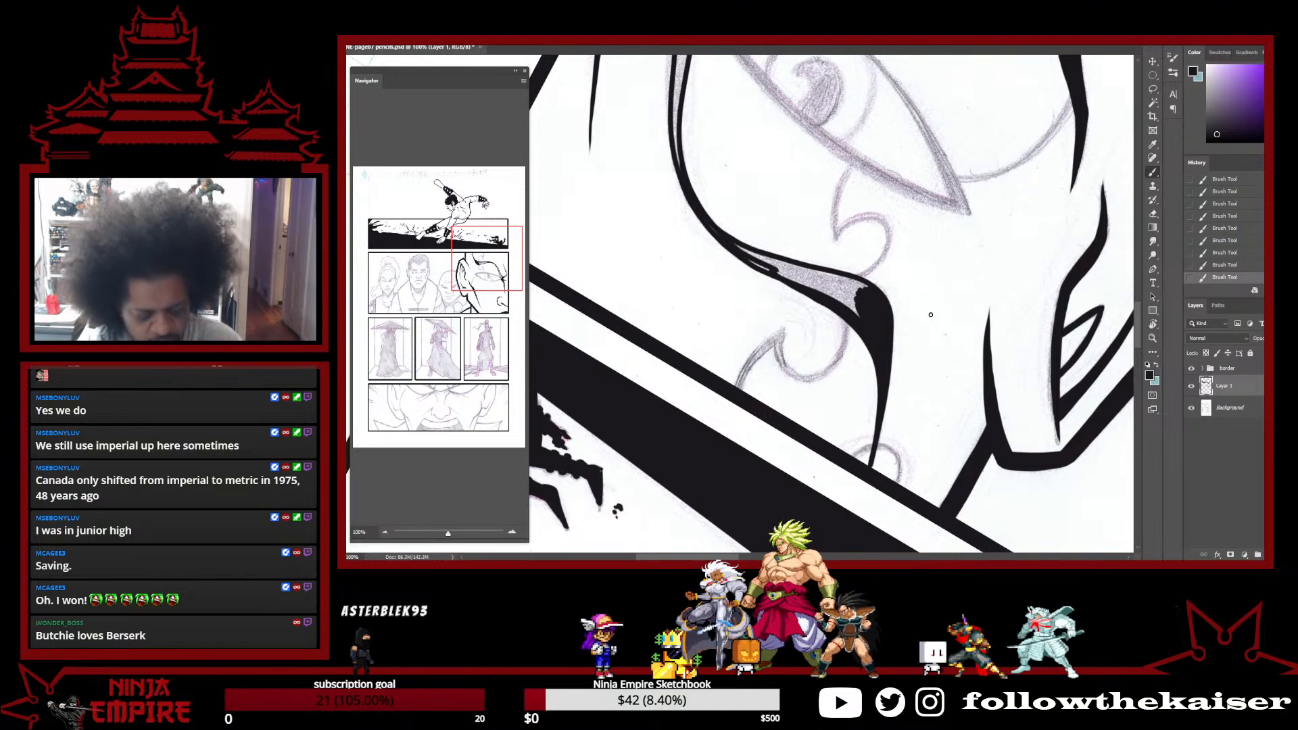
Fill the remaining gaps between the eyebrow's outlines with solid black up to the inner eye corner
key(r)
drag(928, 312, 834, 530)
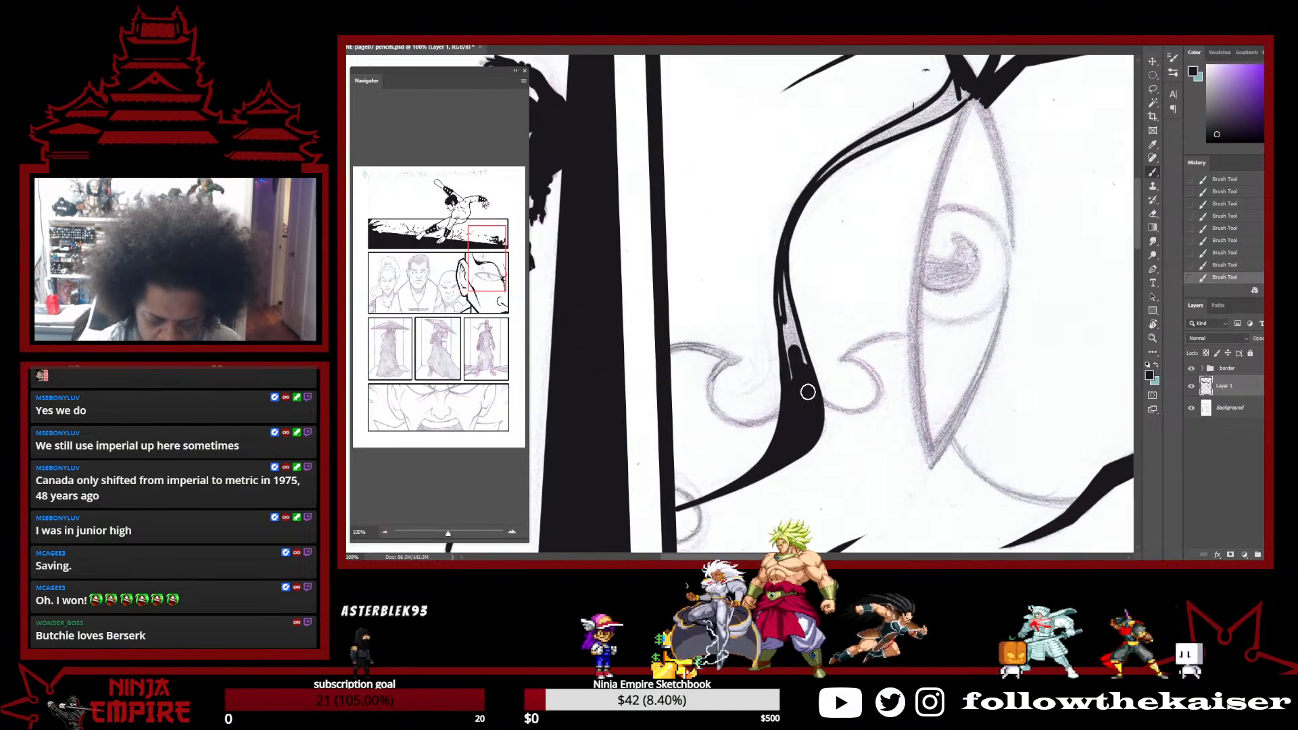
drag(808, 394, 785, 318)
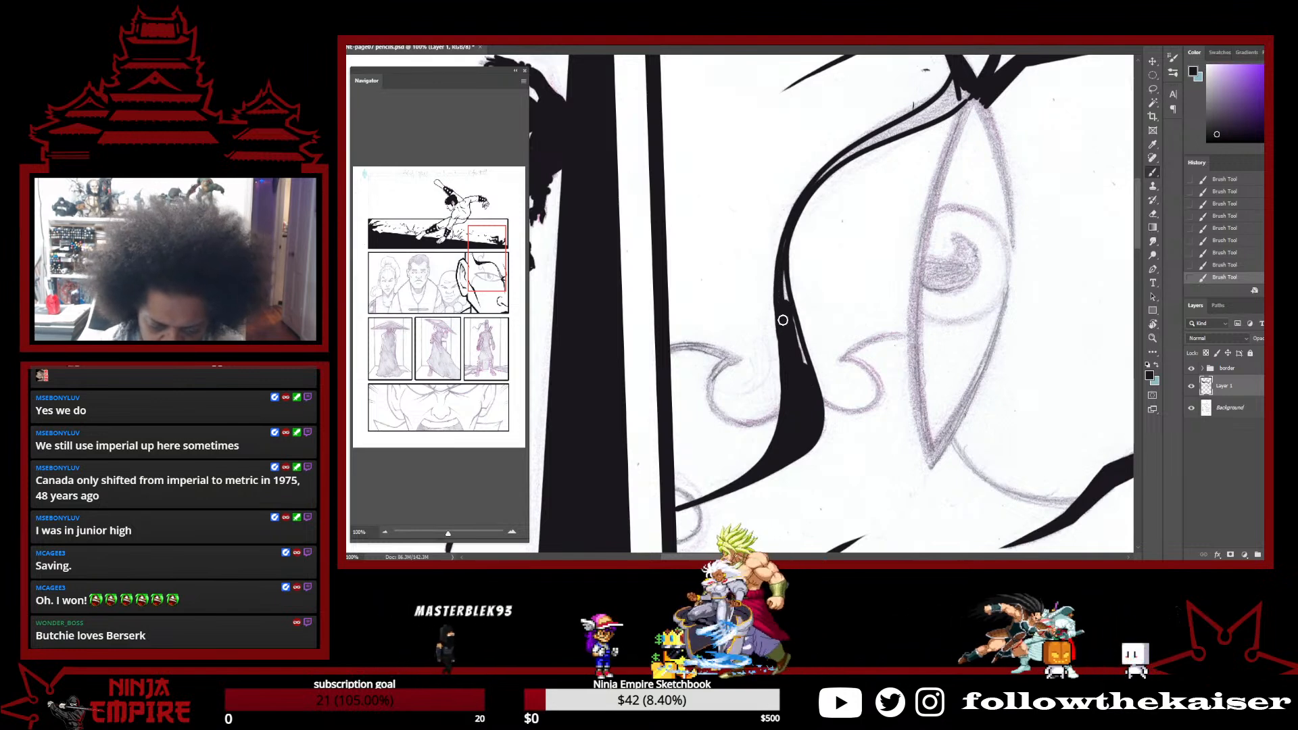
key(ctrl+z)
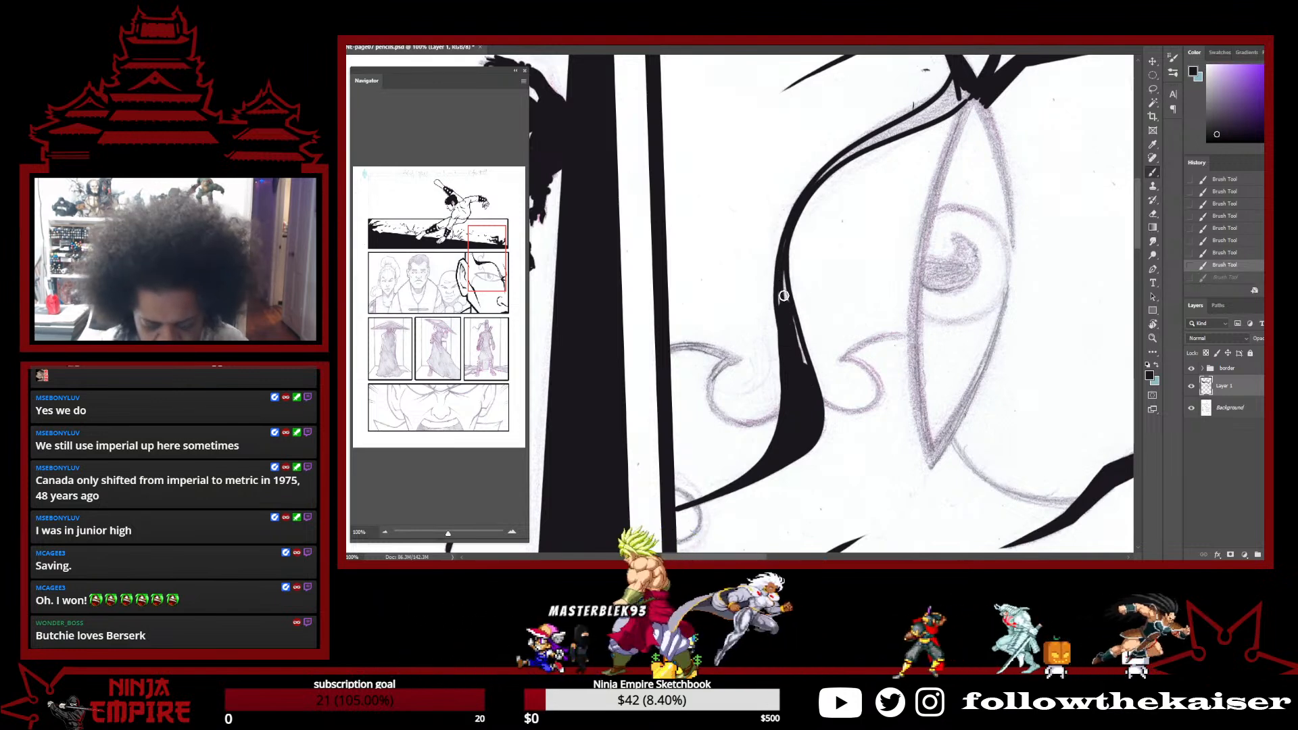
key(ctrl+shift+z)
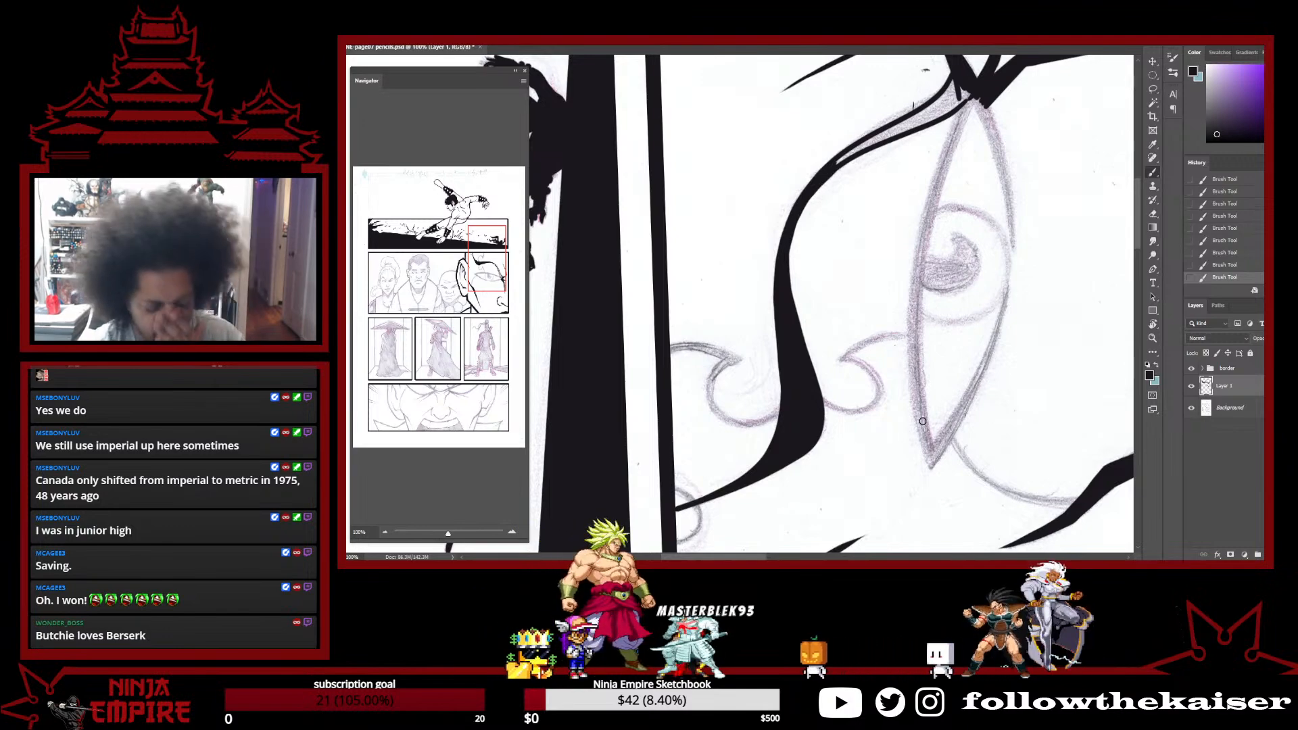
key(r)
mouse_move(899, 243)
mouse_down()
mouse_move(889, 377)
mouse_move(820, 448)
mouse_move(813, 284)
mouse_move(842, 432)
mouse_move(830, 346)
mouse_move(860, 424)
mouse_up()
key(space)
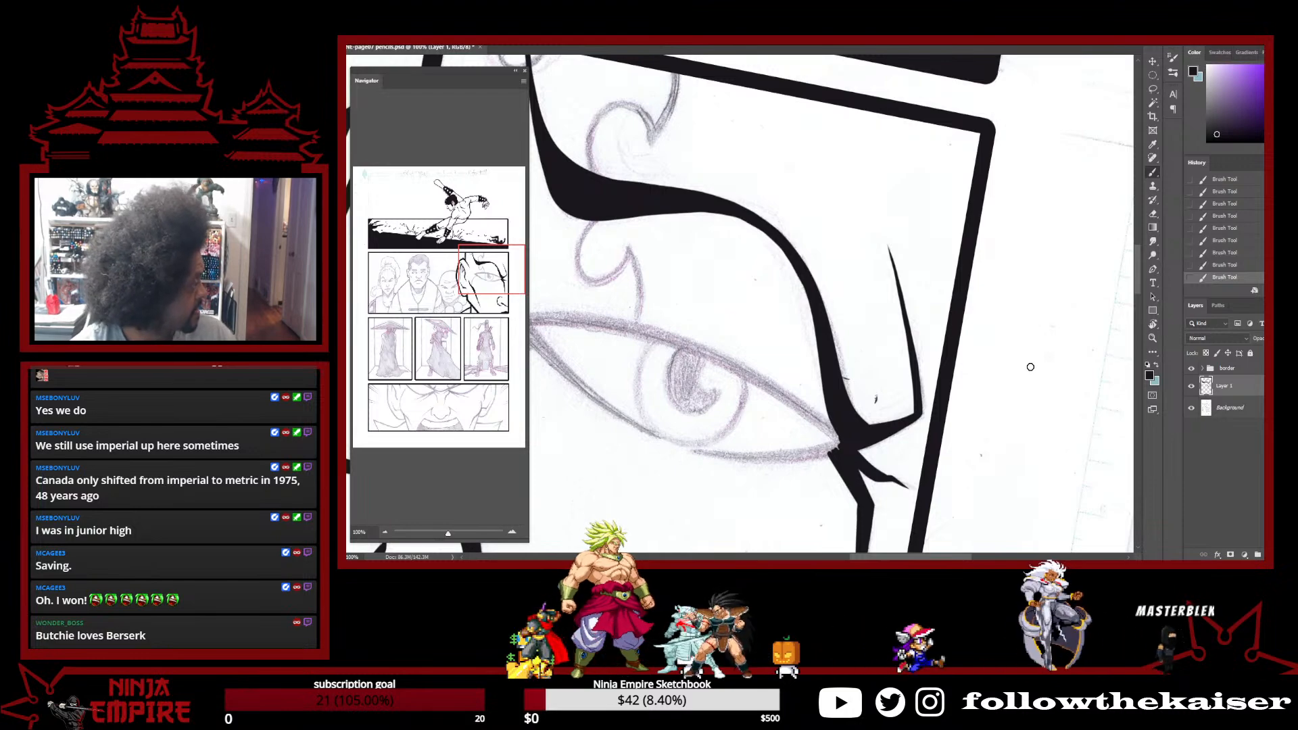
Ink the upper eyelid line from the inner to the outer eye corner and thicken it, undoing one stroke along the way
key(r)
drag(1008, 352, 942, 146)
mouse_move(899, 442)
mouse_down()
mouse_move(949, 335)
mouse_move(934, 220)
mouse_up()
key(b)
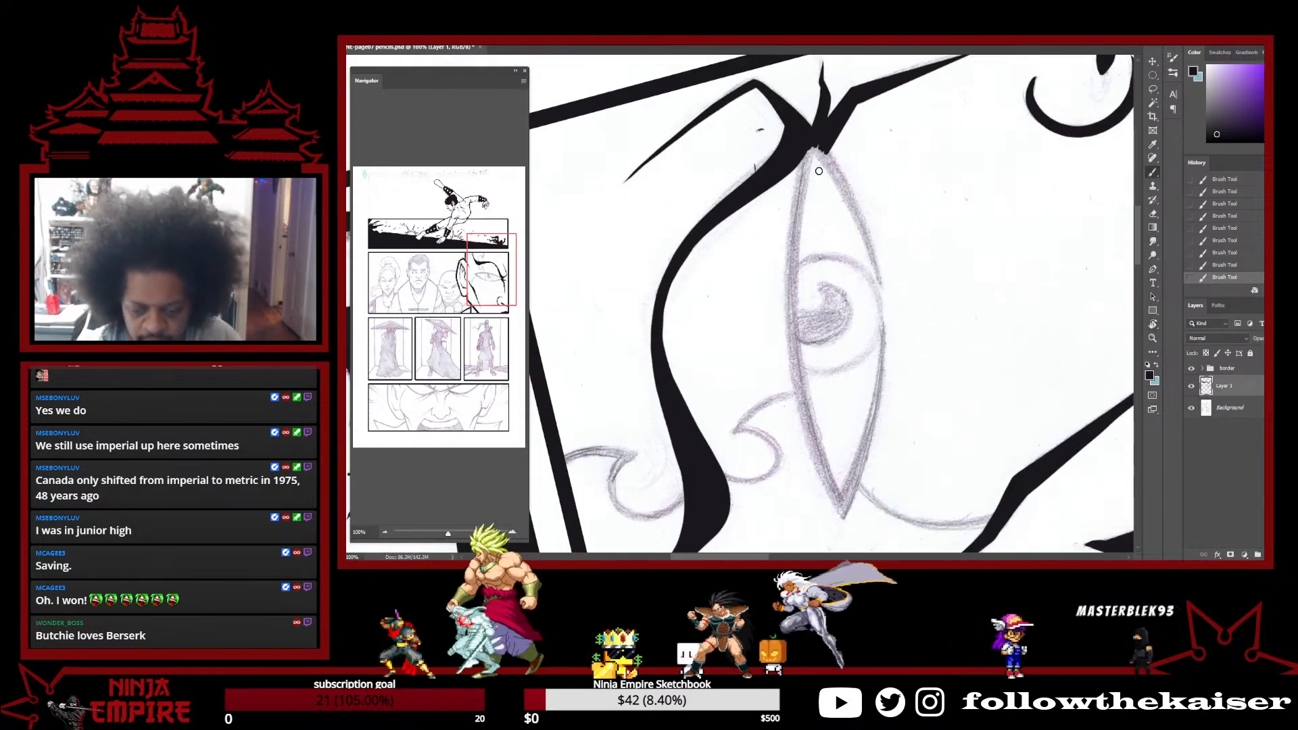
drag(797, 255, 813, 418)
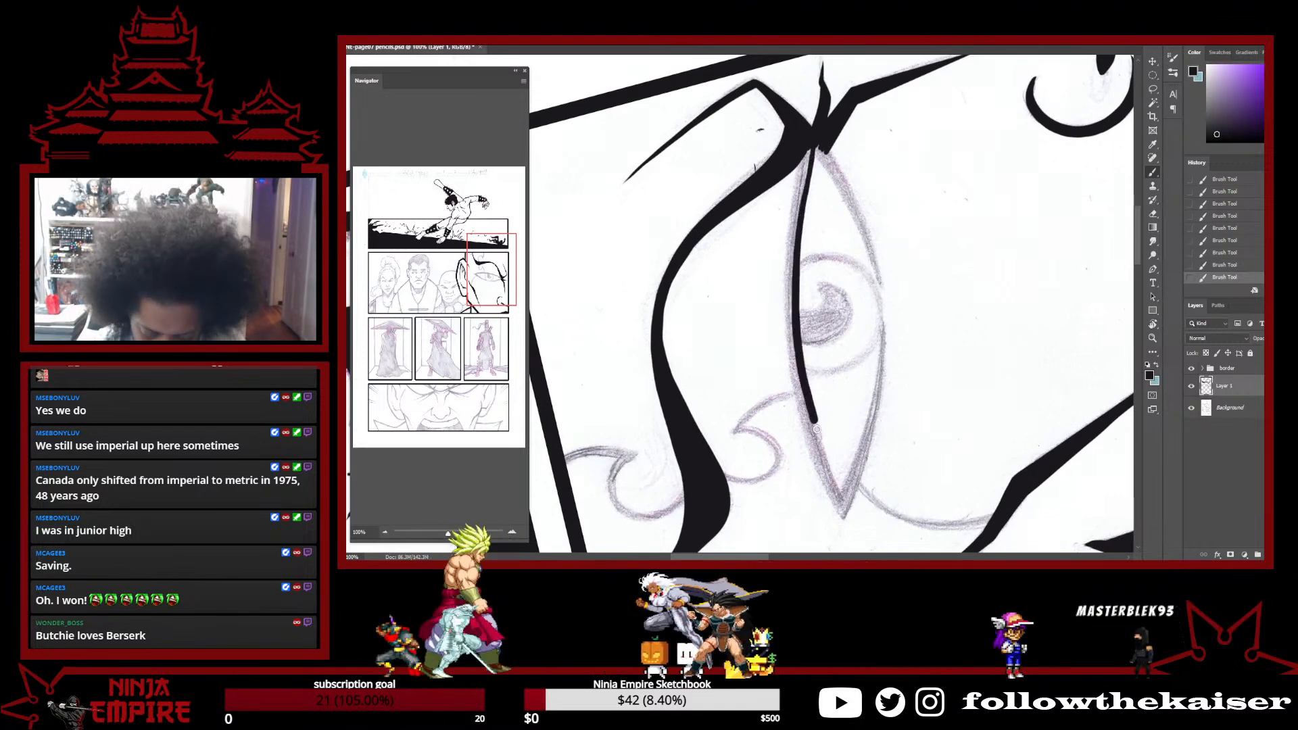
key(ctrl+z)
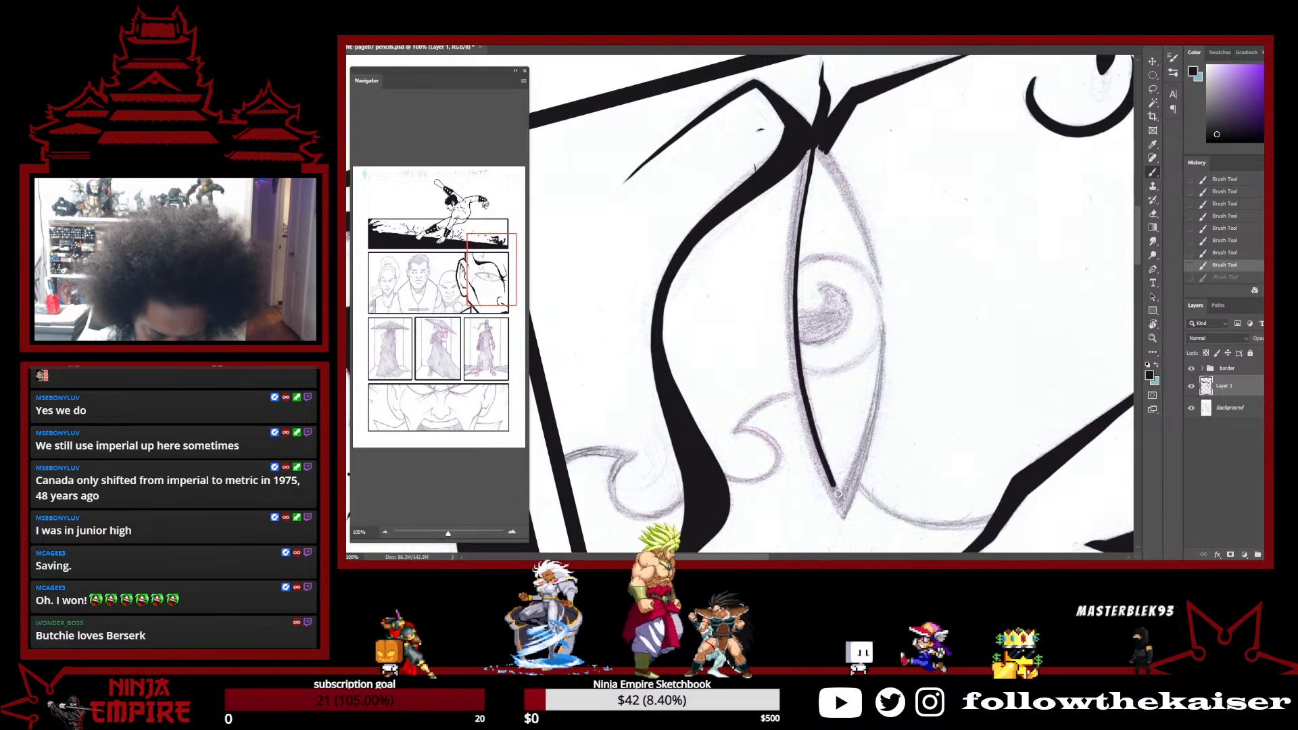
drag(834, 486, 843, 504)
drag(802, 156, 801, 411)
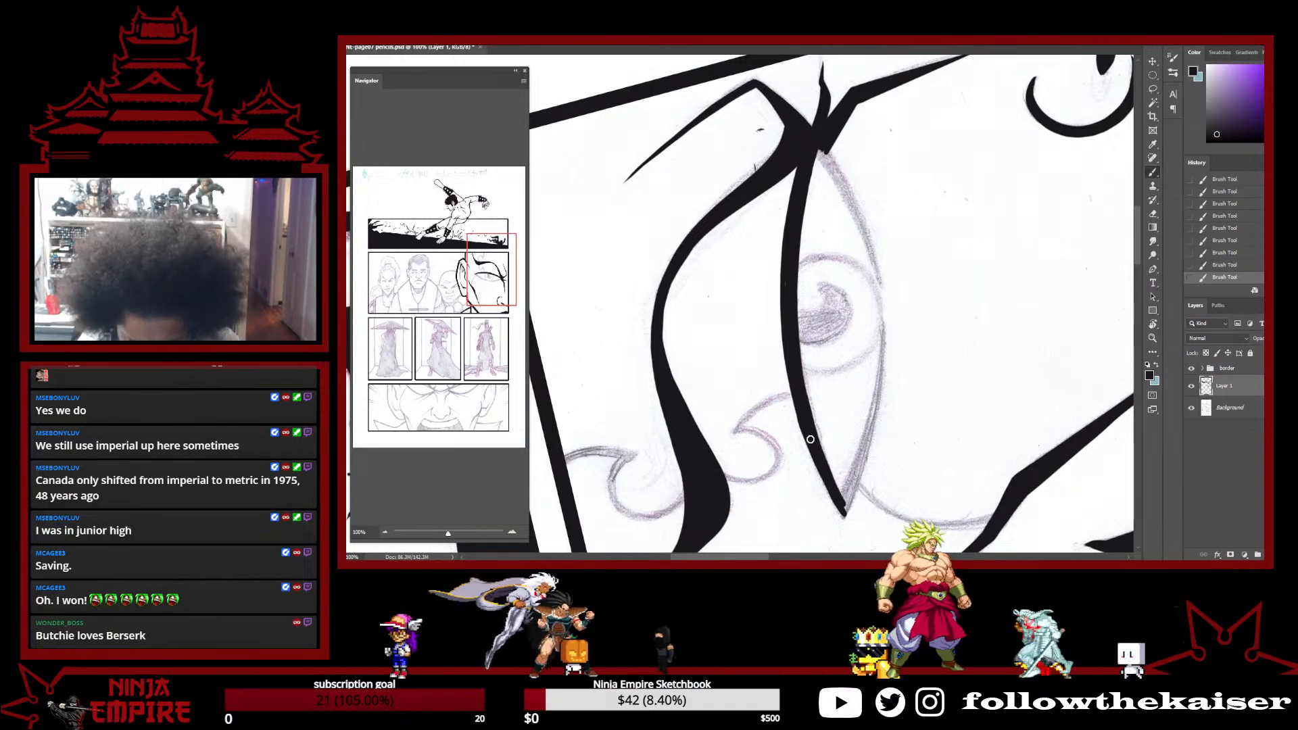
Ink the outer part of the lower eyelid from the outer eye corner, thickening it at the corner and tapering it toward the iris
drag(962, 196, 615, 506)
drag(980, 362, 944, 397)
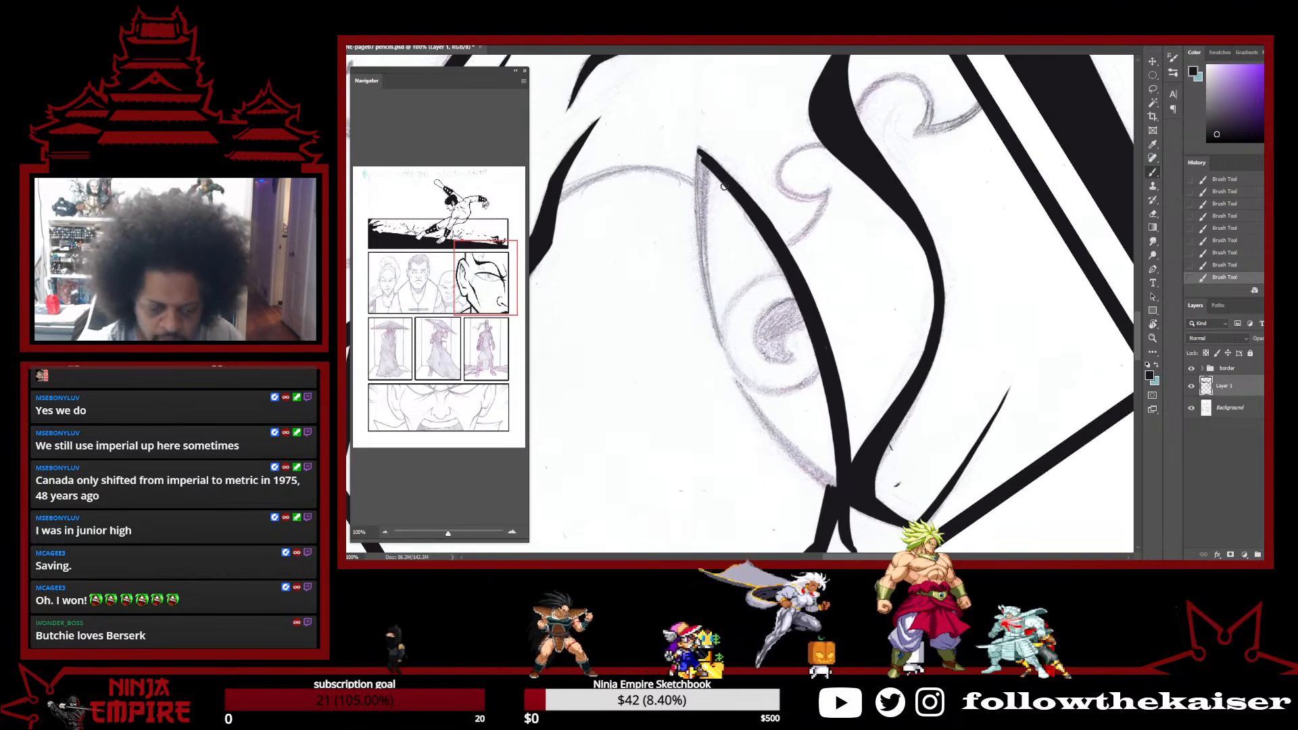
drag(706, 158, 704, 250)
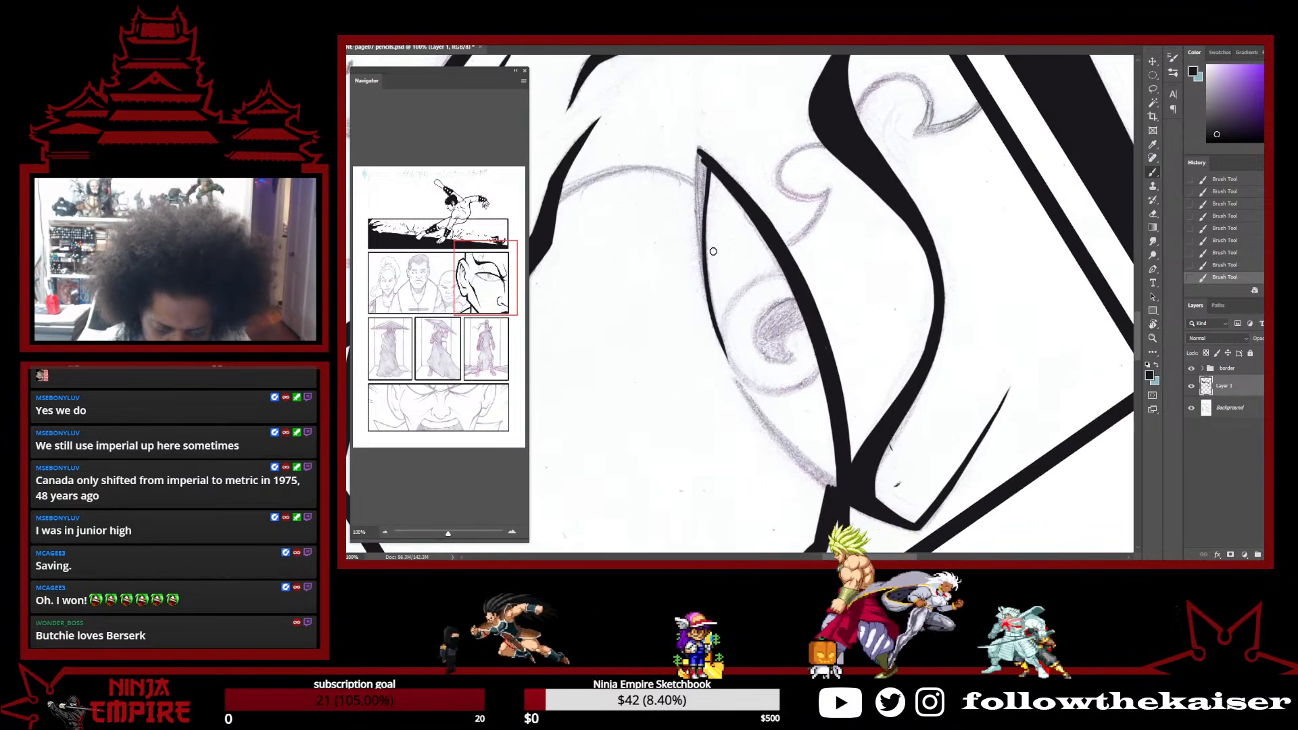
drag(696, 150, 720, 344)
drag(709, 288, 718, 327)
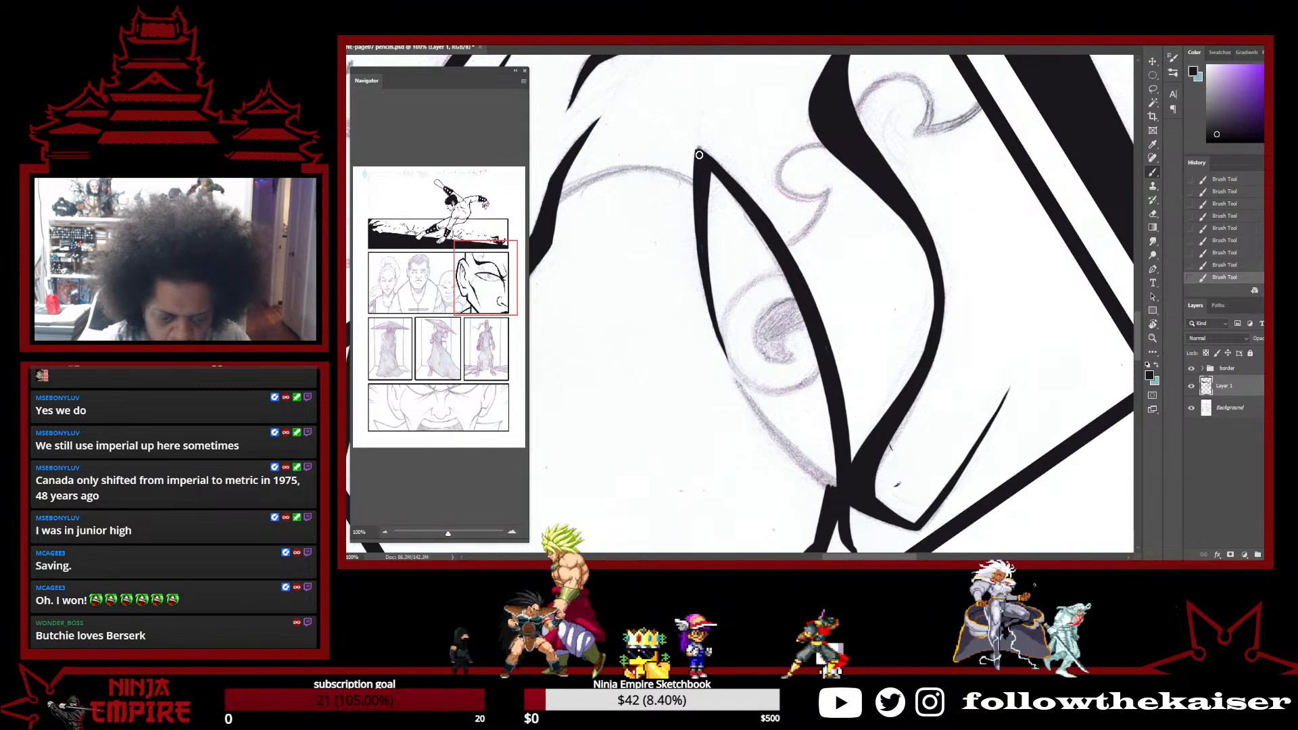
Ink the inner part of the lower eyelid from the inner eye corner down to the iris, tapering the line toward its end
key(e)
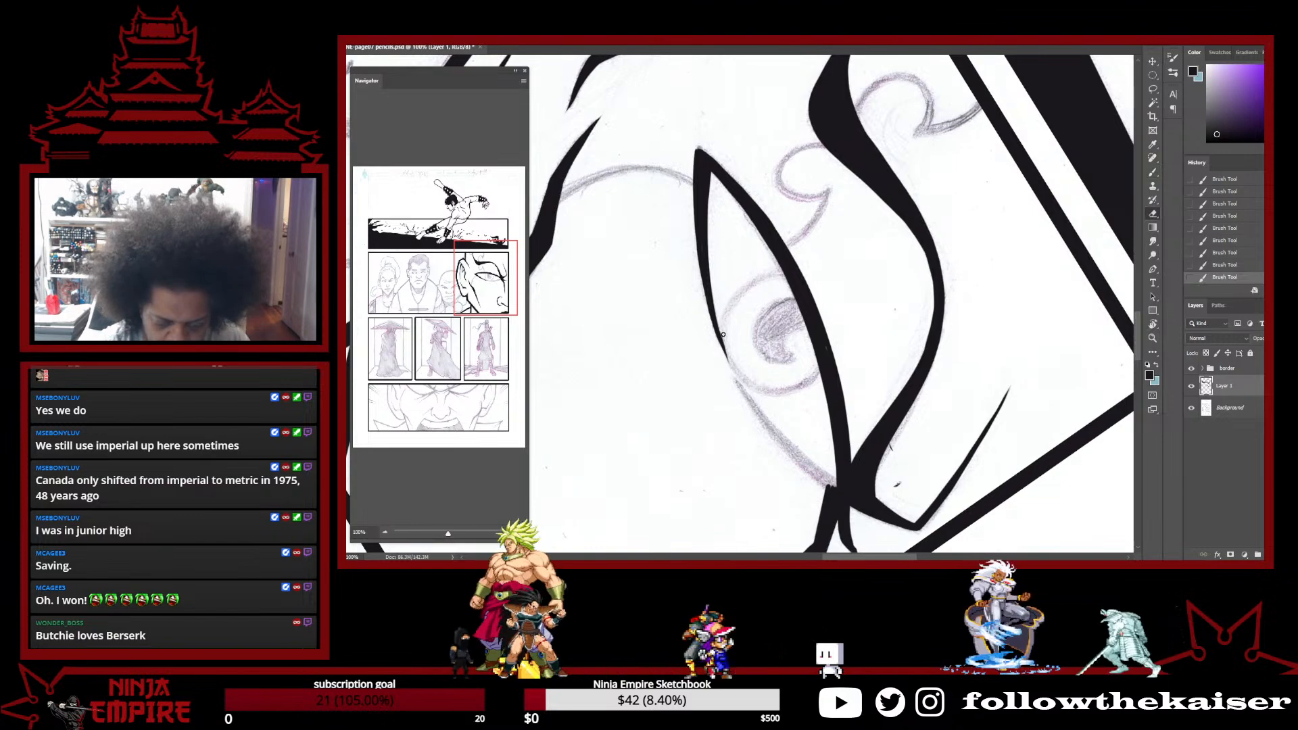
key(r)
mouse_move(892, 291)
mouse_down()
mouse_move(869, 230)
mouse_move(600, 247)
mouse_up()
drag(826, 311, 857, 431)
key(r)
drag(857, 431, 899, 359)
key(b)
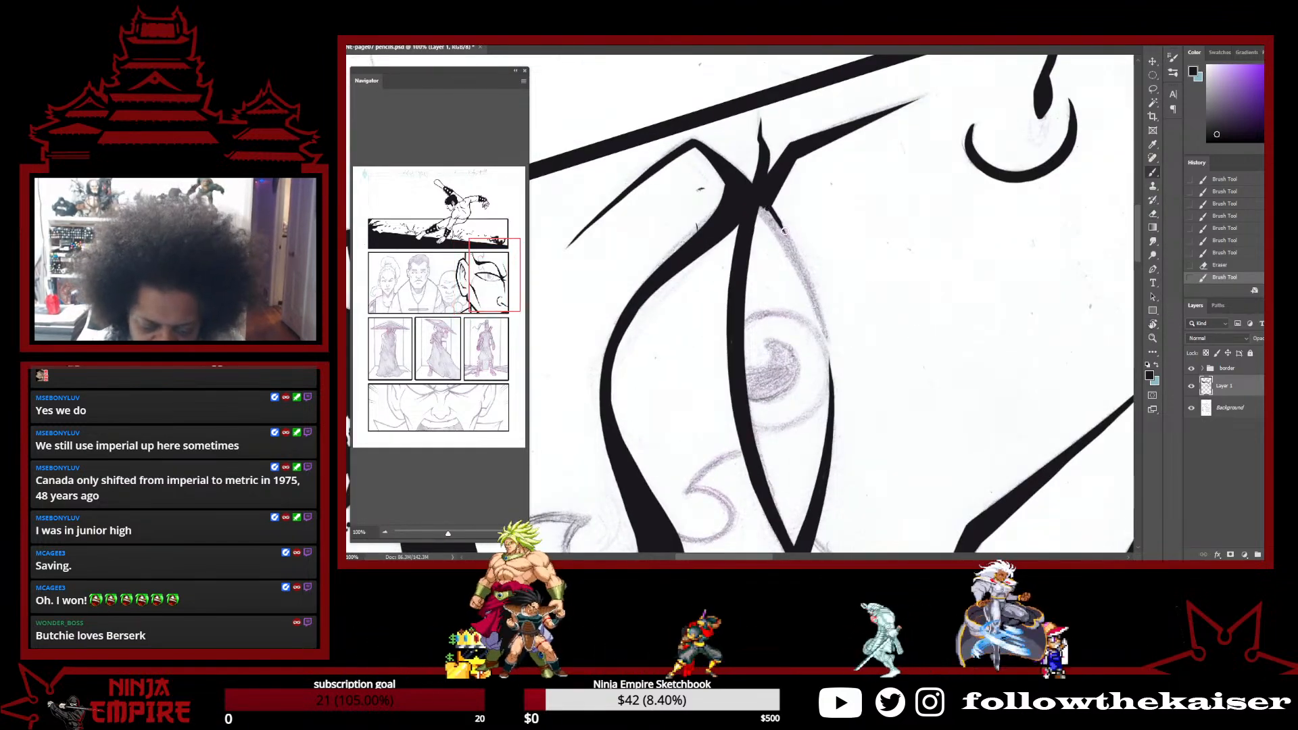
mouse_move(754, 211)
mouse_down()
mouse_move(795, 269)
mouse_move(759, 210)
mouse_move(782, 233)
mouse_up()
mouse_move(800, 279)
mouse_down()
mouse_move(784, 242)
mouse_move(817, 314)
mouse_up()
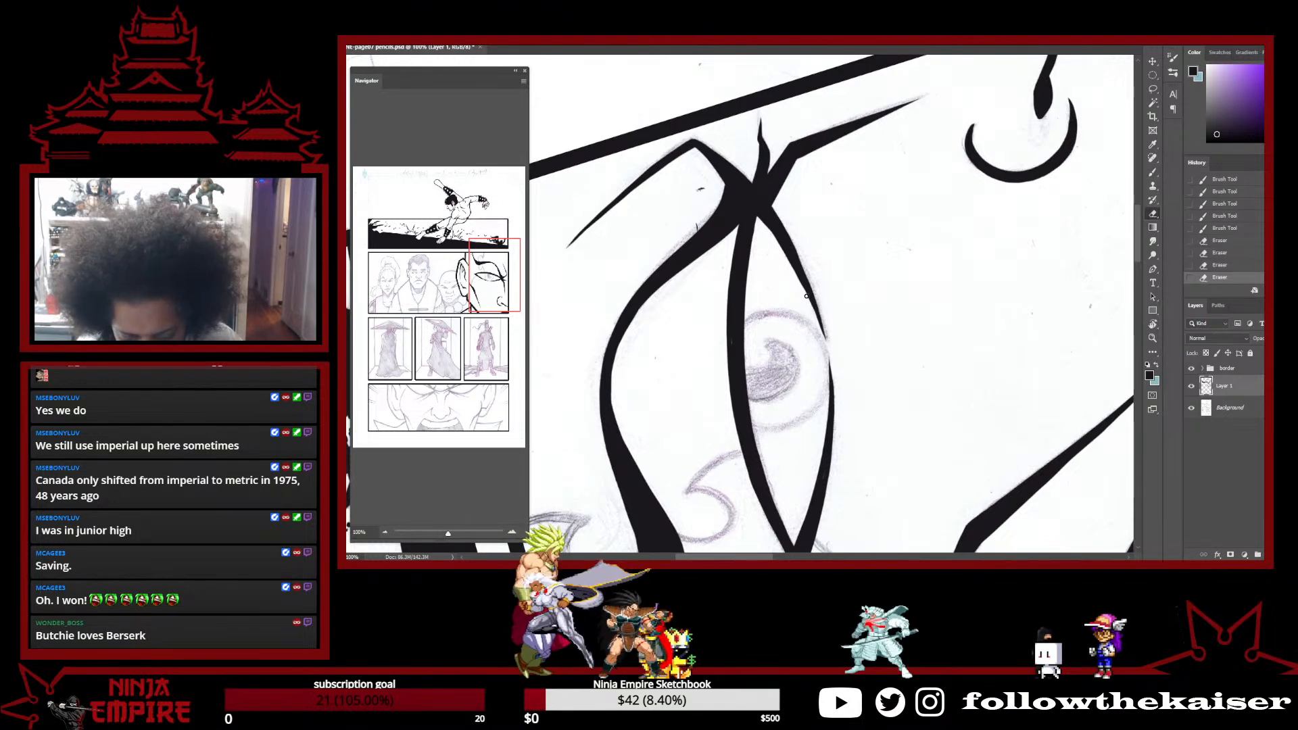
Refine the edges of the lower eyelid's inner line with the Eraser and touch it up with the Brush near the eye corner
mouse_move(802, 289)
mouse_down()
mouse_move(814, 313)
mouse_move(802, 290)
mouse_move(811, 292)
mouse_up()
key(e)
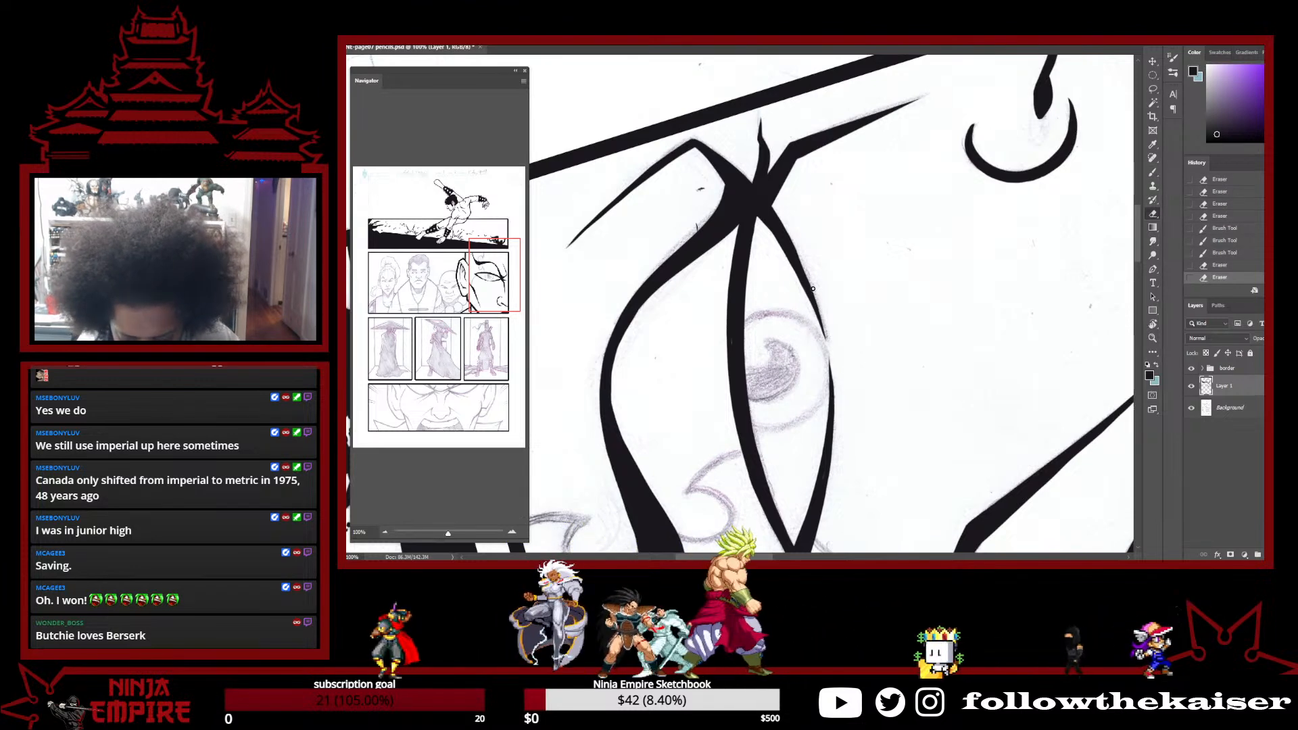
key(b)
mouse_move(792, 249)
mouse_down()
mouse_move(757, 210)
mouse_move(808, 288)
mouse_move(778, 236)
mouse_up()
Ink the curved line from beneath the outer eye corner down to the cheekbone line, undoing and redrawing it until it follows the pencils
key(r)
mouse_move(991, 343)
mouse_down()
mouse_move(949, 450)
mouse_move(886, 430)
mouse_up()
drag(880, 347, 871, 444)
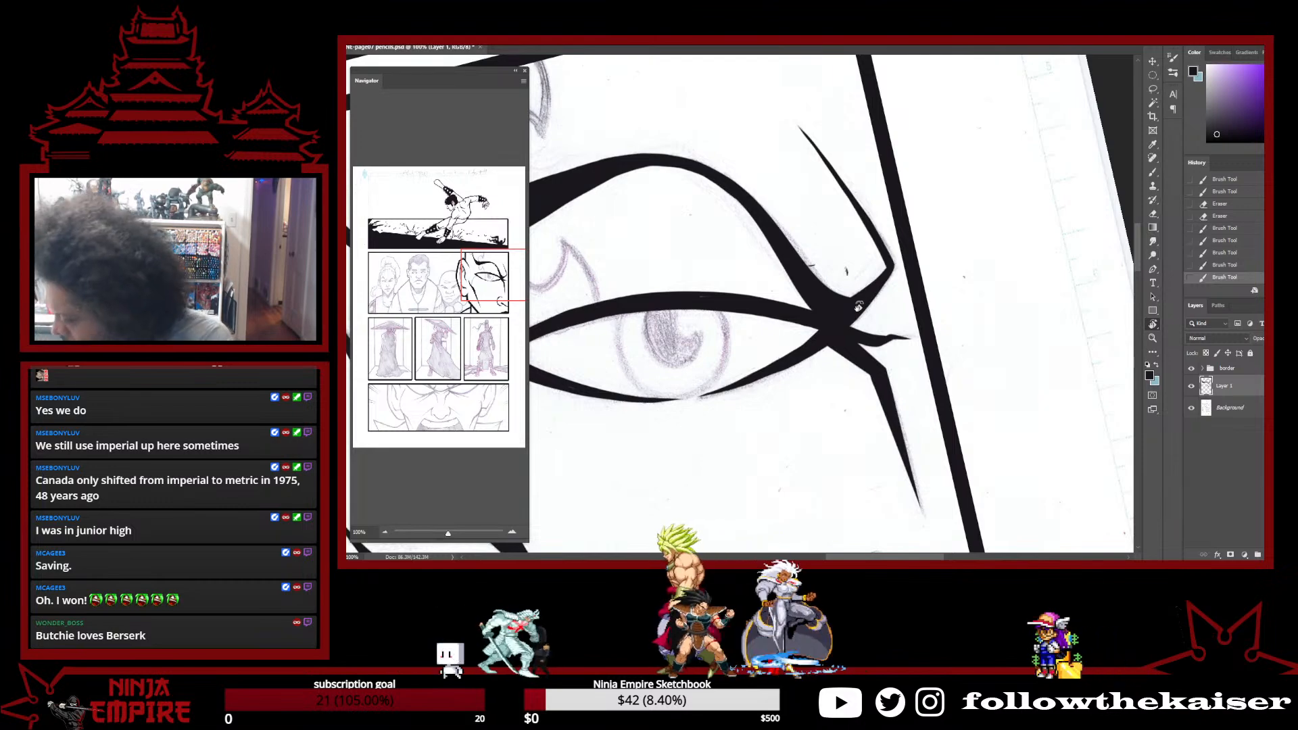
ctrl+alt+click(882, 420)
ctrl+alt+click(882, 420)
ctrl+alt+click(882, 421)
drag(890, 468, 907, 370)
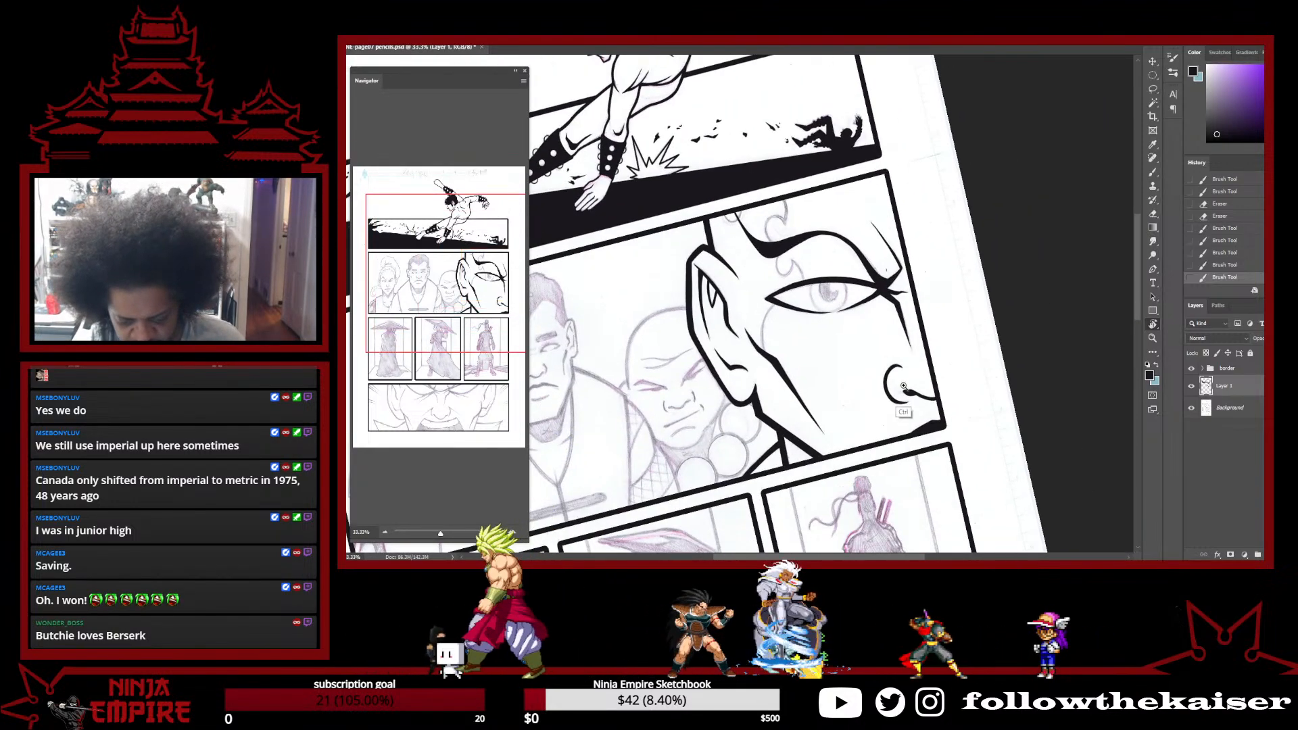
ctrl+click(903, 385)
ctrl+click(882, 381)
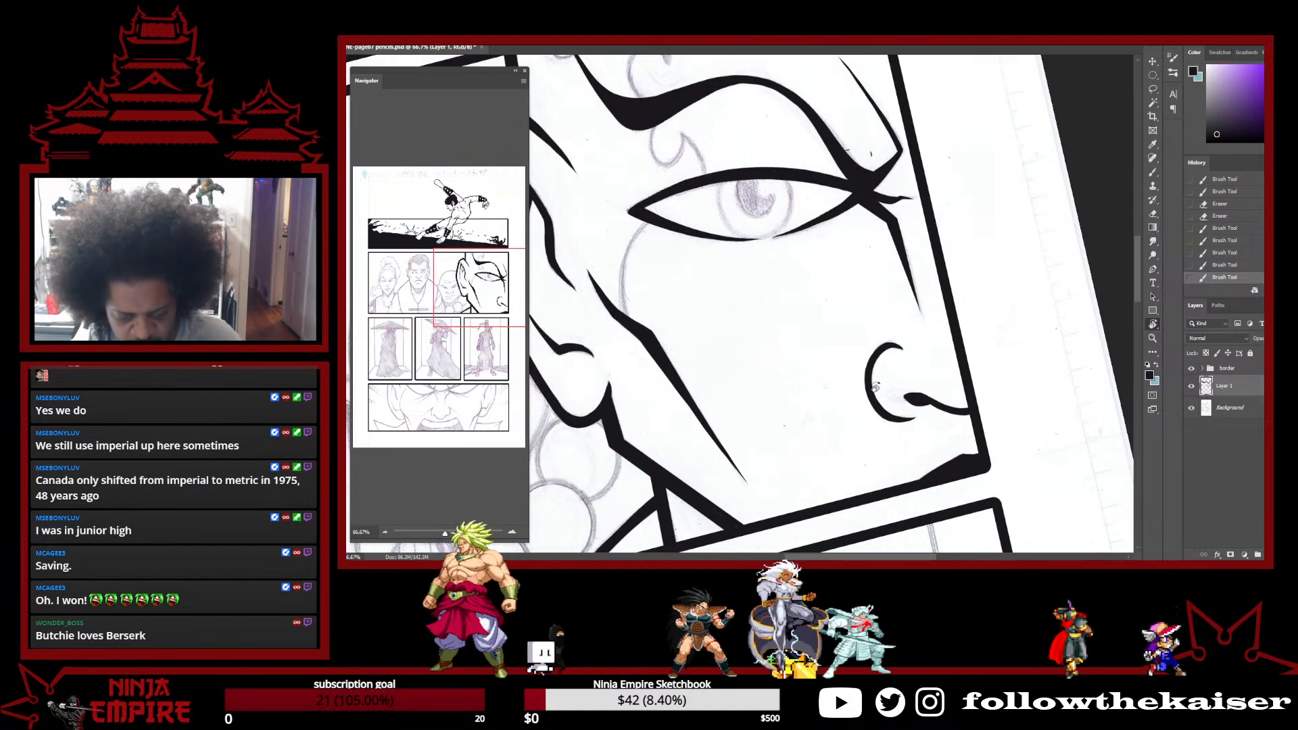
ctrl+click(733, 372)
drag(692, 359, 937, 369)
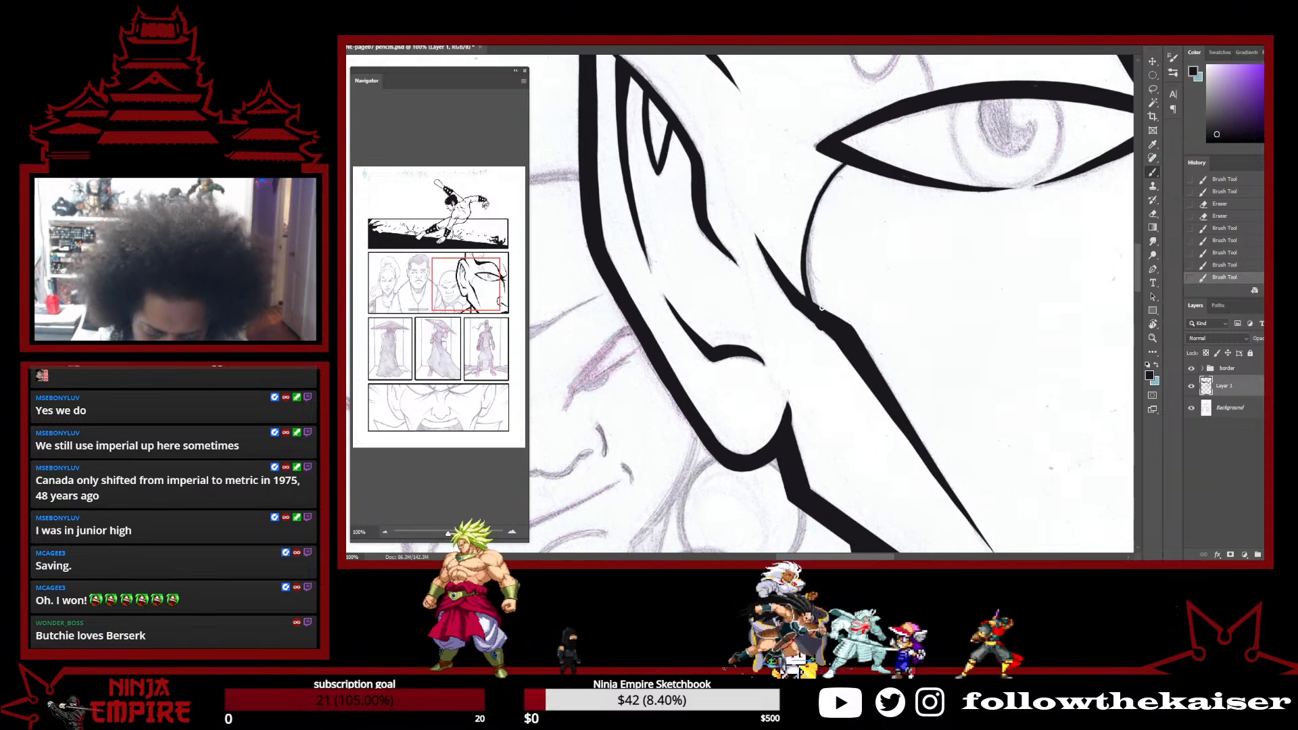
key(ctrl+z)
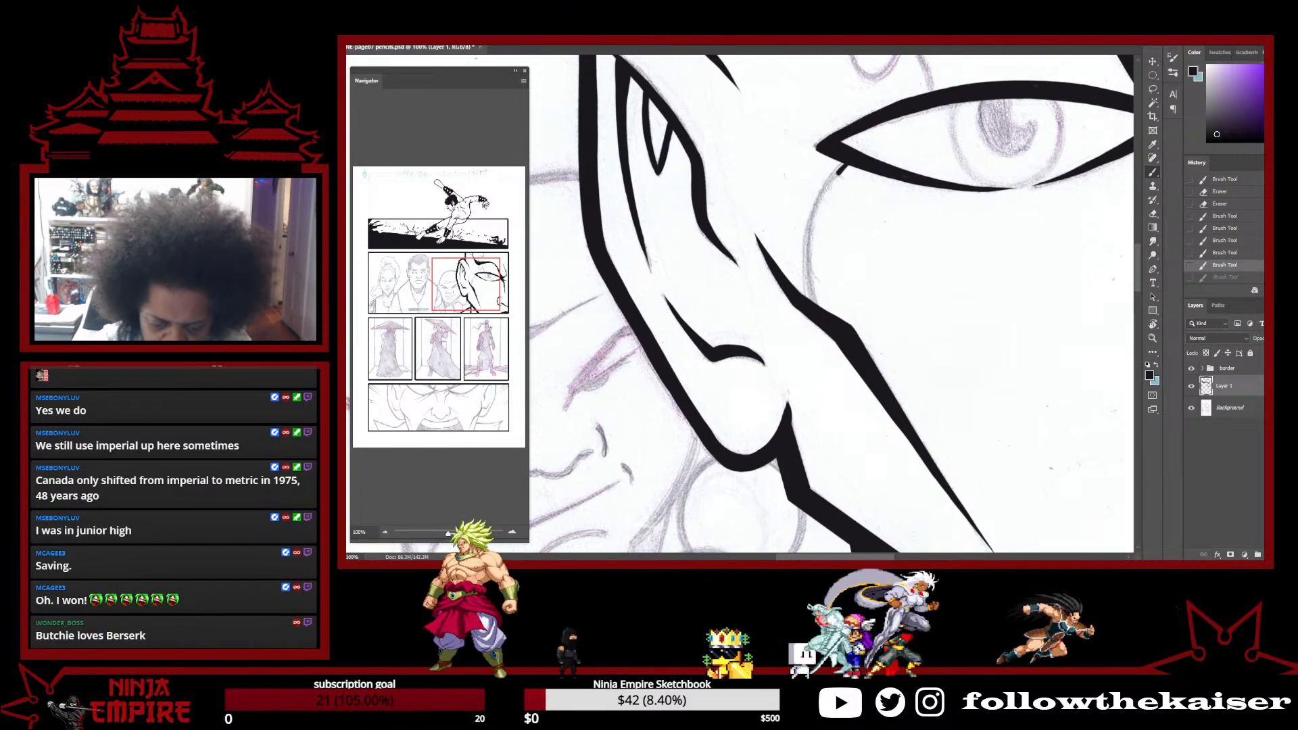
drag(818, 319, 847, 186)
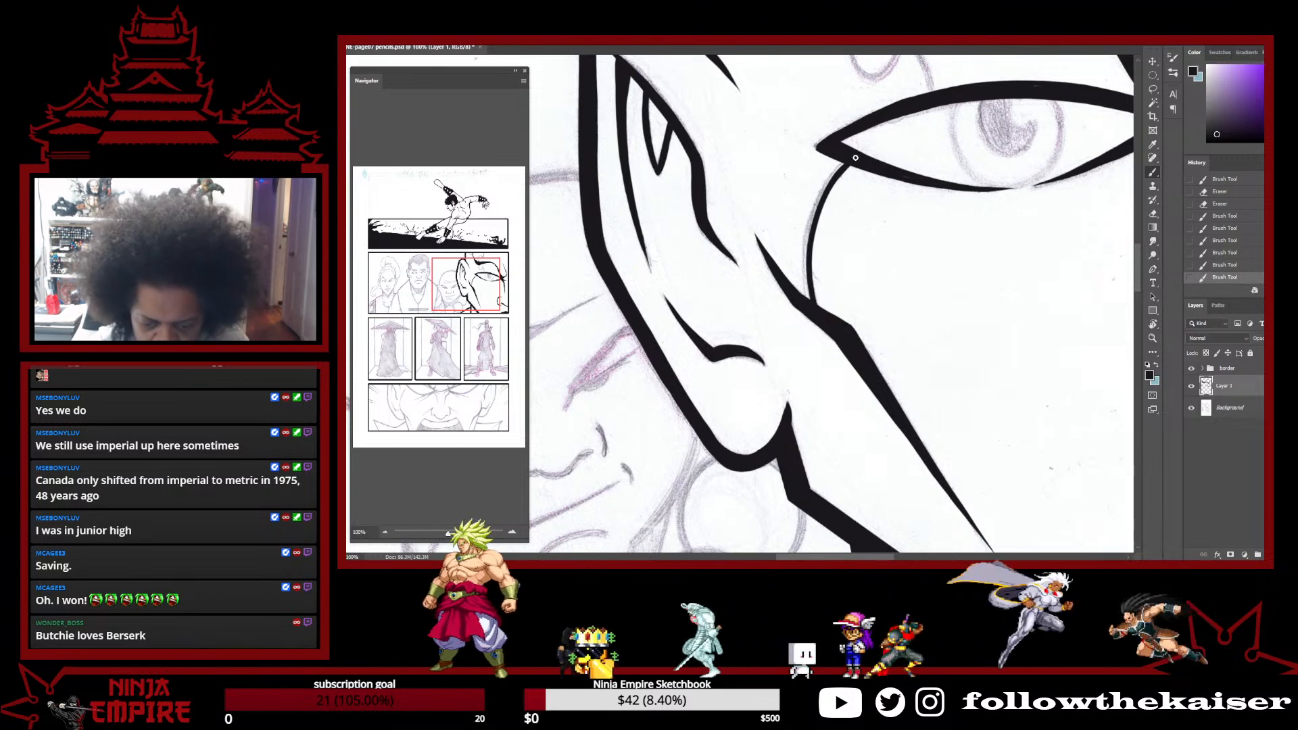
key(ctrl+z)
key(ctrl+z)
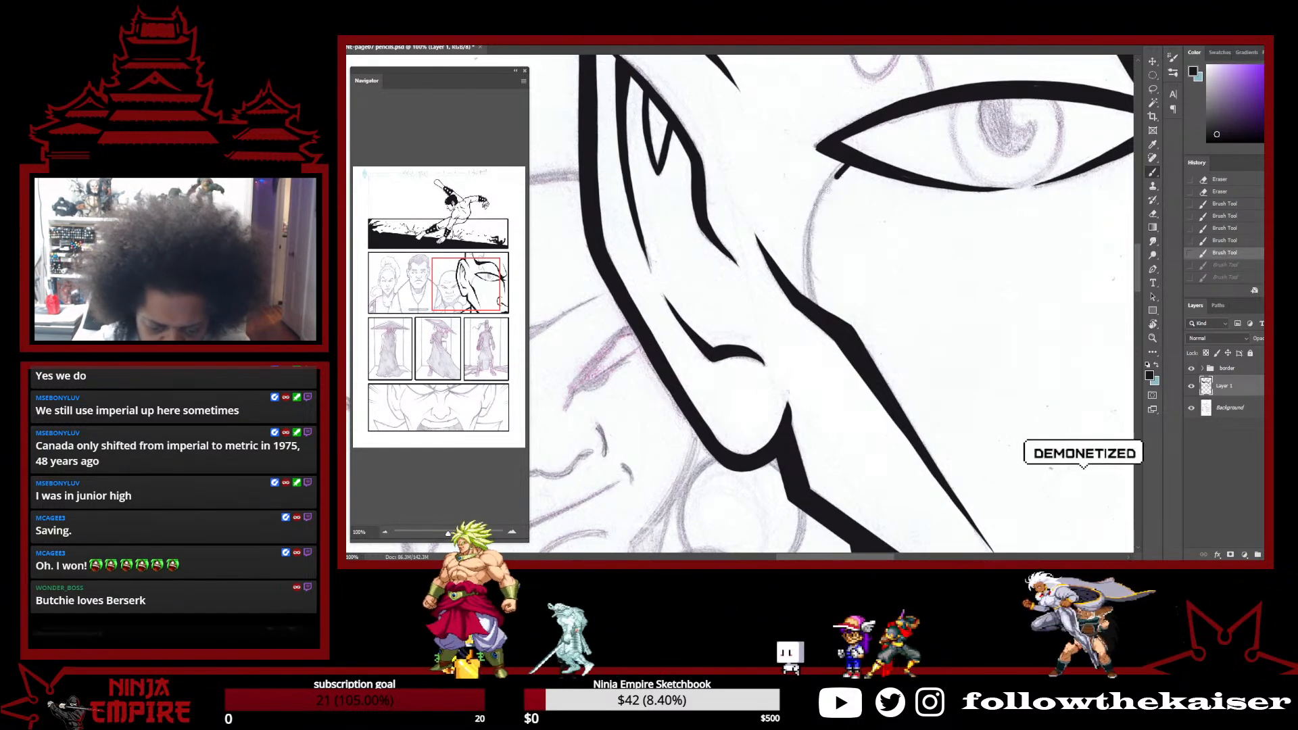
drag(852, 161, 809, 290)
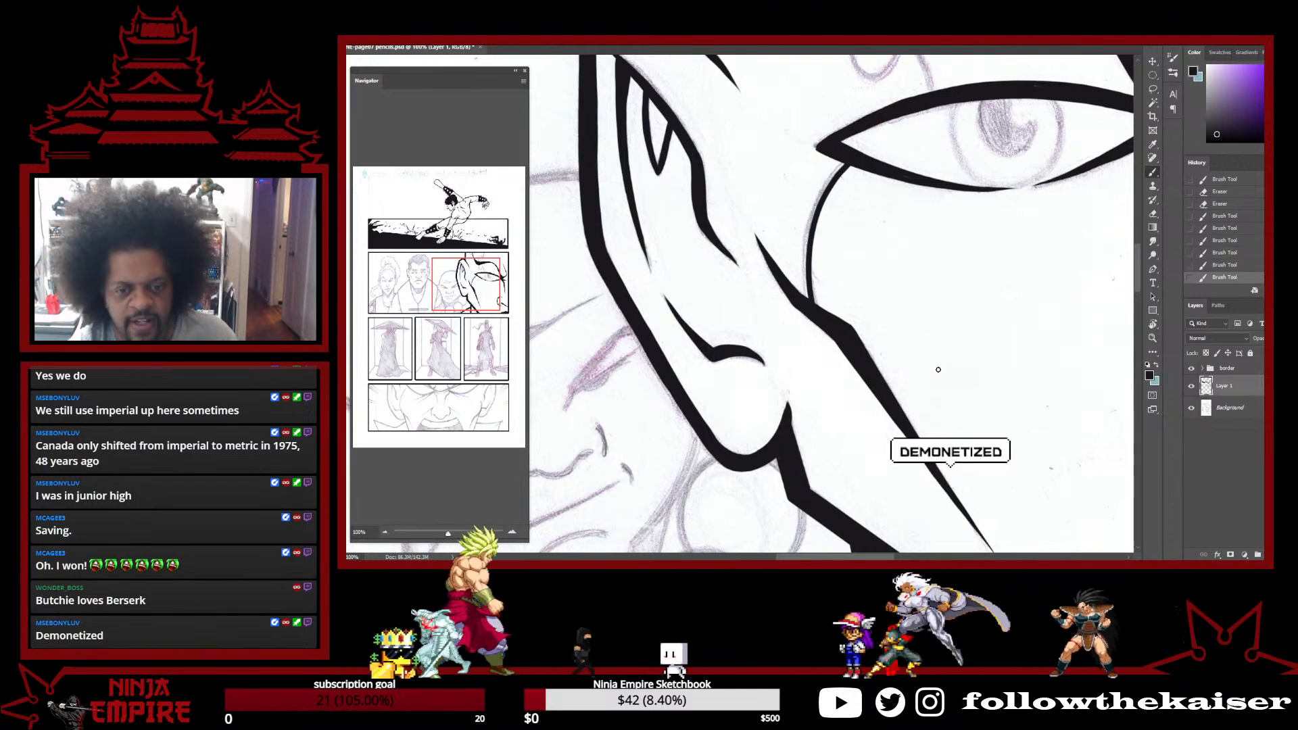
Ink the hooked curl between the eyebrow and the upper eyelid, reworking its inner stroke
drag(975, 333, 867, 523)
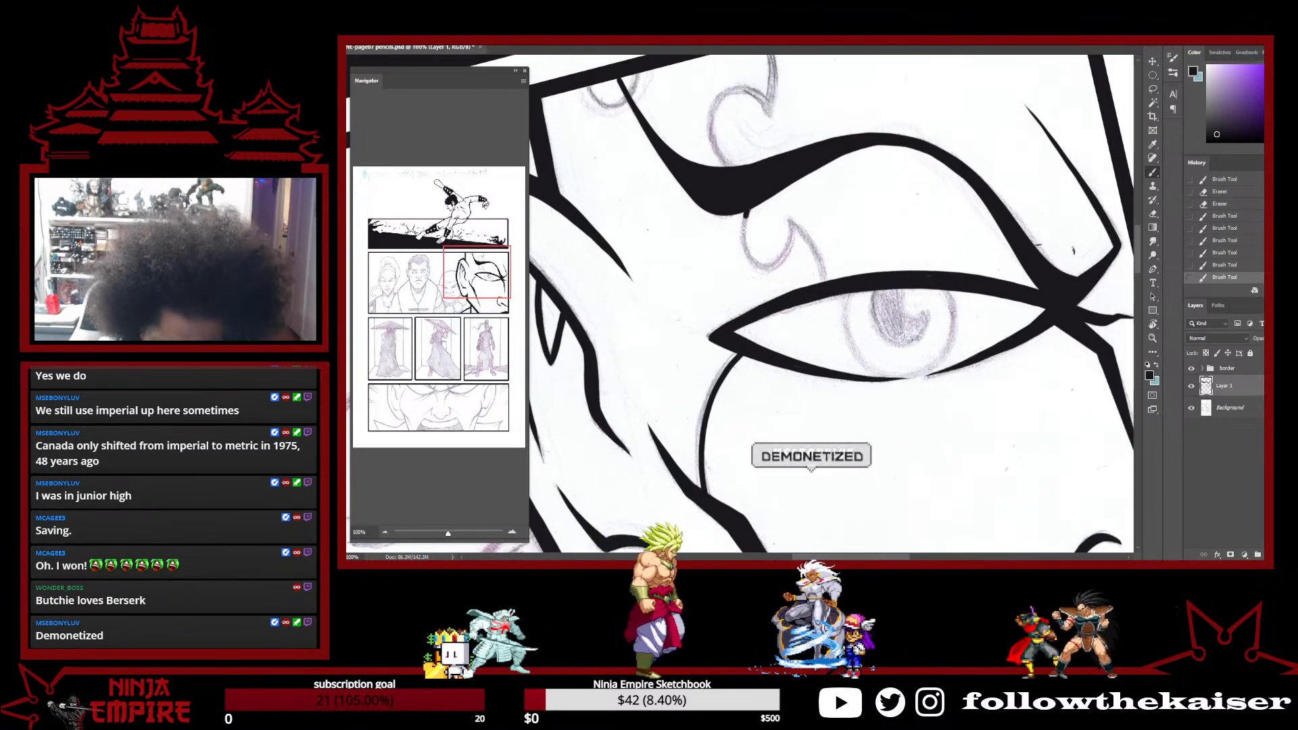
drag(749, 215, 784, 225)
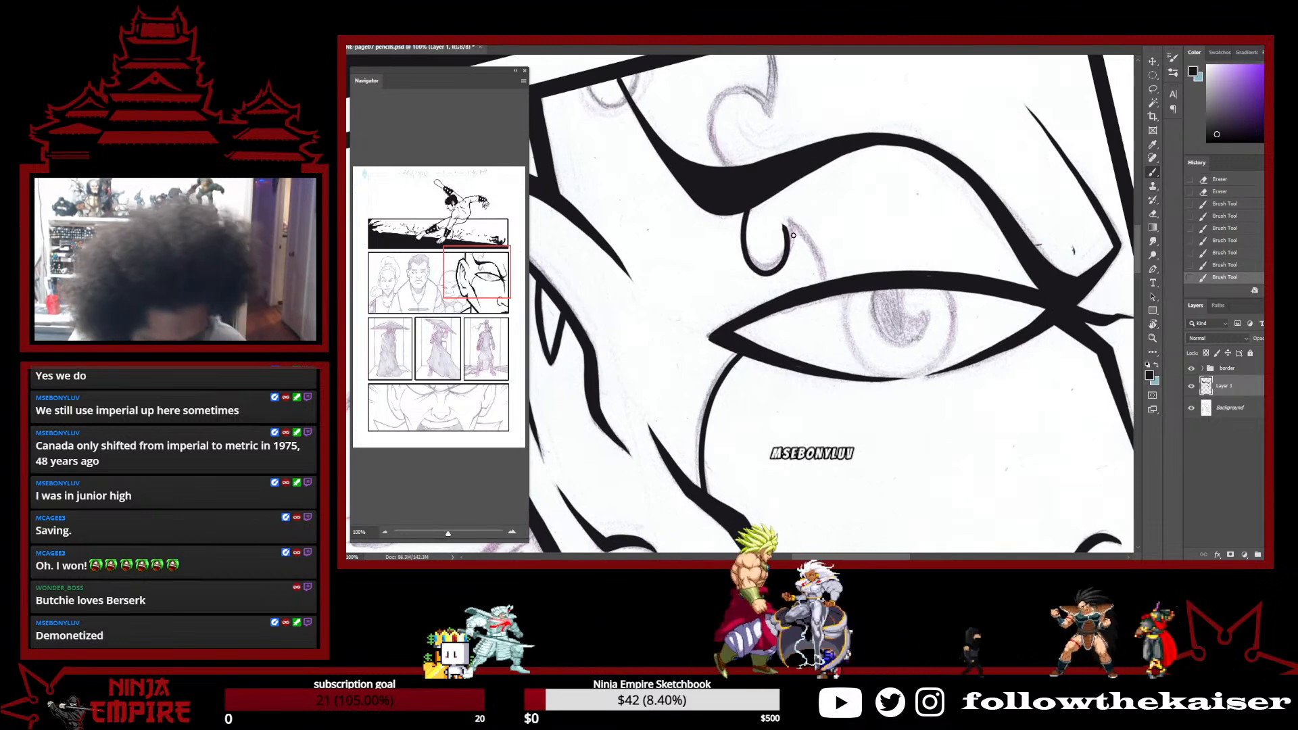
key(ctrl+z)
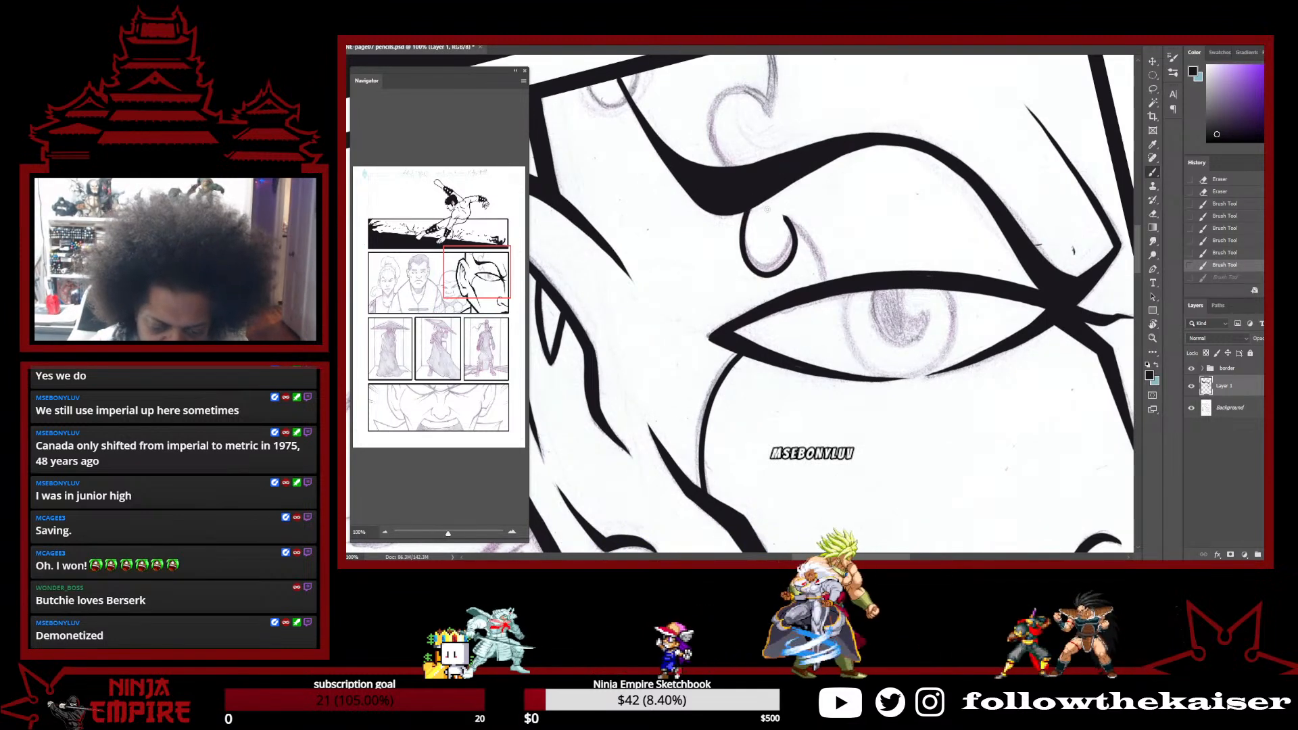
key(ctrl+shift+z)
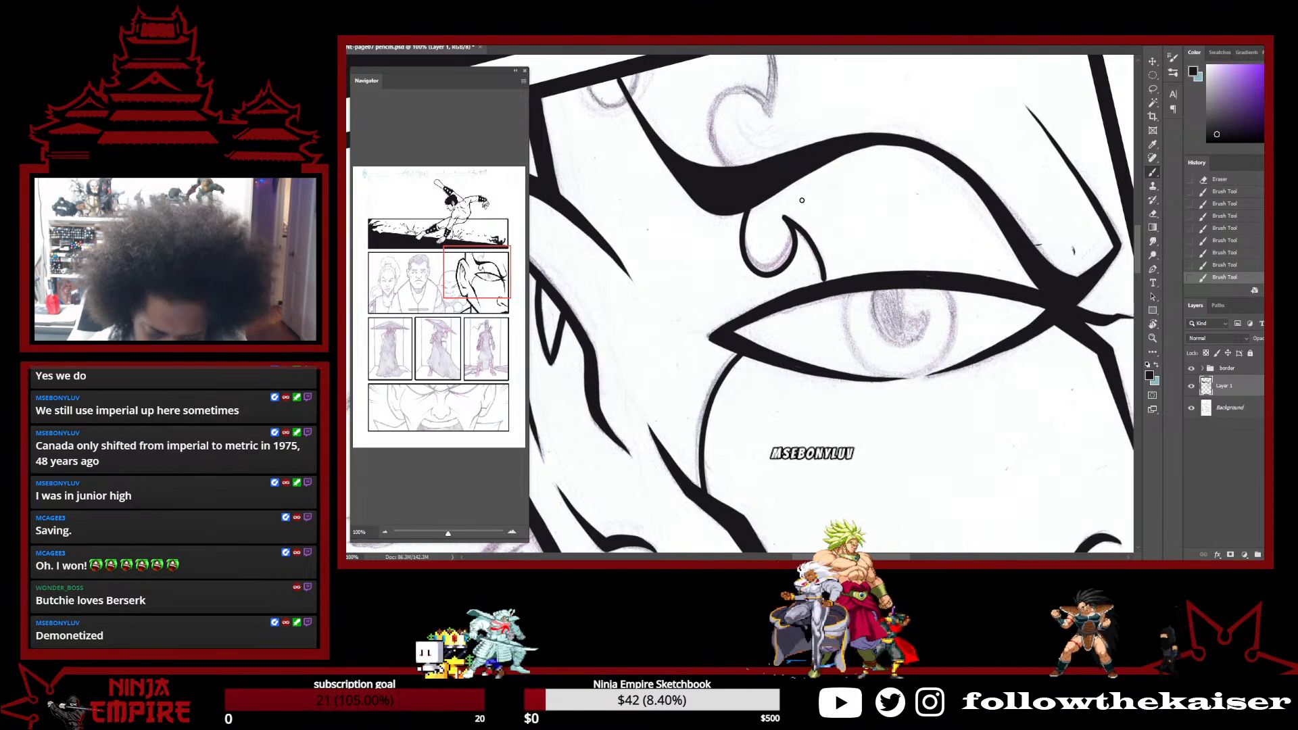
Sharpen the tip of the curl below the eyebrow with the Eraser and join its tail to the upper eyelid
key(e)
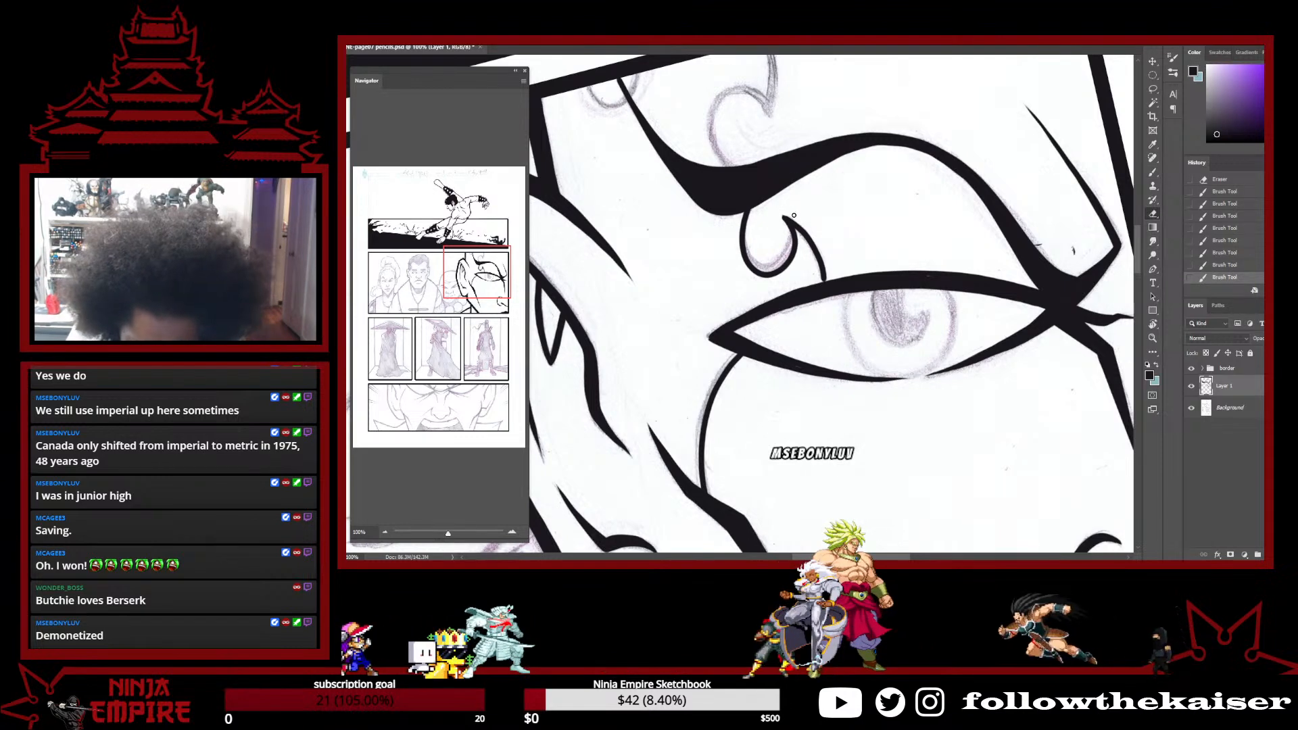
drag(781, 211, 830, 240)
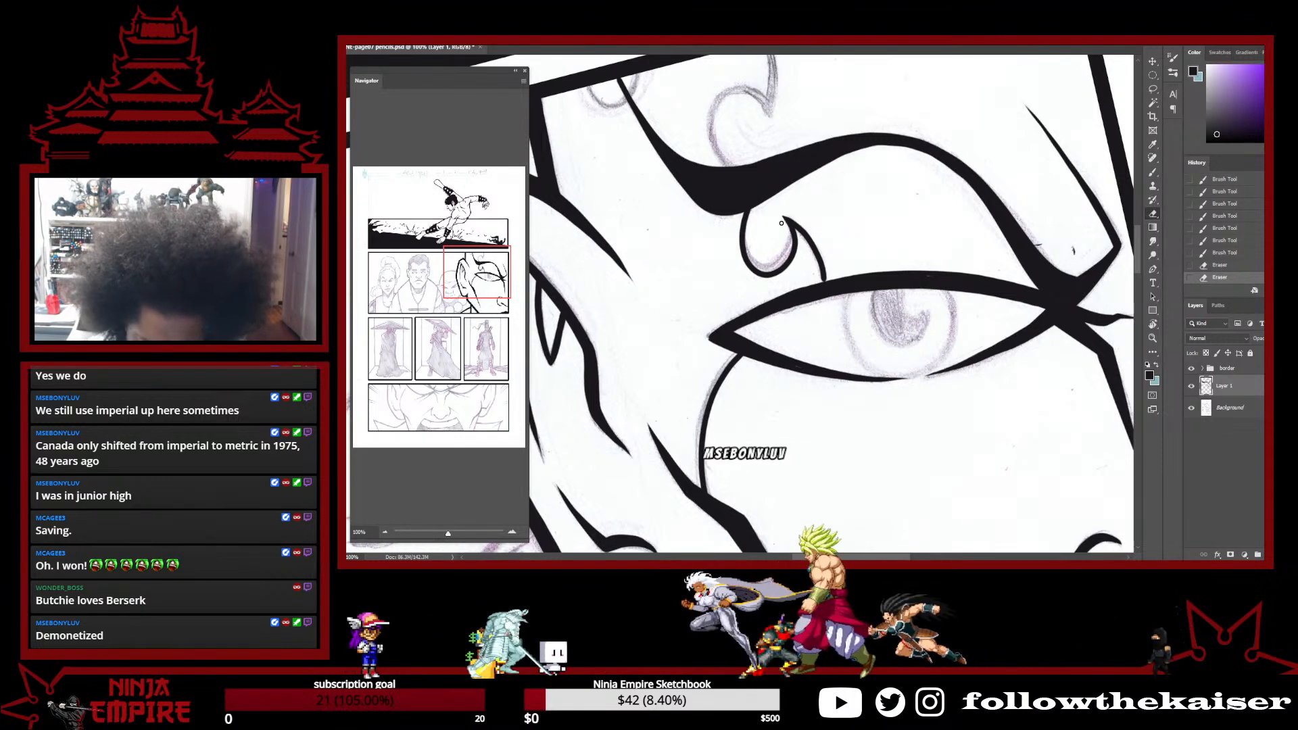
key(b)
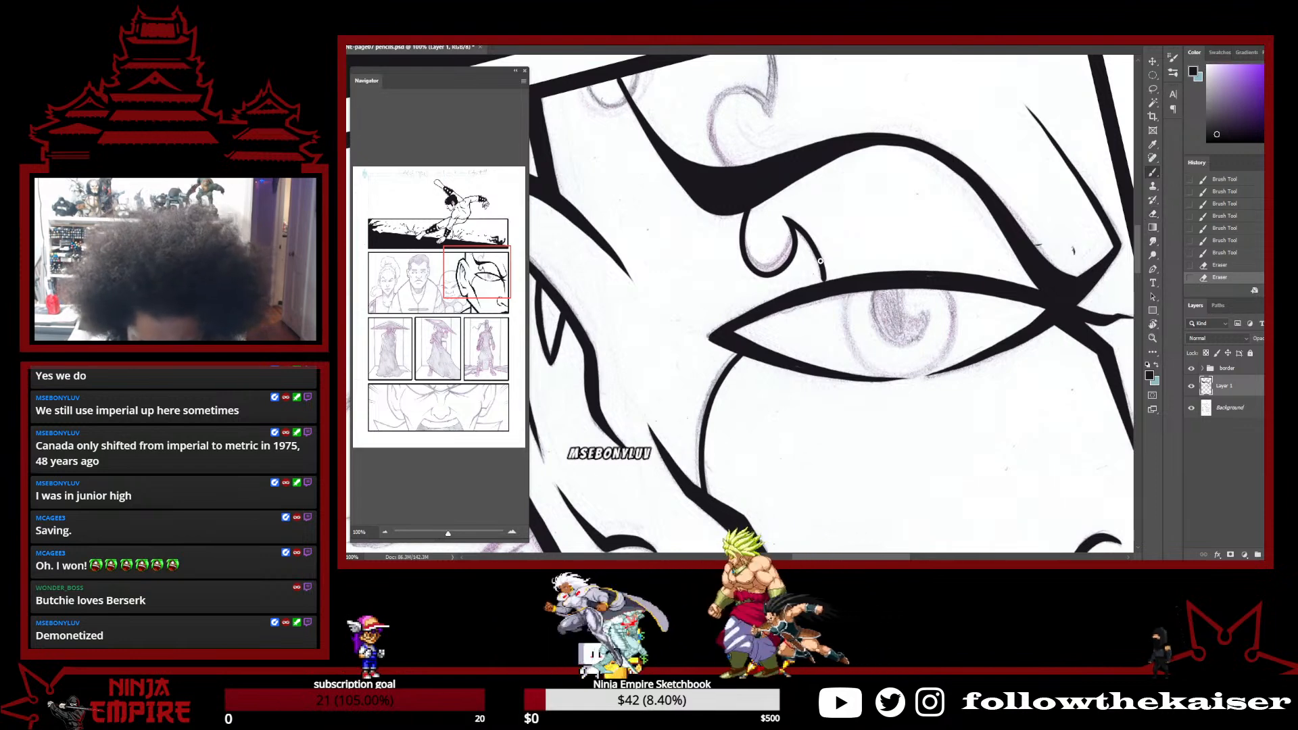
drag(824, 281, 825, 284)
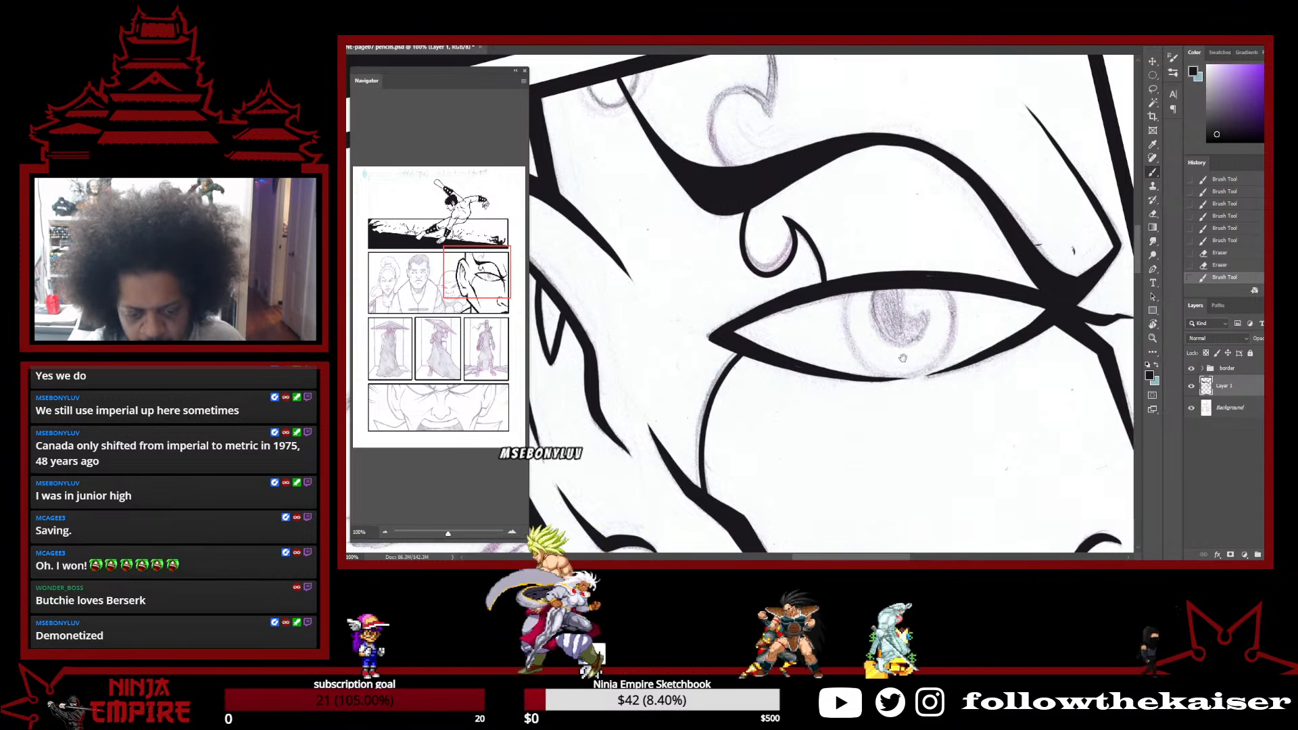
Ink the small loop at the panel's upper border and the large hooked curl above the eyebrow, cleaning the curl with the Eraser
scroll(620, 249, up, 5)
mouse_move(620, 250)
mouse_down()
mouse_move(634, 272)
mouse_move(662, 249)
mouse_up()
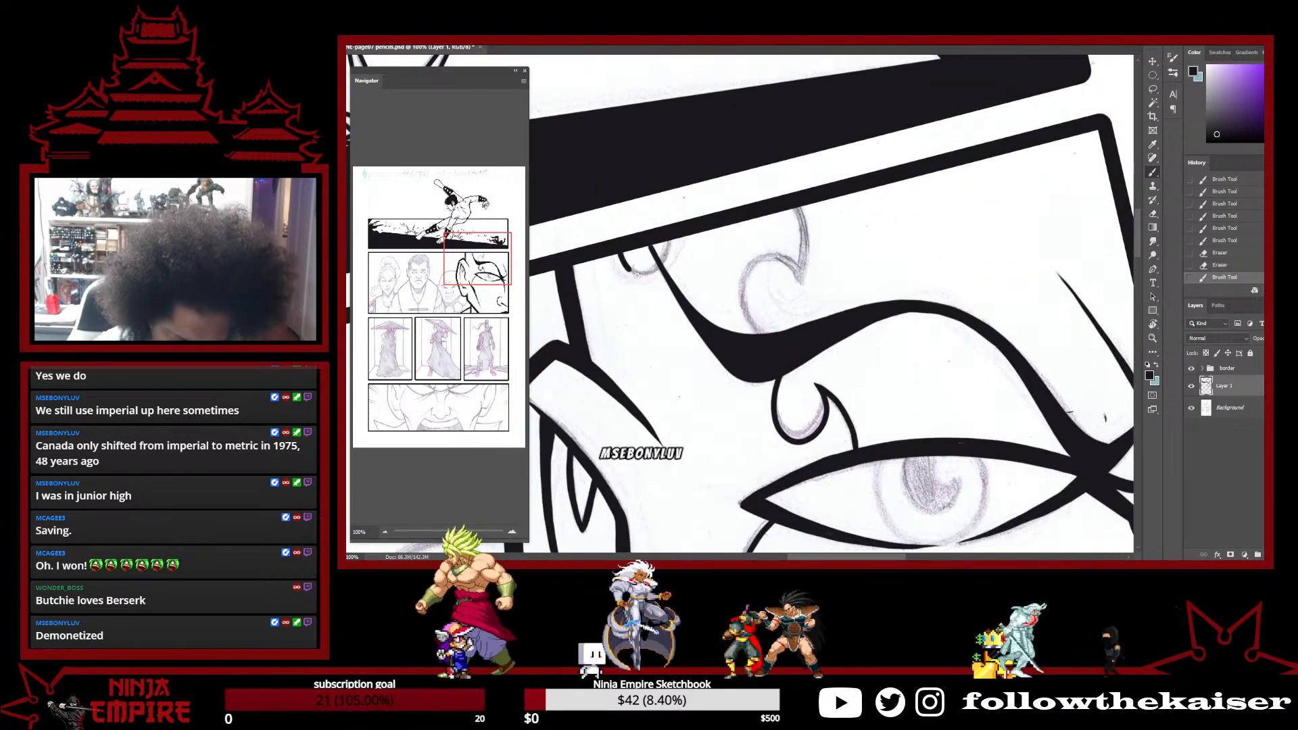
drag(745, 308, 797, 282)
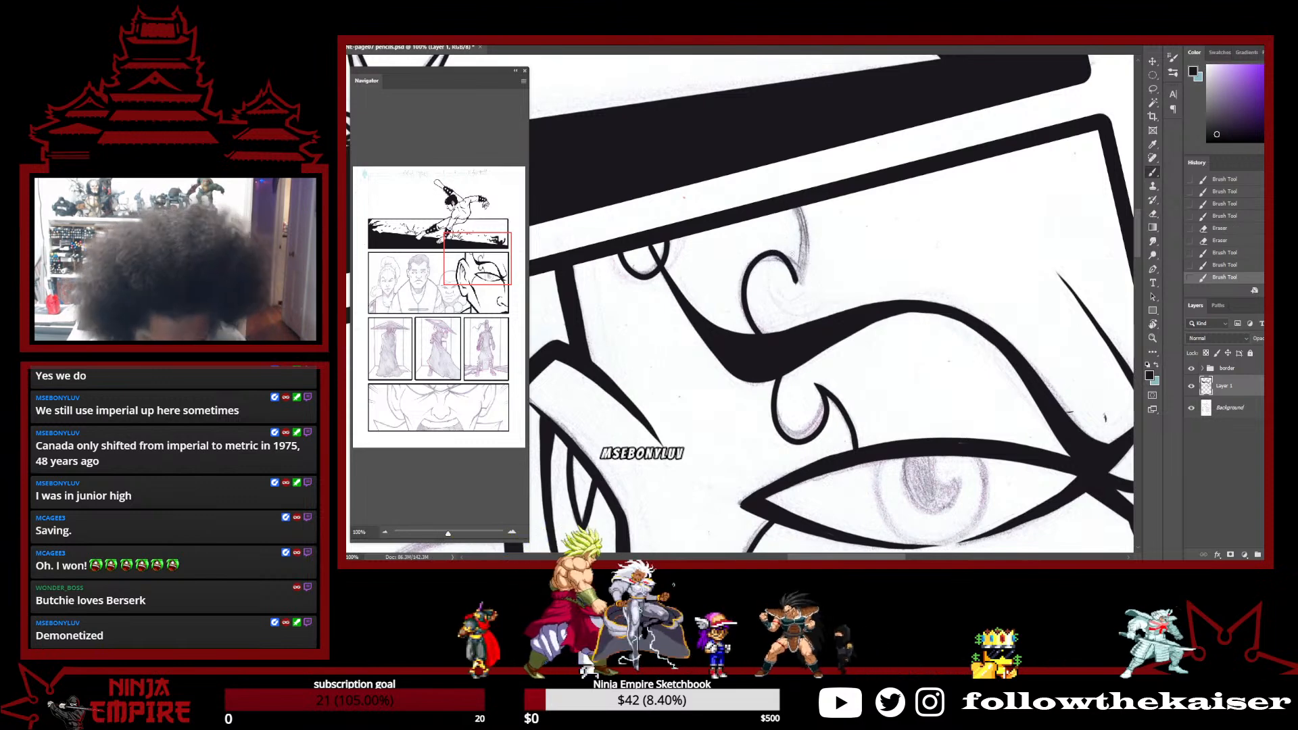
key(ctrl+z)
key(ctrl+shift+z)
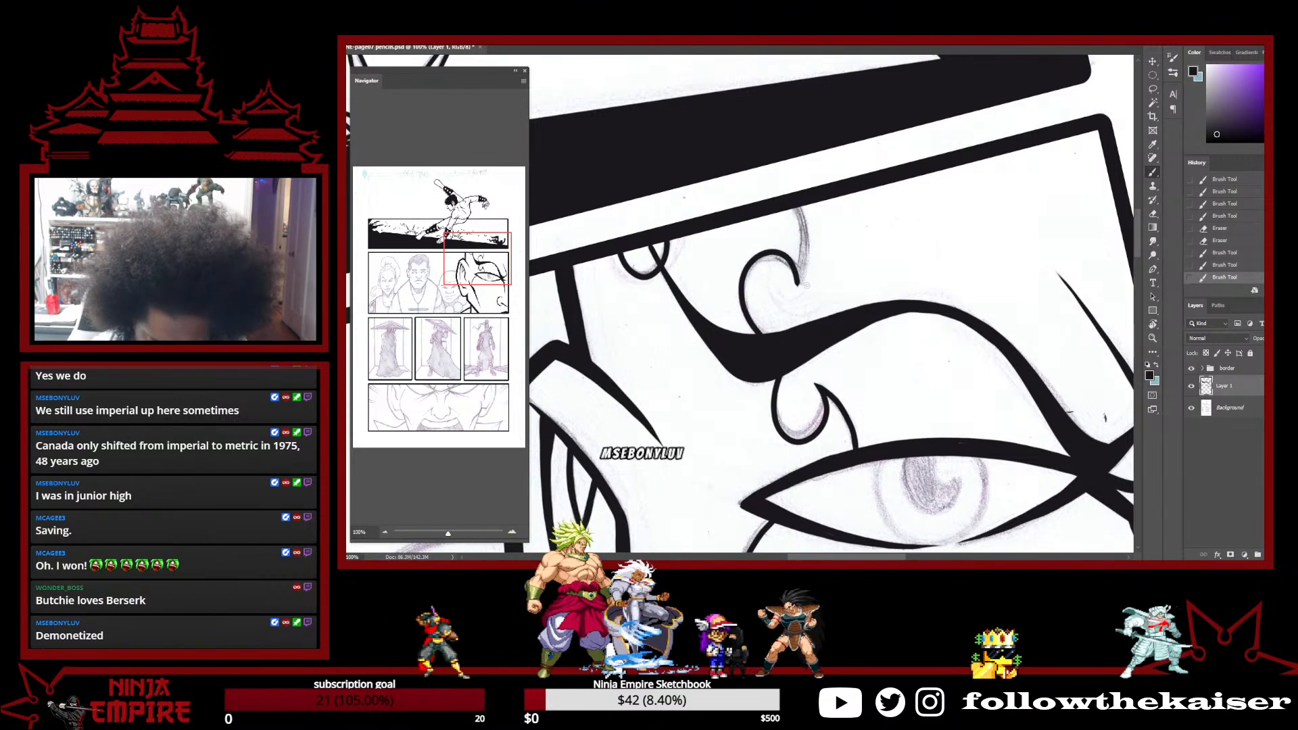
drag(800, 208, 799, 295)
key(e)
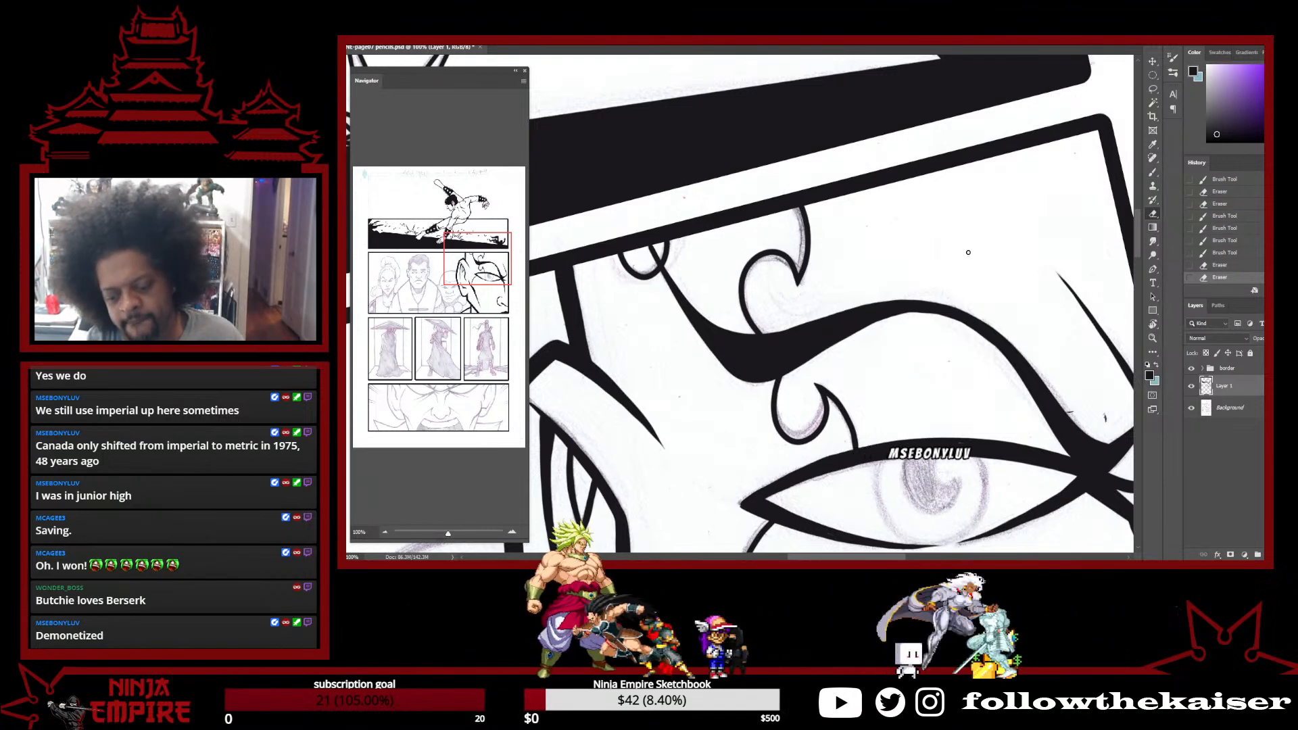
Thicken the thin upper end of the eyebrow and touch up the upper eyelid line near the curl's tail
drag(942, 392, 967, 328)
key(b)
drag(682, 198, 744, 292)
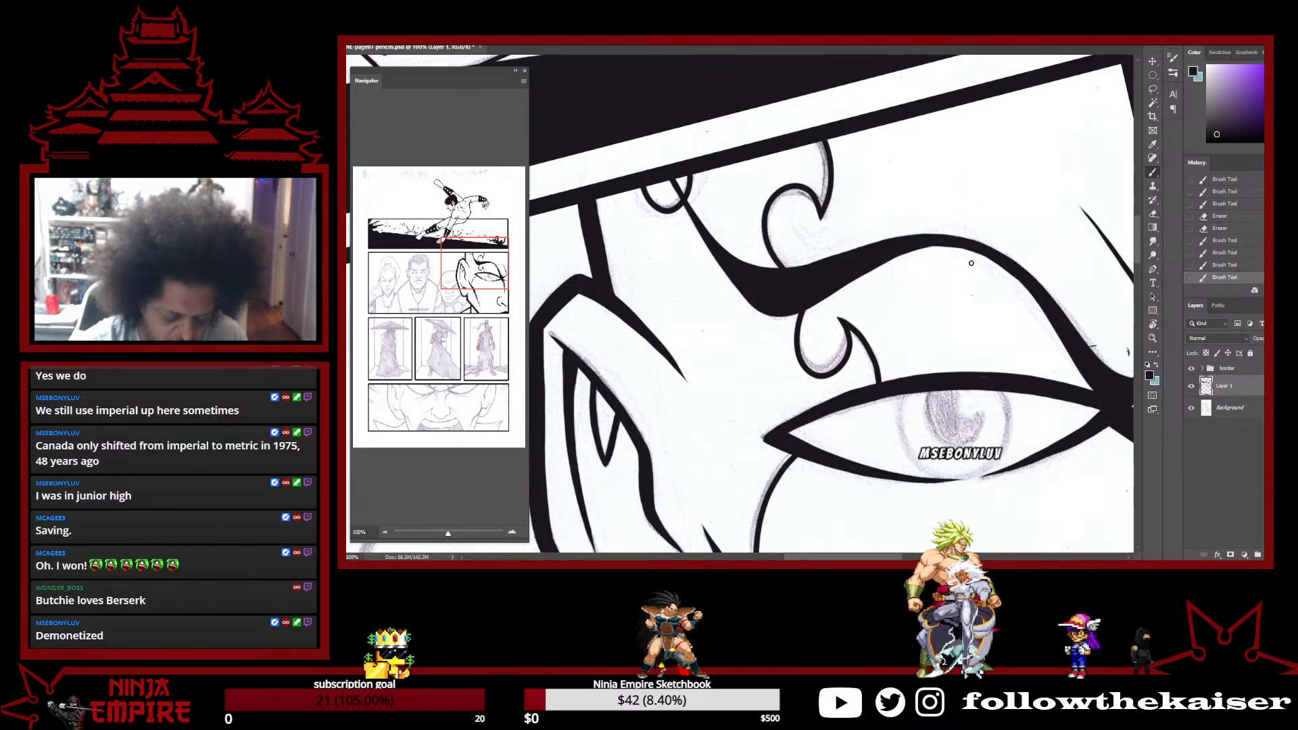
drag(999, 384, 902, 299)
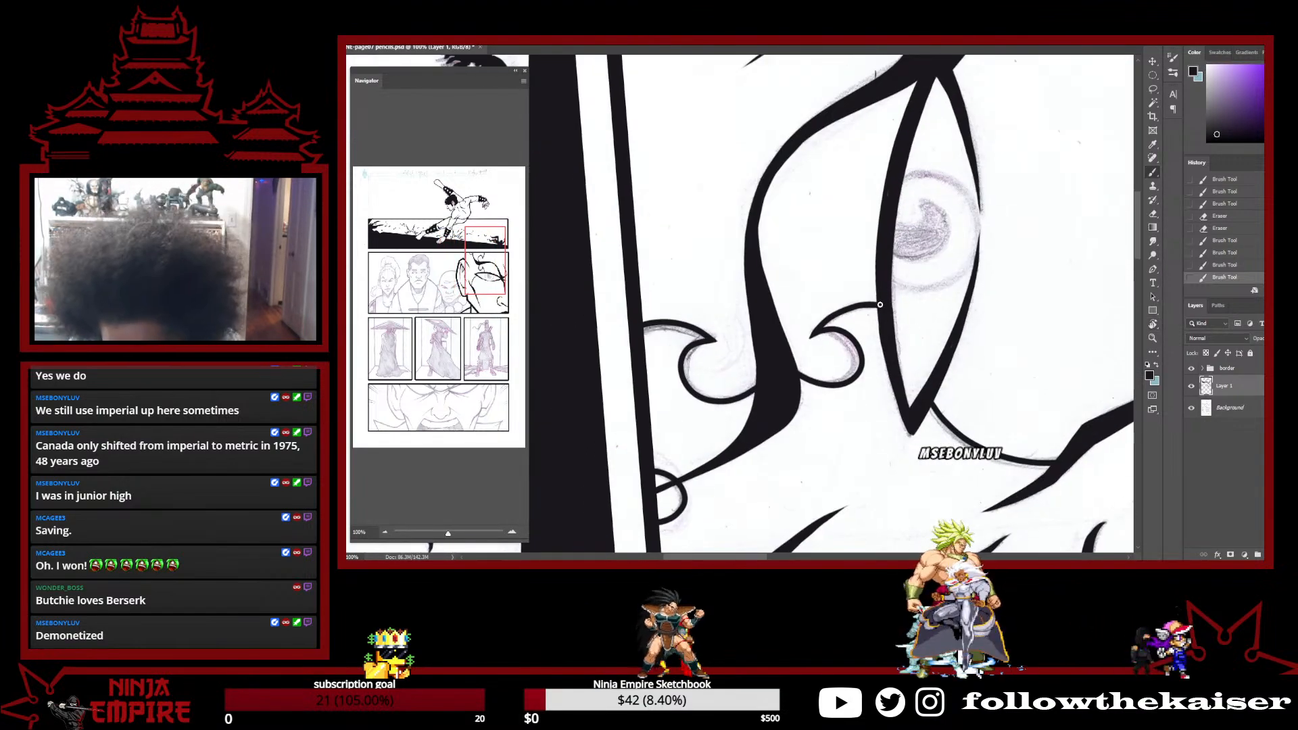
mouse_move(891, 369)
mouse_down()
mouse_move(881, 312)
mouse_move(881, 335)
mouse_up()
Select the pencilled iris with a circular Elliptical Marquee and fill it with black
key(r)
drag(960, 379, 672, 517)
key(ctrl+minus)
key(ctrl+minus)
drag(932, 480, 852, 423)
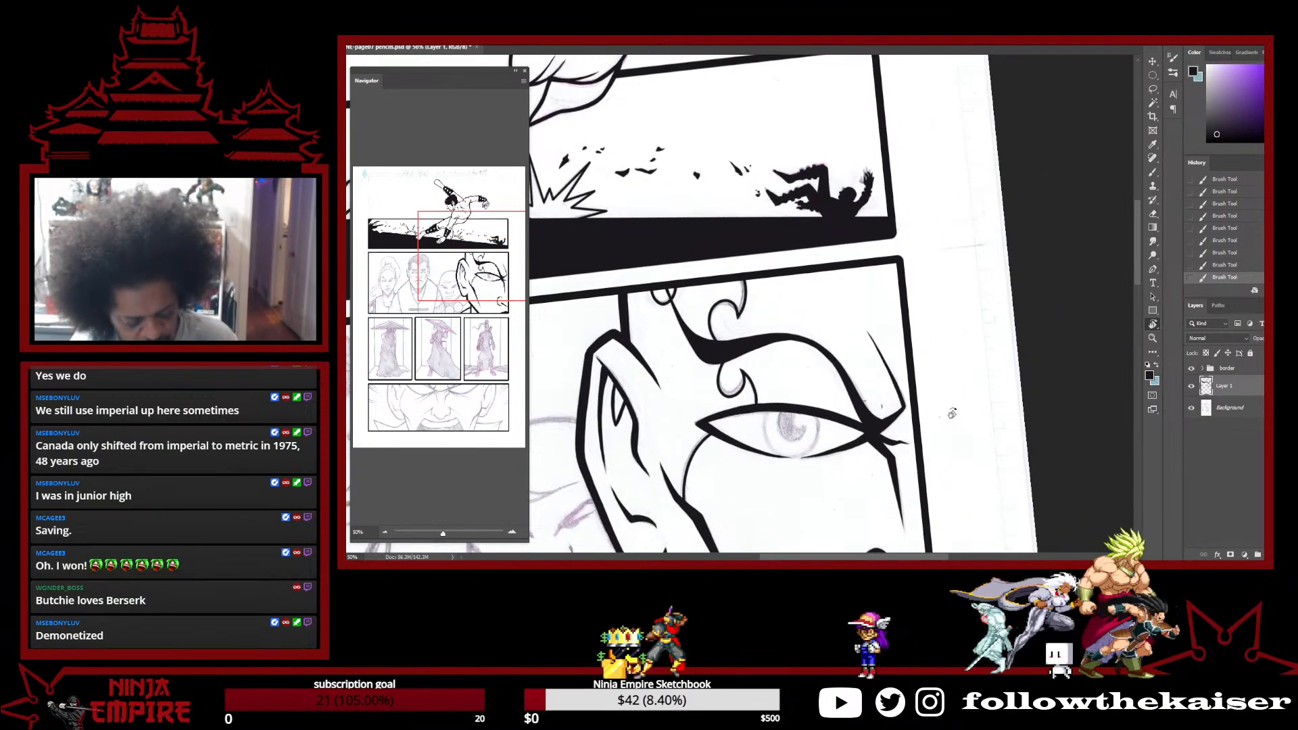
drag(952, 413, 974, 315)
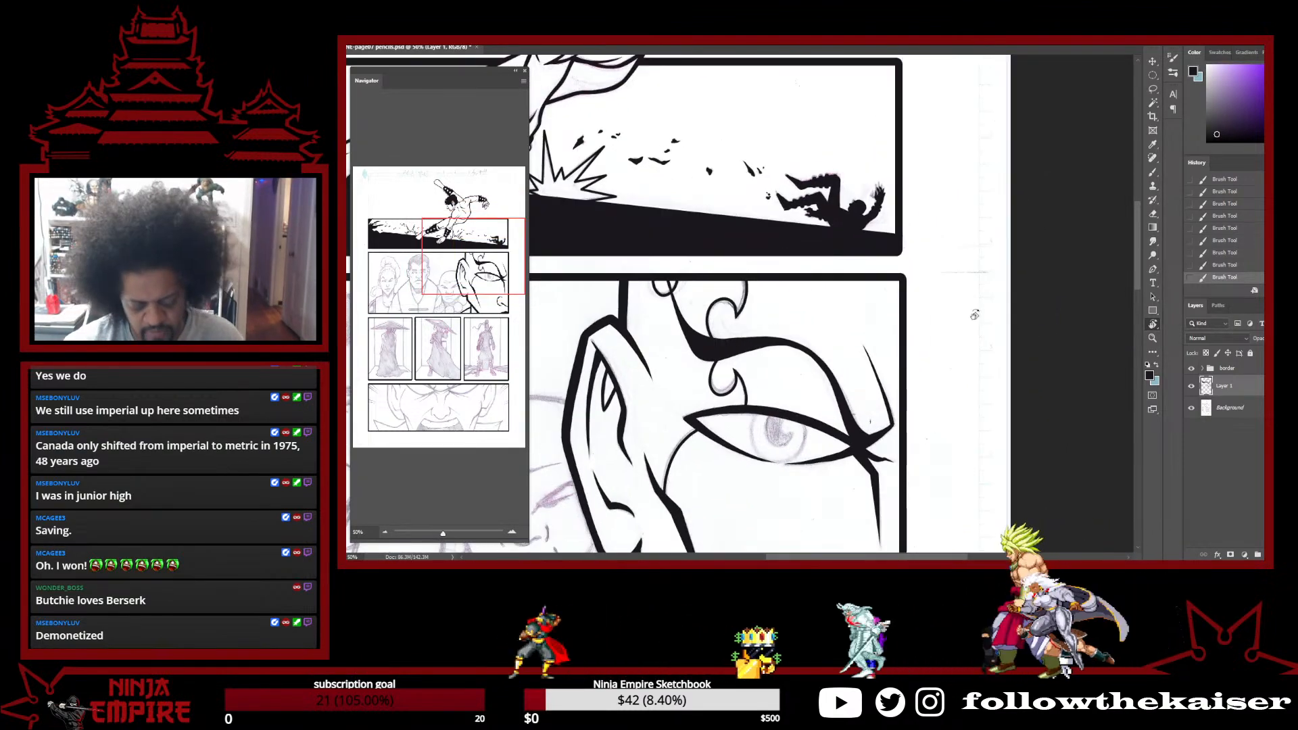
key(m)
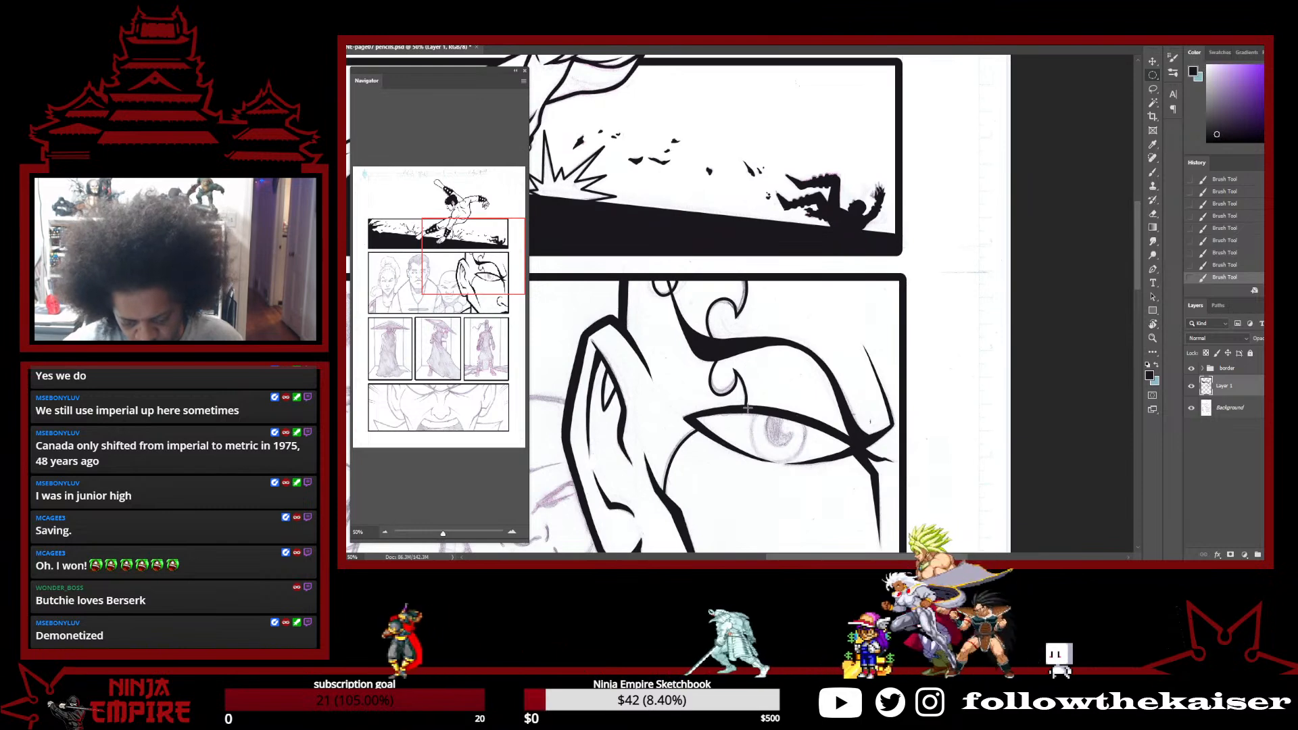
drag(751, 411, 802, 465)
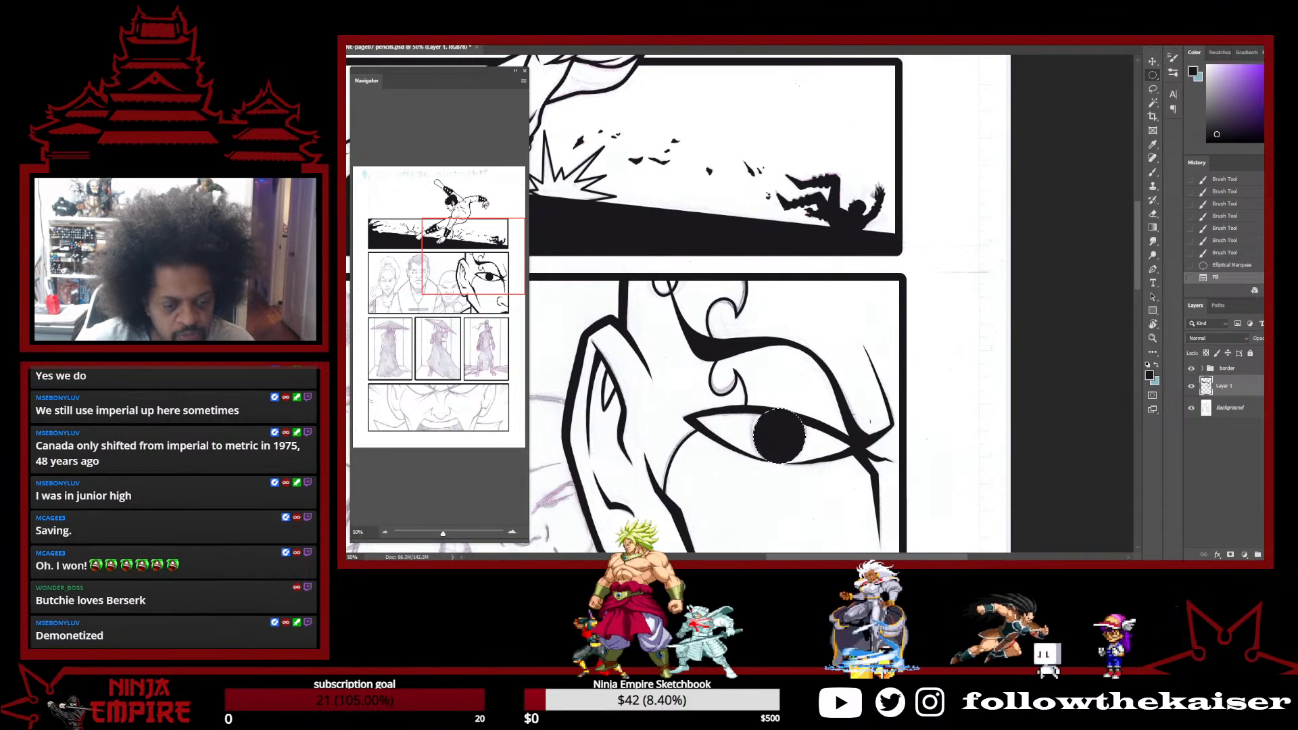
Contract the circular iris selection by 5 pixels
click(460, 15)
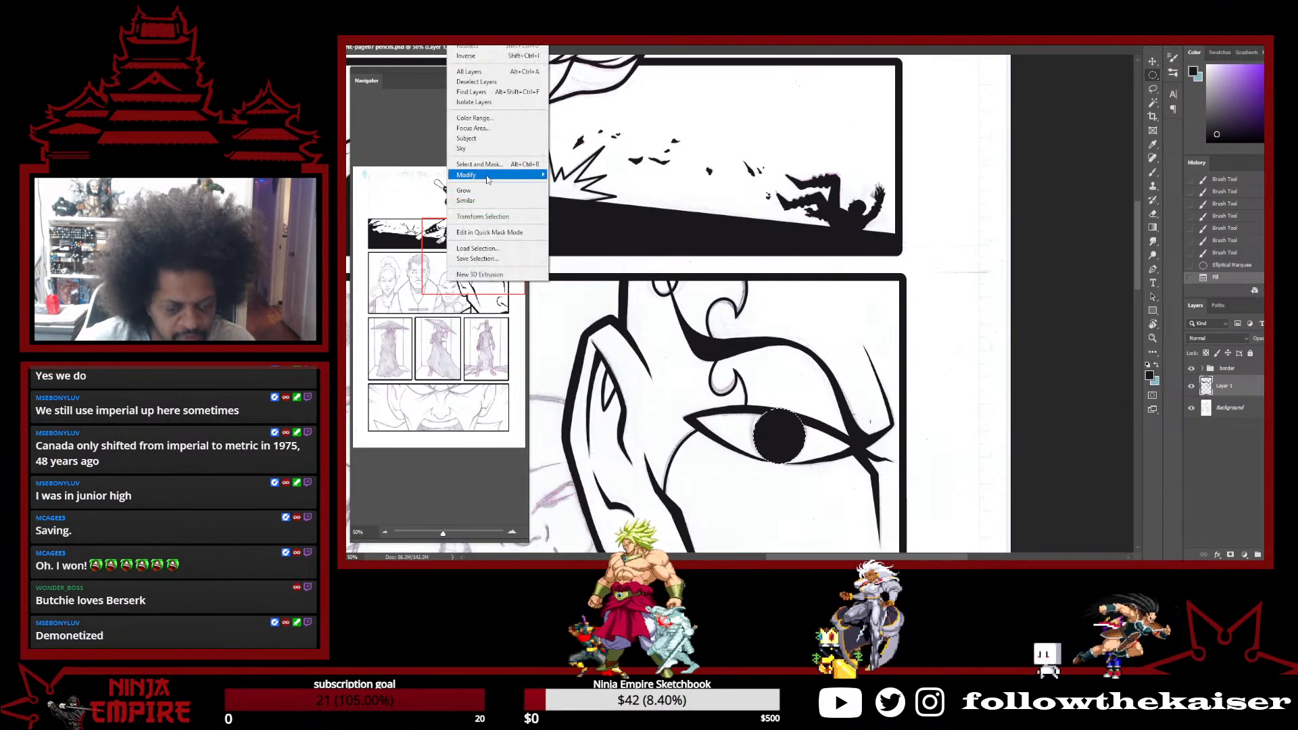
mouse_move(488, 175)
click(569, 204)
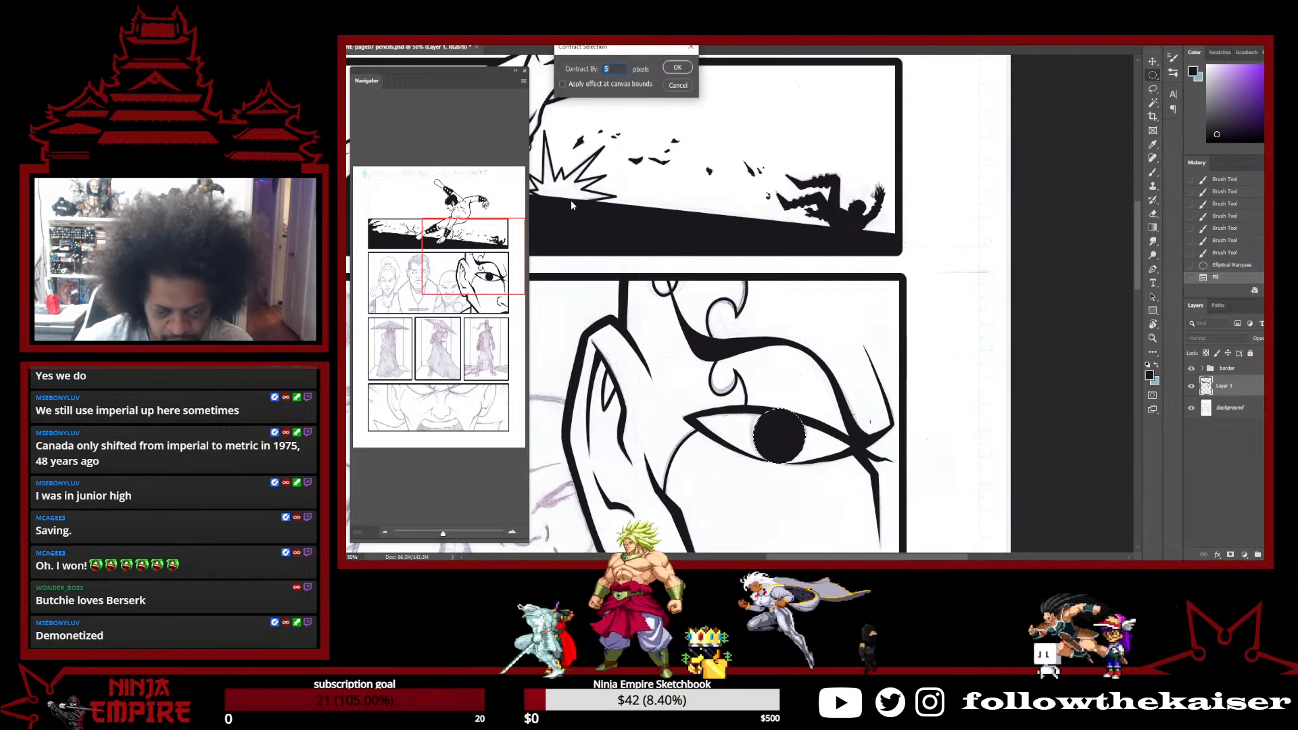
key(Return)
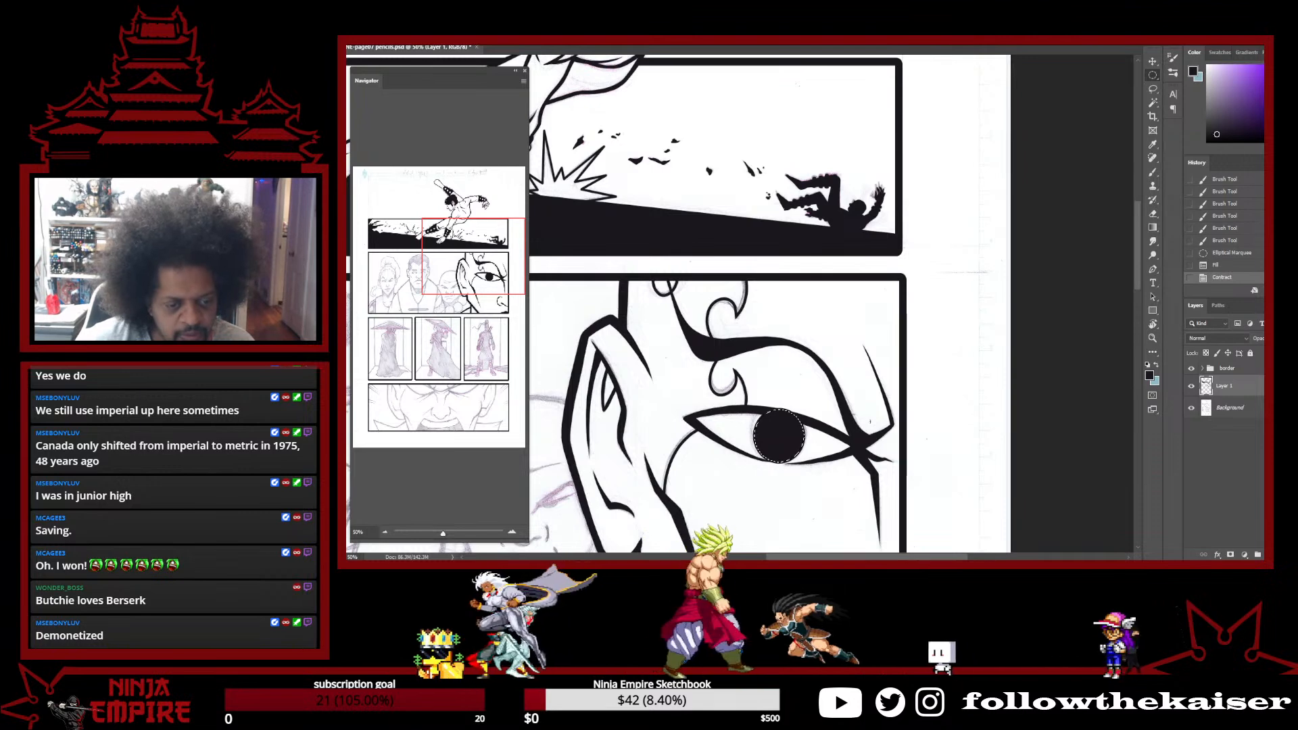
Contract the circular iris selection by another 5 pixels, clear the black inside it and deselect, leaving an outline ring
click(460, 15)
mouse_move(514, 178)
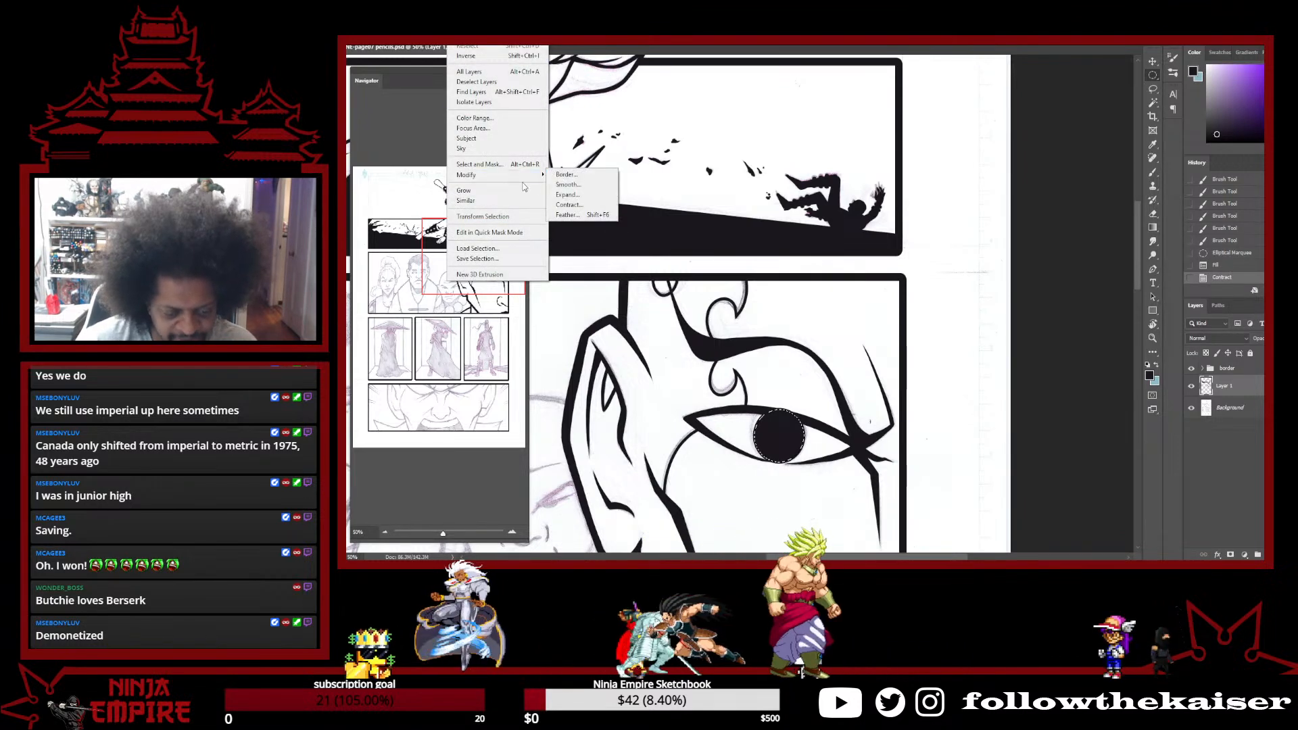
click(571, 204)
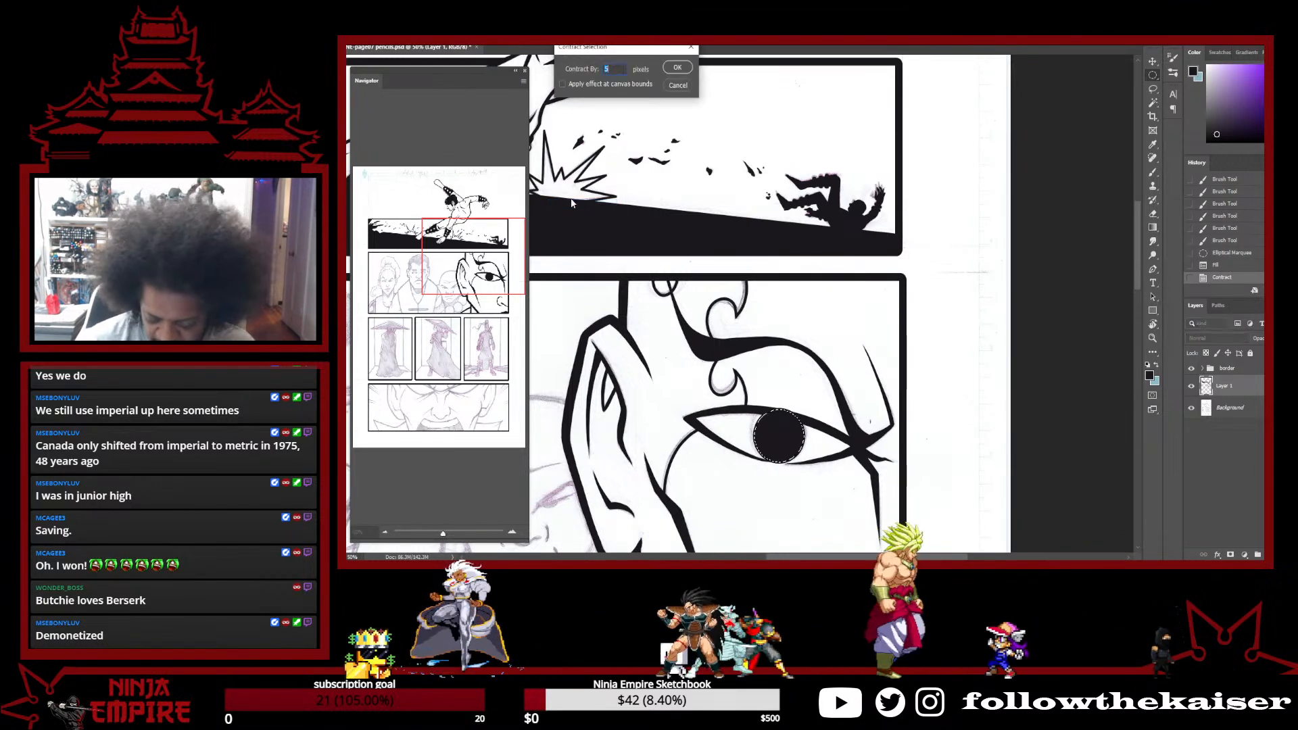
key(Return)
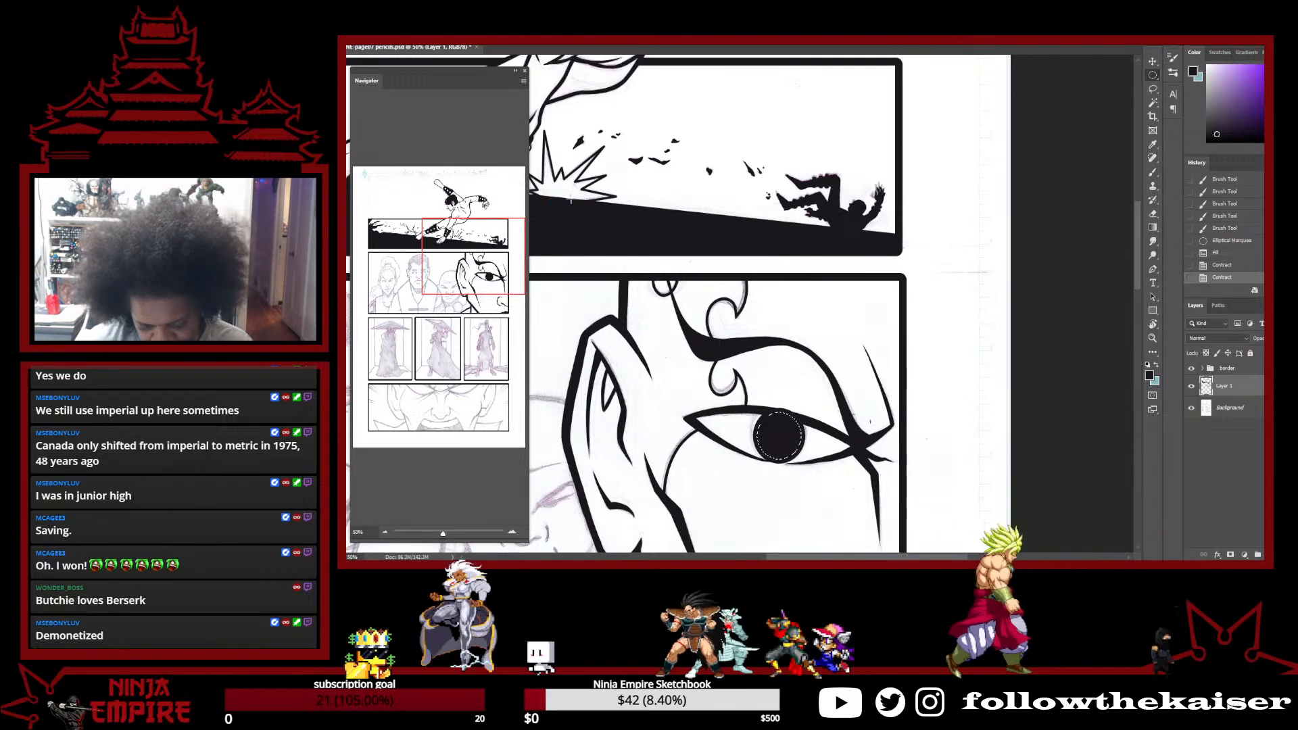
key(Delete)
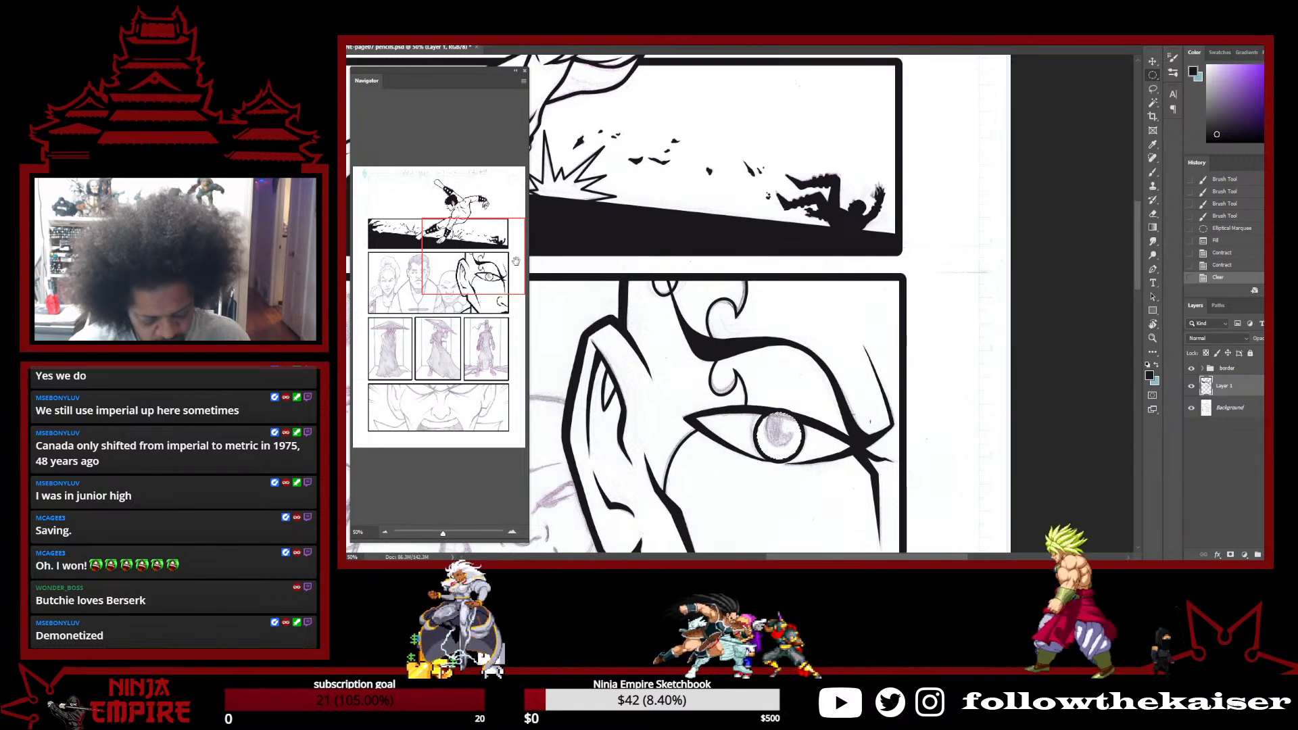
key(ctrl+d)
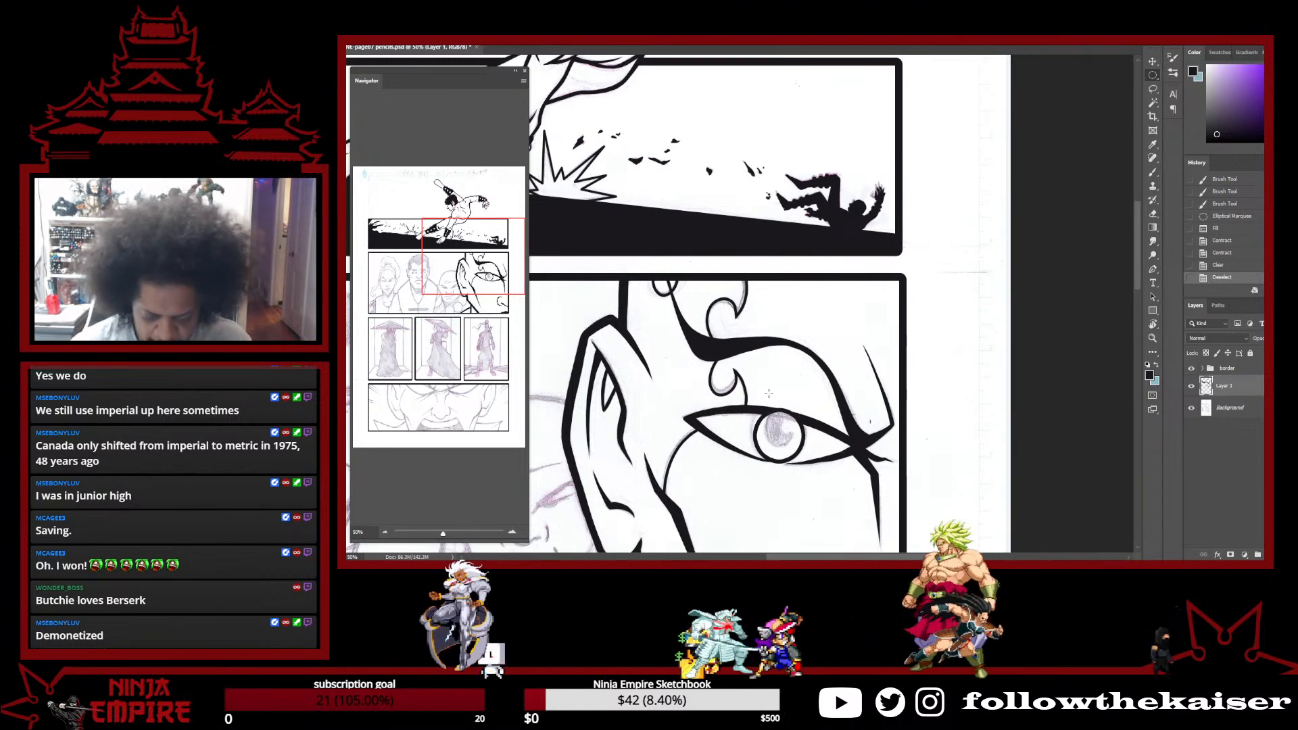
Erase the iris ring's bulge above the upper eyelid and thicken the eyelid line across the top of the iris
key(e)
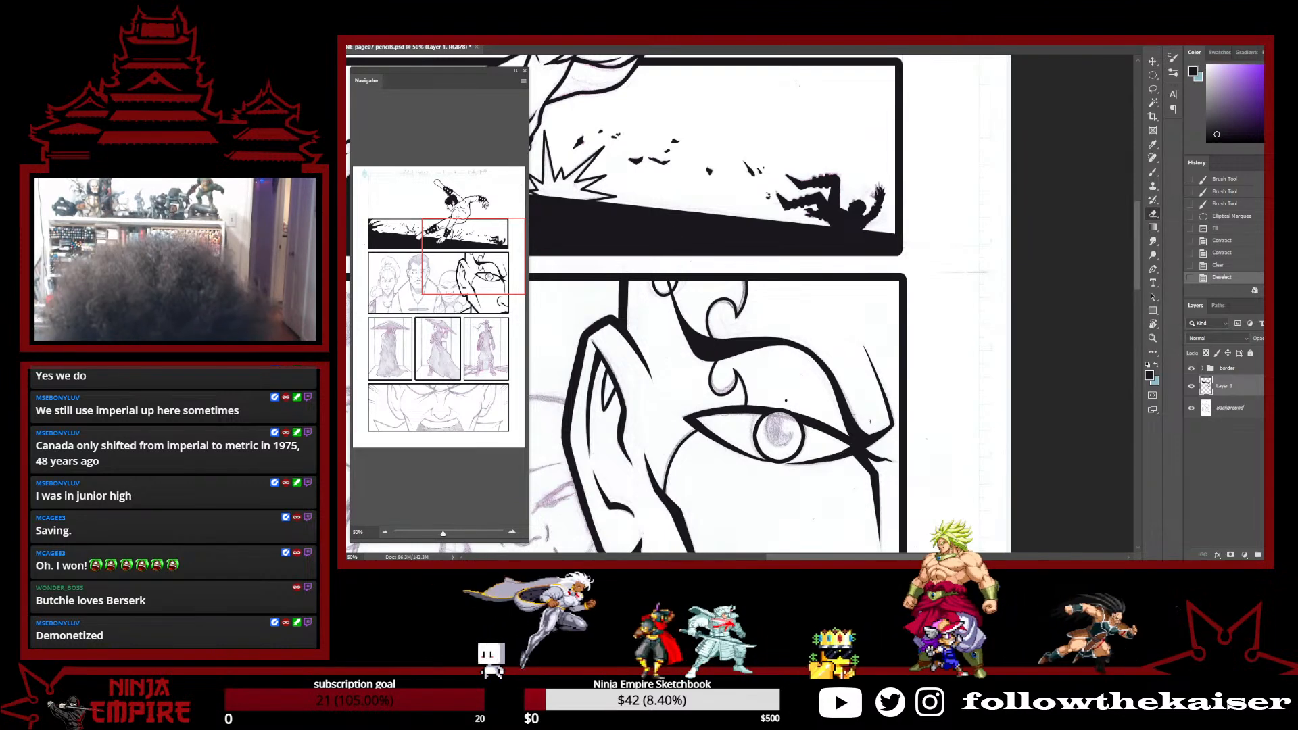
scroll(790, 403, up, 3)
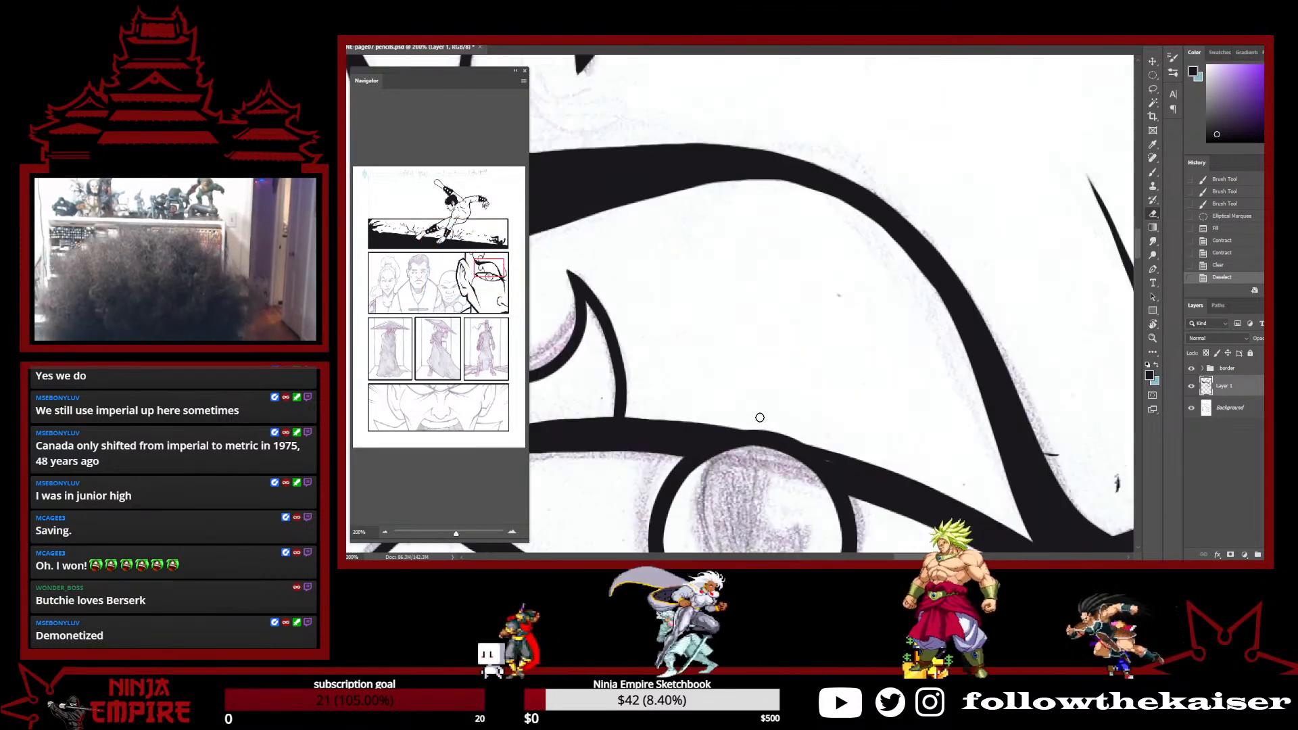
drag(777, 430, 814, 439)
drag(736, 420, 783, 433)
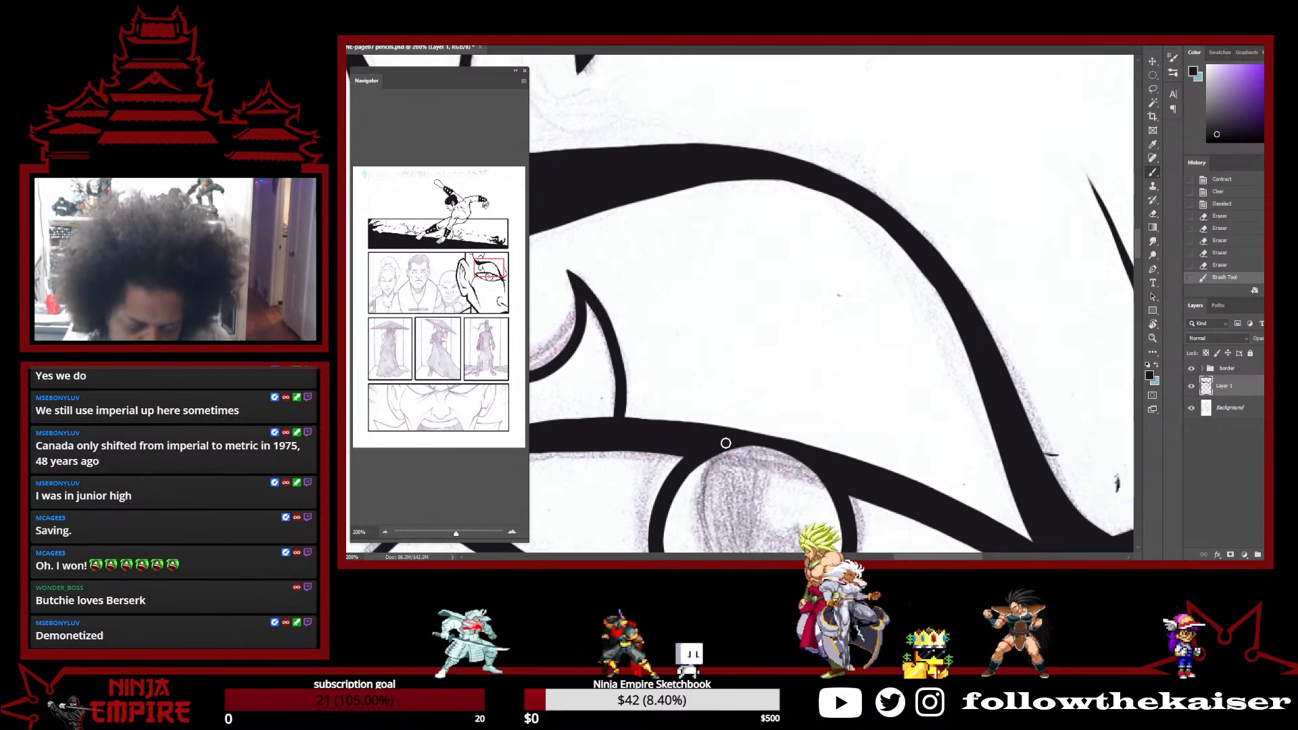
drag(676, 447, 830, 486)
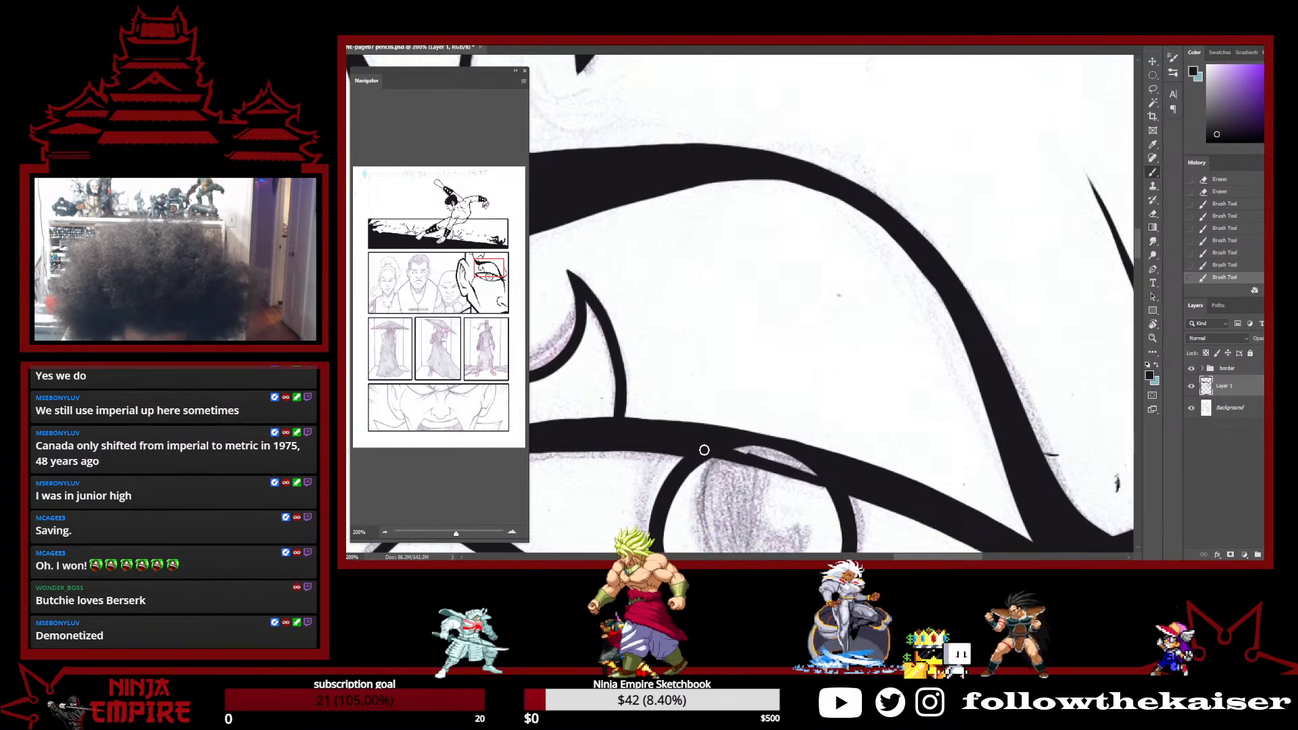
mouse_move(740, 451)
mouse_down()
mouse_move(808, 462)
mouse_move(755, 453)
mouse_move(846, 488)
mouse_up()
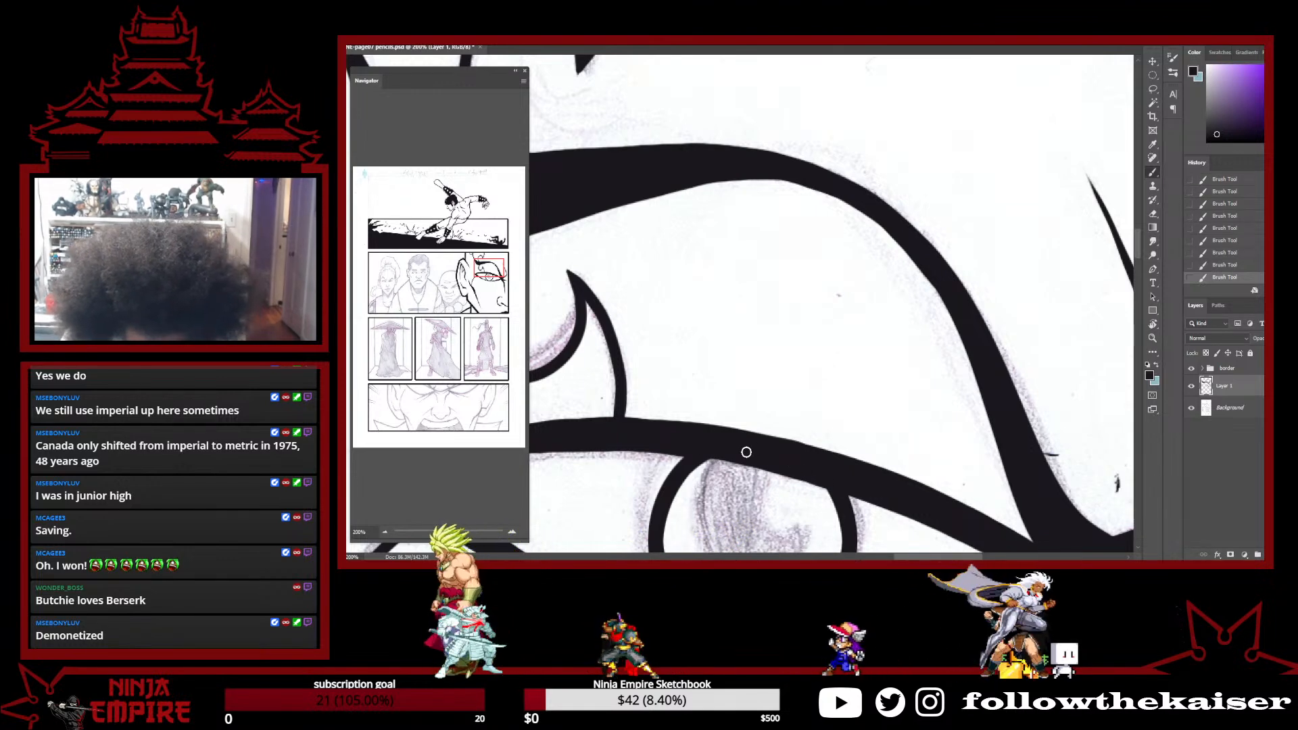
key(e)
drag(800, 434, 779, 429)
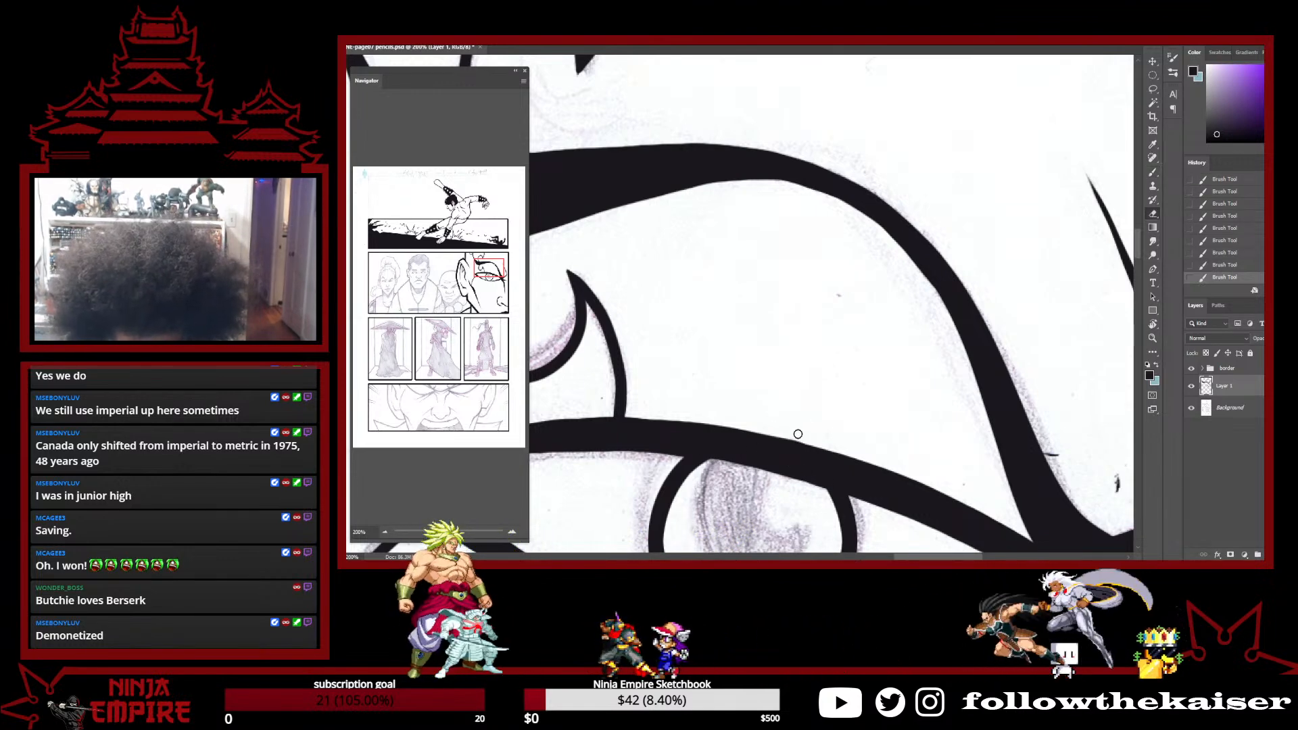
Thicken the lower eyelid line where it meets the inner side of the iris ring and trim its edge with the Eraser
scroll(795, 432, down, 3)
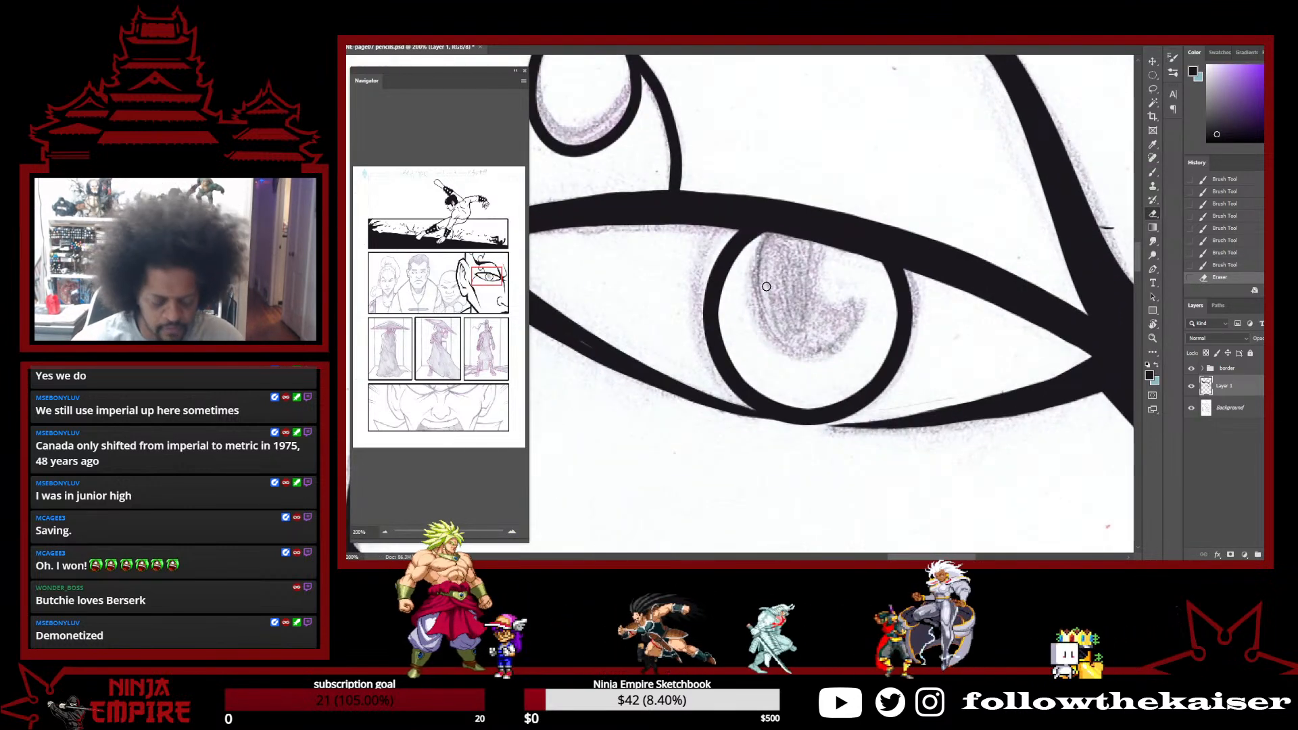
key(r)
drag(892, 270, 769, 342)
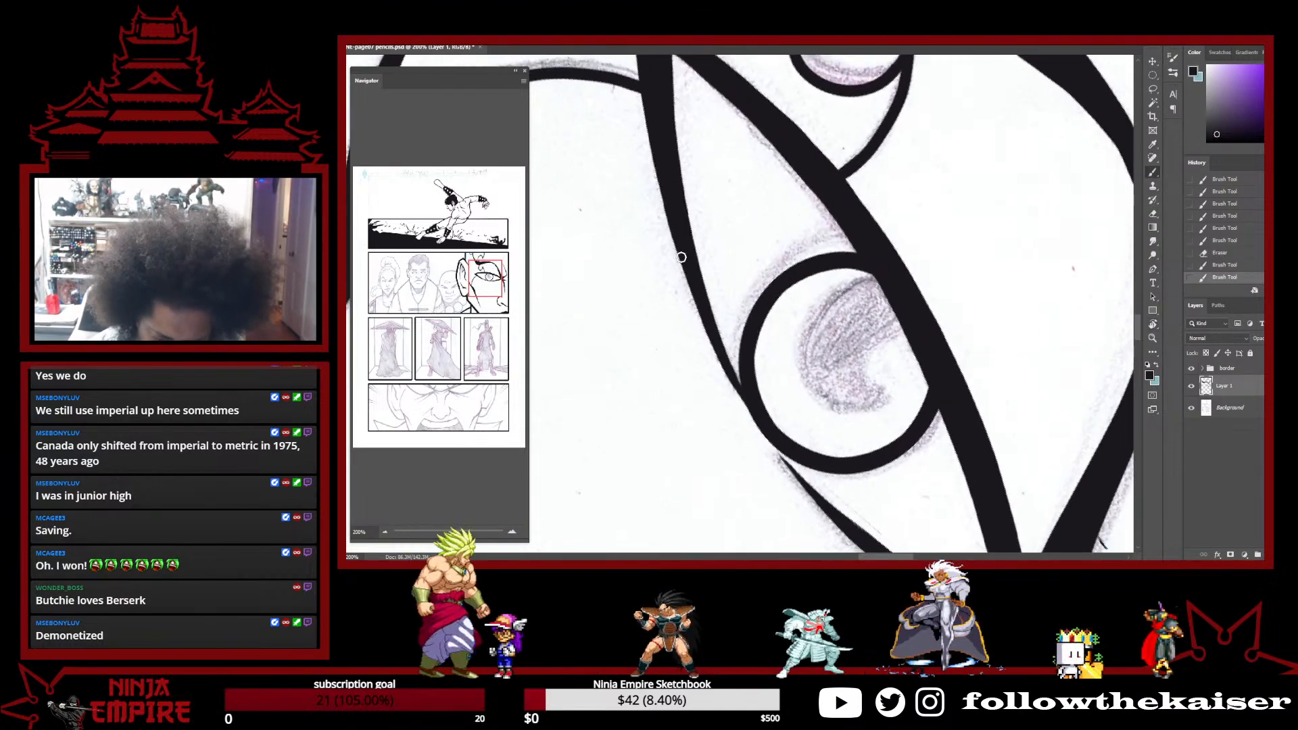
mouse_move(728, 375)
mouse_down()
mouse_move(774, 447)
mouse_move(743, 417)
mouse_move(763, 445)
mouse_up()
key(e)
drag(763, 444, 764, 446)
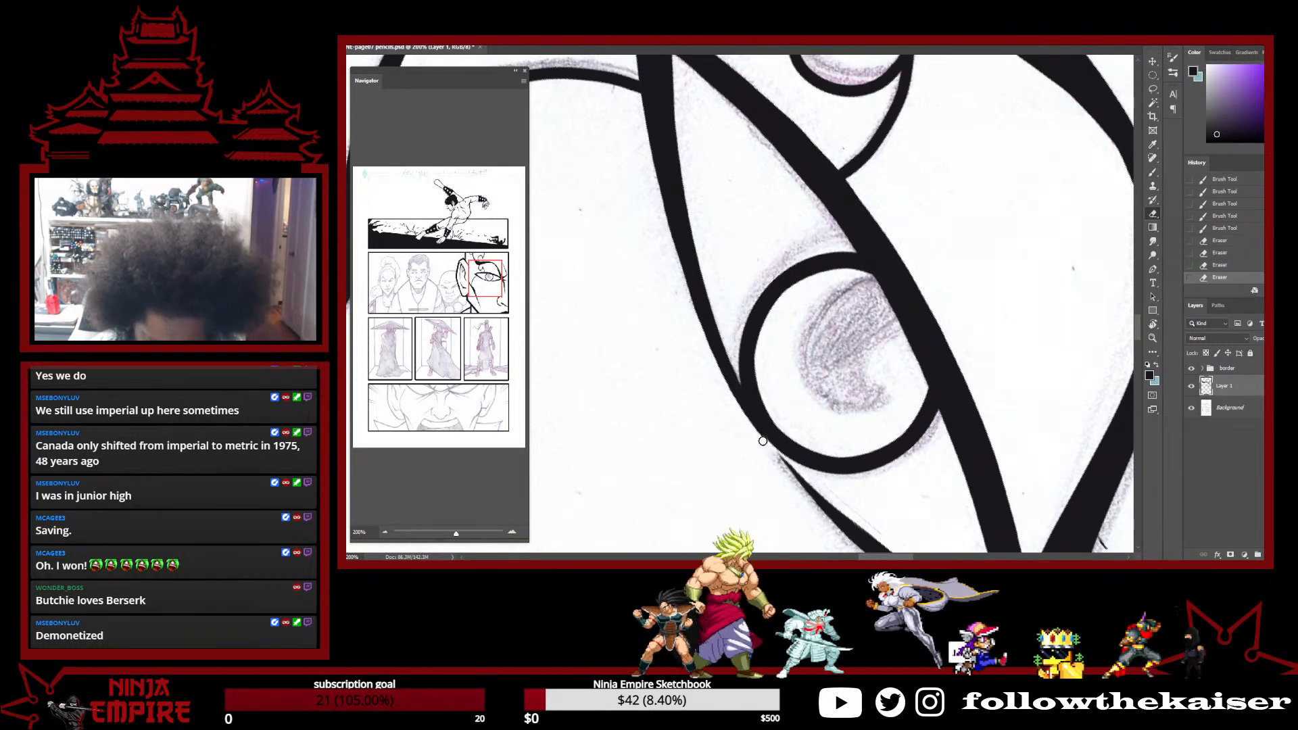
Touch up the upper eyelid line, trim the outer lower eyelid with the Eraser and smooth the lid's join with the iris
scroll(757, 379, up, 4)
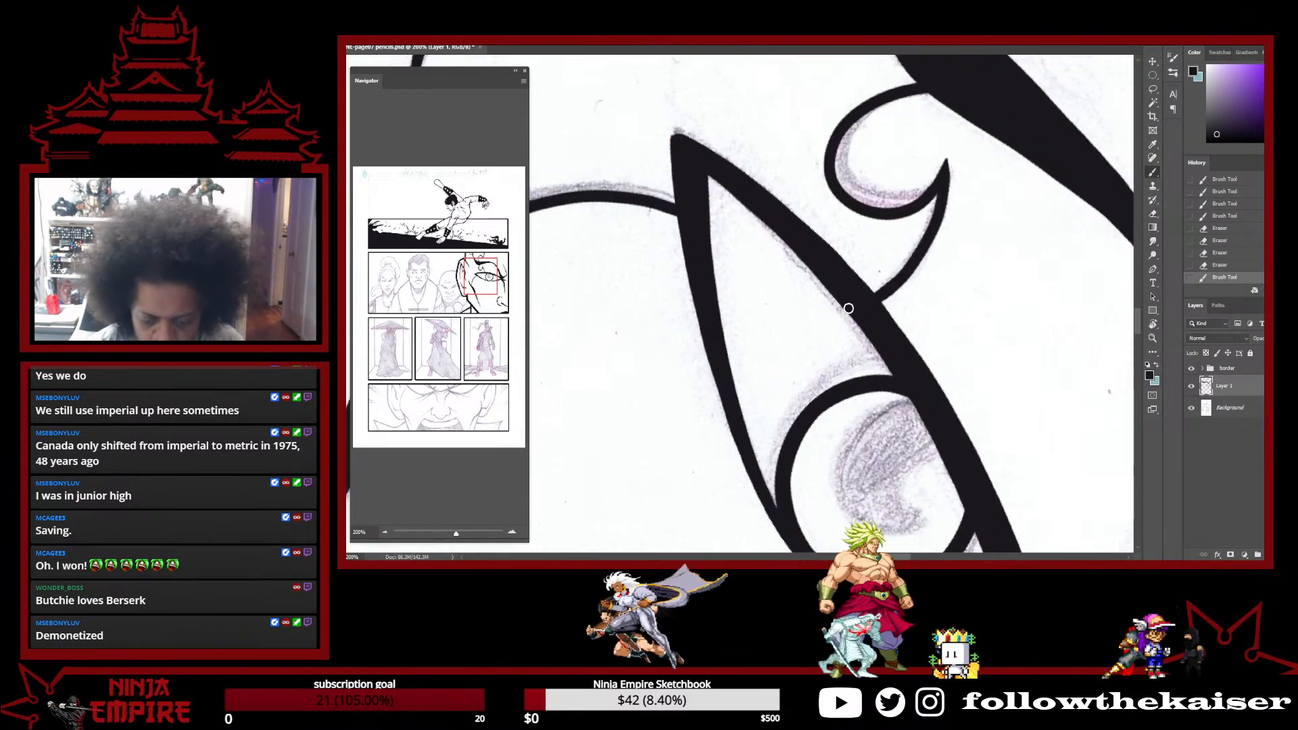
click(887, 358)
scroll(889, 362, down, 8)
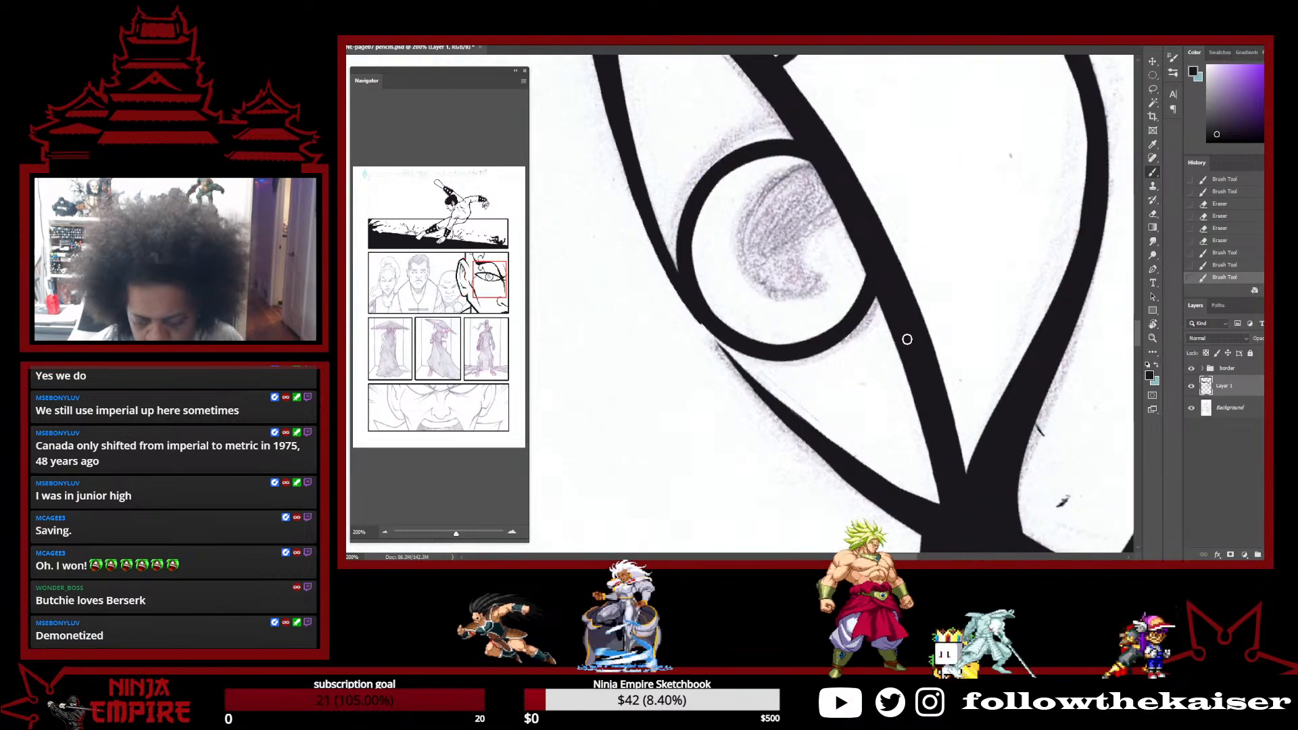
key(e)
drag(765, 374, 858, 428)
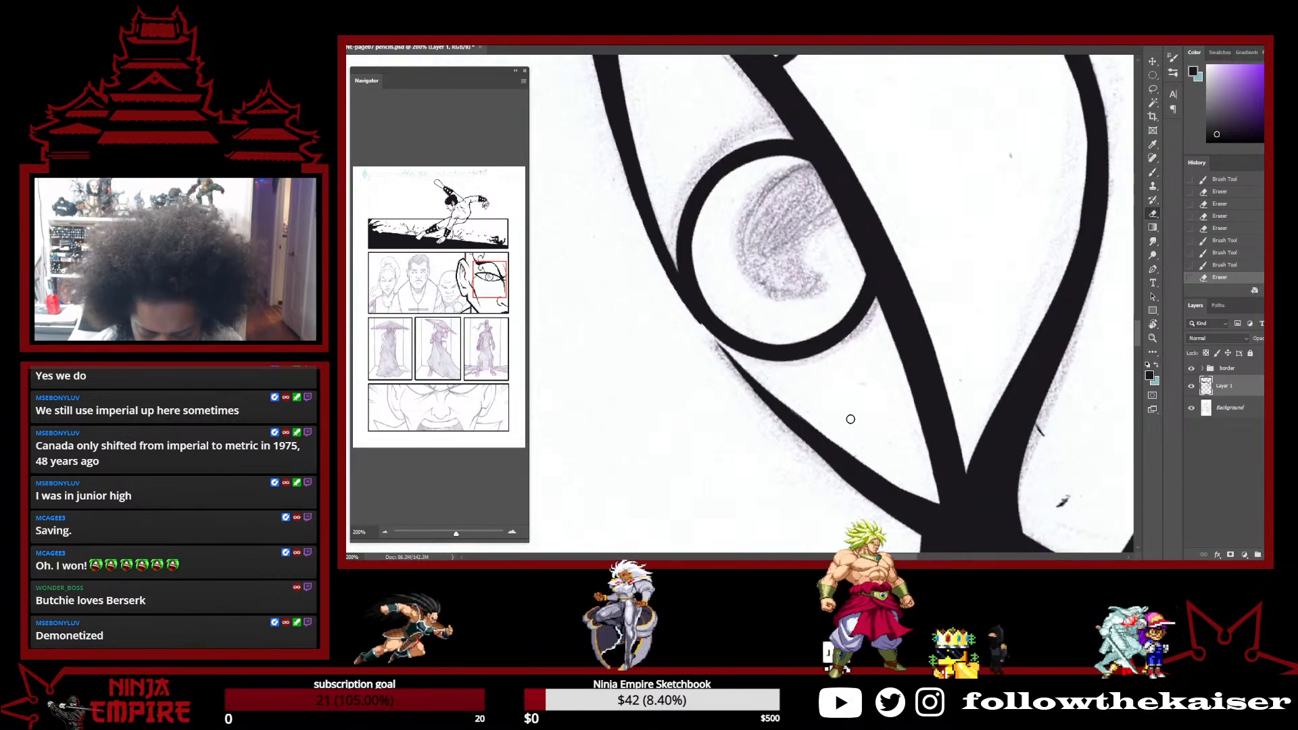
drag(750, 362, 786, 392)
mouse_move(700, 330)
mouse_down()
mouse_move(668, 282)
mouse_move(692, 305)
mouse_up()
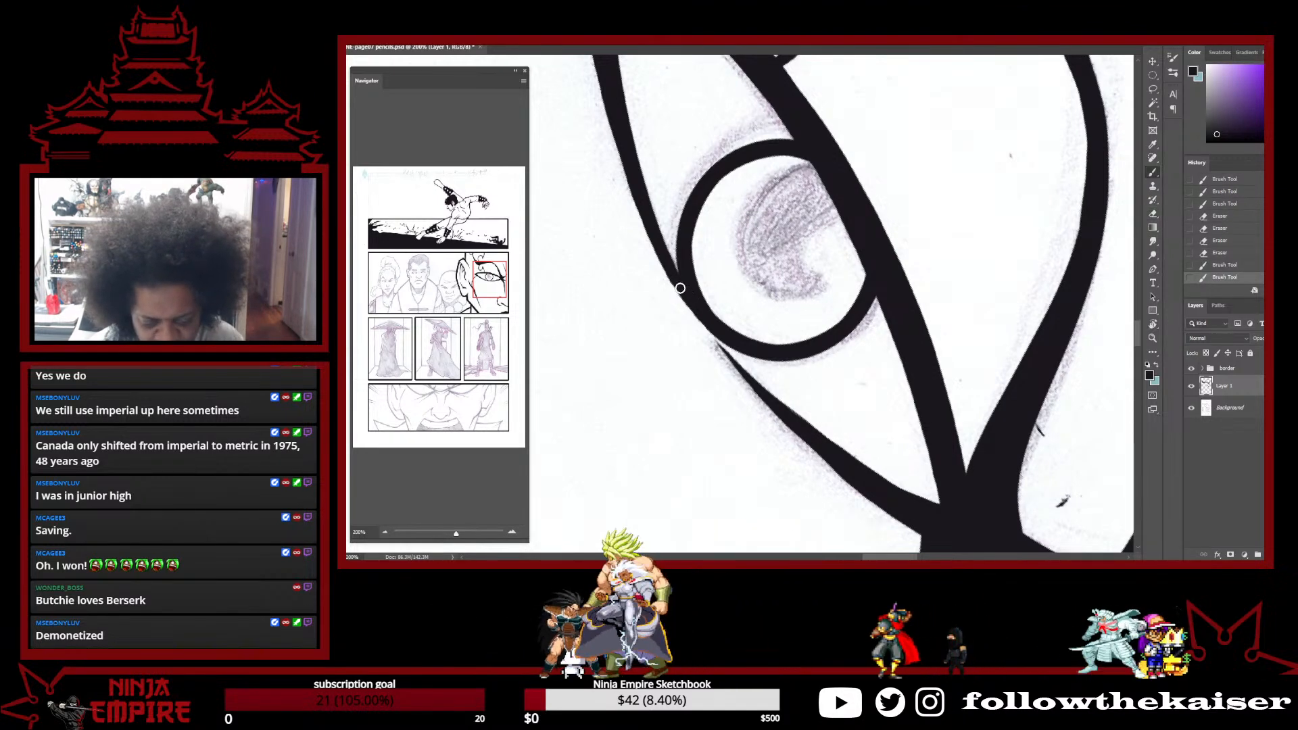
Outline the pencilled pupil and its curled highlight inside the iris, and fill the pupil with solid black
key(r)
drag(977, 353, 1023, 355)
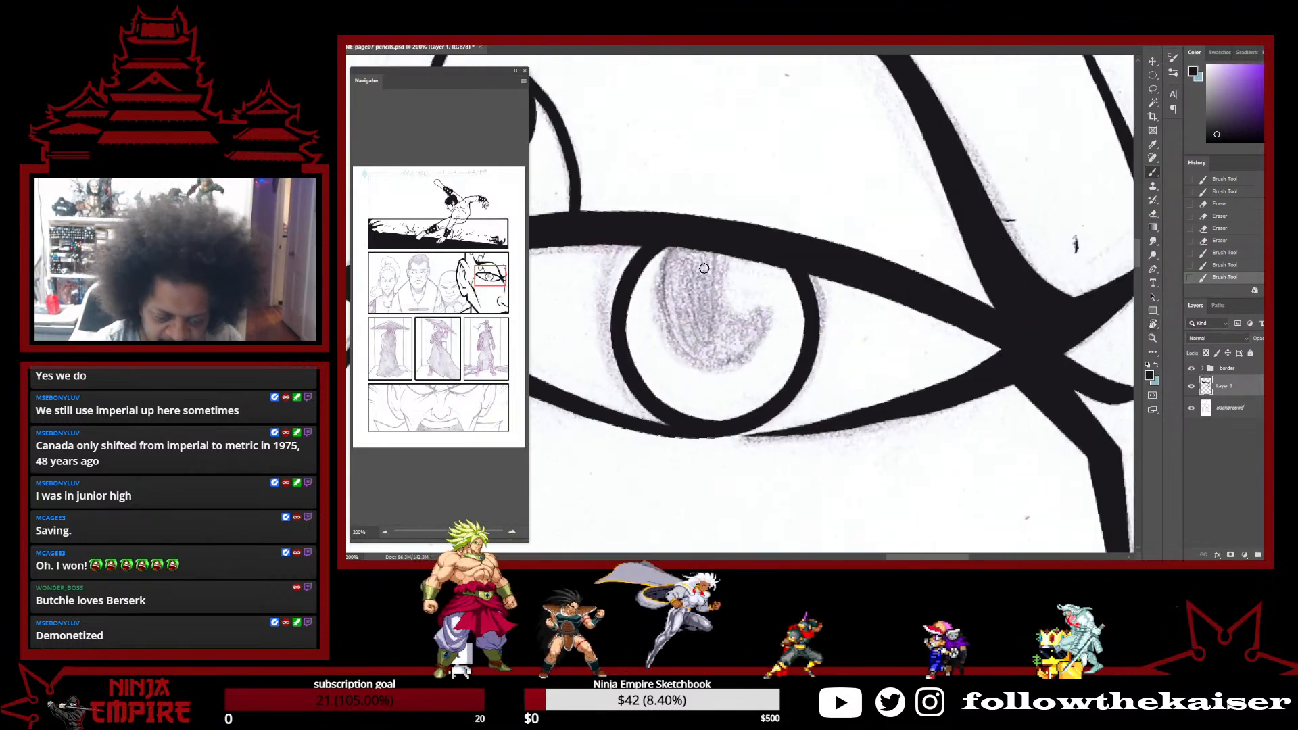
drag(659, 288, 678, 357)
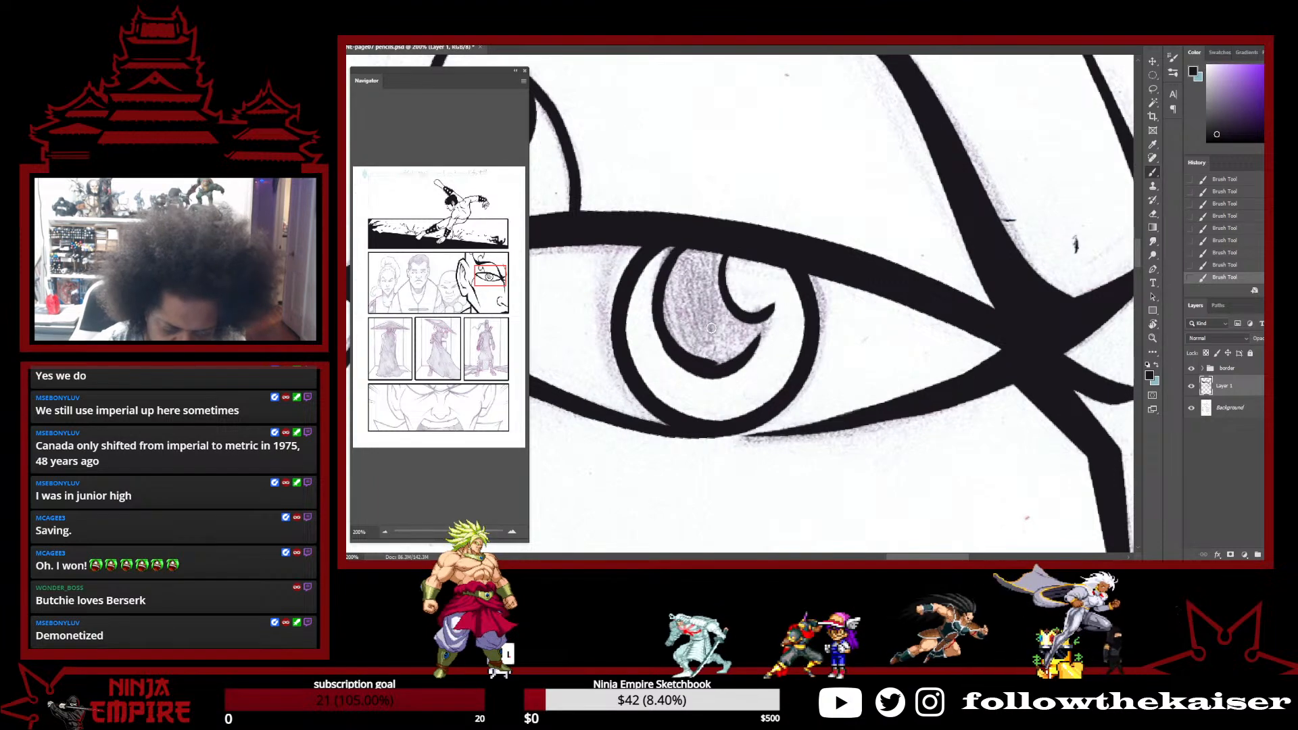
key(r)
drag(756, 291, 805, 412)
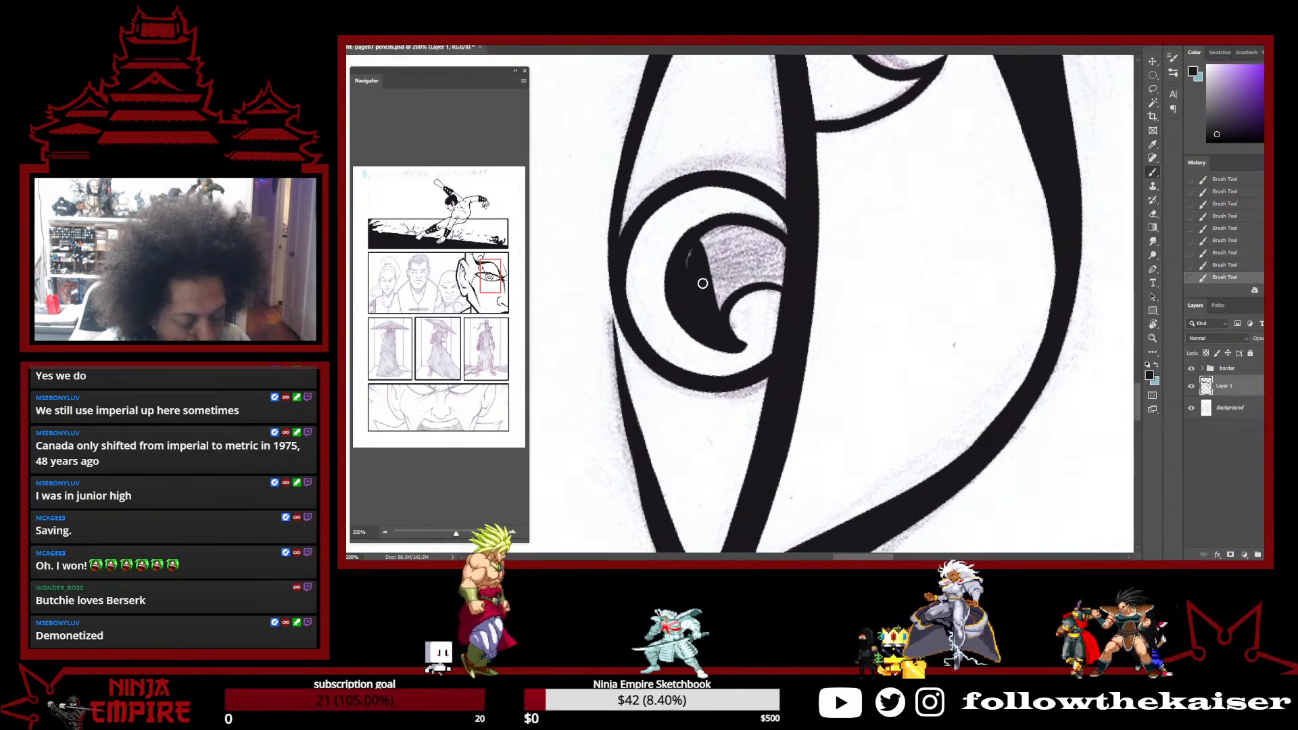
drag(713, 235, 687, 238)
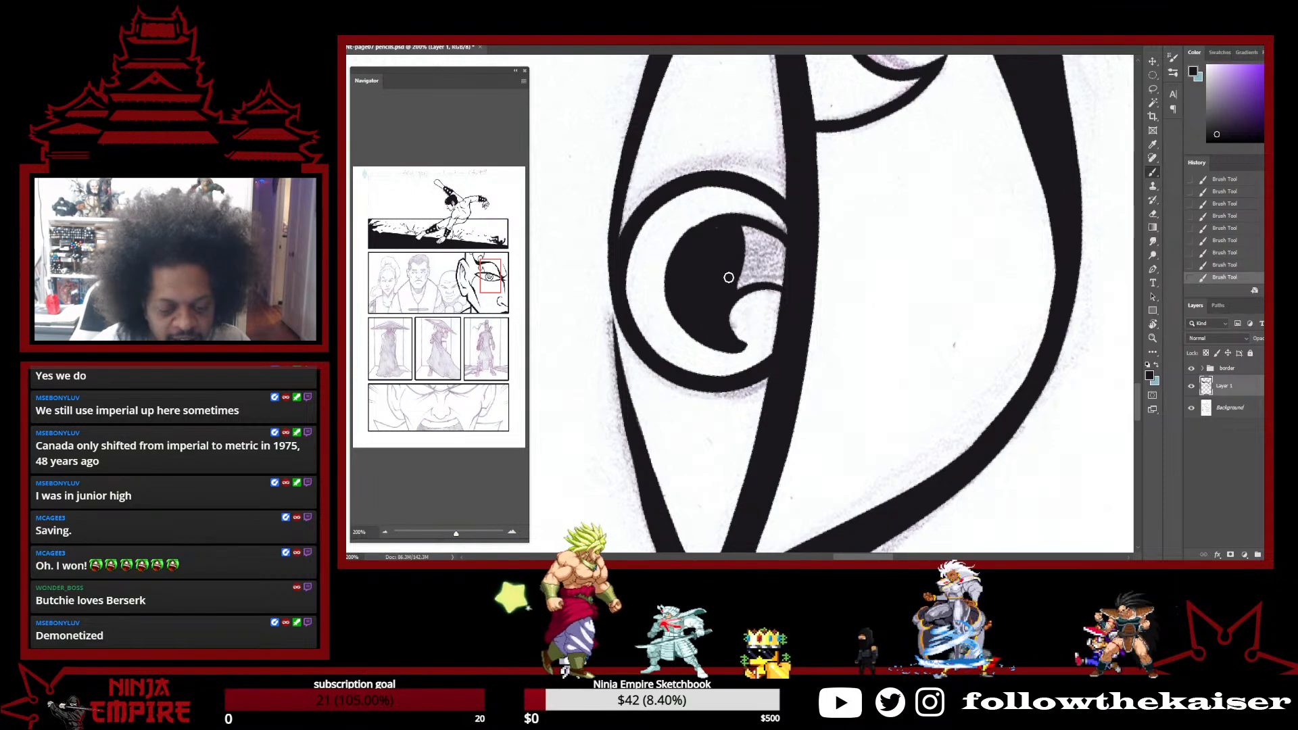
mouse_move(744, 284)
mouse_down()
mouse_move(764, 237)
mouse_move(790, 258)
mouse_move(788, 281)
mouse_move(733, 287)
mouse_move(782, 261)
mouse_up()
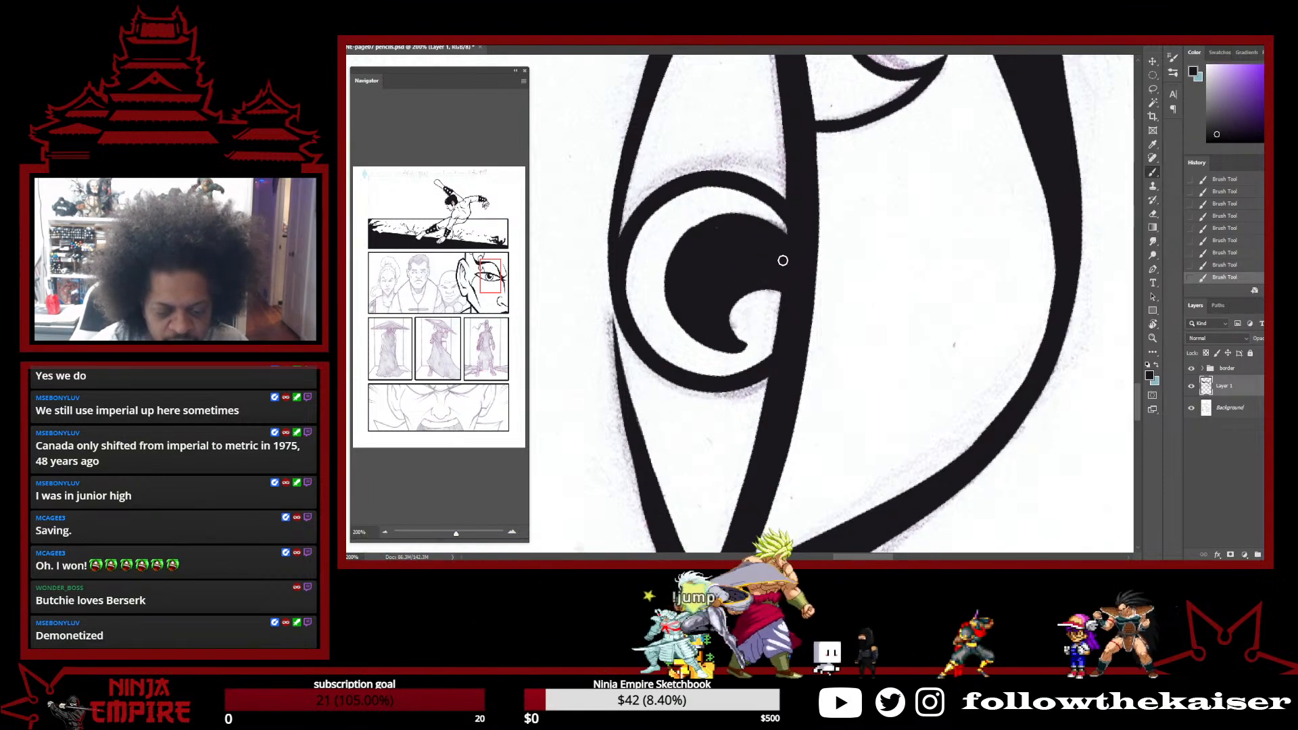
Clean the pupil's curved highlight with the Eraser and refine its edge and the adjoining eyelid with the Brush
key(Escape)
drag(681, 324, 753, 392)
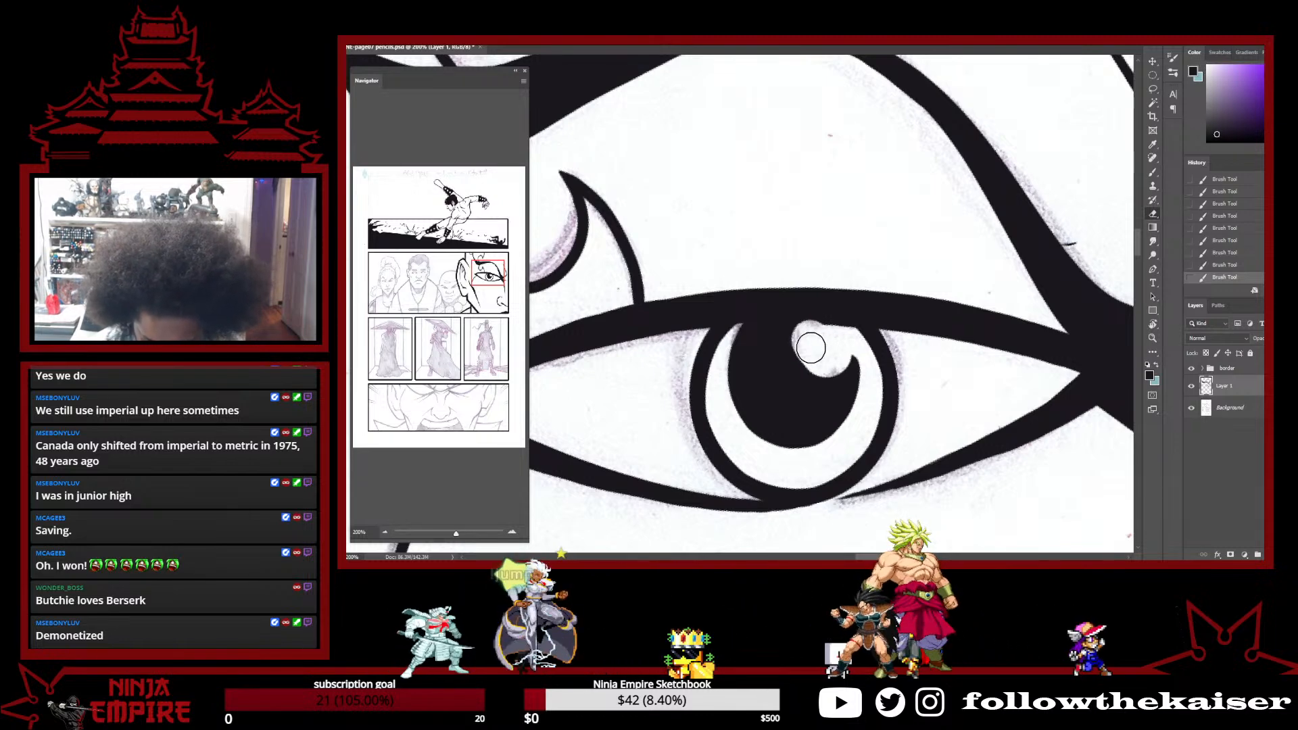
mouse_move(810, 350)
mouse_down()
mouse_move(829, 350)
mouse_move(829, 365)
mouse_up()
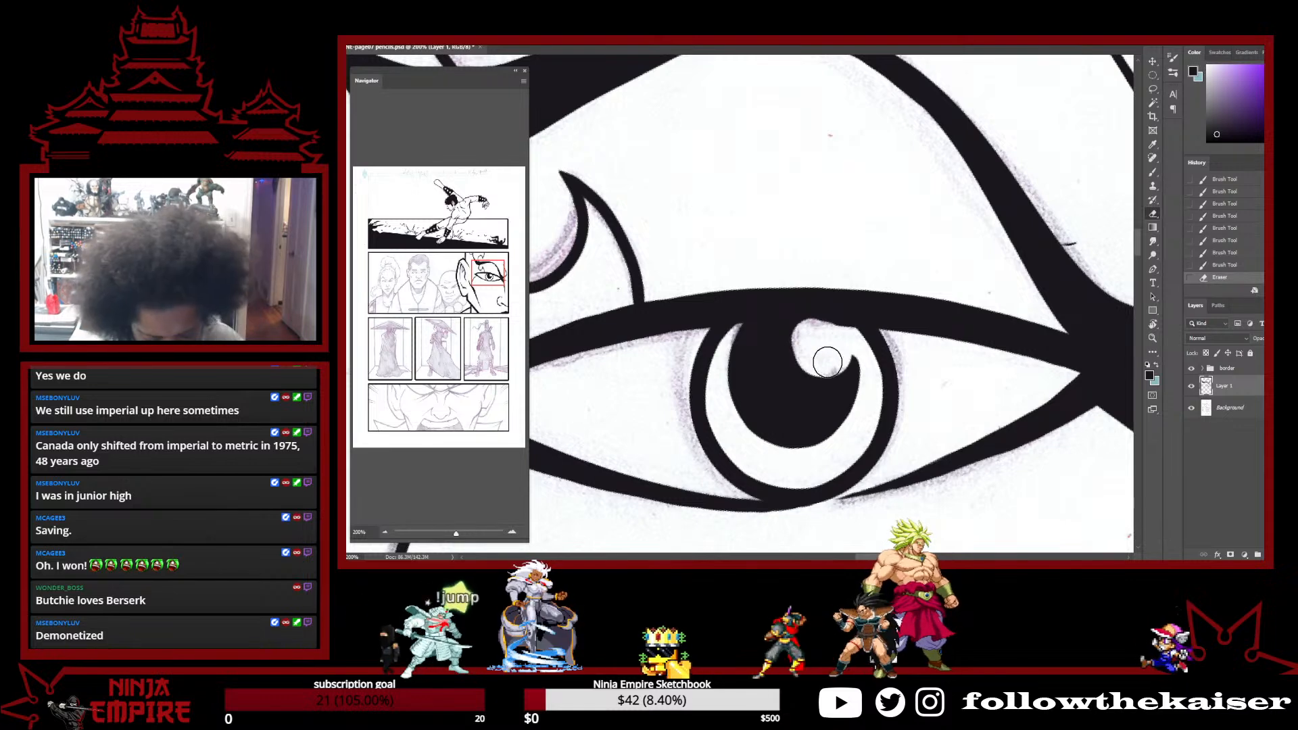
key(b)
mouse_move(809, 320)
mouse_down()
mouse_move(833, 377)
mouse_move(822, 346)
mouse_move(836, 337)
mouse_move(797, 382)
mouse_move(814, 304)
mouse_move(800, 351)
mouse_up()
key(e)
key(b)
key(r)
mouse_move(993, 360)
mouse_down()
mouse_move(944, 488)
mouse_move(788, 373)
mouse_up()
key(b)
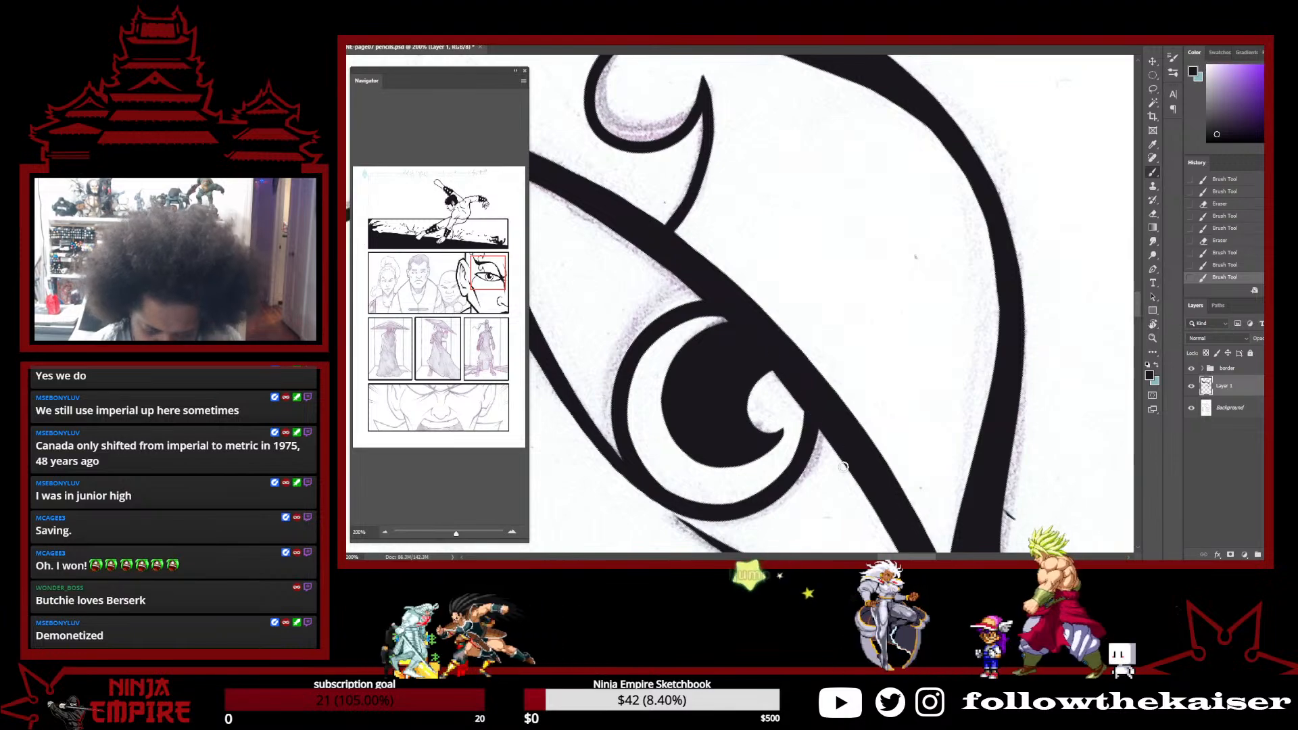
Straighten the rotated canvas and save the page
ctrl+alt+click(892, 446)
ctrl+alt+click(892, 446)
ctrl+alt+click(927, 433)
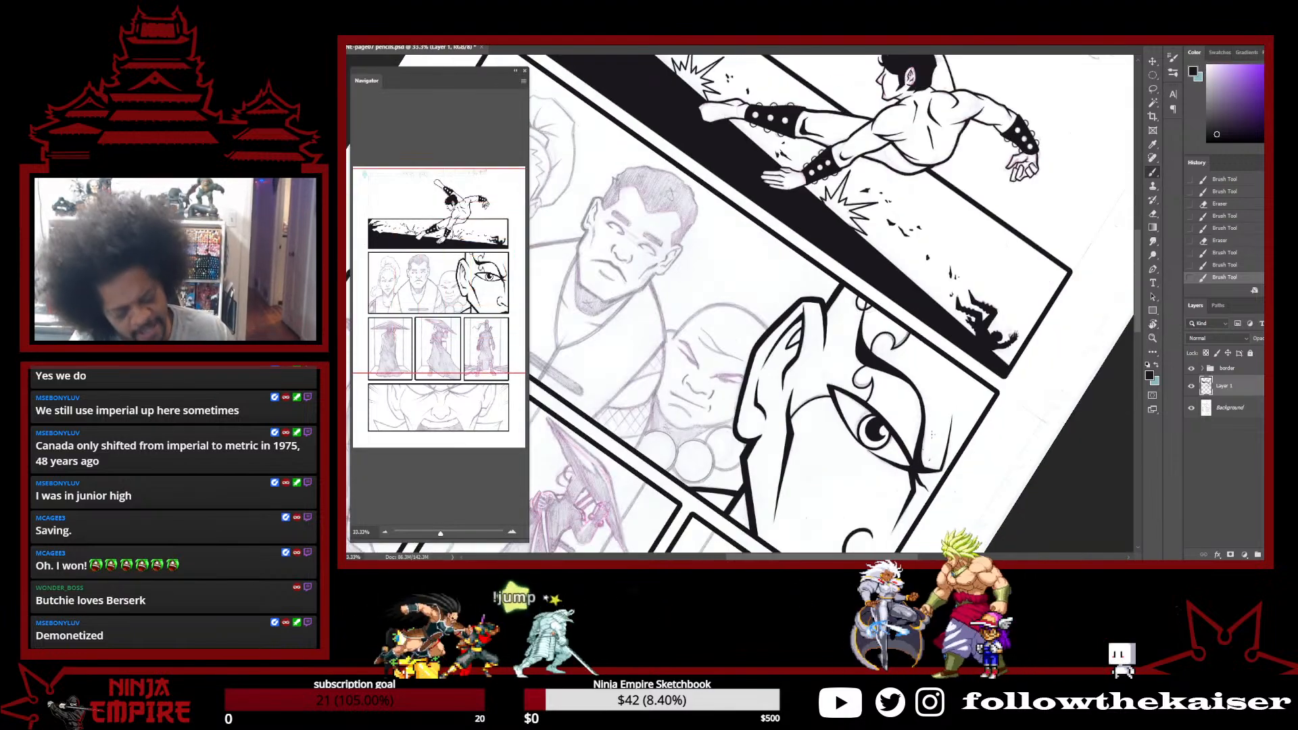
drag(1023, 410, 1021, 328)
key(Escape)
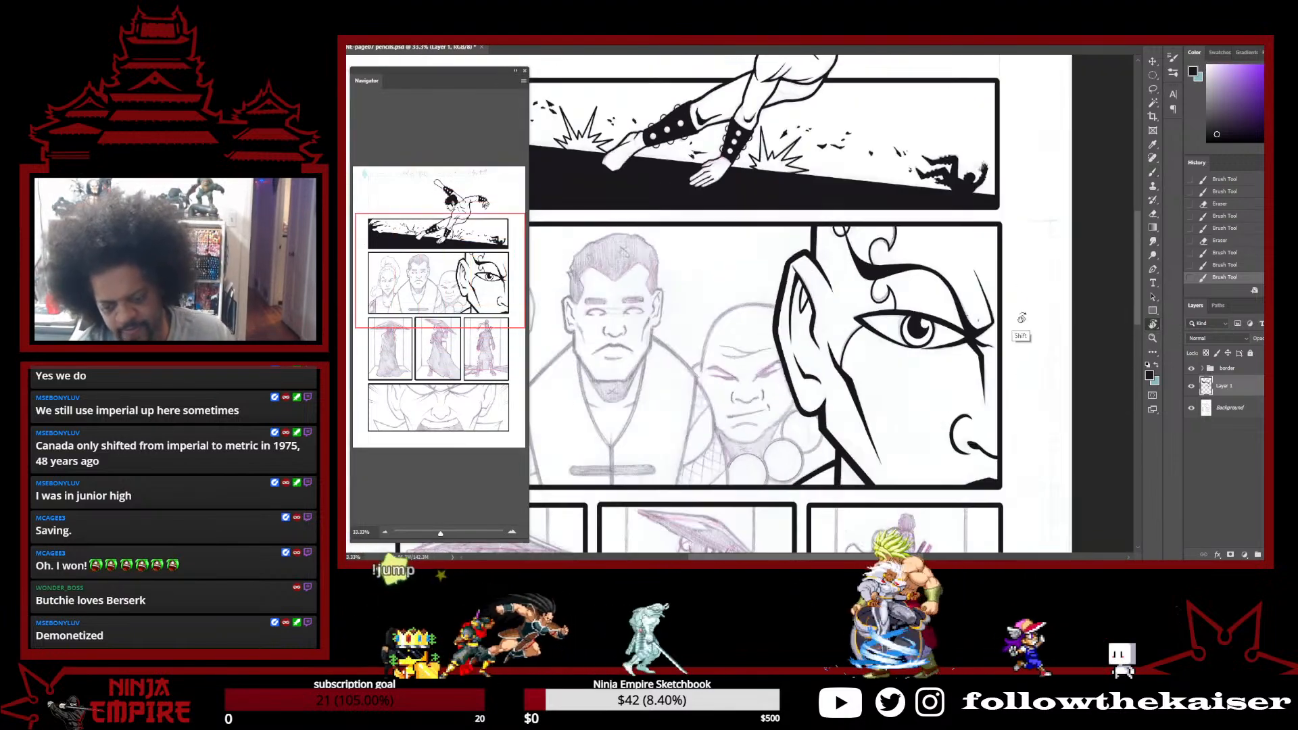
ctrl+alt+click(985, 383)
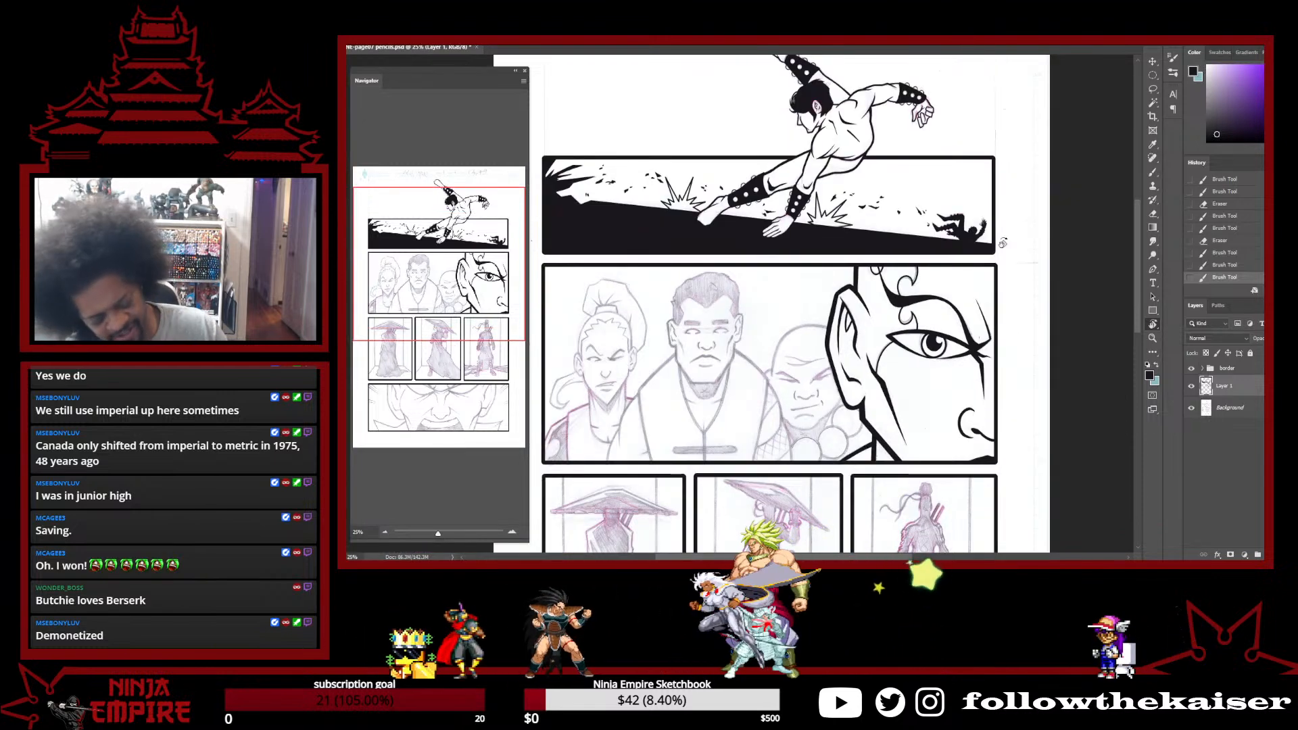
key(ctrl+s)
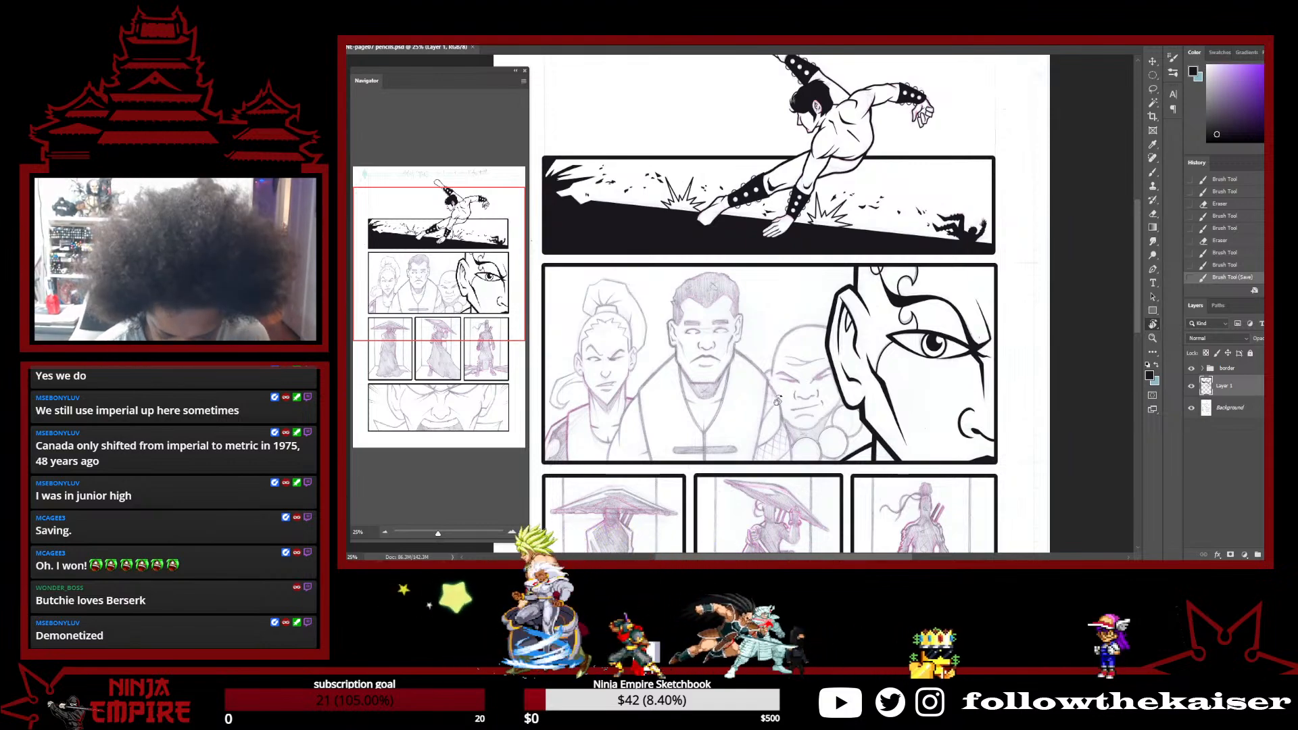
Ink the curved line from the neck to the shoulder of the leftmost woman in the second-row panel
ctrl+click(774, 429)
ctrl+click(774, 430)
mouse_move(655, 447)
mouse_down()
mouse_move(913, 350)
mouse_move(853, 210)
mouse_up()
ctrl+click(764, 295)
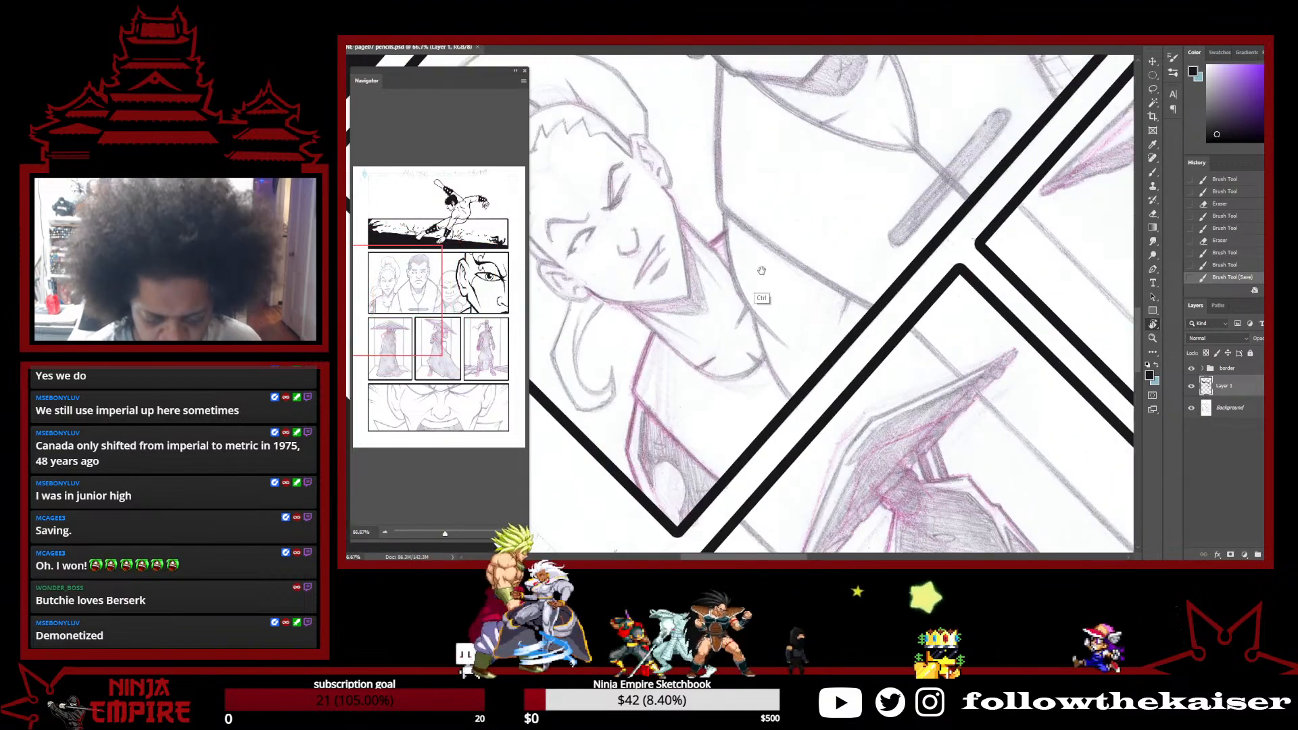
key(b)
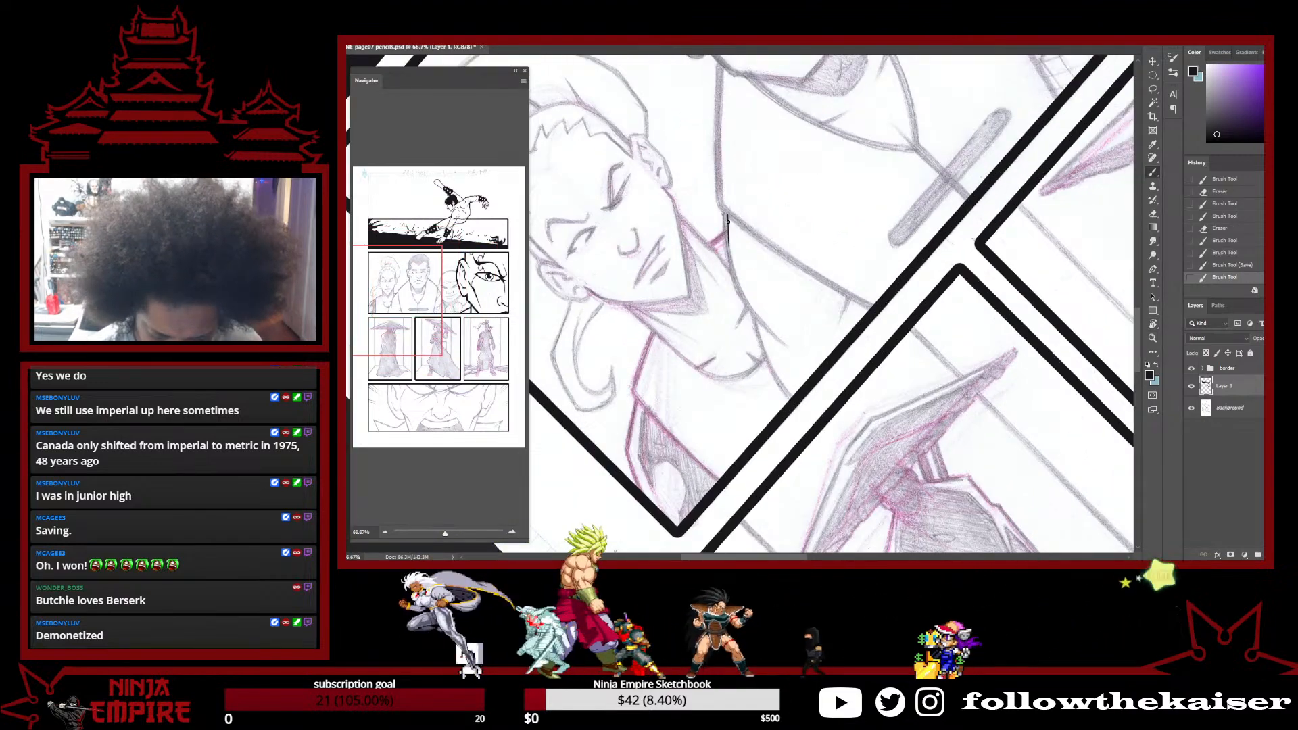
ctrl+click(736, 233)
ctrl+click(737, 232)
drag(725, 194, 730, 291)
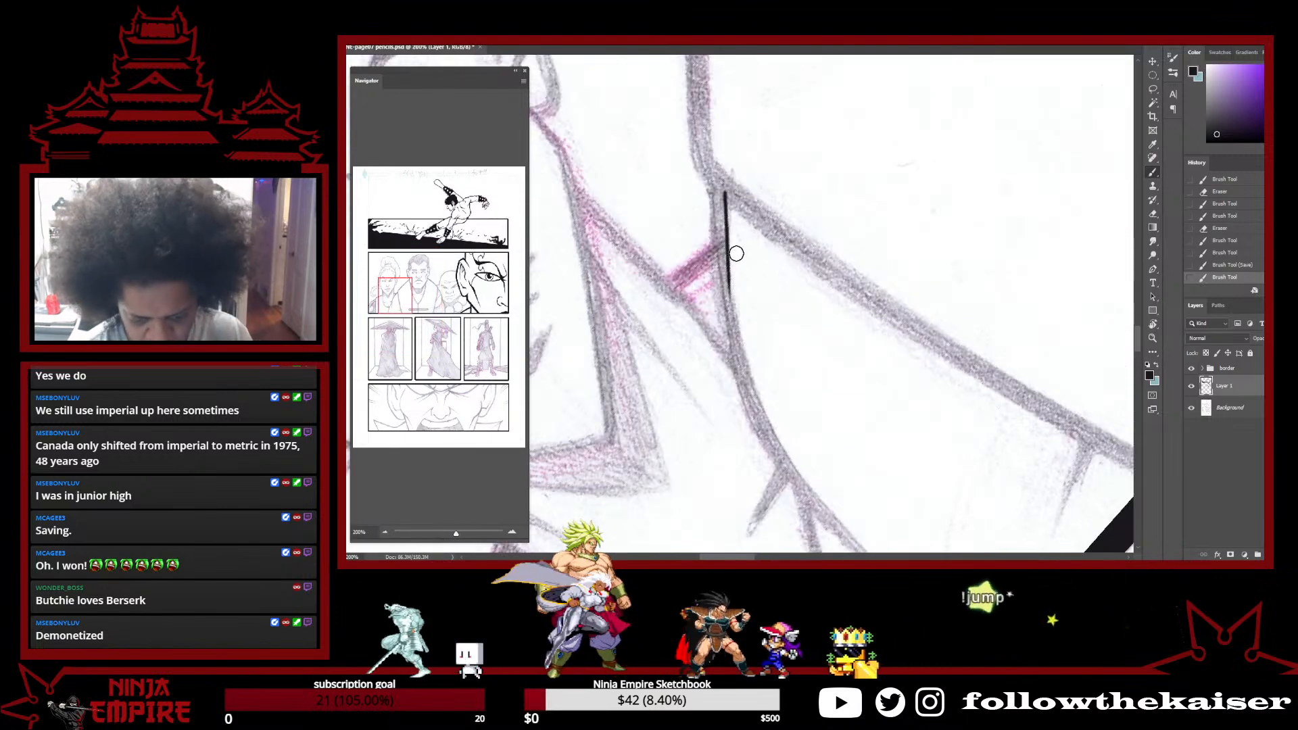
drag(725, 233, 758, 414)
scroll(716, 275, down, 1)
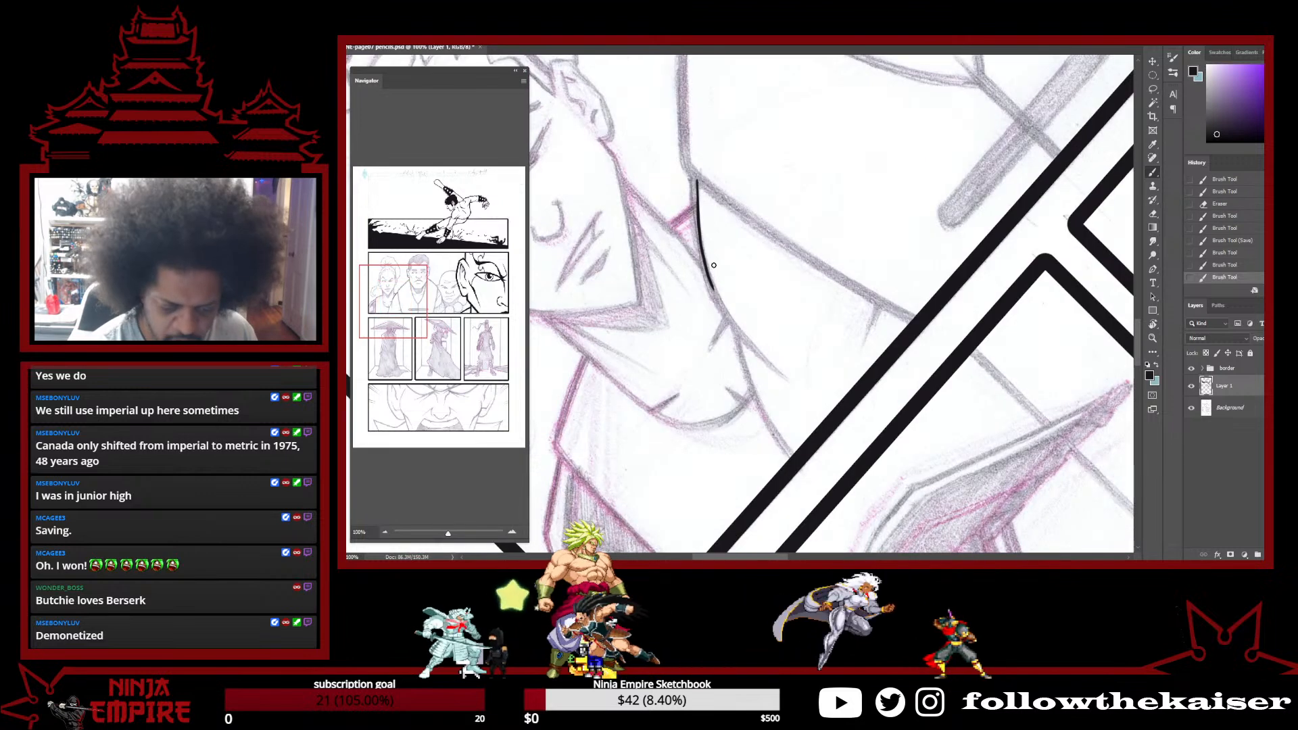
drag(696, 180, 709, 274)
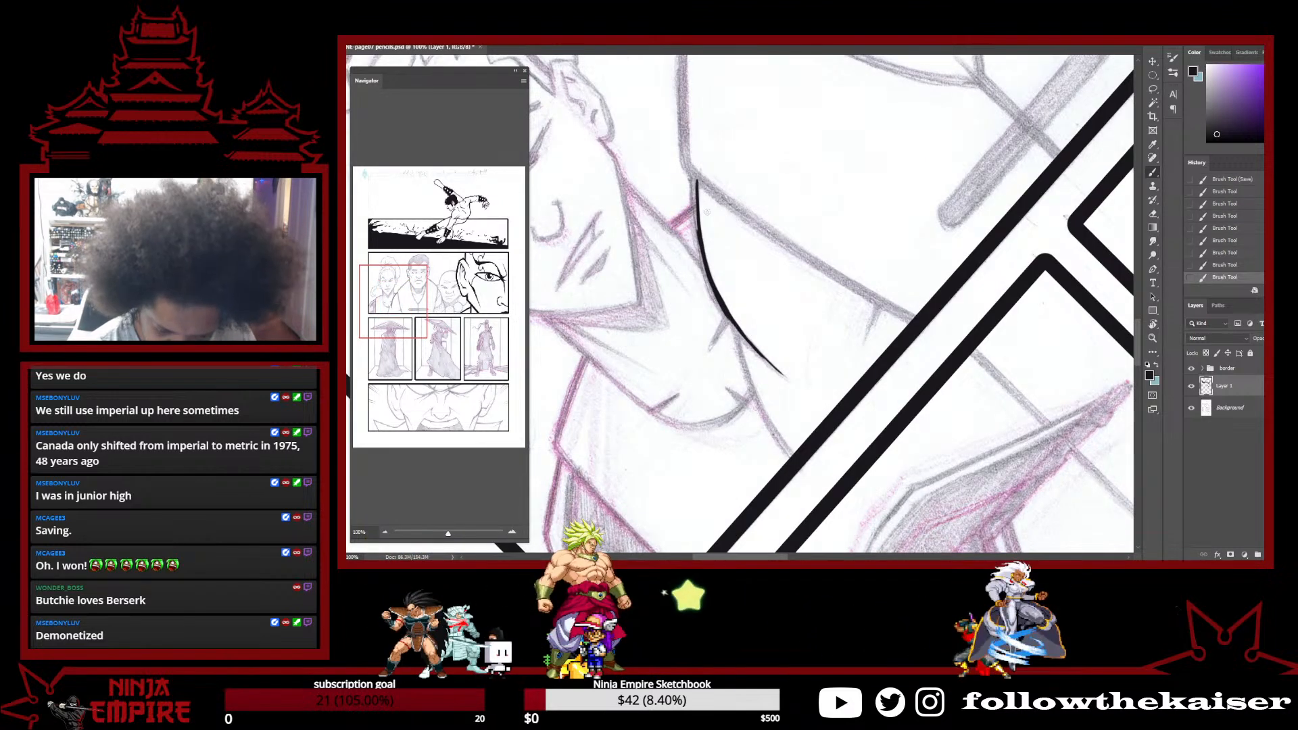
Thicken the curved outer arm line beside the leftmost woman's neck and taper its lower tip with the Eraser
key(ctrl+z)
drag(690, 178, 695, 225)
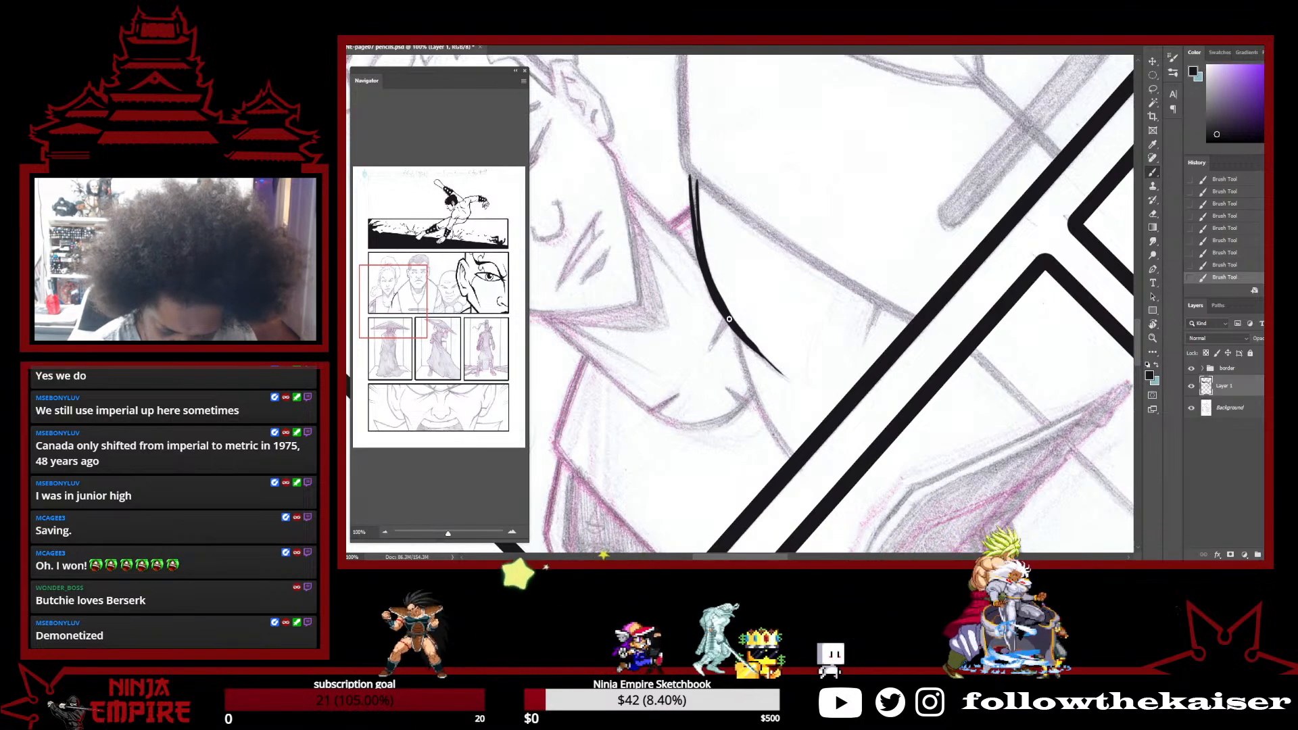
key(e)
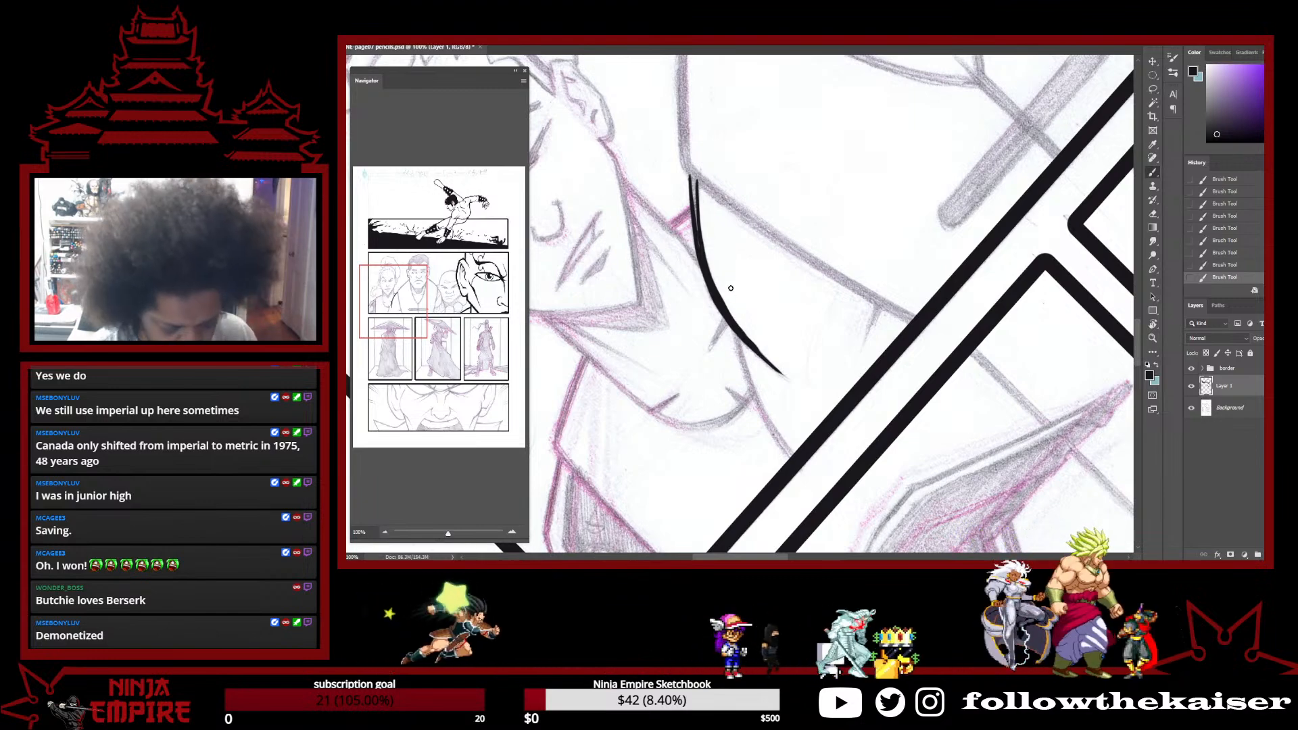
click(783, 365)
click(783, 365)
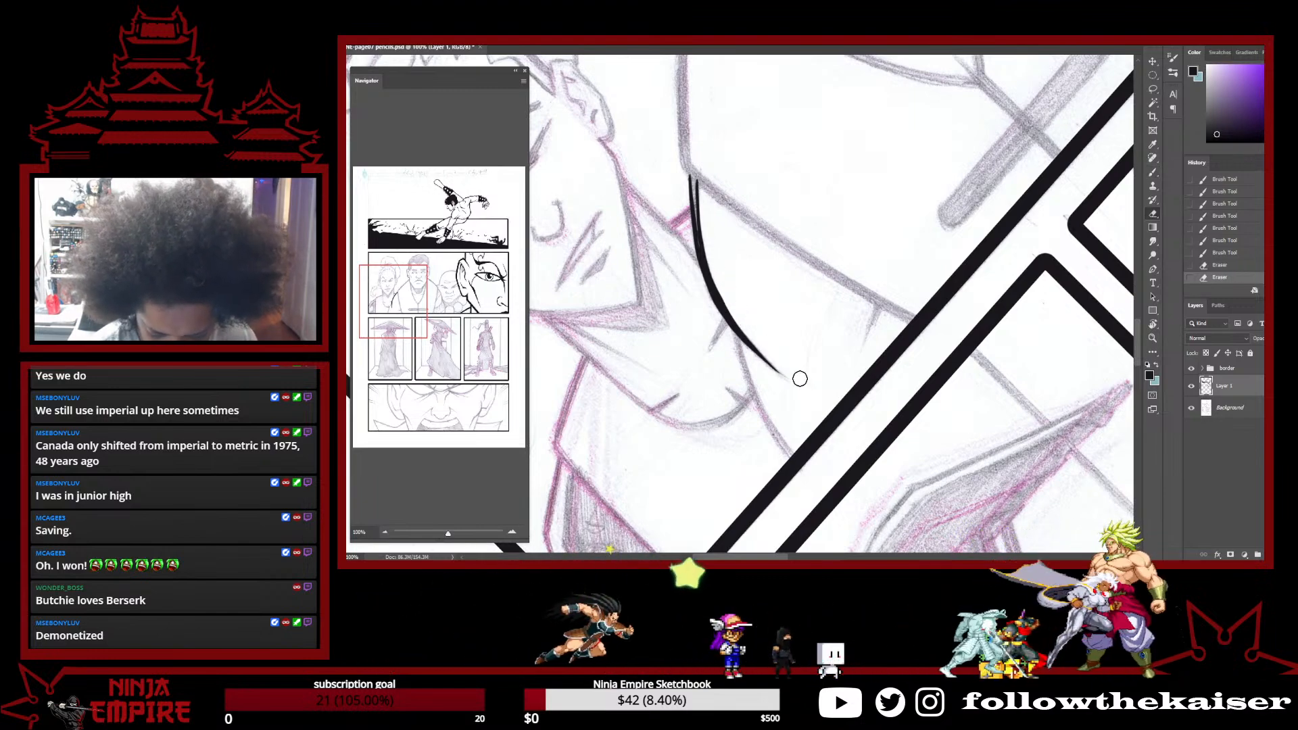
click(782, 368)
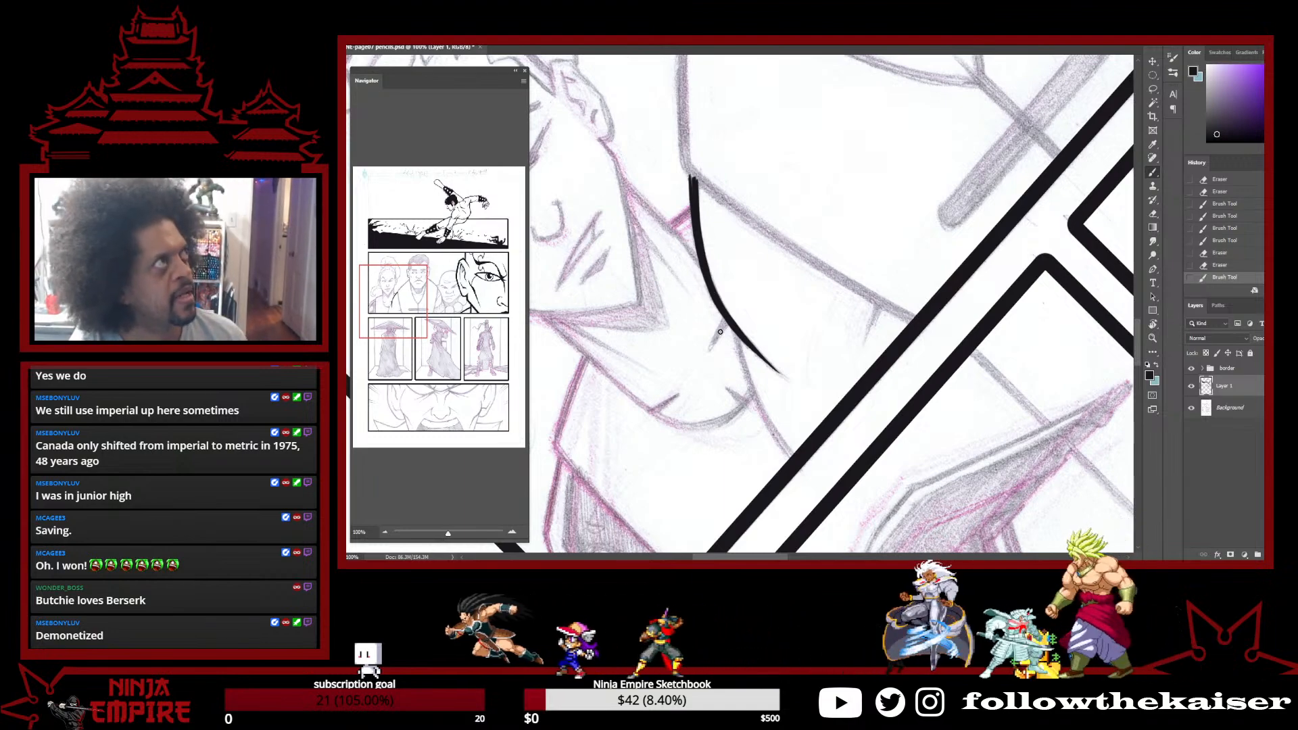
Extend the inked arm line from its taper down to the panel border and clean its lower end with the Eraser
mouse_move(720, 331)
mouse_down()
mouse_move(713, 244)
mouse_move(755, 340)
mouse_move(737, 309)
mouse_up()
drag(713, 252, 742, 317)
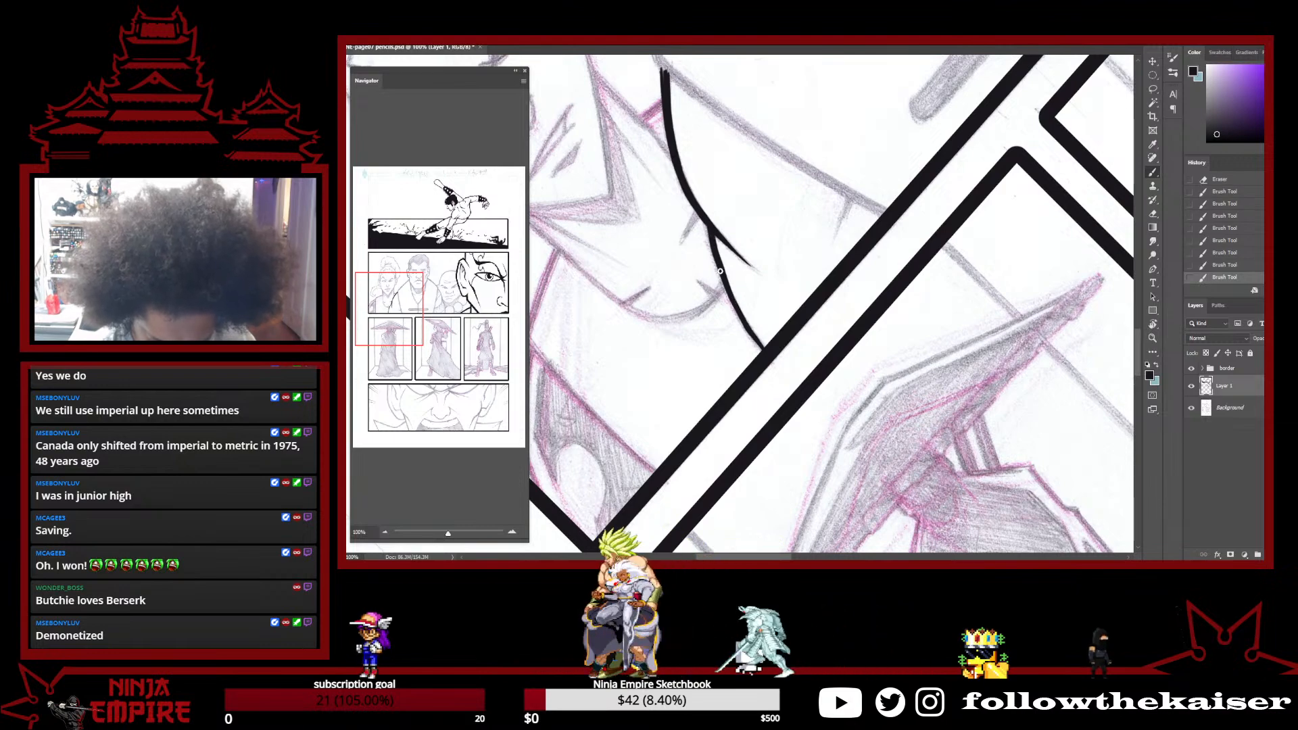
drag(706, 221, 743, 323)
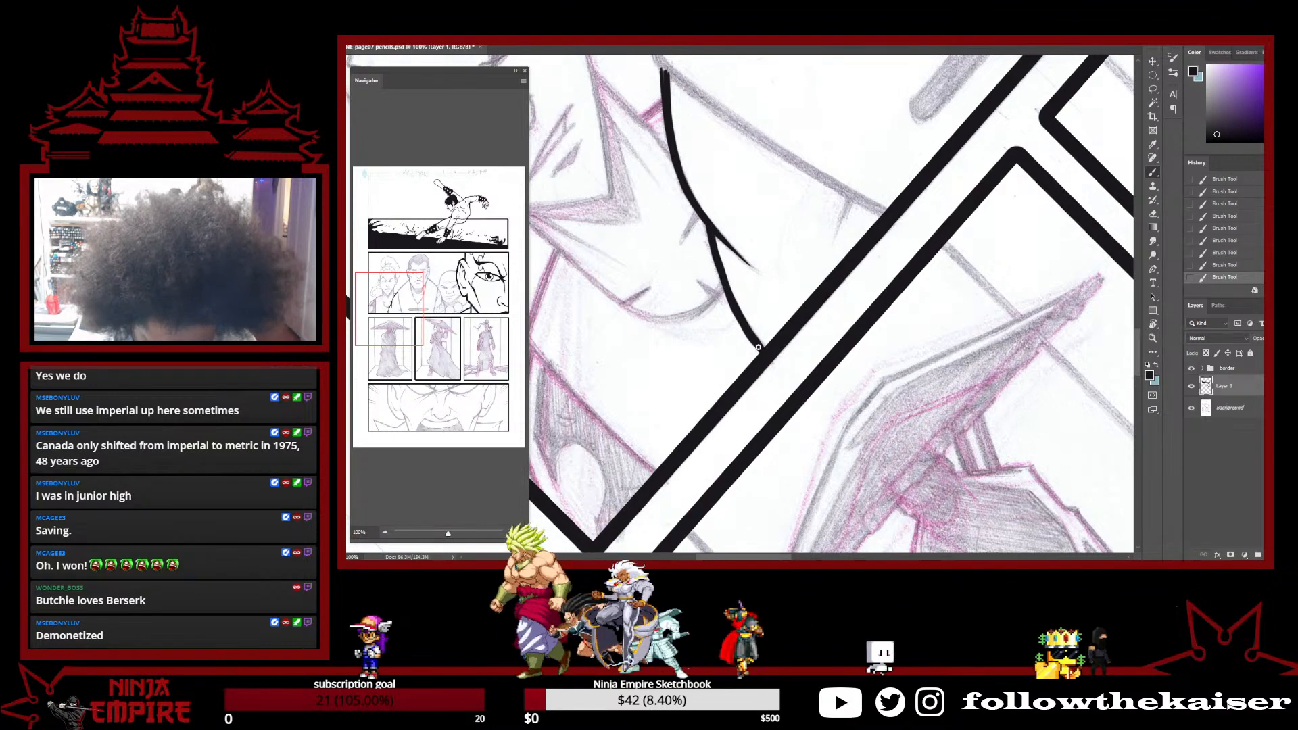
key(e)
drag(704, 250, 748, 351)
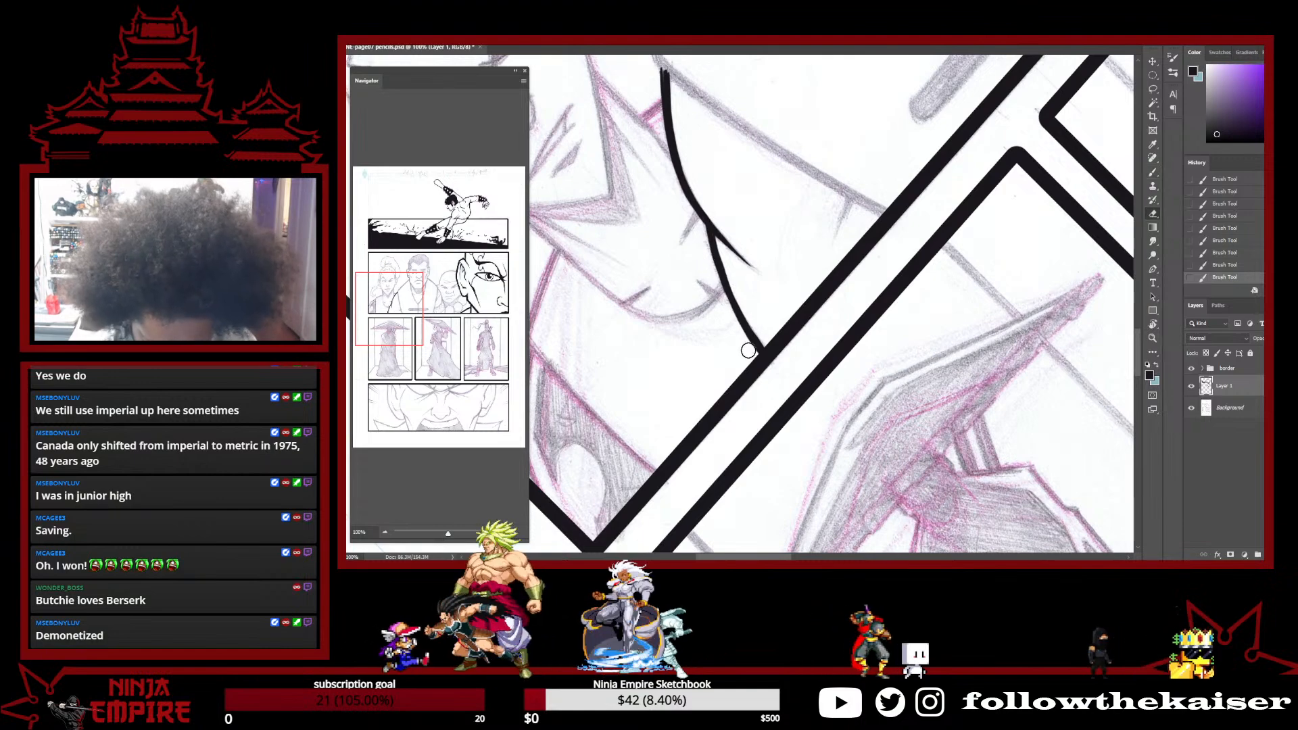
key(b)
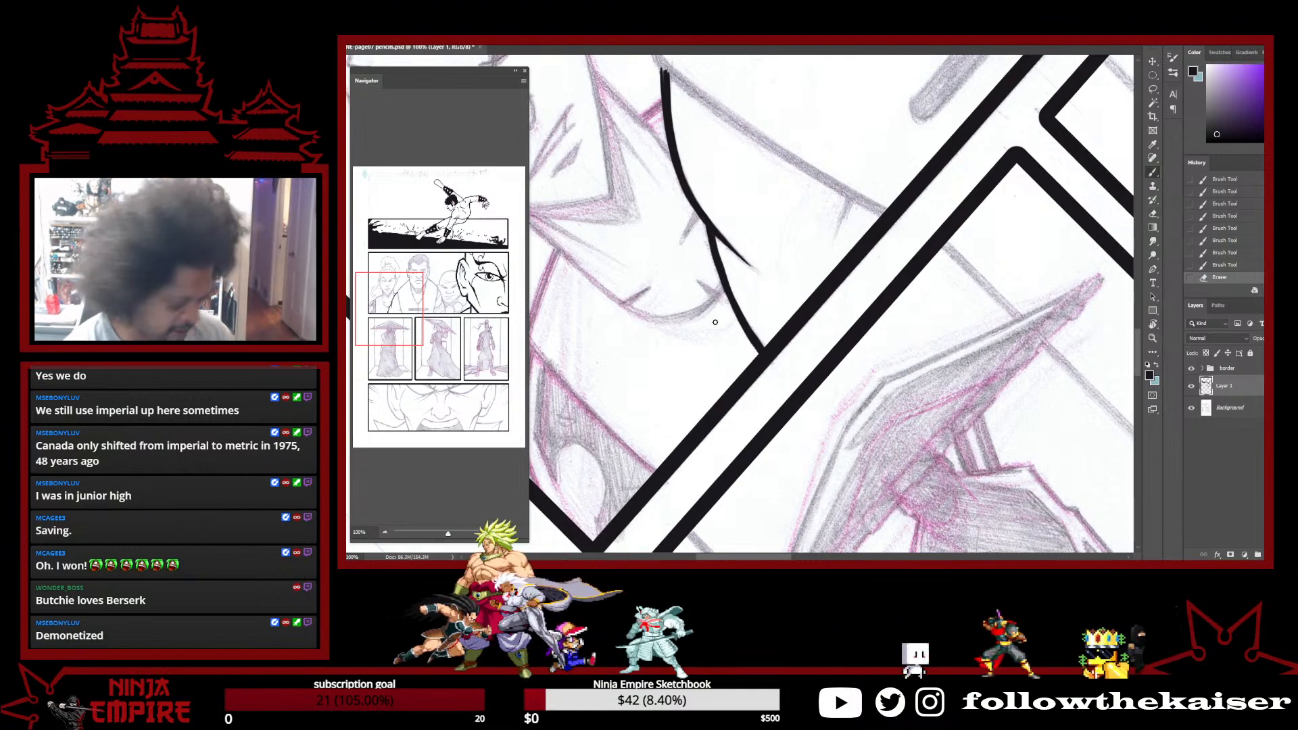
Refine the edges of the lower arm line near the panel border using a smaller Eraser and the Brush
key(e)
key(bracketleft)
key(bracketleft)
key(bracketleft)
mouse_move(733, 282)
mouse_down()
mouse_move(727, 273)
mouse_move(734, 295)
mouse_up()
mouse_move(767, 348)
mouse_down()
mouse_move(723, 267)
mouse_move(753, 369)
mouse_up()
key(b)
scroll(723, 266, up, 1)
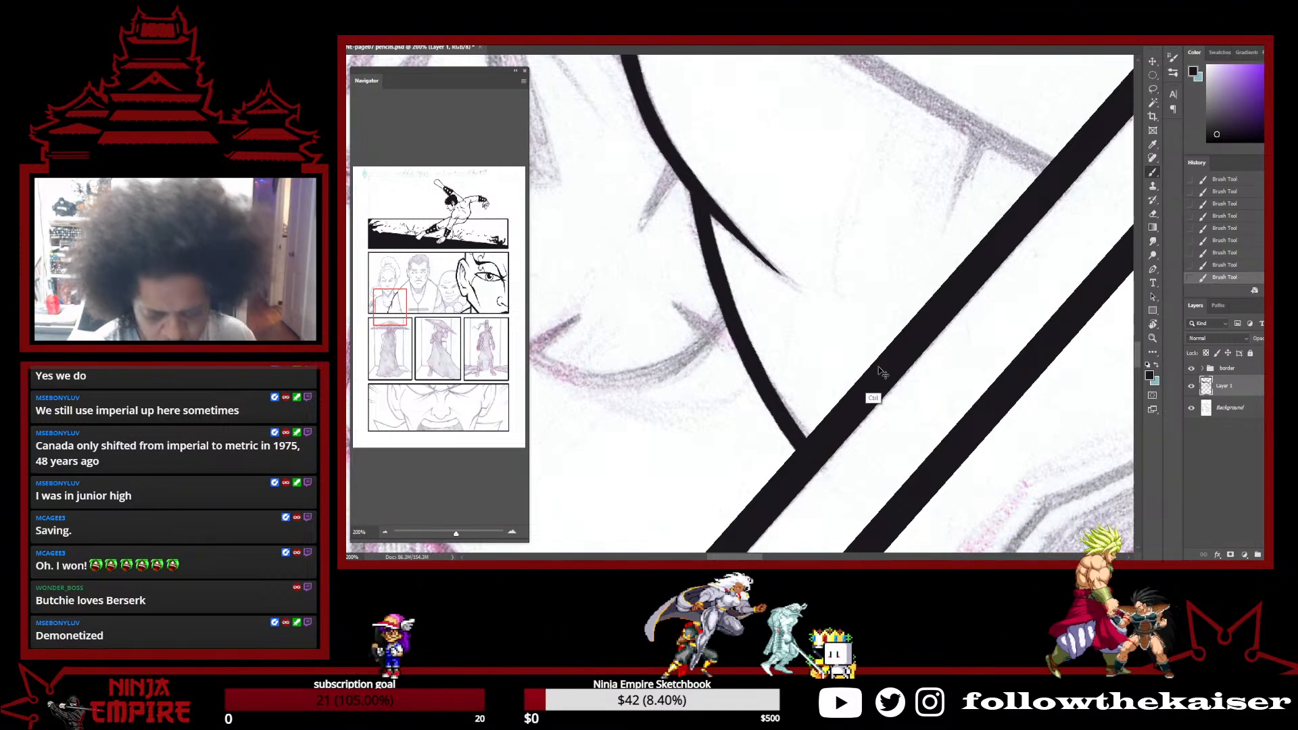
Ink short tapered fold marks at the leftmost woman's neckline and along the central man's sleeve, trimming the sleeve mark's tip
scroll(914, 361, down, 2)
drag(924, 384, 882, 438)
key(r)
mouse_move(924, 371)
mouse_down()
mouse_move(780, 217)
mouse_move(808, 301)
mouse_move(755, 292)
mouse_move(676, 243)
mouse_up()
key(b)
key(r)
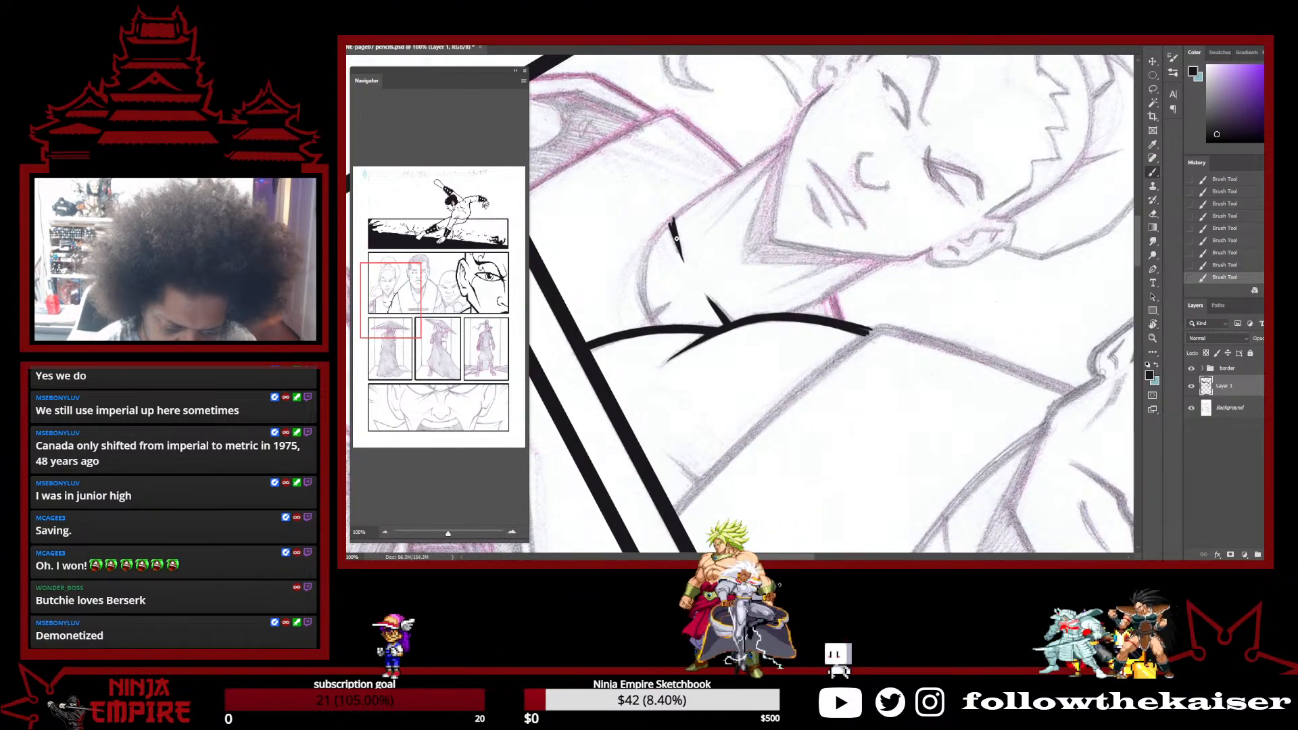
drag(826, 238, 775, 406)
key(b)
mouse_move(754, 215)
mouse_down()
mouse_move(761, 244)
mouse_move(824, 203)
mouse_move(955, 221)
mouse_move(975, 211)
mouse_move(882, 218)
mouse_move(891, 274)
mouse_up()
key(r)
key(b)
key(e)
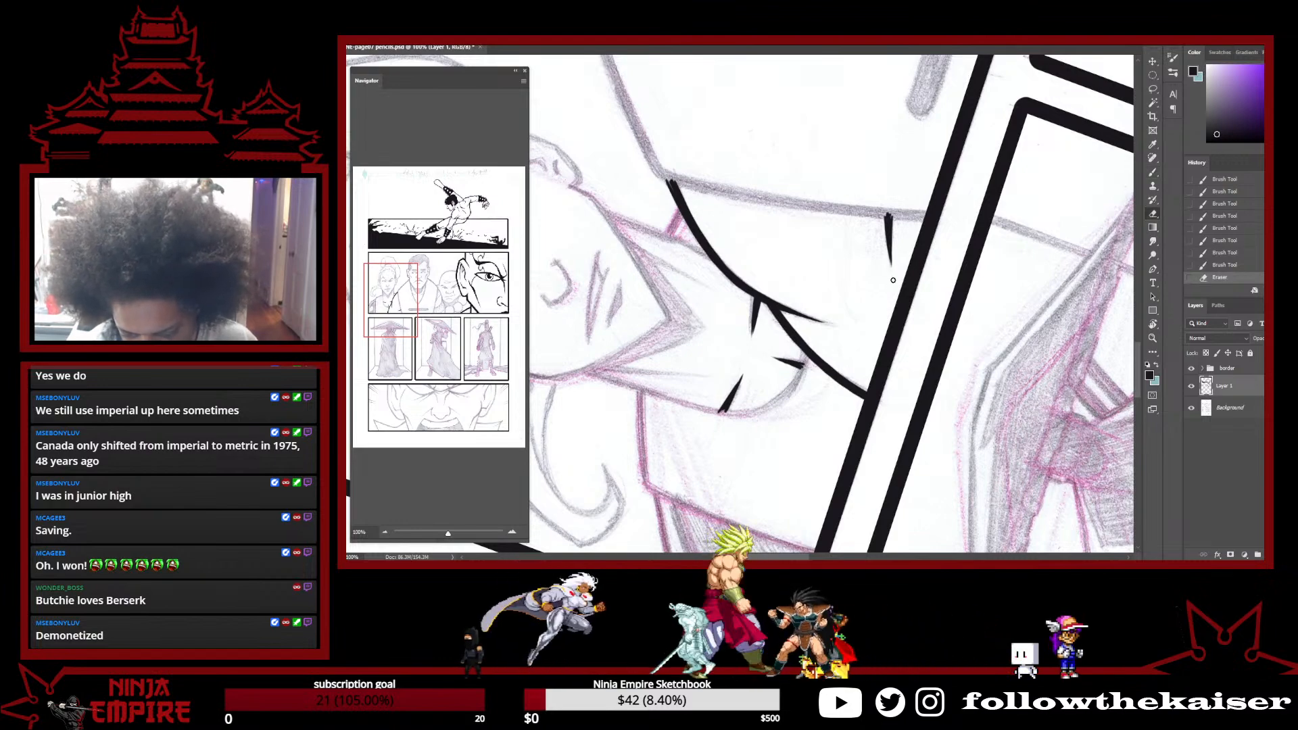
drag(894, 264, 894, 269)
Ink the central man's inner sleeve line from the shoulder corner down to the panel border and build up its thickness
key(r)
mouse_move(976, 255)
mouse_down()
mouse_move(971, 354)
mouse_move(947, 372)
mouse_up()
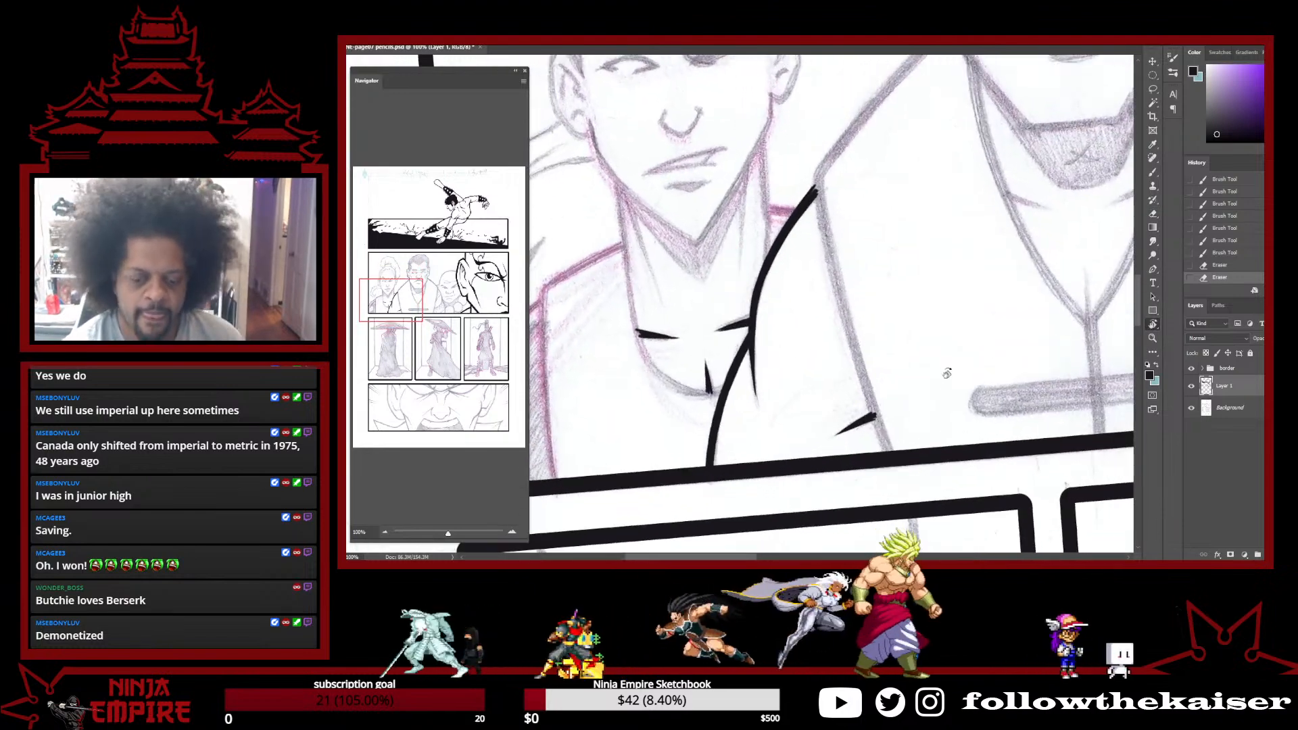
key(b)
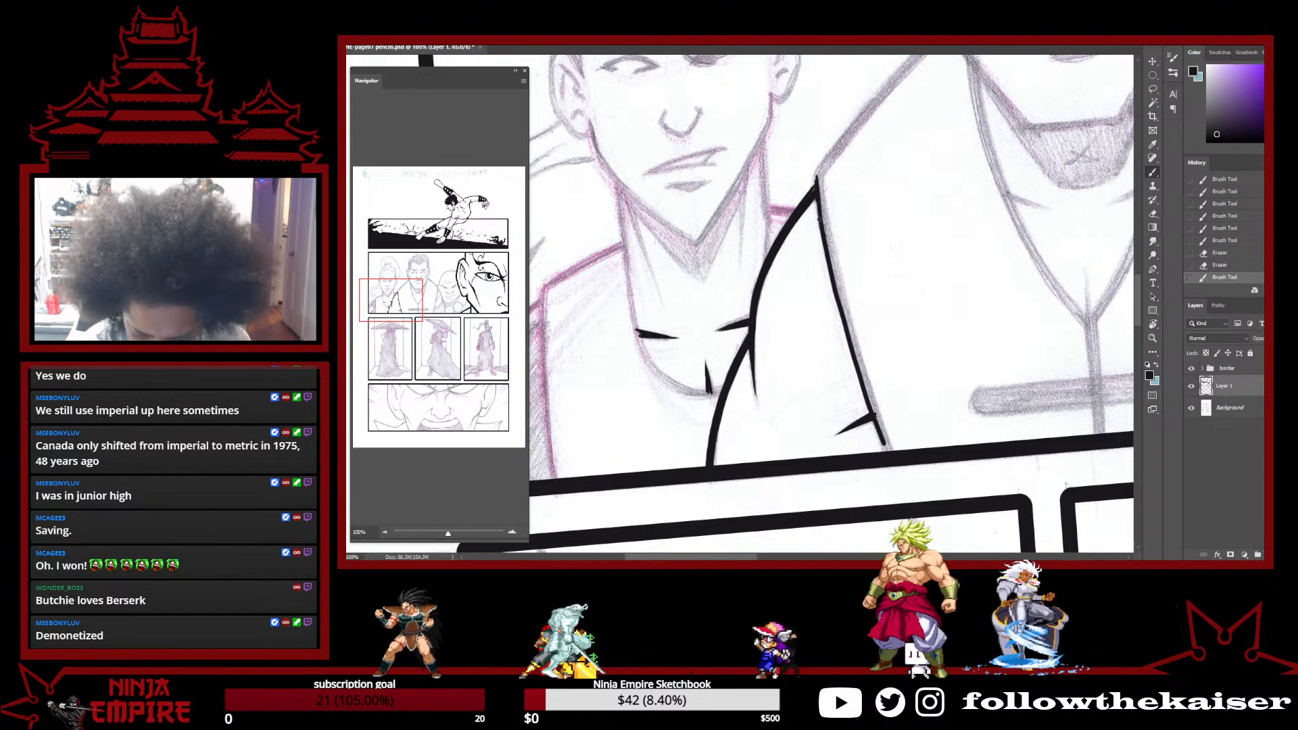
drag(842, 316, 888, 451)
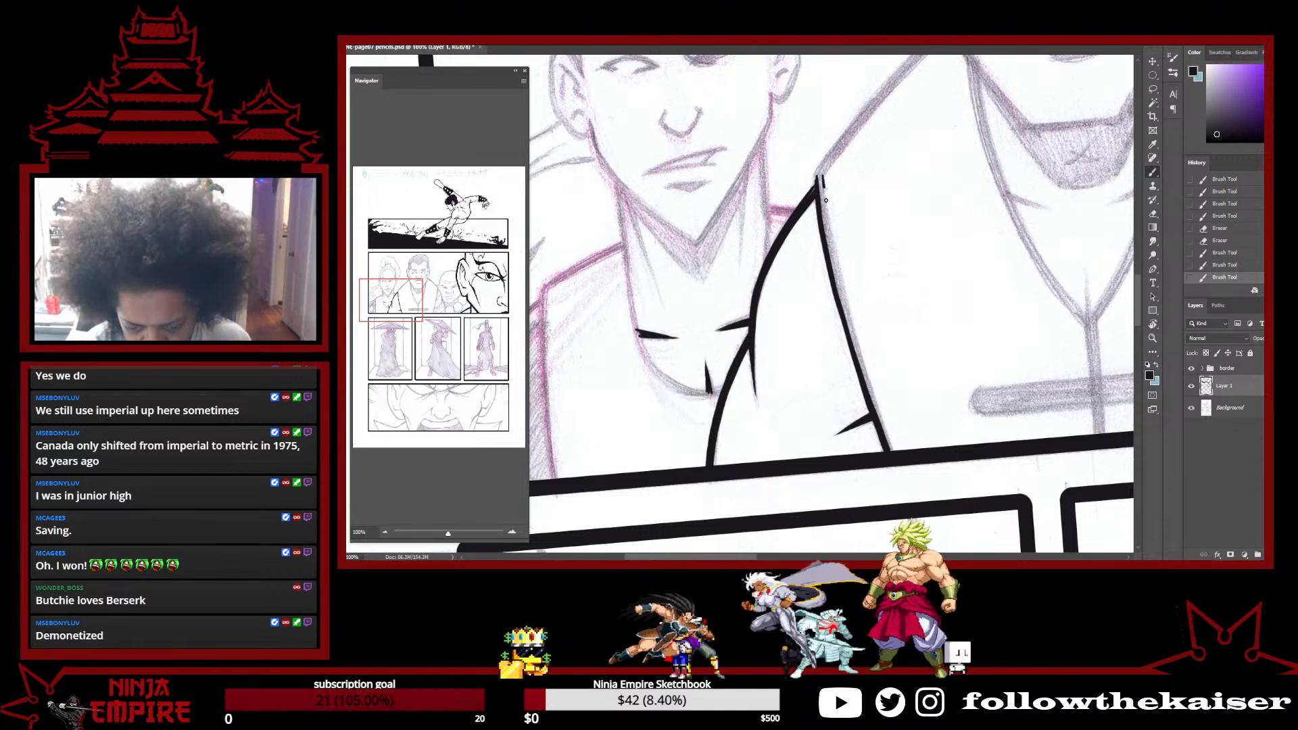
drag(818, 177, 863, 368)
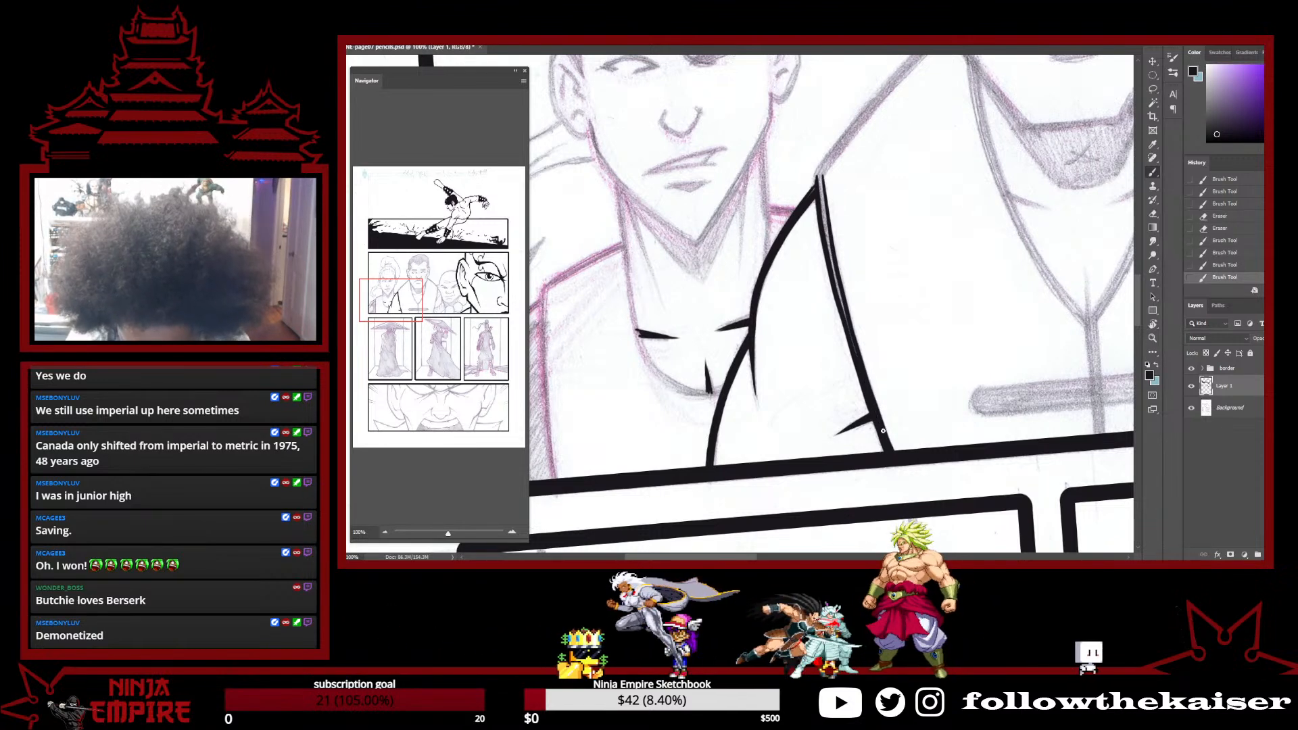
drag(821, 179, 829, 244)
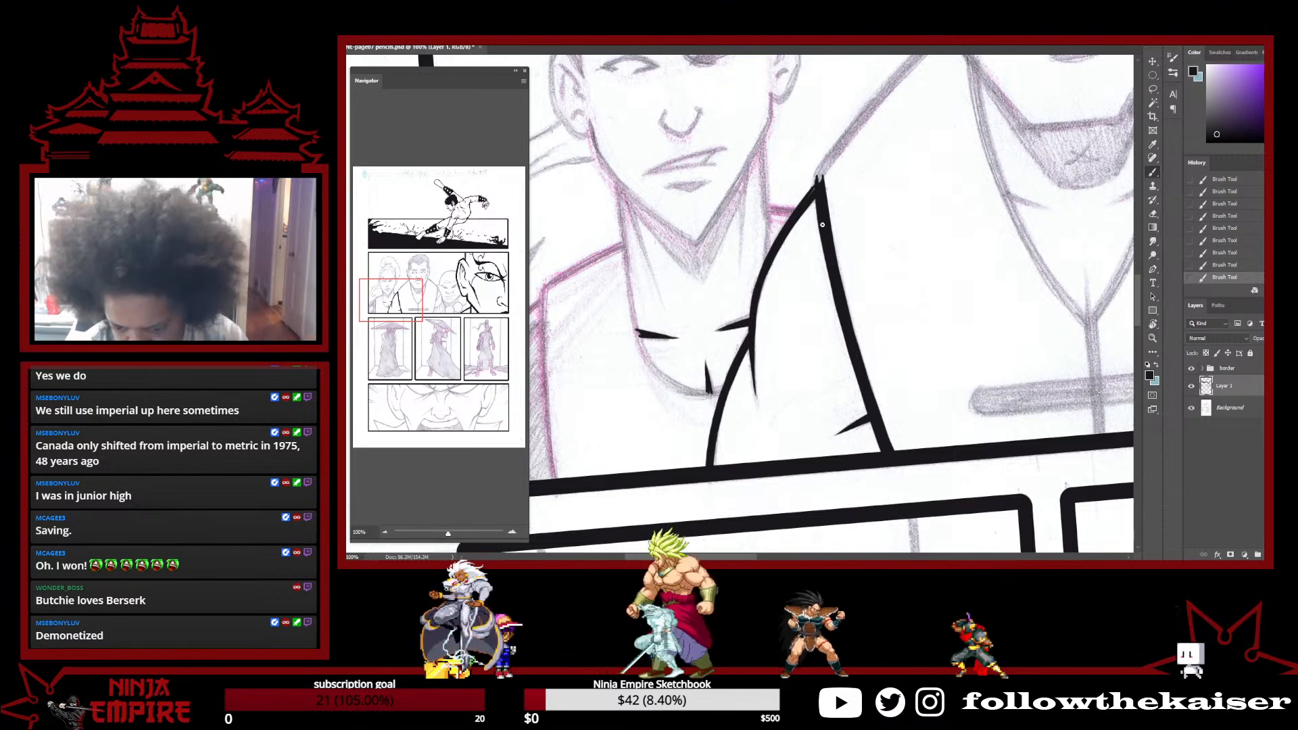
drag(815, 199, 835, 300)
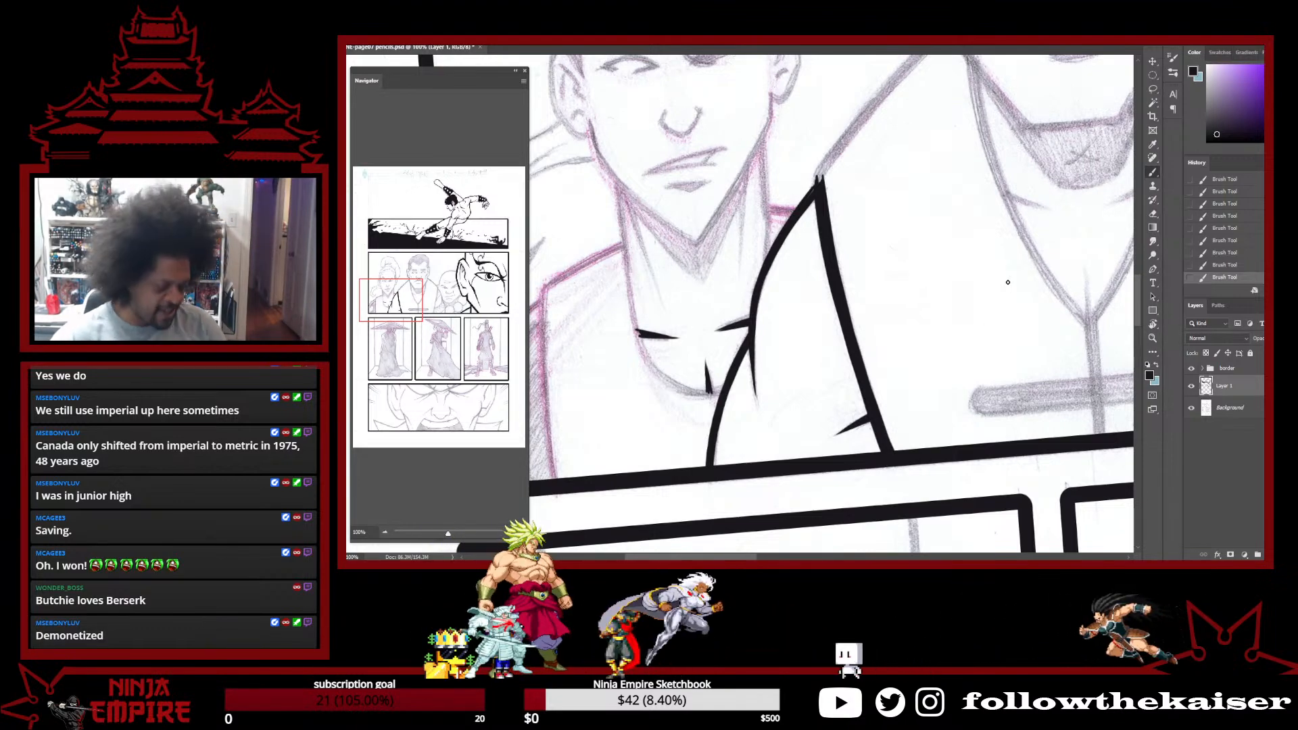
Smooth the edges of the central man's thick inner sleeve line with the Eraser and touch it up with the Brush
drag(1007, 282, 667, 215)
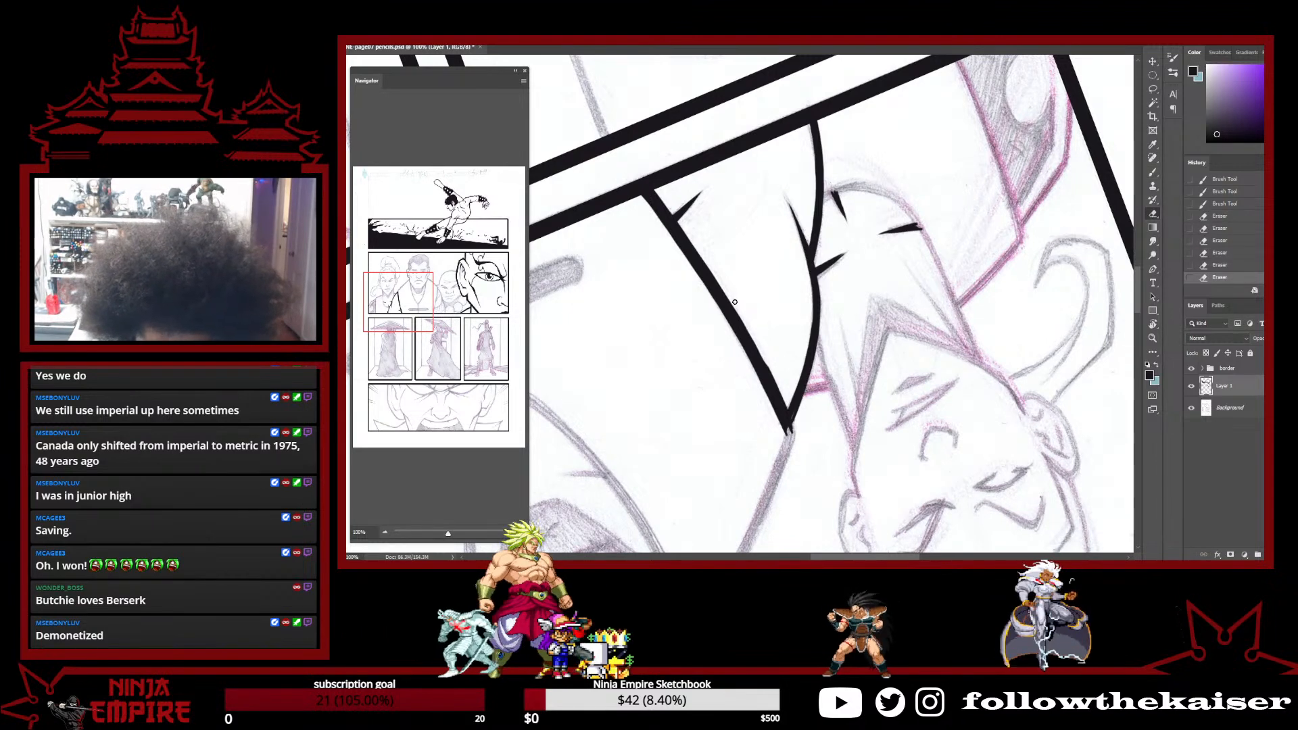
drag(737, 308, 759, 345)
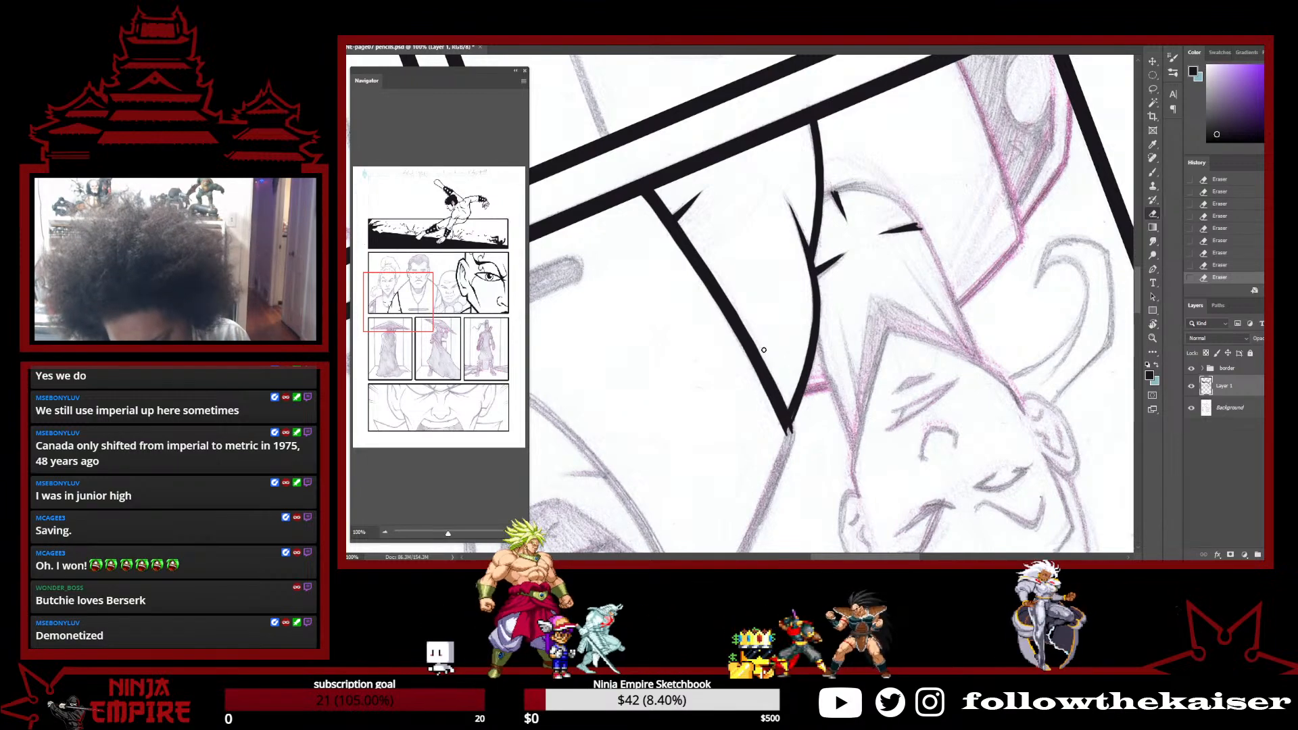
key(b)
drag(721, 299, 745, 335)
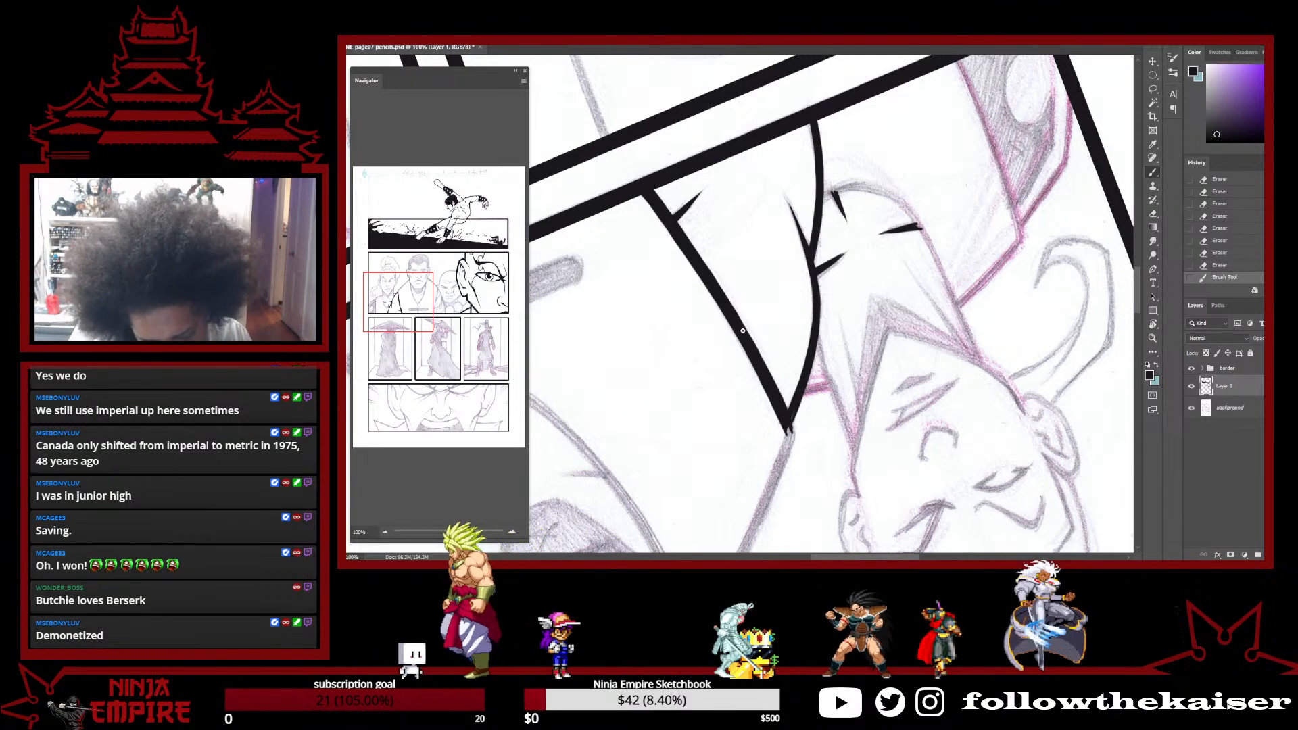
mouse_move(775, 394)
mouse_down()
mouse_move(748, 334)
mouse_move(769, 379)
mouse_move(811, 223)
mouse_move(799, 174)
mouse_up()
key(r)
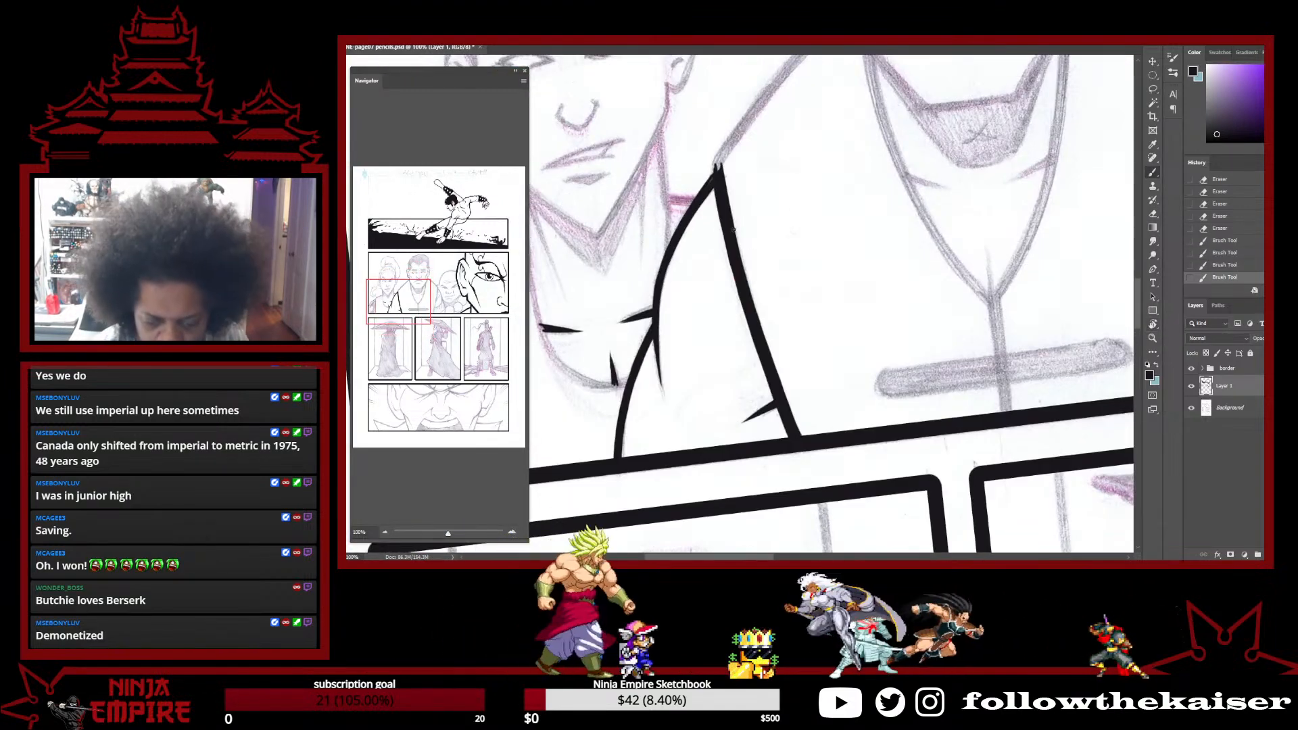
mouse_move(712, 174)
mouse_down()
mouse_move(753, 331)
mouse_move(797, 430)
mouse_up()
Ink the central man's sloping shoulder as a thick straight line from the sleeve corner up to the neck
drag(815, 378, 866, 494)
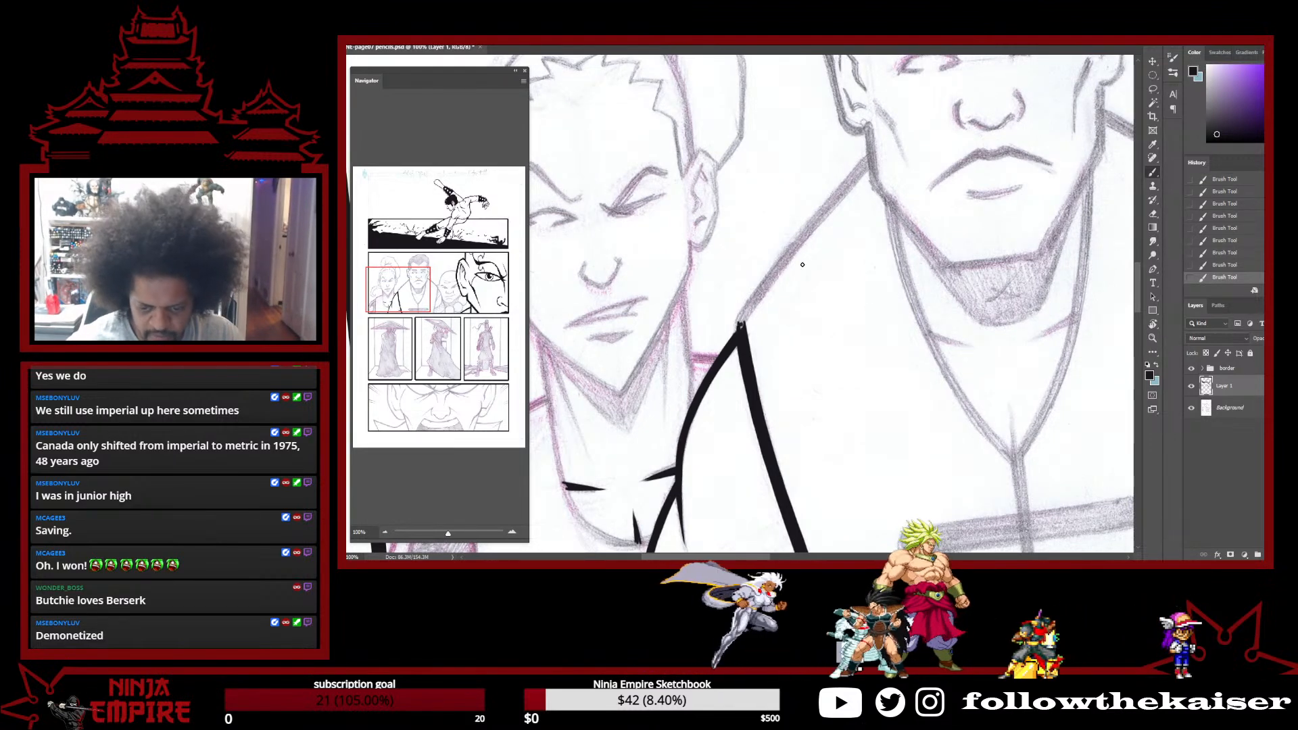
shift+click(870, 165)
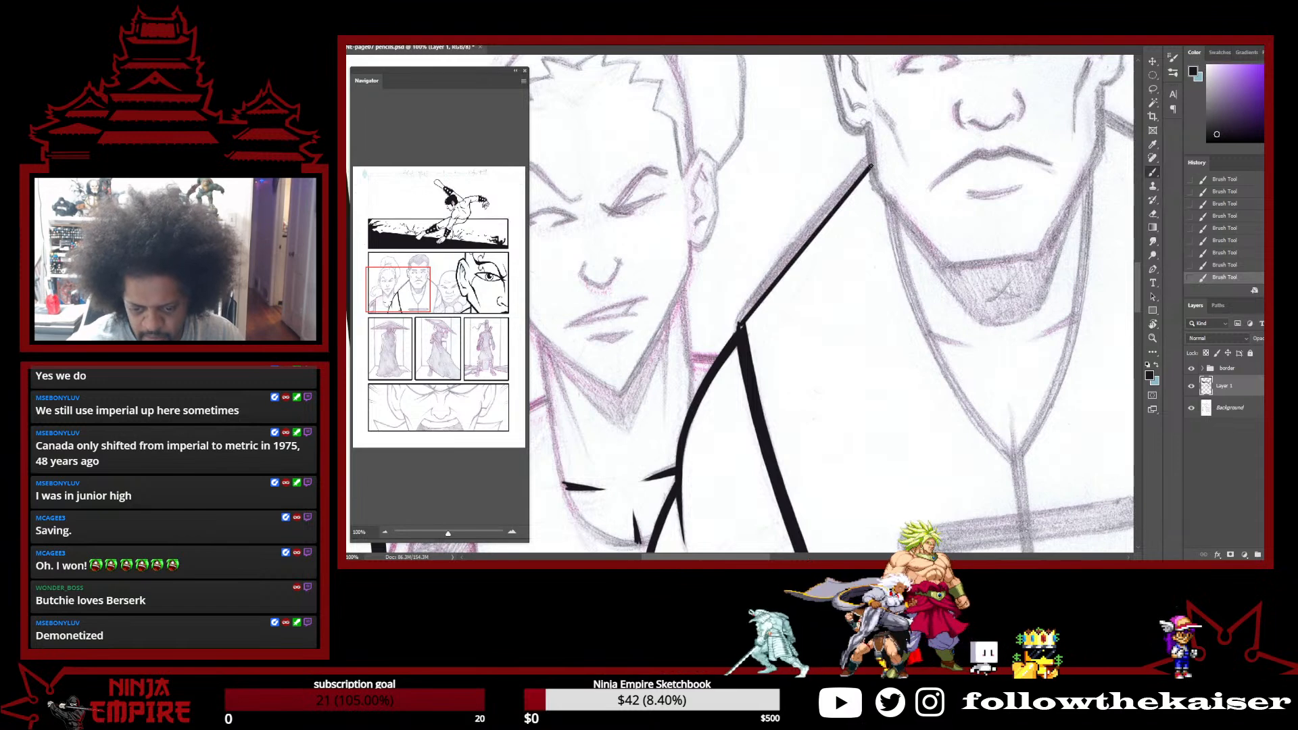
key(ctrl+z)
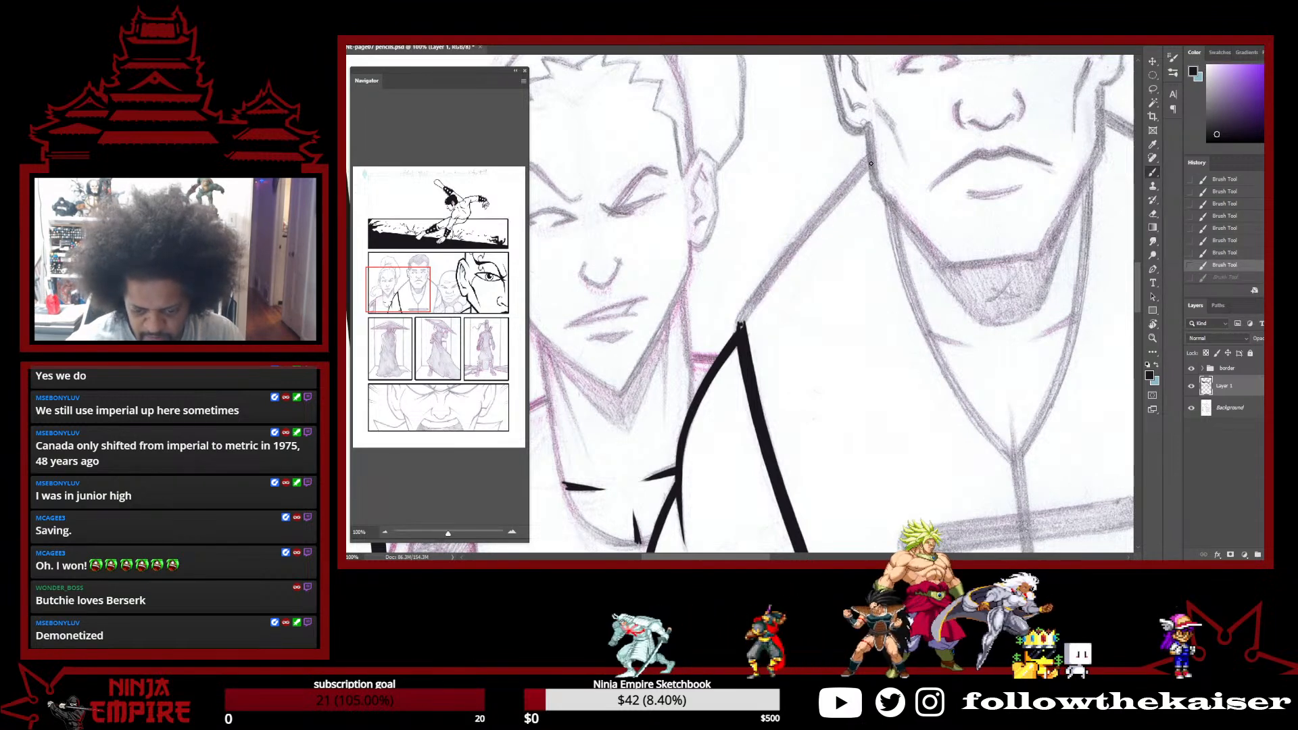
shift+click(743, 326)
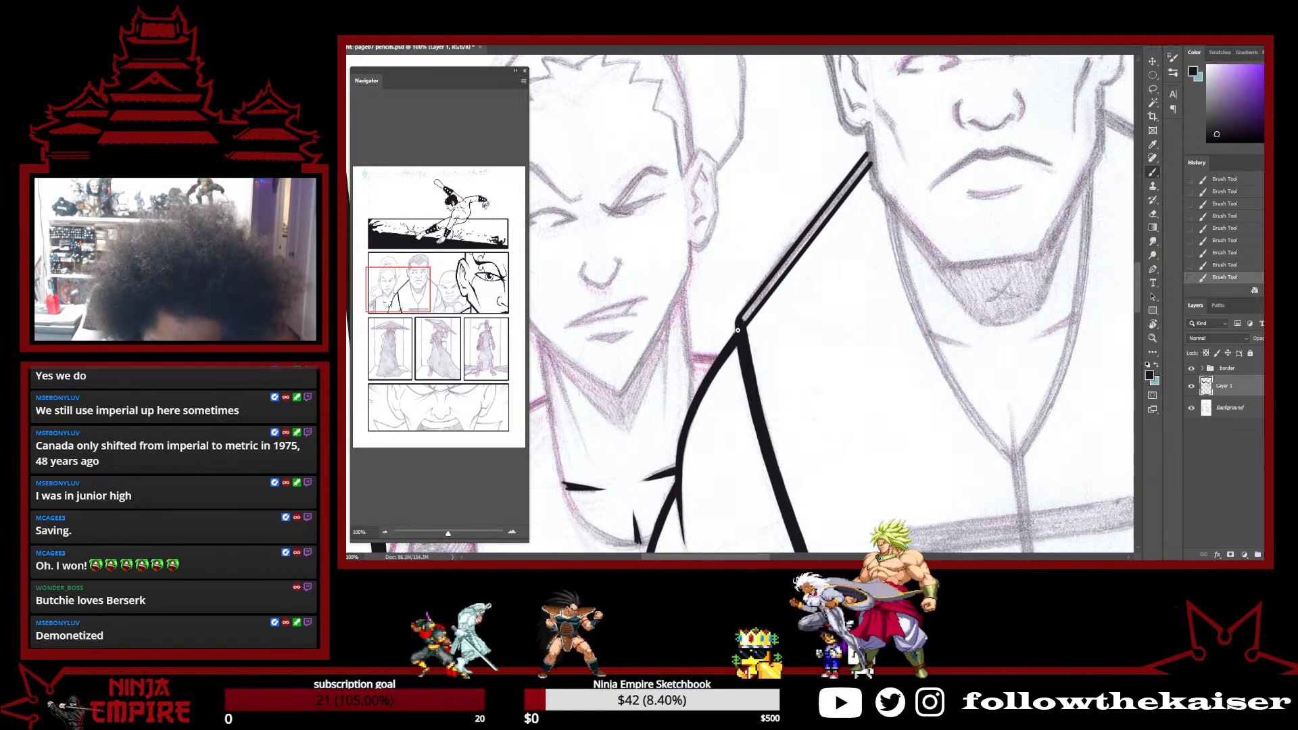
mouse_move(743, 320)
mouse_down()
mouse_move(758, 296)
mouse_move(746, 322)
mouse_move(867, 157)
mouse_up()
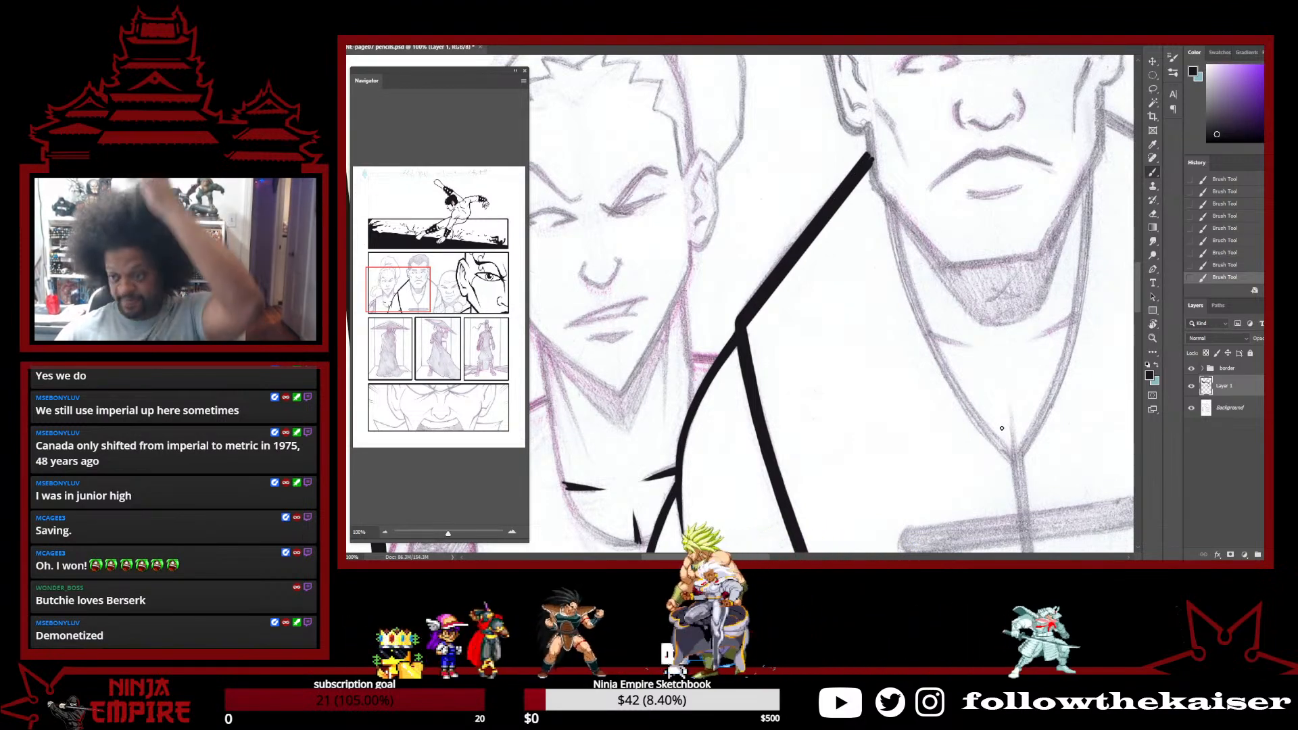
Ink the viewer's-left side of the central man's V-shaped neckline from the neck down to its point
key(r)
mouse_move(904, 269)
mouse_down()
mouse_move(909, 323)
mouse_move(859, 235)
mouse_up()
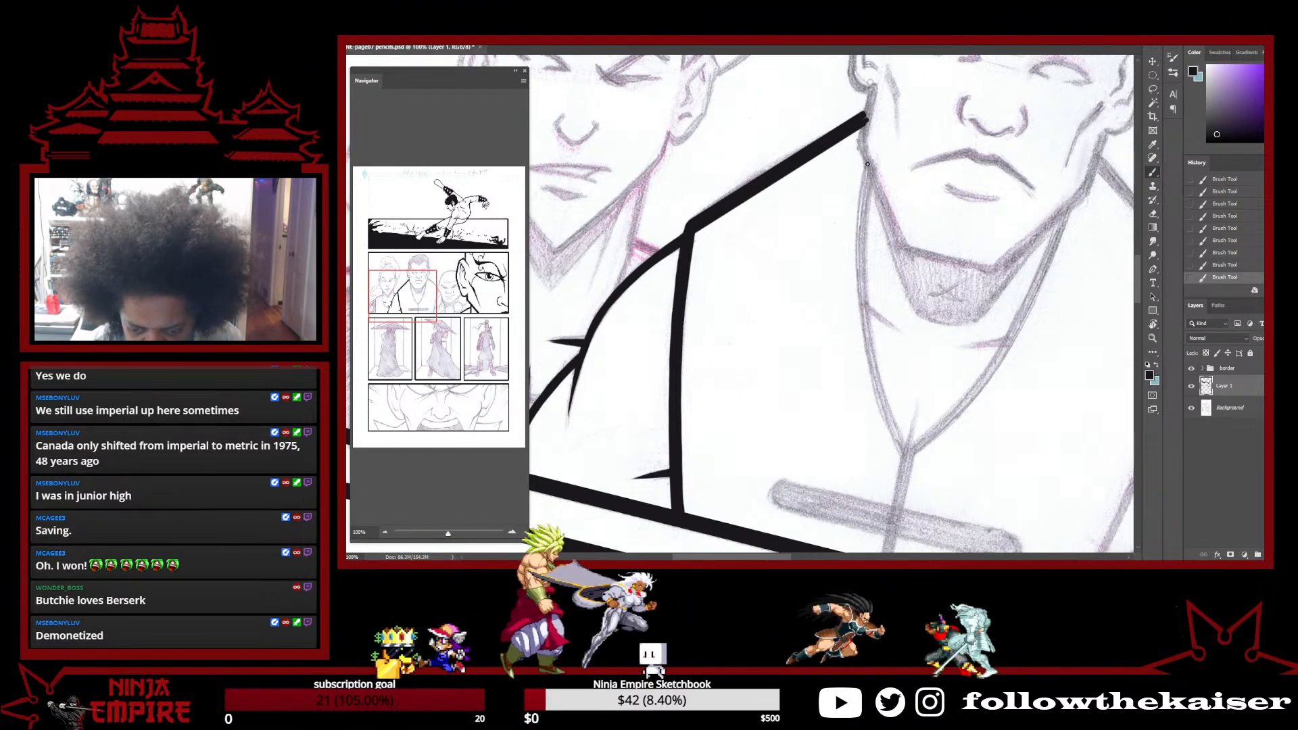
drag(860, 299, 898, 446)
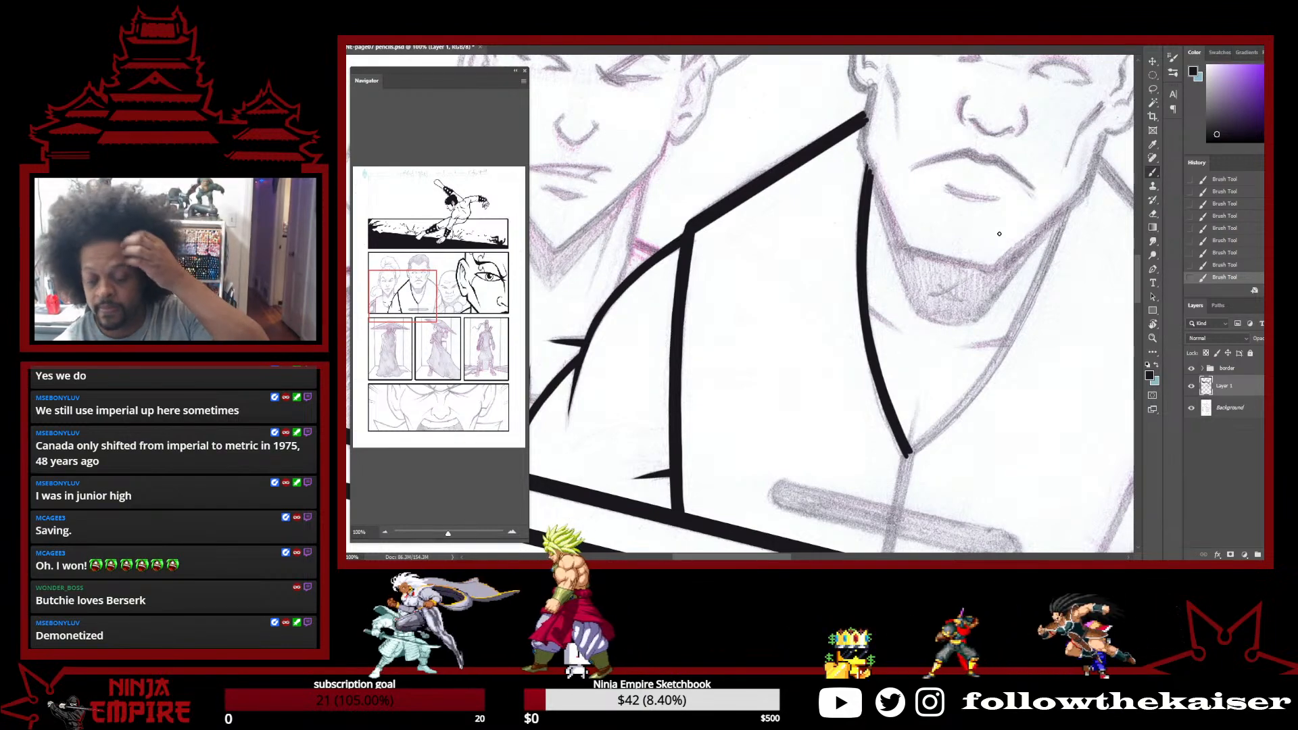
Ink the opposite side of the central man's V-shaped neckline with two parallel strokes and fill the gap between them
key(r)
mouse_move(999, 234)
mouse_down()
mouse_move(961, 321)
mouse_move(811, 500)
mouse_up()
drag(825, 237, 889, 133)
key(b)
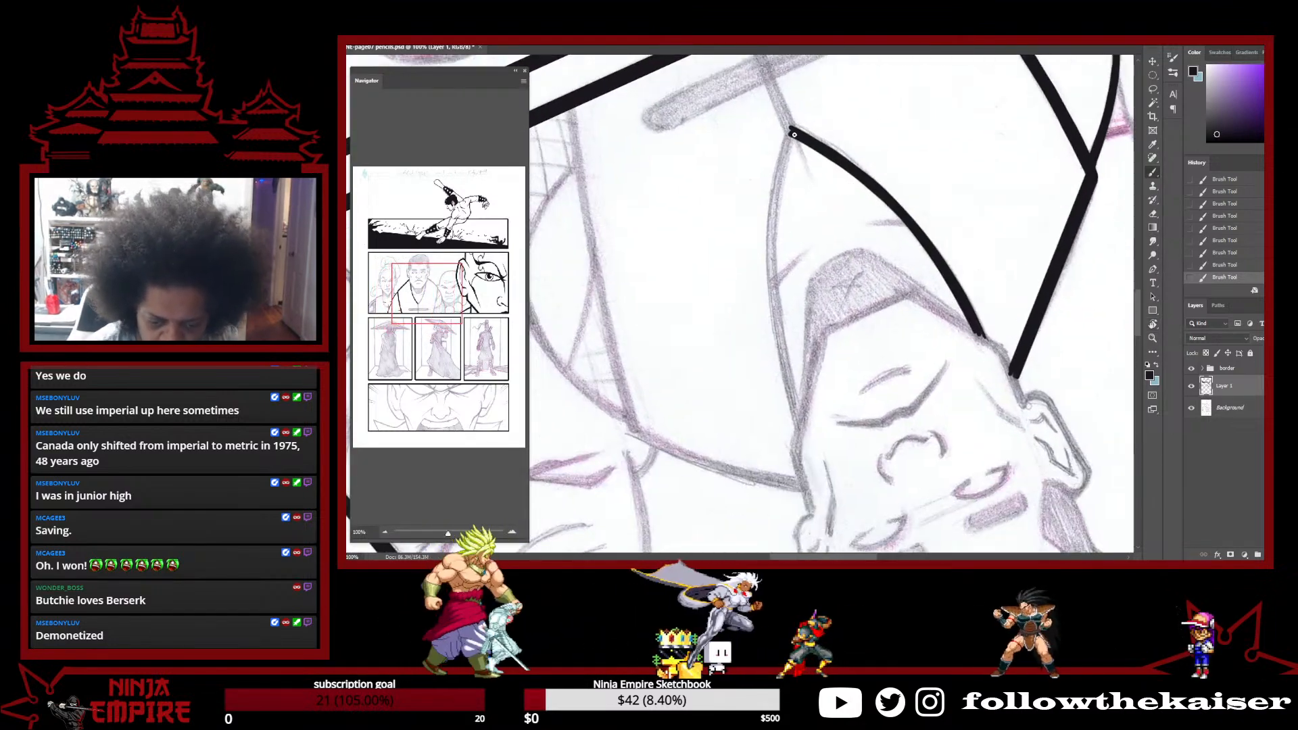
drag(793, 134, 776, 255)
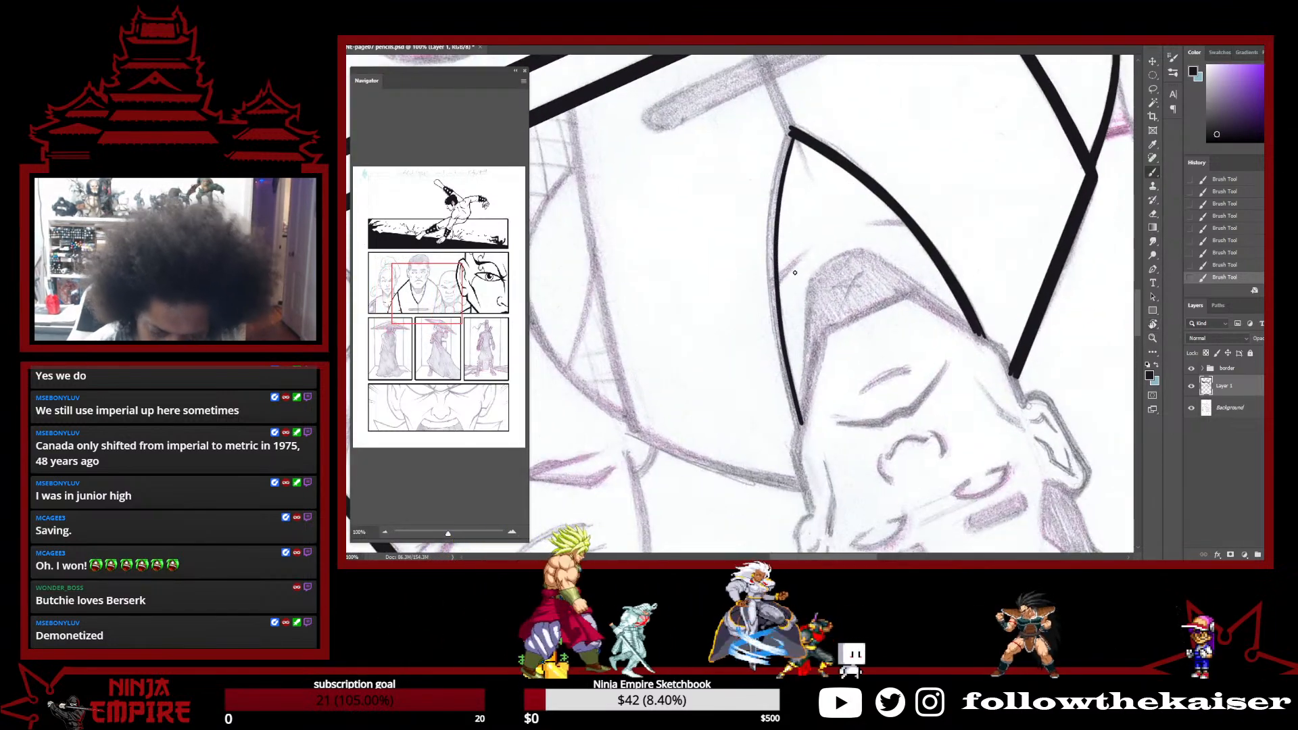
drag(786, 130, 798, 439)
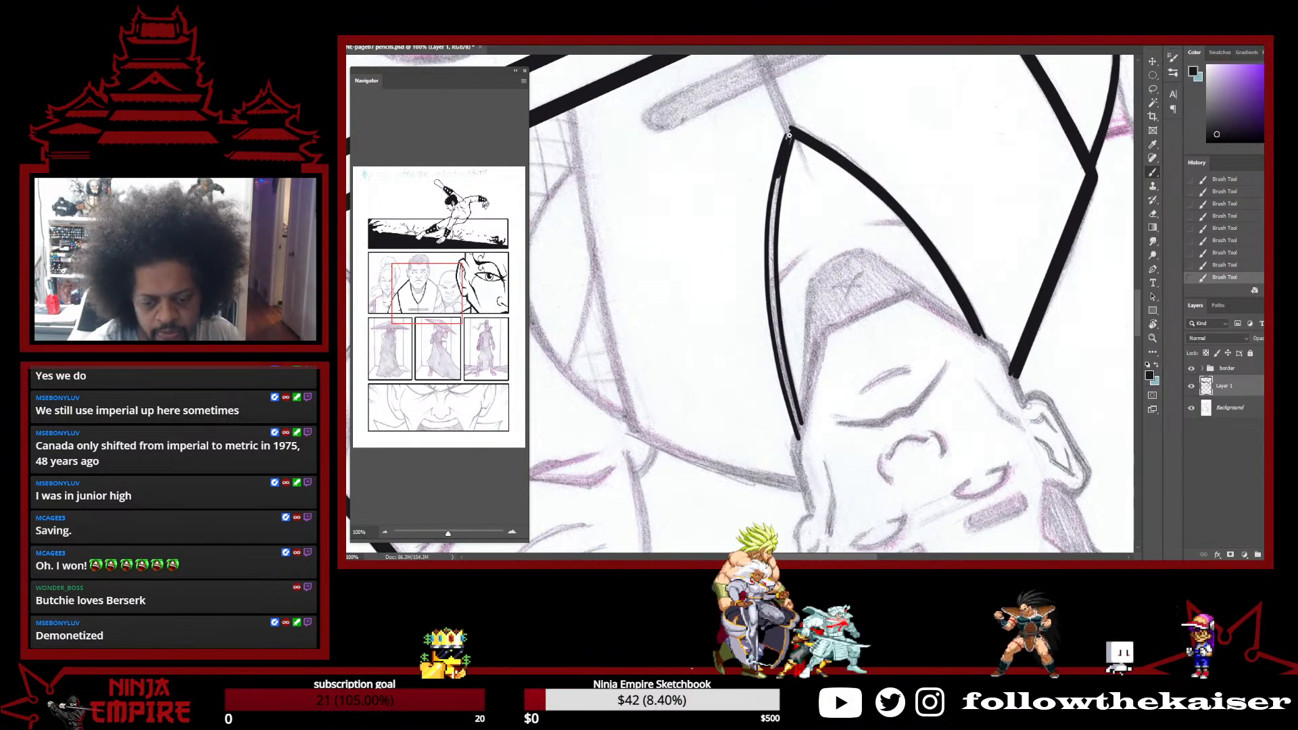
mouse_move(783, 164)
mouse_down()
mouse_move(774, 290)
mouse_move(803, 436)
mouse_up()
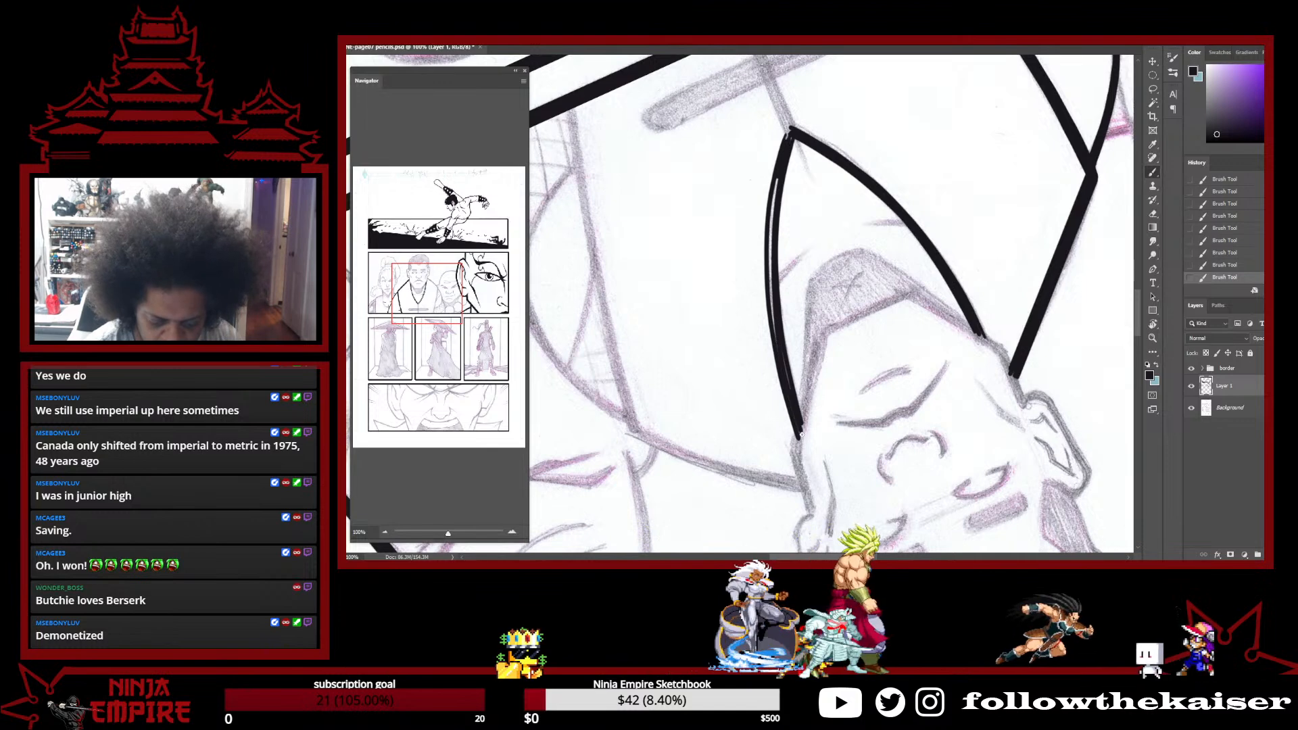
drag(776, 335, 780, 177)
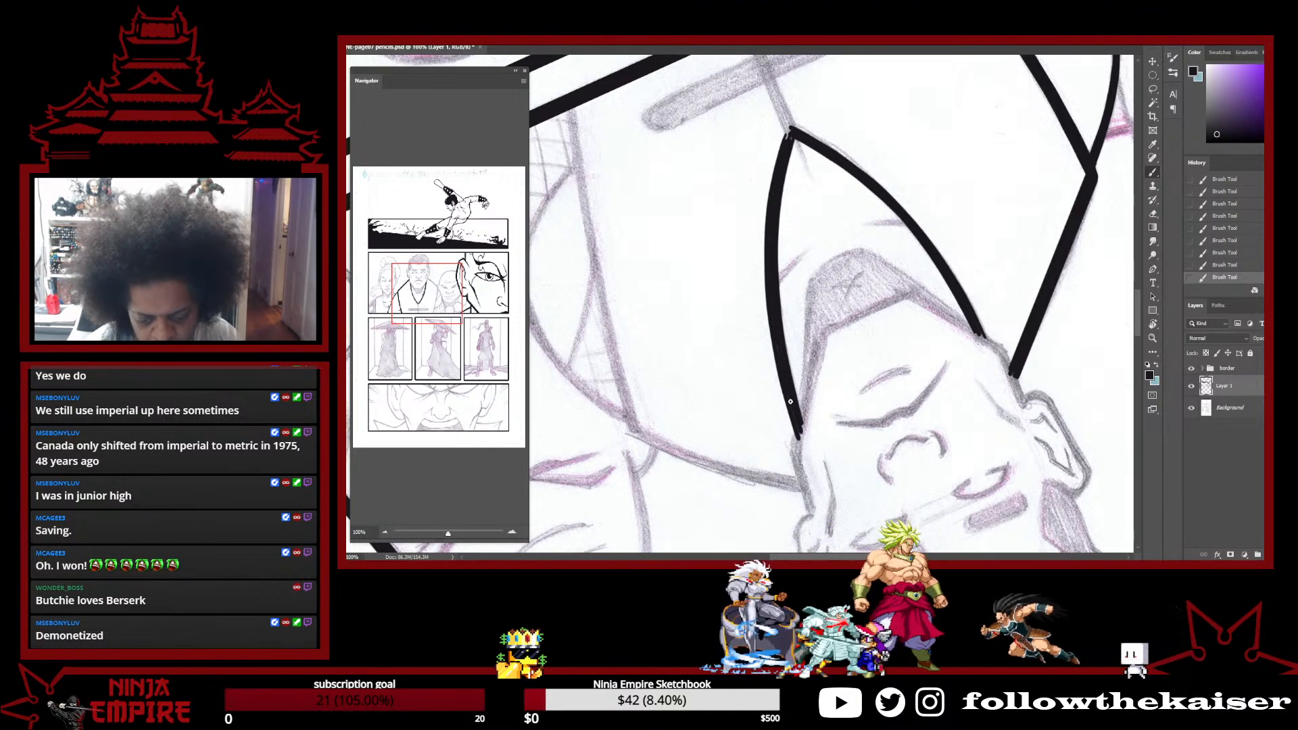
Thicken the viewer's-left side of the central man's neckline down to the point of the V
drag(915, 355, 911, 239)
drag(759, 474, 962, 221)
drag(872, 345, 980, 196)
key(b)
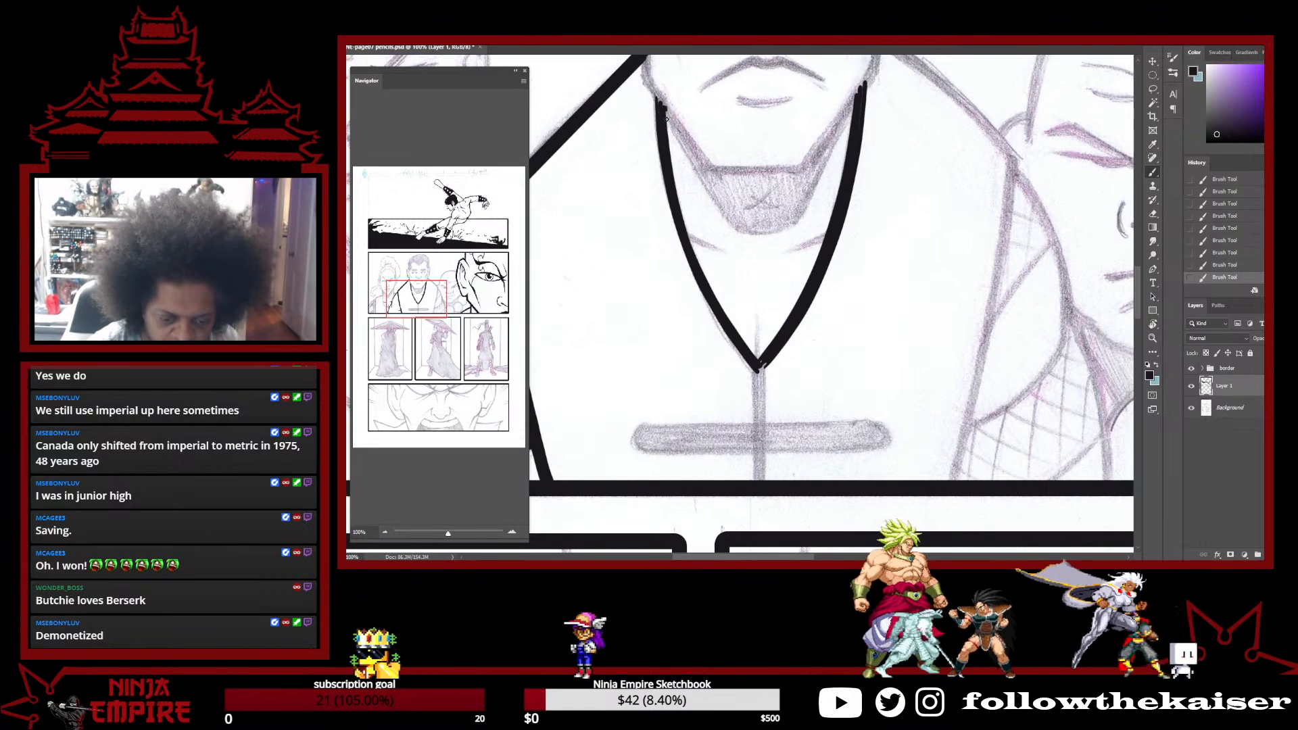
drag(672, 177, 727, 322)
drag(675, 205, 763, 370)
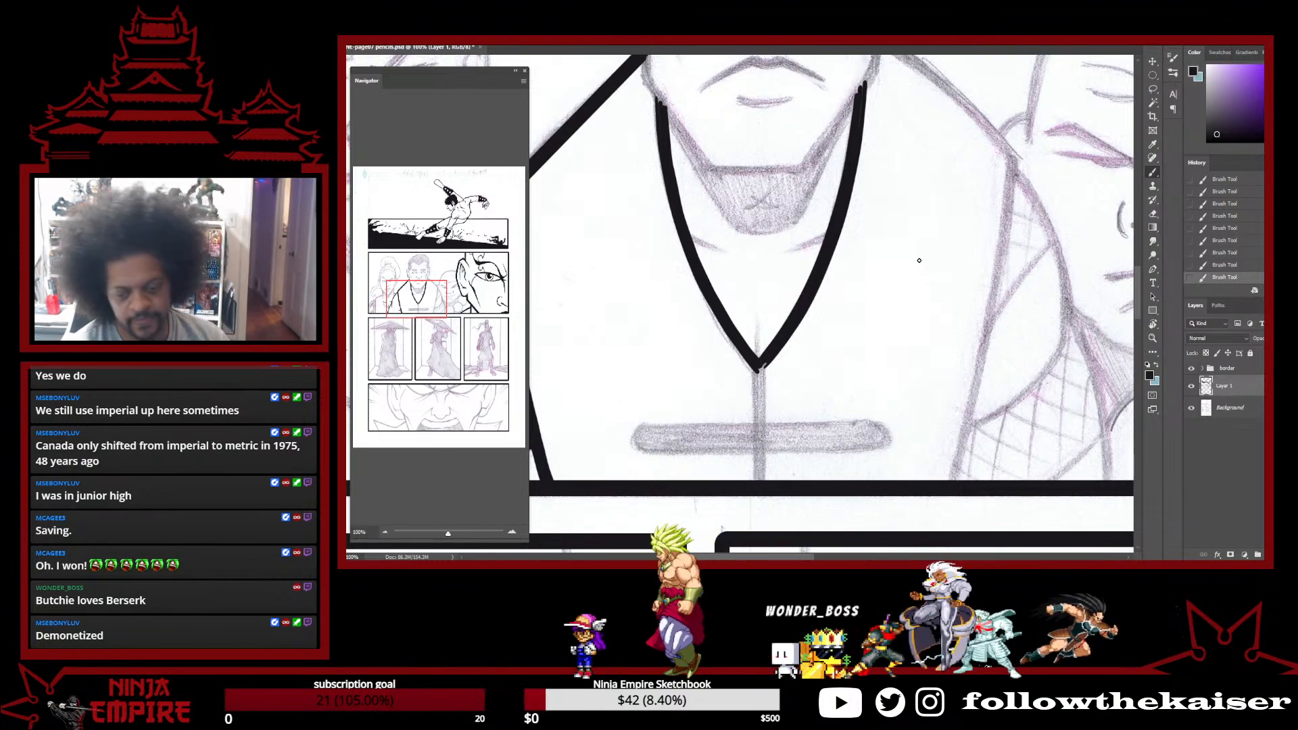
Examine the central man's inked neckline and shoulder from several angles and against the whole second-row panel
key(r)
drag(1008, 250, 899, 487)
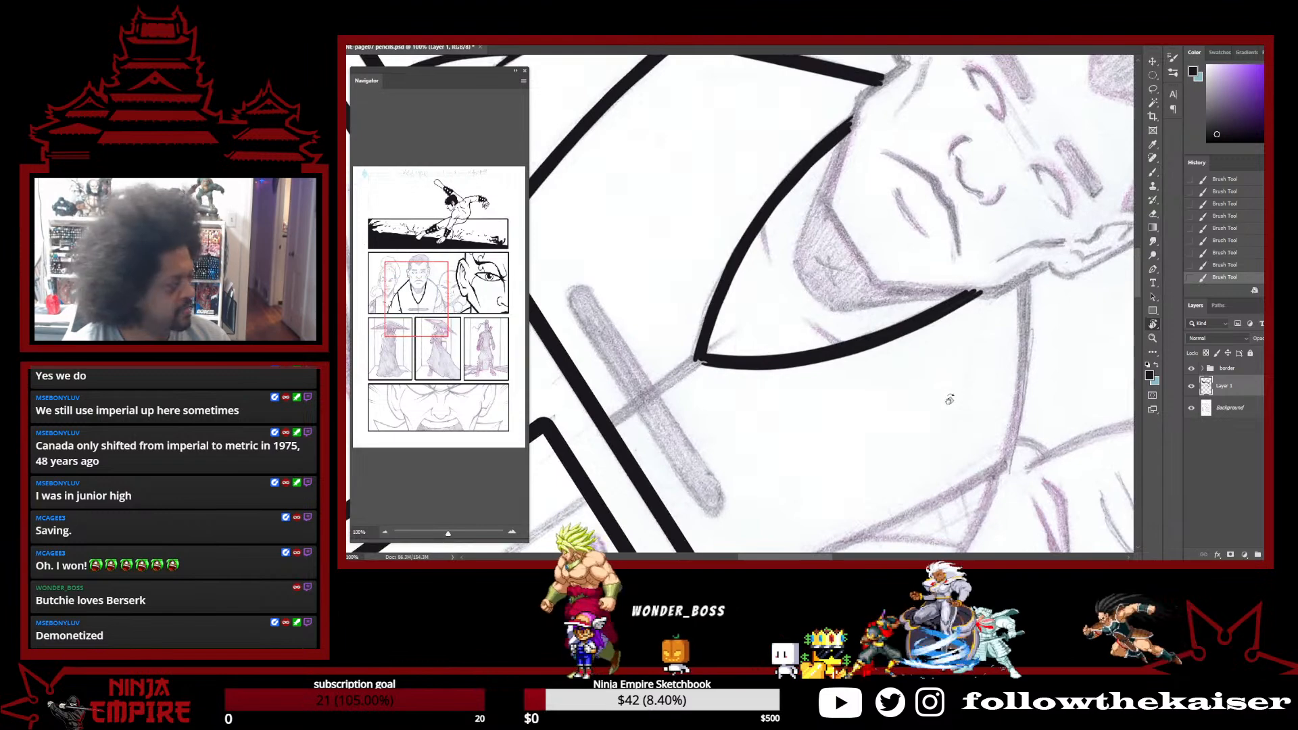
drag(923, 373, 853, 466)
drag(994, 327, 930, 403)
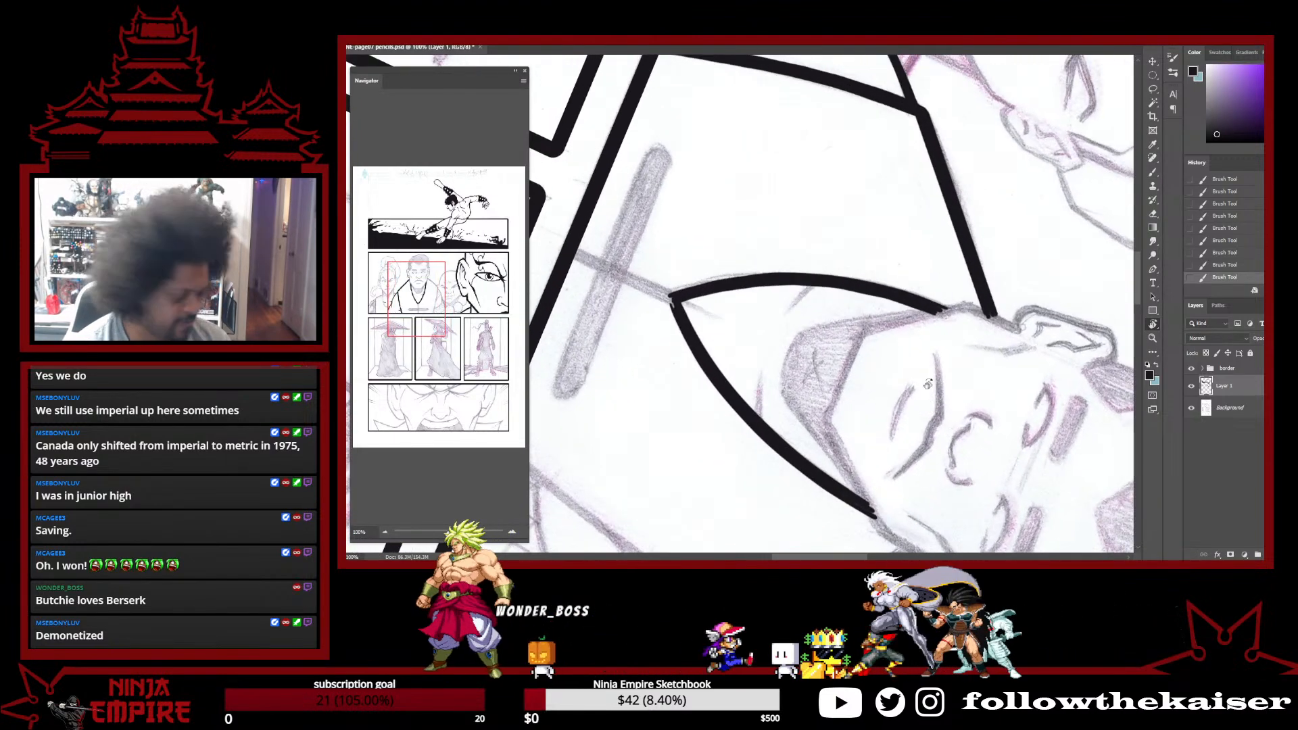
drag(889, 436, 956, 360)
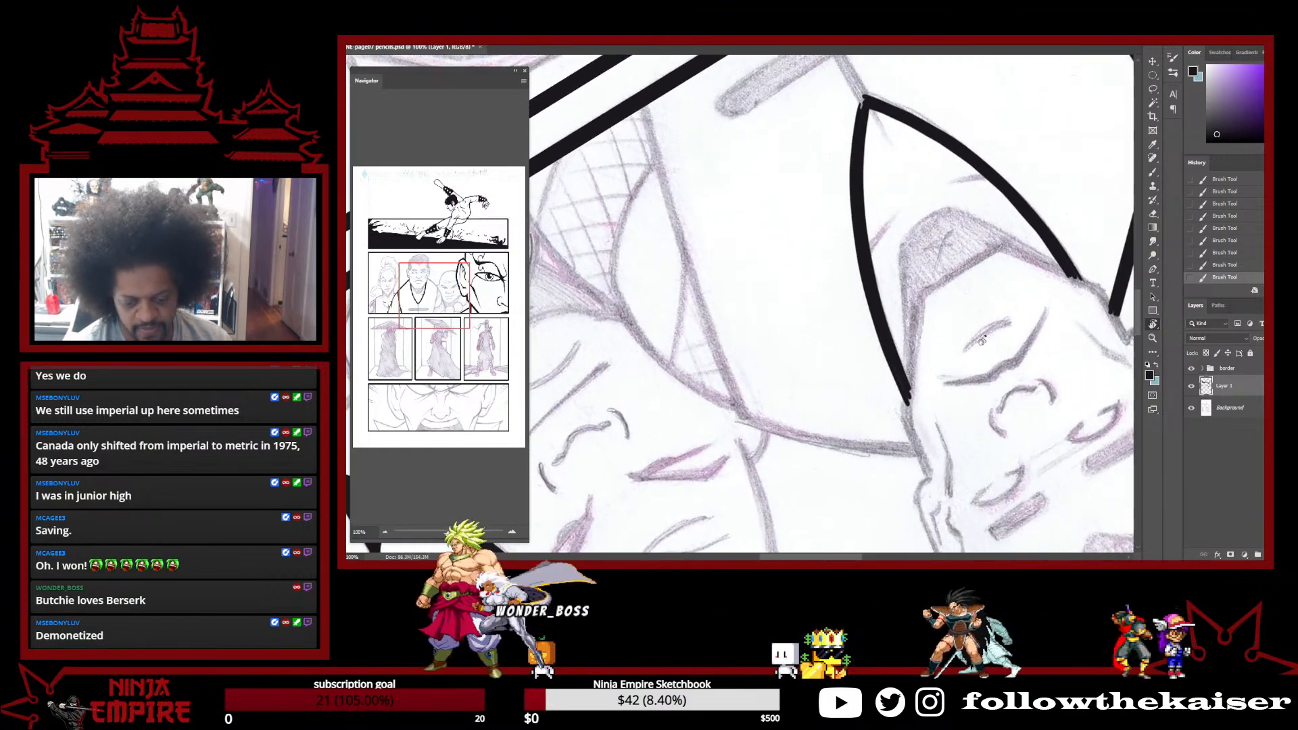
drag(1056, 324, 827, 475)
drag(848, 426, 968, 399)
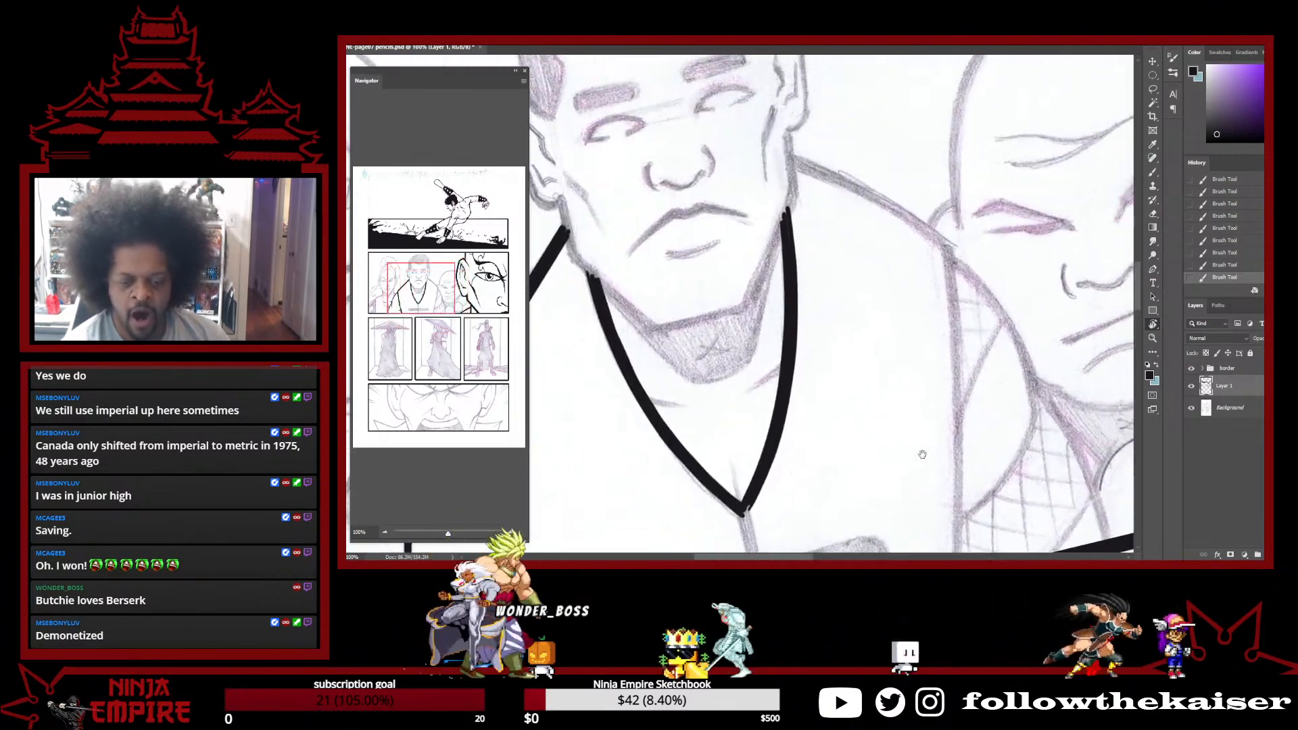
key(ctrl+minus)
key(ctrl+minus)
drag(902, 368, 997, 347)
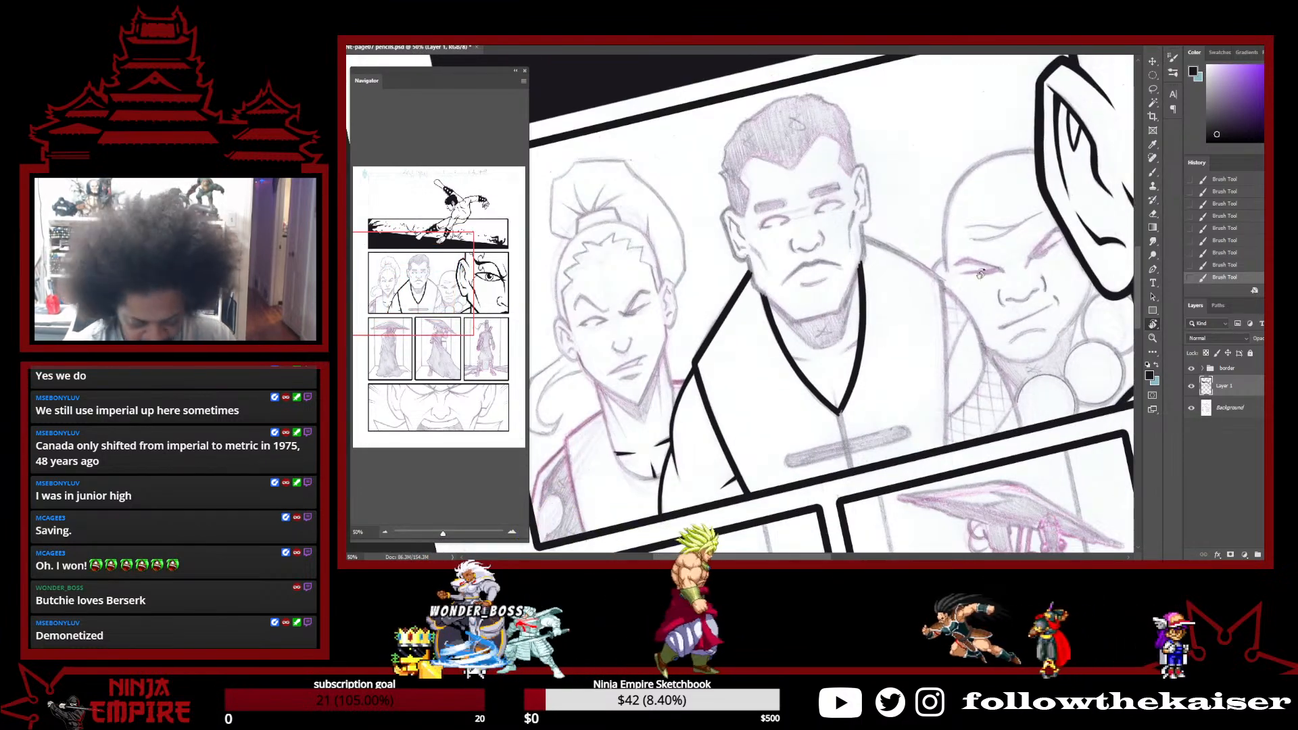
drag(984, 339, 970, 394)
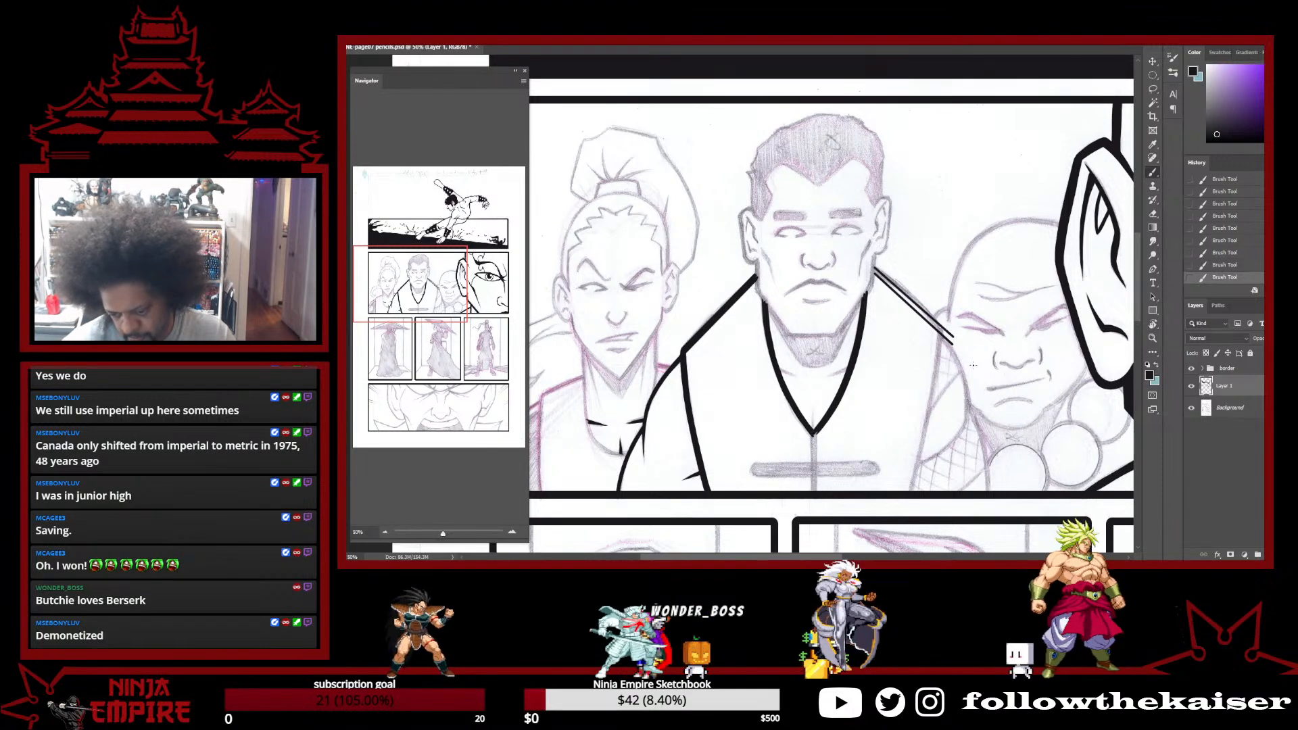
Try to ink the central man's viewer's-right shoulder as a thick straight line from the neck toward the bald man's head
key(ctrl+z)
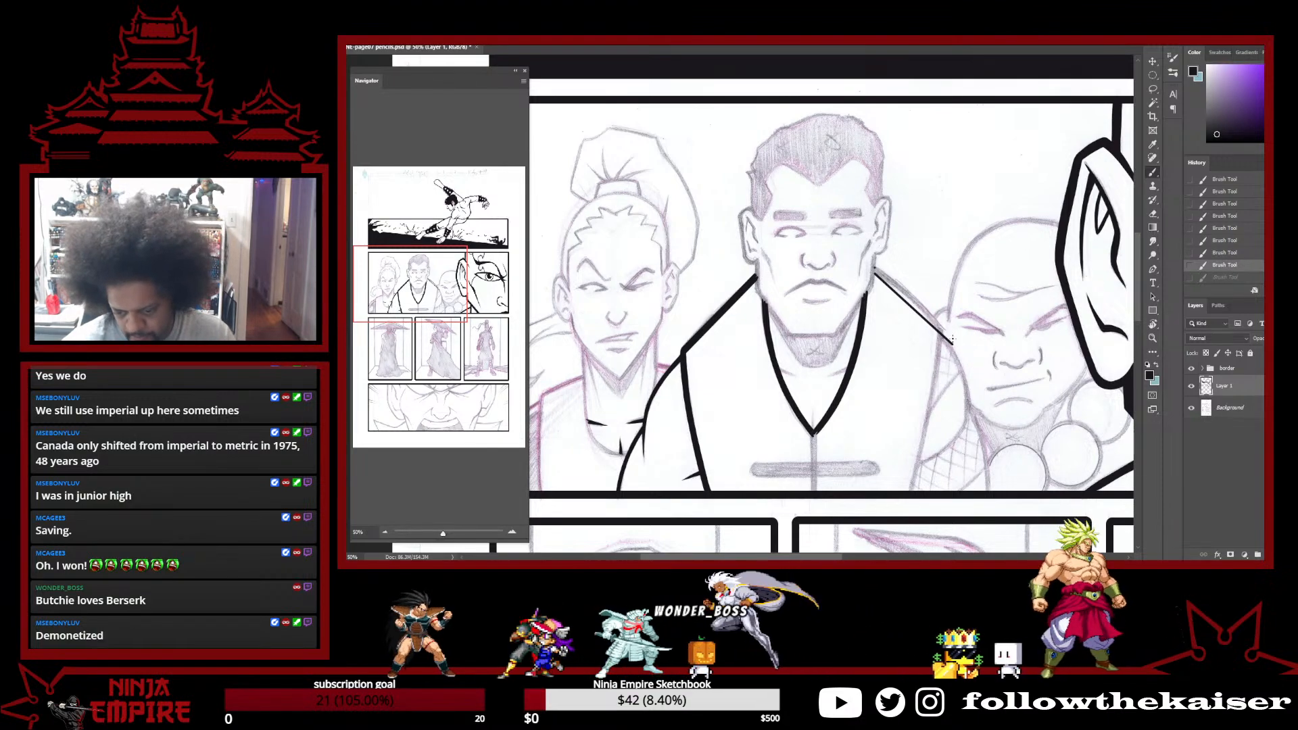
click(954, 340)
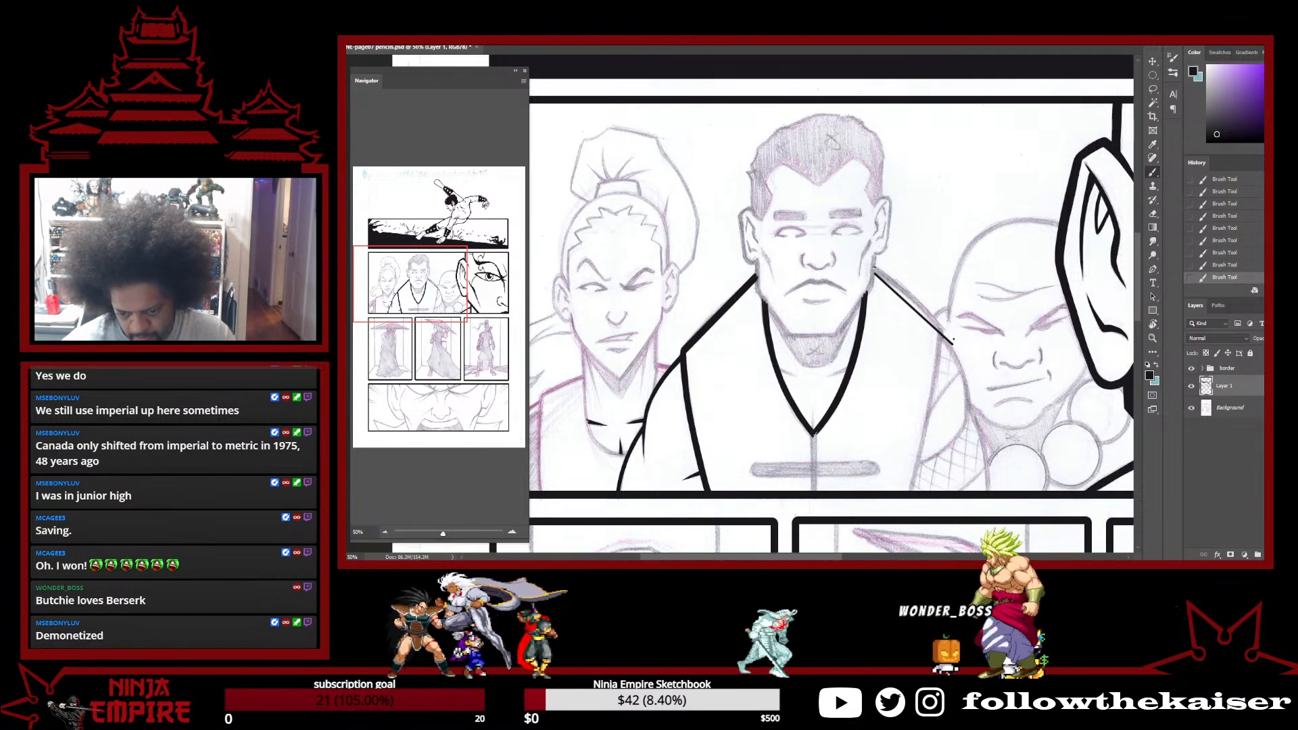
shift+click(875, 268)
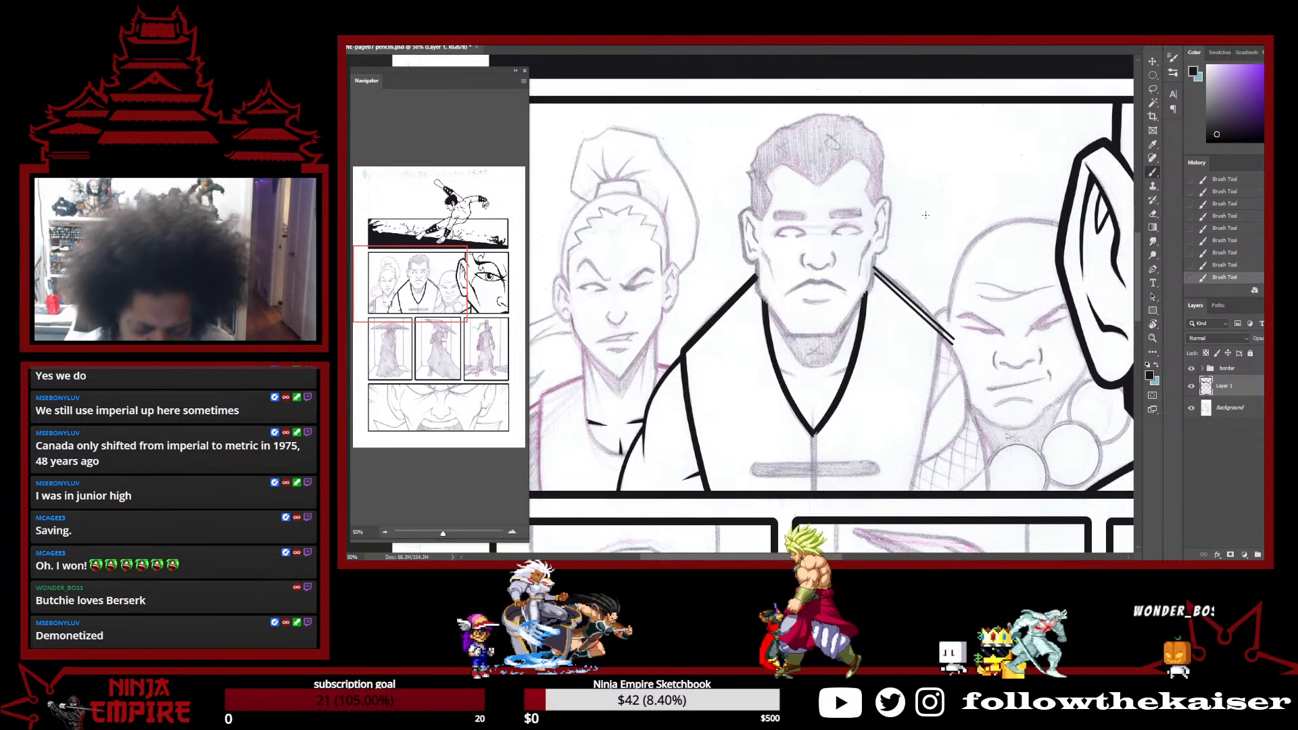
scroll(877, 274, up, 1)
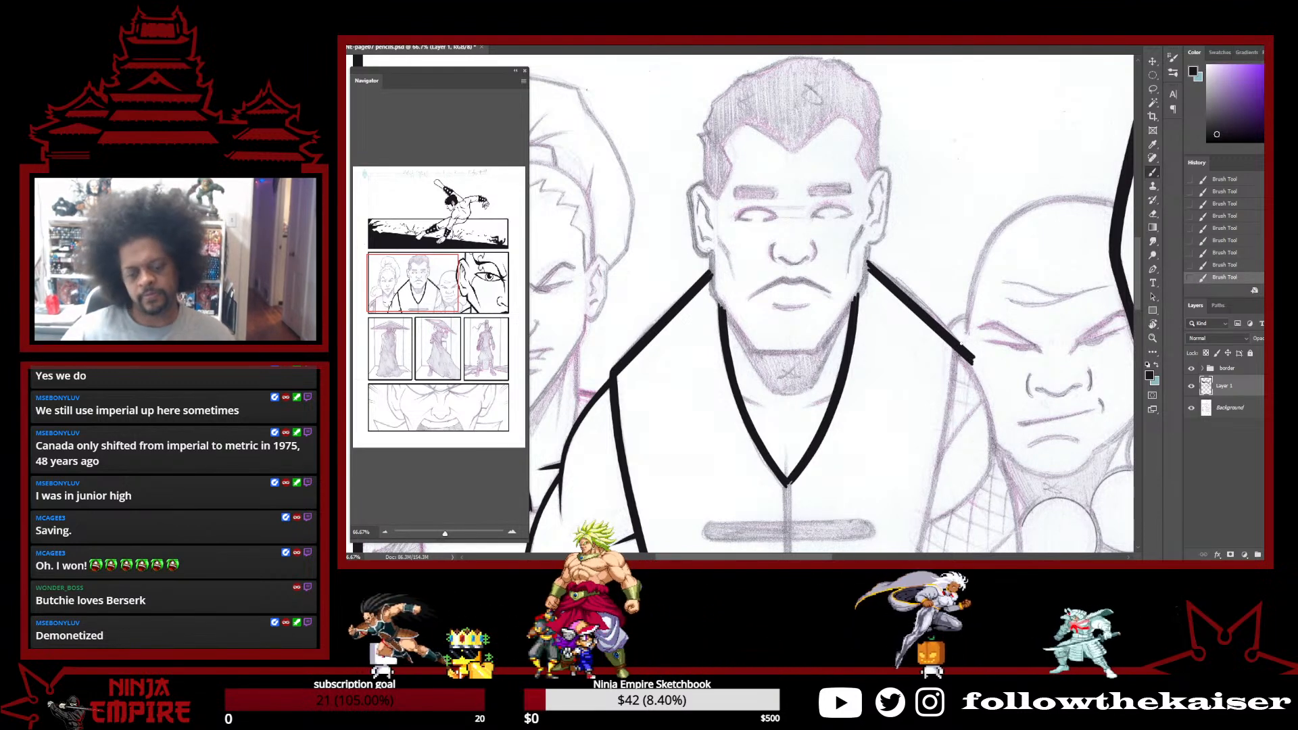
scroll(958, 400, down, 2)
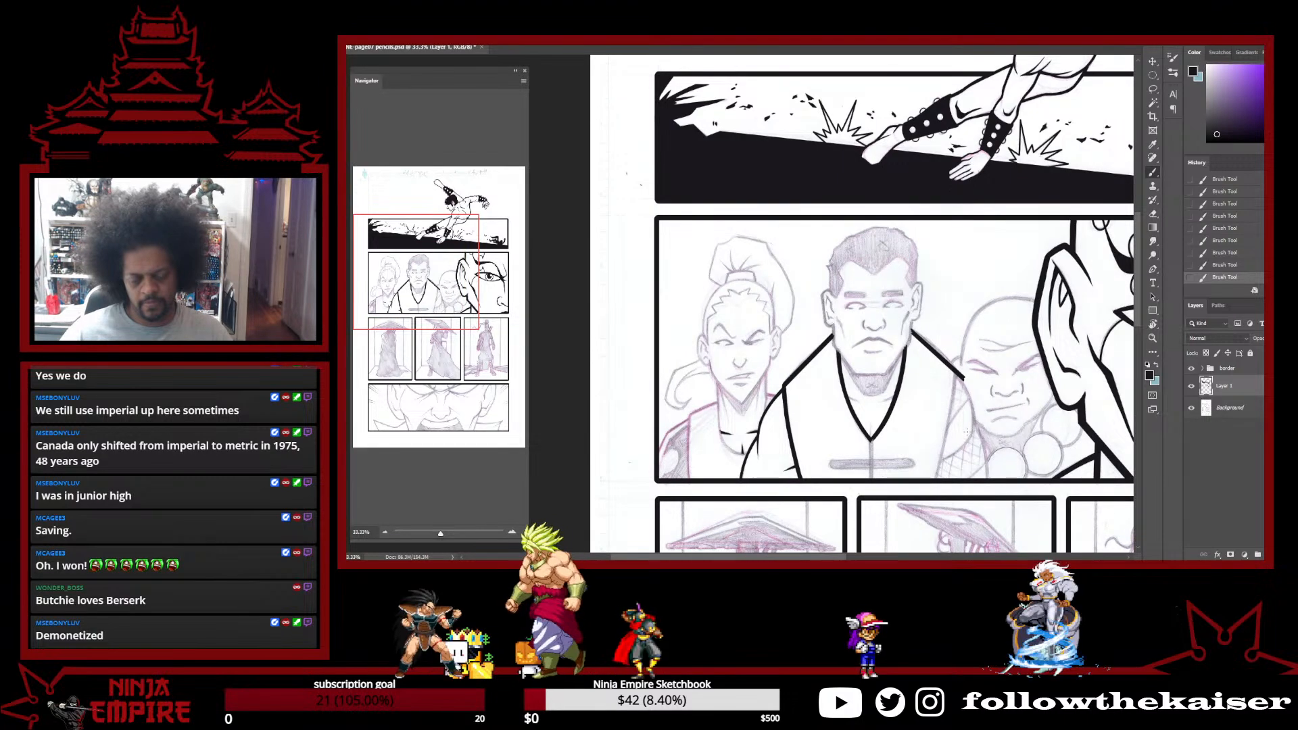
key(e)
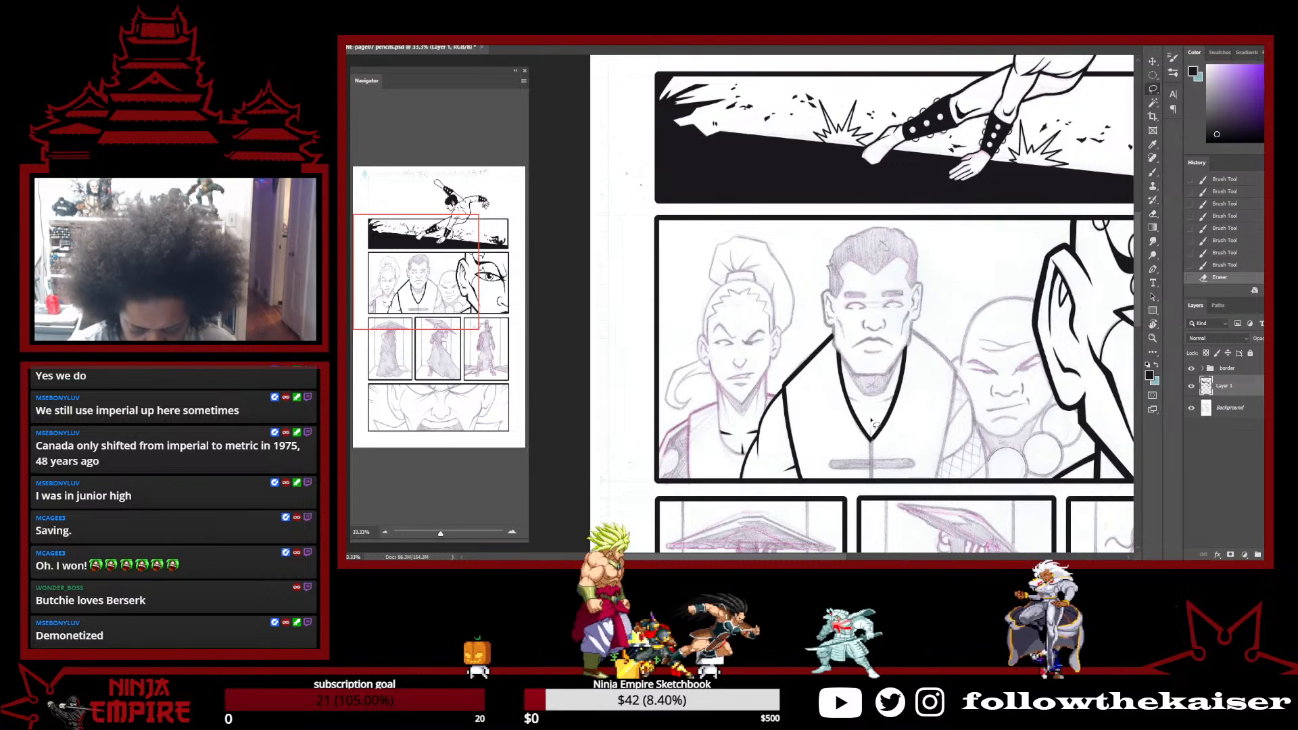
Duplicate the central man's inked shoulder and sleeve-seam lines, flip the copy horizontally and place it on his opposite side
mouse_move(785, 436)
mouse_down()
mouse_move(778, 385)
mouse_move(871, 301)
mouse_up()
key(ctrl+v)
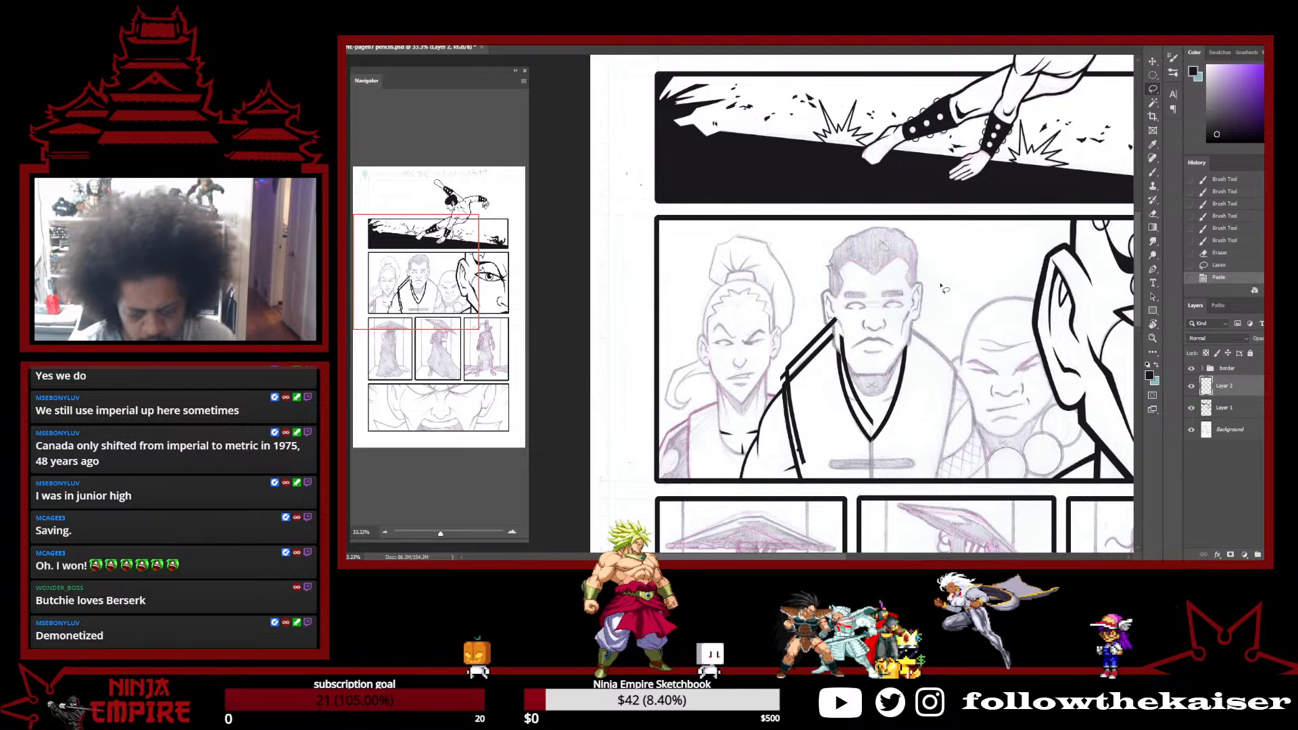
click(379, 45)
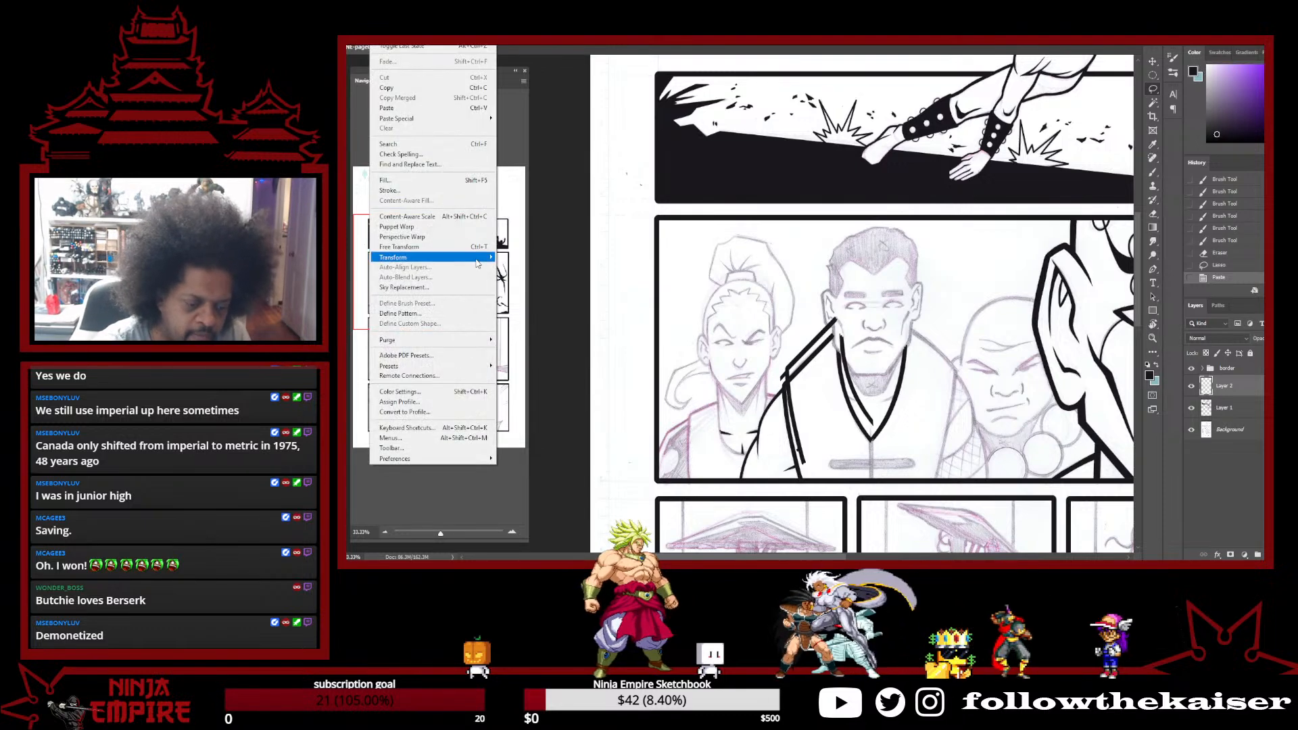
mouse_move(433, 258)
click(569, 454)
drag(867, 423, 954, 434)
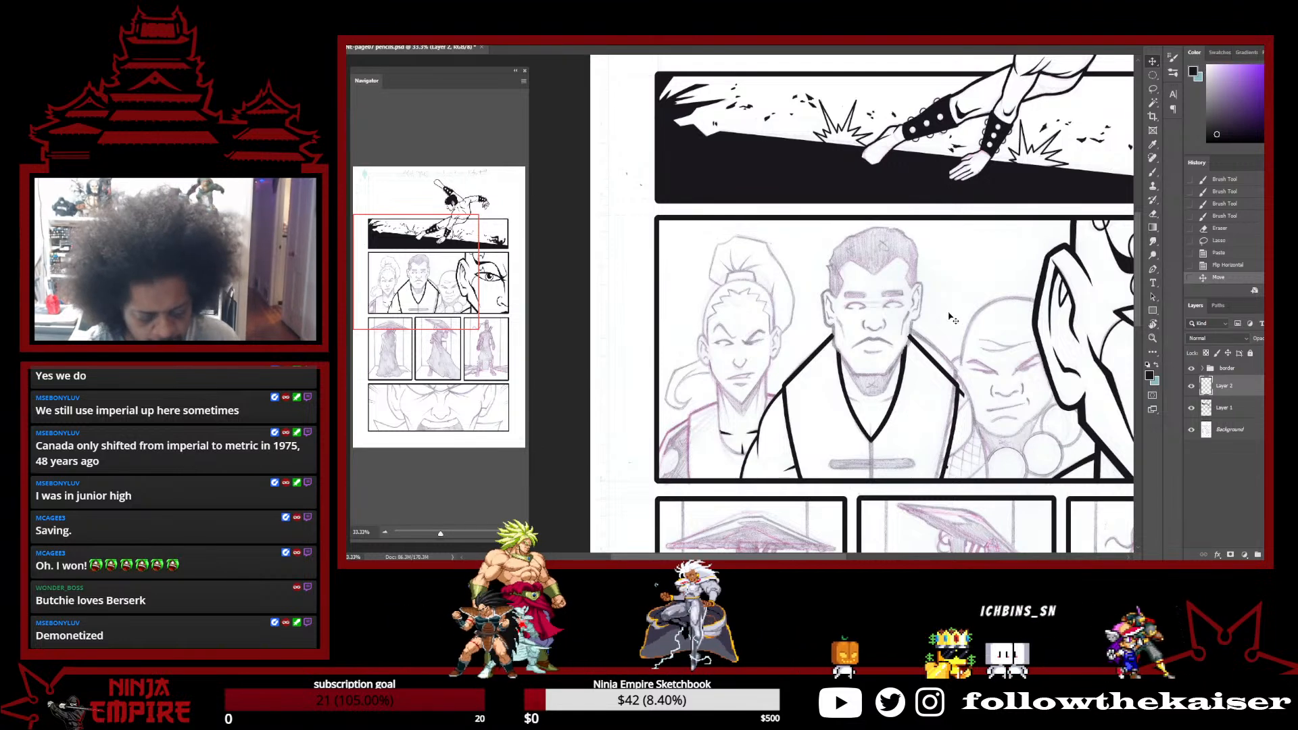
Nudge the mirrored shoulder copy upward to match the opposite shoulder corner, using a temporary horizontal guide
key(r)
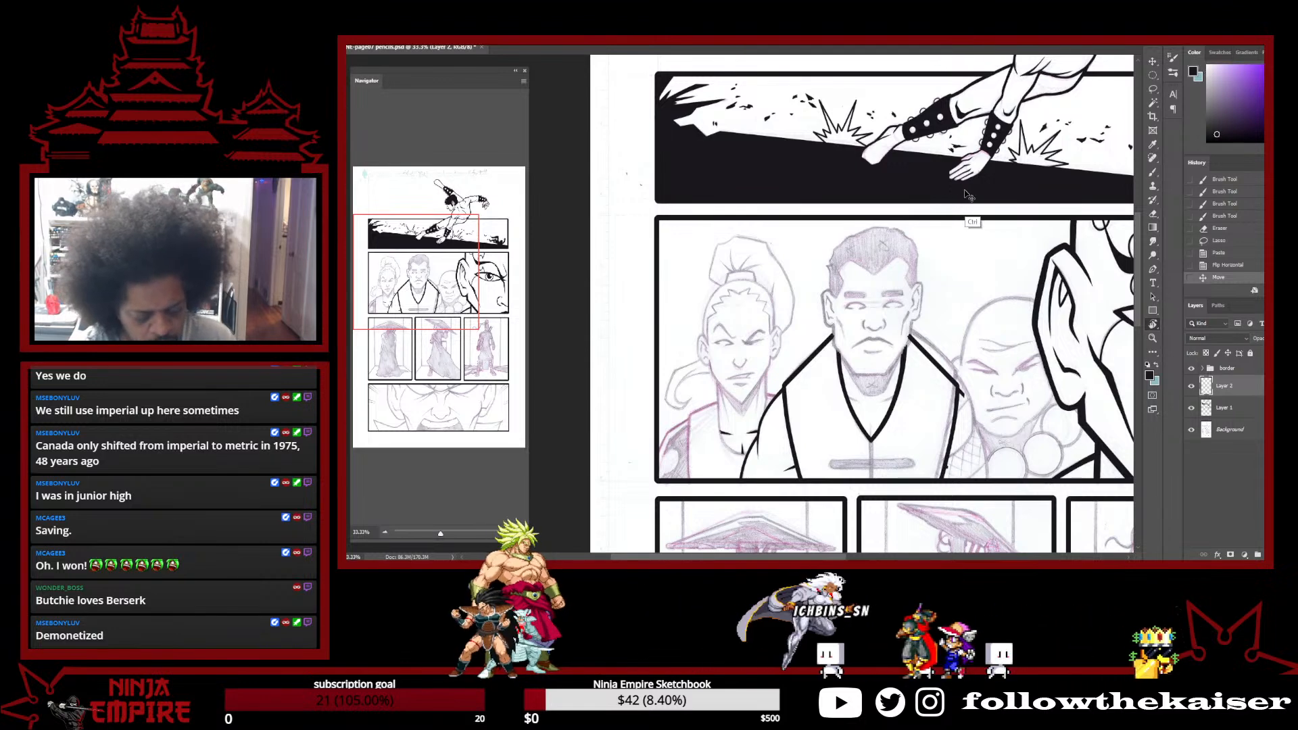
key(ctrl+r)
drag(929, 64, 932, 394)
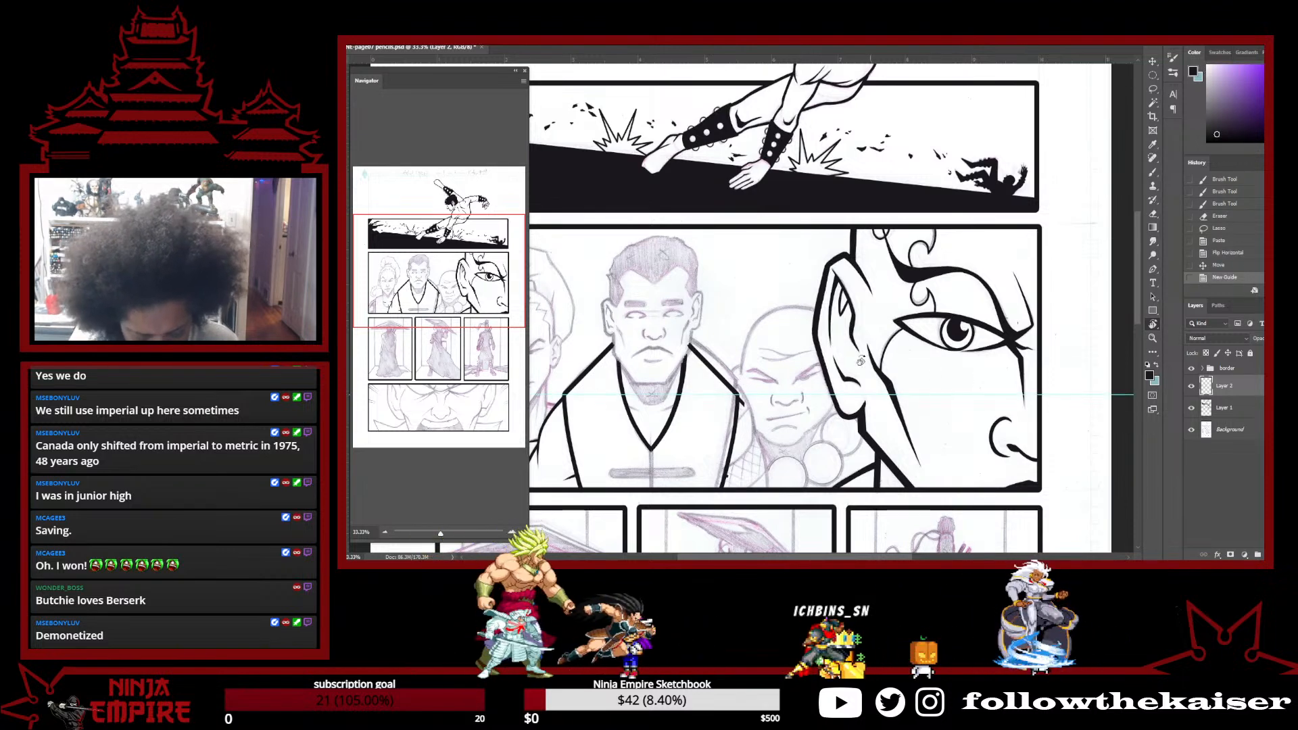
key(Up)
key(Up)
key(Up)
key(Up)
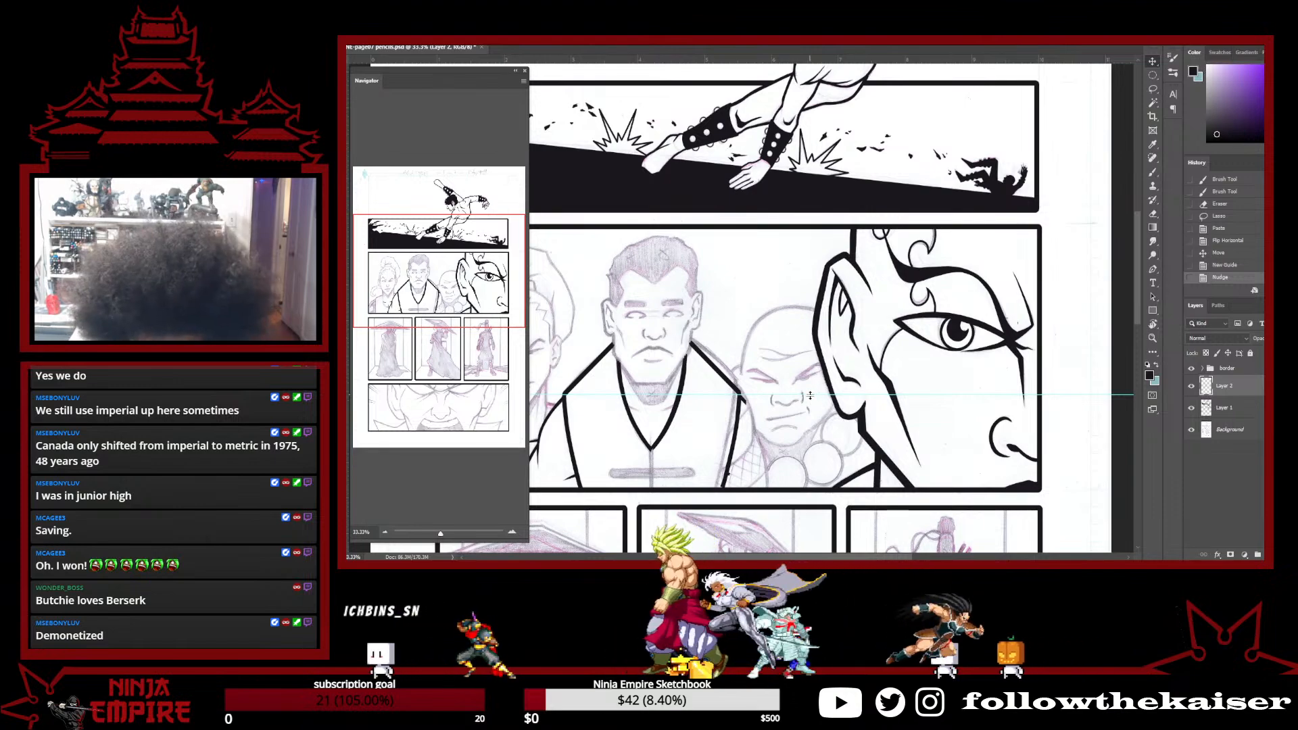
drag(812, 395, 804, 60)
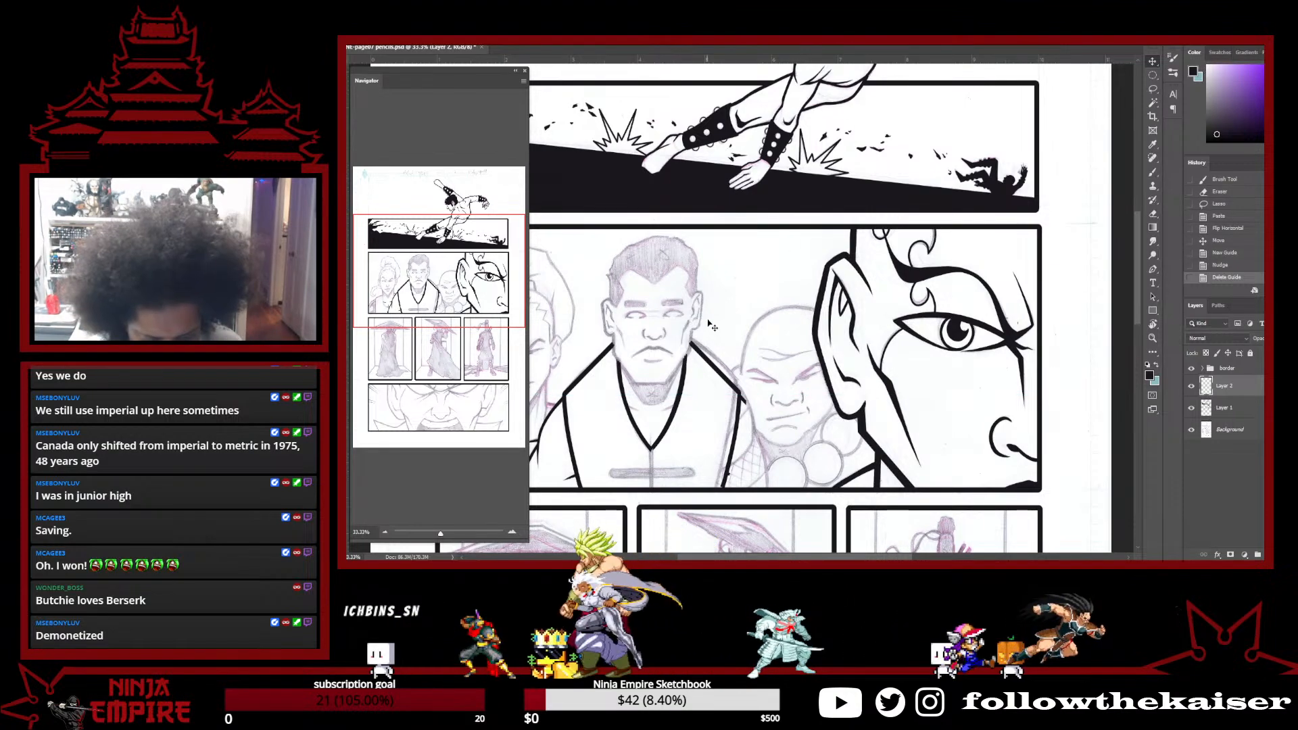
Erase the excess ink around the mirrored shoulder and along its sleeve seam down to the panel border
drag(695, 383, 688, 402)
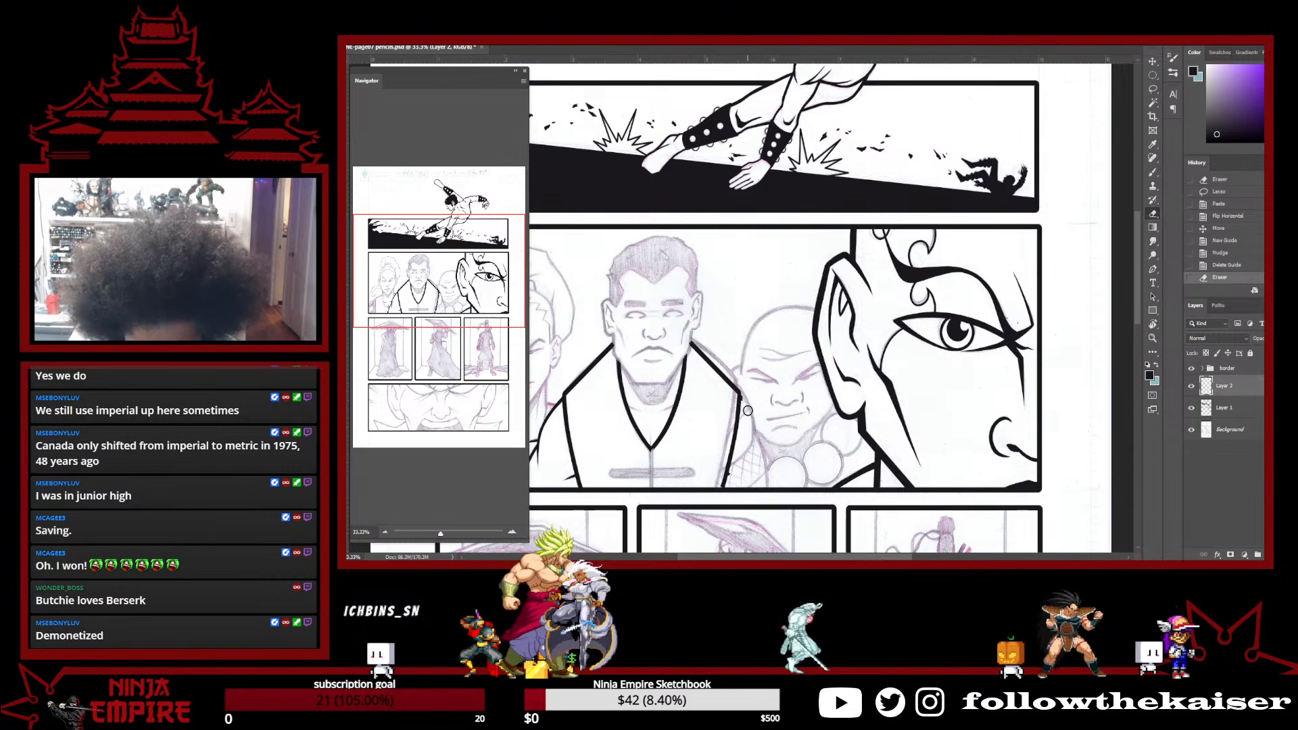
drag(746, 396, 730, 489)
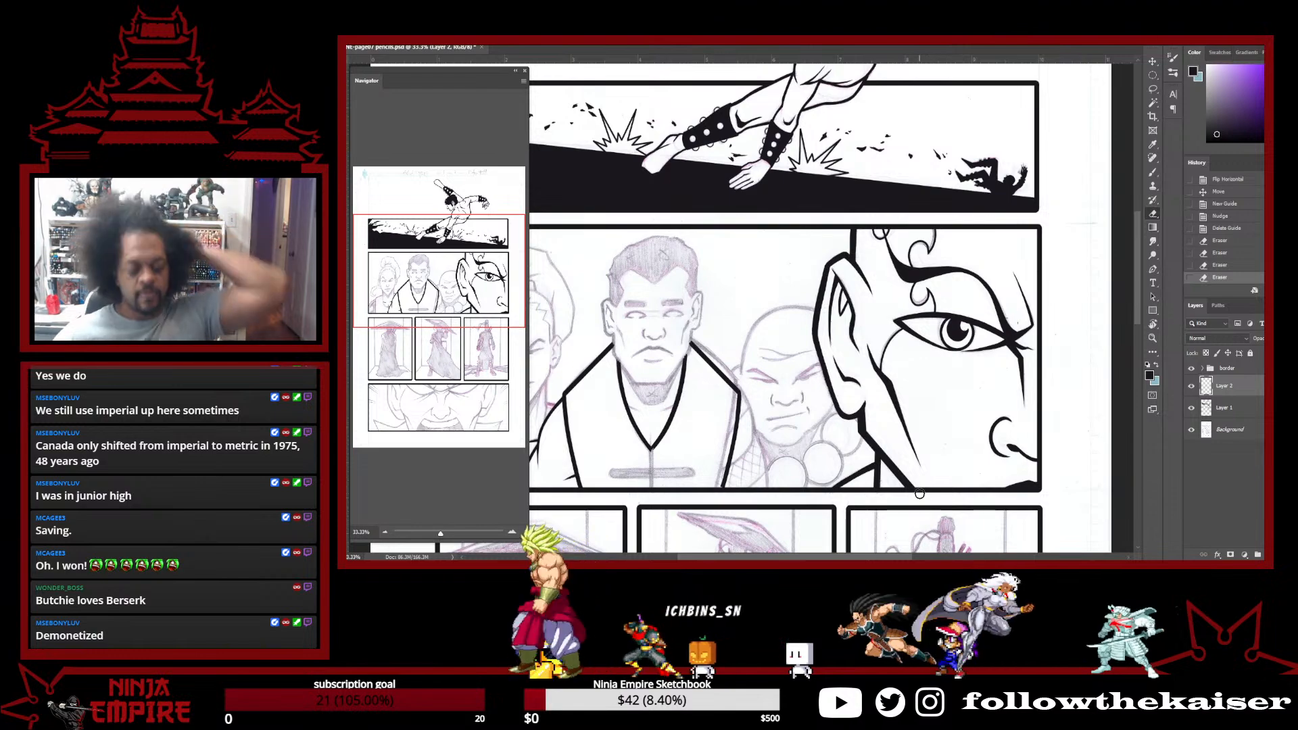
Ink the central man's shirt opening as a thick vertical line from the point of the V to the panel border
drag(711, 418, 962, 323)
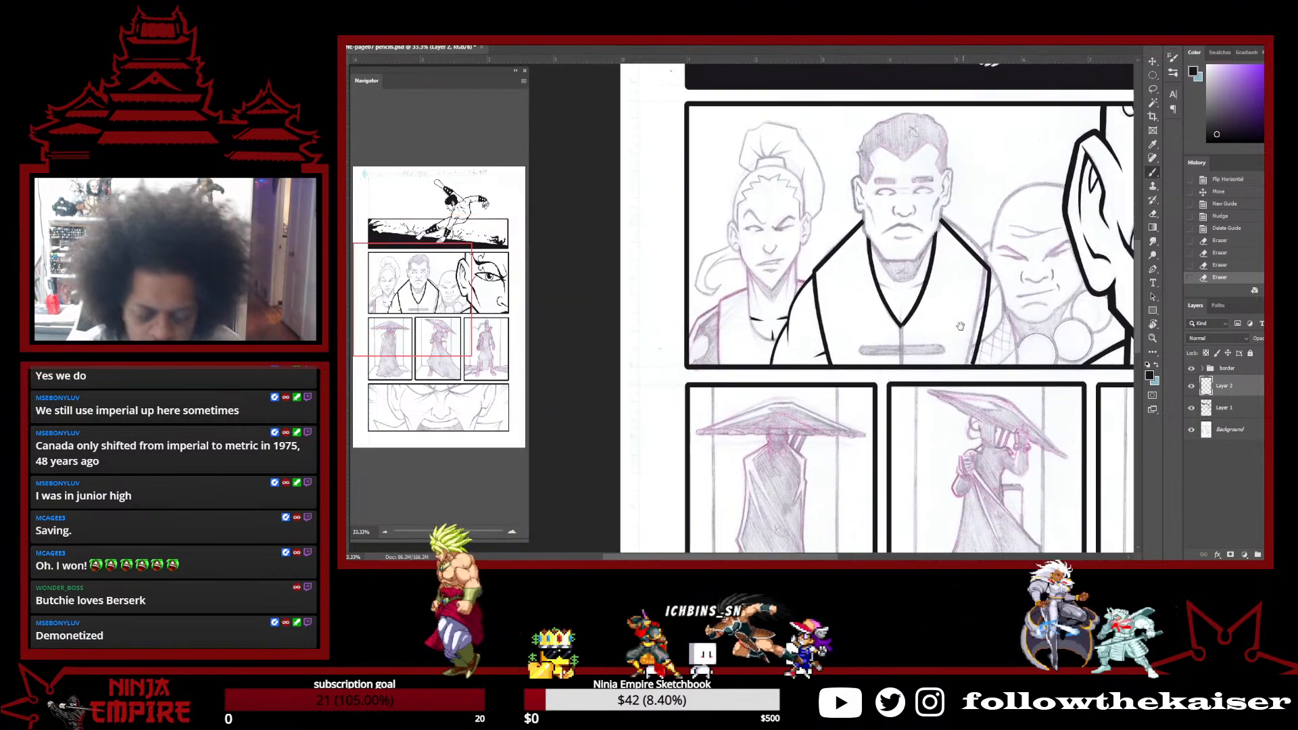
scroll(912, 349, up, 2)
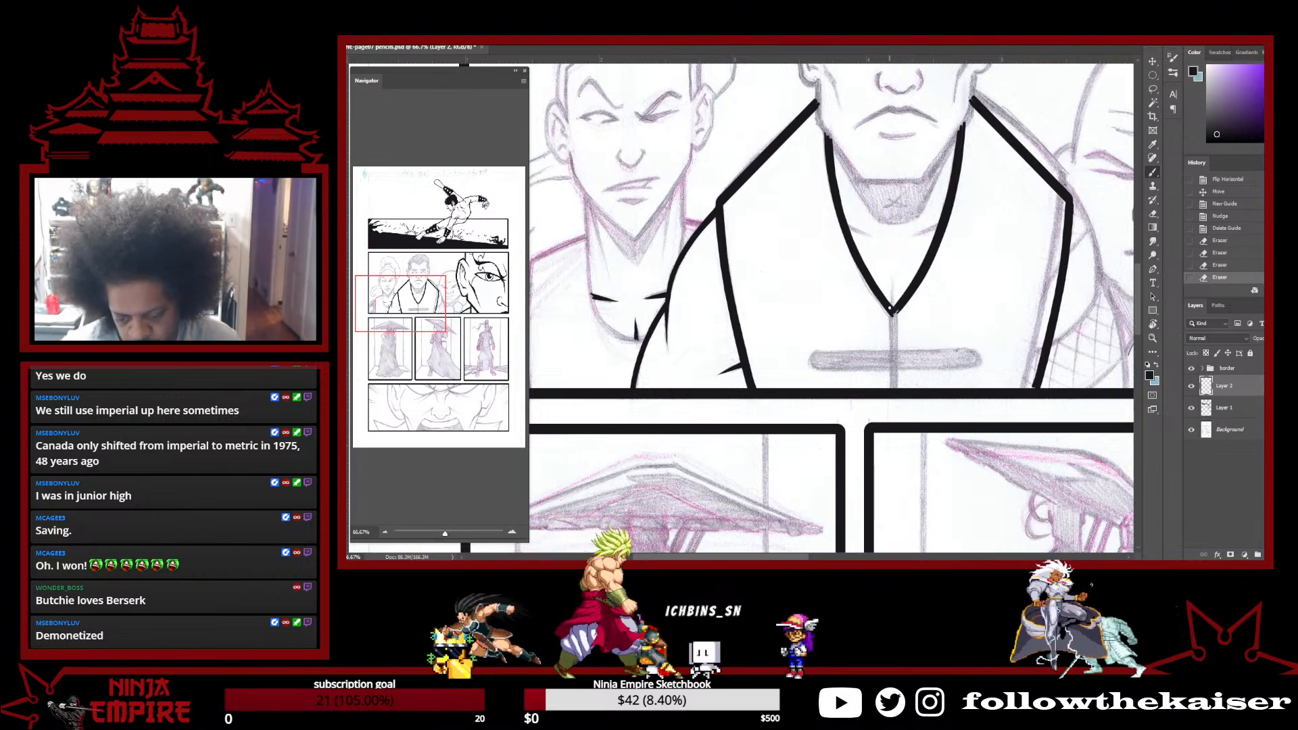
shift+click(891, 391)
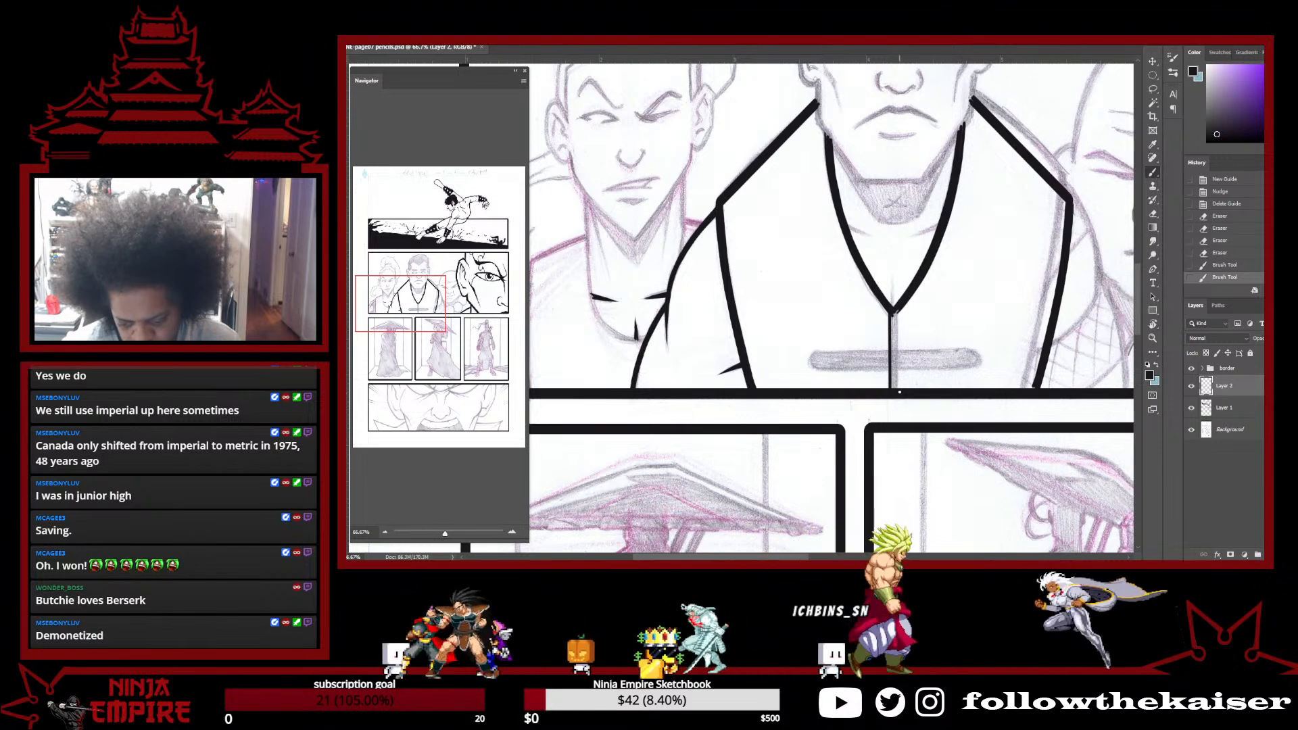
drag(893, 314, 900, 311)
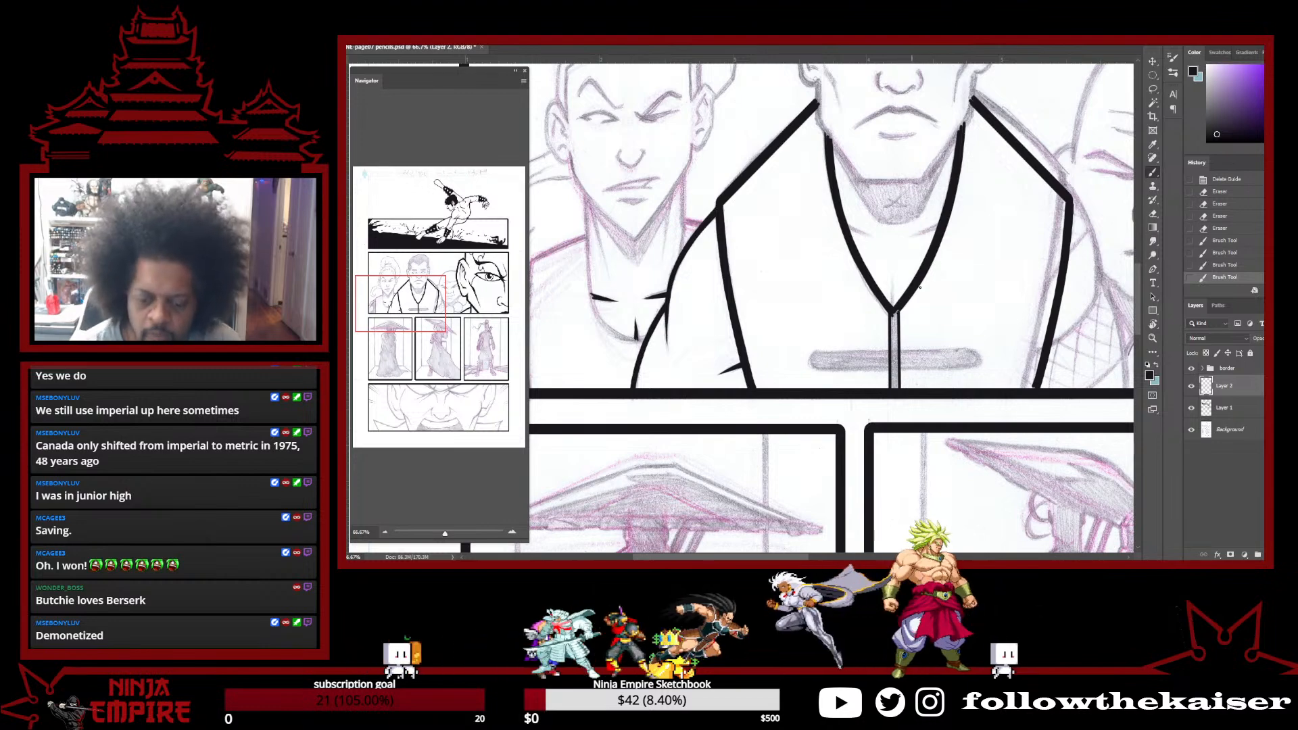
key(ctrl+z)
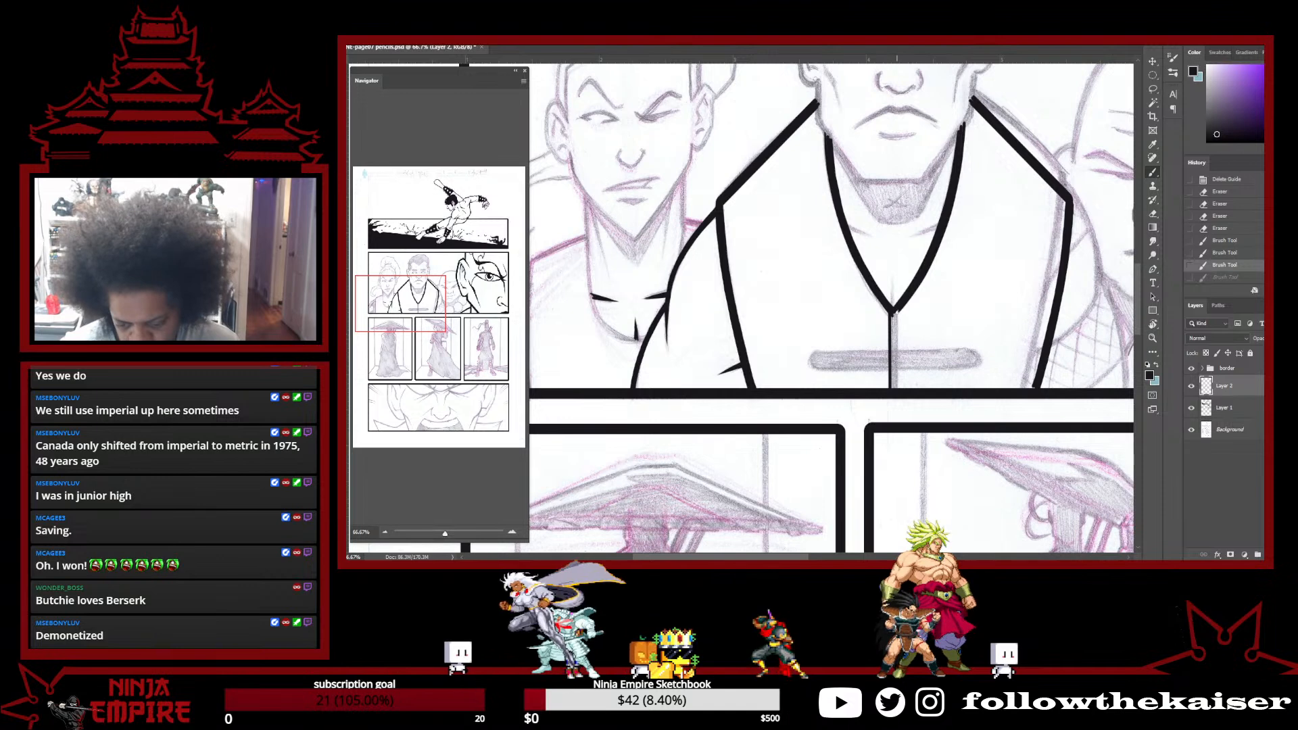
key(ctrl+shift+z)
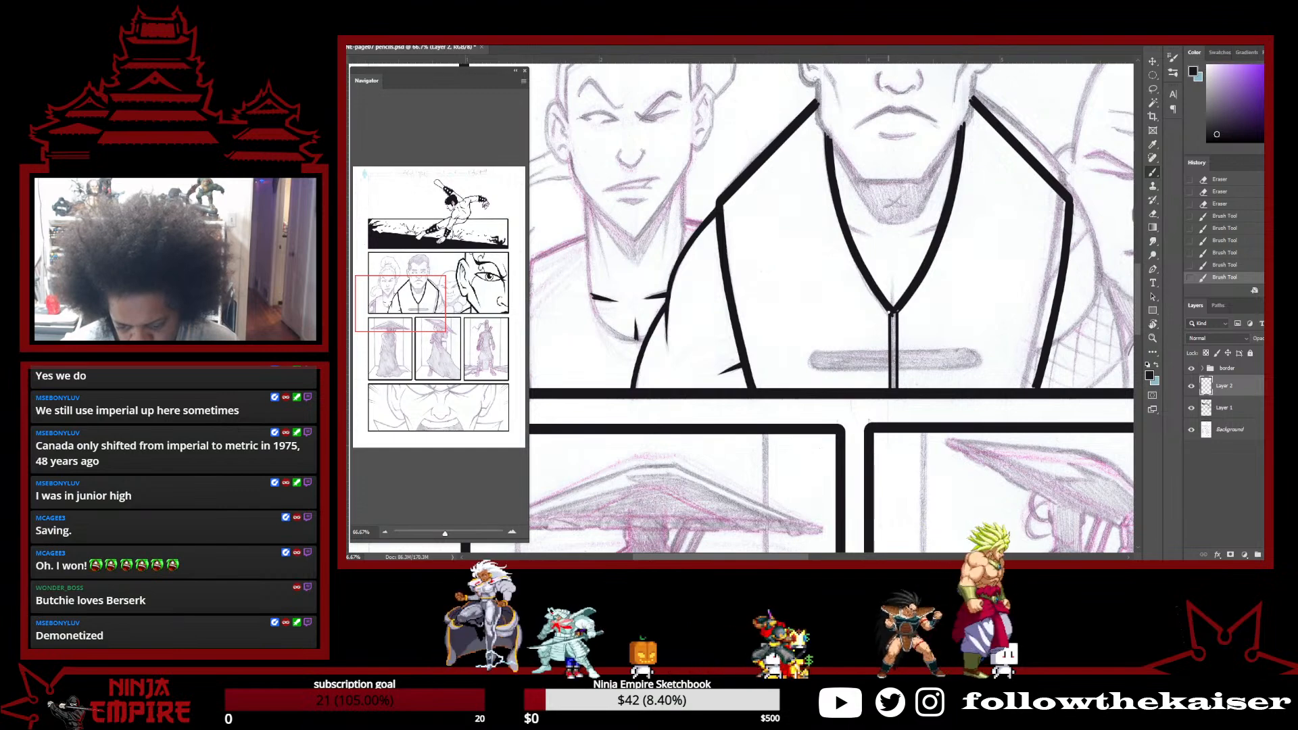
drag(889, 312, 891, 389)
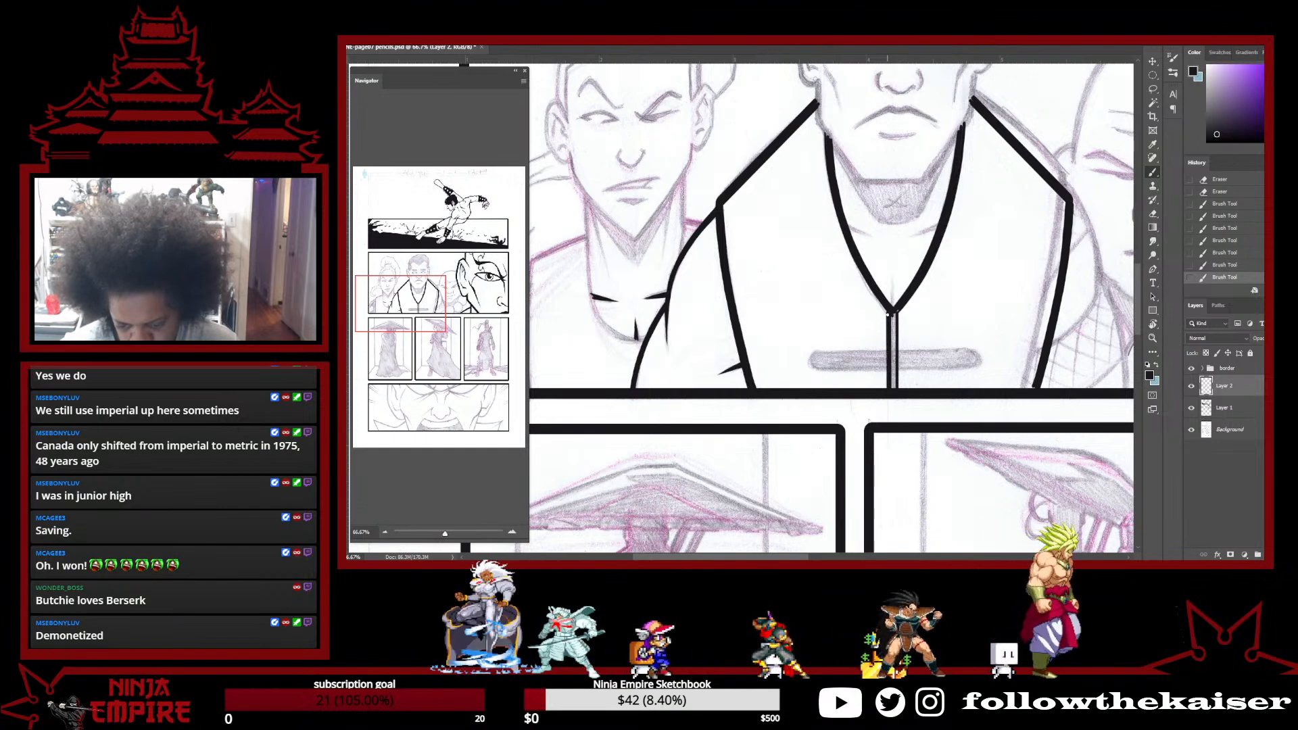
click(898, 390)
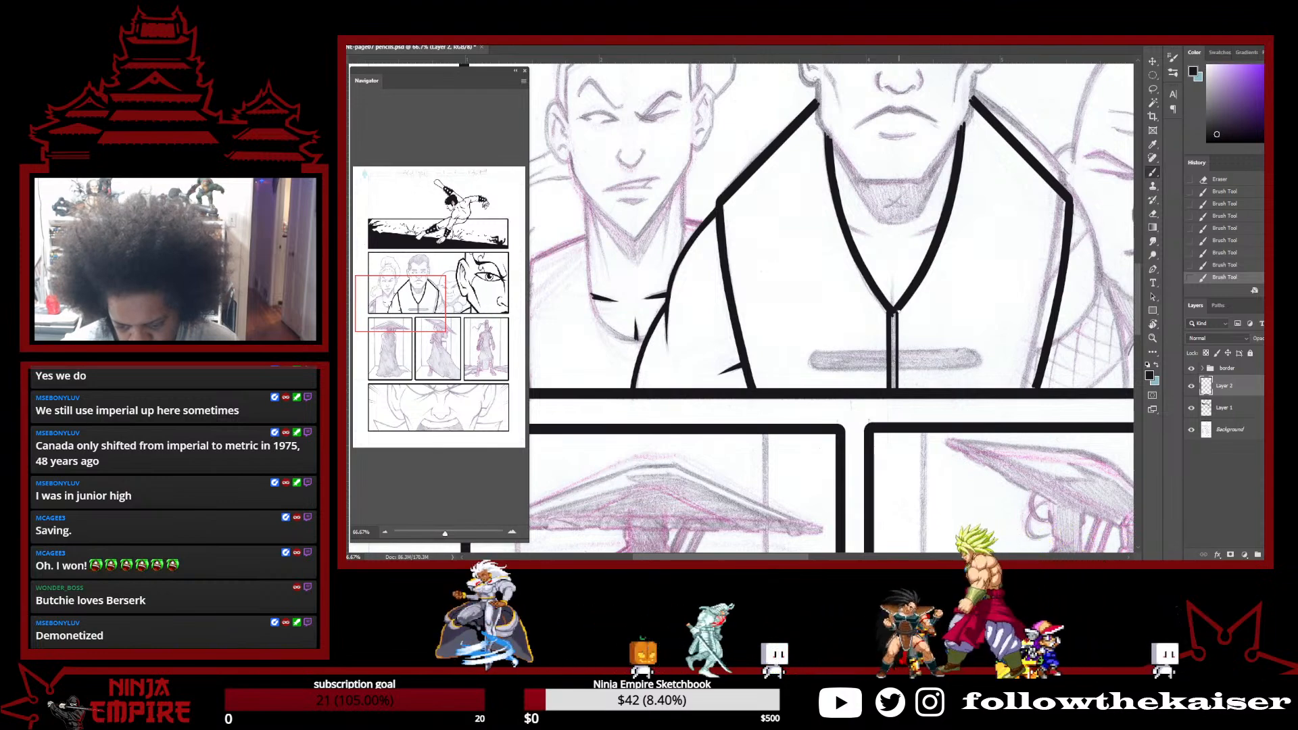
shift+click(897, 312)
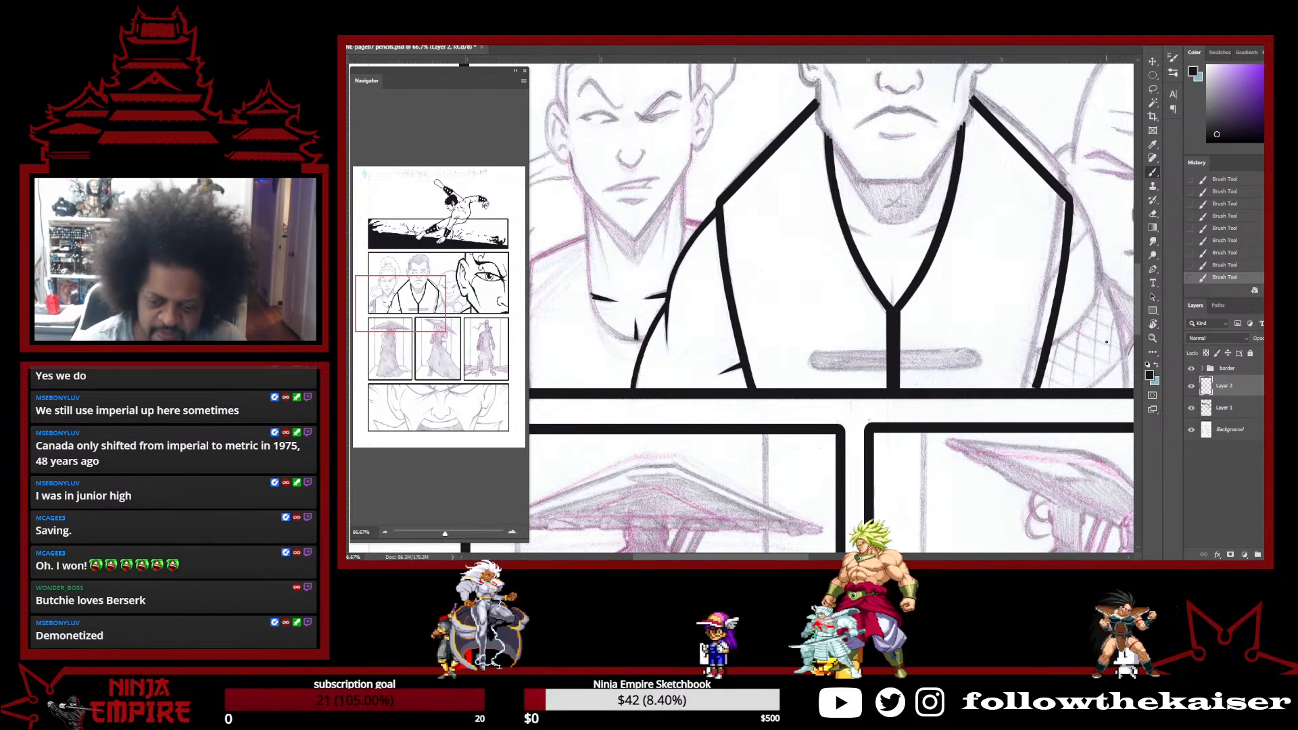
Ink short tapered collarbone marks inside both sides of the central man's V-shaped neckline
drag(999, 296, 865, 498)
key(r)
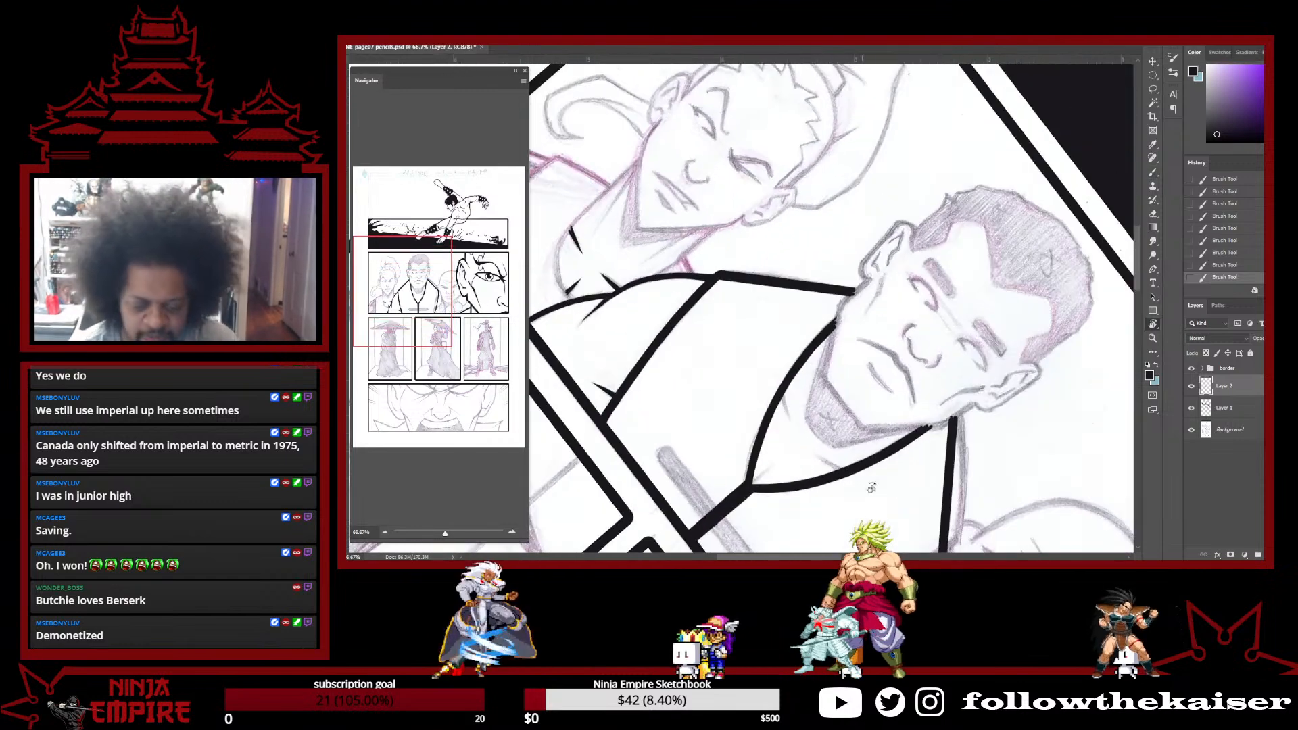
drag(878, 406, 896, 314)
key(b)
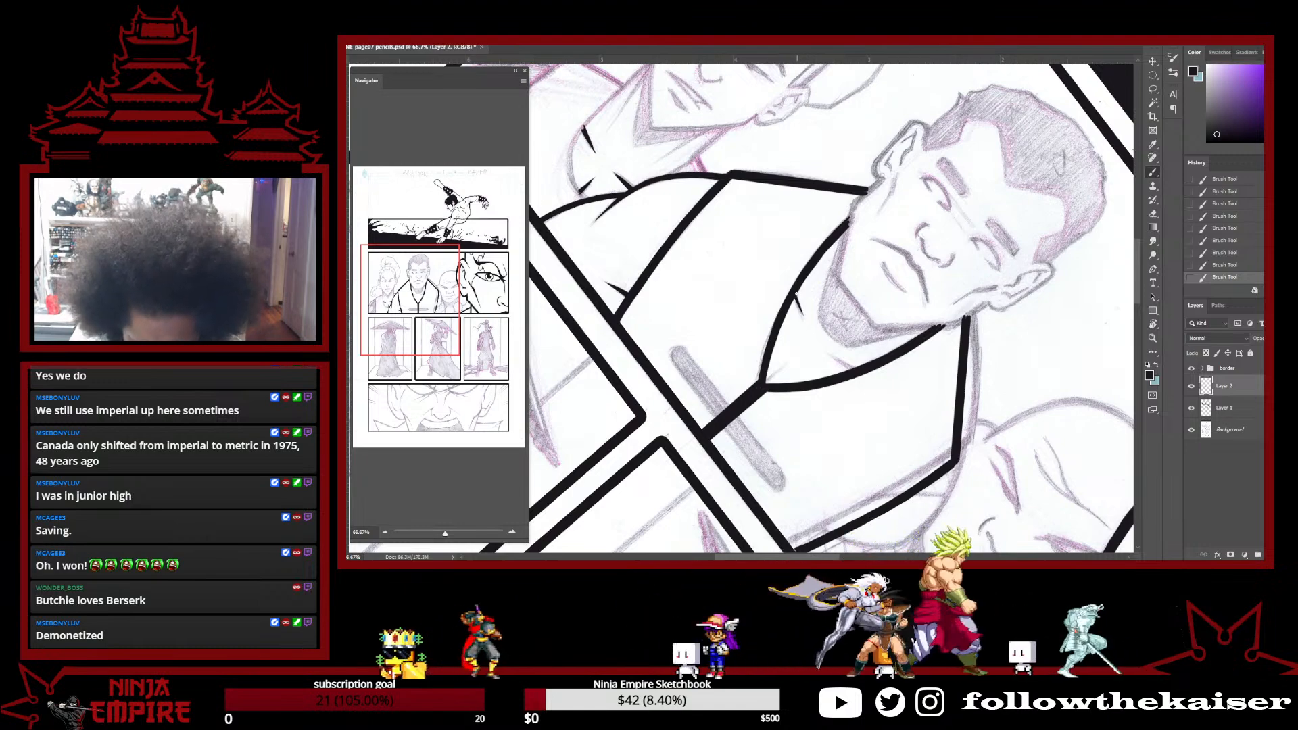
key(r)
mouse_move(819, 360)
mouse_down()
mouse_move(862, 346)
mouse_move(914, 279)
mouse_up()
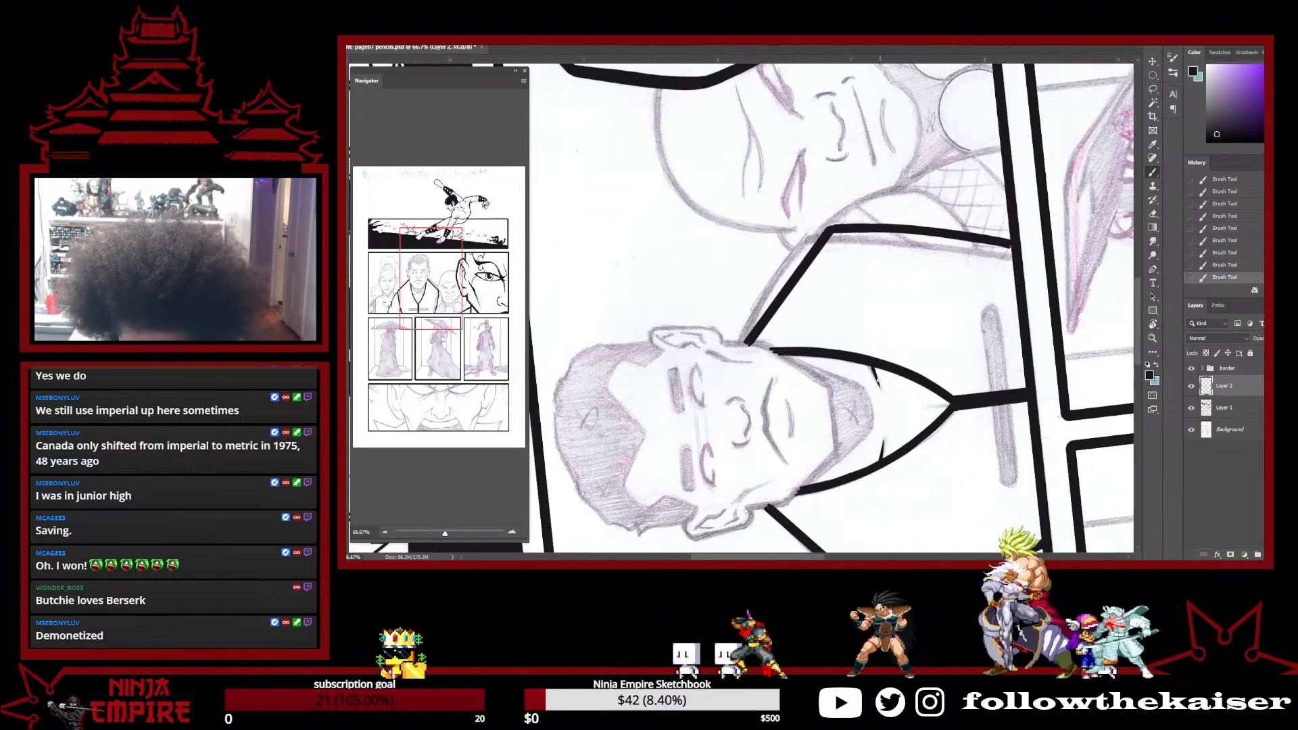
Ink a short tapered chest line rising from the point of the central man's V-shaped neckline
key(r)
mouse_move(930, 334)
mouse_down()
mouse_move(922, 291)
mouse_move(727, 247)
mouse_up()
key(space)
drag(720, 273, 772, 460)
drag(836, 265, 843, 294)
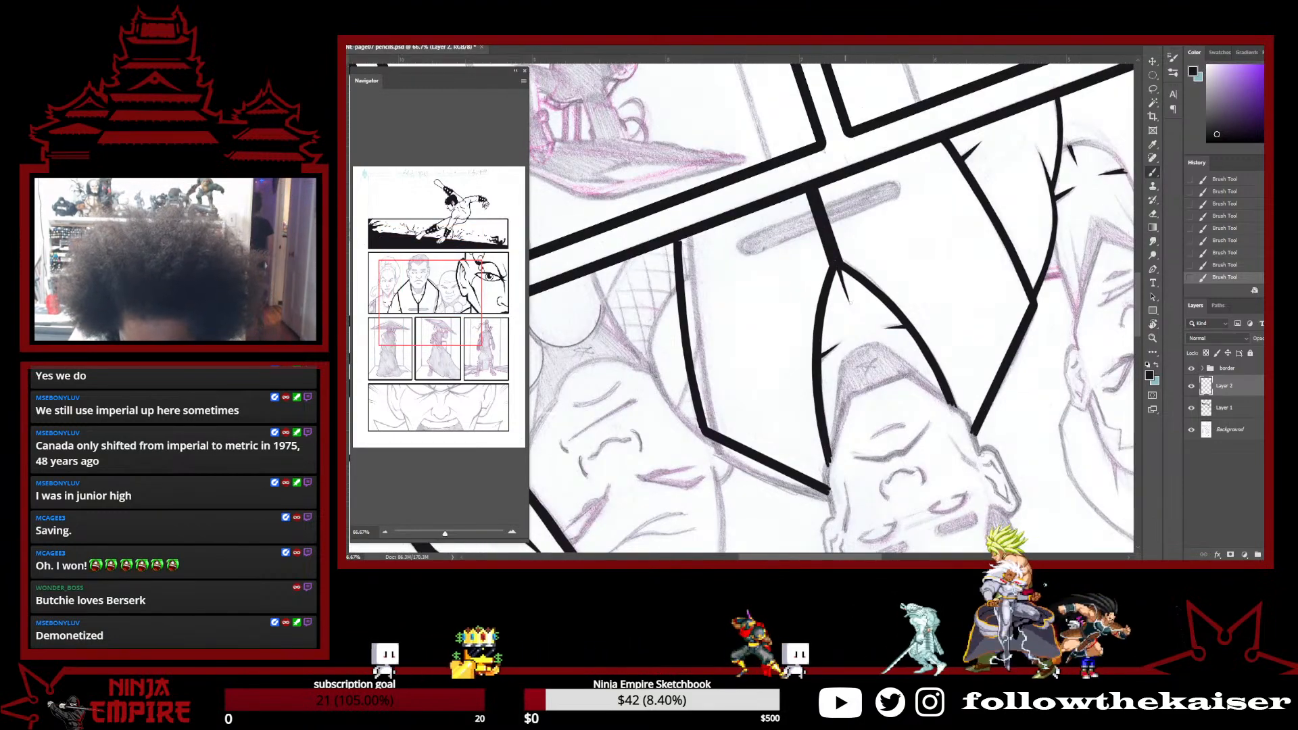
key(r)
drag(619, 203, 862, 509)
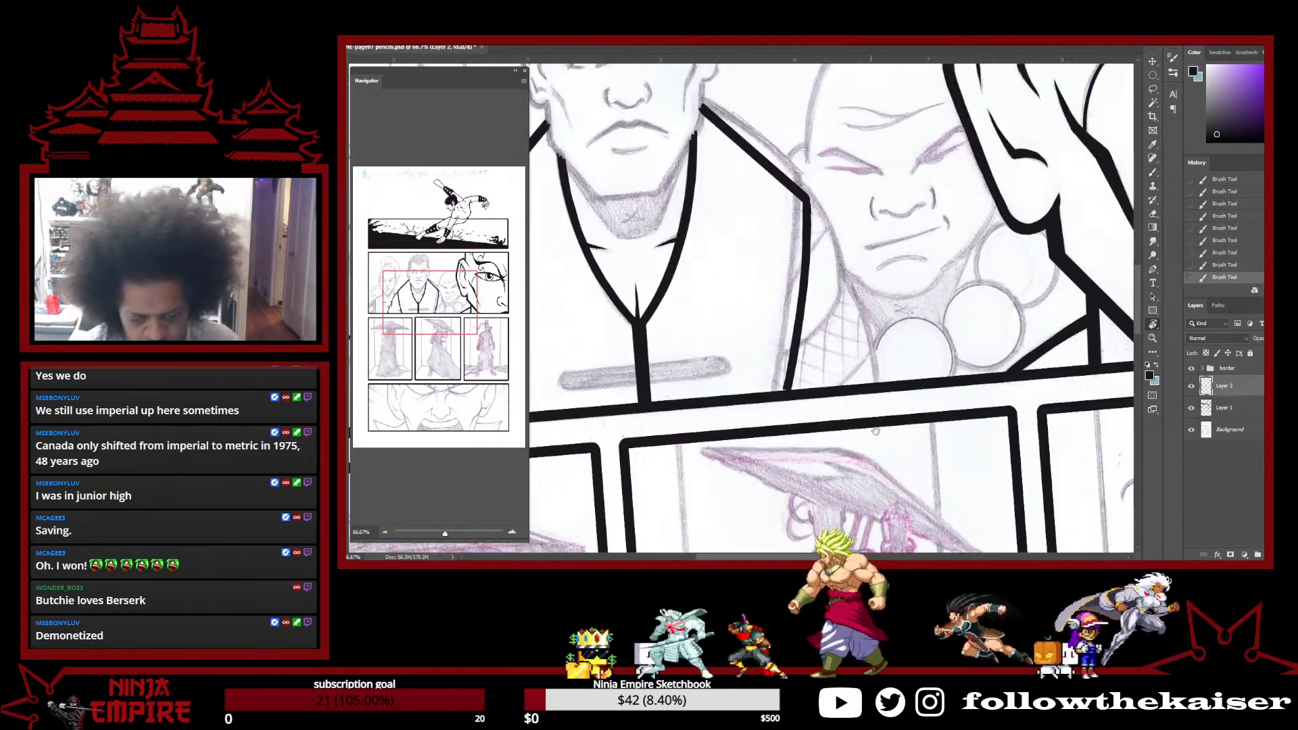
Ink the upper part of the bald man's garment edge as a tapered curve from the central man's shoulder corner
drag(870, 433, 948, 402)
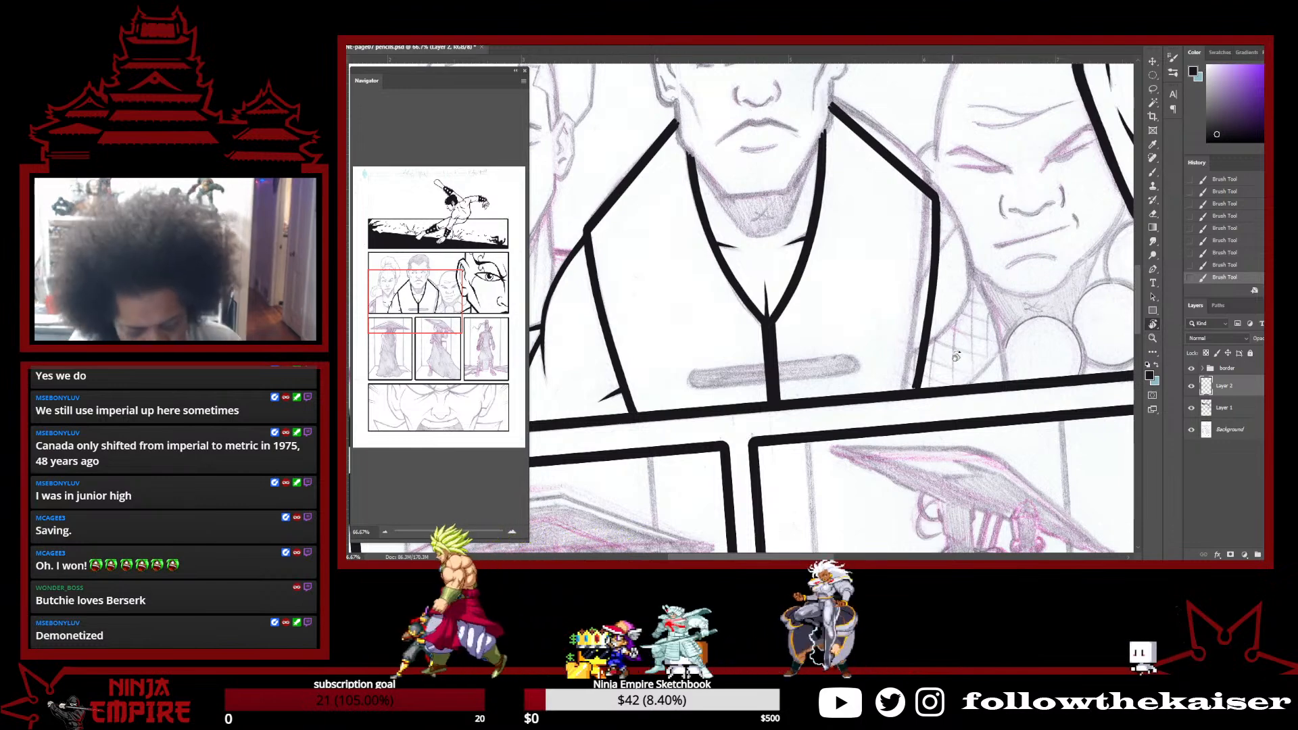
drag(952, 355, 828, 215)
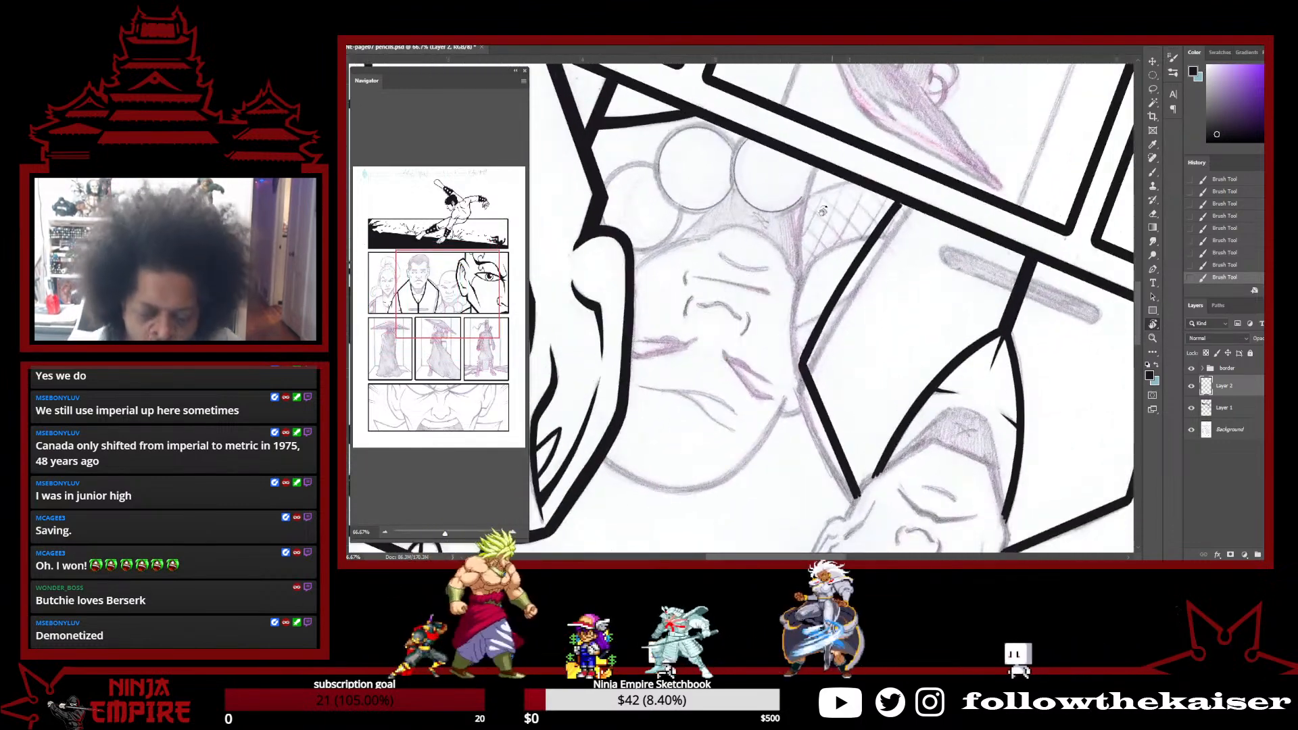
key(b)
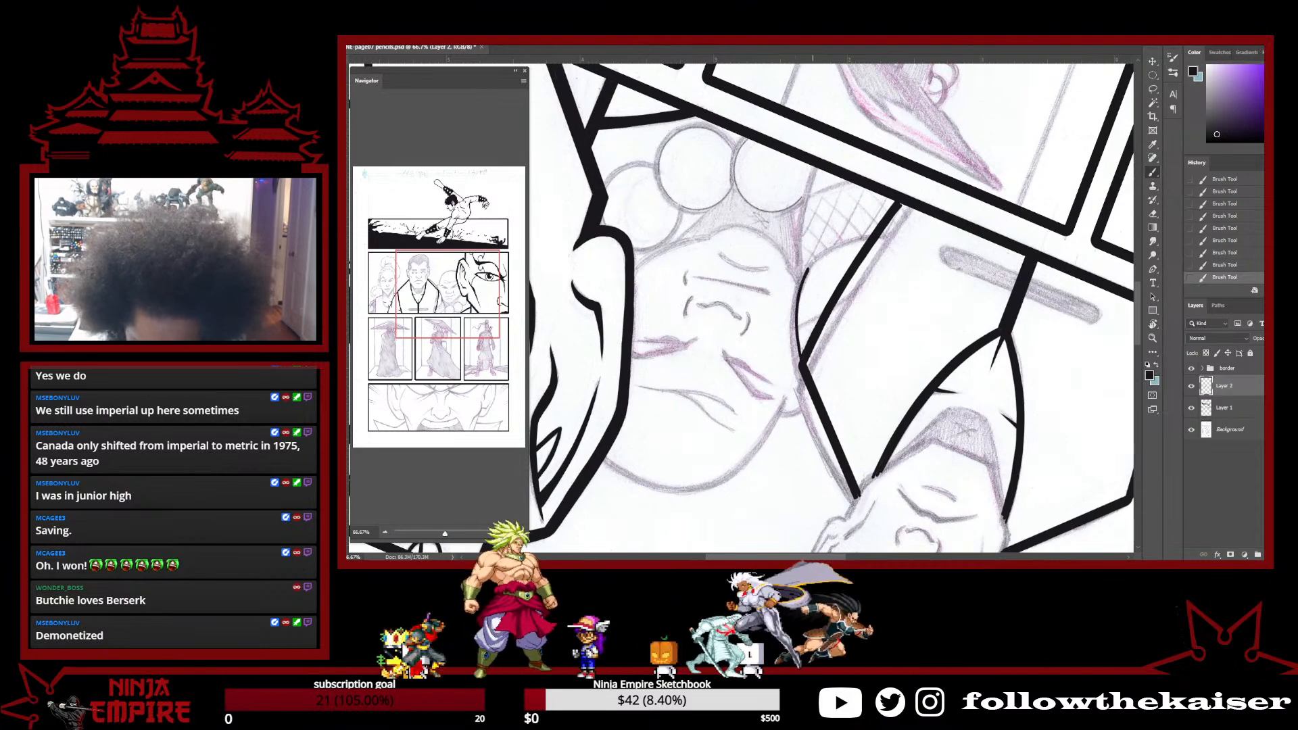
key(ctrl+z)
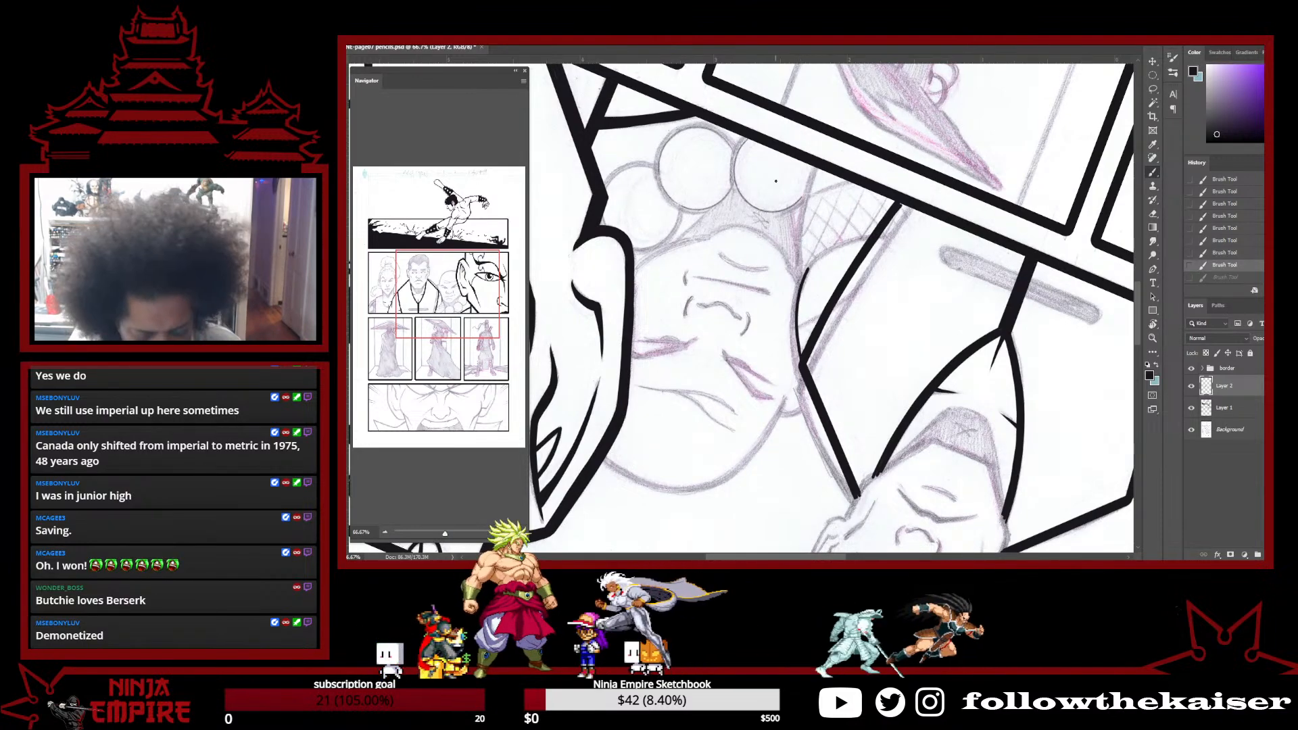
click(810, 269)
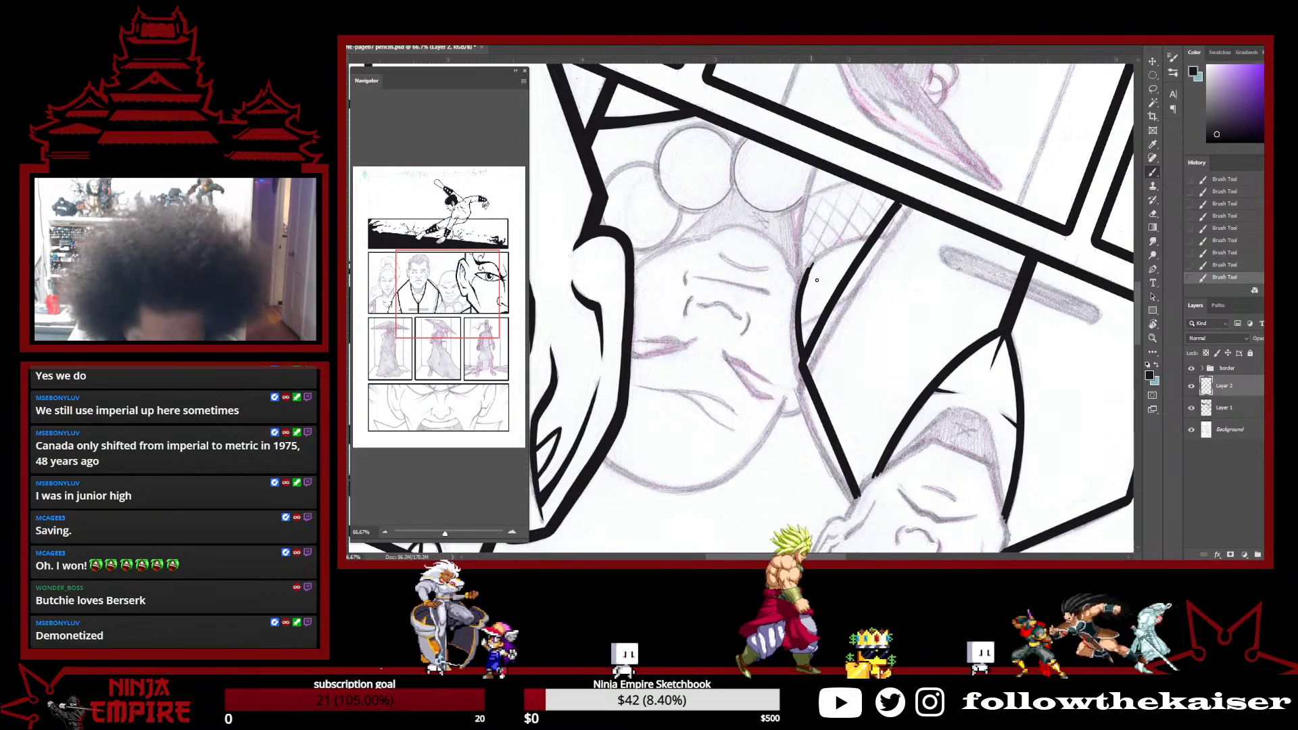
Ink the lower part of the bald man's garment edge, continuing the curve down to the panel border
key(r)
mouse_move(921, 203)
mouse_down()
mouse_move(899, 487)
mouse_move(779, 557)
mouse_move(685, 245)
mouse_move(757, 399)
mouse_up()
drag(811, 283, 860, 390)
drag(933, 318, 890, 428)
key(b)
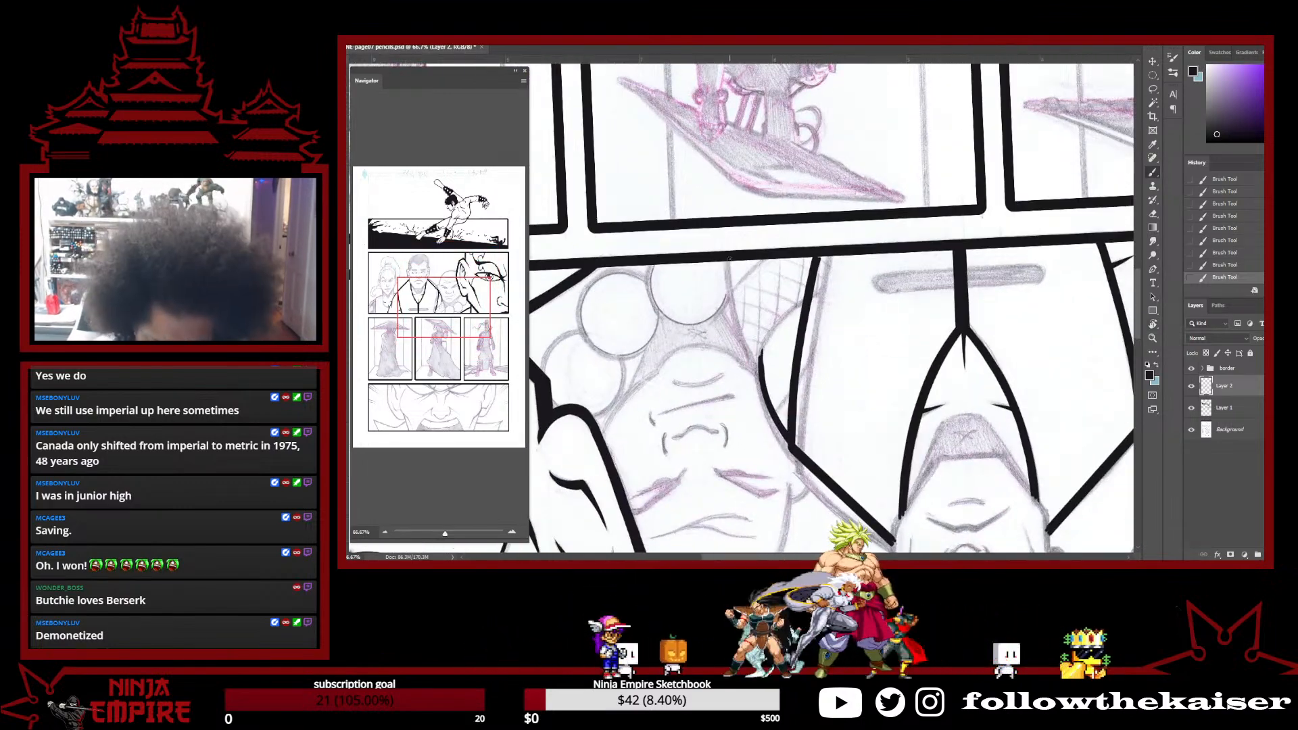
mouse_move(731, 260)
mouse_down()
mouse_move(759, 372)
mouse_move(727, 281)
mouse_move(750, 366)
mouse_up()
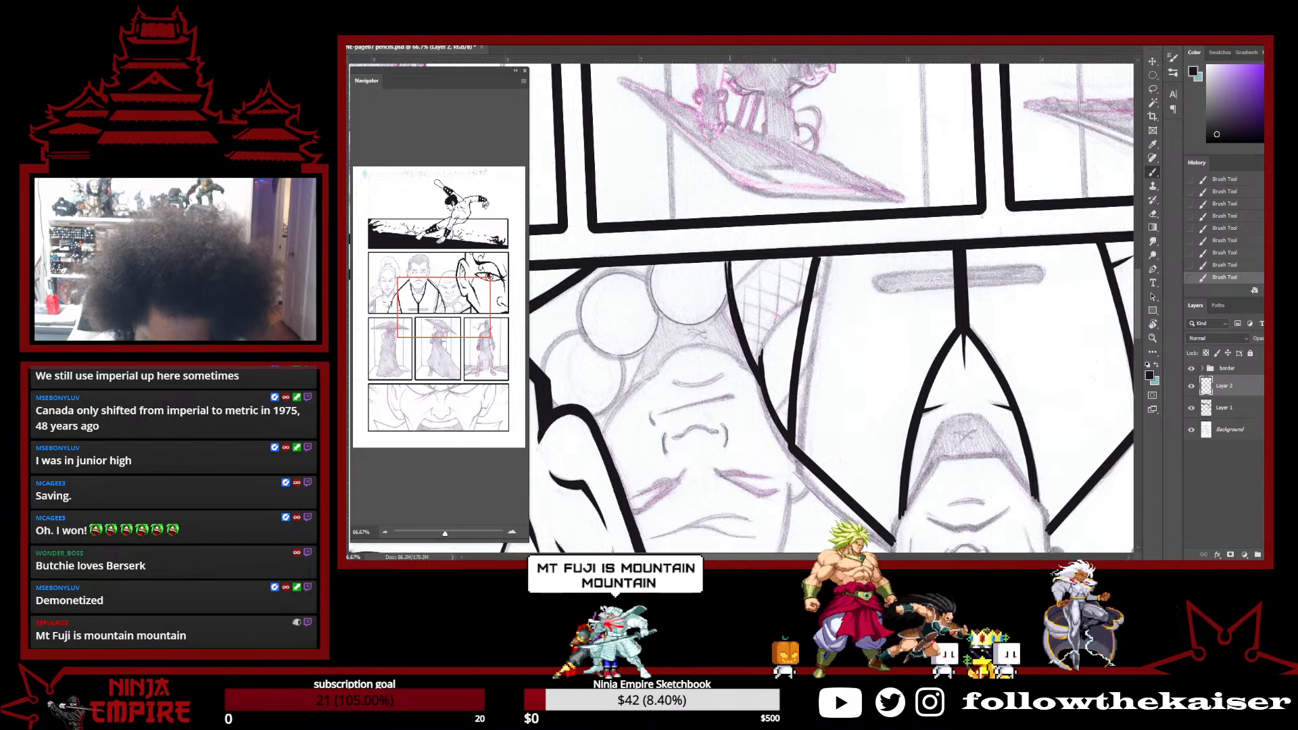
Erase the uneven ink along the bald man's garment edge with a smaller eraser and smooth the line where both curves join
key(e)
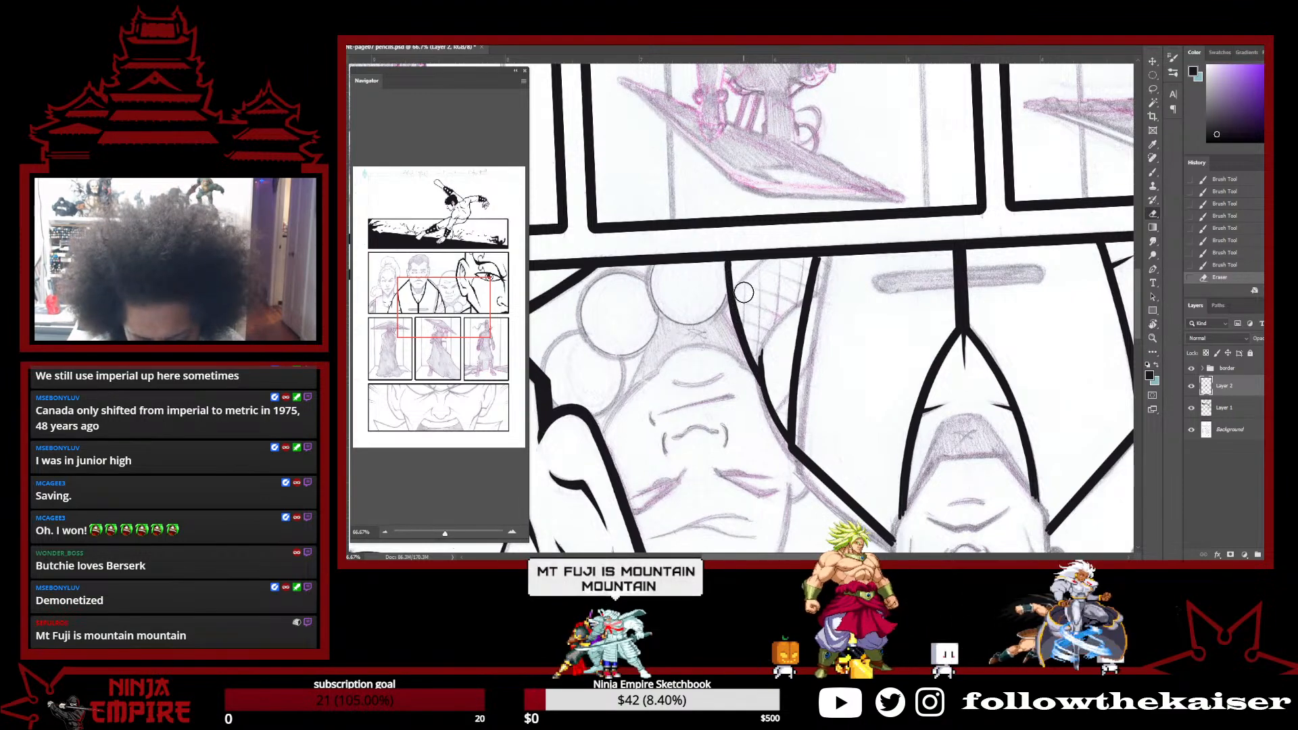
drag(745, 344, 741, 331)
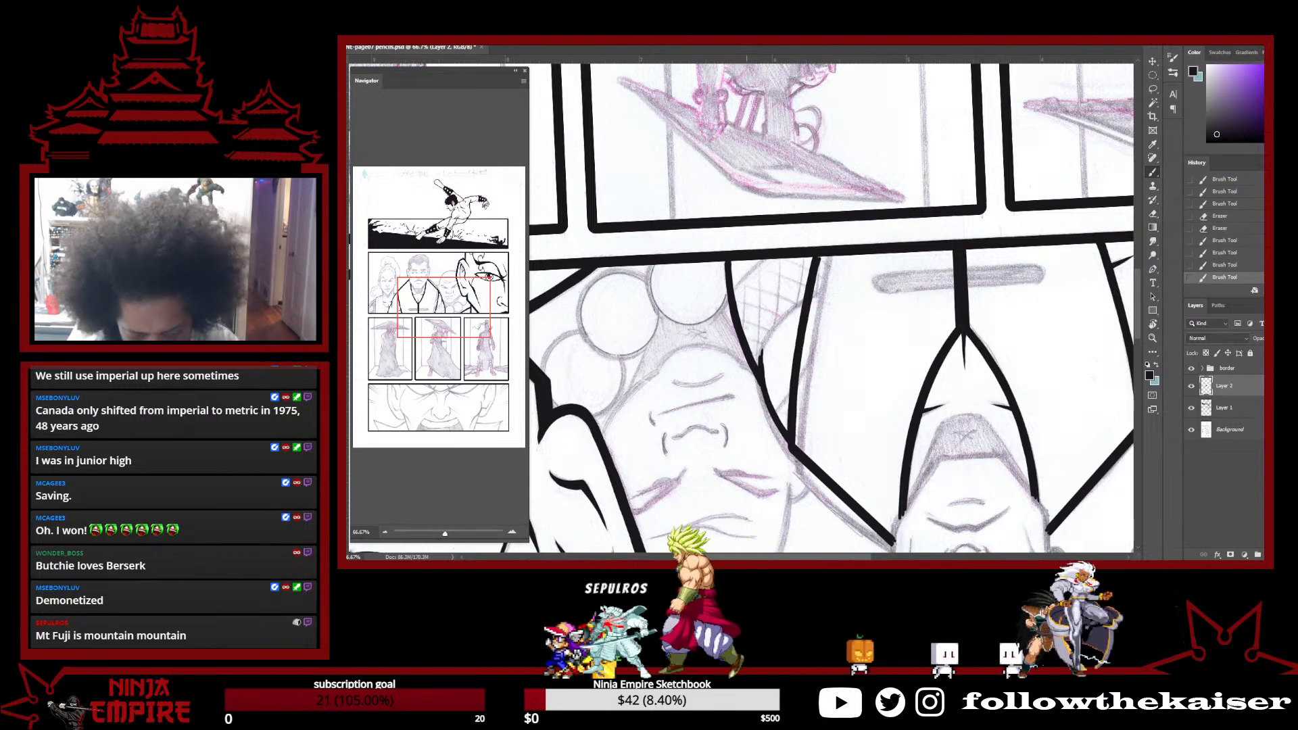
key(e)
key(bracketleft)
key(bracketleft)
key(bracketleft)
key(bracketleft)
key(bracketleft)
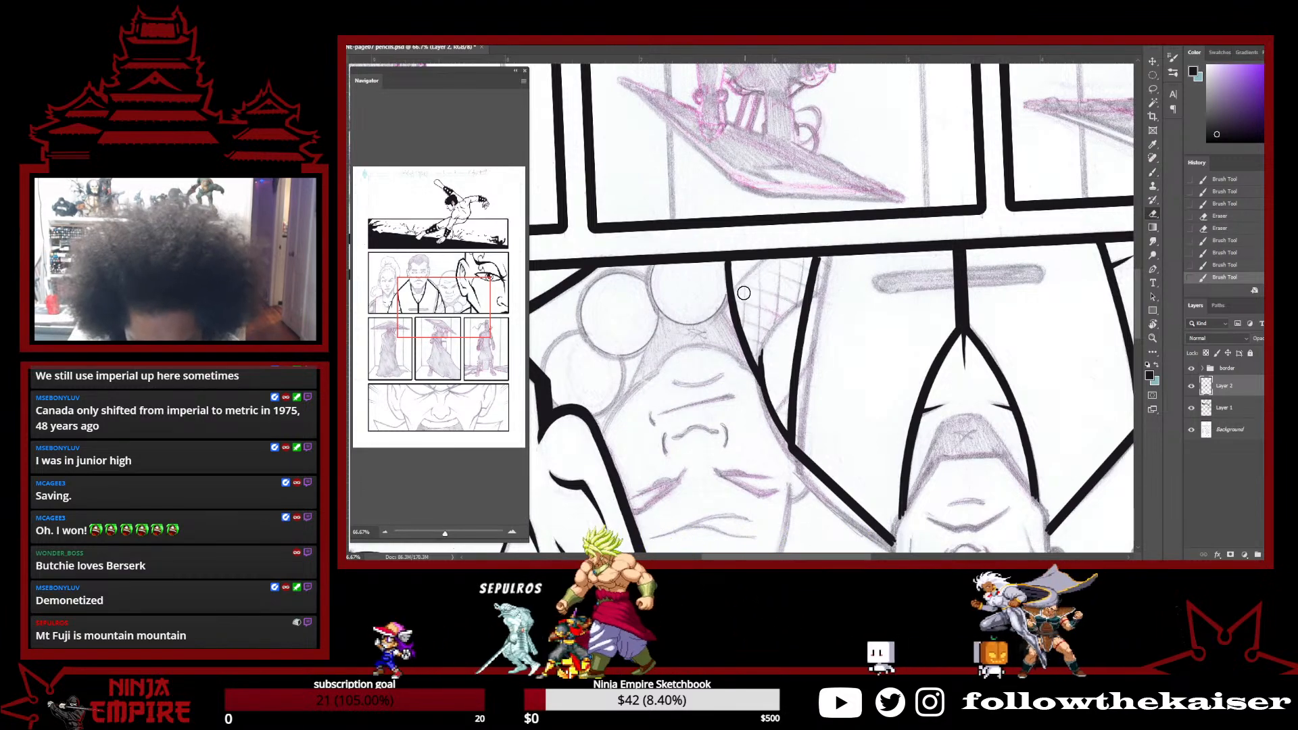
mouse_move(755, 347)
mouse_down()
mouse_move(728, 256)
mouse_move(733, 323)
mouse_up()
key(b)
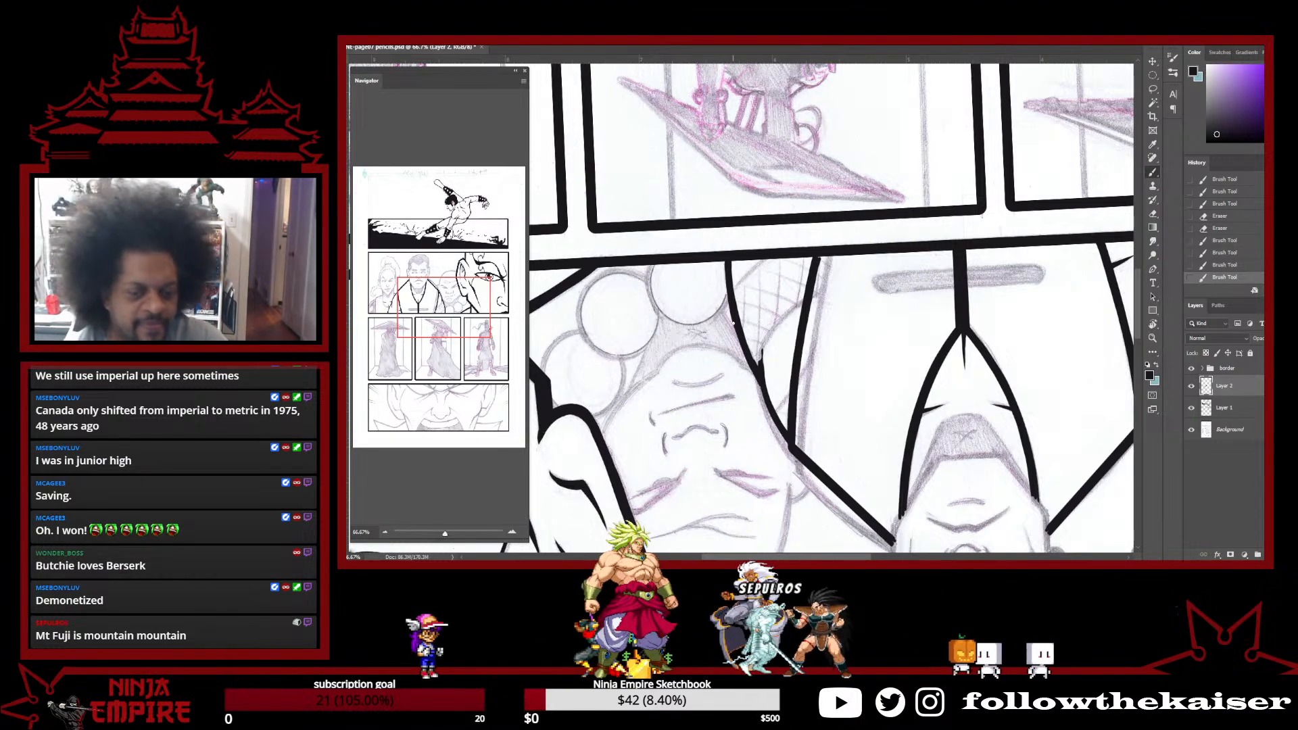
drag(762, 351, 759, 368)
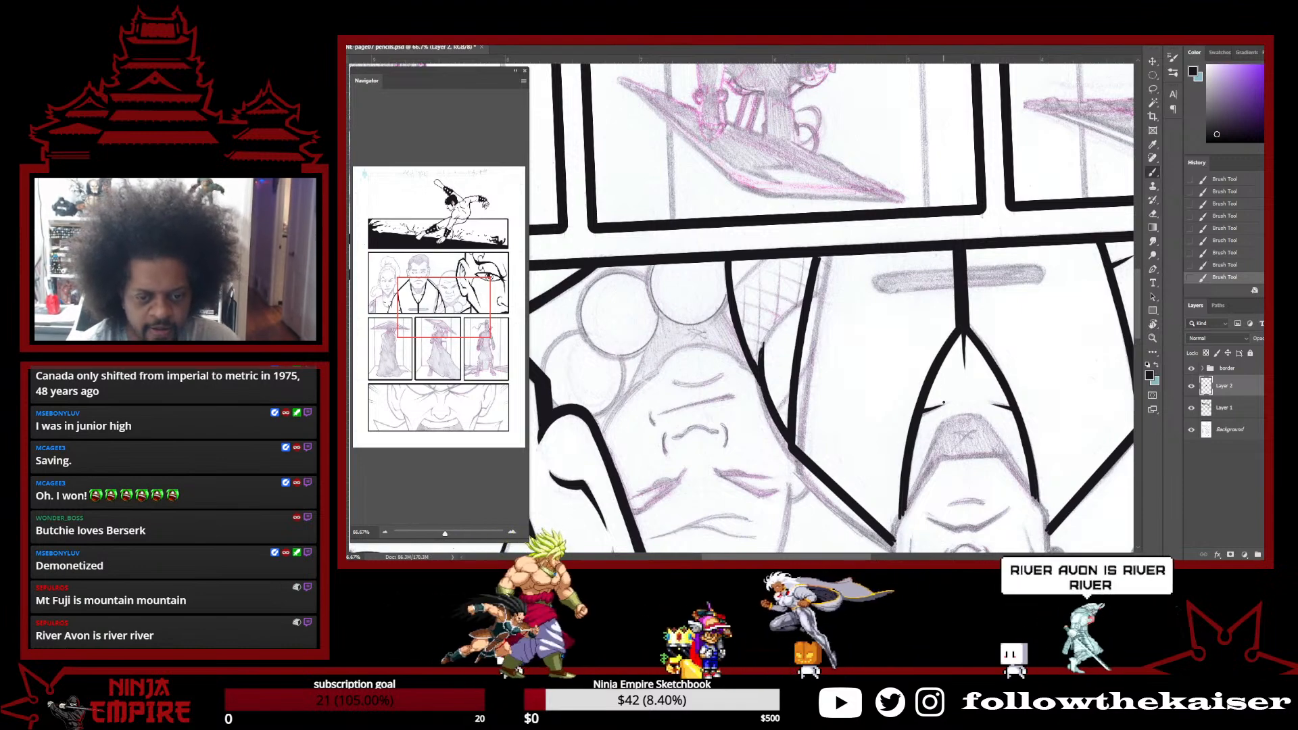
Ink the curved upper edge of the bald man's mesh area between his garment edge and the central man's sleeve
key(r)
drag(943, 400, 962, 275)
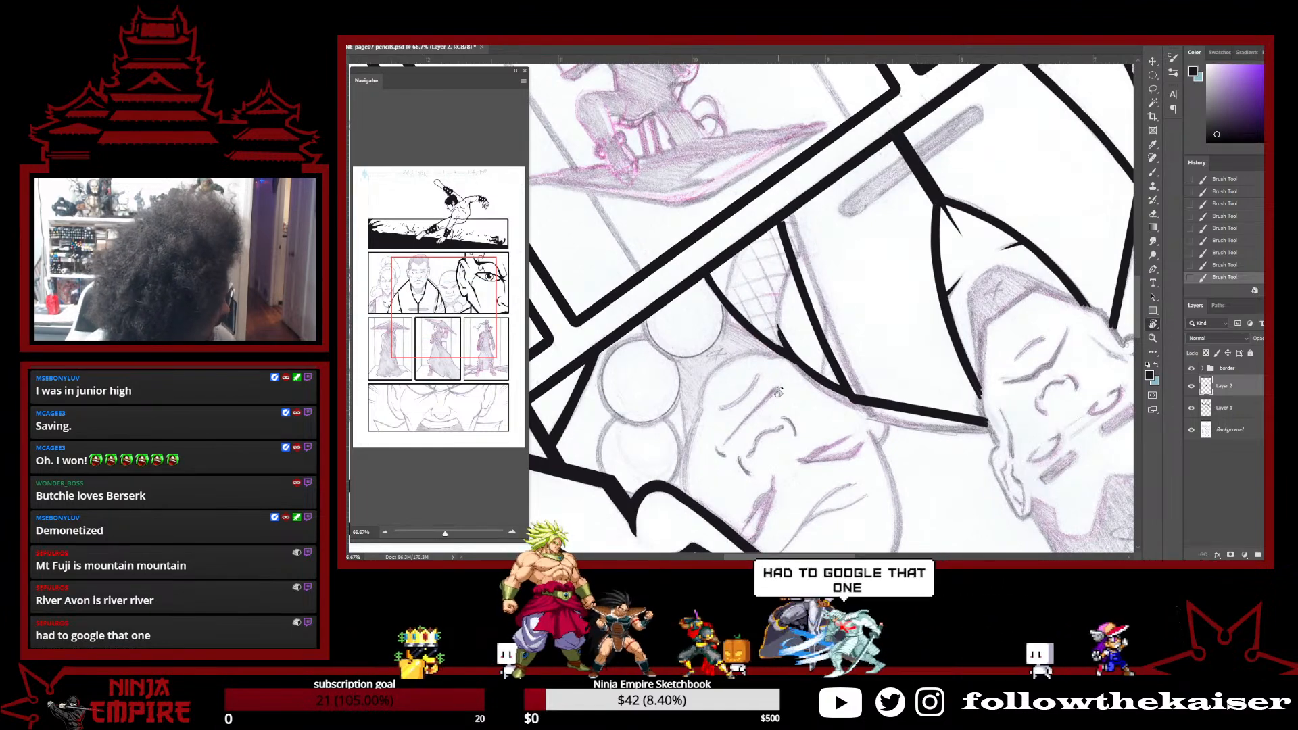
drag(792, 371, 833, 429)
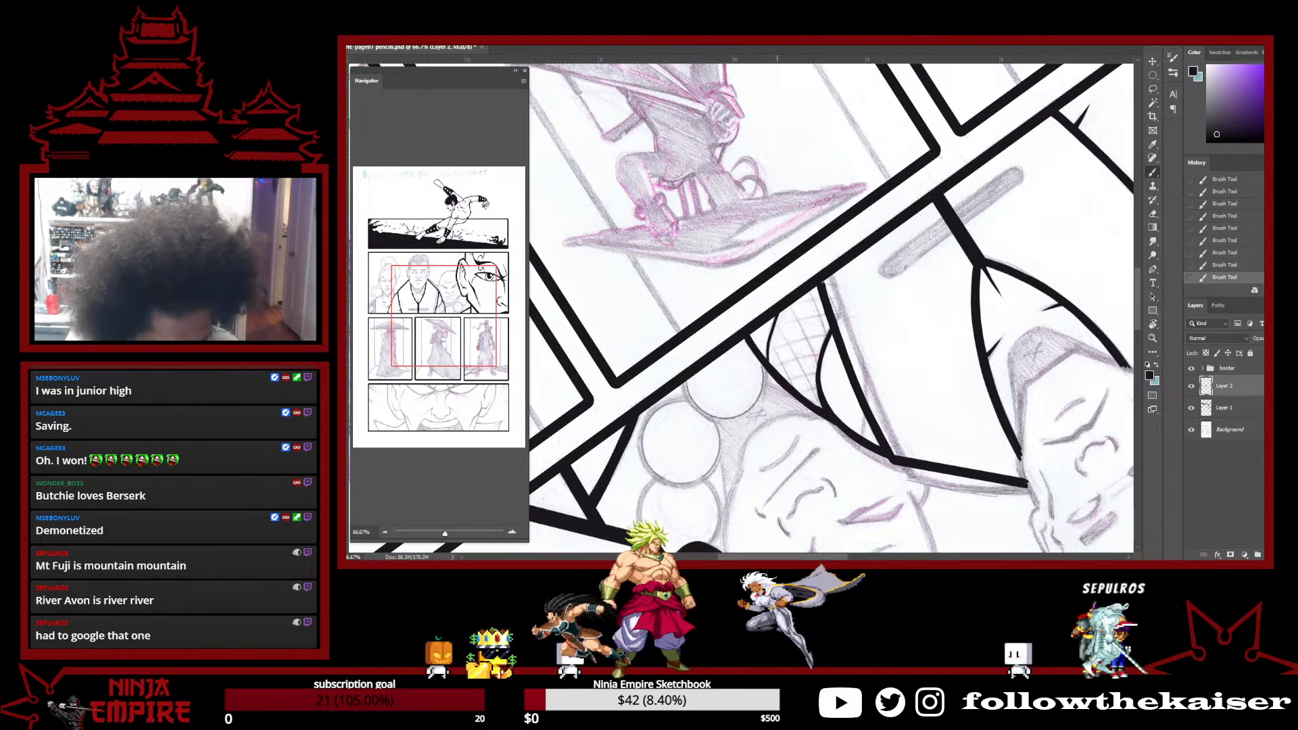
key(ctrl+z)
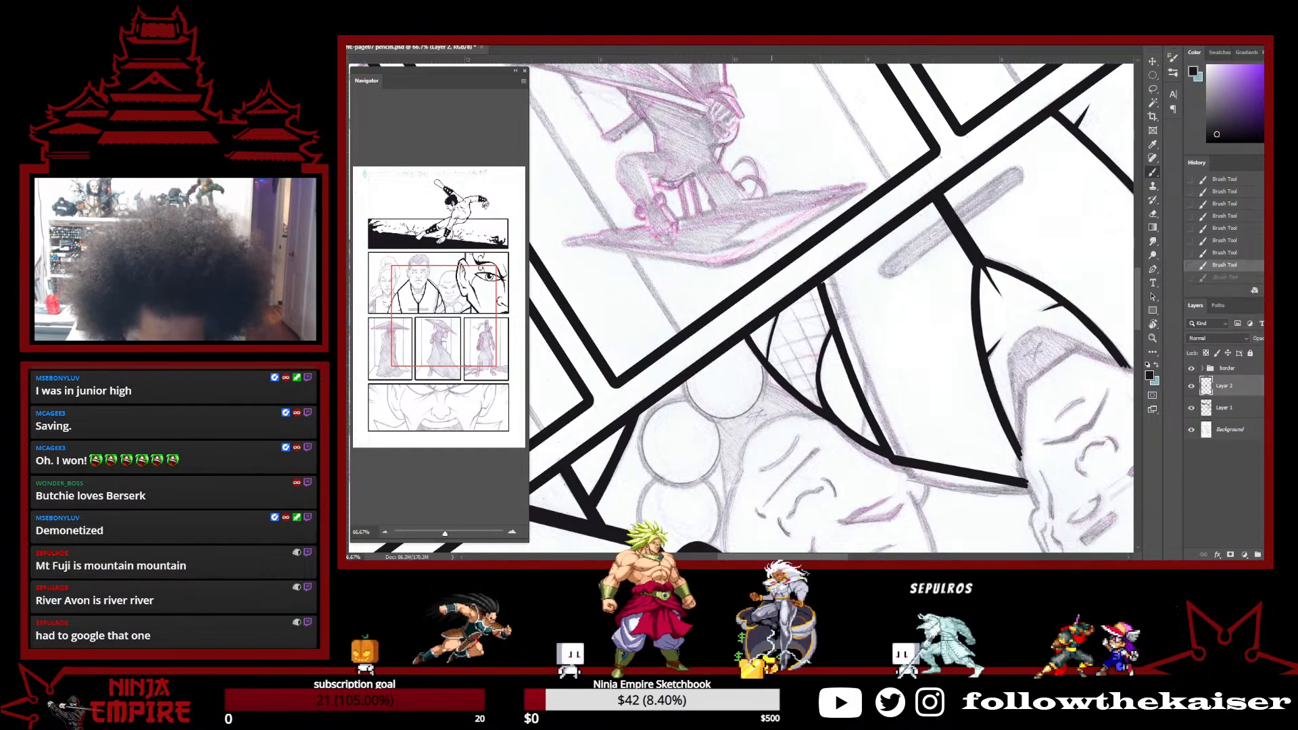
key(ctrl+z)
key(ctrl+shift+z)
key(ctrl+shift+z)
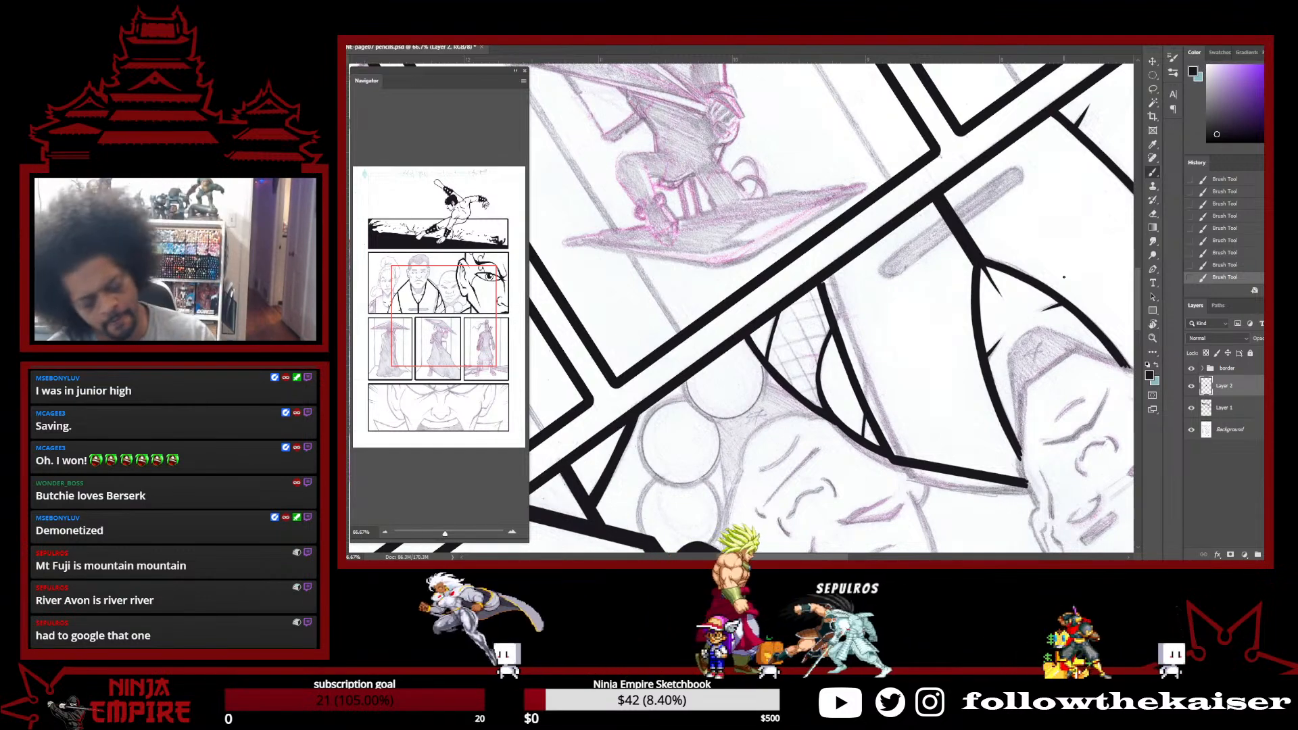
Ink a short crossing mark in the narrow wedge between the central man's sleeve and the bald man's garment edge
drag(1028, 388, 726, 145)
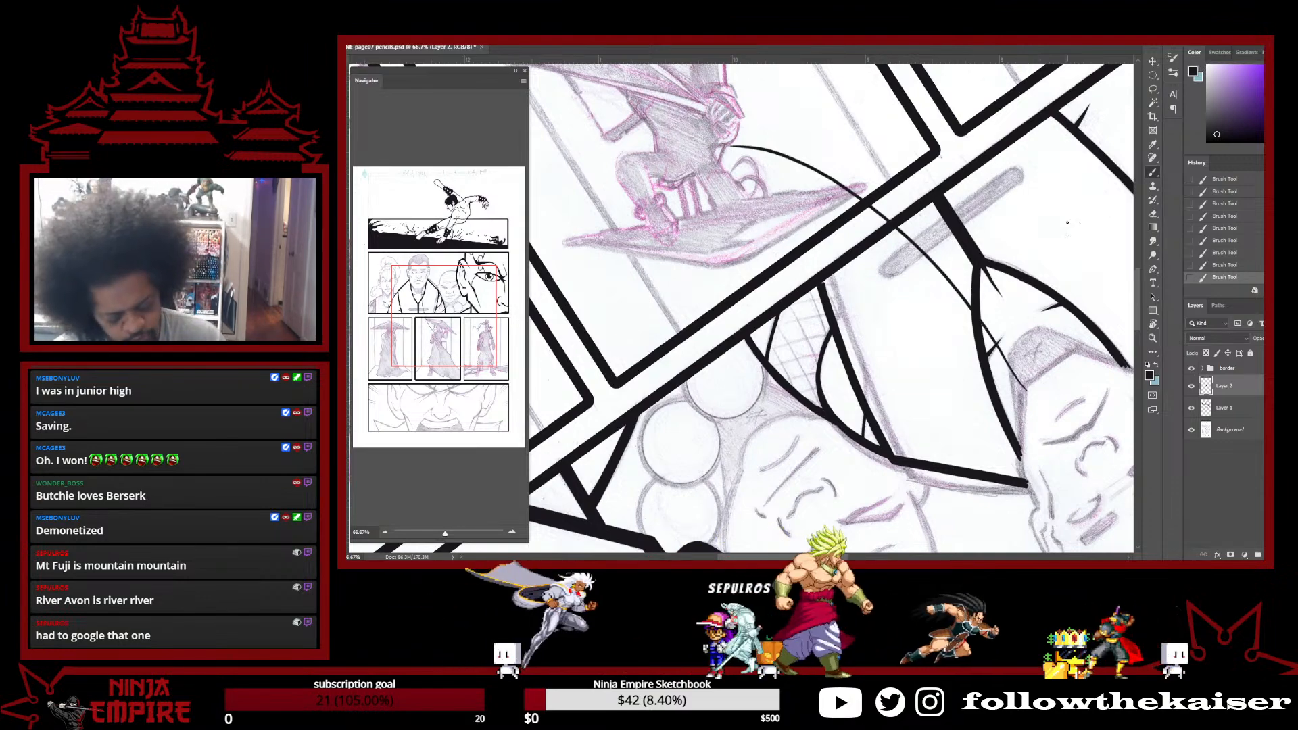
key(ctrl+z)
key(r)
mouse_move(1041, 211)
mouse_down()
mouse_move(772, 93)
mouse_move(642, 115)
mouse_up()
drag(963, 301, 952, 229)
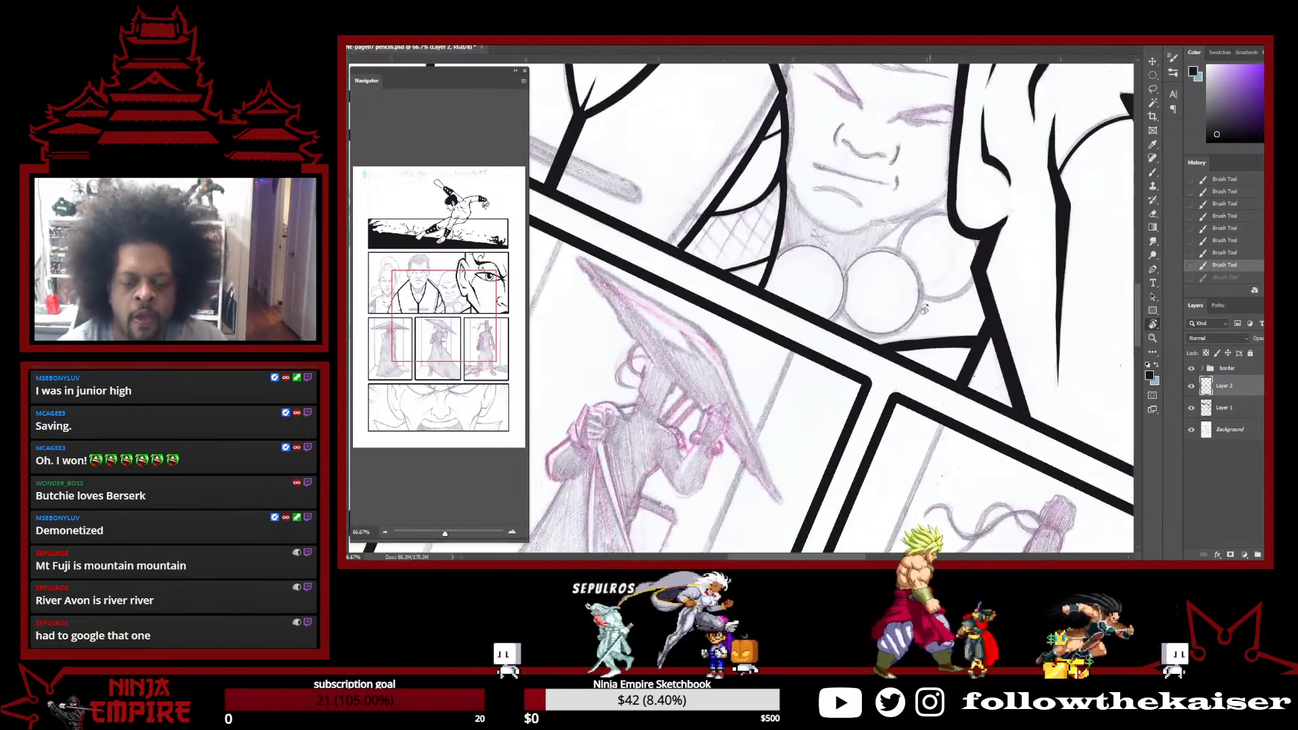
drag(884, 320, 973, 344)
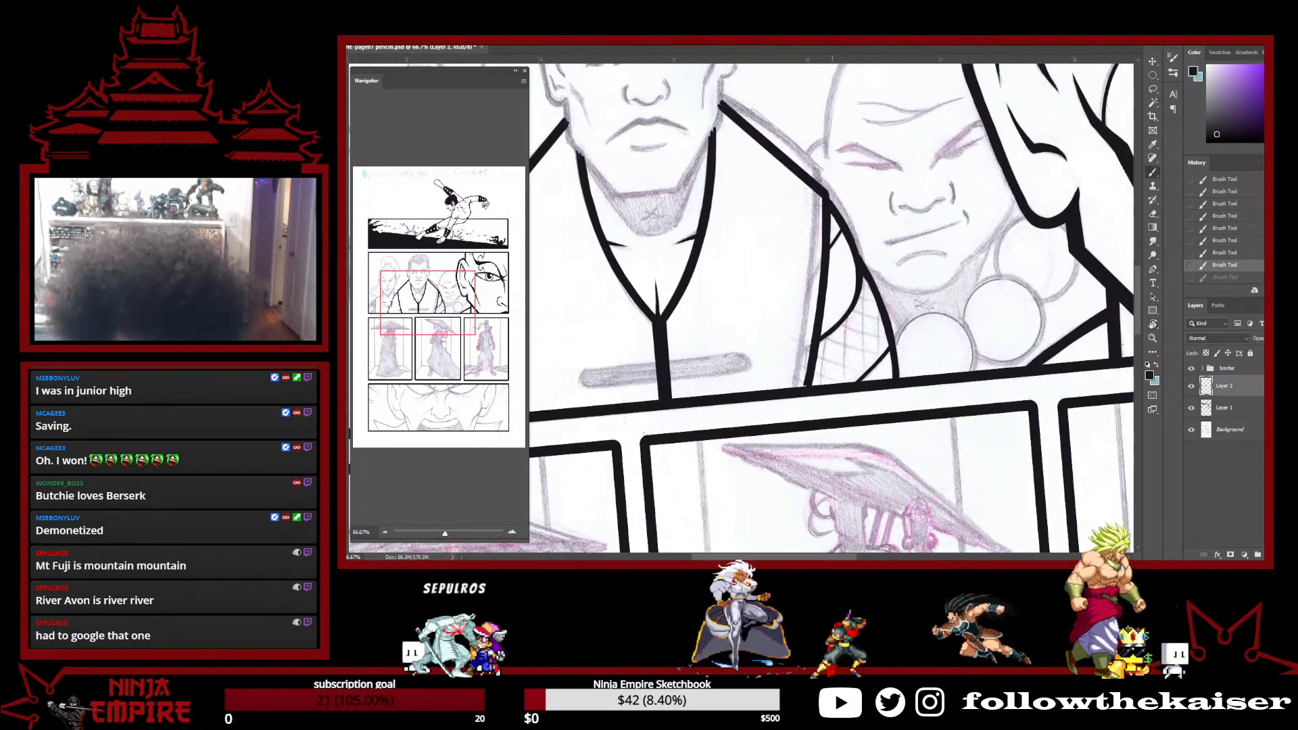
drag(831, 223, 842, 231)
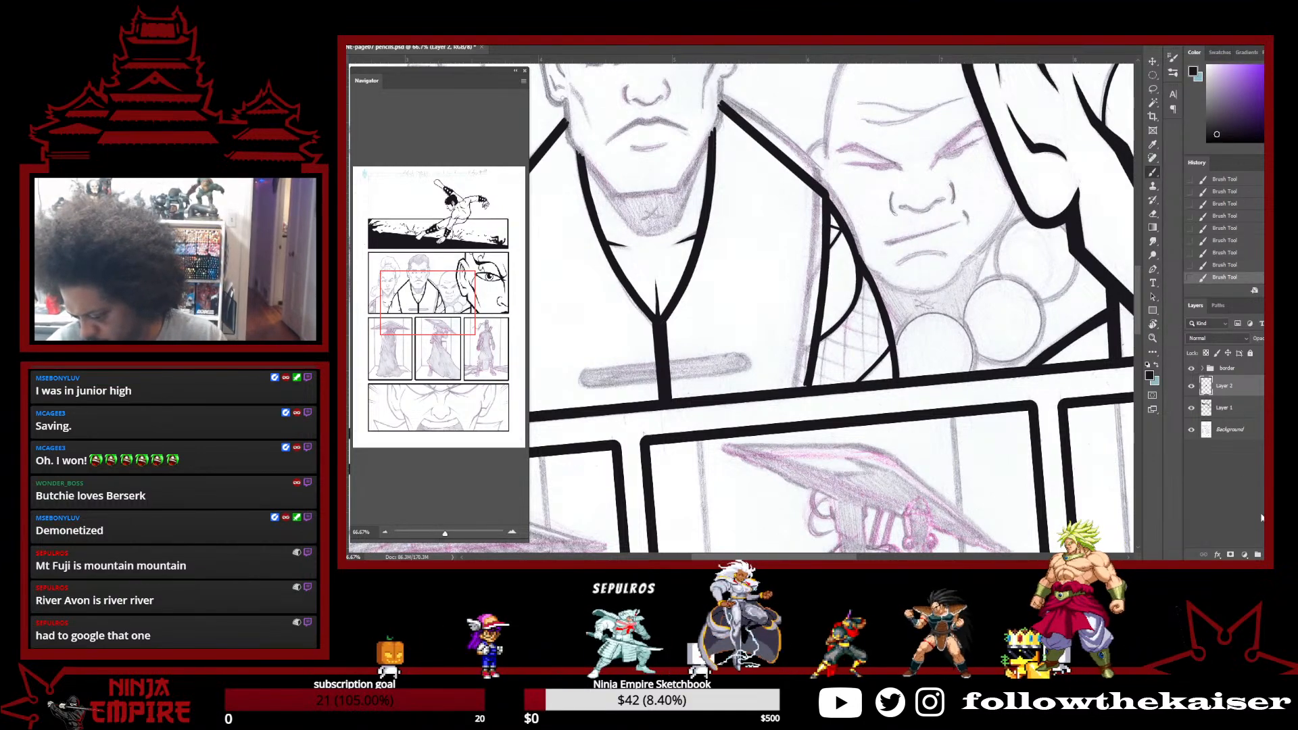
Create a new layer above Layer 2 and ink the first set of thin parallel lines across the bald man's mesh area
click(1192, 408)
click(1192, 408)
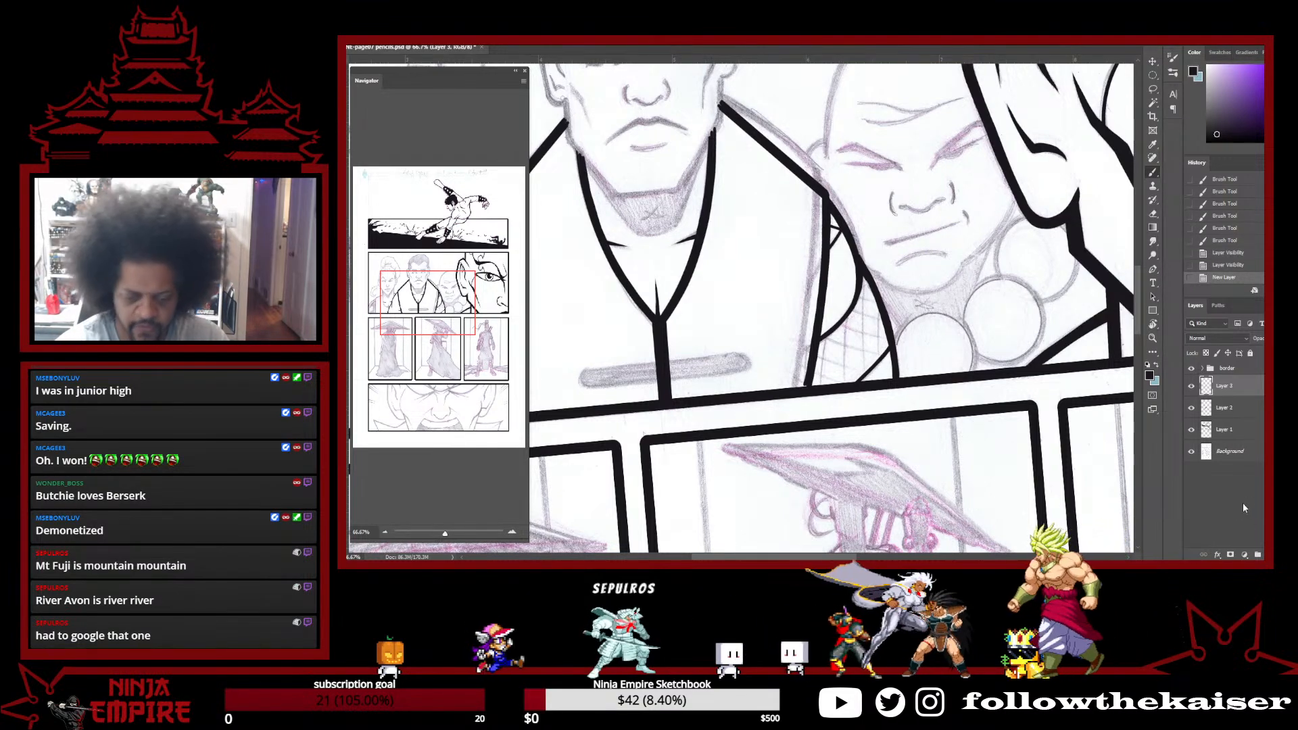
drag(943, 250, 723, 101)
key(space)
mouse_move(804, 121)
mouse_down()
mouse_move(828, 319)
mouse_move(821, 276)
mouse_up()
key(b)
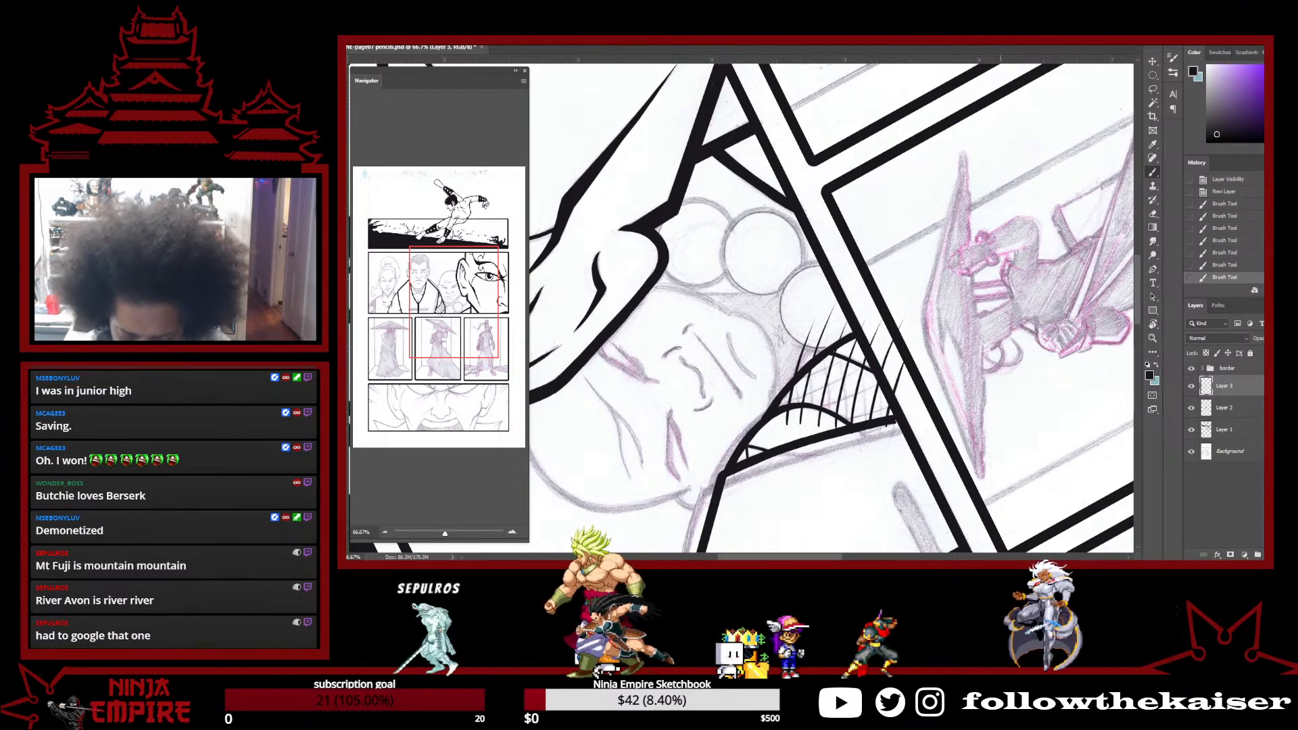
Ink the second set of thin lines across the first to complete the crosshatched mesh on the bald man's garment
key(r)
drag(989, 236, 927, 511)
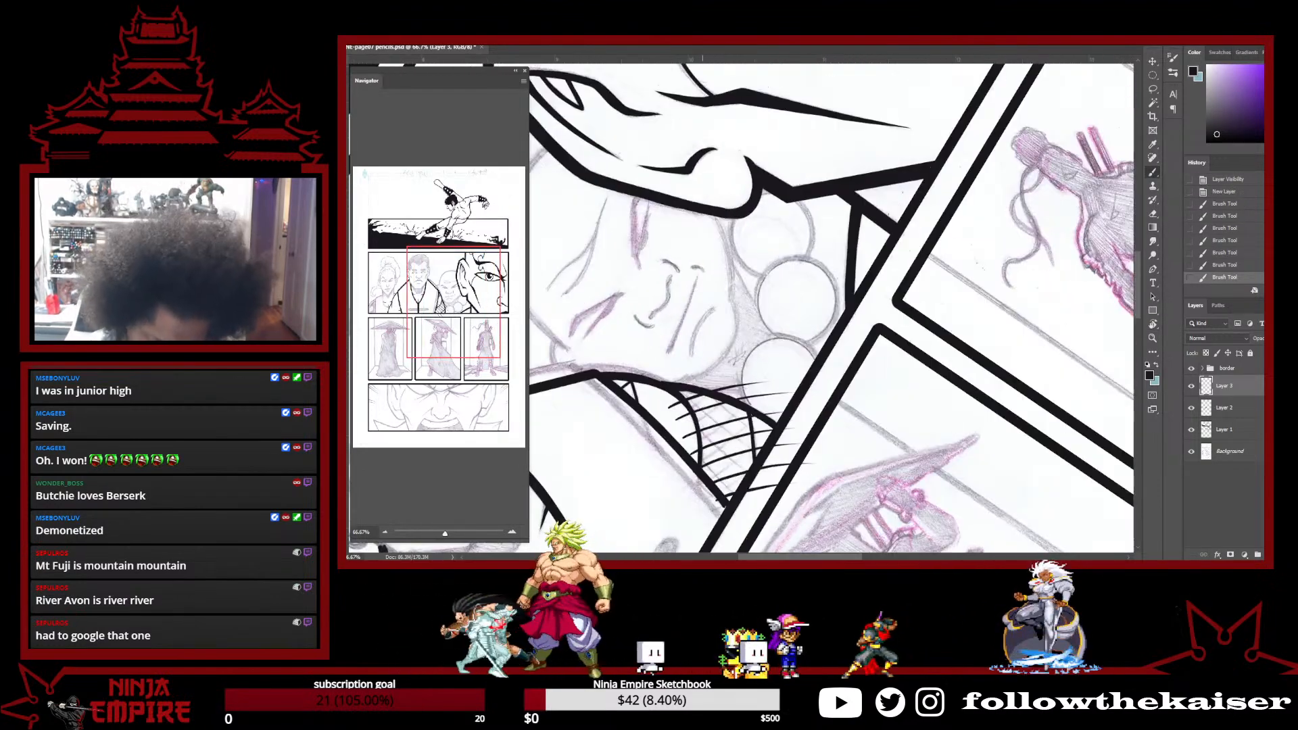
mouse_move(848, 325)
mouse_down()
mouse_move(662, 230)
mouse_move(598, 419)
mouse_move(569, 364)
mouse_up()
key(b)
drag(706, 472, 734, 345)
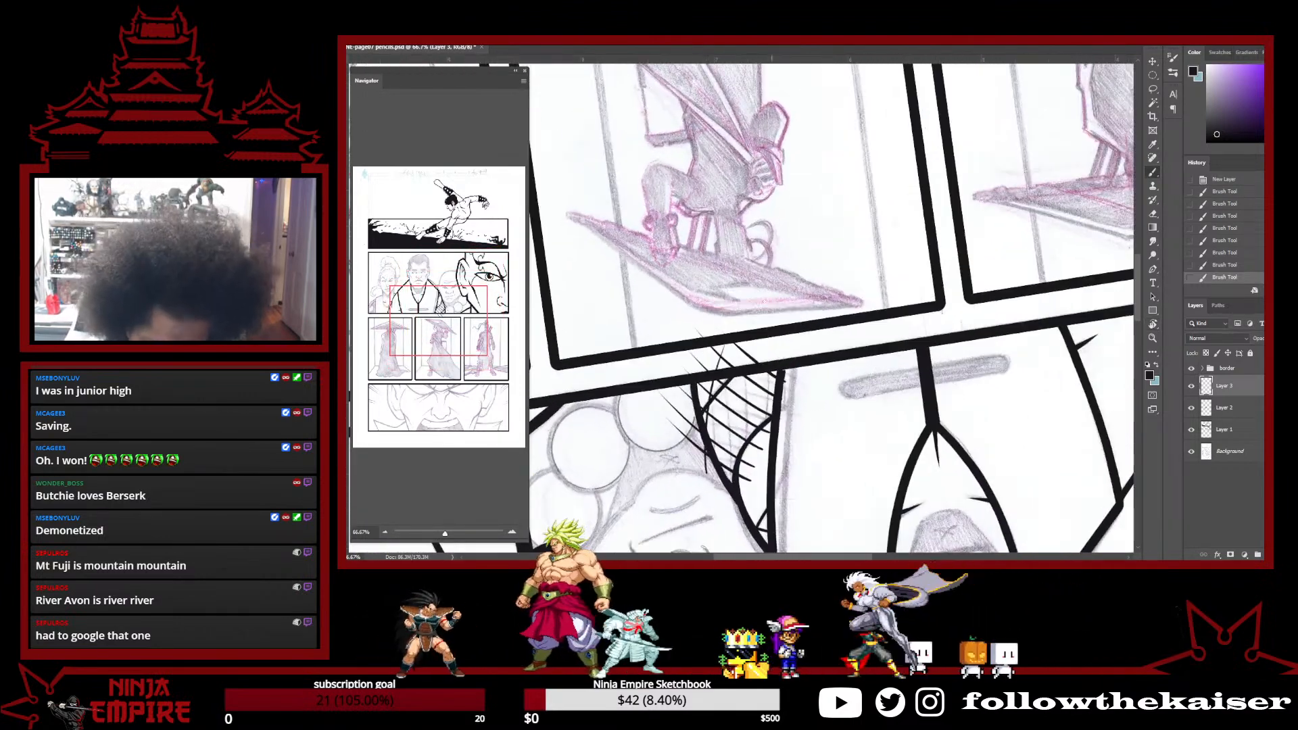
drag(718, 488, 744, 365)
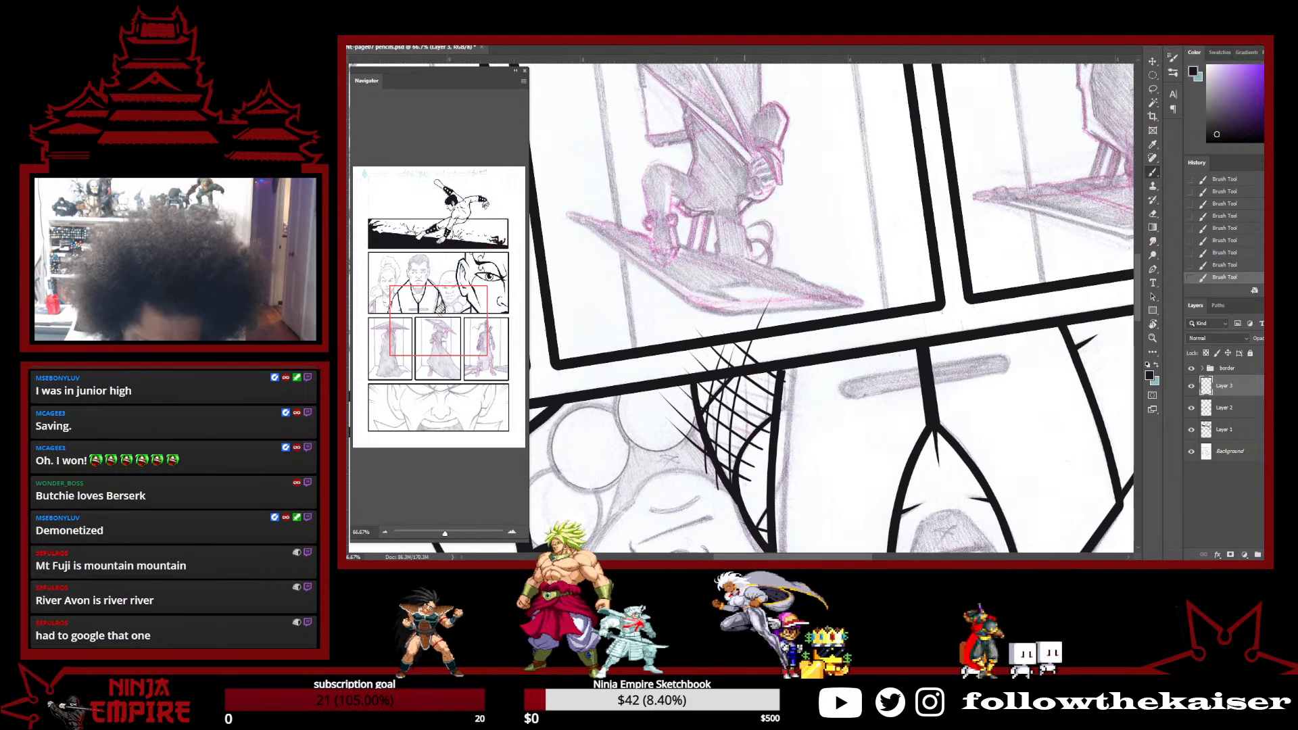
Erase the mesh line ends that overshoot the garment edge, the central man's sleeve and the panel border
key(r)
drag(917, 221, 907, 474)
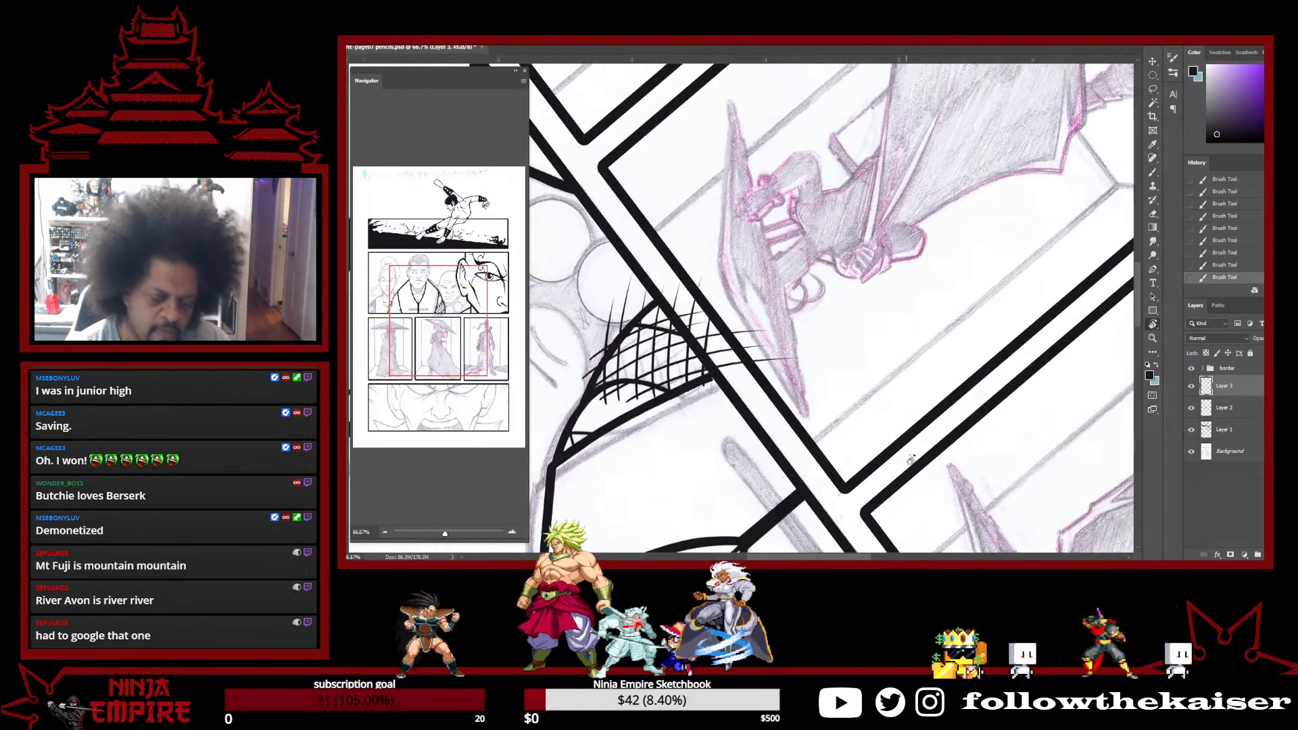
key(e)
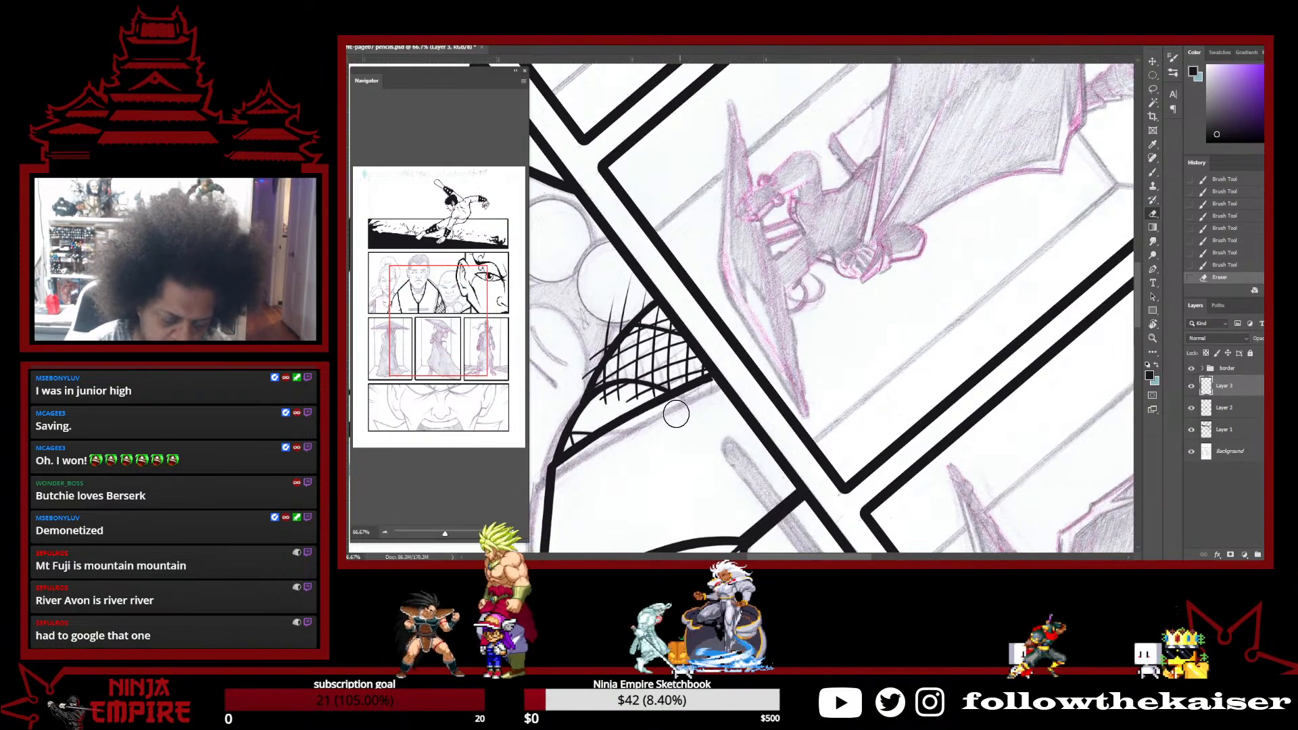
mouse_move(718, 438)
mouse_down()
mouse_move(832, 392)
mouse_move(730, 399)
mouse_move(673, 341)
mouse_move(668, 320)
mouse_move(696, 275)
mouse_move(761, 389)
mouse_move(737, 384)
mouse_up()
key(r)
key(e)
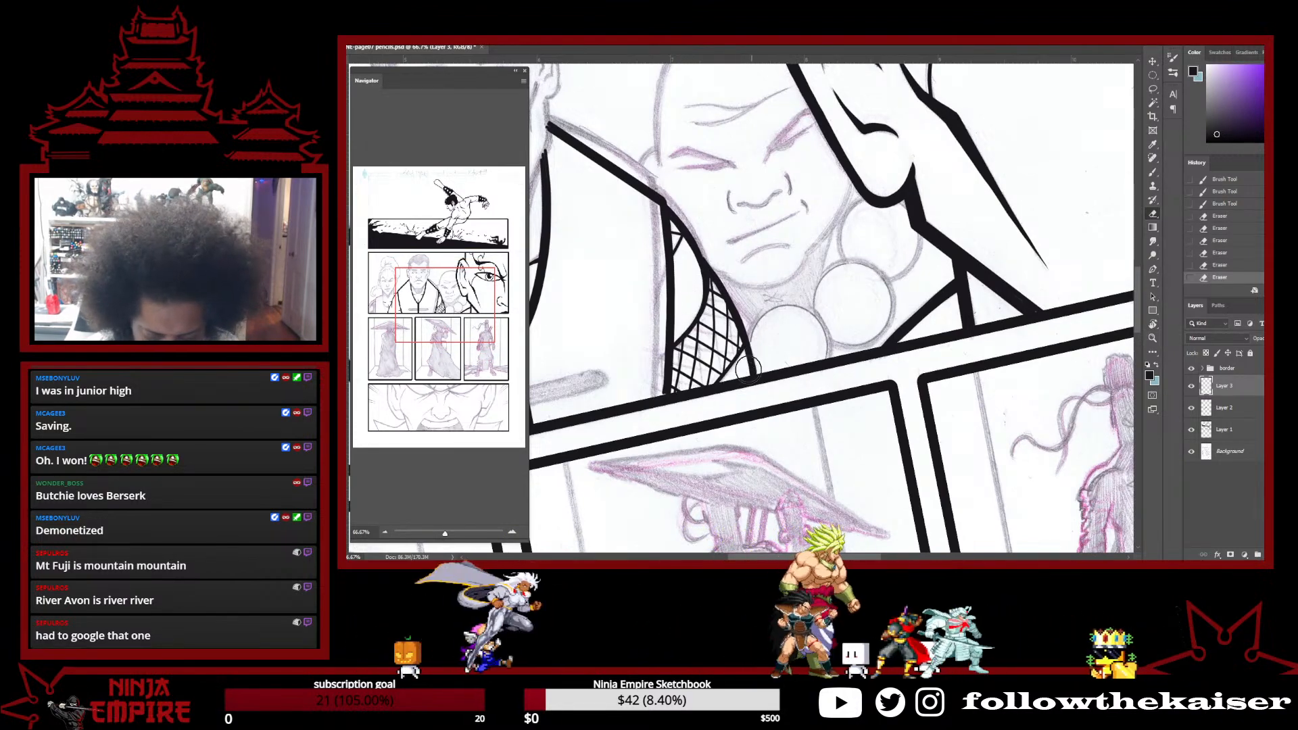
Touch up the mesh ink where it meets the central man's sleeve and the panel border
drag(822, 373, 959, 333)
key(b)
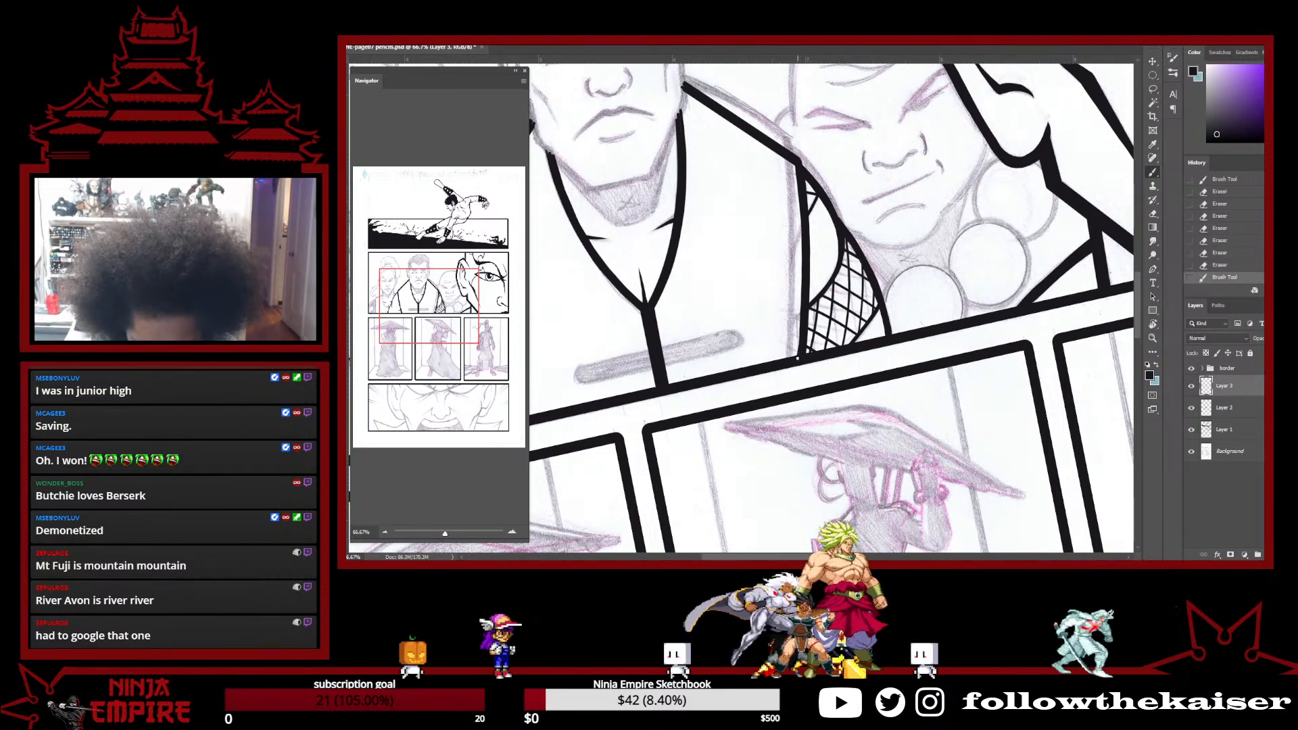
key(r)
drag(933, 333, 933, 369)
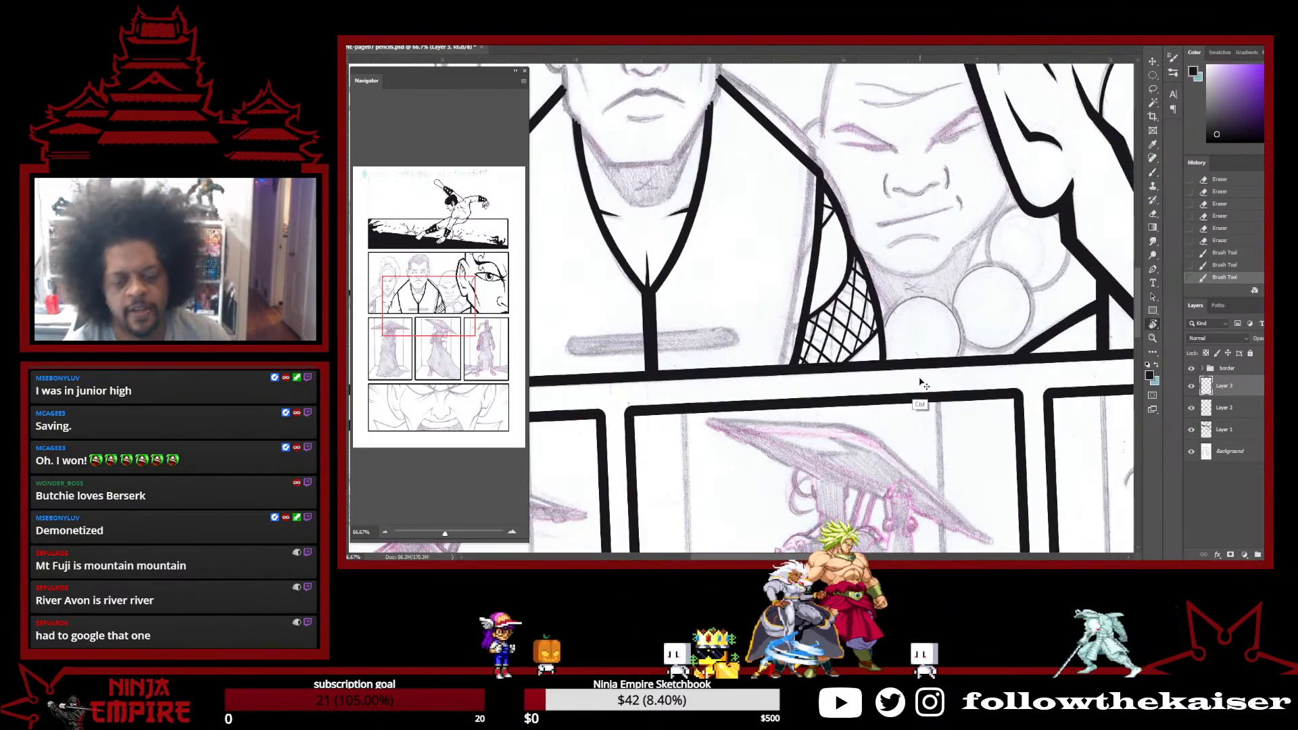
Try to ink the upper edge of the horizontal bar on the central man's chest as one thin straight line
ctrl+alt+click(919, 382)
ctrl+alt+click(920, 383)
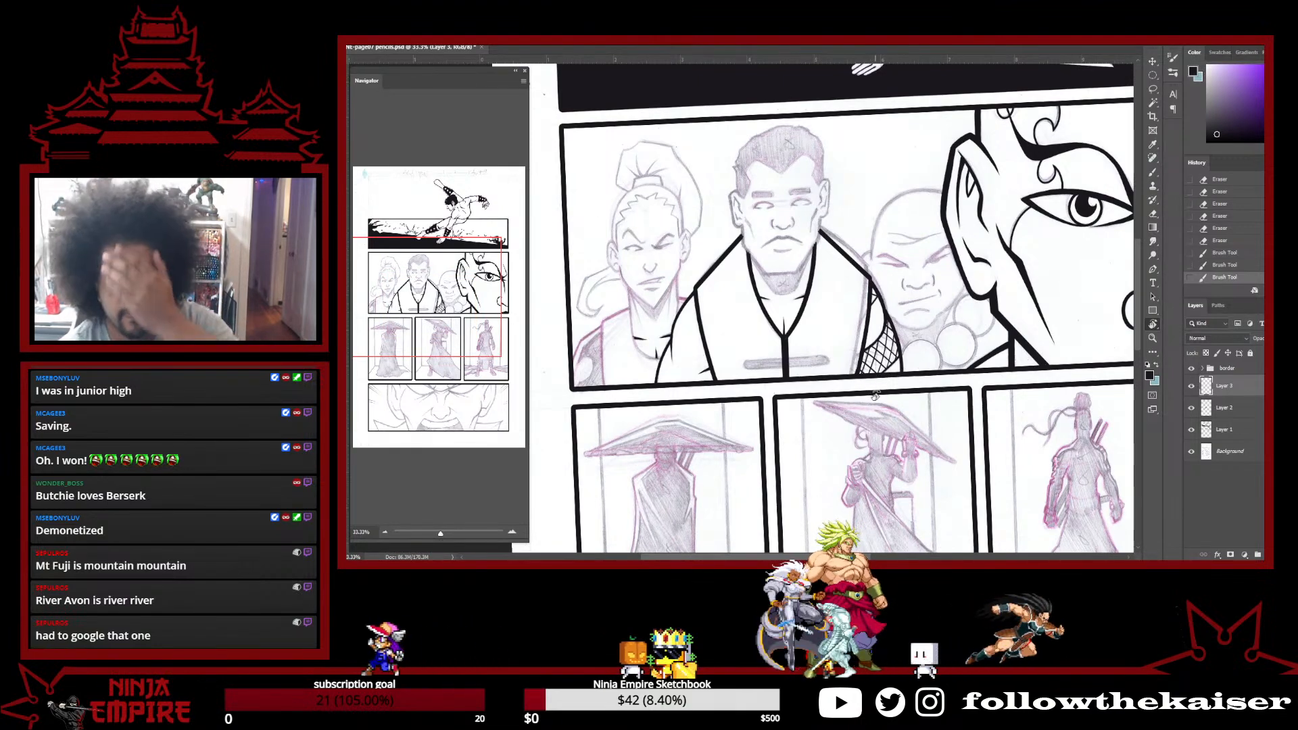
ctrl+click(818, 341)
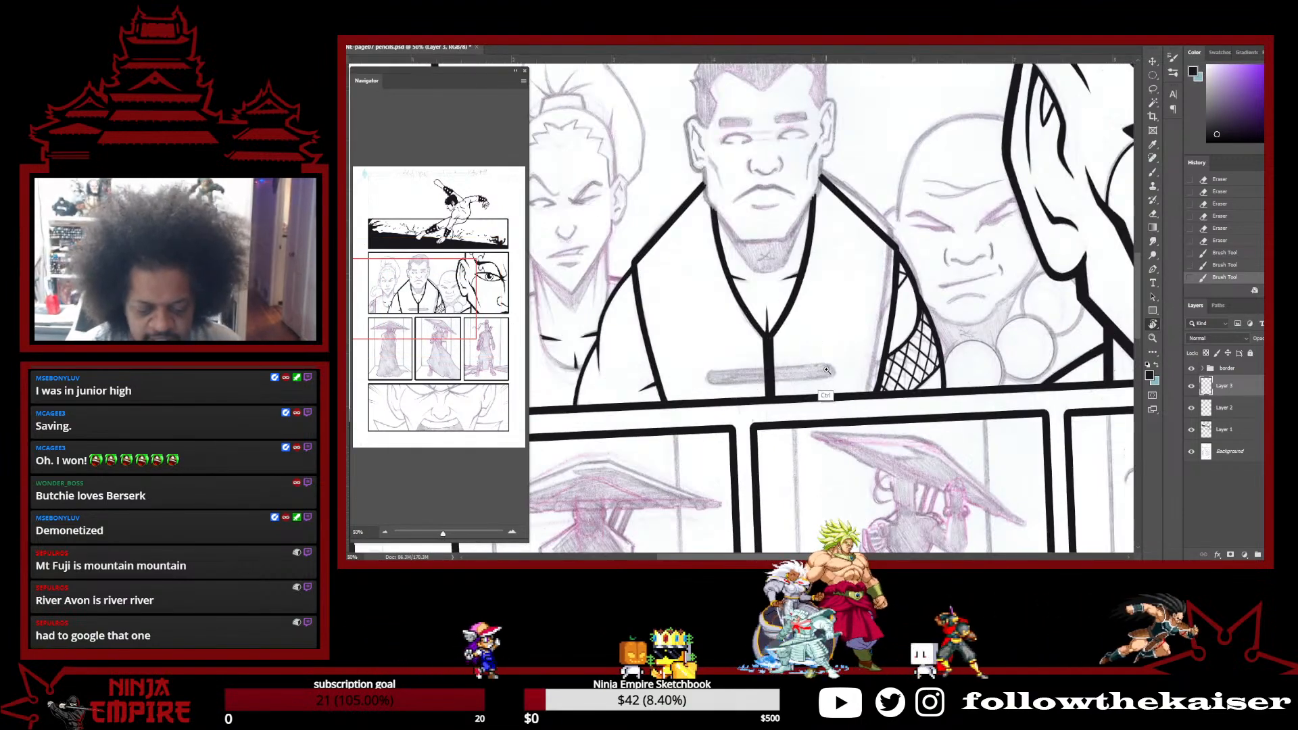
ctrl+click(826, 369)
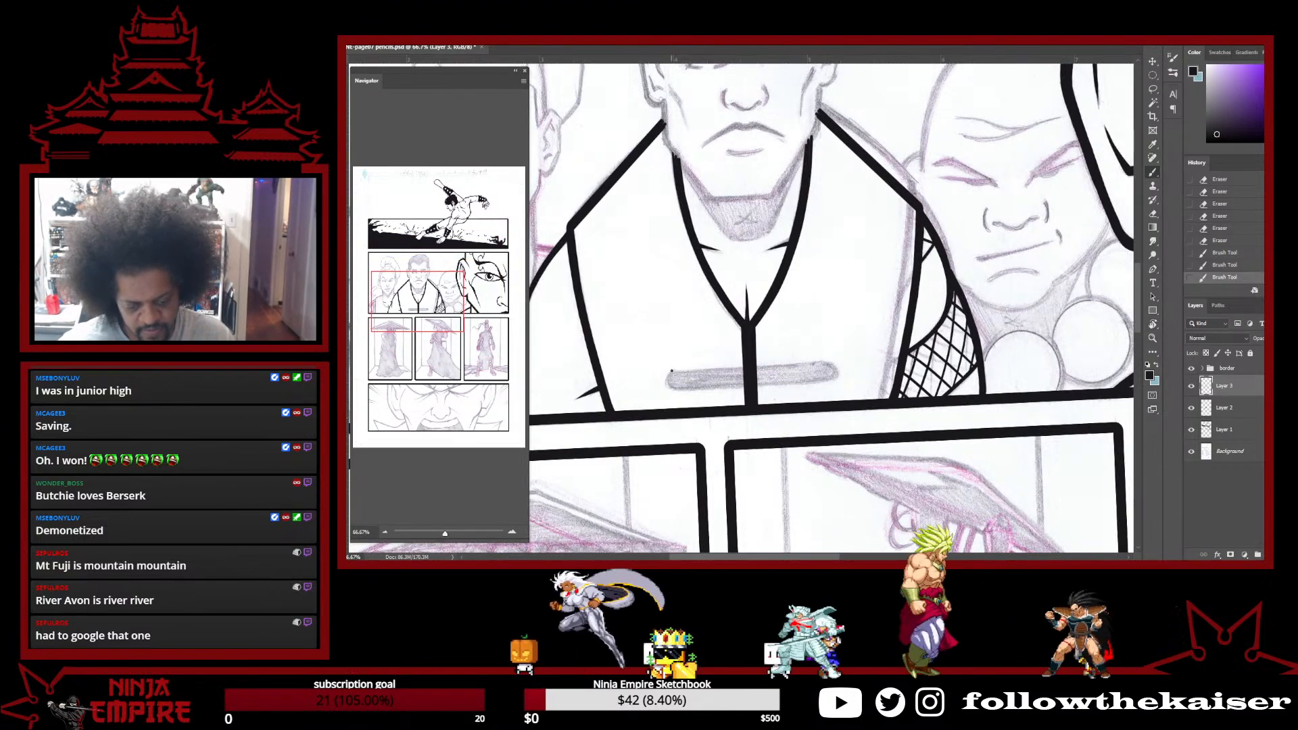
mouse_move(672, 370)
mouse_down()
mouse_move(836, 370)
mouse_move(811, 378)
mouse_move(840, 358)
mouse_up()
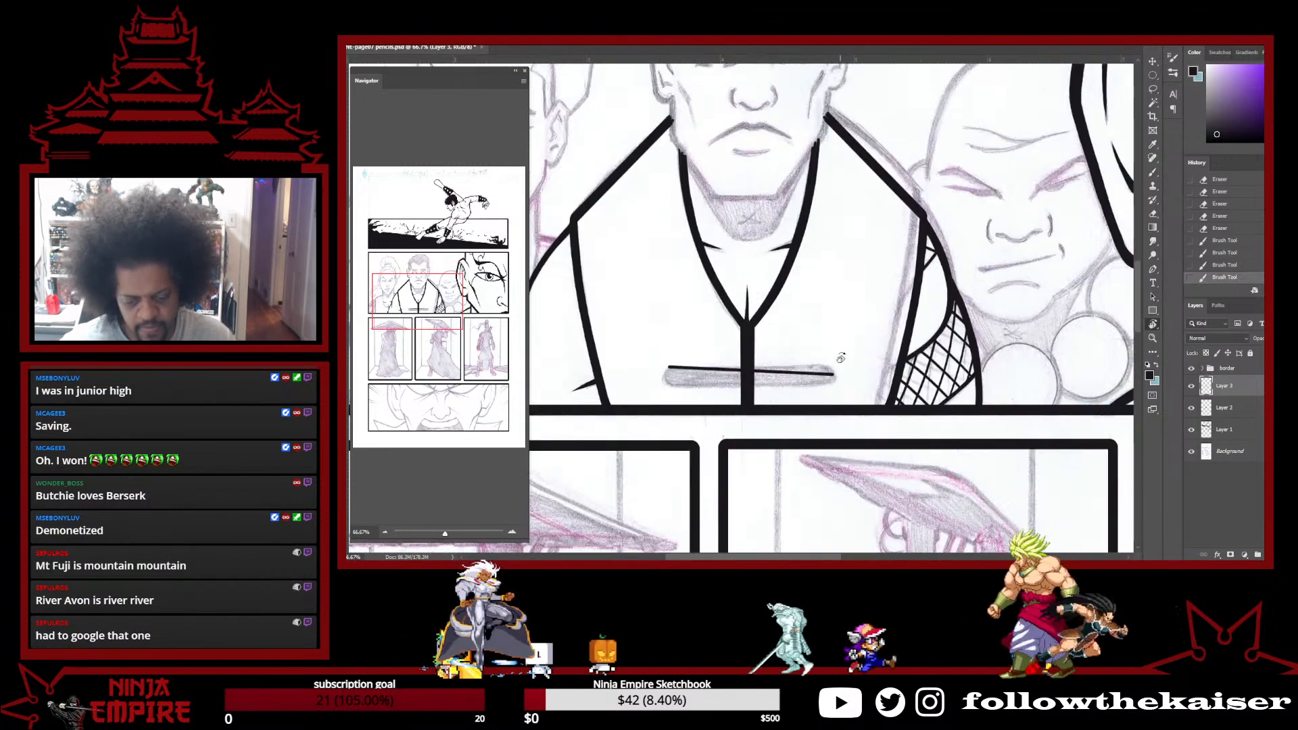
key(ctrl+z)
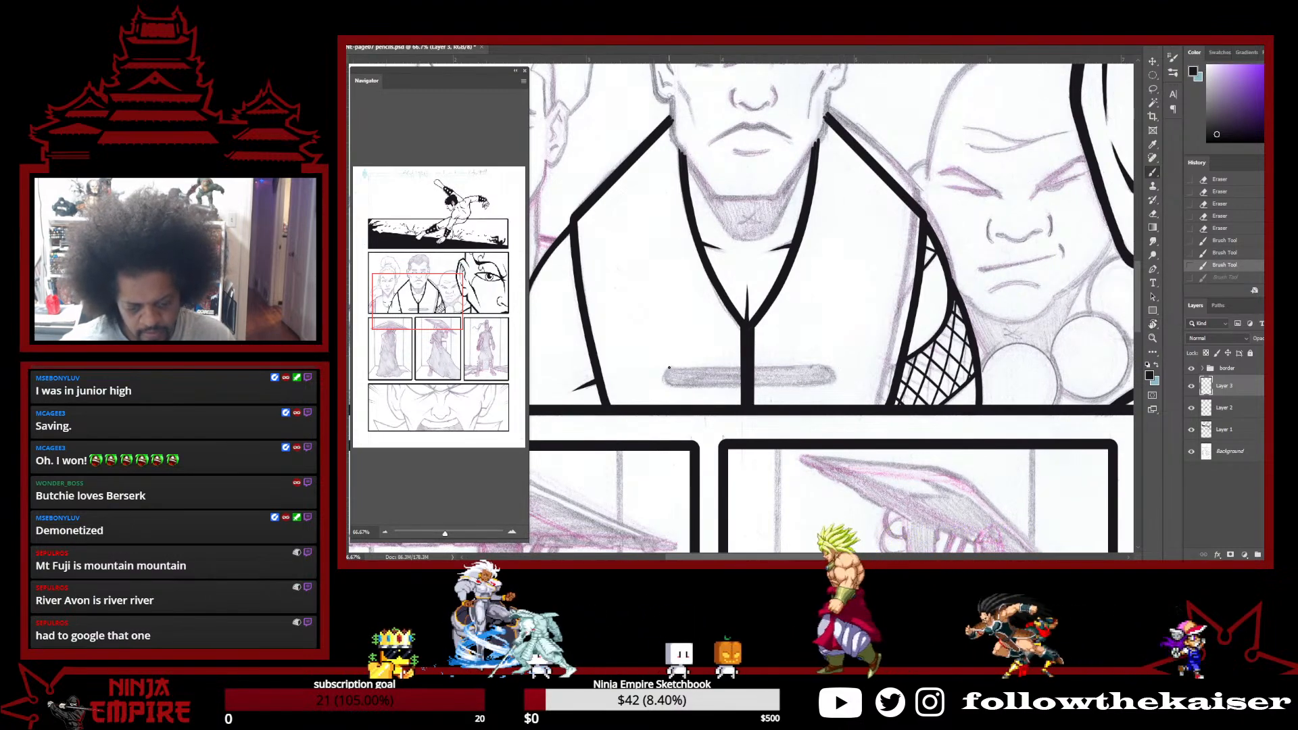
Ink the upper and lower edges of the horizontal chest bar as thin straight lines and round off its left end
drag(669, 367, 826, 366)
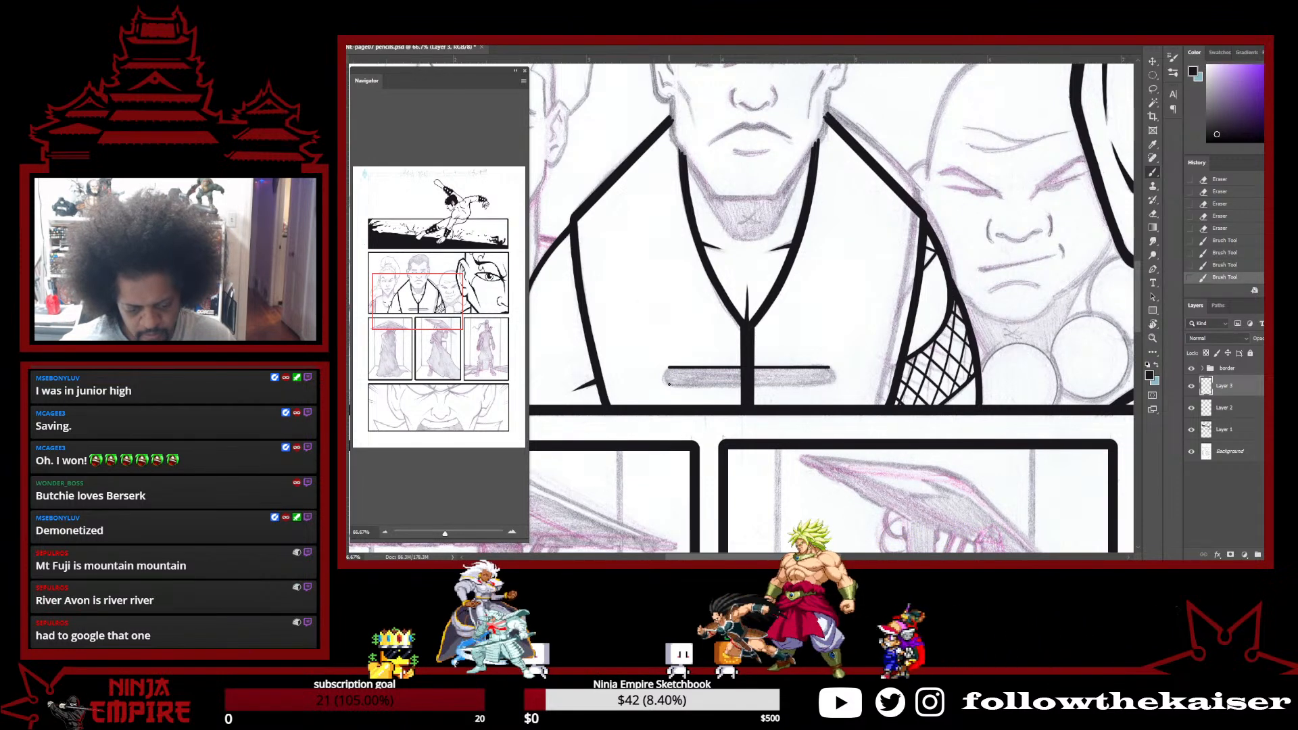
drag(669, 384, 833, 386)
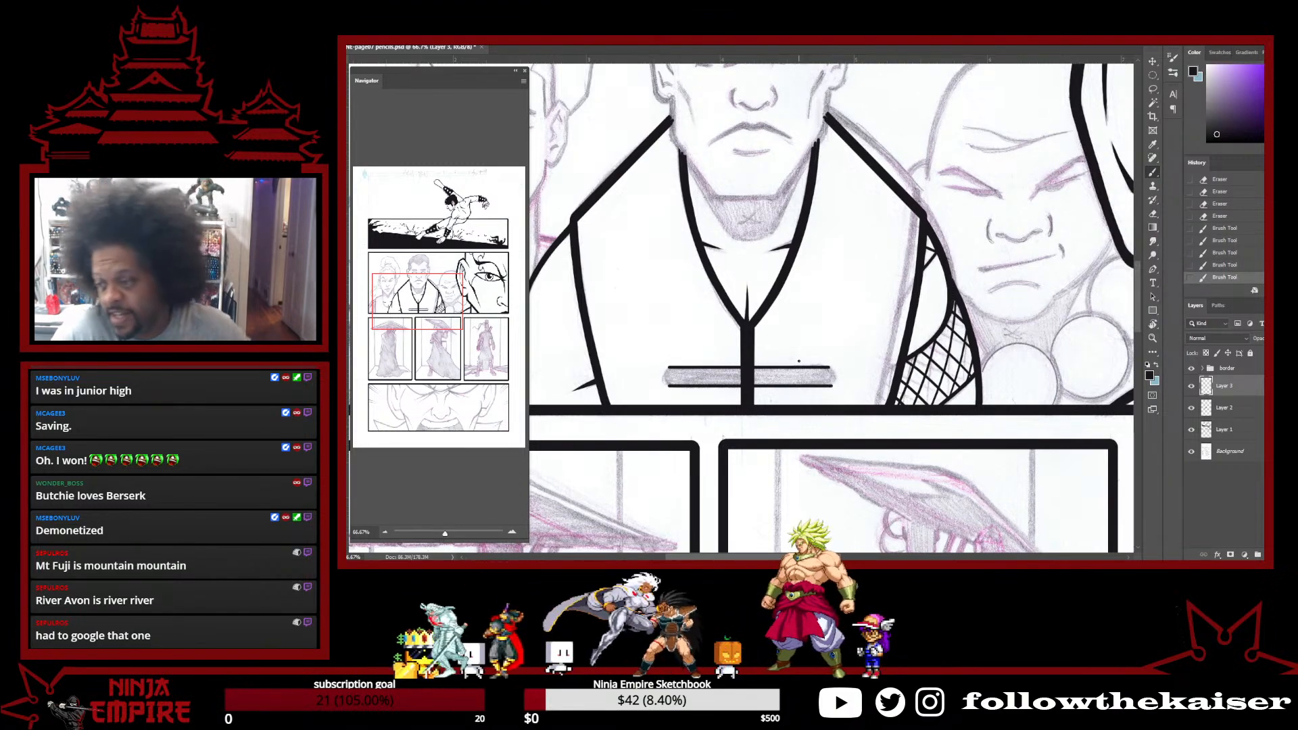
key(r)
drag(799, 361, 704, 377)
ctrl+click(679, 270)
ctrl+click(680, 270)
mouse_move(696, 294)
mouse_down()
mouse_move(785, 324)
mouse_move(870, 325)
mouse_up()
key(b)
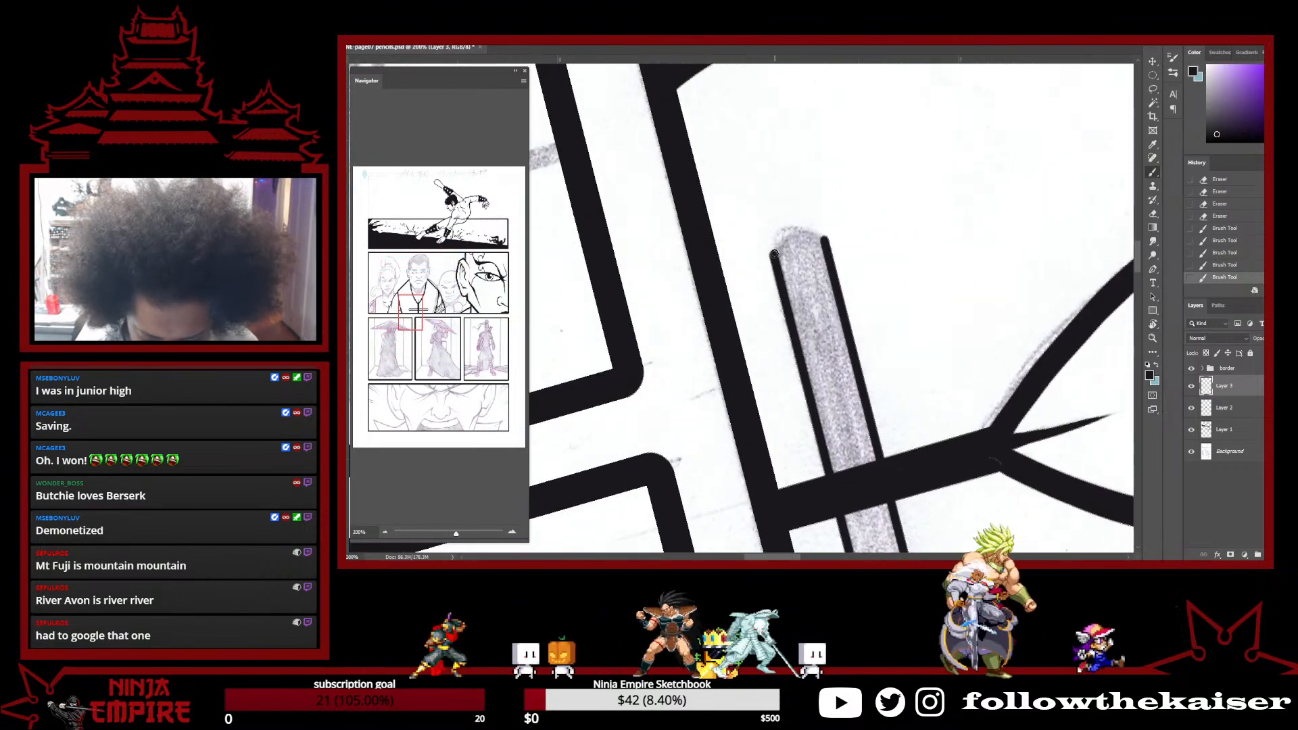
mouse_move(775, 256)
mouse_down()
mouse_move(825, 274)
mouse_move(806, 228)
mouse_move(776, 258)
mouse_move(804, 233)
mouse_up()
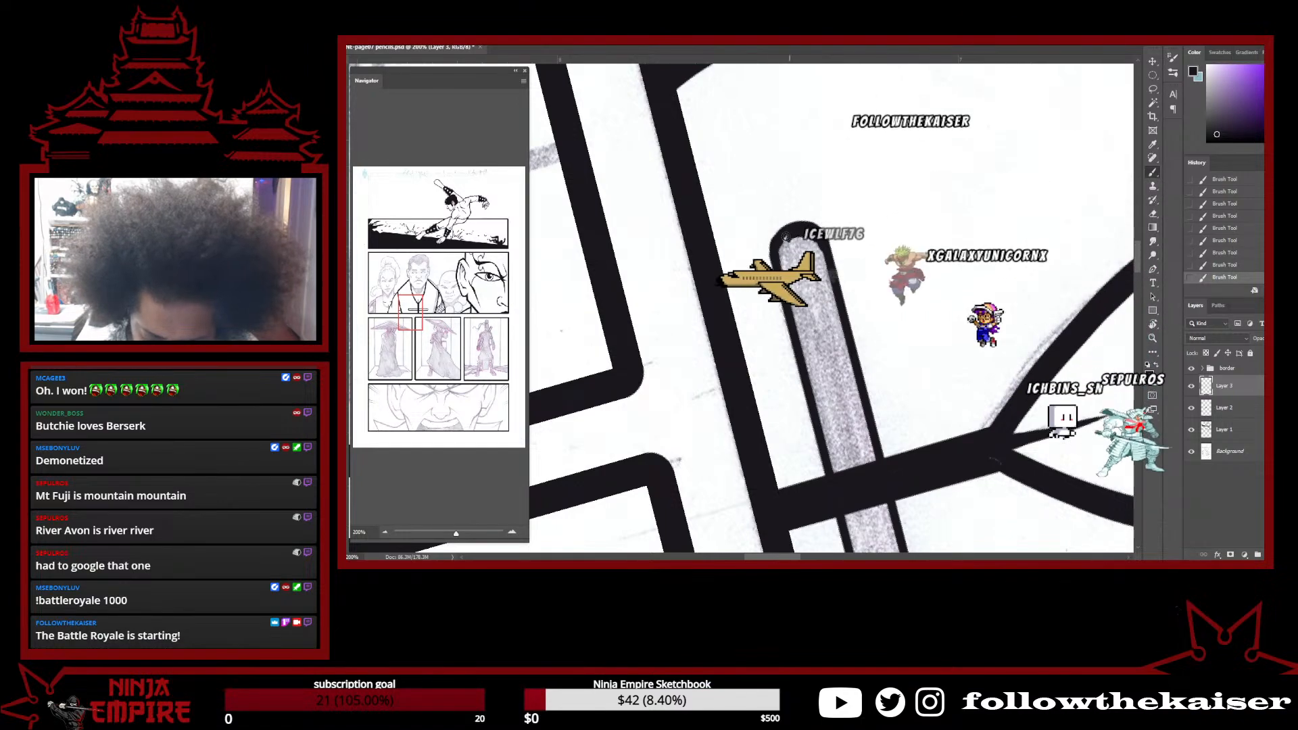
Ink the rounded right end of the chest bar so that it joins the two long edges
mouse_move(899, 487)
mouse_down()
mouse_move(820, 237)
mouse_move(809, 142)
mouse_up()
drag(813, 406, 864, 382)
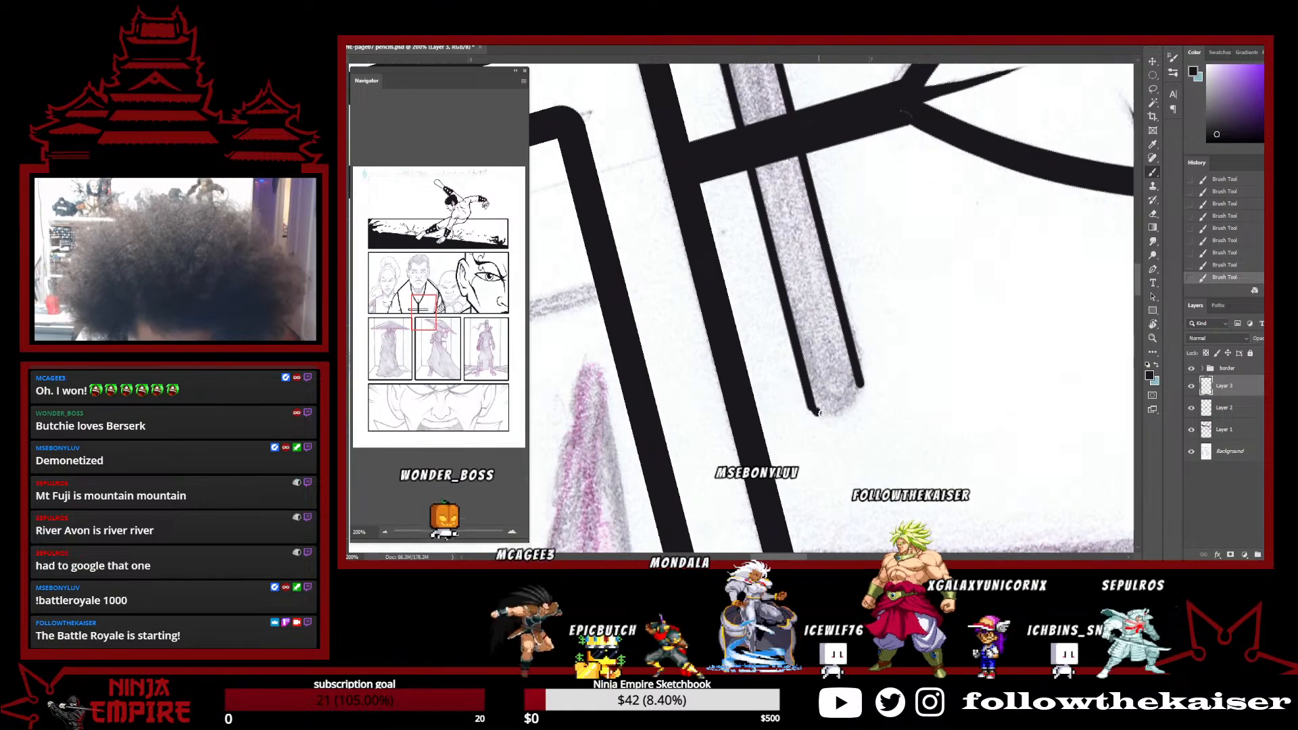
key(ctrl+z)
key(r)
mouse_move(574, 223)
mouse_down()
mouse_move(983, 295)
mouse_move(980, 355)
mouse_up()
drag(738, 300, 899, 337)
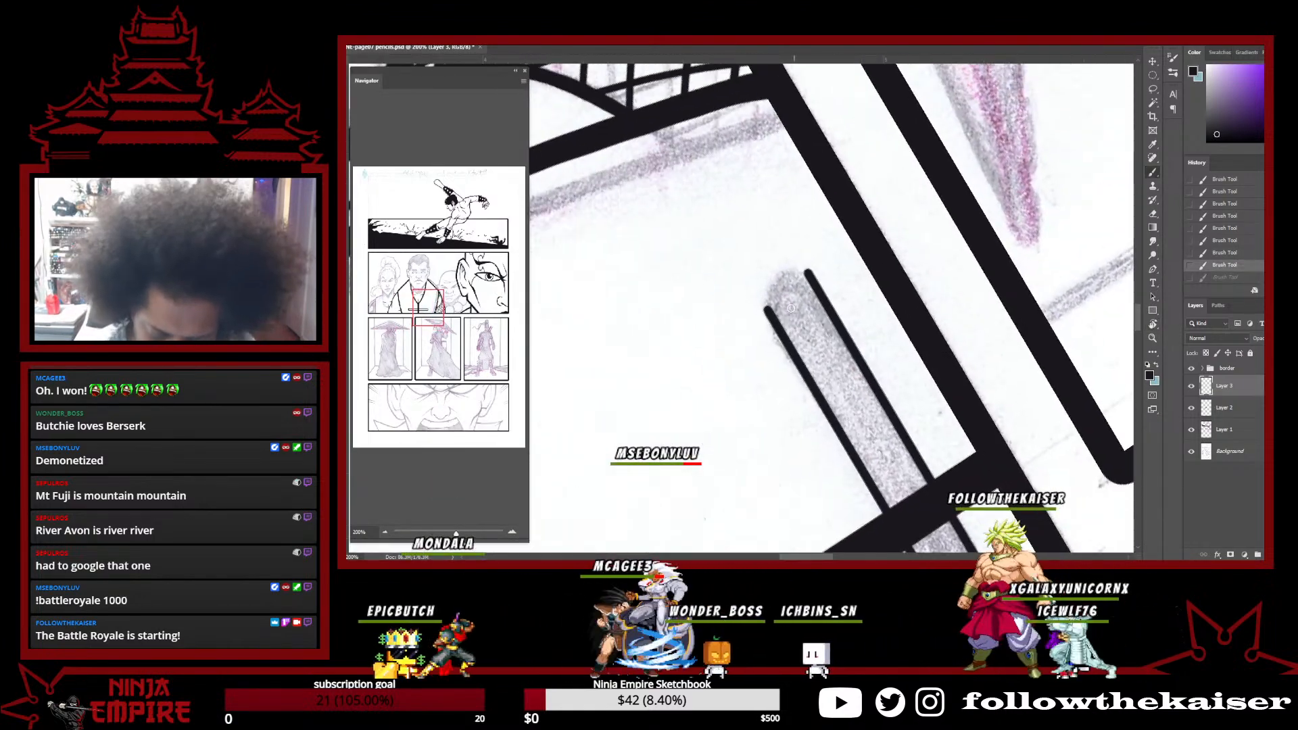
mouse_move(772, 315)
mouse_down()
mouse_move(766, 296)
mouse_move(790, 271)
mouse_move(807, 273)
mouse_up()
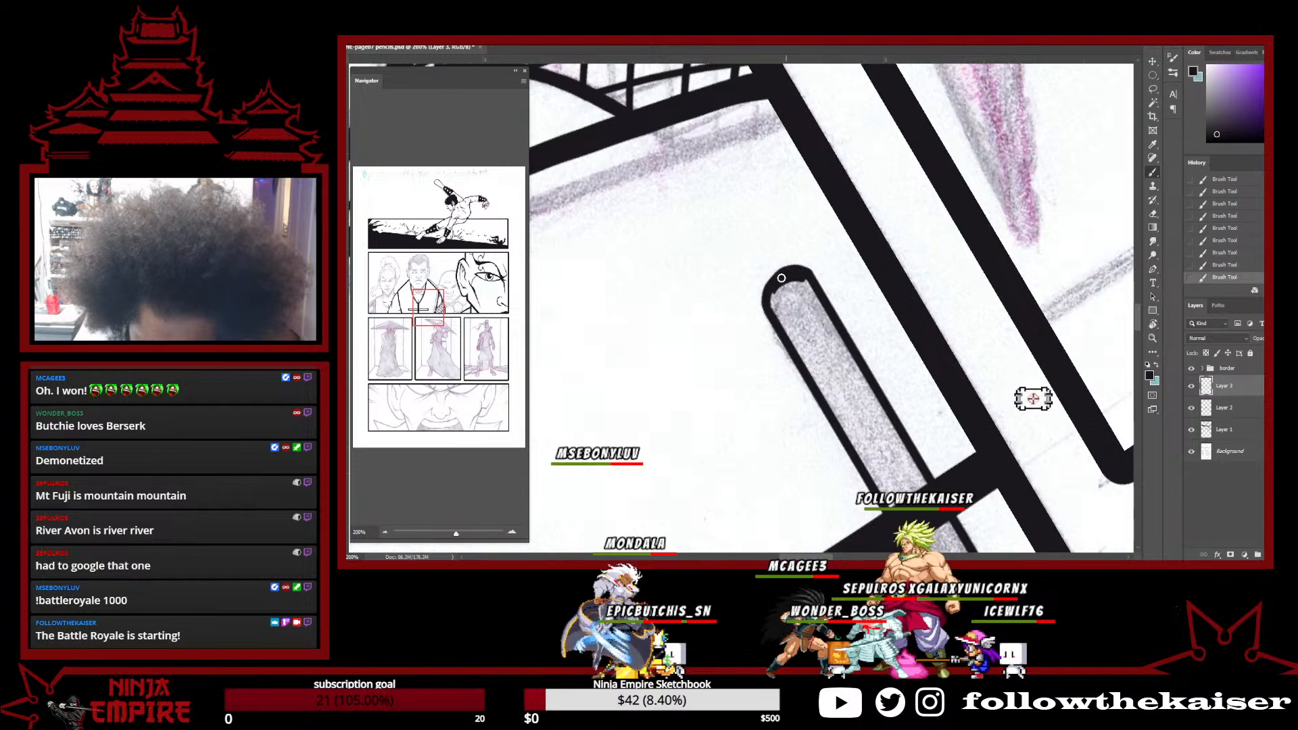
Fill the inside of the outlined chest bar with solid black on both sides of the garment's centre line
drag(940, 361, 896, 339)
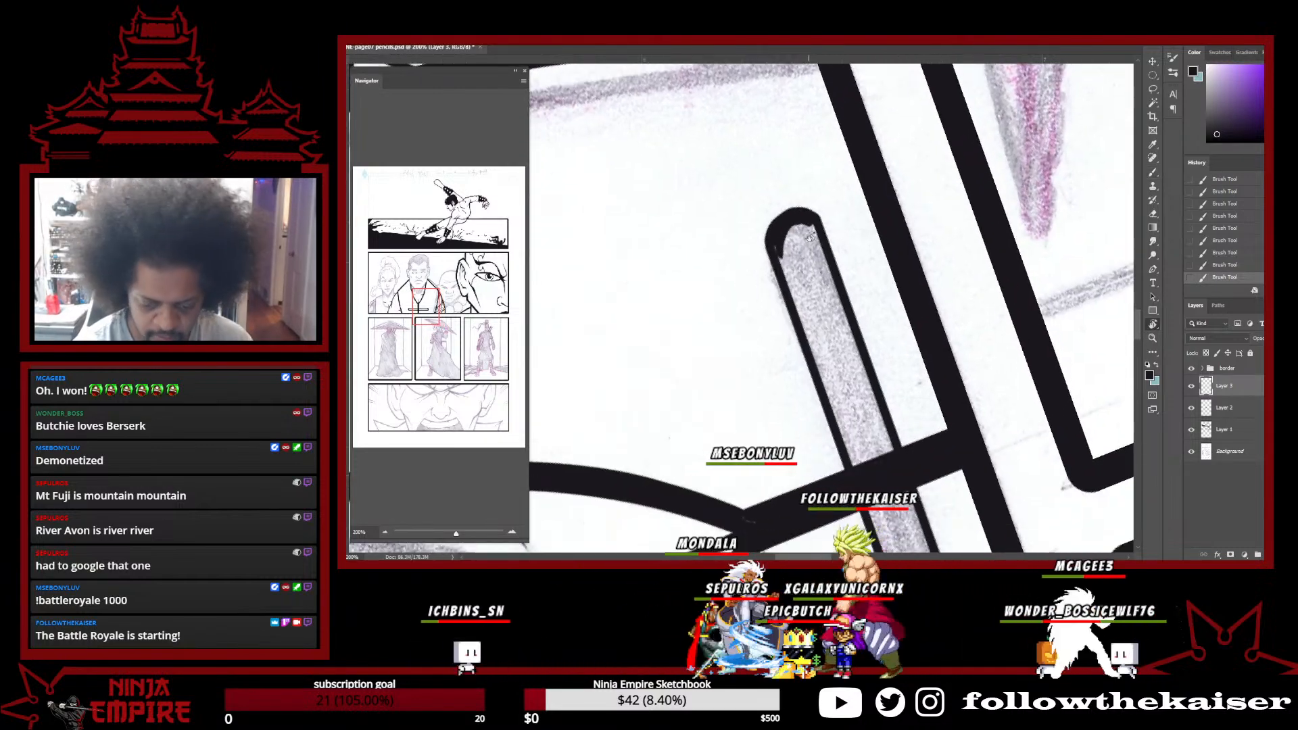
key(b)
mouse_move(808, 243)
mouse_down()
mouse_move(808, 283)
mouse_move(836, 316)
mouse_move(869, 449)
mouse_move(795, 204)
mouse_move(846, 337)
mouse_up()
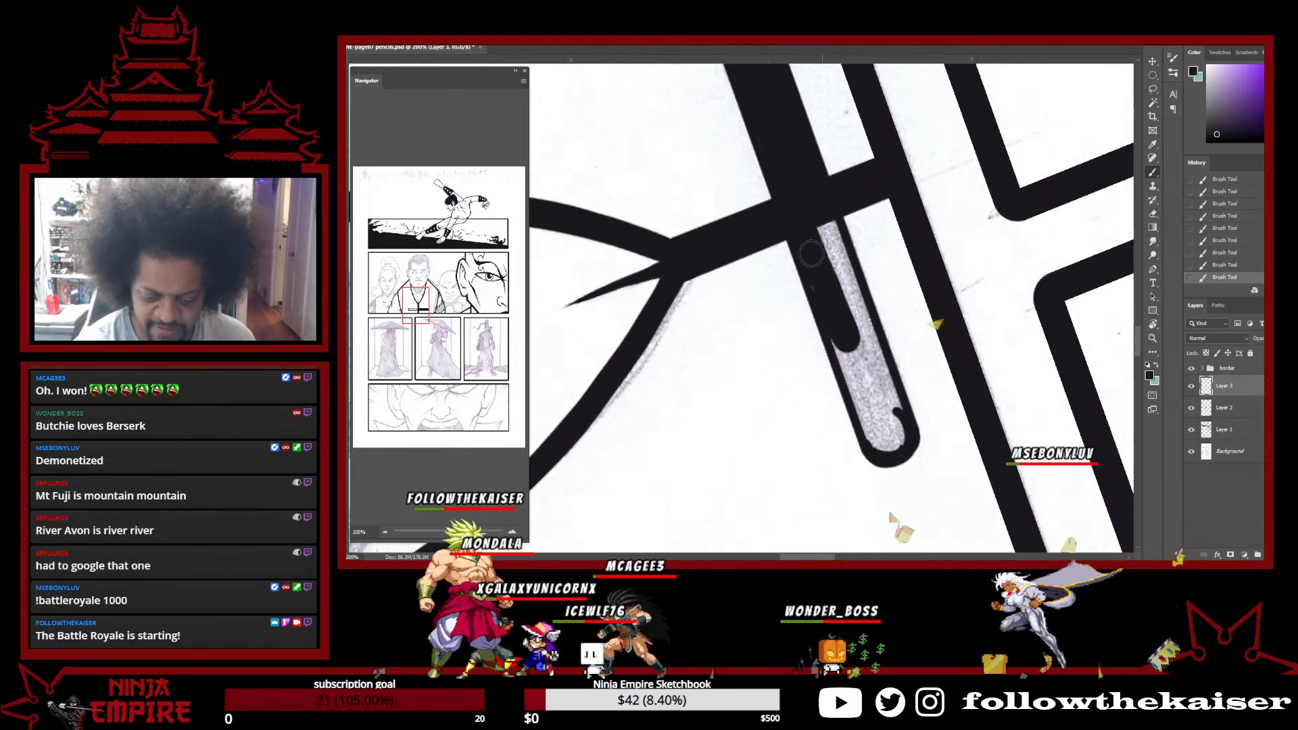
mouse_move(823, 222)
mouse_down()
mouse_move(873, 420)
mouse_move(840, 343)
mouse_up()
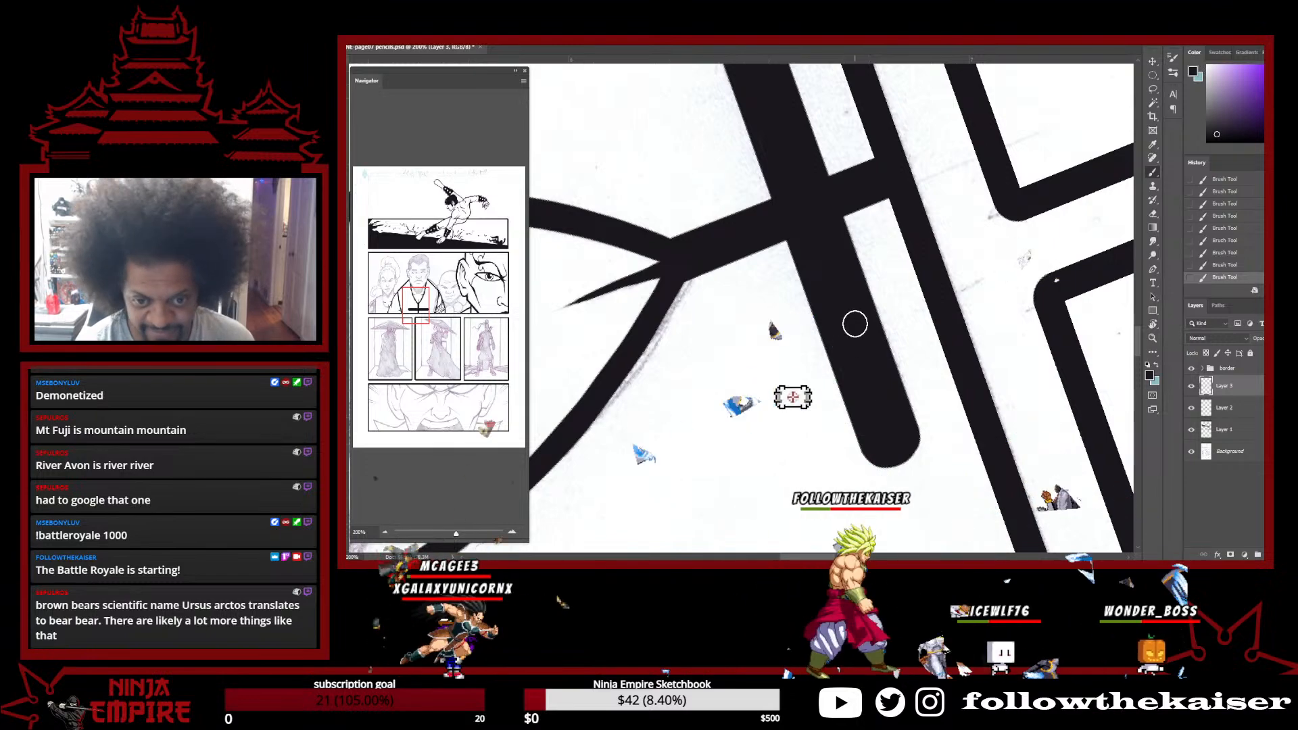
Trim the outline of the chest bar's rounded right end with a smaller eraser
key(r)
drag(917, 190, 893, 419)
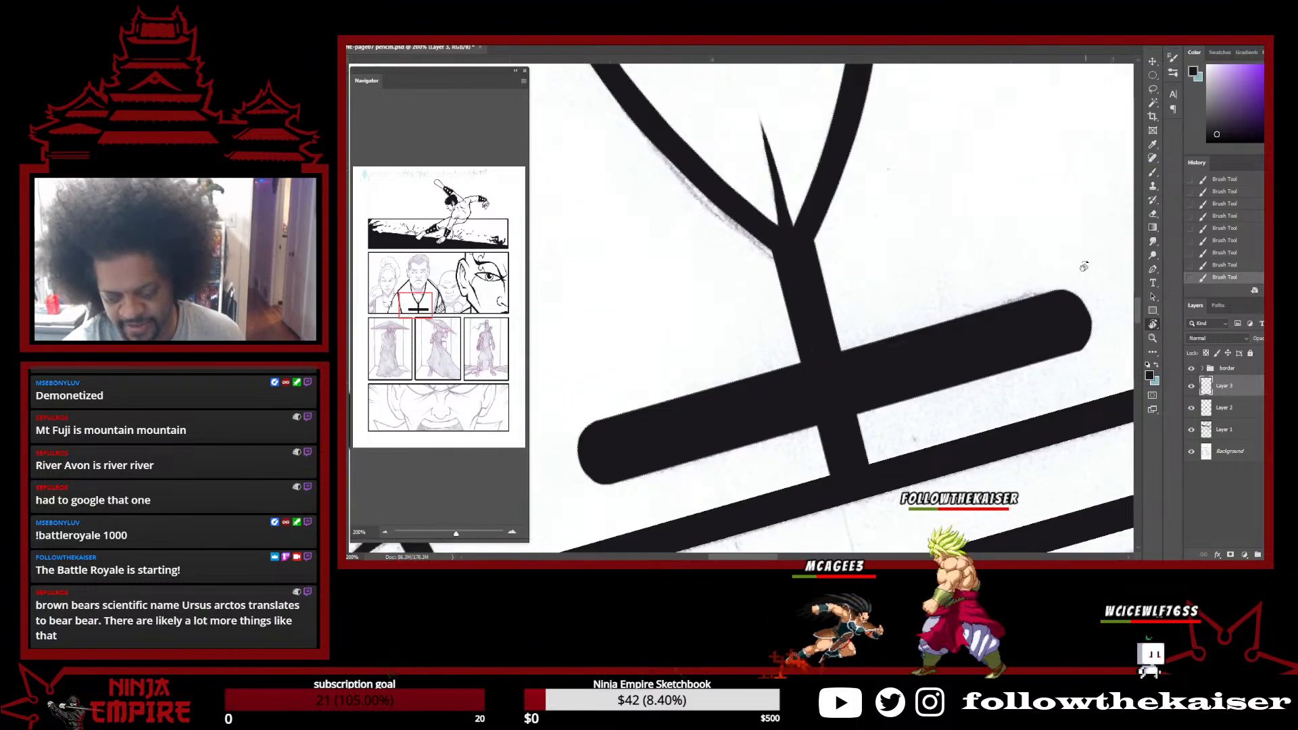
key(e)
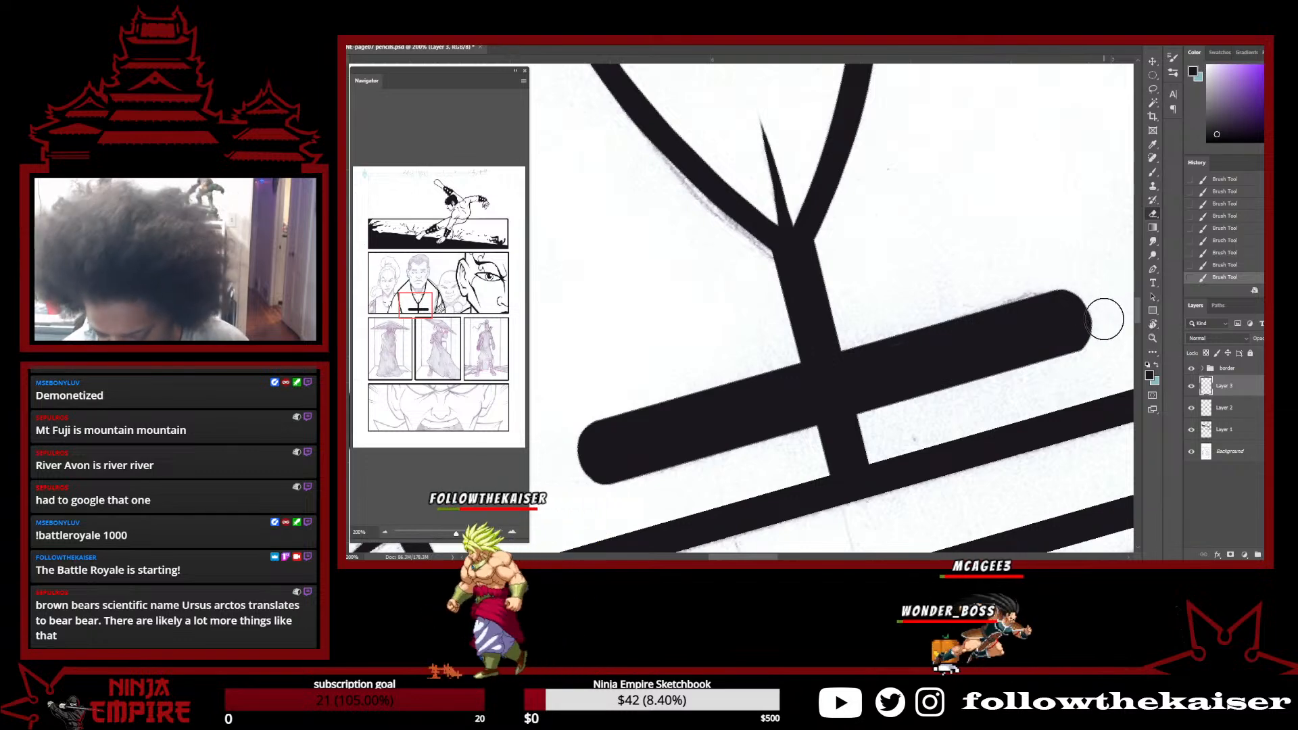
key(bracketleft)
key(bracketleft)
key(bracketleft)
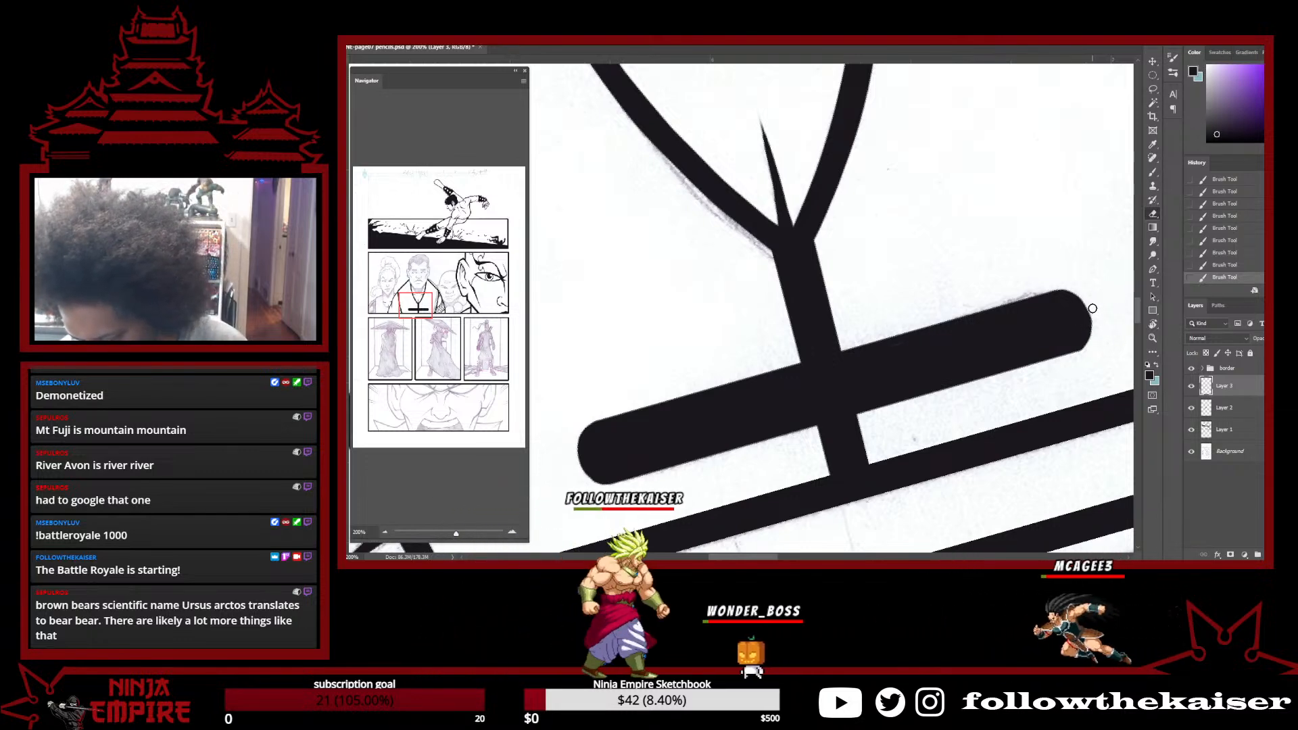
click(1086, 353)
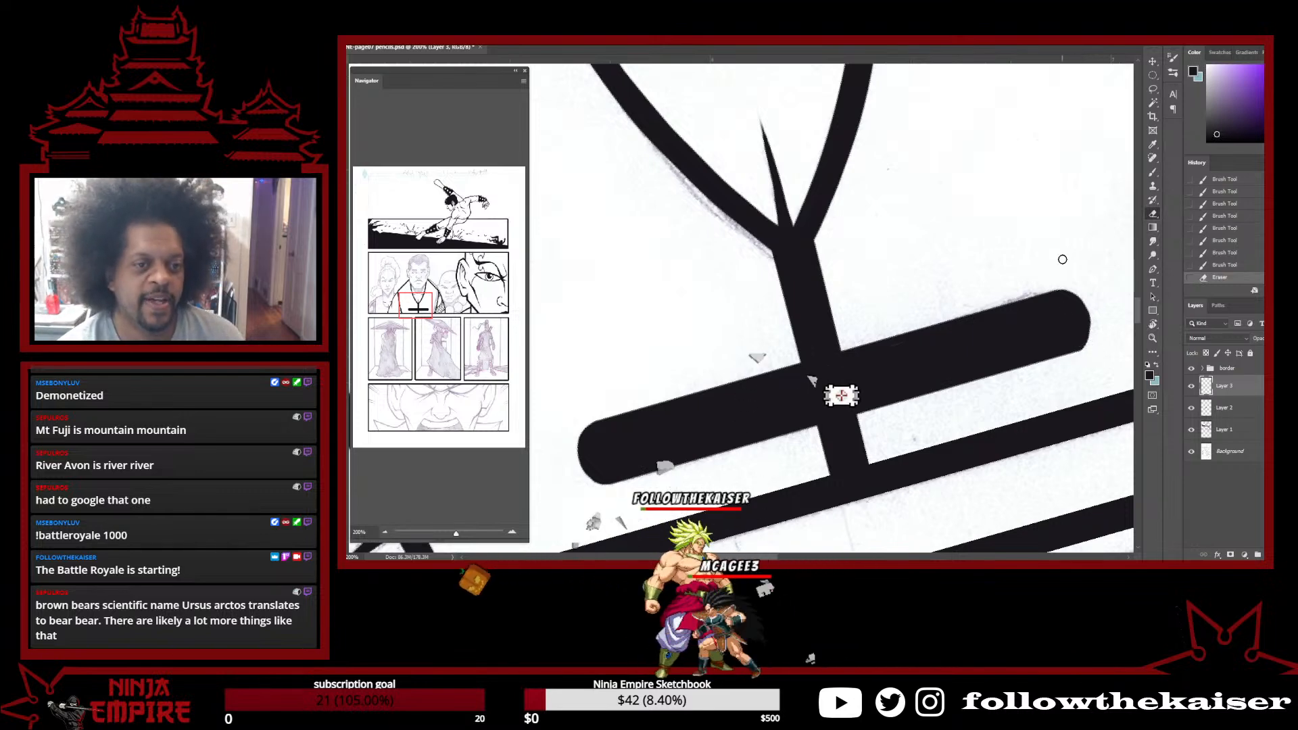
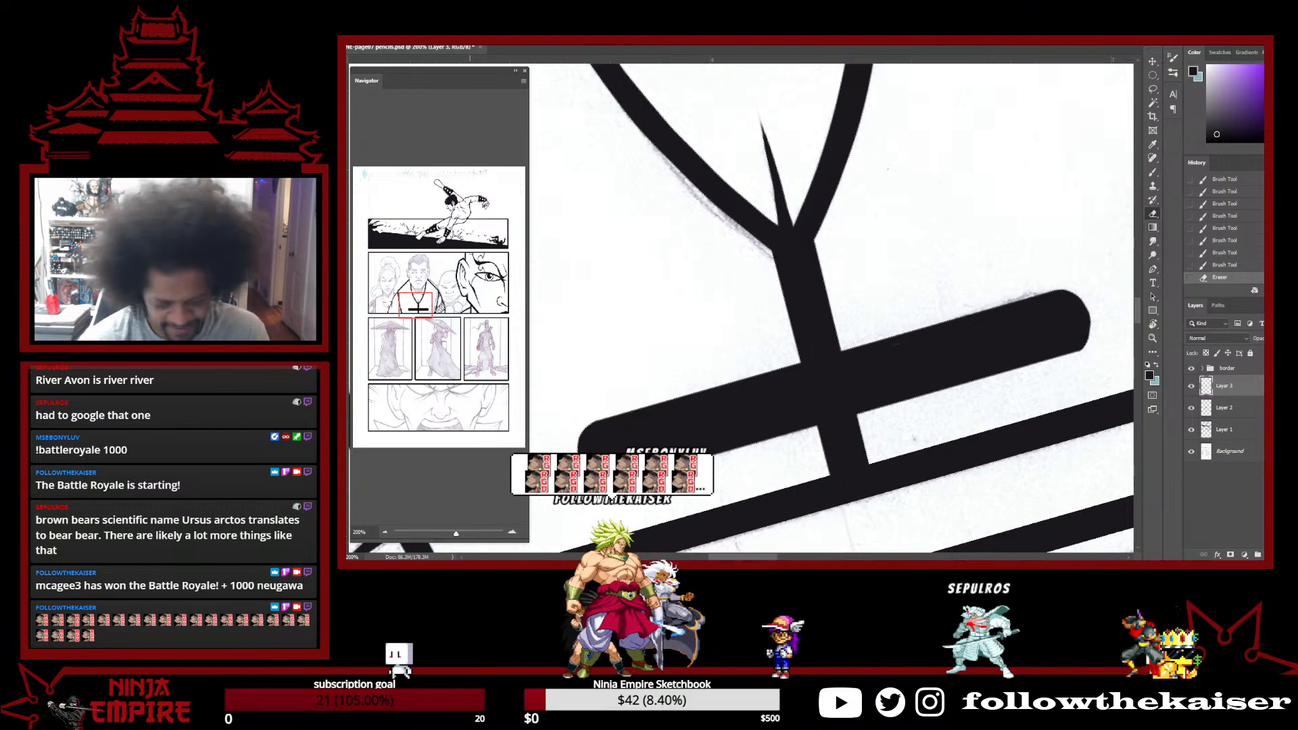
Set up vertical paint symmetry for the brush and align its axis with the centre of the central man's face
scroll(966, 243, down, 5)
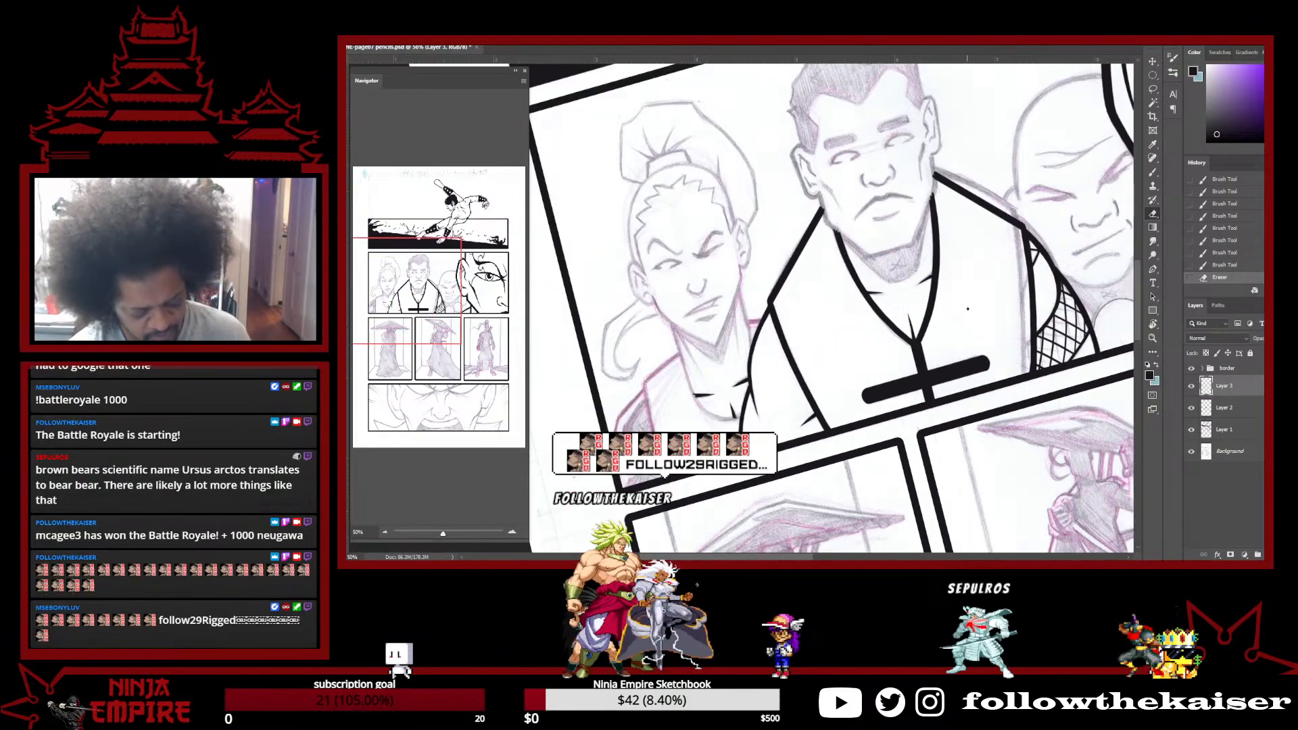
key(r)
drag(971, 232, 978, 398)
scroll(978, 397, up, 1)
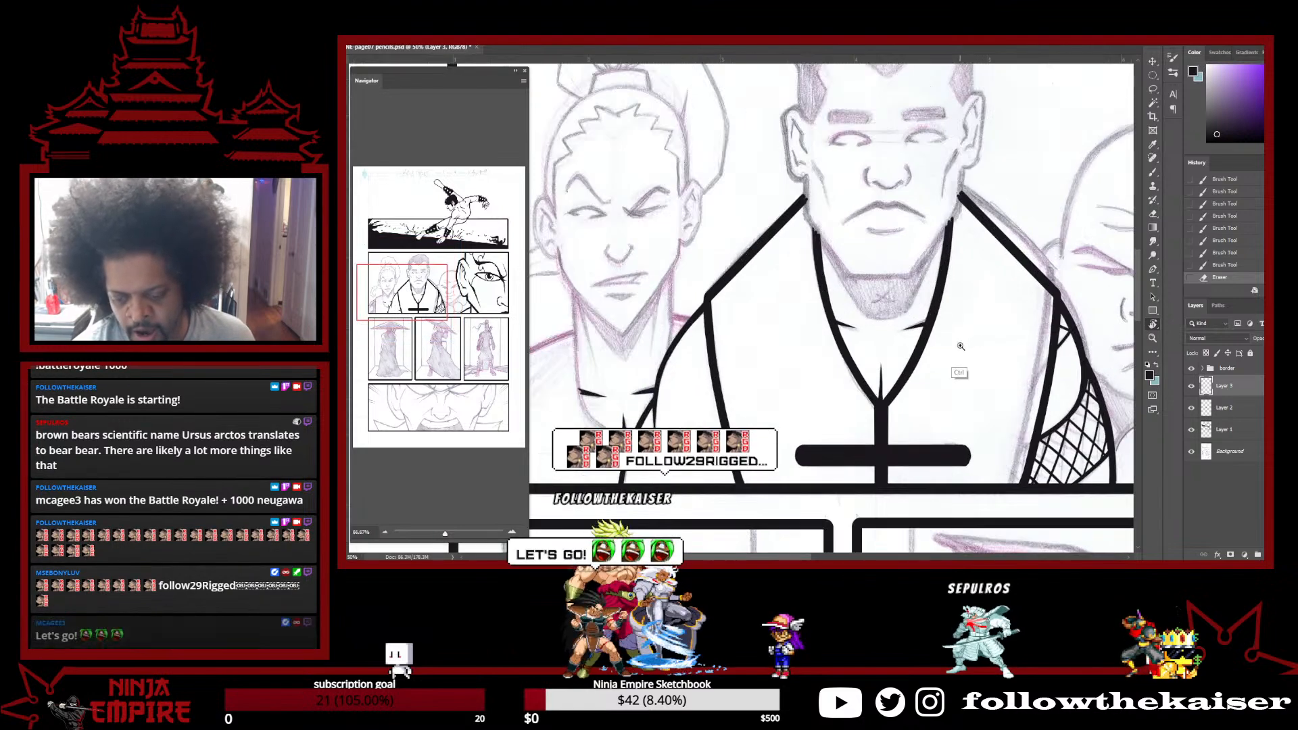
scroll(926, 404, up, 2)
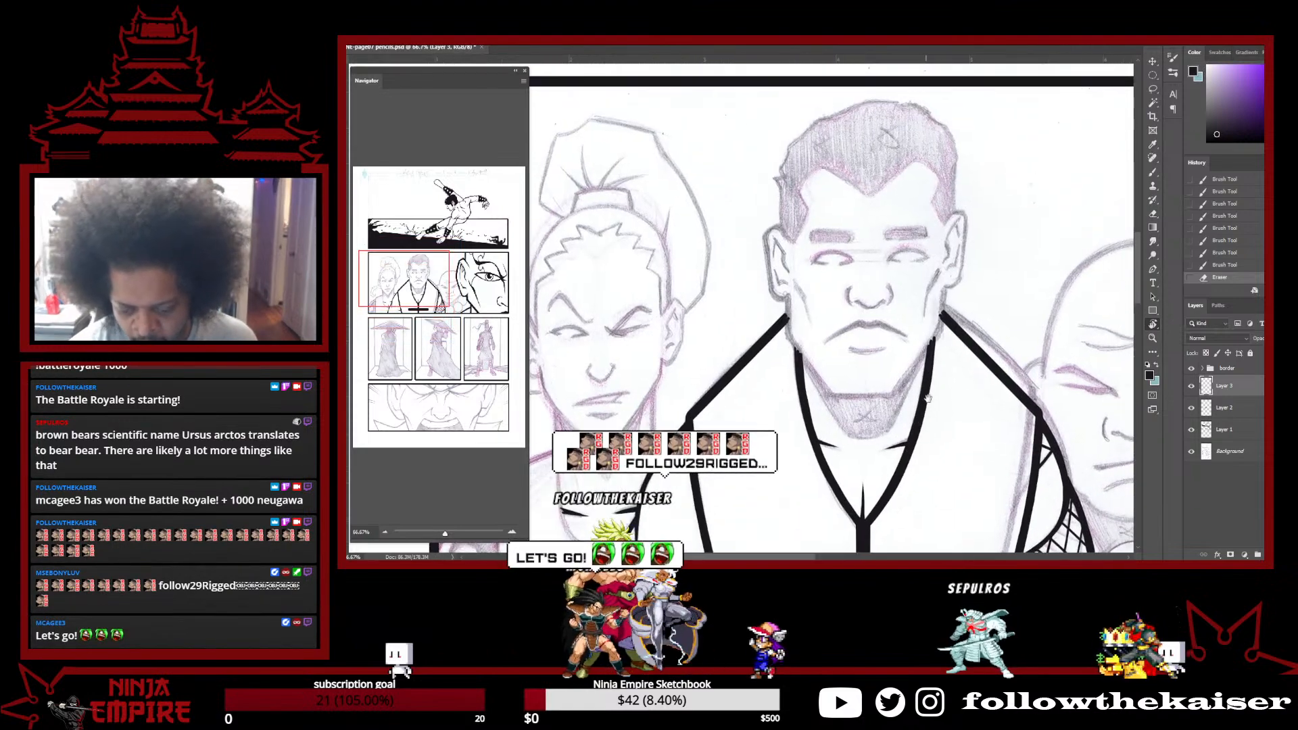
key(b)
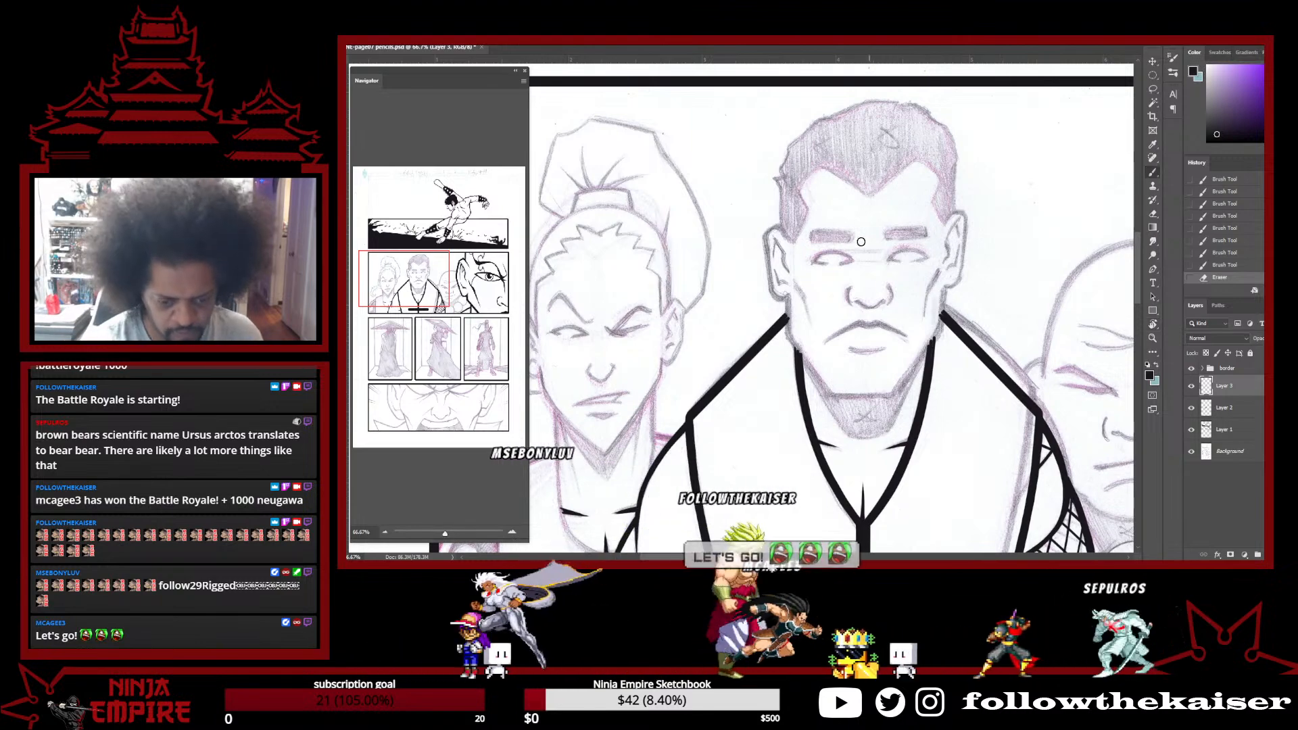
click(792, 39)
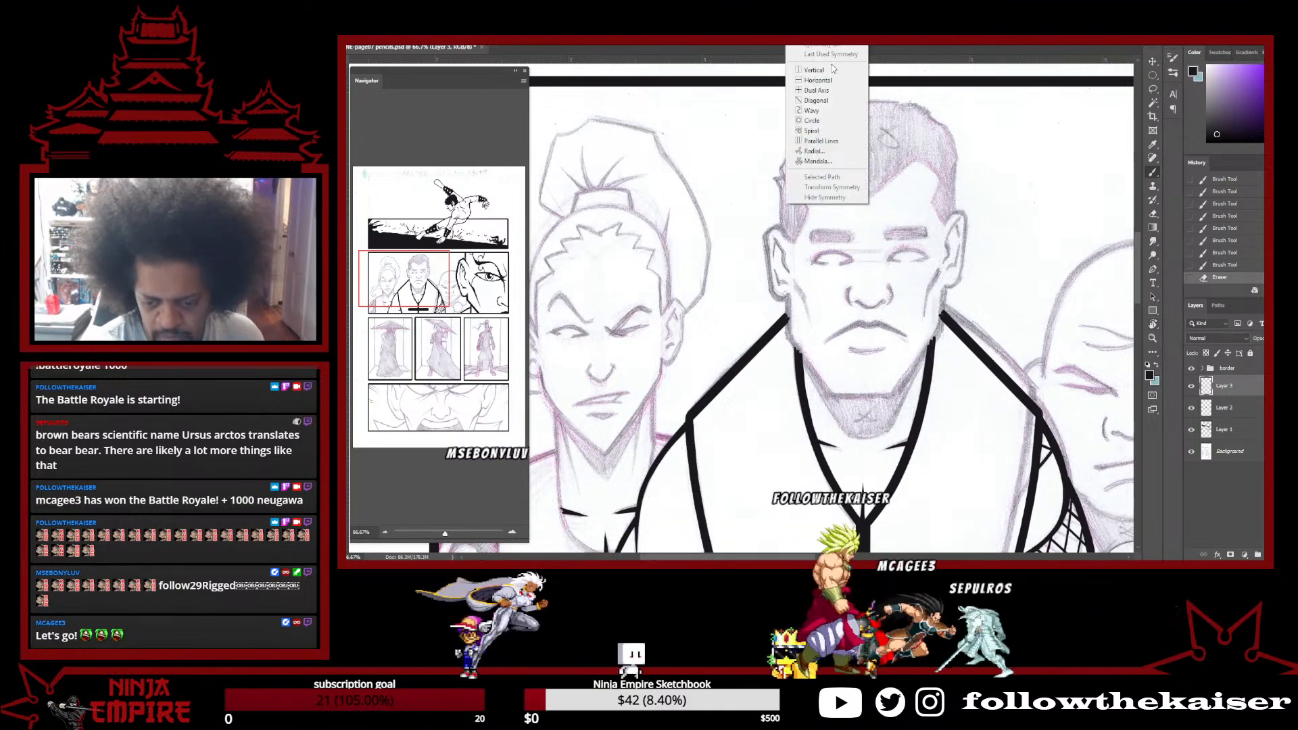
click(833, 68)
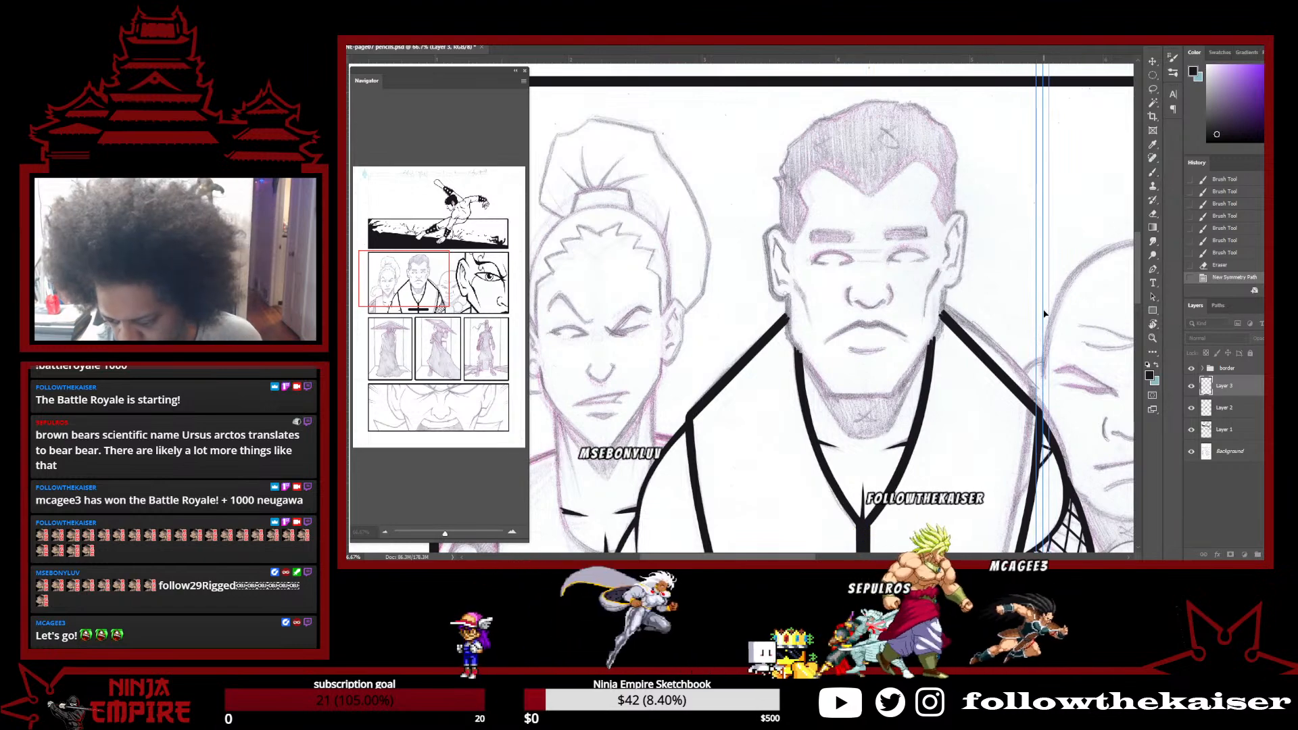
drag(1045, 314, 870, 305)
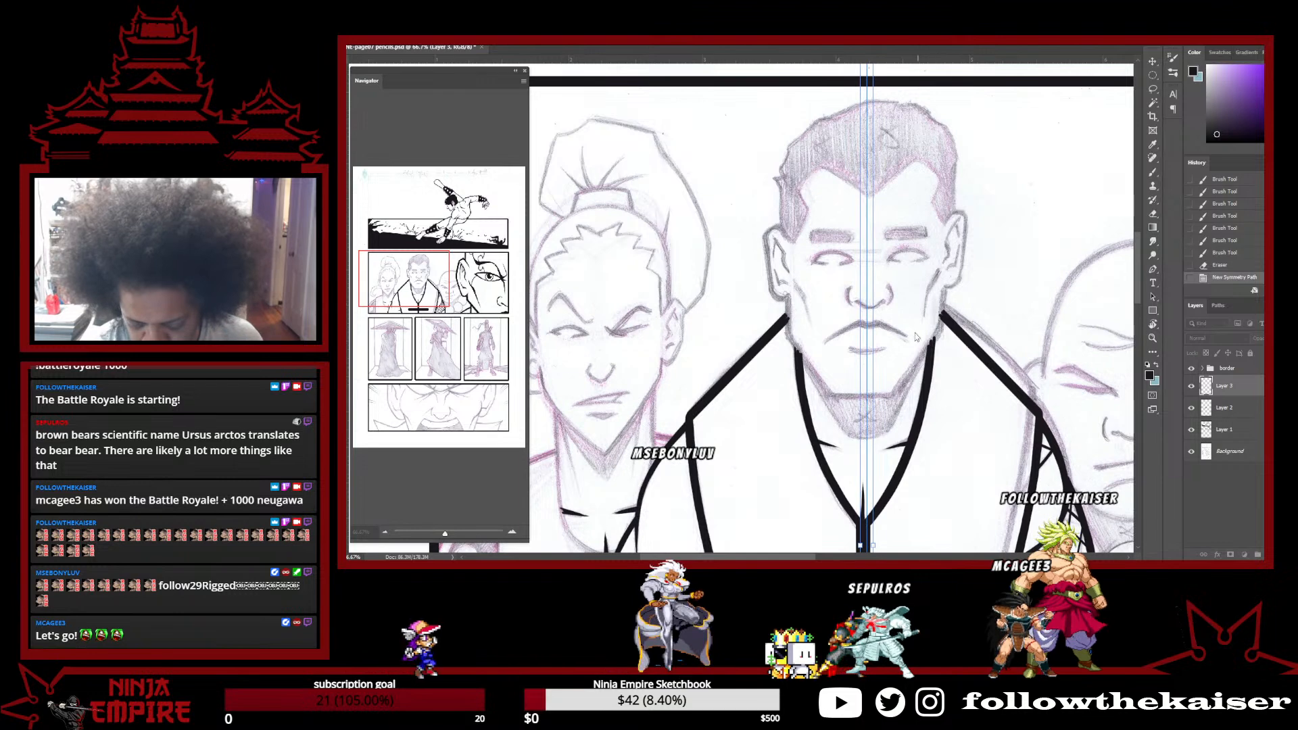
drag(867, 343, 871, 348)
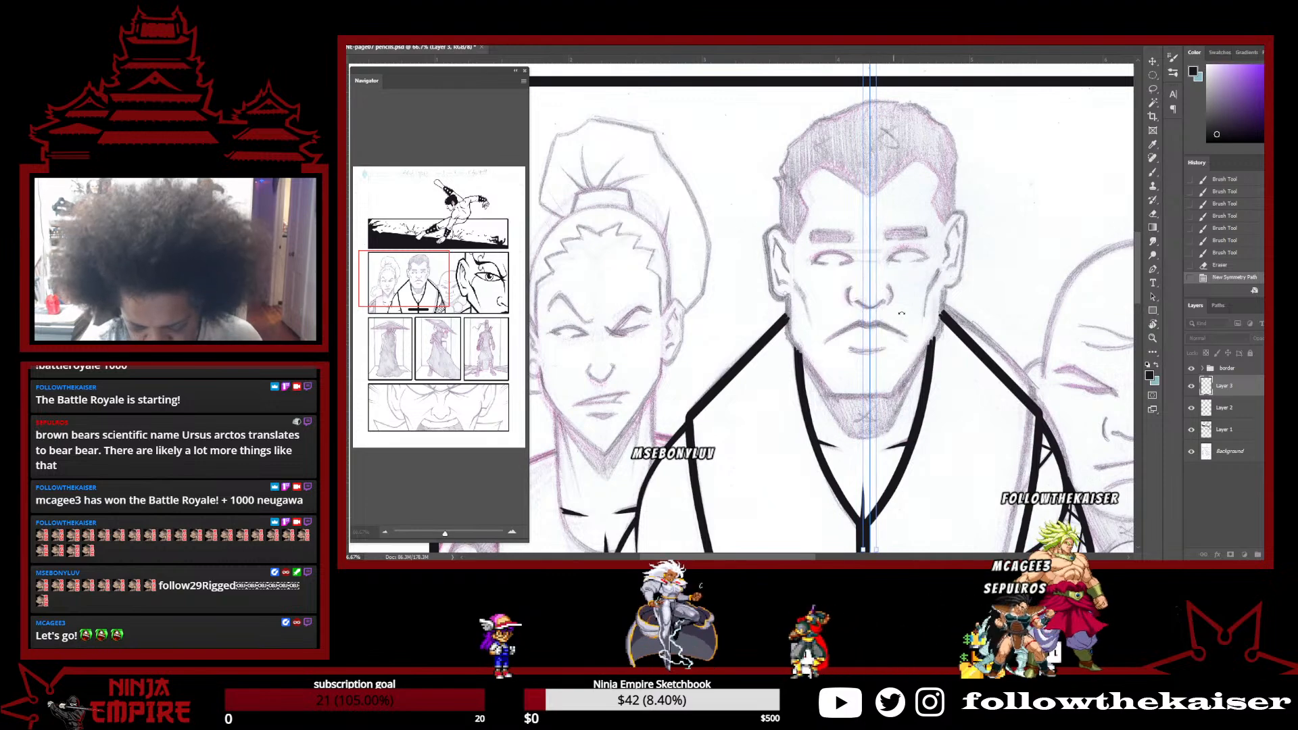
key(Return)
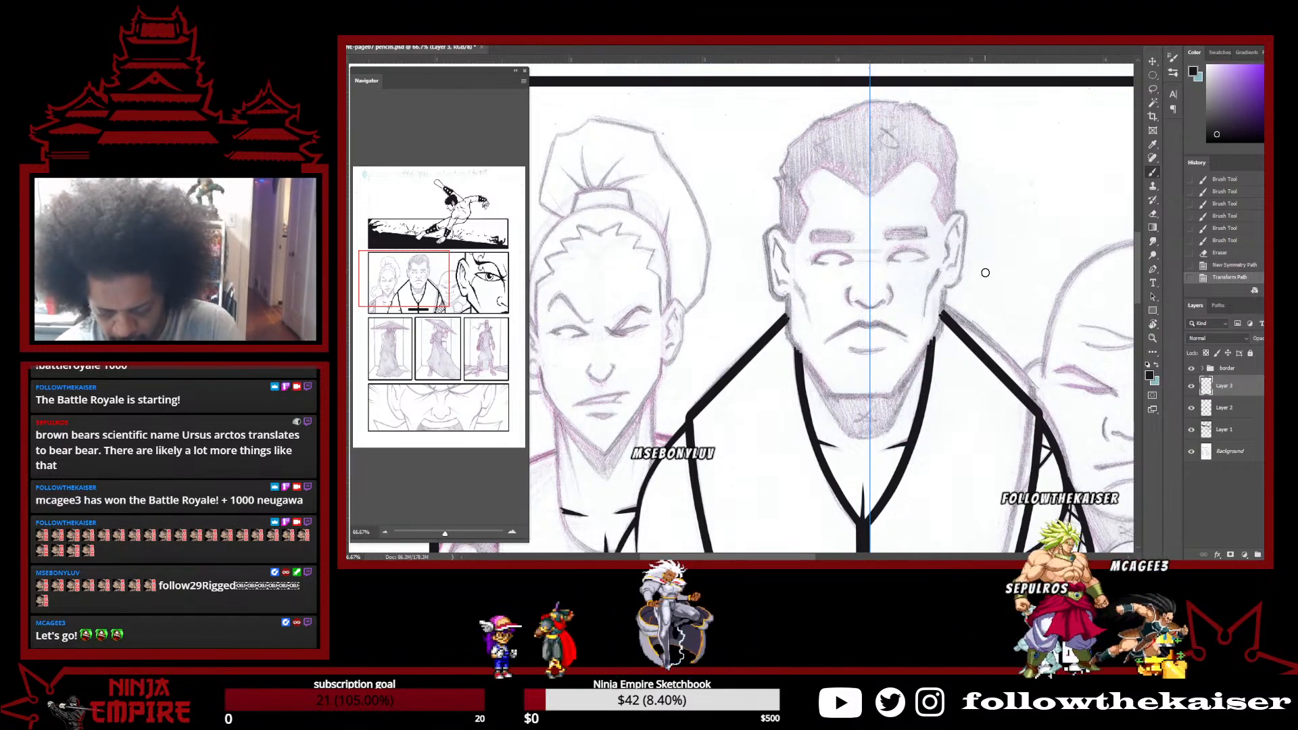
Ink the central man's jawline, chin and the short vertical lines below his ears symmetrically on a new layer
key(ctrl+shift+alt+n)
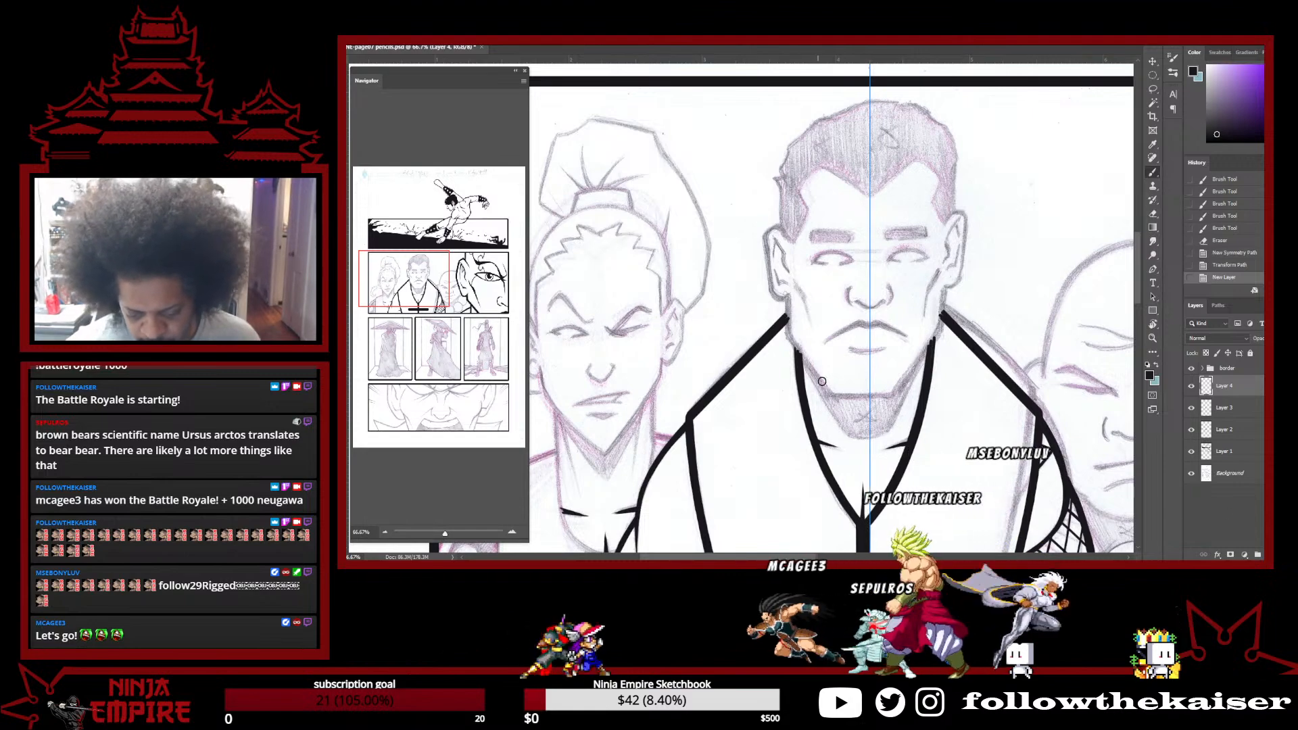
click(785, 336)
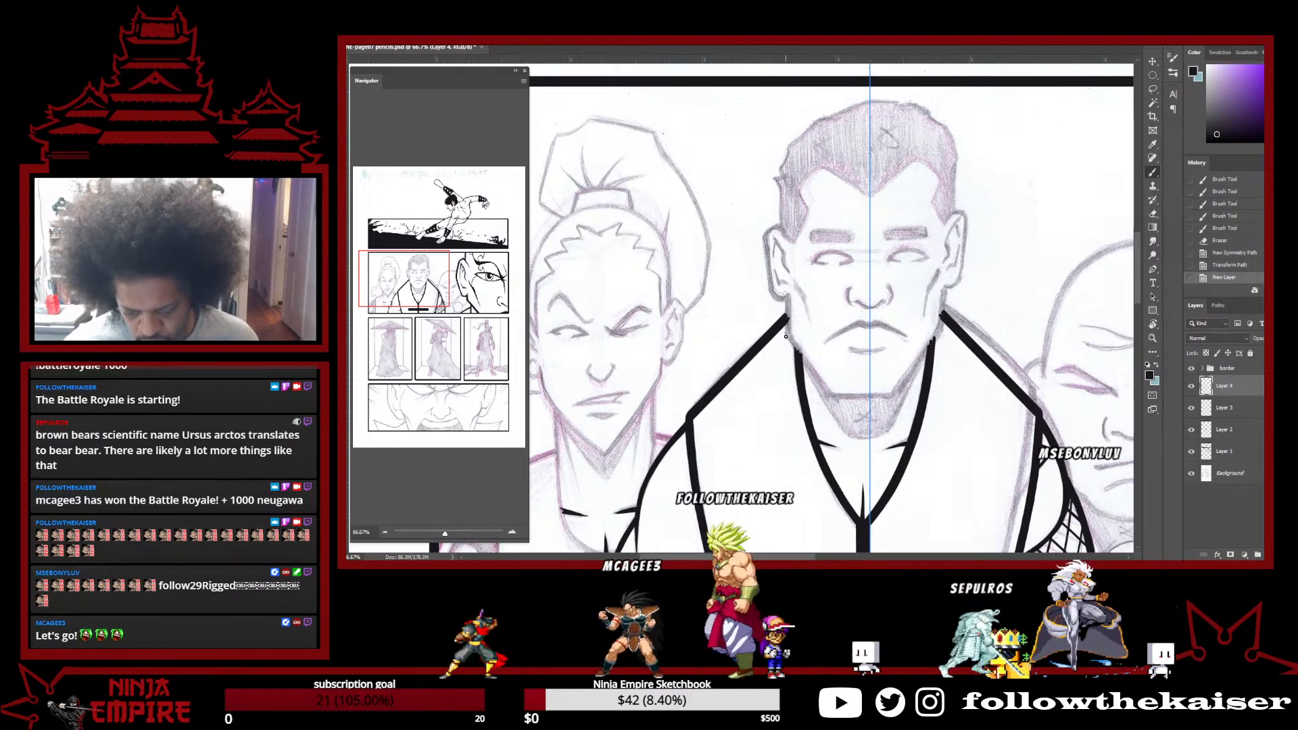
shift+click(827, 397)
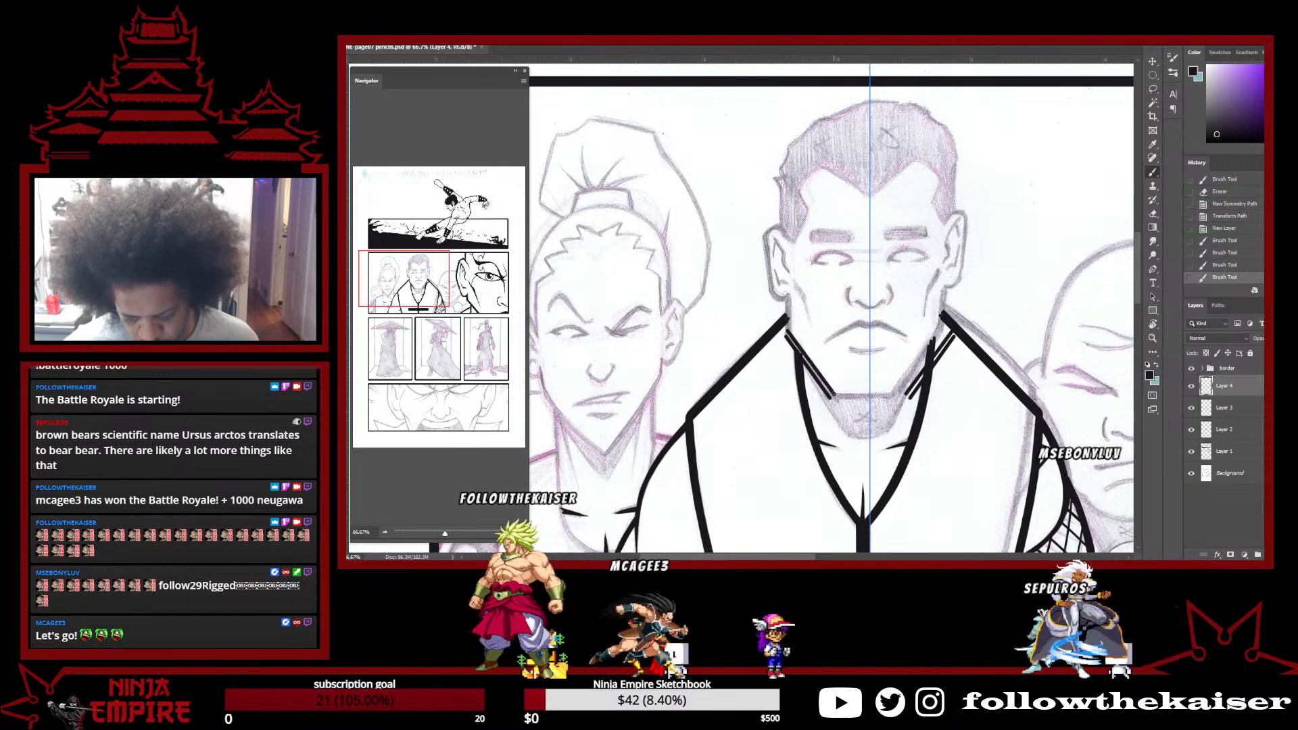
drag(785, 333, 815, 373)
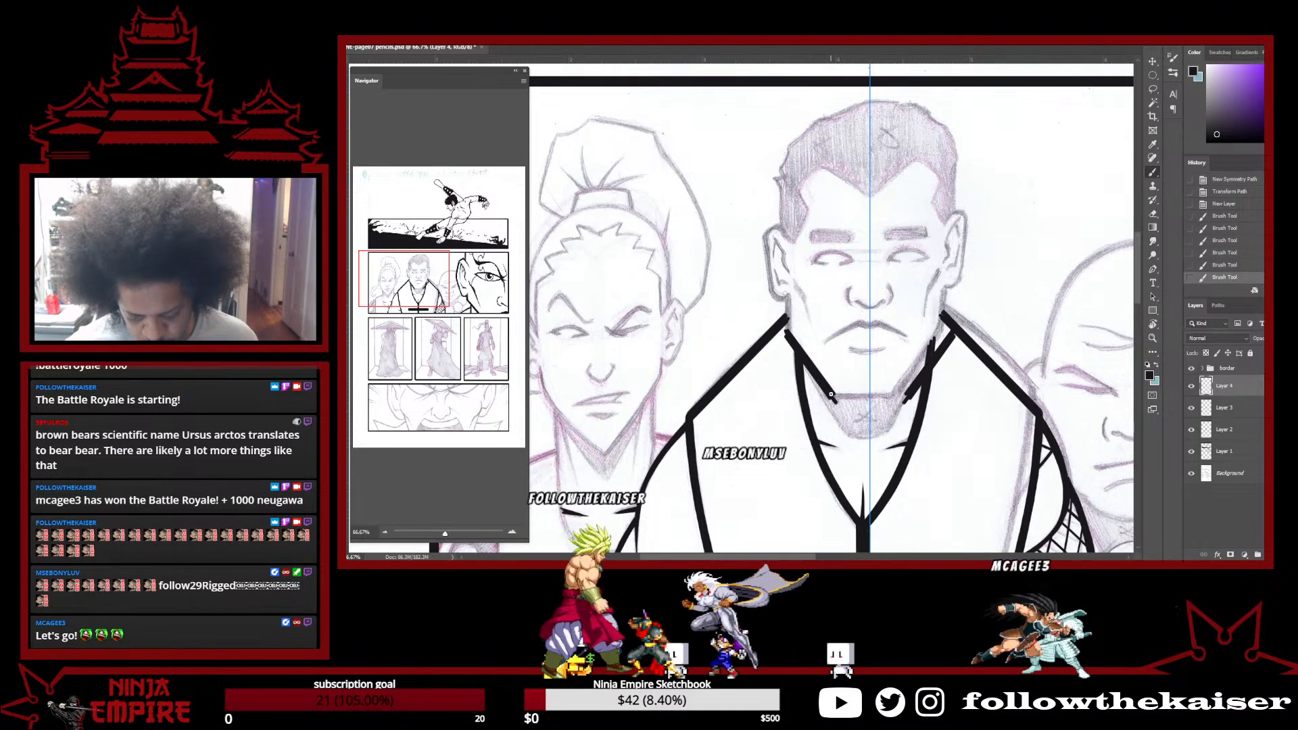
mouse_move(831, 395)
mouse_down()
mouse_move(892, 394)
mouse_move(833, 396)
mouse_up()
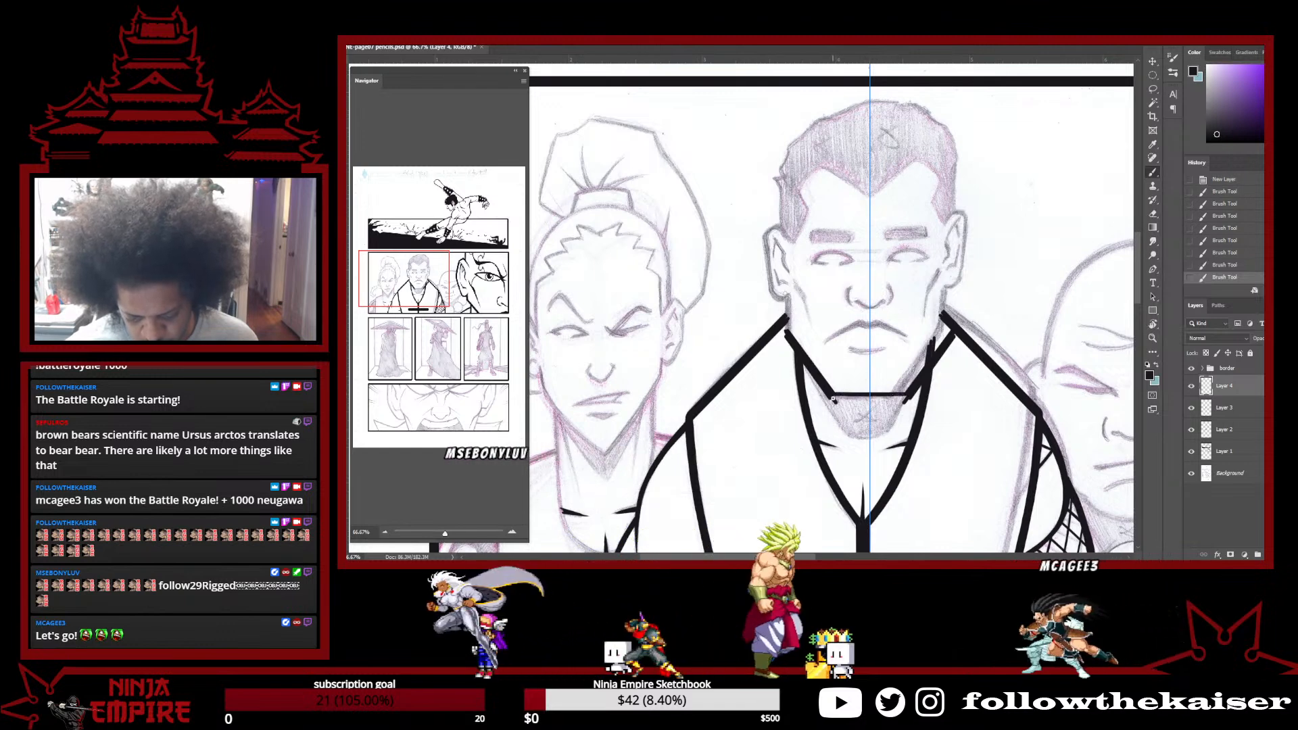
drag(834, 396, 909, 395)
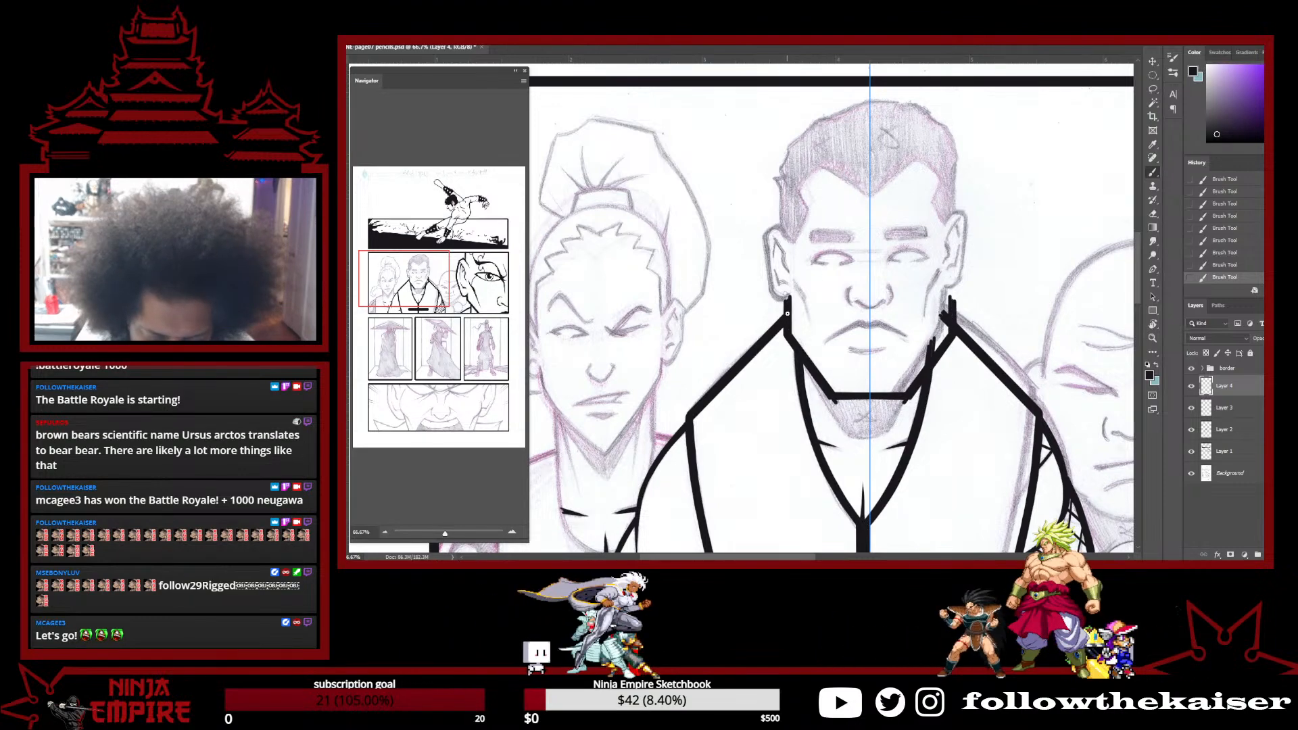
Ink the tapered cheek line beside the central man's ear and refine both of its edges with the eraser
scroll(809, 319, up, 2)
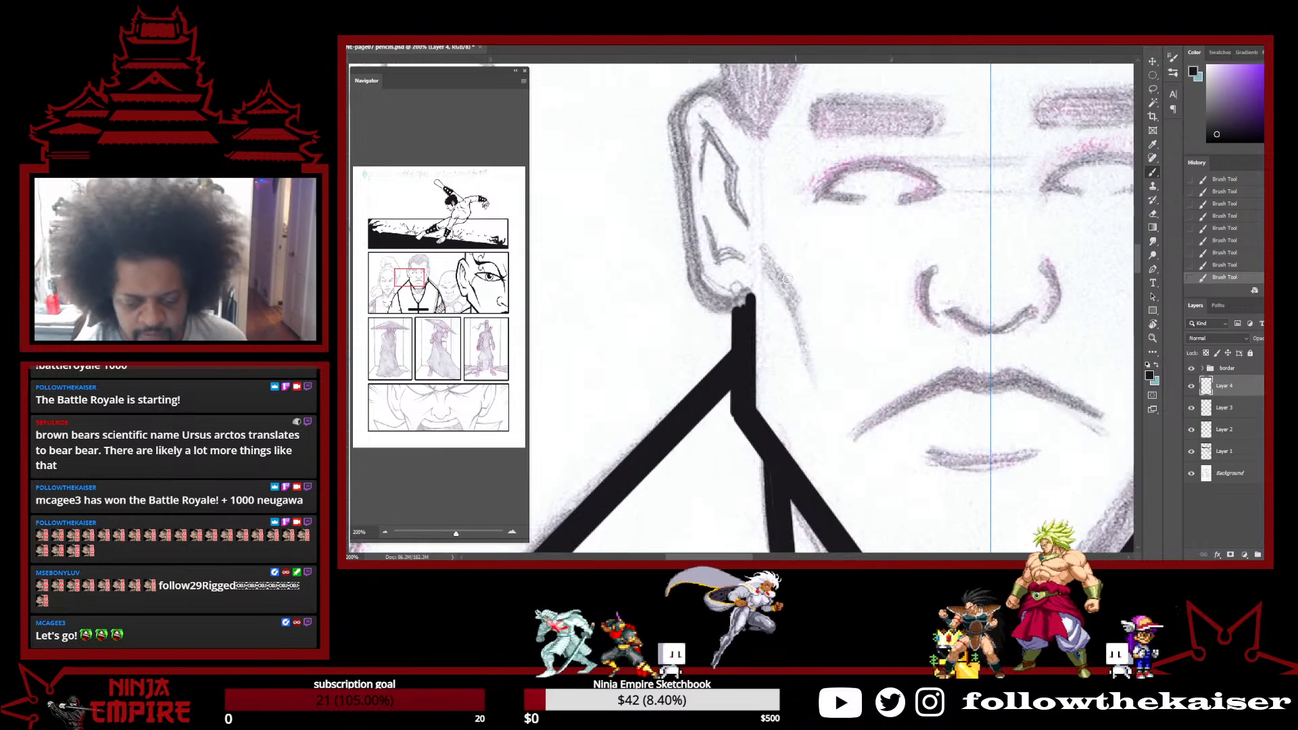
mouse_move(795, 294)
mouse_down()
mouse_move(771, 262)
mouse_move(820, 420)
mouse_up()
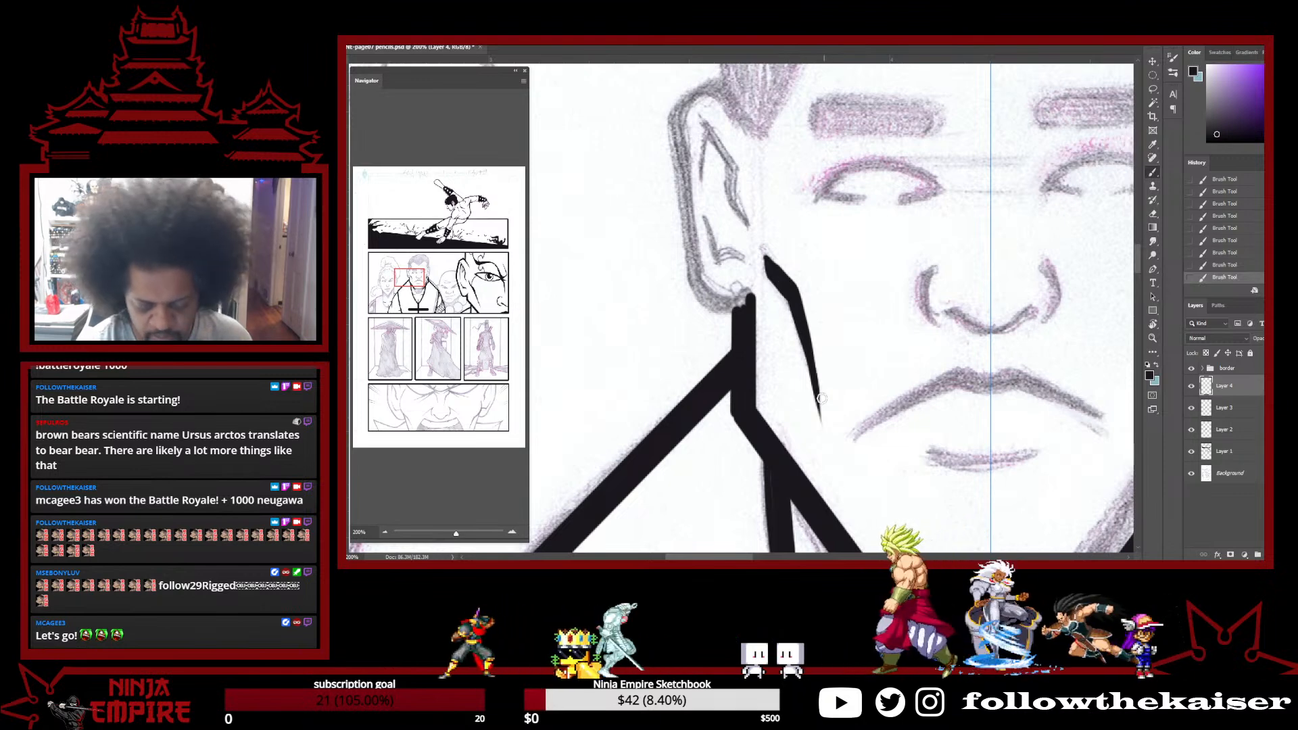
key(e)
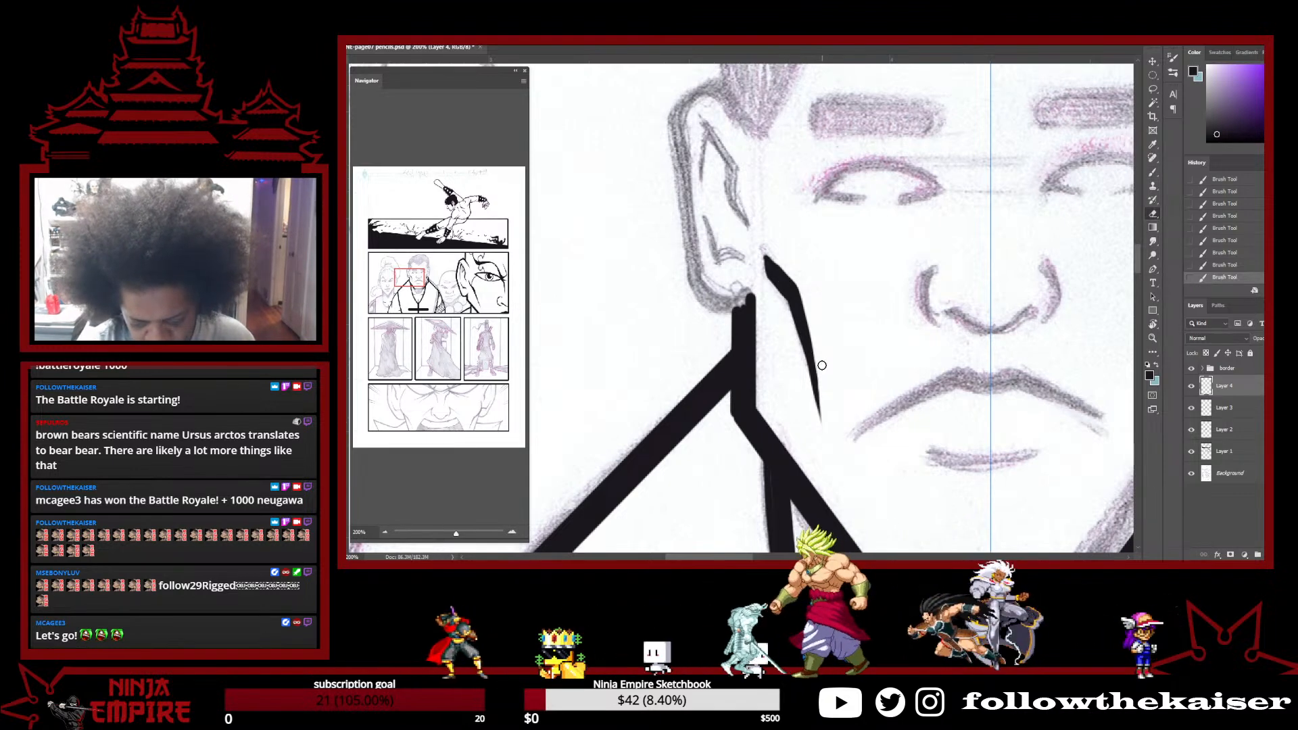
drag(825, 390, 796, 301)
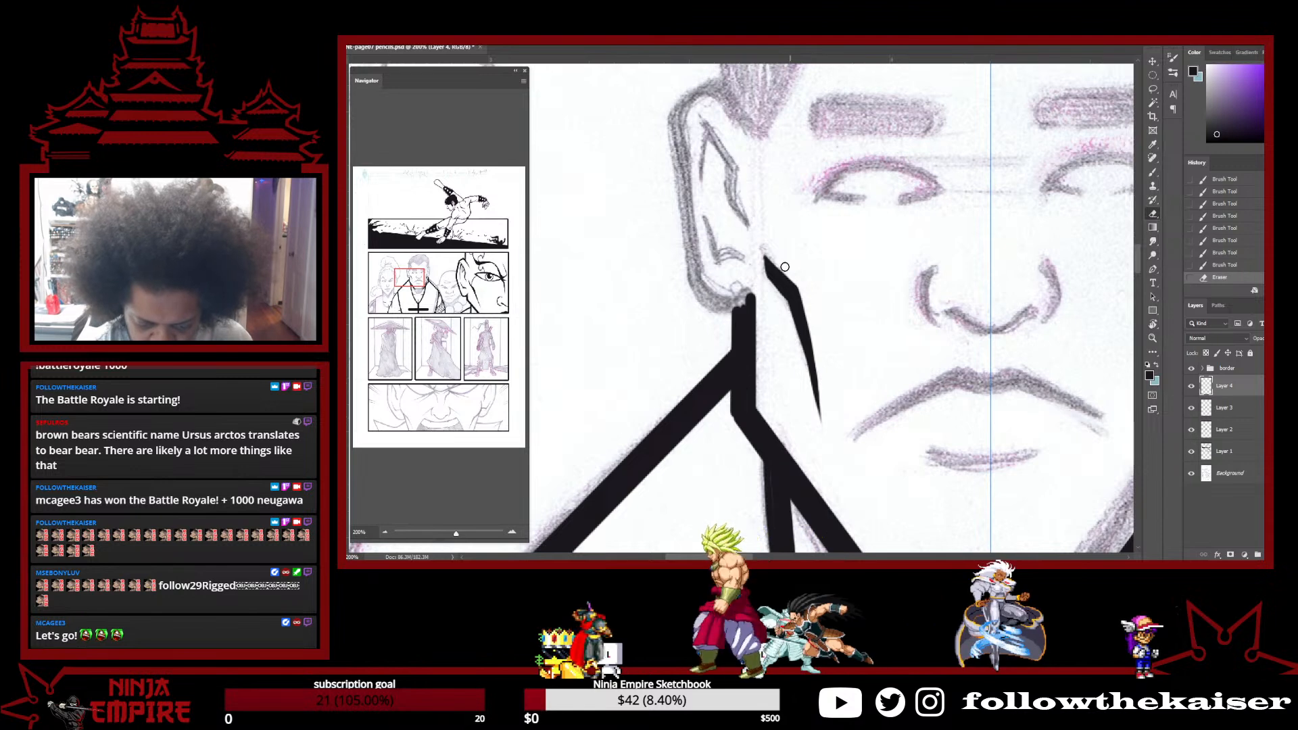
drag(766, 280, 800, 371)
drag(791, 318, 799, 358)
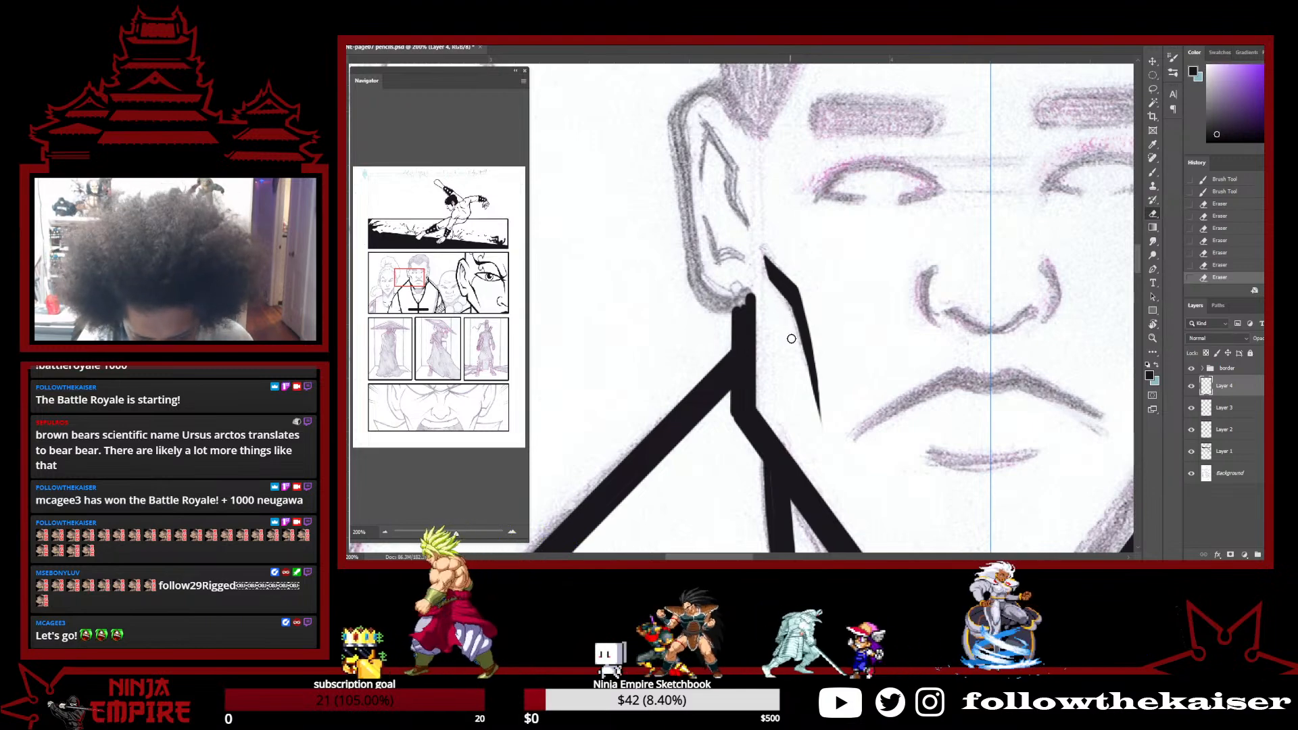
Ink the inner fold lines of the central man's ear symmetrically and trim their edges with the eraser
drag(772, 327, 809, 449)
key(b)
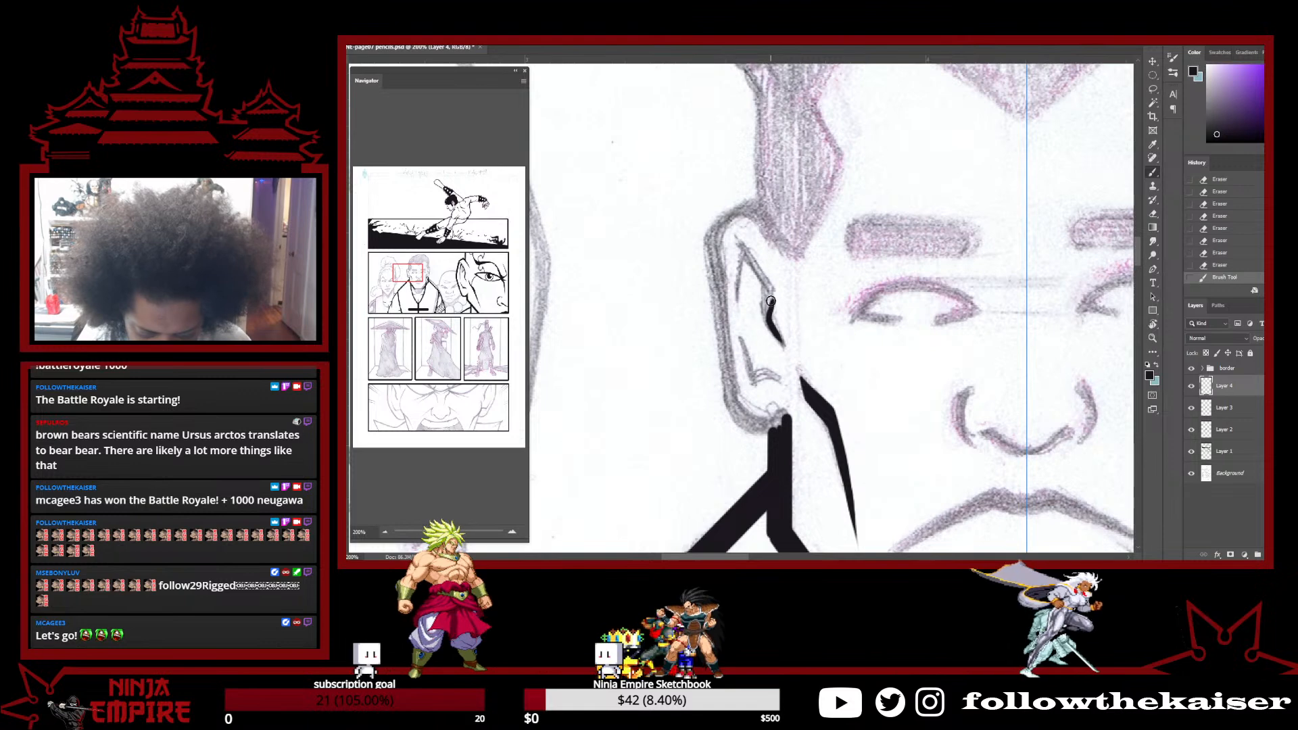
drag(774, 303, 736, 238)
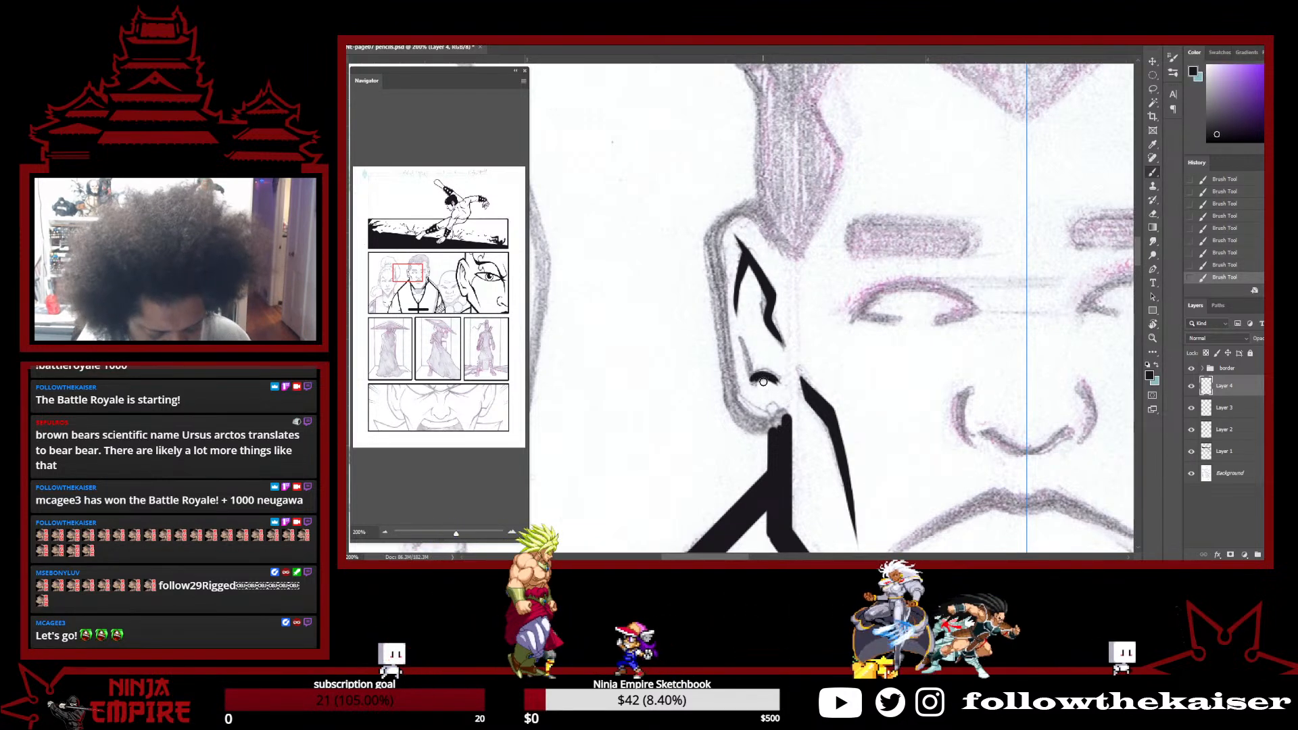
drag(753, 377, 743, 340)
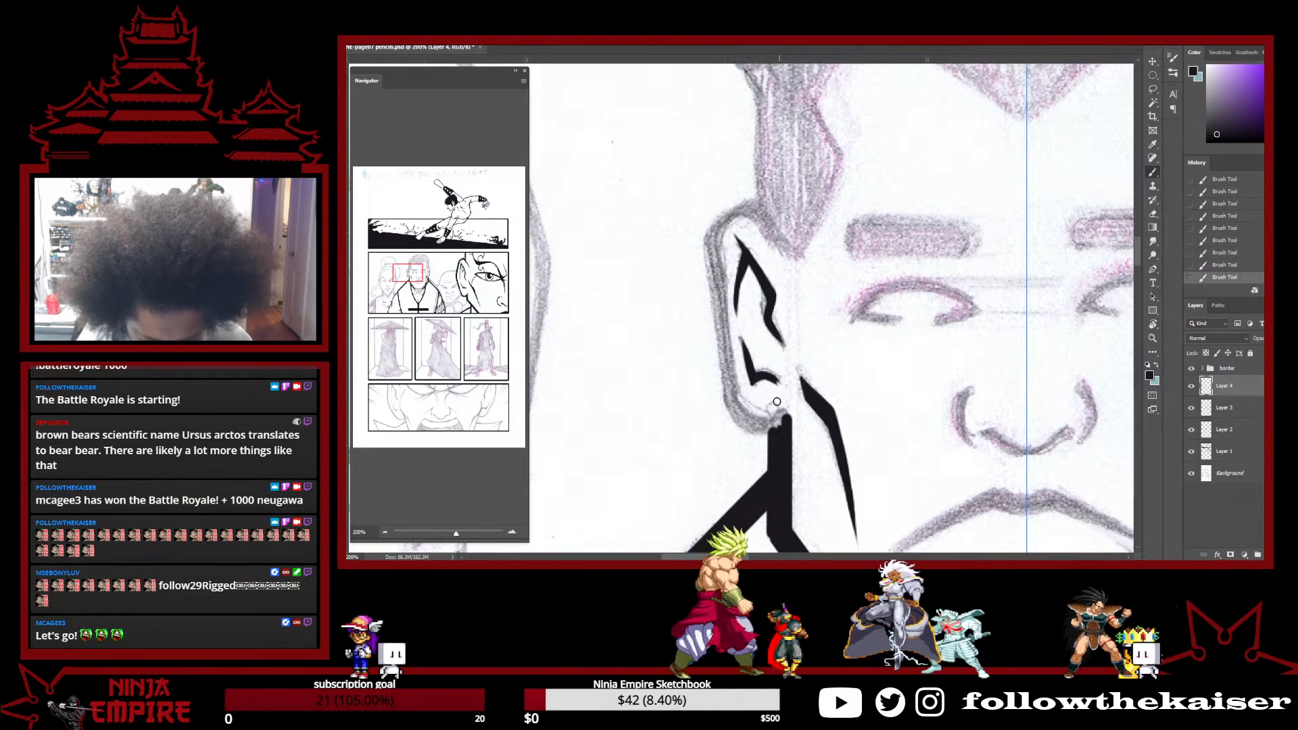
key(e)
mouse_move(758, 385)
mouse_down()
mouse_move(776, 375)
mouse_move(789, 395)
mouse_move(754, 387)
mouse_up()
Ink the thick outer contour of the ear from the lobe up around the rim to the sideburn, cleaning its edge with the eraser
key(b)
key(e)
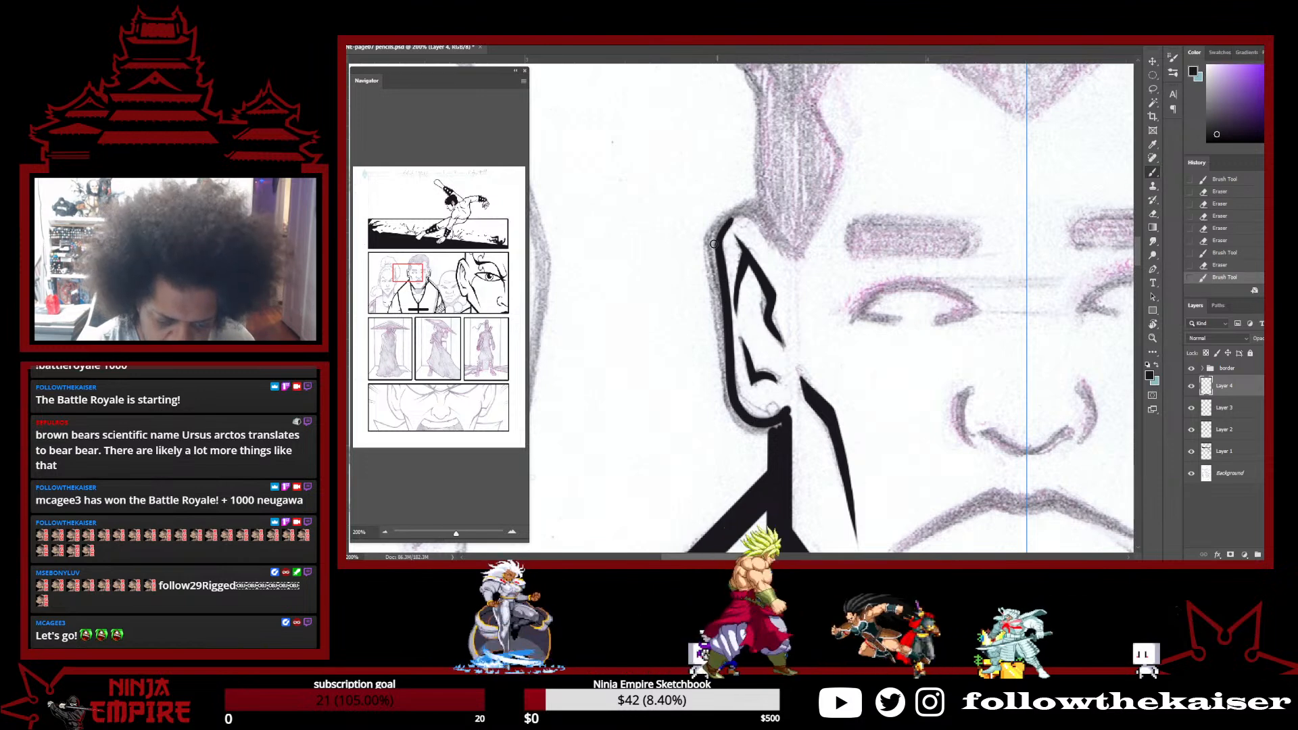
mouse_move(742, 423)
mouse_down()
mouse_move(781, 416)
mouse_move(768, 318)
mouse_move(729, 248)
mouse_move(723, 289)
mouse_move(715, 253)
mouse_move(746, 202)
mouse_move(711, 247)
mouse_up()
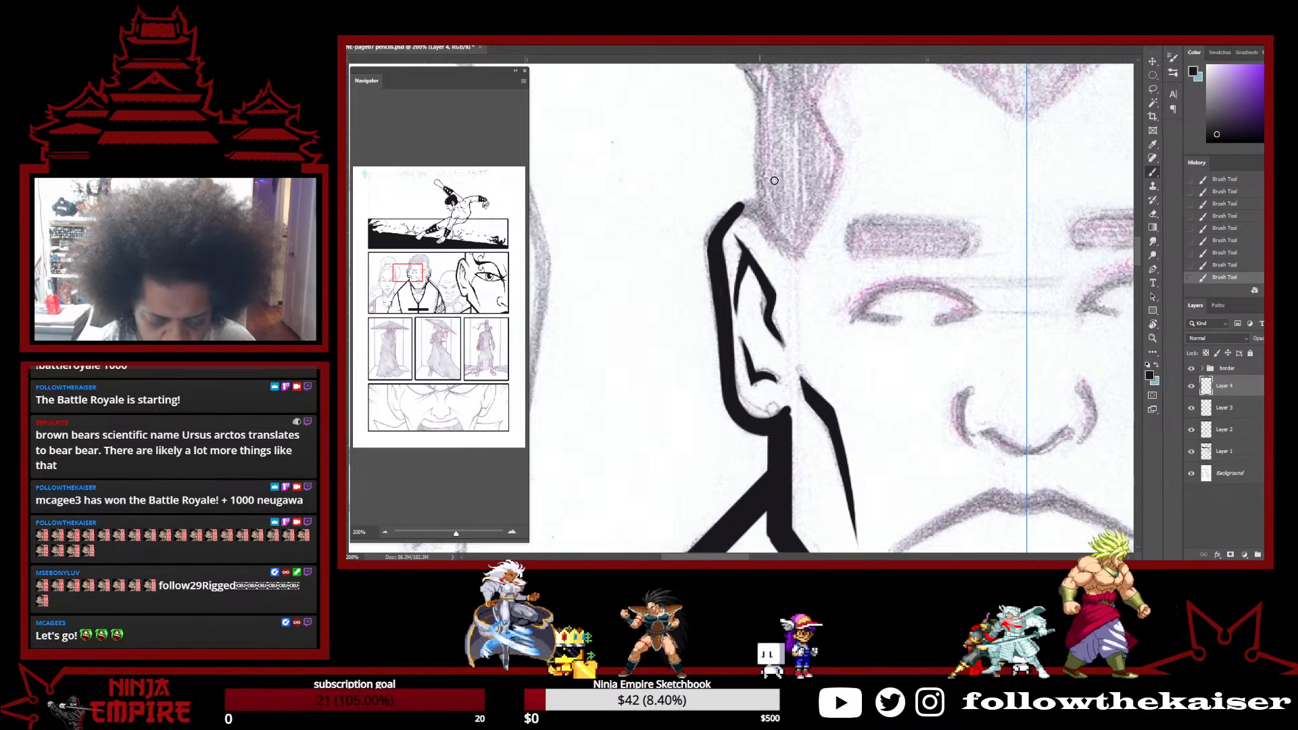
drag(874, 277, 825, 292)
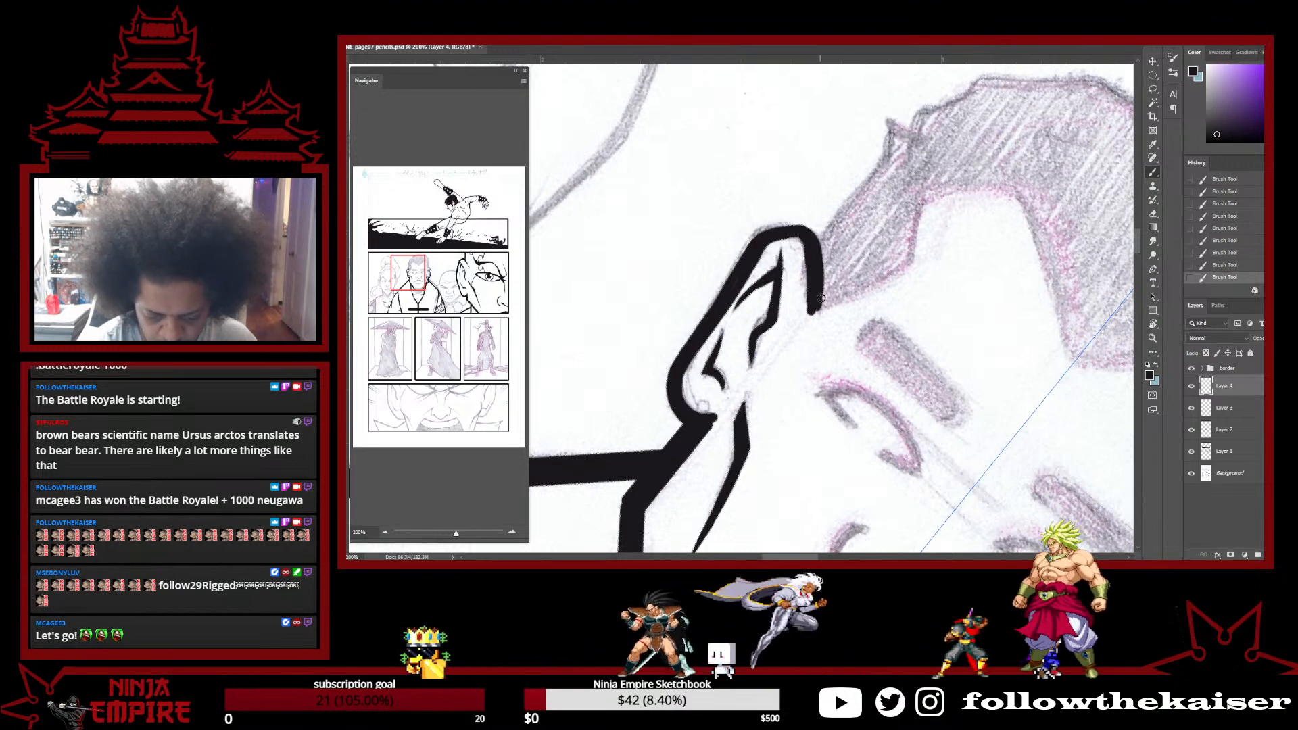
Outline both of the central man's bar-shaped eyebrows with mirrored strokes and fill them solid black
key(r)
mouse_move(1019, 371)
mouse_down()
mouse_move(838, 102)
mouse_move(940, 317)
mouse_move(885, 235)
mouse_up()
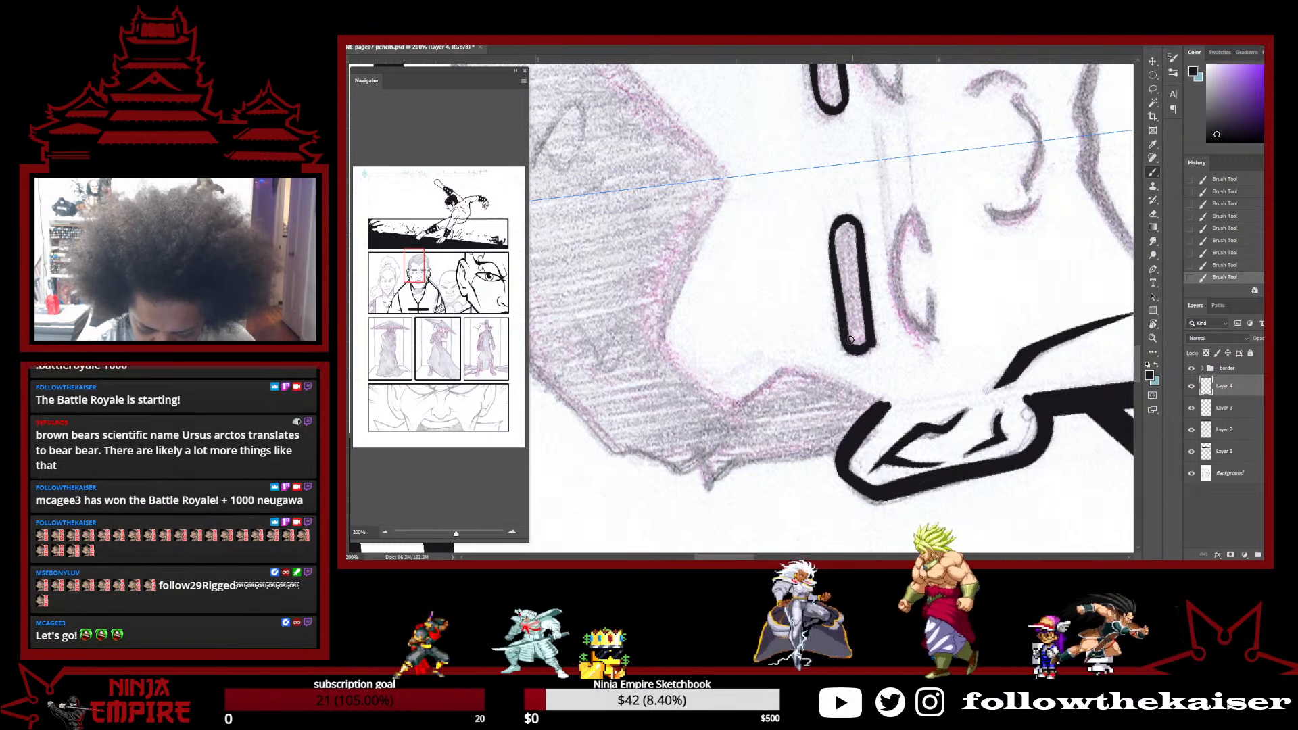
drag(850, 233, 857, 295)
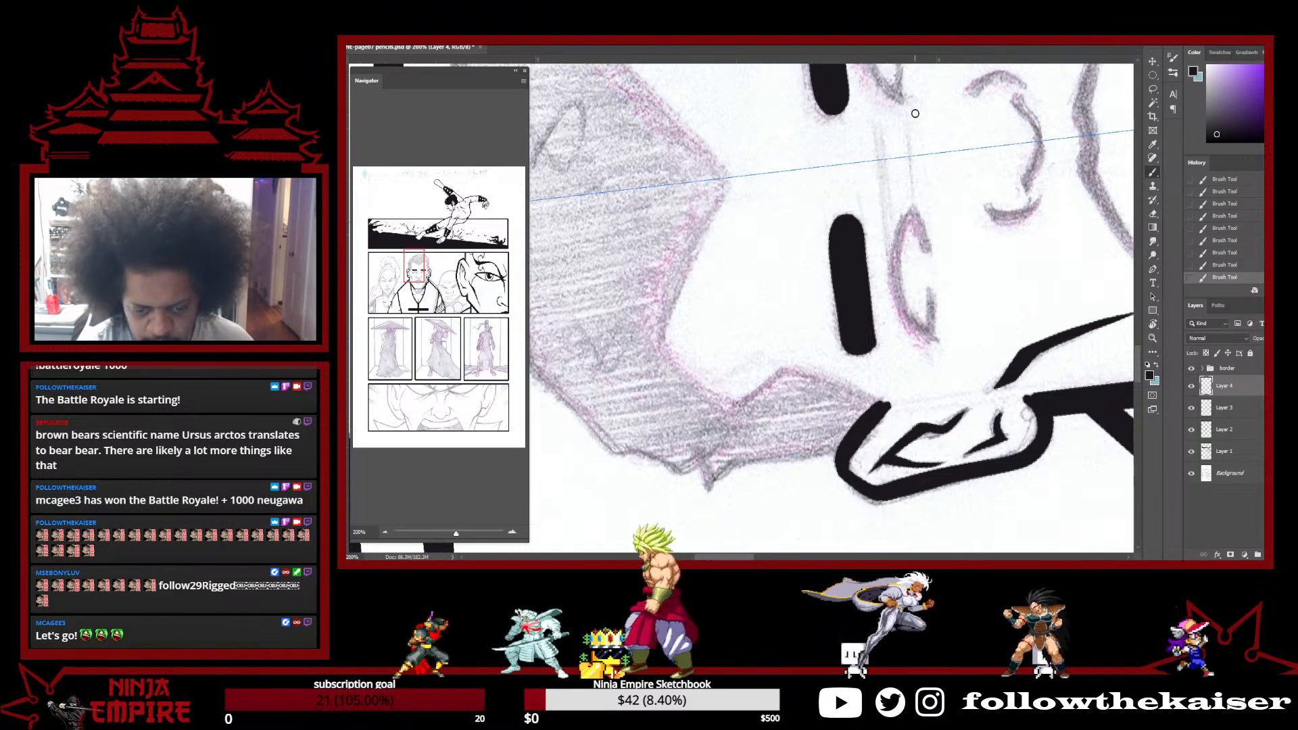
Ink the central man's eyes symmetrically, with thick curved upper lids and short lower-lid strokes at the corners
drag(880, 67, 900, 98)
drag(909, 214, 900, 284)
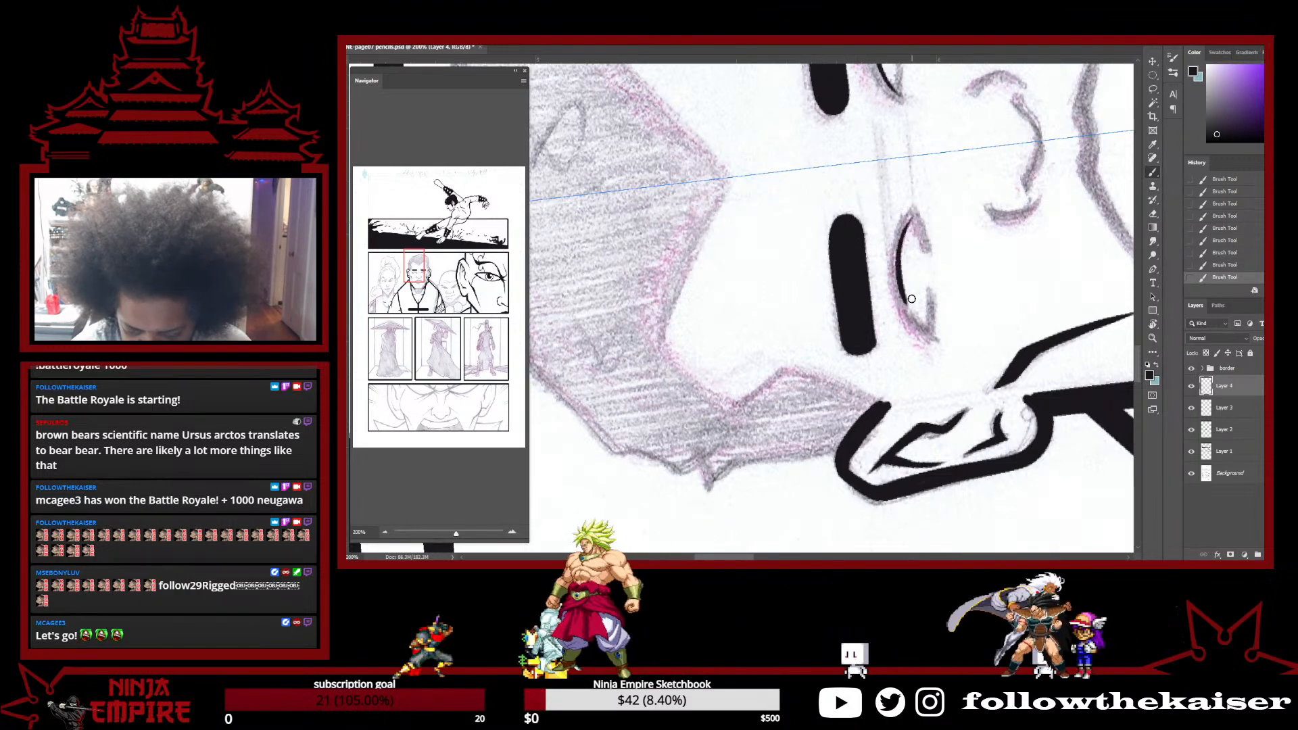
drag(913, 207, 909, 318)
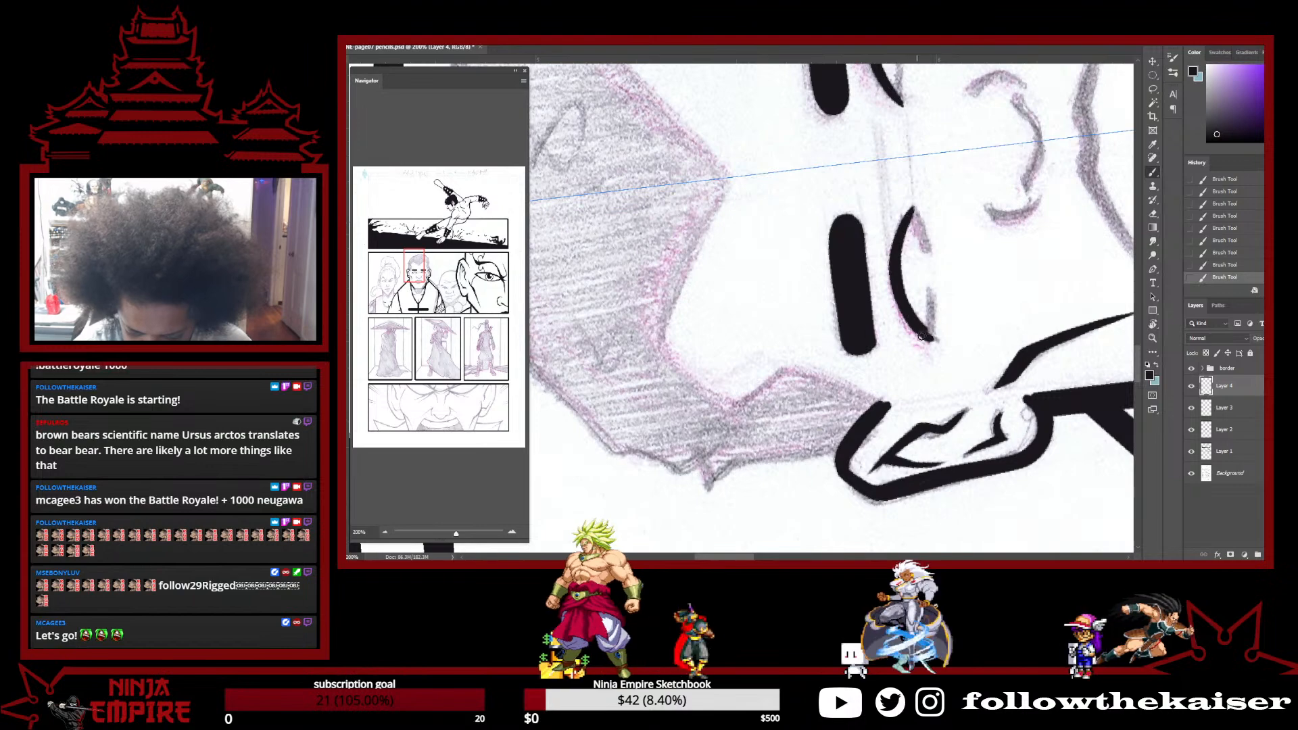
key(r)
drag(879, 149, 1037, 312)
drag(1037, 312, 1013, 436)
drag(737, 293, 933, 299)
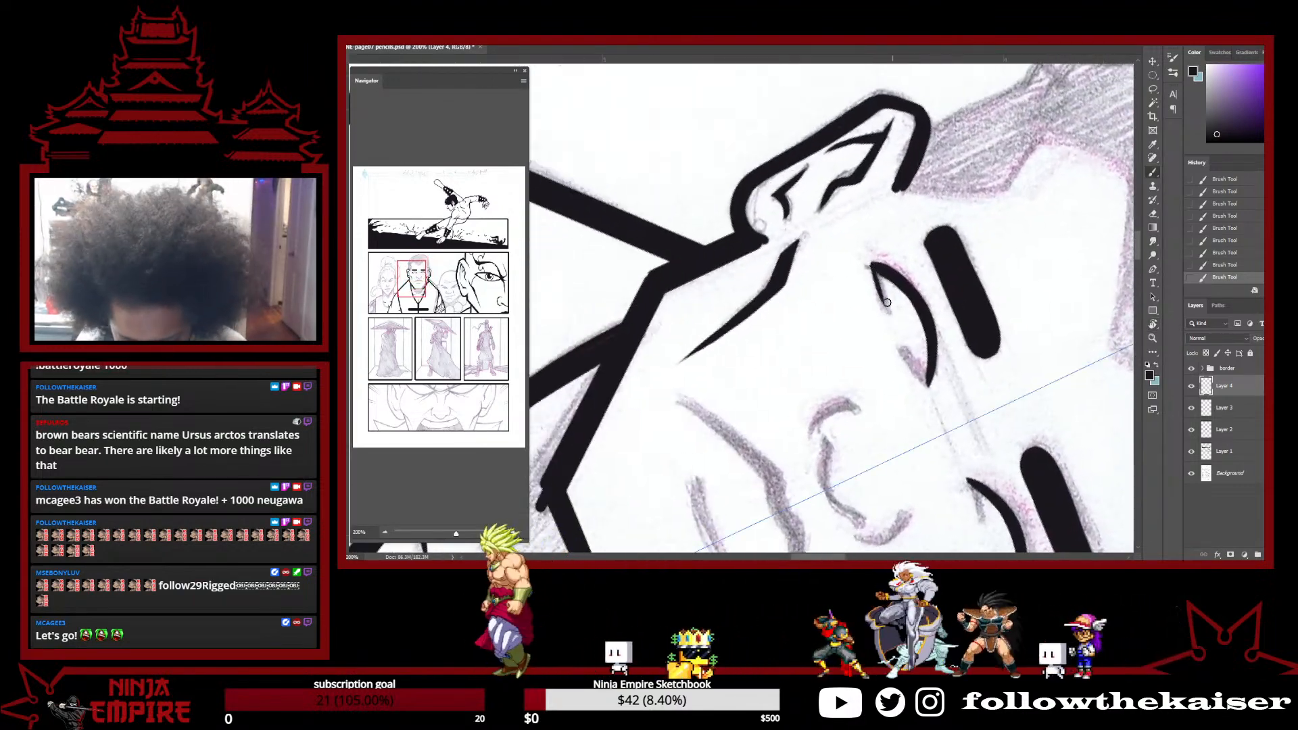
mouse_move(883, 292)
mouse_down()
mouse_move(772, 268)
mouse_move(945, 481)
mouse_up()
key(r)
mouse_move(945, 481)
mouse_down()
mouse_move(1007, 332)
mouse_move(1007, 287)
mouse_up()
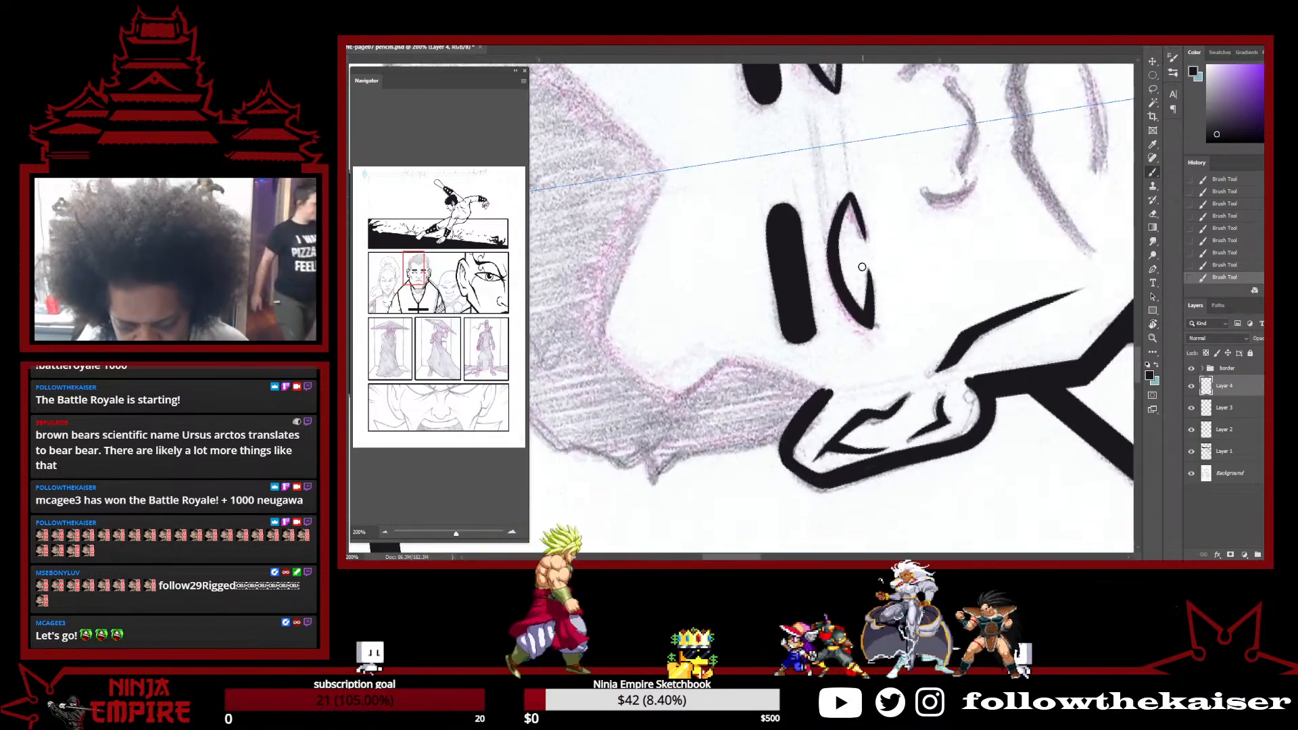
Ink the central man's nose symmetrically, with its curved nostril wings and the line under the tip
key(r)
drag(863, 241, 924, 133)
mouse_move(872, 258)
mouse_down()
mouse_move(847, 394)
mouse_move(887, 434)
mouse_up()
drag(887, 350, 812, 237)
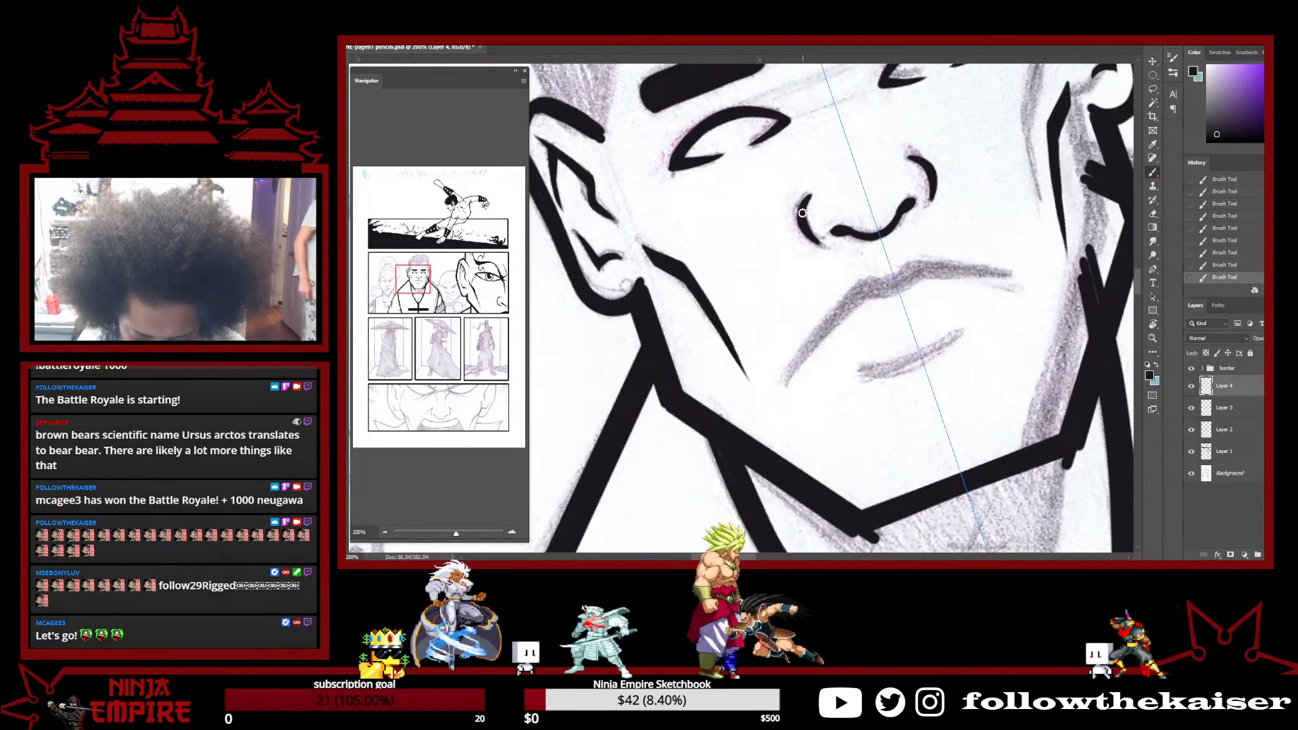
Ink the central man's downturned mouth line with eraser-tapered ends, plus the lower-lip line beneath it
key(r)
mouse_move(801, 213)
mouse_down()
mouse_move(969, 138)
mouse_move(764, 139)
mouse_up()
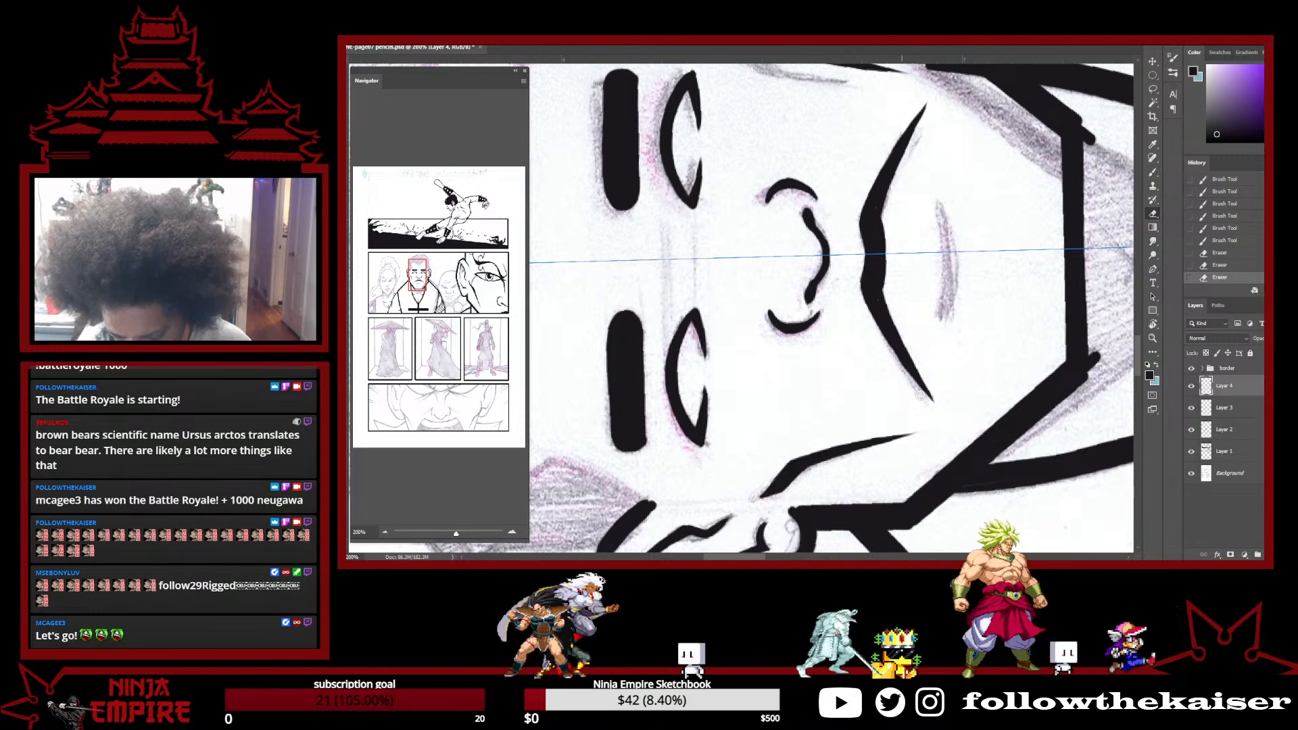
drag(904, 373, 936, 418)
key(b)
mouse_move(949, 217)
mouse_down()
mouse_move(948, 285)
mouse_move(944, 203)
mouse_move(955, 284)
mouse_move(932, 334)
mouse_up()
key(r)
drag(995, 256, 921, 468)
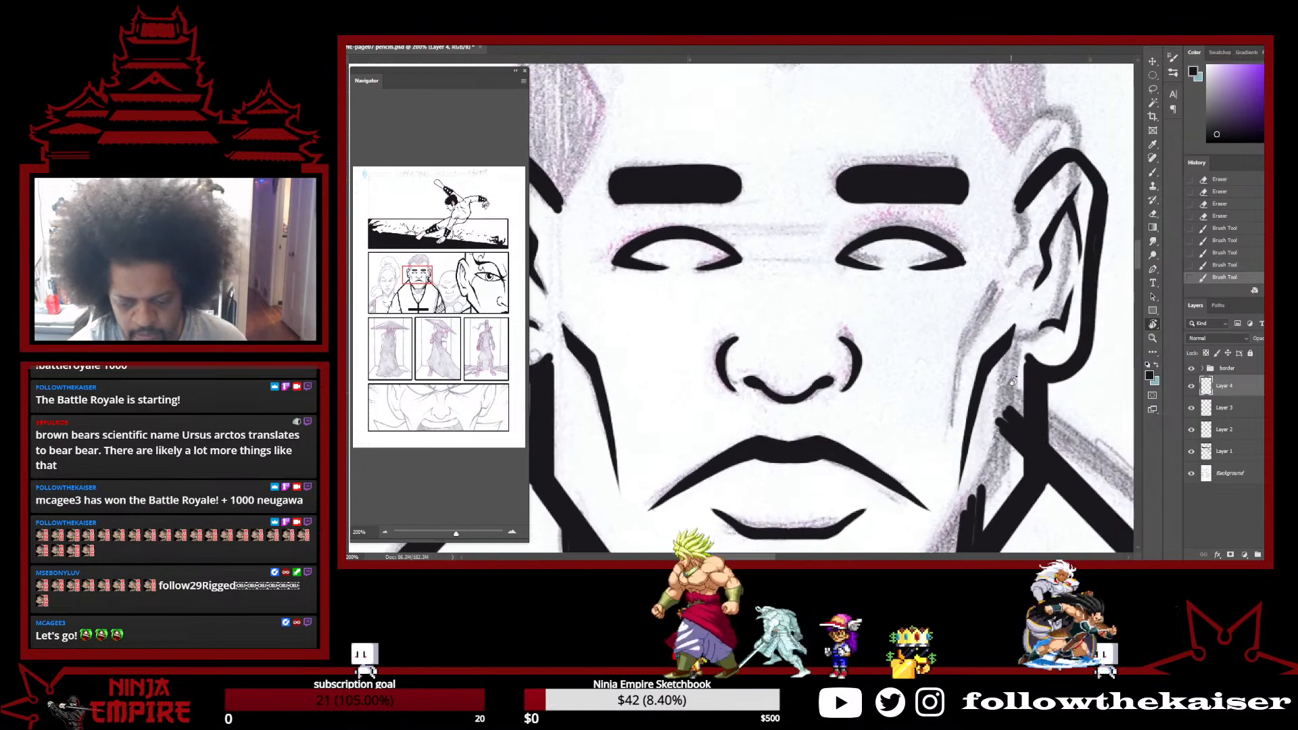
Turn off the brush's vertical paint symmetry
scroll(1014, 378, down, 2)
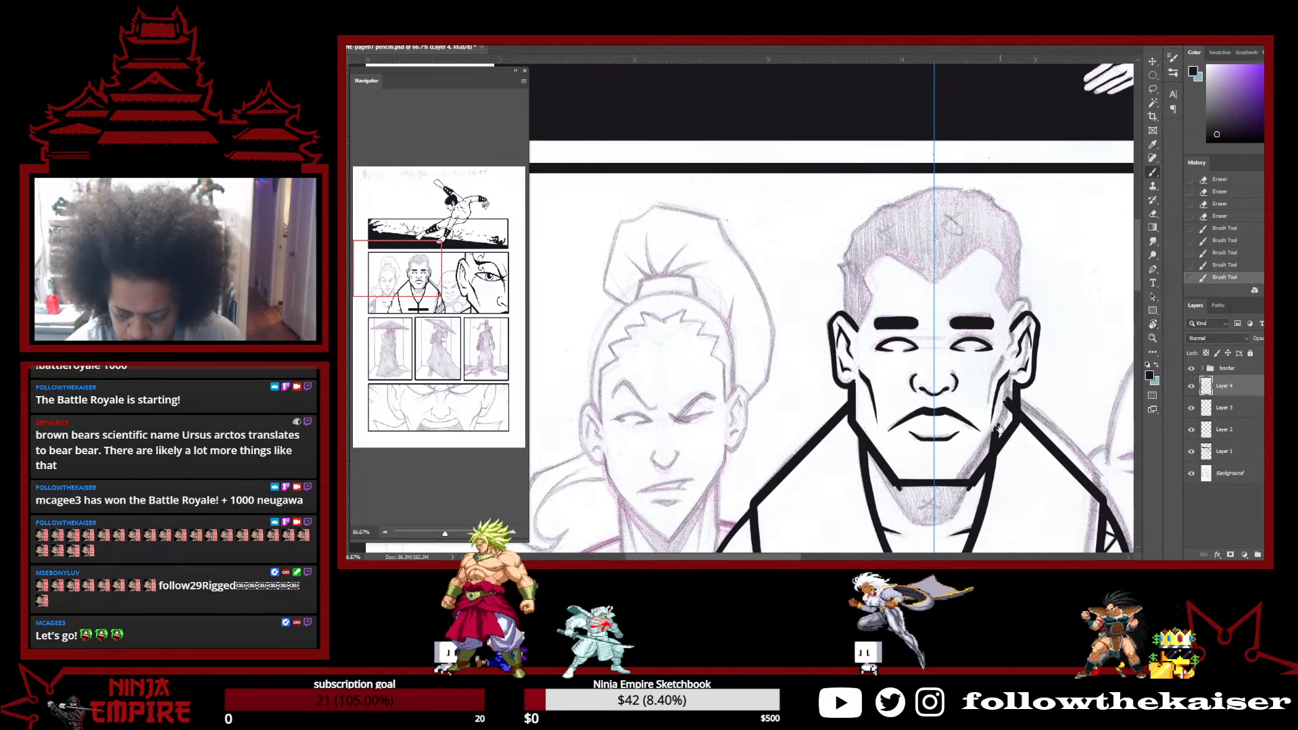
drag(999, 424, 981, 371)
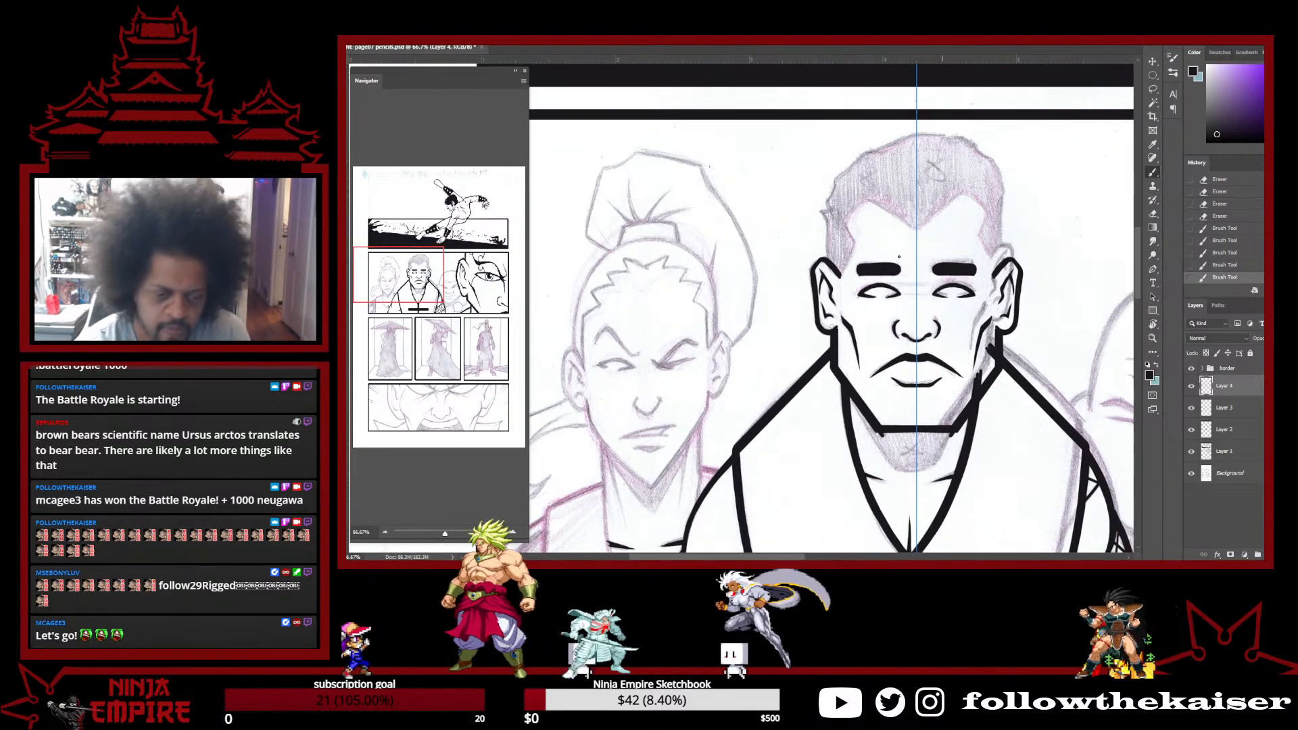
click(792, 41)
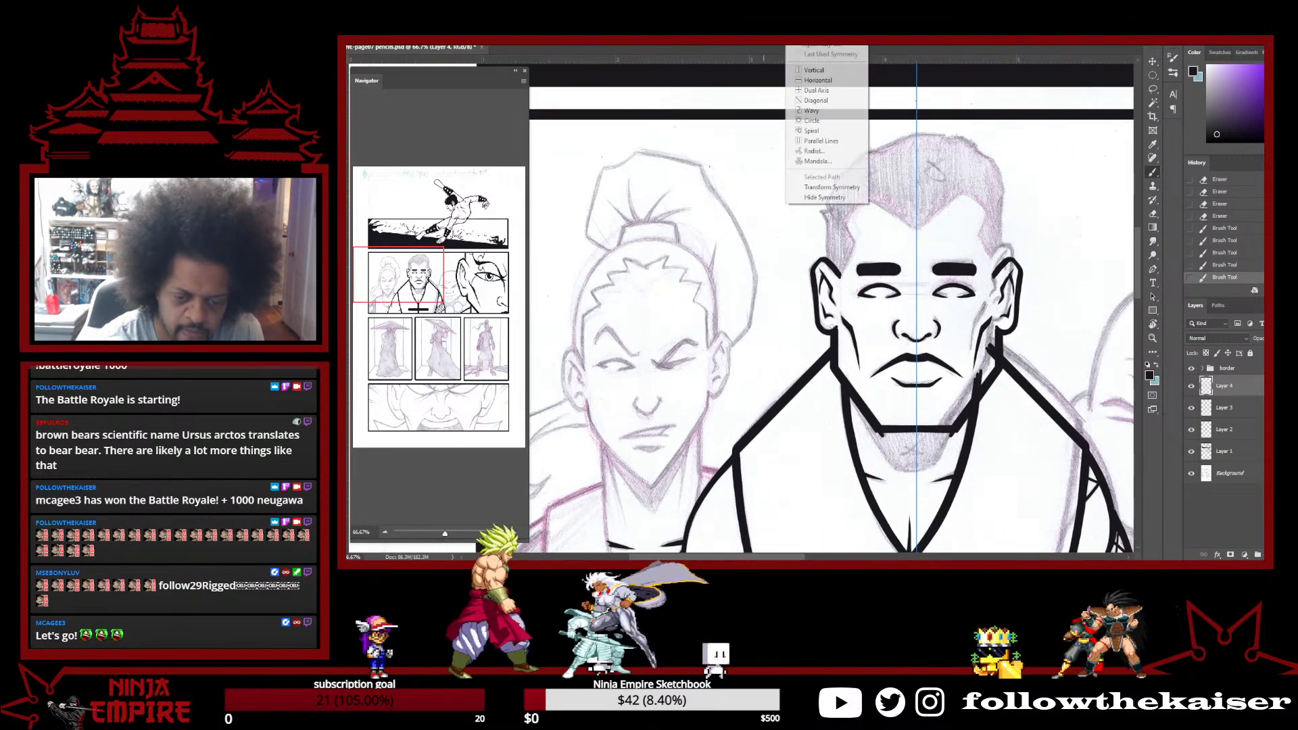
click(821, 46)
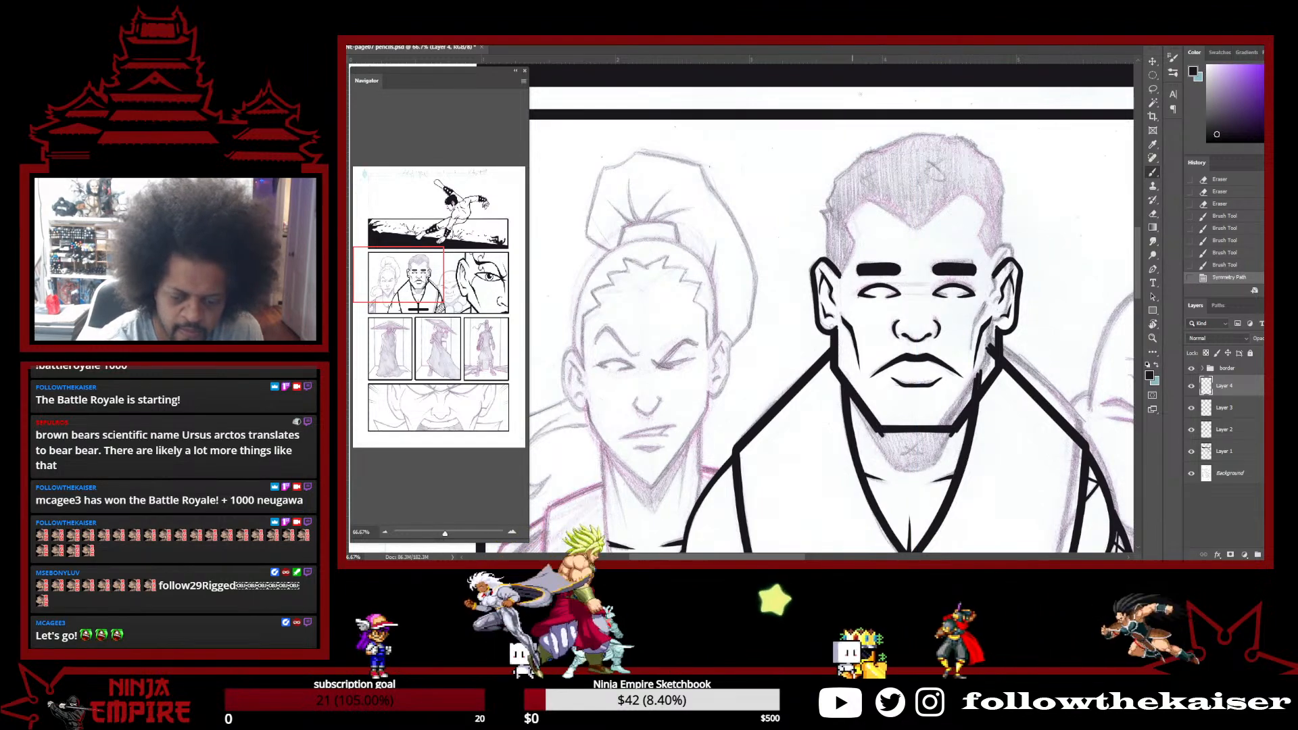
Ink the hair's outer edge with its pointed tuft above the central man's page-left ear, and the inner edge of that sideburn
scroll(846, 196, up, 2)
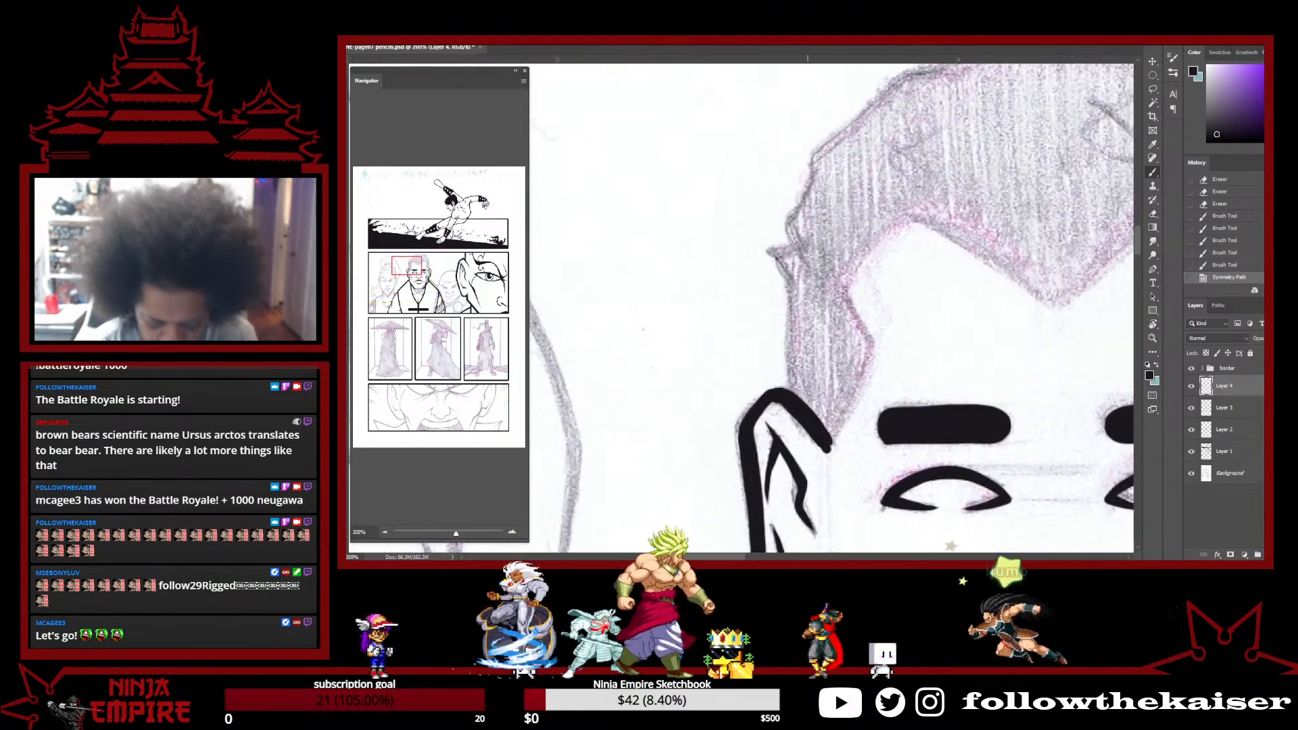
mouse_move(791, 276)
mouse_down()
mouse_move(792, 397)
mouse_move(793, 282)
mouse_up()
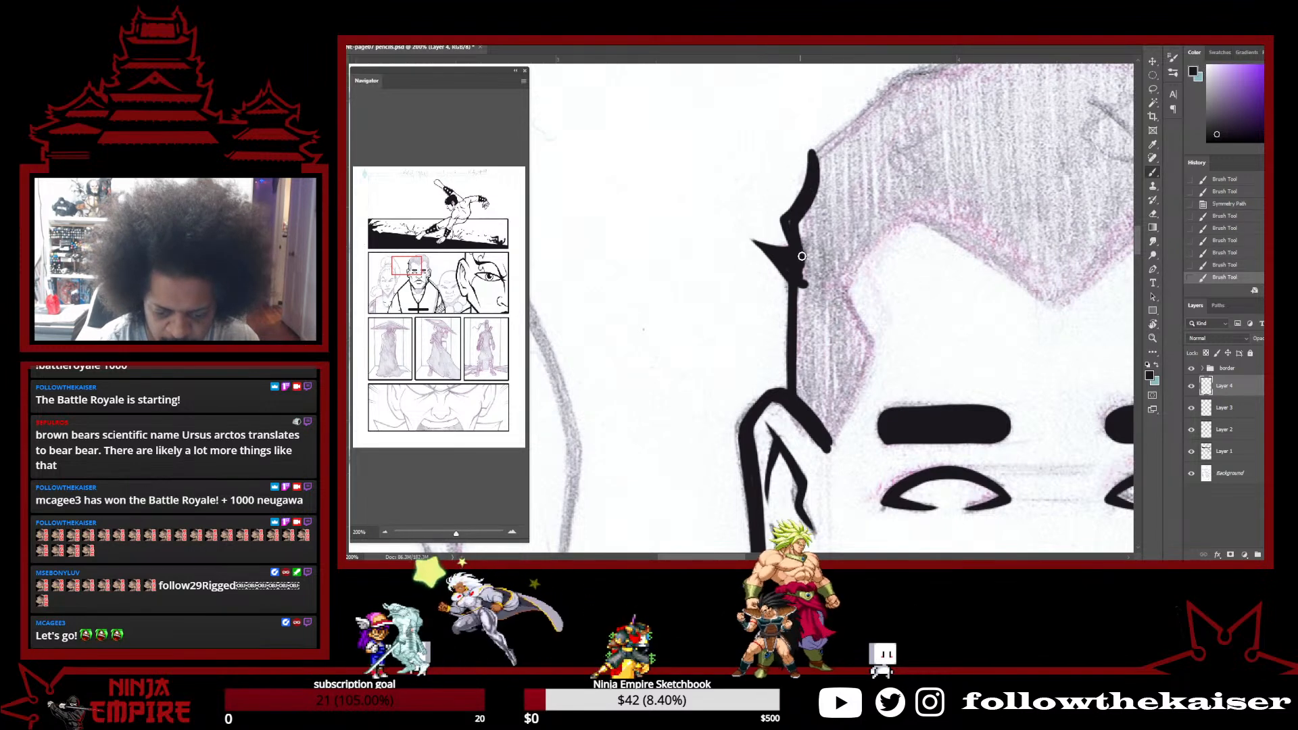
drag(841, 288, 831, 447)
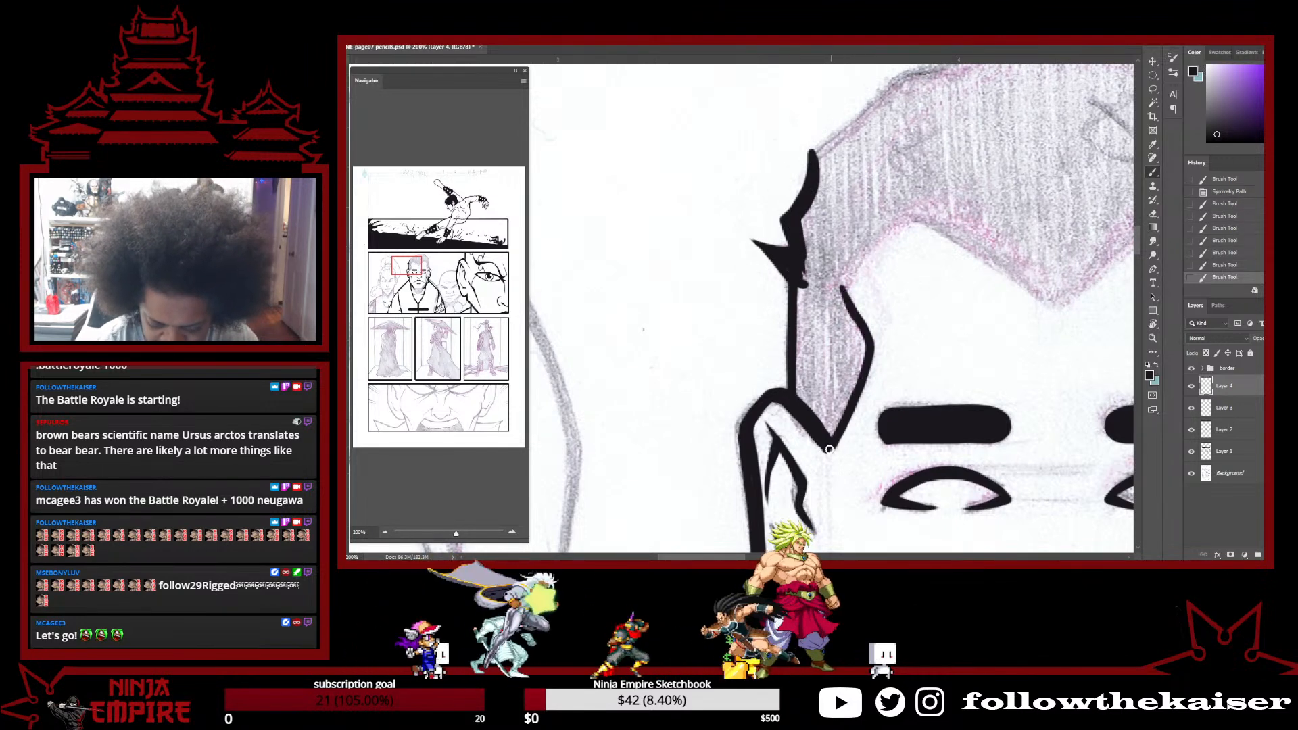
drag(931, 273, 892, 473)
Continue the outer hair contour from above the tuft up the page-left side of the head towards the crown
key(r)
drag(950, 399, 936, 282)
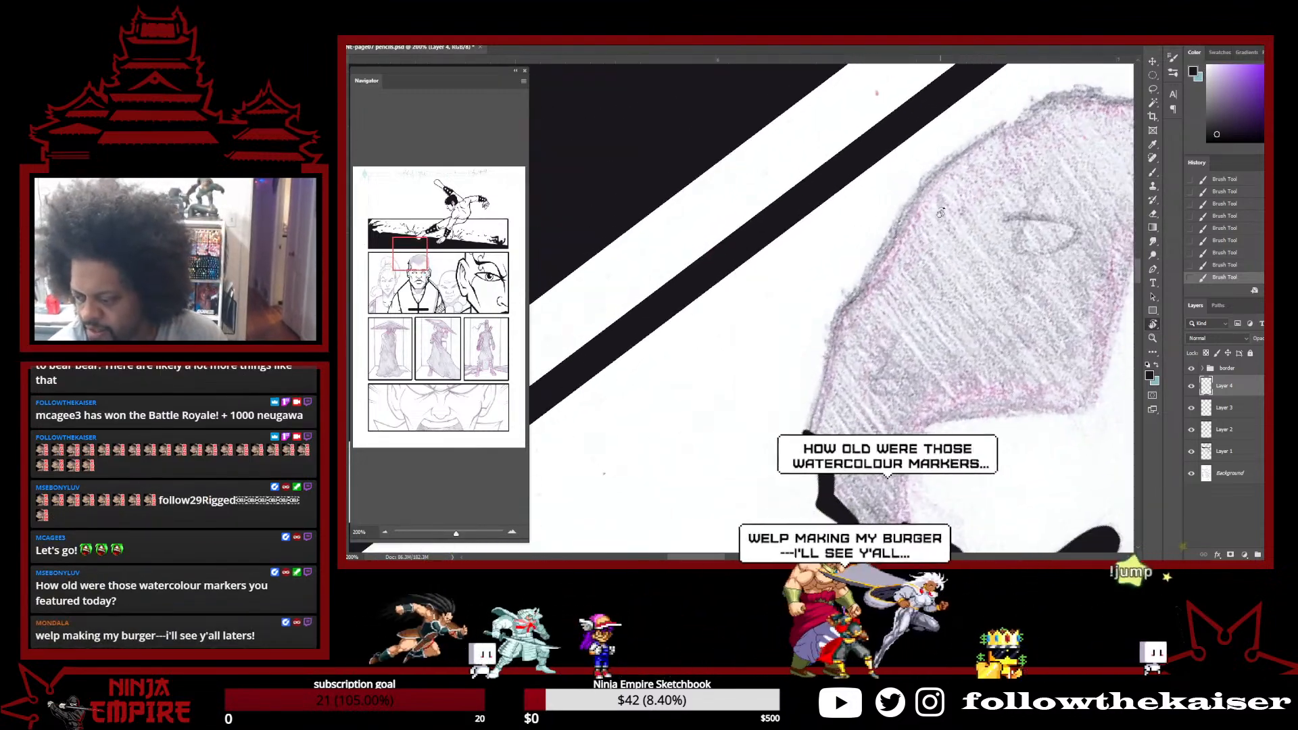
key(b)
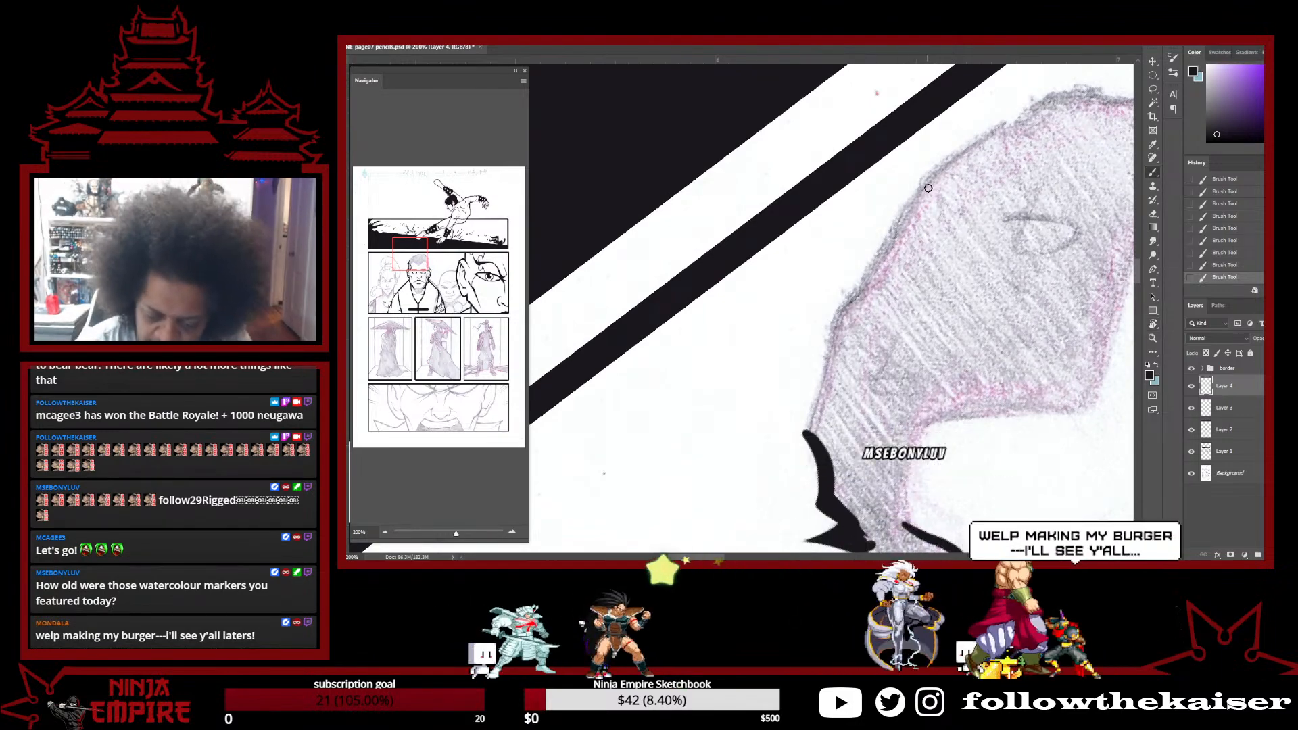
mouse_move(926, 191)
mouse_down()
mouse_move(834, 321)
mouse_move(804, 435)
mouse_up()
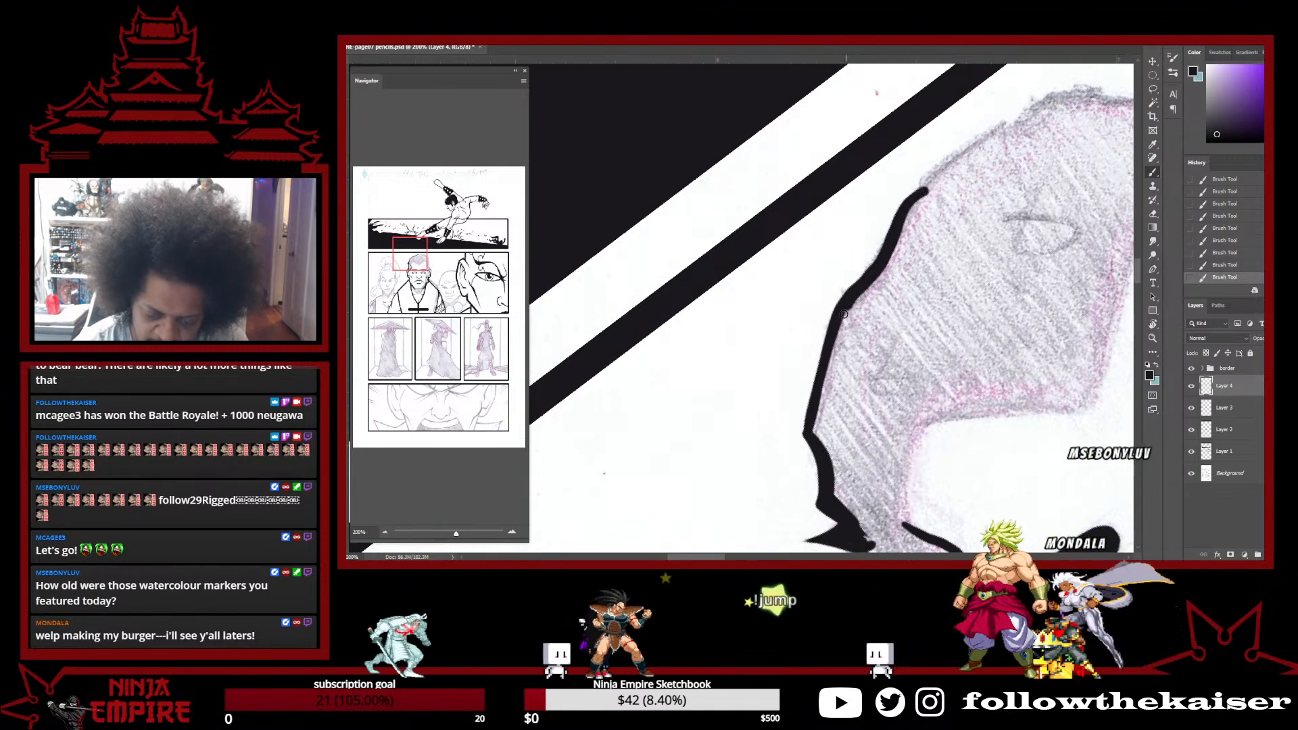
Ink the hairline from the page-left temple through the widow's peak and down the opposite temple to the other ear
mouse_move(1000, 350)
mouse_down()
mouse_move(924, 313)
mouse_move(818, 446)
mouse_up()
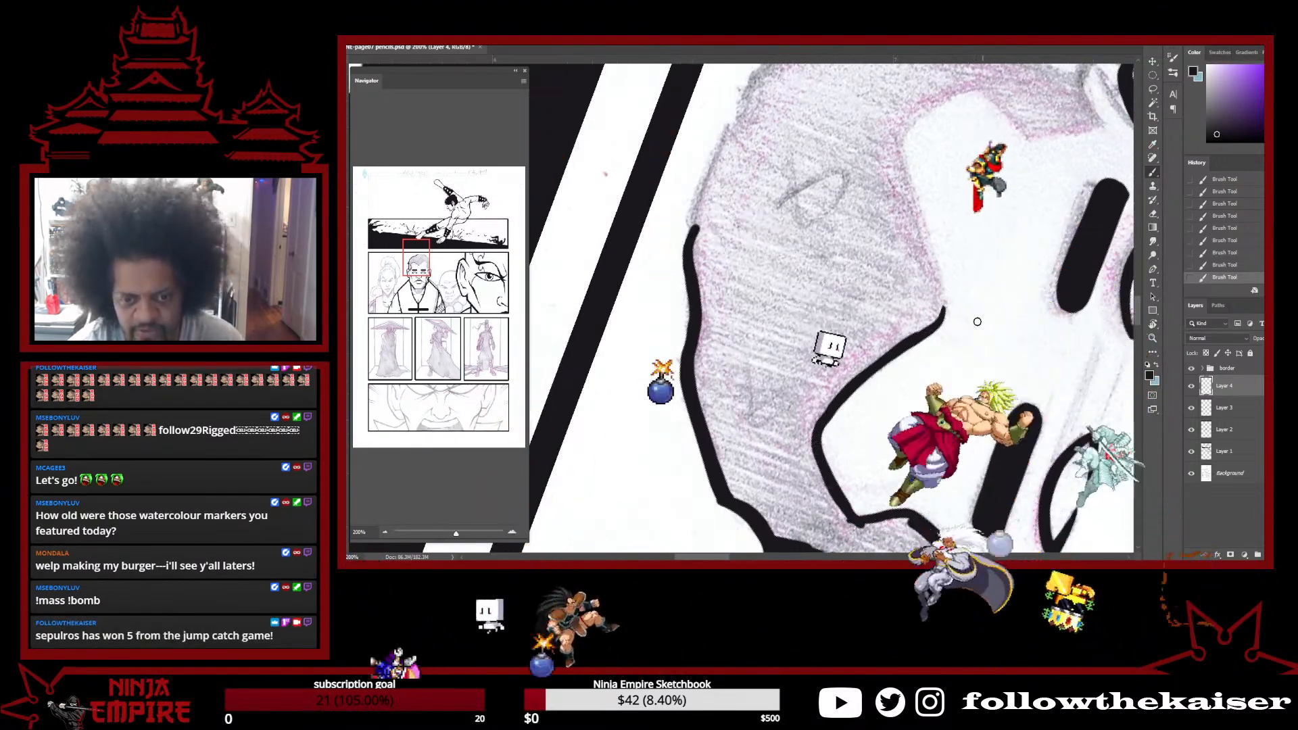
key(r)
mouse_move(985, 304)
mouse_down()
mouse_move(899, 432)
mouse_move(799, 491)
mouse_move(949, 374)
mouse_up()
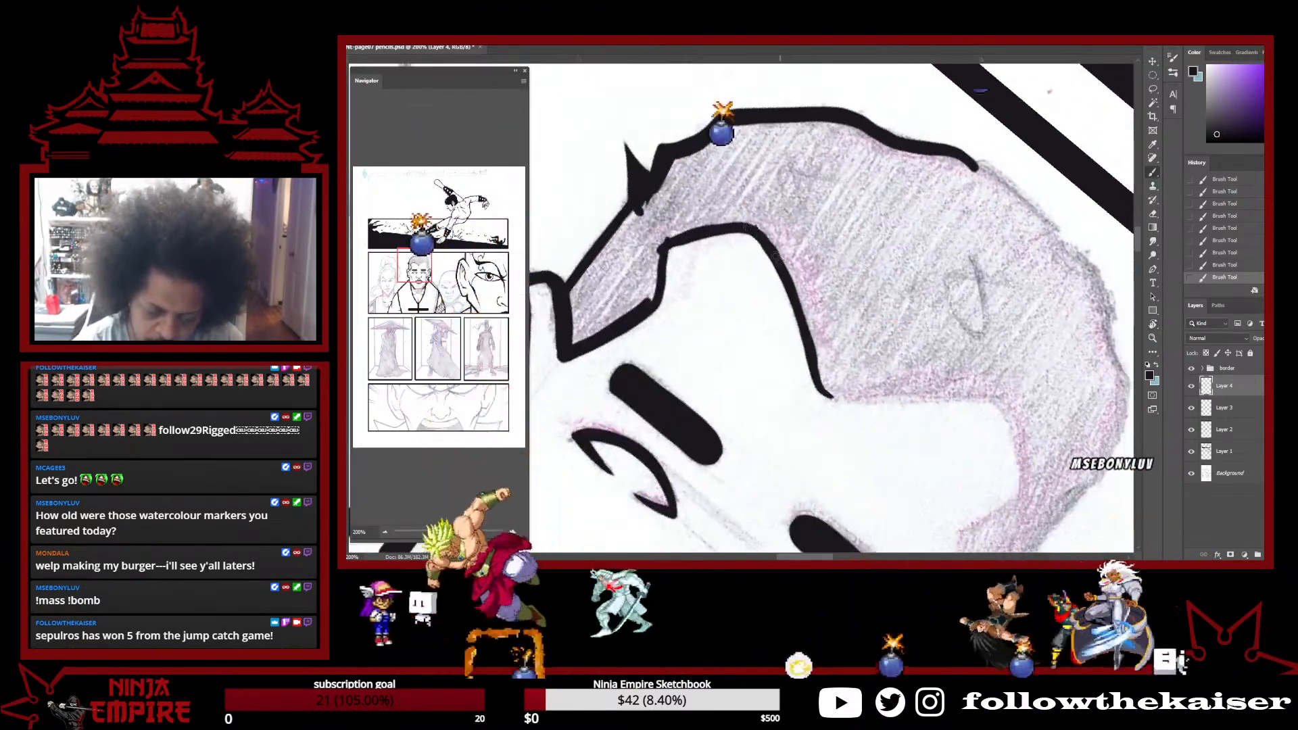
key(r)
drag(650, 96, 837, 101)
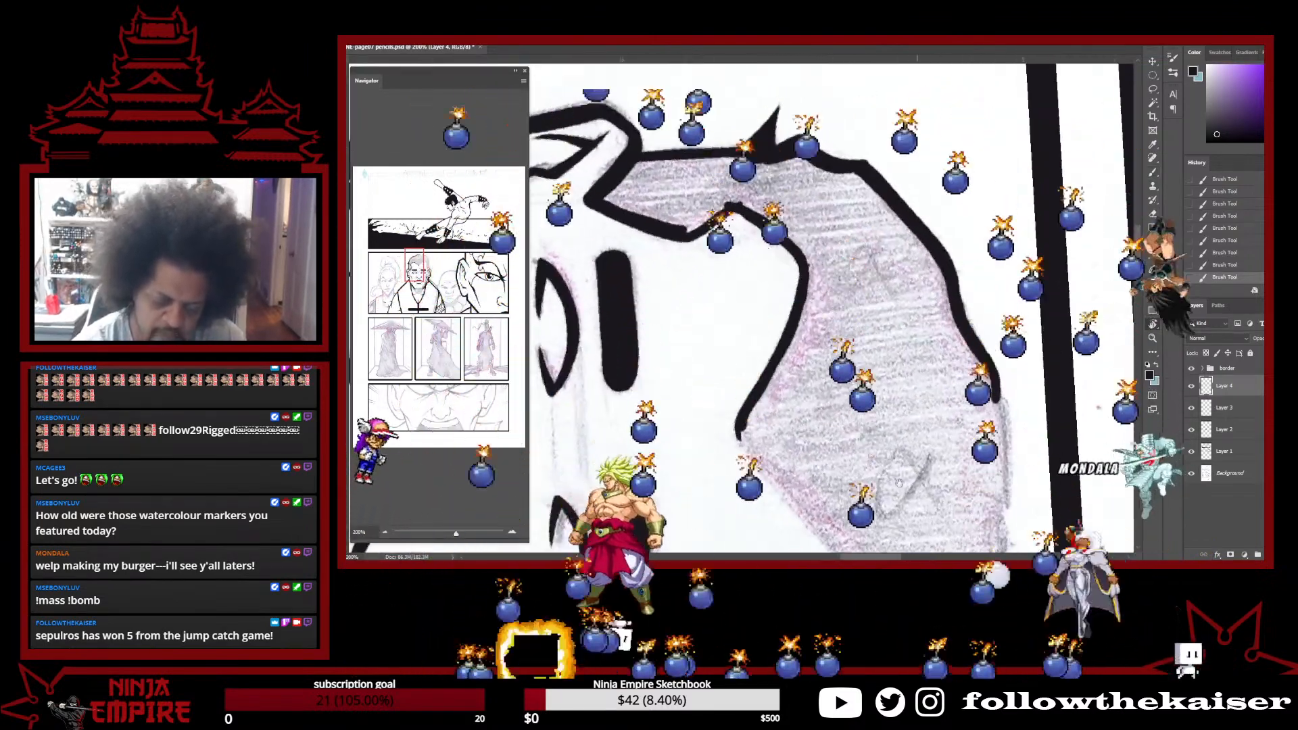
drag(776, 424, 737, 300)
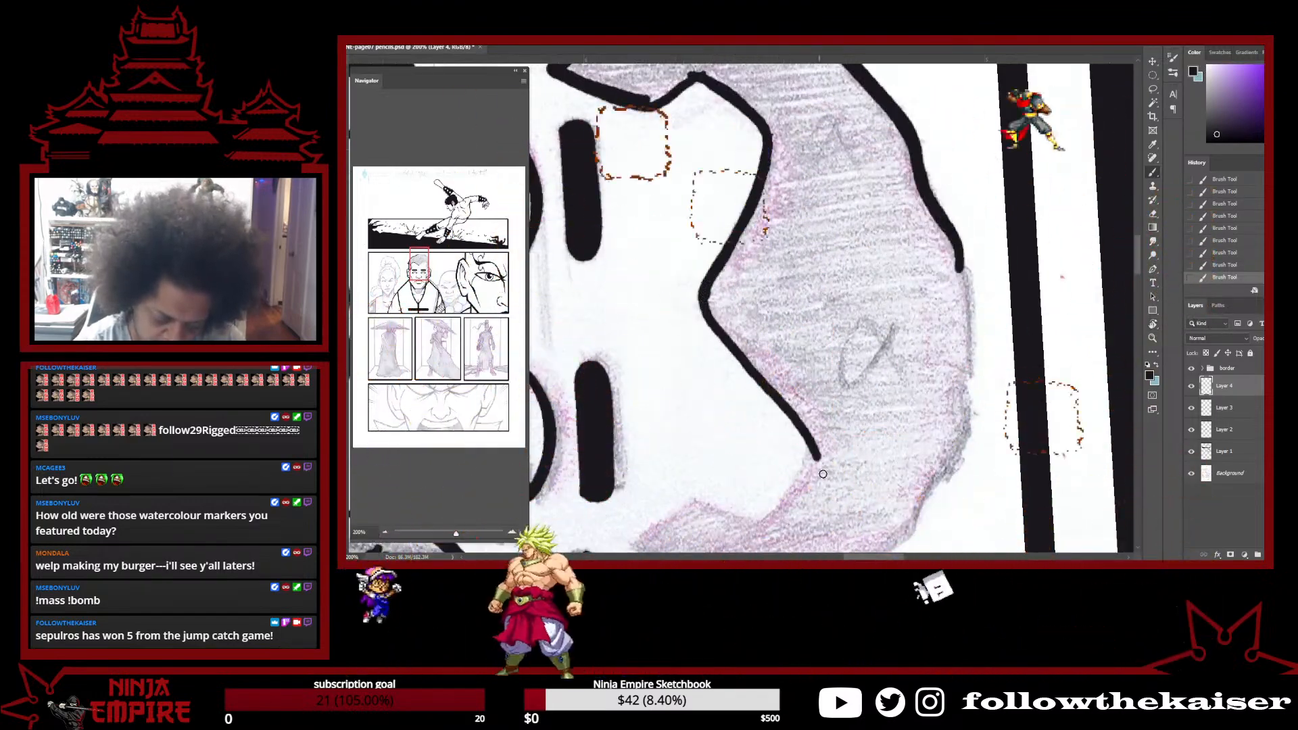
key(r)
drag(828, 487, 989, 312)
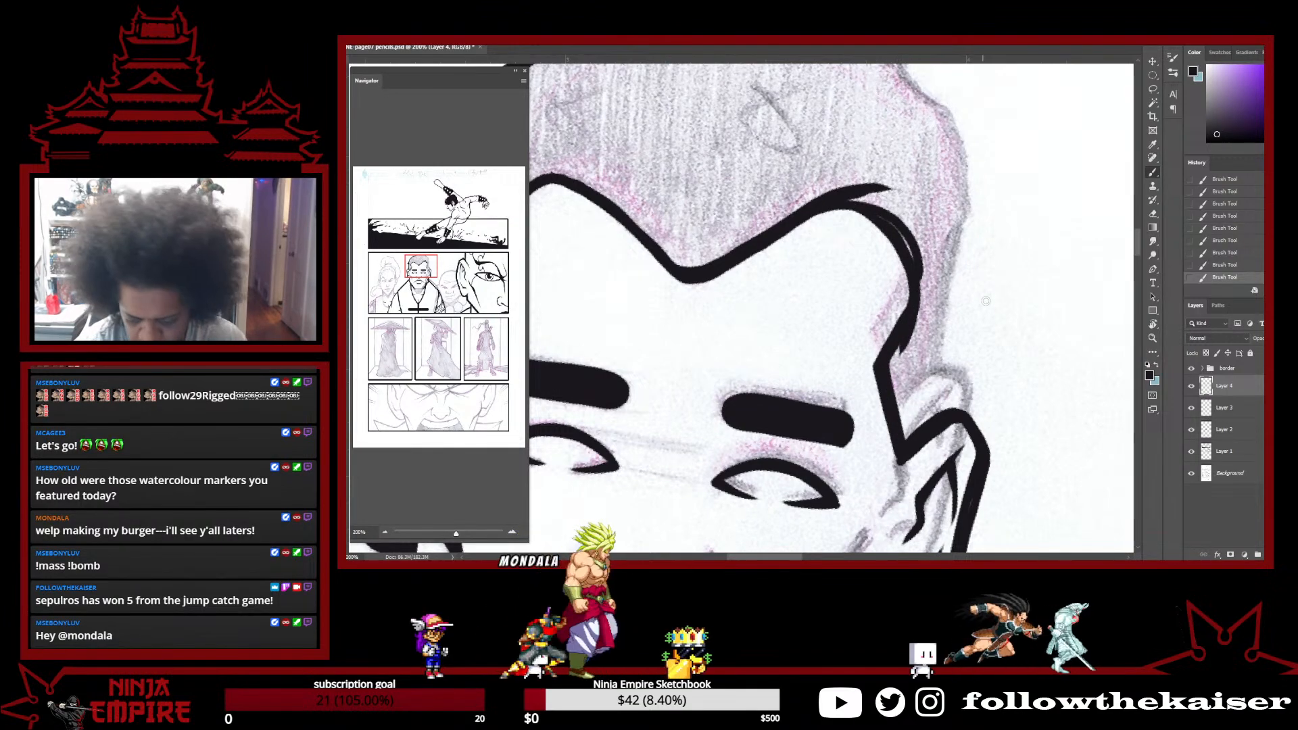
Ink the outer hair contour from the page-right ear up and over the crown to join the line on the other side
mouse_move(963, 160)
mouse_down()
mouse_move(970, 219)
mouse_move(955, 276)
mouse_up()
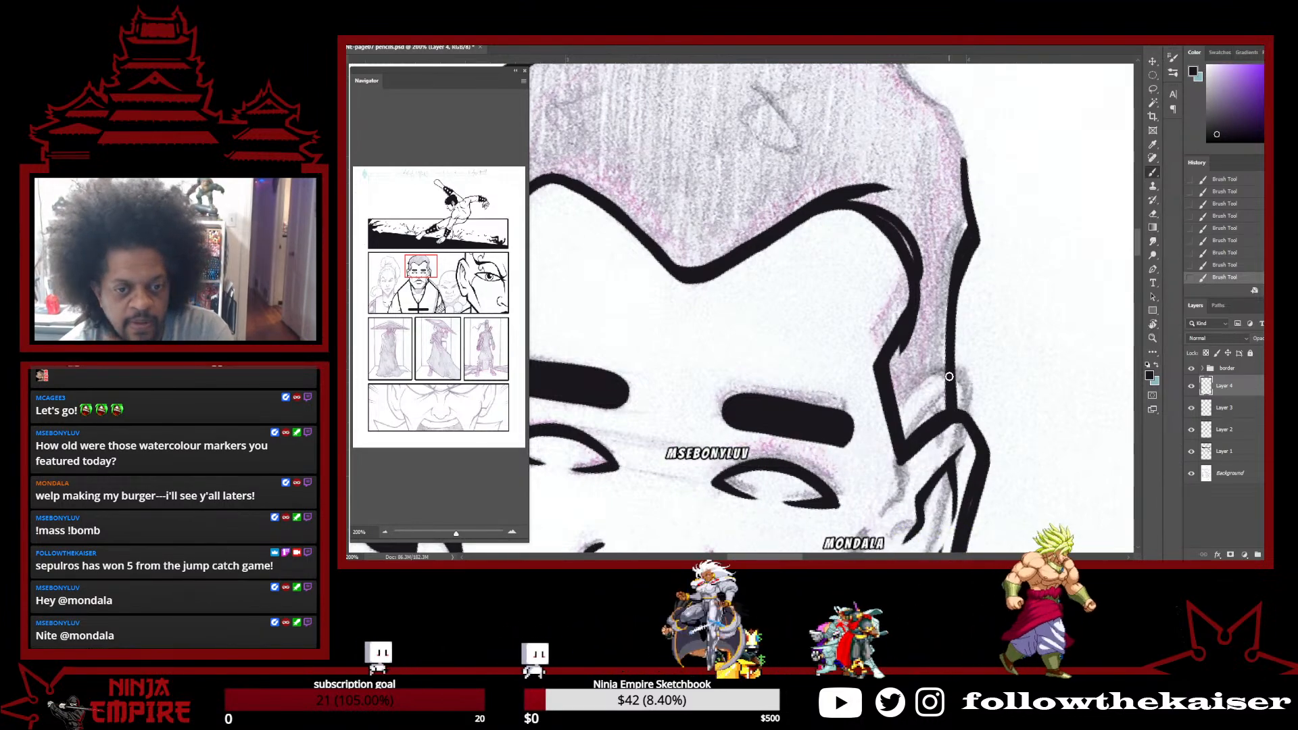
scroll(951, 345, up, 3)
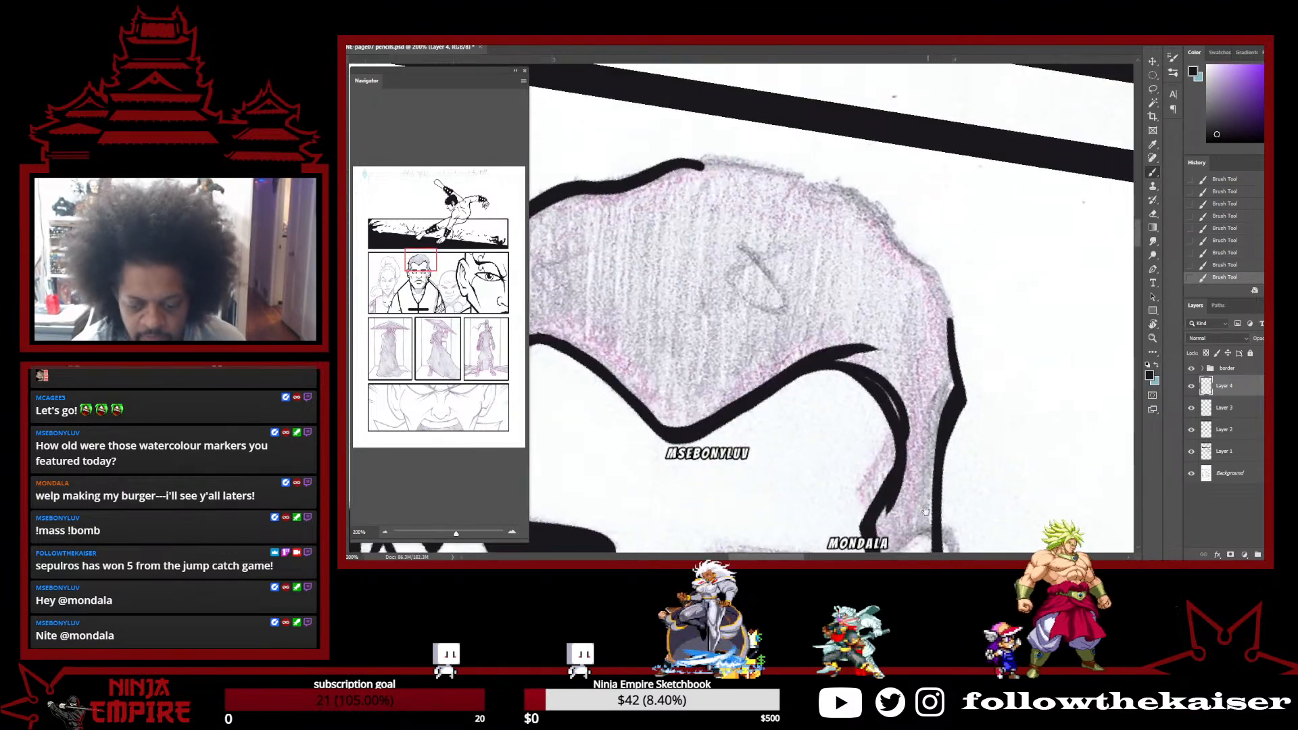
drag(982, 361, 870, 259)
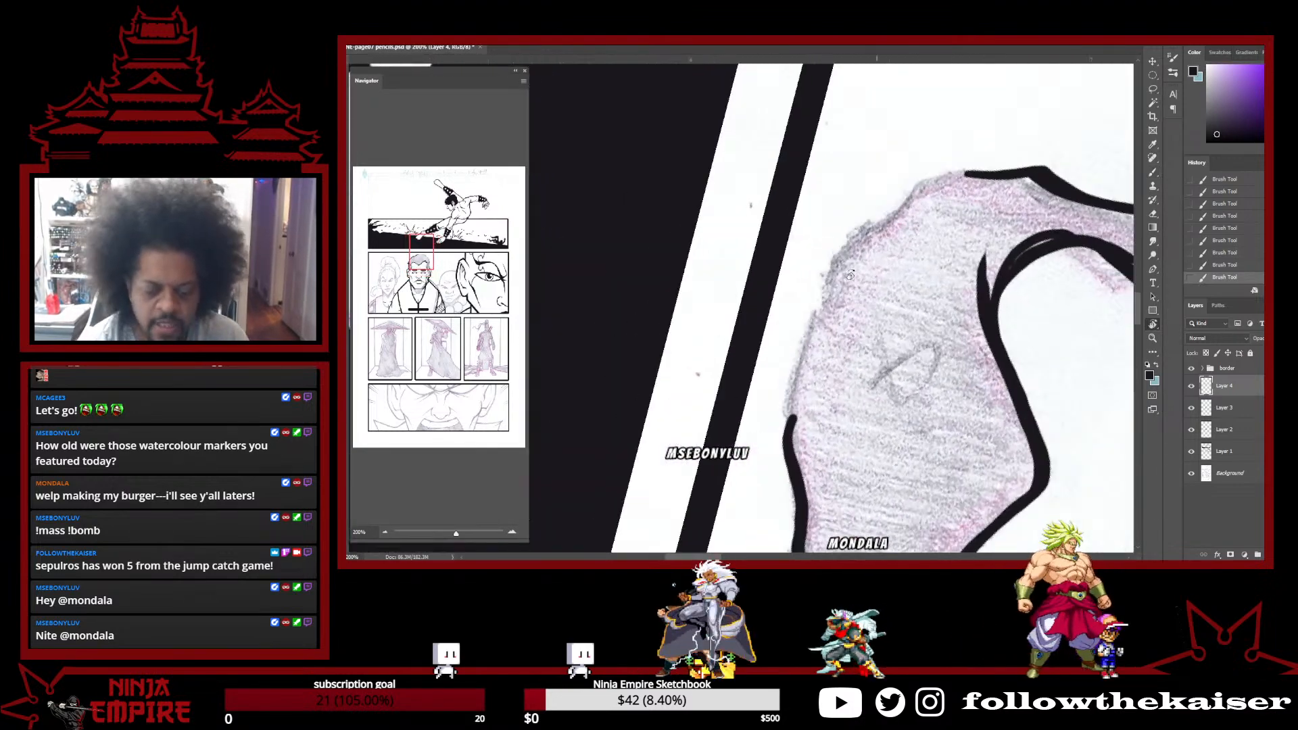
drag(821, 300, 811, 336)
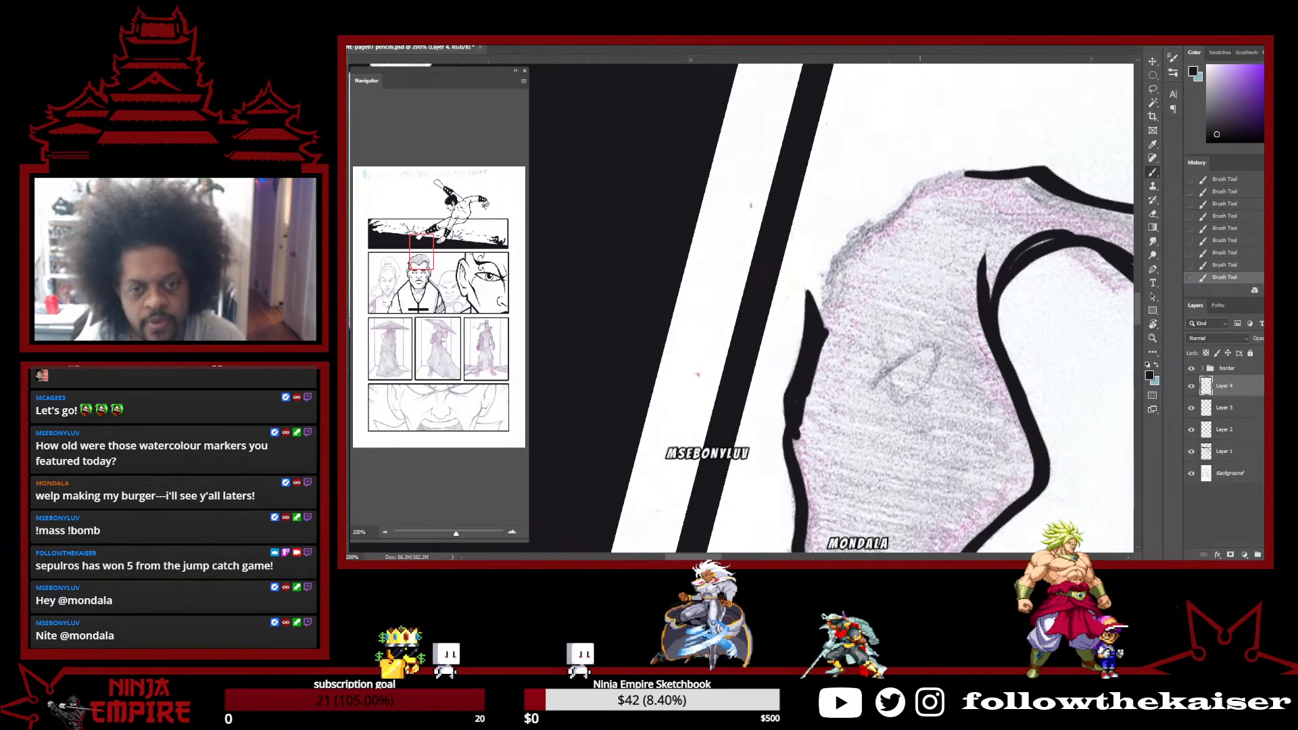
key(r)
drag(917, 362, 936, 345)
key(b)
drag(936, 213, 826, 358)
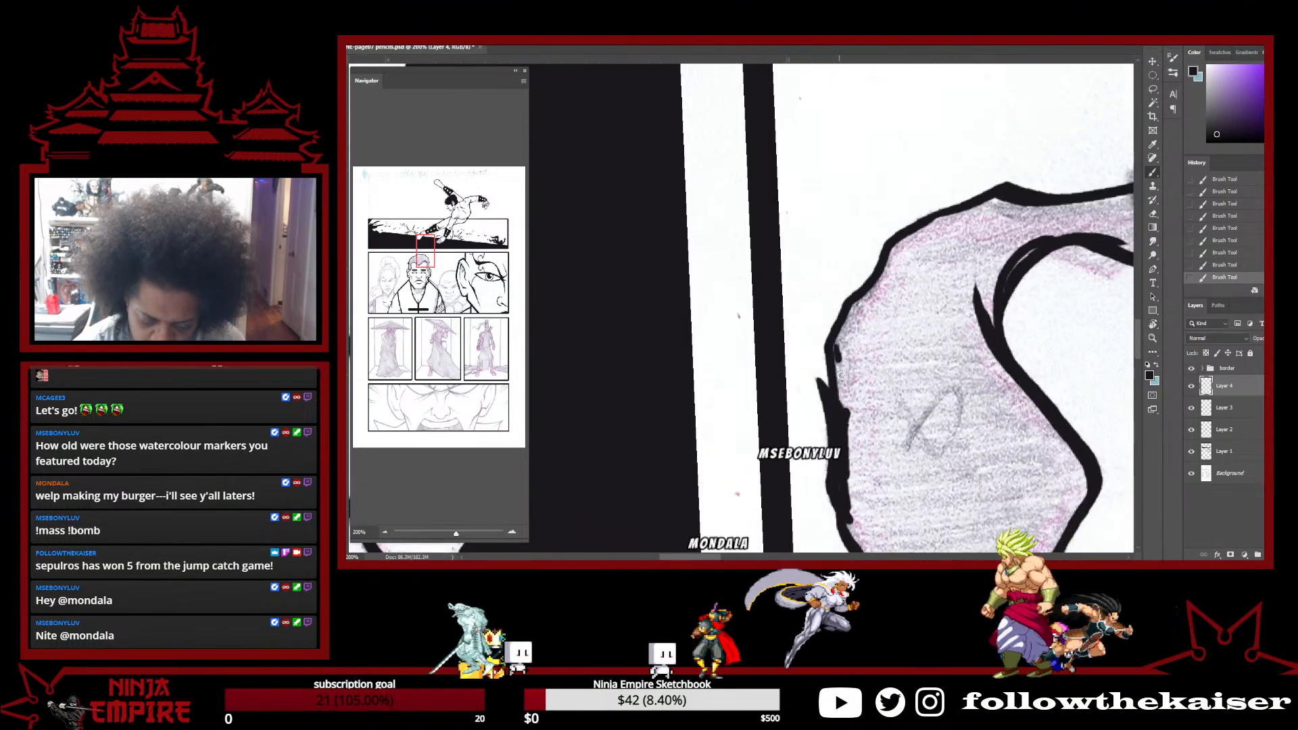
Tidy the outer hair contour at the crown and close it down the page-right side of the central man's head
mouse_move(810, 367)
mouse_down()
mouse_move(829, 389)
mouse_move(825, 369)
mouse_move(763, 407)
mouse_move(742, 272)
mouse_up()
key(e)
key(r)
mouse_move(952, 287)
mouse_down()
mouse_move(948, 434)
mouse_move(915, 457)
mouse_up()
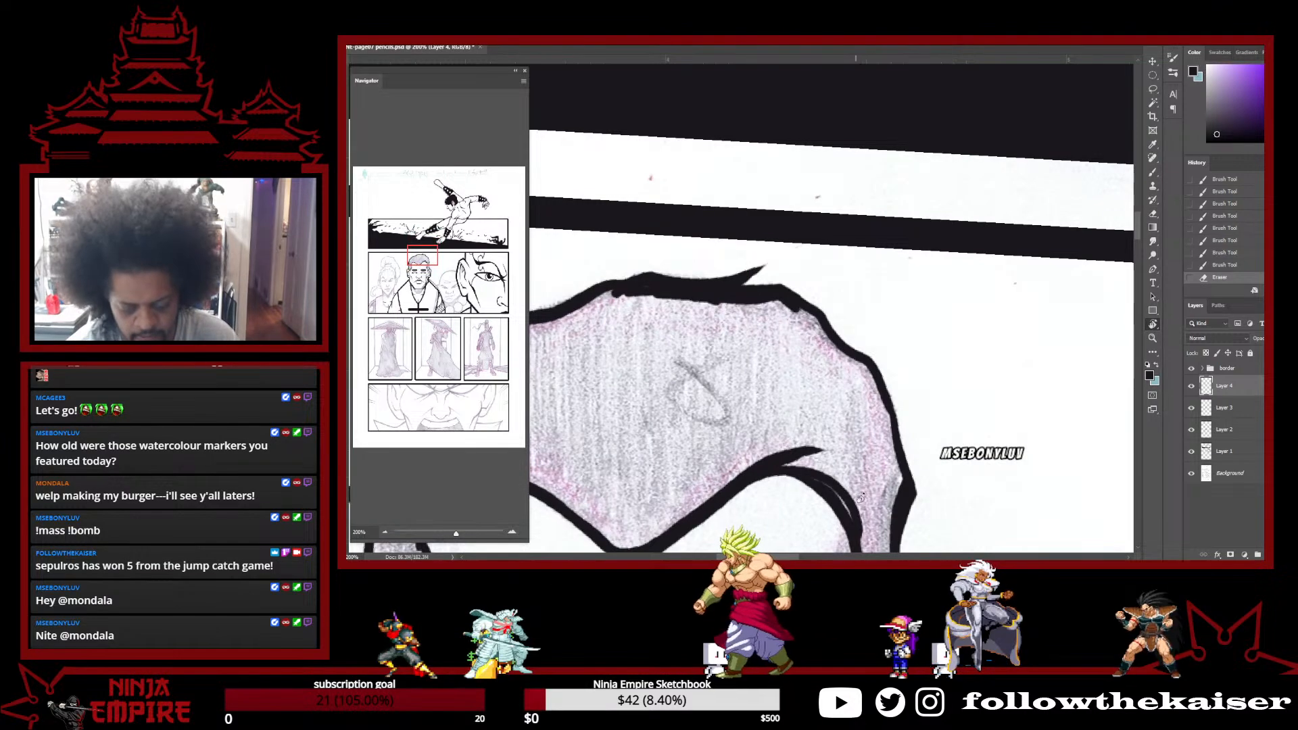
key(b)
drag(886, 525, 1002, 340)
Select the interior of the central man's hair, expand the selection and fill it with solid black
scroll(1055, 373, down, 2)
key(w)
click(976, 404)
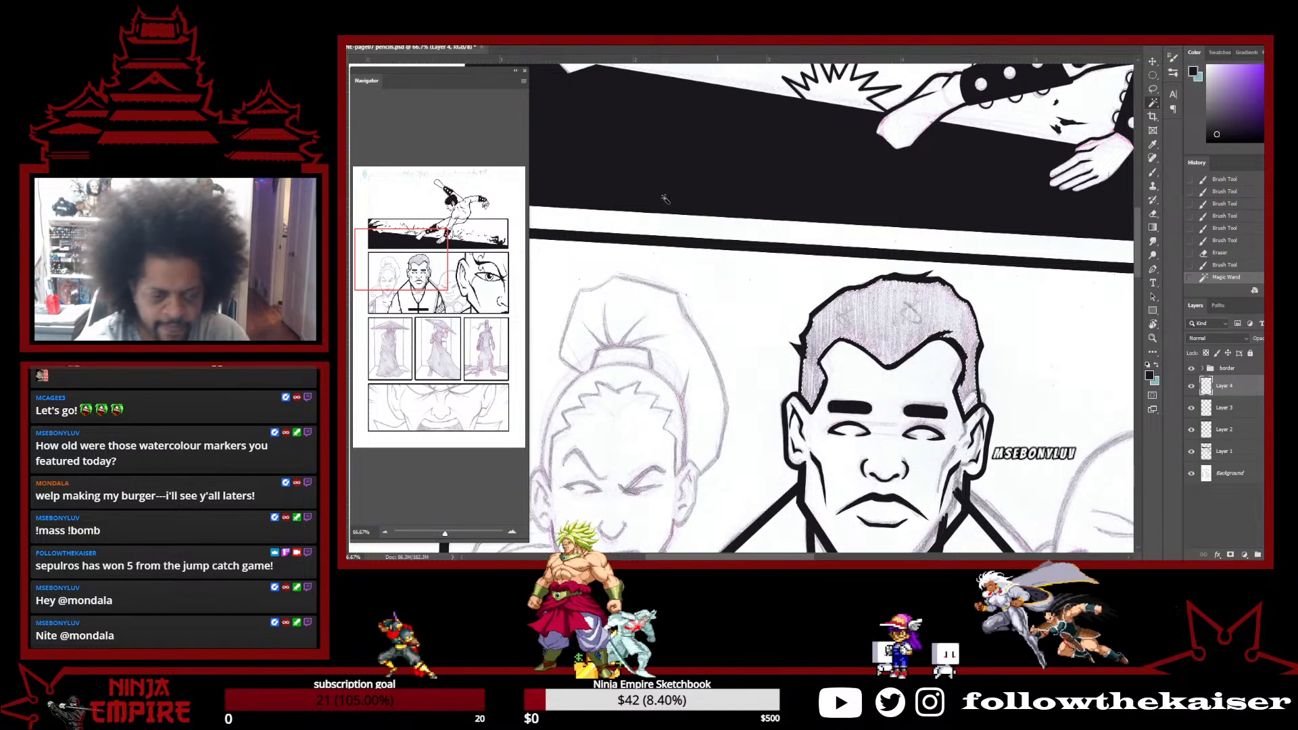
click(460, 38)
mouse_move(526, 179)
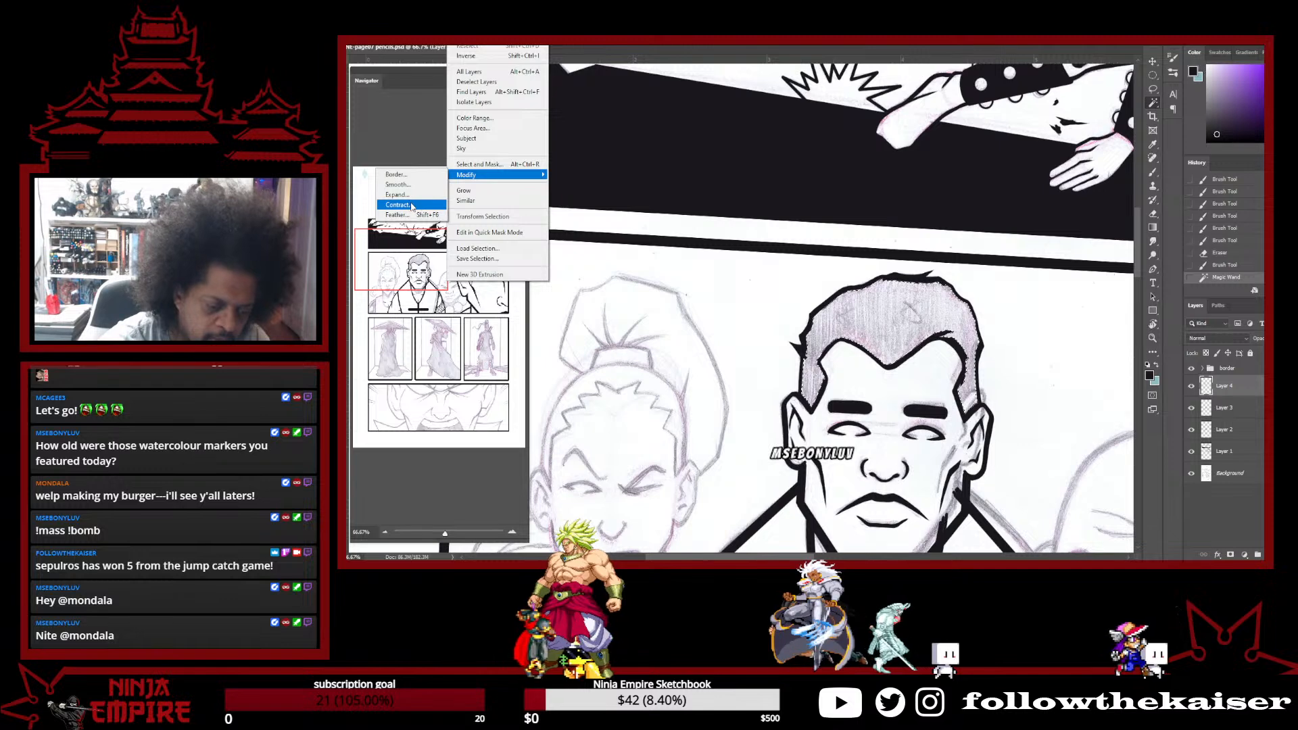
click(399, 195)
click(823, 147)
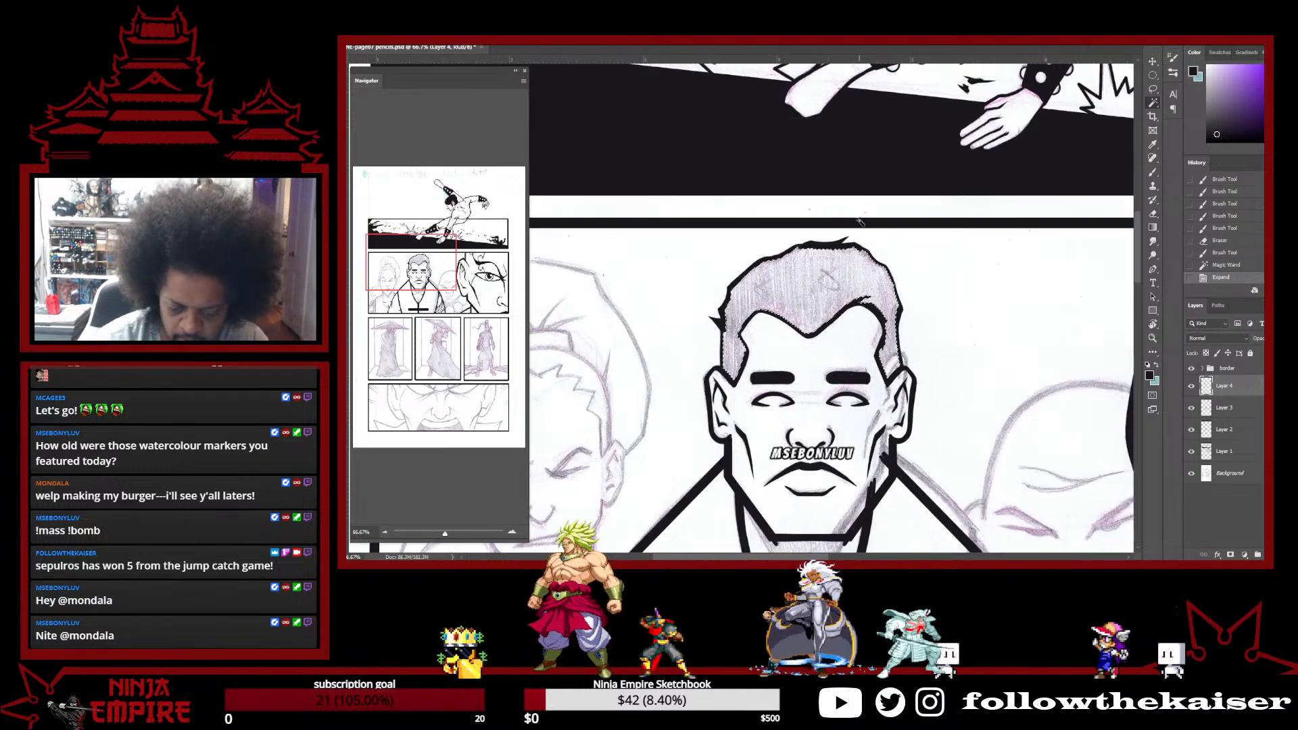
key(alt+BackSpace)
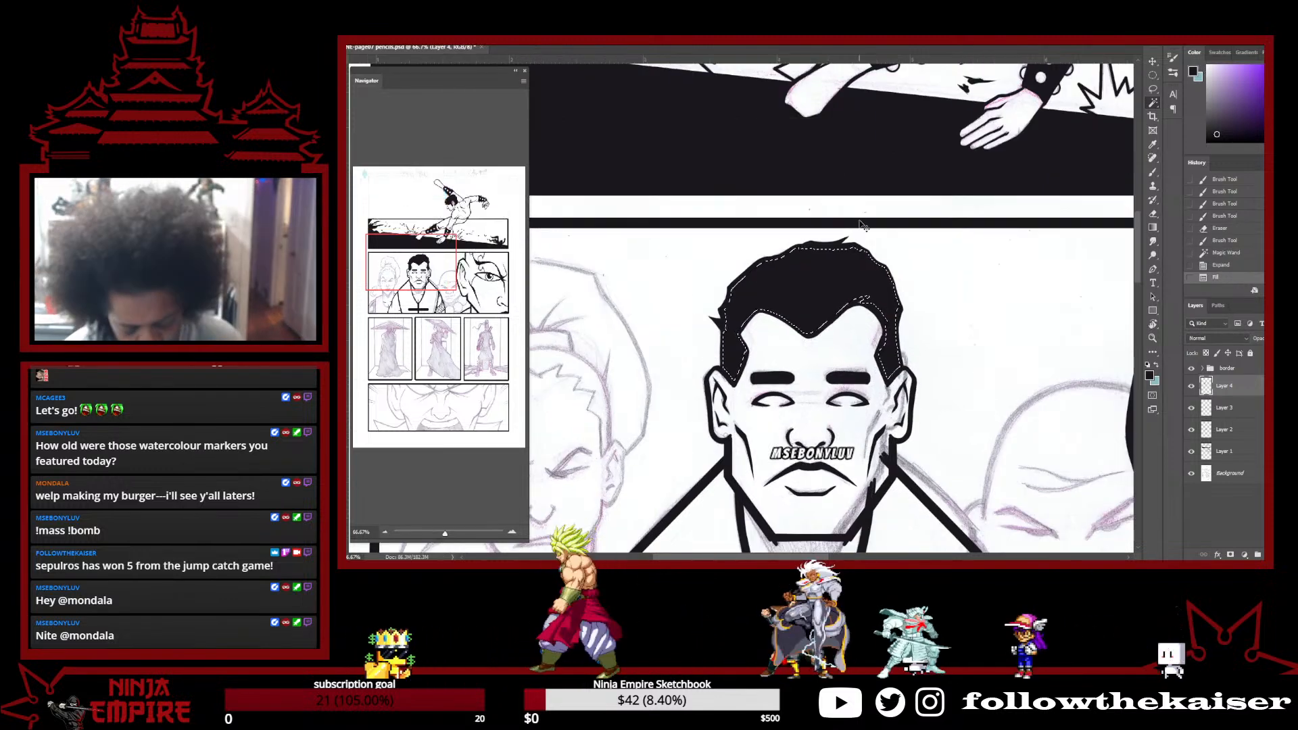
Deselect and brush over the small gaps left inside the black hair at the sideburns, hairline and crown
ctrl+click(901, 368)
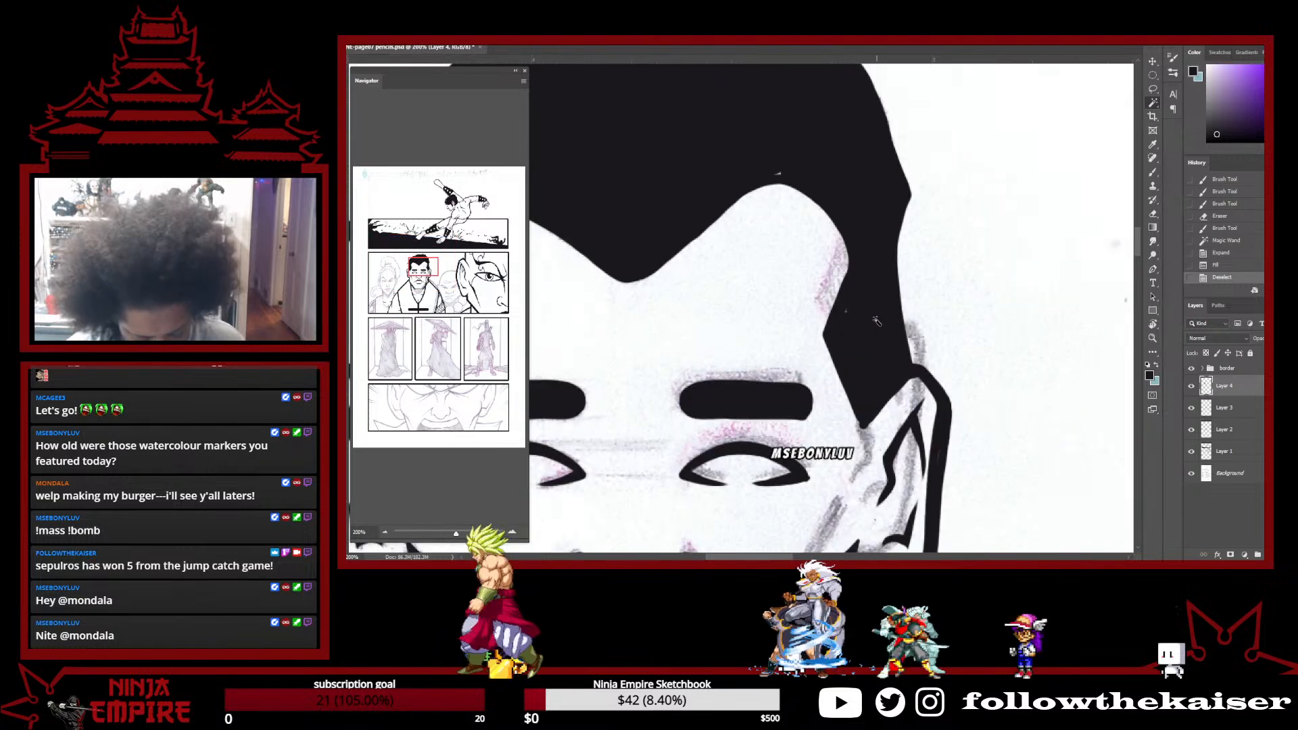
drag(847, 313, 863, 290)
mouse_move(791, 179)
mouse_down()
mouse_move(863, 356)
mouse_move(890, 347)
mouse_move(960, 370)
mouse_move(1160, 347)
mouse_up()
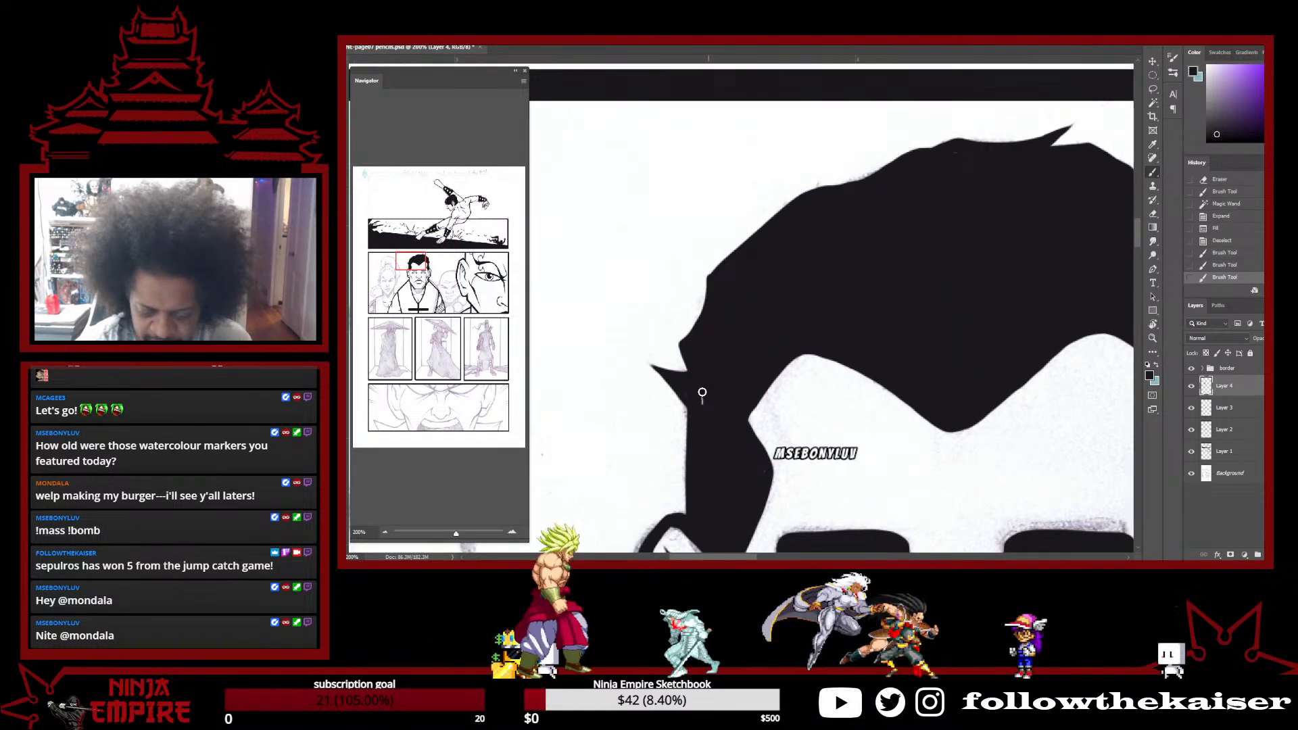
click(723, 435)
click(760, 461)
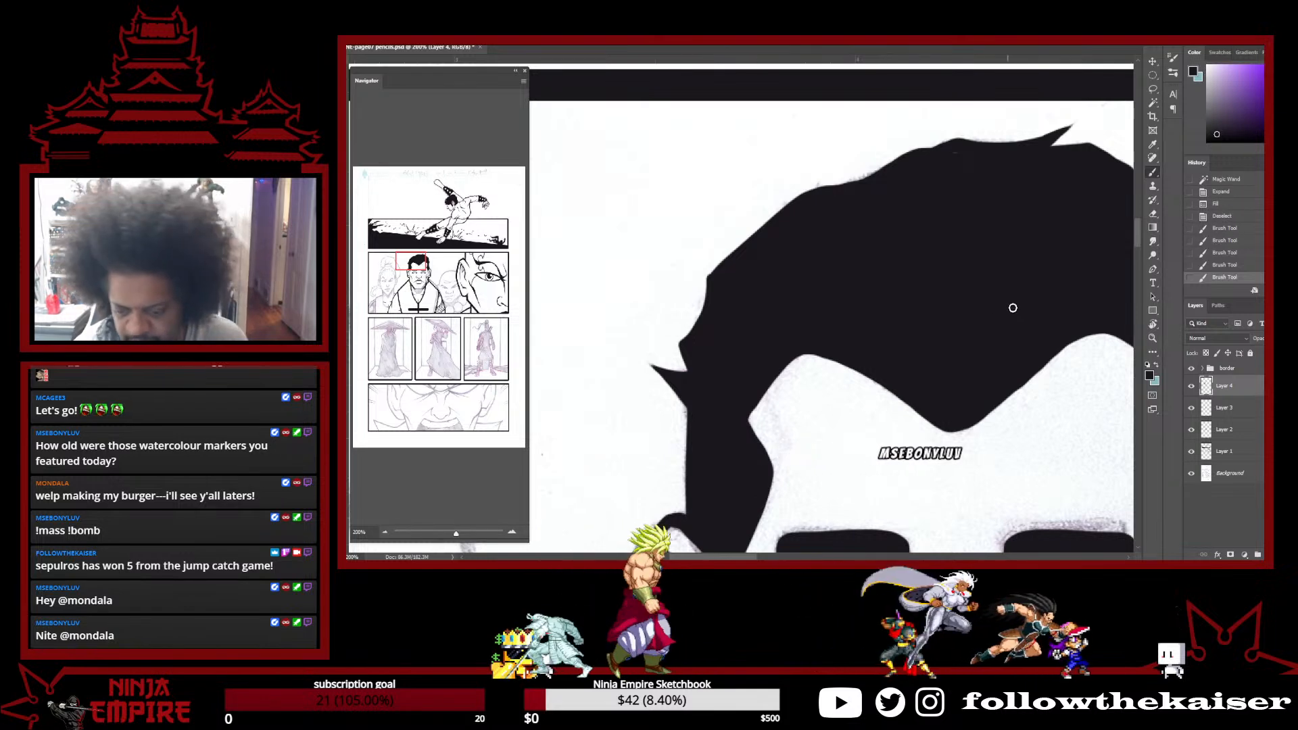
click(956, 151)
click(1020, 160)
mouse_move(1105, 255)
mouse_down()
mouse_move(892, 324)
mouse_move(1028, 301)
mouse_up()
Nudge the central man's face inks on Layer 4 slightly to the left and hide the pencil Background layer
drag(899, 351, 950, 229)
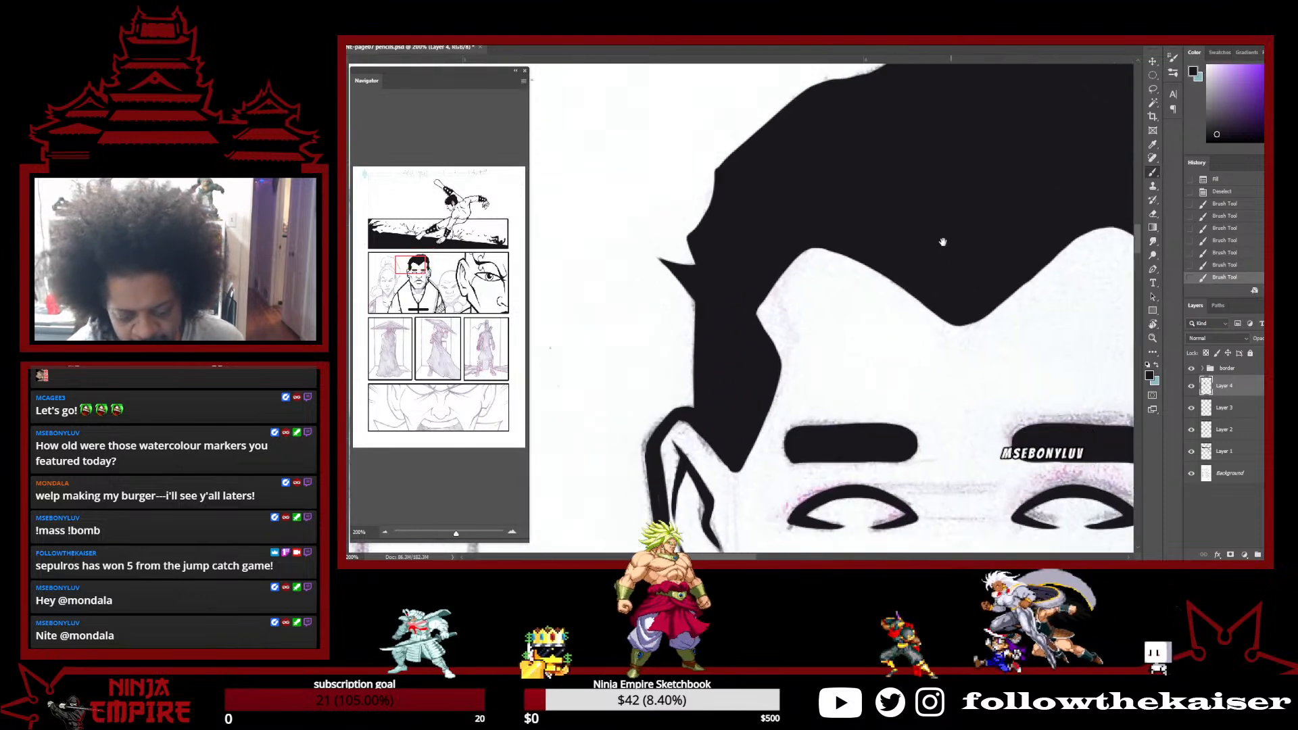
drag(944, 362, 940, 289)
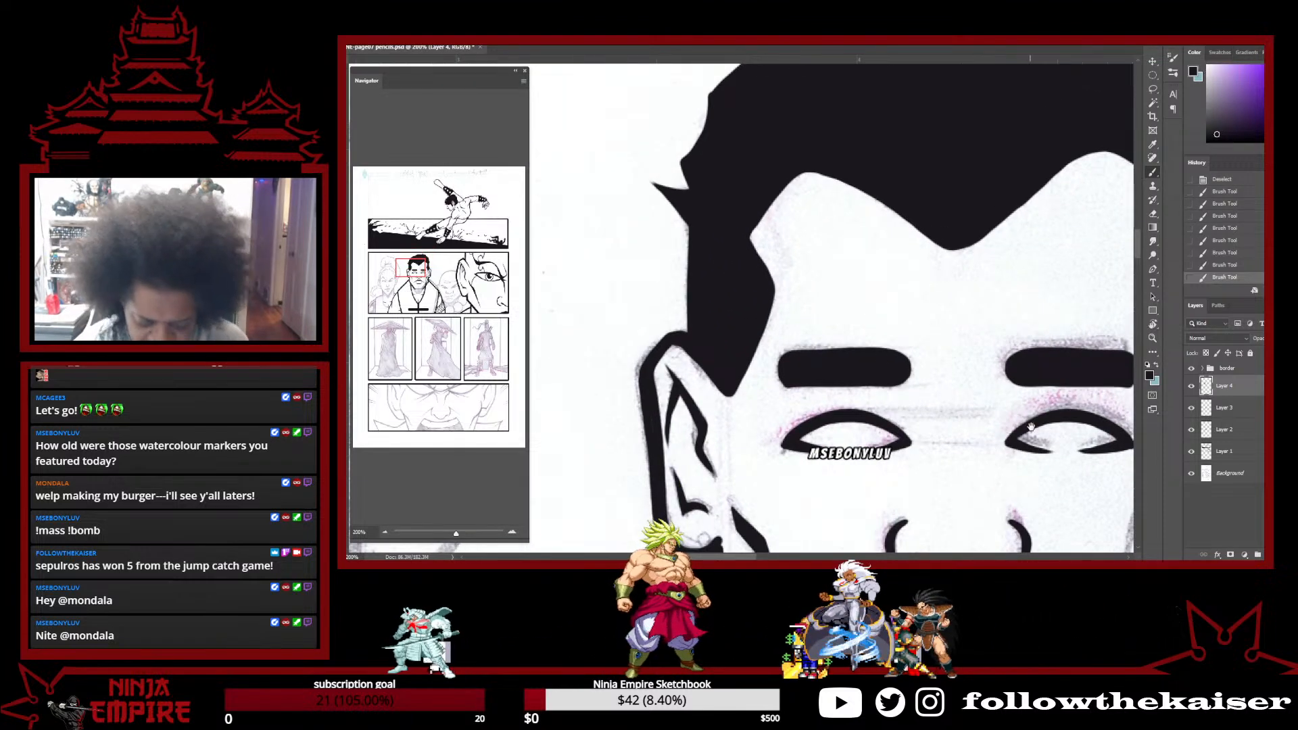
scroll(1029, 421, down, 4)
drag(1031, 428, 1006, 355)
scroll(1015, 383, down, 4)
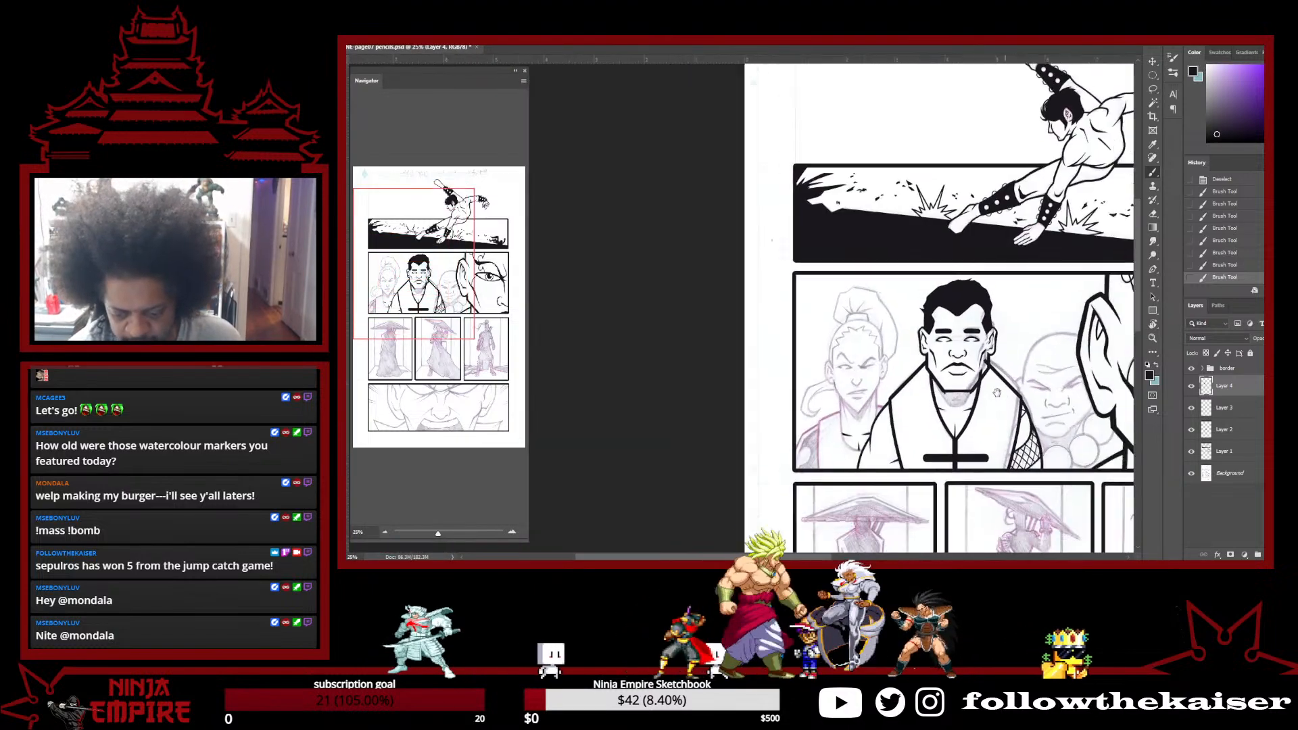
key(Left)
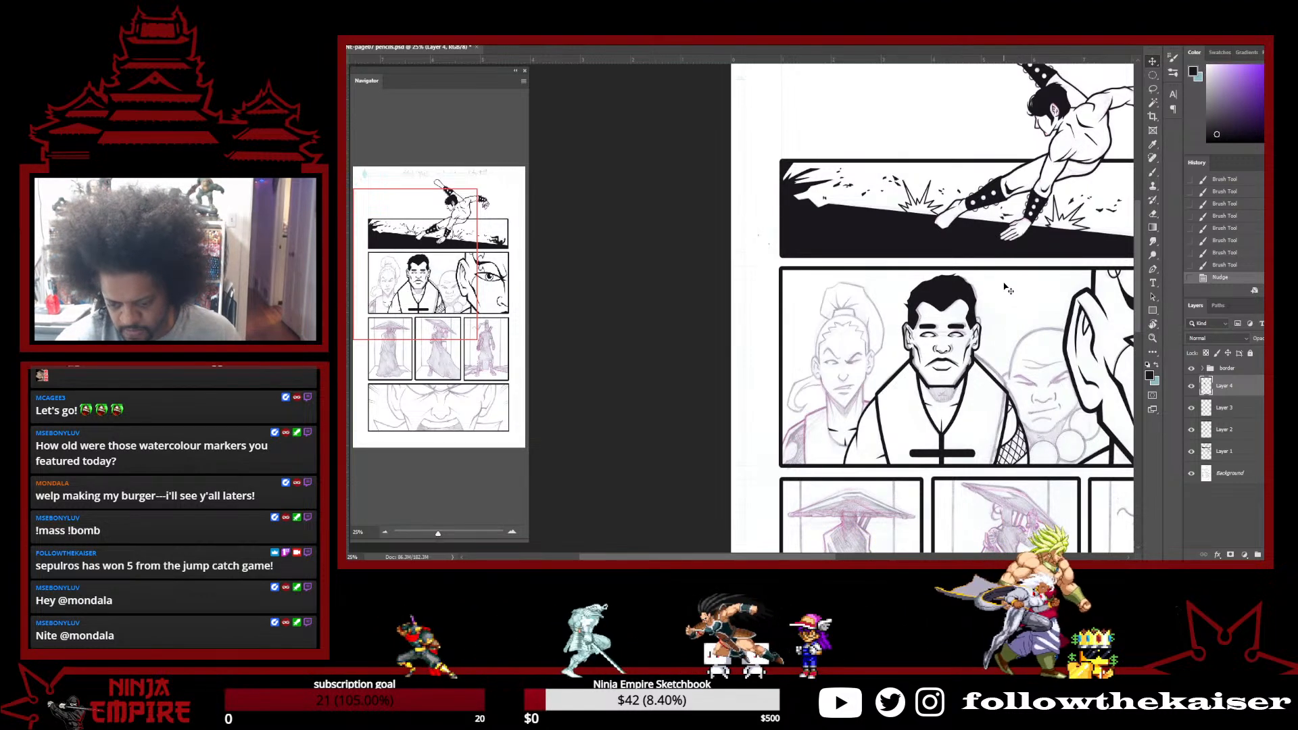
click(1191, 474)
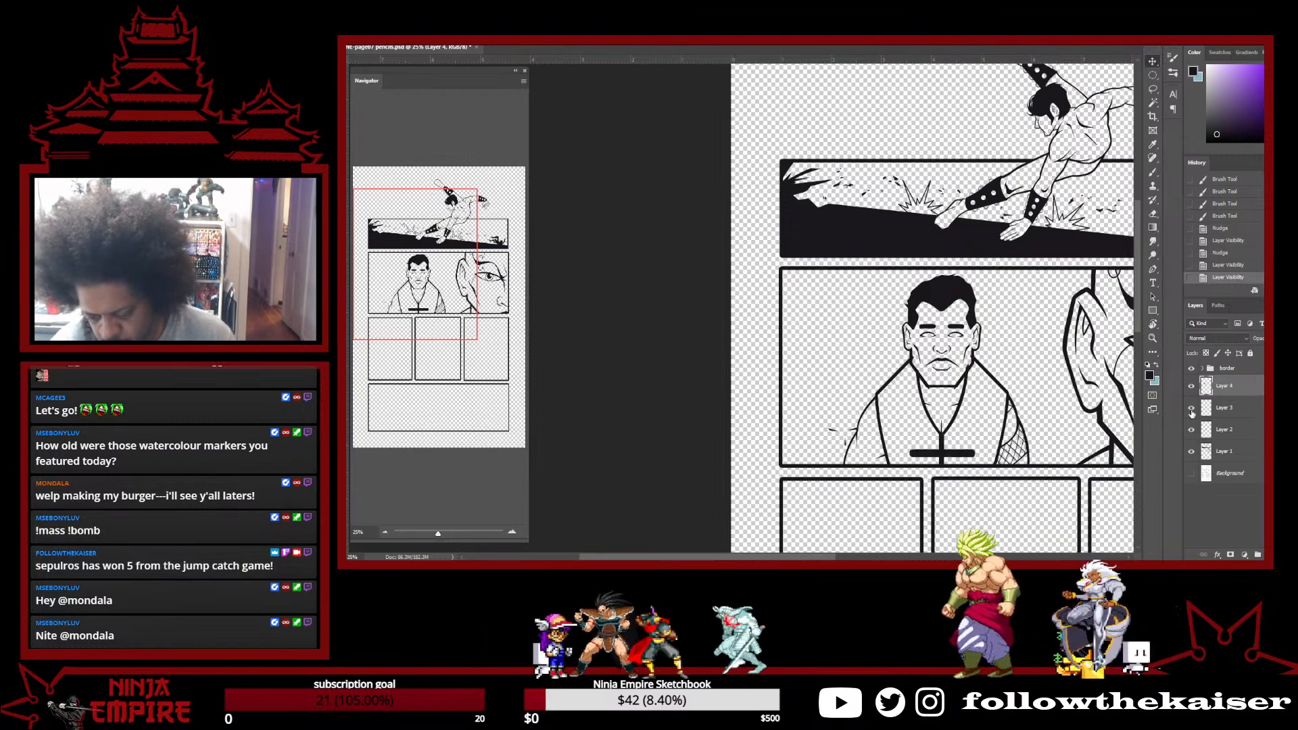
Switch Layer 2 and Layer 1 off and on to check which one holds the robe lines overlapping the jaw
click(1191, 430)
click(1191, 430)
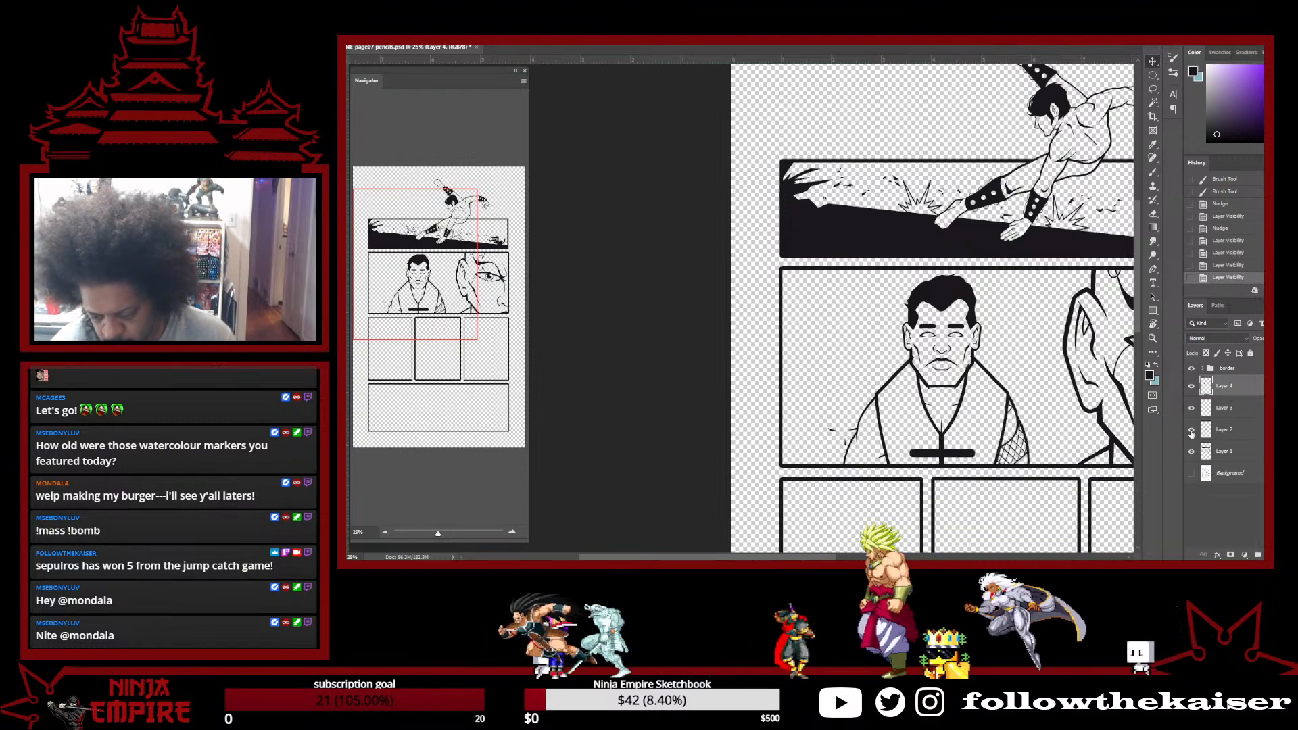
click(1220, 430)
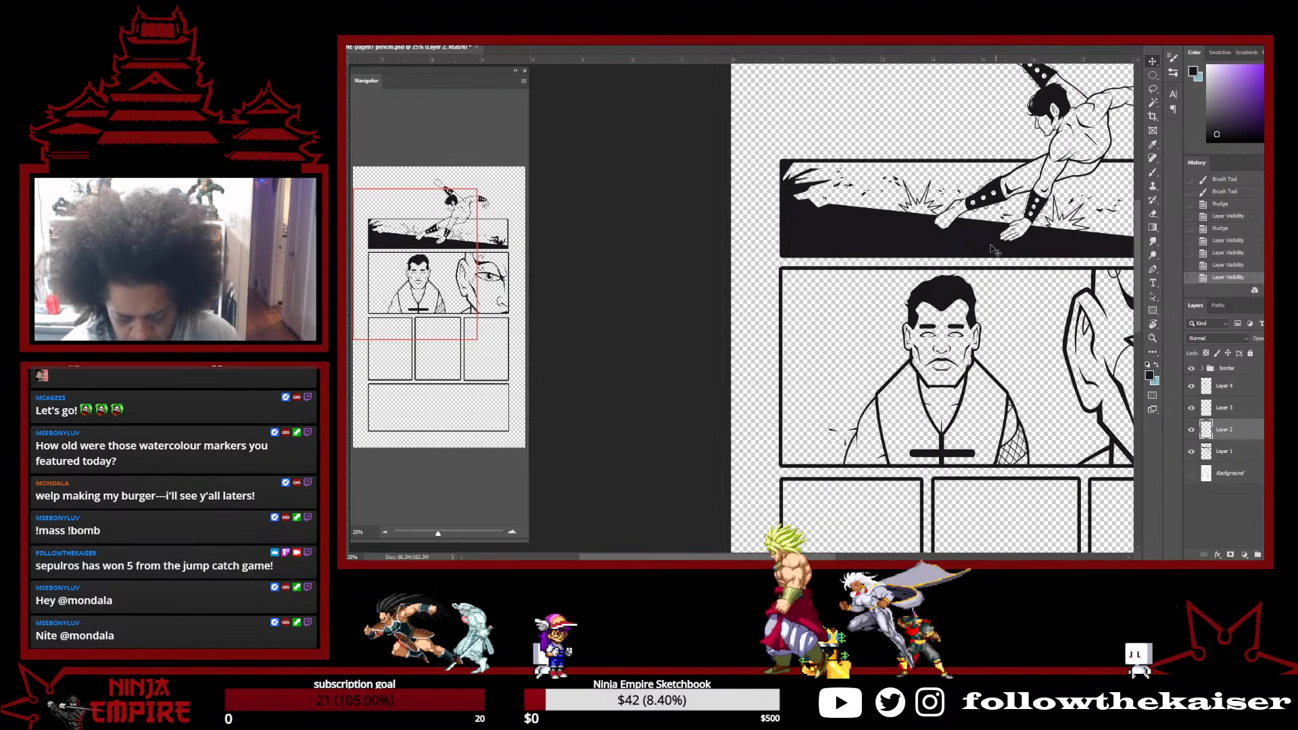
key(e)
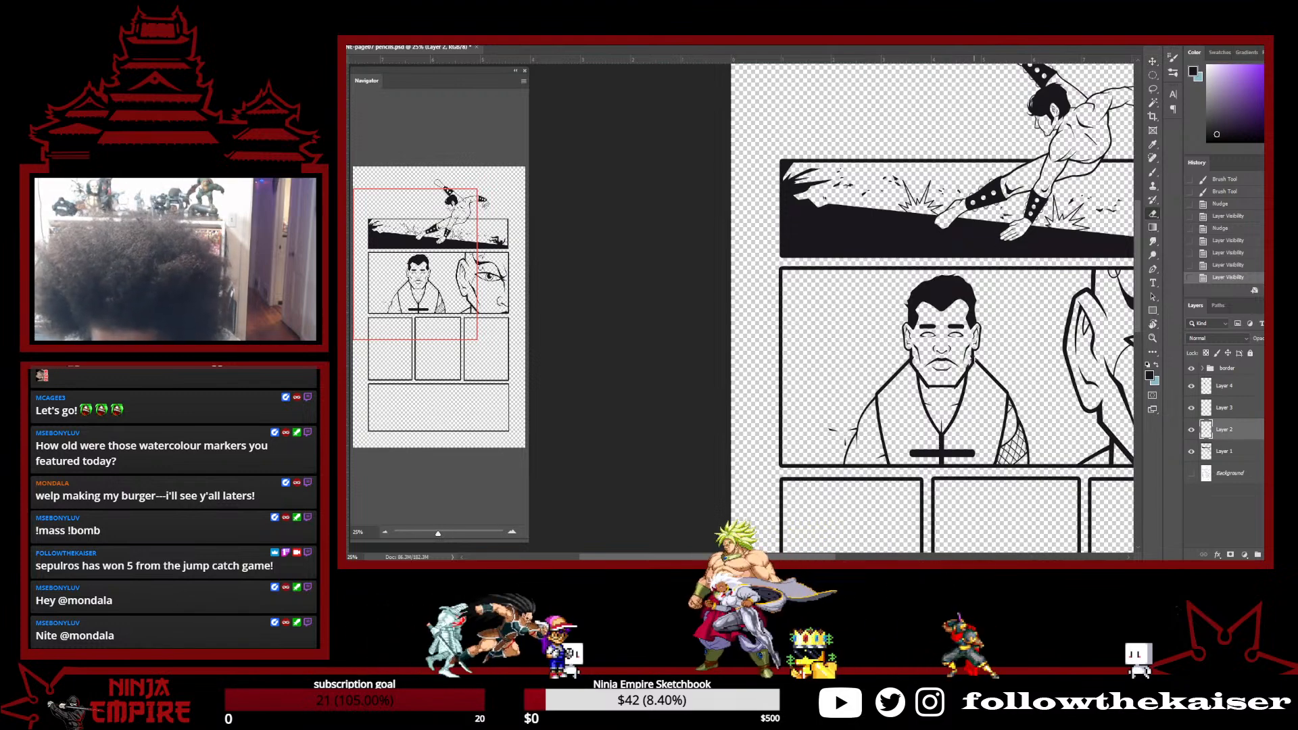
ctrl+click(978, 365)
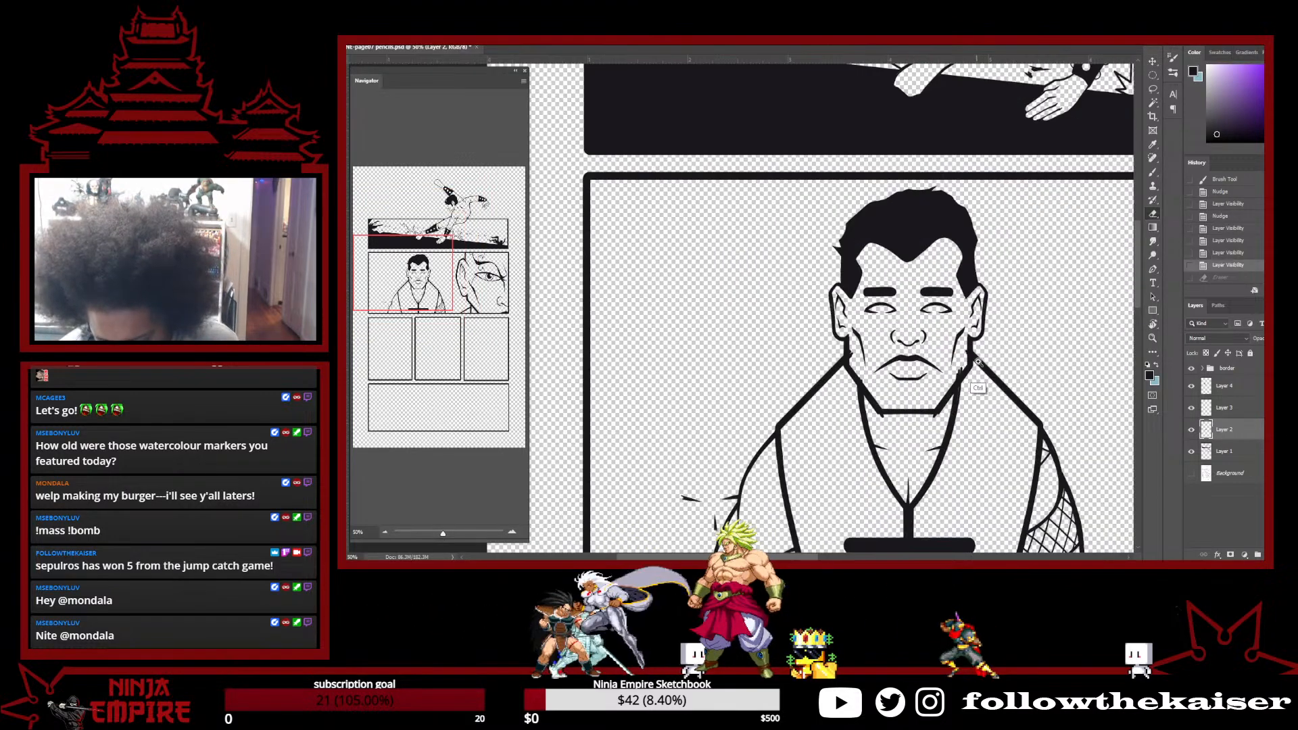
click(1191, 429)
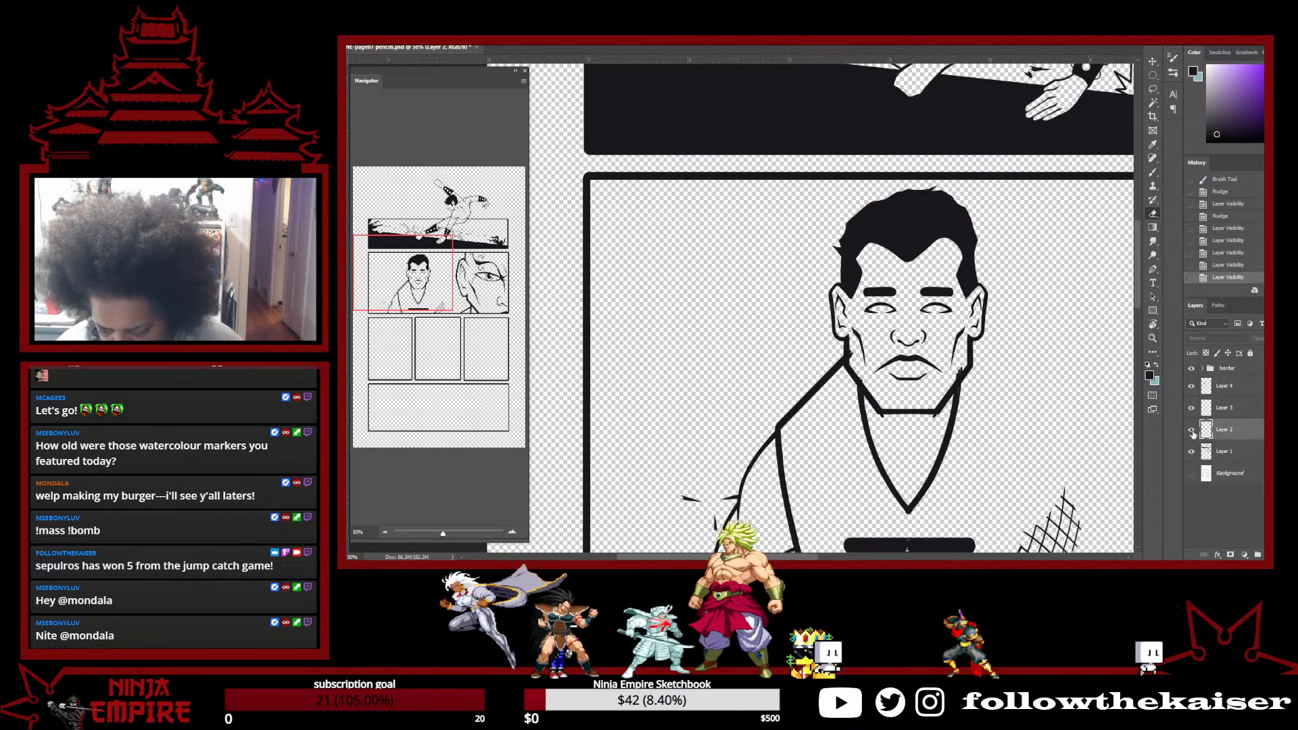
click(1191, 430)
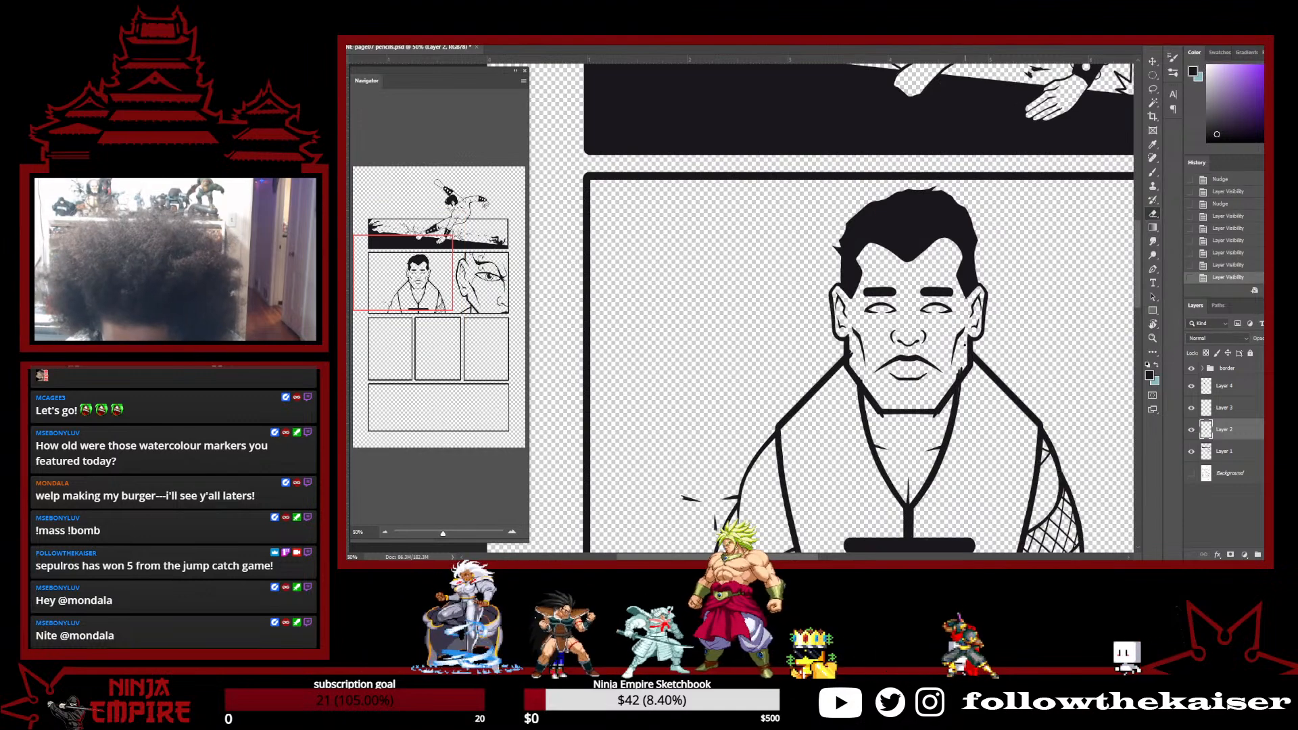
click(1191, 452)
click(1191, 451)
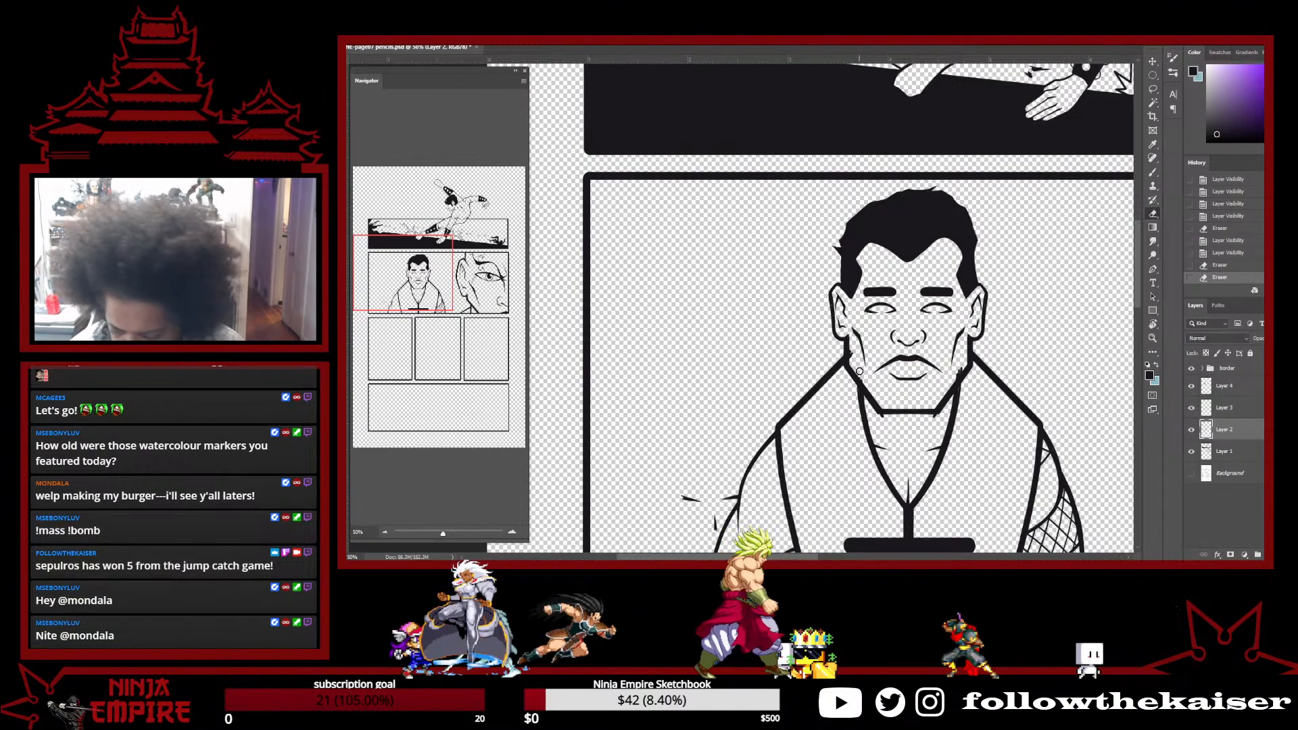
Clean up the robe lines meeting both sides of the jaw on Layer 1, and show the pencil Background layer again
click(1229, 457)
drag(858, 364, 867, 372)
click(964, 366)
key(b)
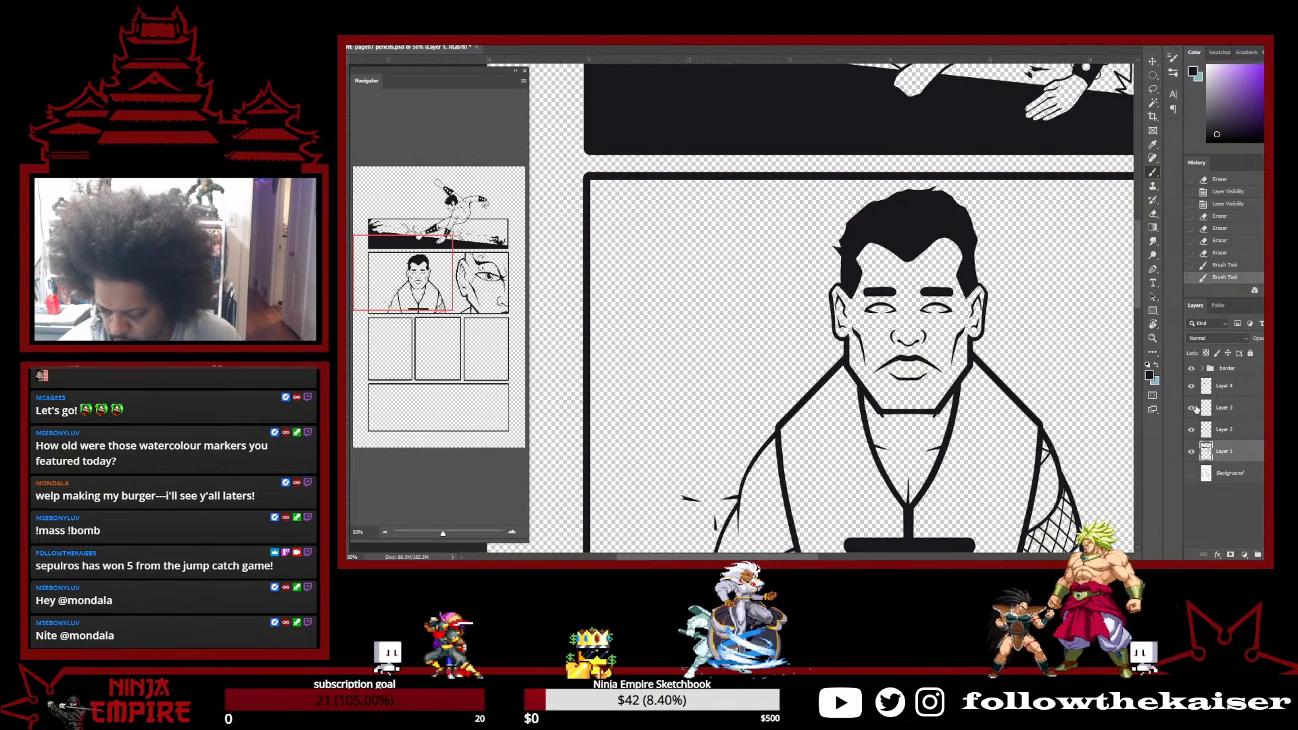
click(1191, 474)
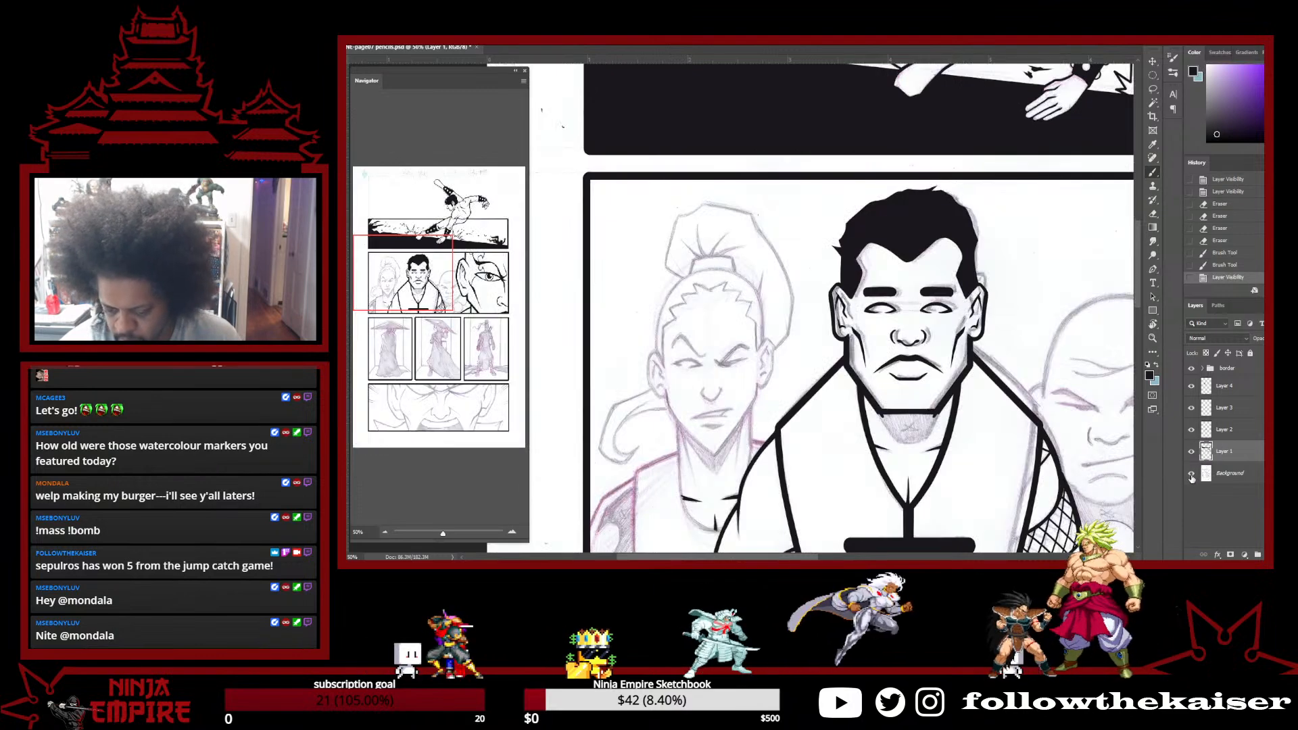
Ink the outline of the neck shadow below the central man's chin
scroll(878, 407, up, 2)
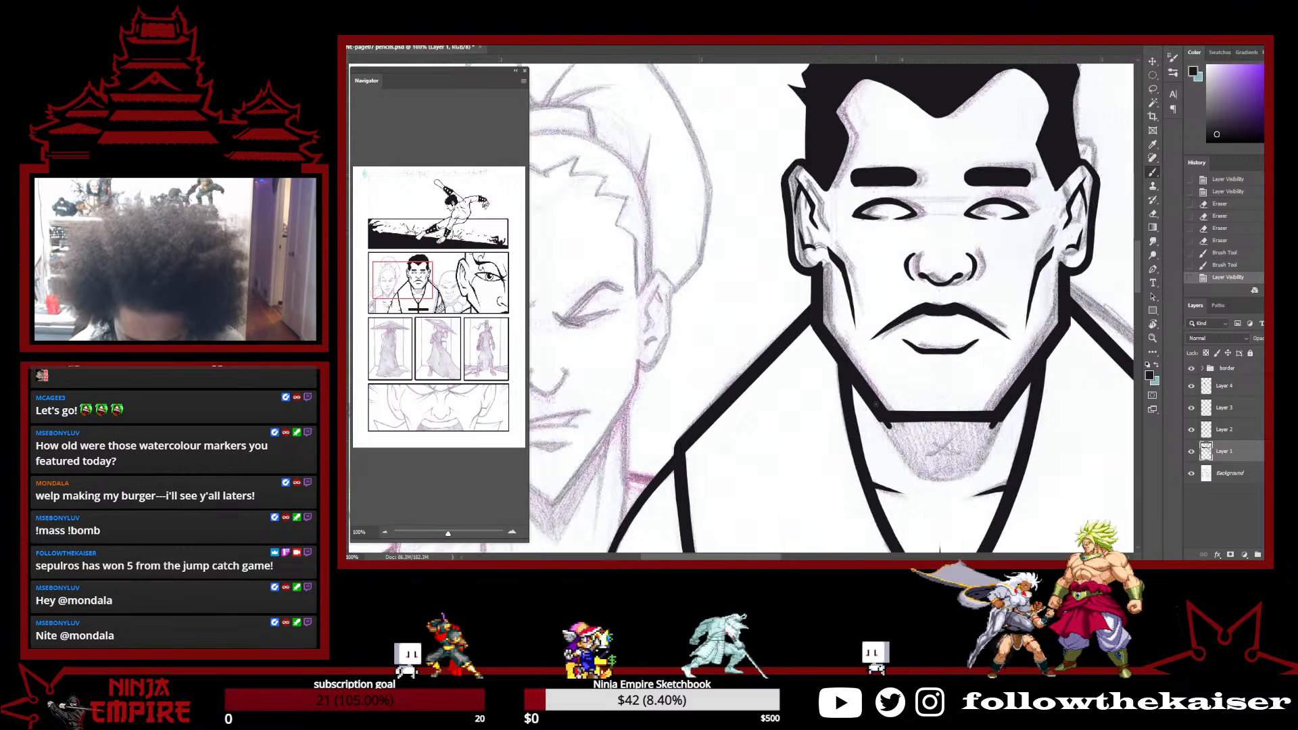
drag(866, 403, 918, 472)
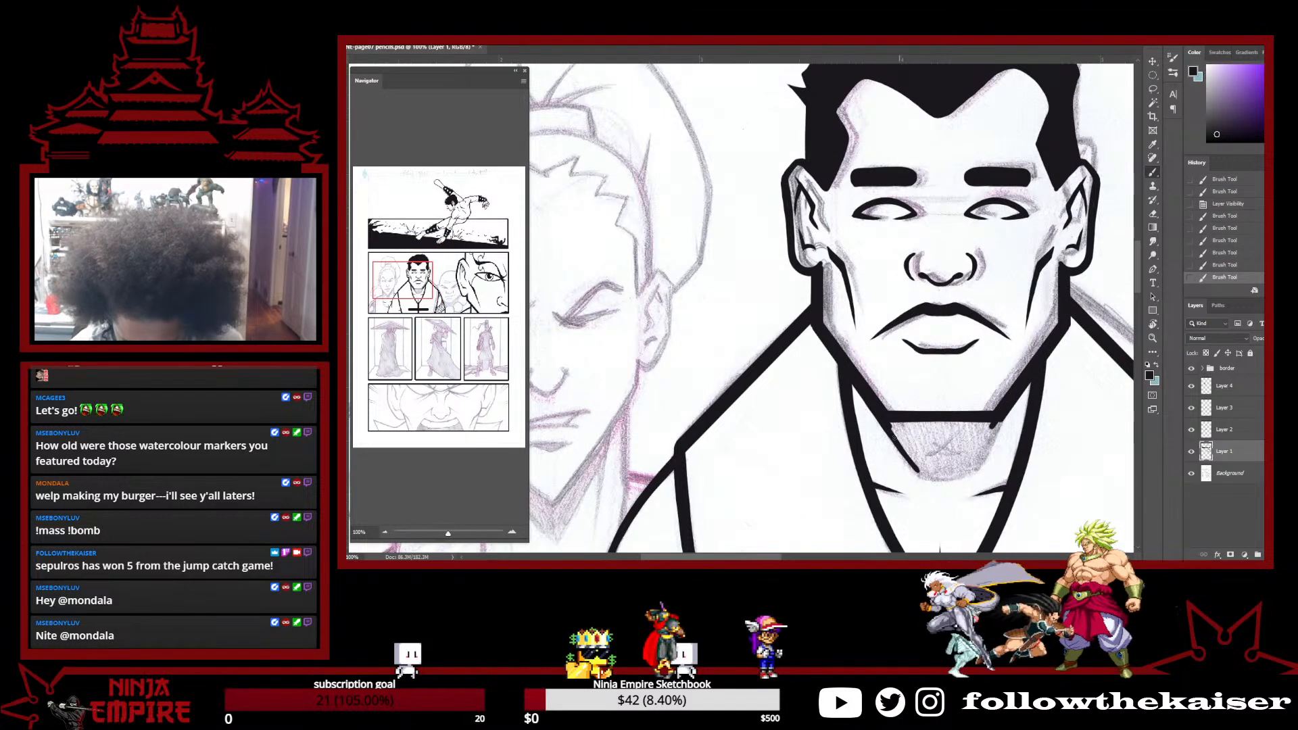
drag(964, 376, 926, 404)
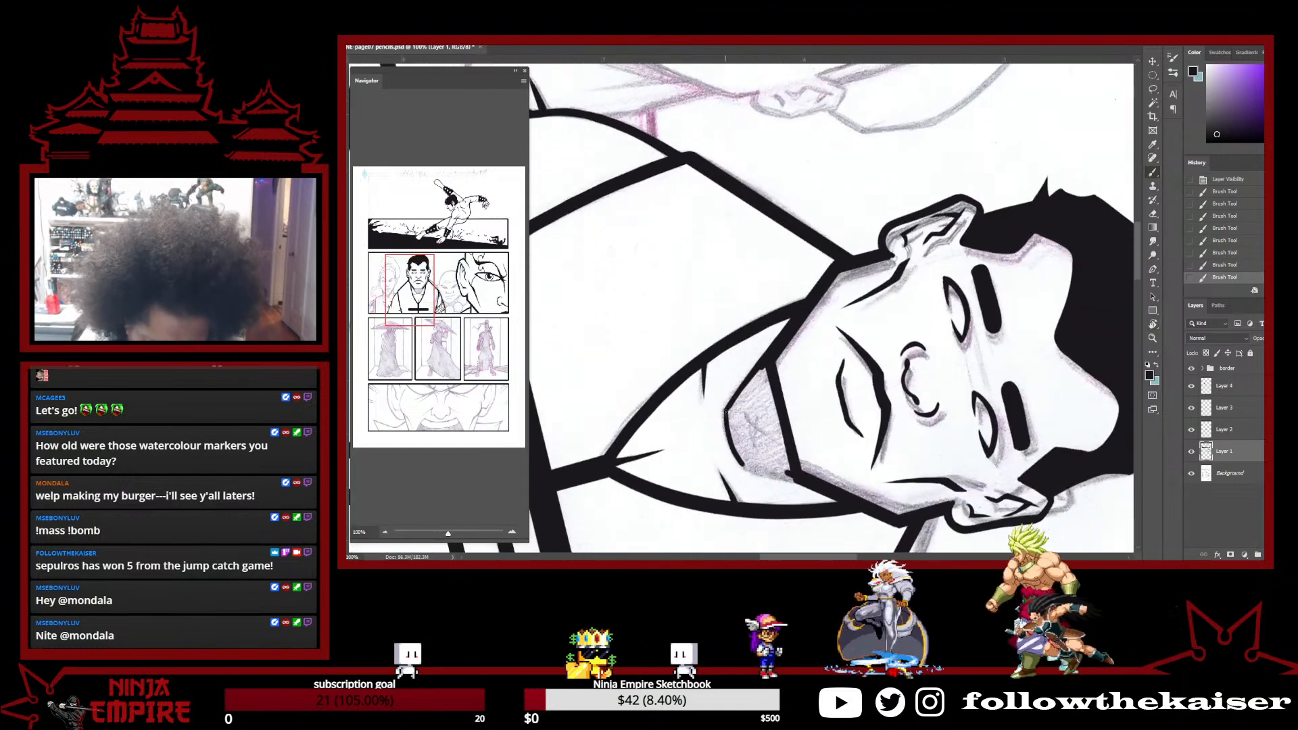
mouse_move(733, 446)
mouse_down()
mouse_move(742, 465)
mouse_move(663, 443)
mouse_up()
drag(664, 444, 732, 292)
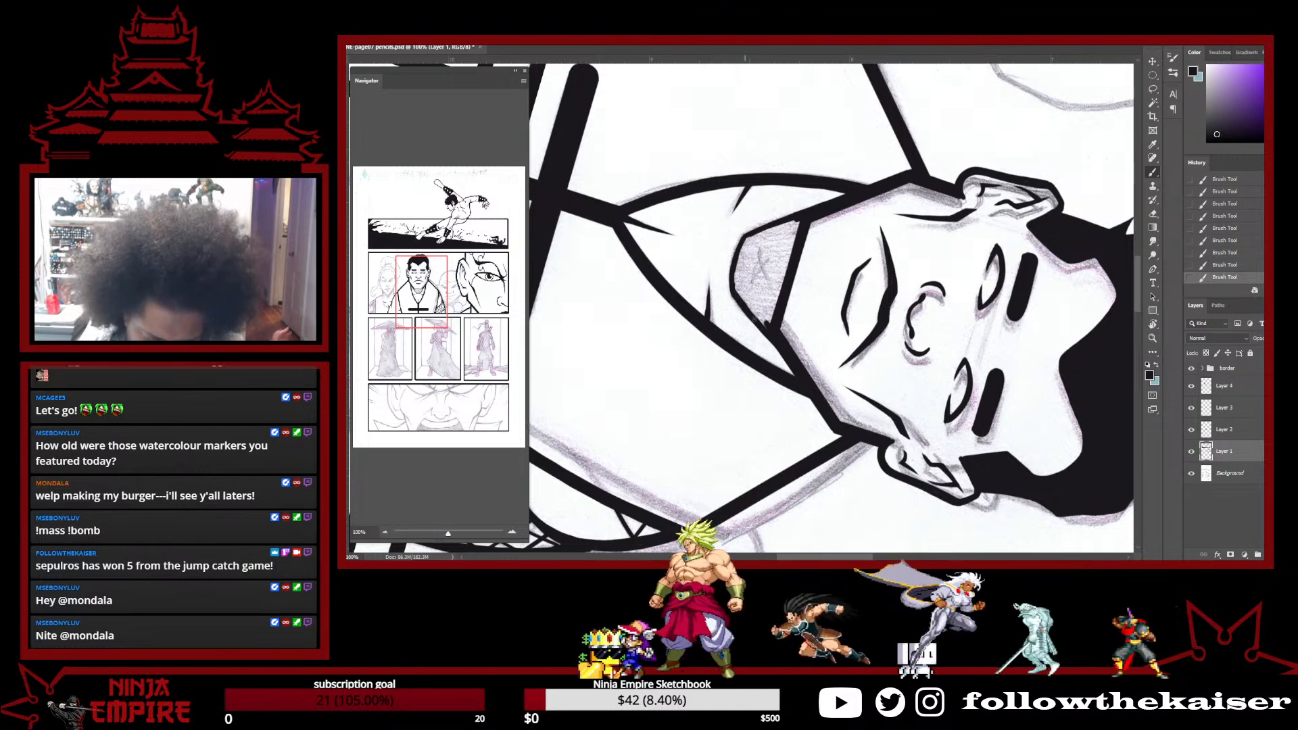
Finish the page-right edge of the neck shadow and fill the shape under the chin with solid black
key(r)
drag(845, 406, 909, 358)
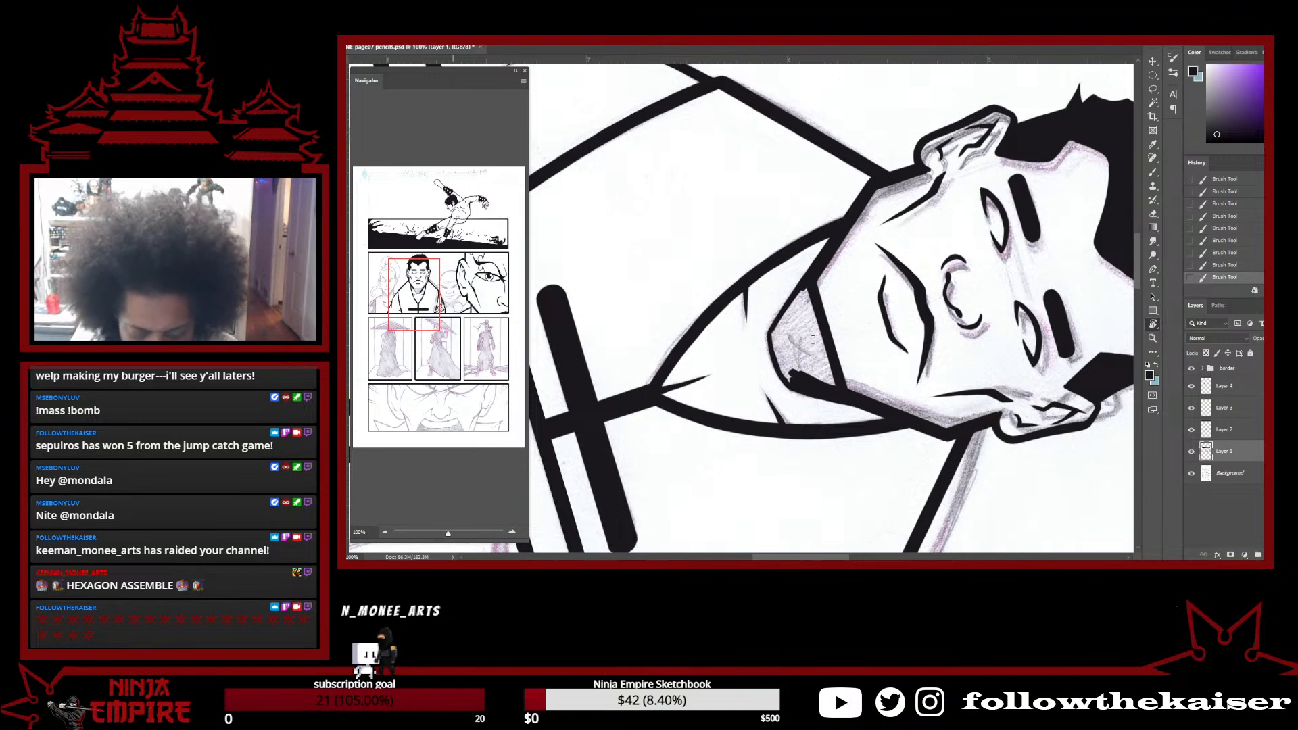
key(b)
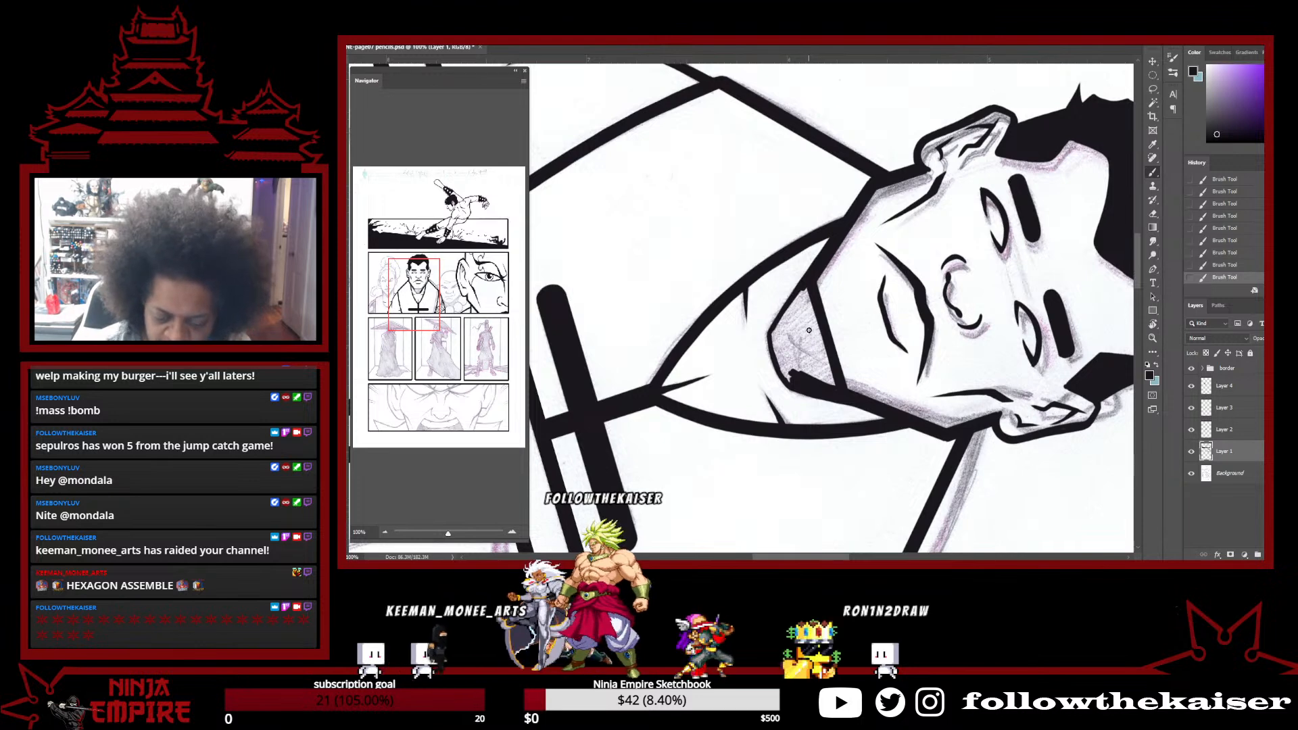
mouse_move(812, 330)
mouse_down()
mouse_move(836, 383)
mouse_move(811, 369)
mouse_move(815, 348)
mouse_move(794, 325)
mouse_move(786, 367)
mouse_move(778, 341)
mouse_move(788, 375)
mouse_move(784, 325)
mouse_move(812, 317)
mouse_move(823, 377)
mouse_up()
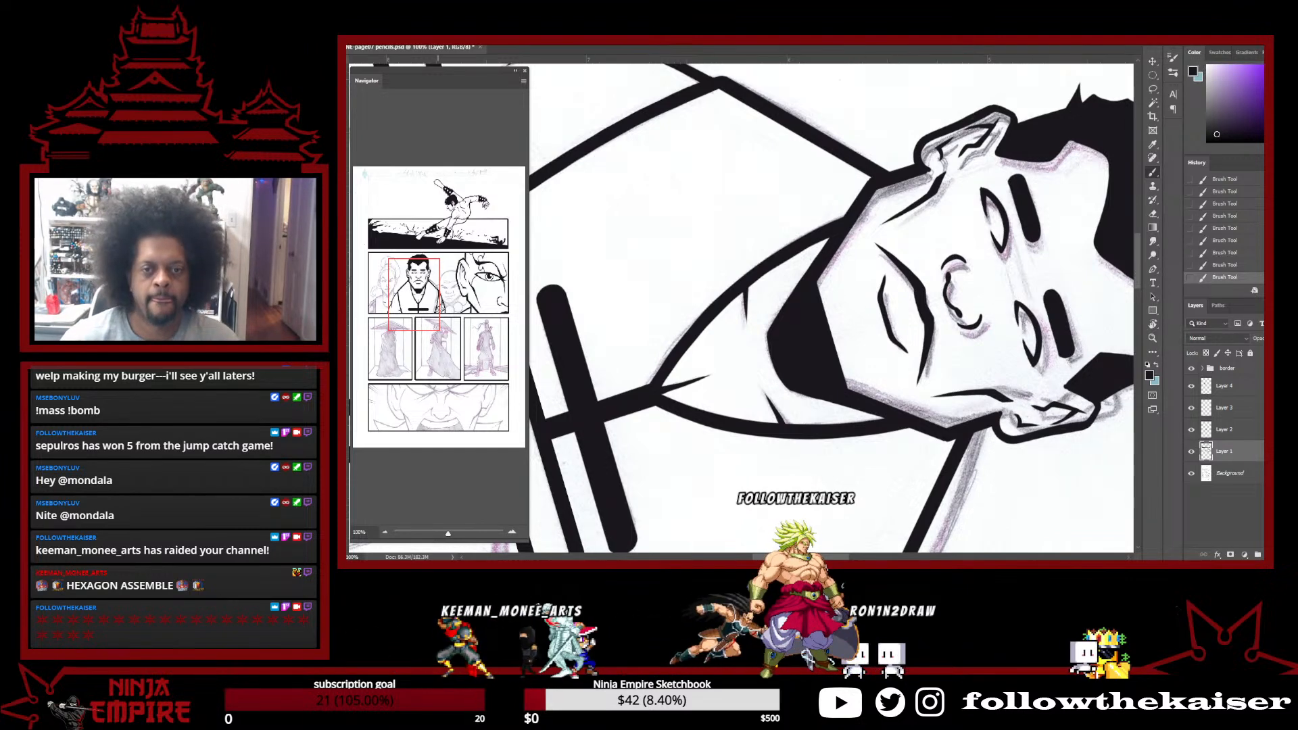
Ink the inner edge of the page-left woman's sleeve from the shoulder down to the panel's lower border
key(r)
drag(873, 385, 826, 180)
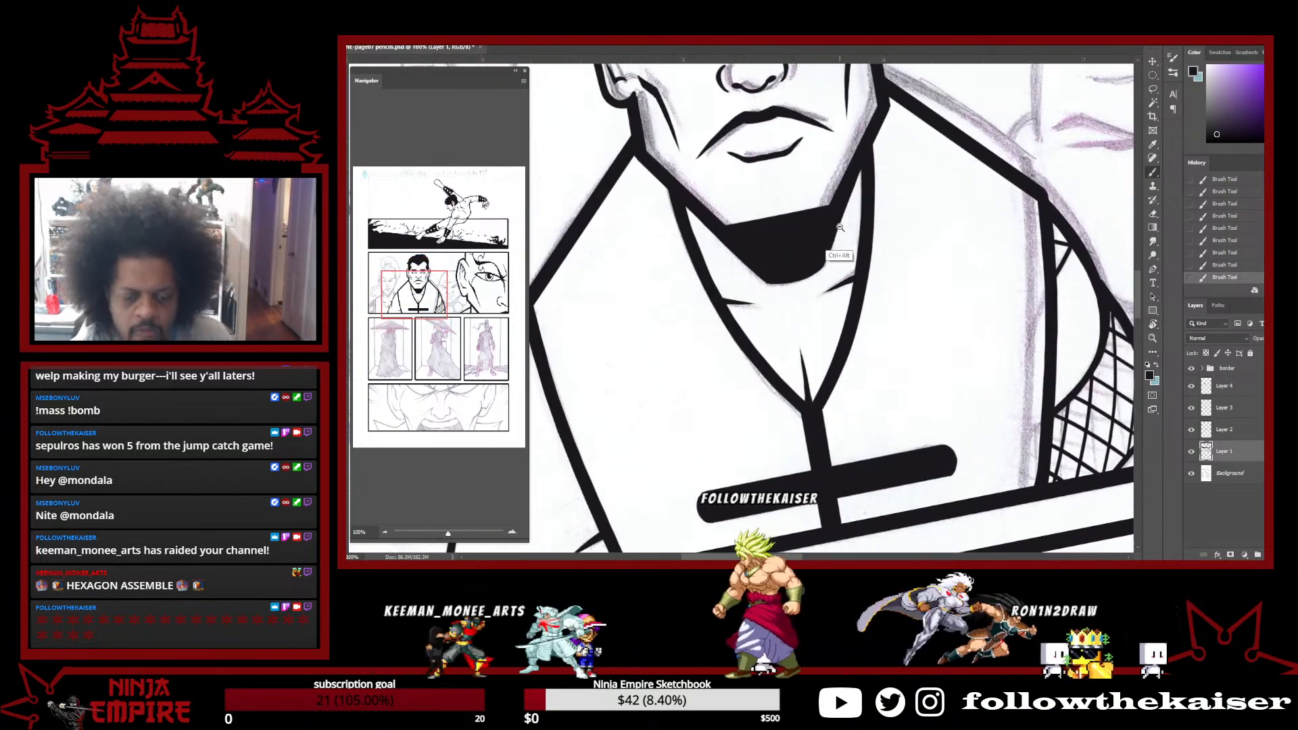
scroll(842, 226, down, 3)
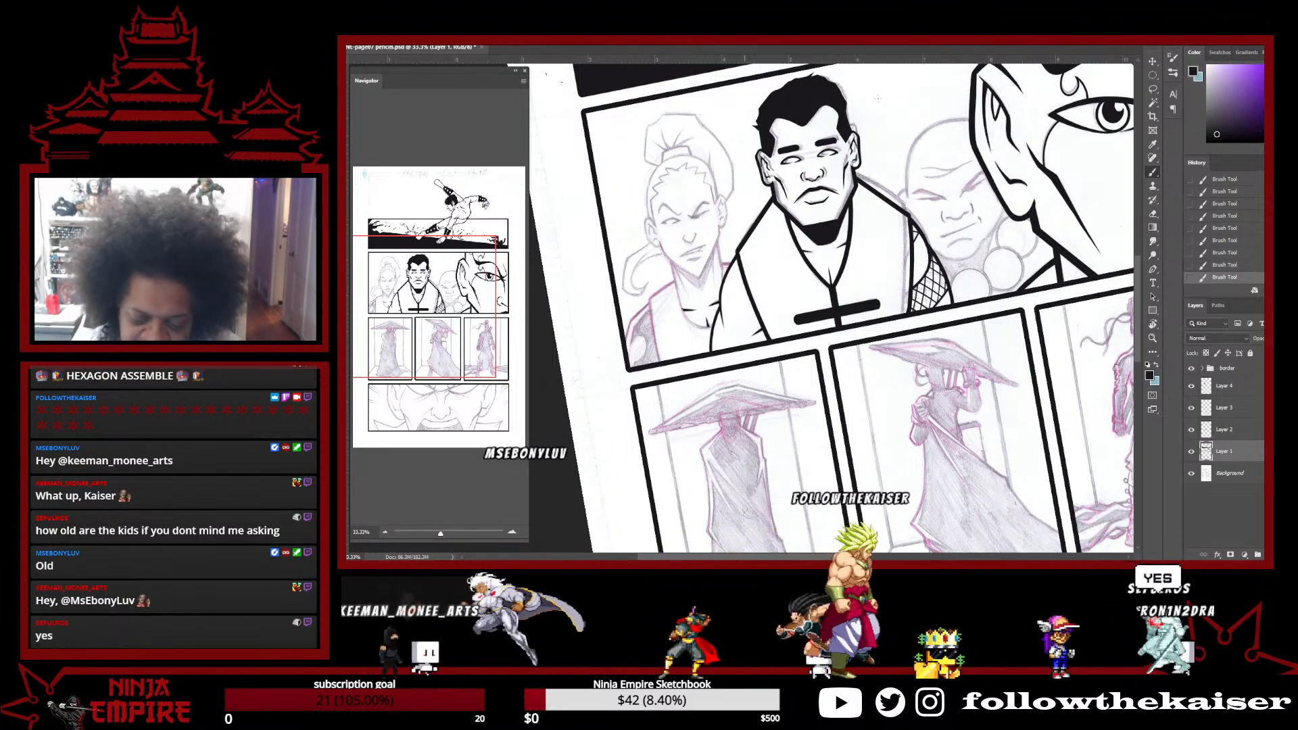
key(ctrl+plus)
key(ctrl+plus)
drag(726, 355, 819, 364)
key(ctrl+plus)
mouse_move(930, 356)
mouse_down()
mouse_move(953, 305)
mouse_move(836, 179)
mouse_up()
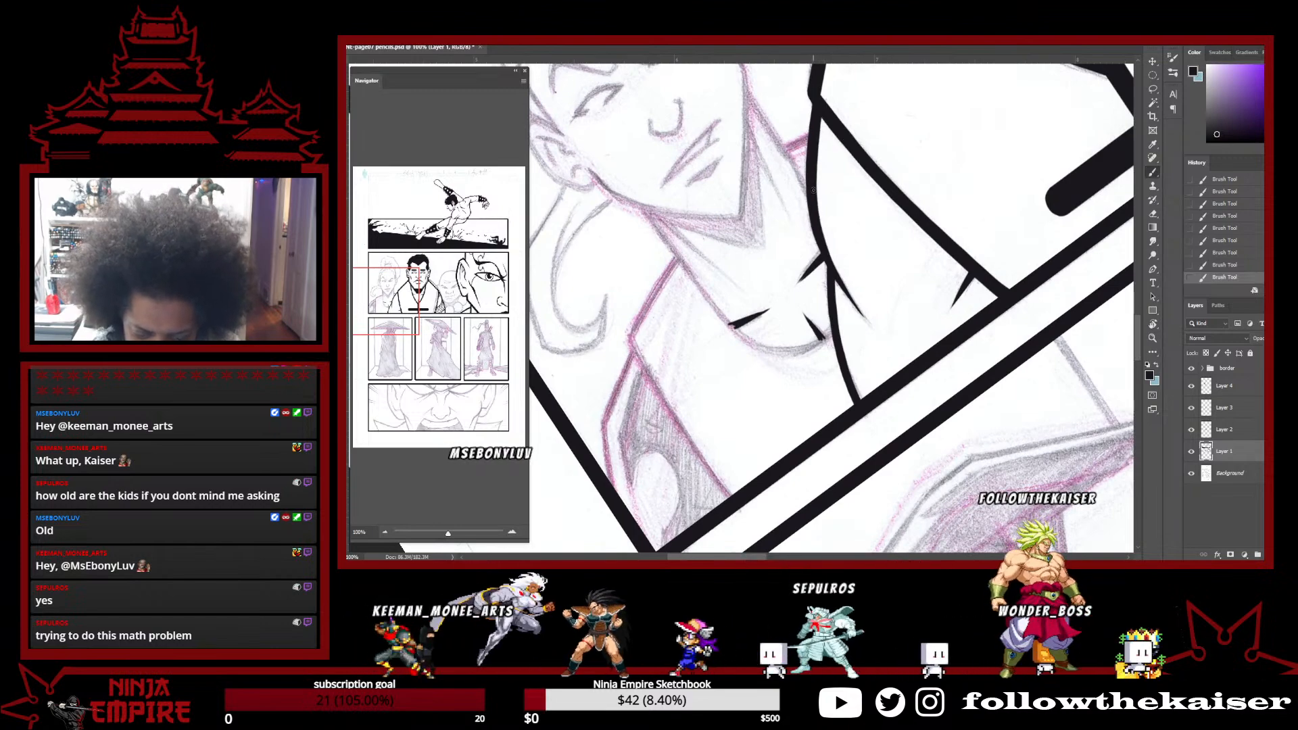
drag(847, 292, 871, 324)
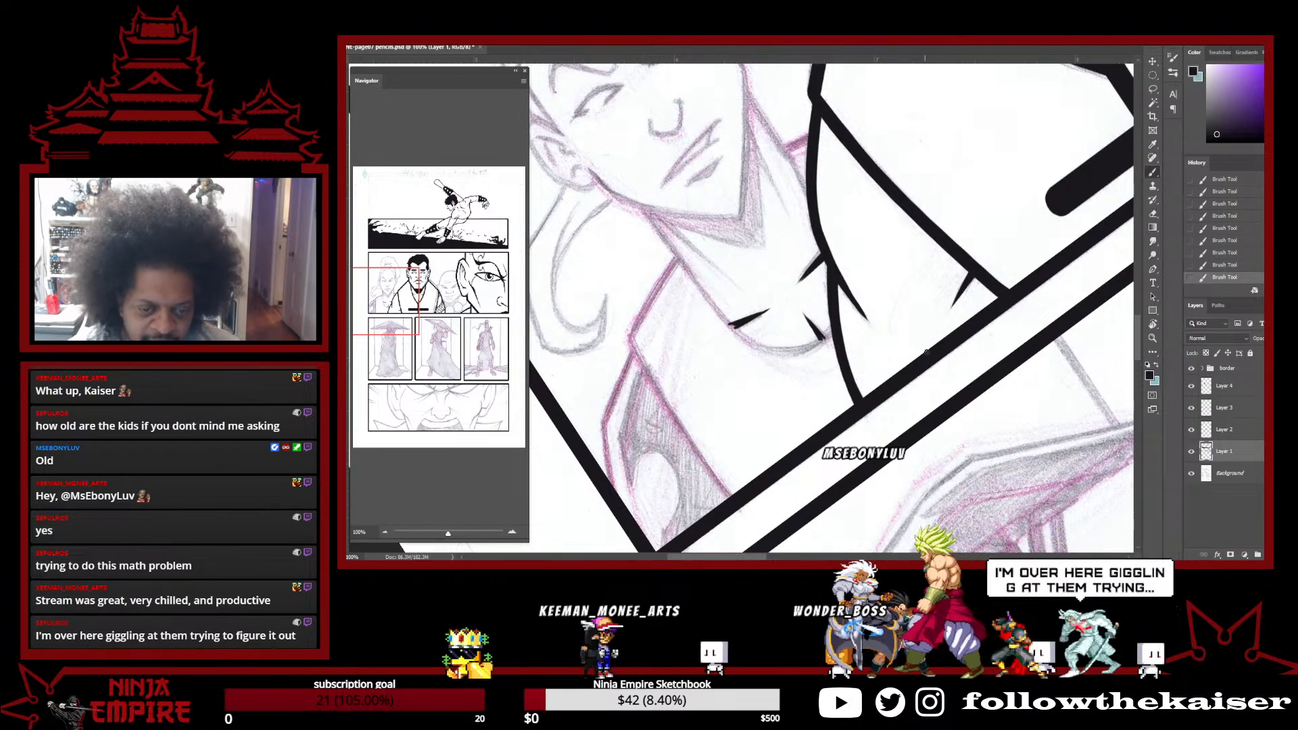
drag(705, 434, 736, 370)
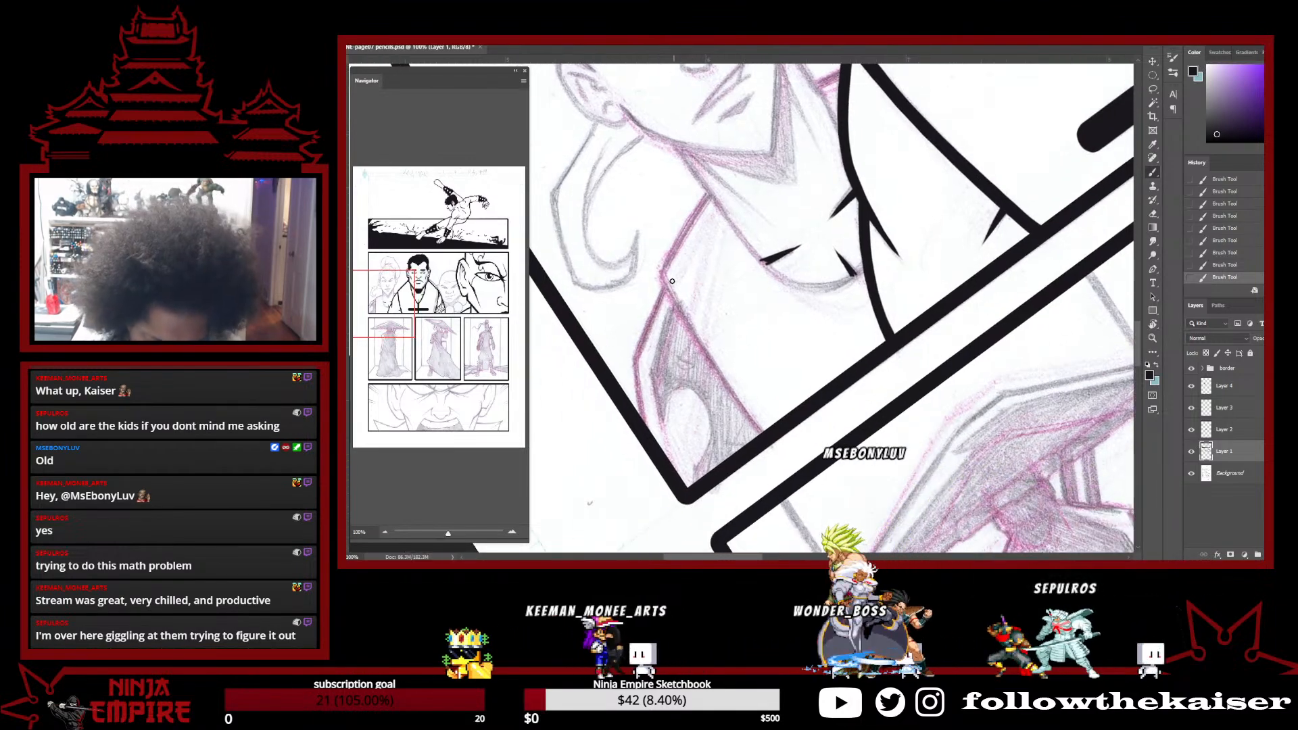
drag(690, 332, 751, 421)
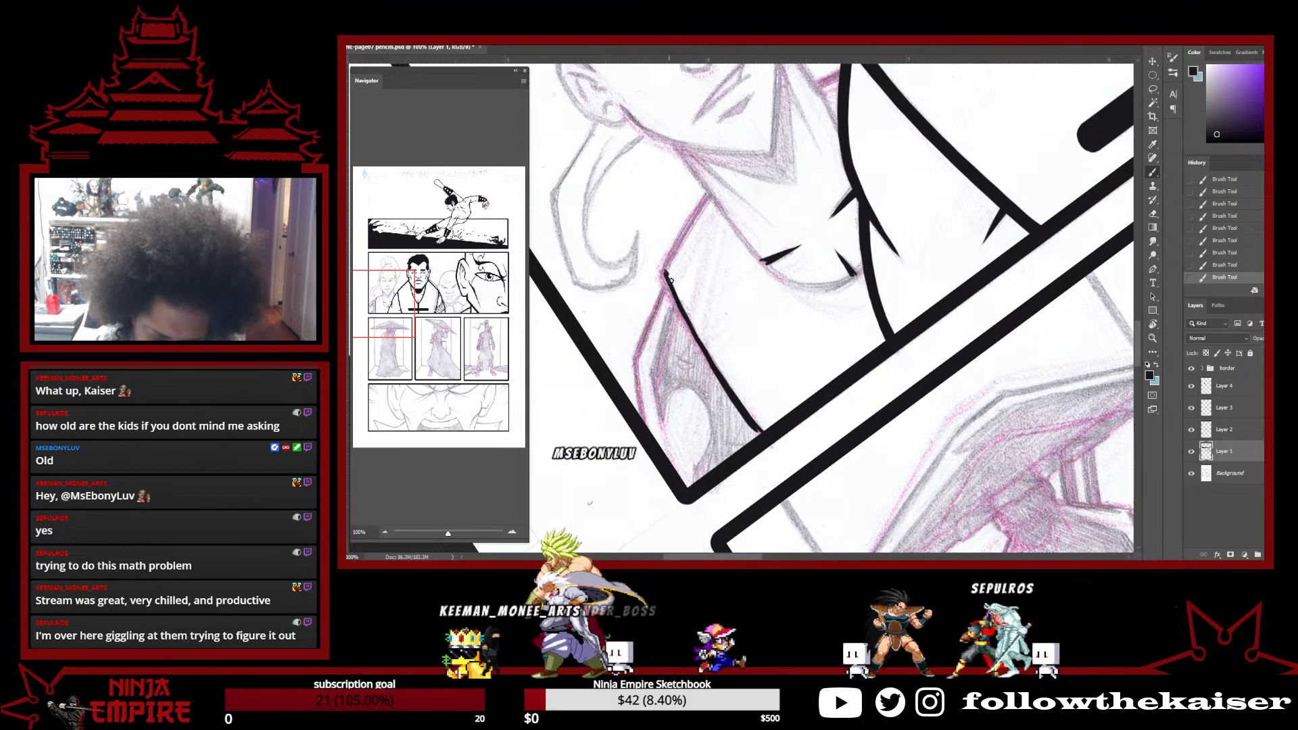
Ink the outer edge of the shadow on the page-left woman's sleeve, with its hooked lower end, and clean up the tip
key(ctrl+z)
key(r)
drag(765, 304, 907, 398)
drag(988, 344, 985, 293)
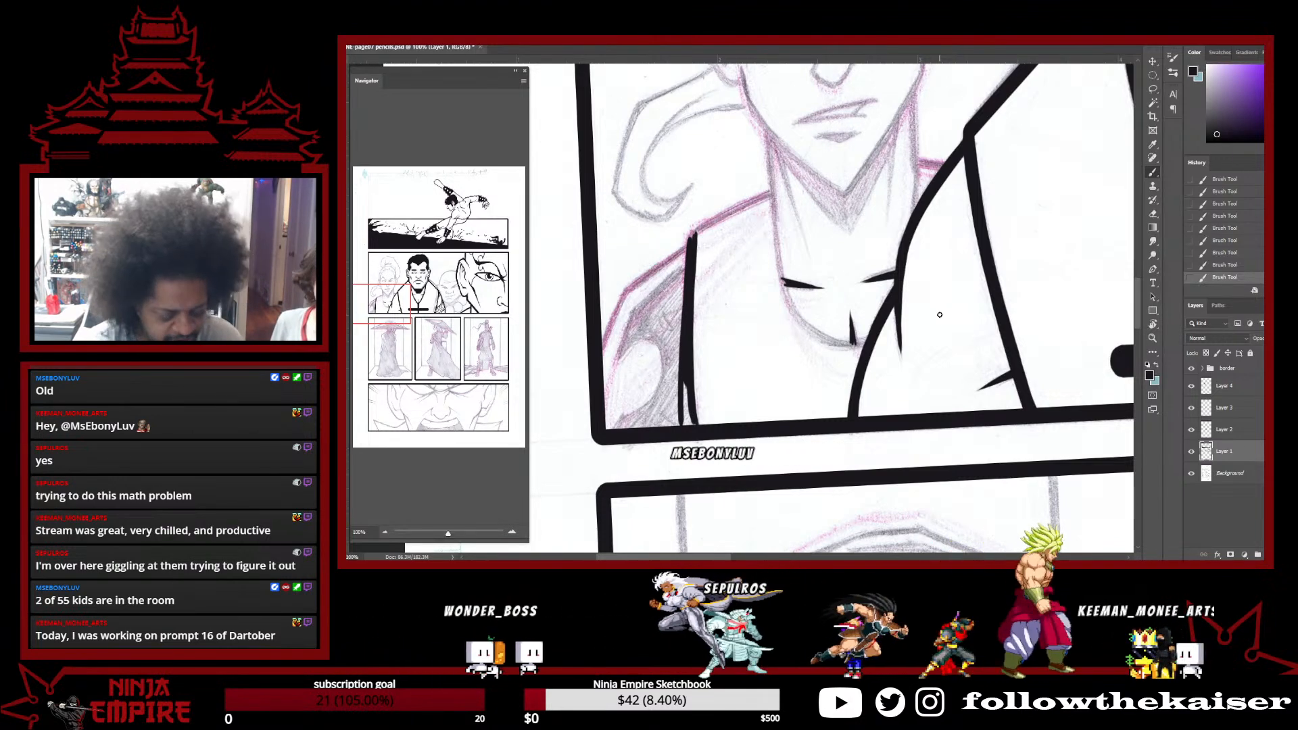
drag(939, 314, 879, 169)
mouse_move(683, 362)
mouse_down()
mouse_move(776, 340)
mouse_move(773, 392)
mouse_up()
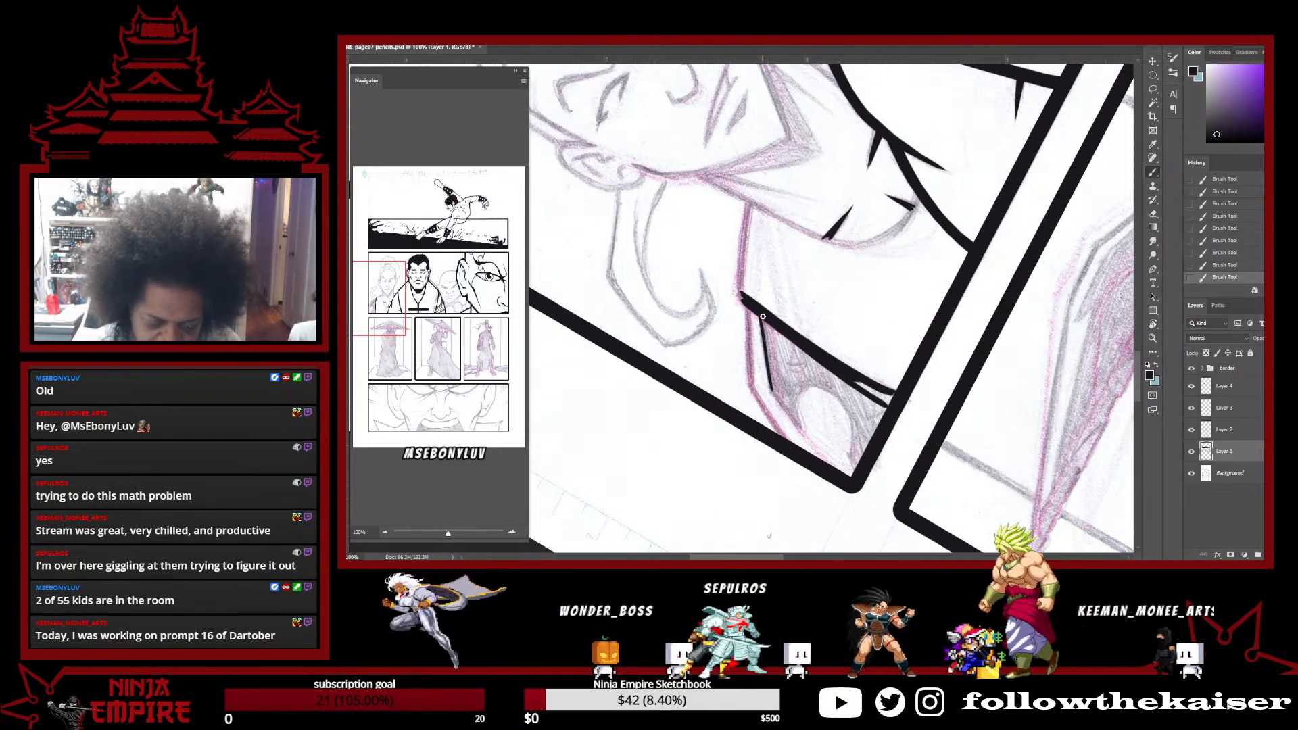
drag(773, 389, 798, 427)
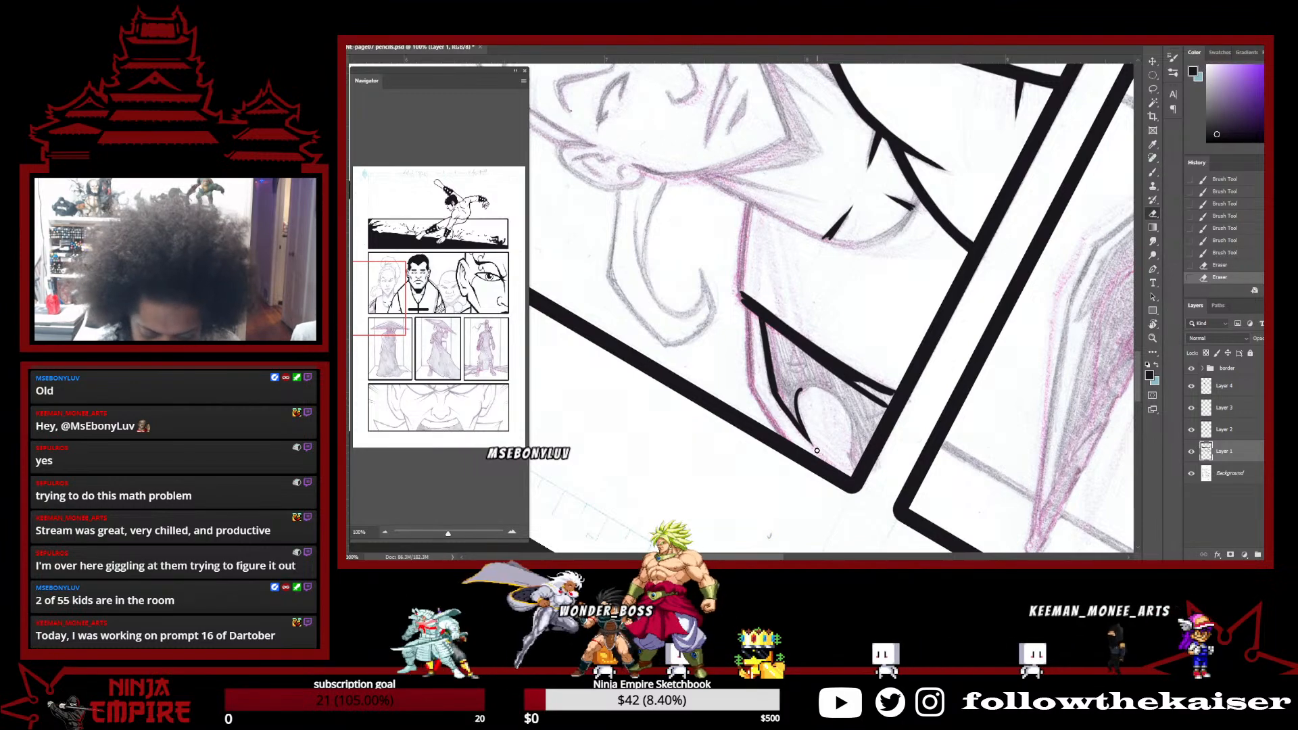
drag(814, 445, 816, 454)
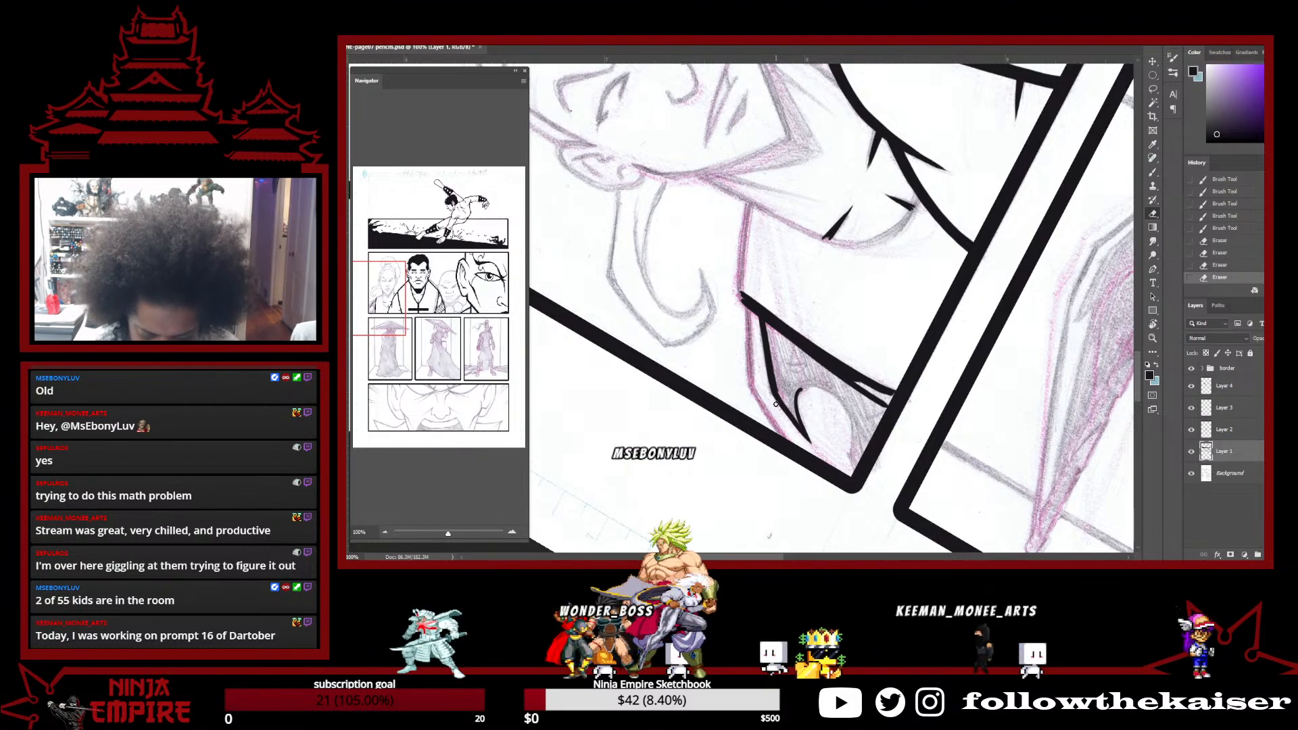
Ink the curved edge of the rounded highlight inside the woman's sleeve shadow
key(r)
drag(918, 355, 885, 430)
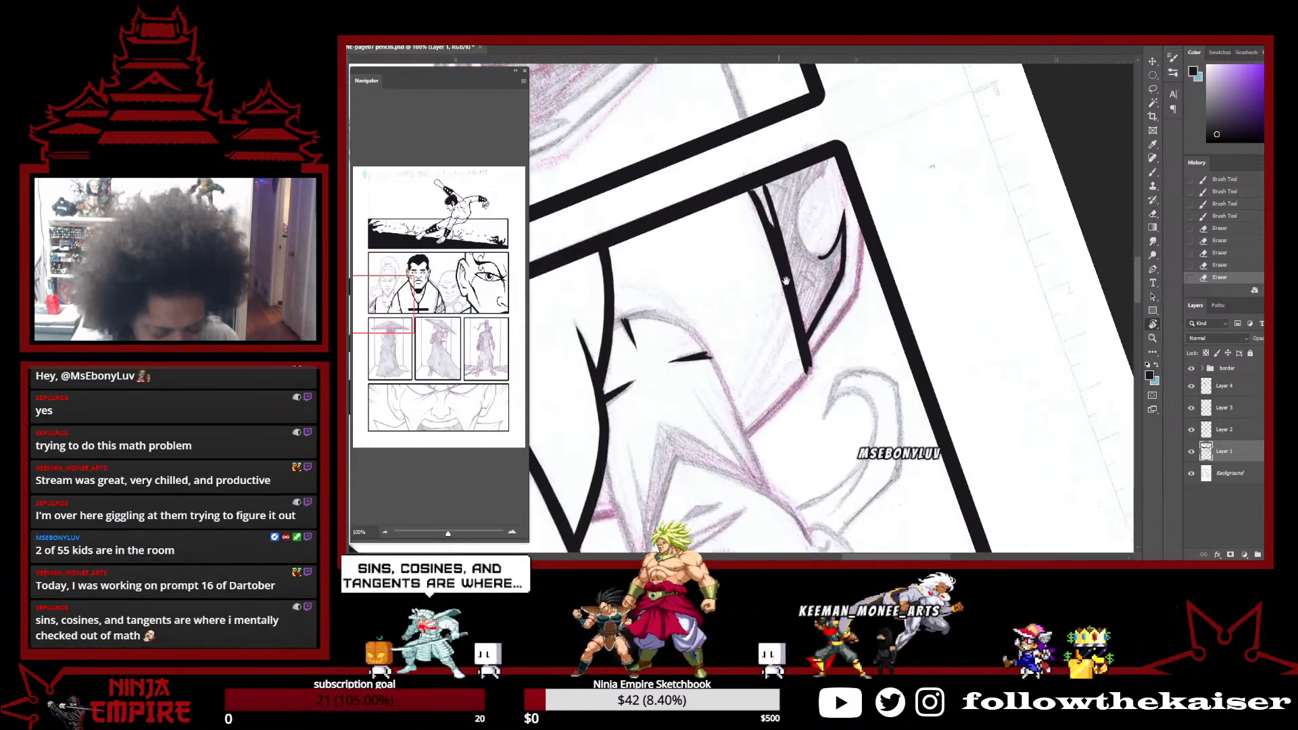
drag(782, 268, 825, 376)
key(b)
drag(863, 290, 860, 365)
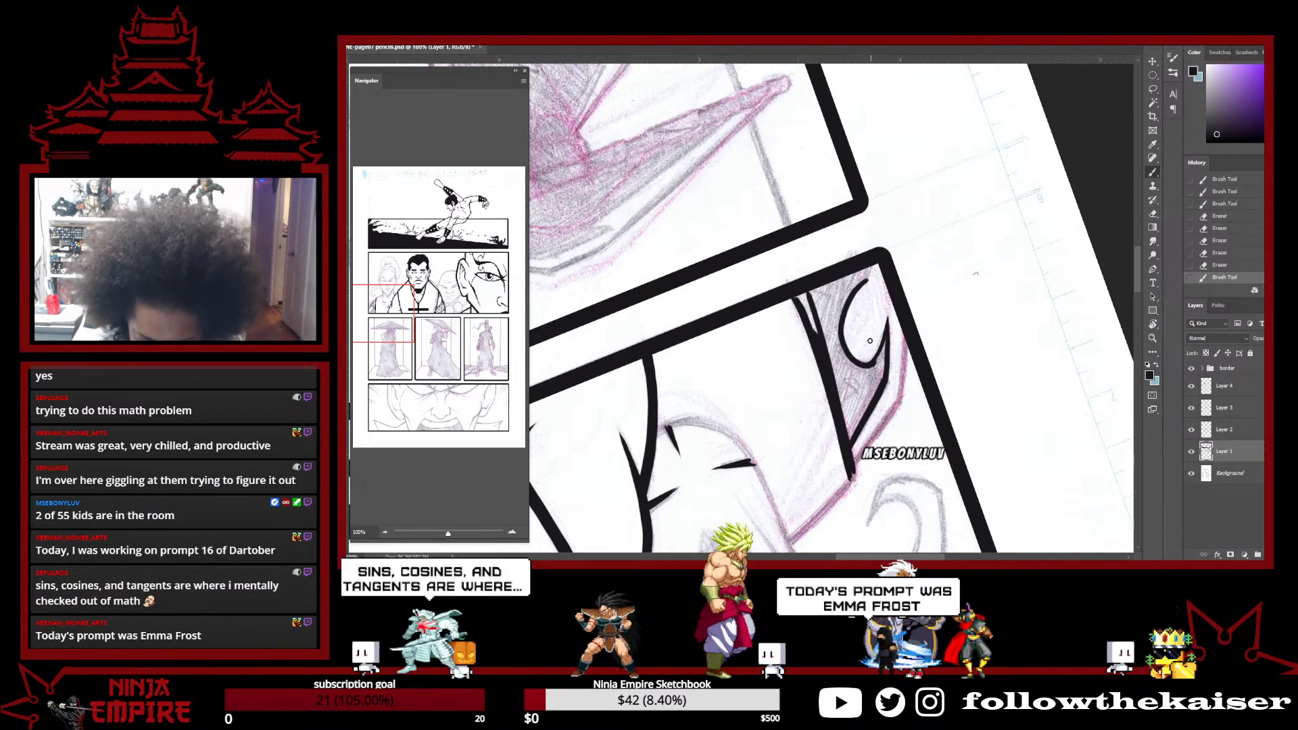
Fill the sleeve shadow with solid black around the rounded highlight and erase the stray ink along its edges
drag(871, 267, 866, 276)
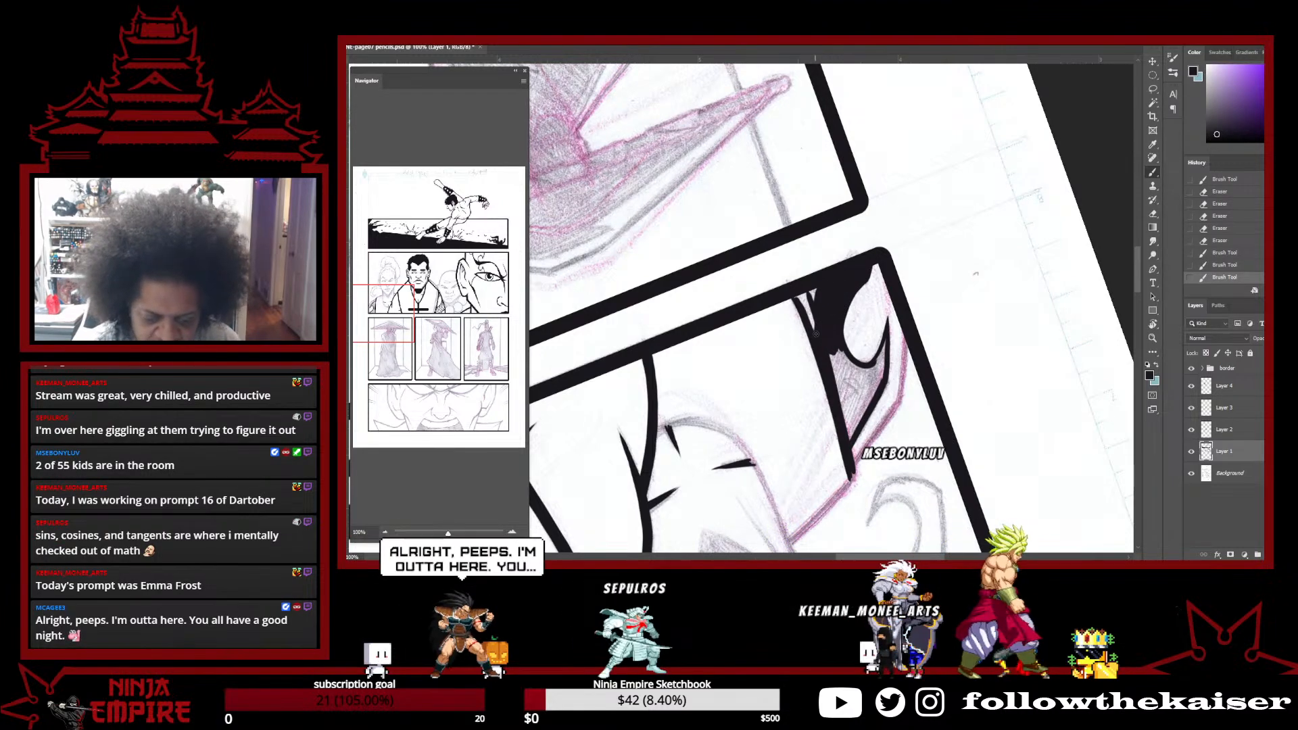
drag(796, 297, 816, 289)
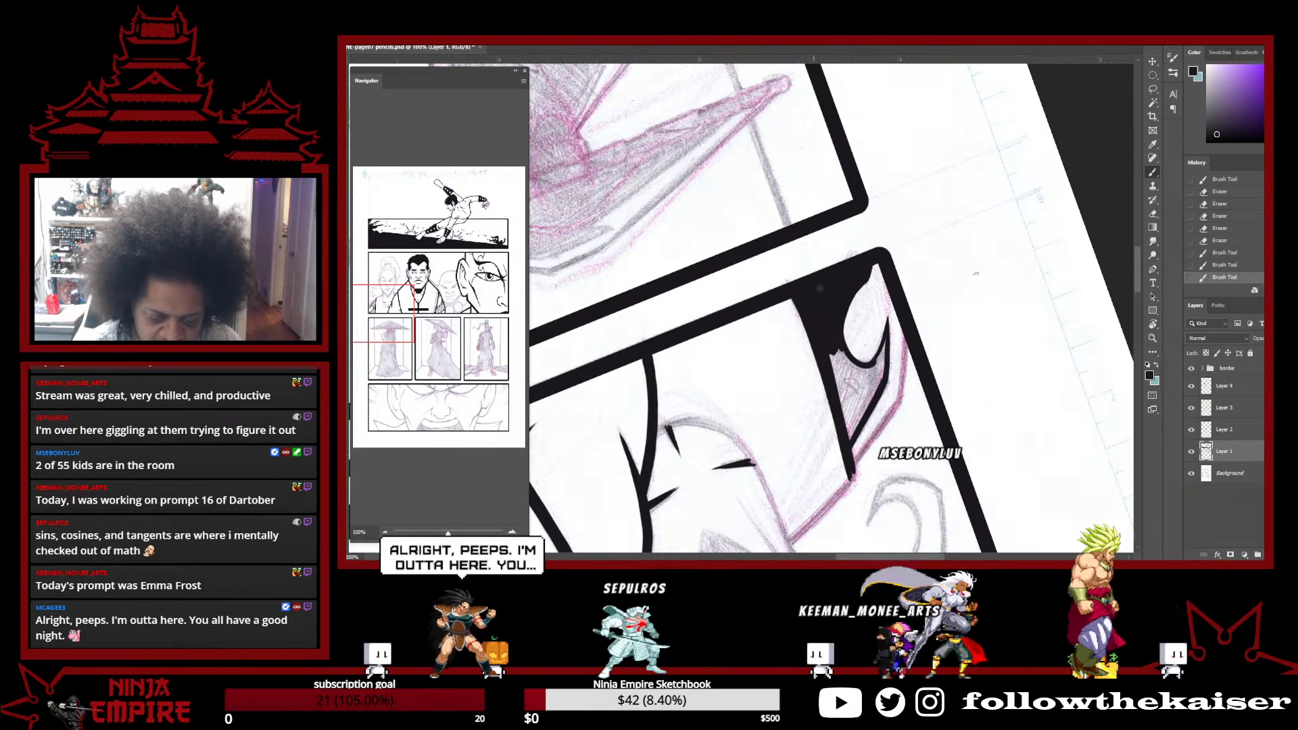
mouse_move(842, 351)
mouse_down()
mouse_move(848, 438)
mouse_move(878, 393)
mouse_up()
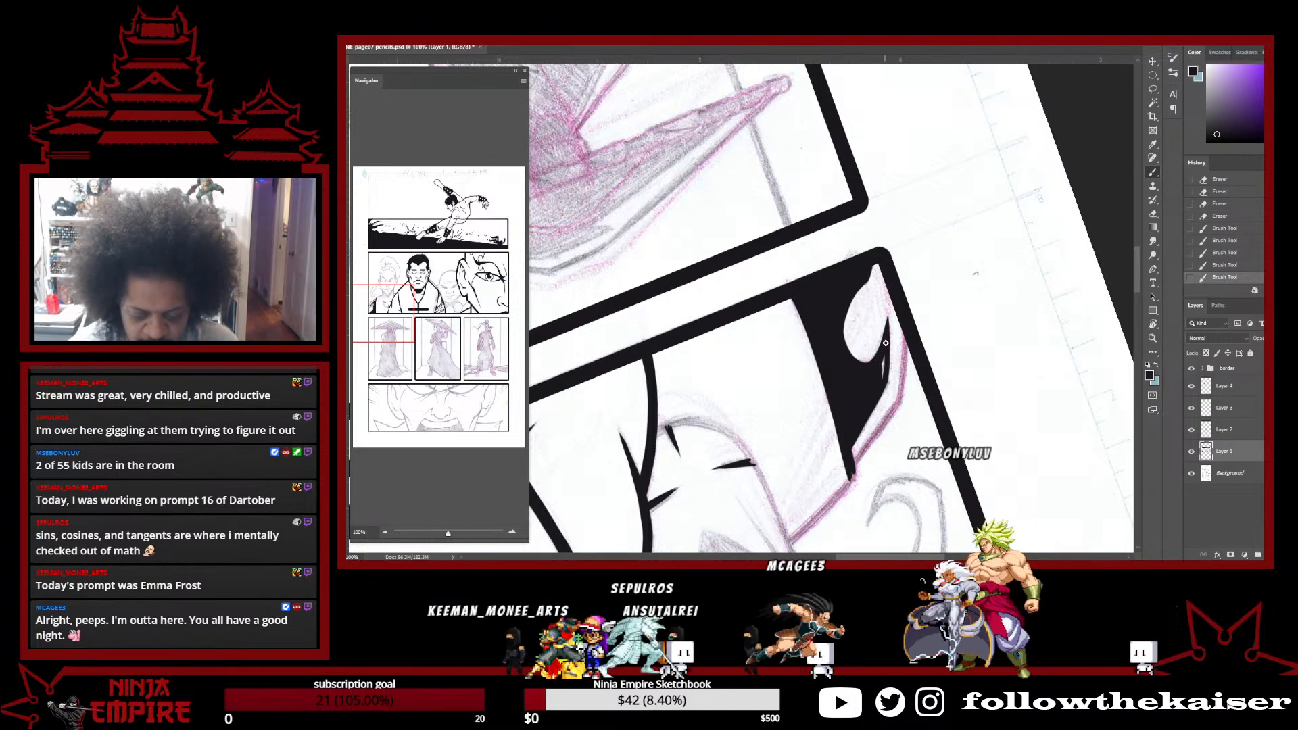
drag(970, 306, 920, 380)
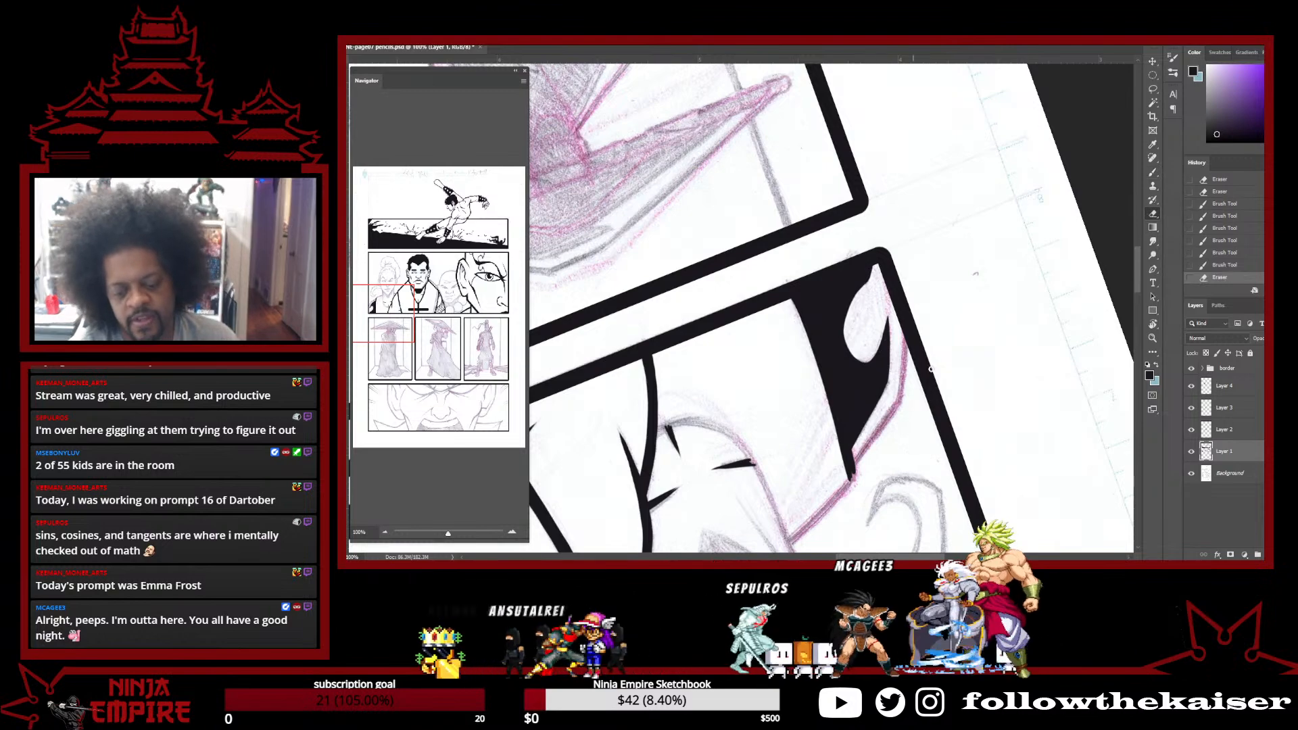
drag(838, 482, 865, 466)
Ink the woman's shoulder line from the sleeve shadow's upper tip to the base of the neck and clean up its ends
key(r)
drag(961, 350, 645, 473)
drag(872, 379, 863, 493)
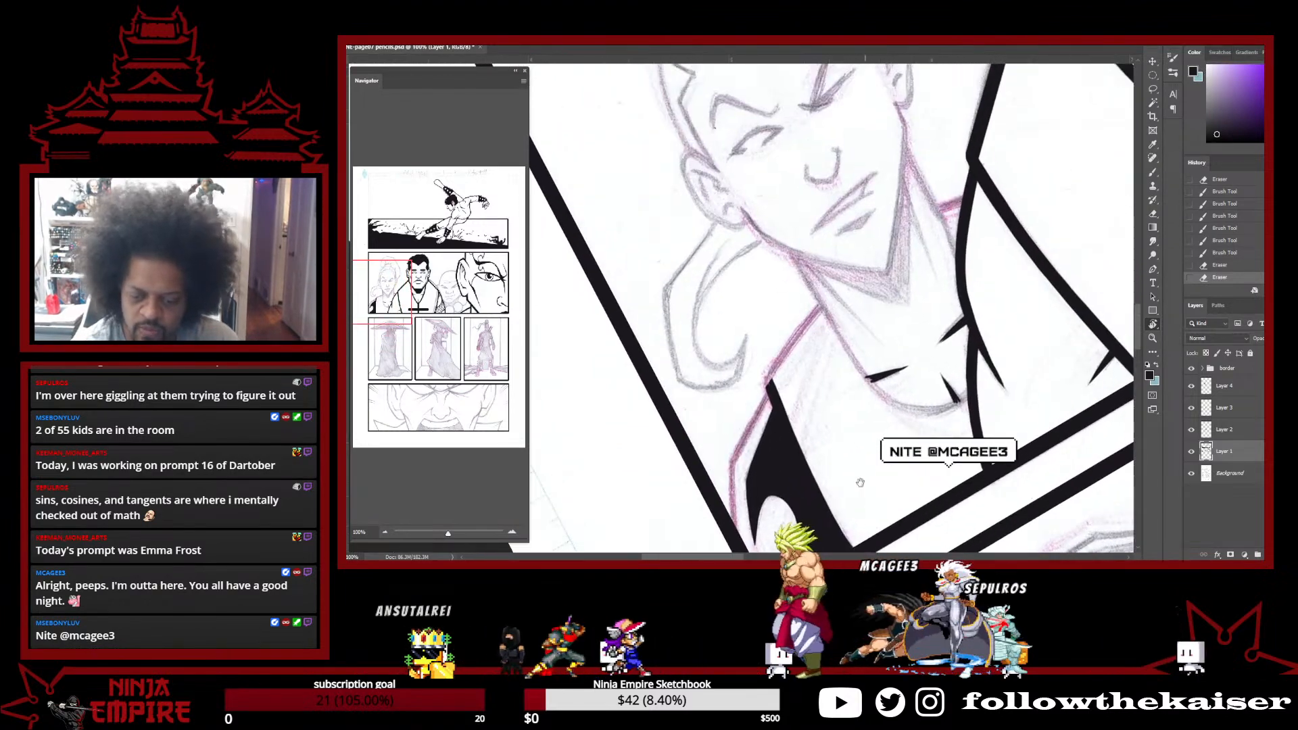
drag(825, 389, 860, 427)
key(b)
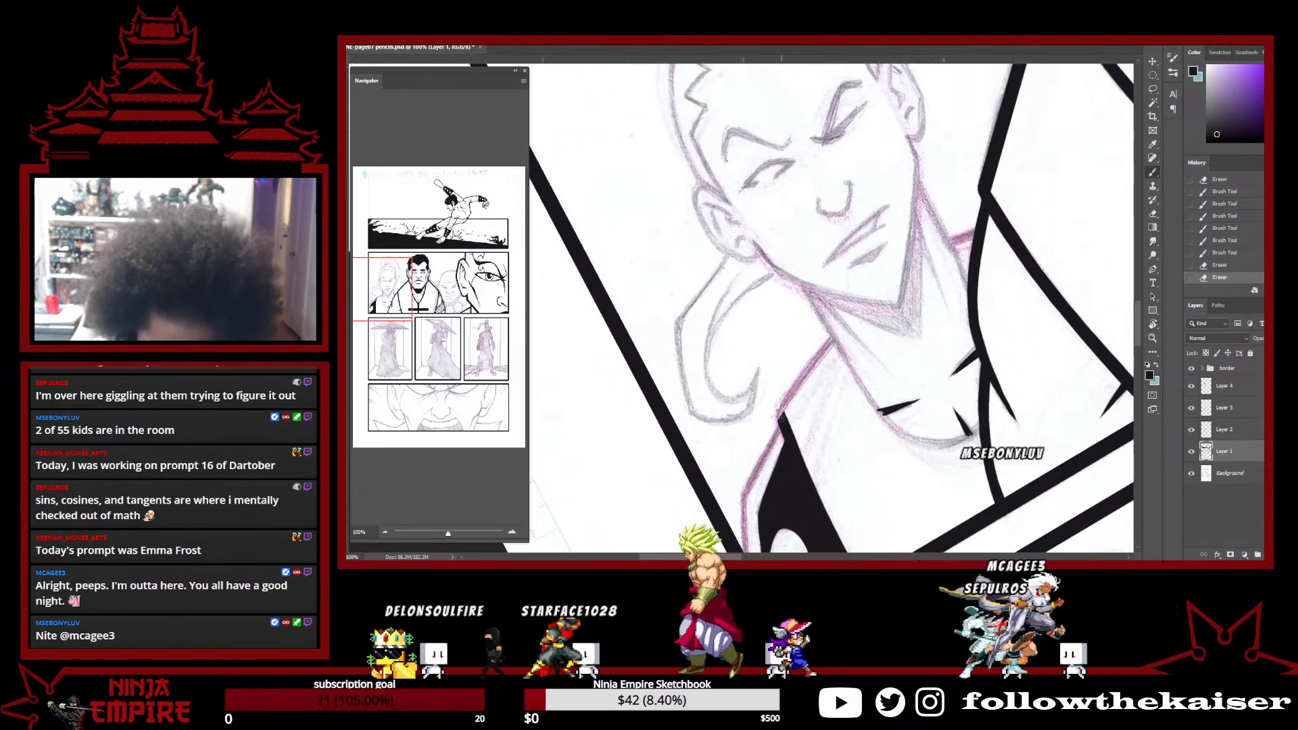
drag(836, 342, 837, 339)
key(ctrl+z)
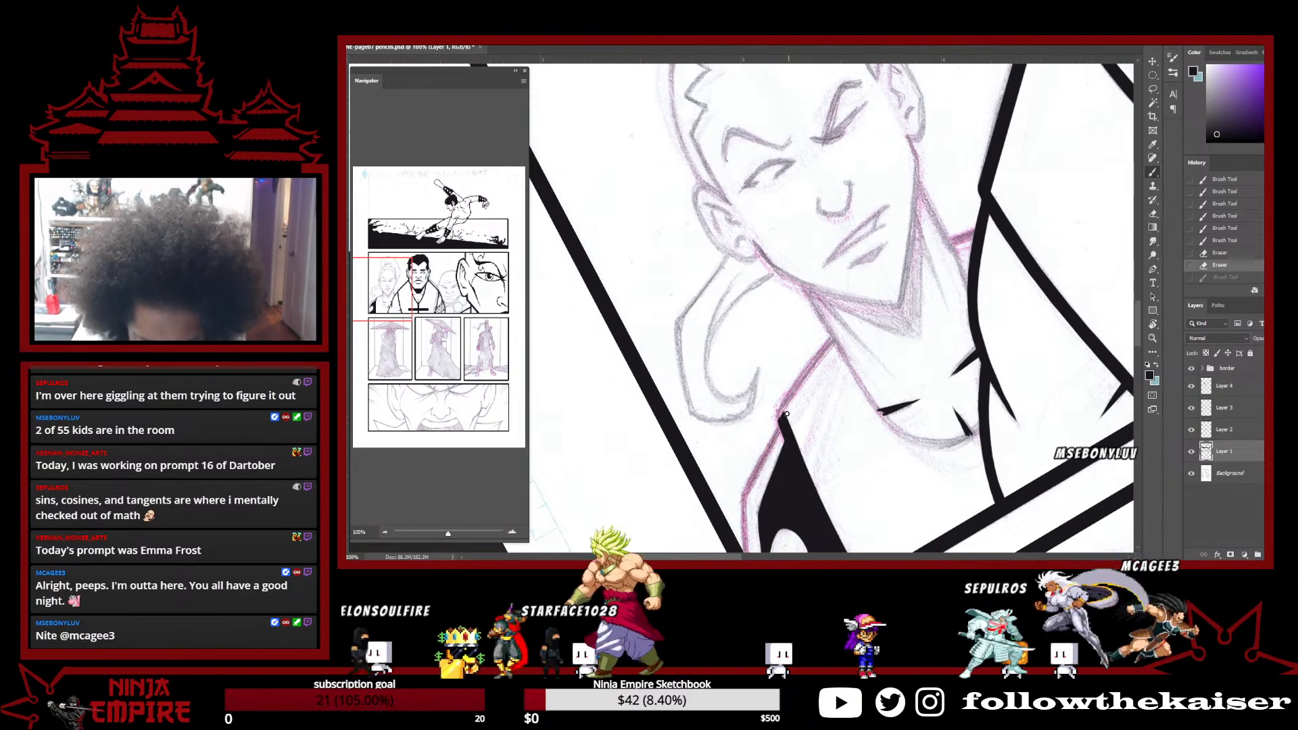
drag(784, 412, 841, 332)
mouse_move(842, 334)
mouse_down()
mouse_move(782, 410)
mouse_move(832, 341)
mouse_move(811, 366)
mouse_up()
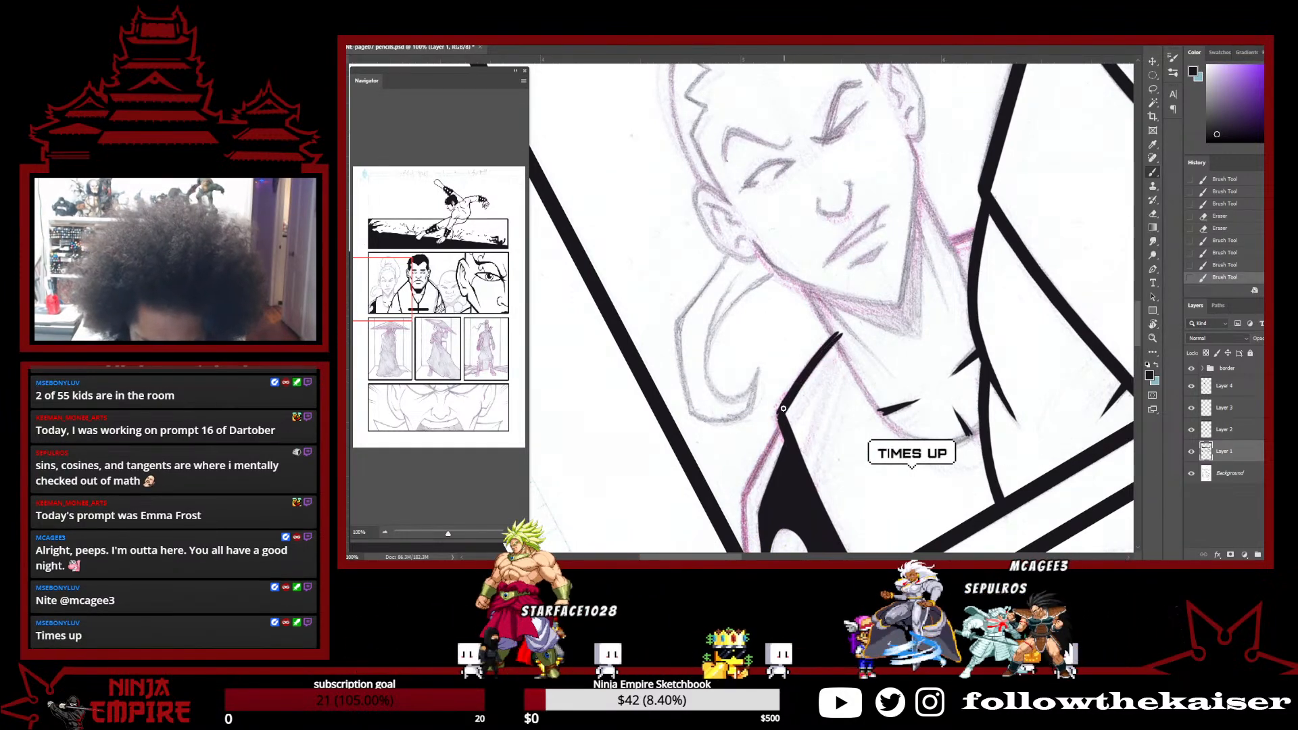
drag(780, 413, 780, 412)
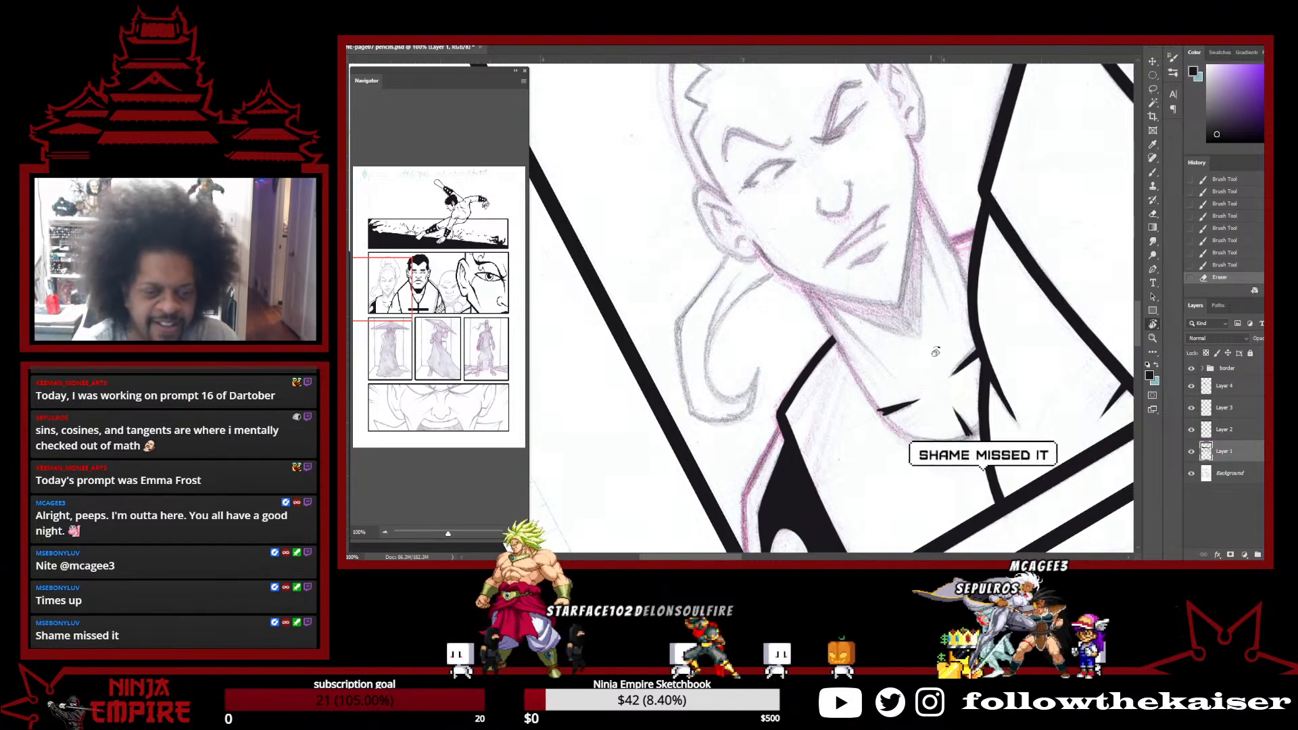
Ink the outer contour of the woman's sleeve from the shoulder corner down to the panel border, thickening the line
key(r)
drag(833, 336, 888, 309)
scroll(888, 309, down, 4)
key(b)
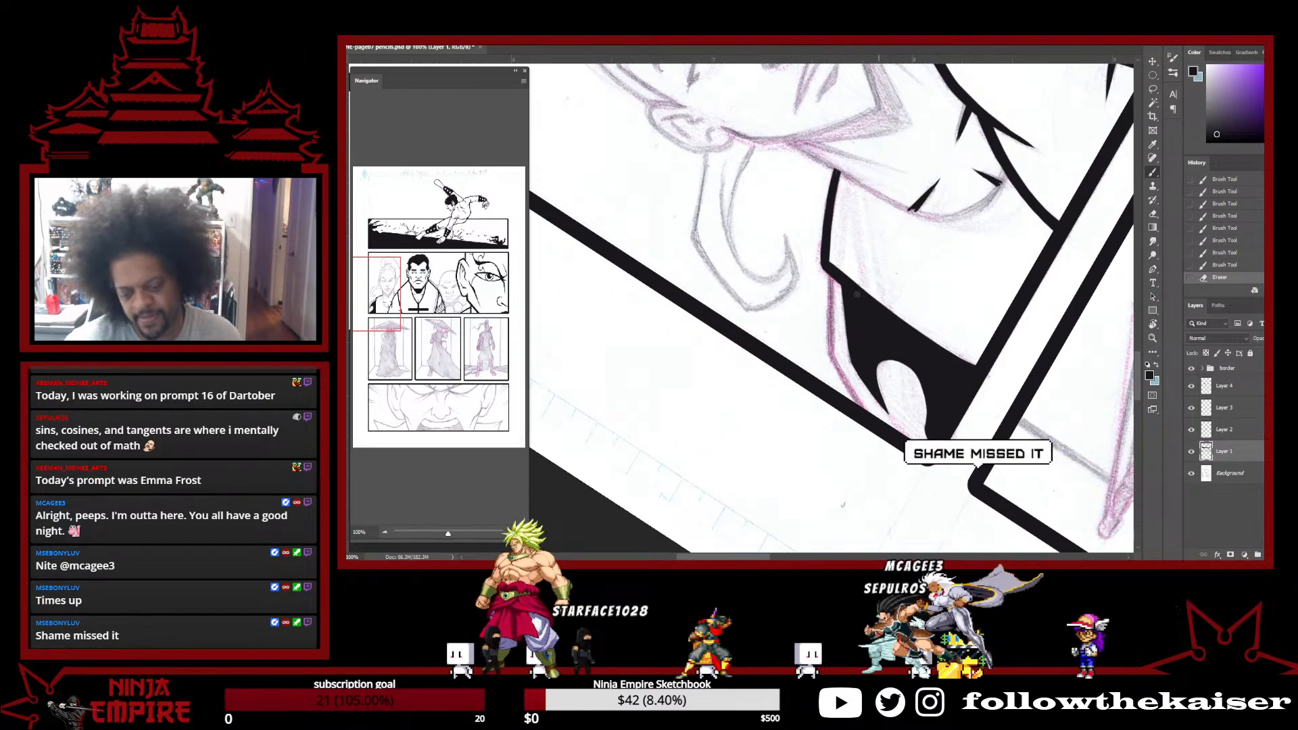
click(830, 272)
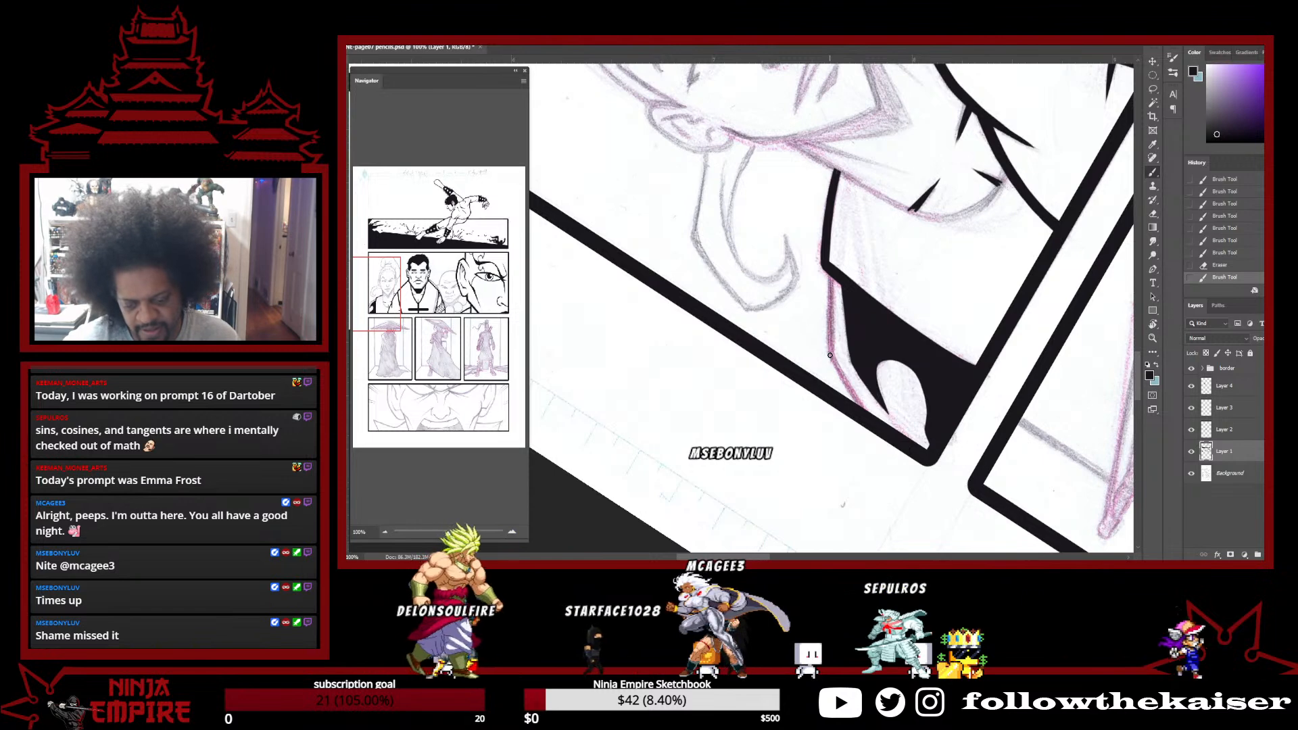
click(830, 354)
drag(831, 355, 833, 287)
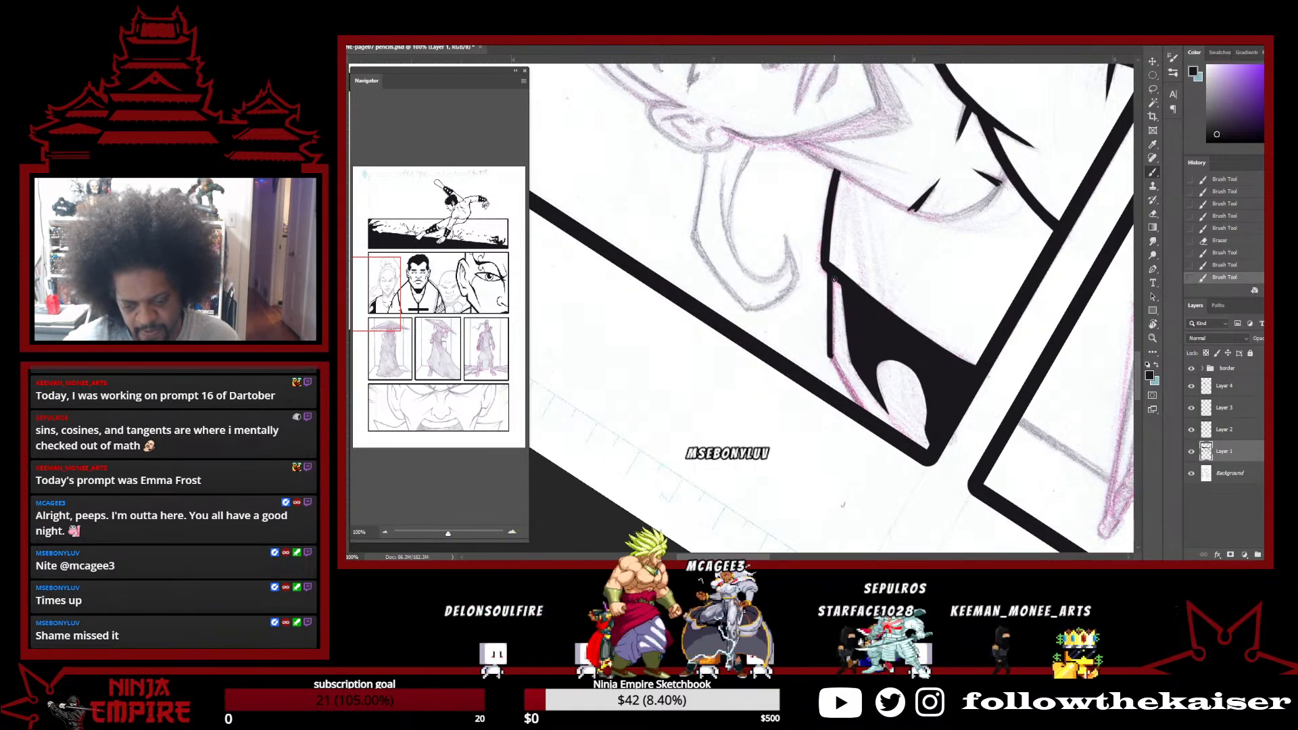
drag(834, 278, 832, 355)
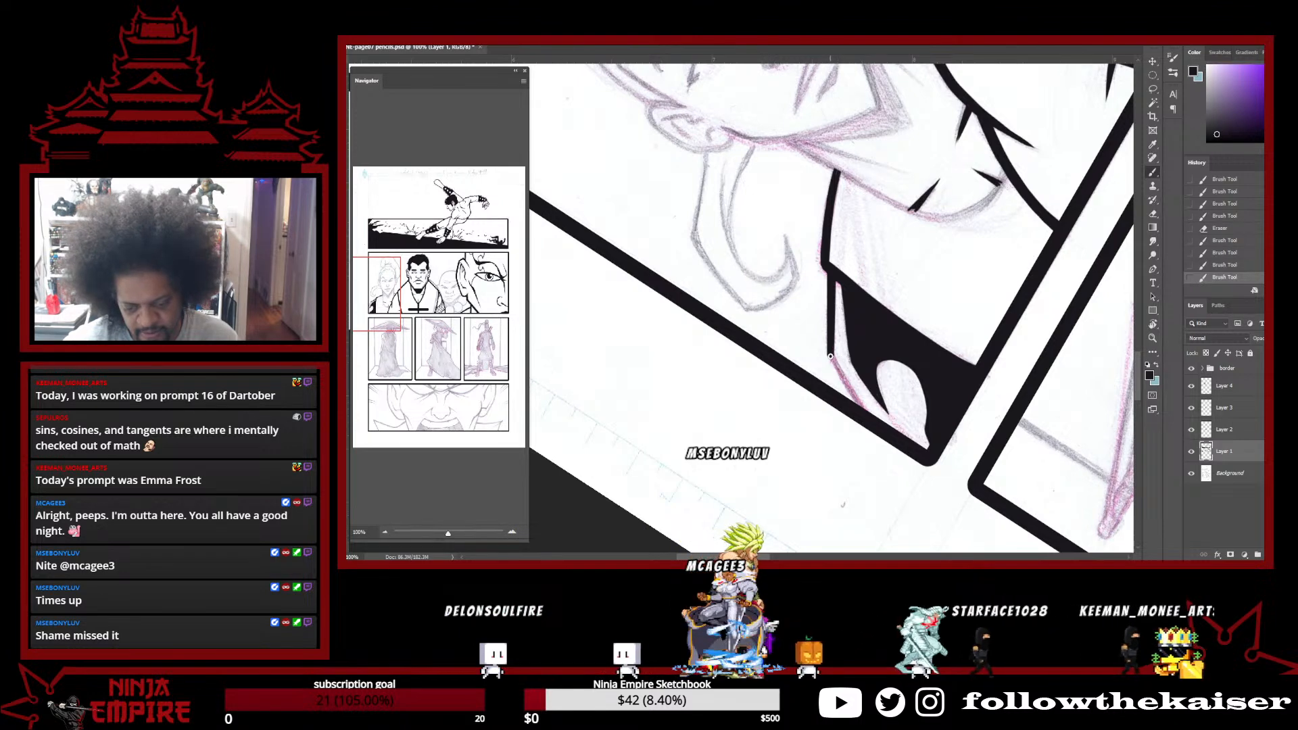
drag(855, 410, 834, 353)
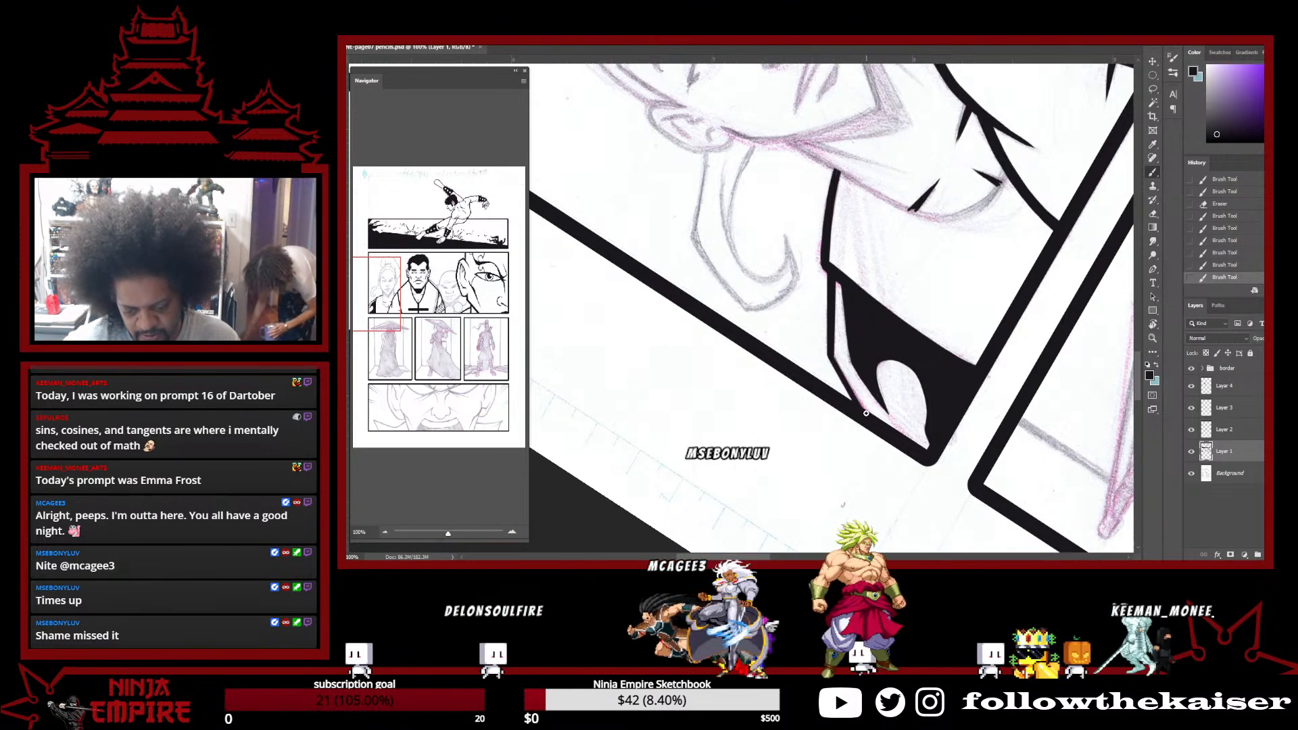
mouse_move(866, 412)
mouse_down()
mouse_move(853, 369)
mouse_move(904, 420)
mouse_move(813, 406)
mouse_move(801, 432)
mouse_up()
Examine the inked sleeve and shoulder in the context of the whole page, turned upright
key(r)
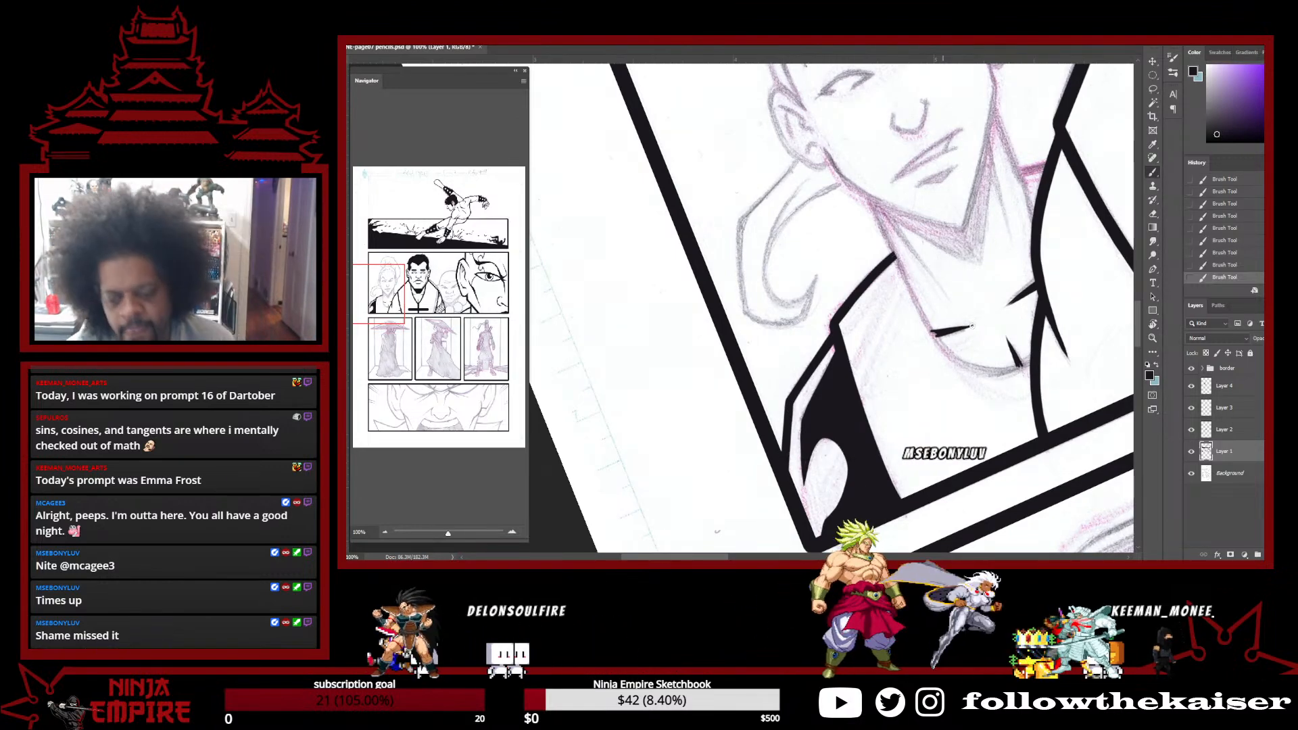
key(ctrl+minus)
key(ctrl+minus)
key(ctrl+minus)
key(r)
drag(1018, 363, 980, 476)
scroll(999, 449, down, 2)
drag(1063, 440, 886, 380)
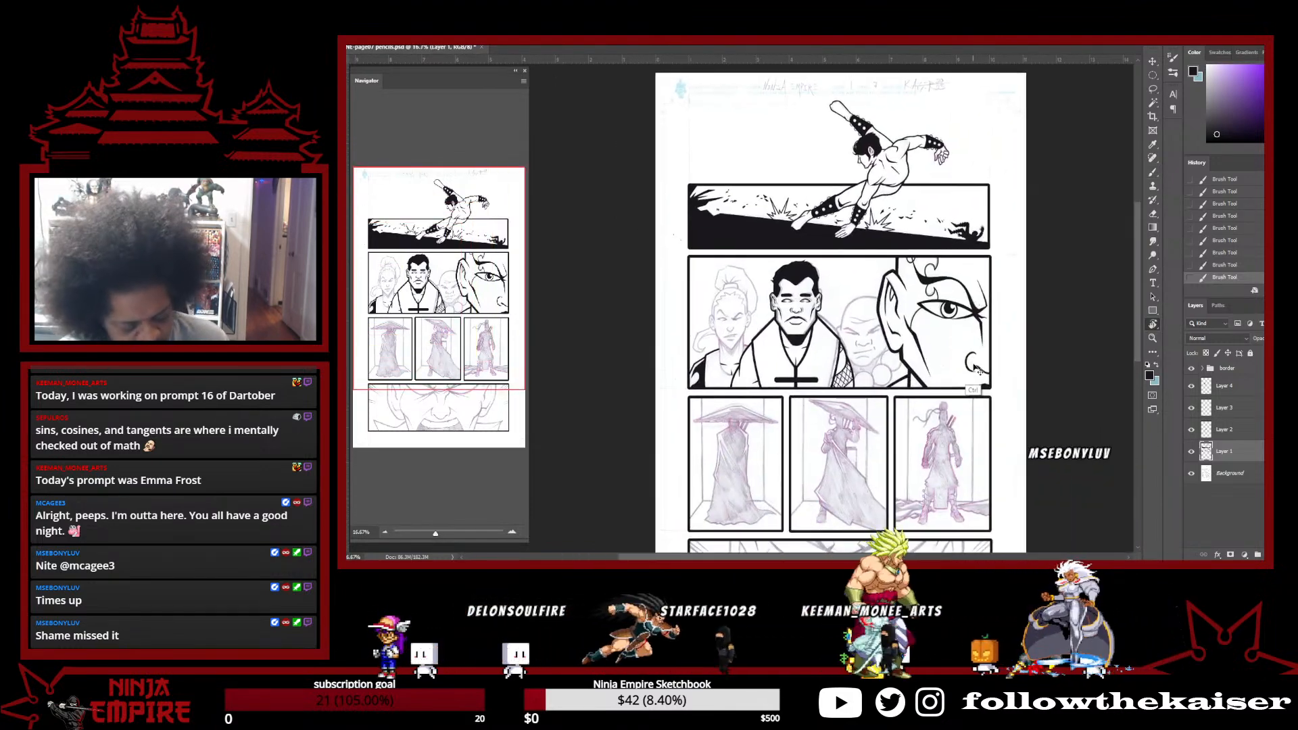